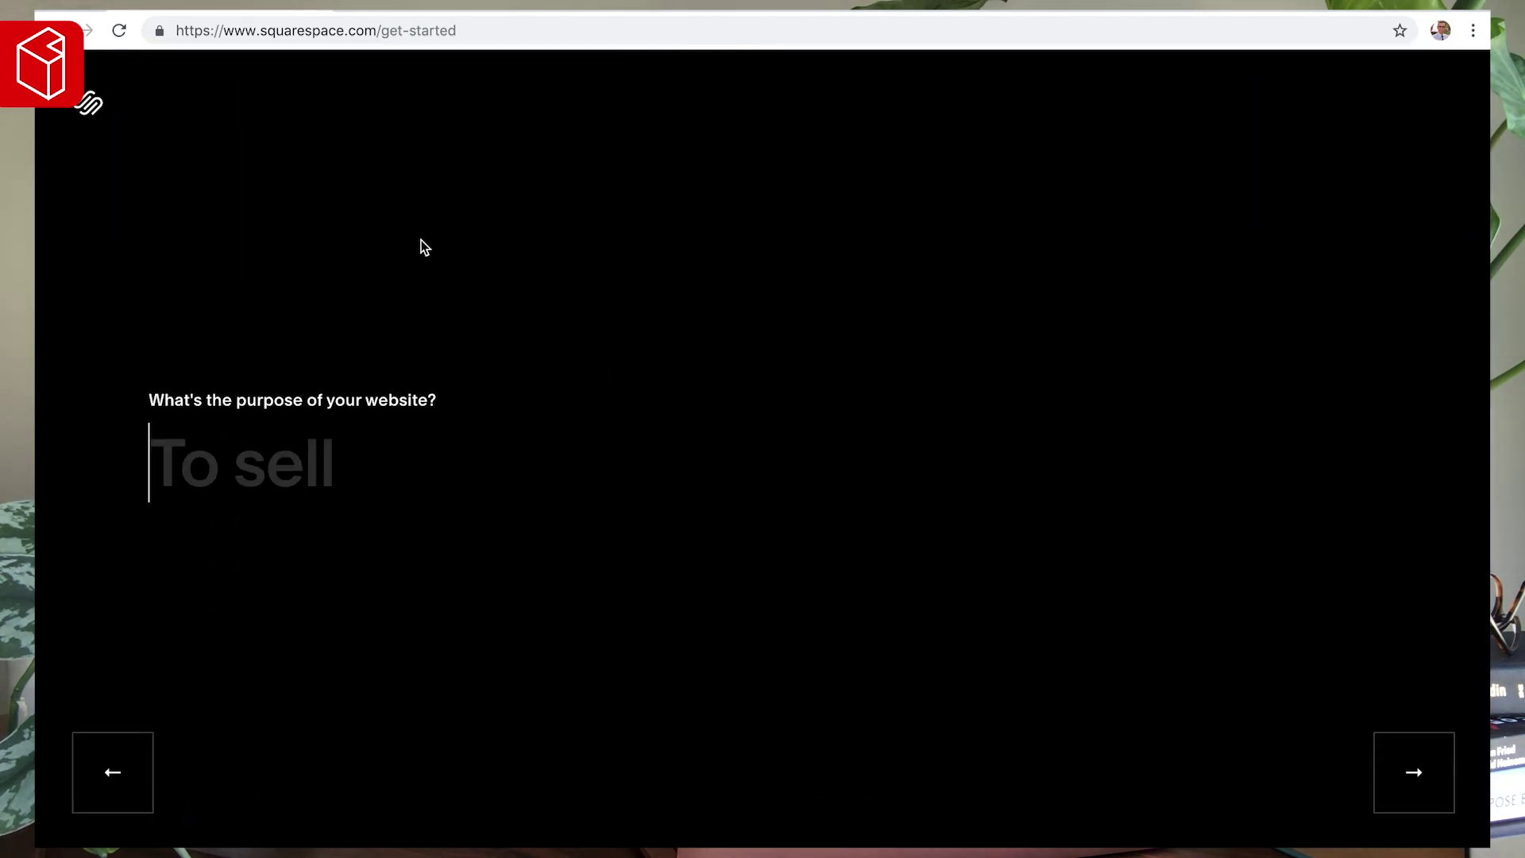
- Set the site purpose to consultancy and pick the full-image hero homepage layout
type("consultancy")
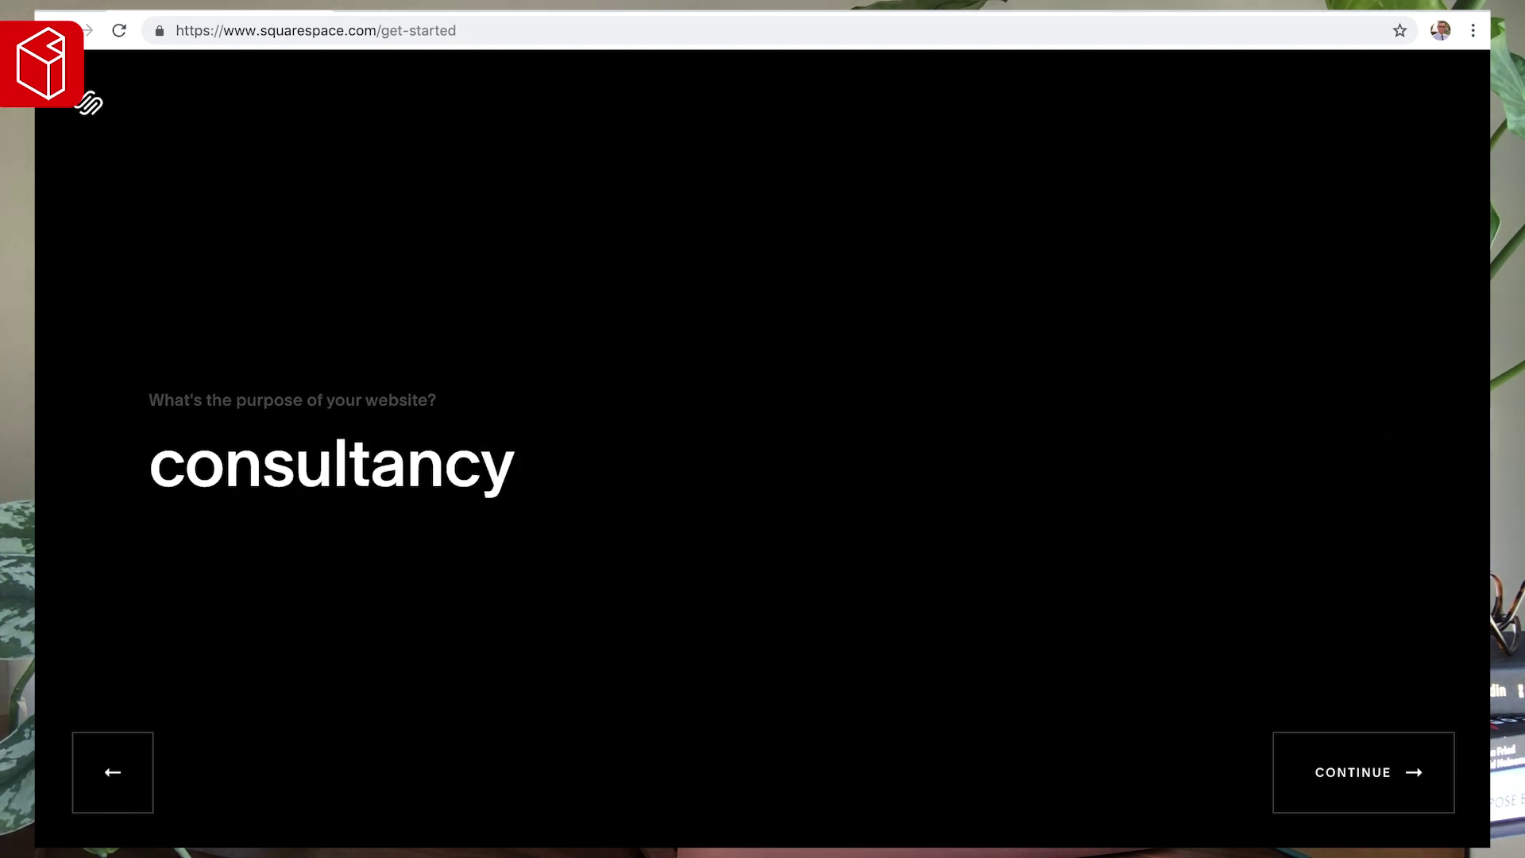
key("Return")
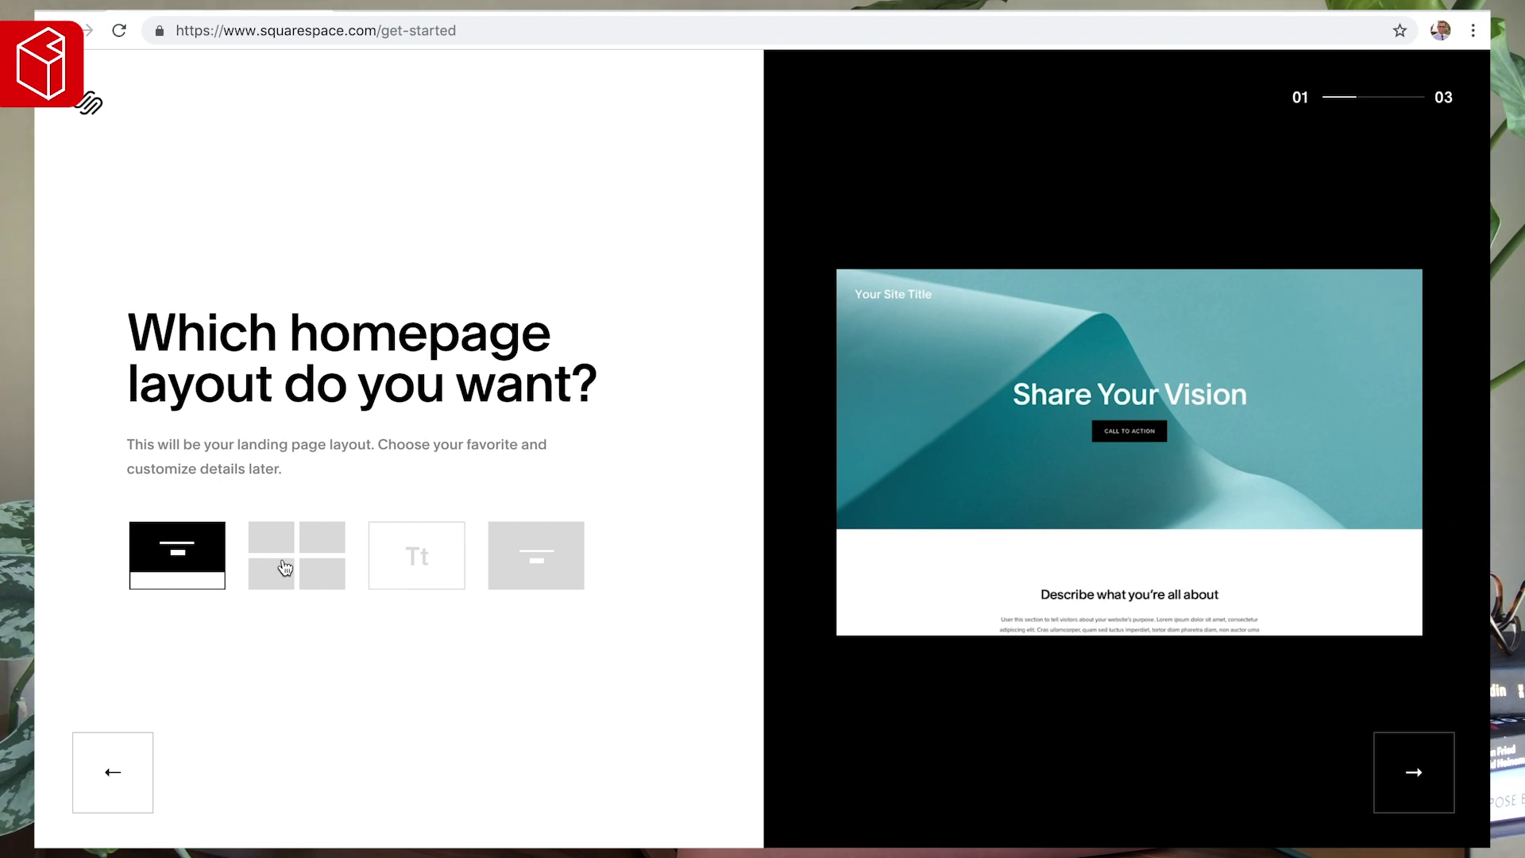
left_click(436, 562)
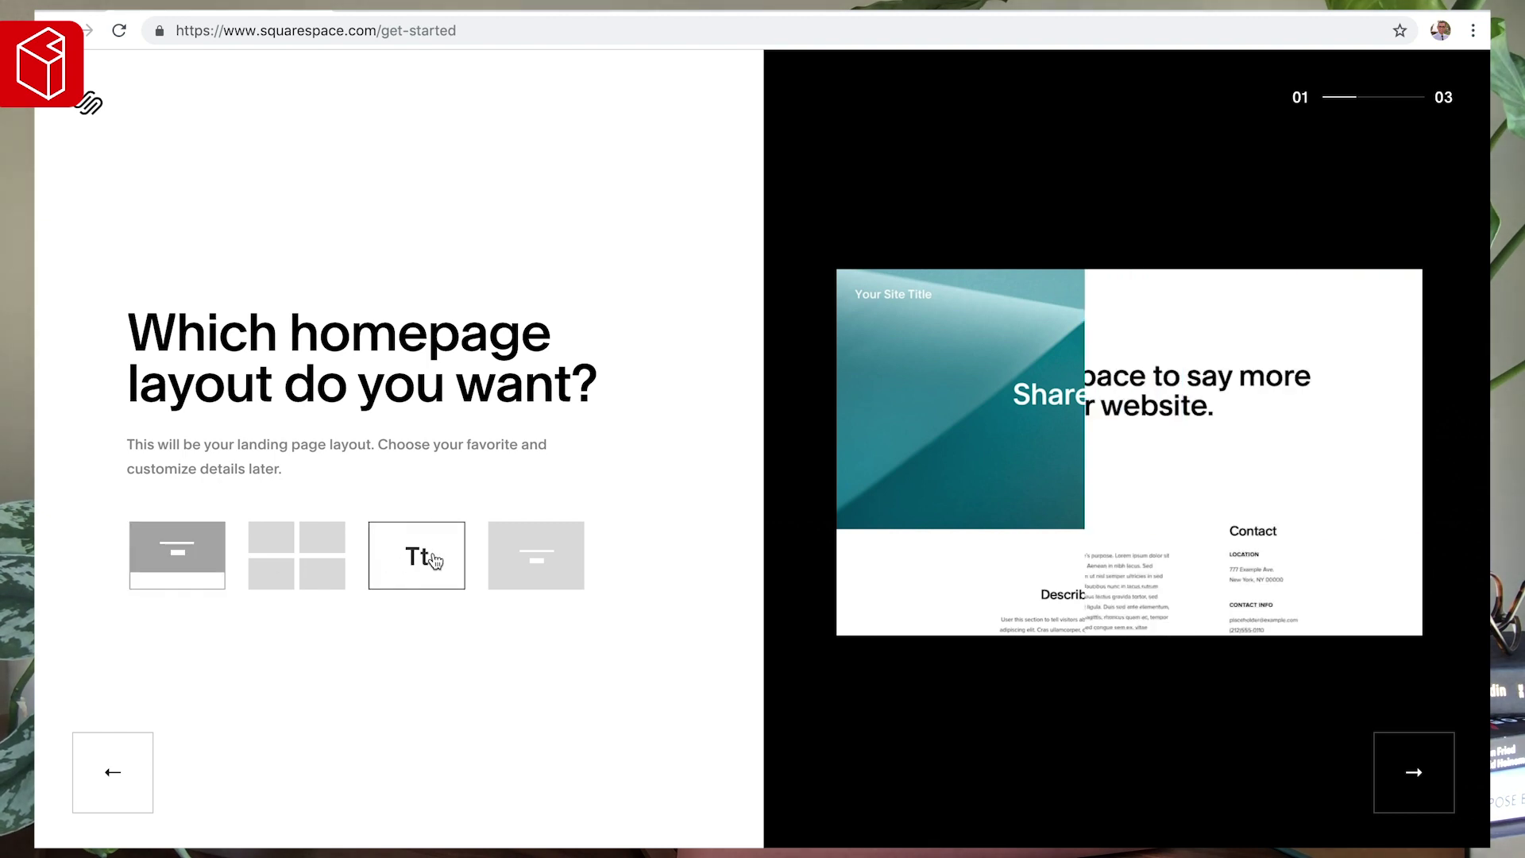
left_click(515, 561)
left_click(171, 540)
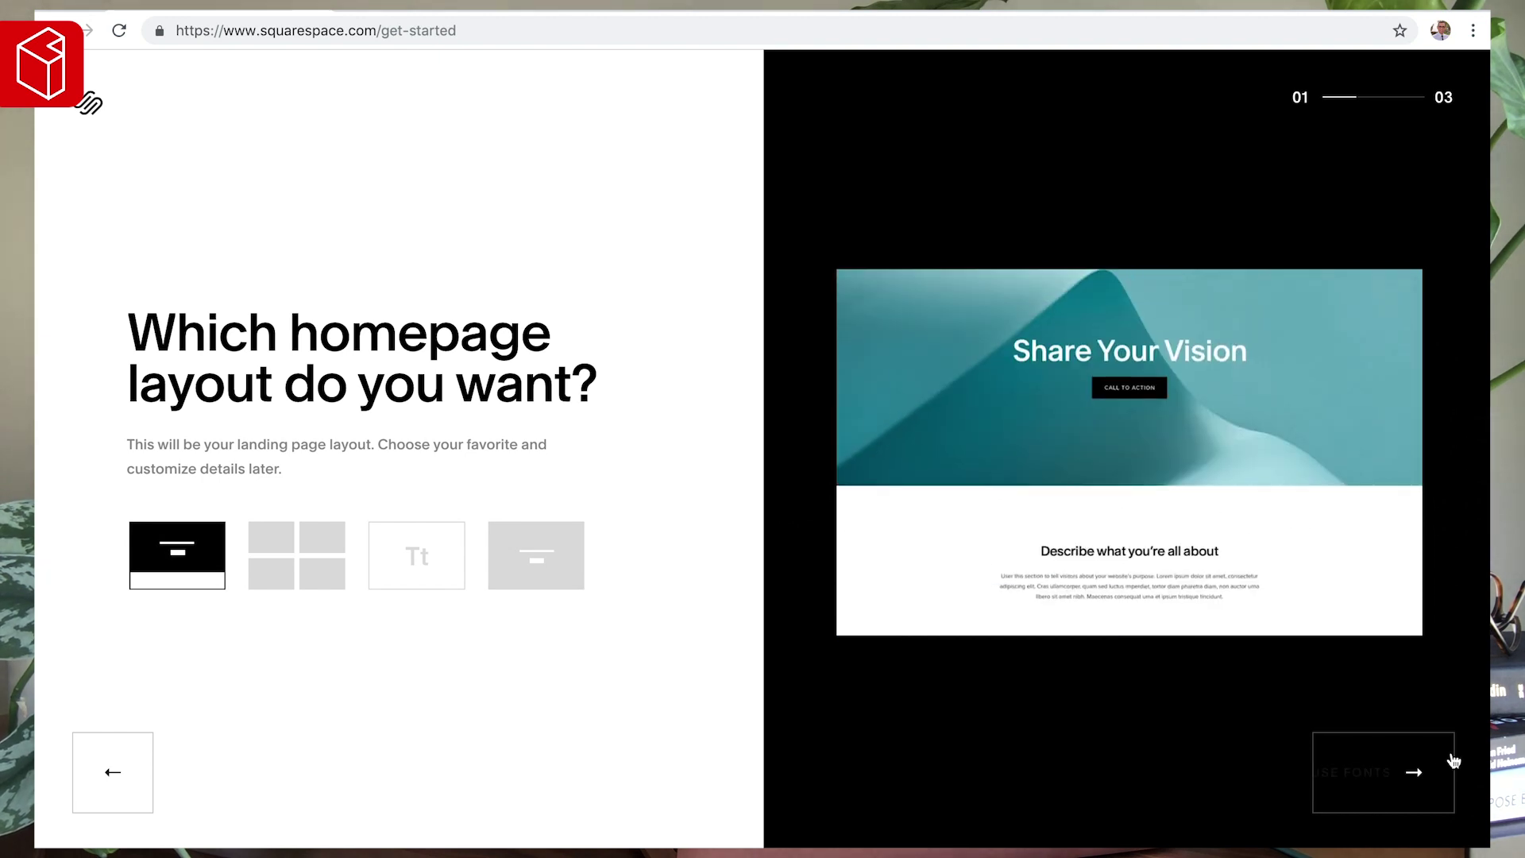
left_click(1367, 768)
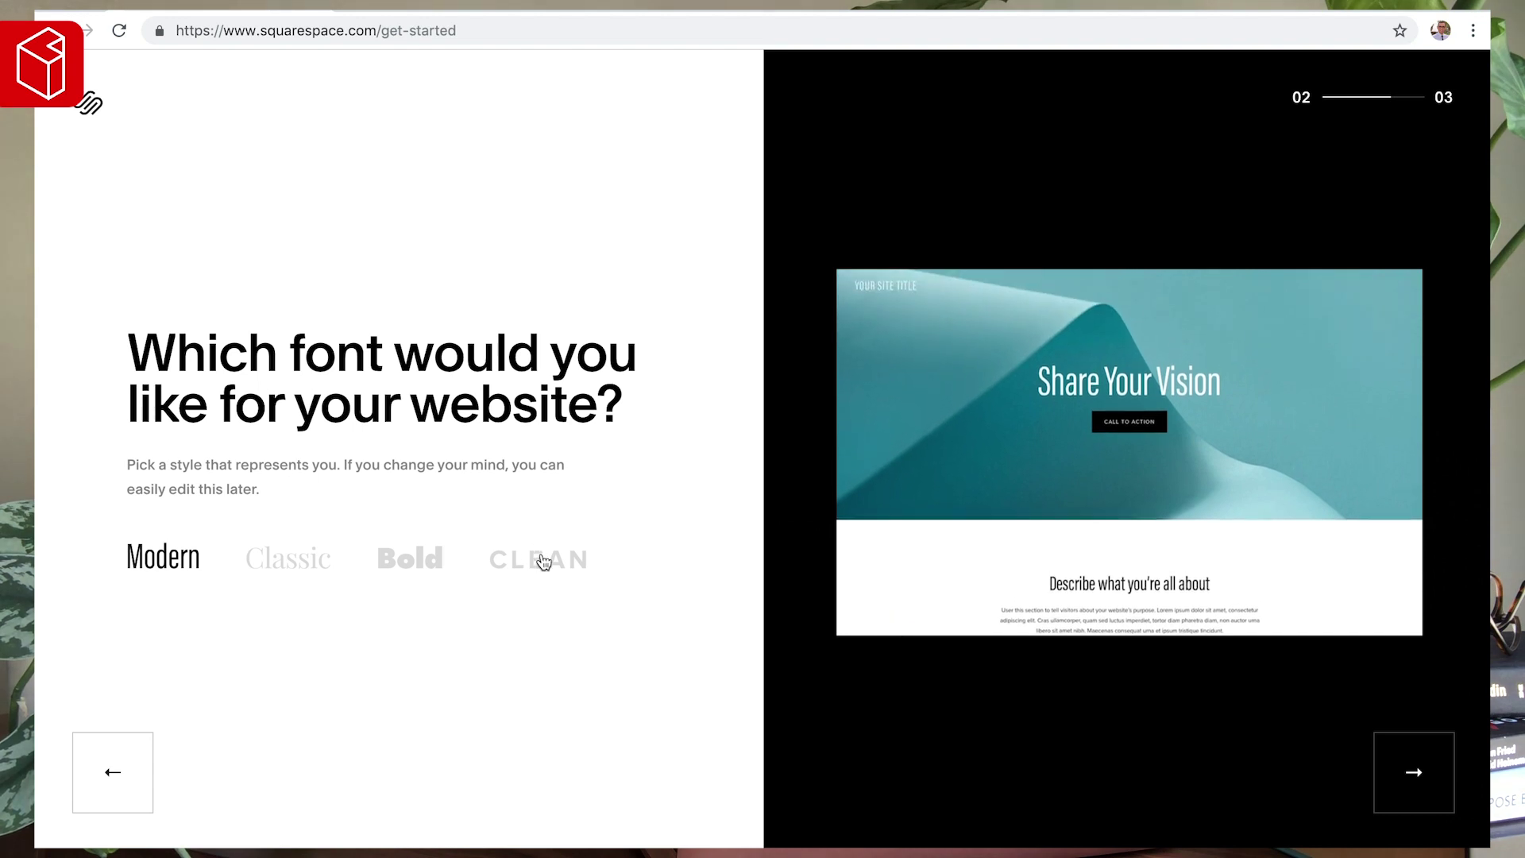
- Choose the Bold font for the site after comparing it with Clean
left_click(543, 561)
left_click(413, 560)
left_click(556, 564)
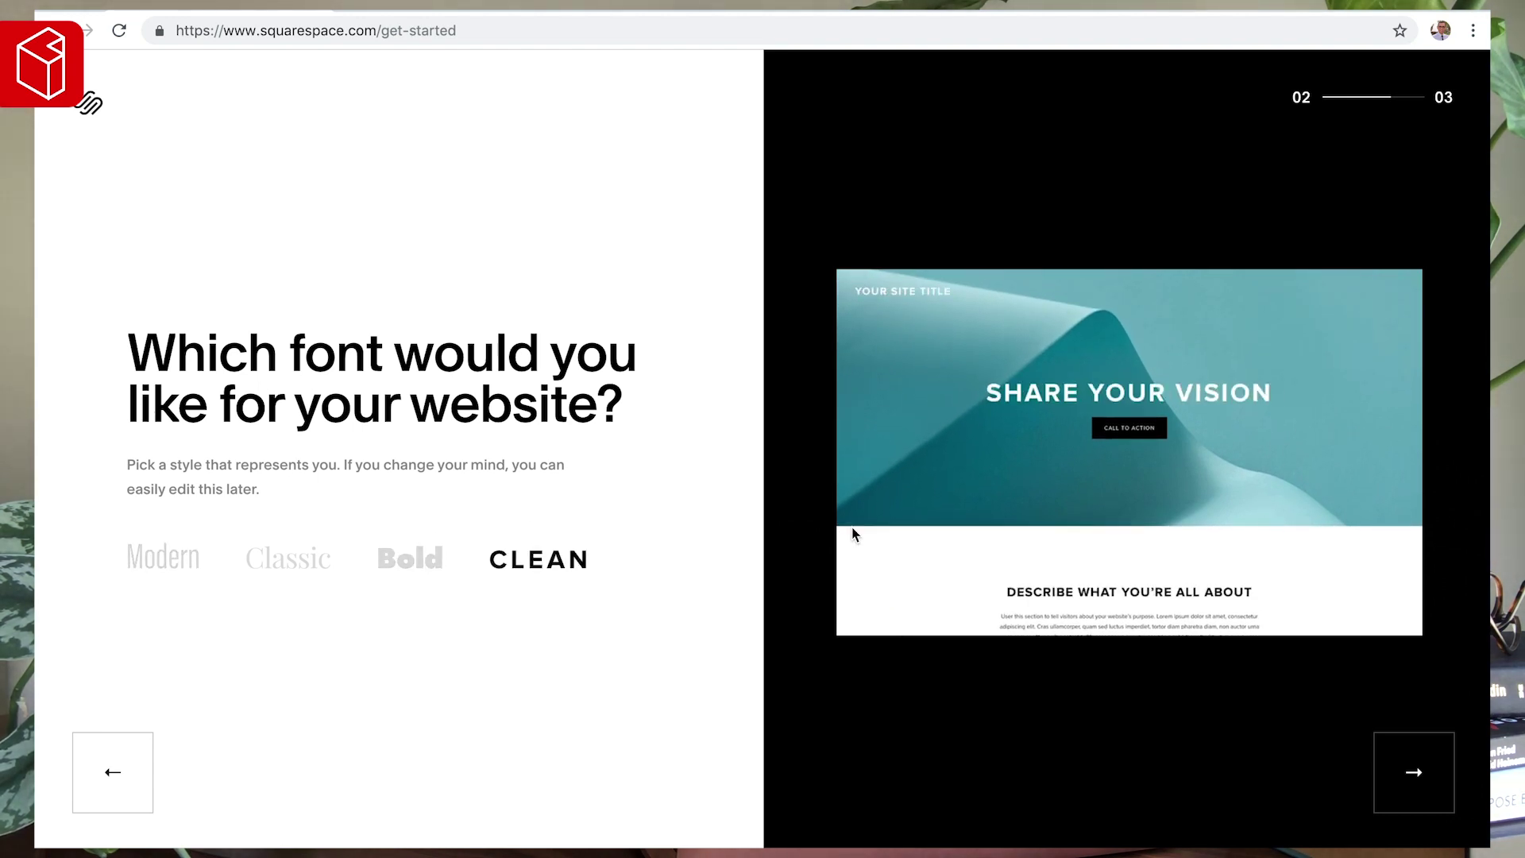
left_click(437, 556)
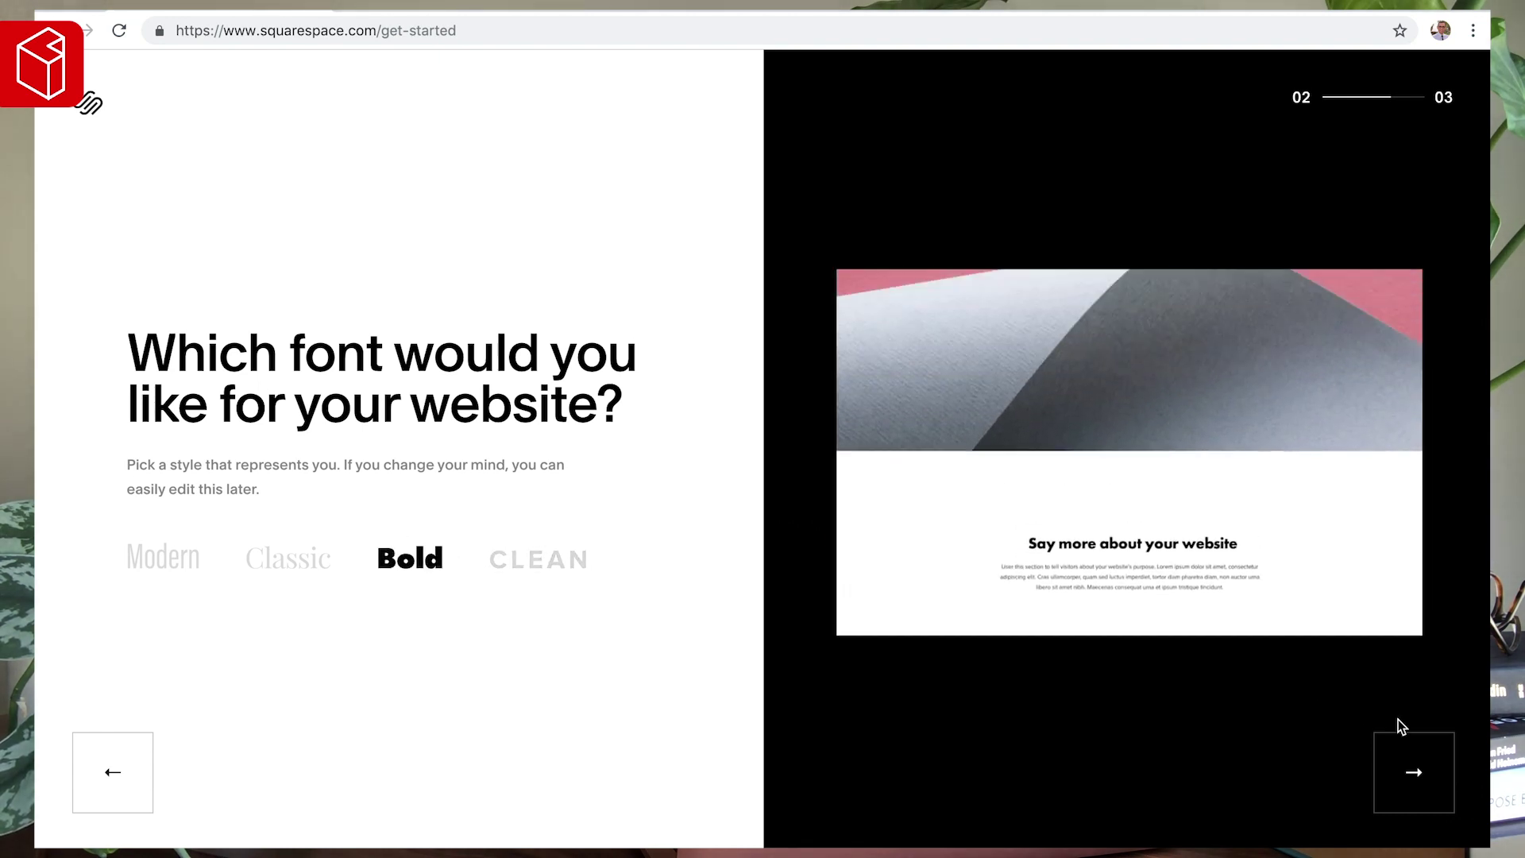
left_click(1417, 771)
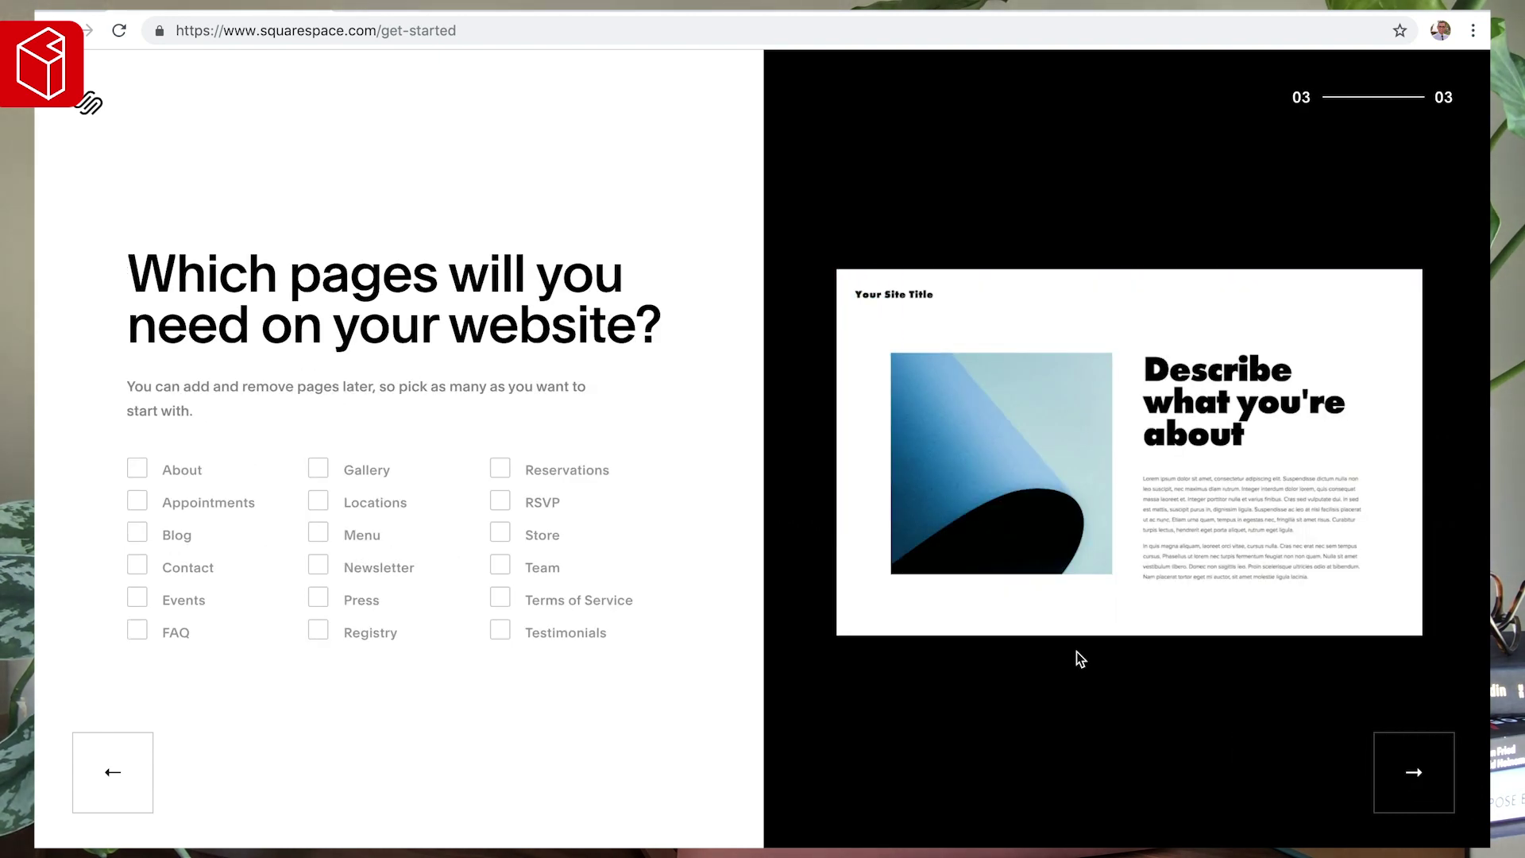
- Add About, Contact and Team pages, build the site and enter the editor
left_click(177, 476)
left_click(170, 578)
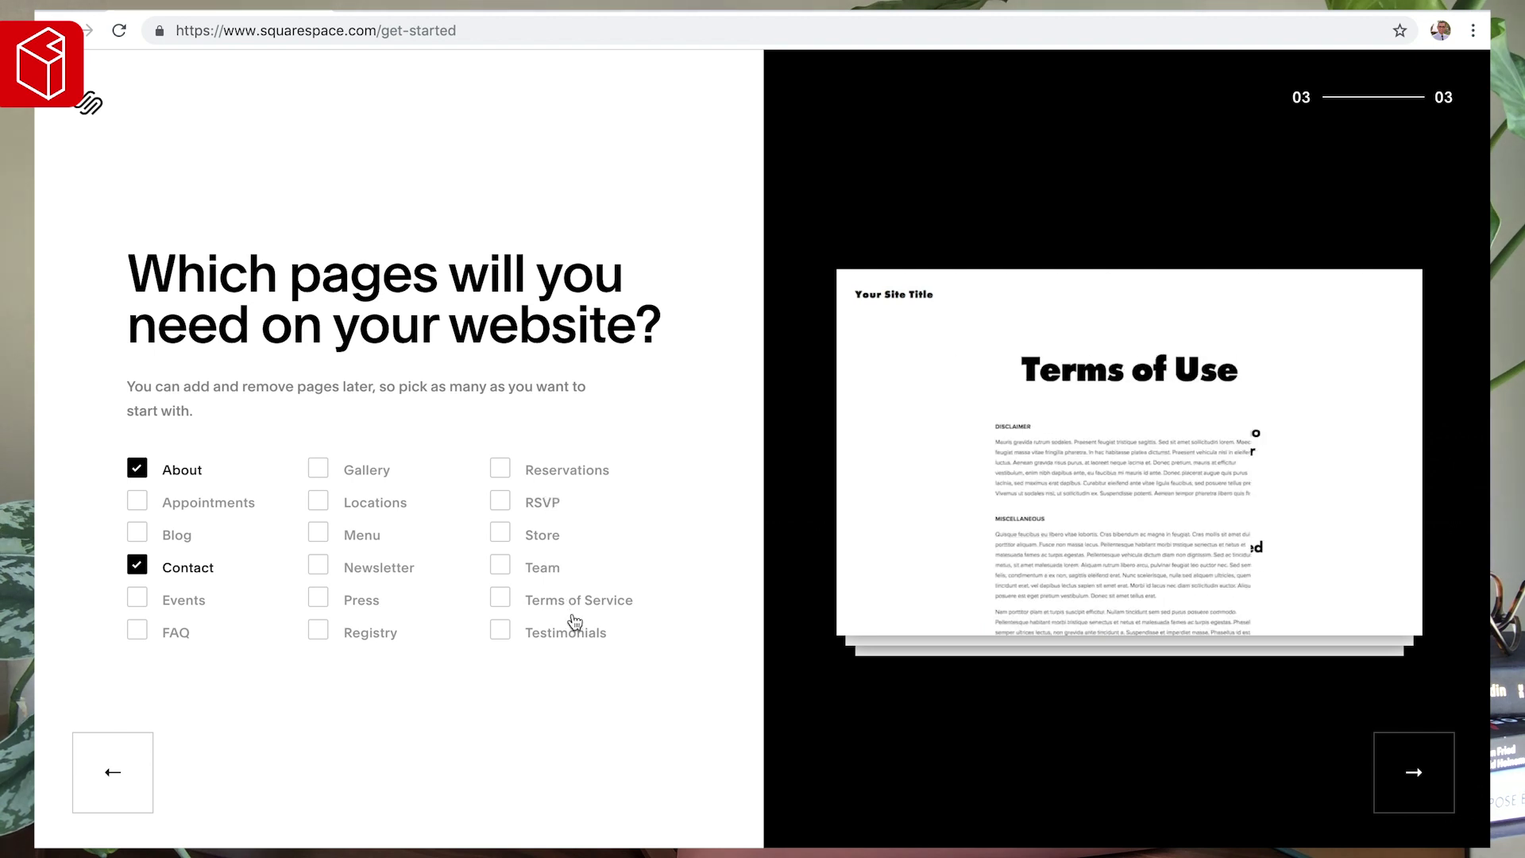
left_click(548, 572)
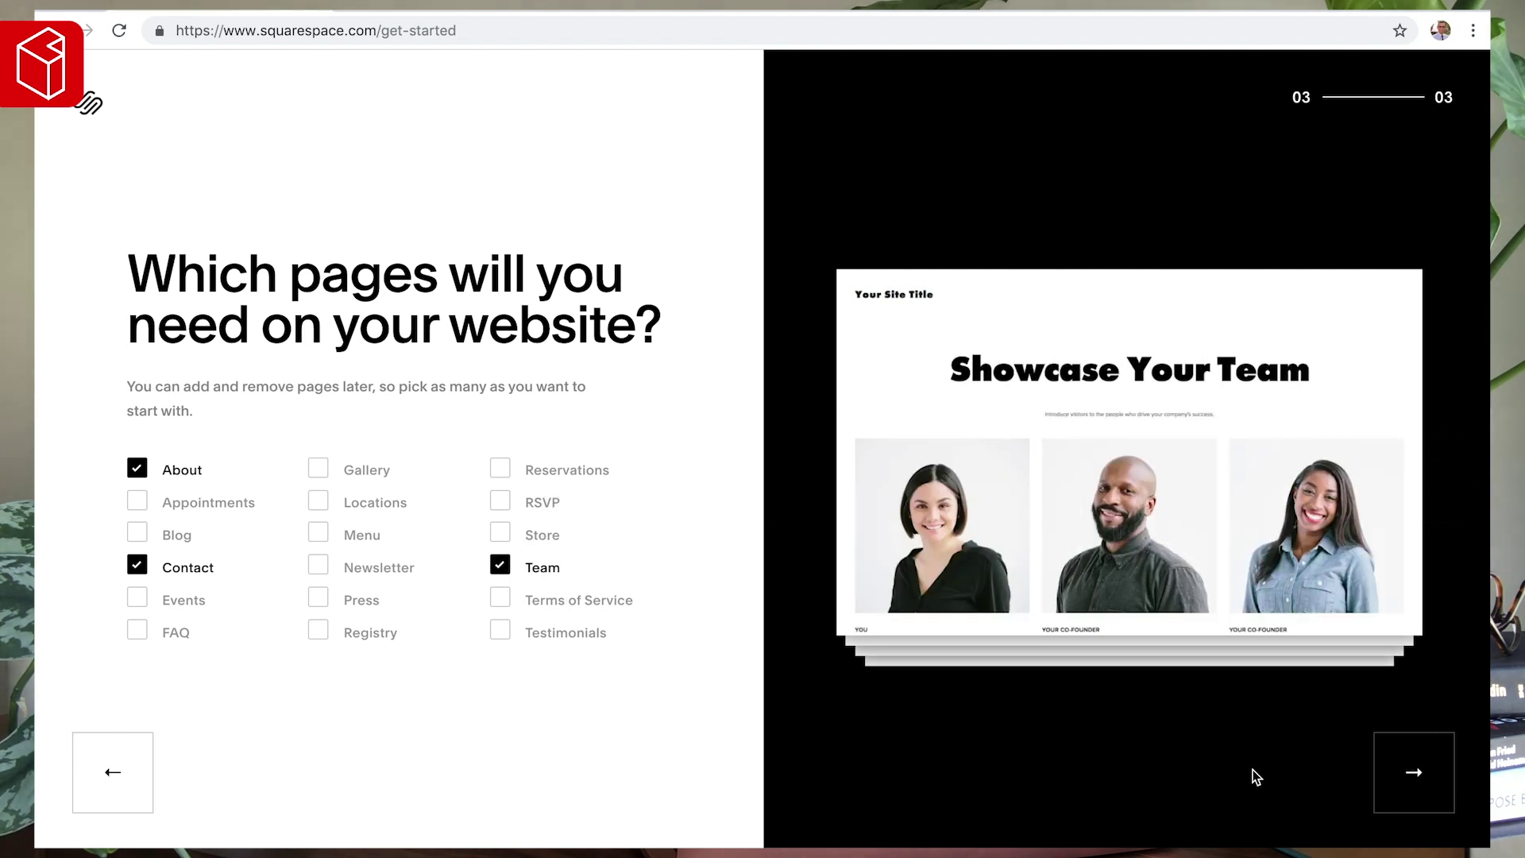
left_click(1311, 772)
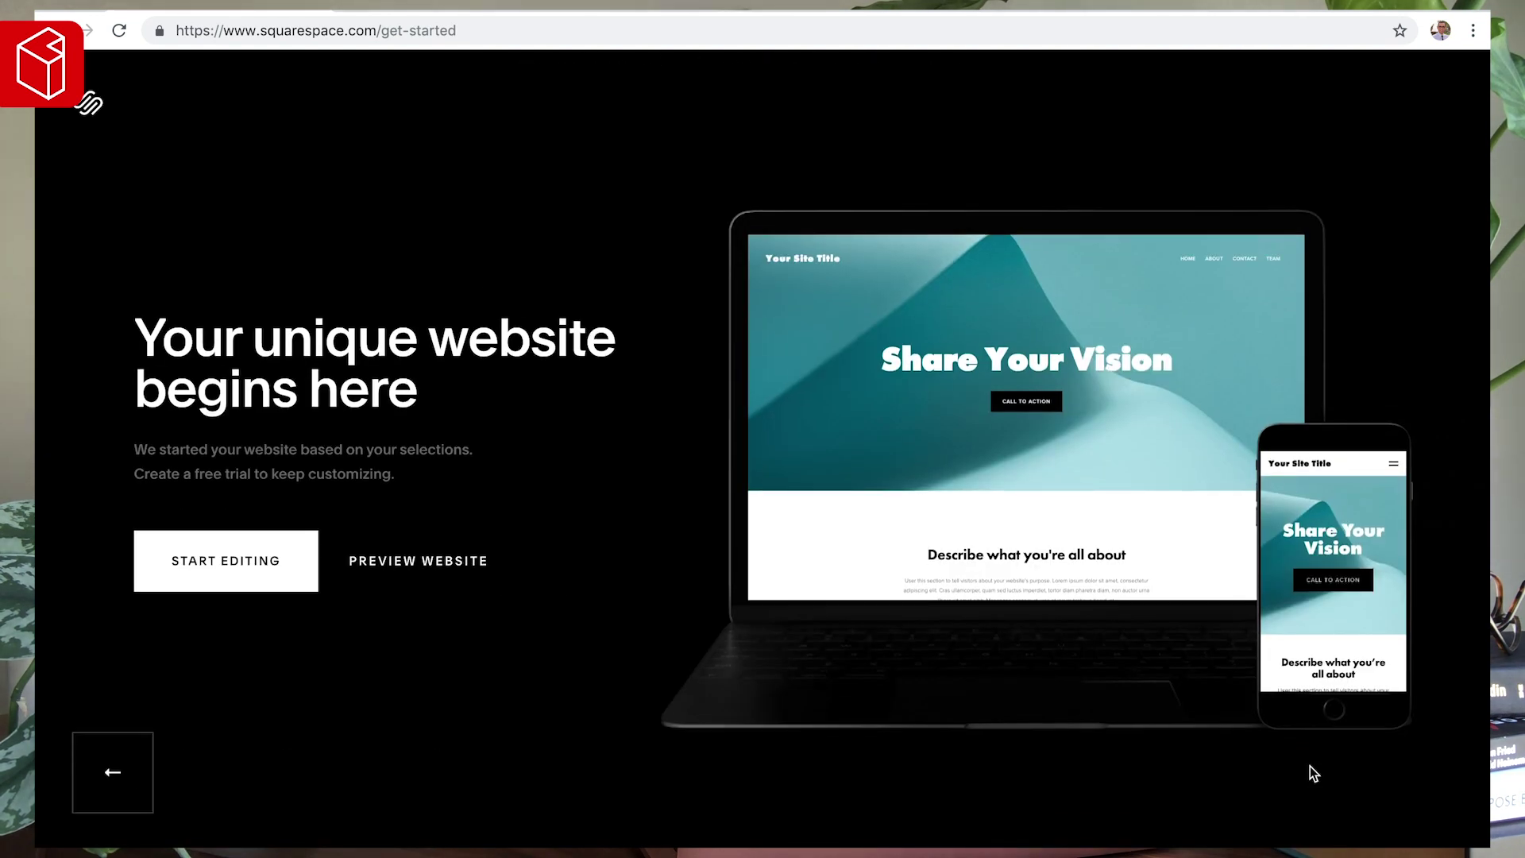
left_click(232, 560)
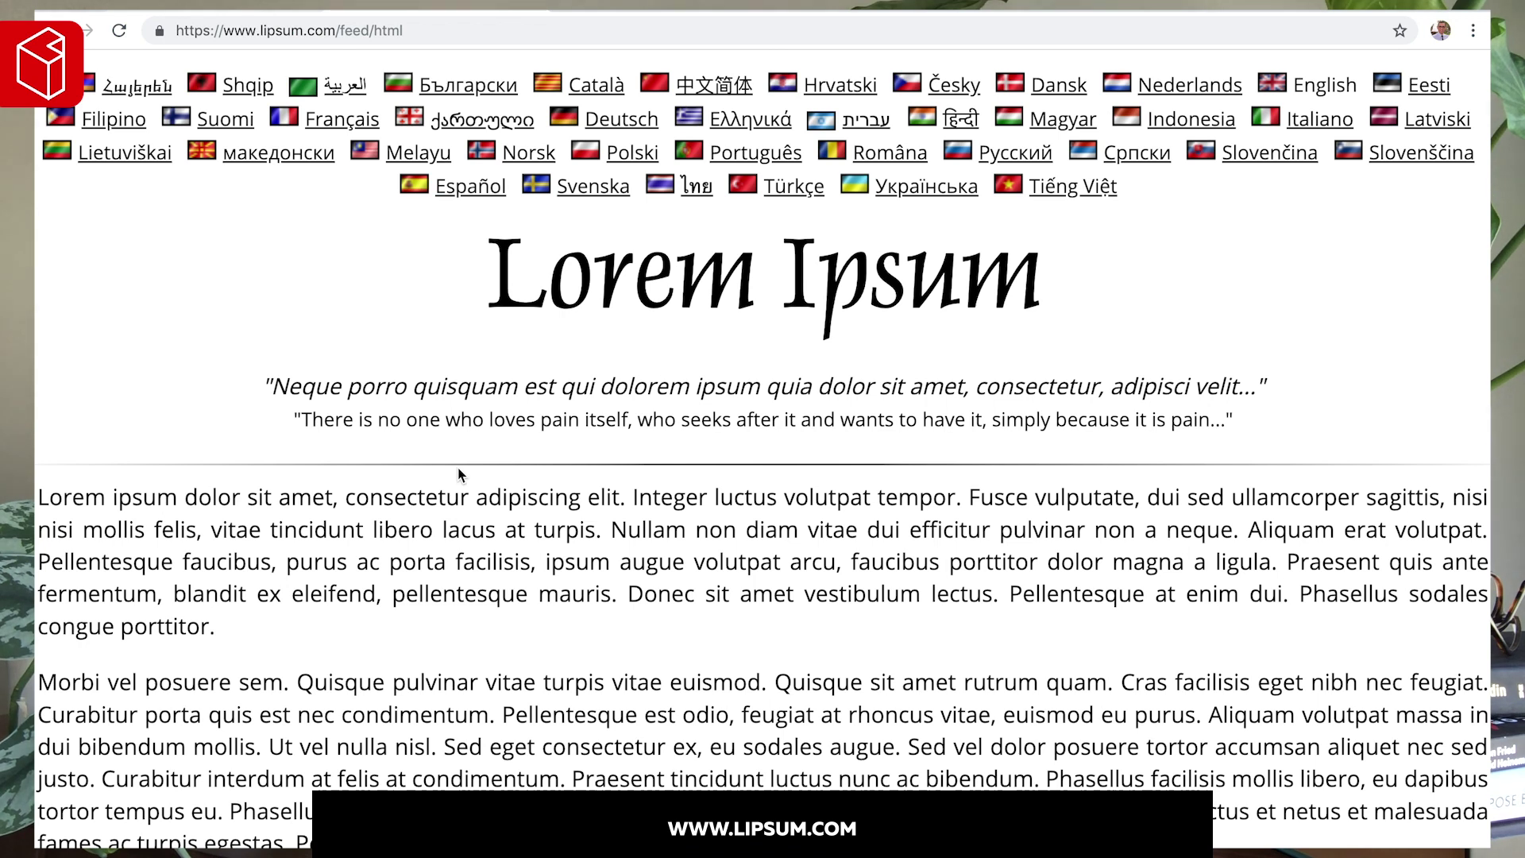
- Select the entire first Lorem Ipsum paragraph on Lipsum.com, then go to Flaticon
scroll(459, 475, "down", 3)
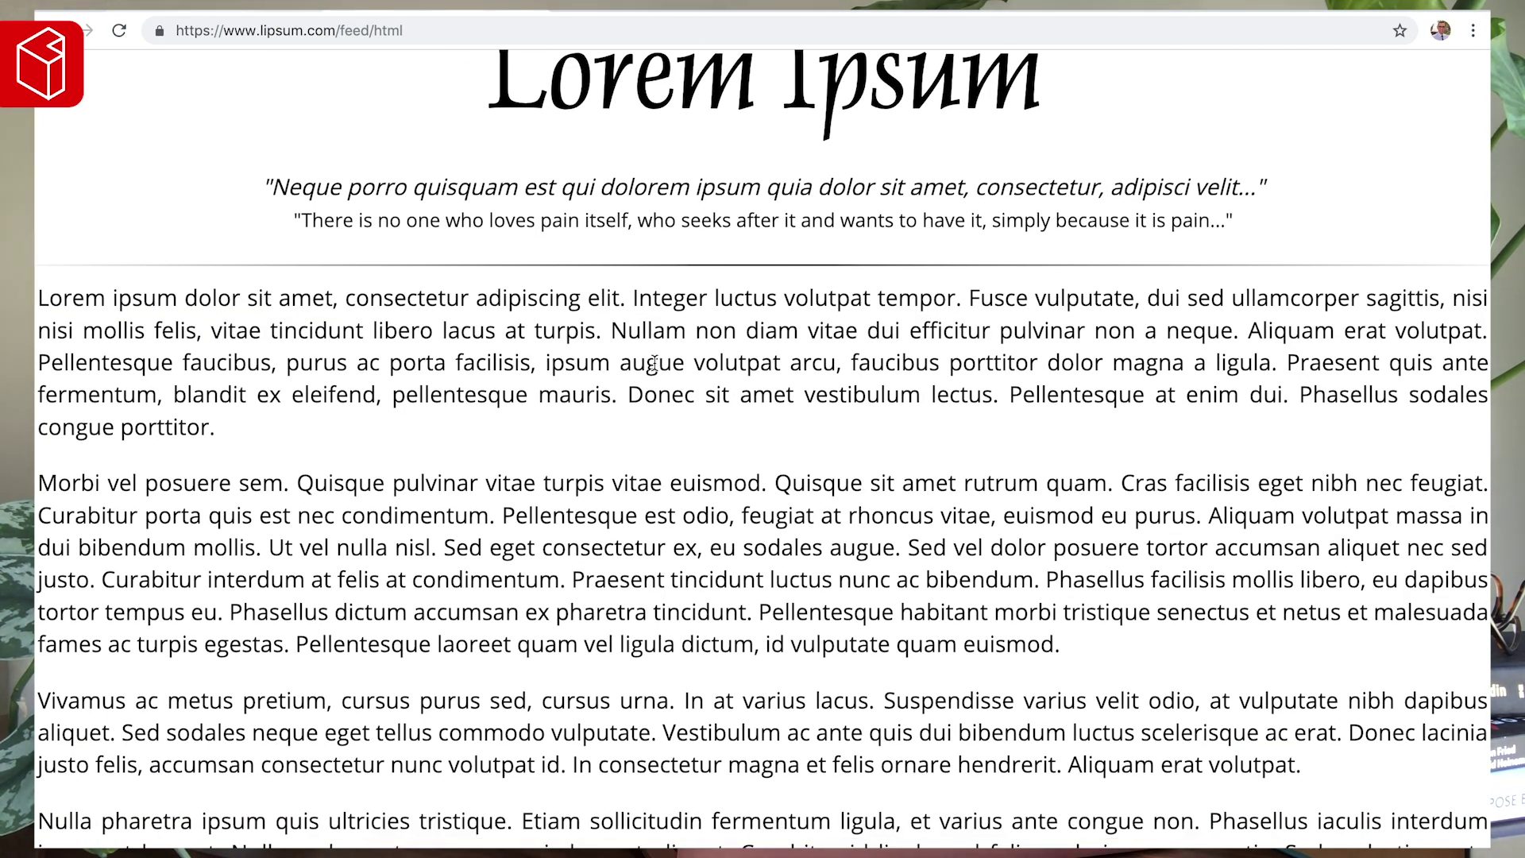
triple_click(669, 321)
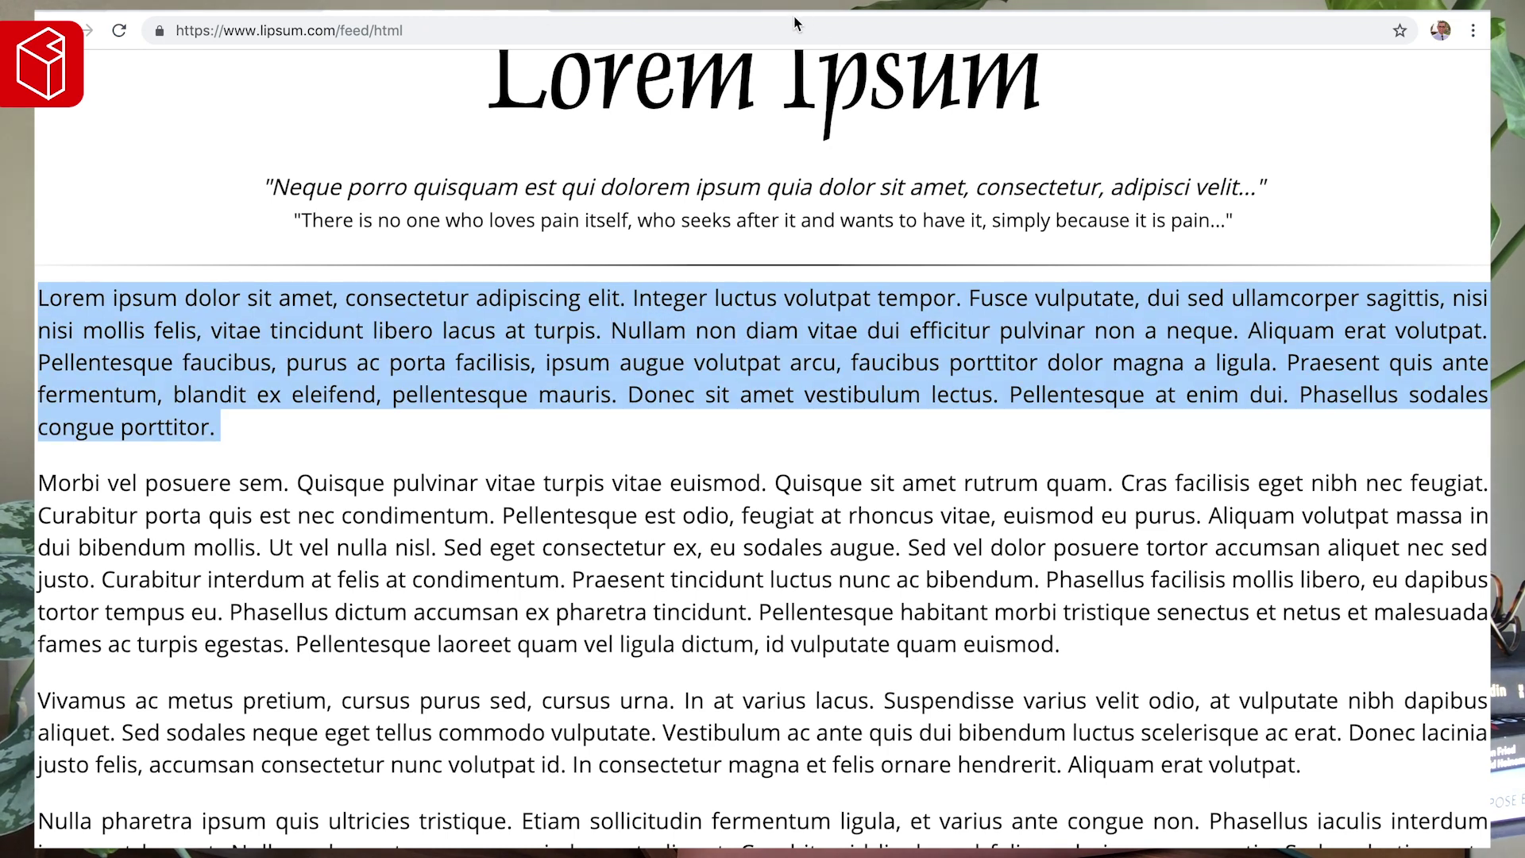
left_click(797, 22)
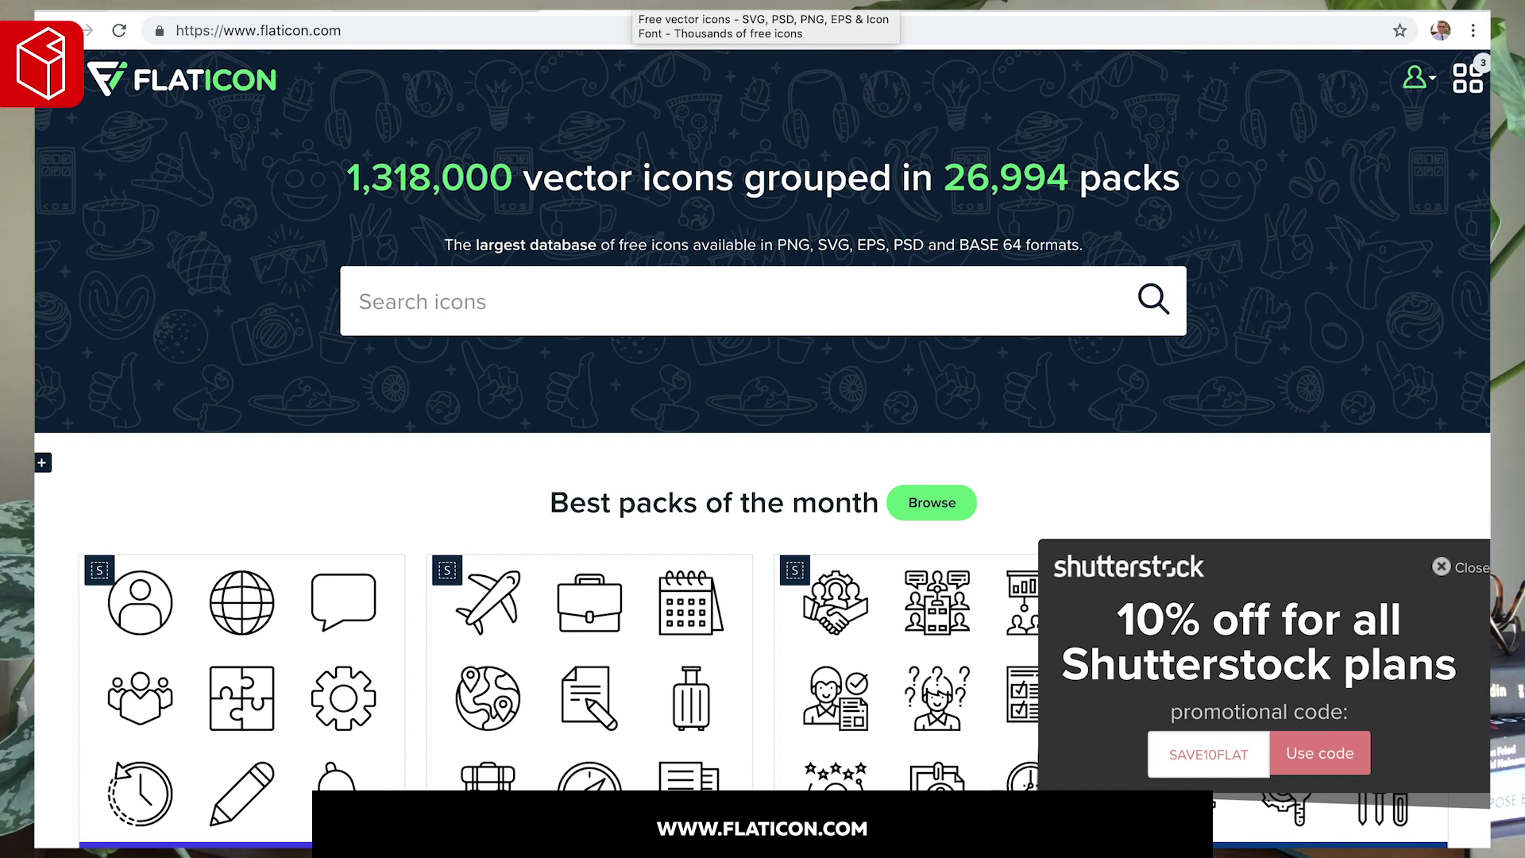
scroll(590, 357, "down", 2)
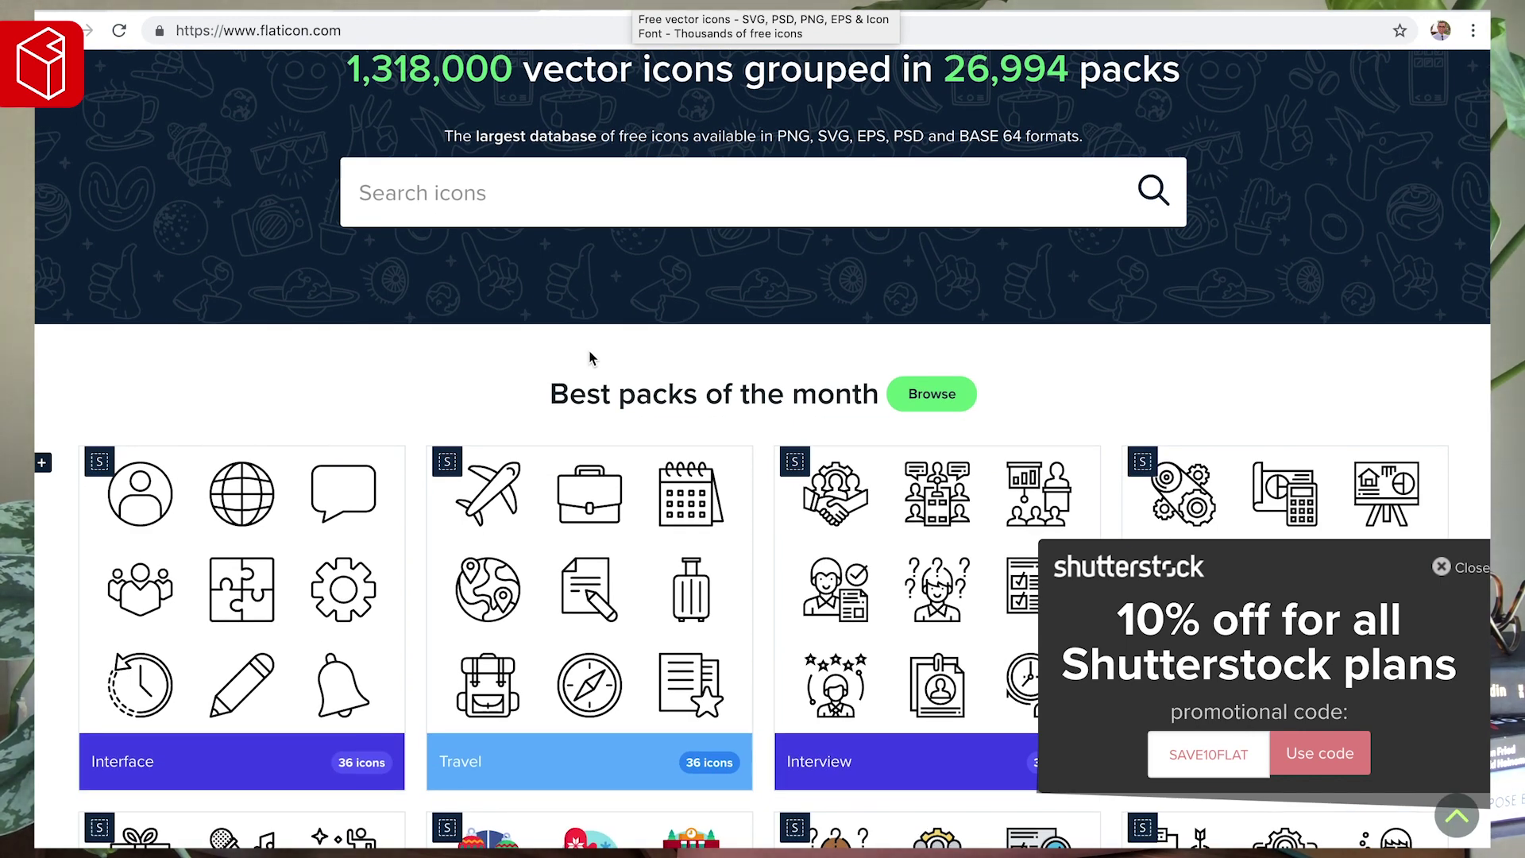
scroll(590, 357, "down", 1)
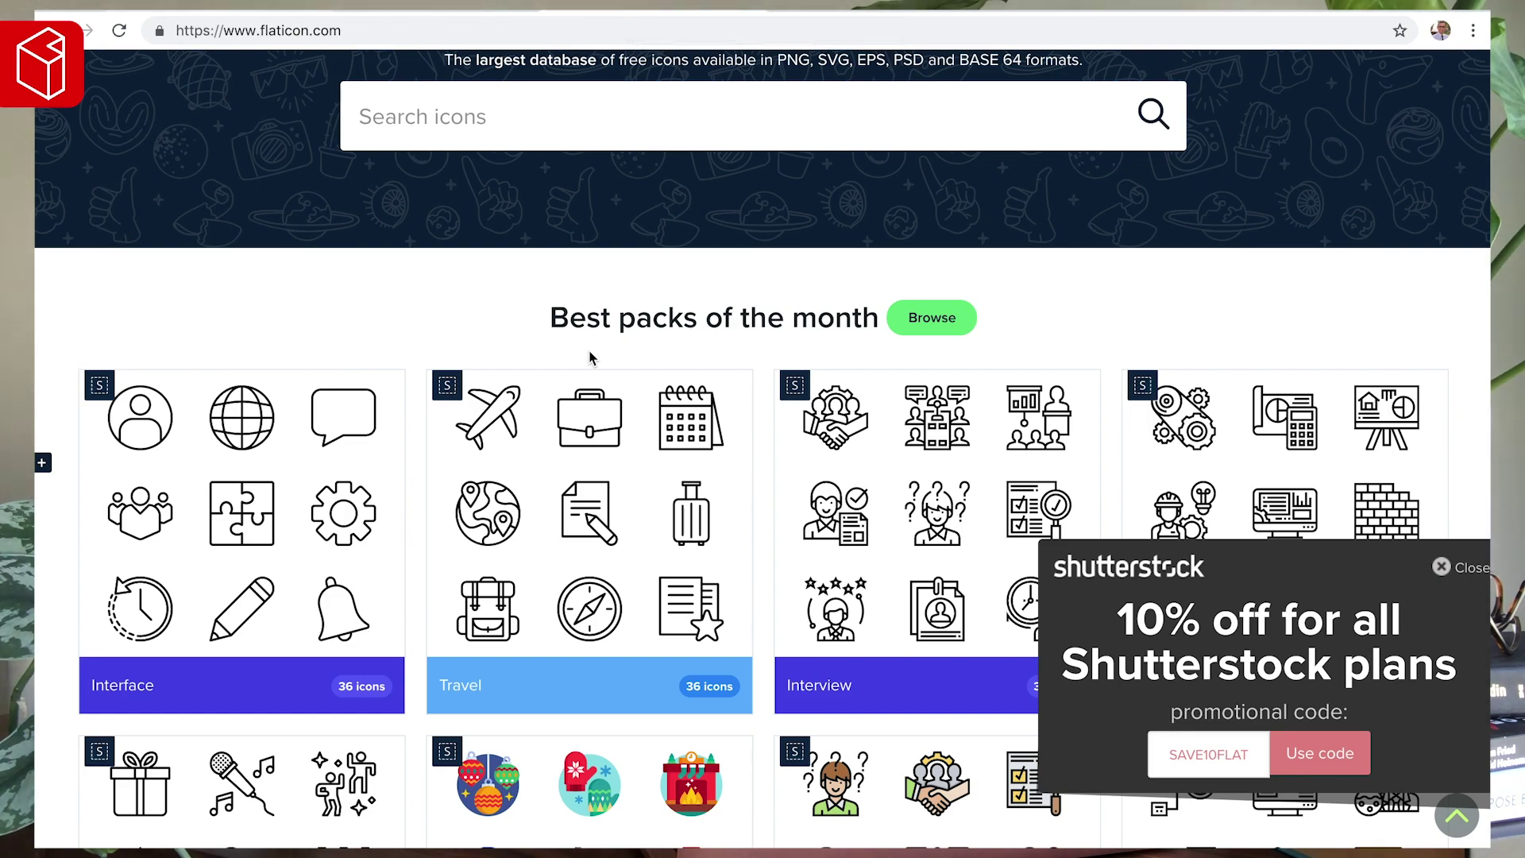
scroll(590, 357, "down", 5)
scroll(594, 393, "down", 3)
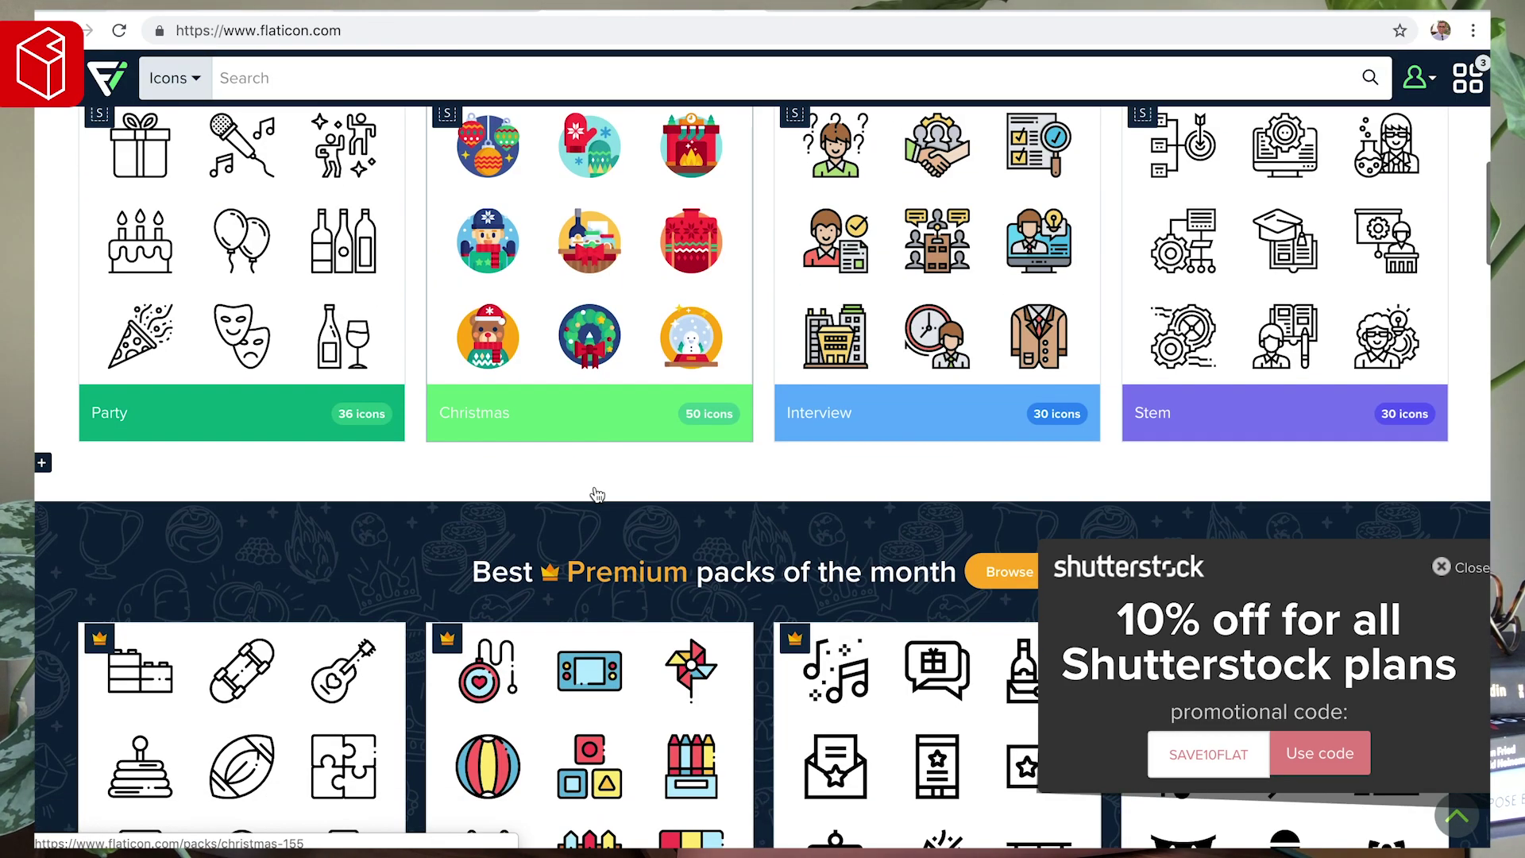
scroll(595, 492, "up", 10)
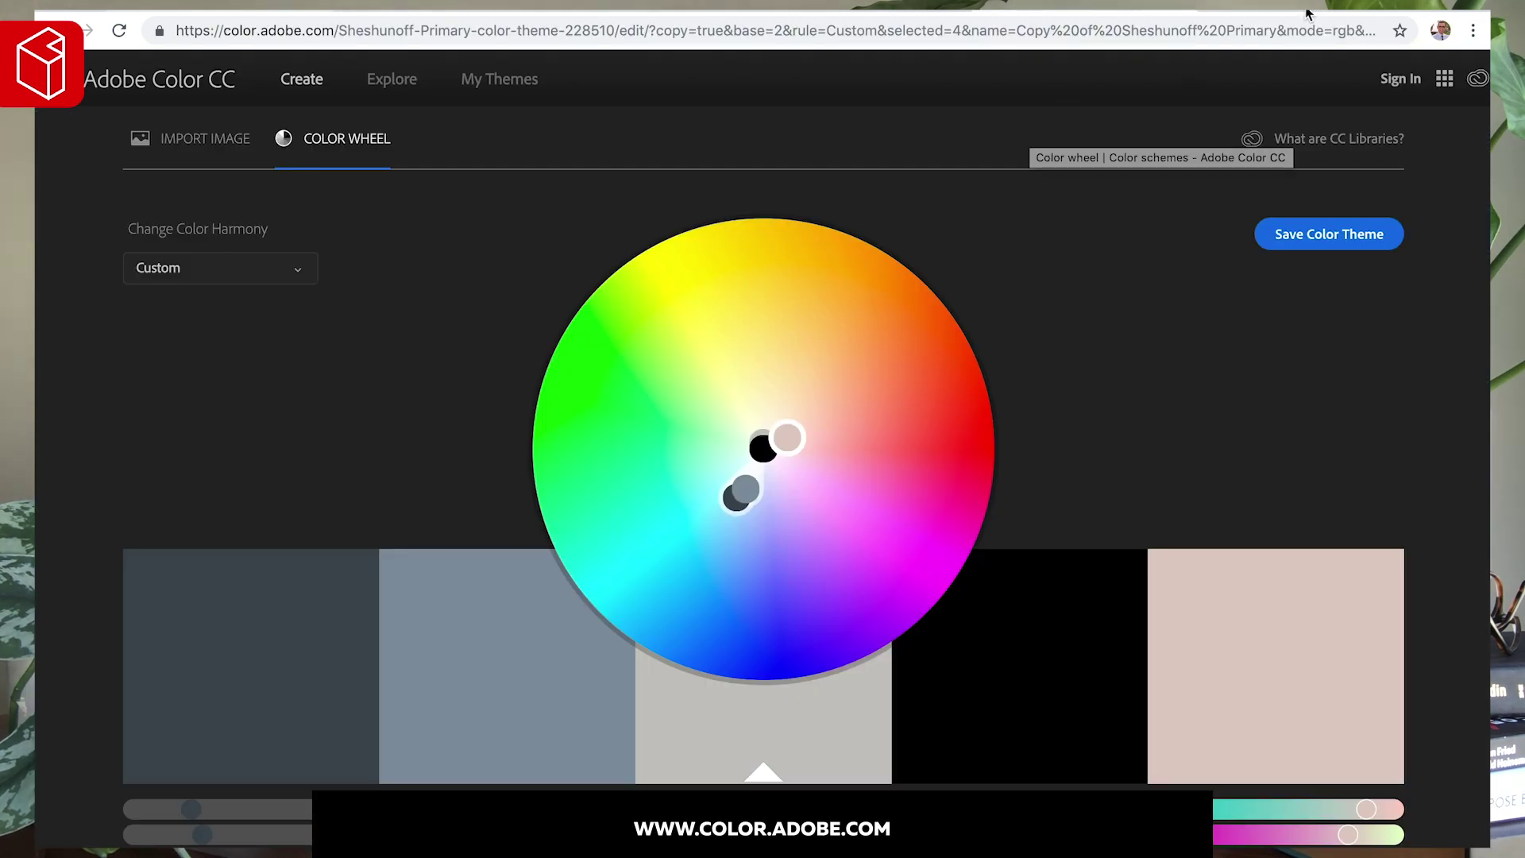
- Change the Google query from 'kuler' to 'adobe color' and open the Adobe Color wheel result
left_click(1303, 11)
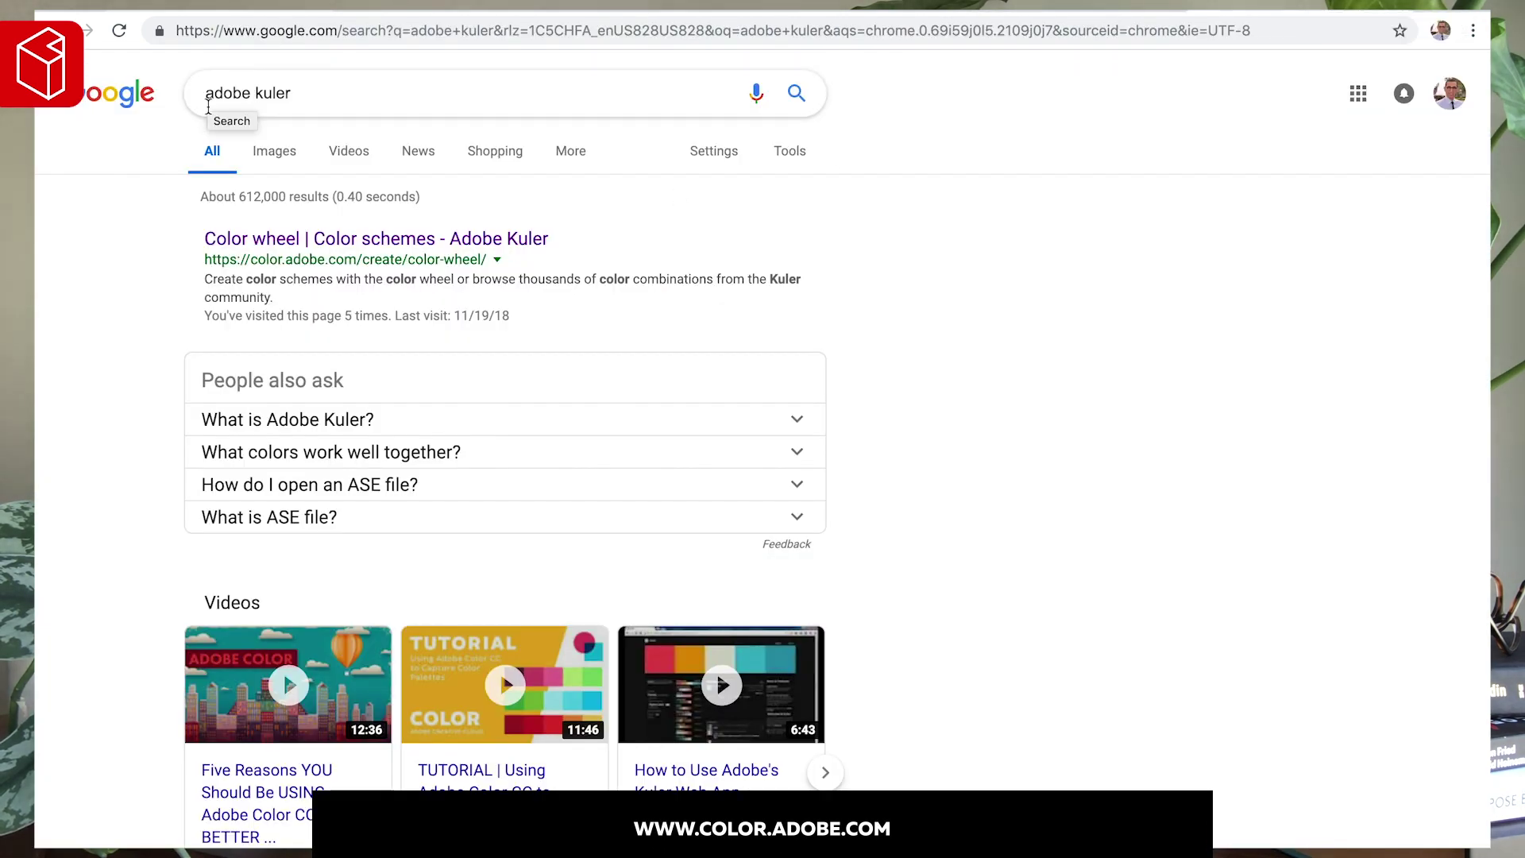
left_click(270, 94)
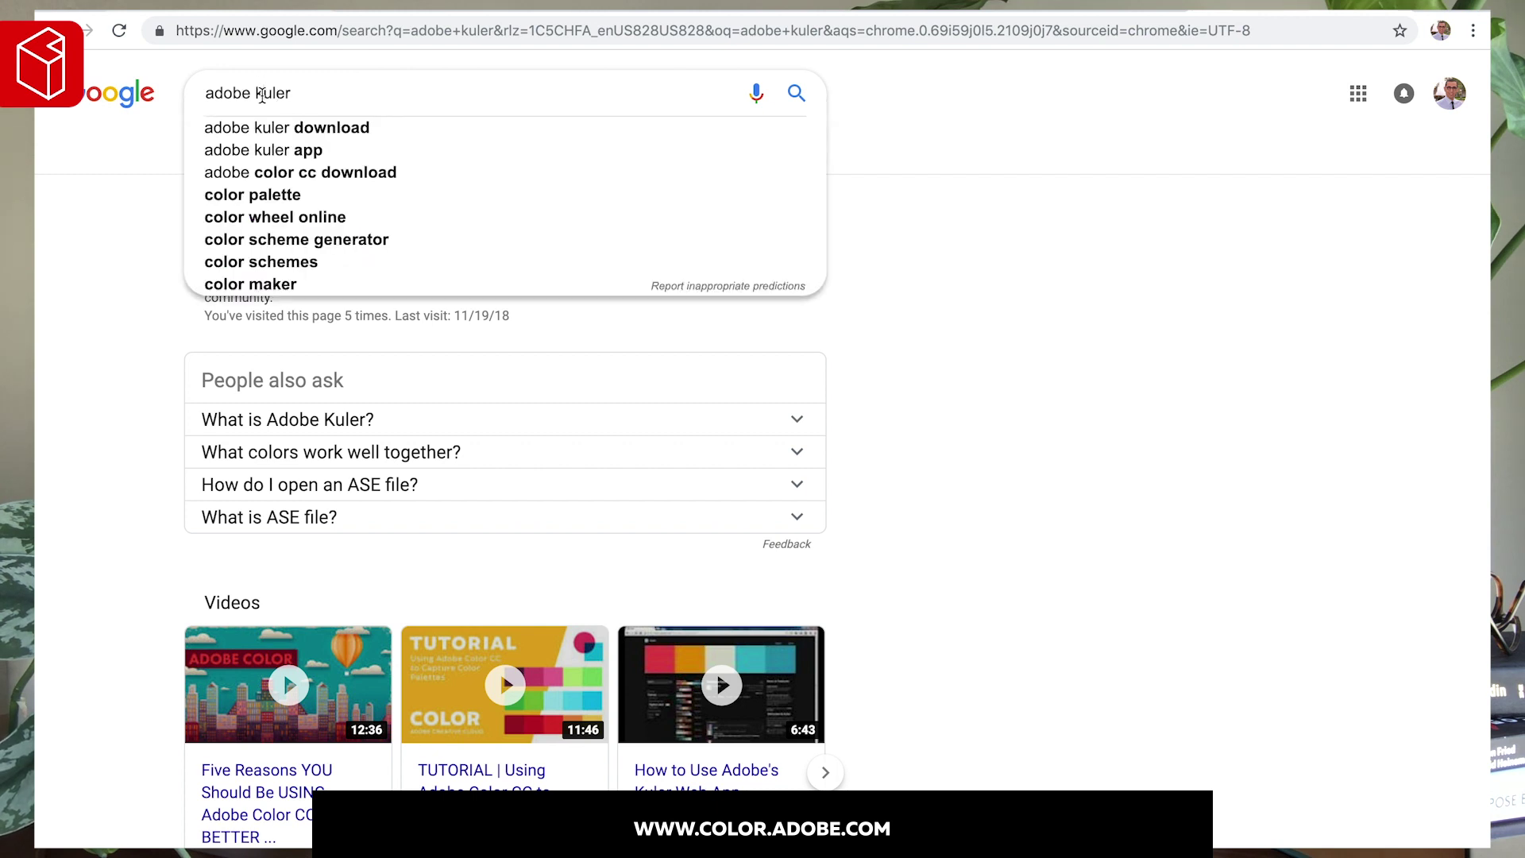
double_click(270, 94)
type("color")
key("Return")
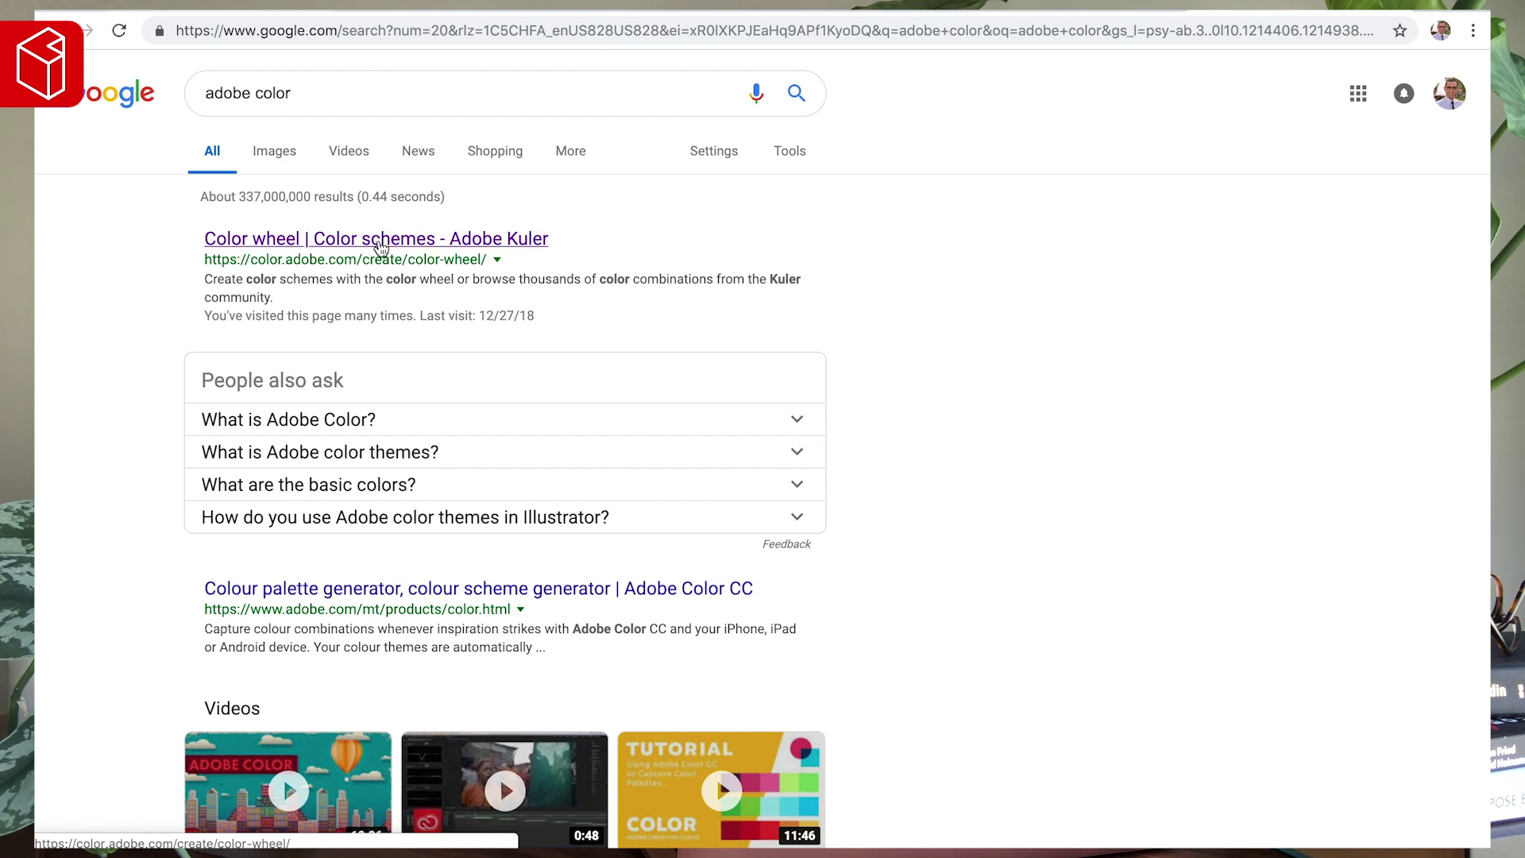
left_click(381, 242)
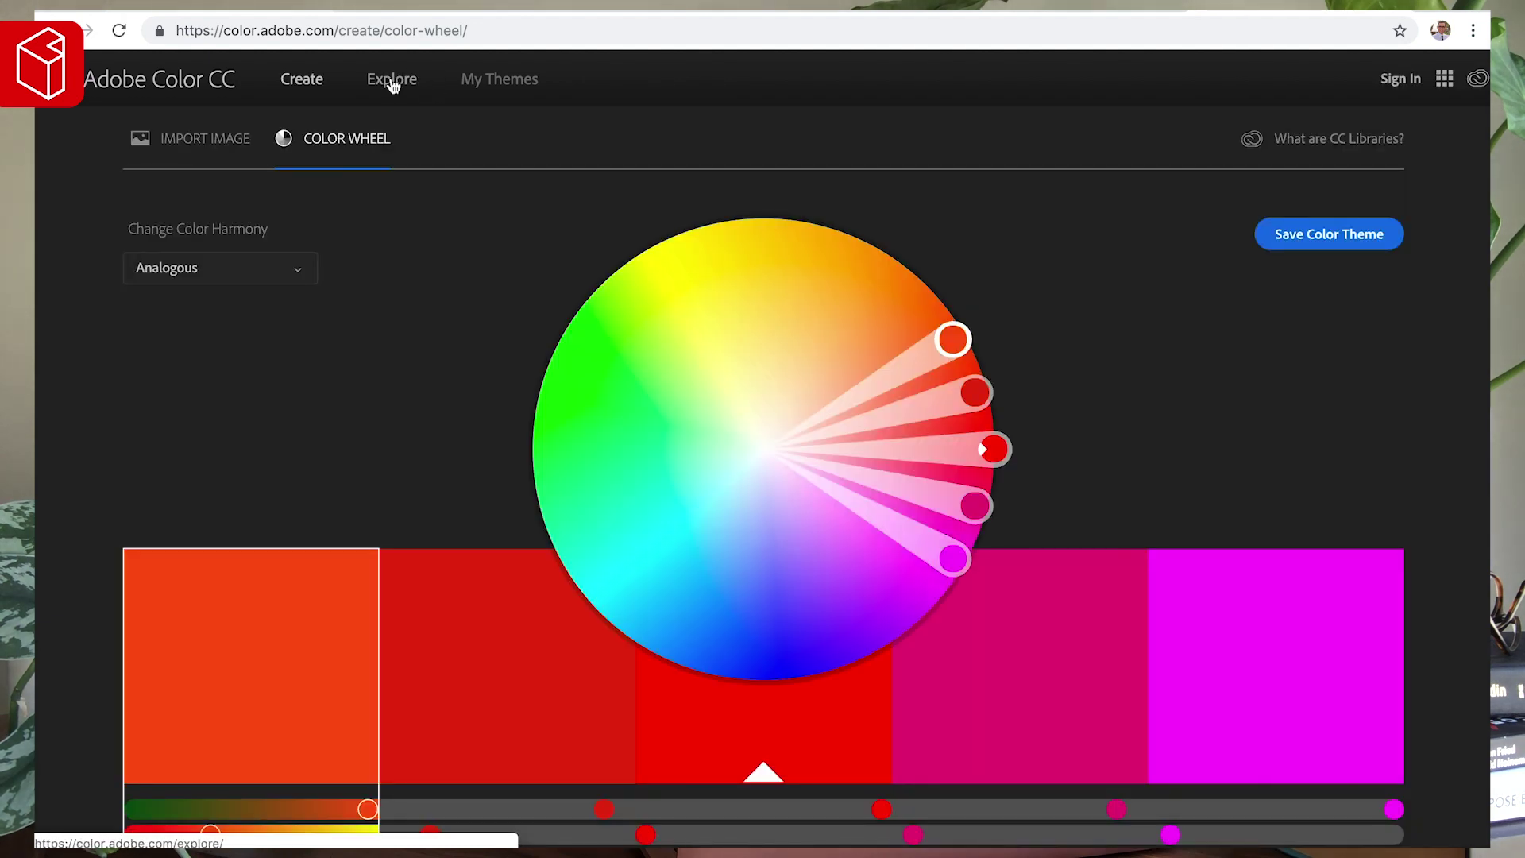
- Change the red swatch's hex value to EDEDED on the Adobe Color wheel
scroll(470, 332, "down", 3)
scroll(517, 382, "down", 3)
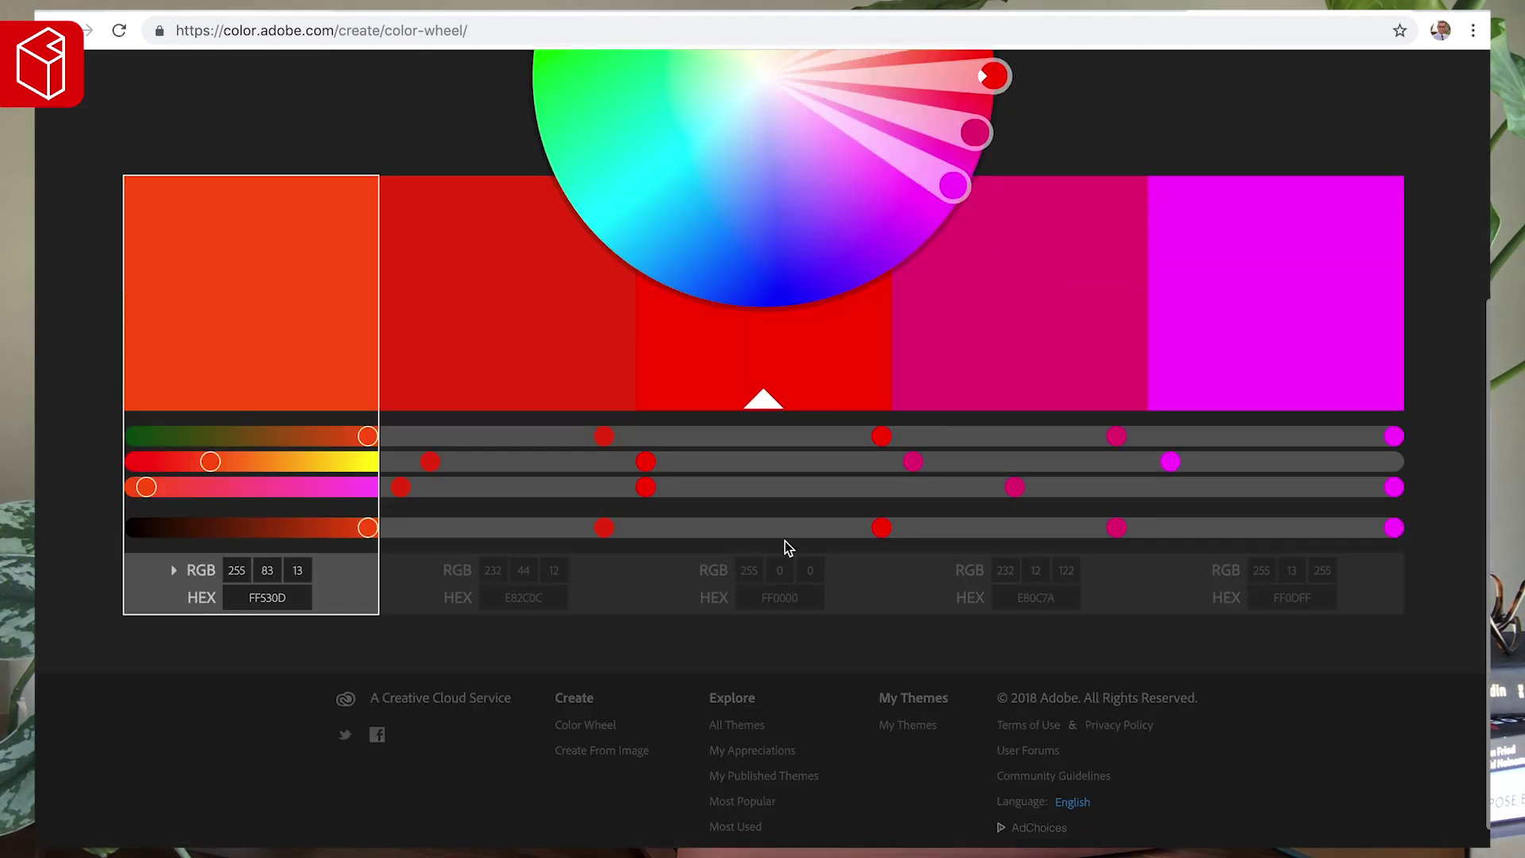
left_click(779, 597)
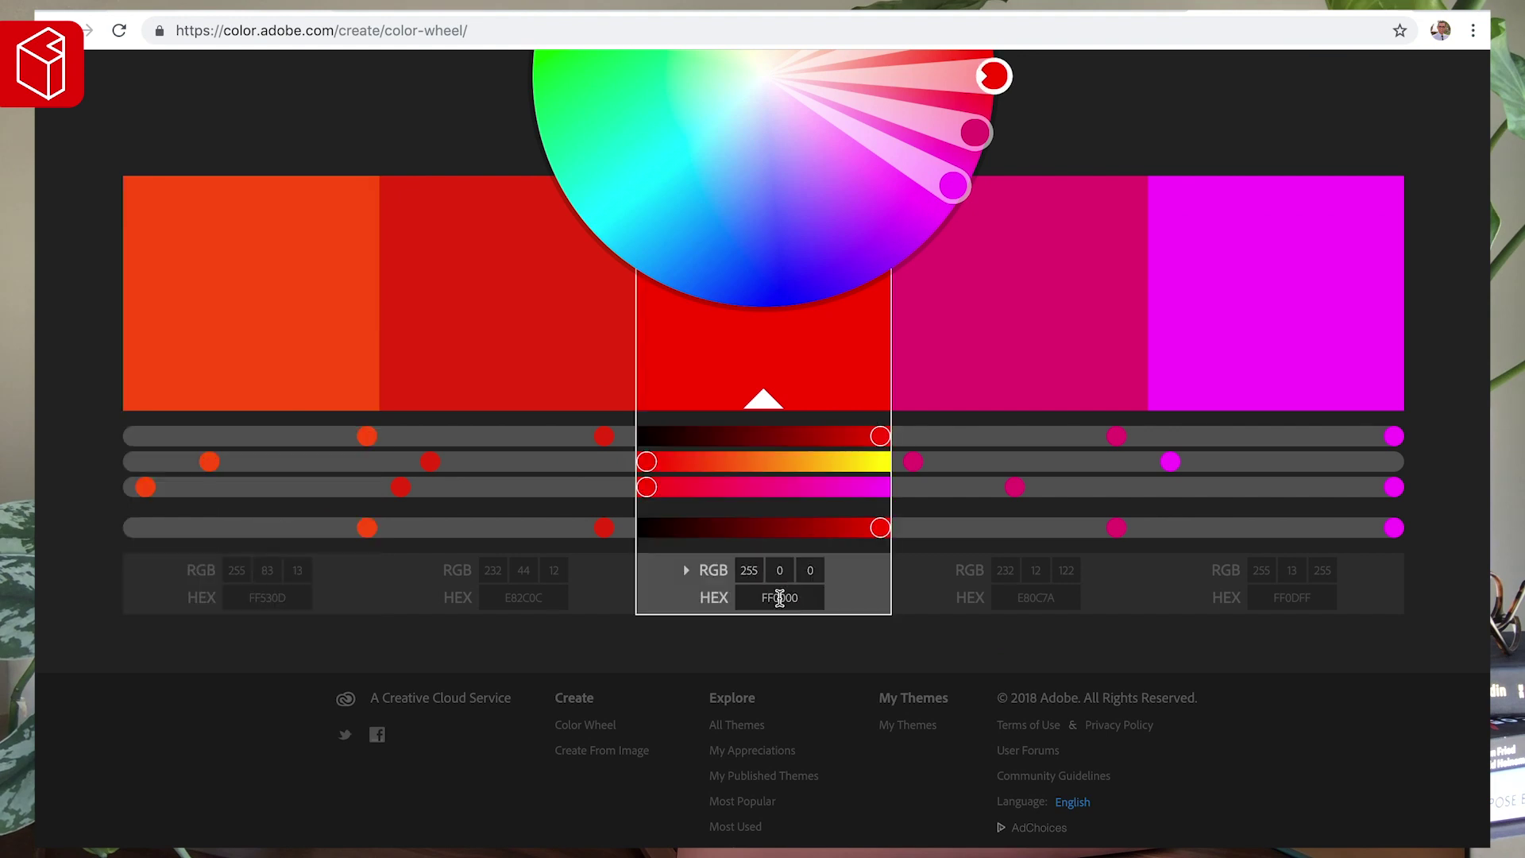
left_click(779, 597)
type("ededed")
key("Tab")
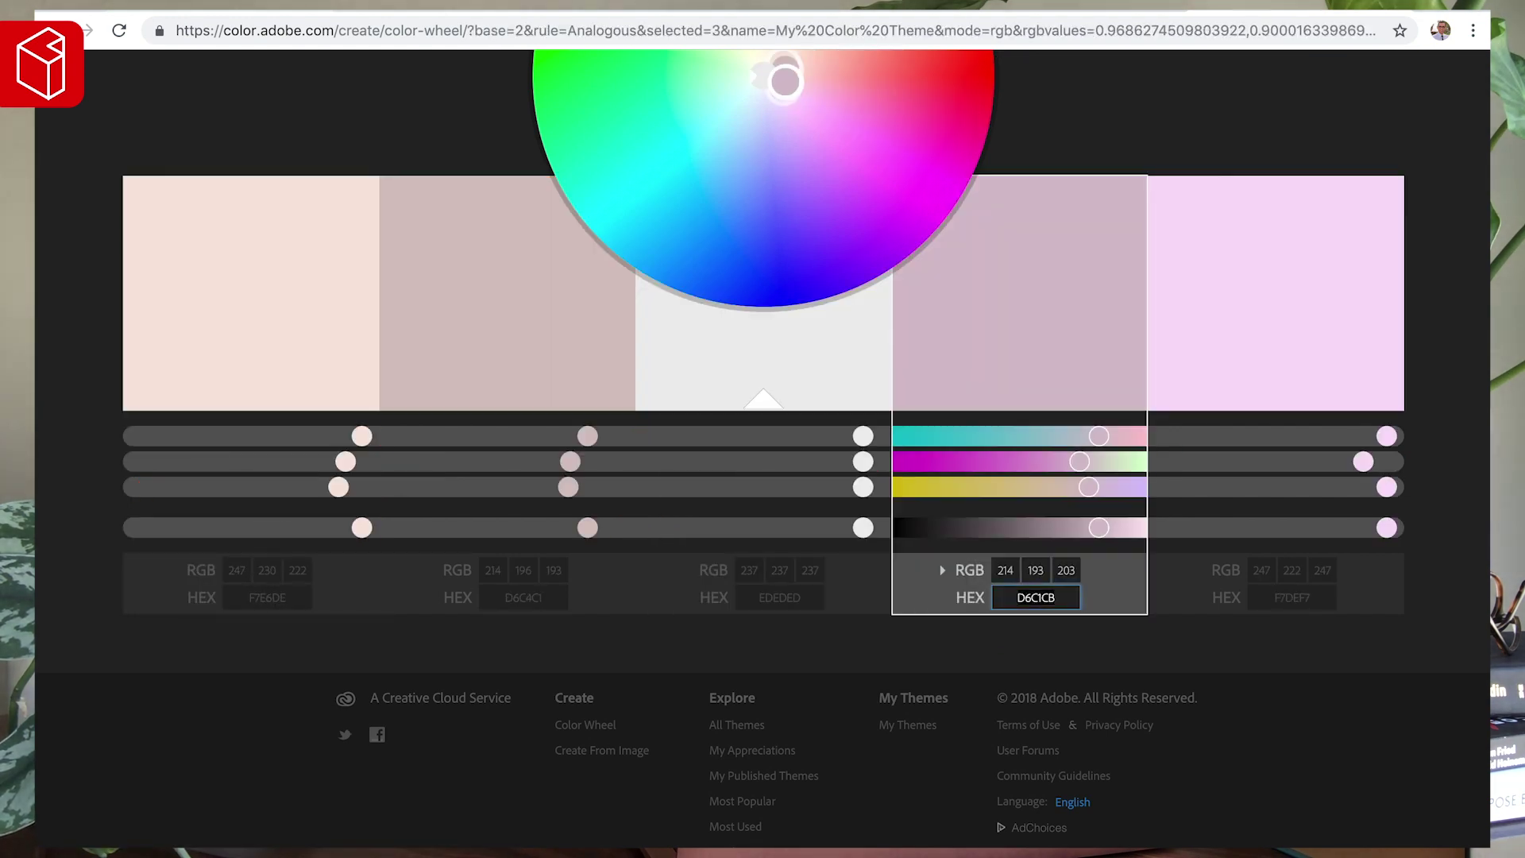
- Switch the colour harmony rule to Triad
scroll(210, 228, "up", 5)
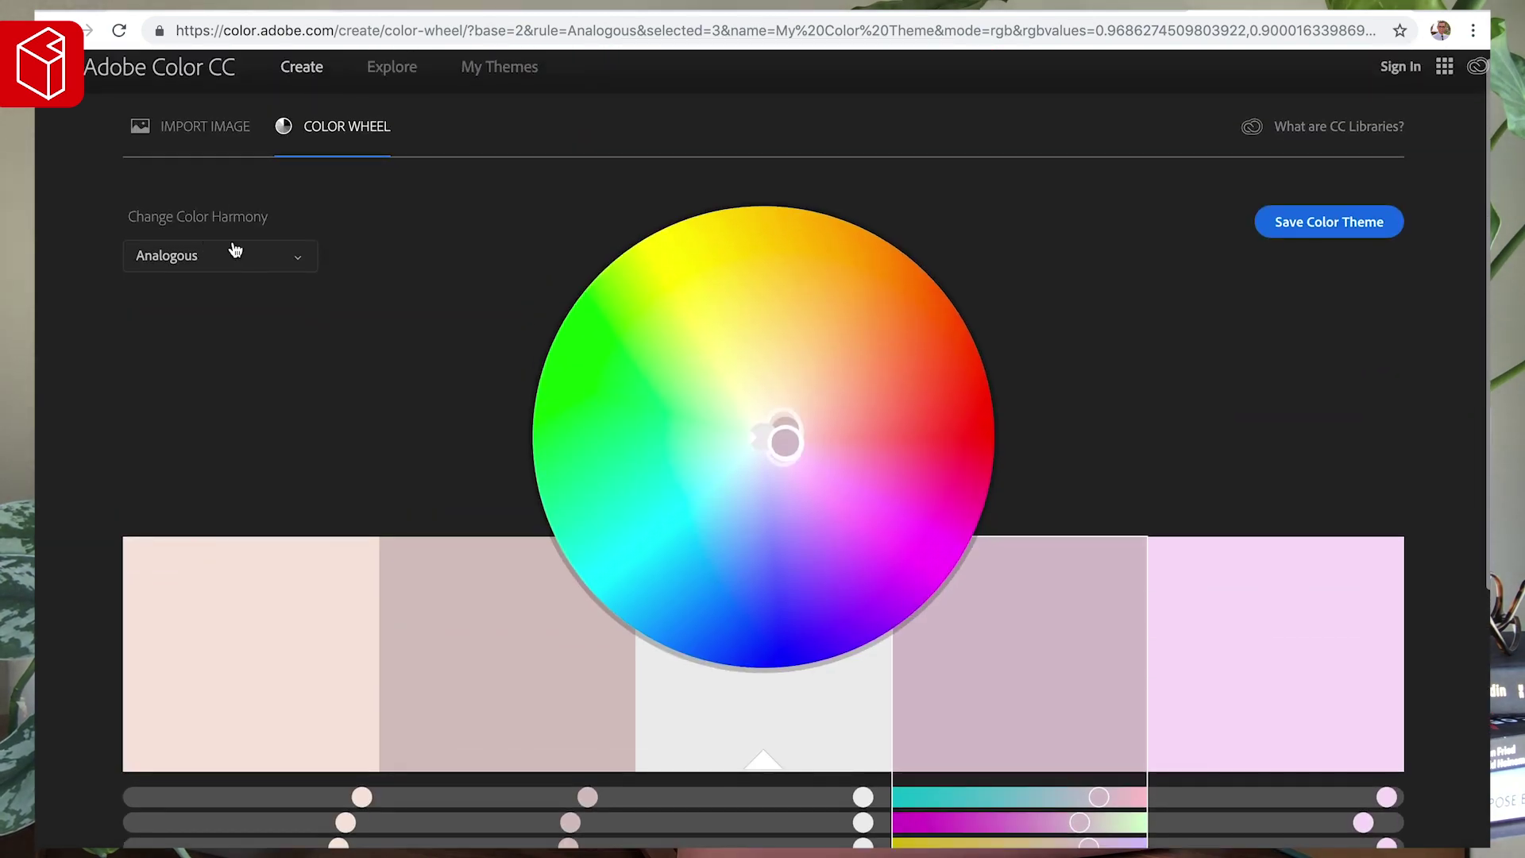
scroll(375, 344, "down", 3)
scroll(312, 250, "up", 2)
left_click(199, 197)
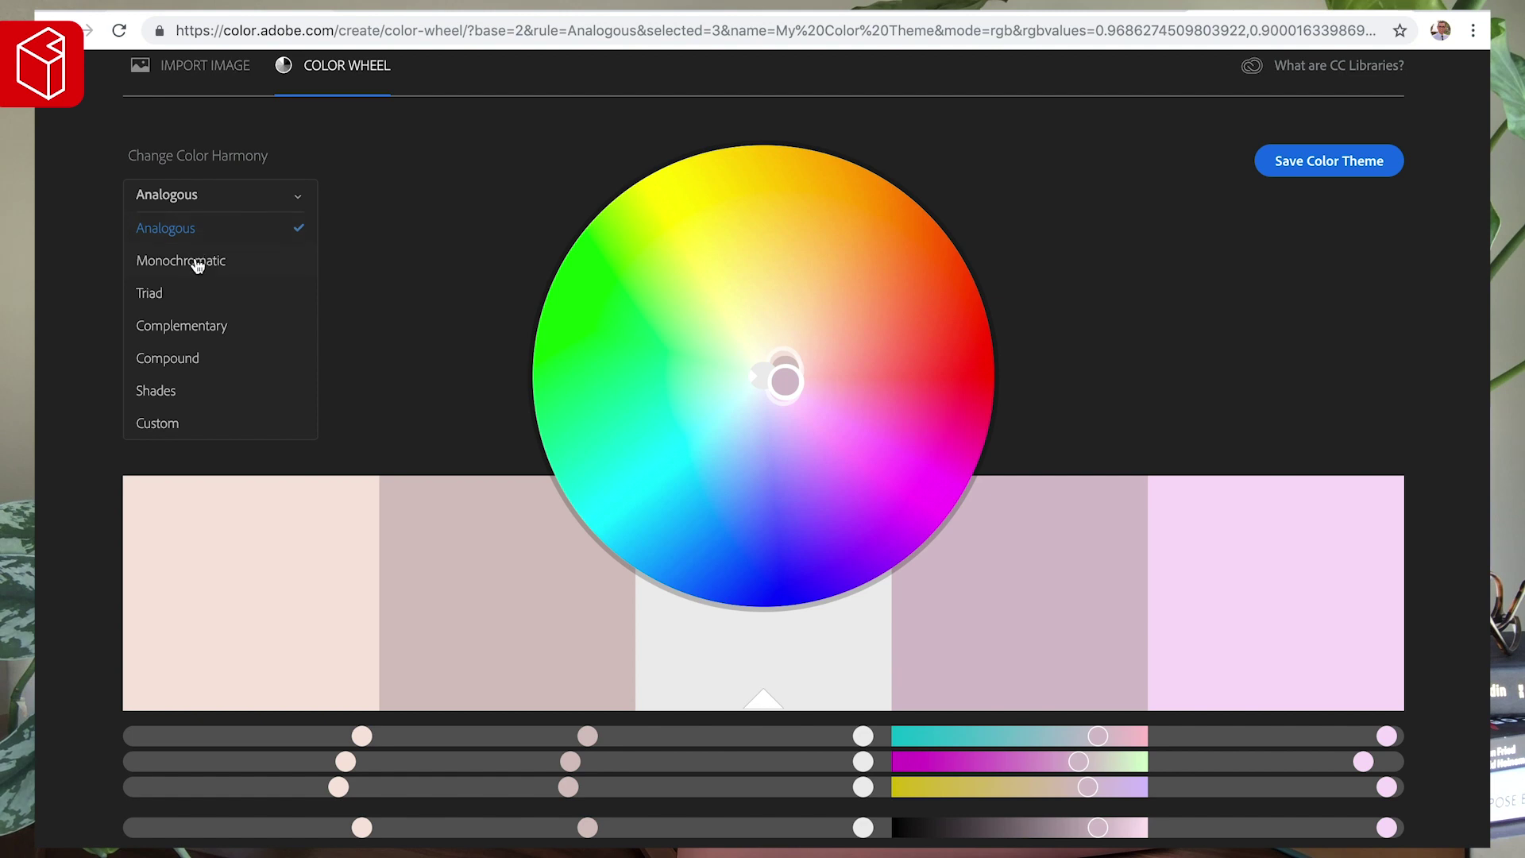
left_click(180, 296)
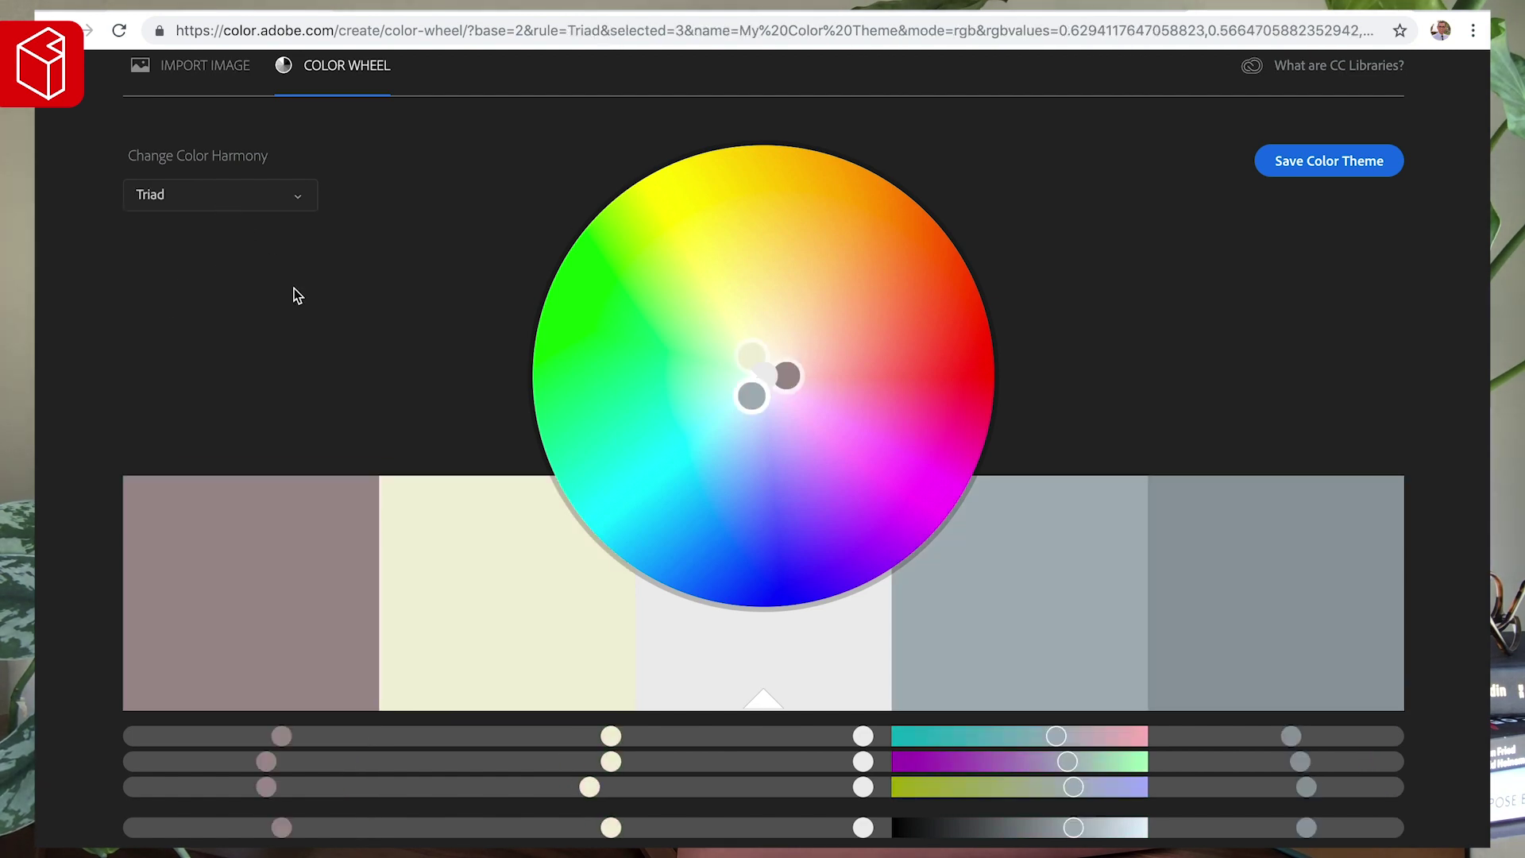
scroll(295, 293, "down", 2)
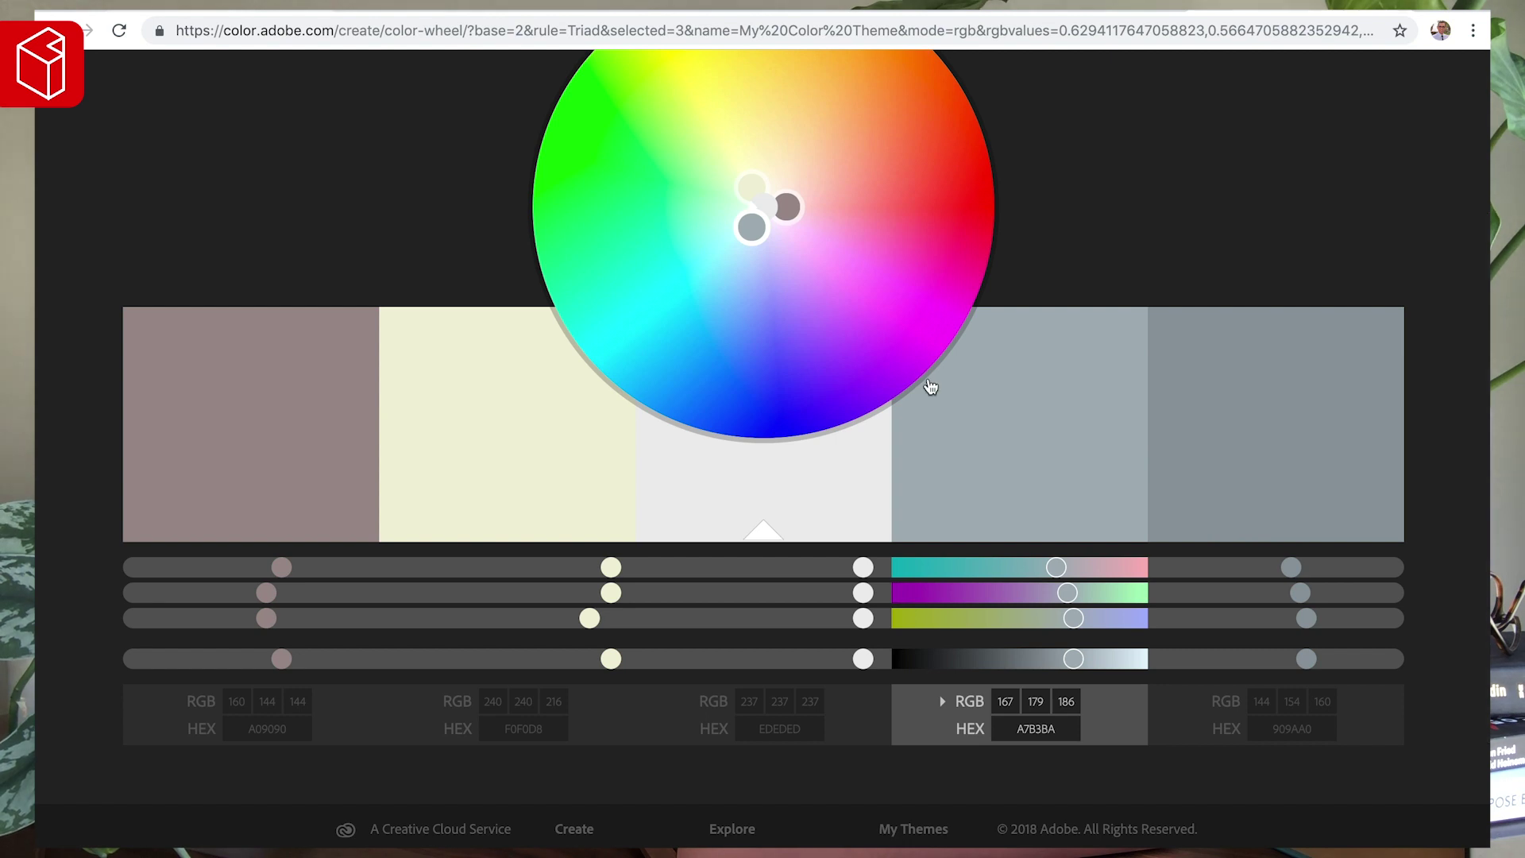
scroll(930, 387, "up", 3)
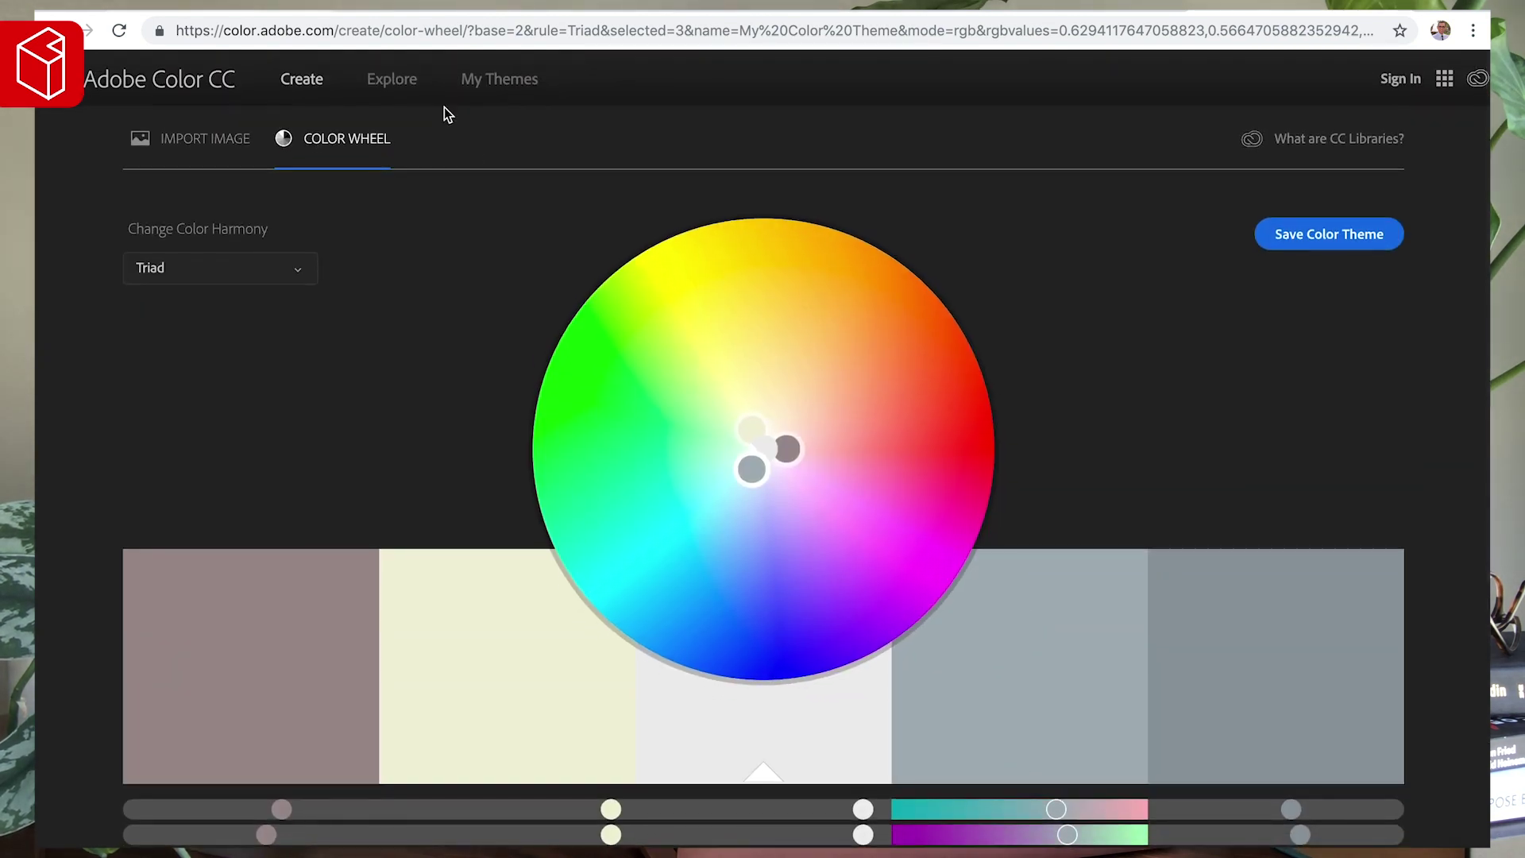
- Browse the popular colour themes, then head back to the Squarespace site
left_click(385, 81)
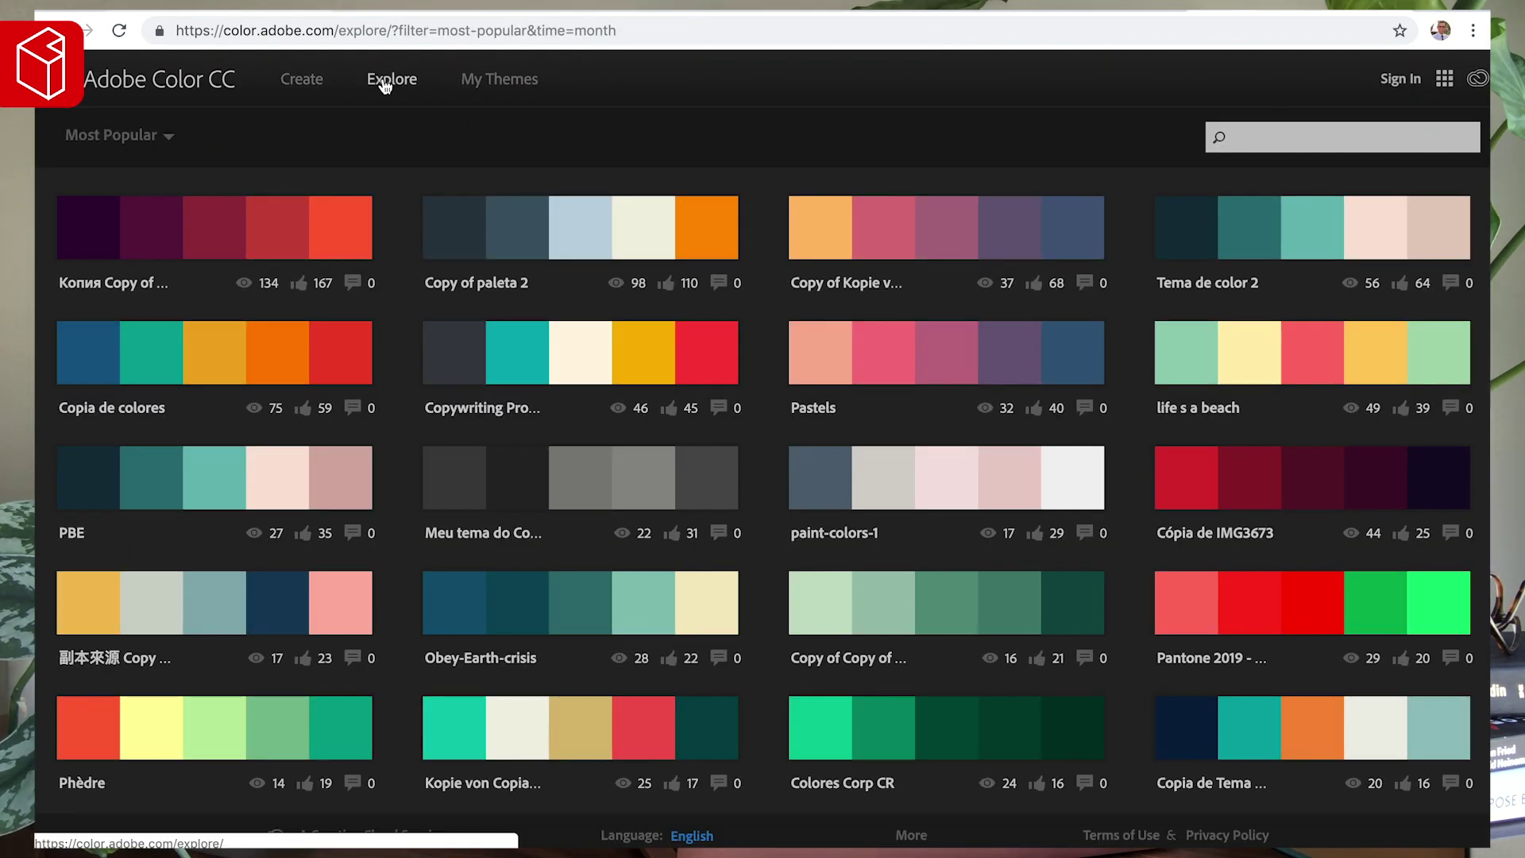
scroll(365, 275, "down", 7)
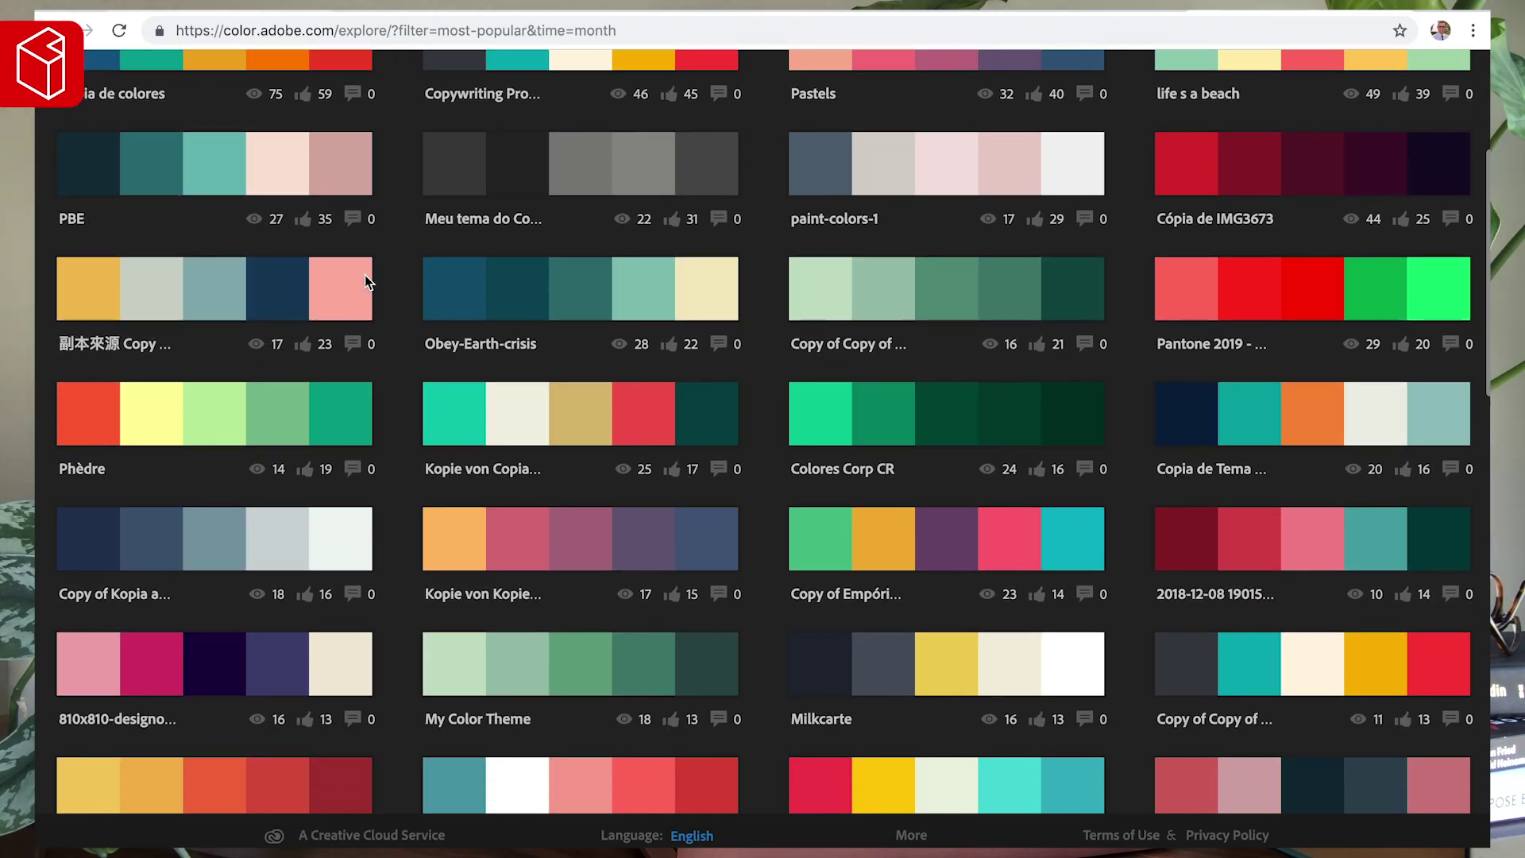
scroll(430, 375, "down", 4)
scroll(430, 375, "up", 11)
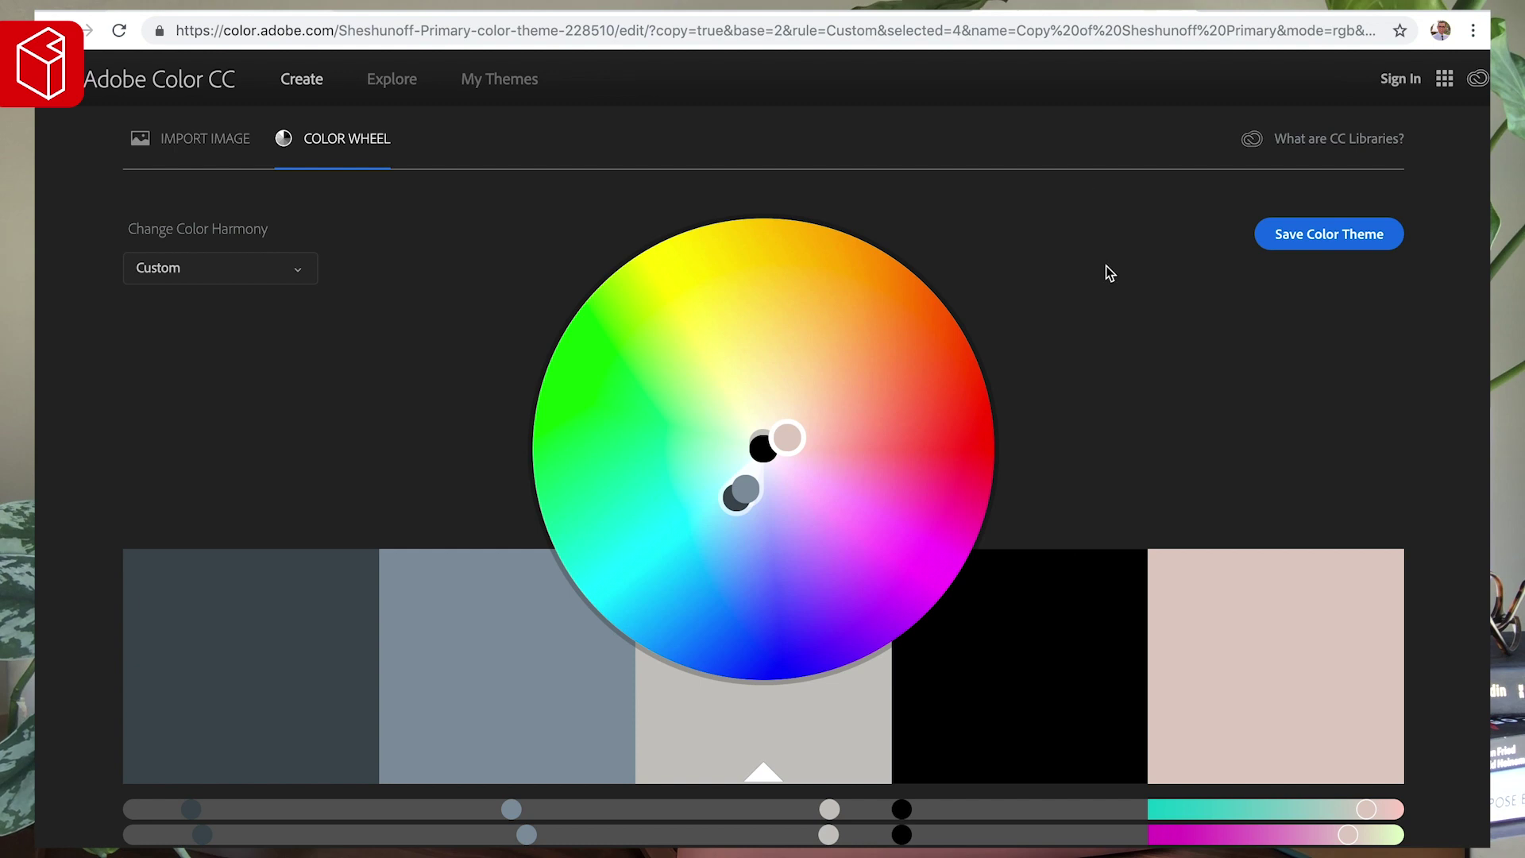
scroll(1105, 265, "down", 3)
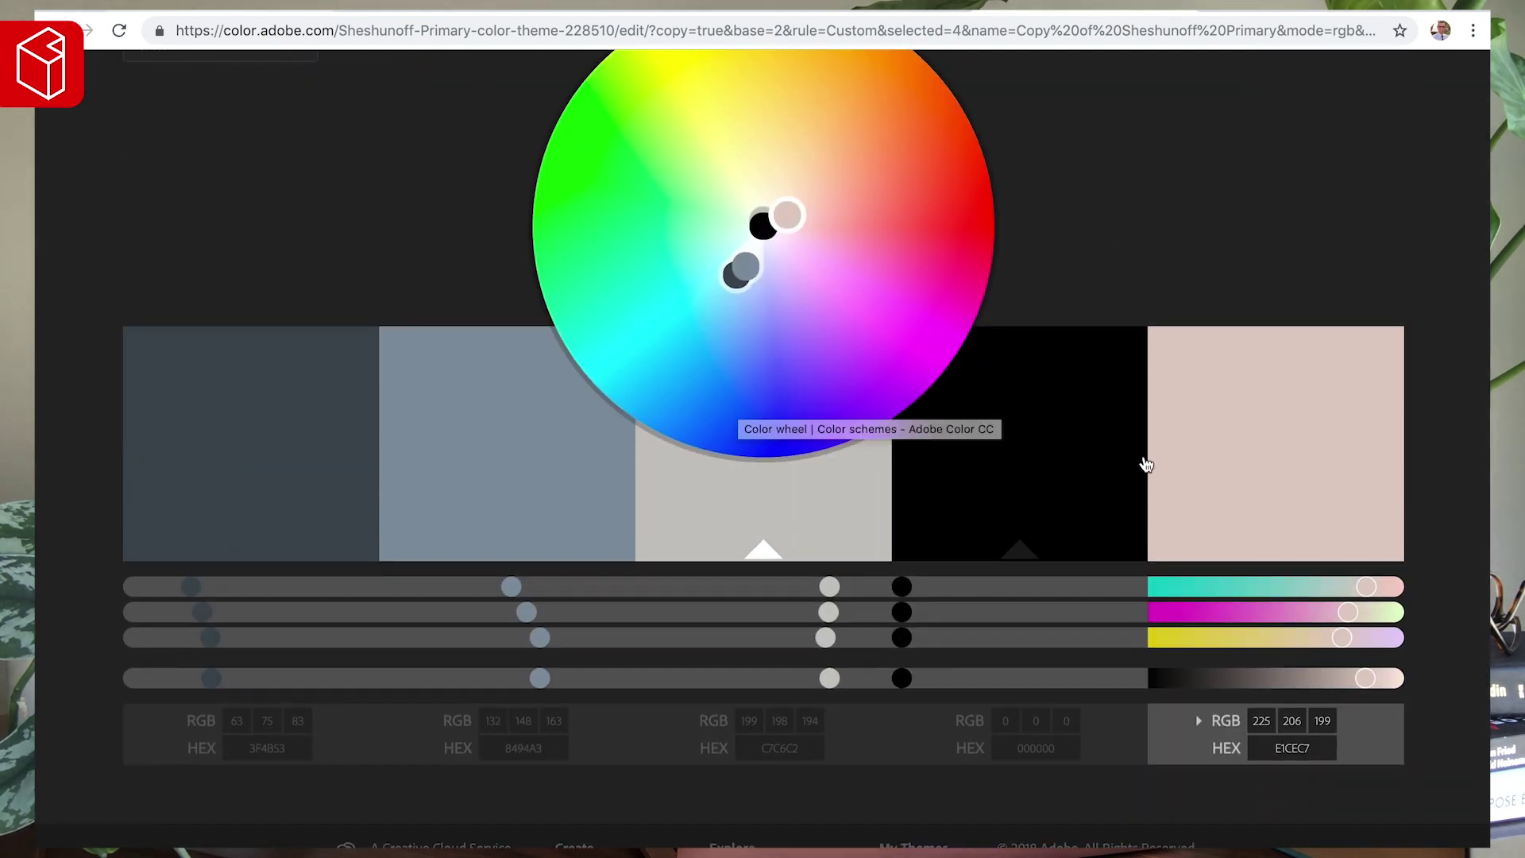
scroll(1148, 476, "down", 2)
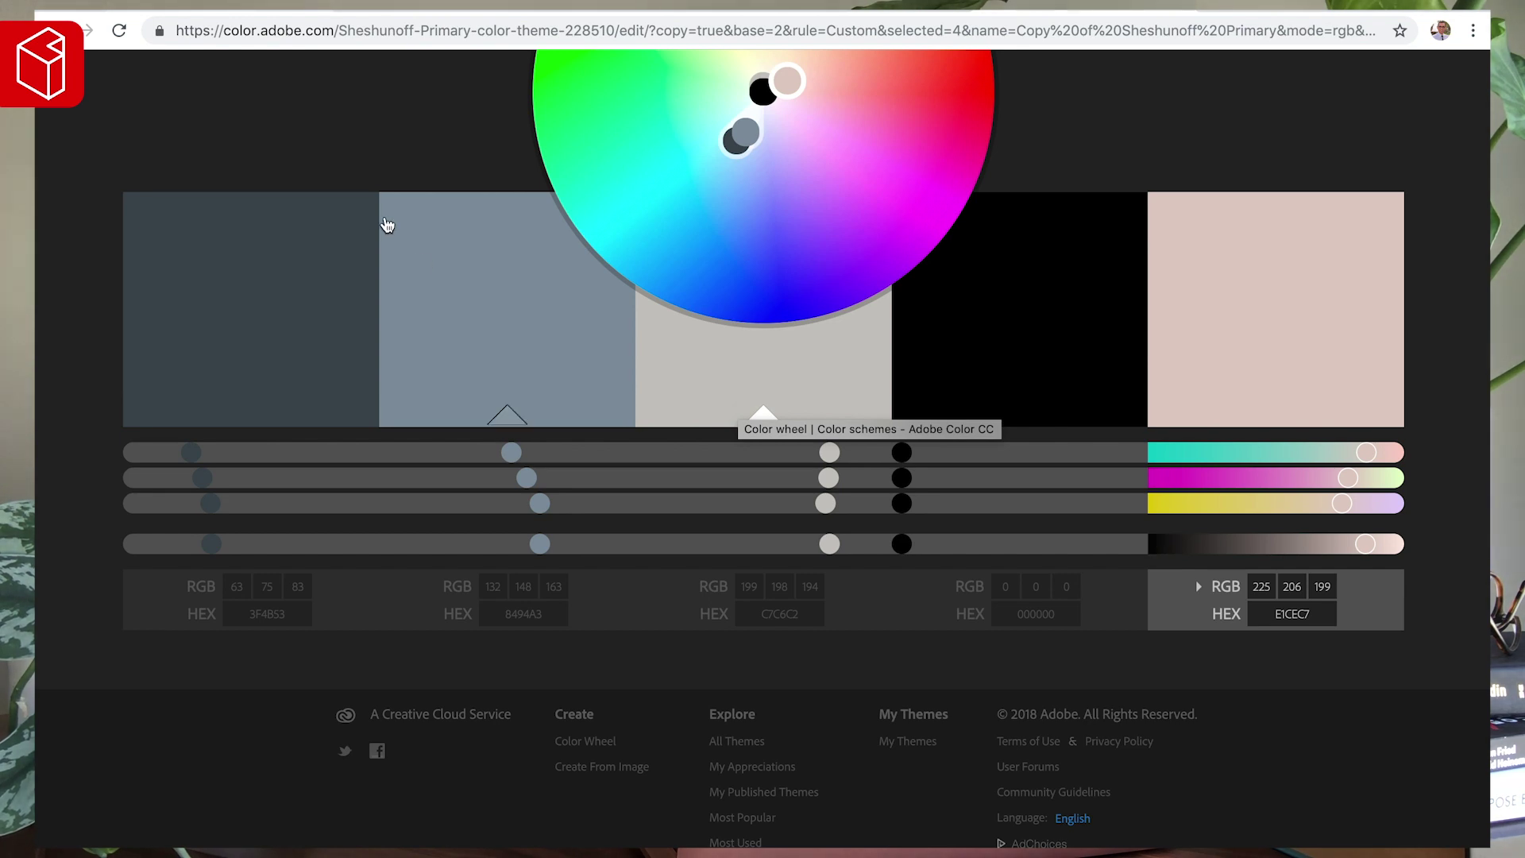
left_click(238, 5)
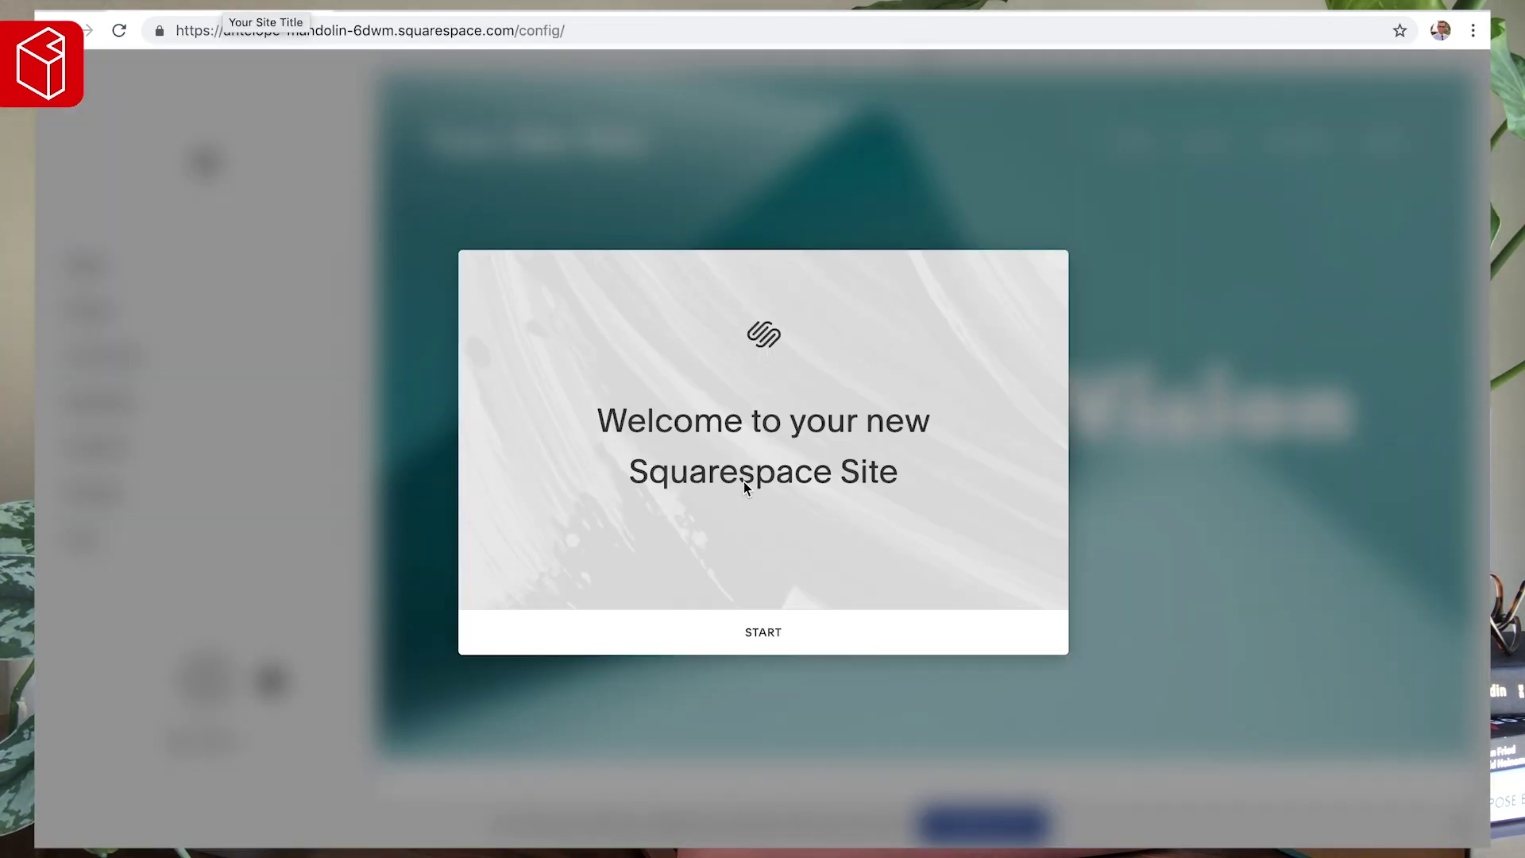
- Dismiss the welcome dialog and open the site's Settings panel
left_click(769, 634)
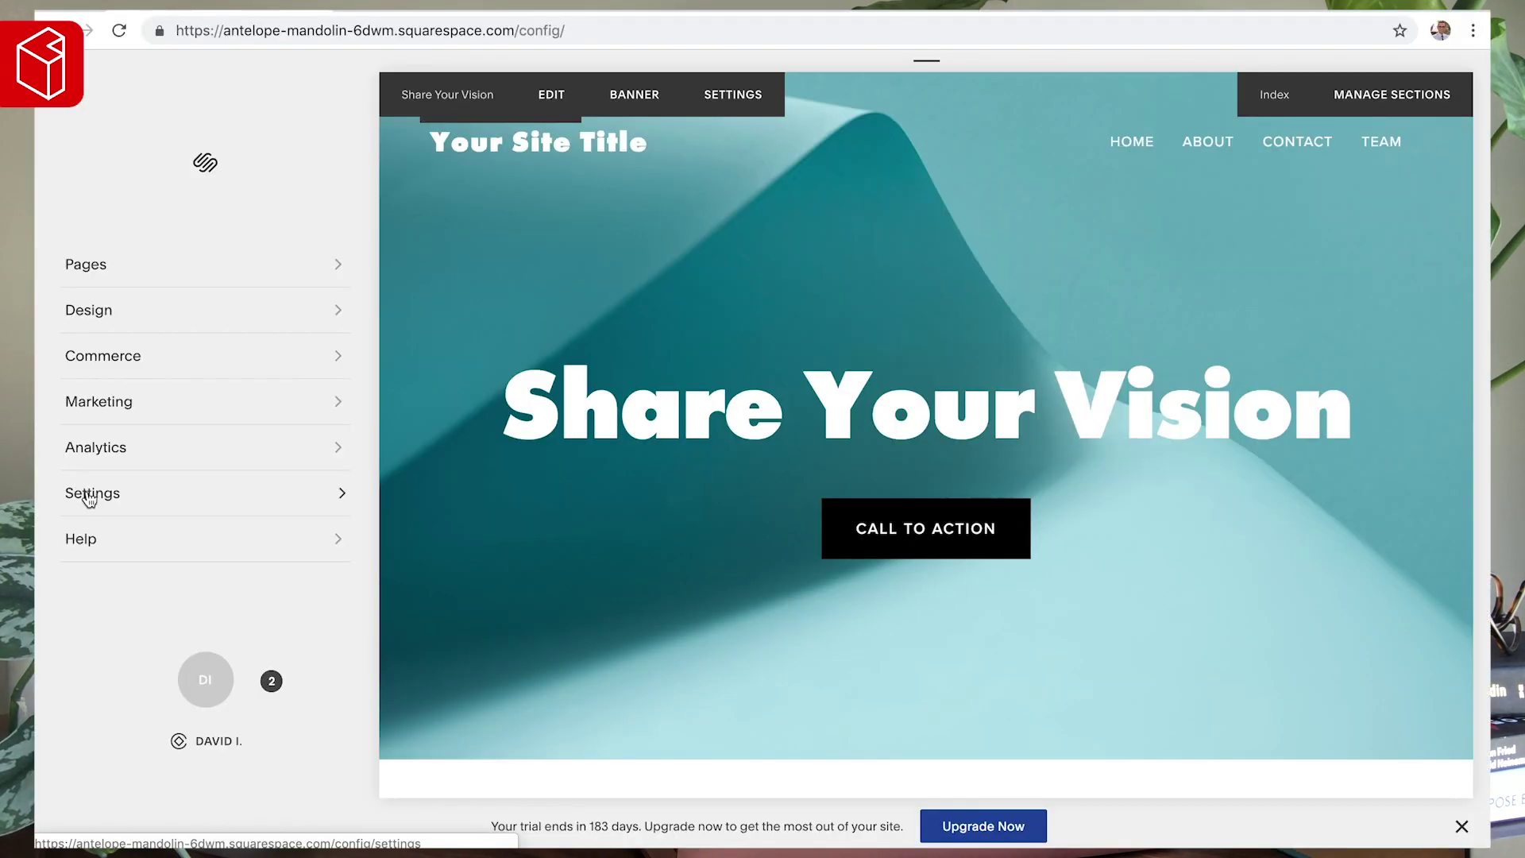
left_click(90, 496)
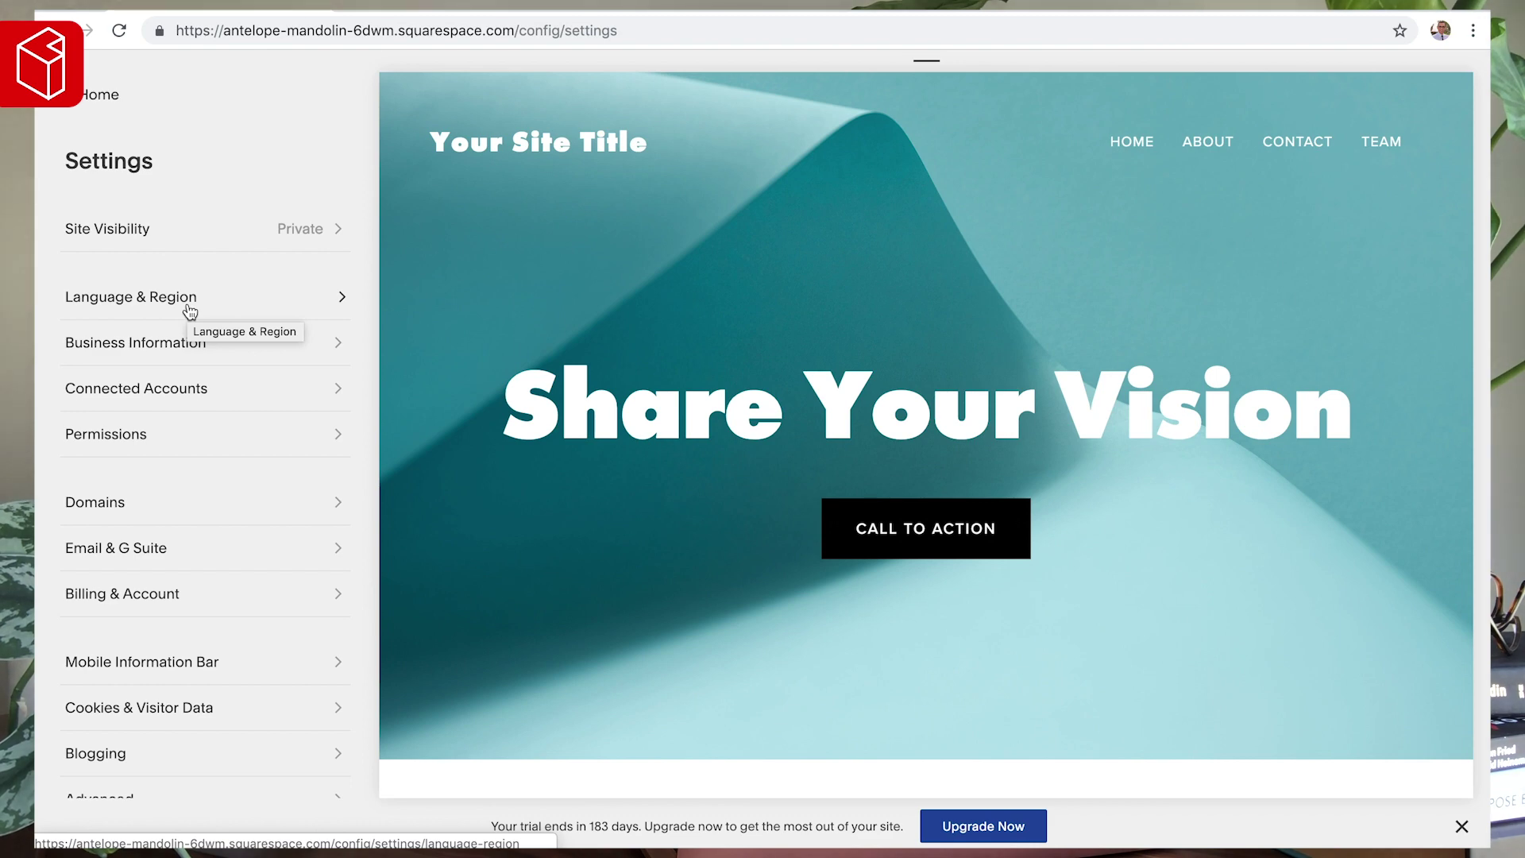
- Look through the Language & Region settings, then go back to the settings list
left_click(188, 306)
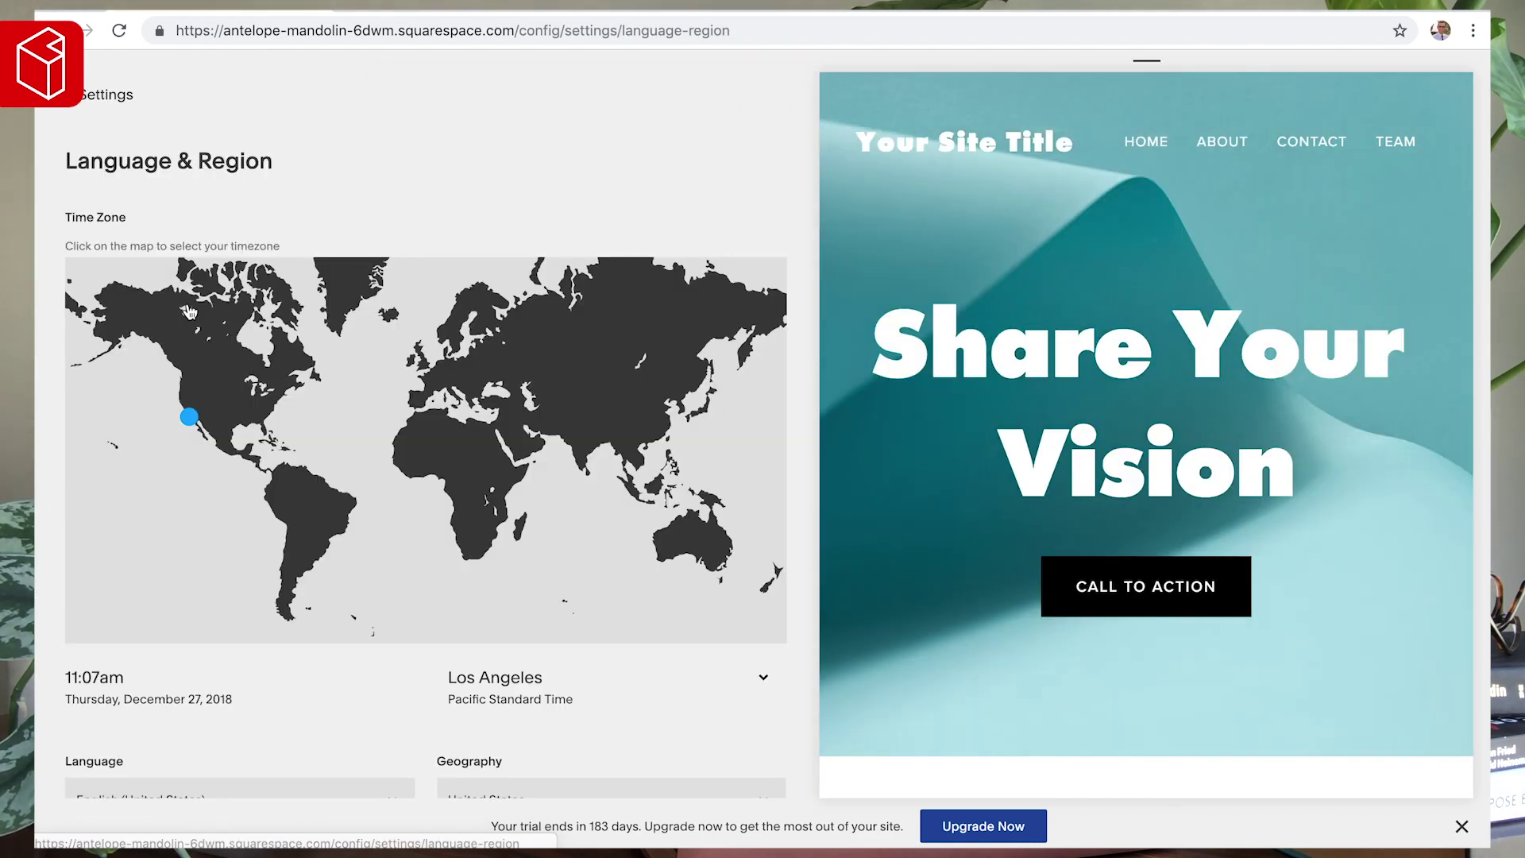
scroll(198, 429, "down", 2)
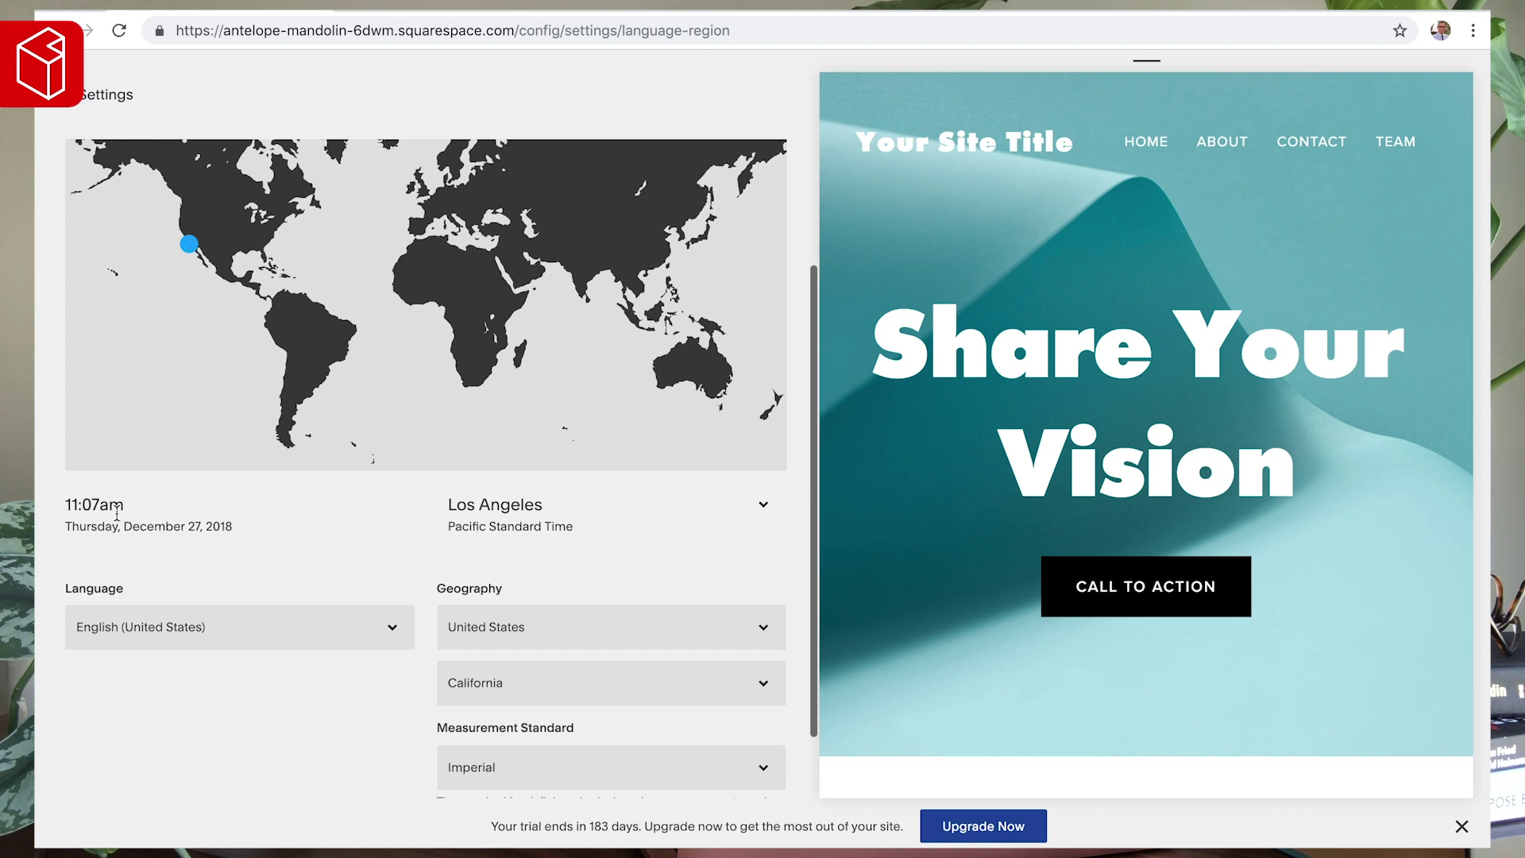
scroll(453, 568, "down", 1)
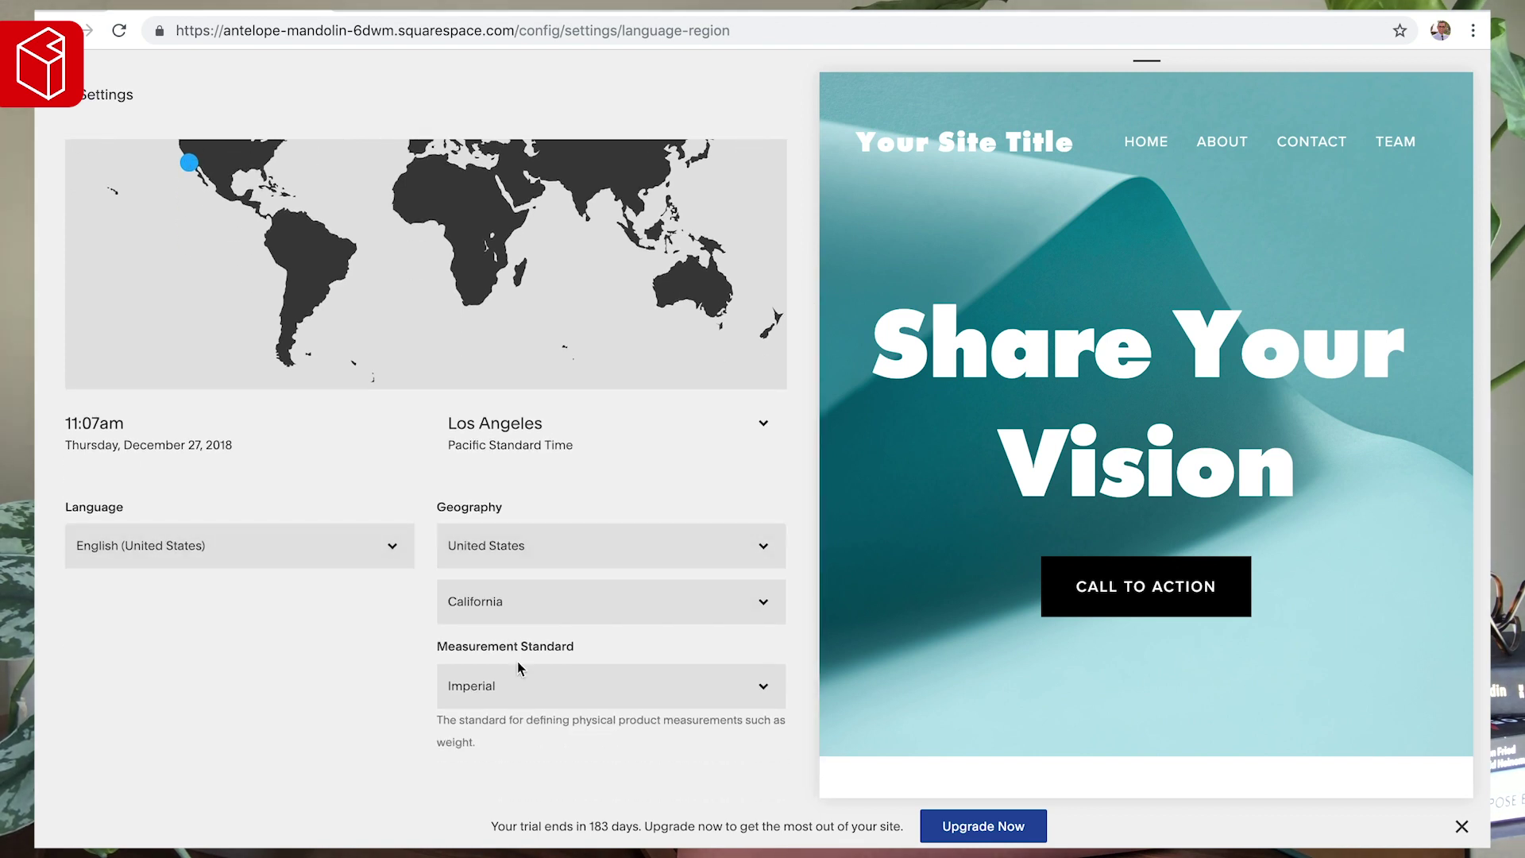
left_click(104, 101)
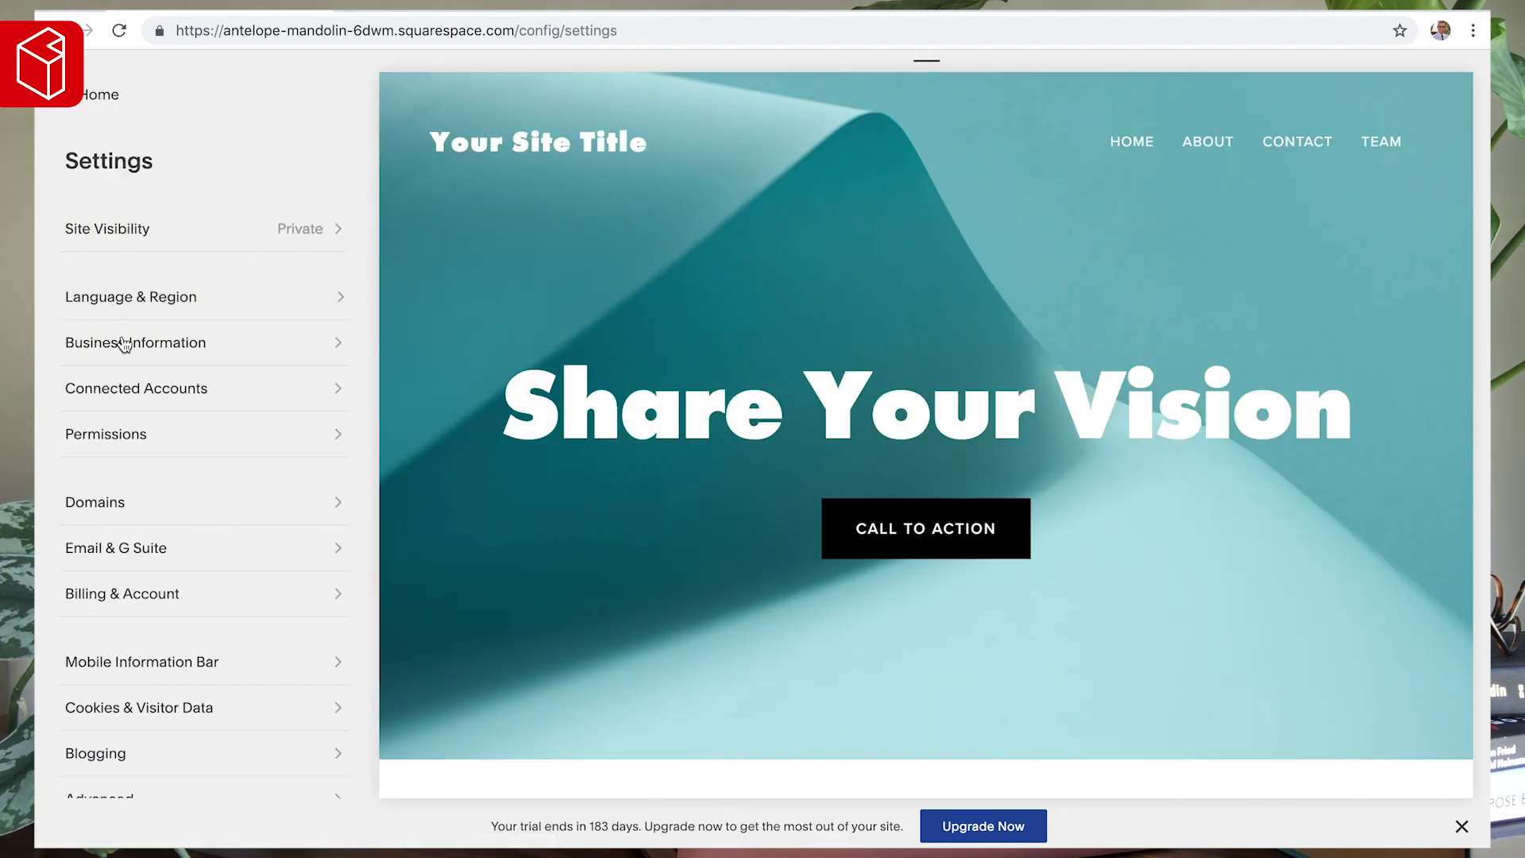
- In Business Information, enter 'ABC Marketing' as the business name and fill in the contact e-mail
left_click(124, 343)
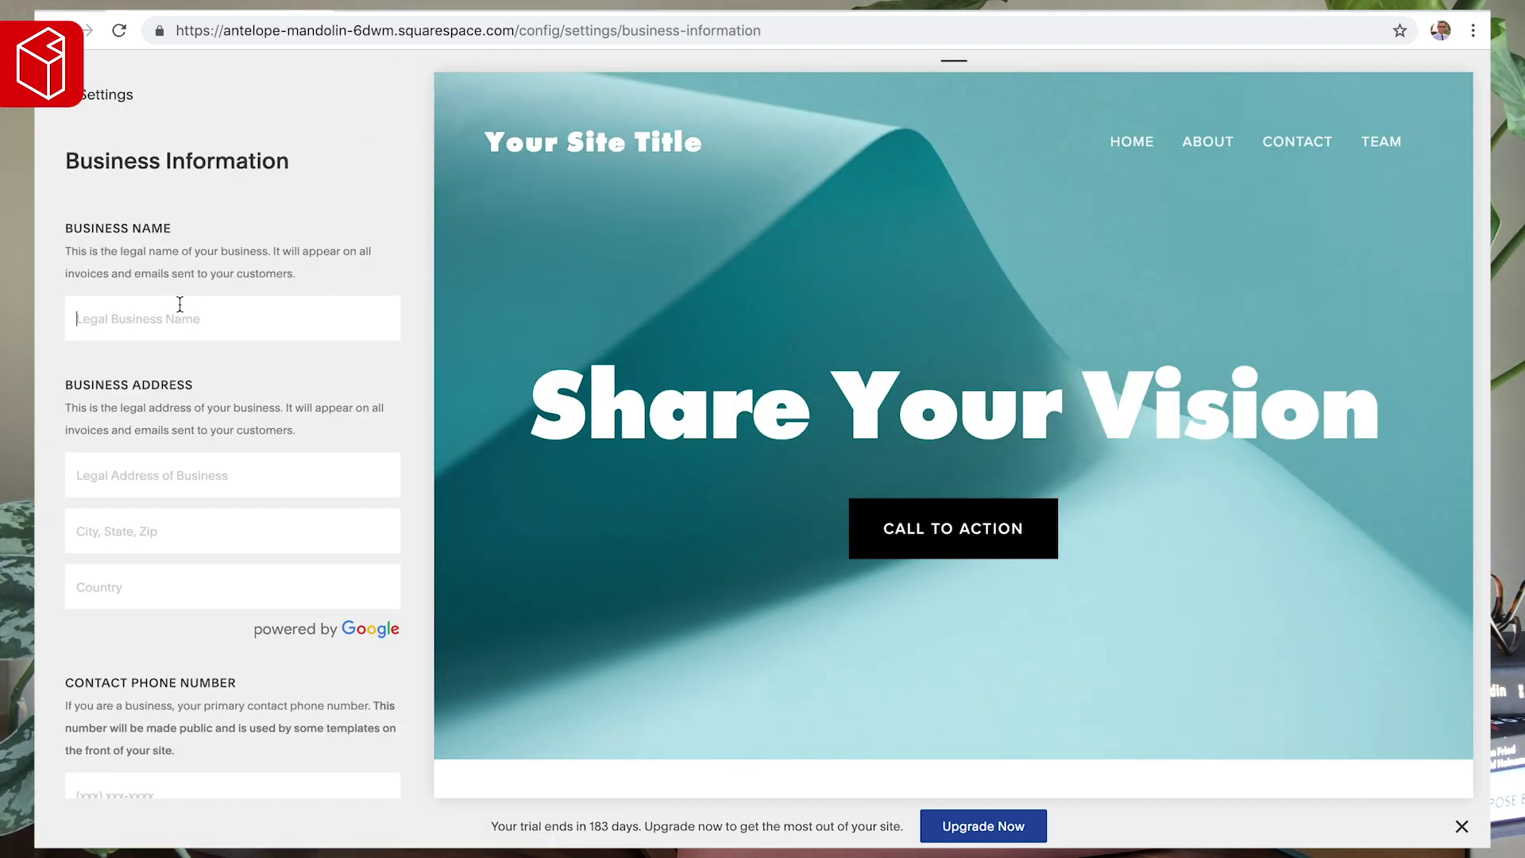
left_click(179, 304)
type("ABC Marketing")
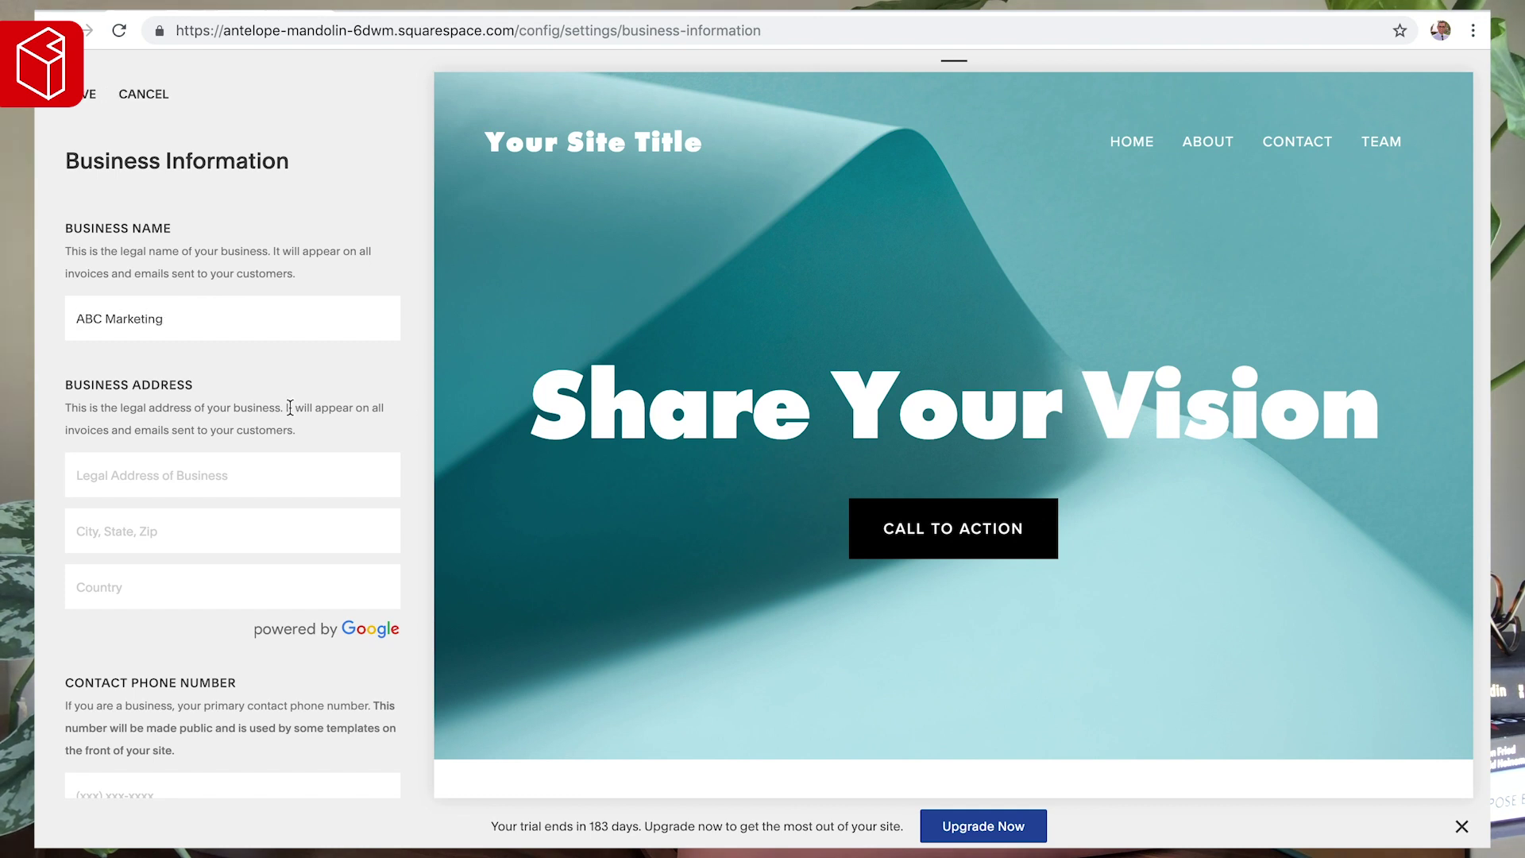
scroll(294, 409, "down", 1)
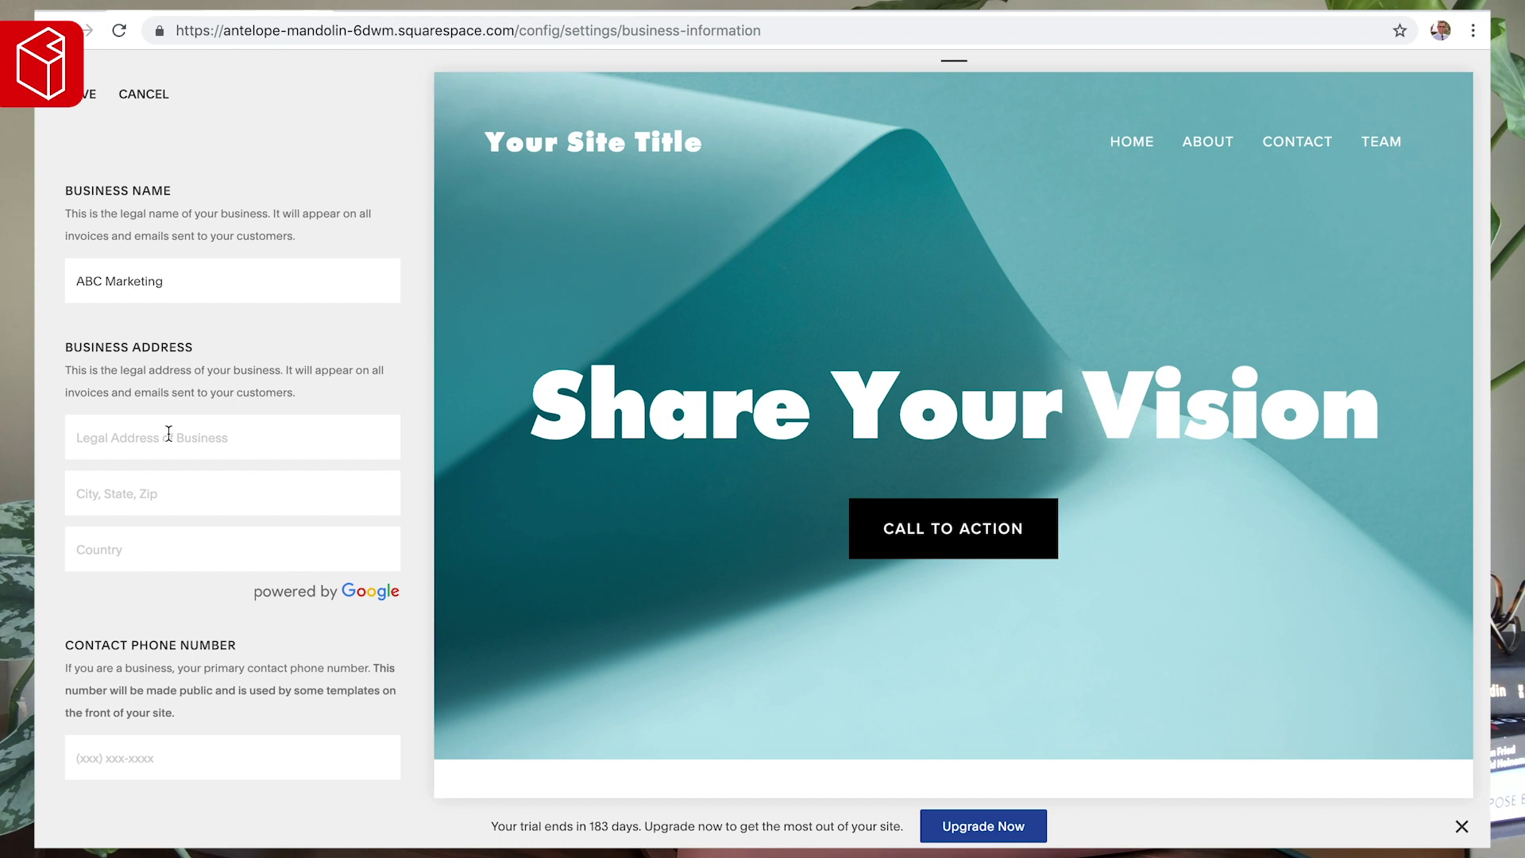
scroll(168, 433, "down", 2)
scroll(176, 385, "down", 5)
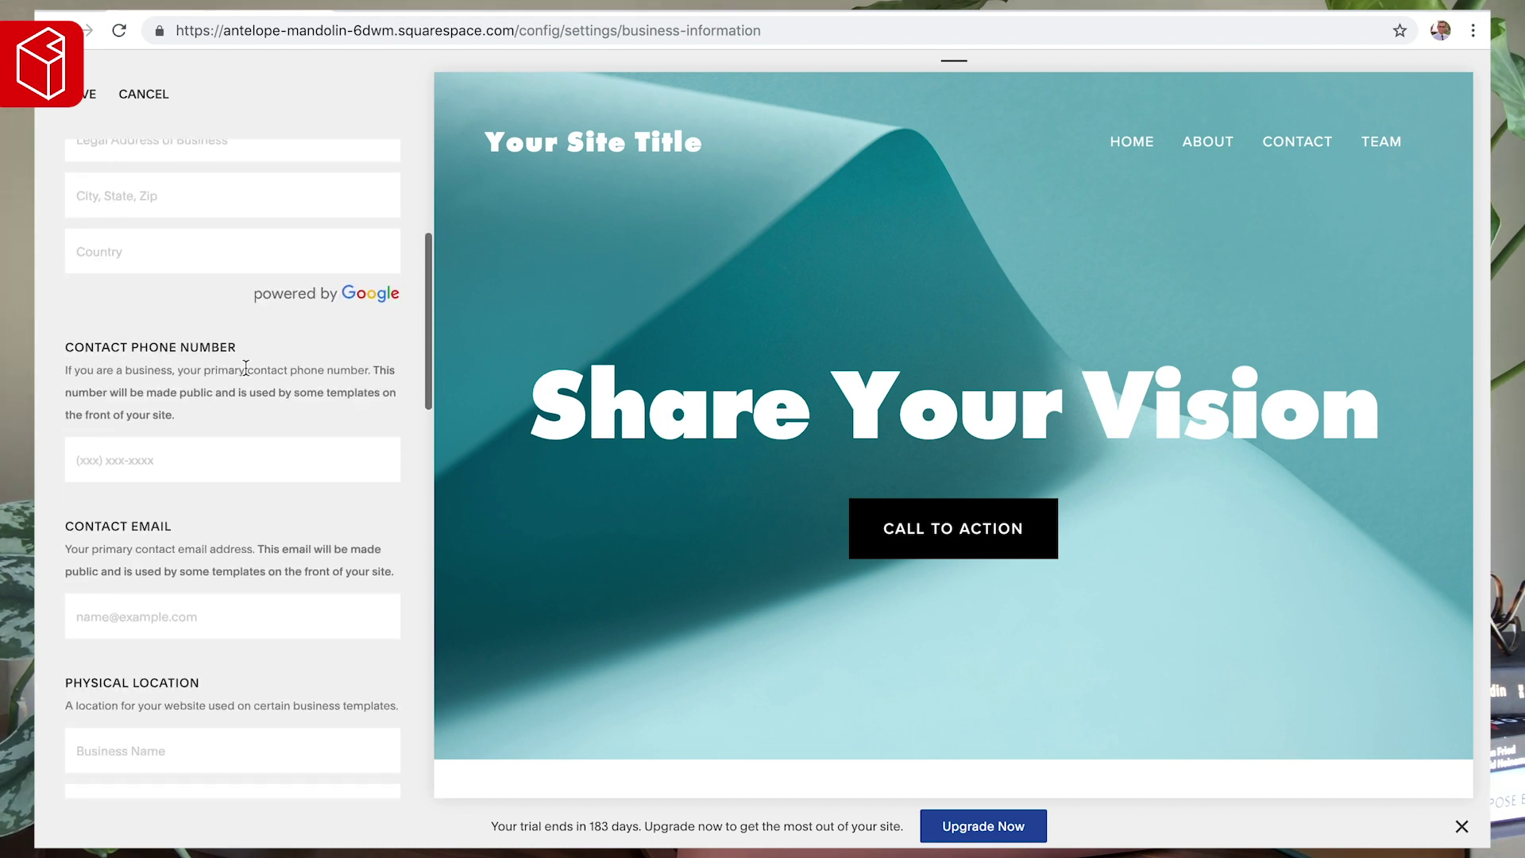
scroll(246, 368, "down", 4)
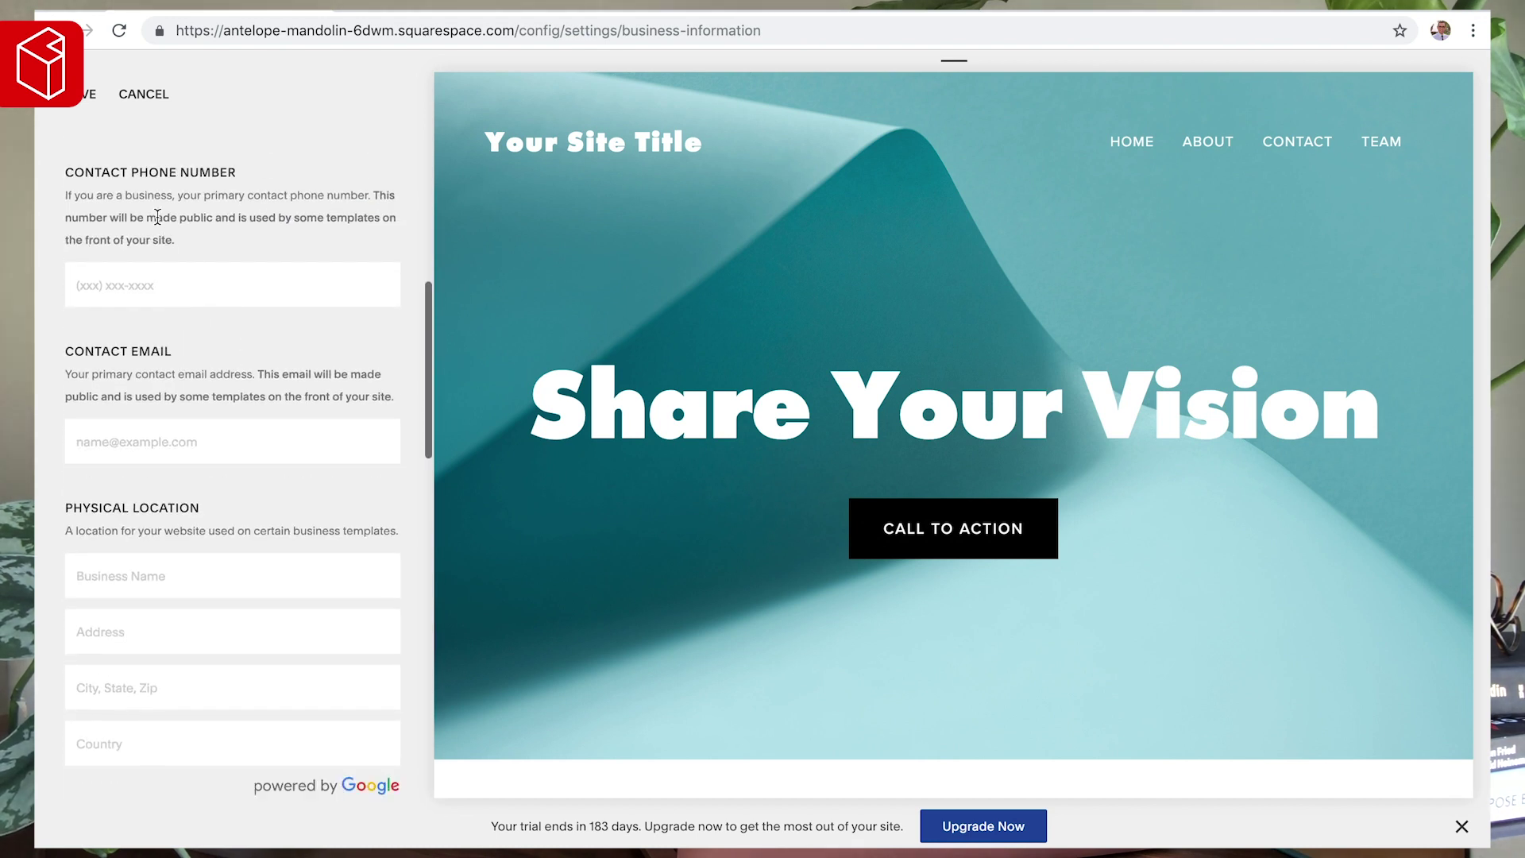
left_click(139, 447)
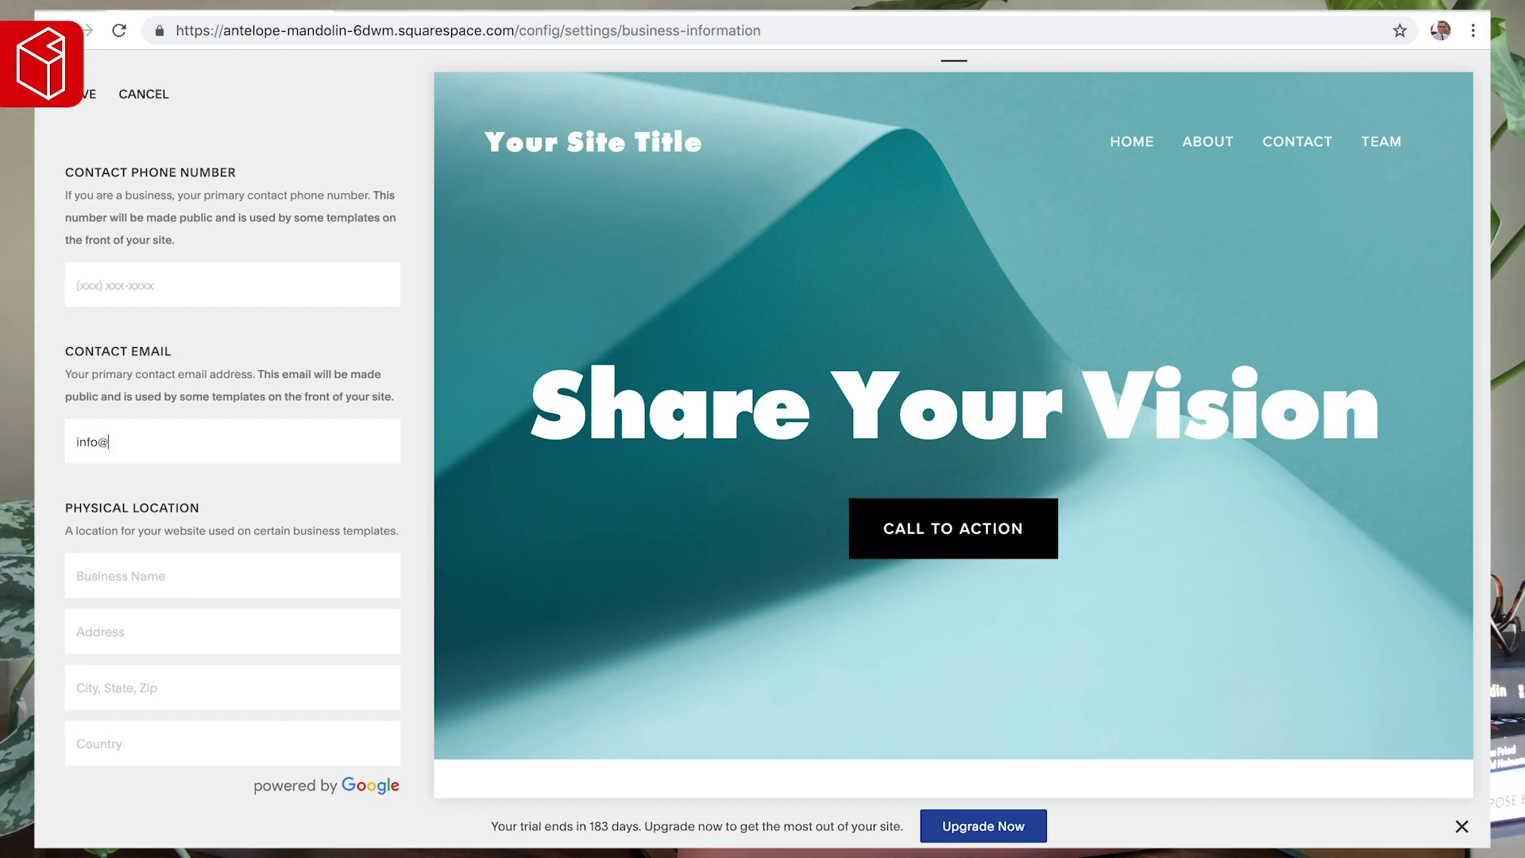
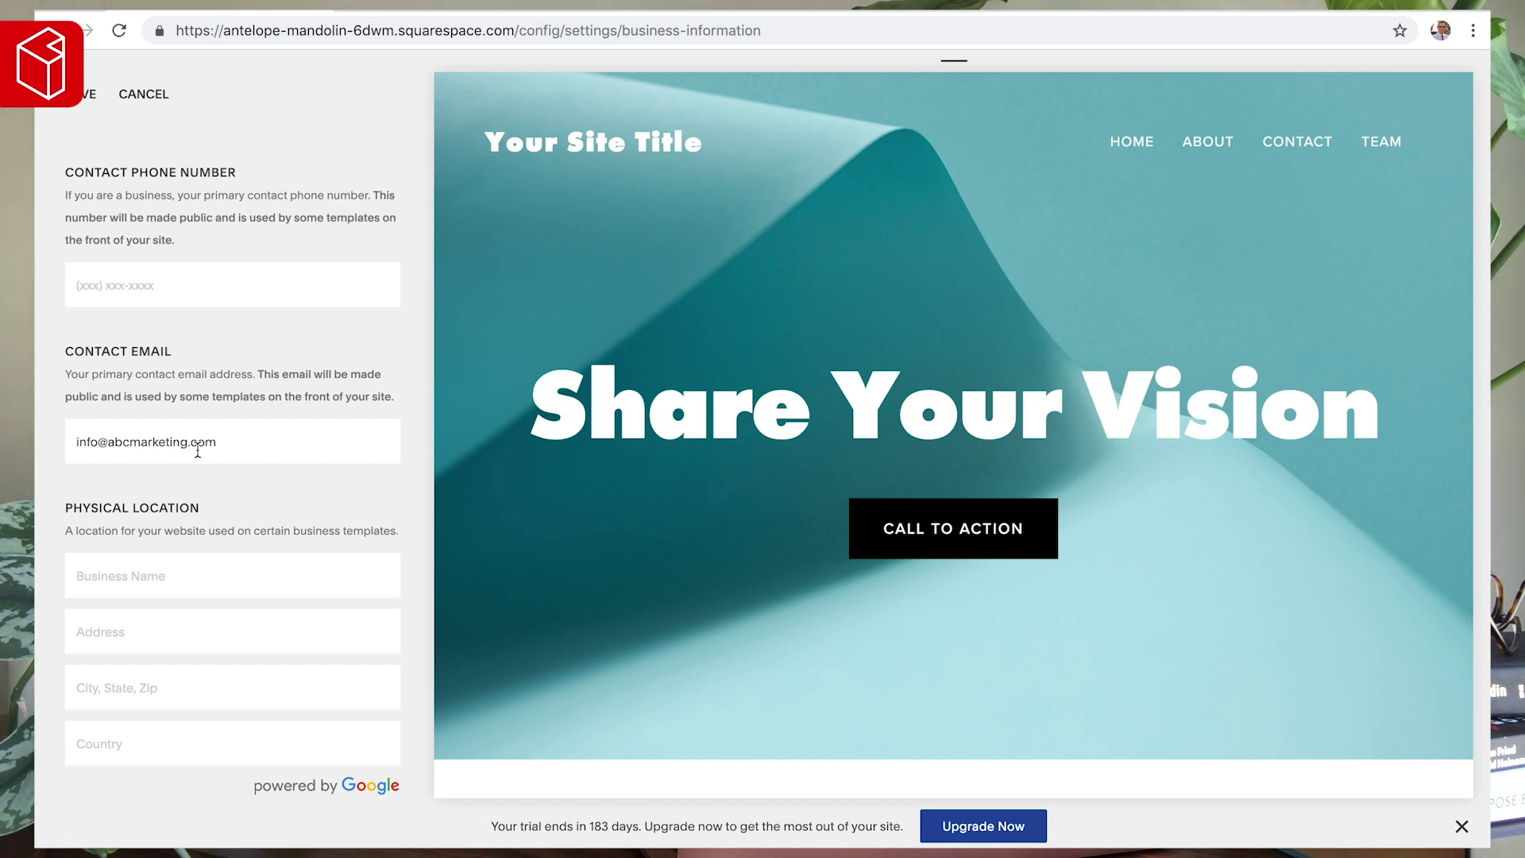
- Save the Business Information and return to the main settings list
scroll(238, 445, "down", 6)
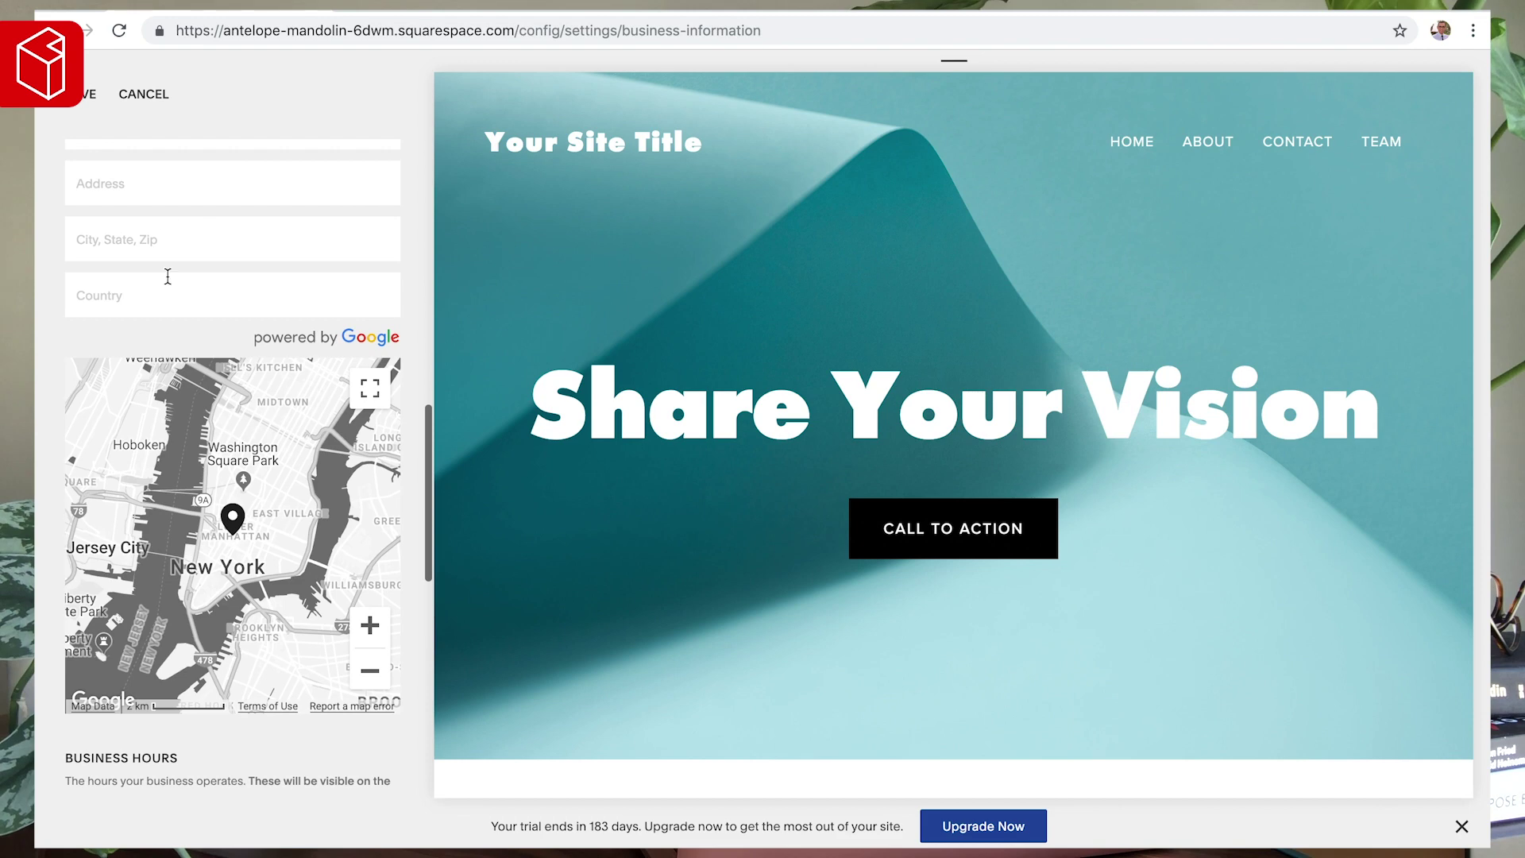
mouse_move(609, 414)
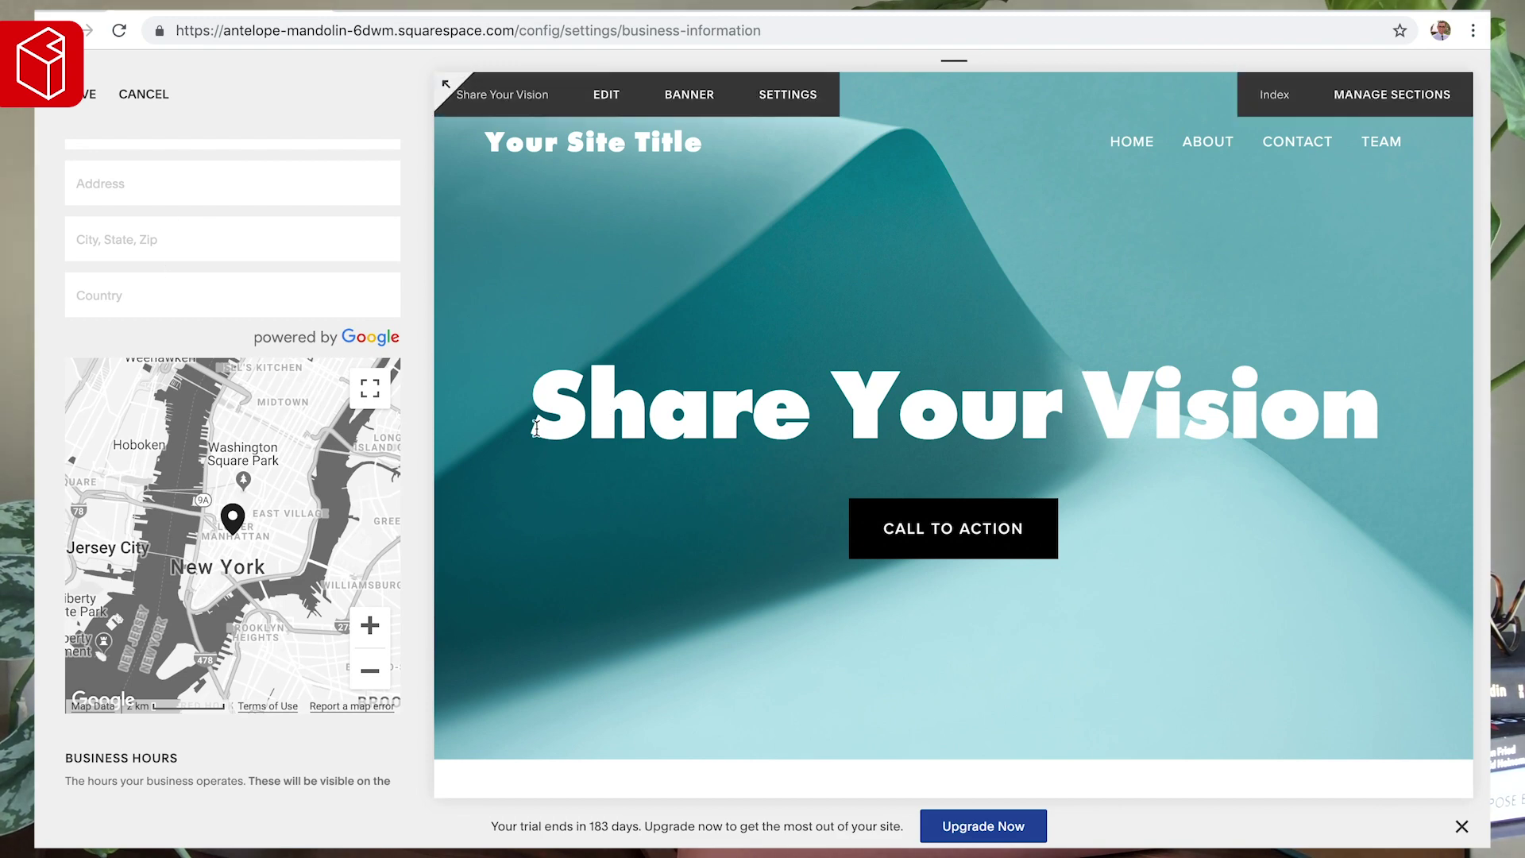
scroll(234, 253, "up", 1)
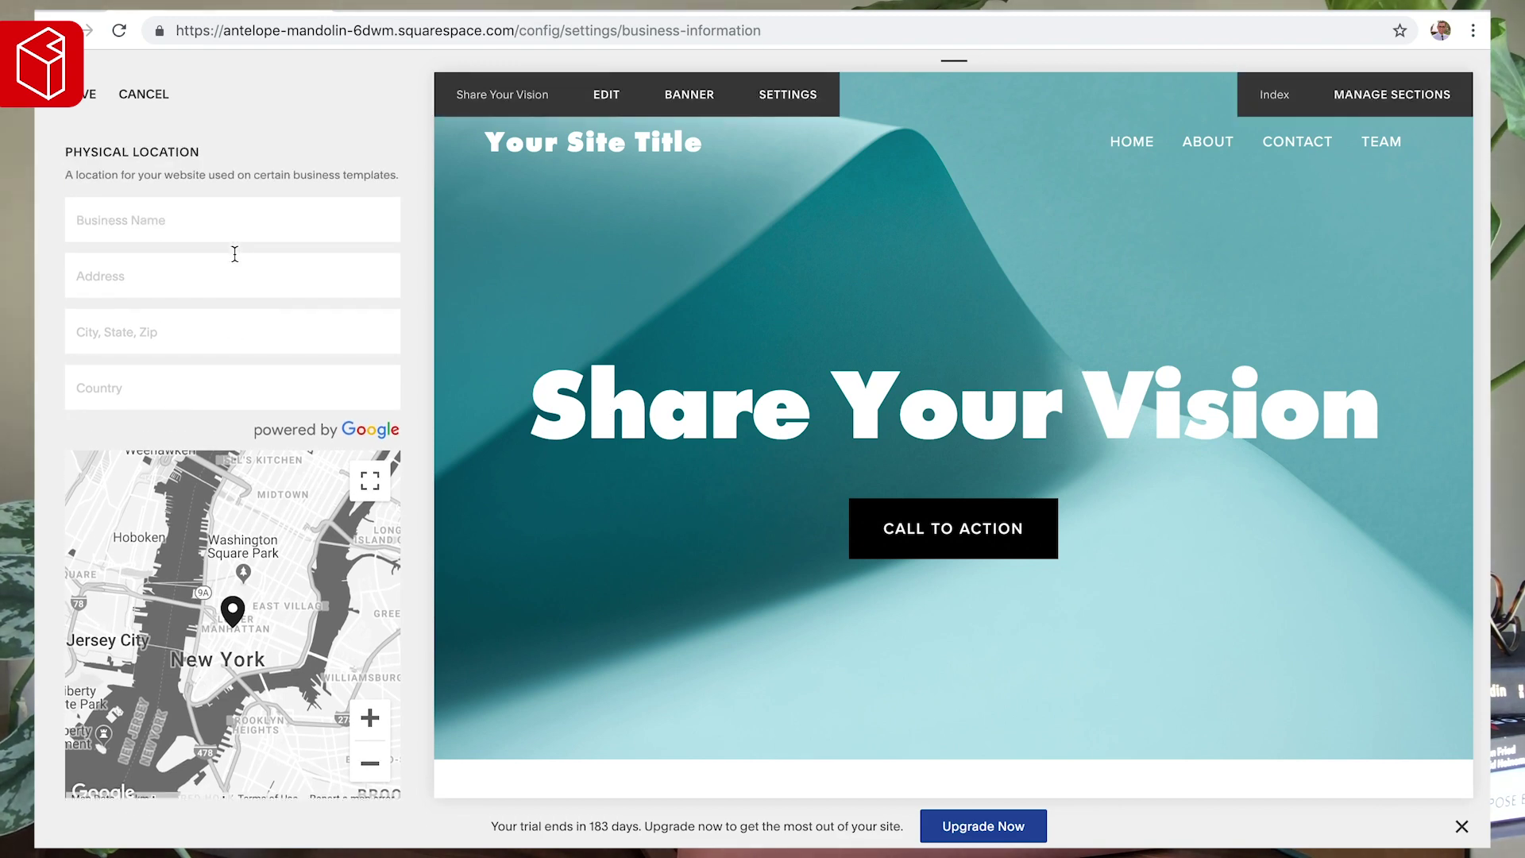
scroll(231, 317, "down", 6)
scroll(198, 472, "down", 2)
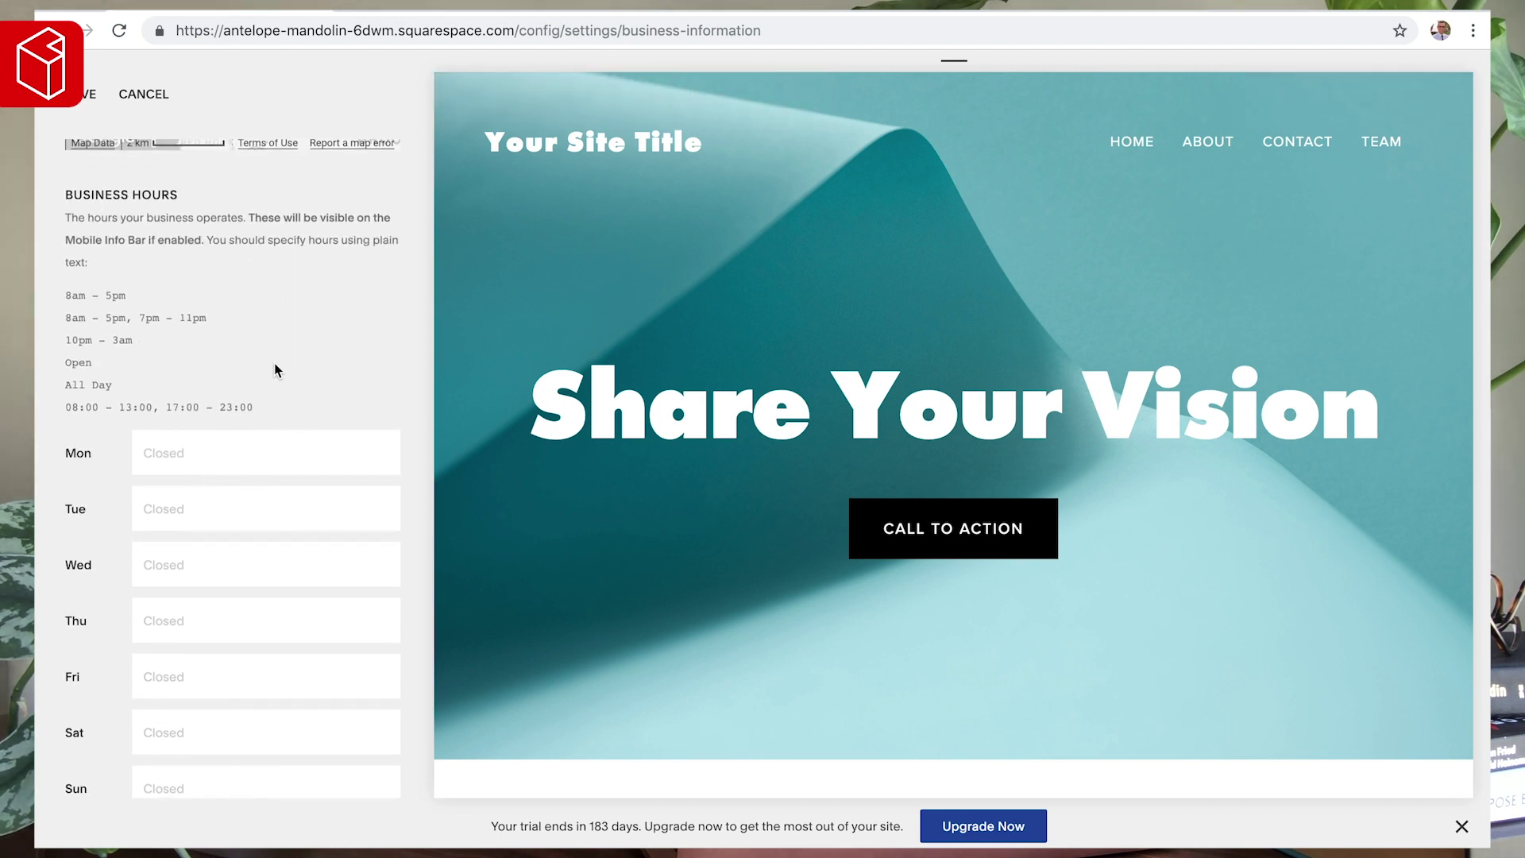
scroll(545, 475, "down", 10)
scroll(579, 572, "down", 6)
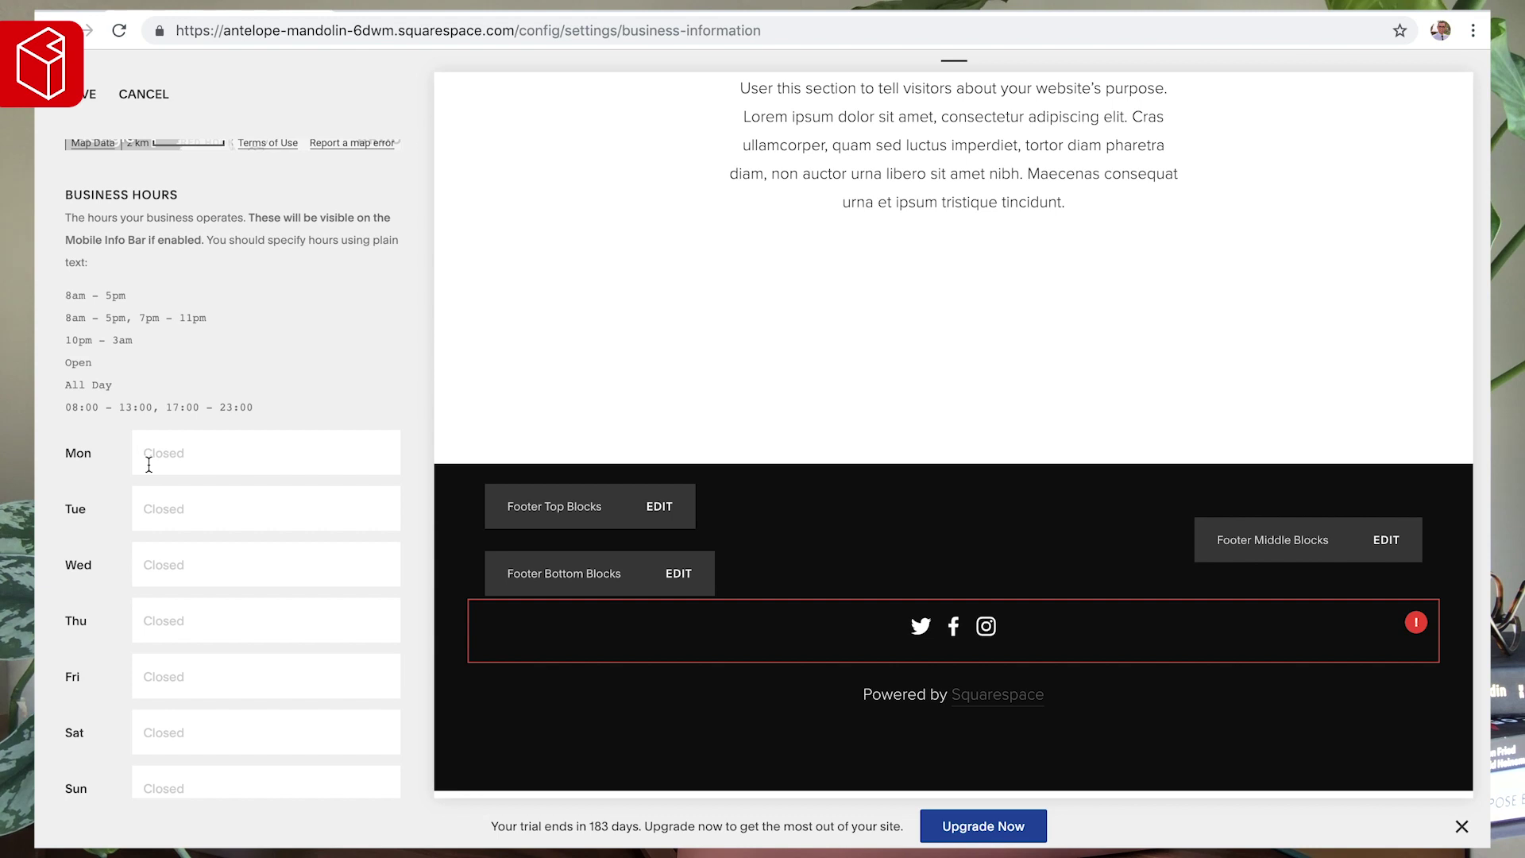
left_click(82, 101)
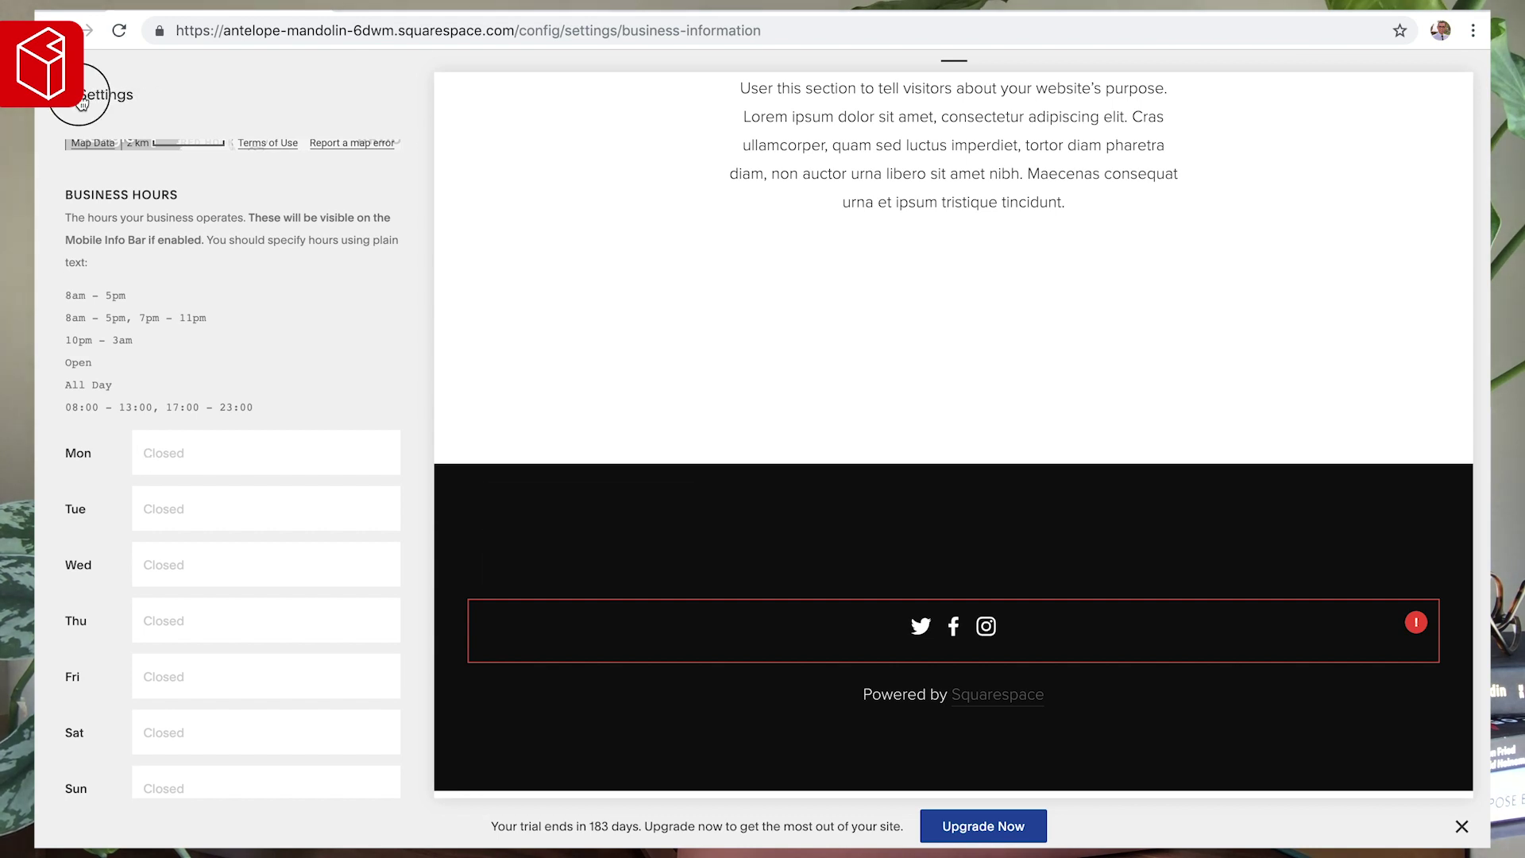
left_click(82, 99)
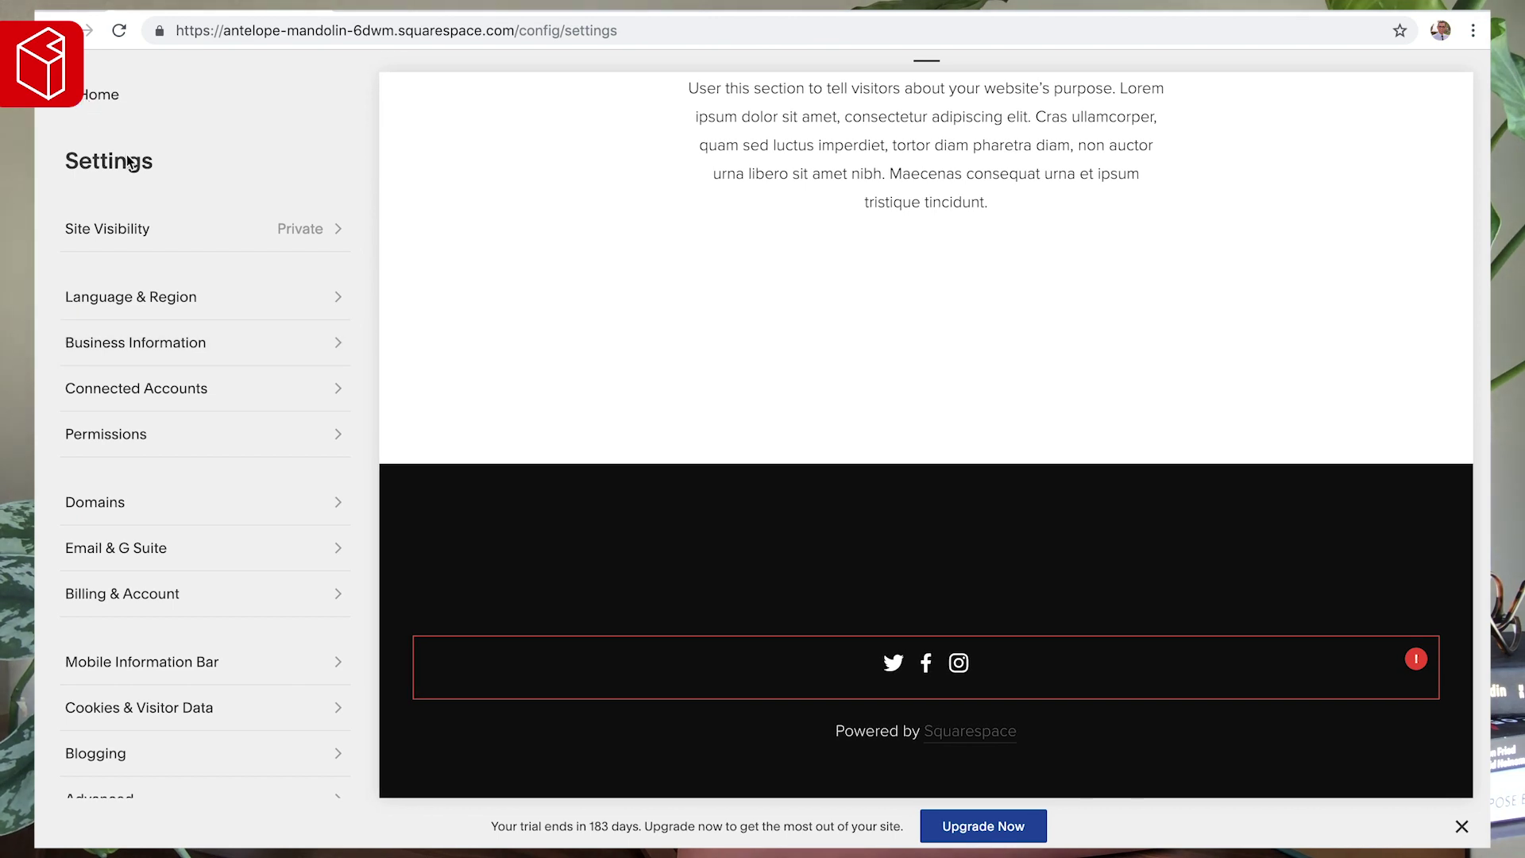
scroll(136, 373, "down", 3)
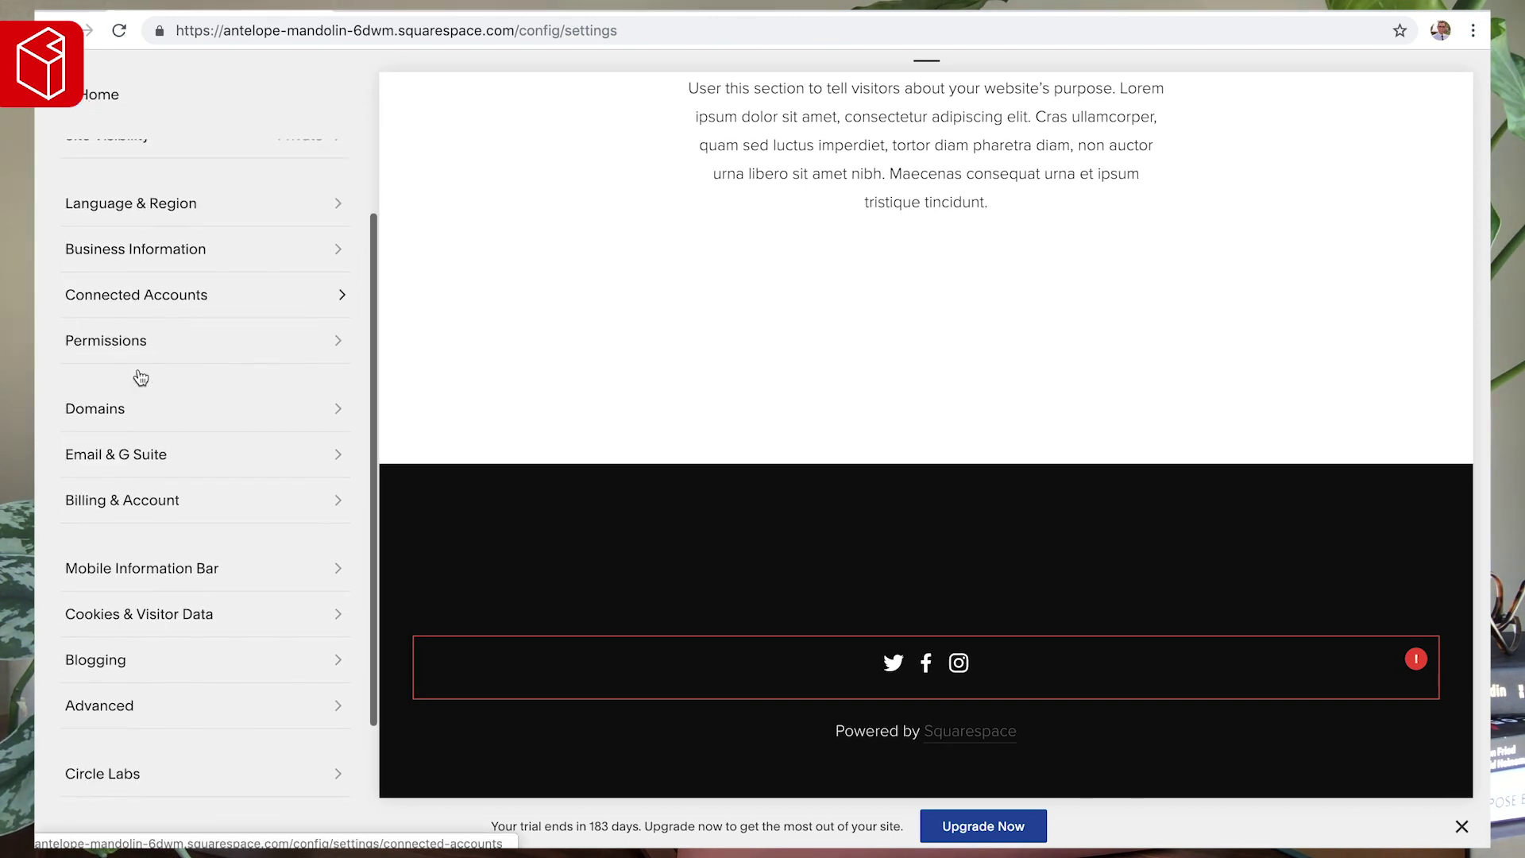
left_click(148, 229)
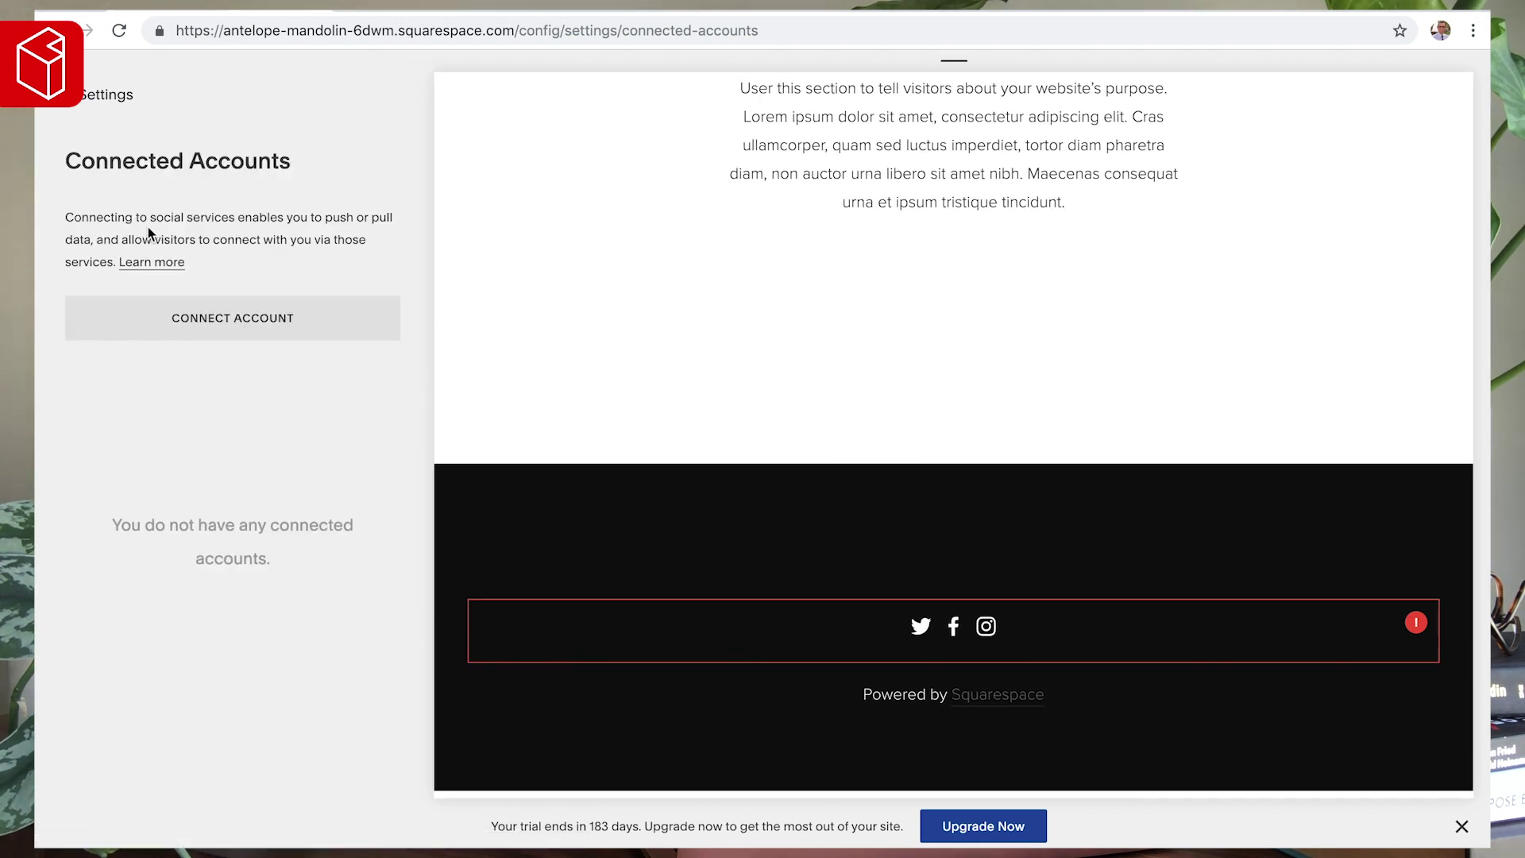
left_click(245, 327)
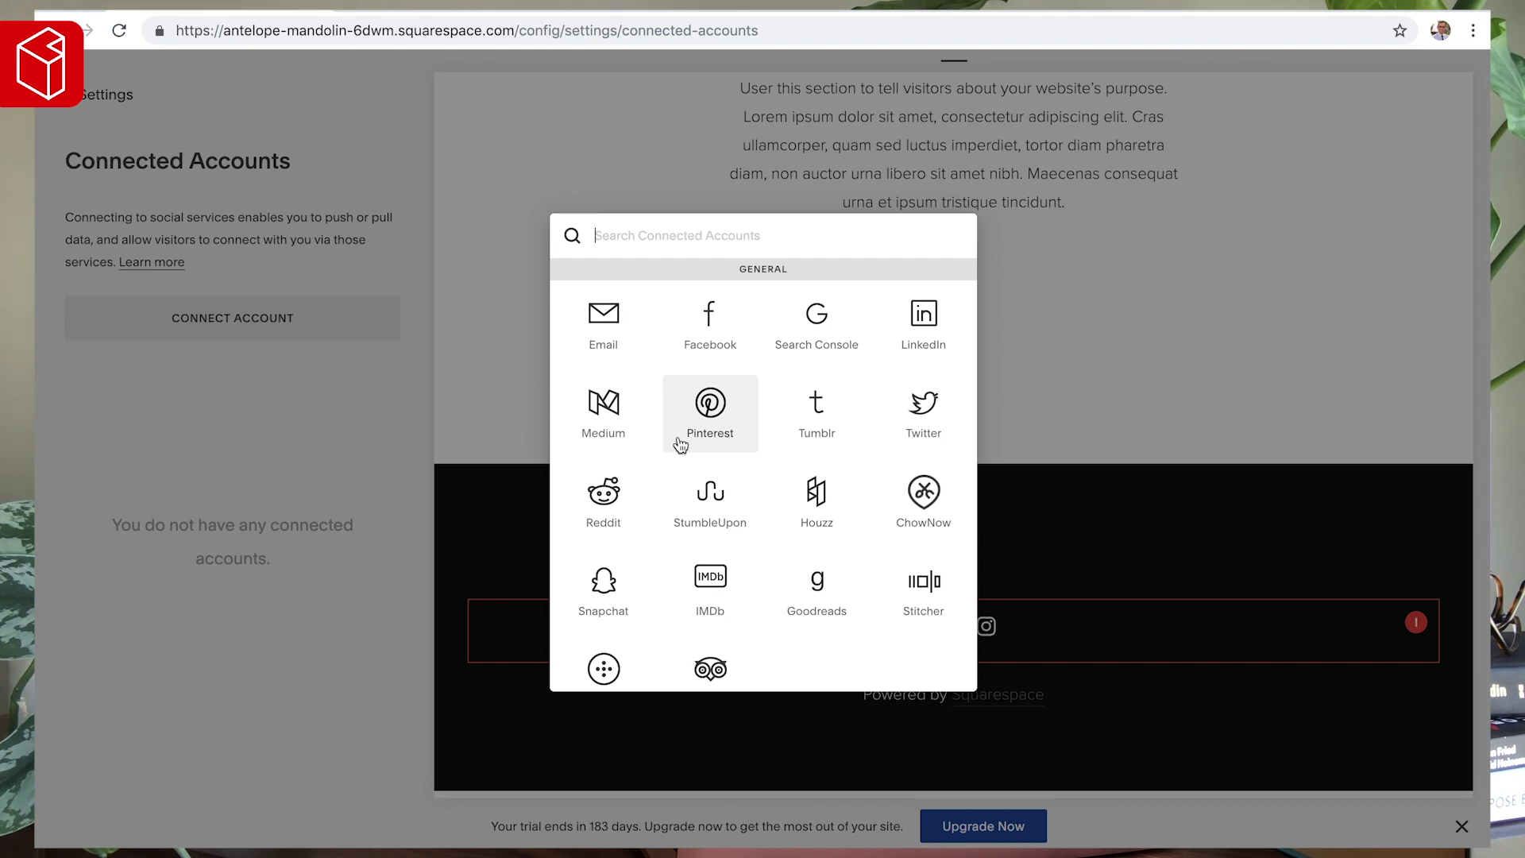
left_click(464, 171)
left_click(105, 97)
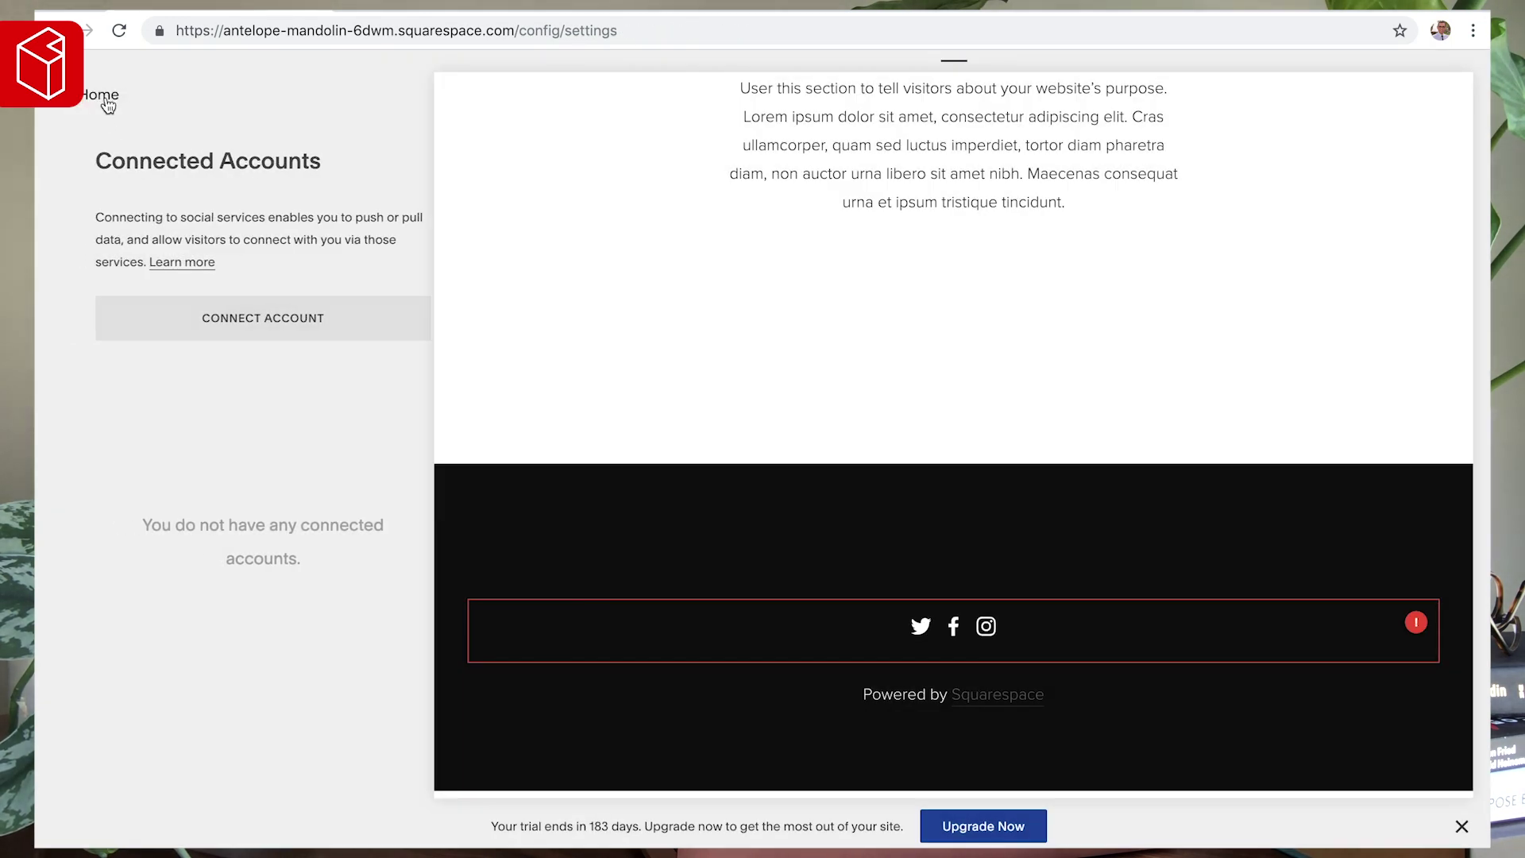
scroll(127, 435, "down", 2)
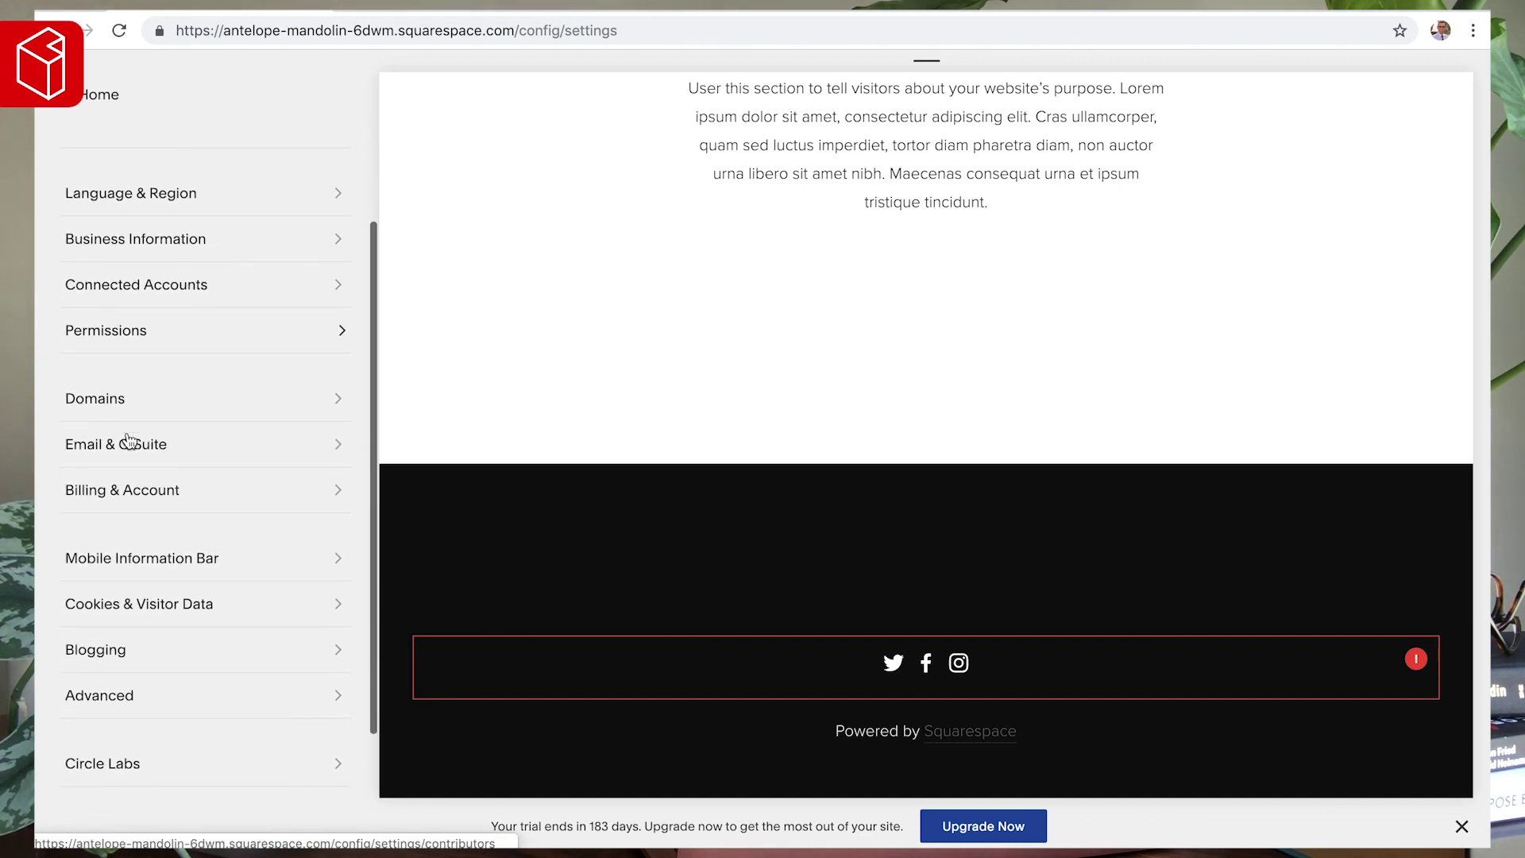
scroll(129, 439, "down", 1)
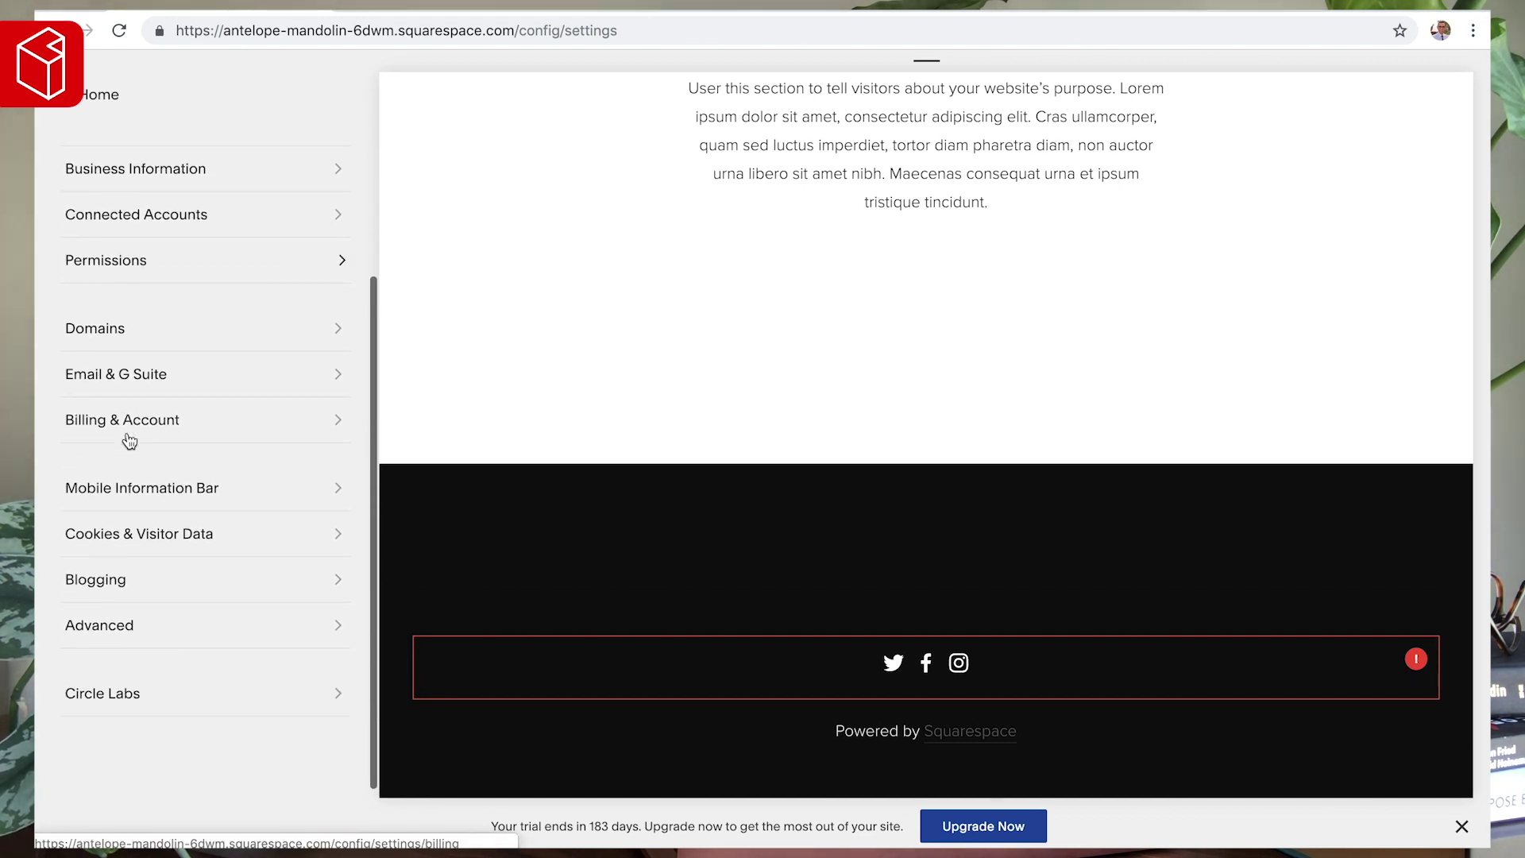
- Check the Permissions page's contributor options, then return to the Settings list
left_click(124, 273)
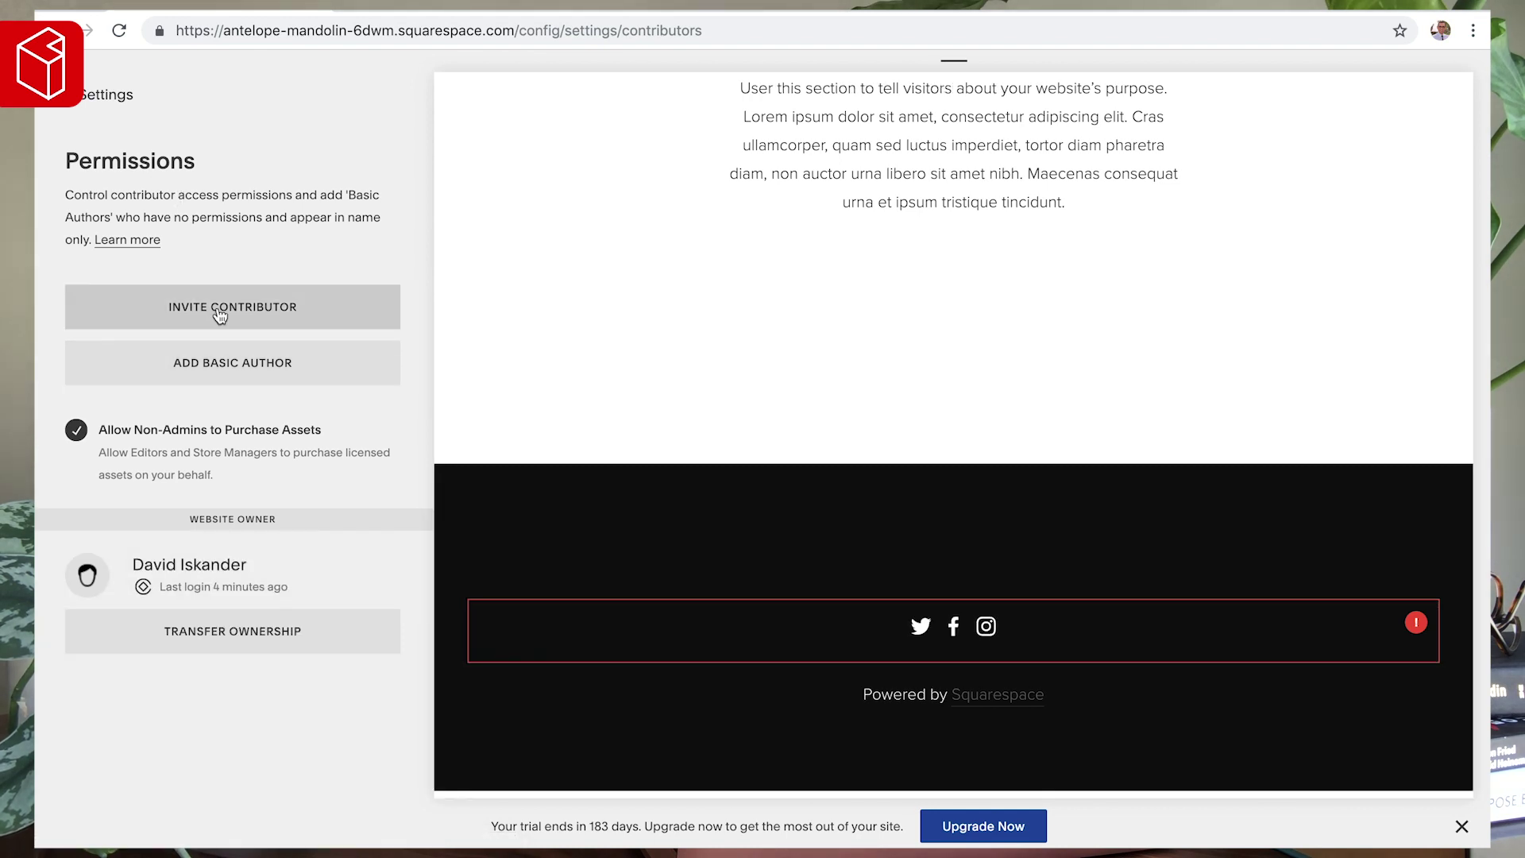
left_click(109, 107)
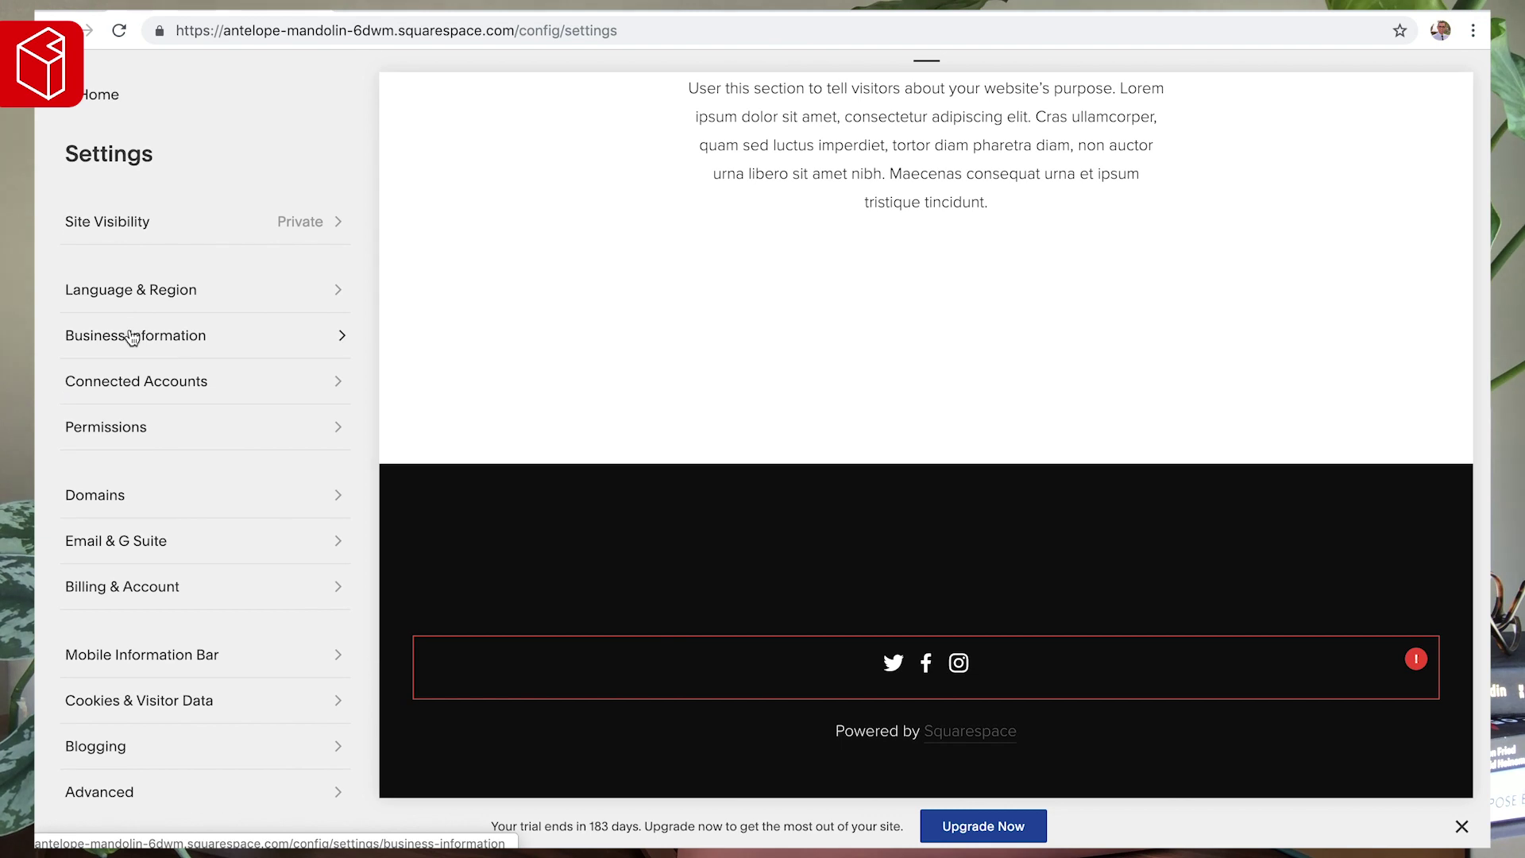
scroll(123, 397, "down", 1)
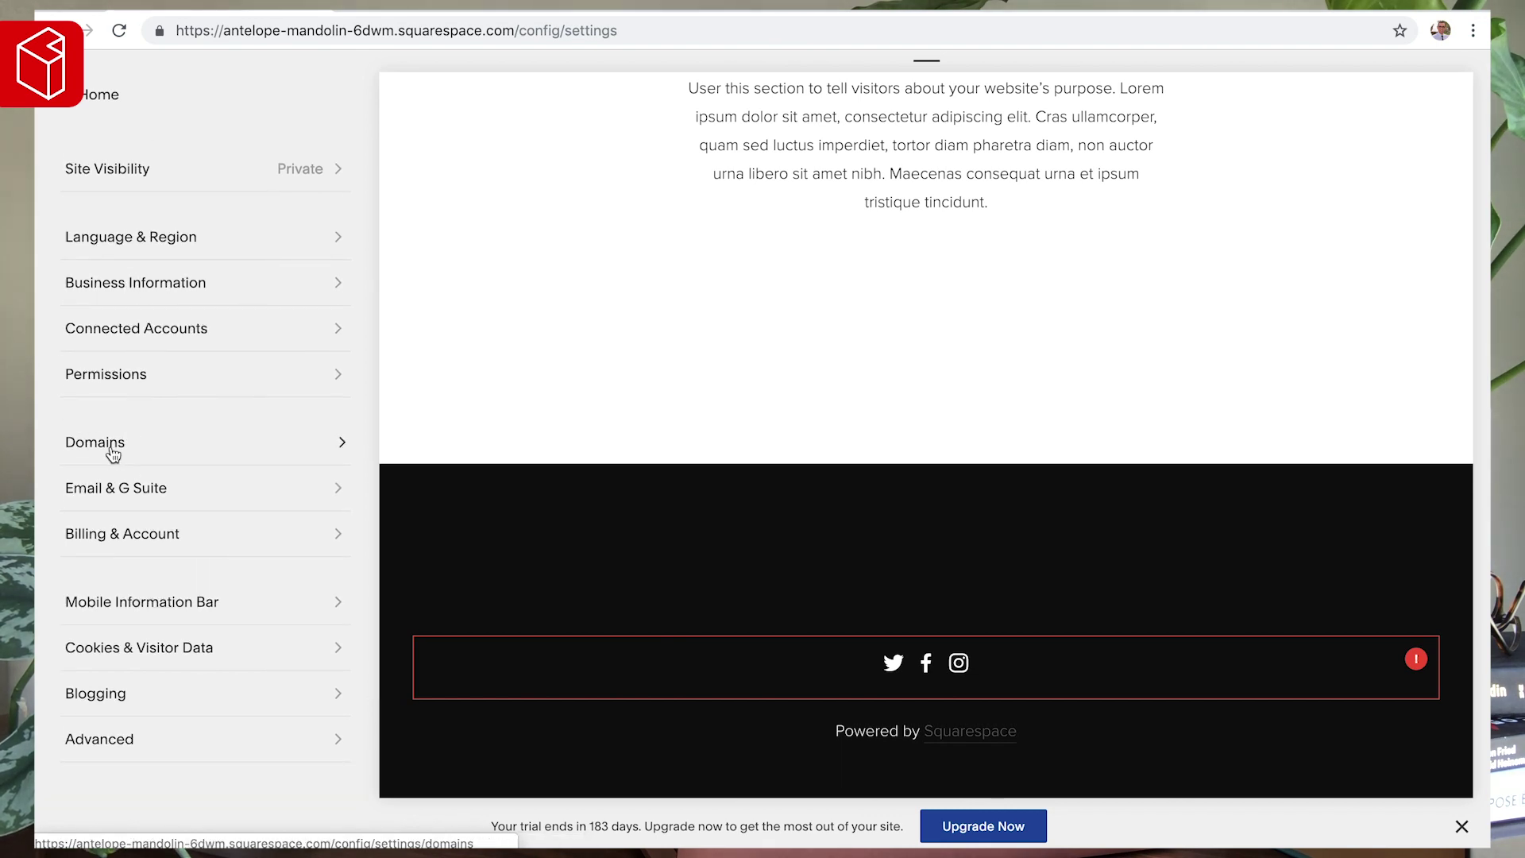
- Rename the built-in domain's Site ID to 'abcmarketing' and confirm the new URL
left_click(113, 452)
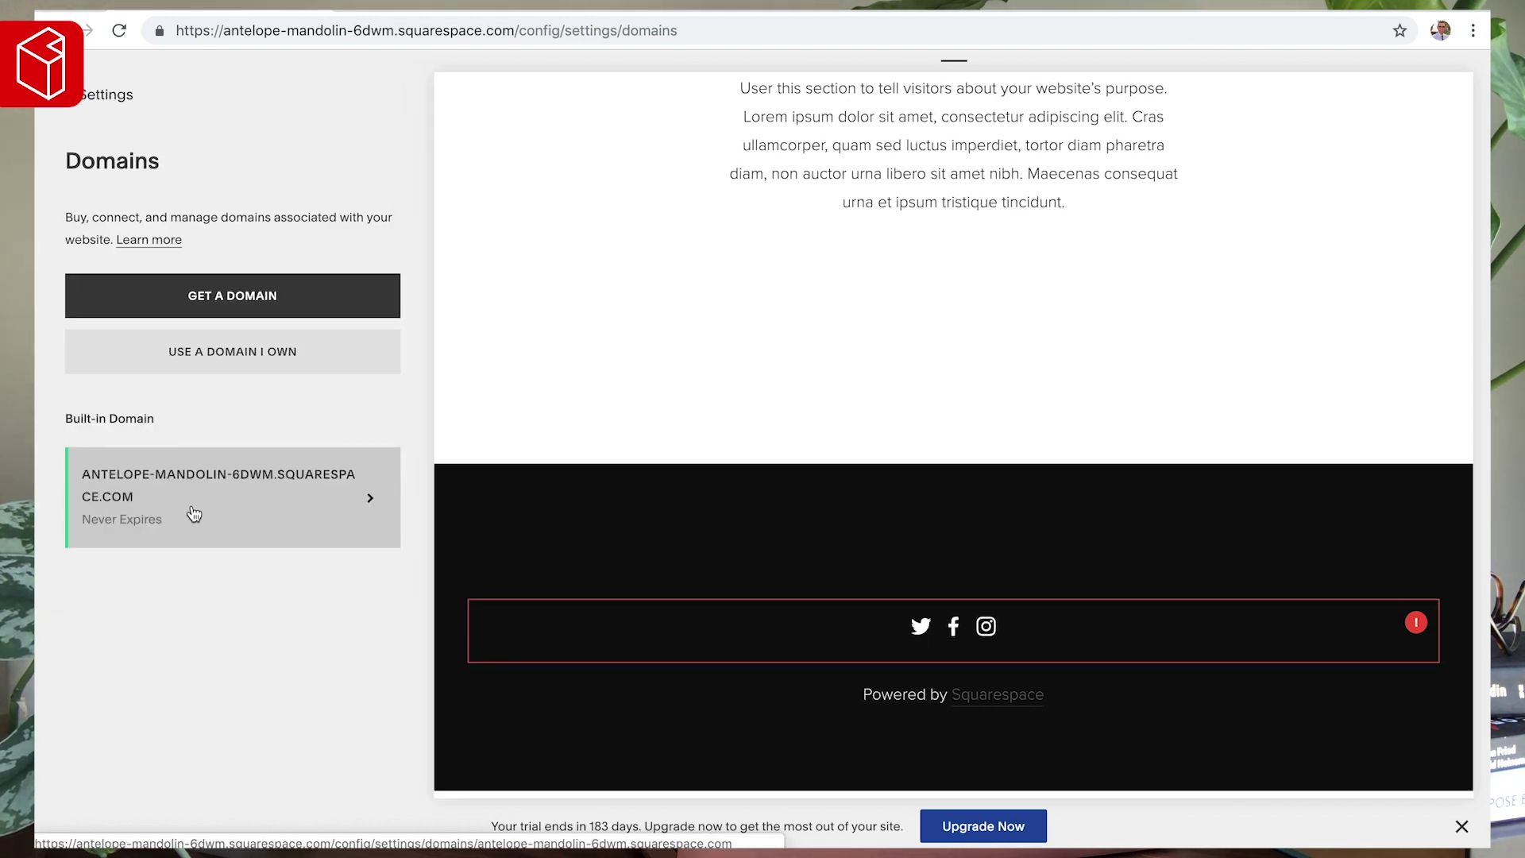
left_click(194, 514)
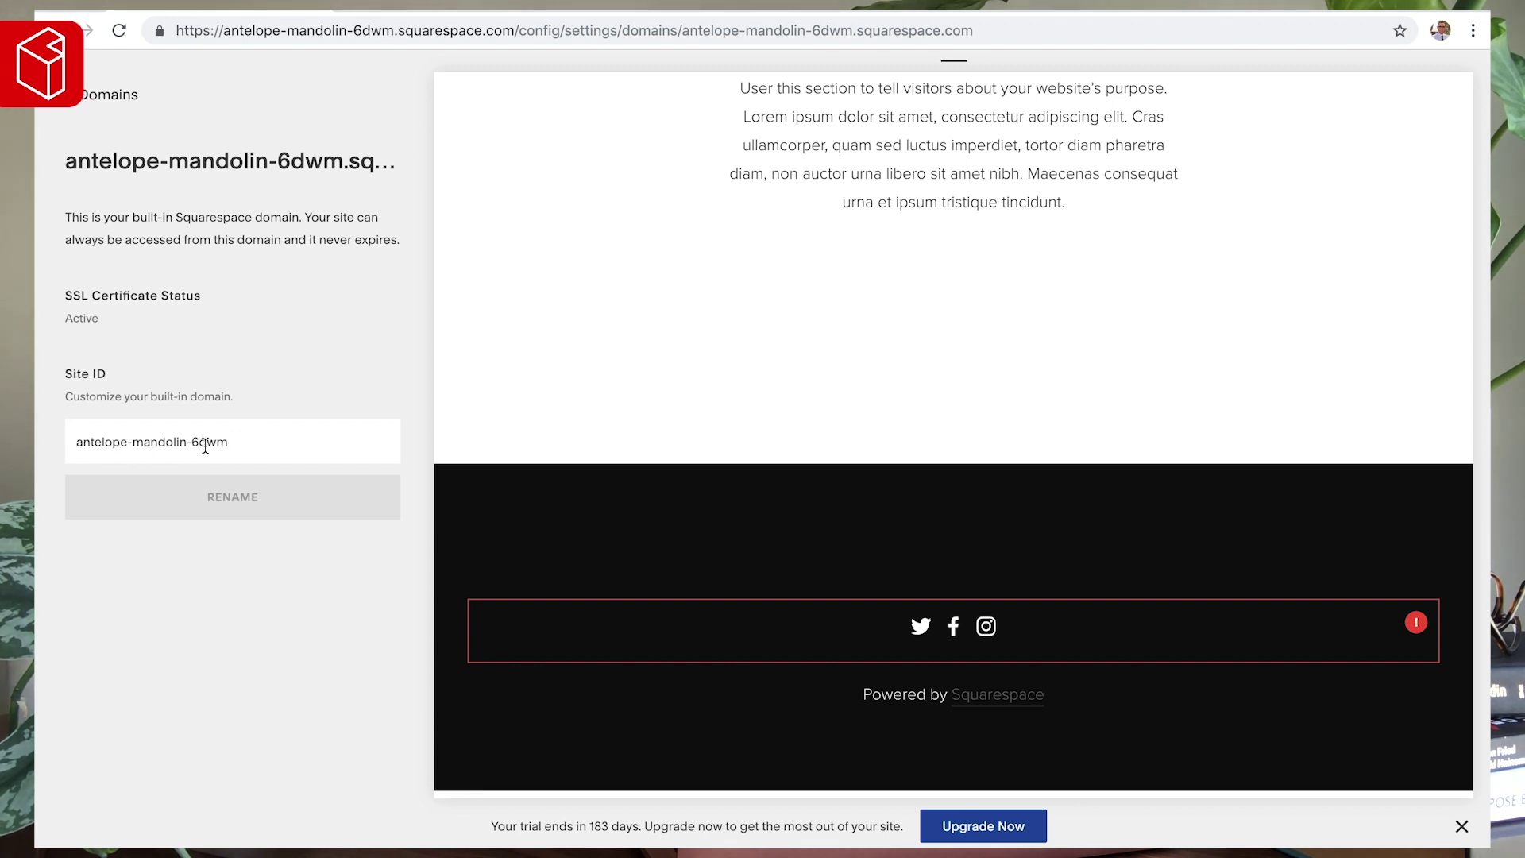
left_click(162, 442)
left_click_drag(249, 435, 37, 440)
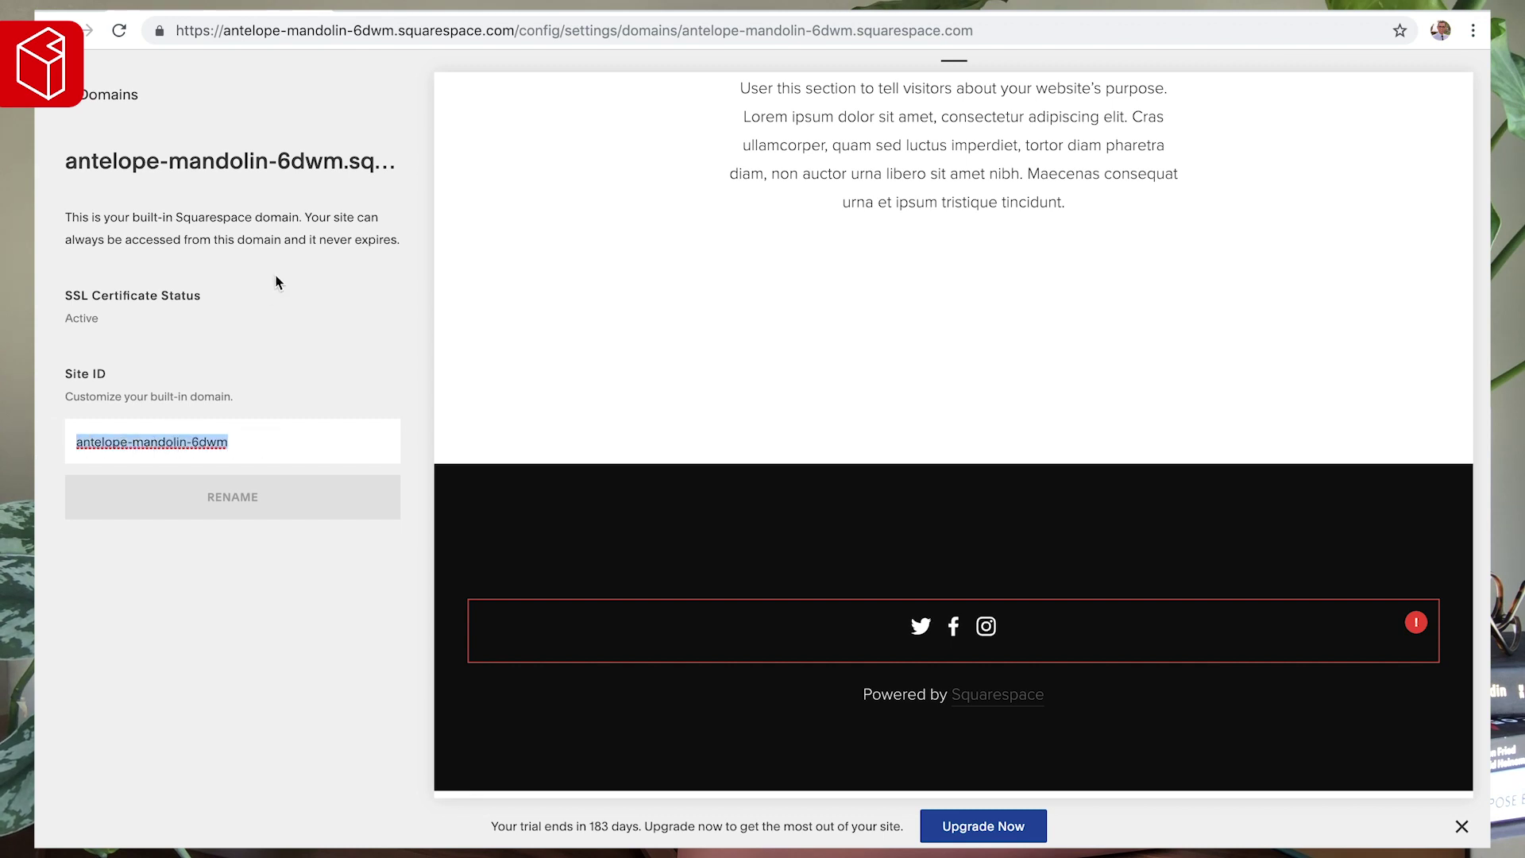
type("abcmarketing")
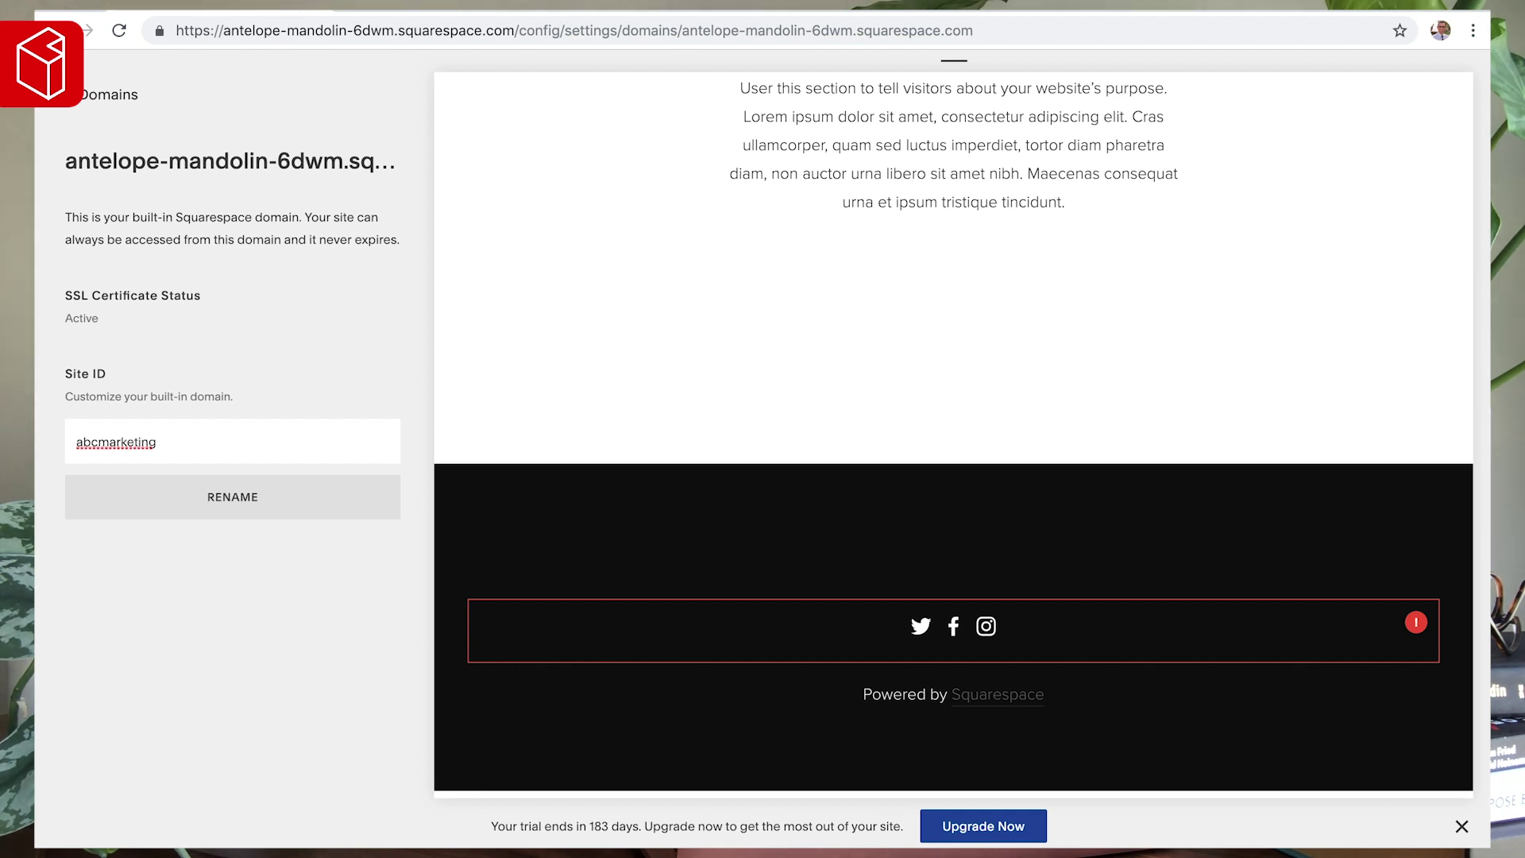
left_click(216, 500)
left_click(334, 586)
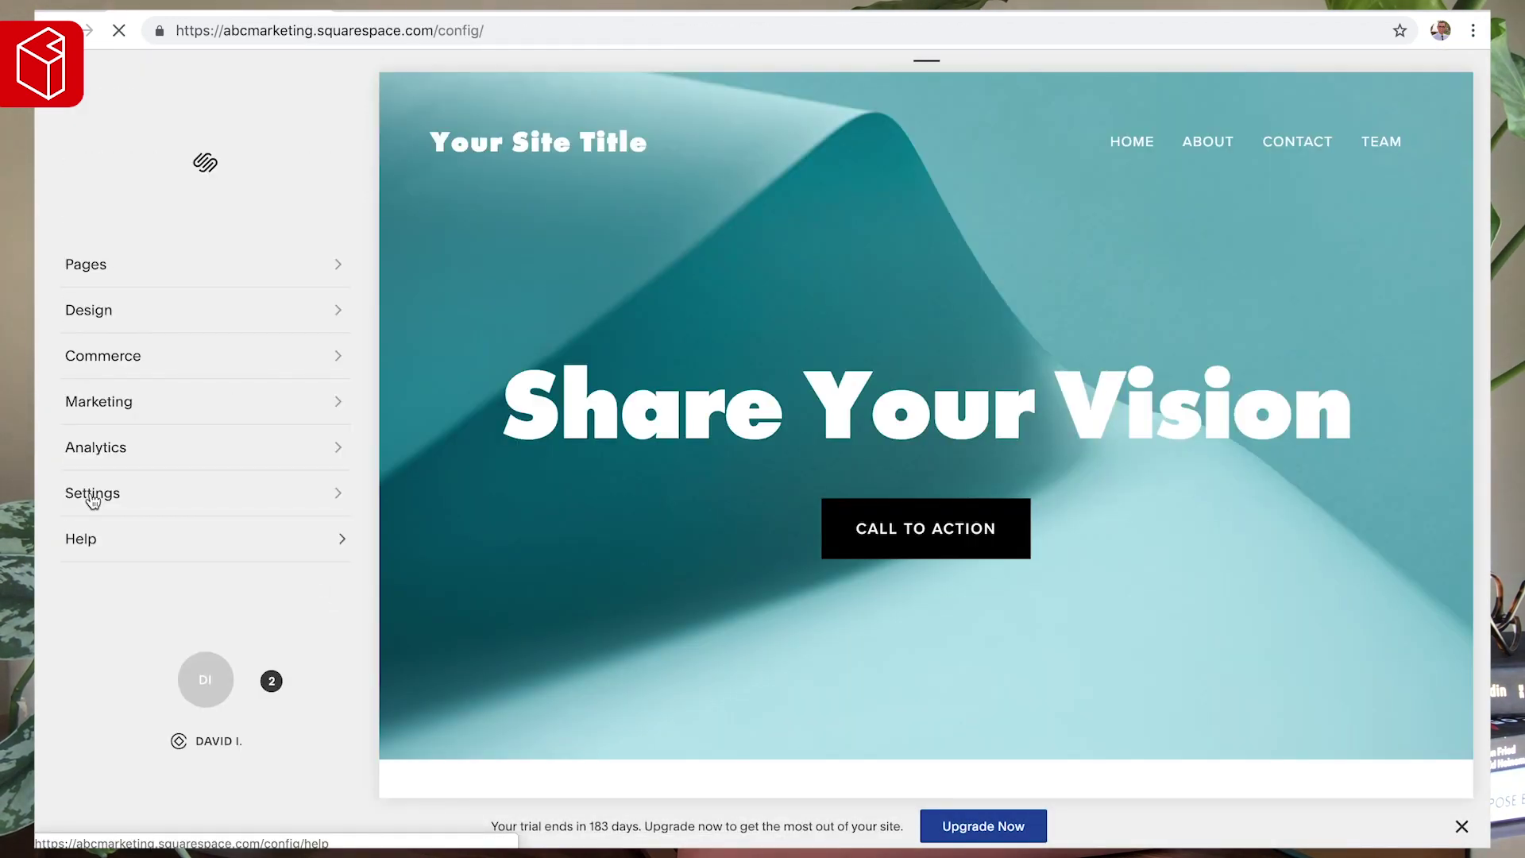
left_click(92, 496)
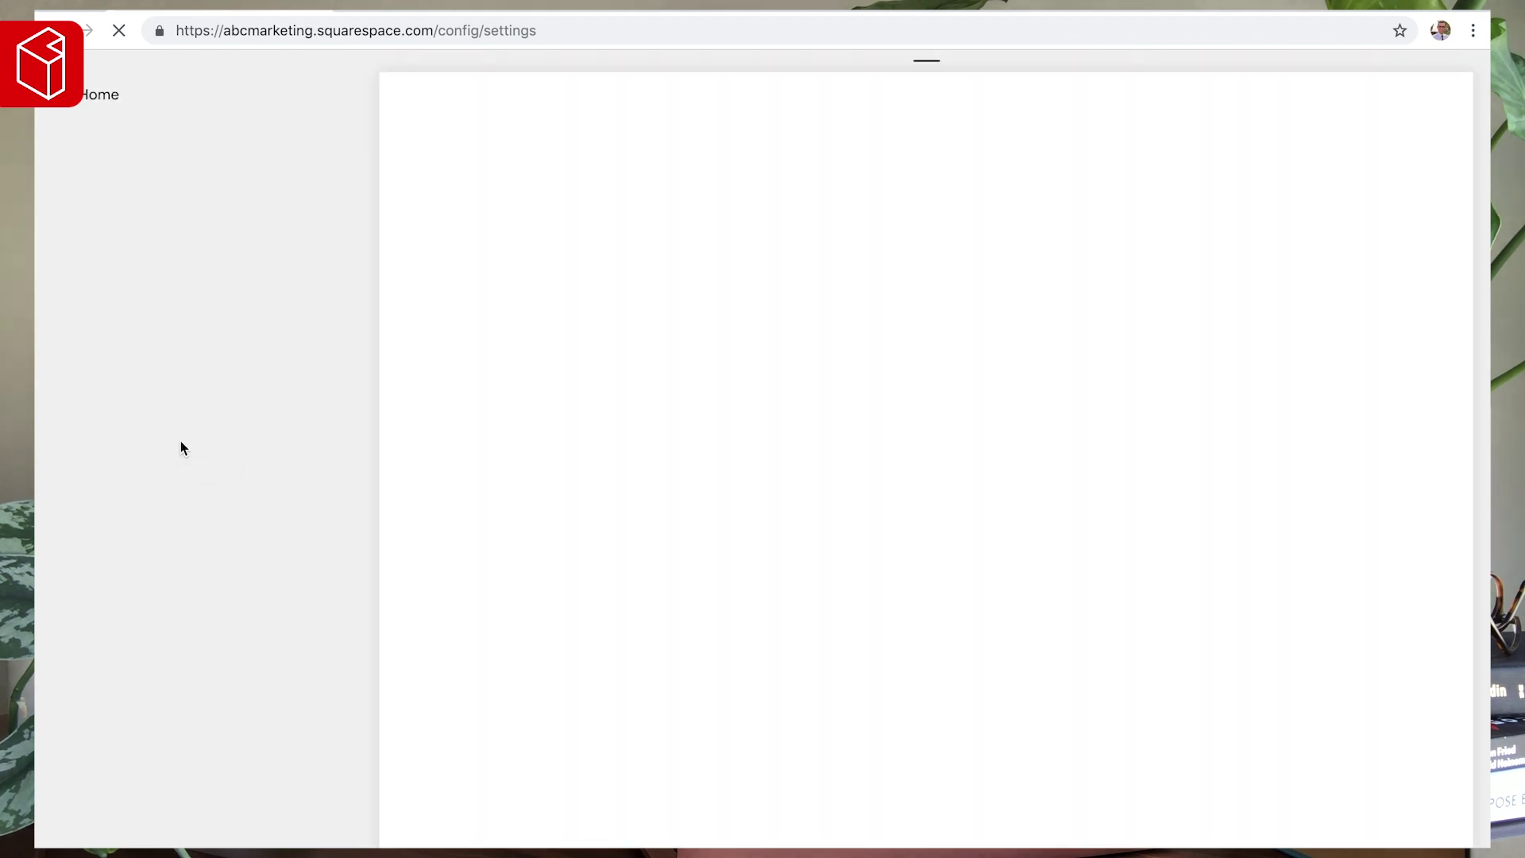
scroll(180, 445, "down", 3)
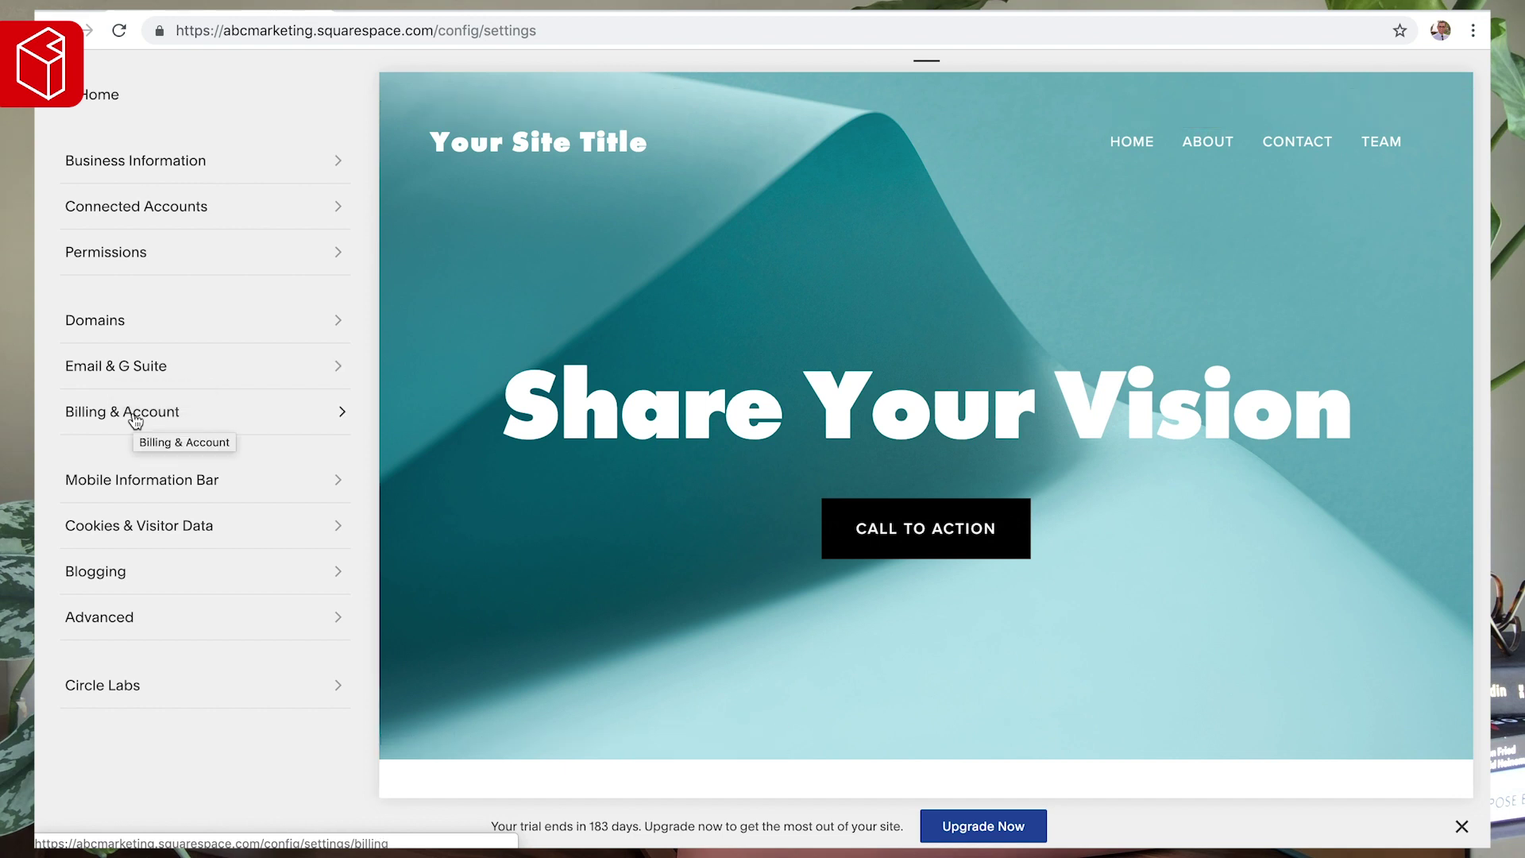
- Open the upgrade plans from Billing & Account's billing section
left_click(169, 410)
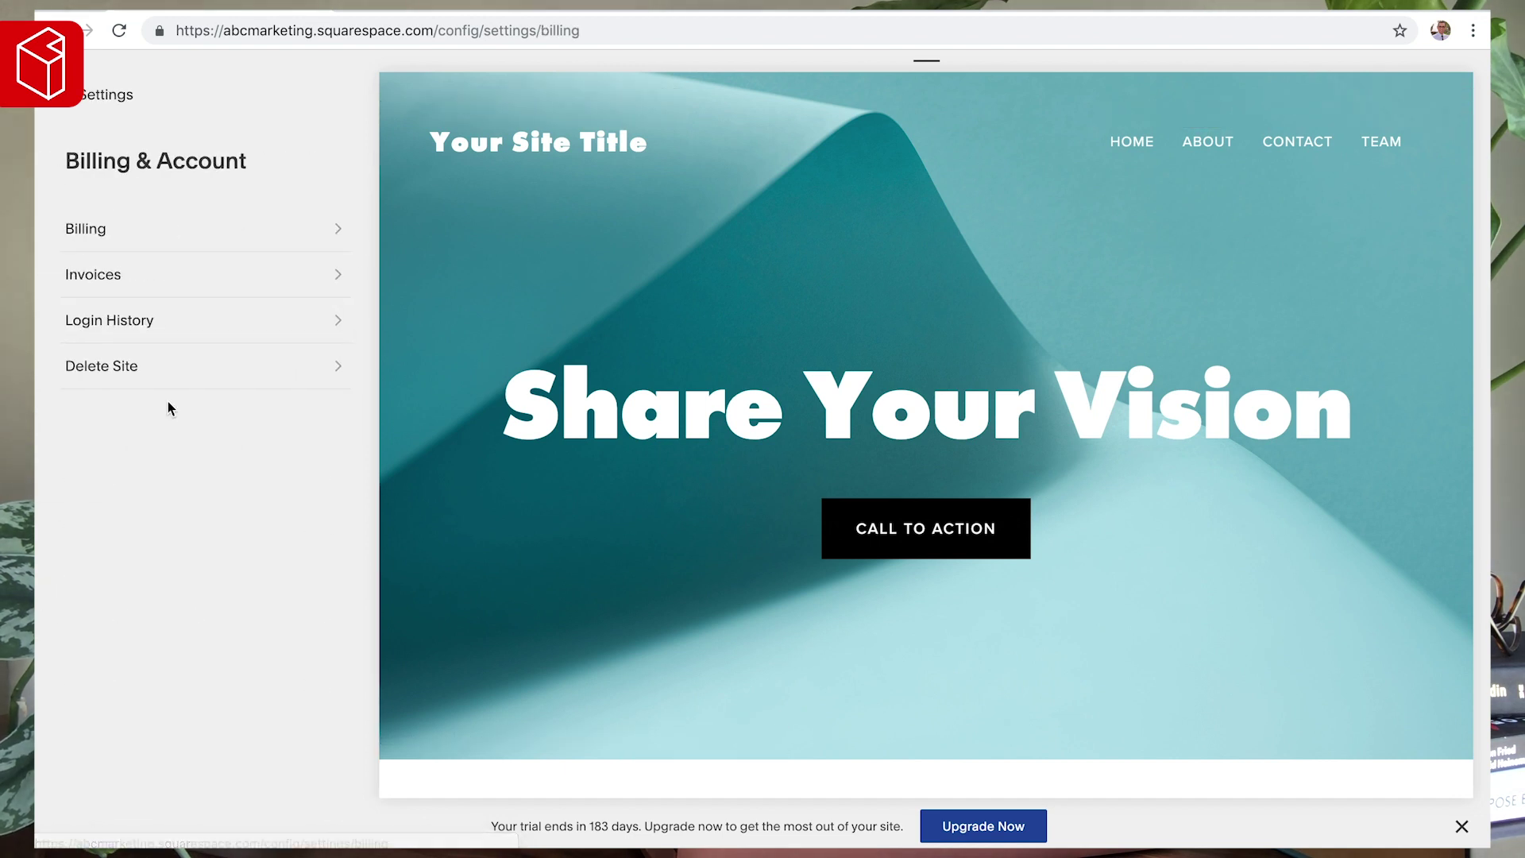
left_click(87, 230)
left_click(169, 449)
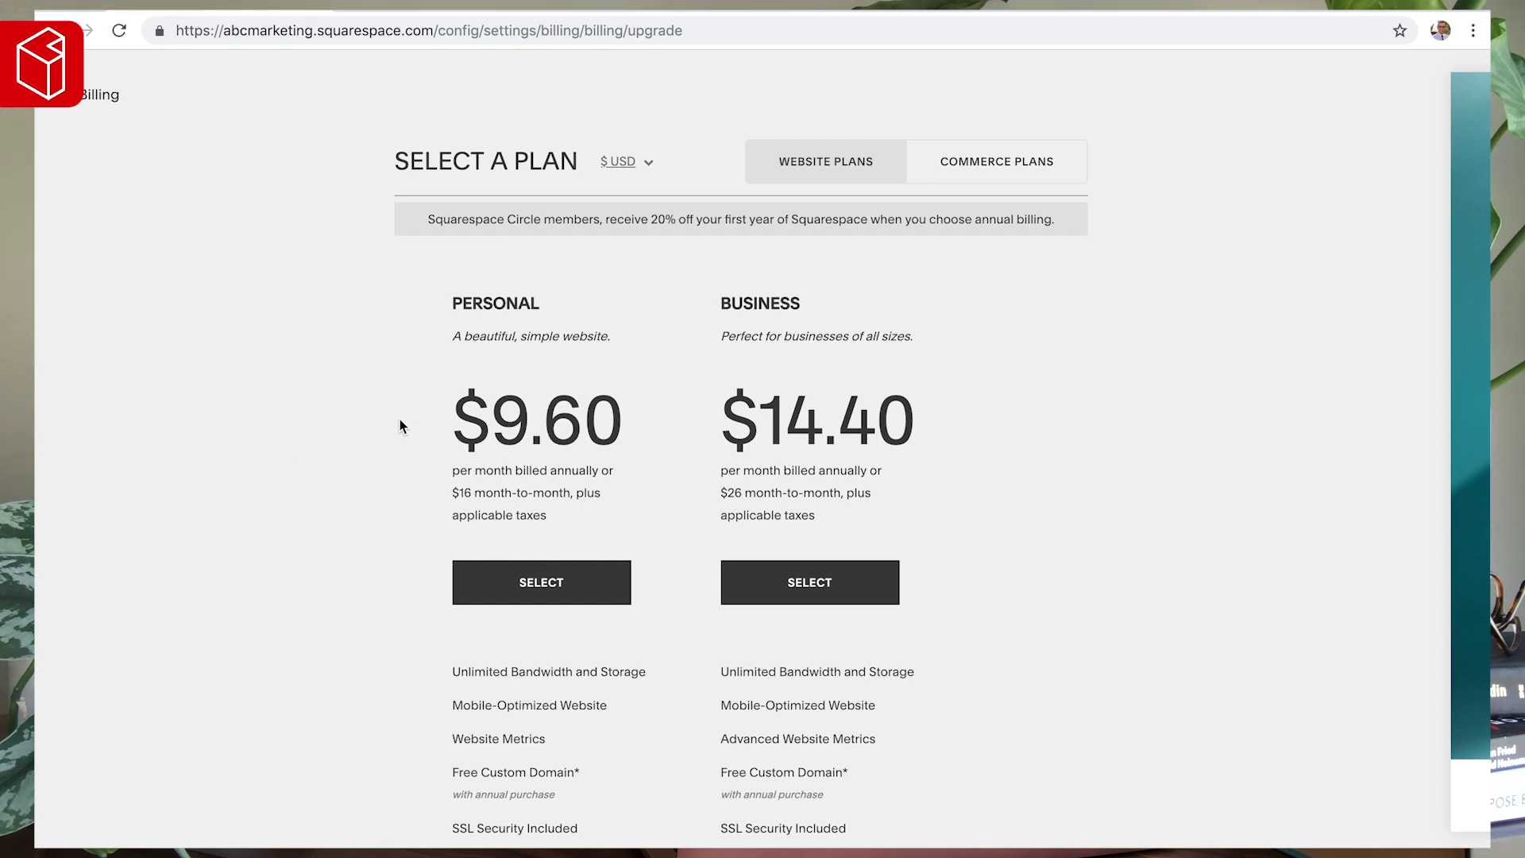
scroll(402, 487, "down", 2)
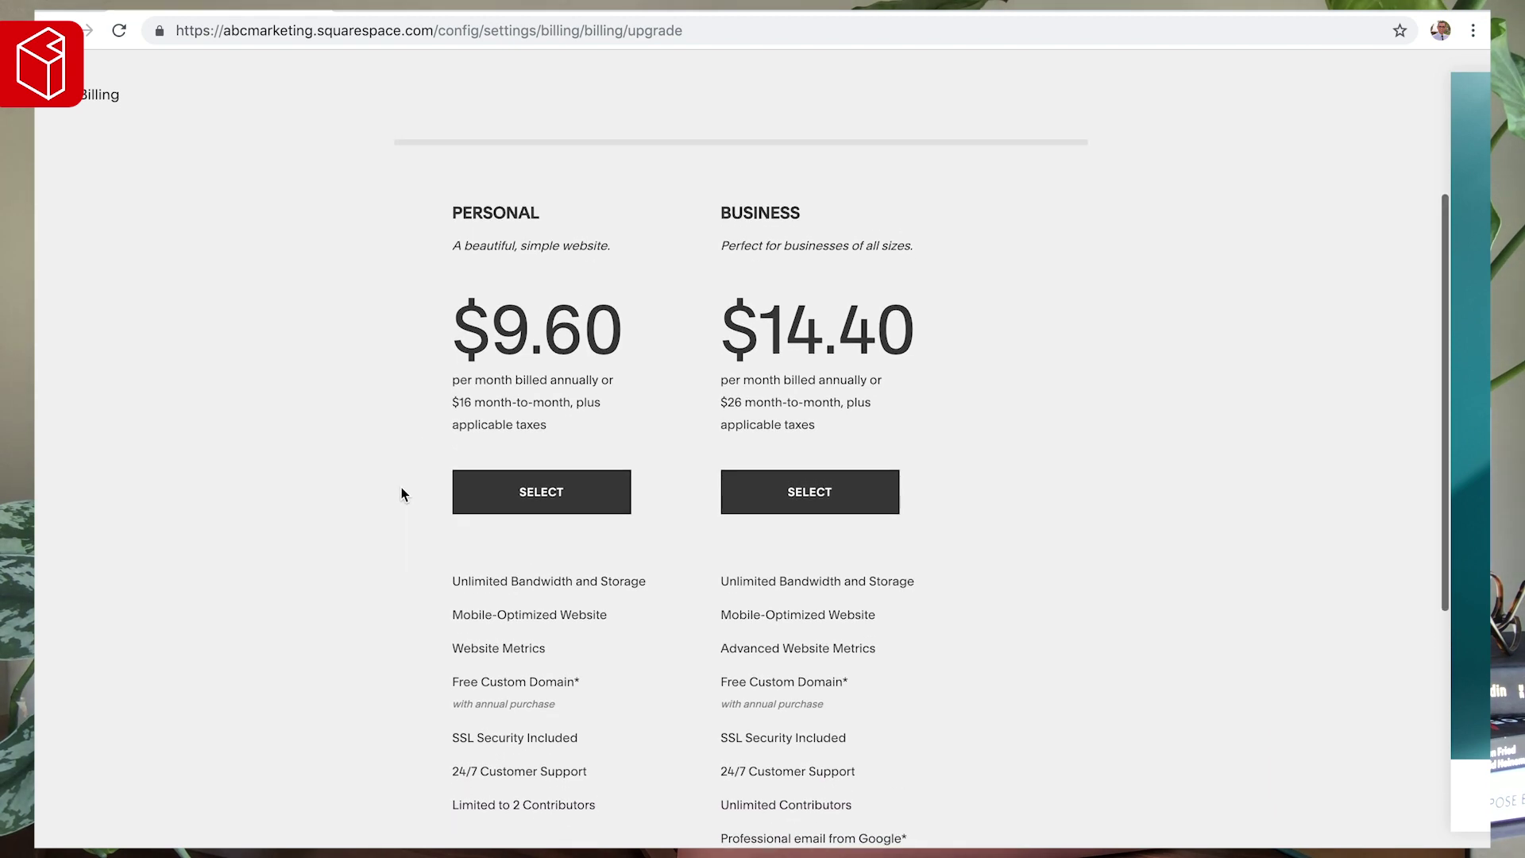
scroll(402, 489, "up", 2)
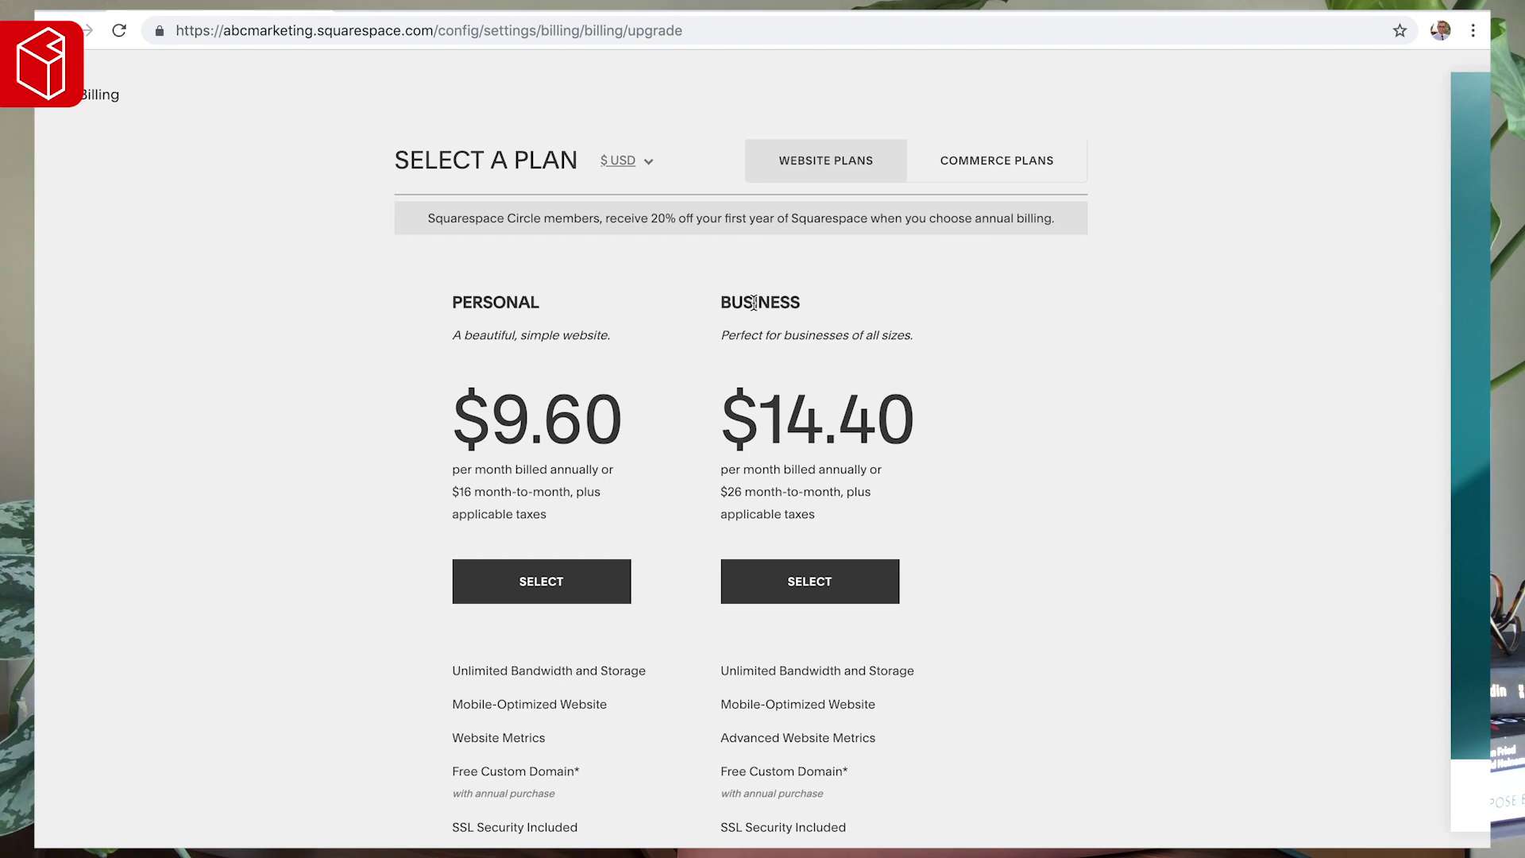
- Scroll through and compare the Personal and Business plan features
scroll(754, 302, "down", 6)
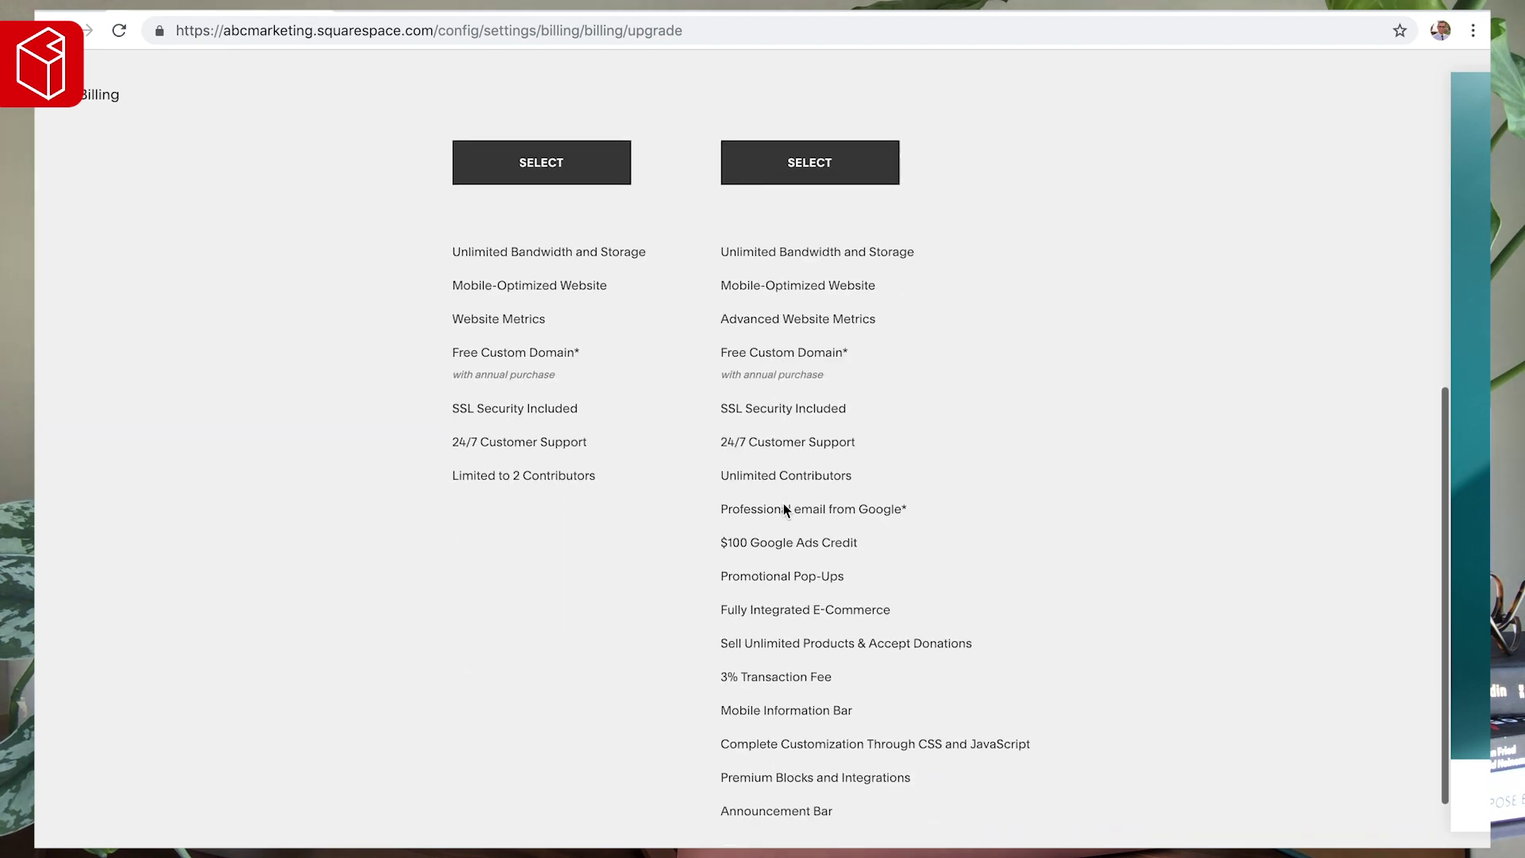
mouse_move(837, 471)
mouse_move(793, 432)
scroll(807, 436, "up", 5)
scroll(808, 436, "up", 1)
scroll(604, 524, "down", 1)
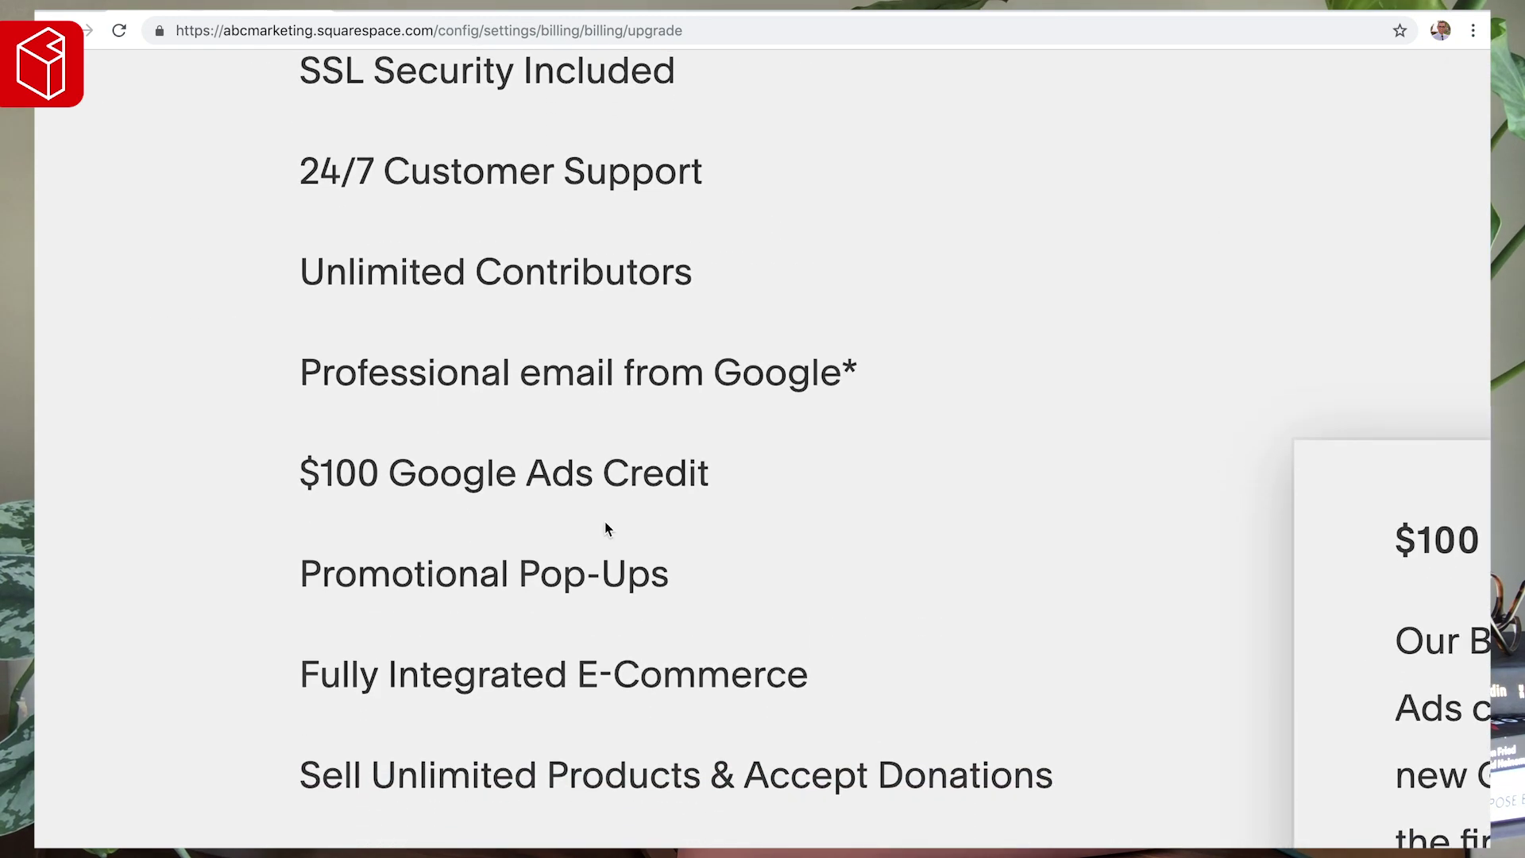
mouse_move(609, 471)
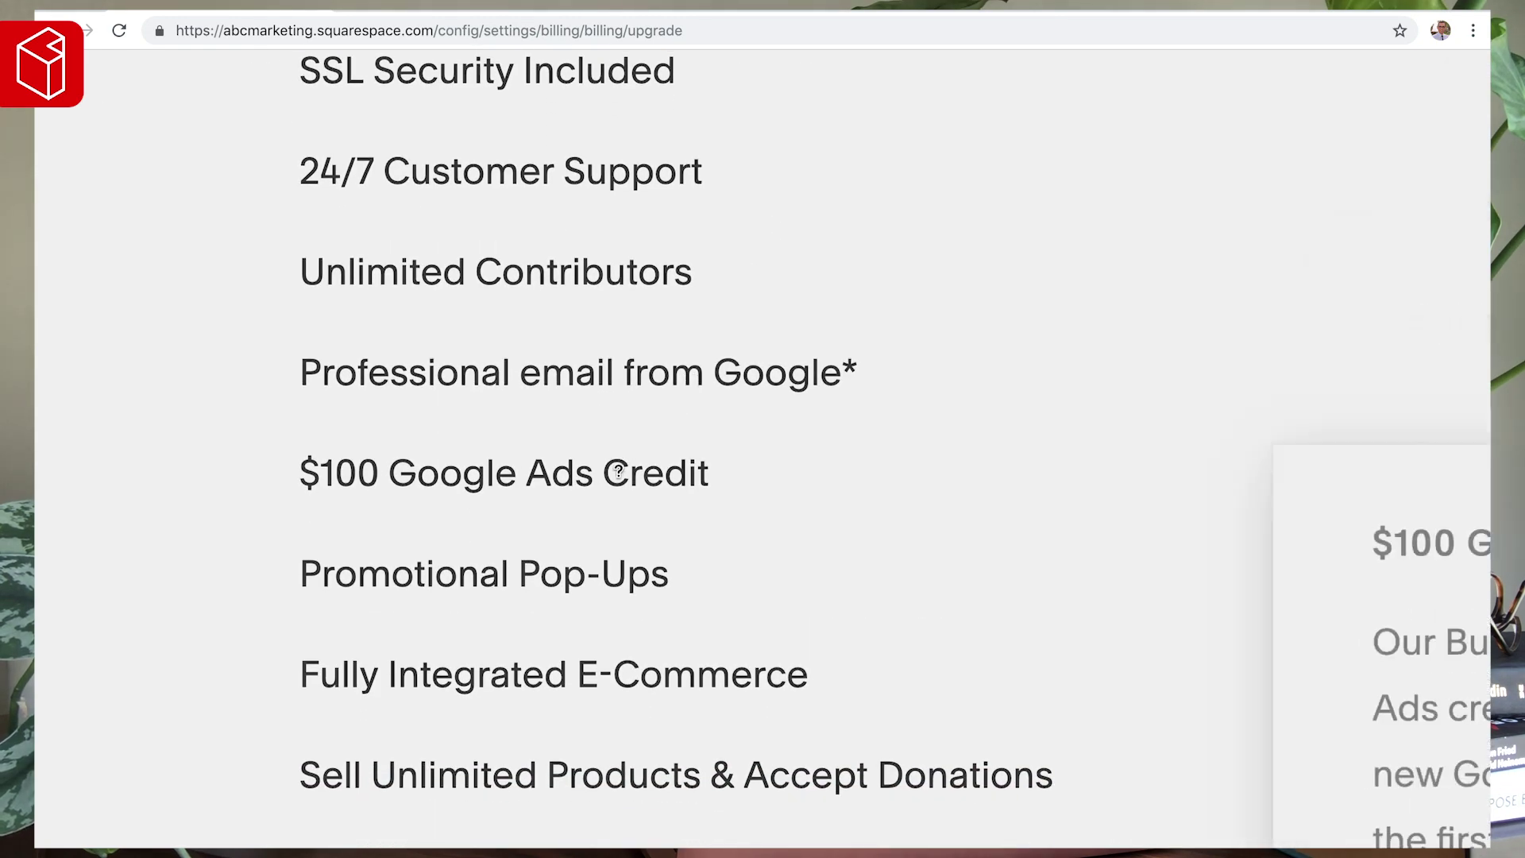
scroll(618, 472, "down", 1)
scroll(618, 471, "down", 2)
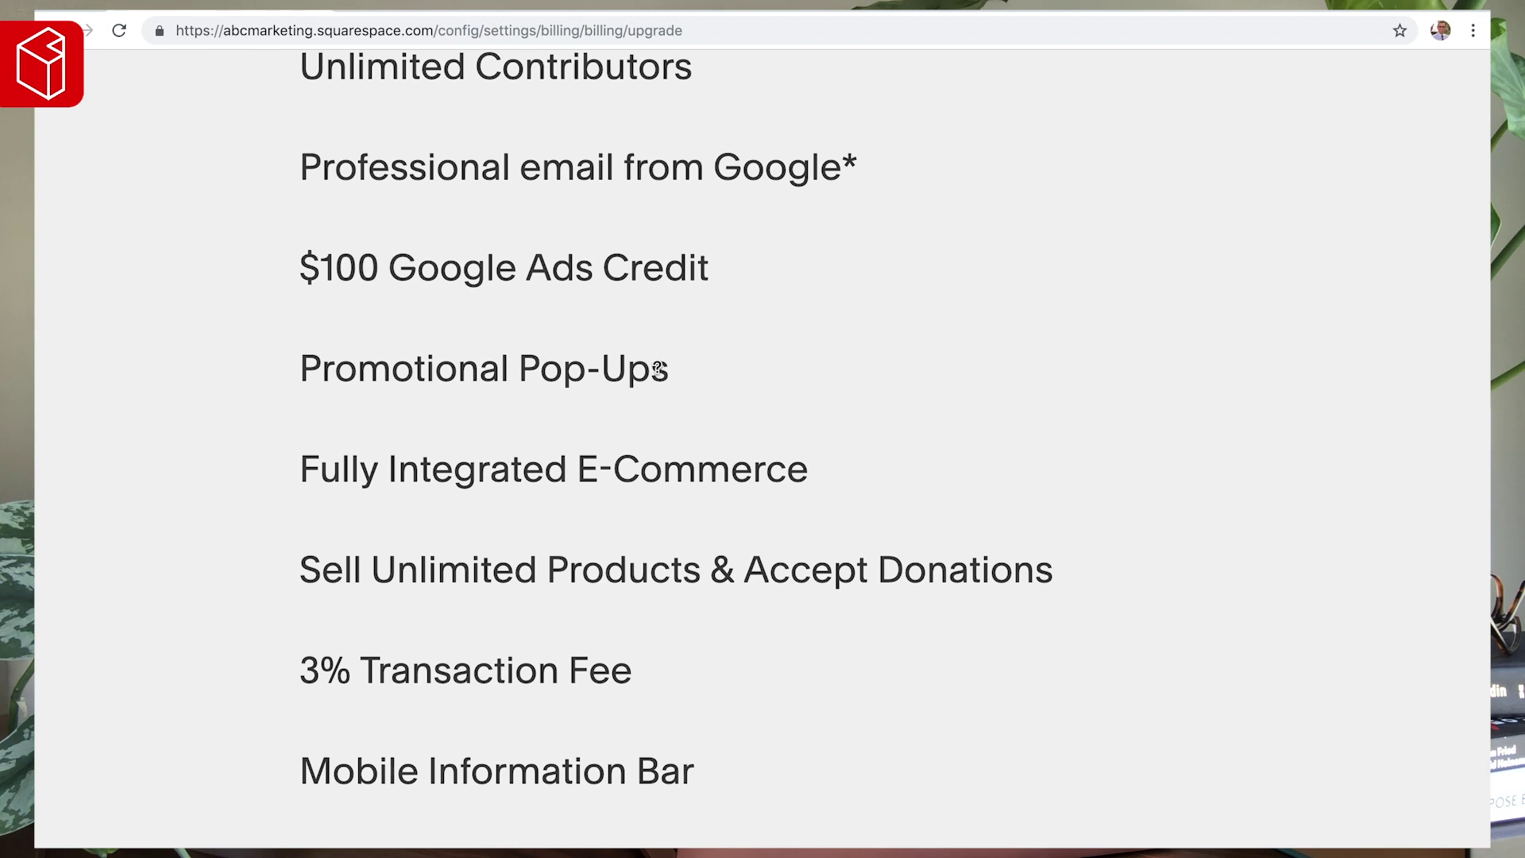
mouse_move(642, 375)
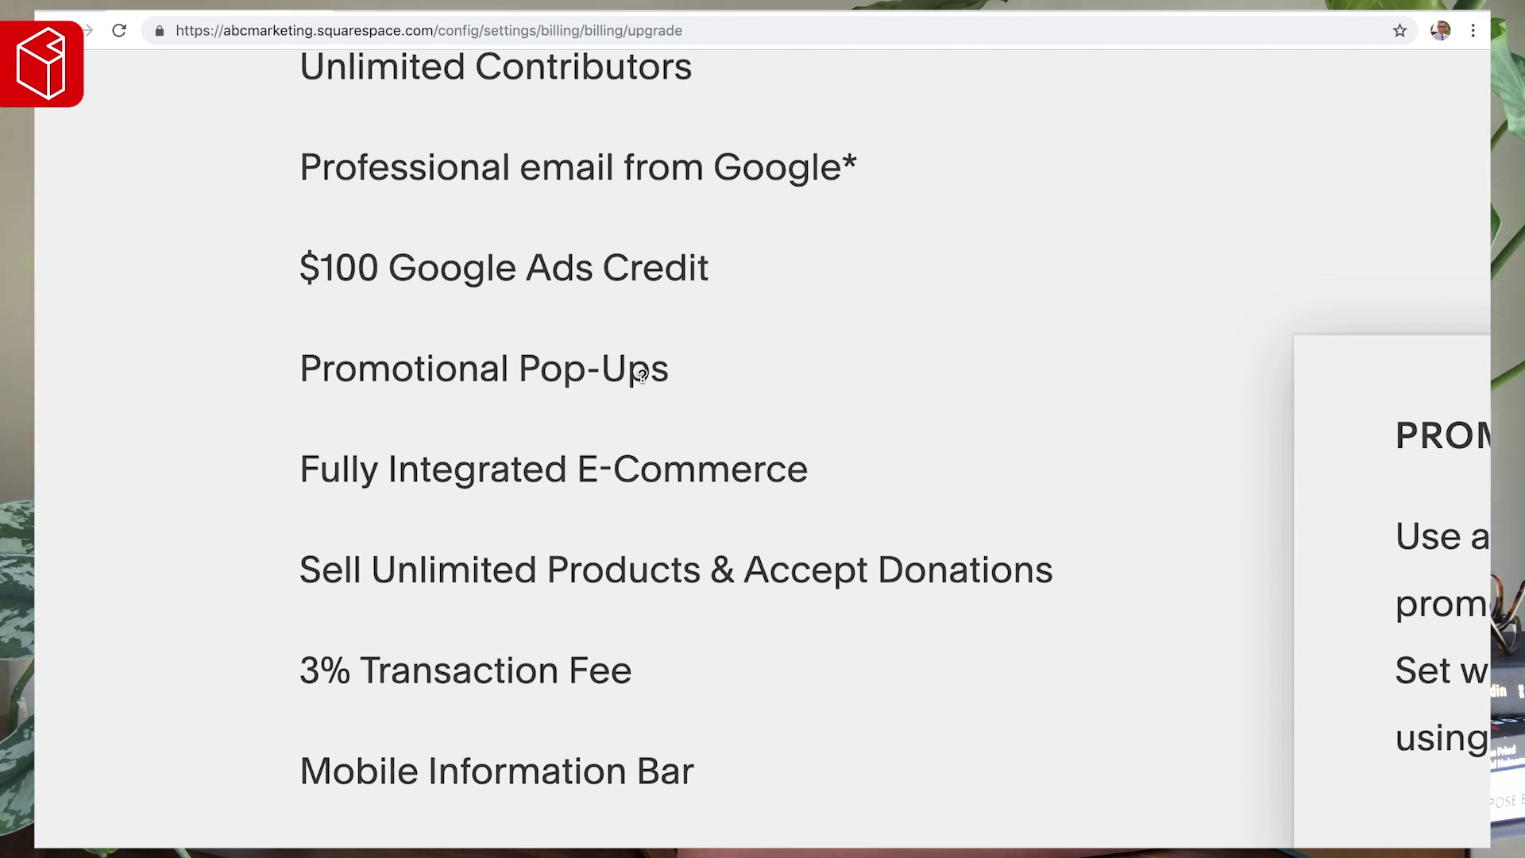
scroll(641, 373, "down", 4)
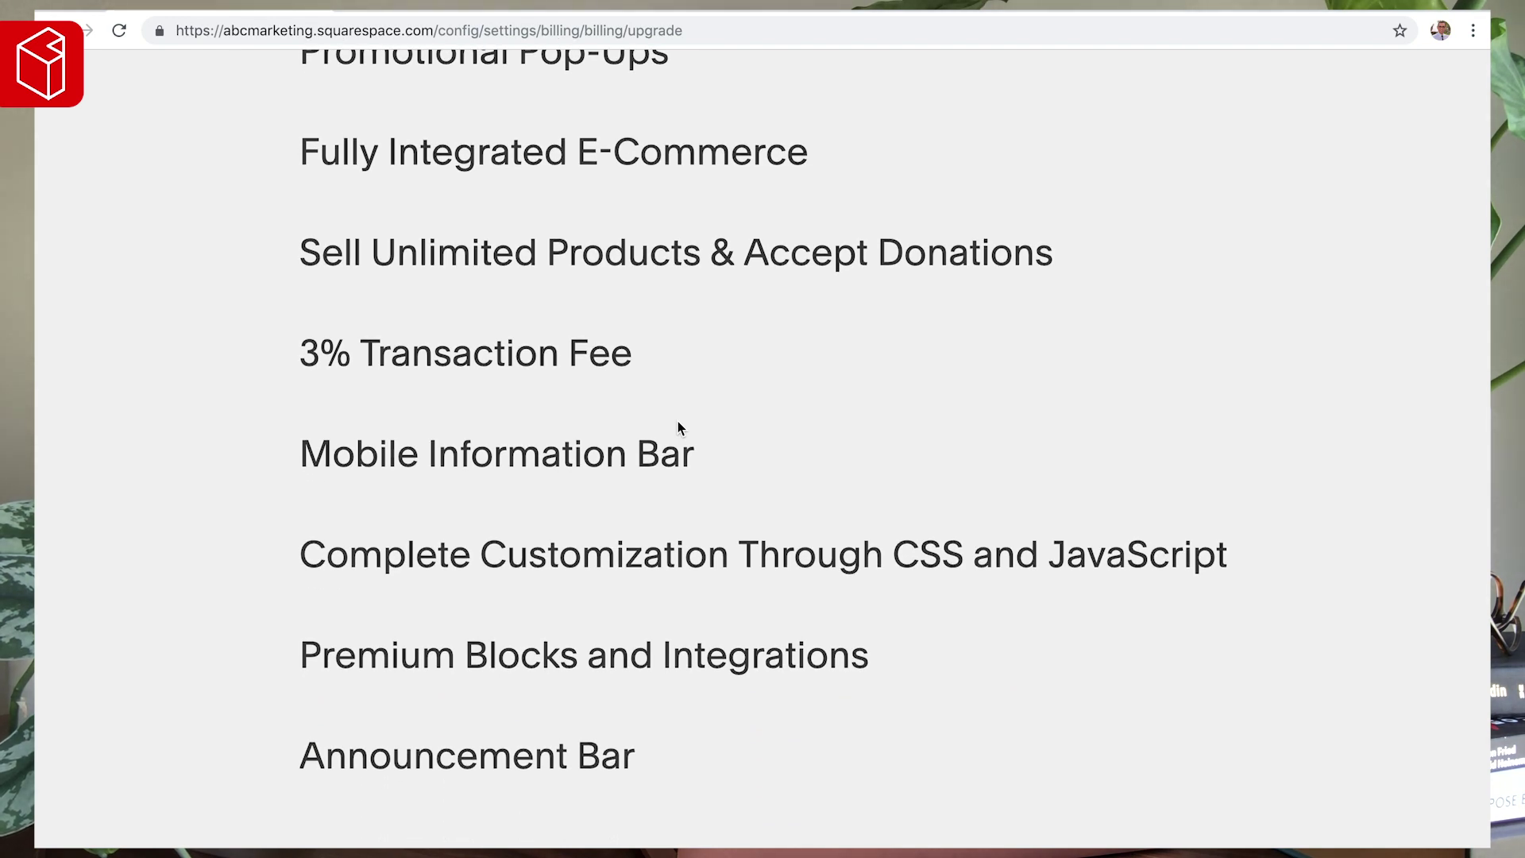
scroll(678, 427, "down", 2)
mouse_move(813, 525)
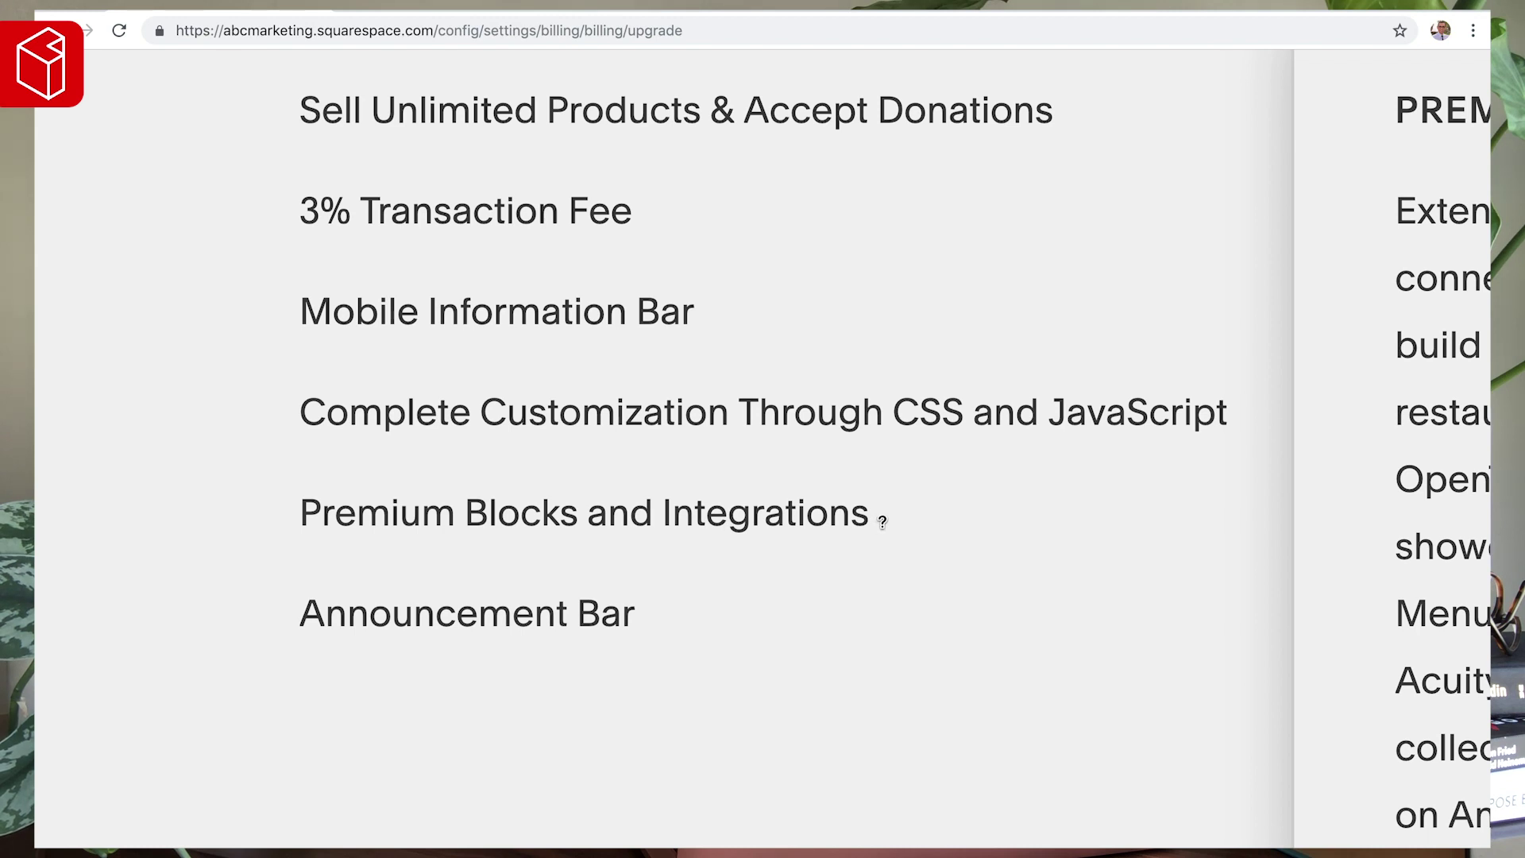
mouse_move(457, 423)
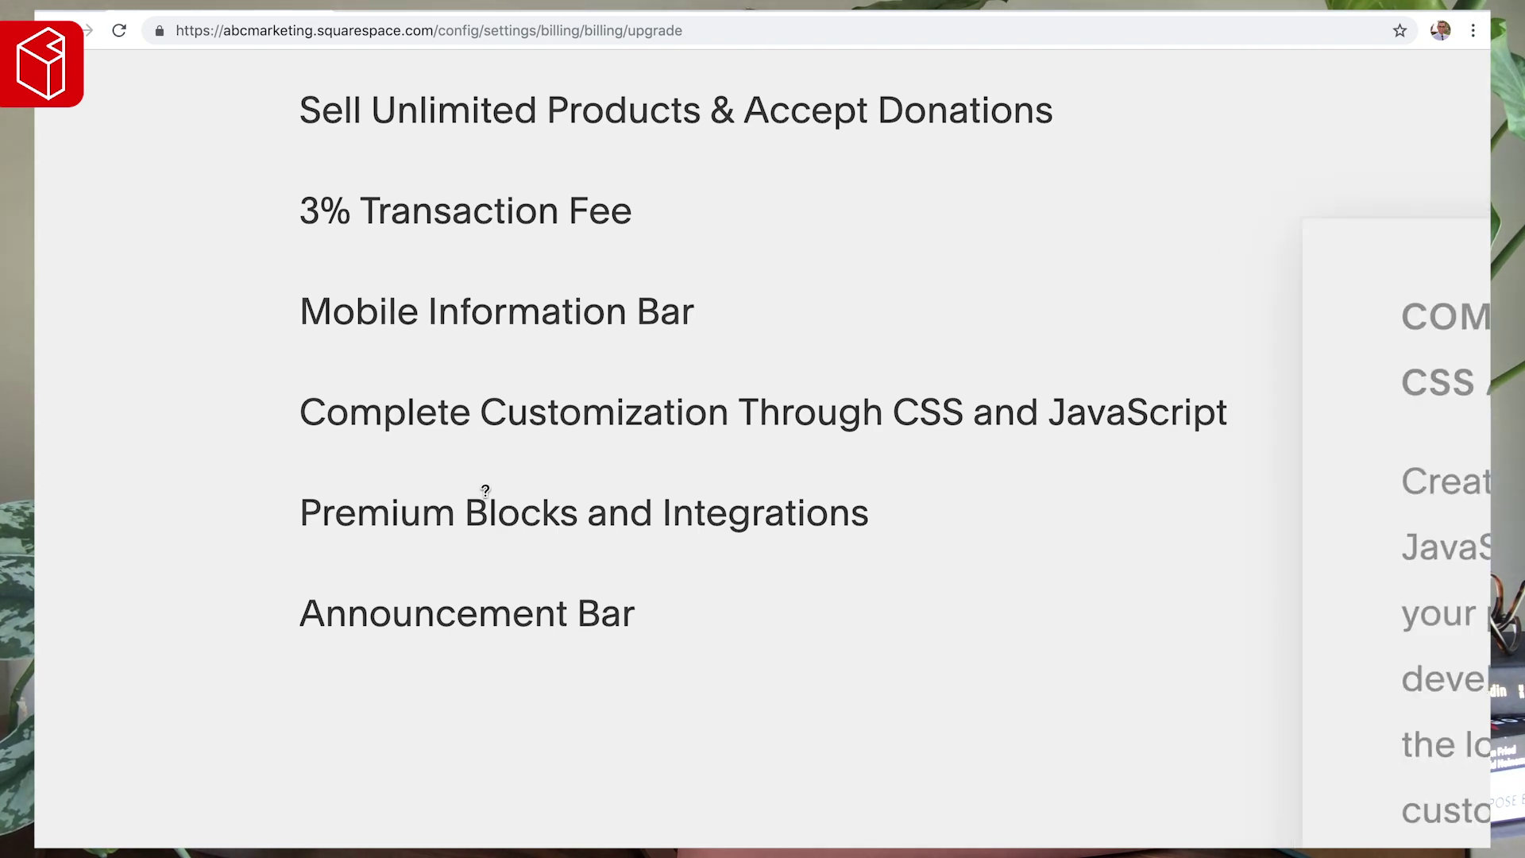
- Go back to the billing overview showing 183 trial days left
scroll(616, 436, "up", 5)
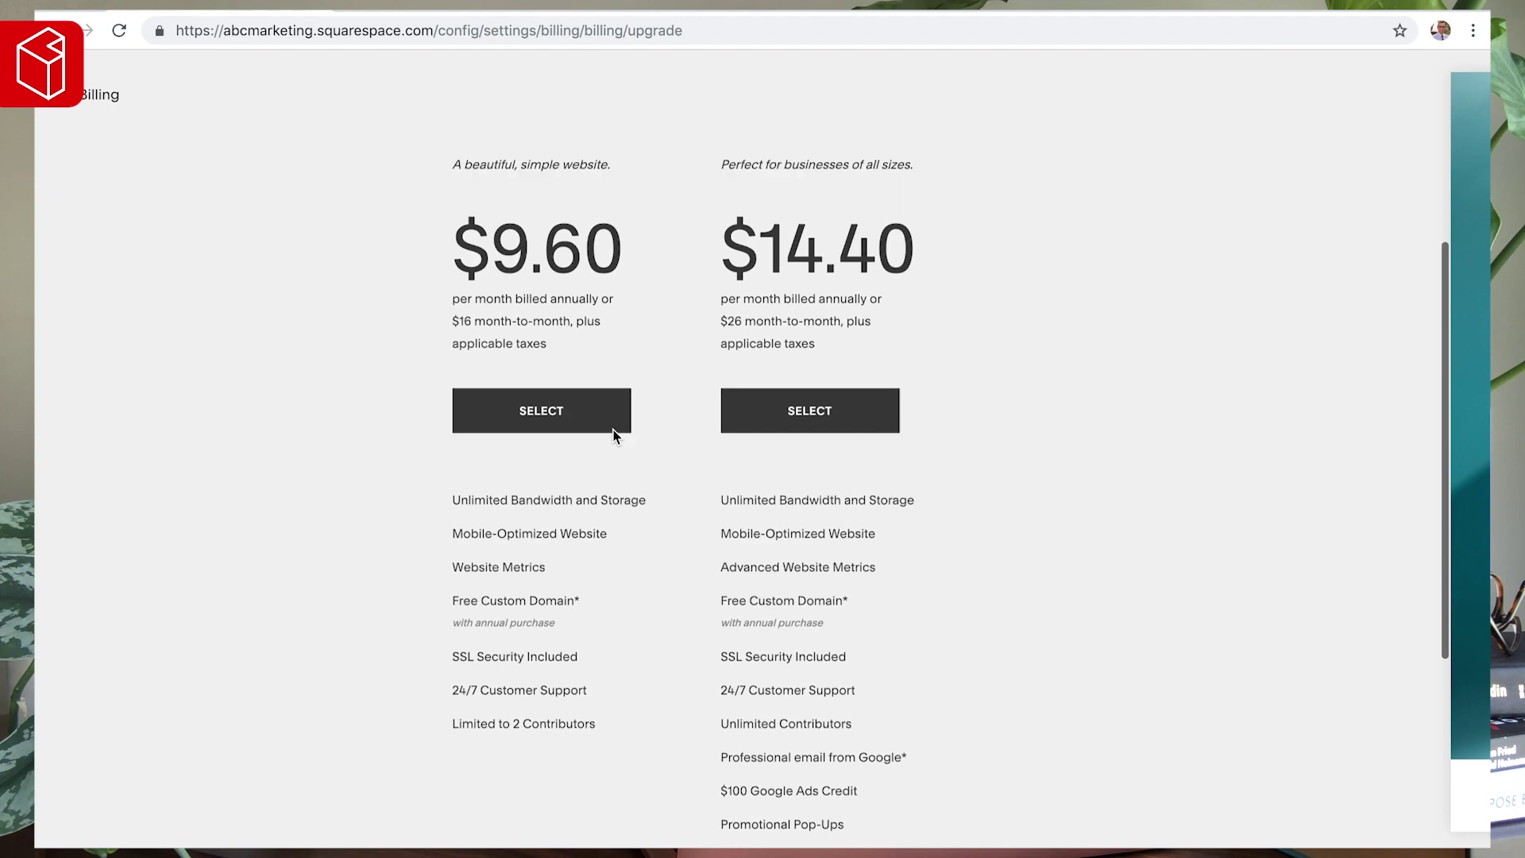
scroll(796, 273, "up", 3)
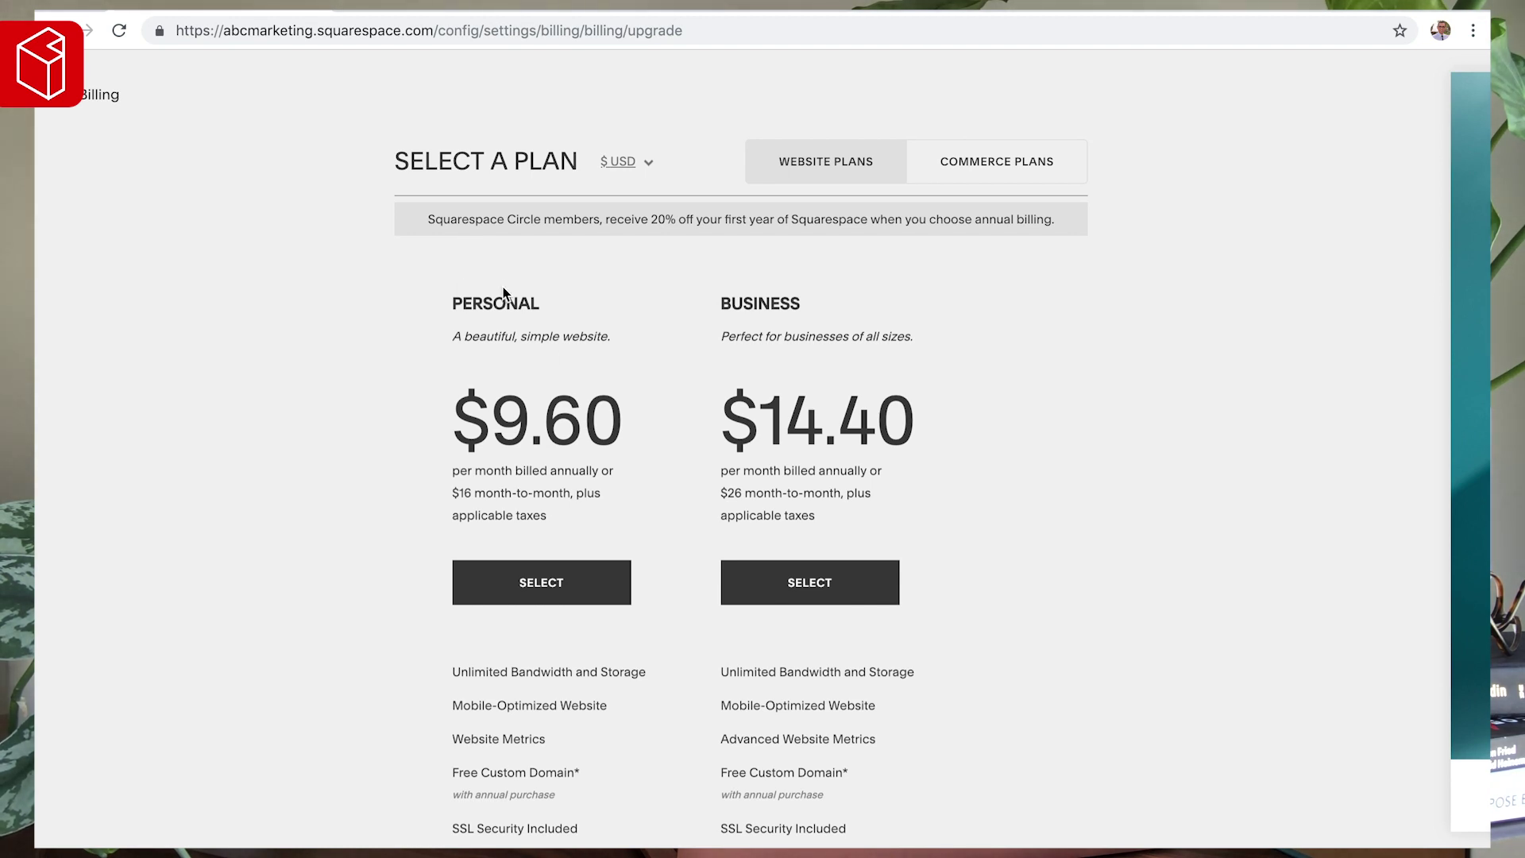
scroll(515, 376, "down", 2)
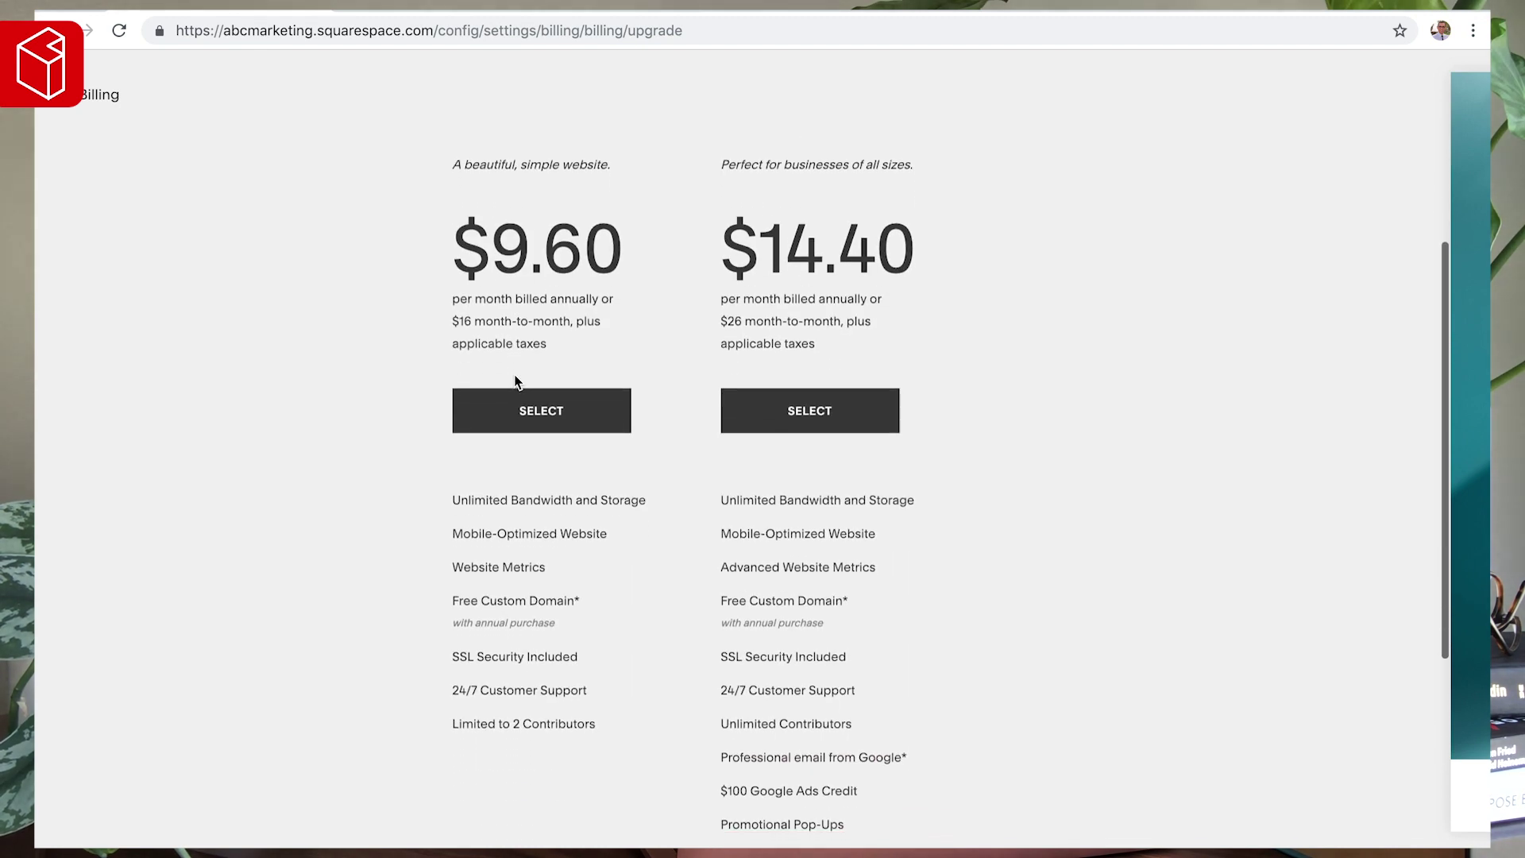
left_click(90, 97)
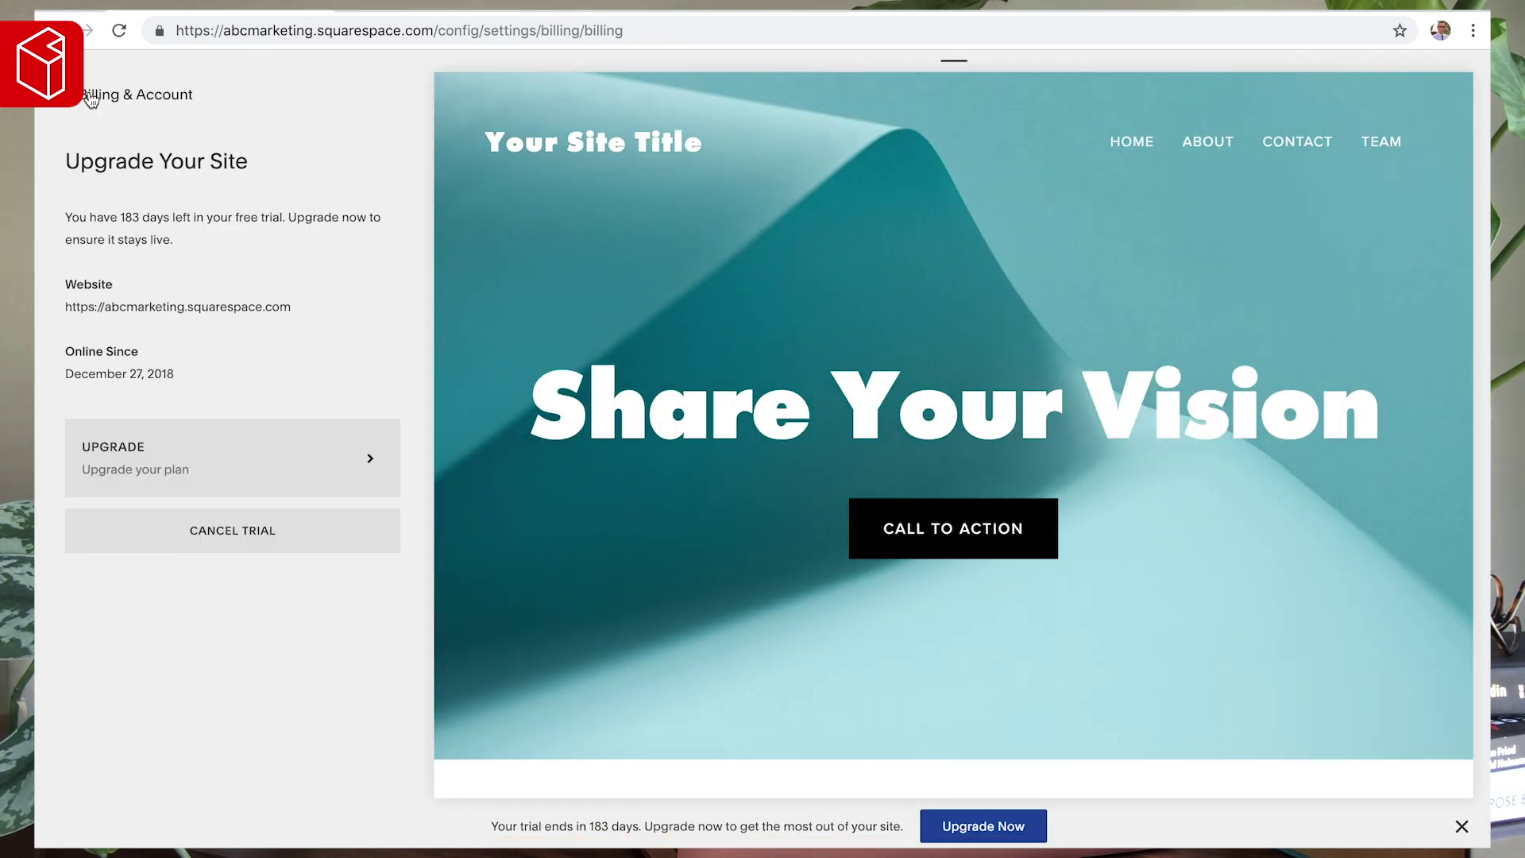
- Back out of Billing & Account and Settings to the full site settings list
left_click(90, 97)
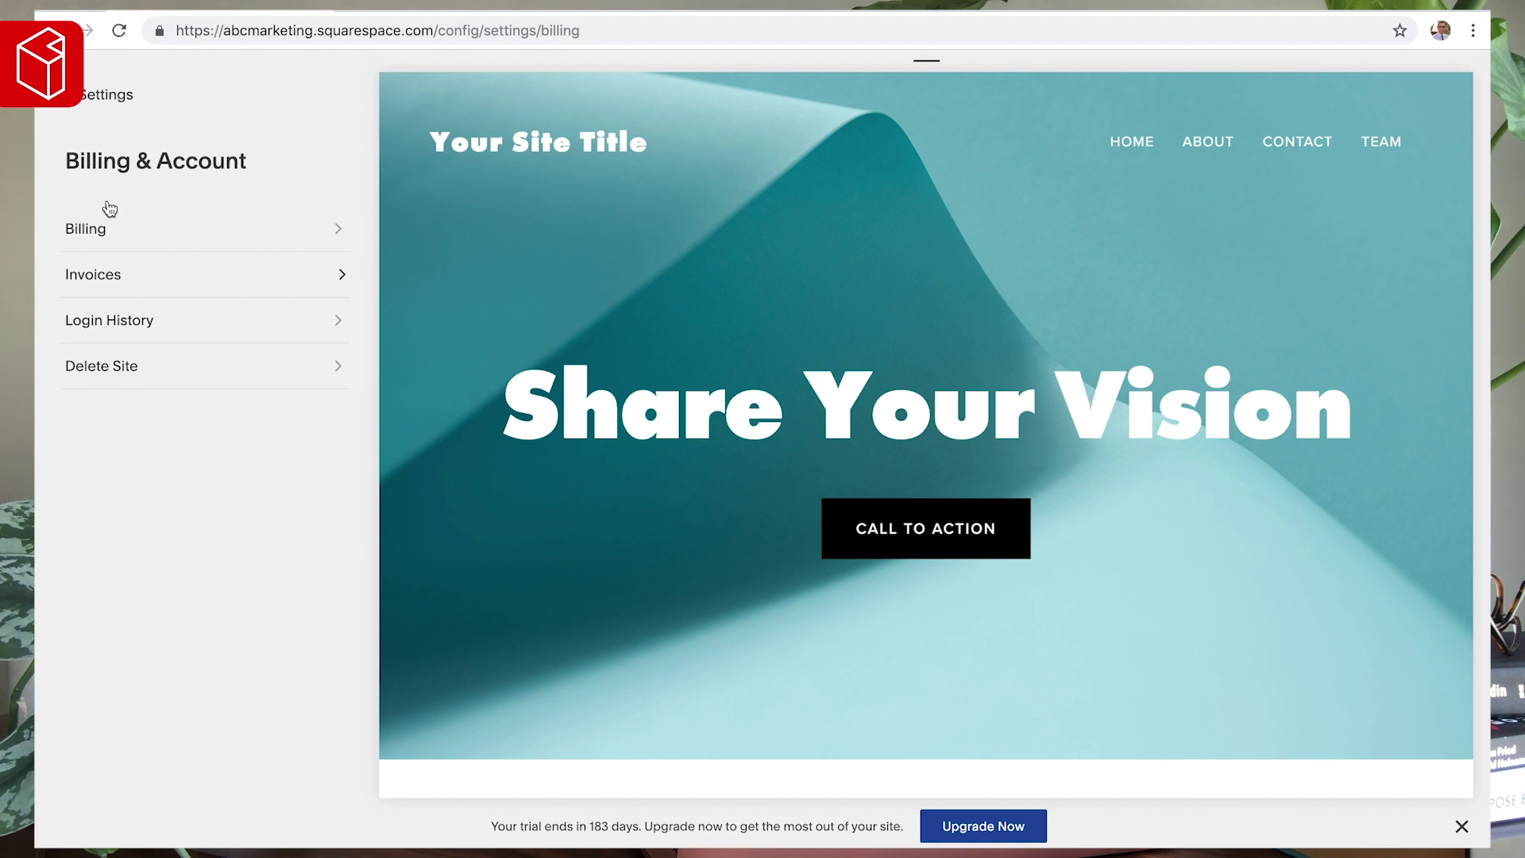
left_click(92, 99)
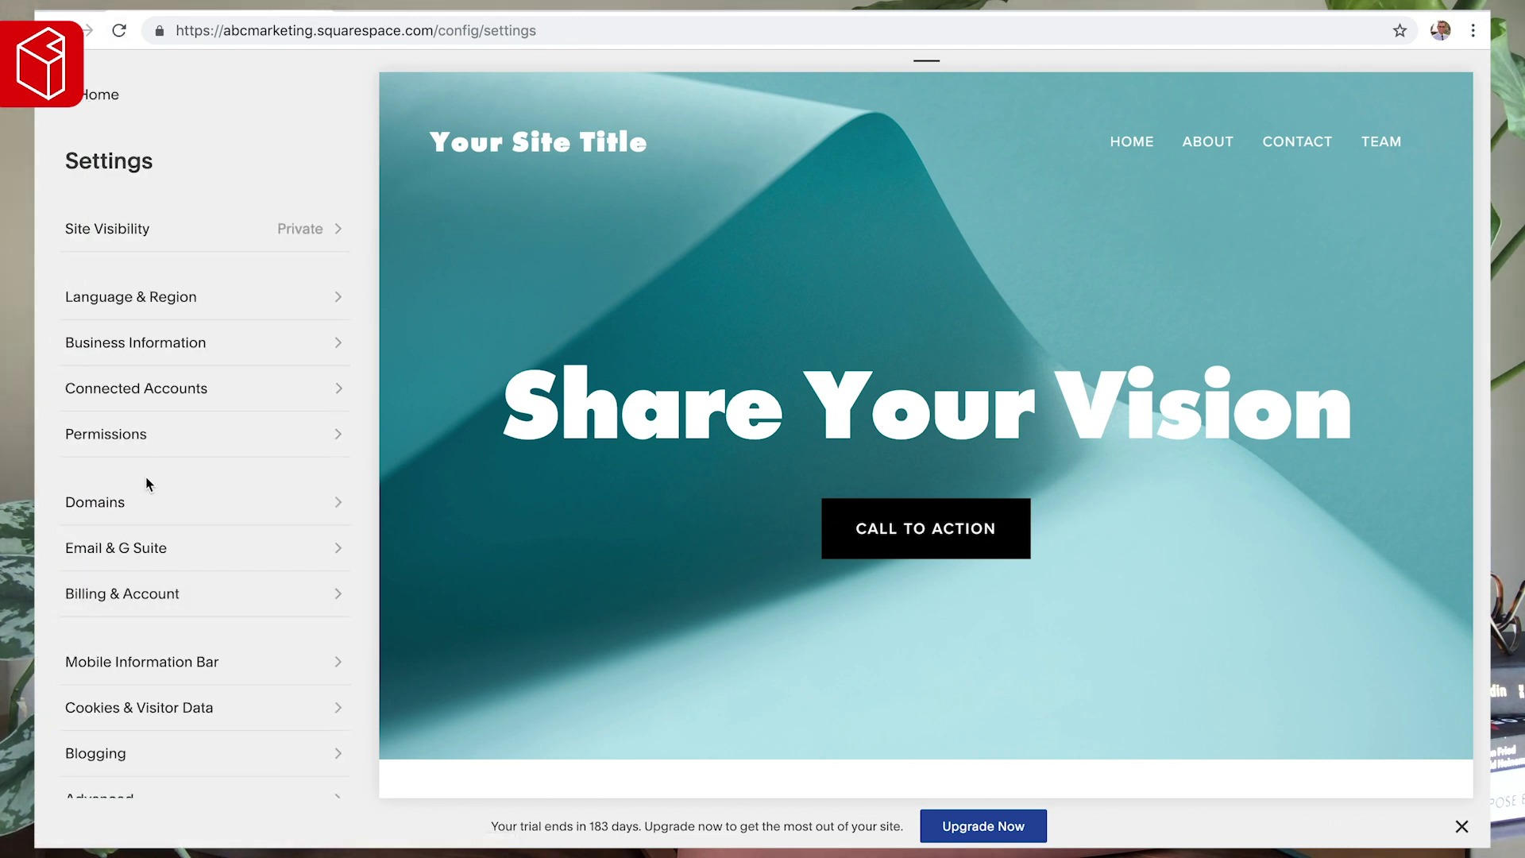
scroll(195, 504, "down", 3)
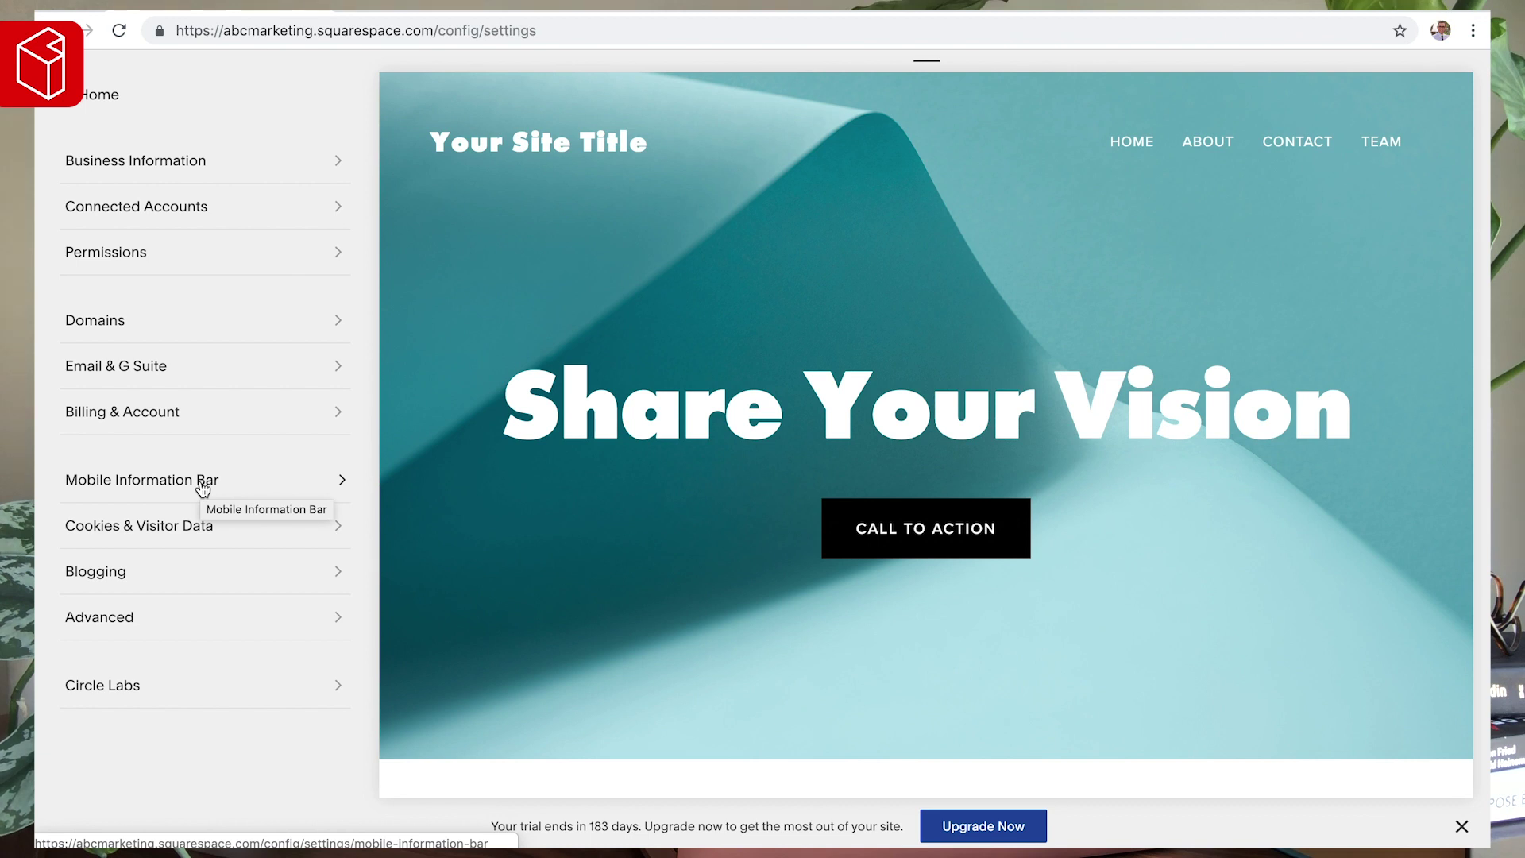
- Open the Mobile Information Bar settings with the preview in phone view
left_click(202, 486)
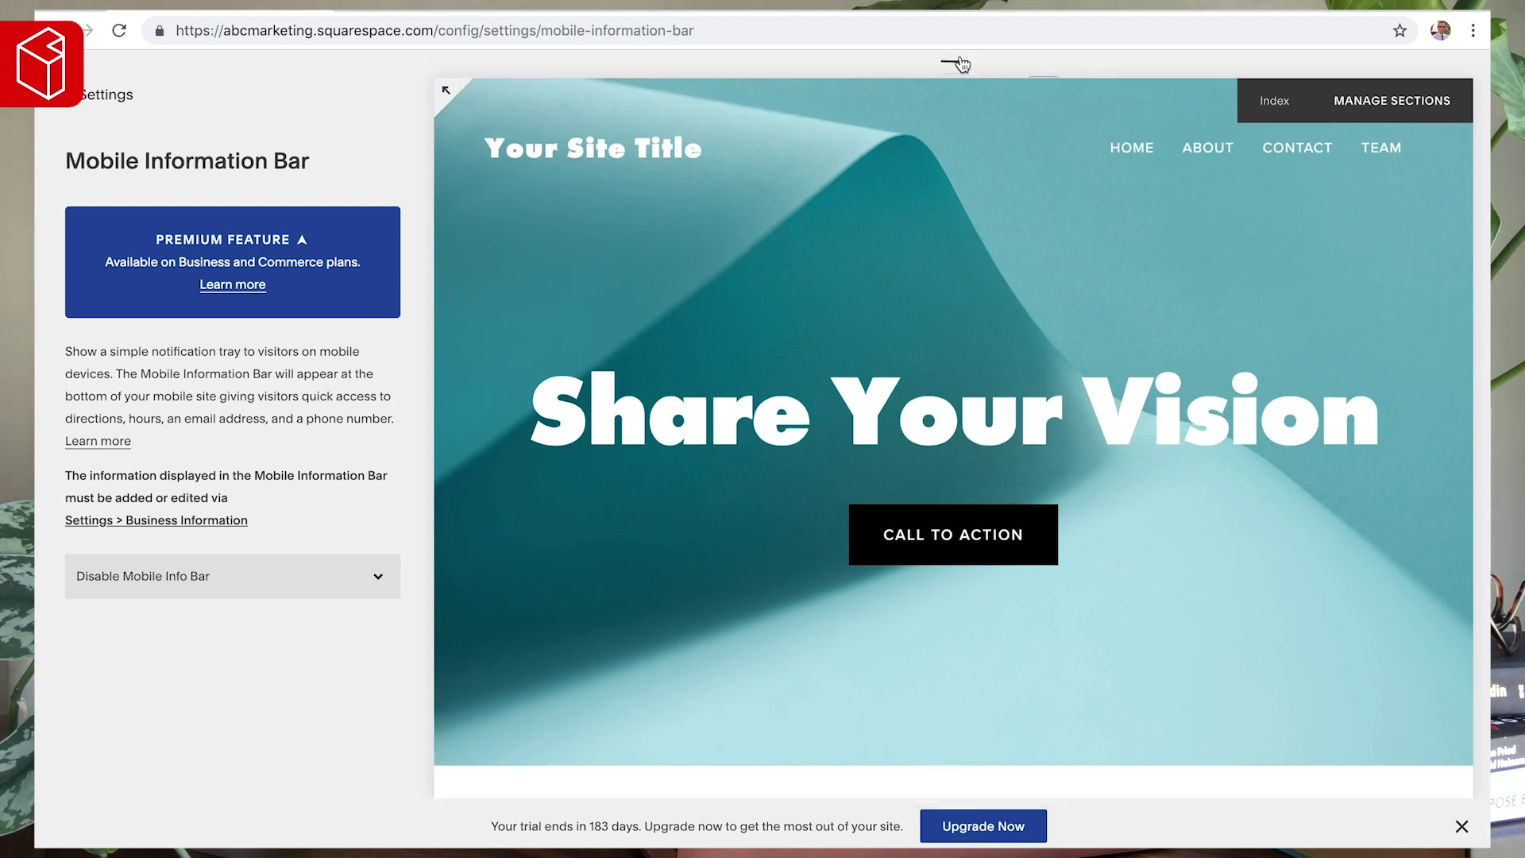
mouse_move(961, 63)
left_click(864, 82)
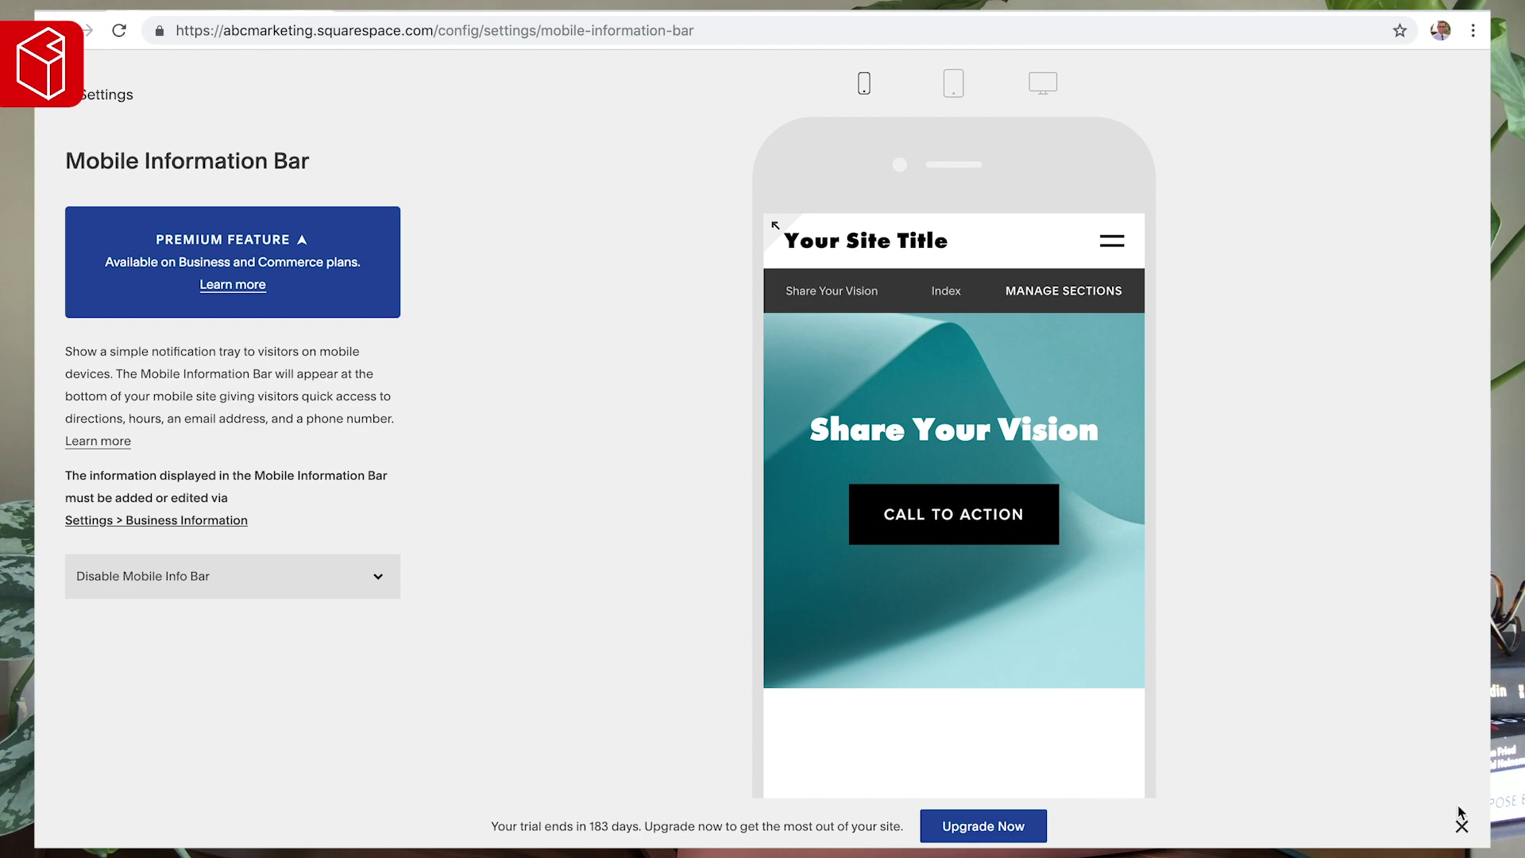
- Dismiss the free-trial and site-hidden reminder banners
left_click(1461, 826)
left_click(1402, 822)
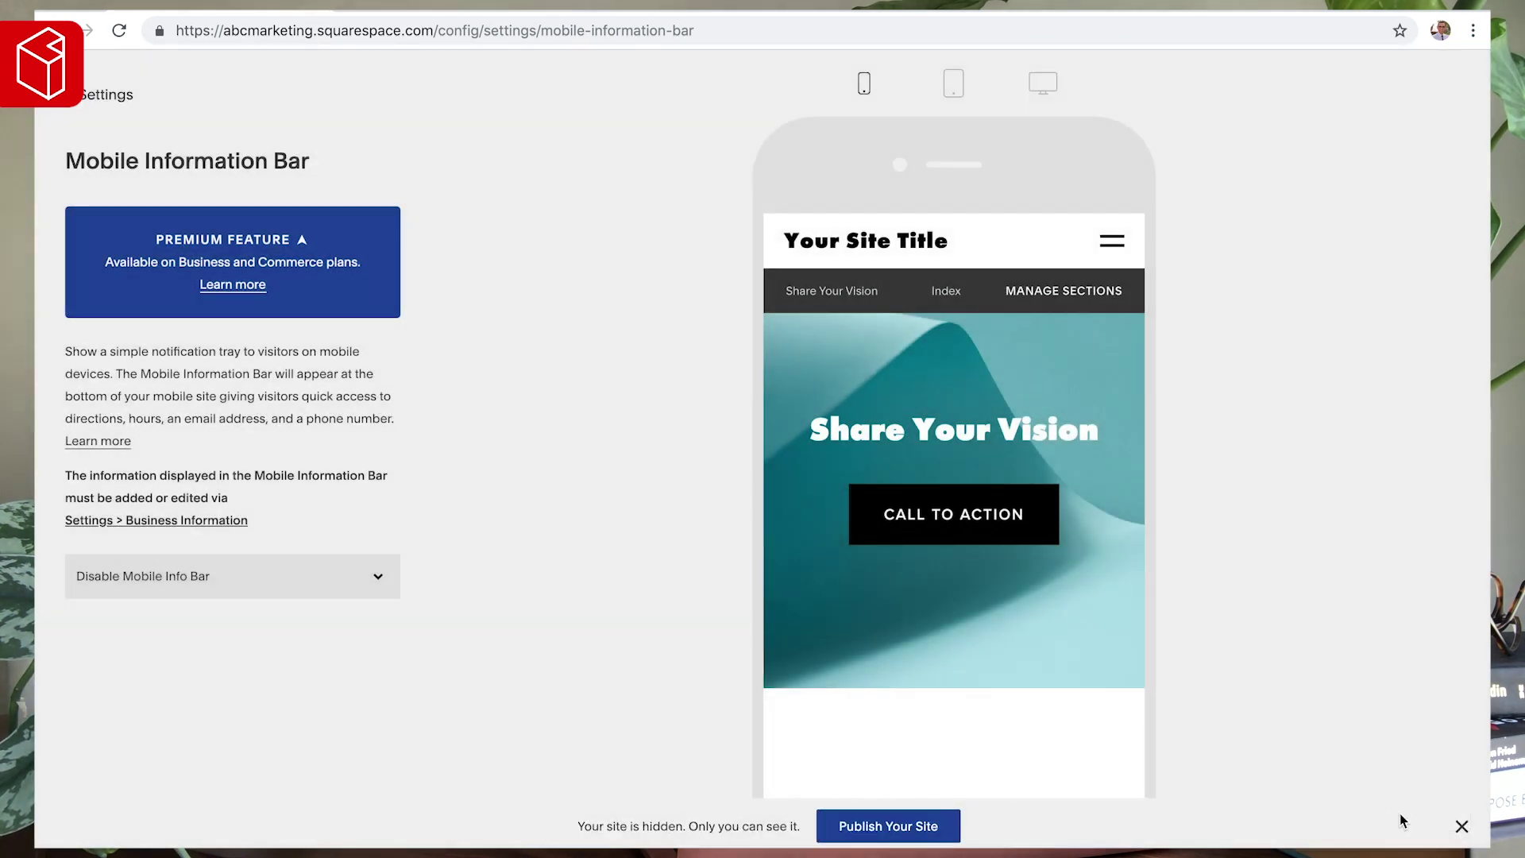
left_click(1461, 826)
left_click(1362, 807)
- Choose Enable Mobile Info Bar (Light) in the style dropdown
scroll(981, 636, "down", 2)
scroll(981, 636, "up", 2)
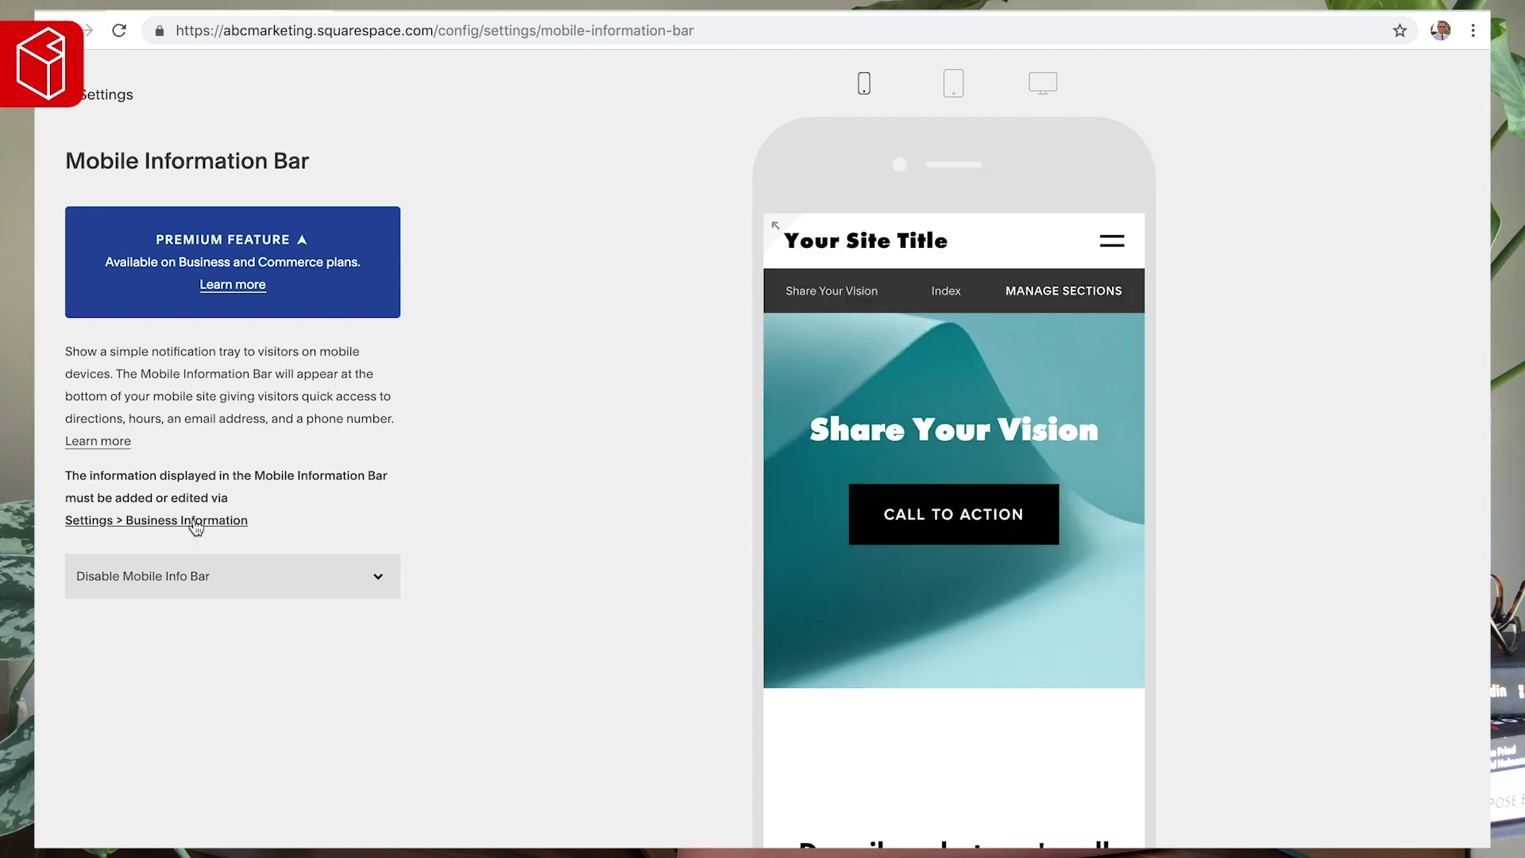
left_click(176, 586)
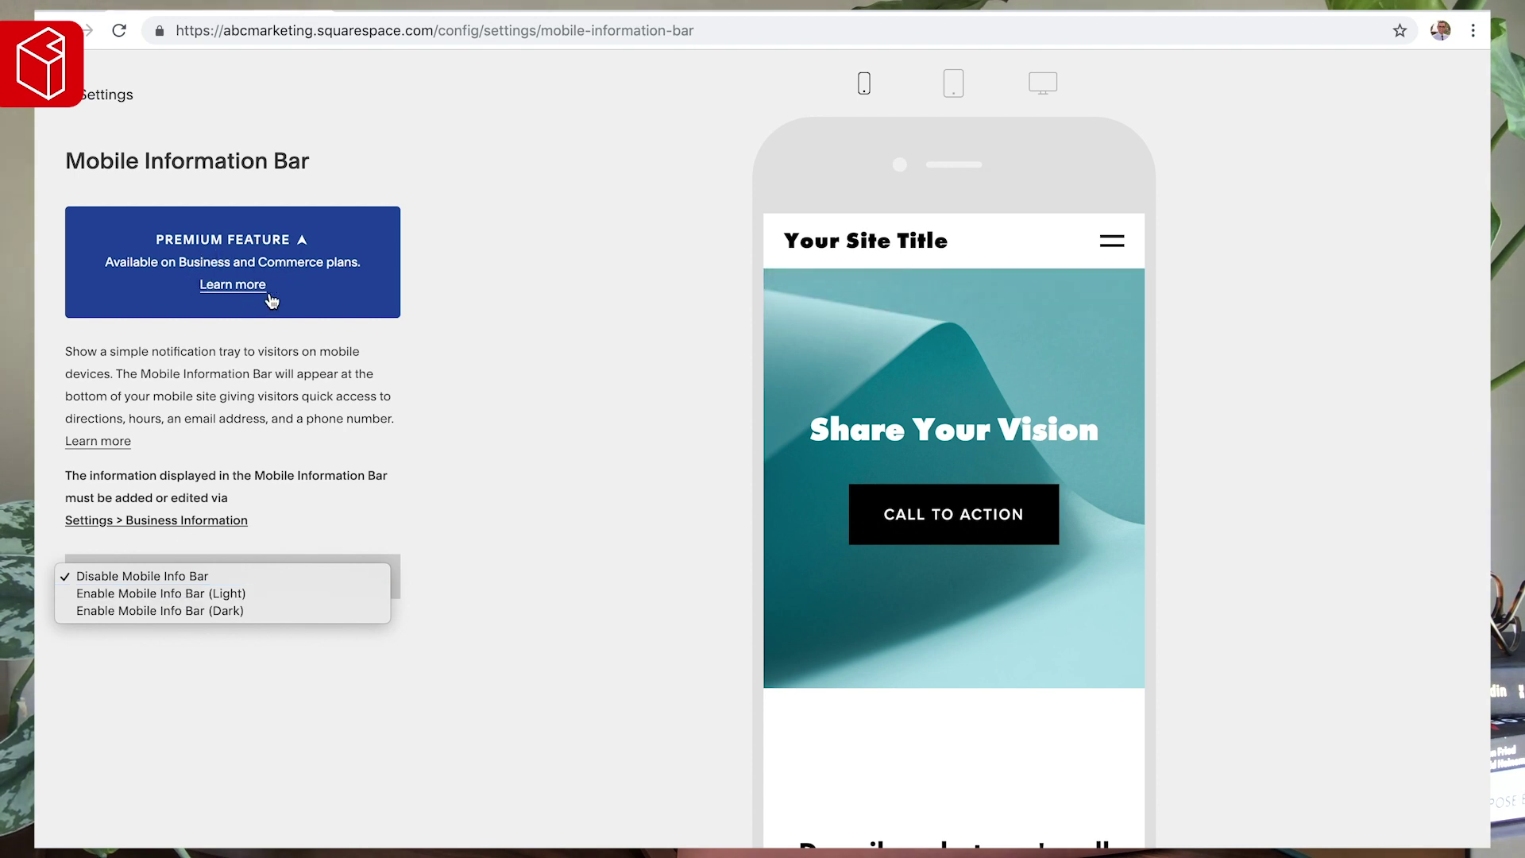
left_click(171, 595)
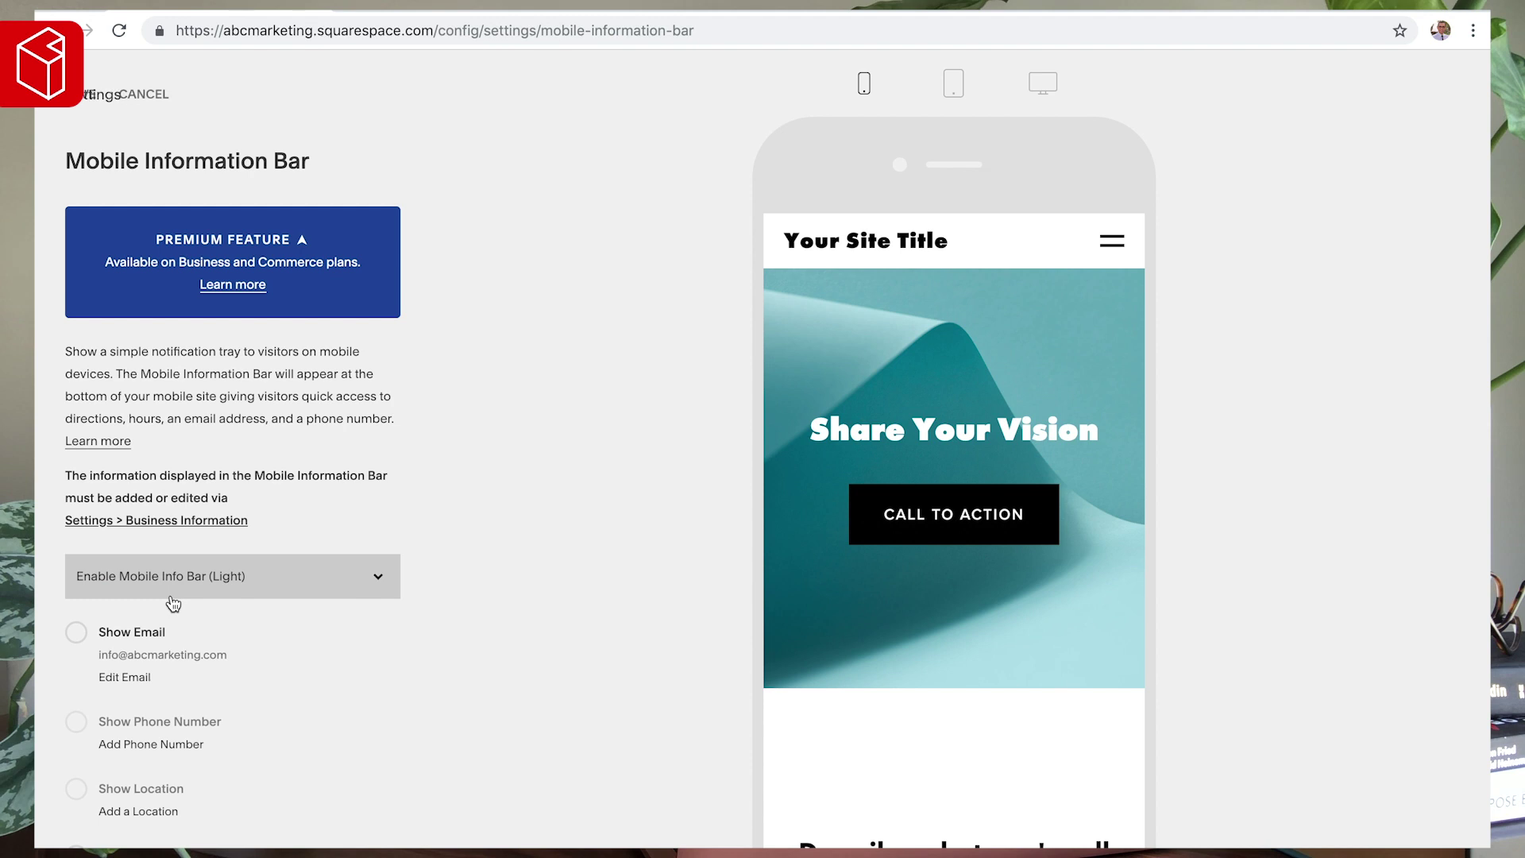
- Switch the info bar to the dark style and turn on Show Email
left_click(184, 586)
left_click(178, 602)
scroll(176, 591, "down", 3)
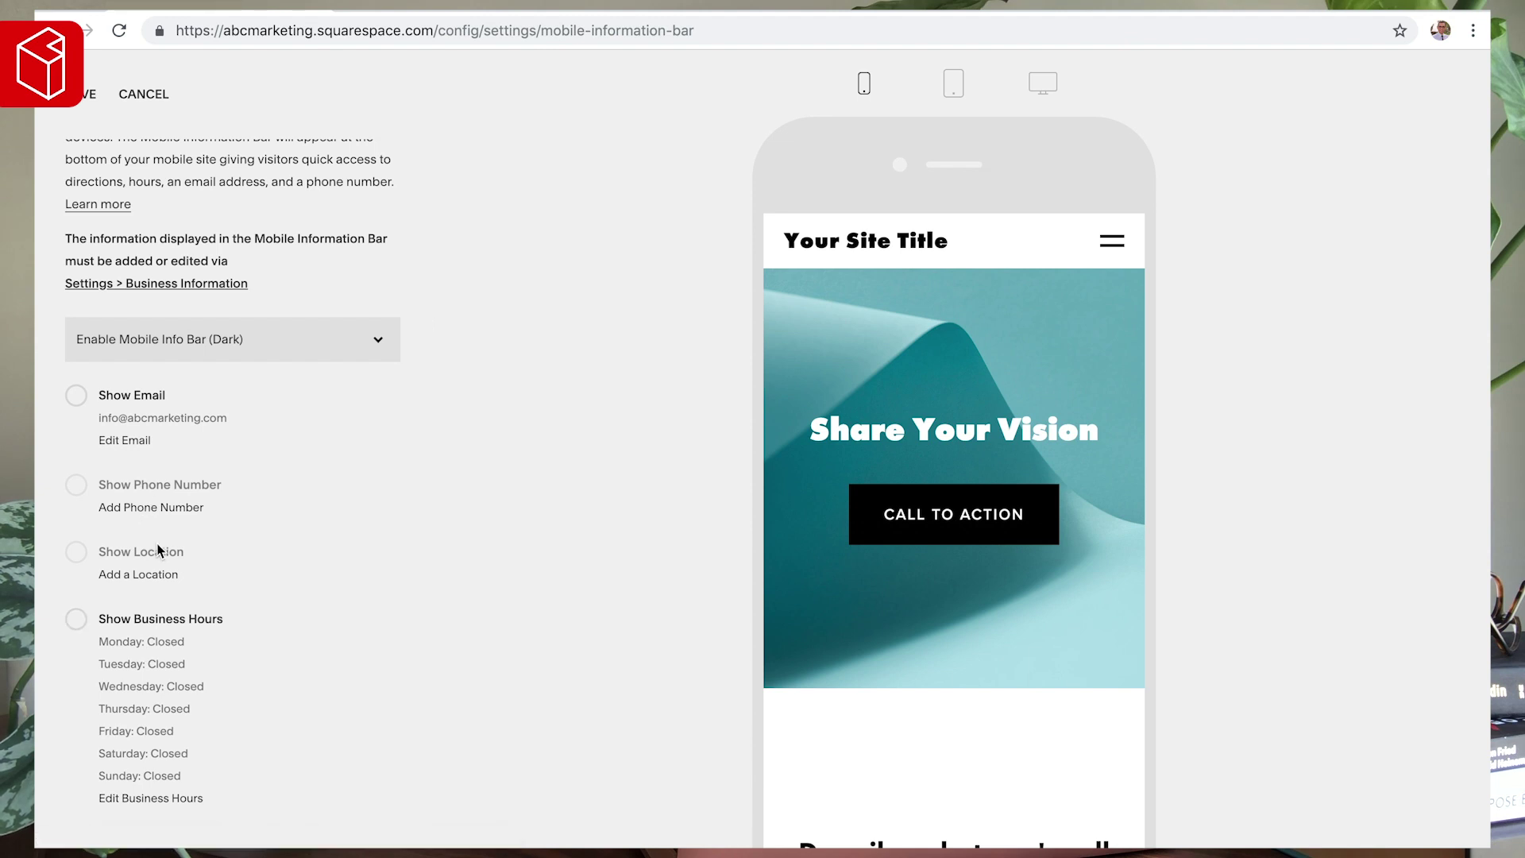
key("ctrl+plus")
key("ctrl+plus")
key("ctrl+plus")
key("ctrl+plus")
key("ctrl+plus")
key("ctrl+plus")
key("ctrl+plus")
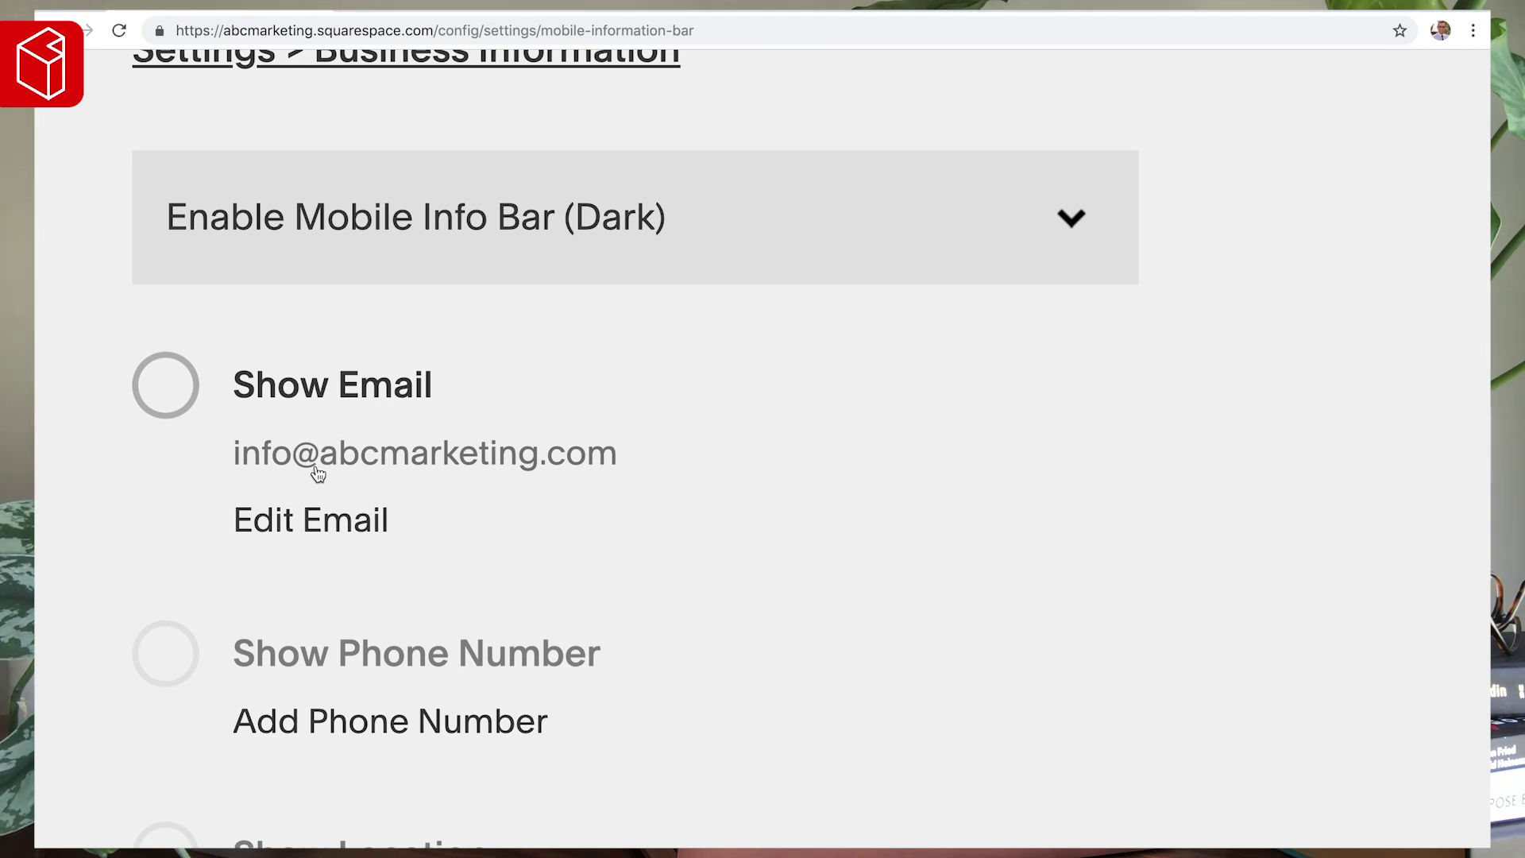
left_click(307, 387)
key("ctrl+0")
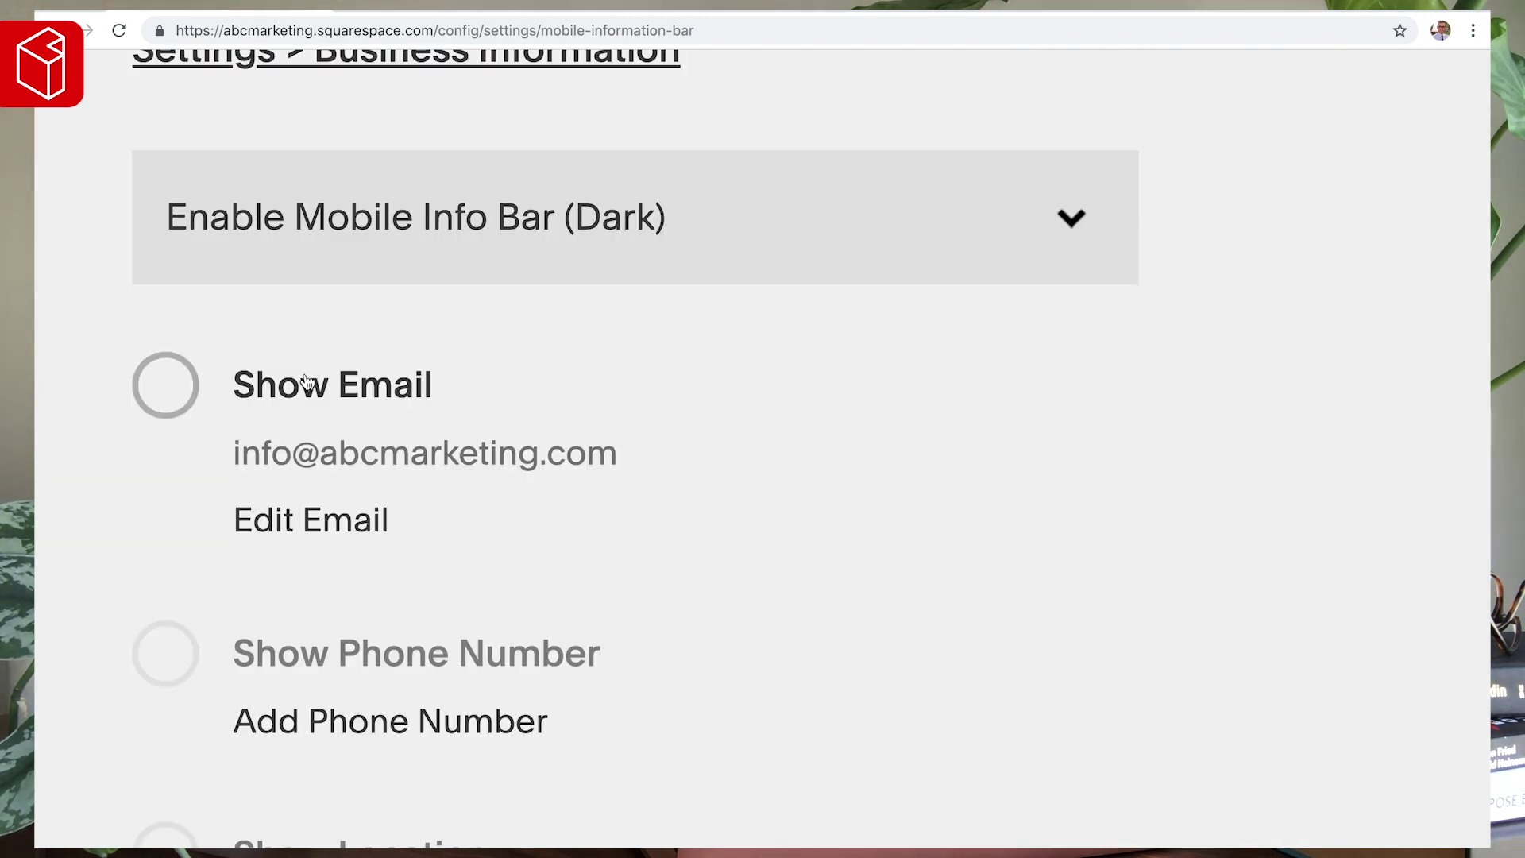
left_click(307, 390)
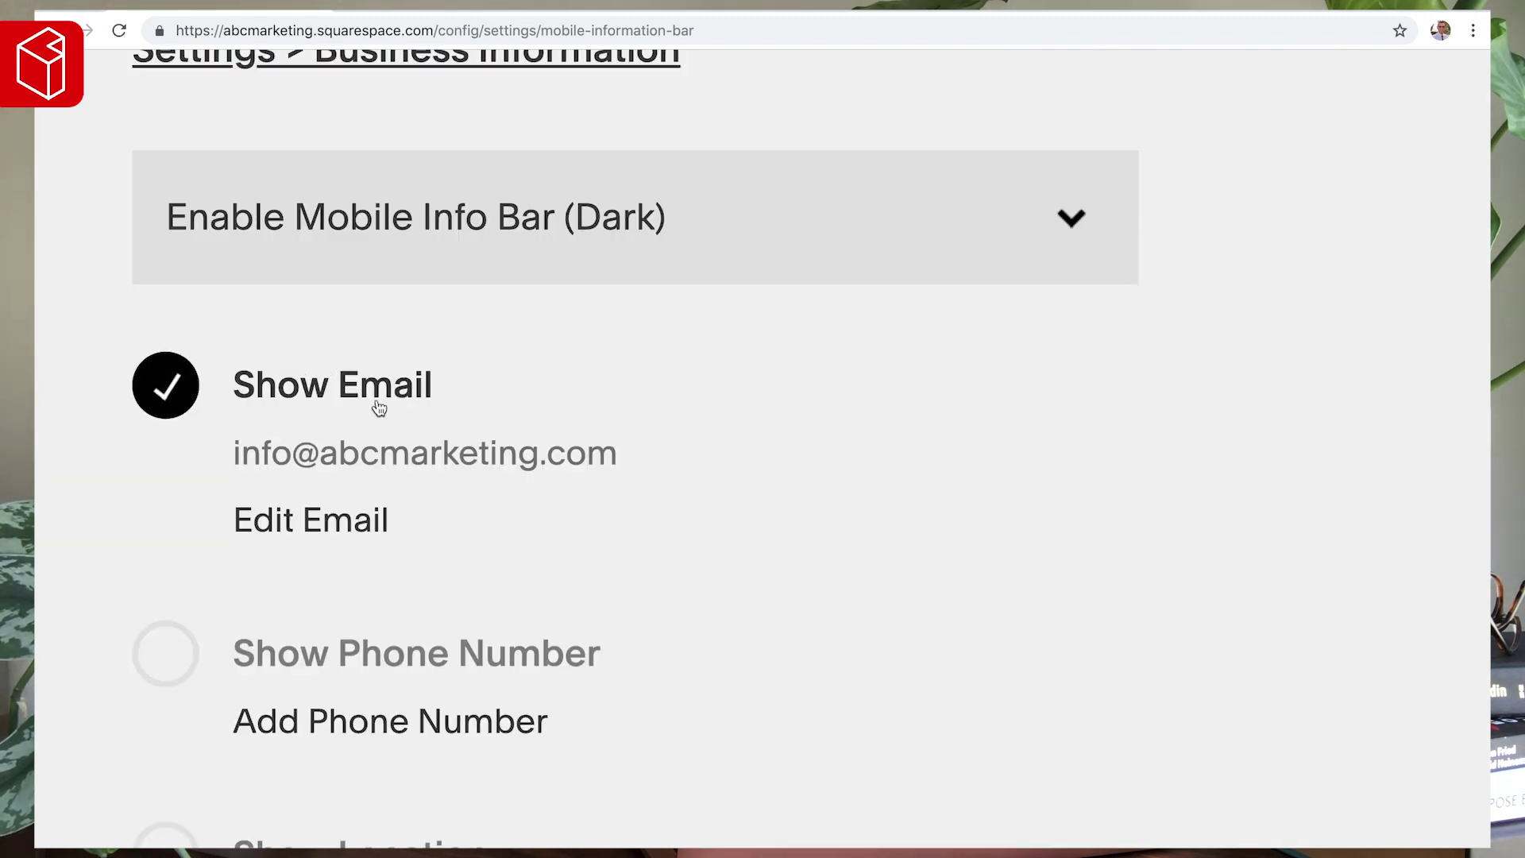
key("ctrl+0")
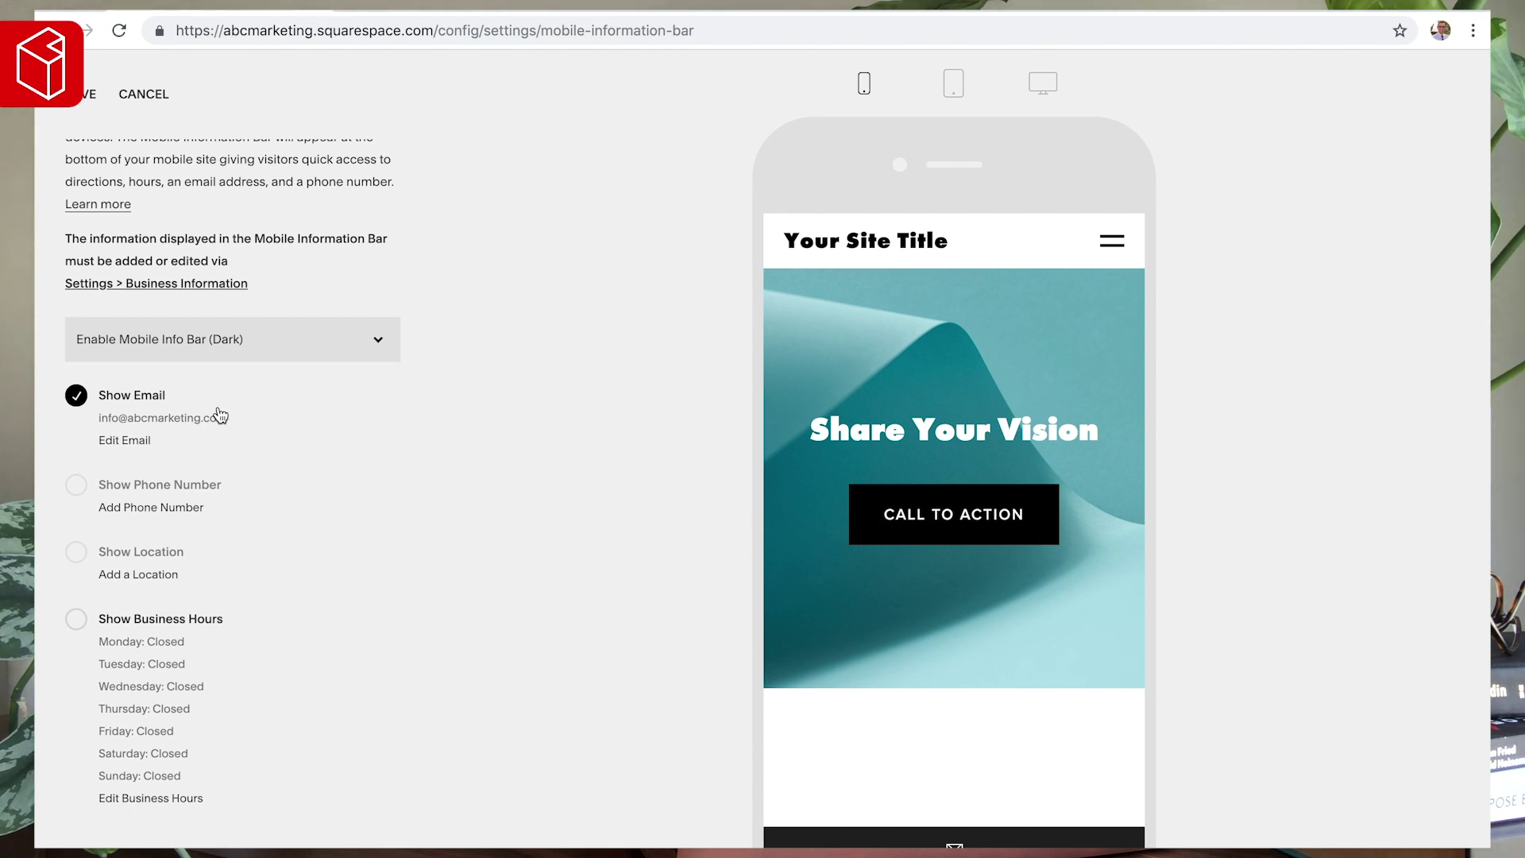
key("ctrl+minus")
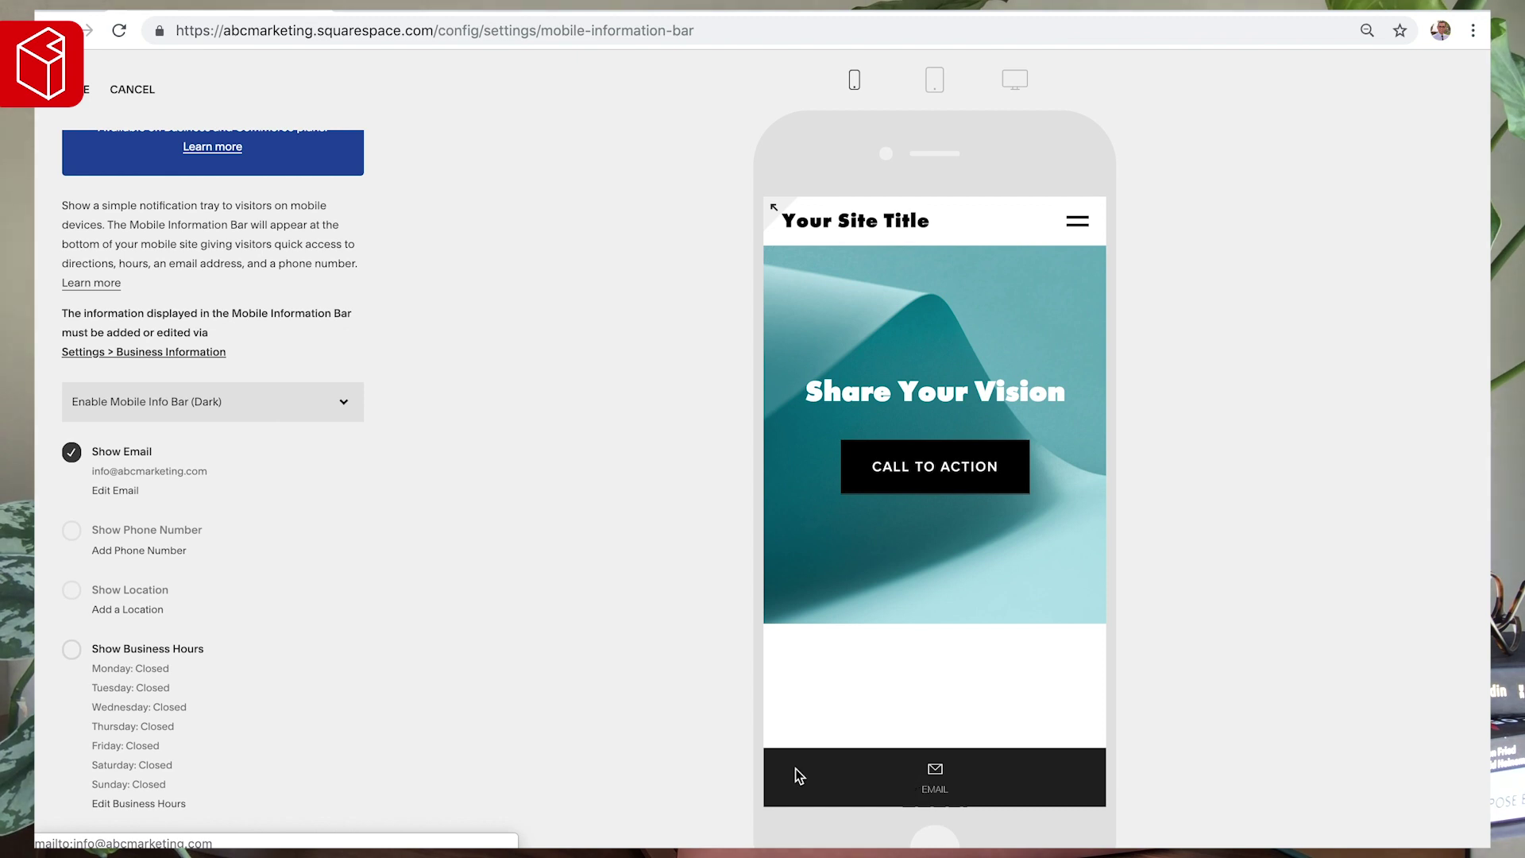
- Turn on Show Business Hours and settle the info bar style on Light
left_click(125, 653)
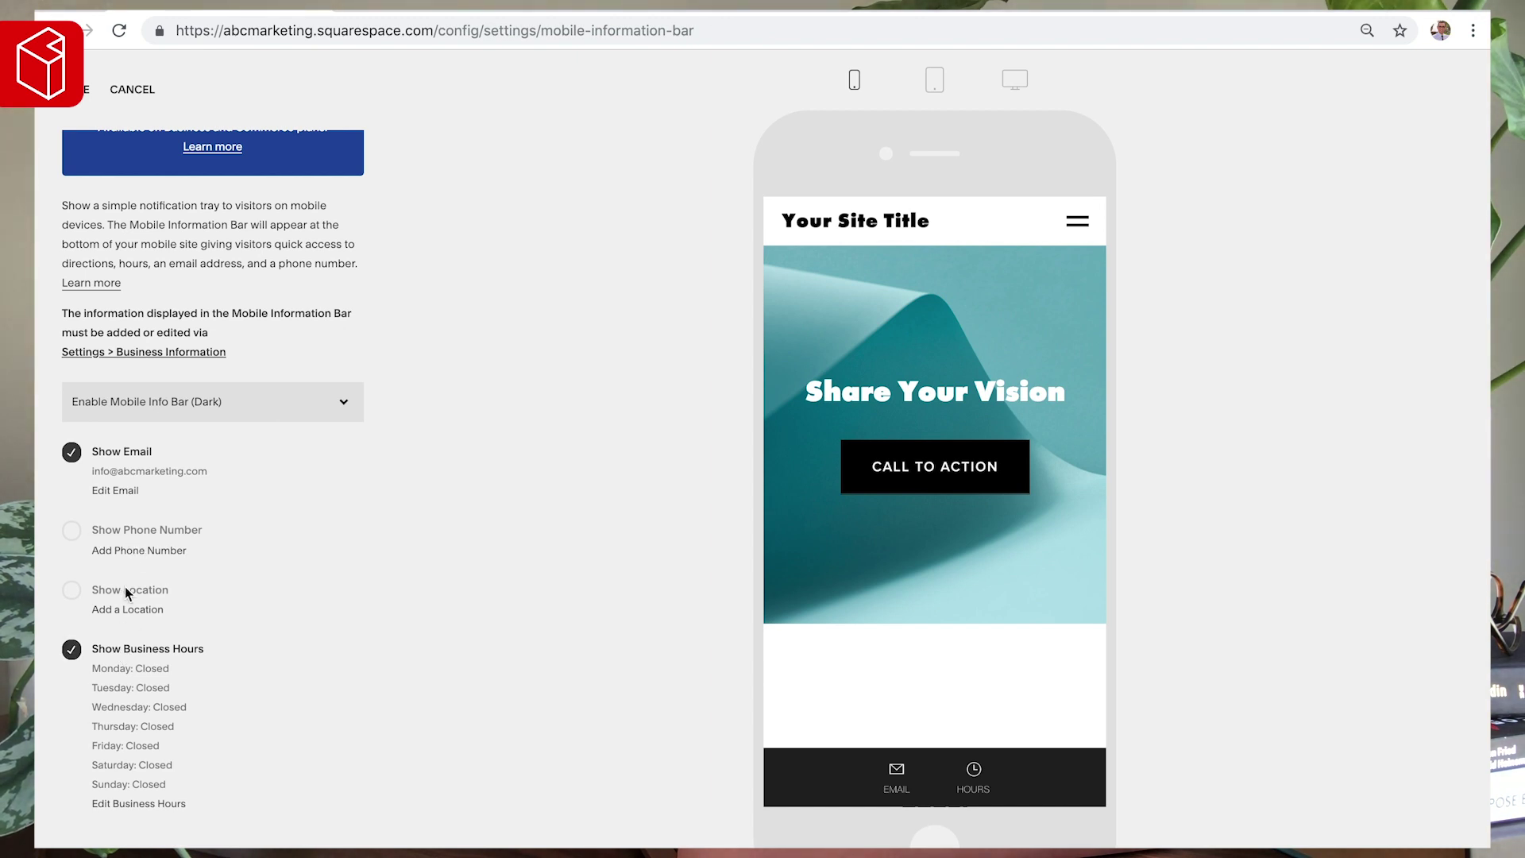
left_click(242, 409)
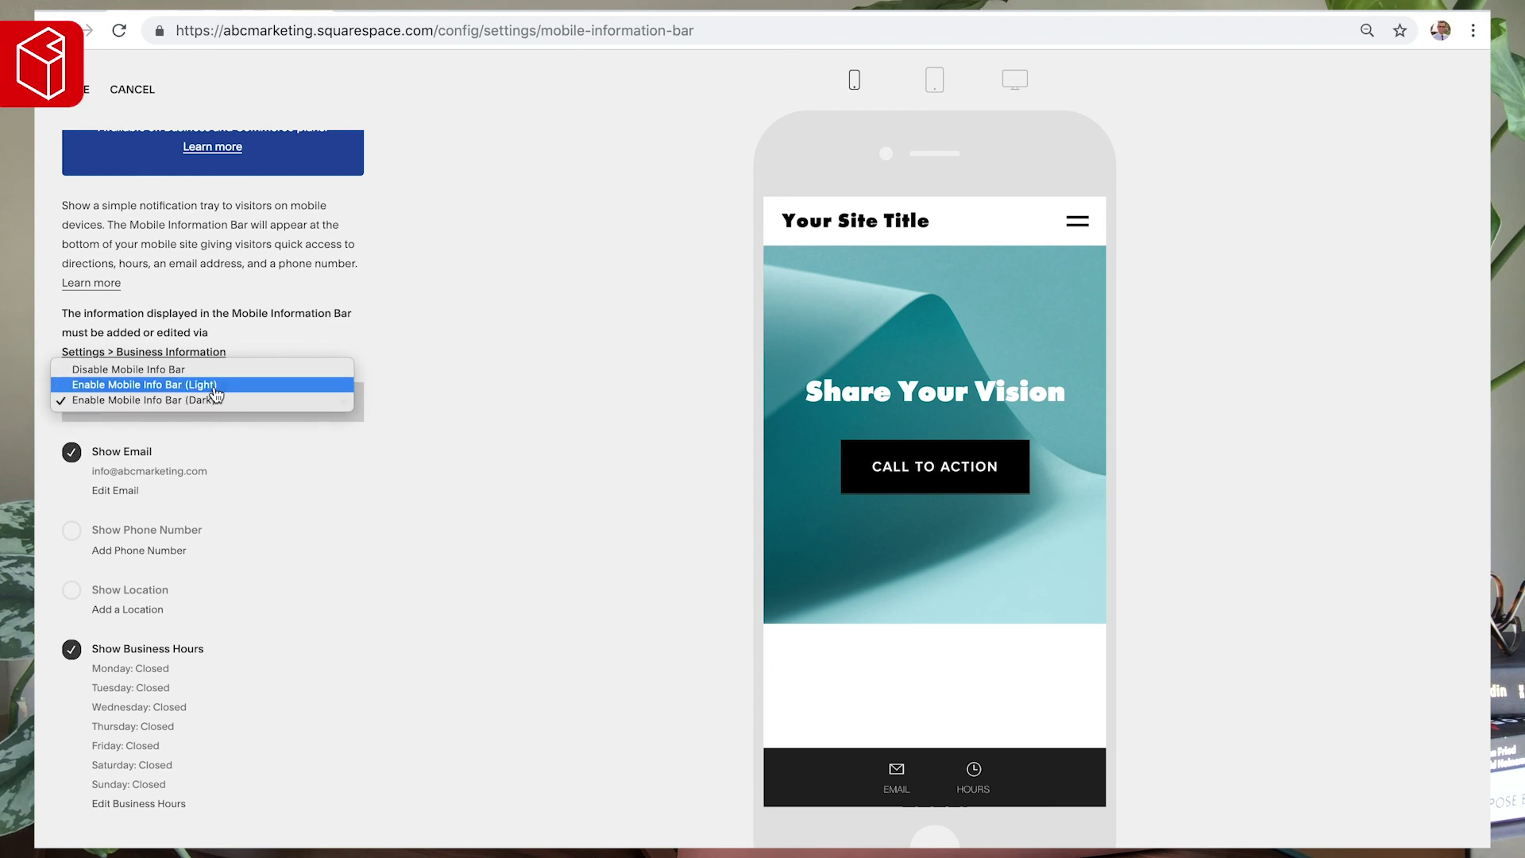
left_click(214, 388)
left_click(222, 404)
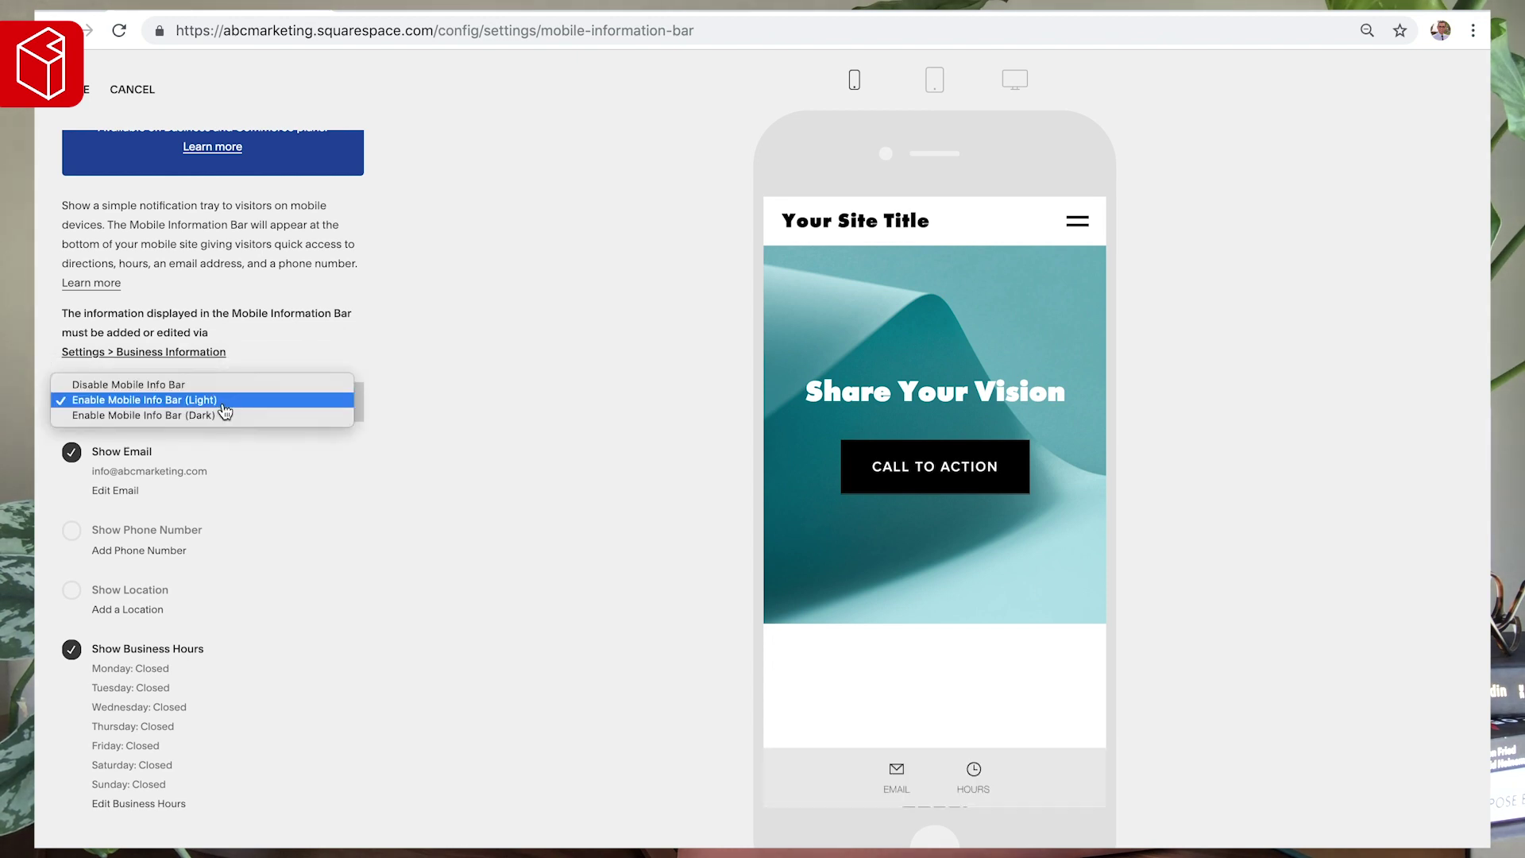
left_click(219, 412)
left_click(244, 414)
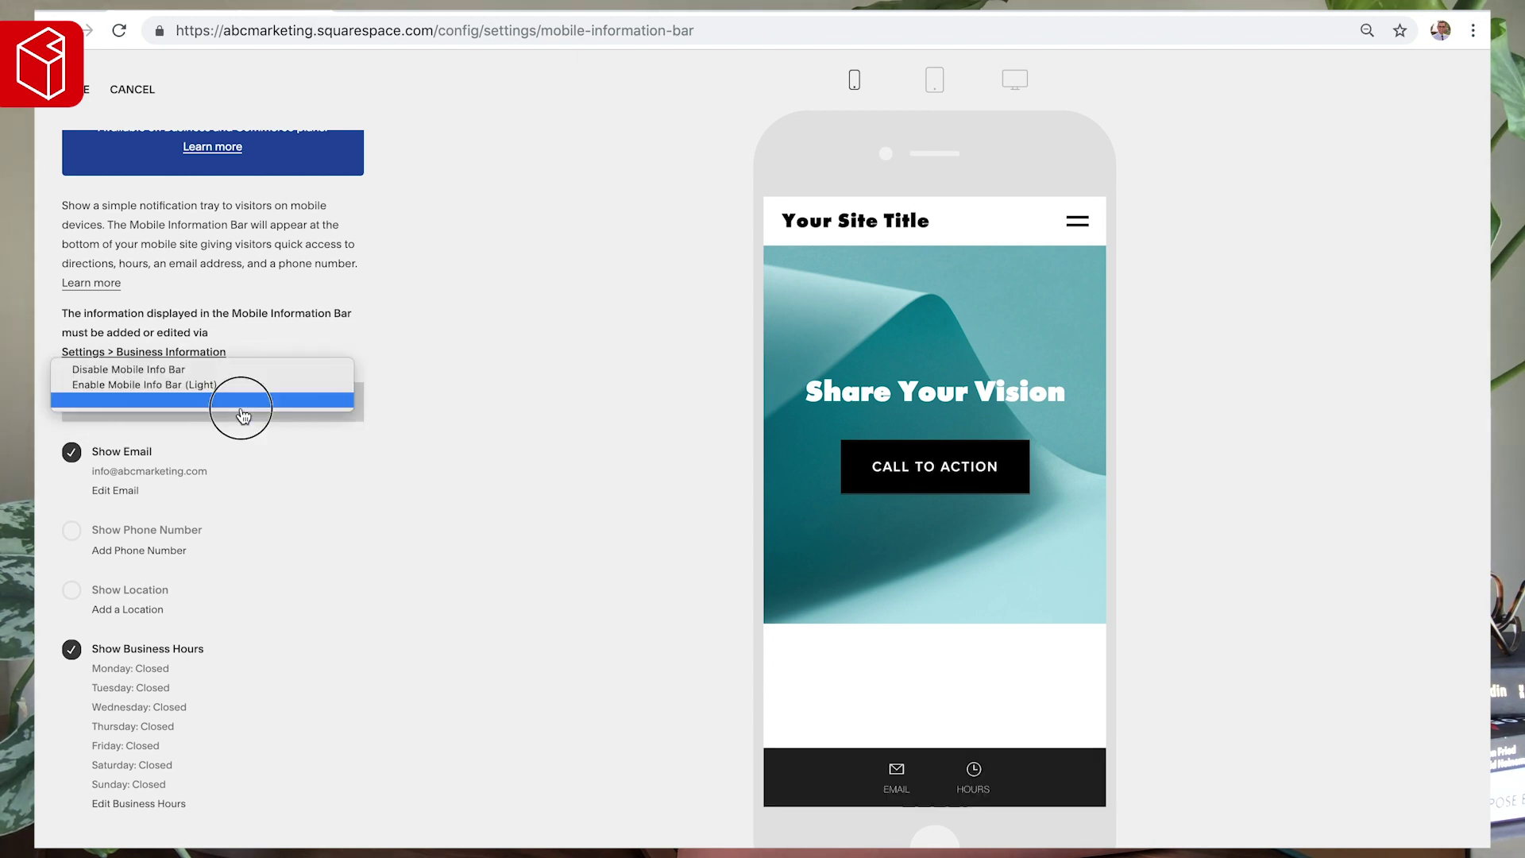
left_click(194, 386)
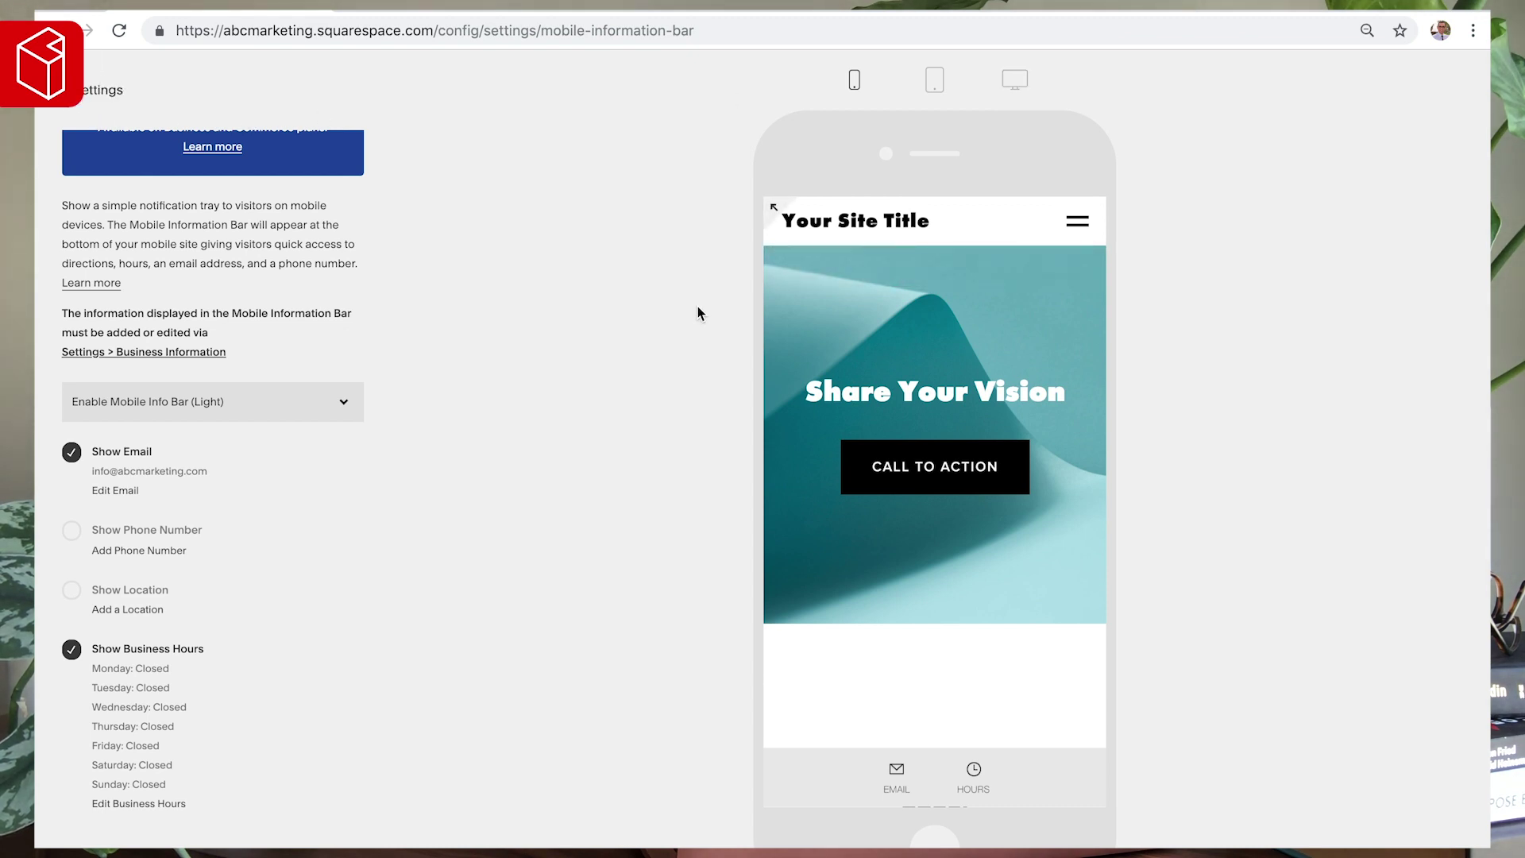
- Preview the site at desktop width and return to the main Settings list
left_click(1015, 83)
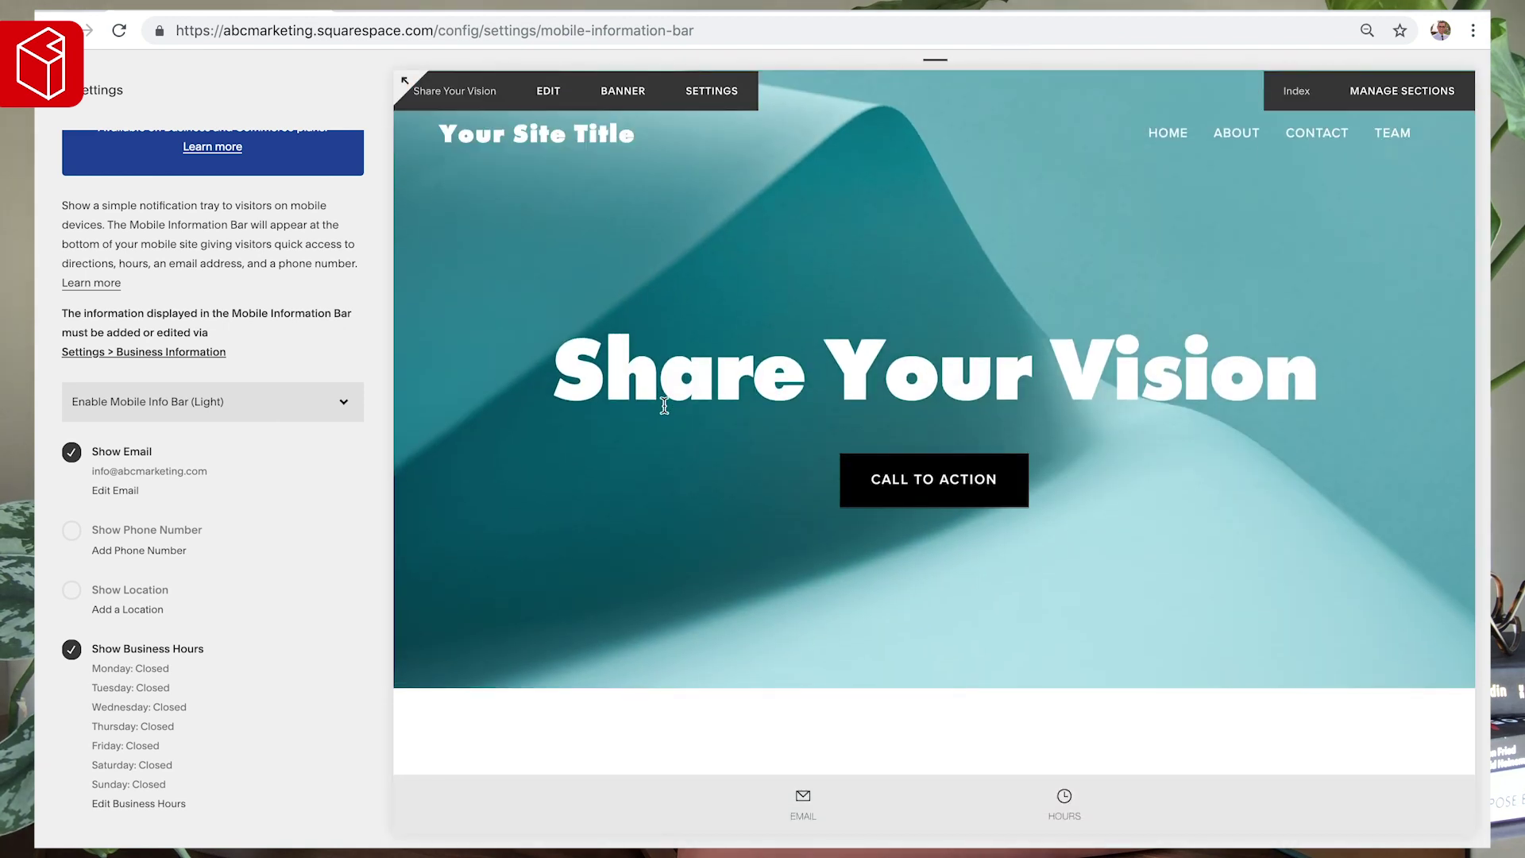
mouse_move(937, 63)
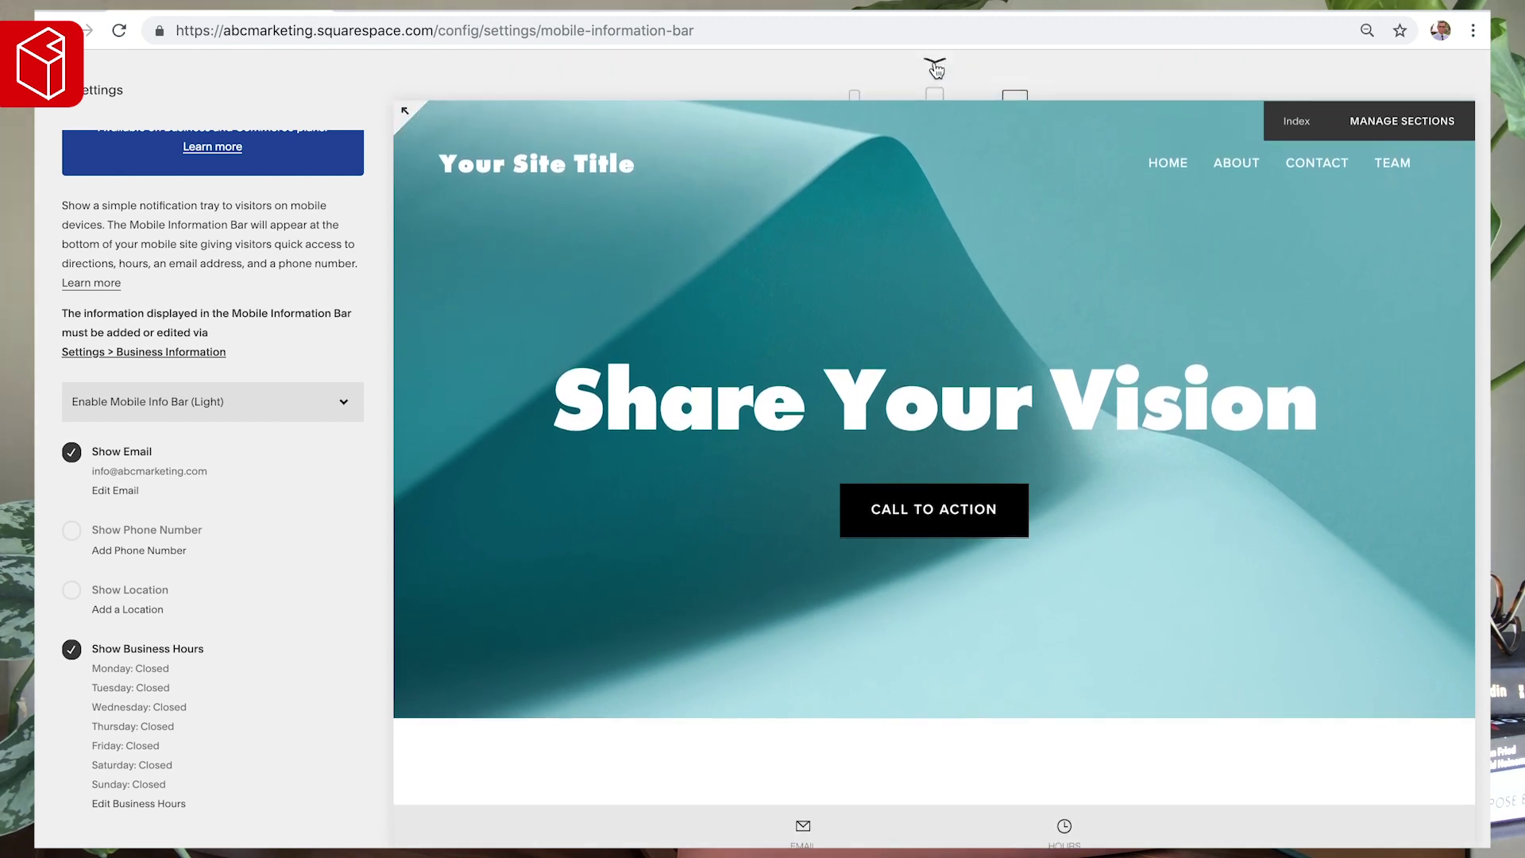
left_click(99, 90)
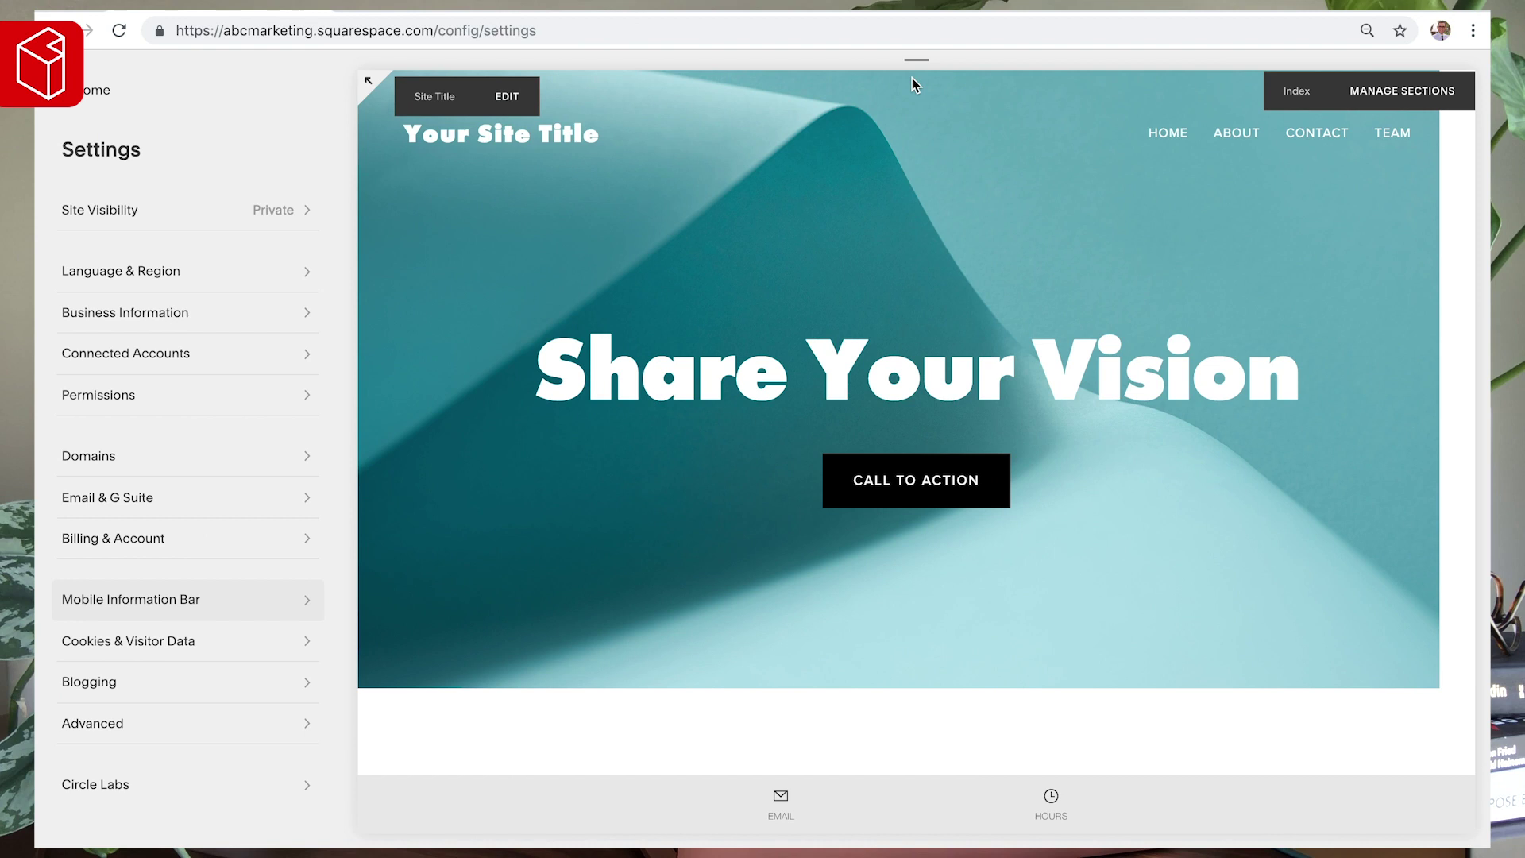
- Preview the site at tablet, phone and desktop widths, then open Cookies & Visitor Data
mouse_move(910, 71)
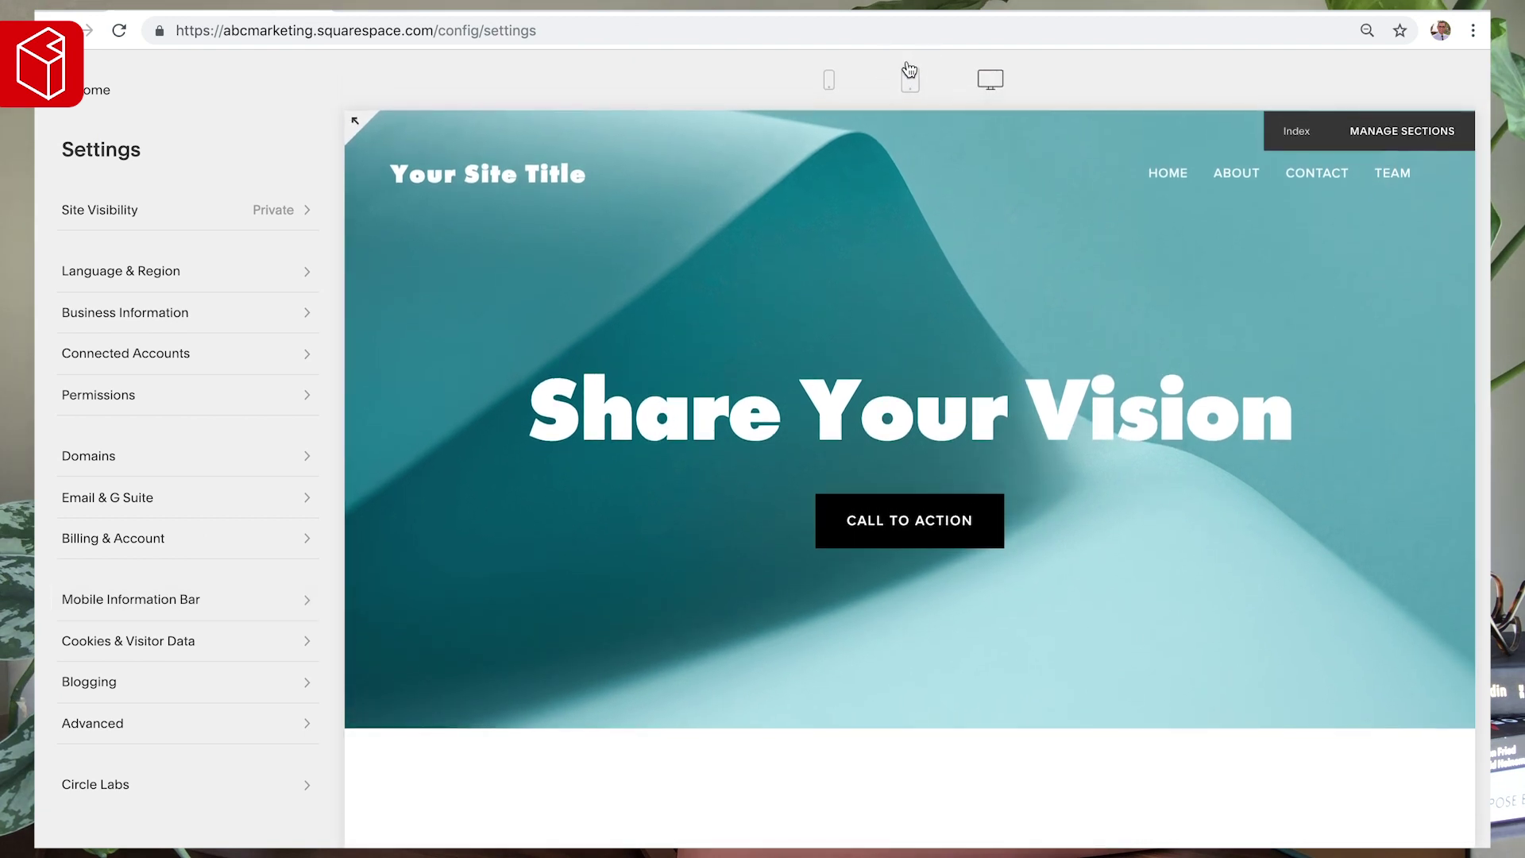
left_click(910, 81)
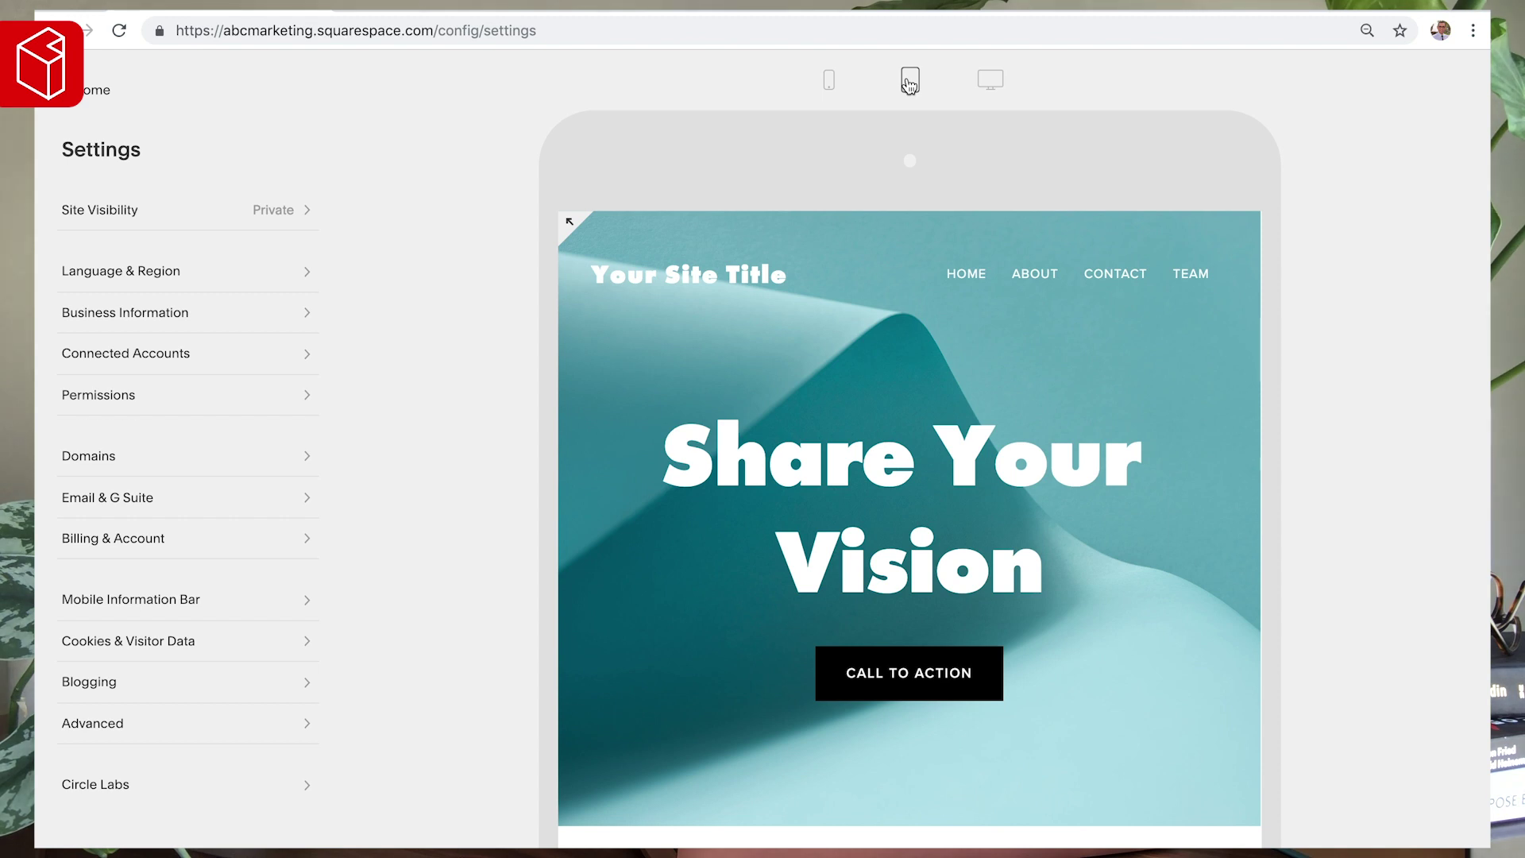
left_click(829, 80)
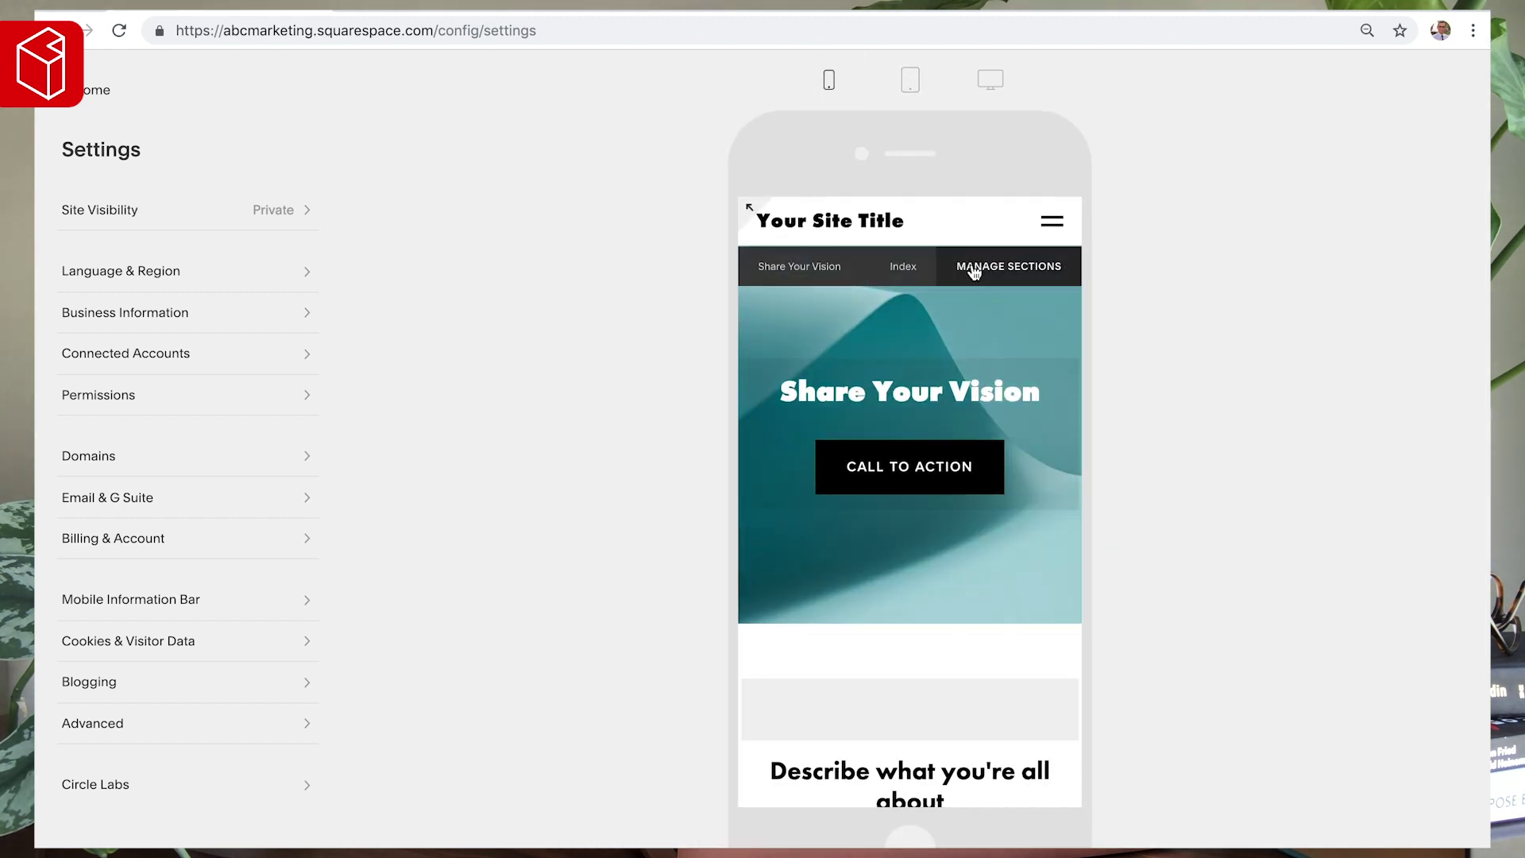
left_click(990, 79)
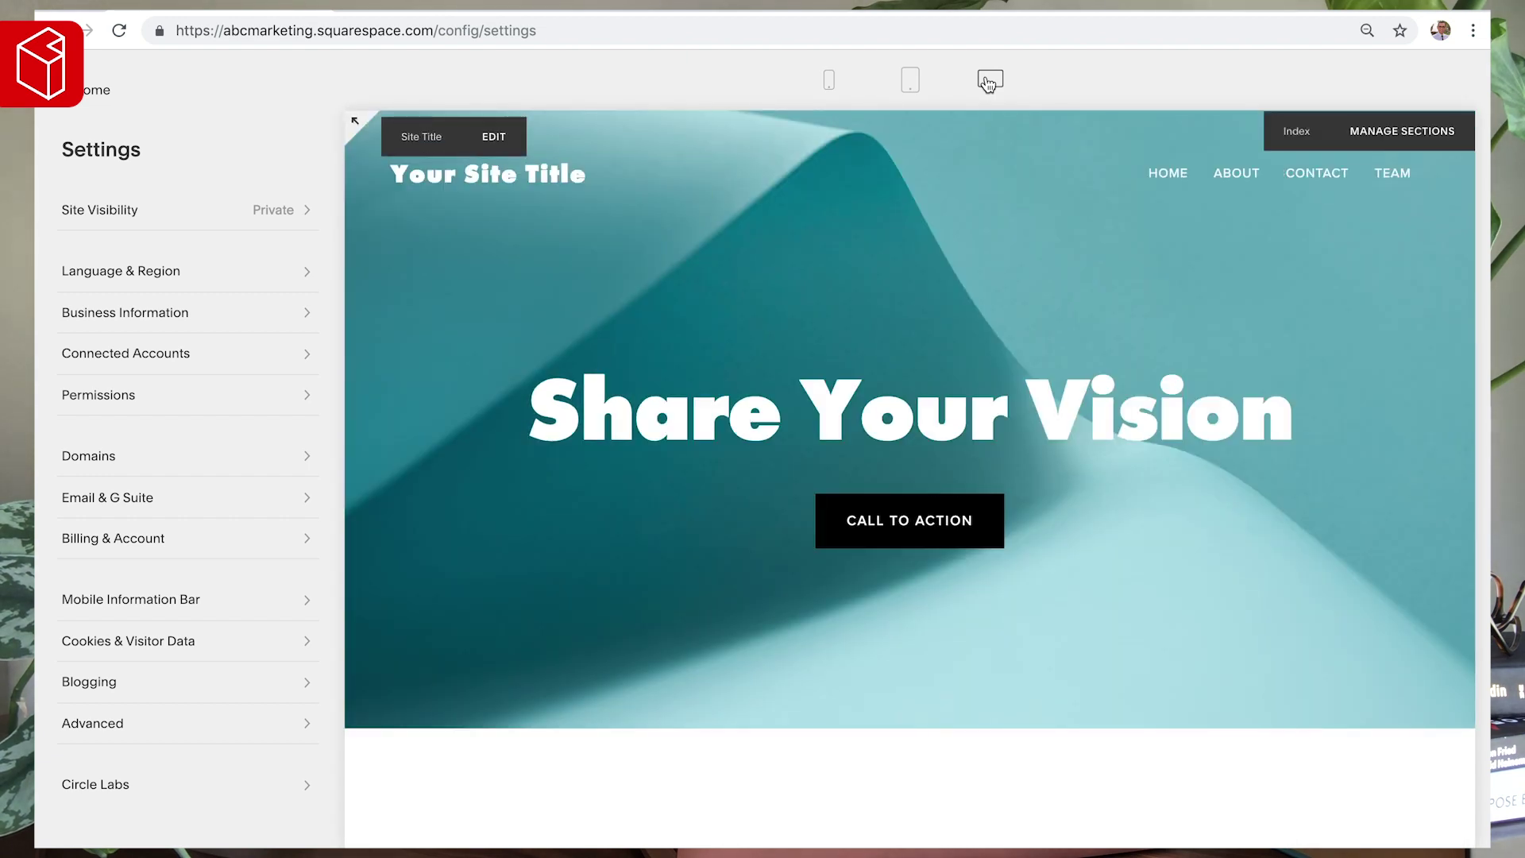
scroll(88, 616, "down", 1)
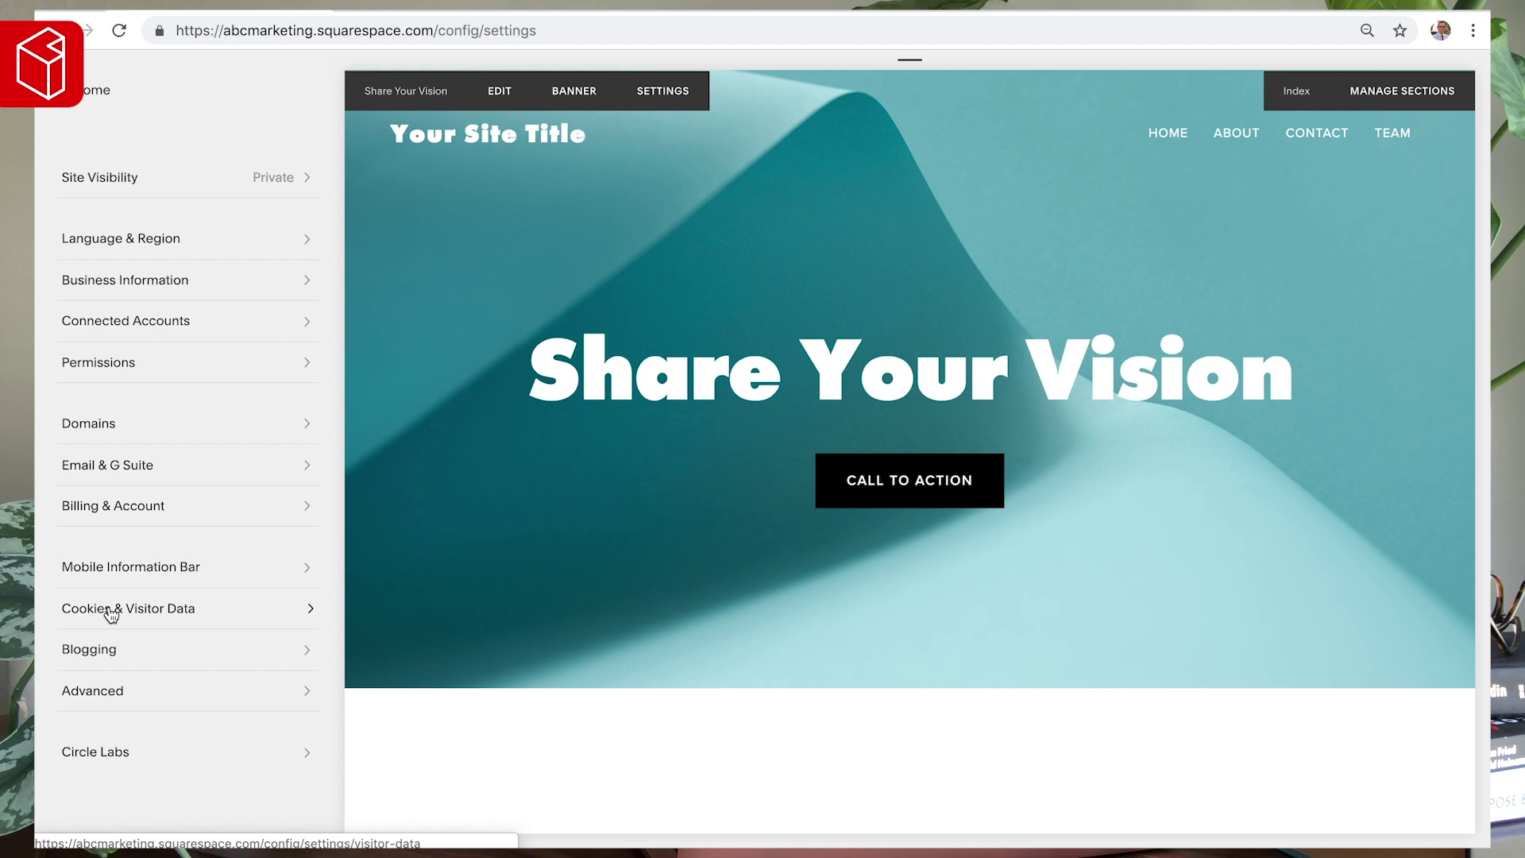
left_click(112, 611)
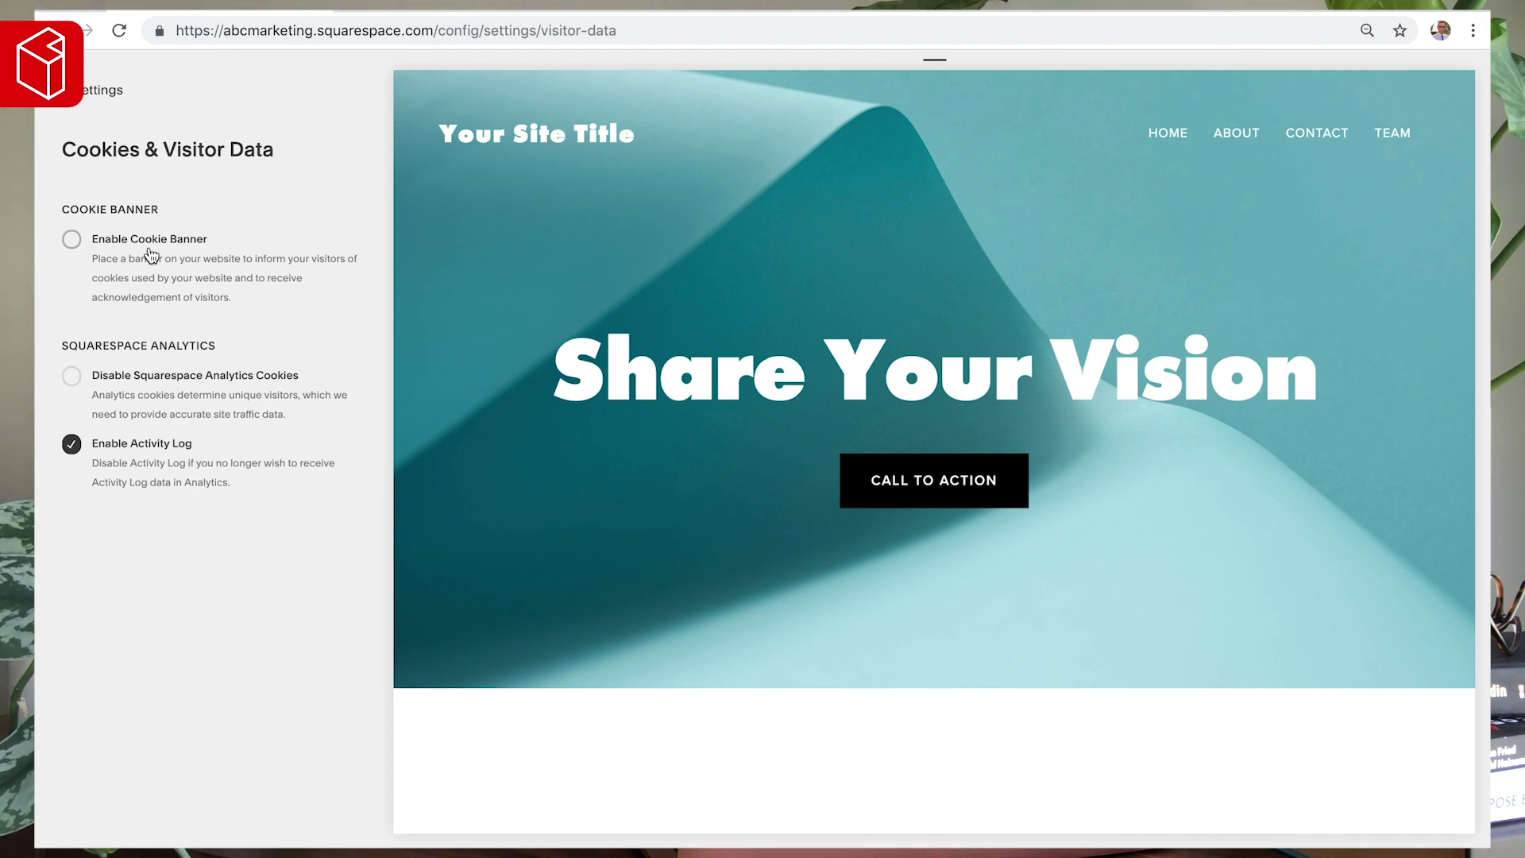
- Turn on the cookie banner as a light-themed bottom-left pop-up
left_click(151, 254)
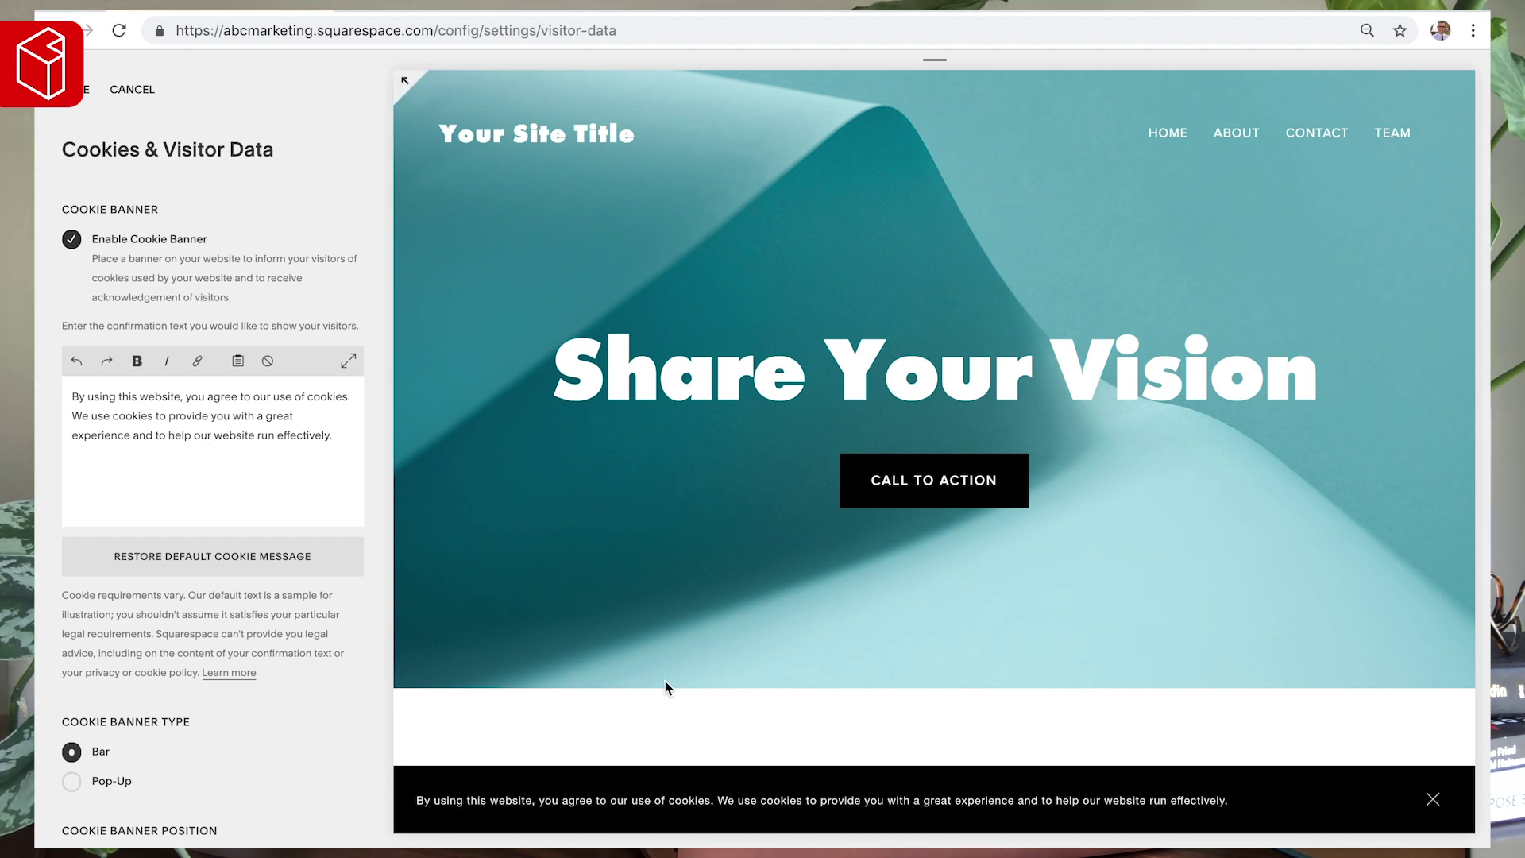
scroll(250, 596, "down", 2)
left_click(103, 690)
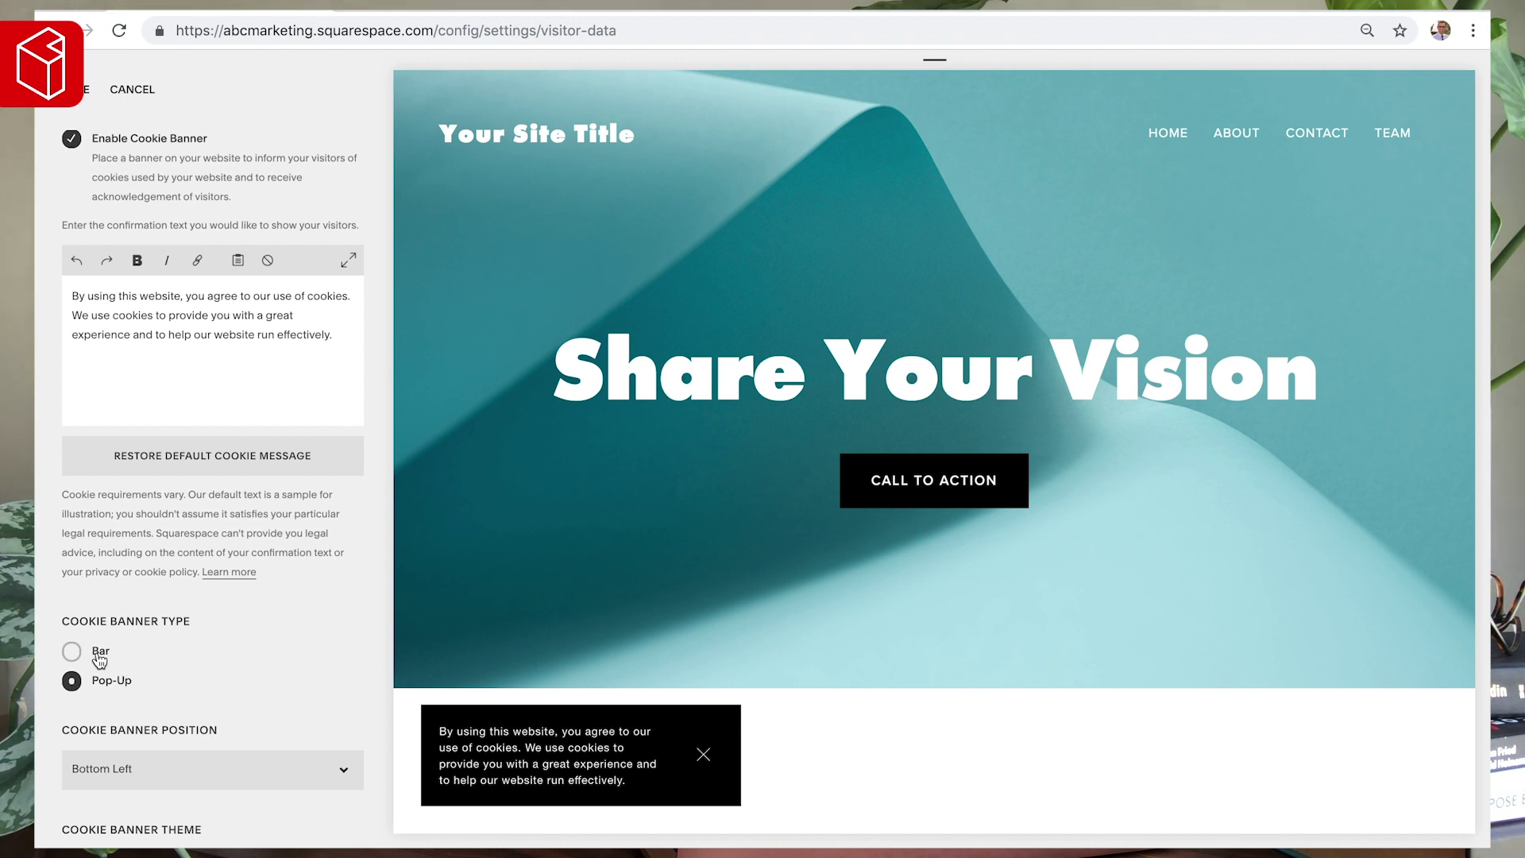
left_click(99, 656)
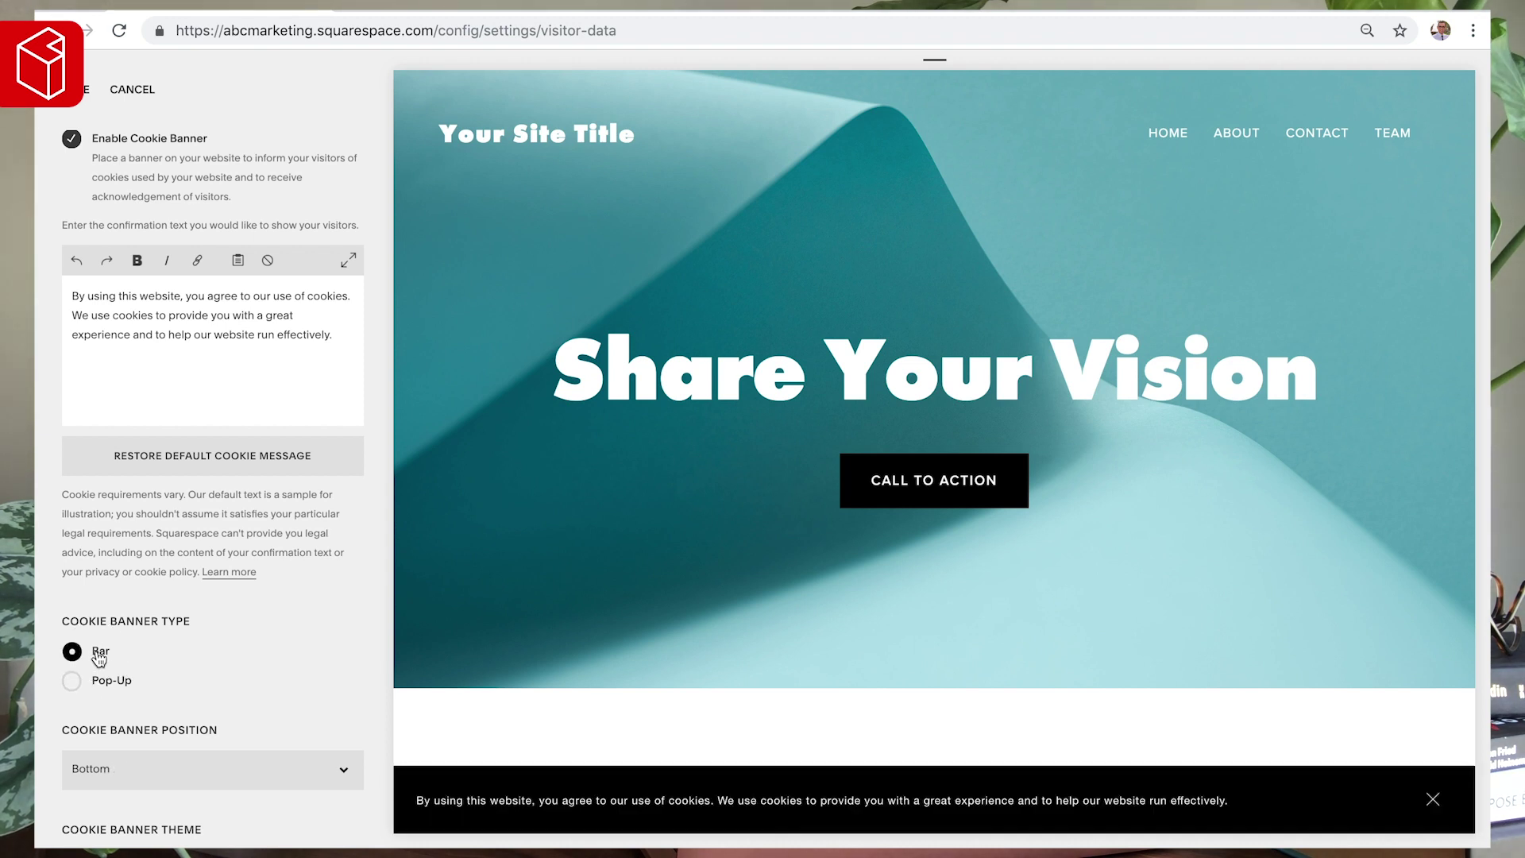
left_click(111, 685)
scroll(194, 667, "down", 3)
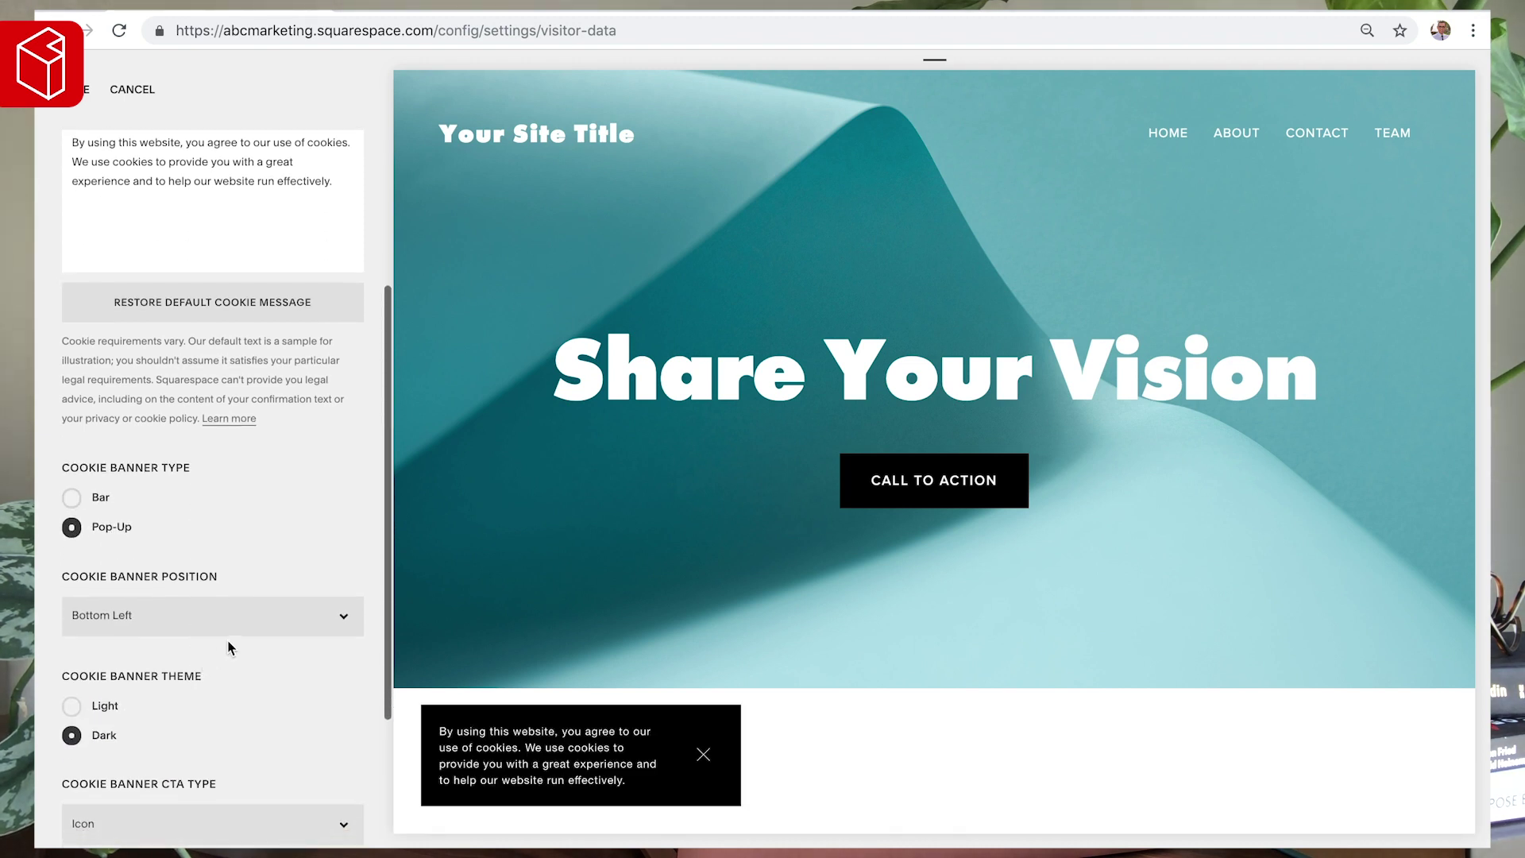
left_click(106, 610)
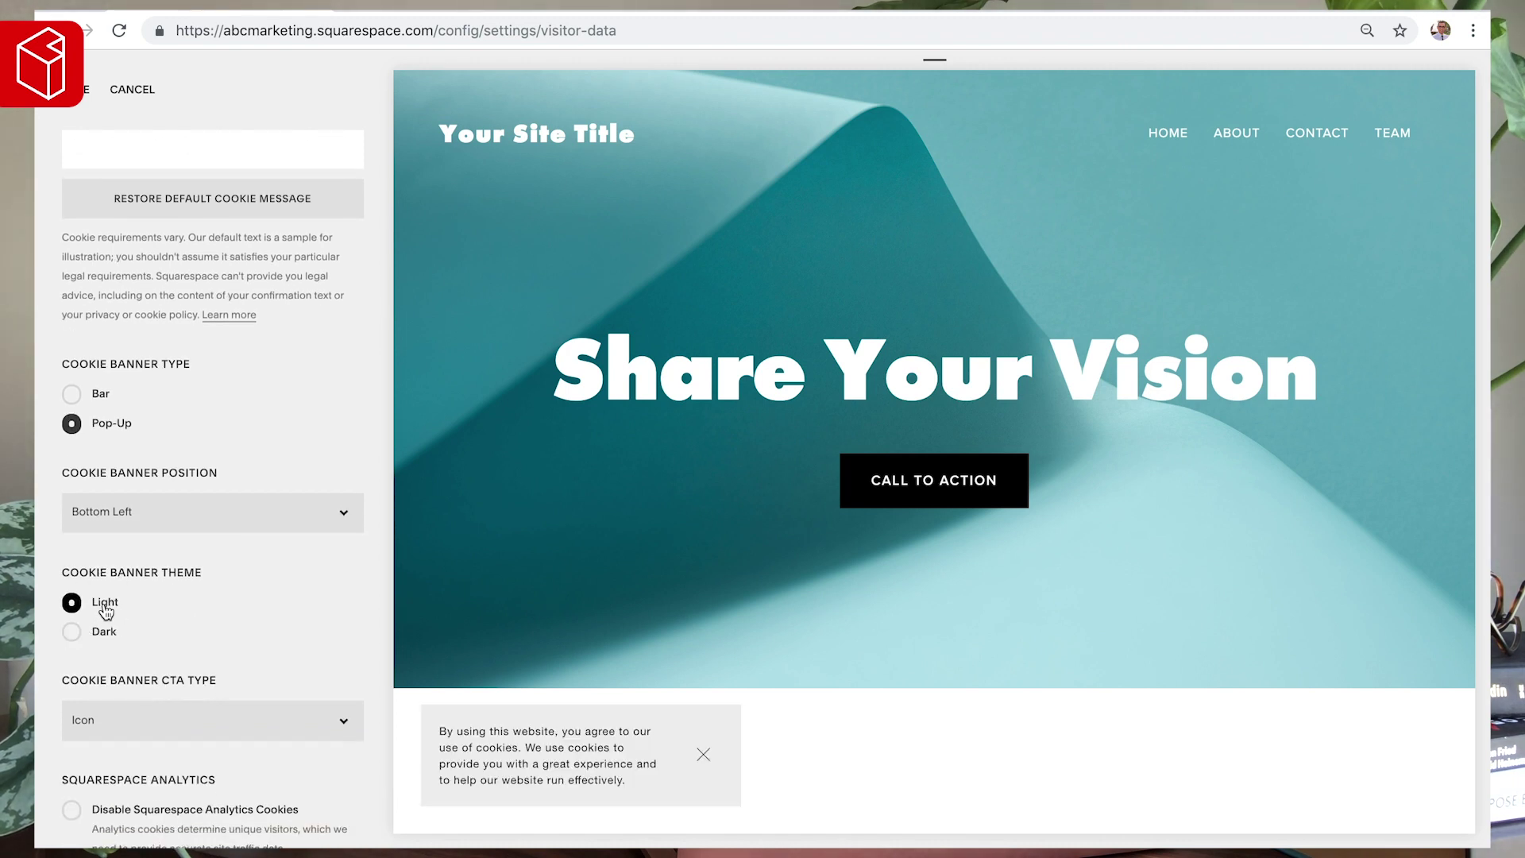
- Make the call to action a plain text 'OK' link, save, and return to Settings
scroll(119, 611, "down", 2)
left_click(150, 612)
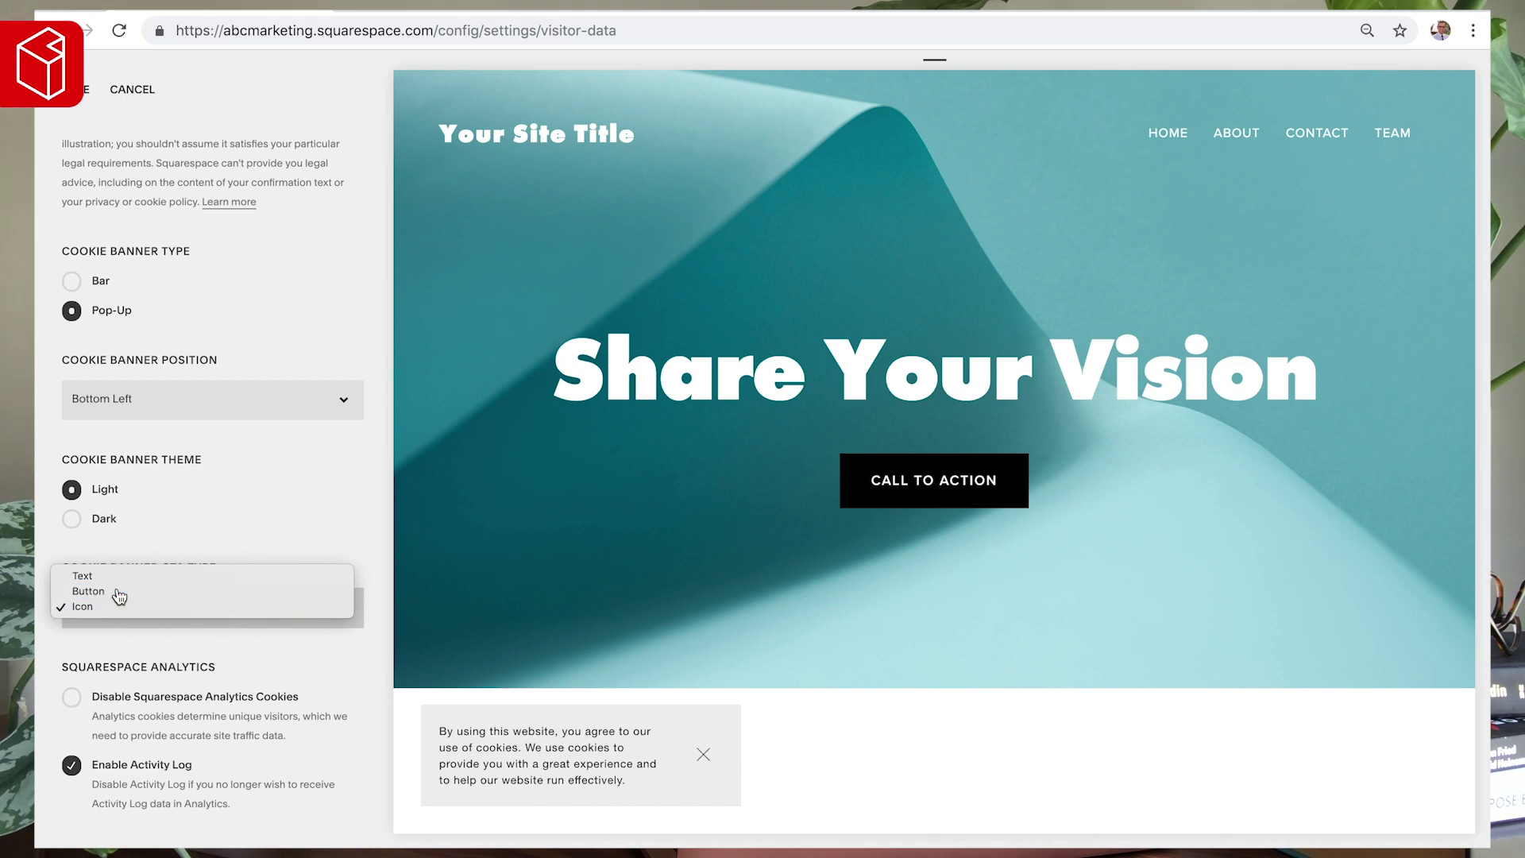
left_click(119, 593)
left_click(142, 621)
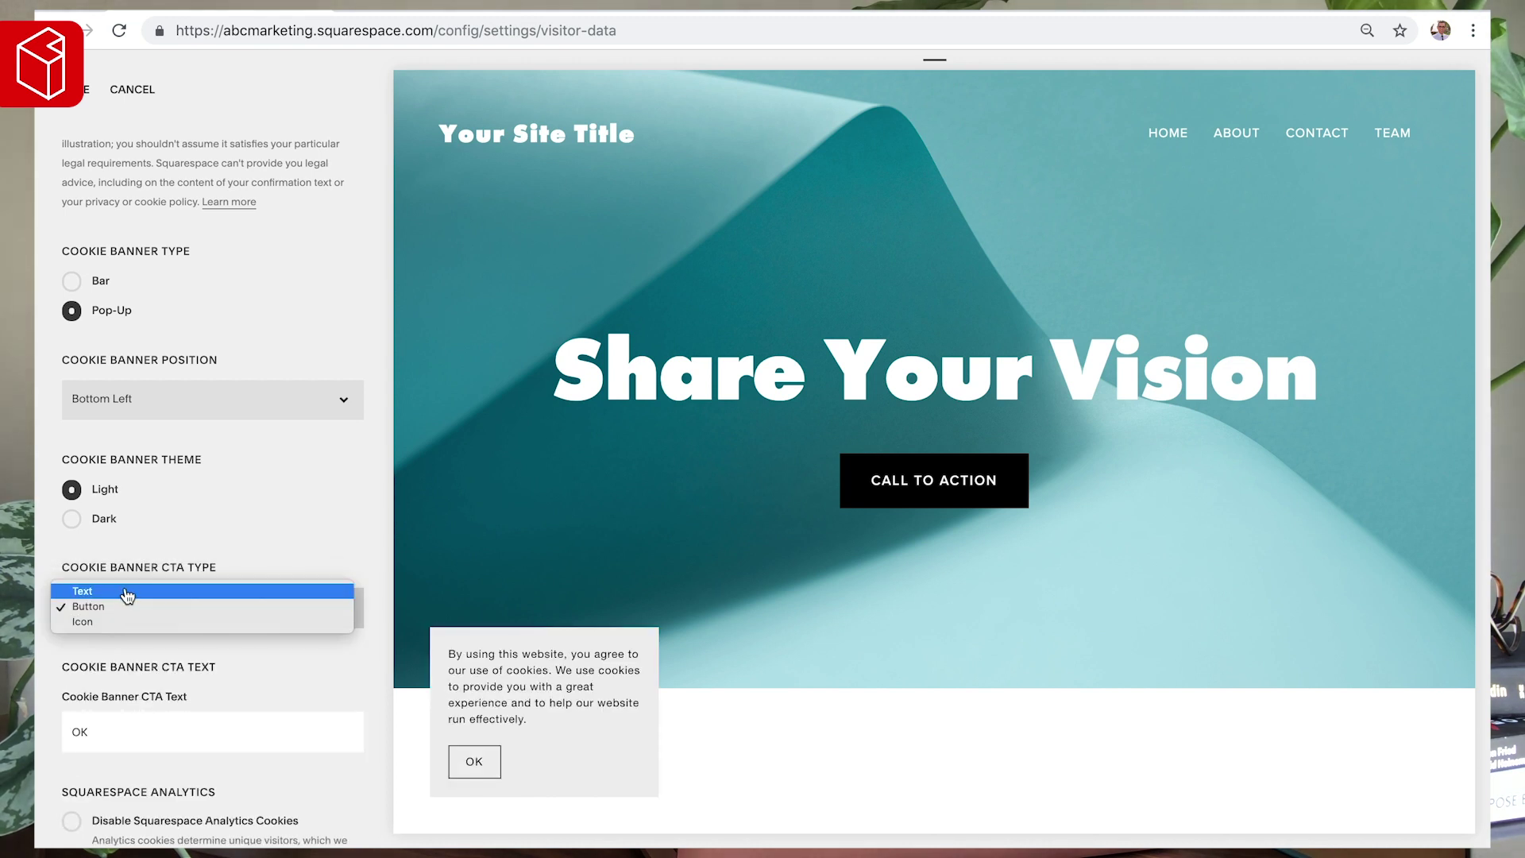
left_click(127, 592)
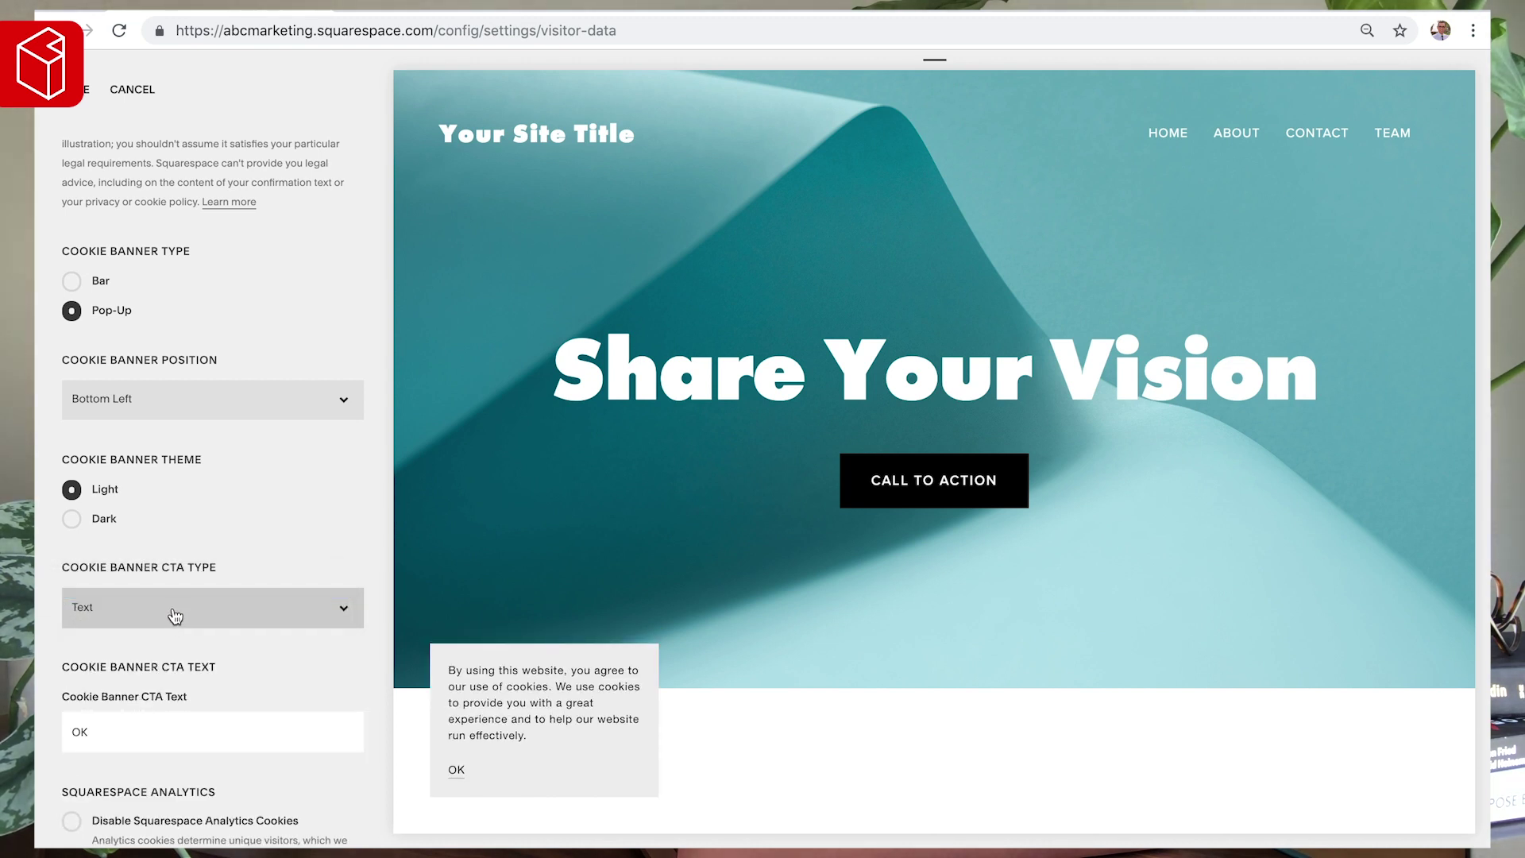
scroll(173, 651, "down", 2)
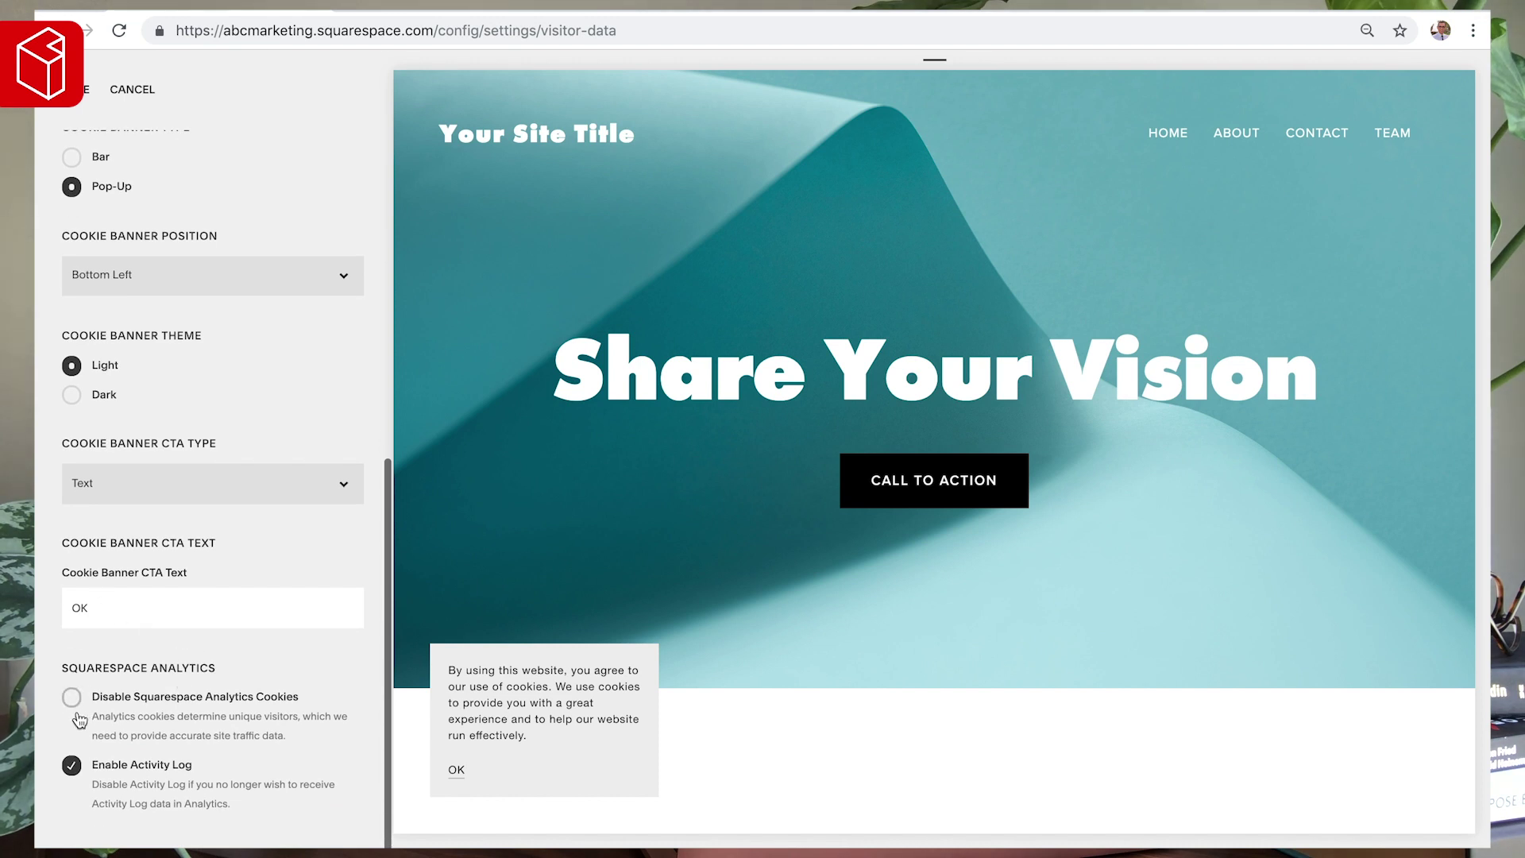
left_click(84, 93)
left_click(85, 100)
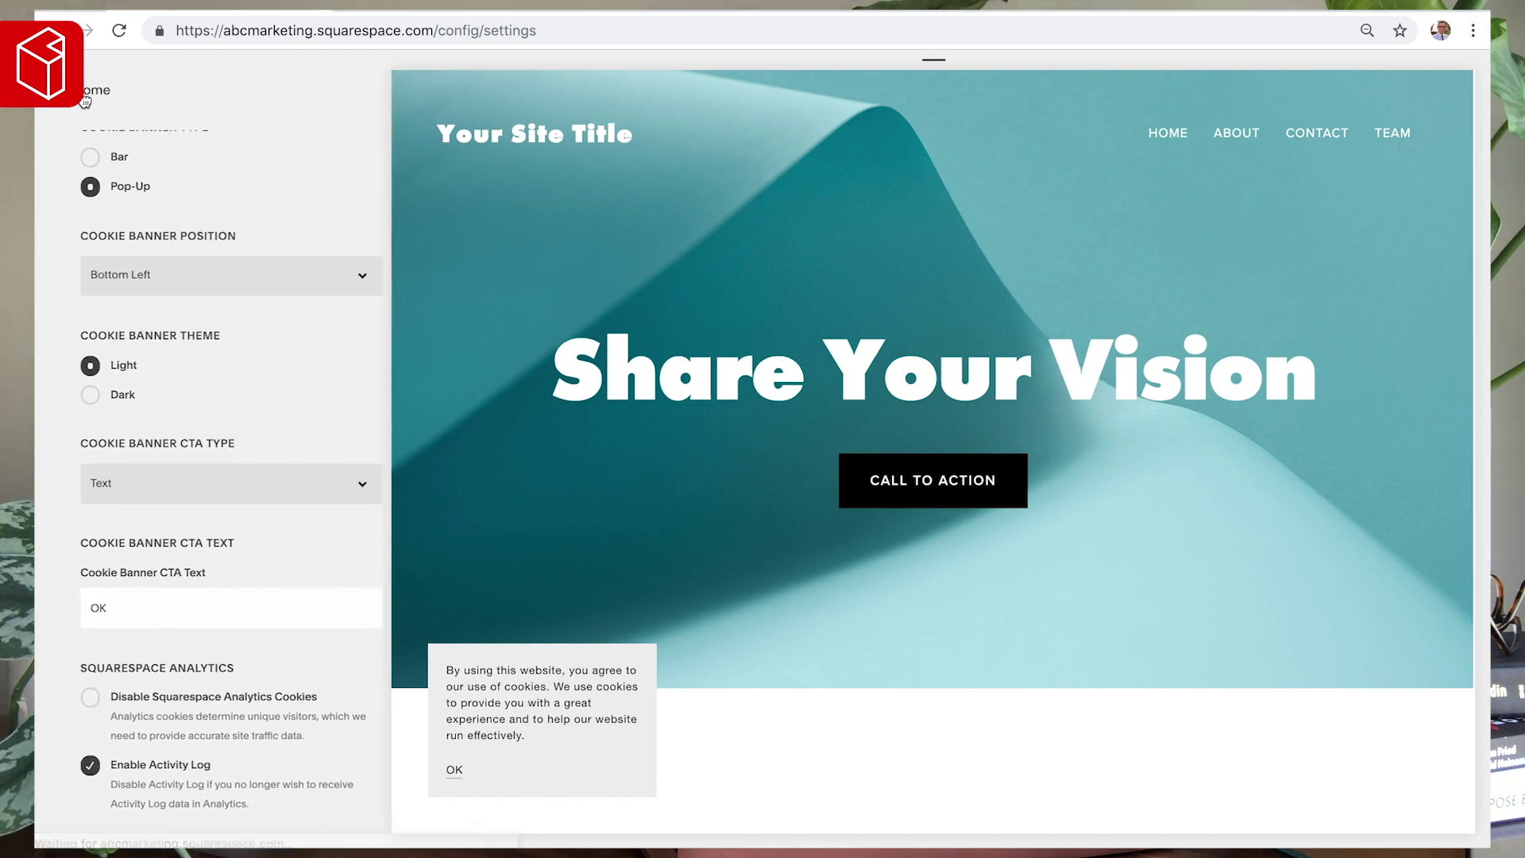
- Look at Advanced settings, back out to the main site menu, and open Design
scroll(140, 445, "down", 1)
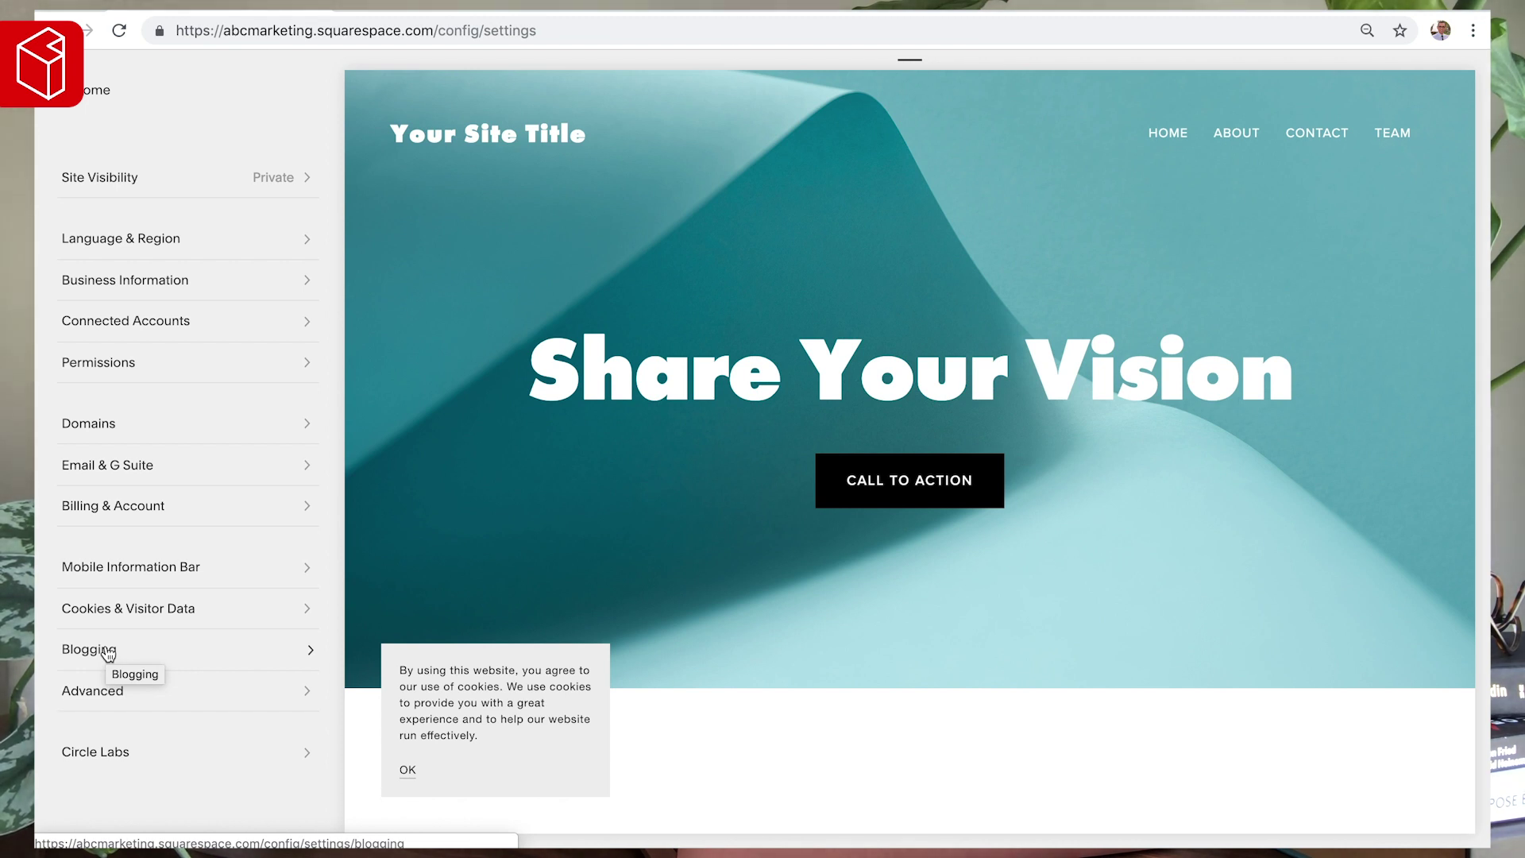
left_click(93, 691)
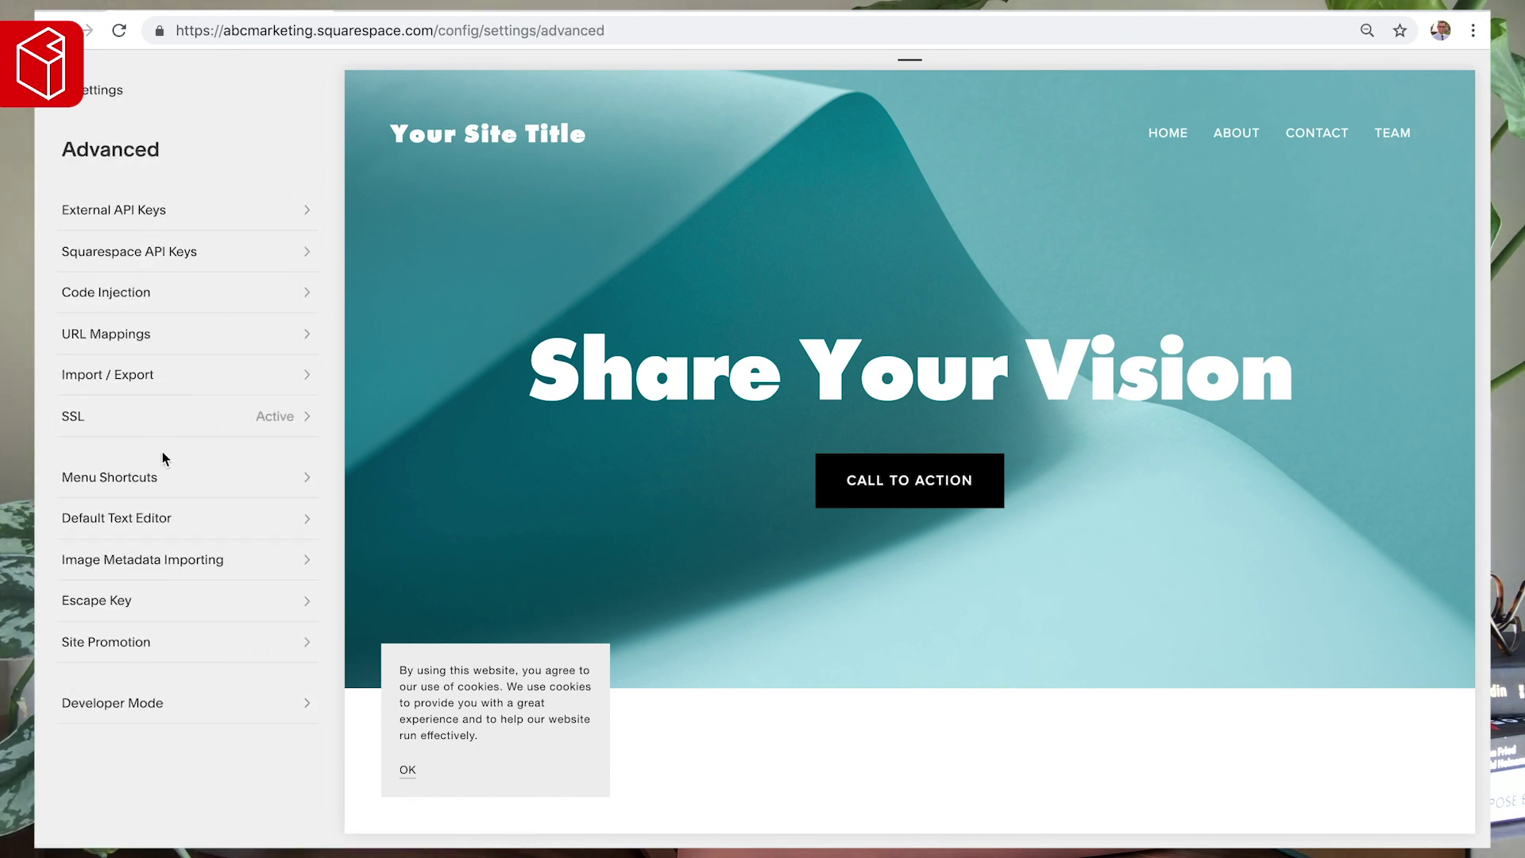
left_click(100, 94)
left_click(98, 93)
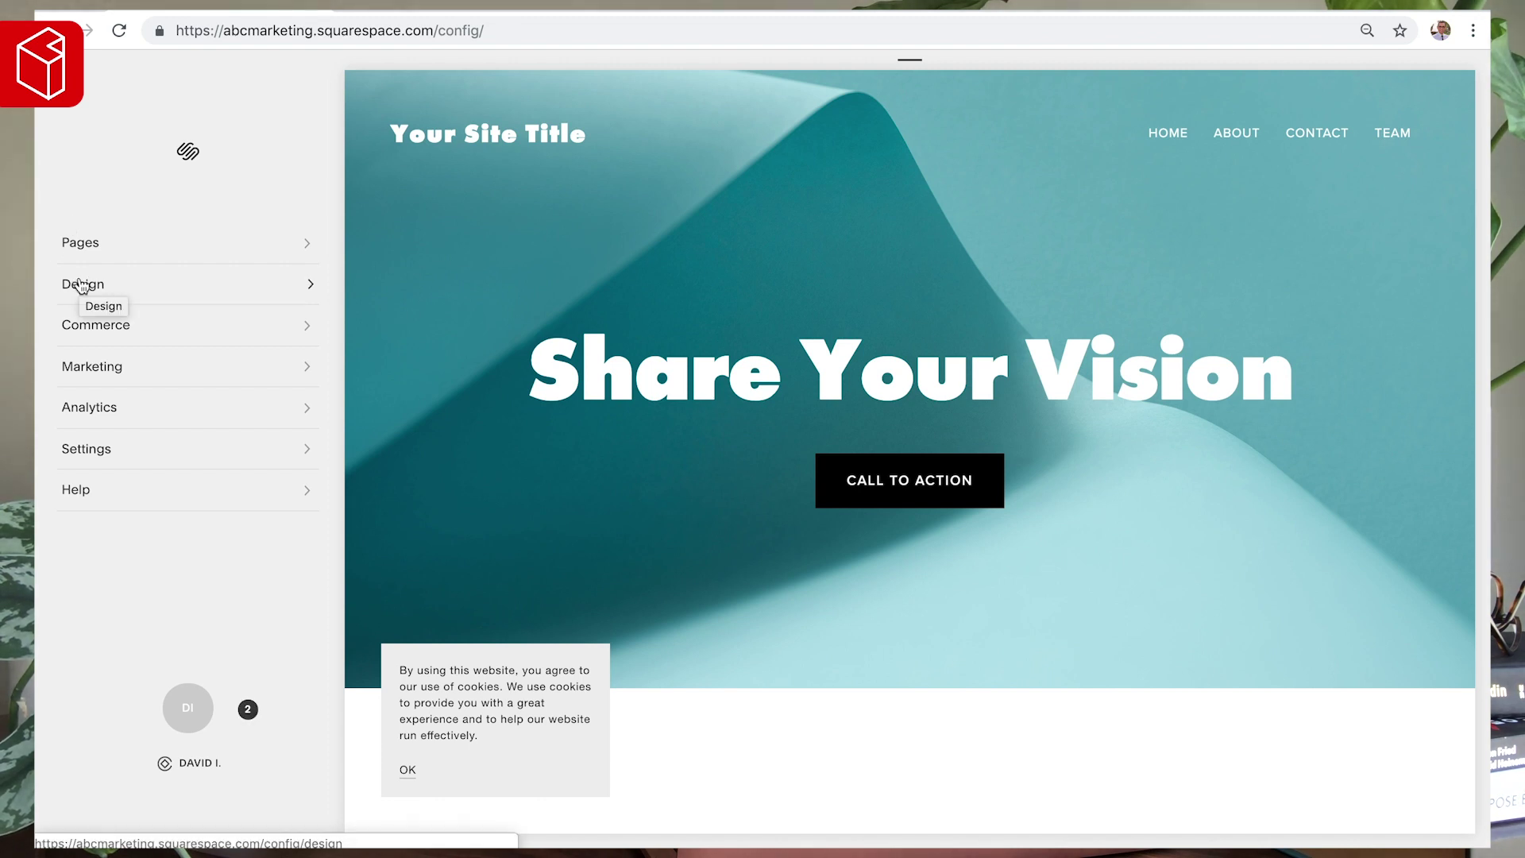
left_click(80, 286)
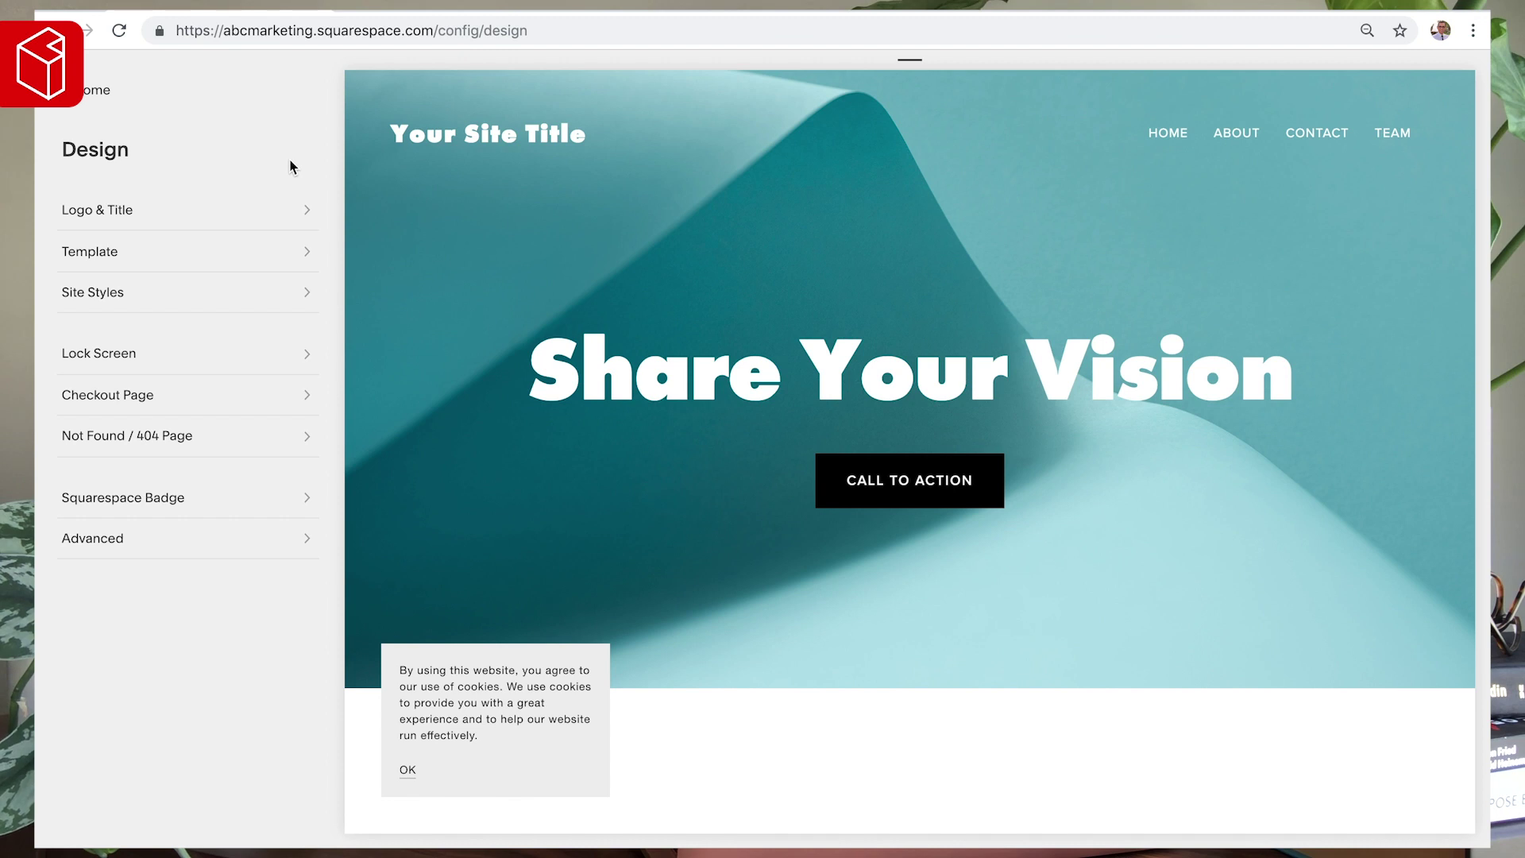
- Replace the Logo & Title site title with 'abc marketing', save, and return to Design
left_click(127, 211)
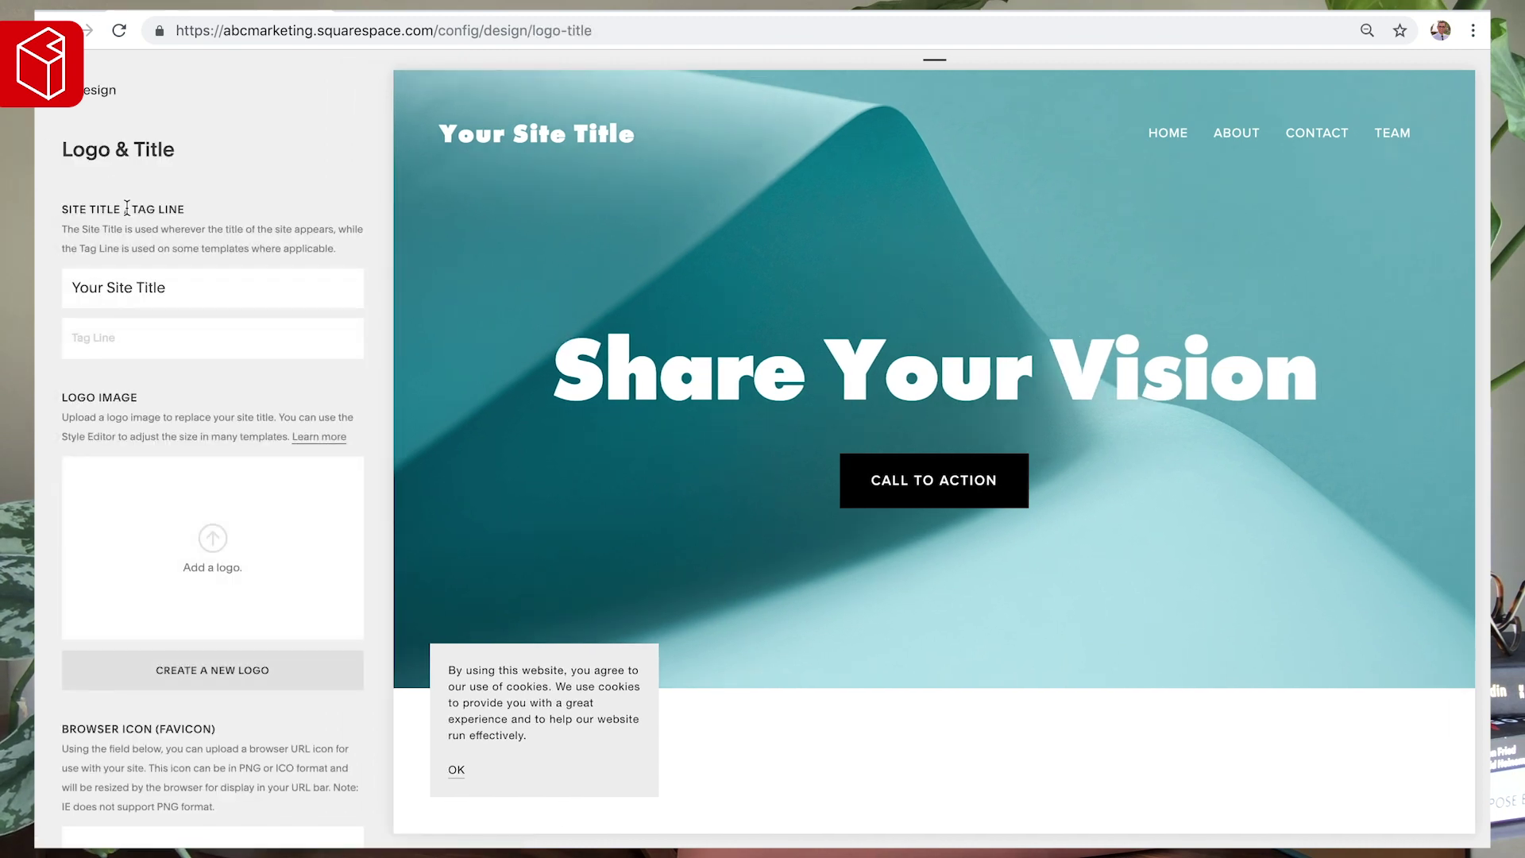
triple_click(187, 293)
type("a")
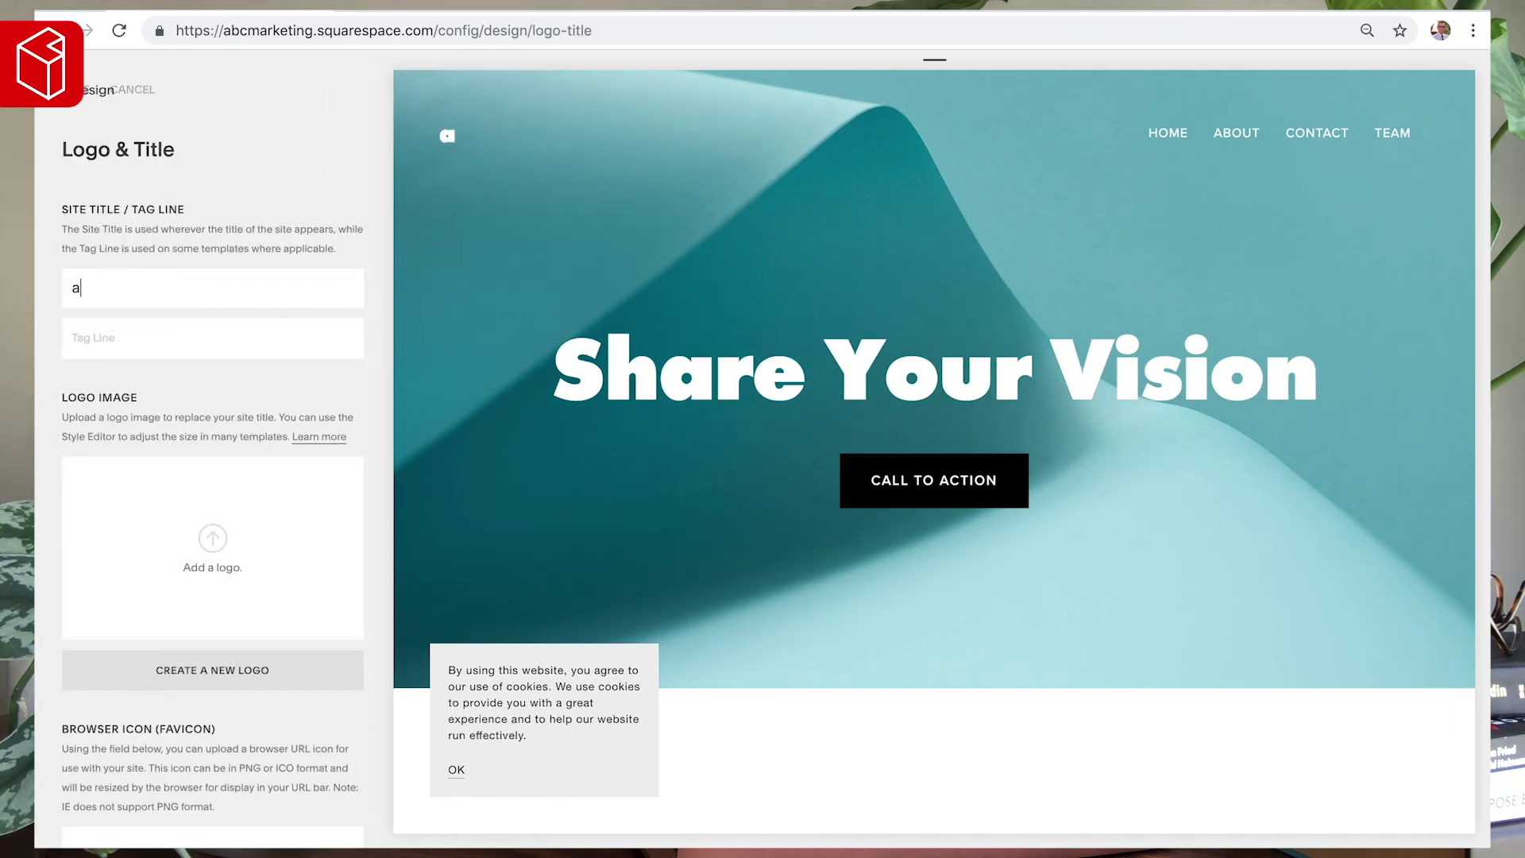
type("bc marketing")
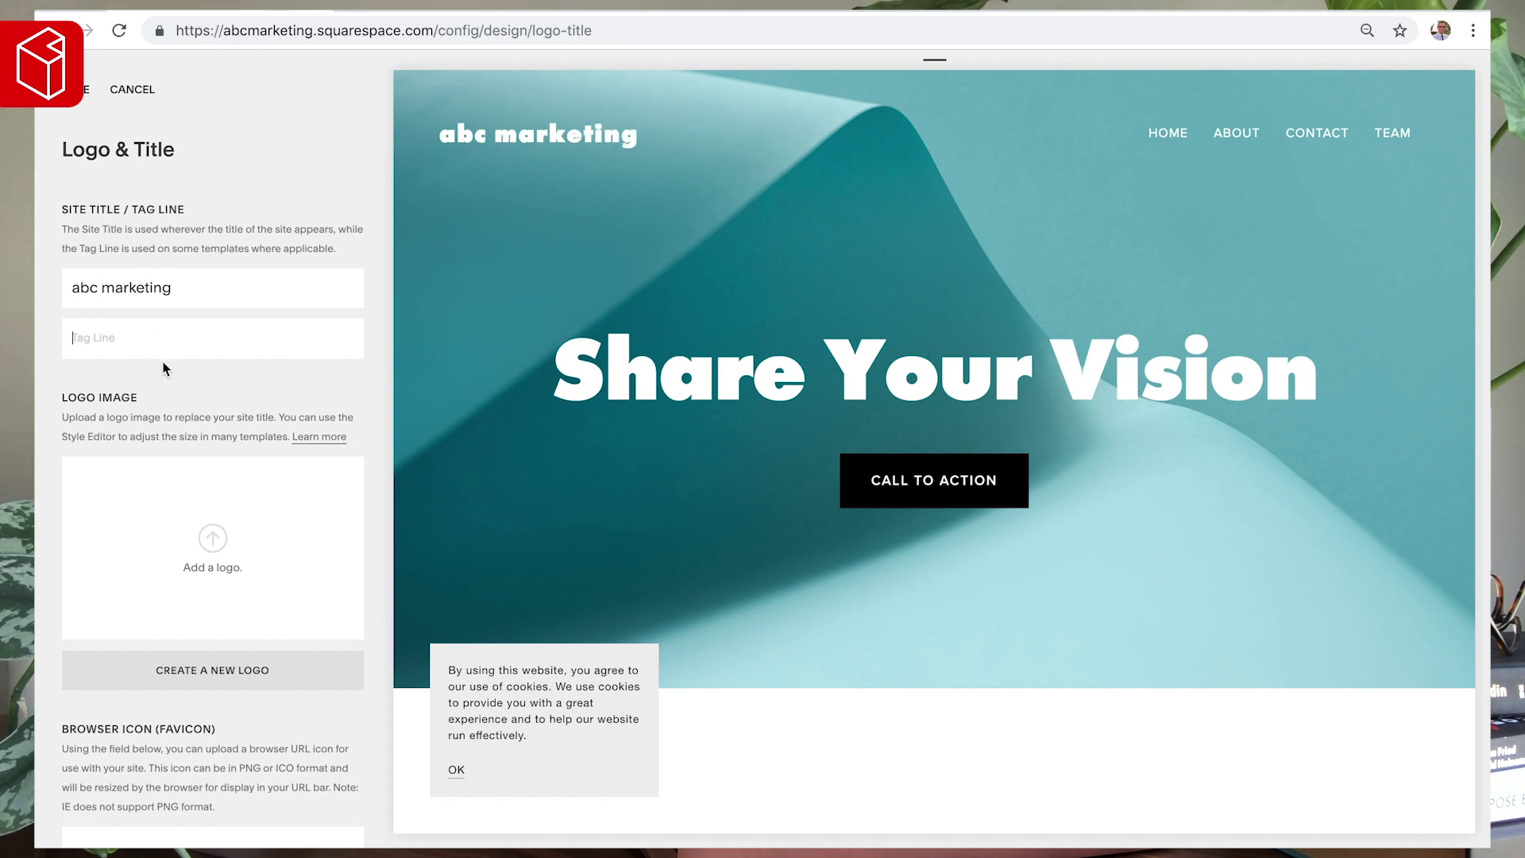
scroll(166, 369, "down", 2)
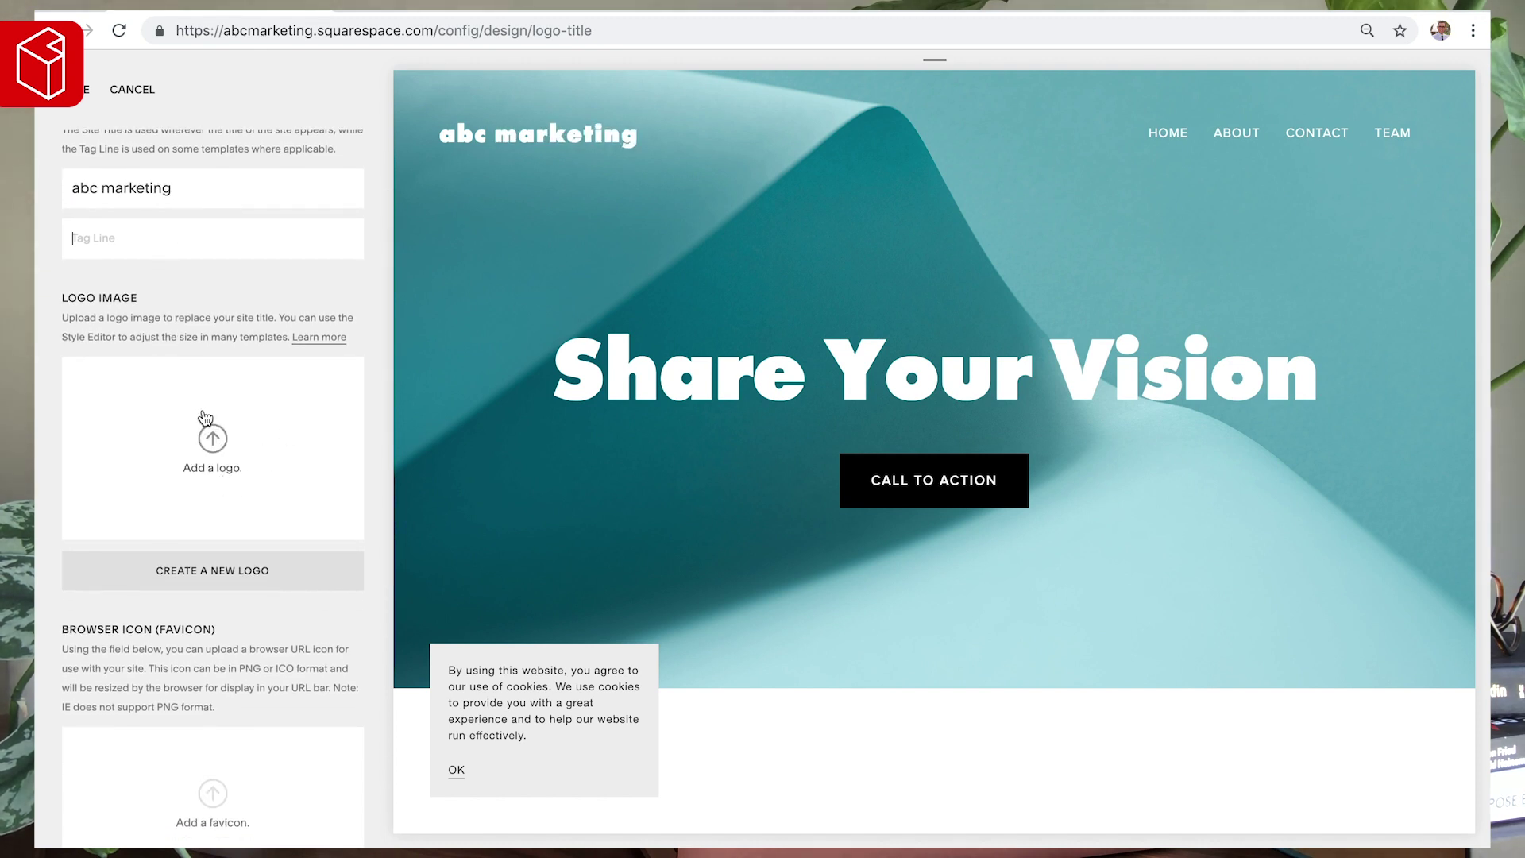
mouse_move(475, 137)
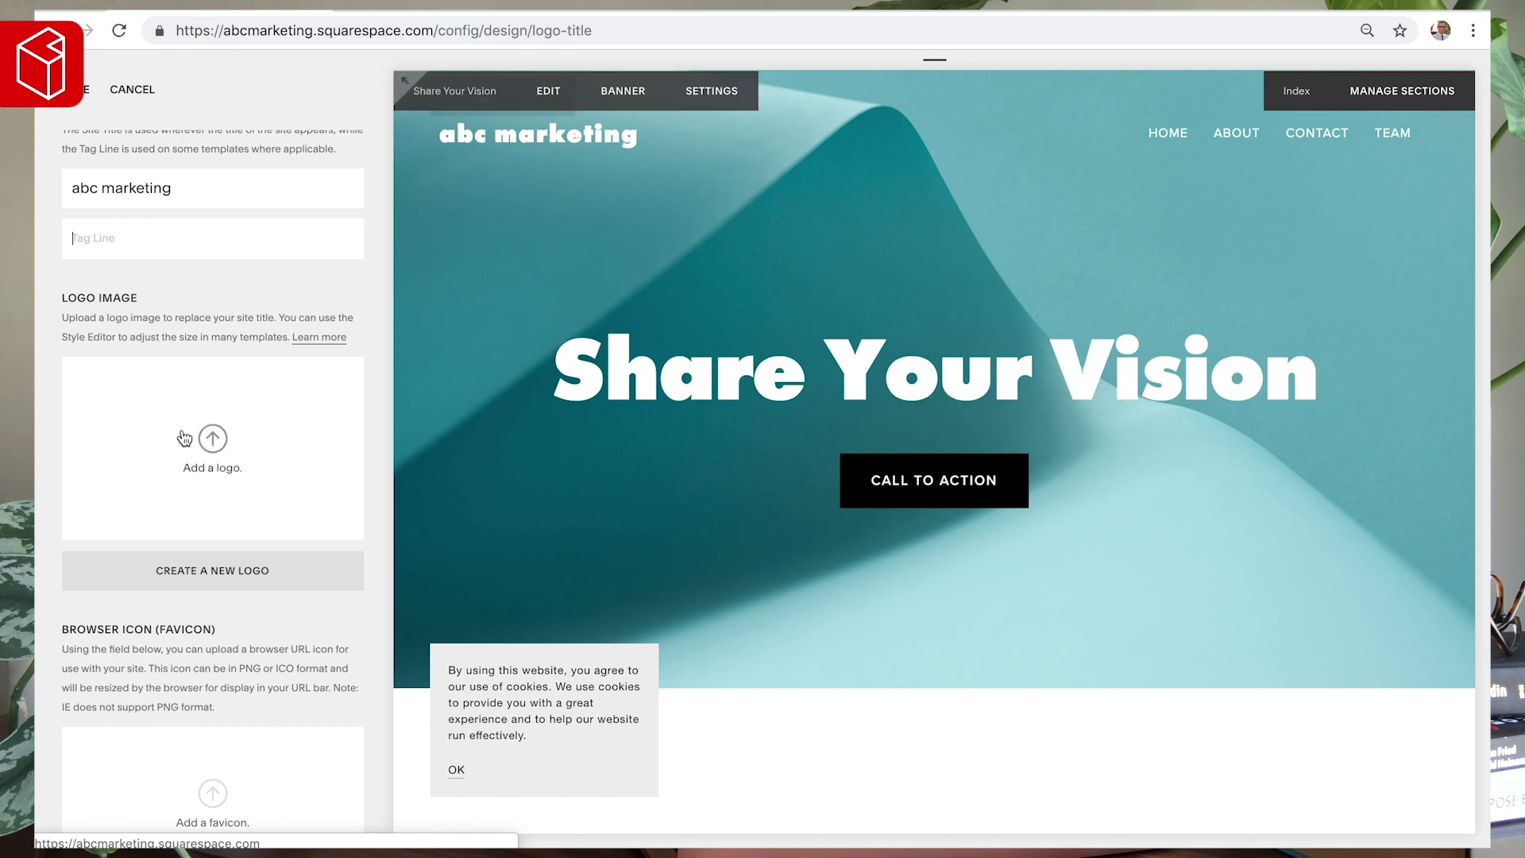
scroll(180, 435, "down", 3)
mouse_move(131, 36)
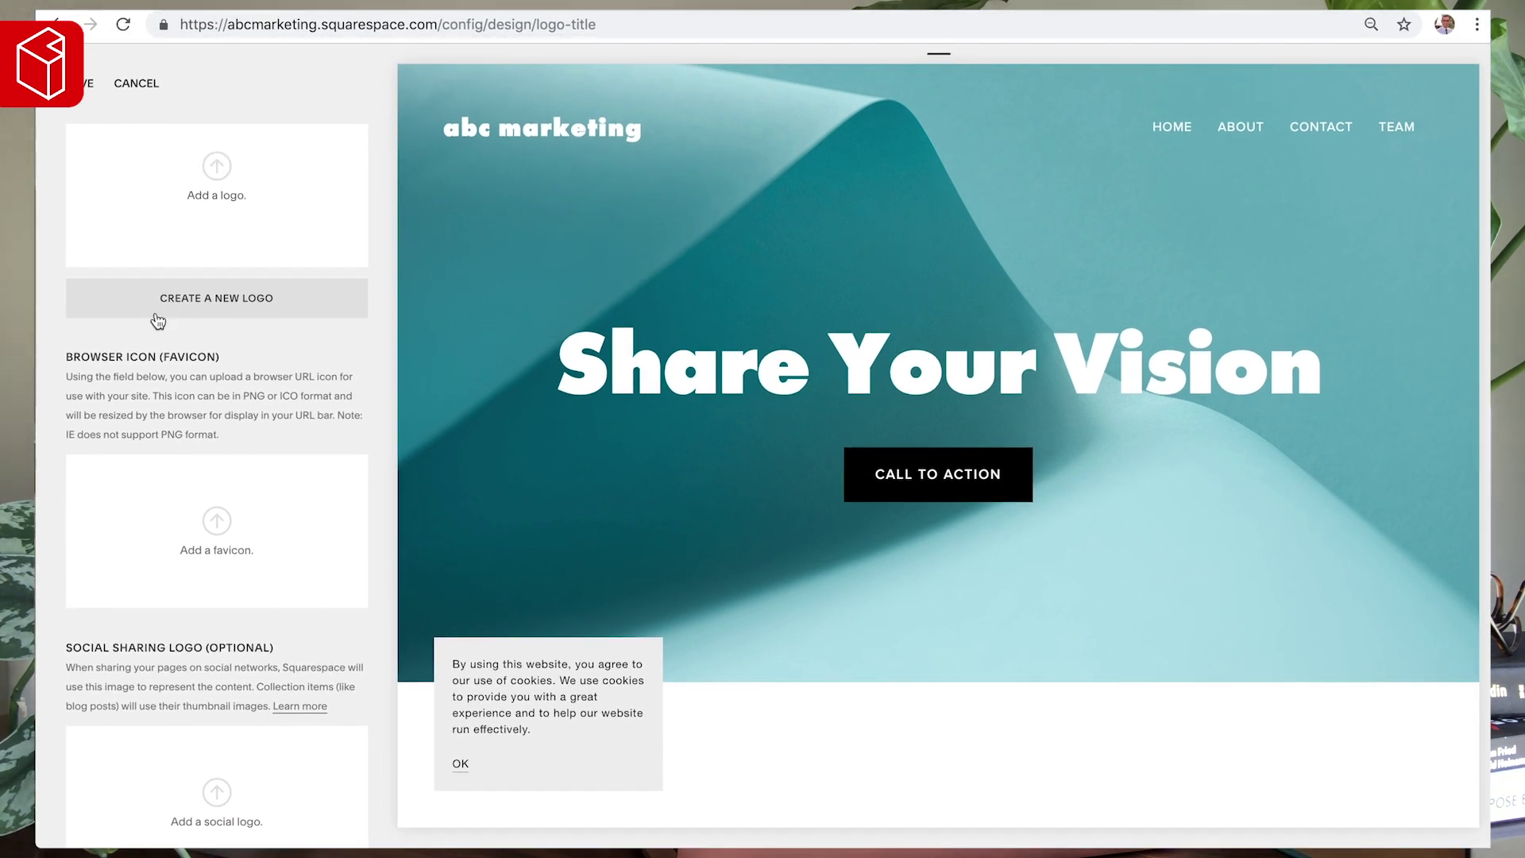
scroll(156, 341, "down", 2)
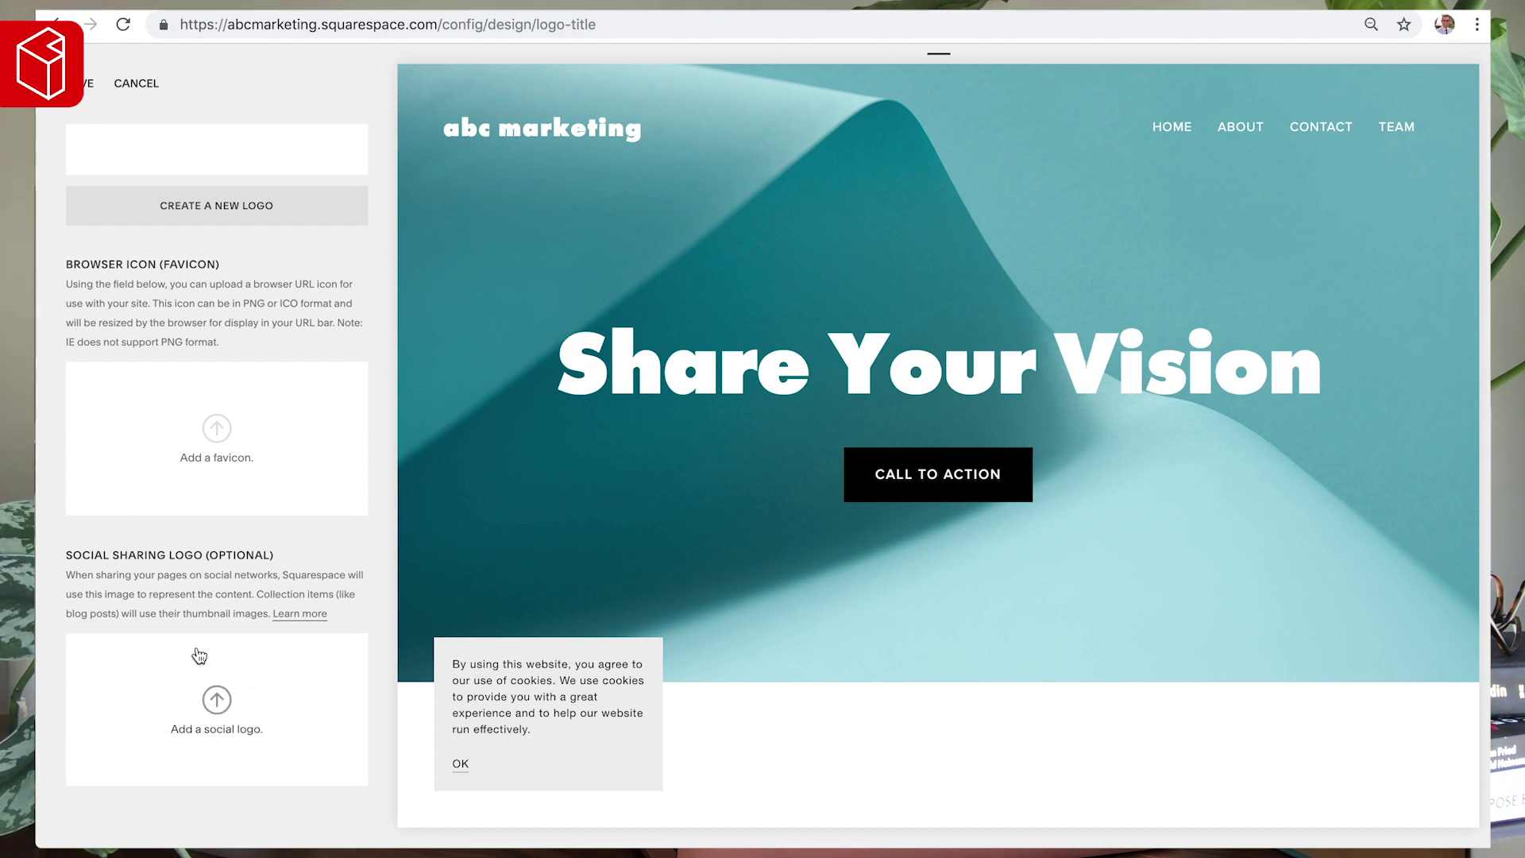
scroll(208, 483, "up", 2)
scroll(209, 482, "down", 2)
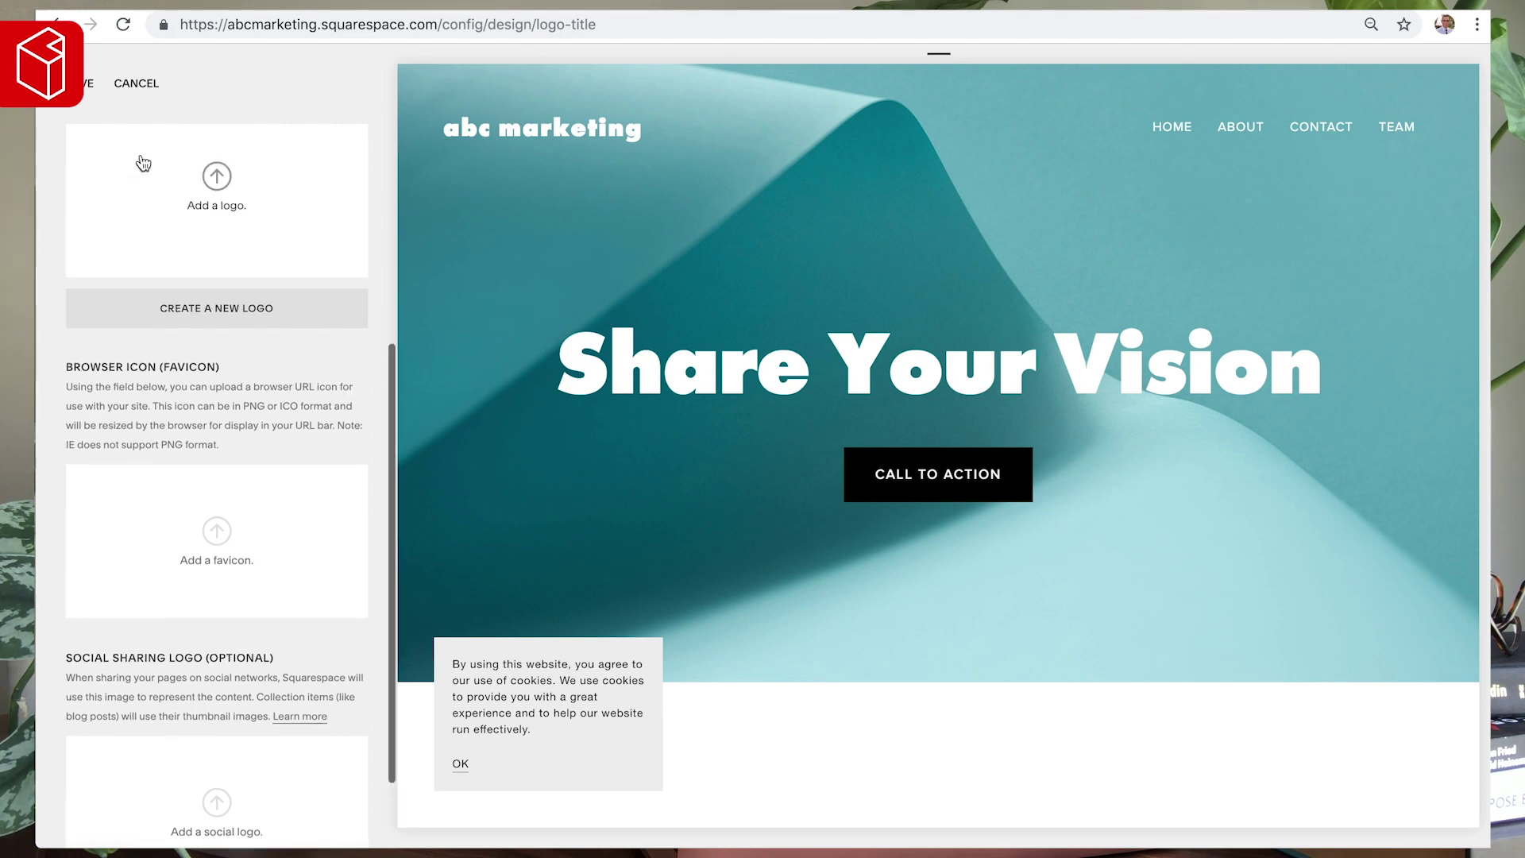
scroll(143, 161, "up", 5)
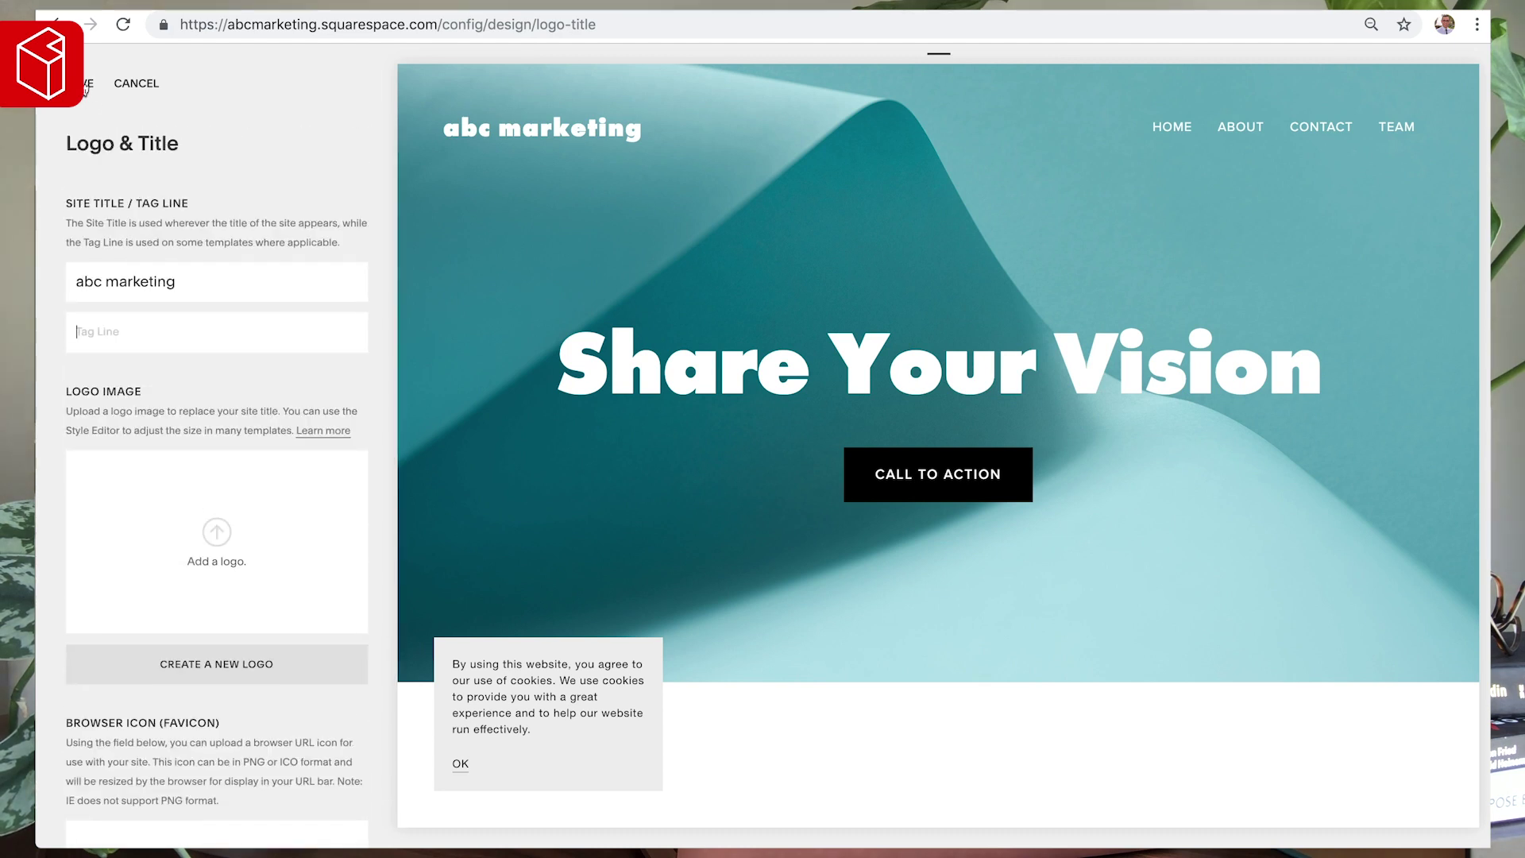
left_click(85, 87)
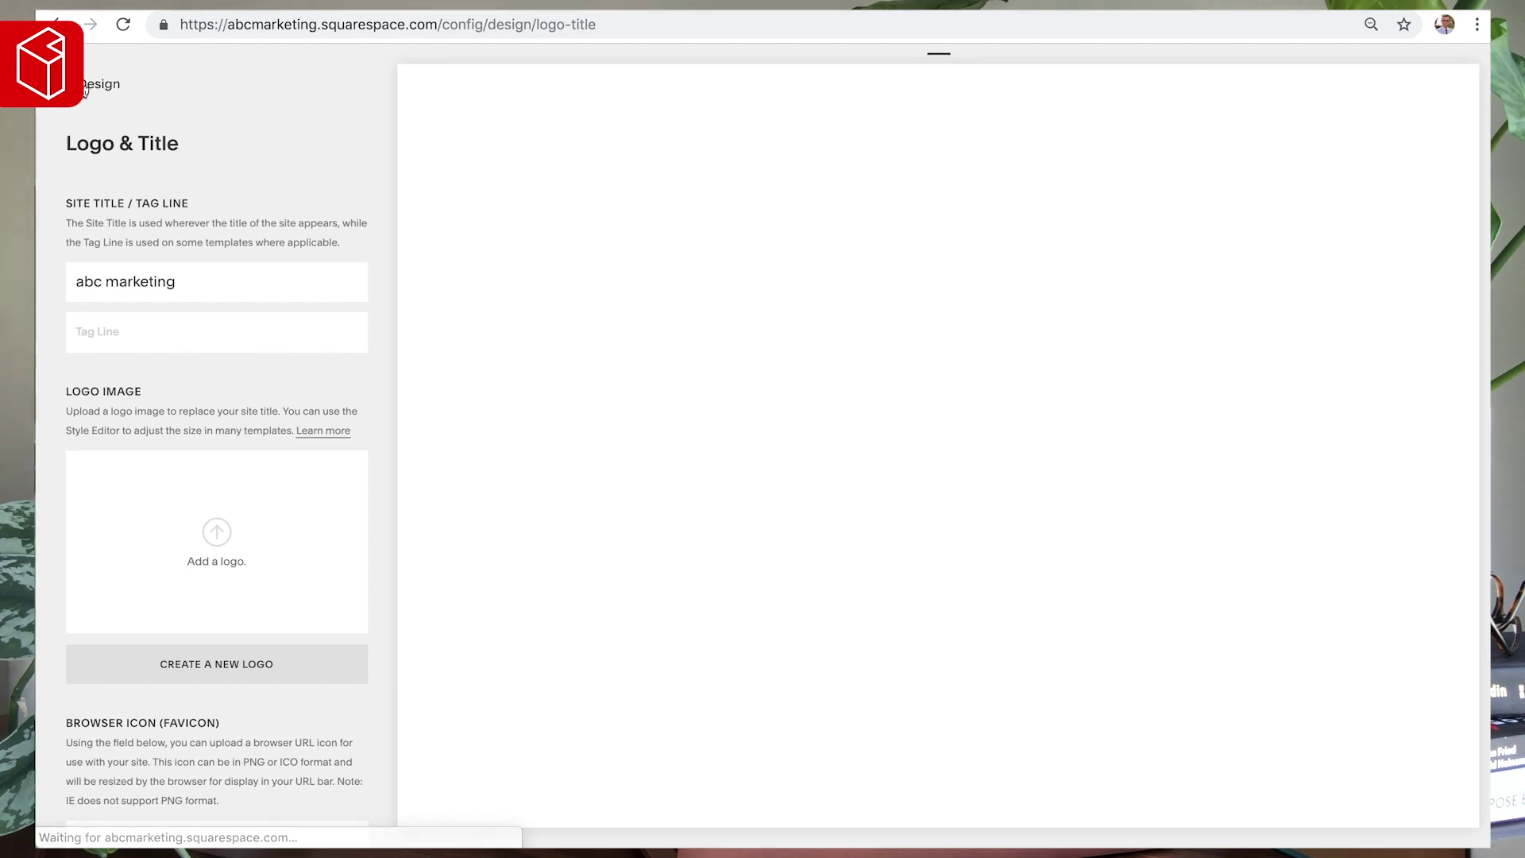
left_click(101, 86)
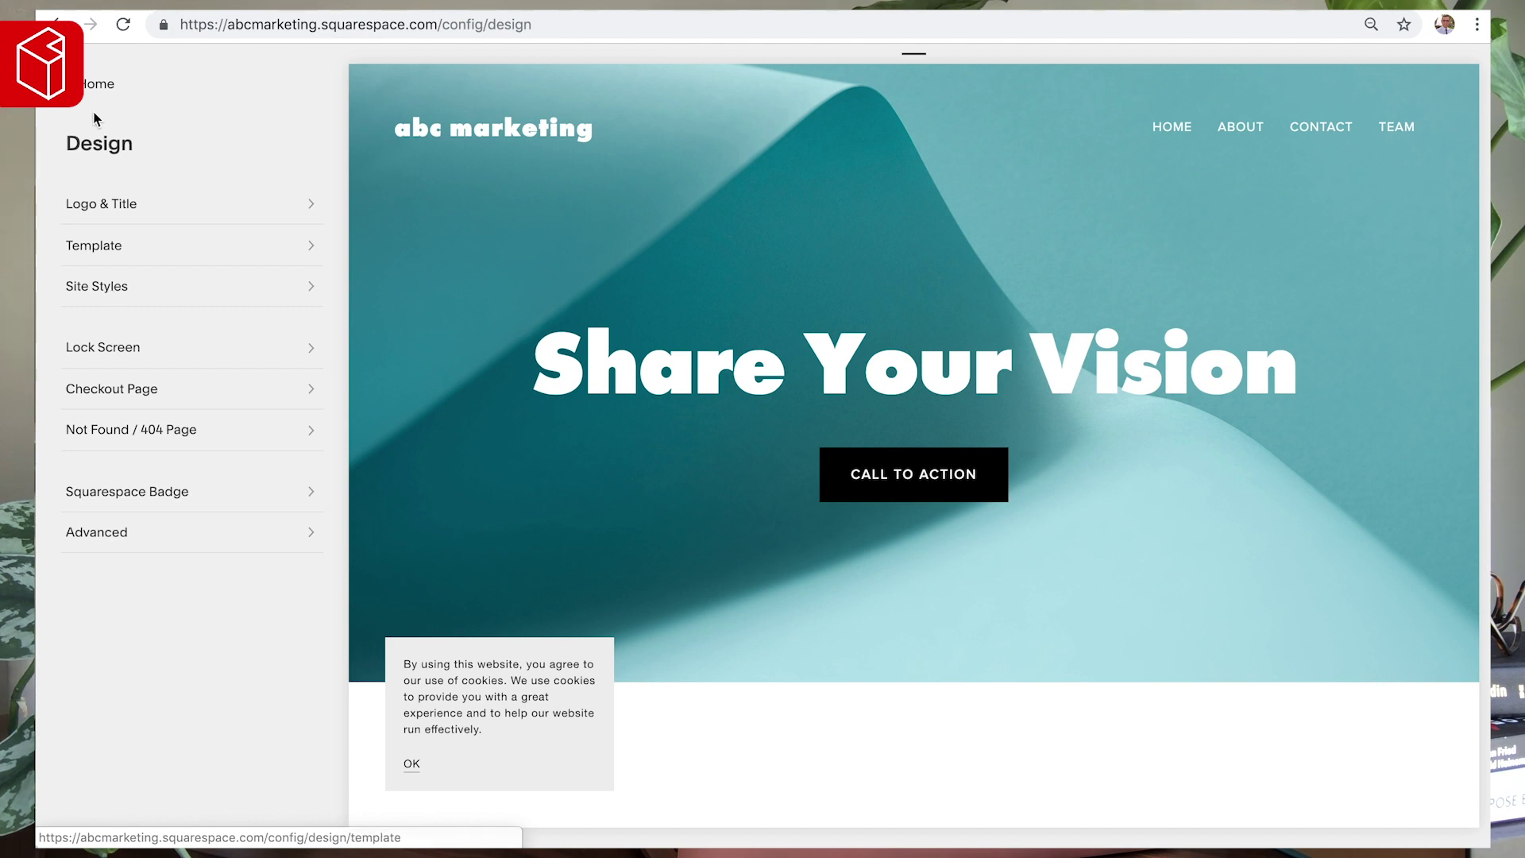
- Go from Design back to the main menu and open the Pages list
left_click(97, 84)
left_click(98, 237)
scroll(169, 421, "down", 4)
scroll(168, 421, "up", 4)
left_click(93, 89)
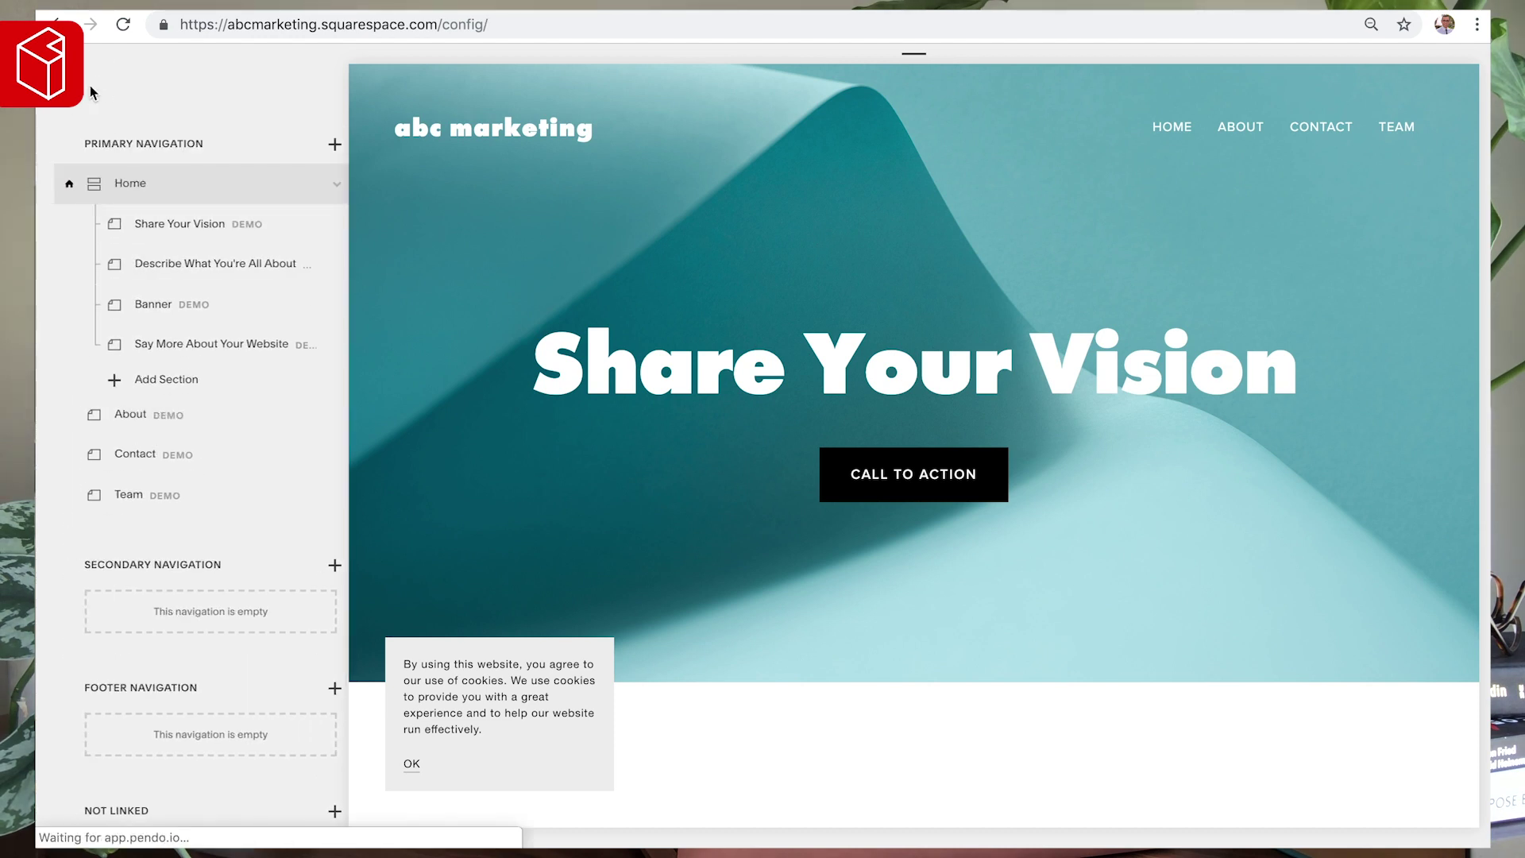
left_click(85, 242)
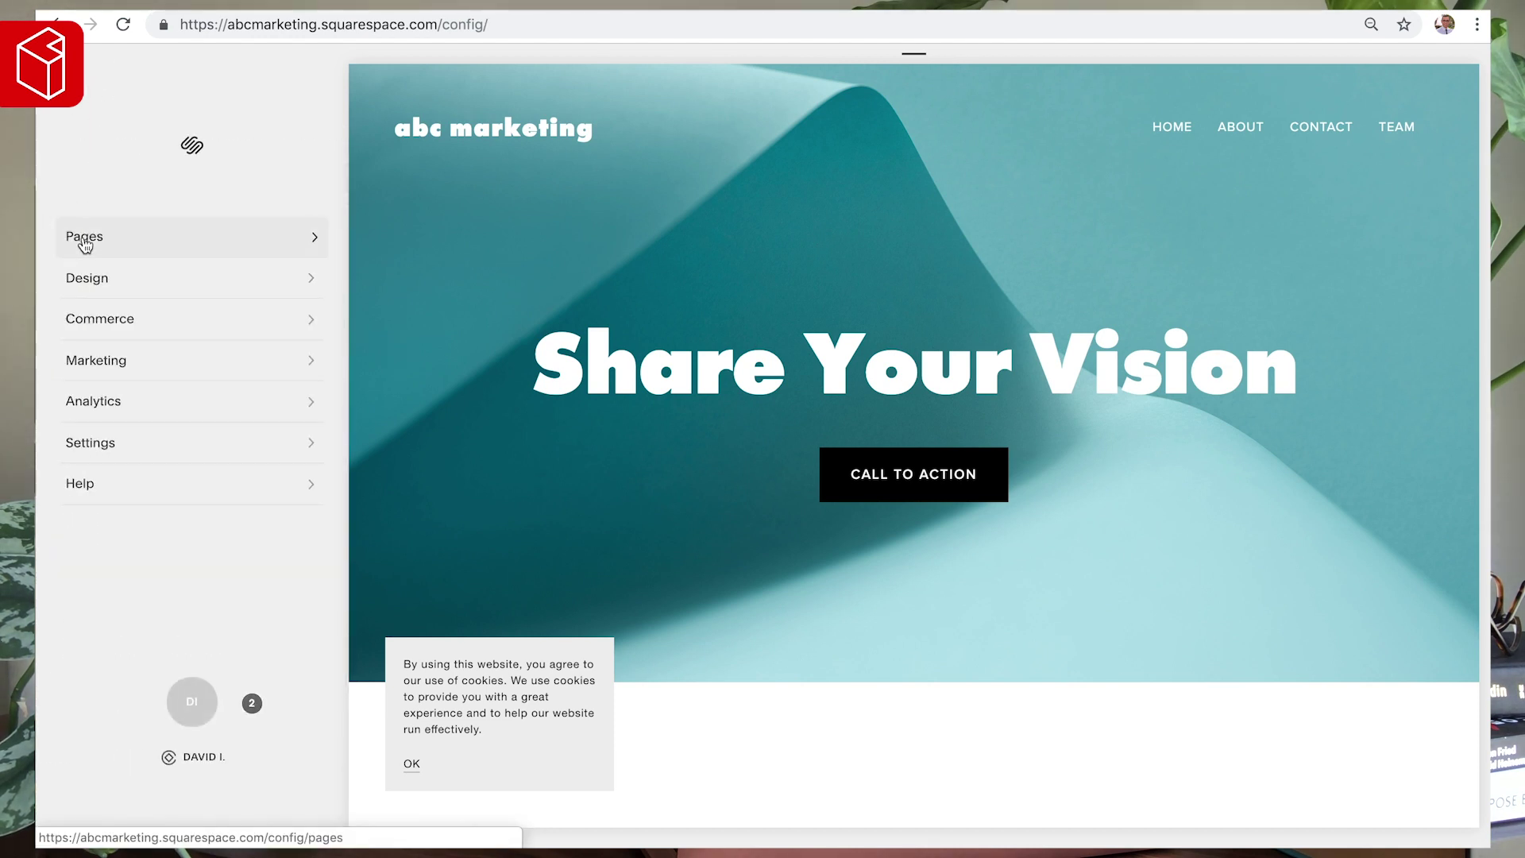
scroll(150, 341, "down", 3)
scroll(150, 341, "up", 3)
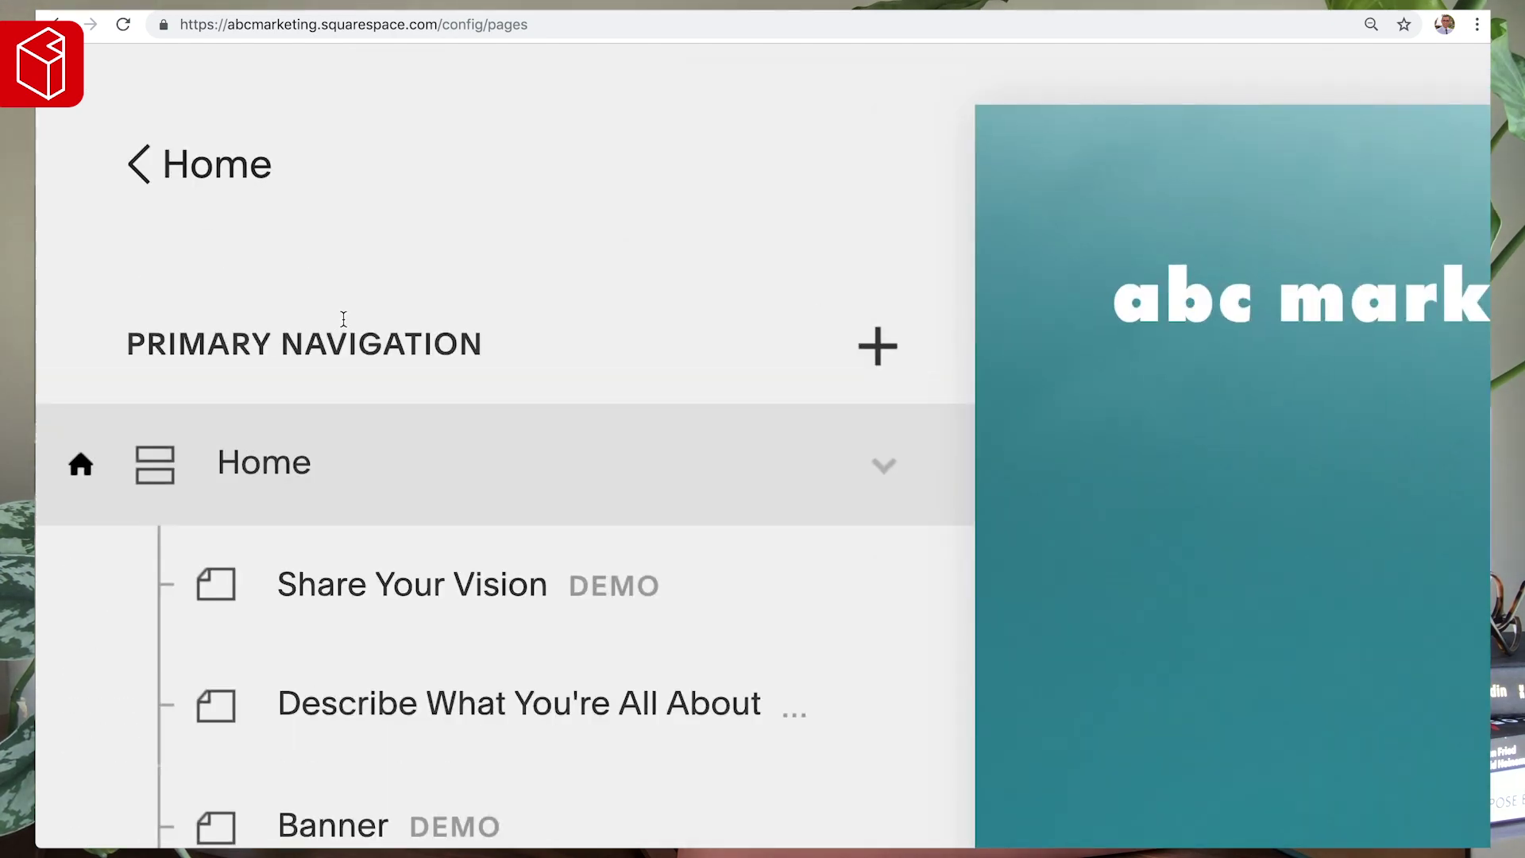
- Scroll down to the Not Linked pages at normal zoom and start adding an unlinked page
scroll(123, 158, "down", 3)
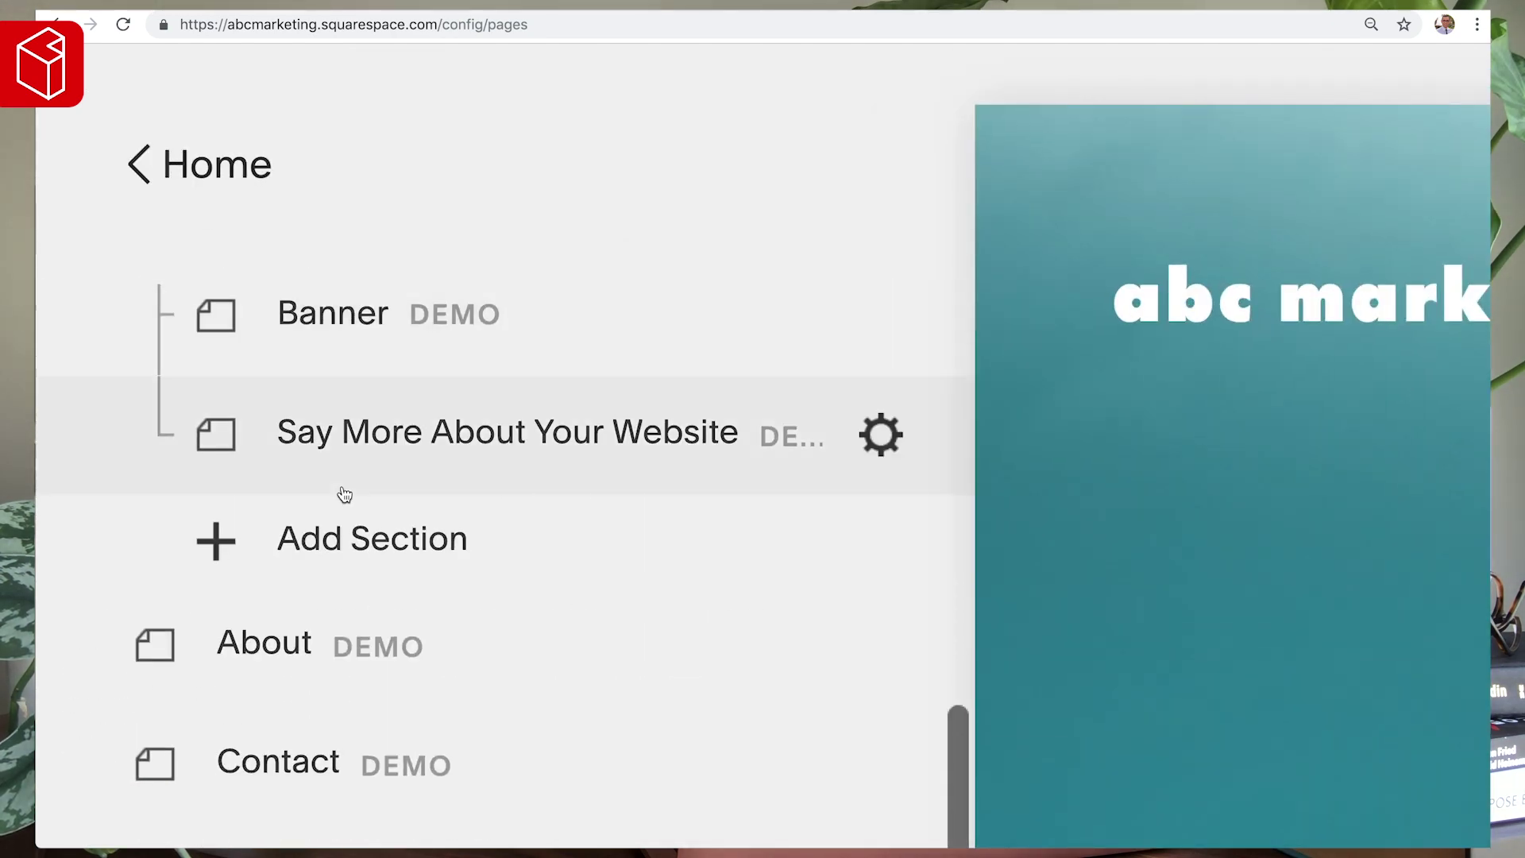
scroll(344, 494, "down", 5)
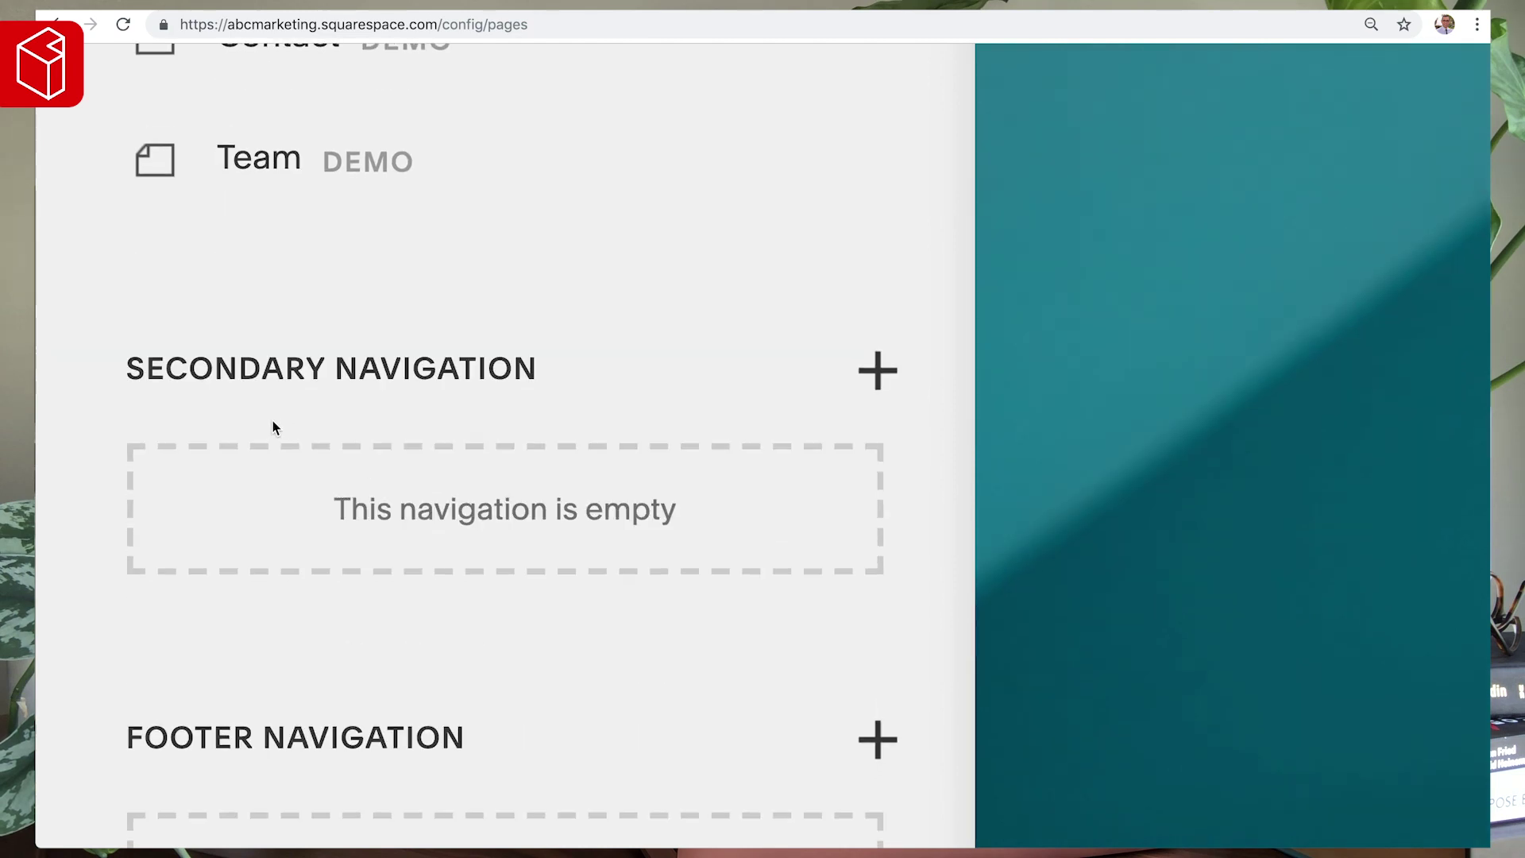
scroll(318, 397, "down", 5)
scroll(362, 318, "down", 5)
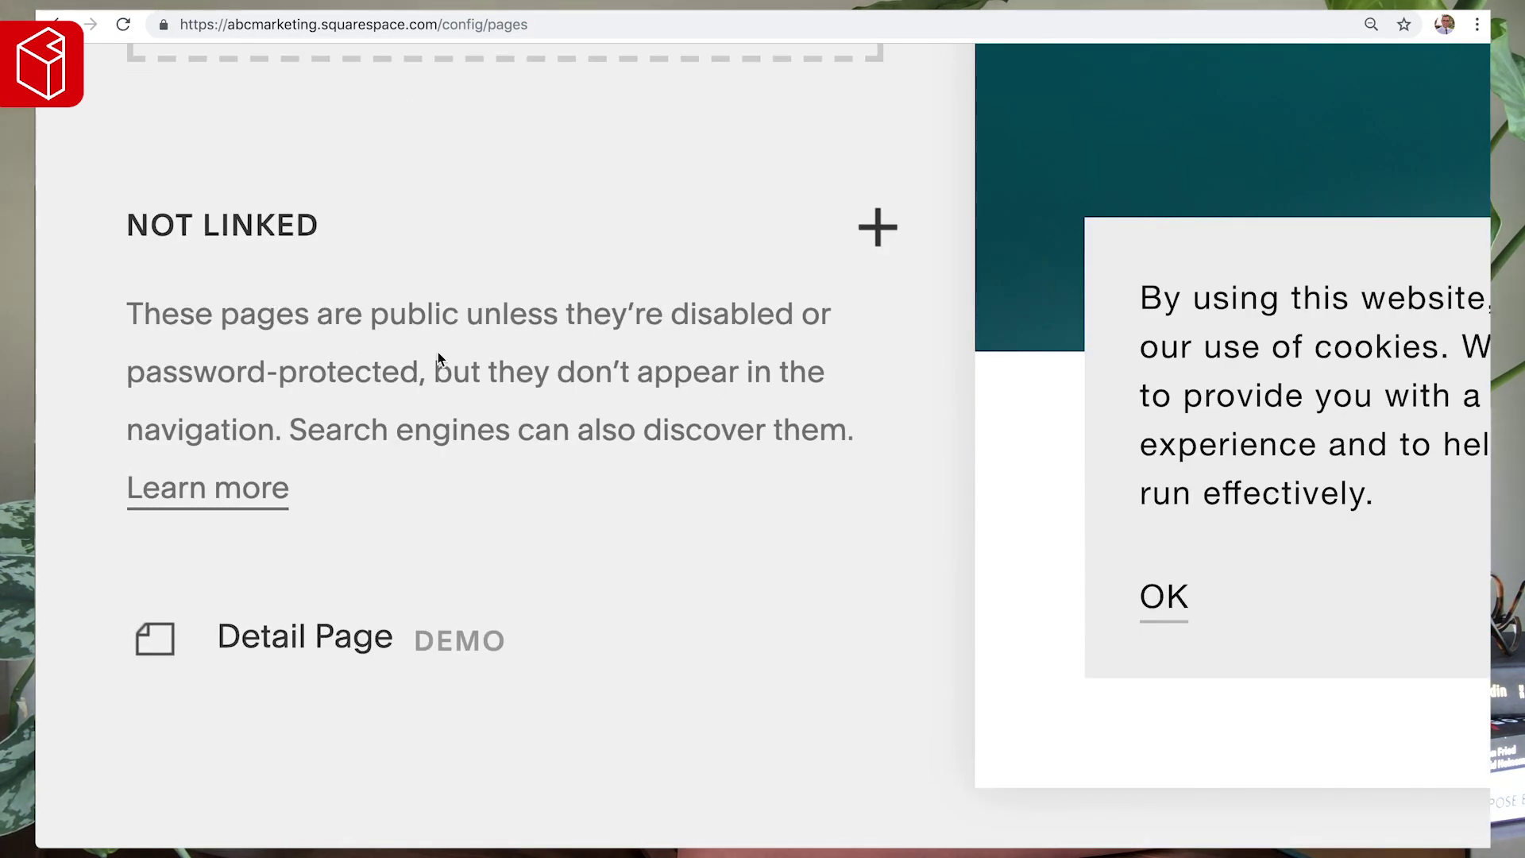
key("ctrl+0")
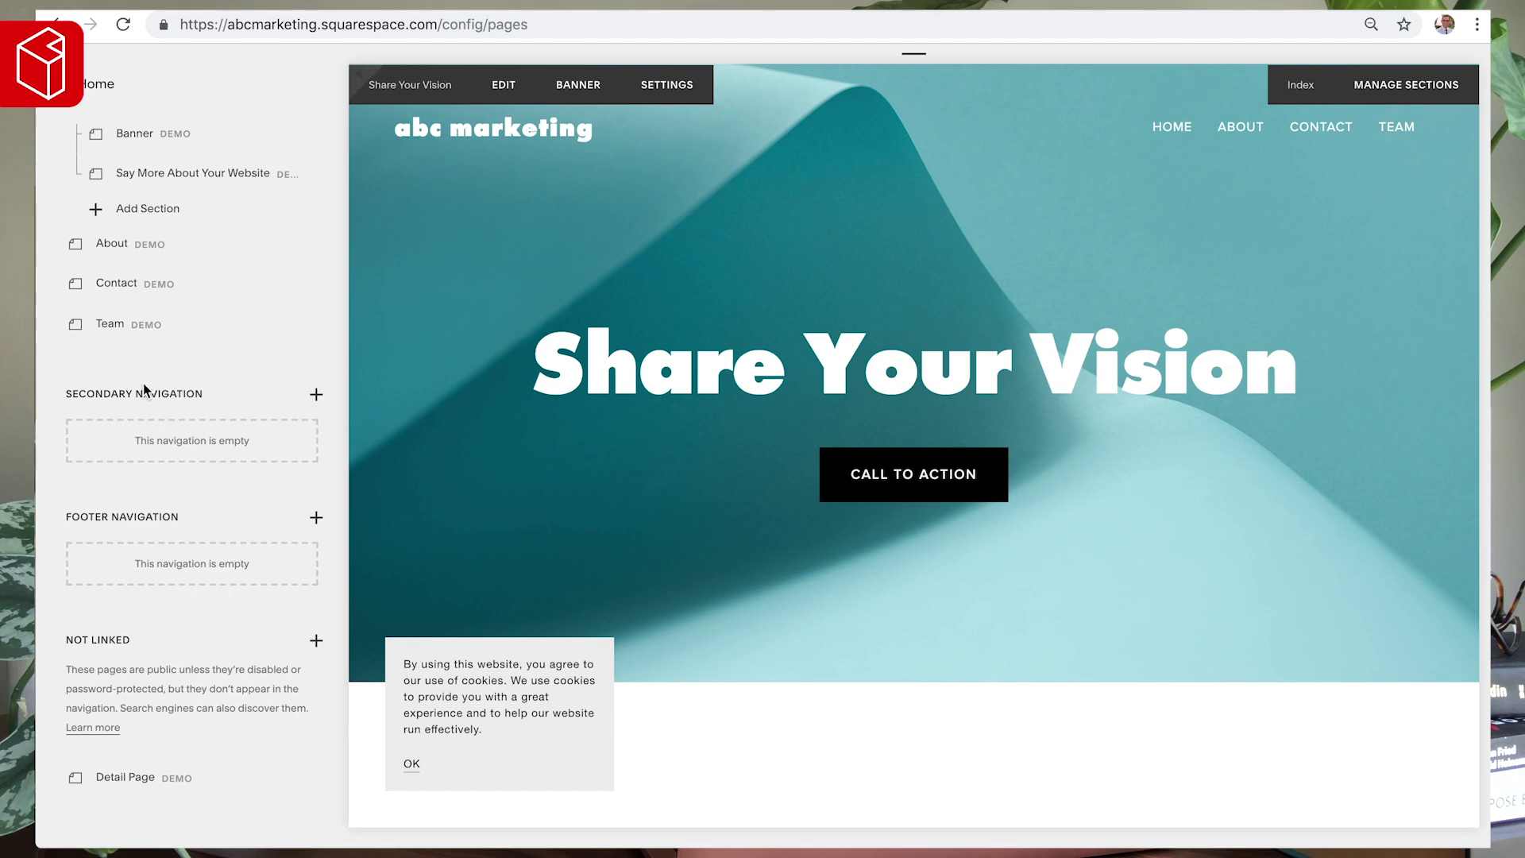
scroll(636, 521, "down", 10)
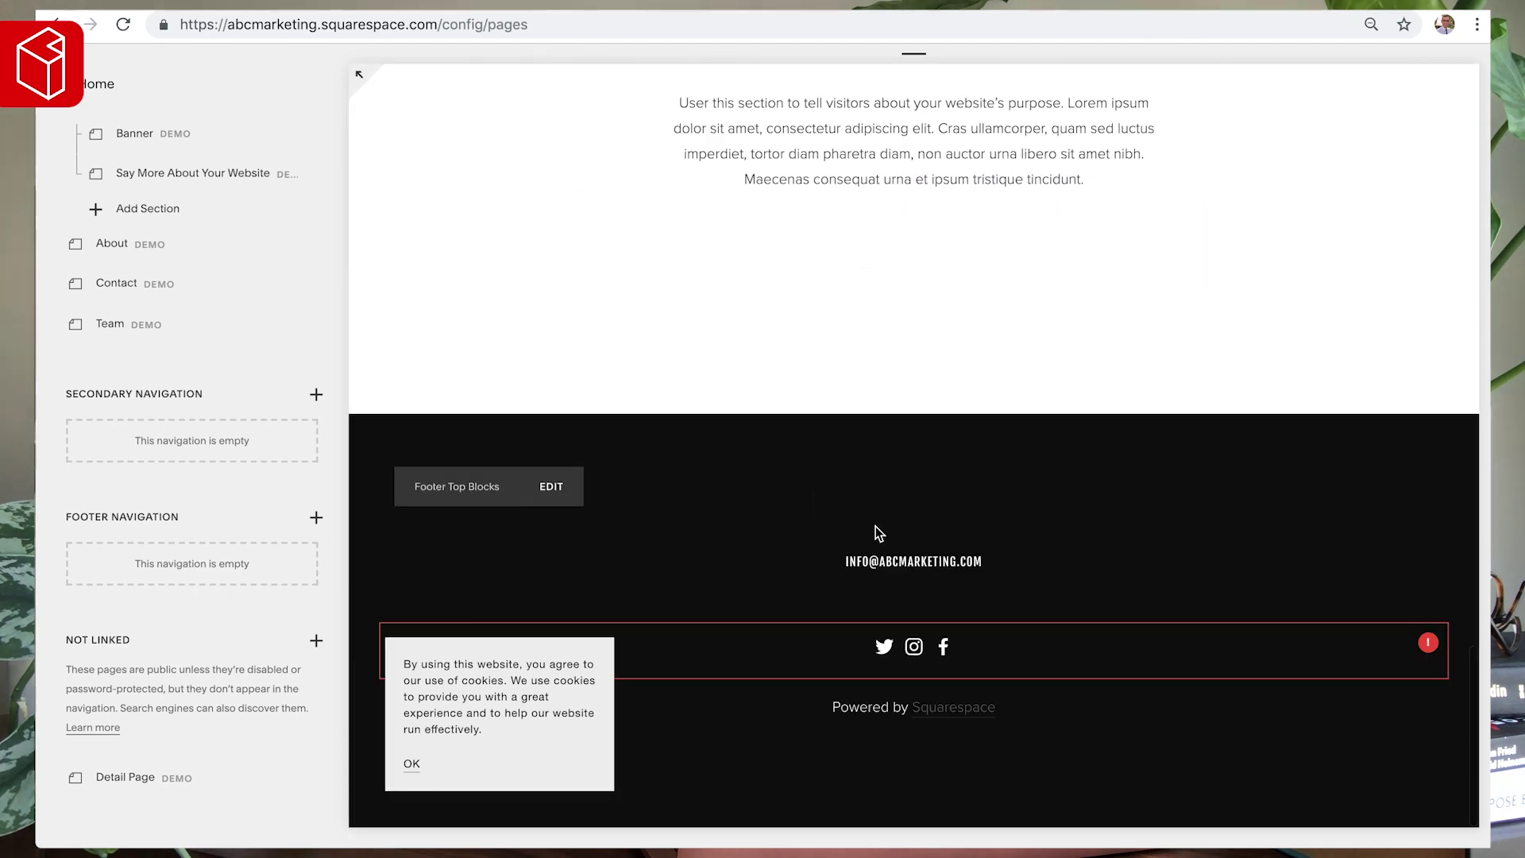
left_click(316, 640)
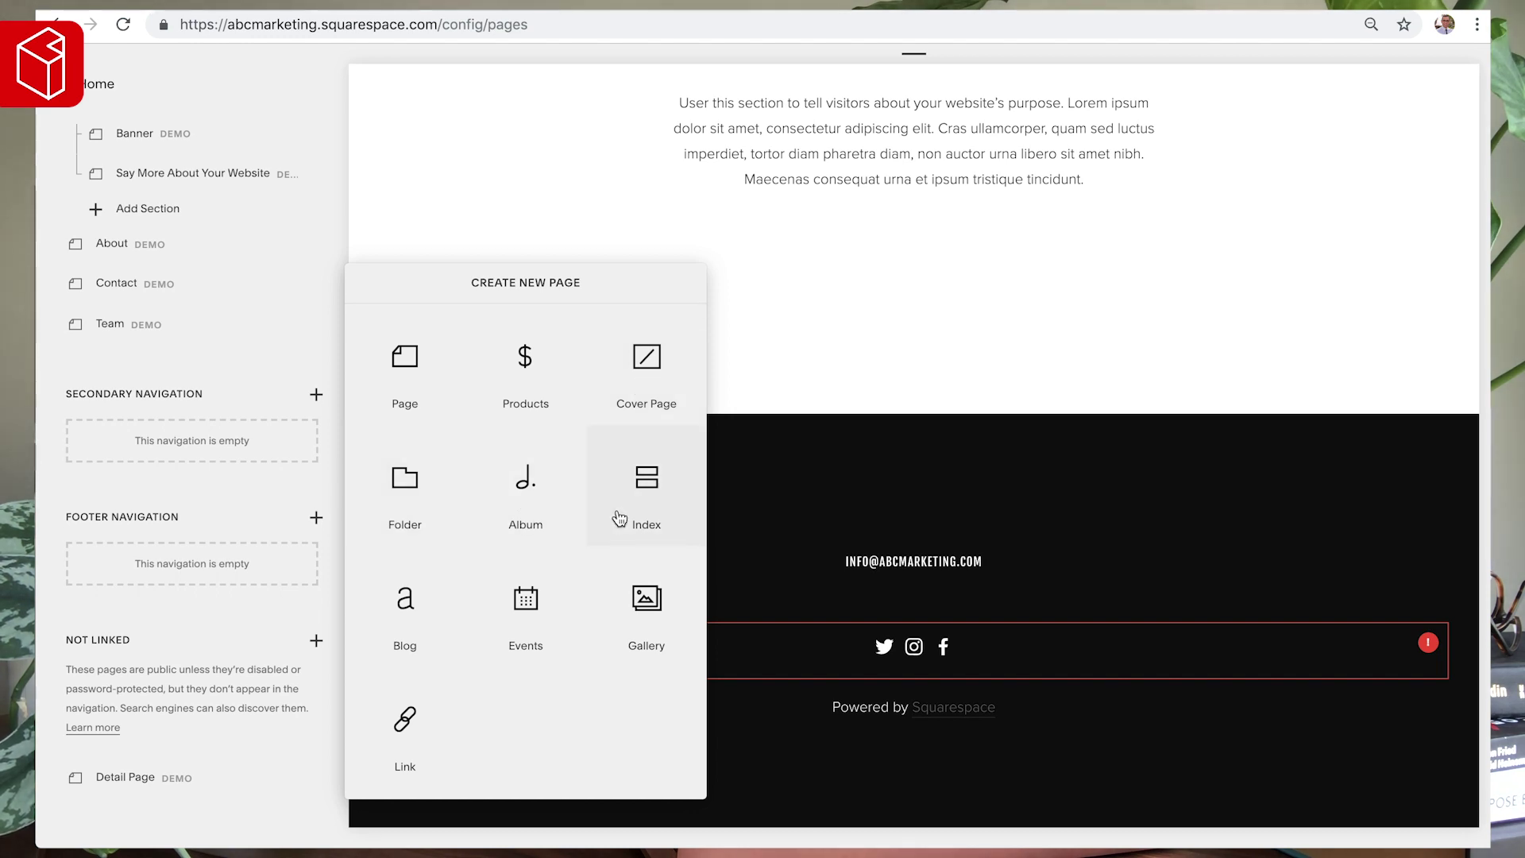
- Close the Create New Page panel without adding a page and scroll the preview up
left_click(246, 356)
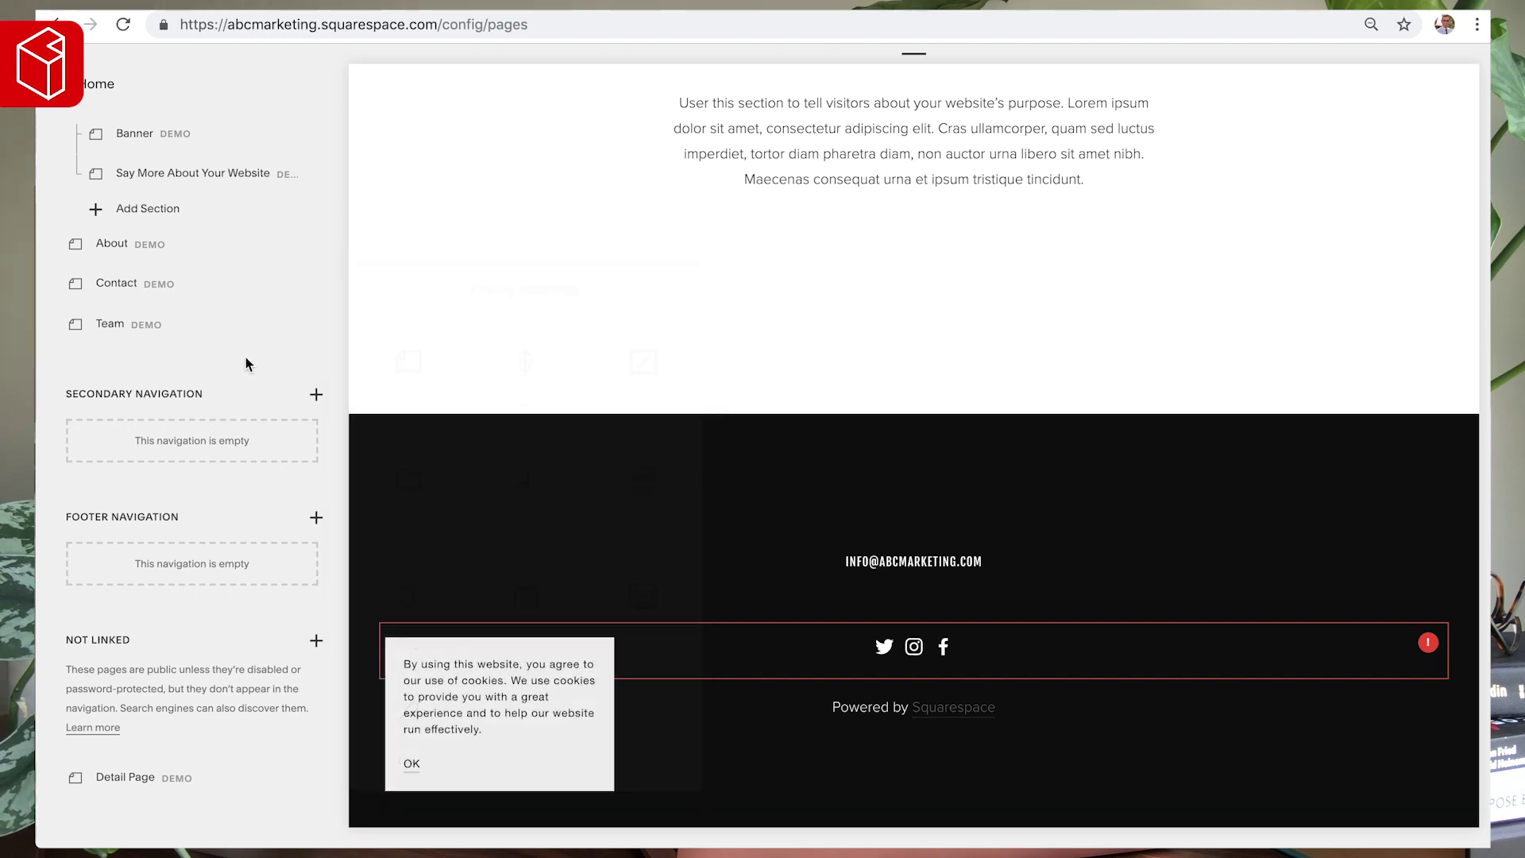
scroll(246, 356, "up", 3)
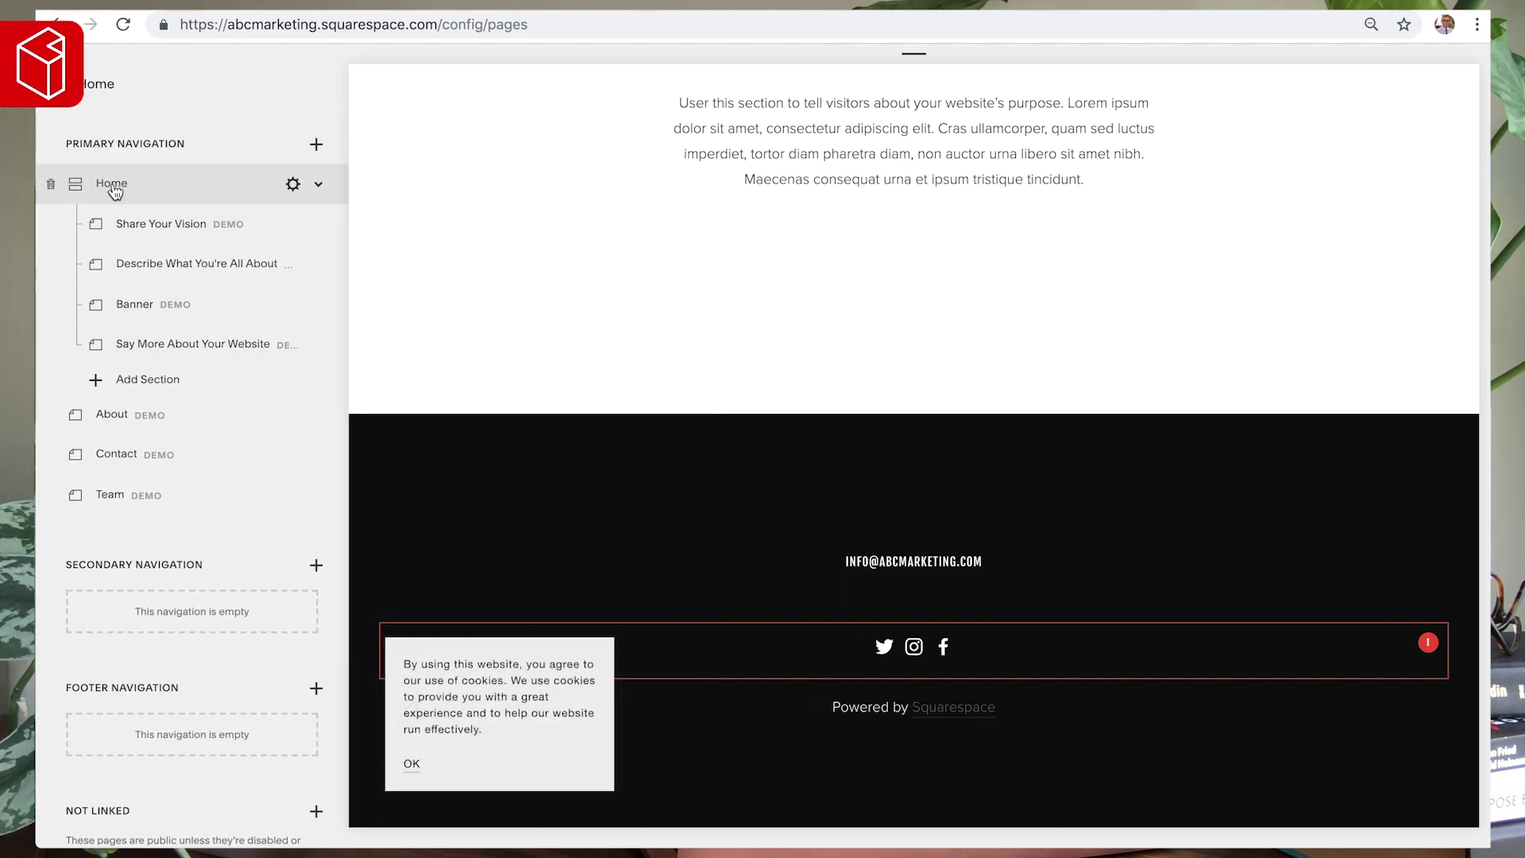
scroll(575, 305, "up", 10)
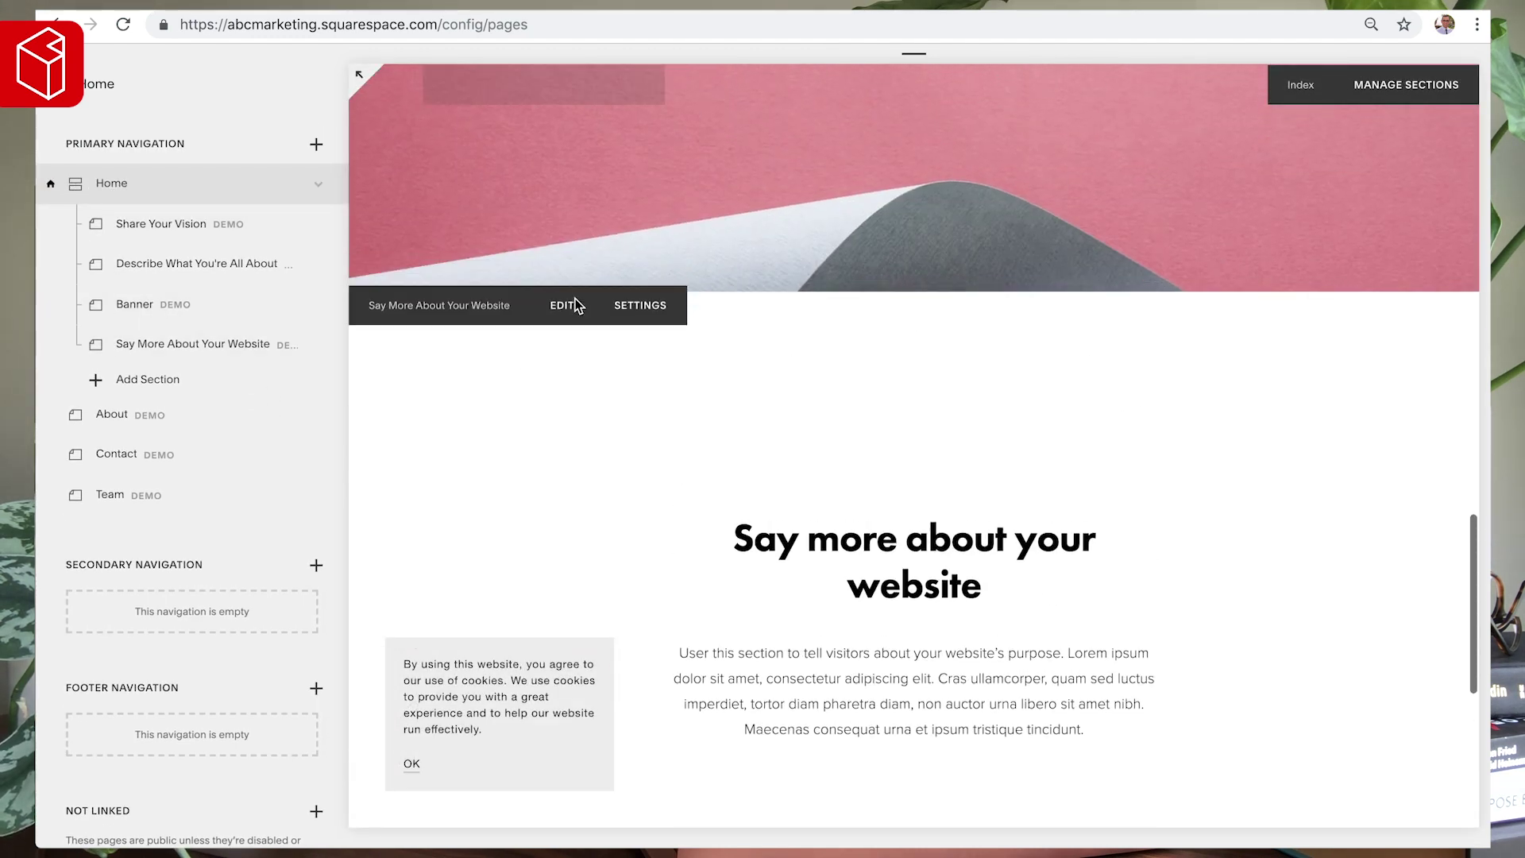
- Reorder the home page sections so Say More About Your Website follows the Banner
left_click(1415, 84)
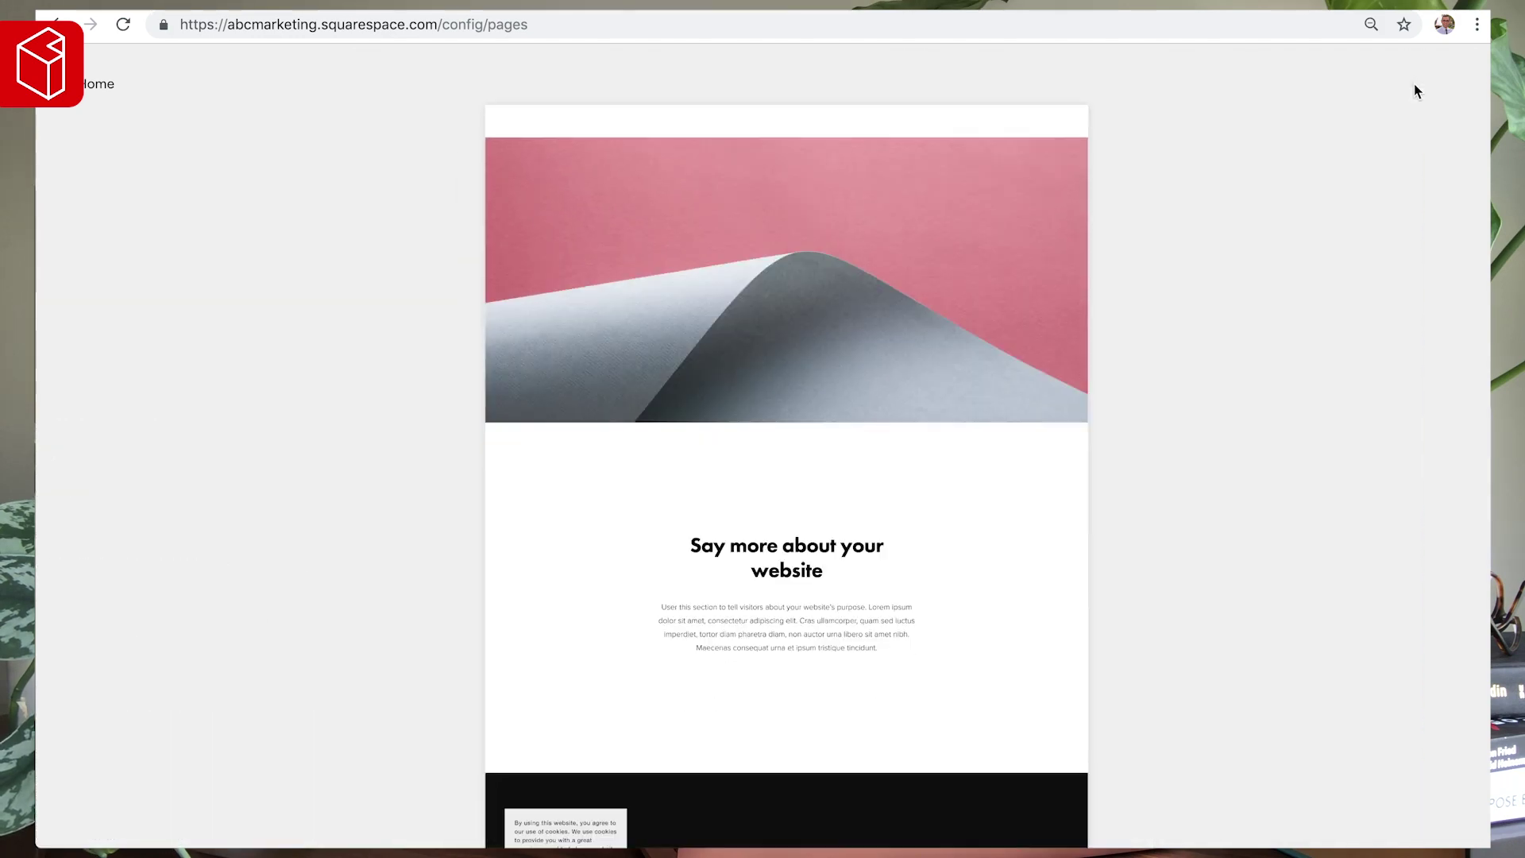
scroll(844, 493, "up", 3)
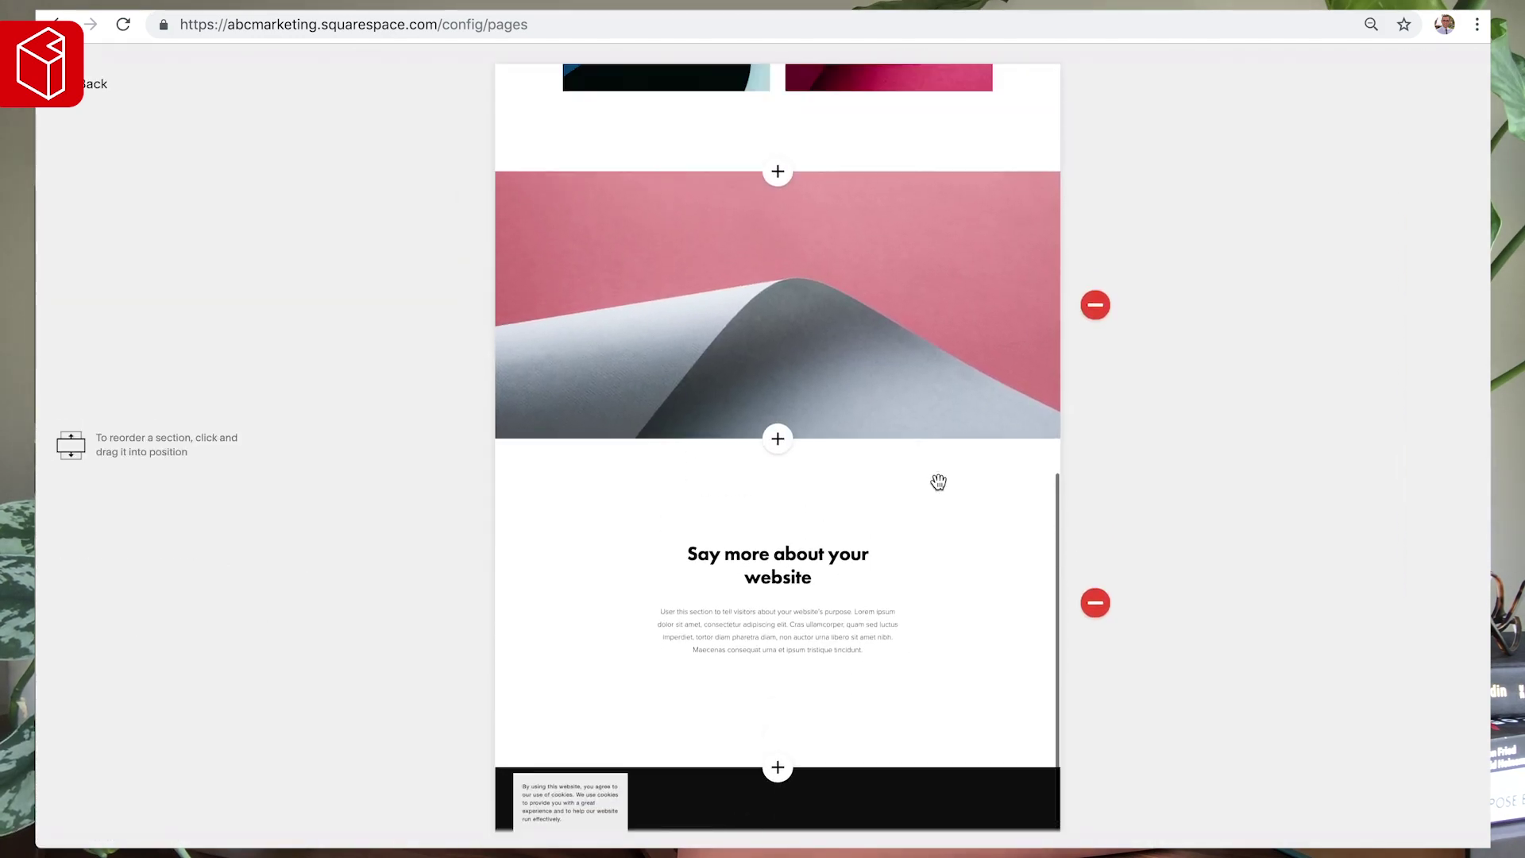
left_click_drag(907, 345, 929, 310)
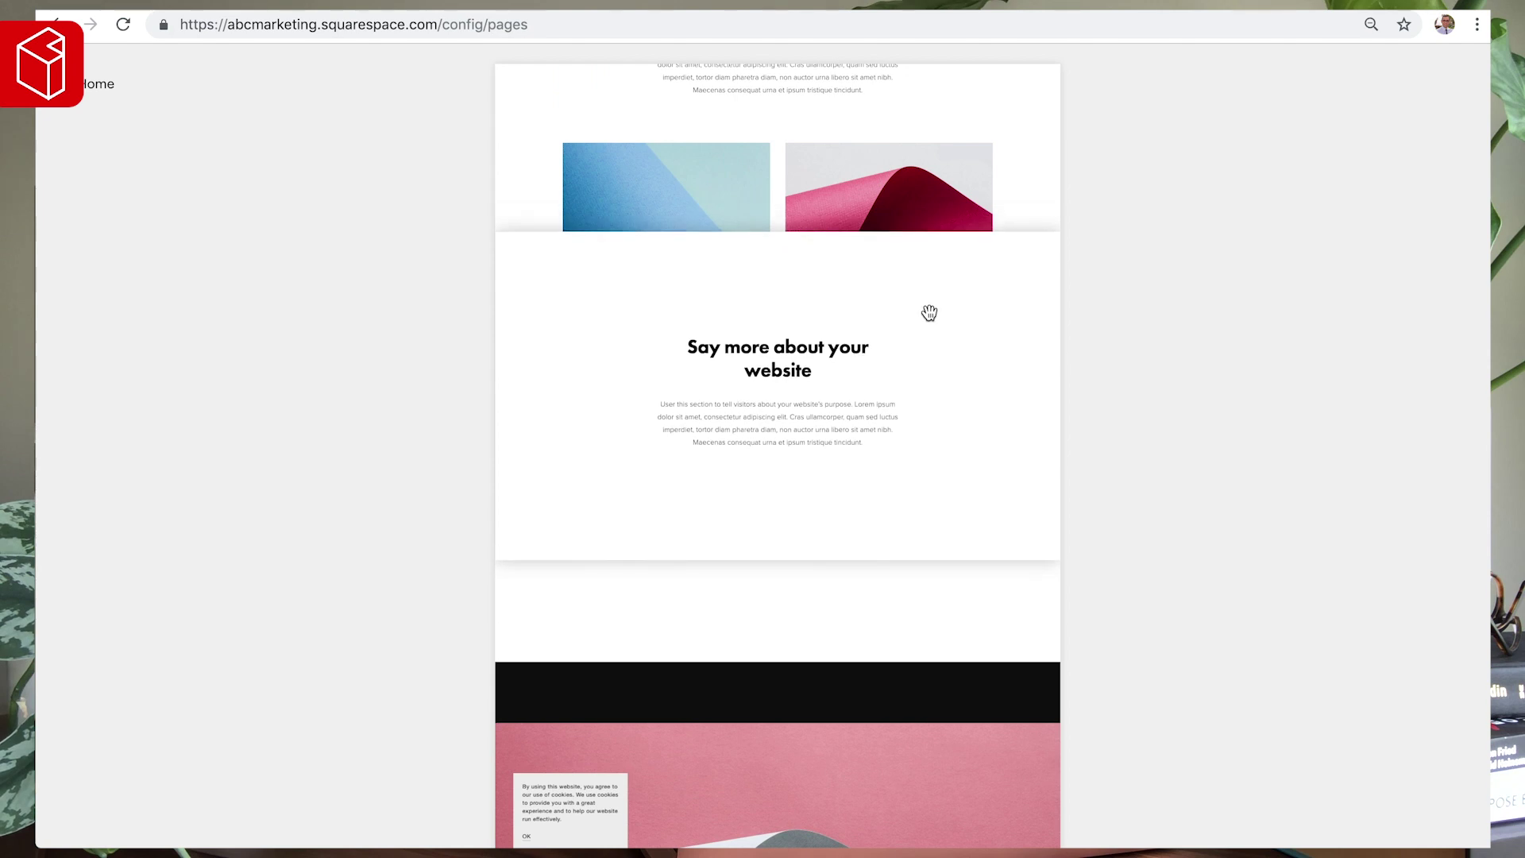
scroll(901, 492, "down", 3)
left_click_drag(926, 647, 926, 408)
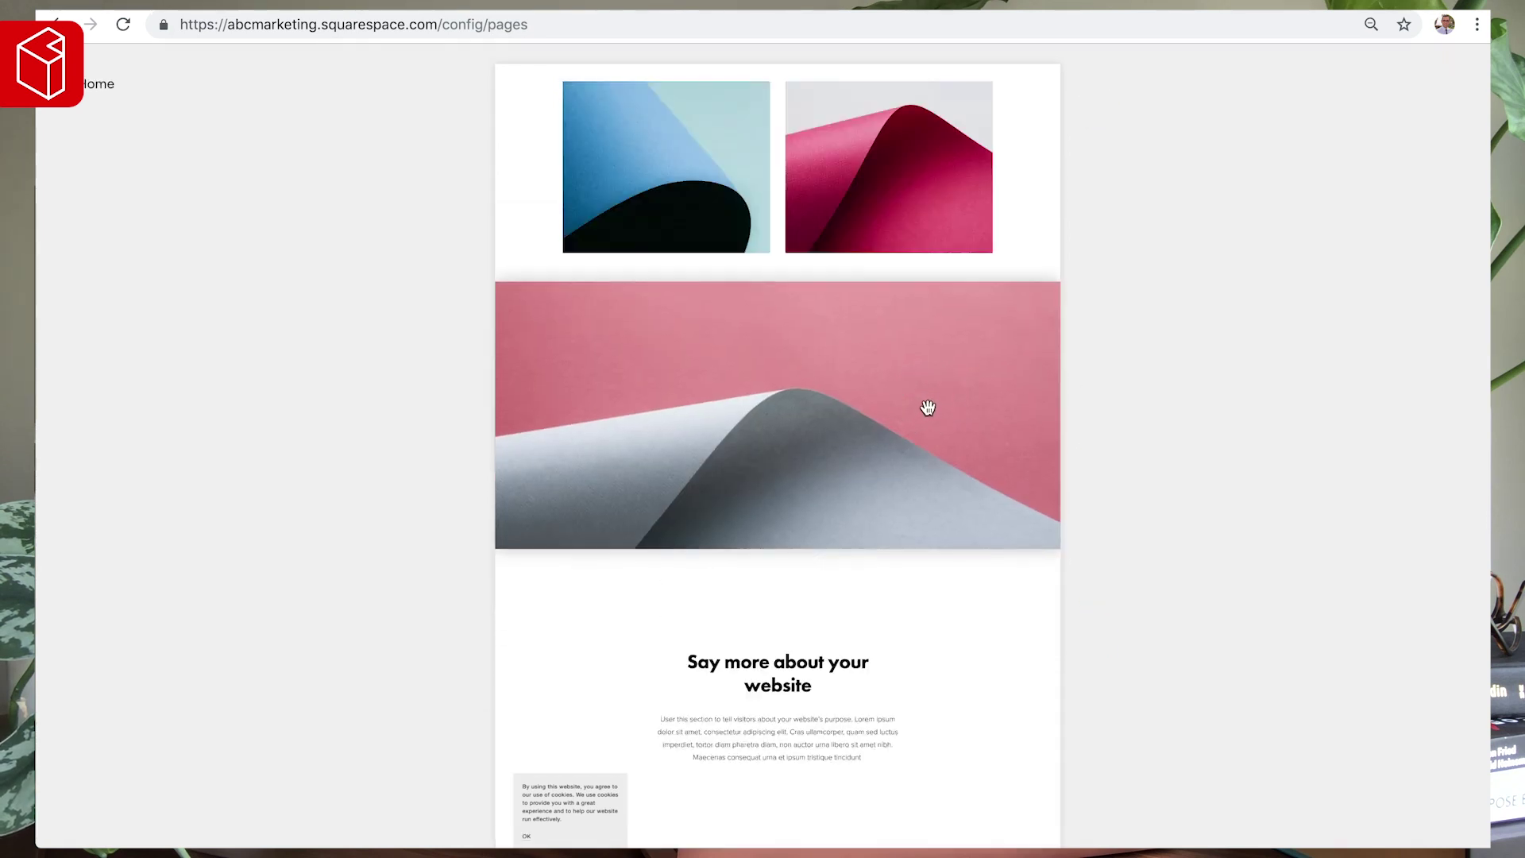
- Exit section editing and bring up Create New Page for an unlinked page
left_click(90, 87)
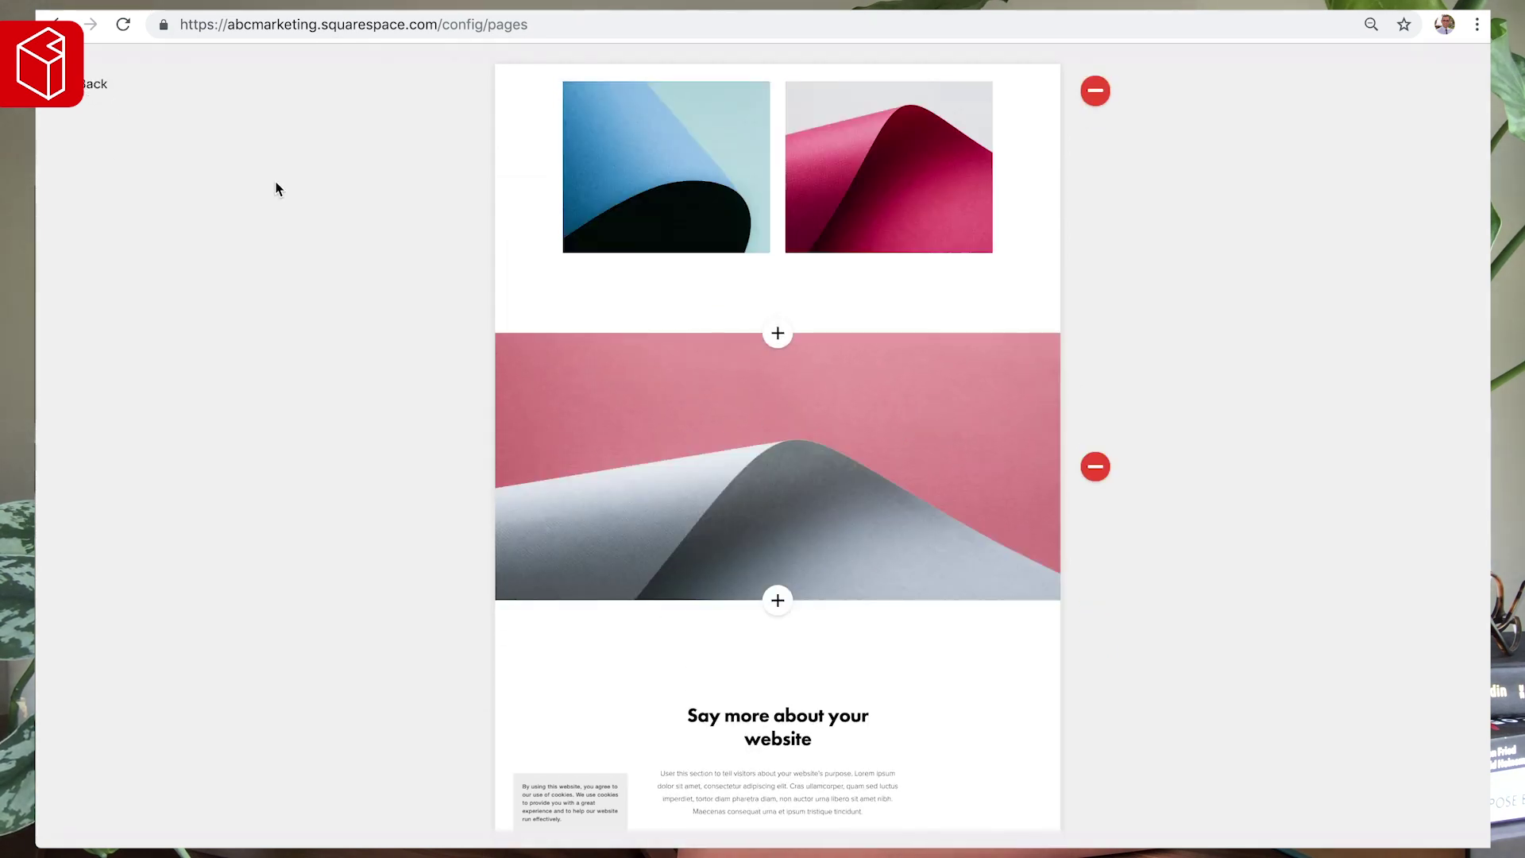
scroll(282, 318, "down", 3)
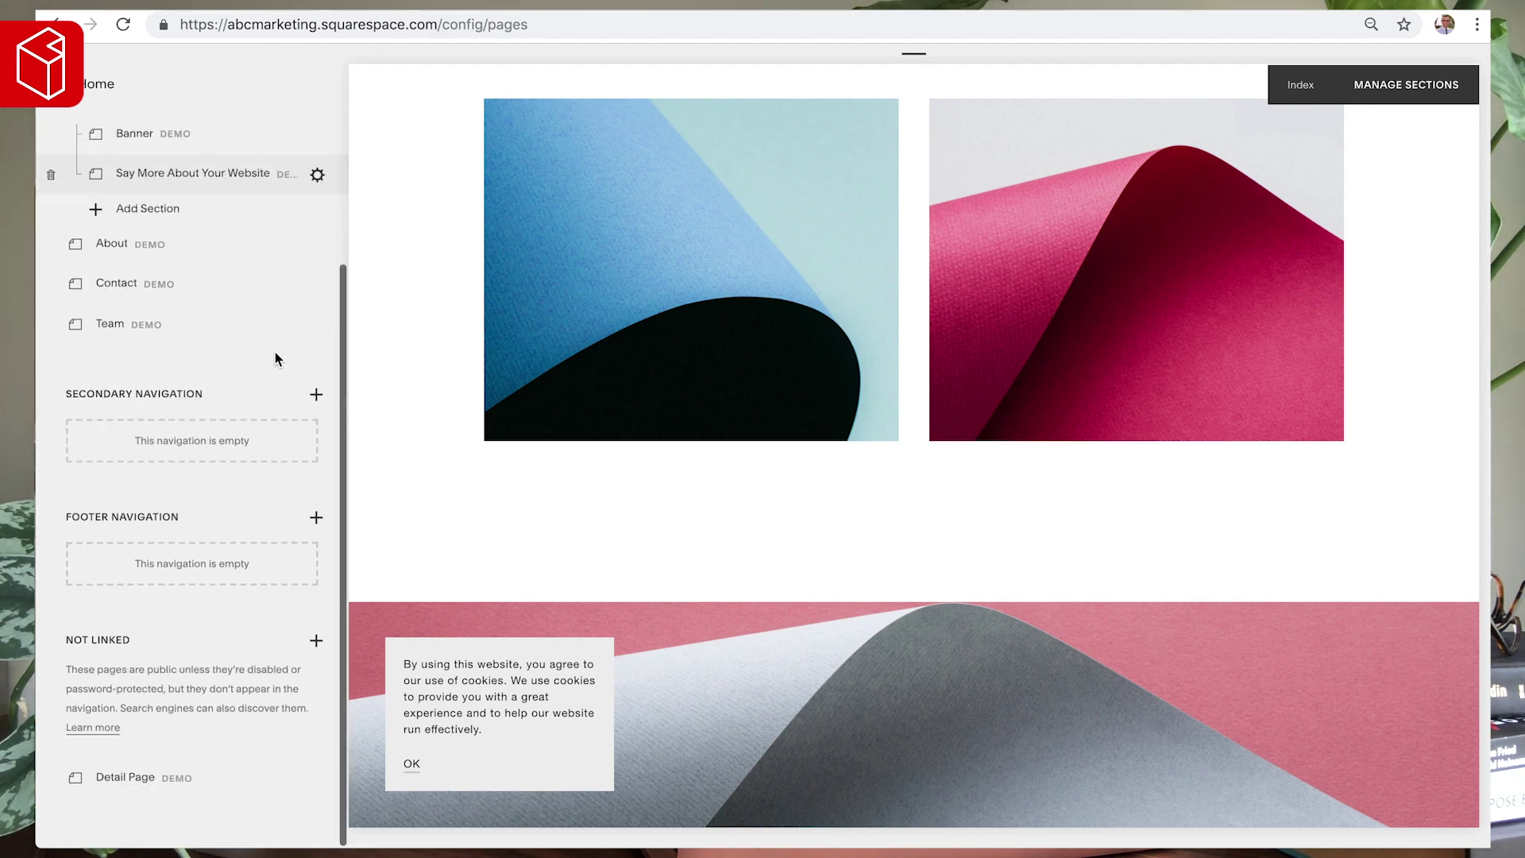
left_click(316, 640)
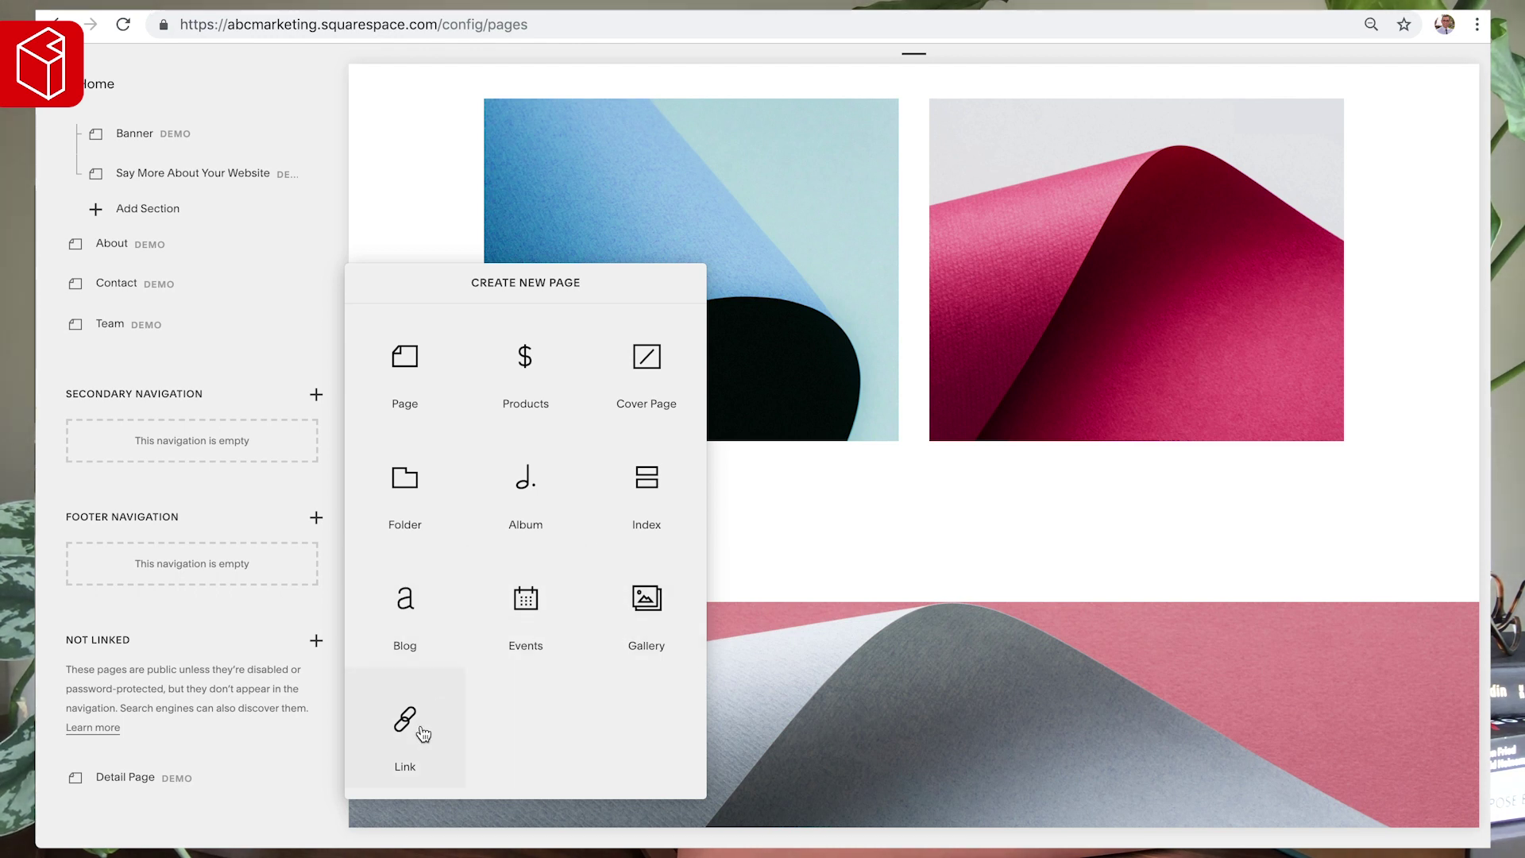
- Create a standard page titled 'Design' and bring up its starter layout options
left_click(406, 359)
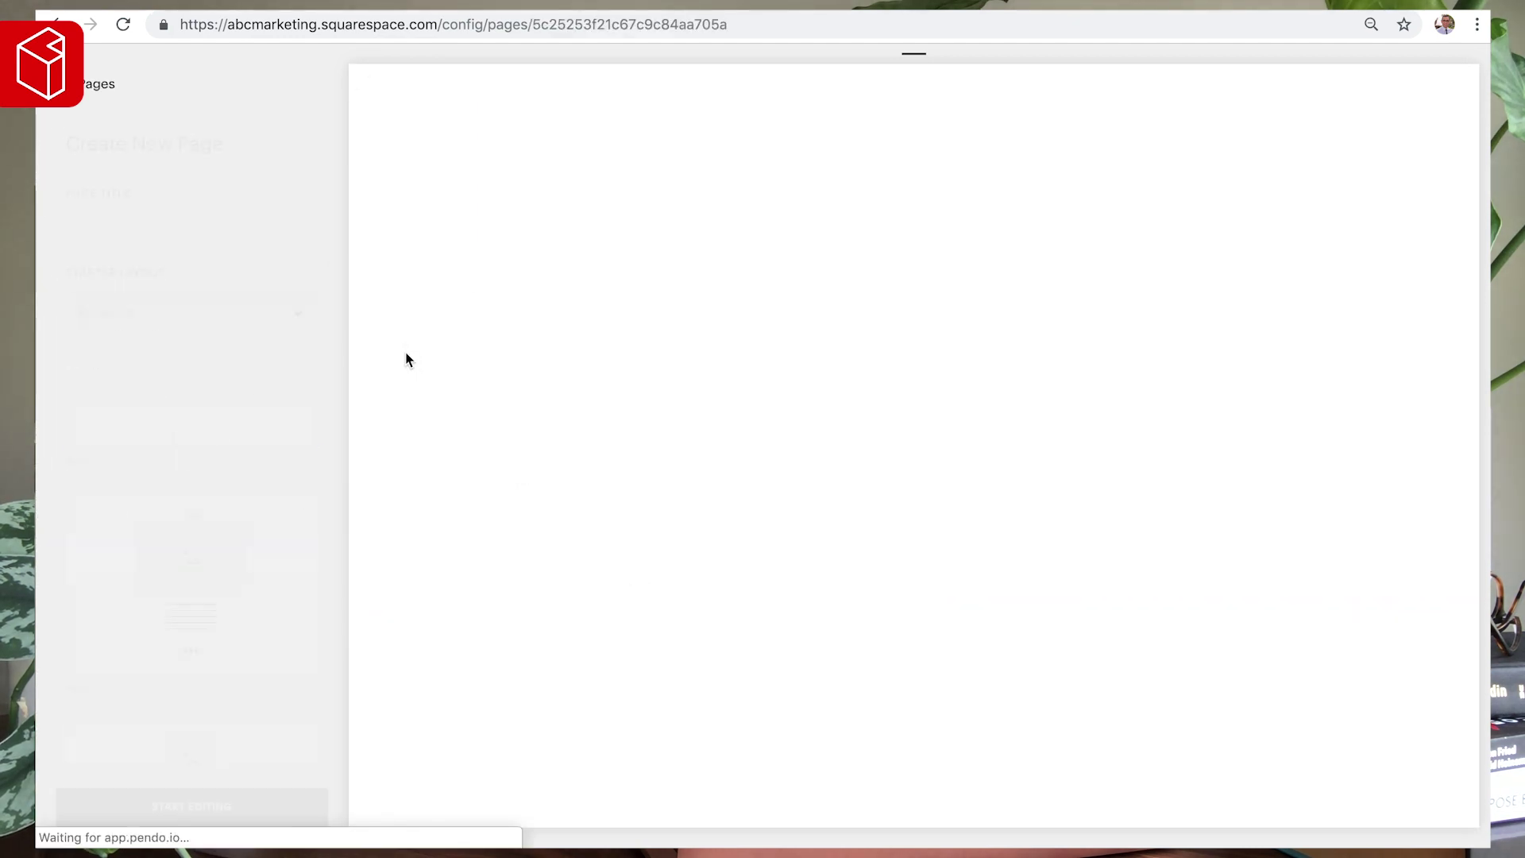
type("Design")
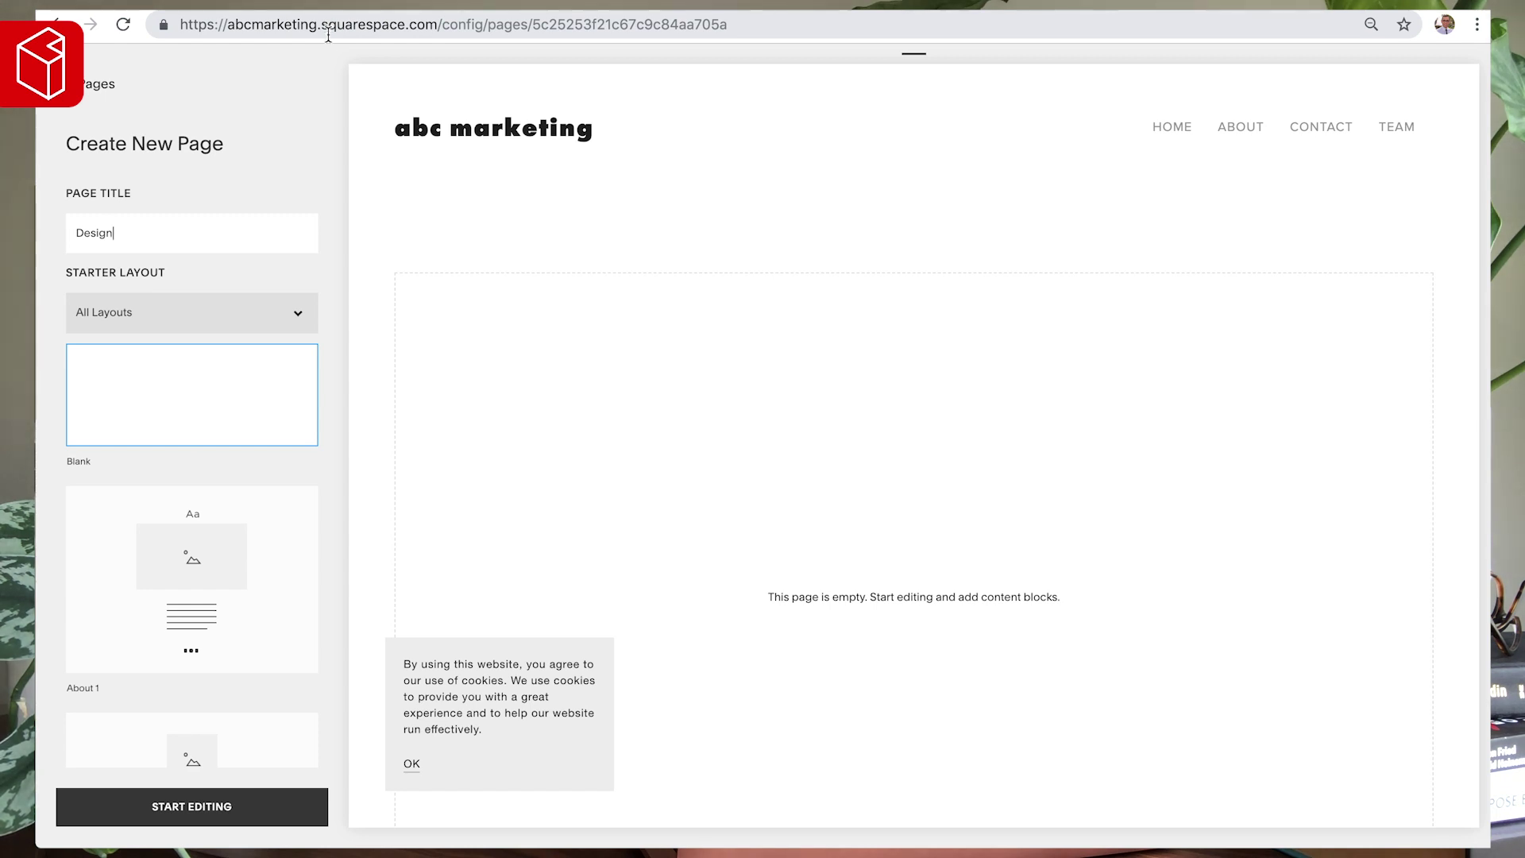
scroll(148, 317, "down", 2)
scroll(150, 321, "down", 1)
scroll(148, 323, "up", 3)
left_click(165, 273)
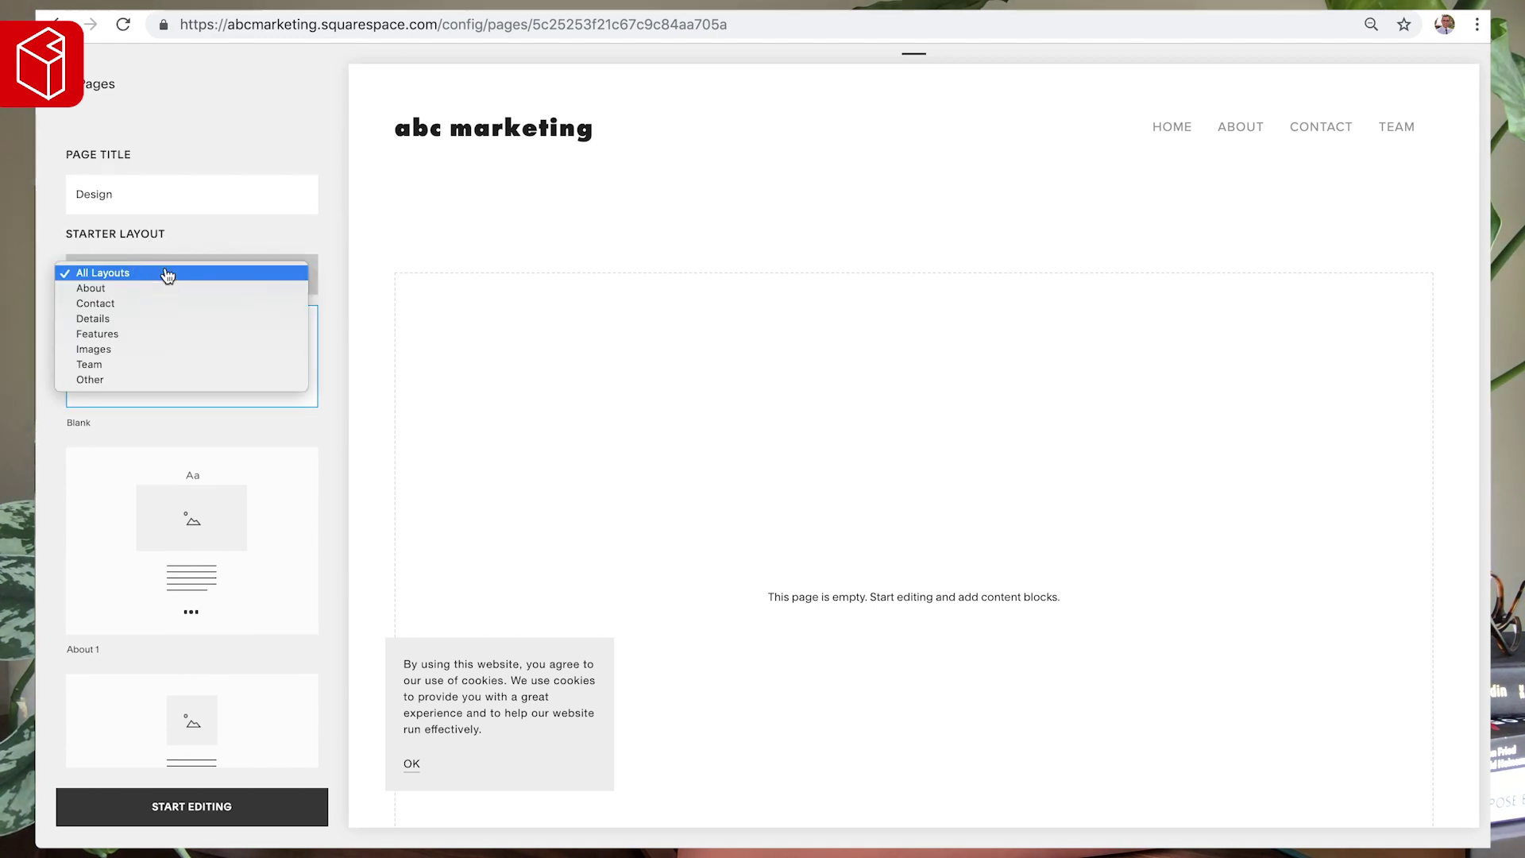
left_click(208, 268)
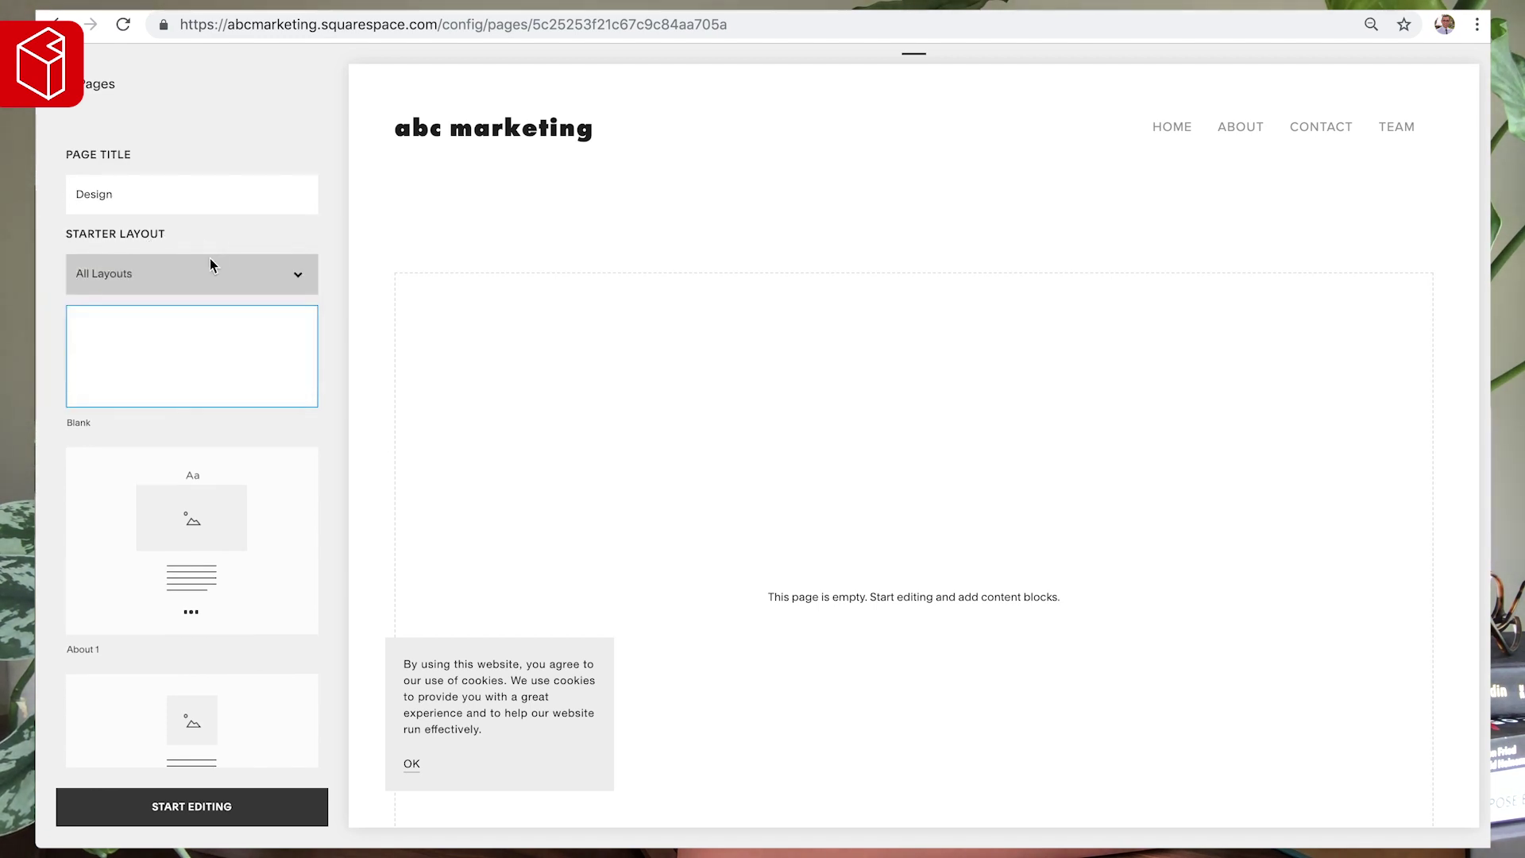
scroll(222, 358, "down", 2)
left_click(230, 443)
scroll(550, 309, "down", 6)
left_click(226, 604)
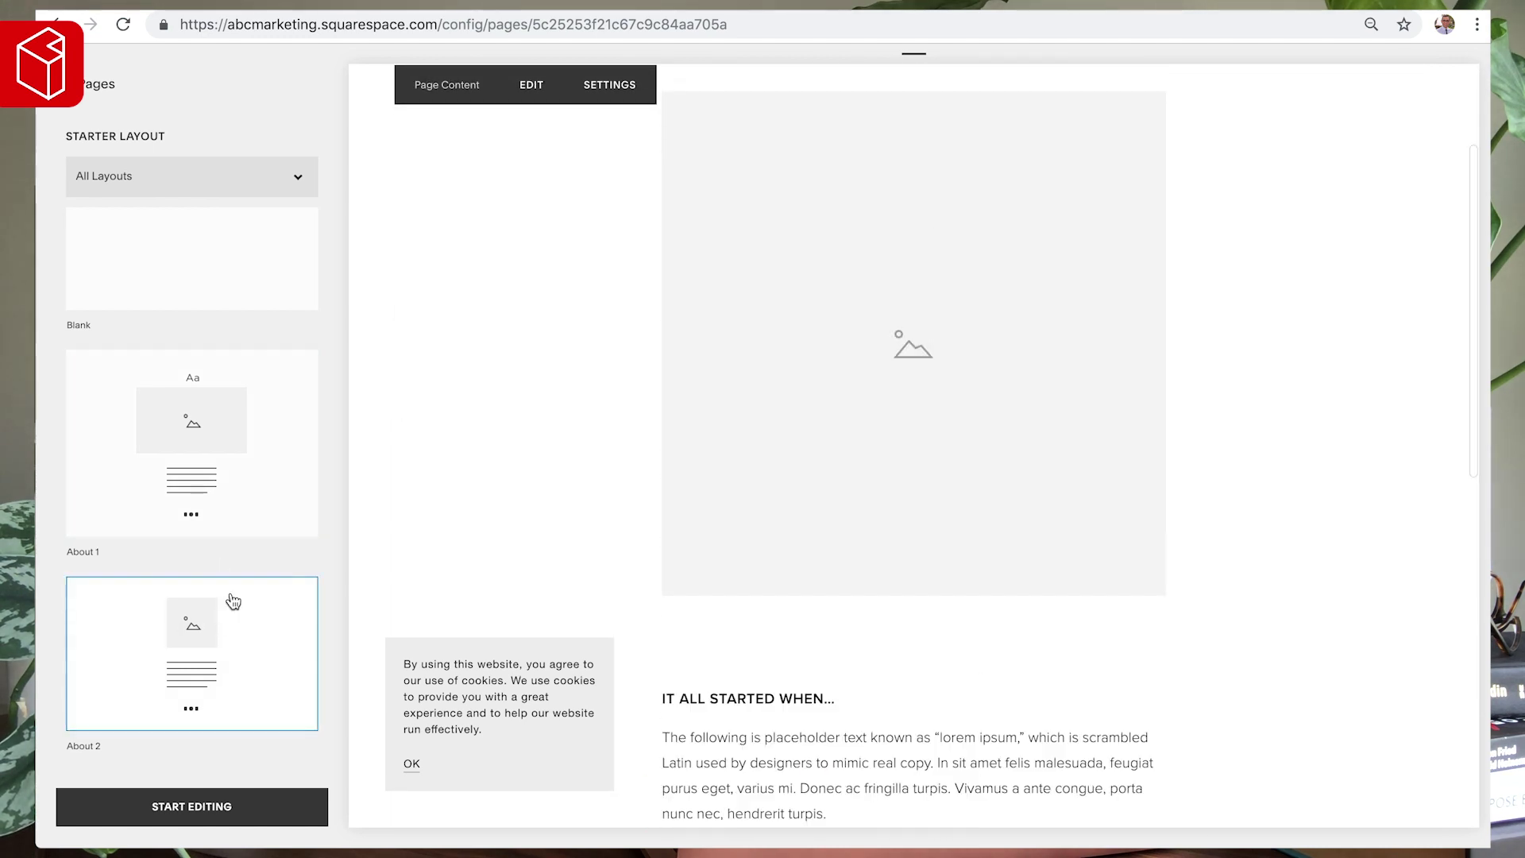
scroll(219, 556, "down", 2)
scroll(569, 475, "down", 4)
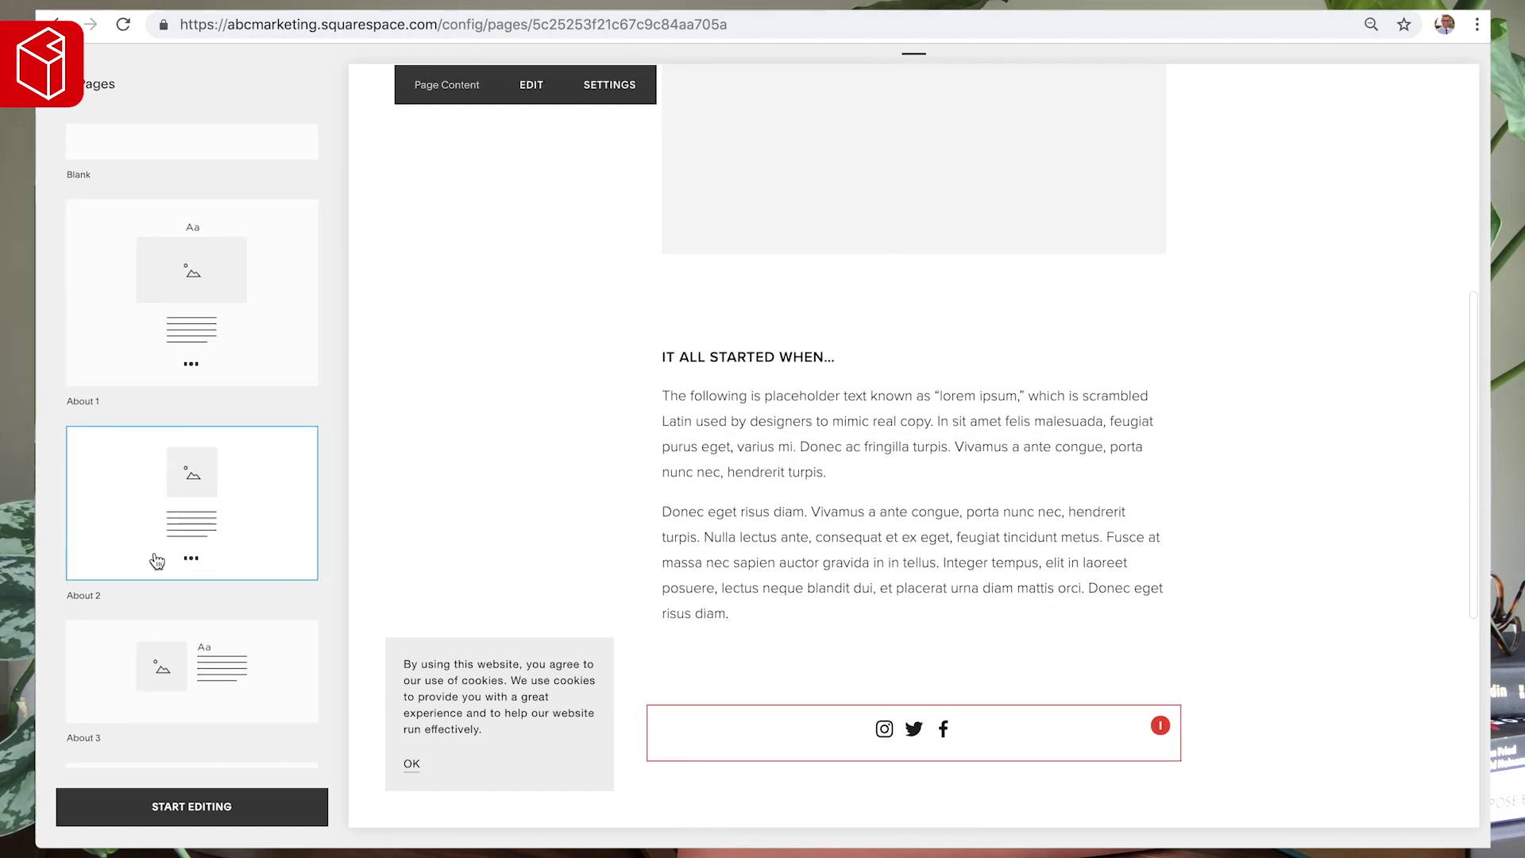
scroll(159, 555, "down", 7)
left_click(206, 452)
scroll(516, 373, "down", 2)
scroll(501, 381, "down", 5)
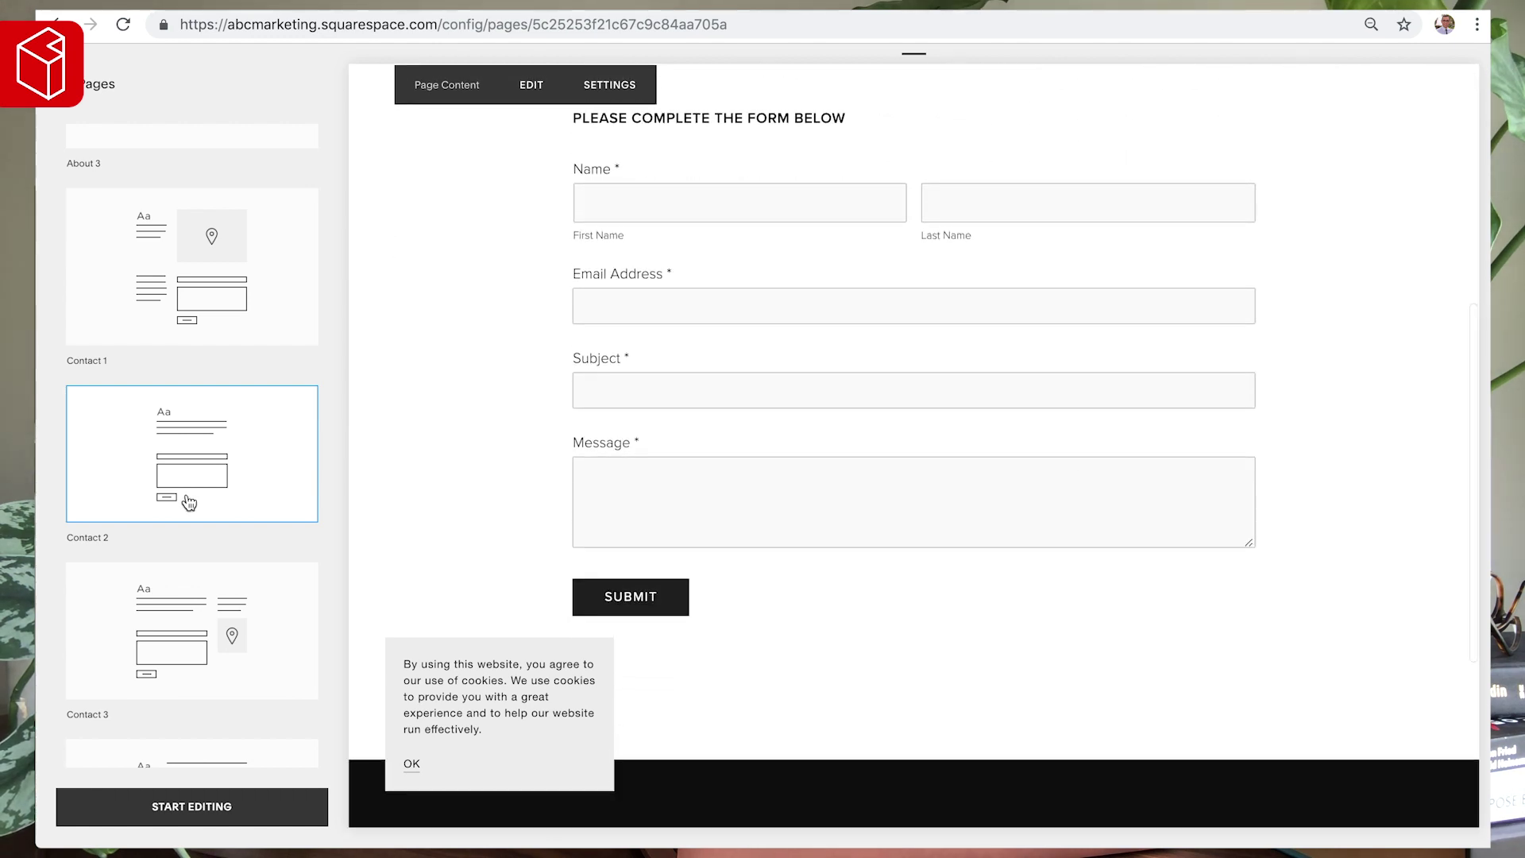
scroll(188, 516, "down", 5)
left_click(198, 251)
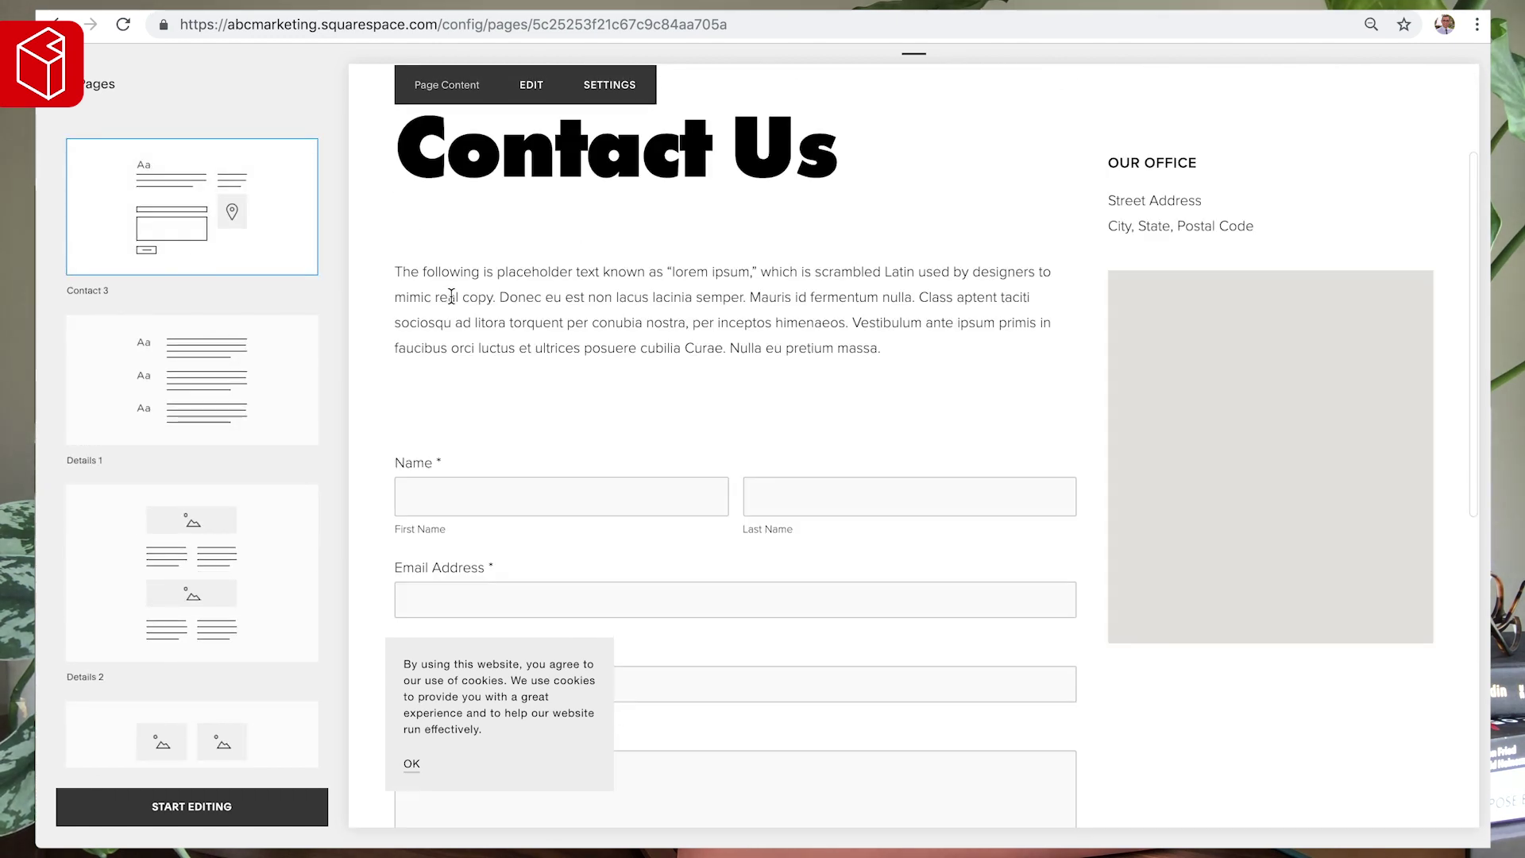
scroll(948, 324, "up", 2)
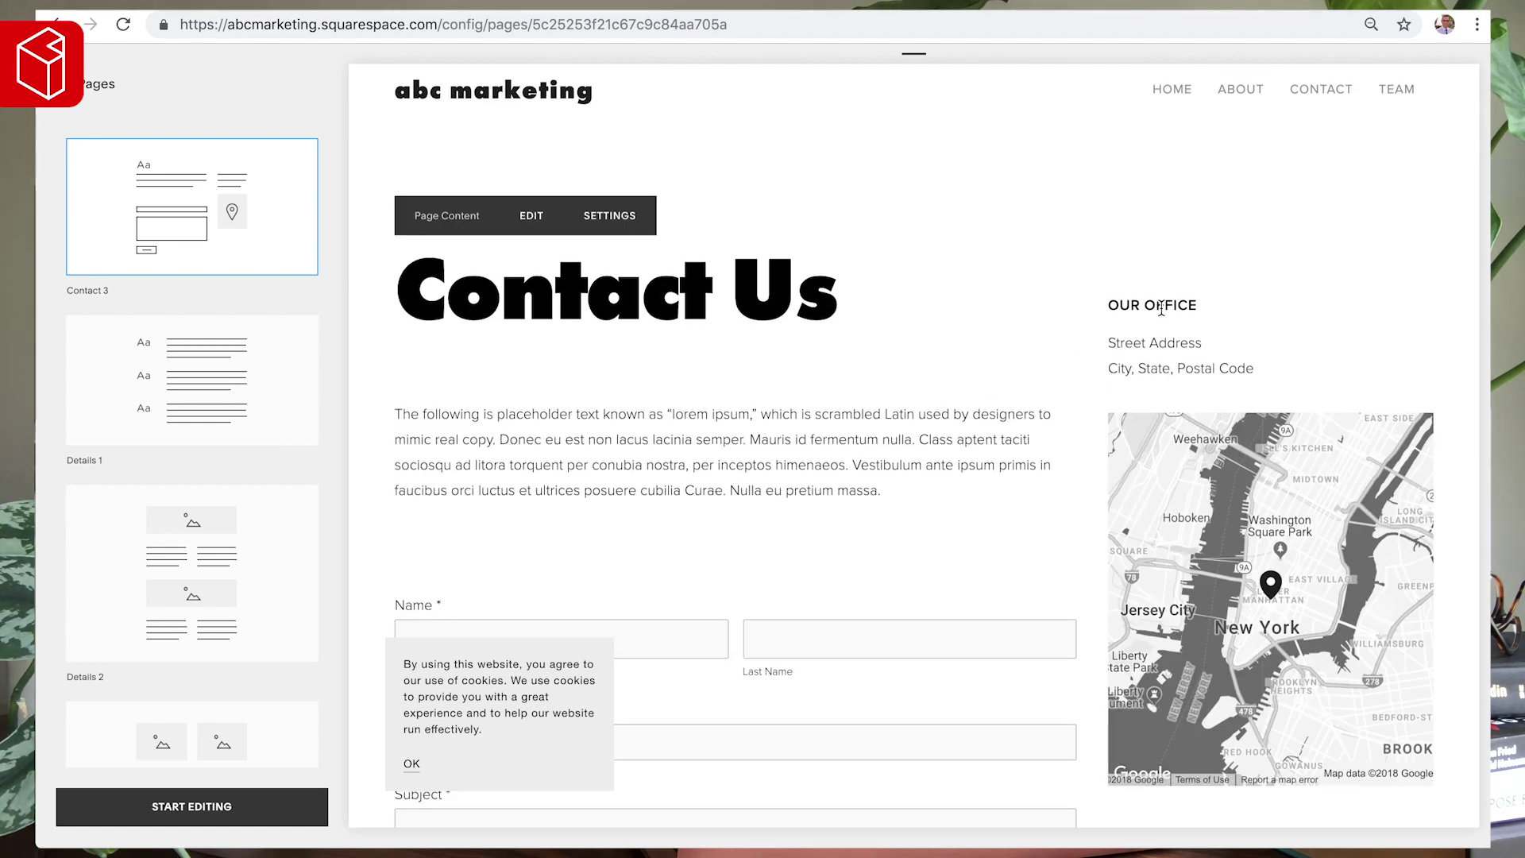
left_click_drag(1257, 371, 1108, 338)
scroll(979, 404, "down", 1)
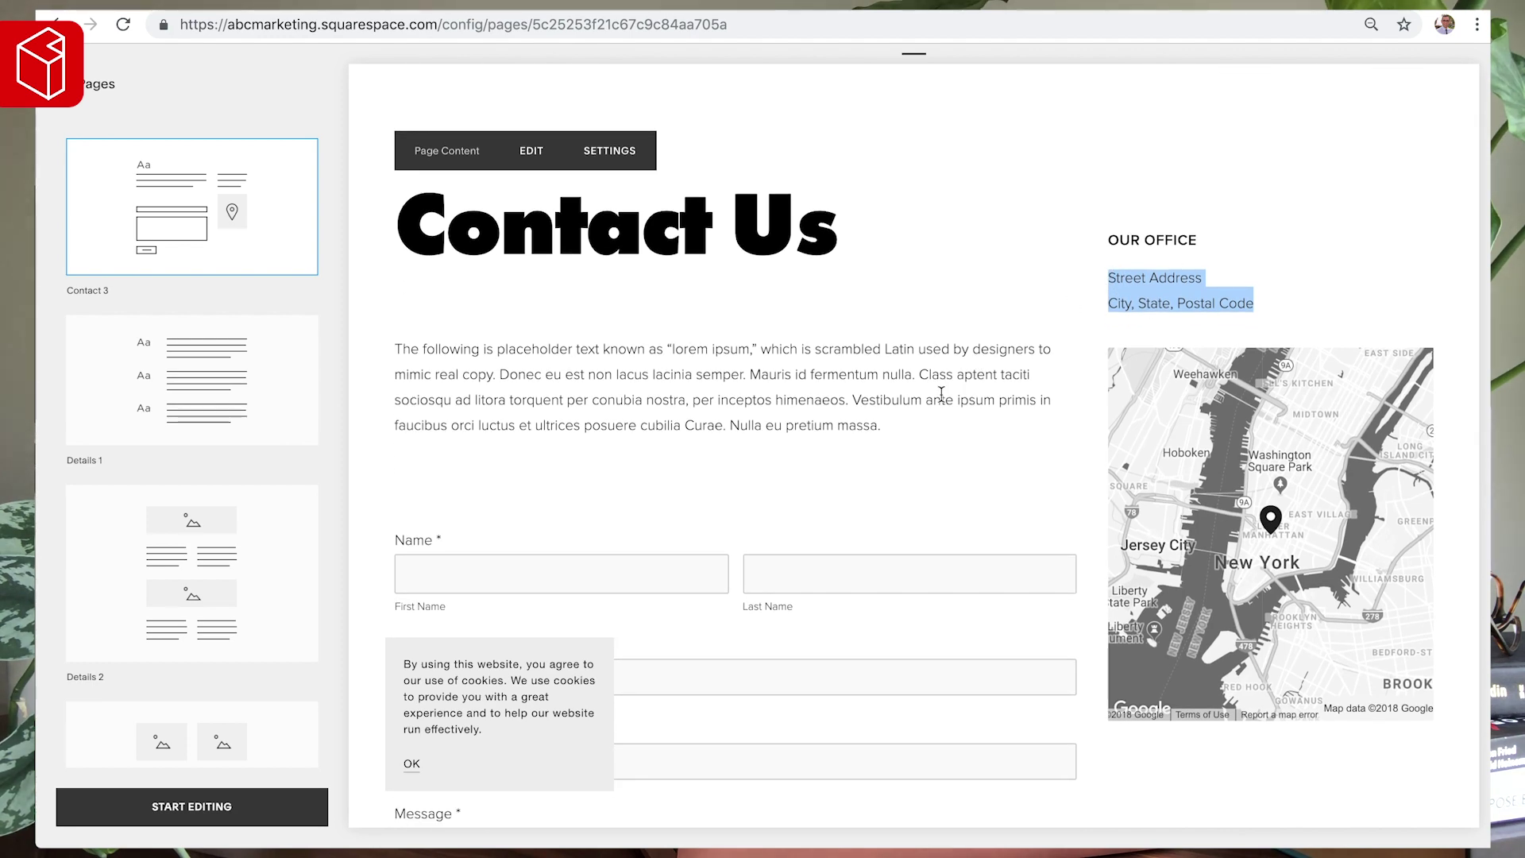
scroll(943, 397, "down", 5)
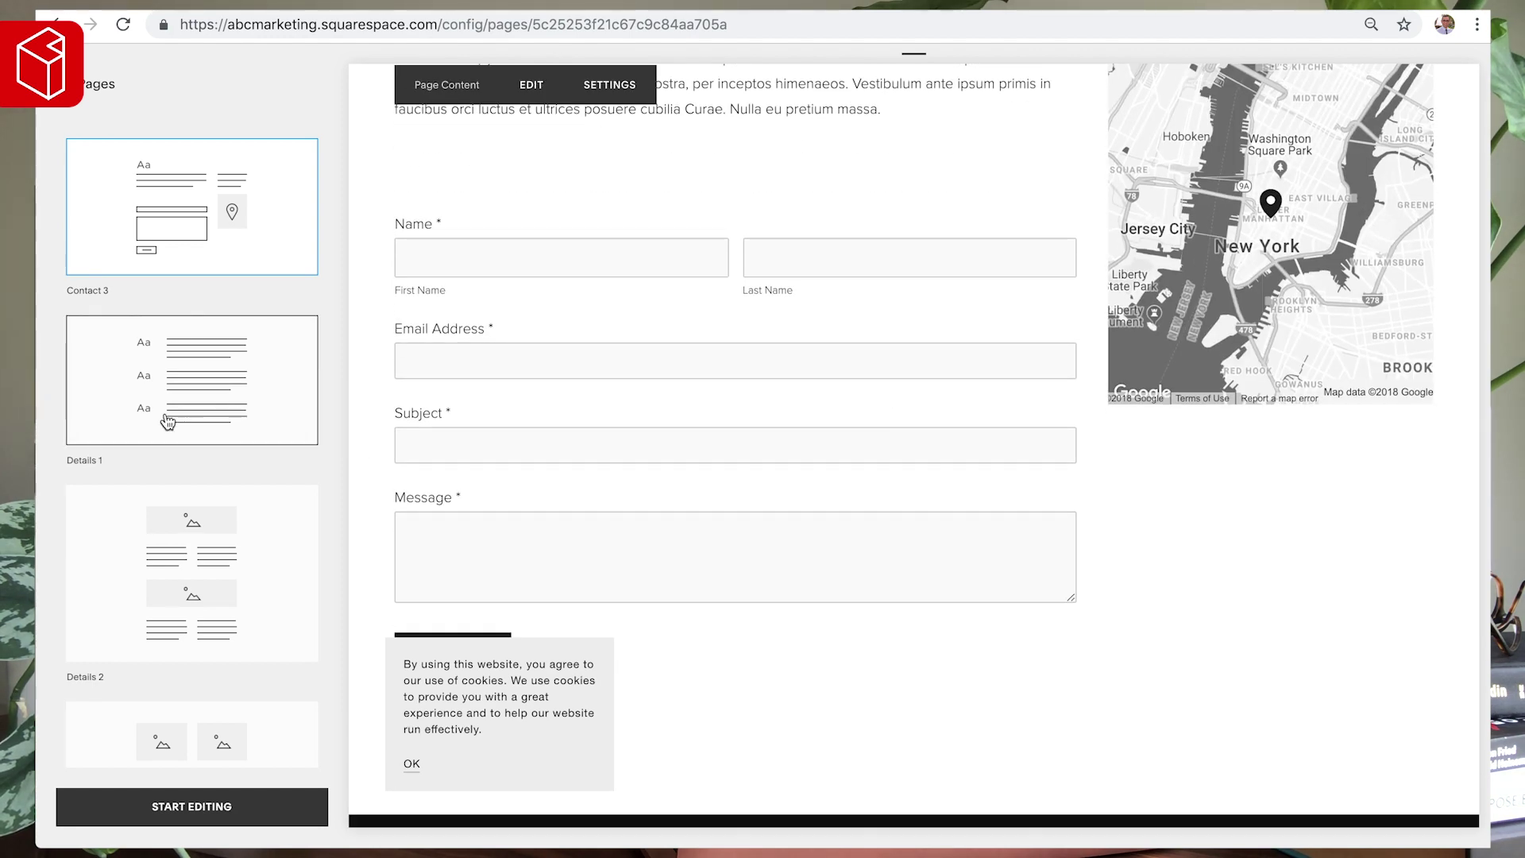
left_click(167, 421)
left_click(198, 562)
scroll(197, 564, "down", 5)
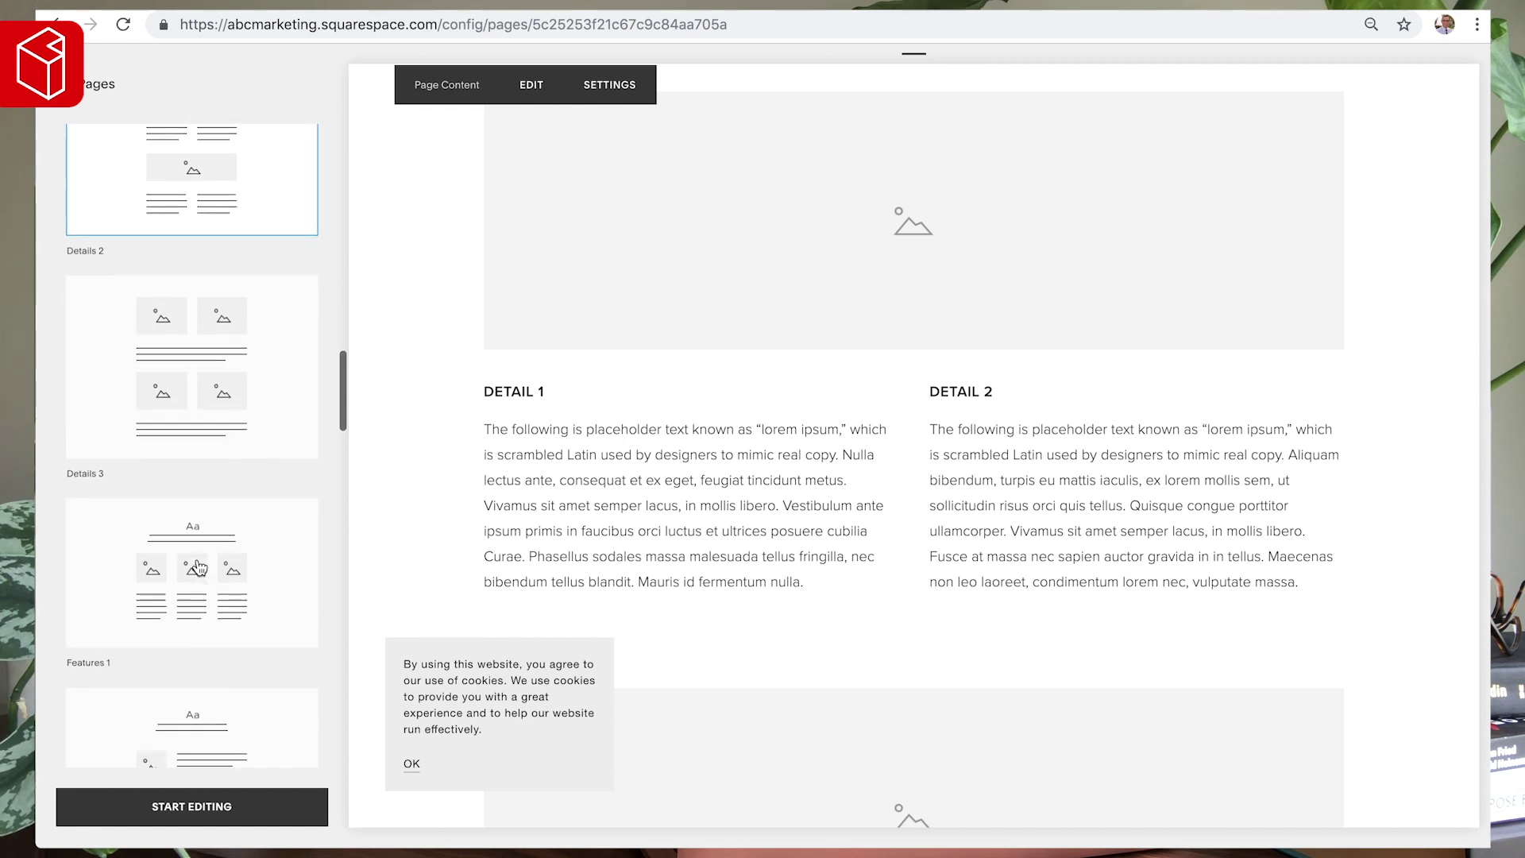
scroll(198, 567, "down", 3)
left_click(231, 582)
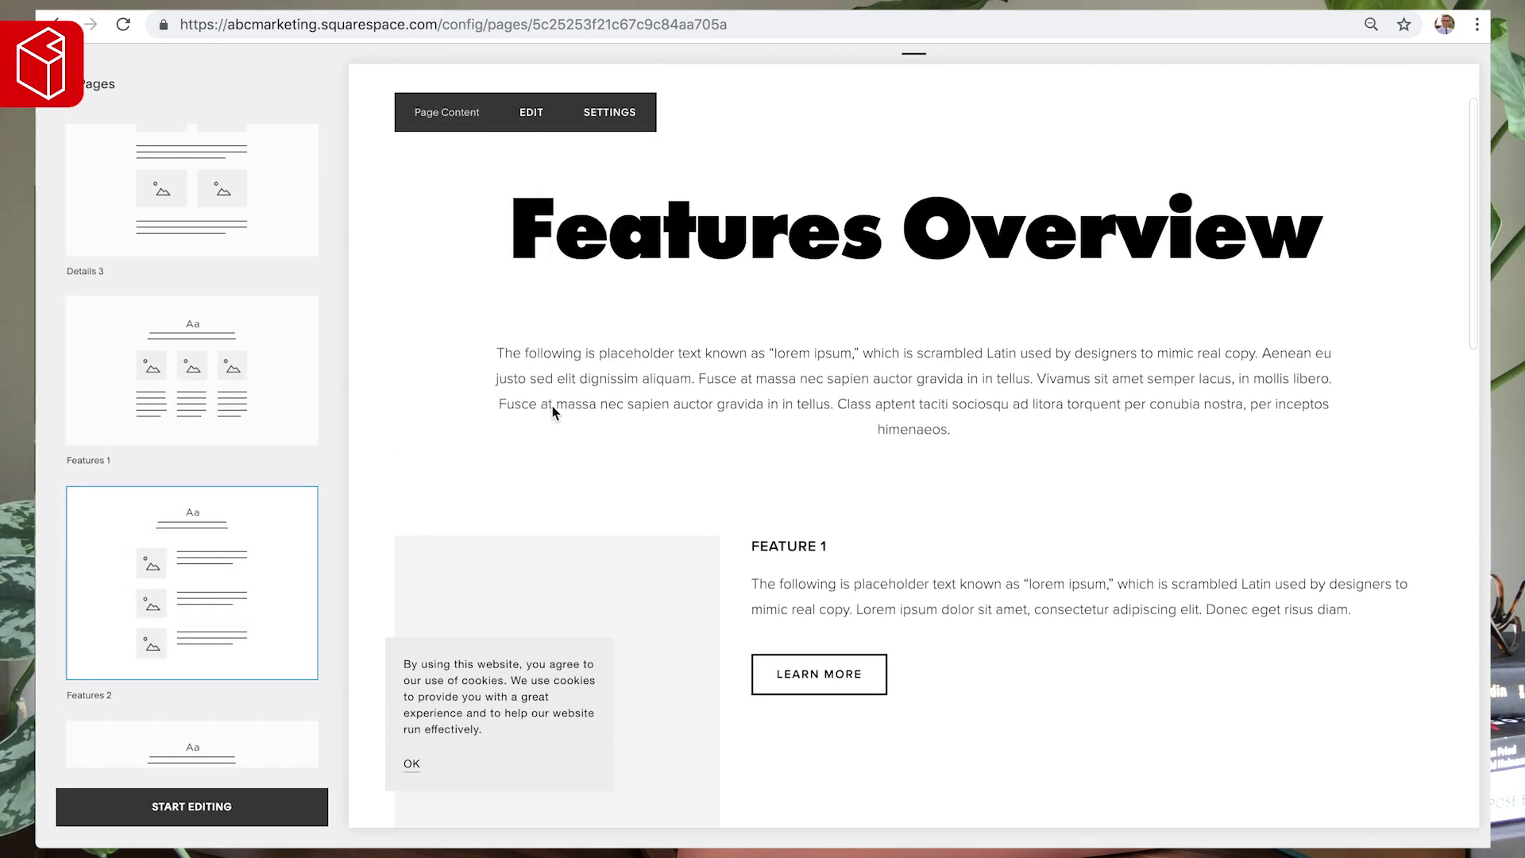
scroll(554, 409, "down", 10)
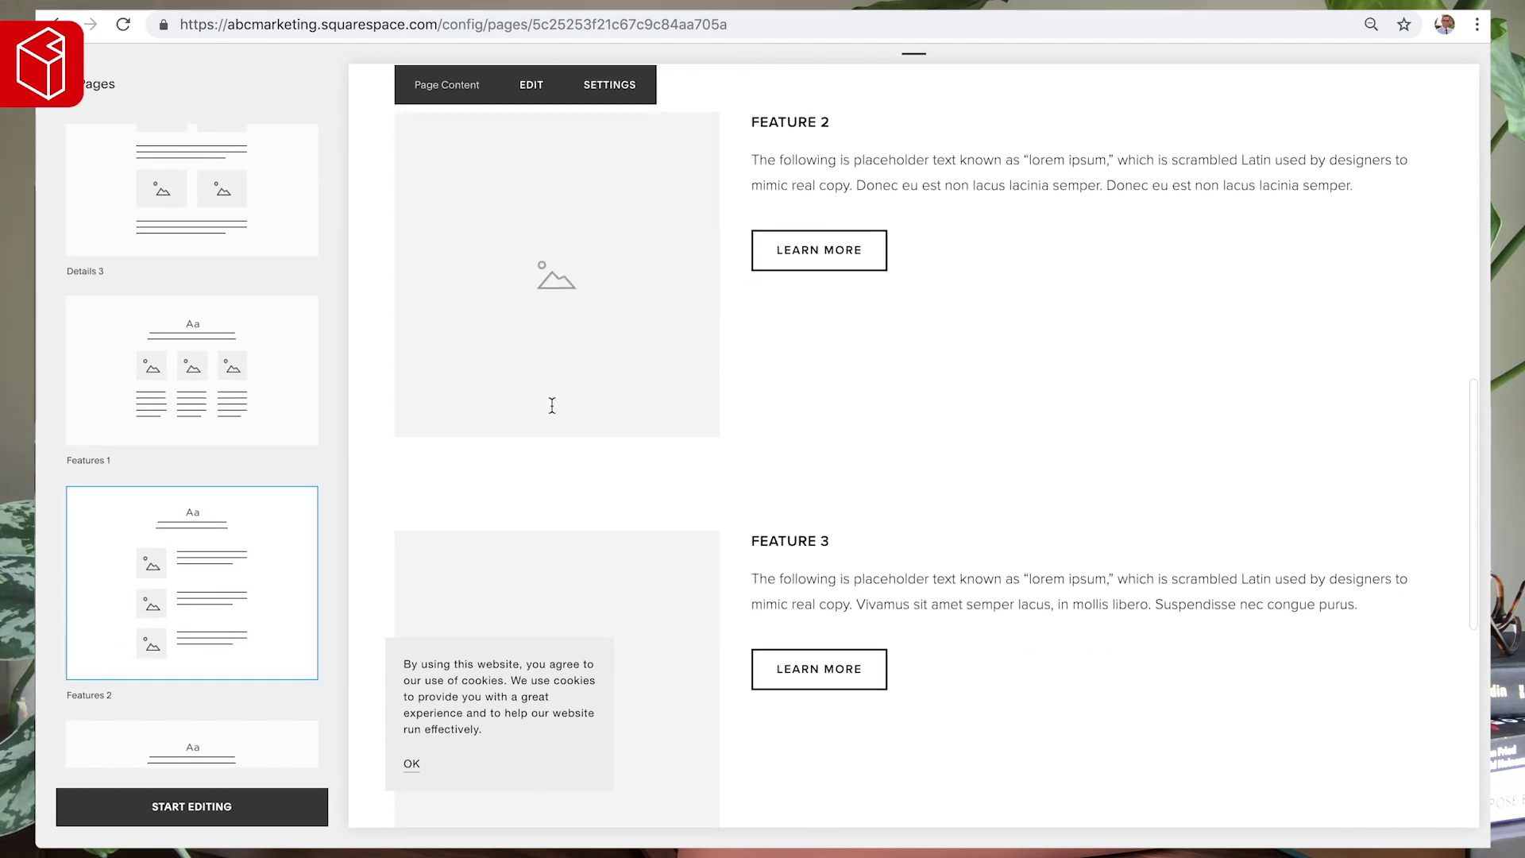
scroll(552, 407, "down", 7)
scroll(162, 563, "down", 4)
scroll(225, 535, "down", 6)
scroll(226, 535, "up", 1)
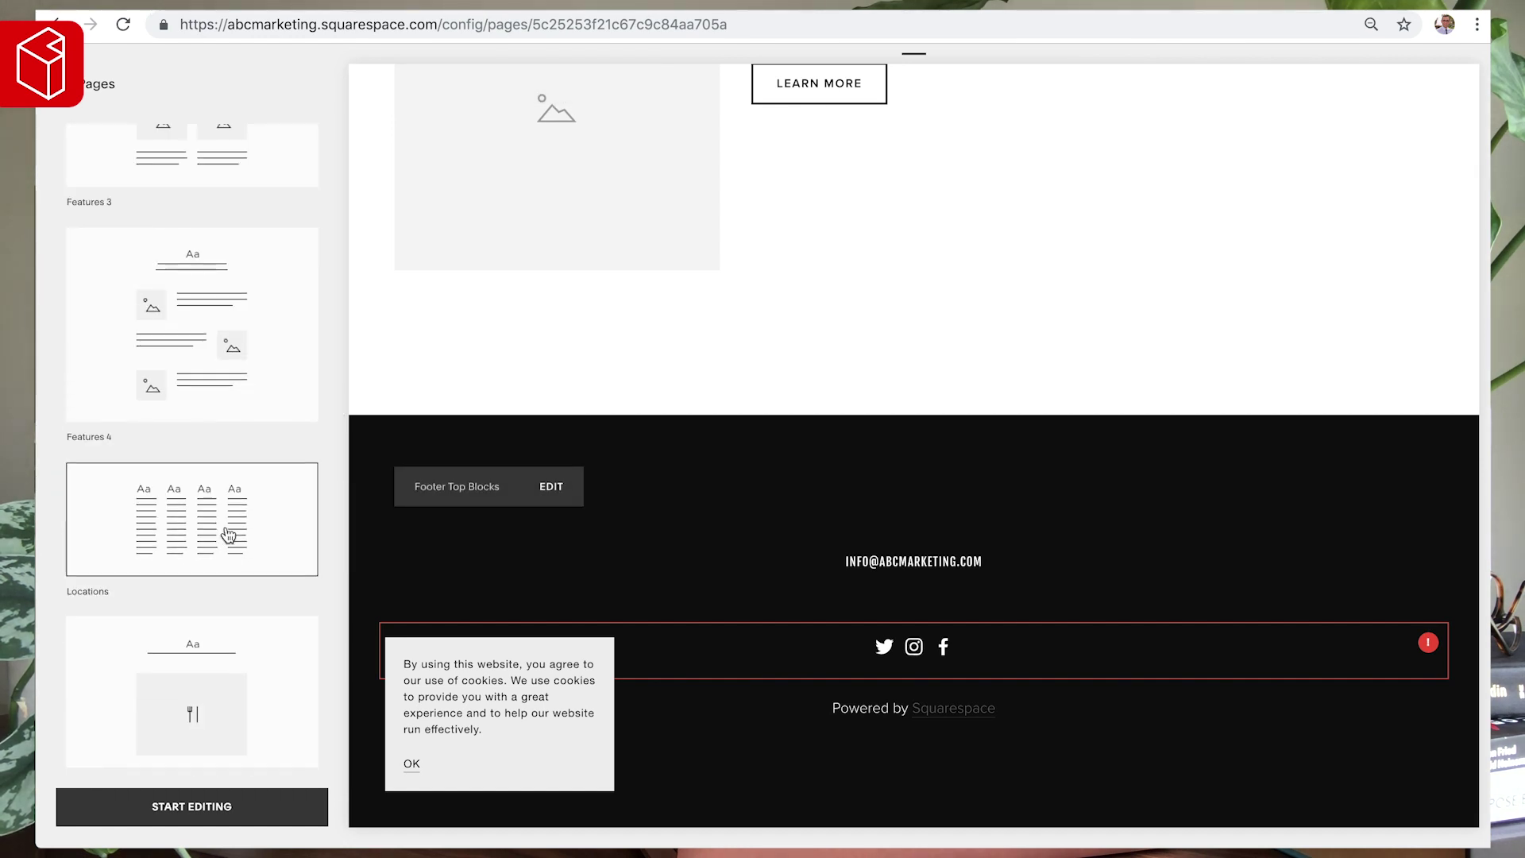
scroll(225, 524, "up", 15)
left_click(178, 411)
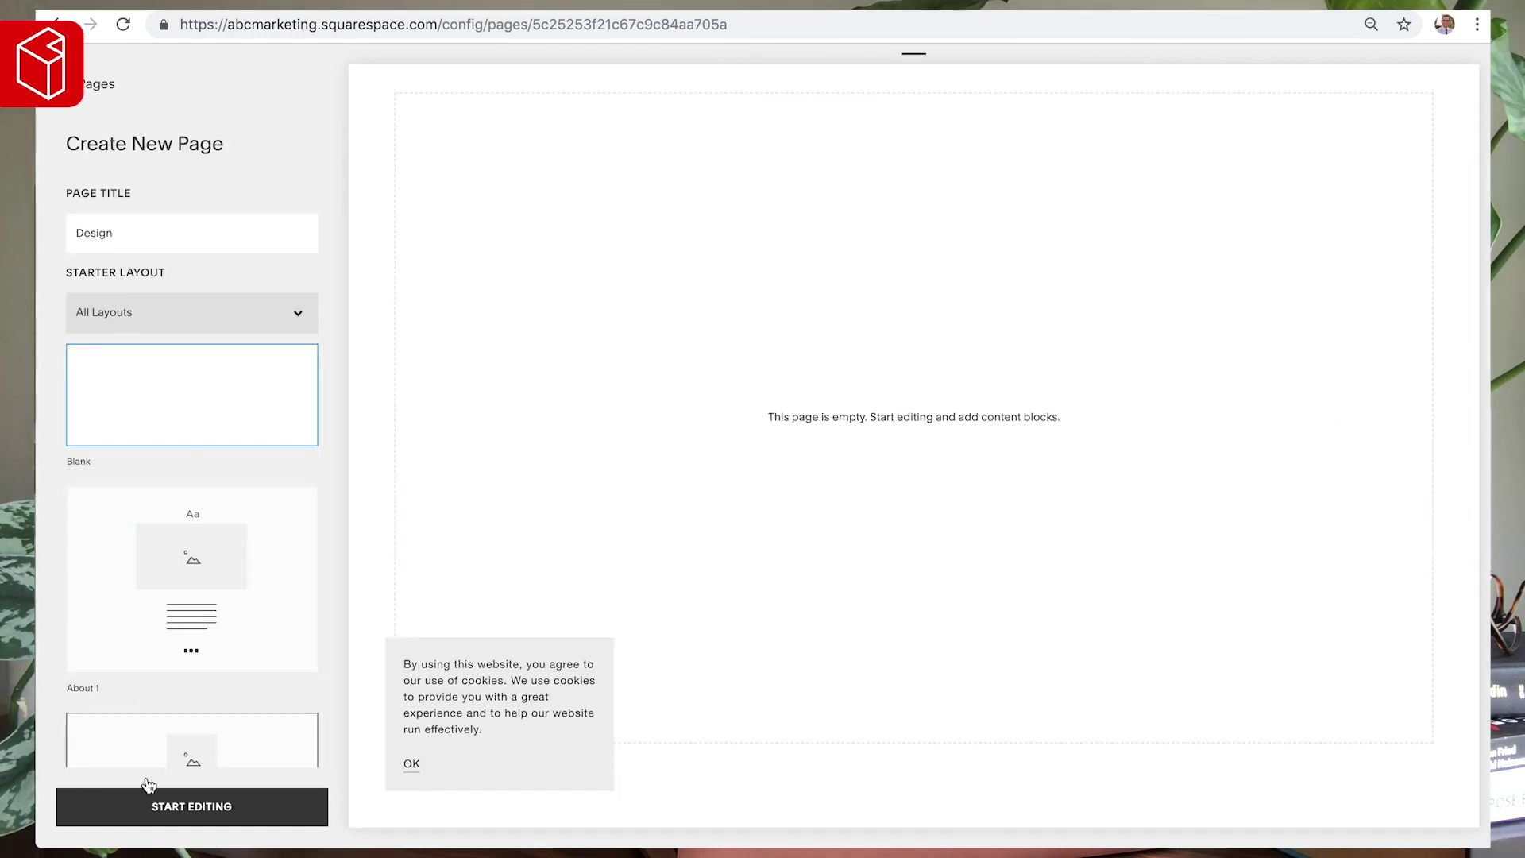
- Start editing the Design page's text block and style the first line as Heading 3
left_click(164, 810)
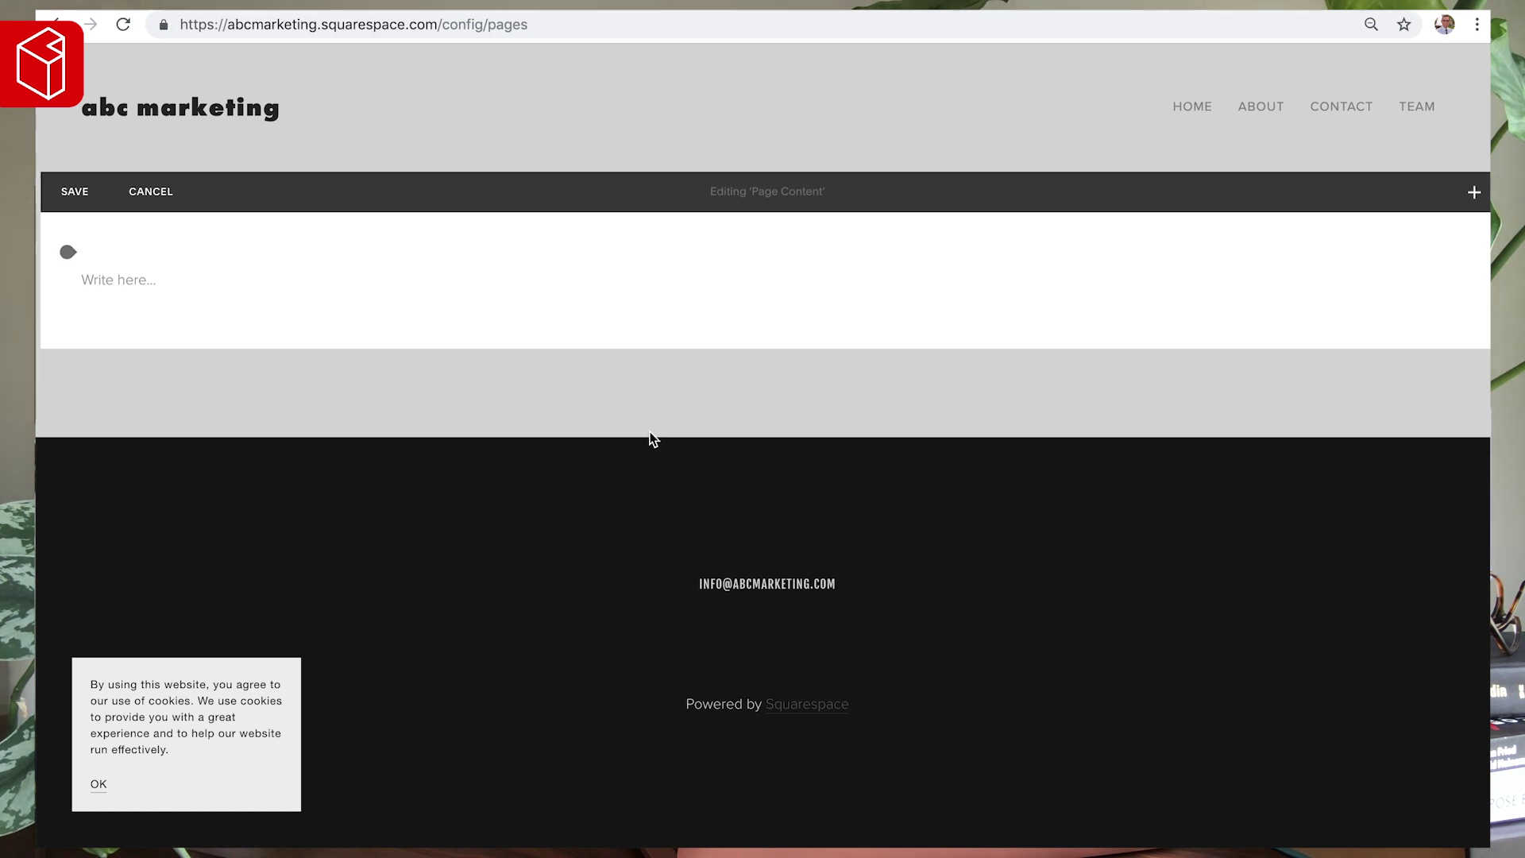
left_click(109, 275)
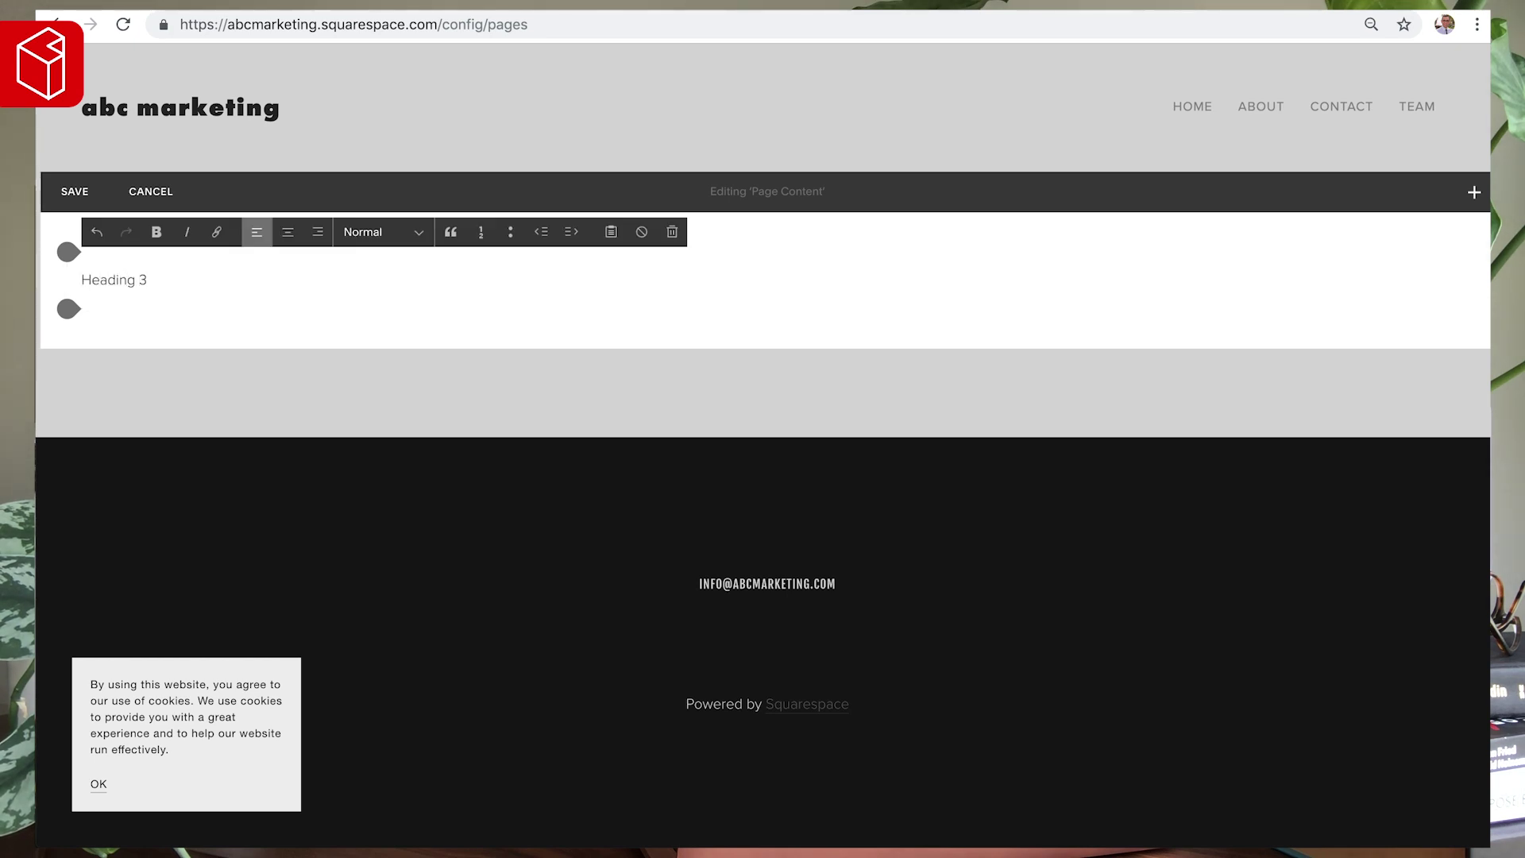
left_click(407, 235)
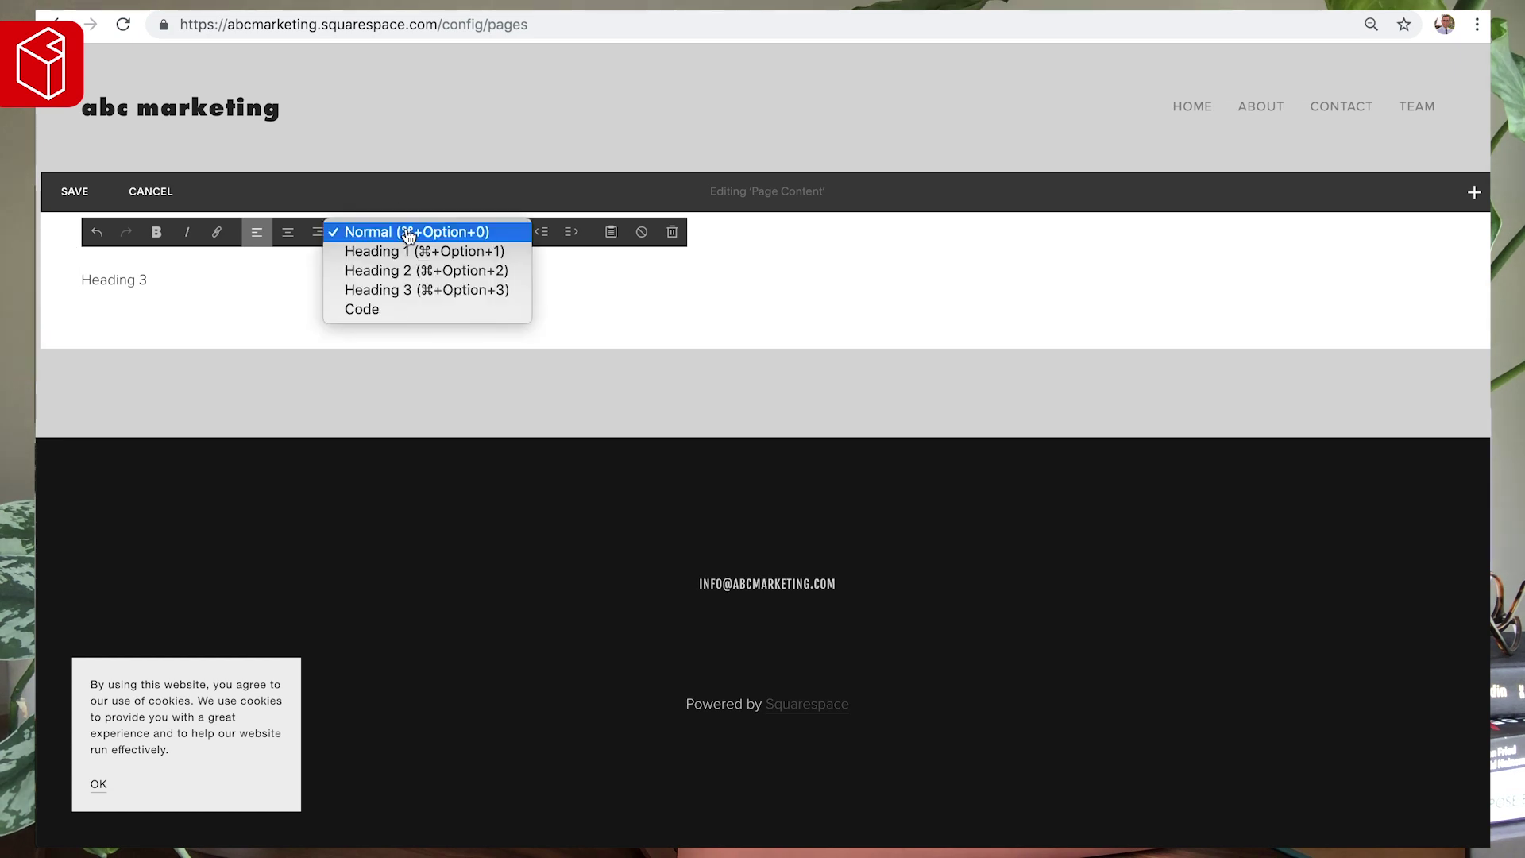
left_click(398, 291)
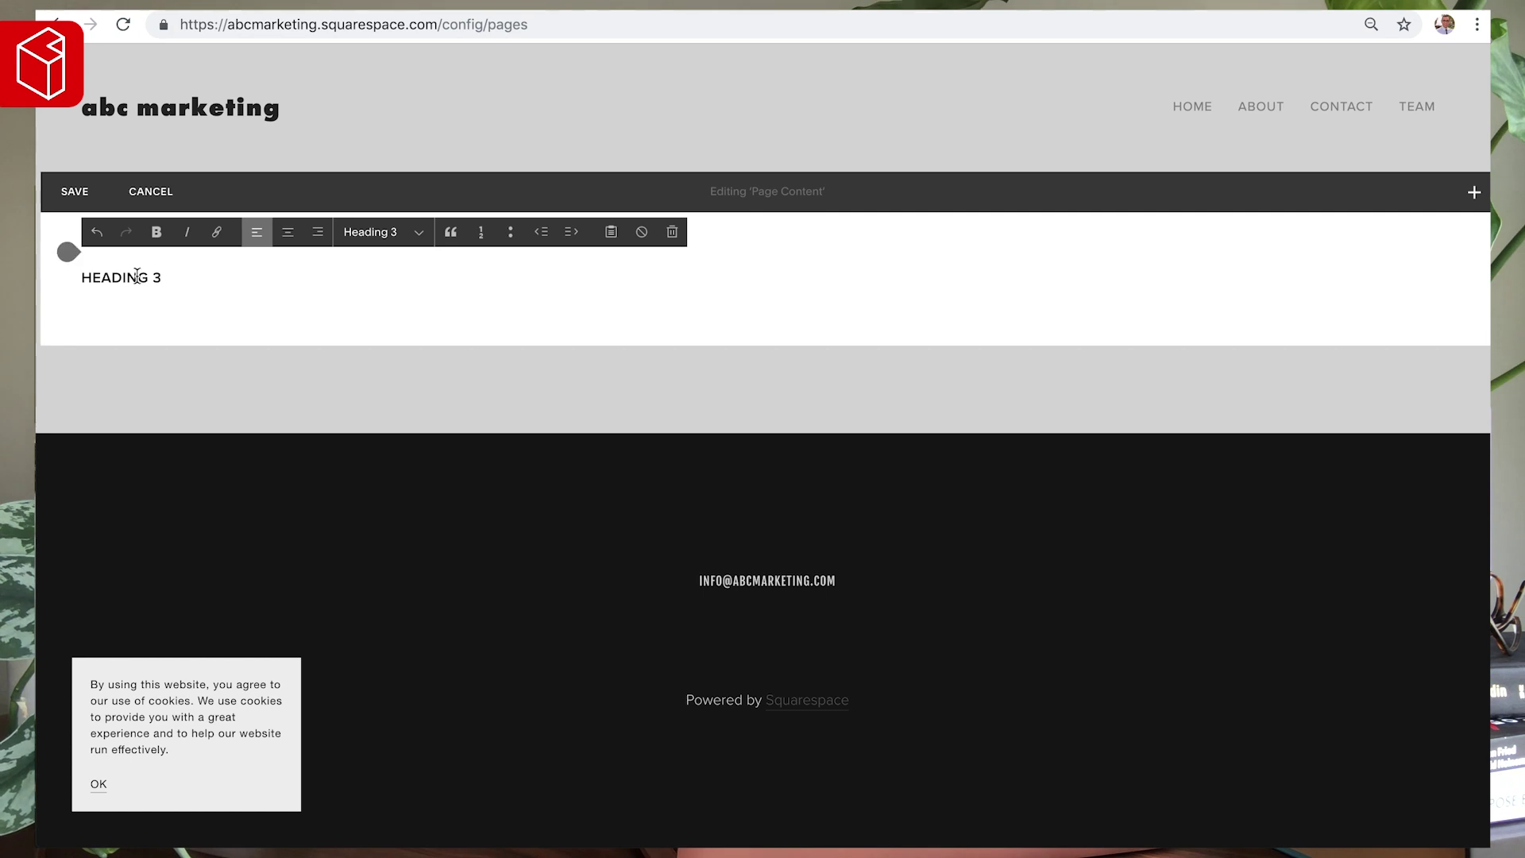
key("Return")
triple_click(180, 273)
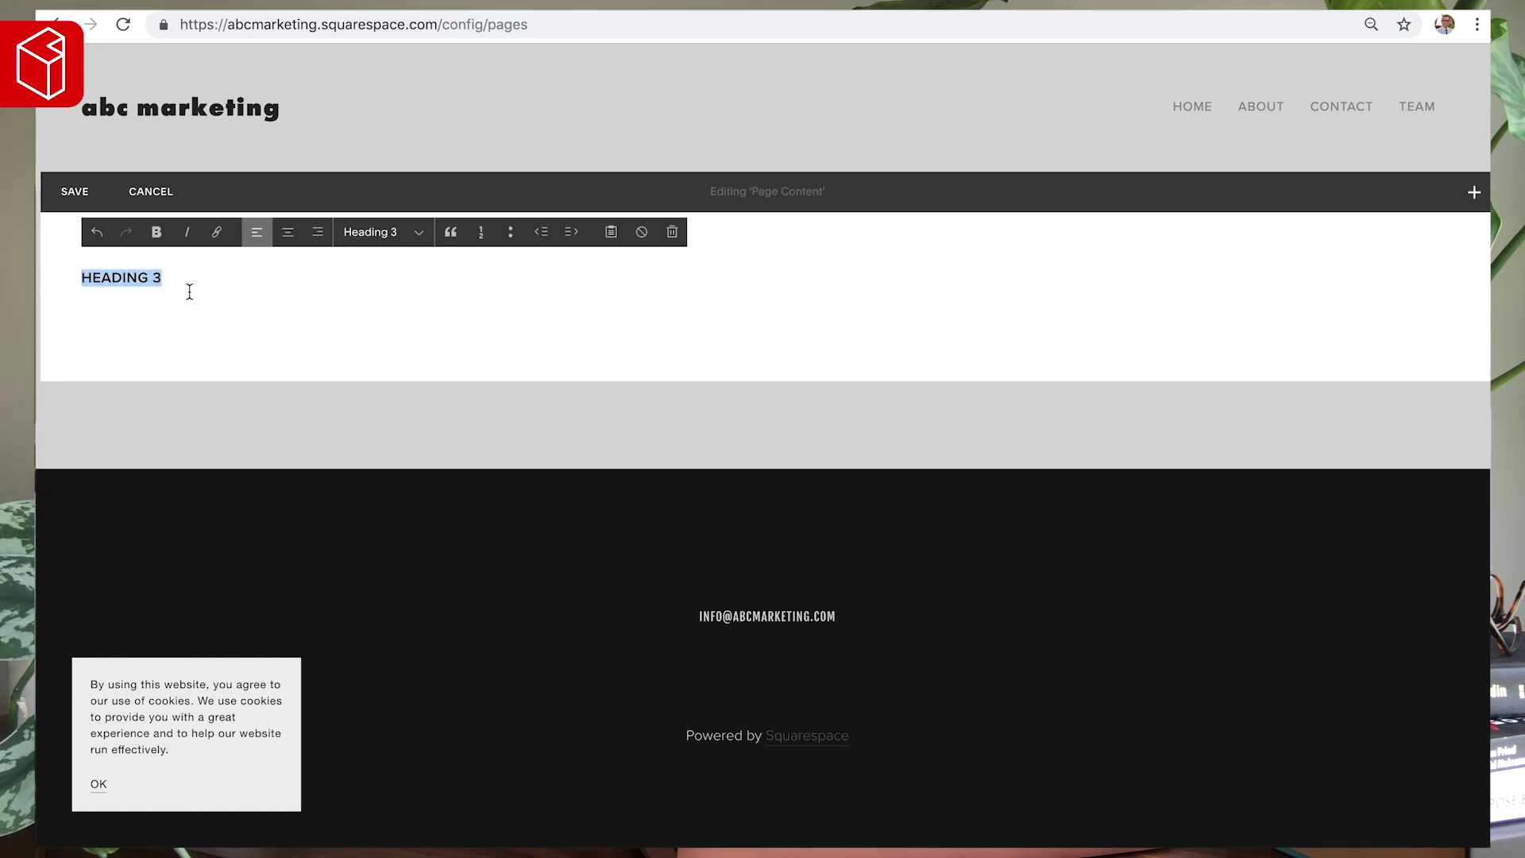
- Turn the line below into a Heading 1
key("Down")
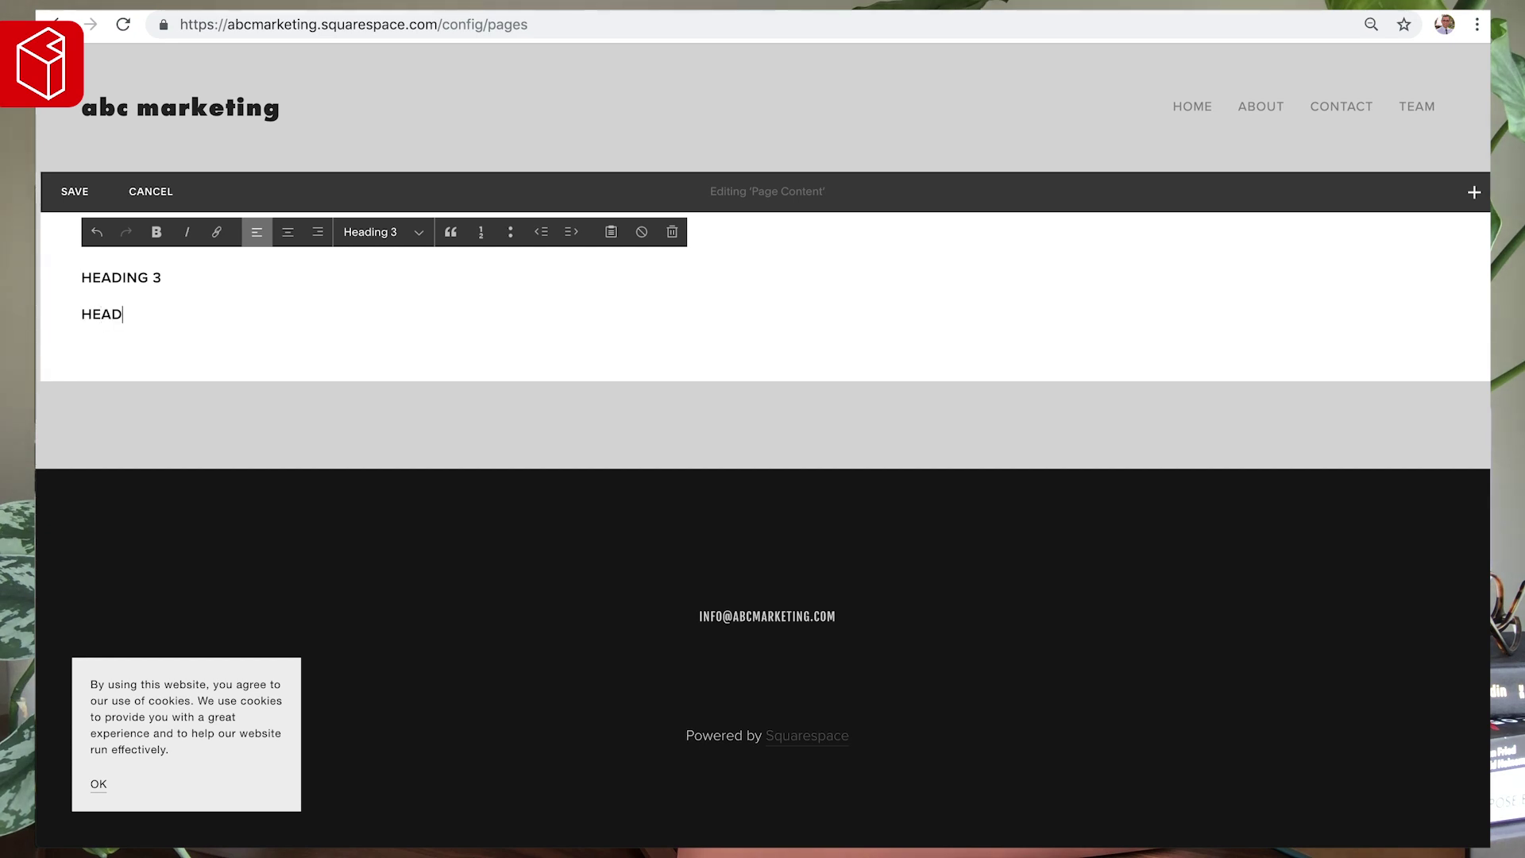
left_click(363, 235)
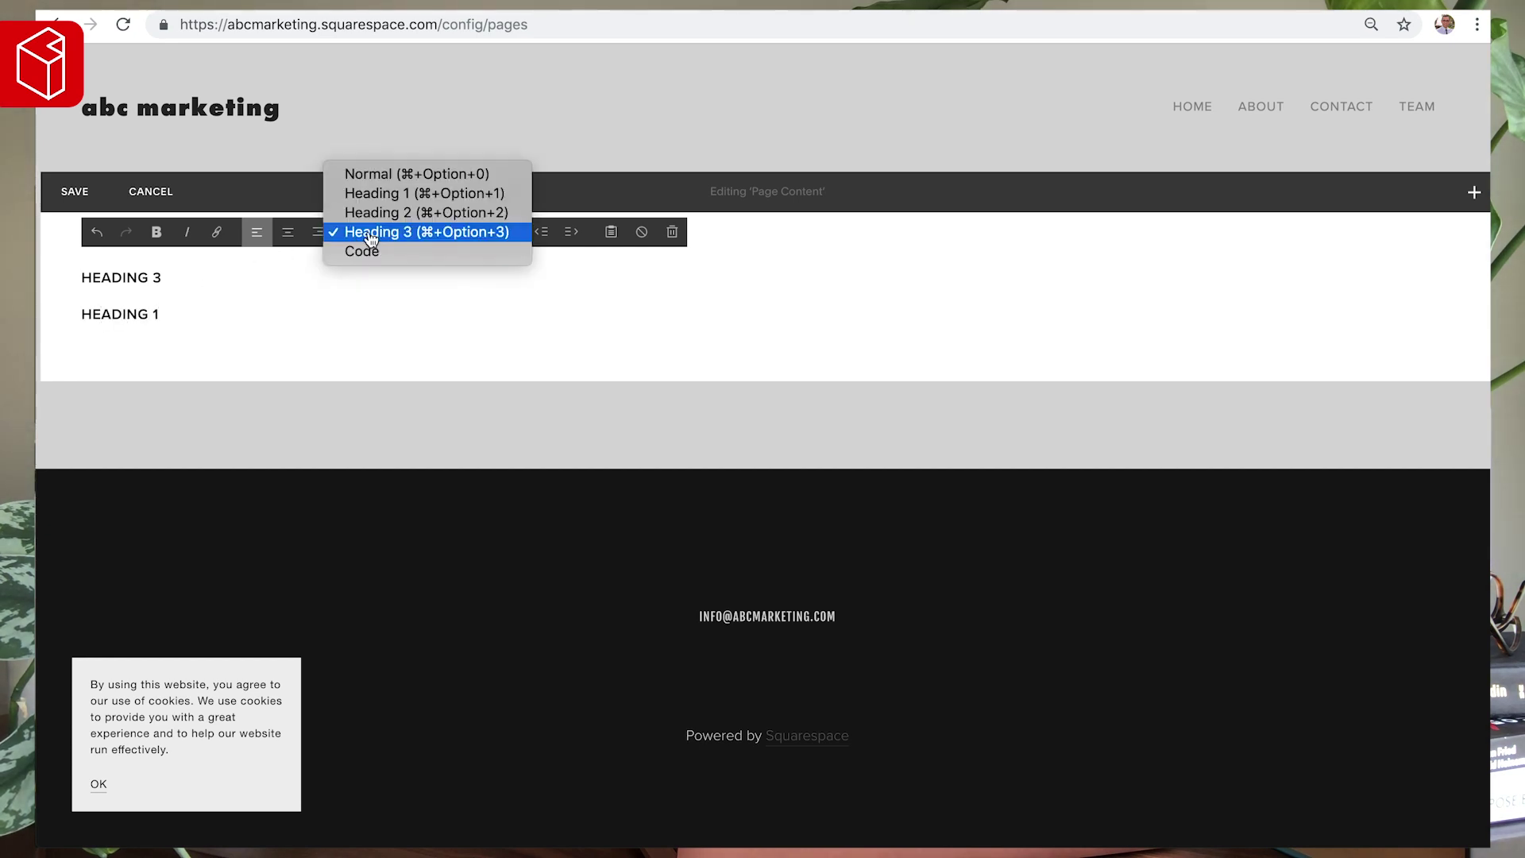
left_click(397, 196)
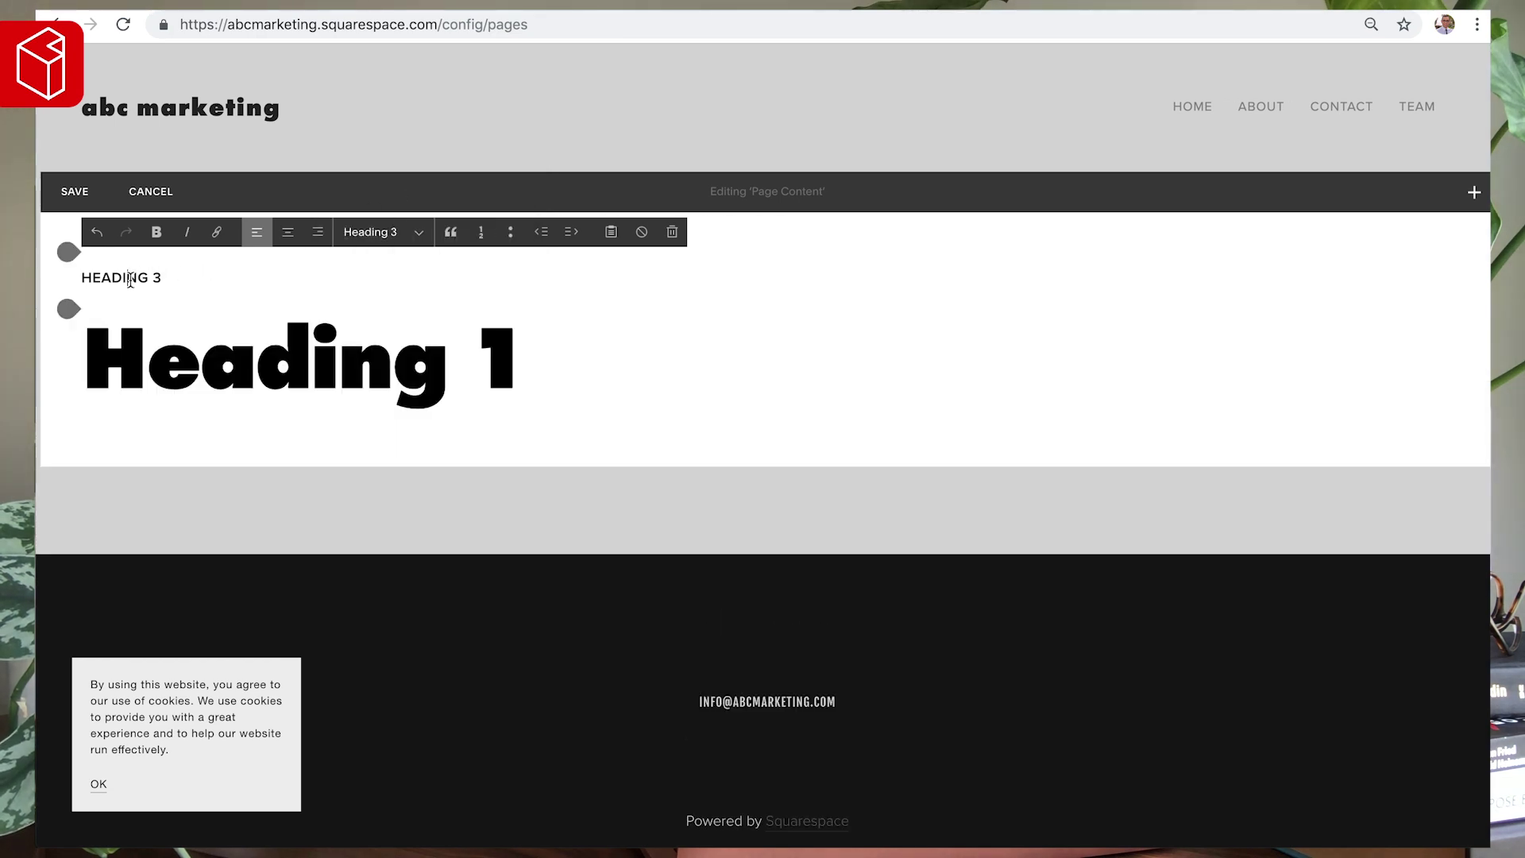
- Add a 'Heading 2' line below Heading 1, styled as Heading 2
left_click(511, 343)
key("Return")
type("Heading 2")
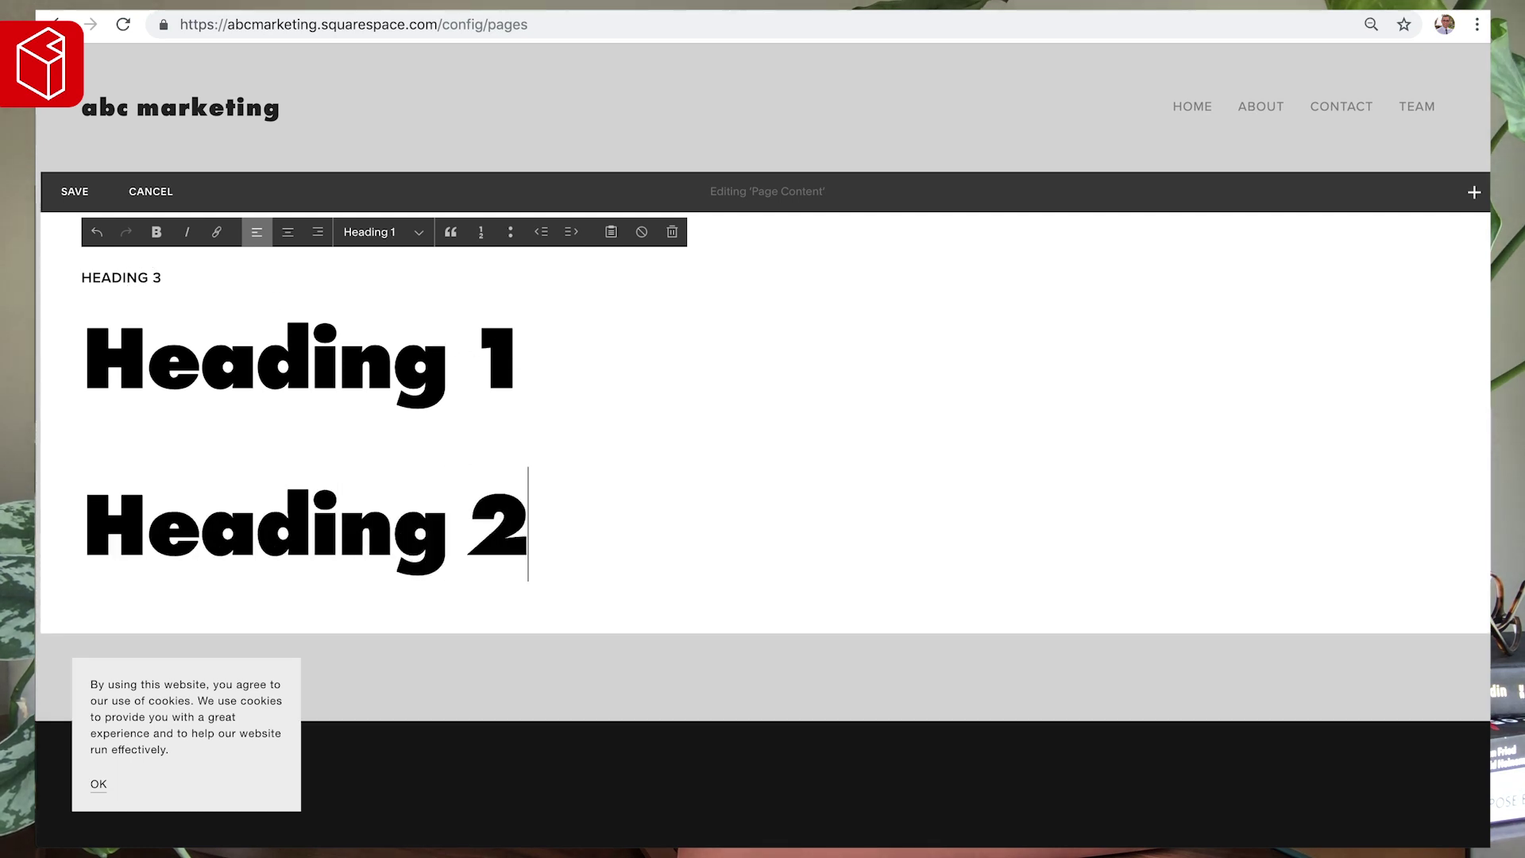
left_click(397, 240)
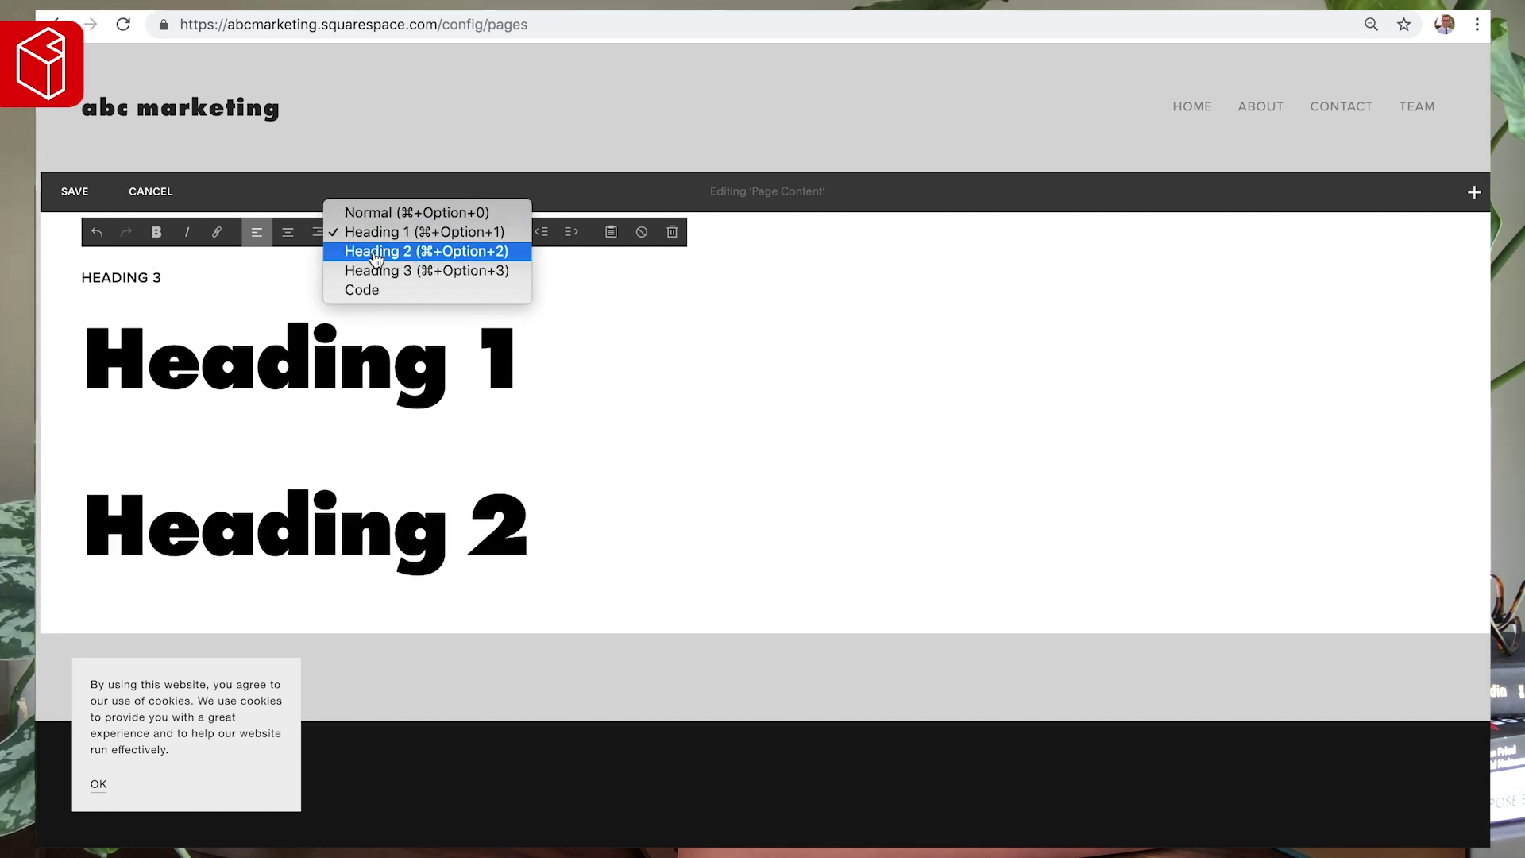
left_click(375, 253)
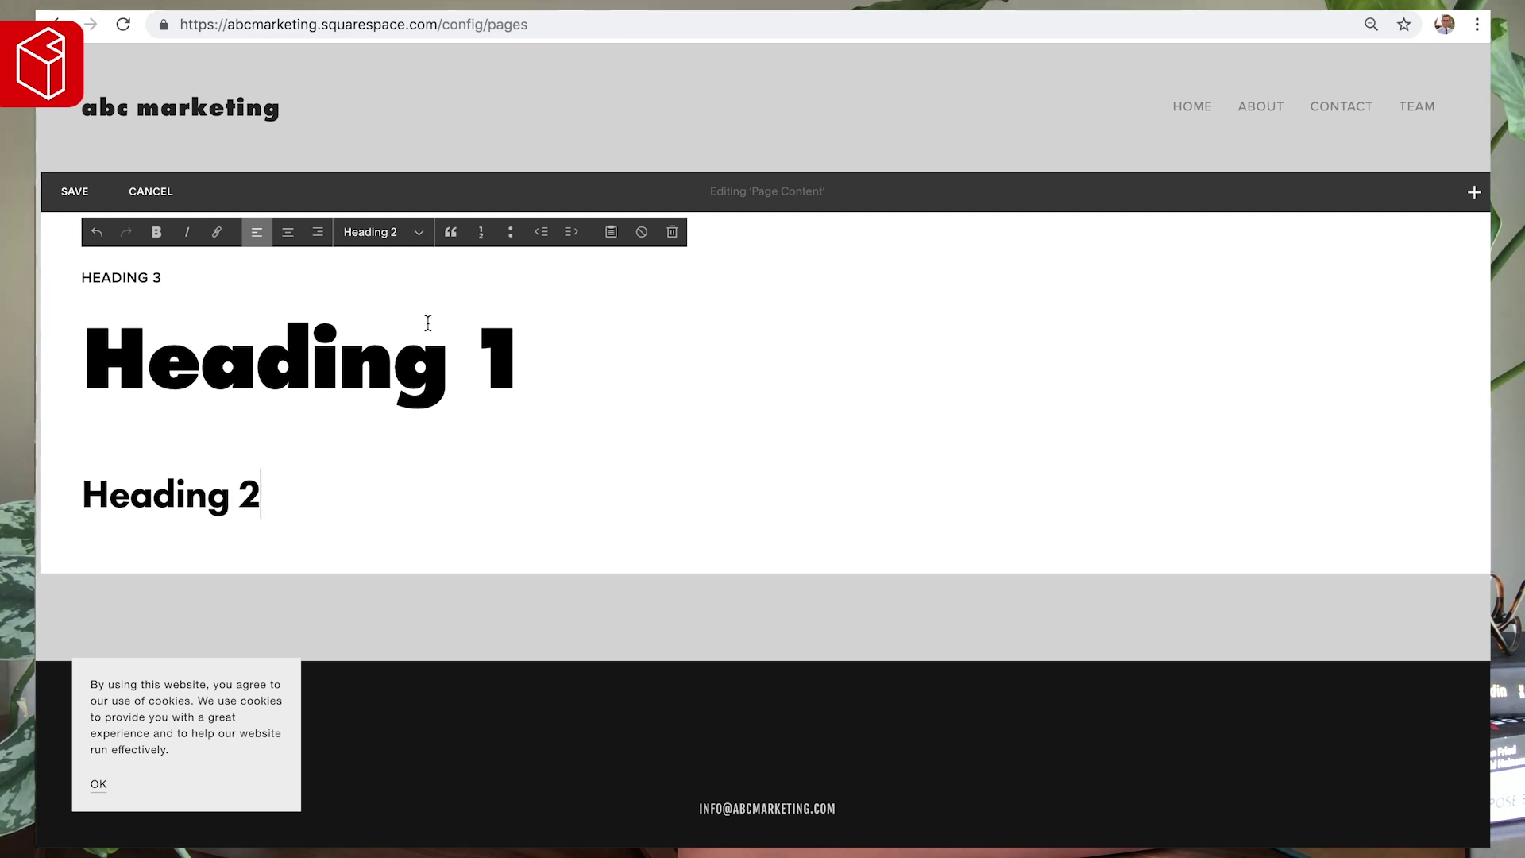
left_click_drag(526, 349, 61, 367)
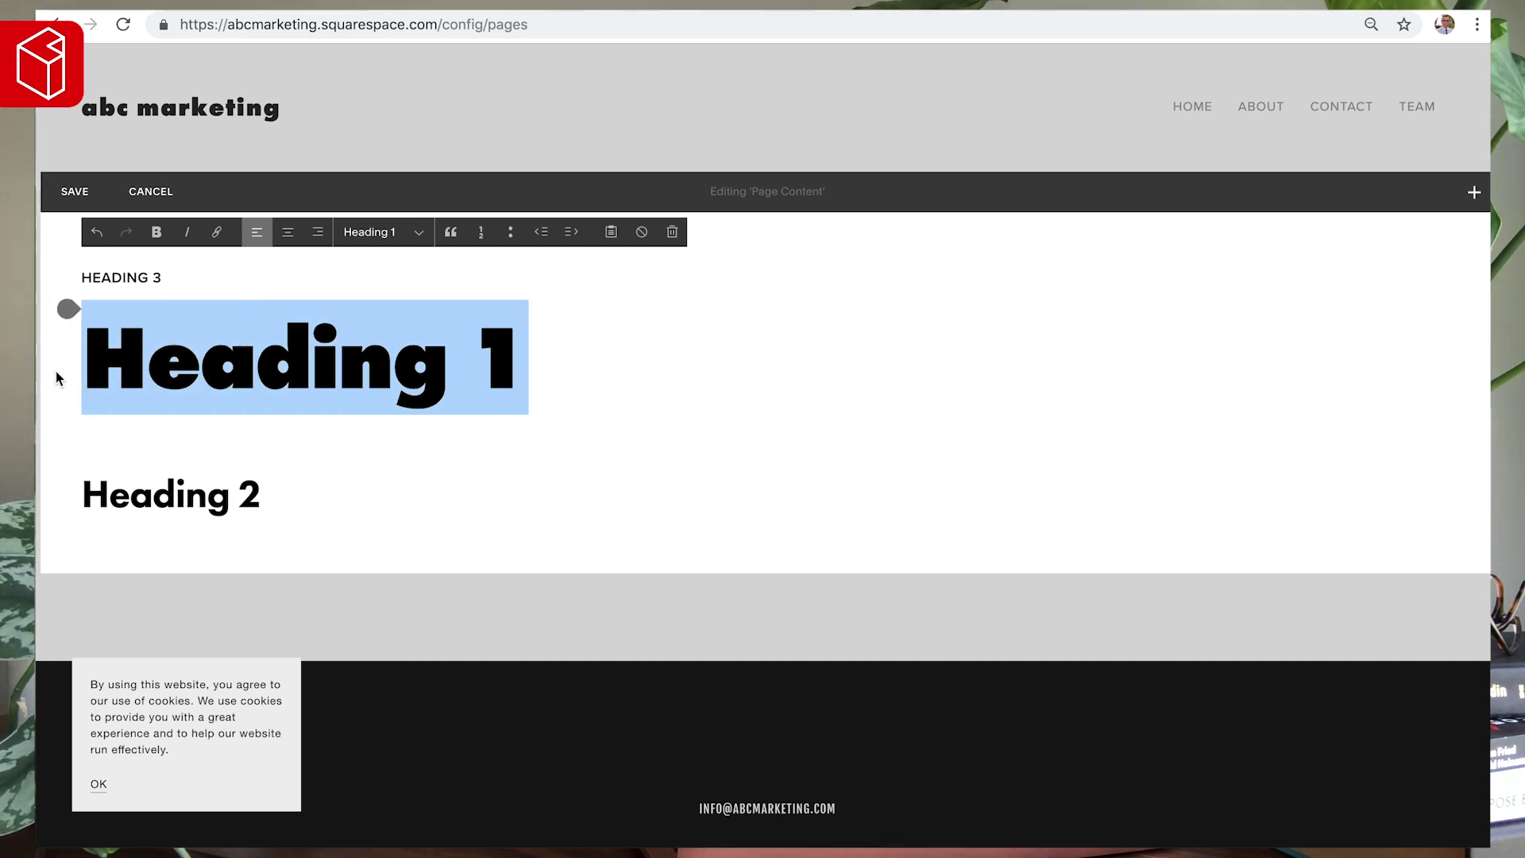
left_click(320, 498)
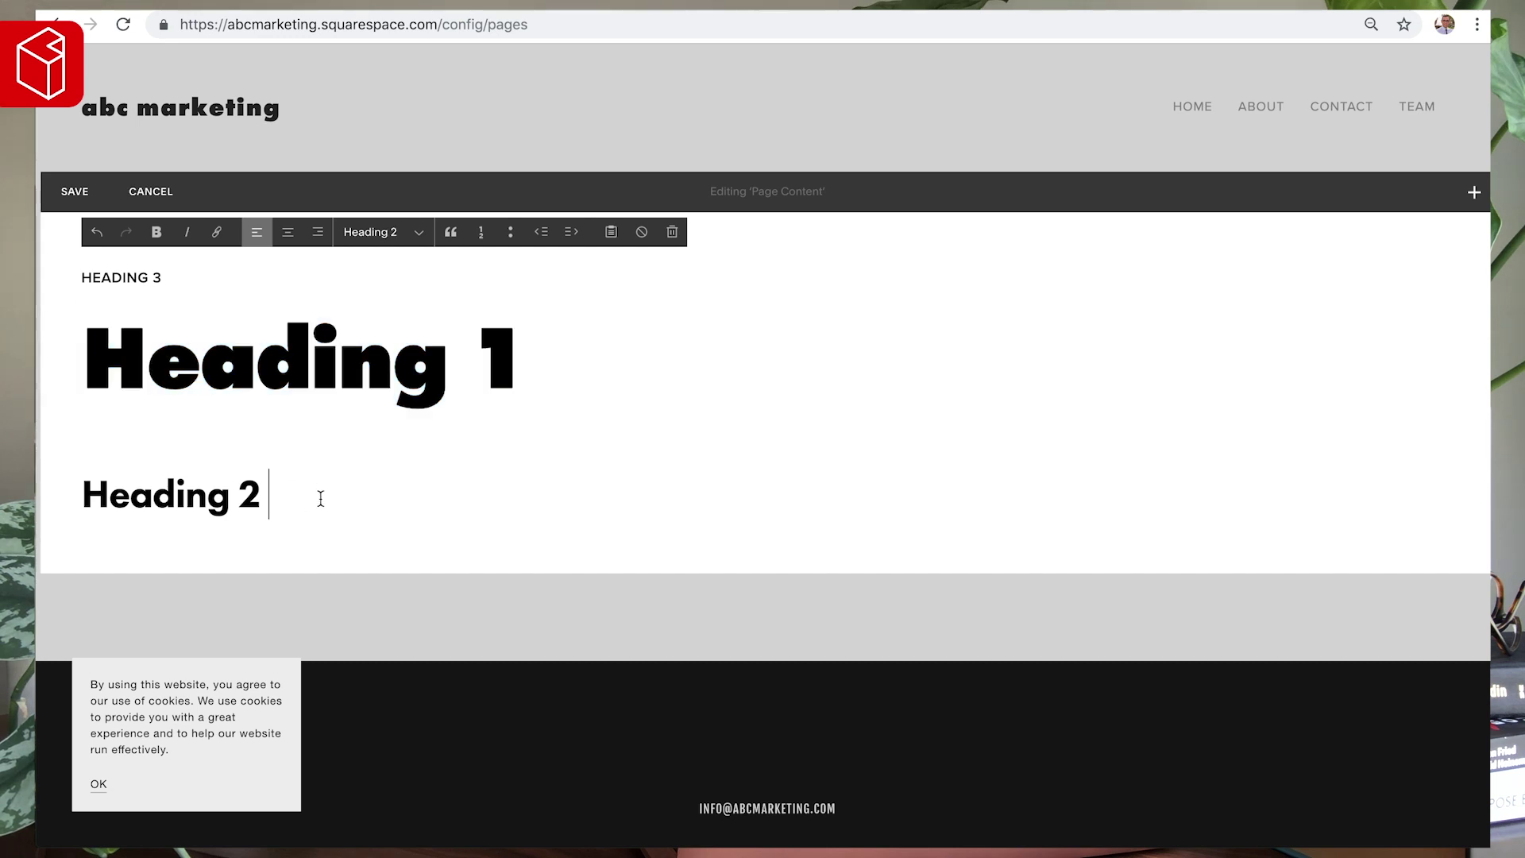
- Paste the first Lorem Ipsum paragraph from lipsum.com as body text below Heading 2
key("Return")
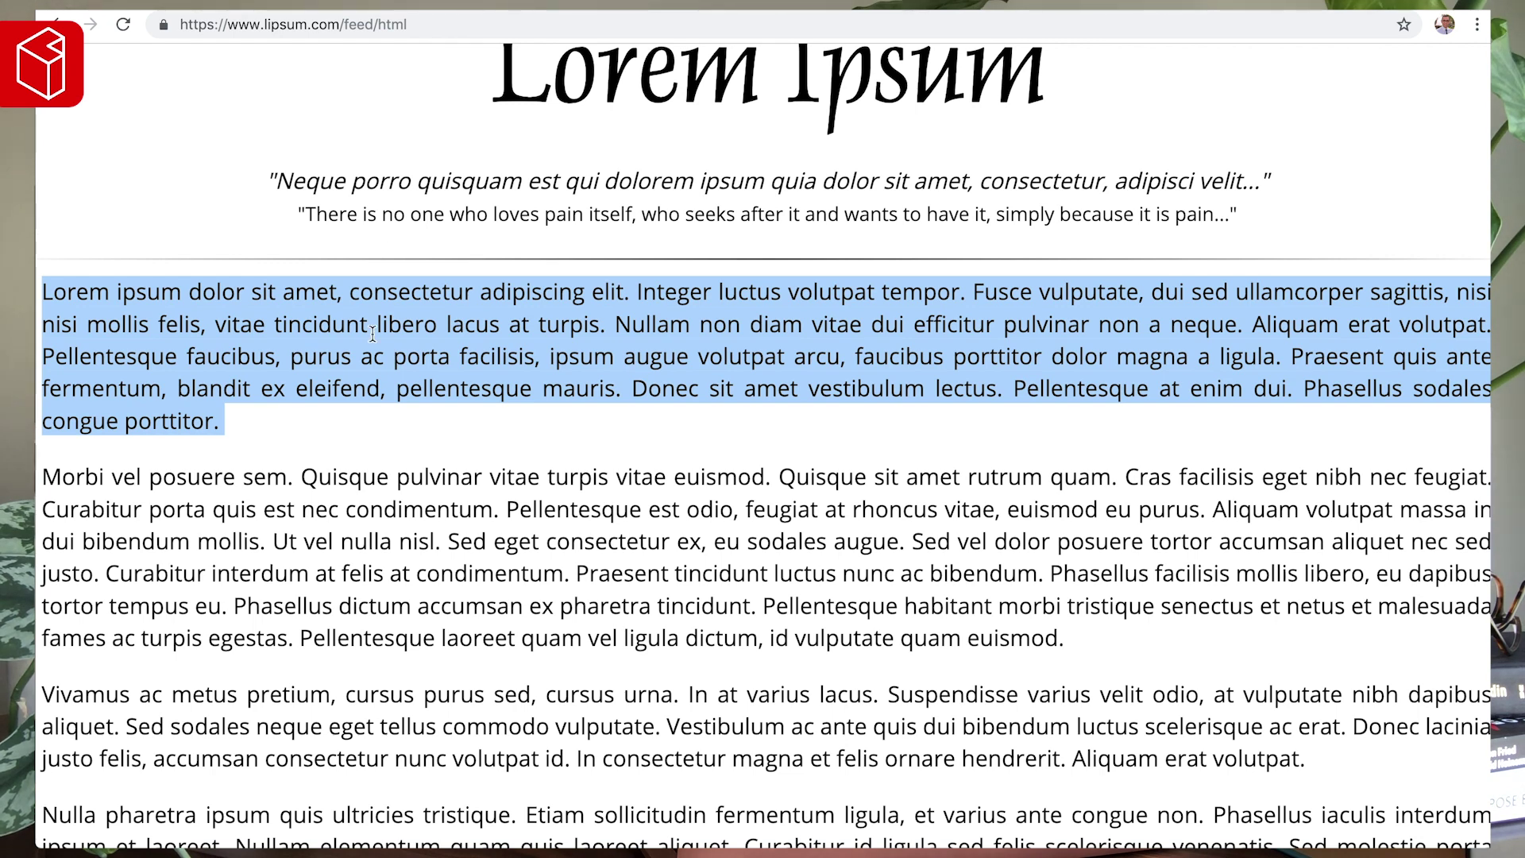
right_click(372, 334)
left_click(436, 378)
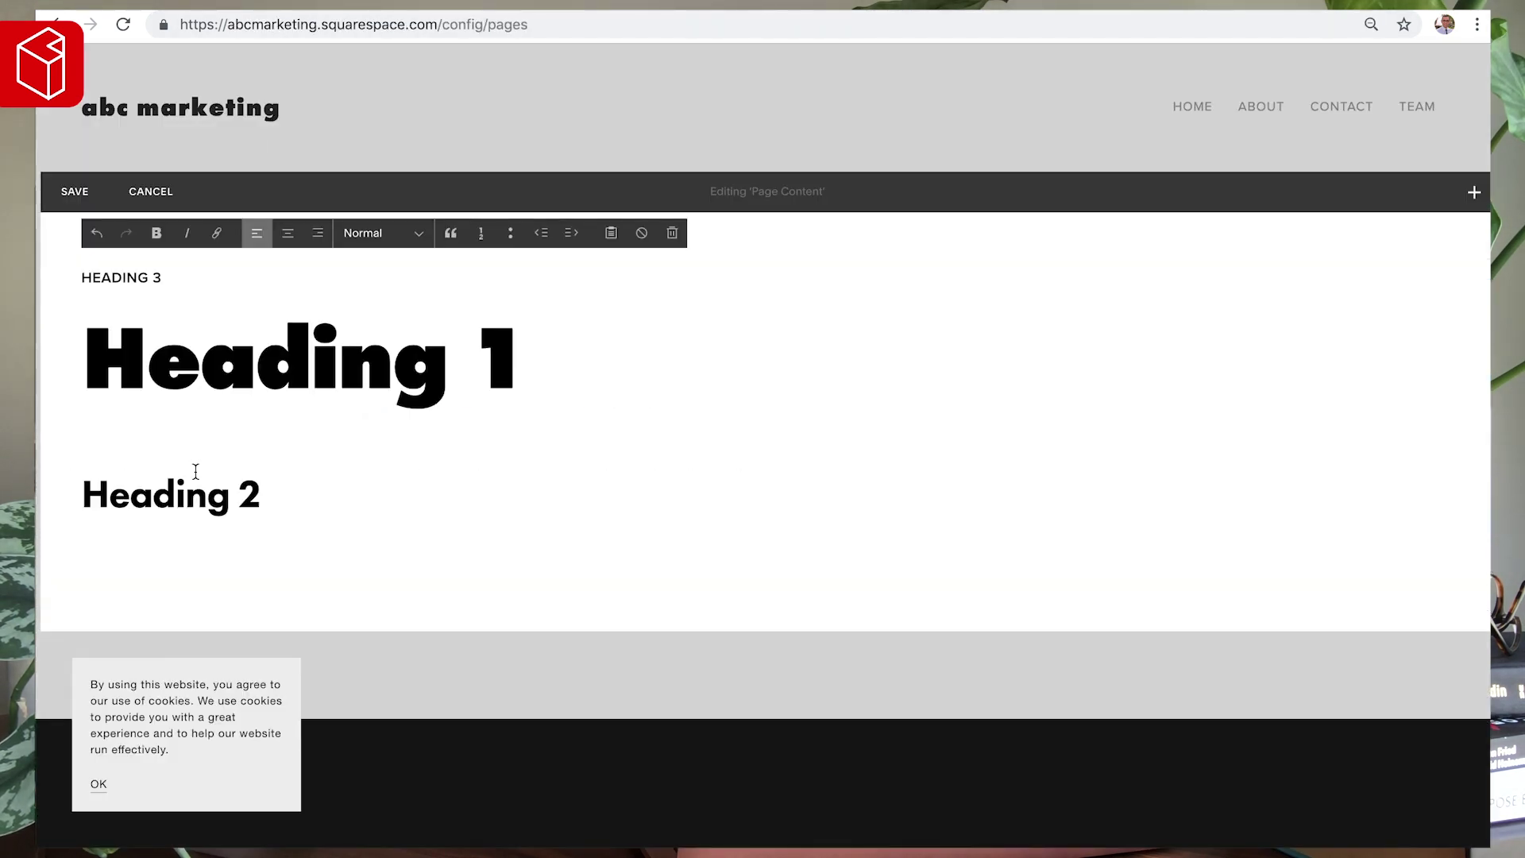
key("ctrl+v")
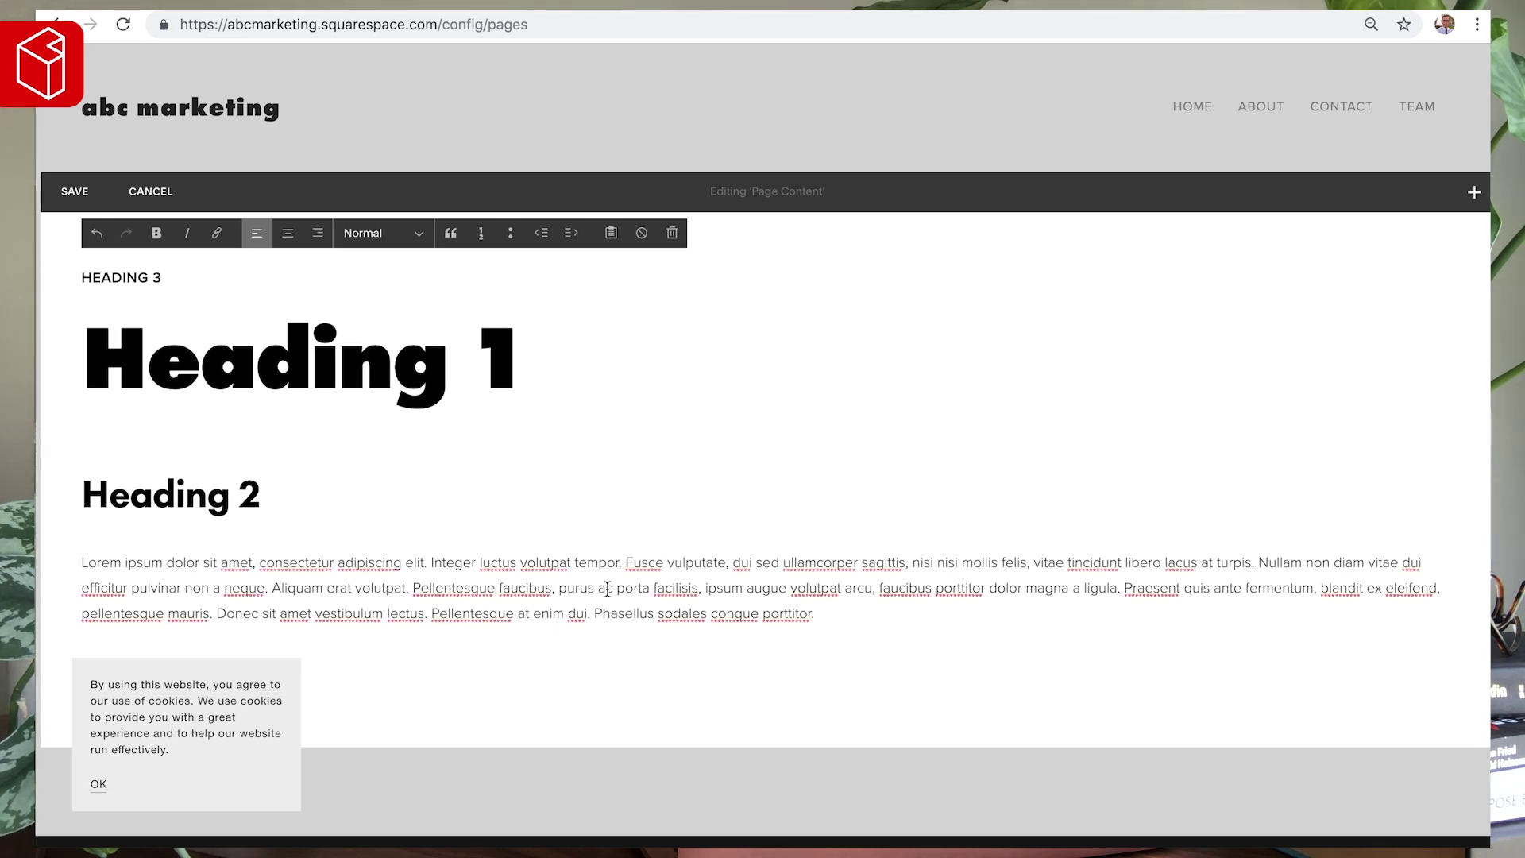
scroll(216, 724, "down", 3)
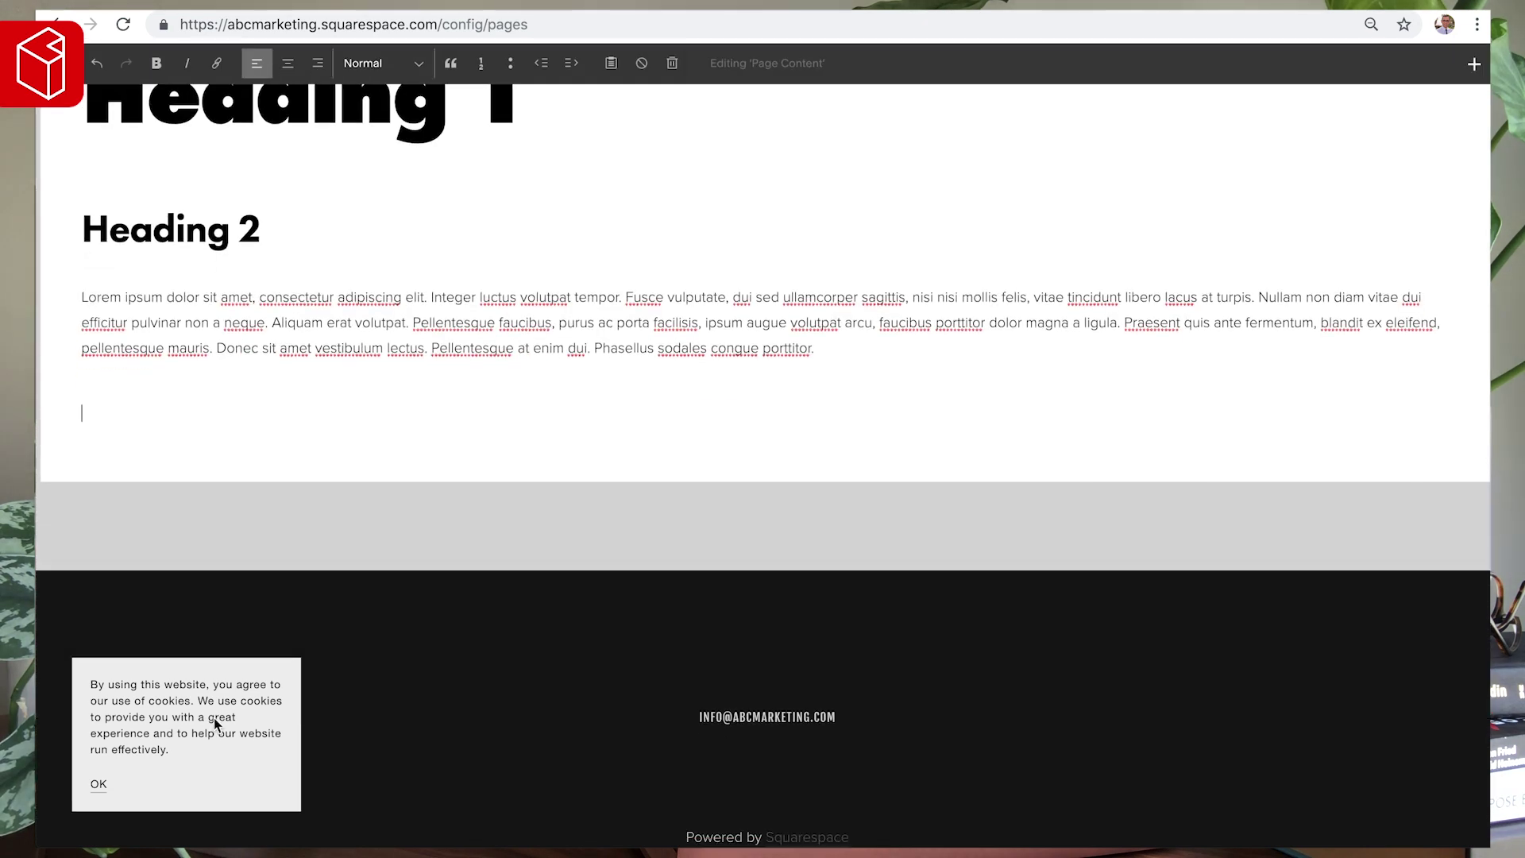
left_click(96, 785)
- Insert a Learn More button below the paragraph, removing an accidentally added spacer
left_click(67, 372)
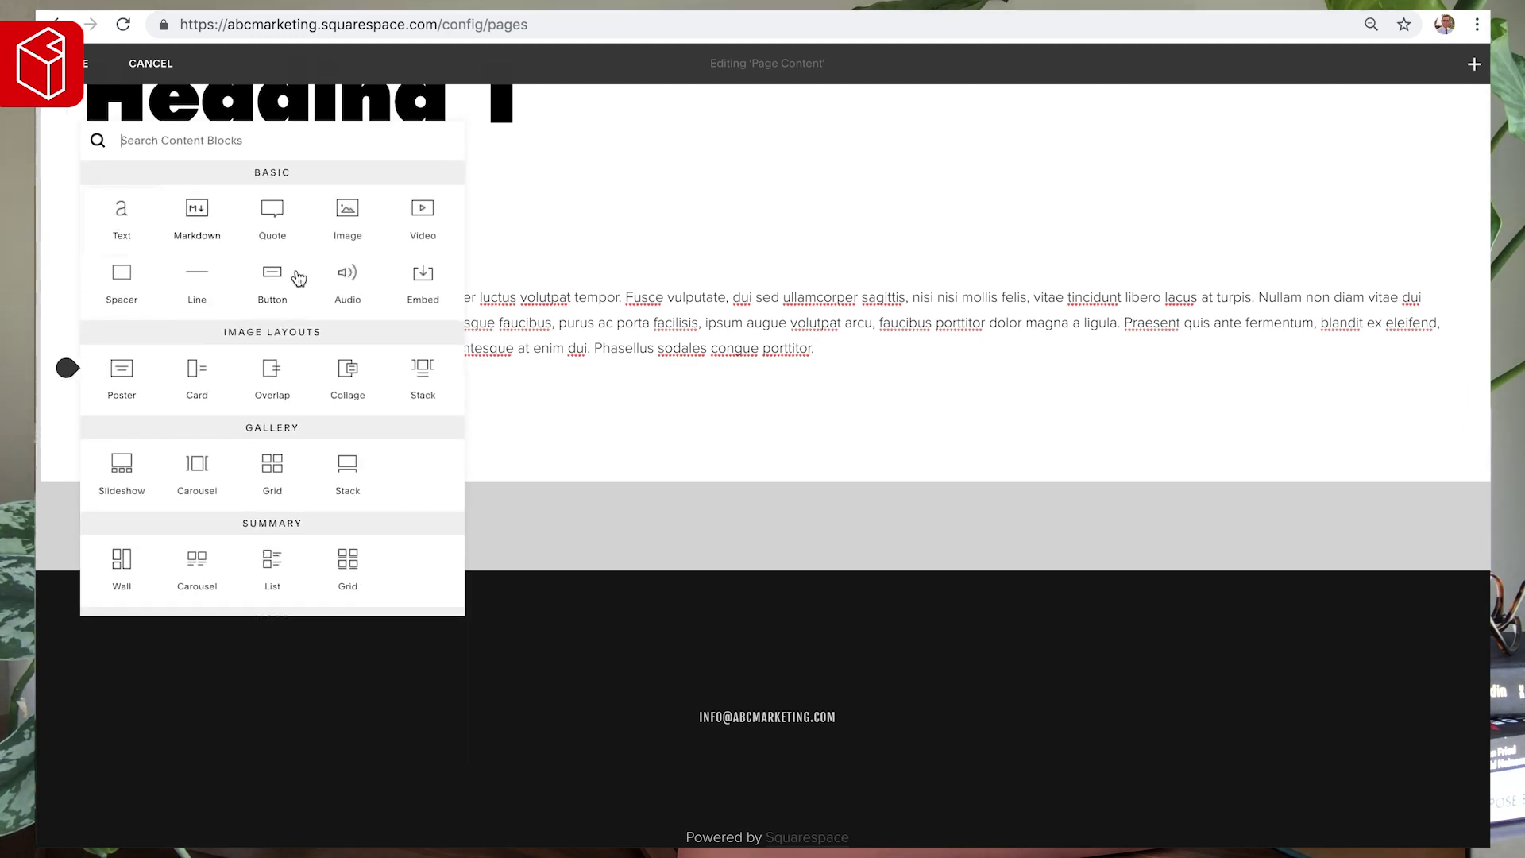
left_click(273, 278)
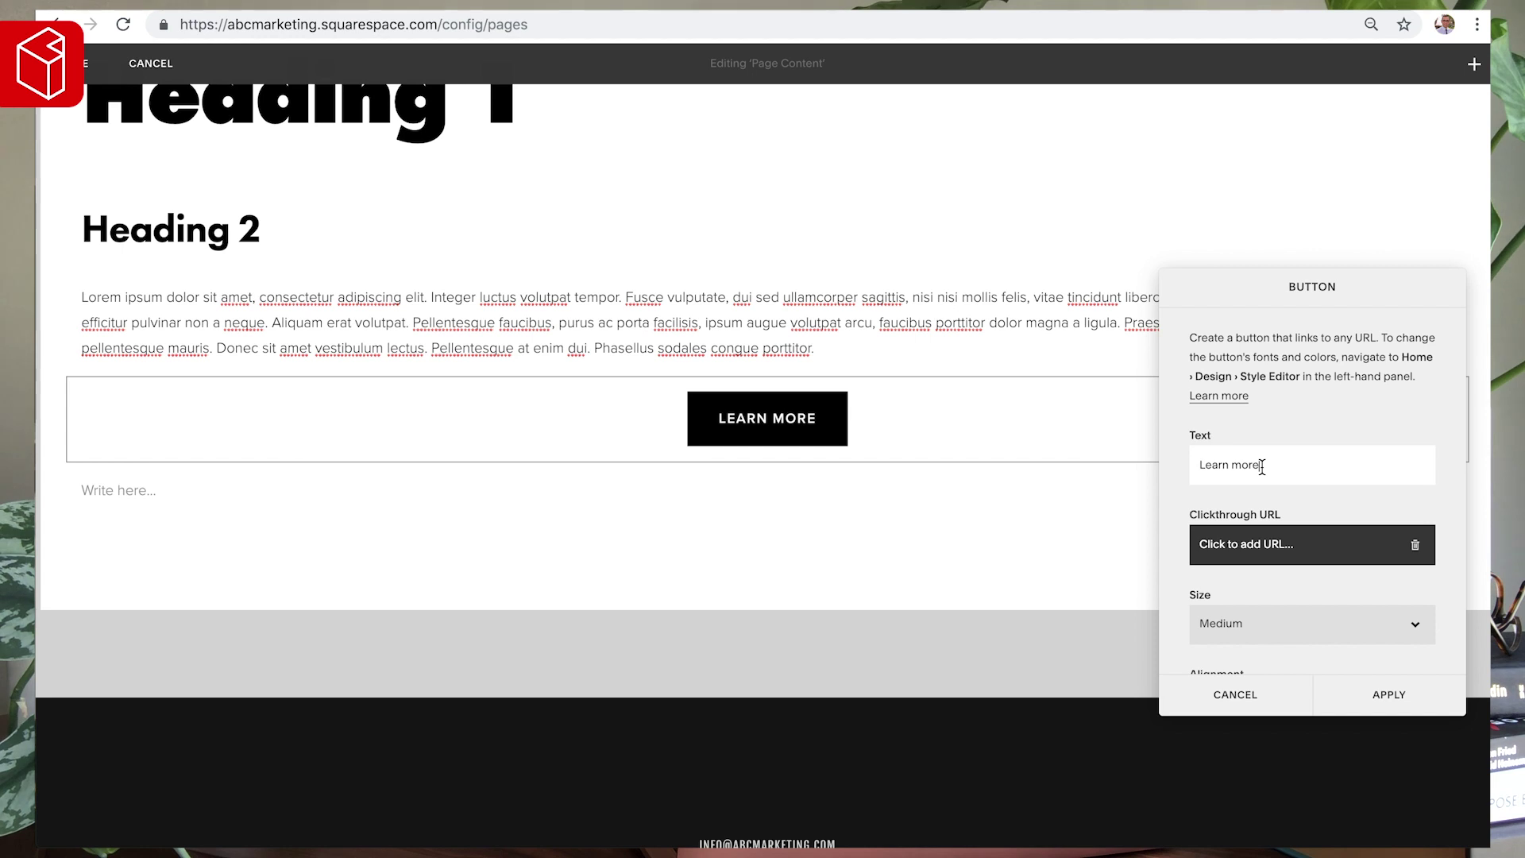
scroll(1271, 473, "down", 2)
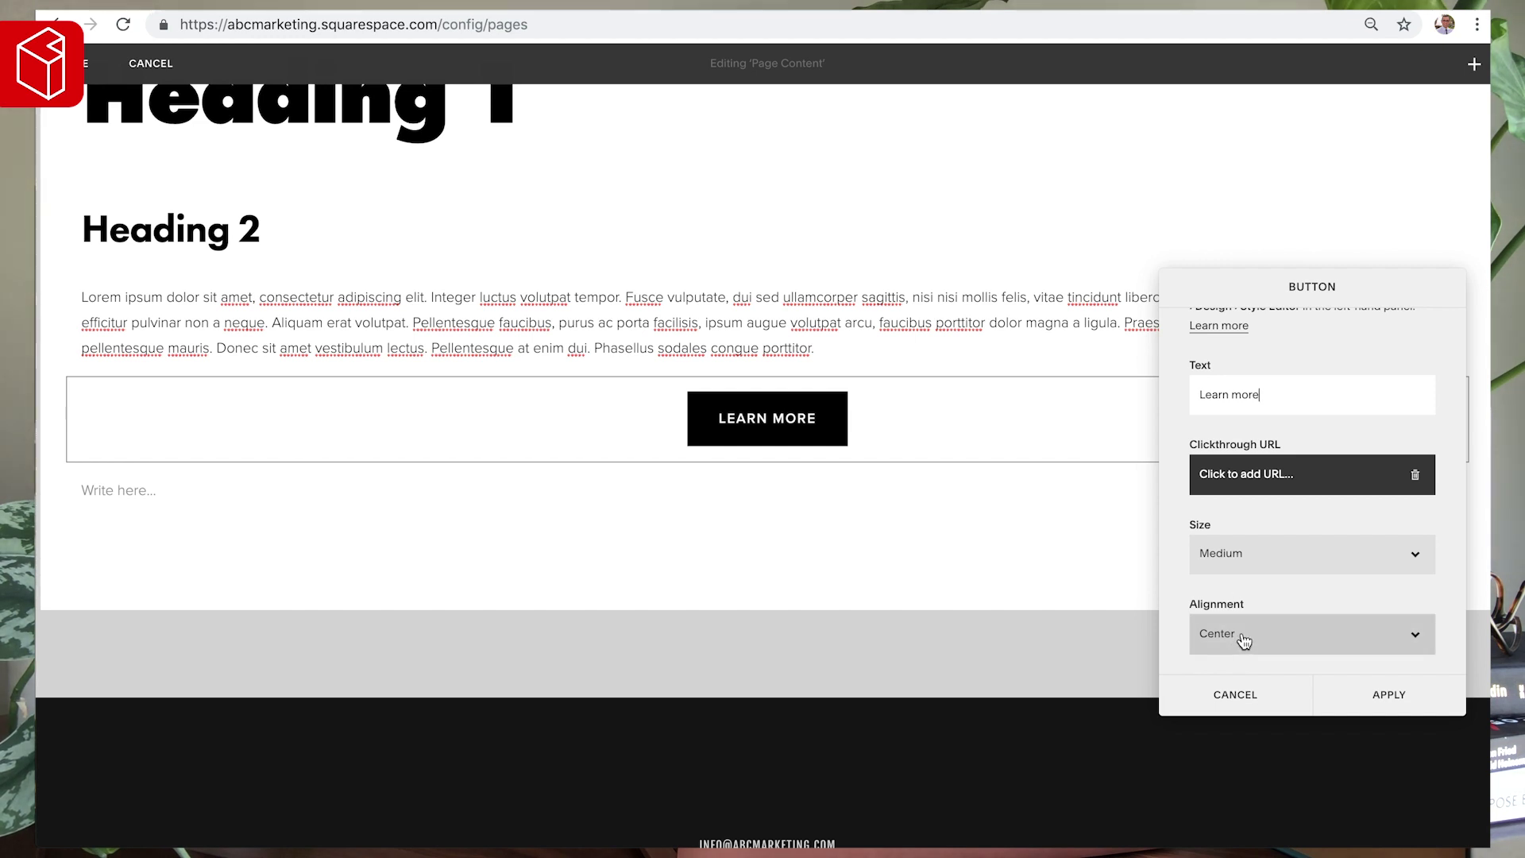
left_click(1397, 694)
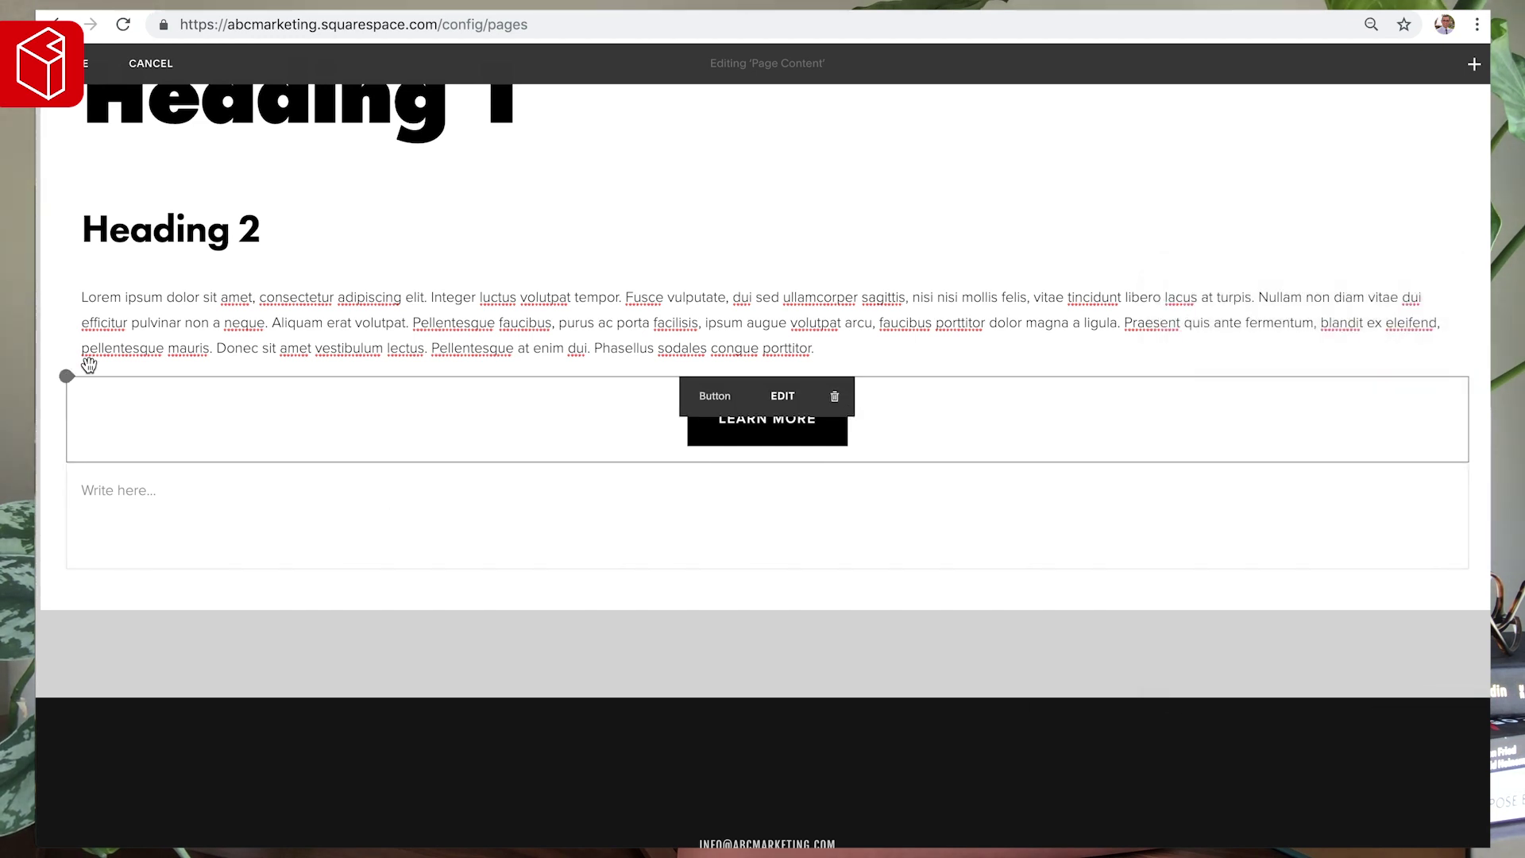
left_click(67, 375)
left_click(127, 304)
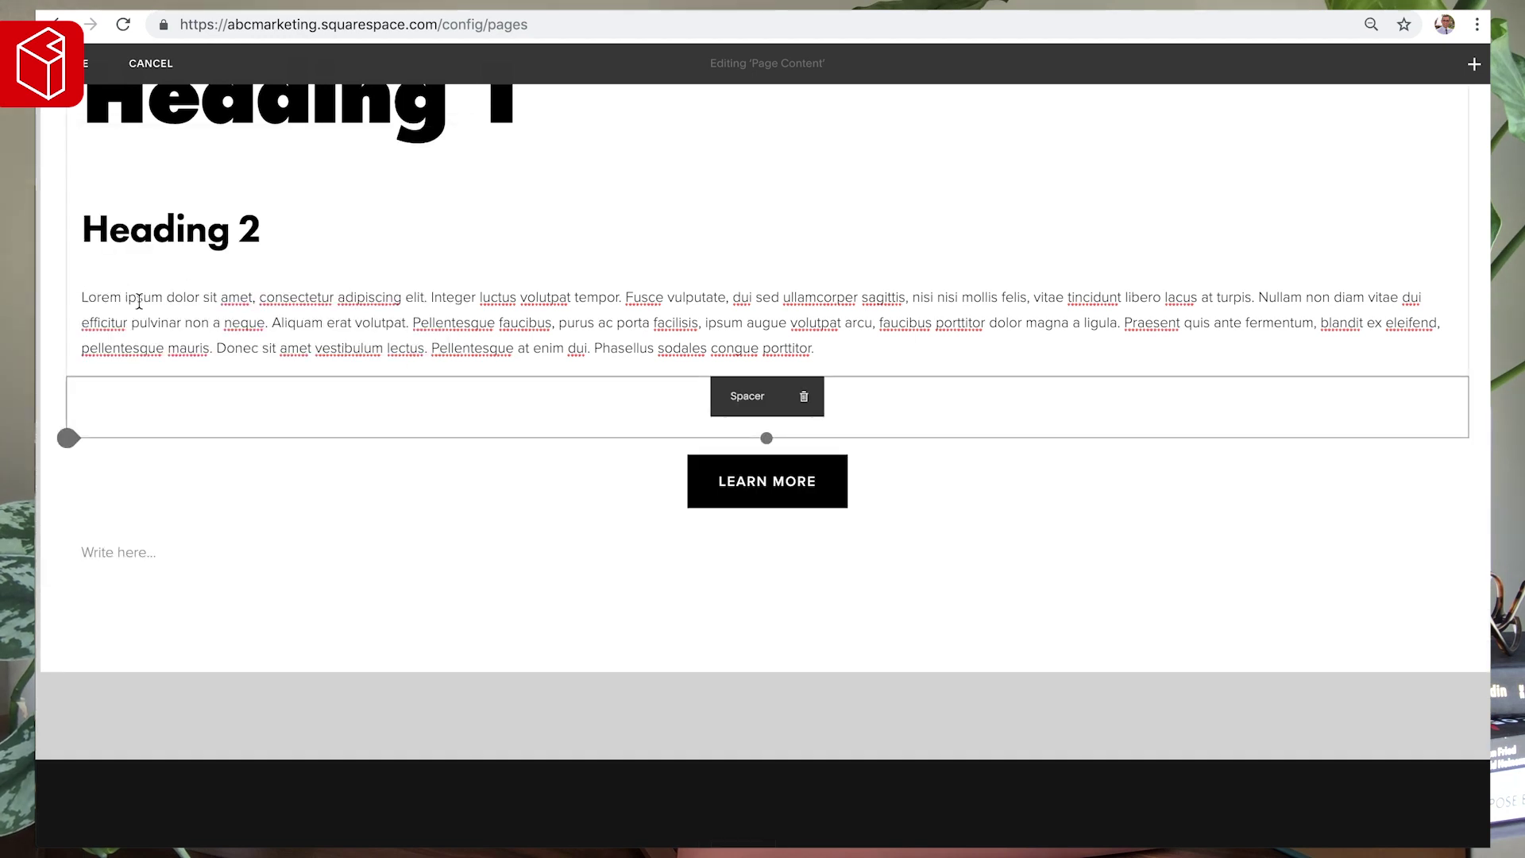
left_click(804, 396)
left_click(894, 443)
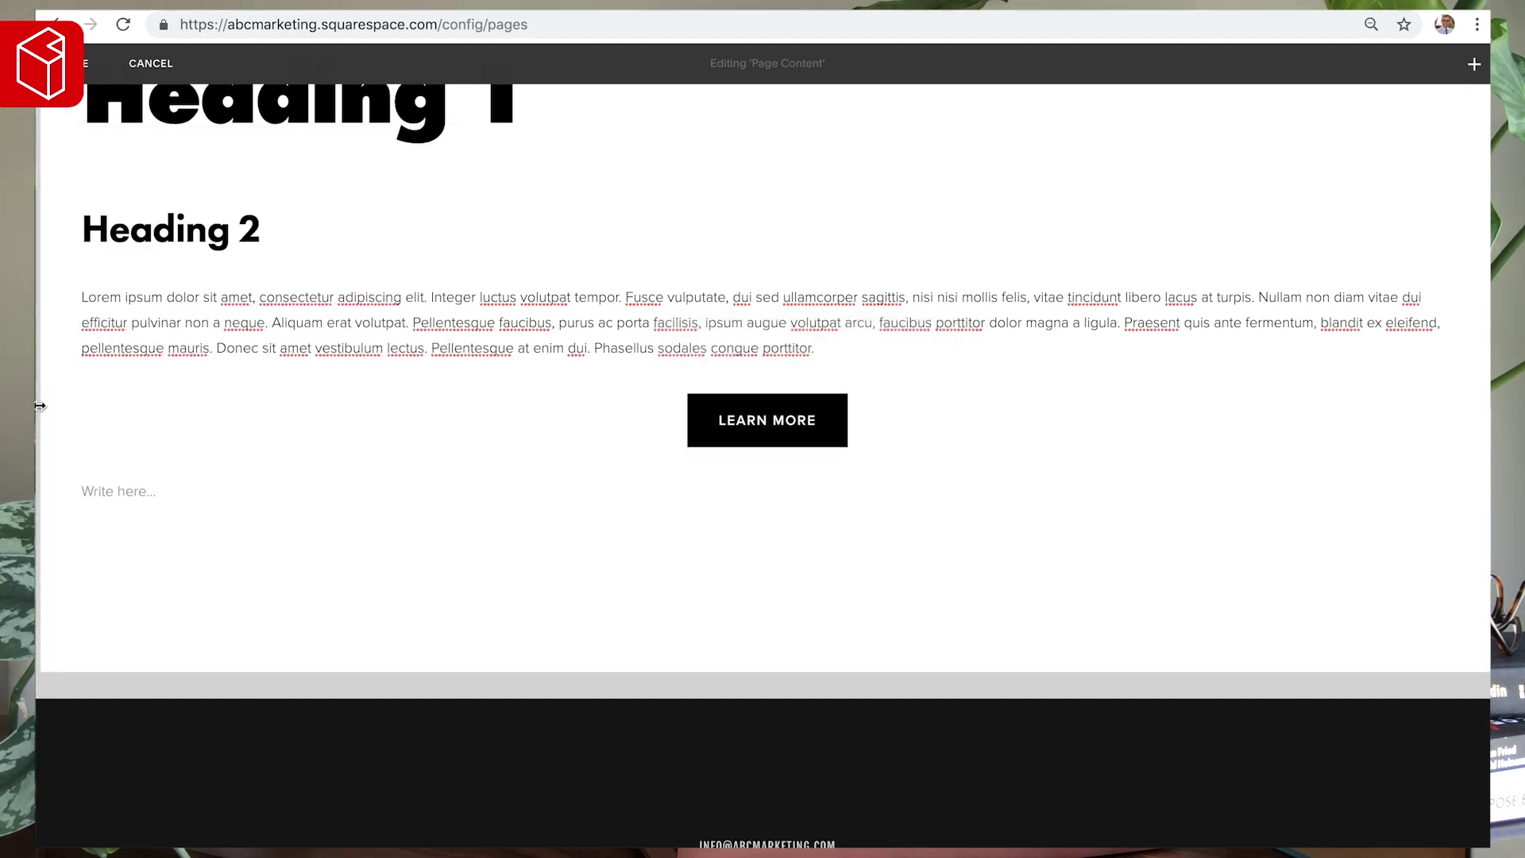
- Add a second, Small-sized button above the first one
left_click(68, 377)
left_click(428, 280)
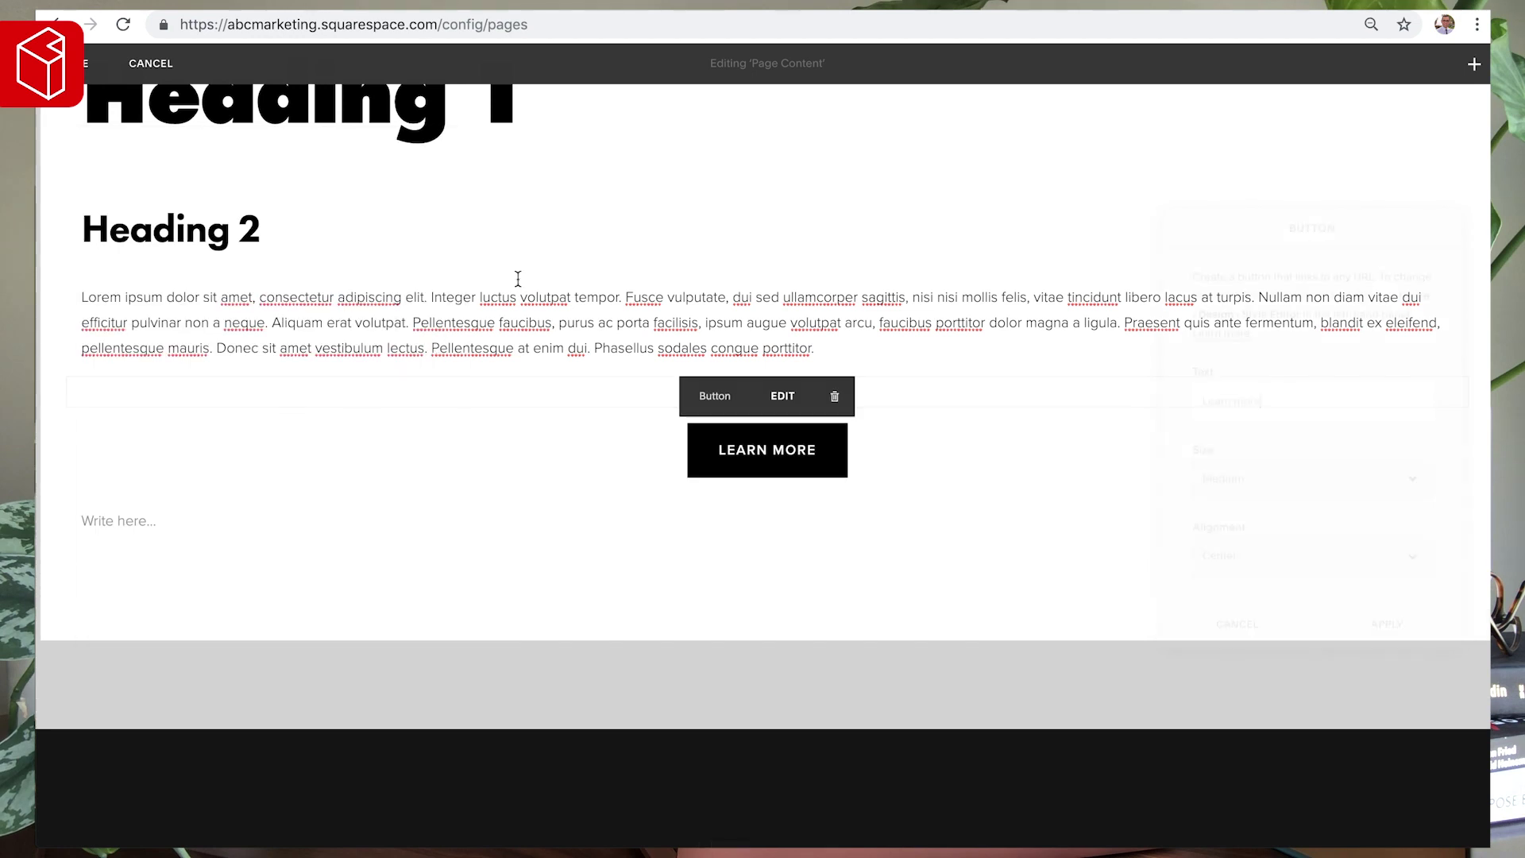
left_click(1258, 550)
left_click(1251, 534)
left_click(1364, 632)
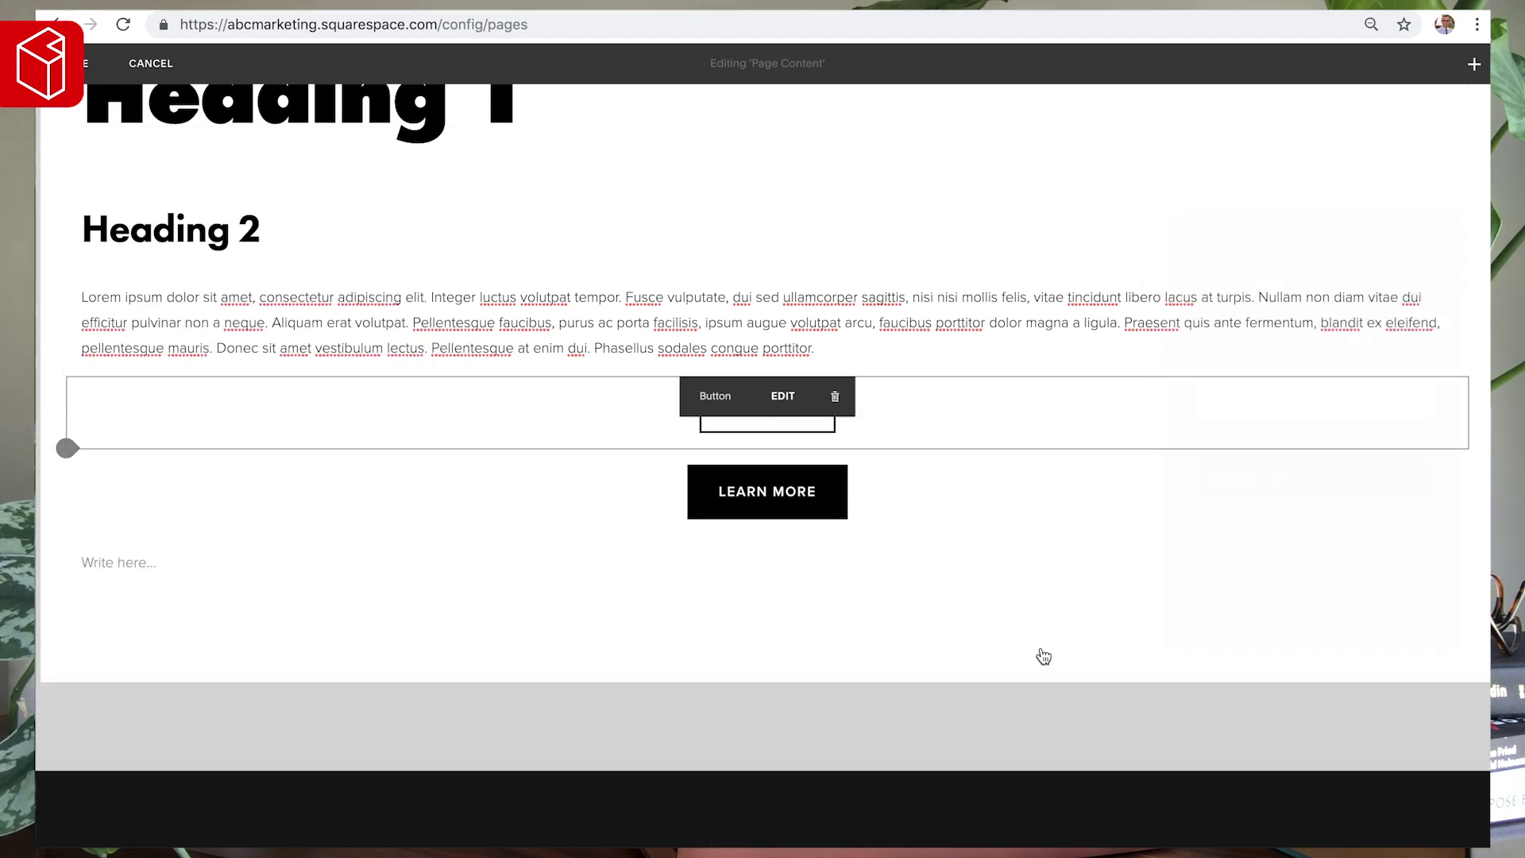
- Add a third button below the others with Size set to Large
left_click(66, 536)
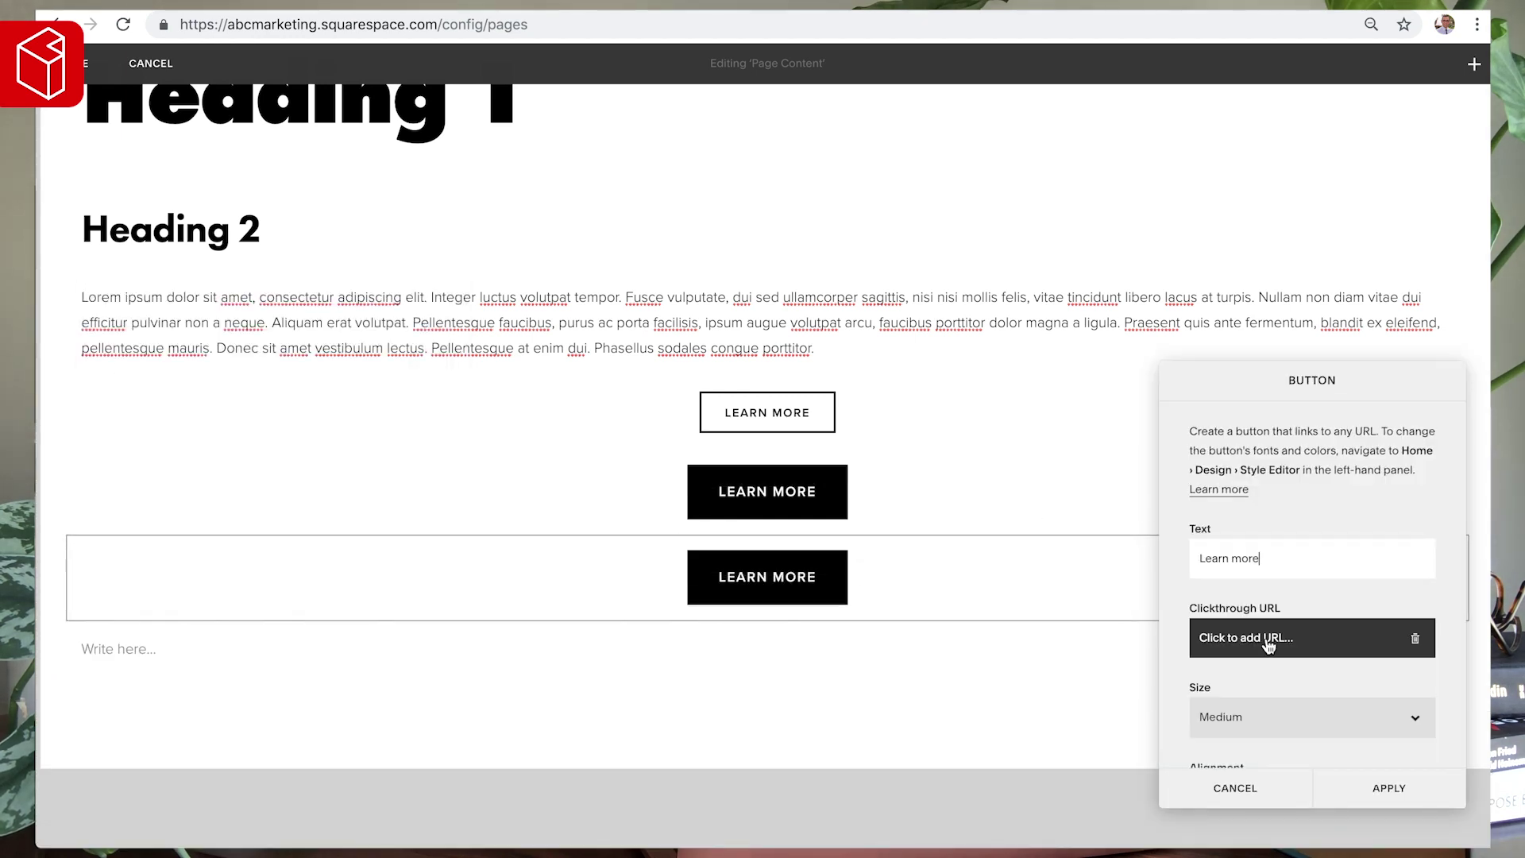
left_click(1273, 712)
left_click(1258, 732)
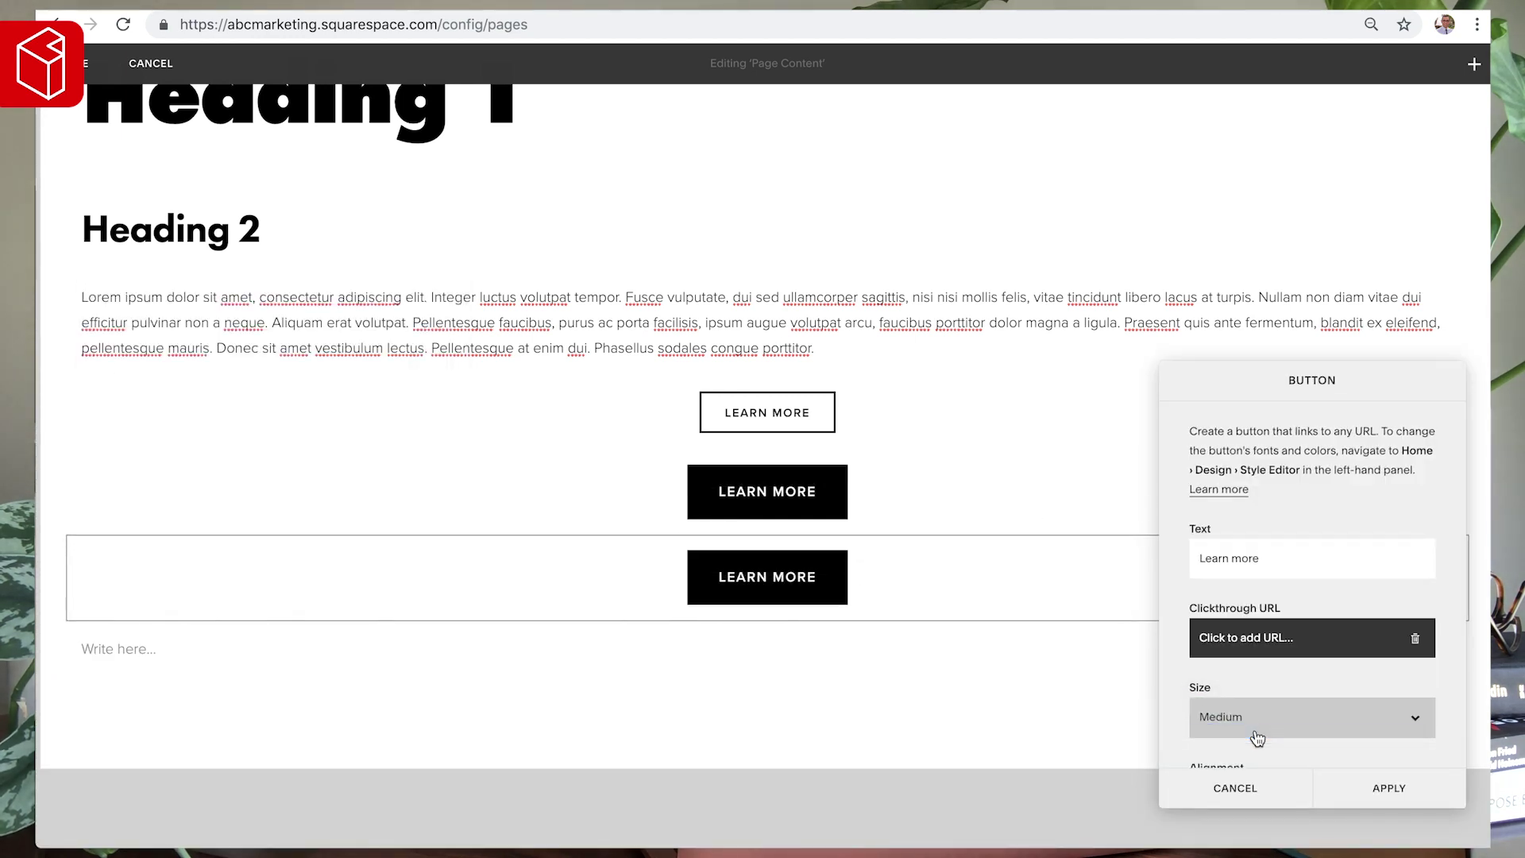
left_click(1376, 786)
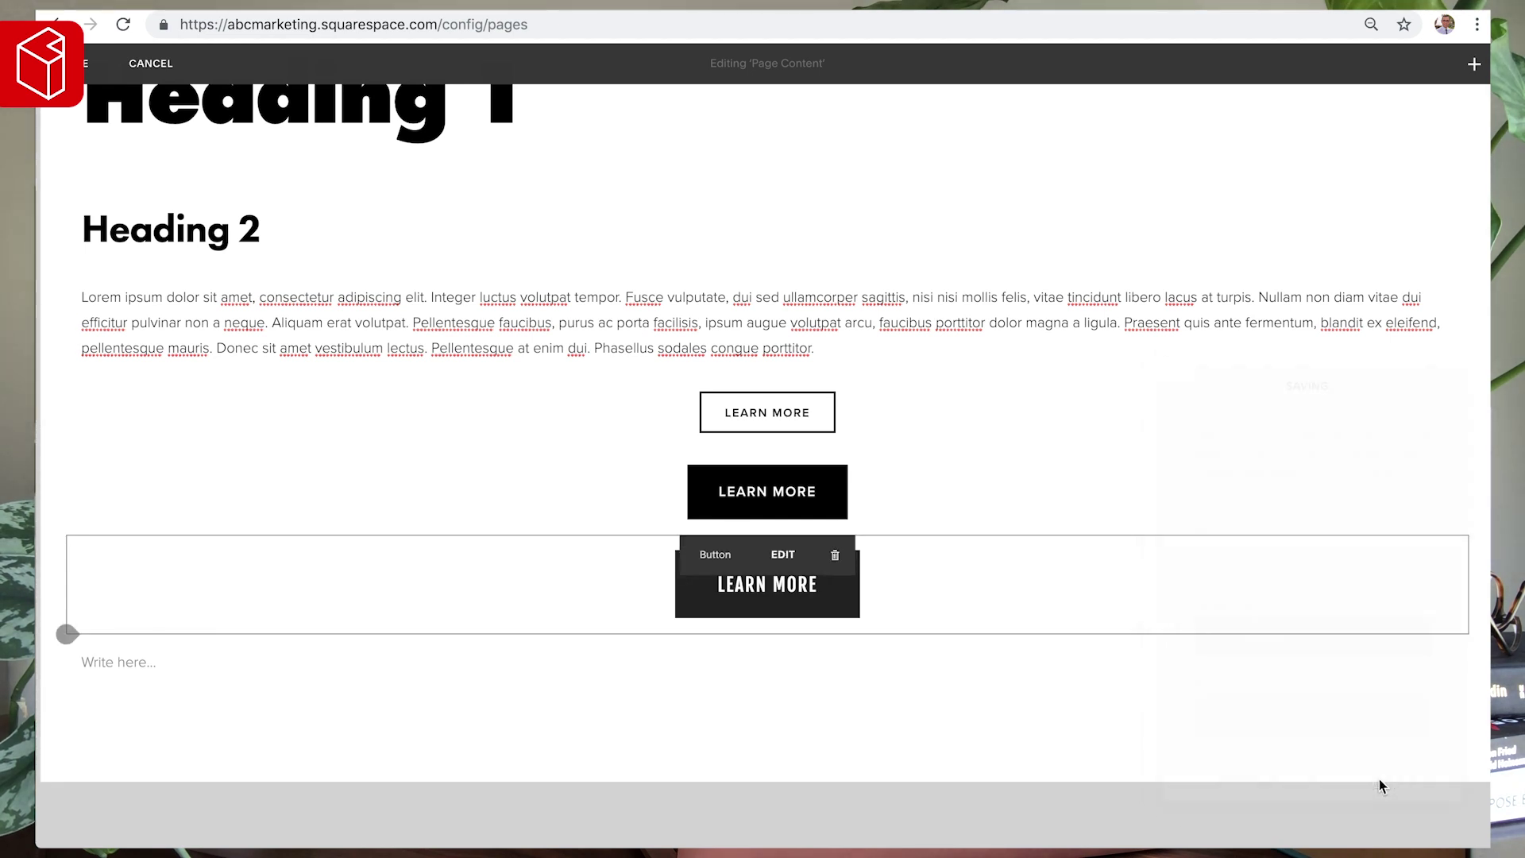
scroll(477, 534, "down", 2)
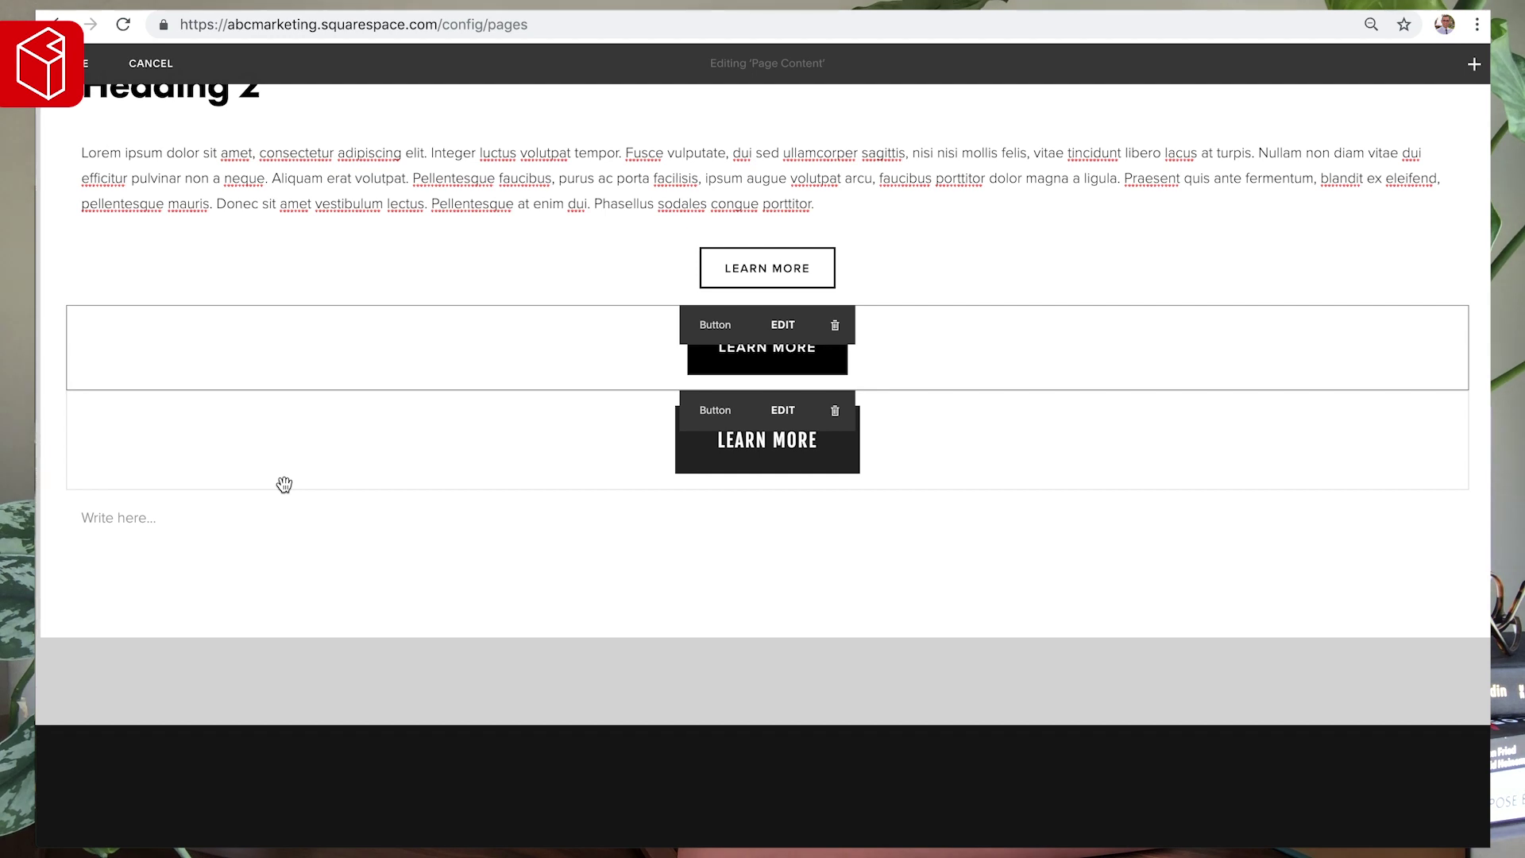
left_click(67, 489)
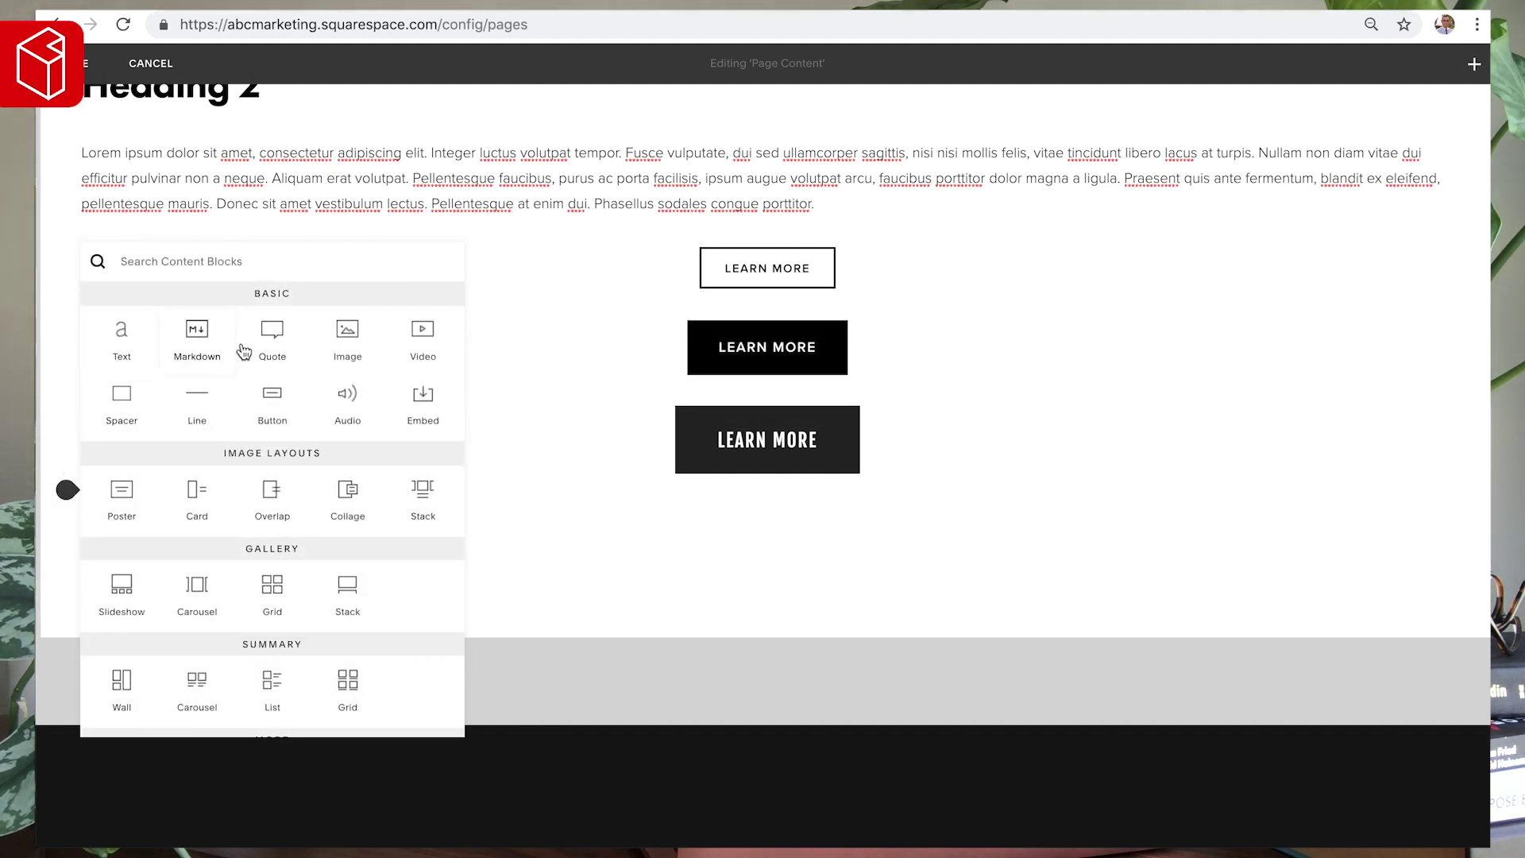
- Insert a Form block with Name, Email Address, Subject and Message fields, then save the page
scroll(140, 511, "down", 1)
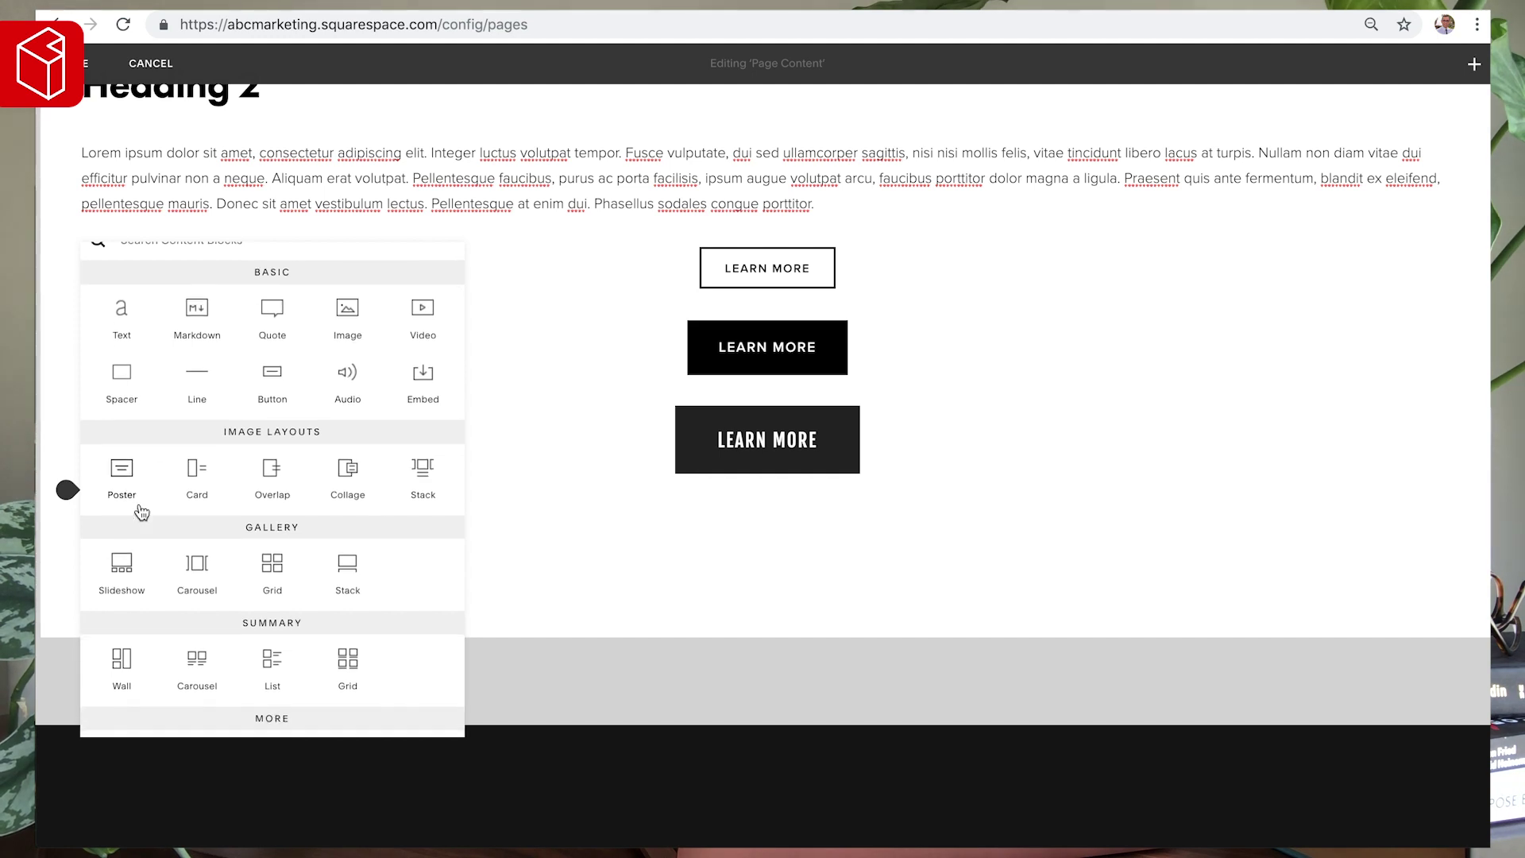
scroll(140, 513, "up", 1)
type("form")
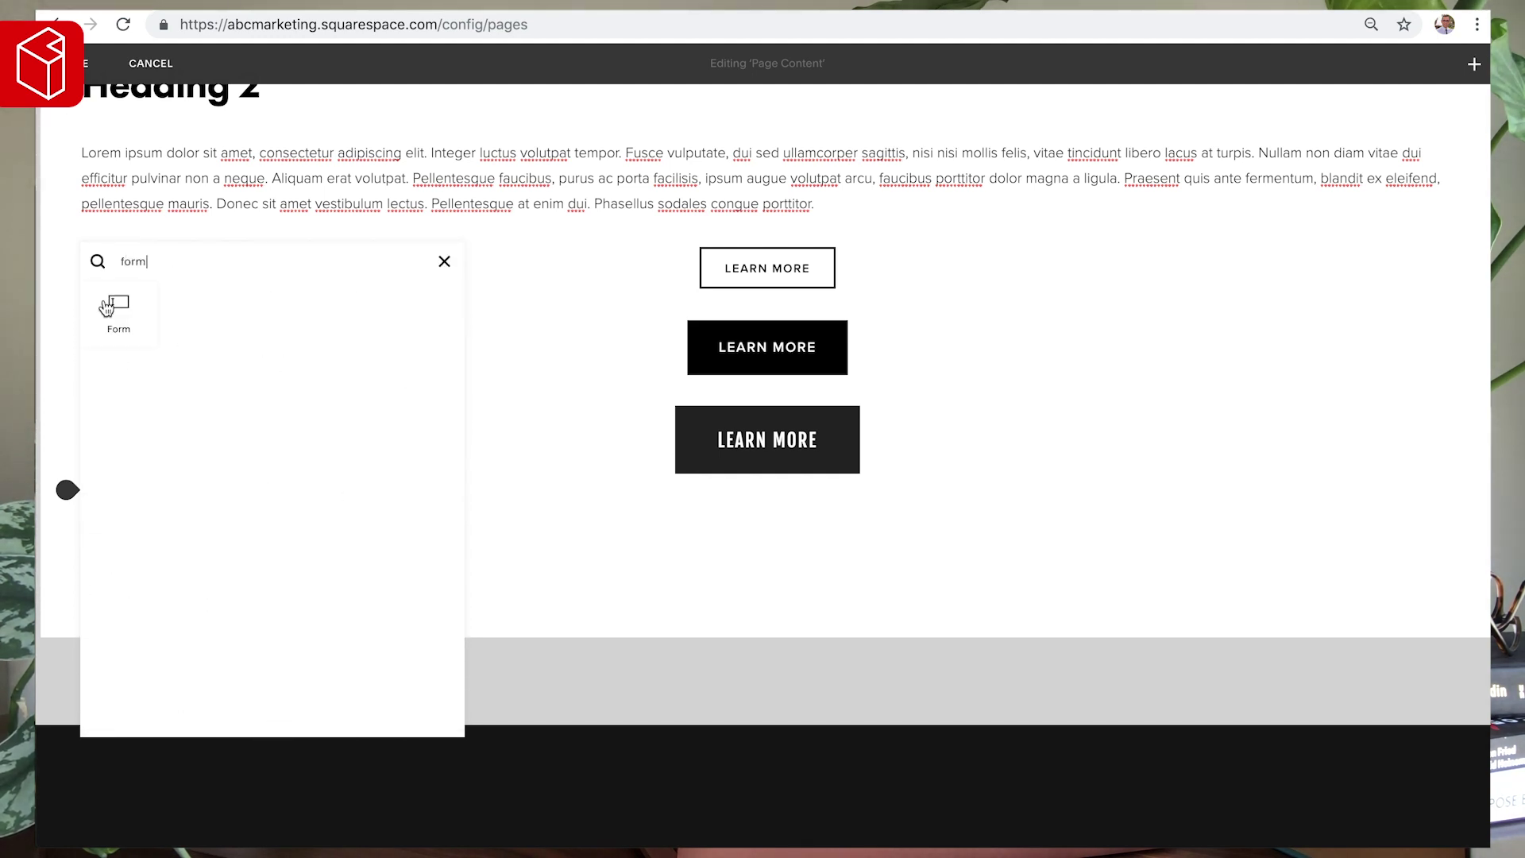
left_click(107, 308)
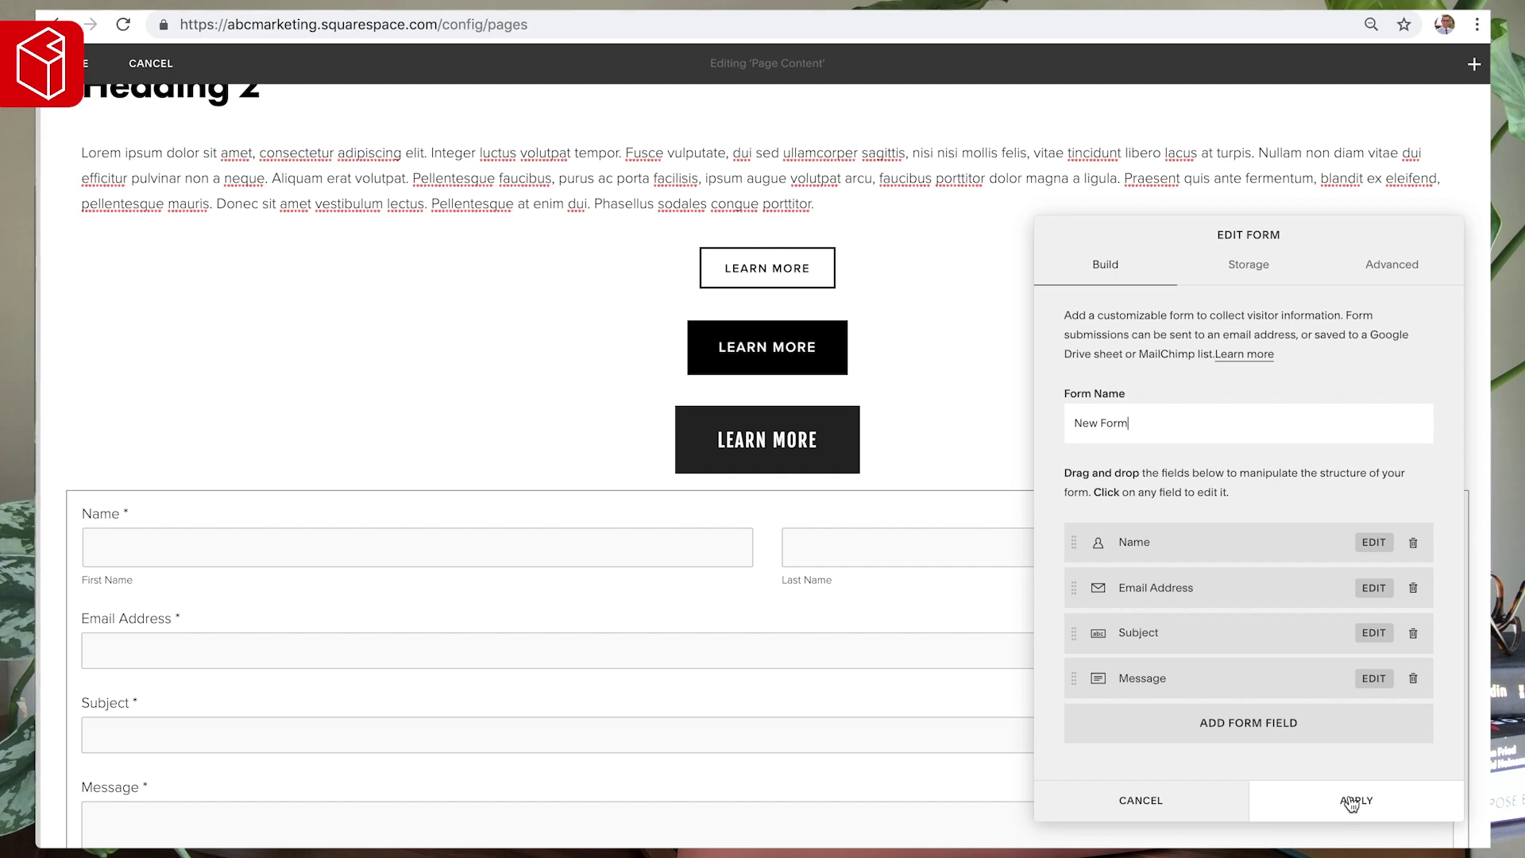
left_click(1351, 801)
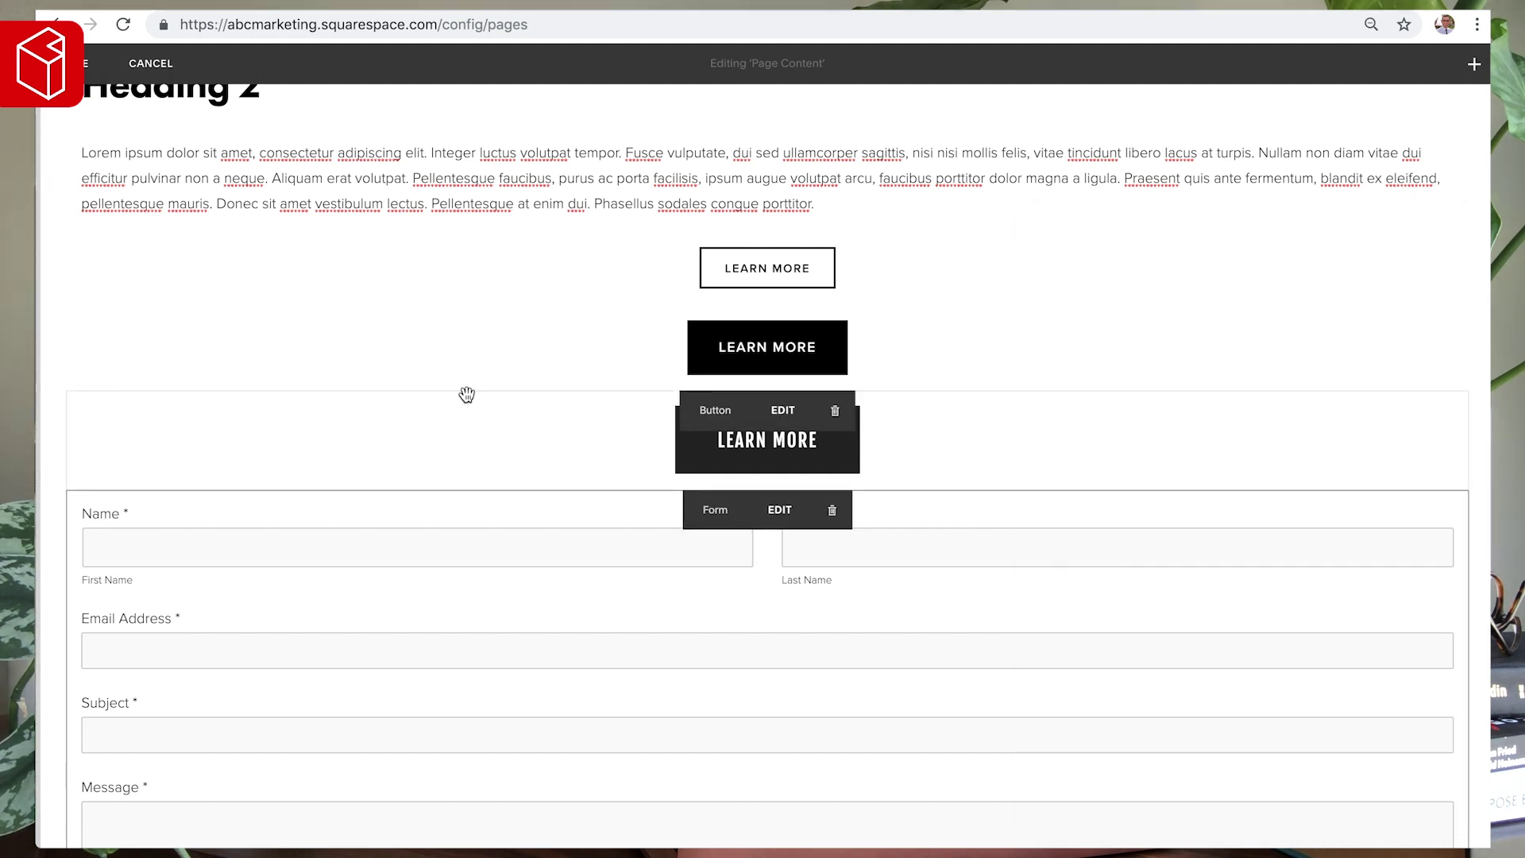
scroll(466, 394, "down", 5)
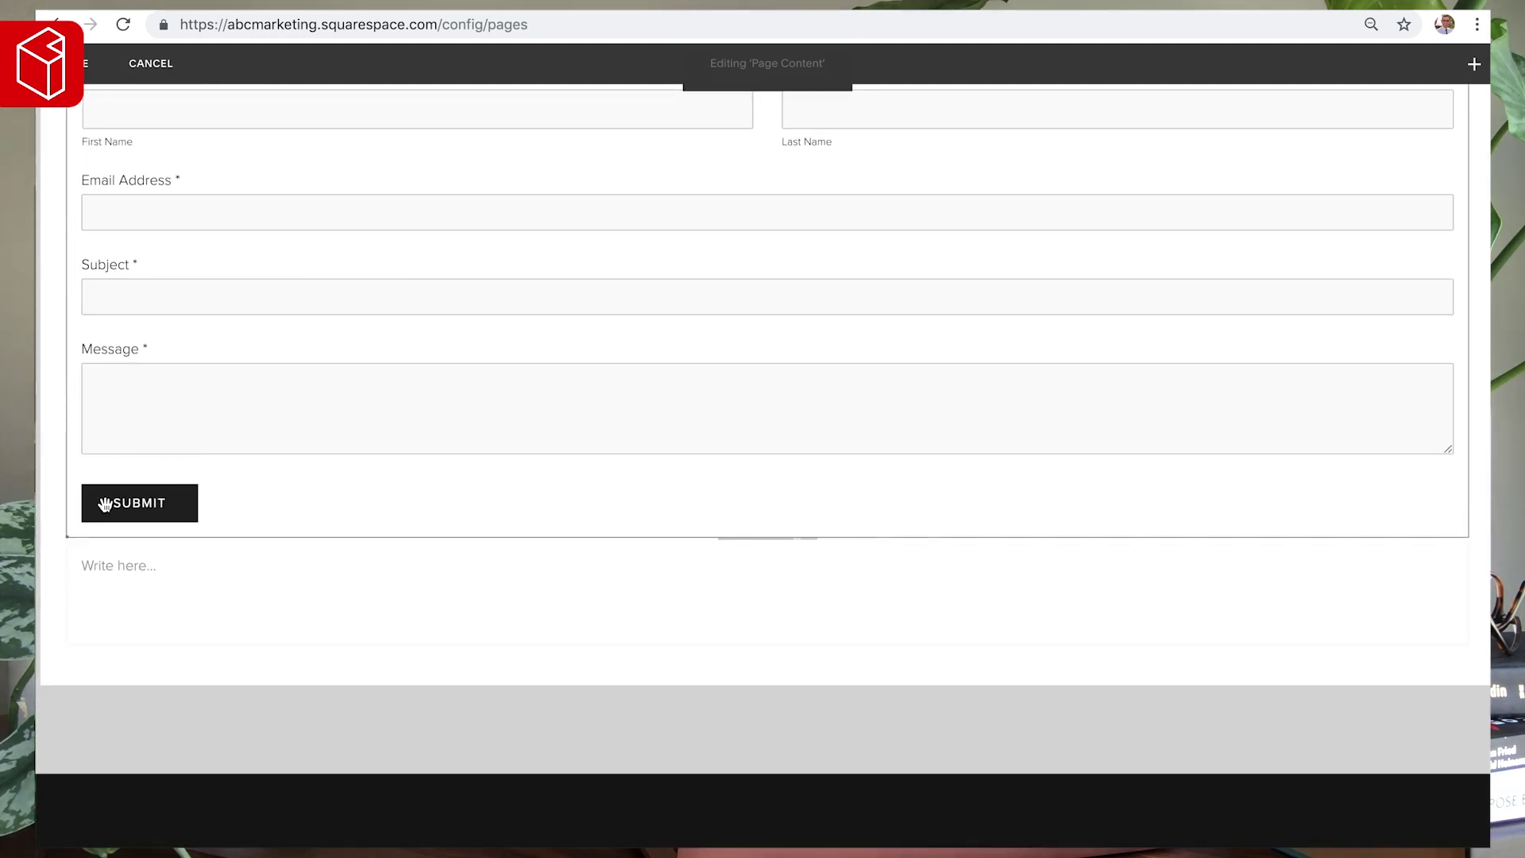
scroll(167, 480, "up", 10)
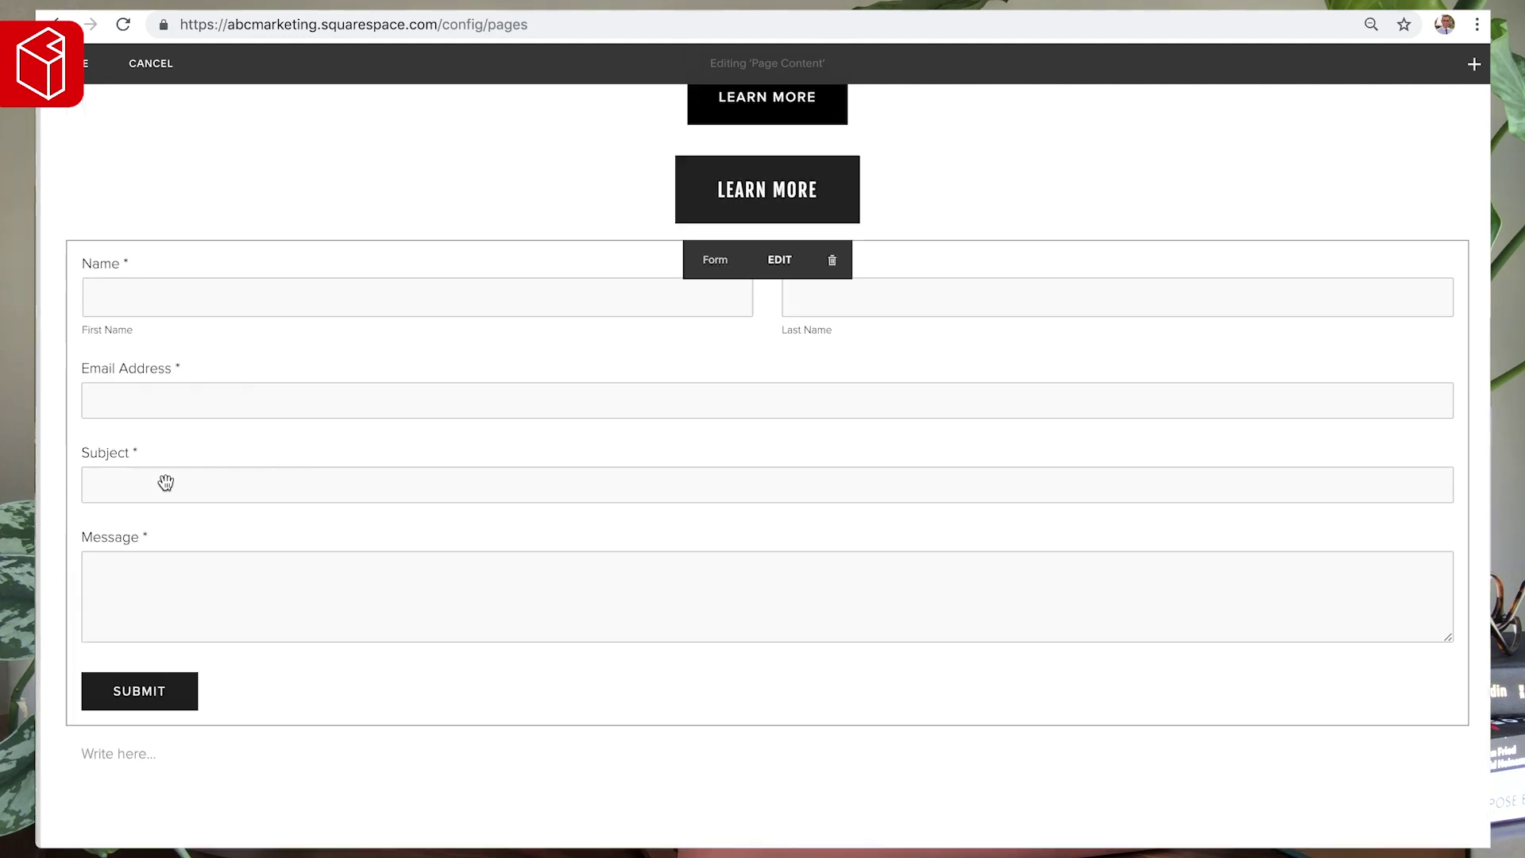
left_click(71, 166)
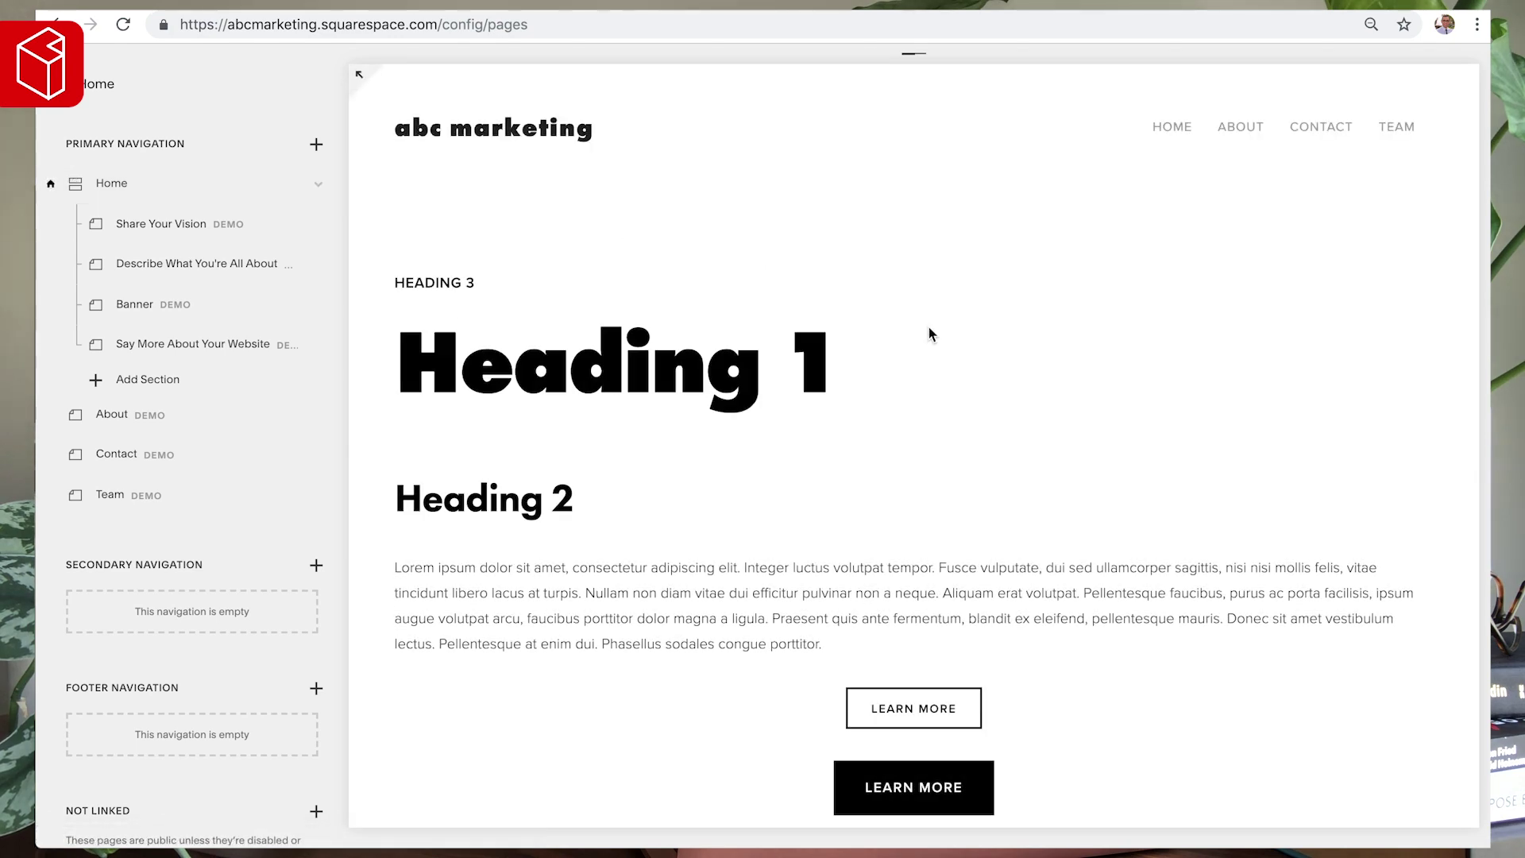
- Return to the main menu, open Design's Style Editor and browse the Styles list
mouse_move(932, 334)
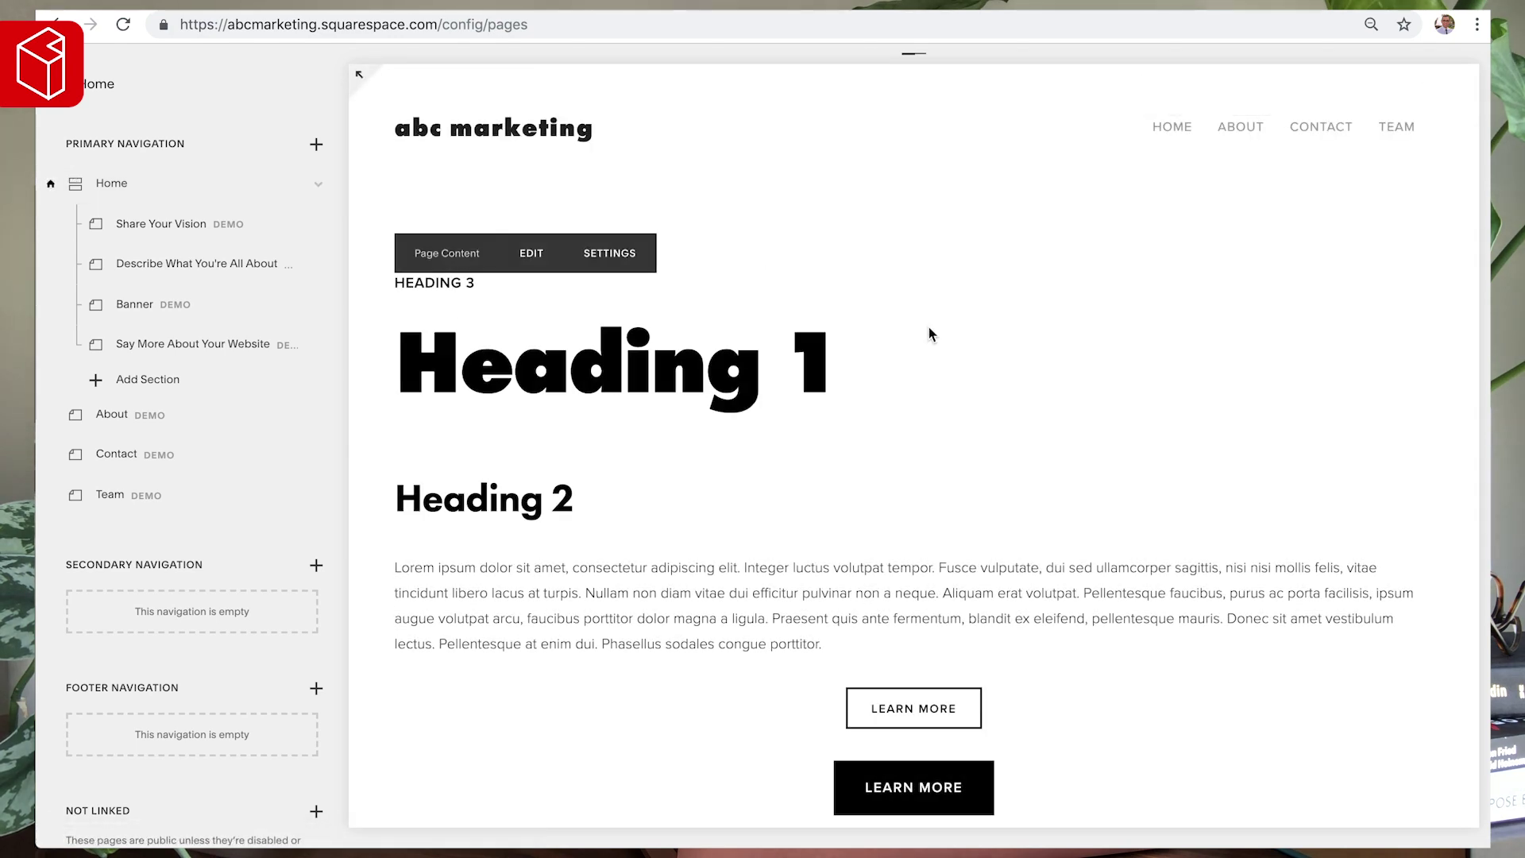
left_click(85, 94)
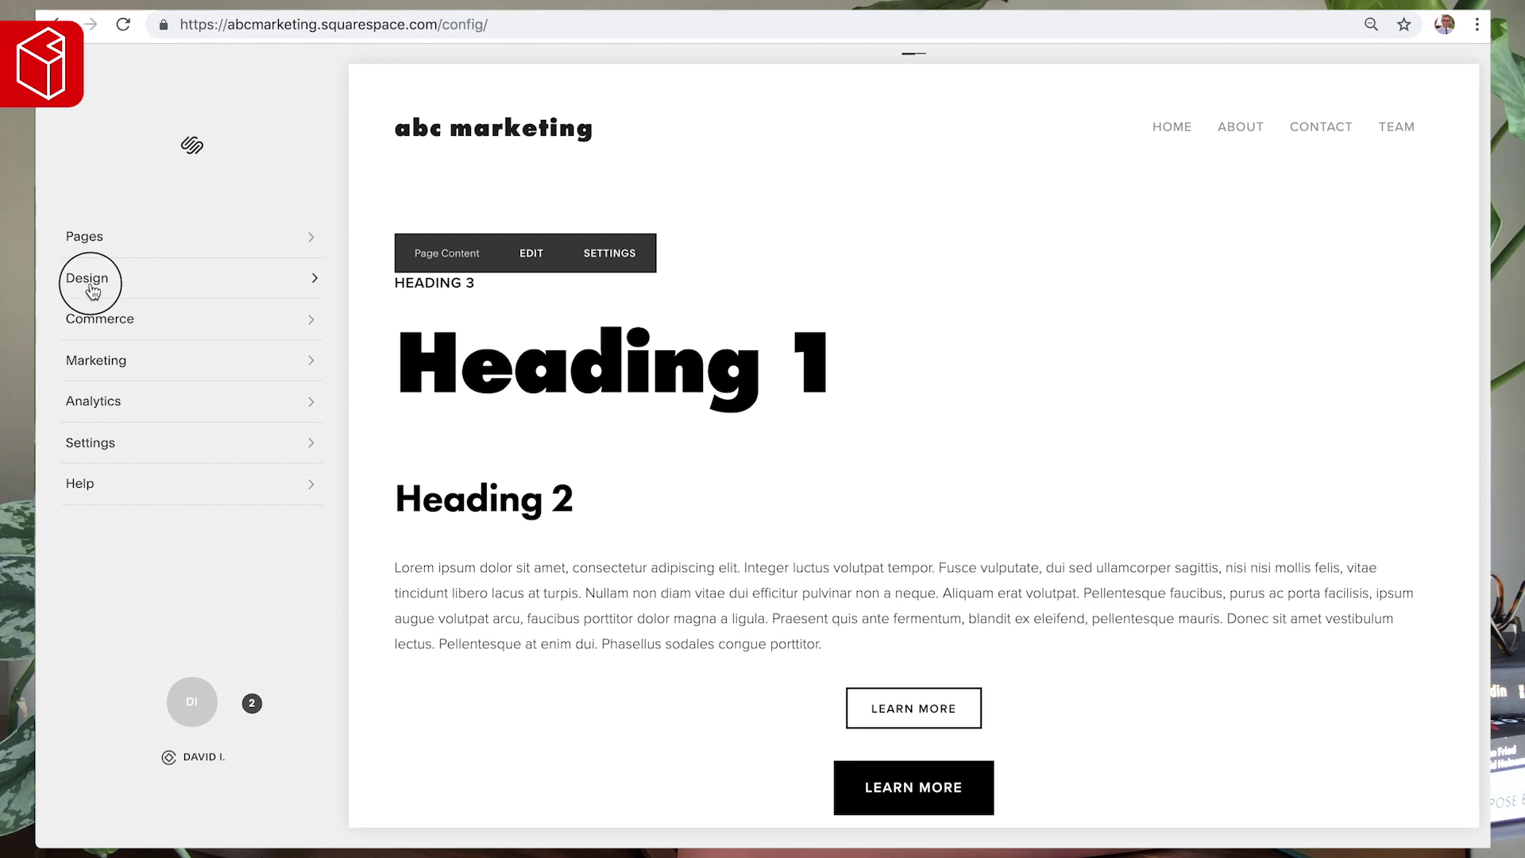
left_click(94, 293)
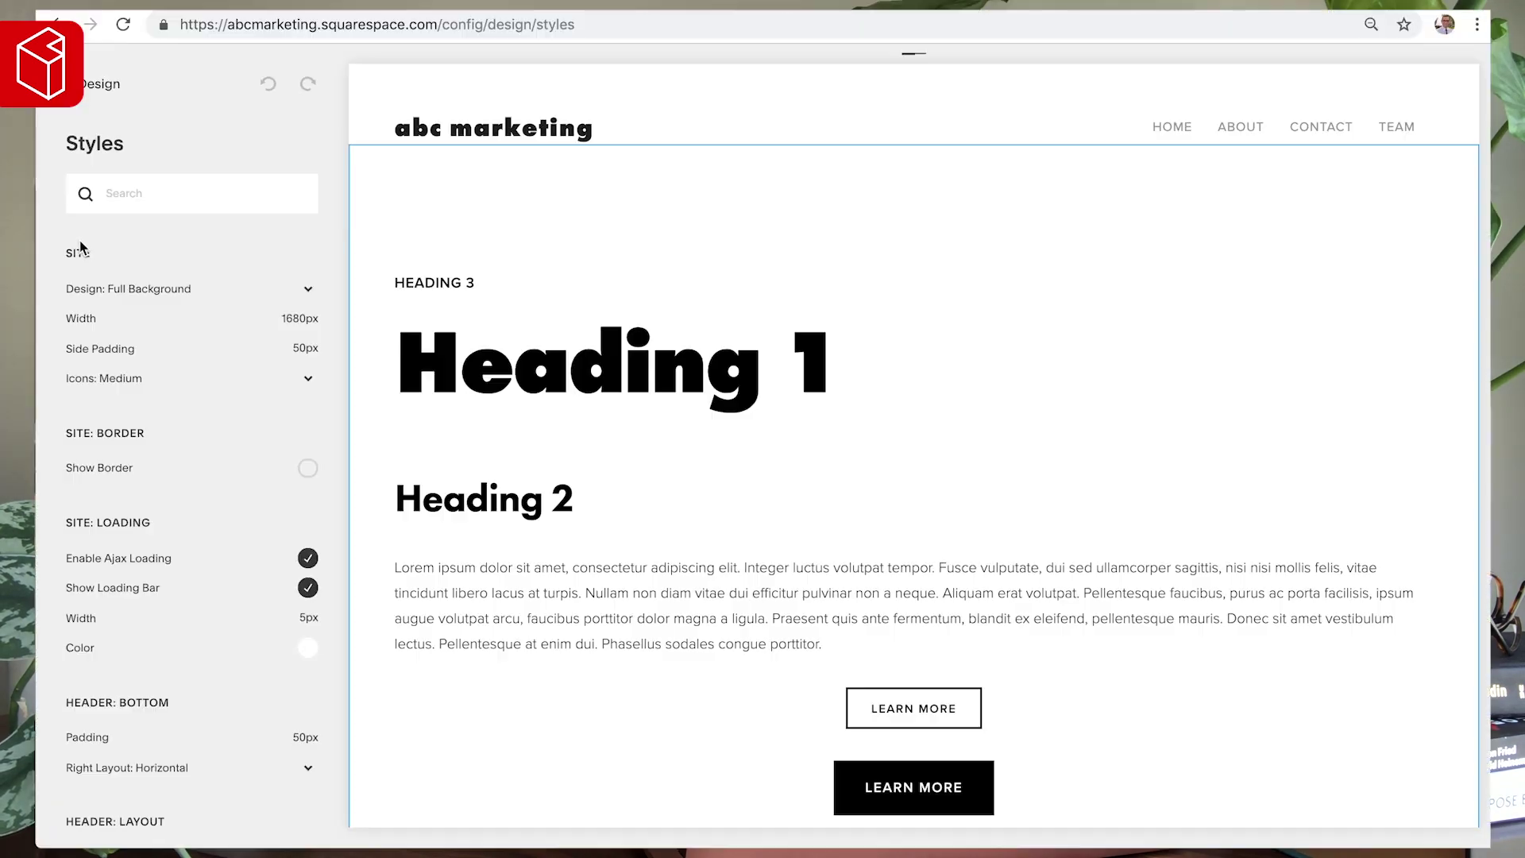
scroll(116, 451, "down", 5)
scroll(116, 451, "down", 15)
scroll(173, 452, "down", 20)
scroll(173, 451, "down", 15)
scroll(174, 459, "down", 15)
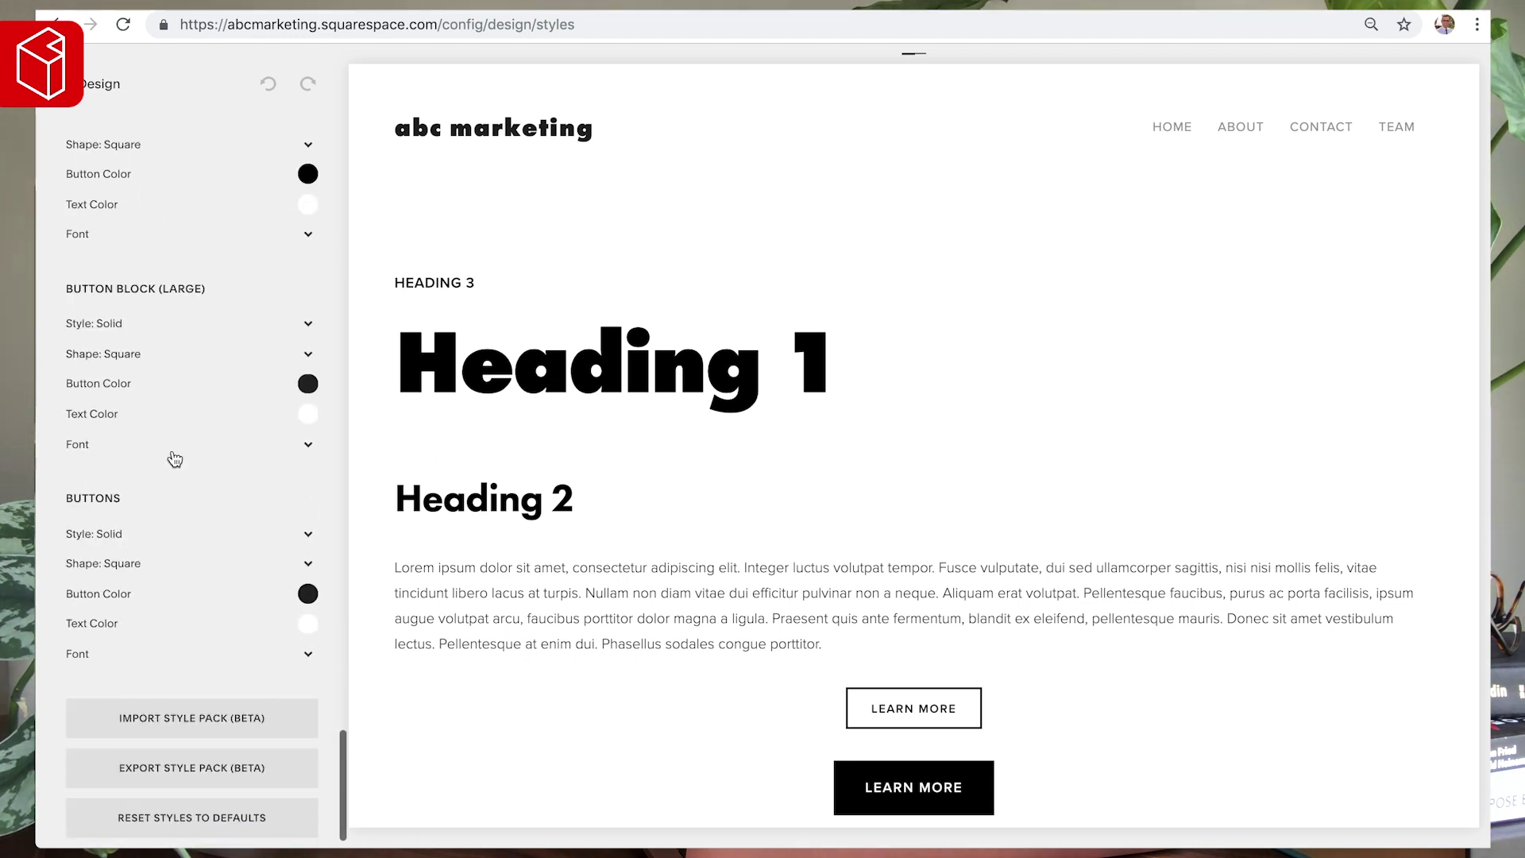
scroll(175, 458, "up", 20)
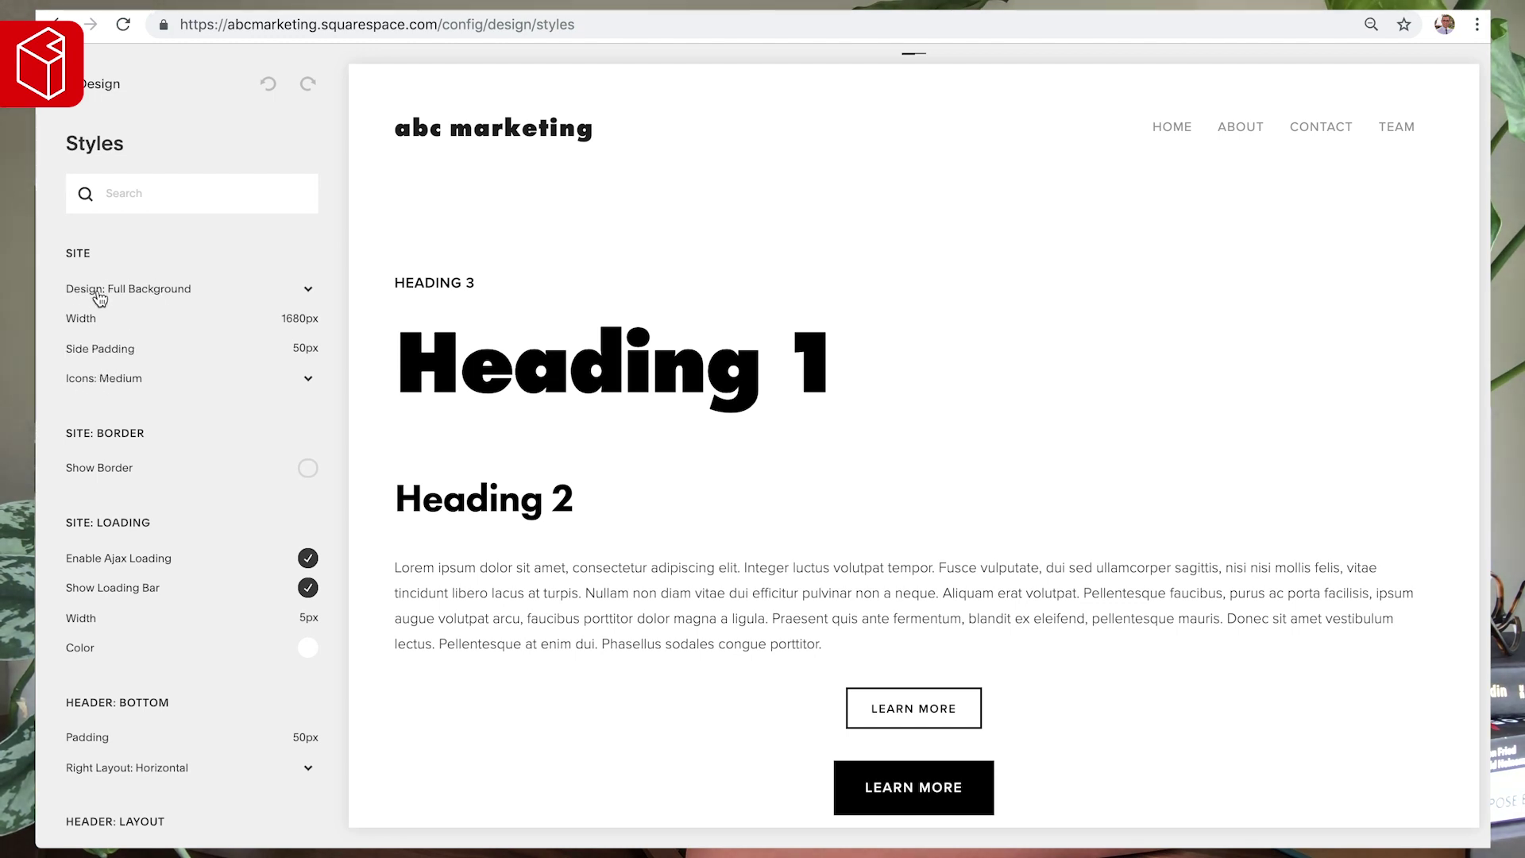
- Switch Site Design to Constrained Width and set the site background colour to pure red
left_click(162, 298)
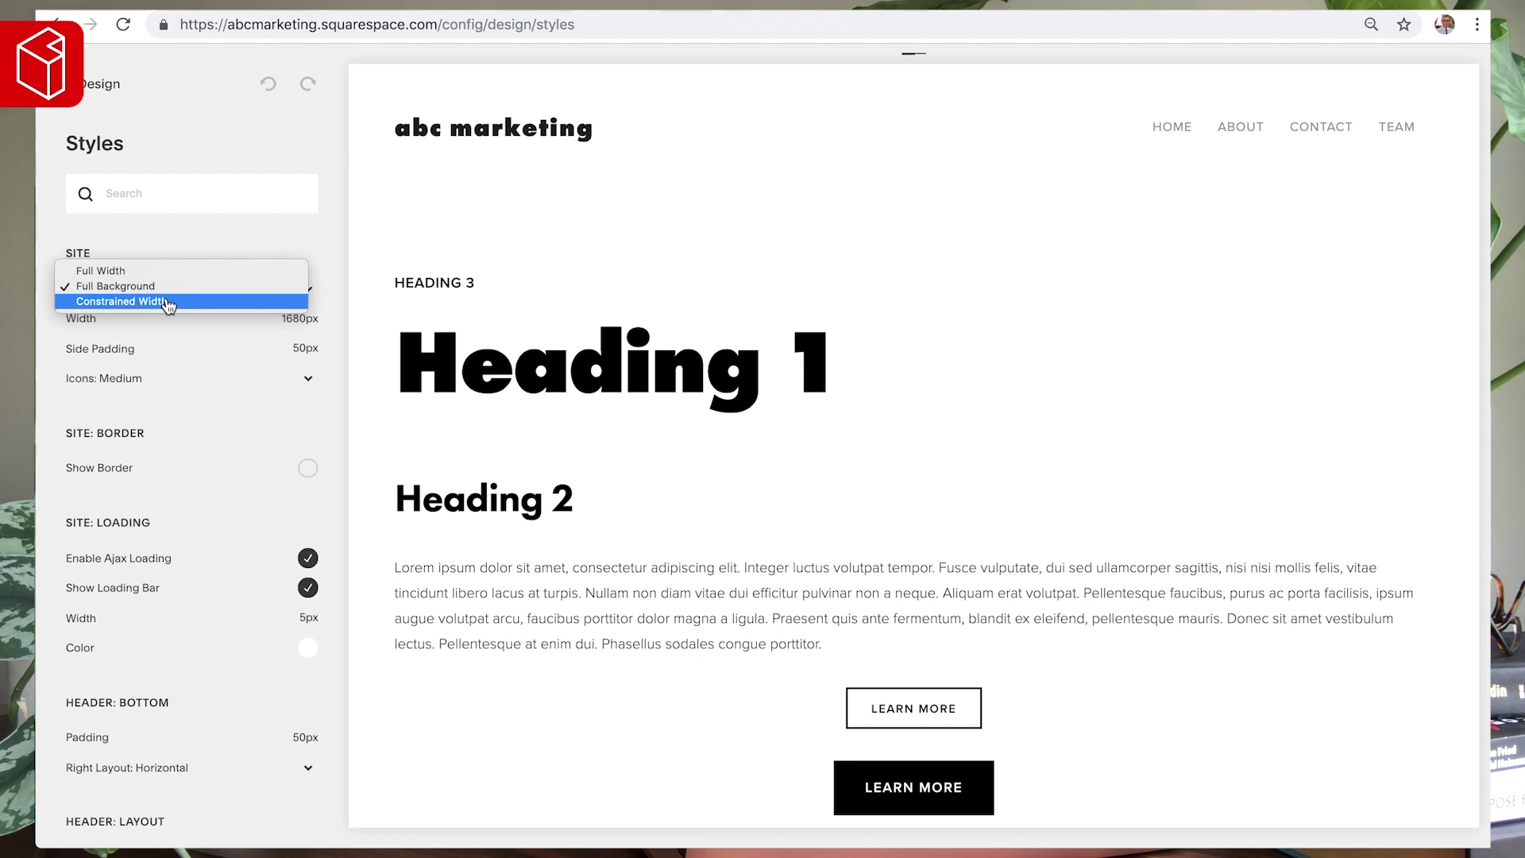
left_click(166, 302)
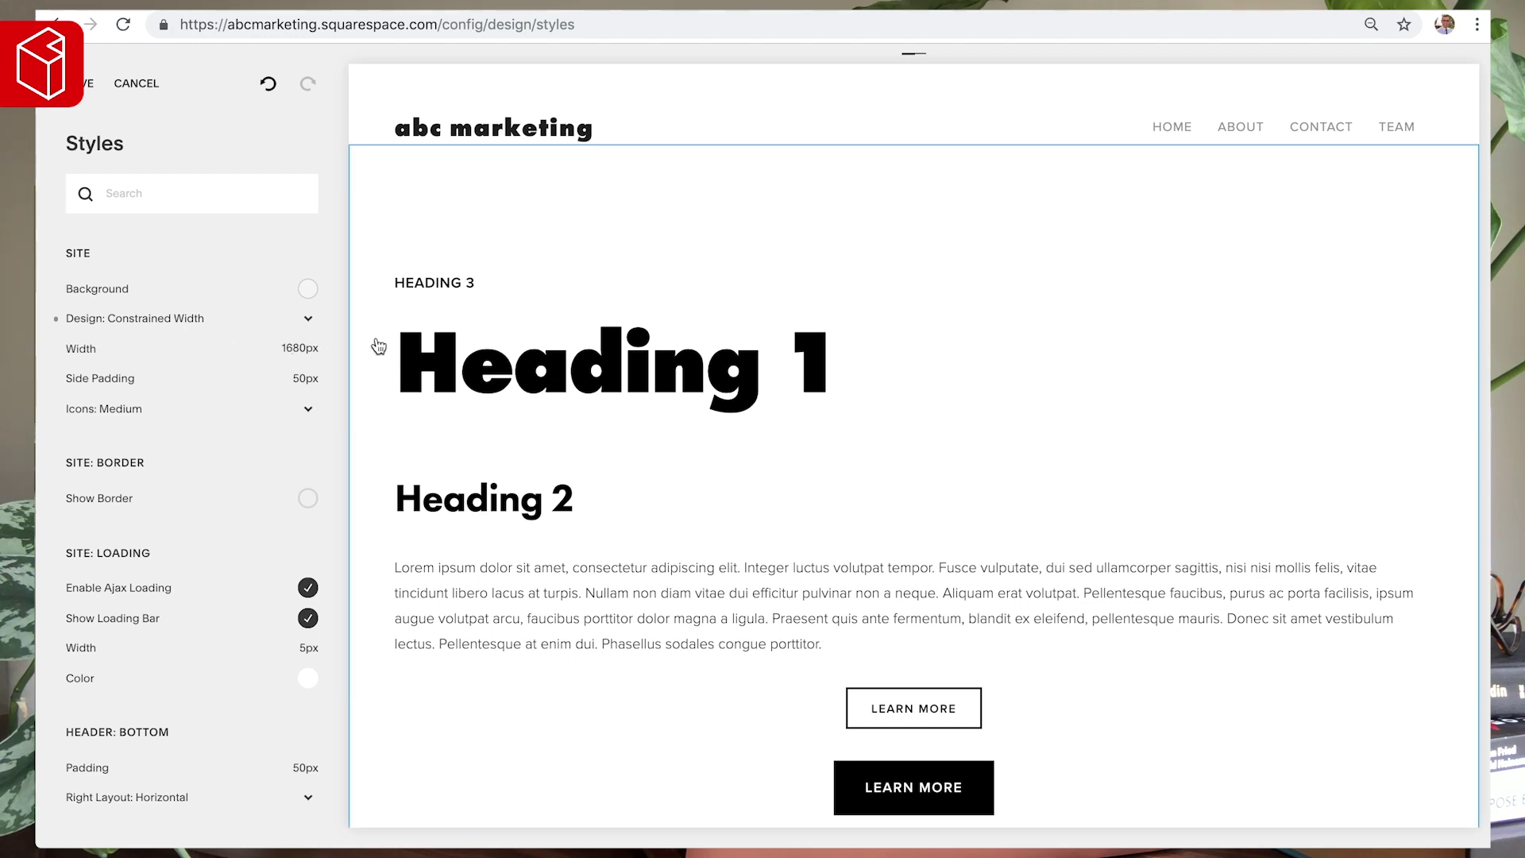
left_click(308, 288)
left_click_drag(204, 282, 367, 184)
left_click(367, 185)
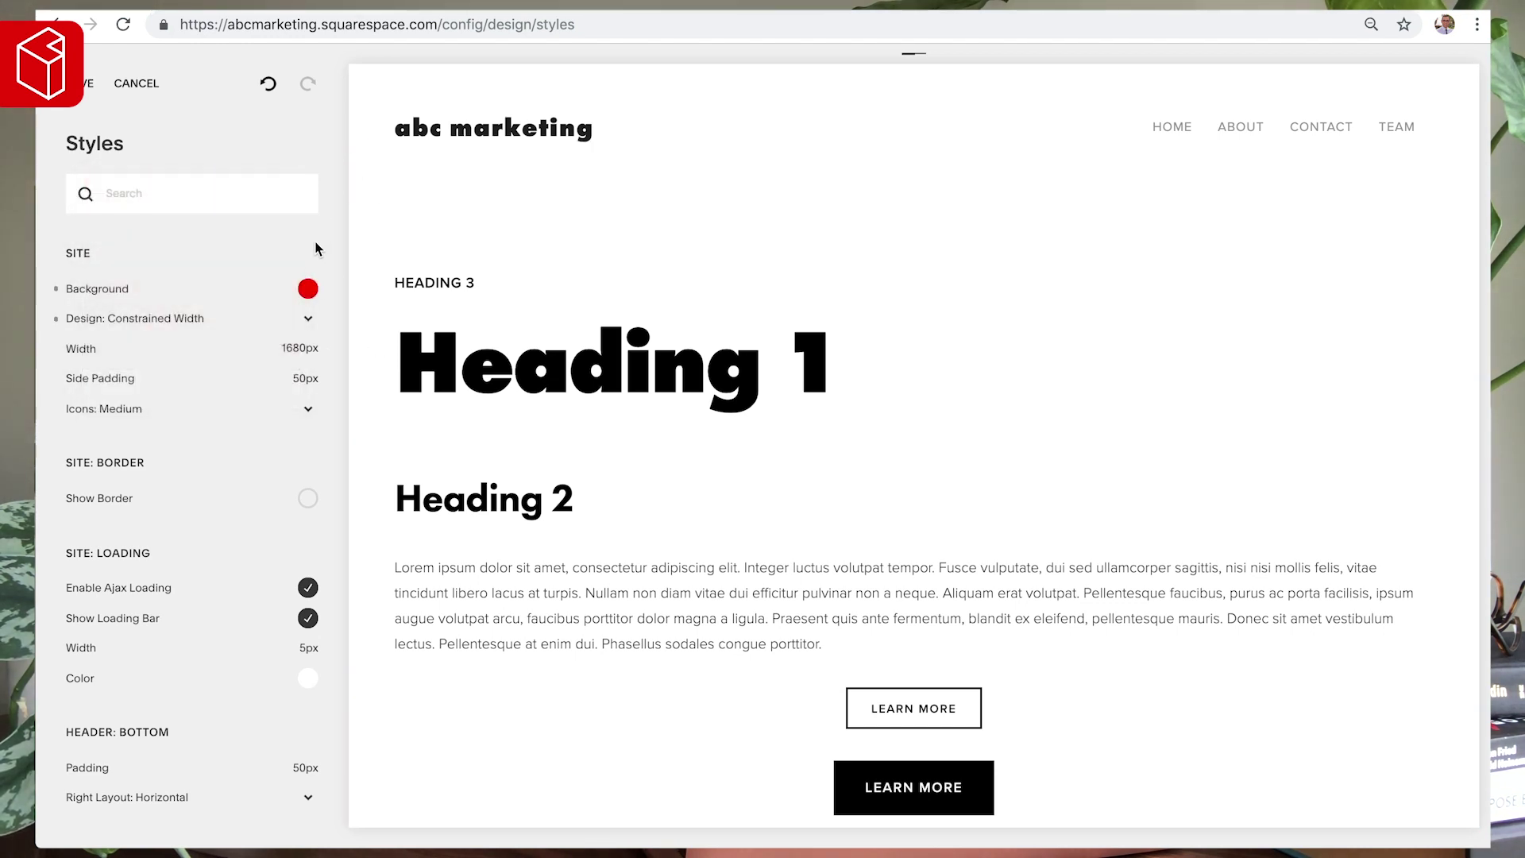
key("super+minus")
key("super+minus")
key("super+minus")
key("super+minus")
key("super+minus")
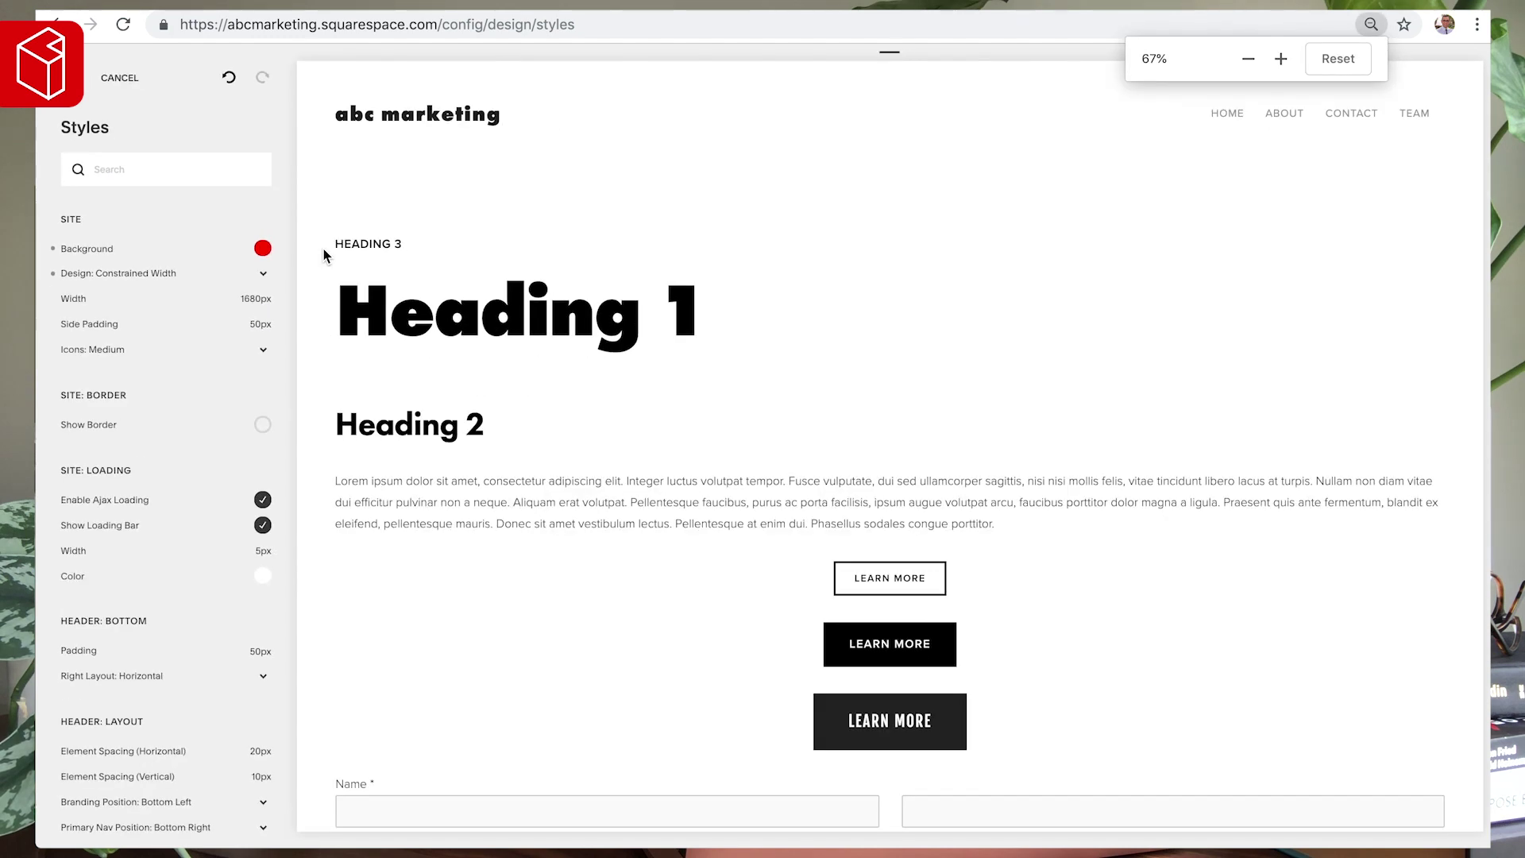
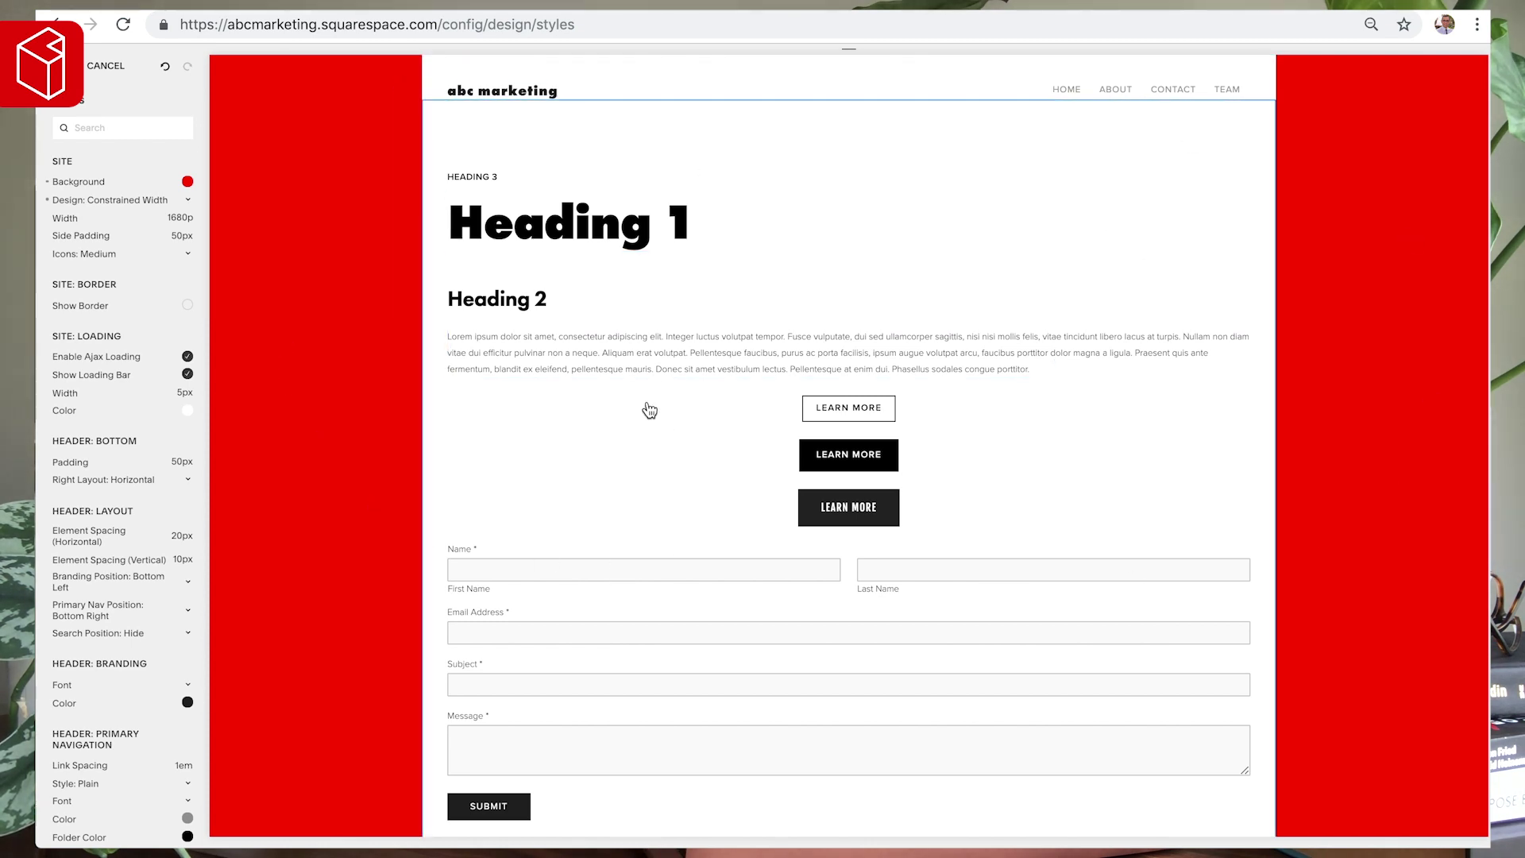
- Zoom the Squarespace page in twice and switch to the Adobe Color palette
key("ctrl+plus")
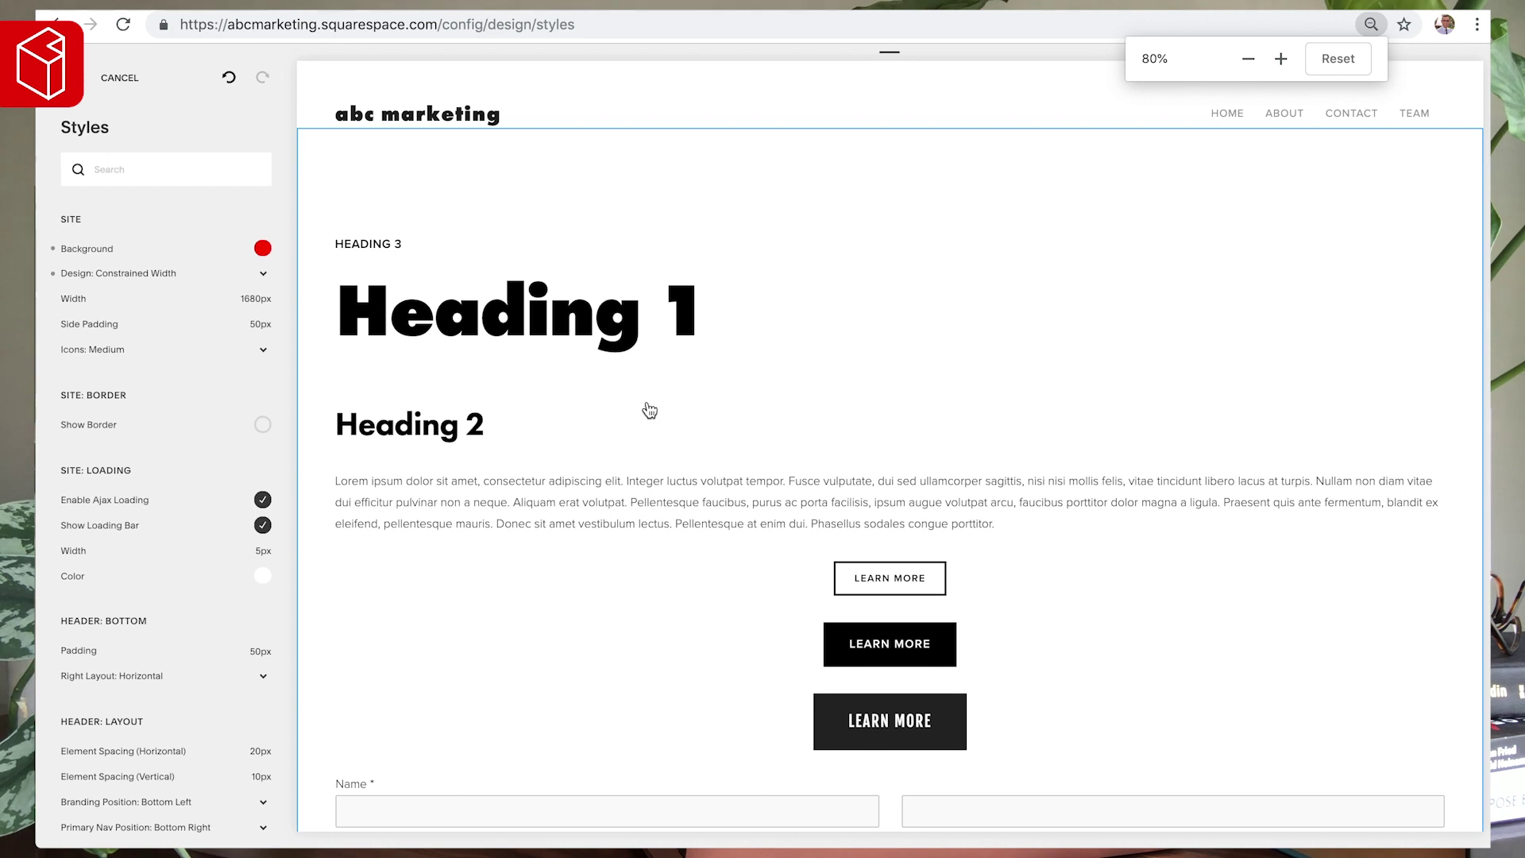
key("ctrl+plus")
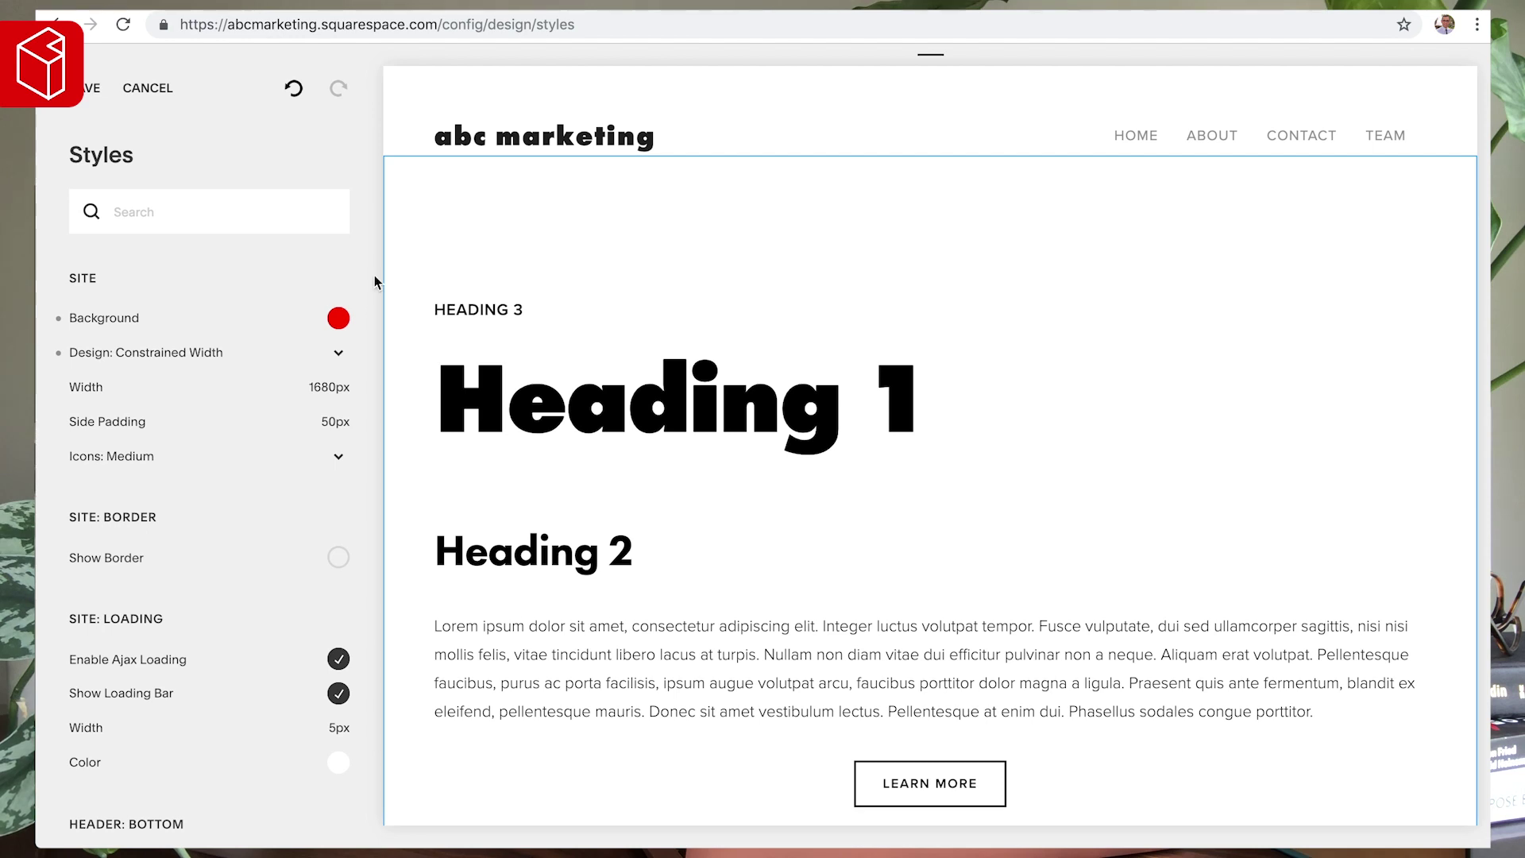
left_click(413, 2)
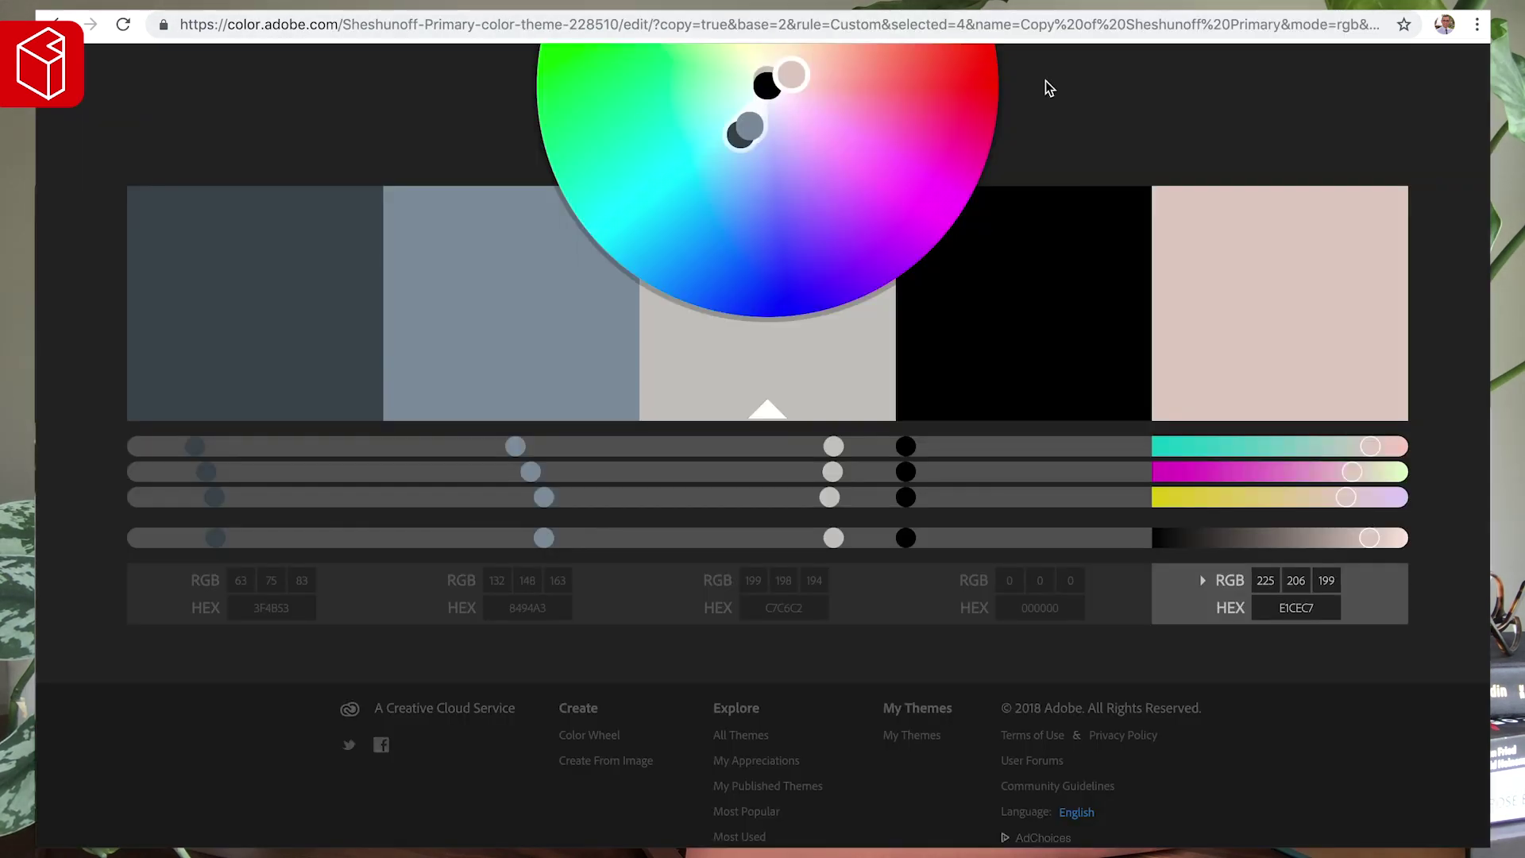
- Copy the light grey C7C6C2 from Adobe Color and paste it as the site background
left_click(775, 607)
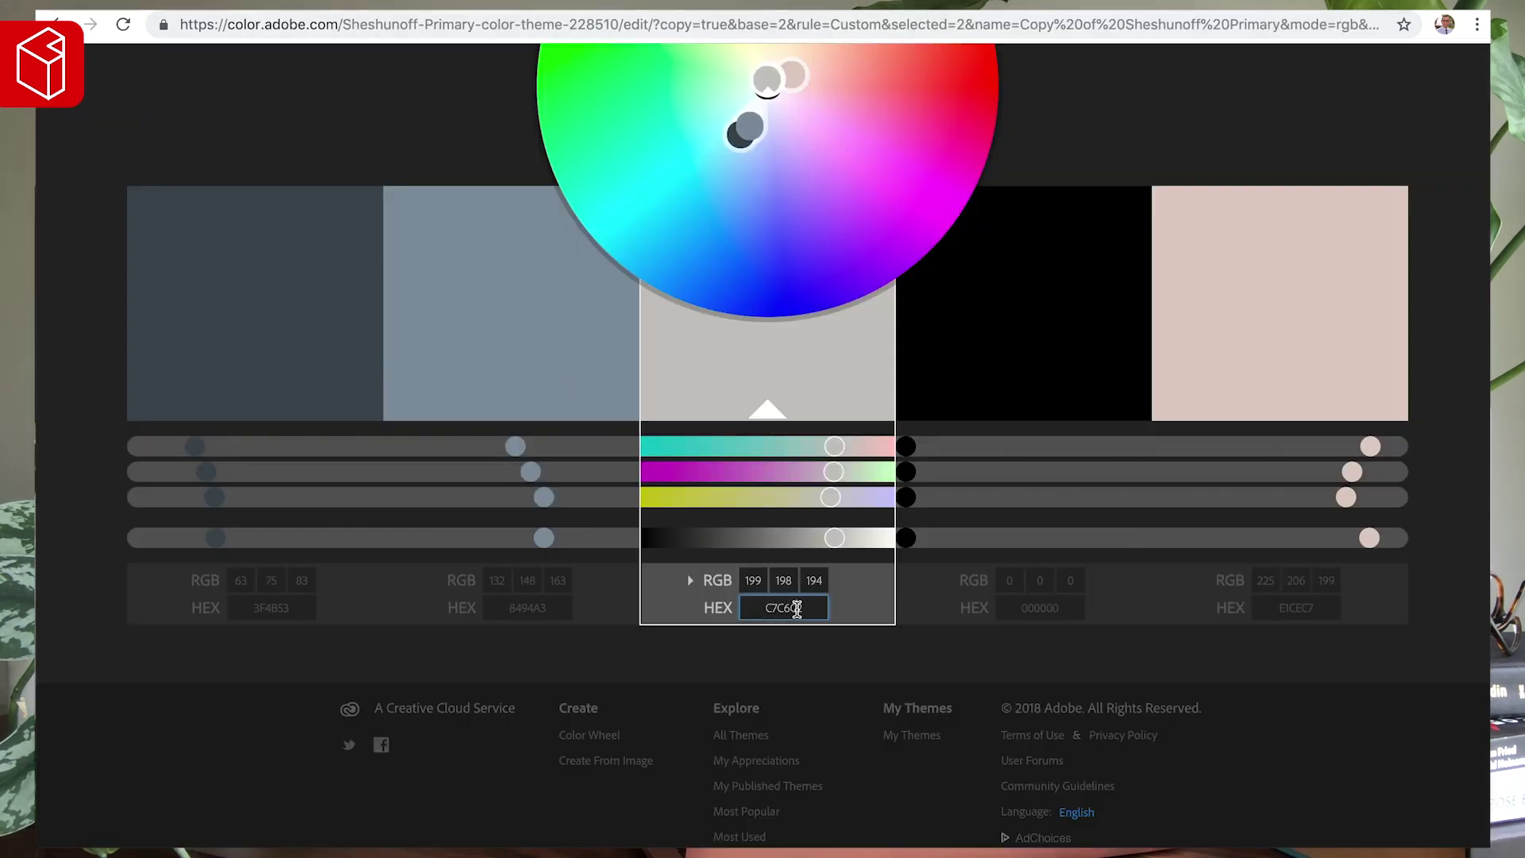
double_click(796, 608)
left_click(215, 2)
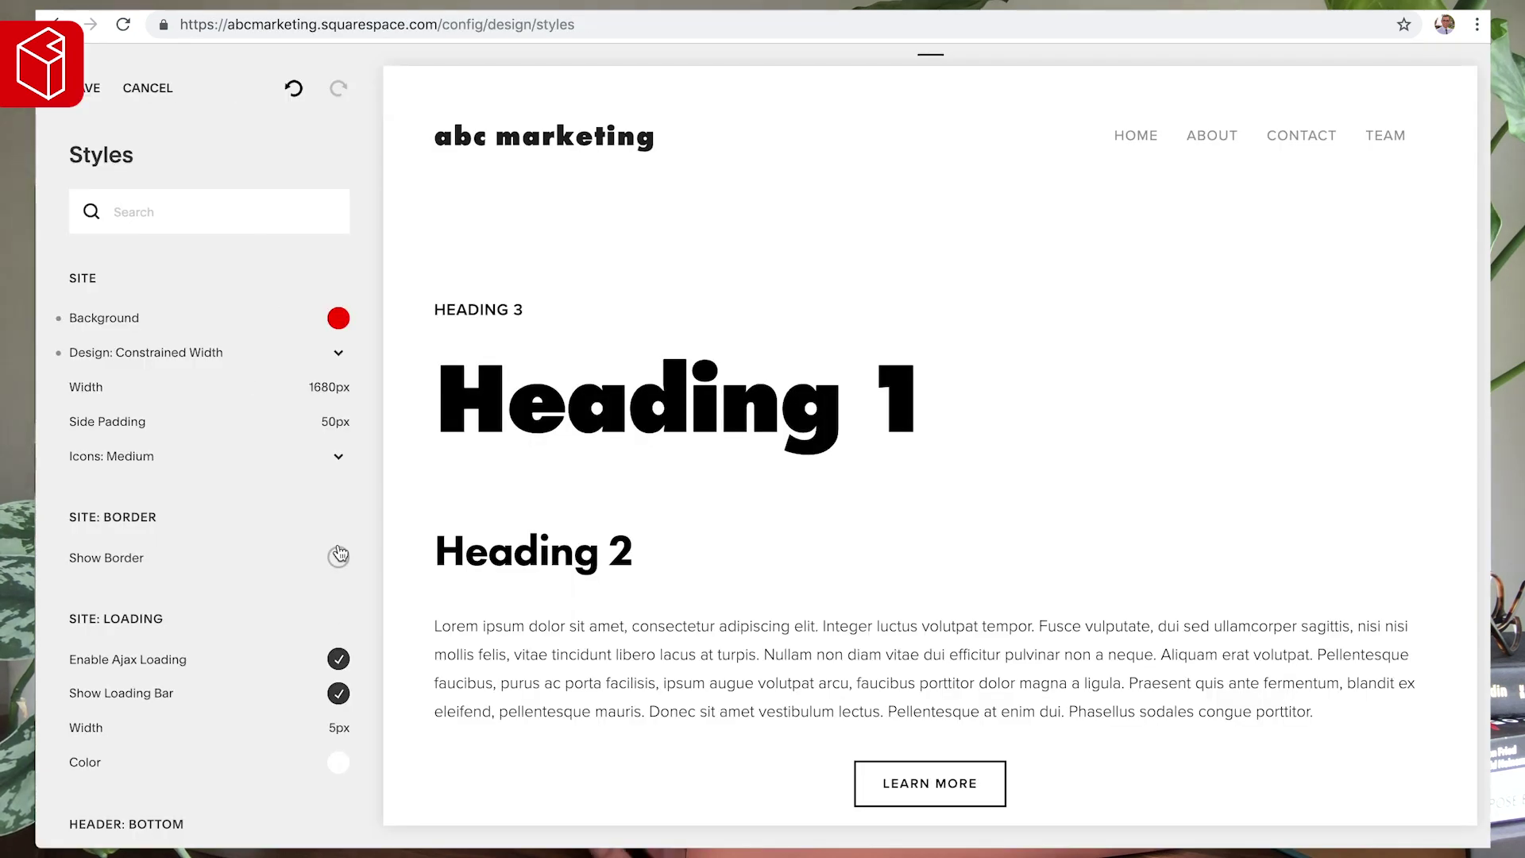
left_click(338, 318)
triple_click(247, 429)
type("#C7C6C2")
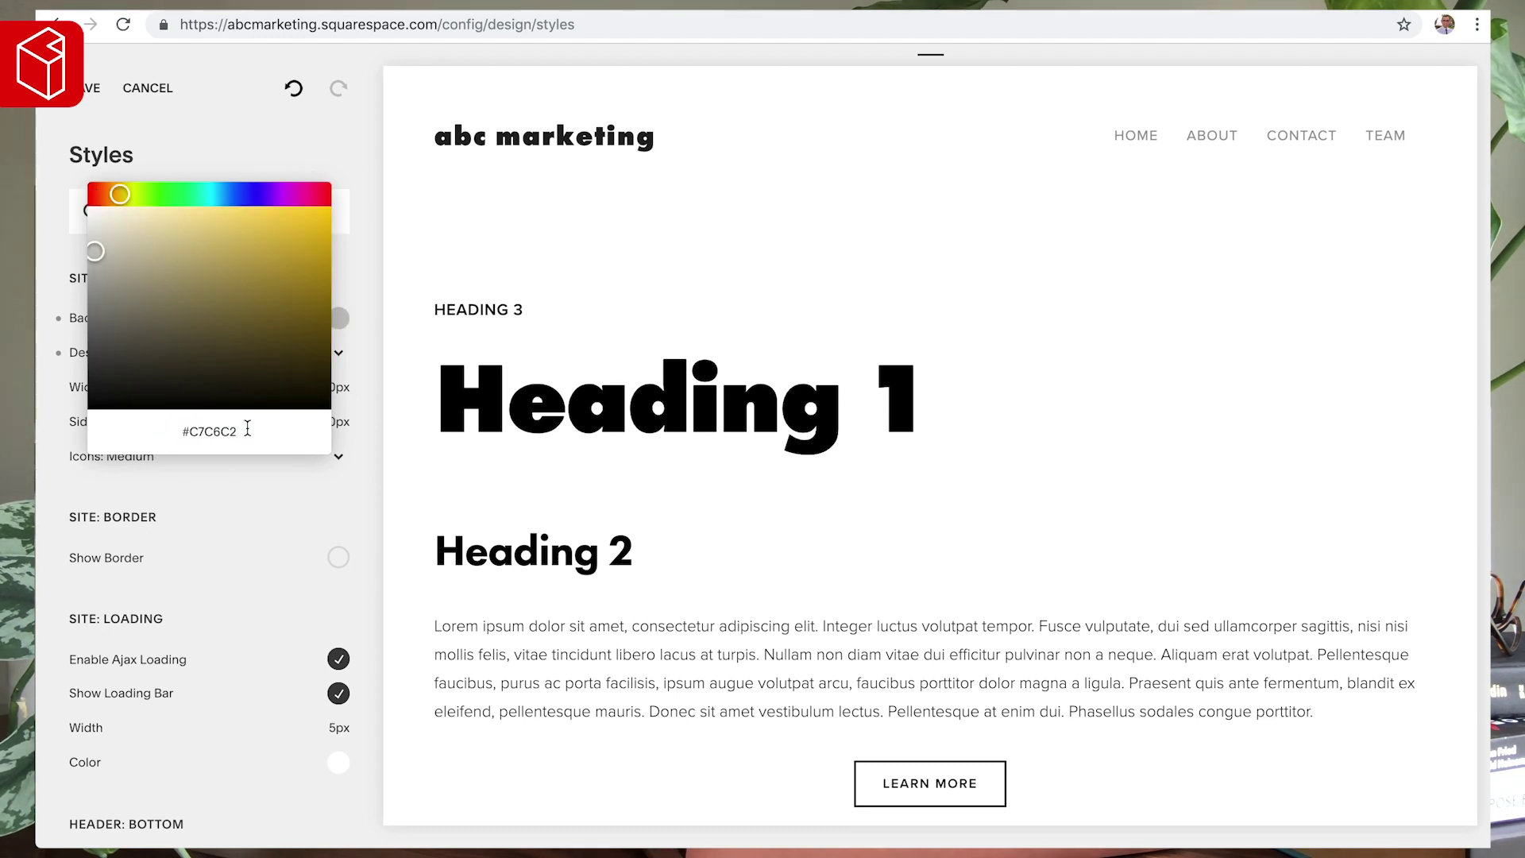
left_click(360, 291)
key("ctrl+minus")
key("ctrl+minus")
key("ctrl+minus")
key("ctrl+minus")
key("ctrl+minus")
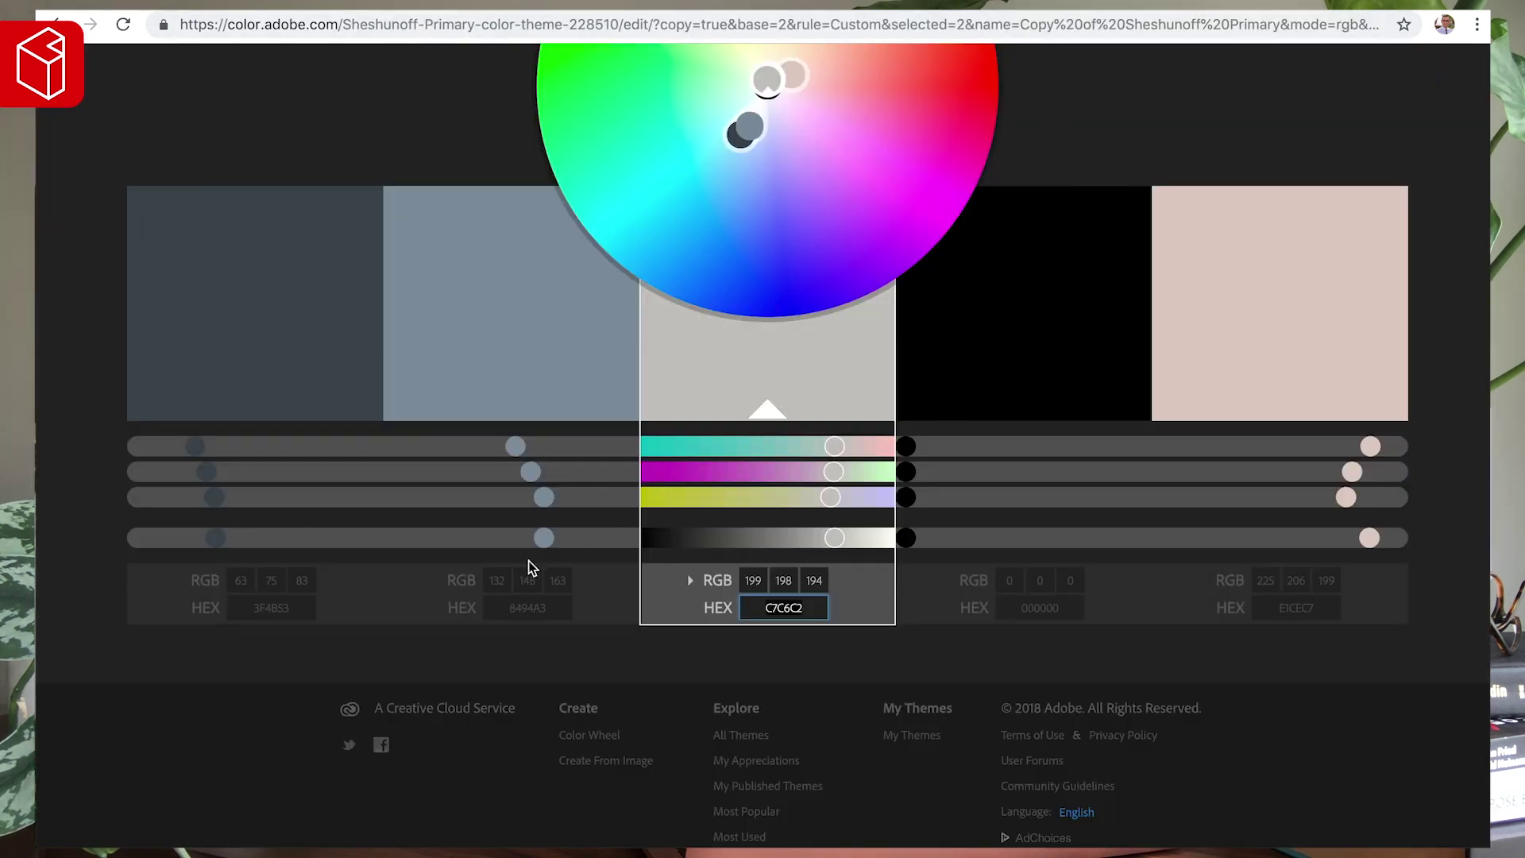
- Replace the site background with the palette's blue-grey 8494A3
left_click(516, 609)
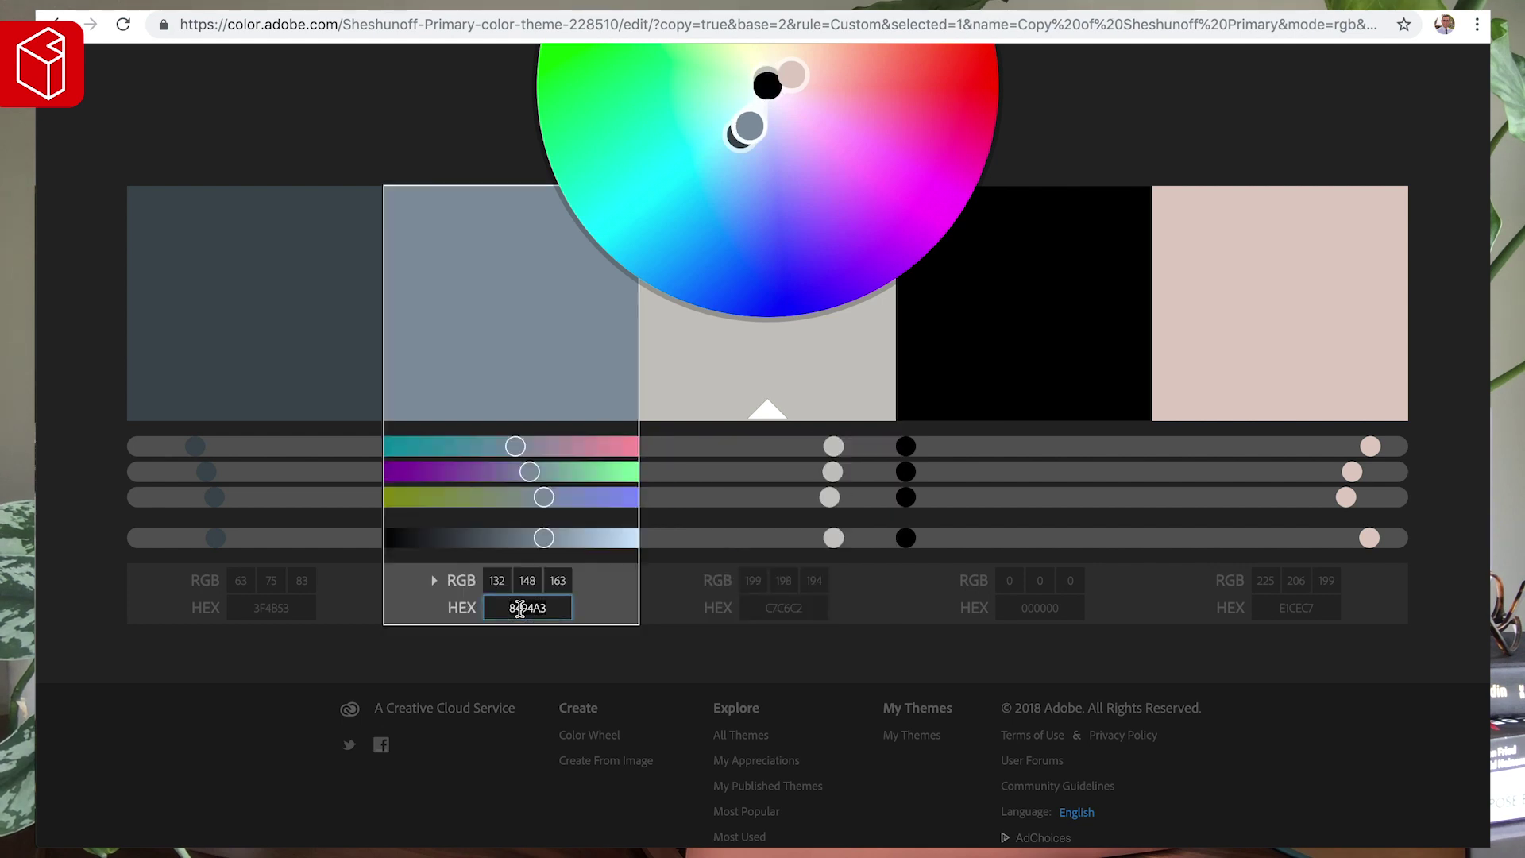
left_click(226, 10)
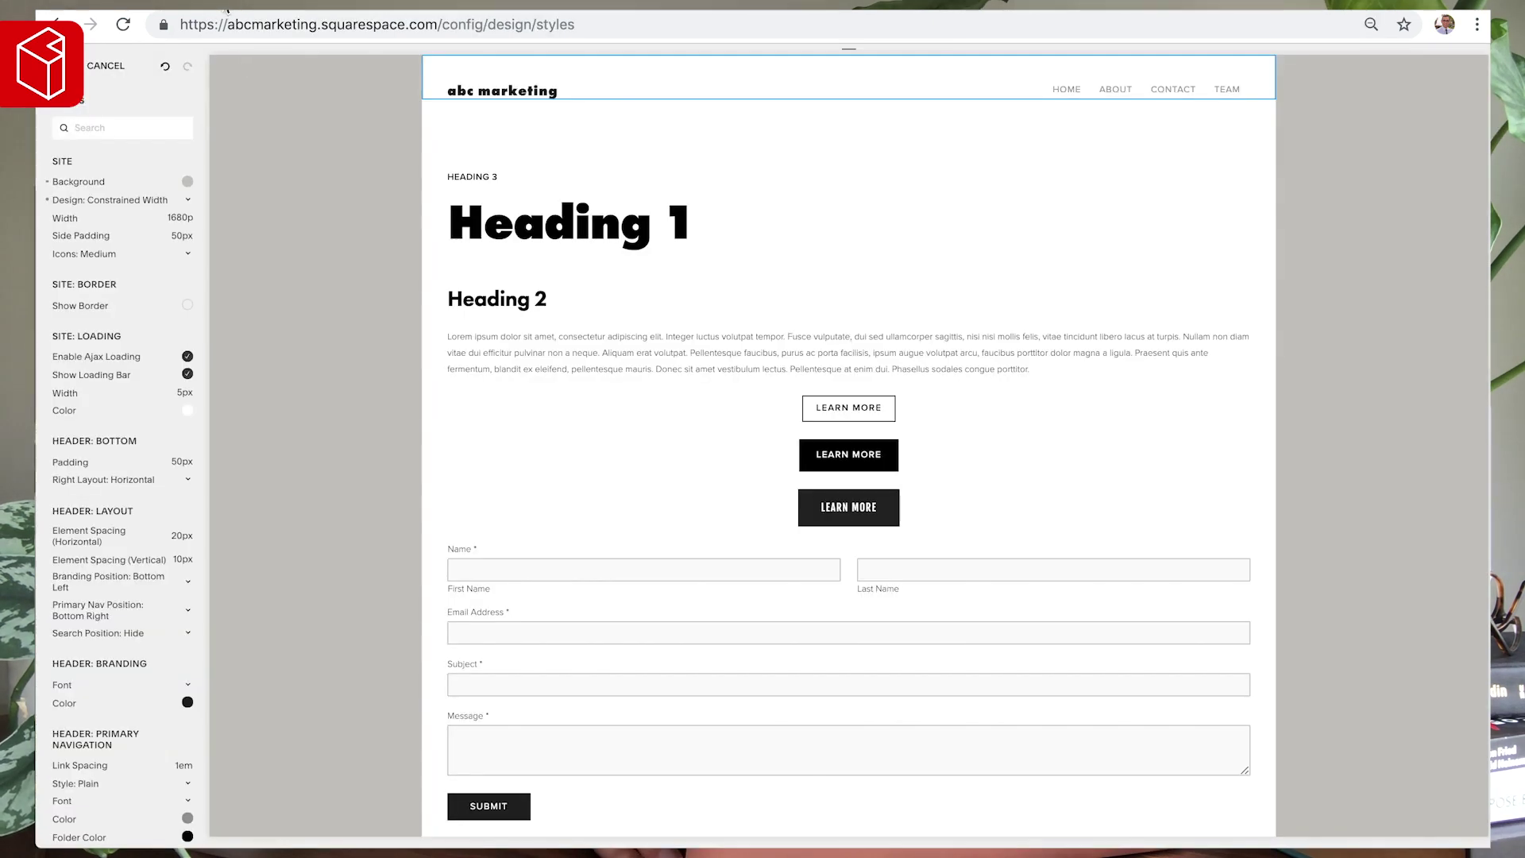
left_click(187, 181)
double_click(135, 241)
type("8494A3")
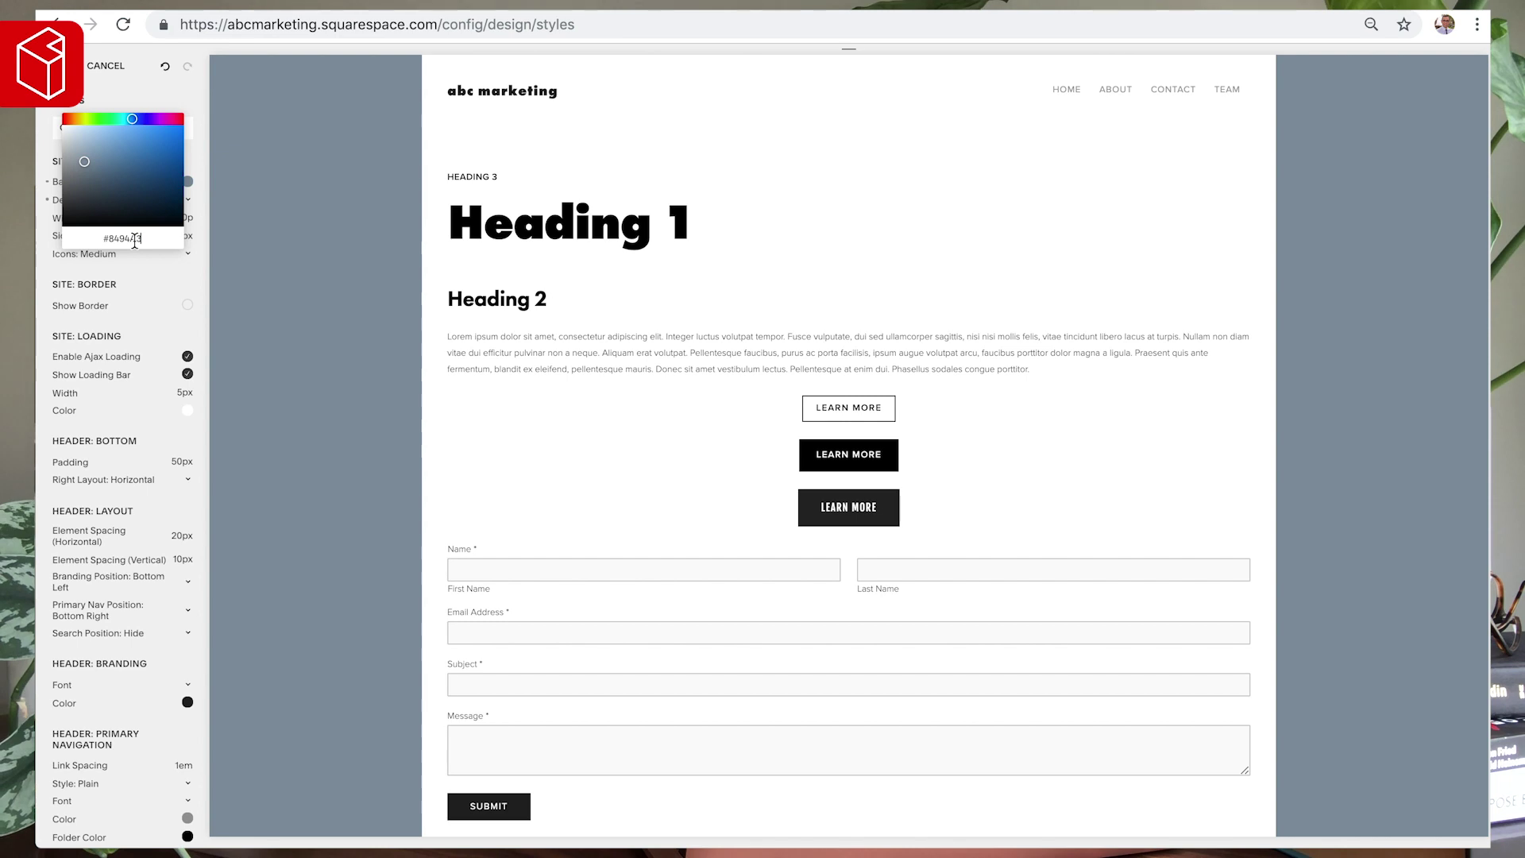
left_click(315, 245)
key("ctrl+plus")
key("ctrl+plus")
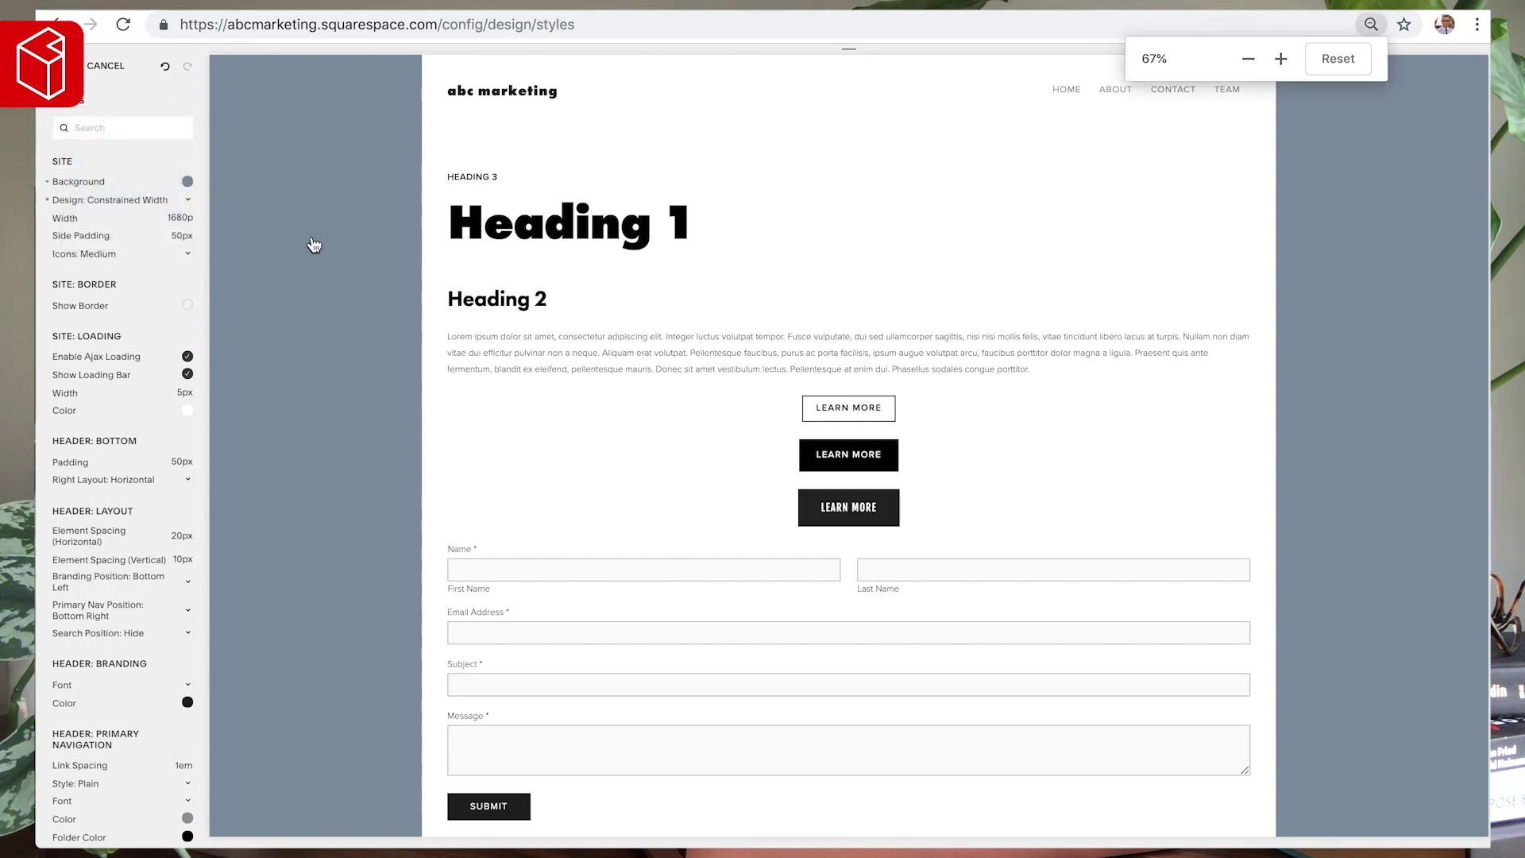
key("ctrl+minus")
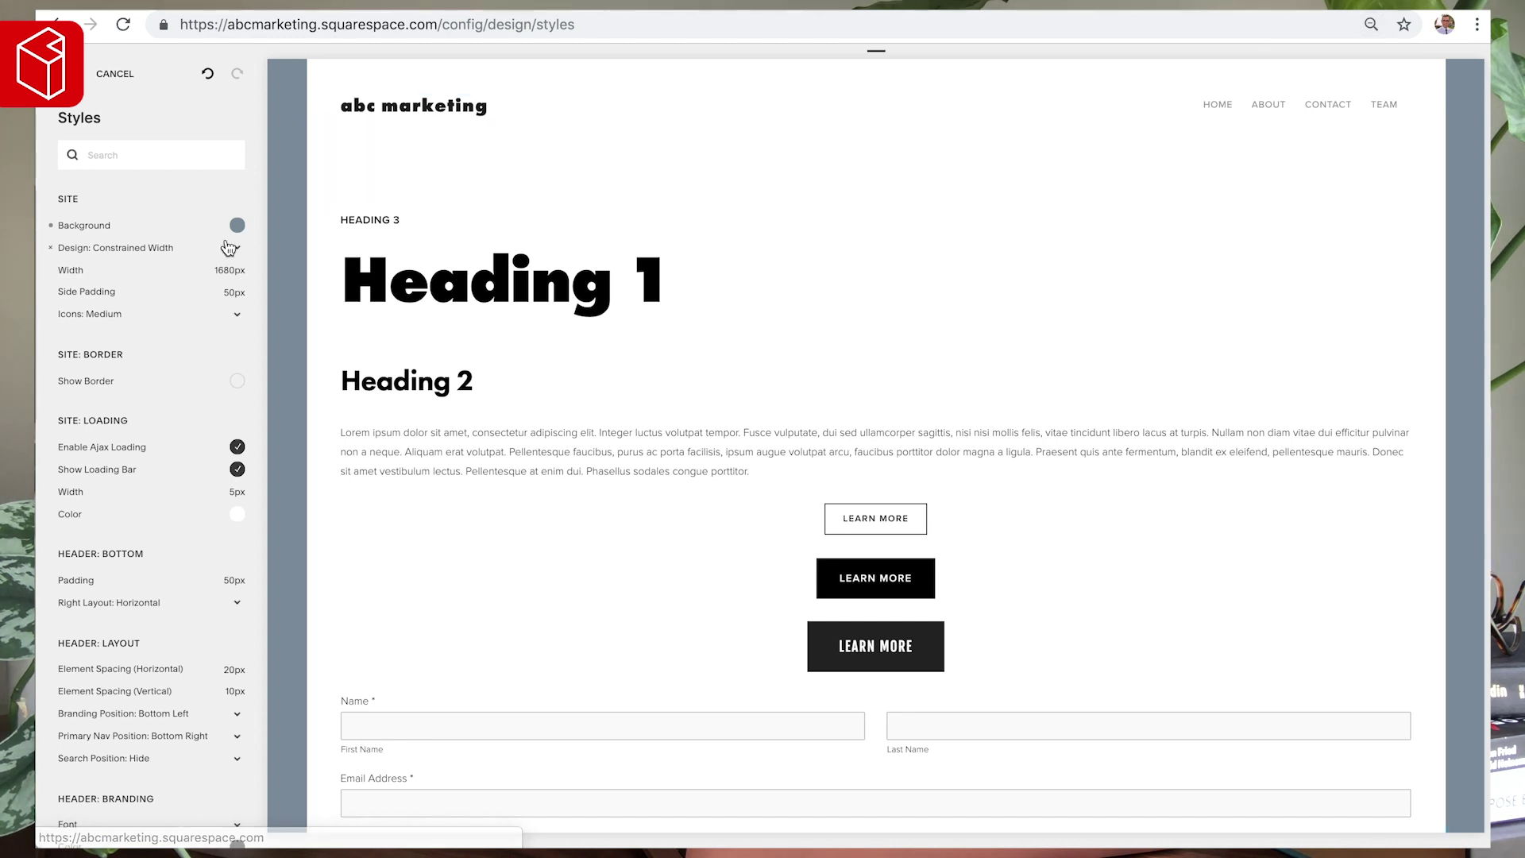
- Try a light pink site border with adjusted width, then reset the border to off
mouse_move(100, 280)
mouse_move(232, 294)
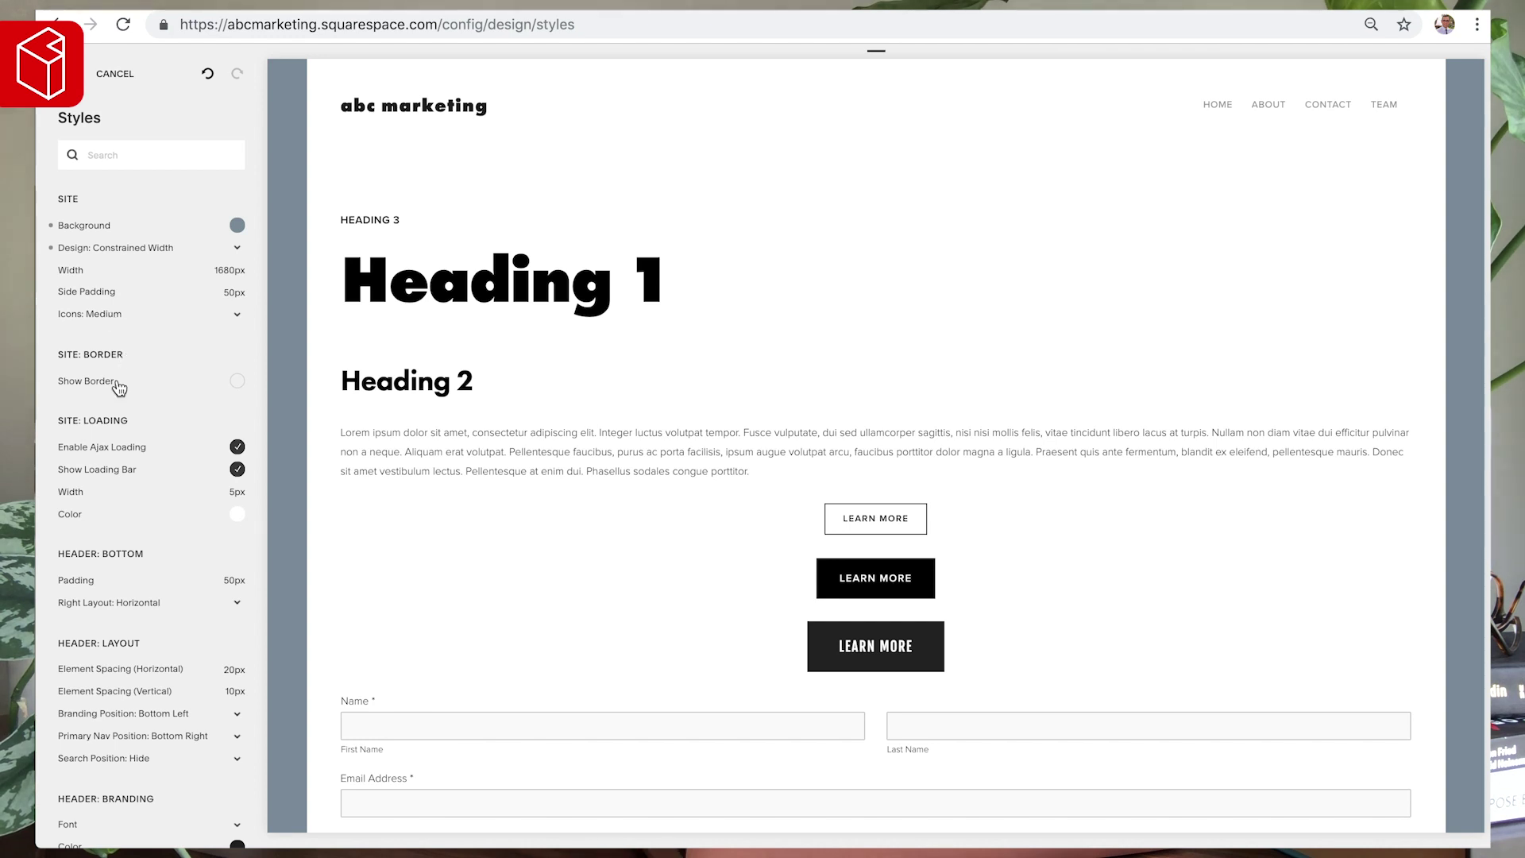
left_click(239, 383)
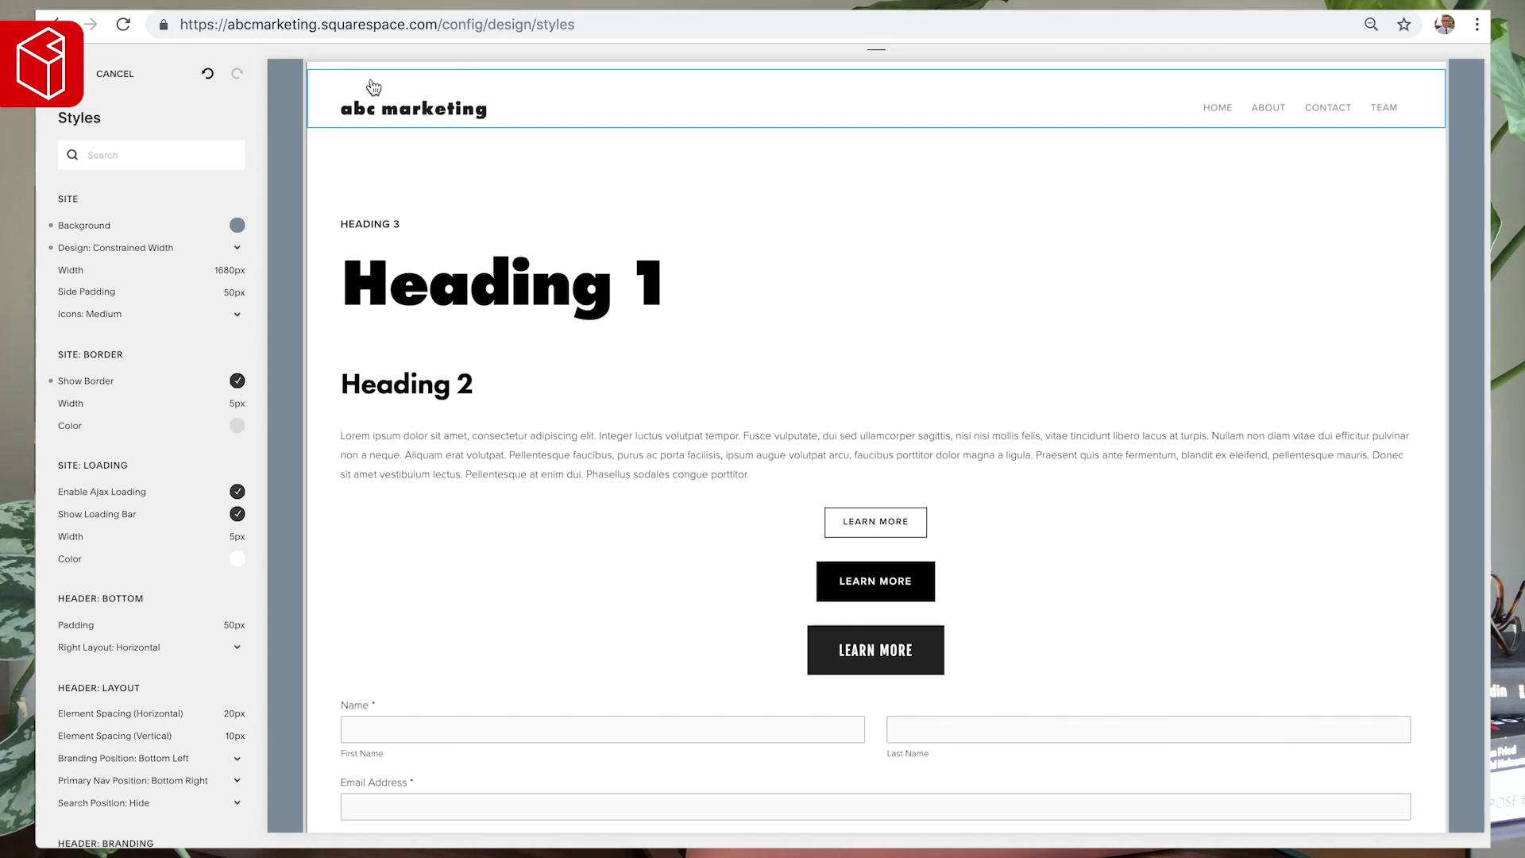
key("ctrl+plus")
key("ctrl+plus")
key("ctrl+plus")
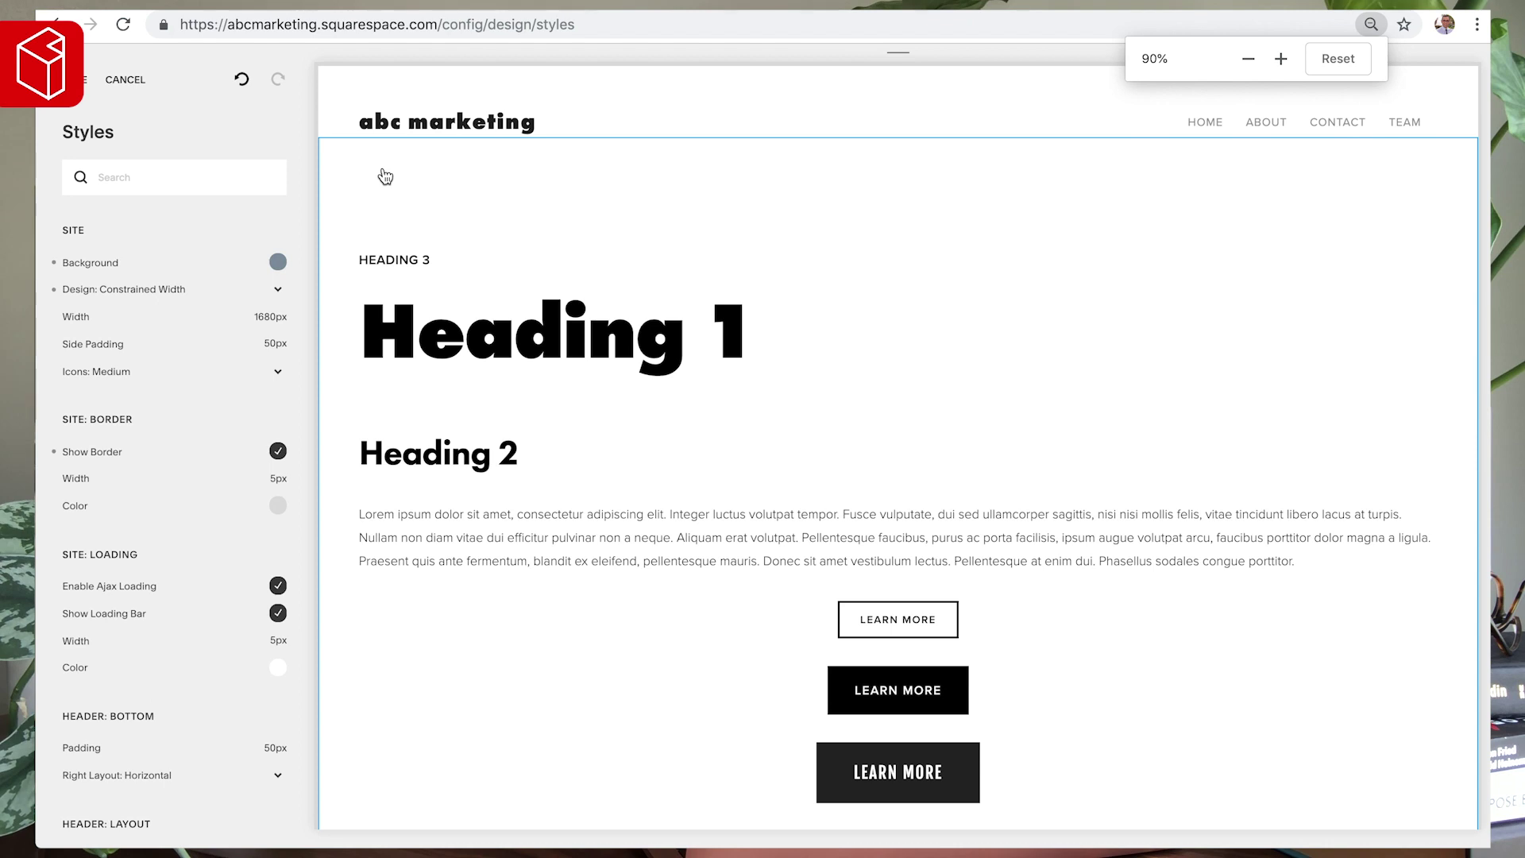
key("ctrl+plus")
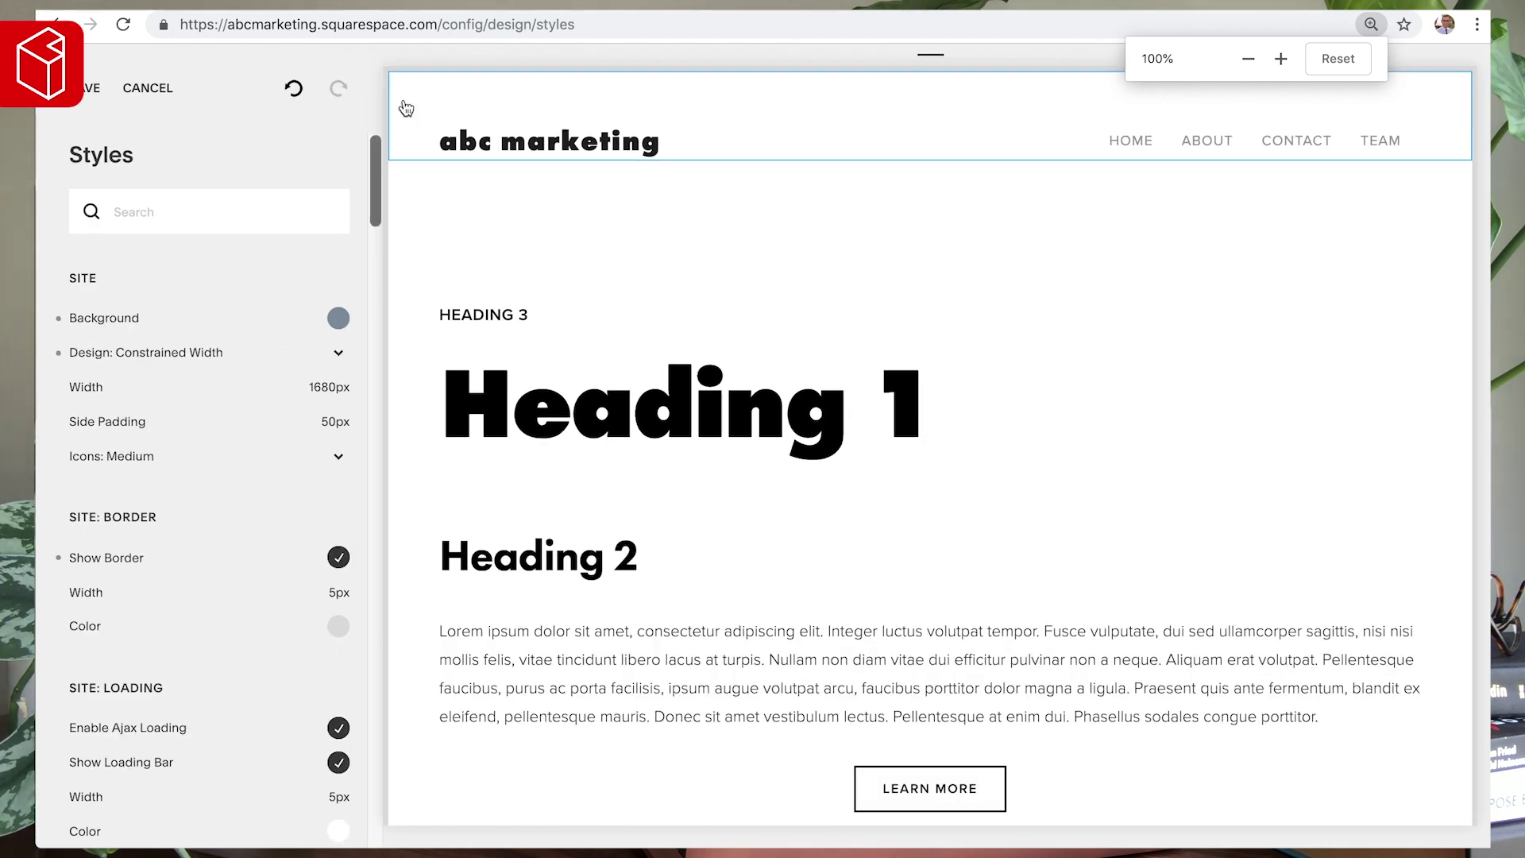
scroll(265, 579, "down", 2)
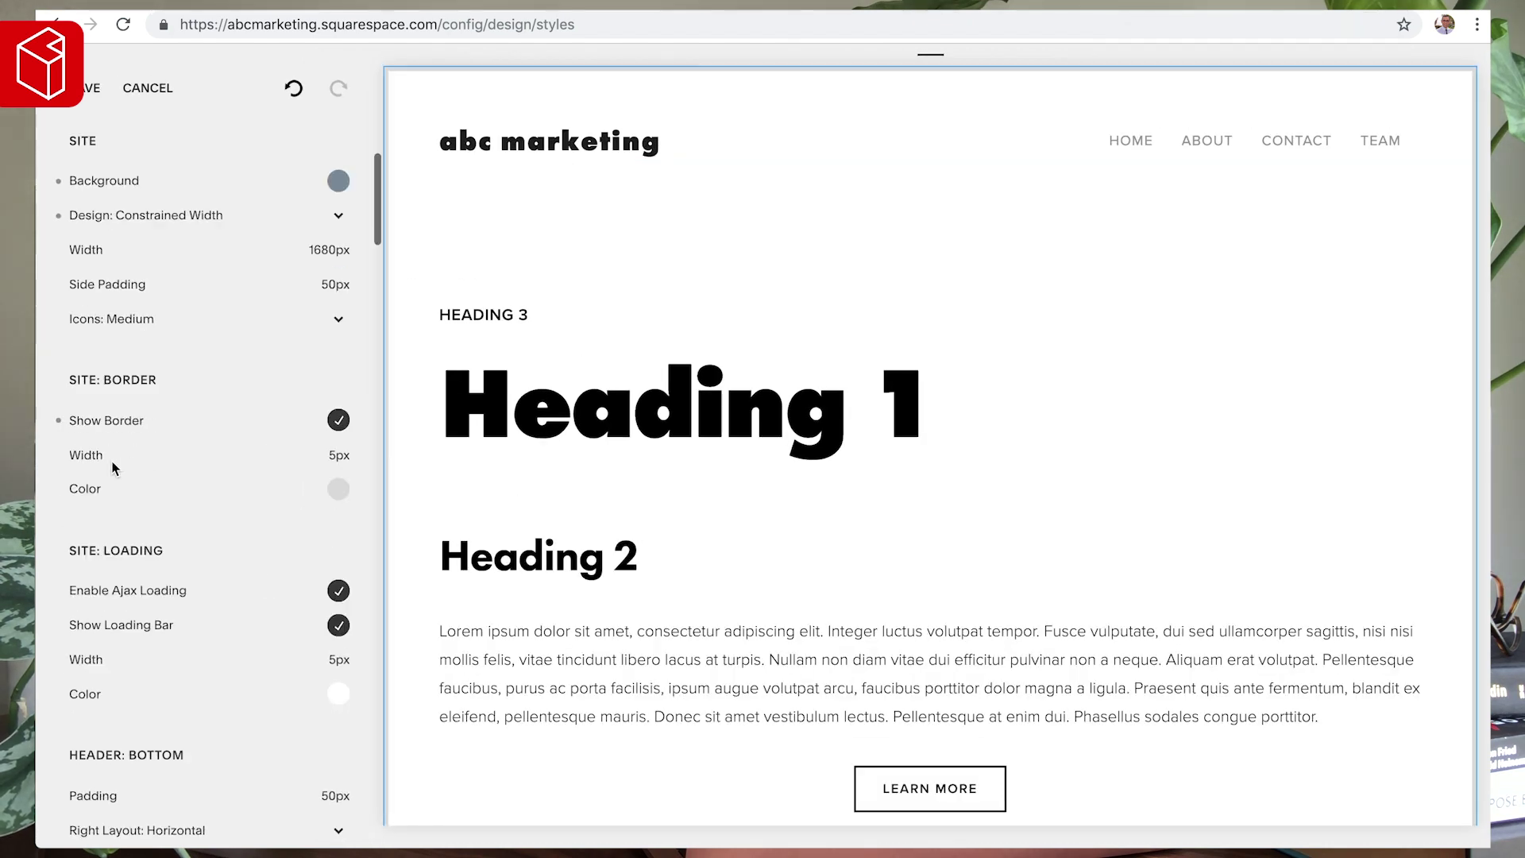
left_click_drag(79, 454, 122, 454)
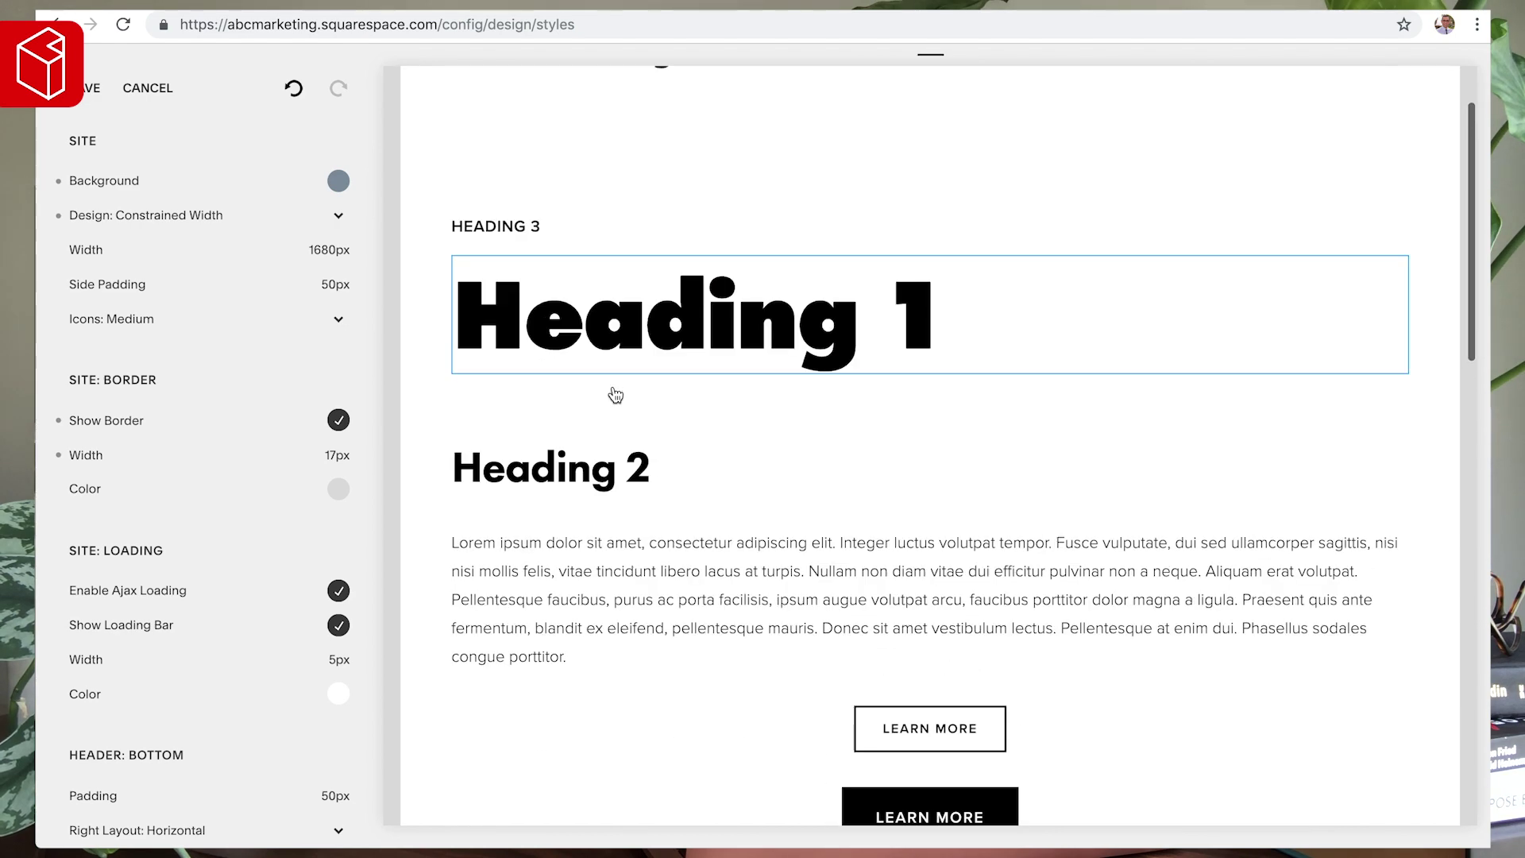
left_click(340, 491)
left_click_drag(149, 447, 137, 321)
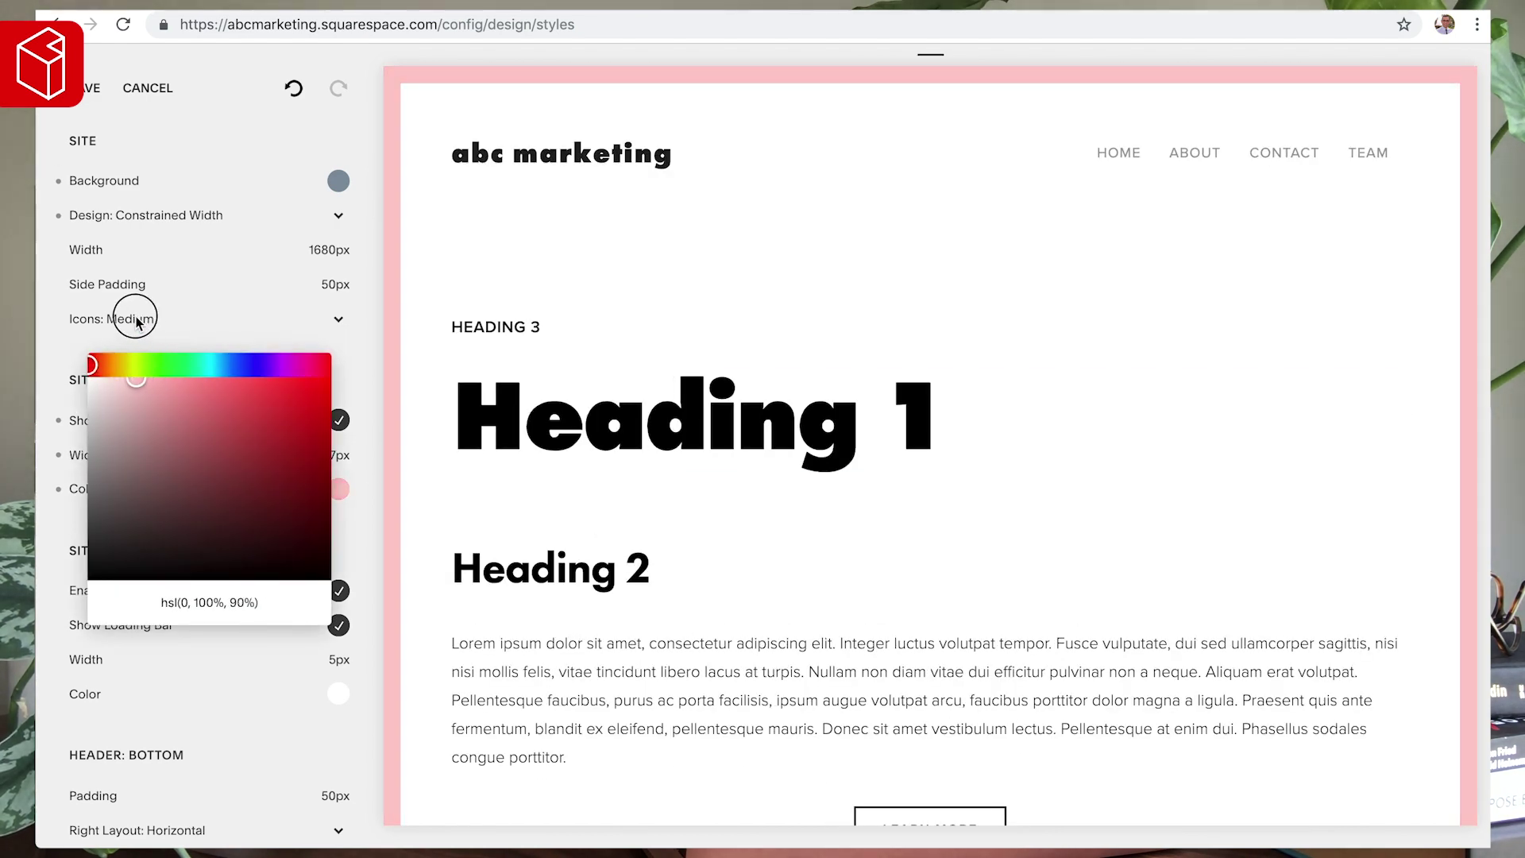
left_click(112, 299)
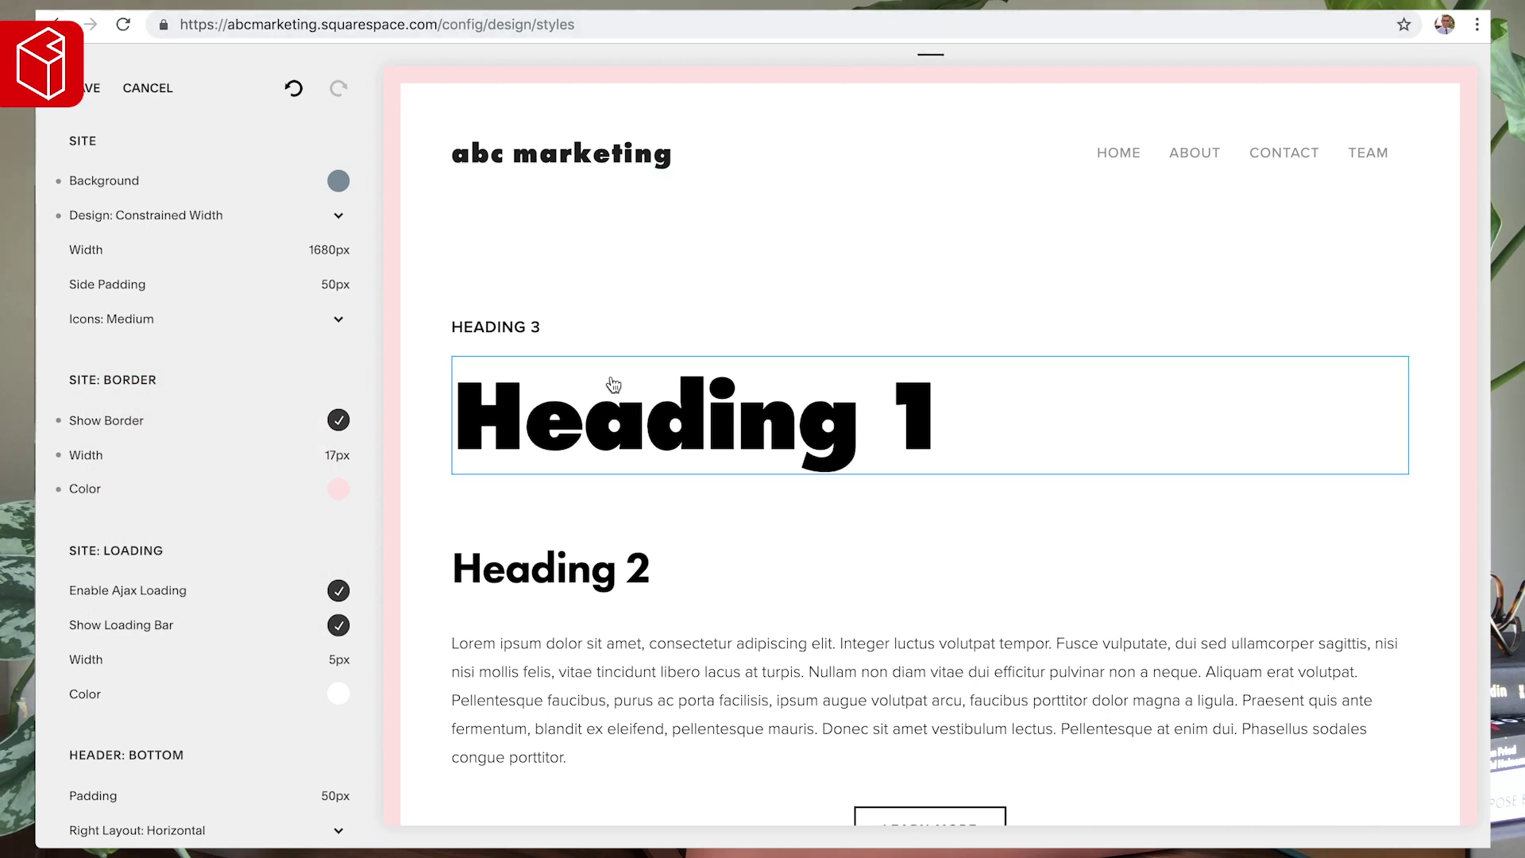
left_click(60, 424)
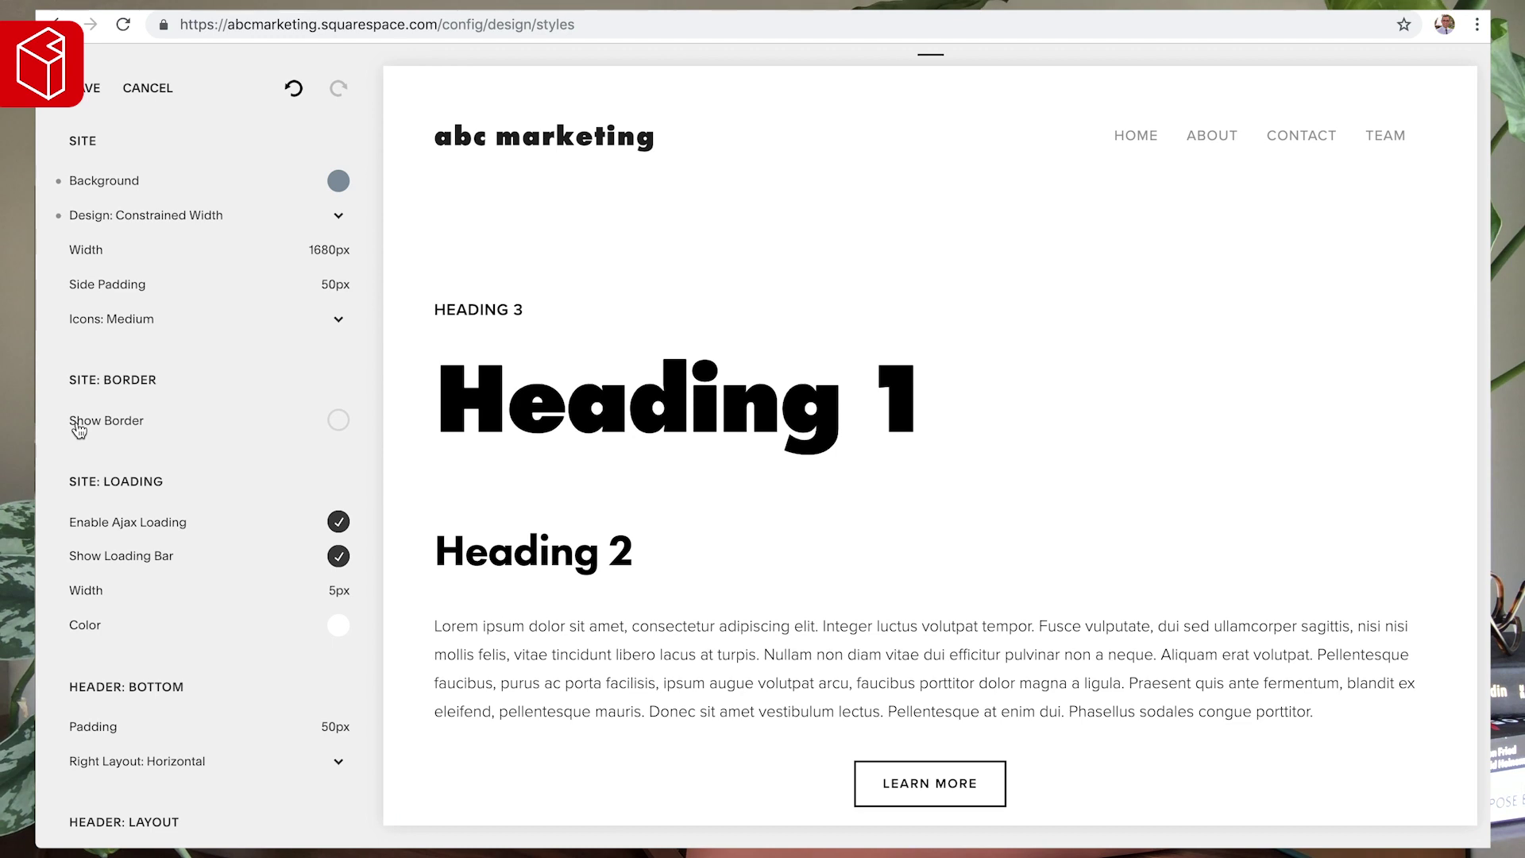
- Disable Enable Ajax Loading for the site
scroll(80, 429, "down", 2)
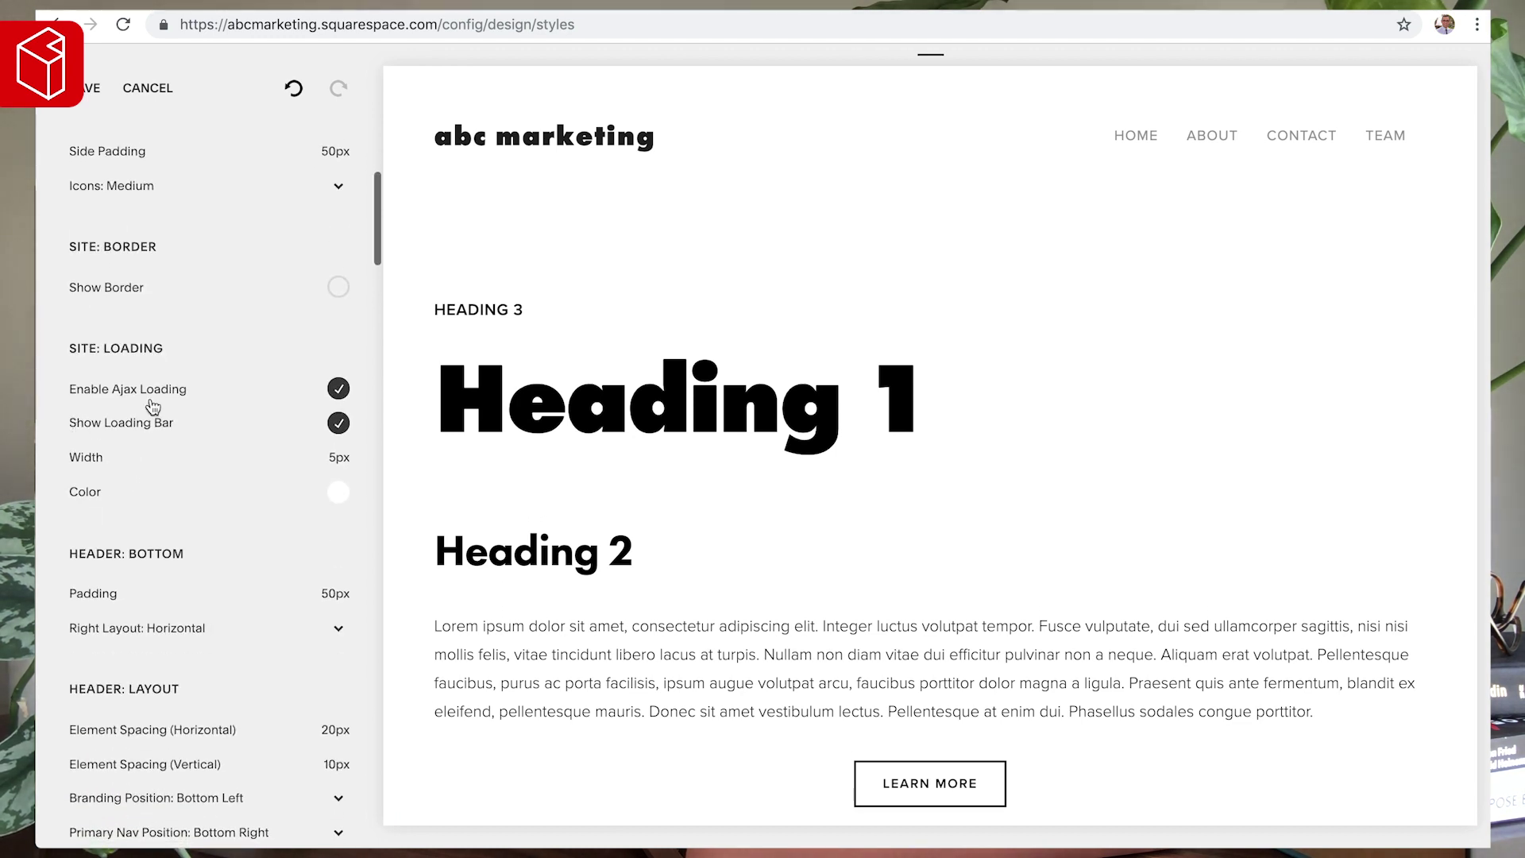
left_click(339, 391)
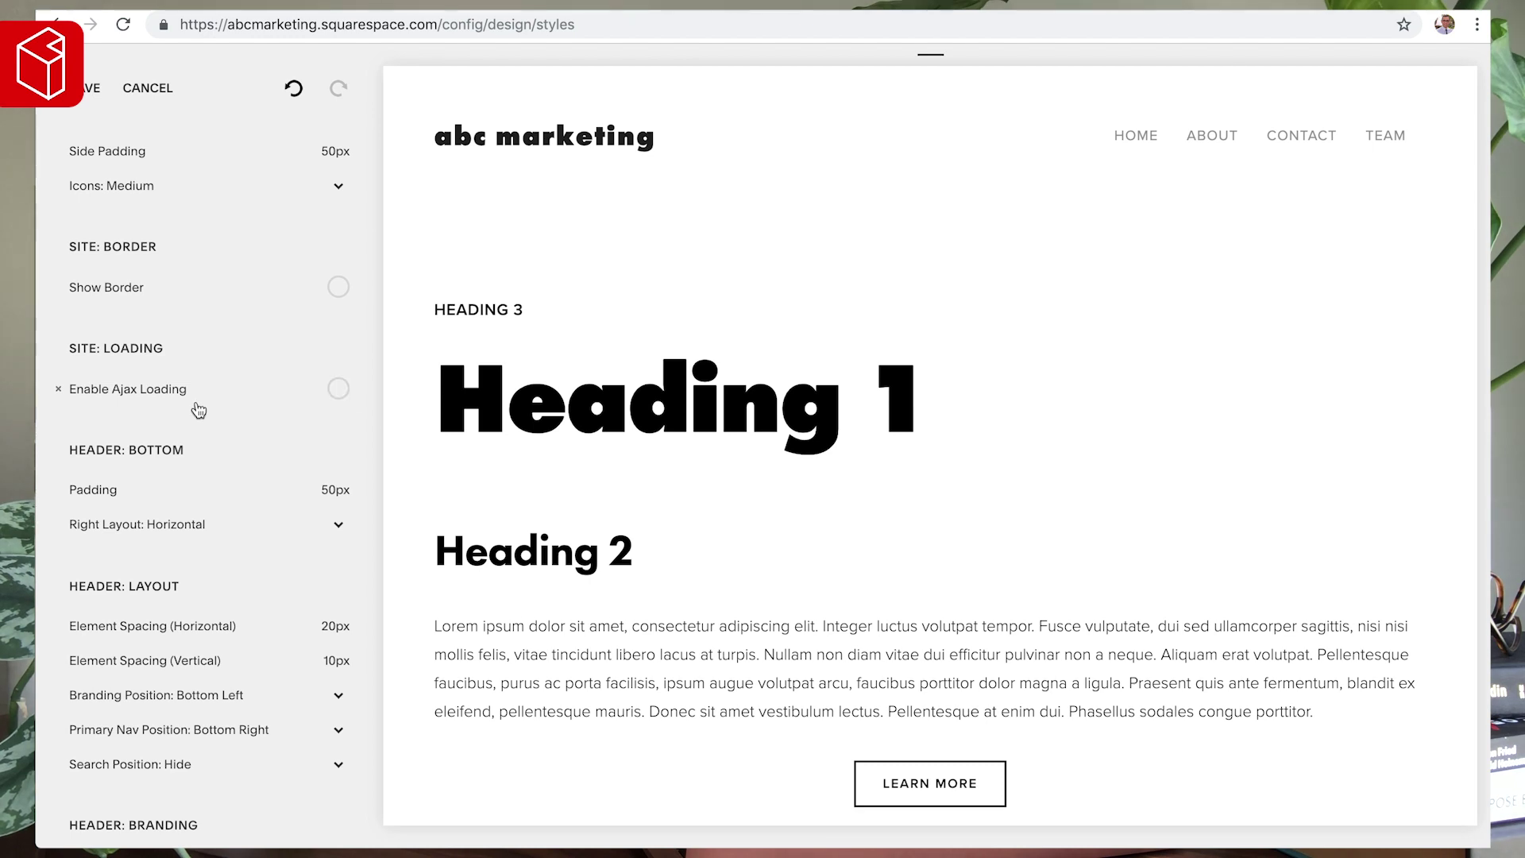
scroll(171, 429, "down", 1)
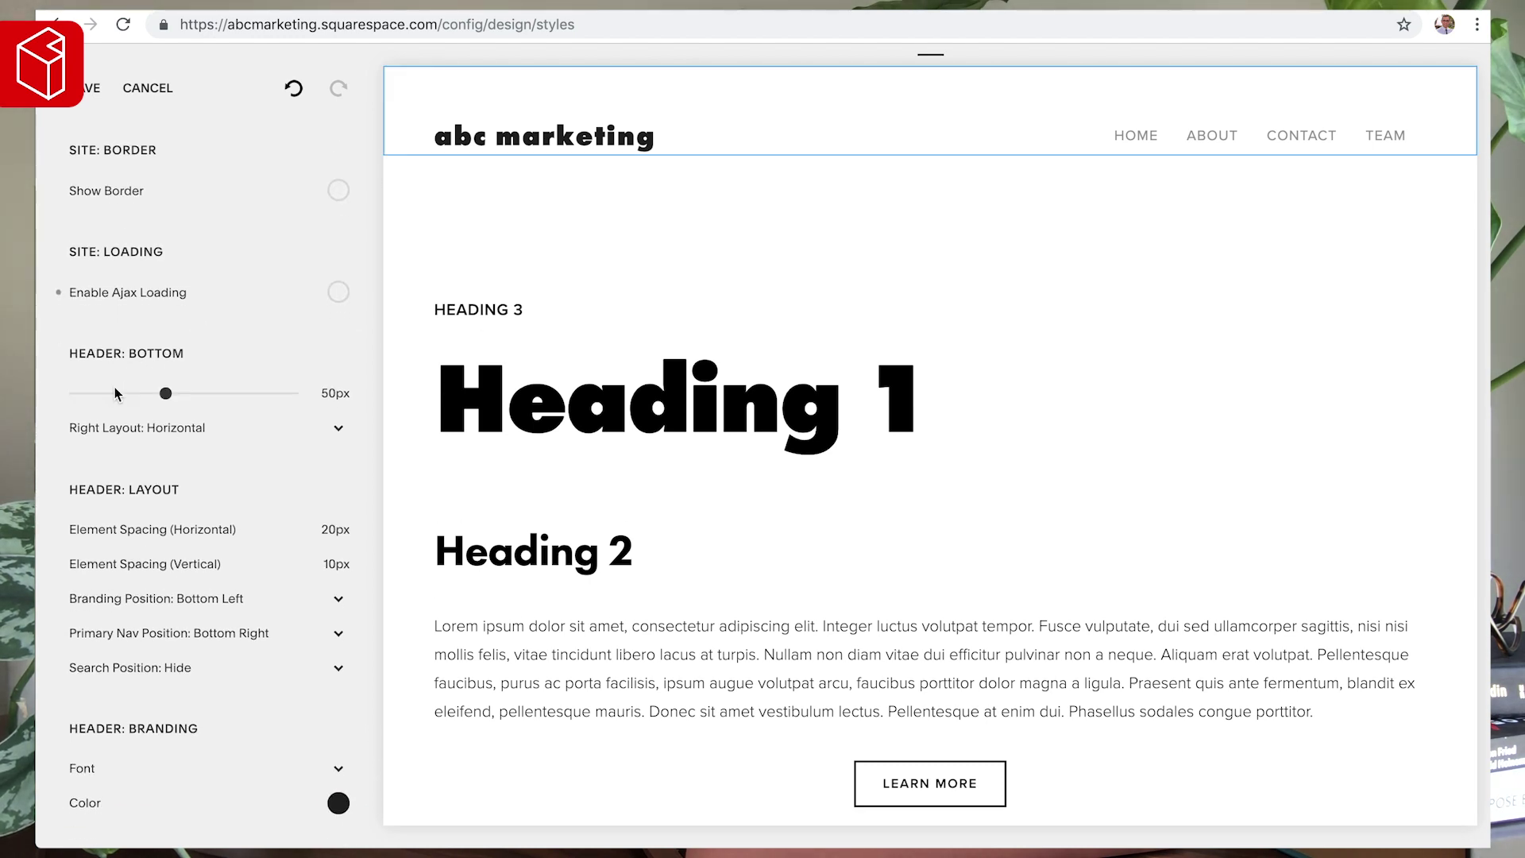
scroll(176, 369, "up", 4)
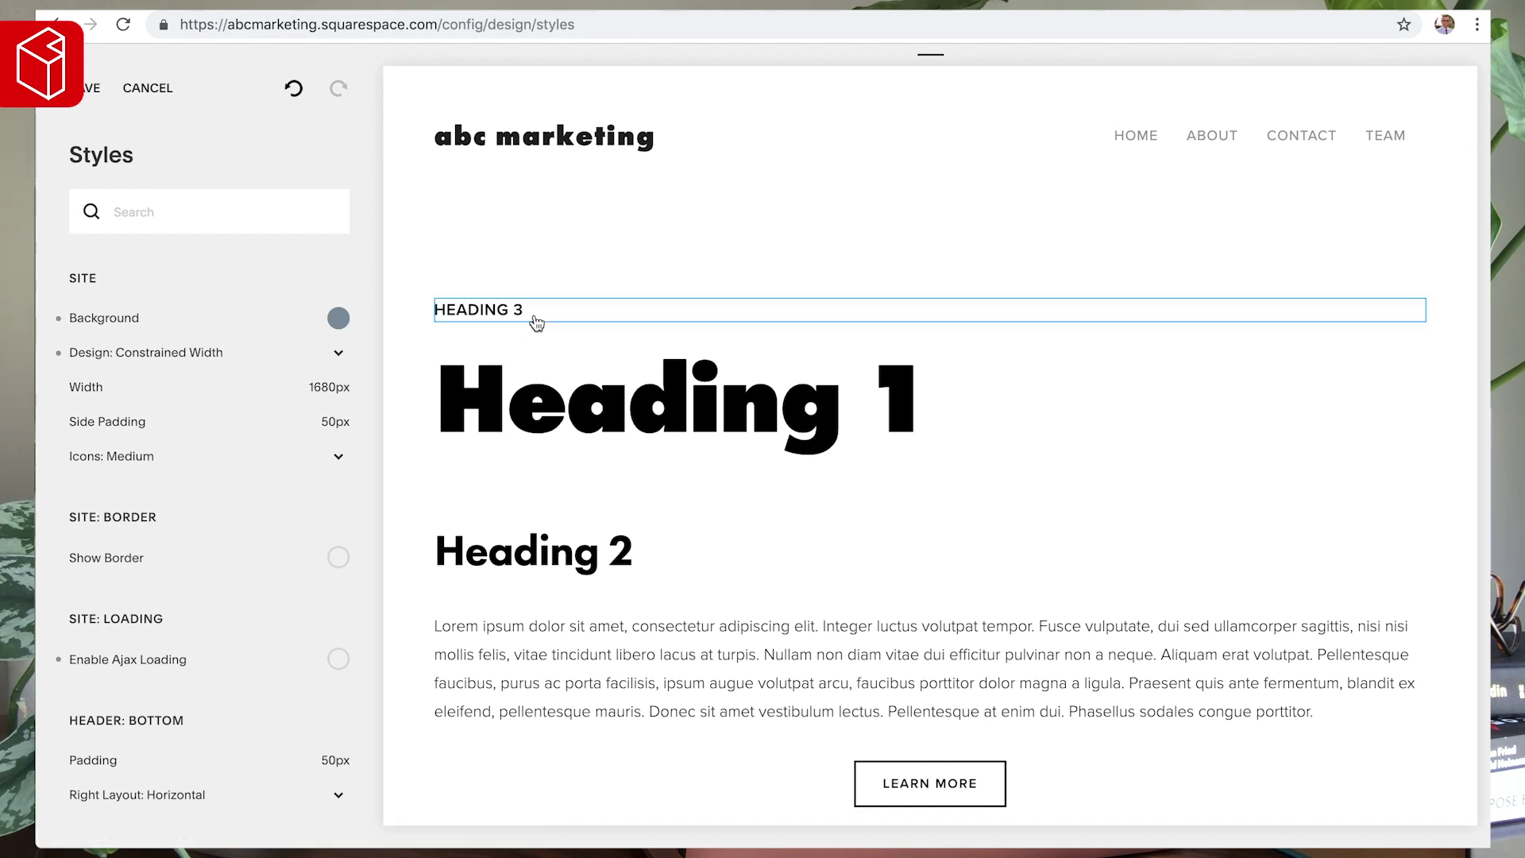
left_click(582, 565)
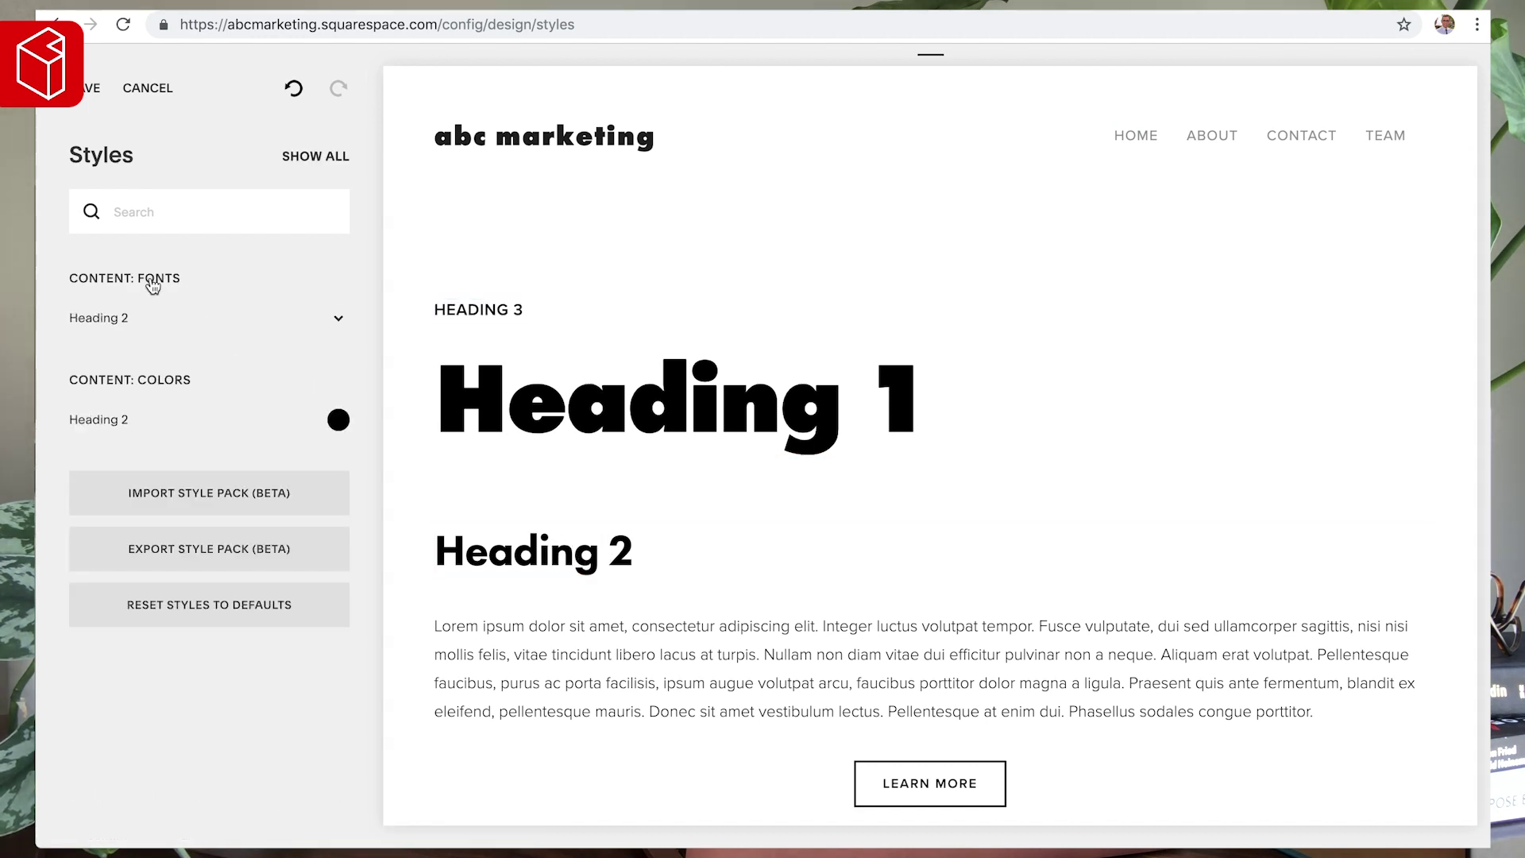
- Set the selected heading's font to Acumin Pro at weight 400
left_click(336, 319)
left_click(164, 216)
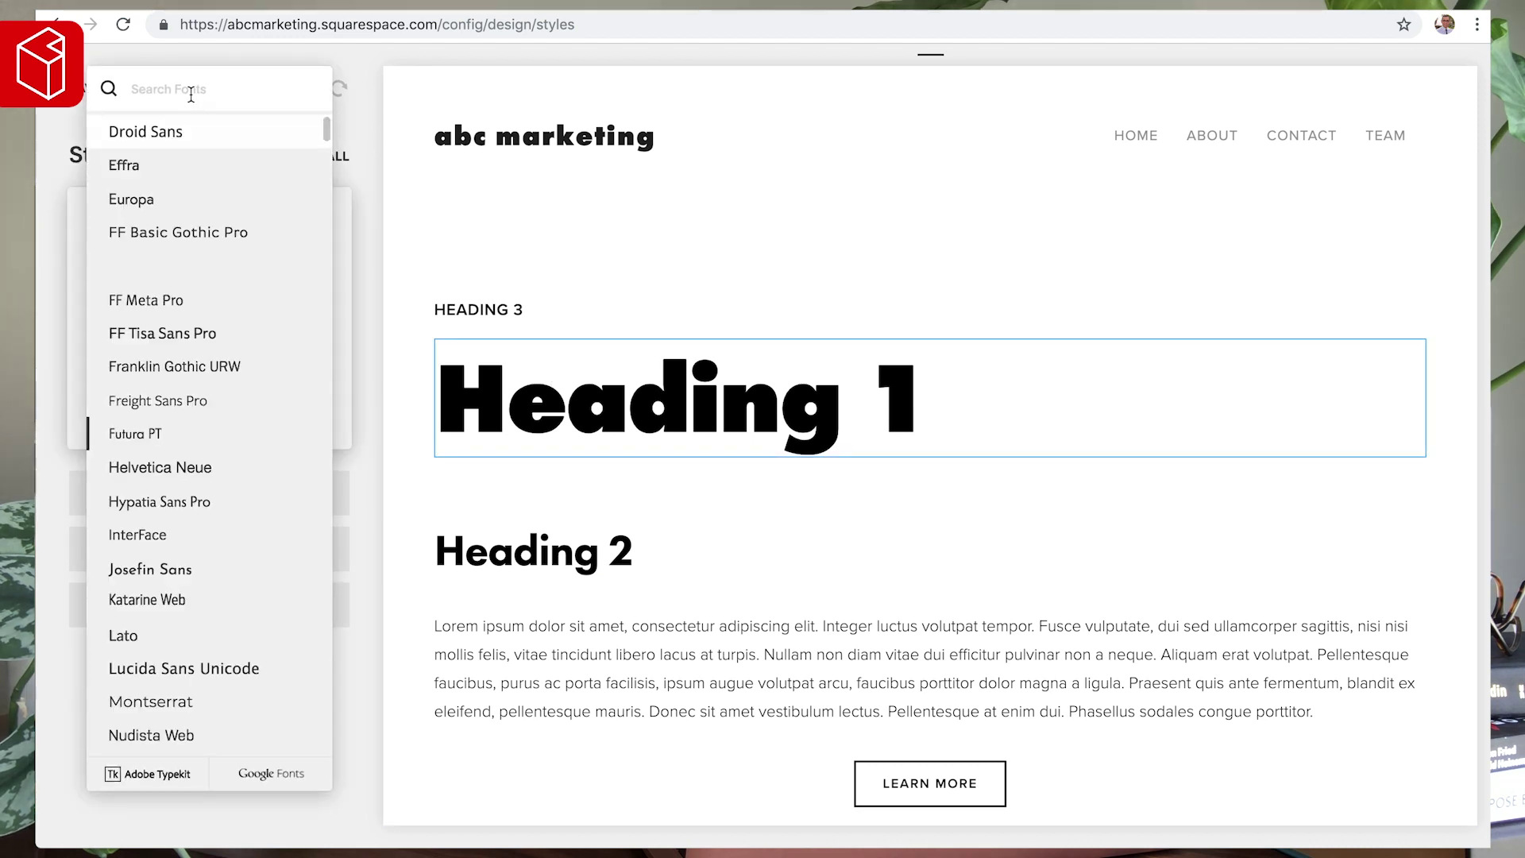
type("acu")
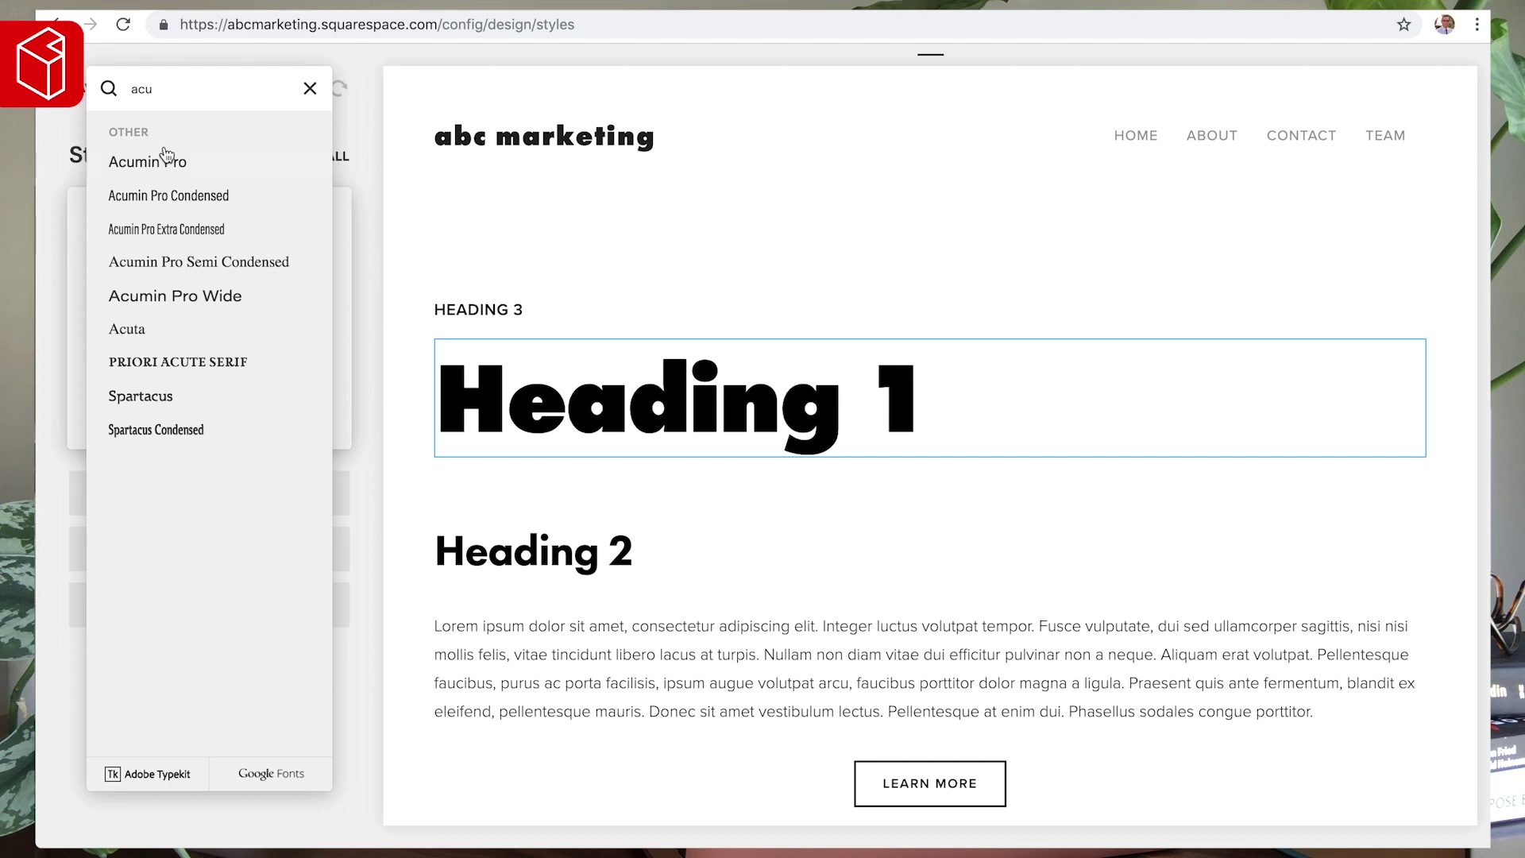
left_click(163, 167)
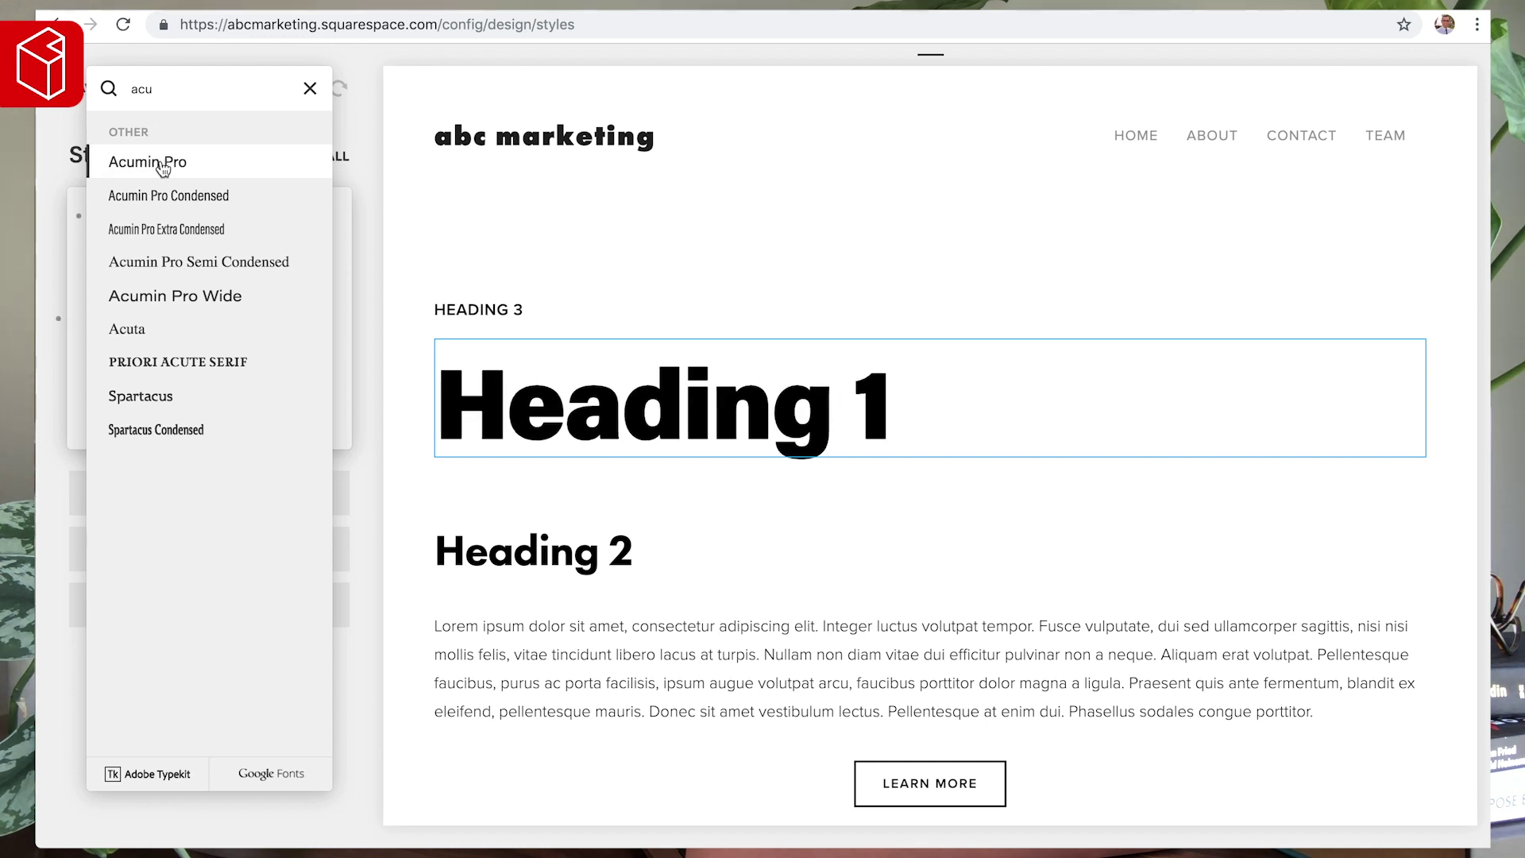
left_click(435, 241)
left_click(95, 248)
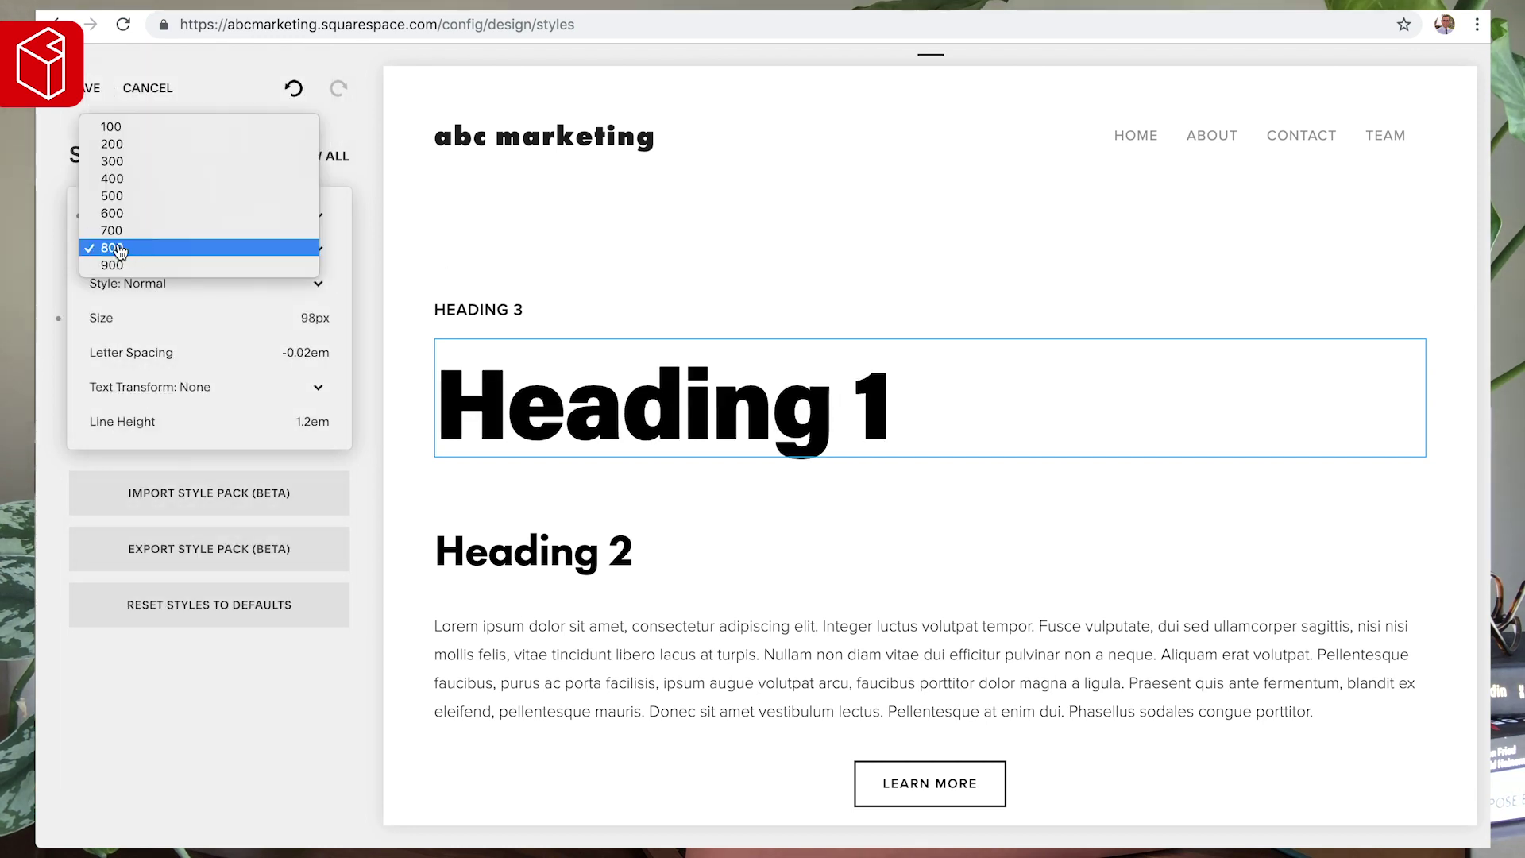
left_click(144, 179)
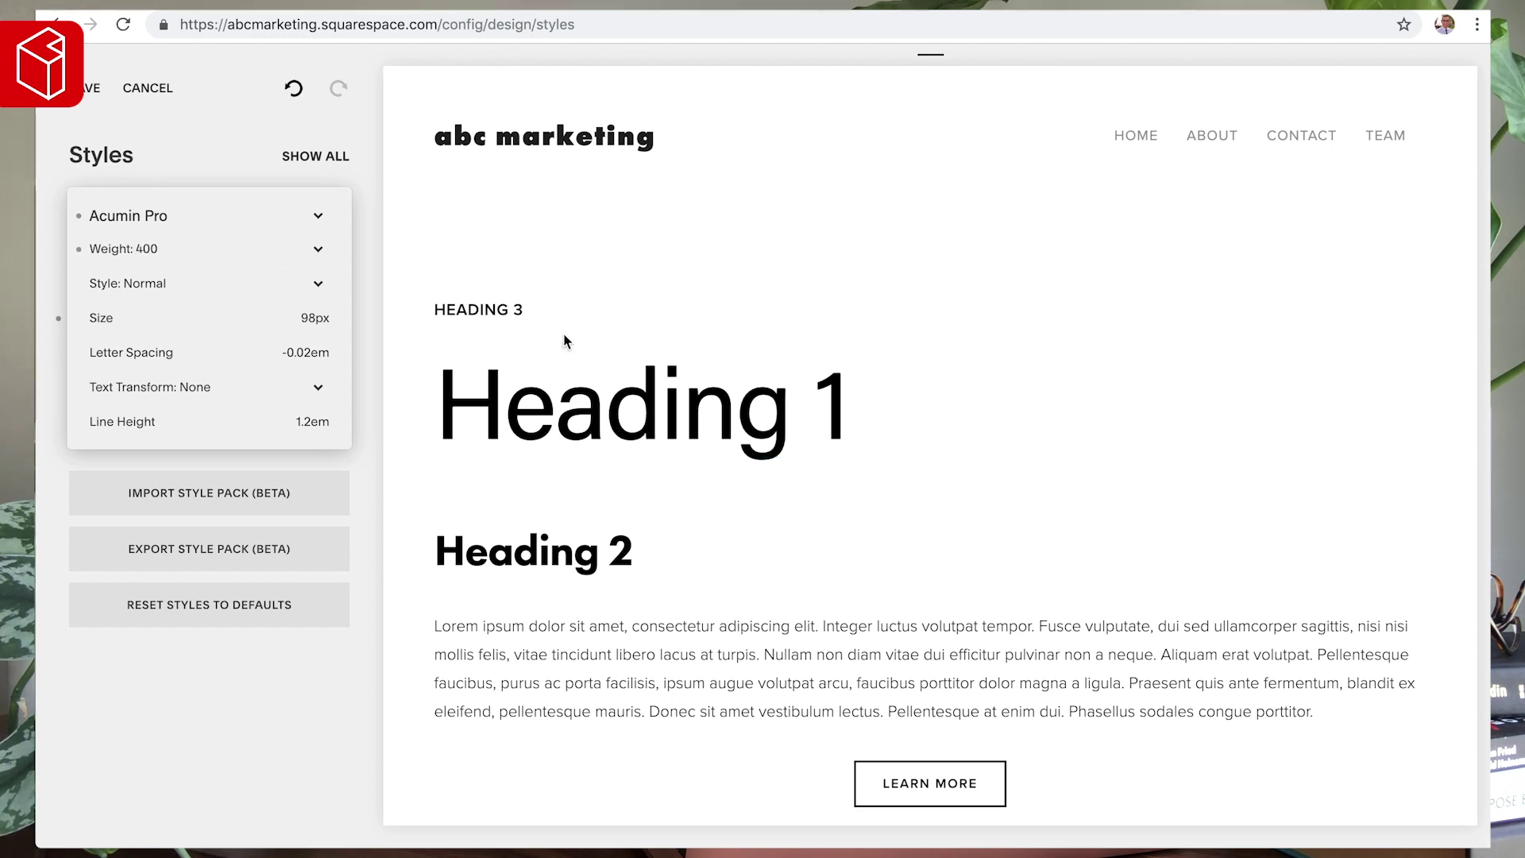
- Change Heading 3 from Proxima Nova 600 to Acumin Pro at weight 500
left_click(481, 313)
left_click(85, 320)
left_click(485, 311)
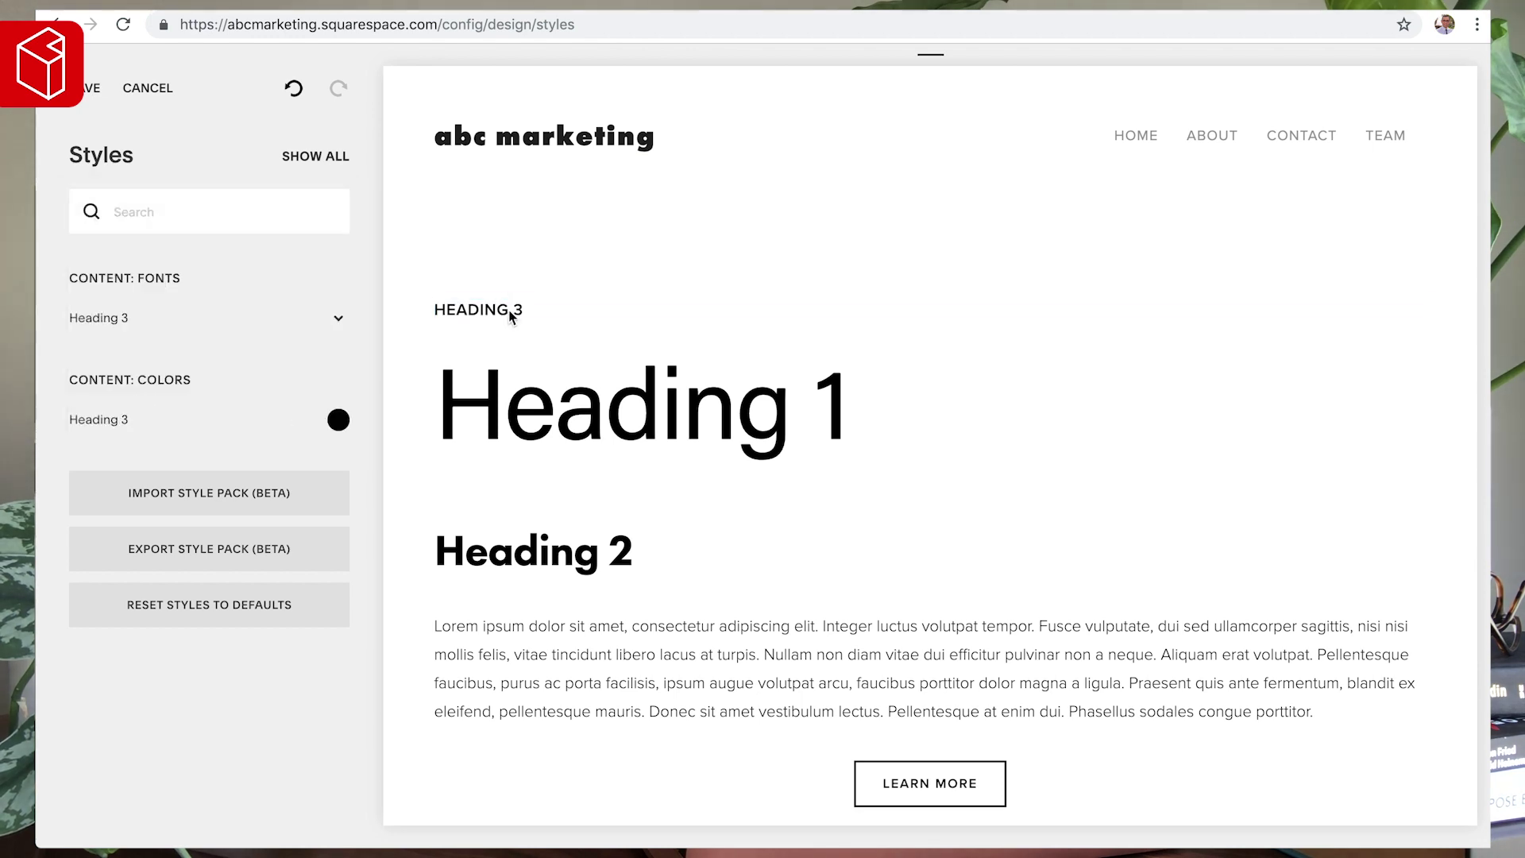
left_click(140, 320)
left_click(153, 219)
type("p")
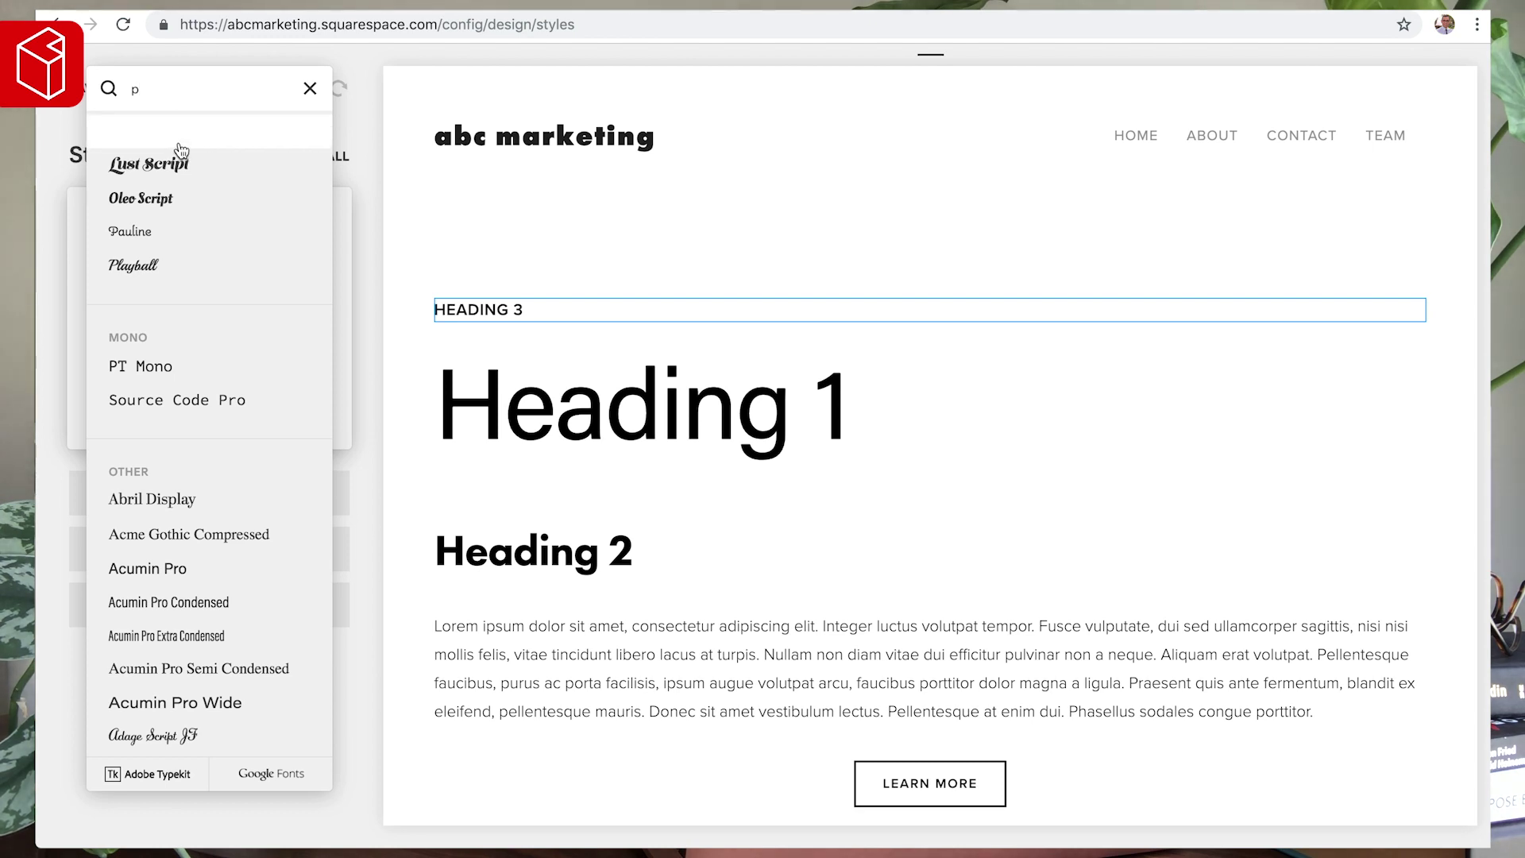
left_click(153, 565)
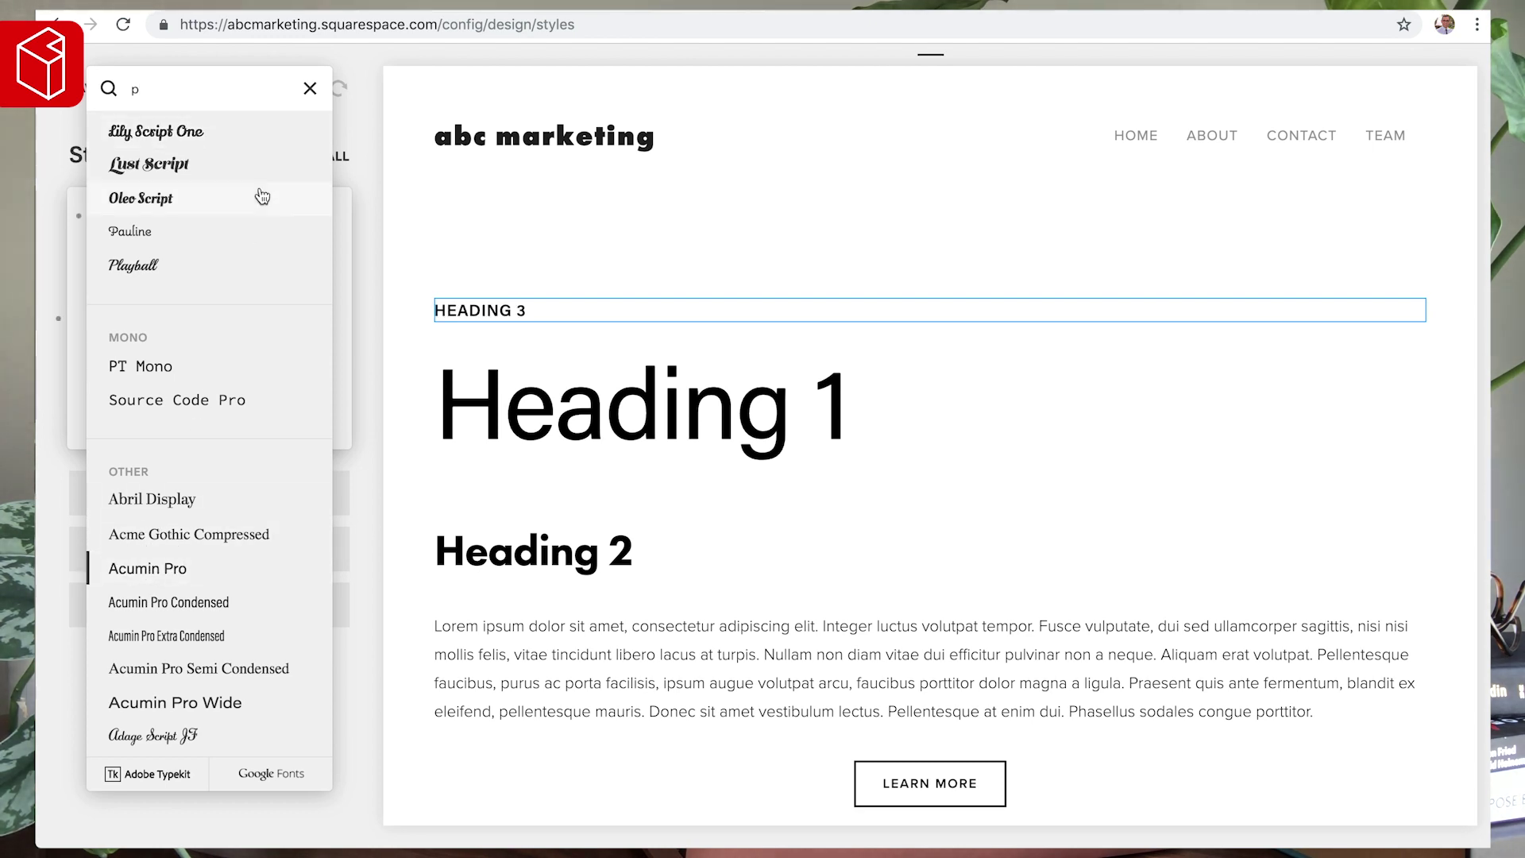
left_click(494, 239)
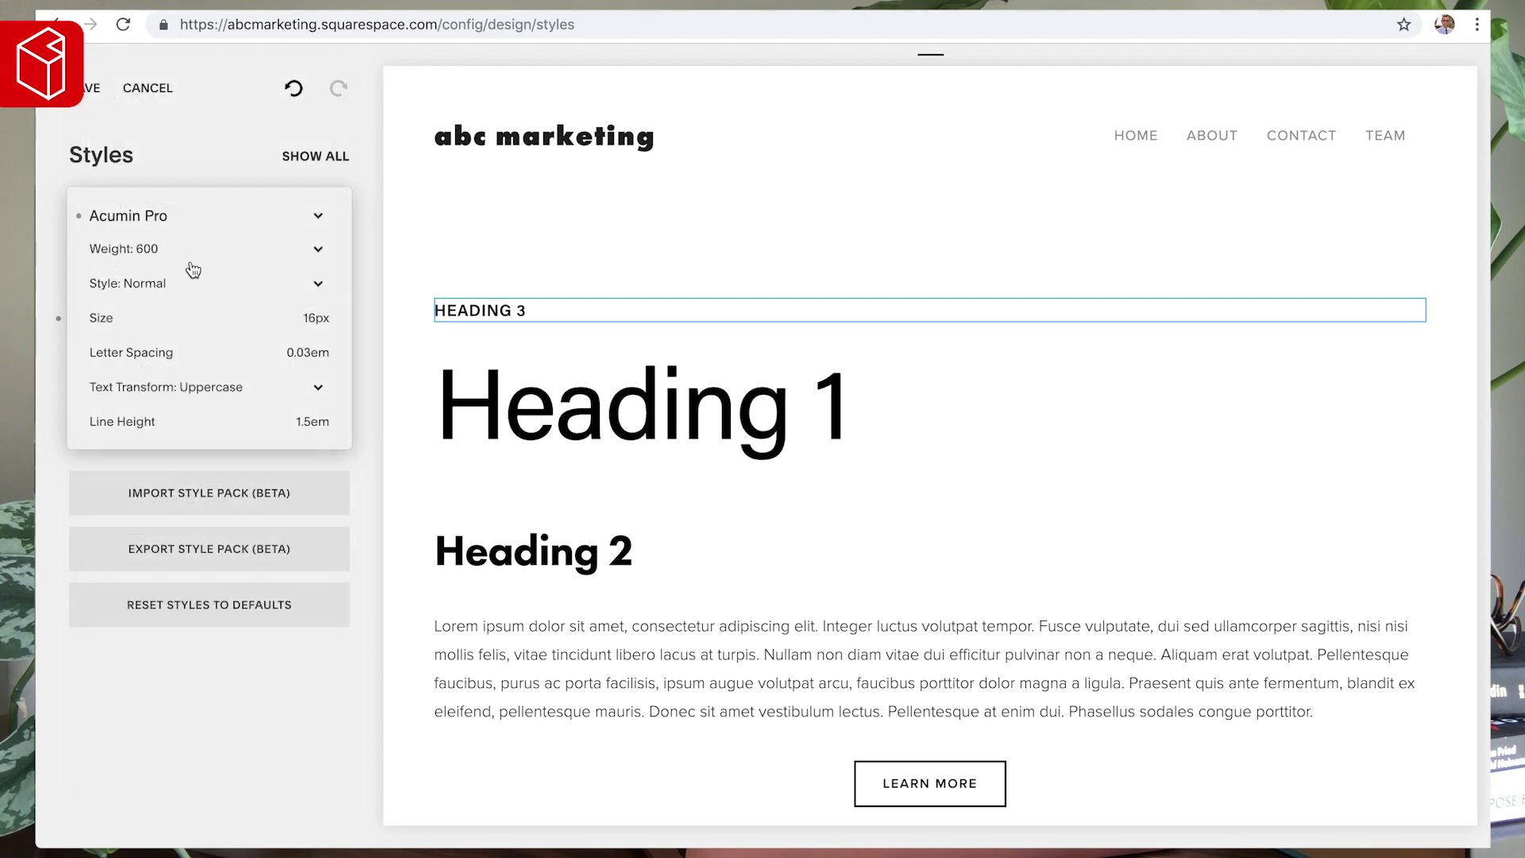
left_click(146, 251)
left_click(140, 230)
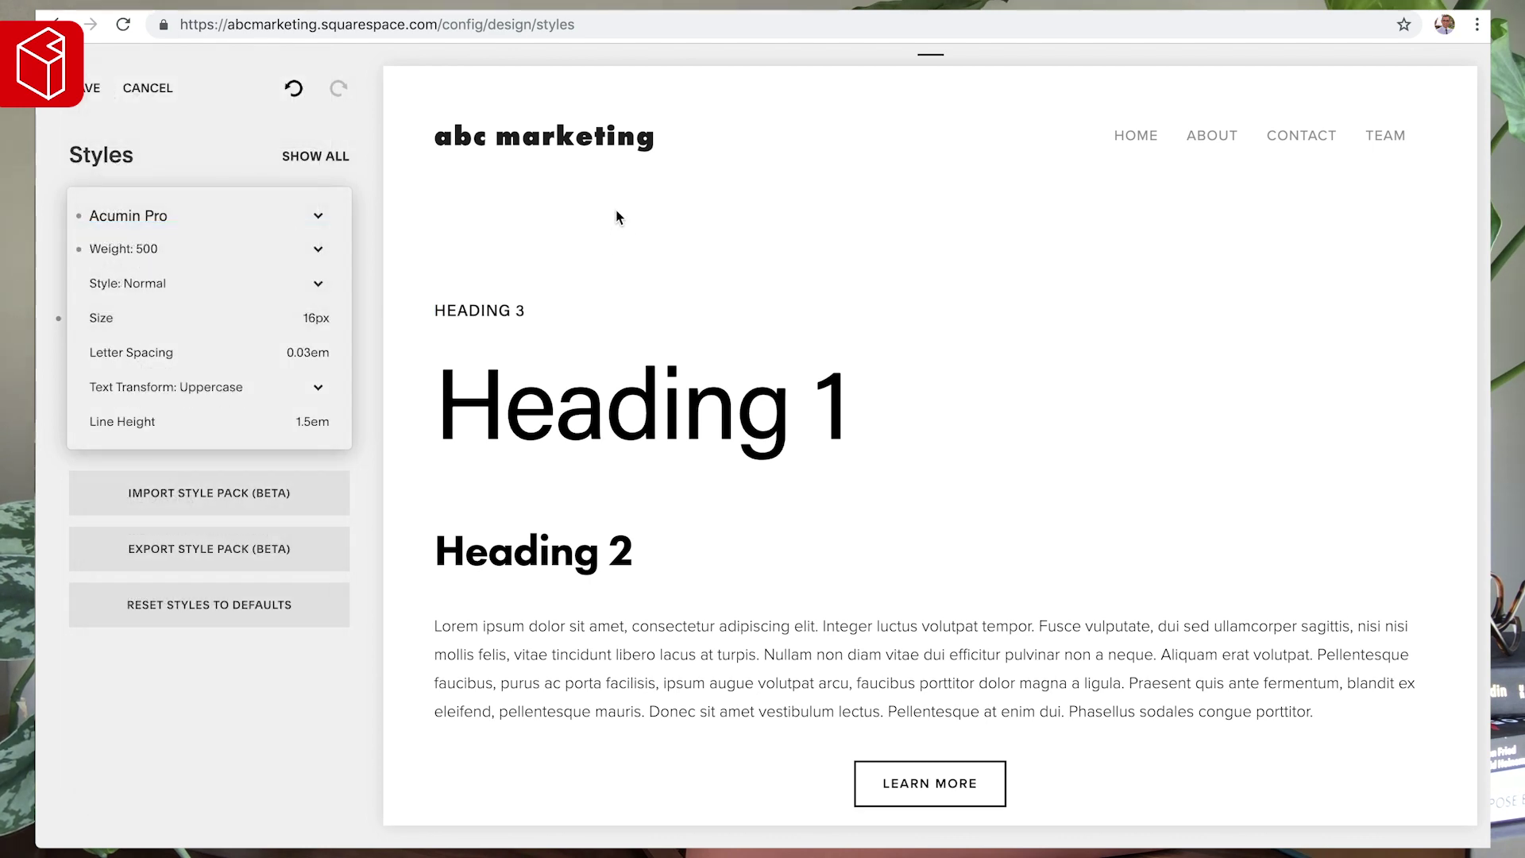
left_click(500, 529)
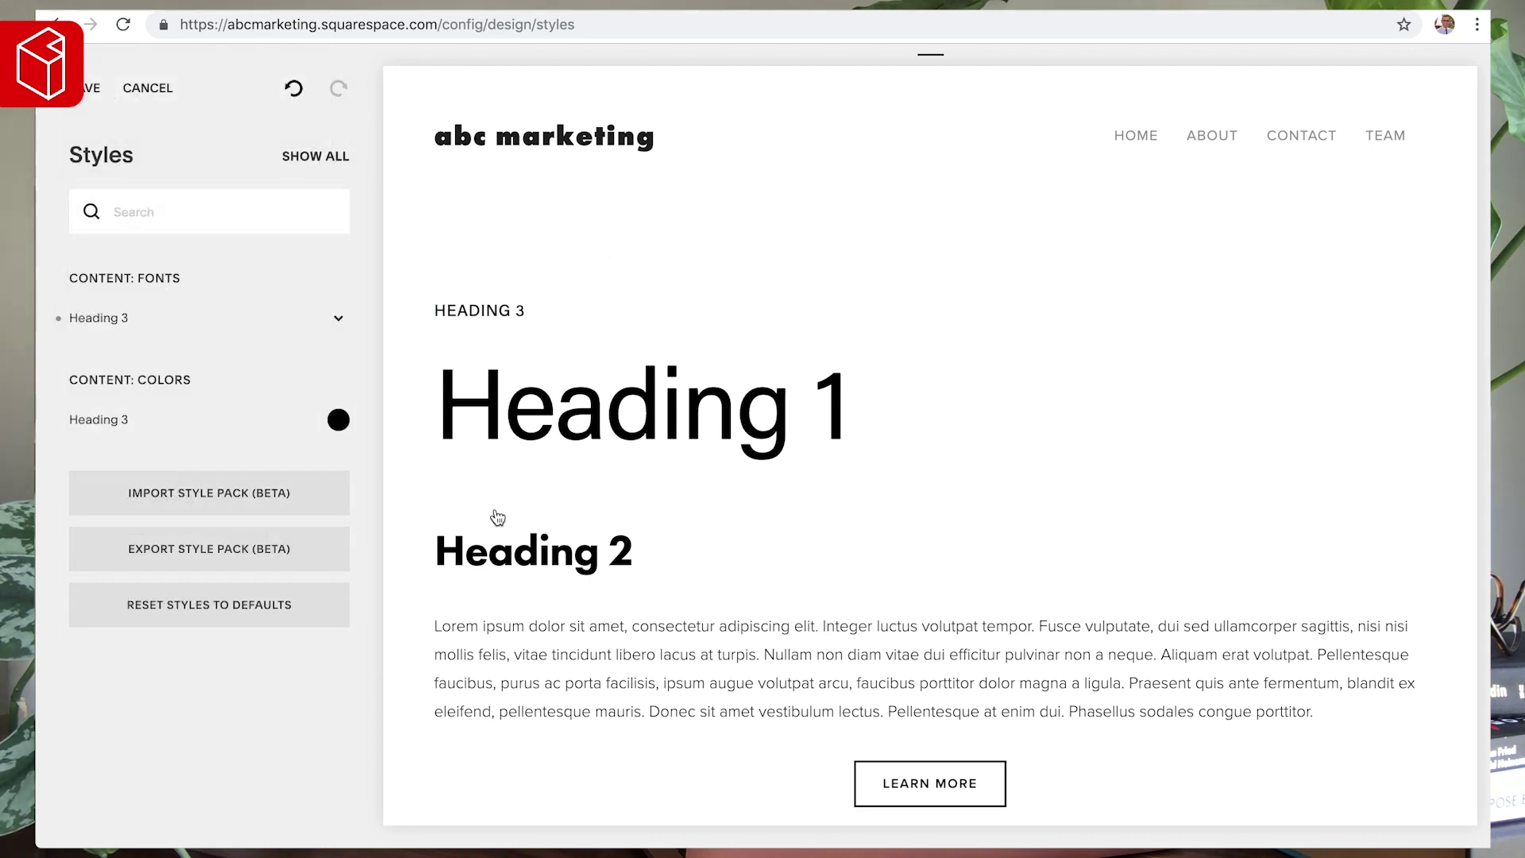
left_click(124, 325)
- Set Heading 2 to Acumin Pro, weight 300, size 50px
left_click(127, 216)
left_click(151, 90)
type("acu")
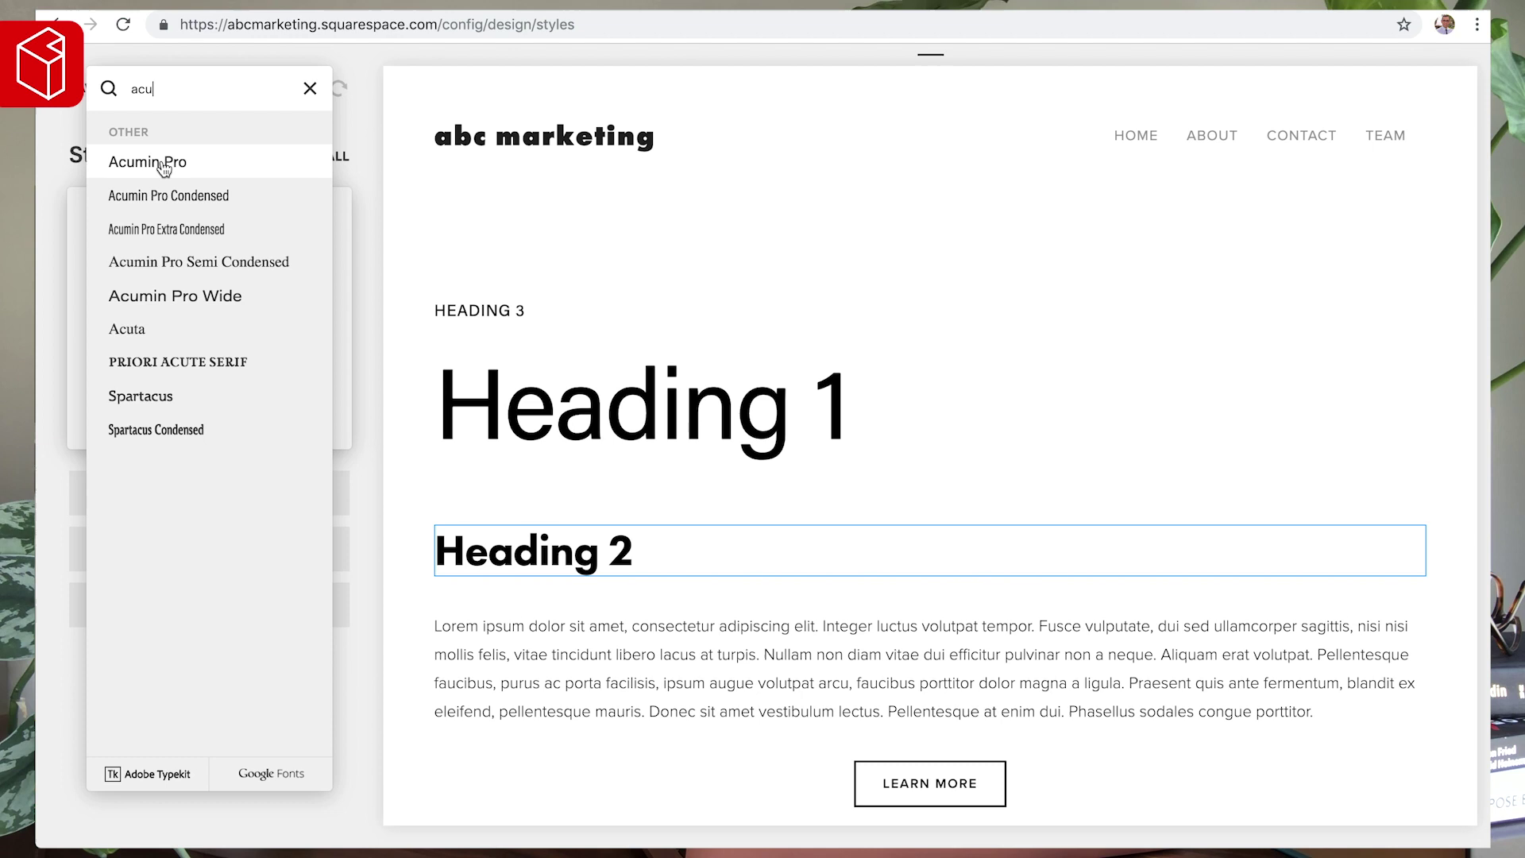
left_click(163, 168)
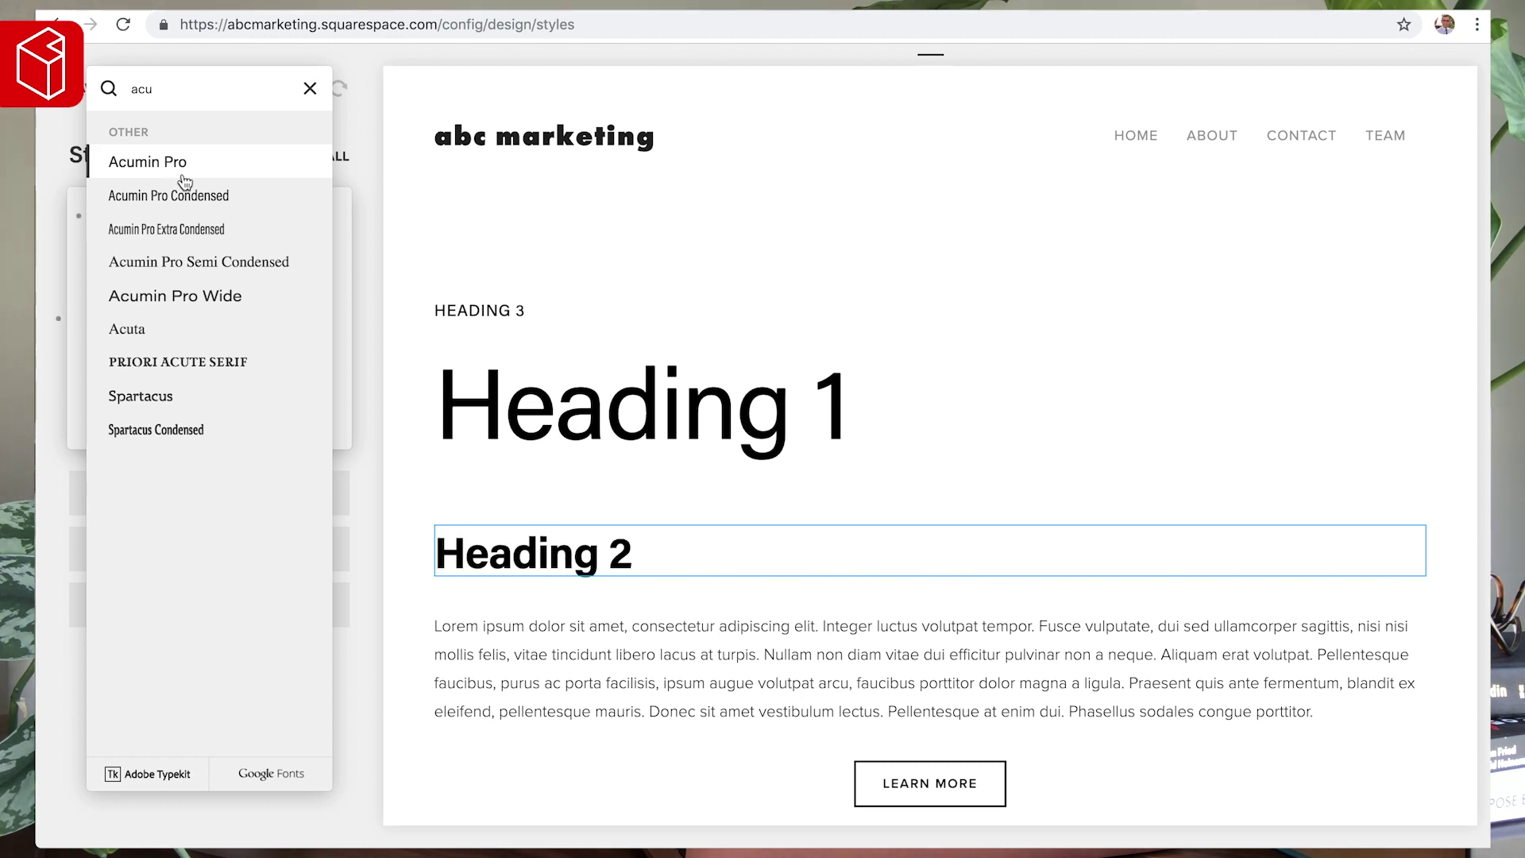
left_click(453, 188)
left_click(133, 249)
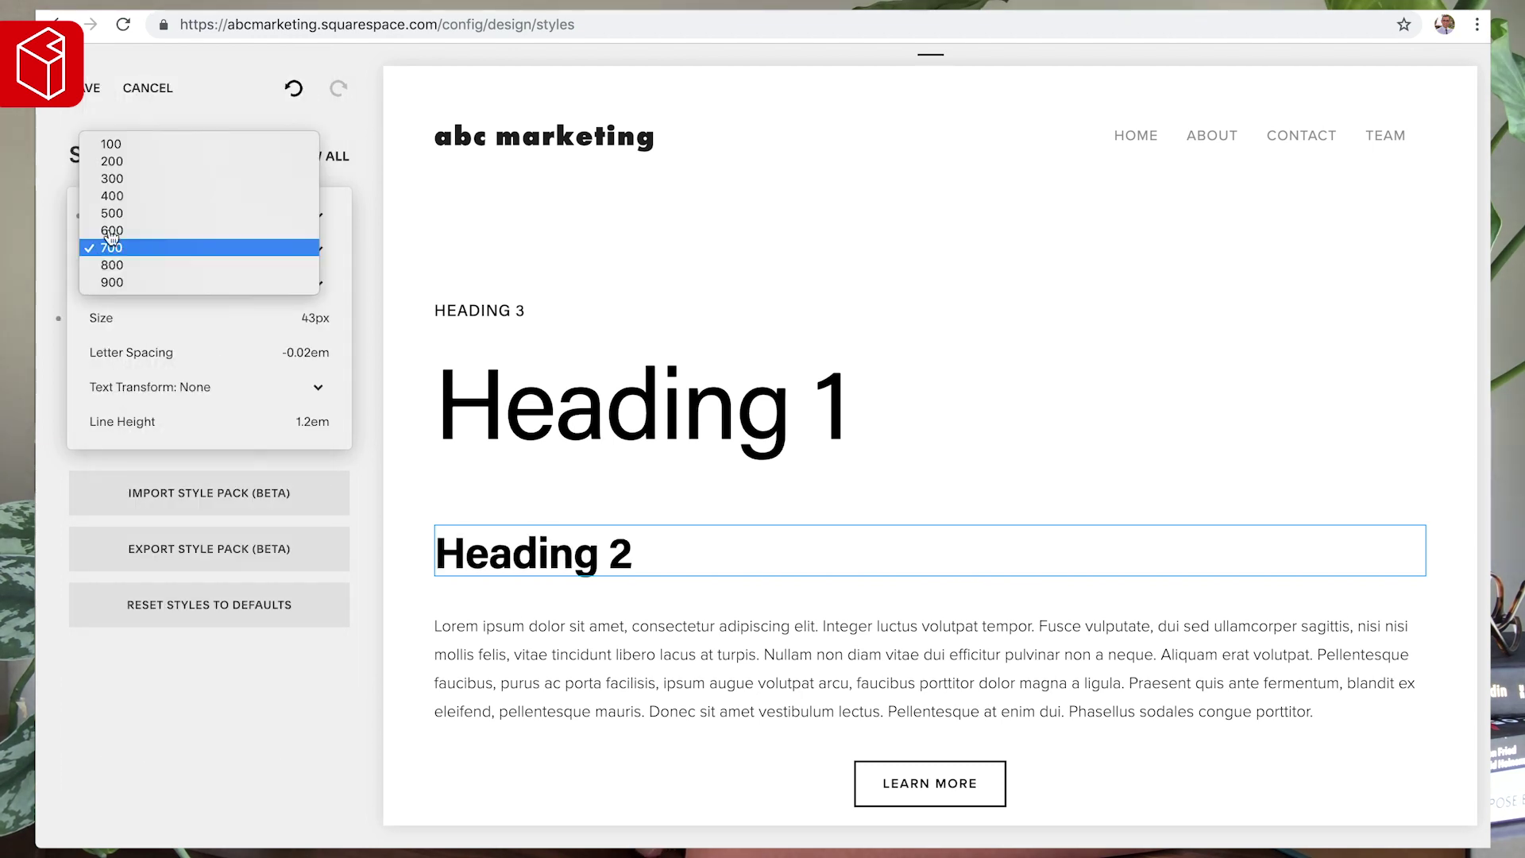
left_click(112, 178)
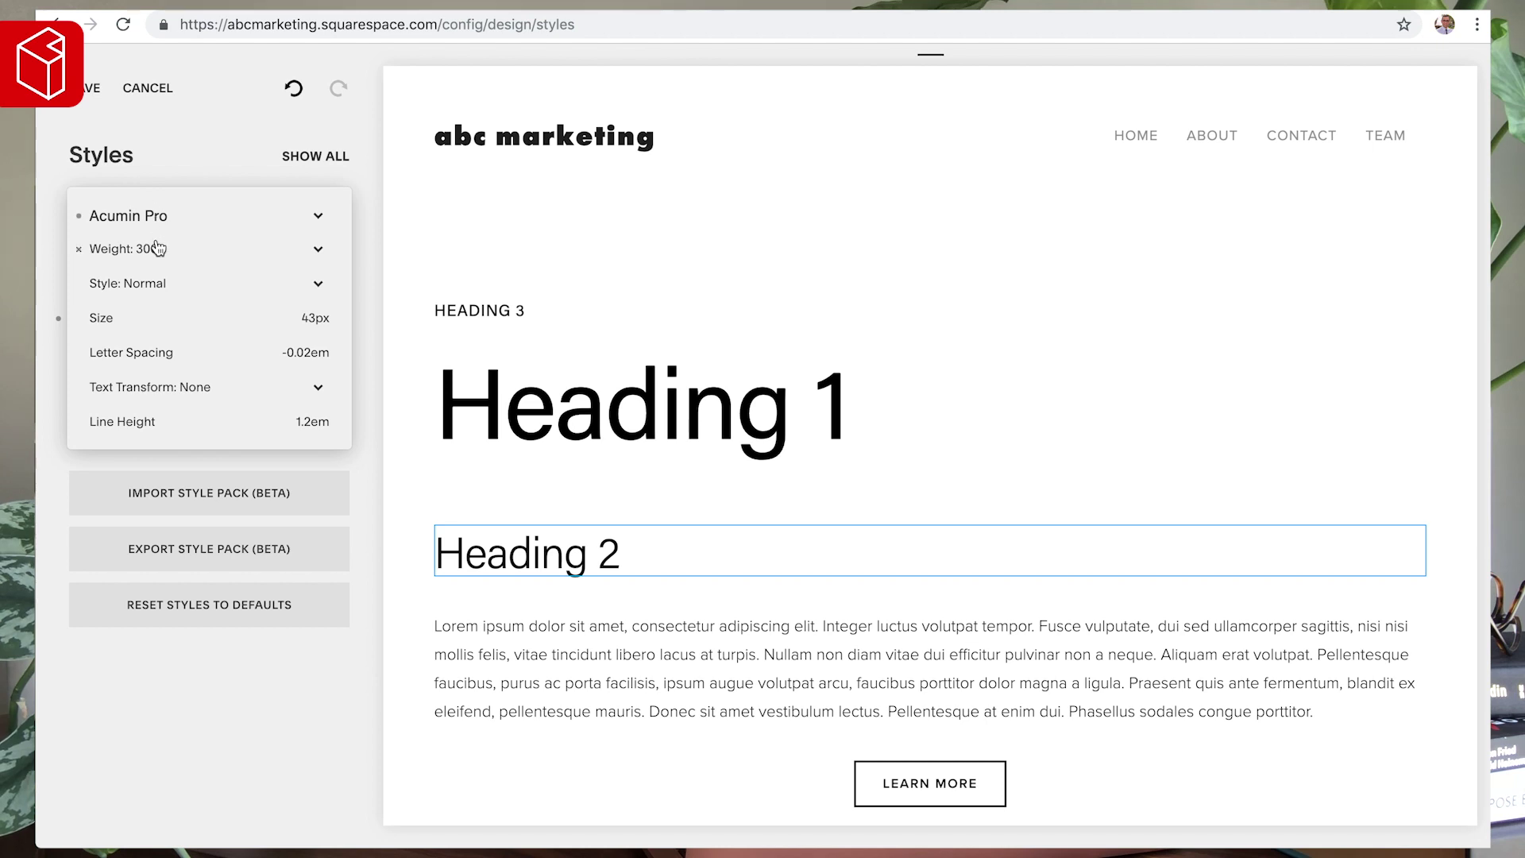
mouse_move(308, 312)
double_click(313, 316)
type("50")
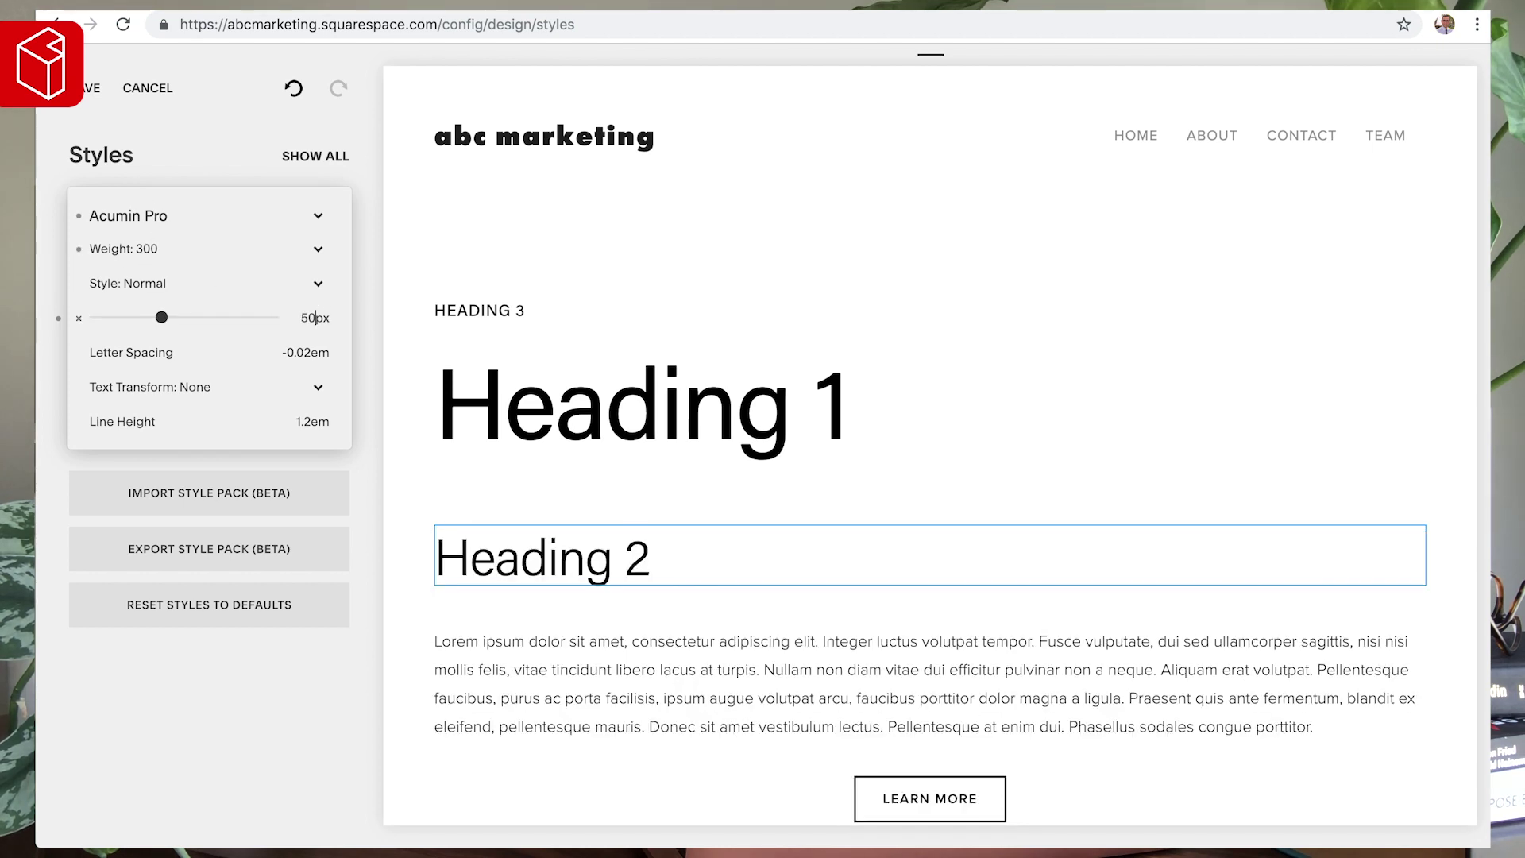
- Keep Heading 1 in Acumin Pro and set its weight to 600
left_click(577, 411)
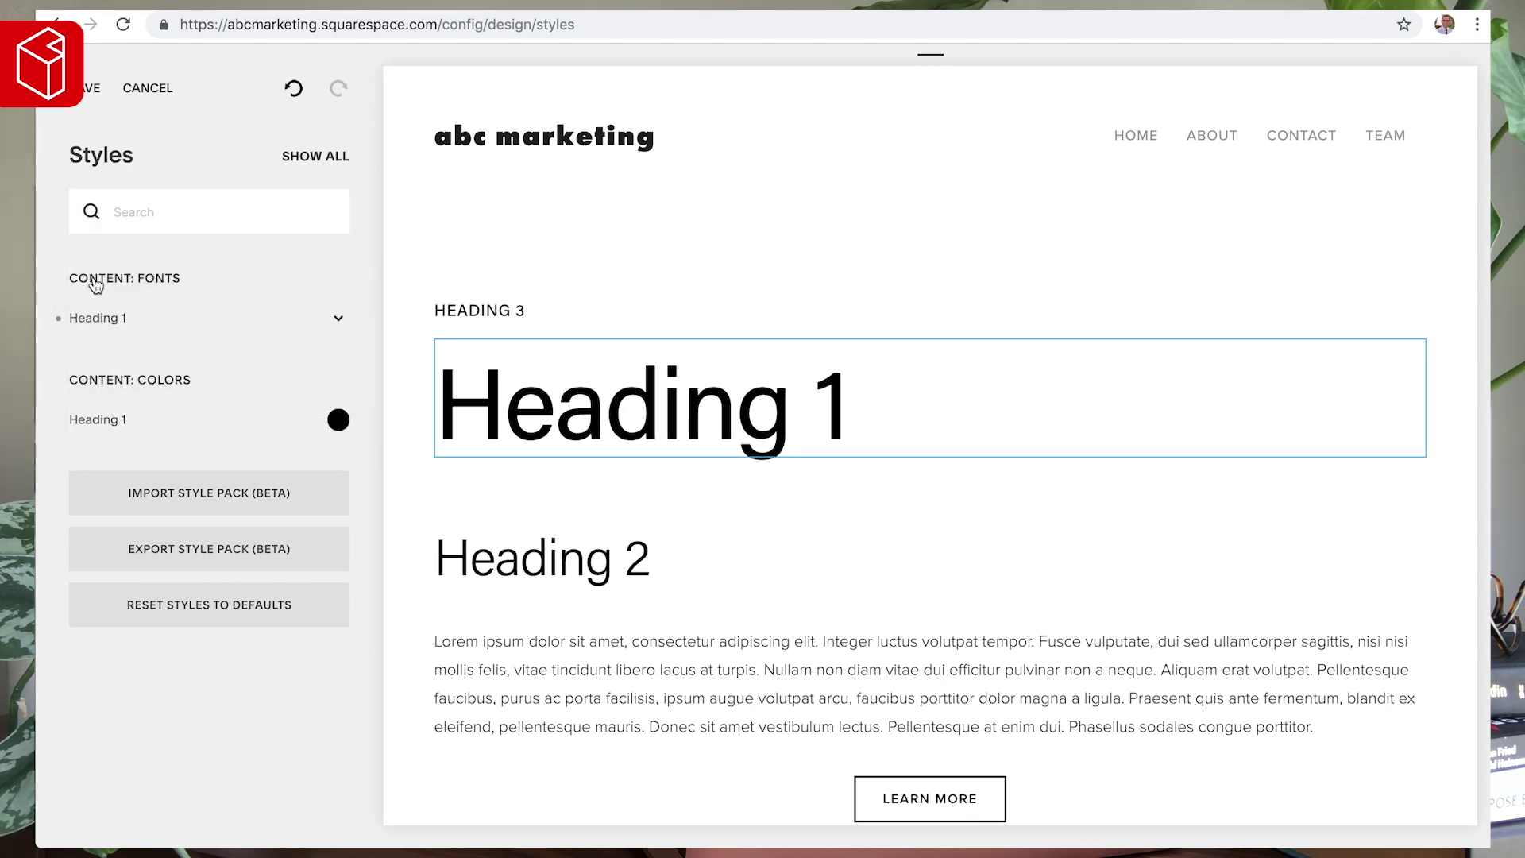
left_click(104, 318)
left_click(150, 211)
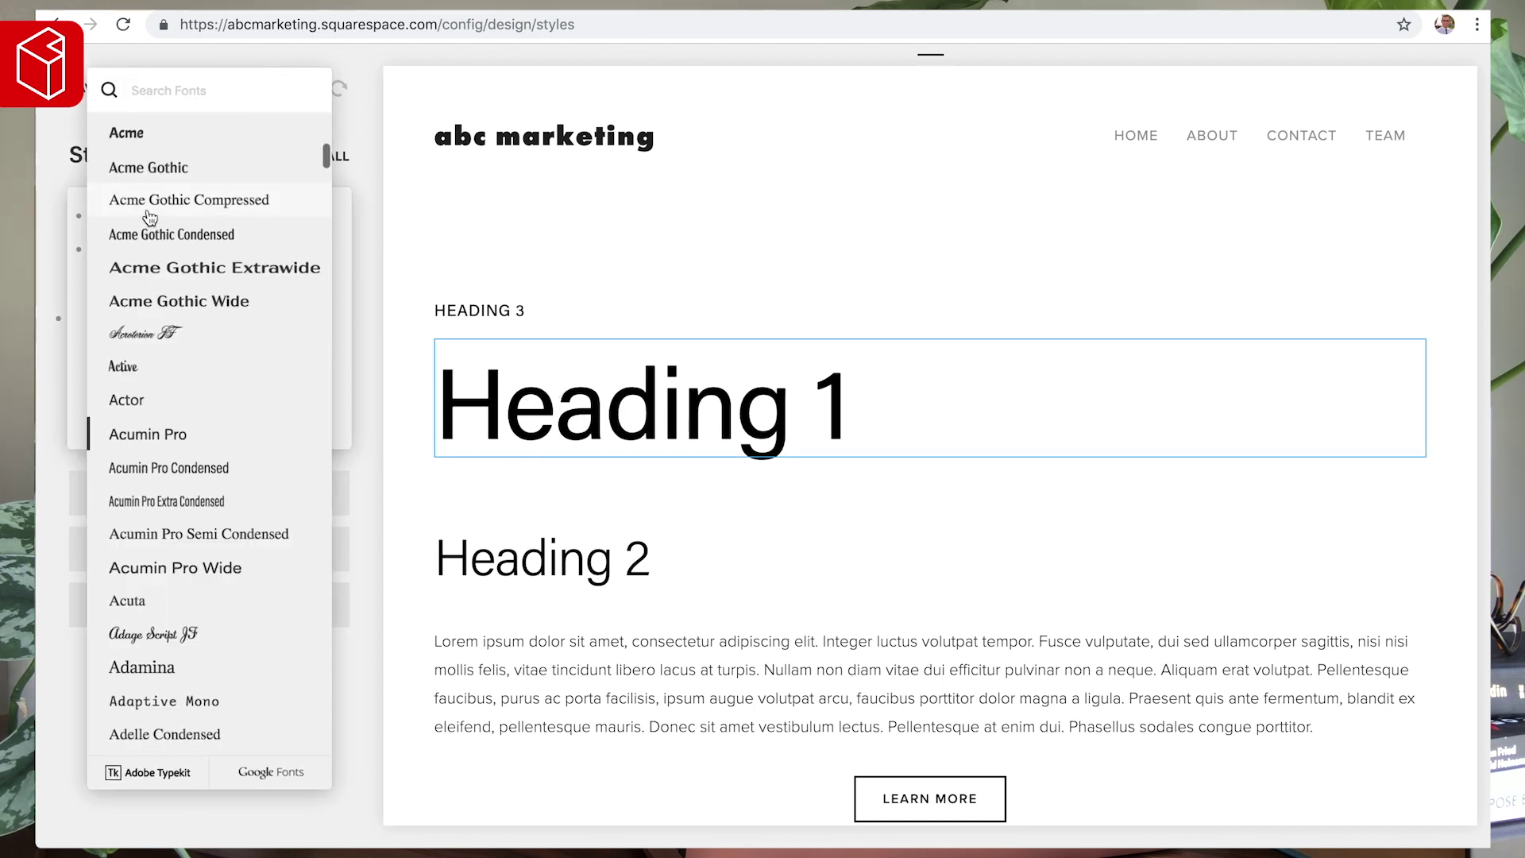
key("Escape")
left_click(131, 251)
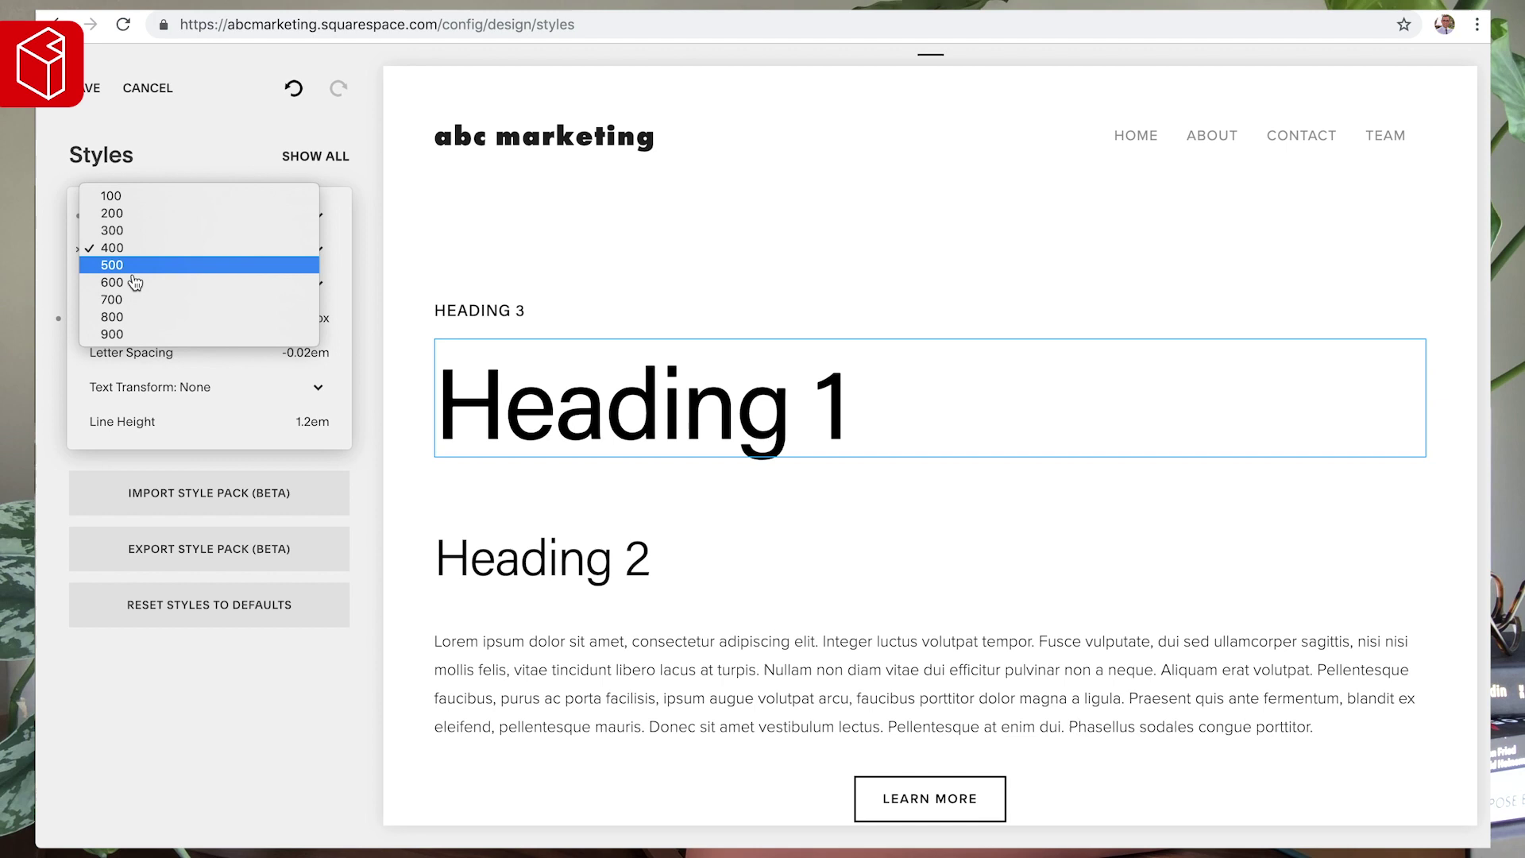
left_click(137, 317)
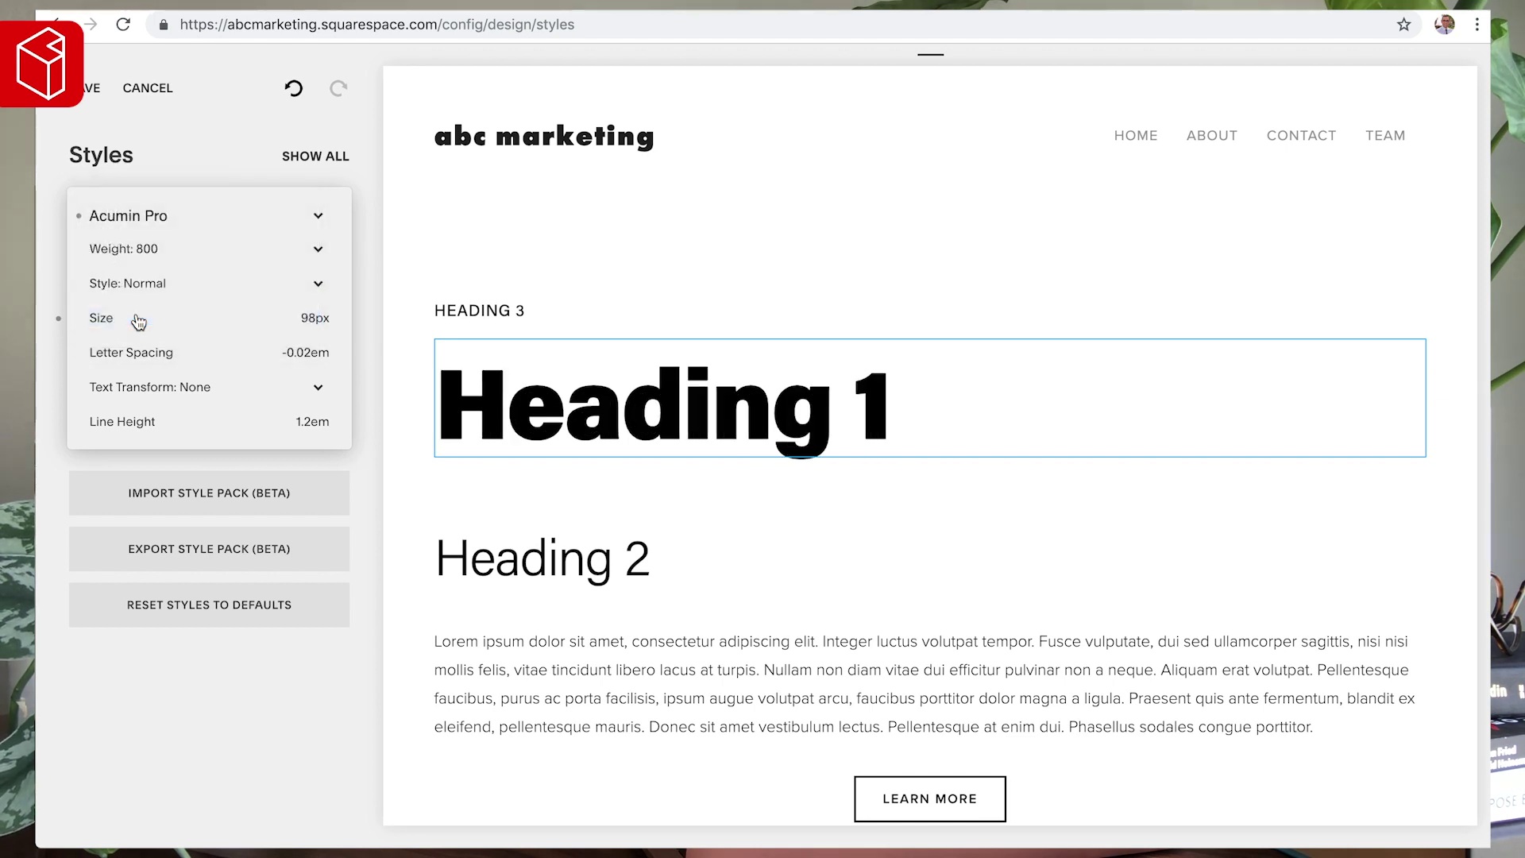
left_click(126, 251)
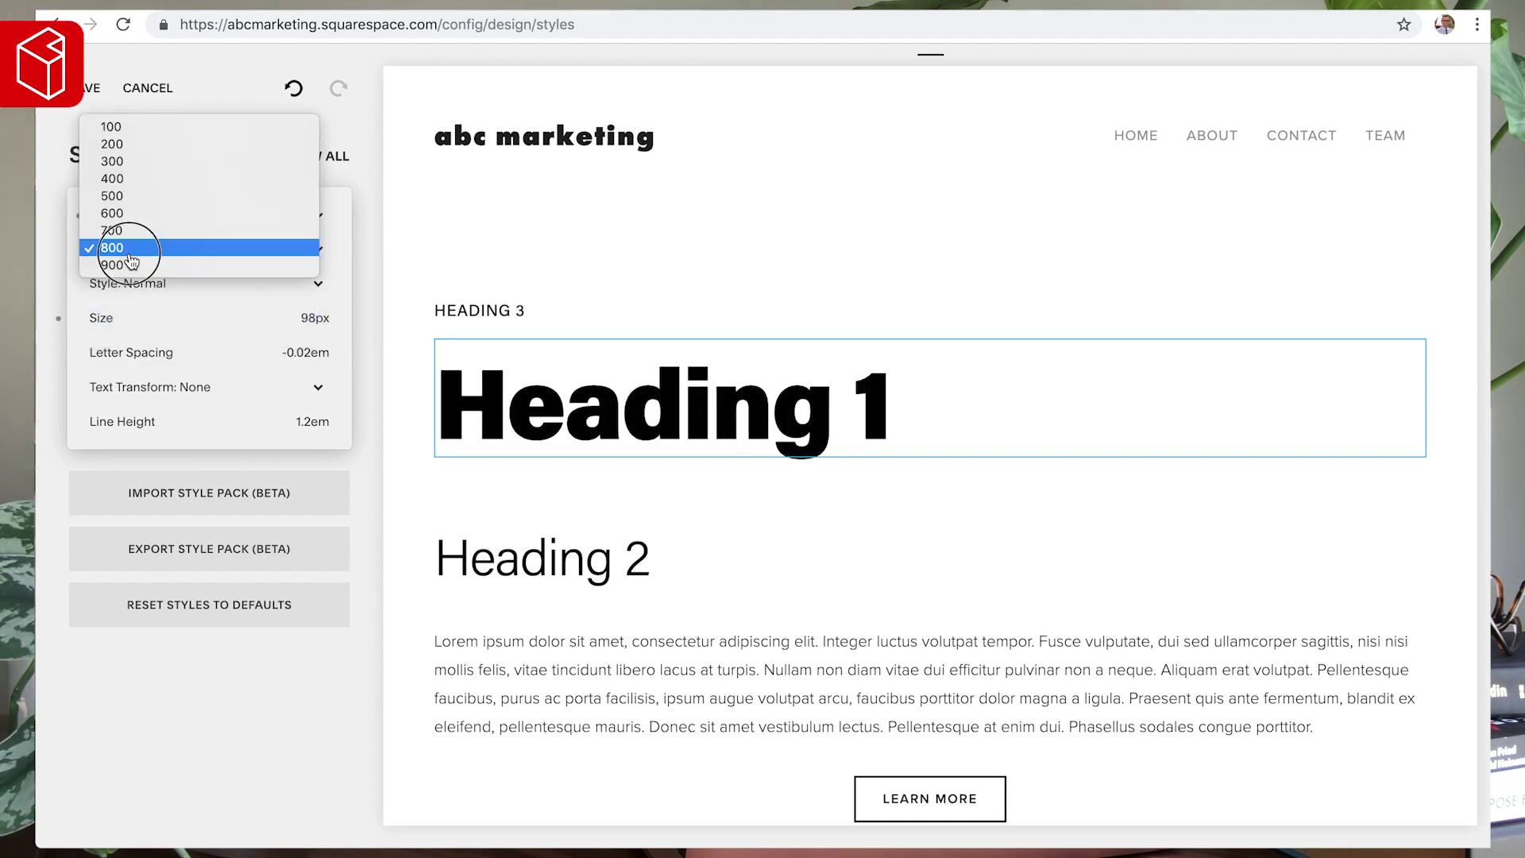
left_click(131, 214)
left_click(472, 265)
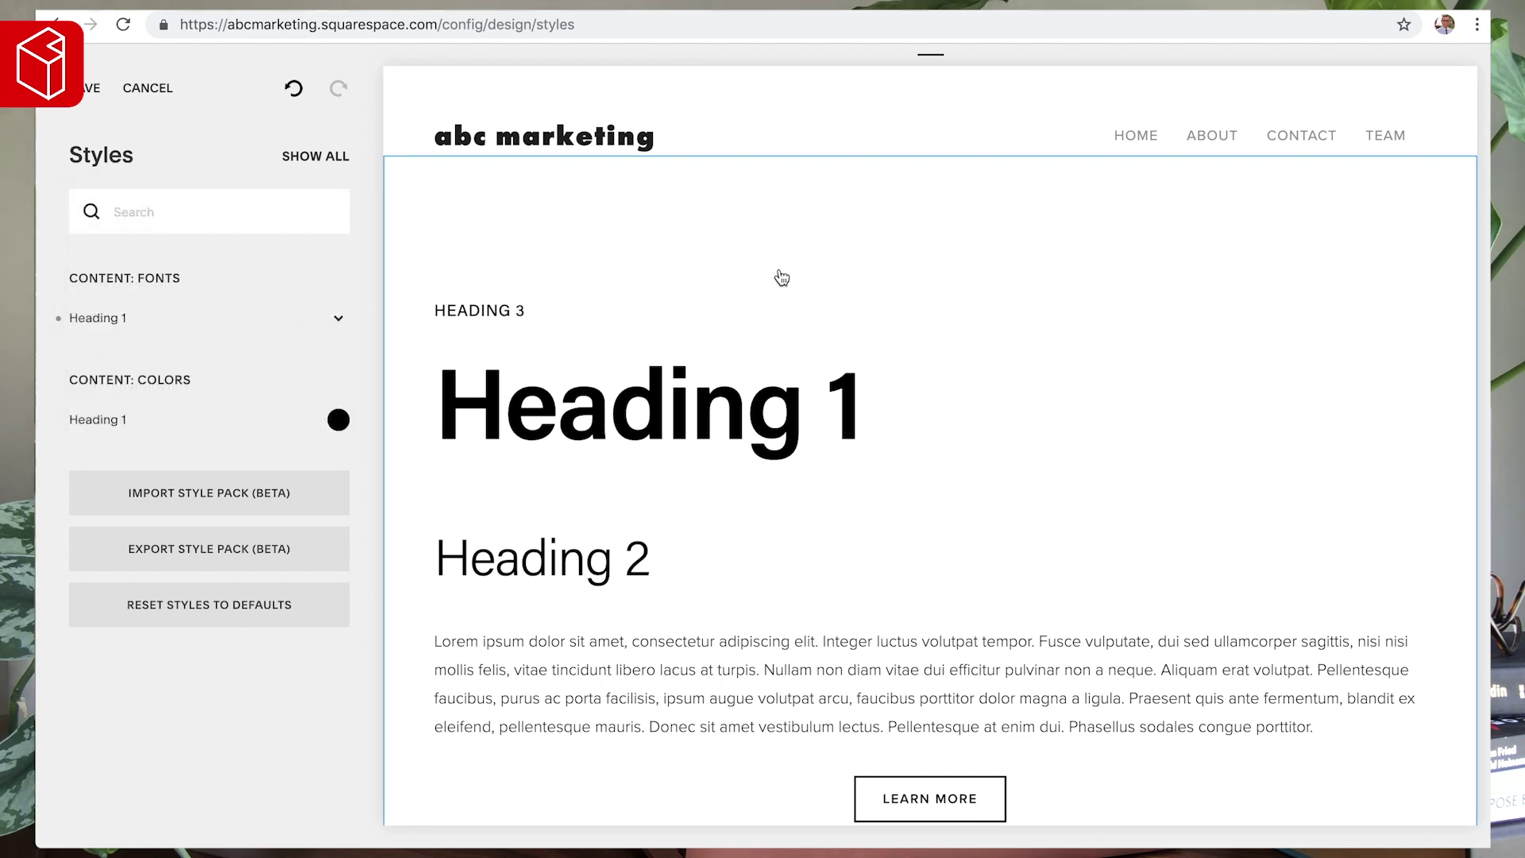
scroll(863, 512, "down", 2)
- Restyle the body paragraph text in Freight Display Pro and change its size to 19px
left_click(647, 522)
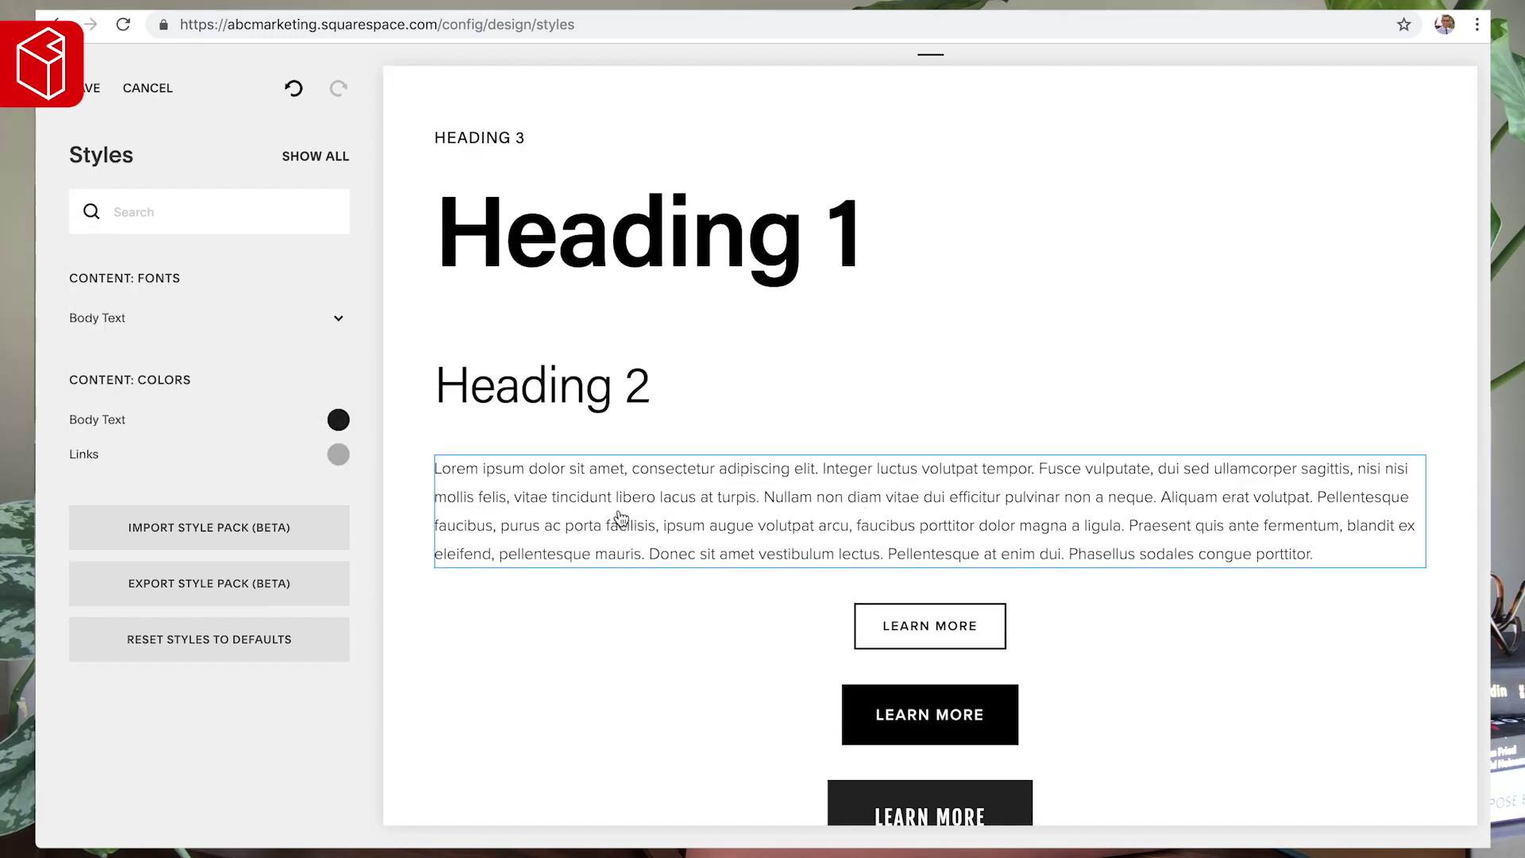
left_click(98, 316)
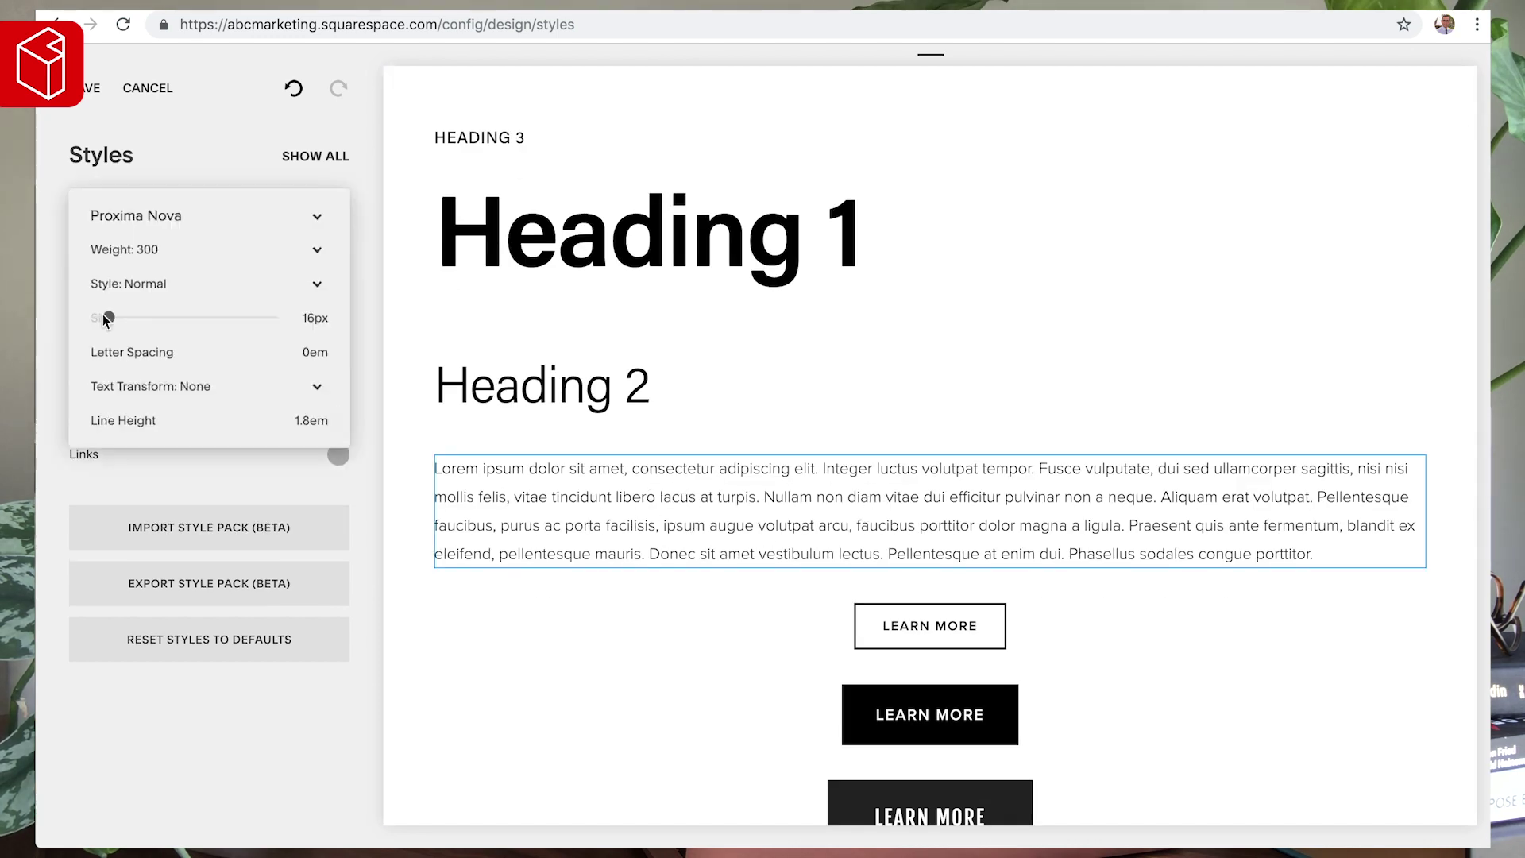
left_click(144, 224)
type("frei")
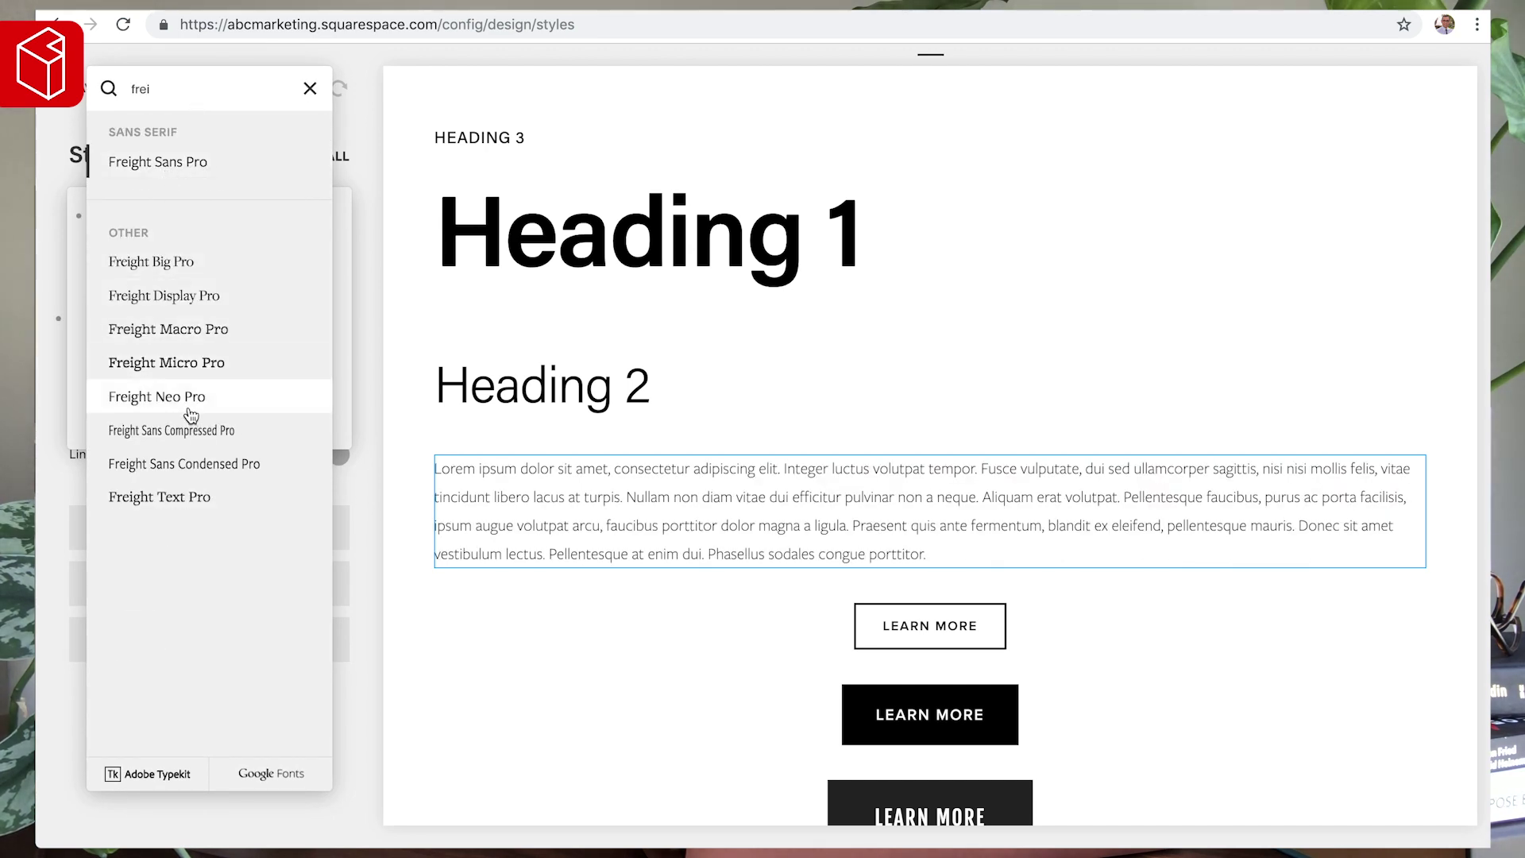
left_click(186, 296)
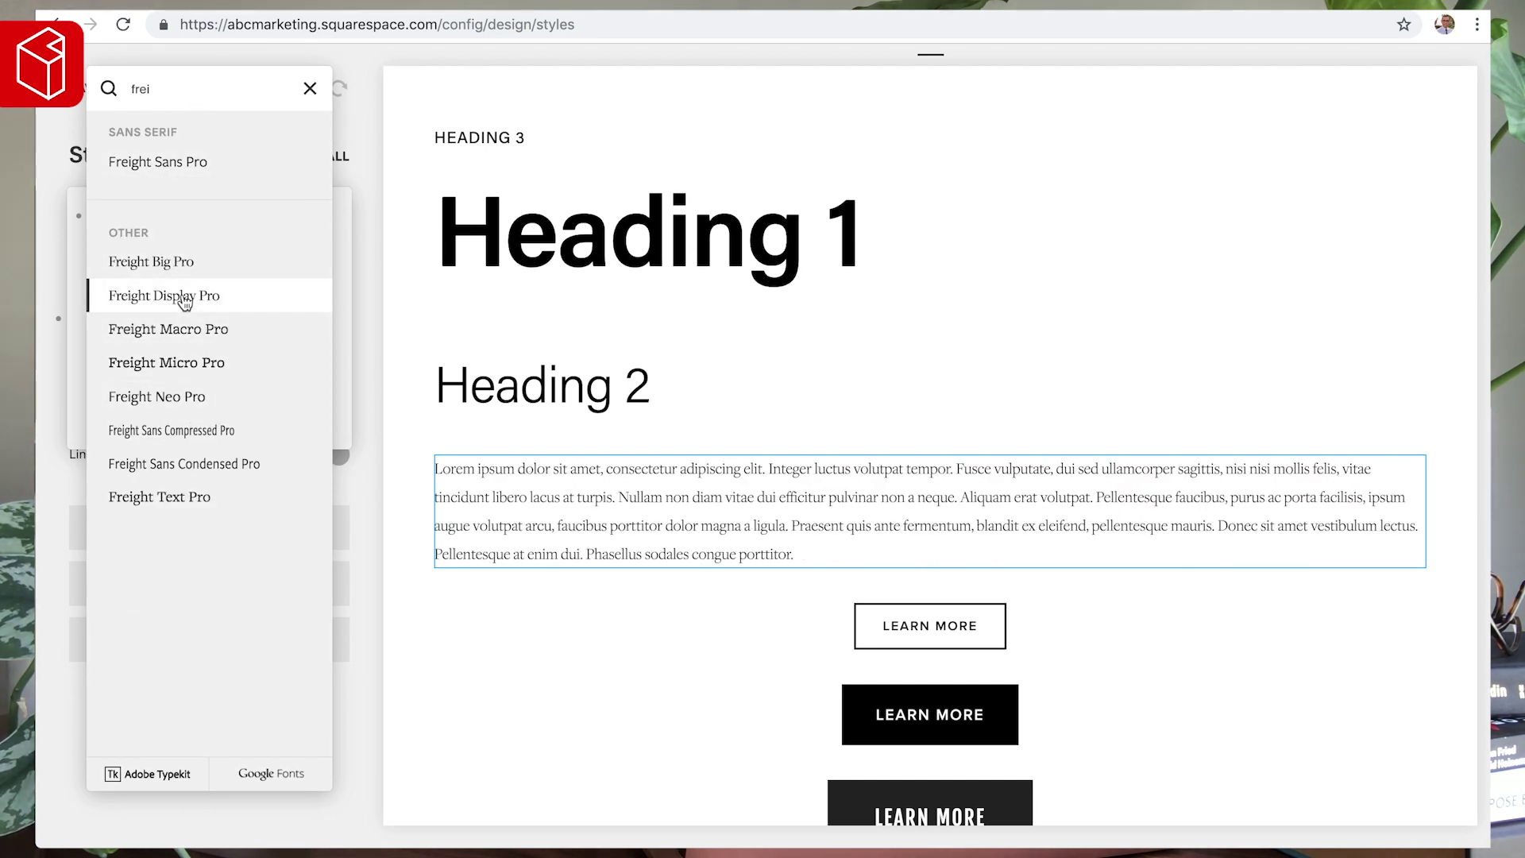
left_click(400, 322)
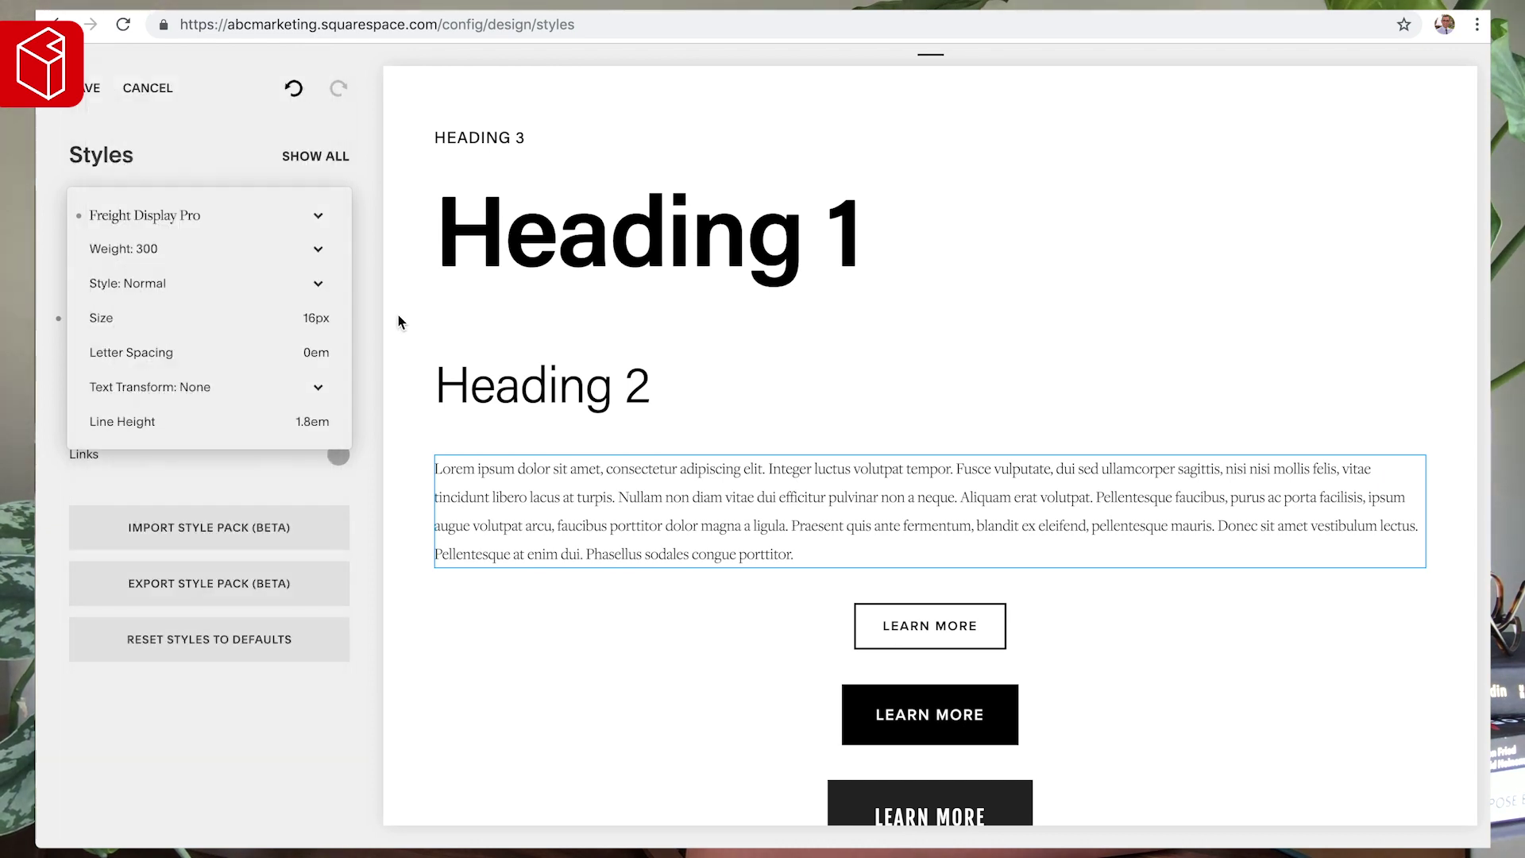
left_click(316, 317)
key("BackSpace")
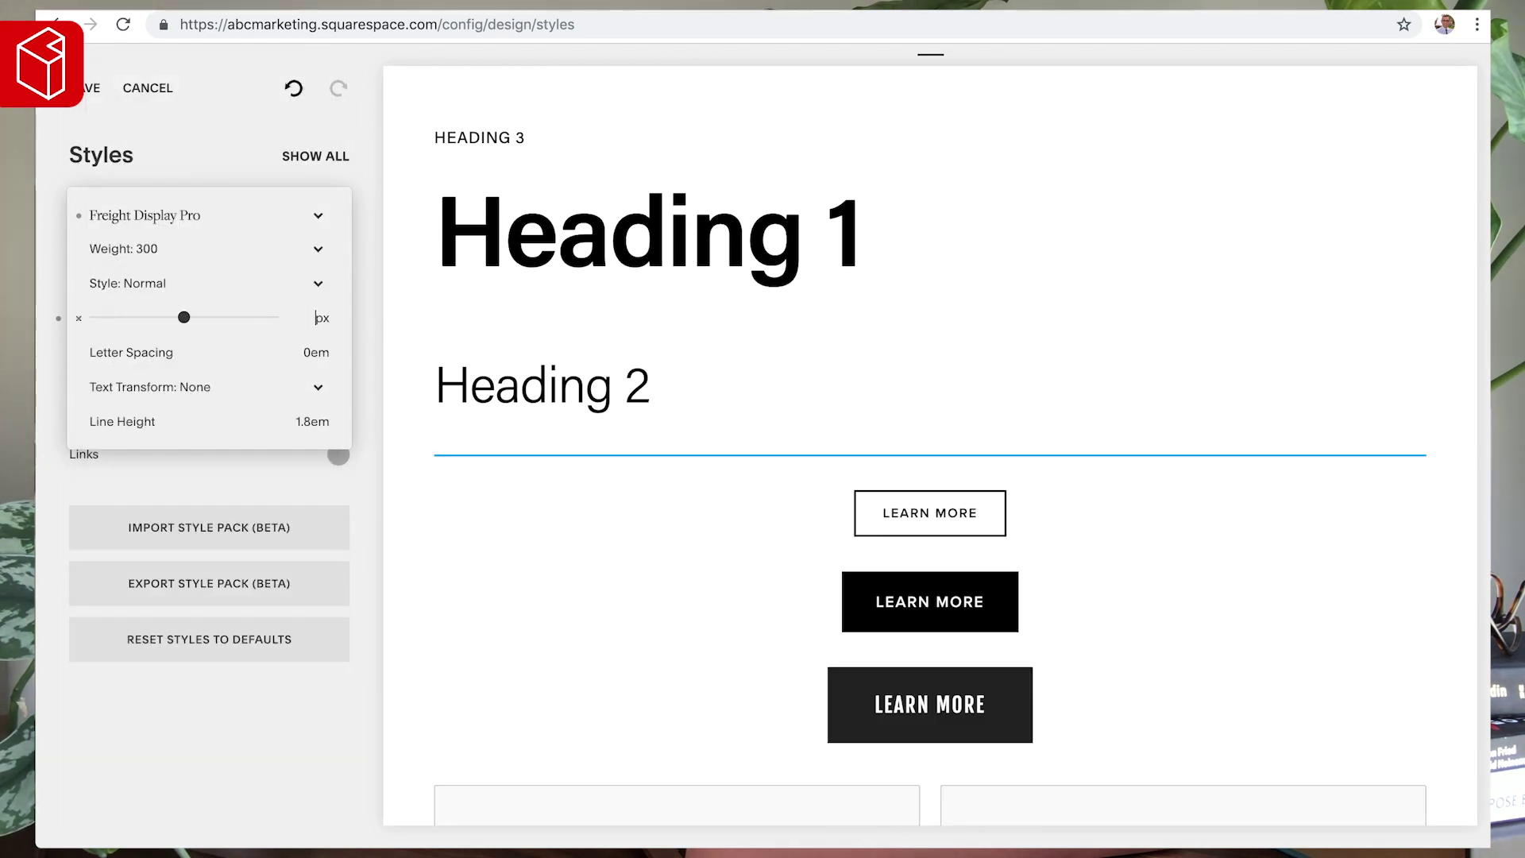
type("9")
left_click(453, 334)
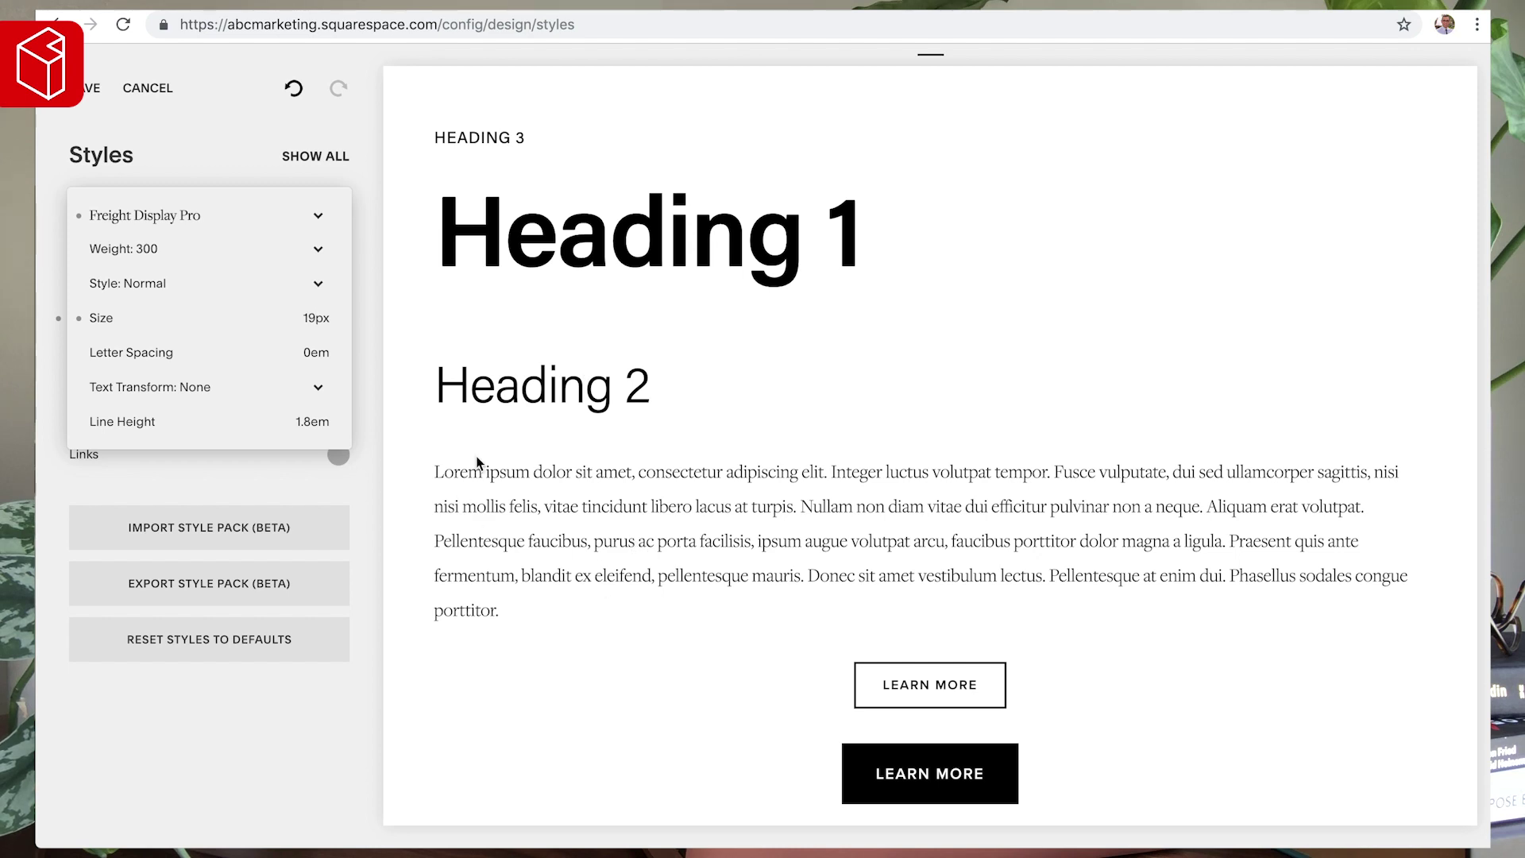
left_click(760, 418)
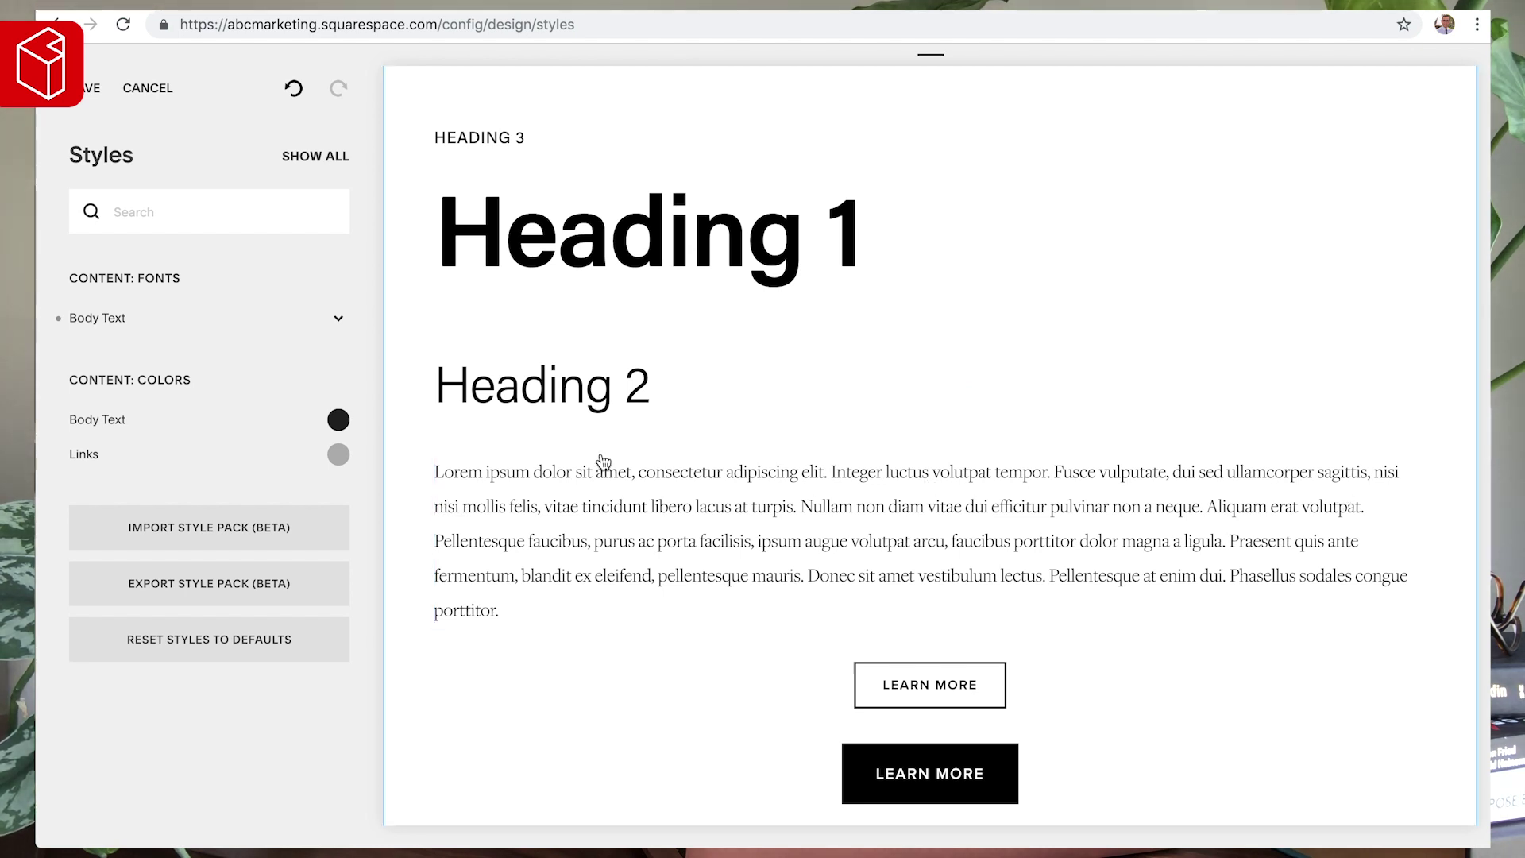
scroll(636, 476, "up", 2)
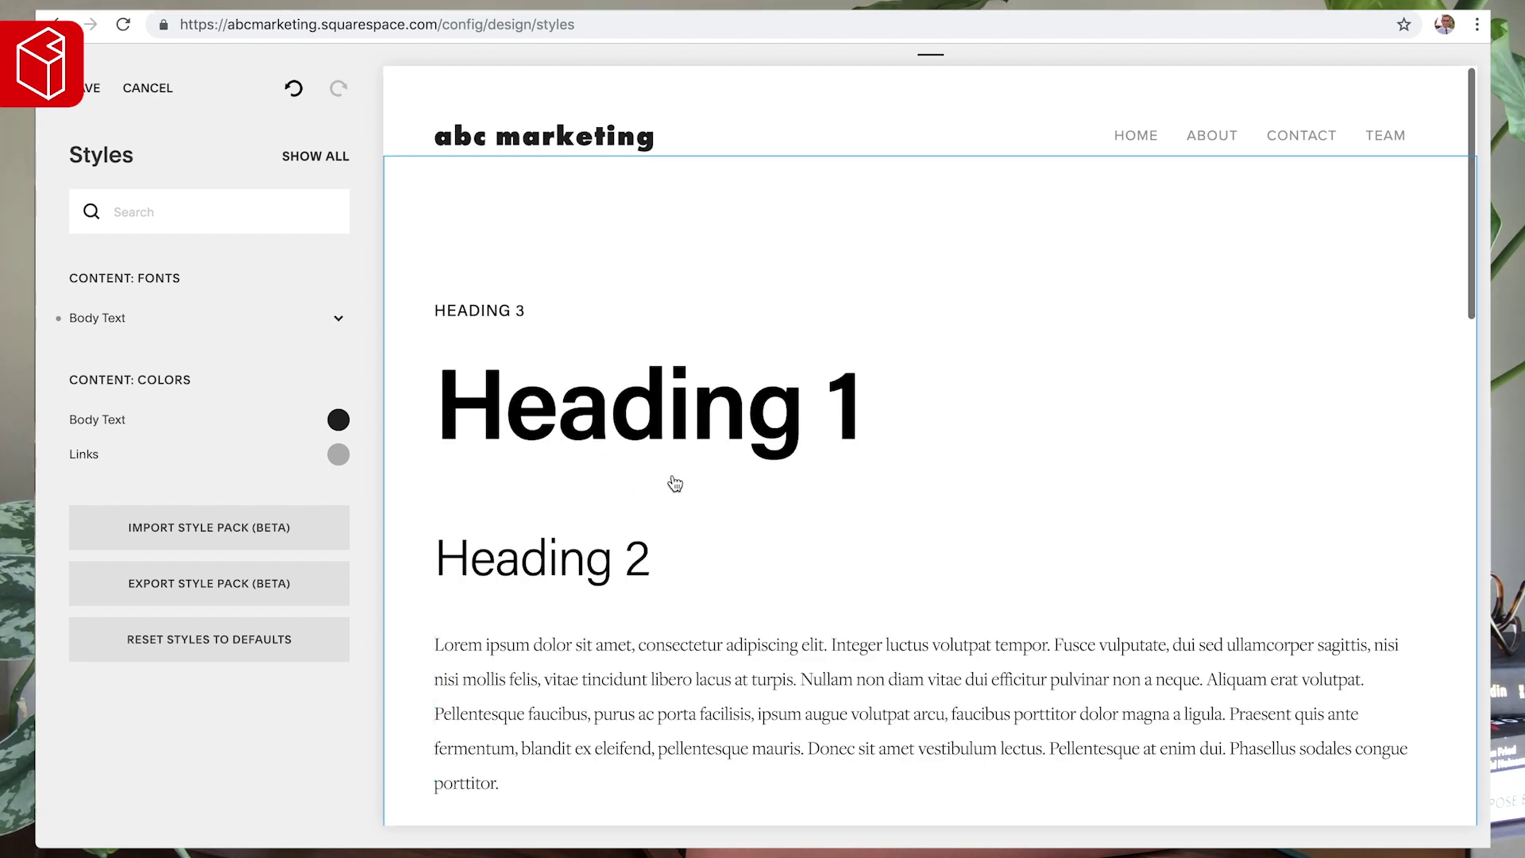
- Set the page section's Content Inset to 1.9, restoring it with Undo after a reset
left_click(1069, 206)
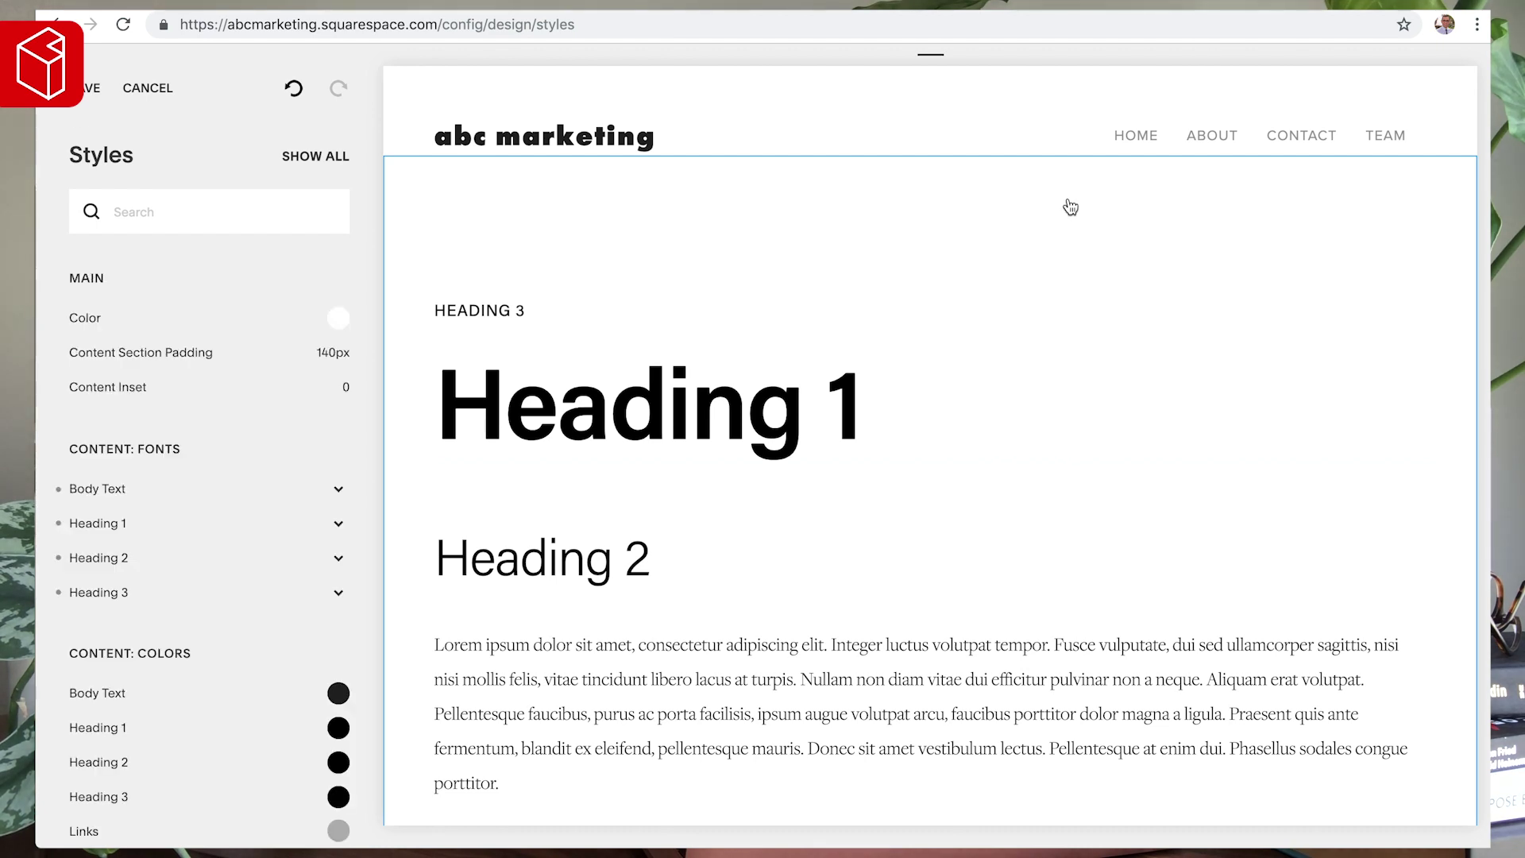
mouse_move(121, 387)
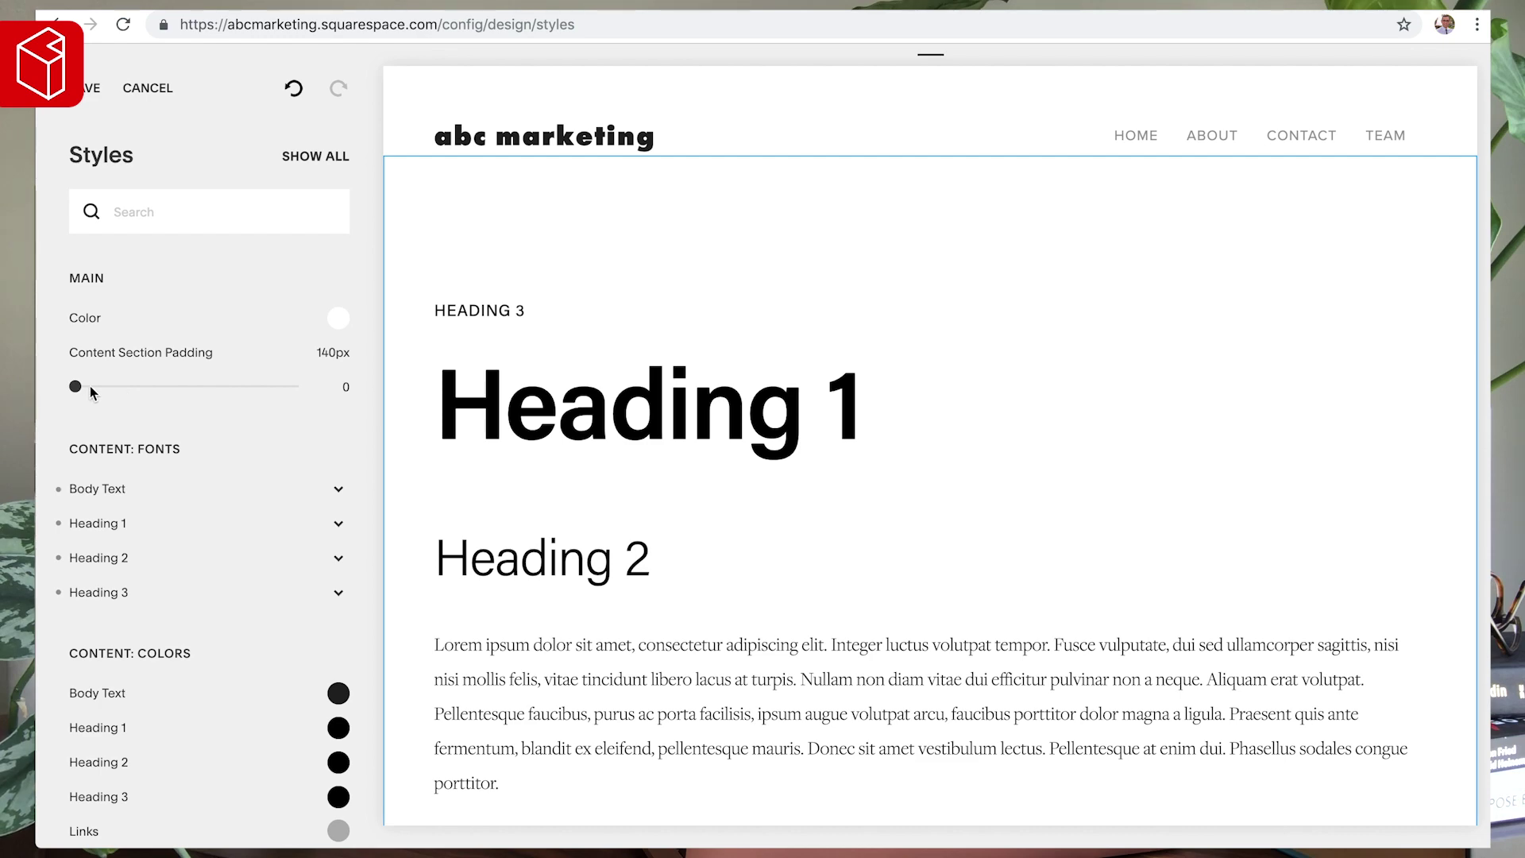
left_click_drag(76, 386, 157, 386)
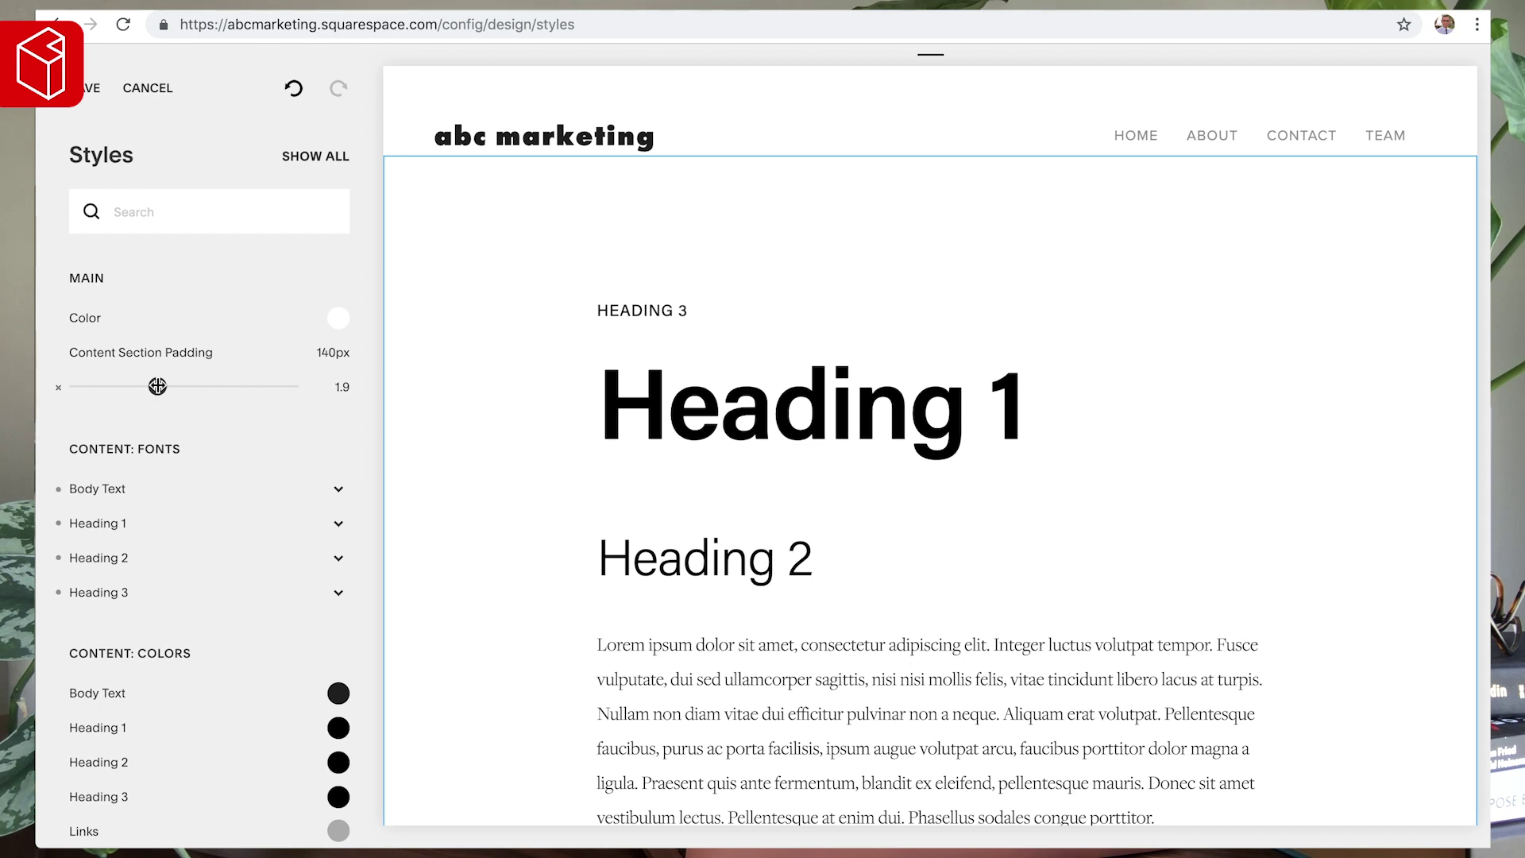
scroll(541, 364, "down", 3)
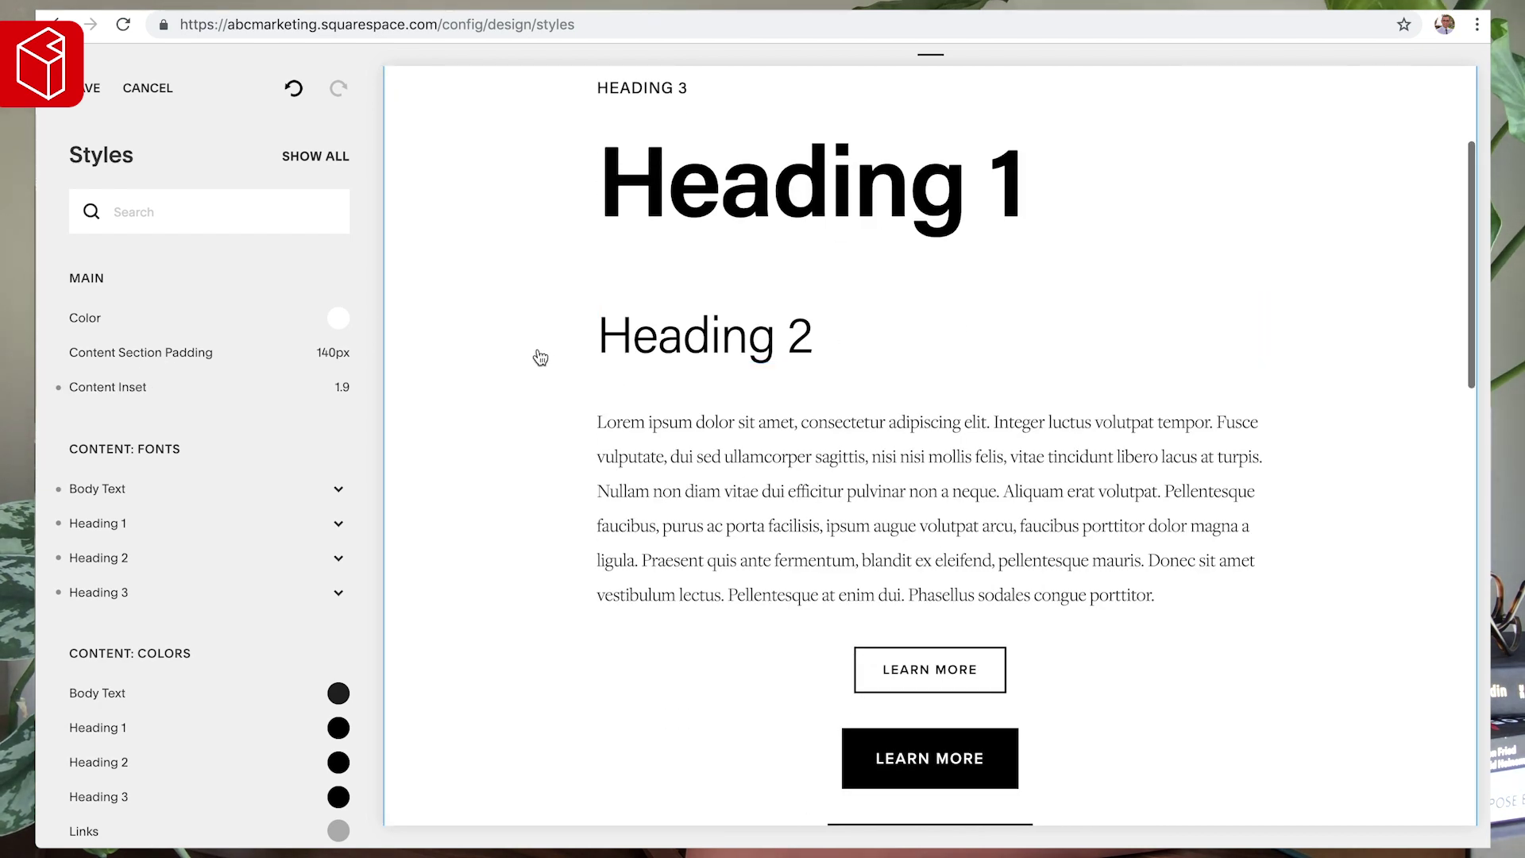
scroll(533, 351, "up", 2)
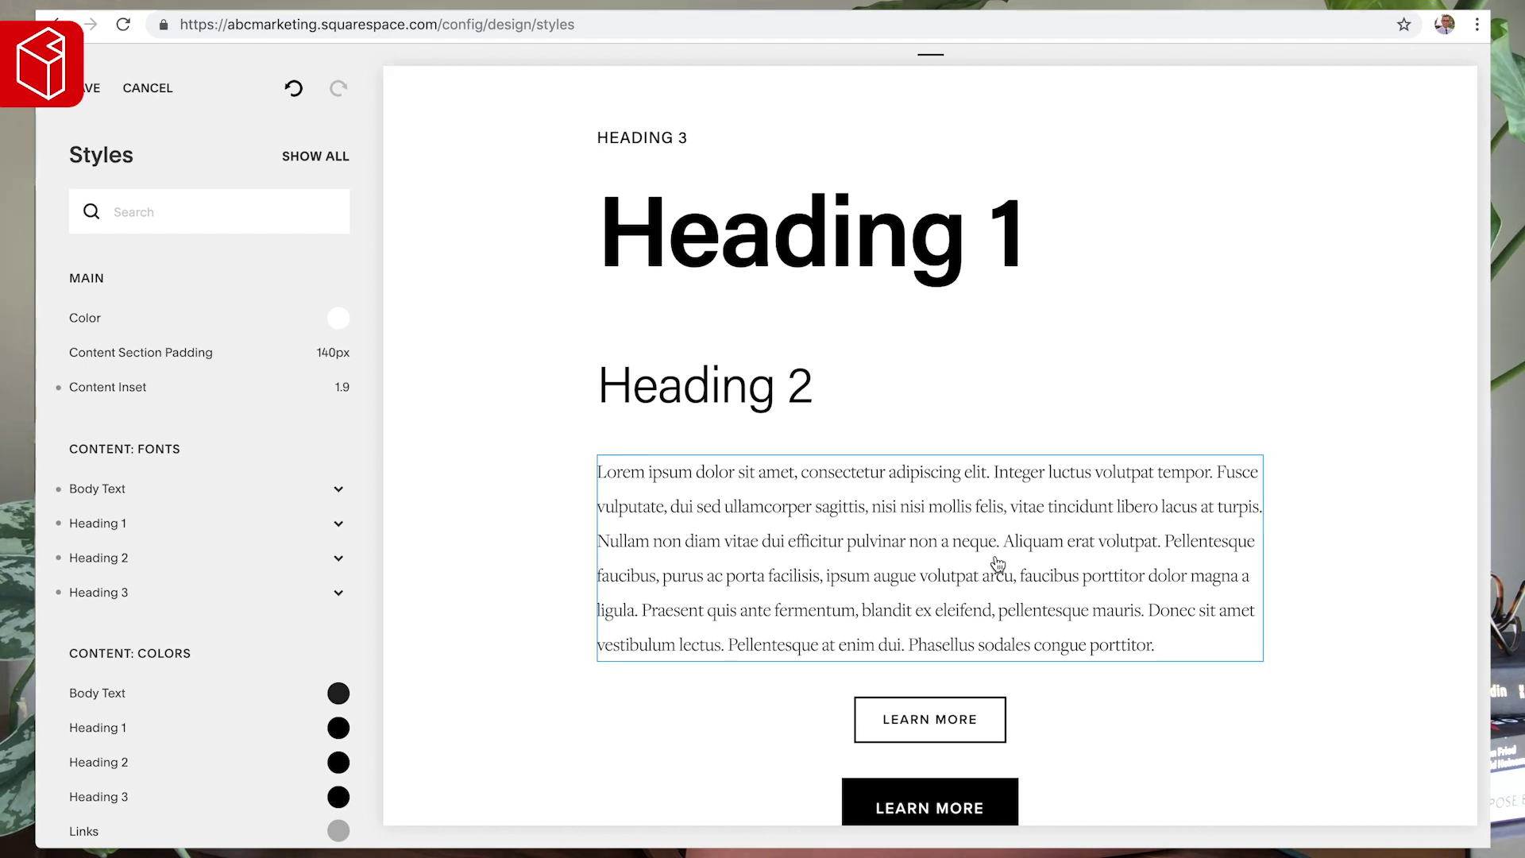
scroll(997, 564, "down", 2)
scroll(997, 564, "up", 3)
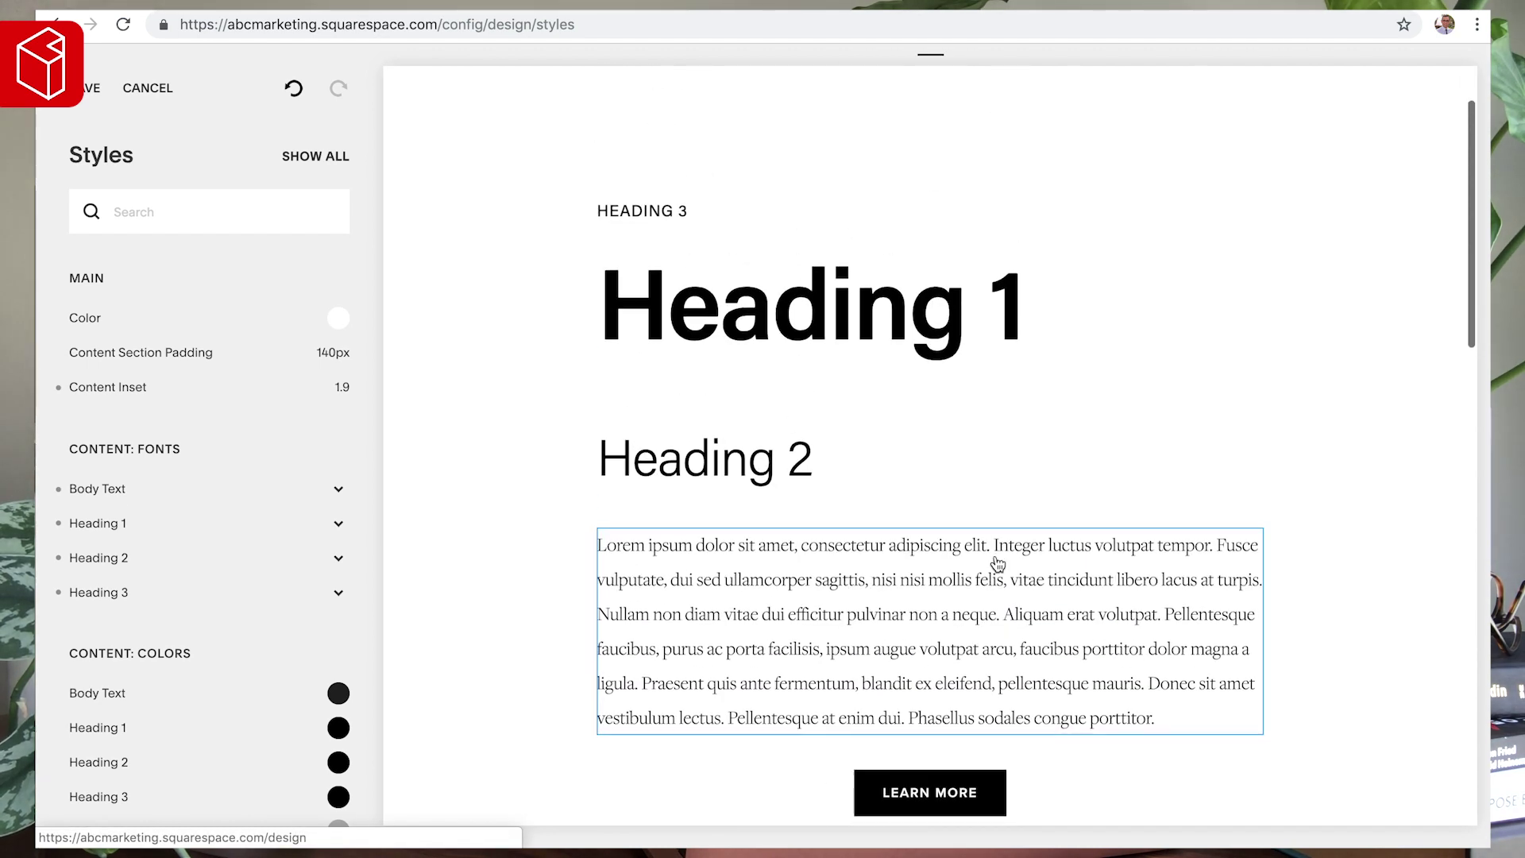
scroll(998, 564, "down", 1)
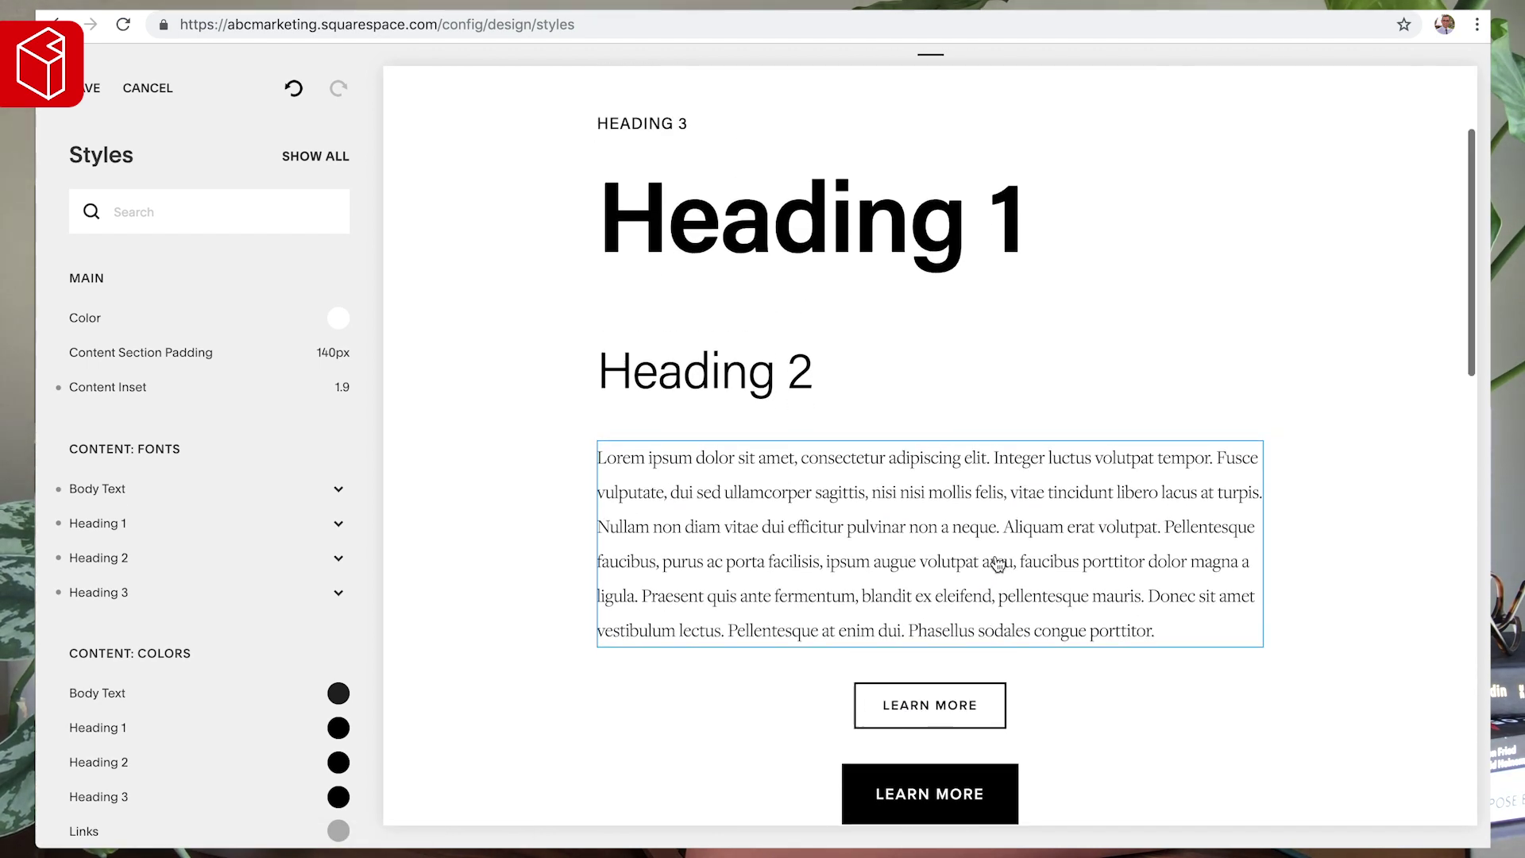
mouse_move(332, 389)
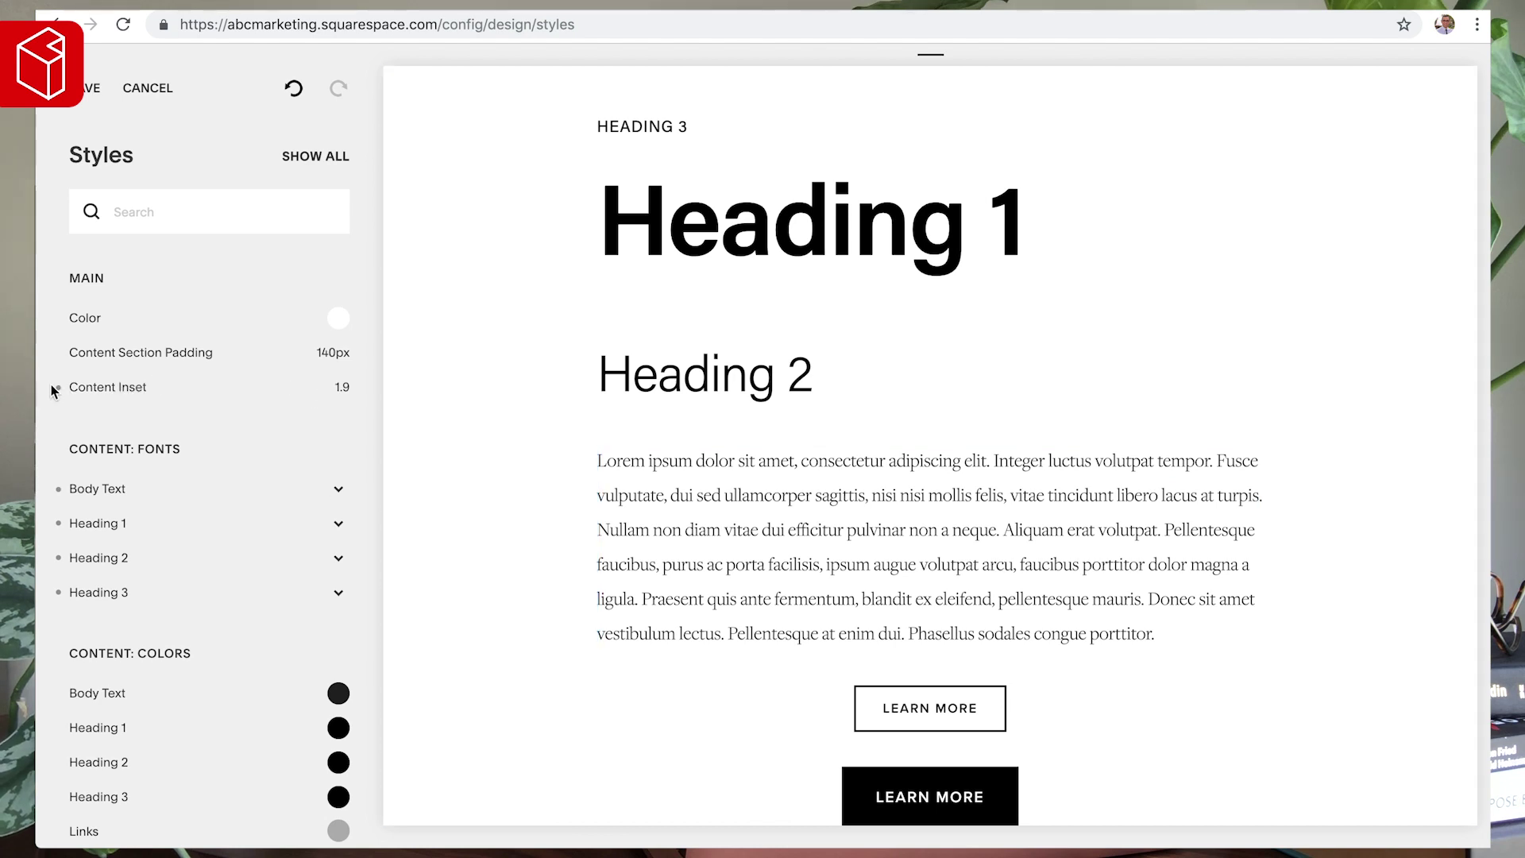
left_click(57, 389)
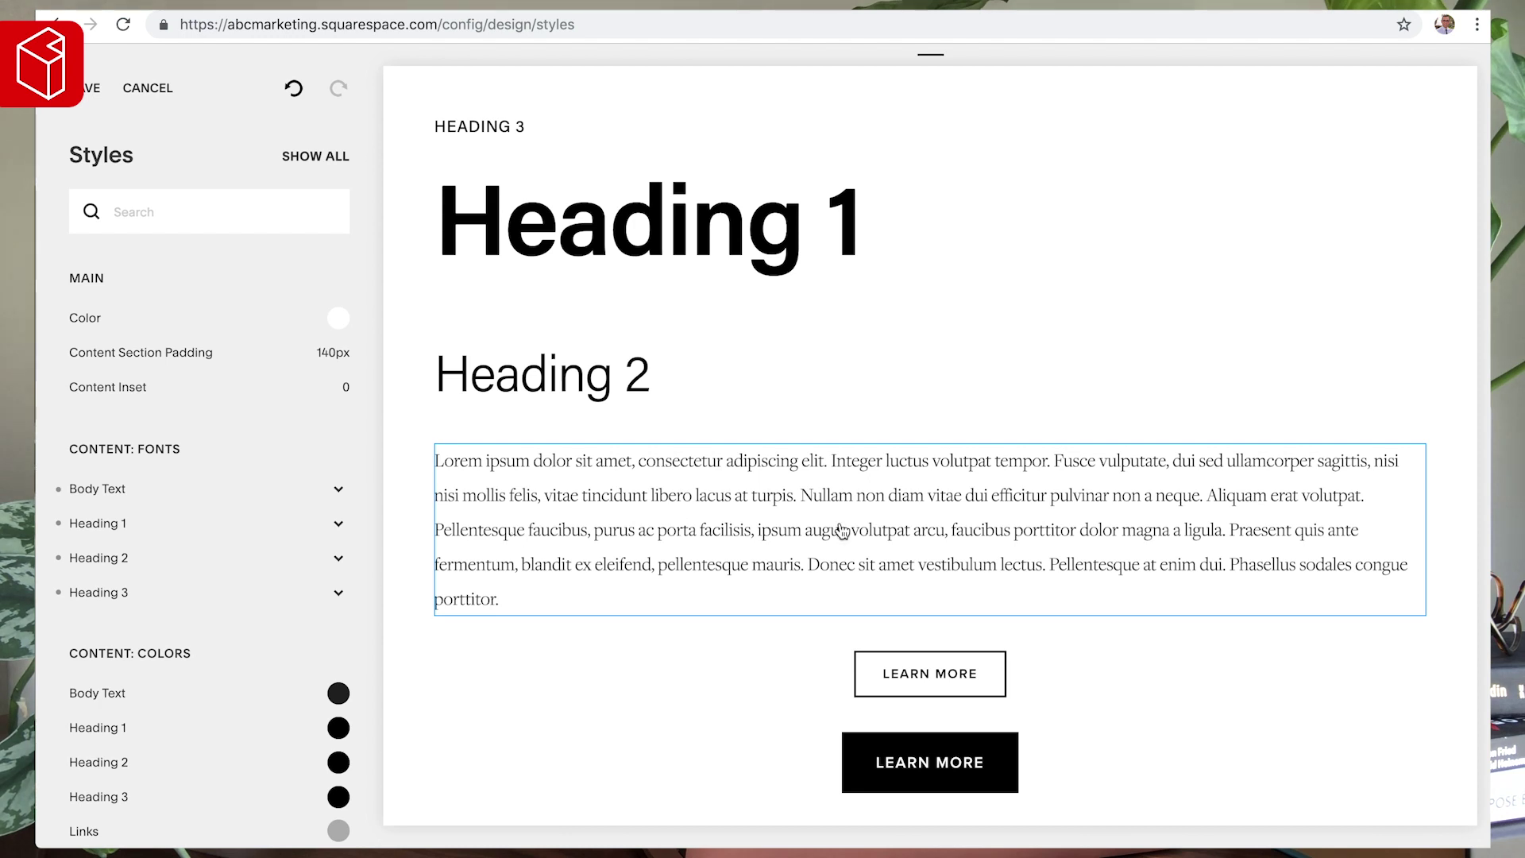
left_click(294, 87)
left_click(548, 317)
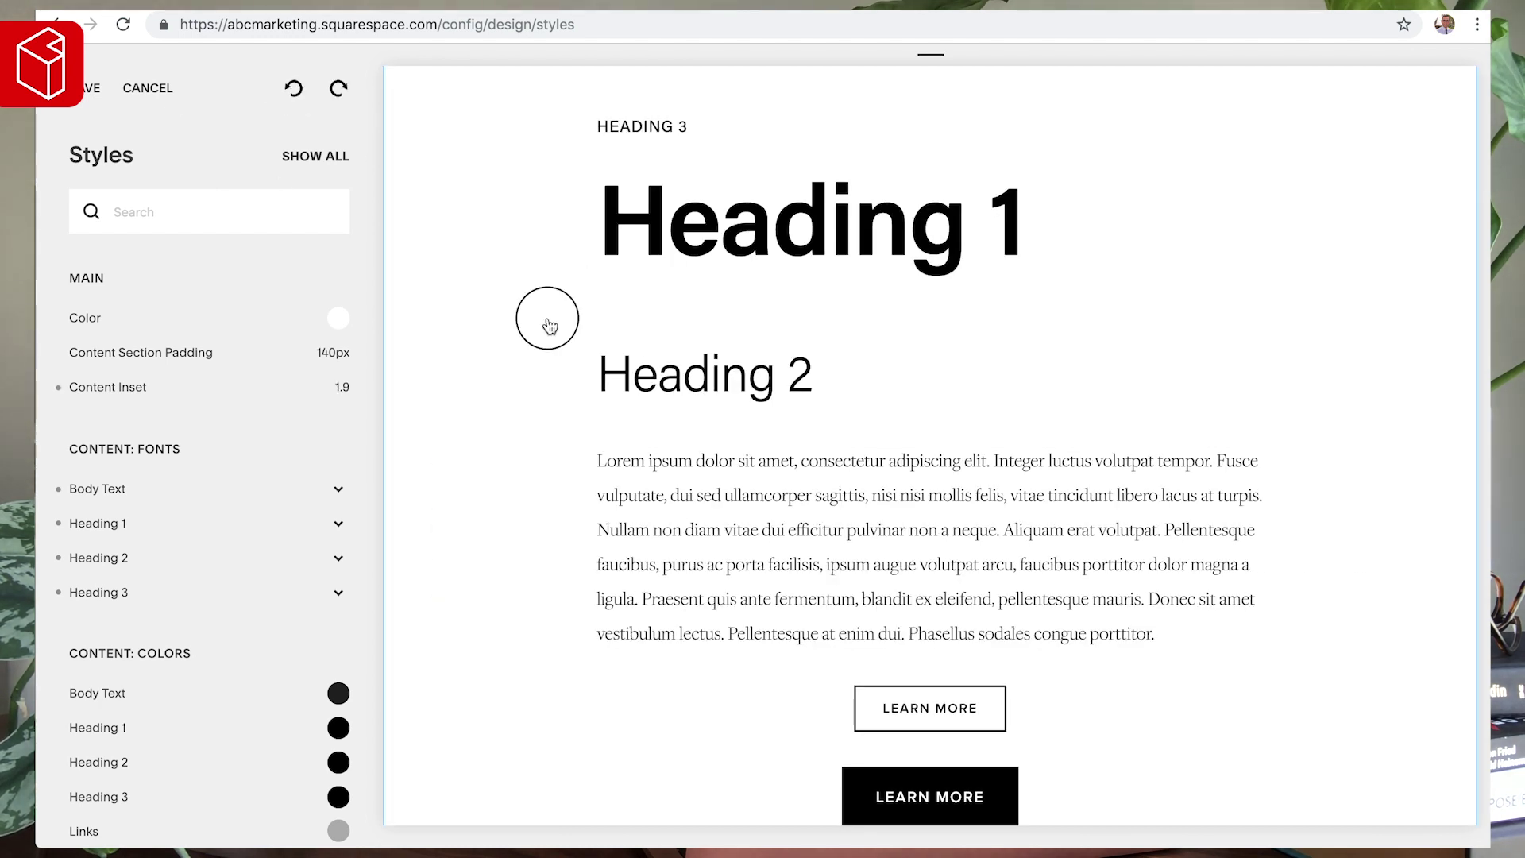
- Select the dark slate 3F4B53 swatch in the Adobe Color theme
scroll(624, 387, "down", 1)
scroll(624, 387, "down", 4)
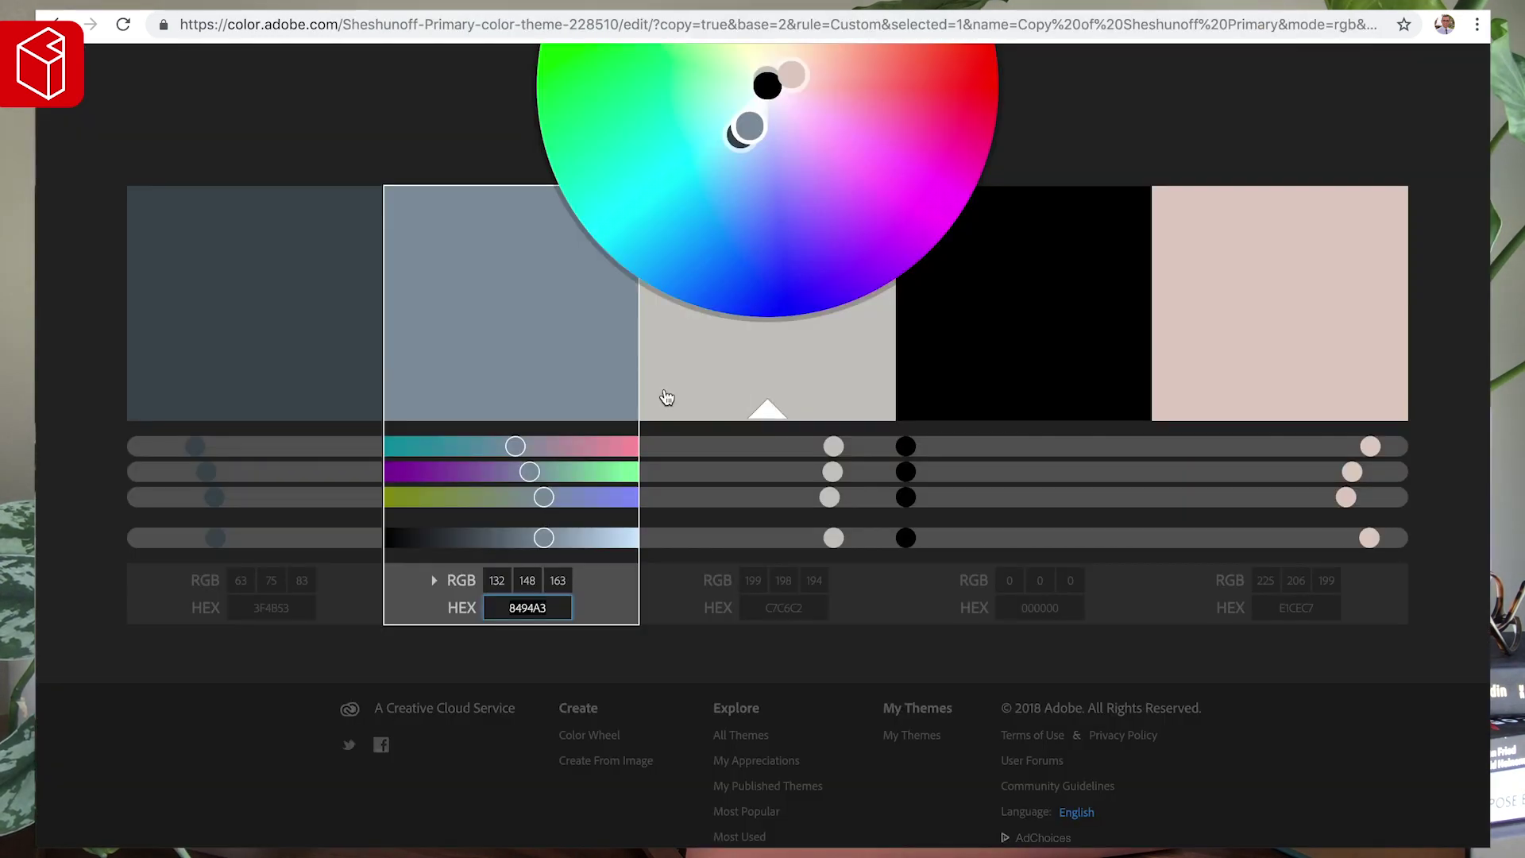
left_click(256, 599)
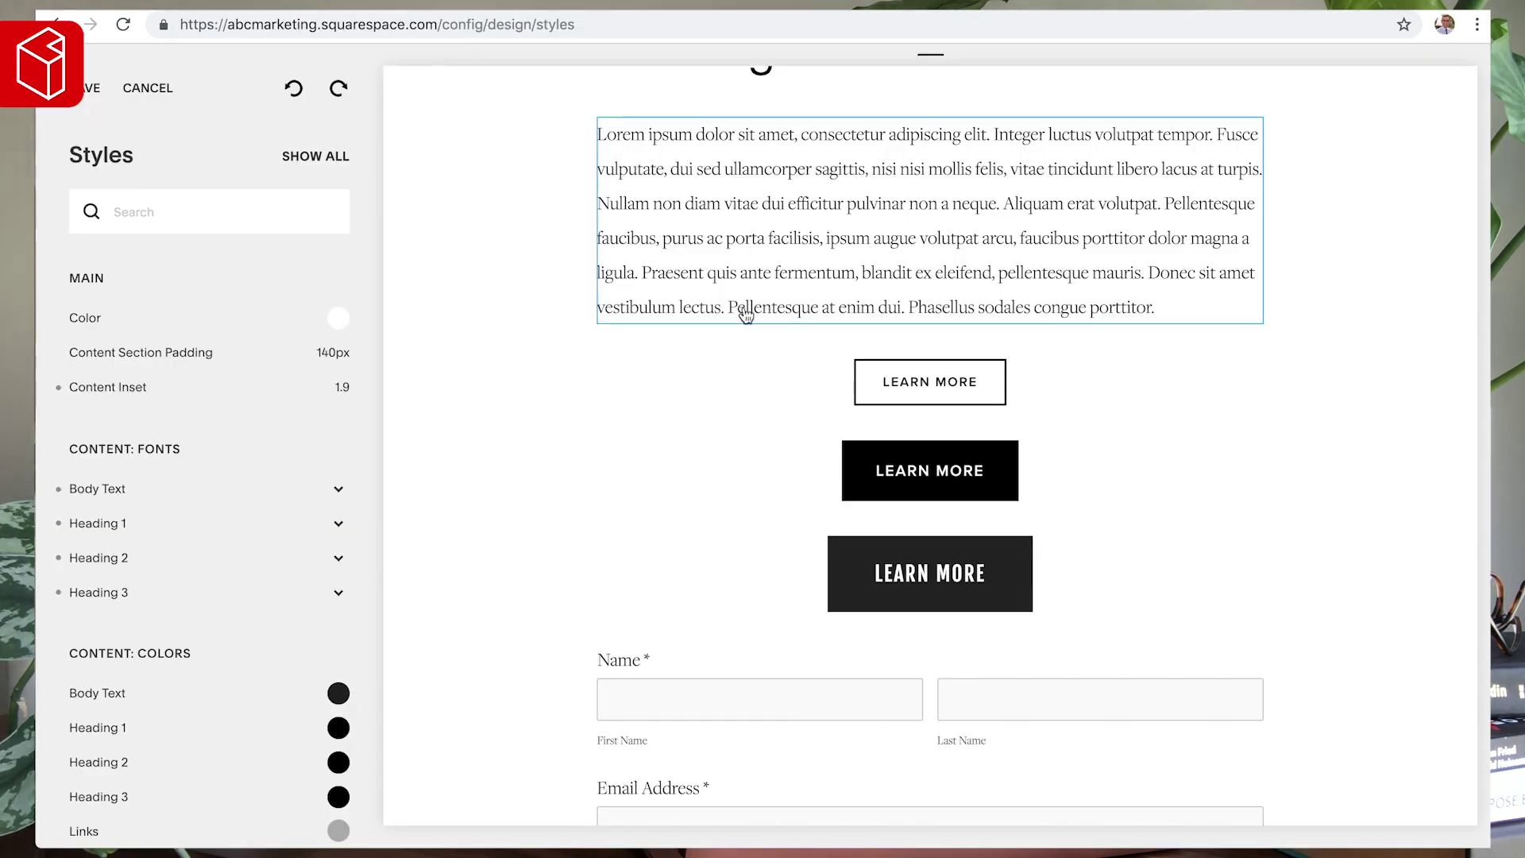
- Set the small Learn More button's colour to dark slate #3F4B53
left_click(908, 381)
left_click(338, 387)
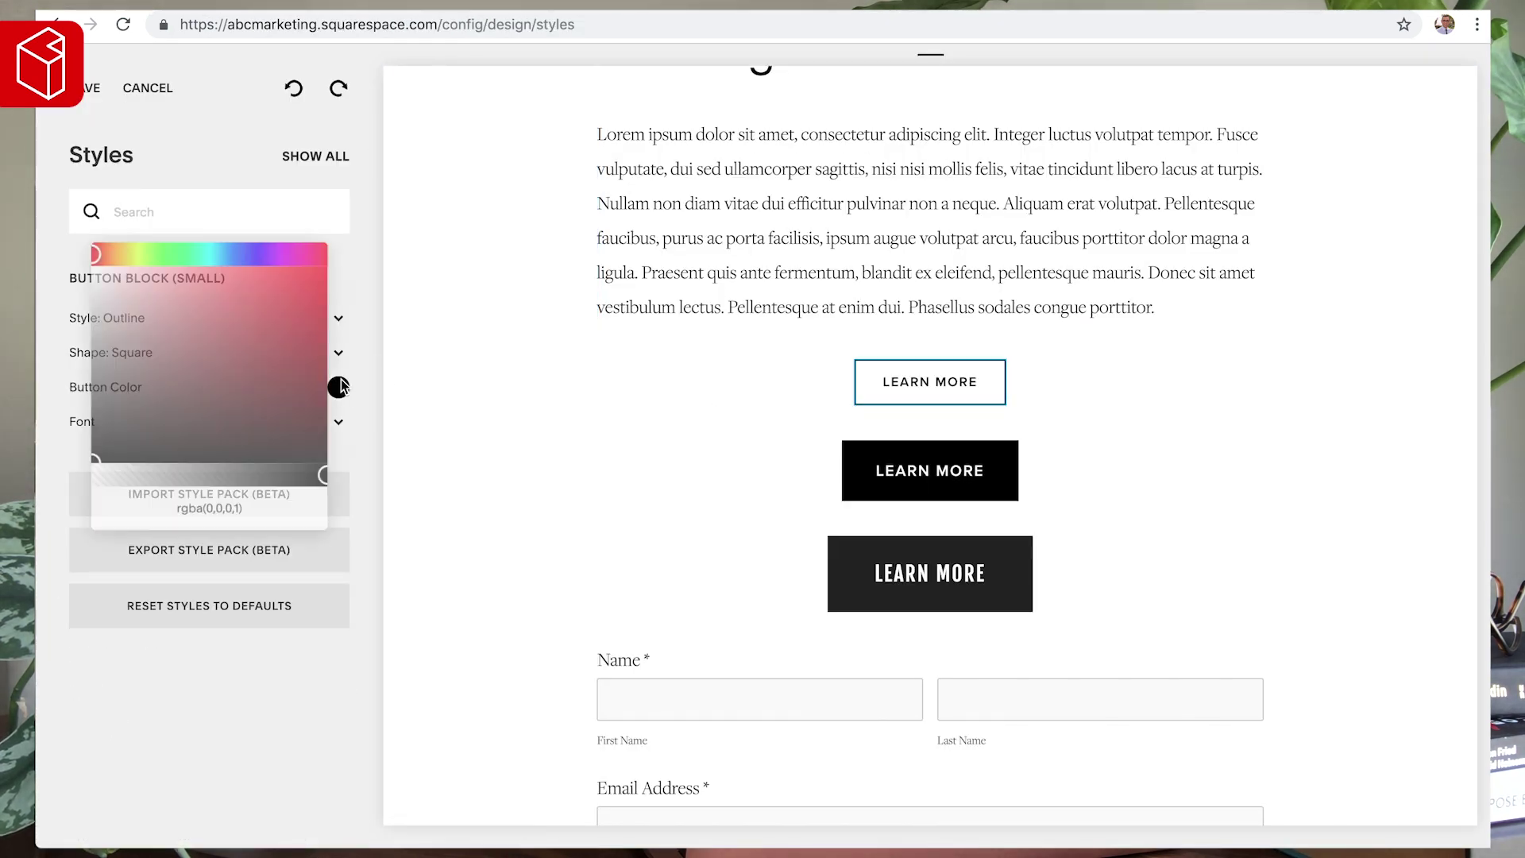
triple_click(210, 512)
type("#3F4B53")
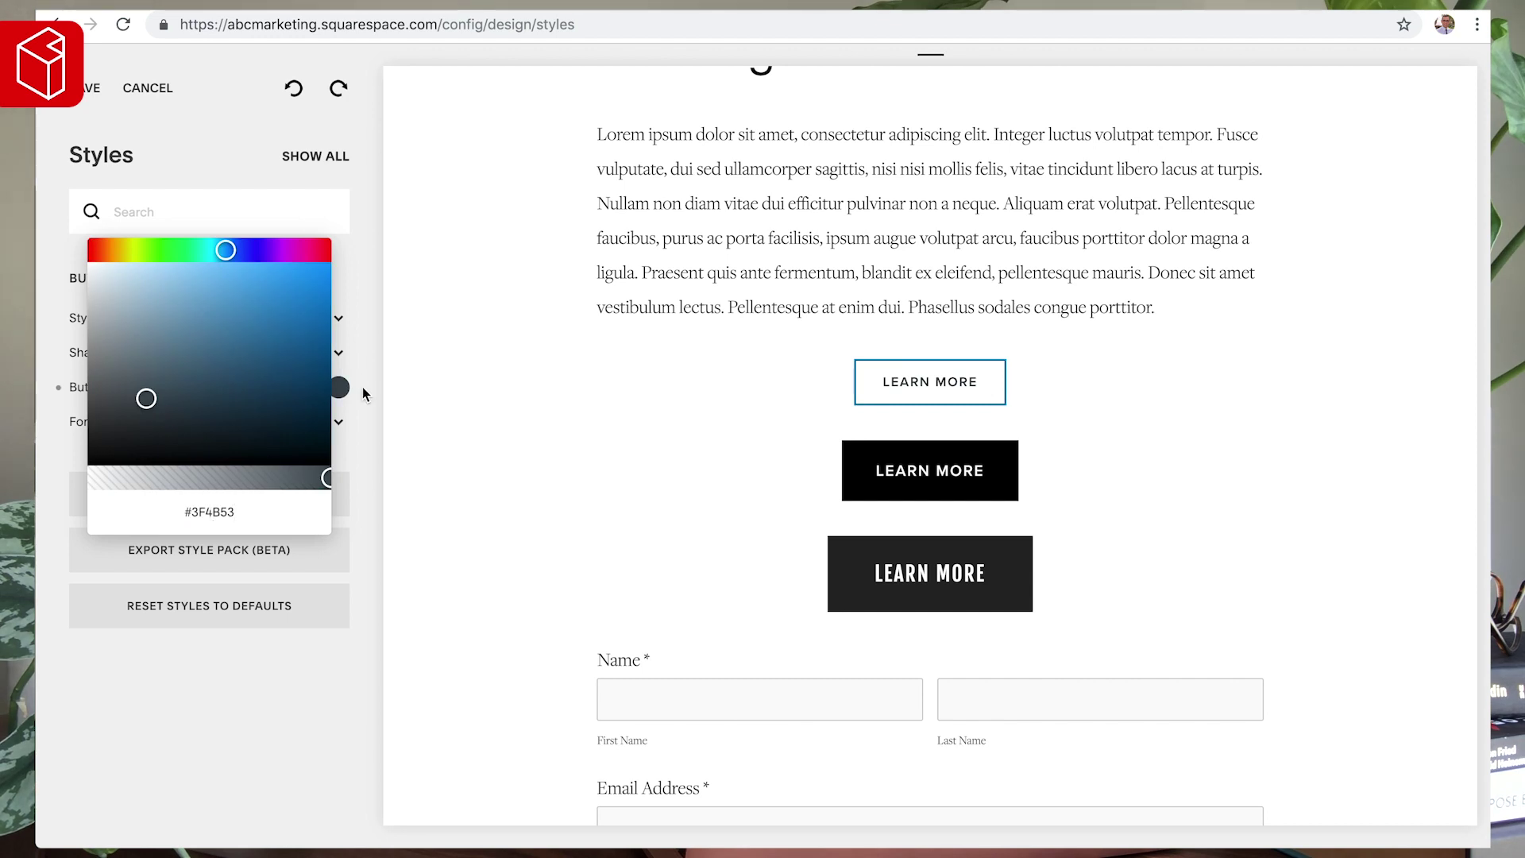
left_click(431, 364)
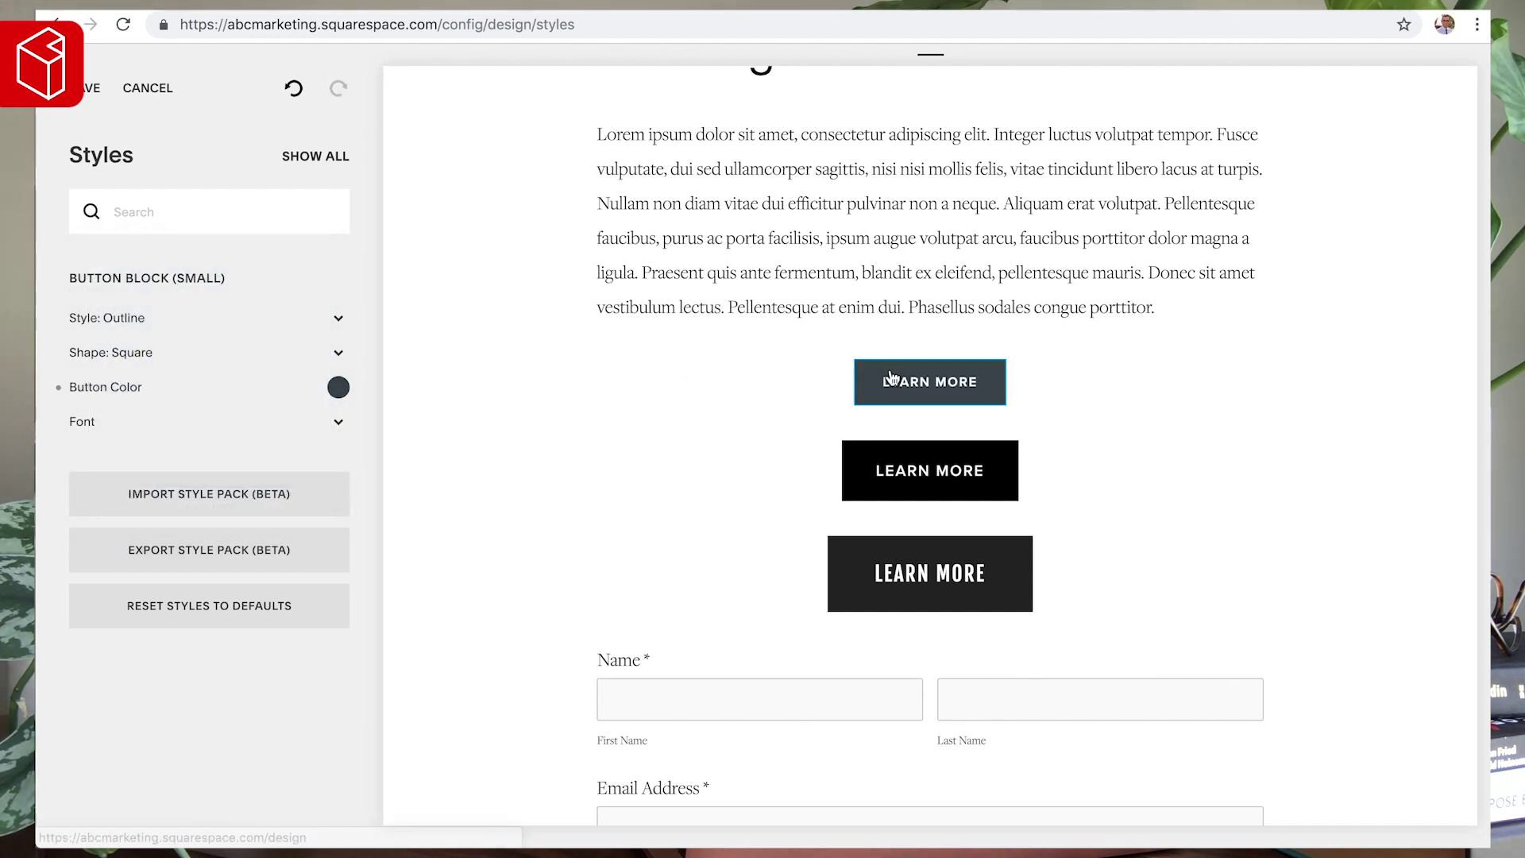
- Make the medium Learn More button a #3F4B53 outline button
left_click(902, 475)
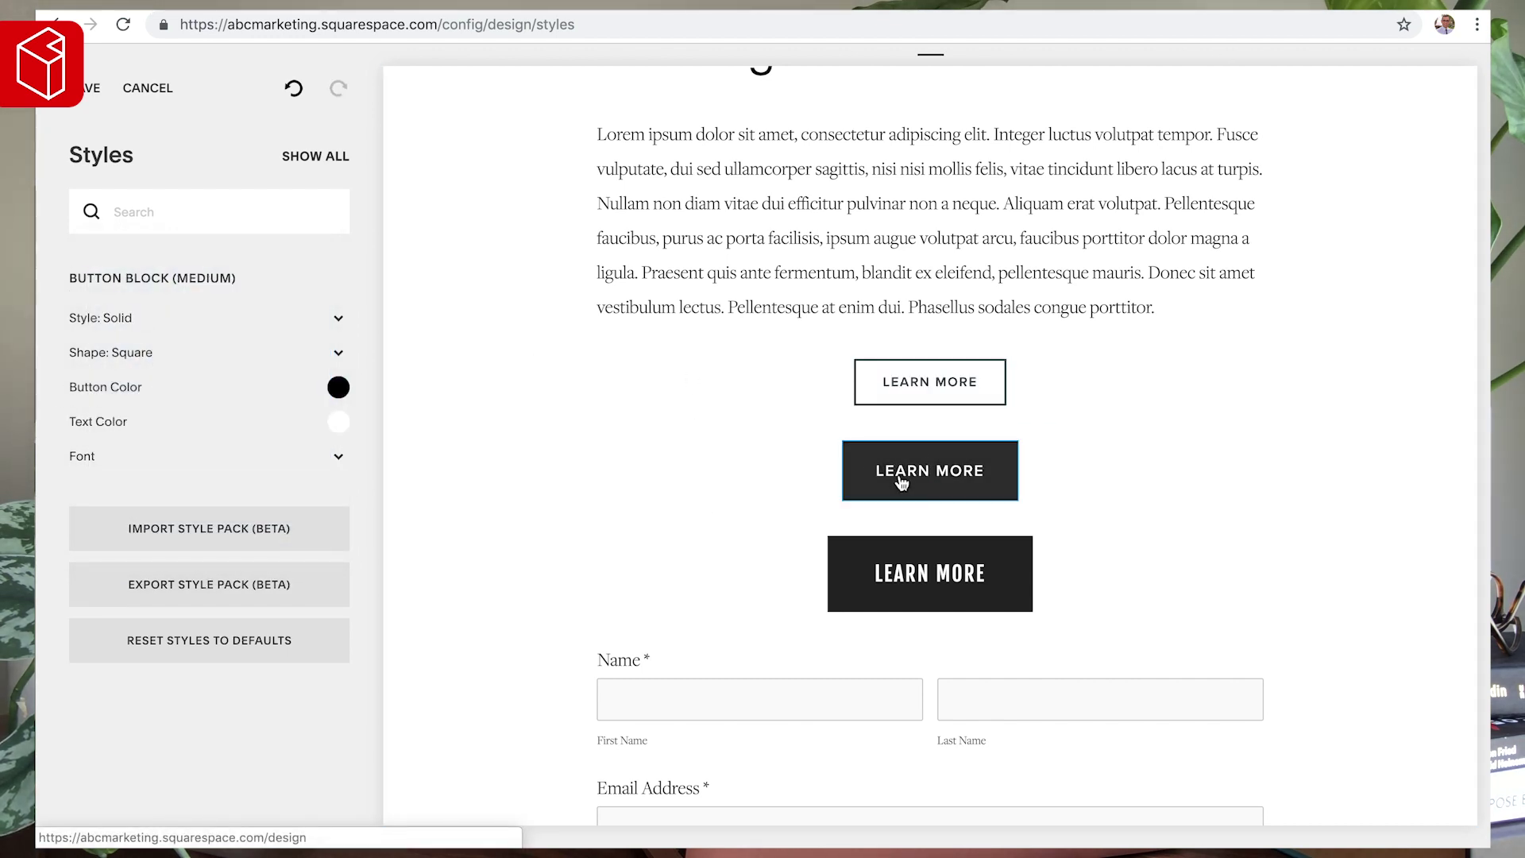
left_click(338, 386)
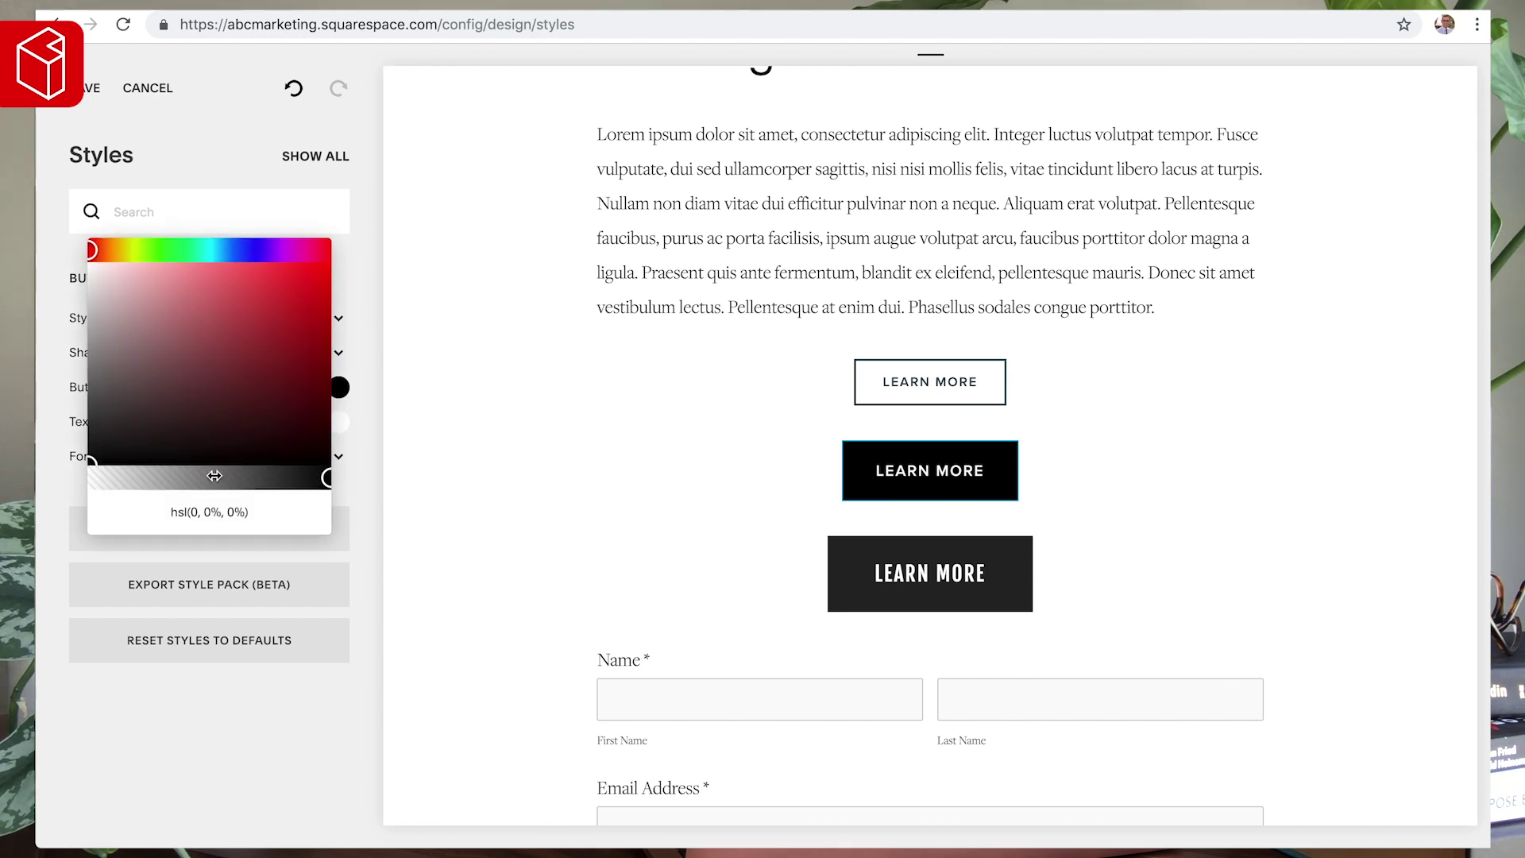
triple_click(199, 512)
type("#3F4B53")
left_click(443, 448)
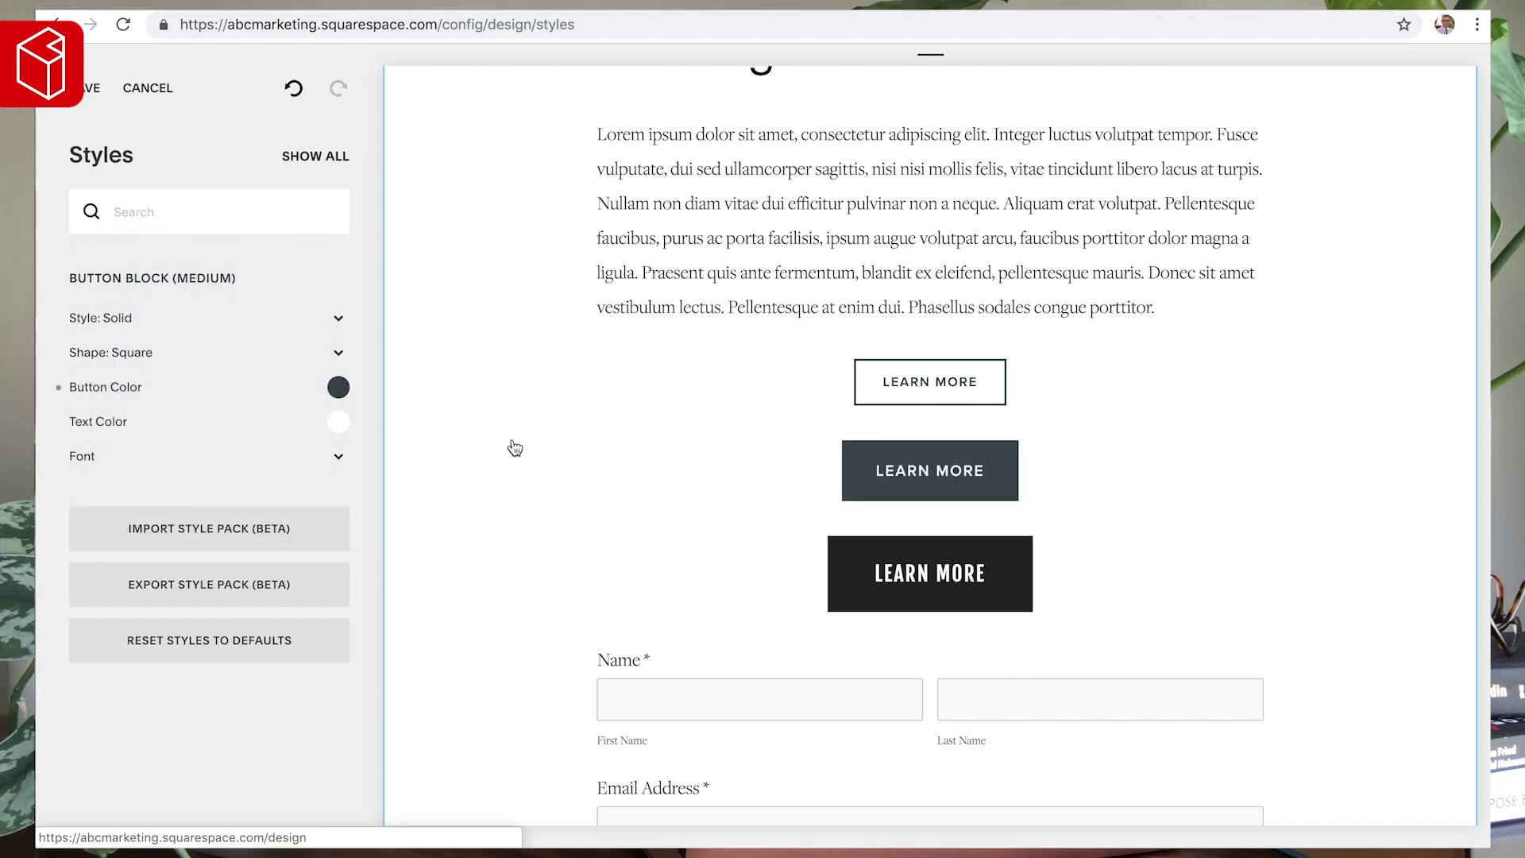
left_click(107, 326)
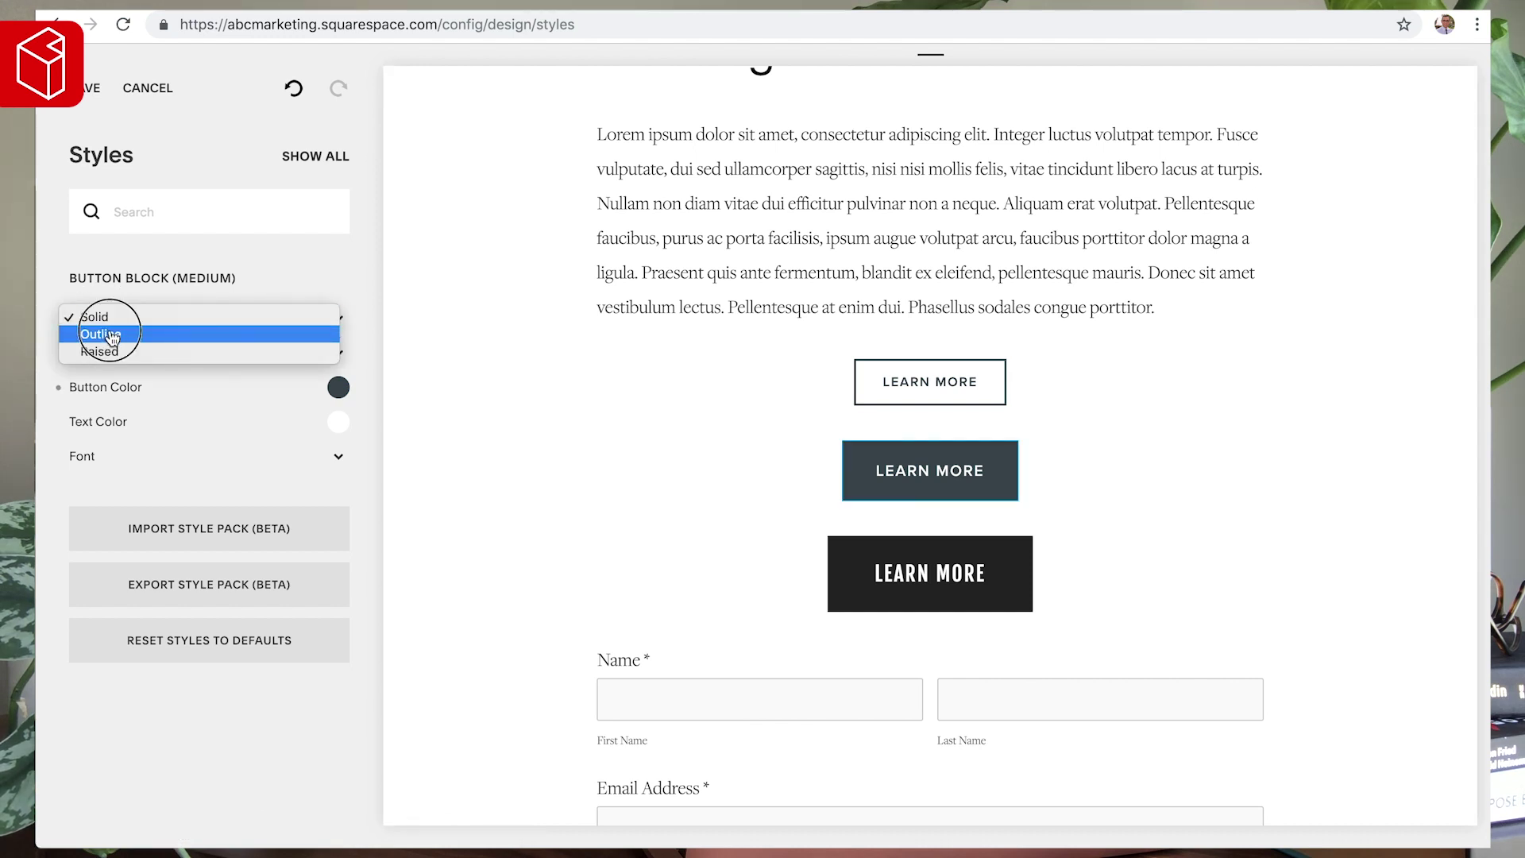
left_click(112, 334)
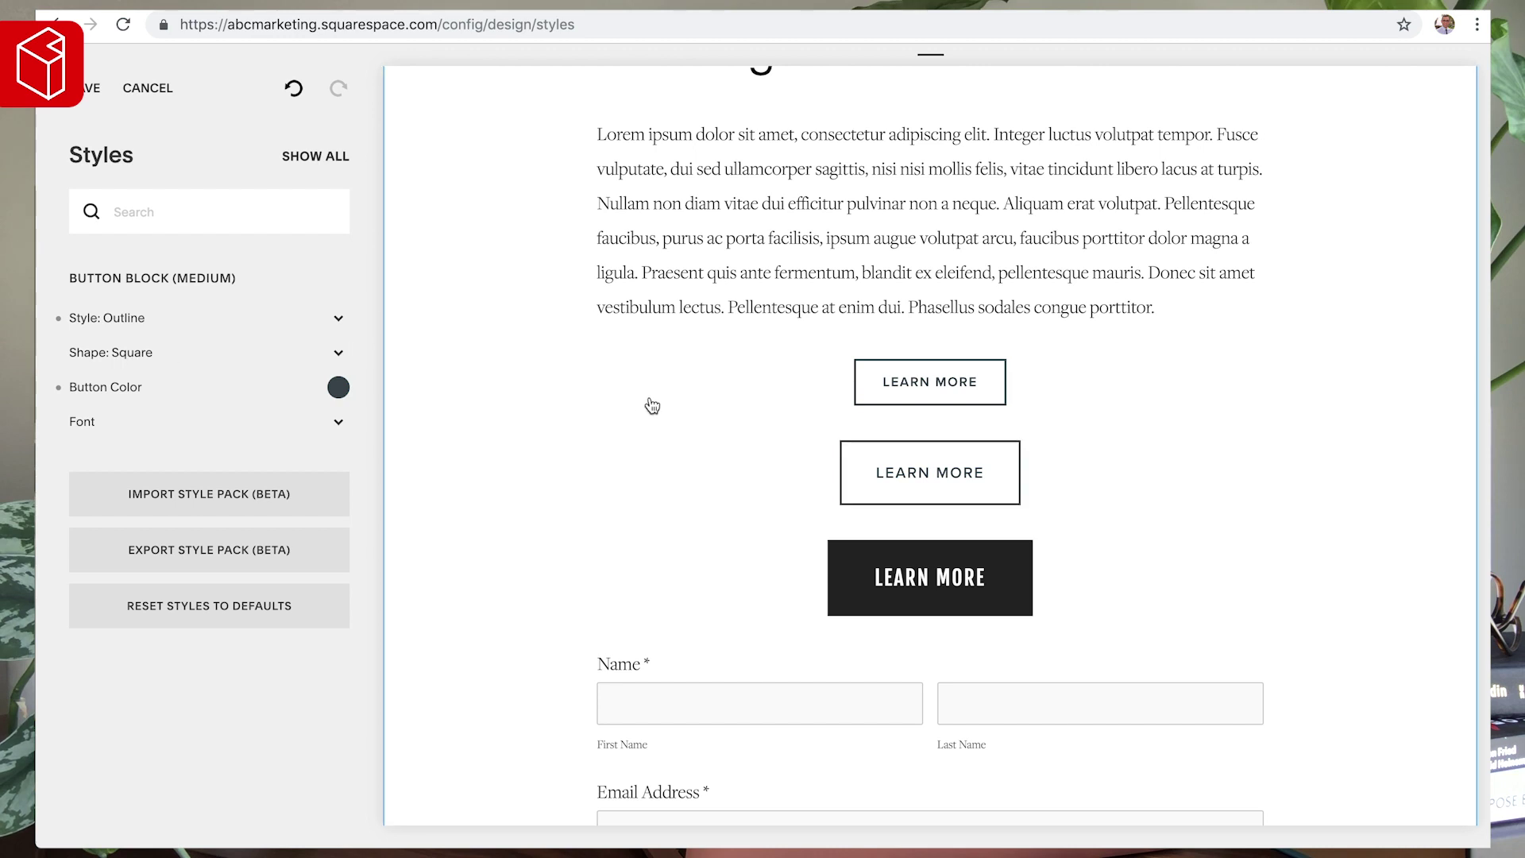
- Make the large Learn More button a #3F4B53 outline button
left_click(925, 375)
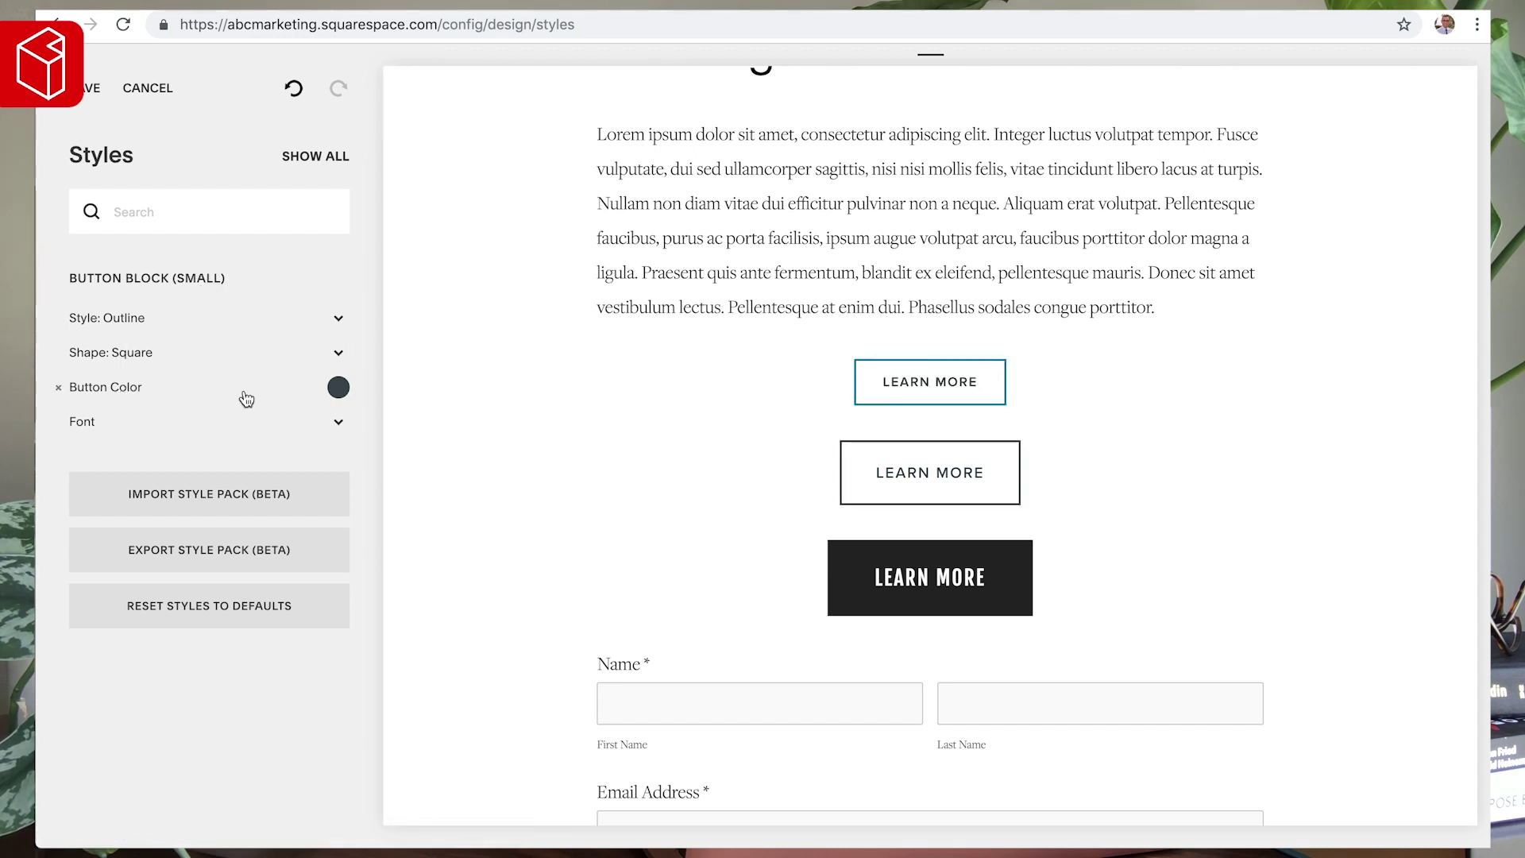
left_click(892, 575)
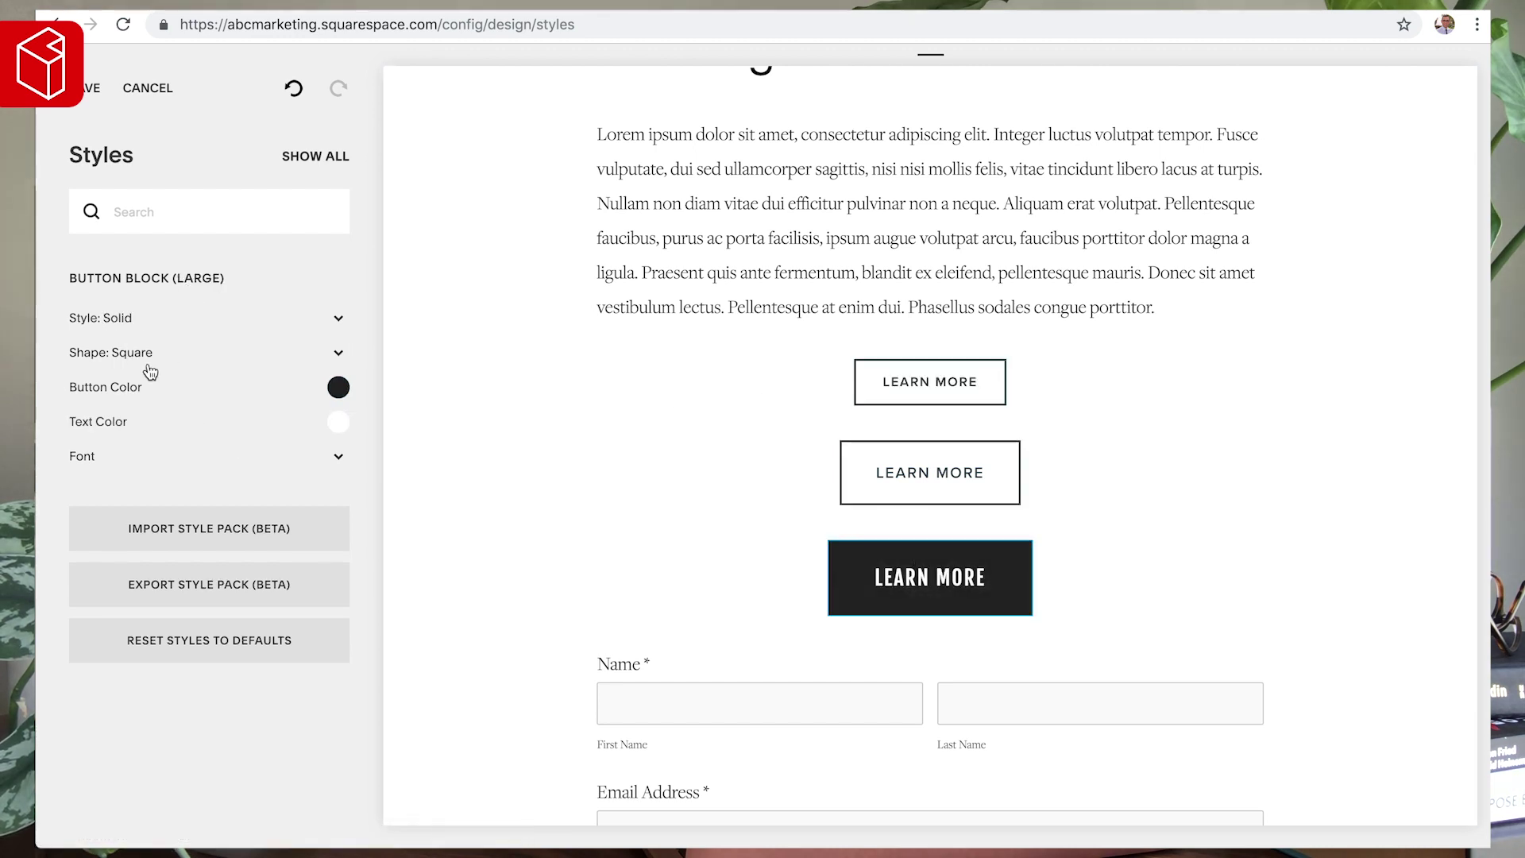
left_click(122, 324)
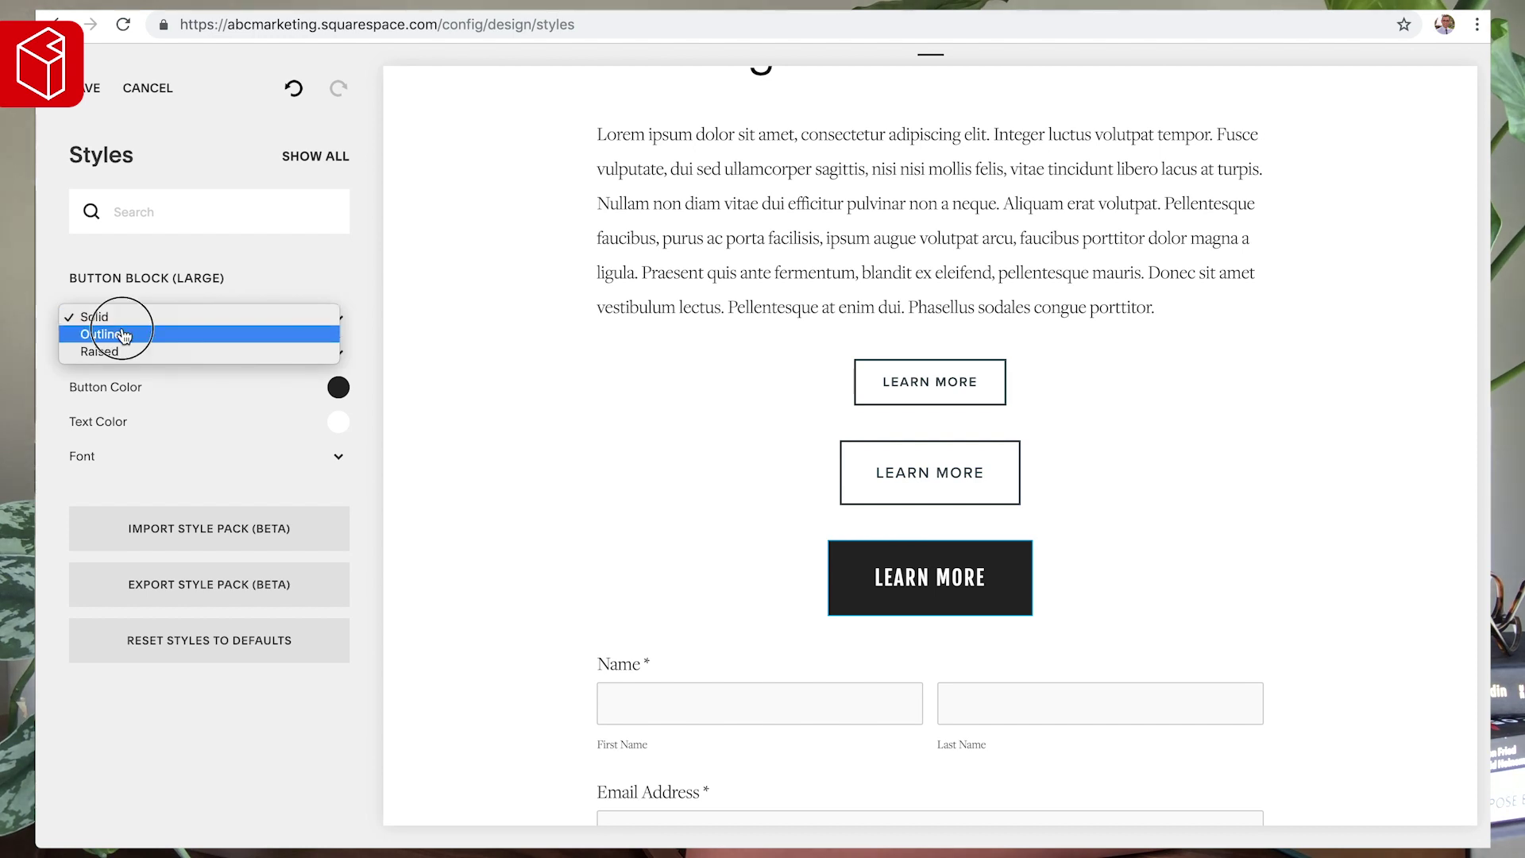
left_click(120, 333)
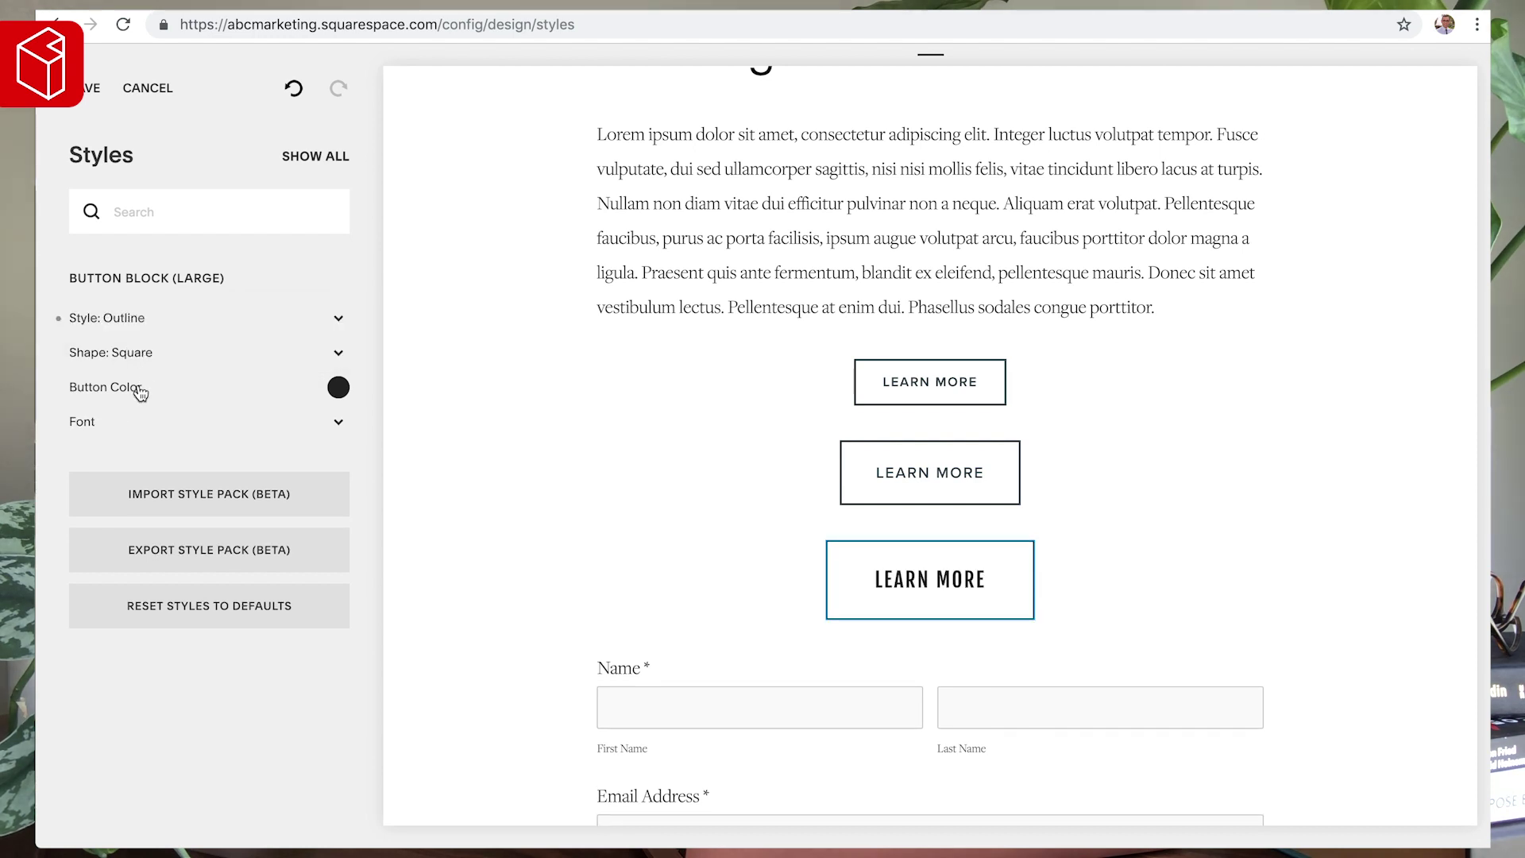
left_click(96, 428)
left_click(179, 342)
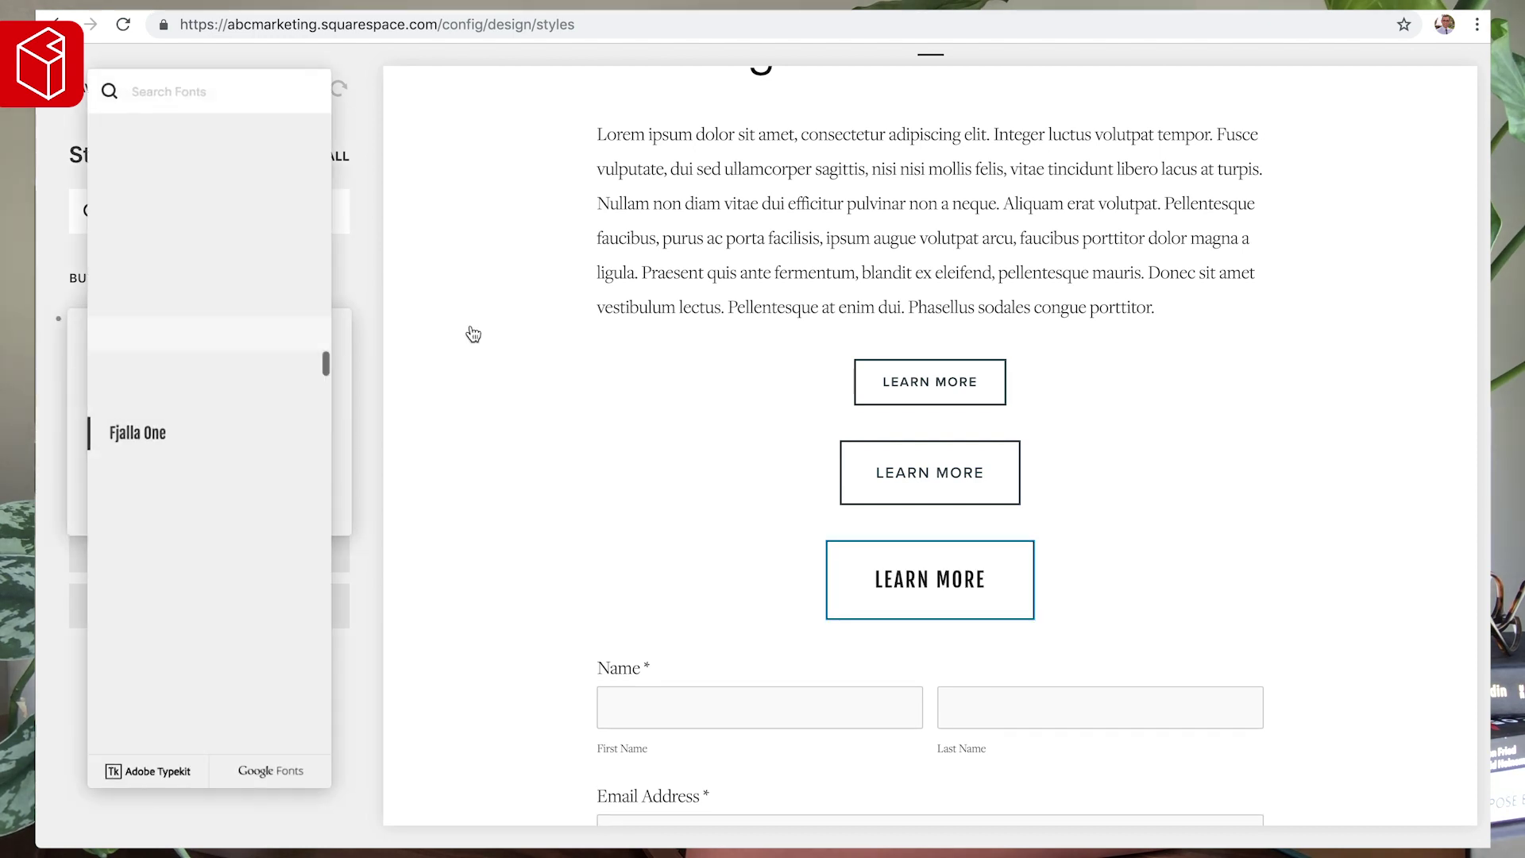
left_click(421, 355)
left_click(421, 354)
left_click(336, 386)
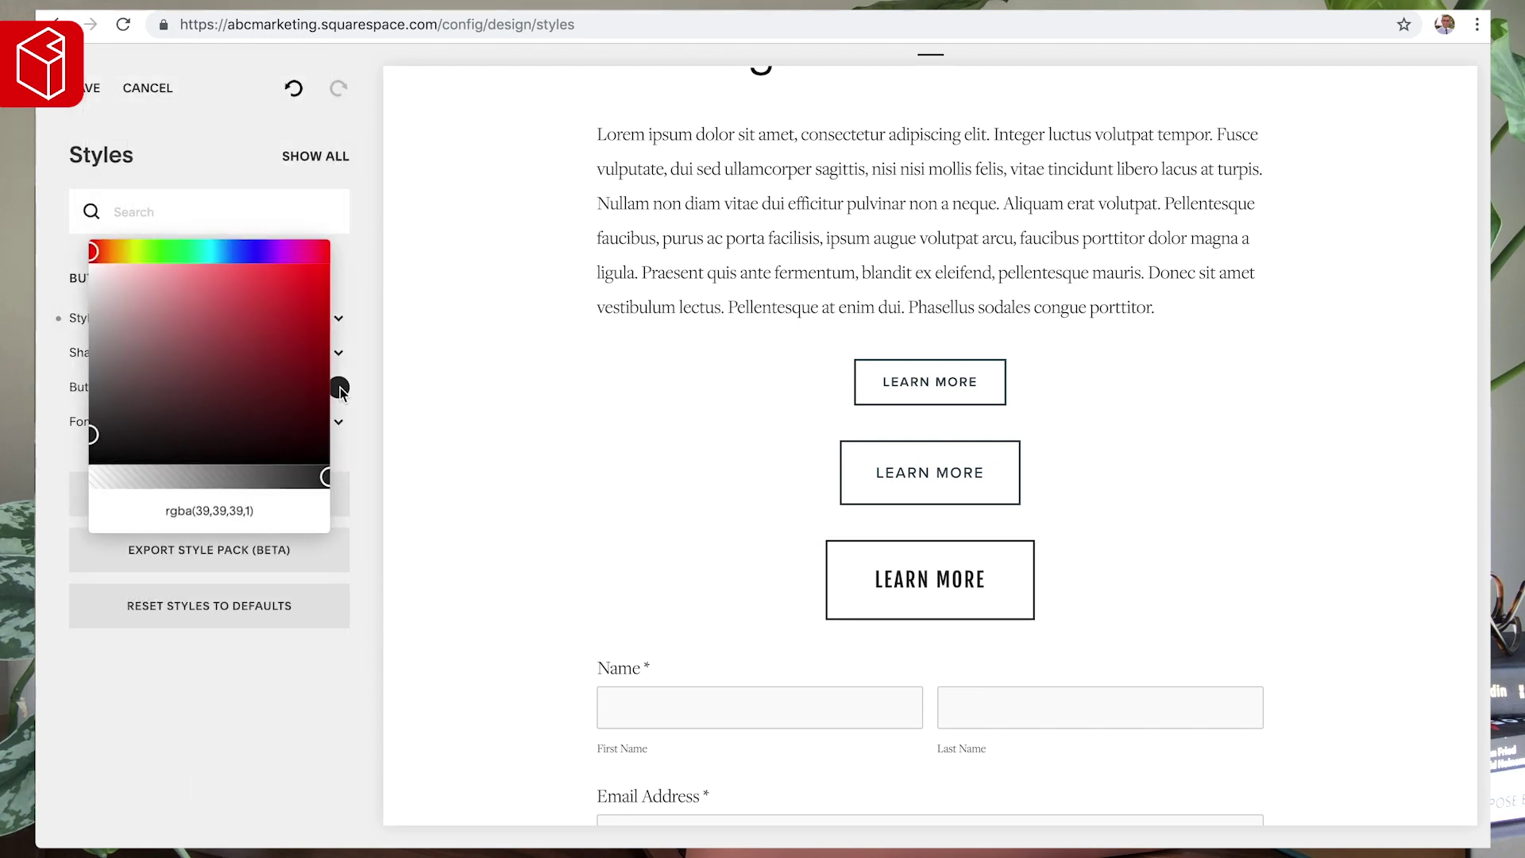
triple_click(222, 512)
type("#3F4B53")
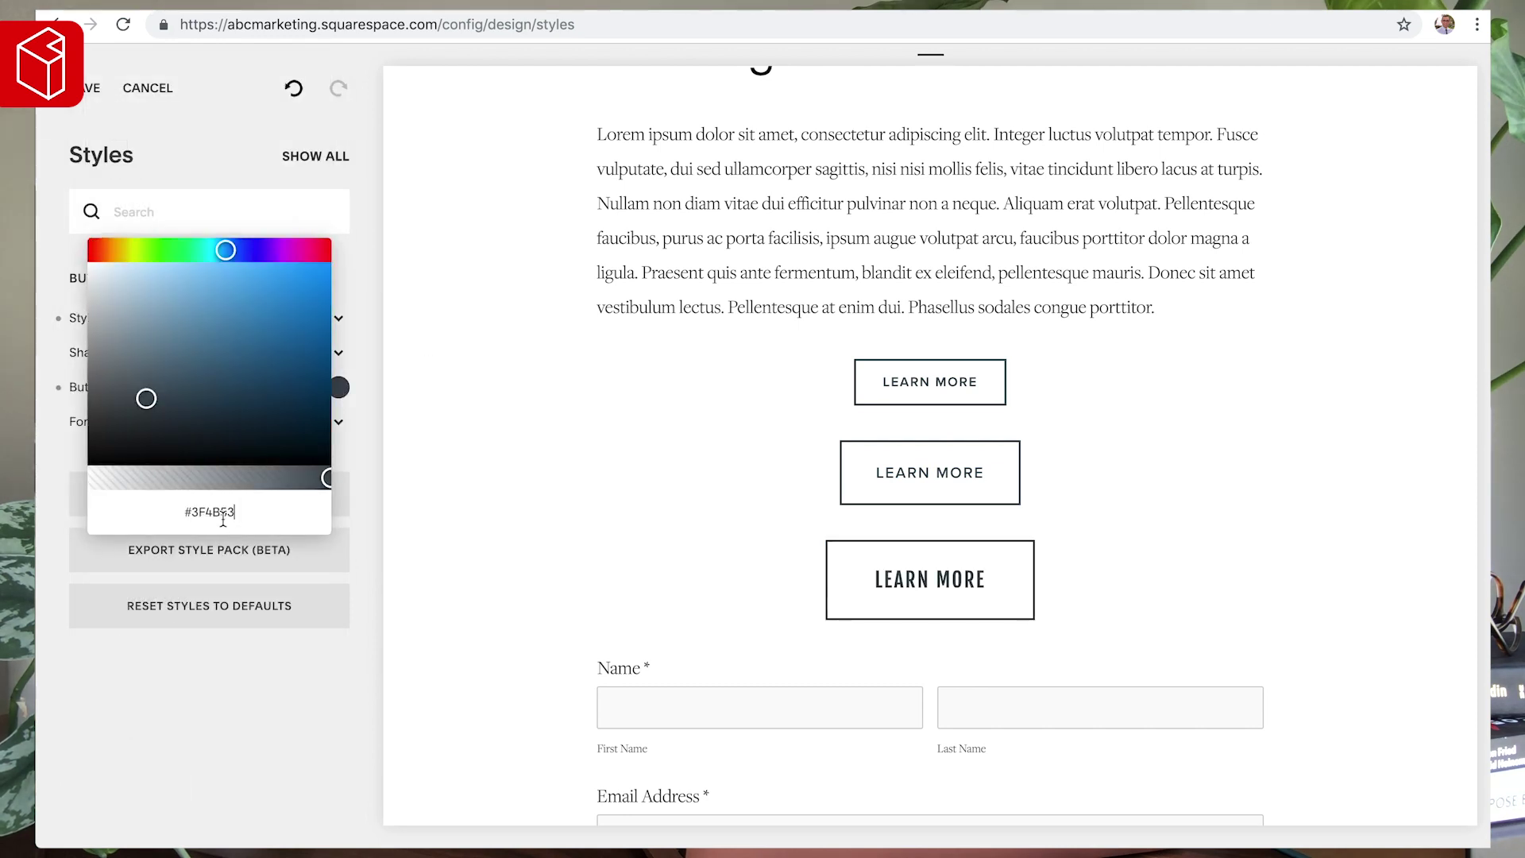
left_click(426, 413)
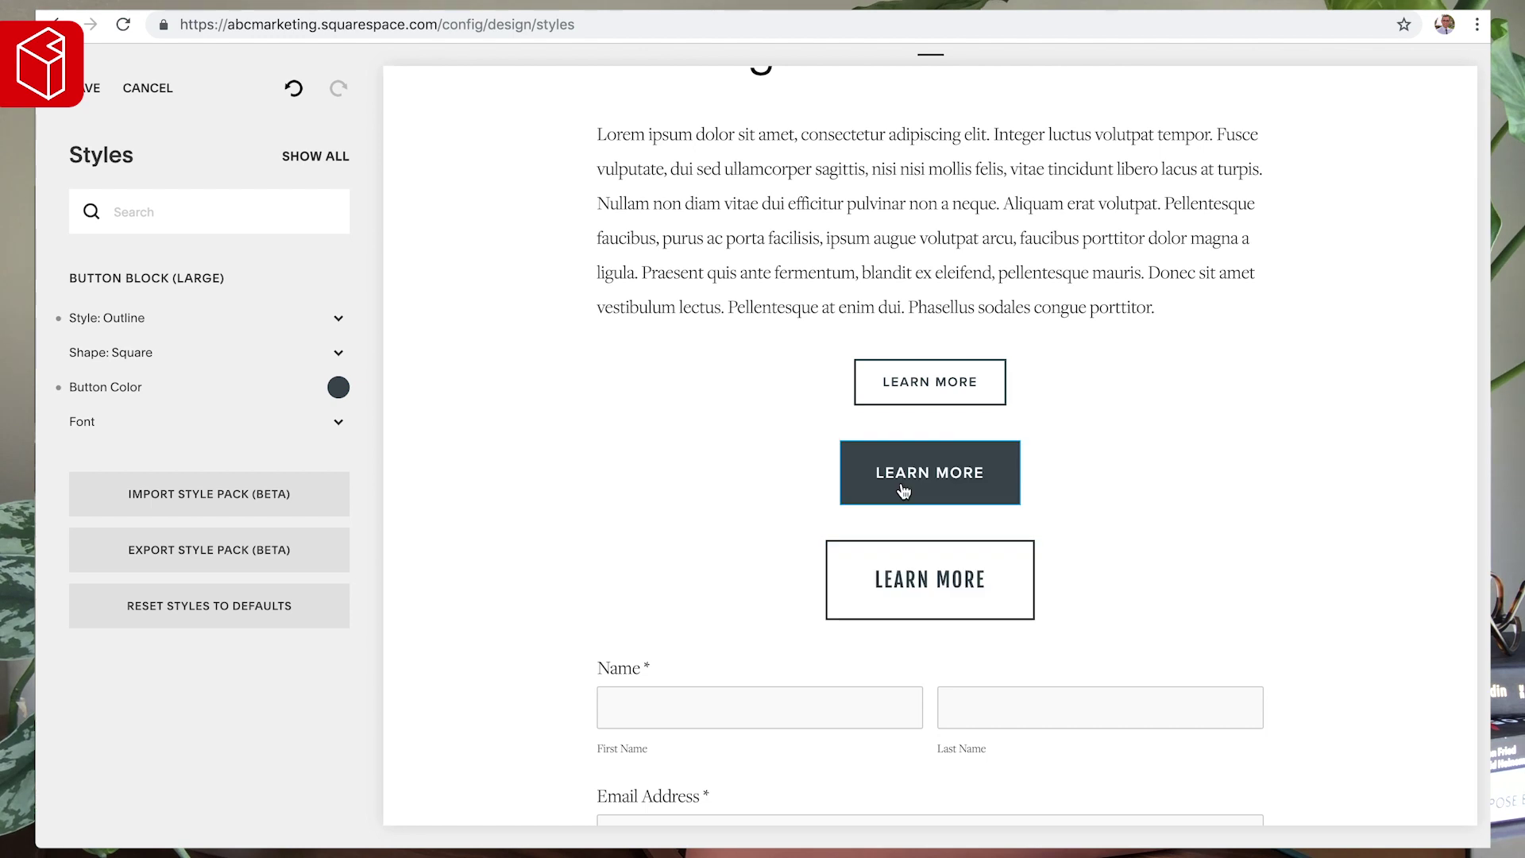
left_click(942, 397)
- Set the small Learn More button's font to Acumin Pro Wide
left_click(82, 419)
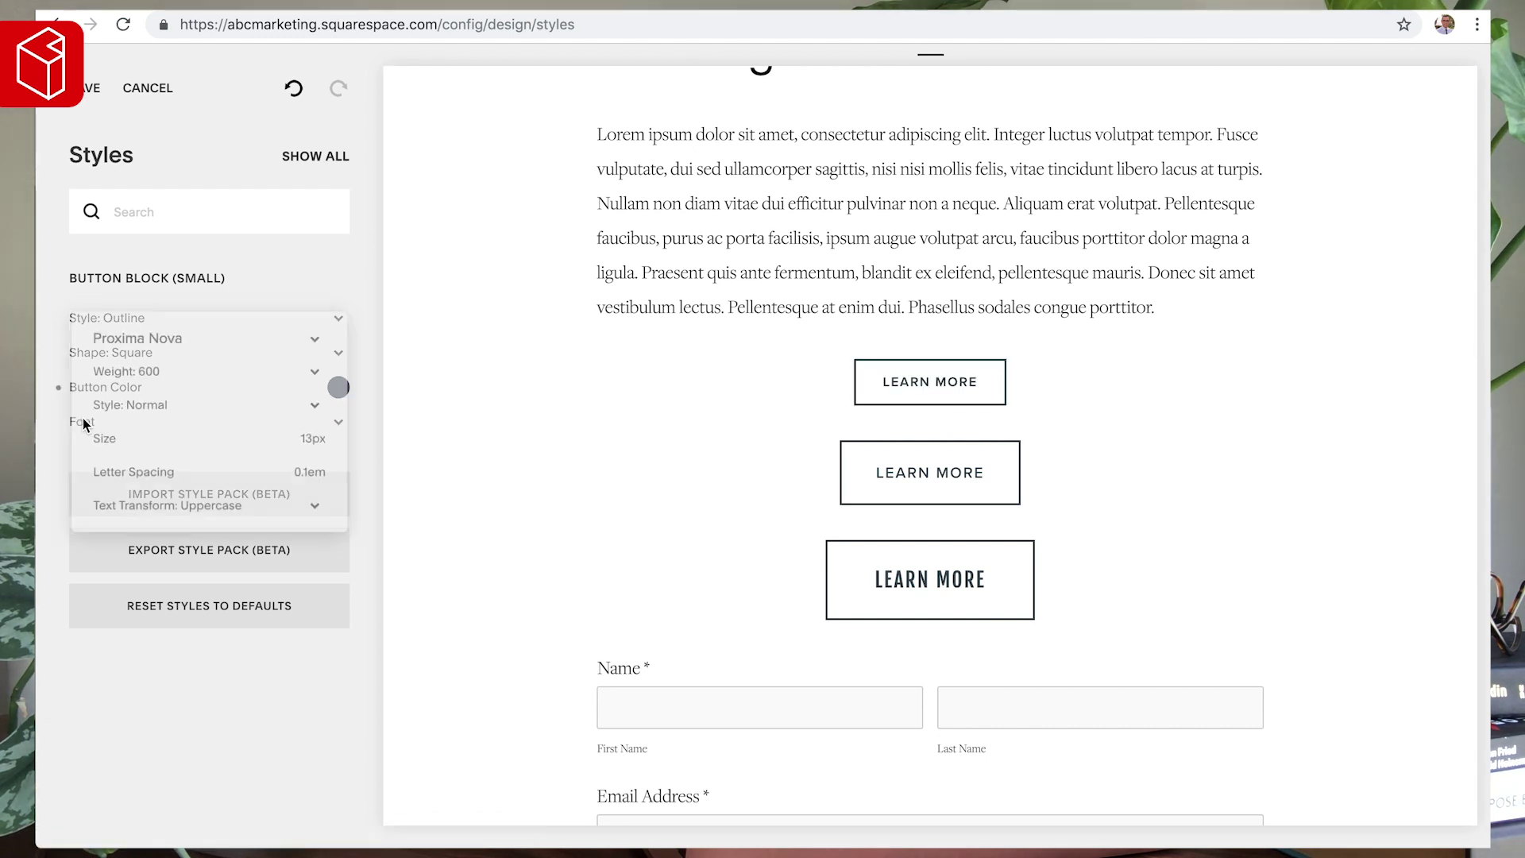
left_click(182, 332)
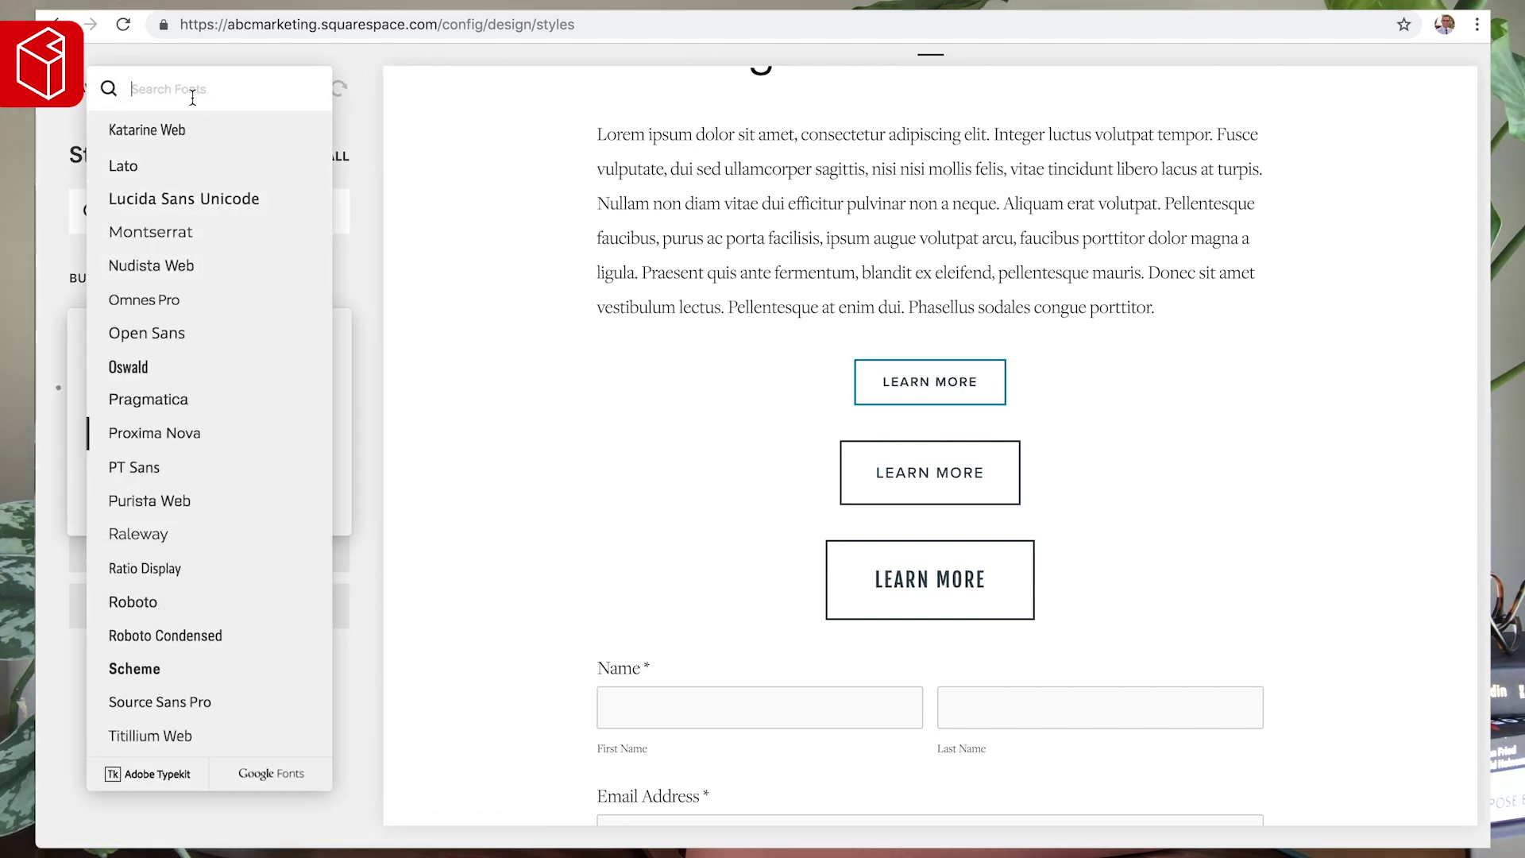
type("acu")
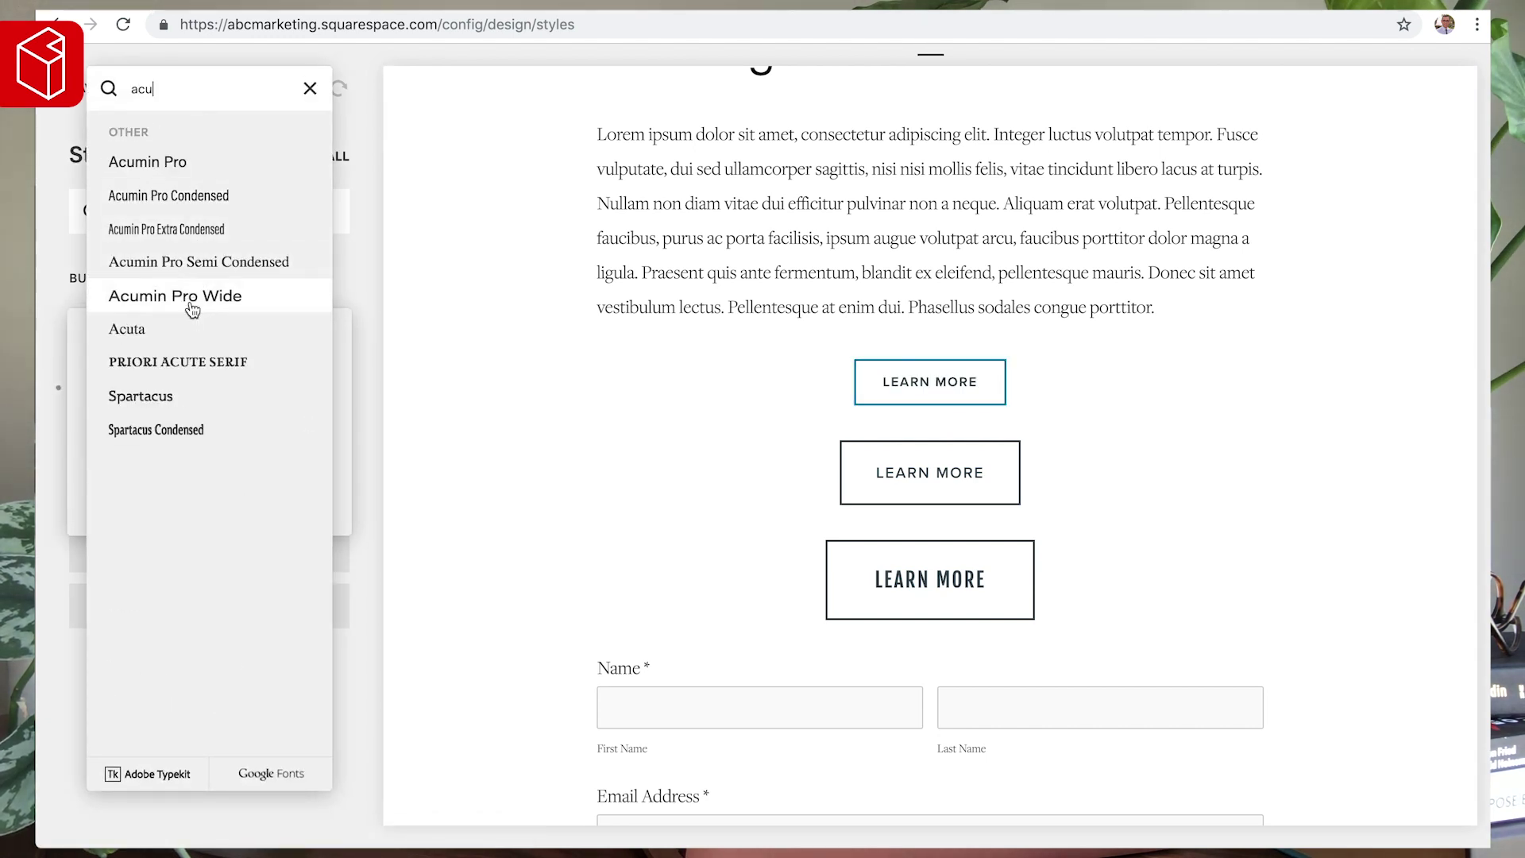
left_click(190, 305)
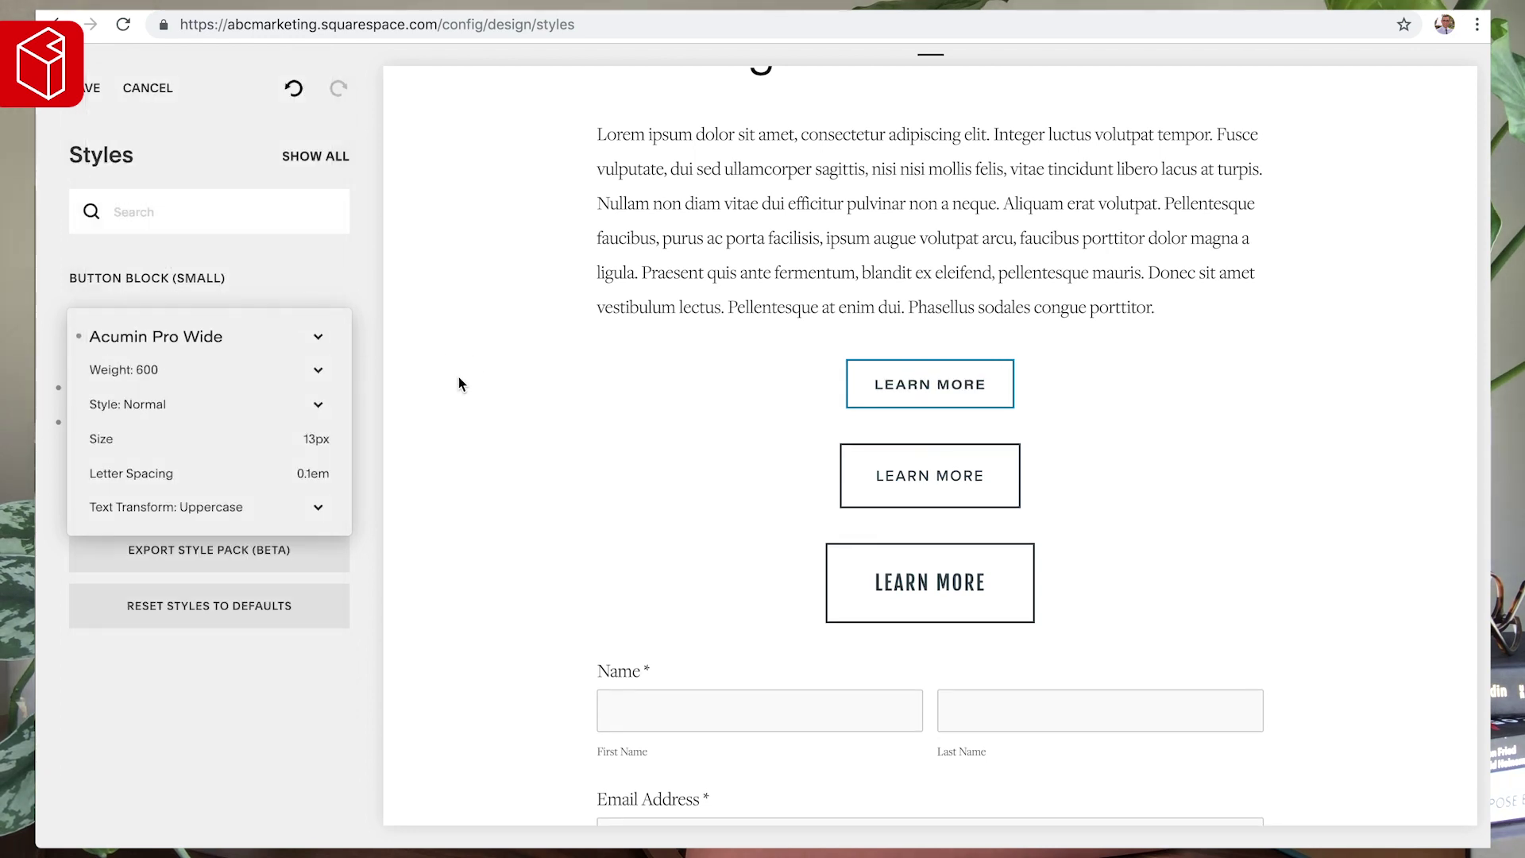
left_click(473, 412)
- Give the medium Learn More button Acumin Pro Wide with no letter spacing
left_click(963, 476)
left_click(108, 427)
left_click(160, 334)
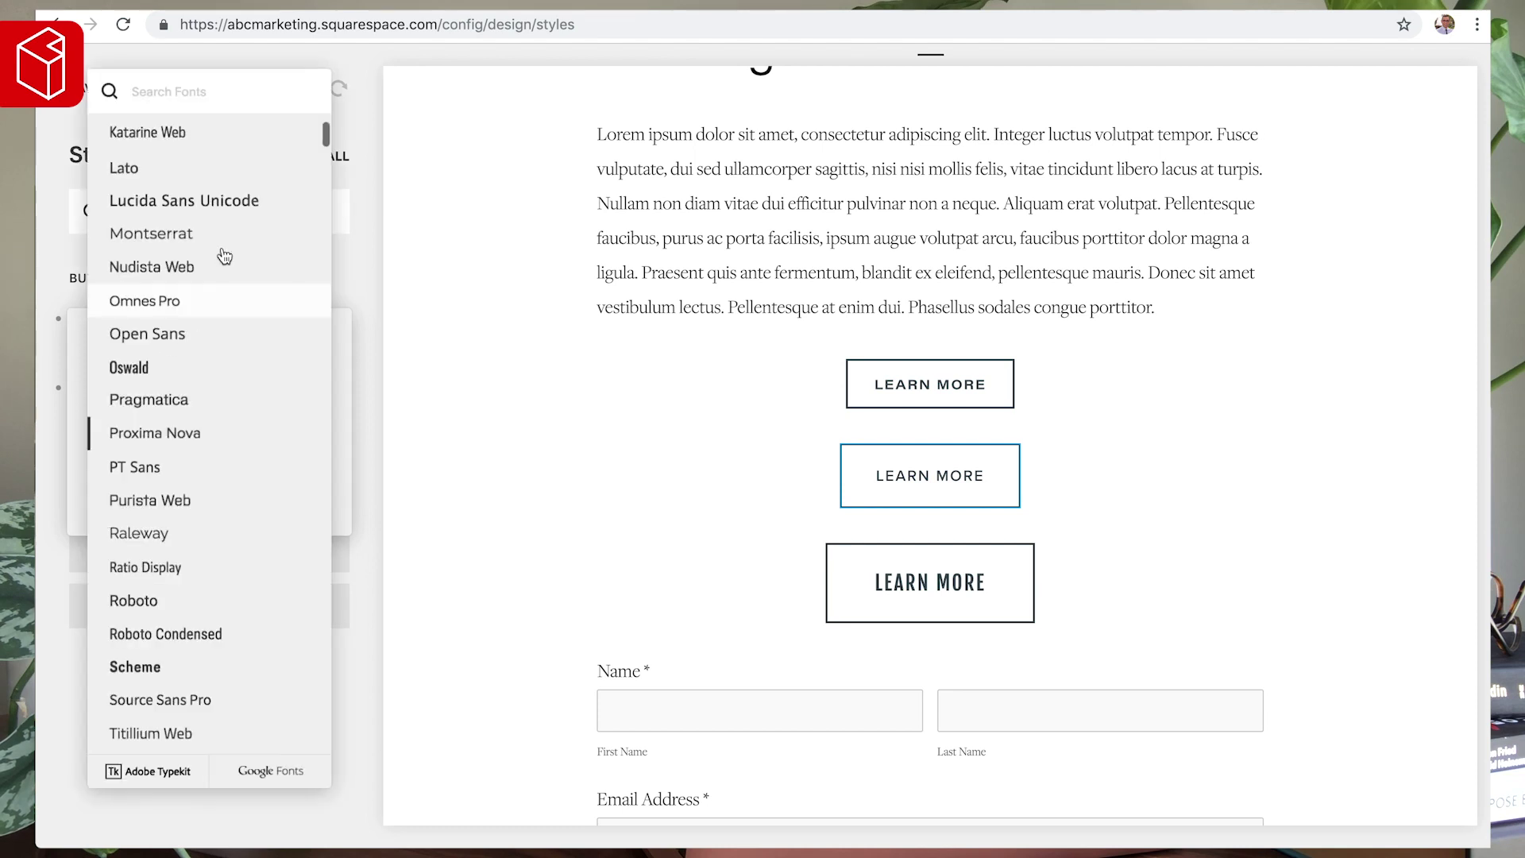
type("acu")
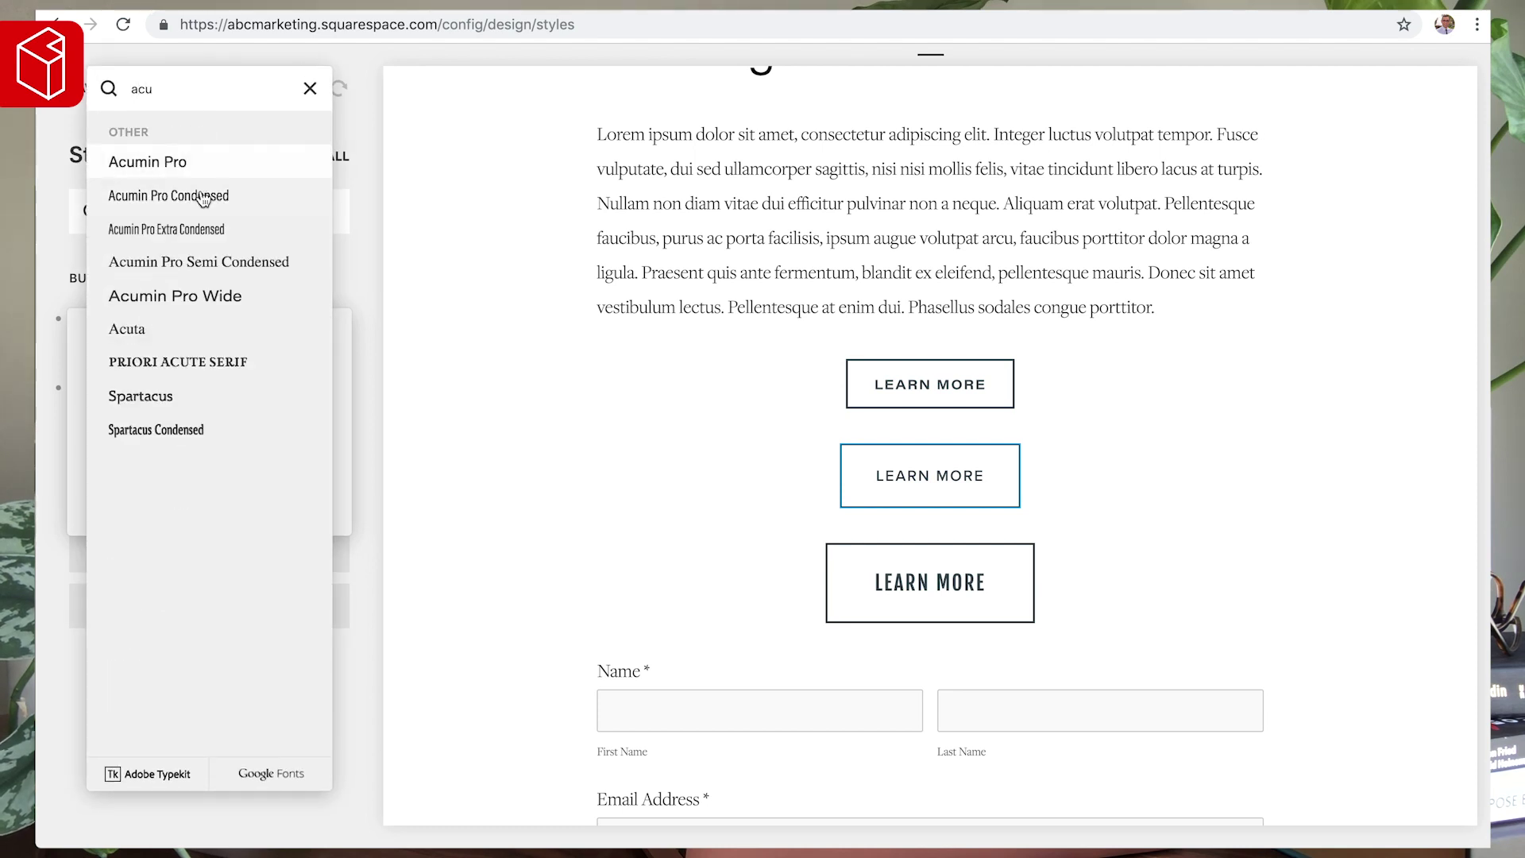
left_click(322, 307)
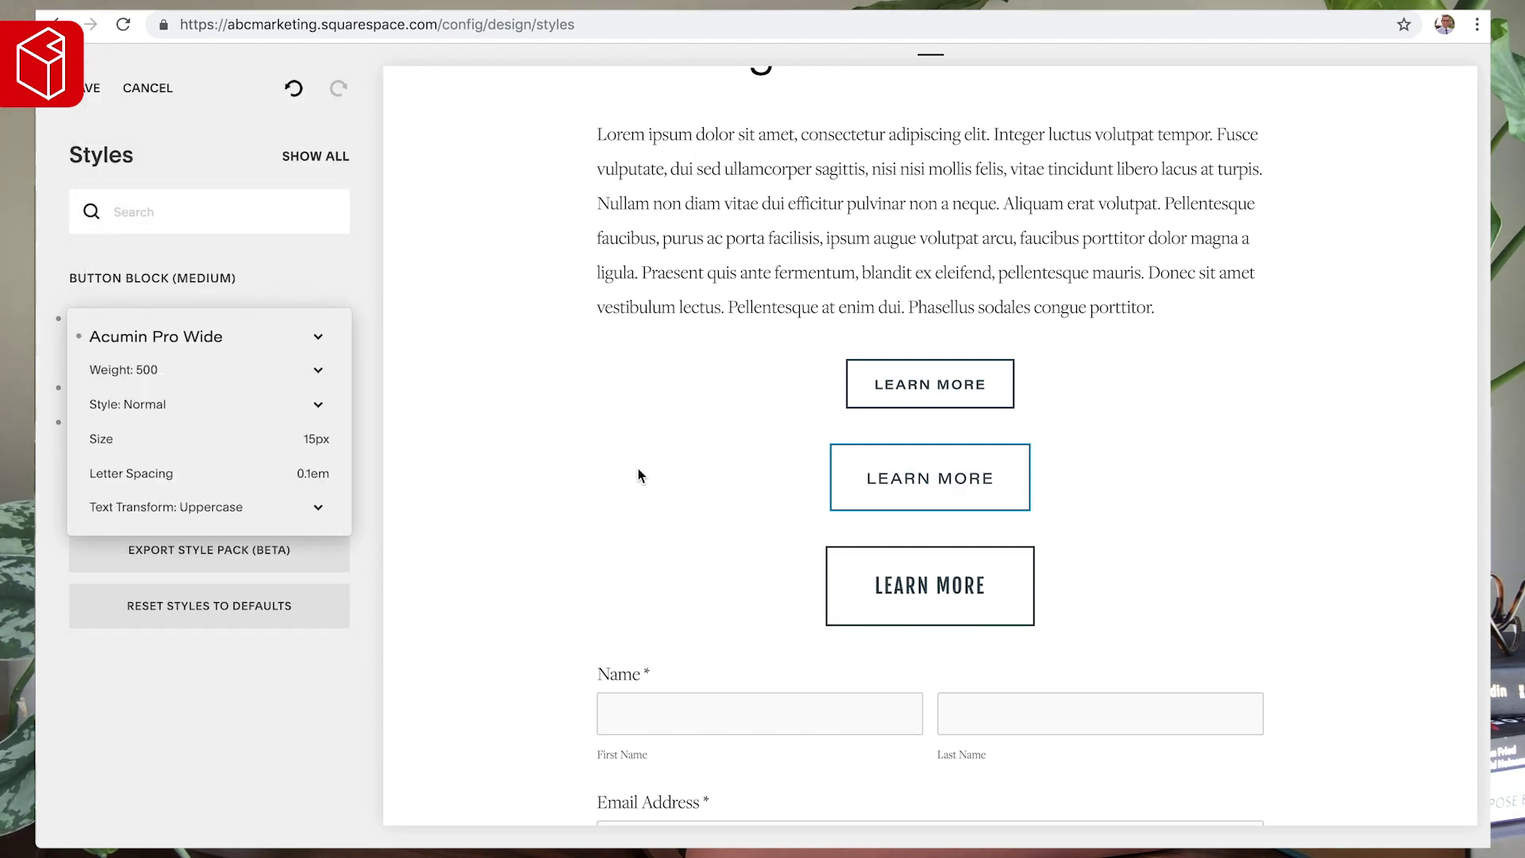
mouse_move(277, 482)
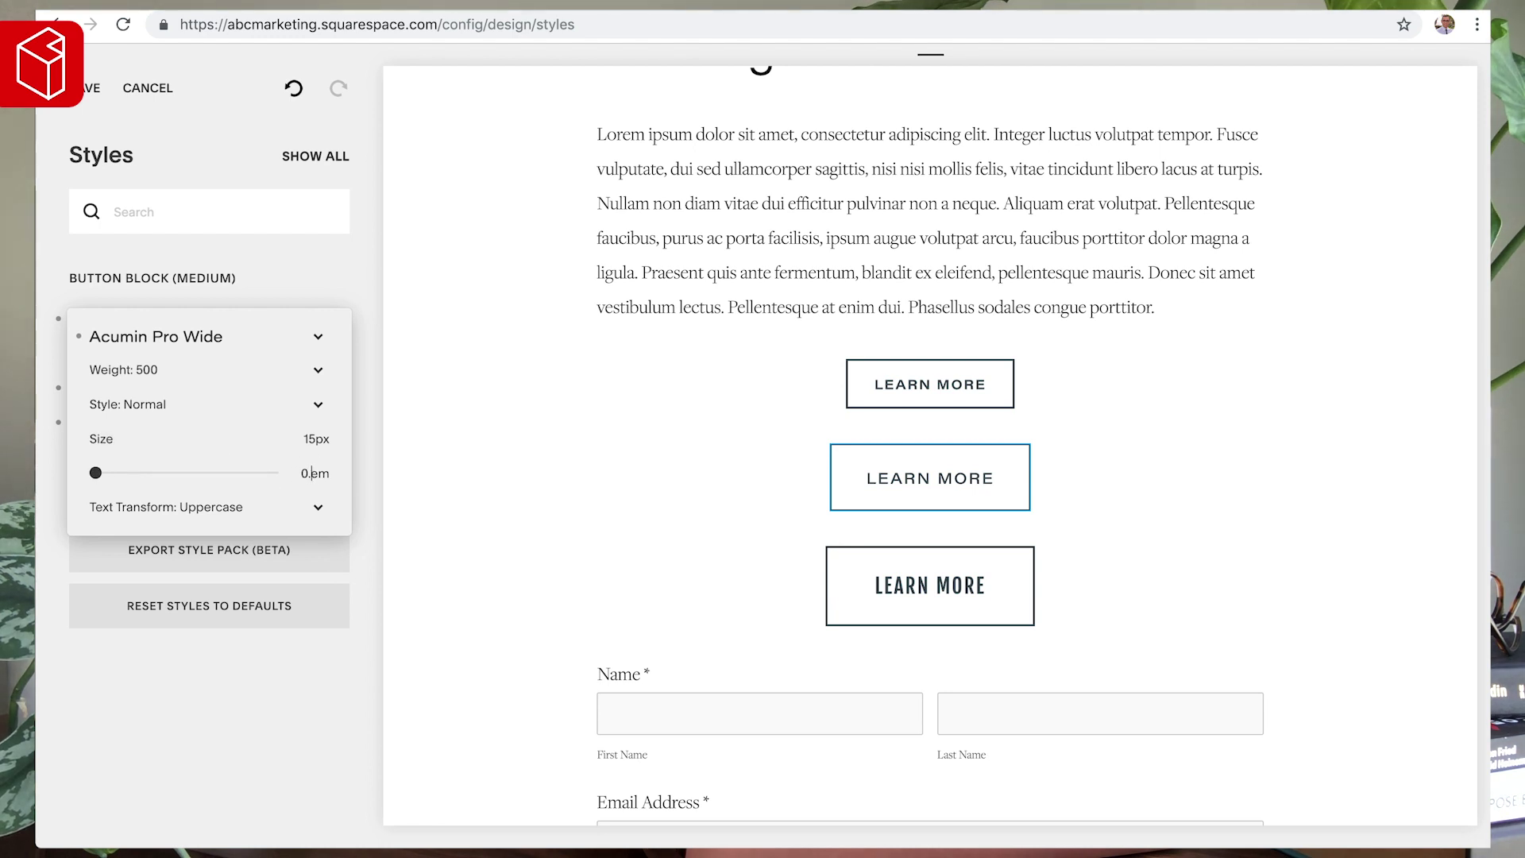
key("BackSpace")
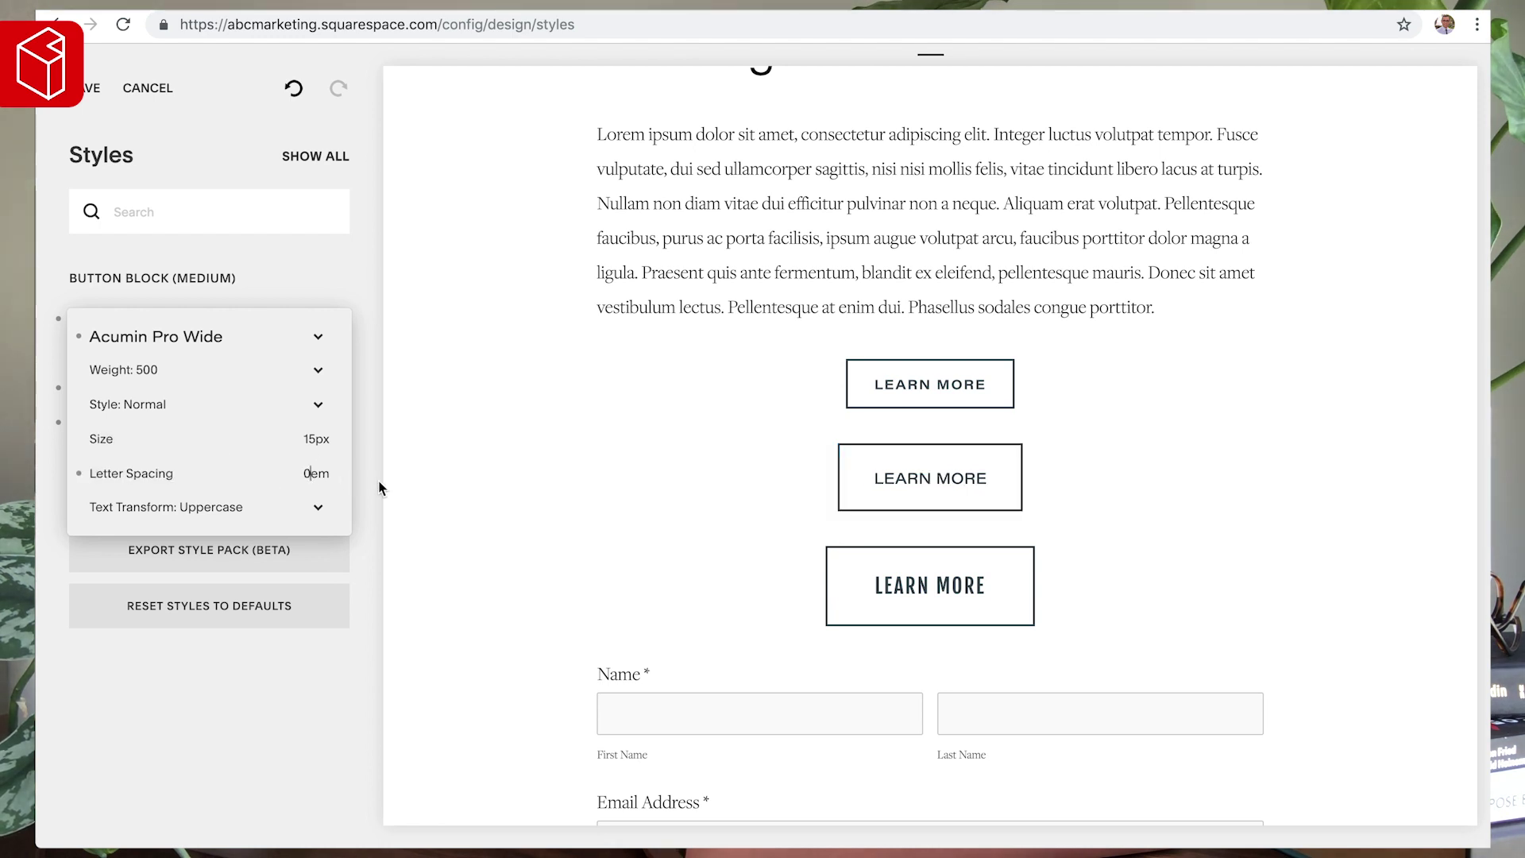
left_click(378, 482)
- Apply Acumin Pro Wide to the large Learn More button's text
left_click(874, 604)
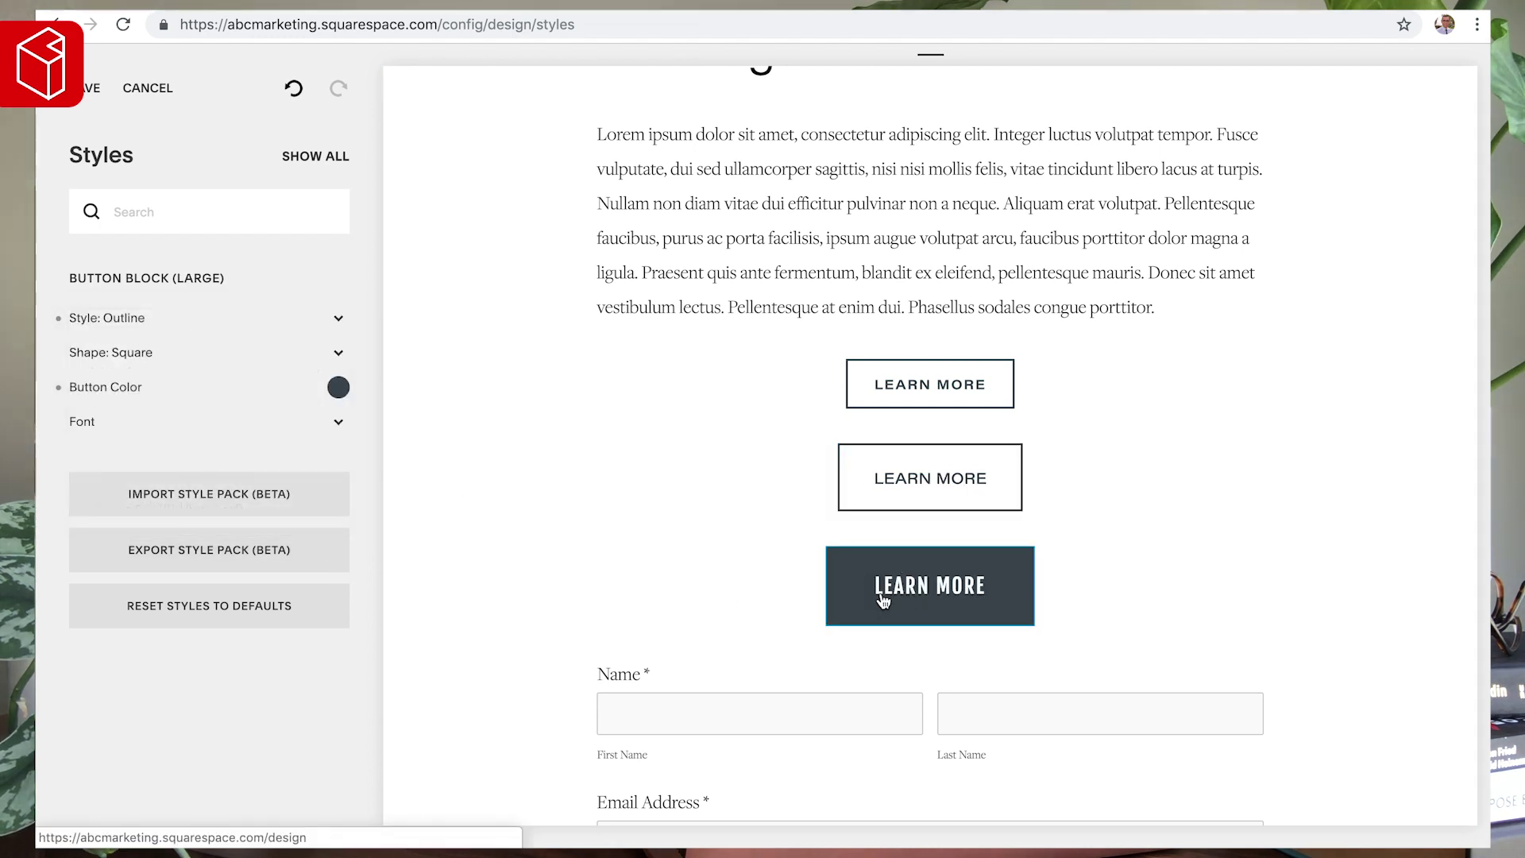
left_click(187, 425)
left_click(156, 326)
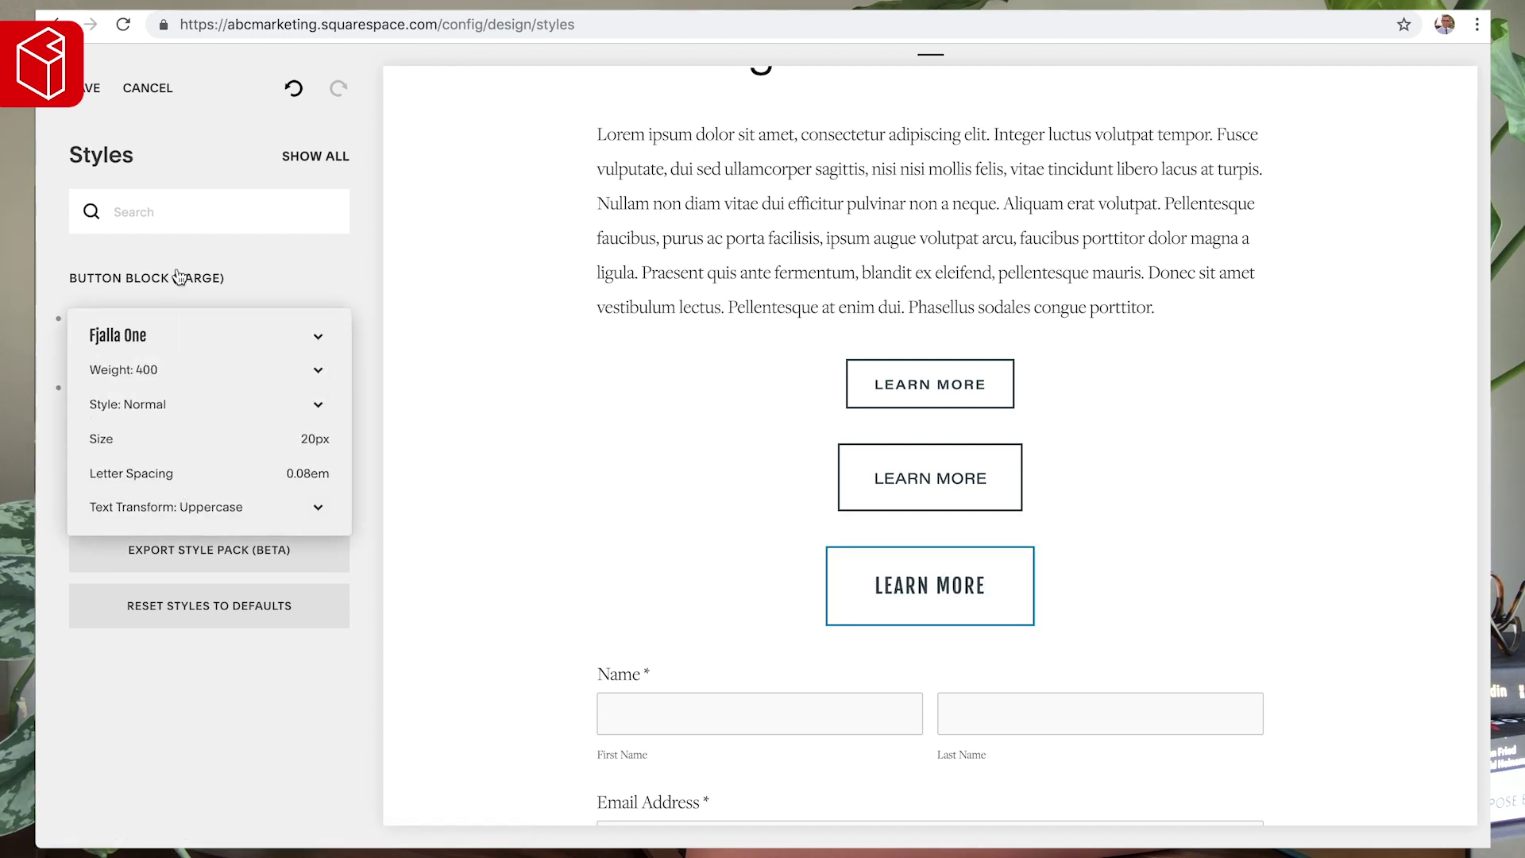
left_click(177, 86)
type("acu")
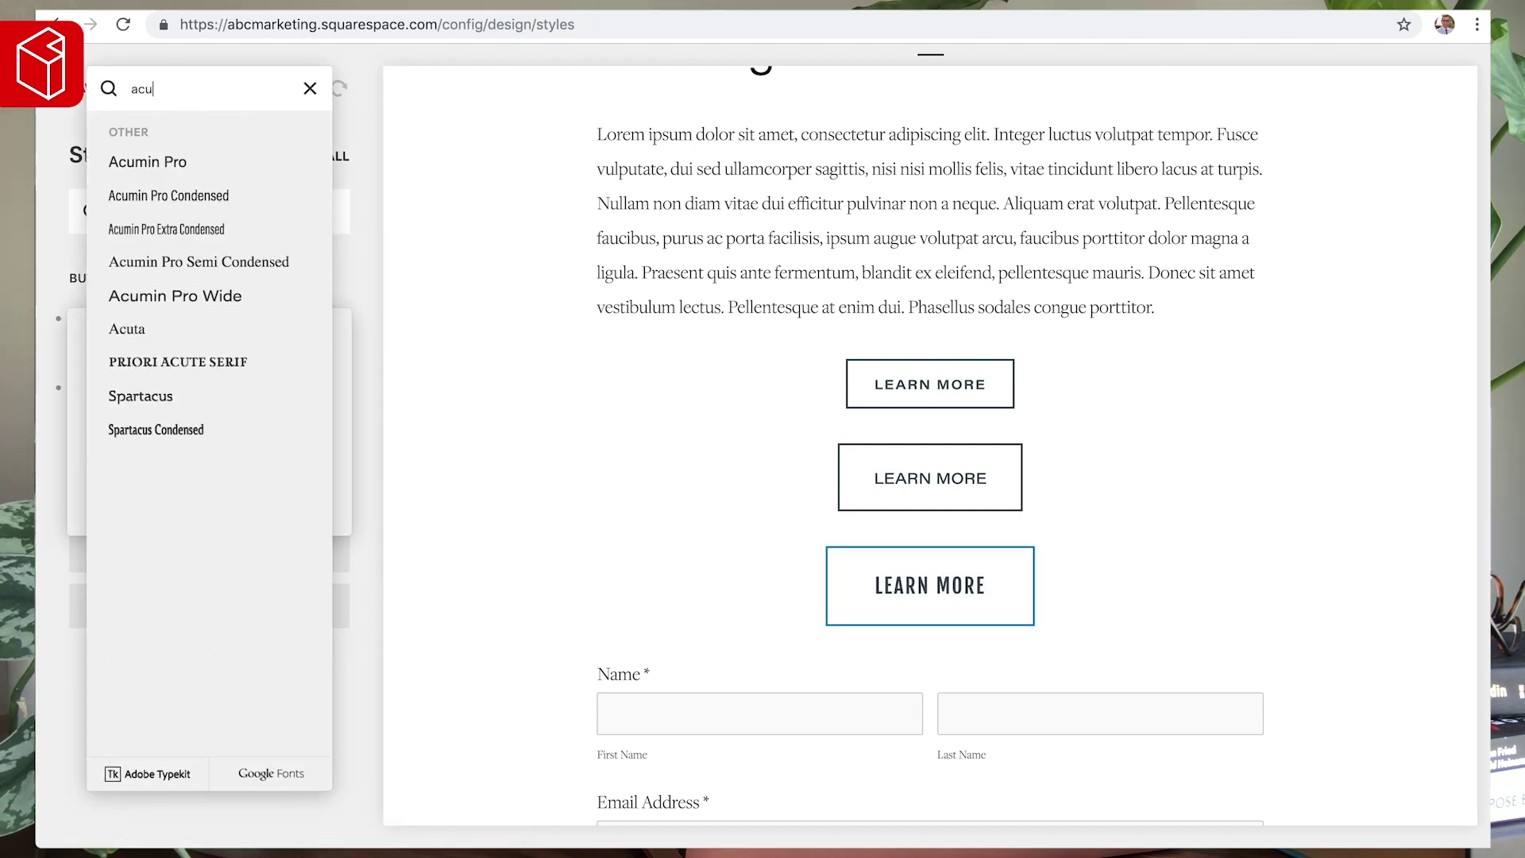
left_click(211, 297)
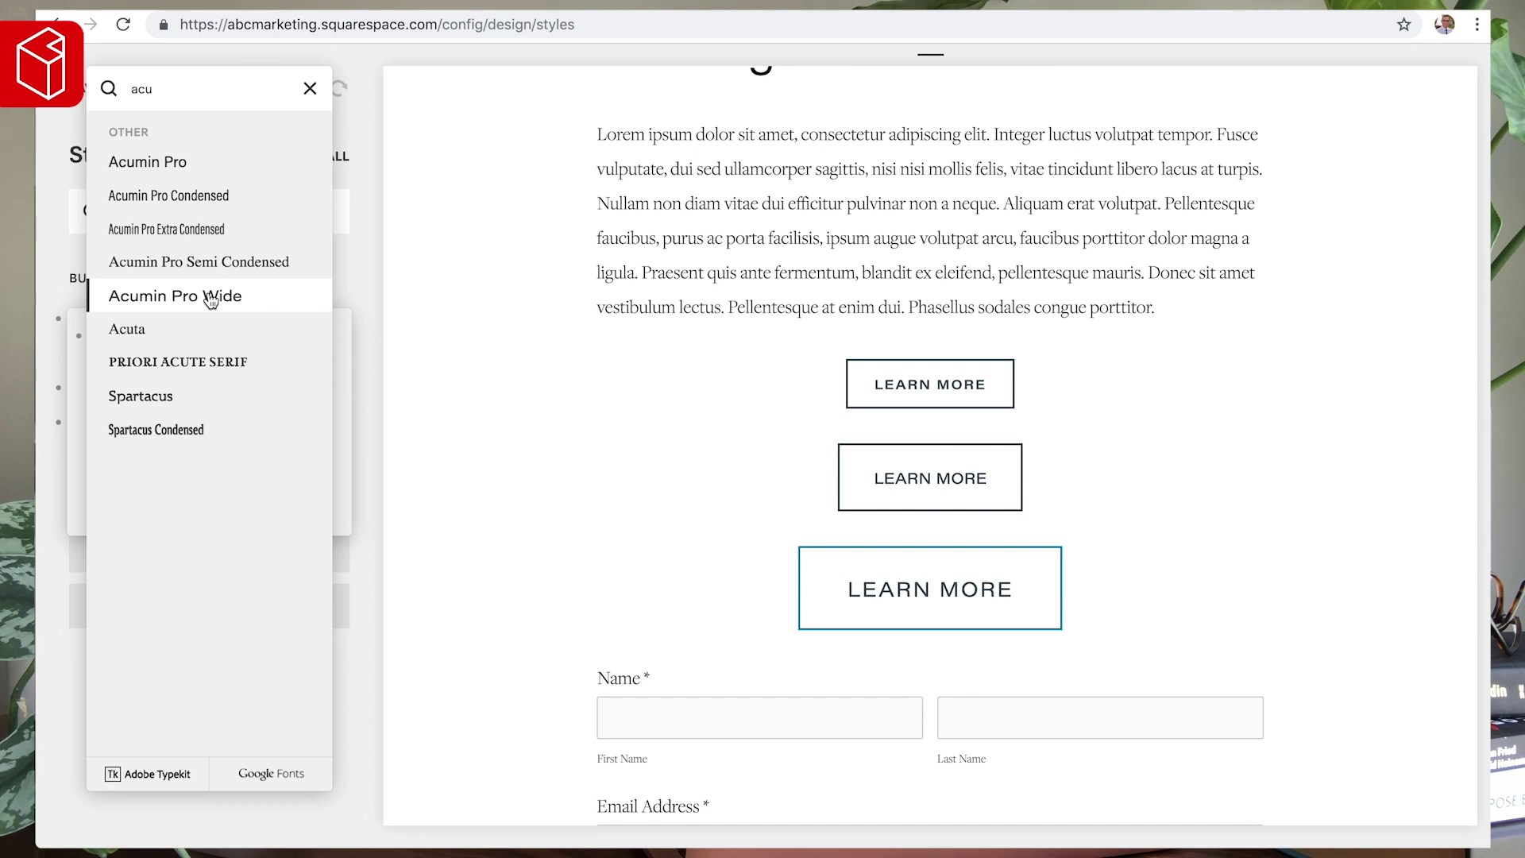
left_click(401, 336)
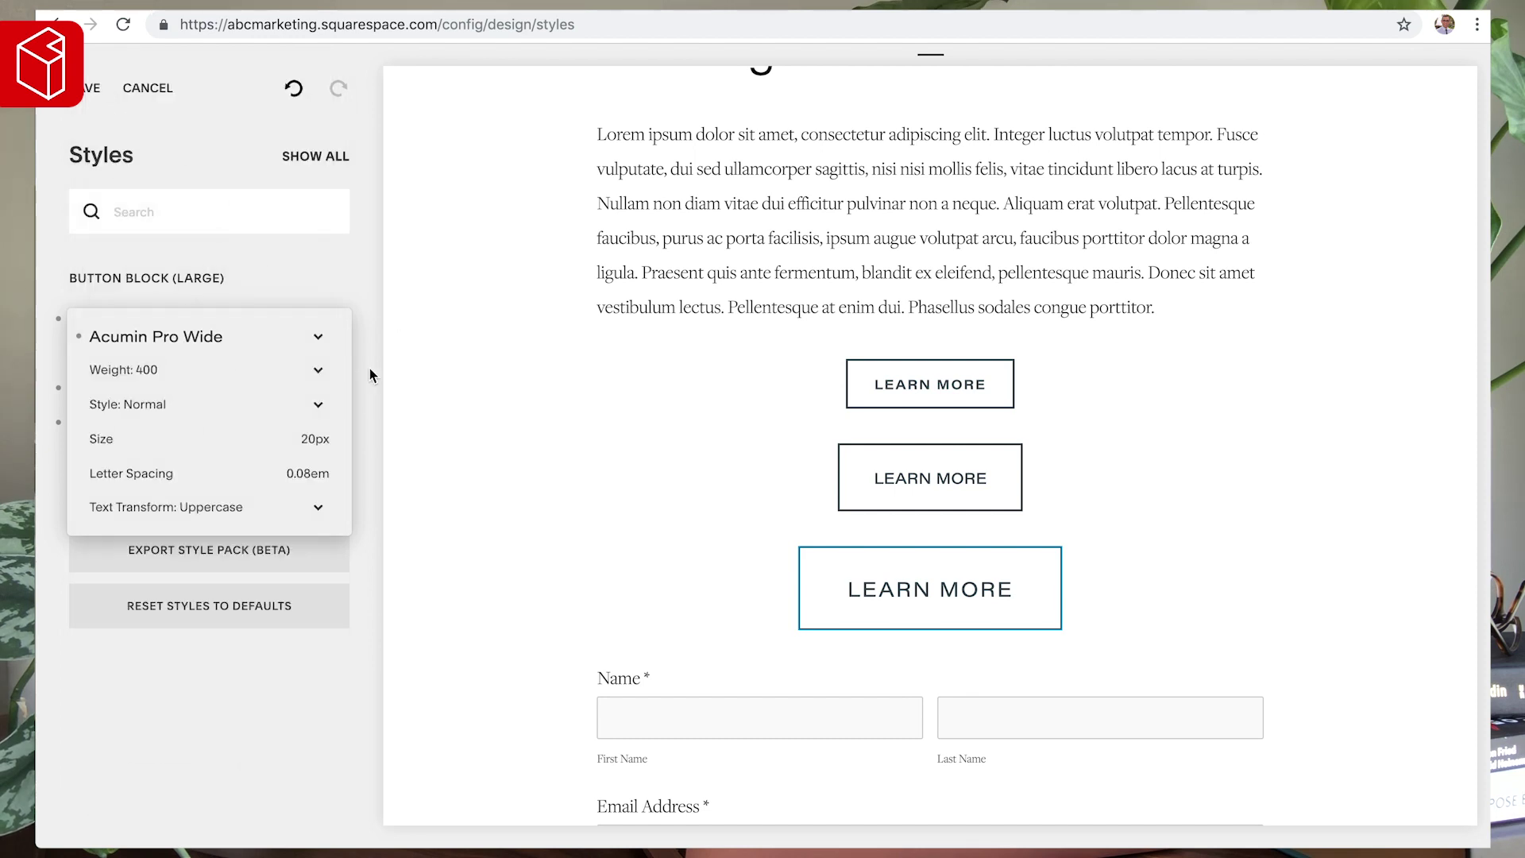
- Set the large button's letter spacing to 0em and its size from 20px to 18px
left_click(309, 474)
key("BackSpace")
key("BackSpace")
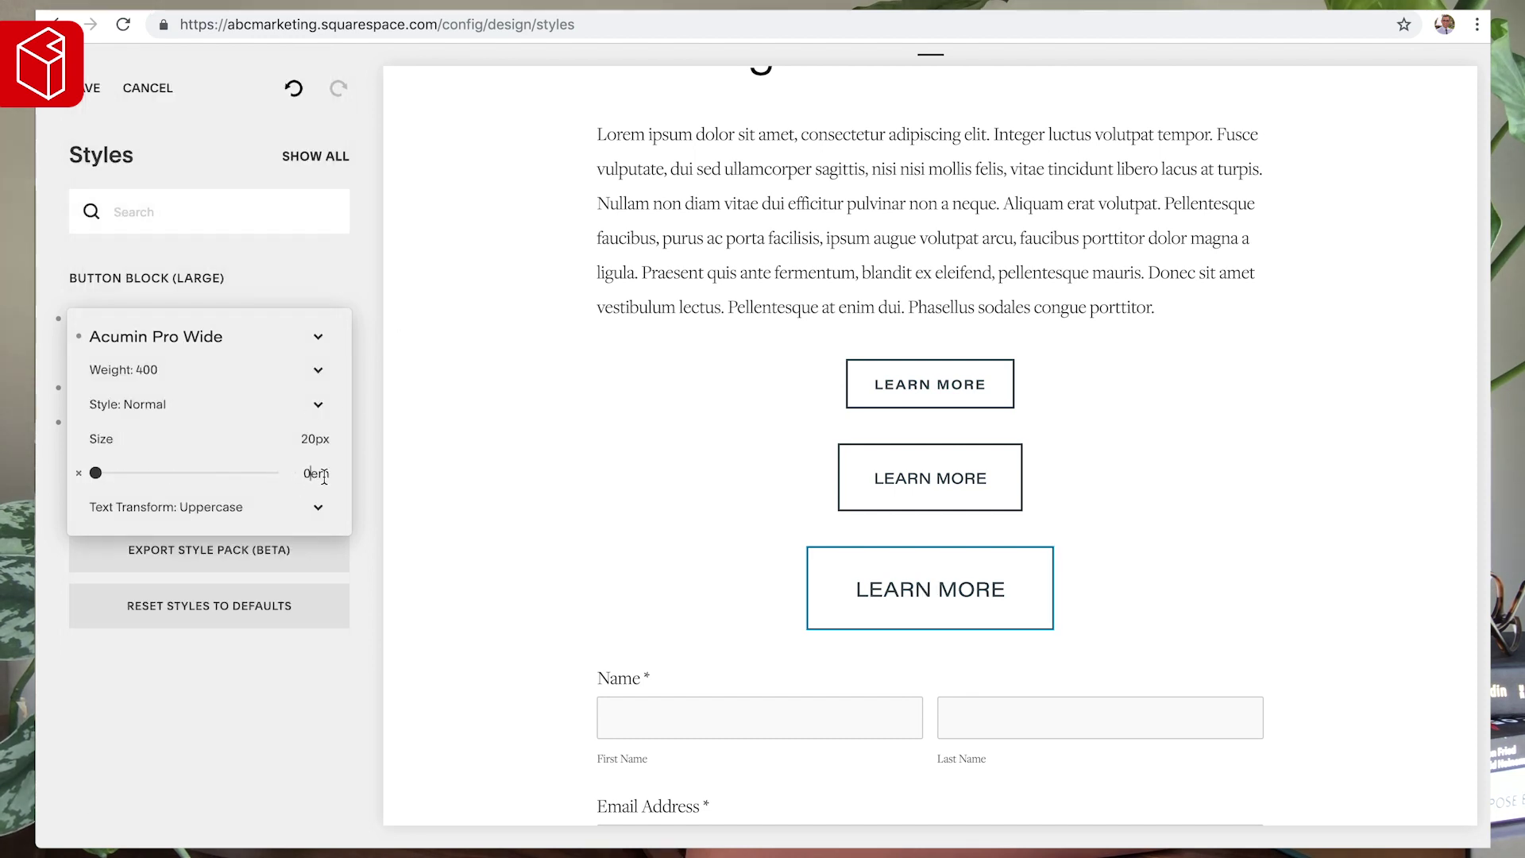
left_click(316, 439)
key("BackSpace")
key("BackSpace")
type("18")
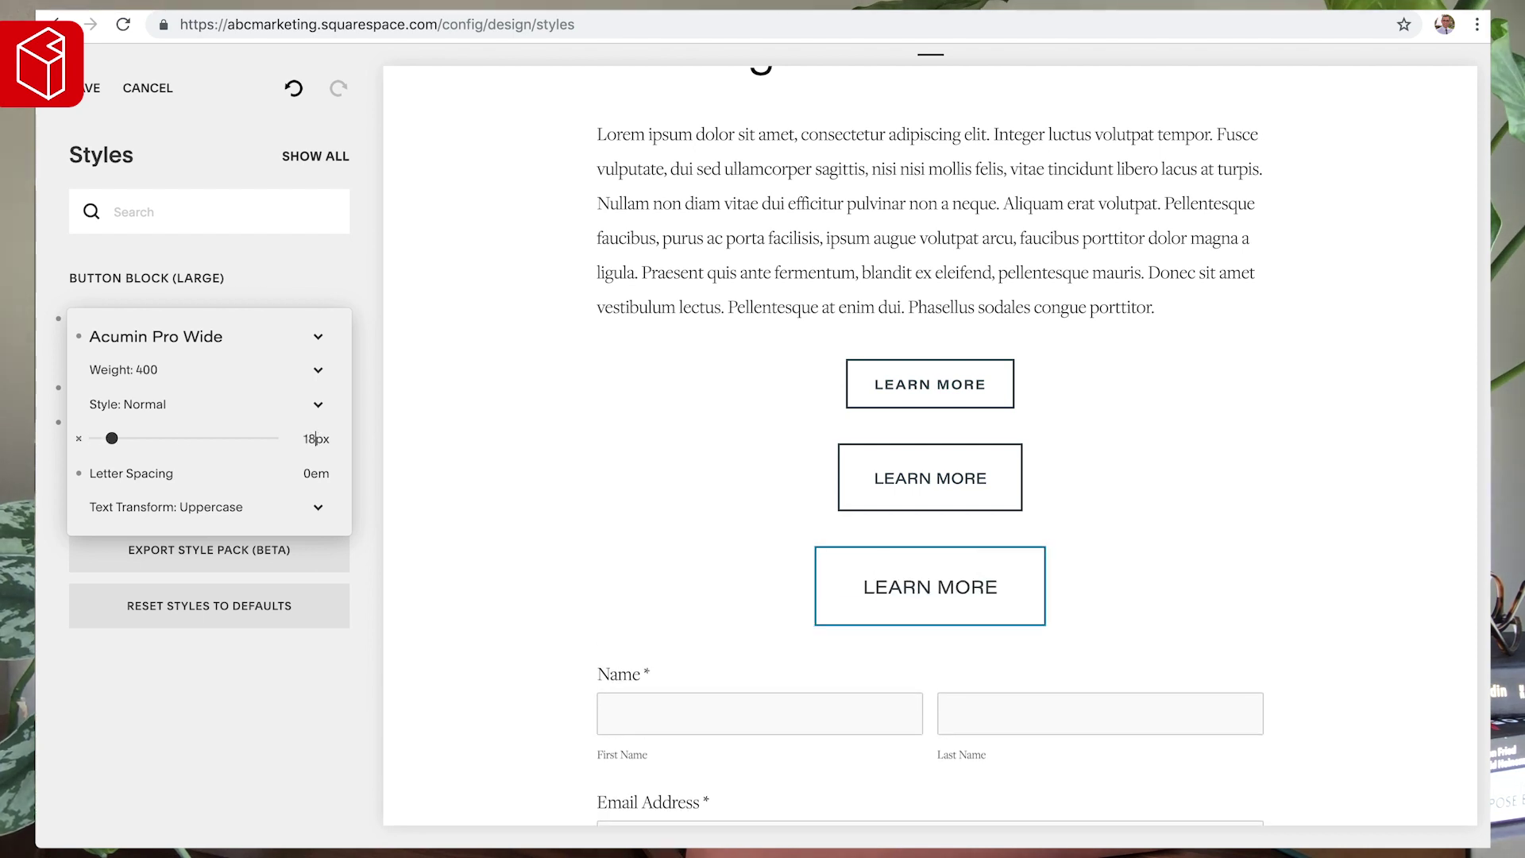
left_click(491, 463)
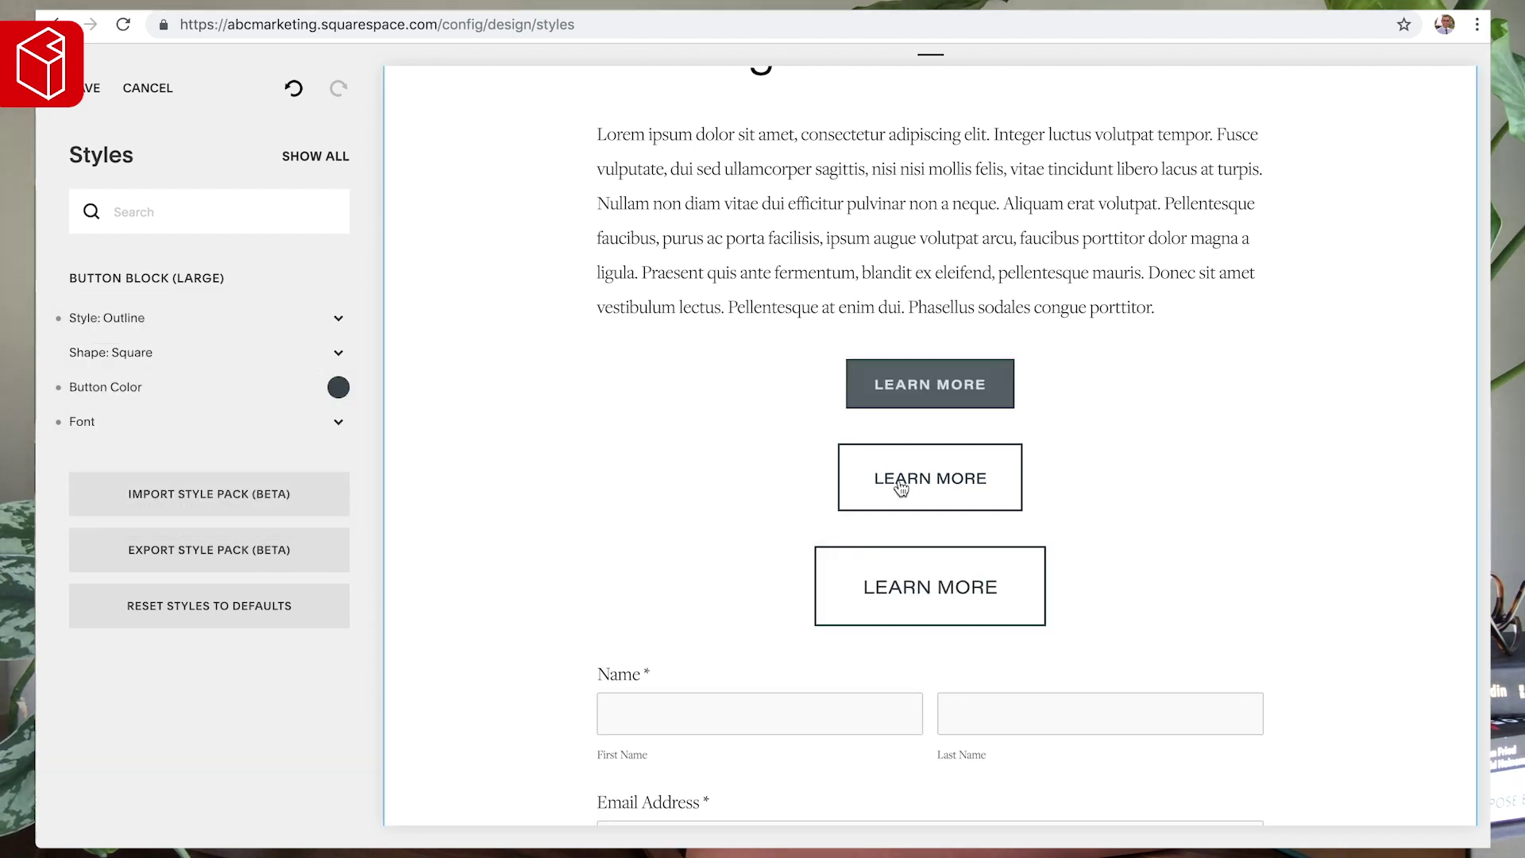
scroll(892, 339, "up", 2)
scroll(892, 339, "up", 2)
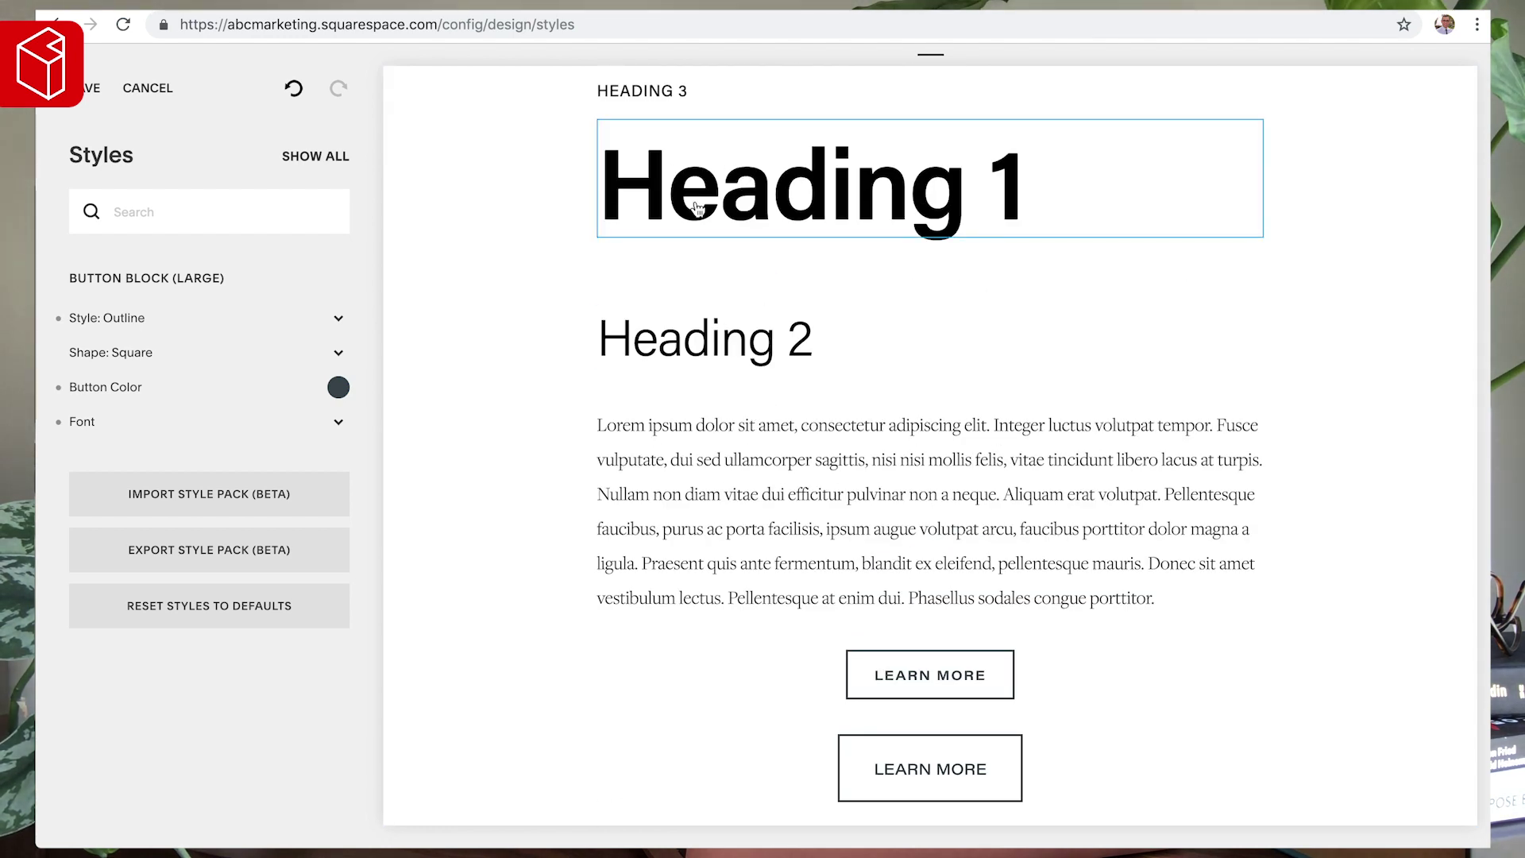
scroll(551, 361, "down", 7)
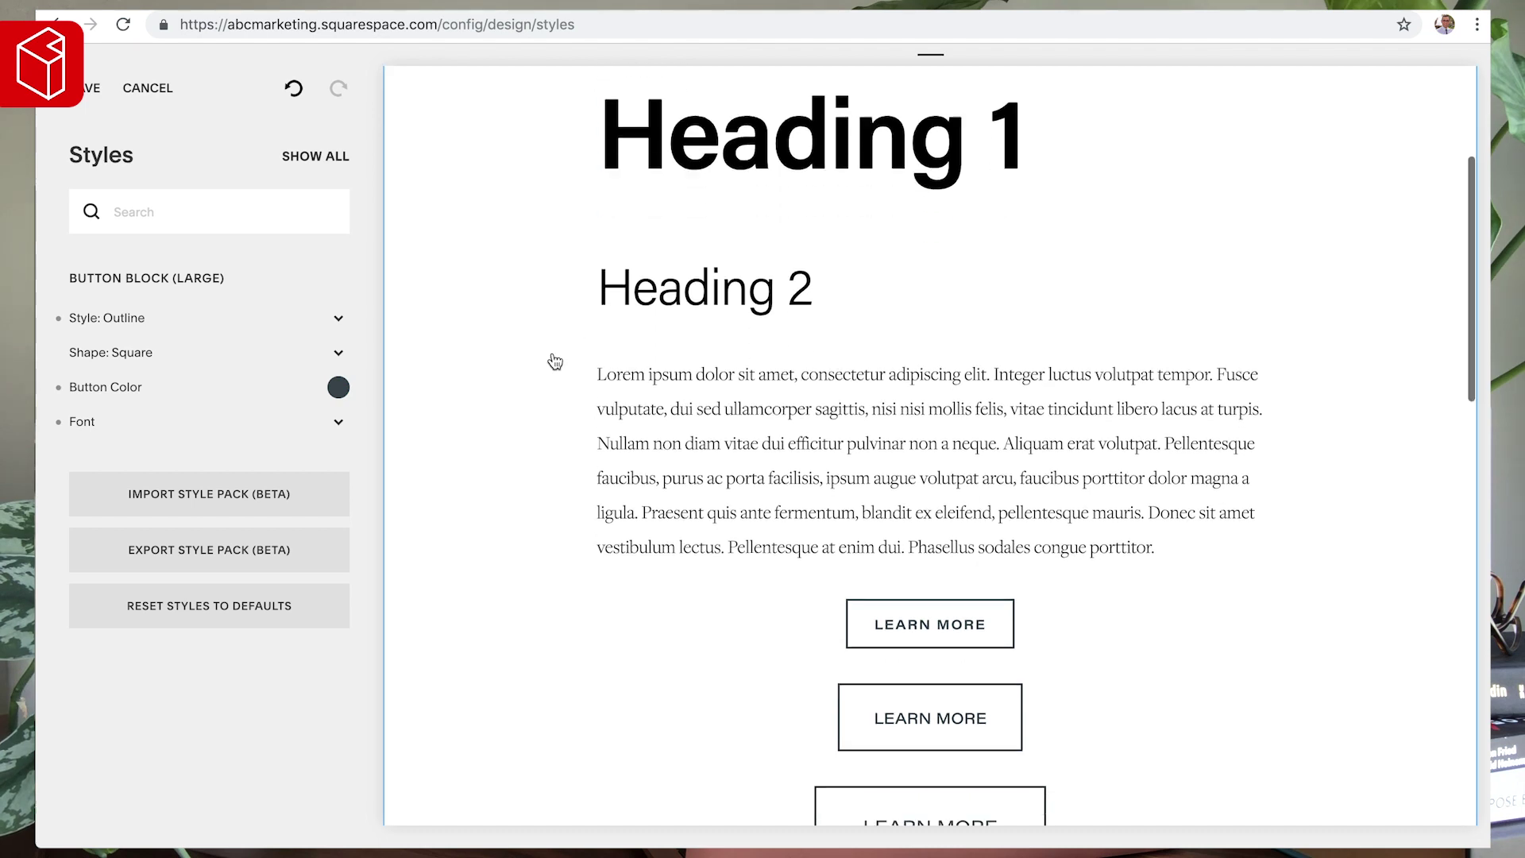
scroll(465, 463, "down", 2)
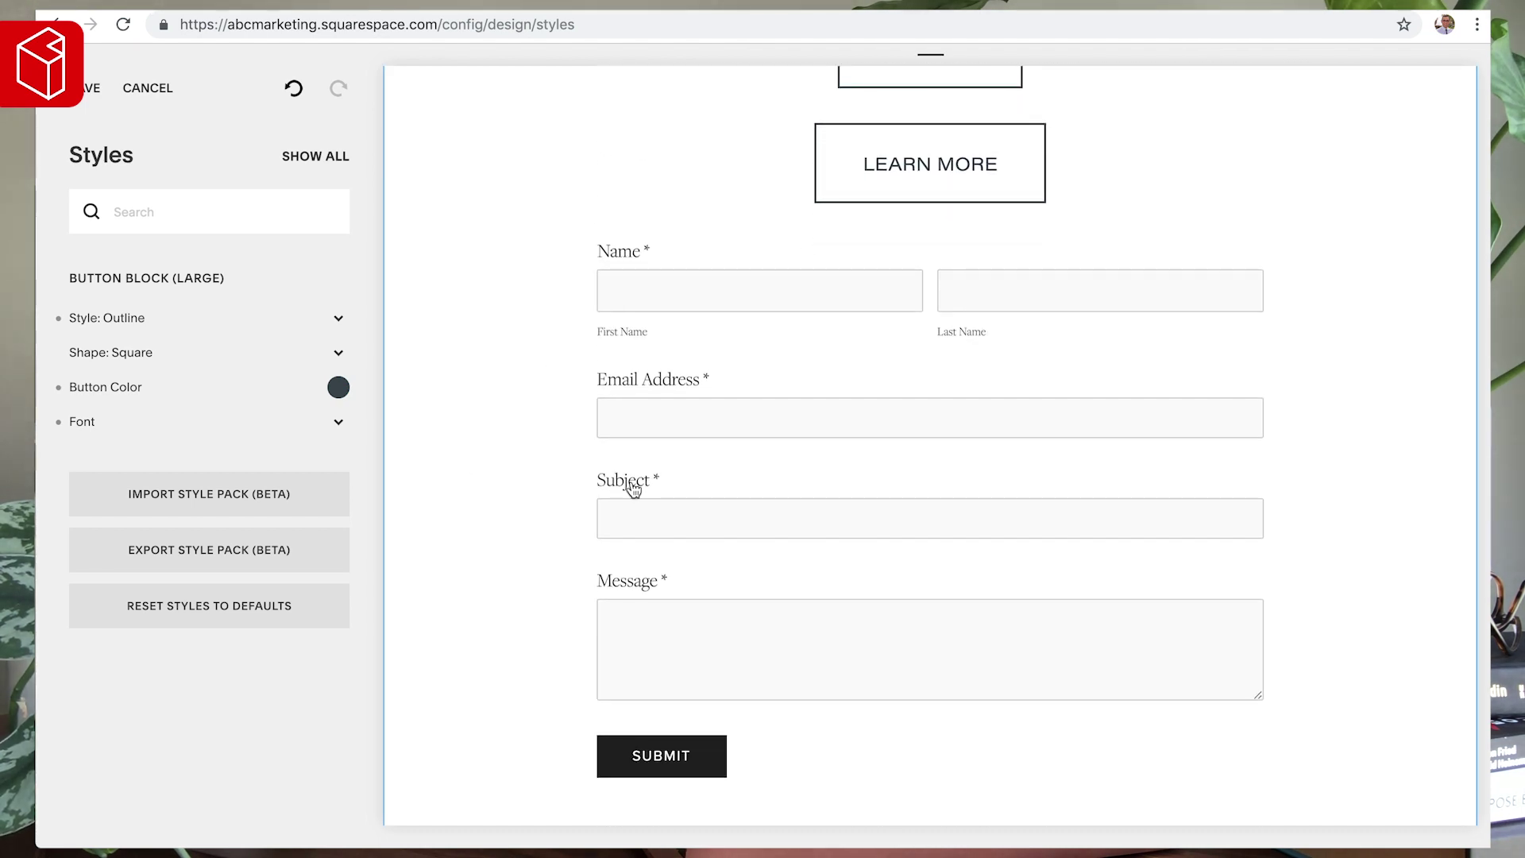
scroll(633, 488, "down", 3)
- Make the SUBMIT button style Outline with button colour #3F4B53
left_click(669, 548)
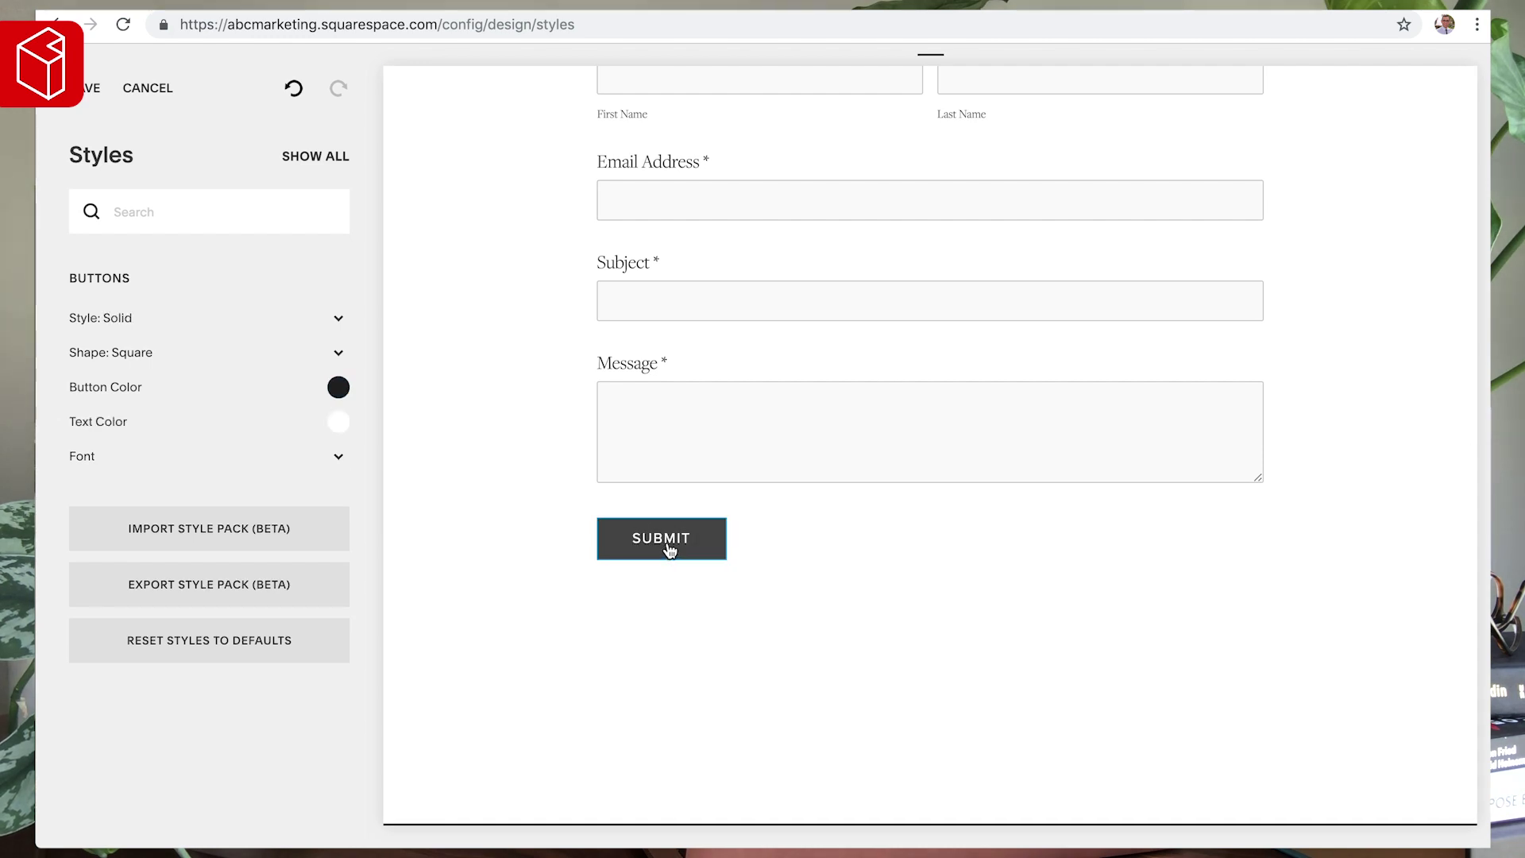
left_click(233, 322)
left_click(170, 330)
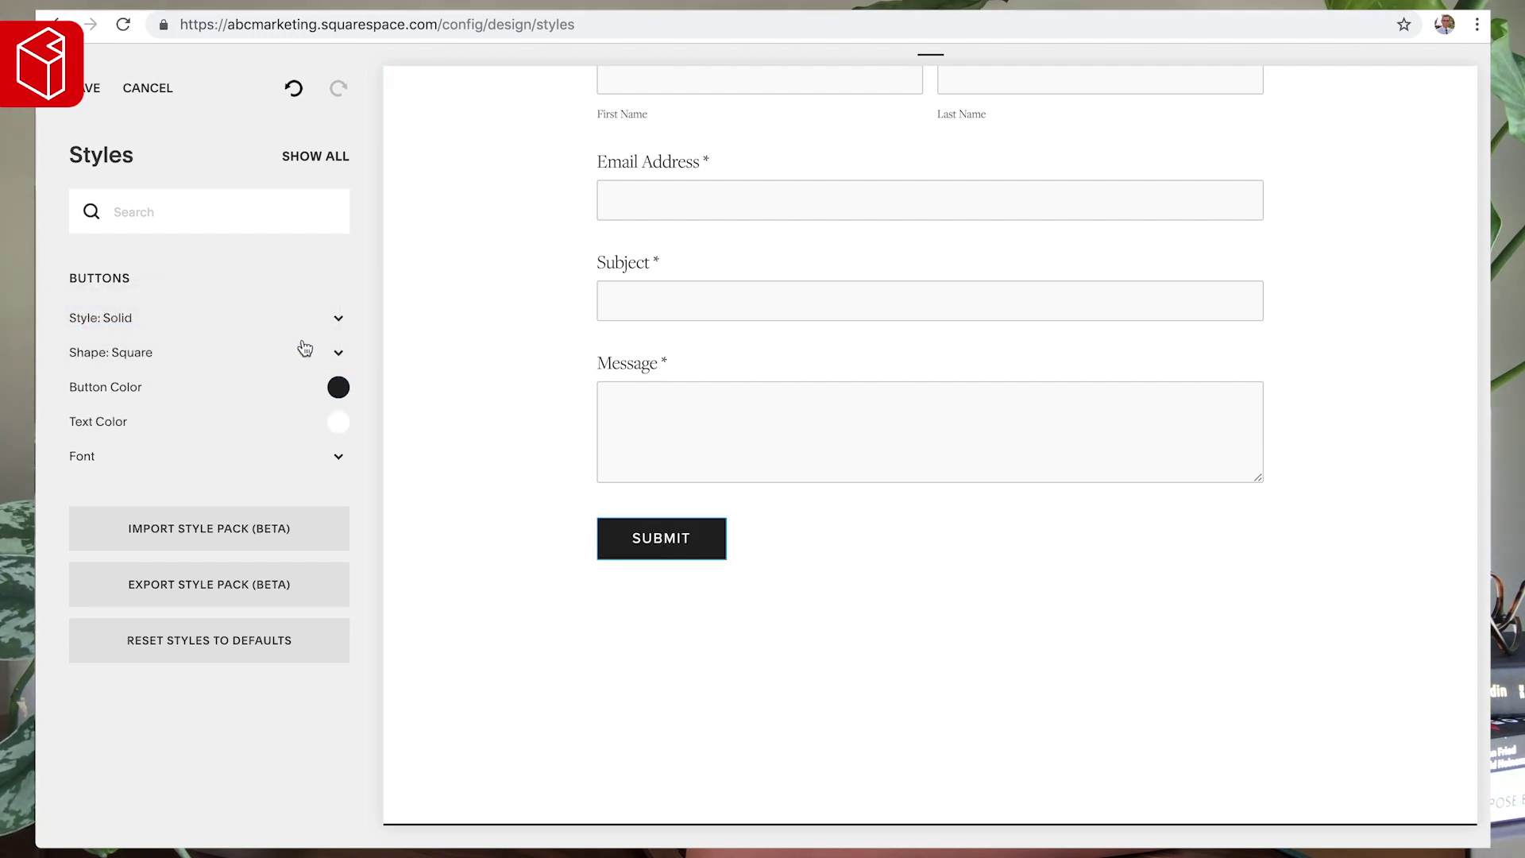
left_click(339, 388)
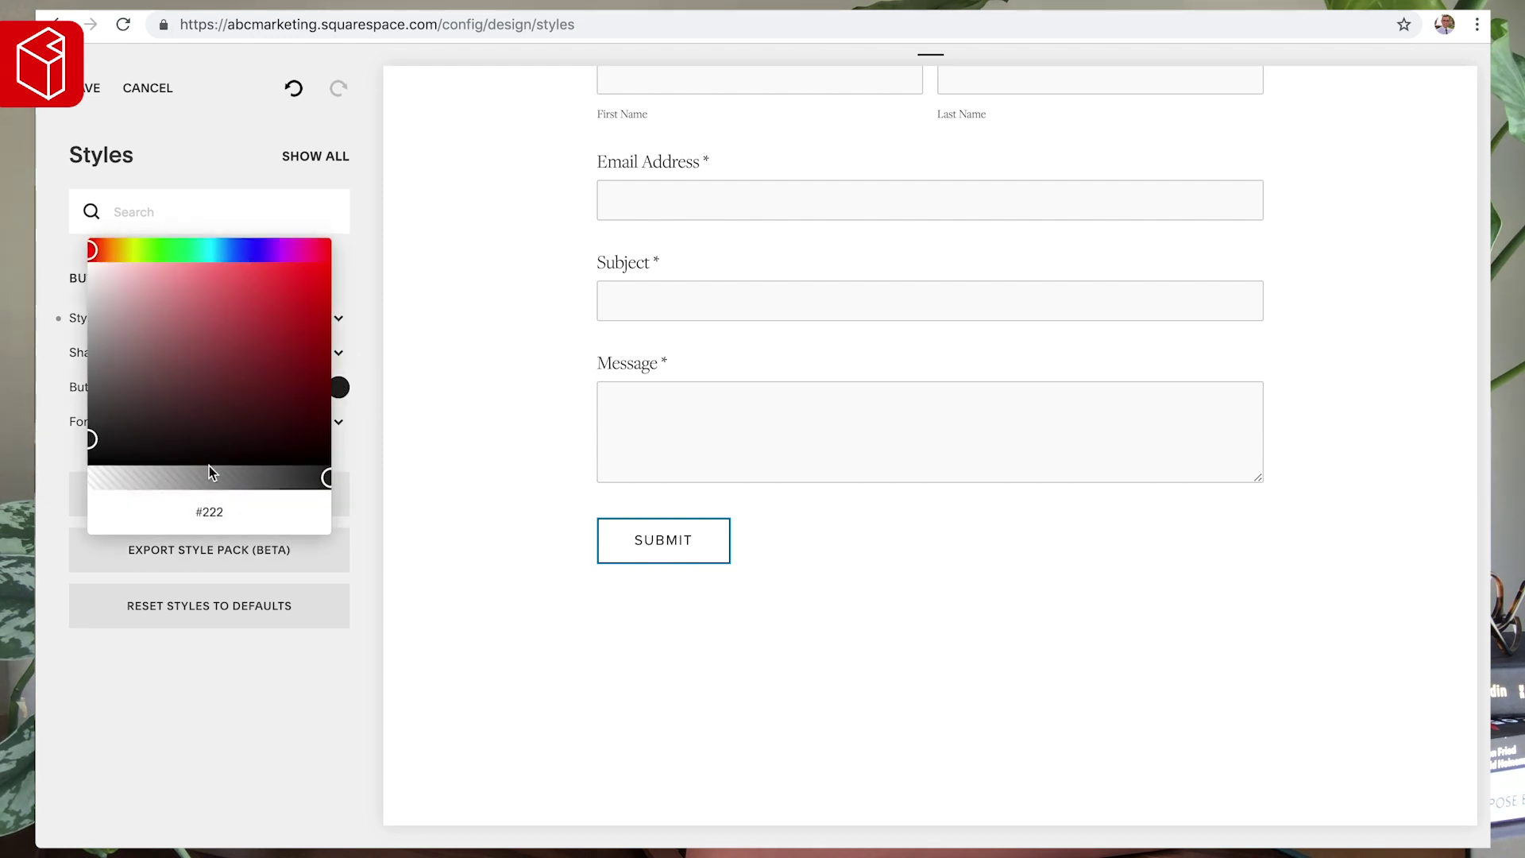
type("#3F4B53")
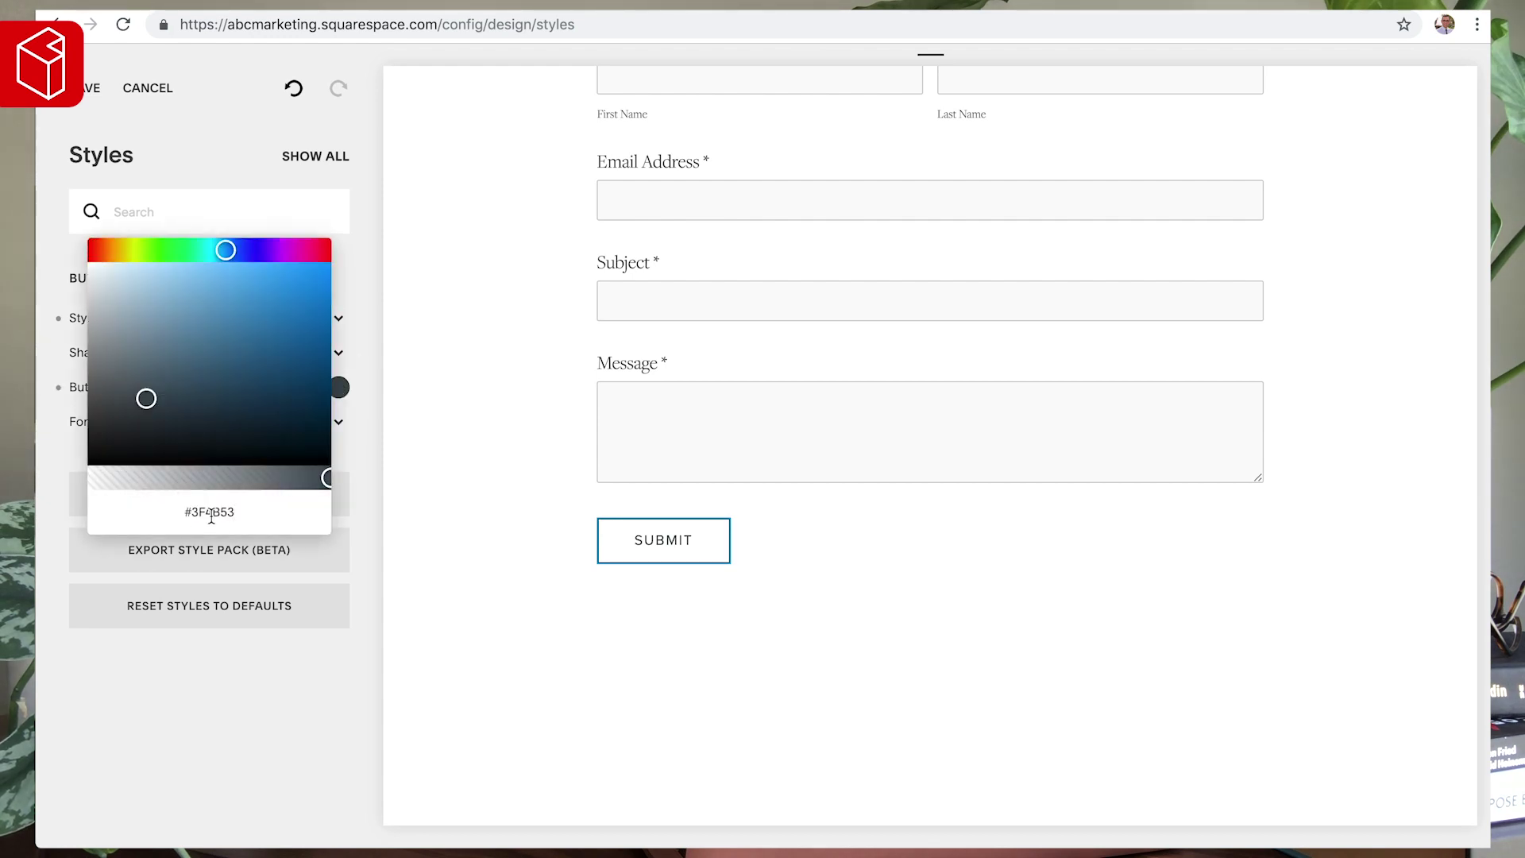
left_click(414, 407)
- Set the button font to Acumin Pro Wide, weight 600, letter spacing 0em
left_click(181, 425)
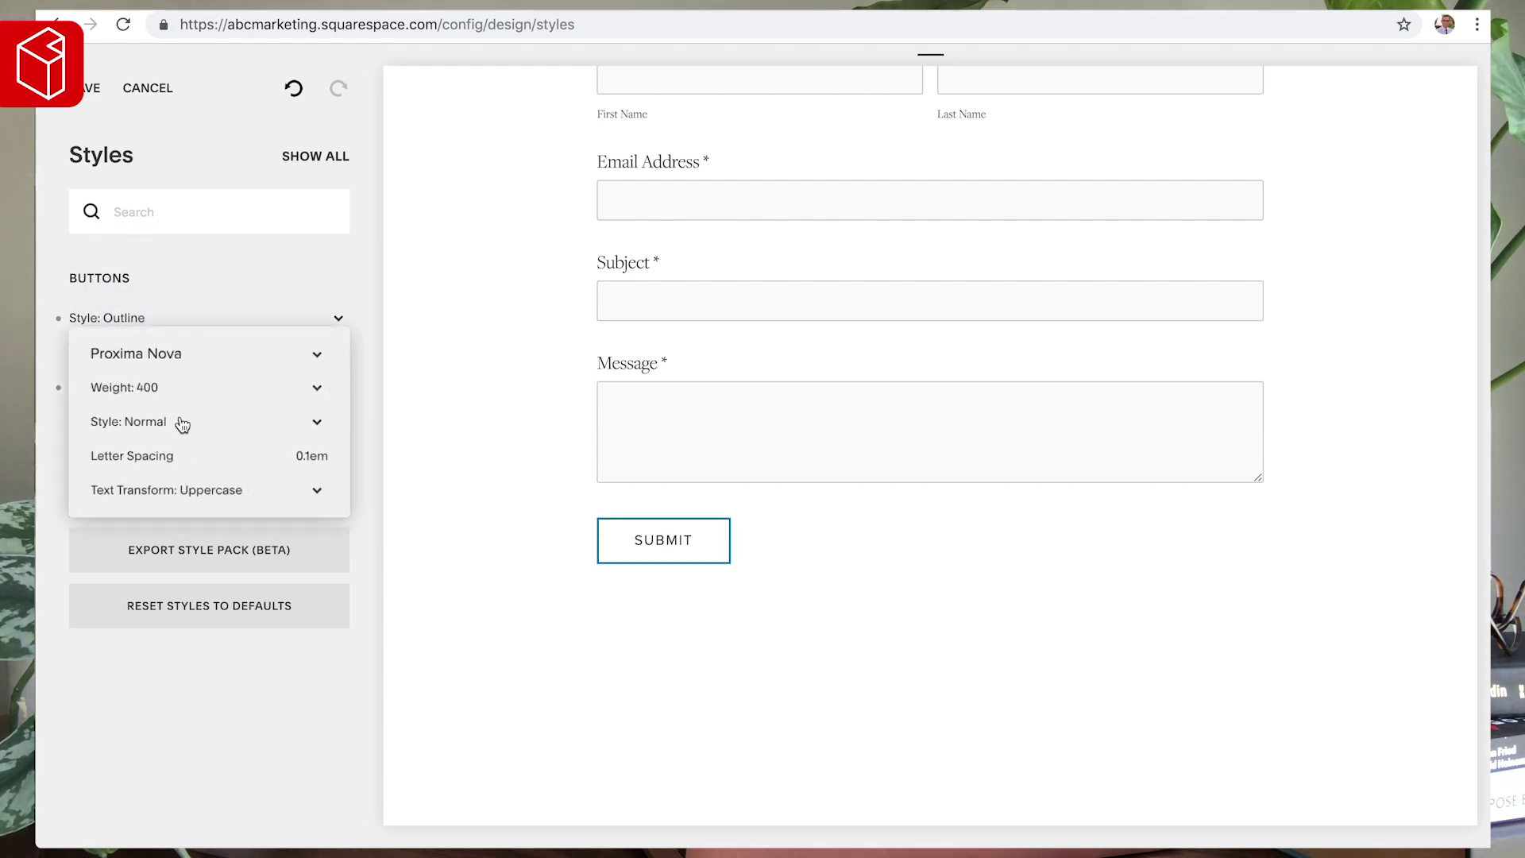
left_click(147, 356)
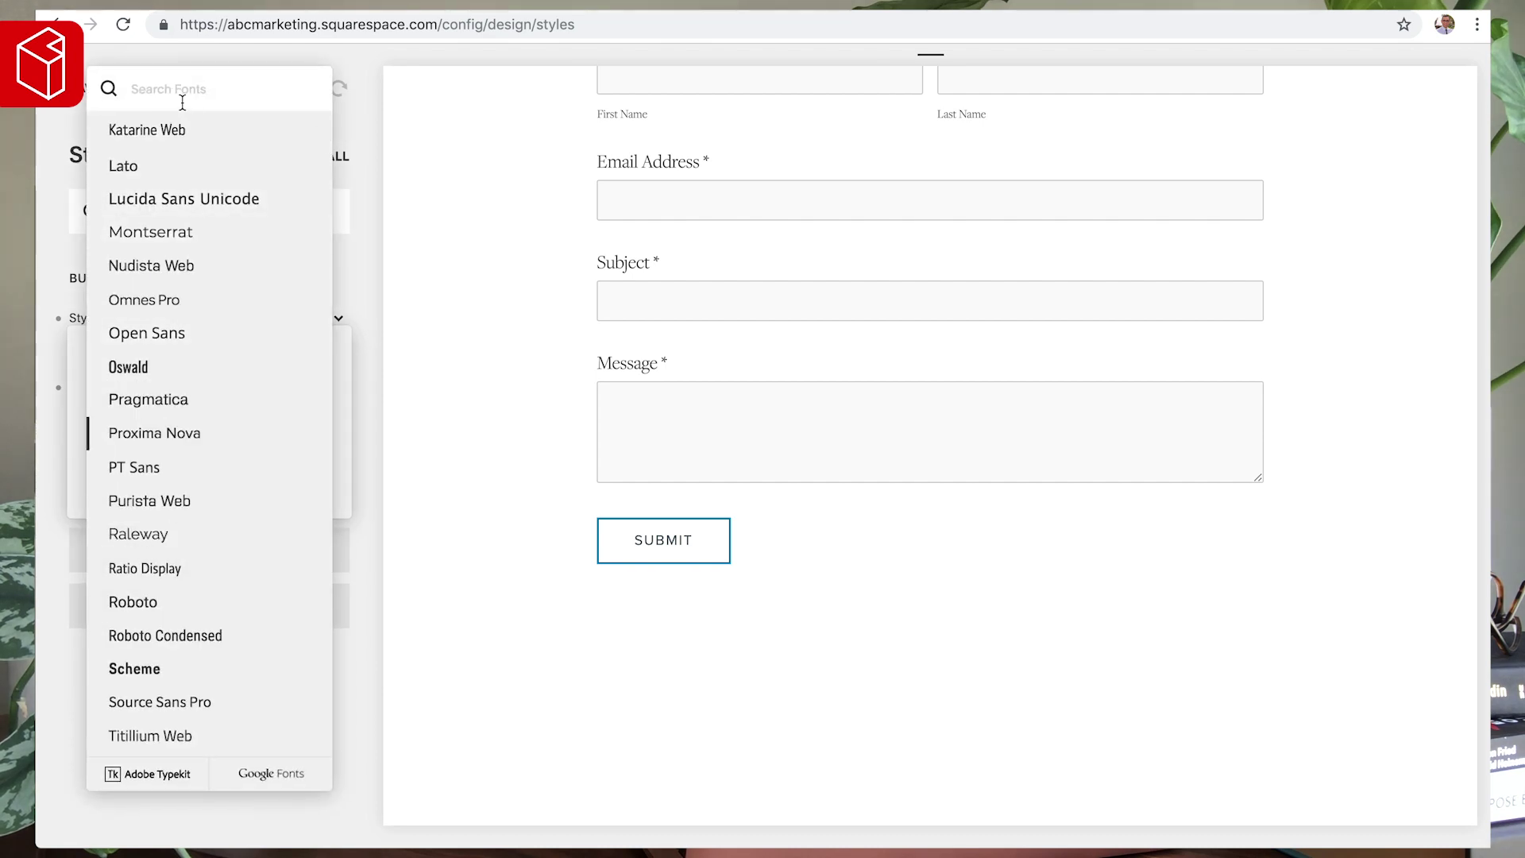
type("acum")
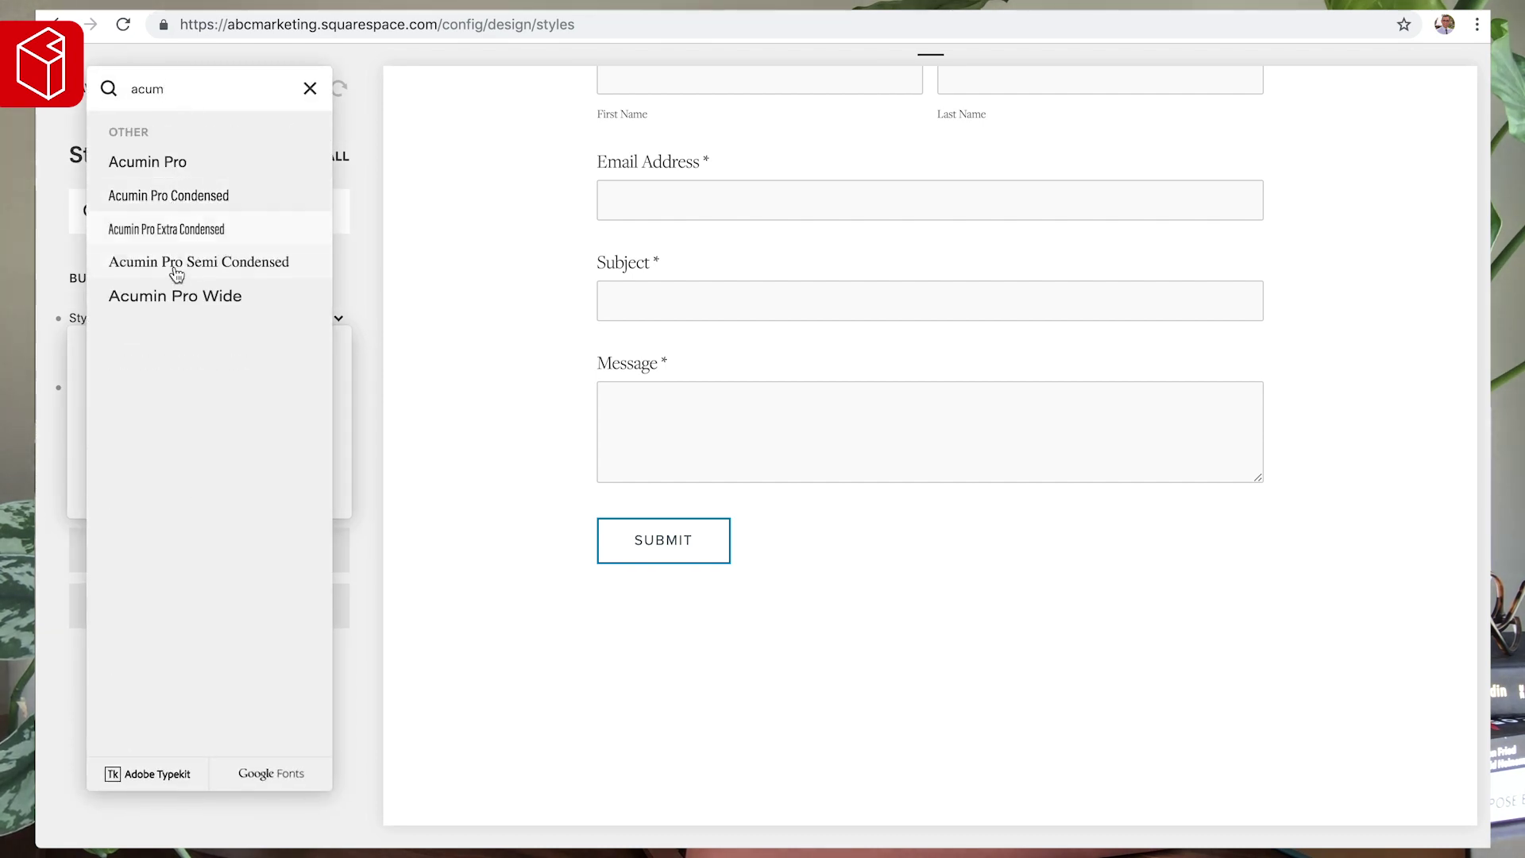
left_click(183, 298)
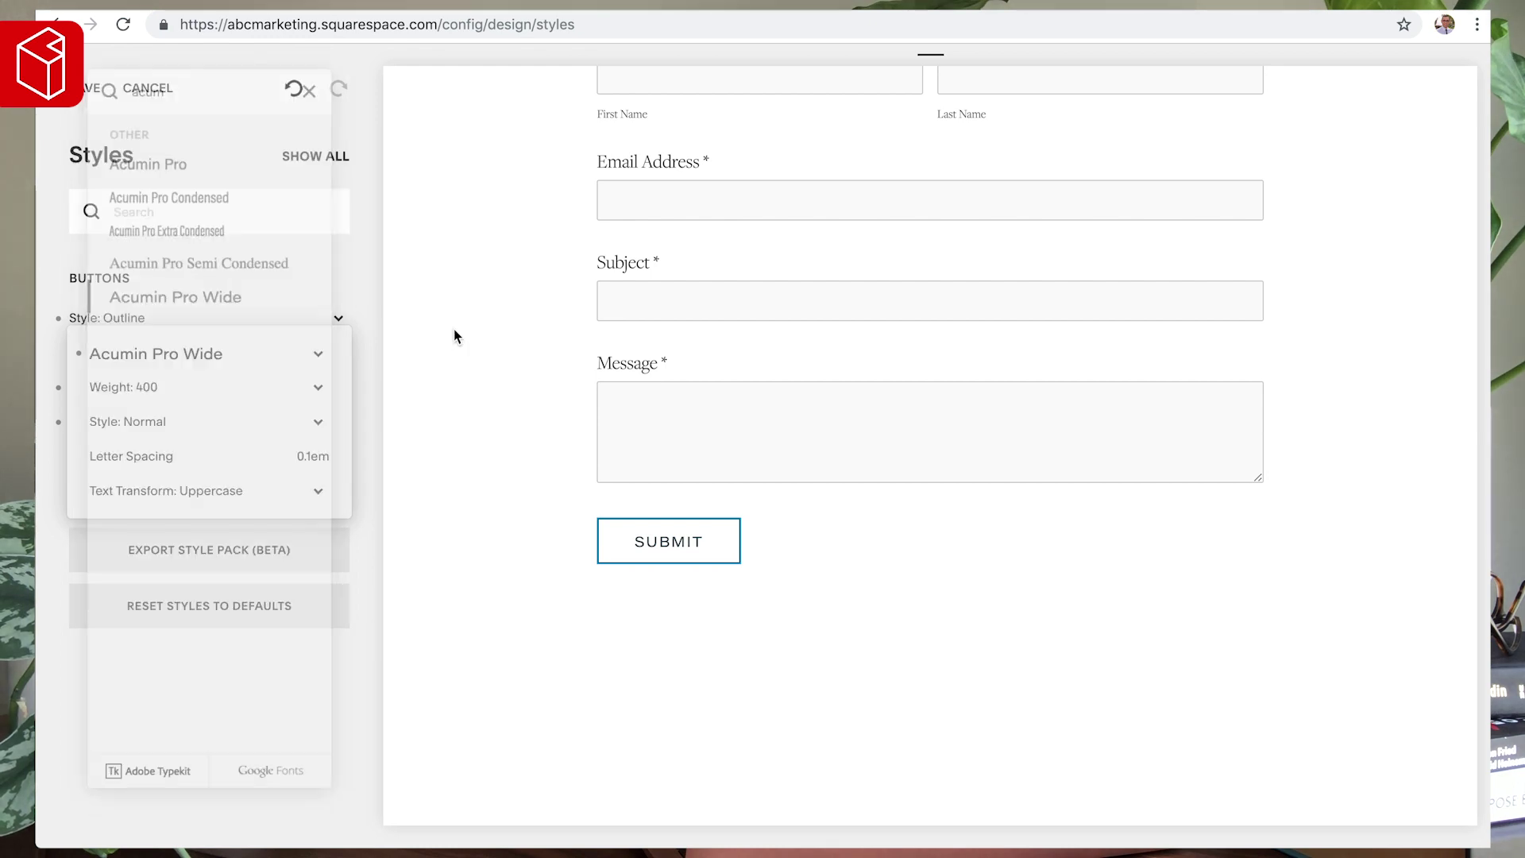
left_click(311, 451)
key("BackSpace")
key("BackSpace")
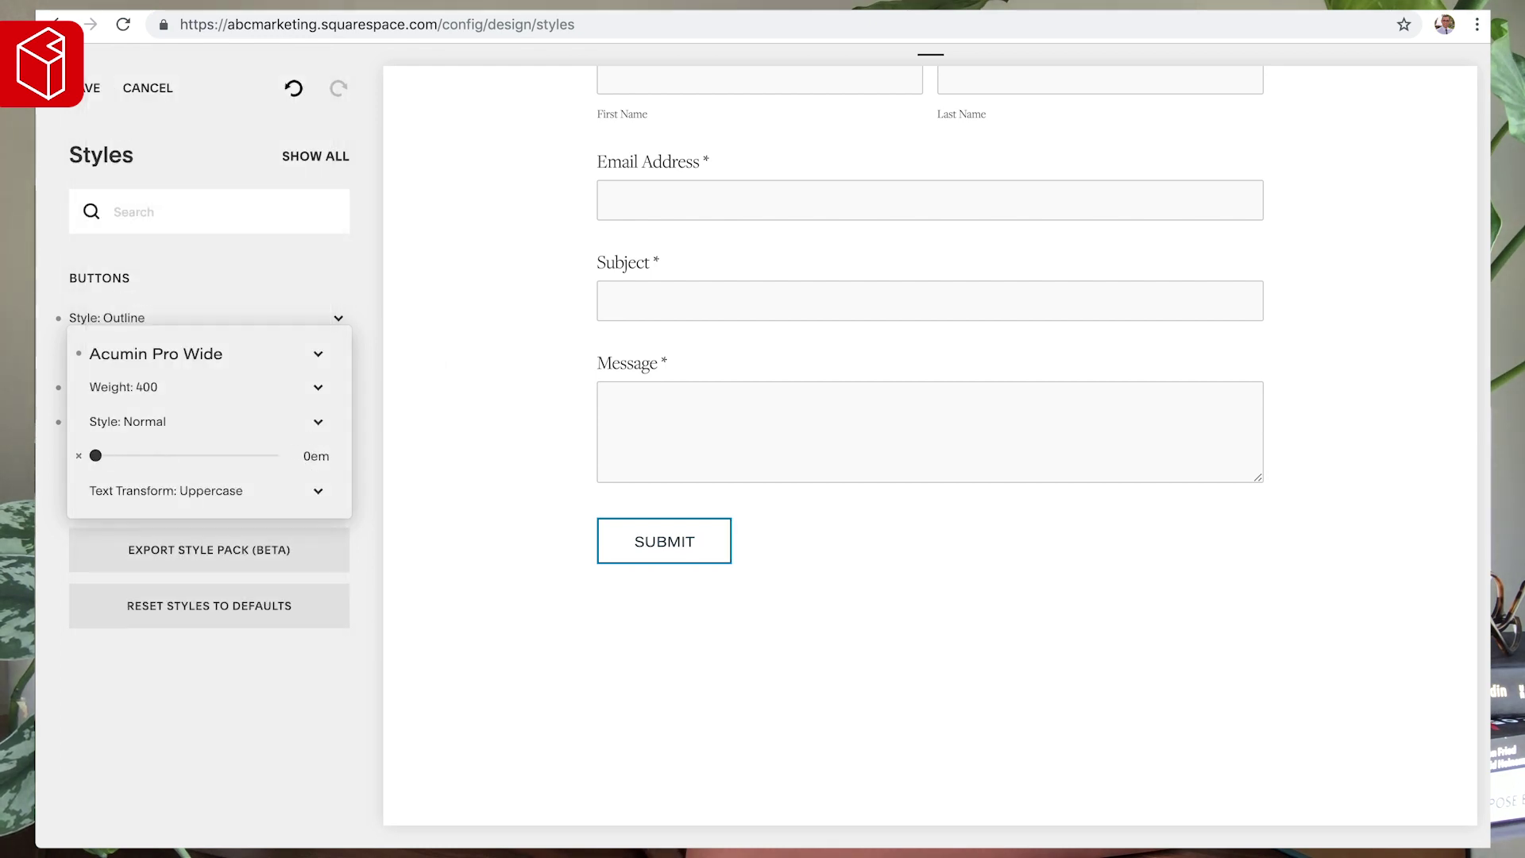
left_click(88, 387)
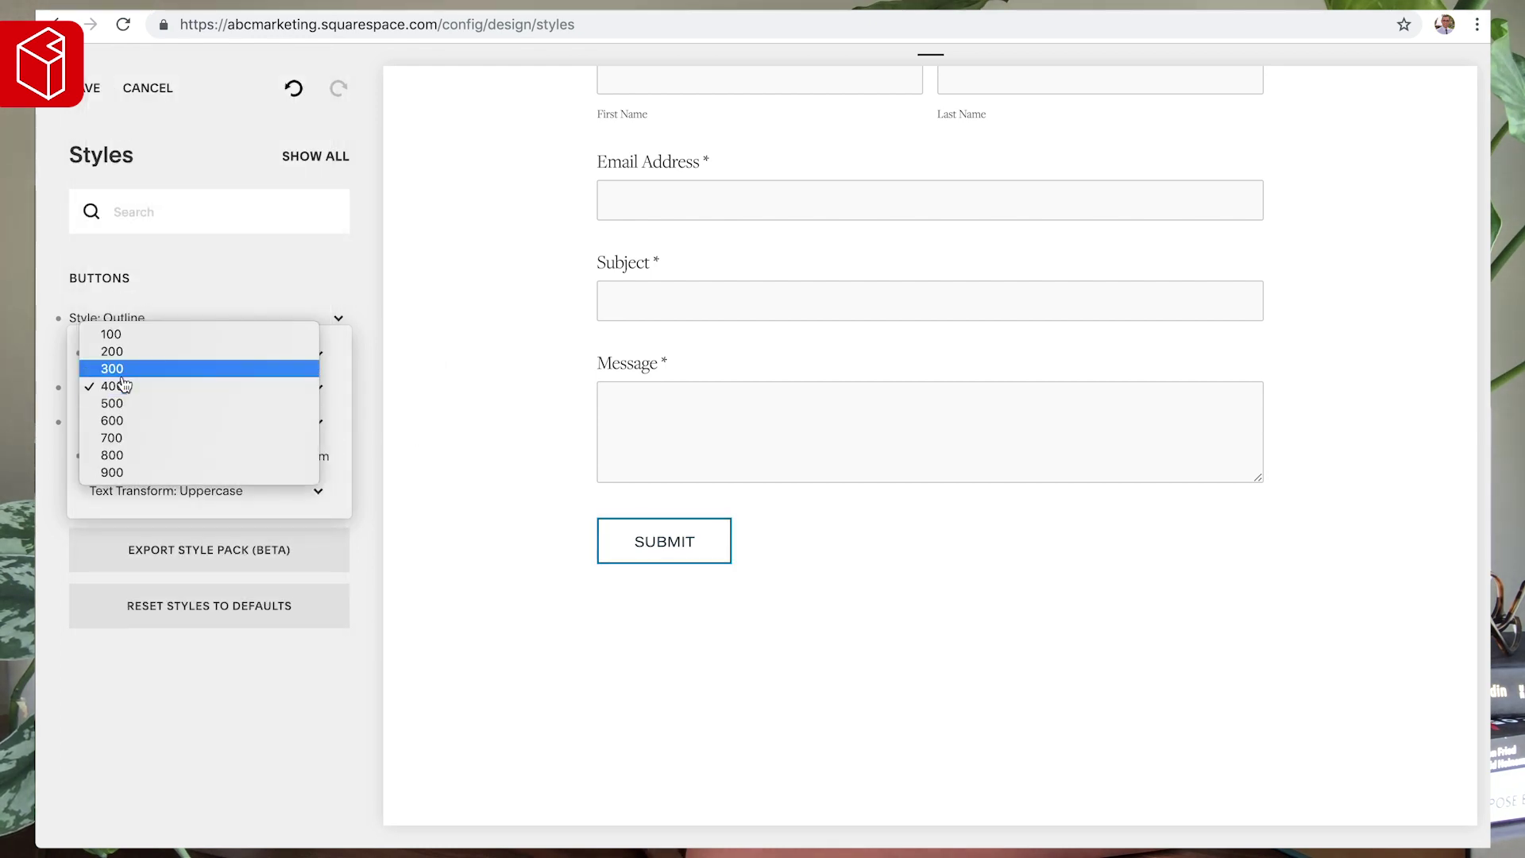
left_click(112, 421)
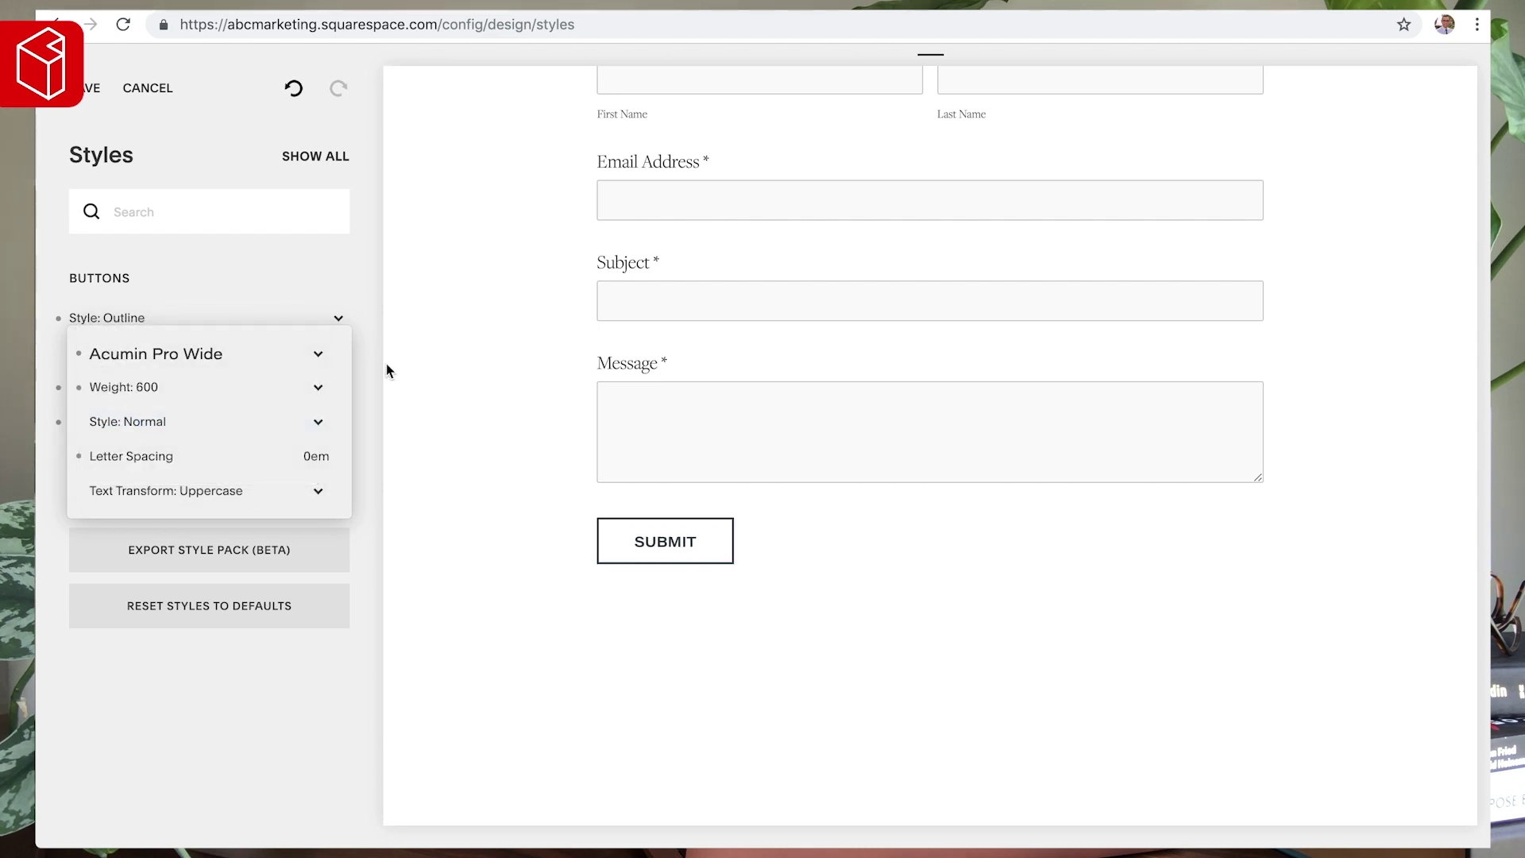
left_click(432, 364)
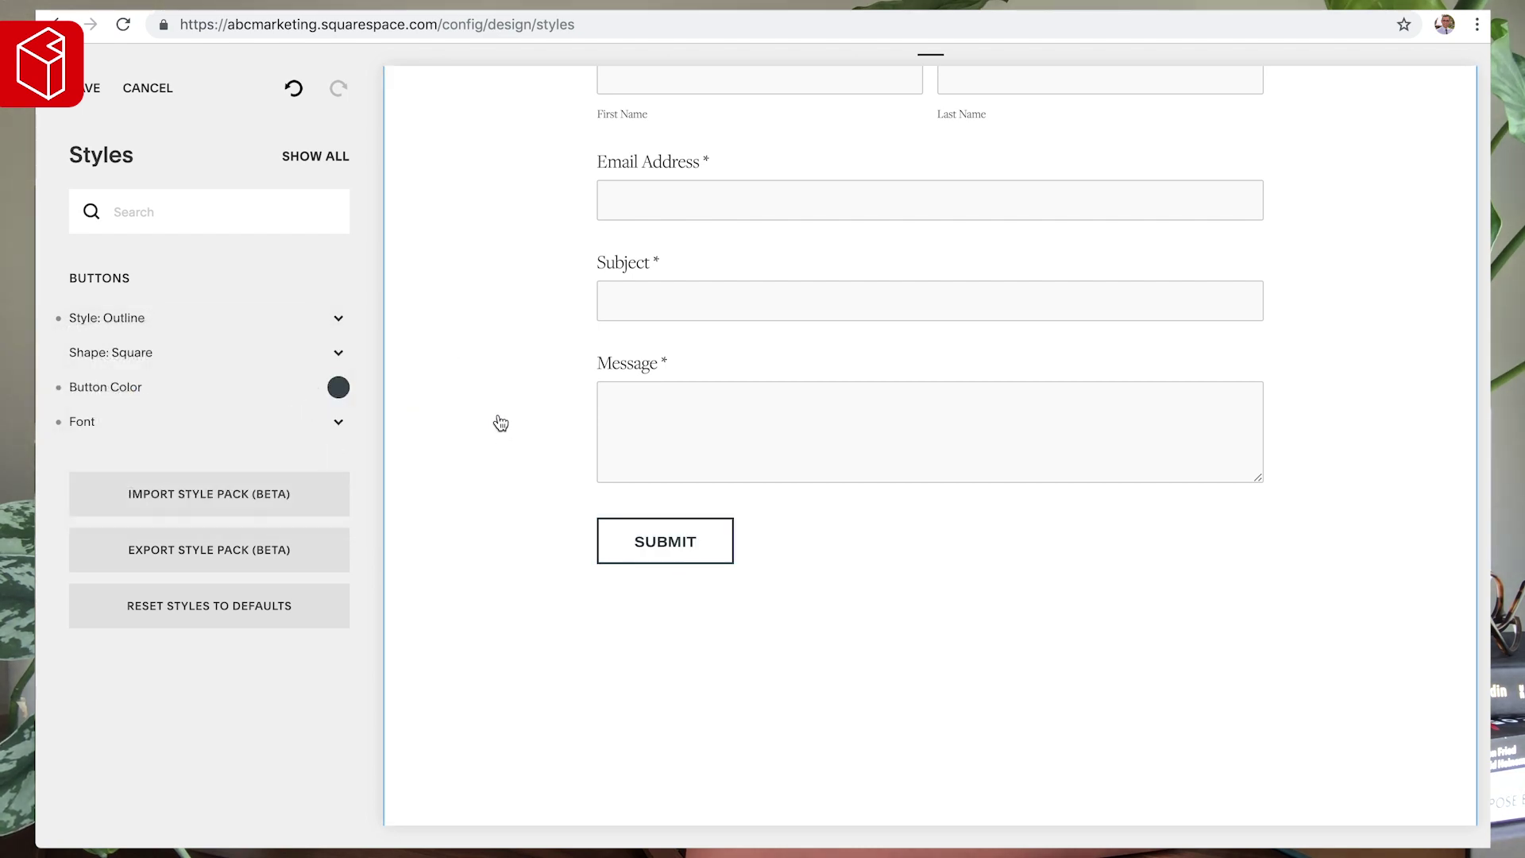
scroll(498, 422, "down", 4)
scroll(498, 422, "up", 10)
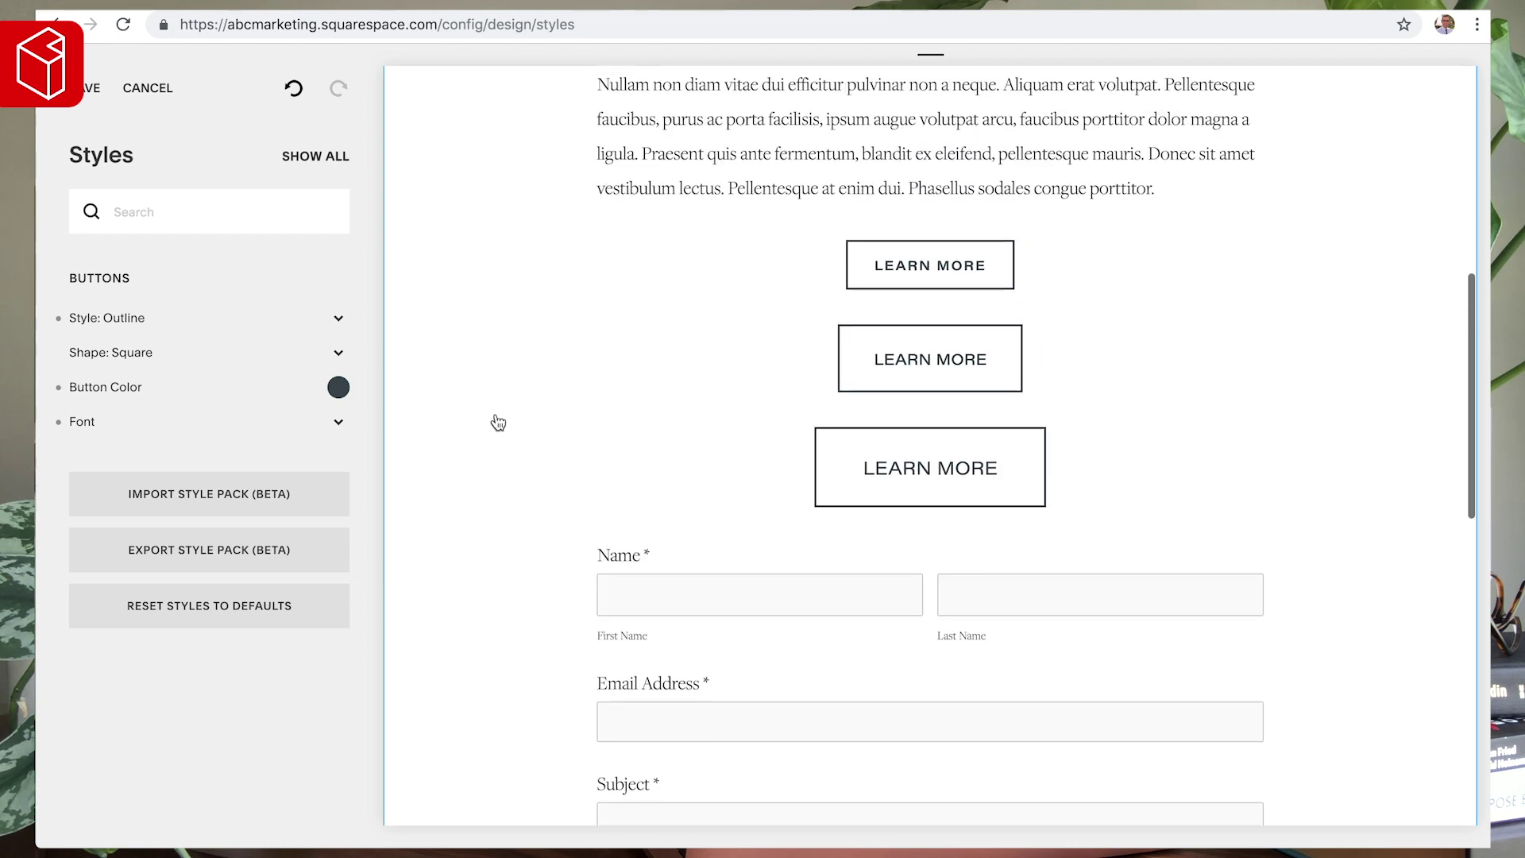
scroll(498, 421, "up", 2)
scroll(498, 421, "down", 1)
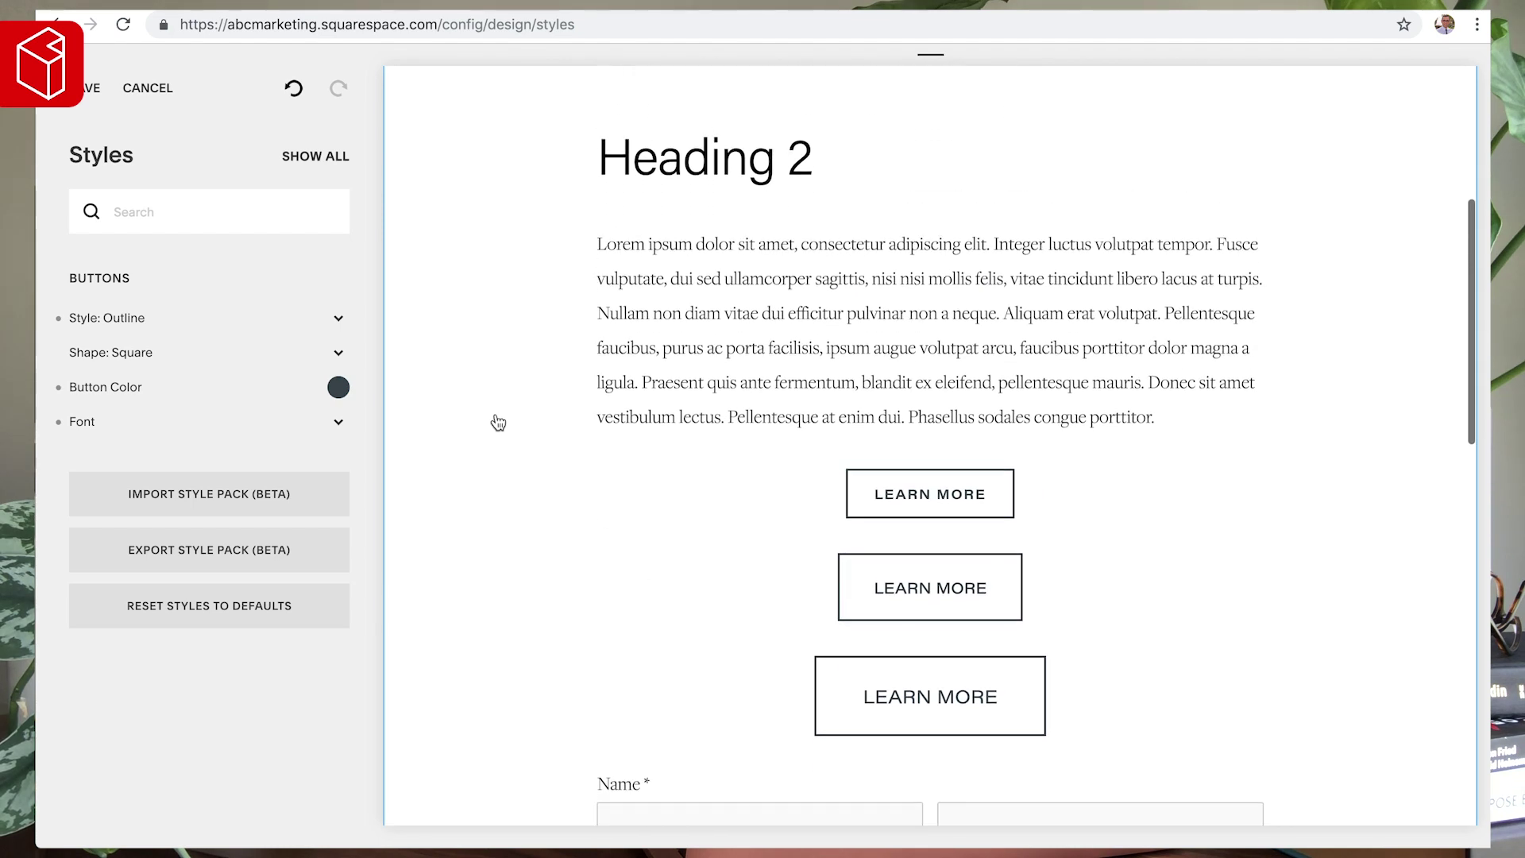
left_click(984, 487)
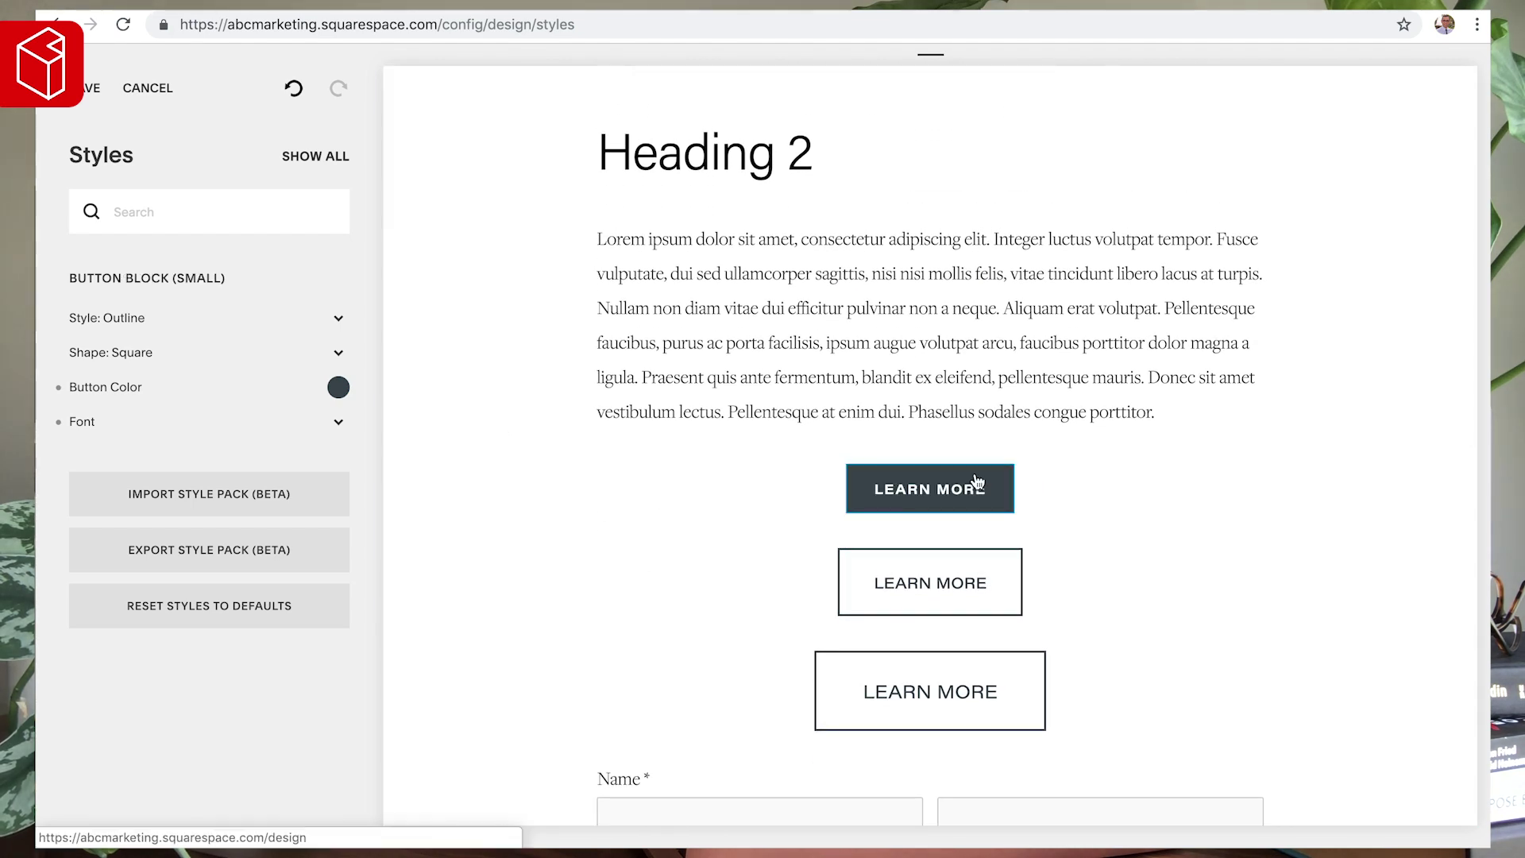
left_click(343, 421)
left_click_drag(127, 472, 95, 473)
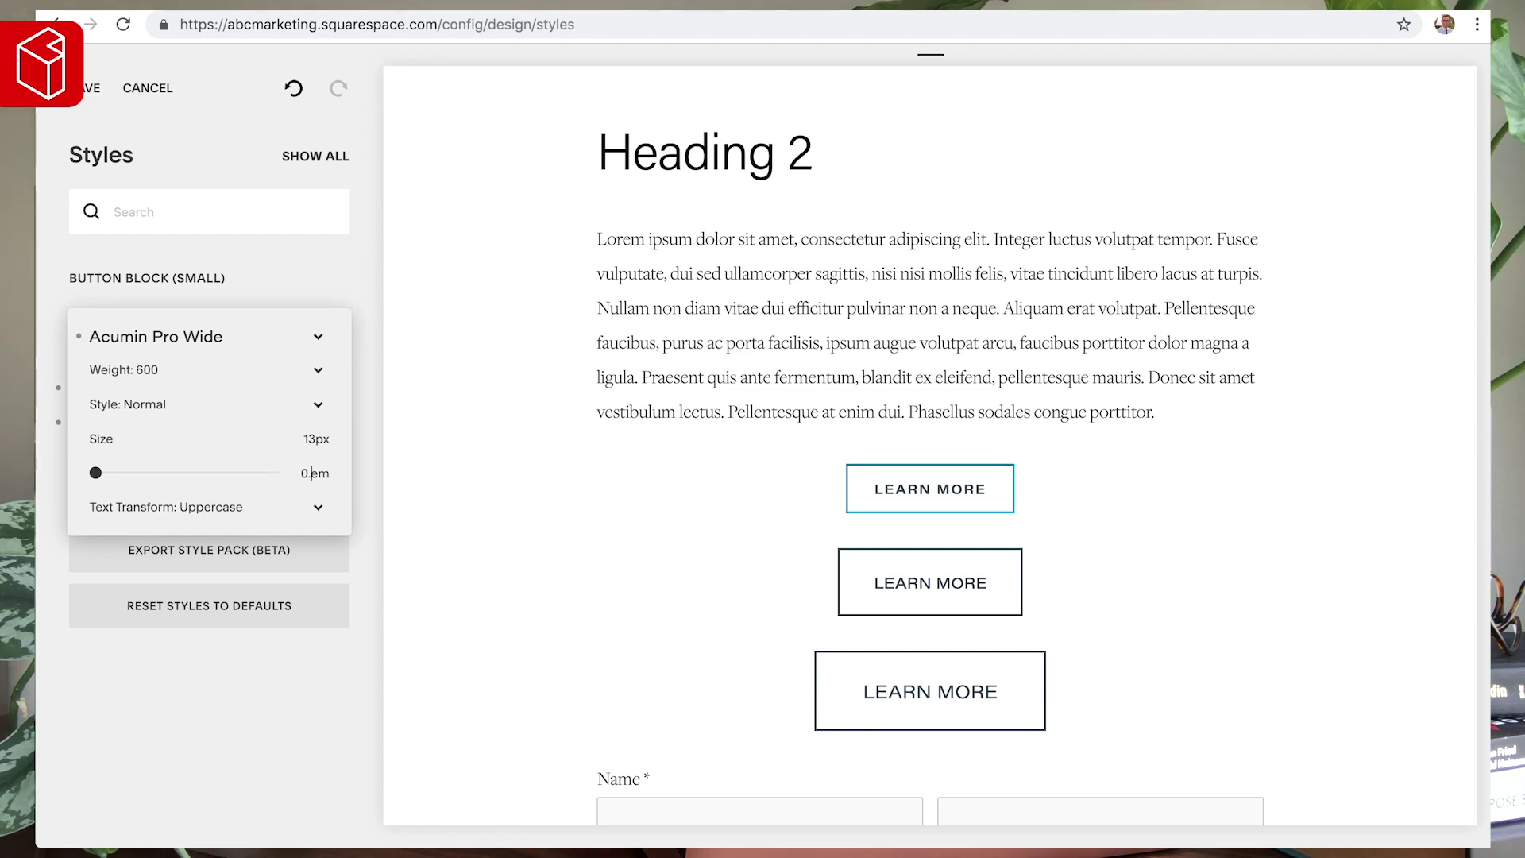
left_click(551, 452)
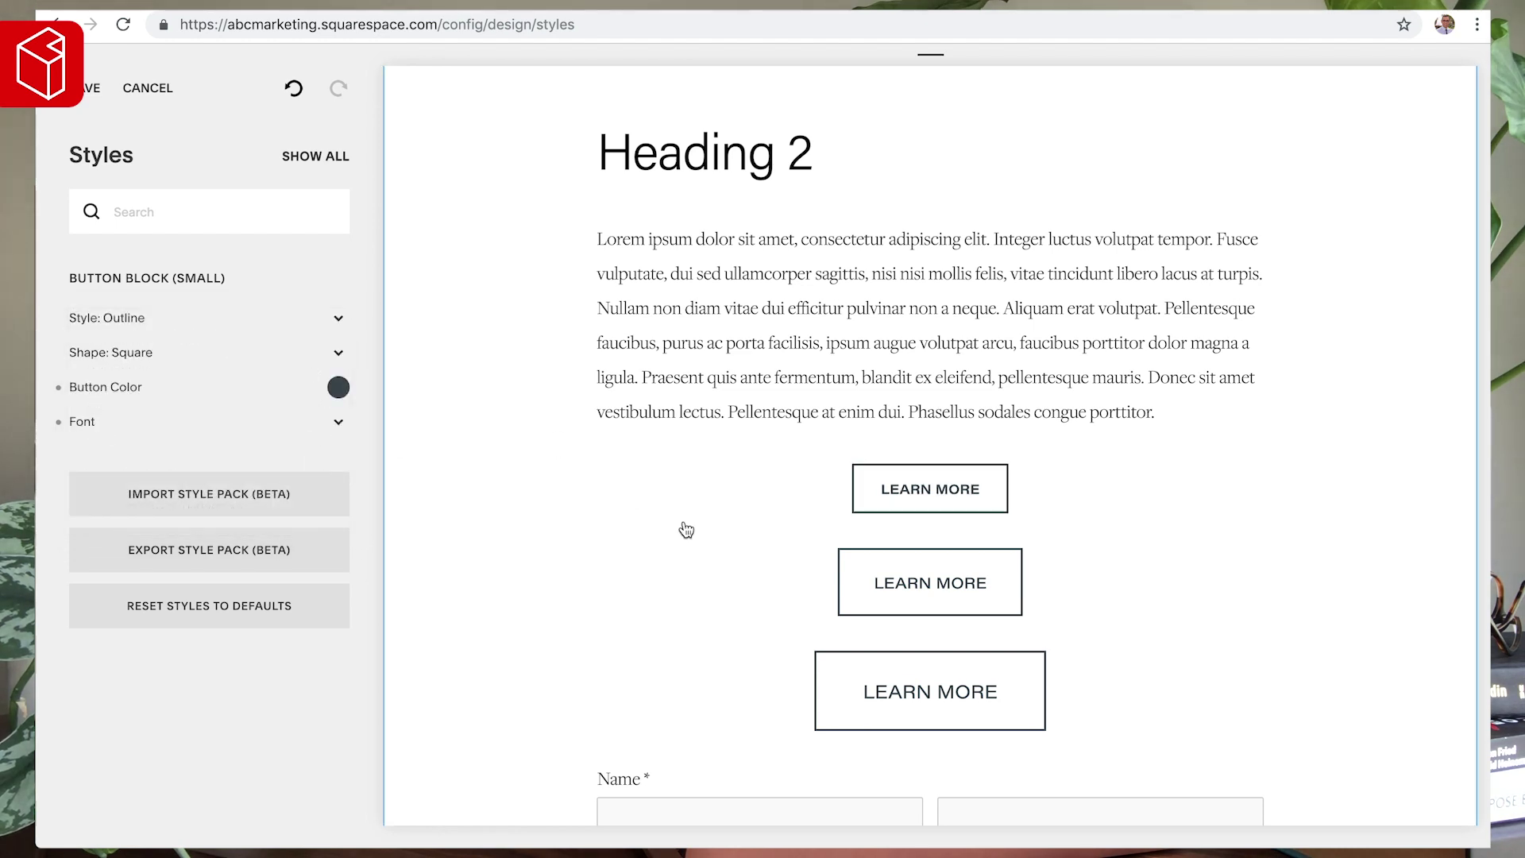
left_click(870, 594)
left_click(338, 422)
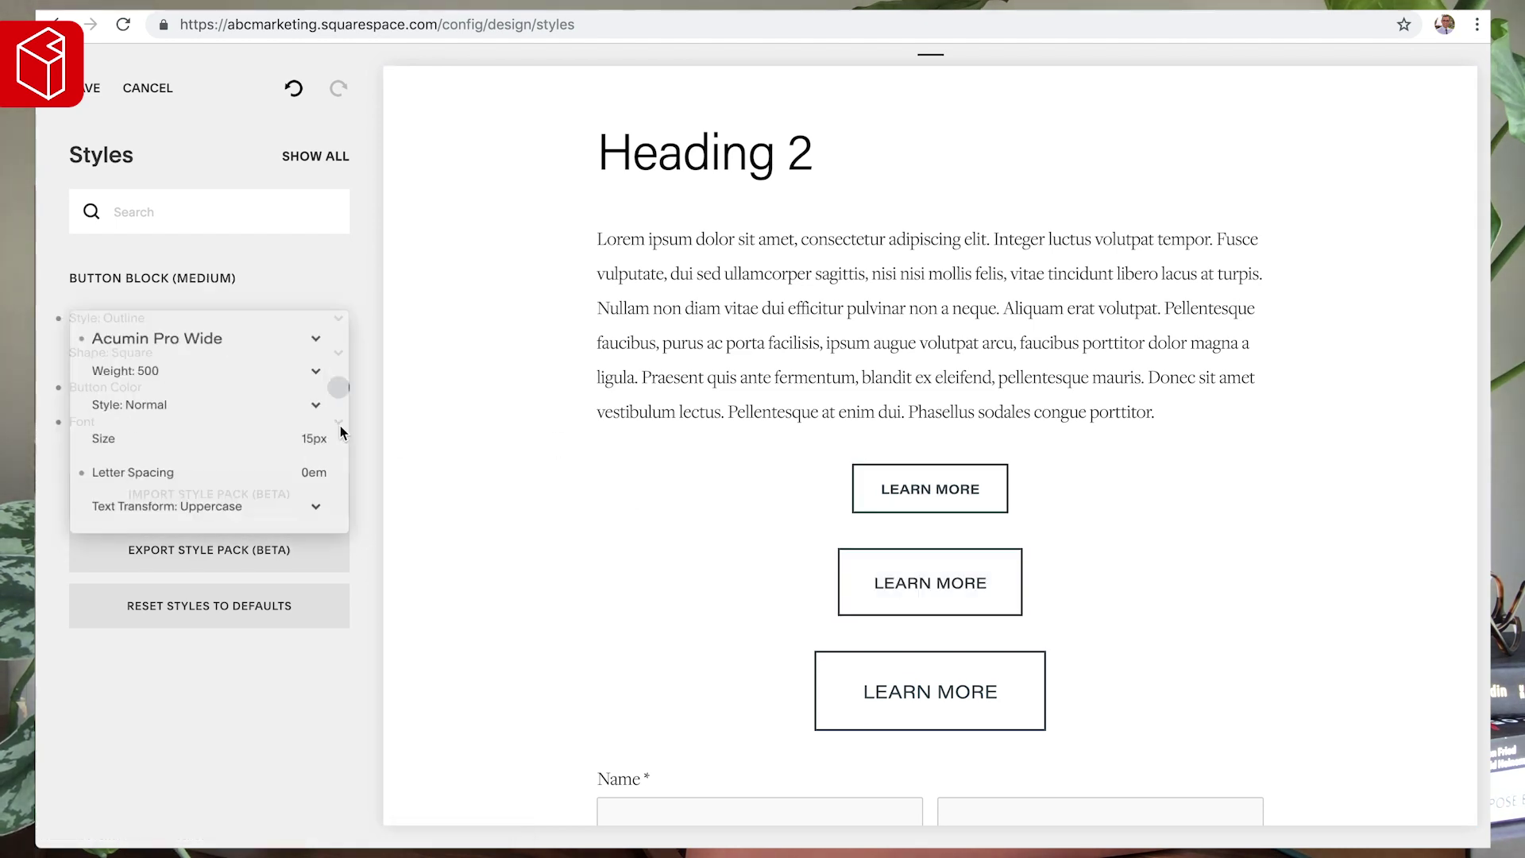
left_click(158, 370)
left_click(158, 386)
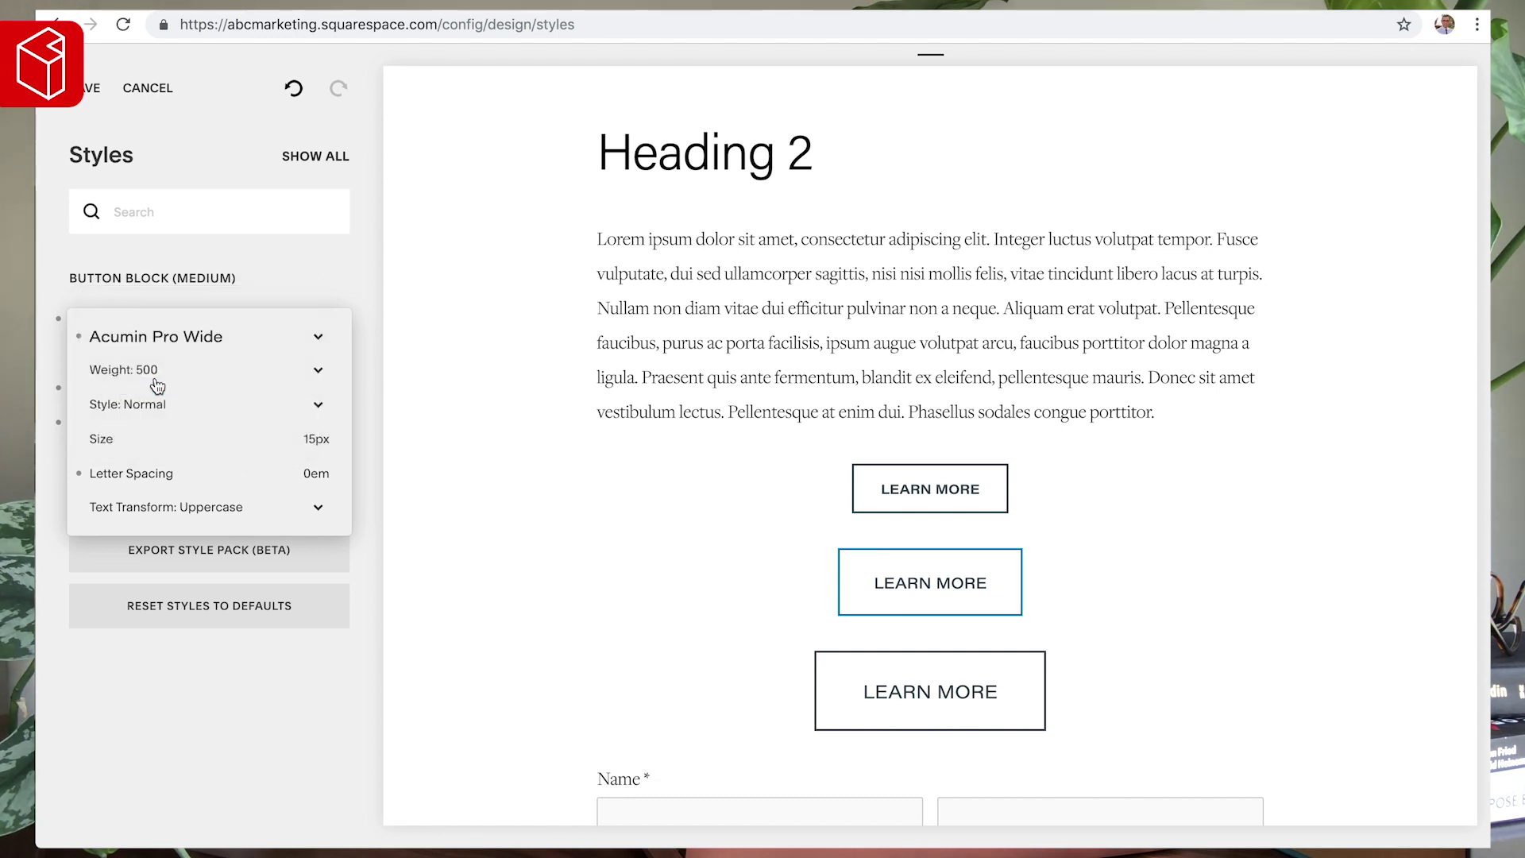
left_click(738, 589)
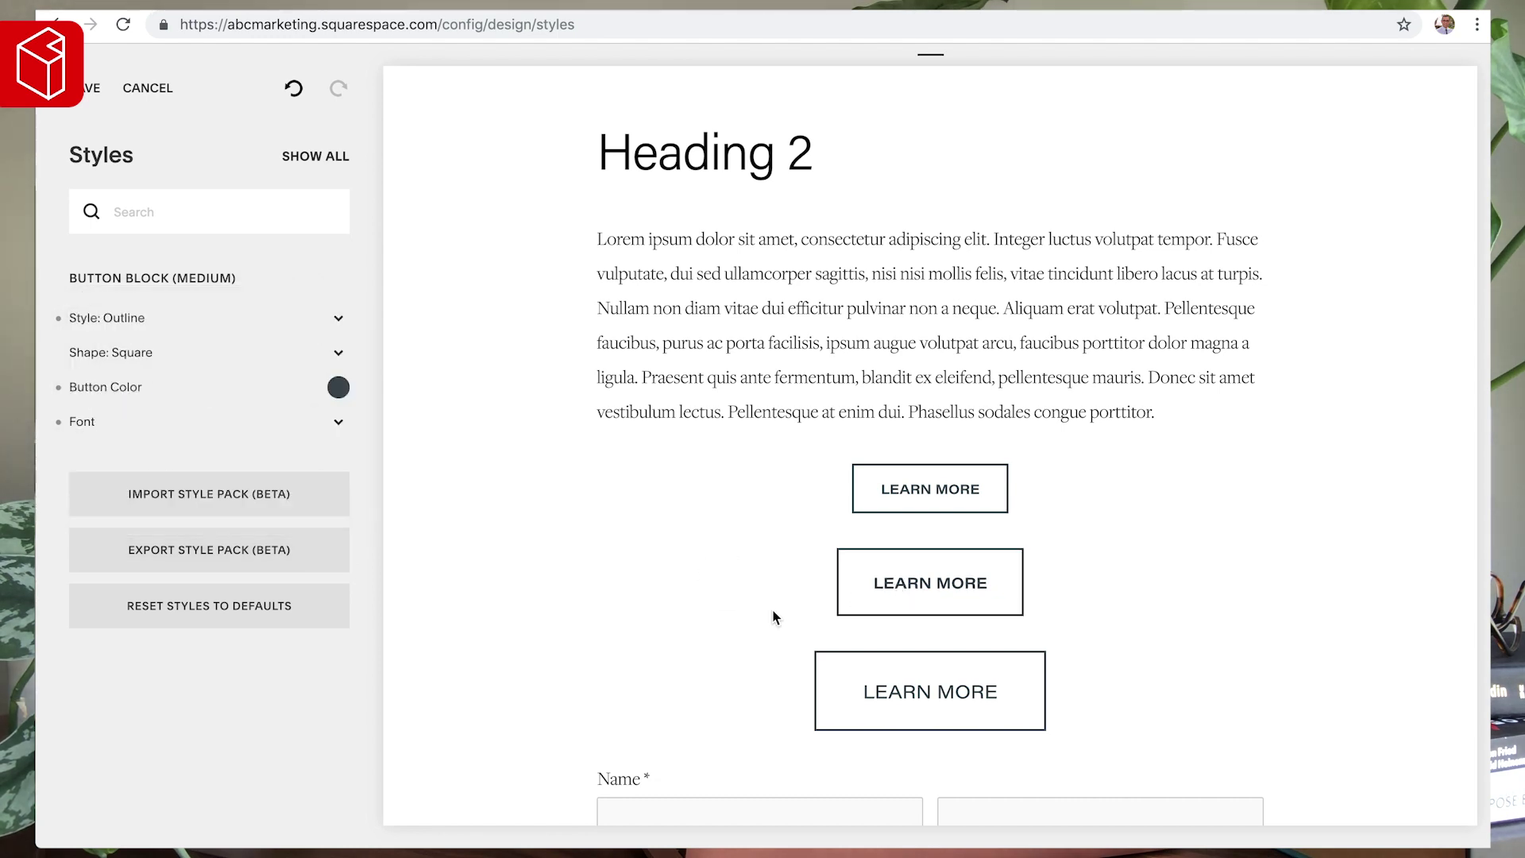
left_click(921, 695)
left_click(343, 427)
left_click(146, 370)
left_click(150, 387)
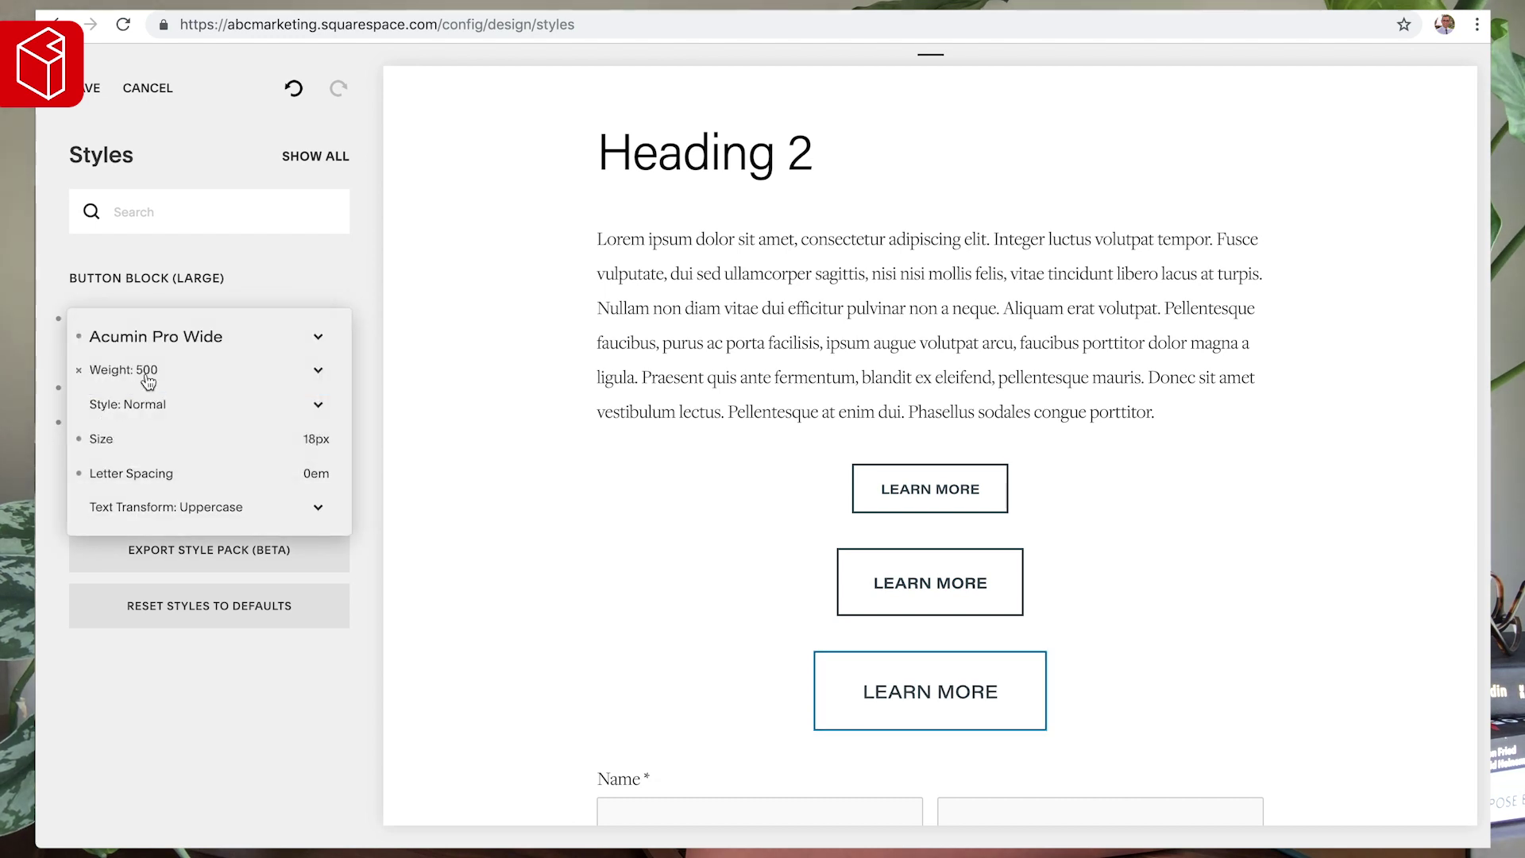
left_click(145, 368)
left_click(145, 387)
left_click(433, 445)
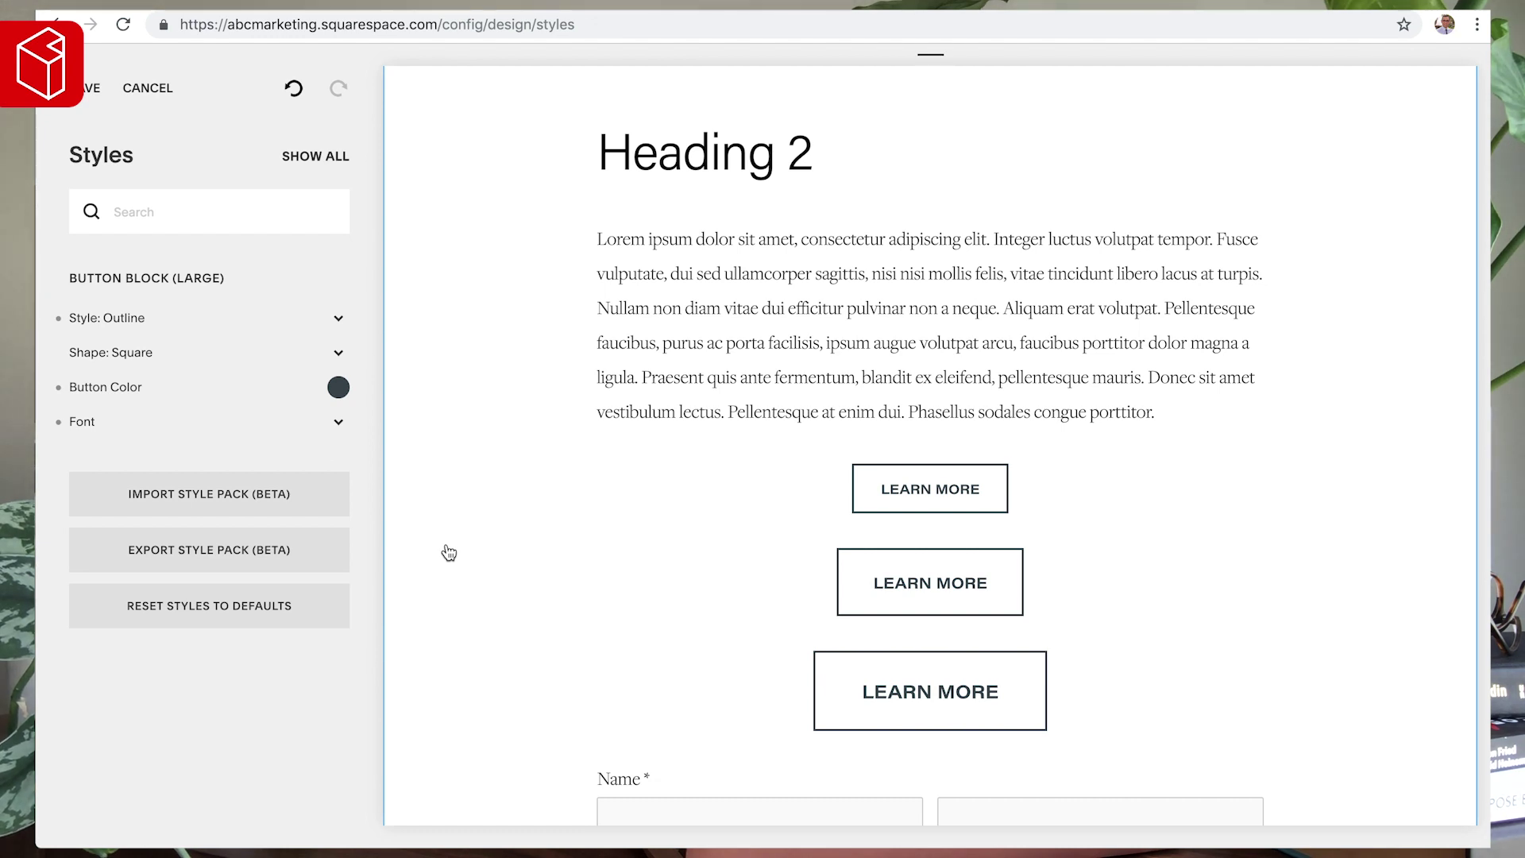
scroll(626, 516, "up", 5)
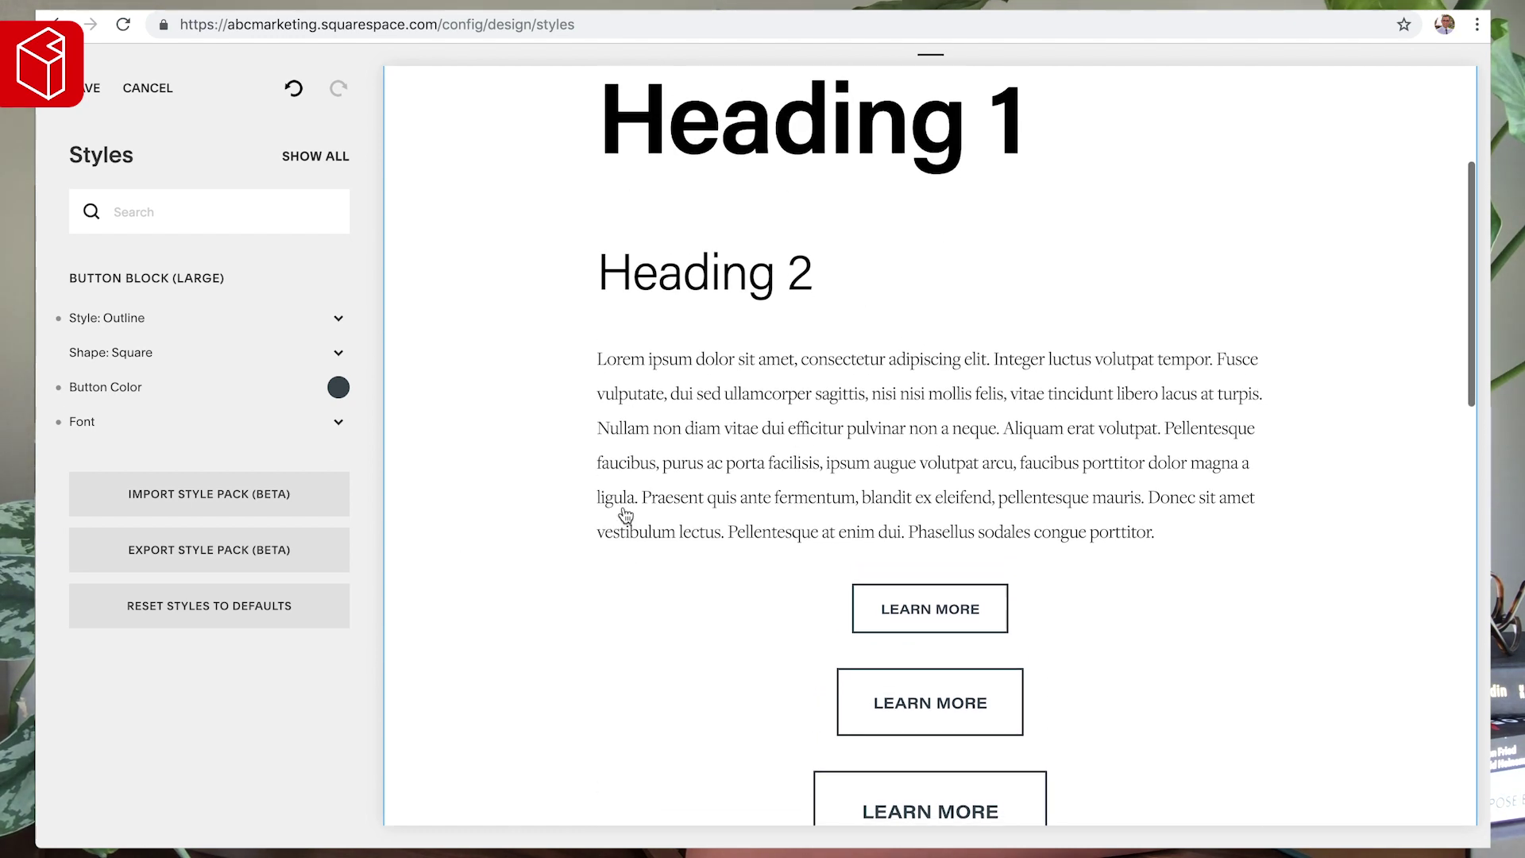
scroll(712, 448, "up", 2)
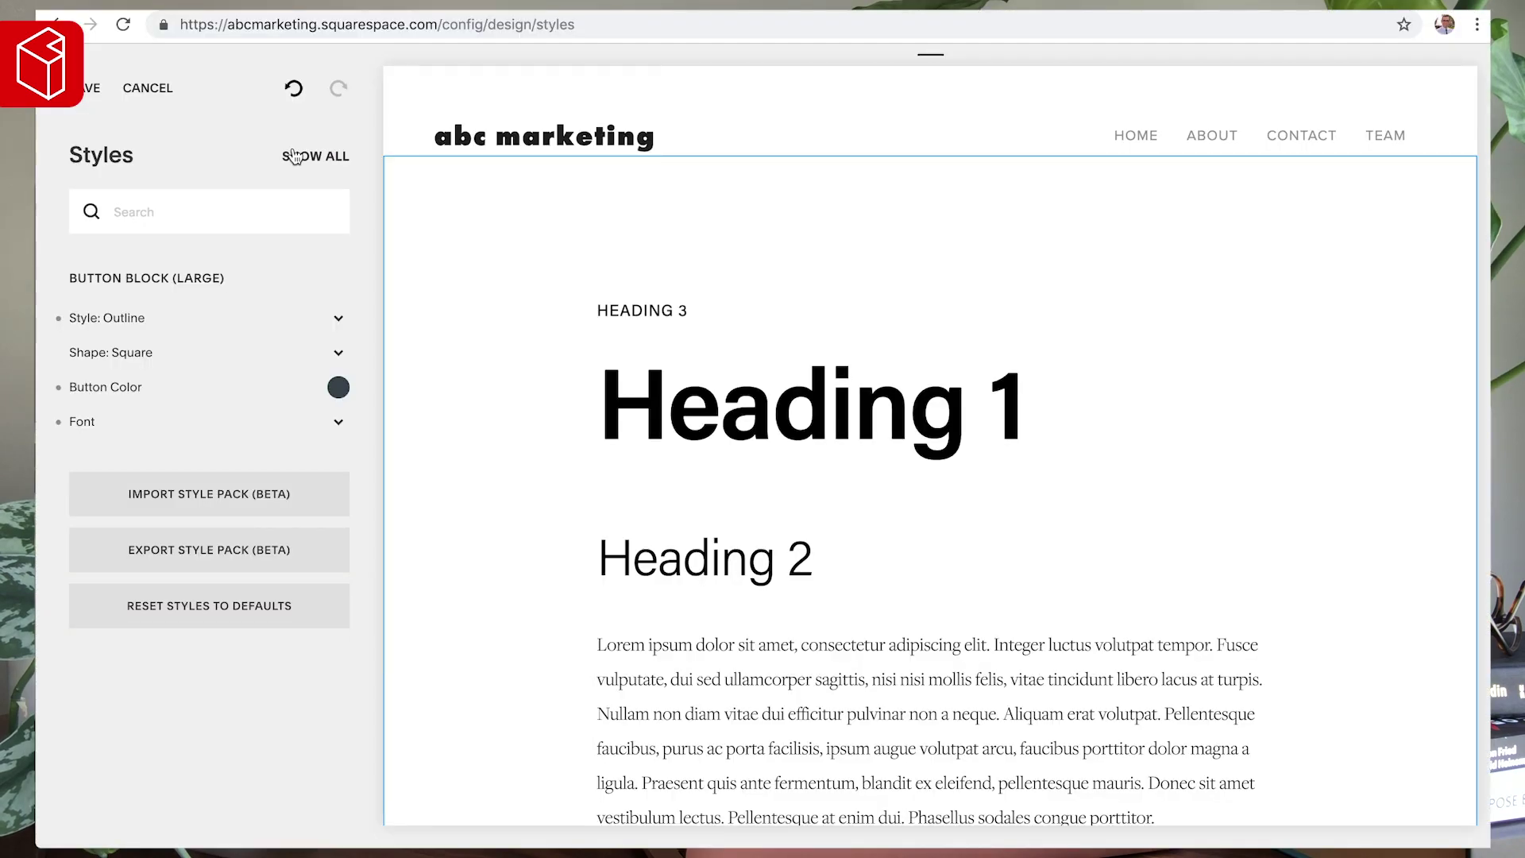
- Show all style settings again and switch the preview to the phone layout
left_click(293, 155)
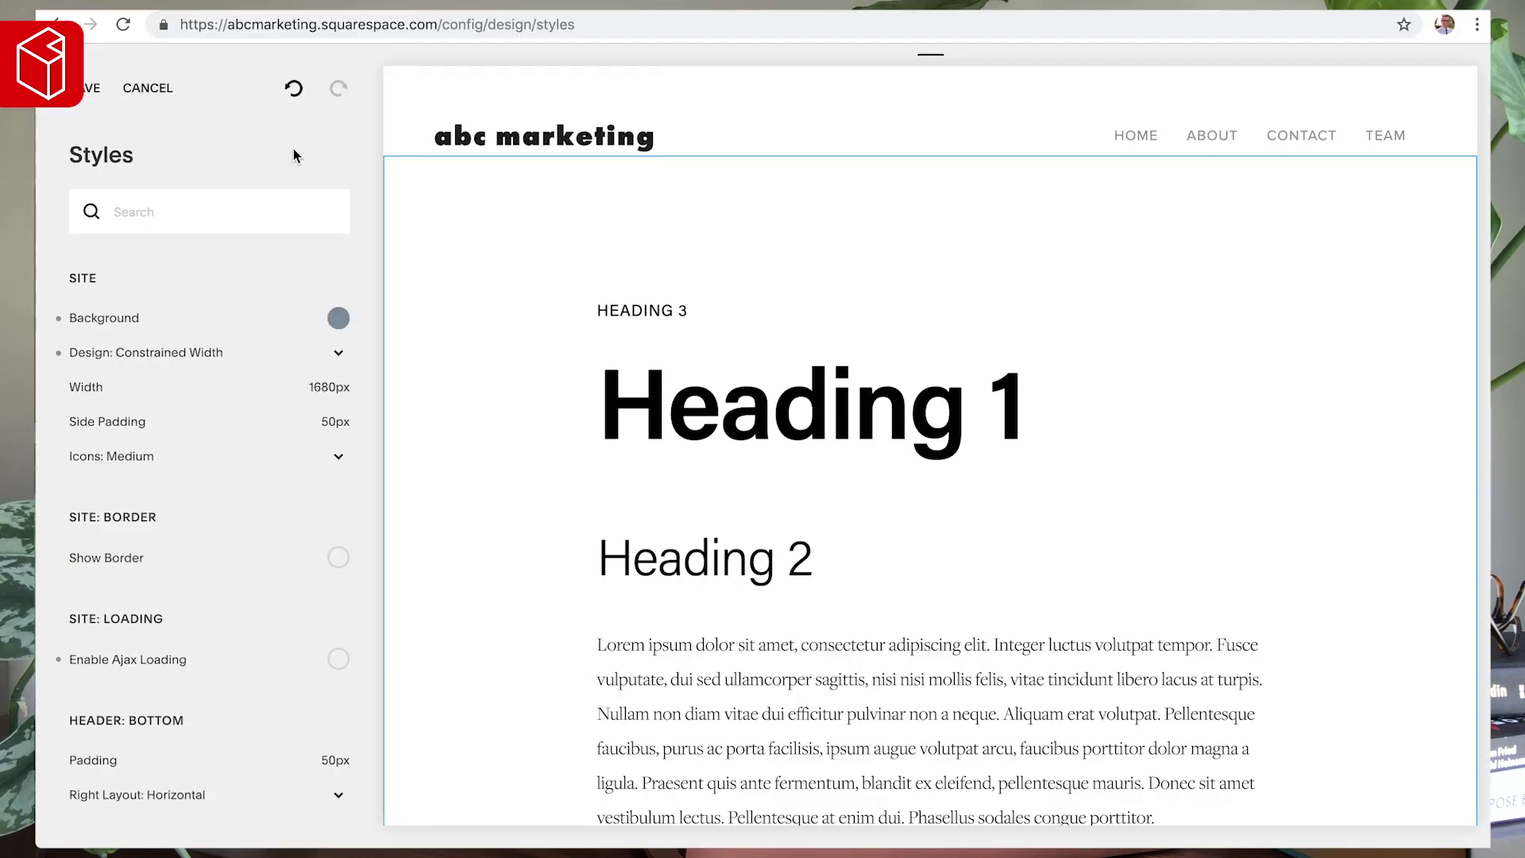
left_click(928, 65)
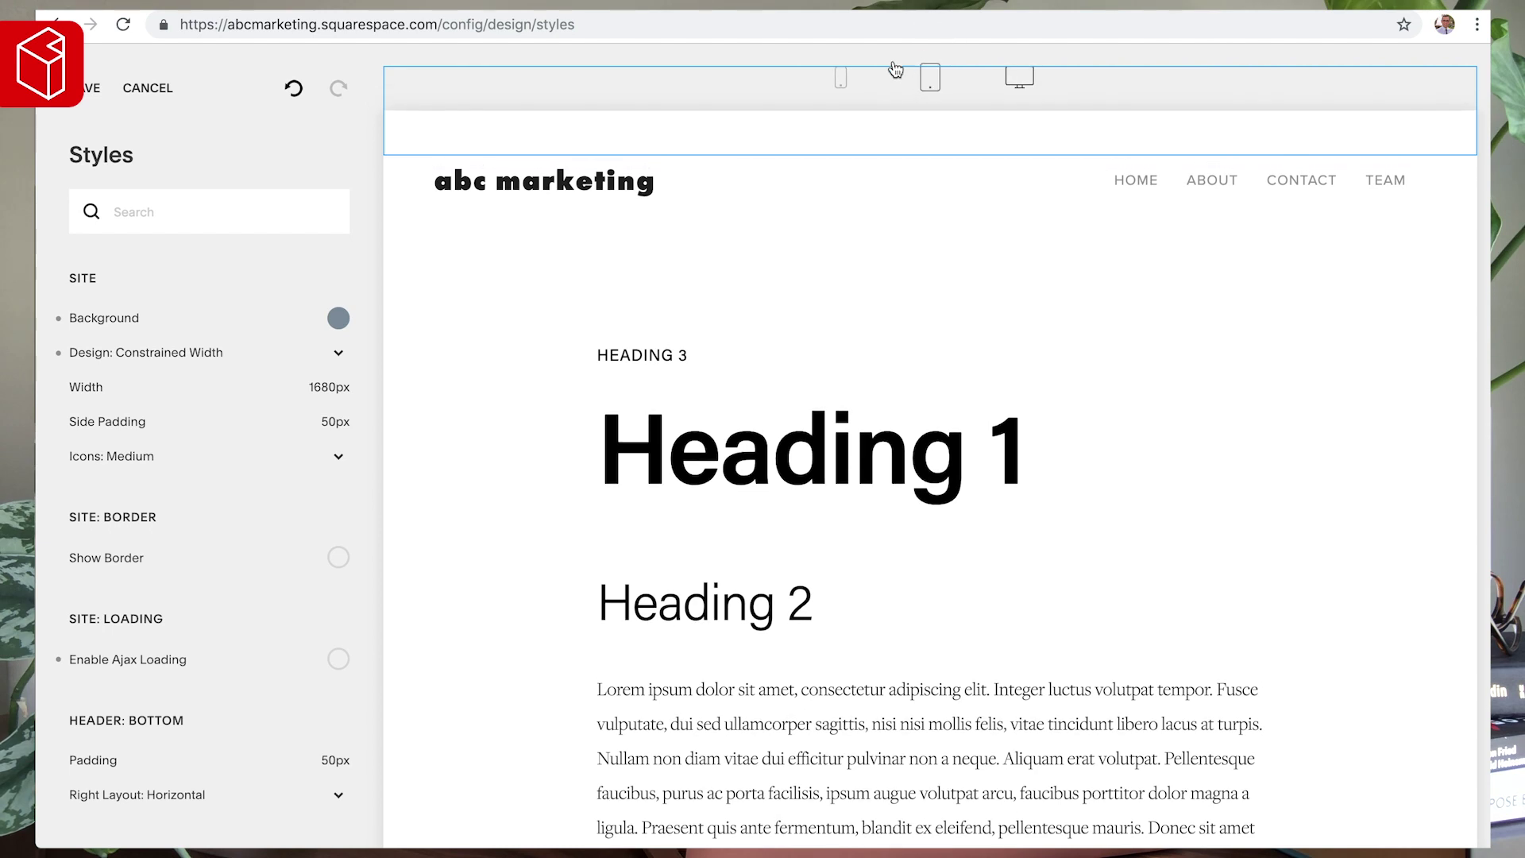
left_click(841, 79)
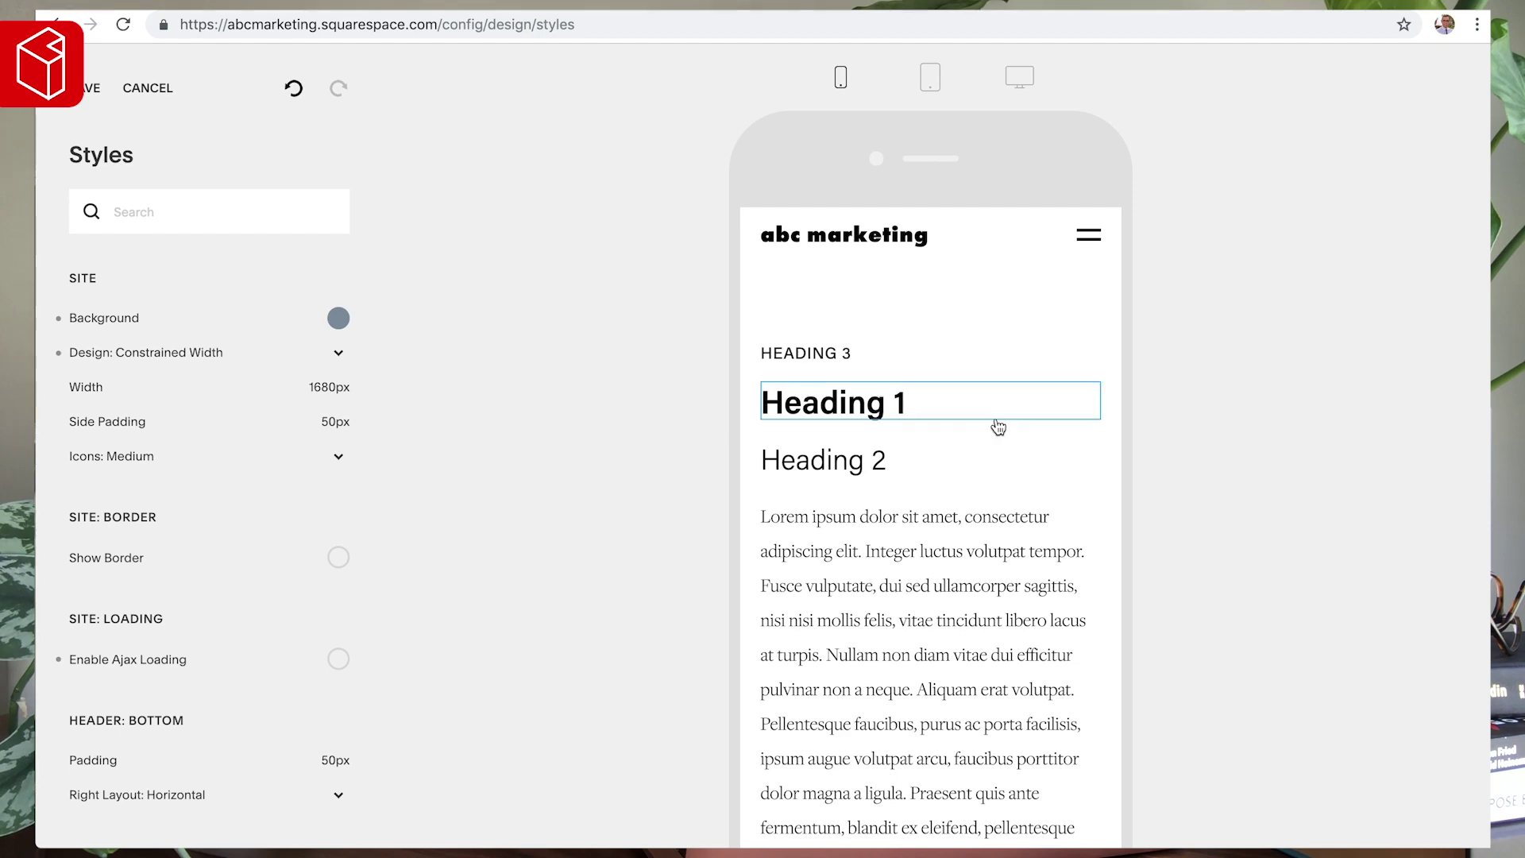
scroll(997, 425, "down", 10)
- Try a 'mo' style search, then bring up the mobile header styles and full settings list
scroll(993, 452, "up", 10)
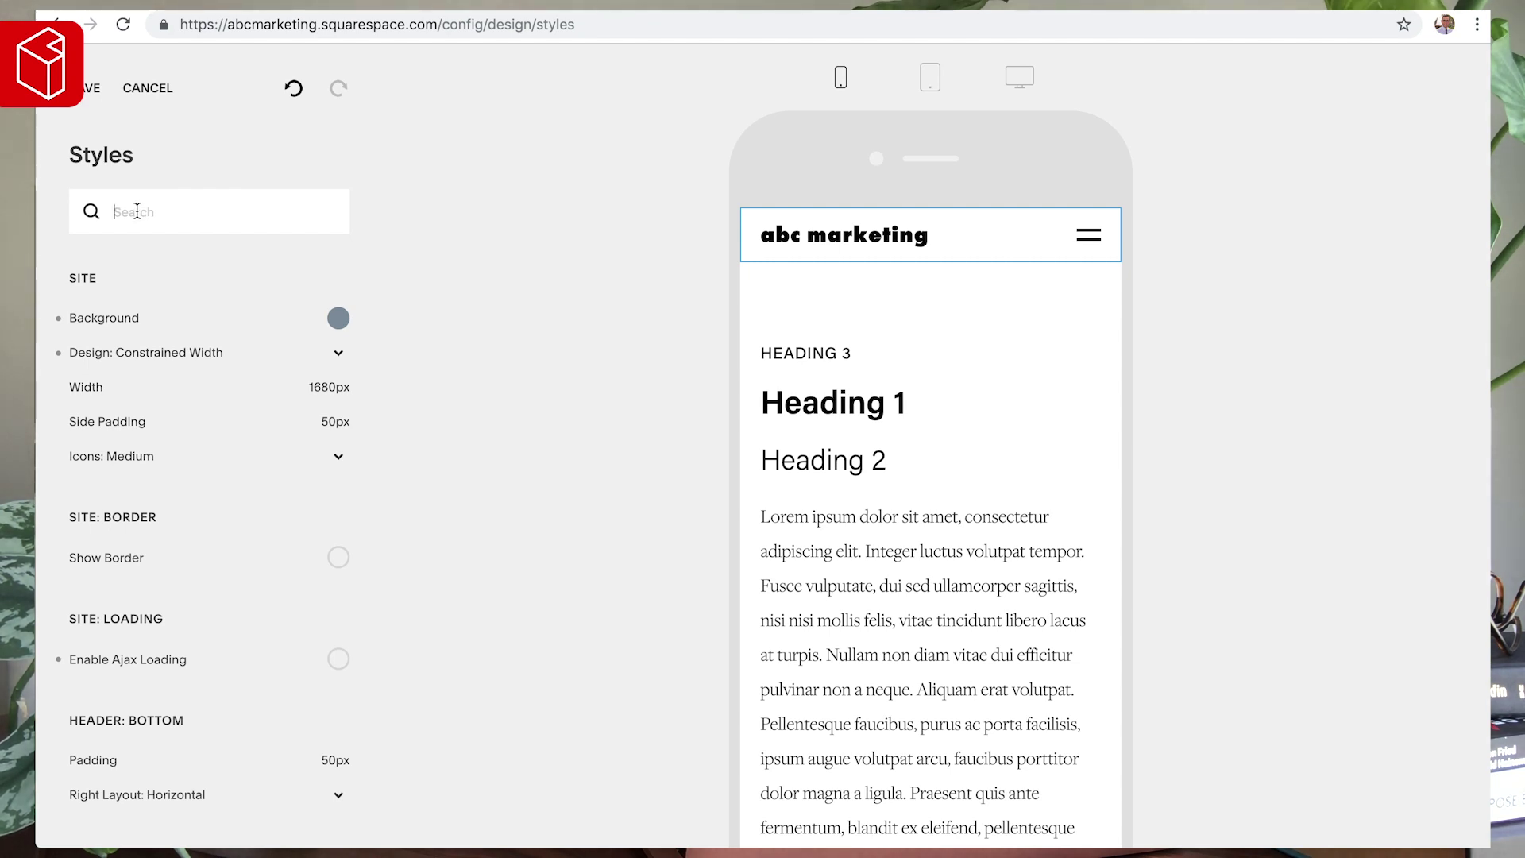
type("mobile")
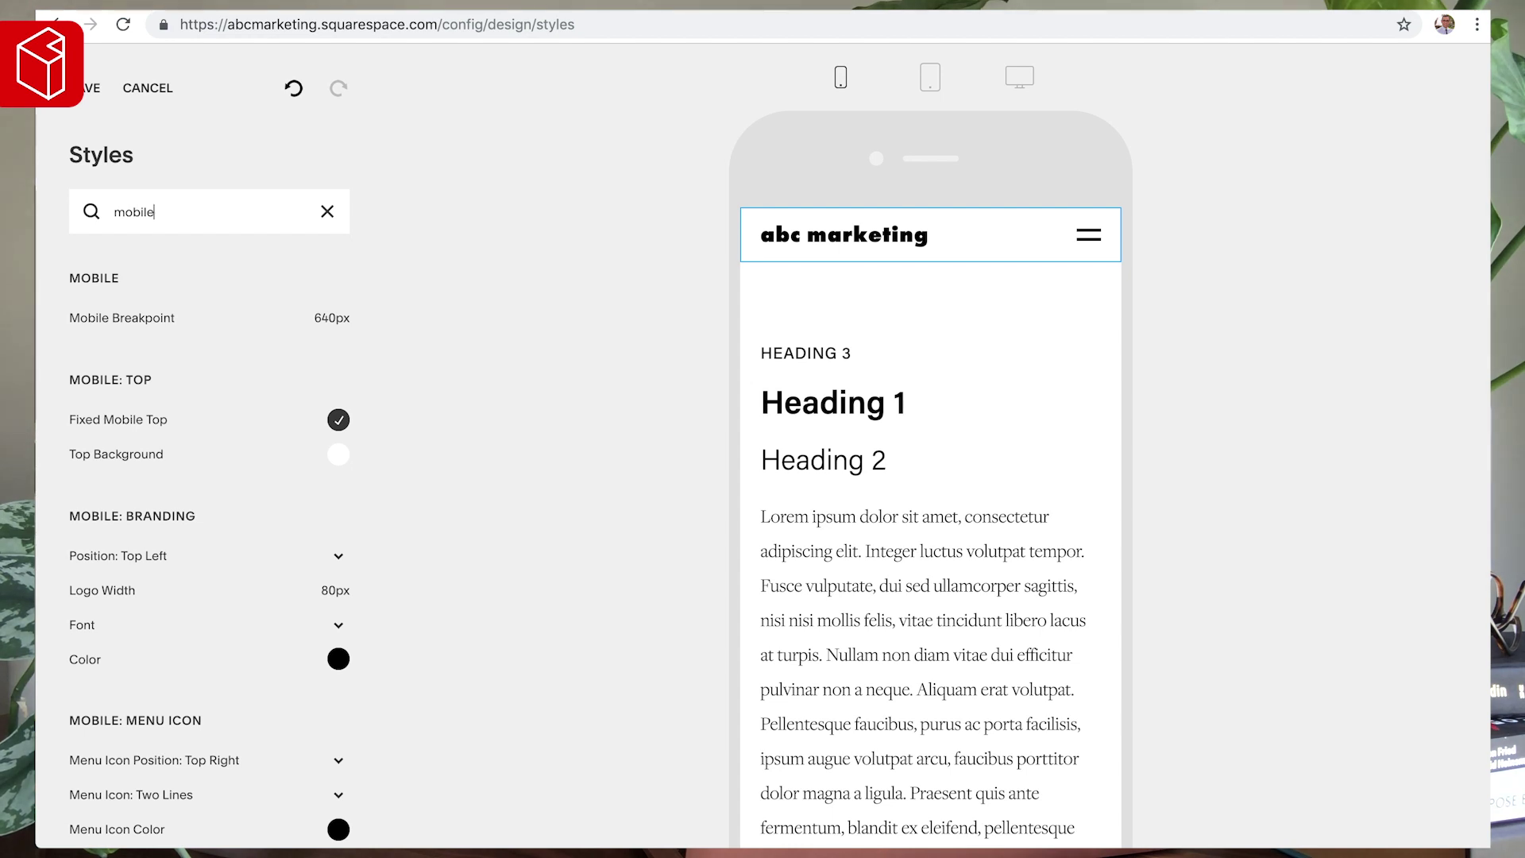
key("ctrl+a")
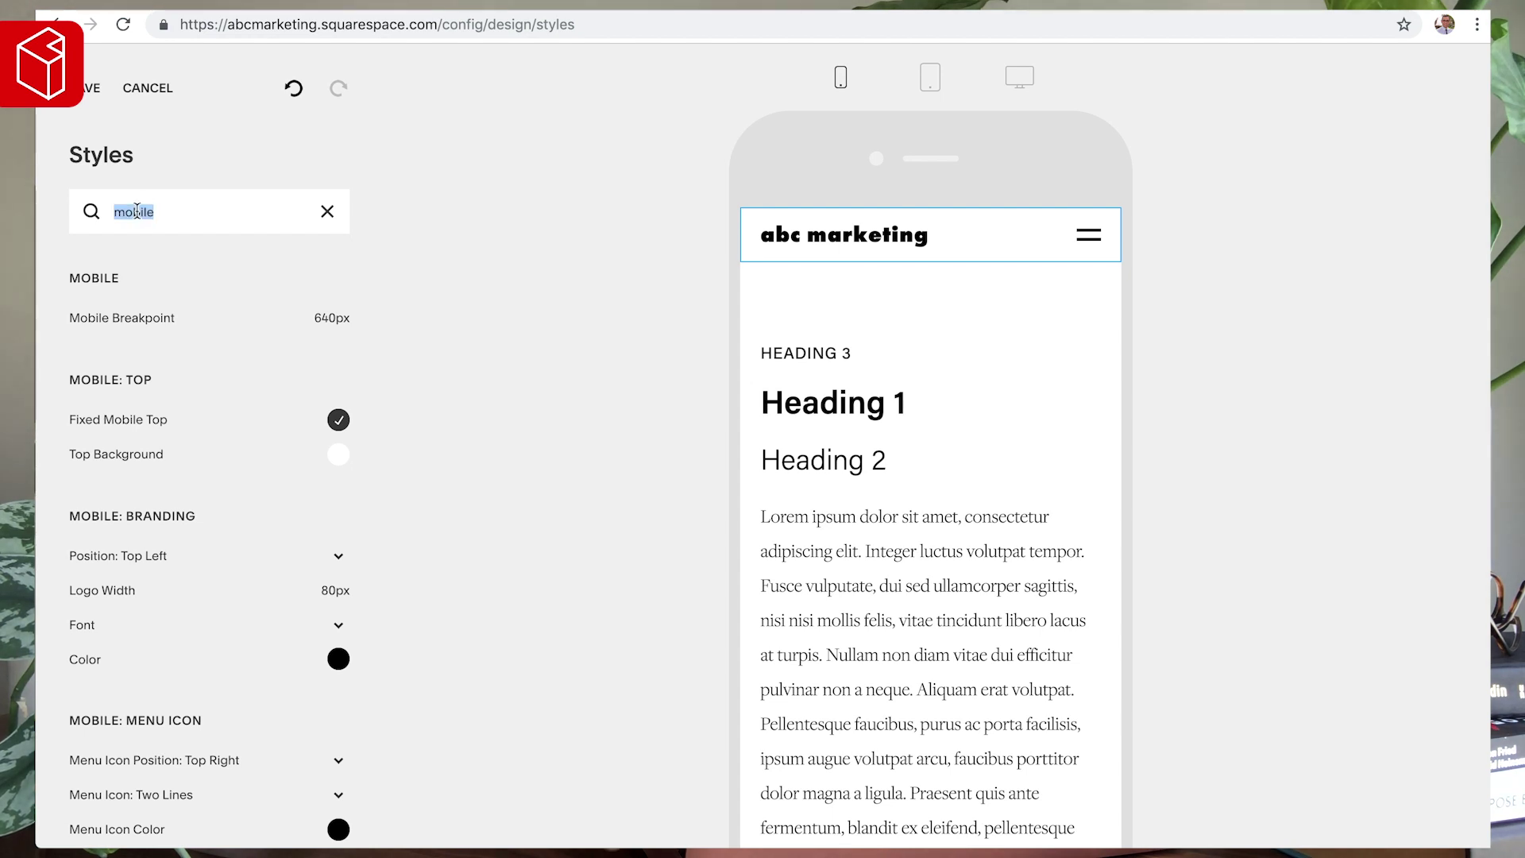
key("BackSpace")
left_click(966, 233)
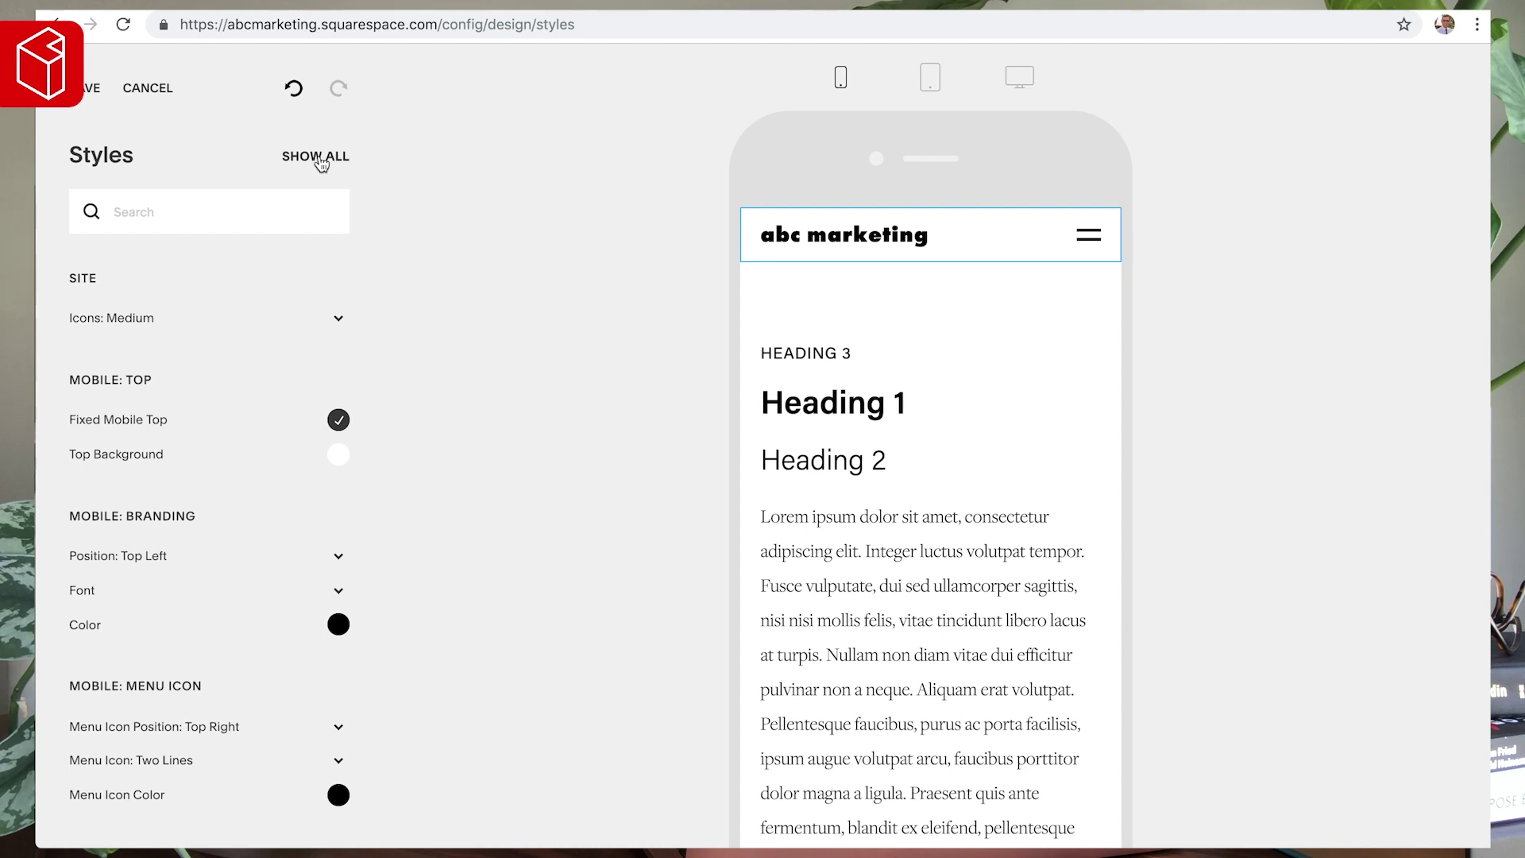
left_click(320, 159)
scroll(172, 357, "down", 15)
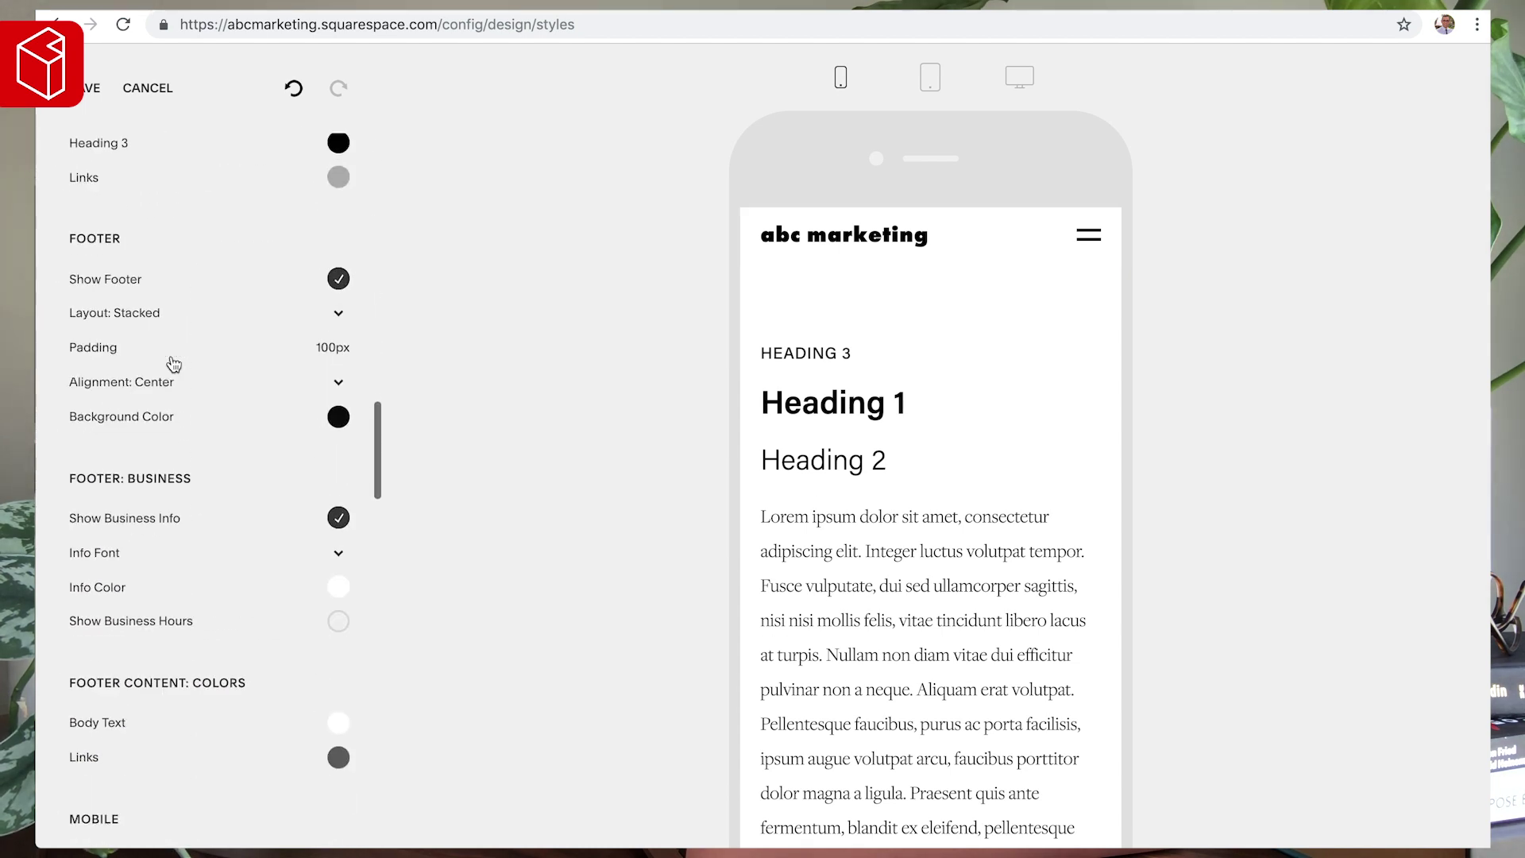
scroll(172, 479, "down", 2)
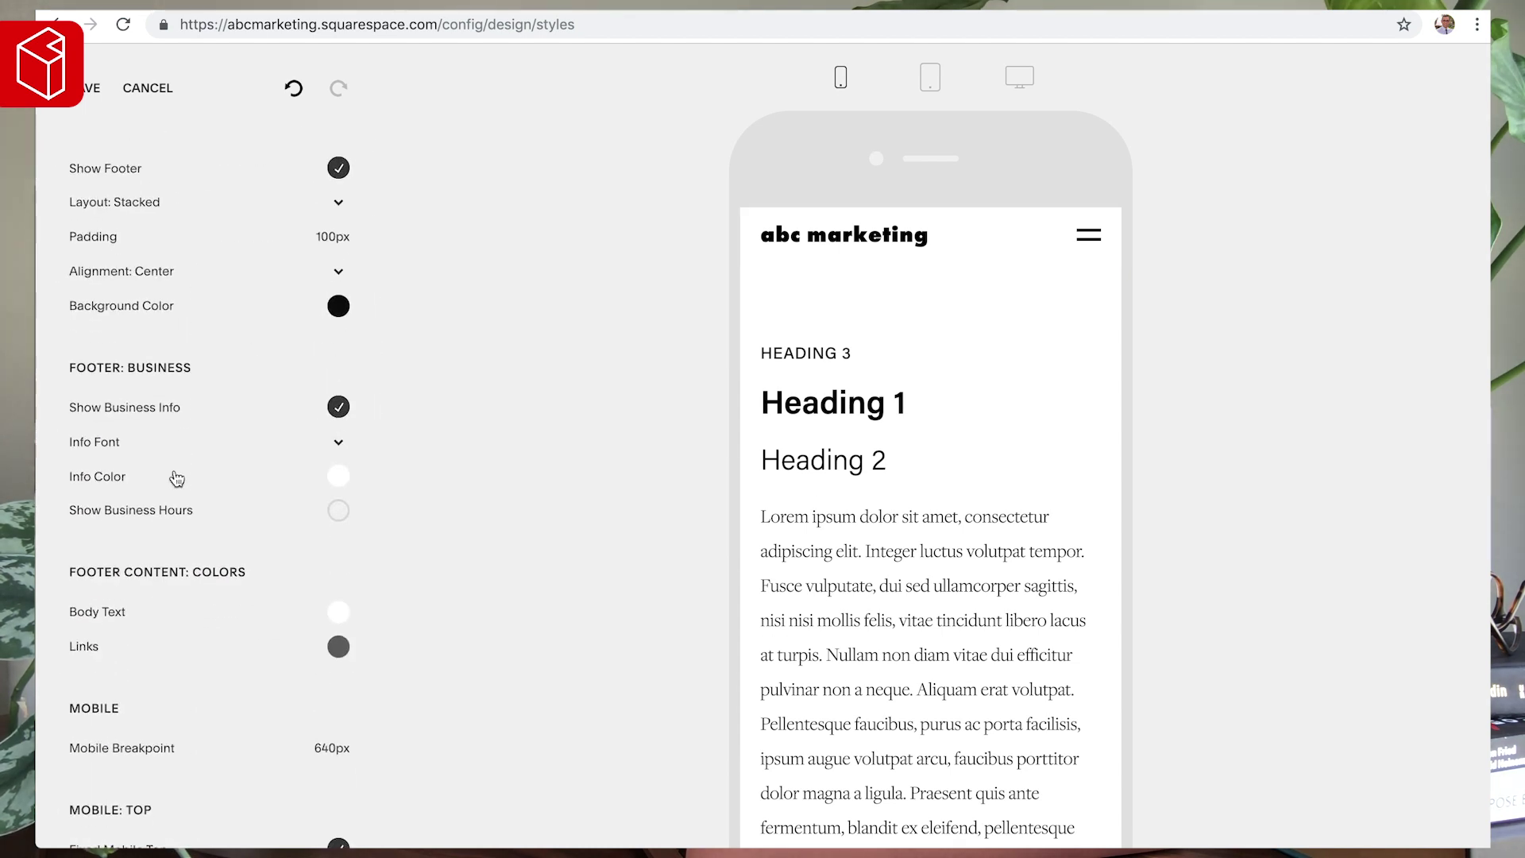
- Locate the Mobile style settings using a browser find for 'mobile'
key("ctrl+f")
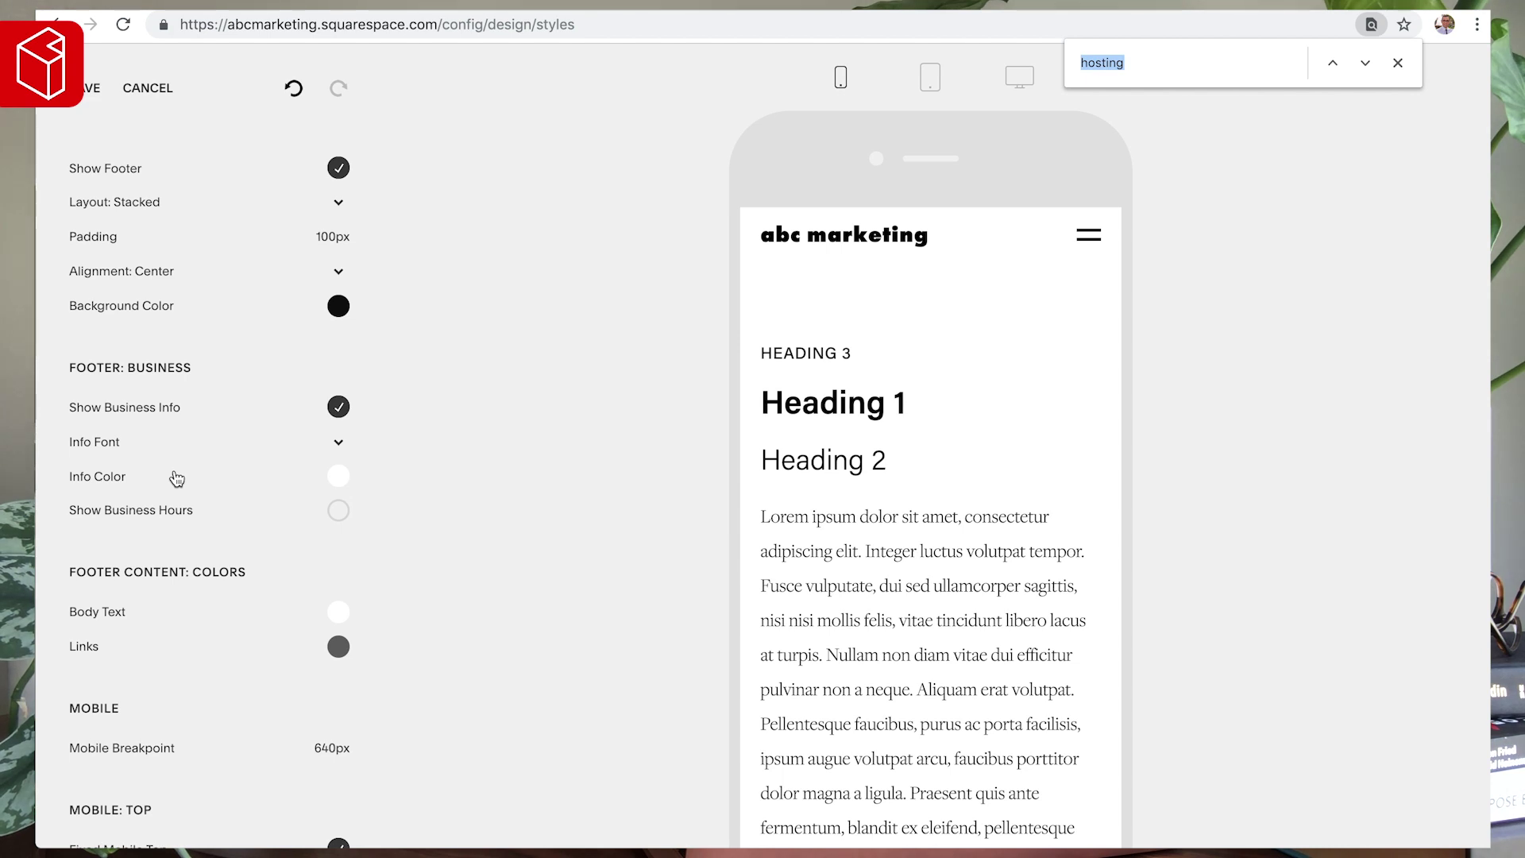
type("mobile")
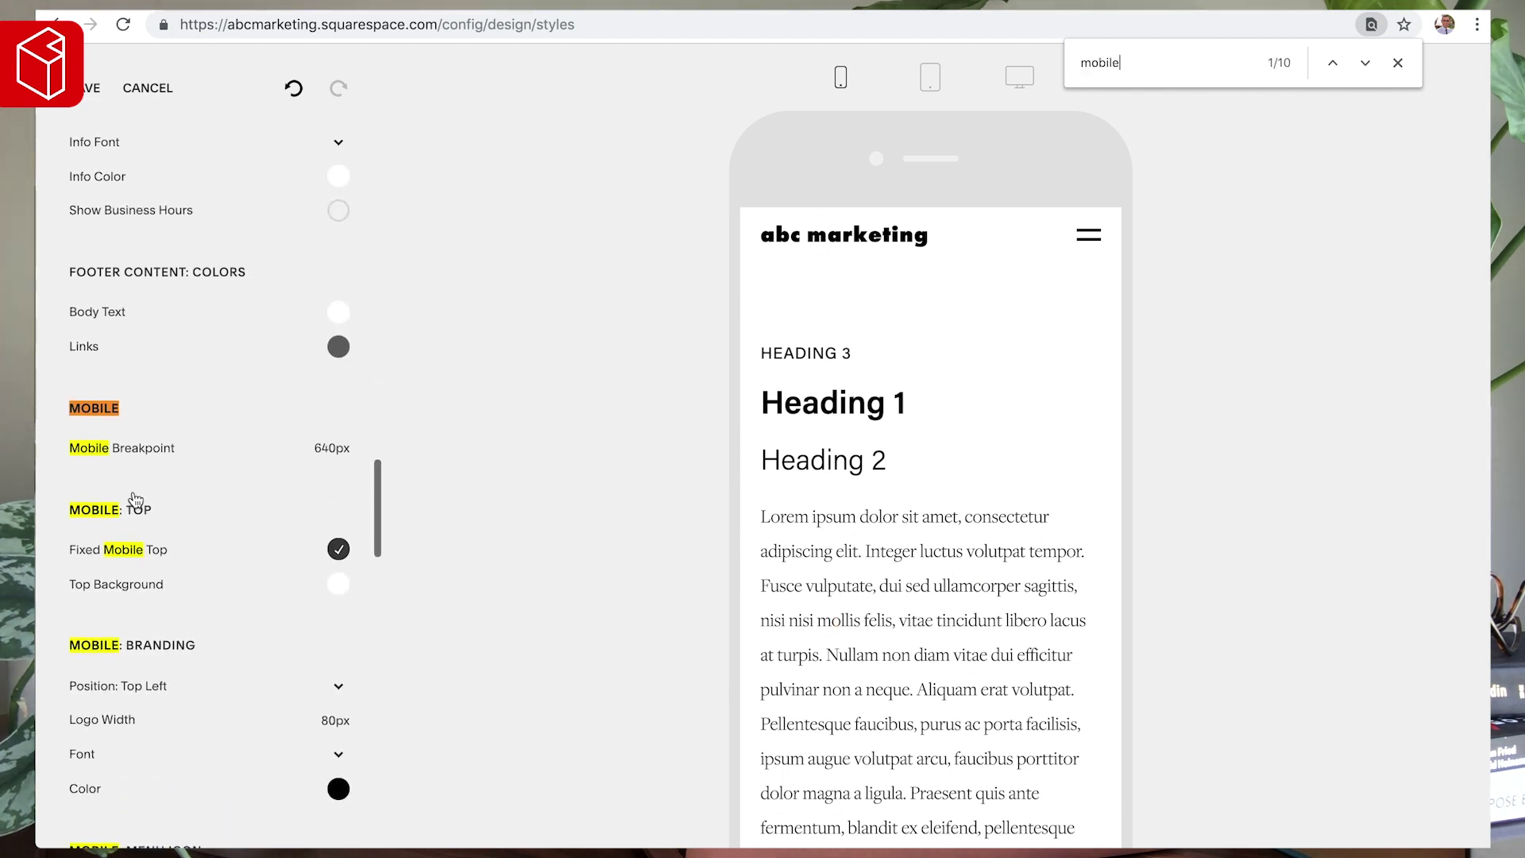
scroll(139, 524, "down", 4)
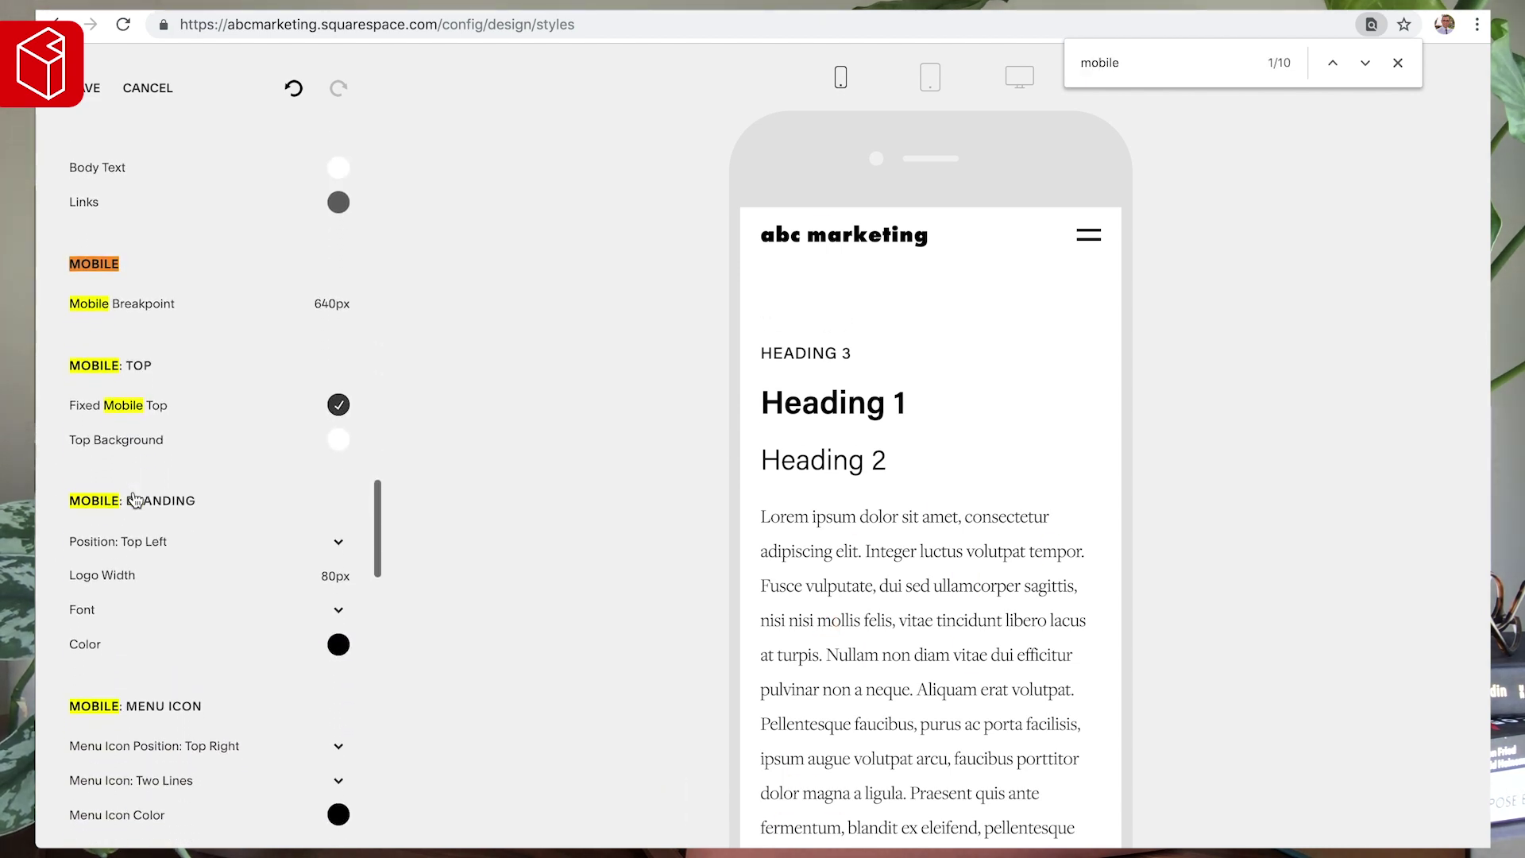
scroll(180, 286, "up", 3)
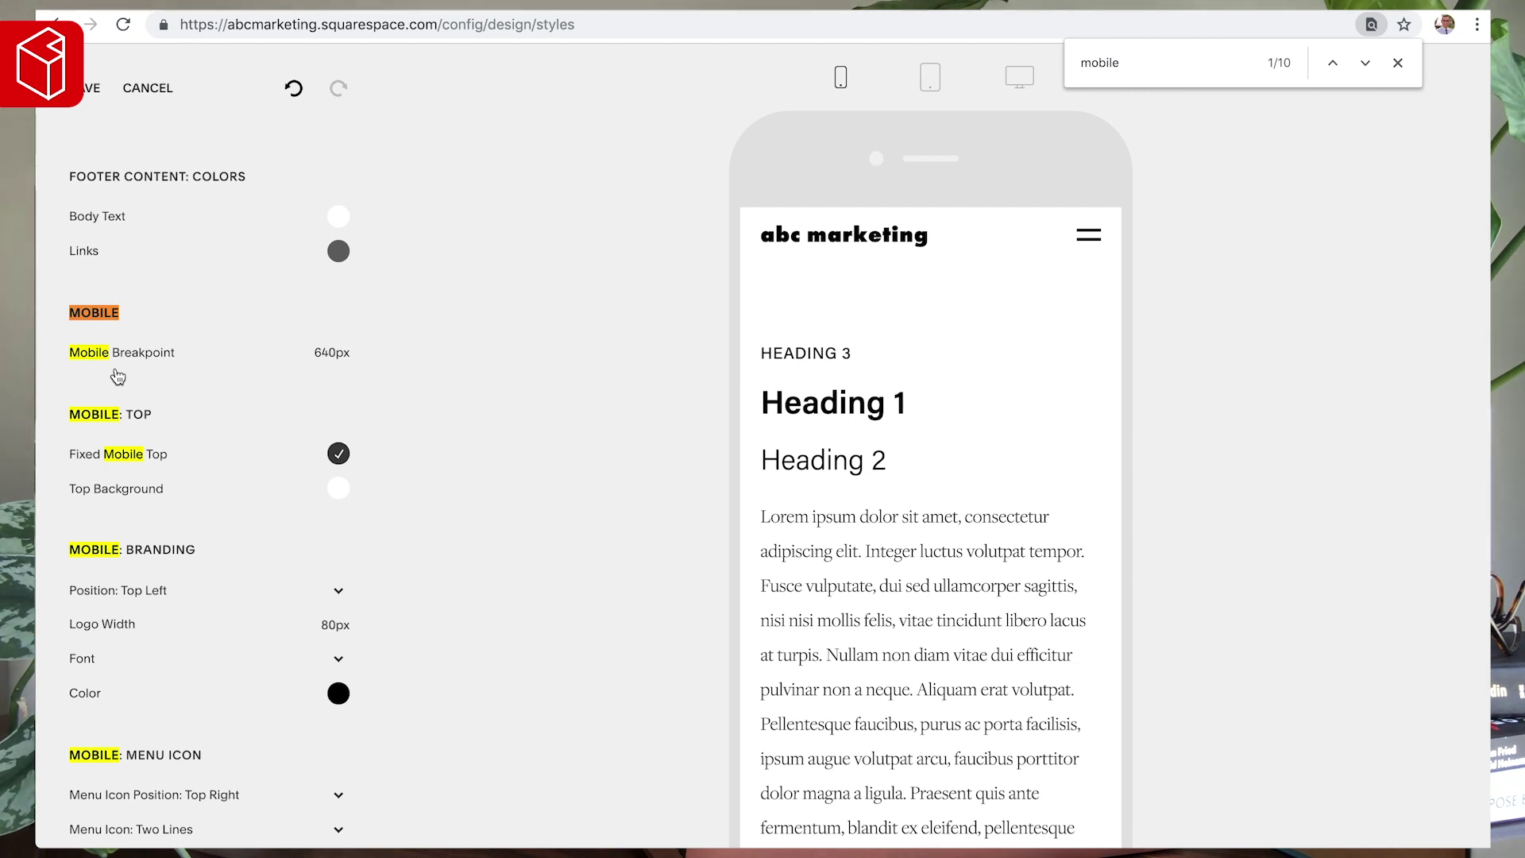
scroll(130, 382, "down", 1)
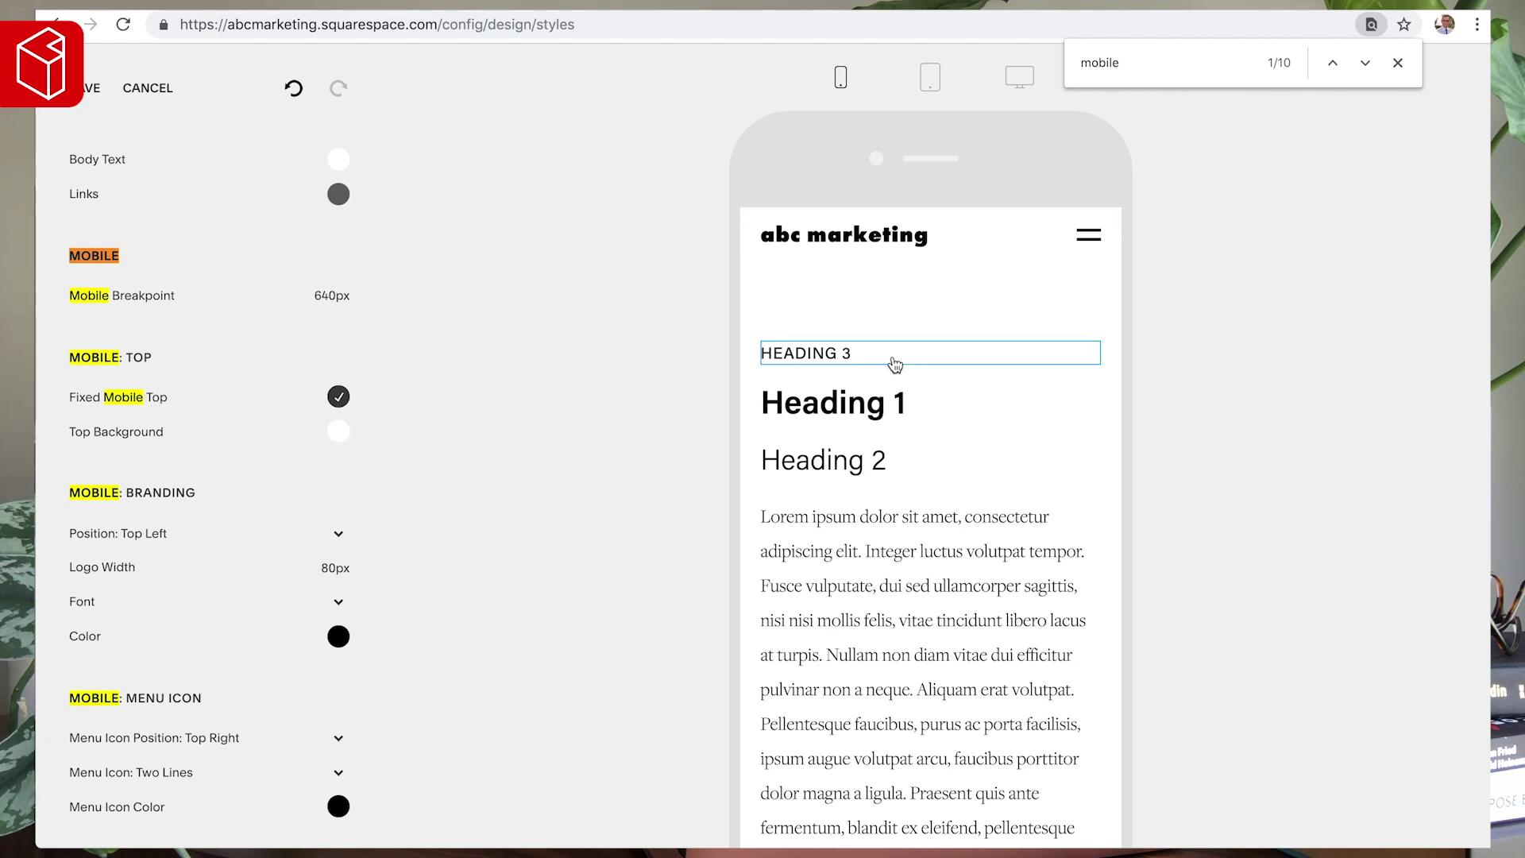
scroll(924, 445, "down", 6)
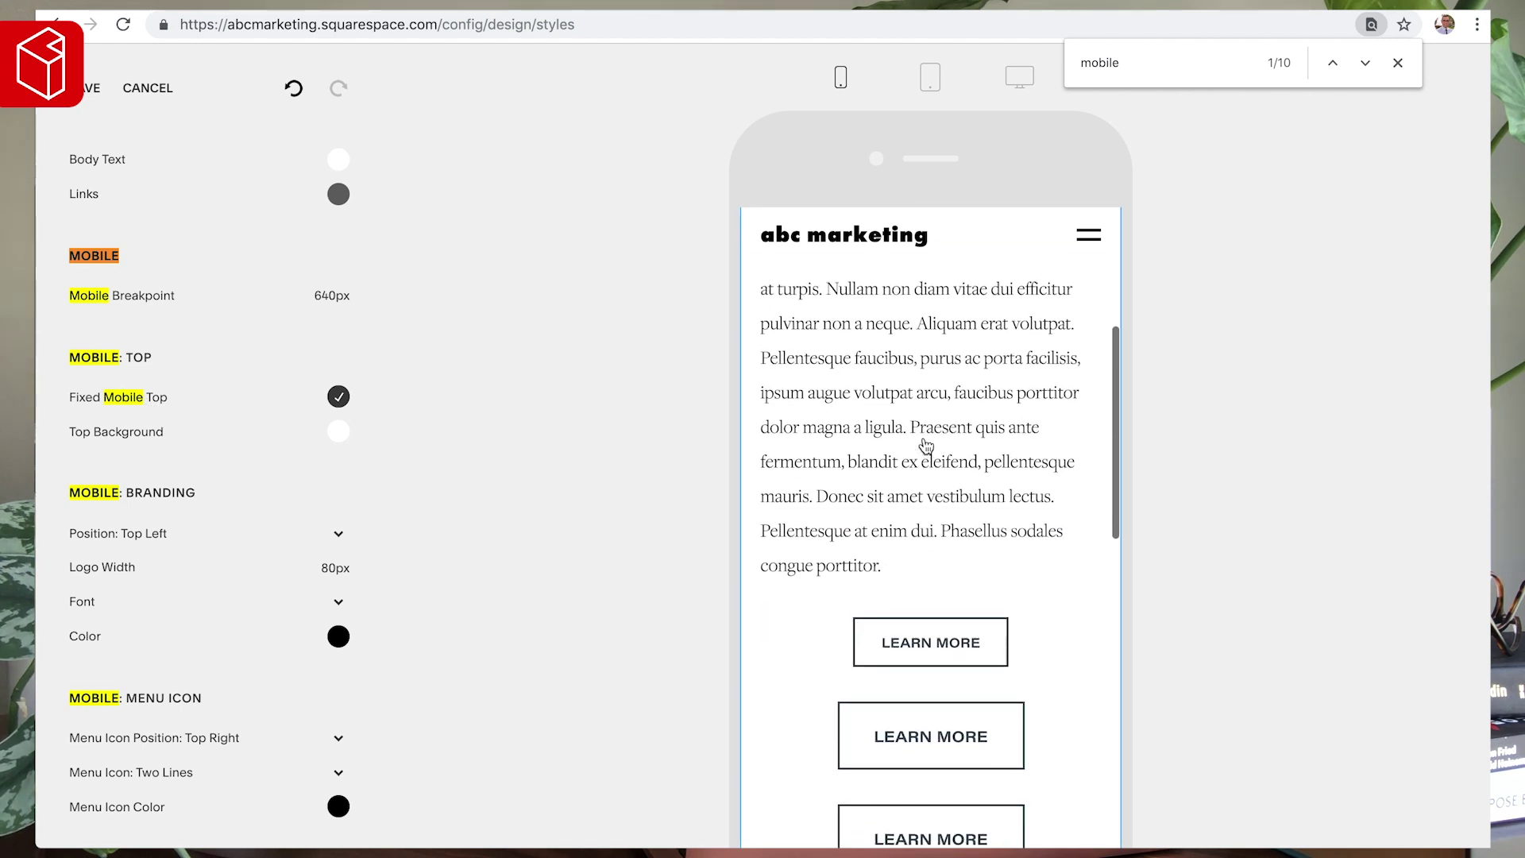
scroll(913, 413, "up", 6)
scroll(943, 456, "down", 6)
scroll(945, 459, "up", 6)
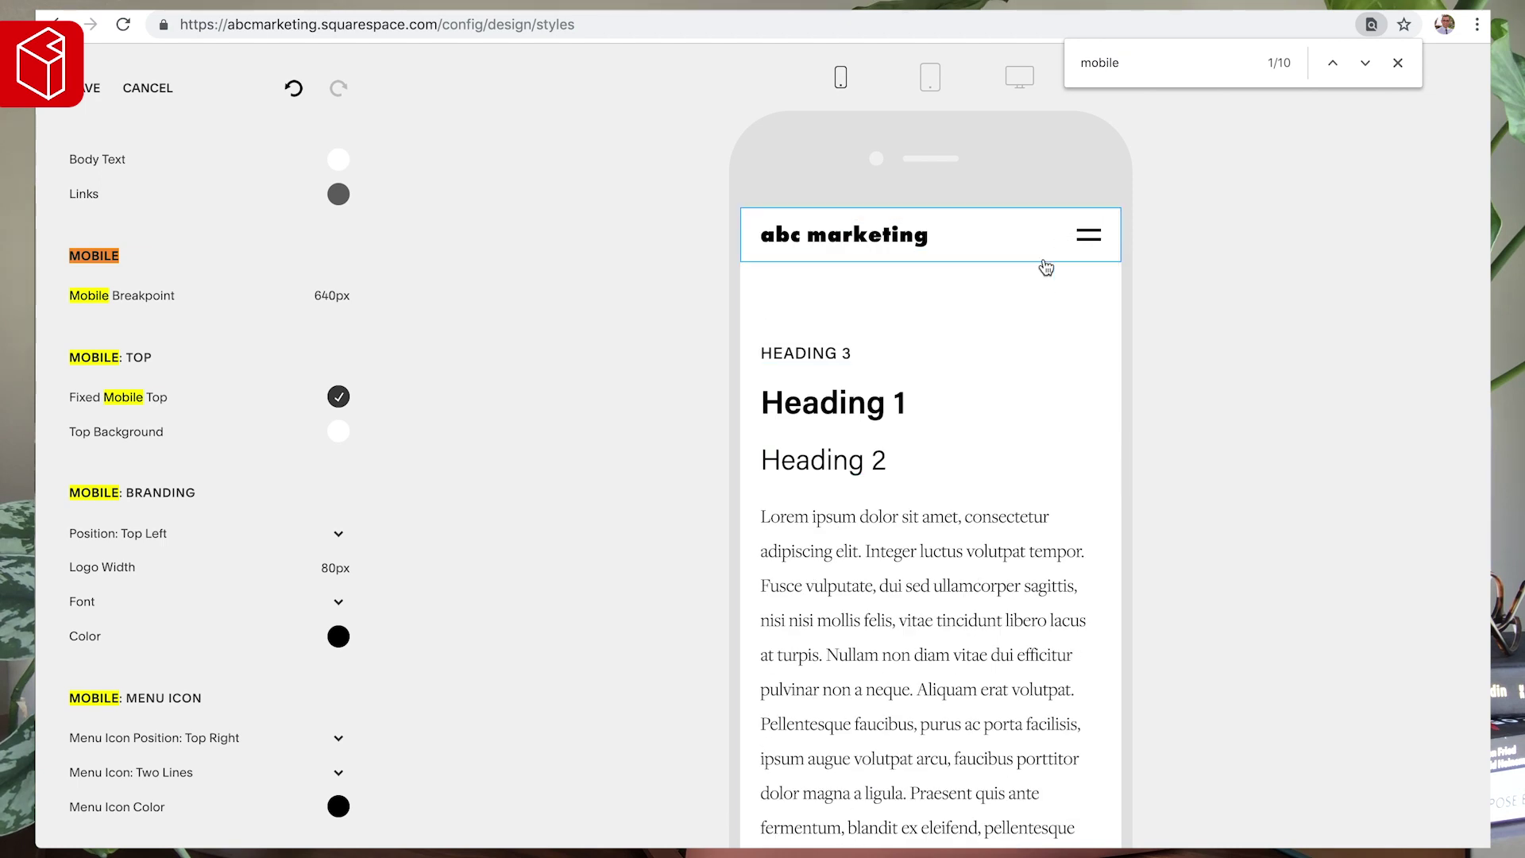
scroll(1045, 270, "down", 2)
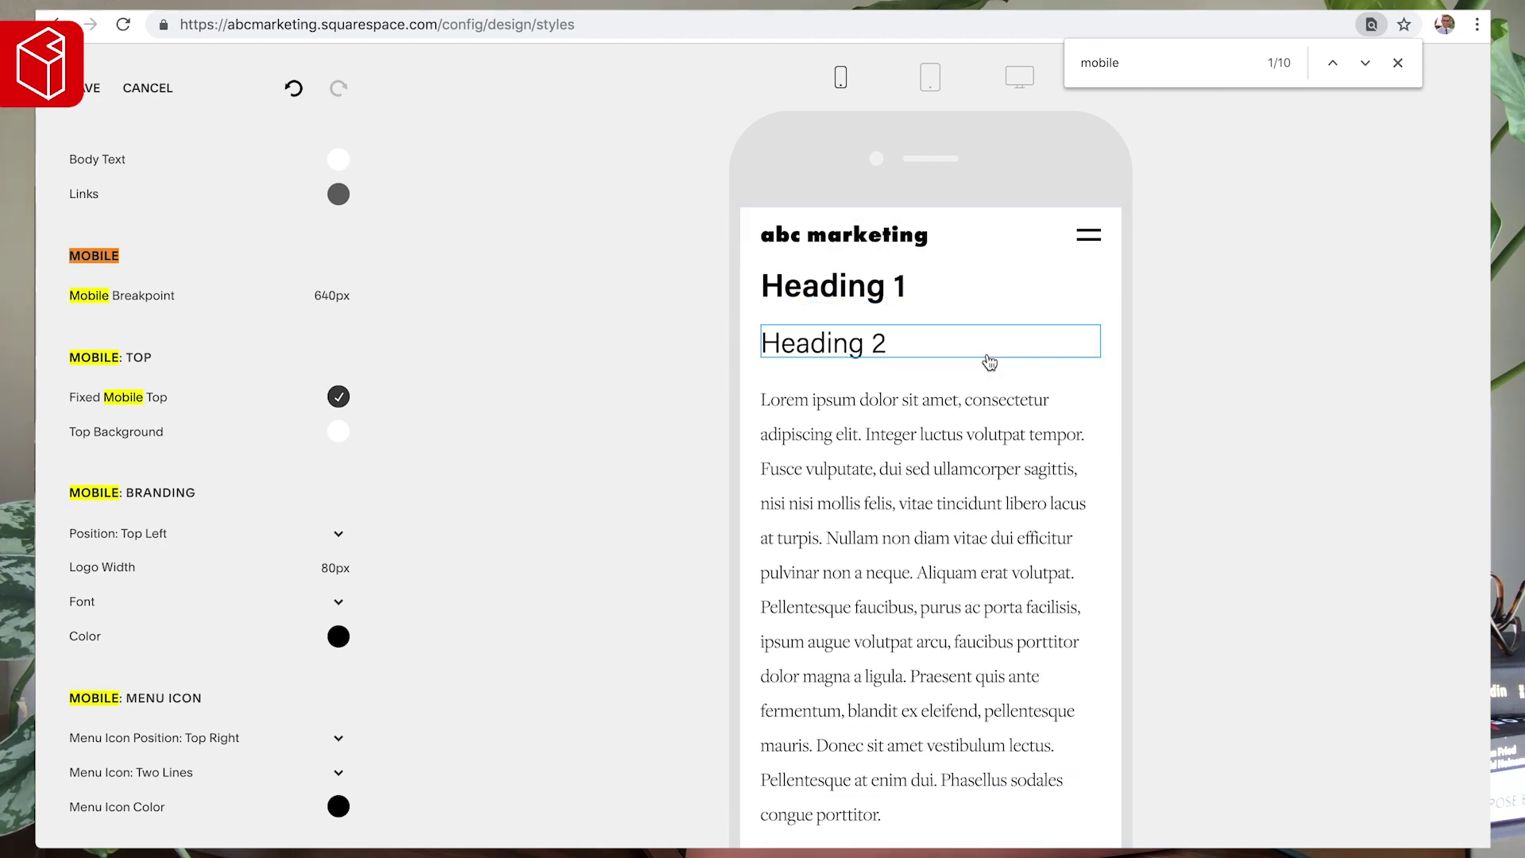
scroll(987, 361, "down", 5)
scroll(989, 362, "up", 6)
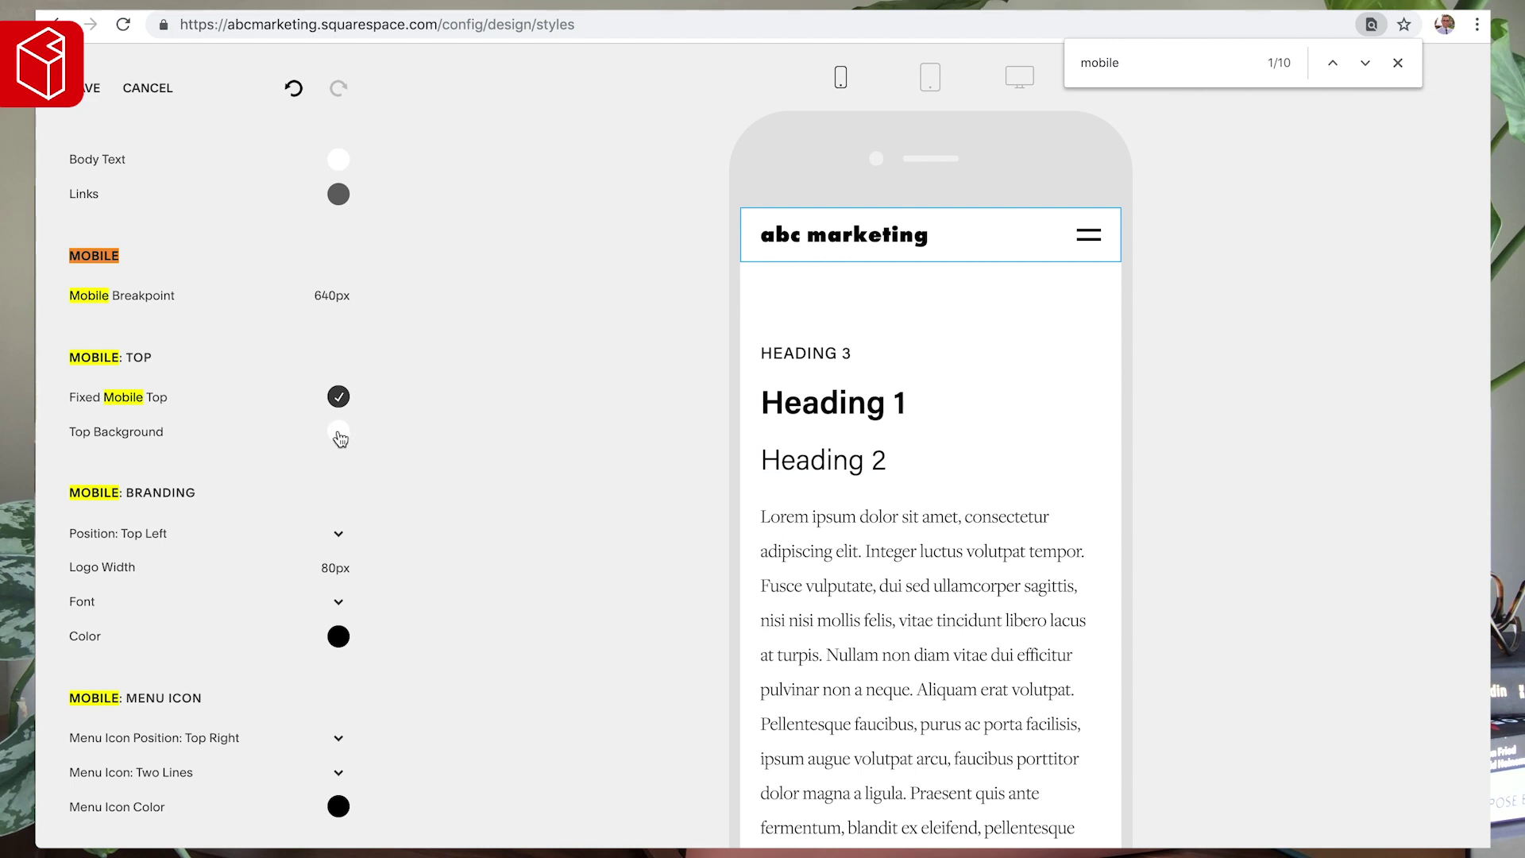
- Turn Fixed Mobile Top off and then back on
left_click(339, 397)
scroll(911, 447, "down", 5)
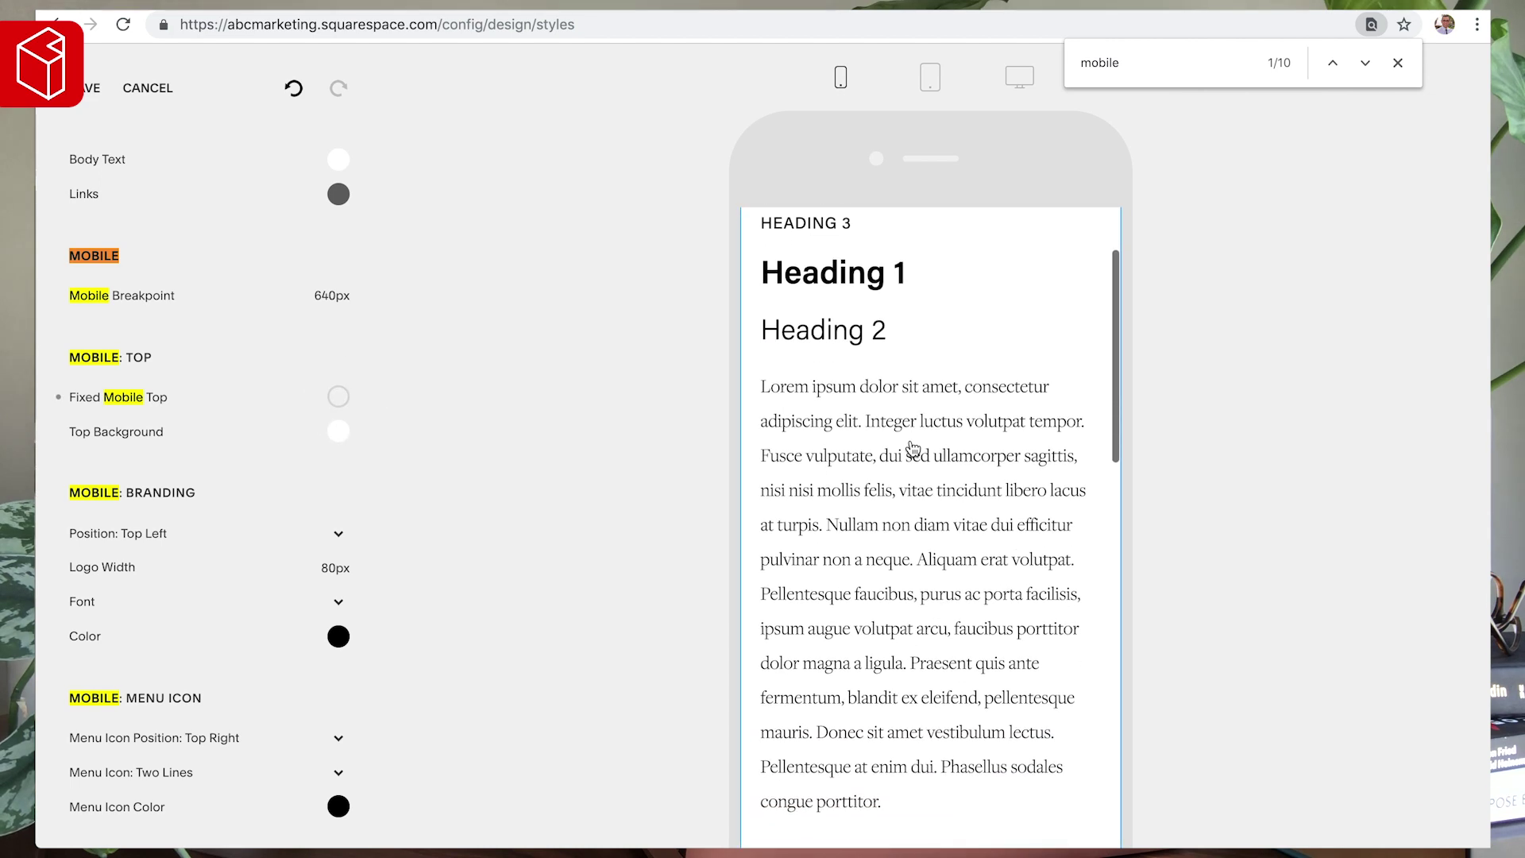
scroll(911, 447, "down", 5)
scroll(912, 446, "up", 10)
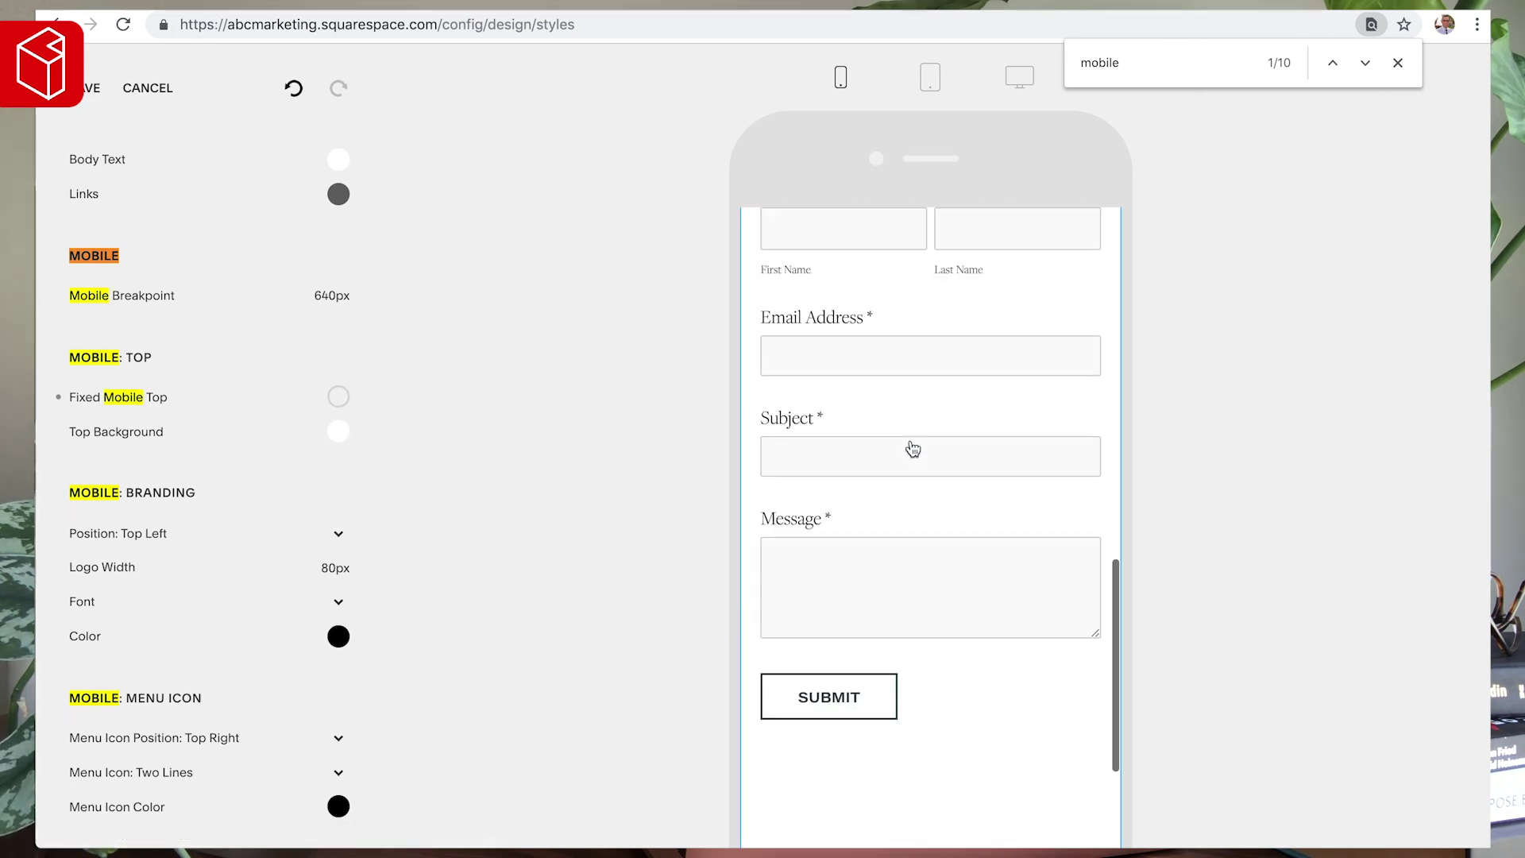
left_click(339, 396)
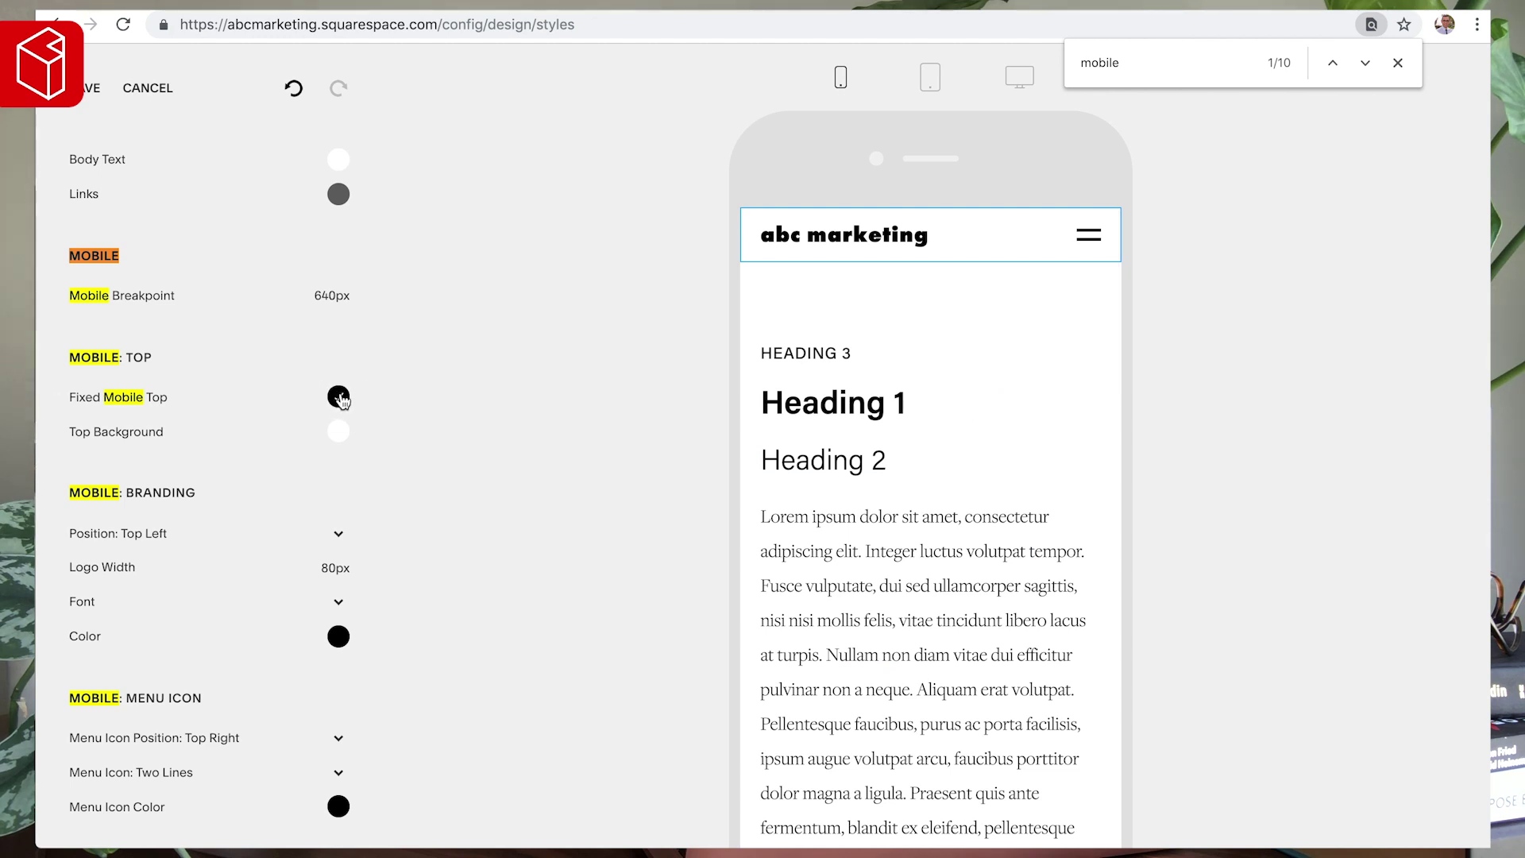
scroll(940, 392, "down", 1)
scroll(940, 392, "up", 1)
- Try a teal mobile Top Background, then revert it to white
left_click(339, 431)
left_click(265, 379)
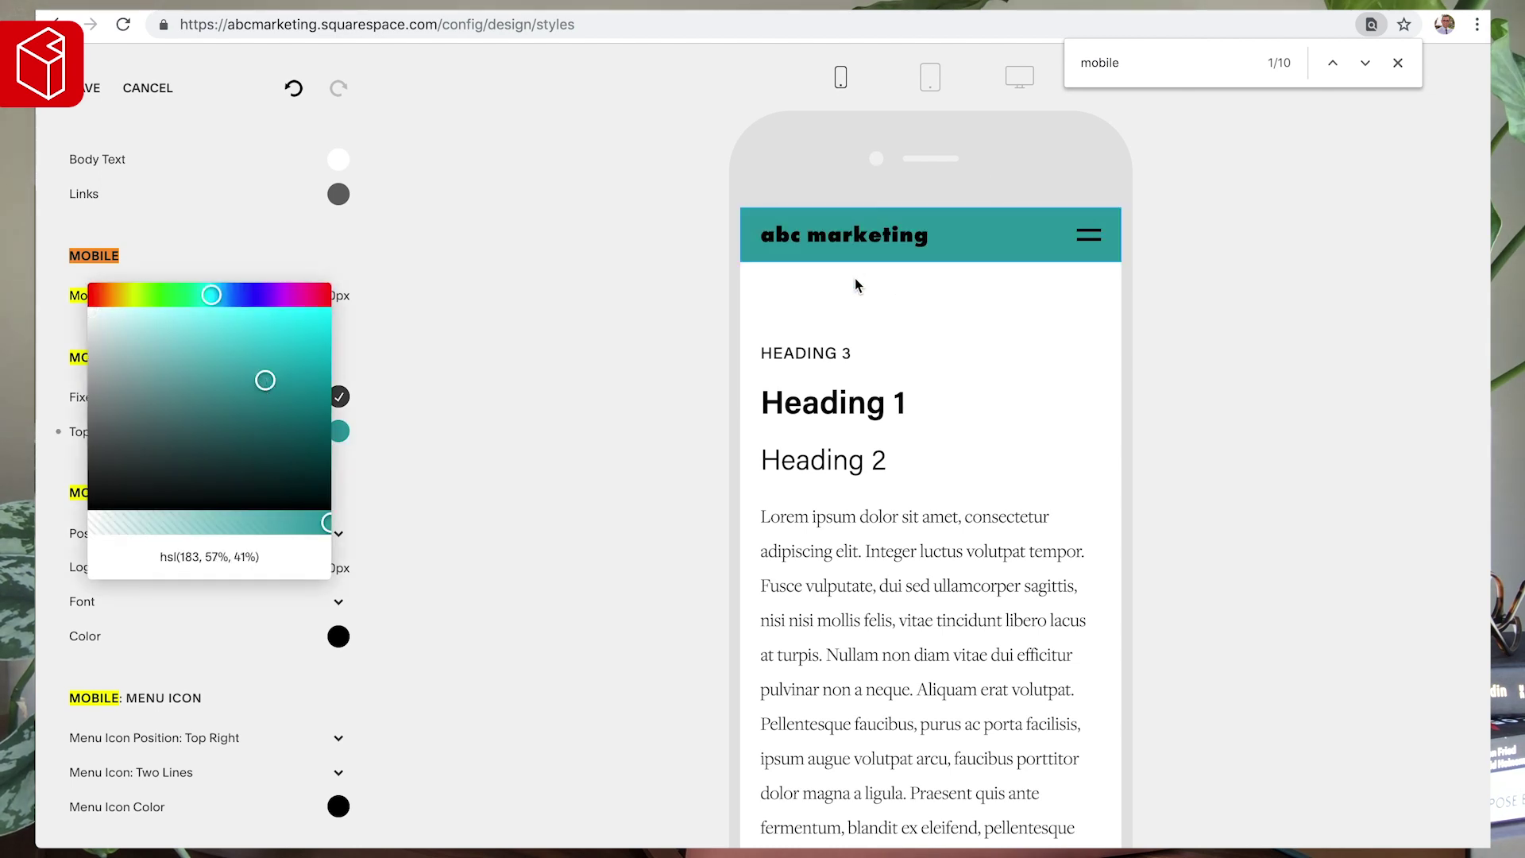
left_click_drag(166, 426, 52, 273)
left_click(52, 272)
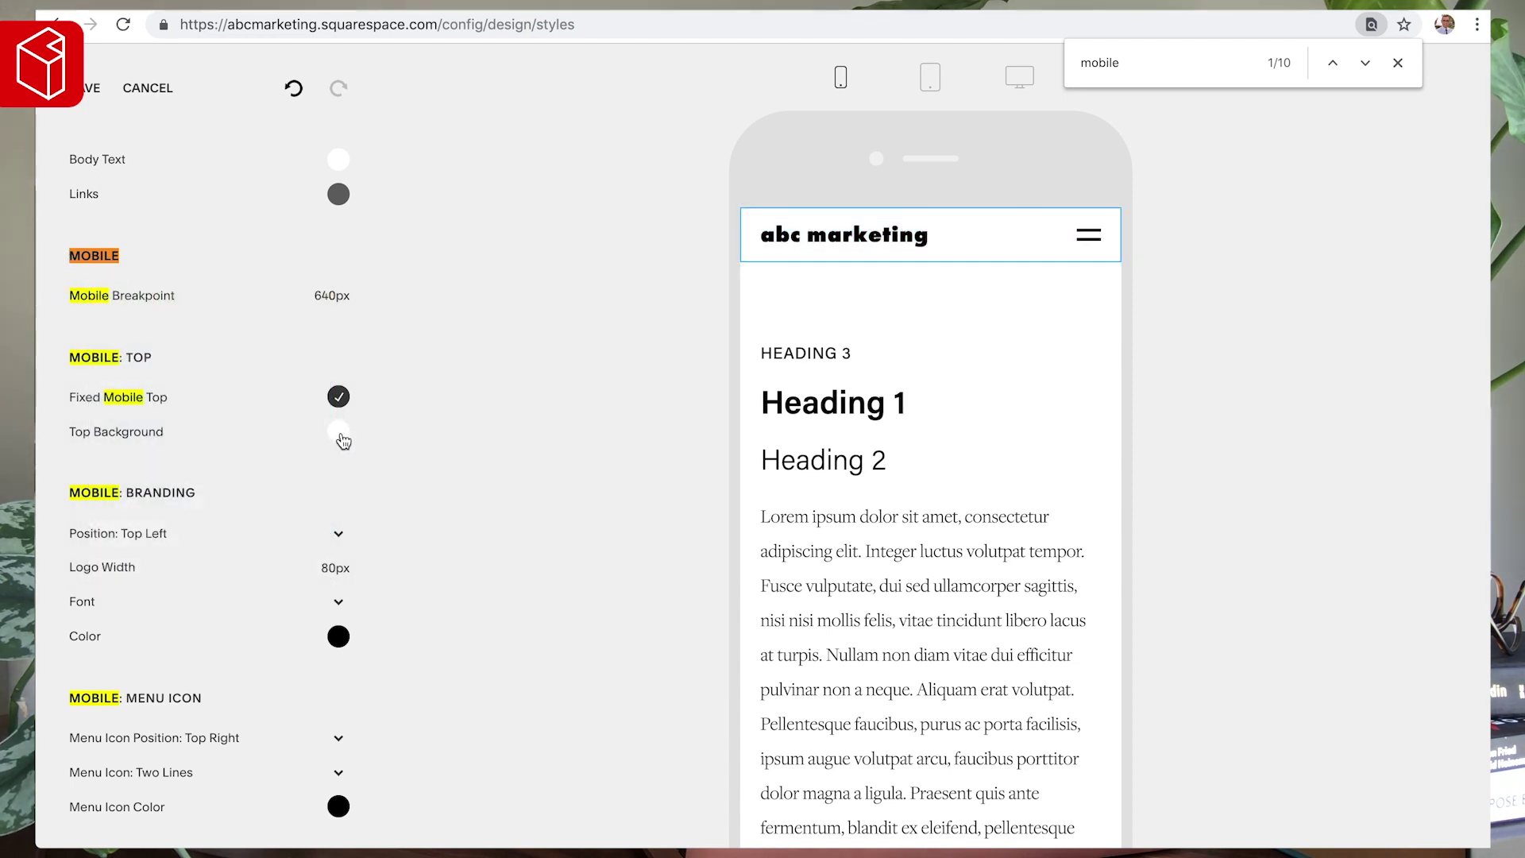
scroll(293, 425, "down", 2)
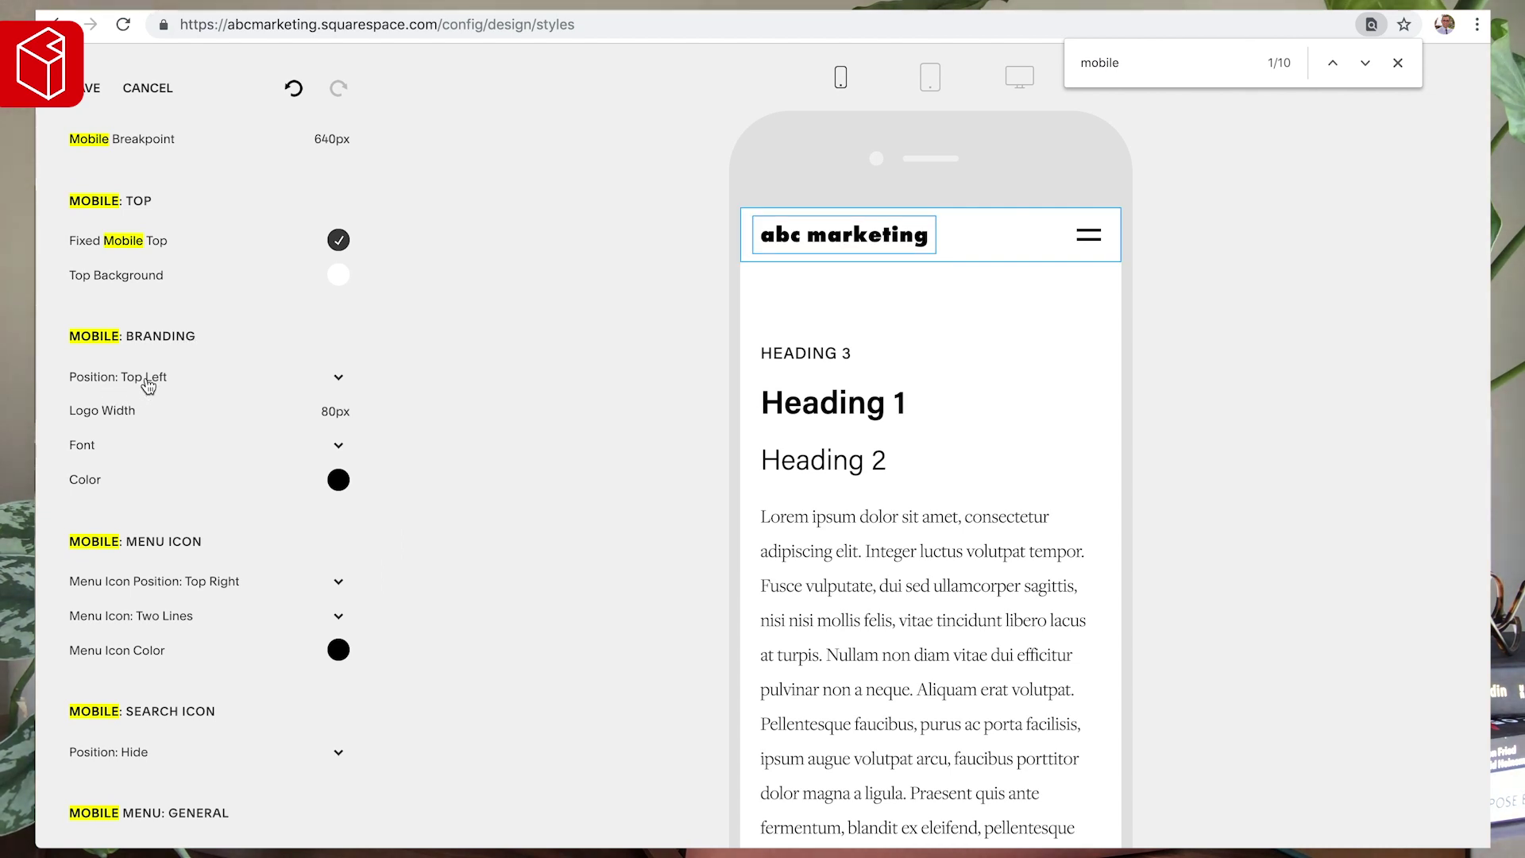
- Widen the mobile logo past 80px and raise the mobile title font size to 31px
mouse_move(113, 419)
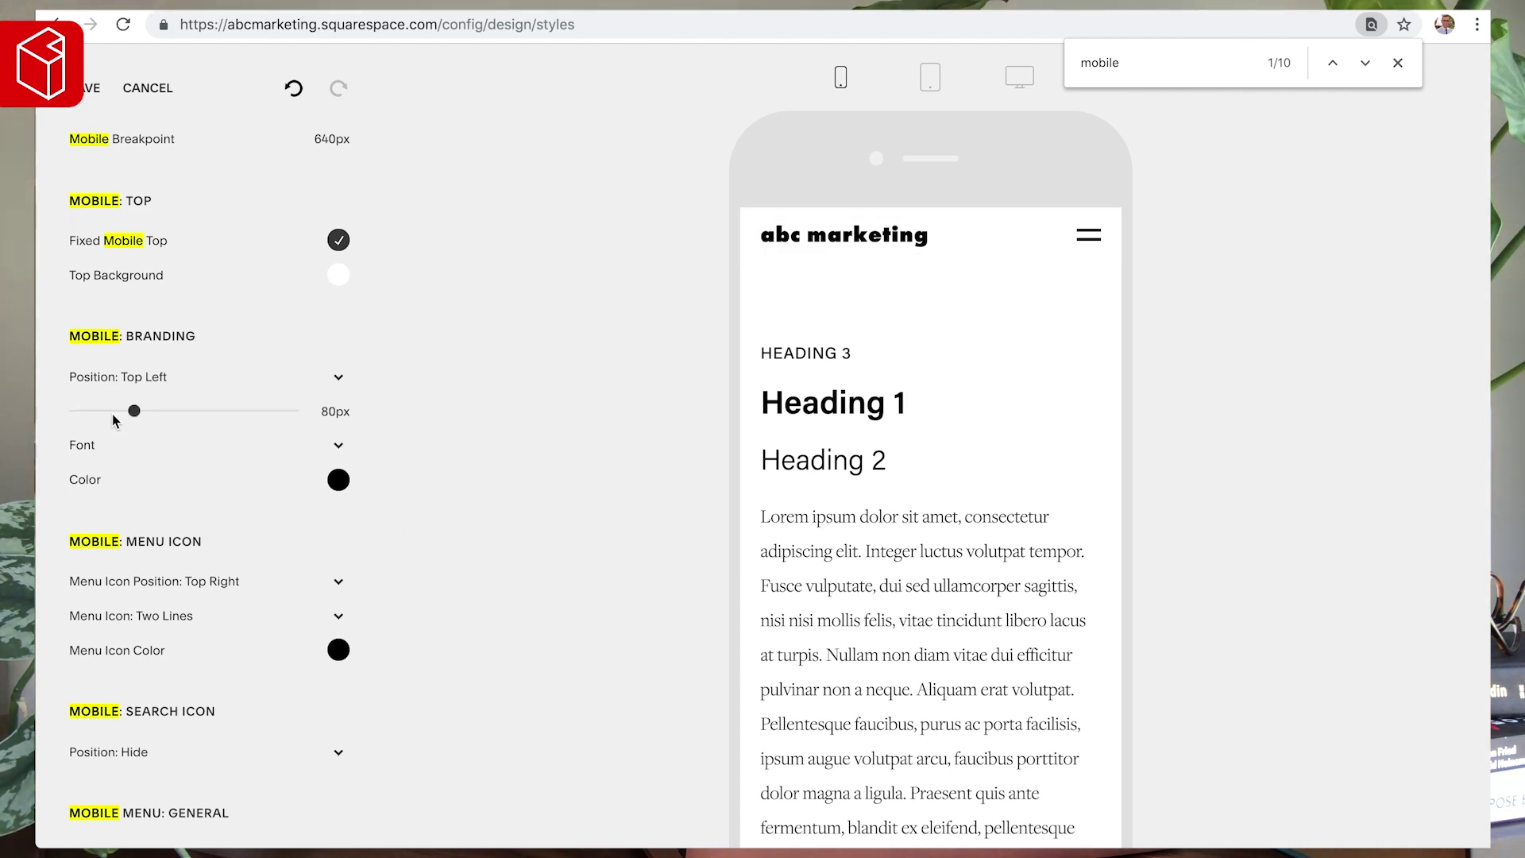
left_click_drag(133, 409, 167, 409)
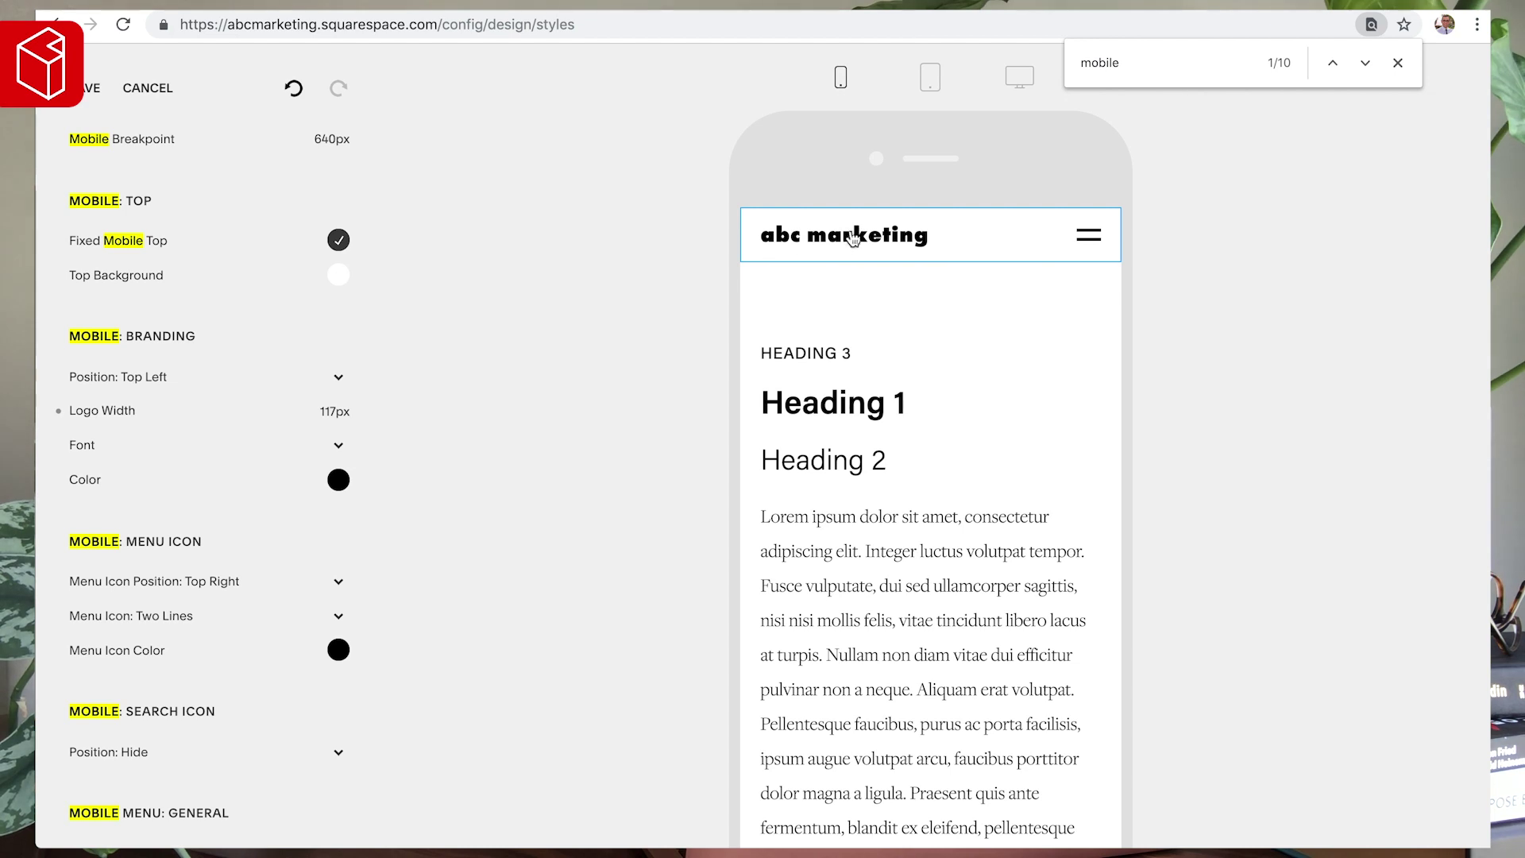
mouse_move(77, 427)
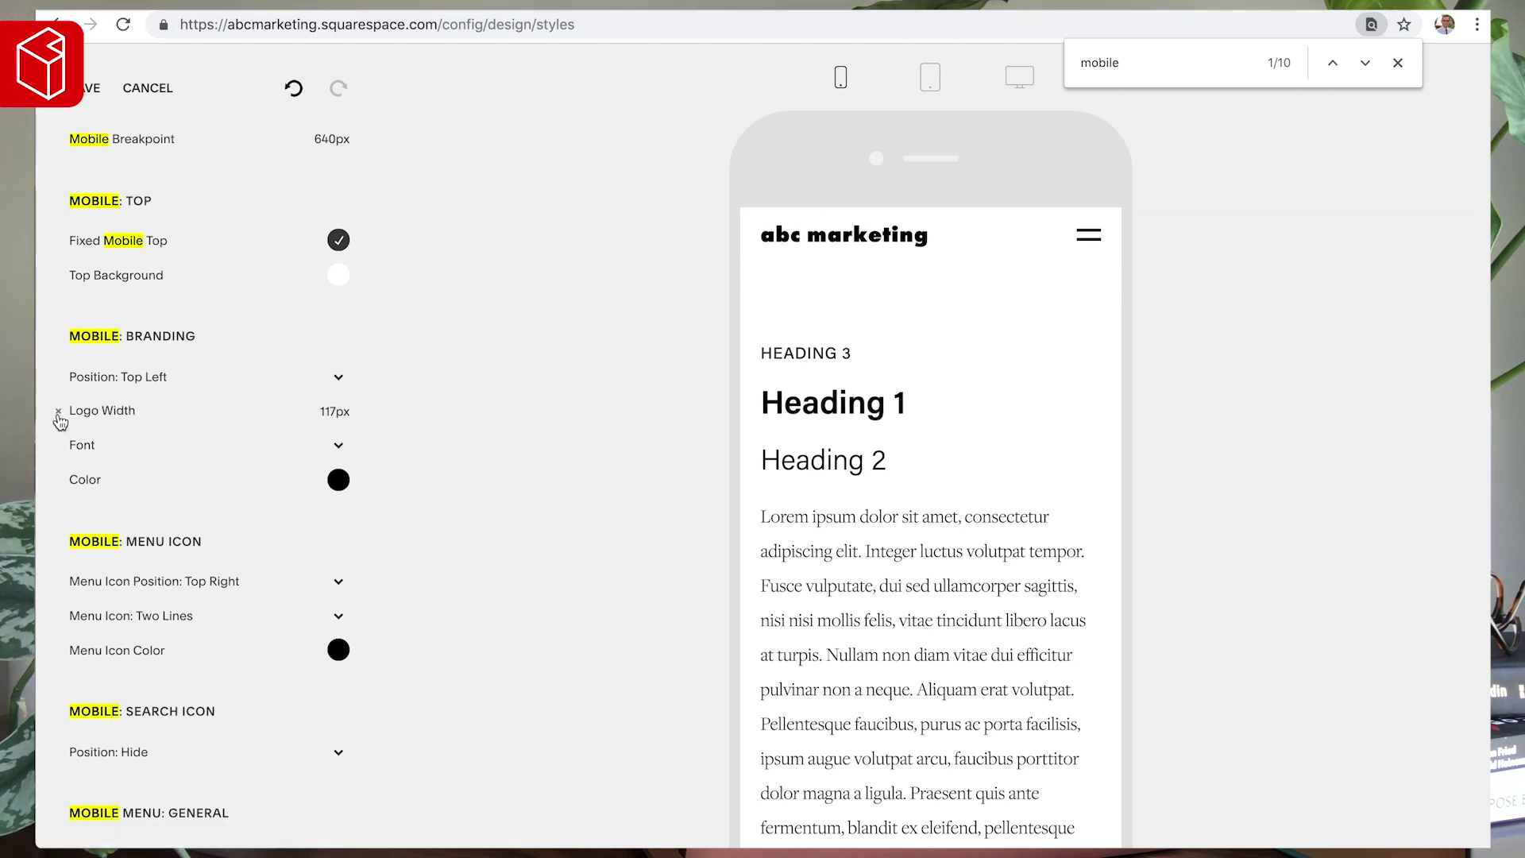
left_click(91, 445)
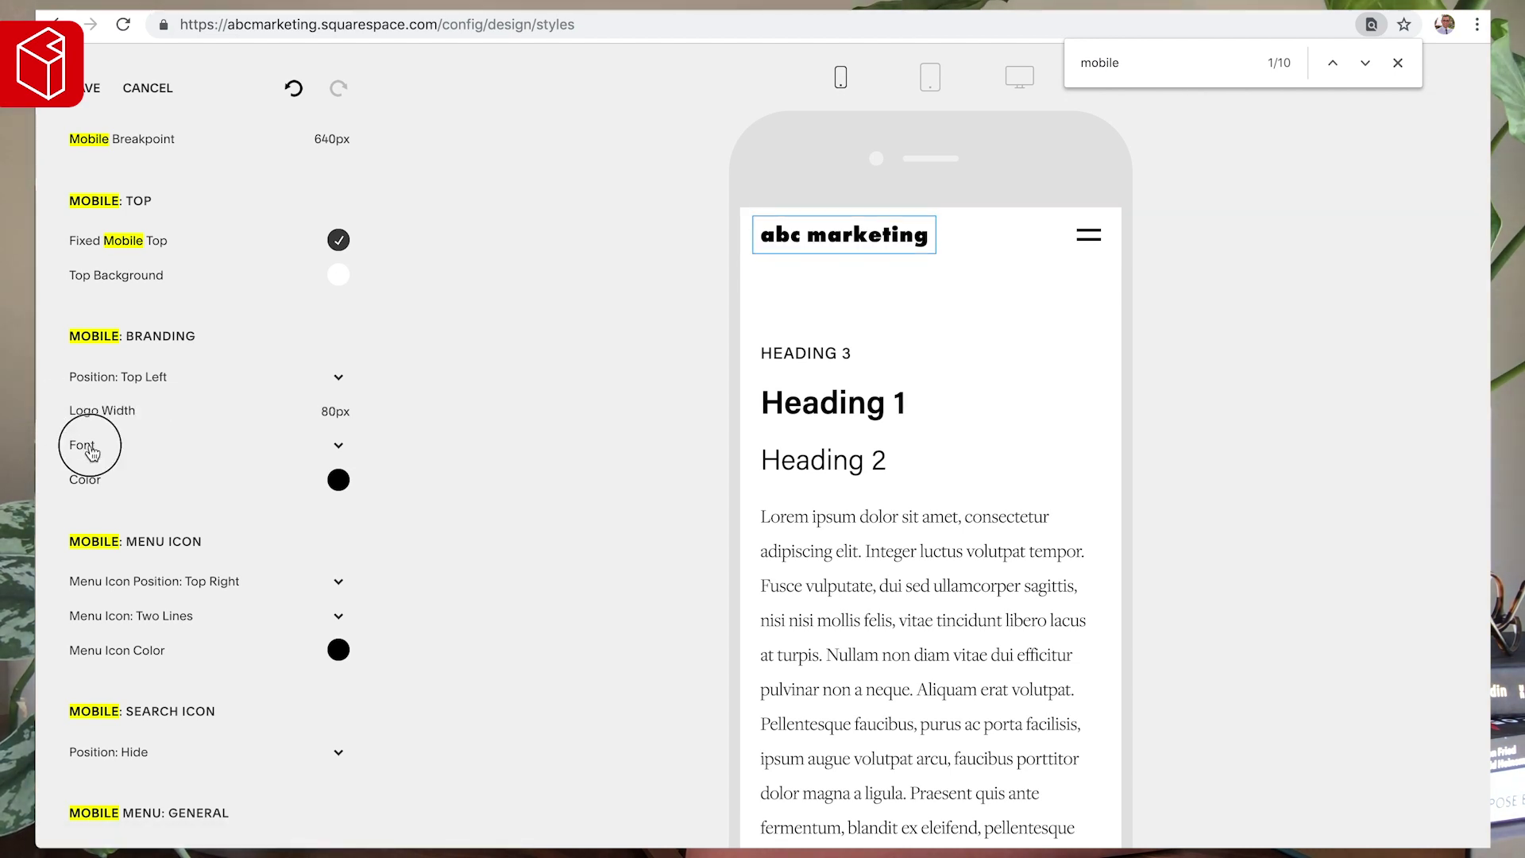
left_click_drag(119, 445, 132, 445)
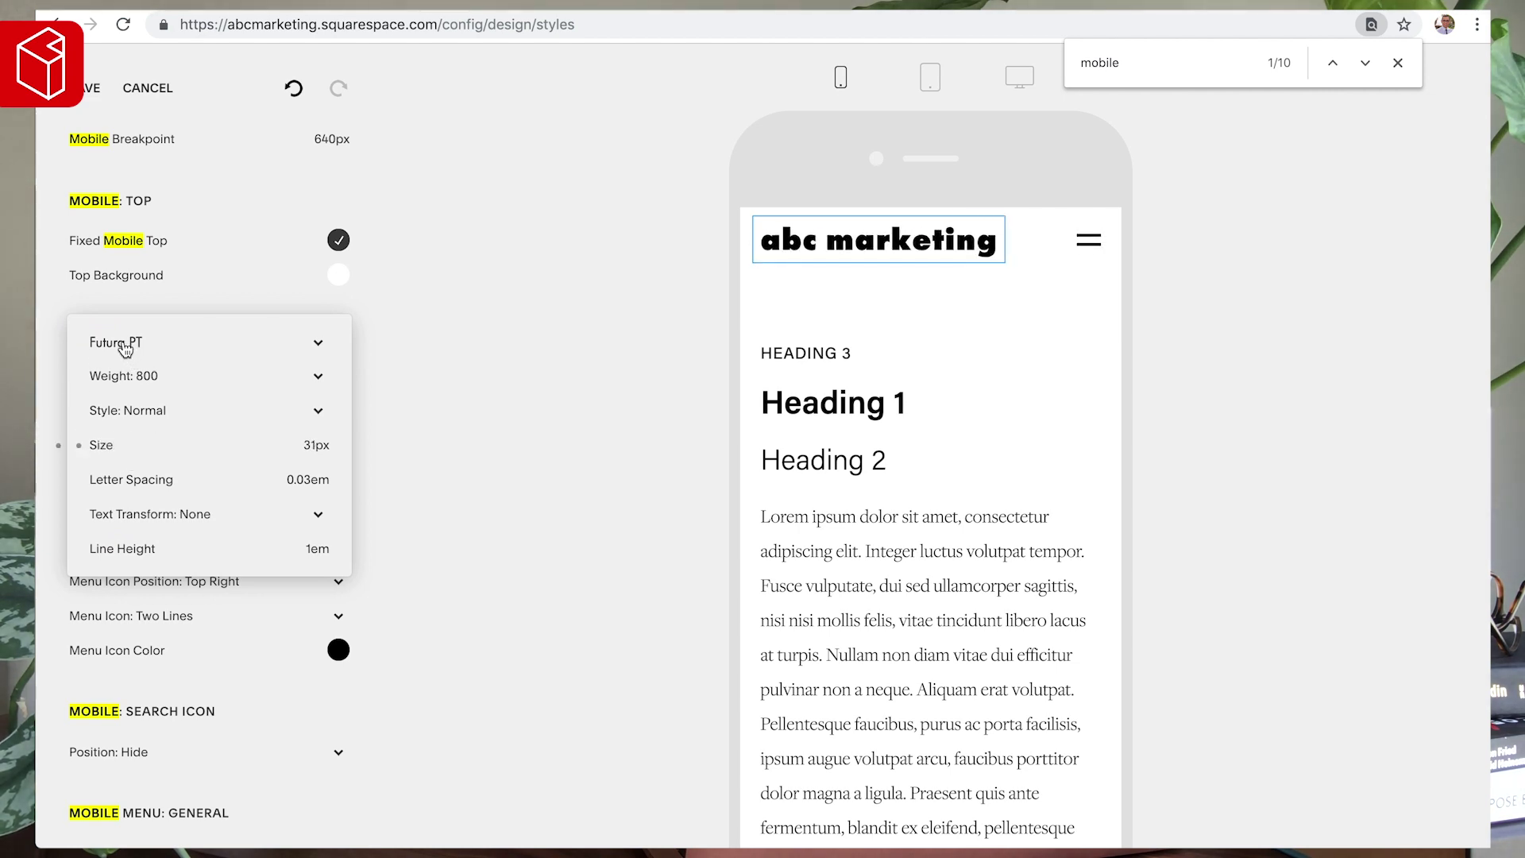
left_click(419, 441)
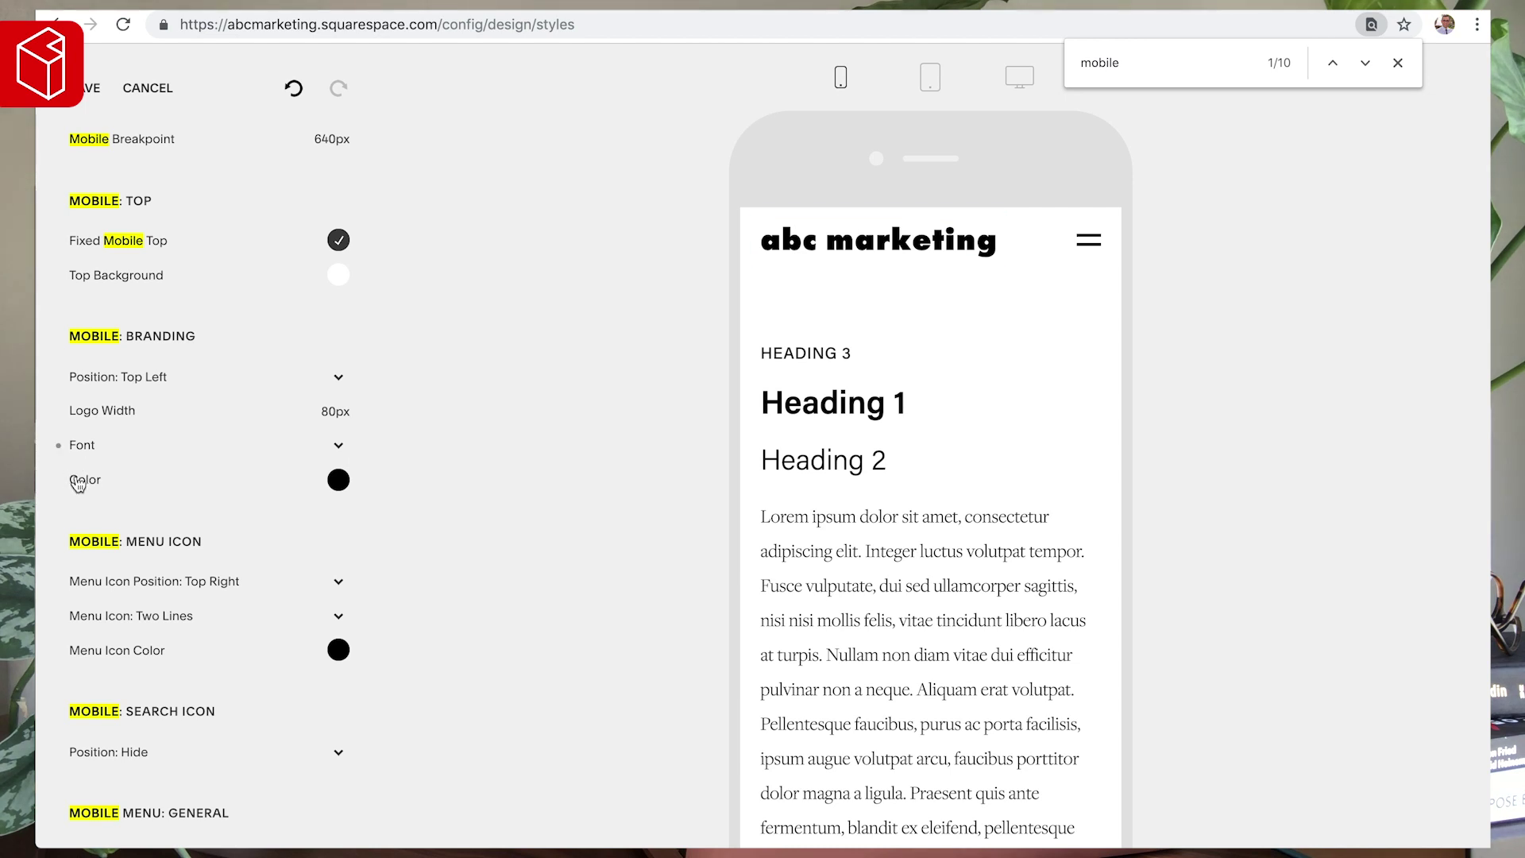
scroll(338, 486, "down", 3)
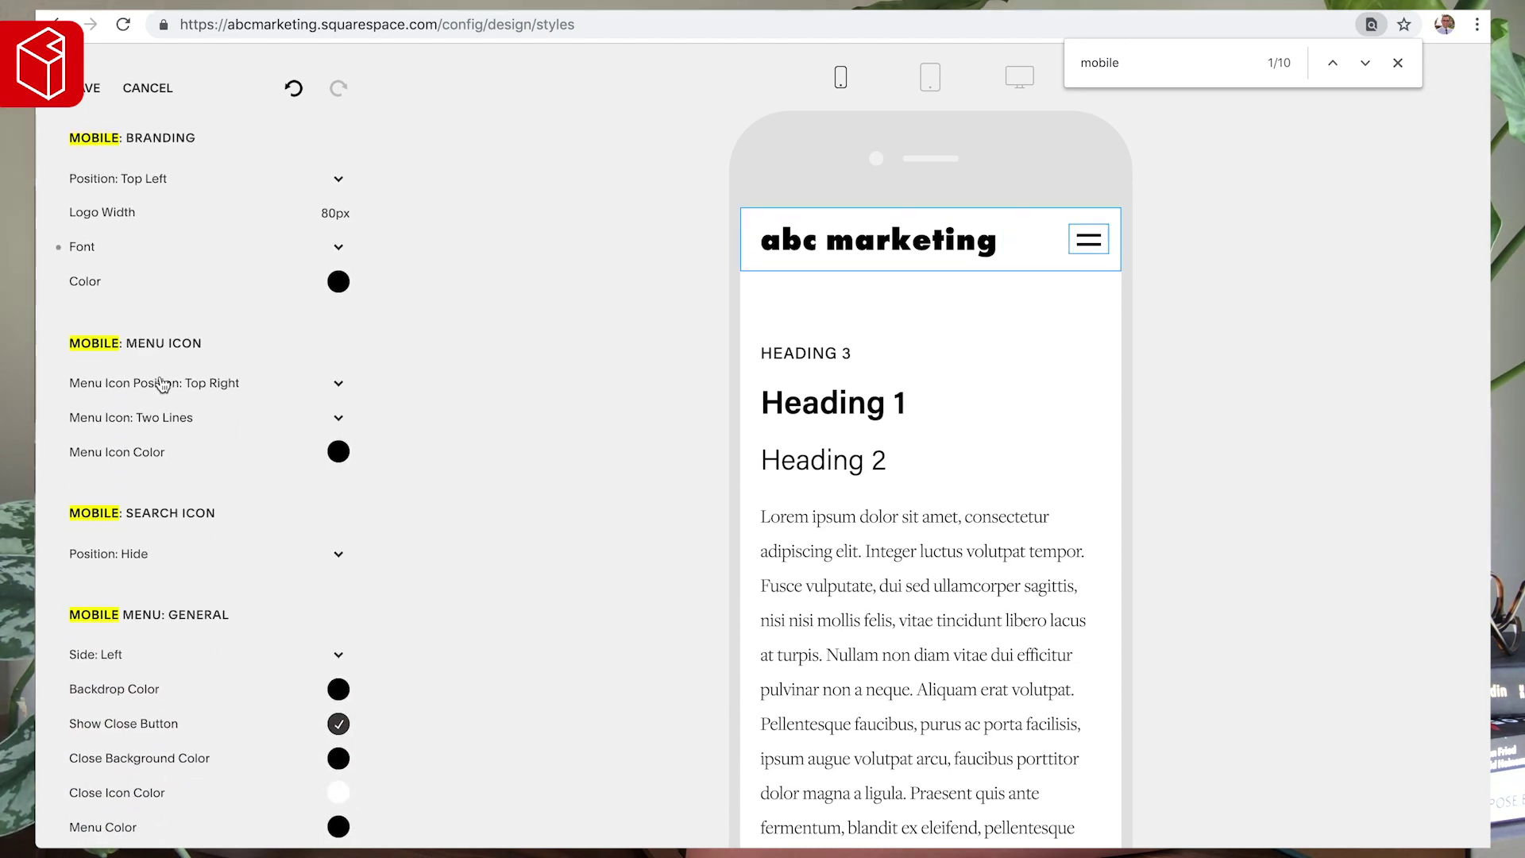
- Try the two-line, plus, dots and squares menu icons, then settle on Hamburger
left_click(153, 426)
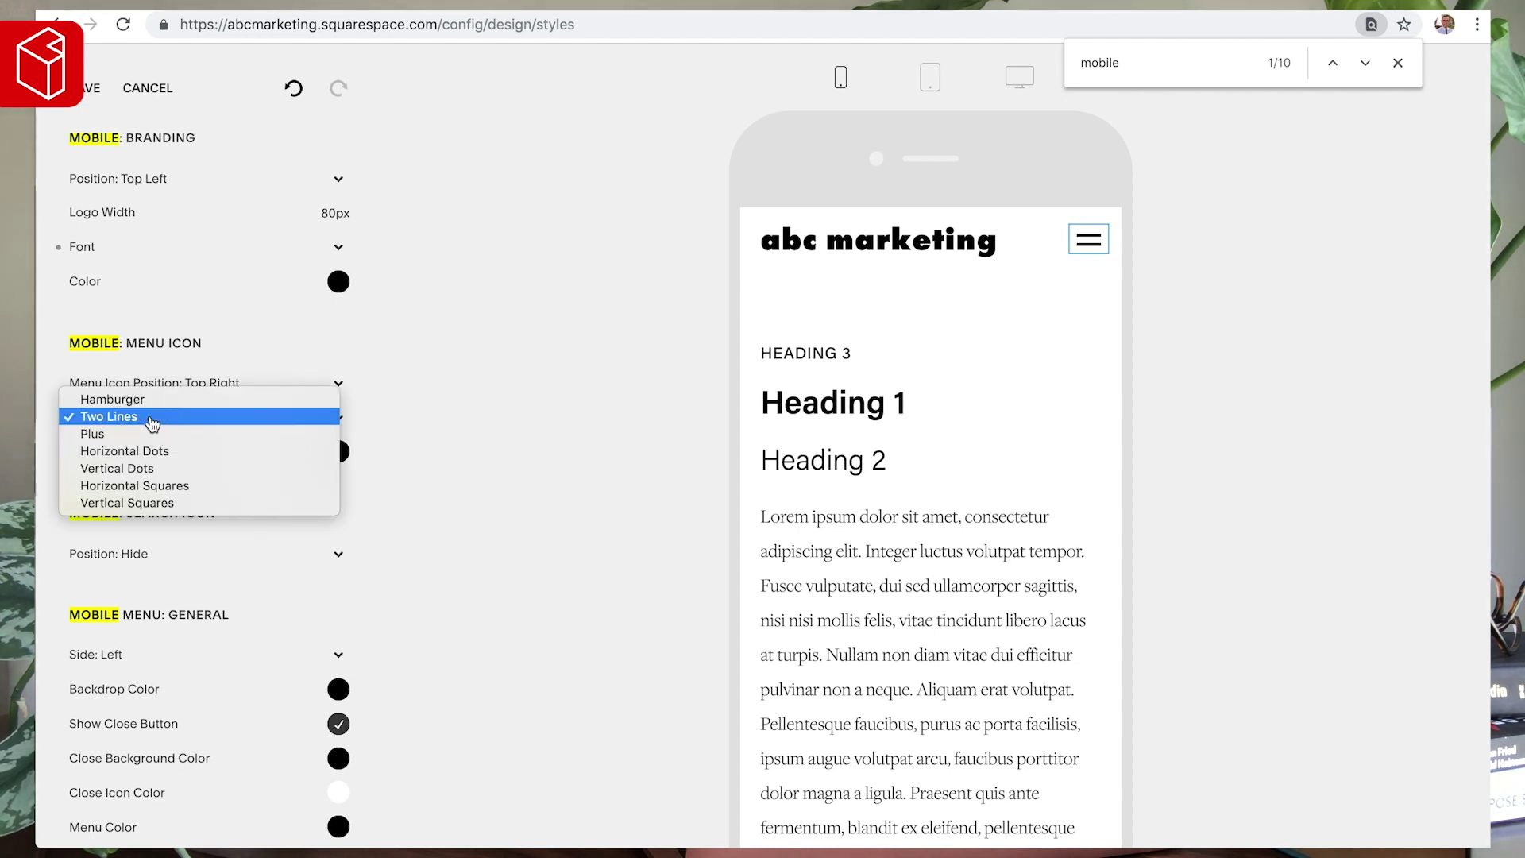
left_click(146, 399)
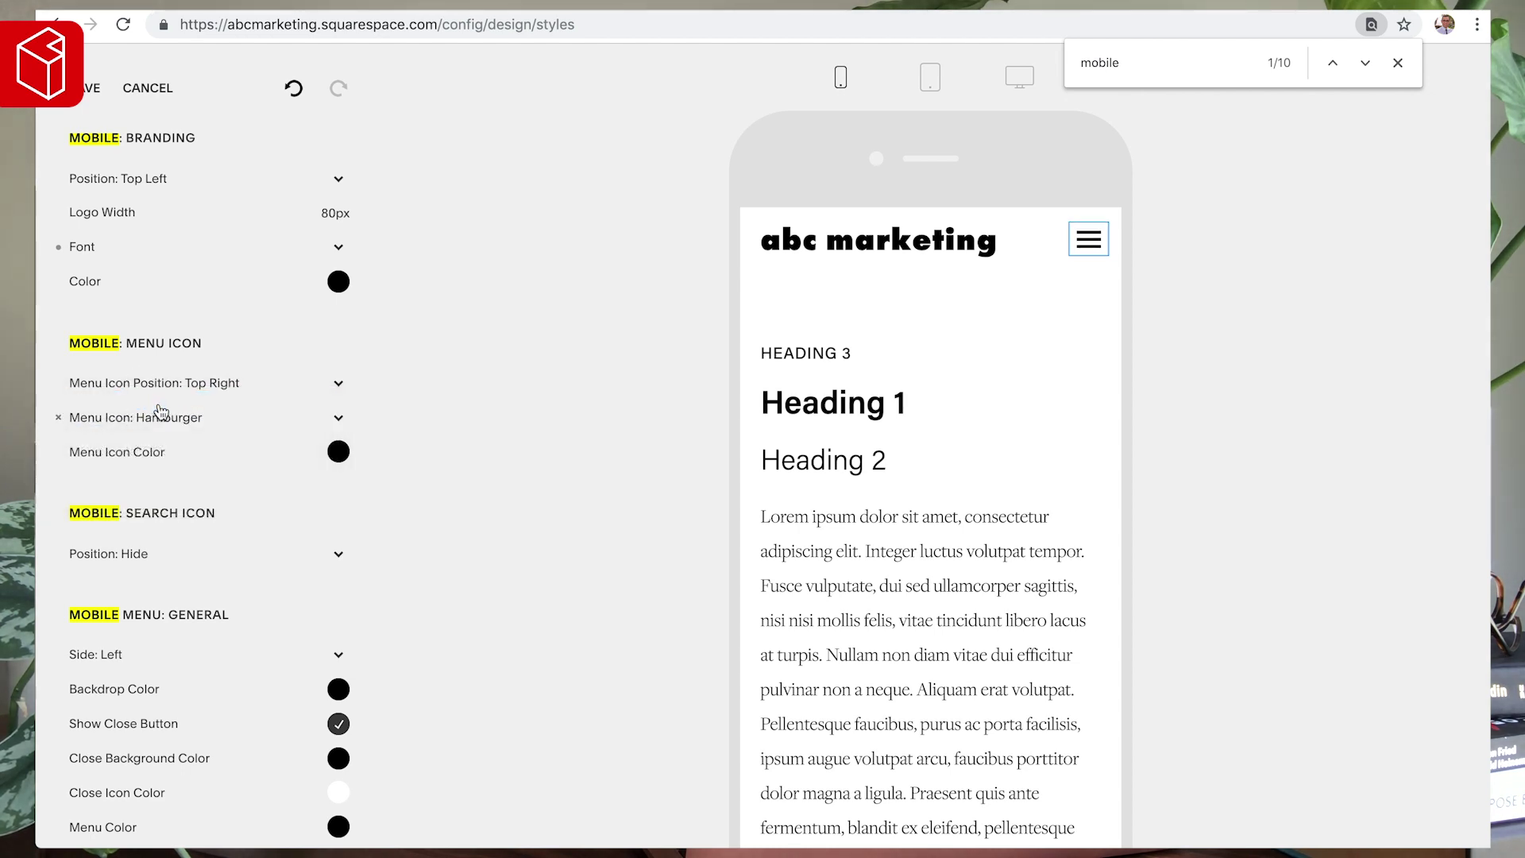
left_click(162, 410)
left_click(170, 434)
left_click(172, 427)
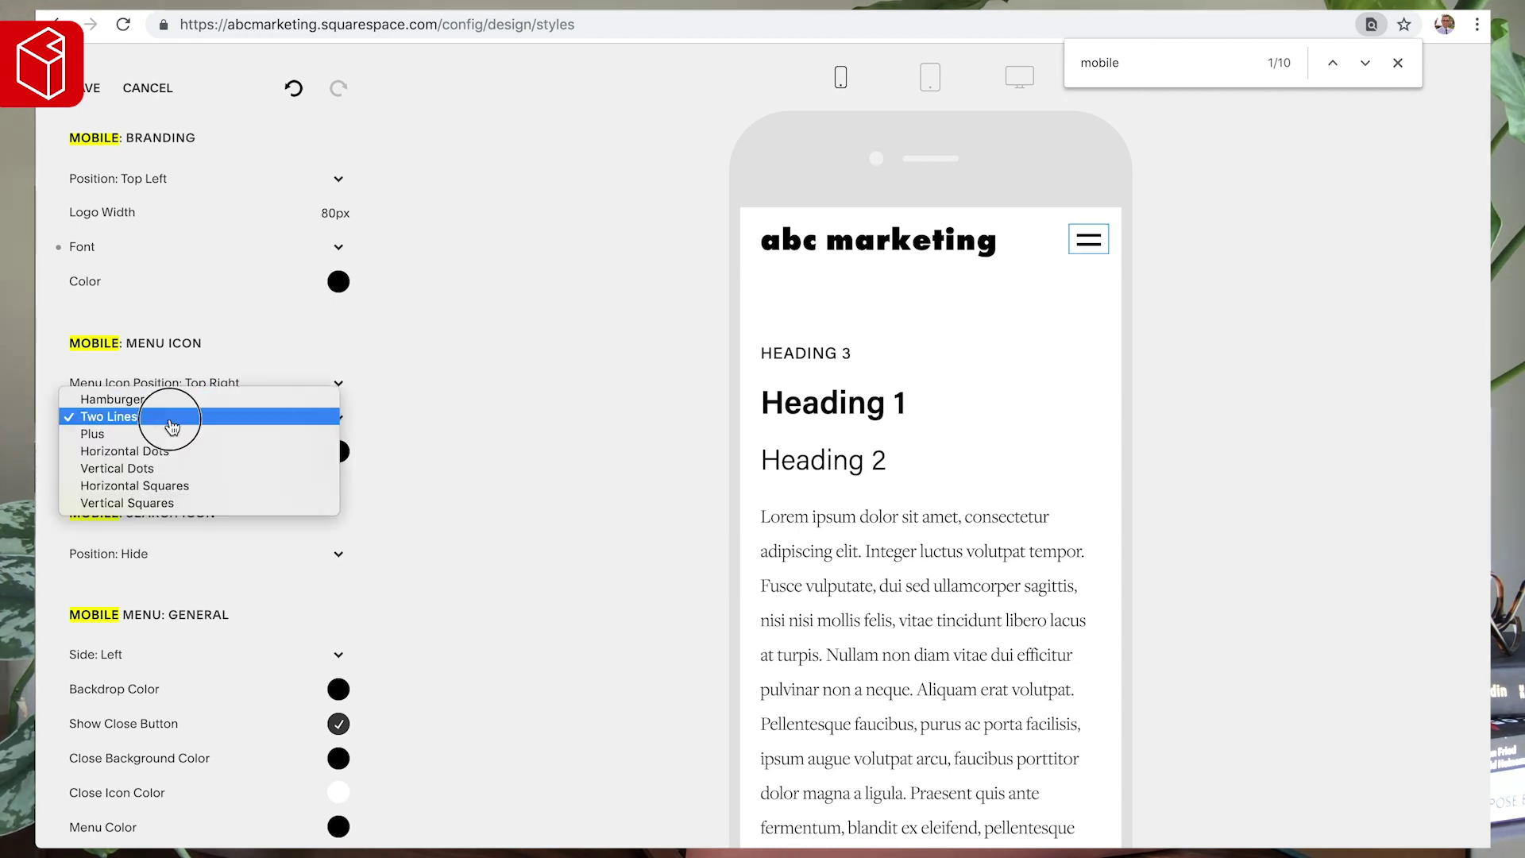
left_click(171, 434)
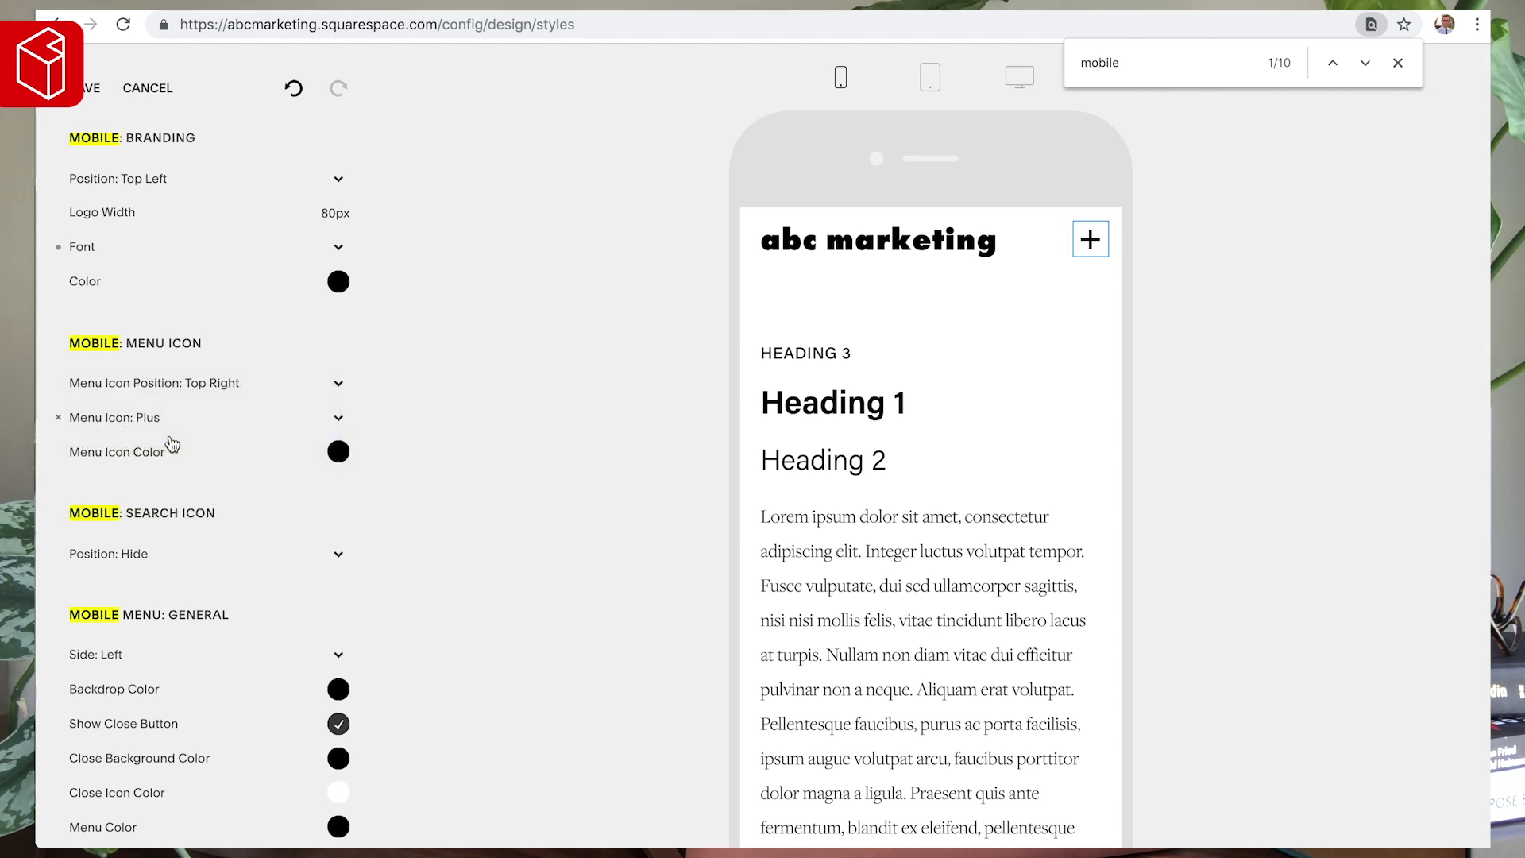
left_click(173, 442)
left_click(172, 437)
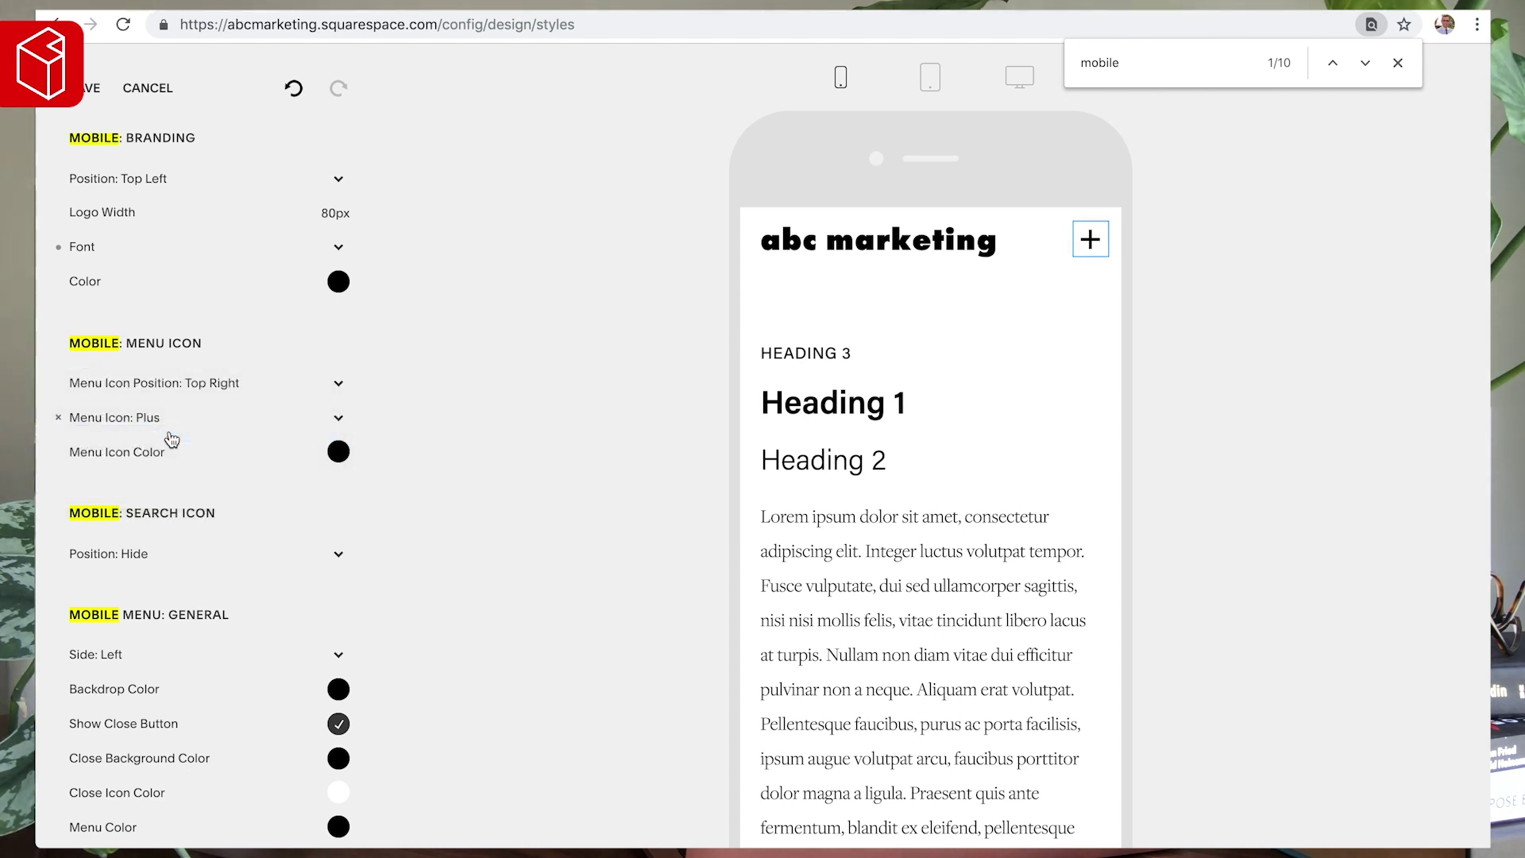
left_click(150, 422)
left_click(152, 433)
left_click(151, 425)
left_click(156, 435)
left_click(156, 420)
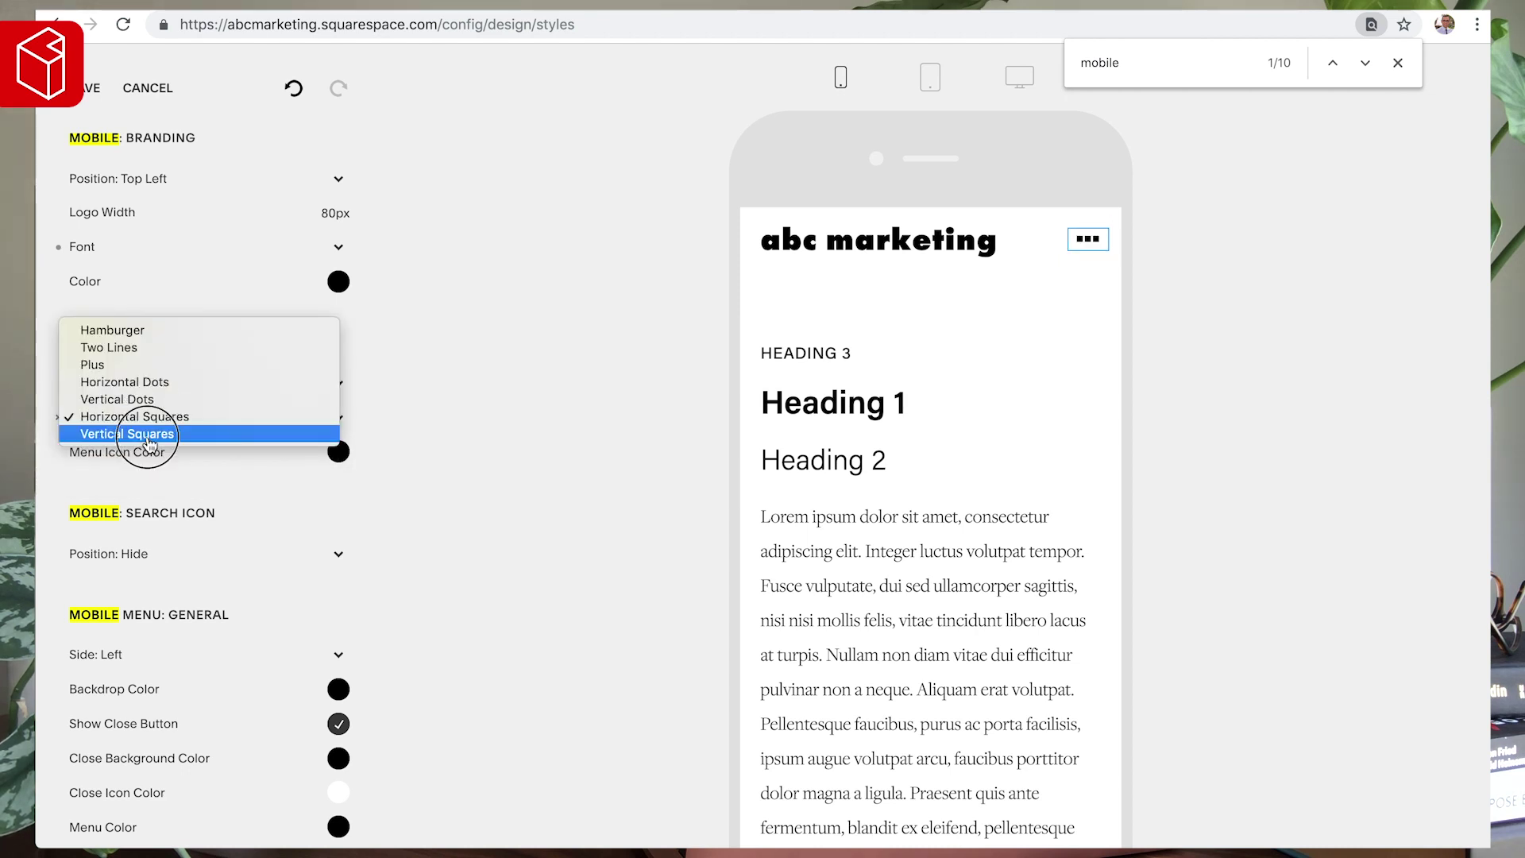
left_click(150, 433)
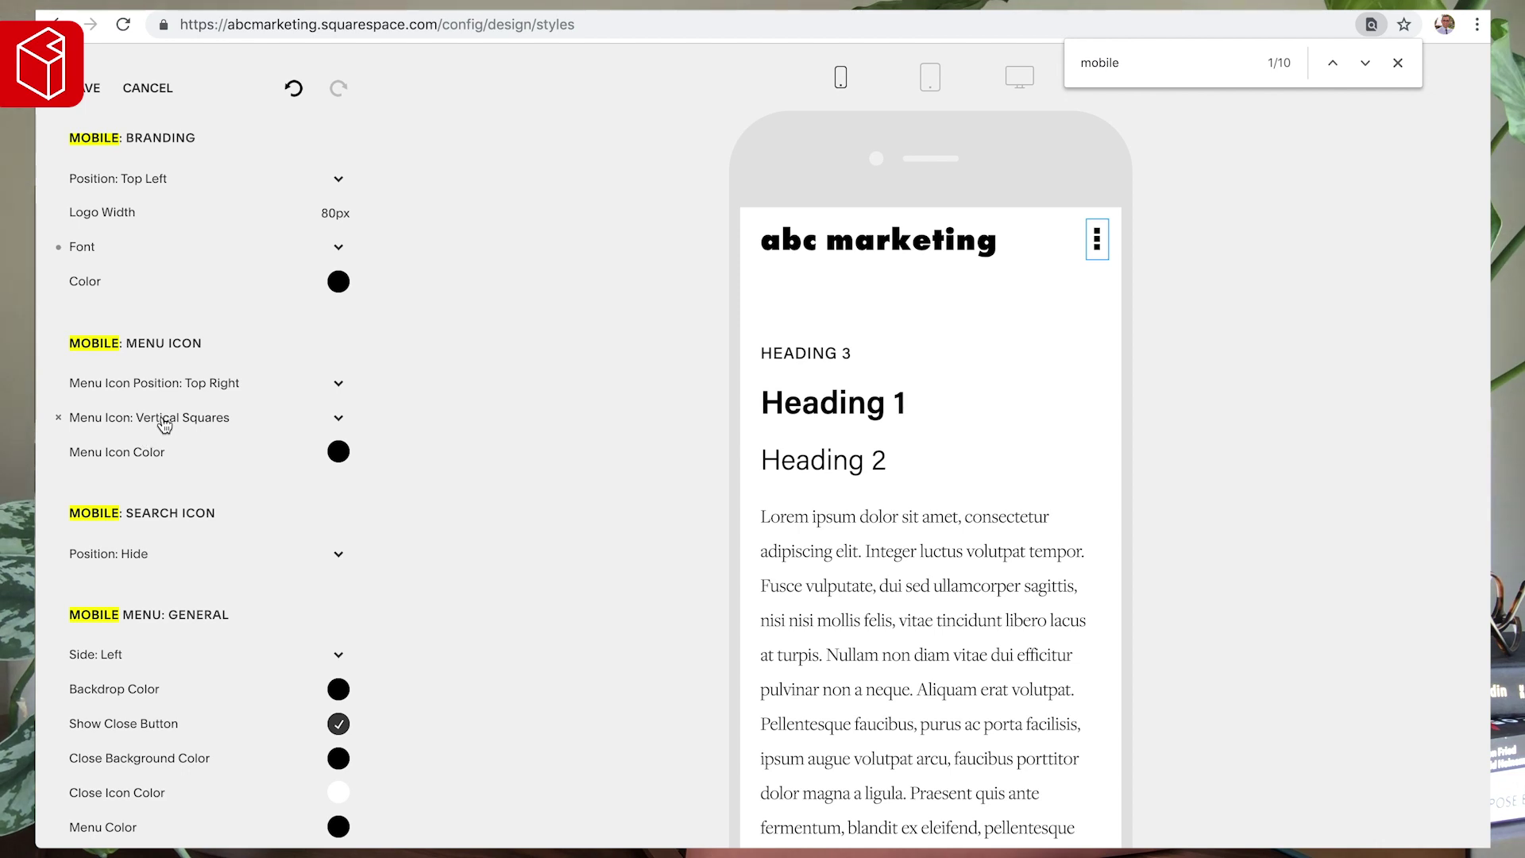
left_click(165, 423)
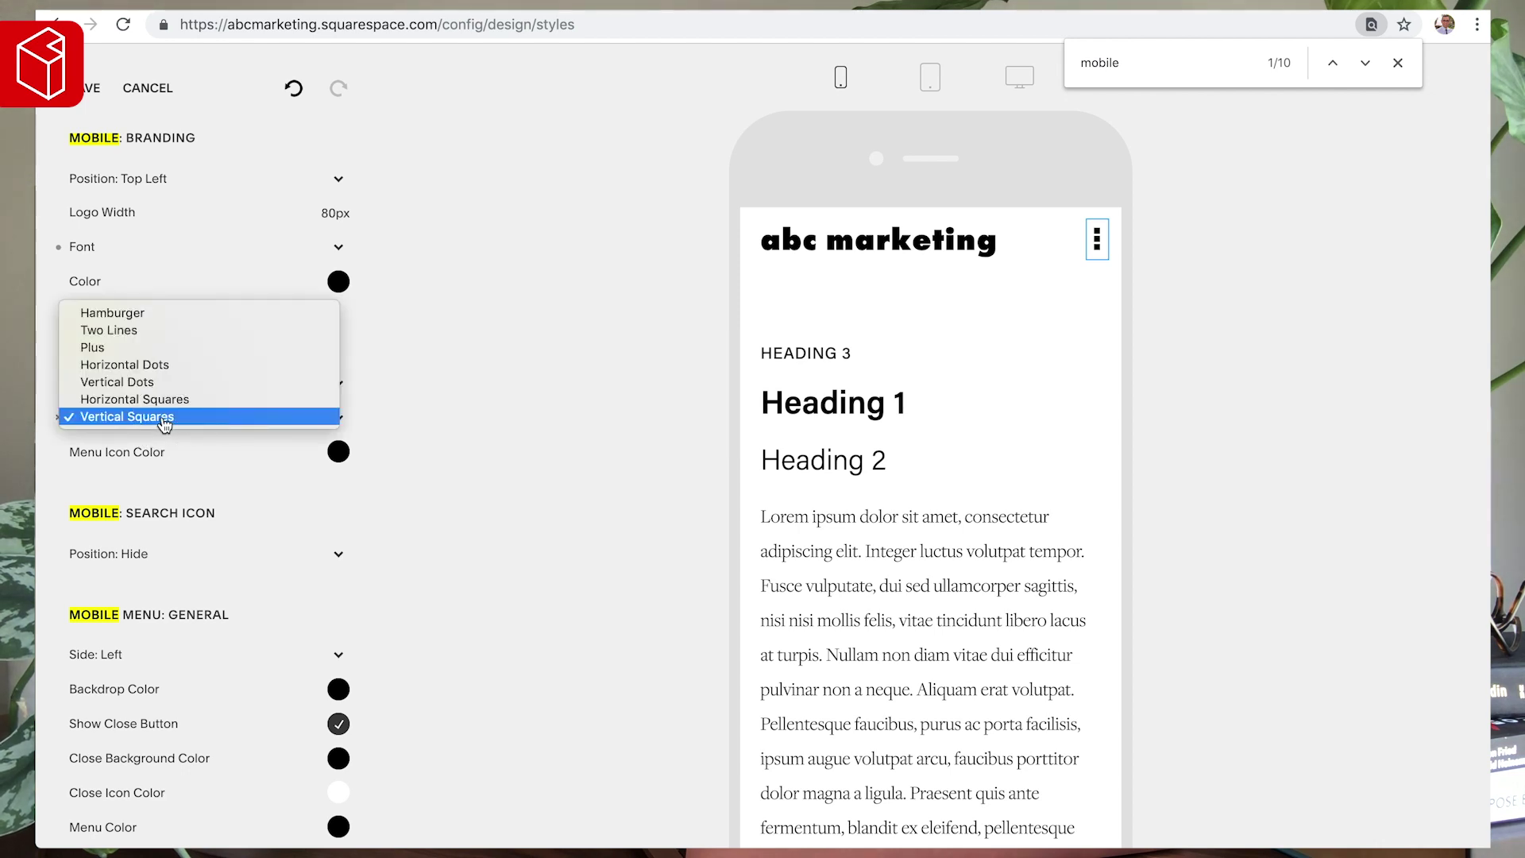
left_click(144, 320)
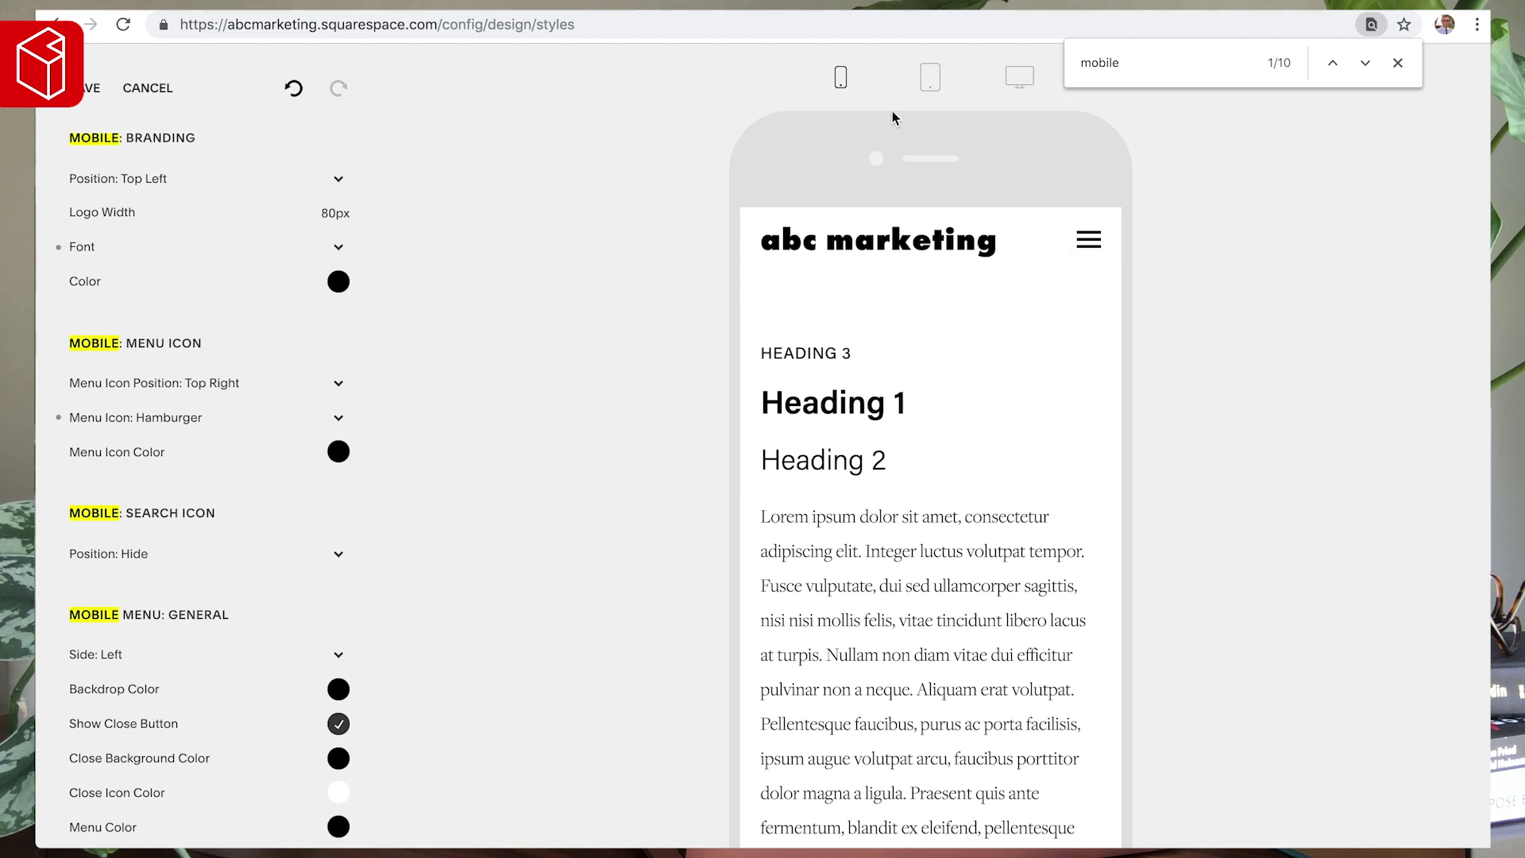
- Set the mobile menu icon colour to #3F4B53
left_click(339, 451)
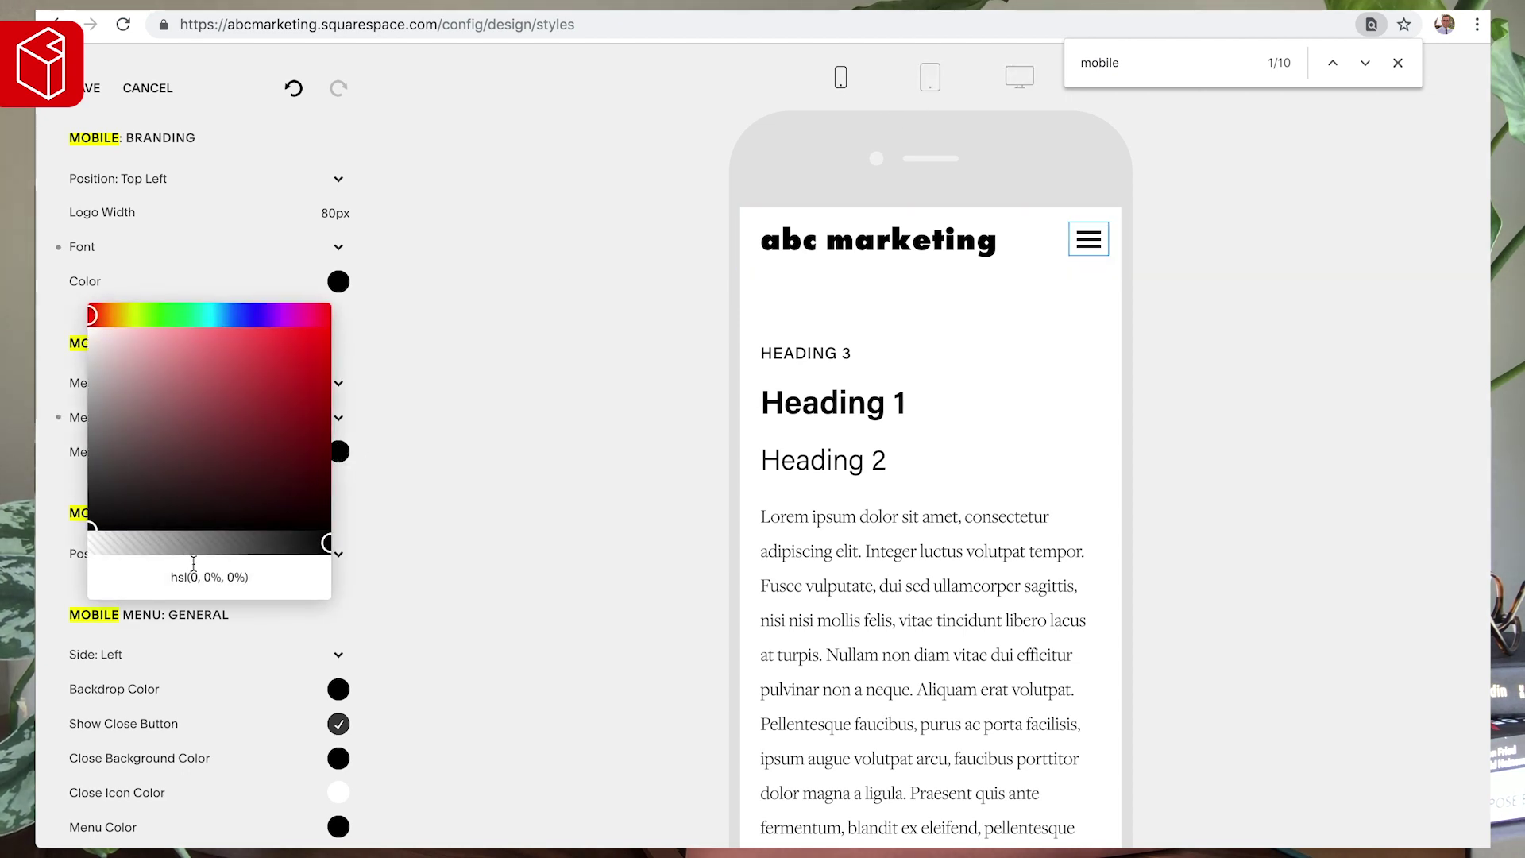
triple_click(196, 576)
type("#3F4B53")
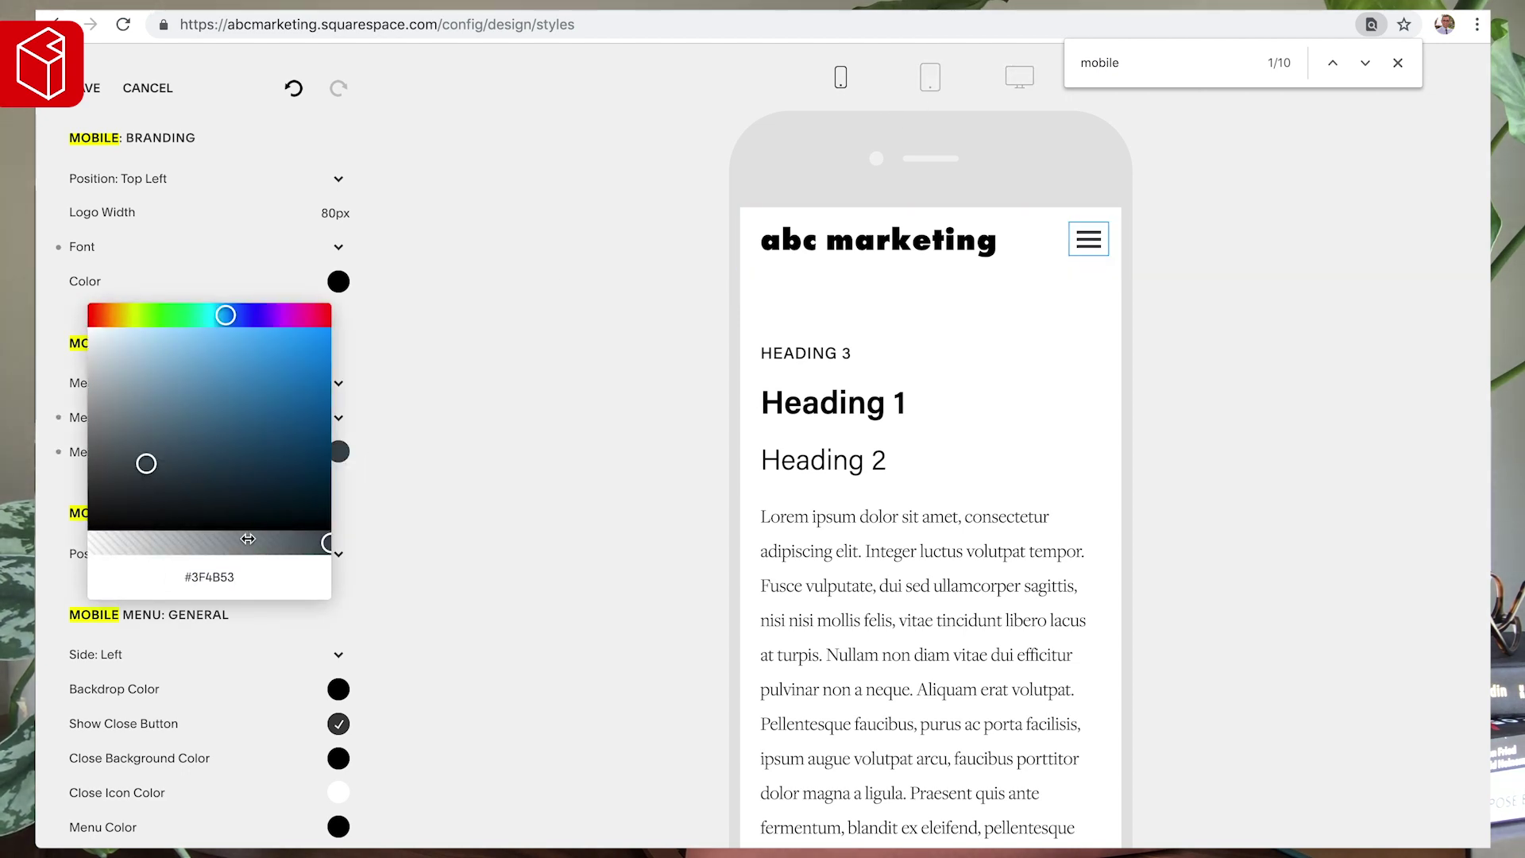
left_click(356, 471)
scroll(162, 526, "down", 2)
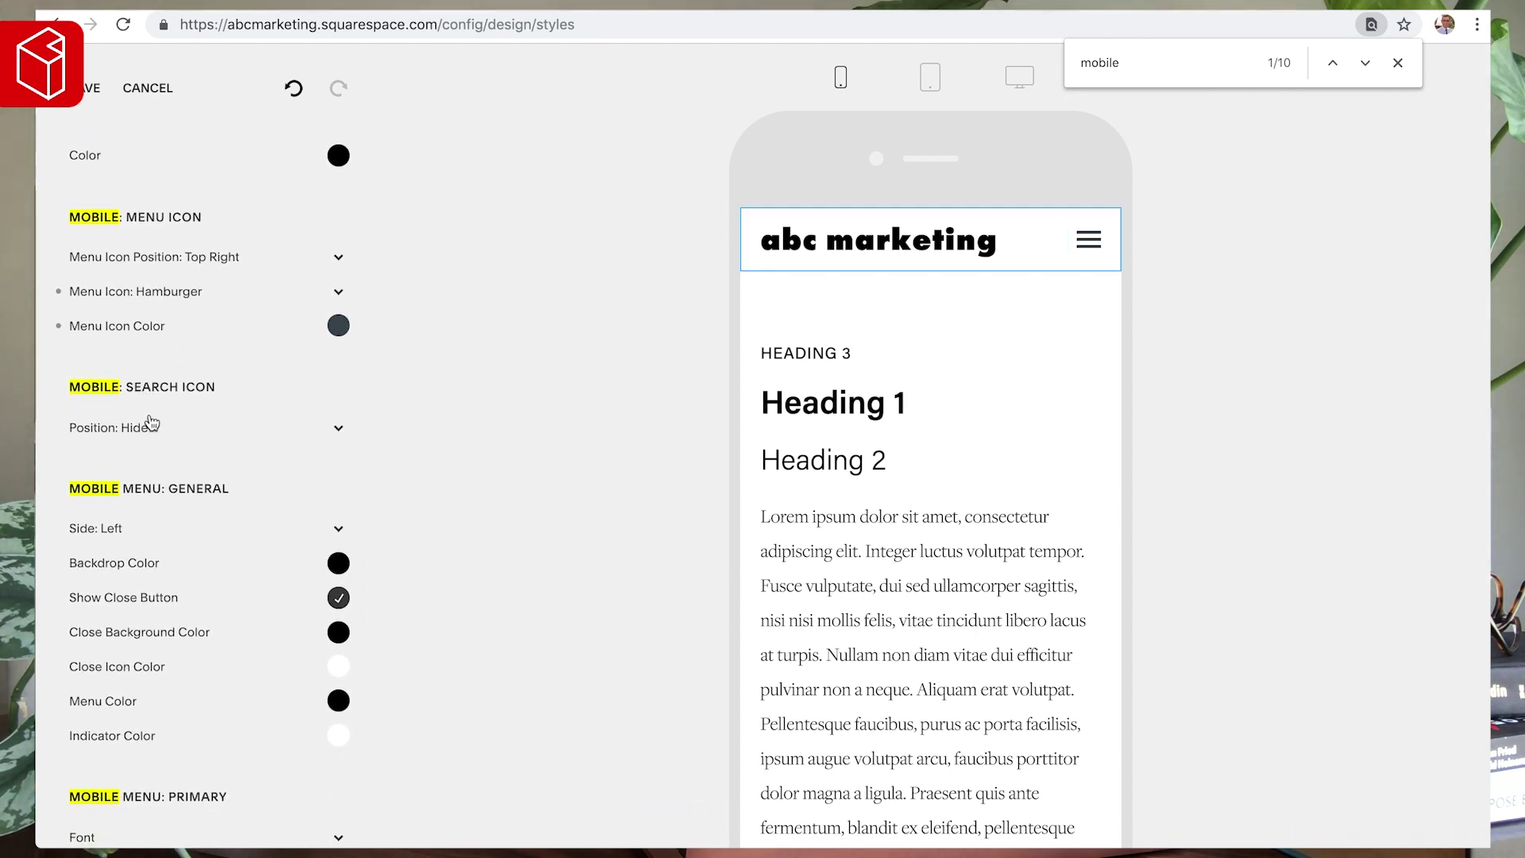
- Try a top-right search icon coloured #3F4B53, then set Search Icon Position back to Hide
left_click(148, 427)
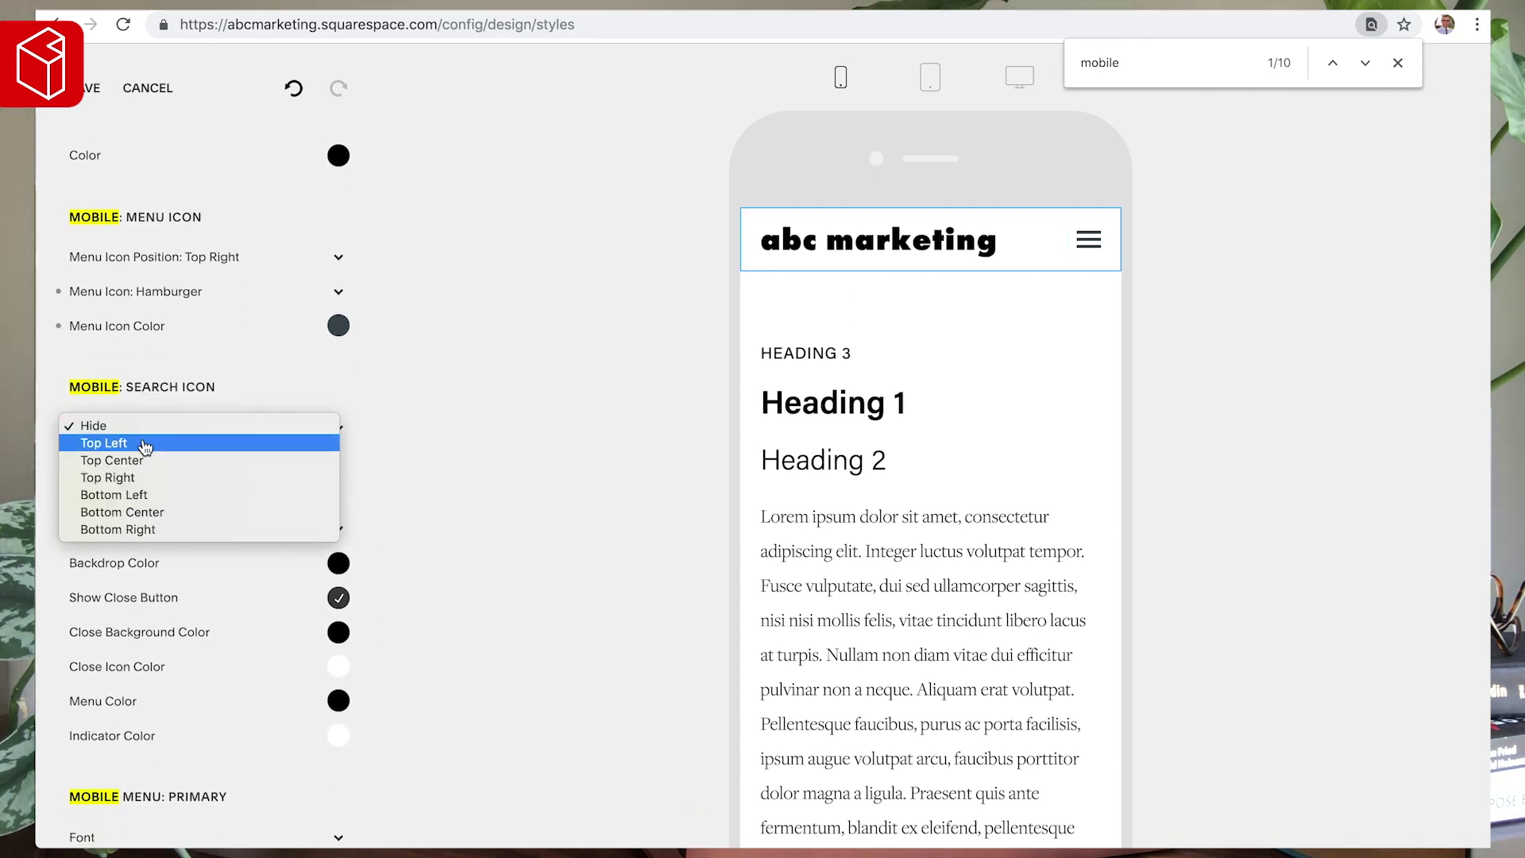
left_click(142, 477)
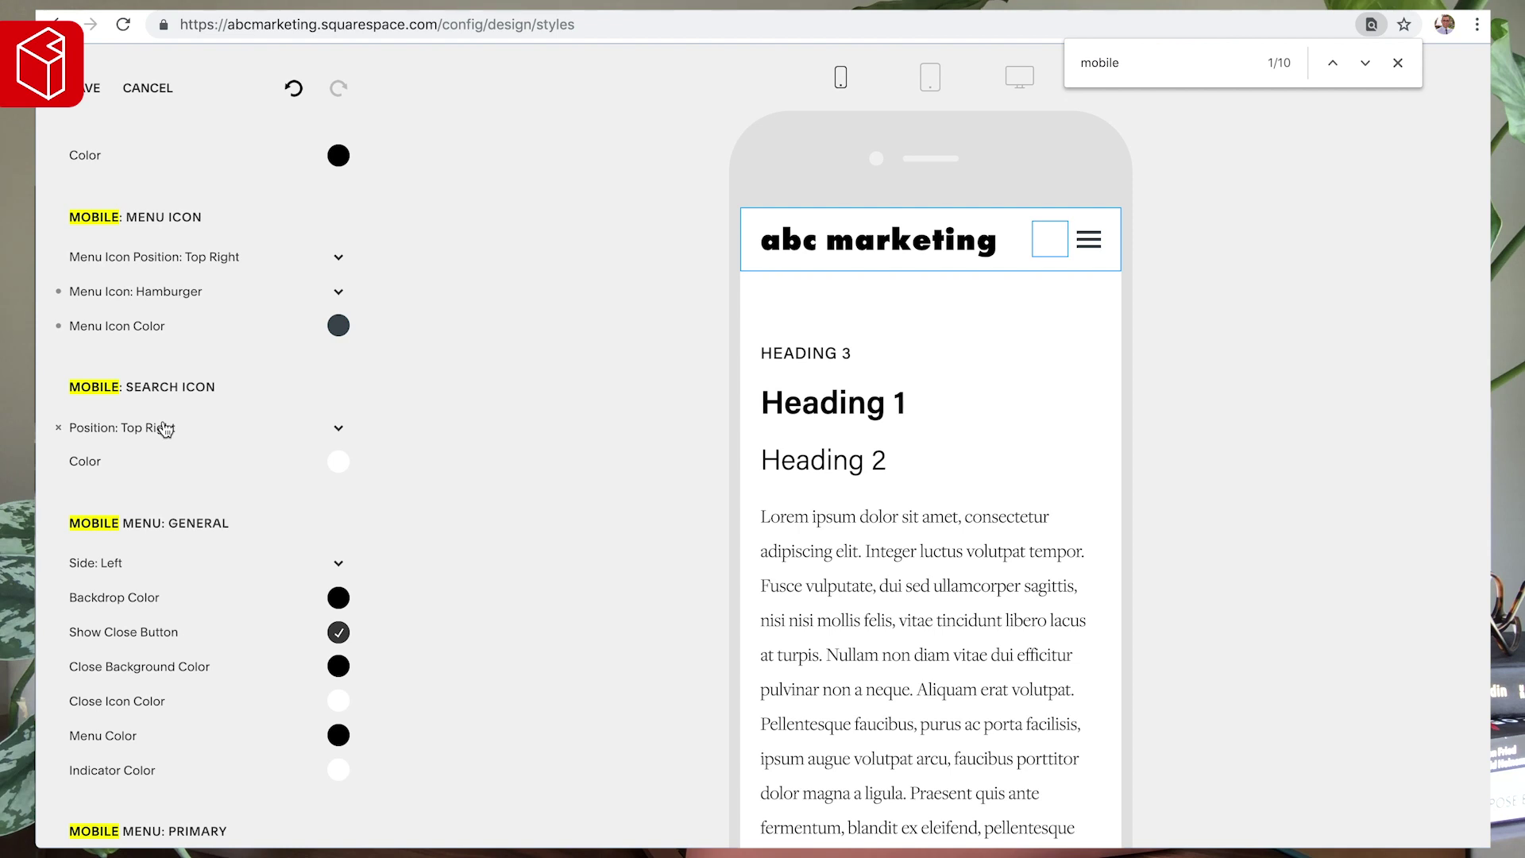
left_click(339, 459)
left_click(273, 407)
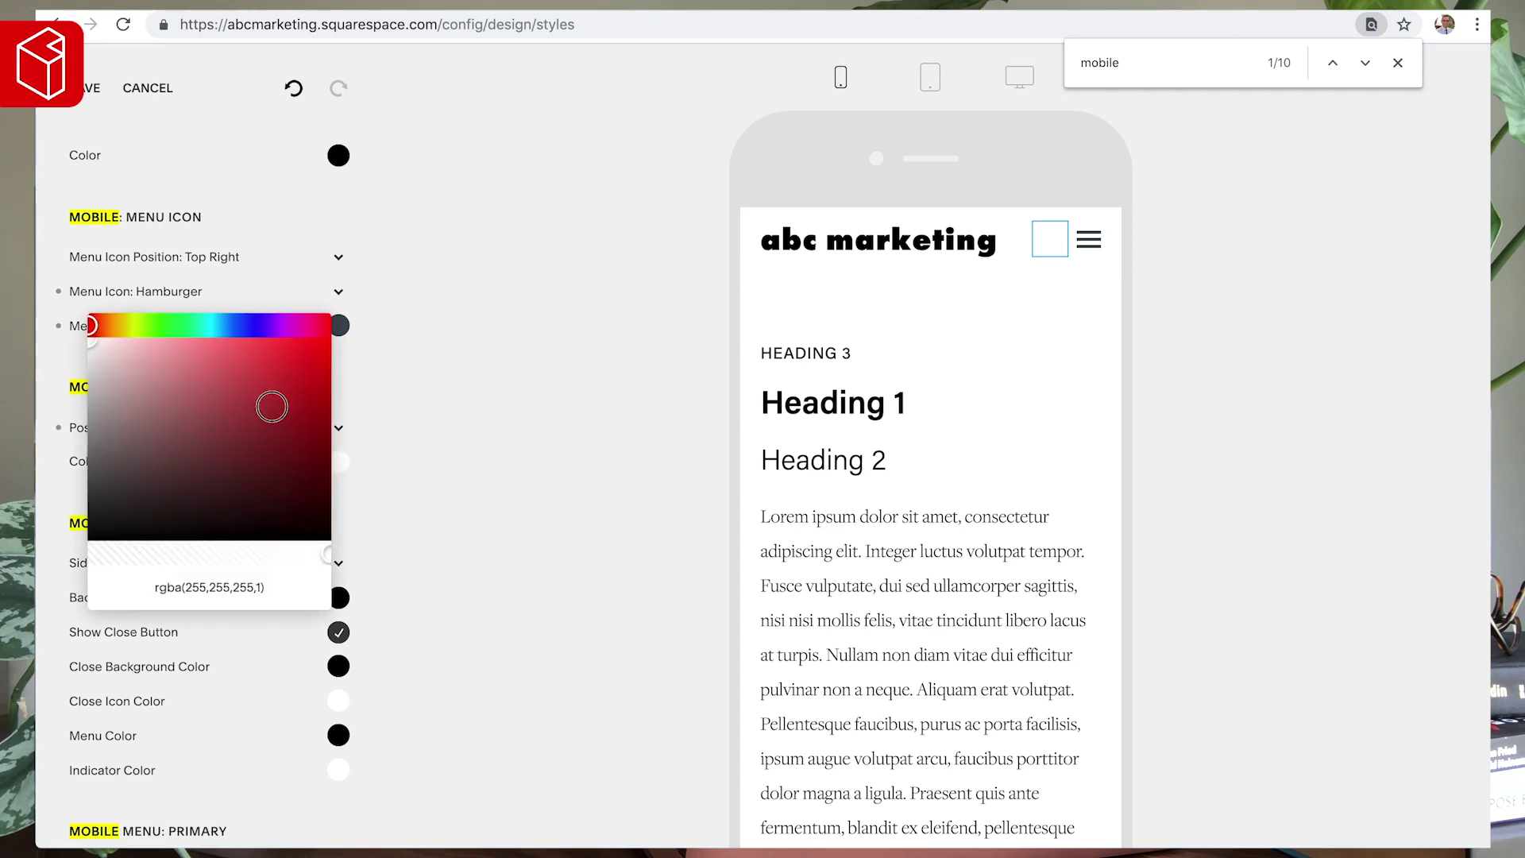
triple_click(204, 586)
type("#3F4B53")
left_click(517, 386)
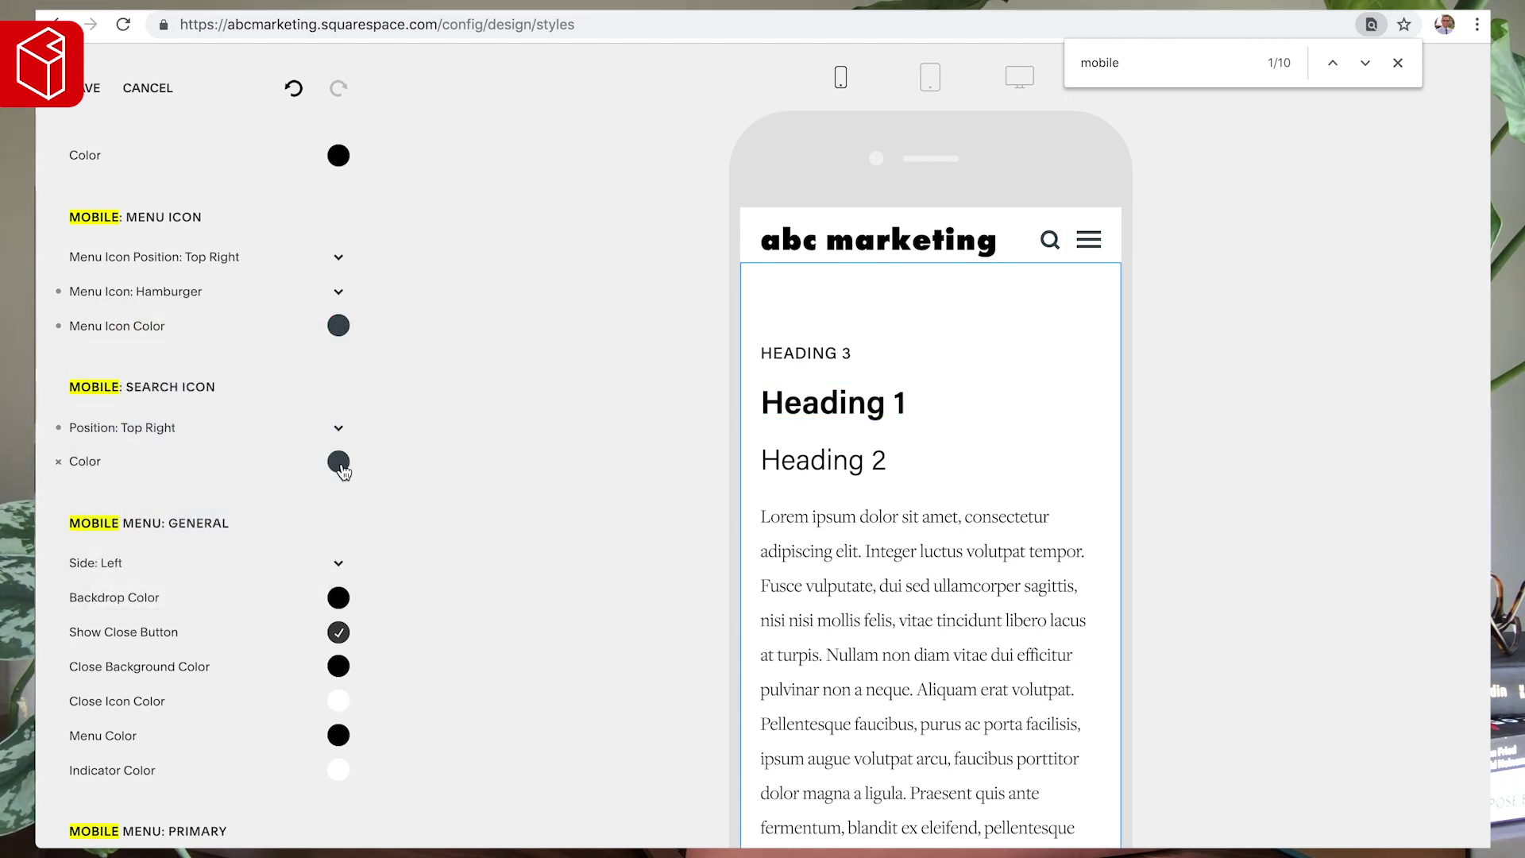
left_click(58, 429)
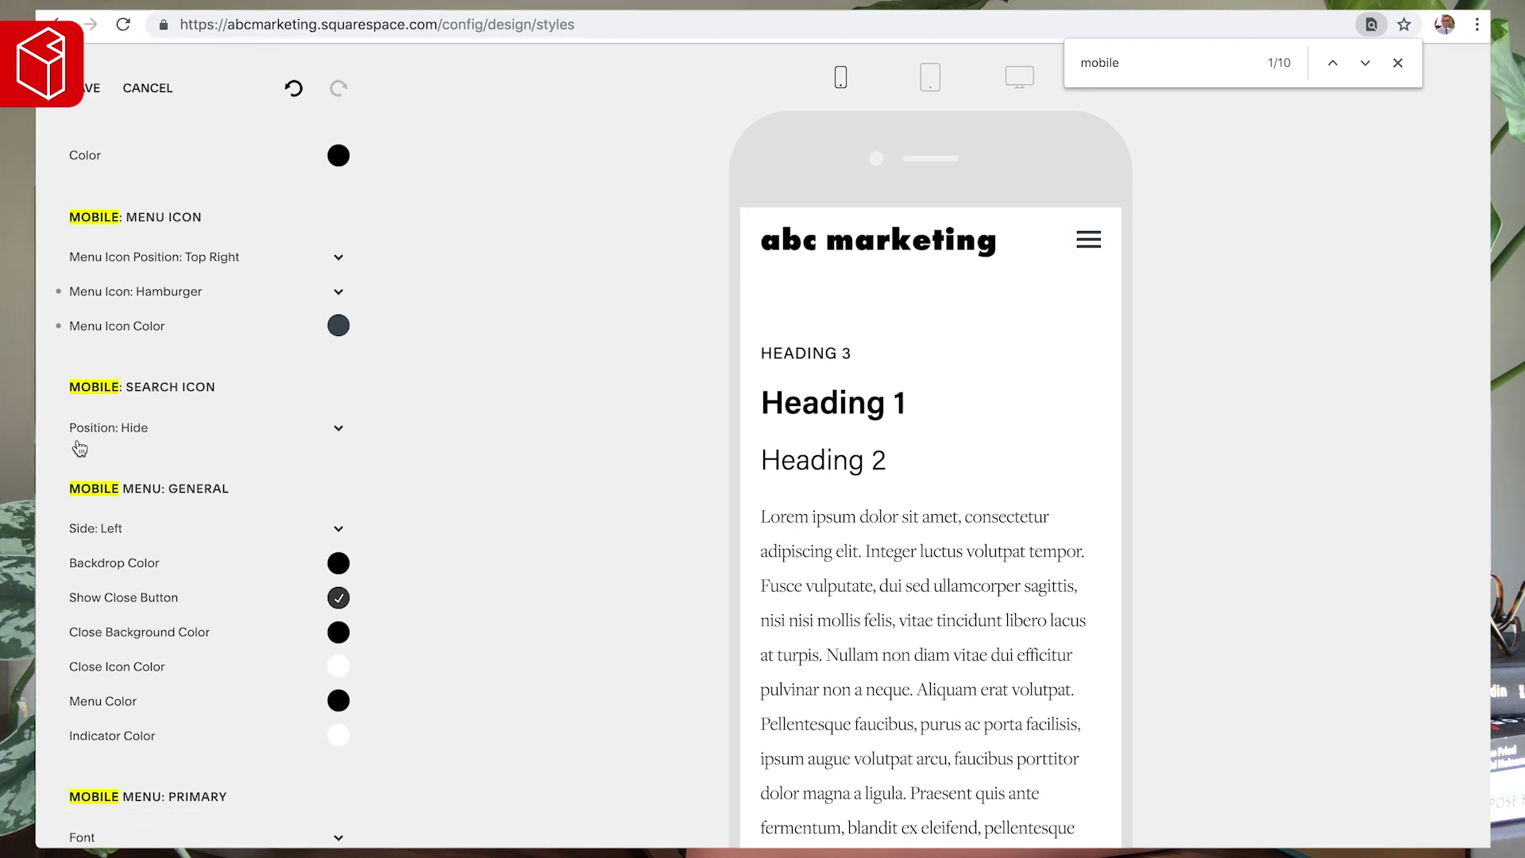
- Switch the mobile menu side to Right and back to Left, then open Backdrop Color
scroll(94, 451, "down", 2)
scroll(97, 453, "down", 1)
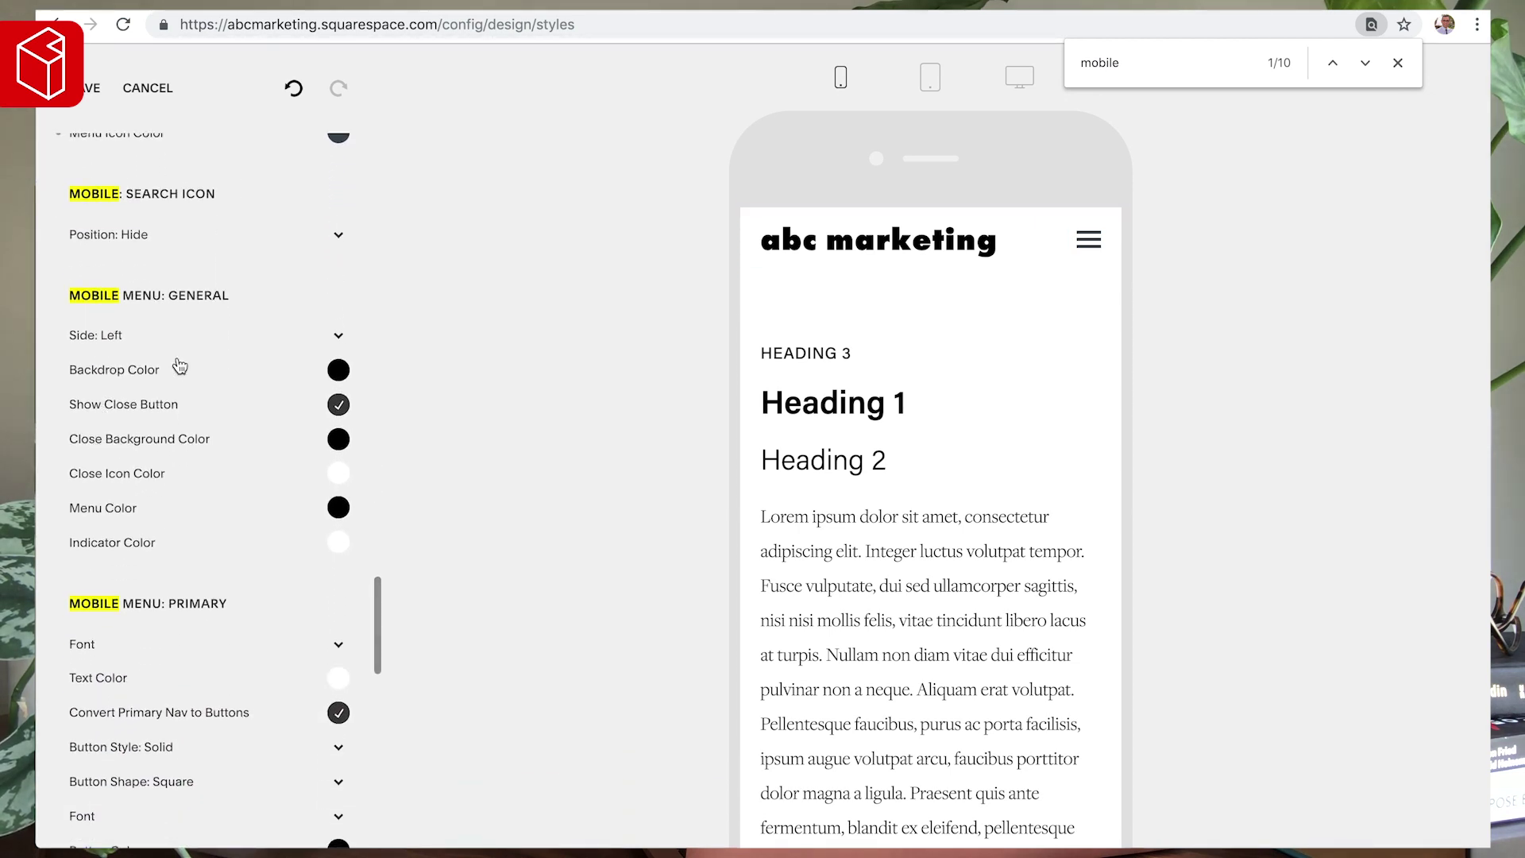
left_click(115, 334)
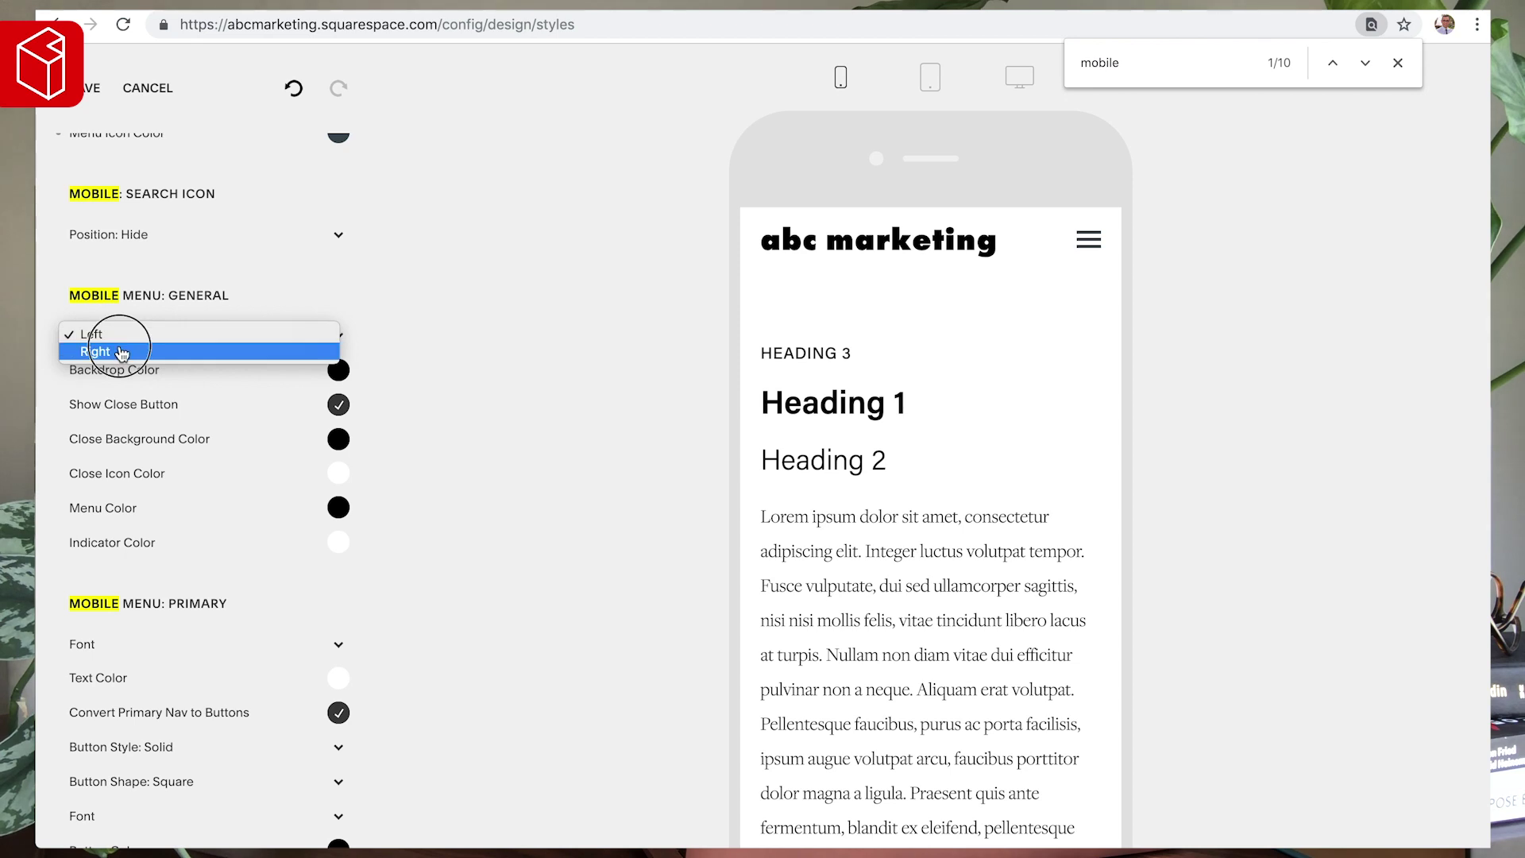
left_click(112, 346)
left_click(112, 345)
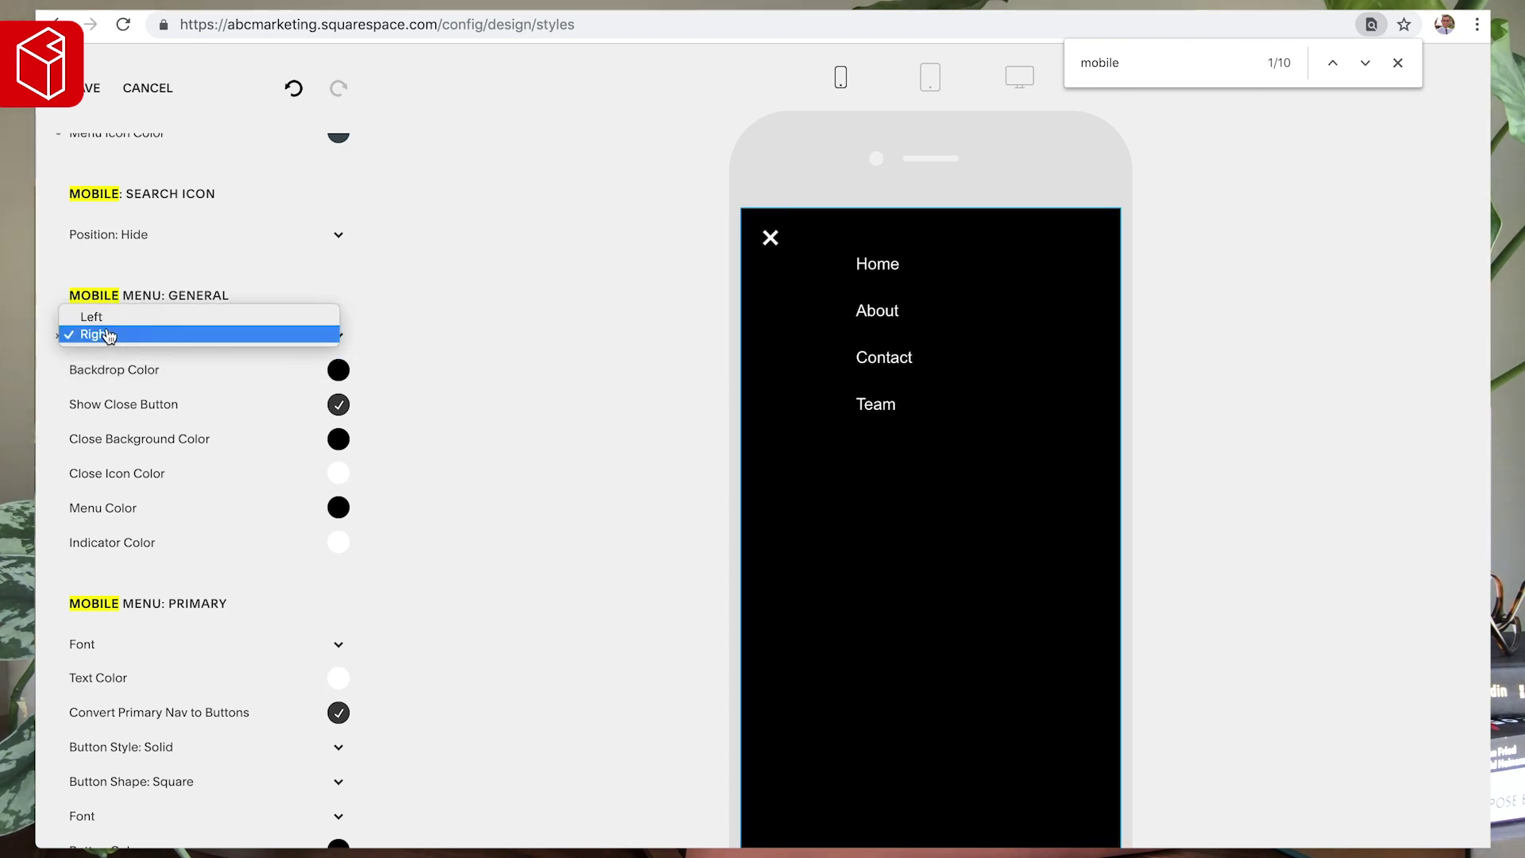
left_click(103, 319)
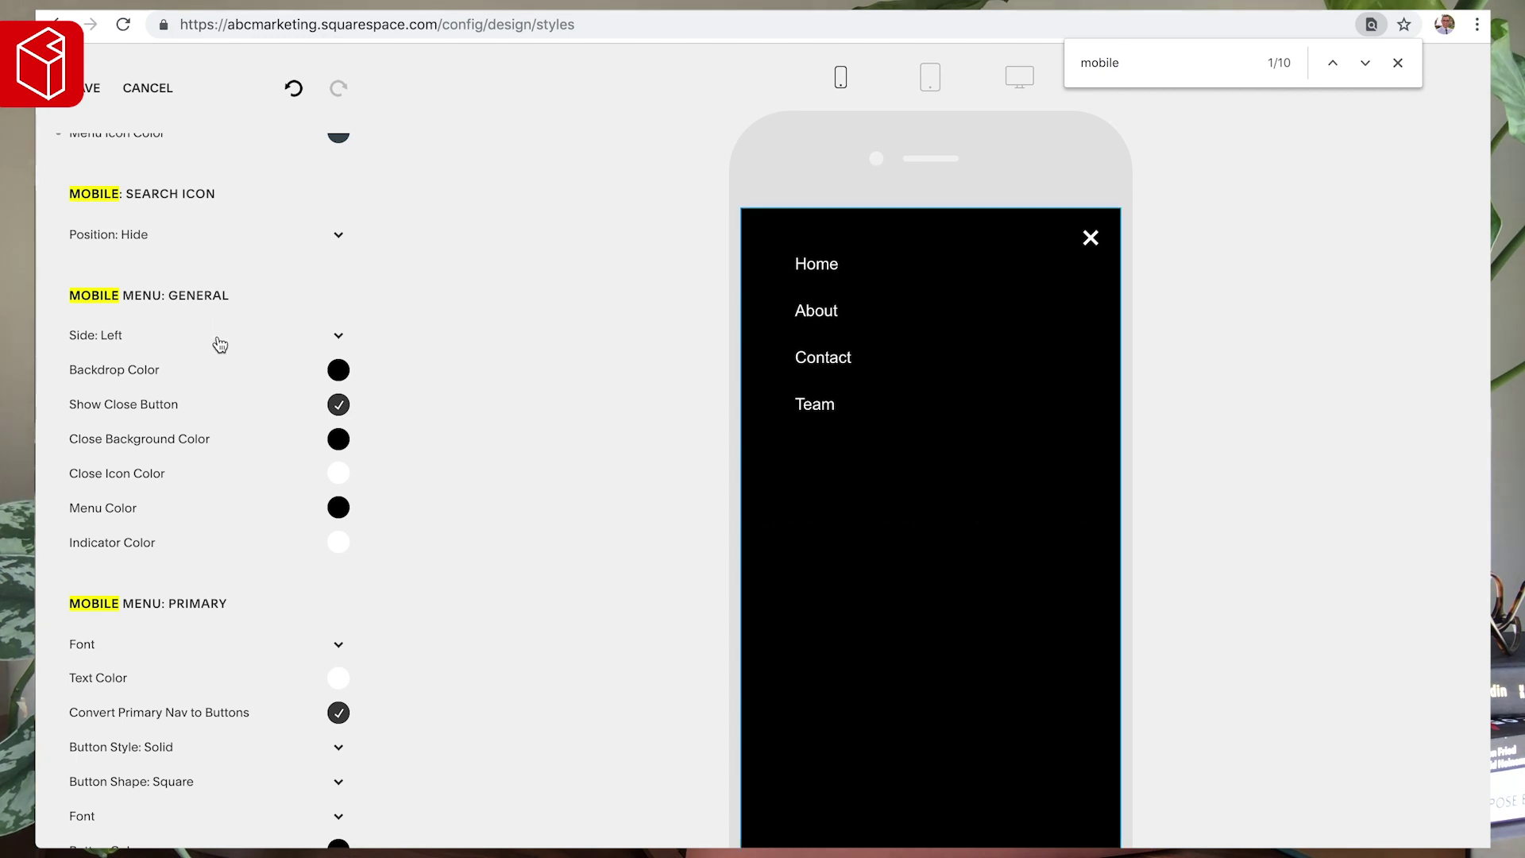
scroll(216, 343, "down", 1)
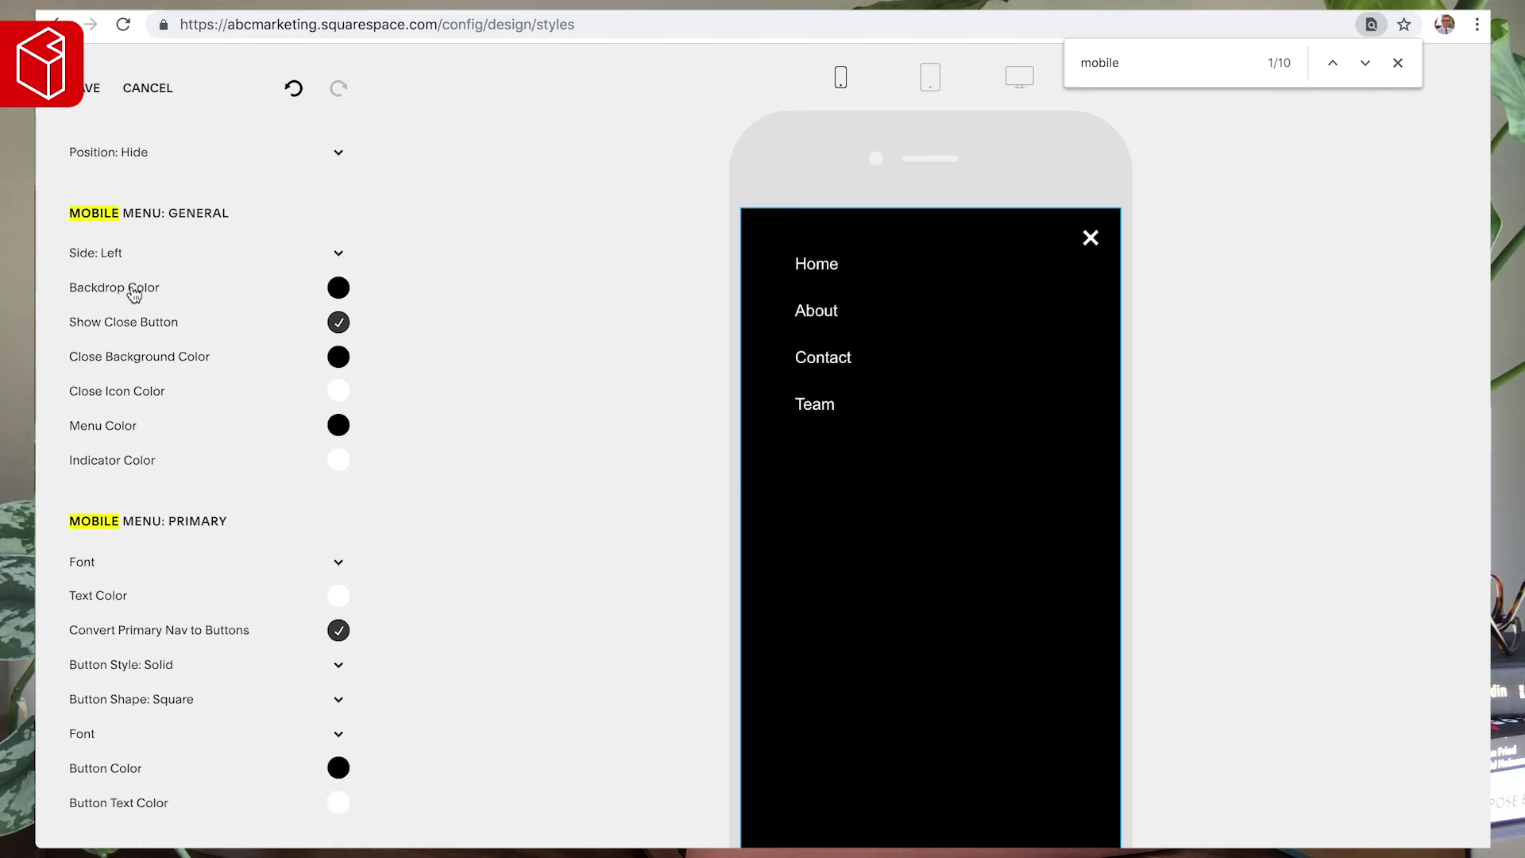
left_click(338, 288)
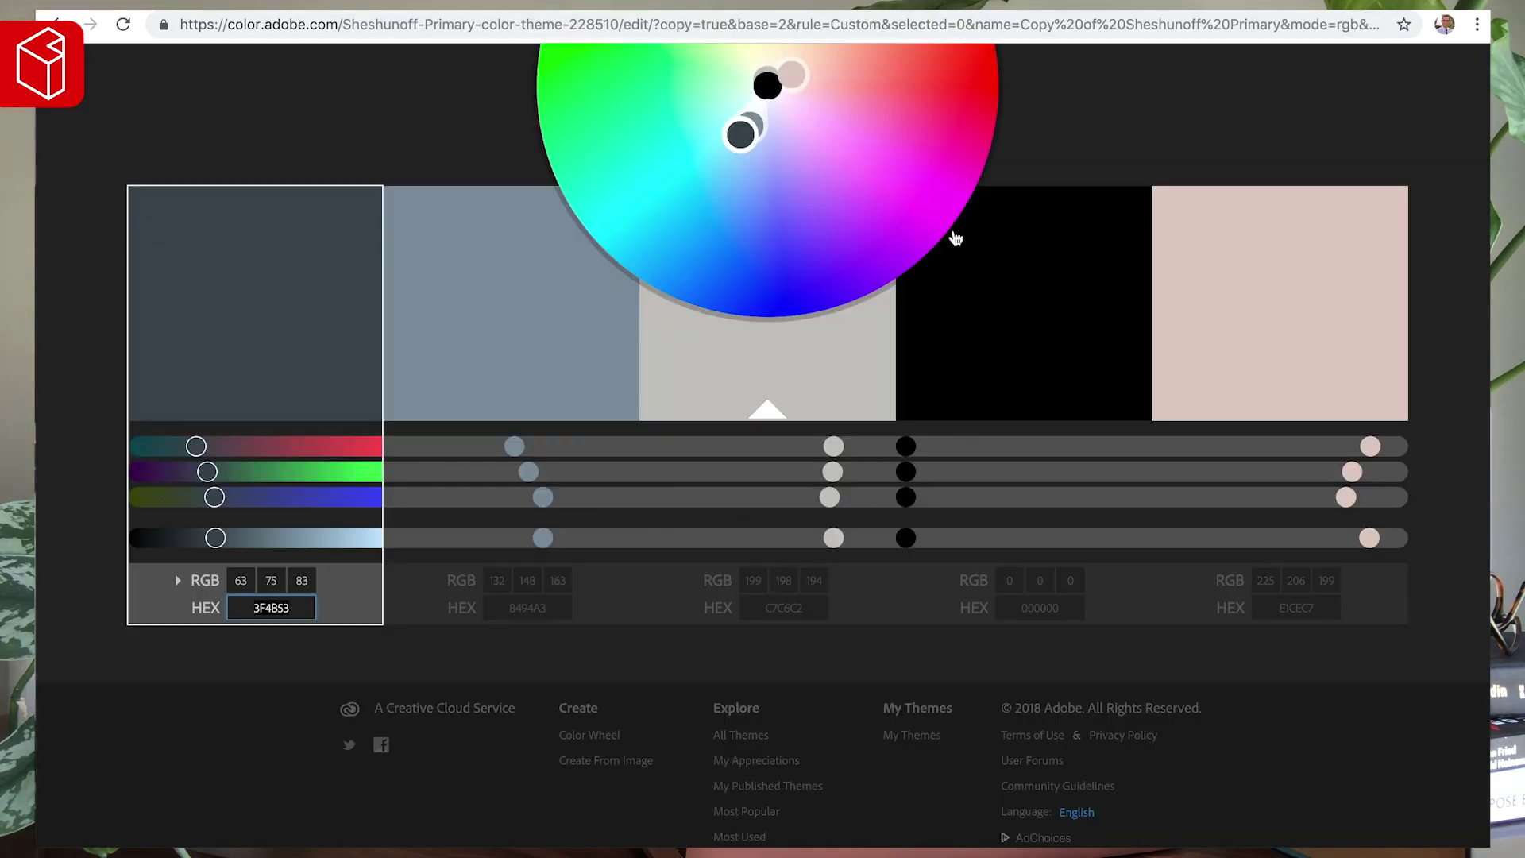
- Copy pale pink E1CEC7 from Adobe Color into the mobile menu's Backdrop Color
left_click(1289, 609)
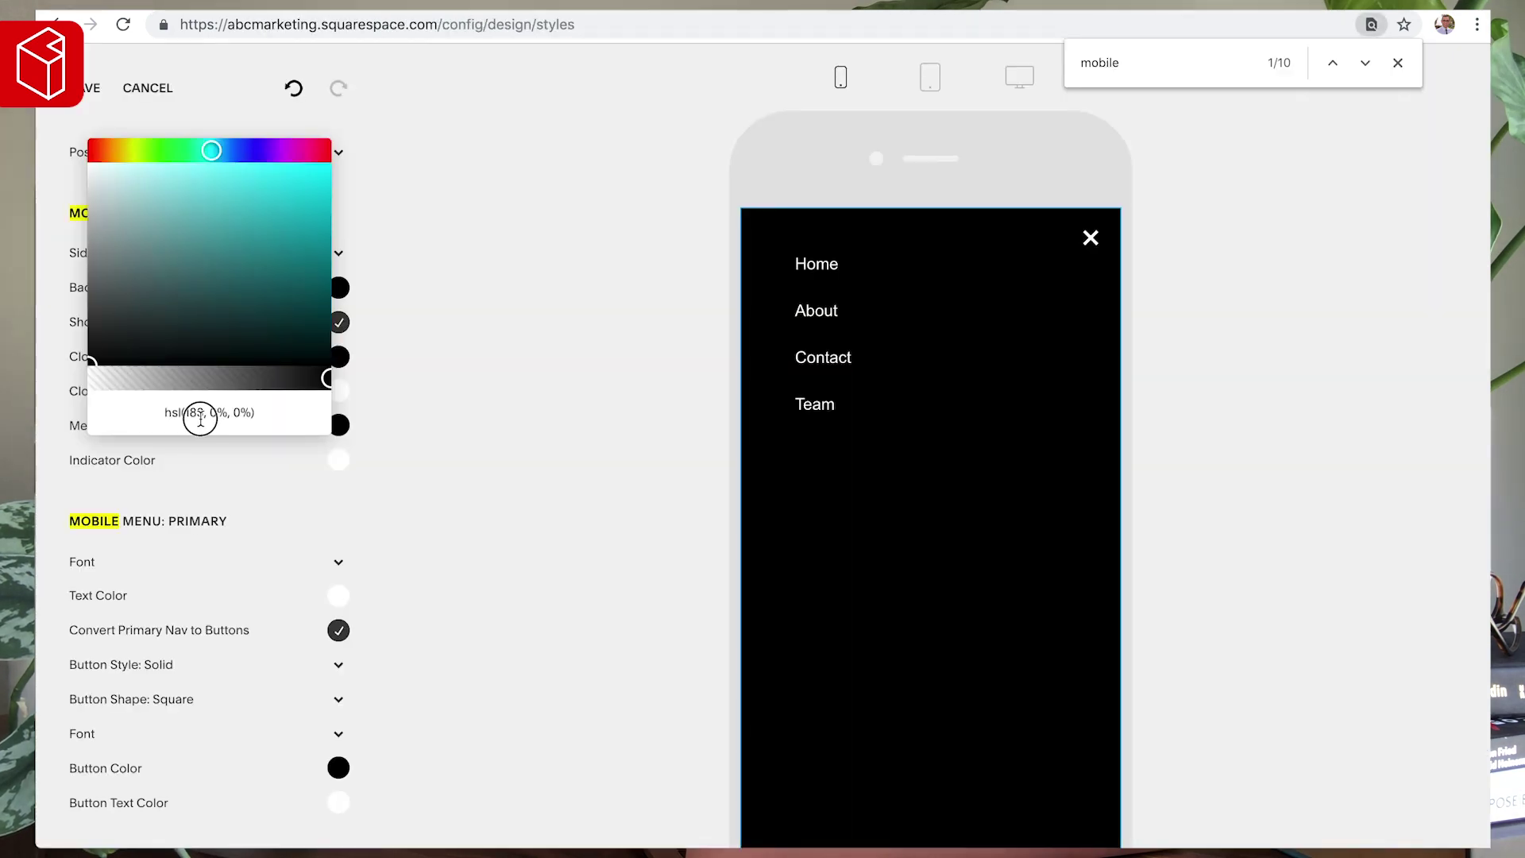
left_click(200, 414)
type("#E1CEC7")
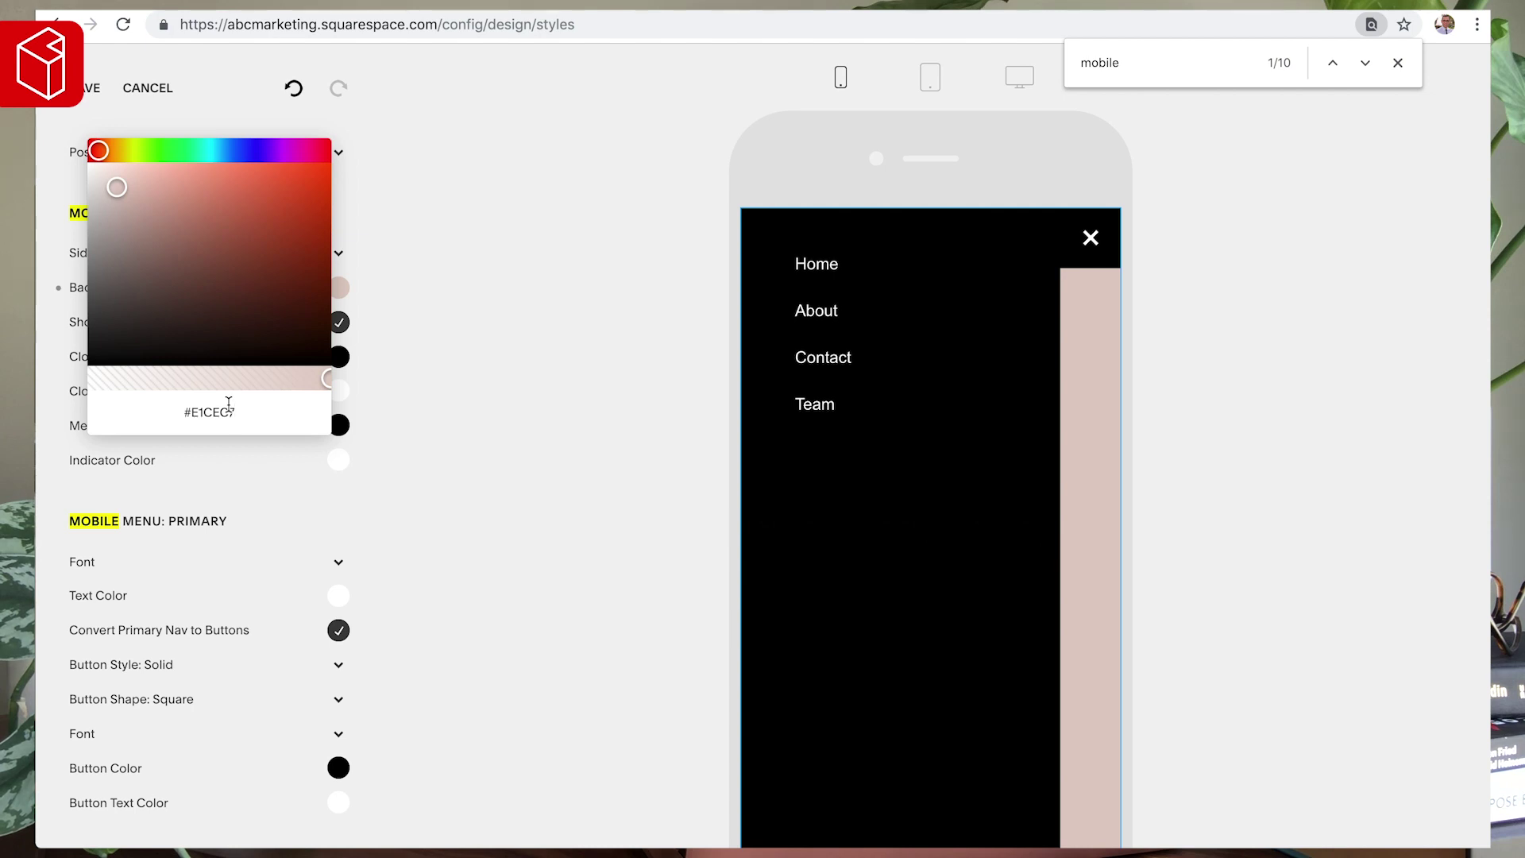
- Make the mobile menu backdrop black at 0.15 opacity
left_click_drag(159, 245, 69, 385)
left_click(339, 287)
left_click(125, 376)
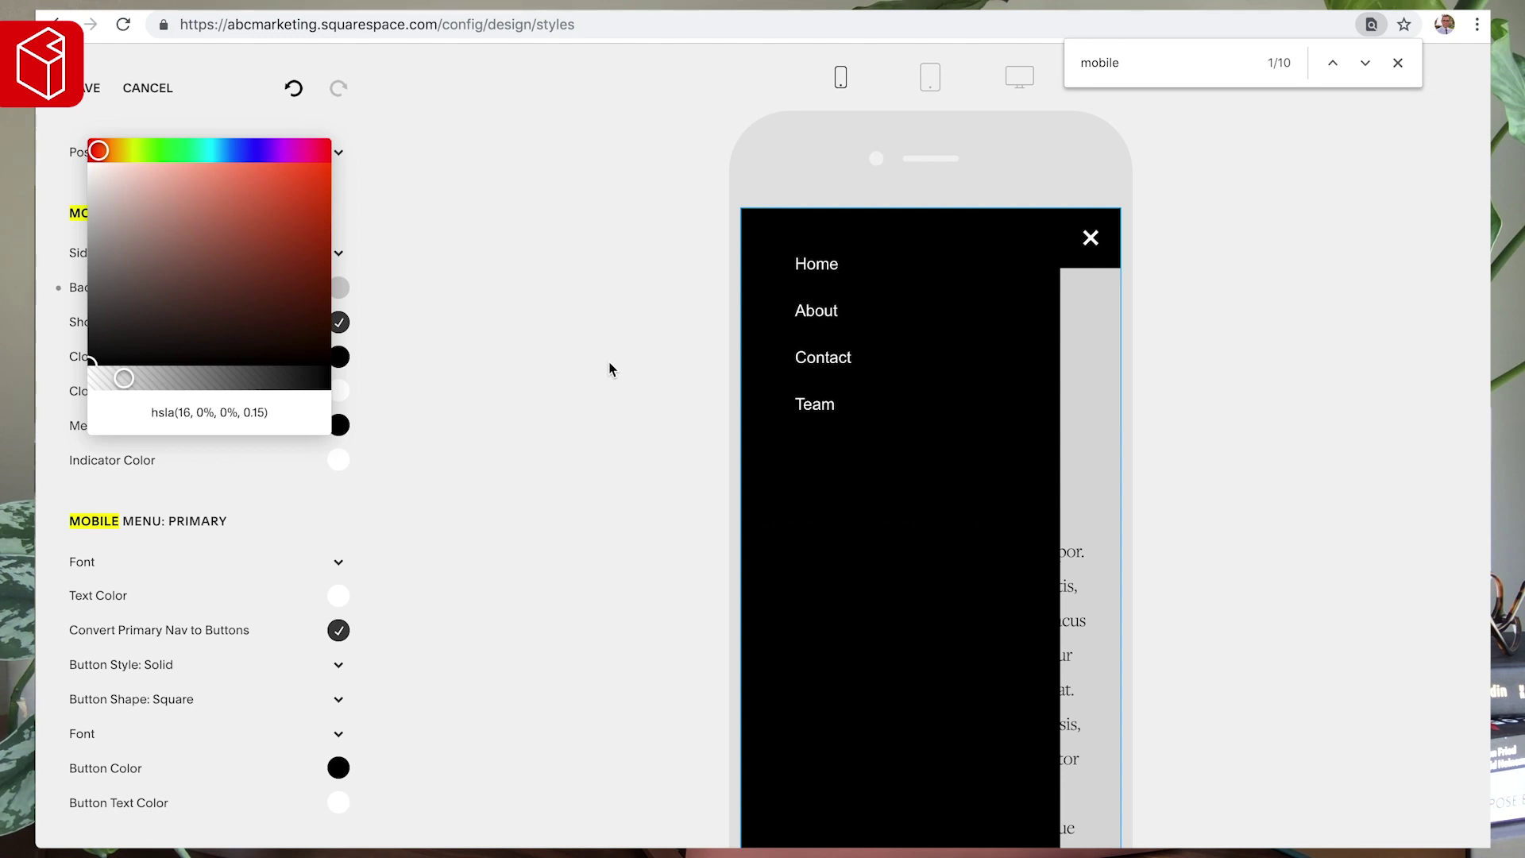
left_click(537, 395)
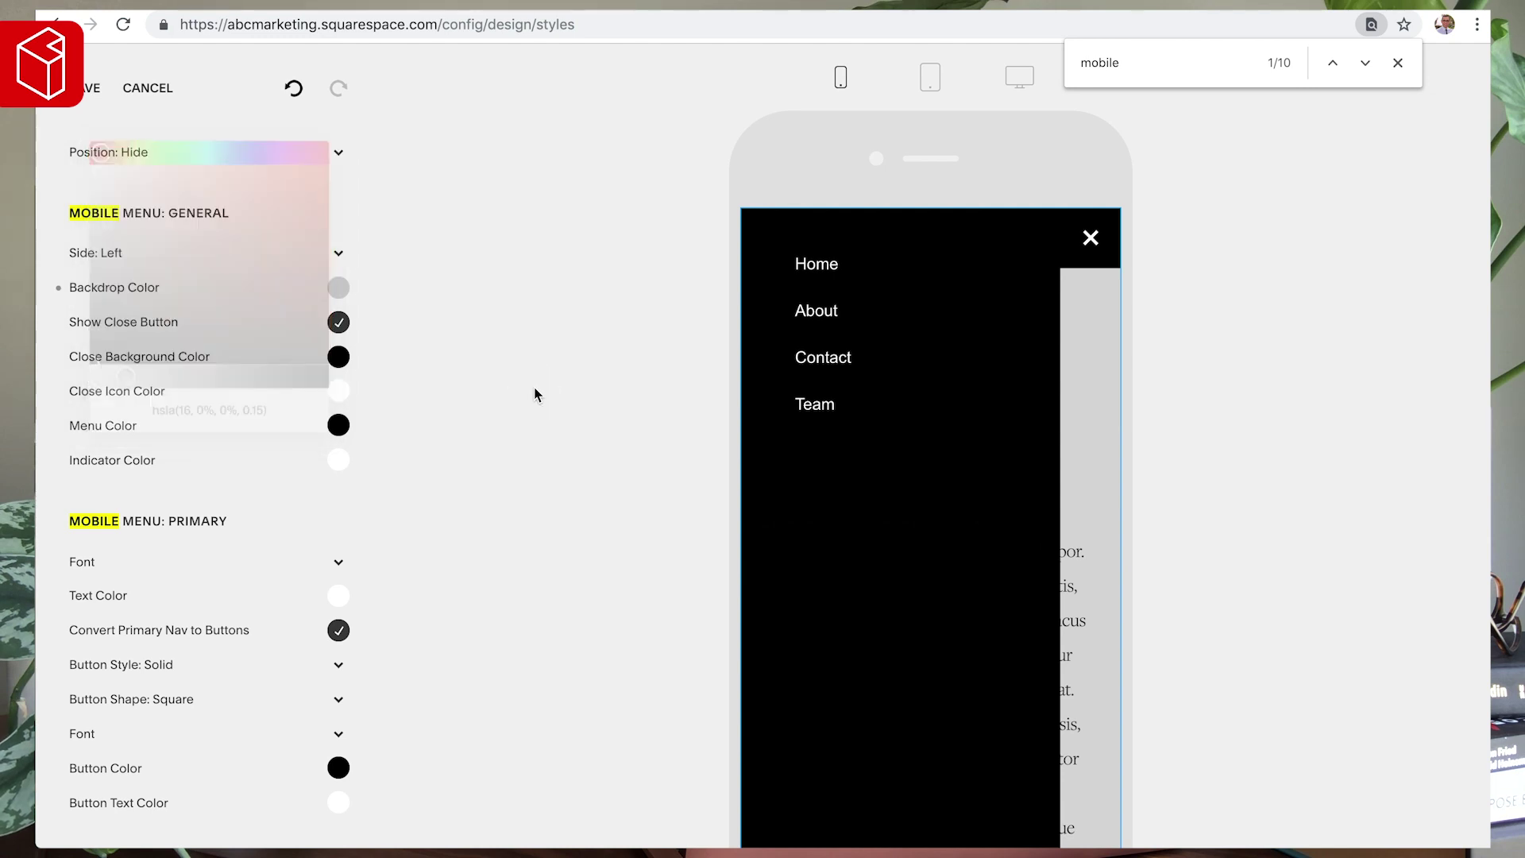
- Toggle the close button off and on, then set its background to pale pink #E1CEC7
left_click(338, 323)
left_click(339, 324)
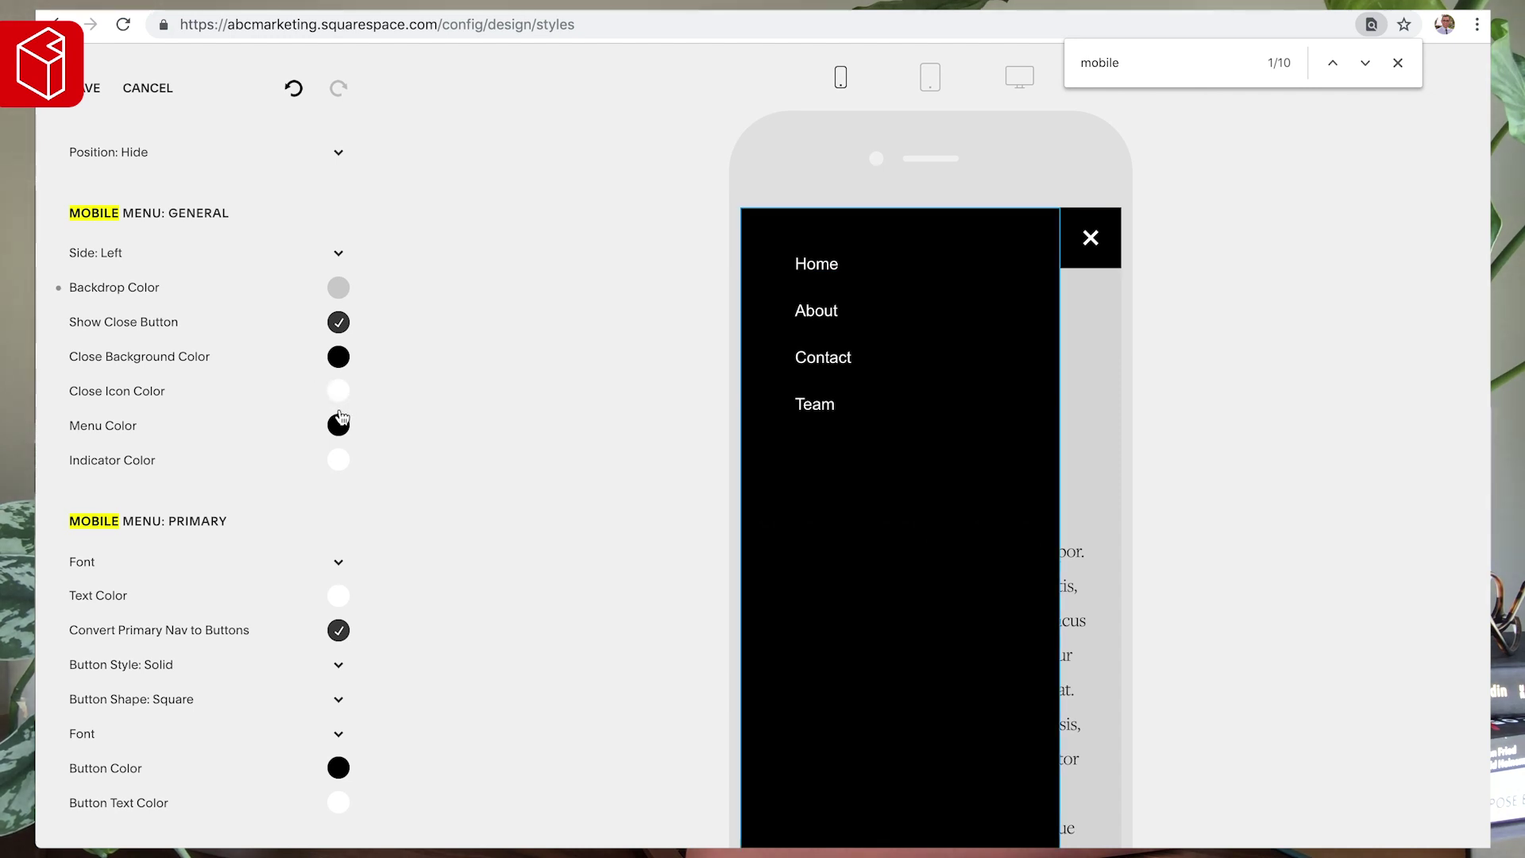
left_click(339, 362)
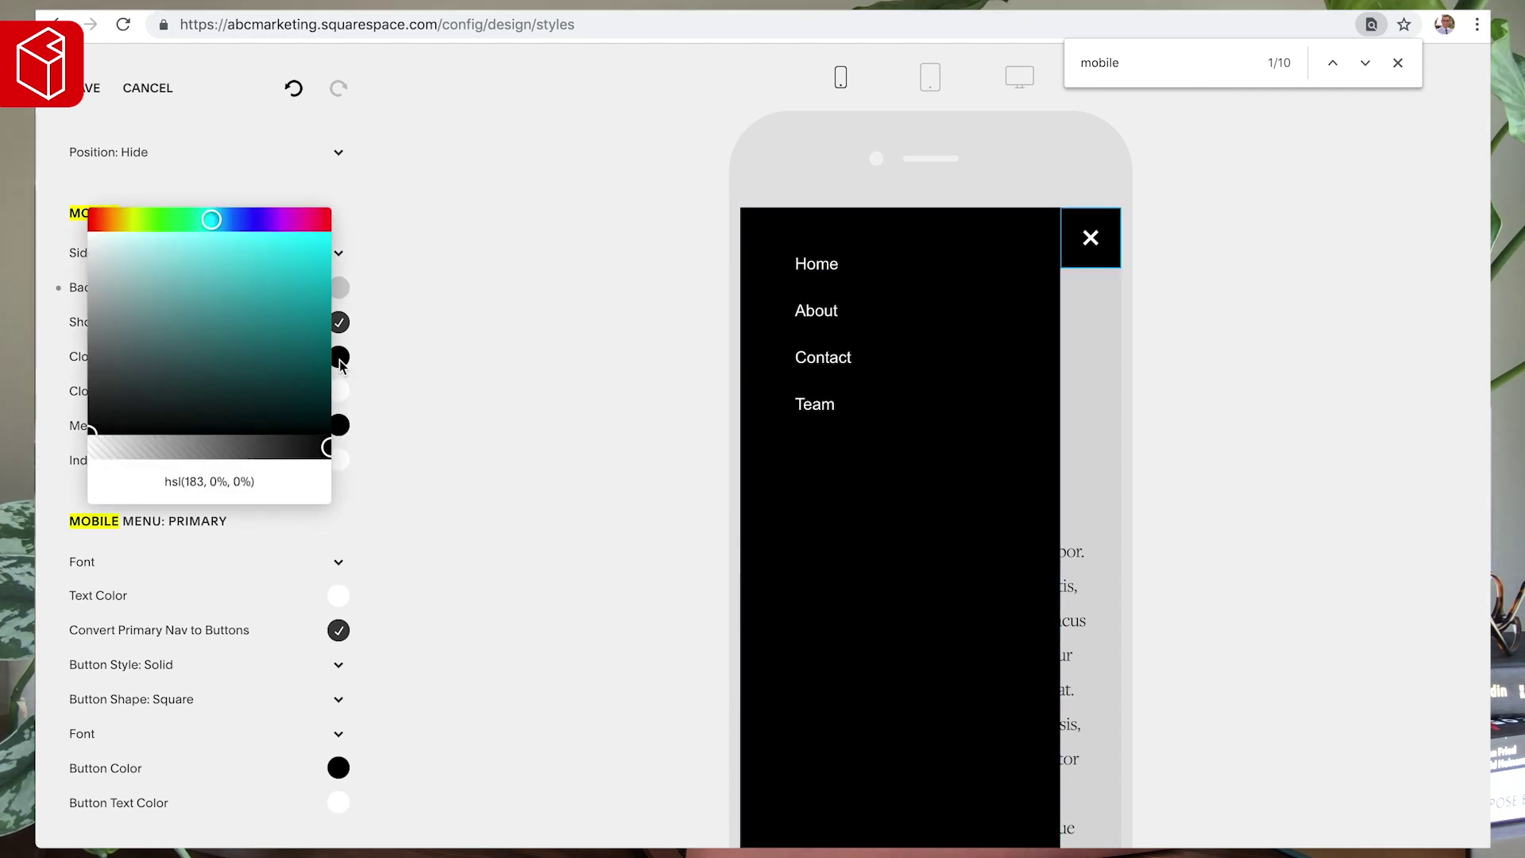
left_click(202, 477)
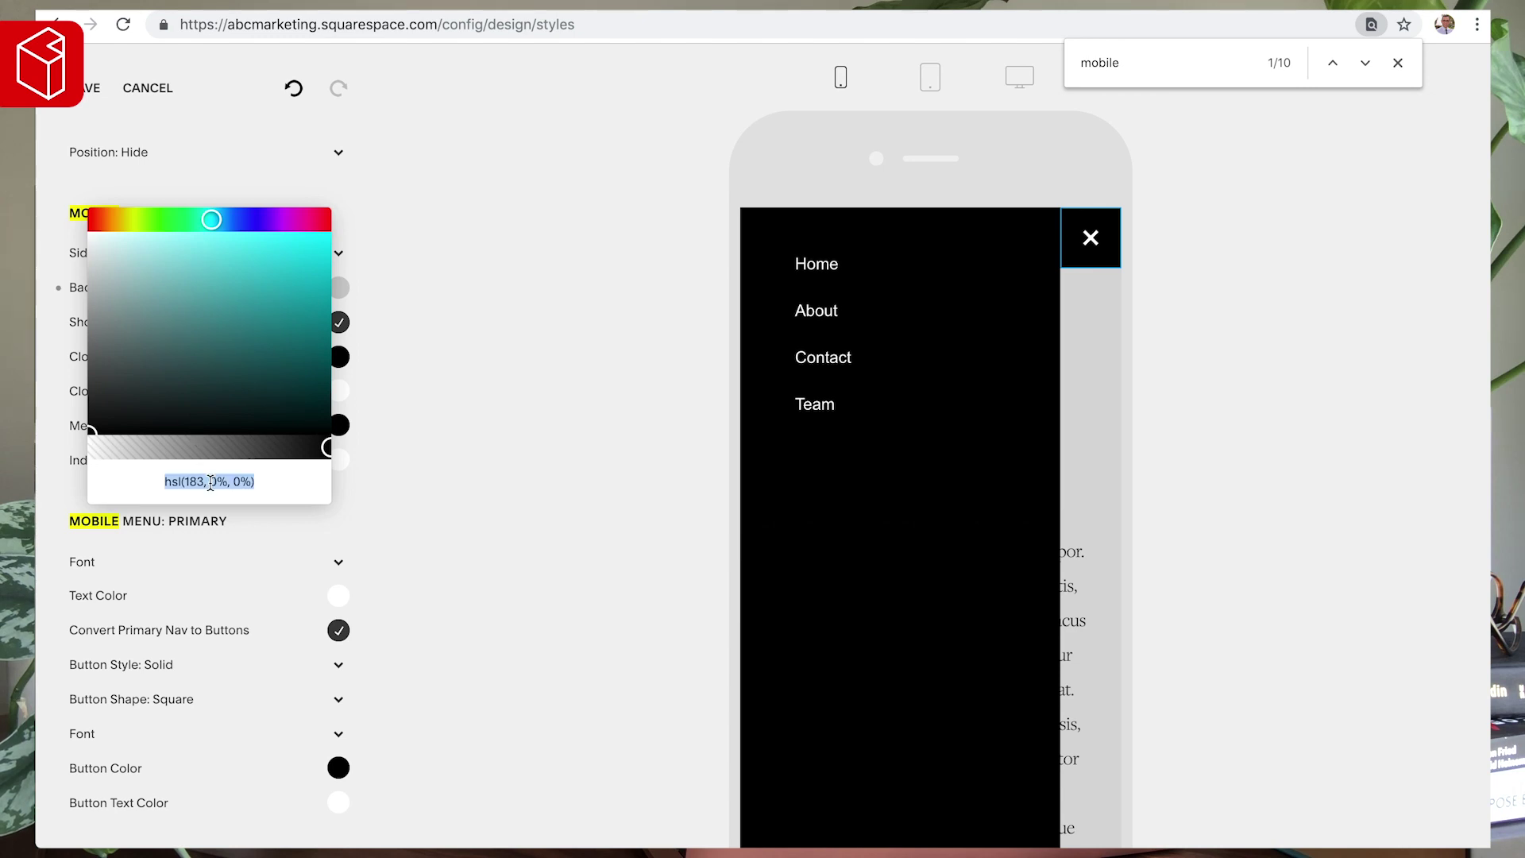
type("#e1cec7")
left_click(379, 395)
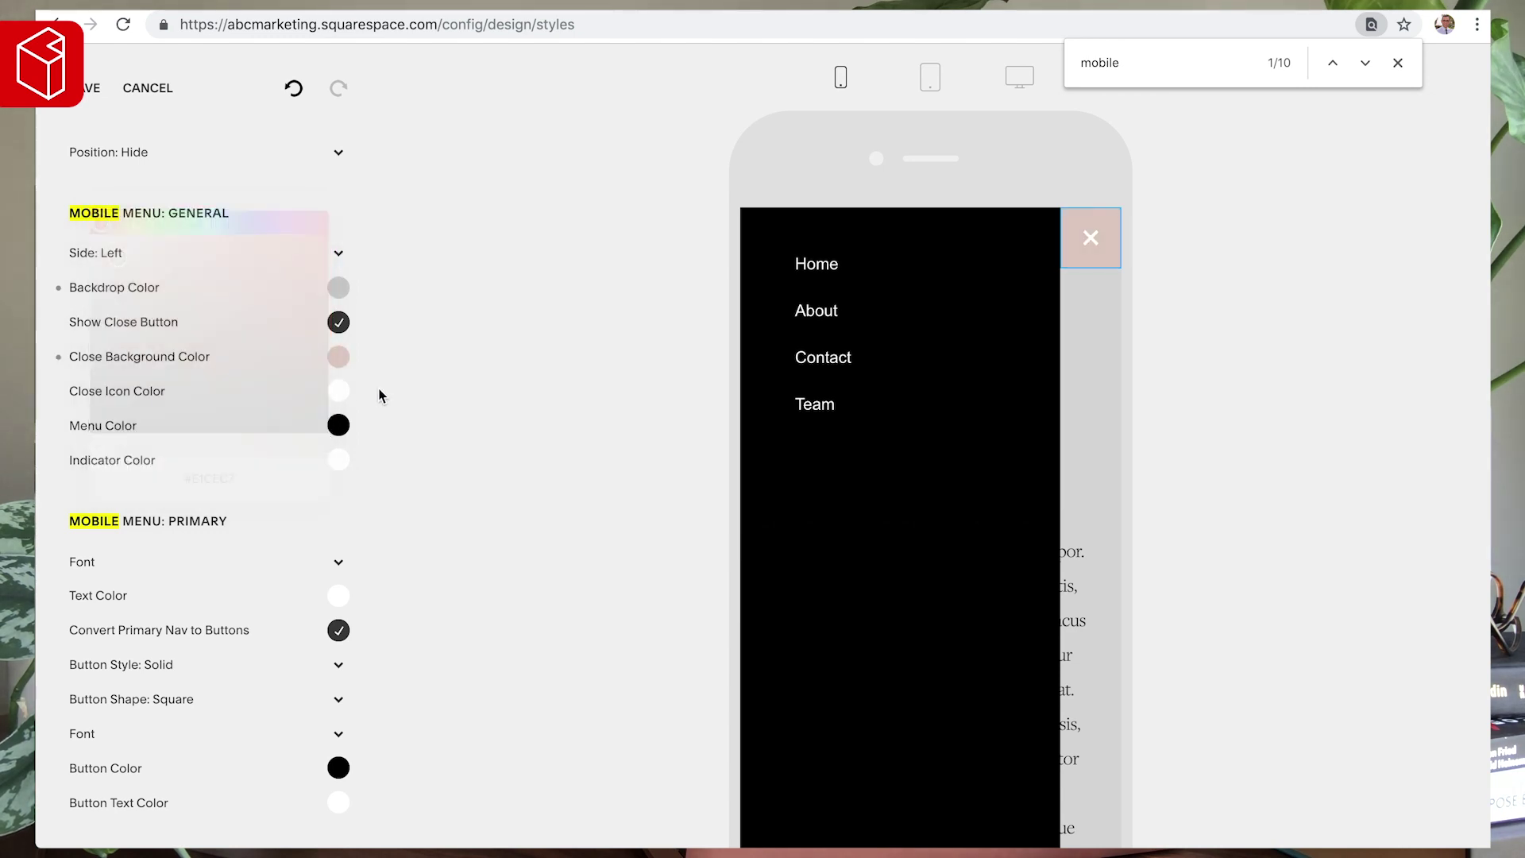
- Make the close icon colour black
left_click(337, 391)
left_click_drag(142, 368, 32, 484)
left_click(421, 322)
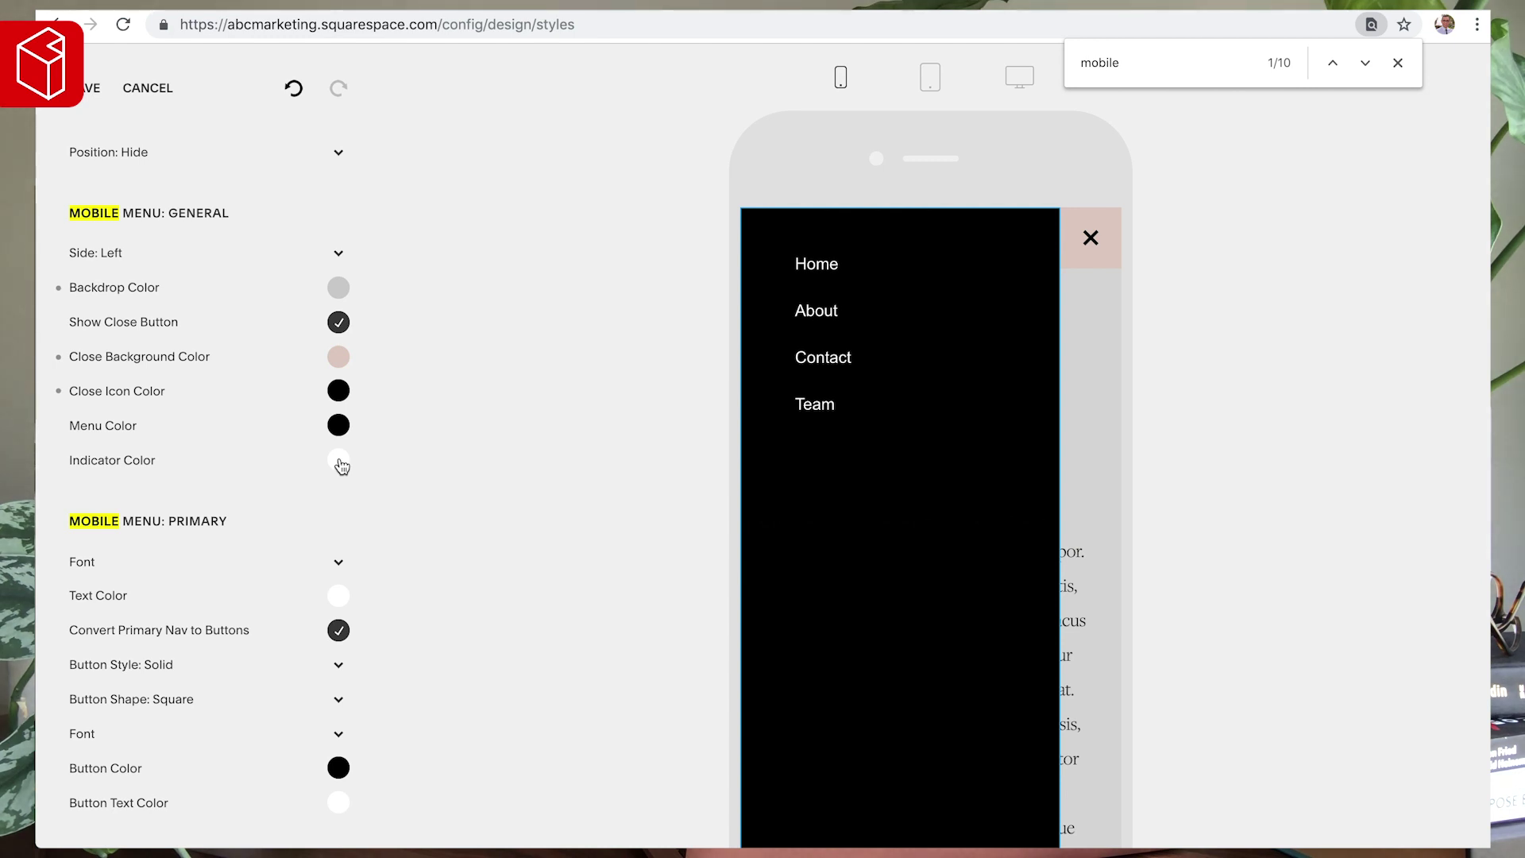
- Try muted brown and red indicator colours, then reset the indicator to its default white
left_click(338, 460)
left_click(163, 463)
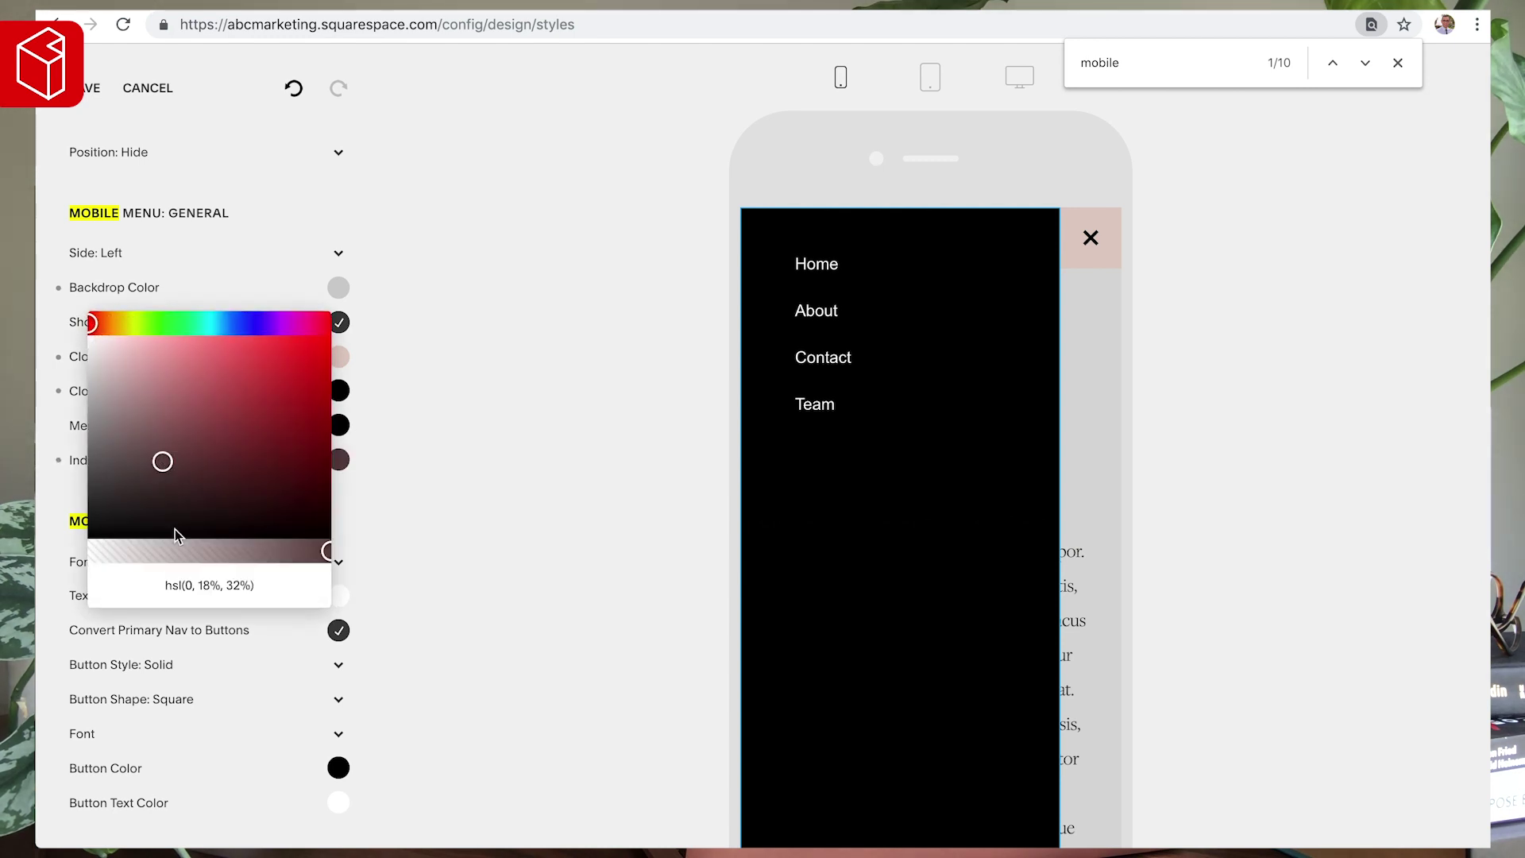
left_click_drag(293, 409, 332, 338)
left_click(355, 340)
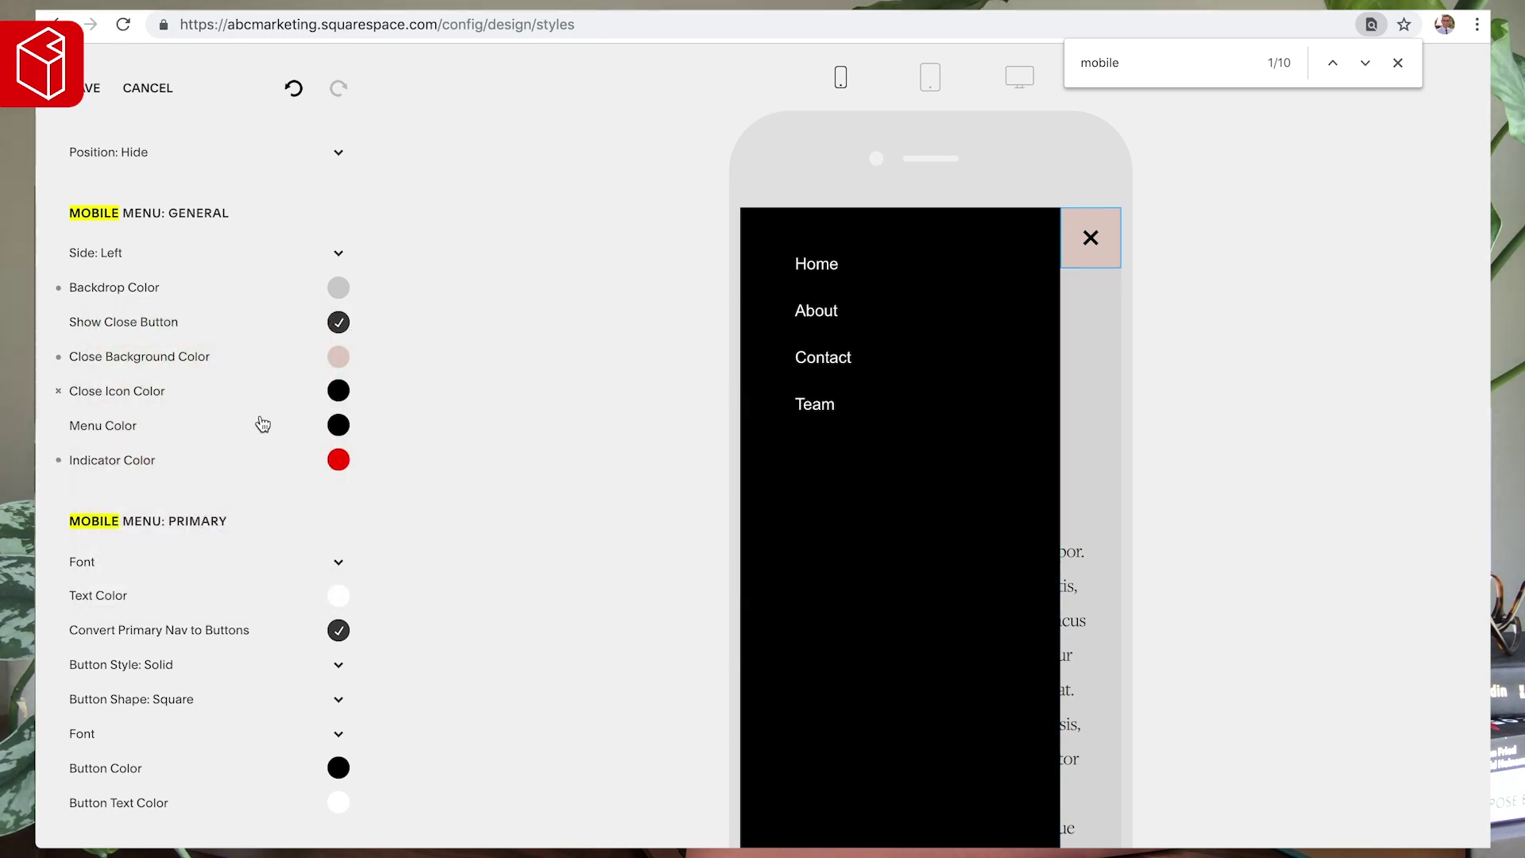
left_click(58, 461)
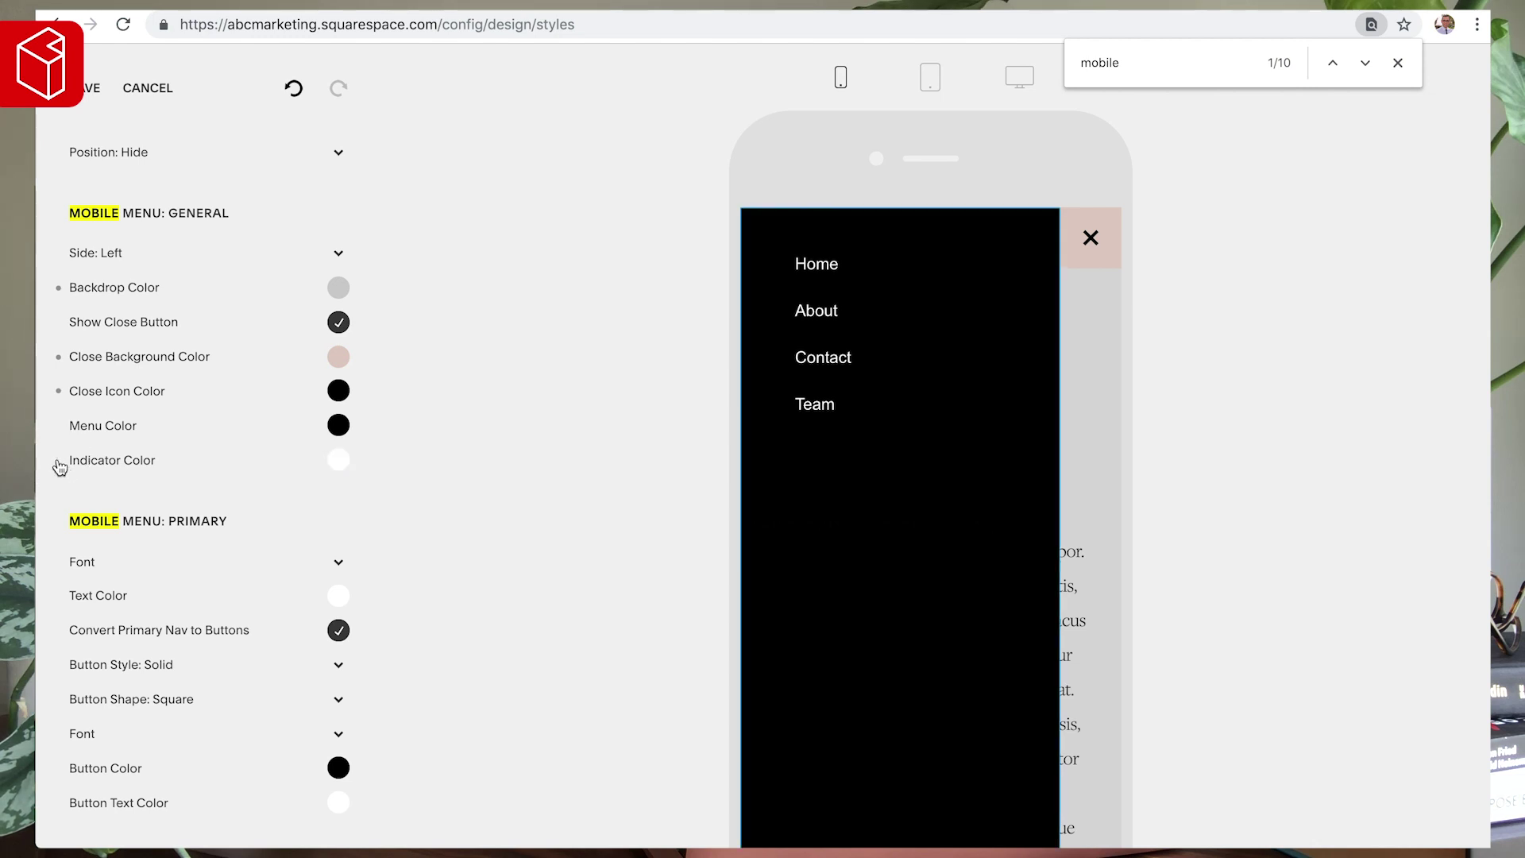
- Turn off Convert Primary Nav to Buttons so mobile links show as plain text
scroll(144, 464, "down", 1)
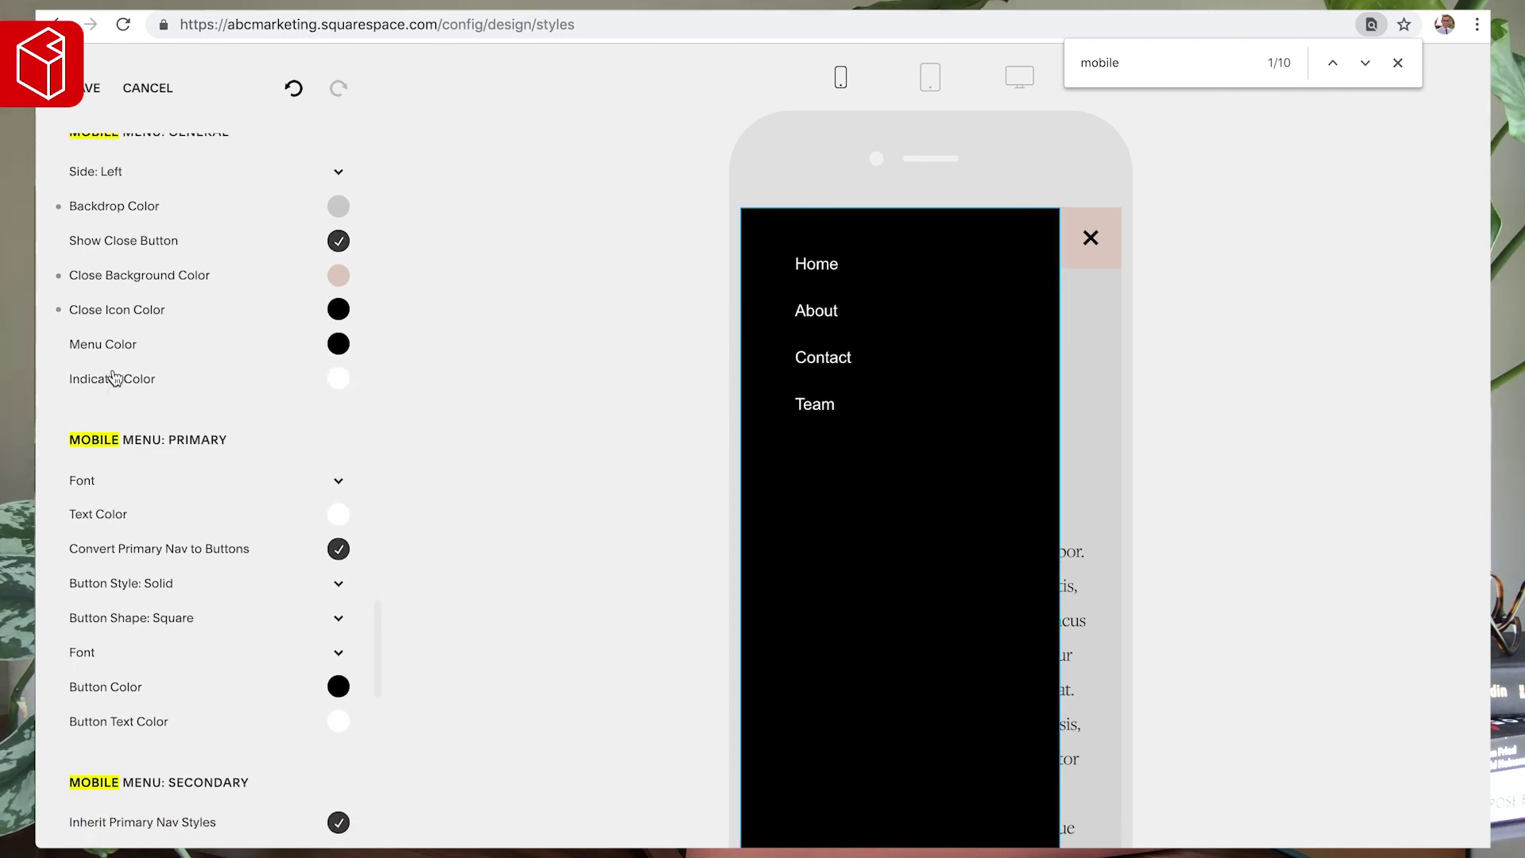
scroll(112, 376, "down", 1)
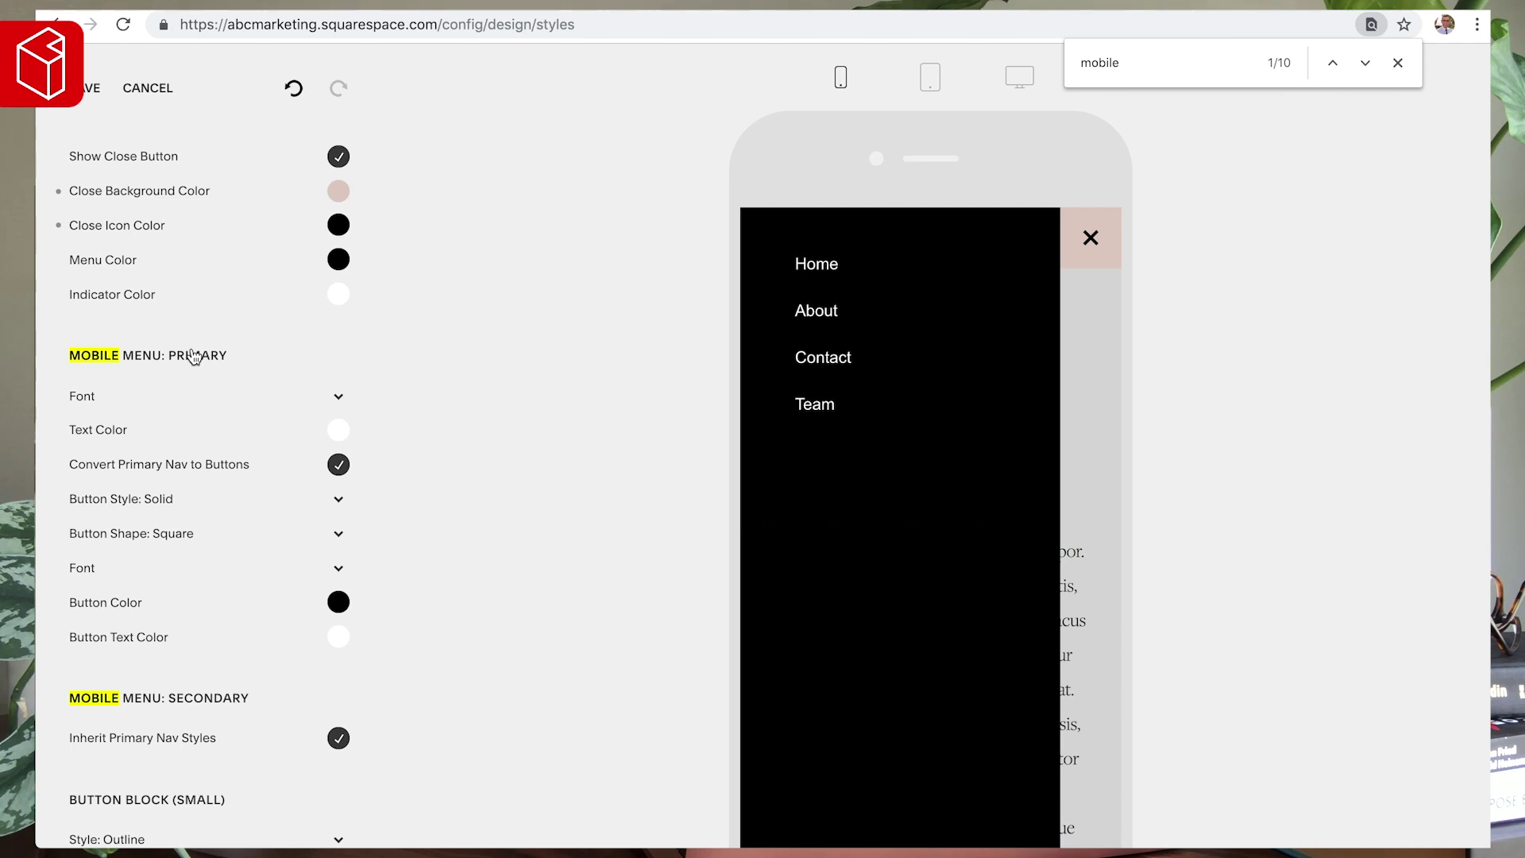
scroll(170, 414, "down", 1)
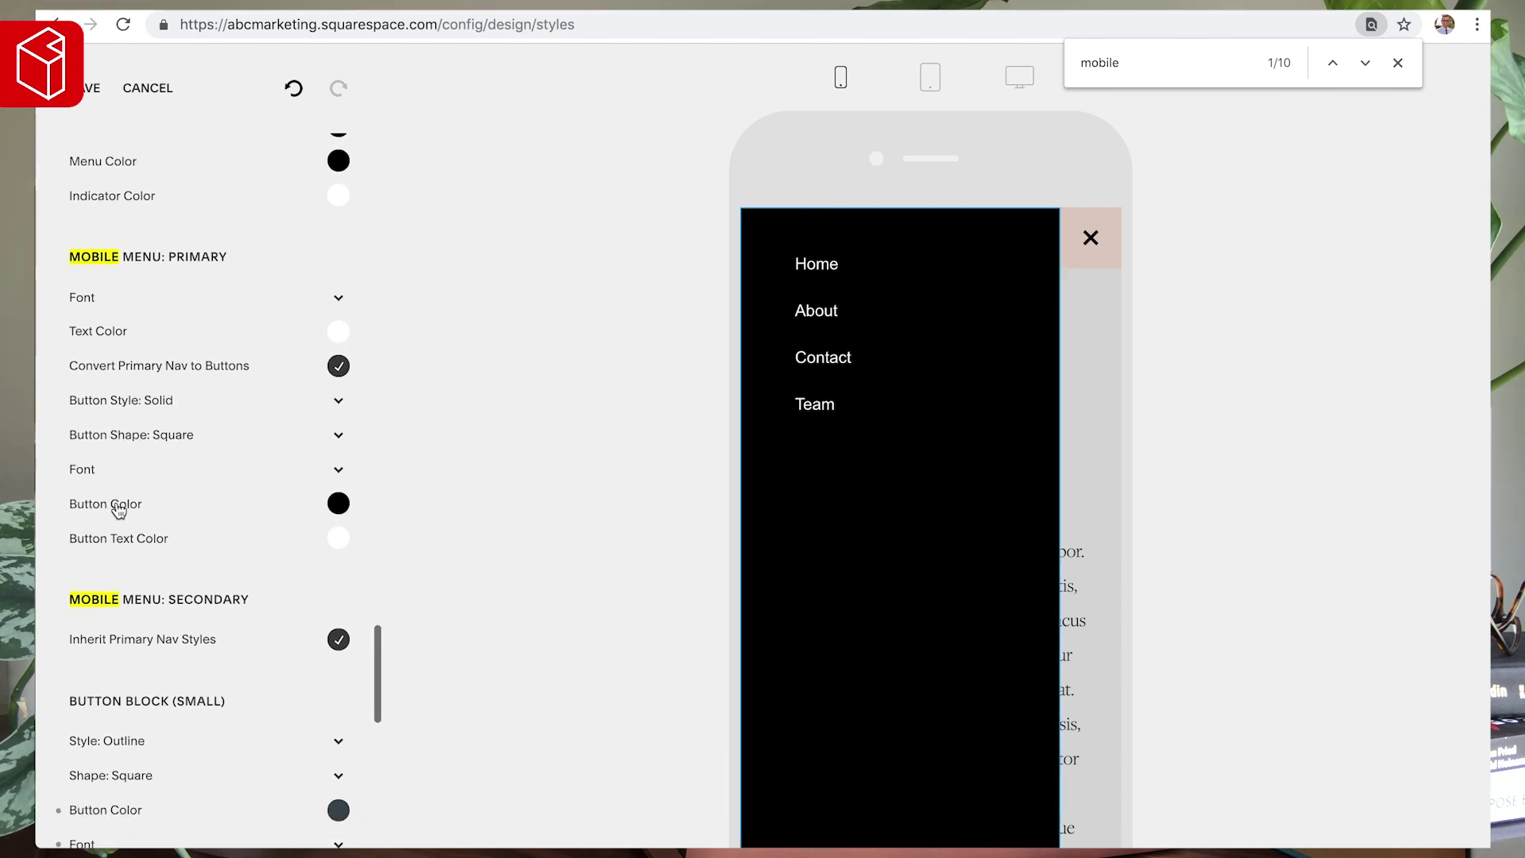
scroll(120, 401, "up", 2)
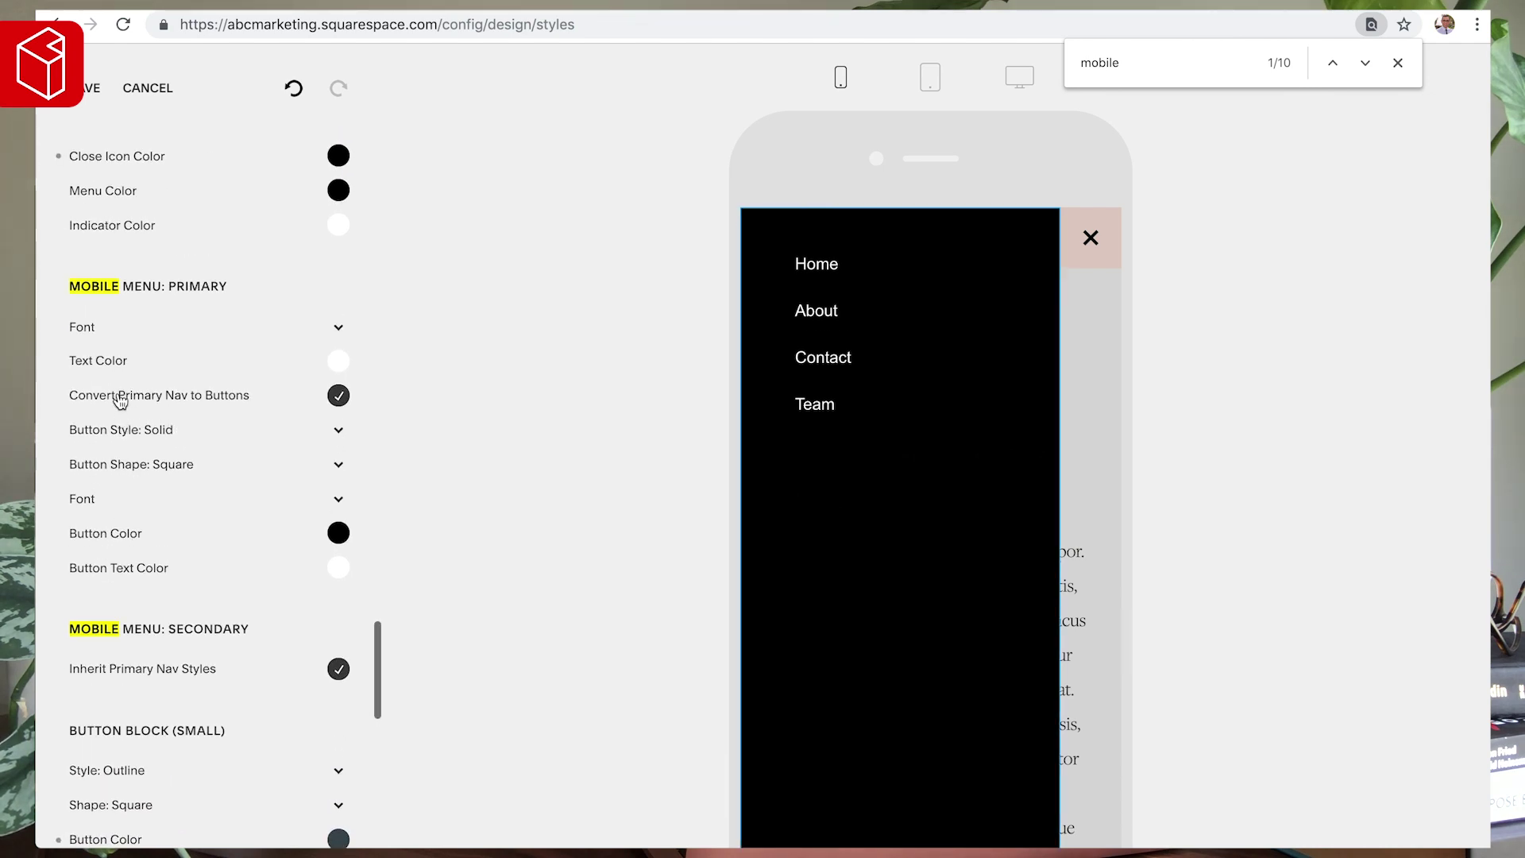
scroll(119, 397, "up", 2)
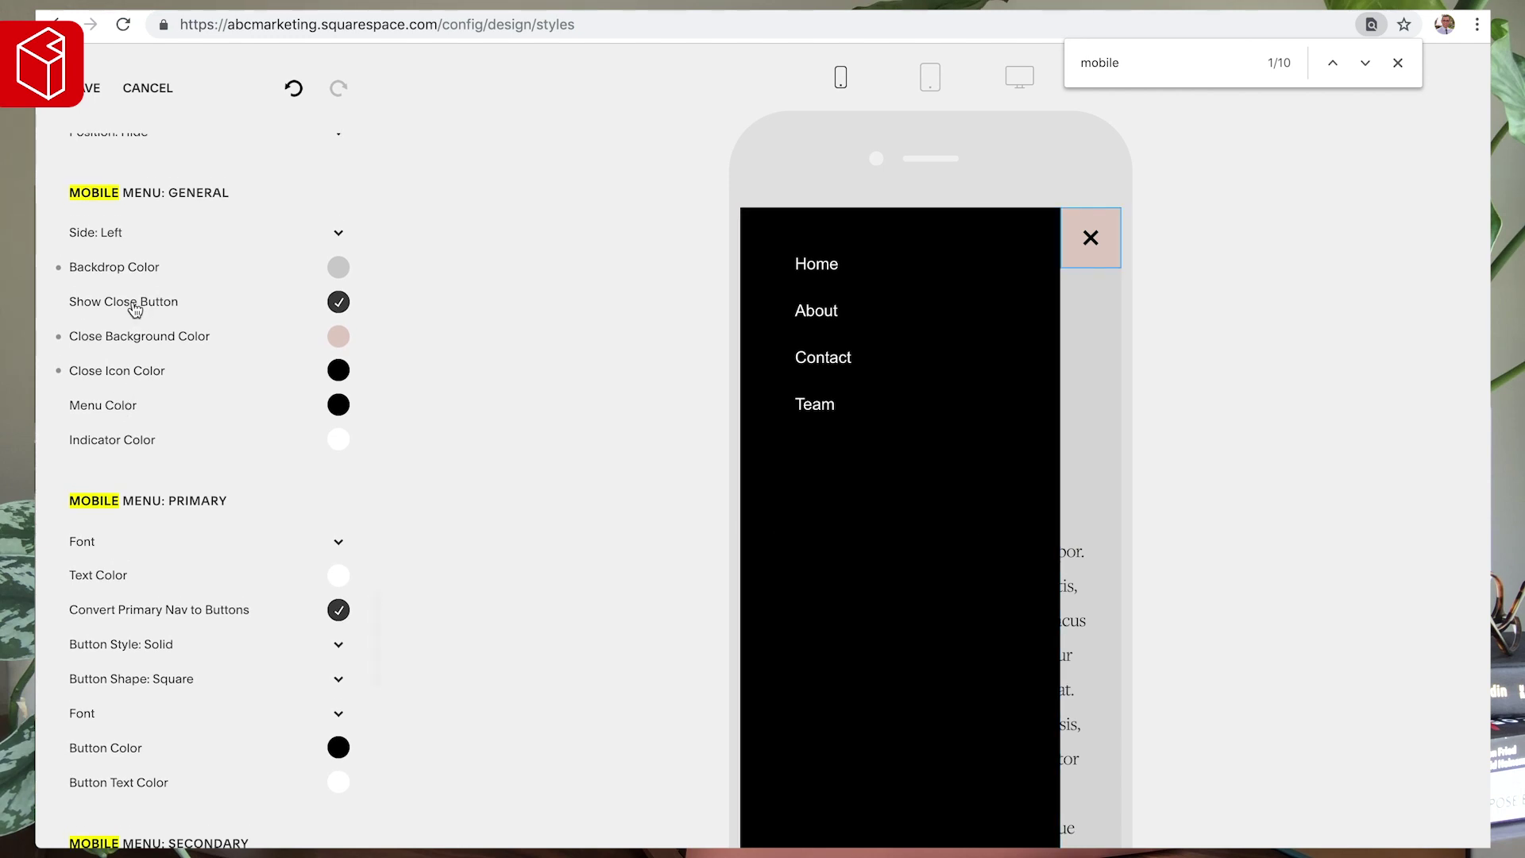
scroll(135, 405, "down", 2)
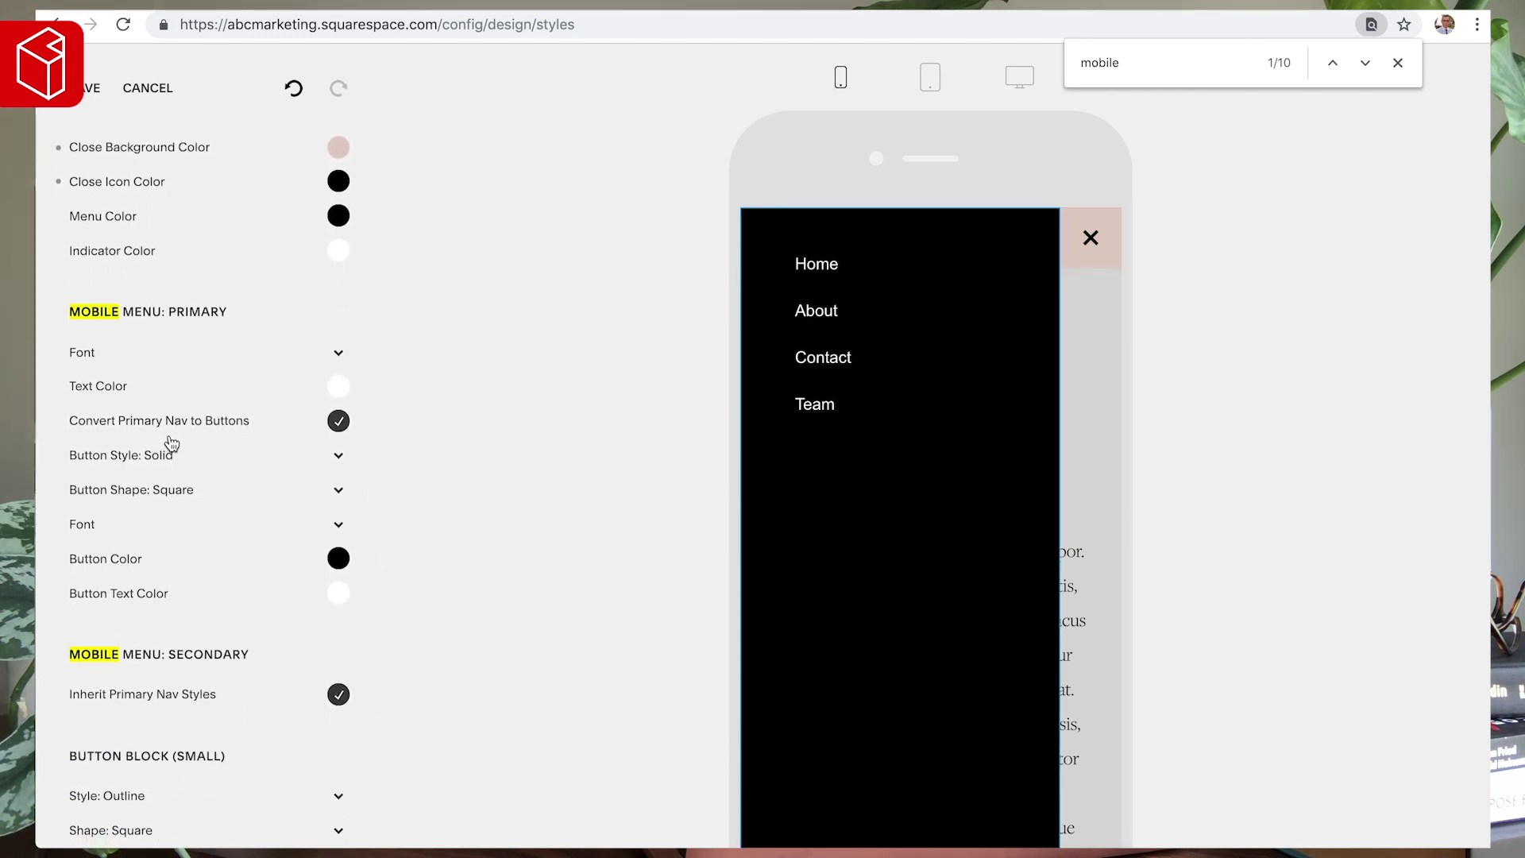
left_click(338, 423)
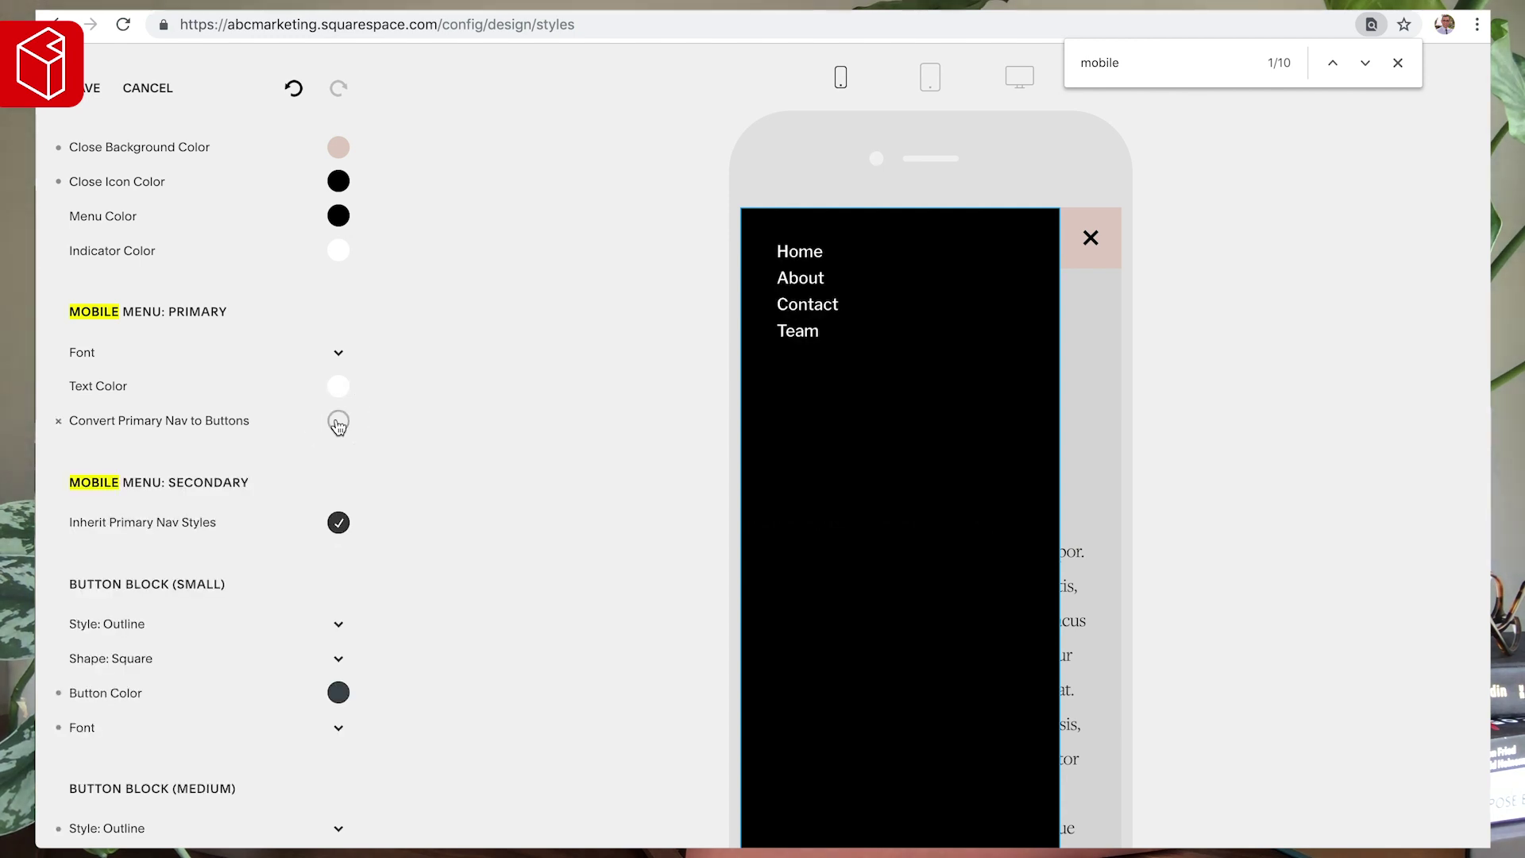
- Keep the mobile links as plain text and set their font to Acumin Pro
left_click(338, 422)
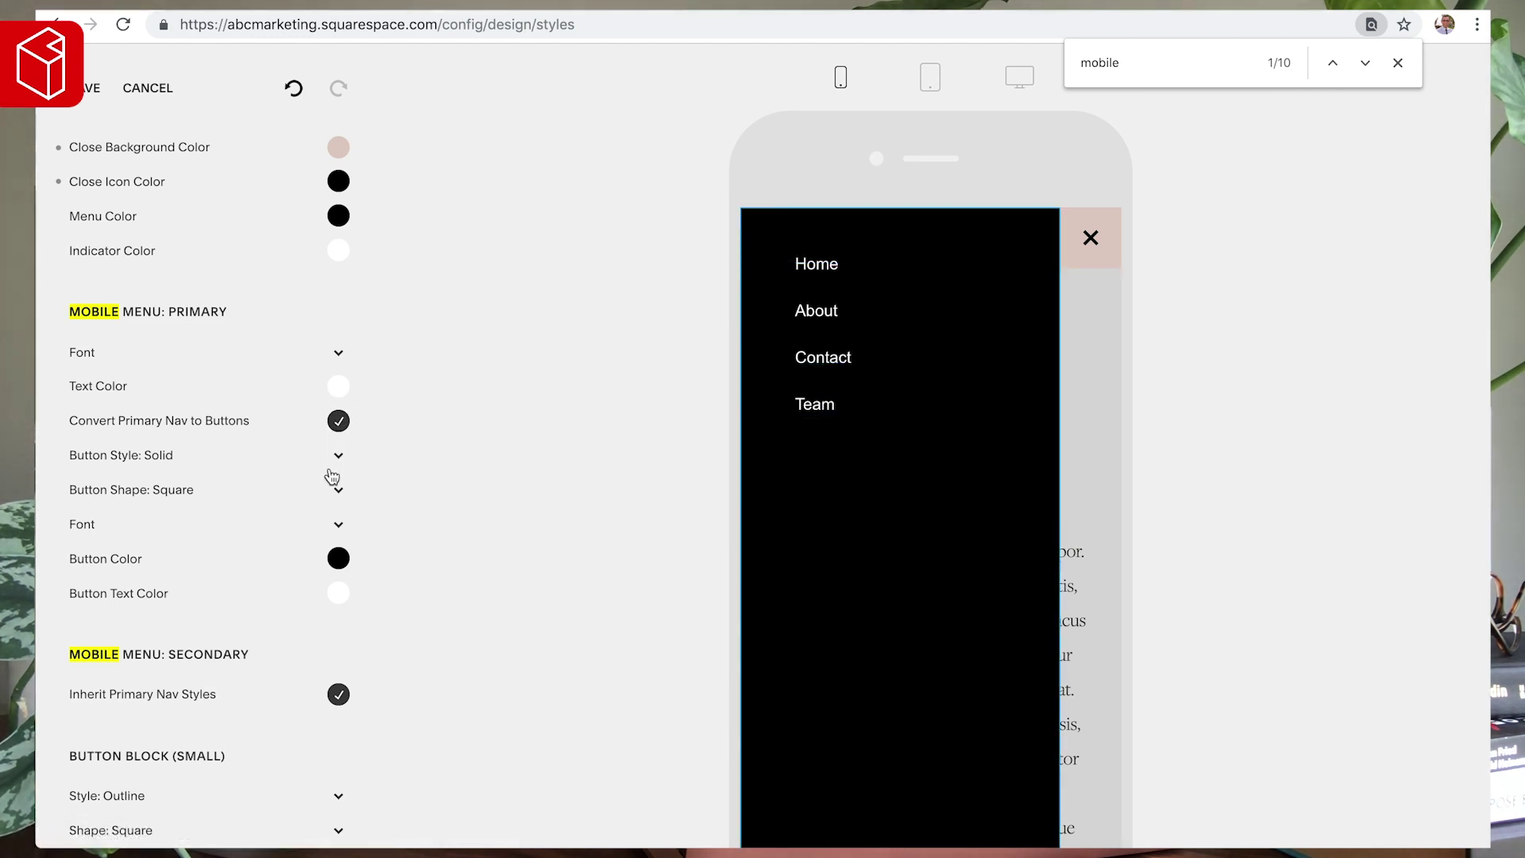
left_click(338, 422)
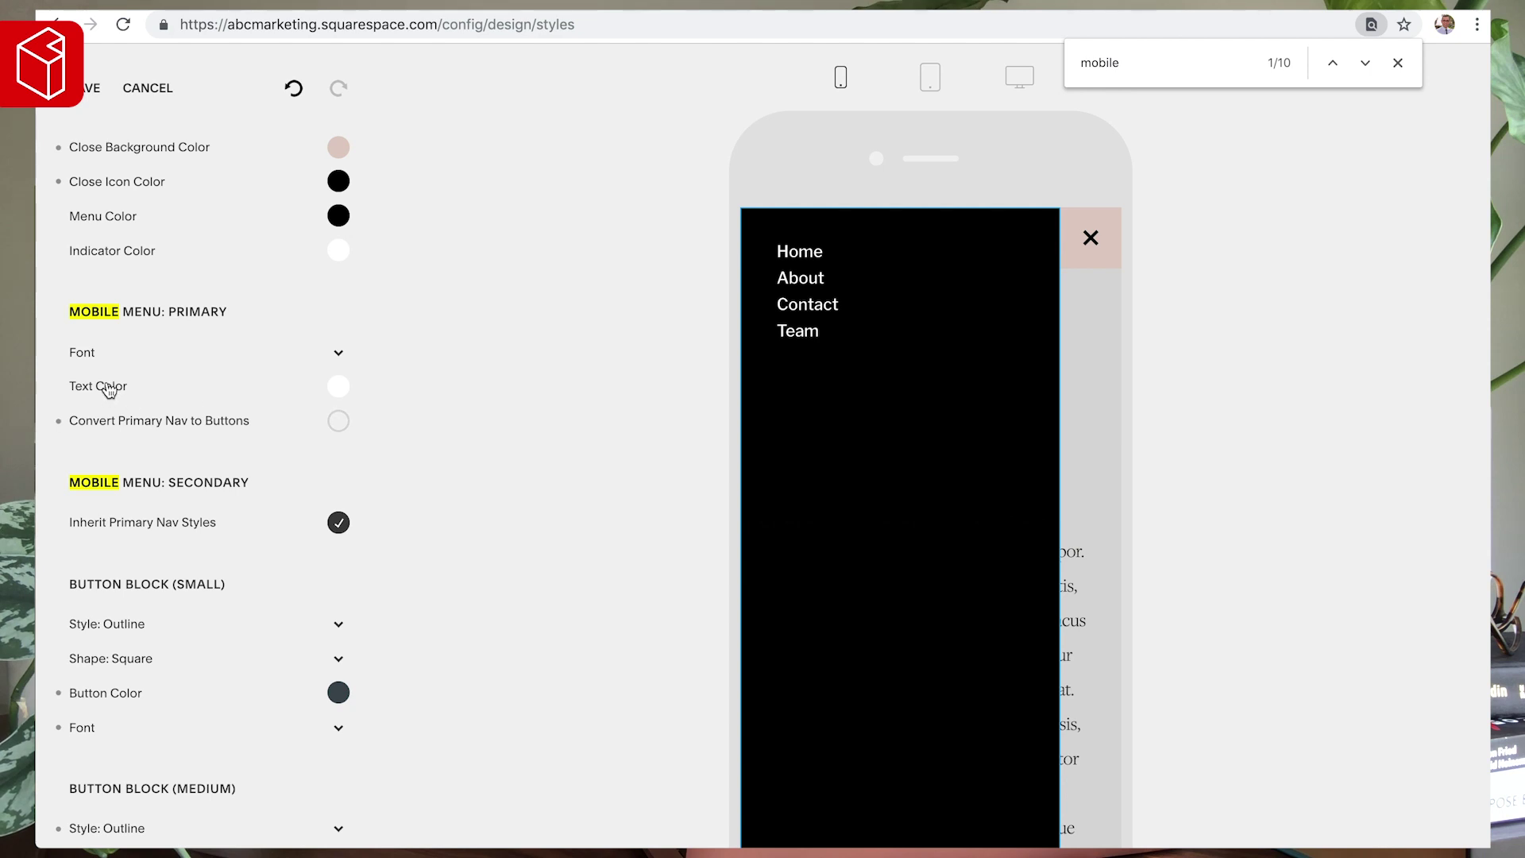
left_click(91, 351)
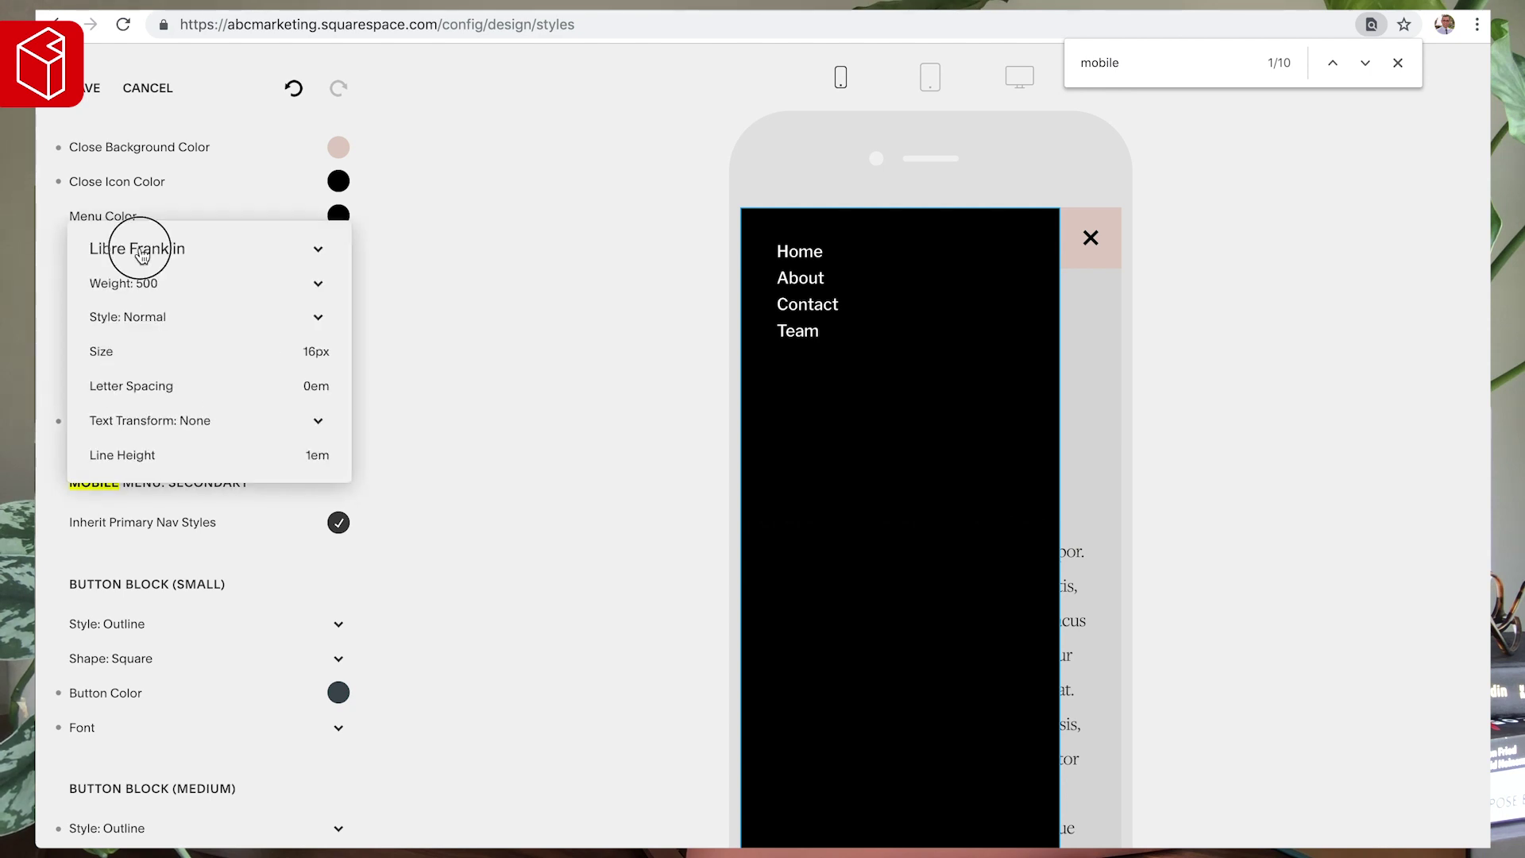
left_click(206, 248)
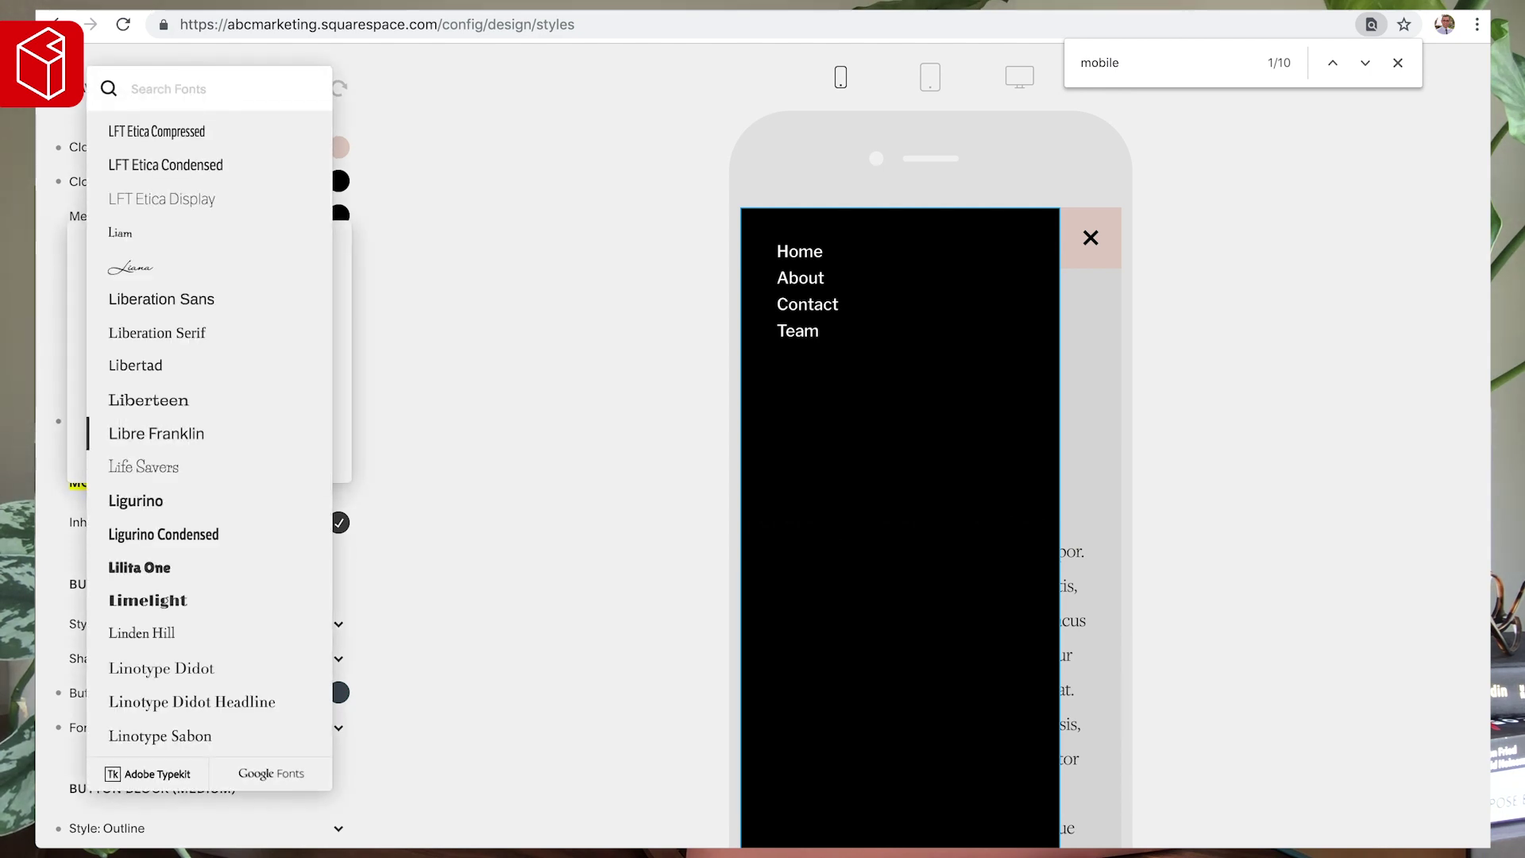
type("acu")
left_click(164, 168)
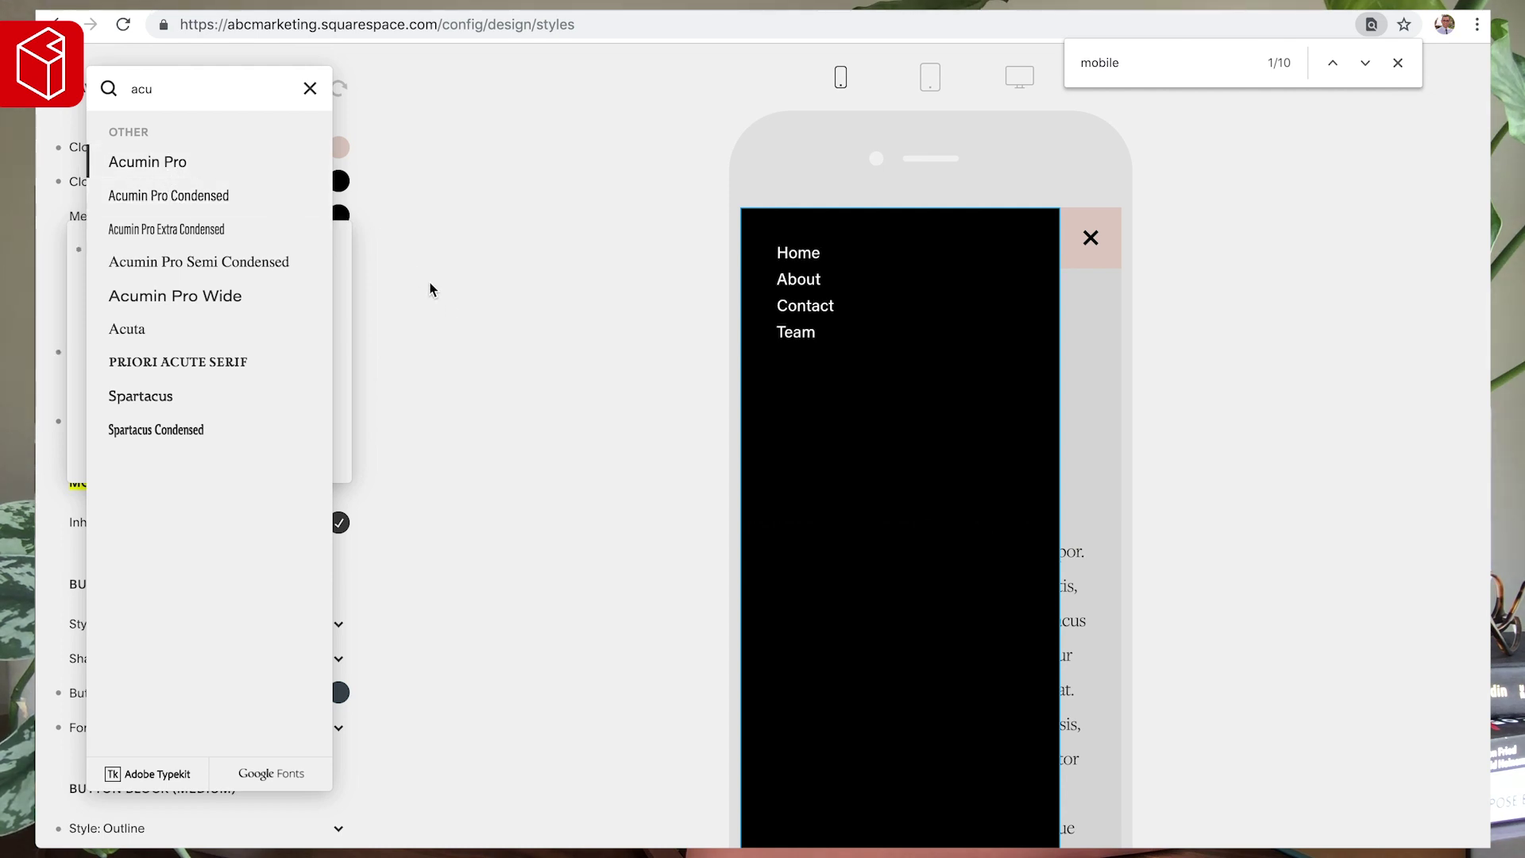
left_click(378, 303)
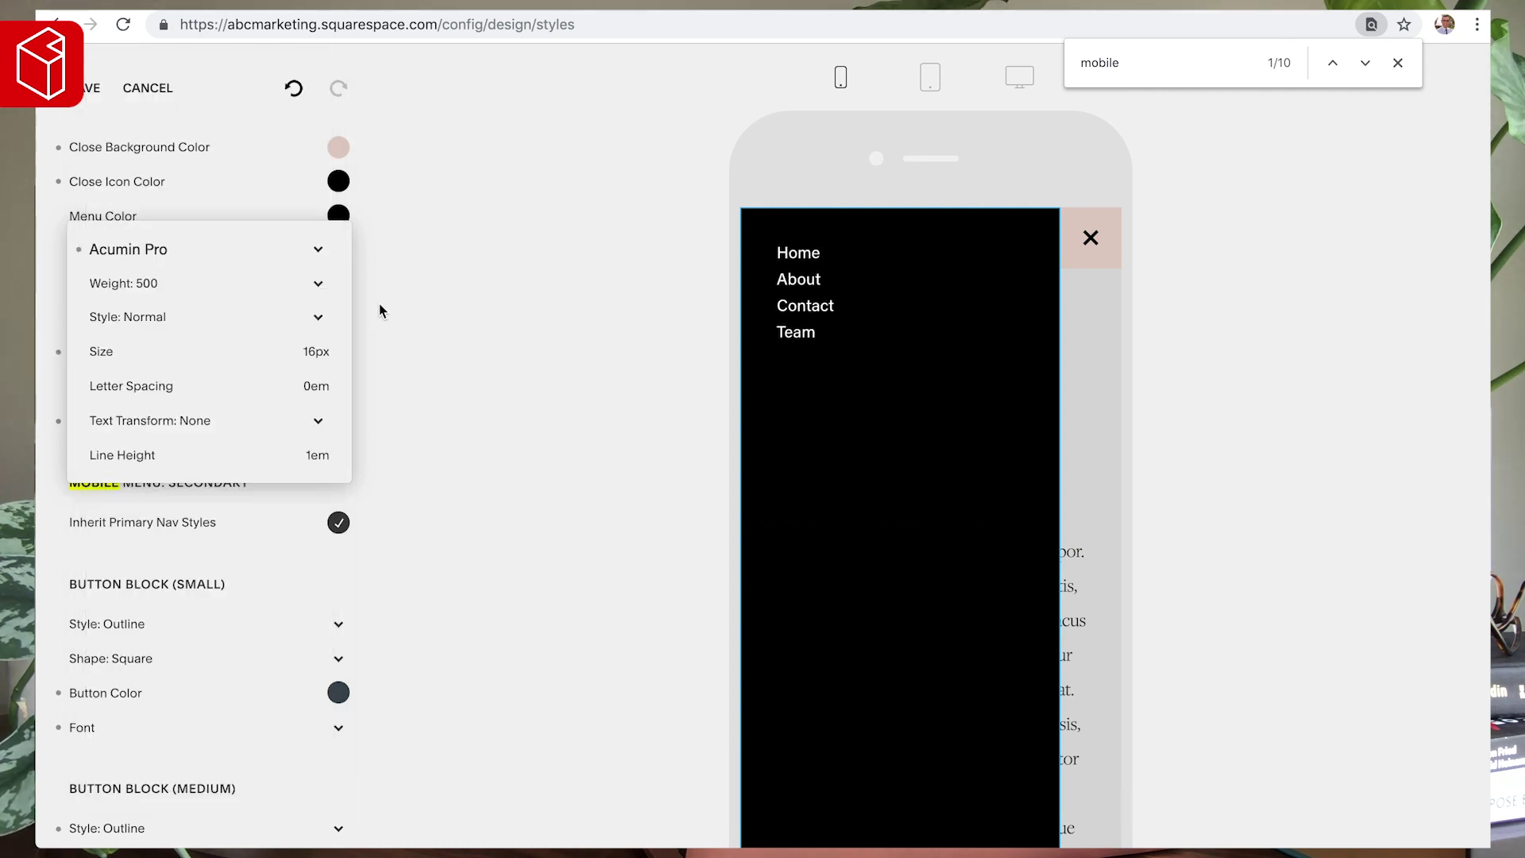
- Set link weight to 600, try uppercase and capitalized cases, and enlarge the text
left_click(138, 288)
left_click(139, 300)
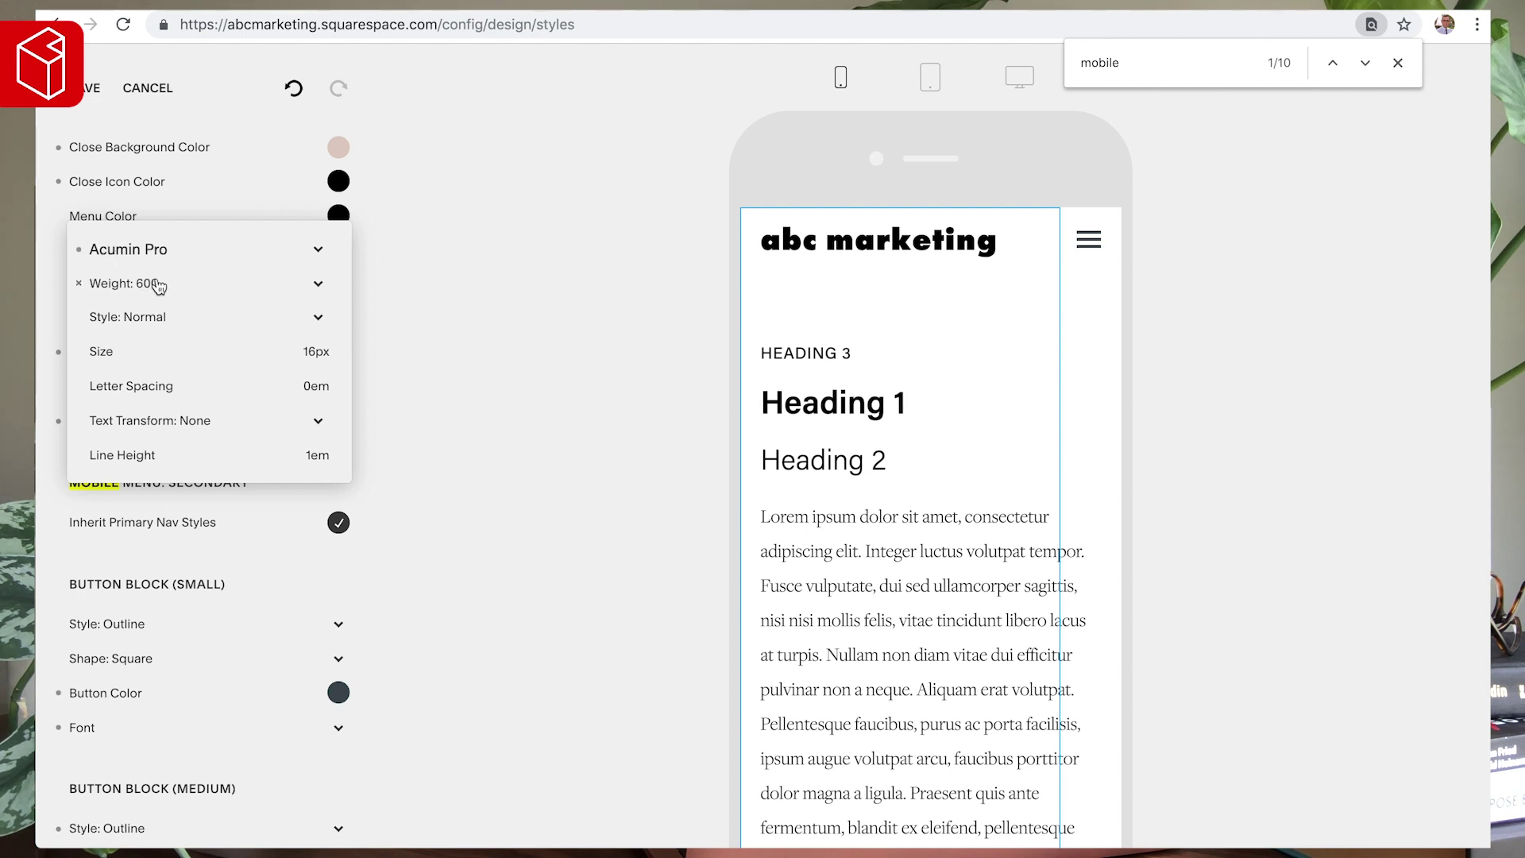
left_click(177, 421)
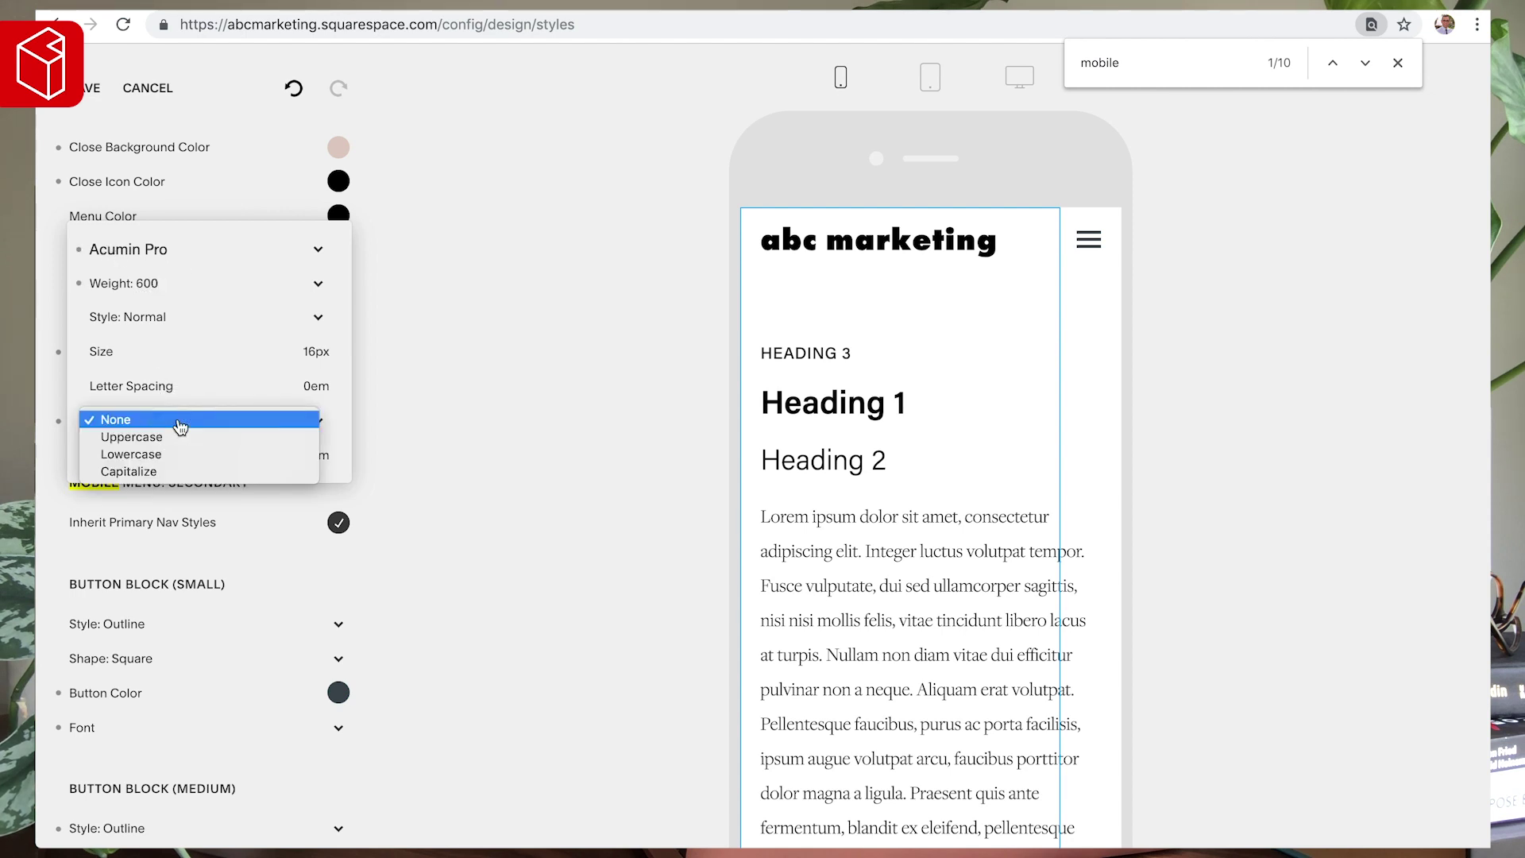
left_click(179, 435)
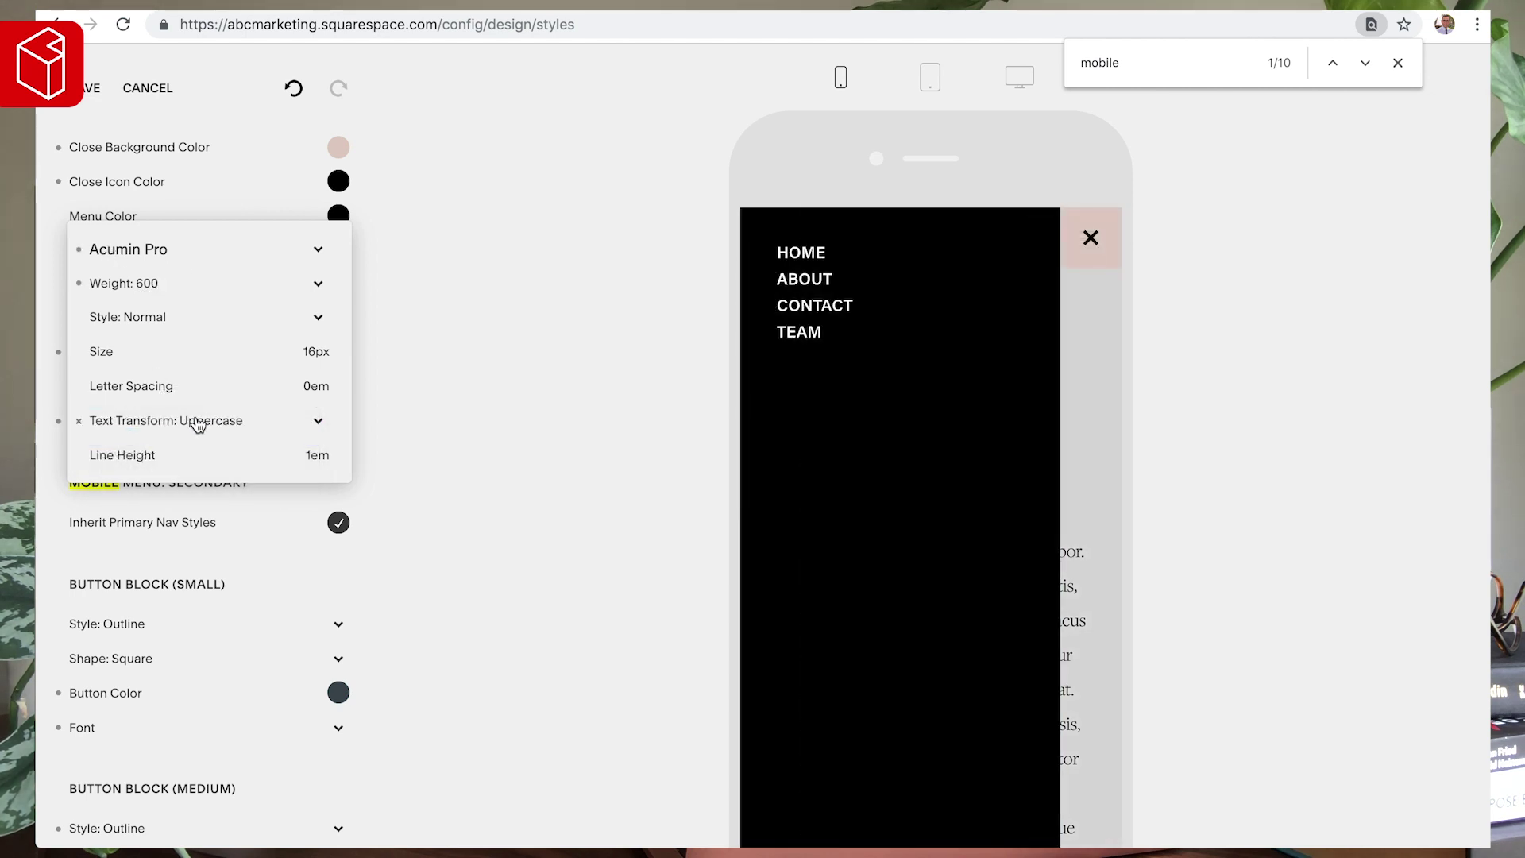
left_click(197, 423)
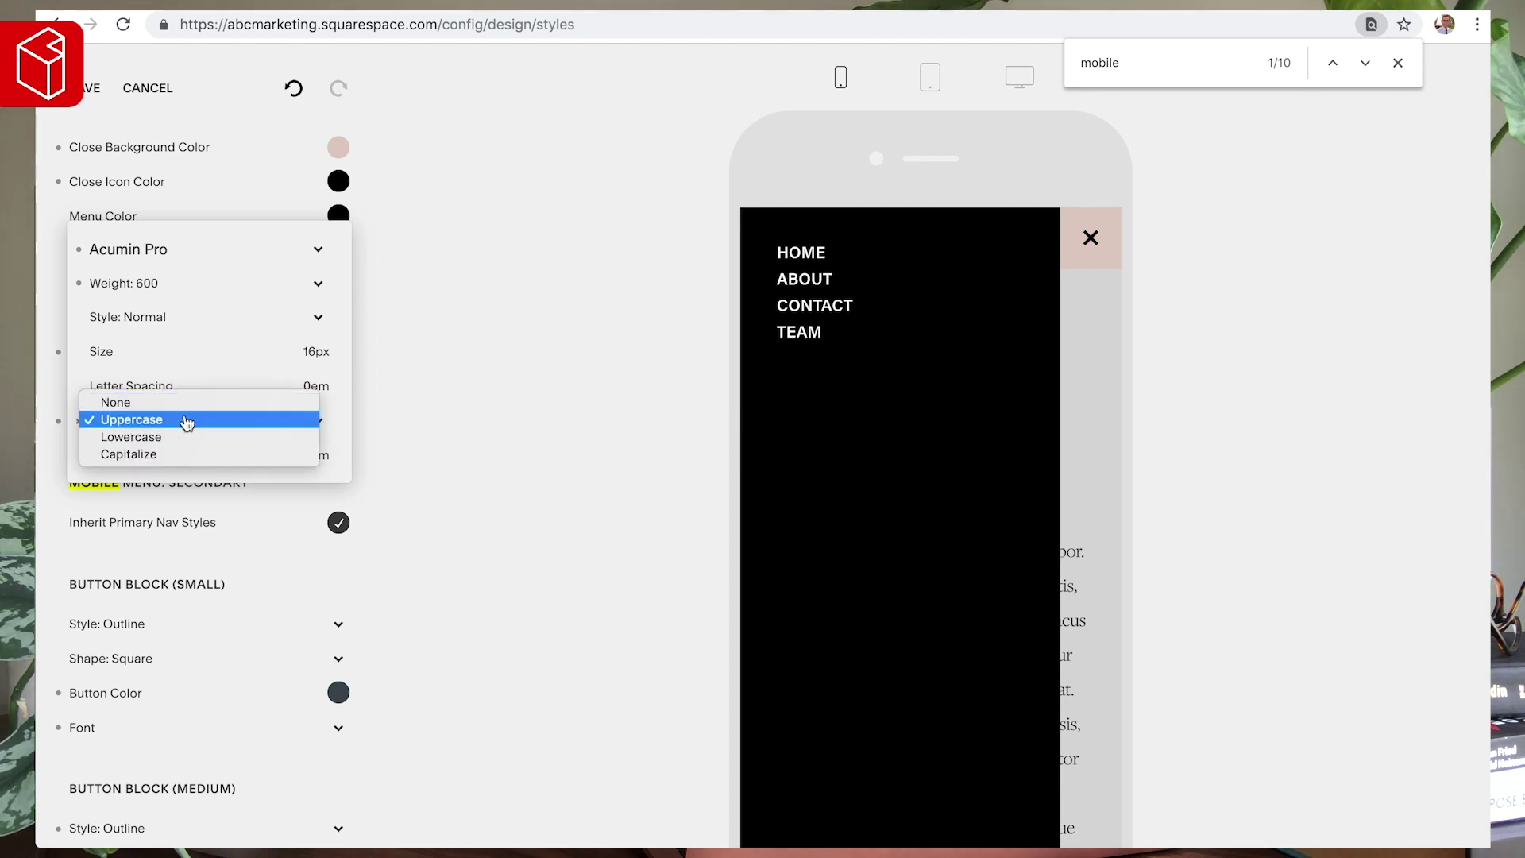
left_click(184, 453)
mouse_move(108, 355)
left_click_drag(108, 353, 118, 353)
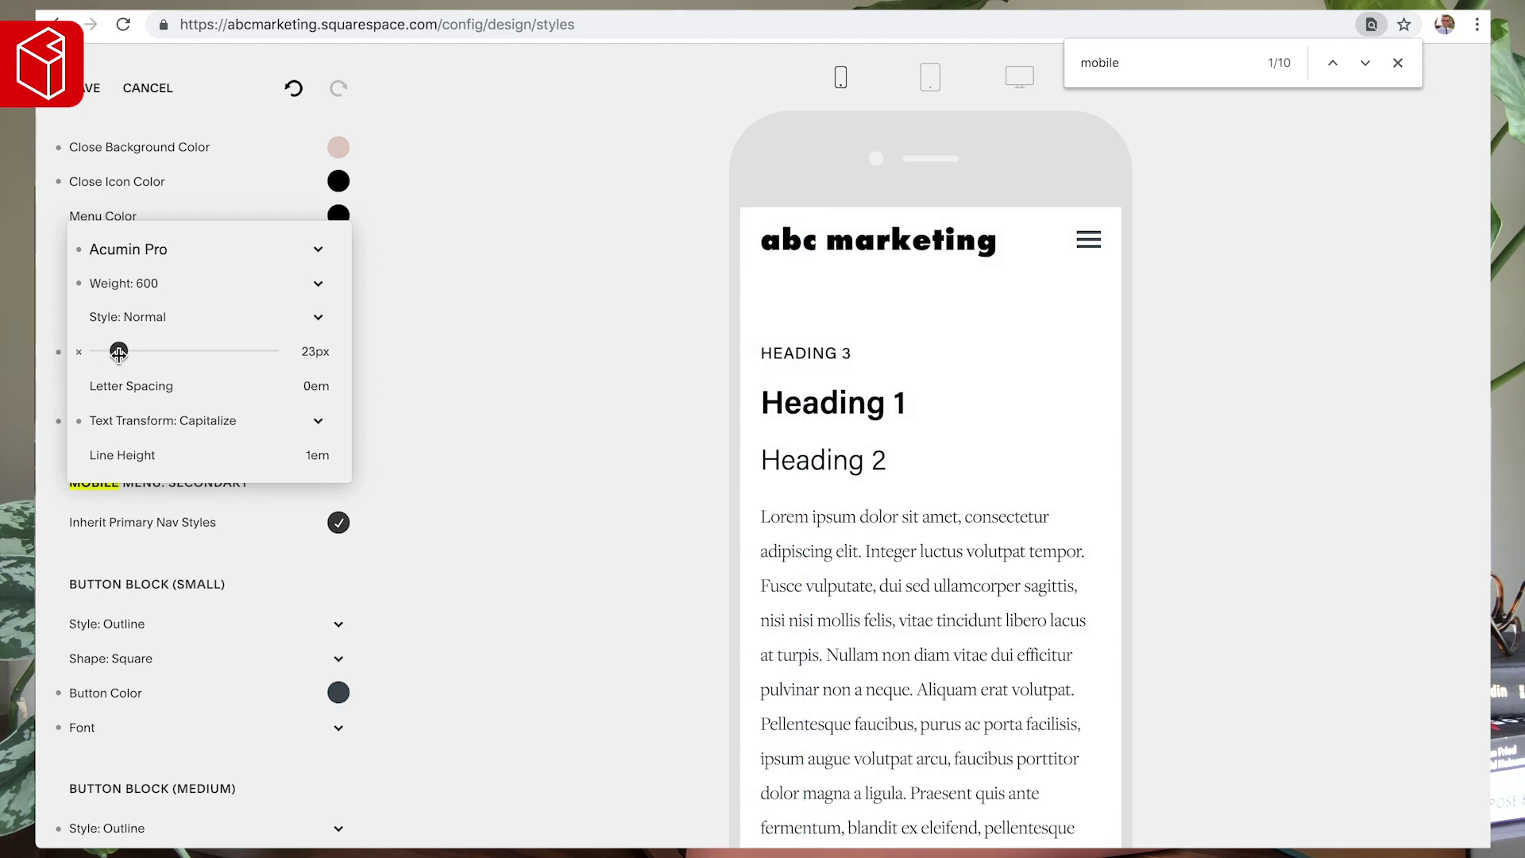
- Confirm weight 600 after trying 500, make links lowercase, and raise line height to 1.6em
left_click(143, 284)
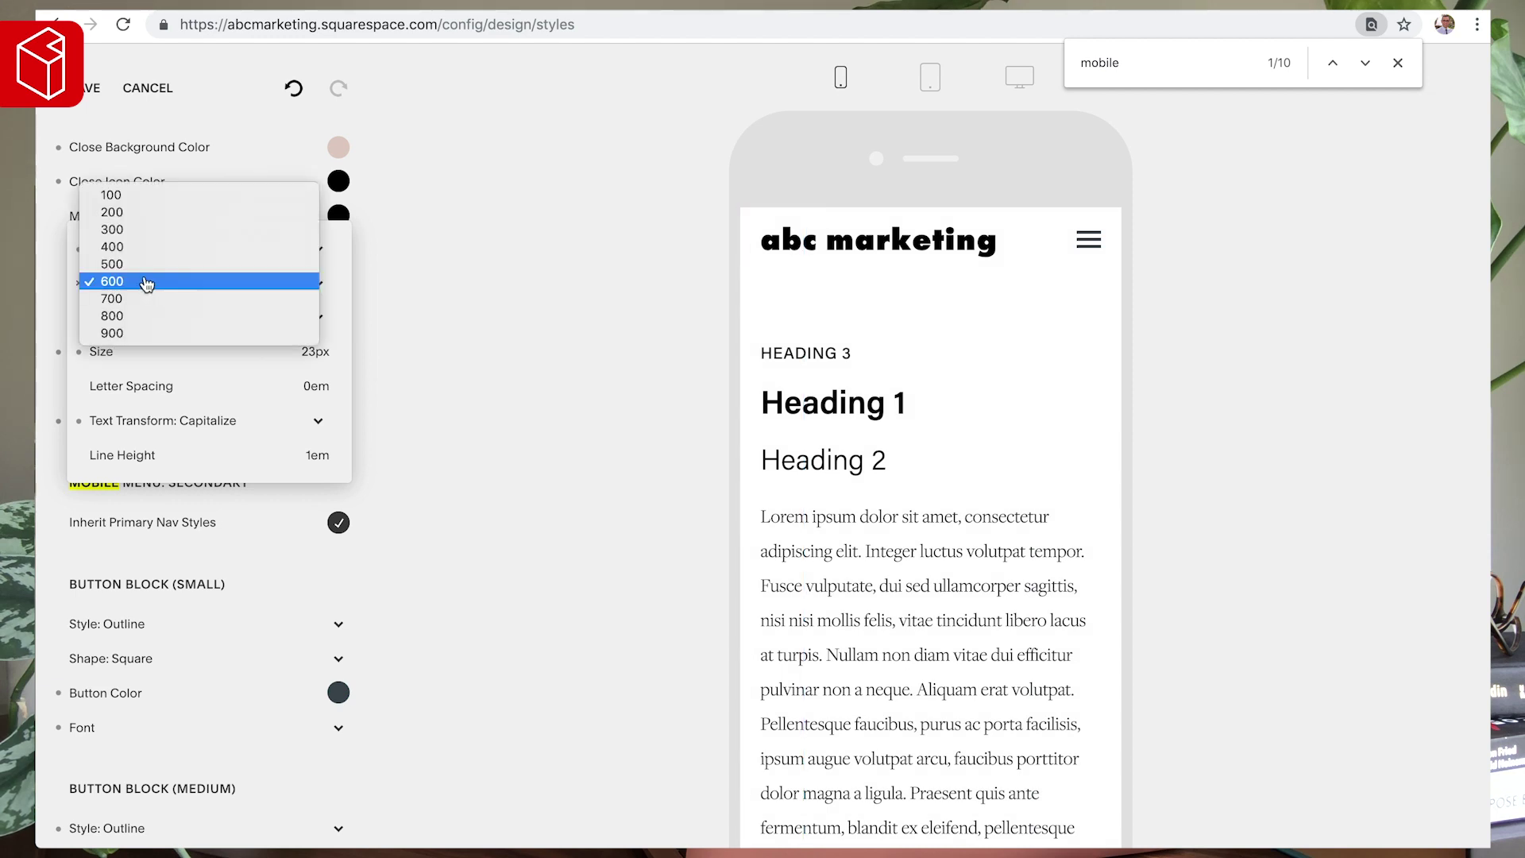
left_click(142, 267)
left_click(142, 285)
left_click(143, 299)
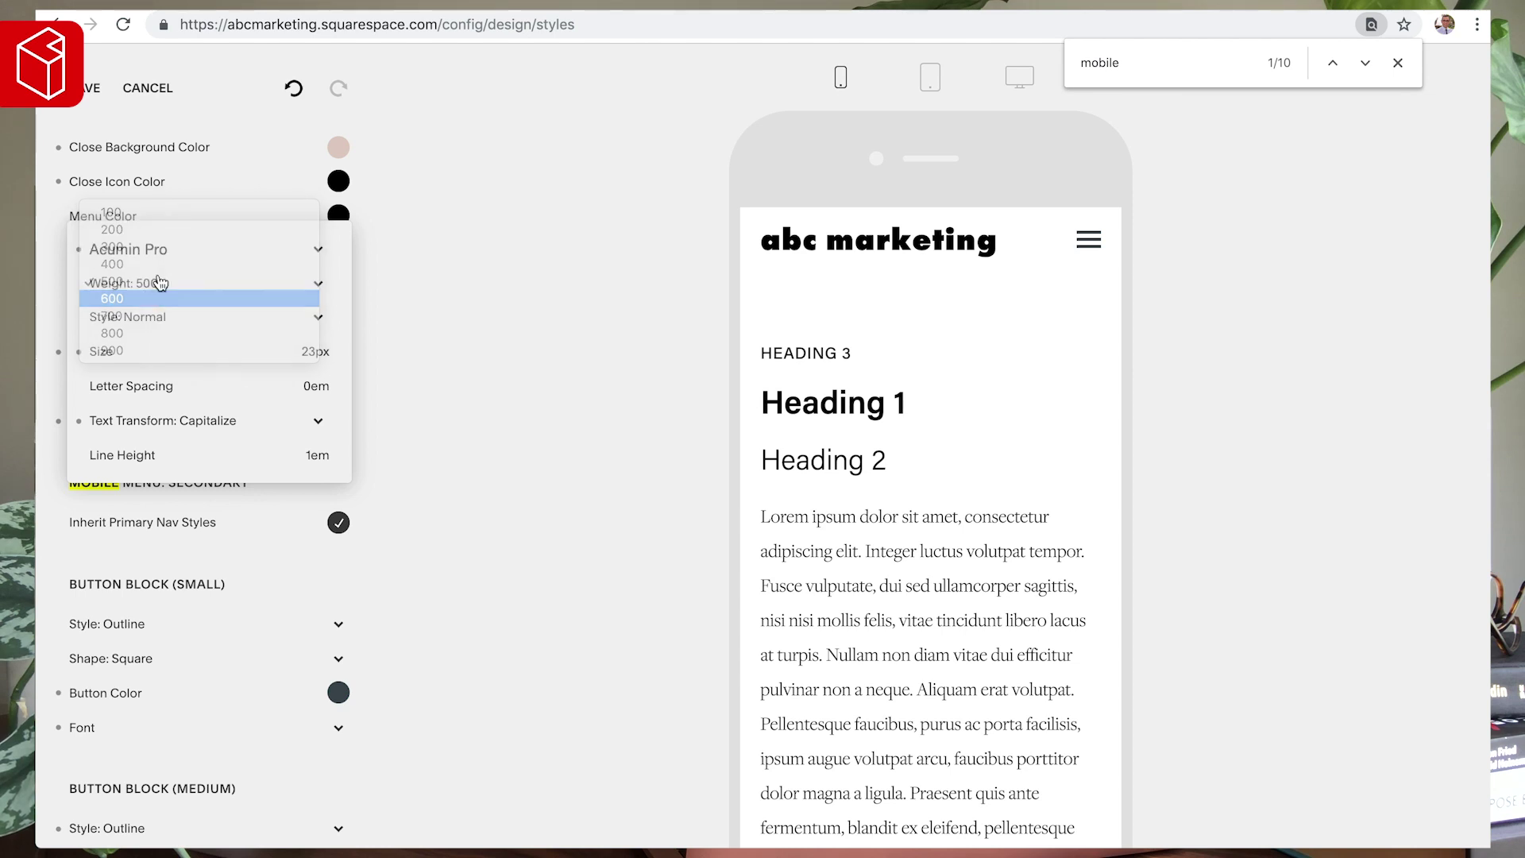
left_click(145, 420)
left_click(137, 402)
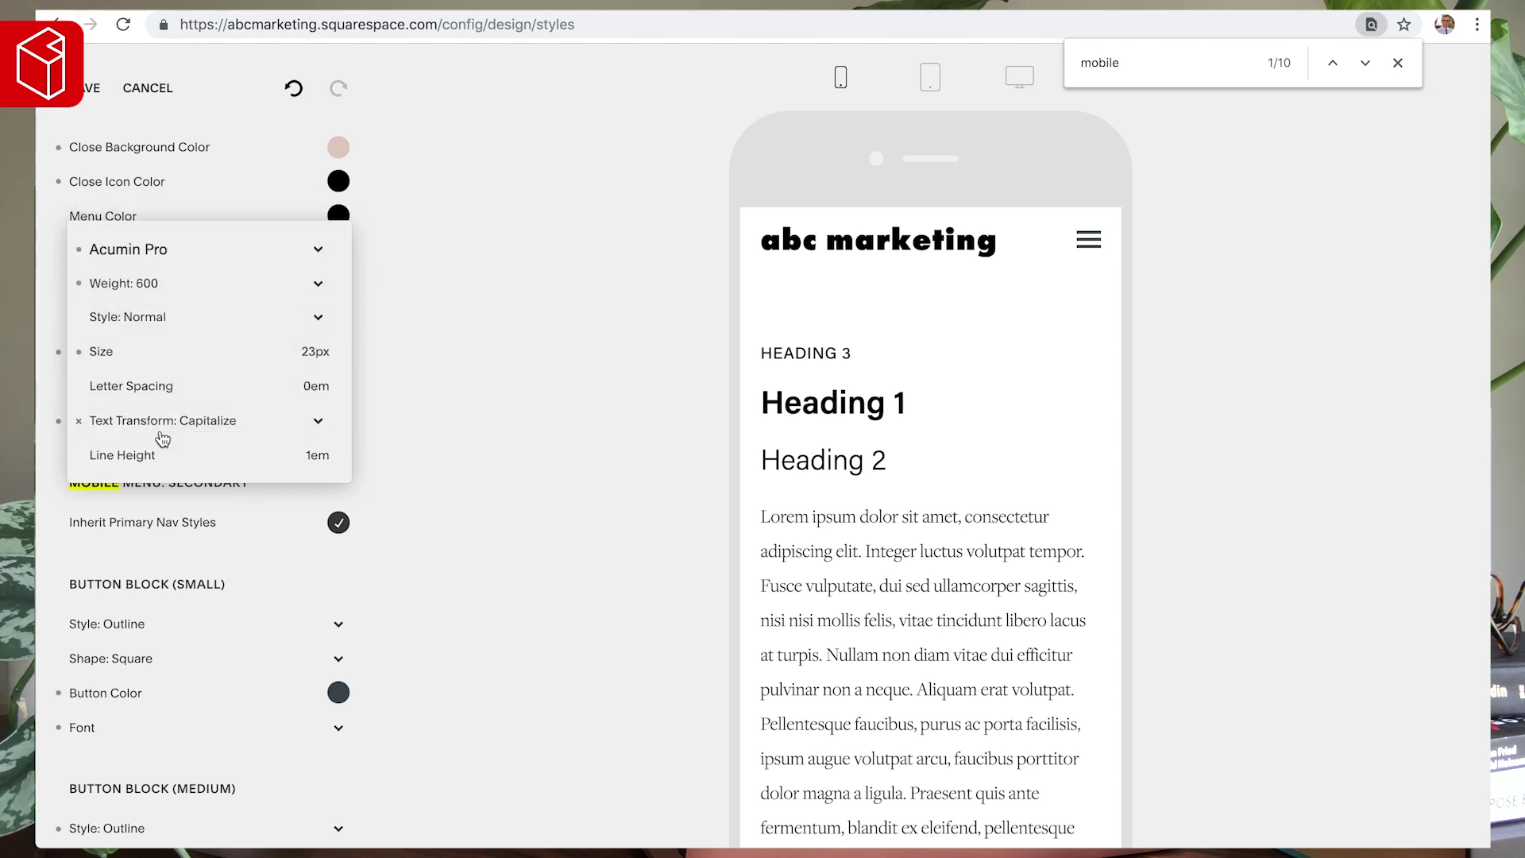
left_click(158, 429)
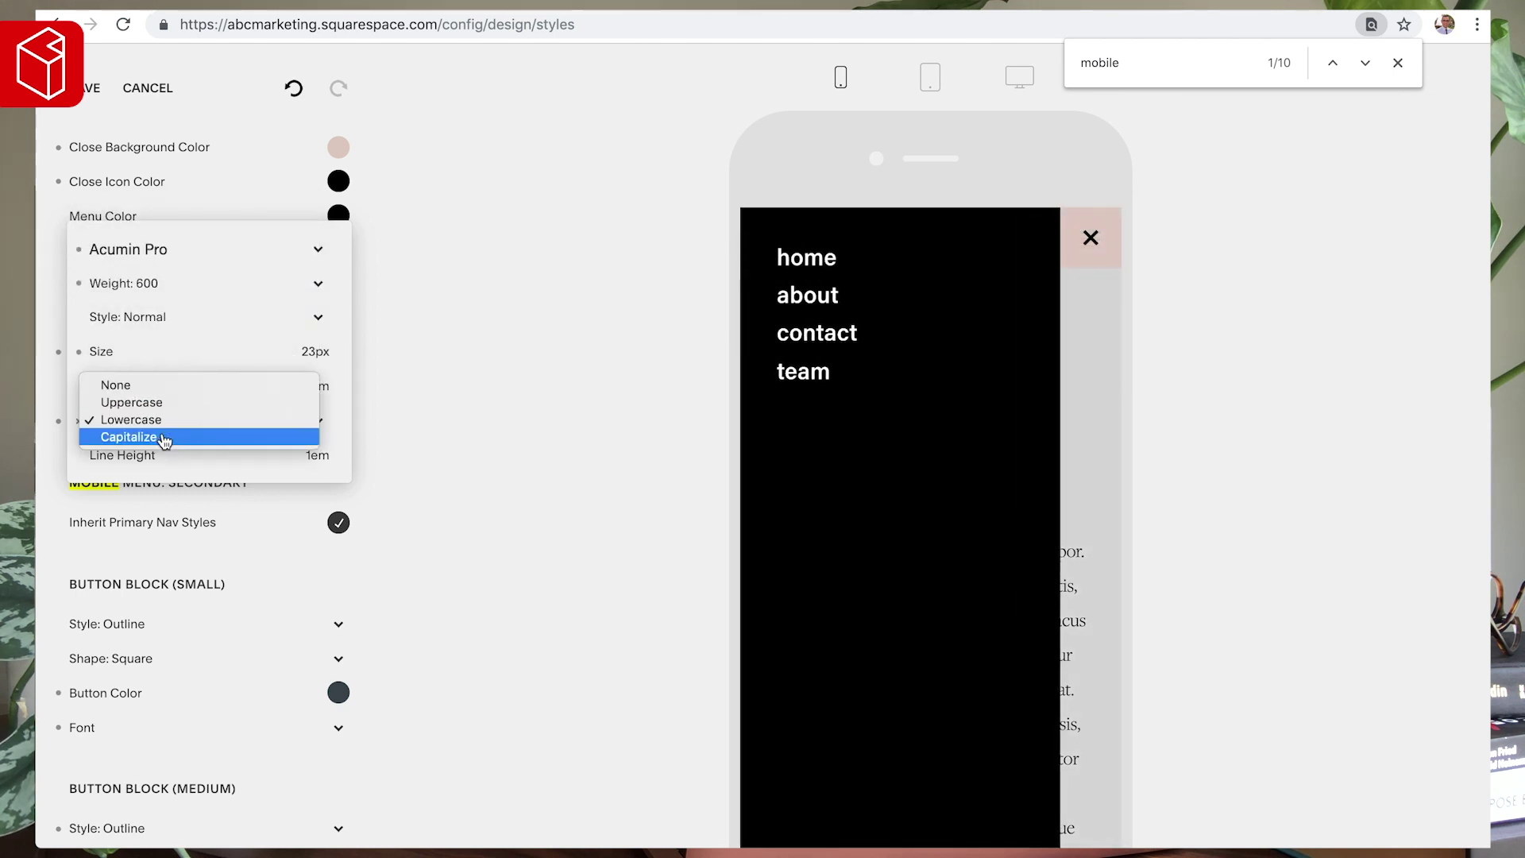
left_click(155, 421)
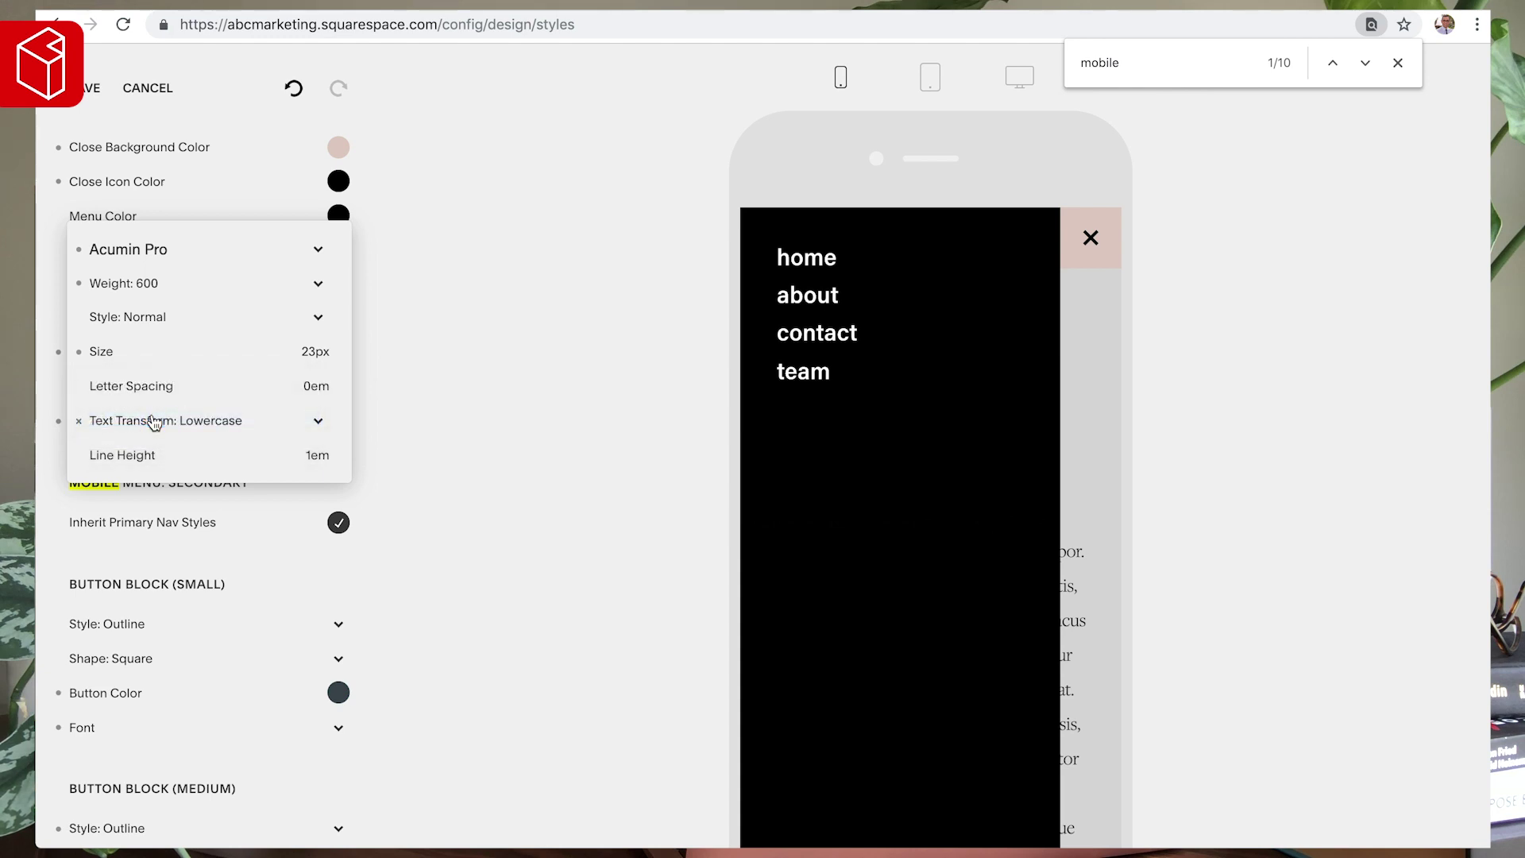
mouse_move(167, 452)
left_click_drag(113, 454, 124, 454)
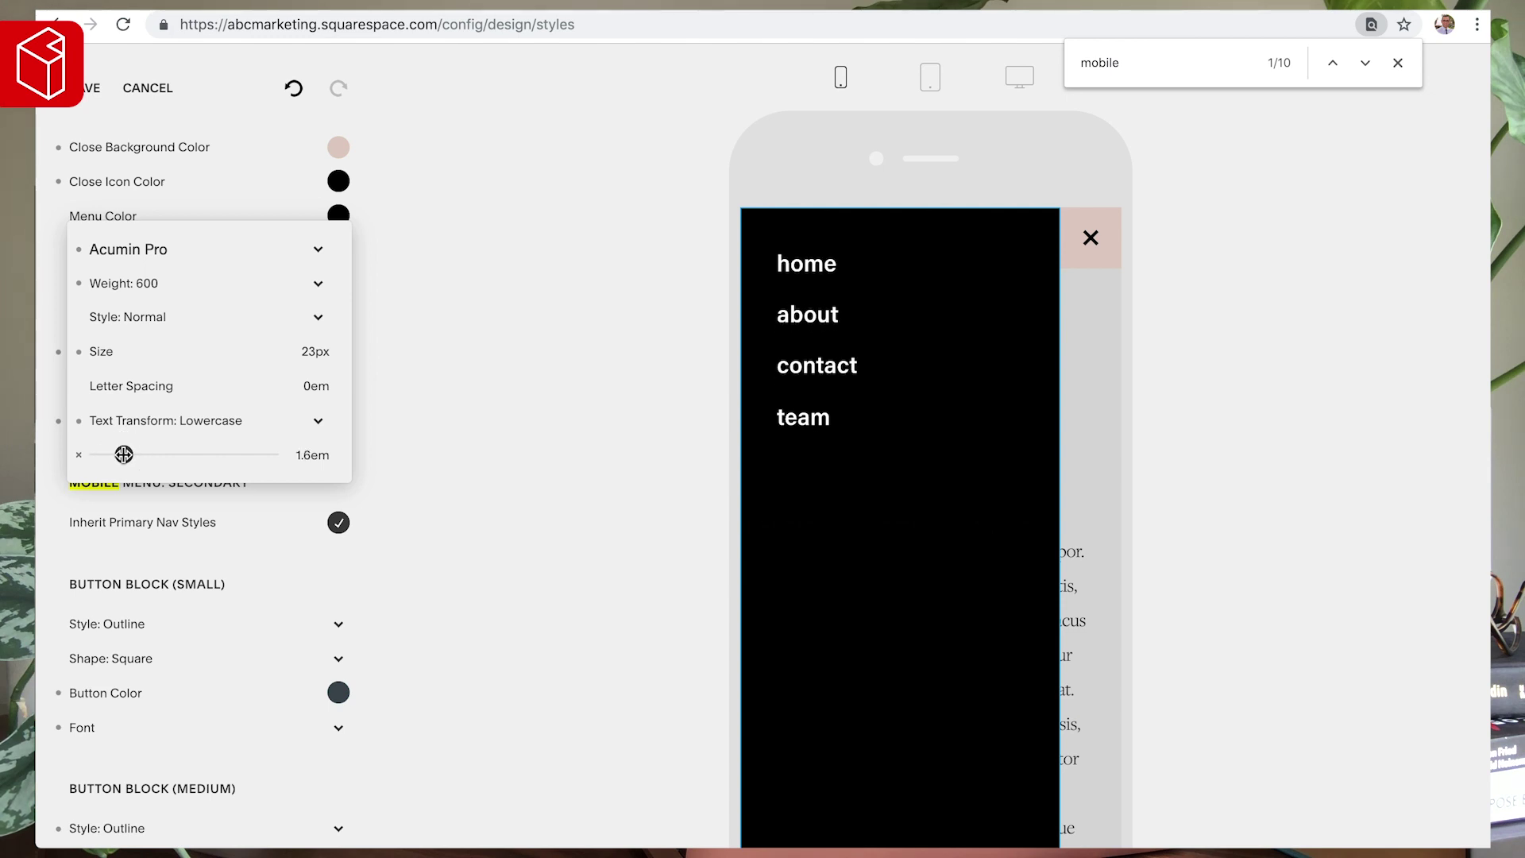
- Set the link text size to 27px and keep the links lowercase
mouse_move(132, 347)
left_click_drag(119, 350, 128, 351)
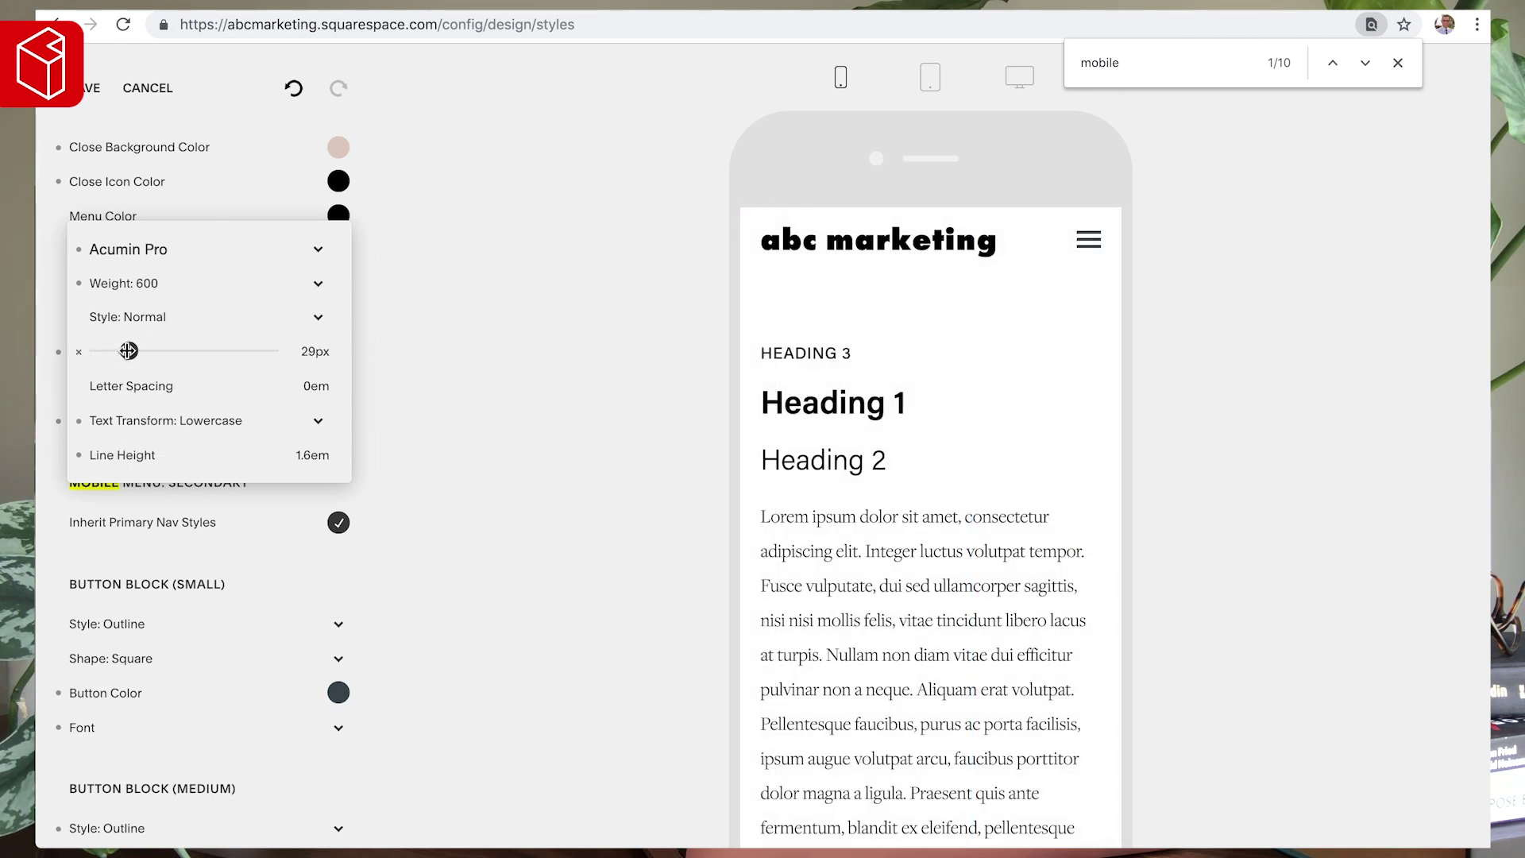
mouse_move(305, 351)
double_click(314, 352)
type("27")
left_click(208, 420)
left_click(195, 412)
left_click(195, 423)
left_click(200, 439)
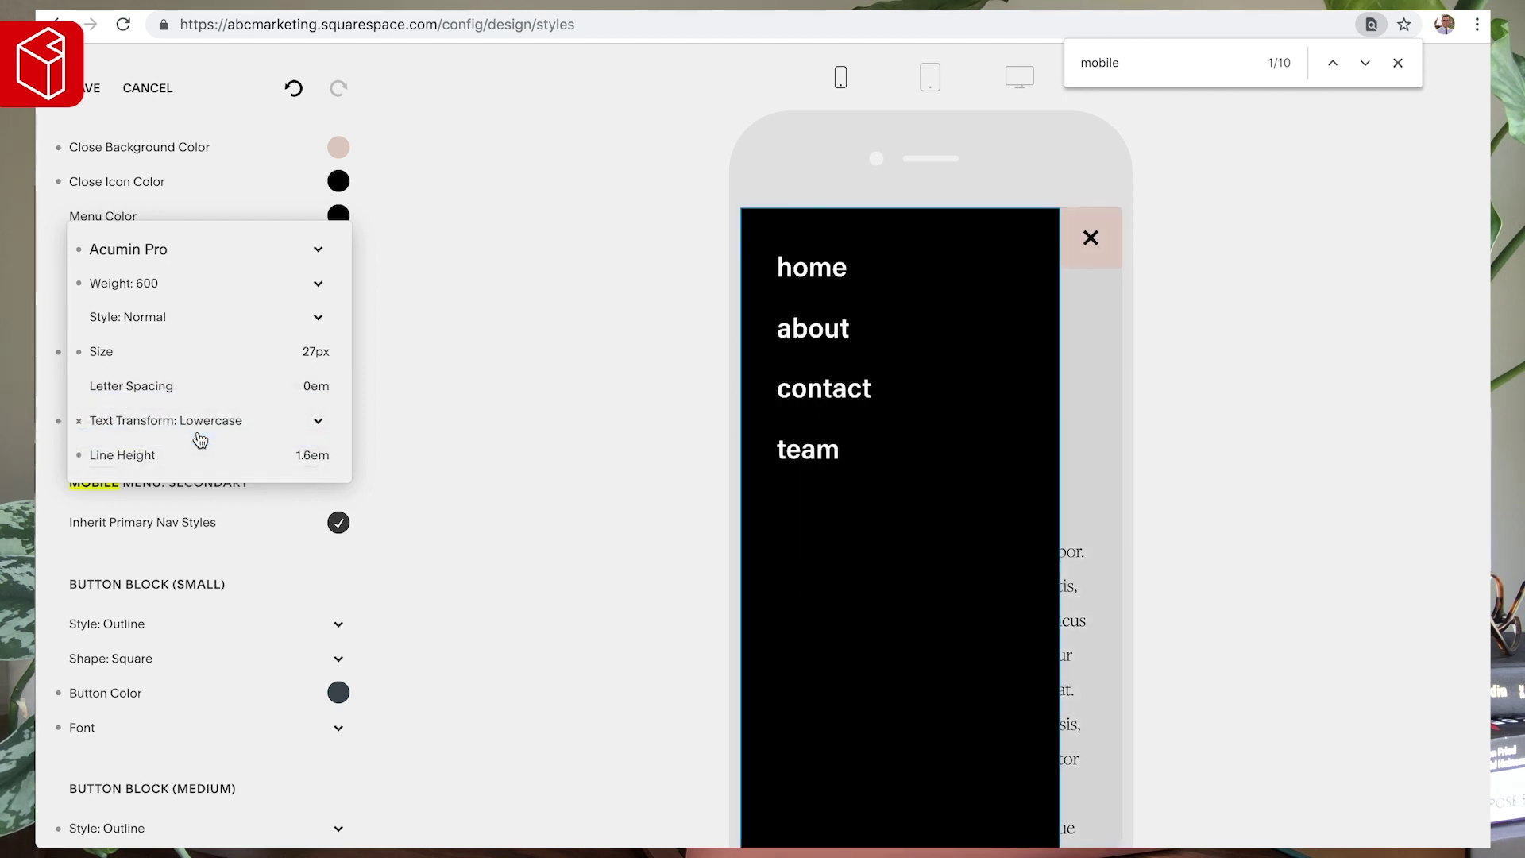
left_click(432, 299)
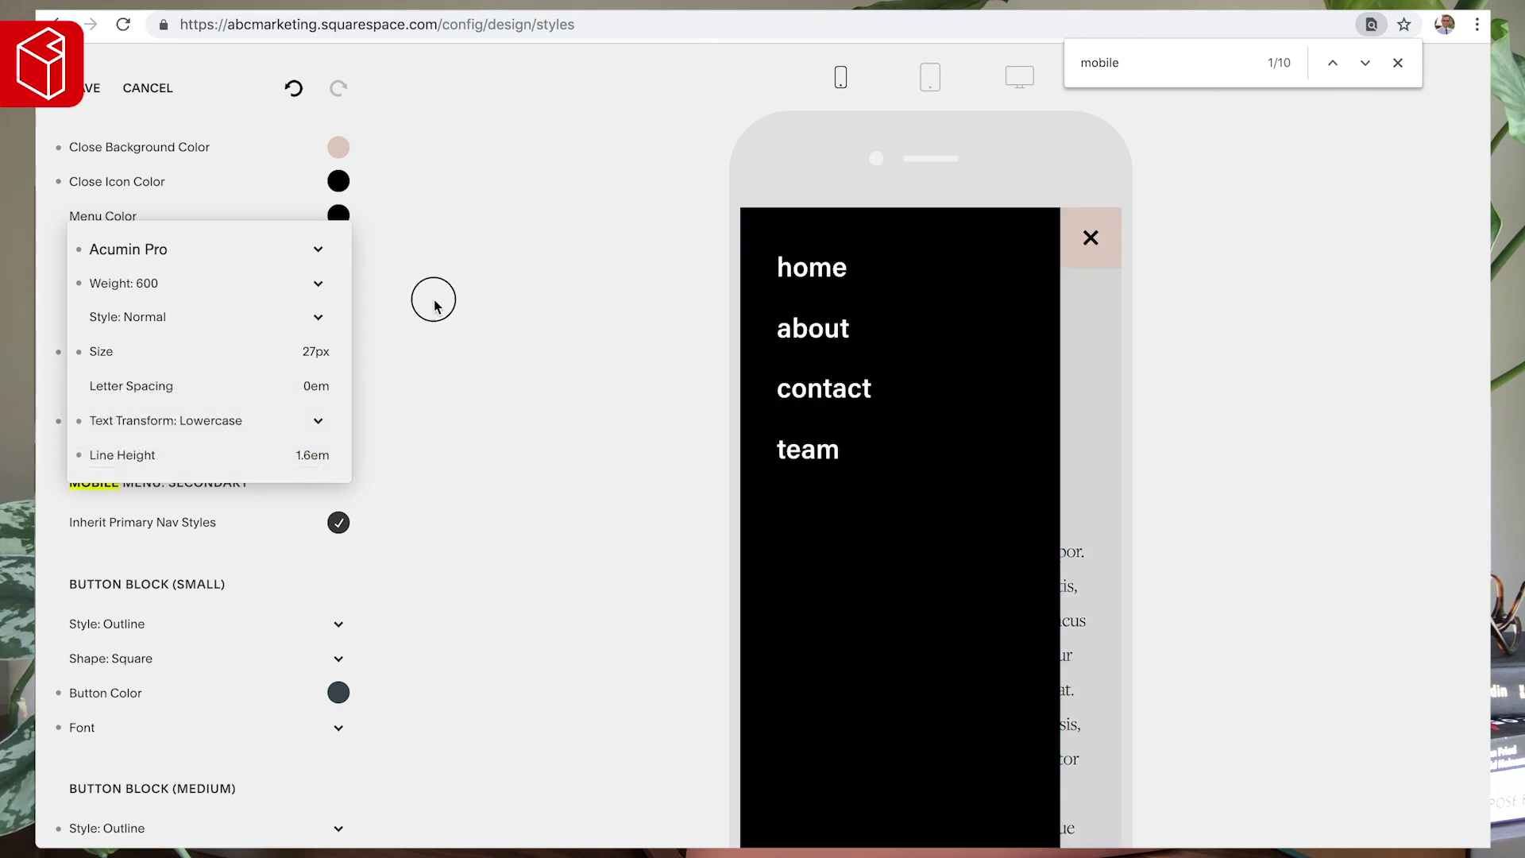
- Set the mobile menu background to the pale pink hex
left_click(339, 215)
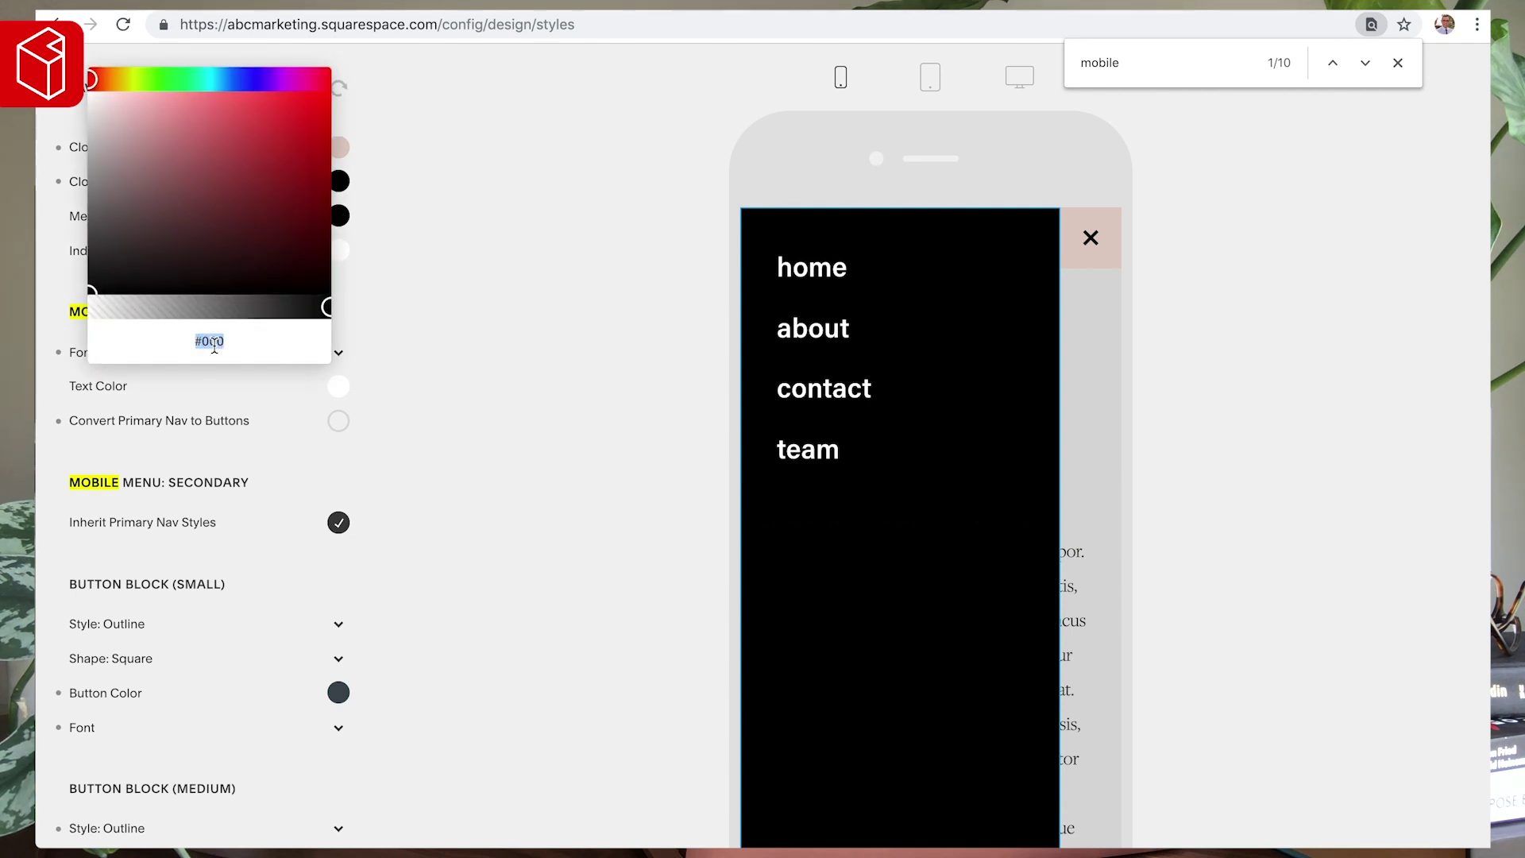
type("#E1C5C7")
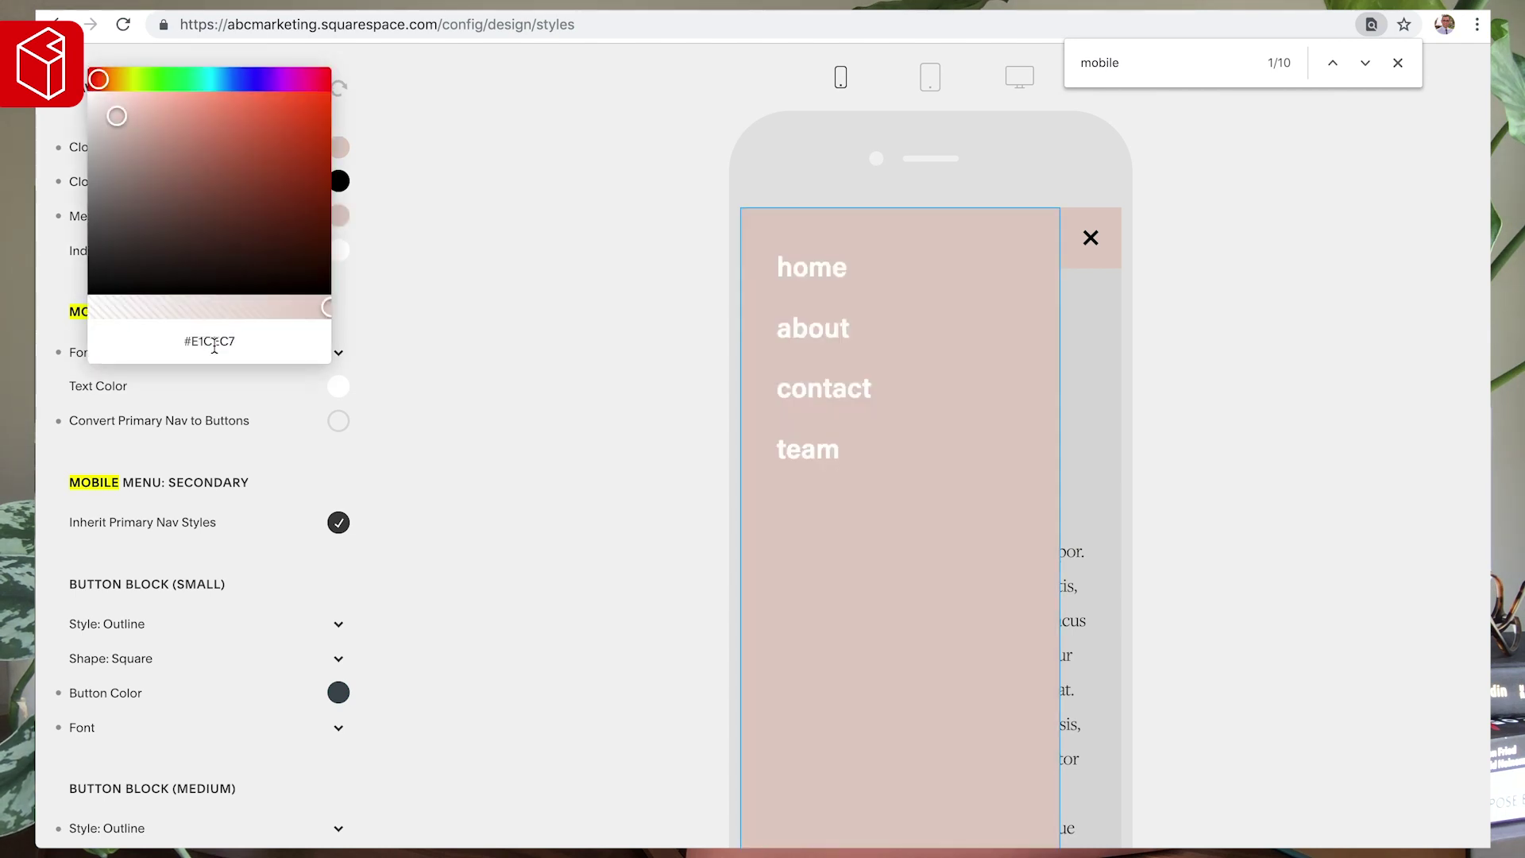
left_click(431, 302)
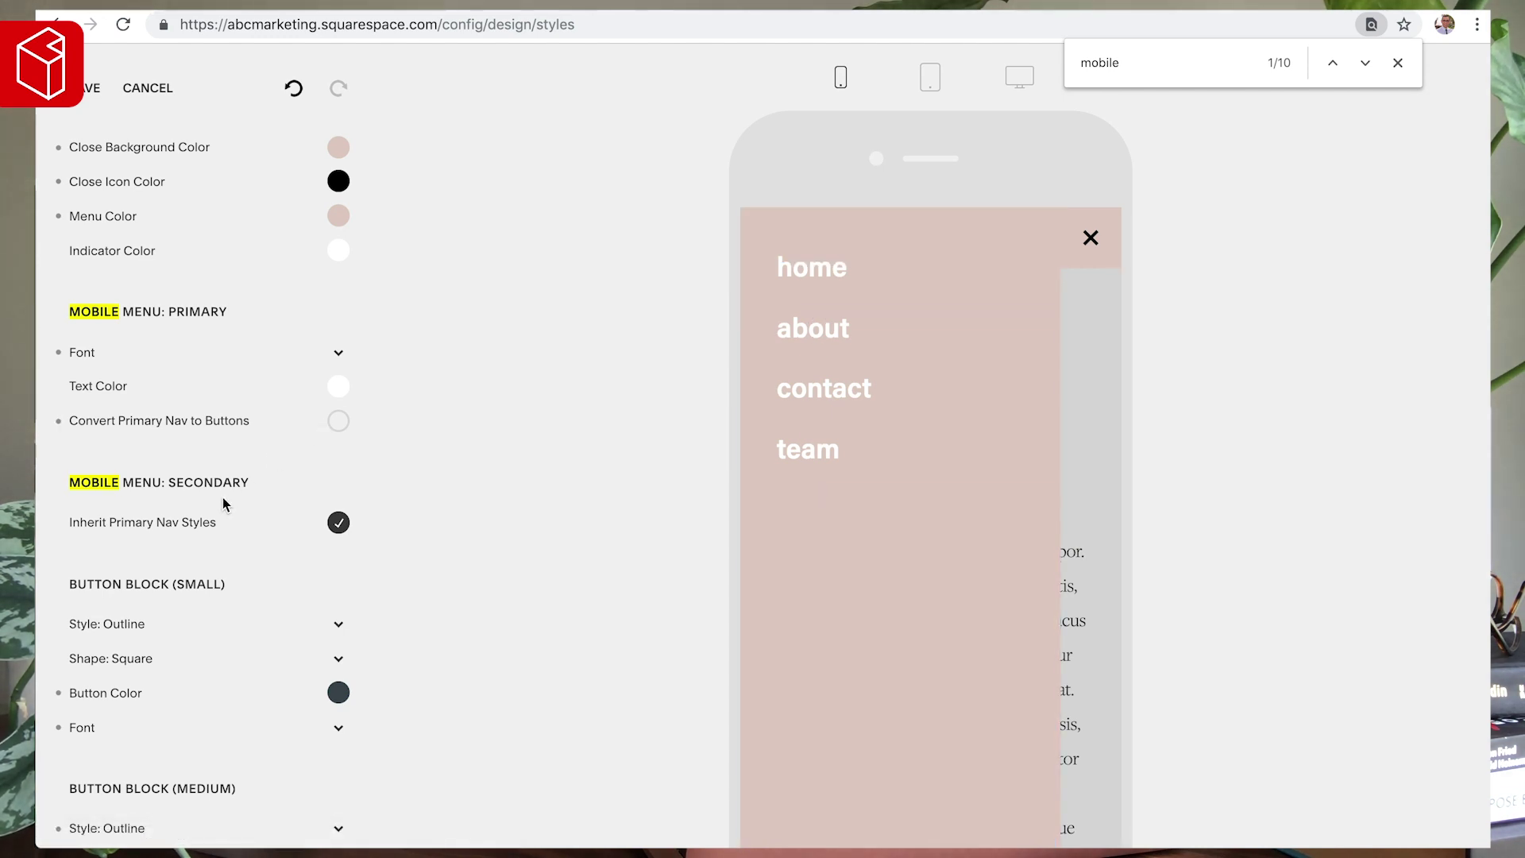
- Lower the menu backdrop's alpha to 0.08
scroll(223, 497, "down", 1)
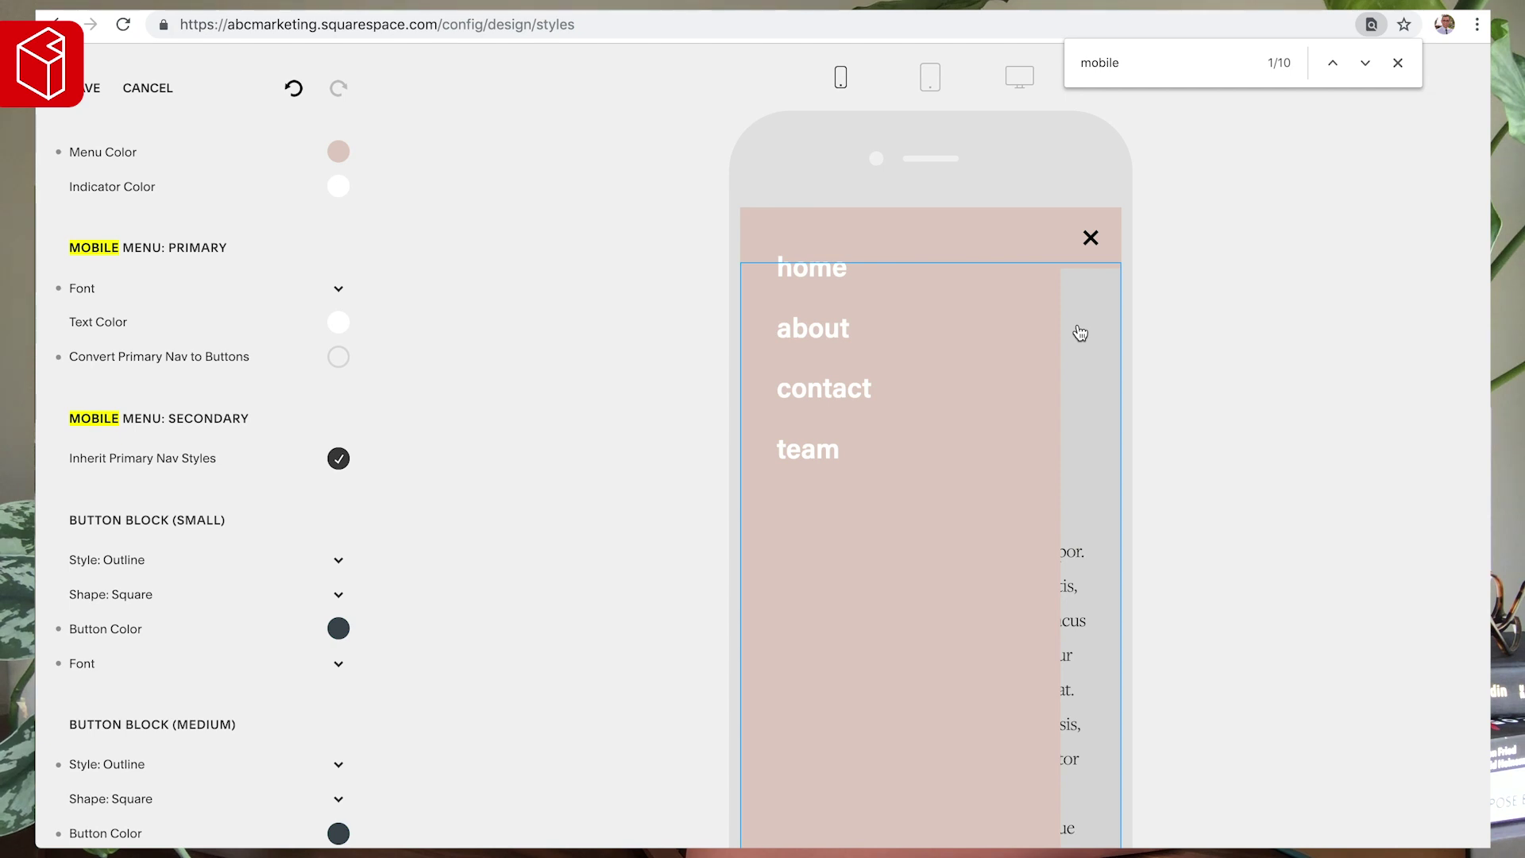
scroll(333, 296, "up", 2)
left_click(340, 162)
left_click_drag(123, 305, 107, 305)
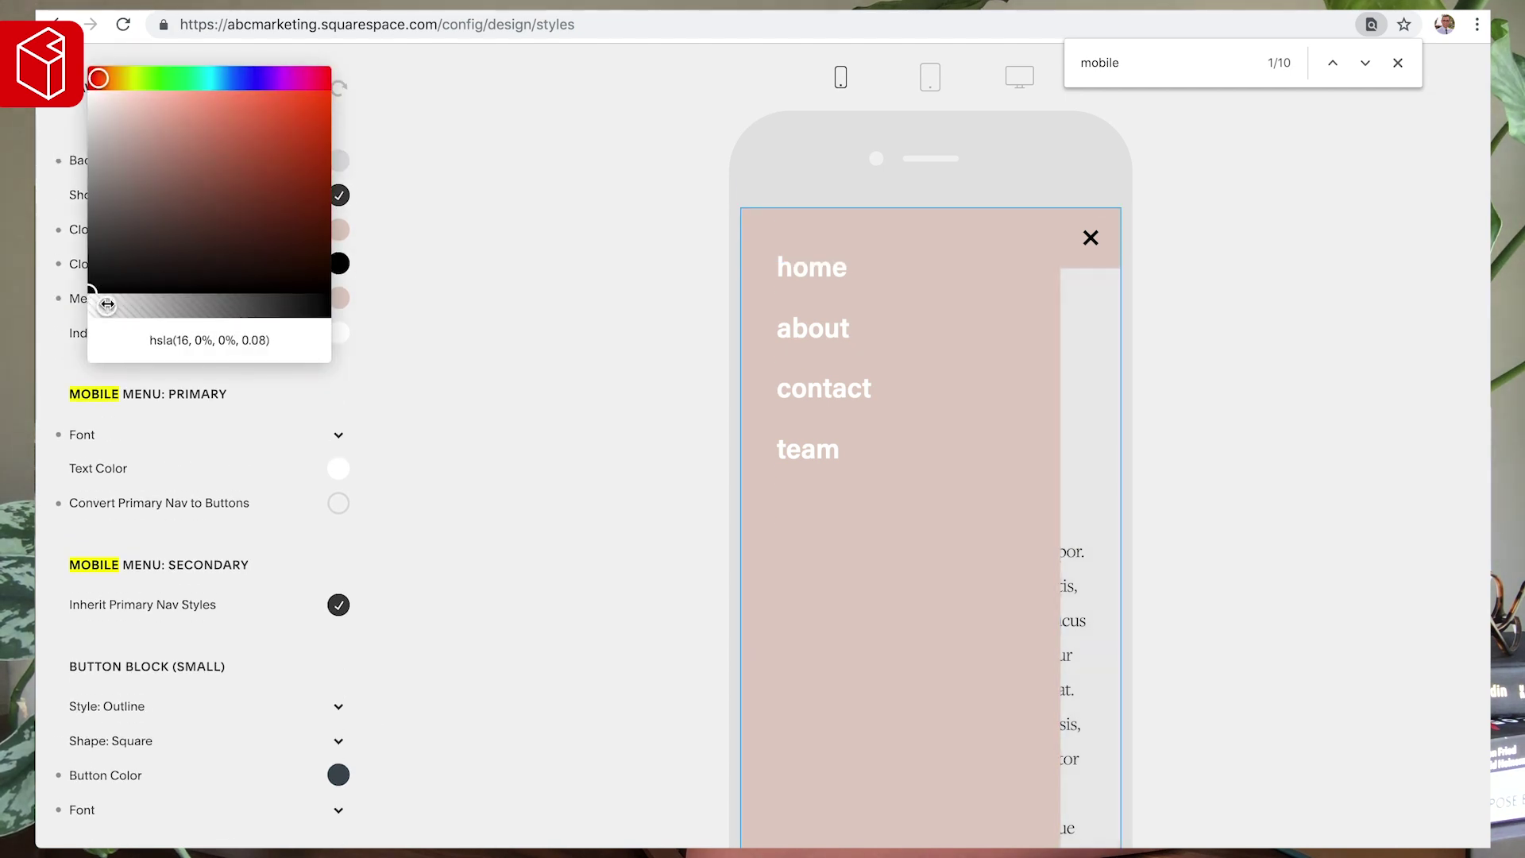
left_click(518, 232)
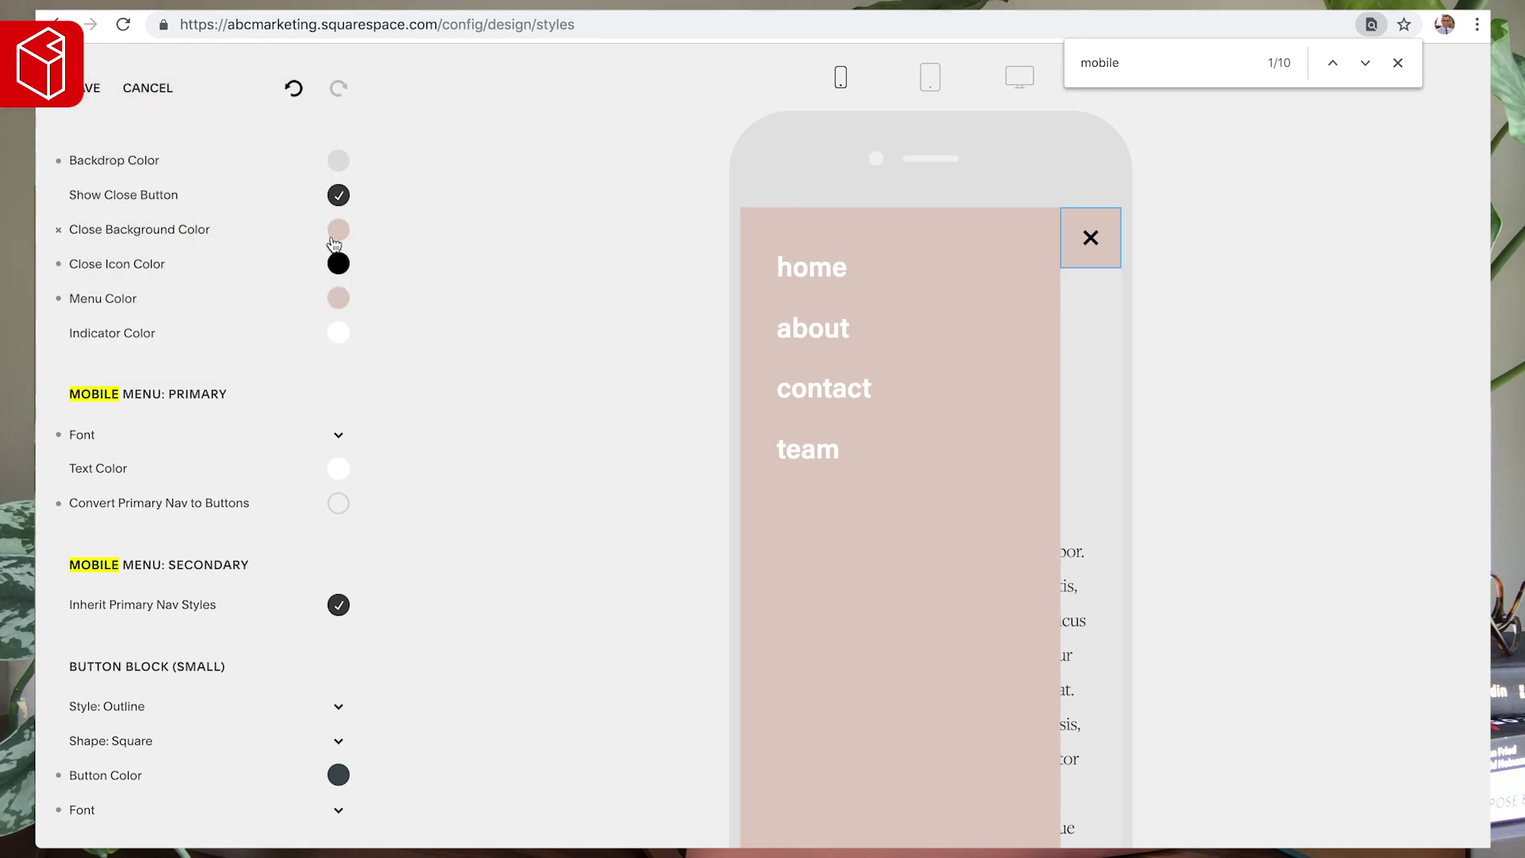
- Turn the mobile menu link text black and check the dark slate swatch's hex
scroll(272, 255, "up", 1)
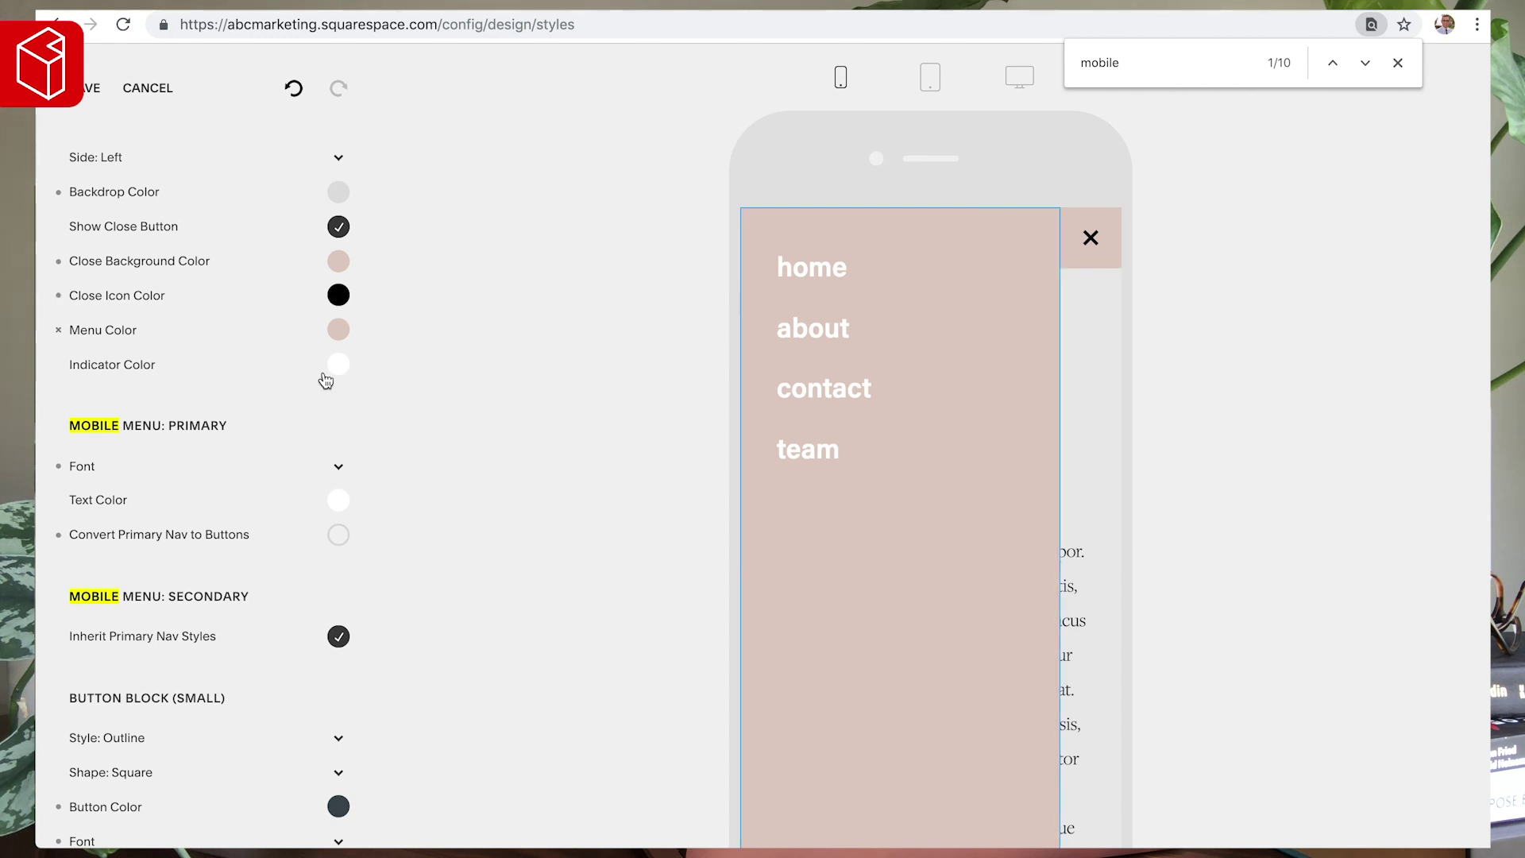
left_click(339, 502)
left_click_drag(127, 530, 36, 589)
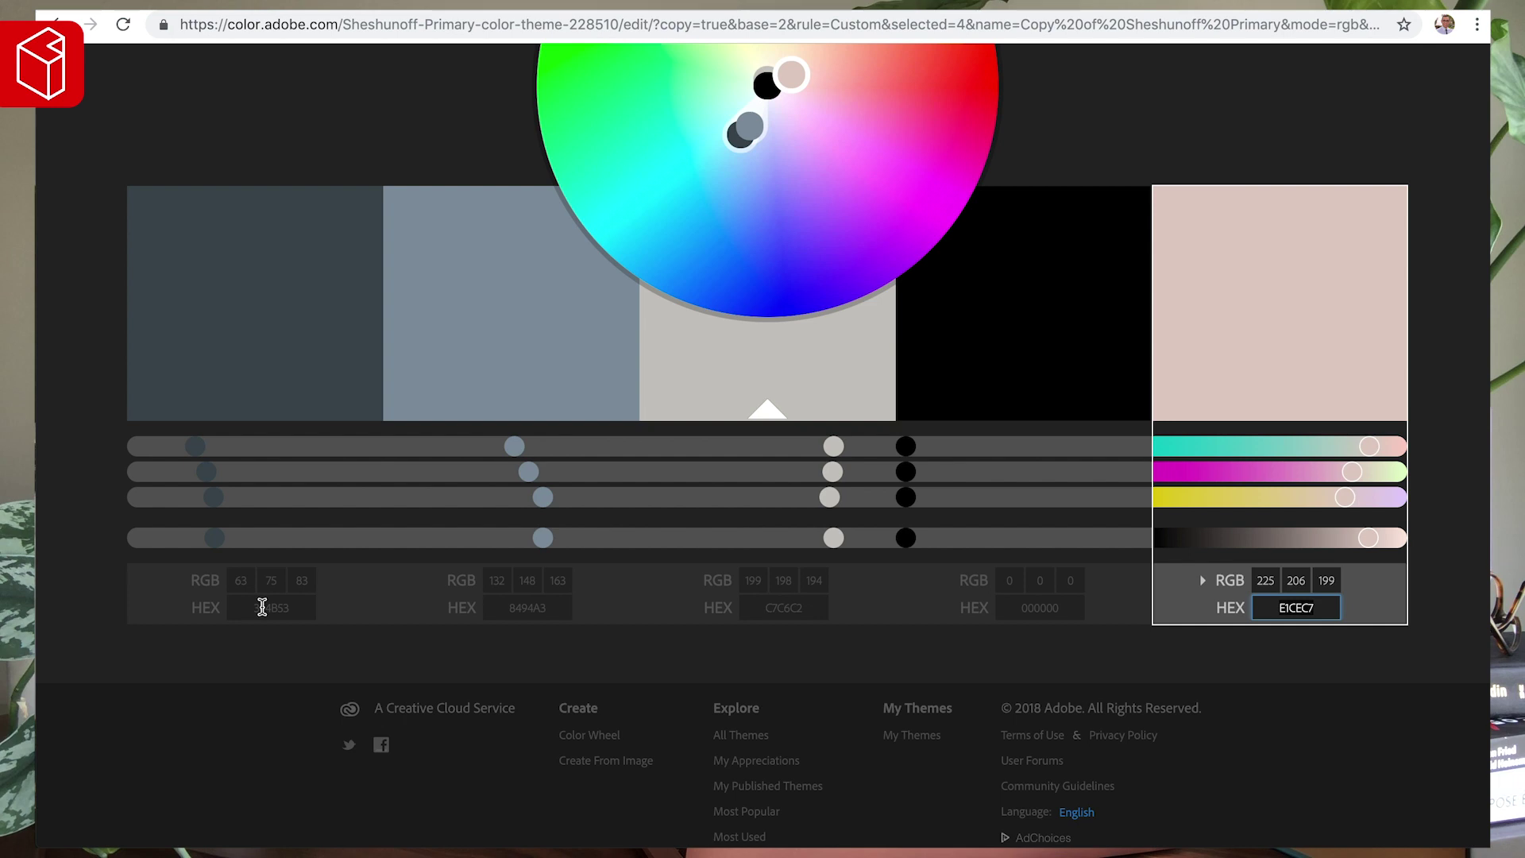
left_click(262, 607)
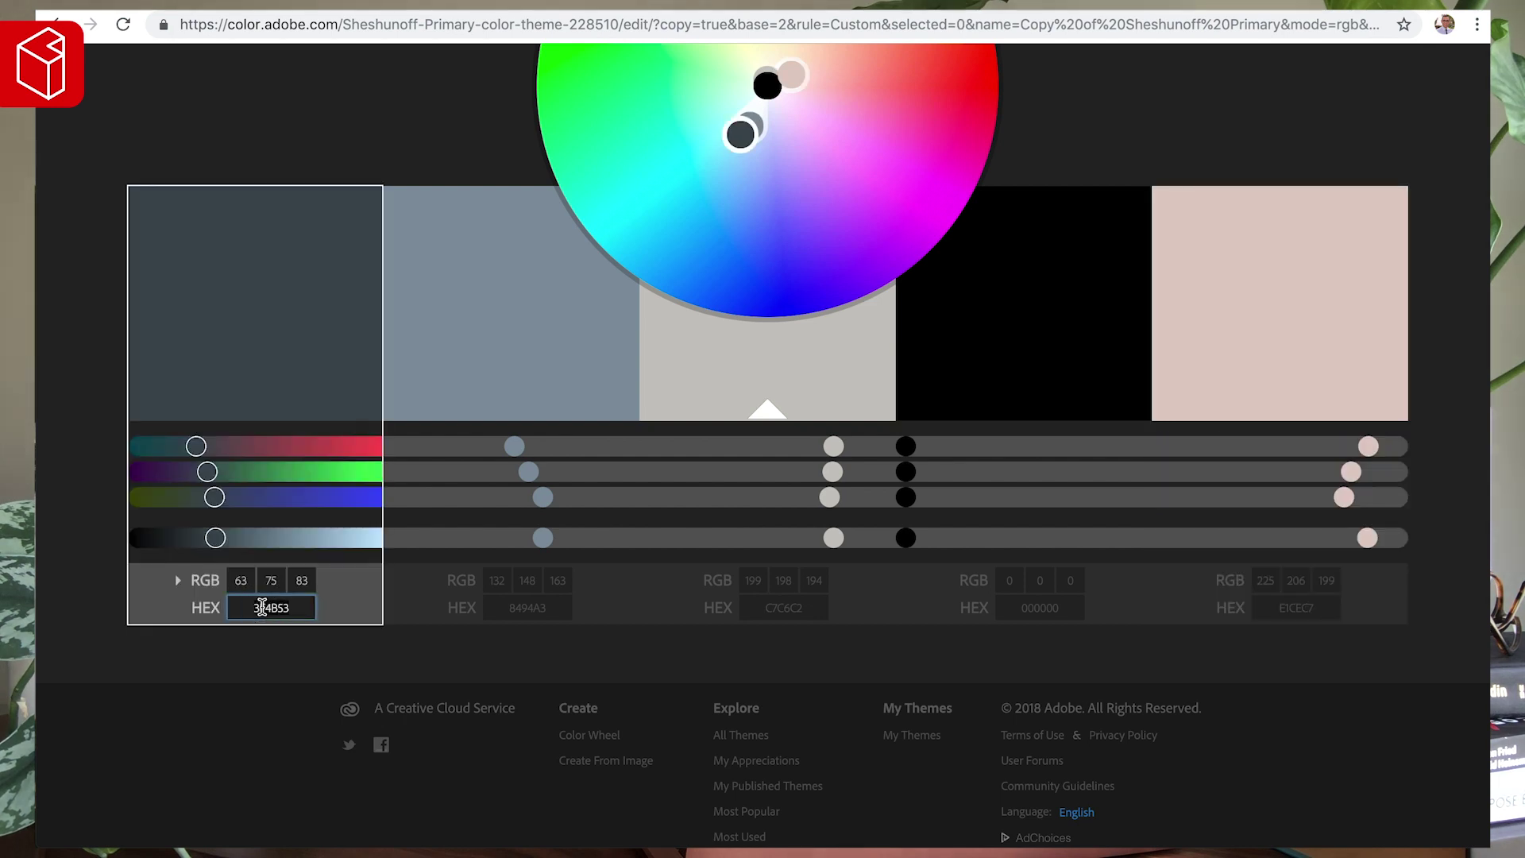
key("ctrl+Tab")
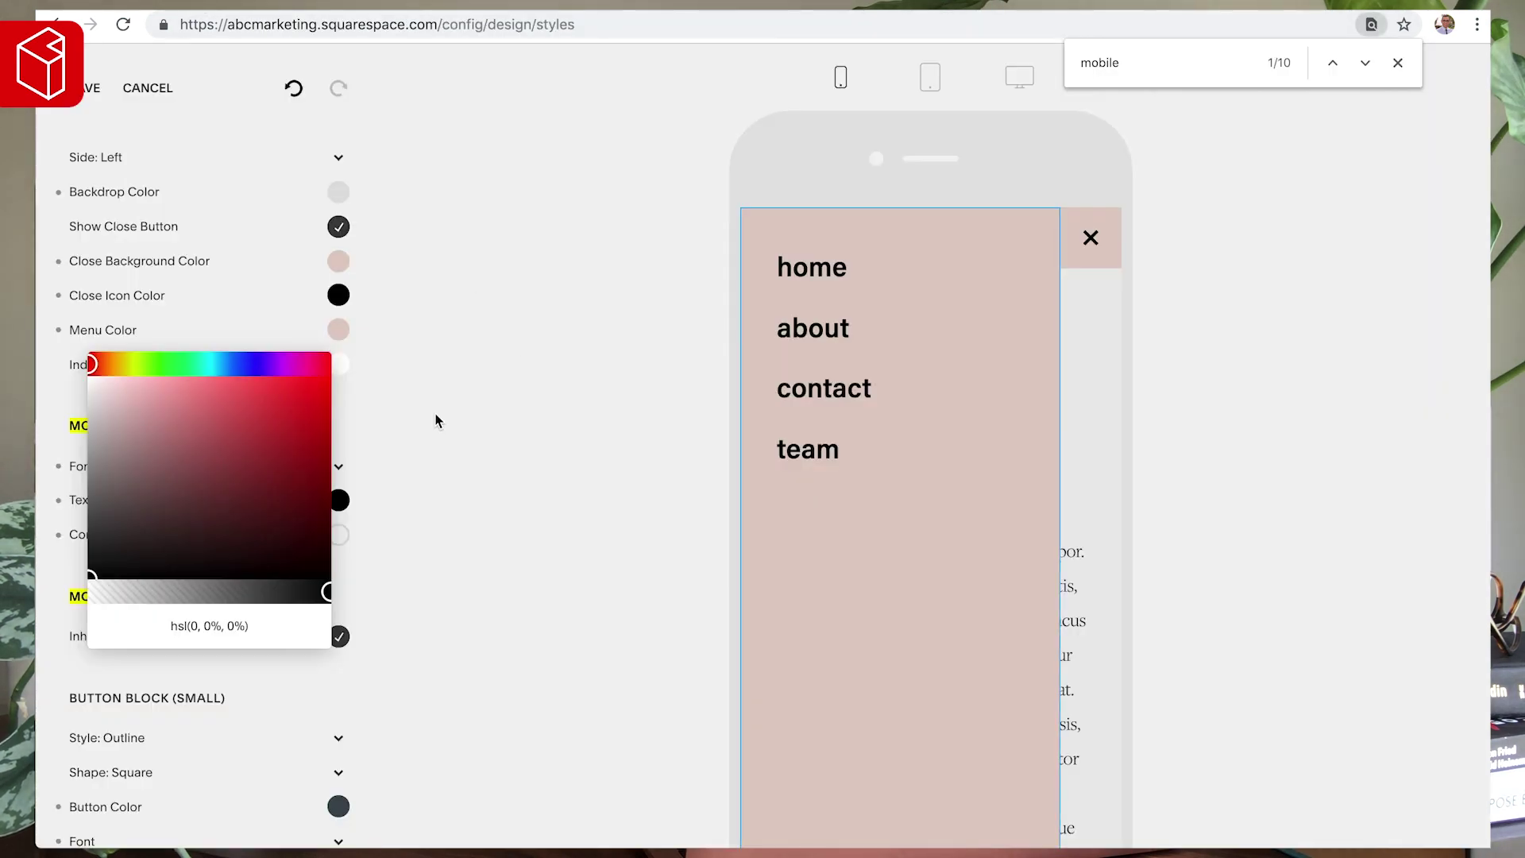
- Set the menu text to dark grey hsl(0, 0%, 11%), save, and return to Design
mouse_move(120, 527)
left_mouse_down()
mouse_move(49, 556)
mouse_move(39, 636)
left_mouse_up()
left_click(38, 636)
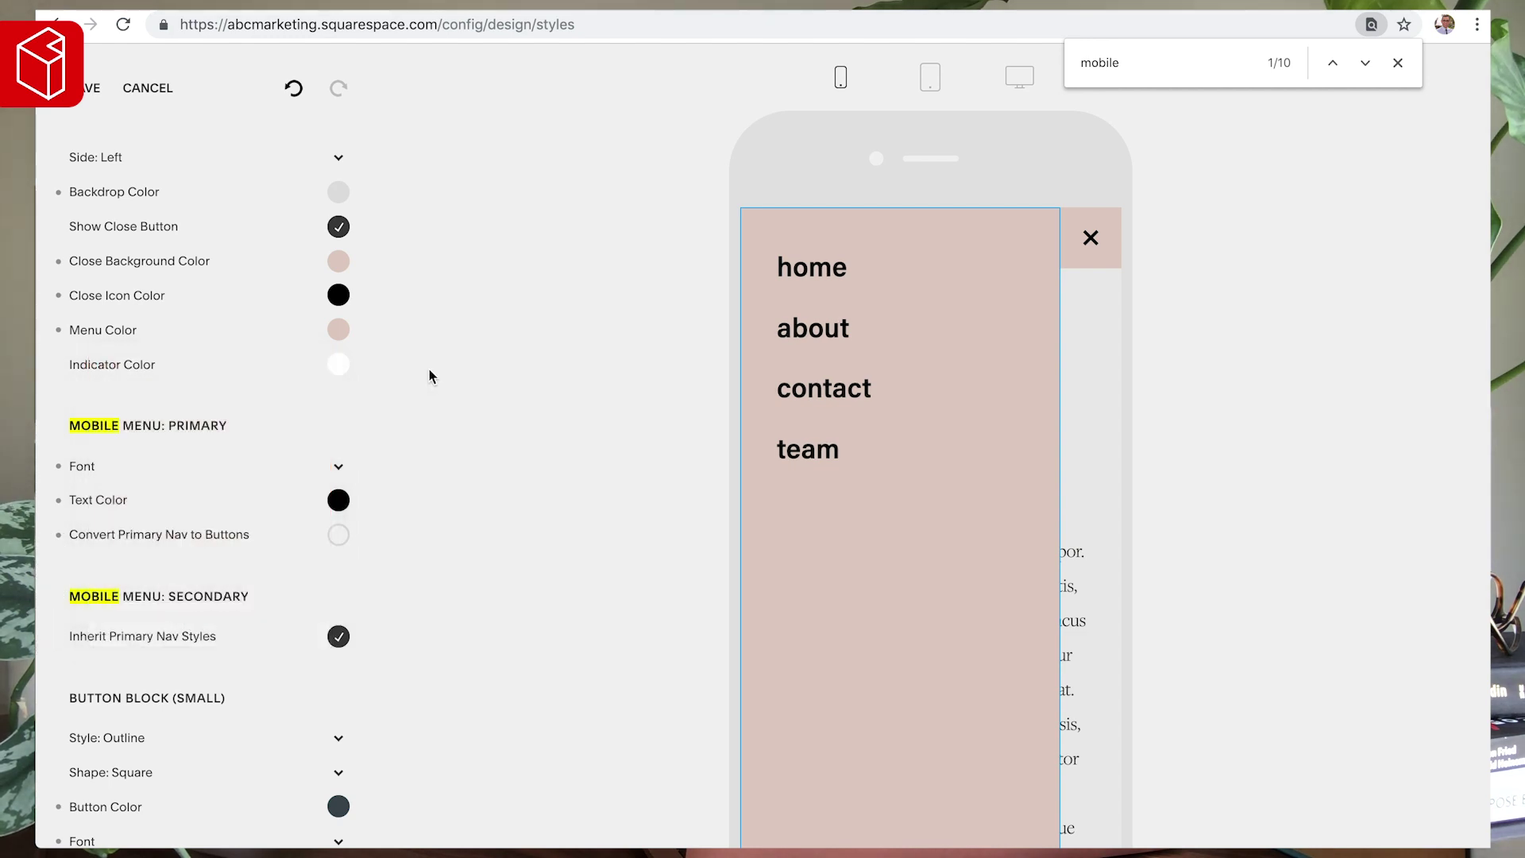
left_click(88, 89)
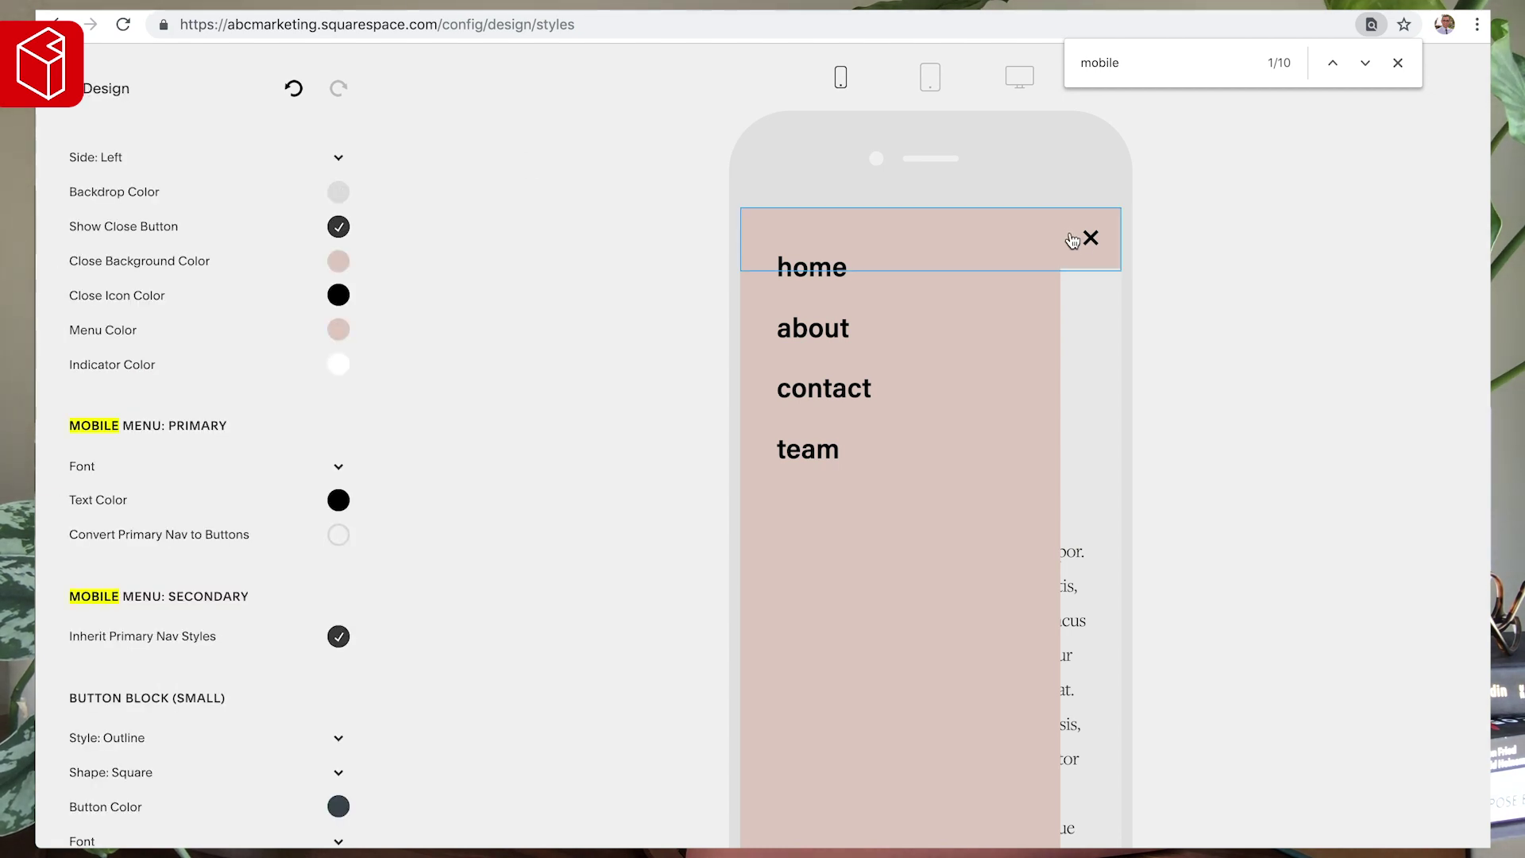
left_click(86, 109)
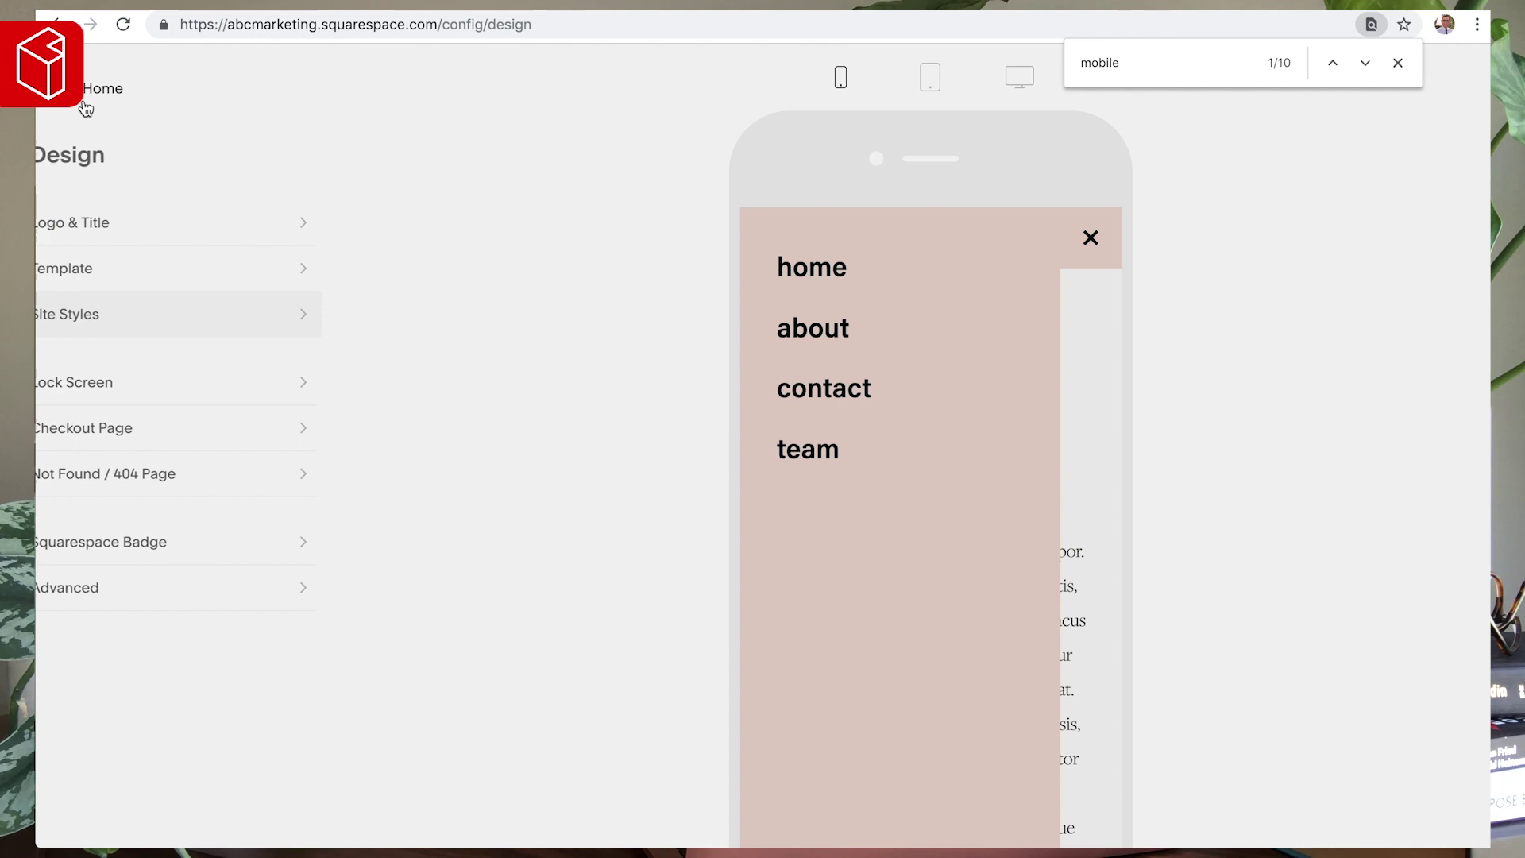
left_click(1092, 238)
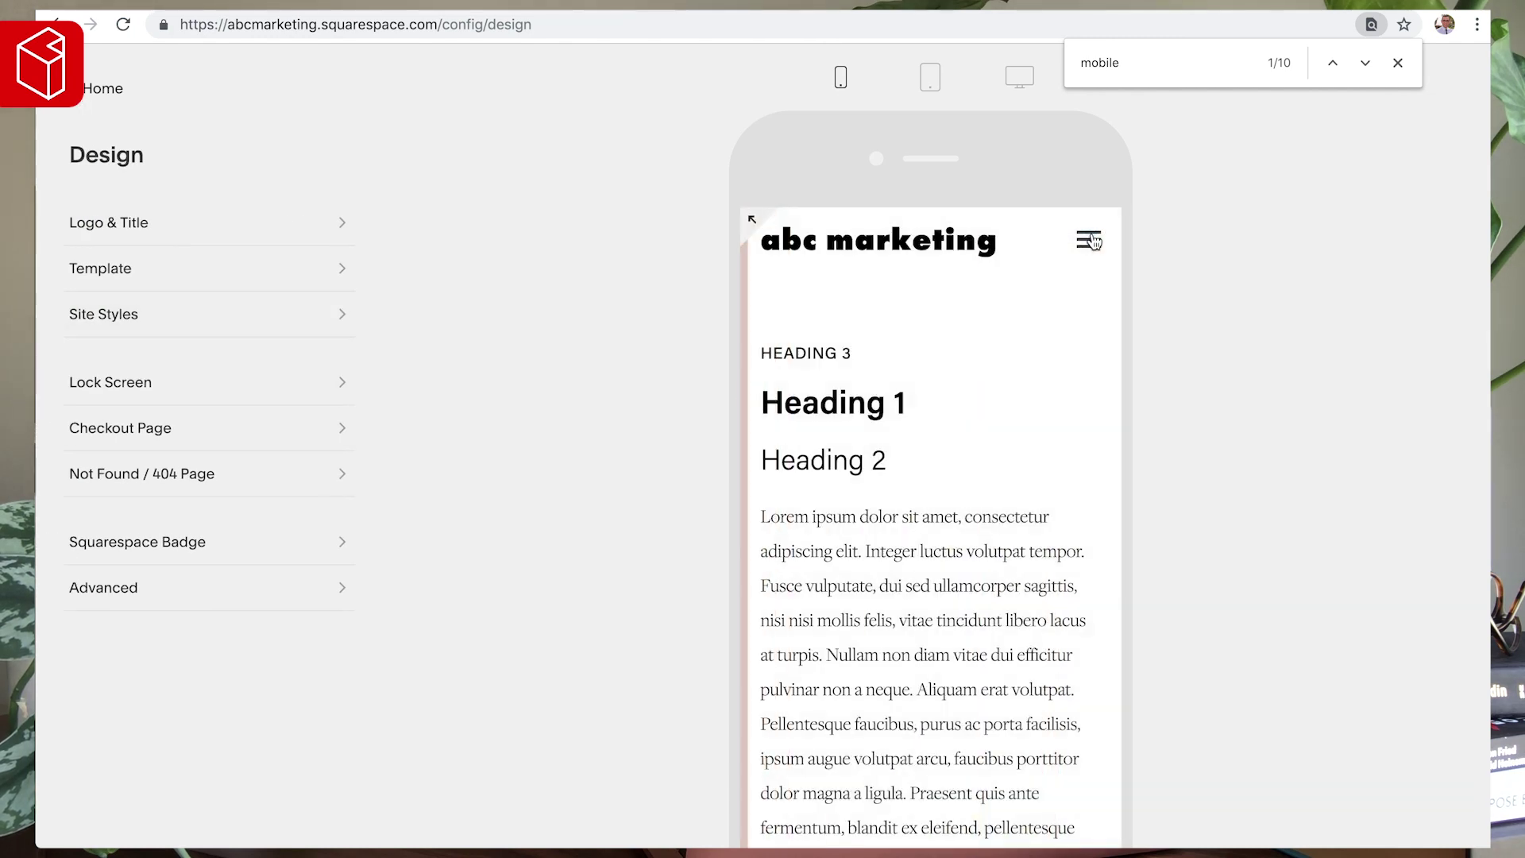
- Switch the preview to desktop, open Site Styles, and select the header's site title
scroll(939, 425, "down", 4)
scroll(935, 424, "up", 5)
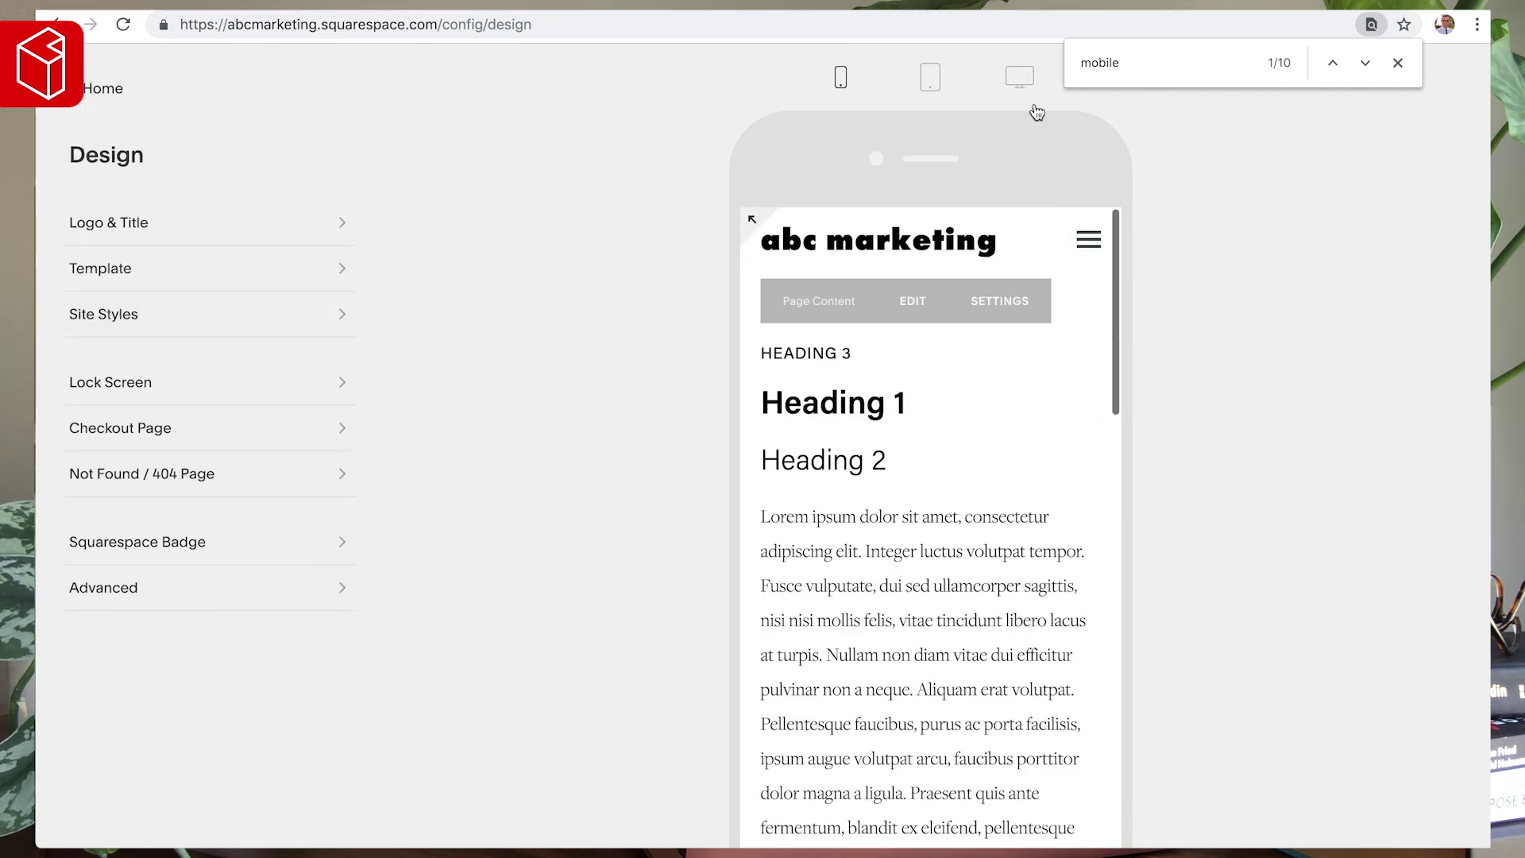
left_click(1022, 77)
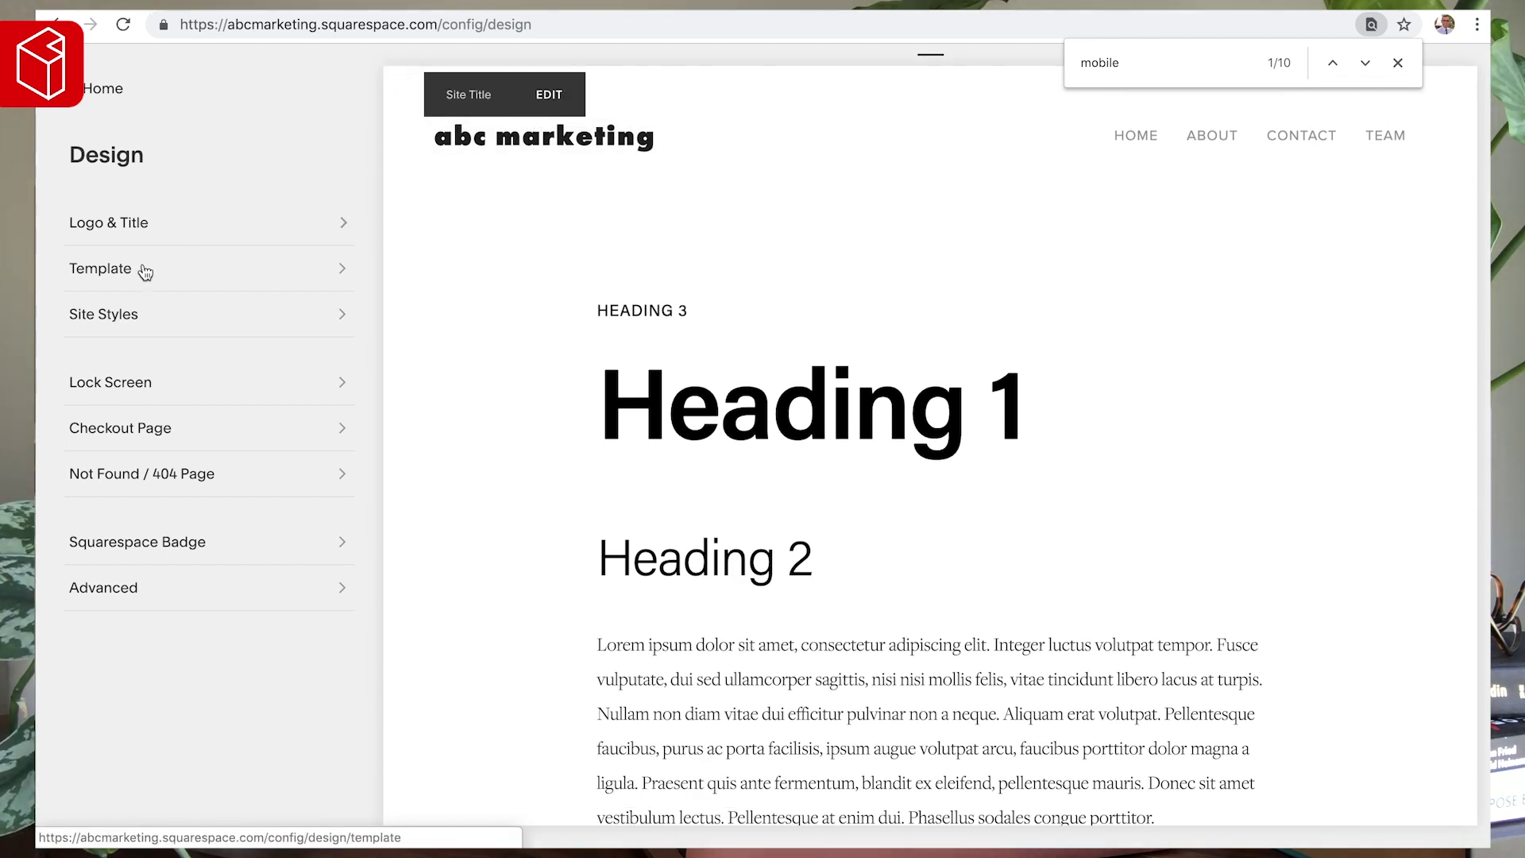
left_click(102, 317)
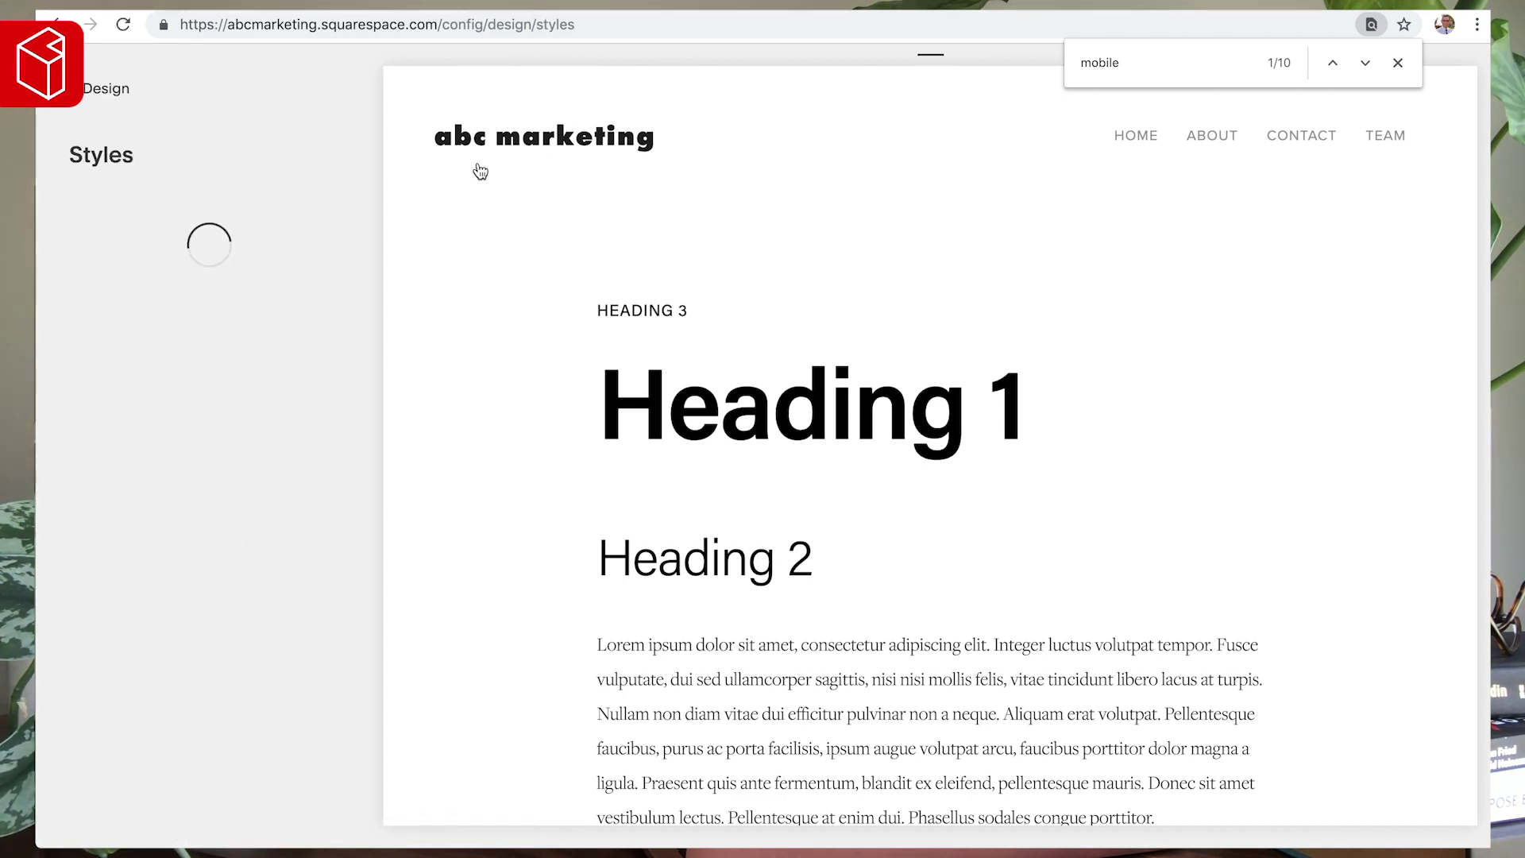
scroll(986, 263, "down", 15)
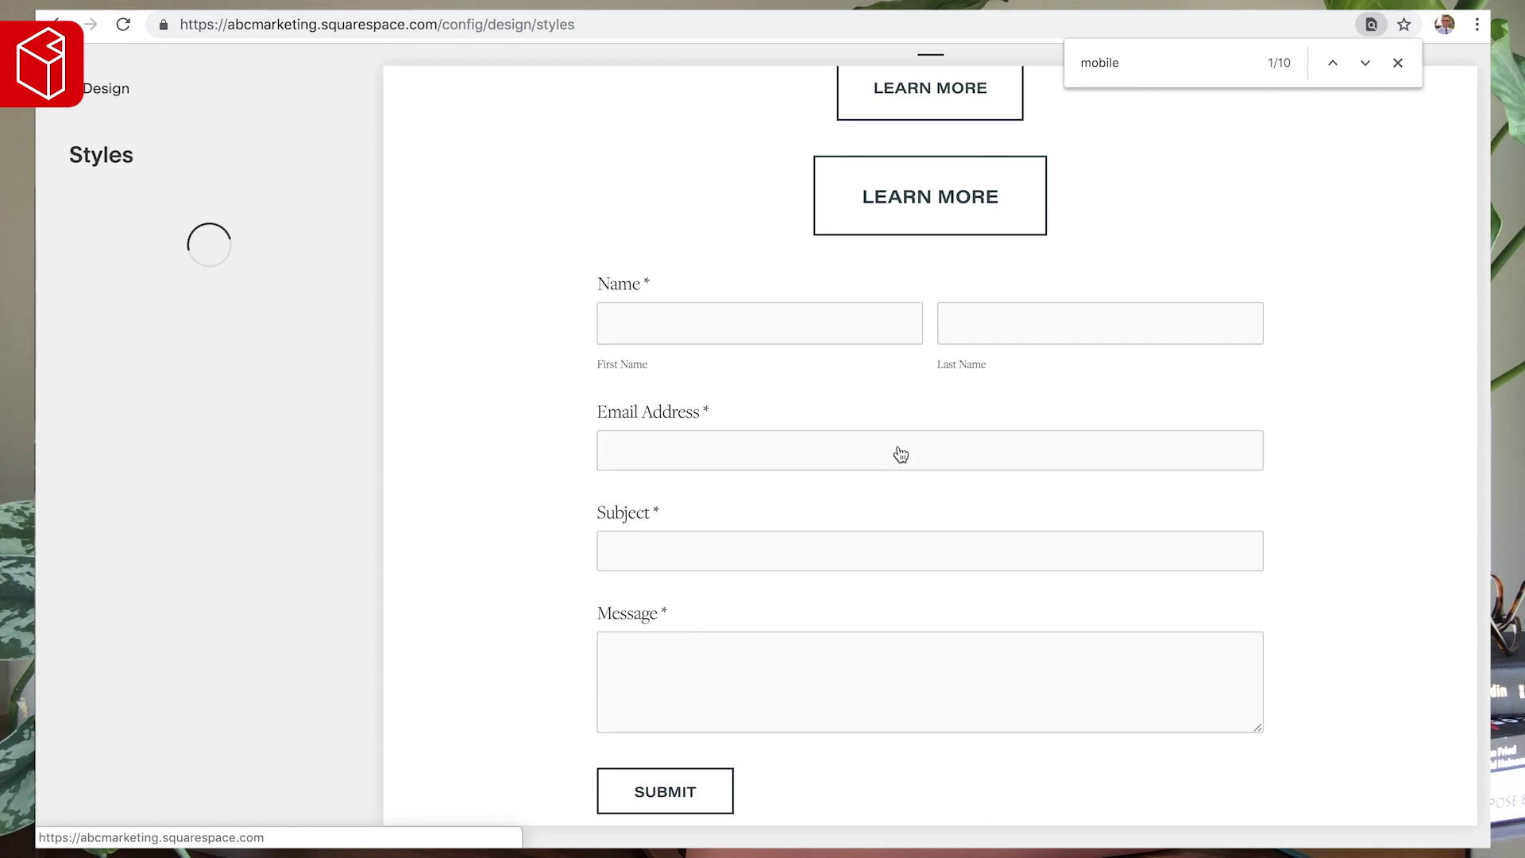
scroll(698, 554, "up", 15)
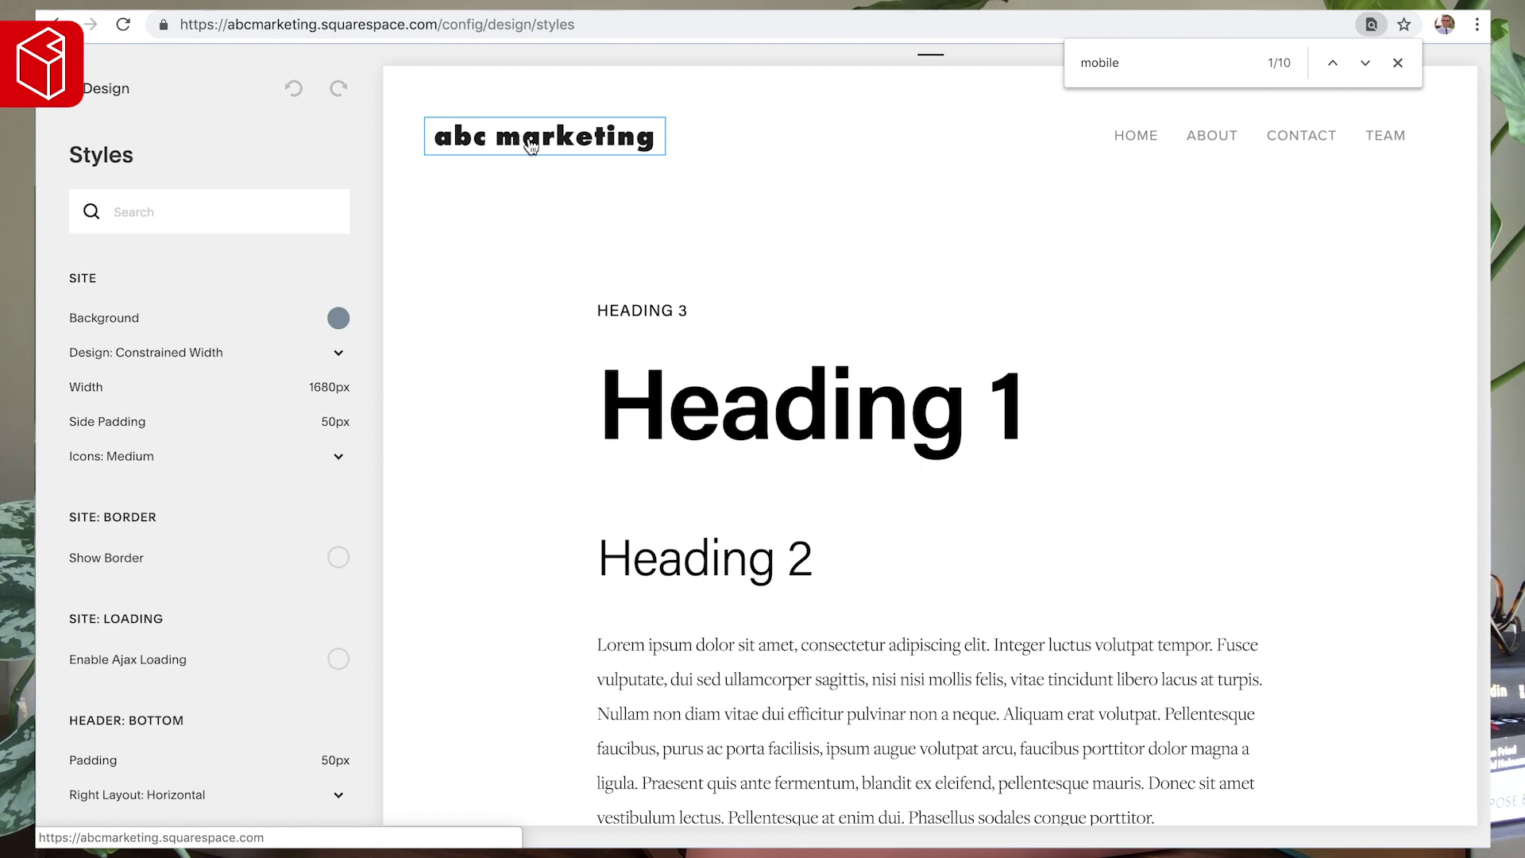
left_click(531, 146)
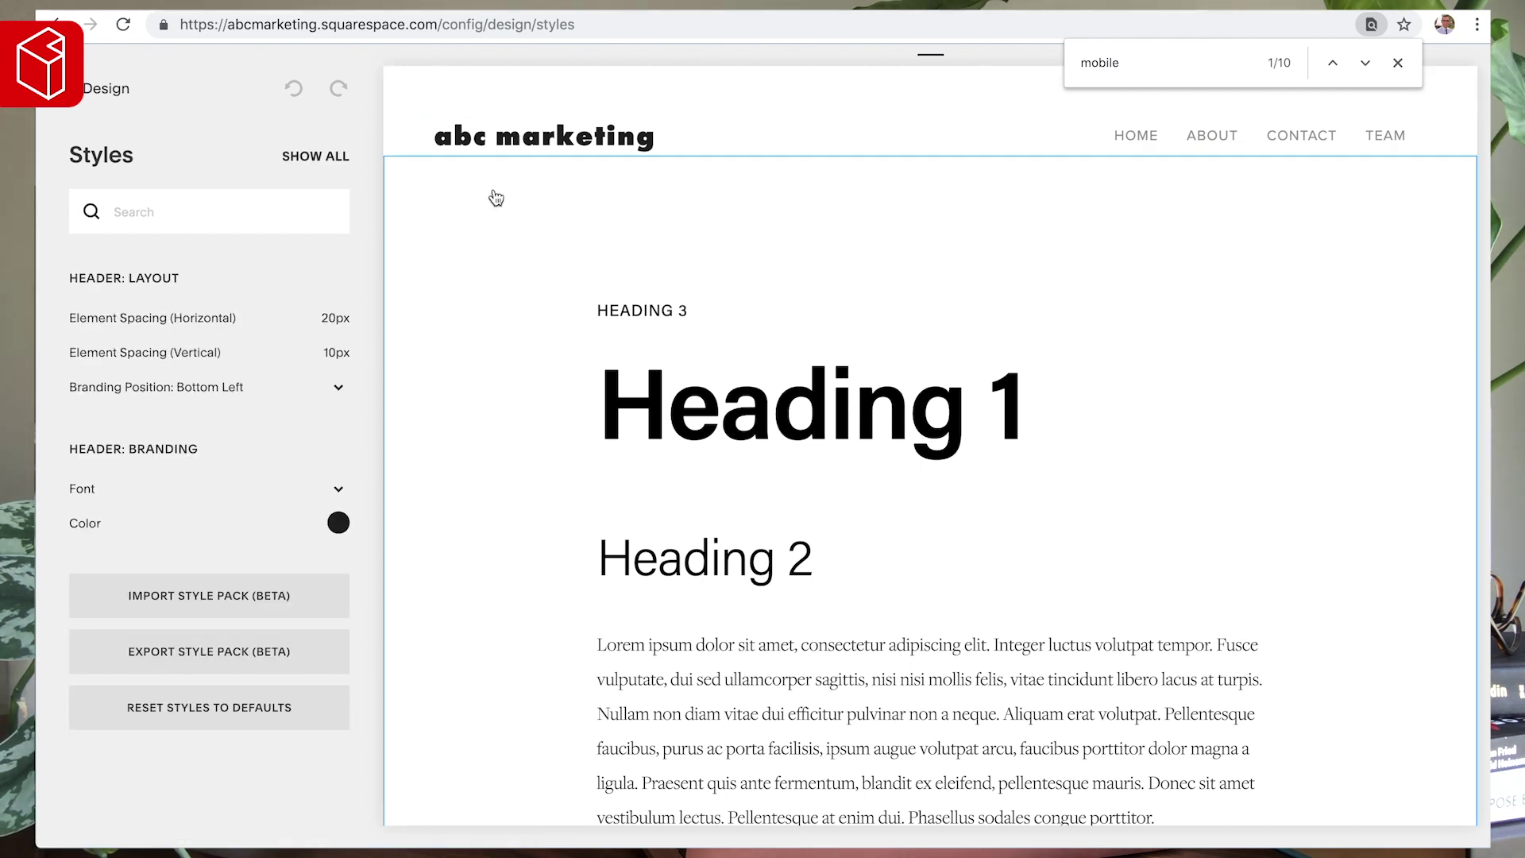
- Set the site title font to Acumin Pro Wide
left_click(86, 486)
left_click(140, 391)
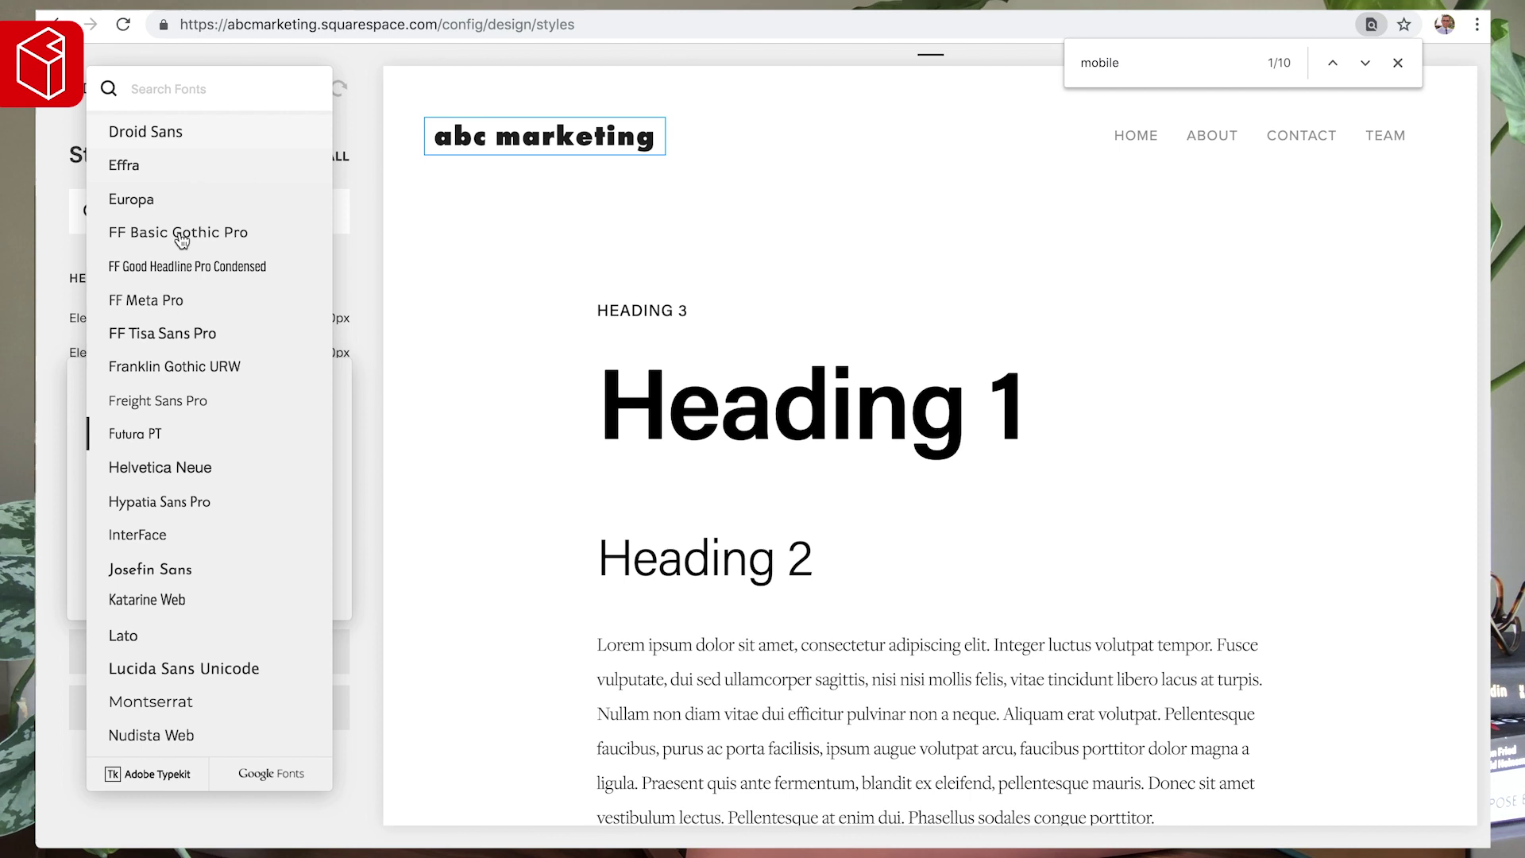
scroll(182, 238, "up", 6)
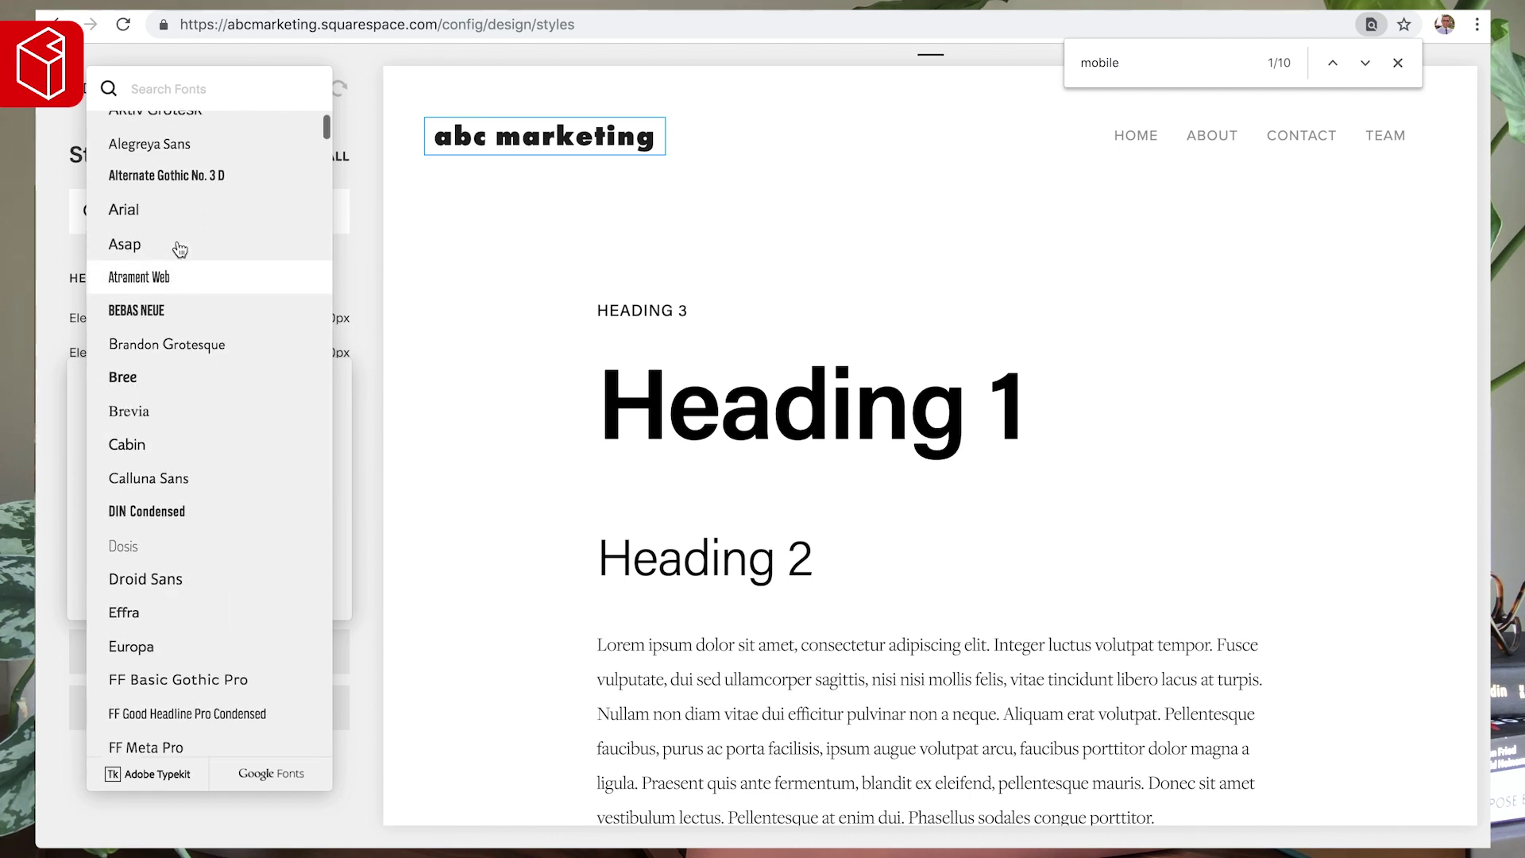
scroll(179, 249, "up", 3)
scroll(180, 250, "up", 2)
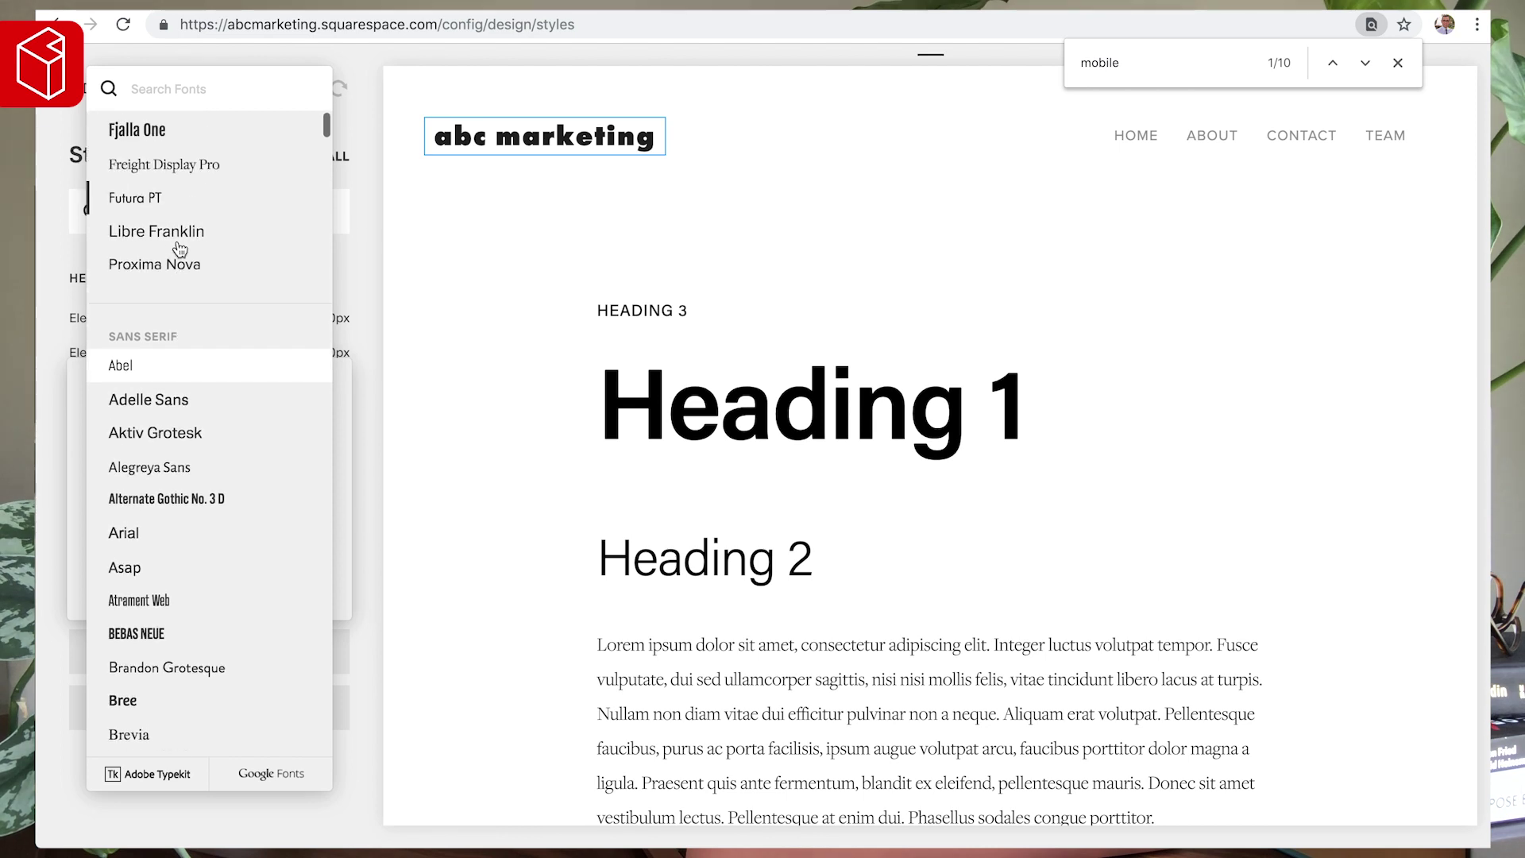
scroll(180, 249, "up", 1)
left_click(179, 90)
type("acum")
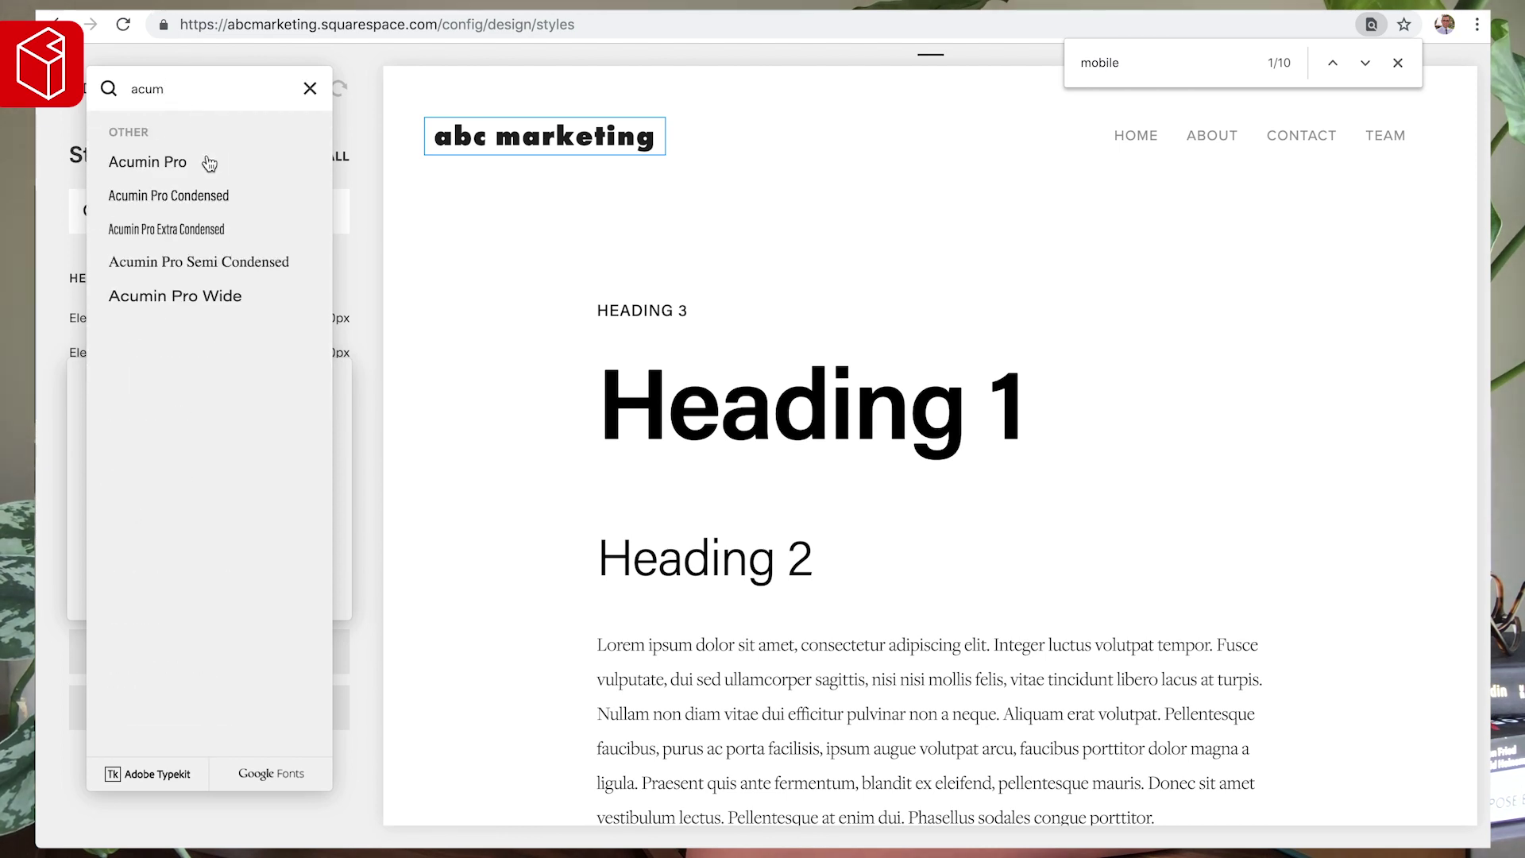
left_click(189, 300)
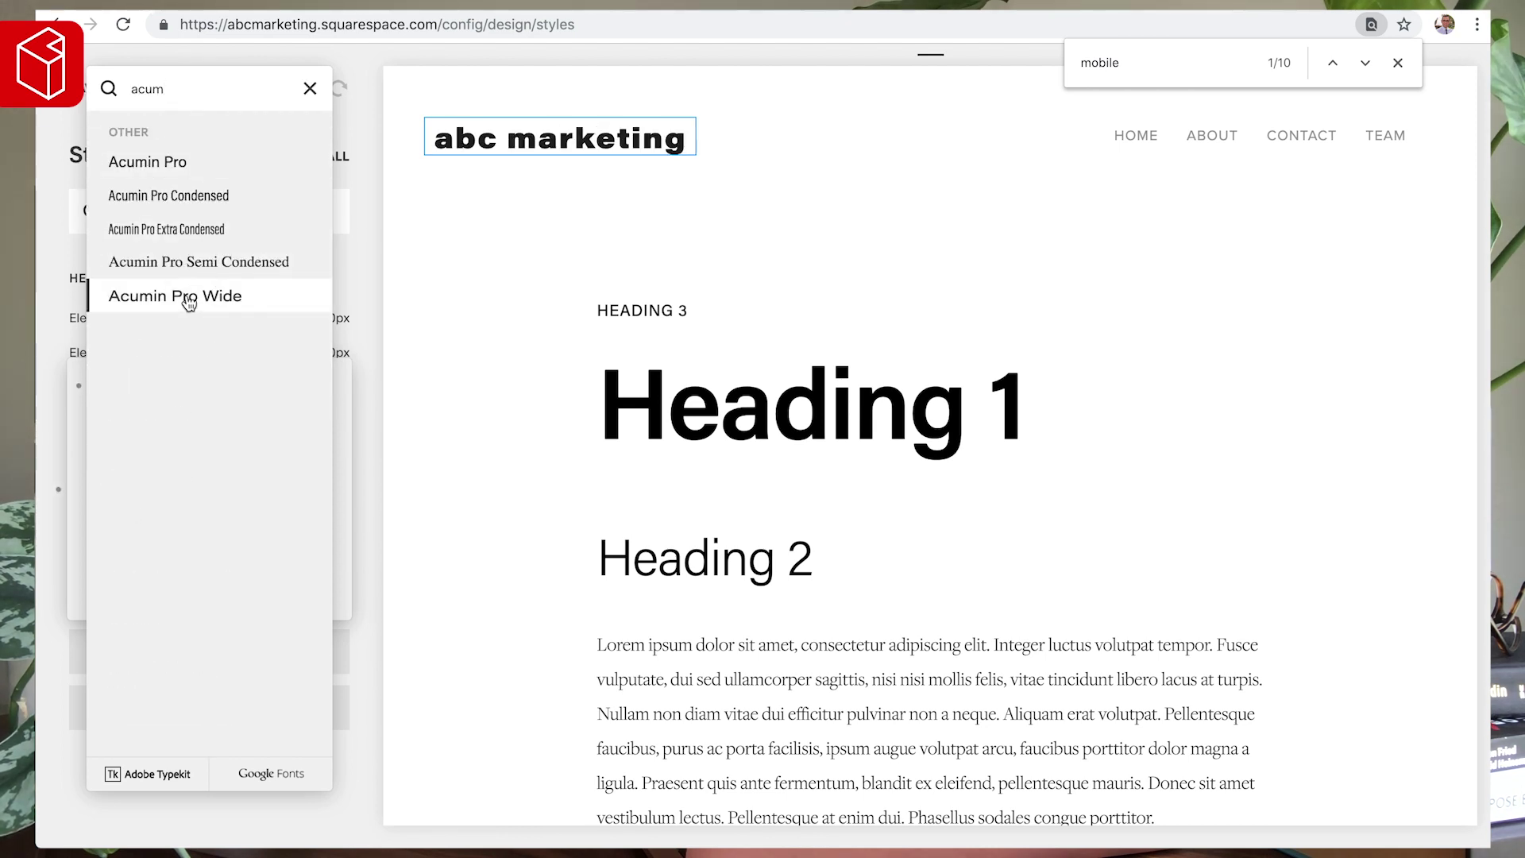
left_click(360, 411)
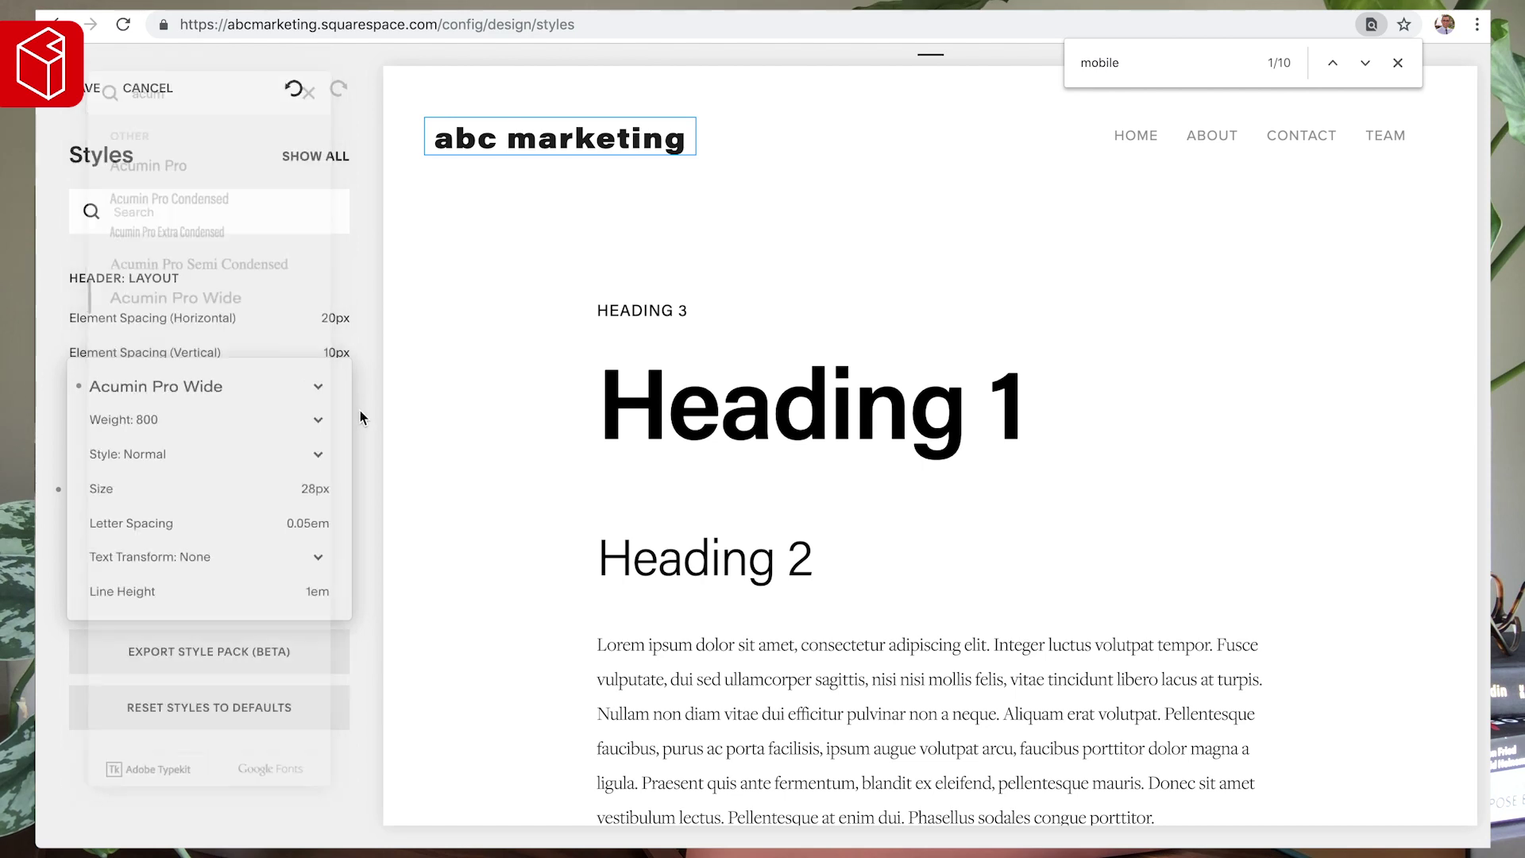
- Try site title weights 900, 500 and 400, keeping the Acumin Pro Wide font
left_click(136, 412)
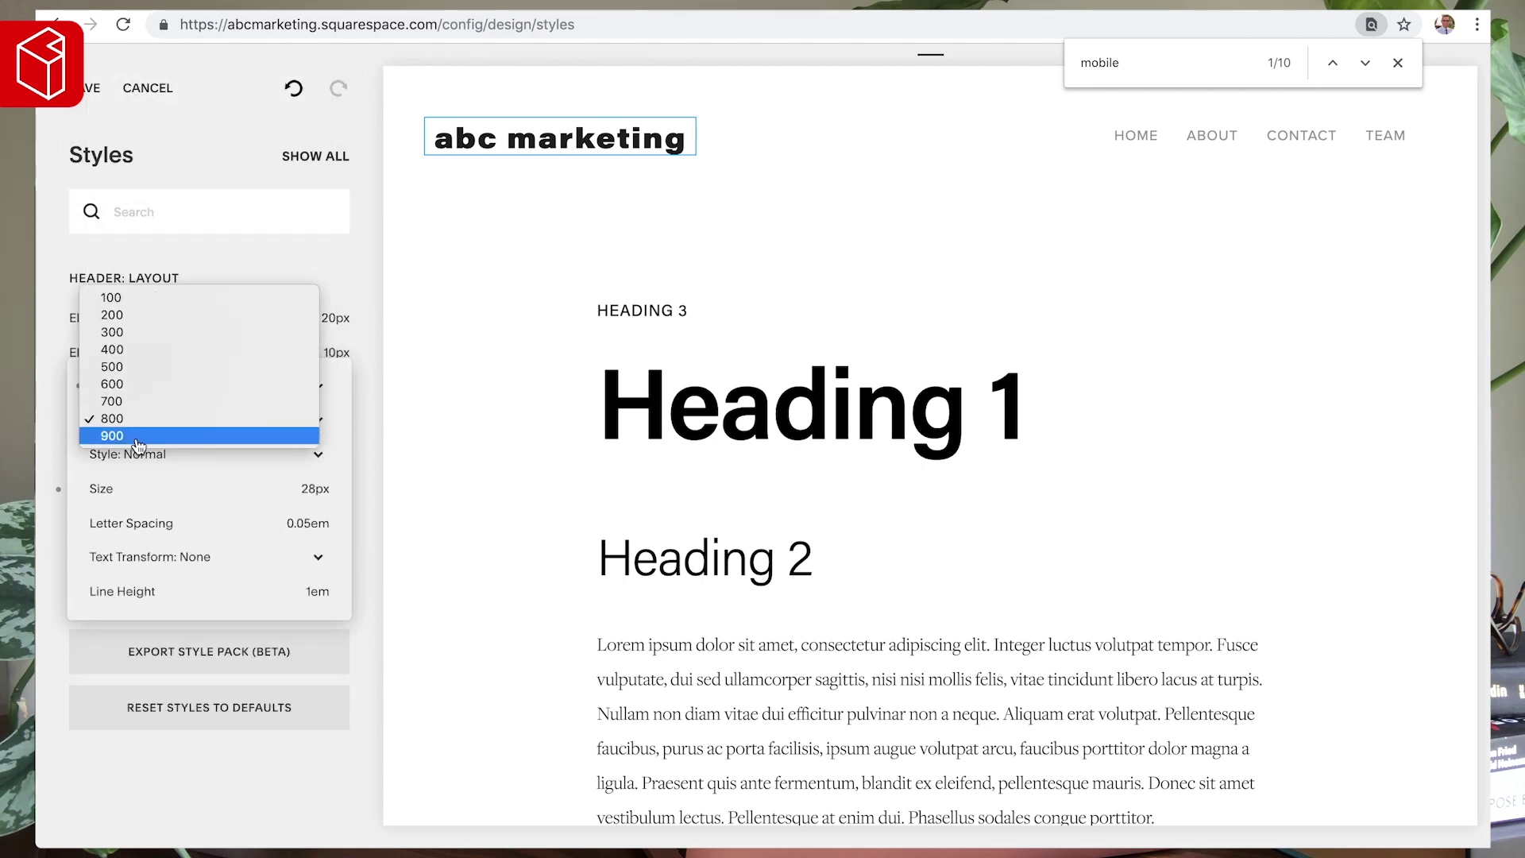
left_click(136, 442)
left_click(167, 413)
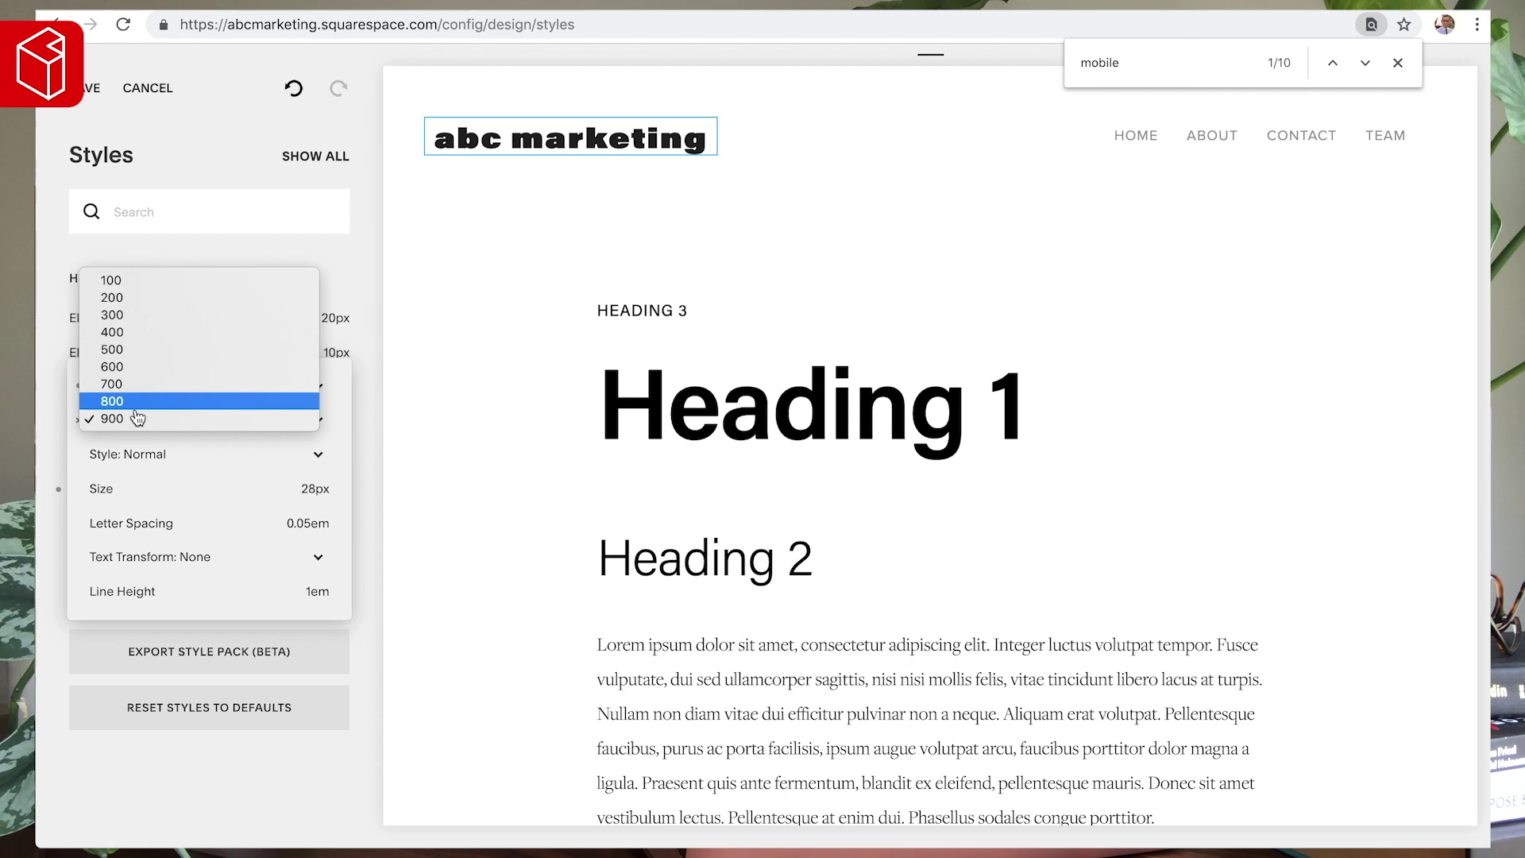
left_click(146, 349)
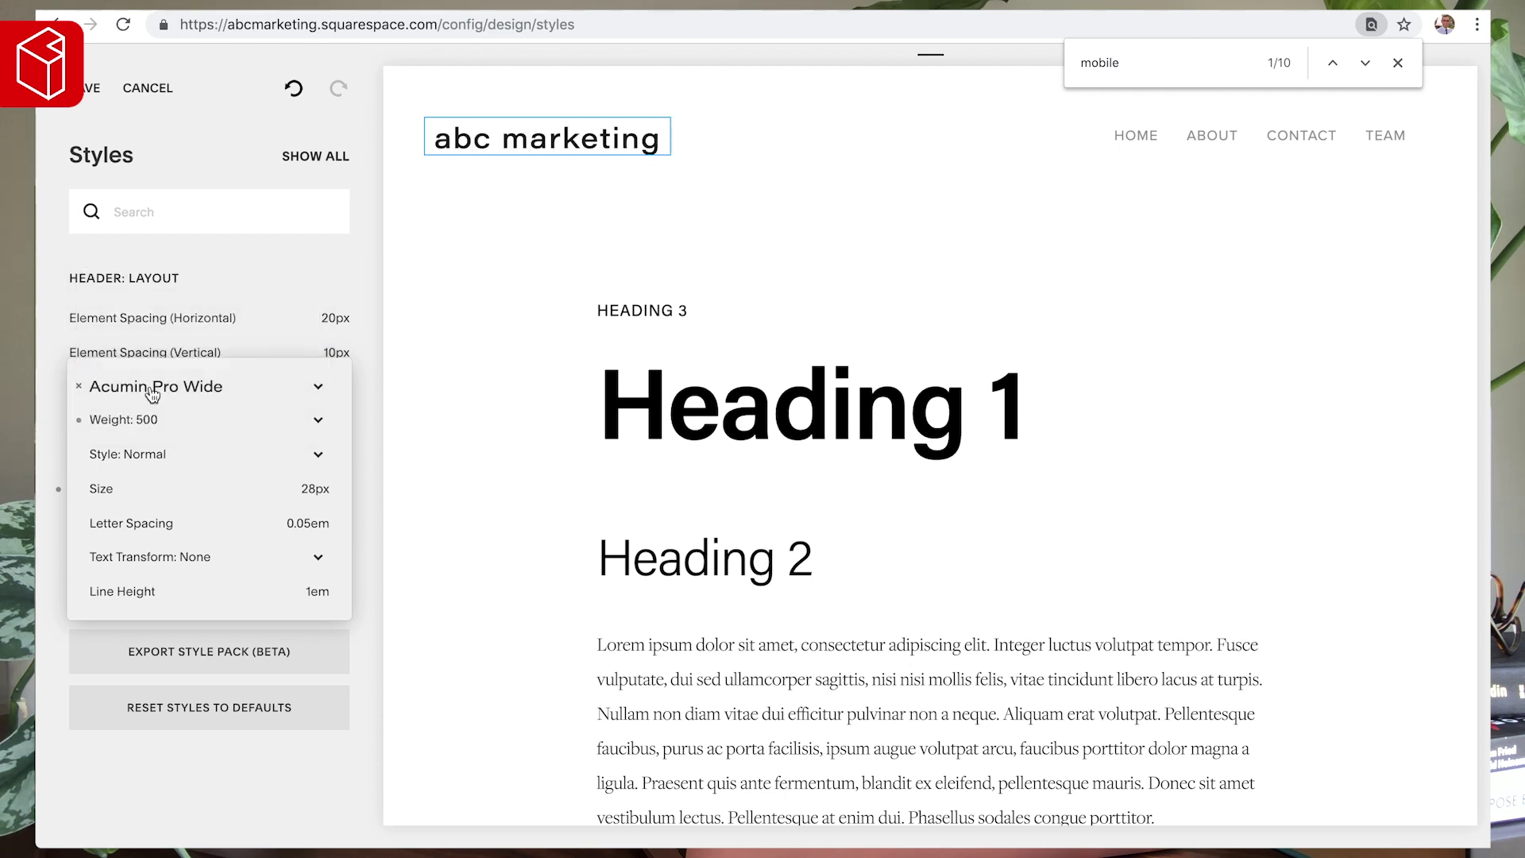
left_click(145, 412)
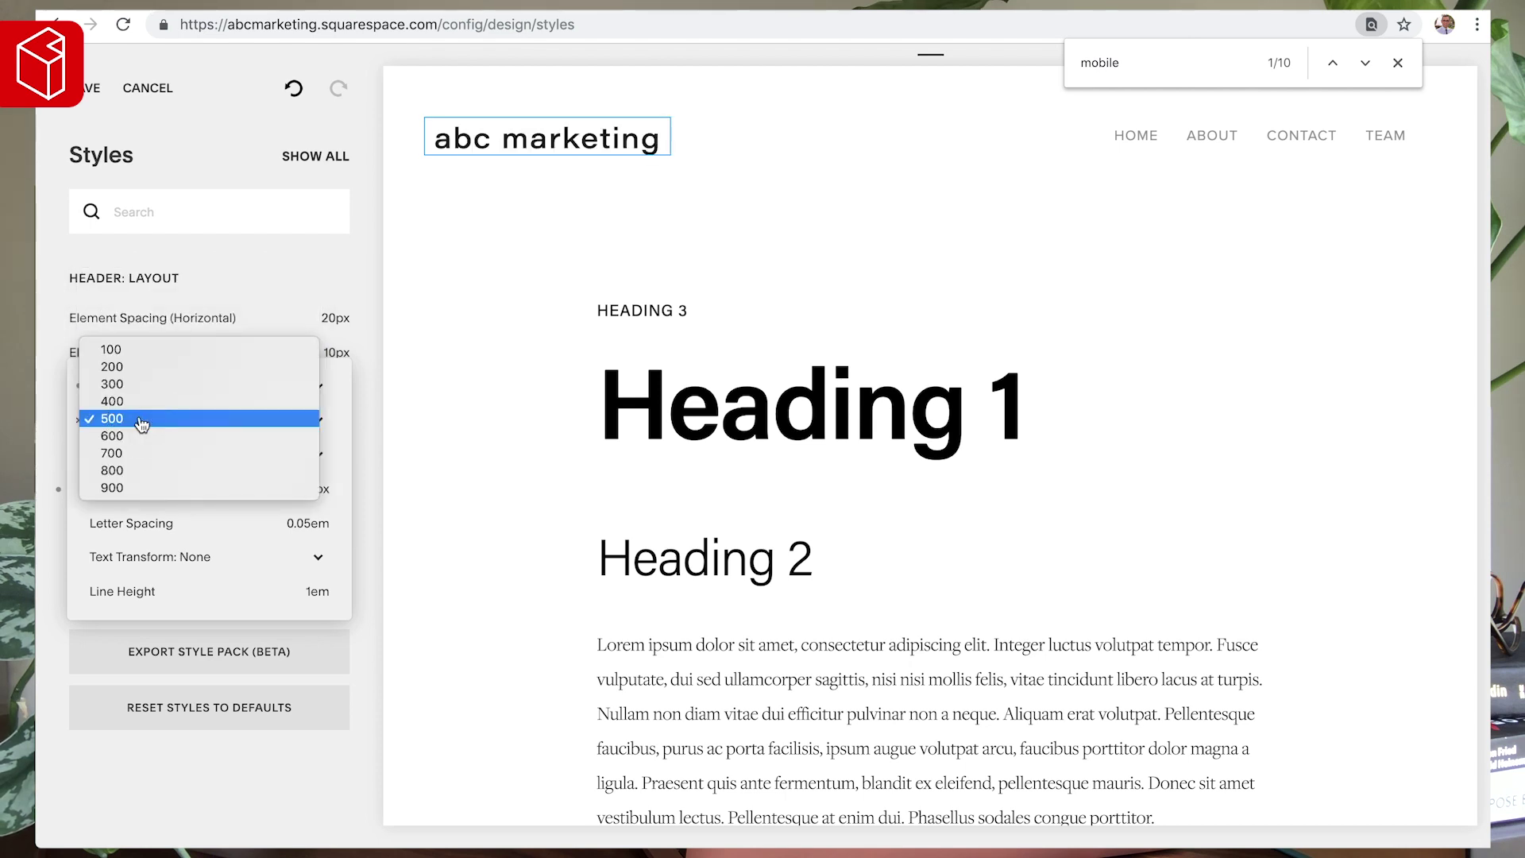
left_click(174, 399)
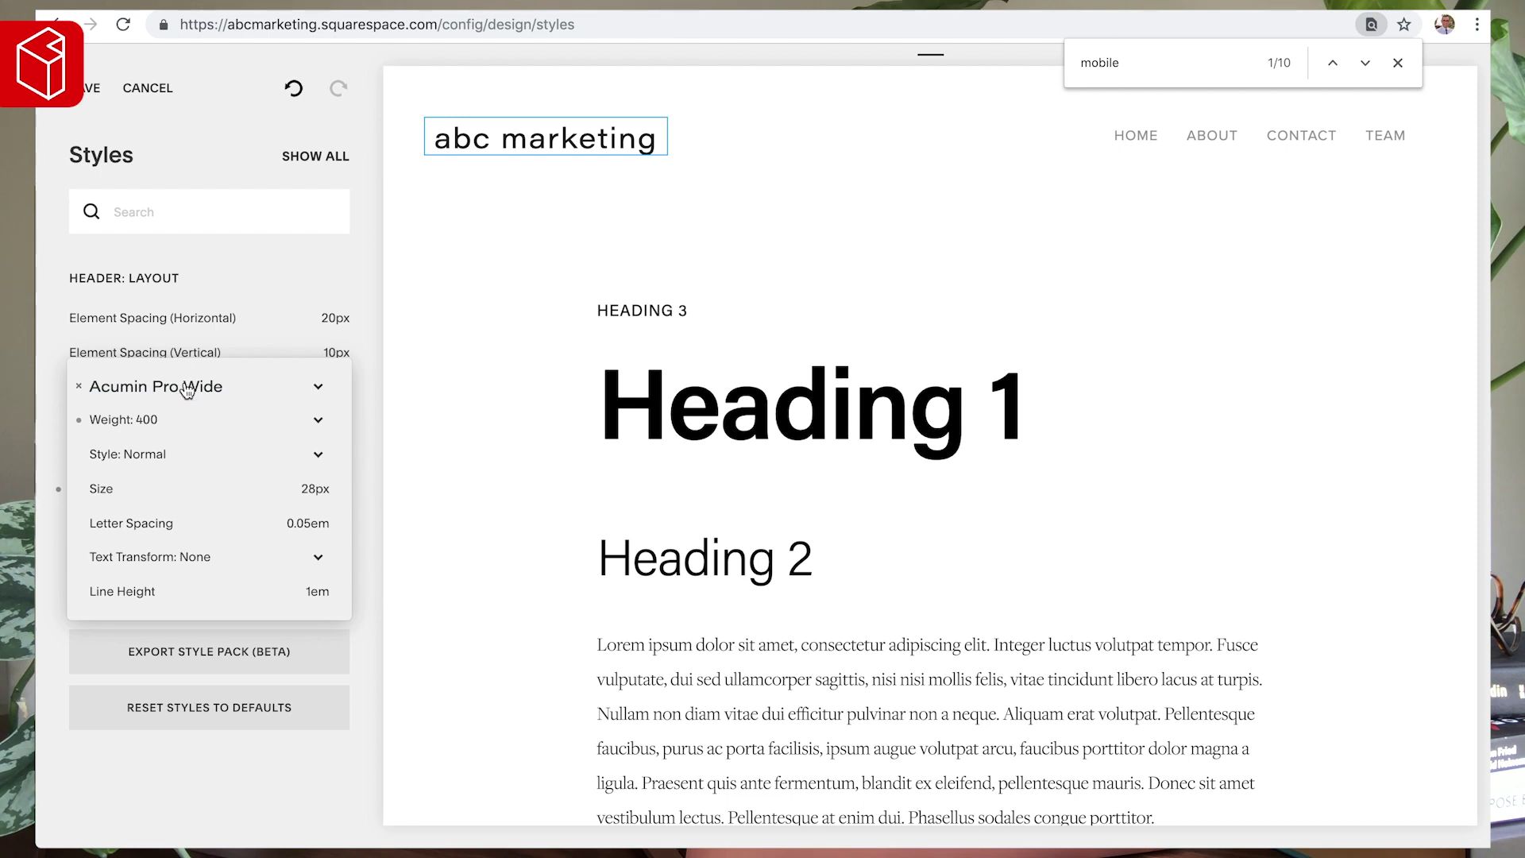
left_click(187, 389)
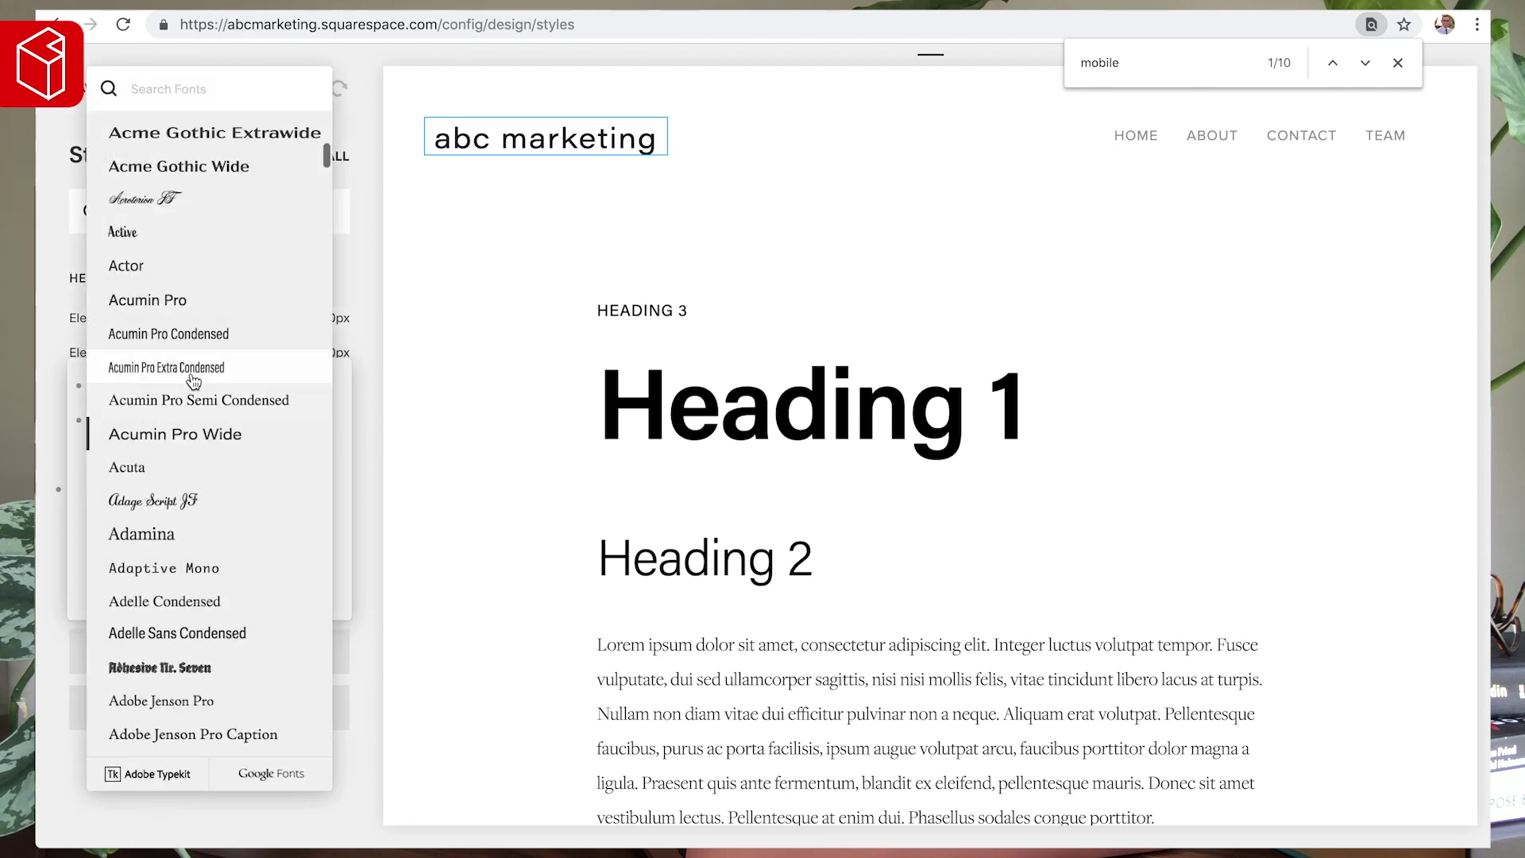
left_click(402, 245)
- Make the site title uppercase and bold at weight 700
left_click(131, 556)
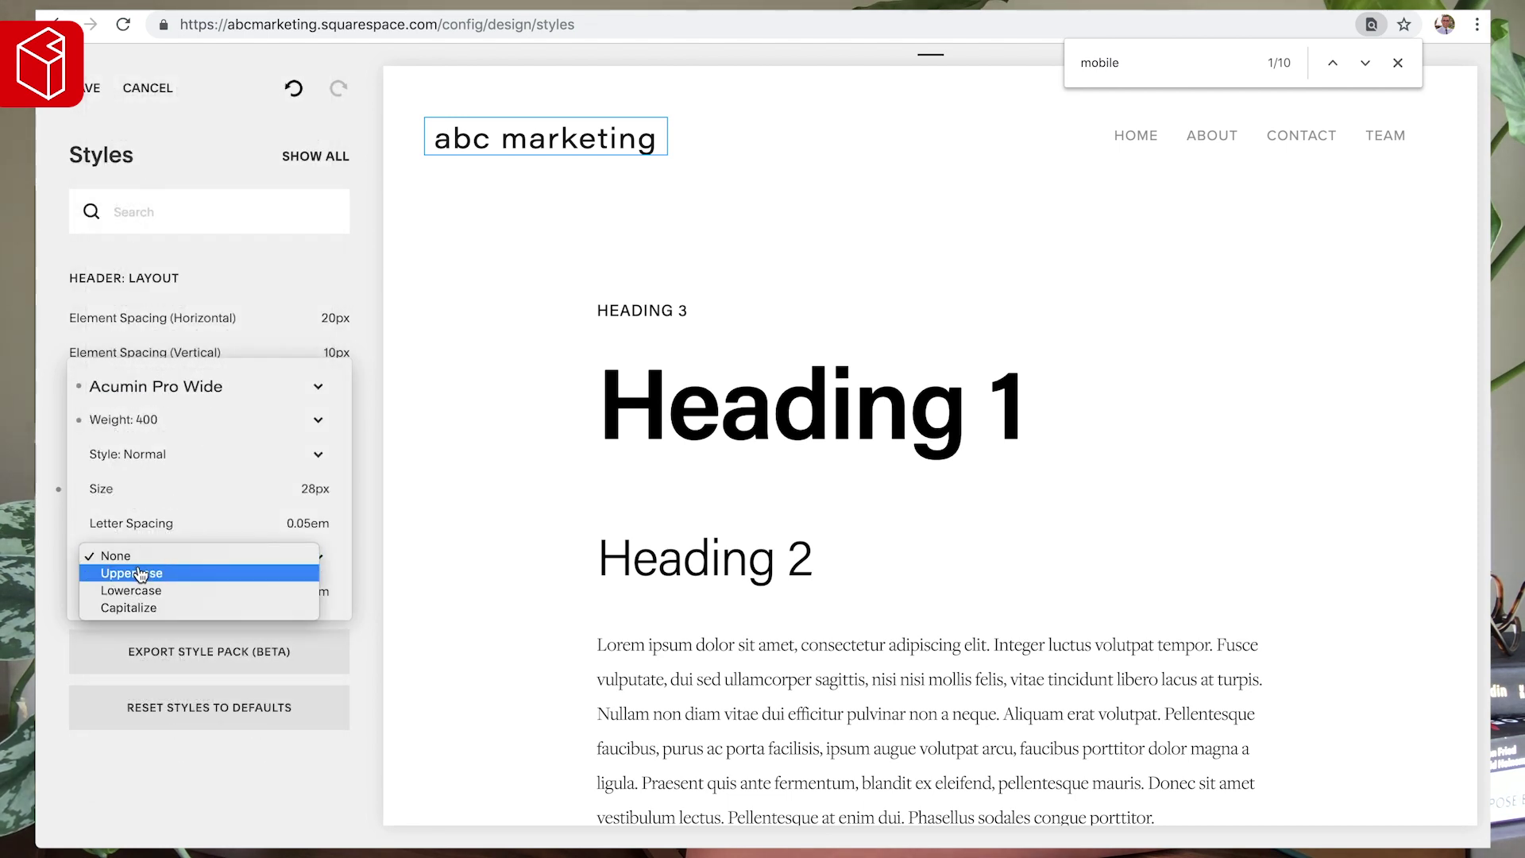
left_click(139, 573)
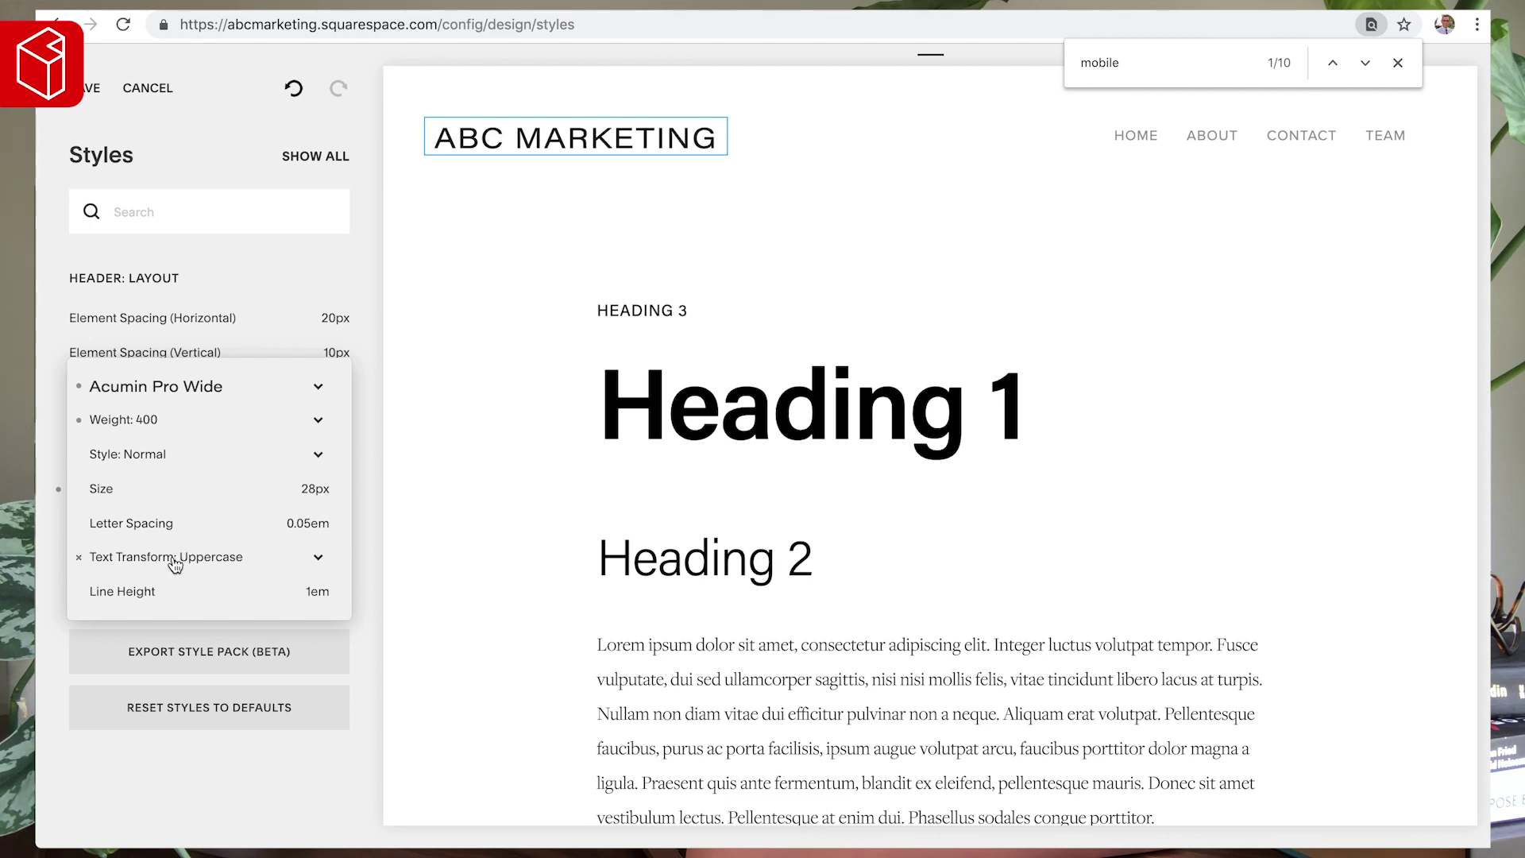
left_click(143, 420)
left_click(161, 453)
left_click(147, 425)
left_click(146, 439)
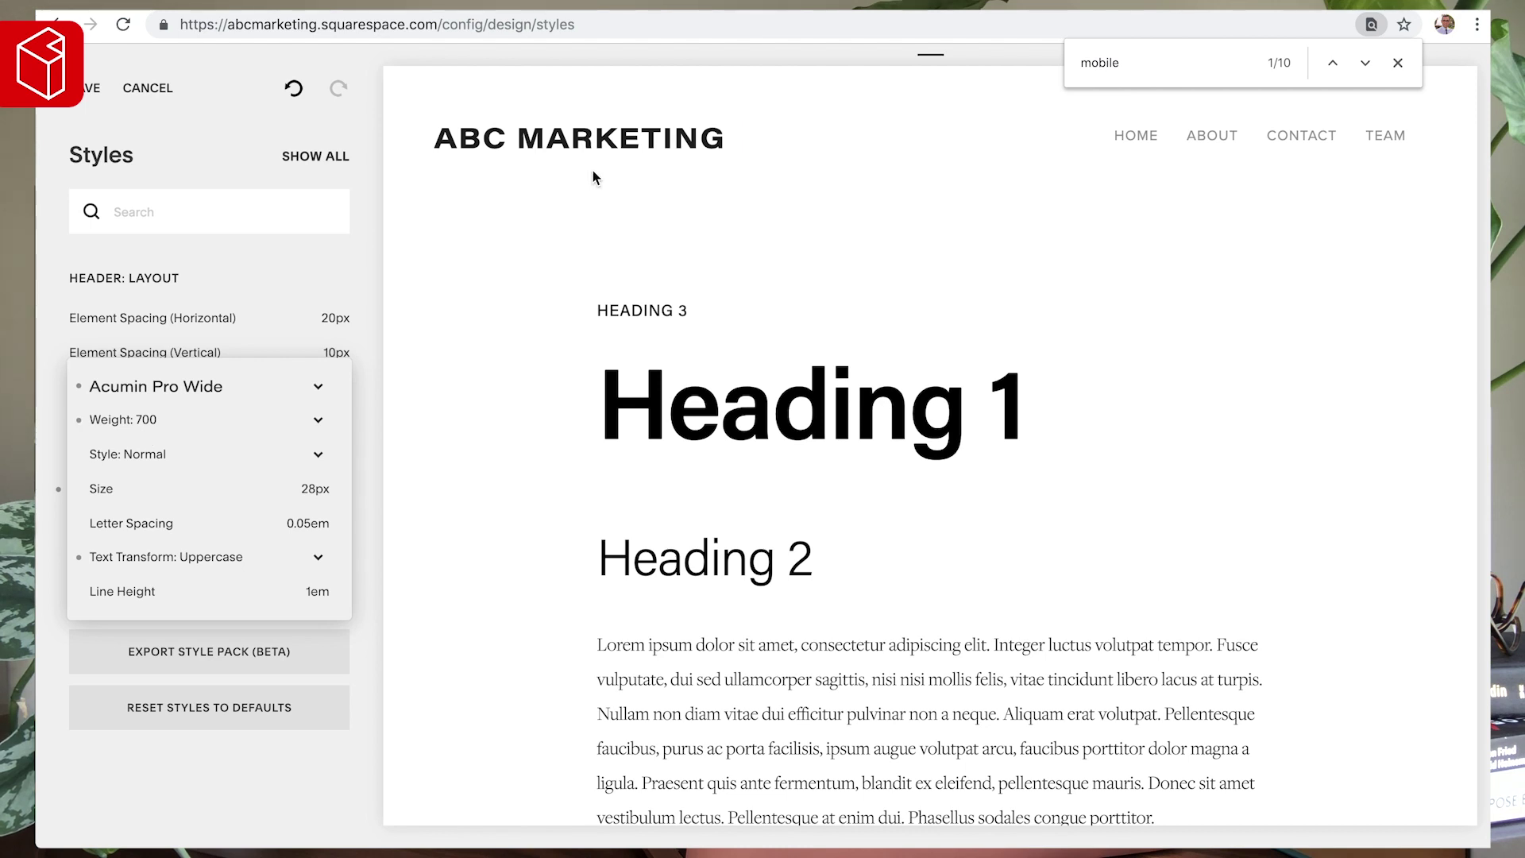
- Set the title's letter spacing to 0.02em after trying 0.1em and 0.05em
left_click(312, 522)
key("BackSpace")
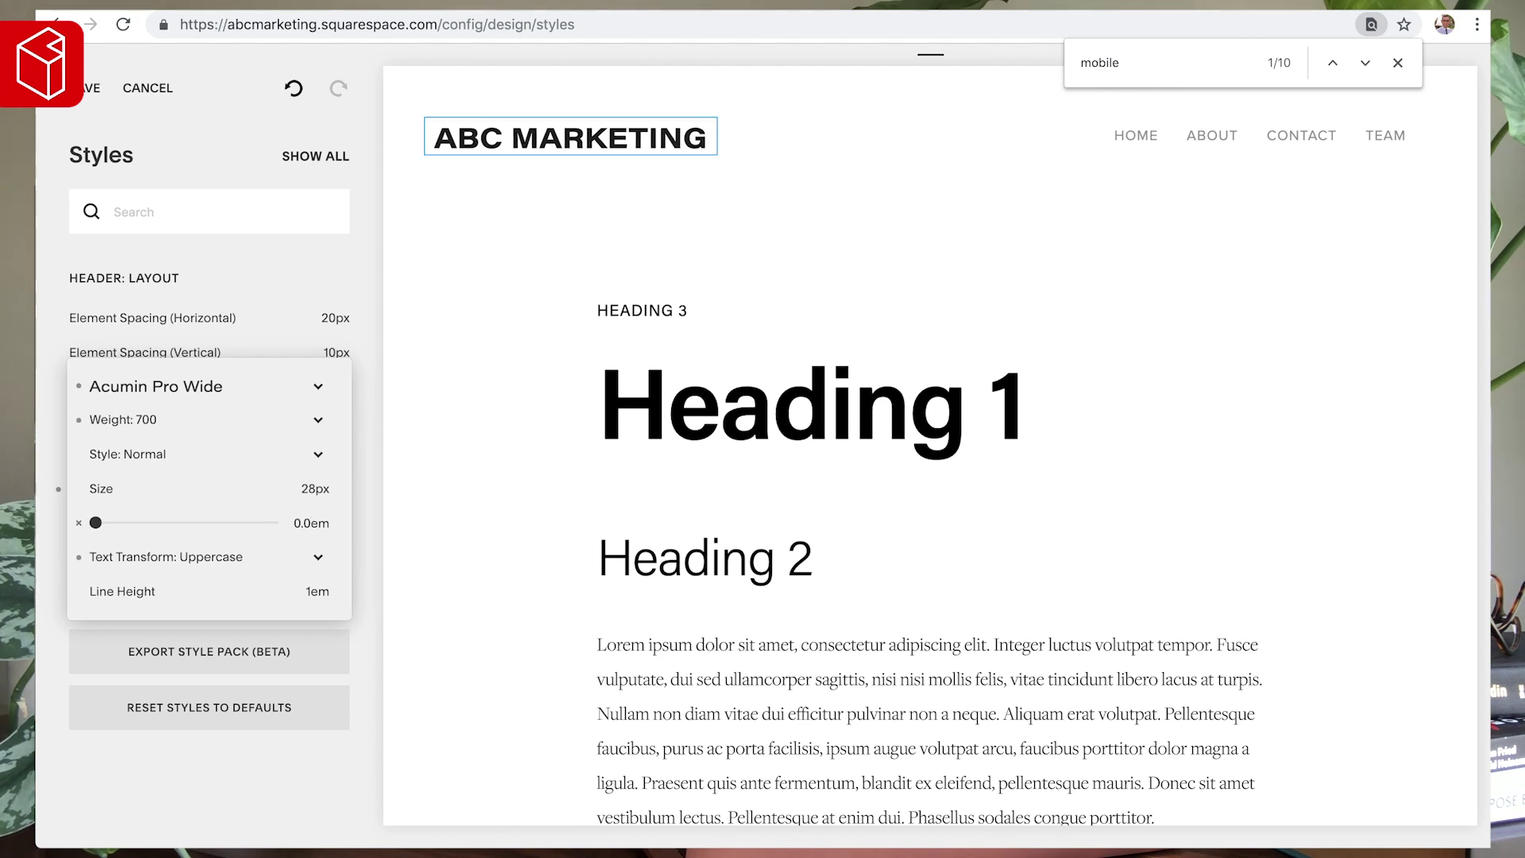
key("BackSpace")
key("BackSpace")
type(".1")
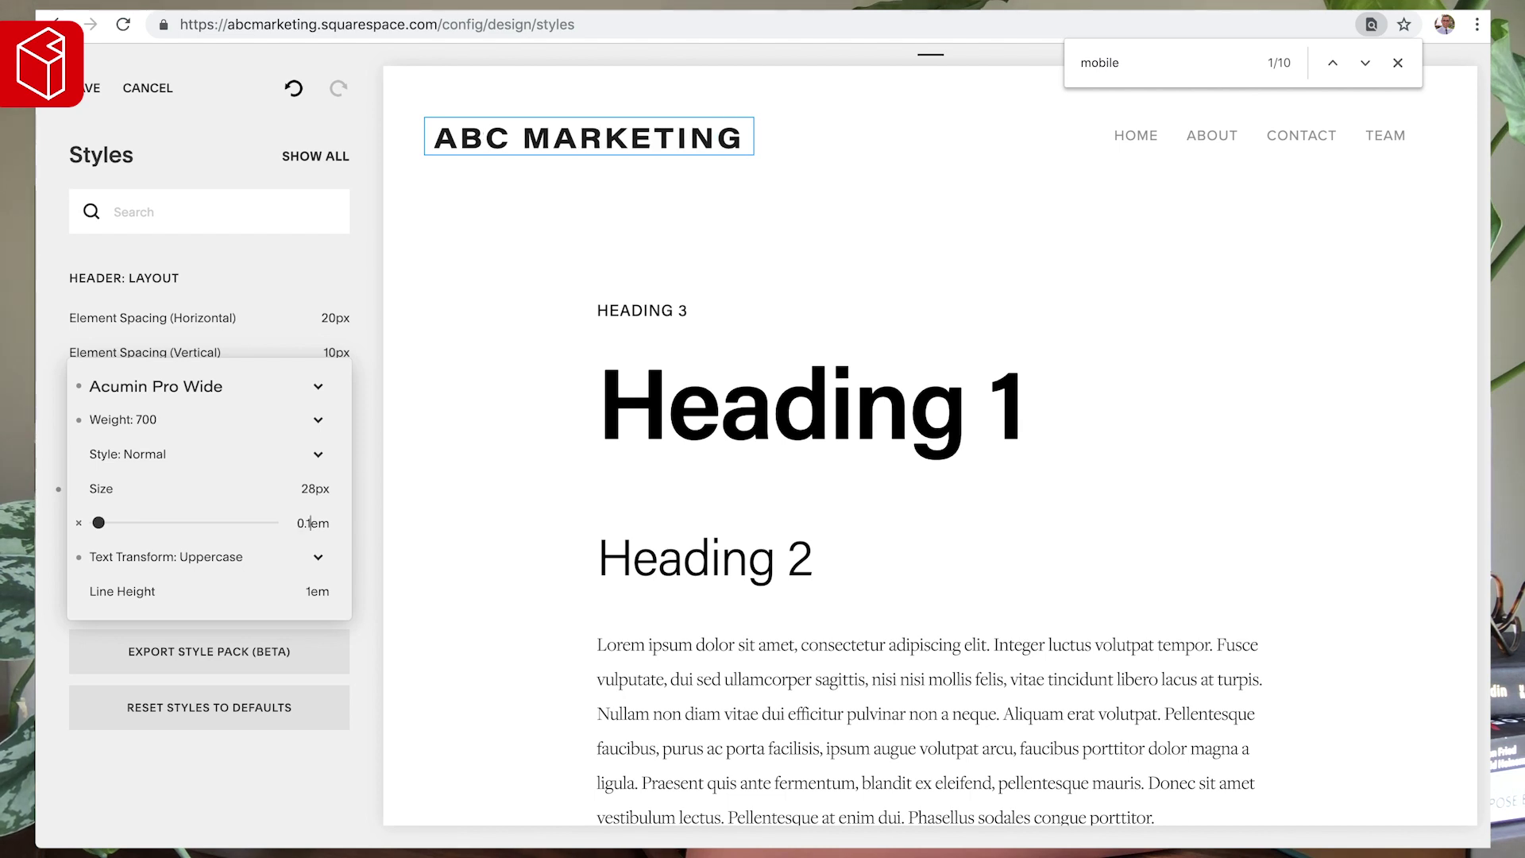
key("BackSpace")
type("05")
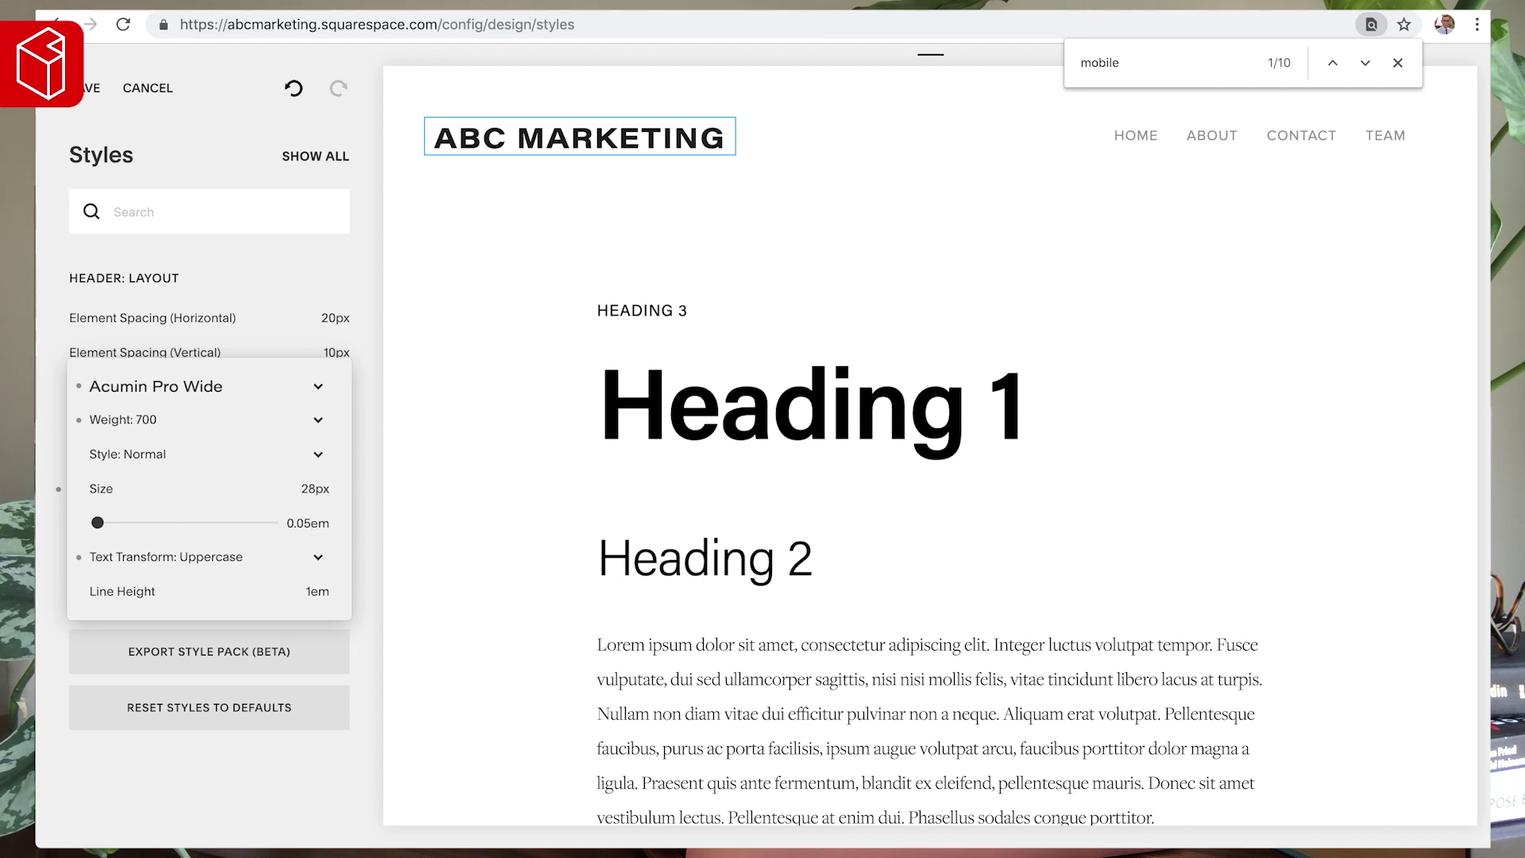
key("BackSpace")
type("2")
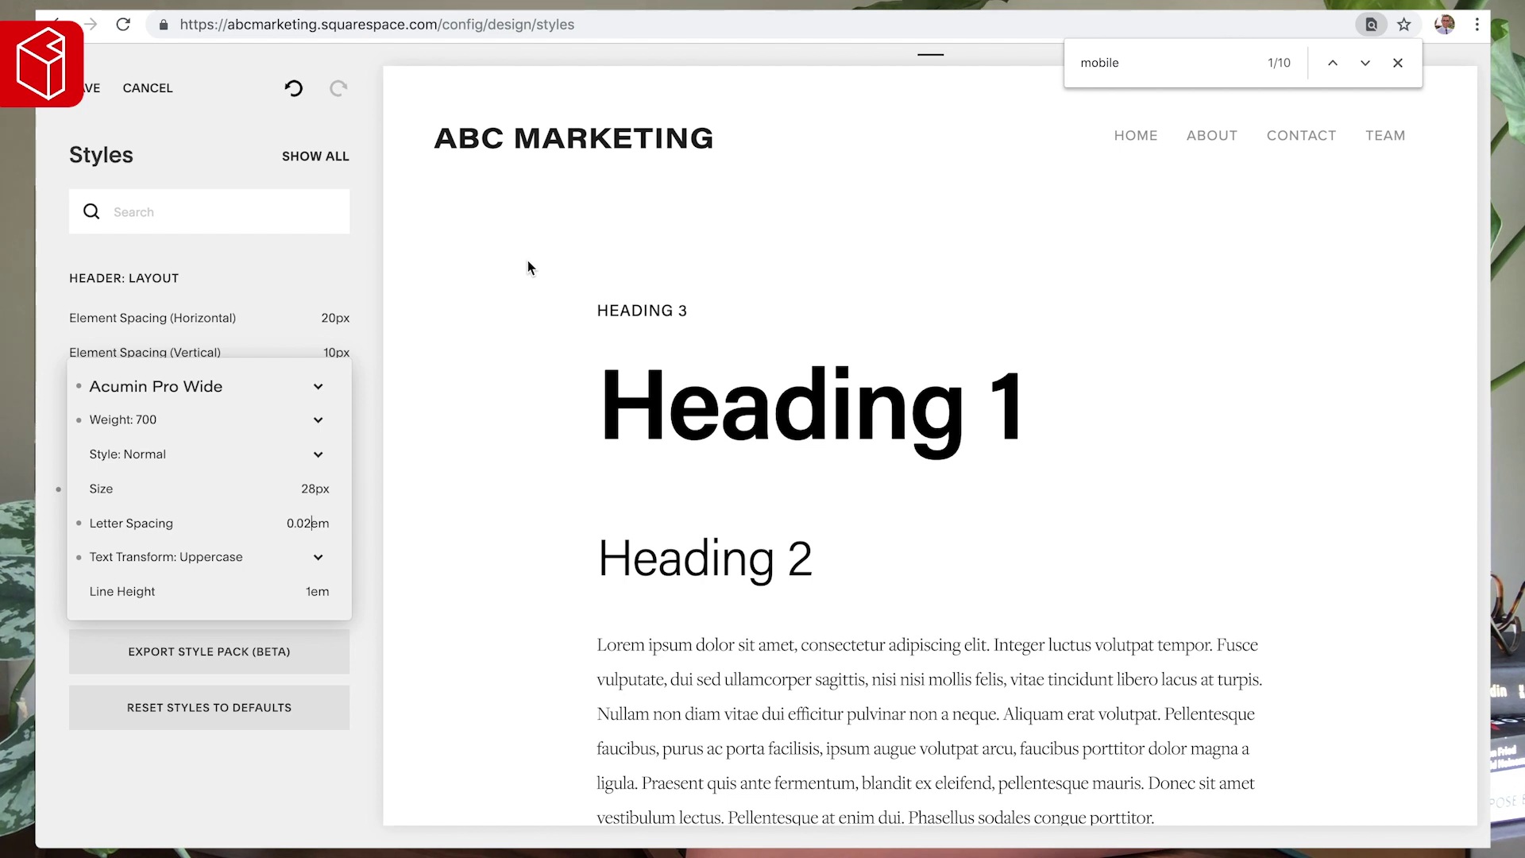
left_click(1144, 143)
- Set the navigation links' font to Acumin Pro Wide
scroll(107, 548, "down", 1)
left_click(96, 526)
left_click(95, 432)
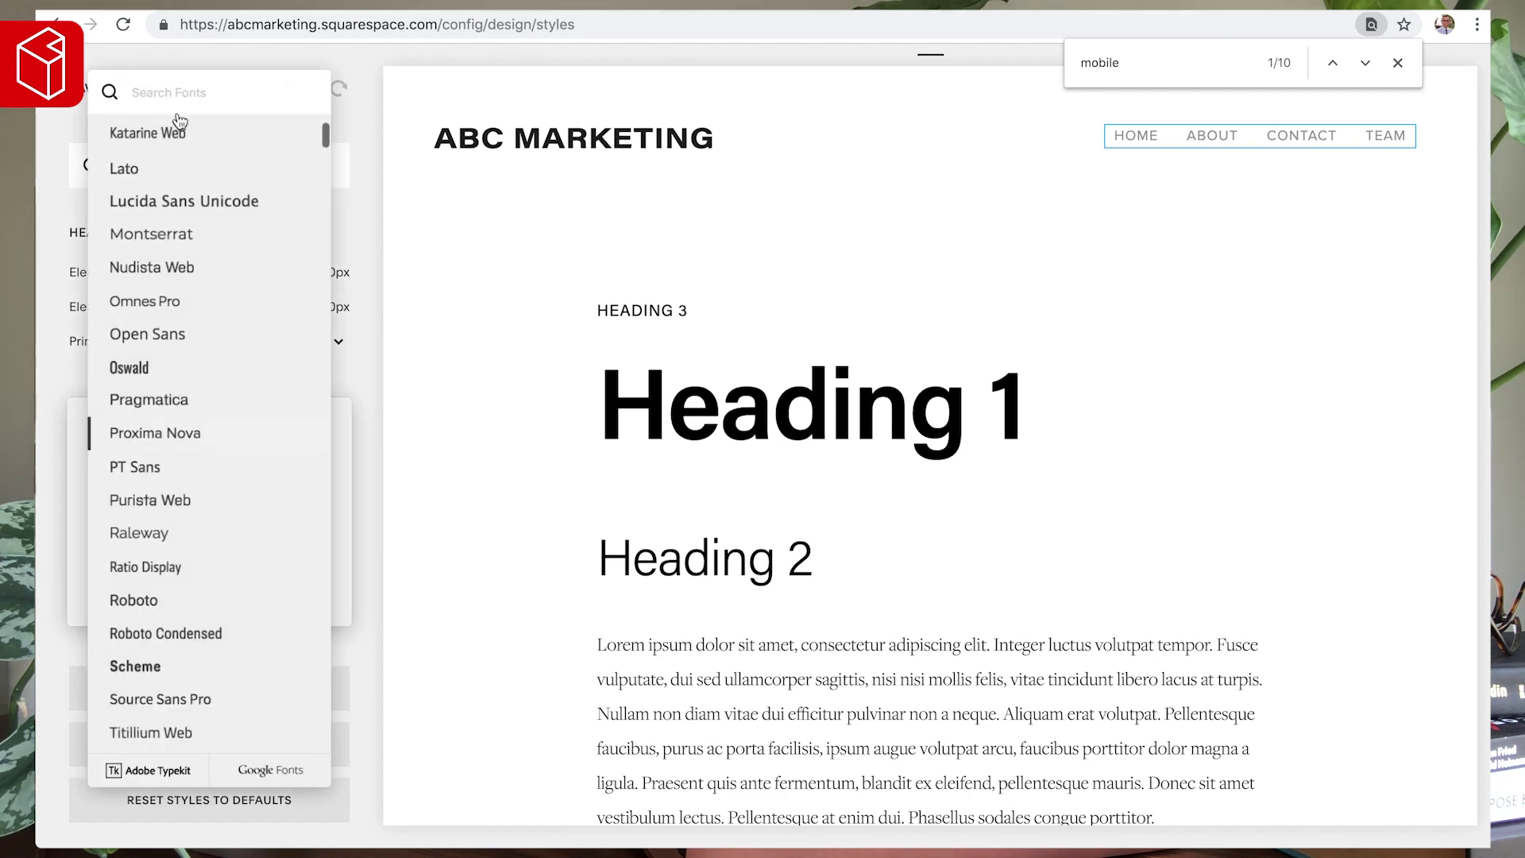
left_click(170, 93)
type("acum")
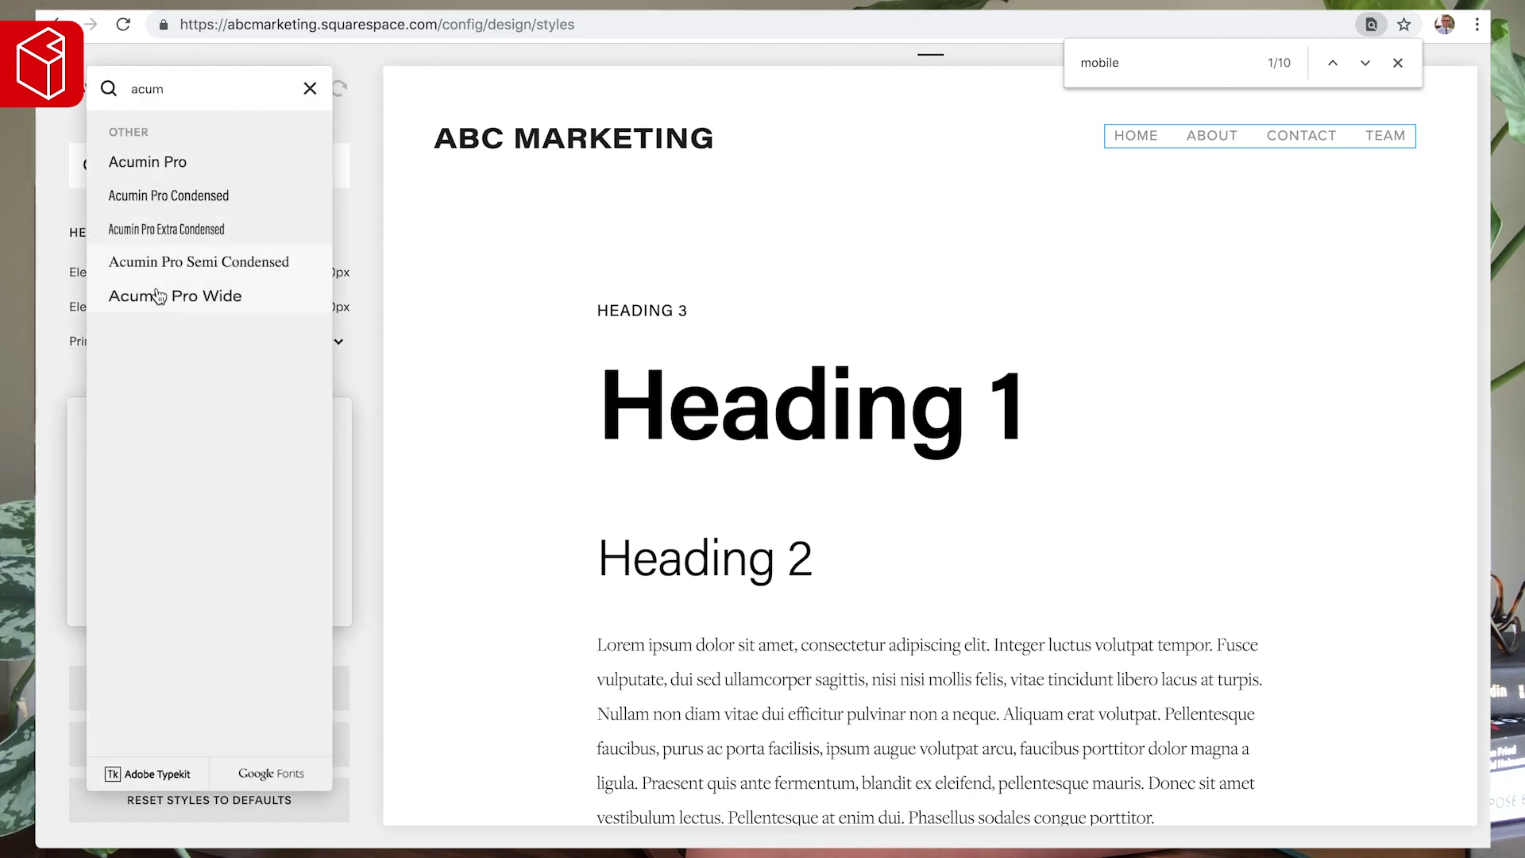
left_click(159, 297)
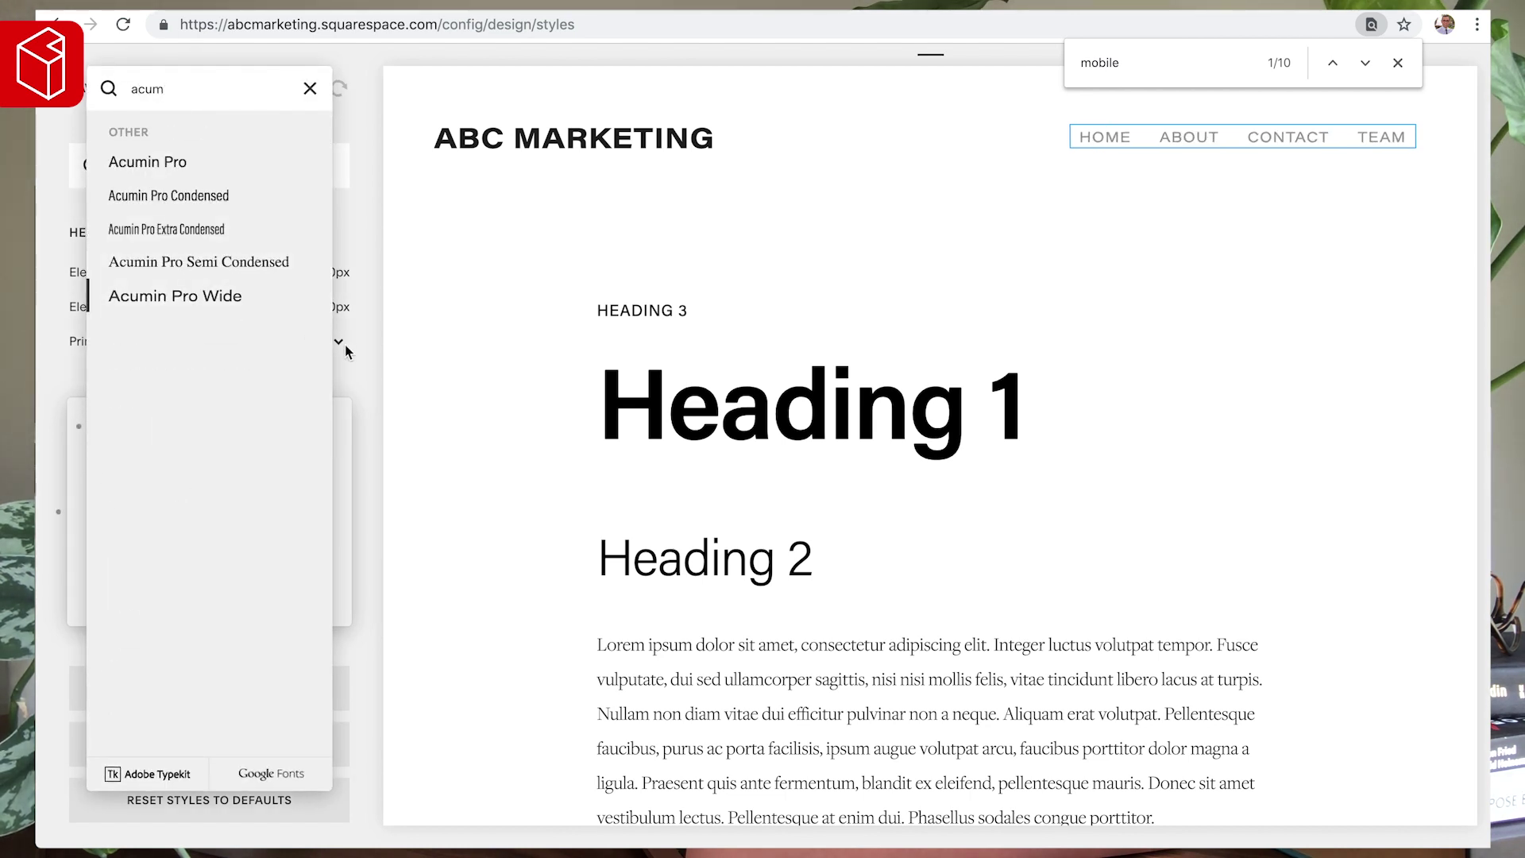
left_click(389, 459)
- Set nav link weight to 600 after trying 500, and colour them near-black
left_click(127, 460)
left_click(131, 480)
left_click(145, 461)
left_click(167, 477)
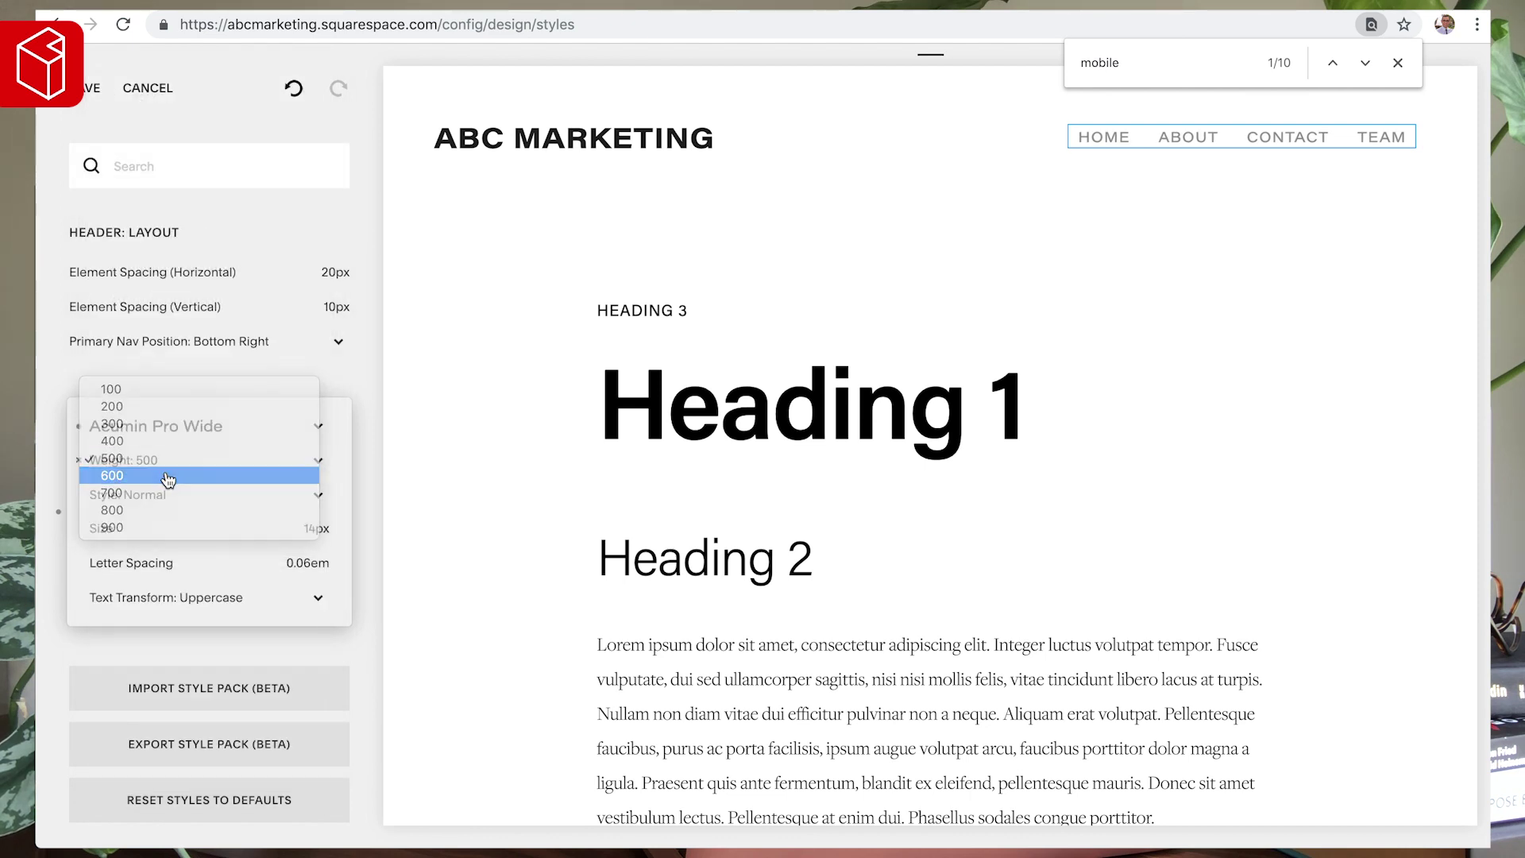
left_click(405, 521)
left_click(338, 547)
left_click_drag(91, 503, 36, 607)
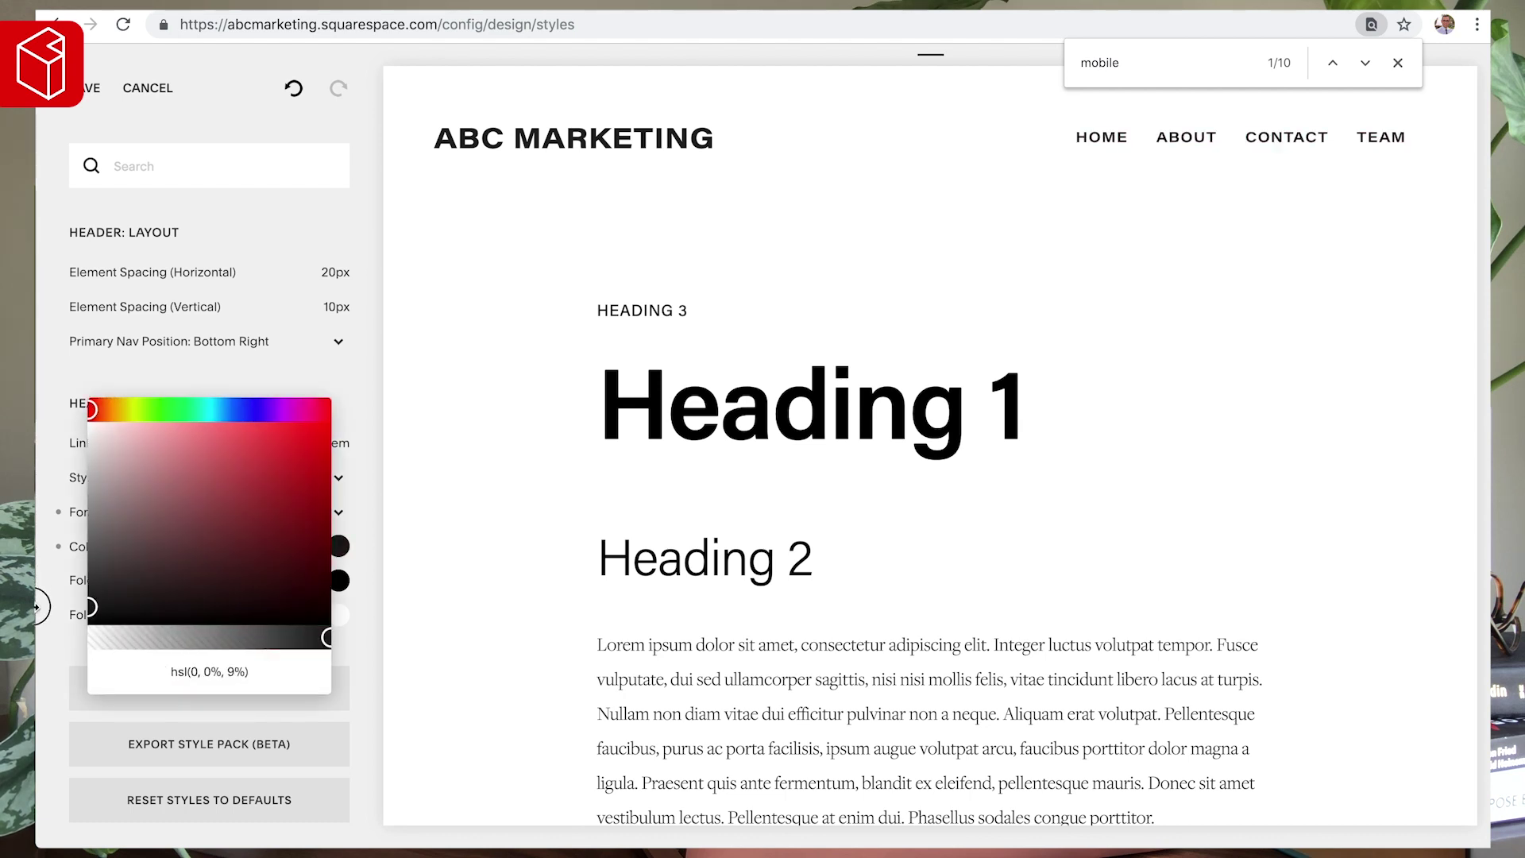
left_click(423, 443)
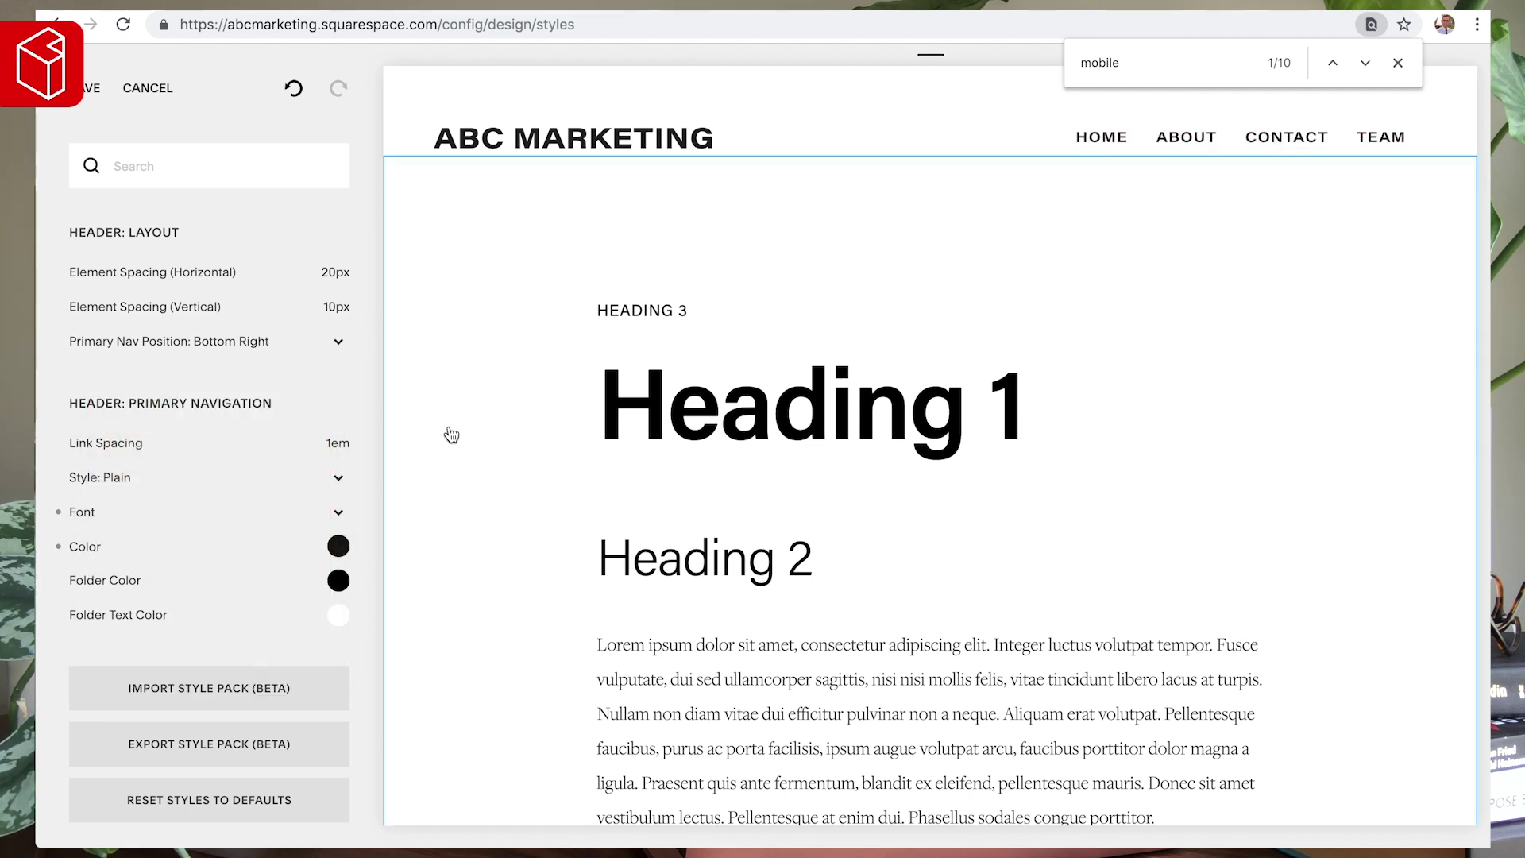
- Make the navigation links lowercase
left_click(86, 512)
mouse_move(118, 570)
left_click(121, 598)
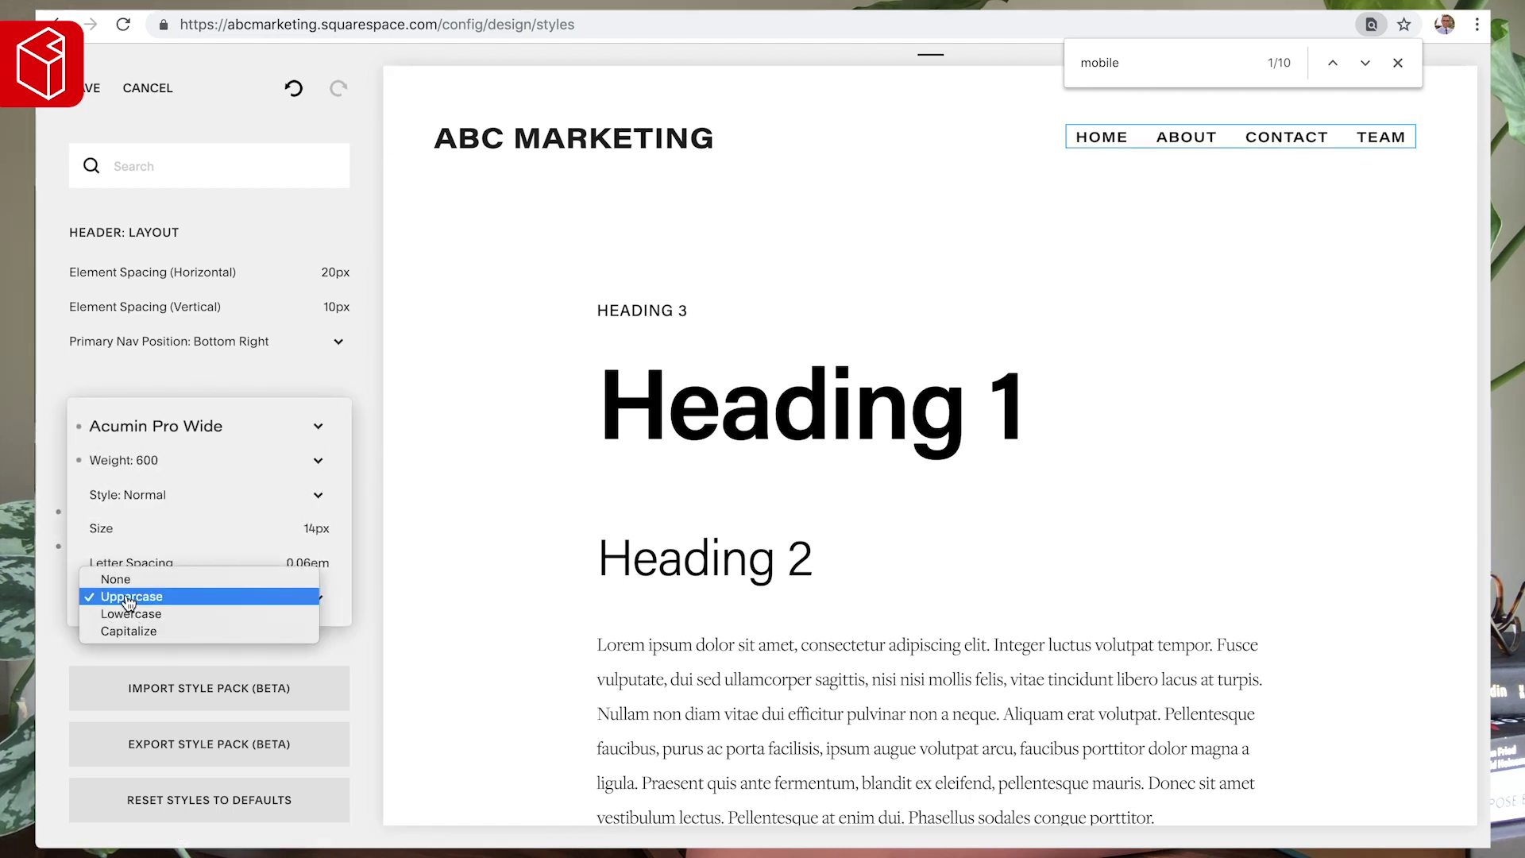
left_click(131, 612)
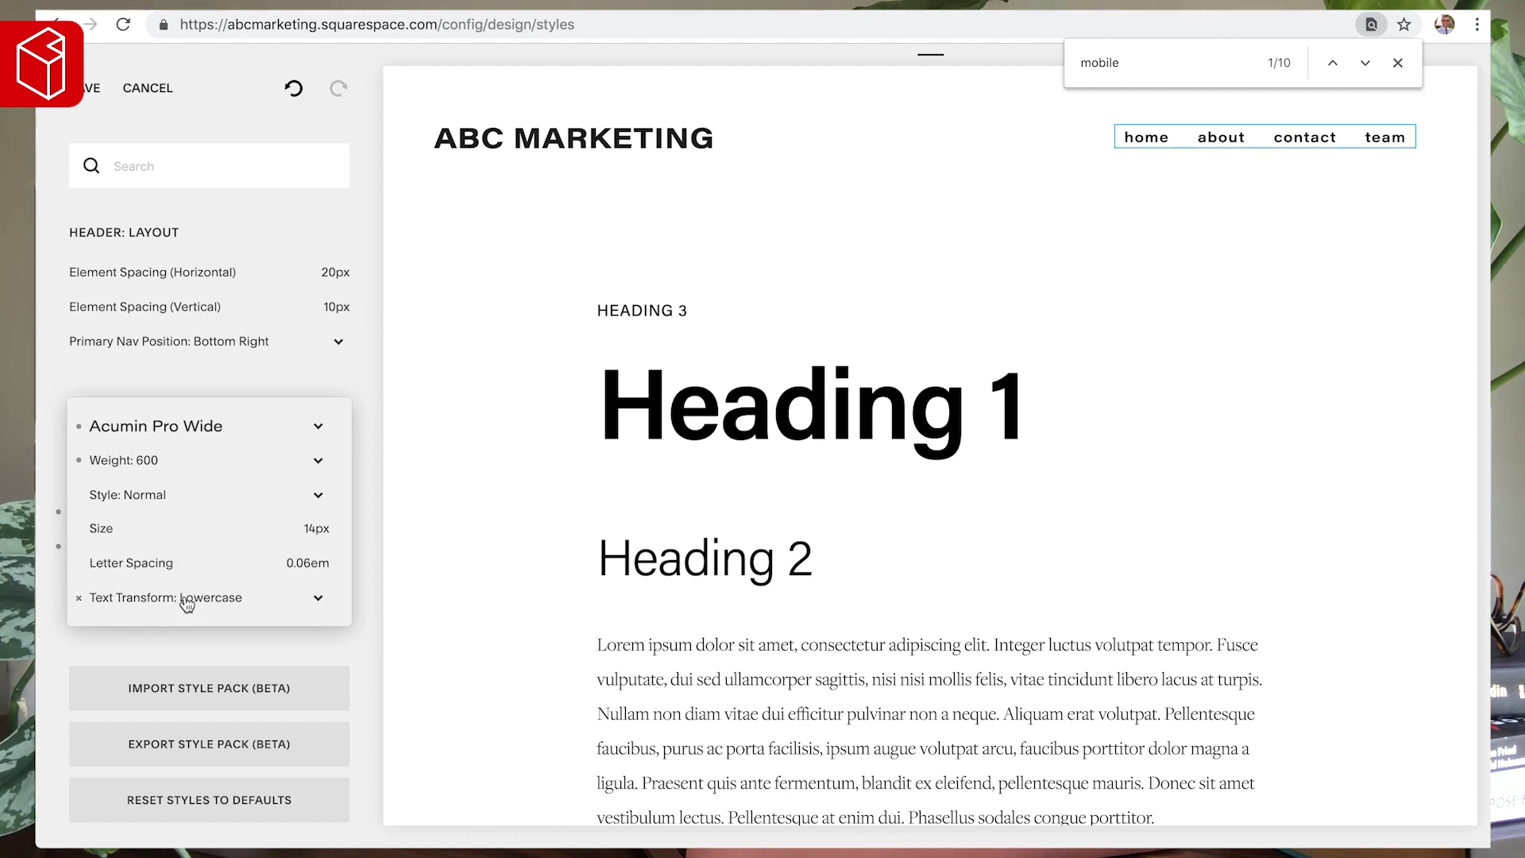
left_click(631, 143)
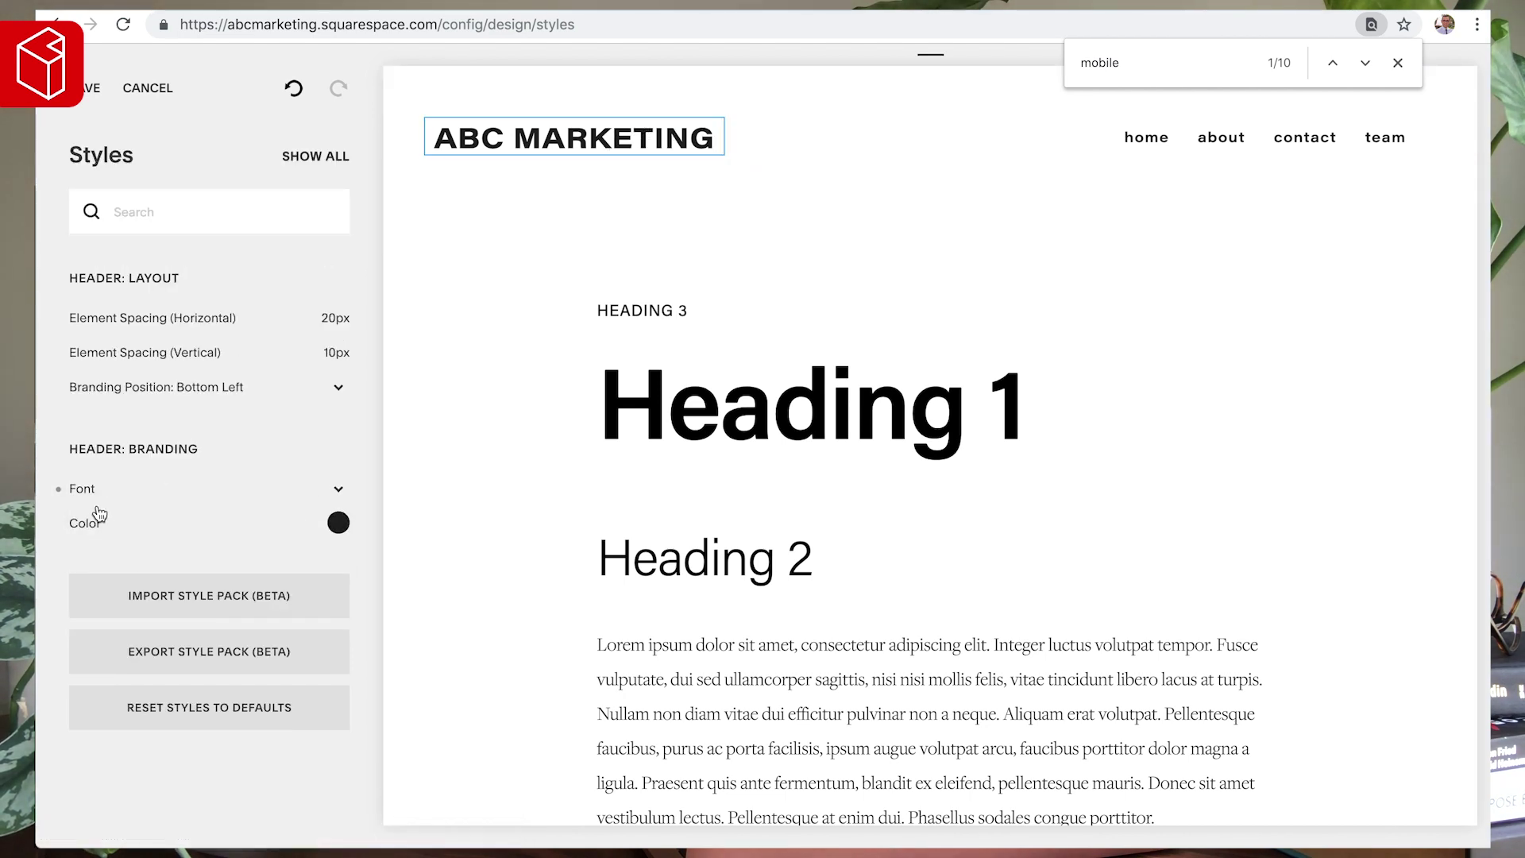
- Change the ABC MARKETING title's Branding Font line height to .9em, then return to the header style settings
left_click(92, 486)
mouse_move(318, 599)
left_click_drag(112, 590, 184, 590)
type(".5em")
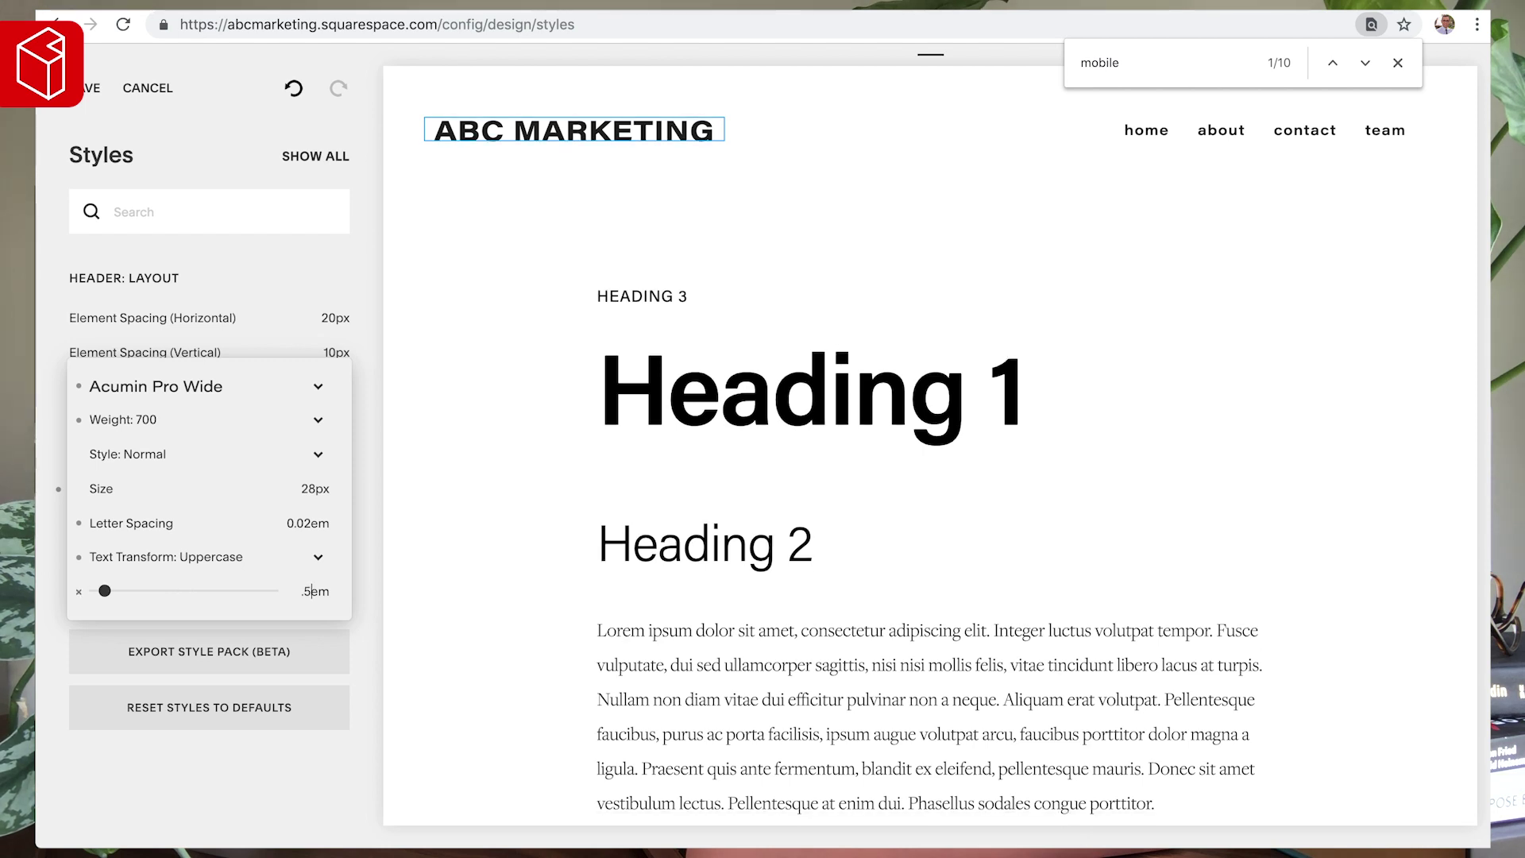
key("BackSpace")
type("9")
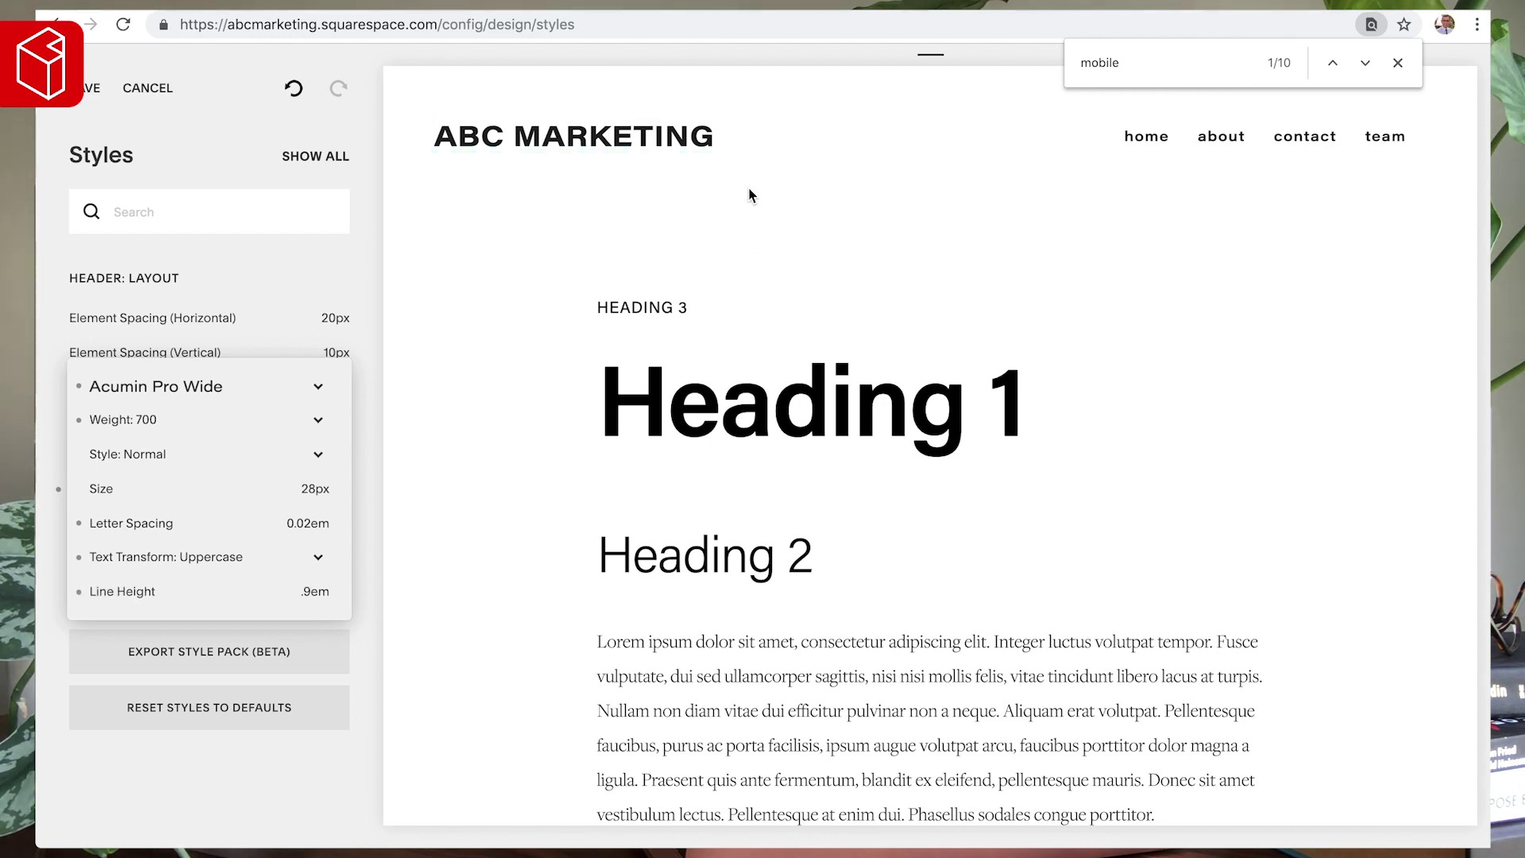
left_click(852, 149)
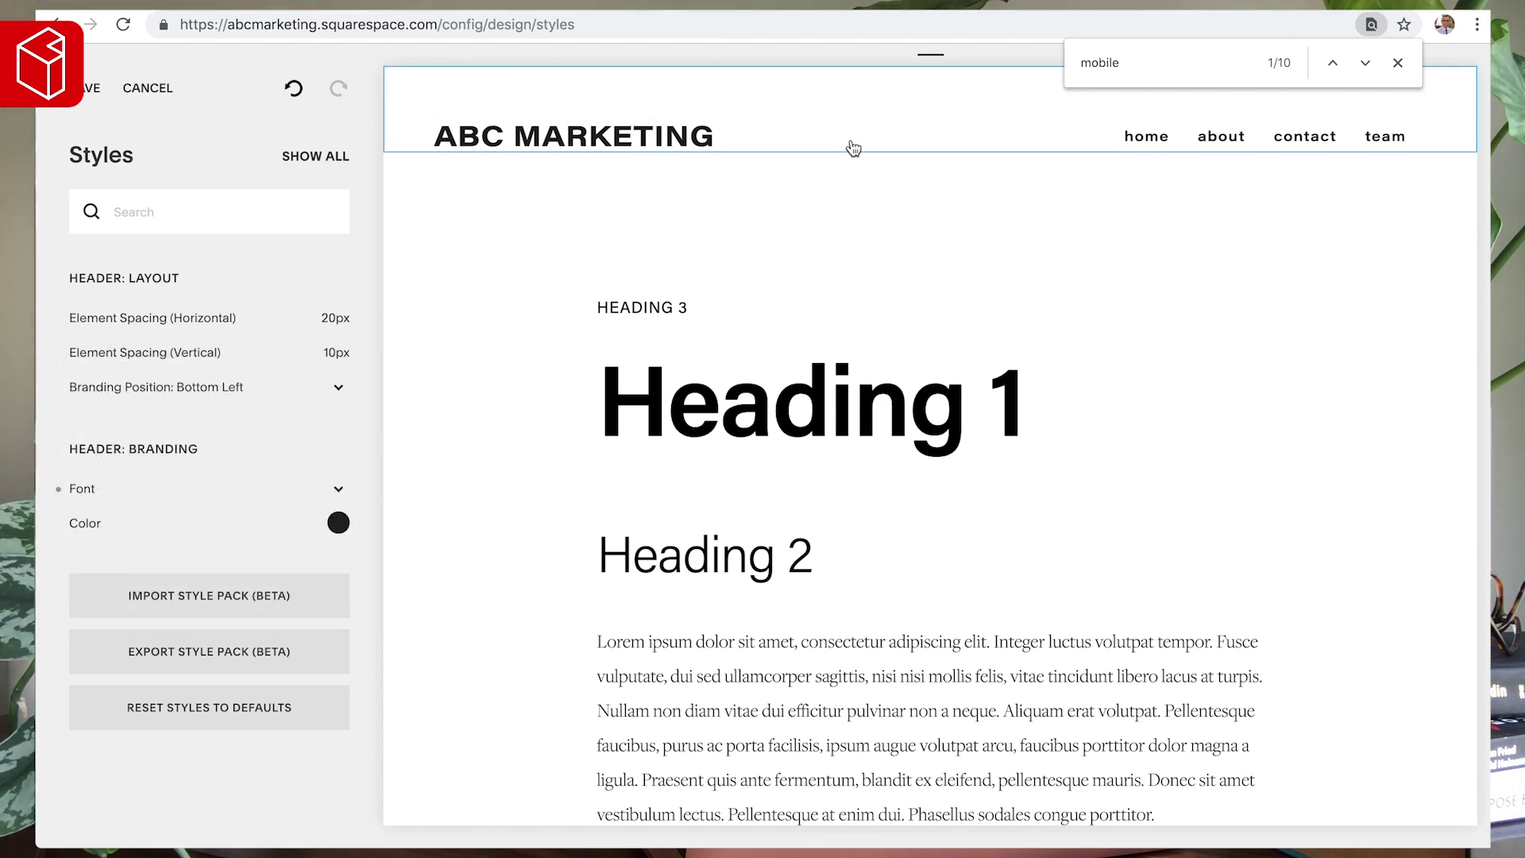
left_click(806, 137)
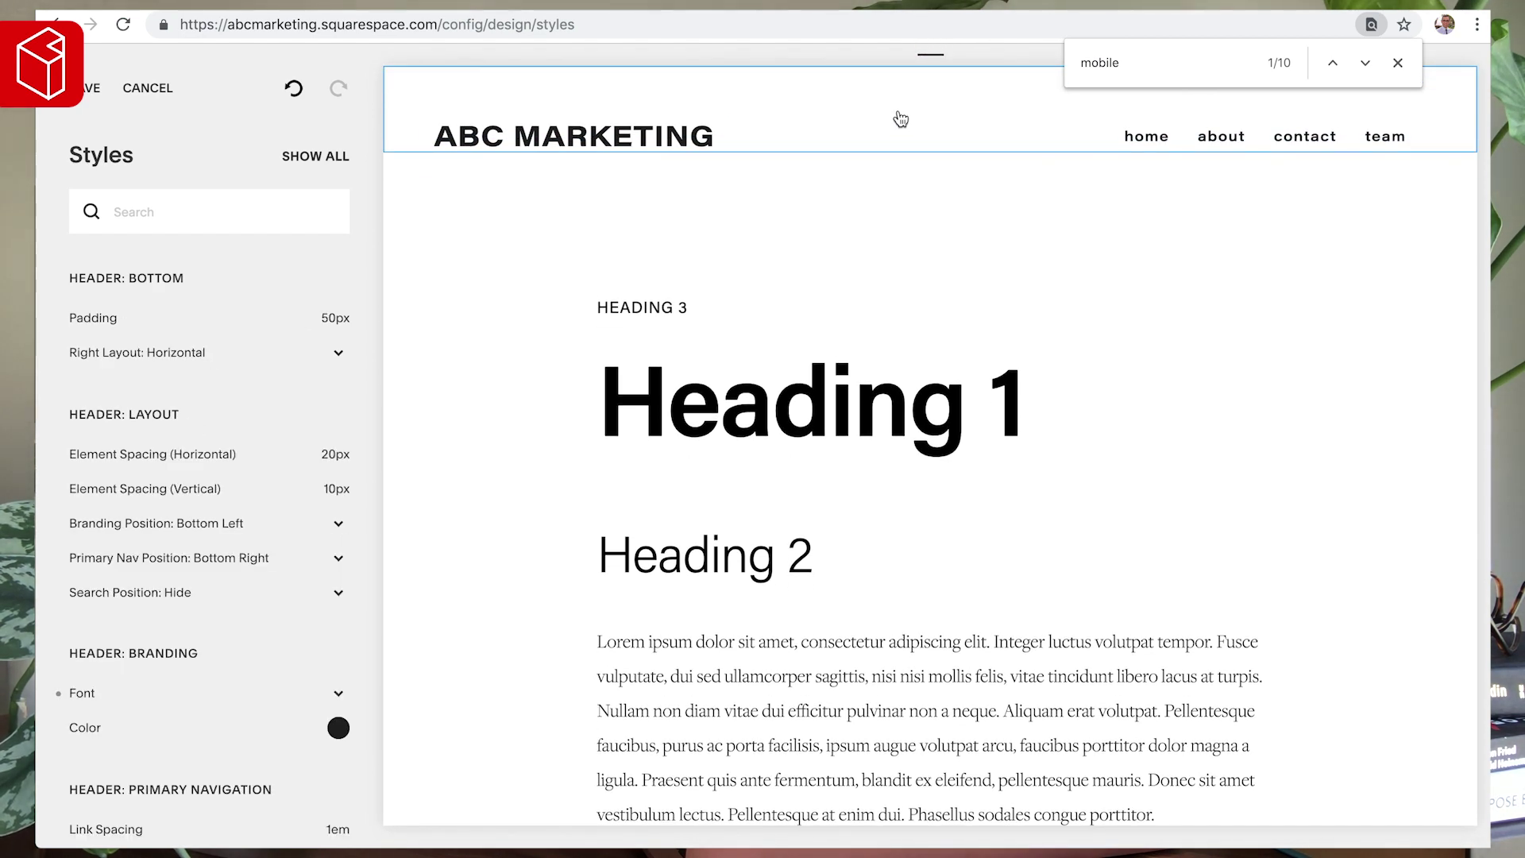
scroll(150, 489, "down", 2)
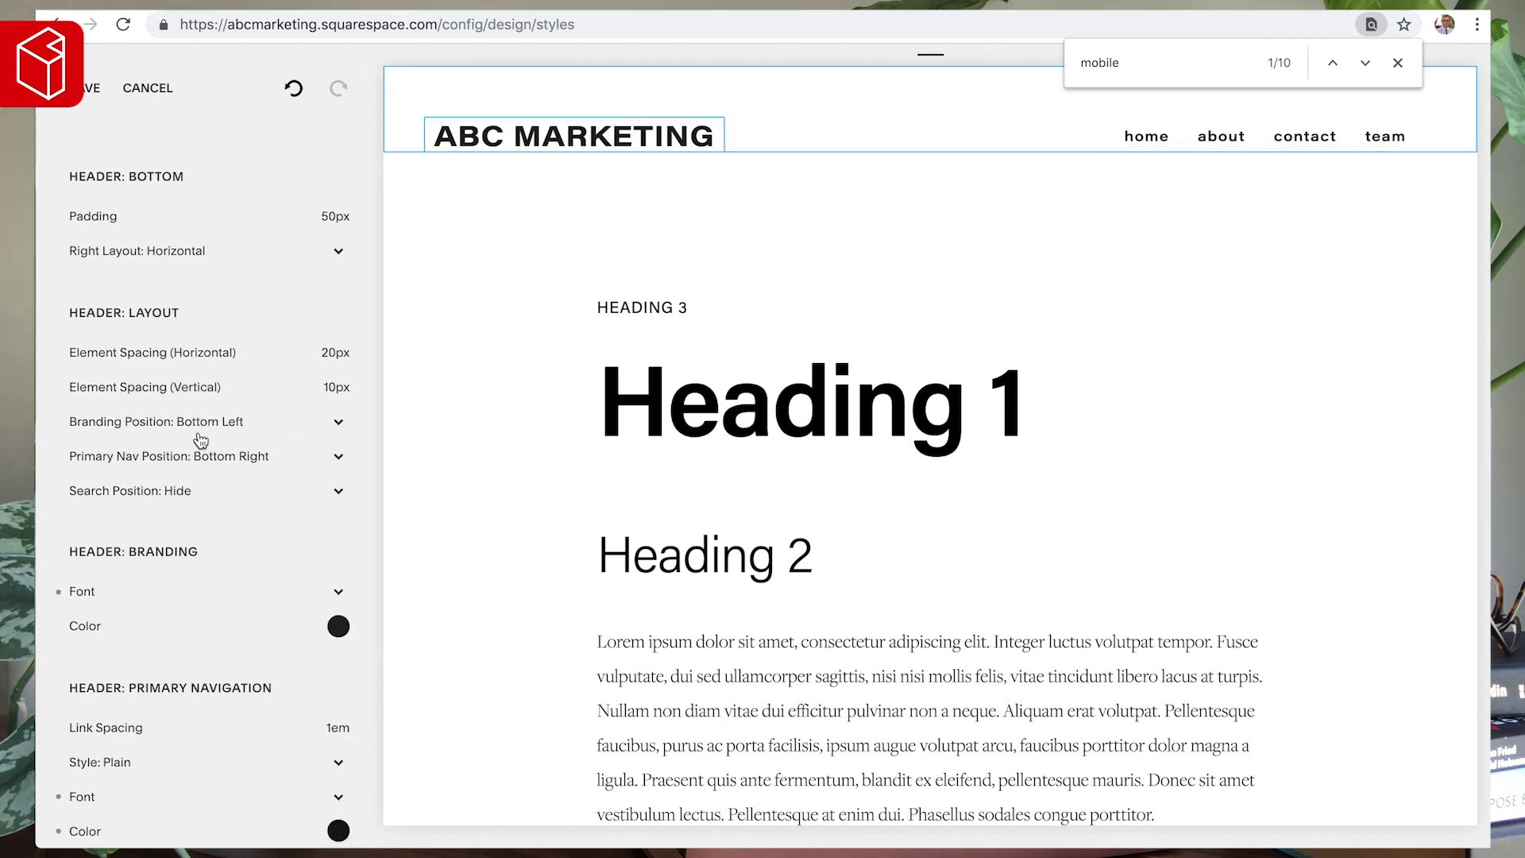
left_click(119, 430)
left_click(133, 394)
left_click(136, 421)
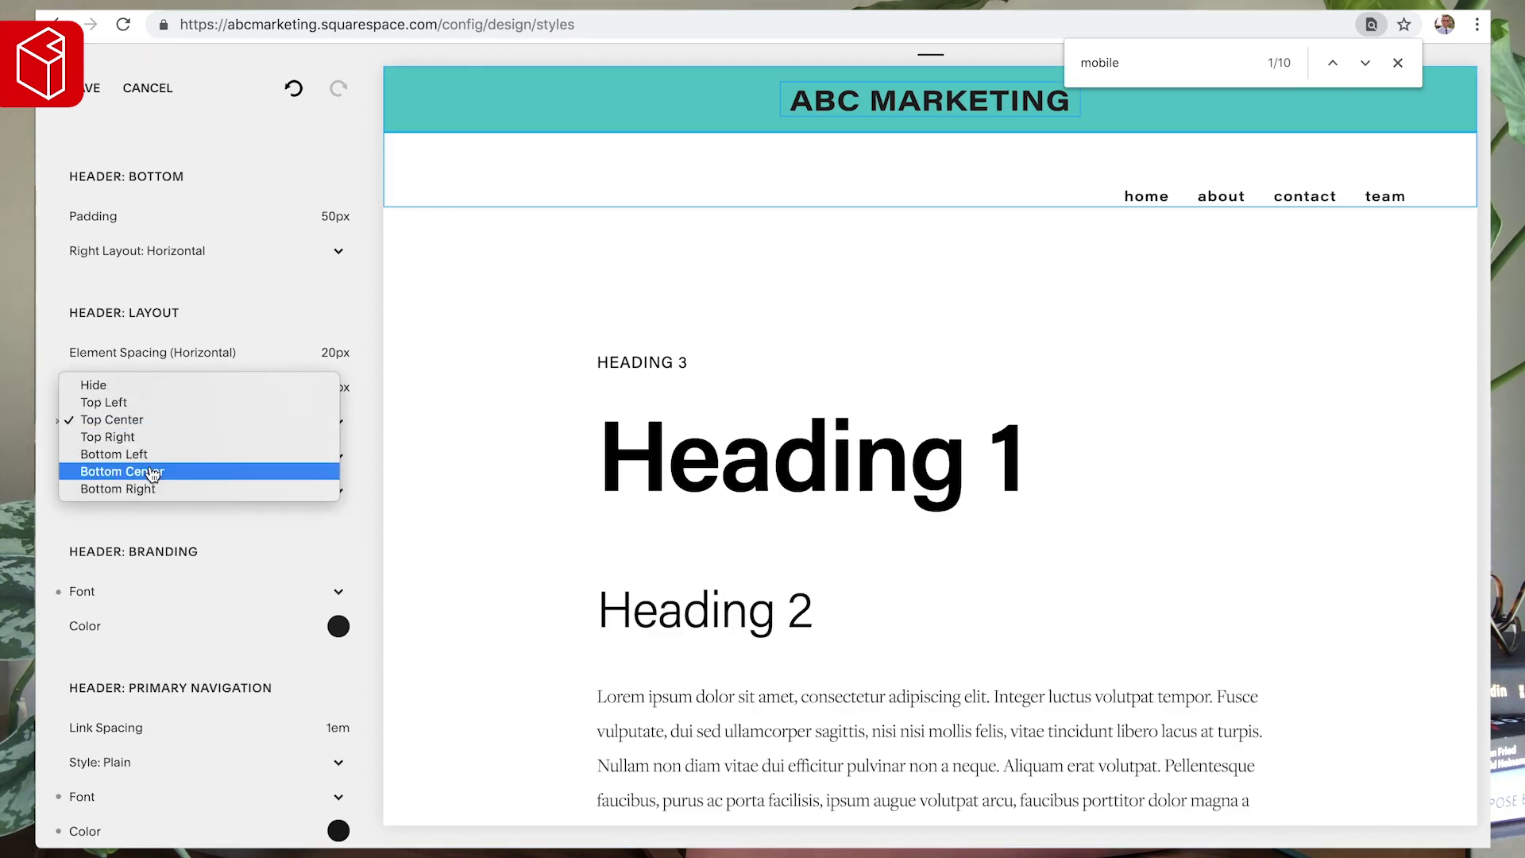
left_click(152, 472)
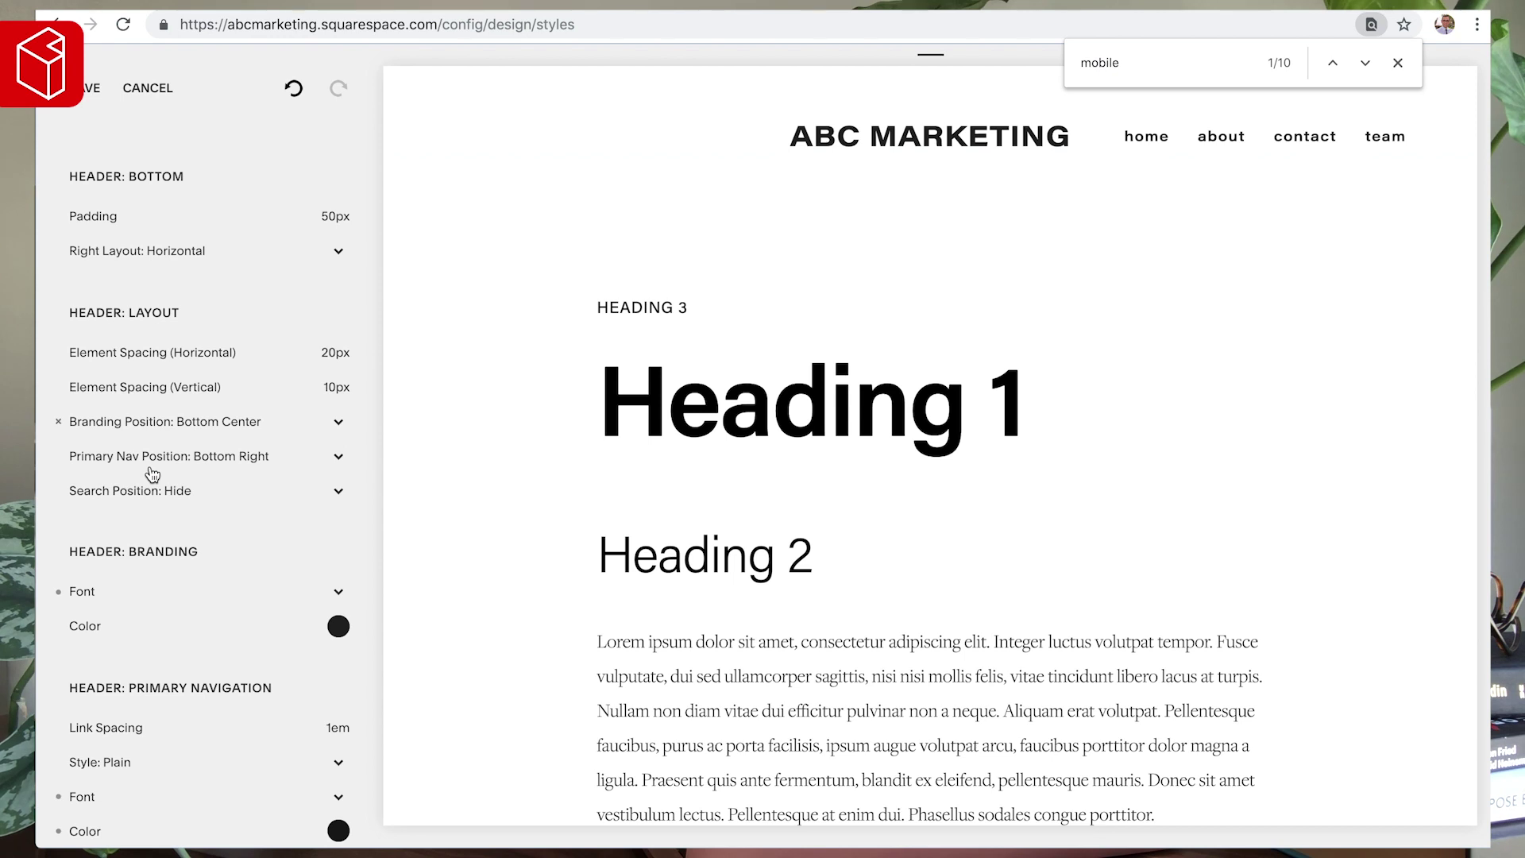
left_click(121, 429)
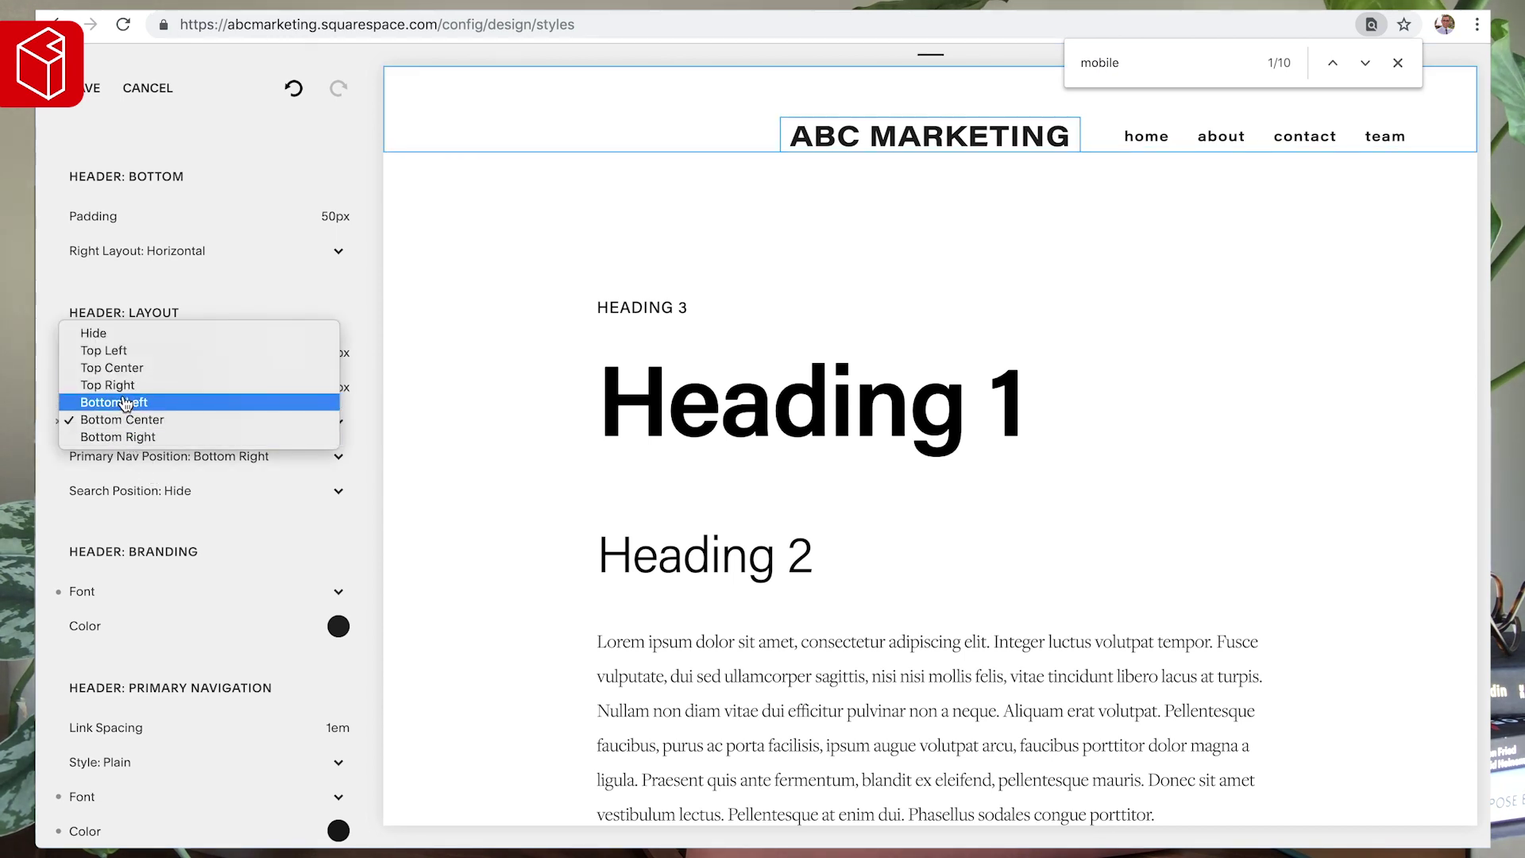
left_click(125, 403)
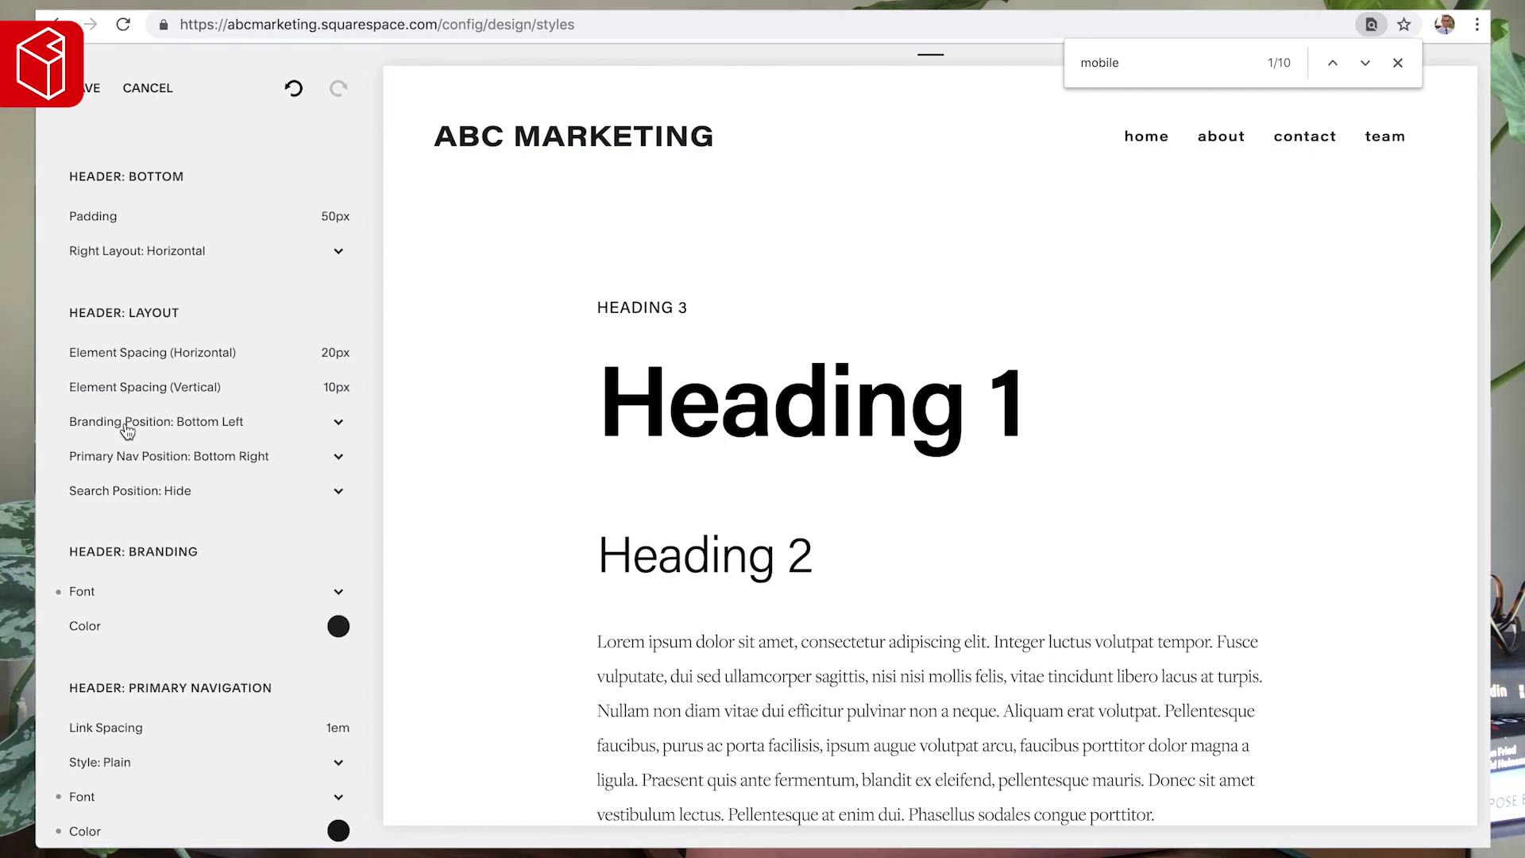
scroll(129, 485, "down", 1)
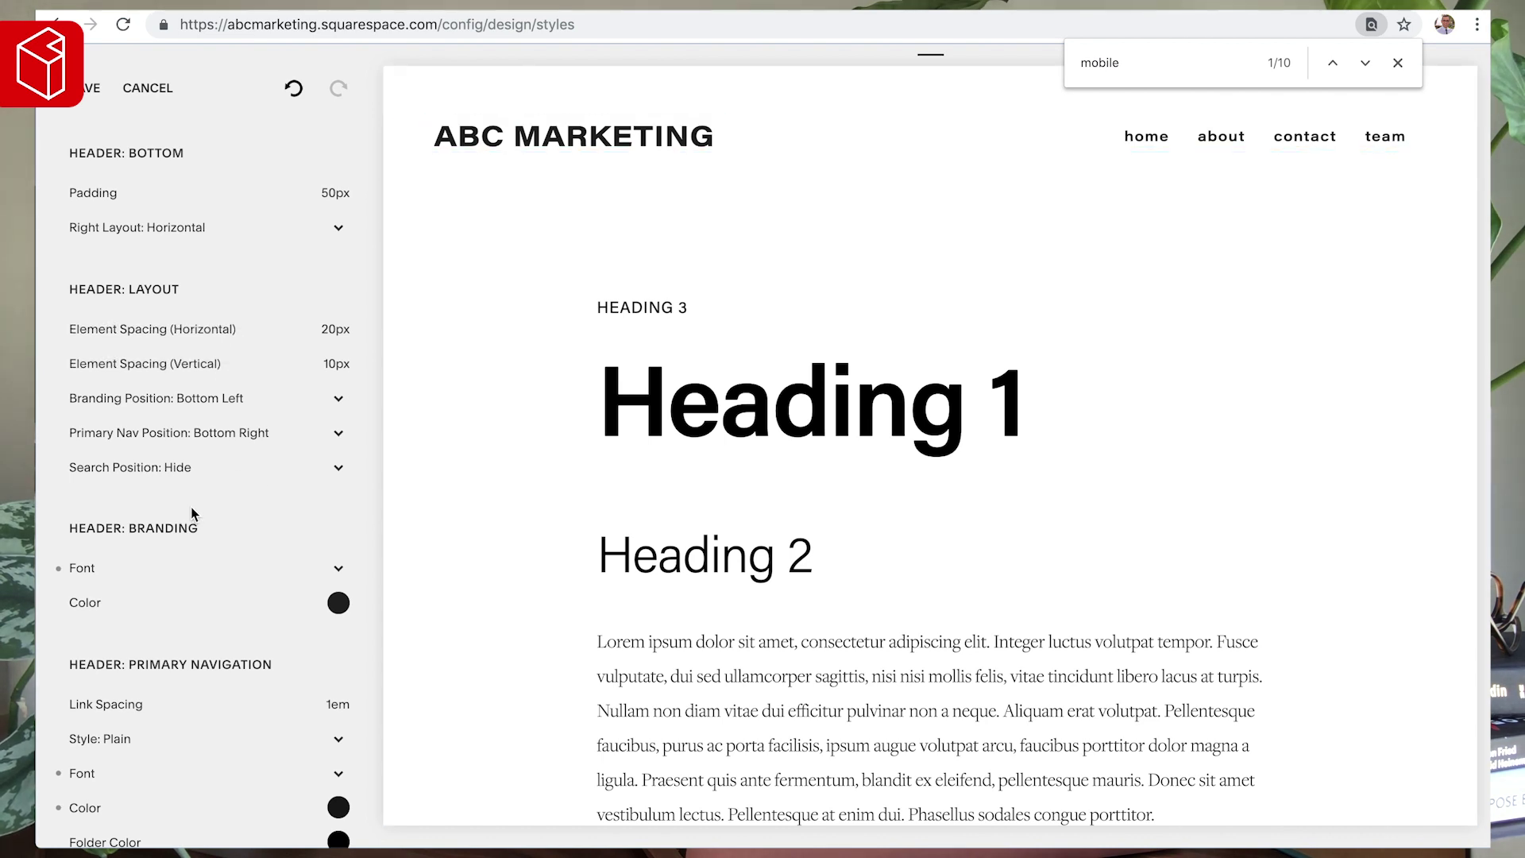
scroll(194, 511, "down", 2)
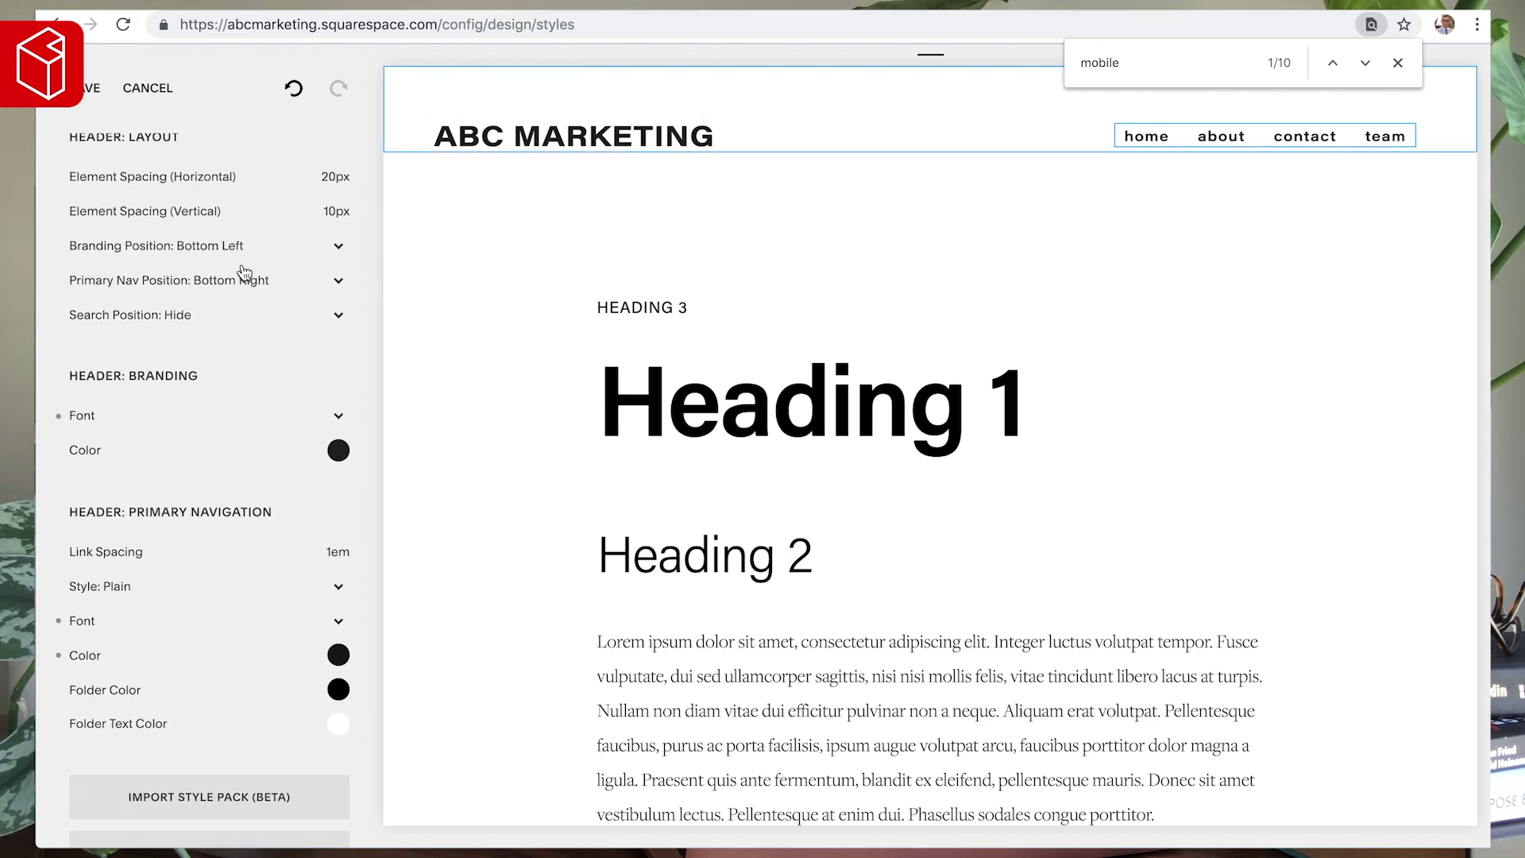
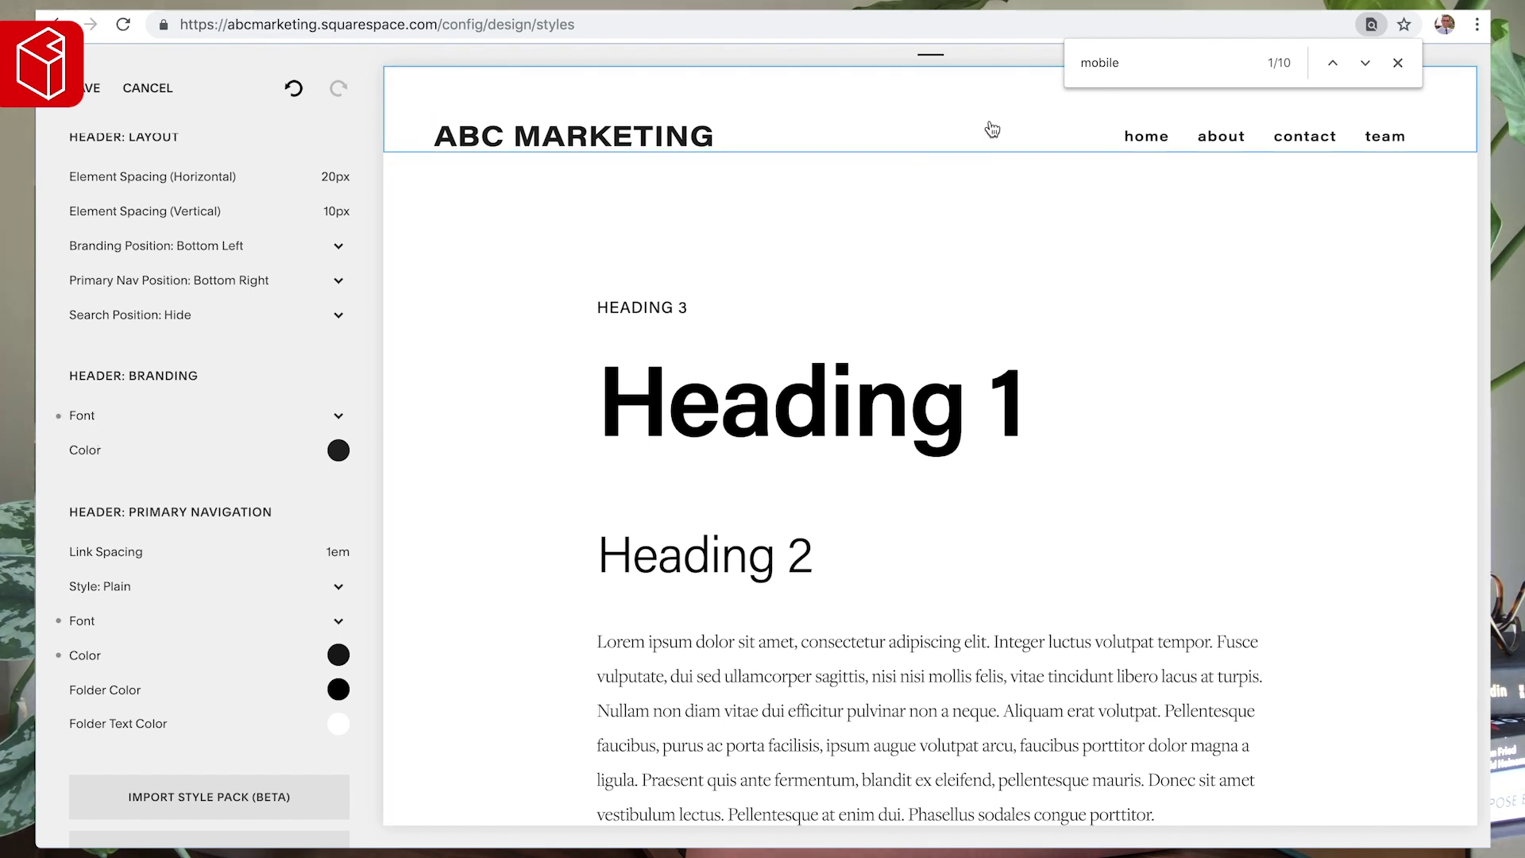
- Try wider horizontal spacing between header elements, then reset it to 20px
scroll(129, 306, "up", 1)
scroll(151, 308, "up", 2)
mouse_move(112, 309)
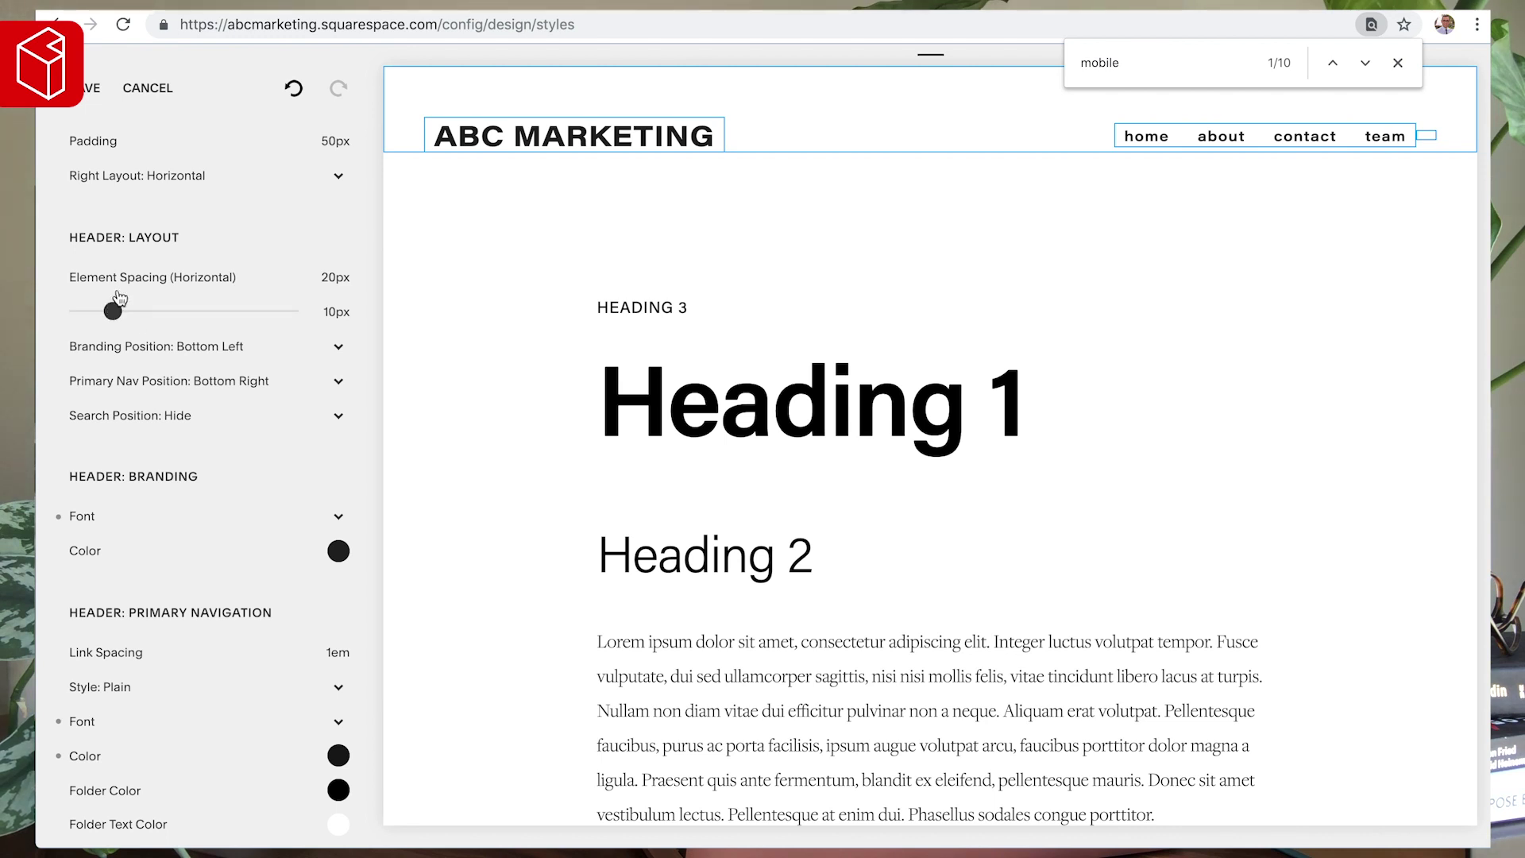
left_click_drag(160, 276, 194, 276)
left_click(58, 277)
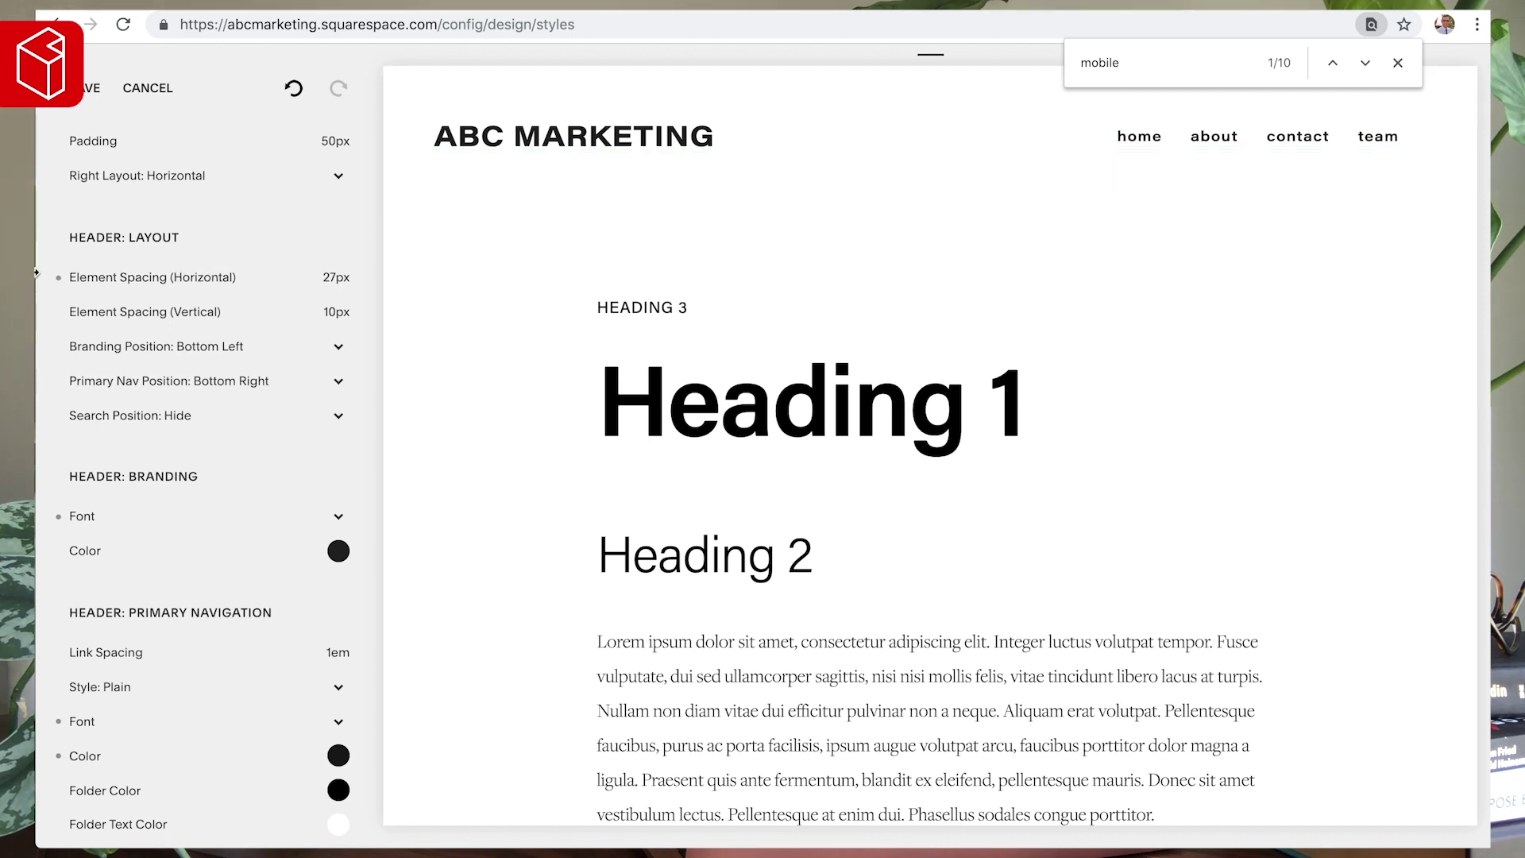
- Raise header vertical element spacing to 25px, reset bottom padding, and open the Pages list
mouse_move(112, 311)
left_click_drag(112, 311, 189, 311)
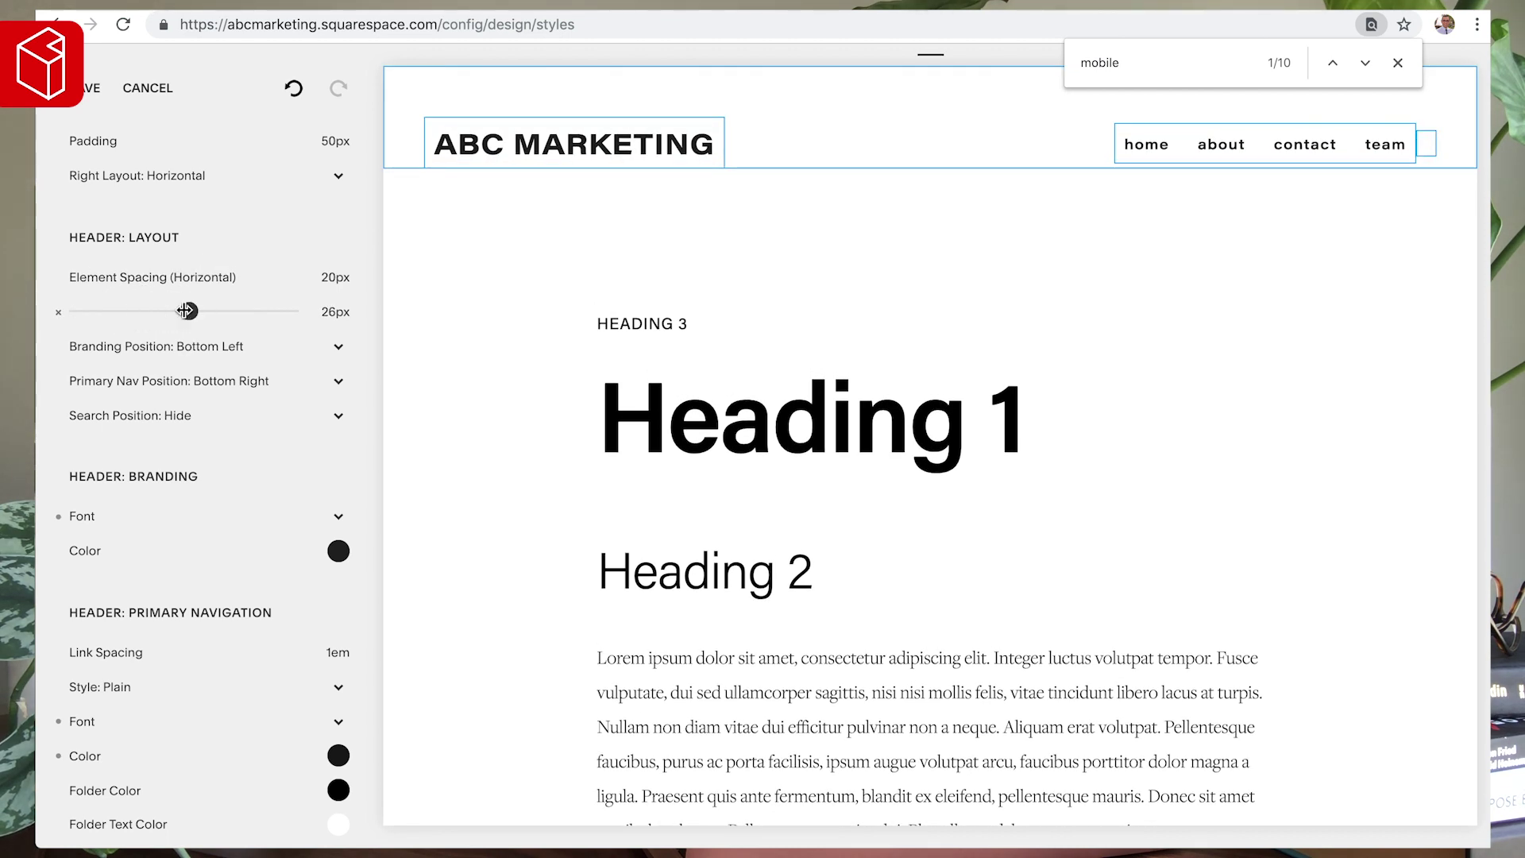
scroll(112, 354, "up", 2)
left_click(139, 249)
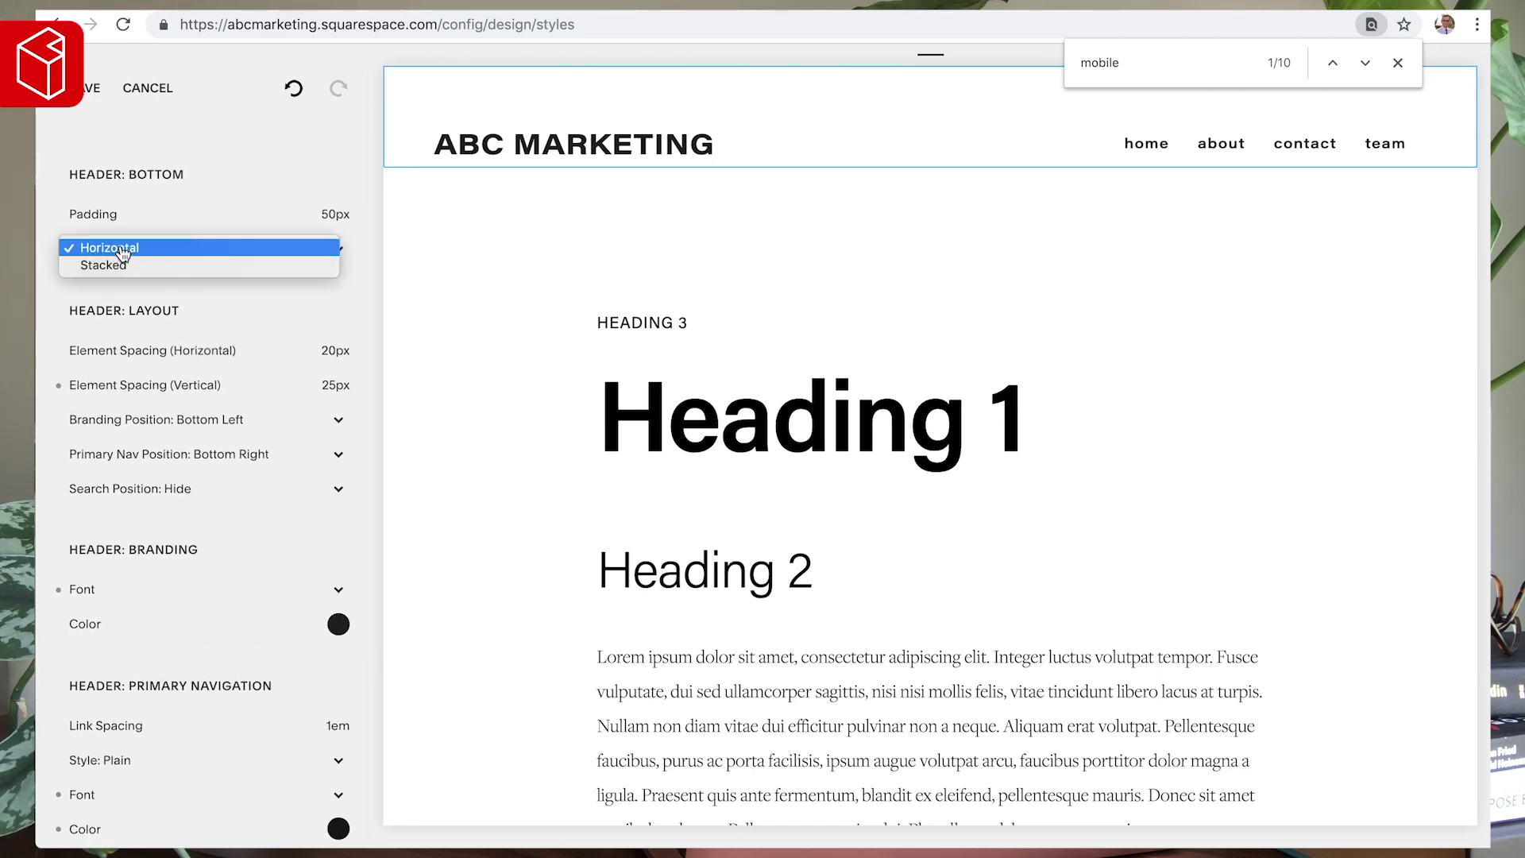
left_click(136, 245)
mouse_move(115, 228)
left_click_drag(162, 216, 191, 216)
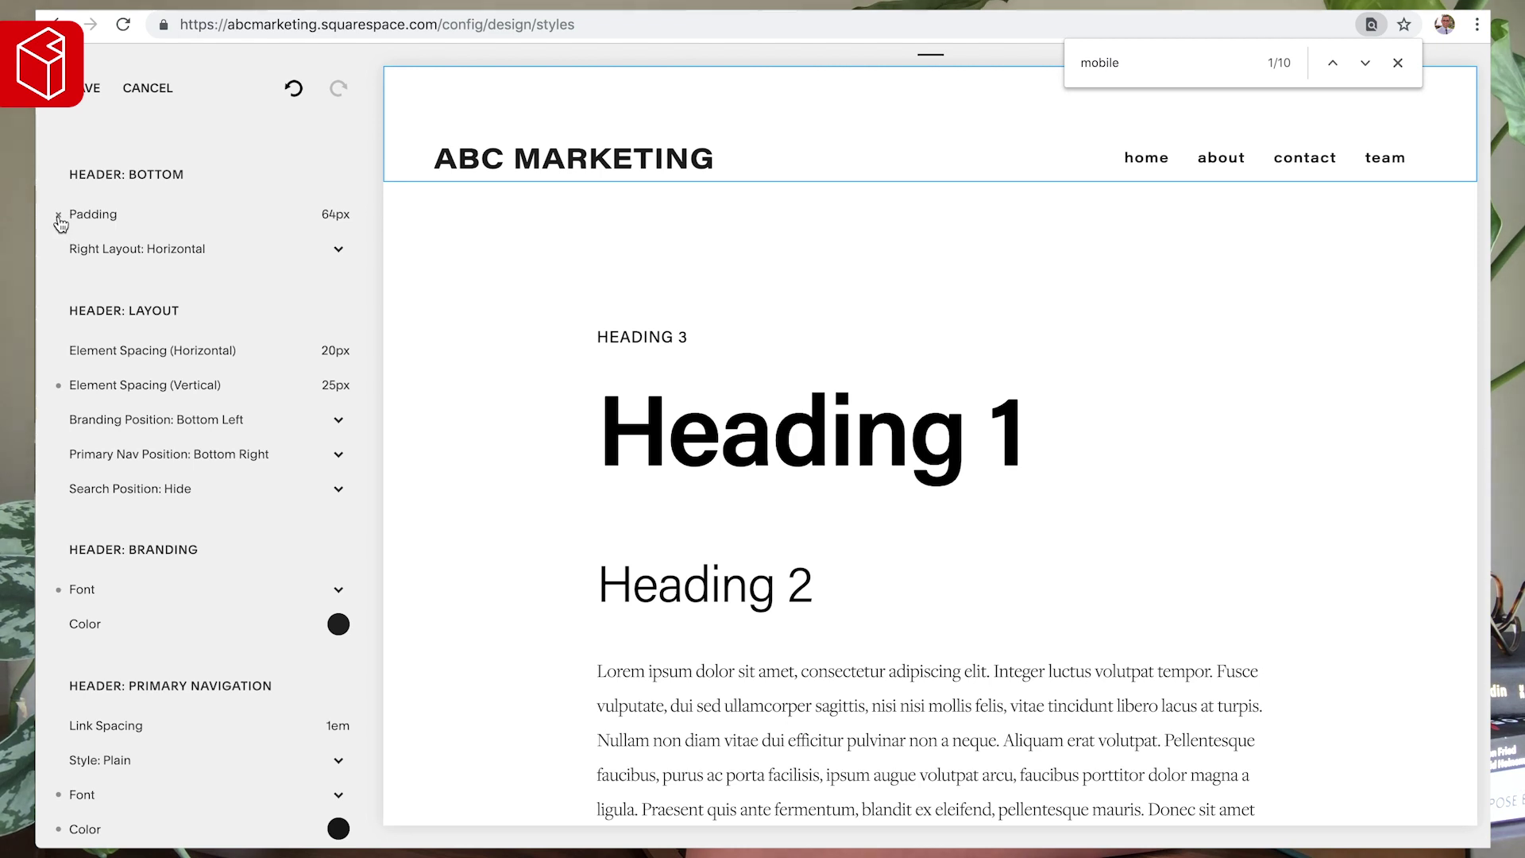
left_click(59, 216)
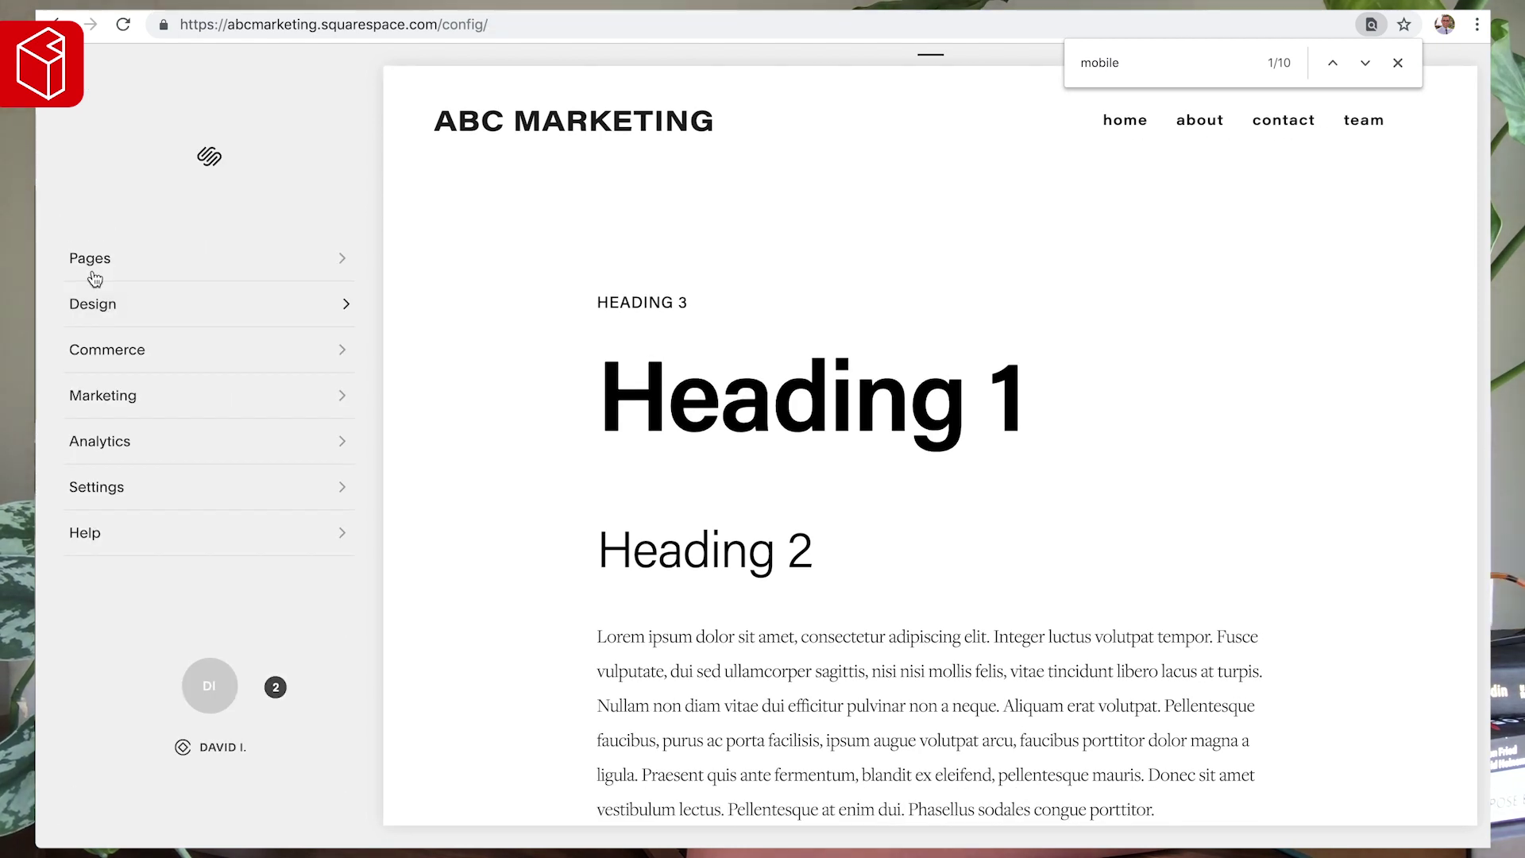
left_click(96, 270)
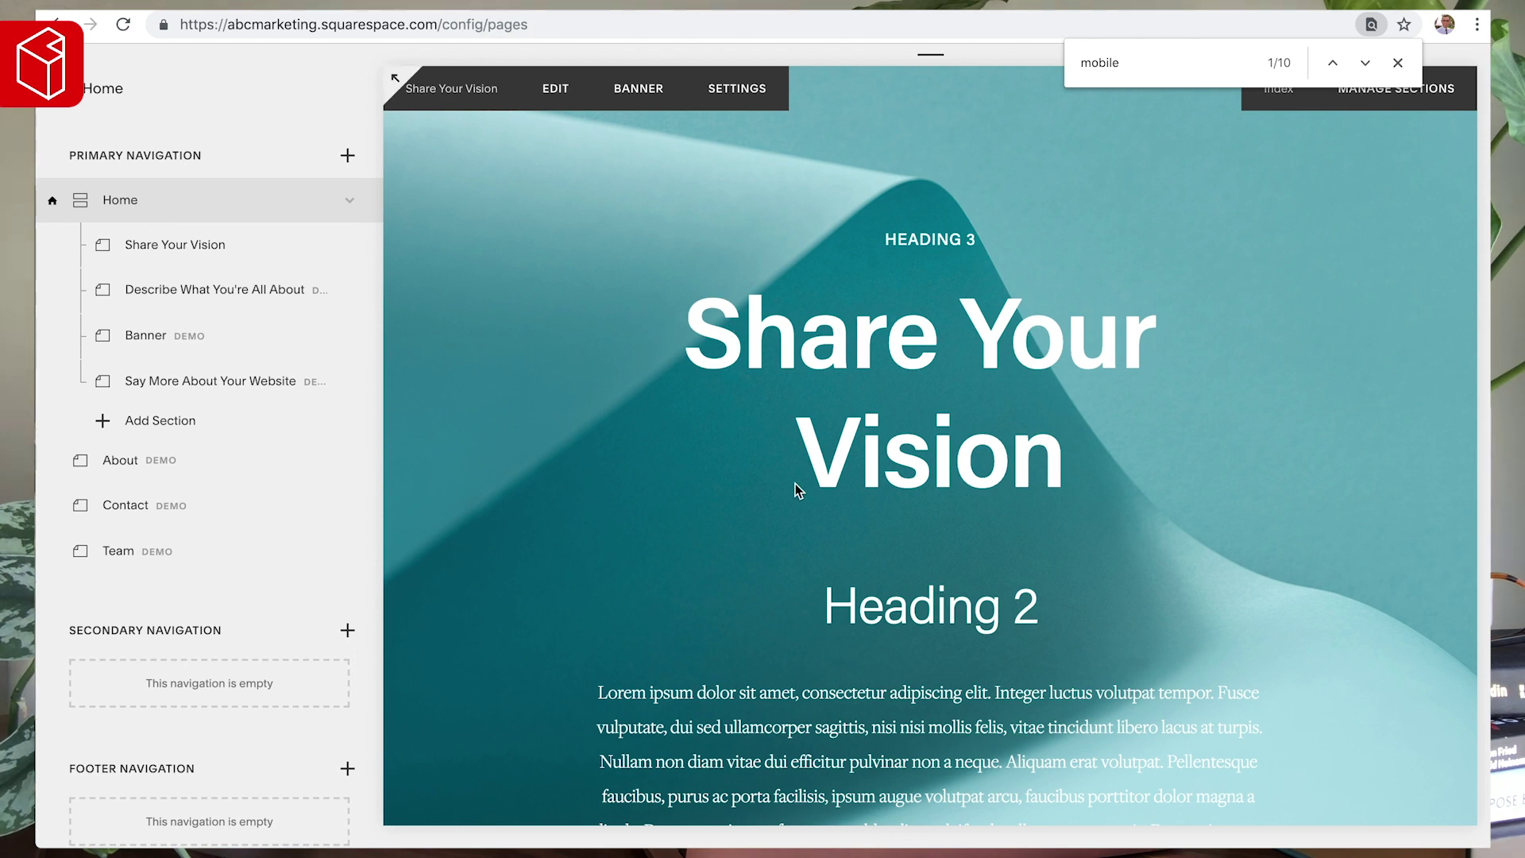
scroll(795, 484, "down", 3)
- Close the browser find bar and return from the live preview to the editor
scroll(795, 484, "up", 5)
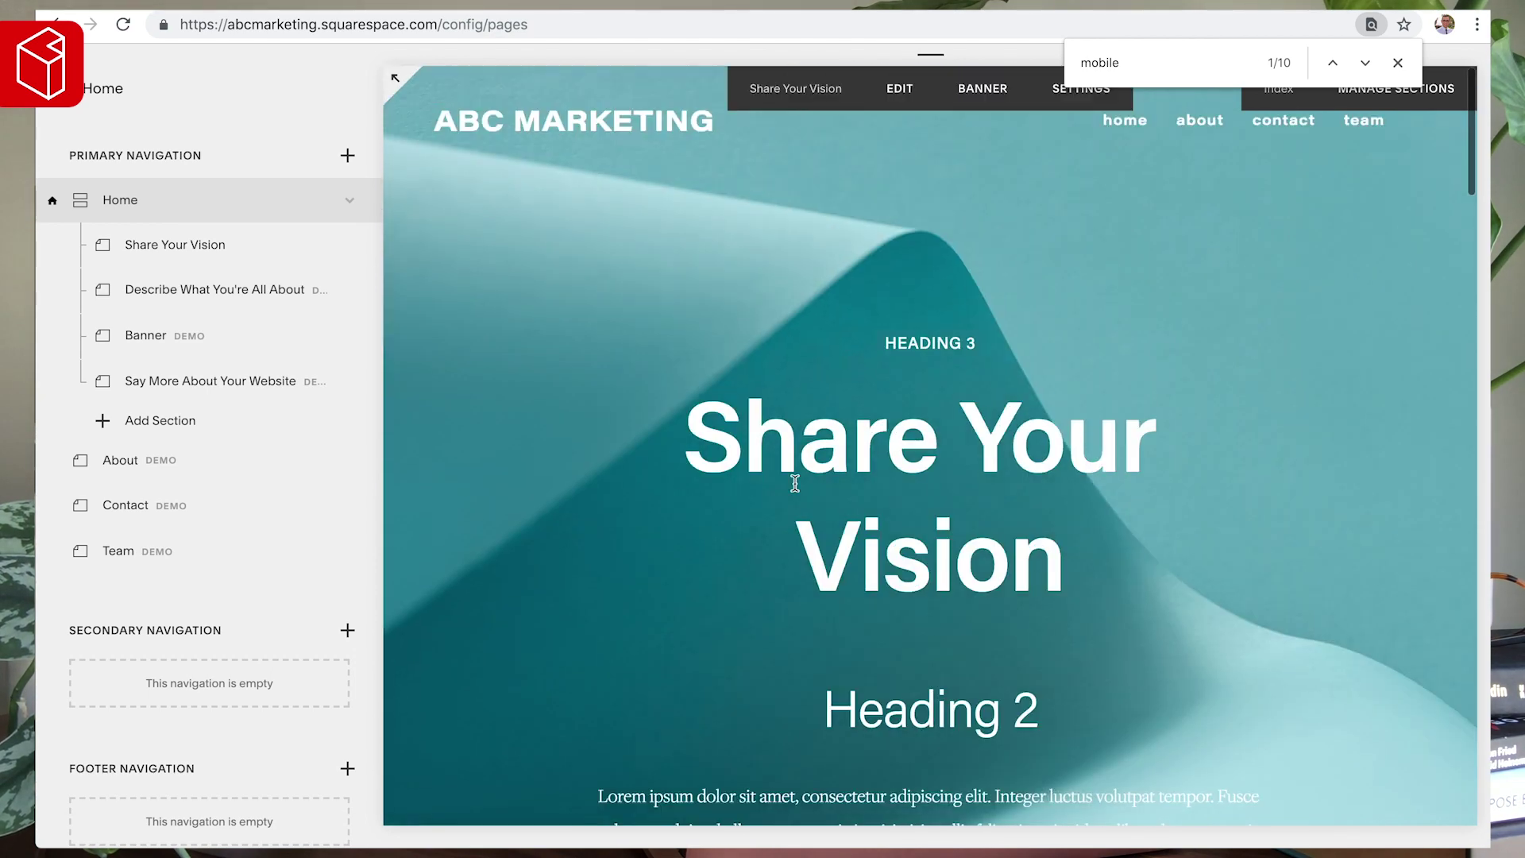
left_click(1399, 64)
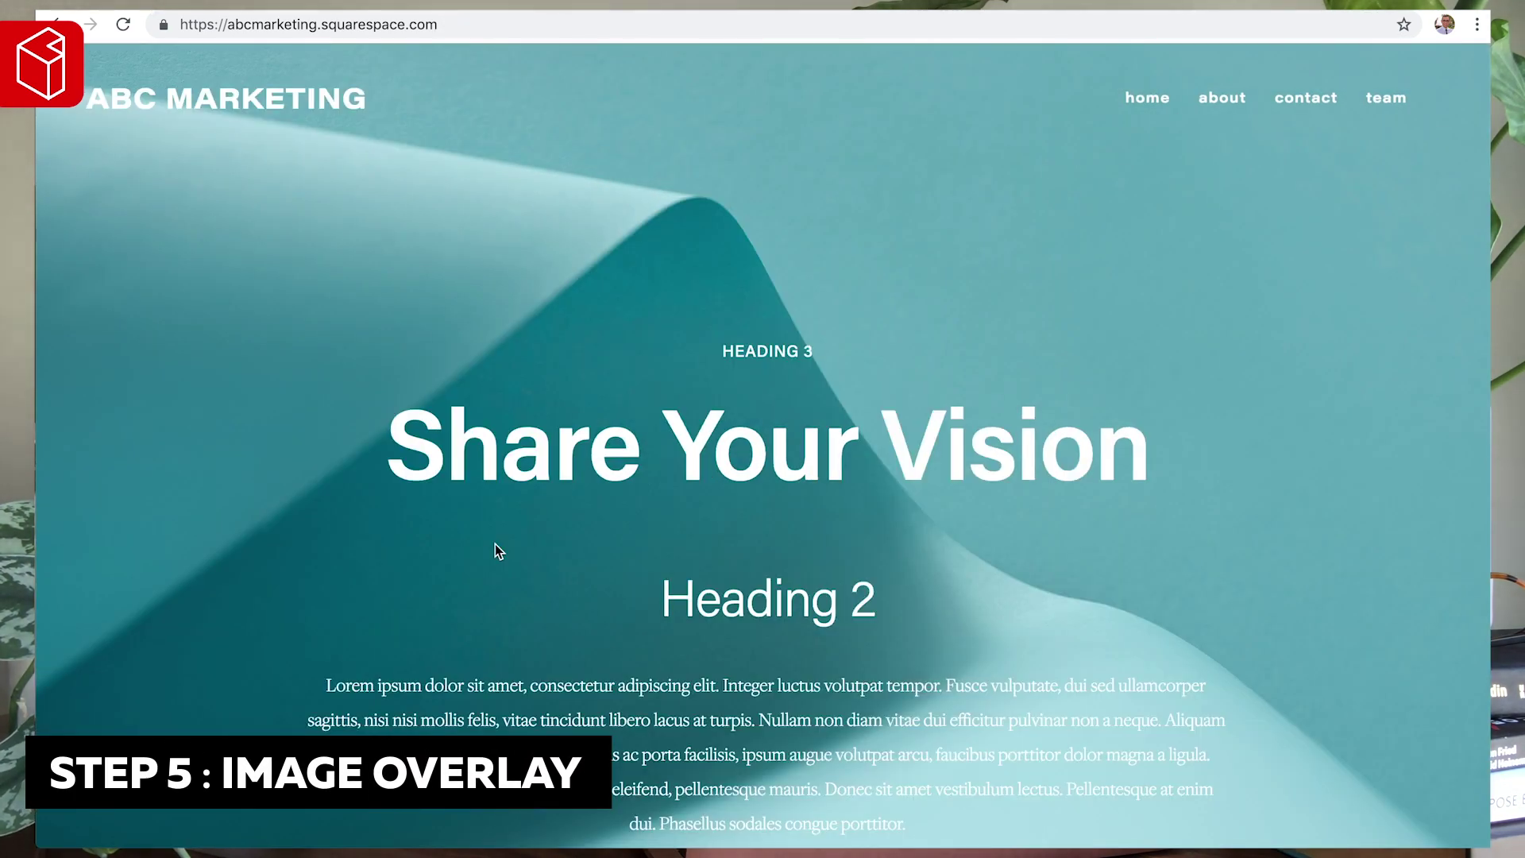
left_click(57, 65)
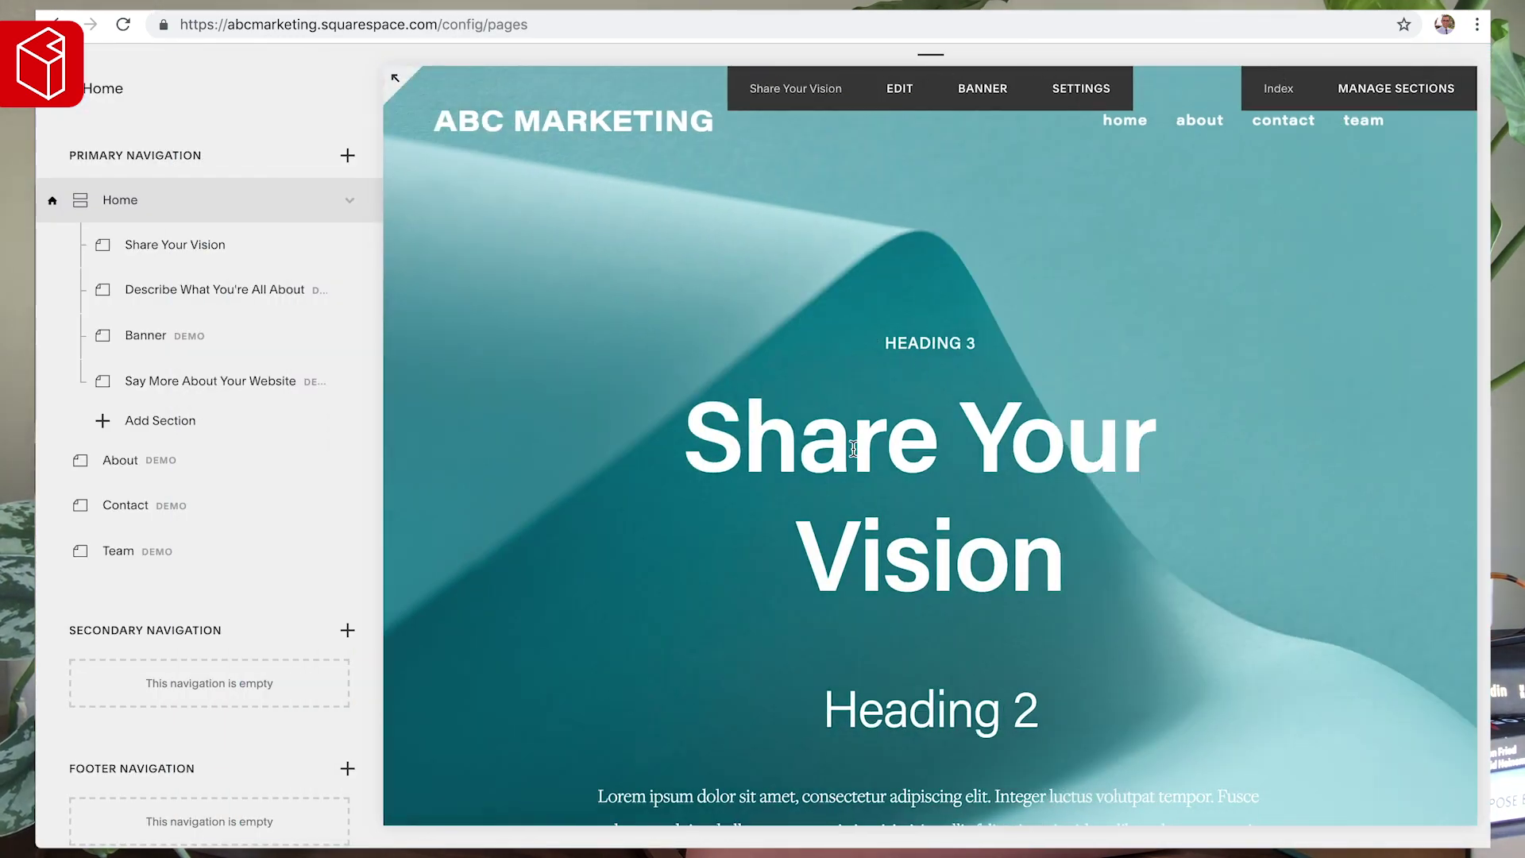
scroll(842, 460, "down", 6)
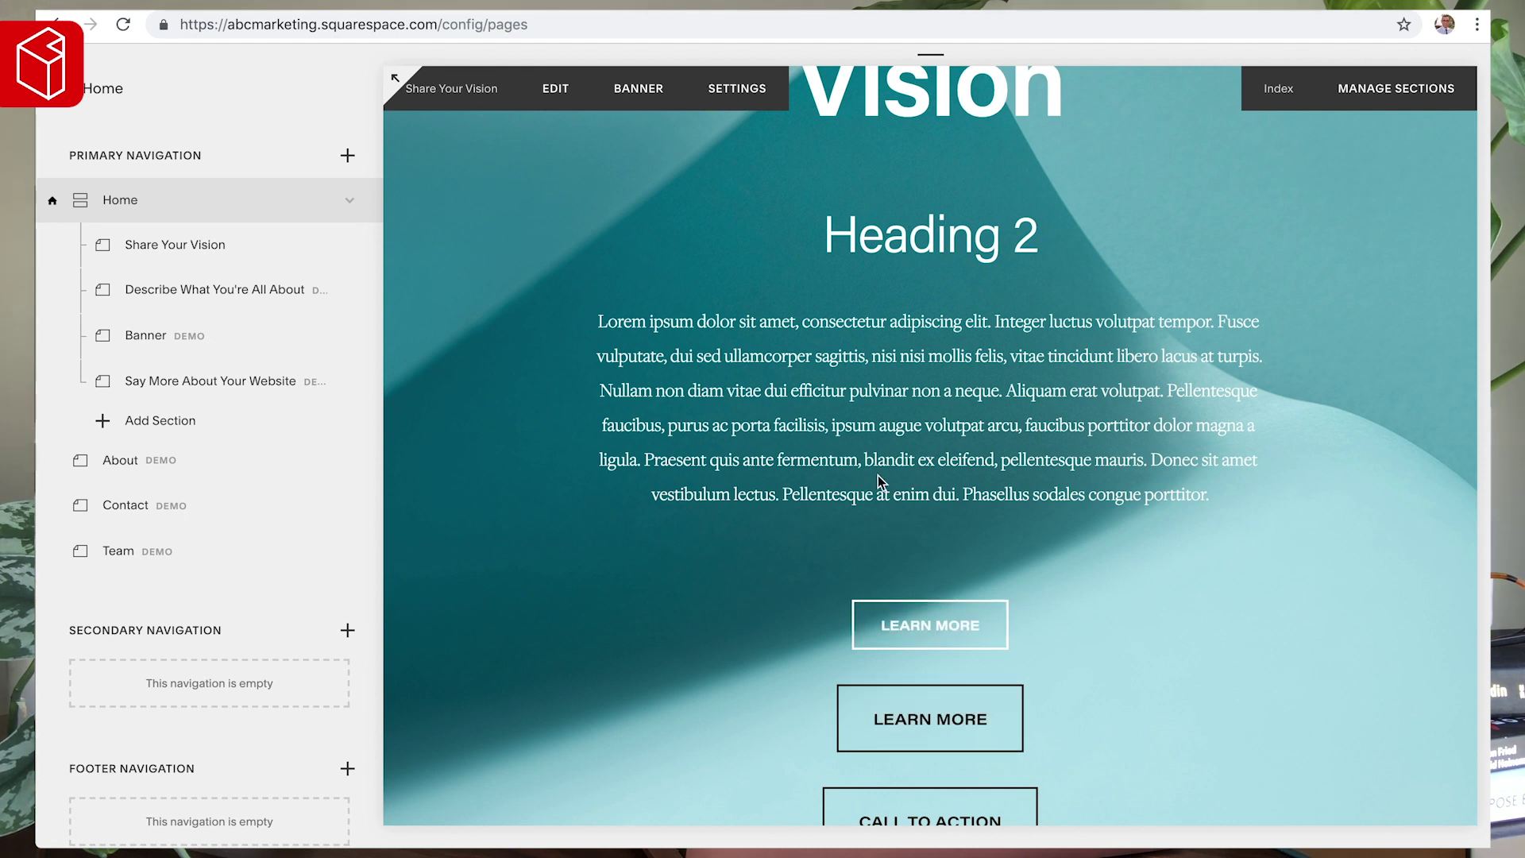
- Open Design > Site Styles and select a LEARN MORE button for restyling
left_click(89, 88)
left_click(95, 307)
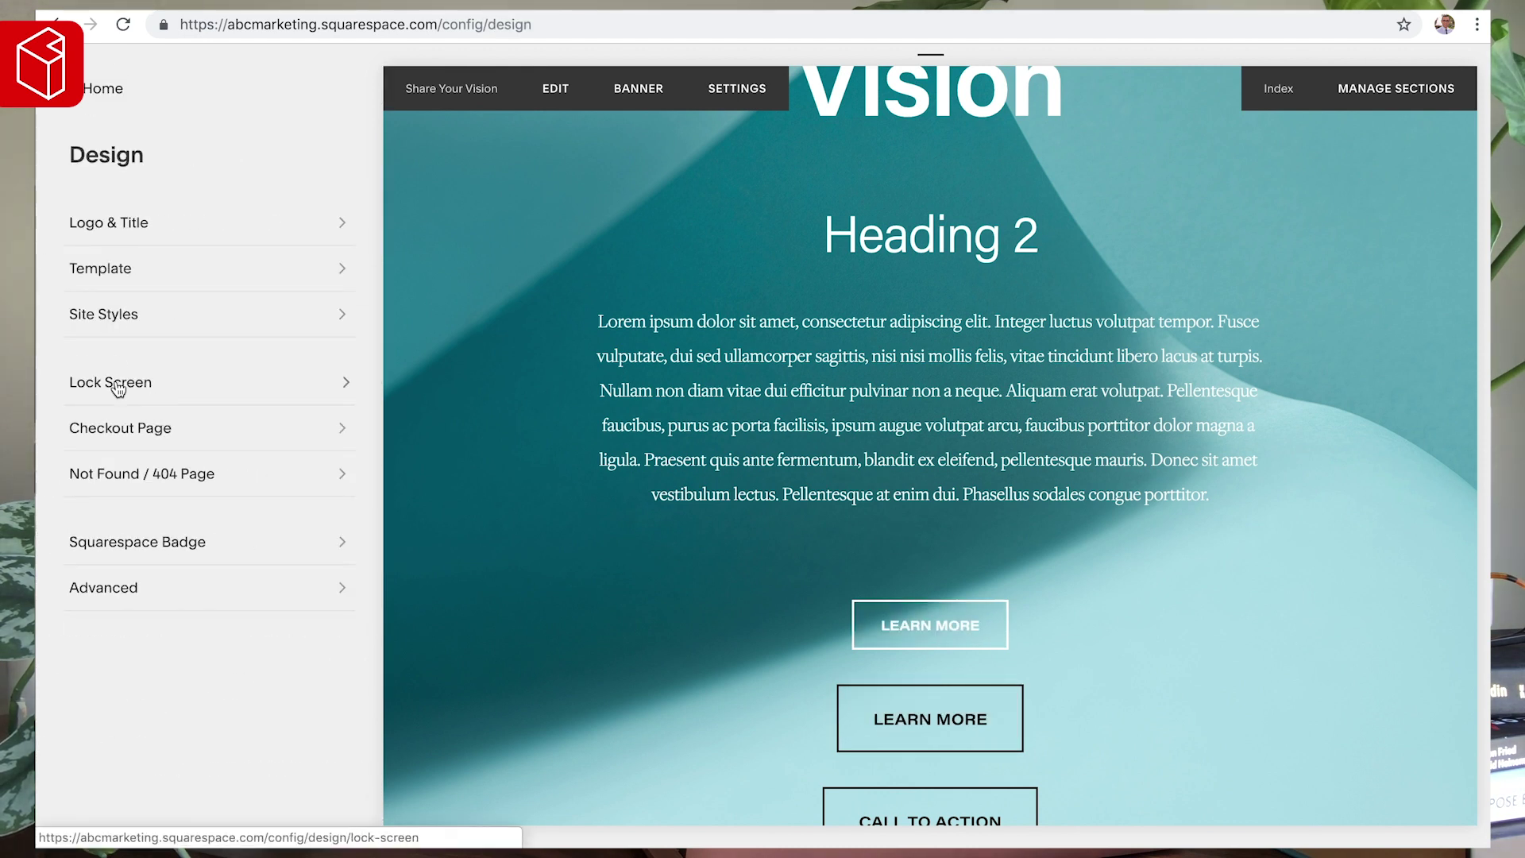
left_click(106, 316)
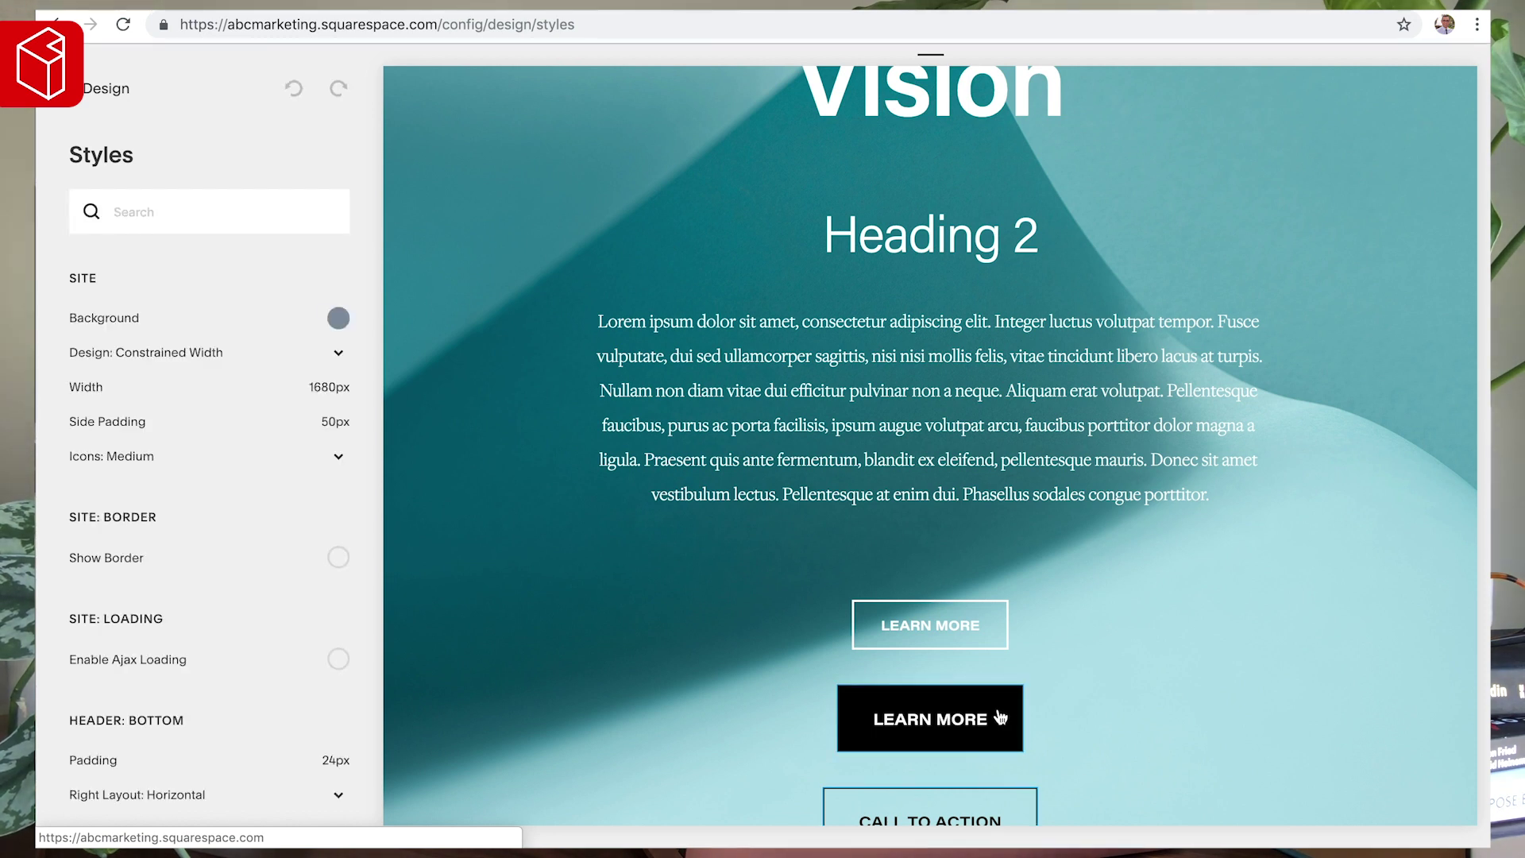
left_click(985, 718)
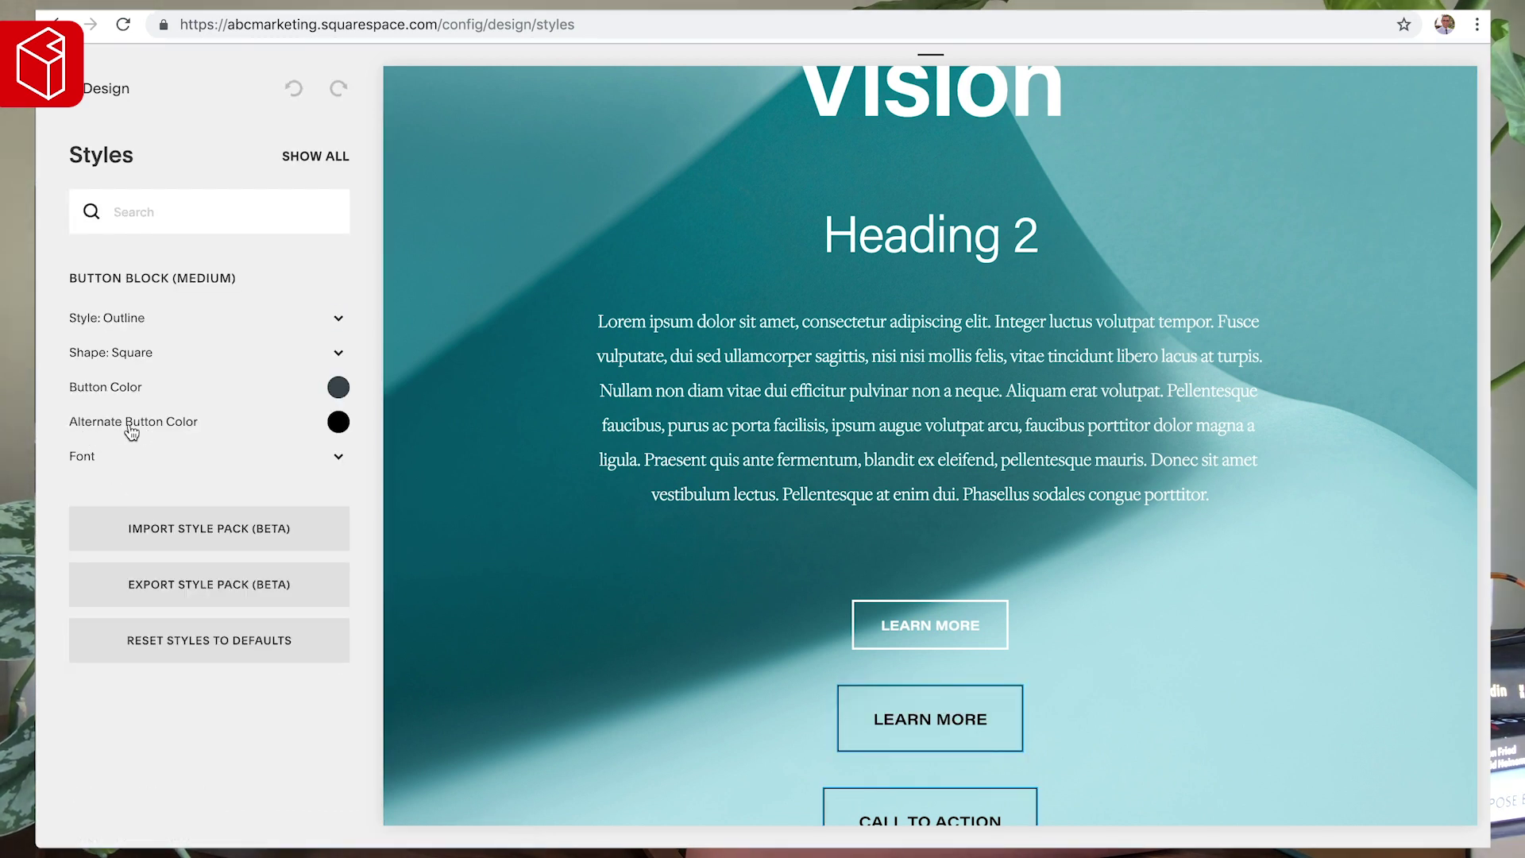
- Set the Button Block alternate button colour to white
left_click(337, 424)
left_click_drag(111, 368, 48, 272)
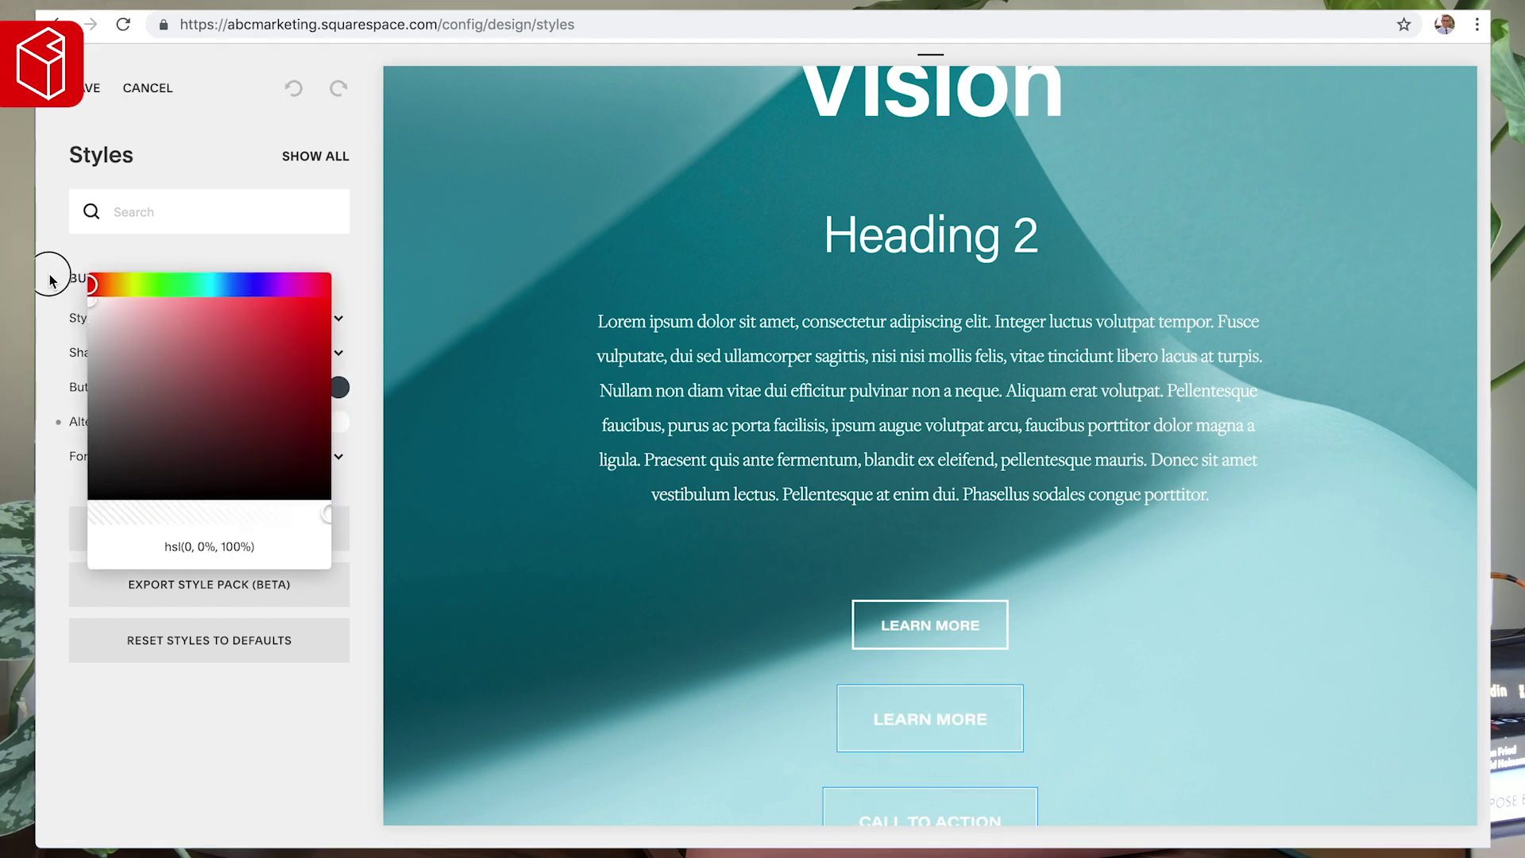
left_click(72, 282)
left_click(527, 510)
scroll(528, 509, "down", 3)
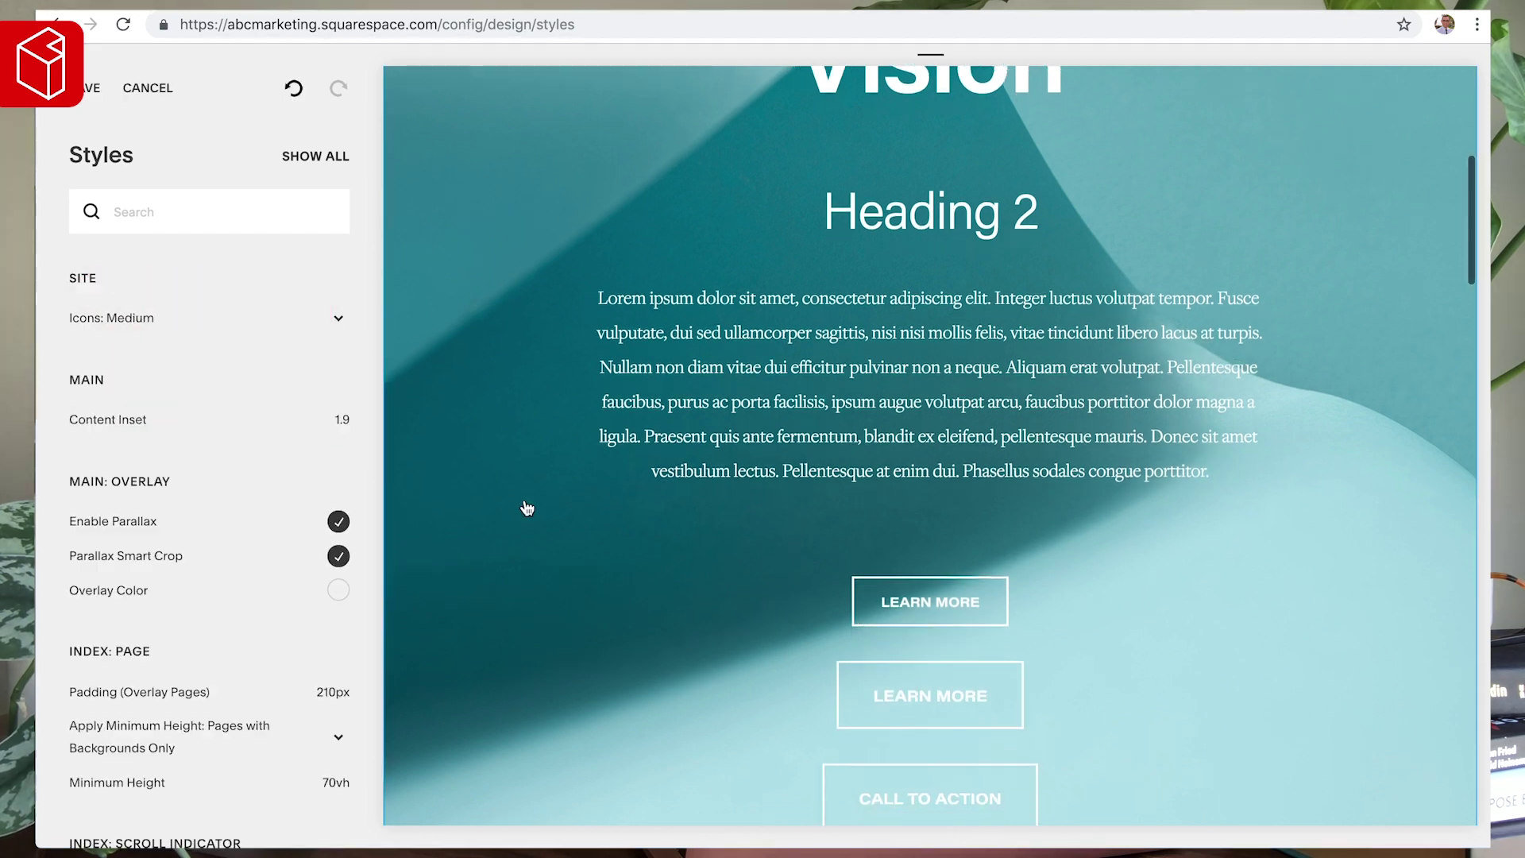
left_click(906, 556)
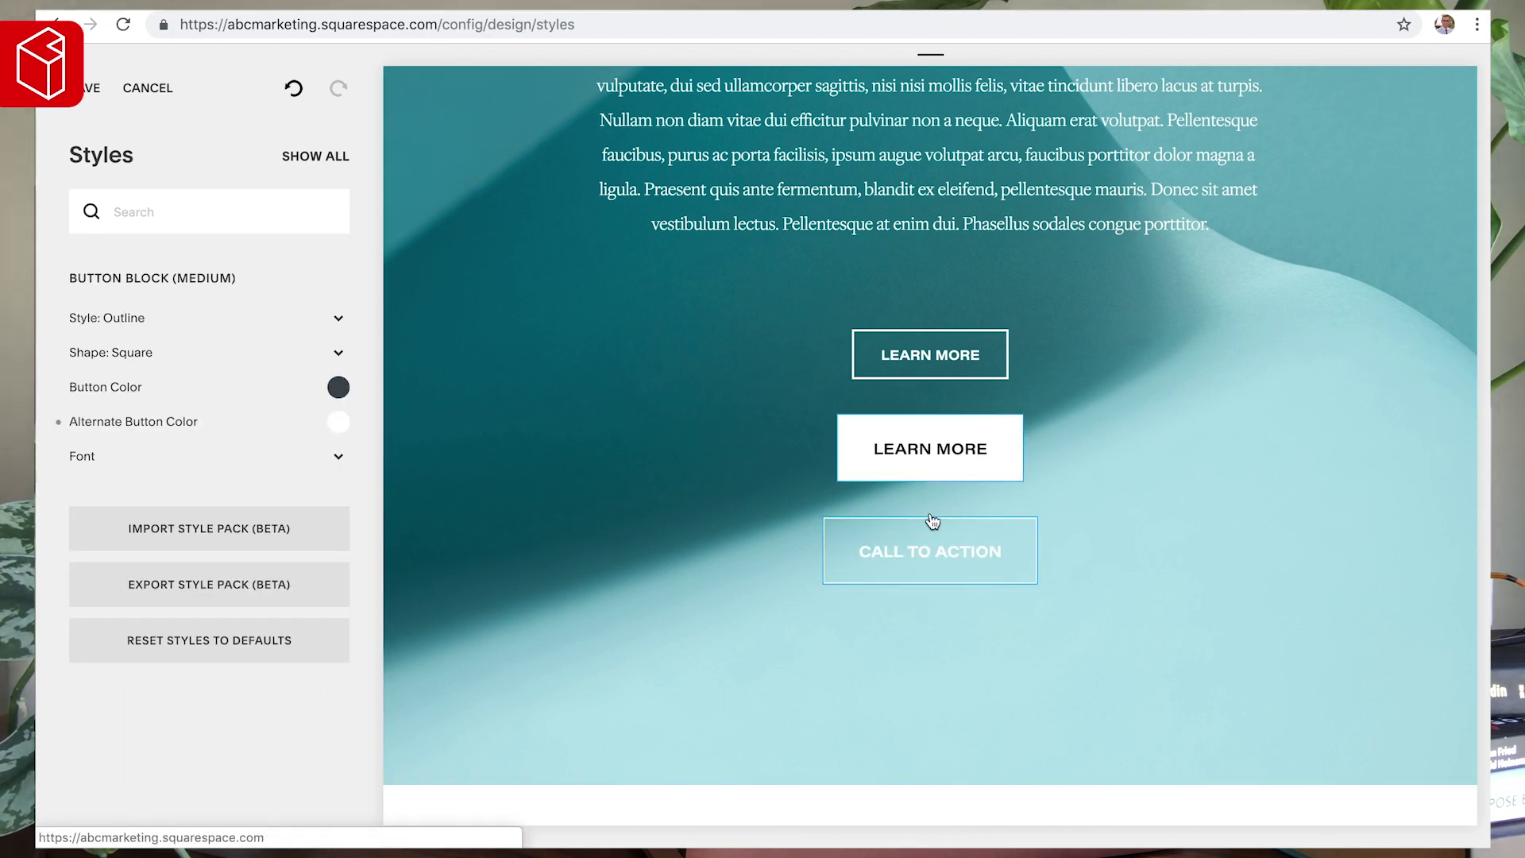
- Keep the Heading 3 (Overlay) colour white, save the styles, and return to Design
scroll(927, 451, "up", 4)
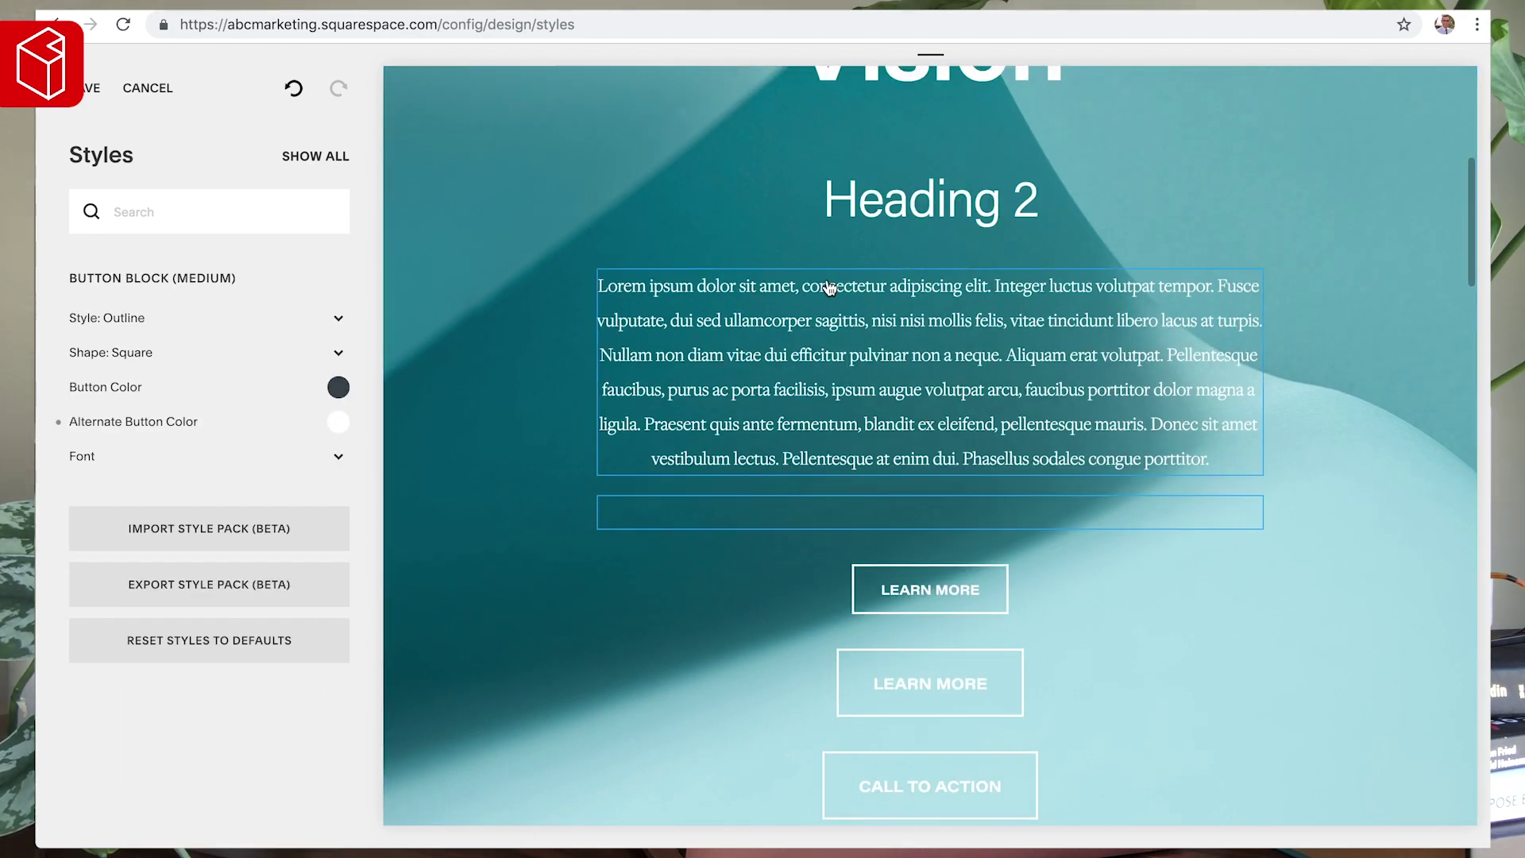
scroll(849, 339, "up", 5)
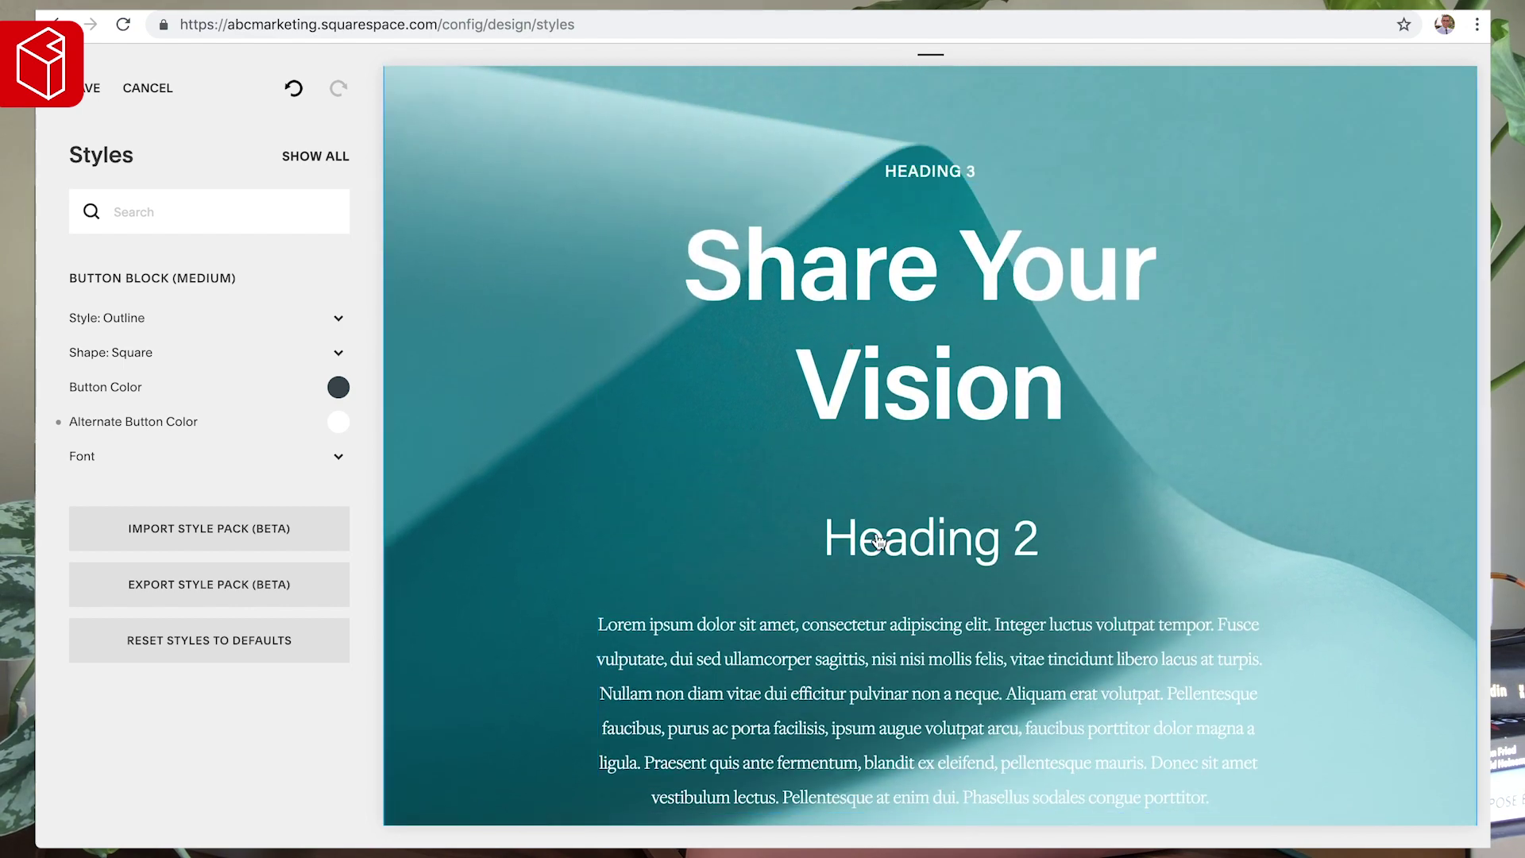
left_click(969, 169)
left_click(338, 419)
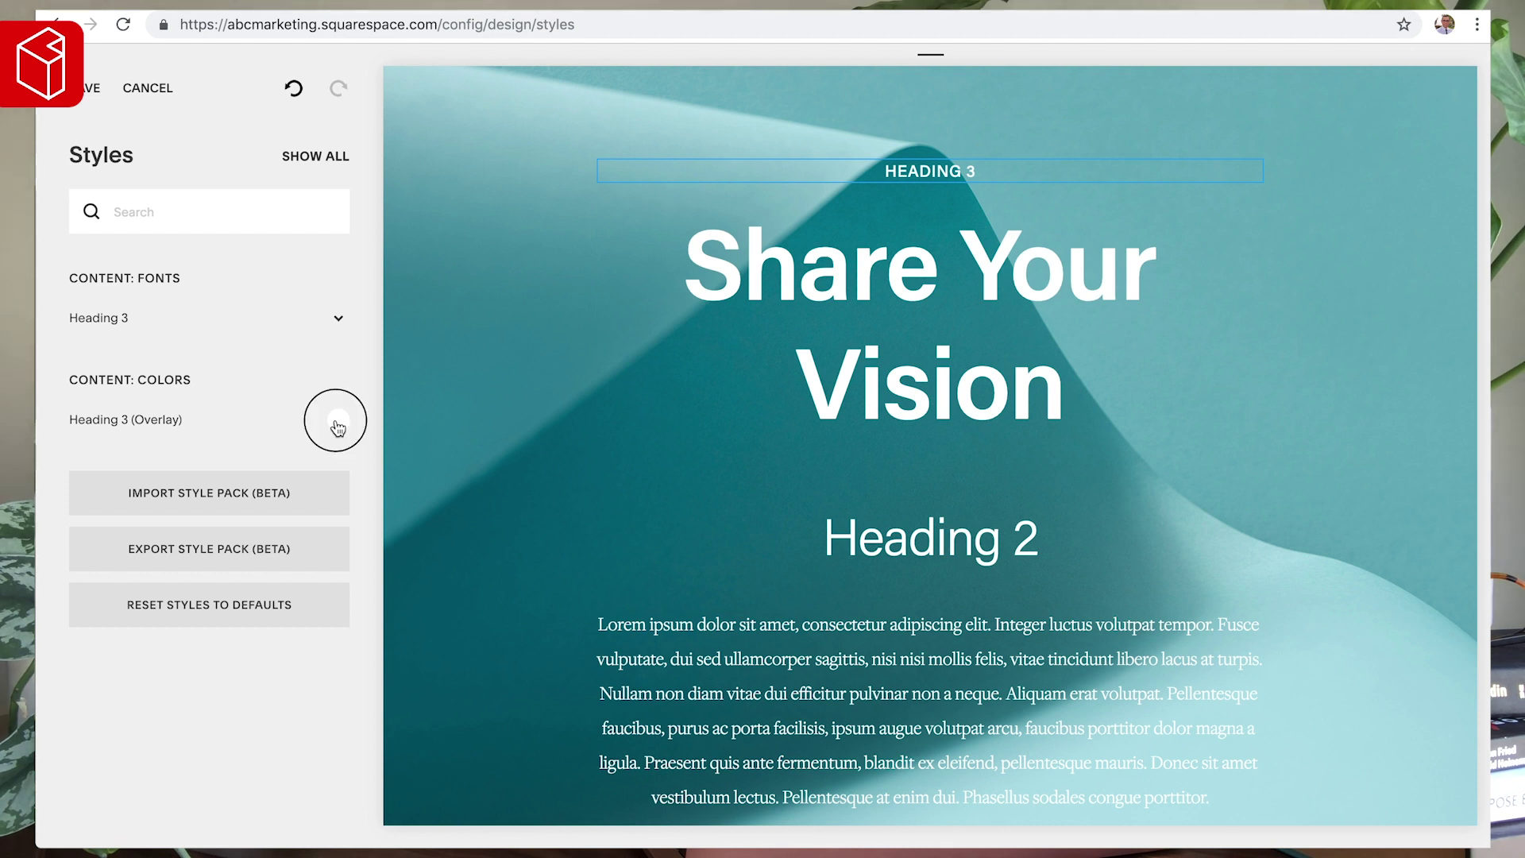
left_click_drag(143, 412, 58, 255)
left_click(63, 266)
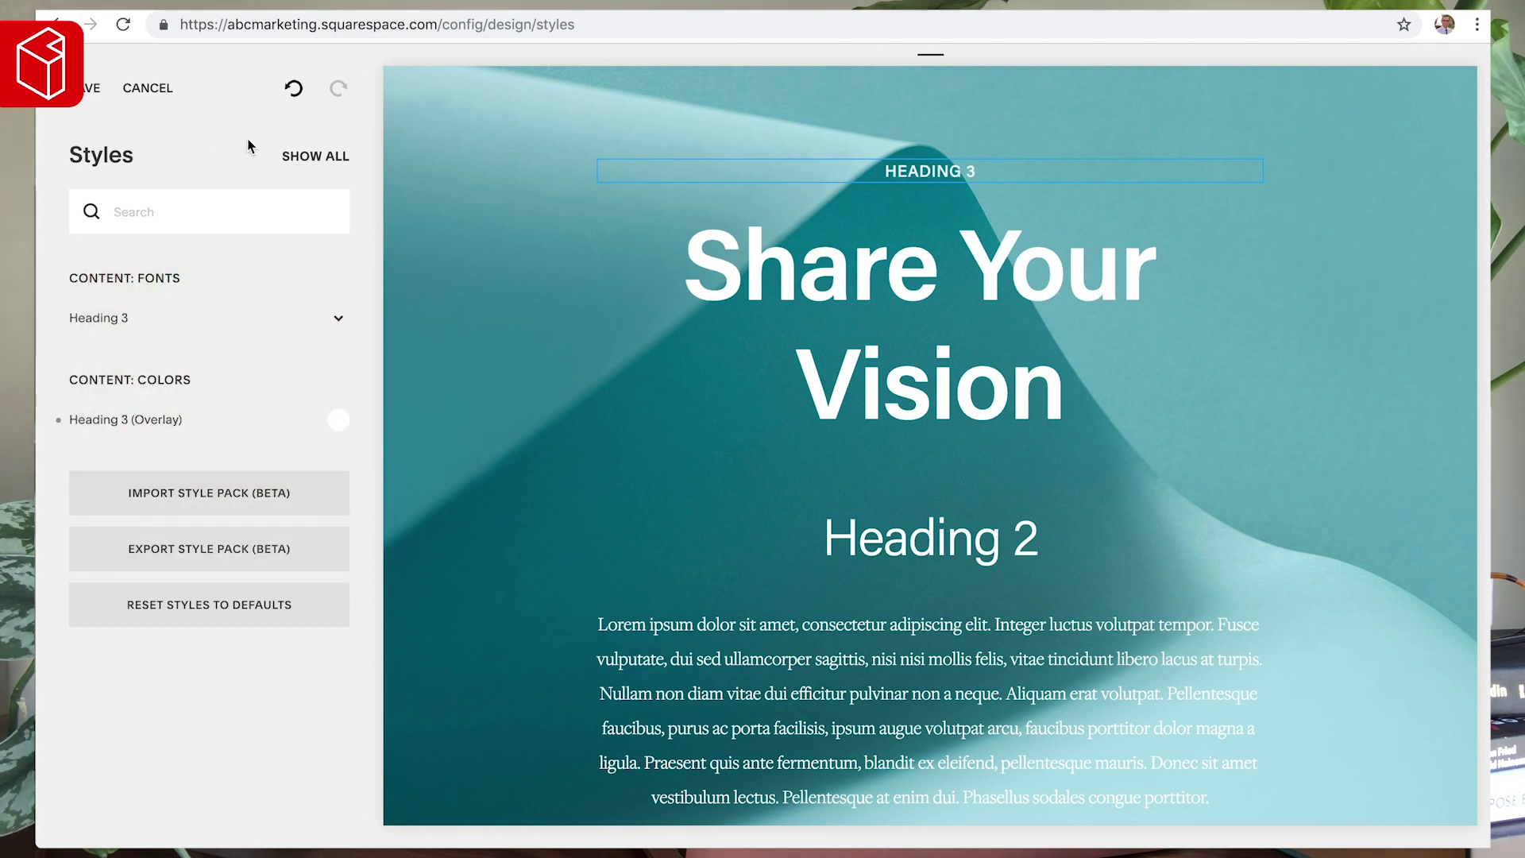
left_click(81, 94)
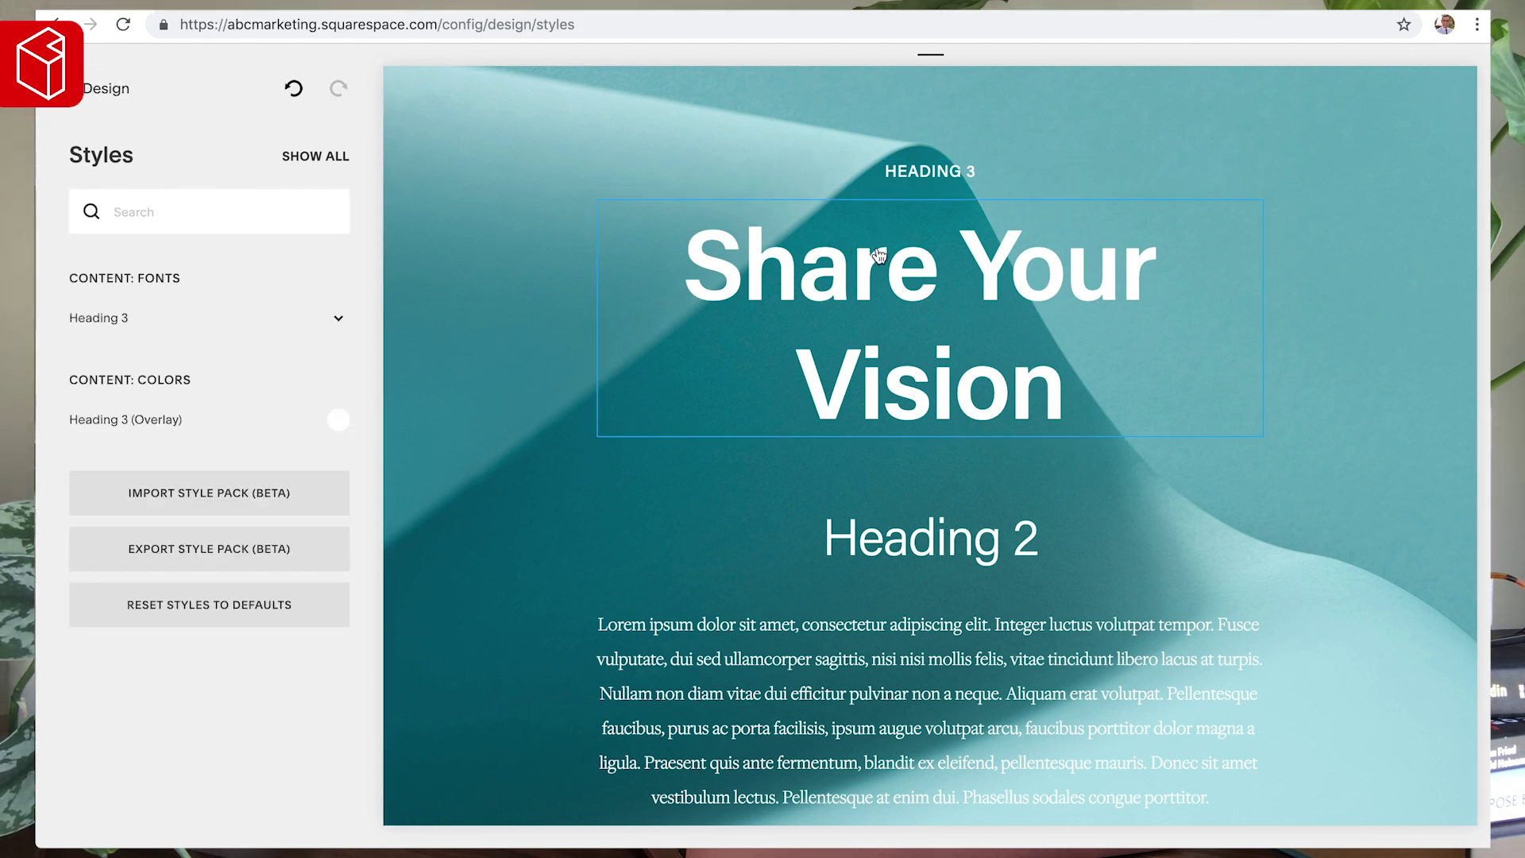
left_click(82, 94)
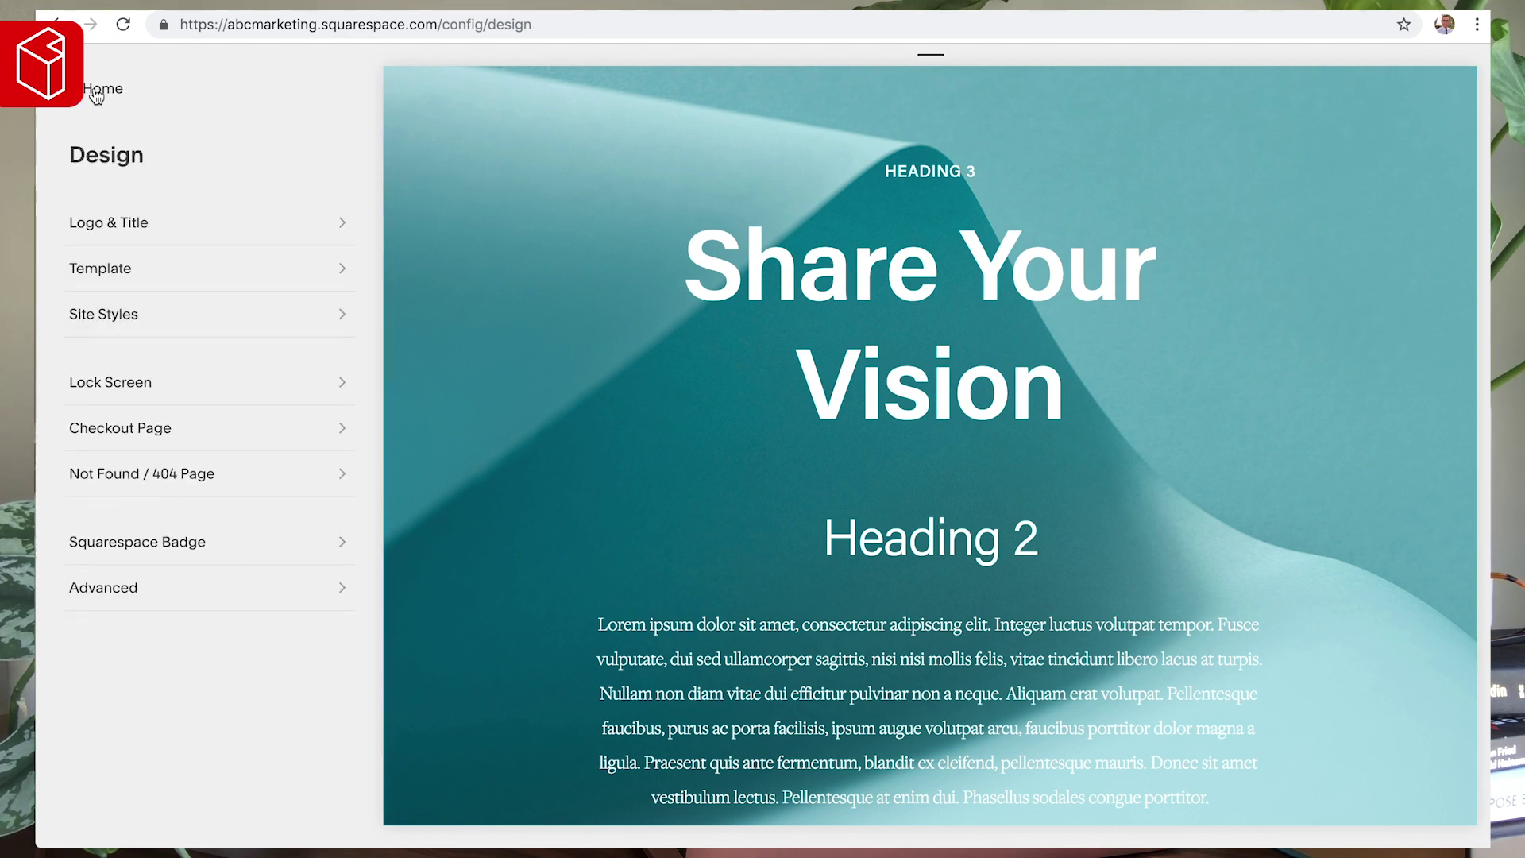
- In Pages, edit the 'Share Your Vision' hero text block and delete all its text
left_click(93, 91)
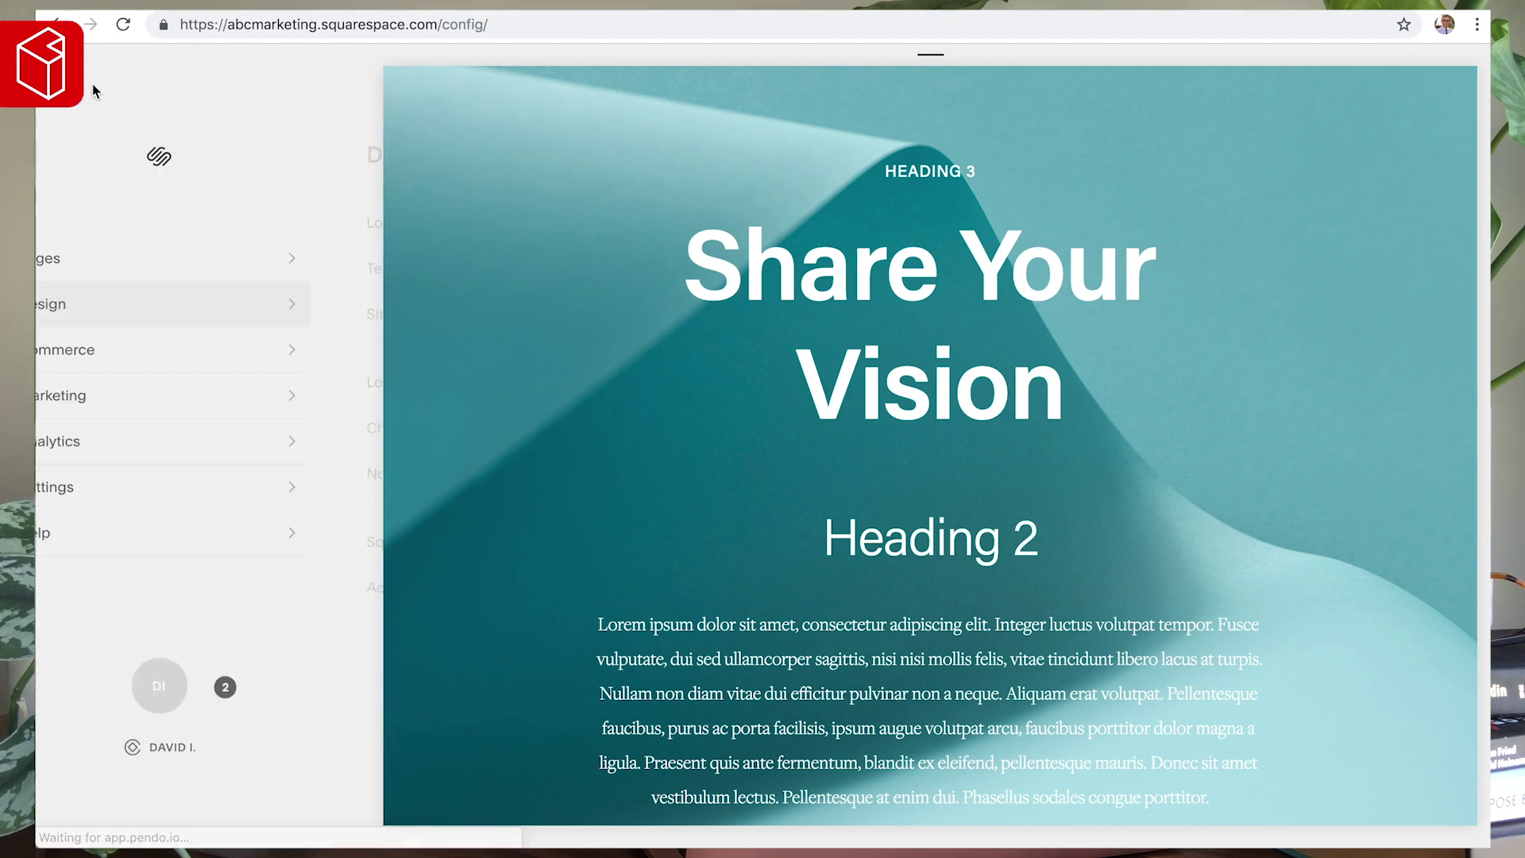
left_click(85, 270)
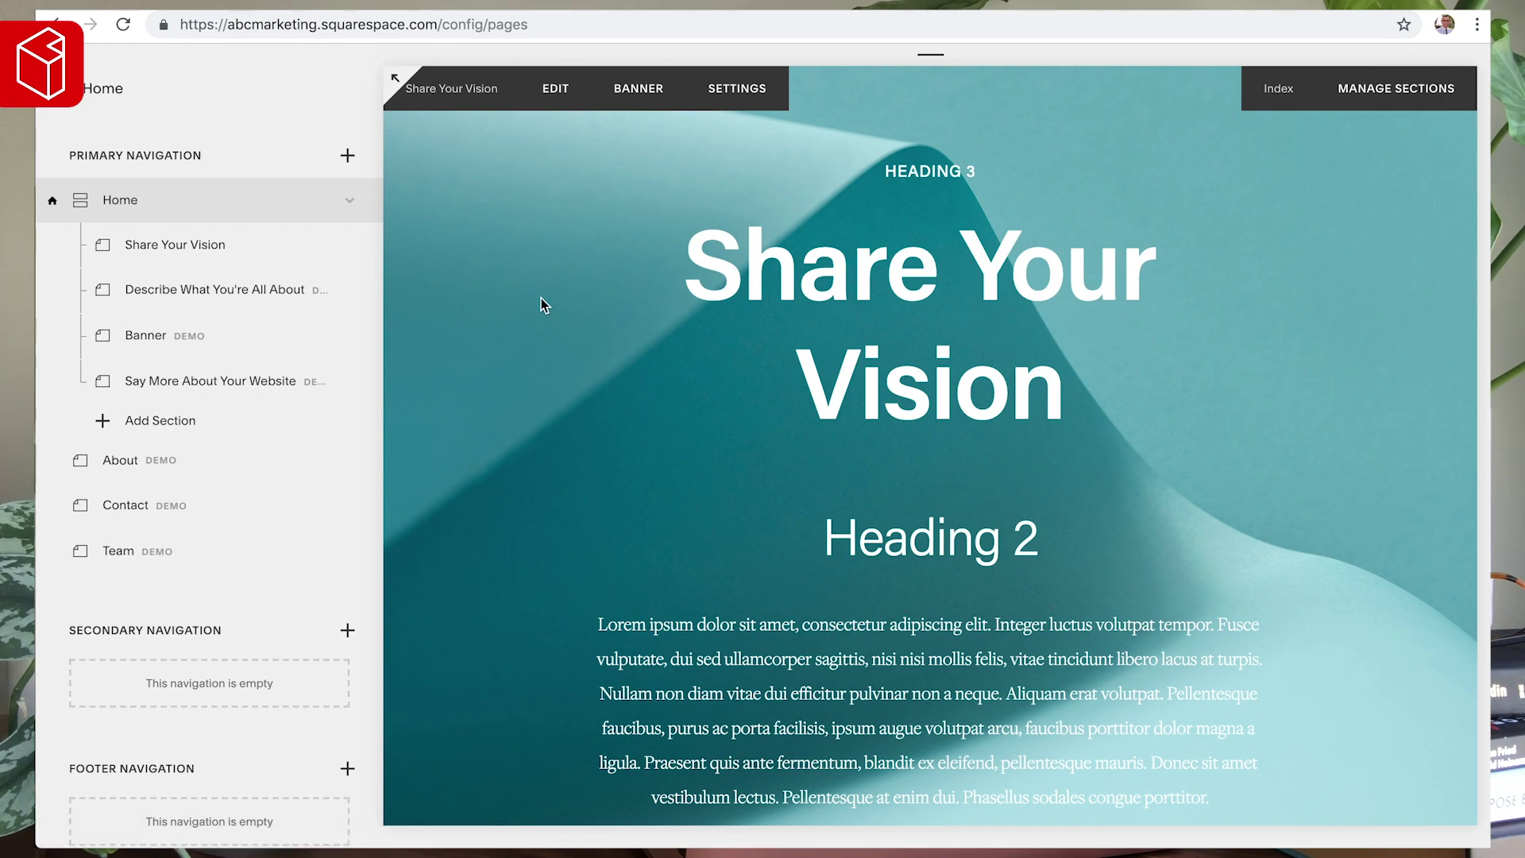
scroll(575, 397, "down", 20)
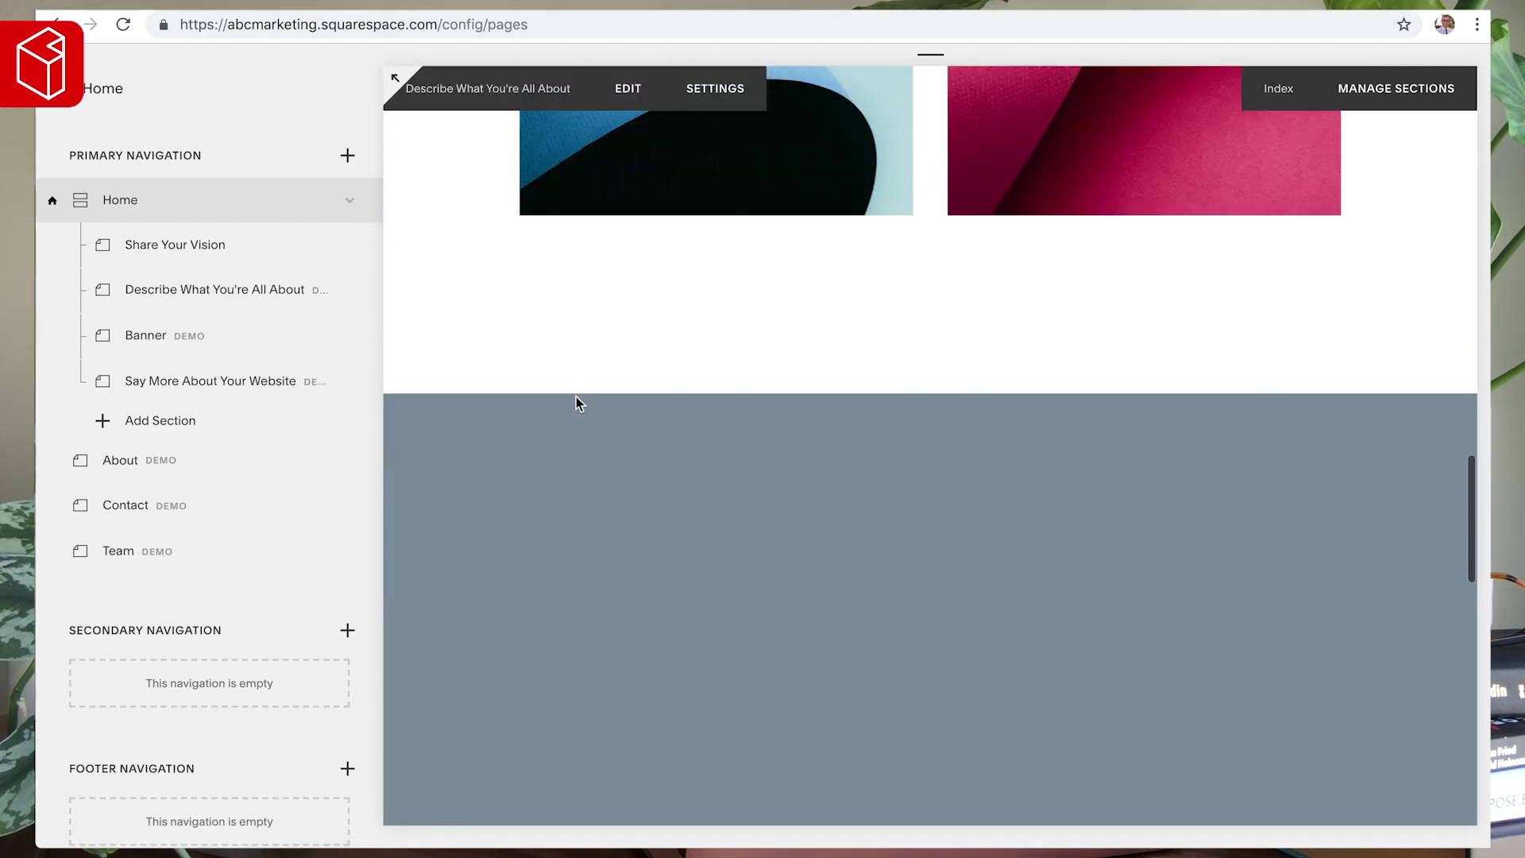
scroll(575, 397, "down", 5)
scroll(575, 397, "up", 20)
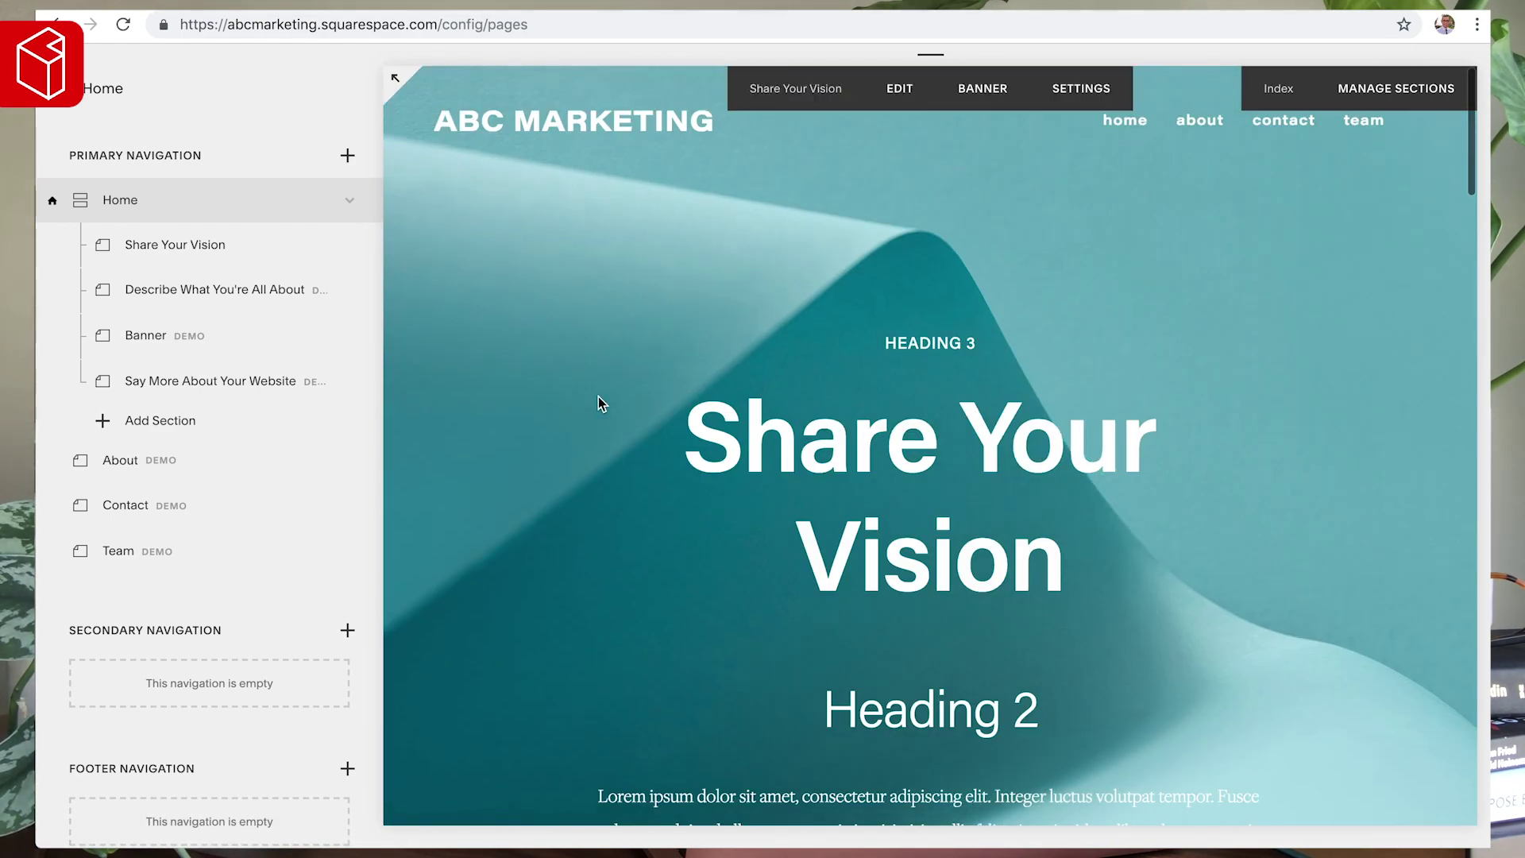
left_click(900, 449)
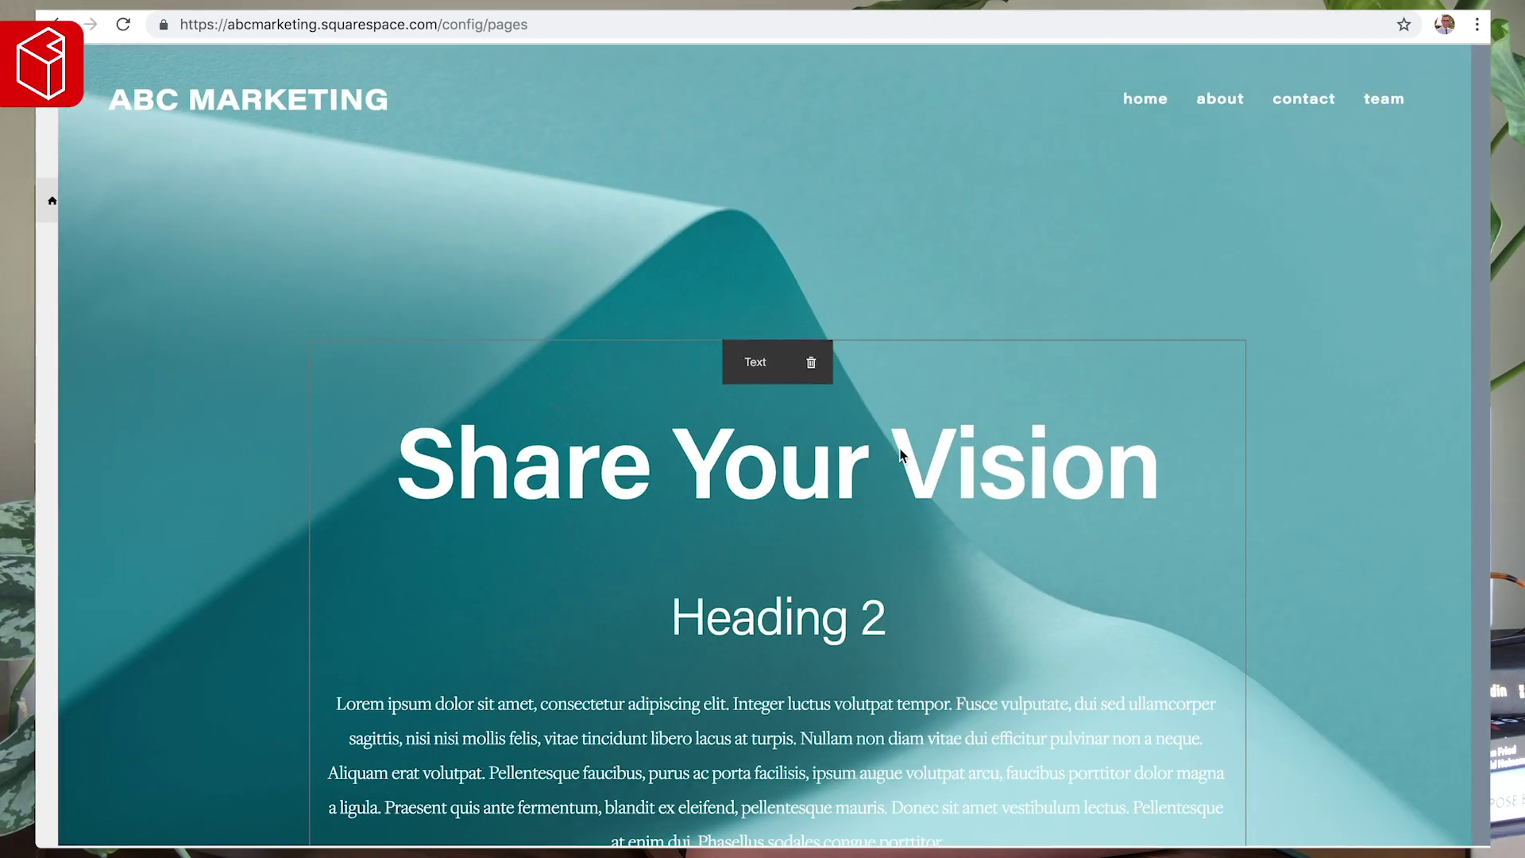
left_click_drag(1156, 457, 385, 502)
key("ctrl+a")
key("BackSpace")
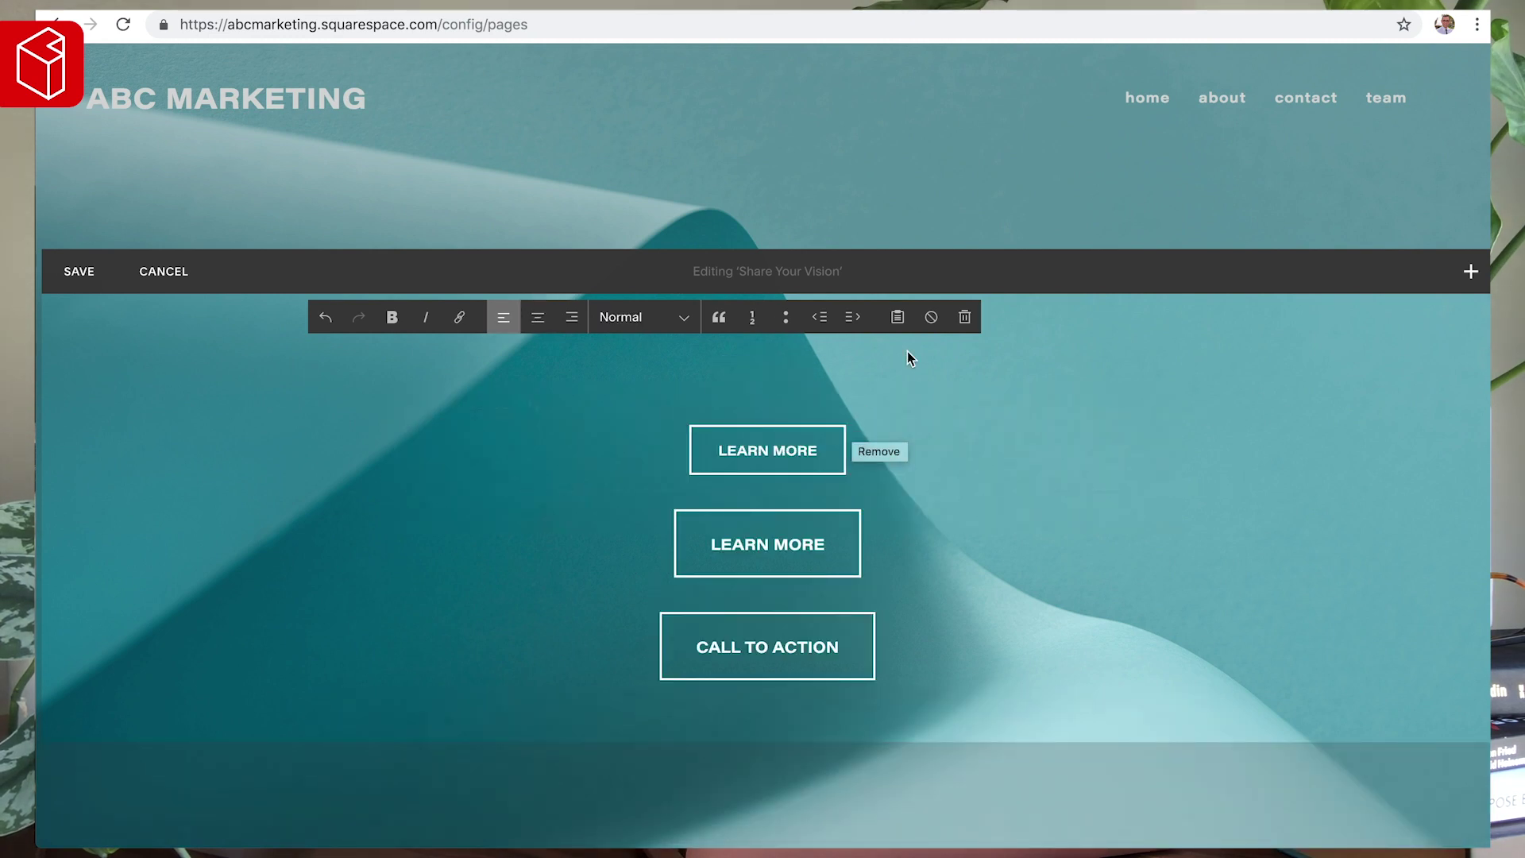
- Type '#1 Brand Innovators & Marketing Gurus' as centred hero text and style it Heading 1
left_click(535, 317)
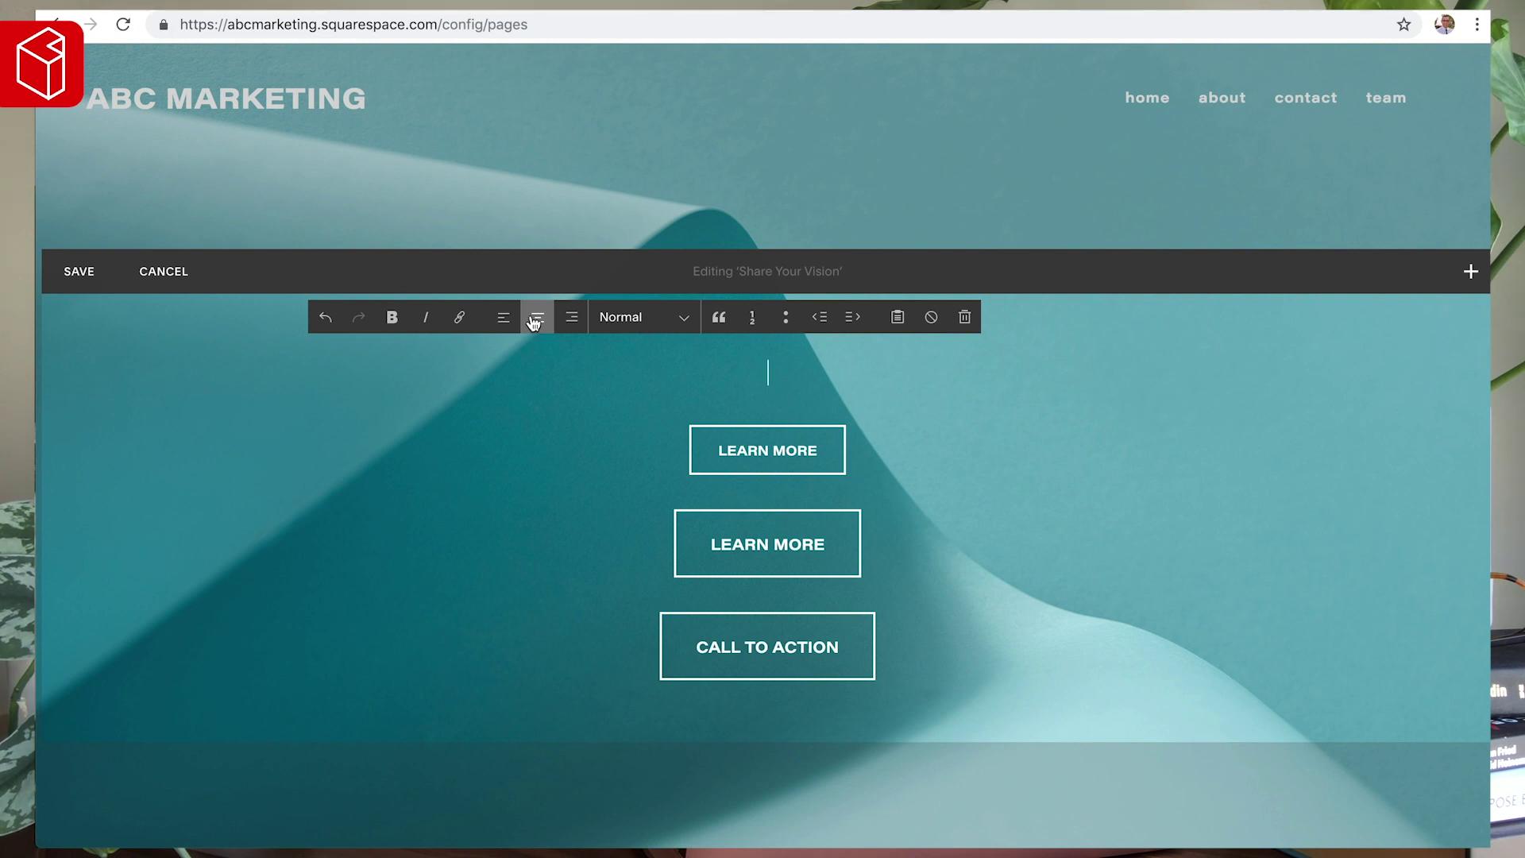
type("#1 Branding")
key("BackSpace")
key("BackSpace")
key("BackSpace")
key("BackSpace")
key("BackSpace")
key("BackSpace")
type("rand Innovators")
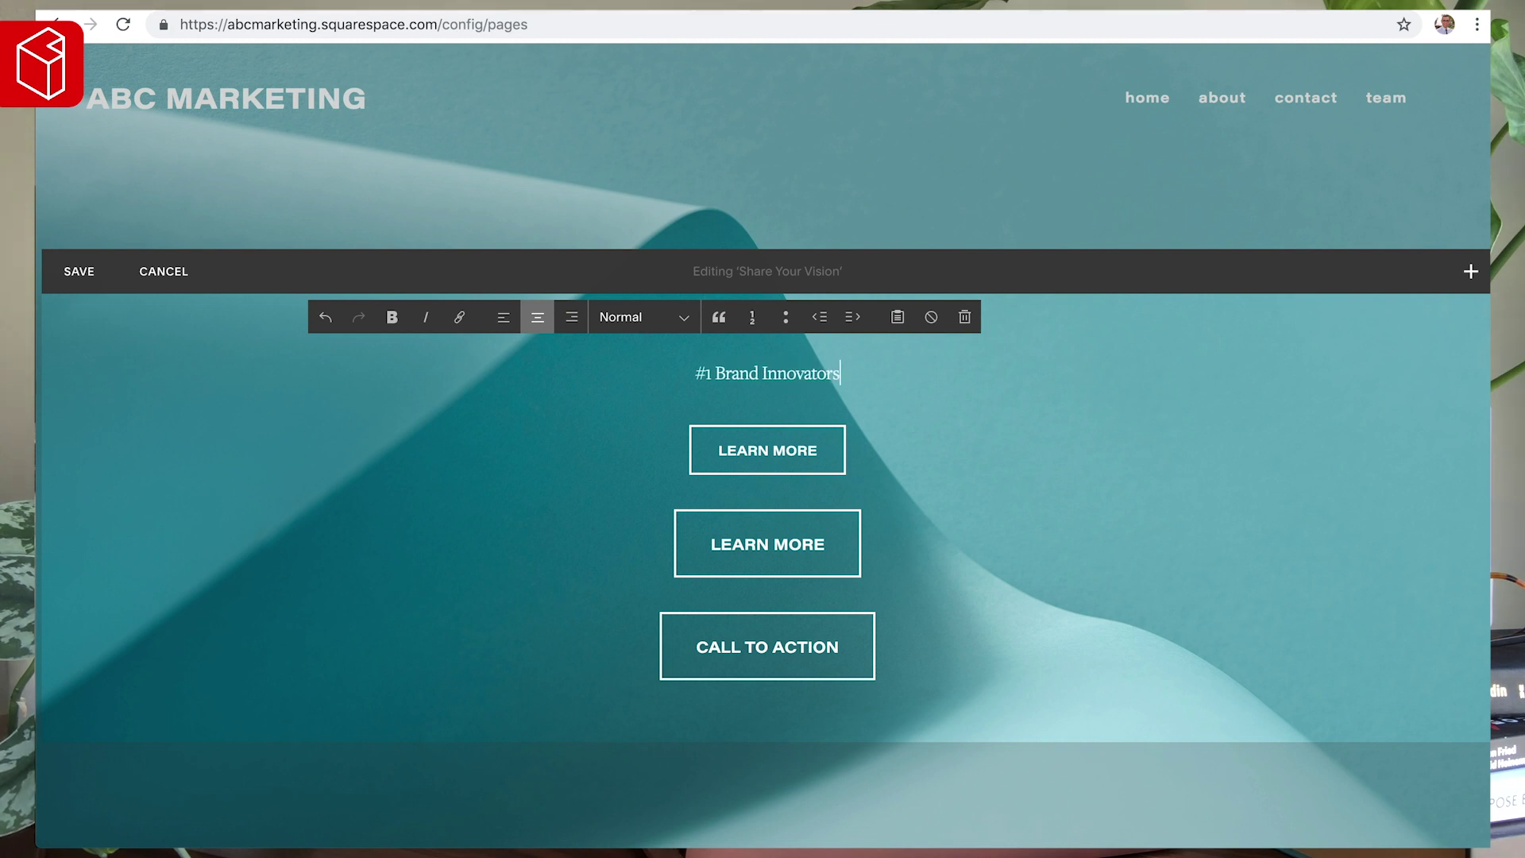
type(" & Marketing G")
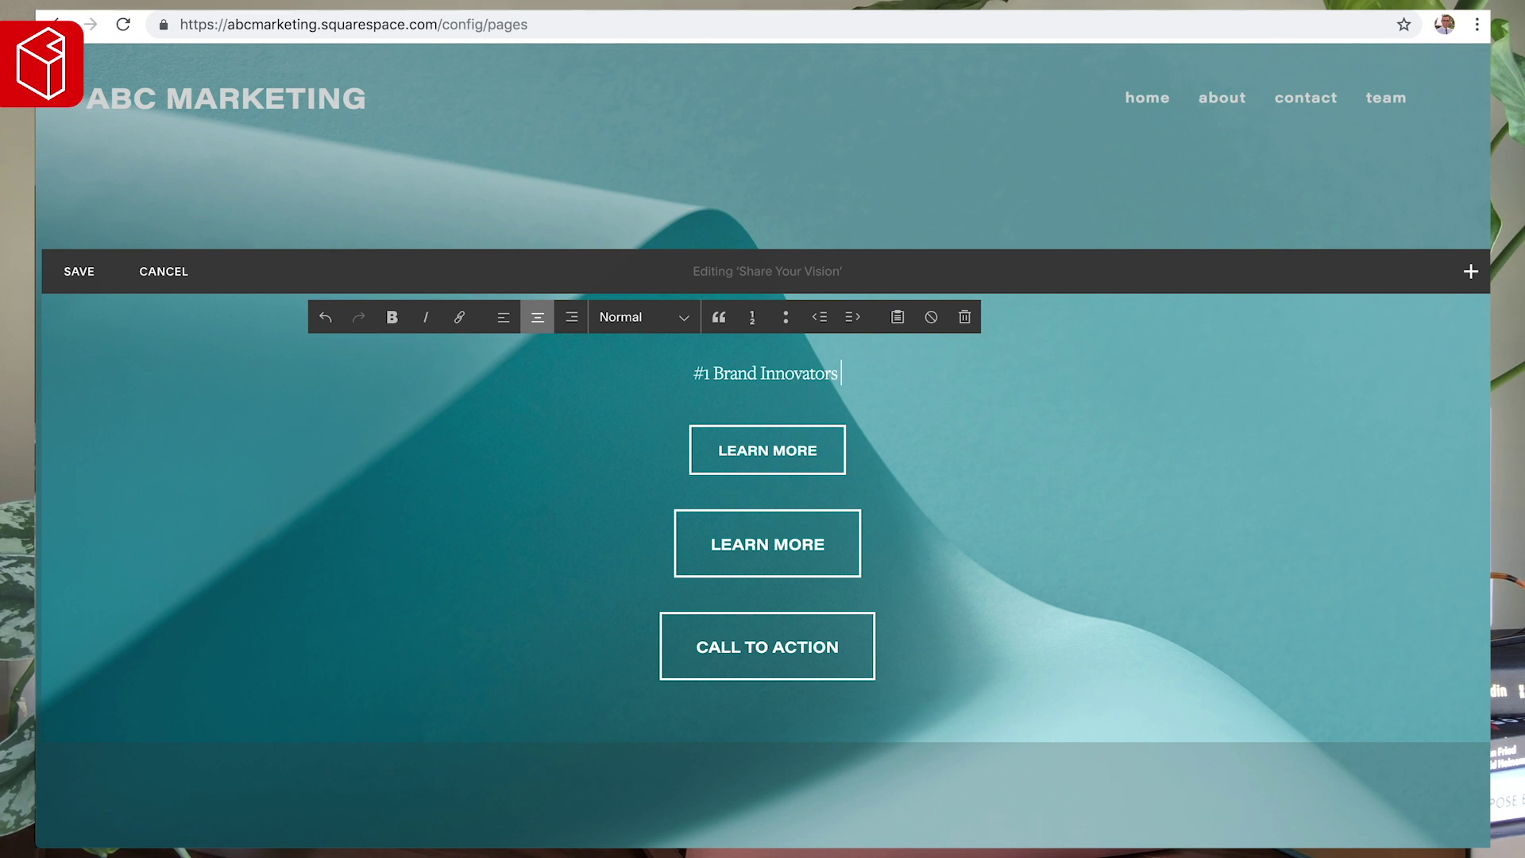
type("urus")
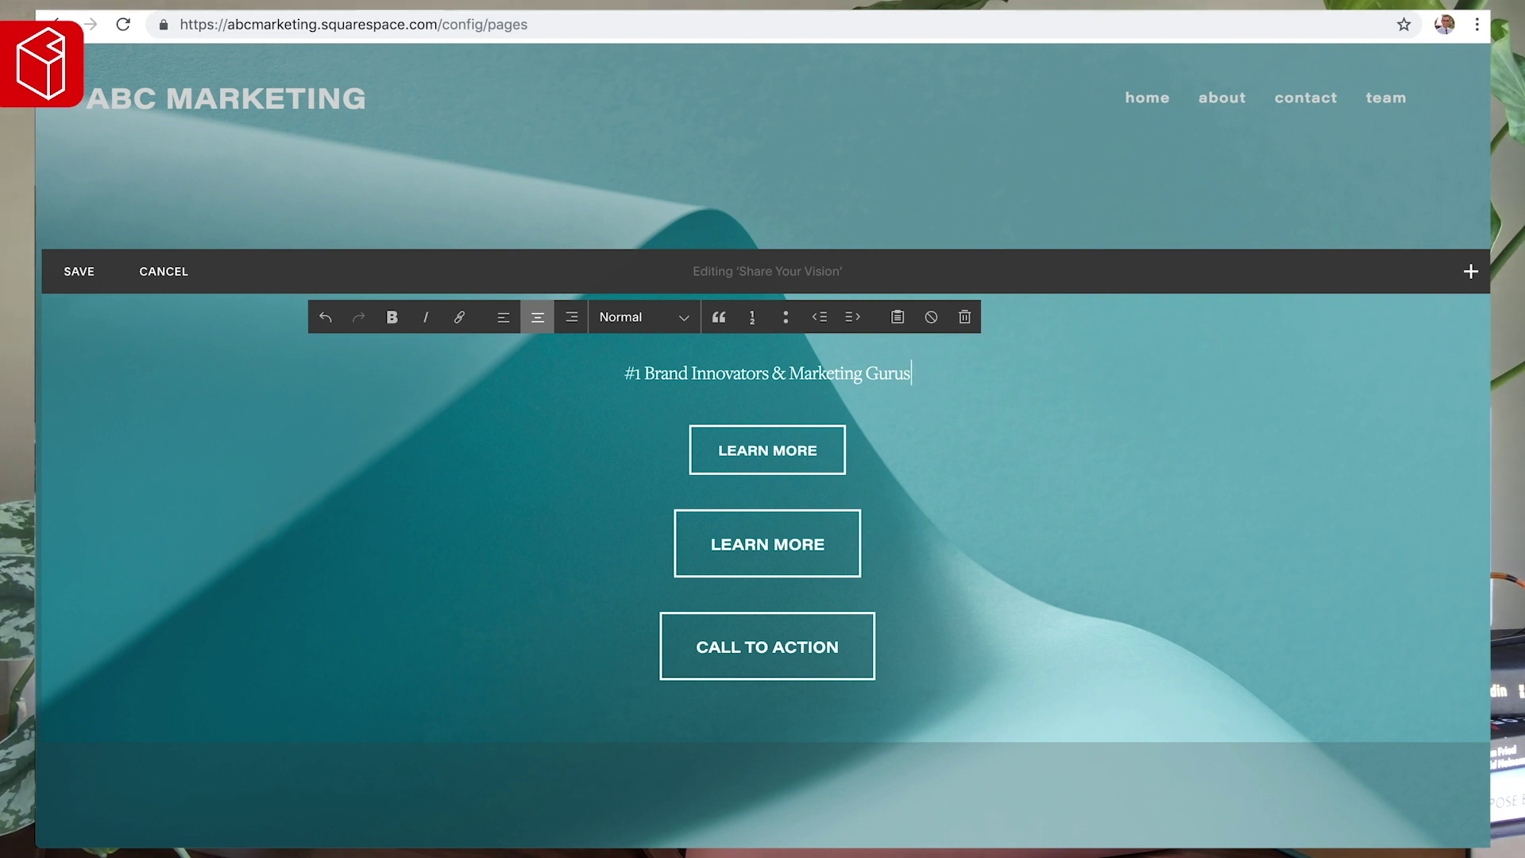
left_click(643, 319)
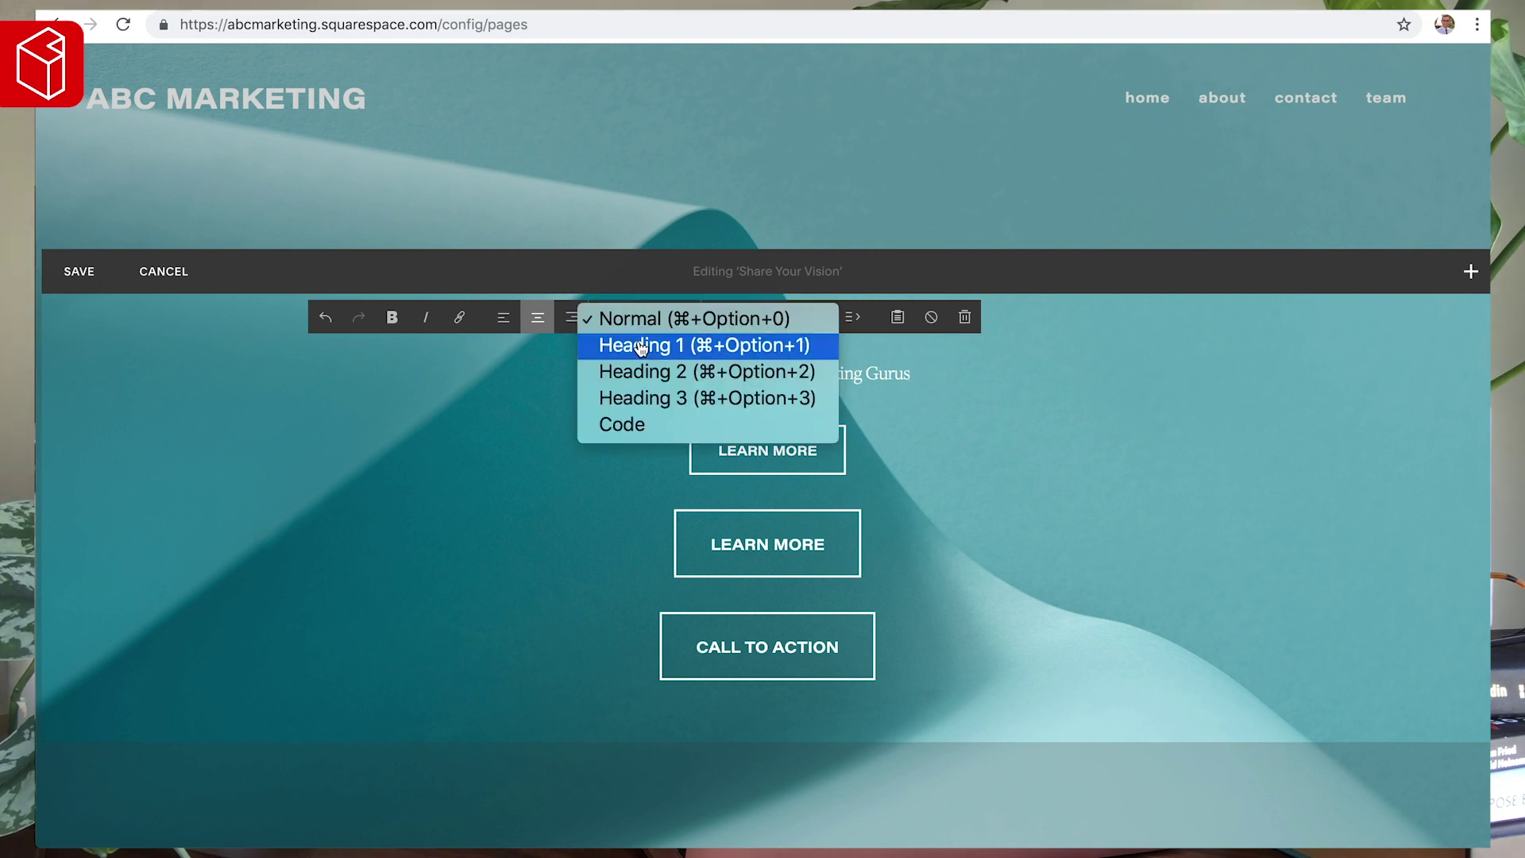
left_click(640, 346)
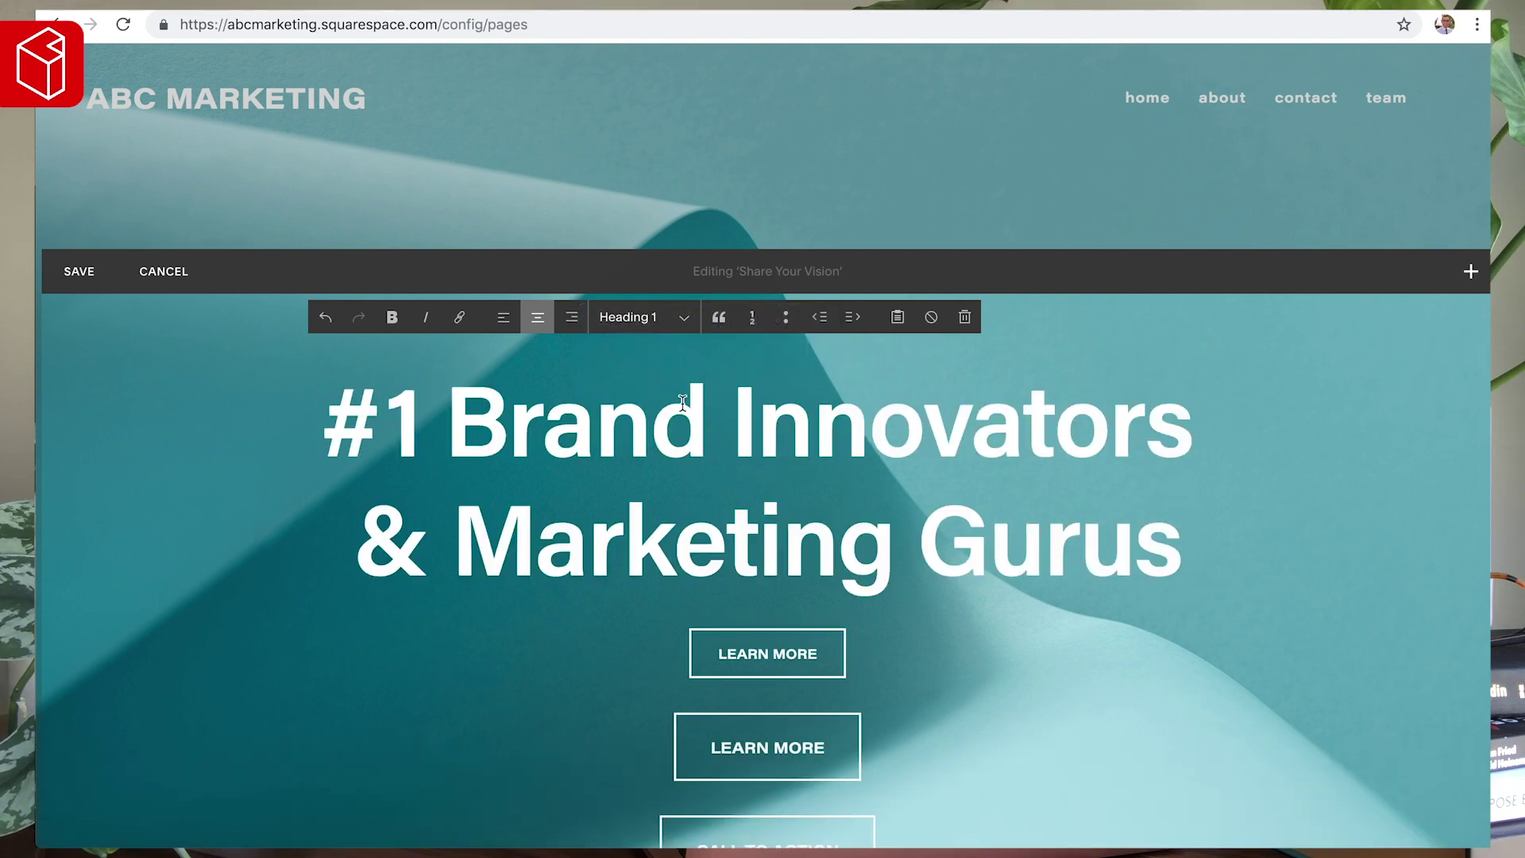
scroll(721, 482, "down", 3)
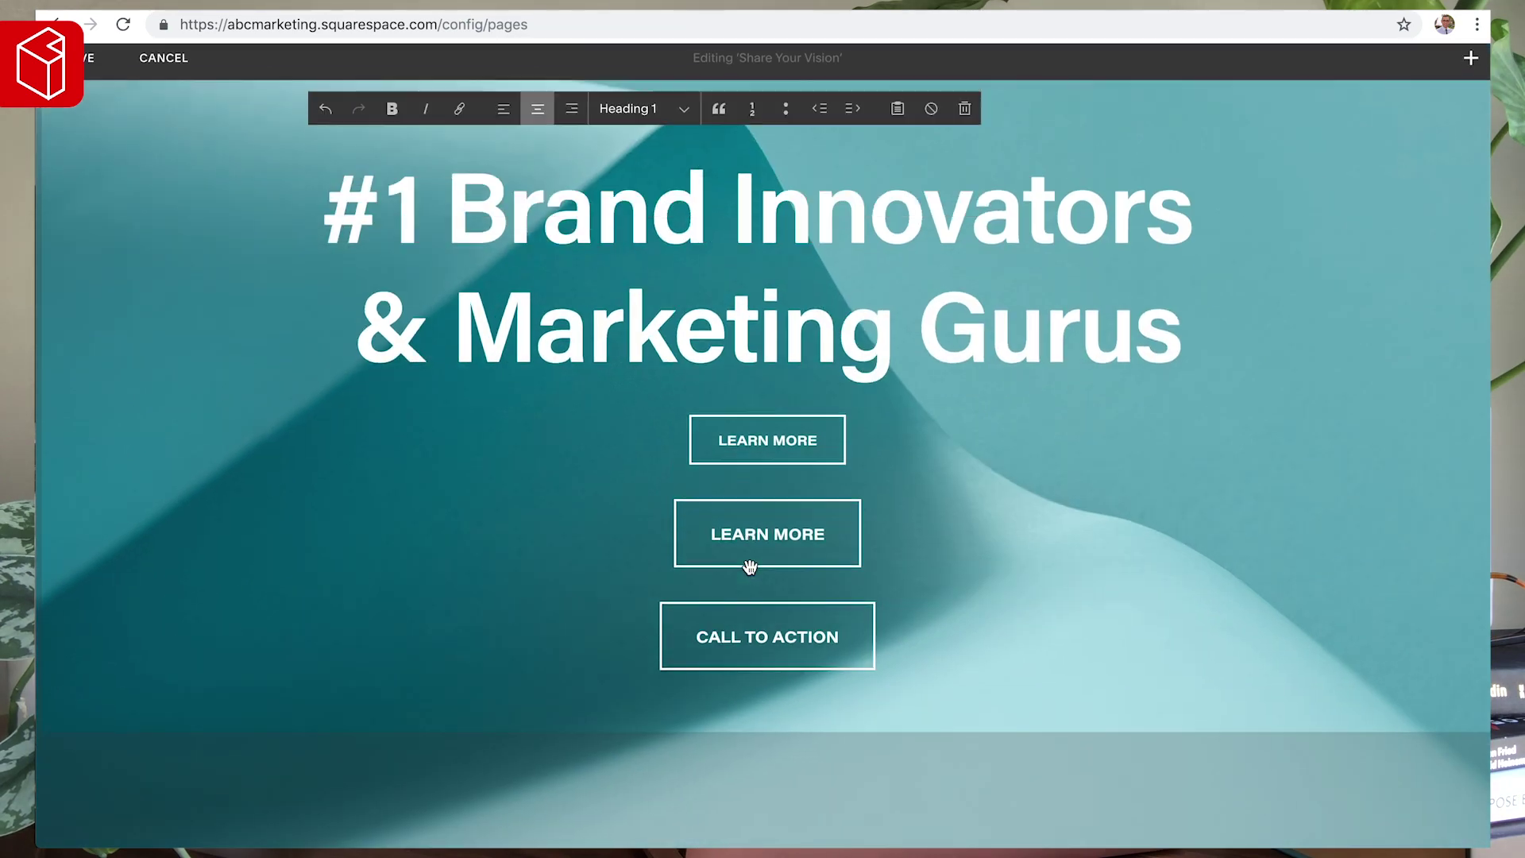
- Delete the first LEARN MORE button and the CALL TO ACTION button, confirming each removal
mouse_move(795, 441)
left_click(844, 419)
left_click(904, 473)
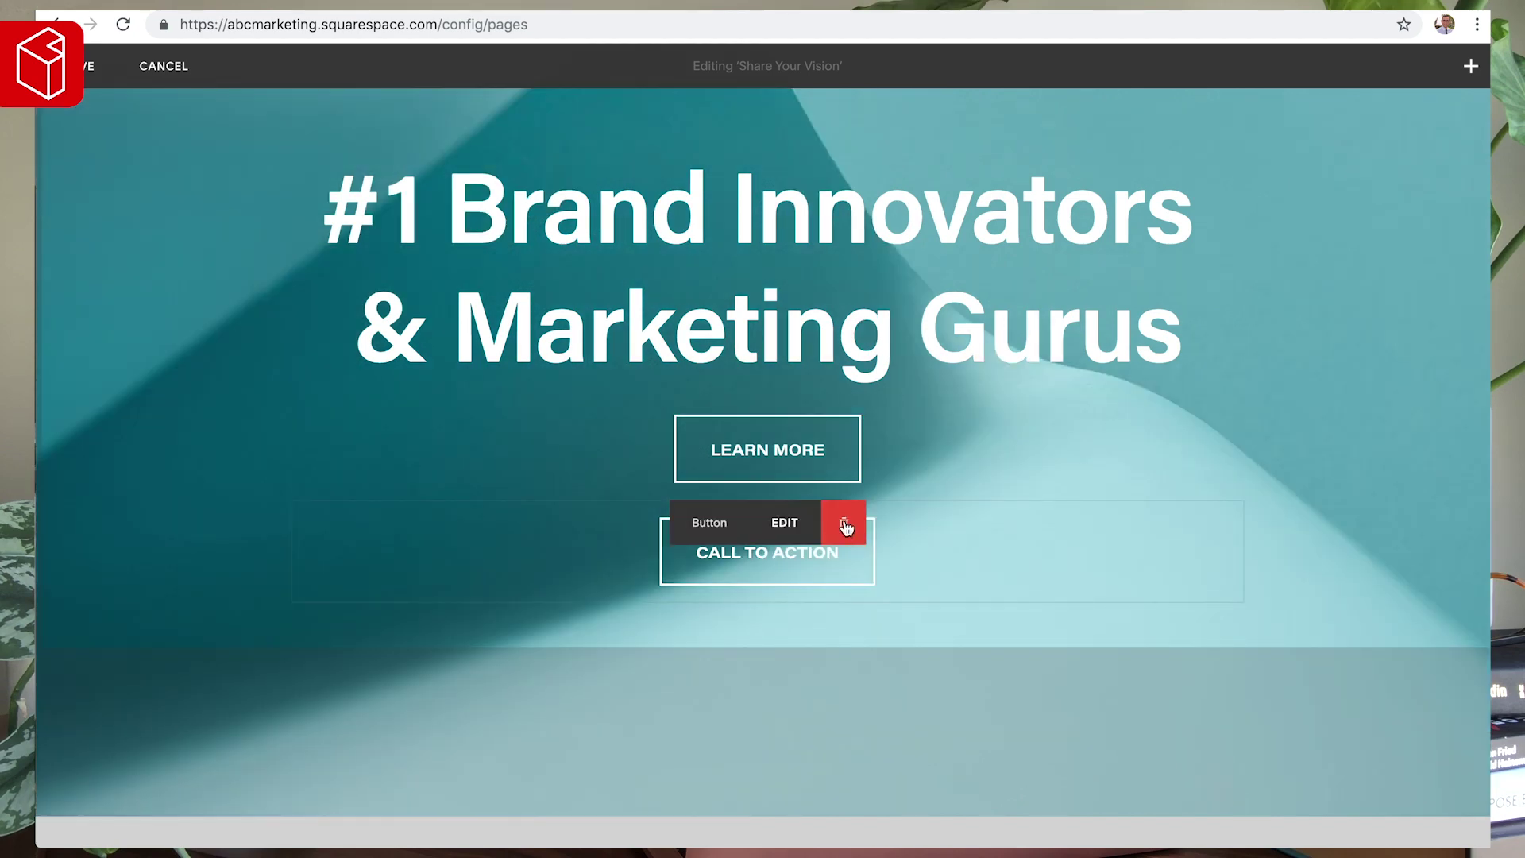
left_click(841, 521)
left_click(923, 578)
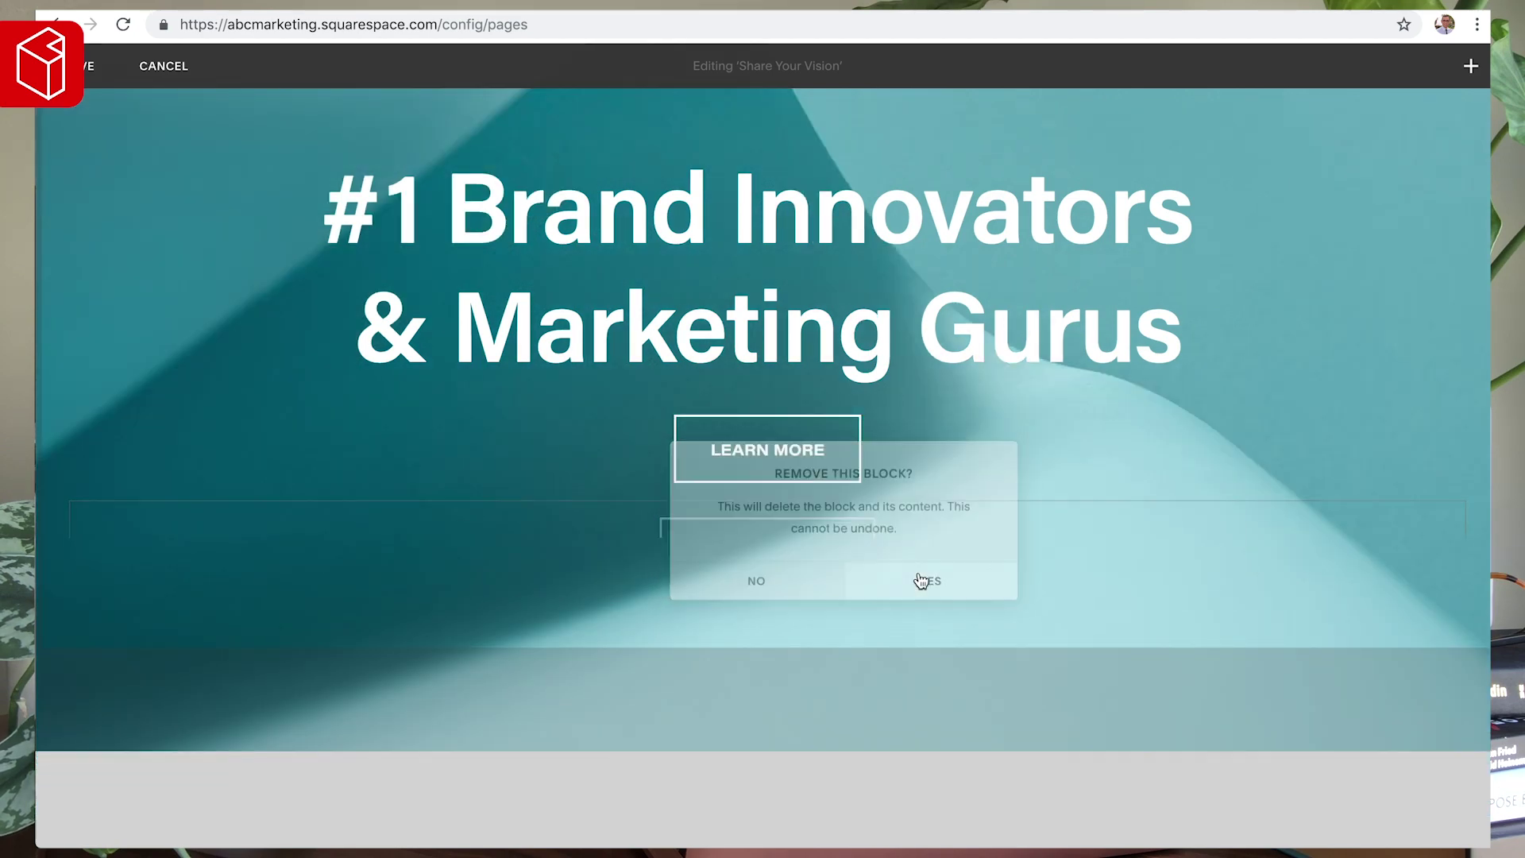
- Edit the hero heading down to 'Innovator Marketers'
left_click_drag(1184, 326, 791, 299)
left_click_drag(707, 212, 322, 210)
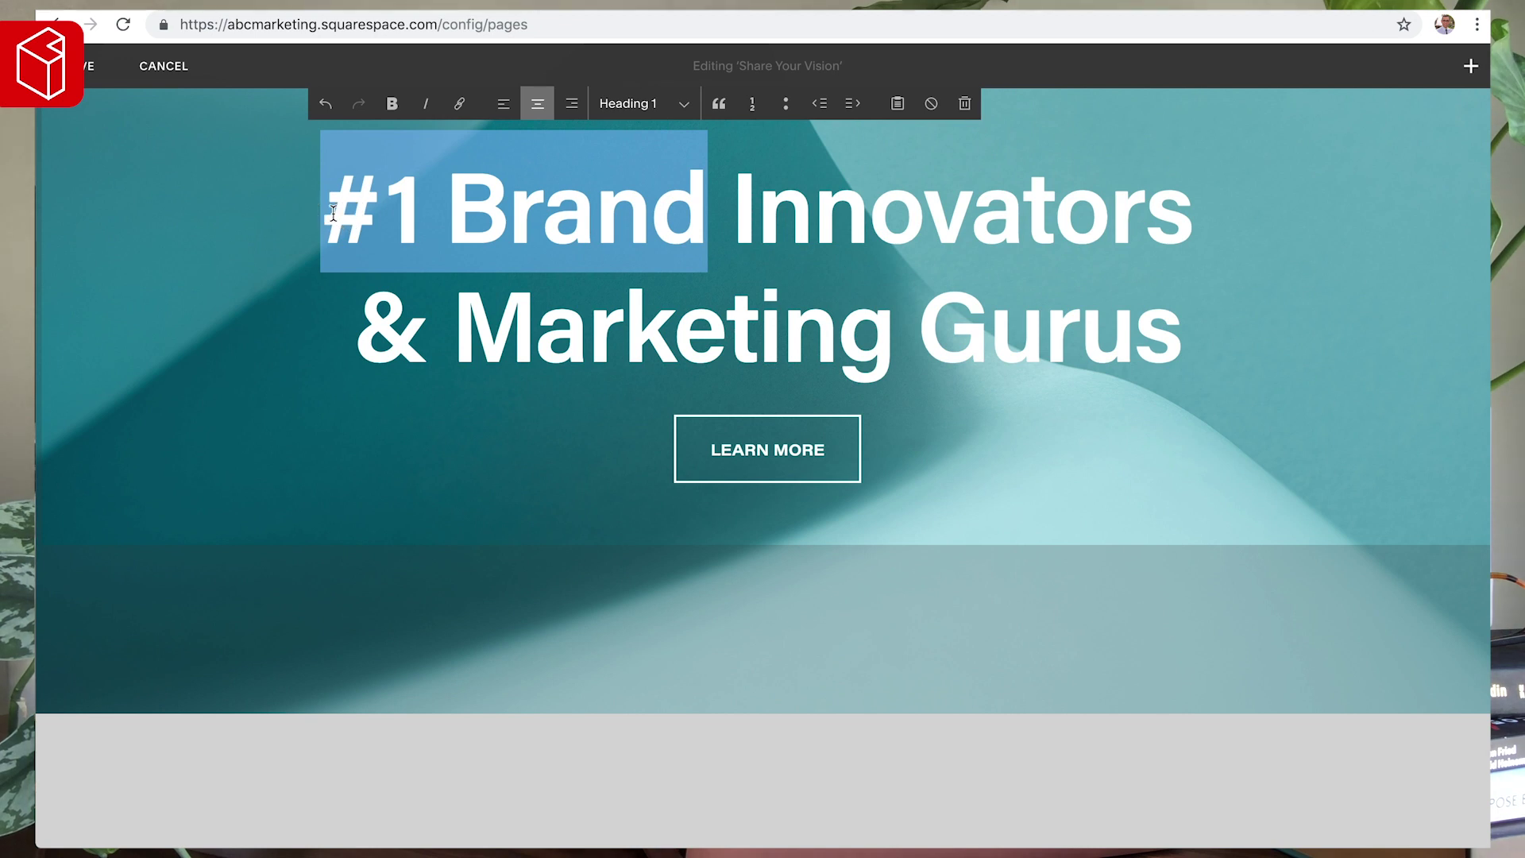
key("BackSpace")
double_click(623, 326)
key("BackSpace")
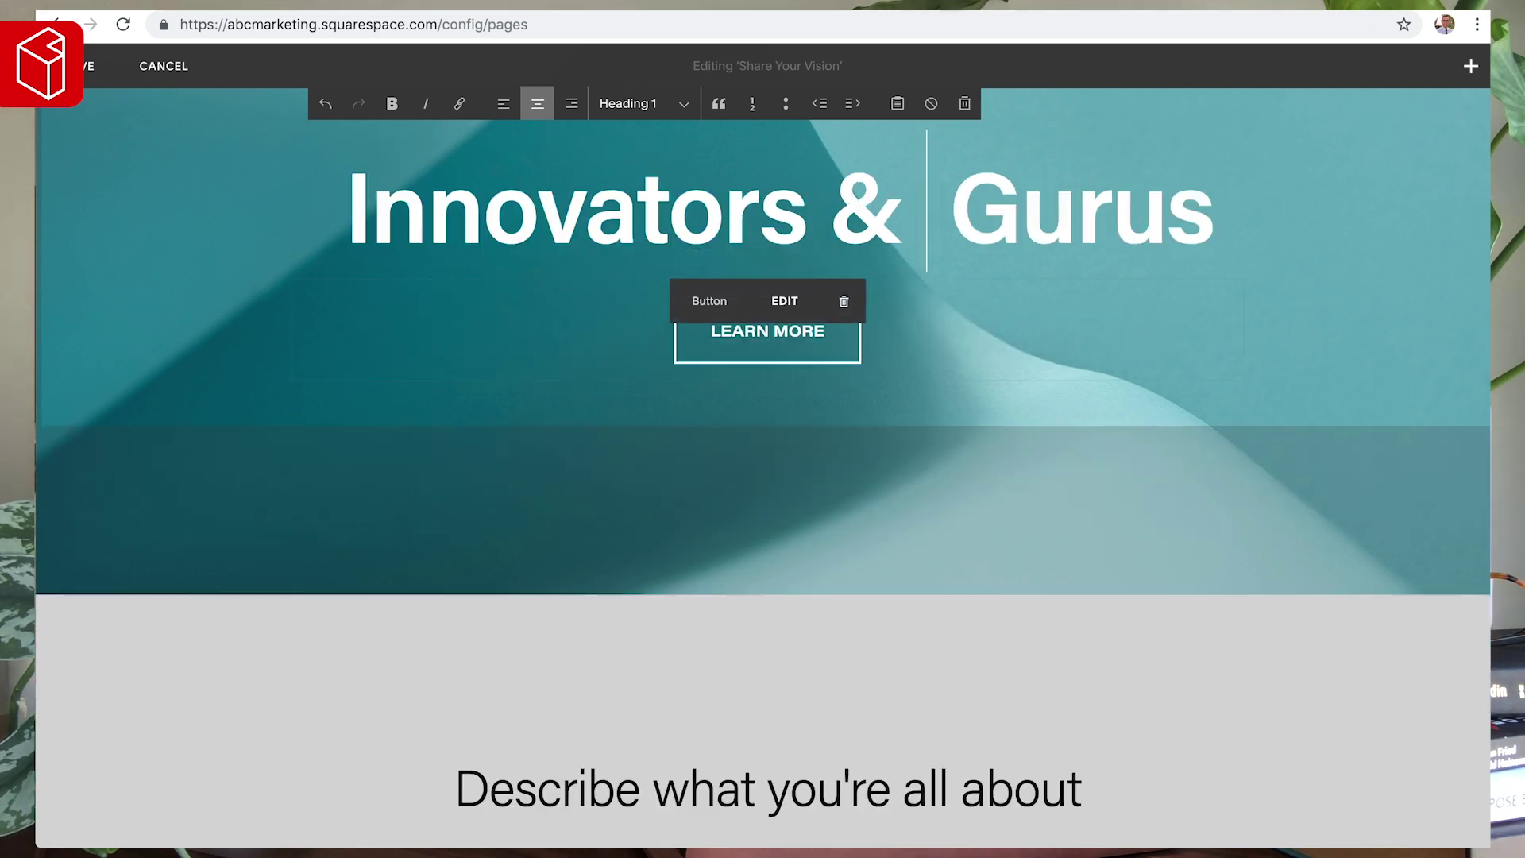
key("BackSpace")
double_click(1037, 204)
key("BackSpace")
key("BackSpace")
key("BackSpace")
key("BackSpace")
type("M")
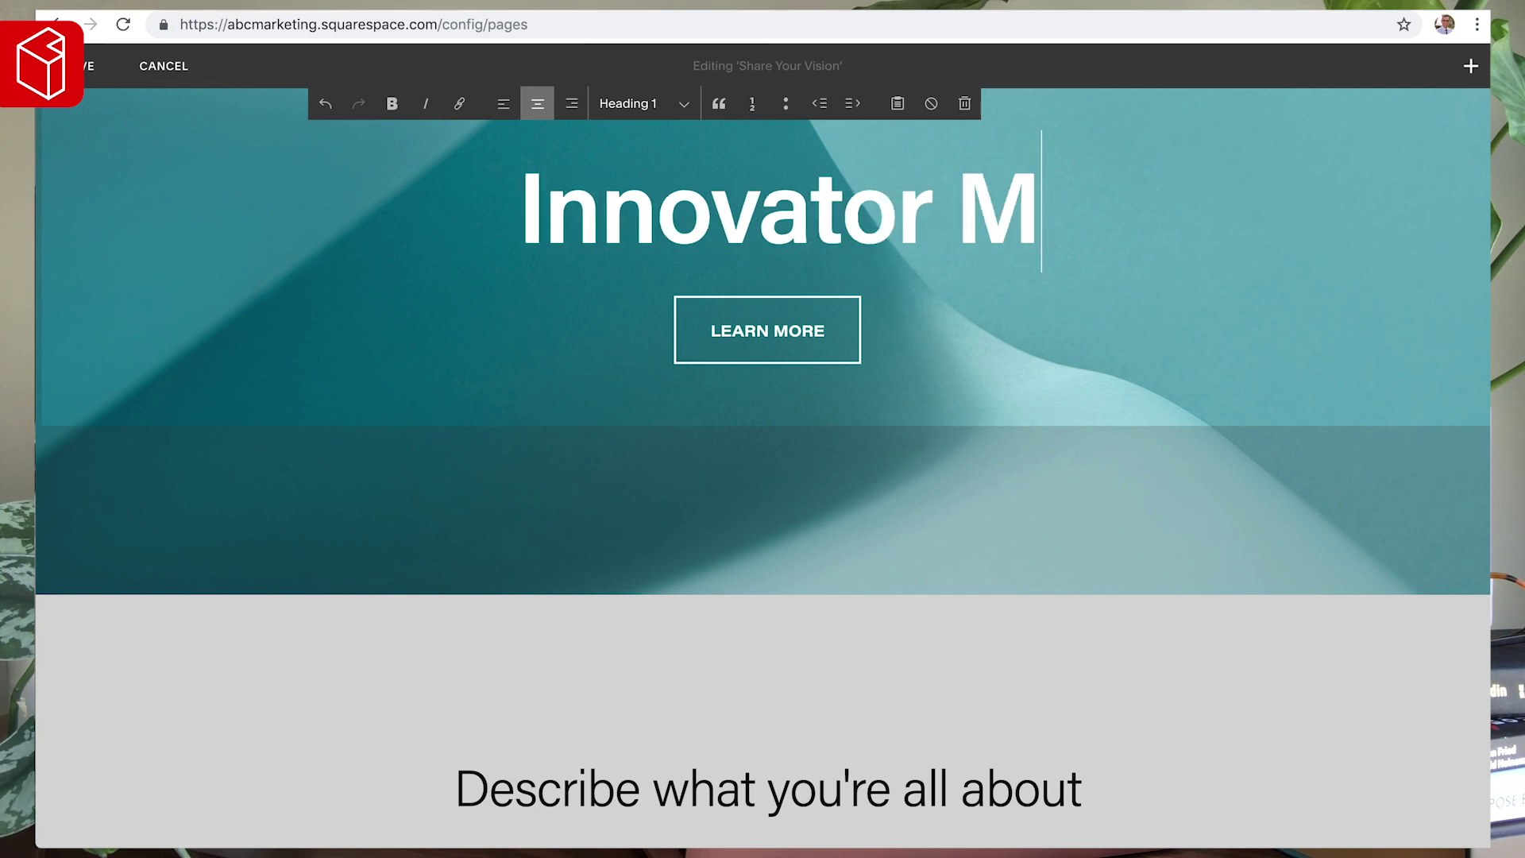
type("arketers")
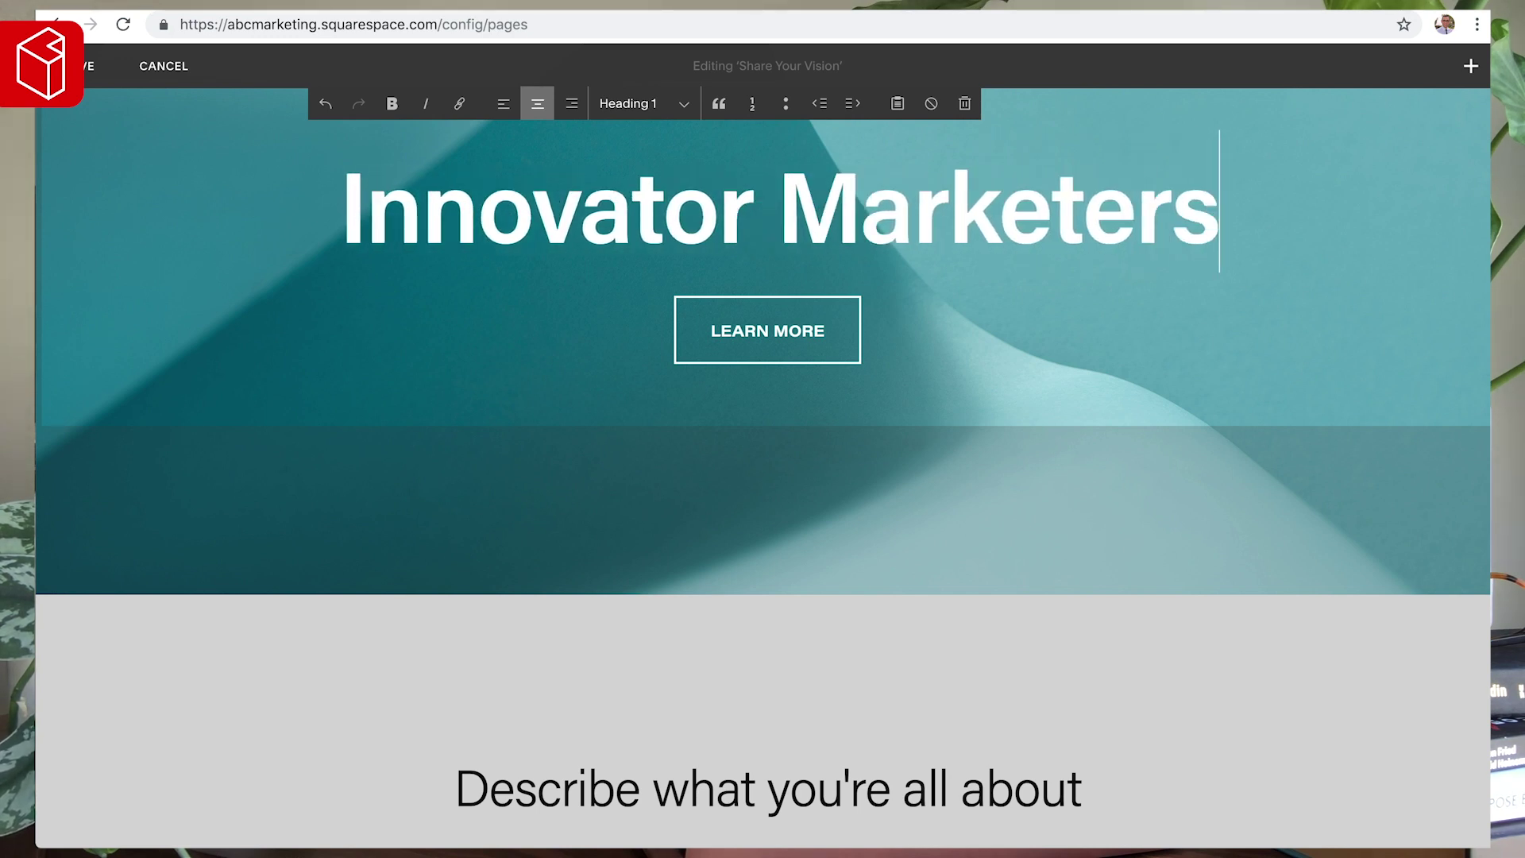
- Split the heading into 'Innovator' and 'Marketers' lines and add the 'Abc marketing is a full service branding & marketing' paragraph
left_click(772, 216)
key("Return")
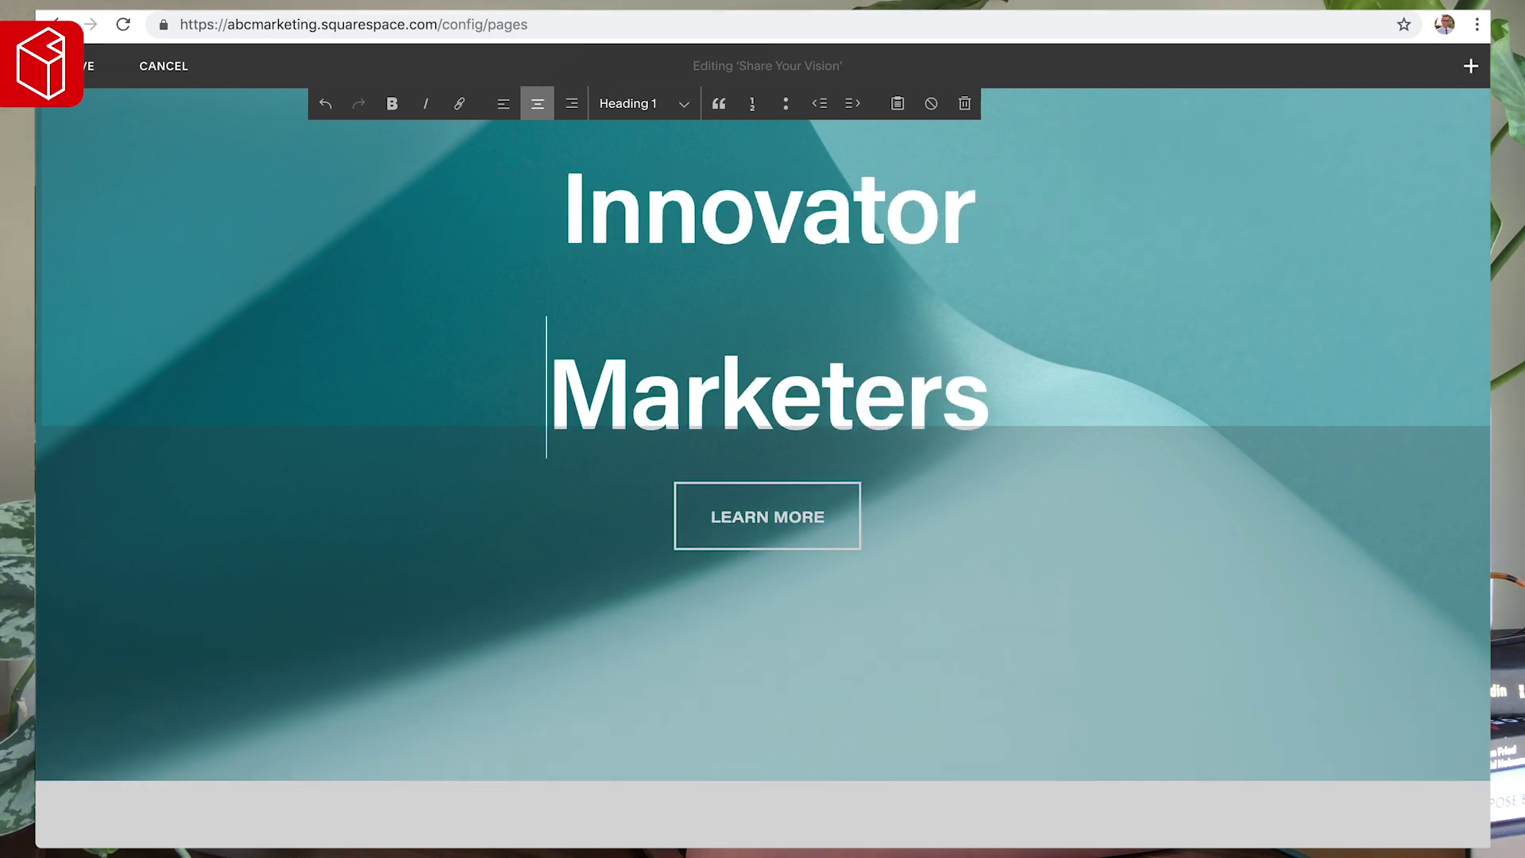
left_click(989, 330)
key("Return")
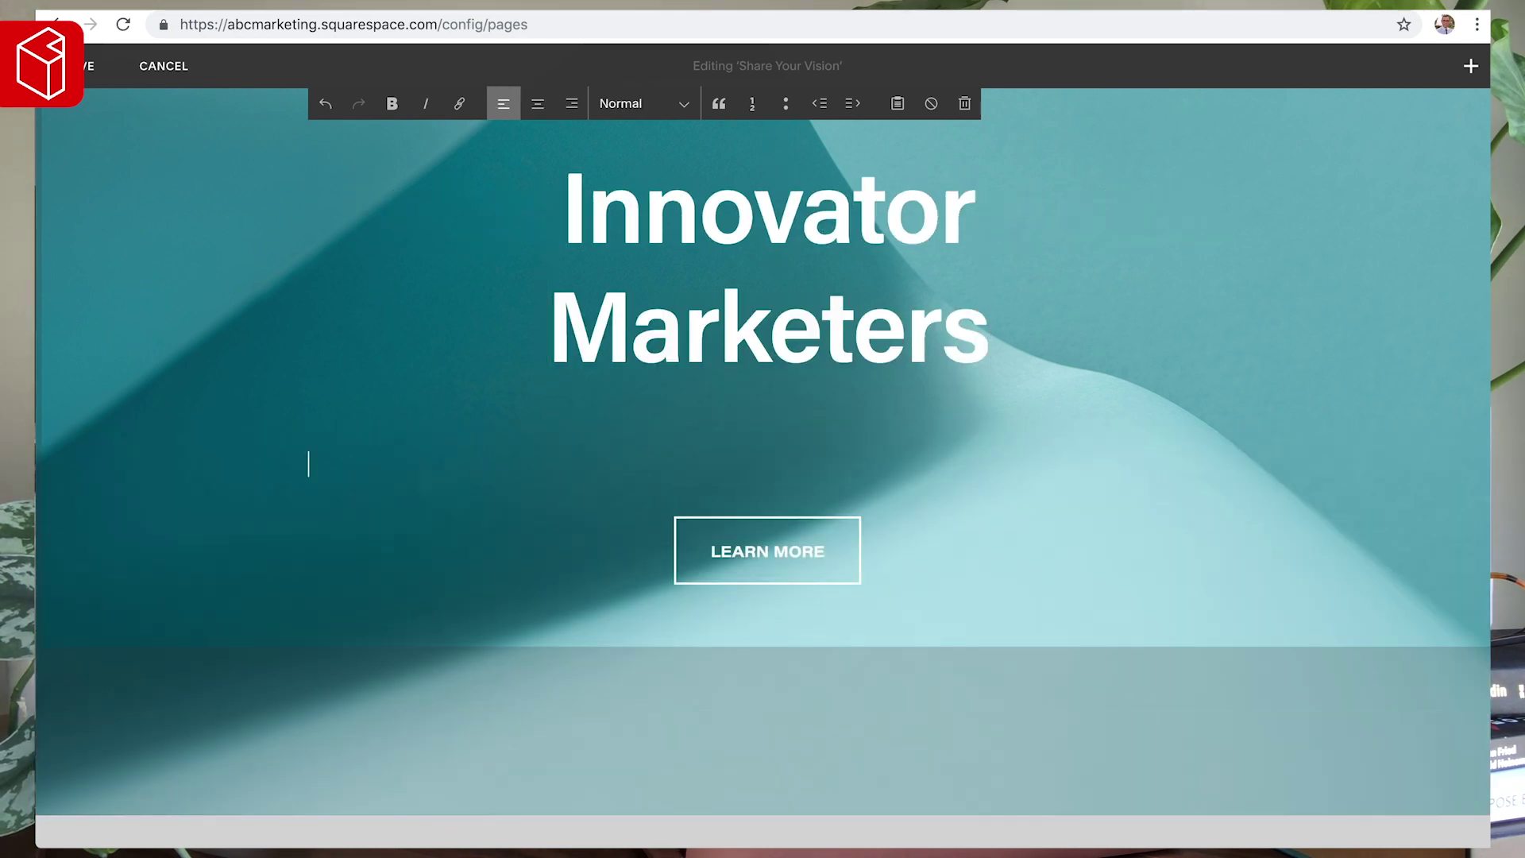
type("Abc marketing is")
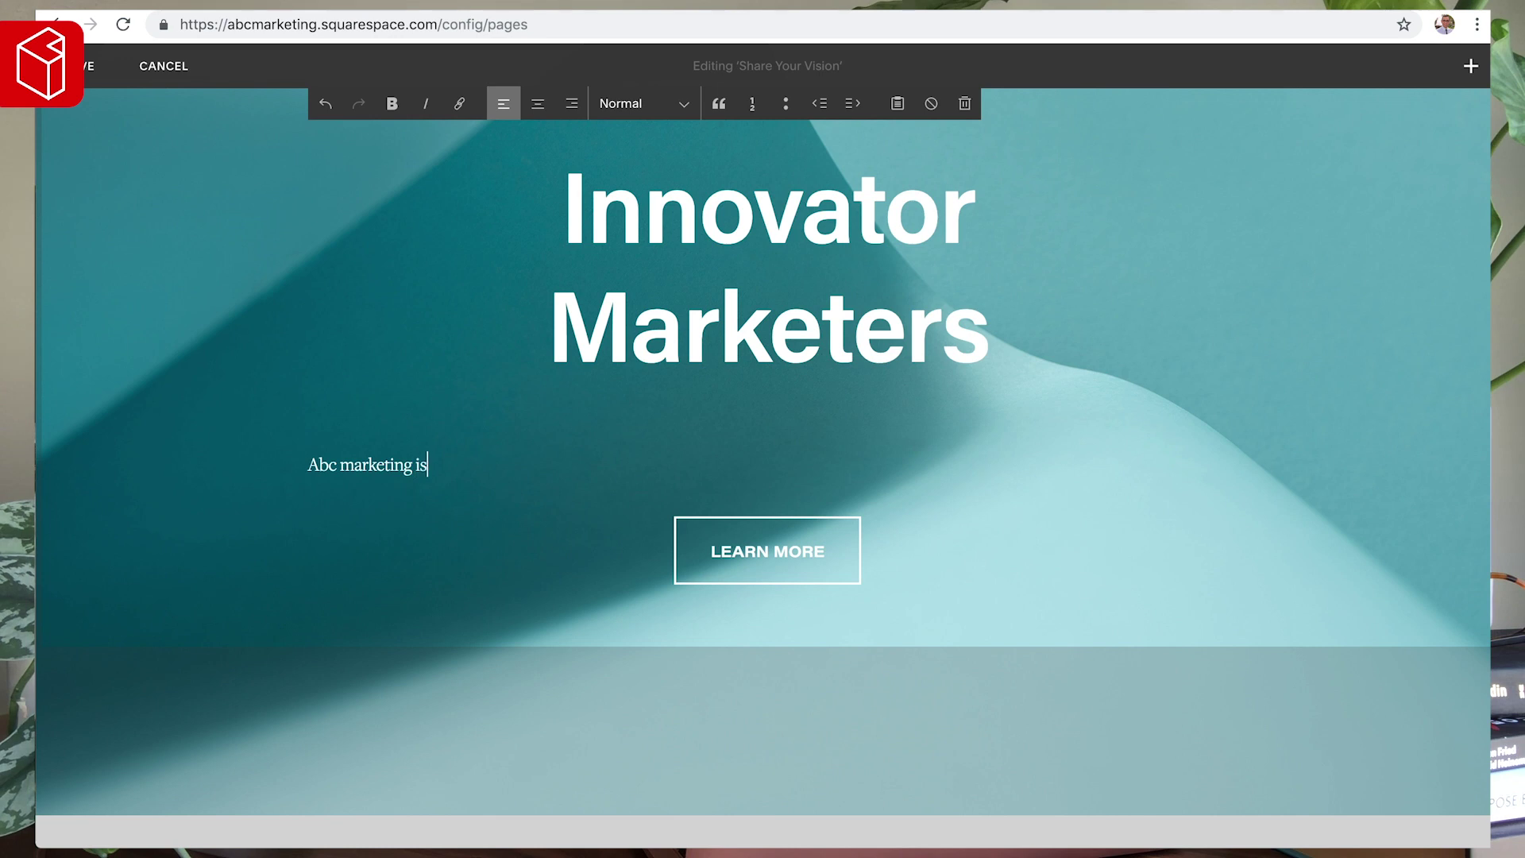
type(" a full service branding ag")
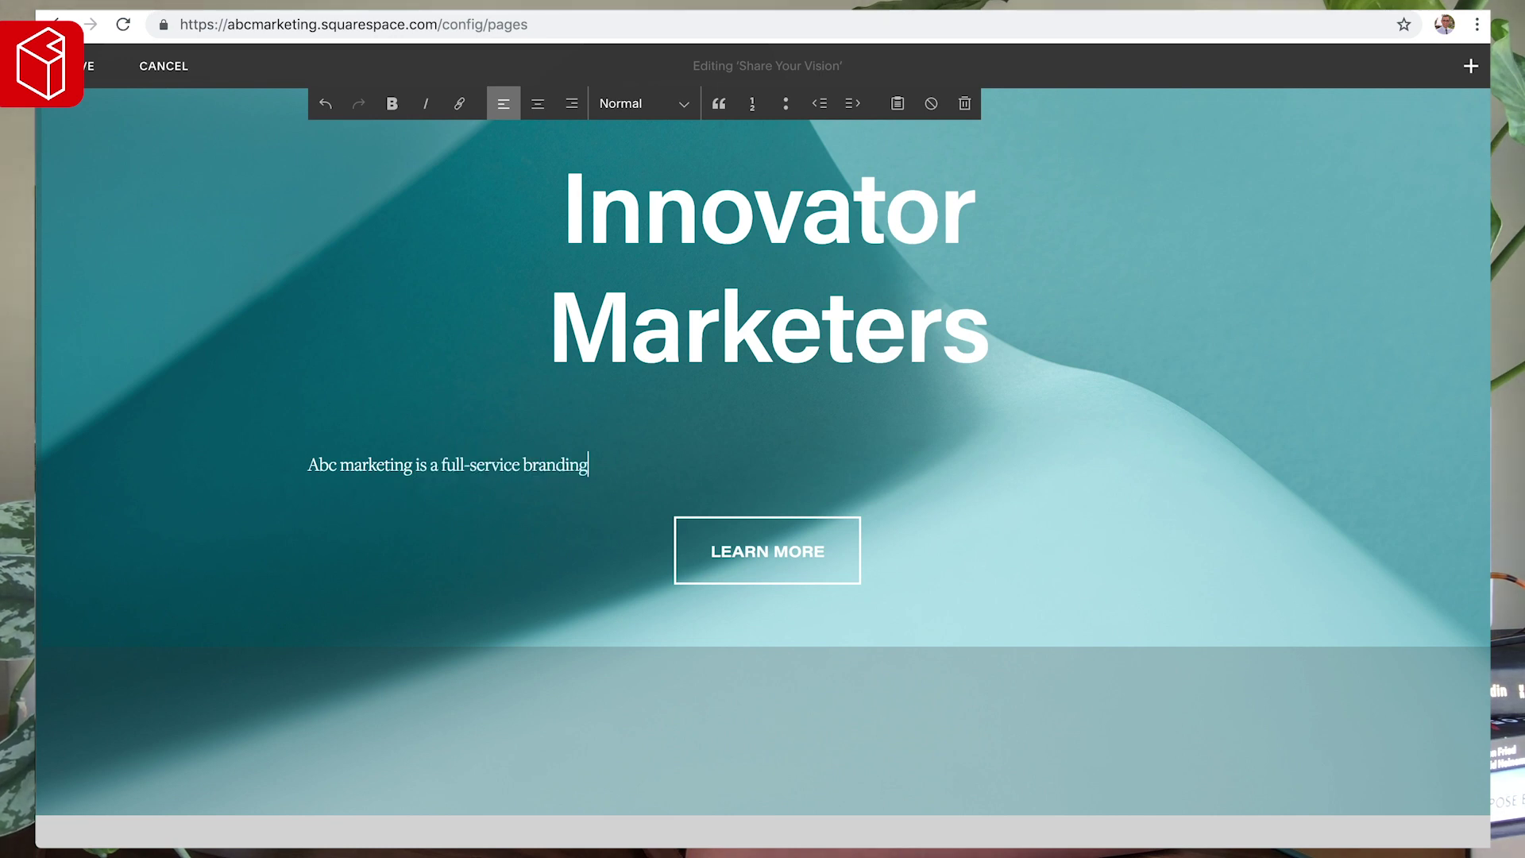
key("BackSpace")
key("BackSpace")
type("& marketing agency designed to help you crush your marketing in 2019.")
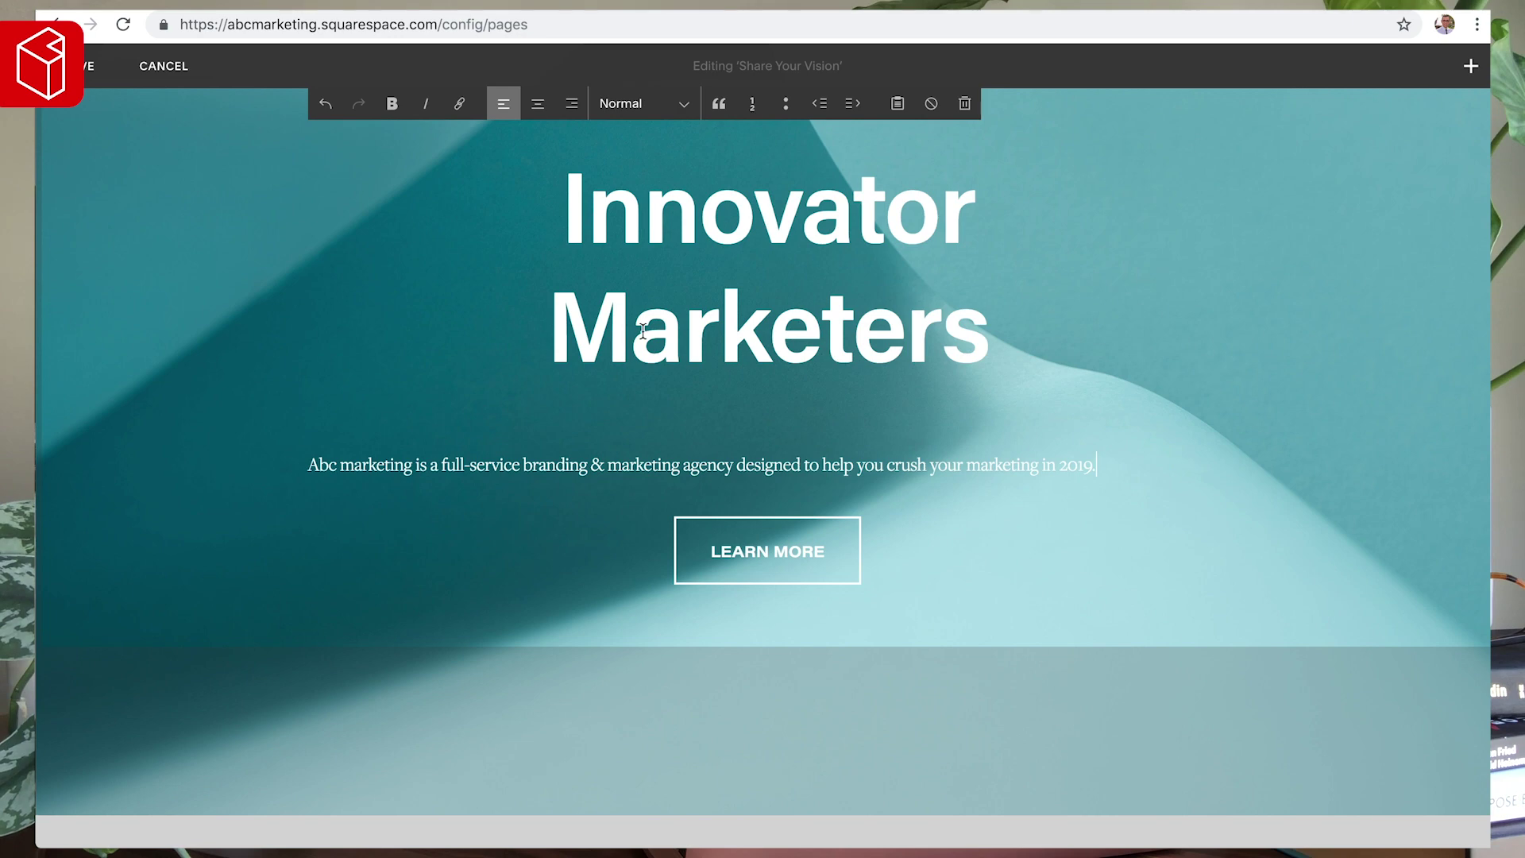
- Centre the description paragraph and save the hero section
left_click(537, 103)
scroll(899, 493, "up", 3)
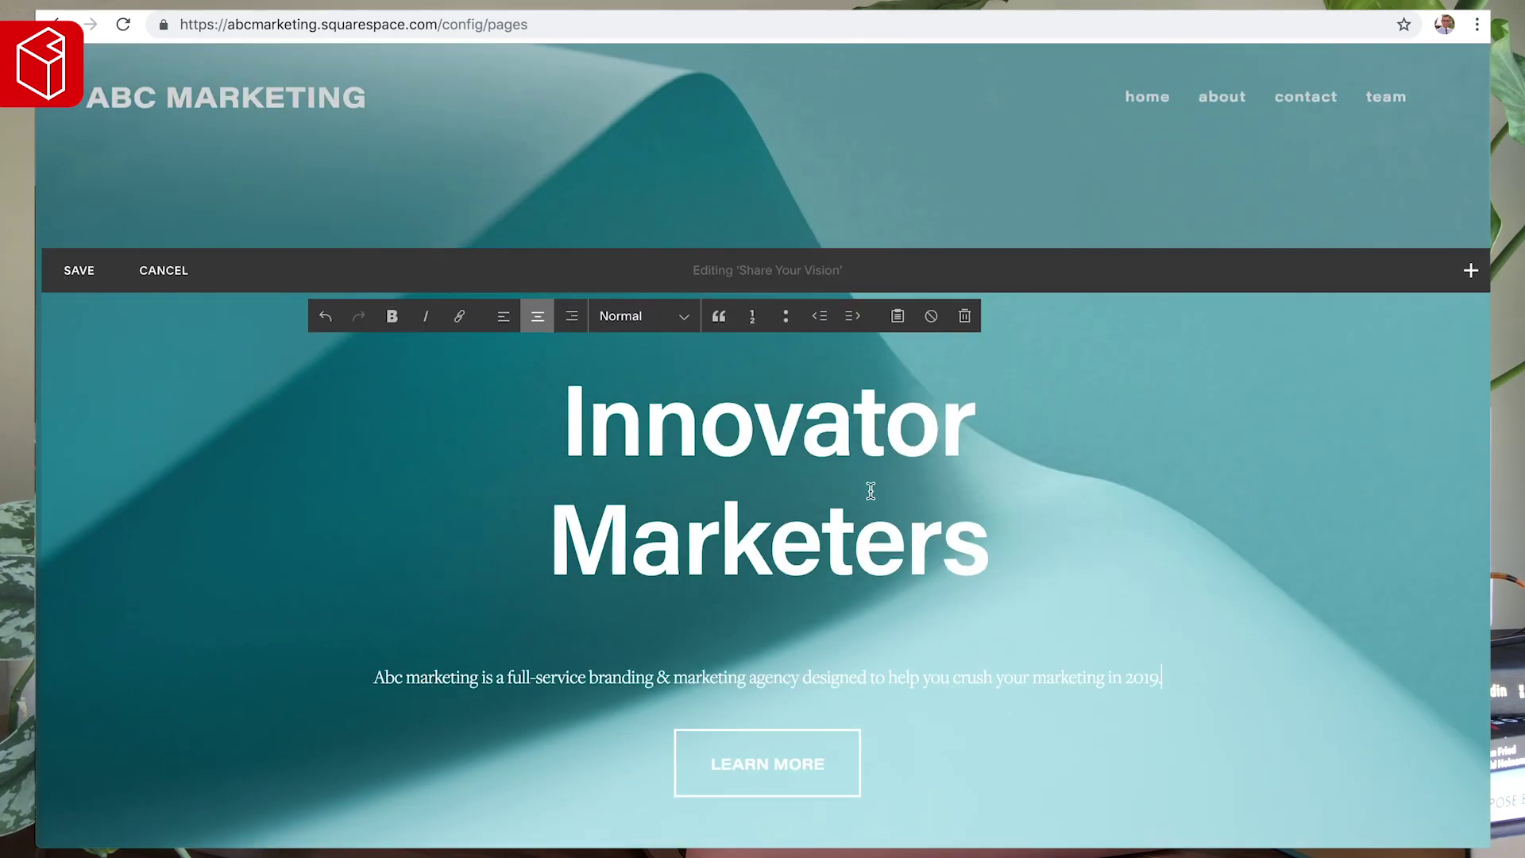
left_click(74, 267)
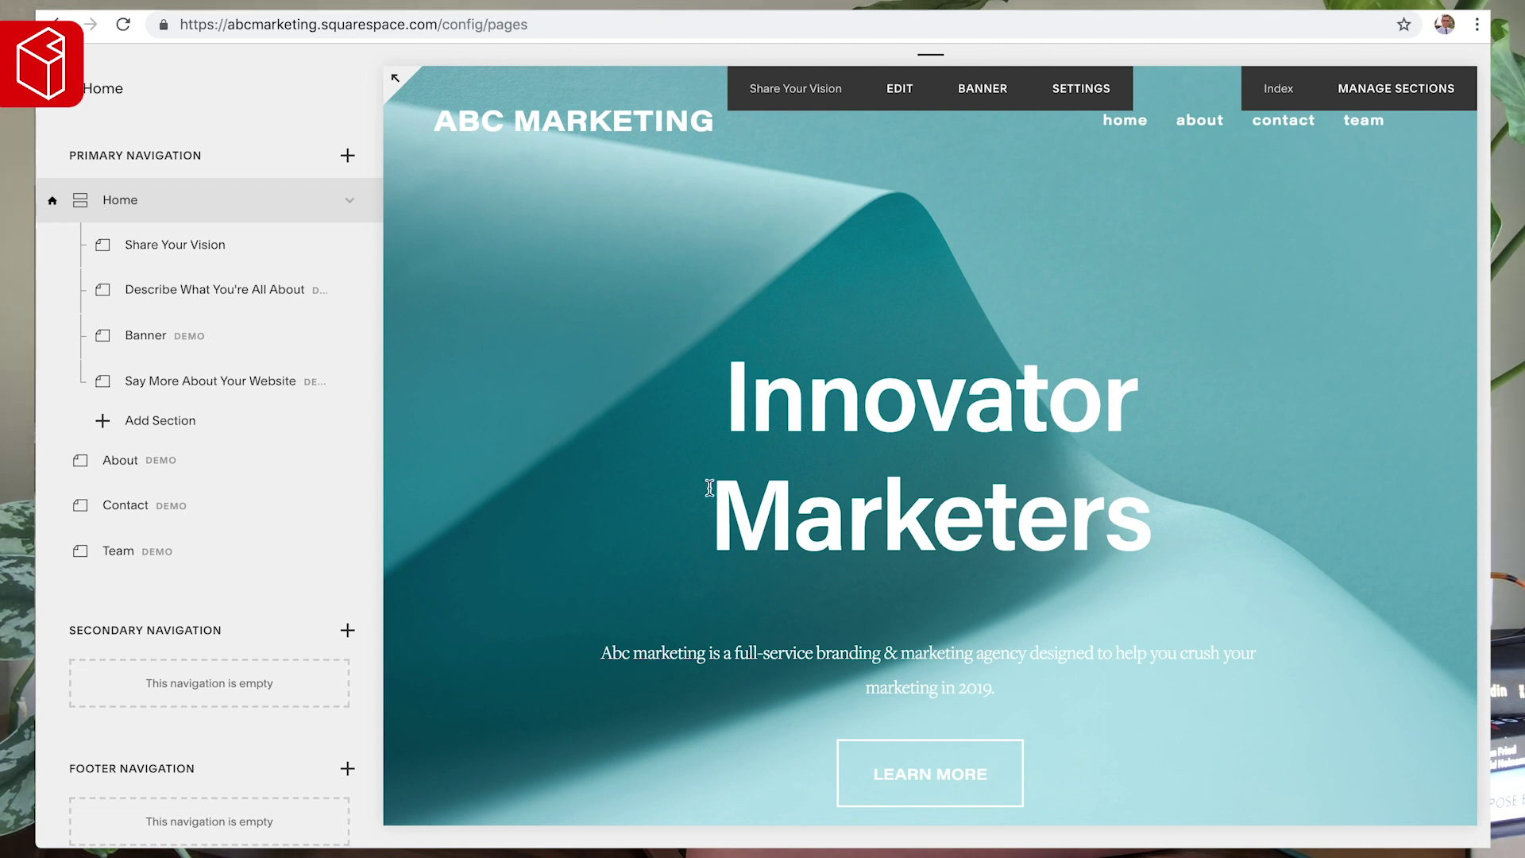
scroll(949, 476, "down", 3)
scroll(946, 477, "up", 3)
scroll(871, 466, "down", 2)
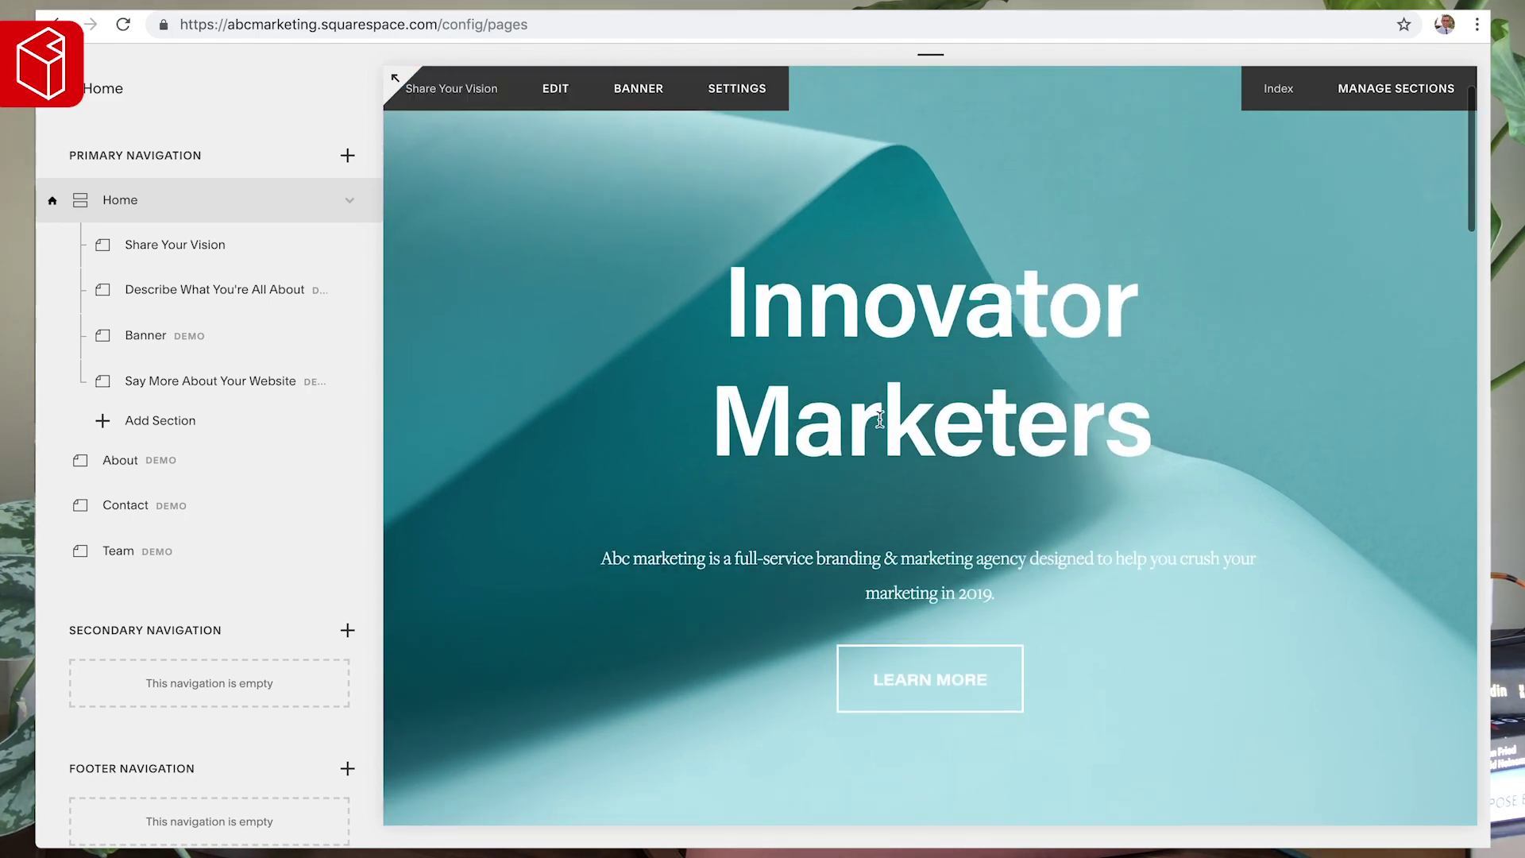
- Reopen the hero for editing and settle the heading's two-line break
left_click(874, 418)
left_click(874, 418)
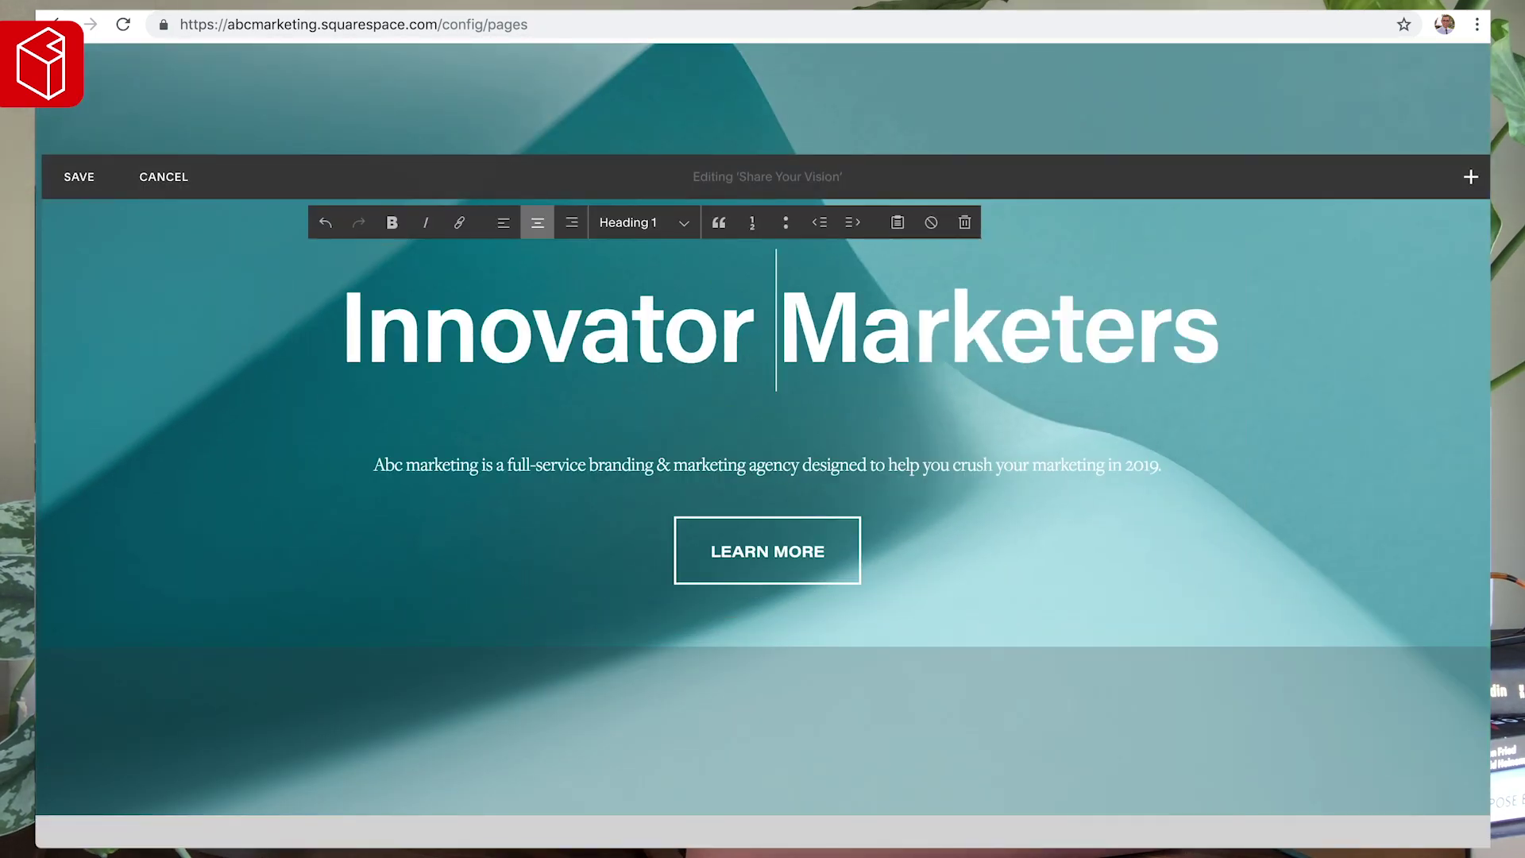
key("Return")
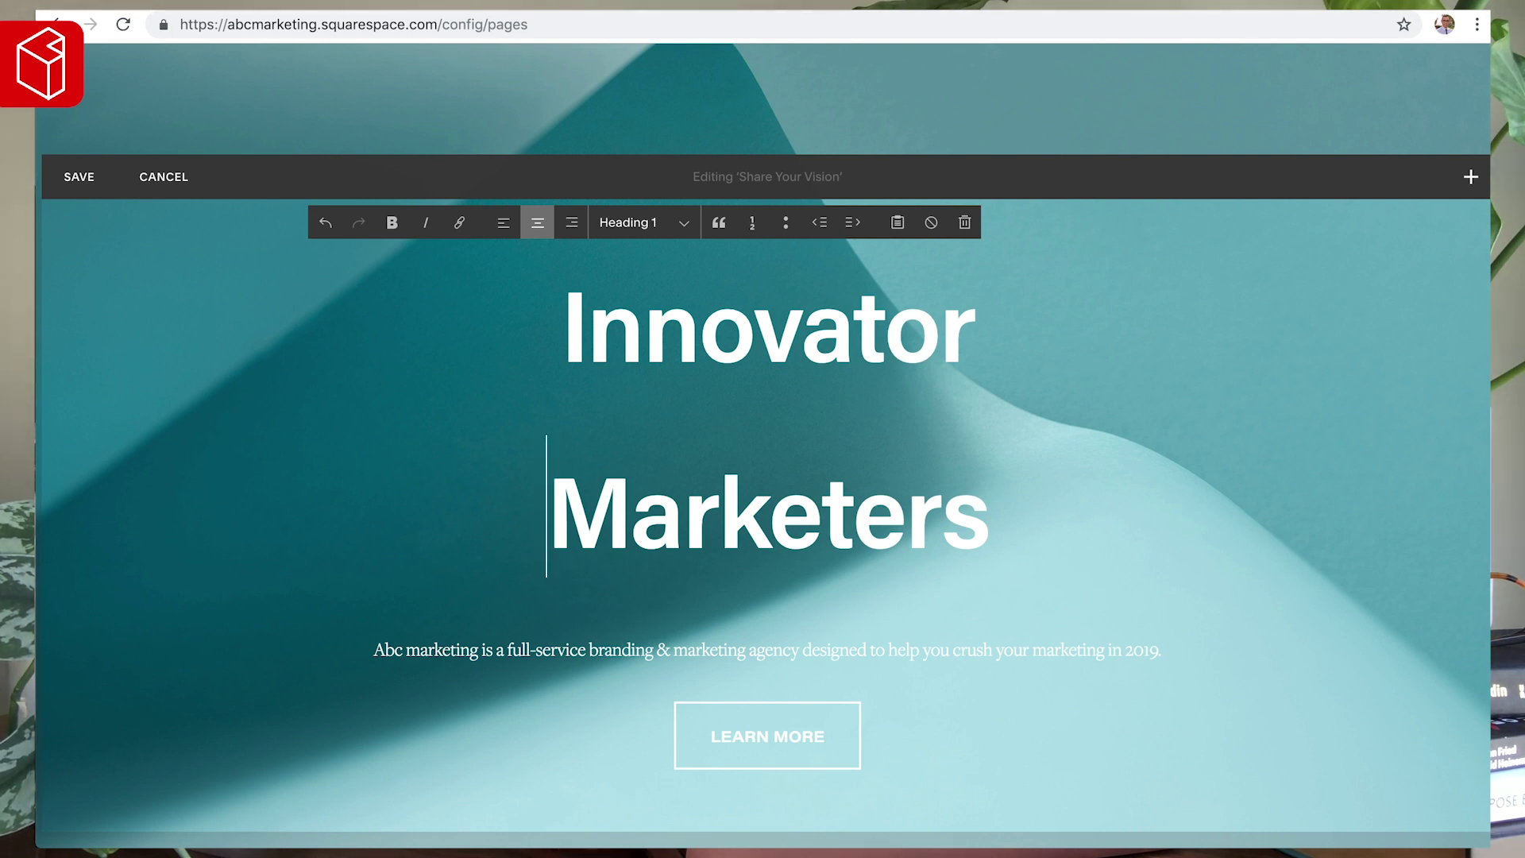
key("BackSpace")
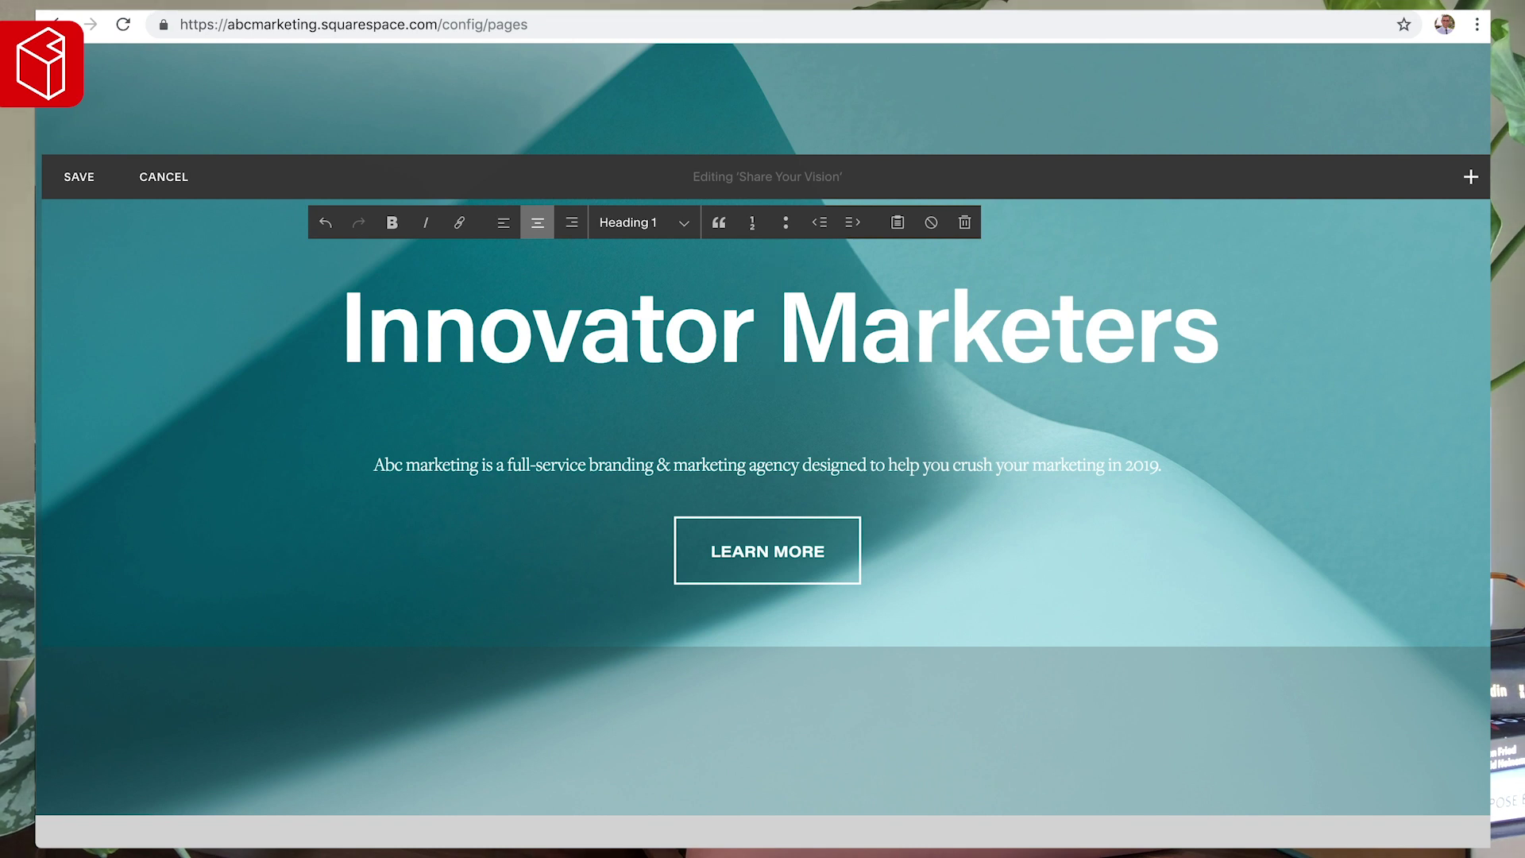
key("Return")
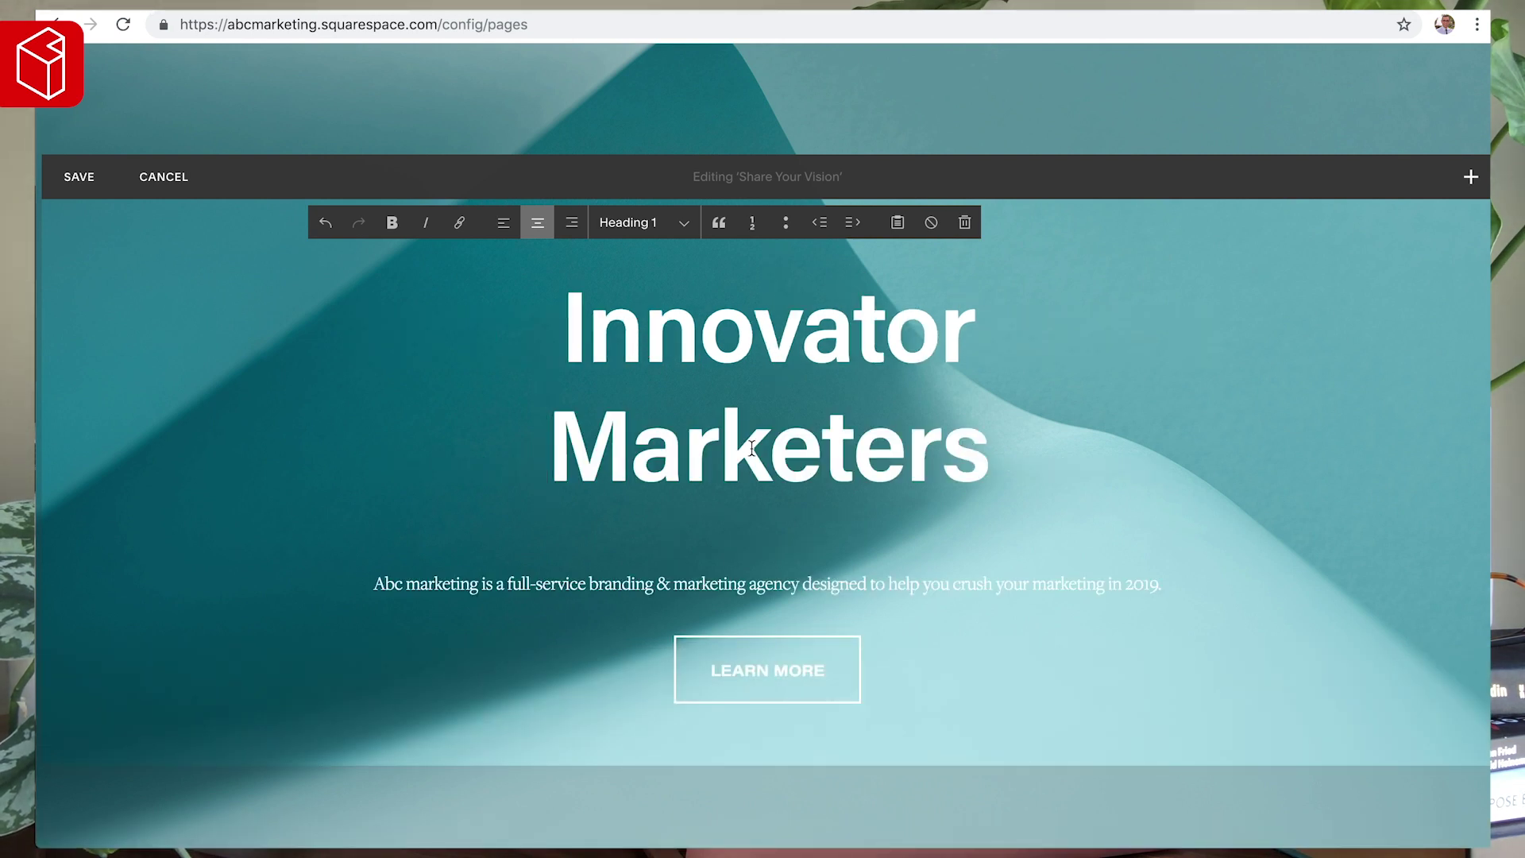
- Break the description after 'agency' so it wraps onto a second line
left_click(803, 587)
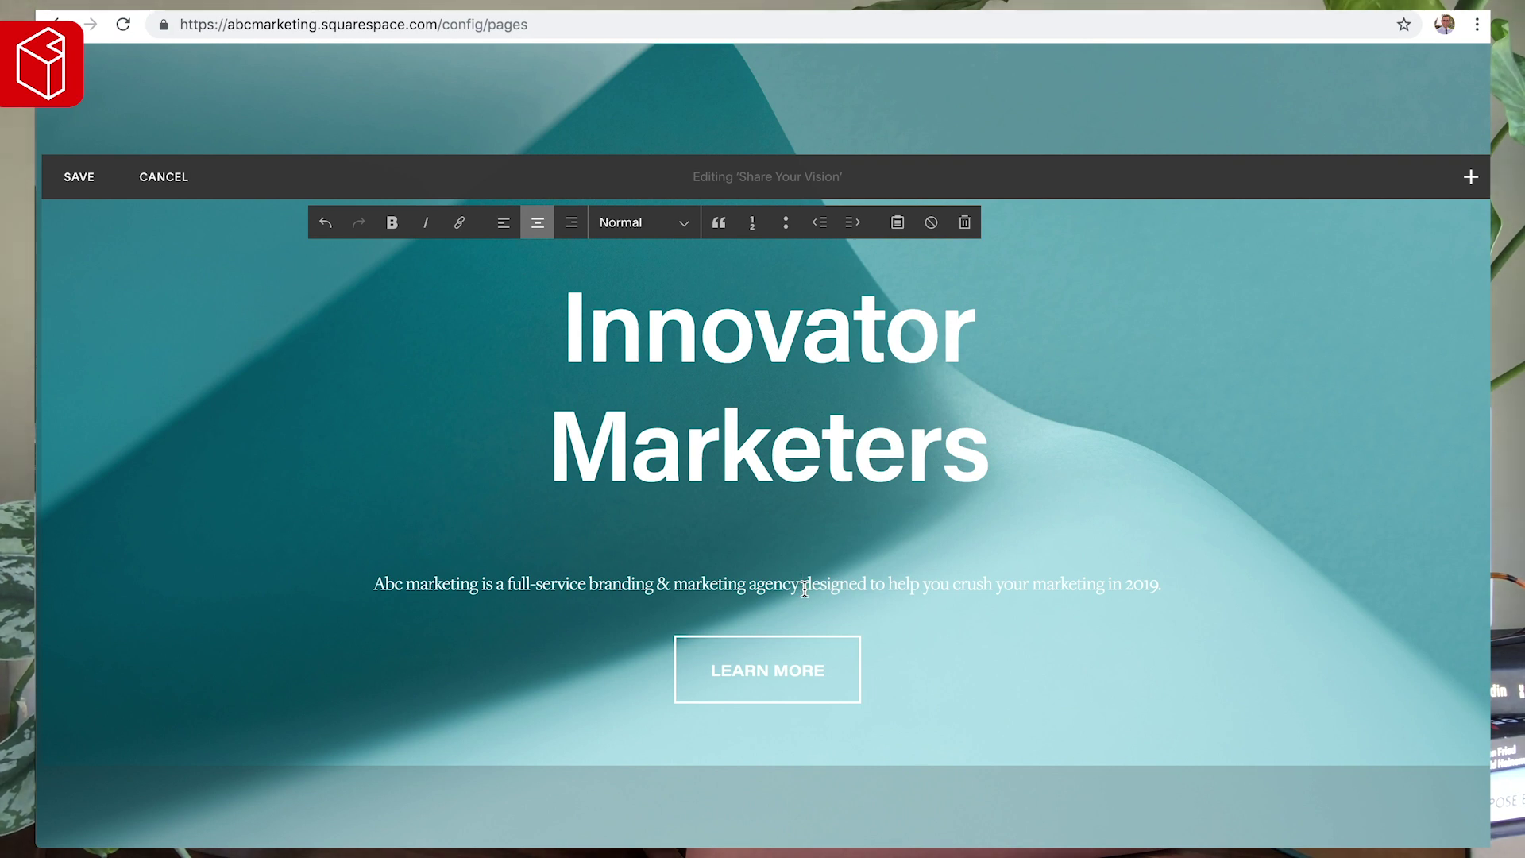
key("Return")
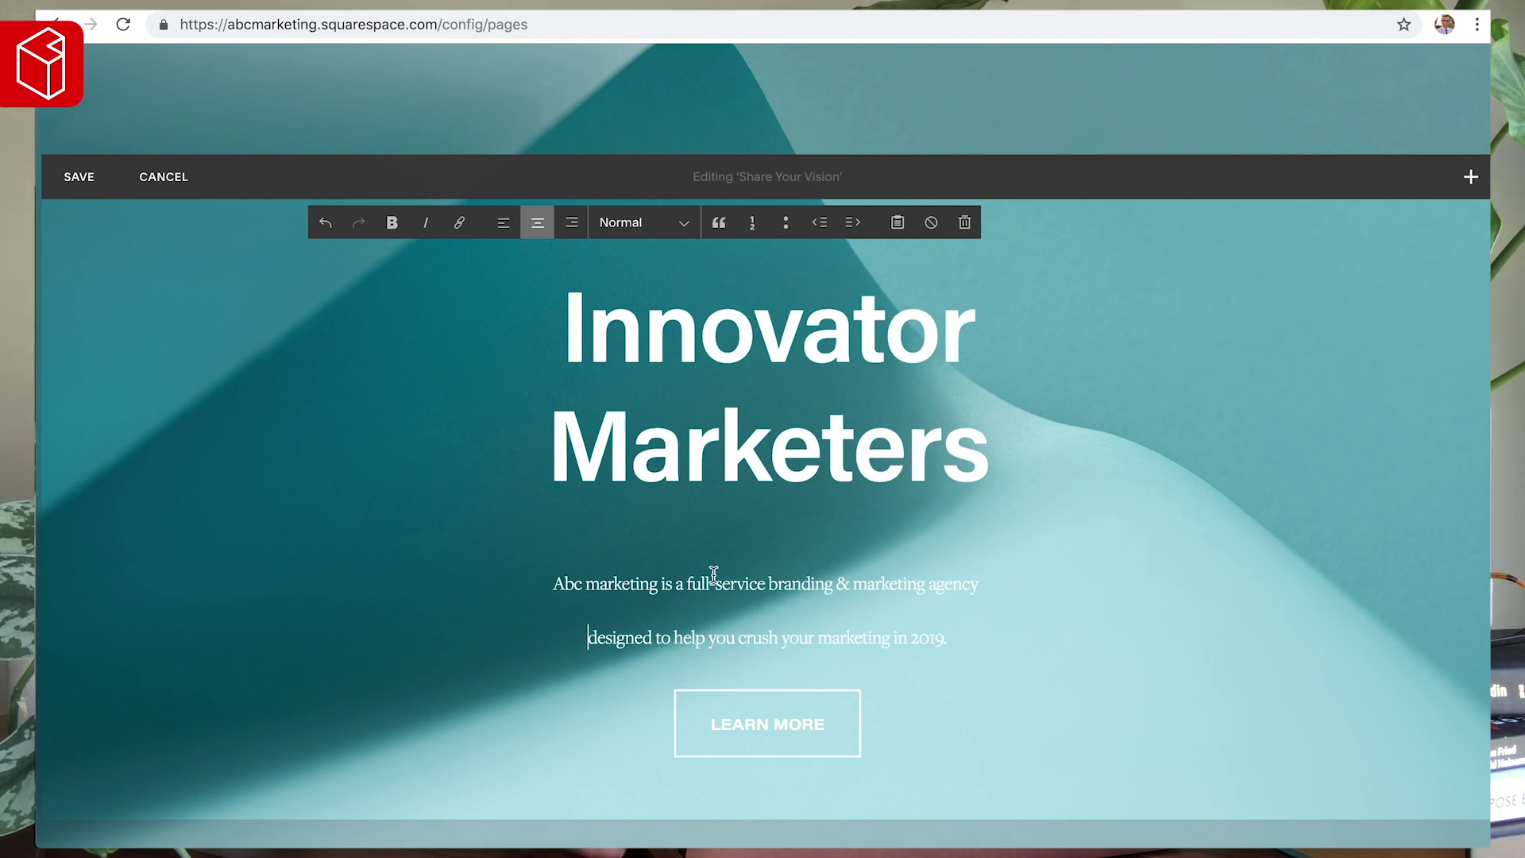
key("BackSpace")
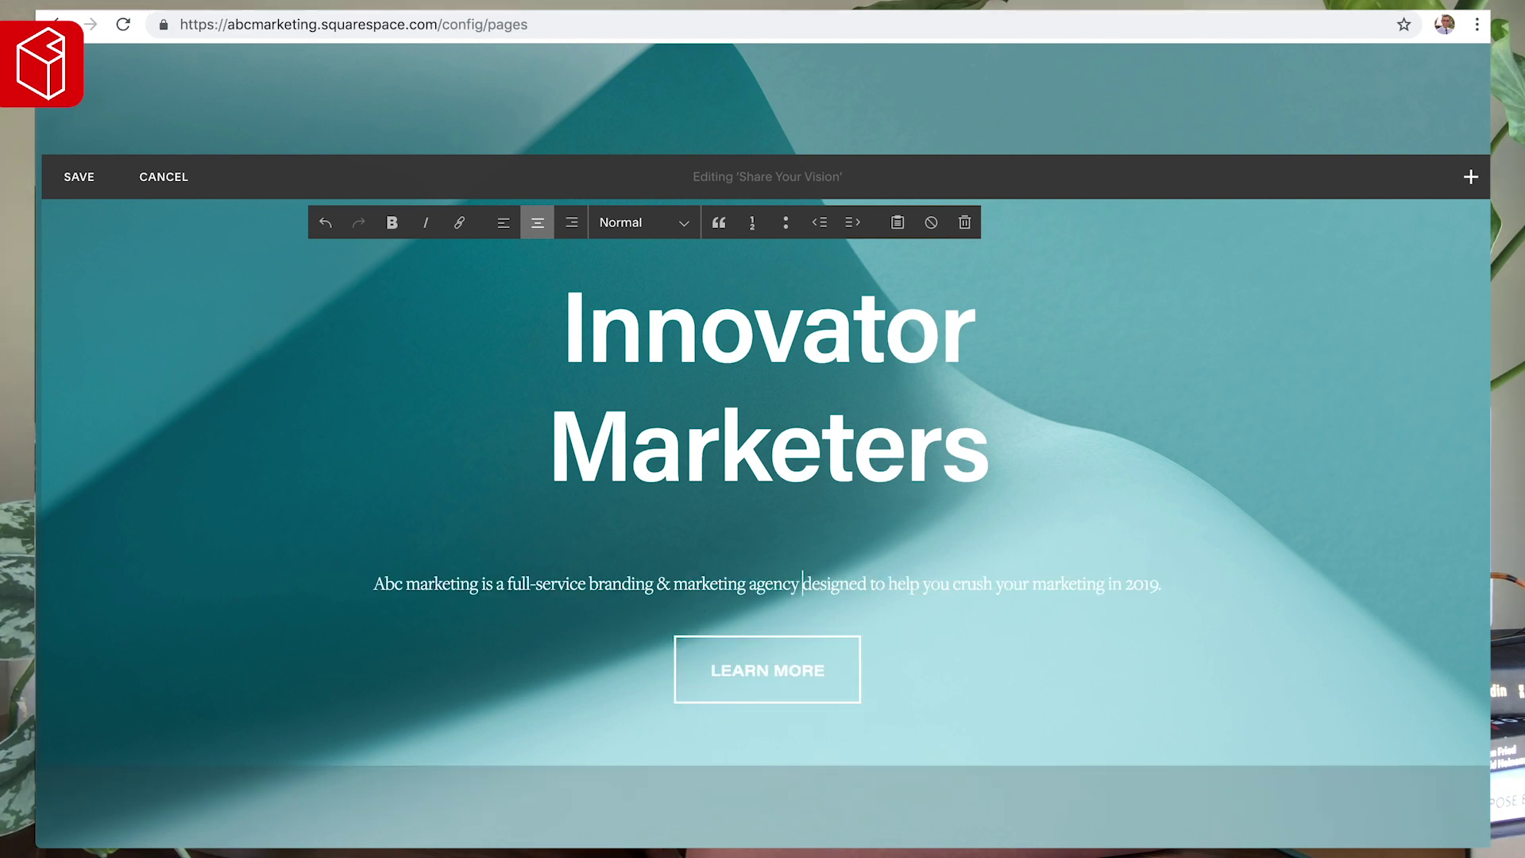
key("Return")
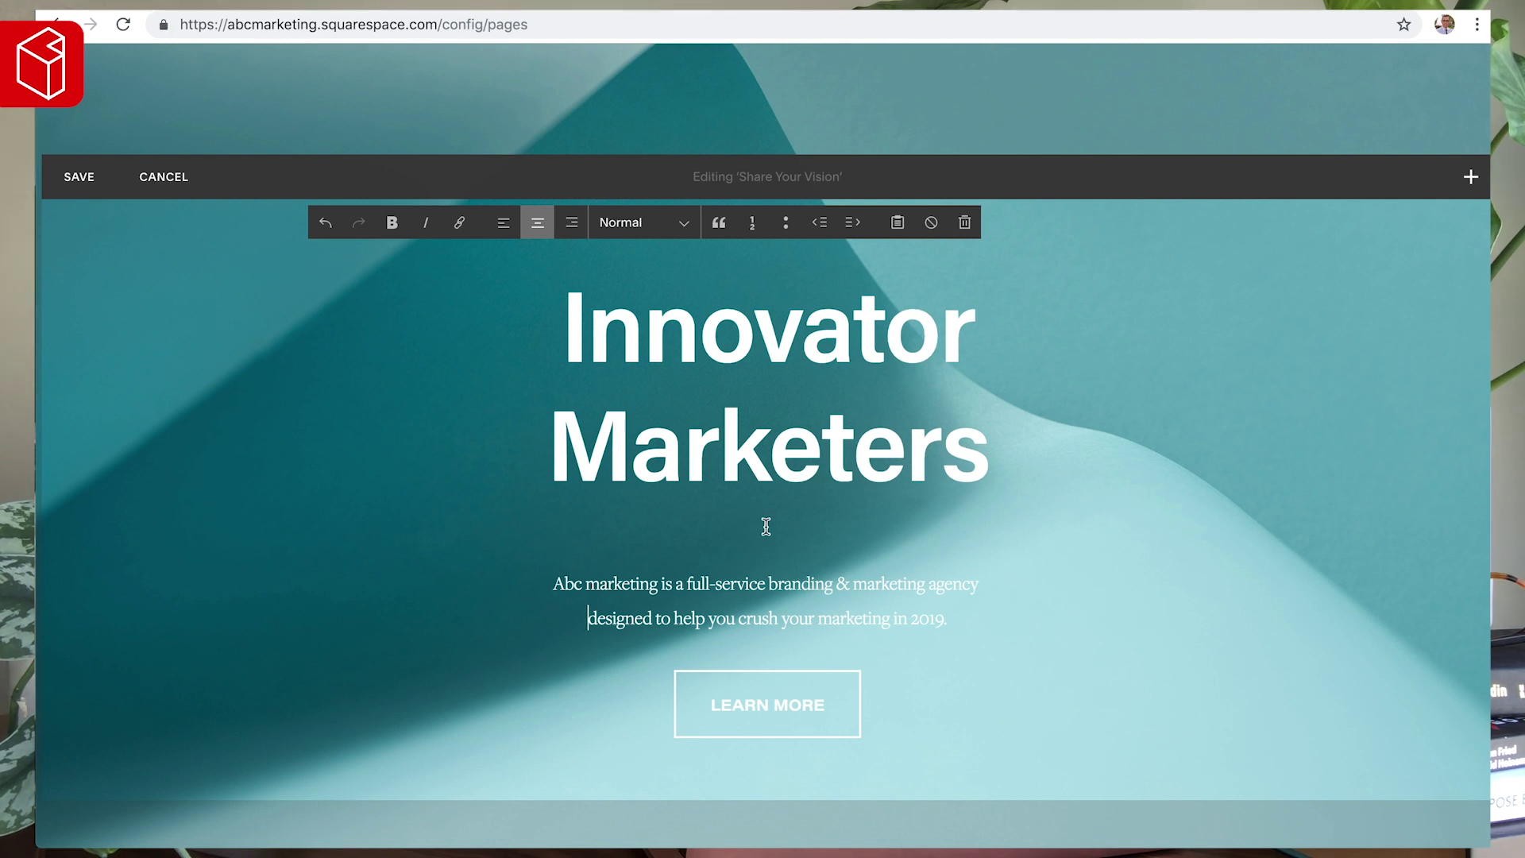
mouse_move(794, 709)
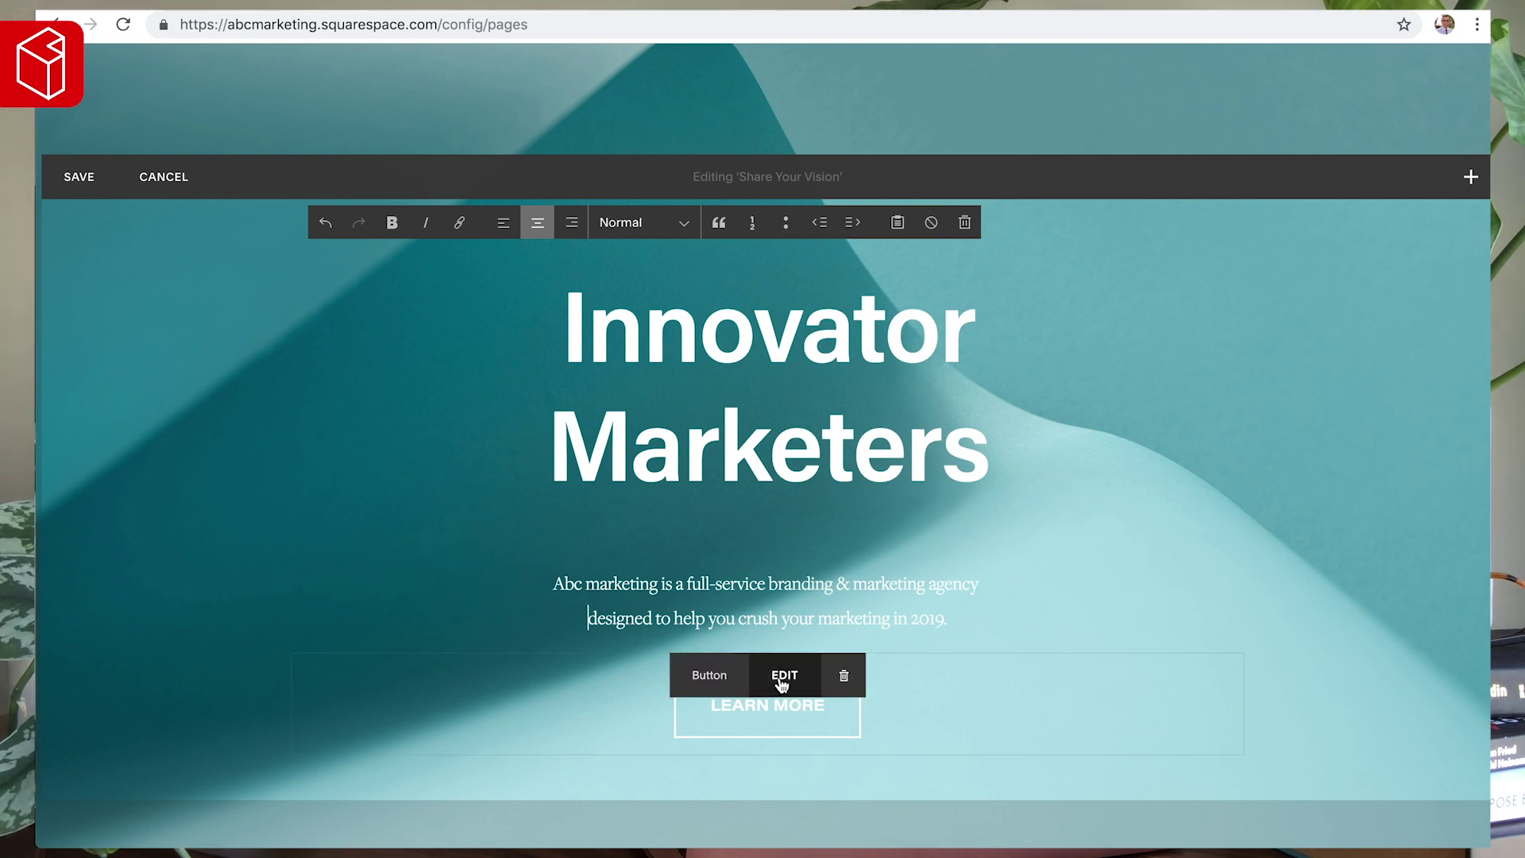
- Rename the hero's LEARN MORE button to 'Book A Consultation'
left_click(783, 679)
triple_click(1252, 543)
type("Book A Consultation")
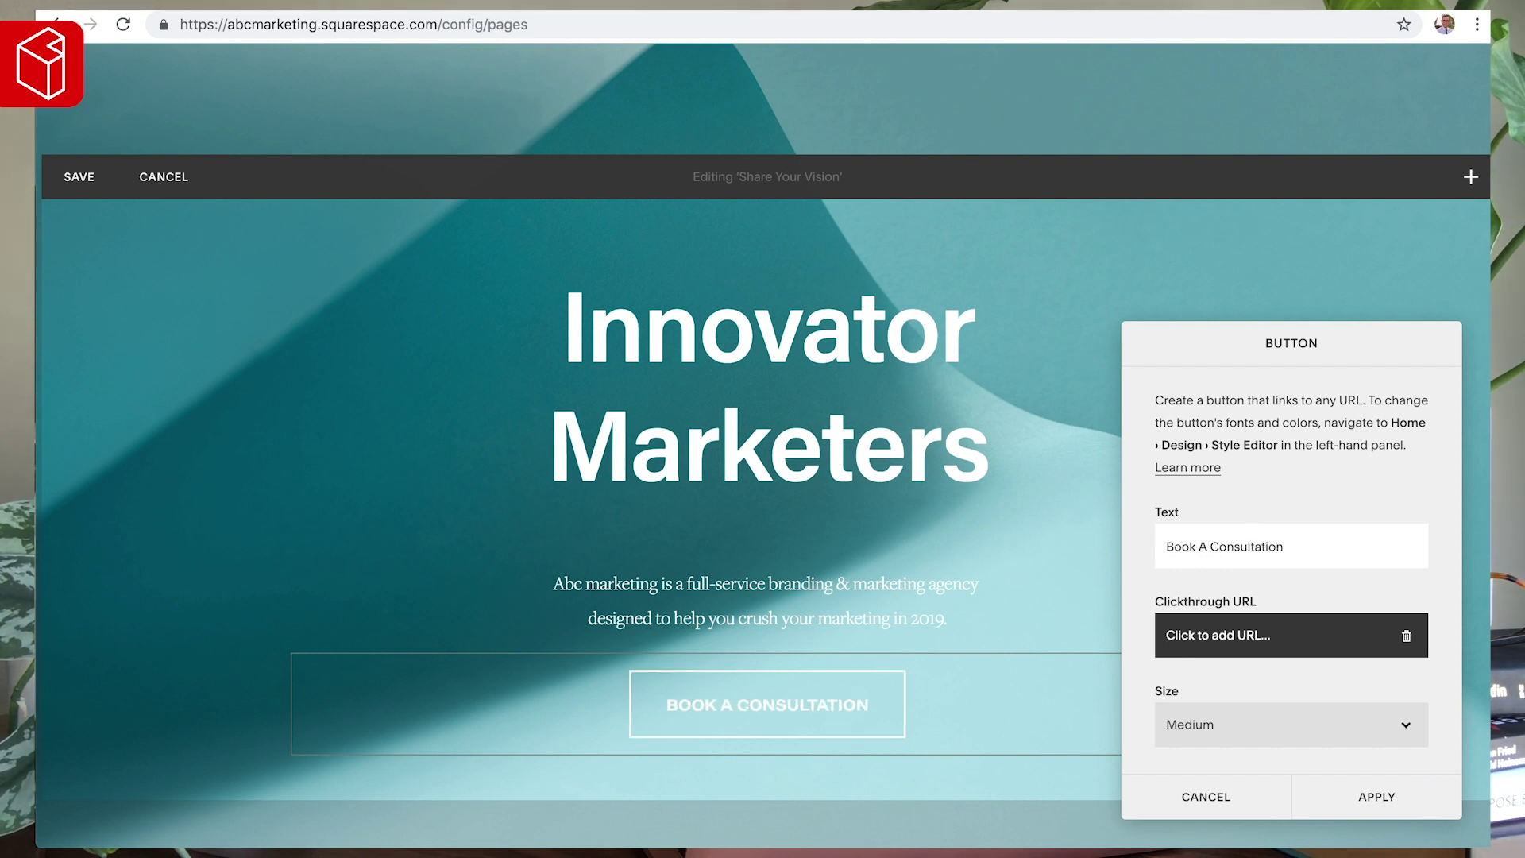
- Link the button to /contact, apply the settings, and save the hero section
scroll(1300, 524, "down", 2)
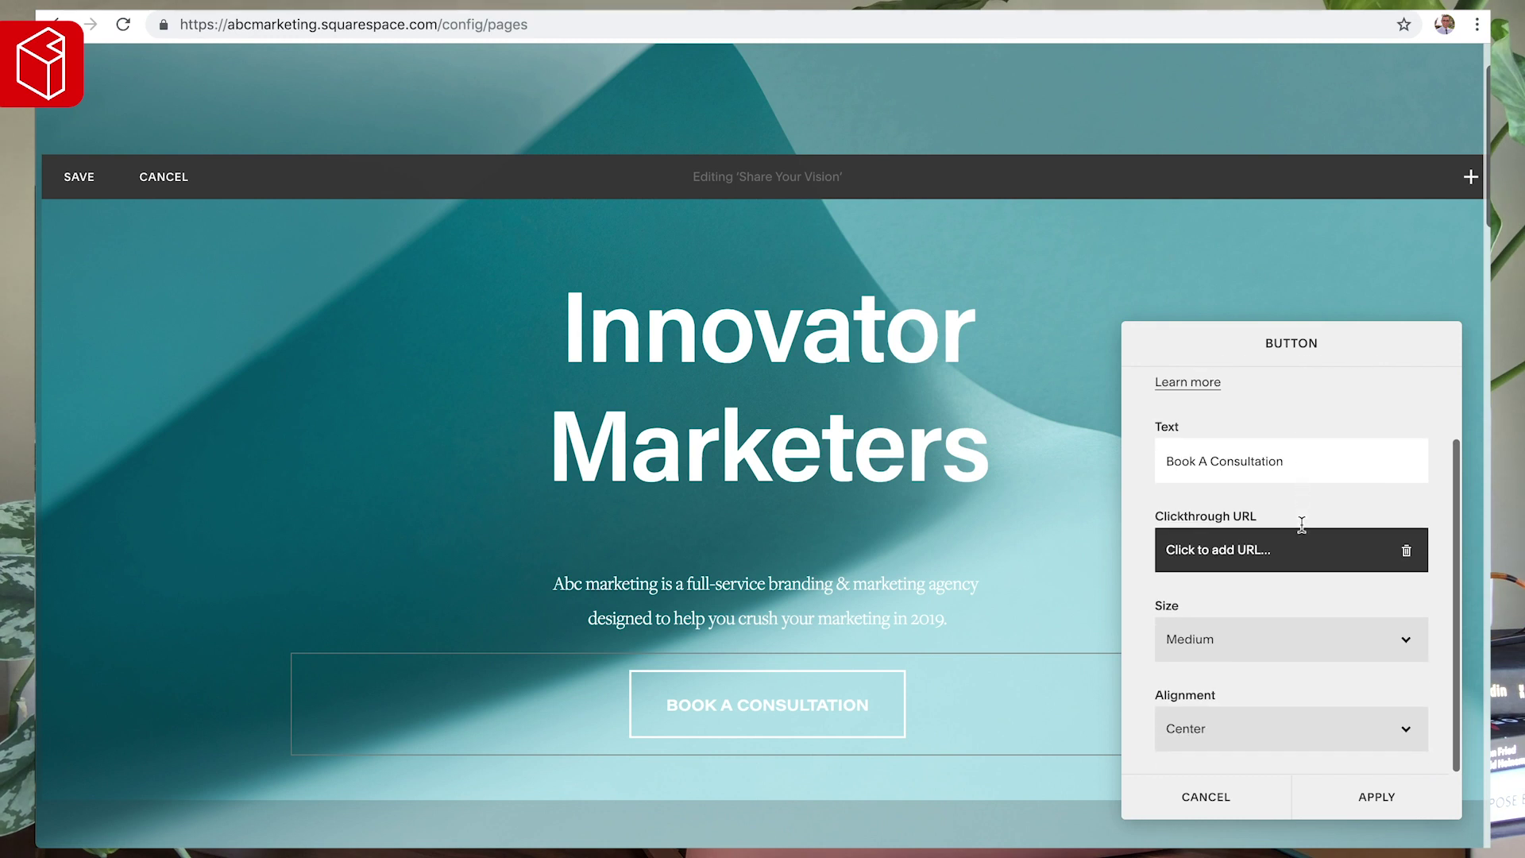
left_click(1242, 552)
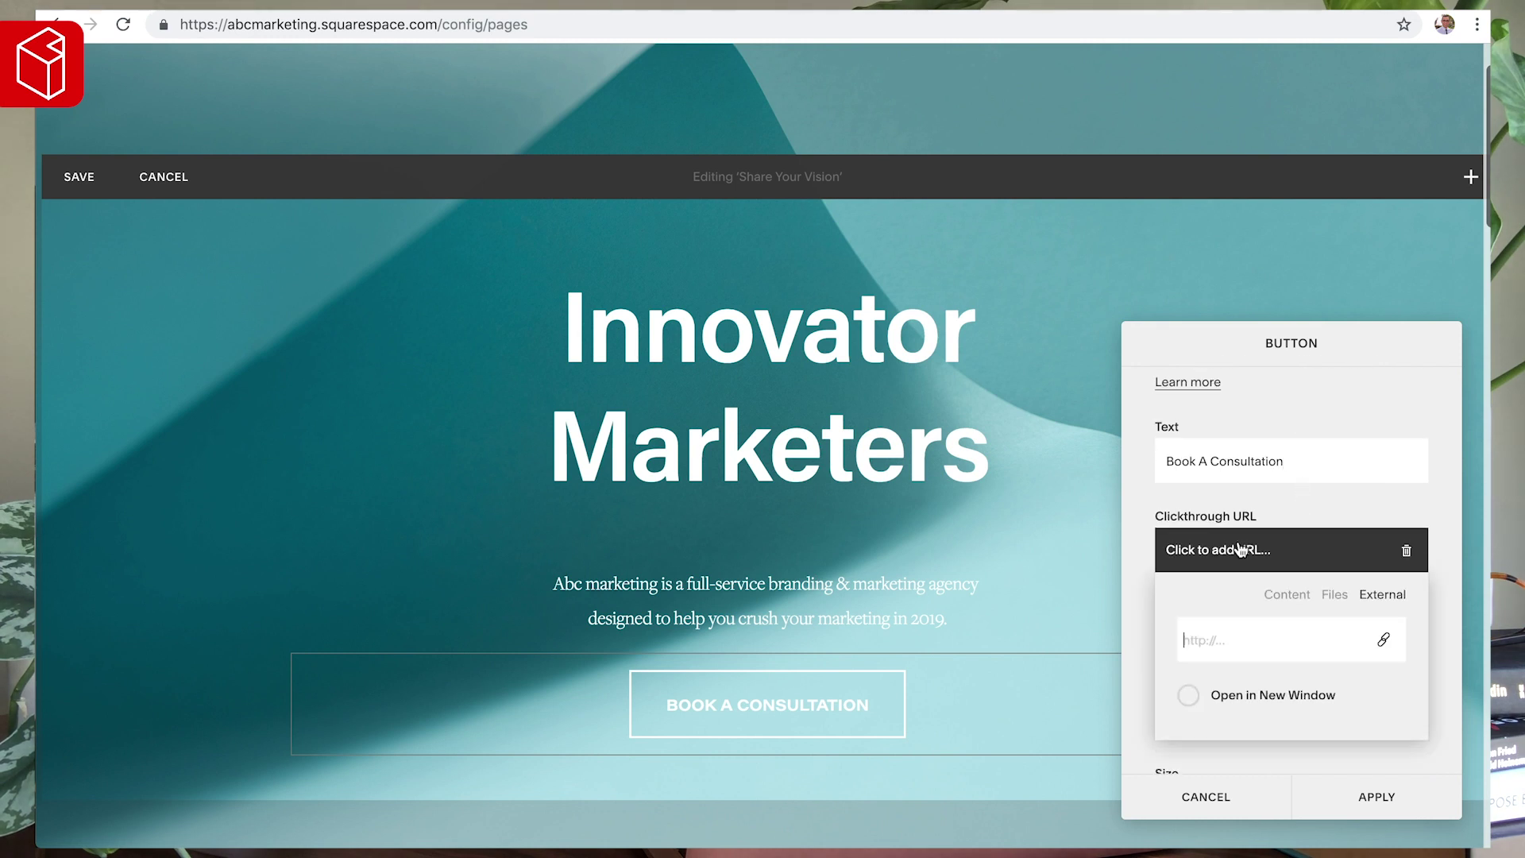
left_click(1279, 604)
scroll(1280, 604, "down", 4)
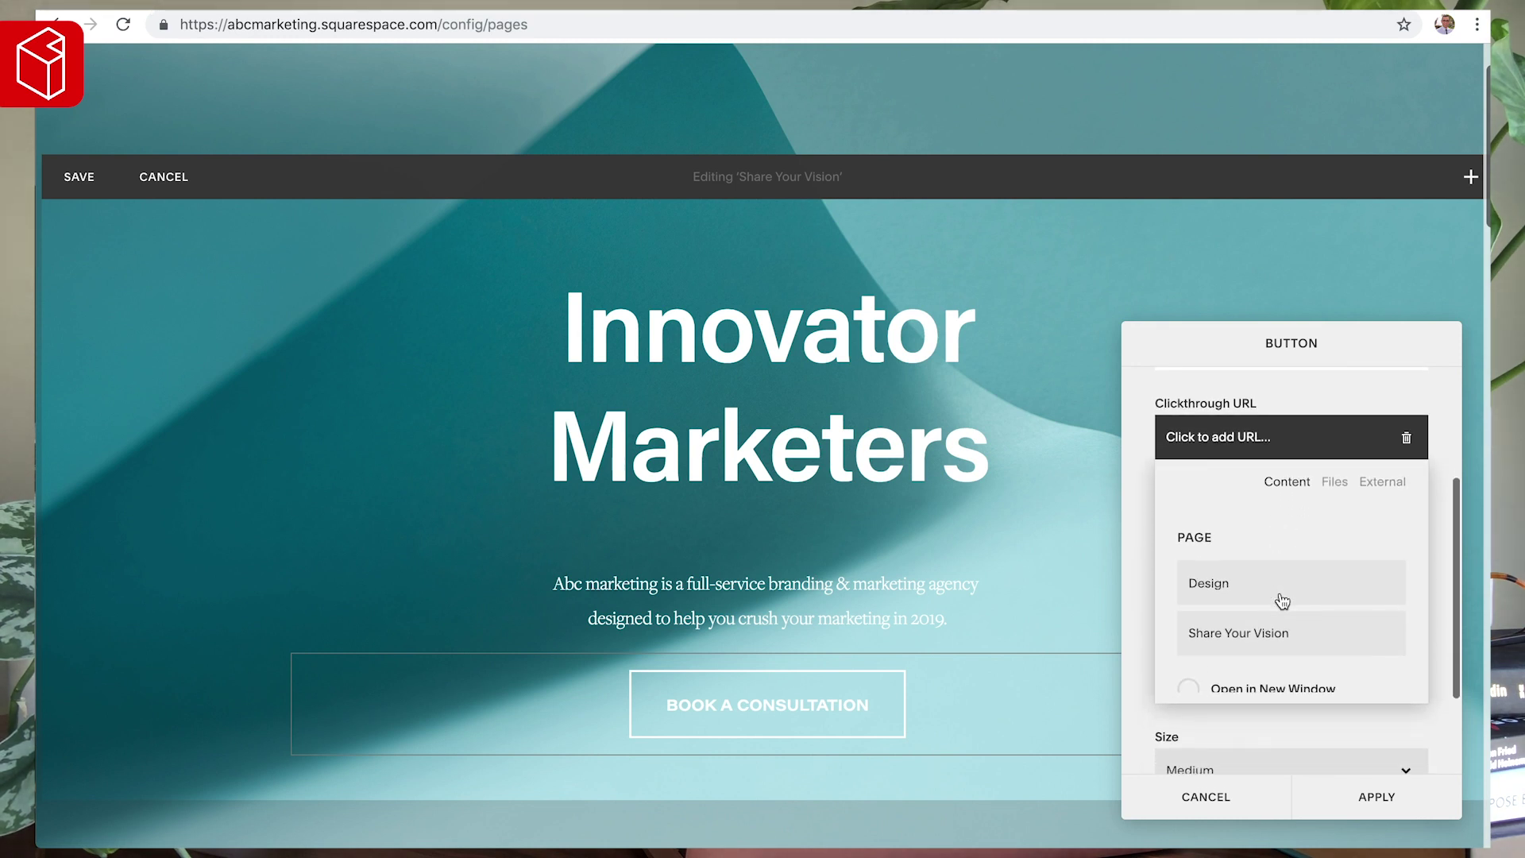
scroll(1282, 601, "down", 2)
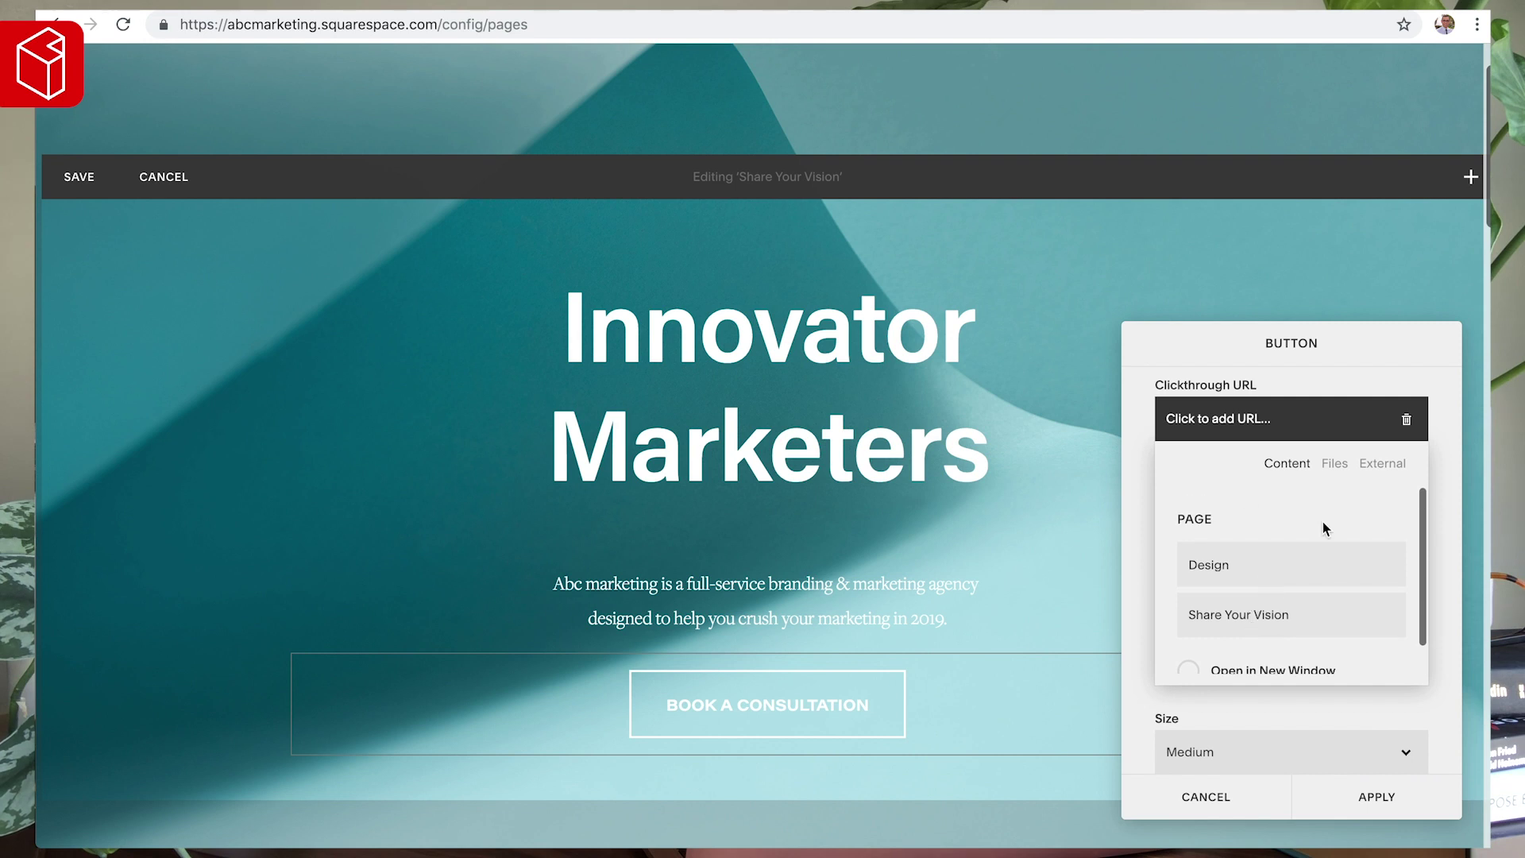
left_click(1389, 462)
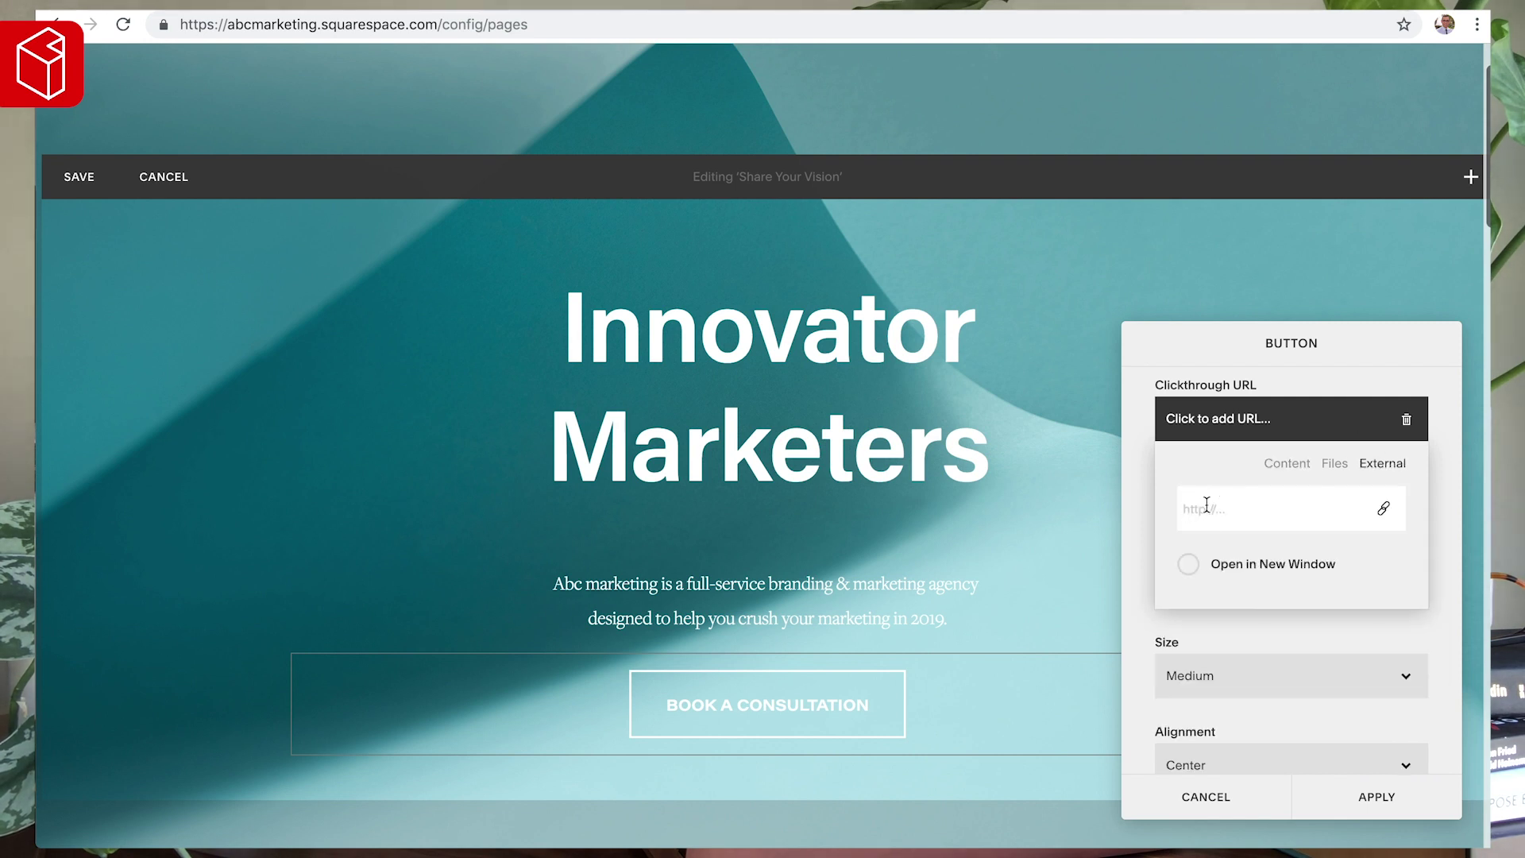
type("/contact")
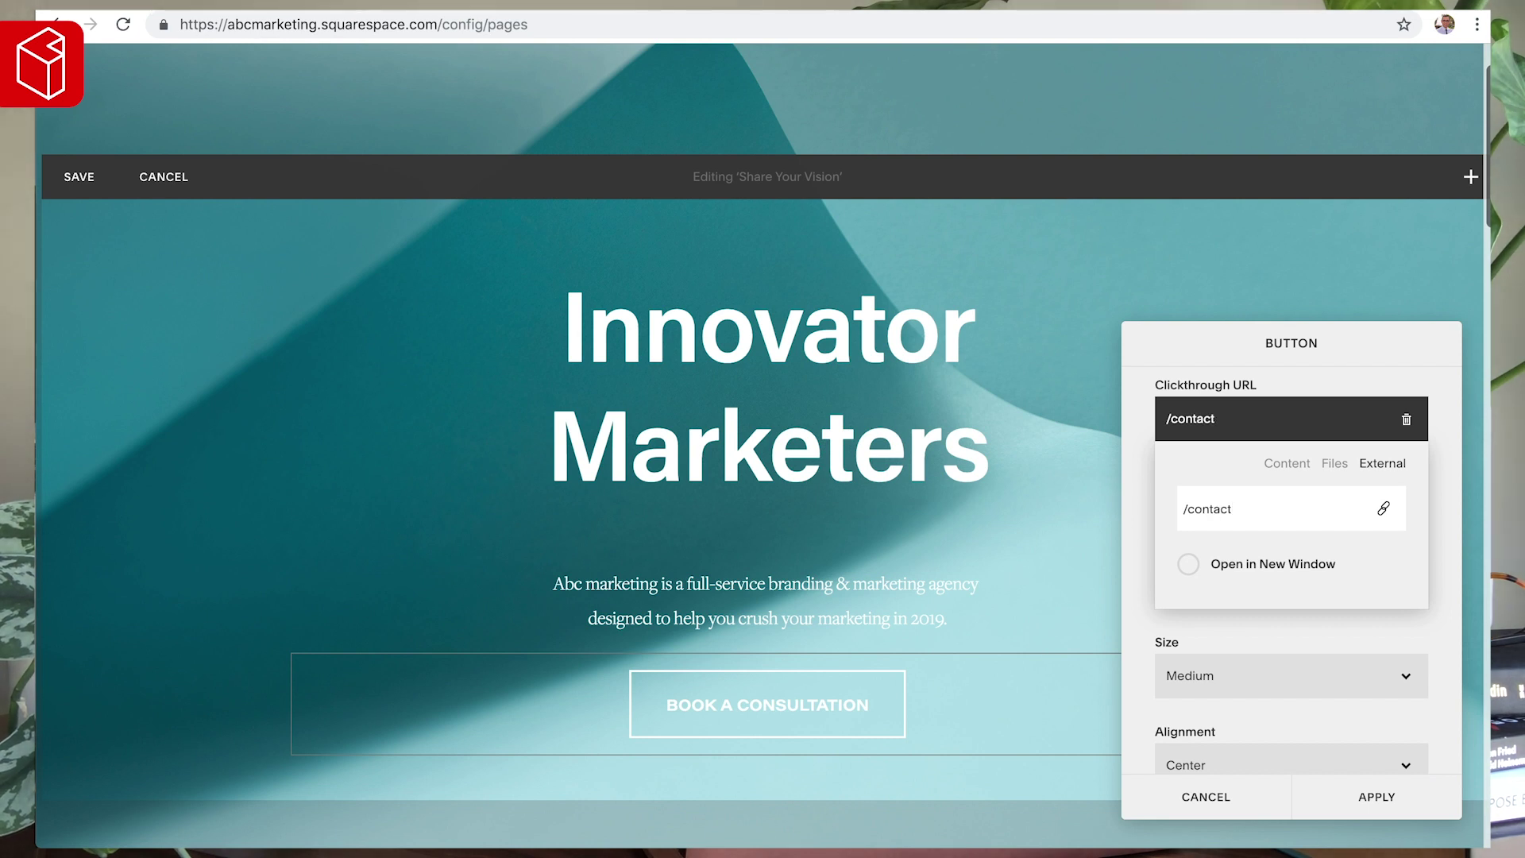
left_click(1137, 537)
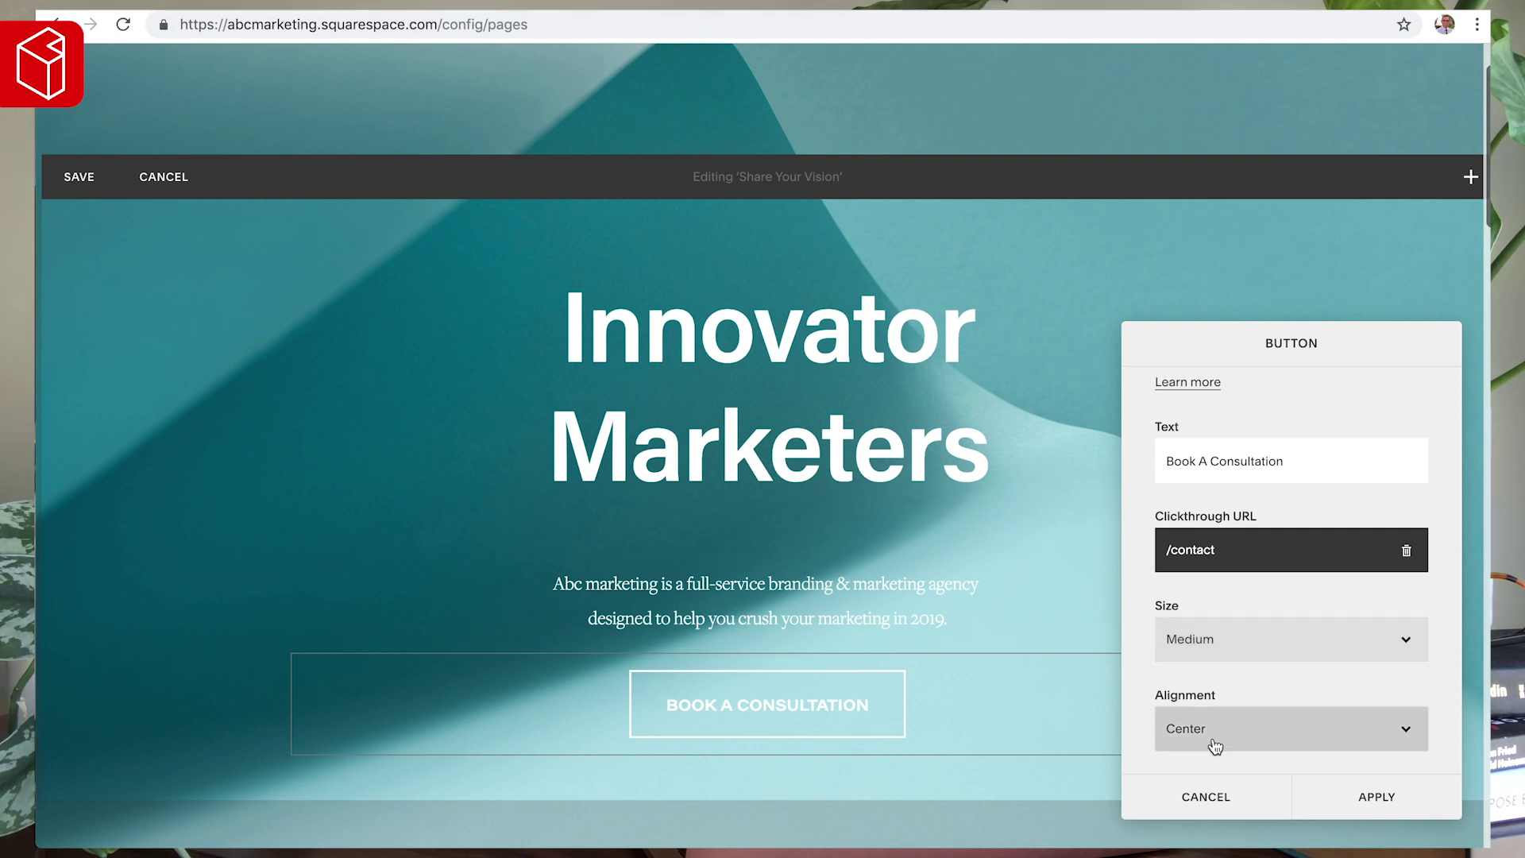
left_click(1369, 800)
left_click(73, 174)
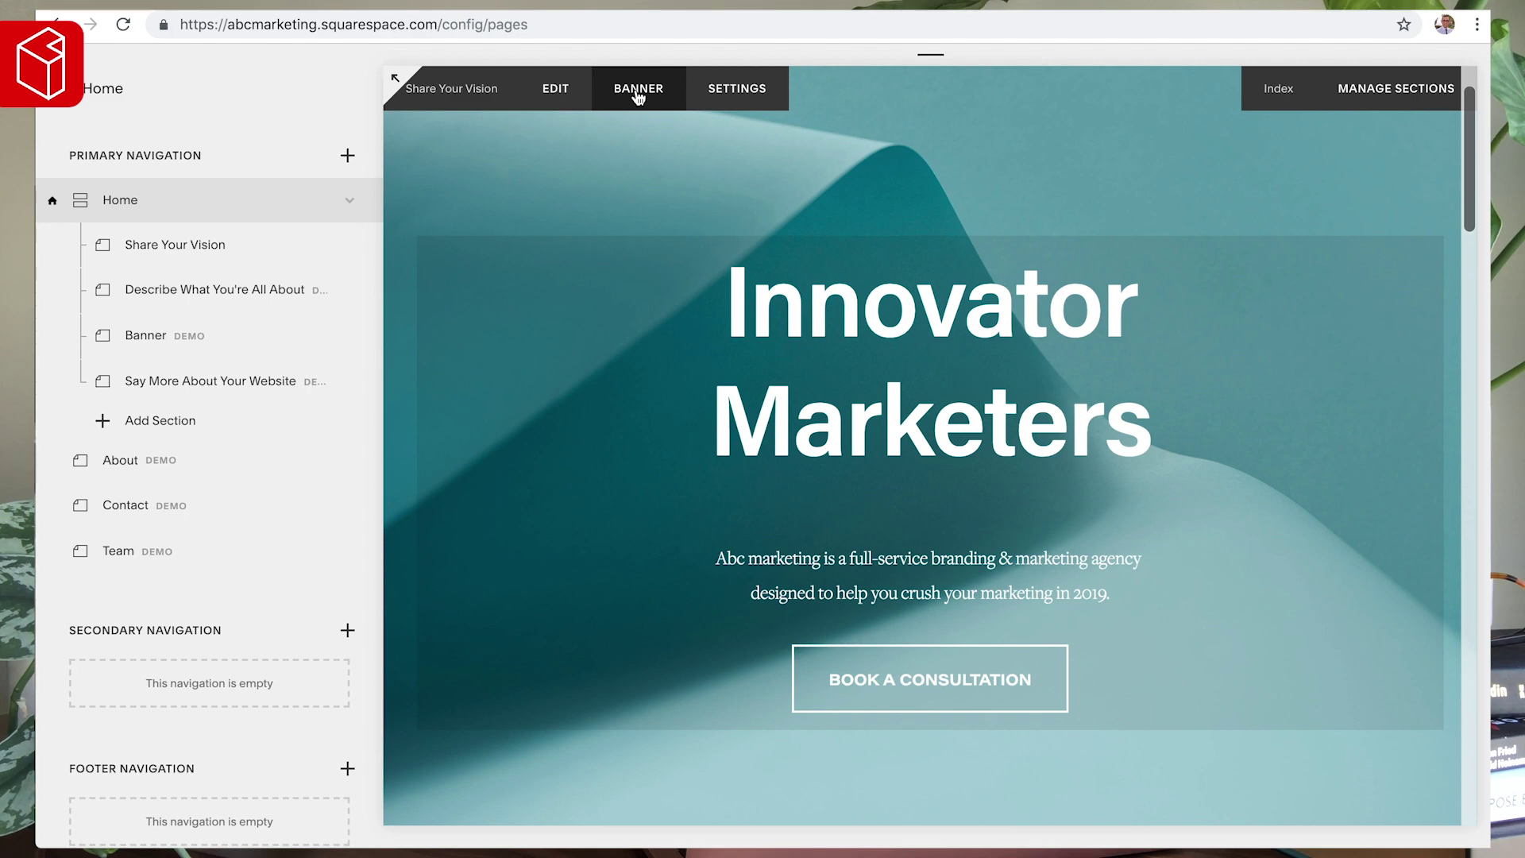
- Set the banner media to an image and search stock photos for 'digital'
left_click(636, 89)
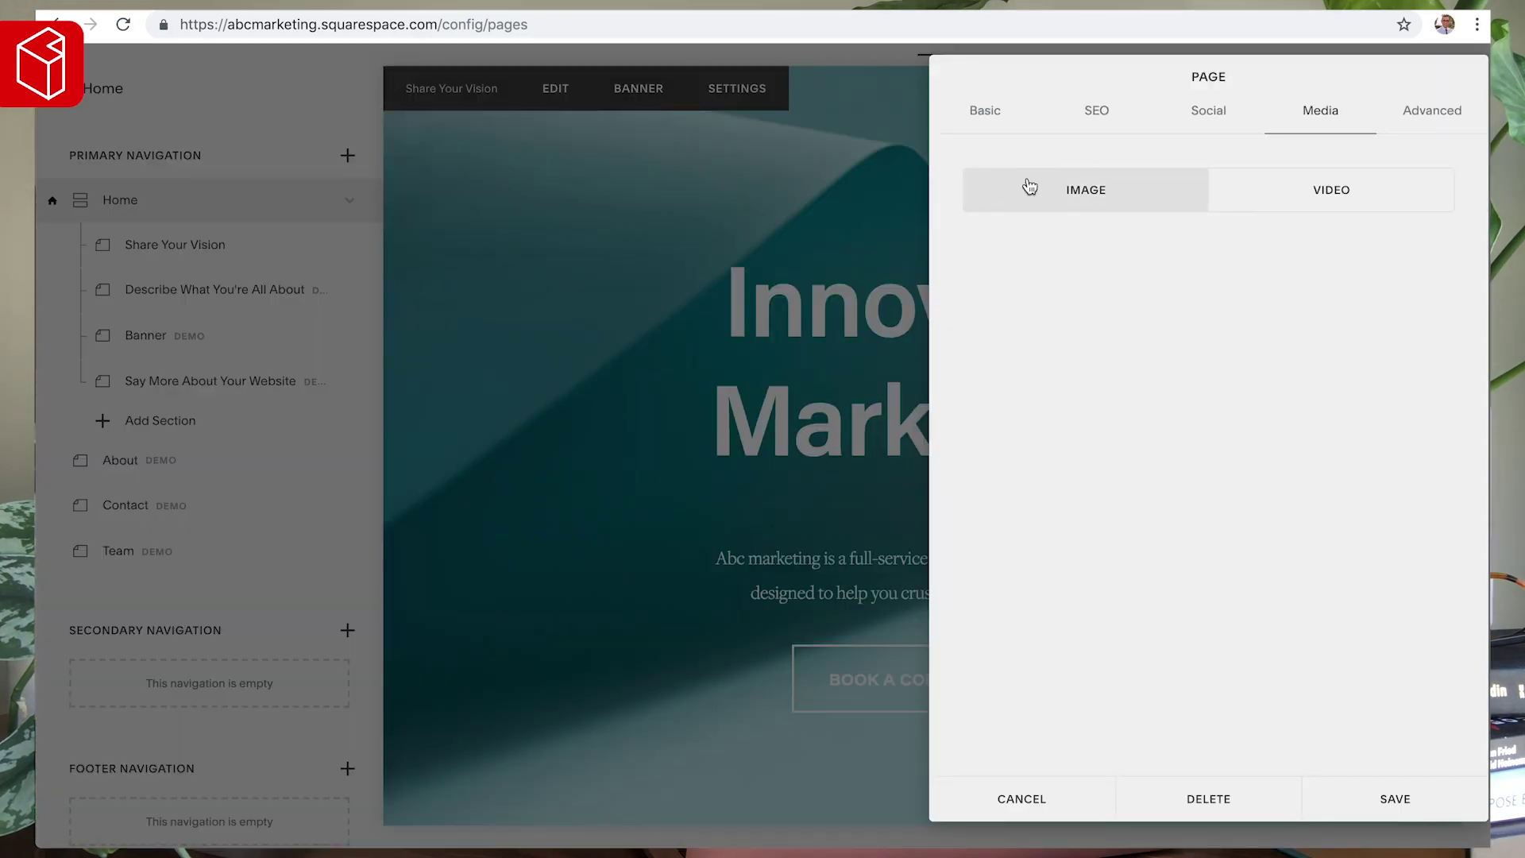
left_click(1116, 189)
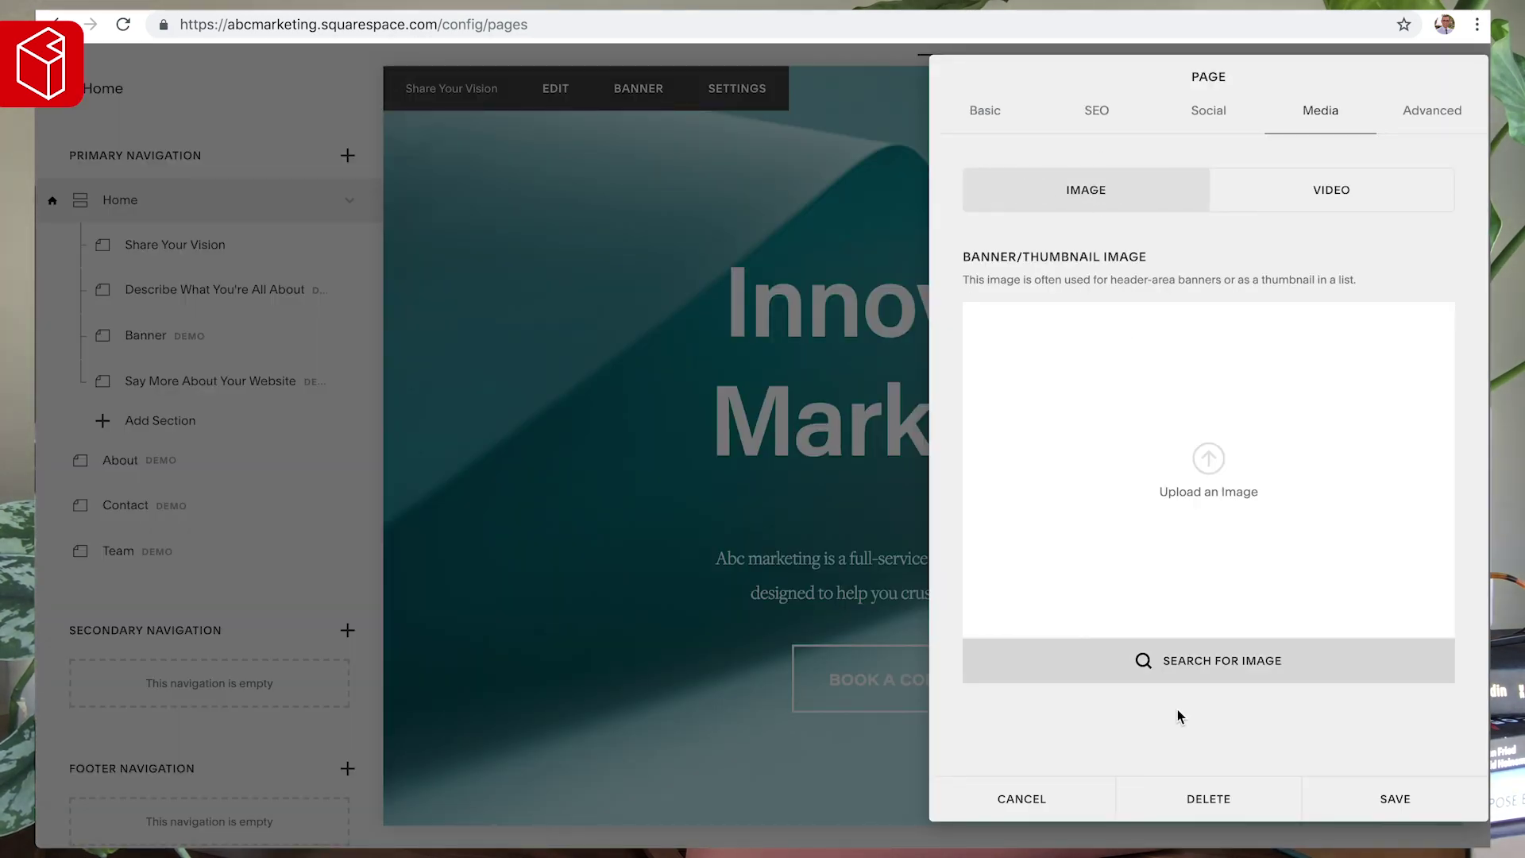
left_click(1236, 666)
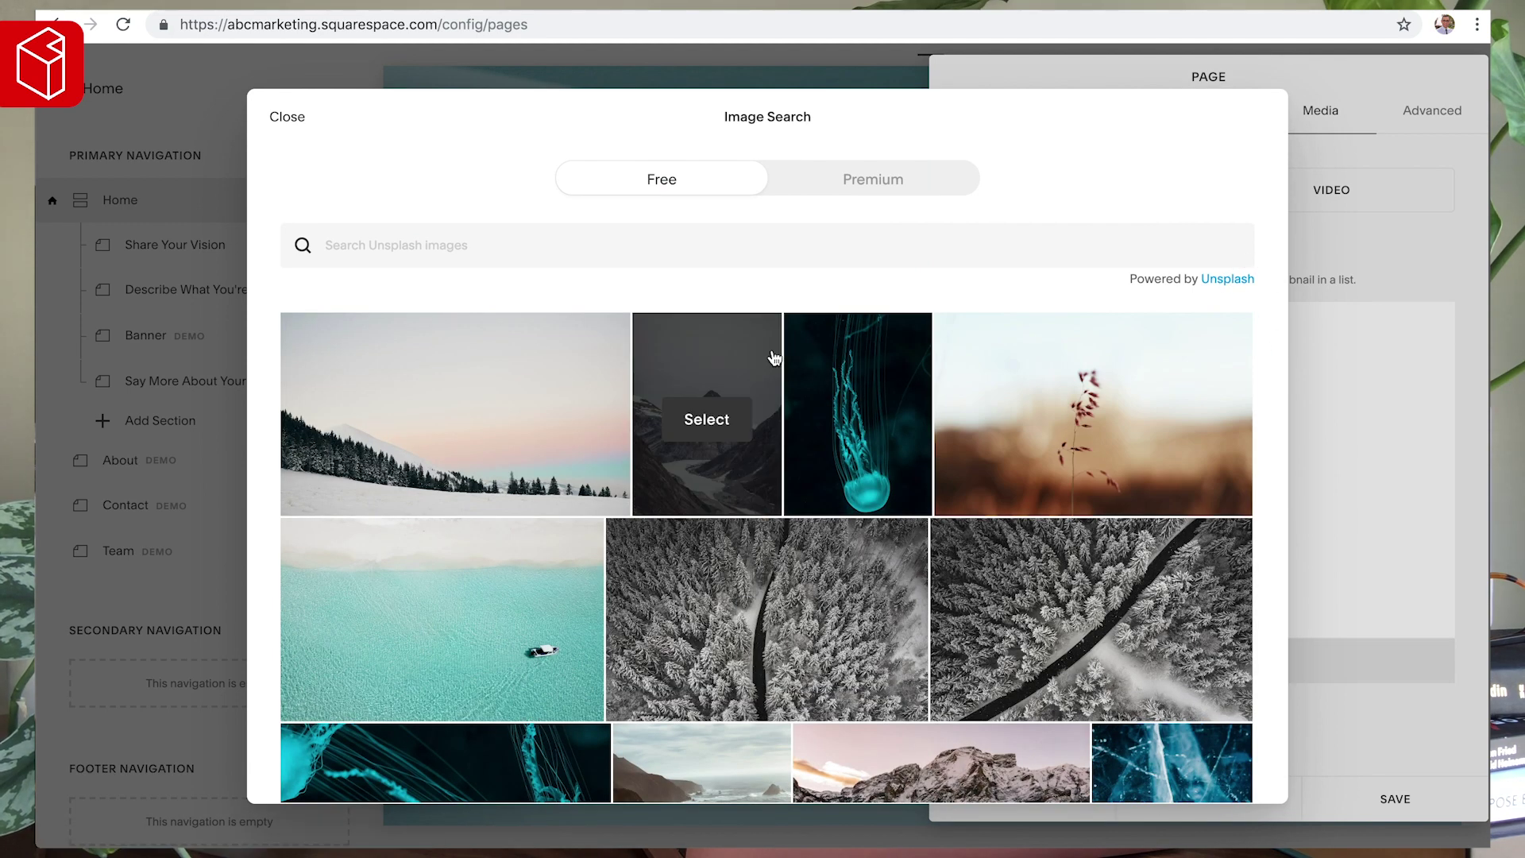
left_click(491, 248)
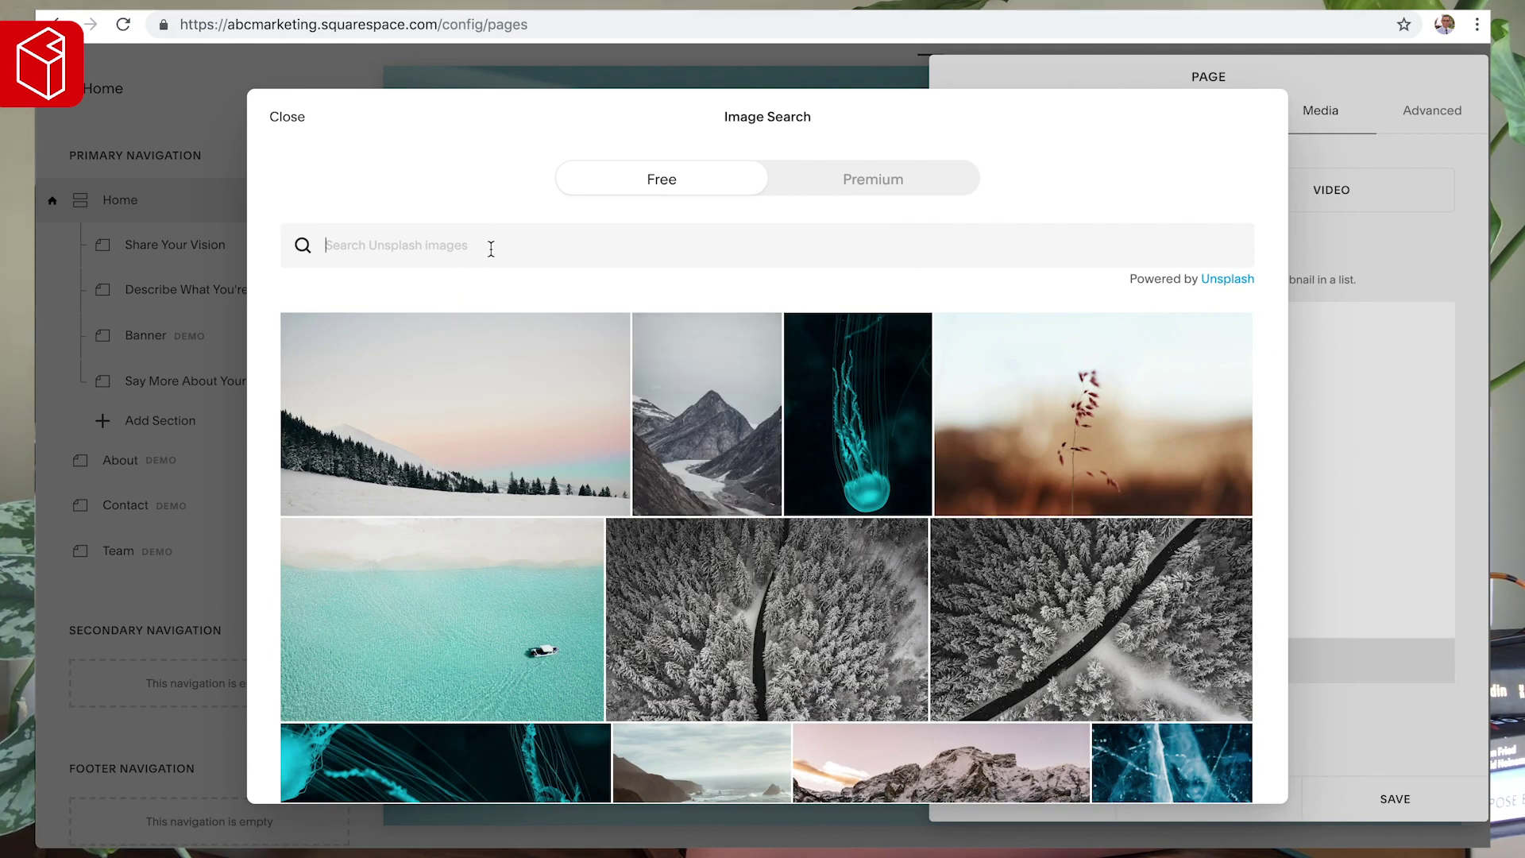
type("digital")
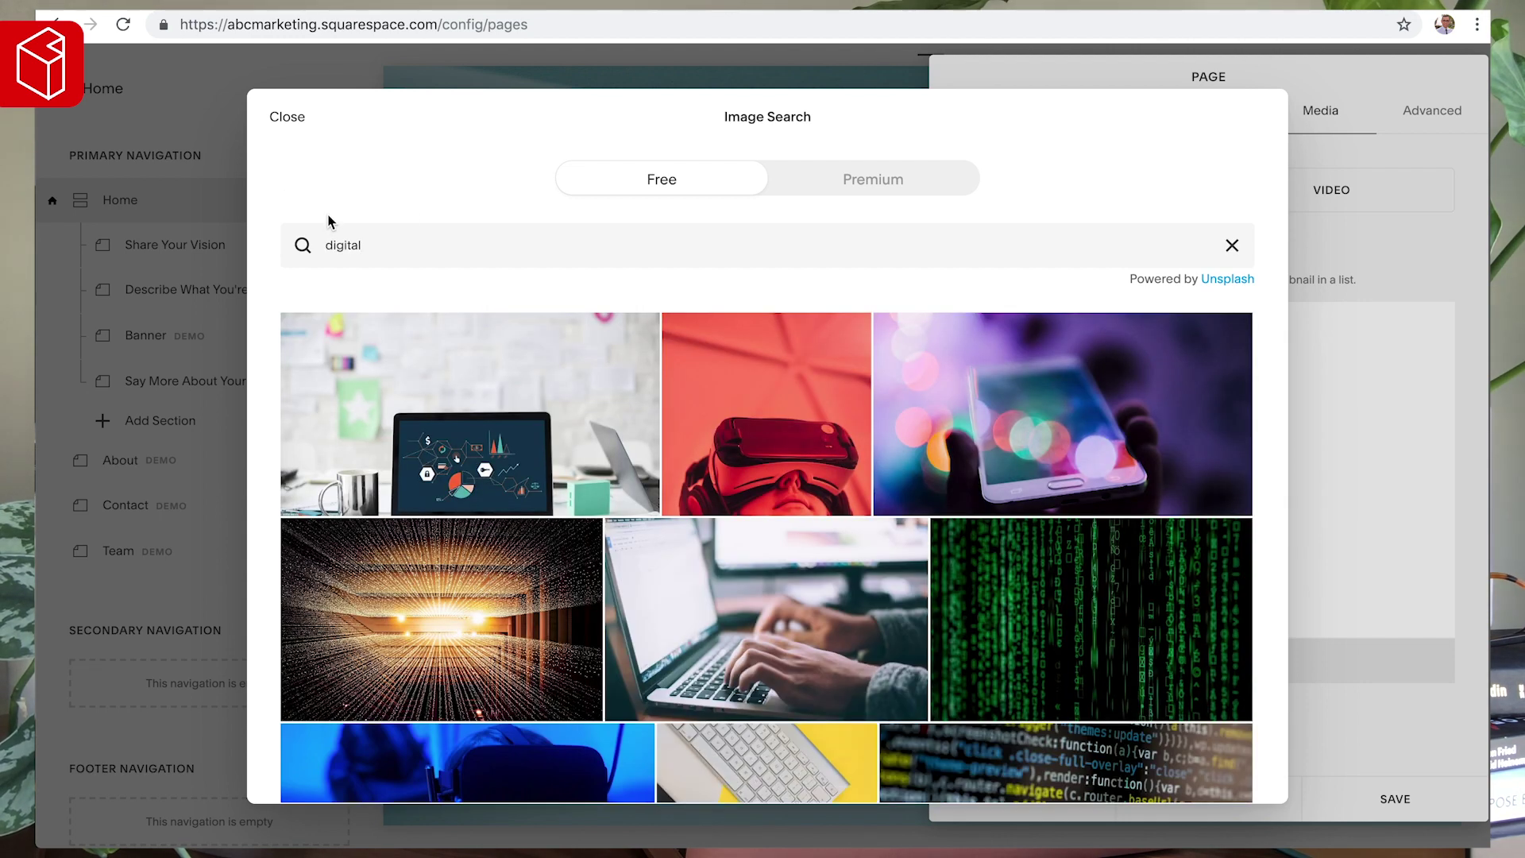
scroll(390, 441, "down", 5)
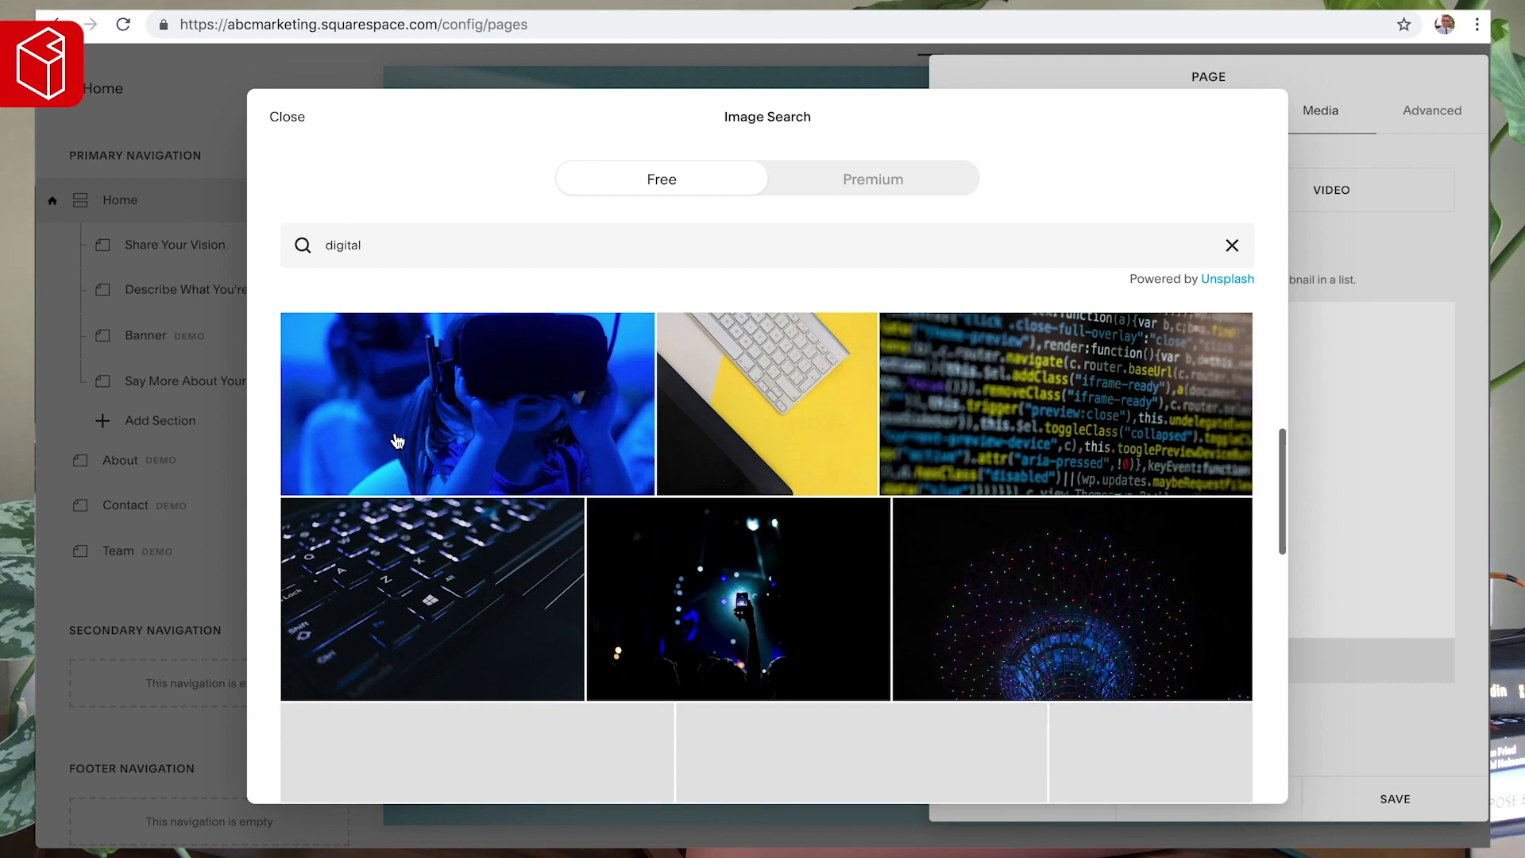
scroll(398, 442, "down", 4)
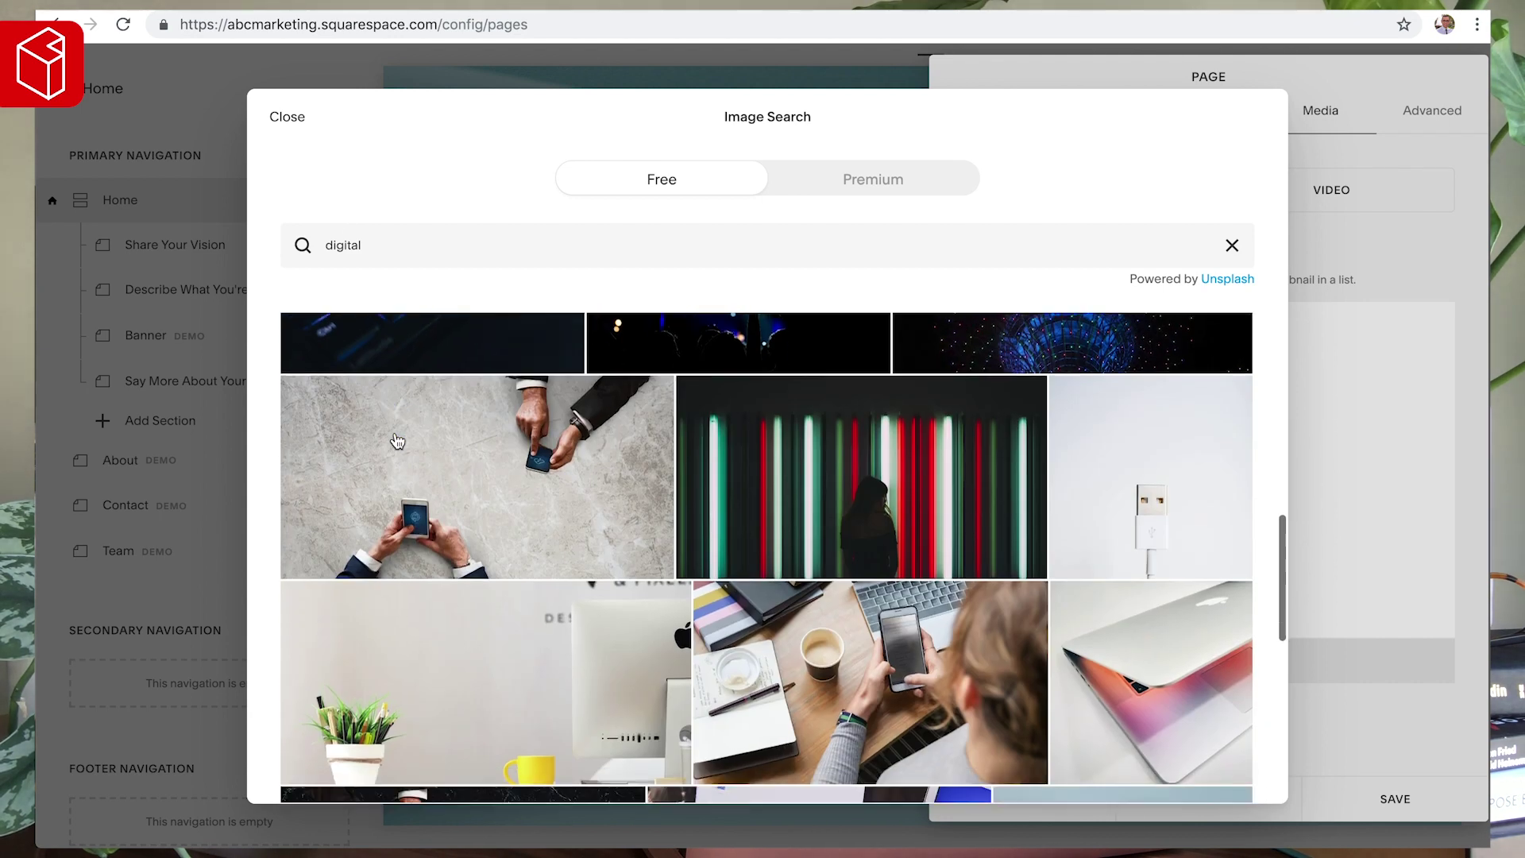
- Search 'business', add the smiling team-around-a-laptop photo, and save it as the banner
double_click(416, 244)
type("business")
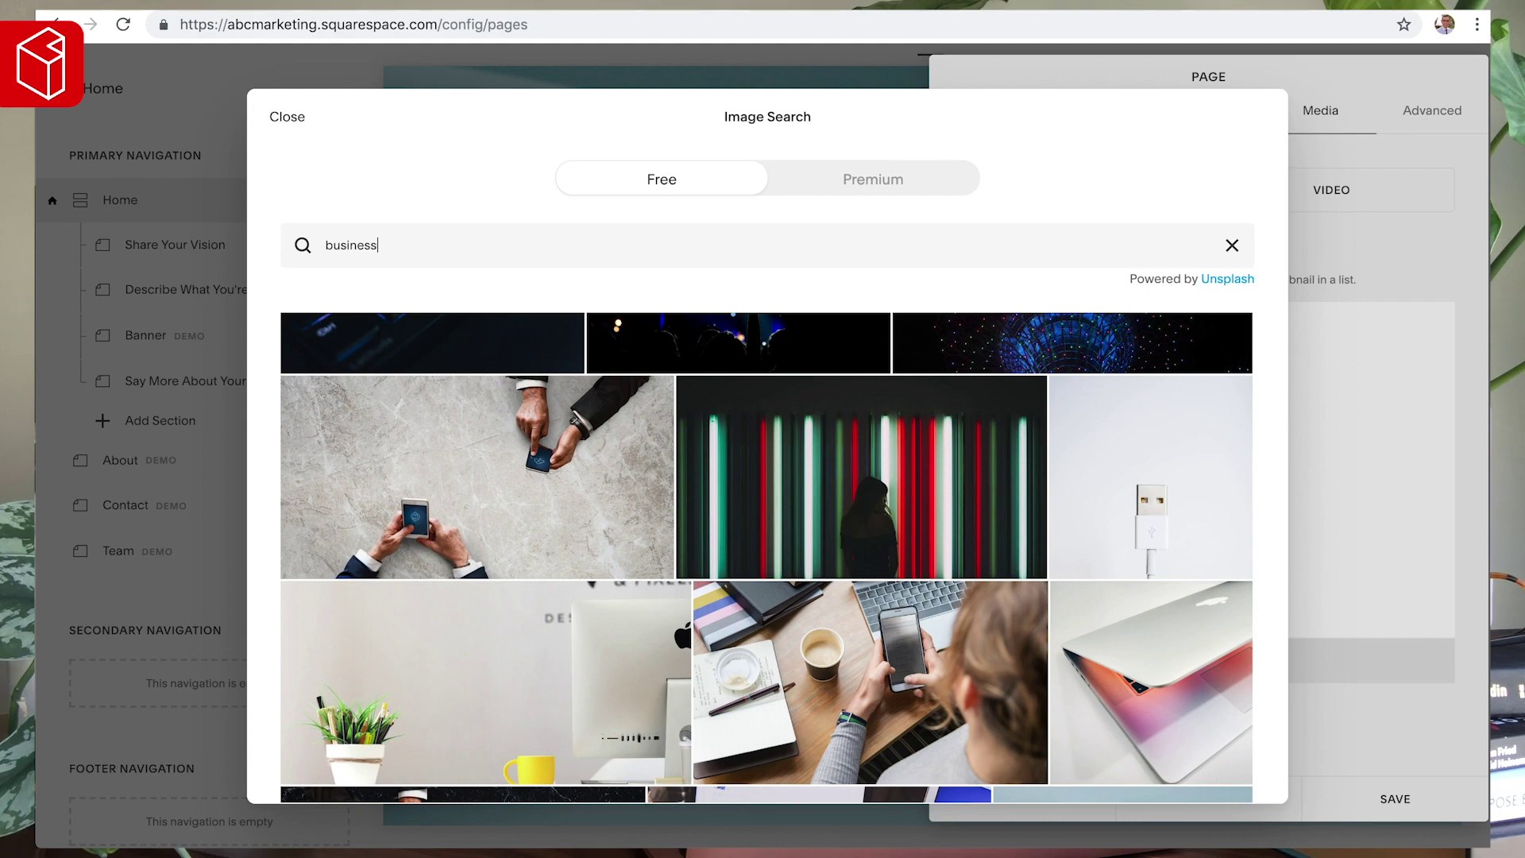
scroll(659, 397, "down", 2)
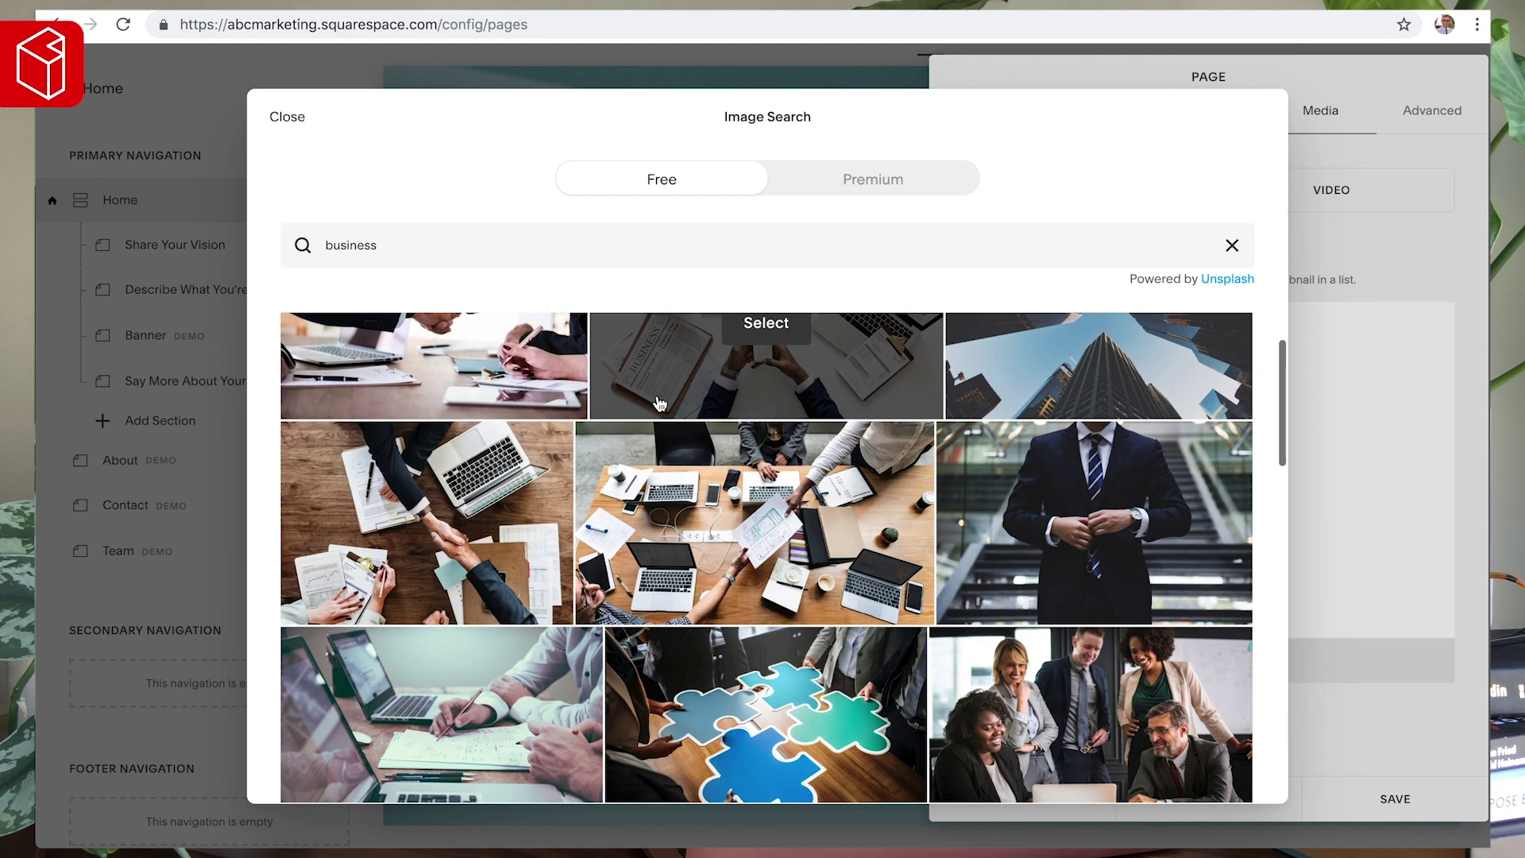
scroll(659, 403, "down", 1)
left_click(1089, 572)
scroll(1089, 576, "down", 1)
left_click(943, 569)
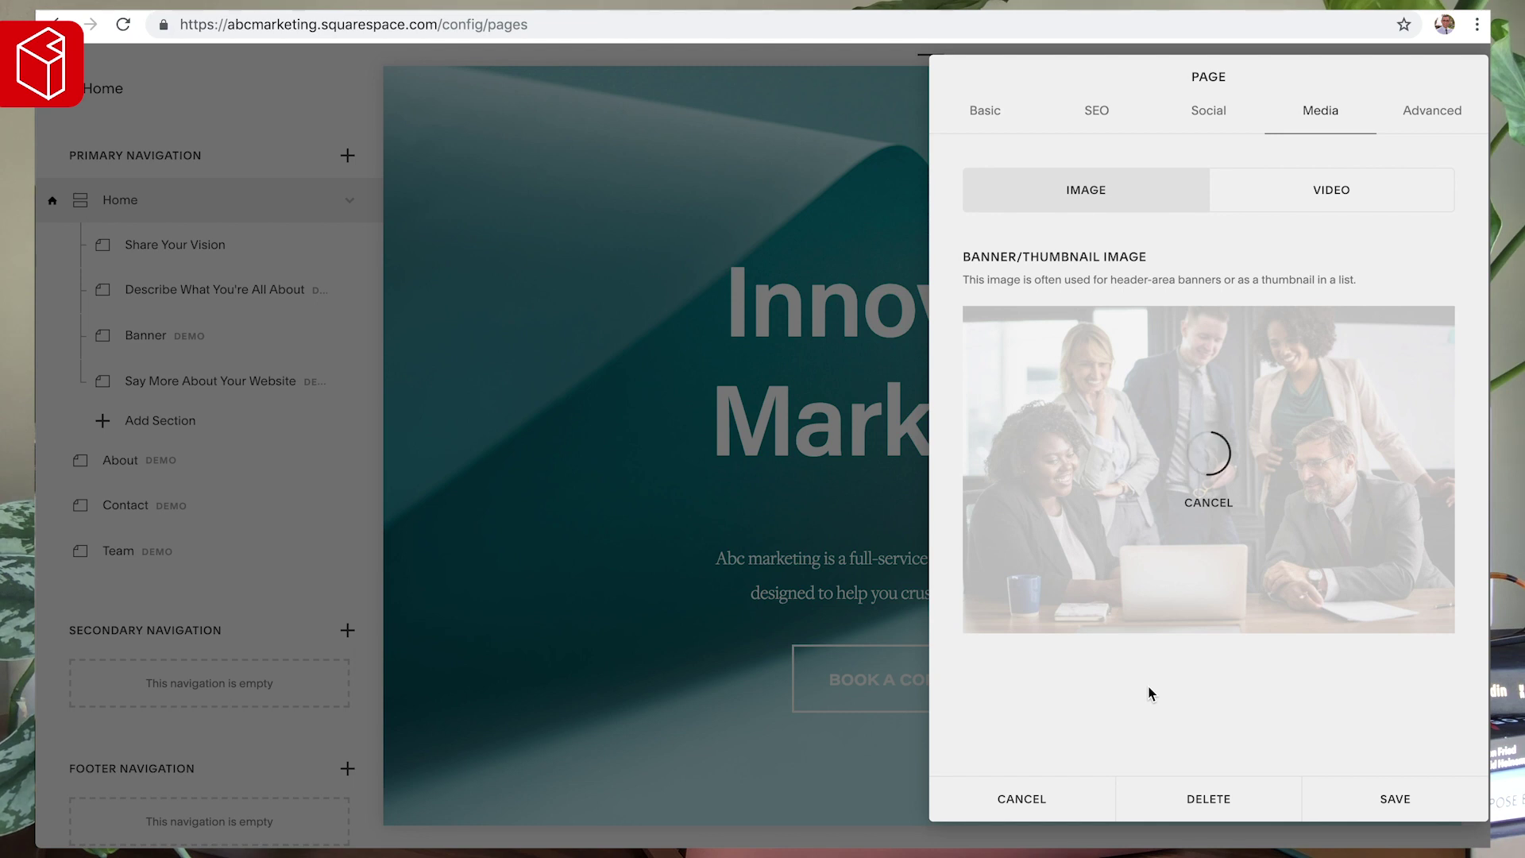
left_click(1400, 800)
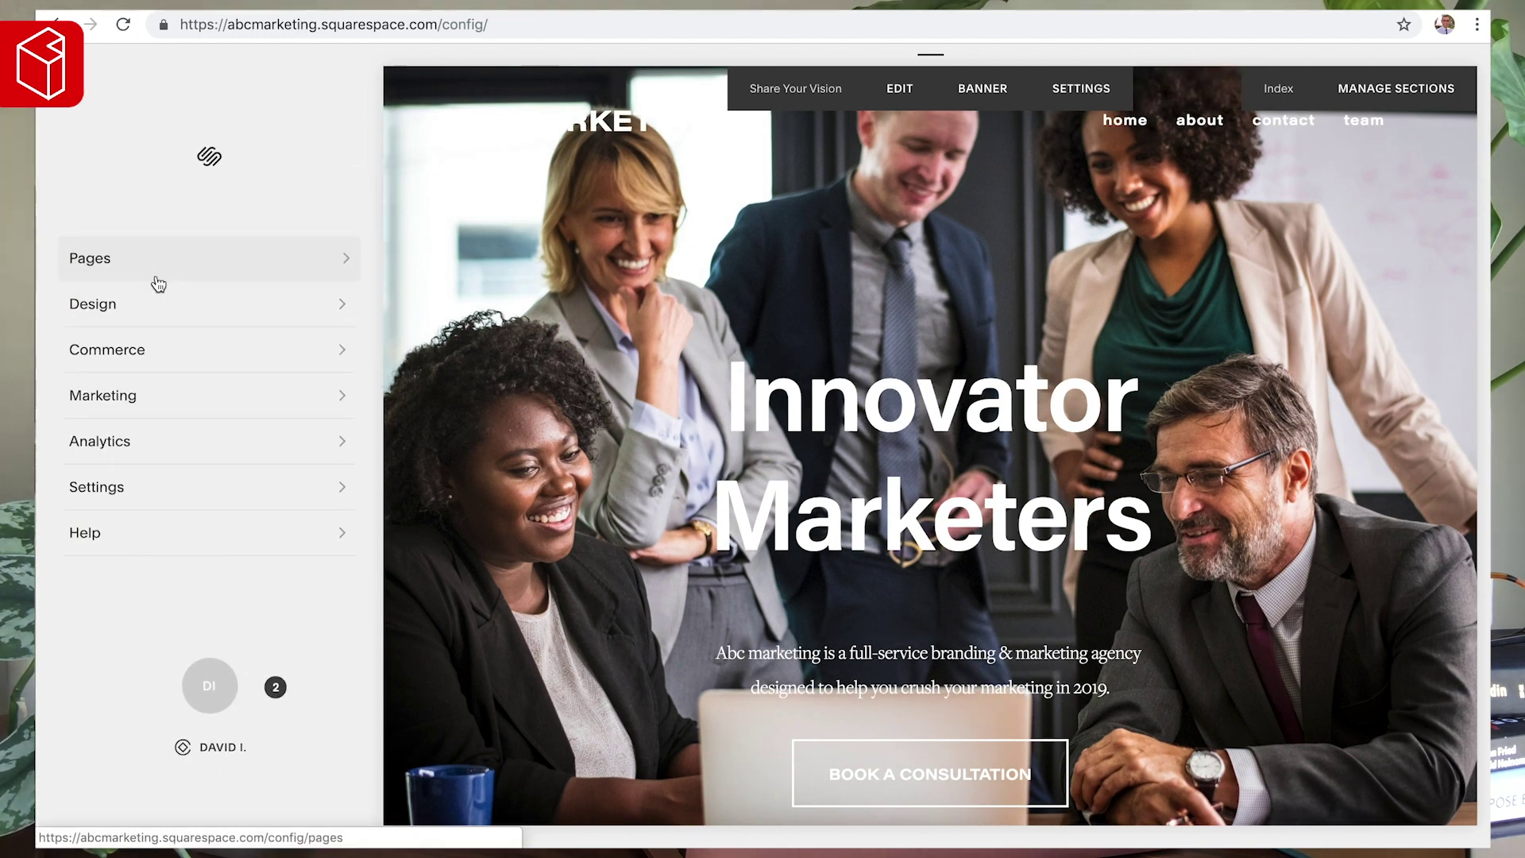
- Open Site Styles and try a black overlay colour on the hero image
left_click(89, 308)
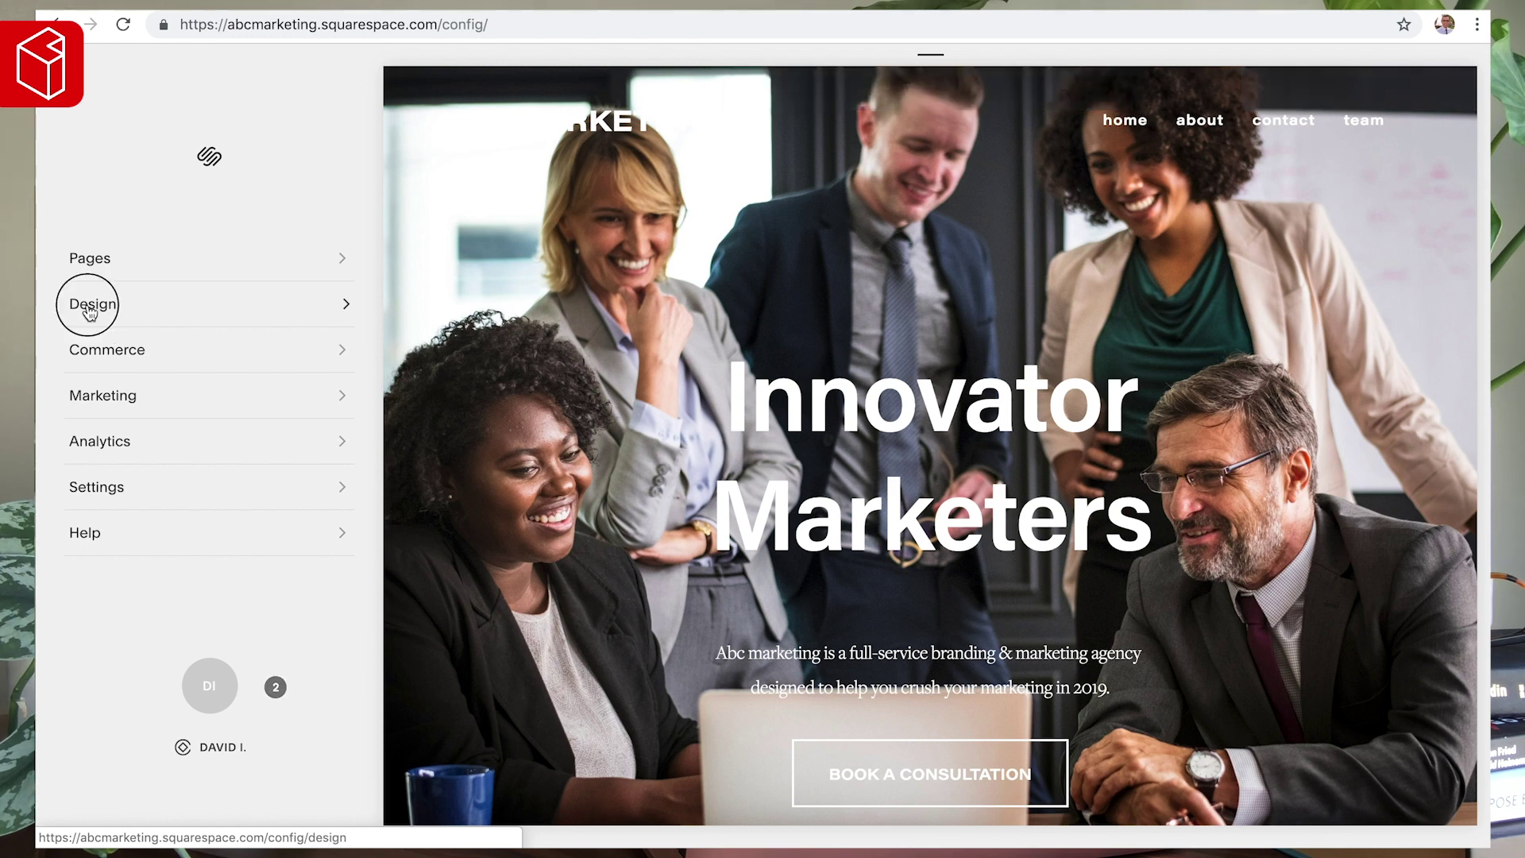
left_click(122, 317)
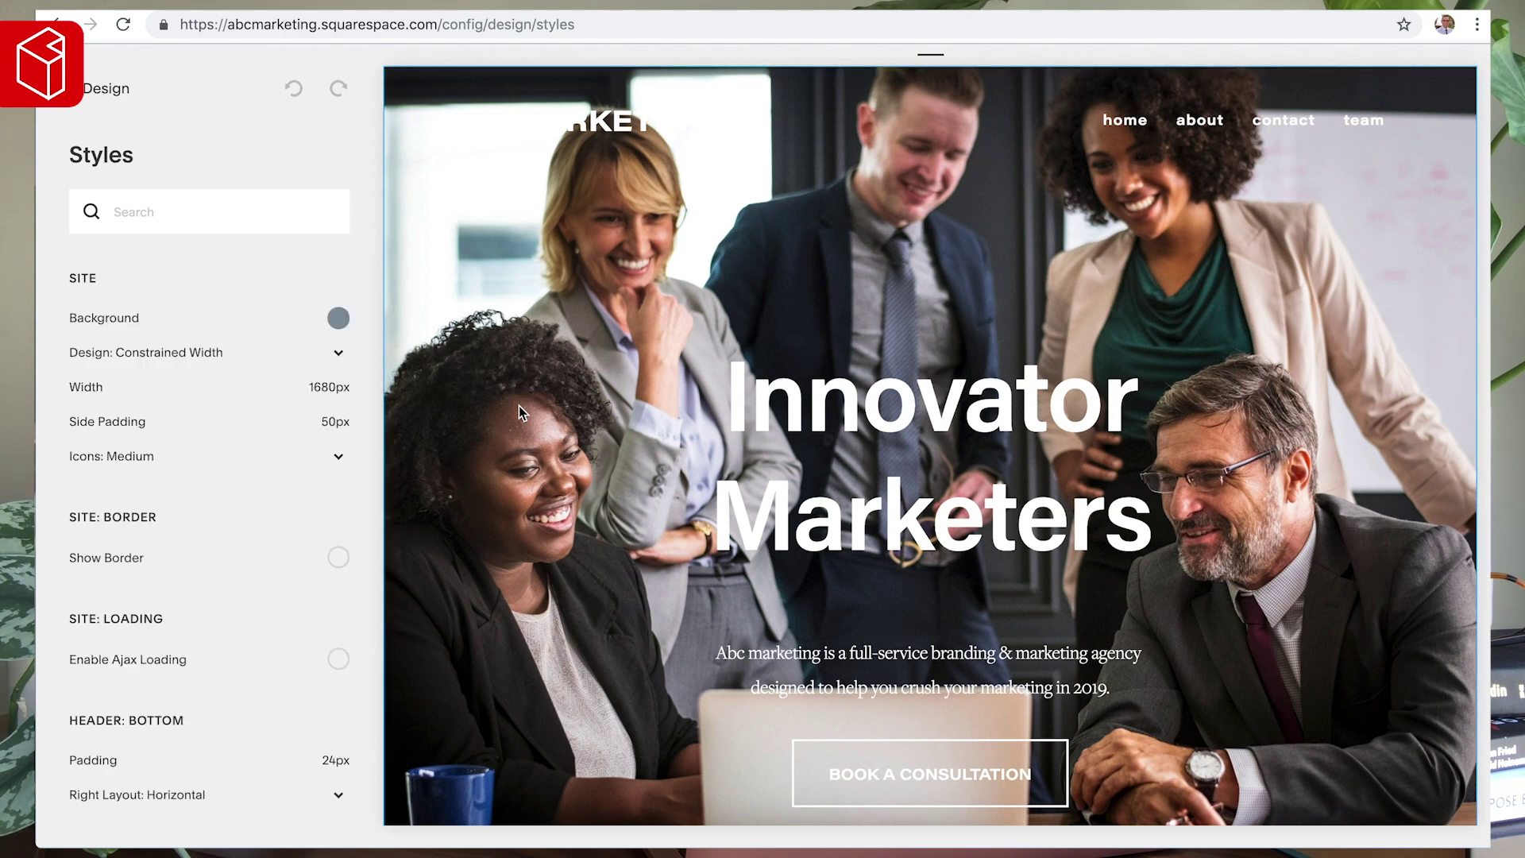
left_click(653, 309)
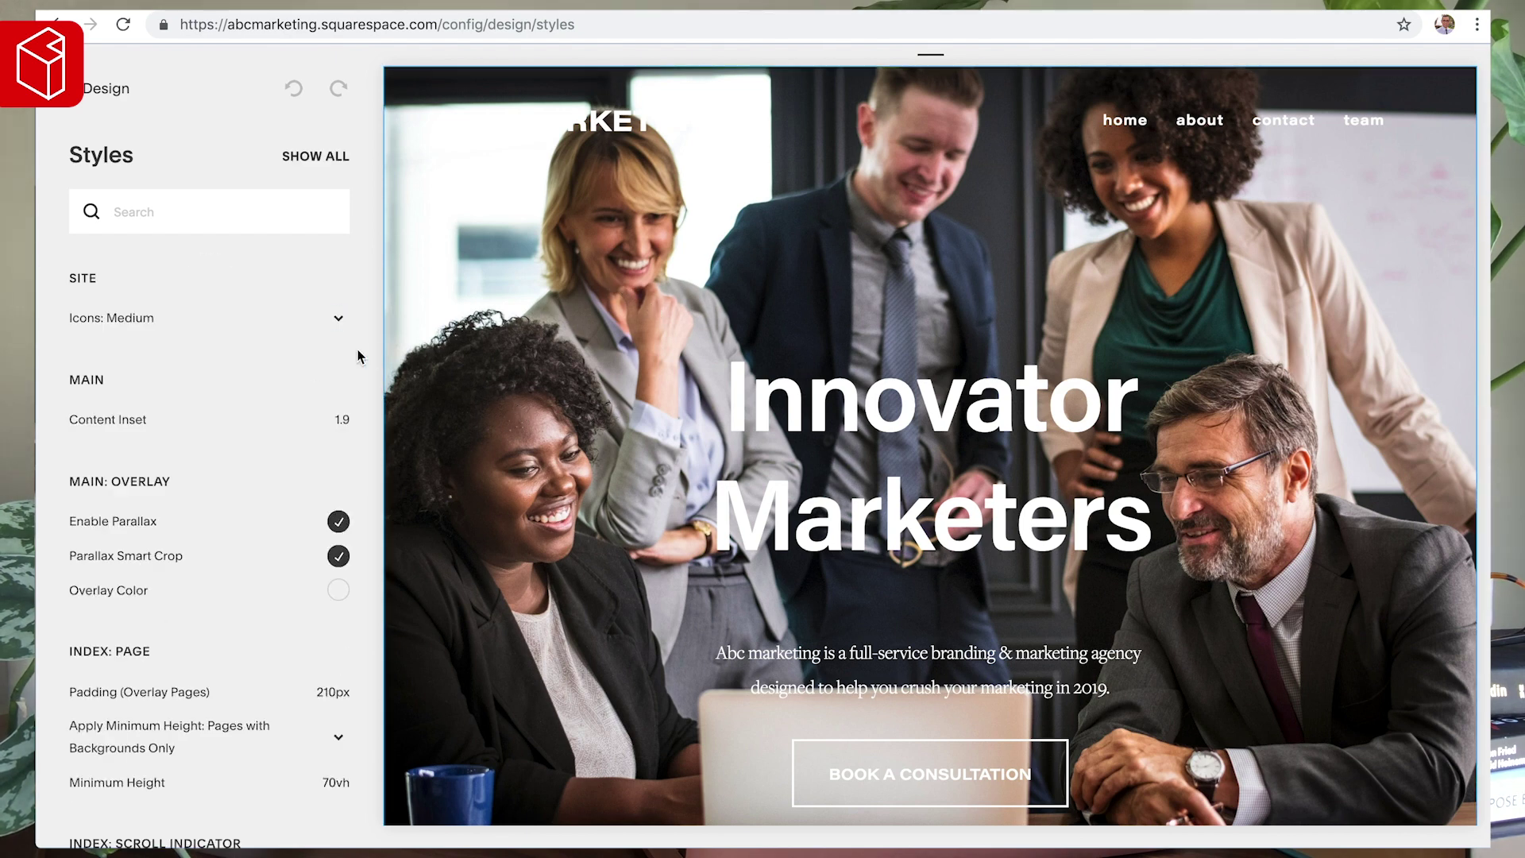
scroll(250, 420, "down", 2)
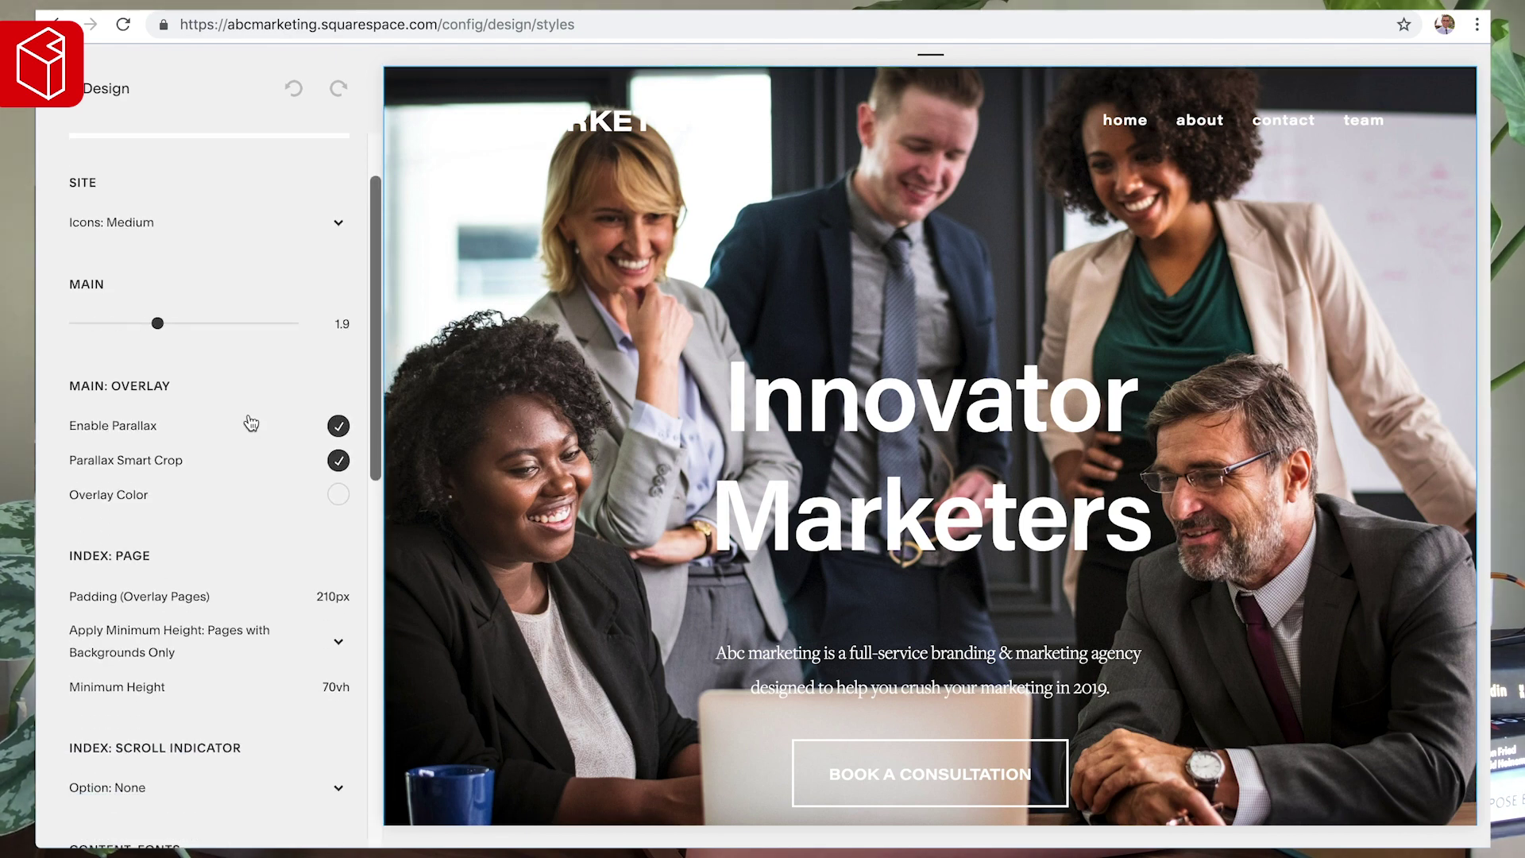
left_click(340, 496)
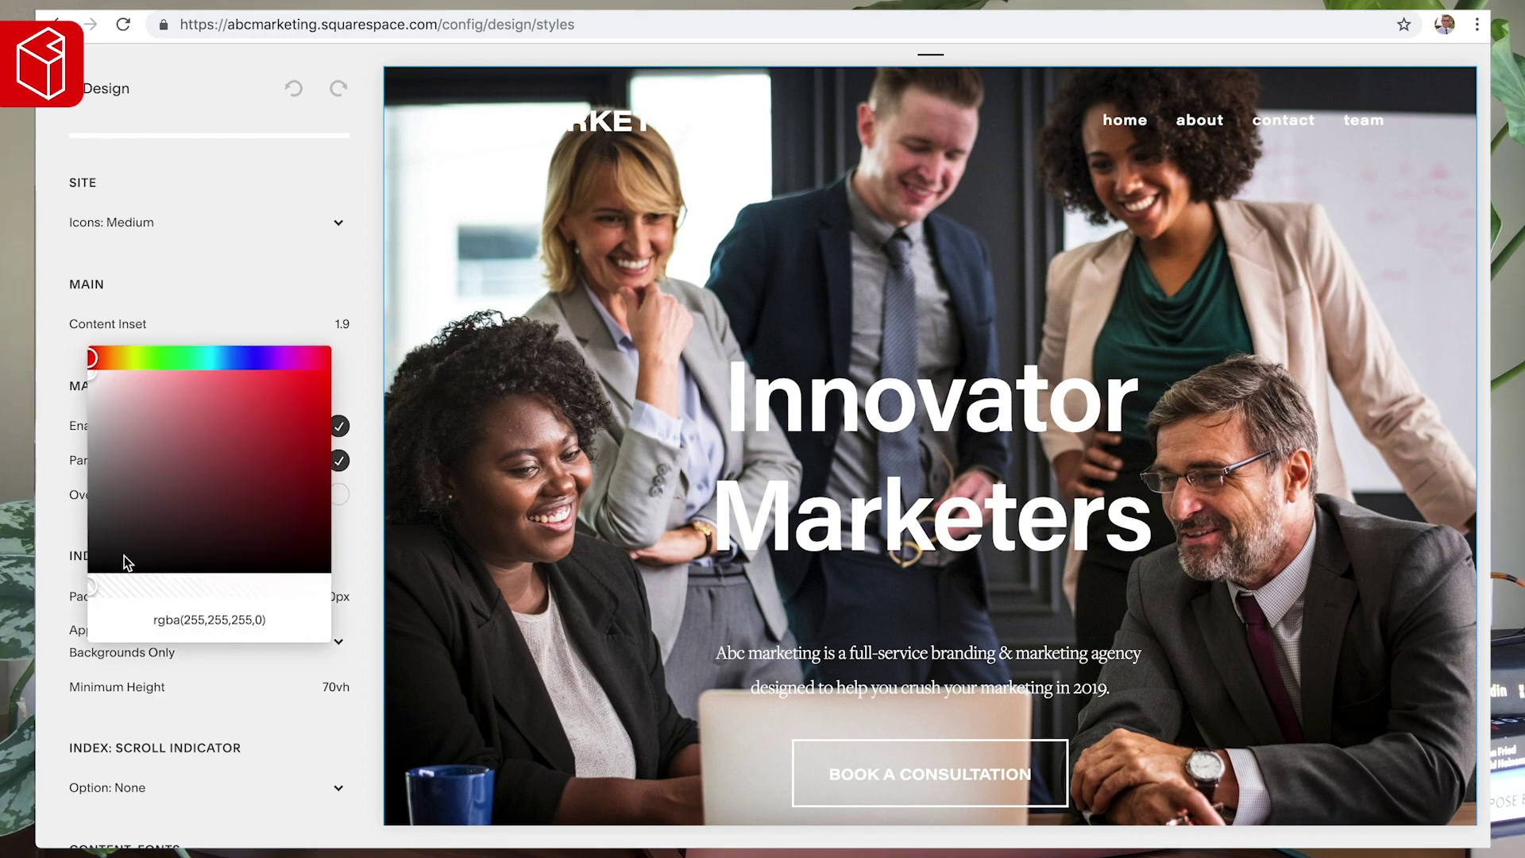
left_click(103, 562)
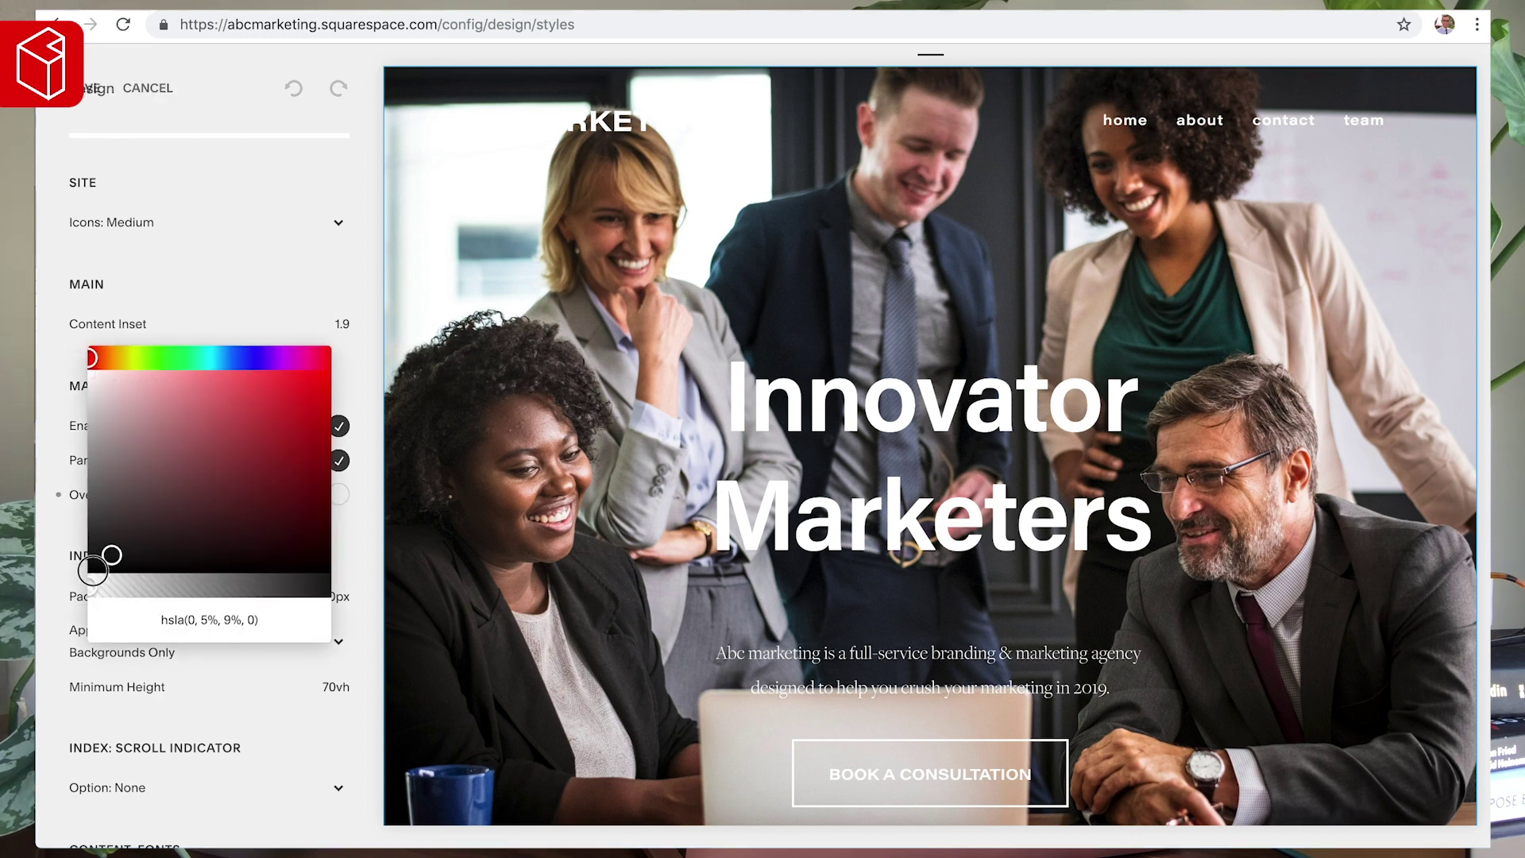
left_click(80, 589)
left_click(339, 494)
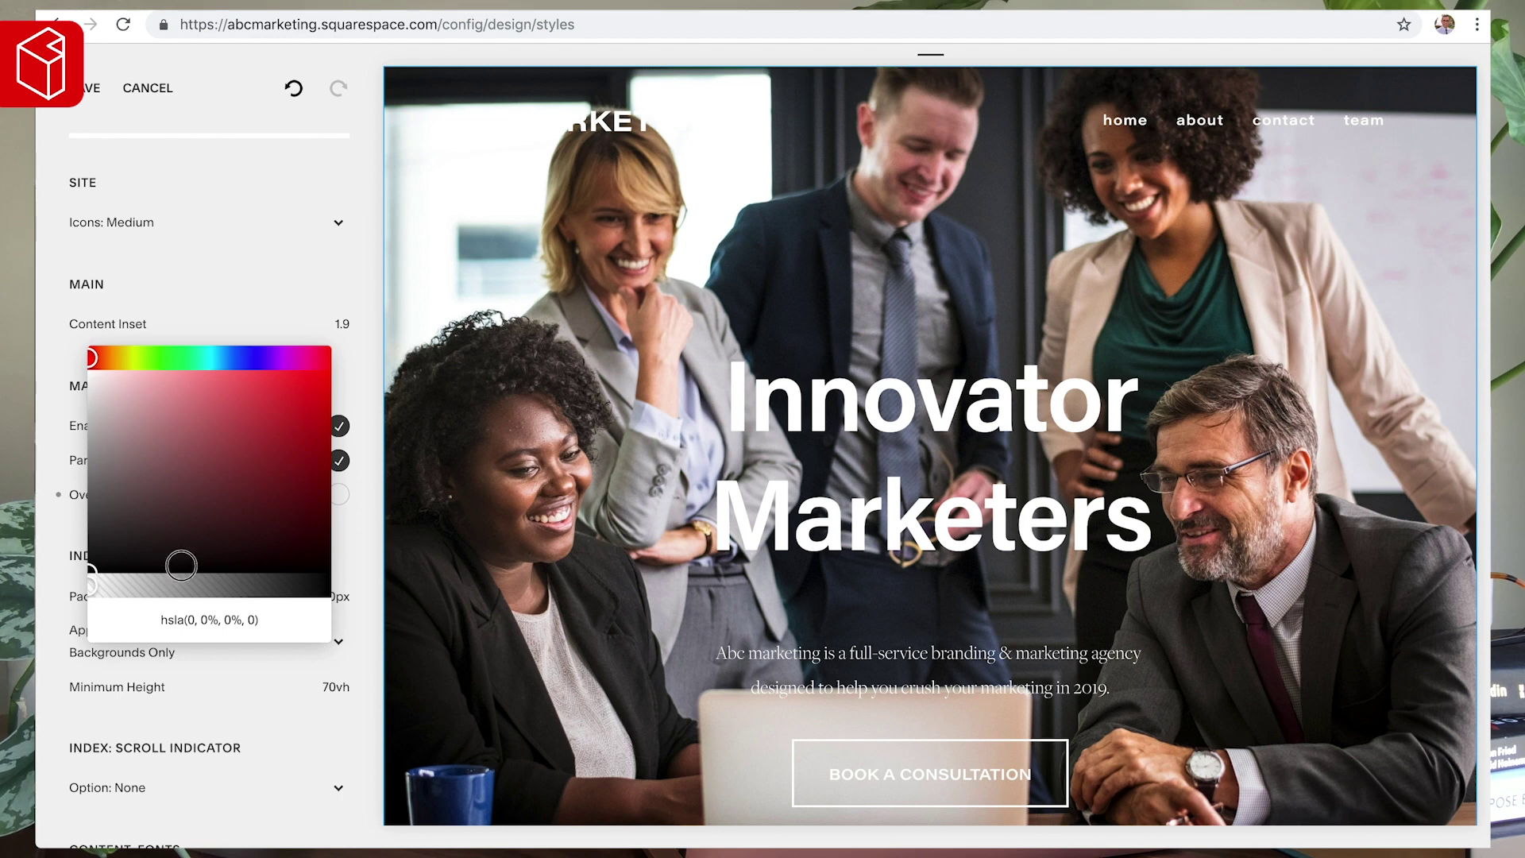
left_click(80, 590)
- Set the hero overlay colour to #000 and make it translucent over the photo
left_click(339, 494)
left_click_drag(308, 558, 331, 572)
left_click(339, 584)
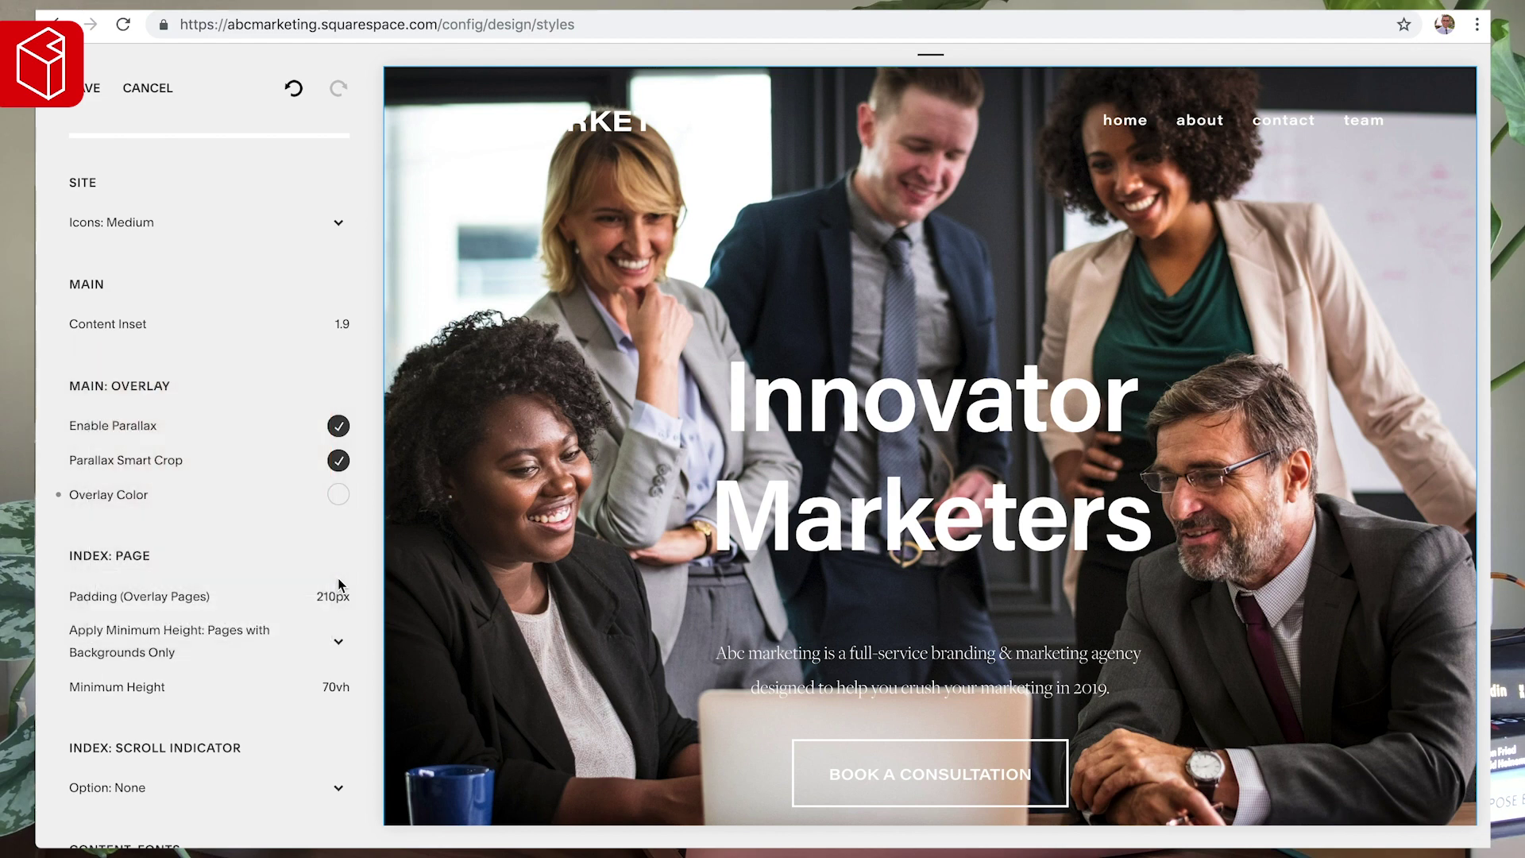
left_click(339, 494)
triple_click(213, 619)
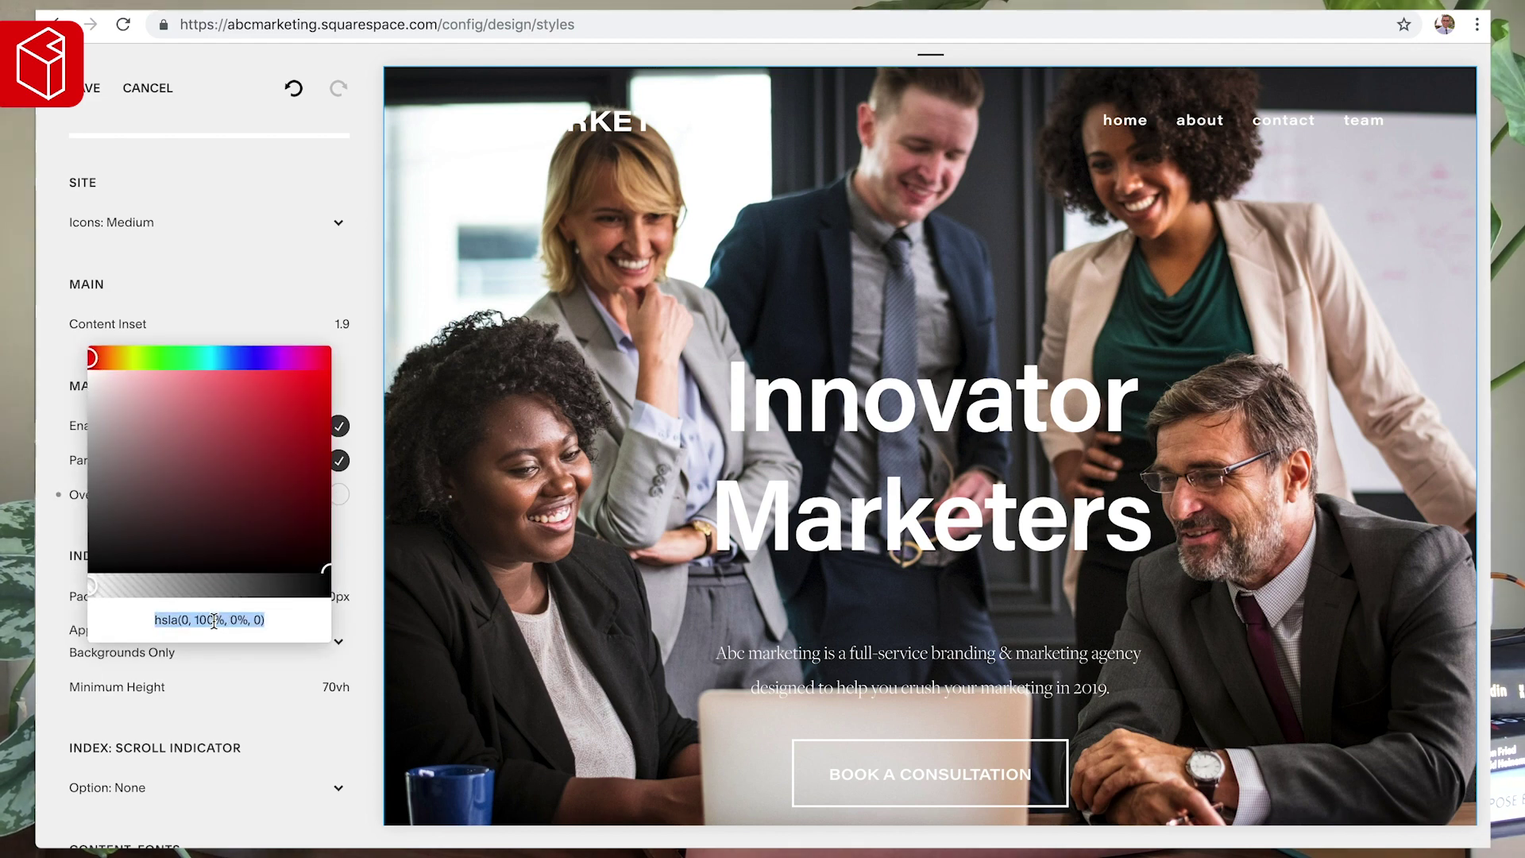
type("#000")
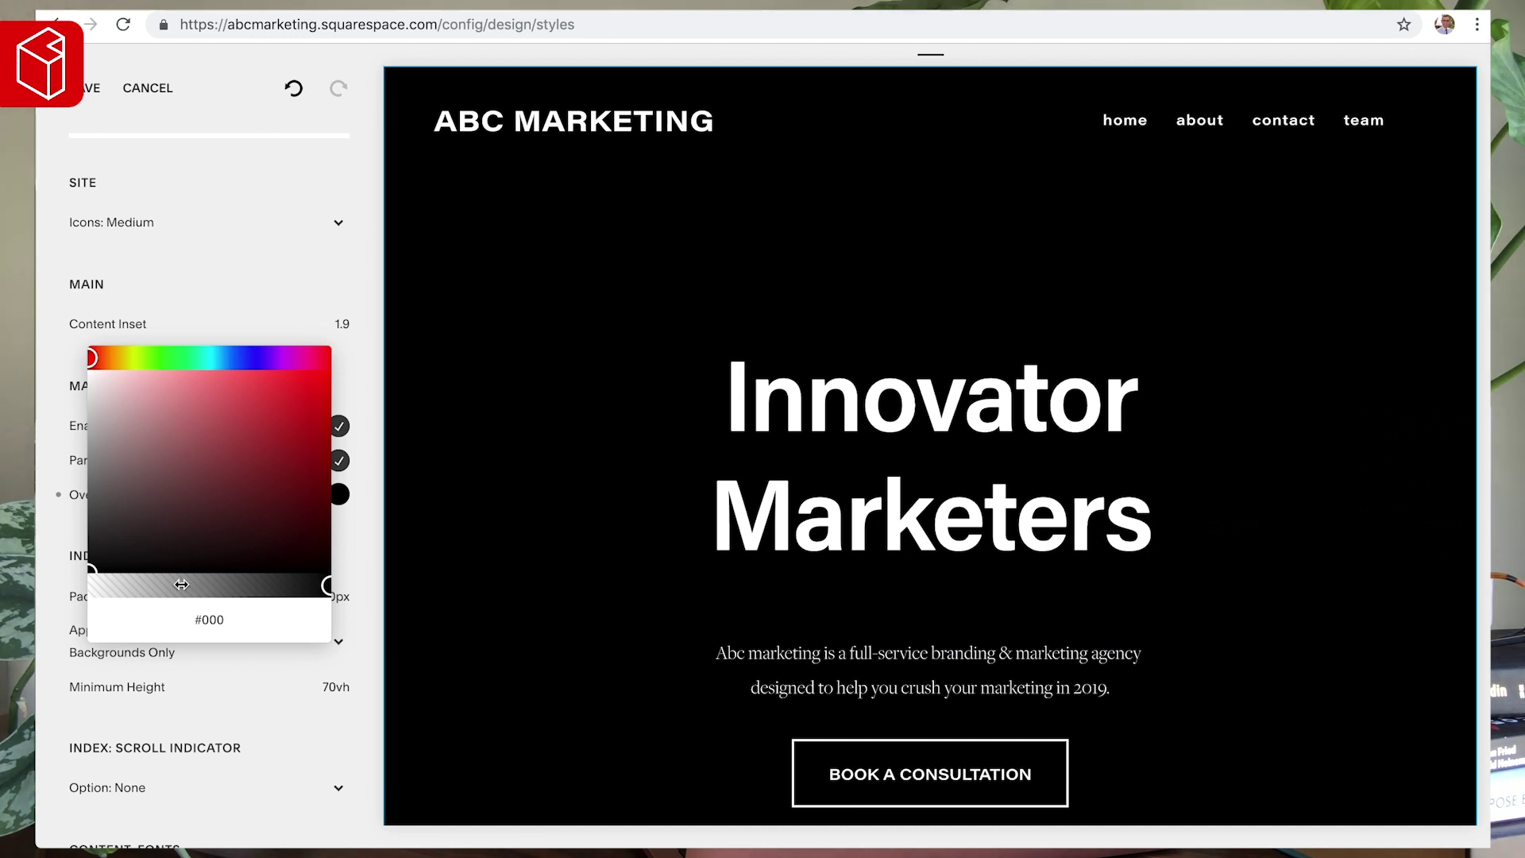
mouse_move(181, 585)
left_mouse_down()
mouse_move(168, 586)
mouse_move(190, 584)
left_mouse_up()
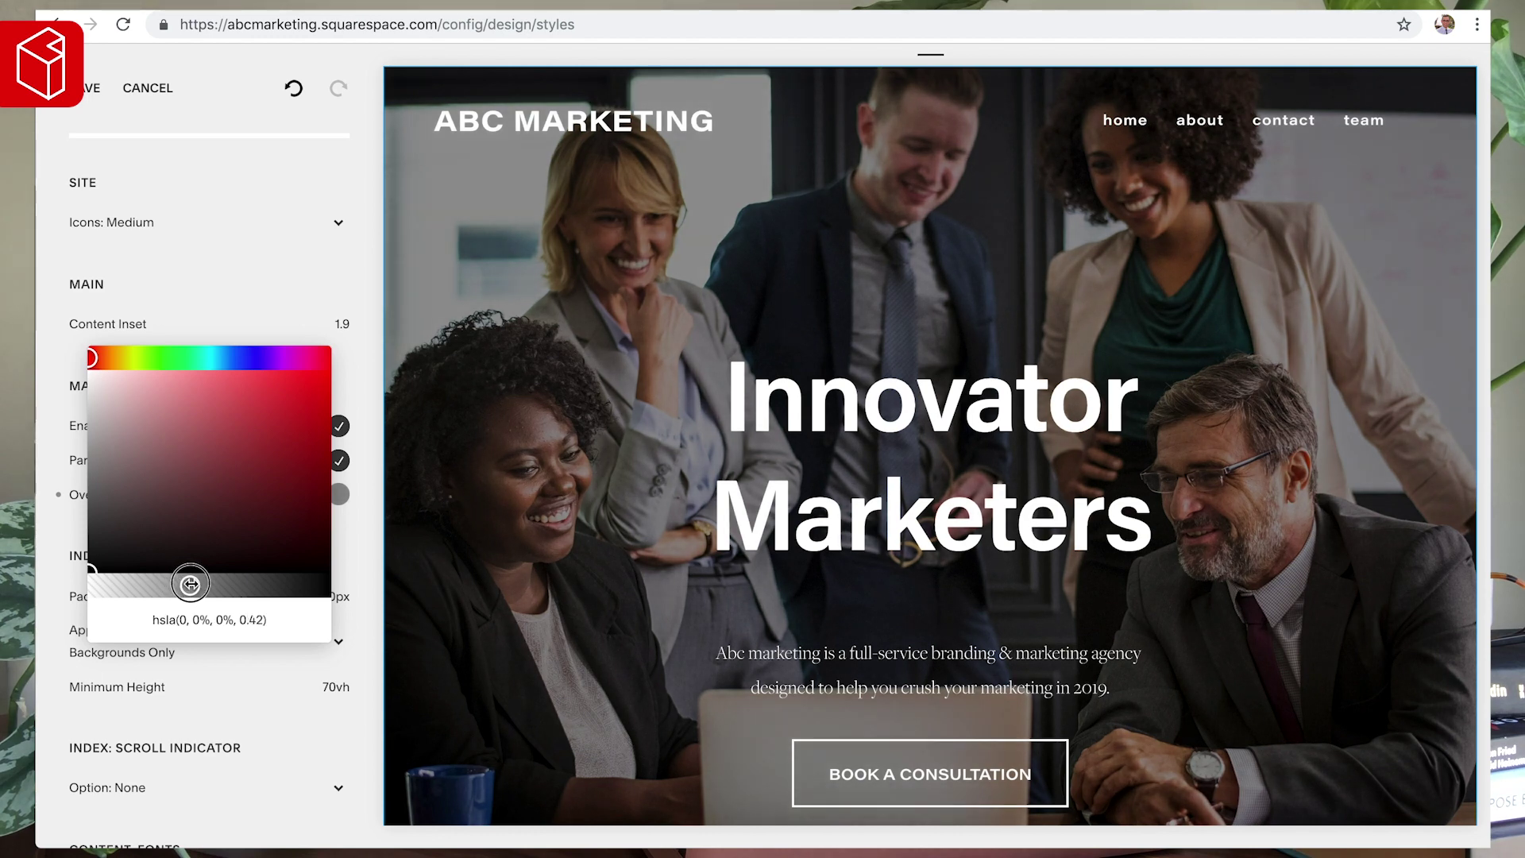
left_click(364, 360)
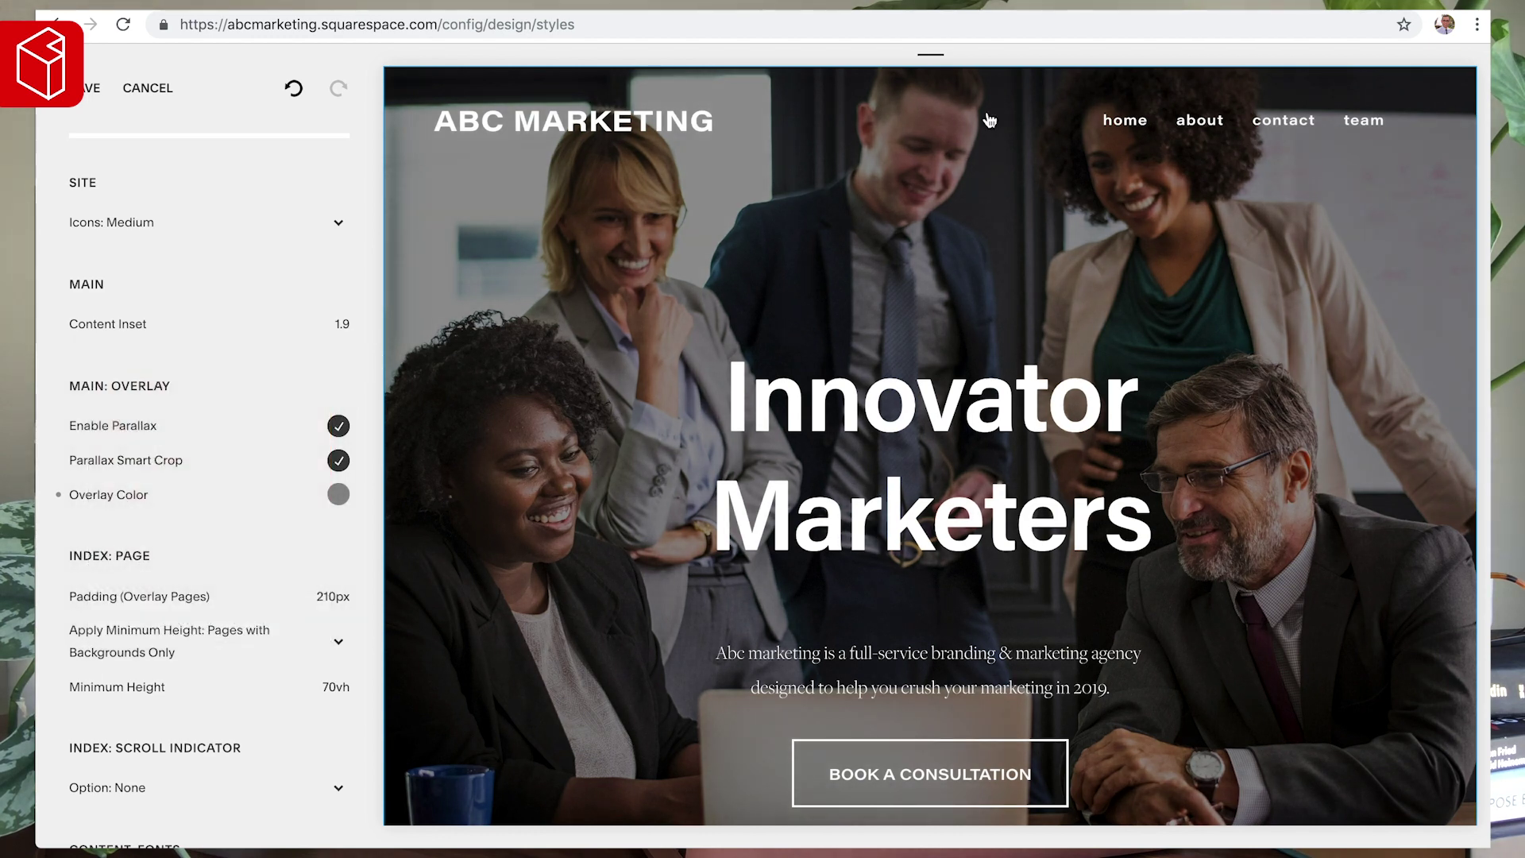
- Adjust the header navigation text size and tighten the link spacing to 0.63em
left_click(1157, 131)
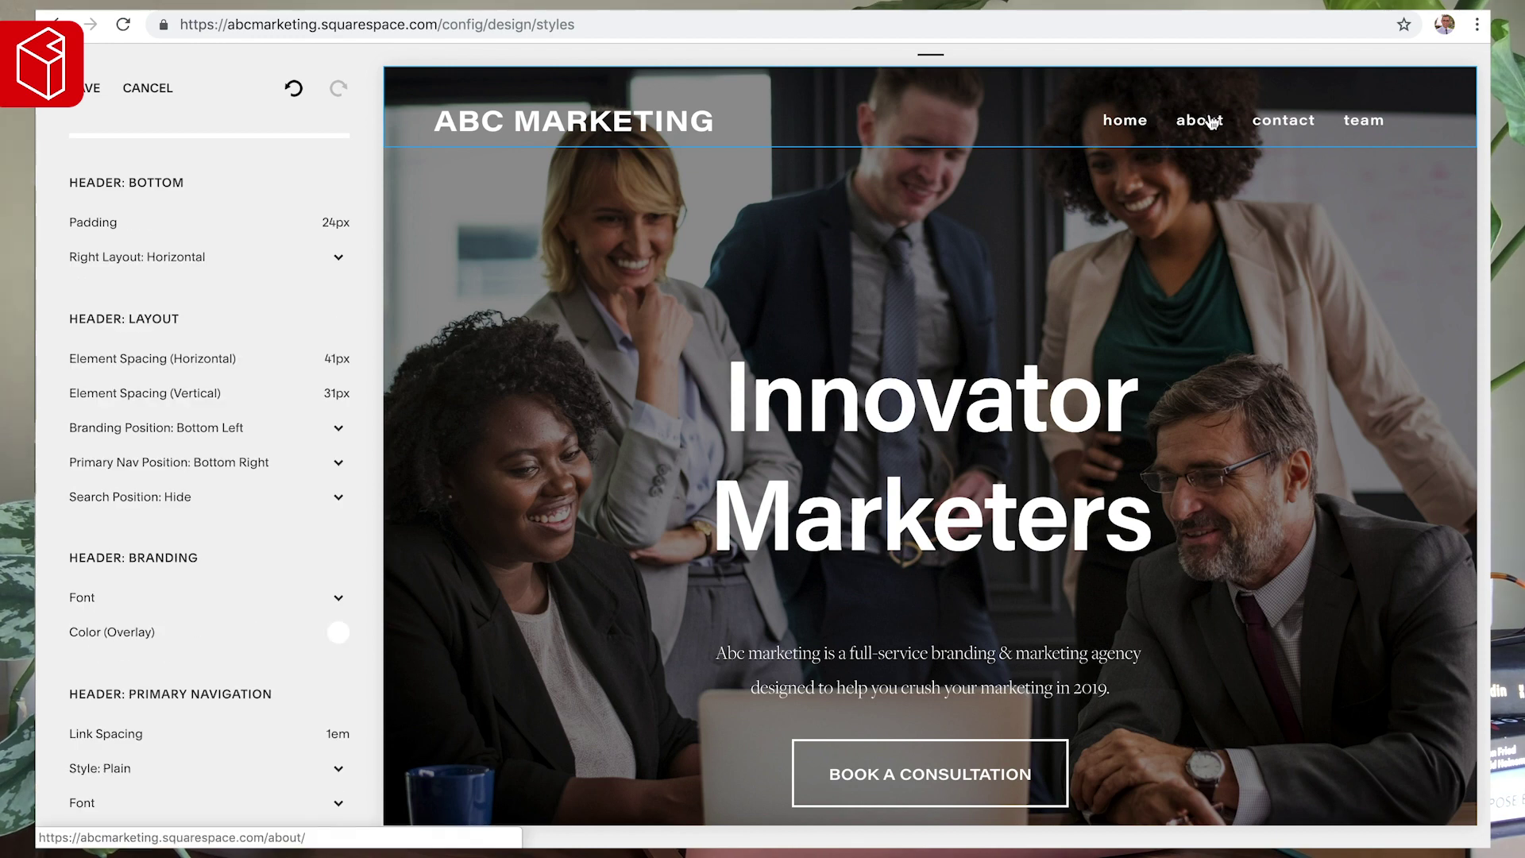
scroll(112, 503, "down", 3)
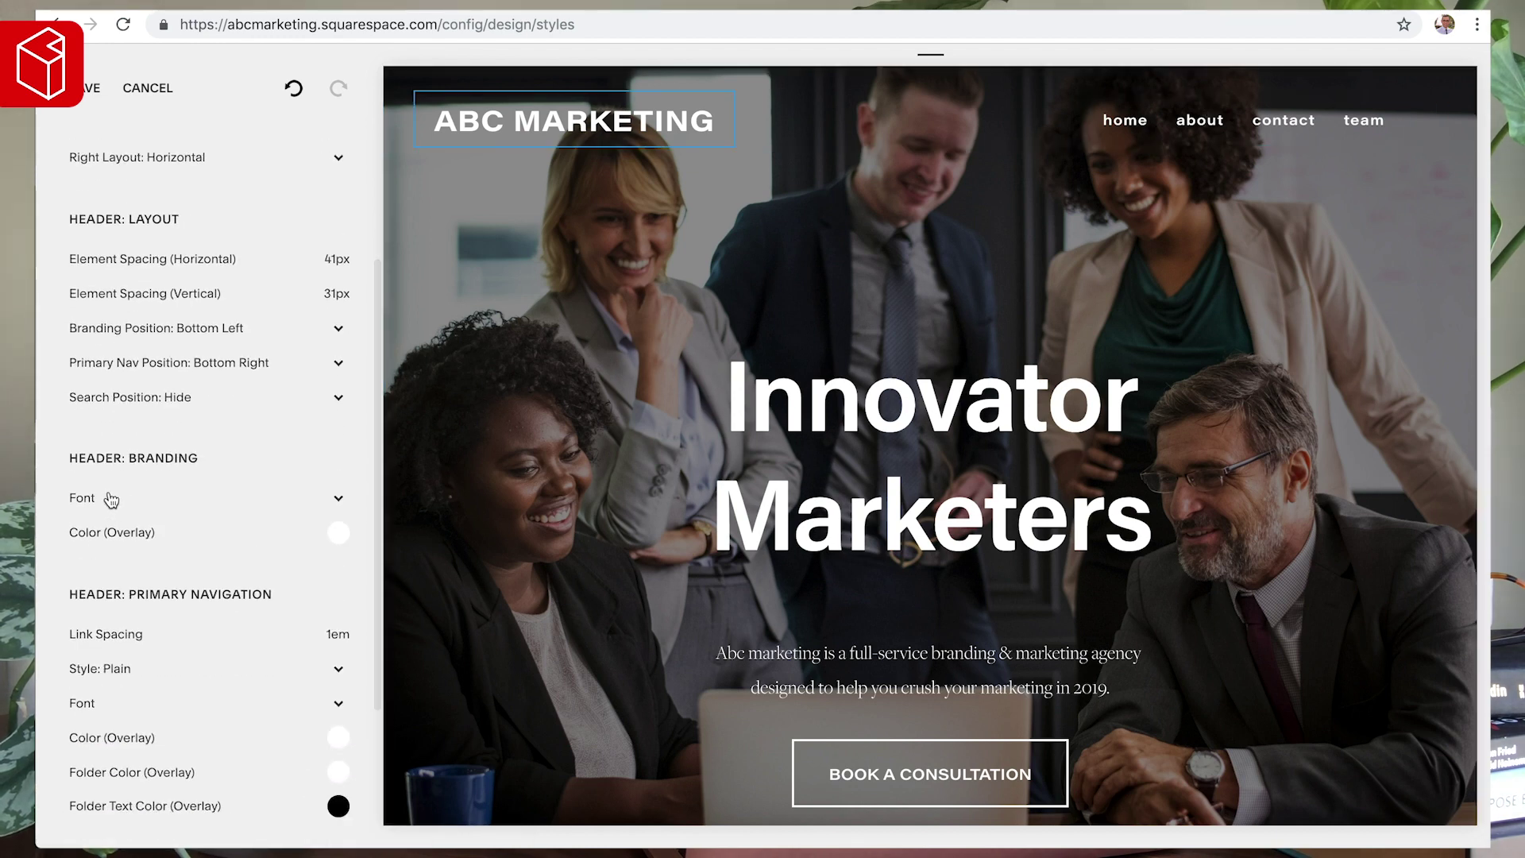
scroll(111, 510, "down", 1)
scroll(111, 510, "down", 1)
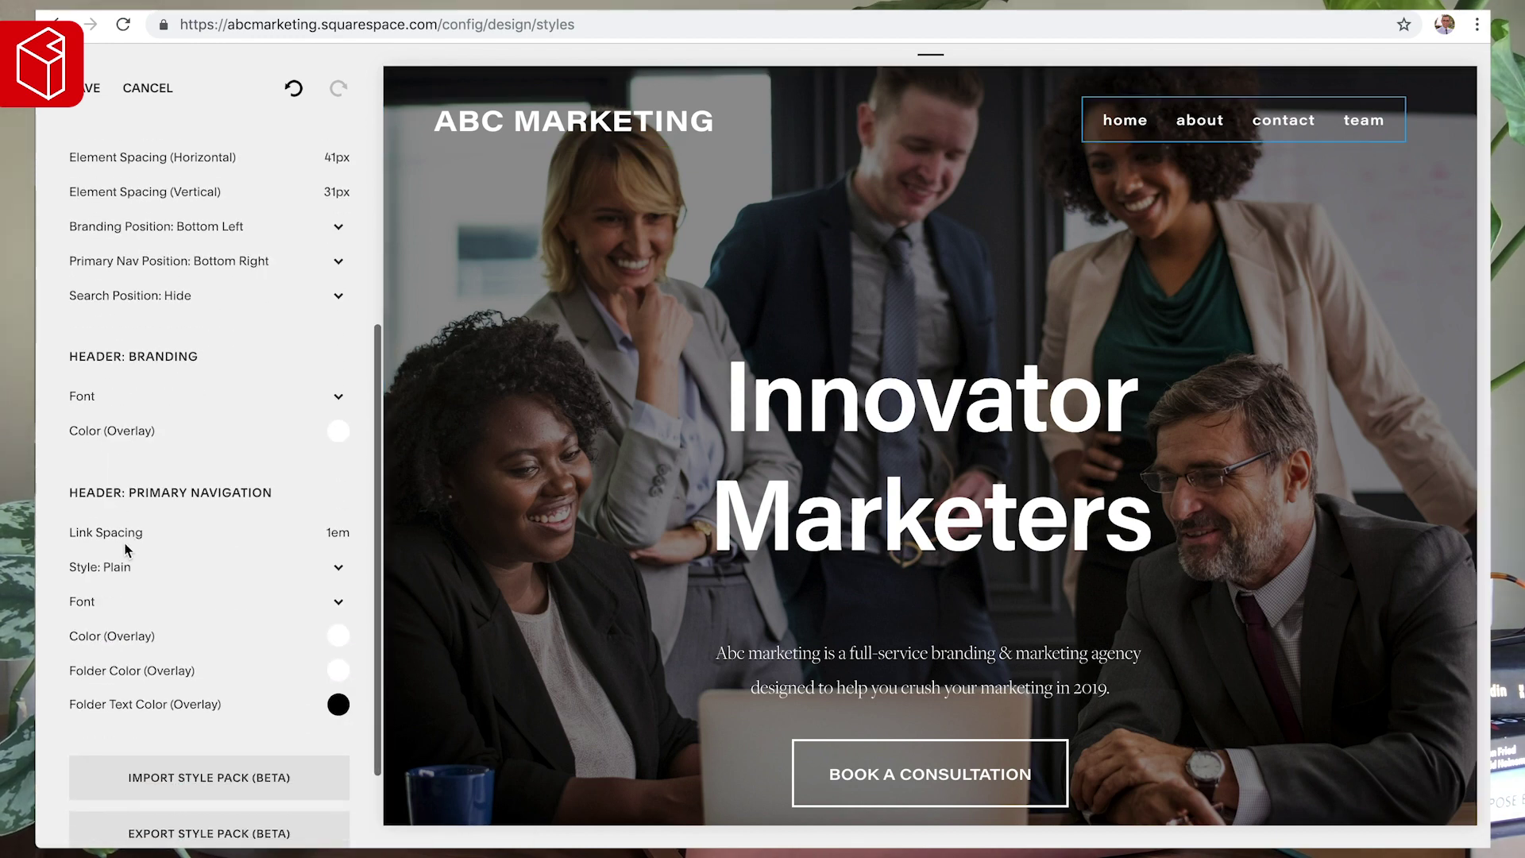
left_click(111, 601)
mouse_move(314, 615)
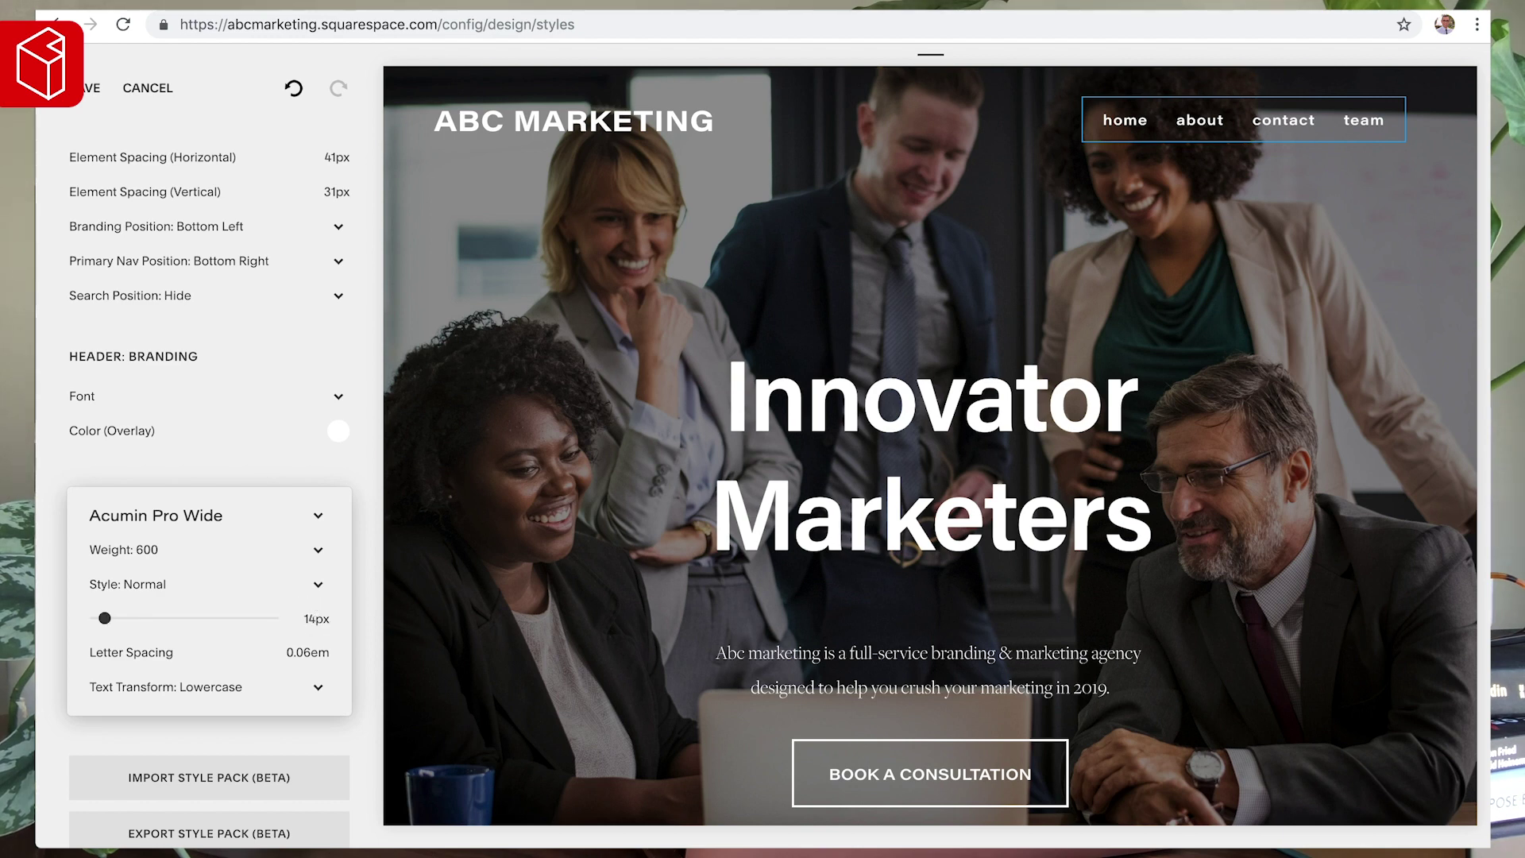
left_click_drag(313, 618, 312, 618)
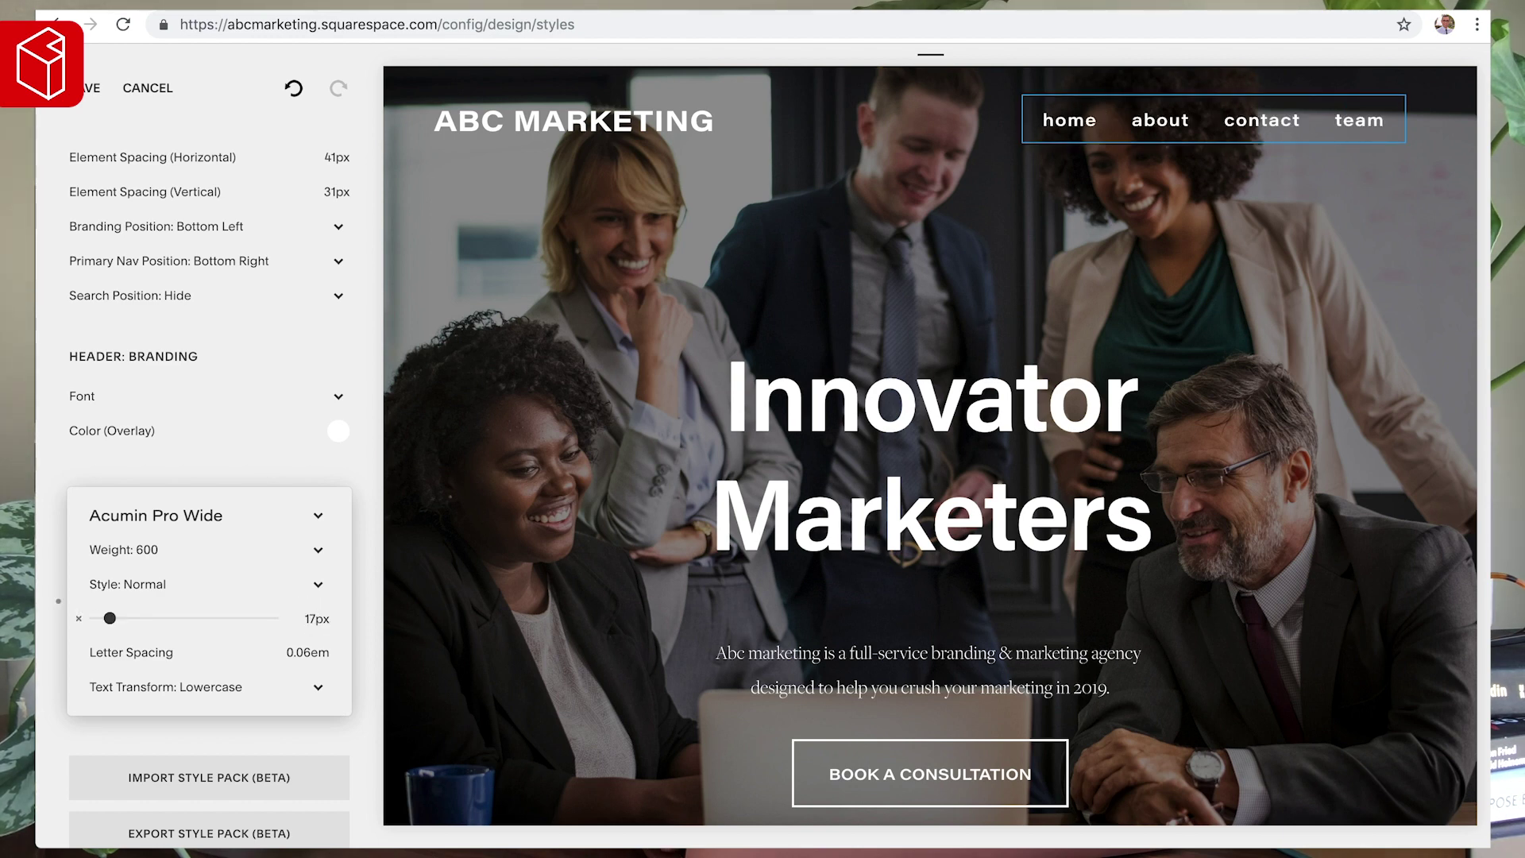
left_click_drag(316, 618, 310, 618)
left_click(243, 464)
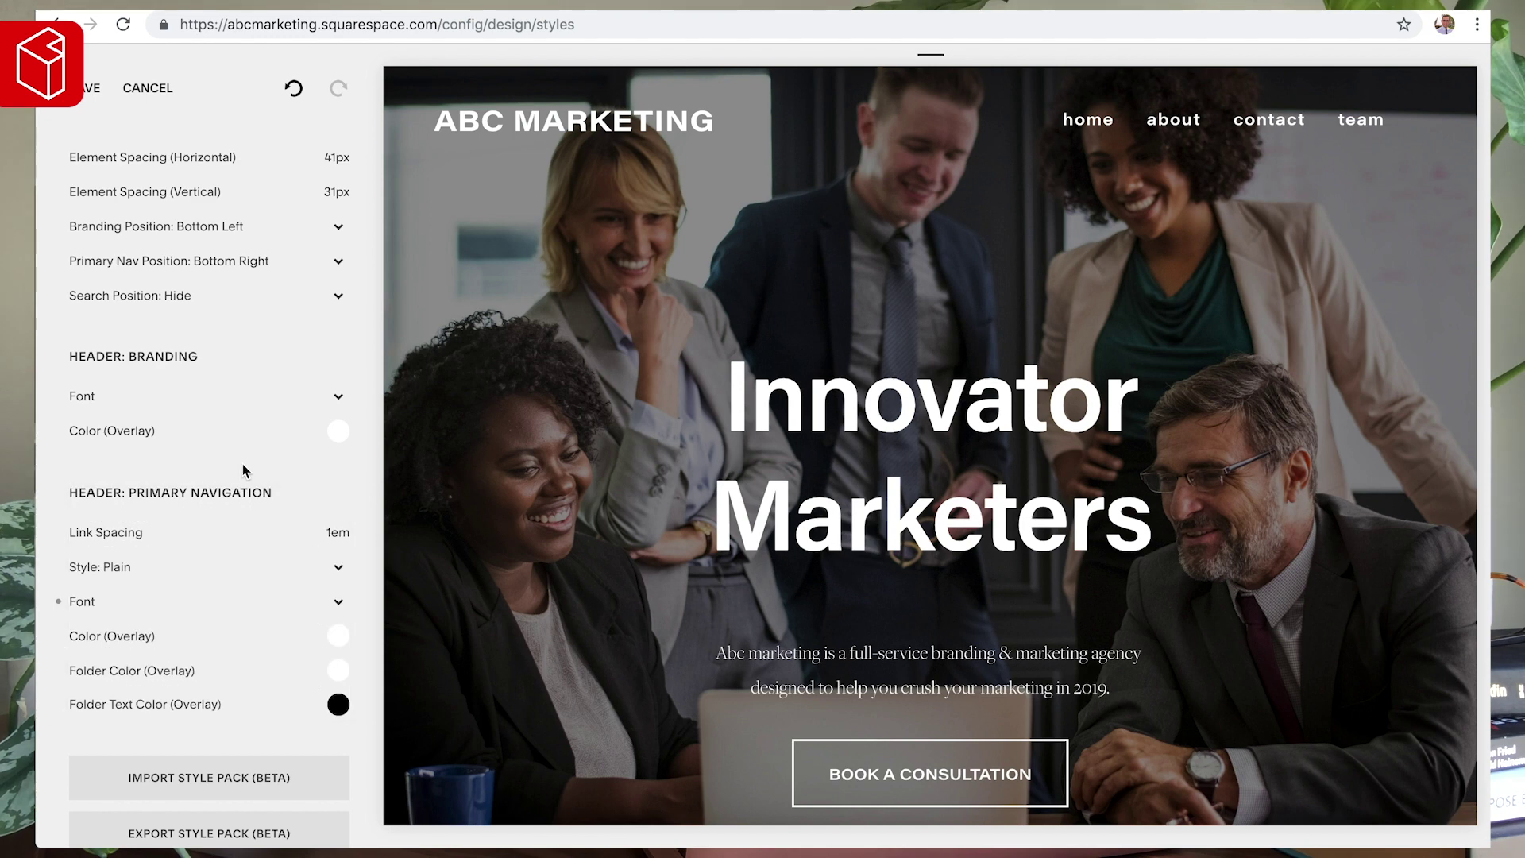
left_click_drag(121, 531, 101, 531)
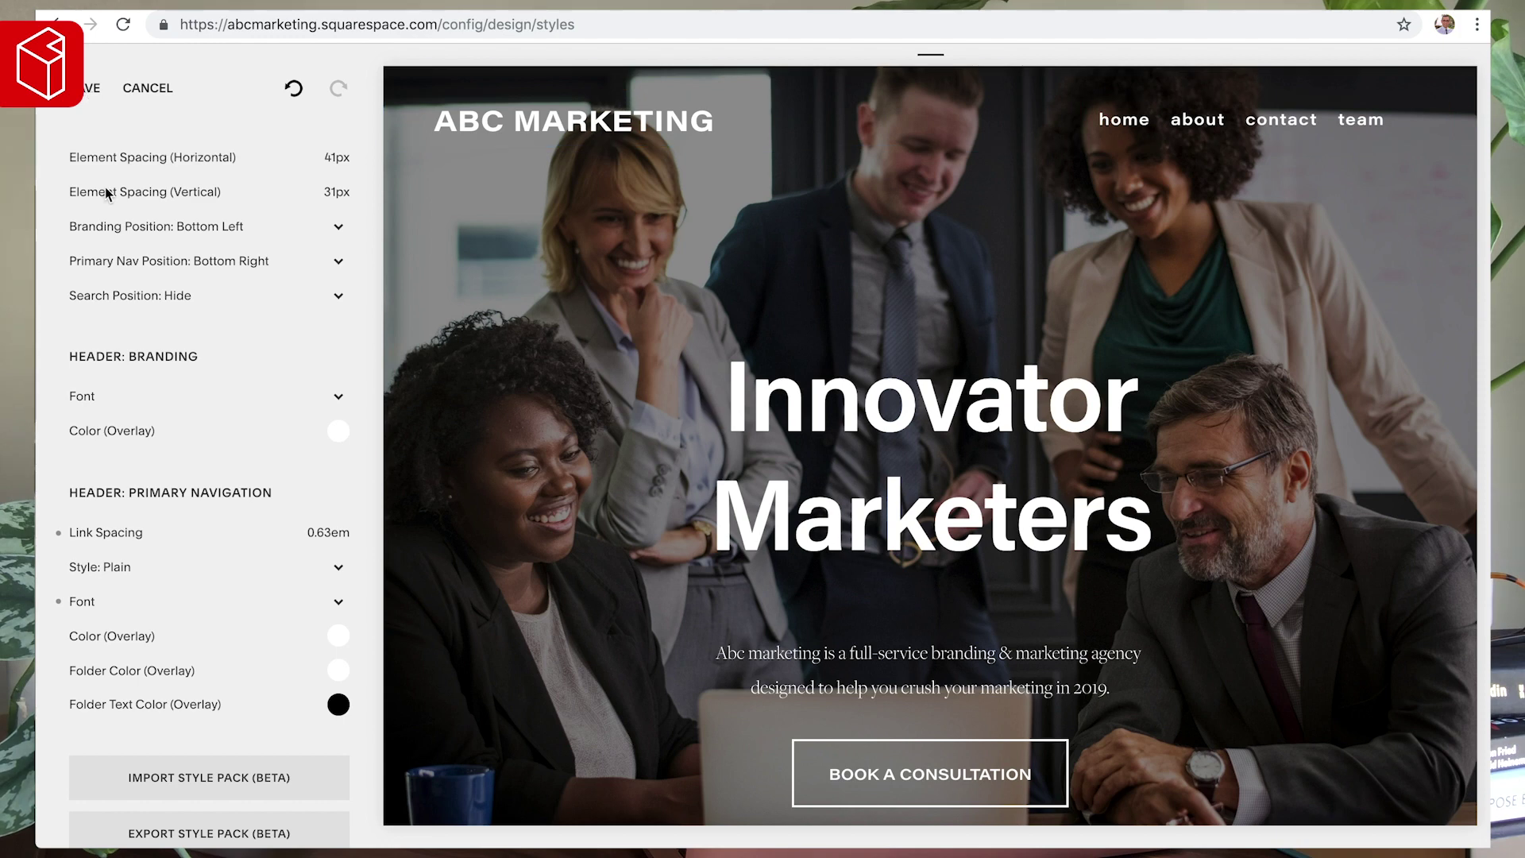
- Set the Primary Navigation Font weight to 500 and save the site styles
left_click(99, 602)
left_click(107, 548)
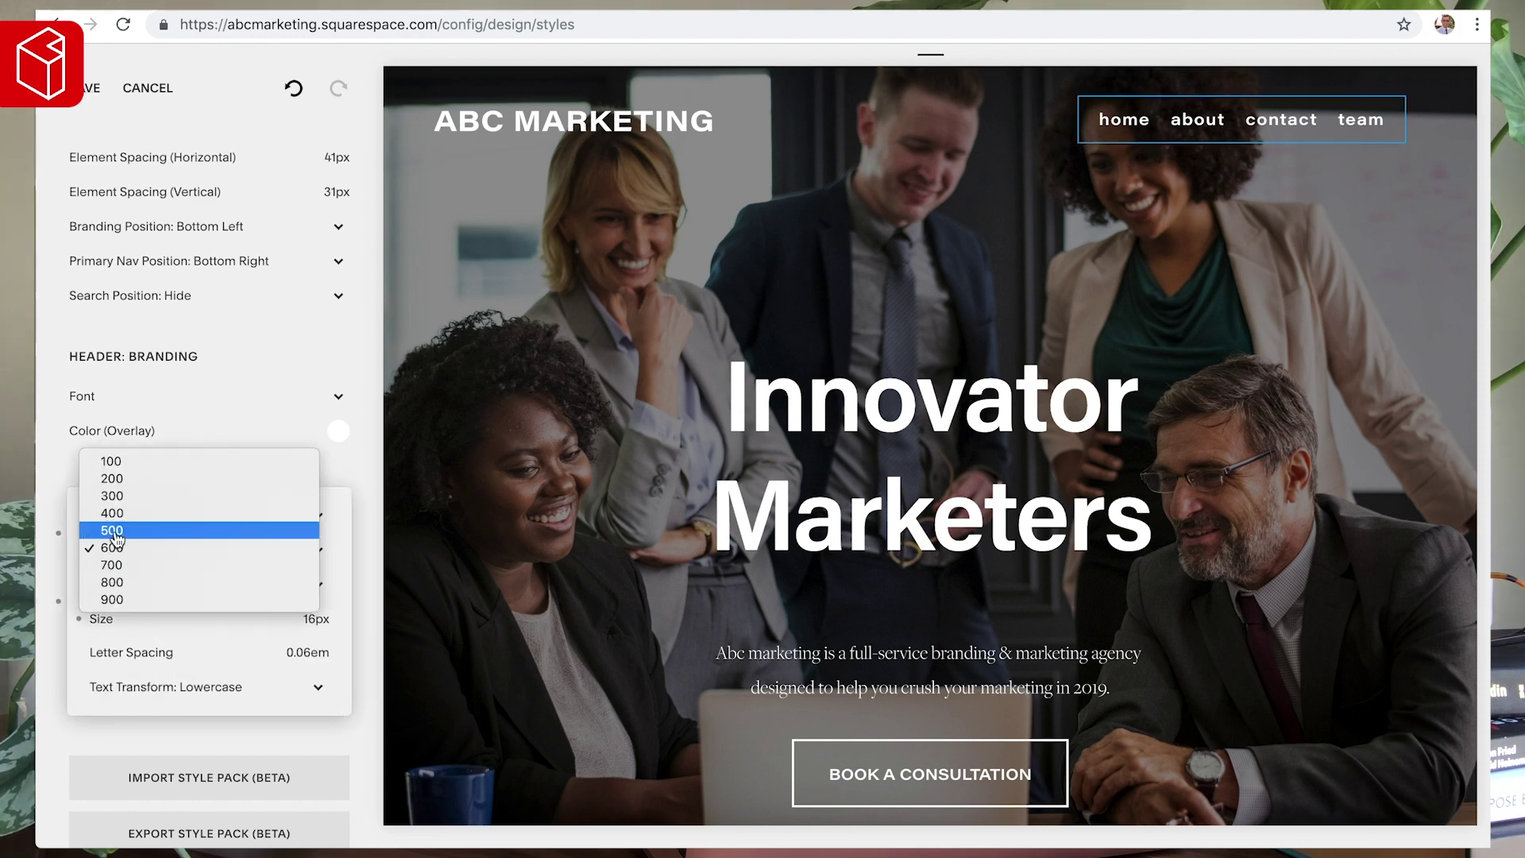
left_click(114, 530)
left_click(266, 438)
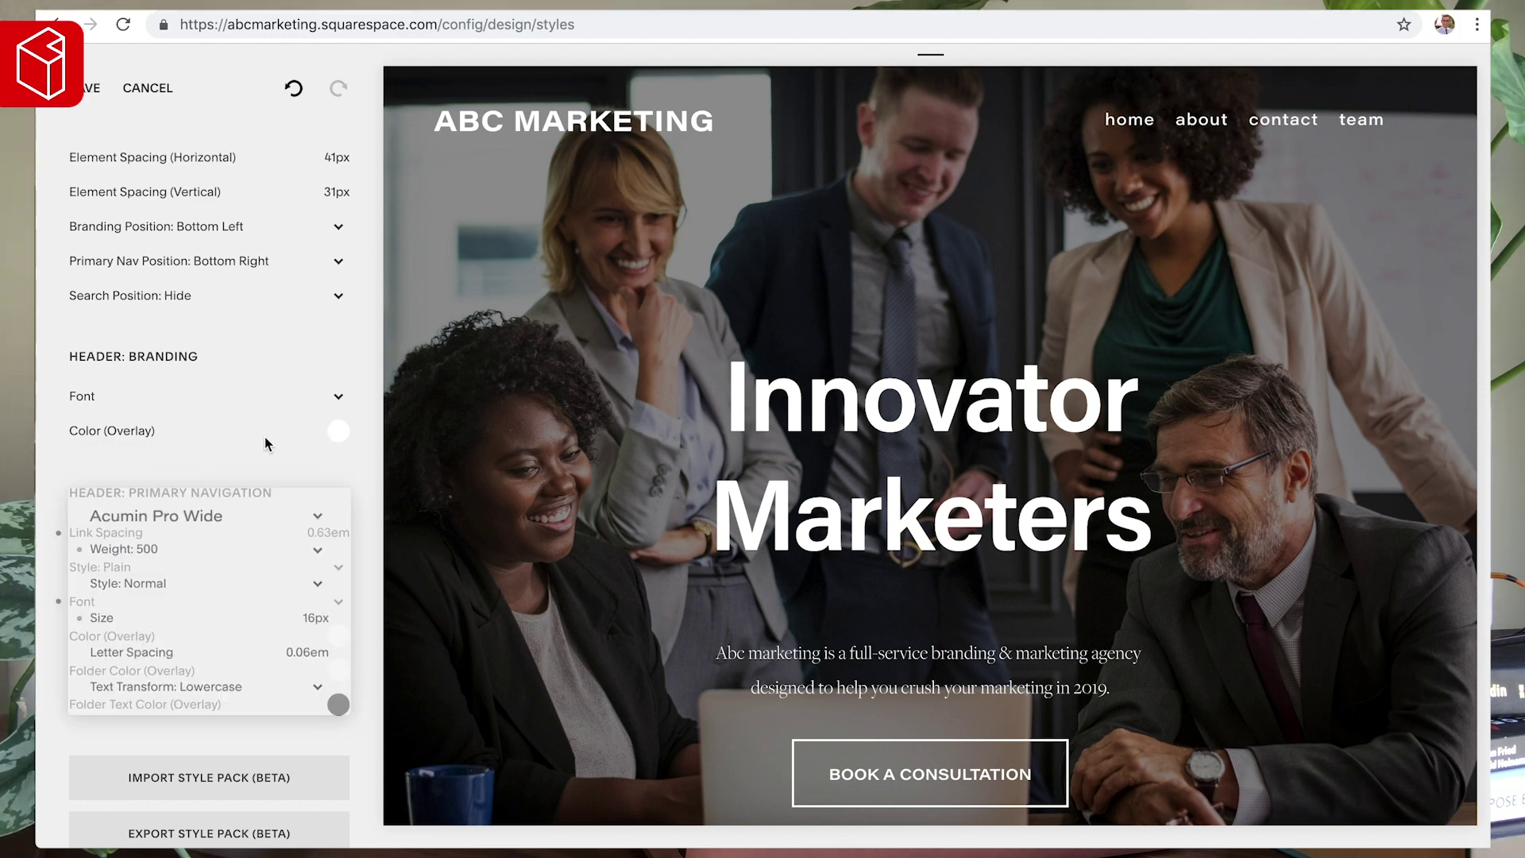
left_click(79, 100)
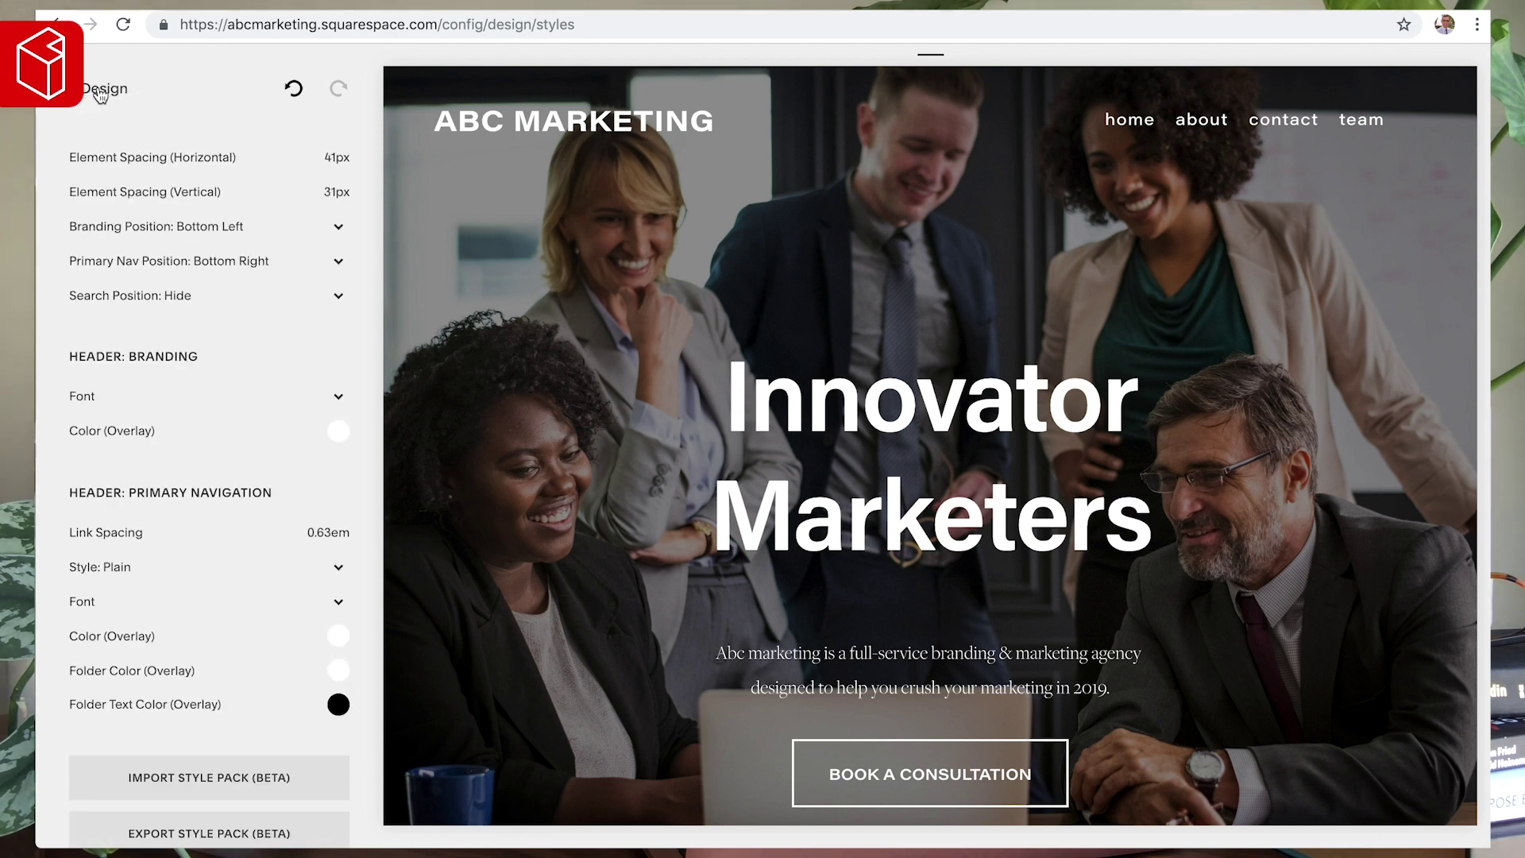
left_click(98, 89)
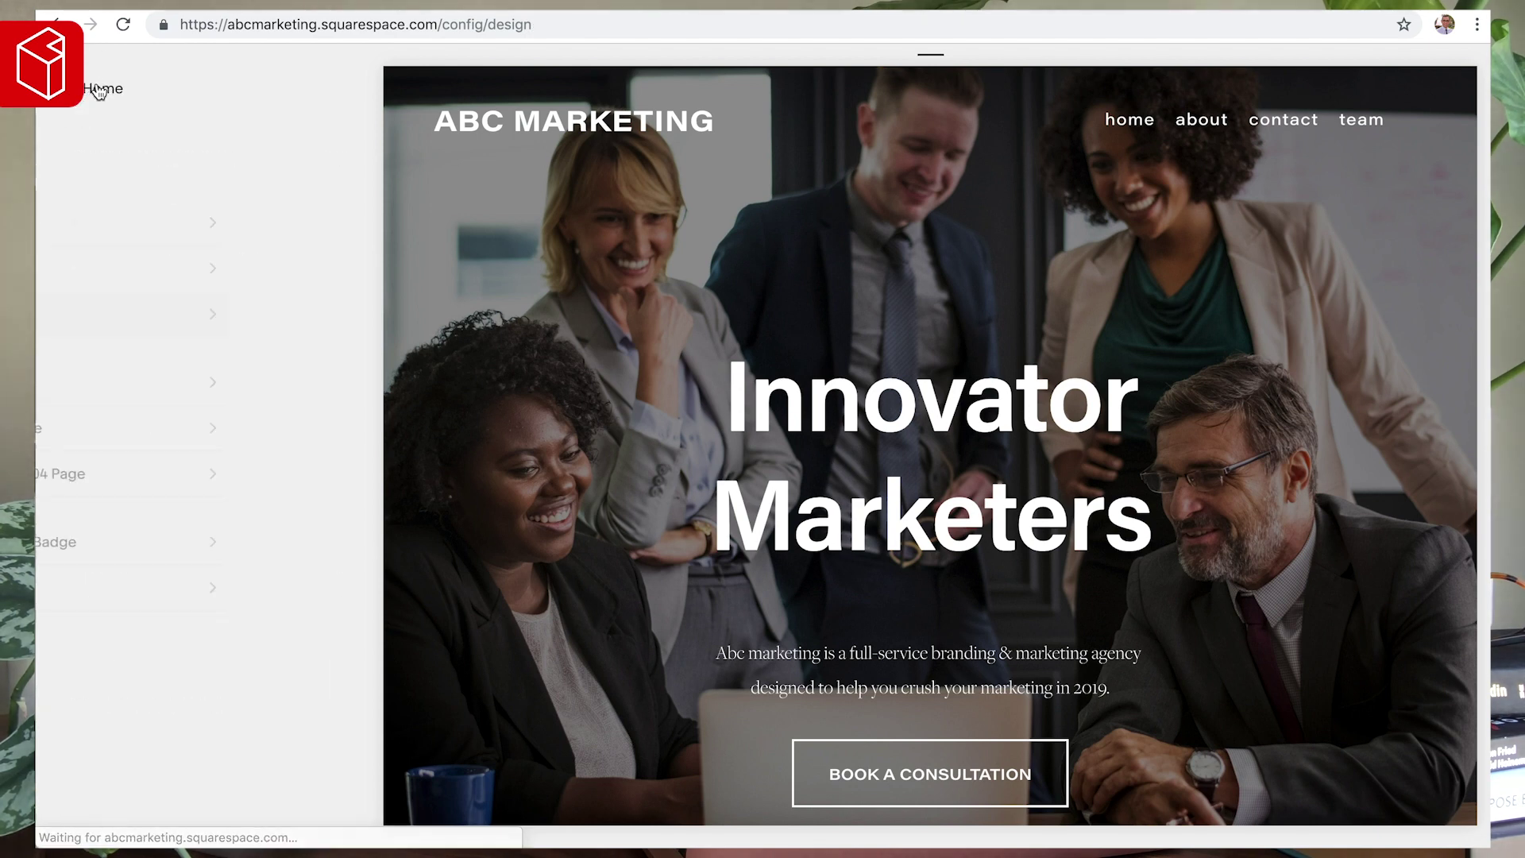
- Scroll the home page preview to the 'Describe what you're all about' section and edit it
mouse_move(778, 658)
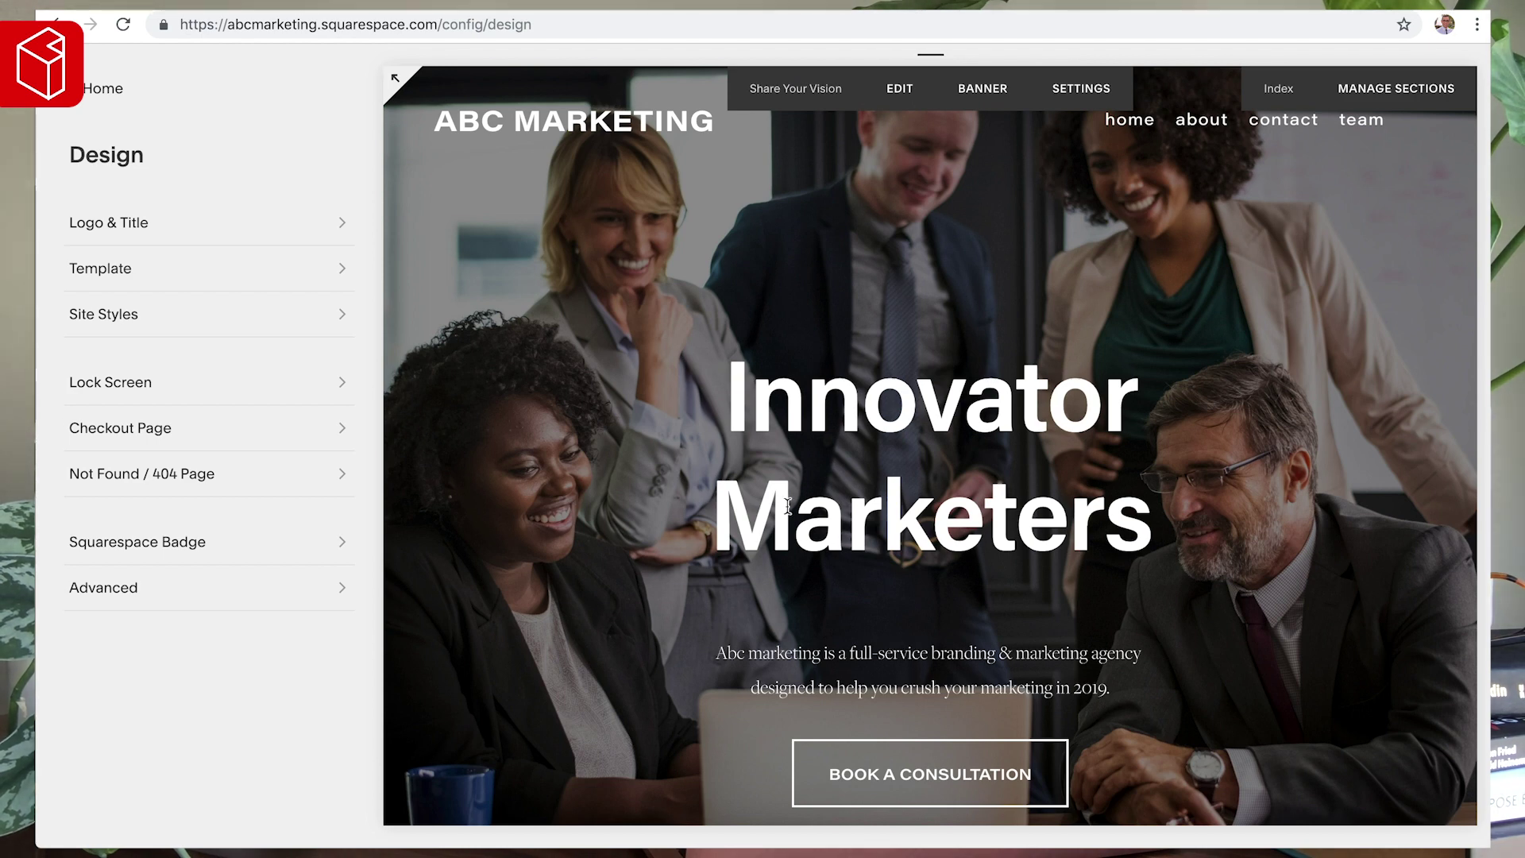
left_click(100, 89)
left_click_drag(750, 645, 973, 667)
left_click(827, 497)
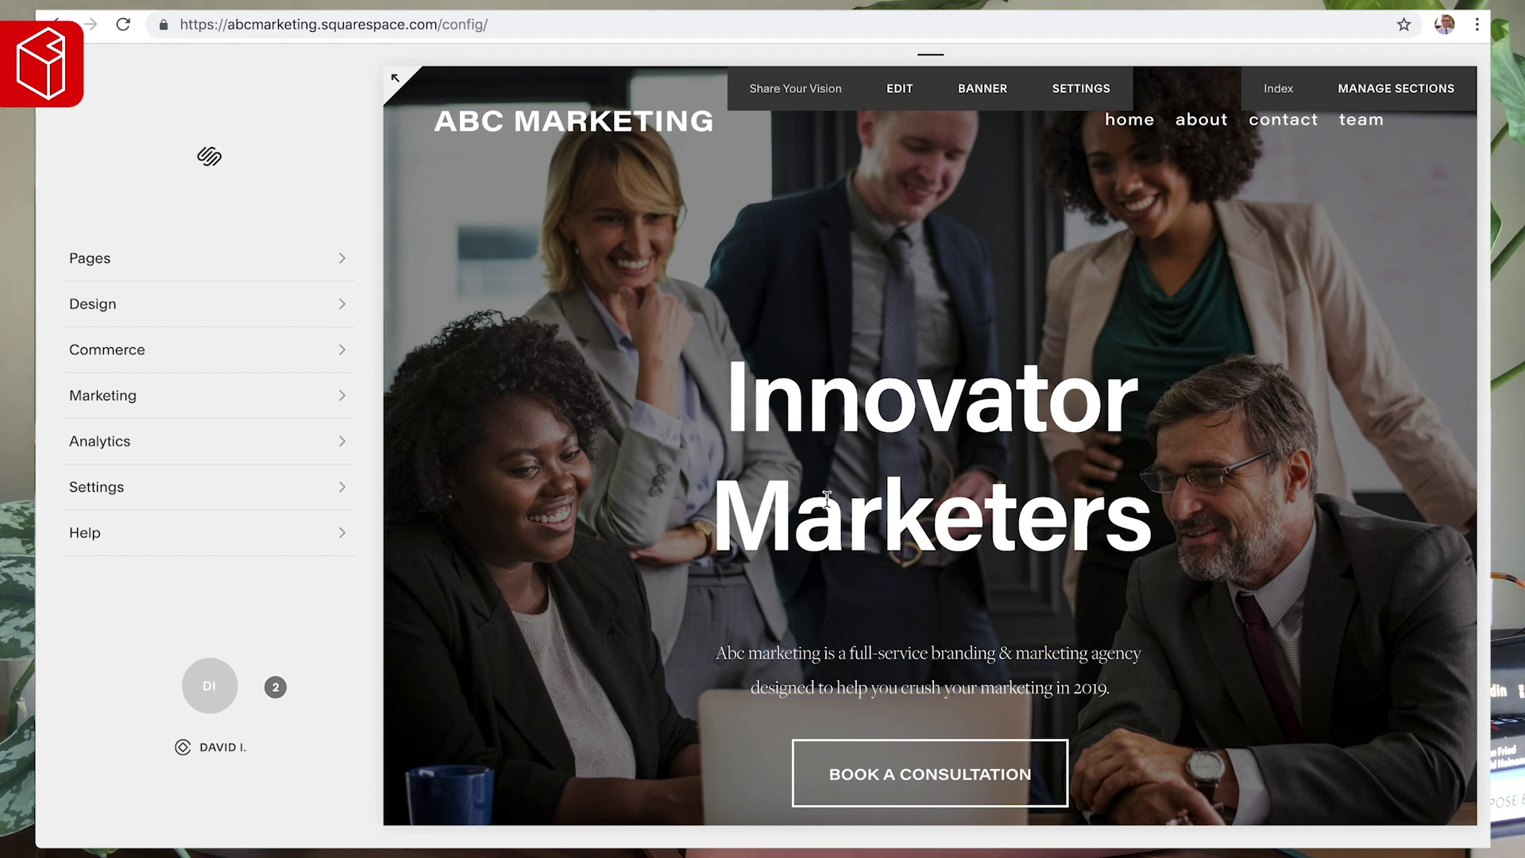
scroll(691, 401, "down", 10)
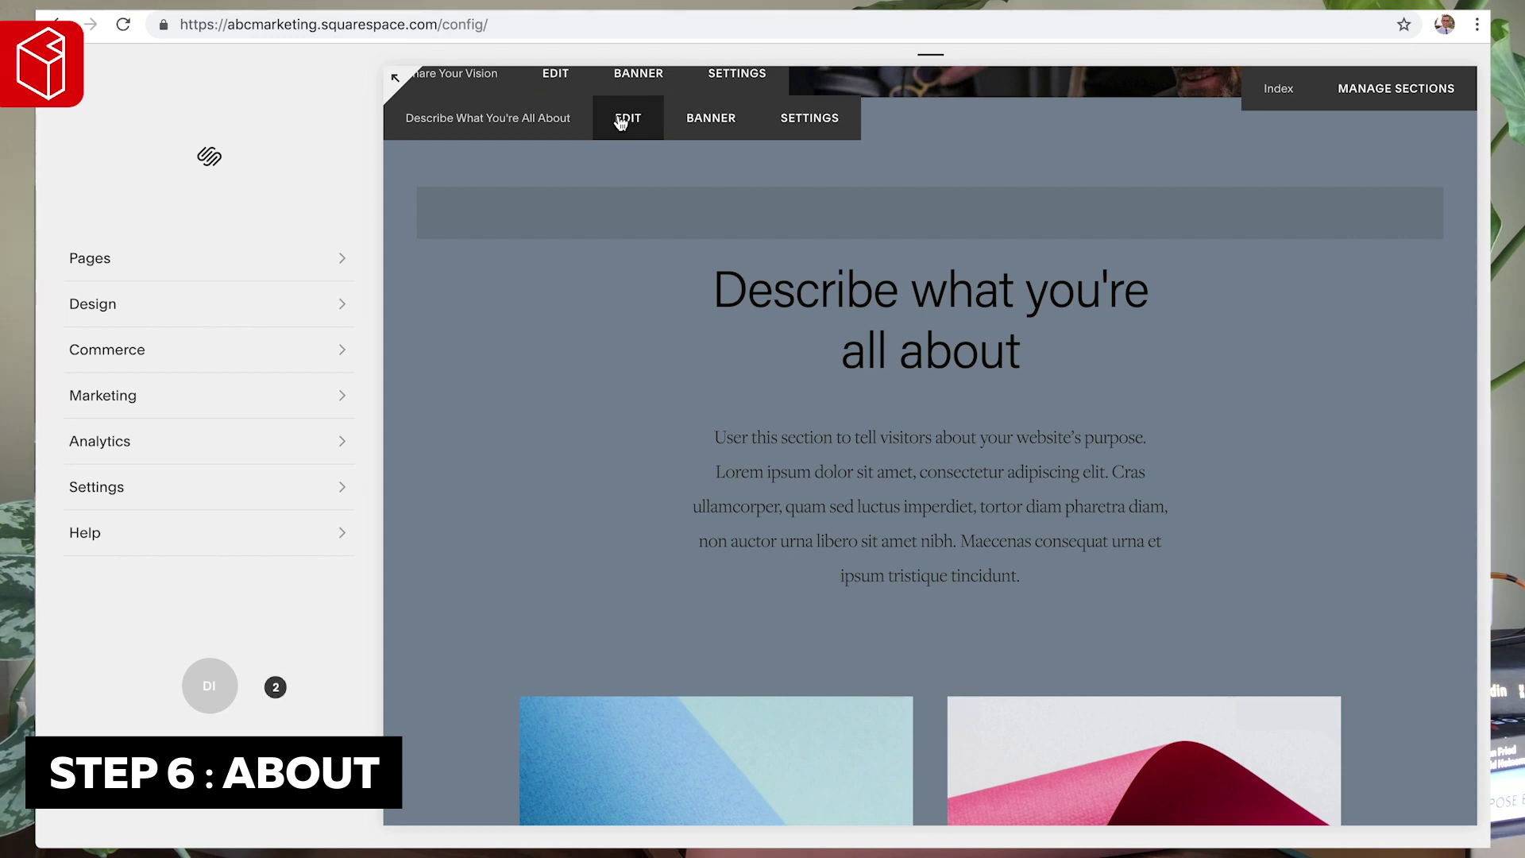
left_click(620, 122)
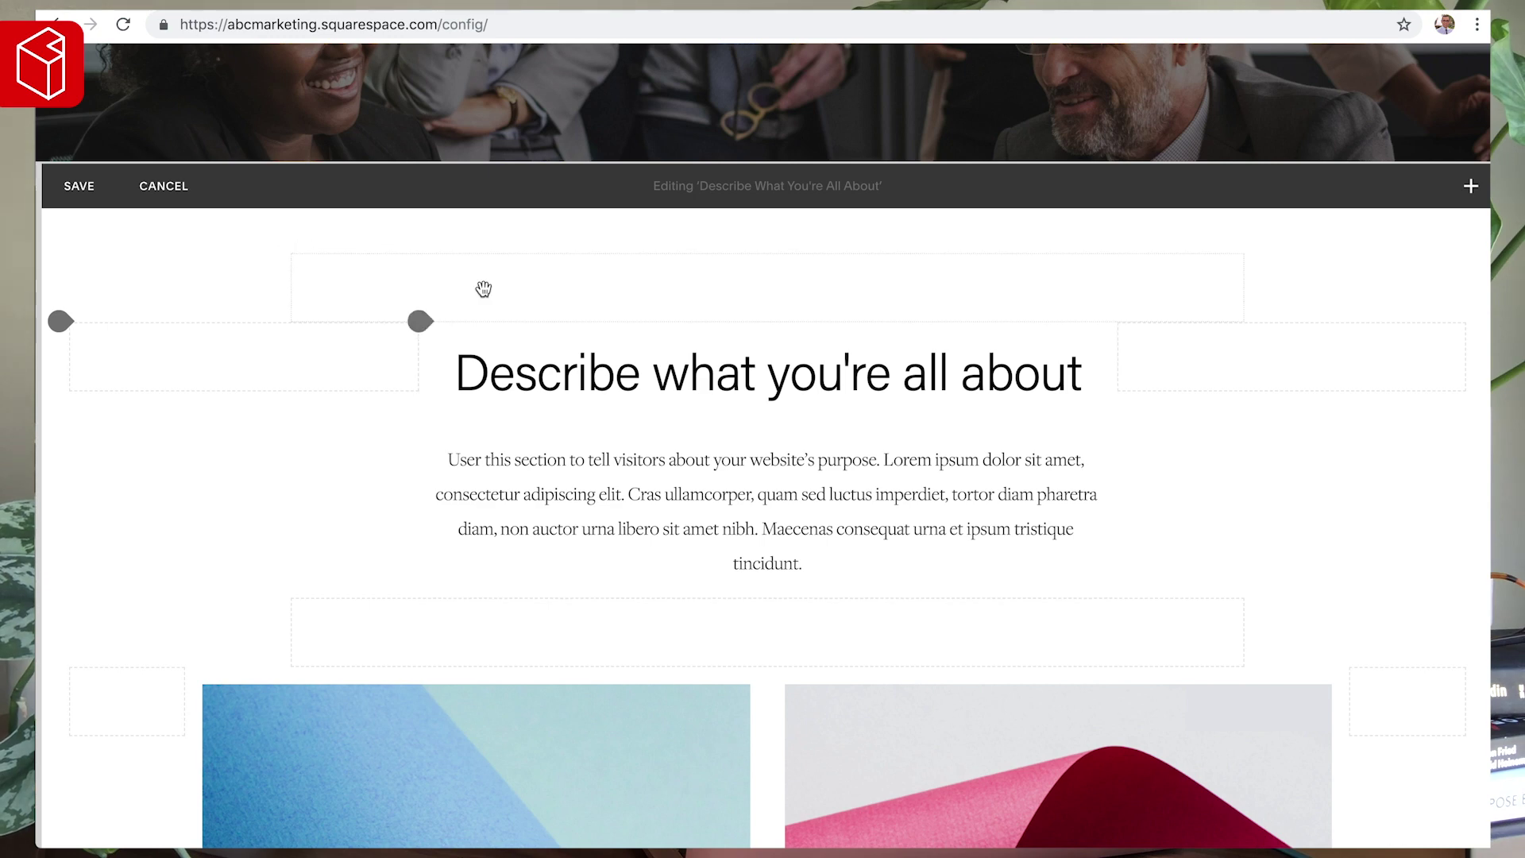
- Make the top spacer taller, insert two Spacer blocks, and drag one beside the top spacer
left_click_drag(755, 321, 766, 627)
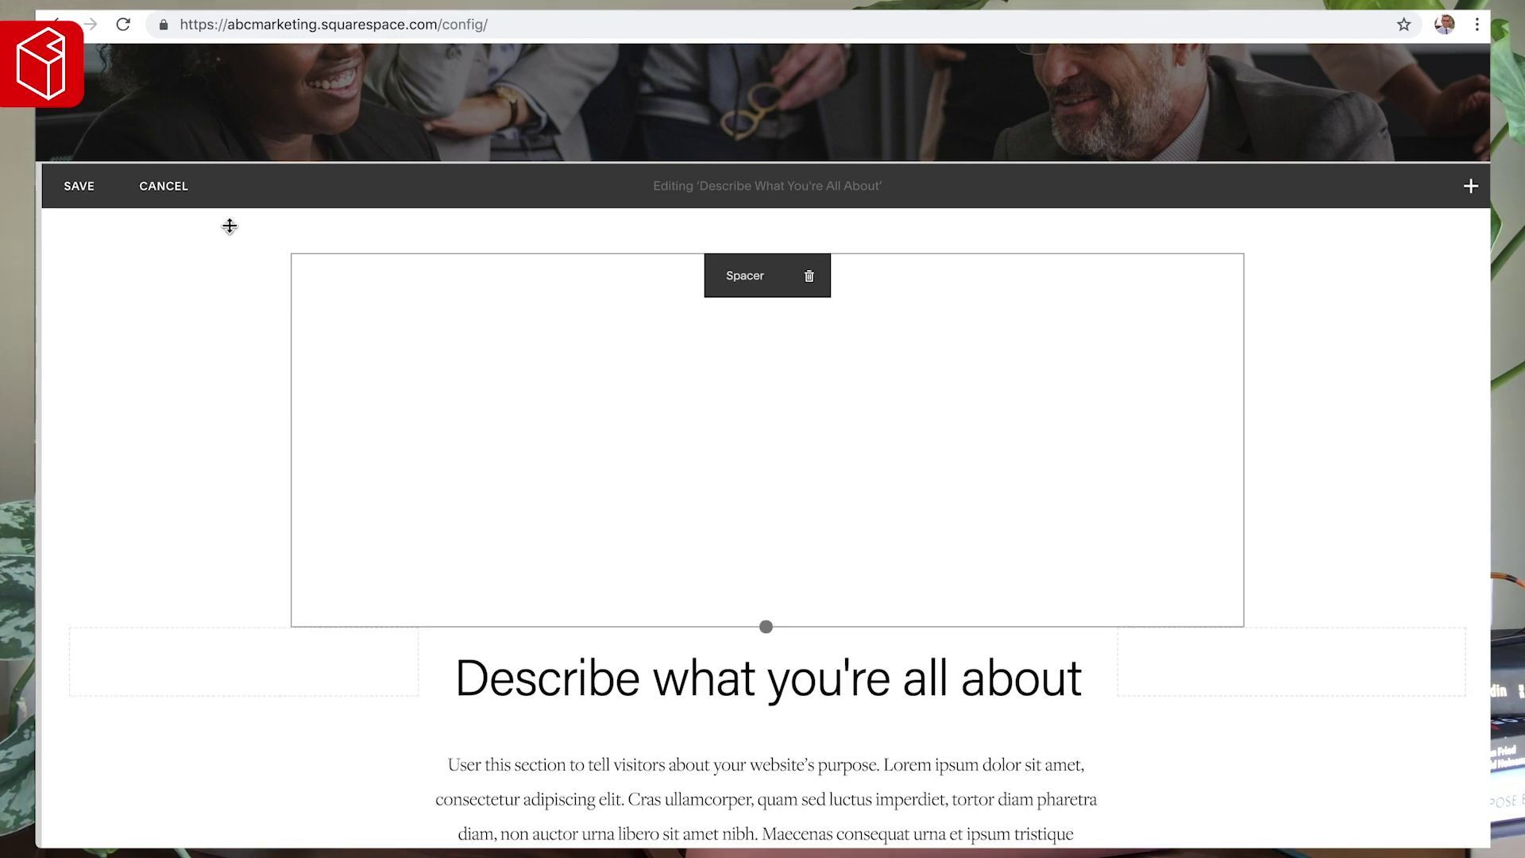
left_click(292, 255)
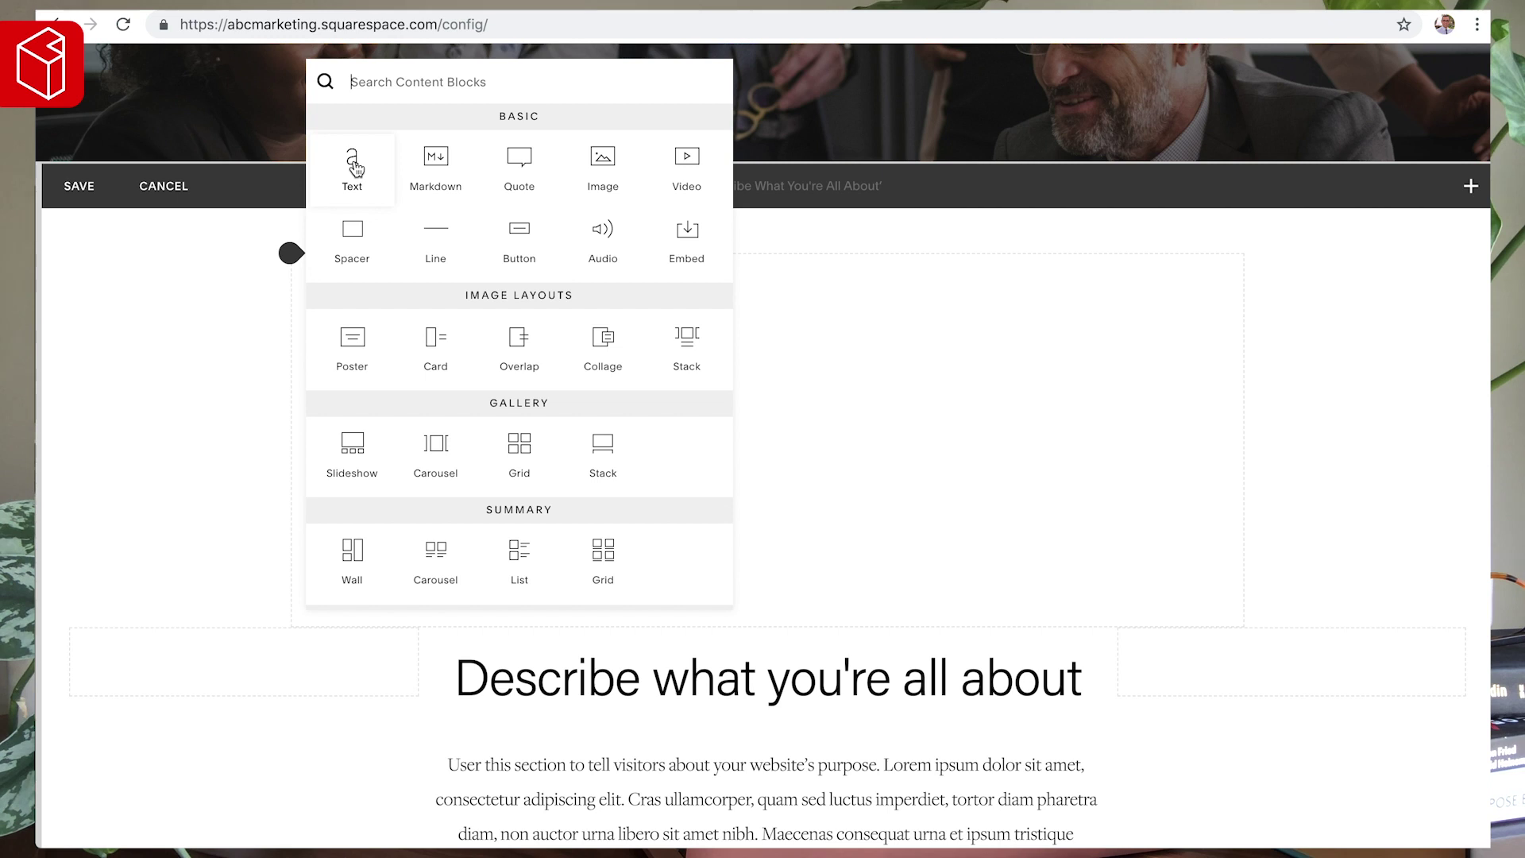
left_click(354, 237)
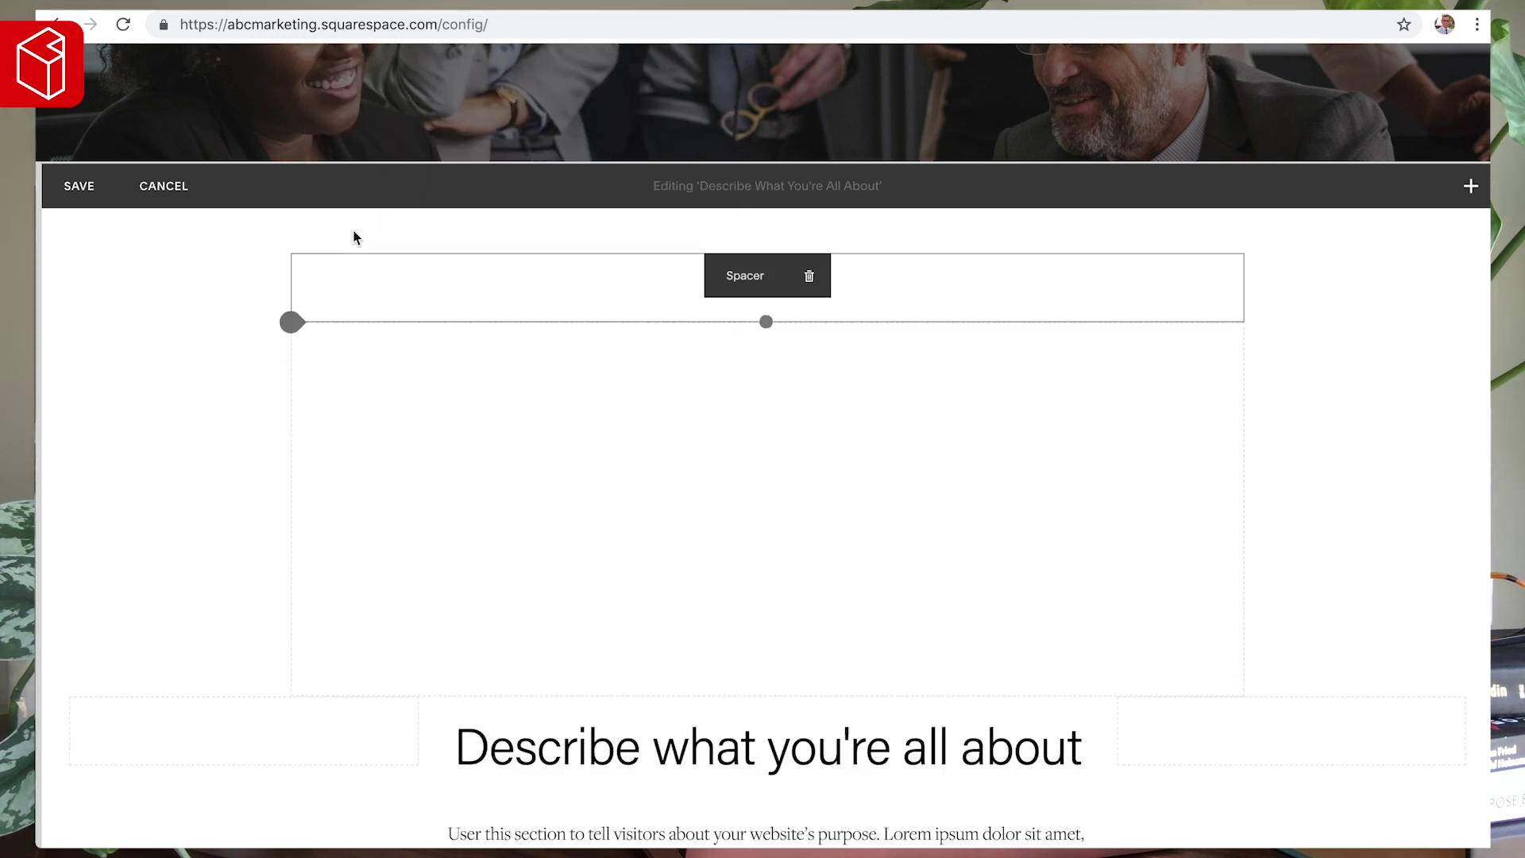
left_click(291, 323)
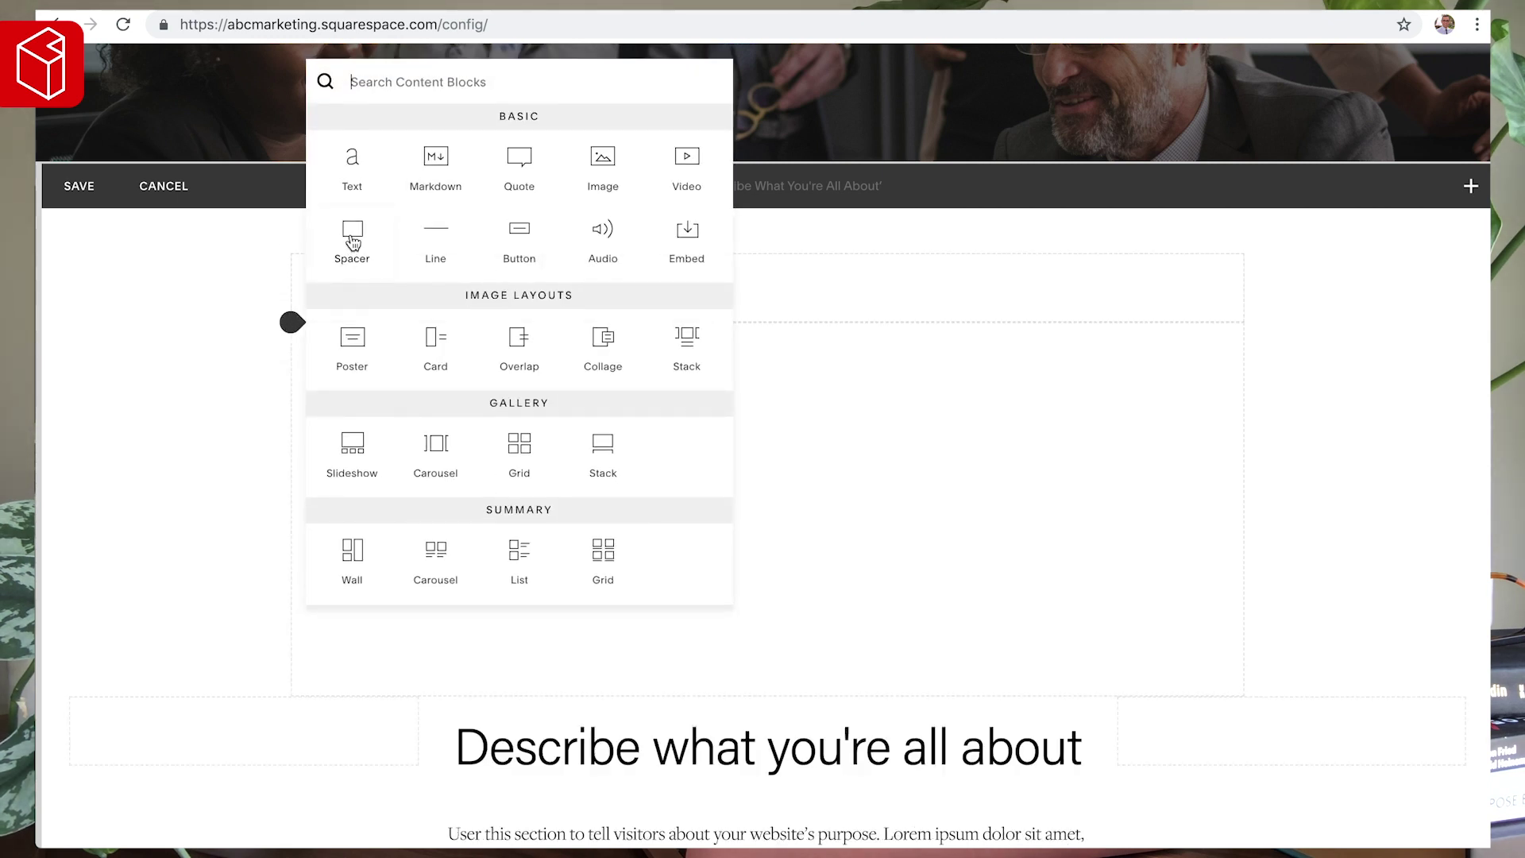
left_click(350, 246)
left_click_drag(741, 345, 373, 290)
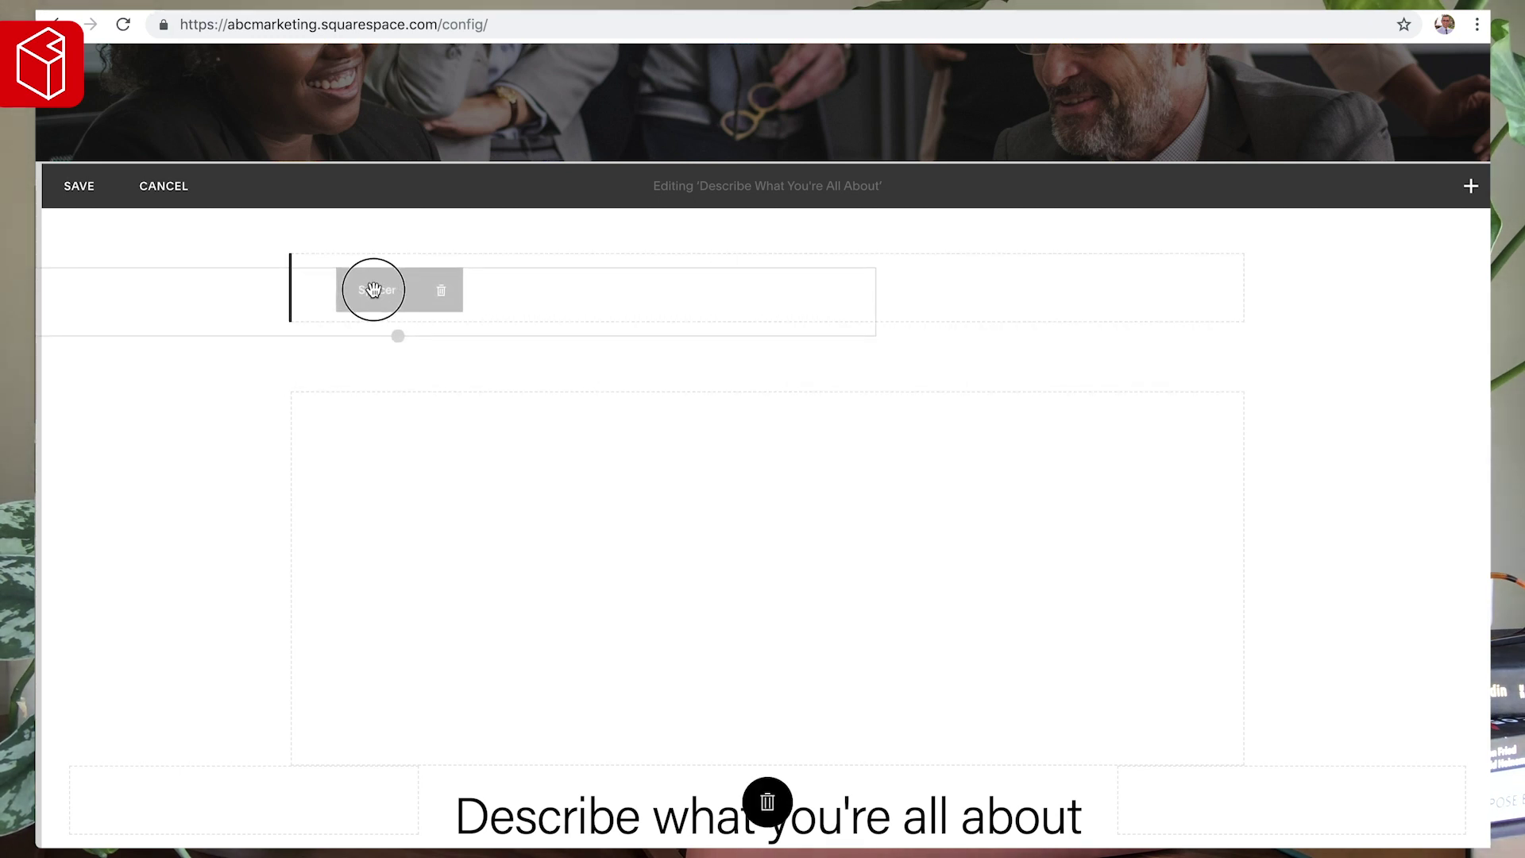
left_click_drag(374, 289, 371, 286)
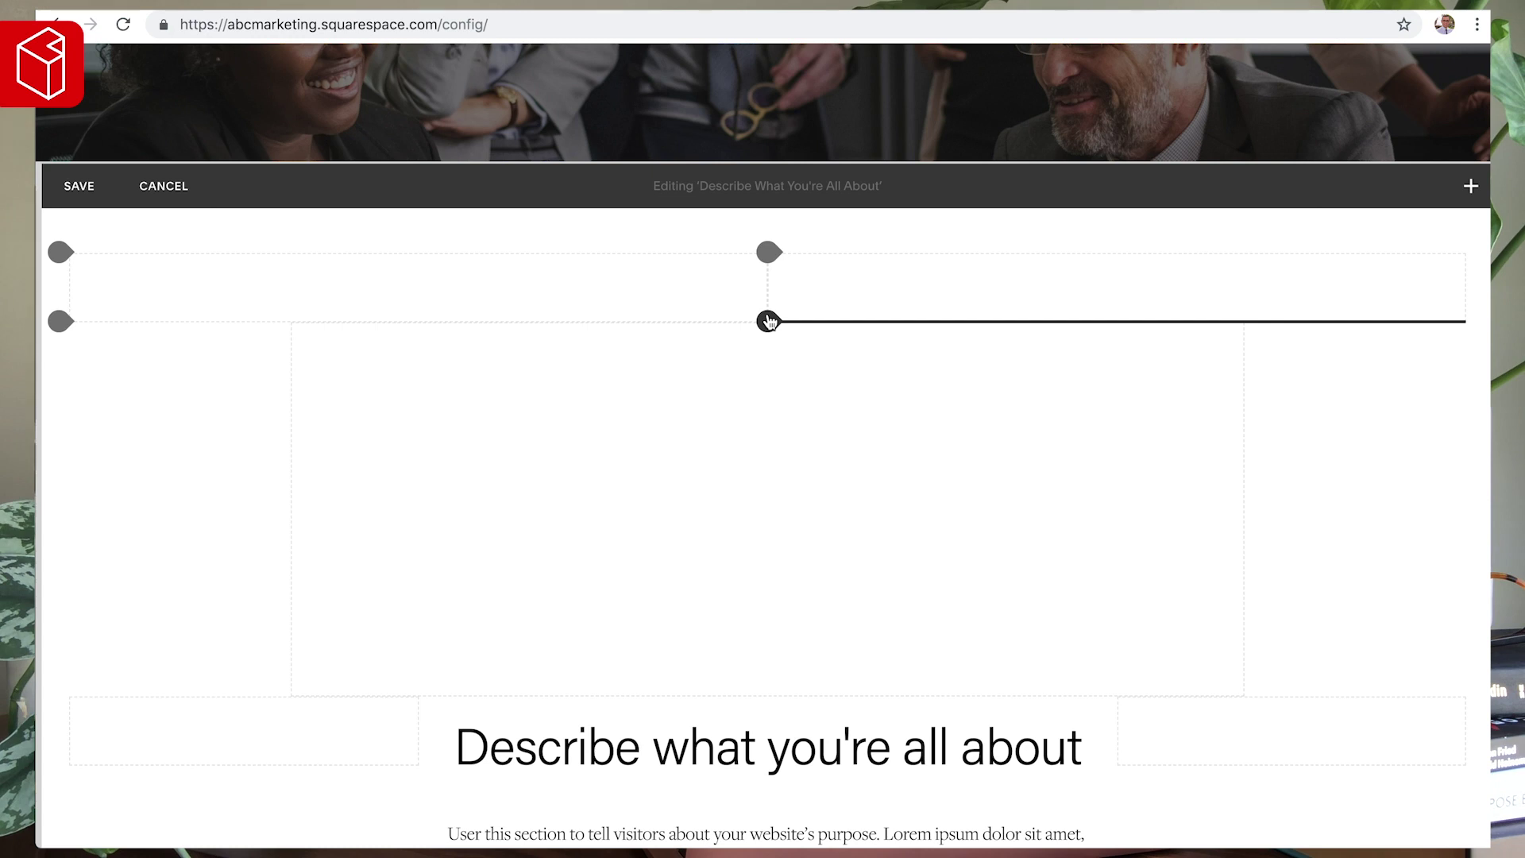
left_click(768, 321)
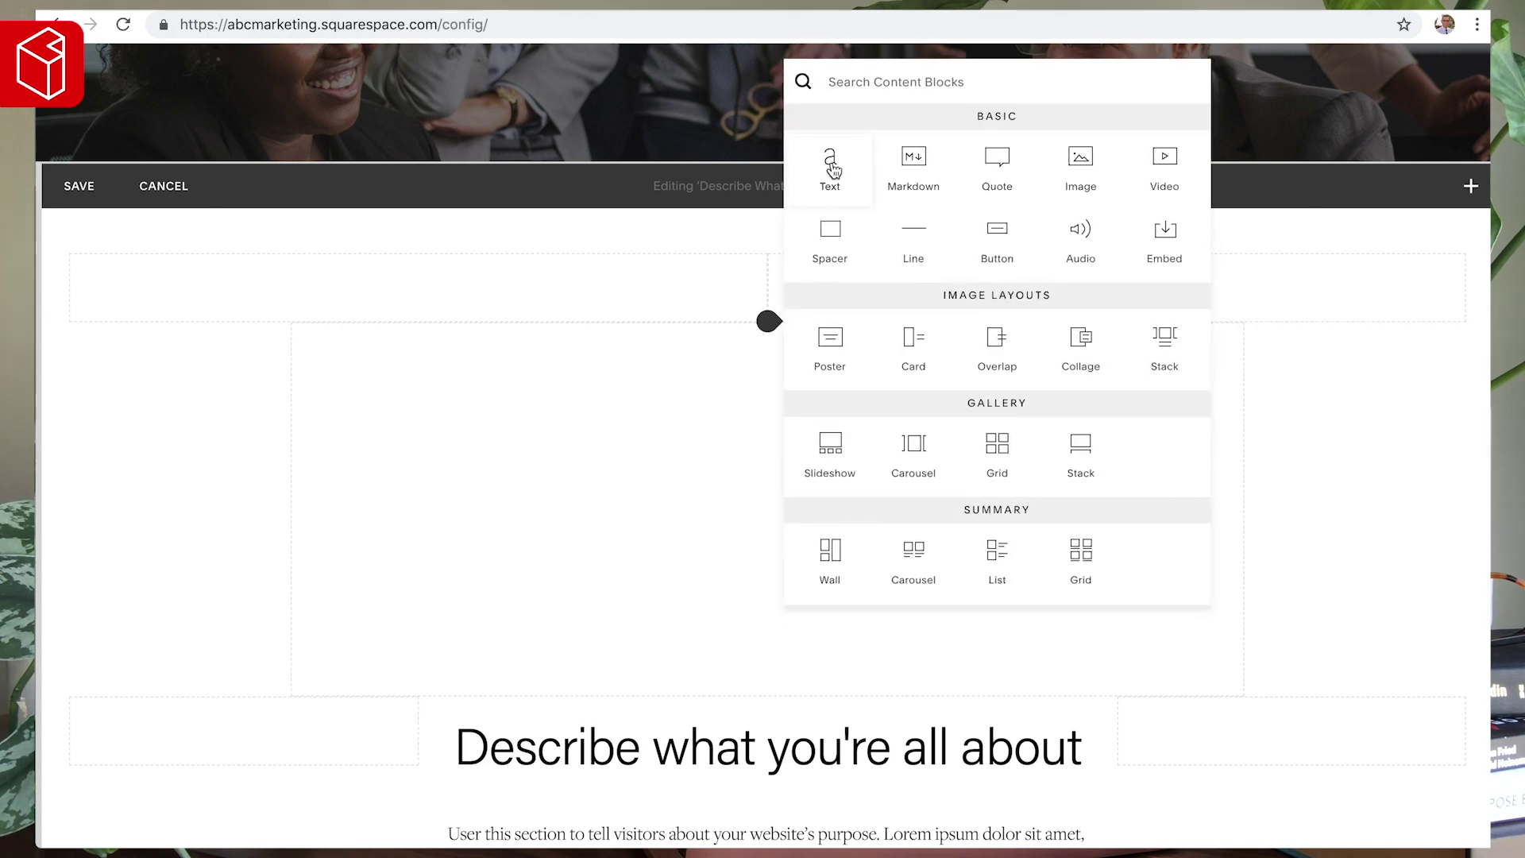
- Add a centred lorem ipsum text block trimmed before 'Nullam' and move it between the spacers
key("Return")
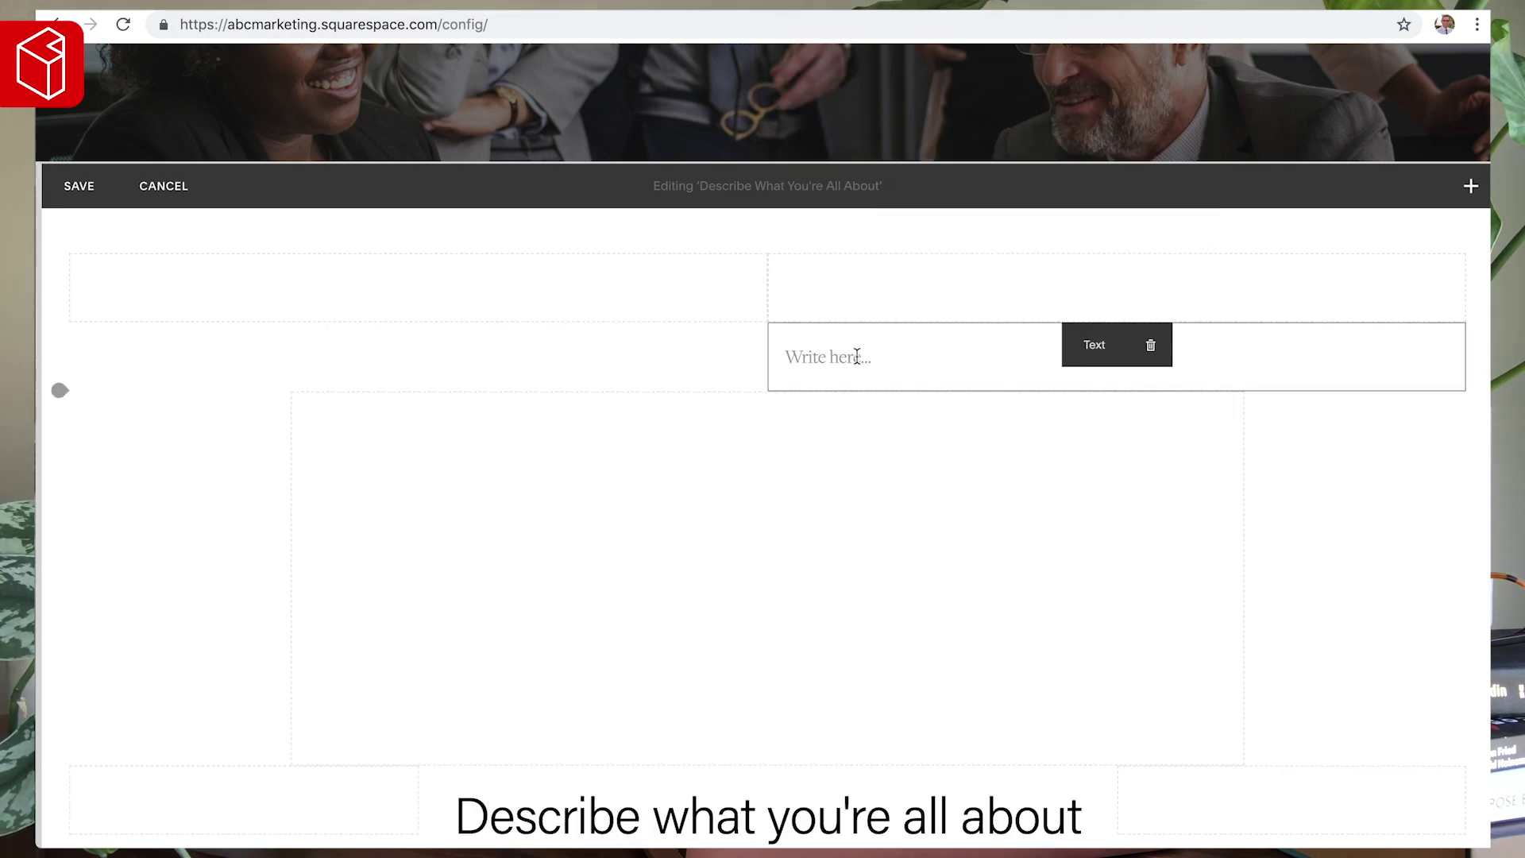
type("Lorem ipsum dolor sit amet, consectetur adipiscing elit. Integer luctus volutpat tempor. Fusce vulputate, dui sed ullamcorper sagittis, nisi nisi mollis felis, vitae tincidunt libero lacus at turpis. Nullam non diam vitae dui efficitur pulvinar non a neque. Aliquam erat volutpat. Pellentesque faucibus, purus ac porta facilisis, ipsum augue volutpat arcu, faucibus porttitor dolor magna a ligula. Praesent quis ante fermentum, blandit ex eleifend, pellentesque mauris. Donec sit amet vestibulum lectus. Pellentesque at enim dui. Phasellus sodales congue porttitor.")
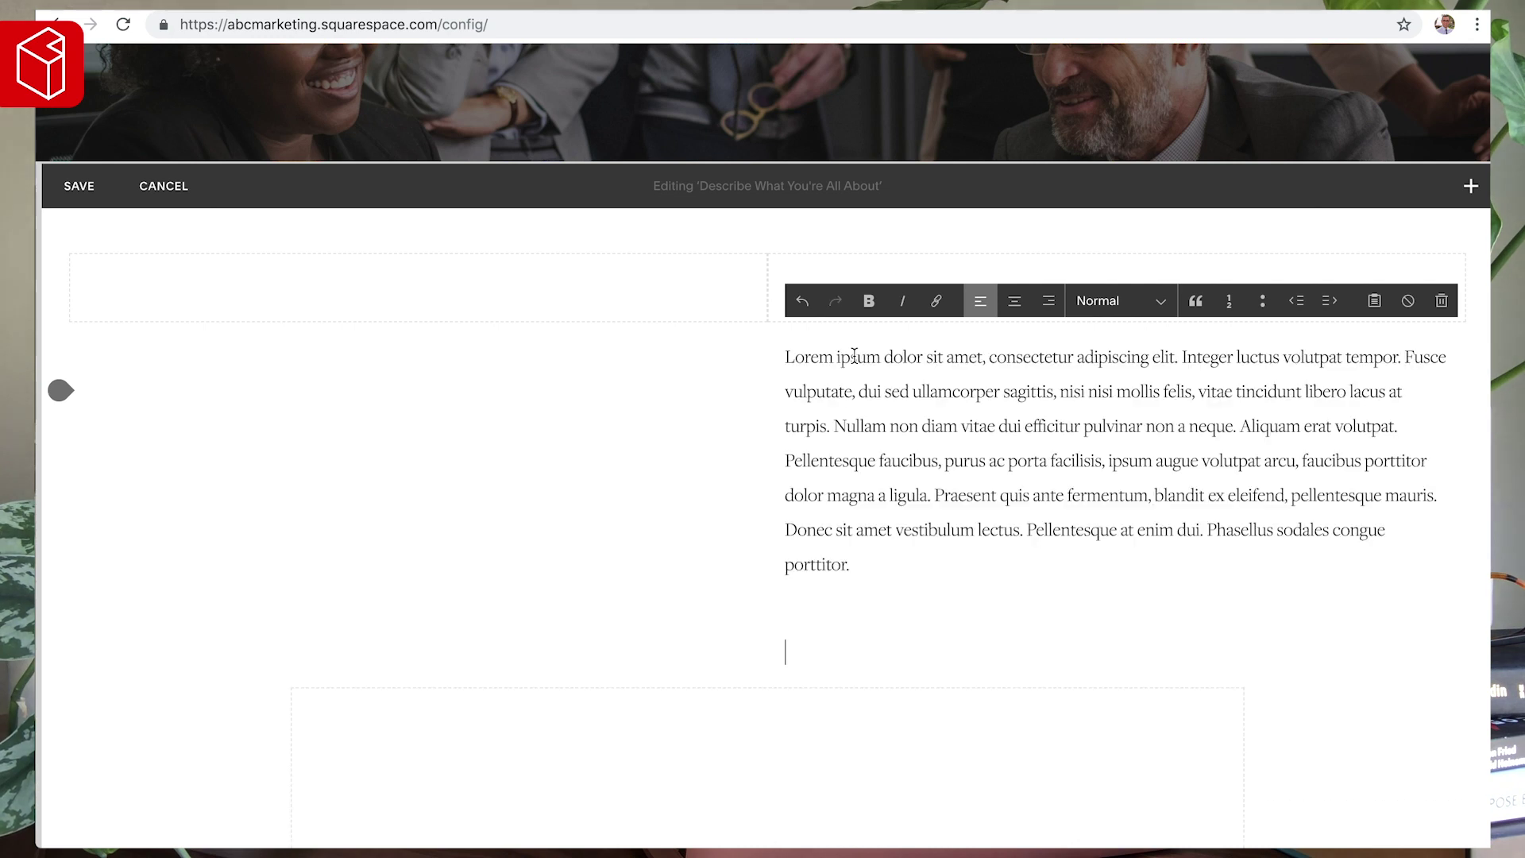
left_click(1004, 457)
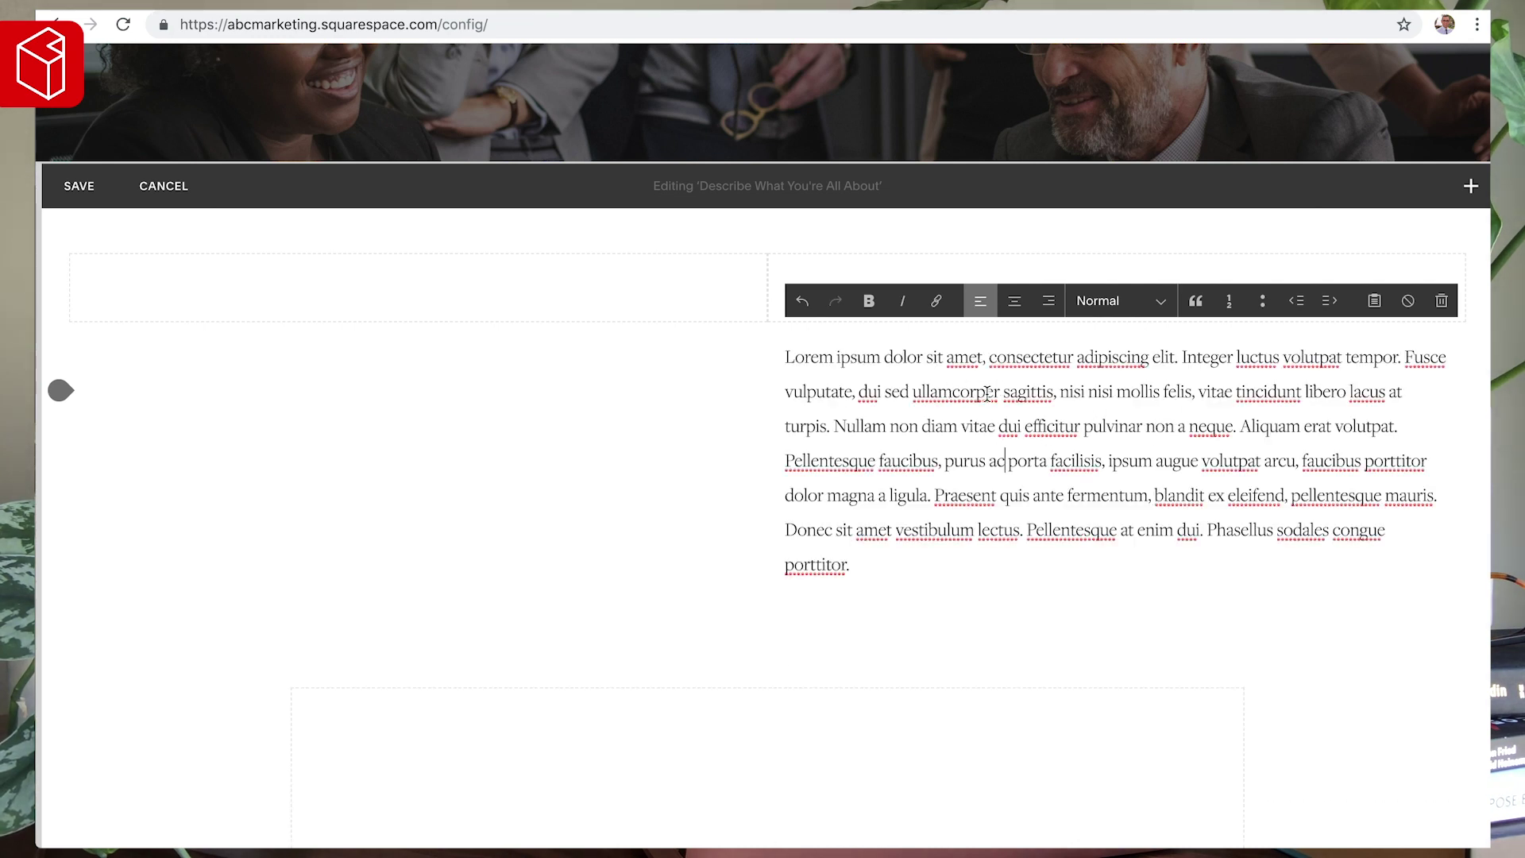
left_click_drag(834, 426, 1204, 659)
key("BackSpace")
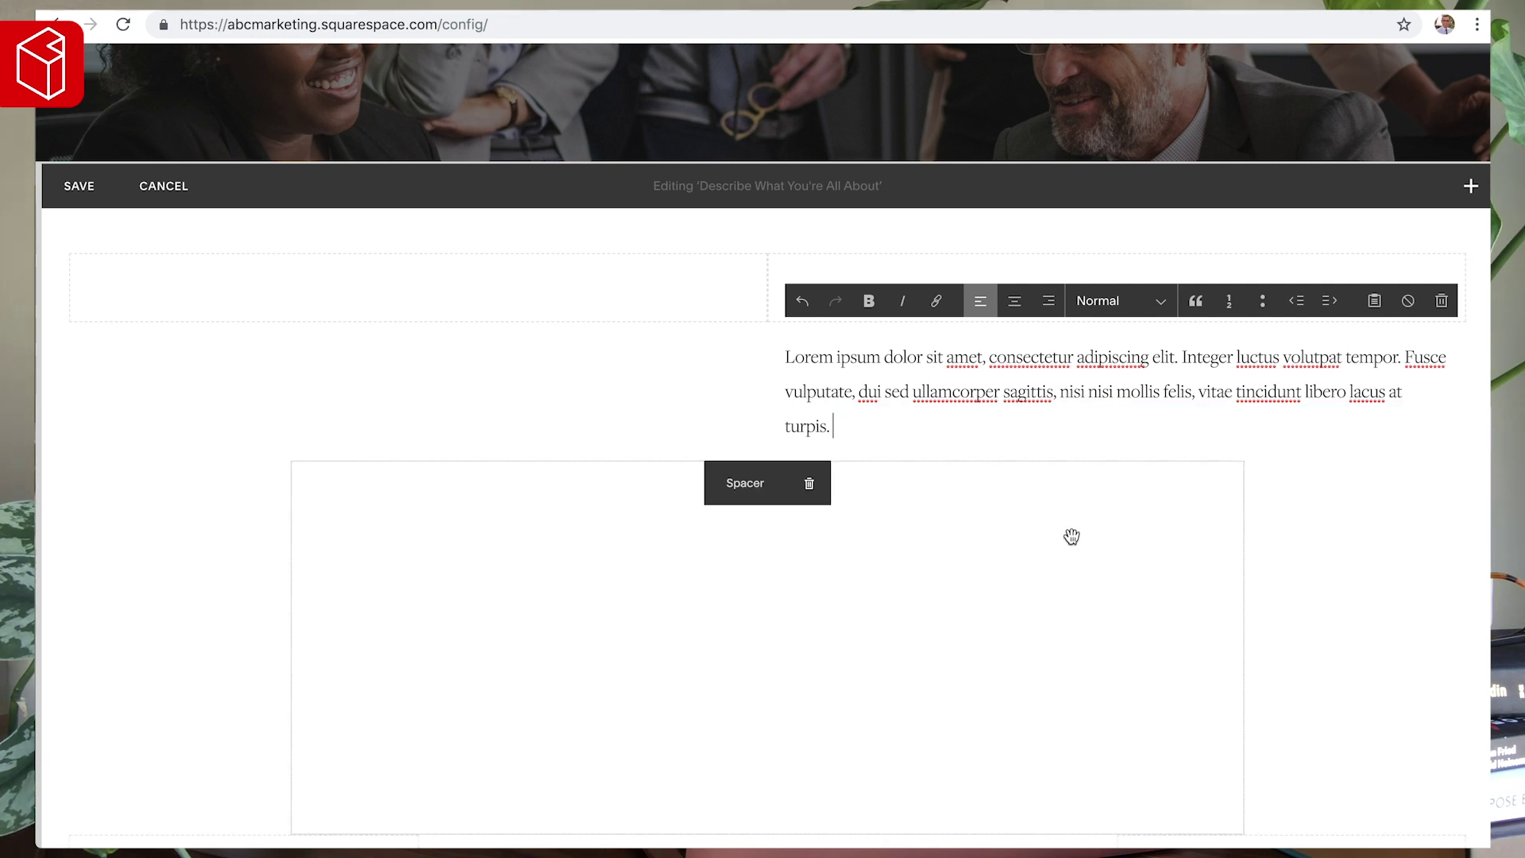
left_click(1016, 302)
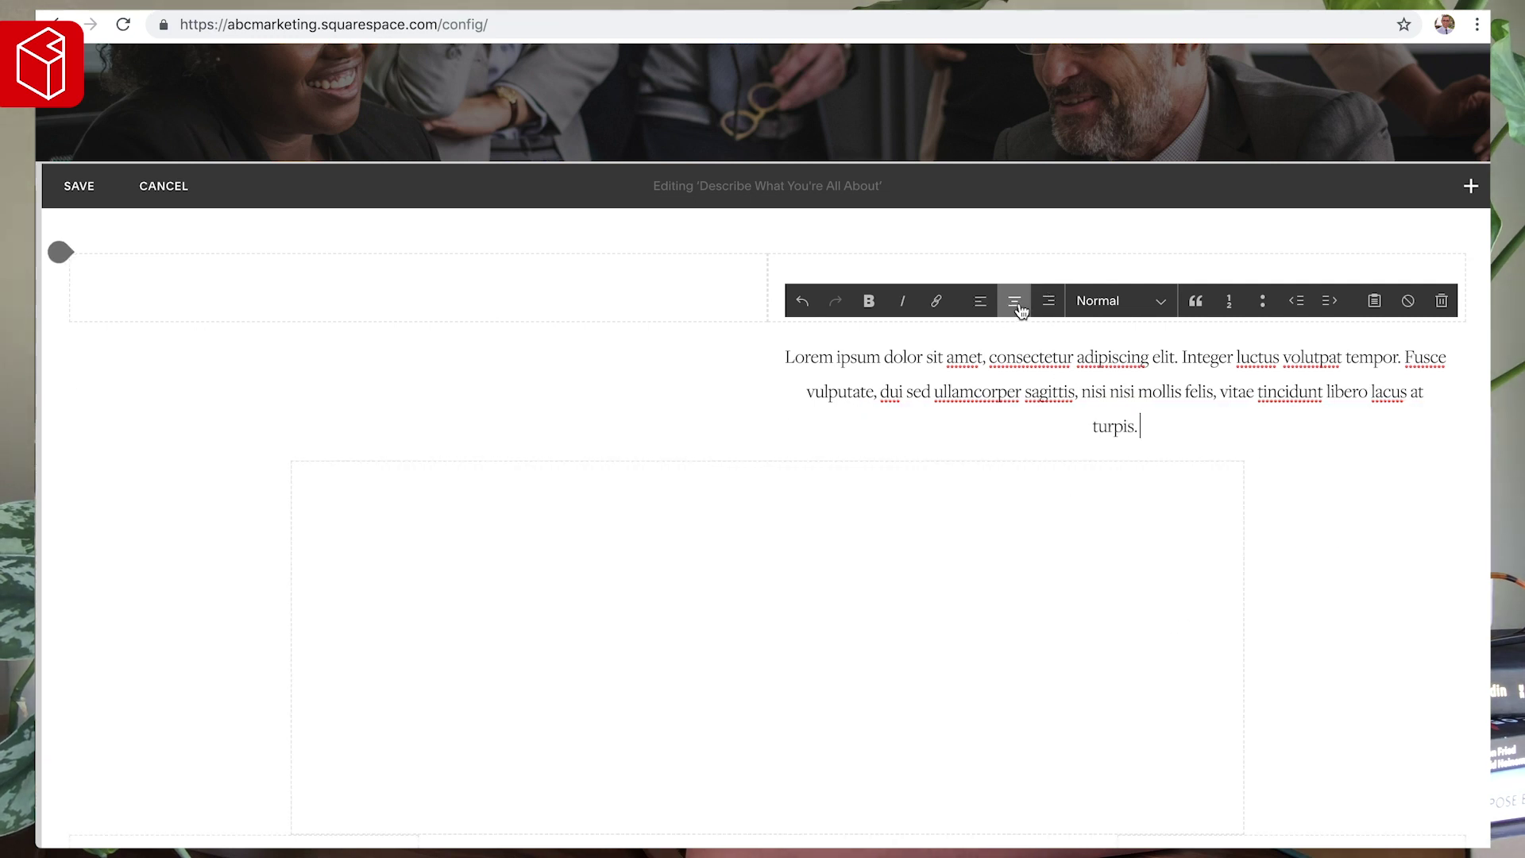
key("super+alt+2")
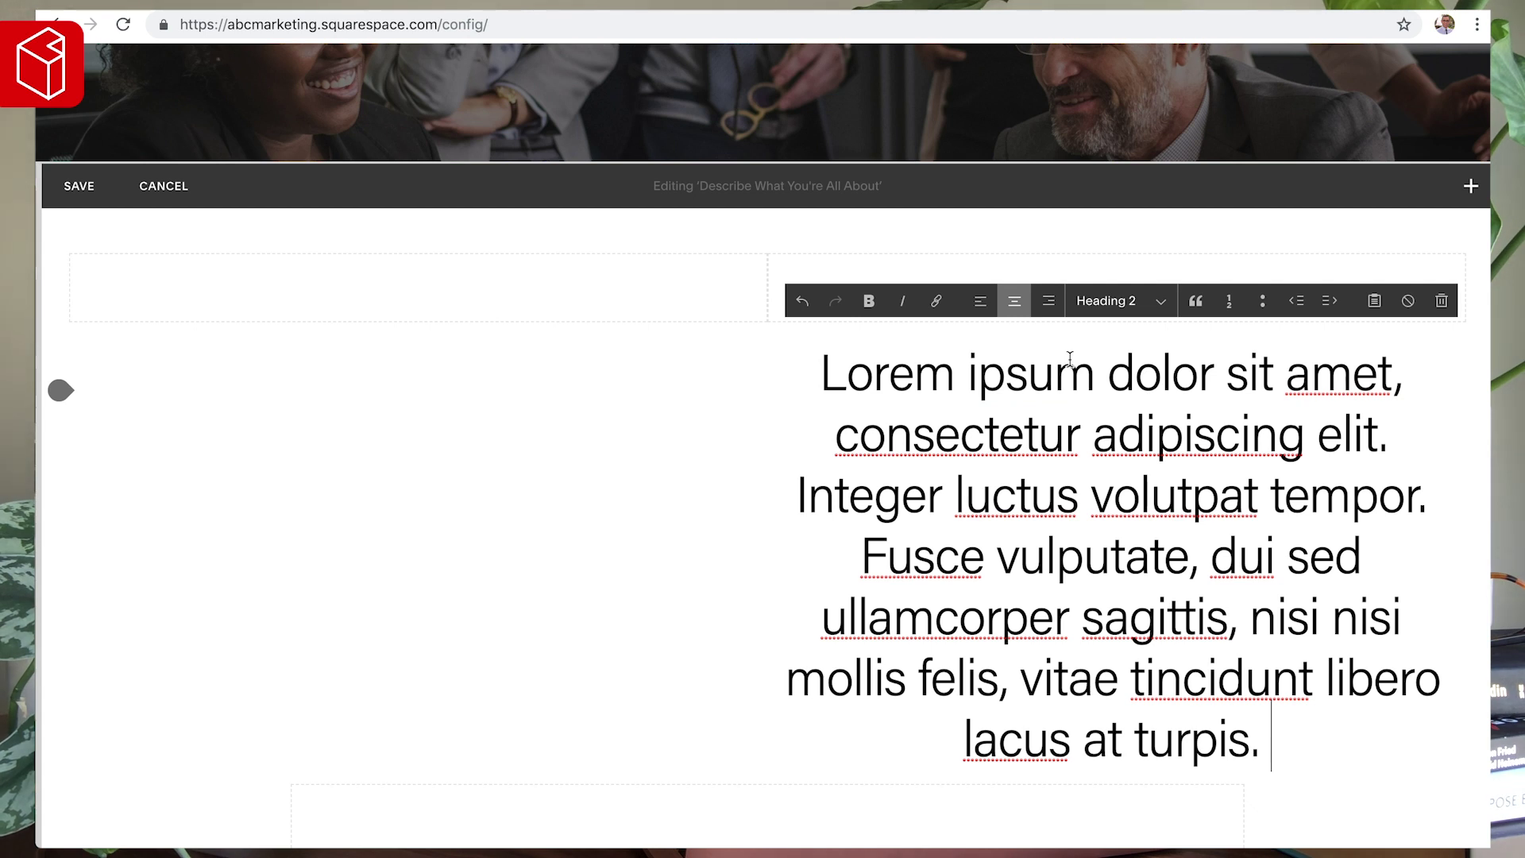
key("super+z")
key("super+z")
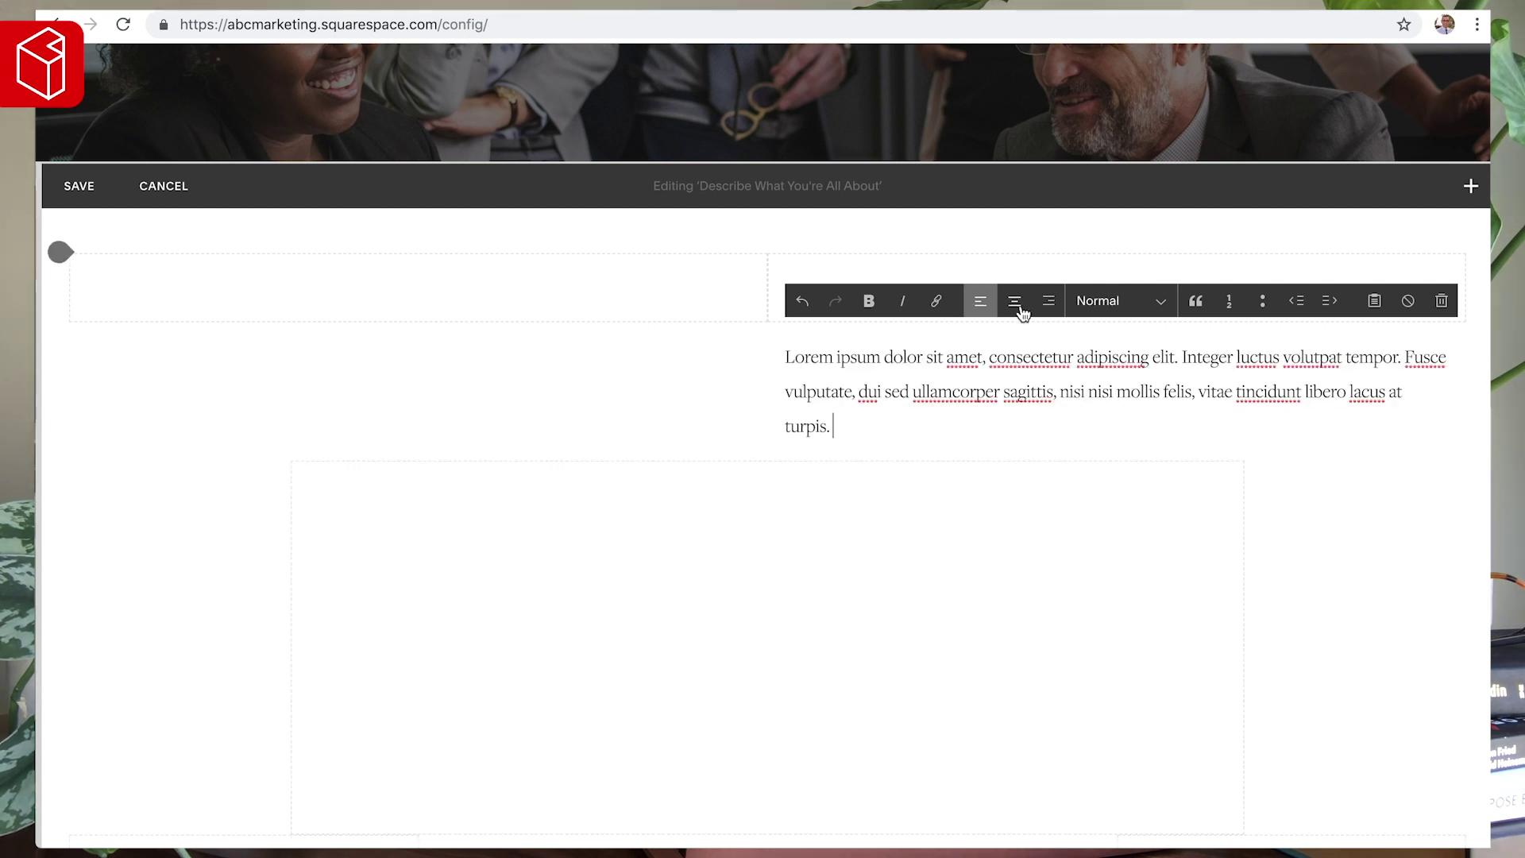
left_click(1017, 307)
left_click(713, 288)
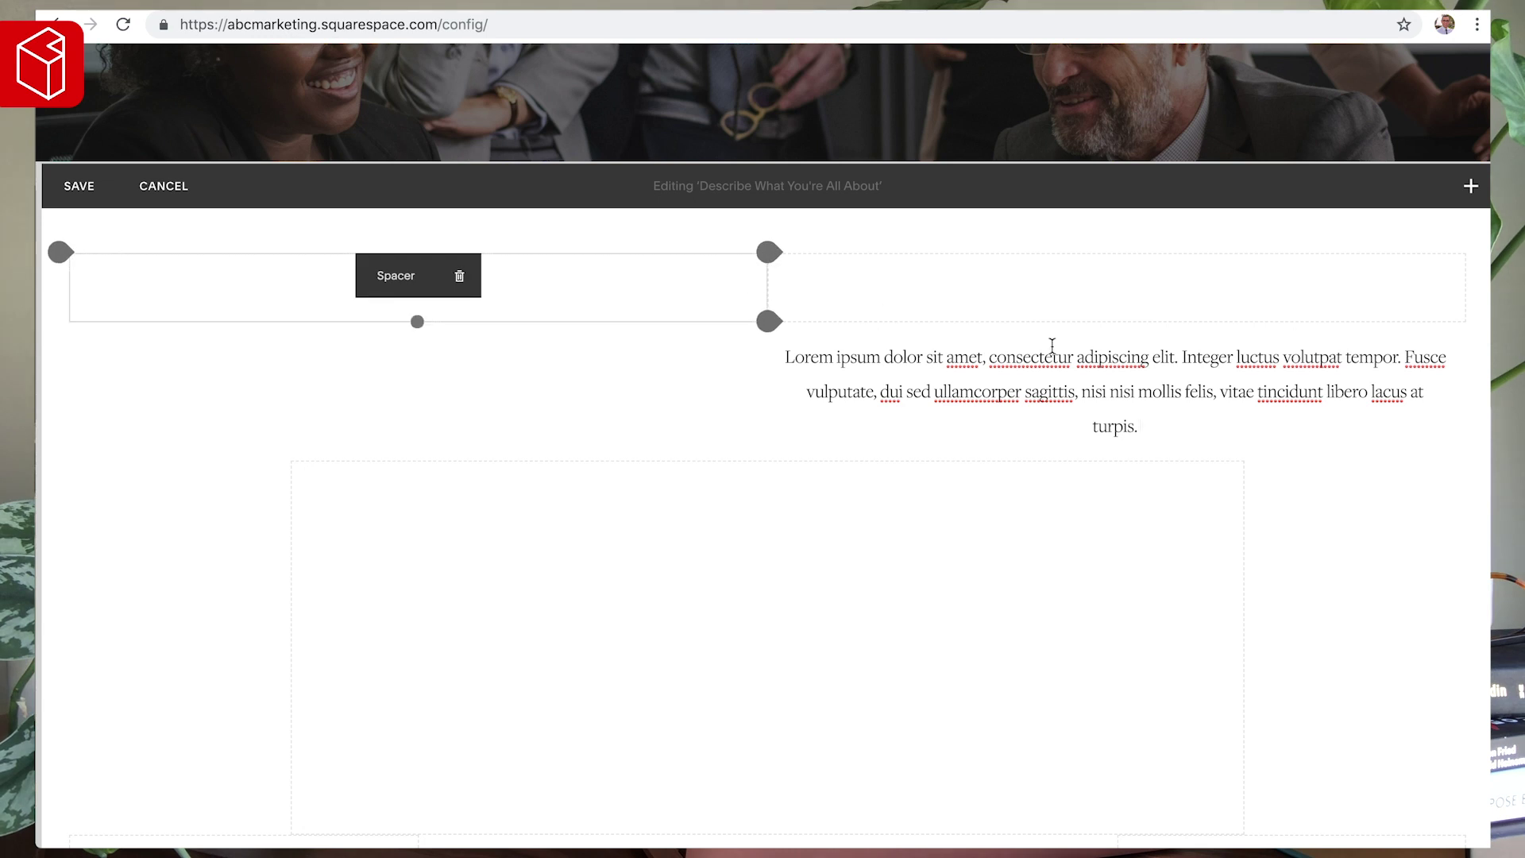
left_click_drag(1090, 345, 771, 288)
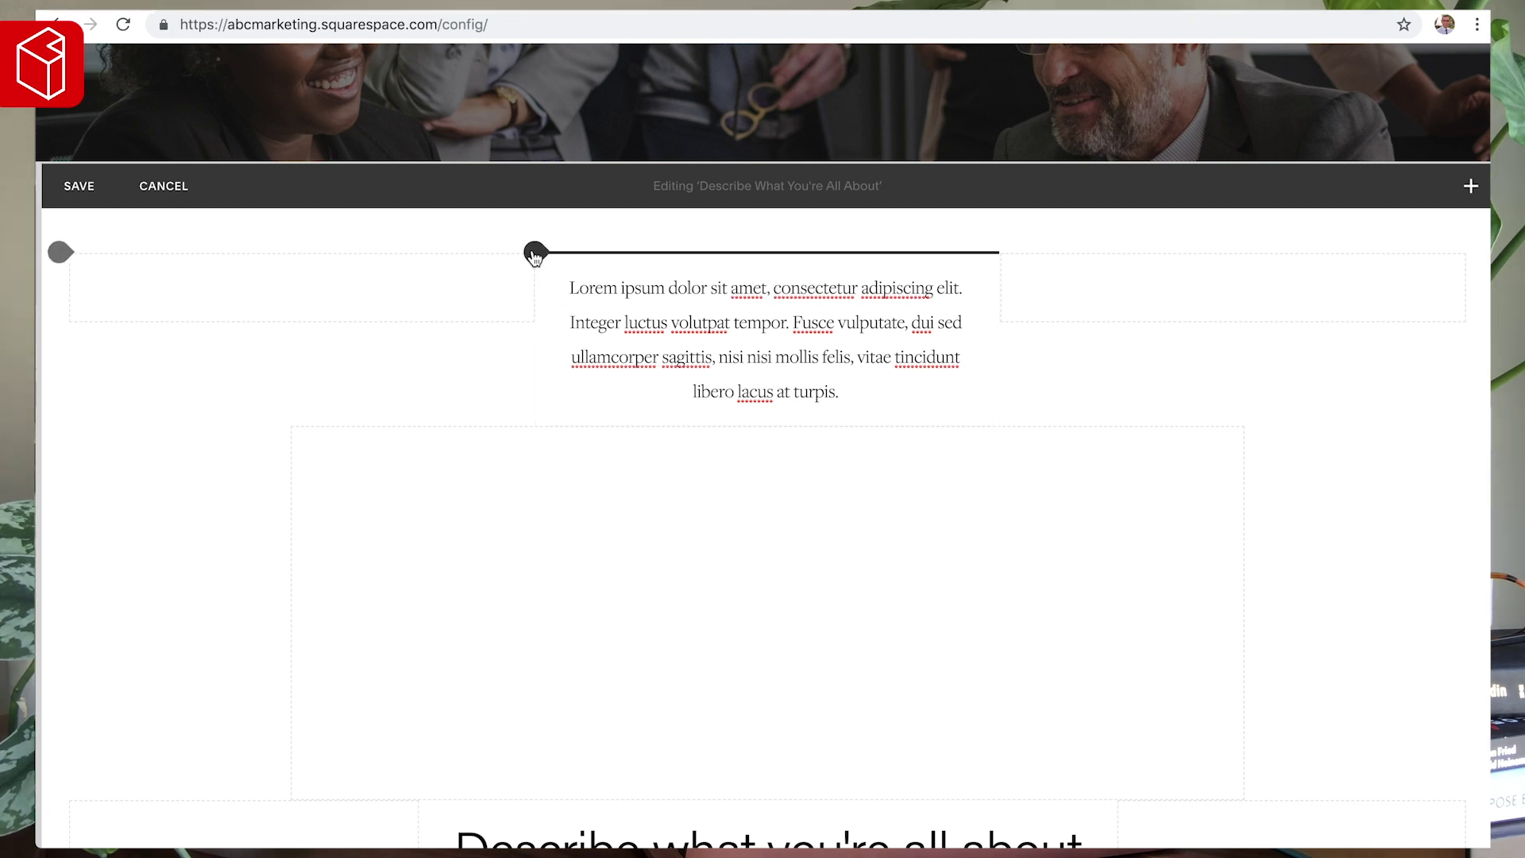
- Insert a text block above the paragraph with a centred Heading 2 'about' line
left_click(64, 250)
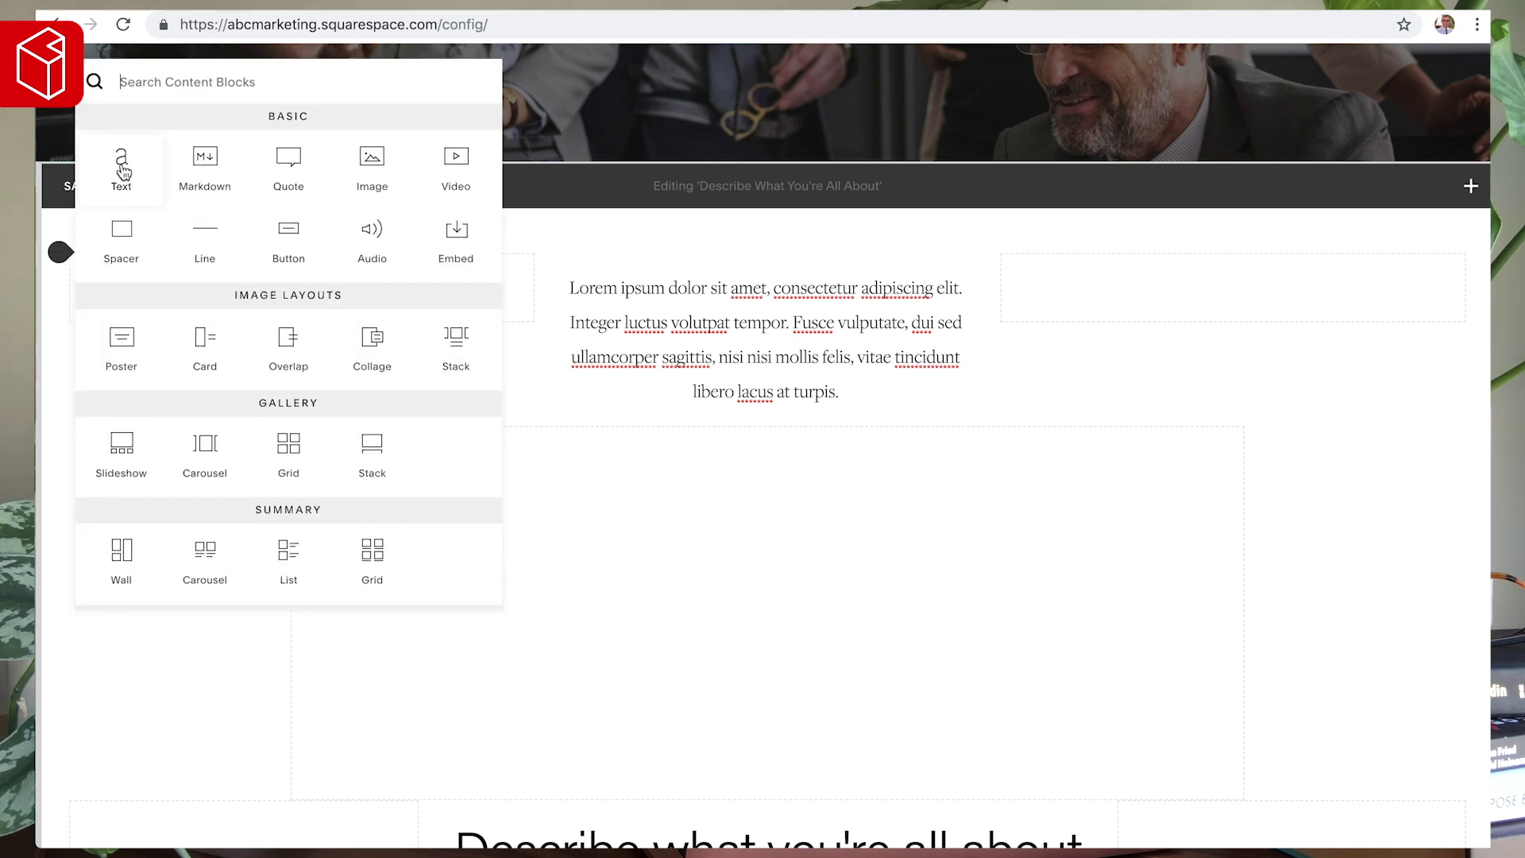
left_click(123, 172)
left_click(429, 279)
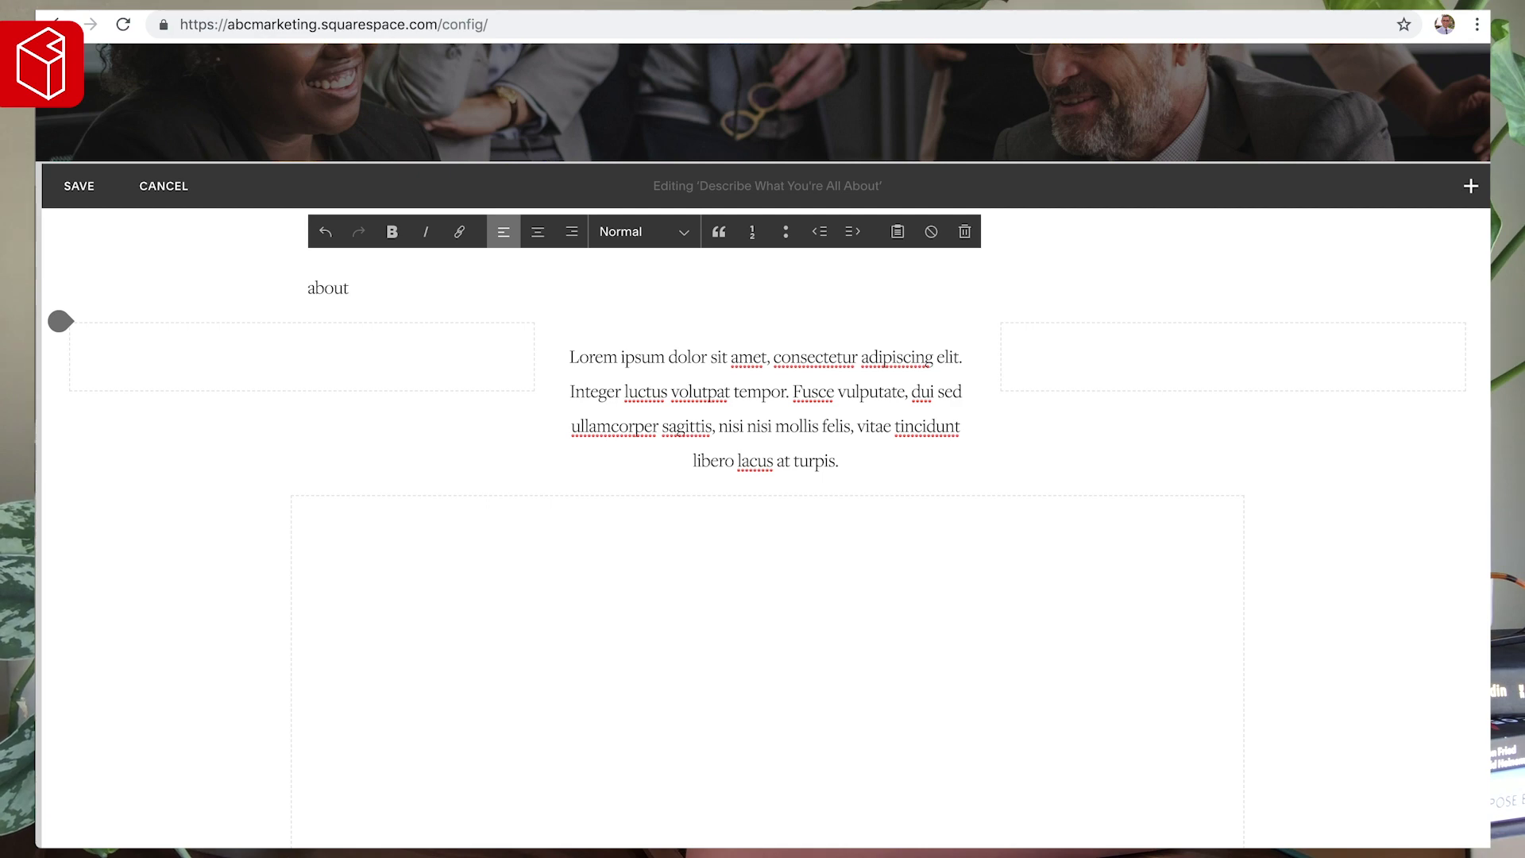
key("super+alt+2")
left_click(548, 233)
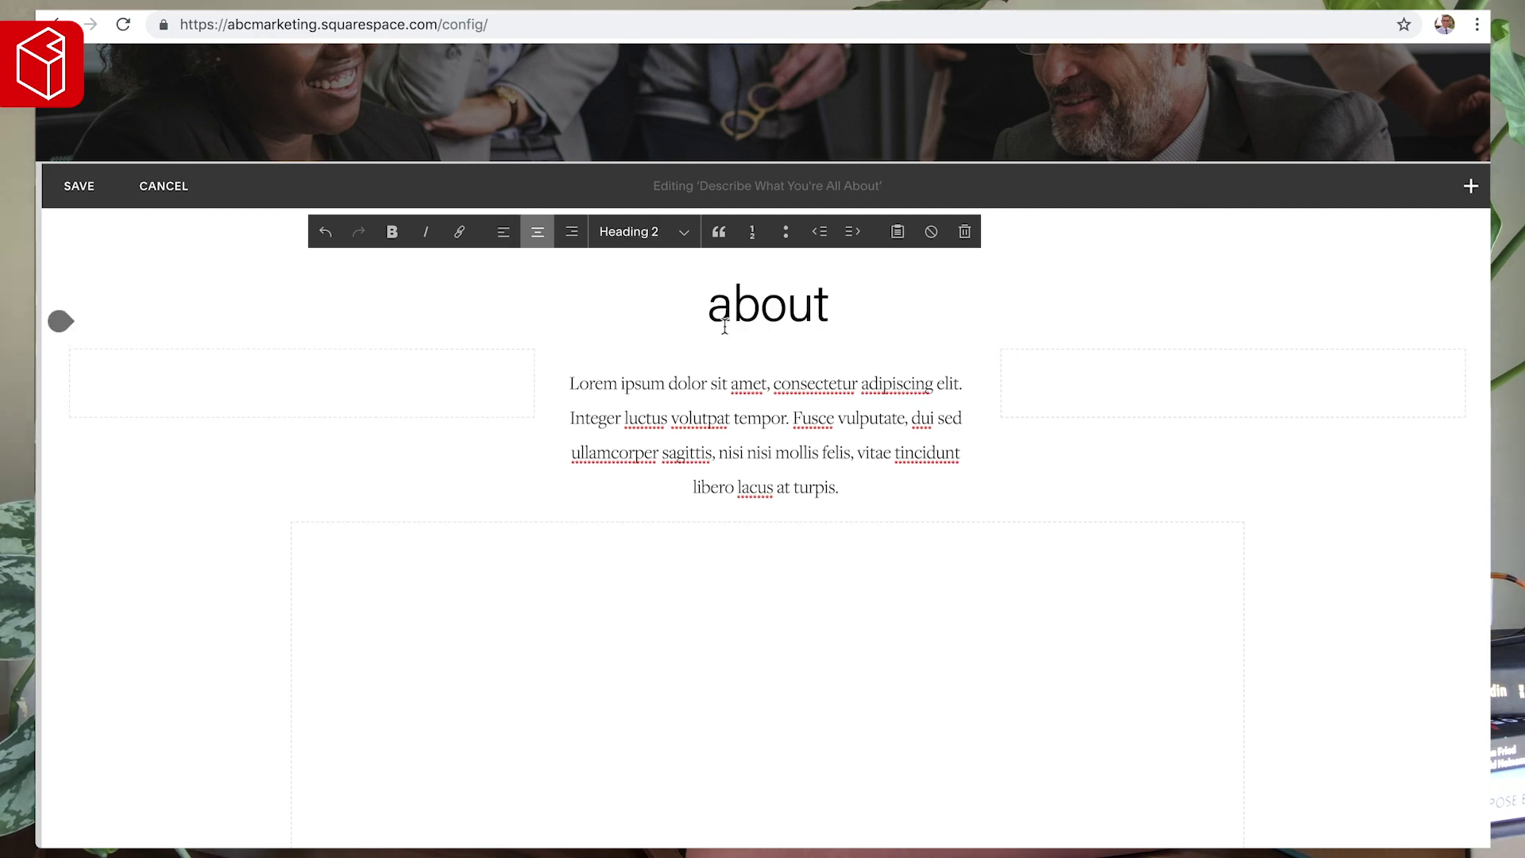
- Widen the Lorem ipsum block to both sides, narrowing the spacers beside it
scroll(1032, 173, "up", 8)
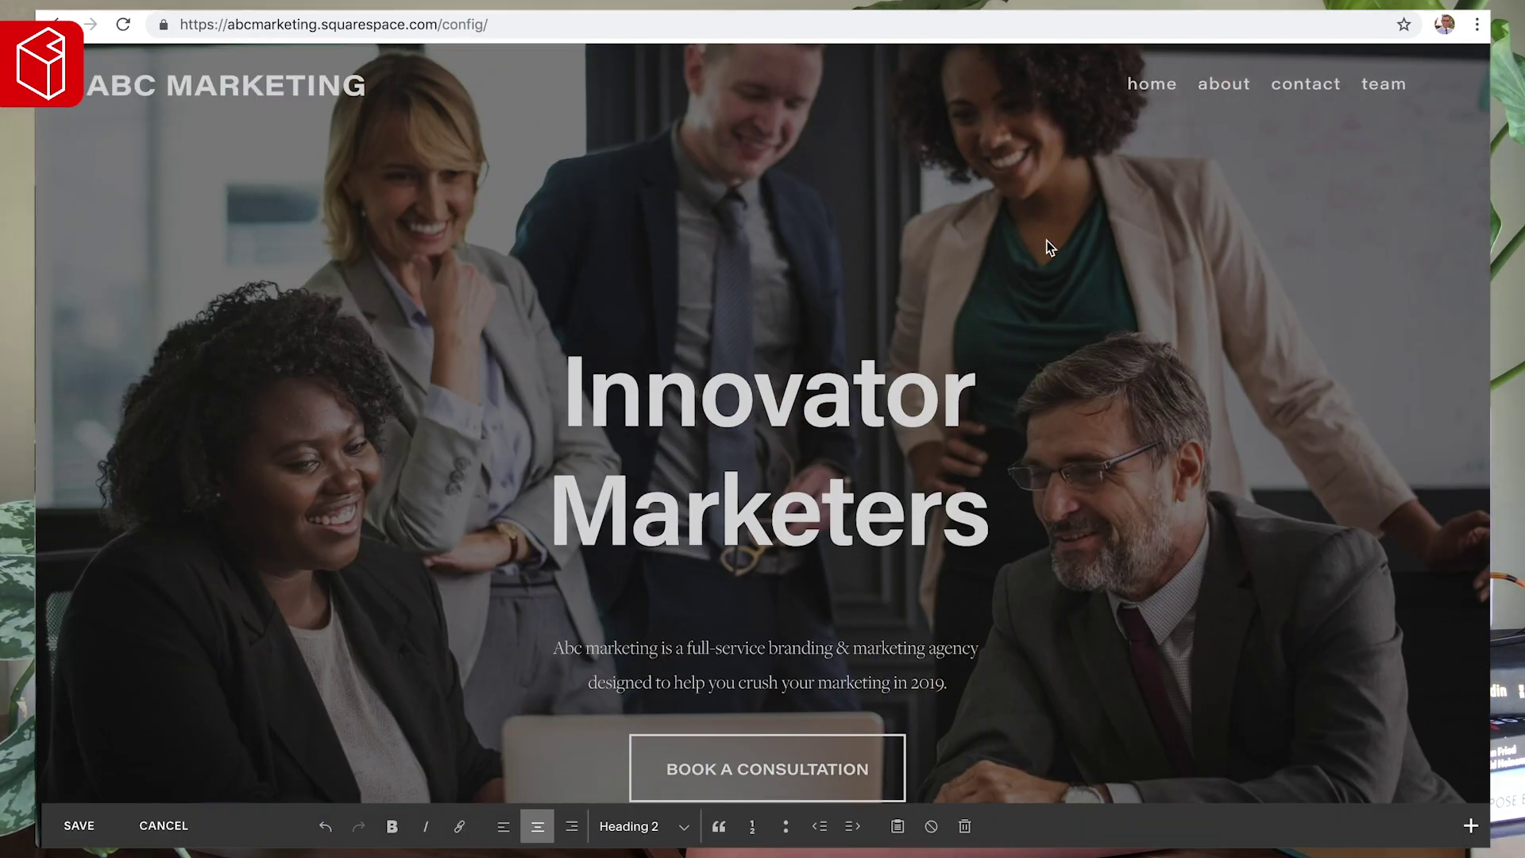
scroll(1047, 246, "down", 7)
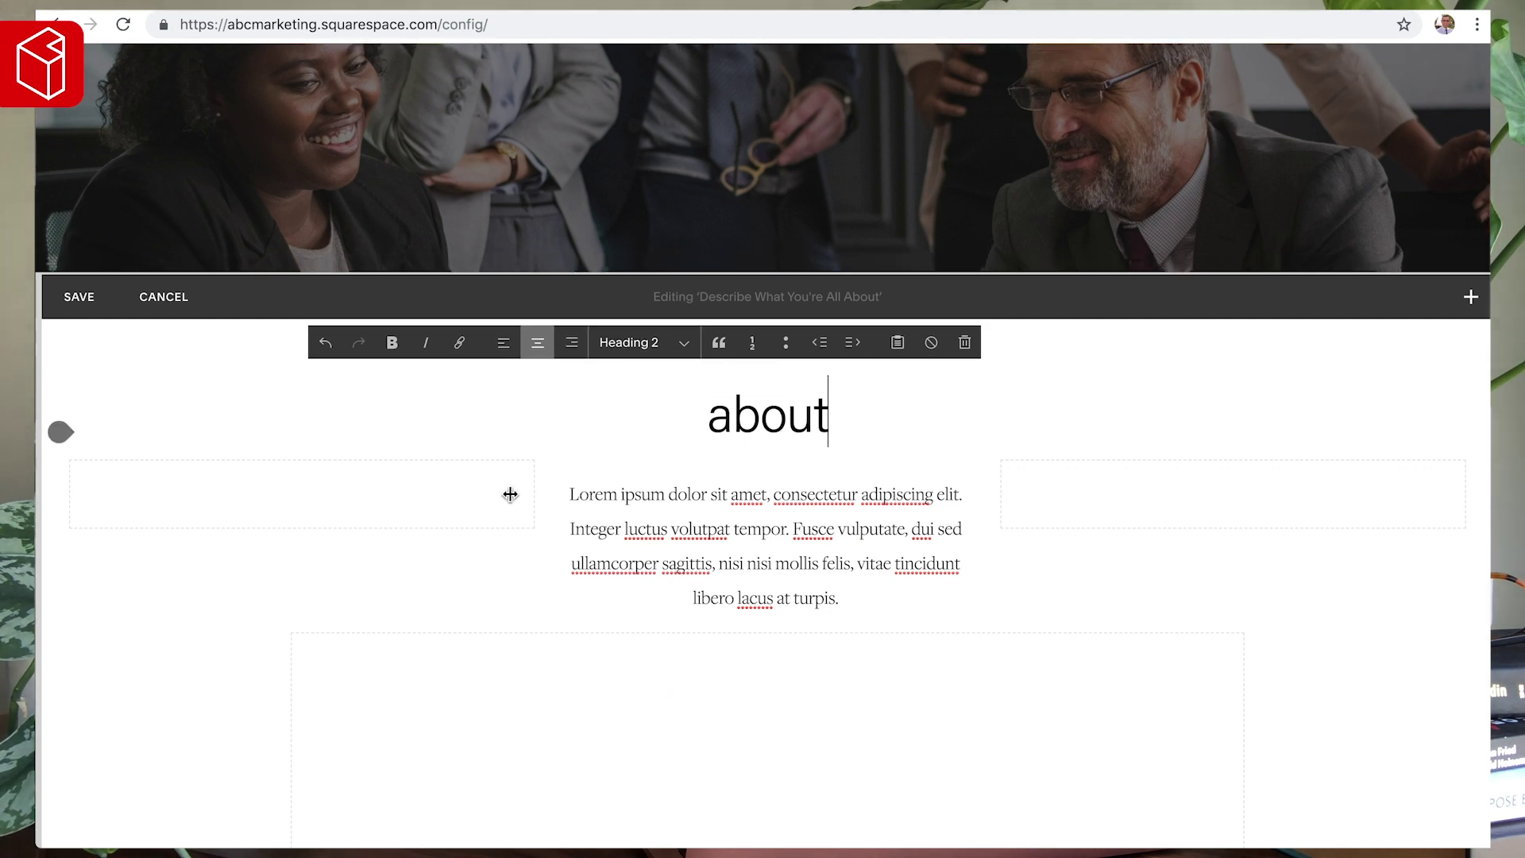
left_click_drag(530, 493, 476, 491)
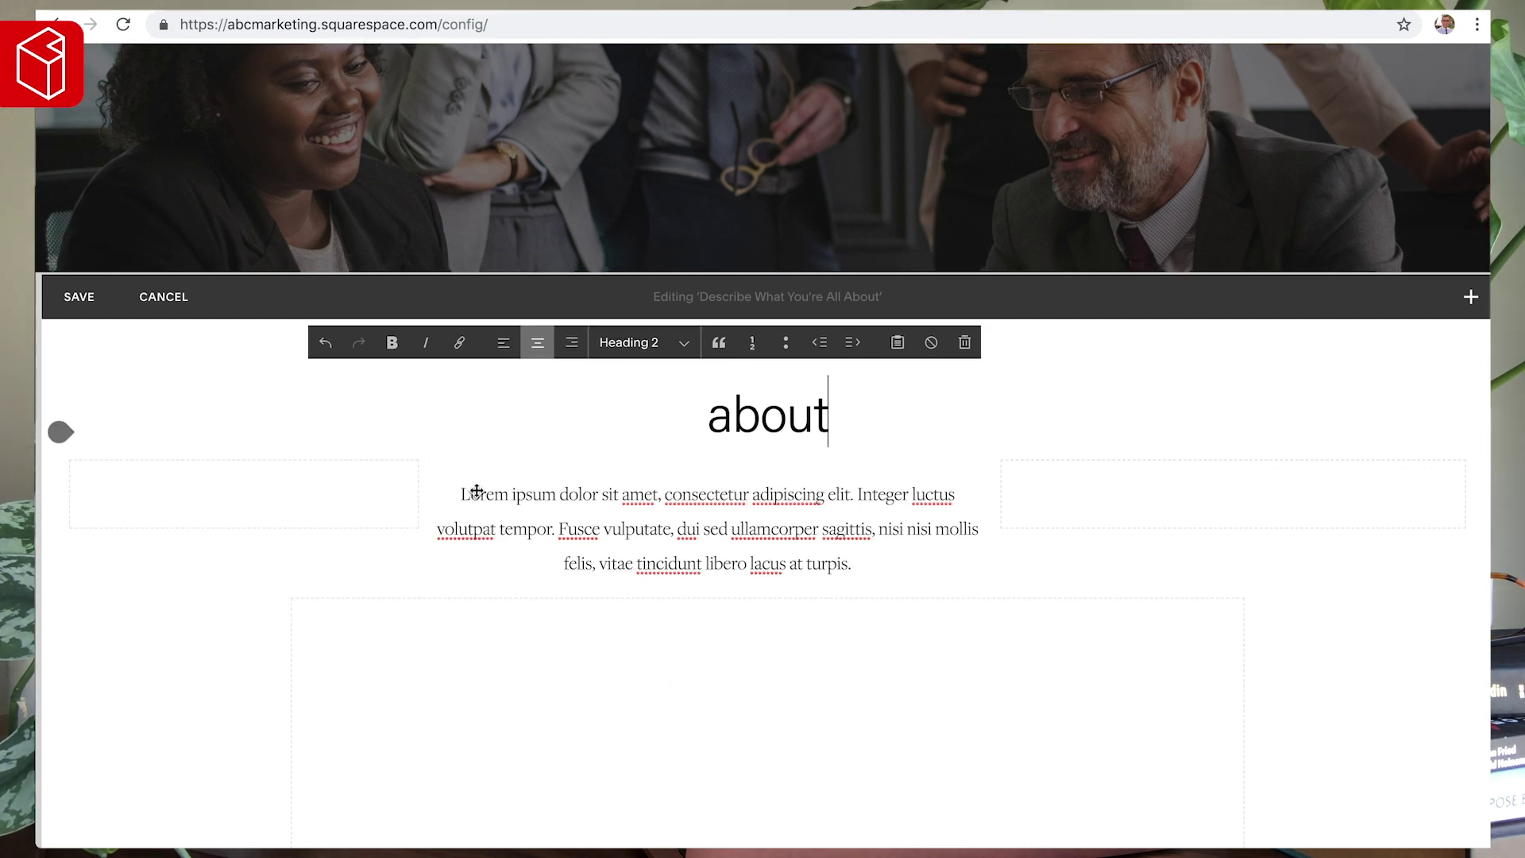
left_click(1031, 491)
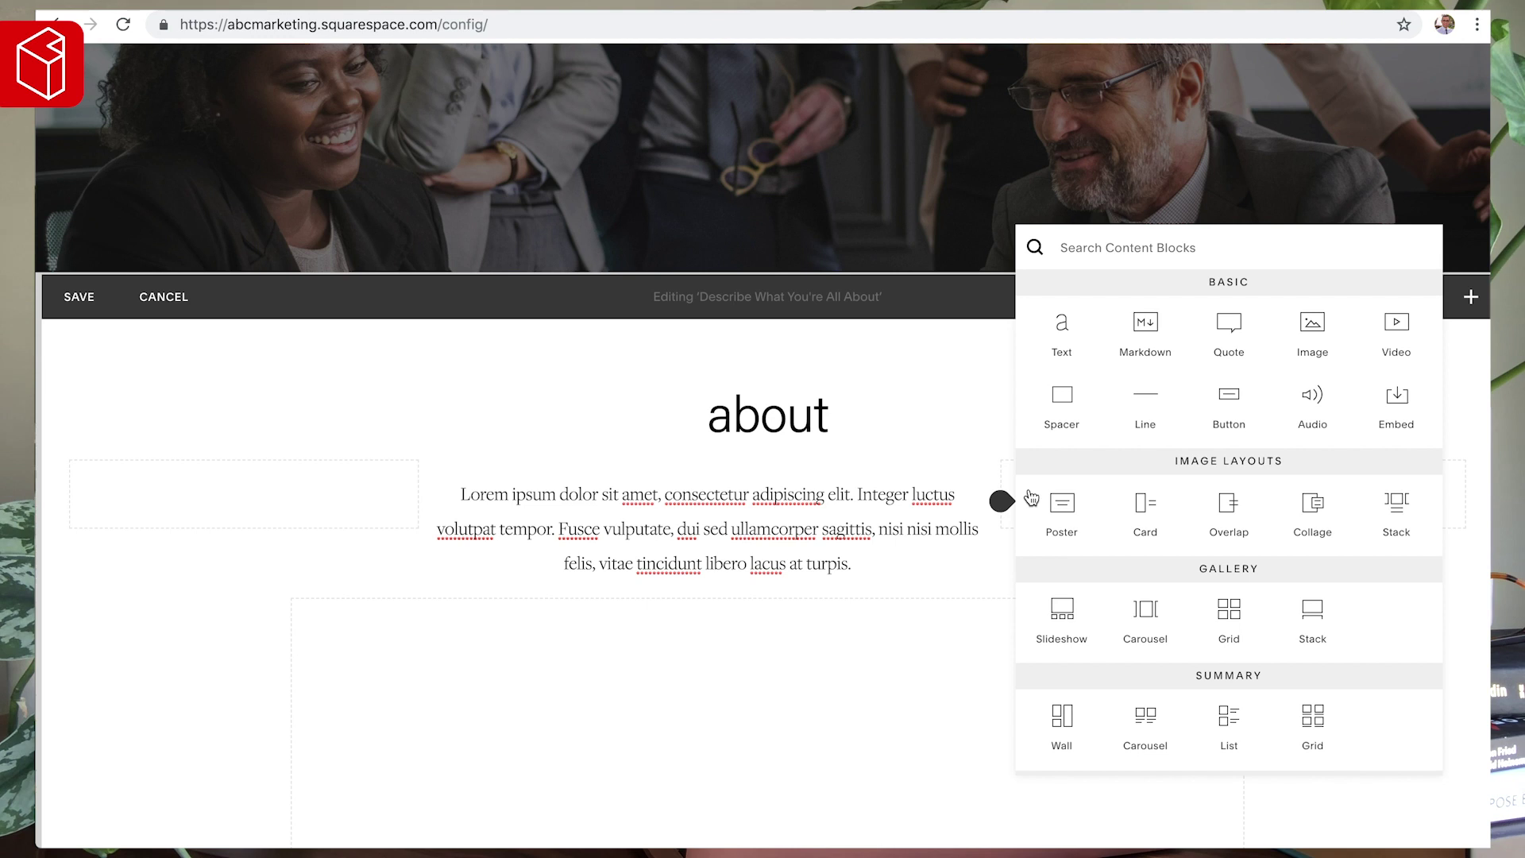
left_click(999, 471)
left_click_drag(1004, 483, 1097, 474)
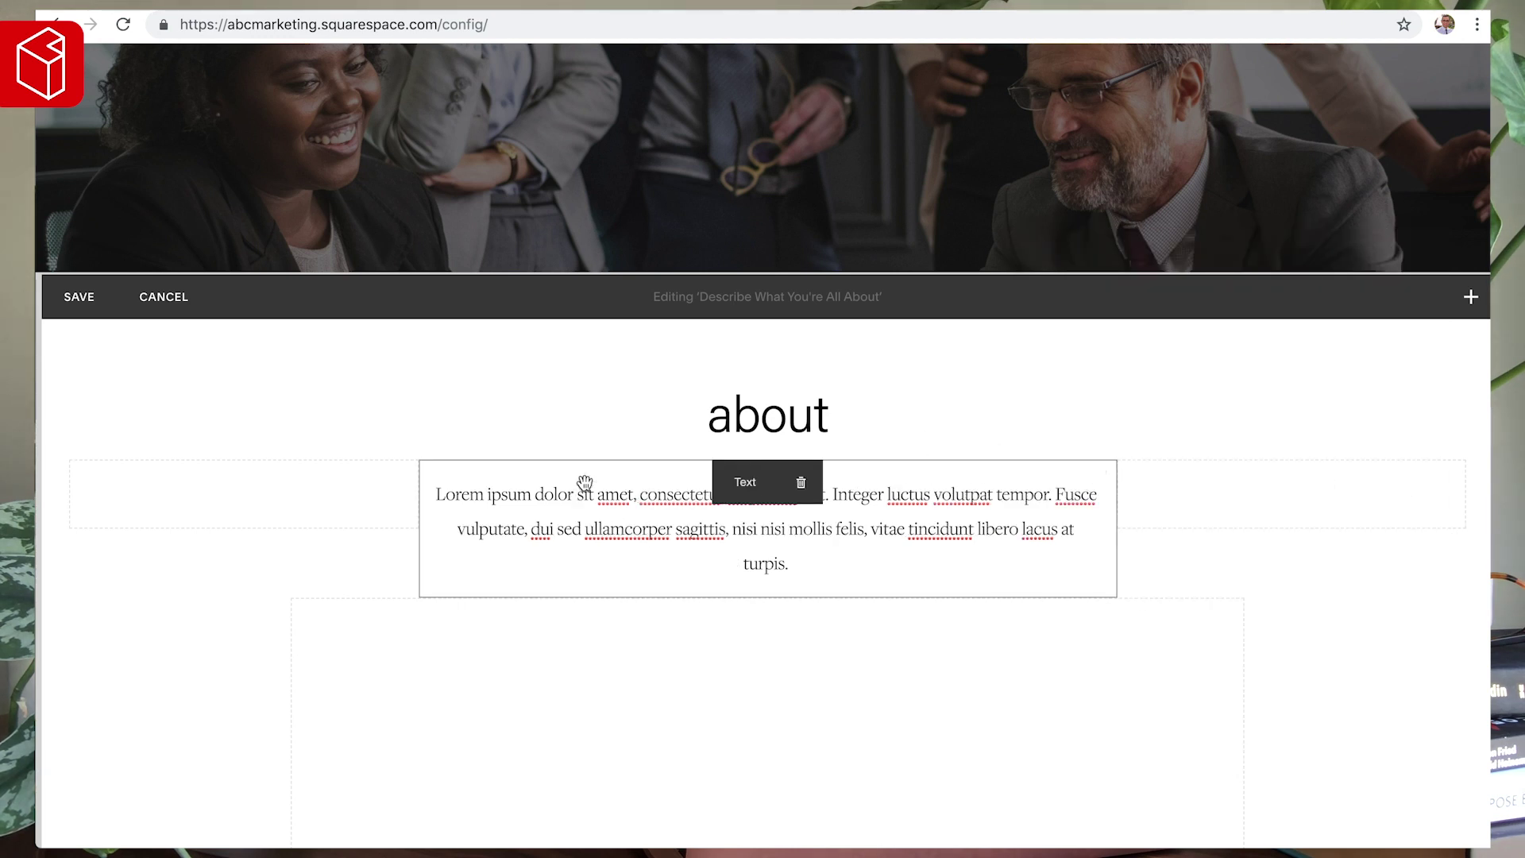
scroll(346, 566, "down", 1)
left_click(809, 515)
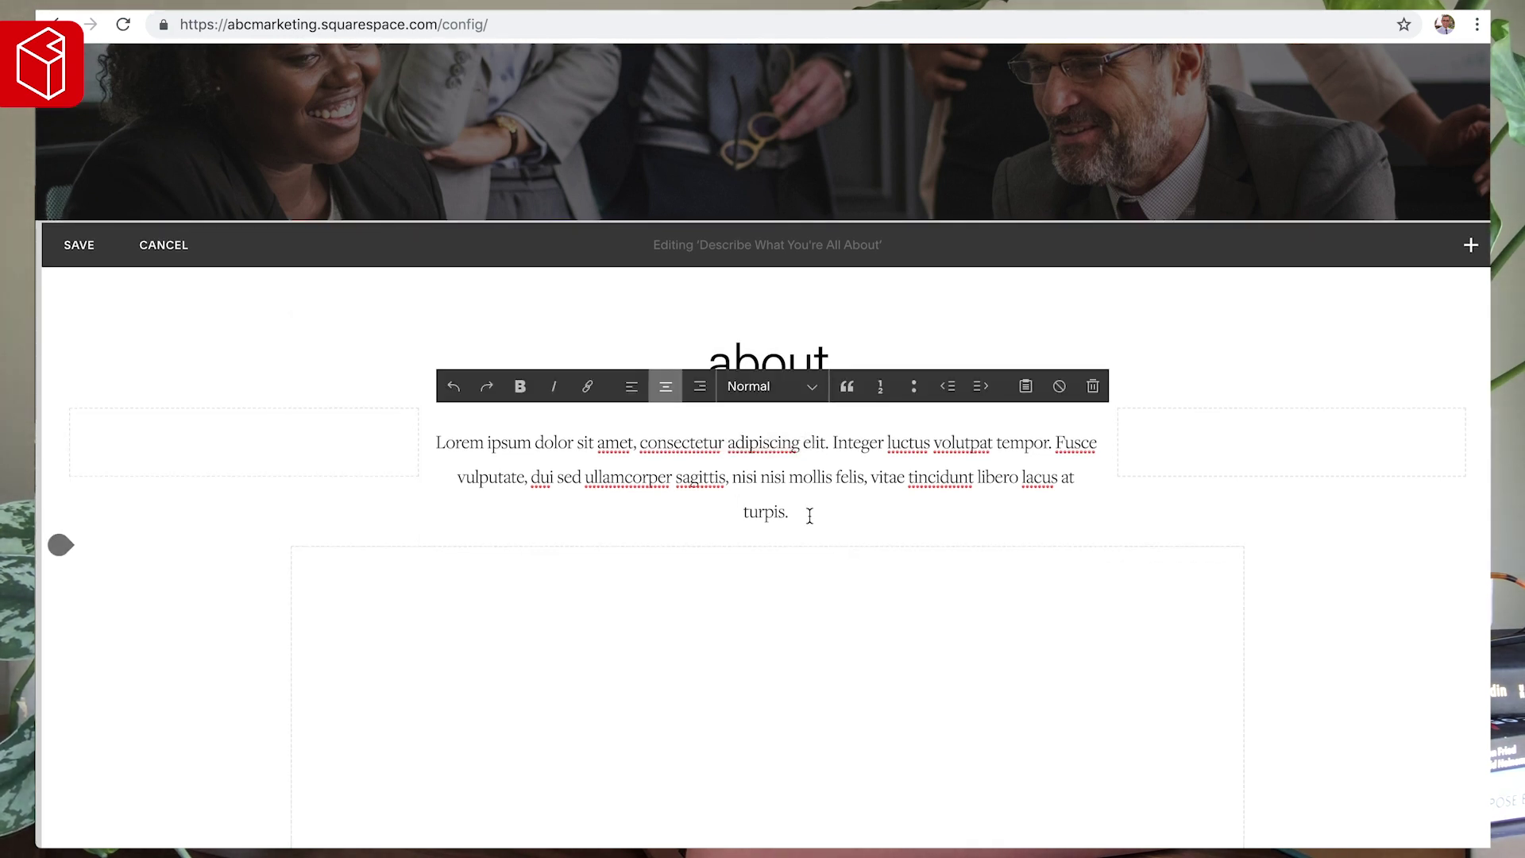
- Type 'learn more' on a new centred line under the paragraph and link it to /about
scroll(867, 497, "down", 2)
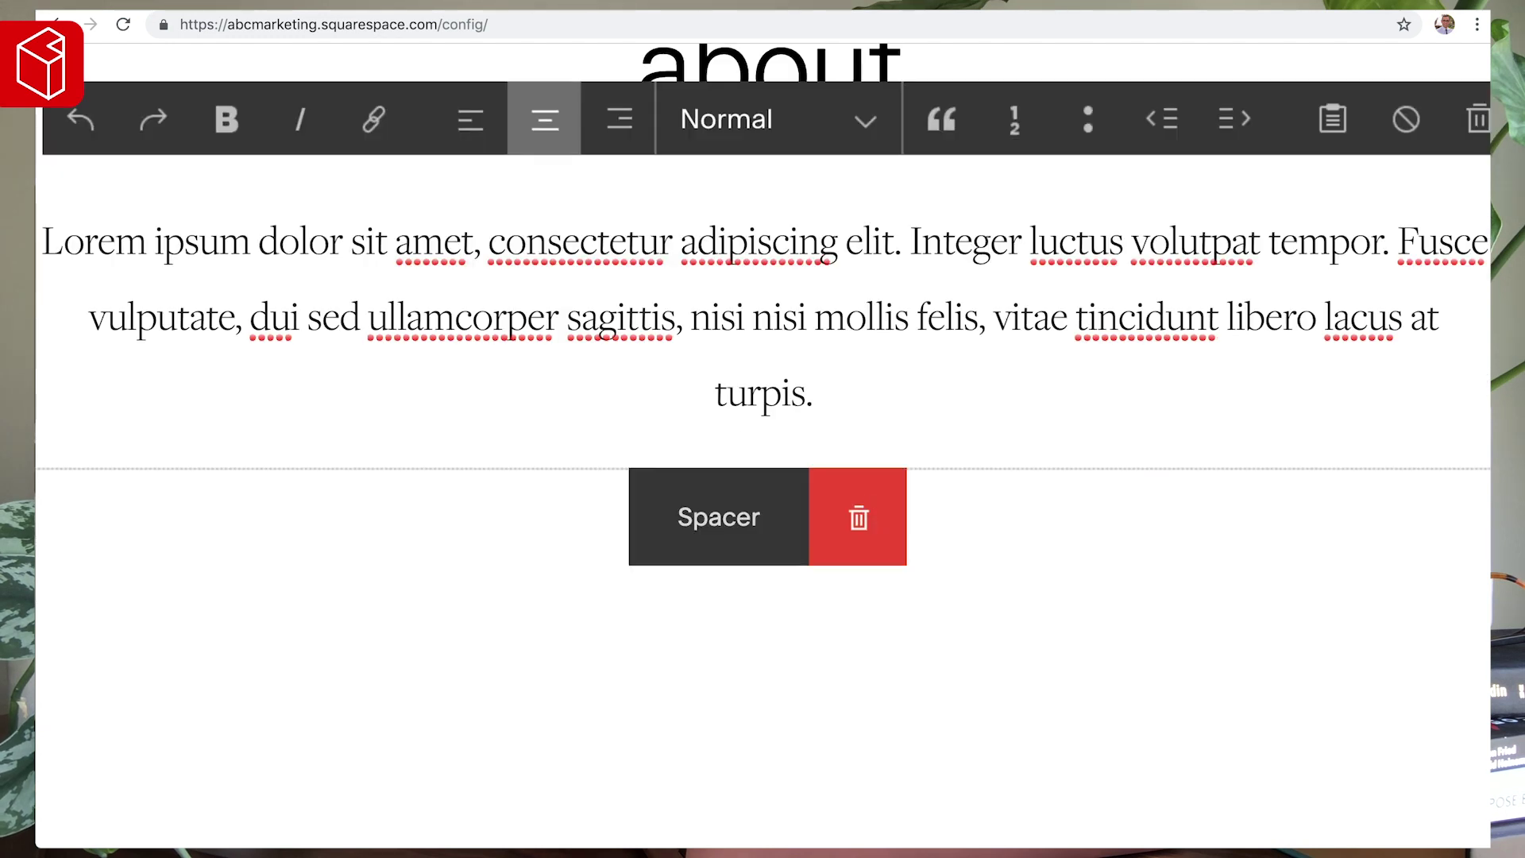
key("Return")
type("learn more")
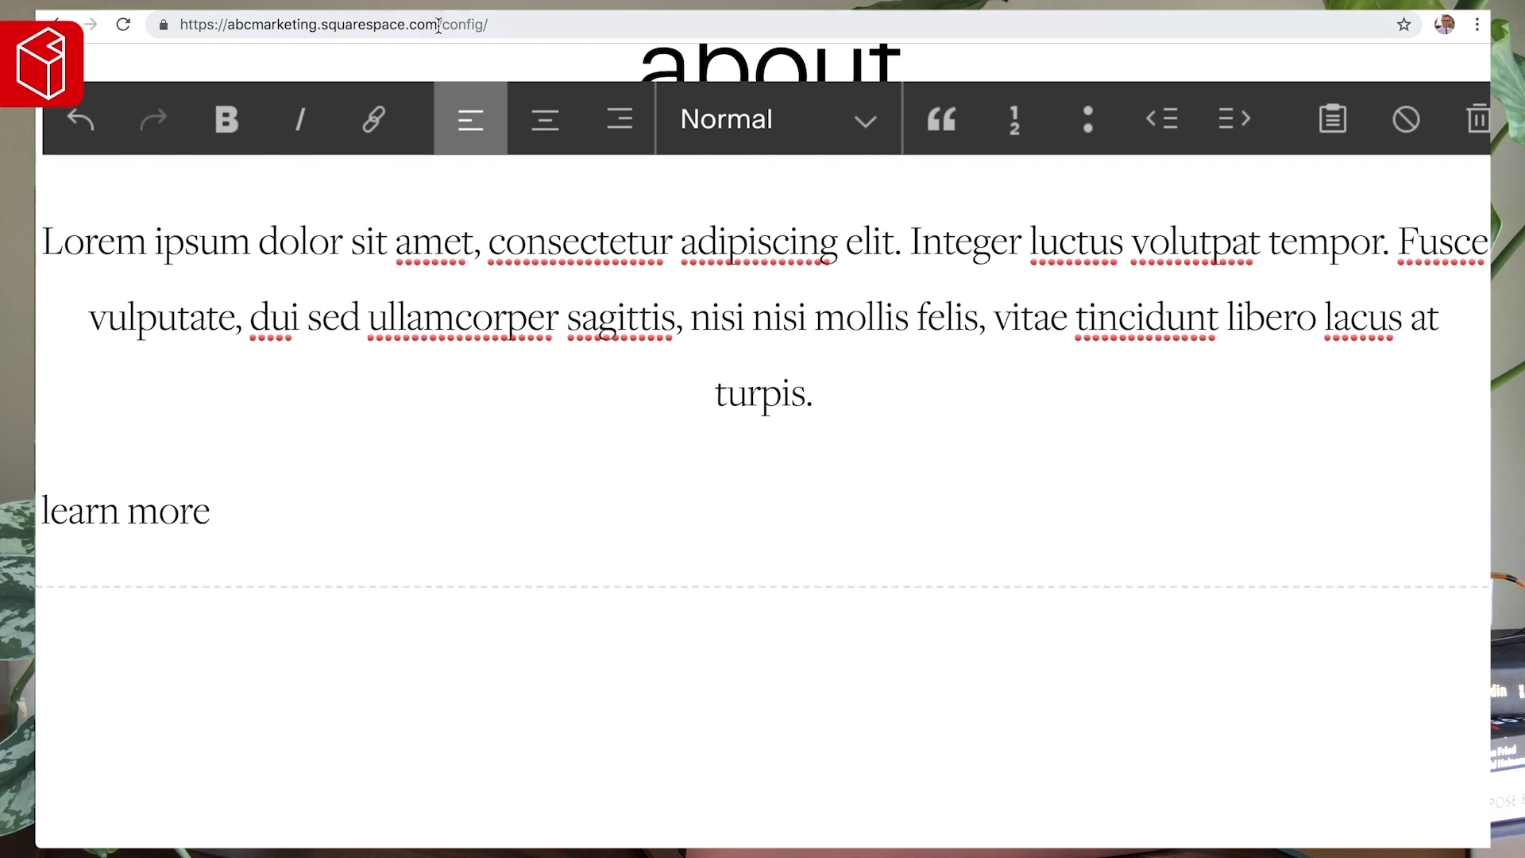
left_click(544, 119)
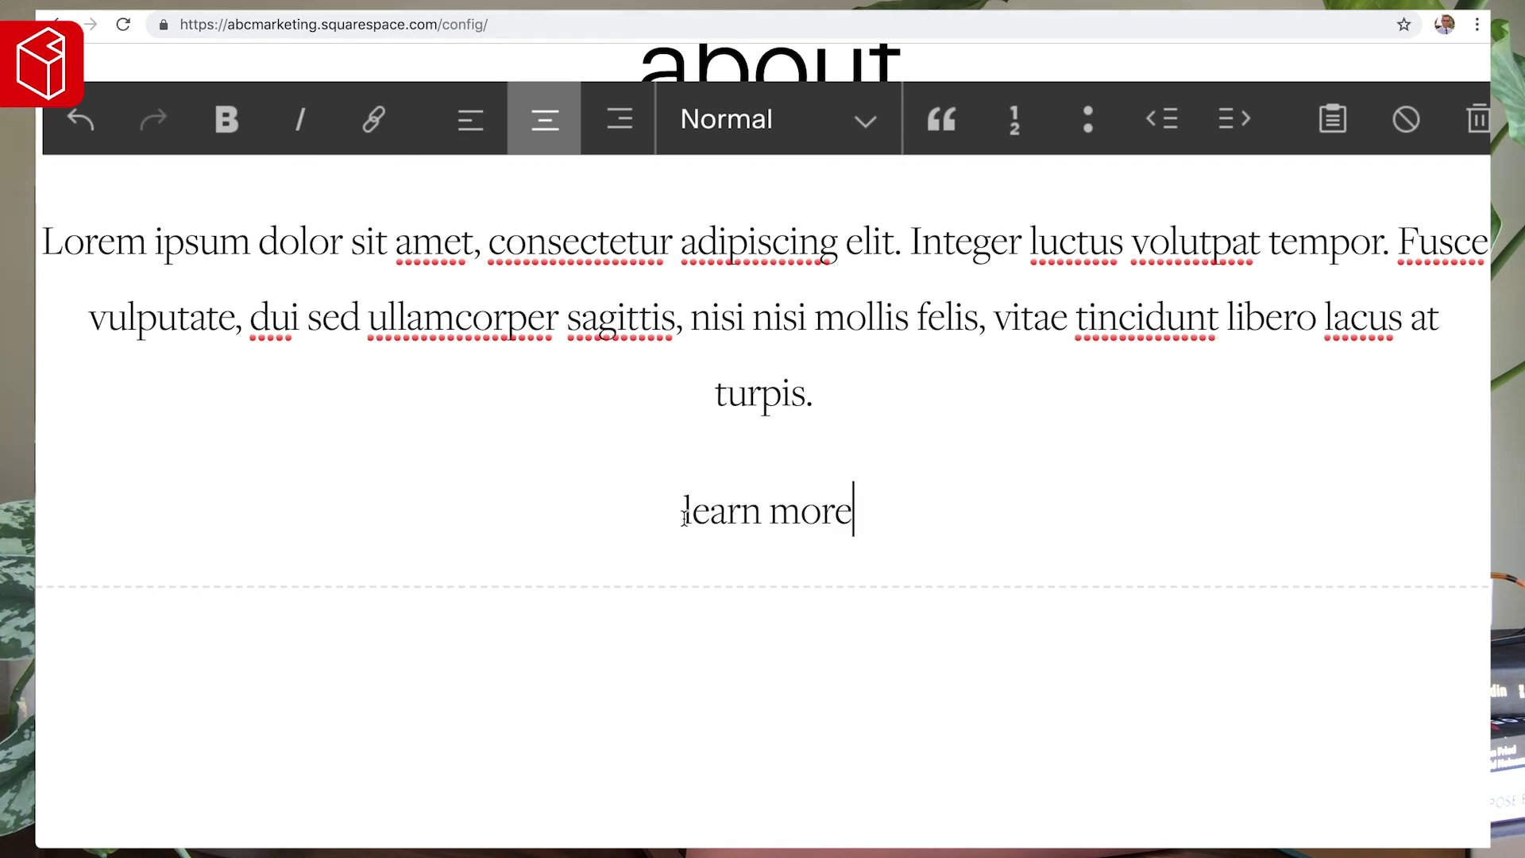
left_click_drag(869, 512, 674, 513)
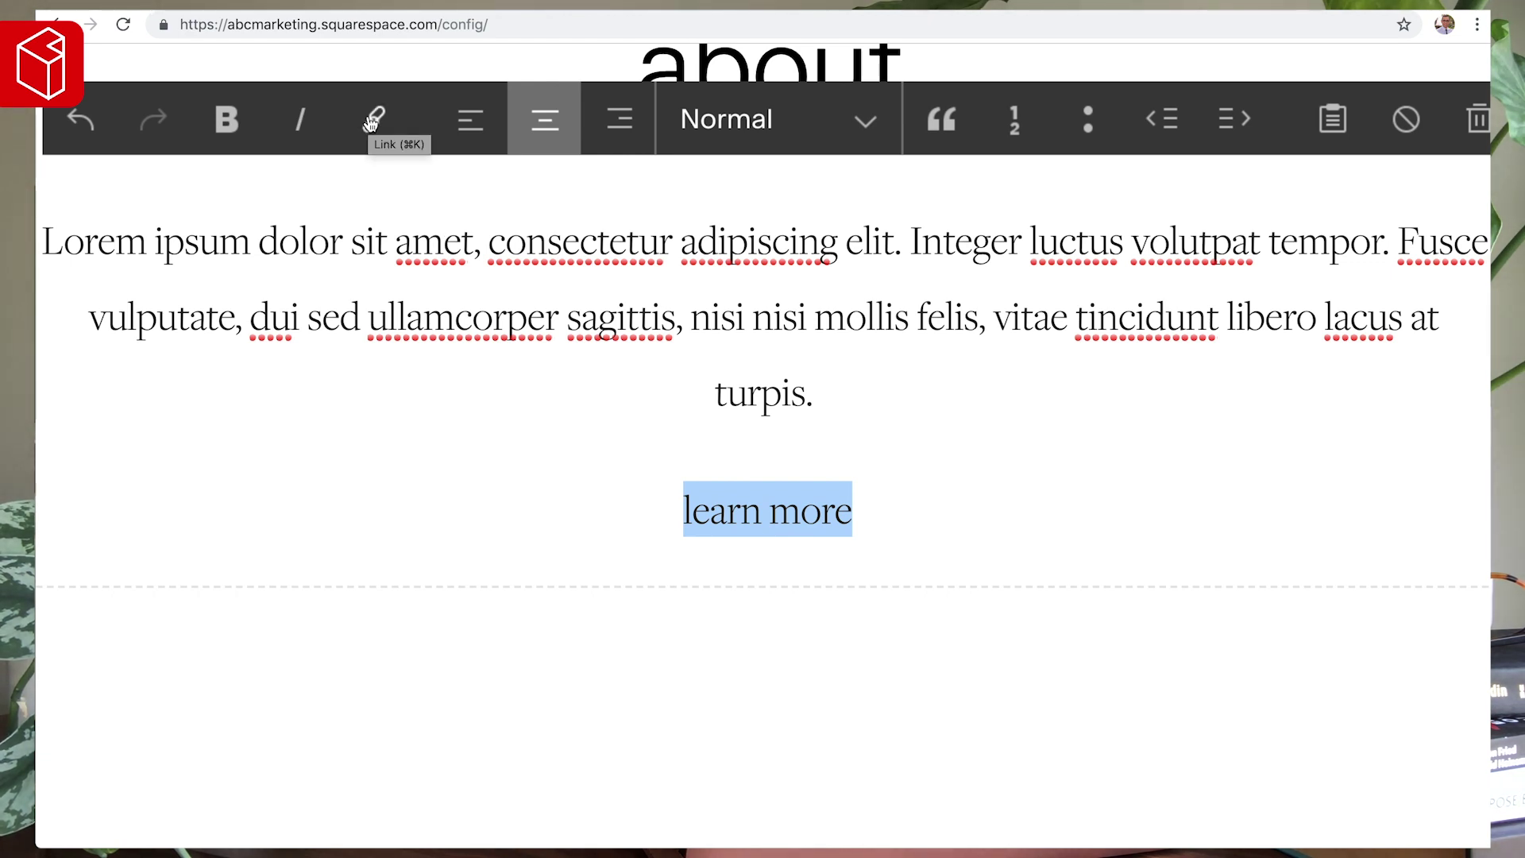
left_click(372, 121)
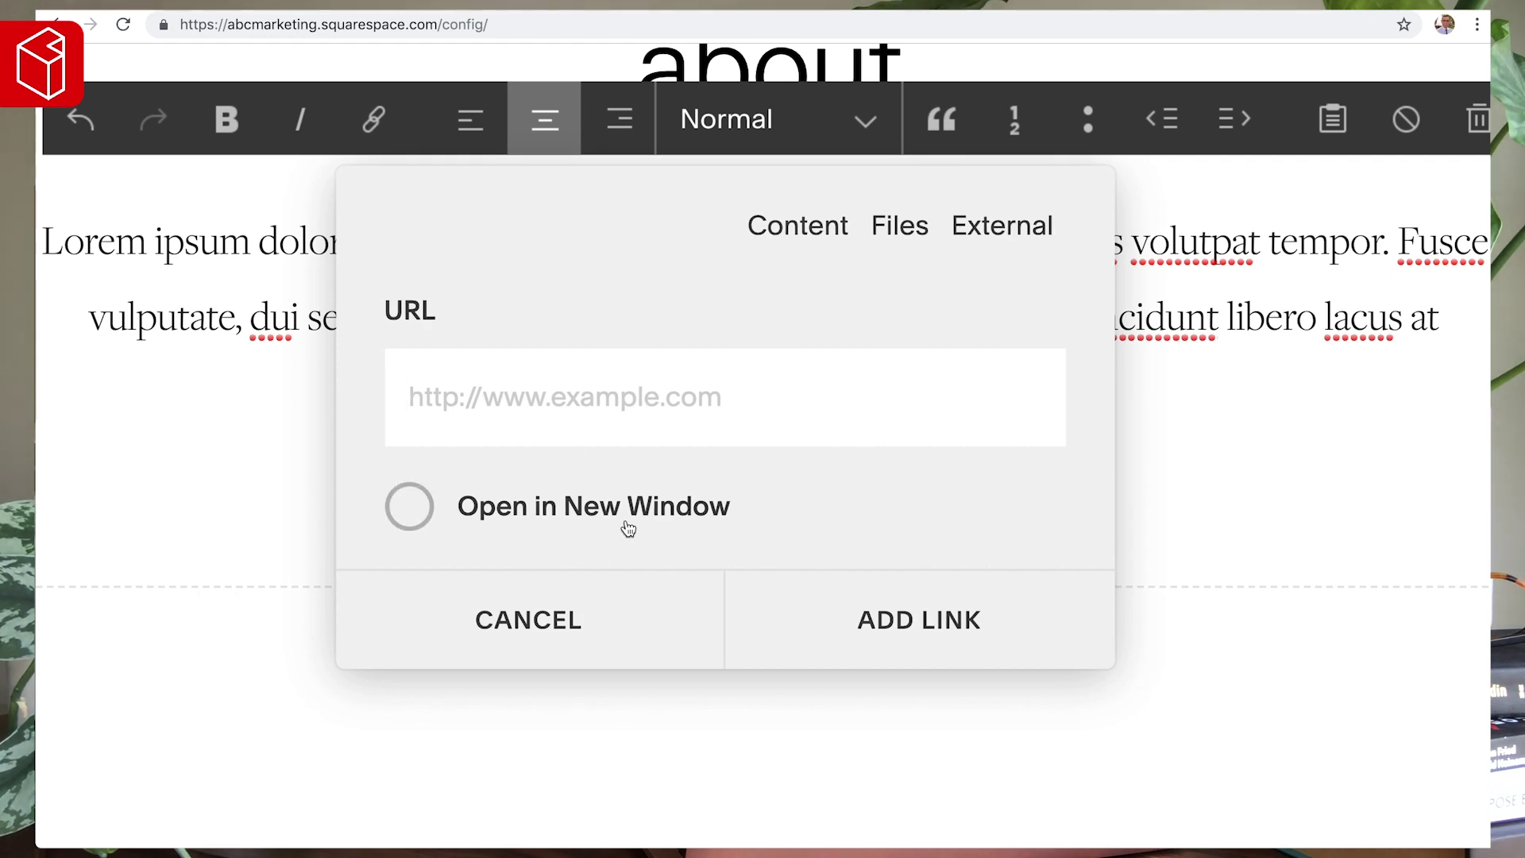
type("/about")
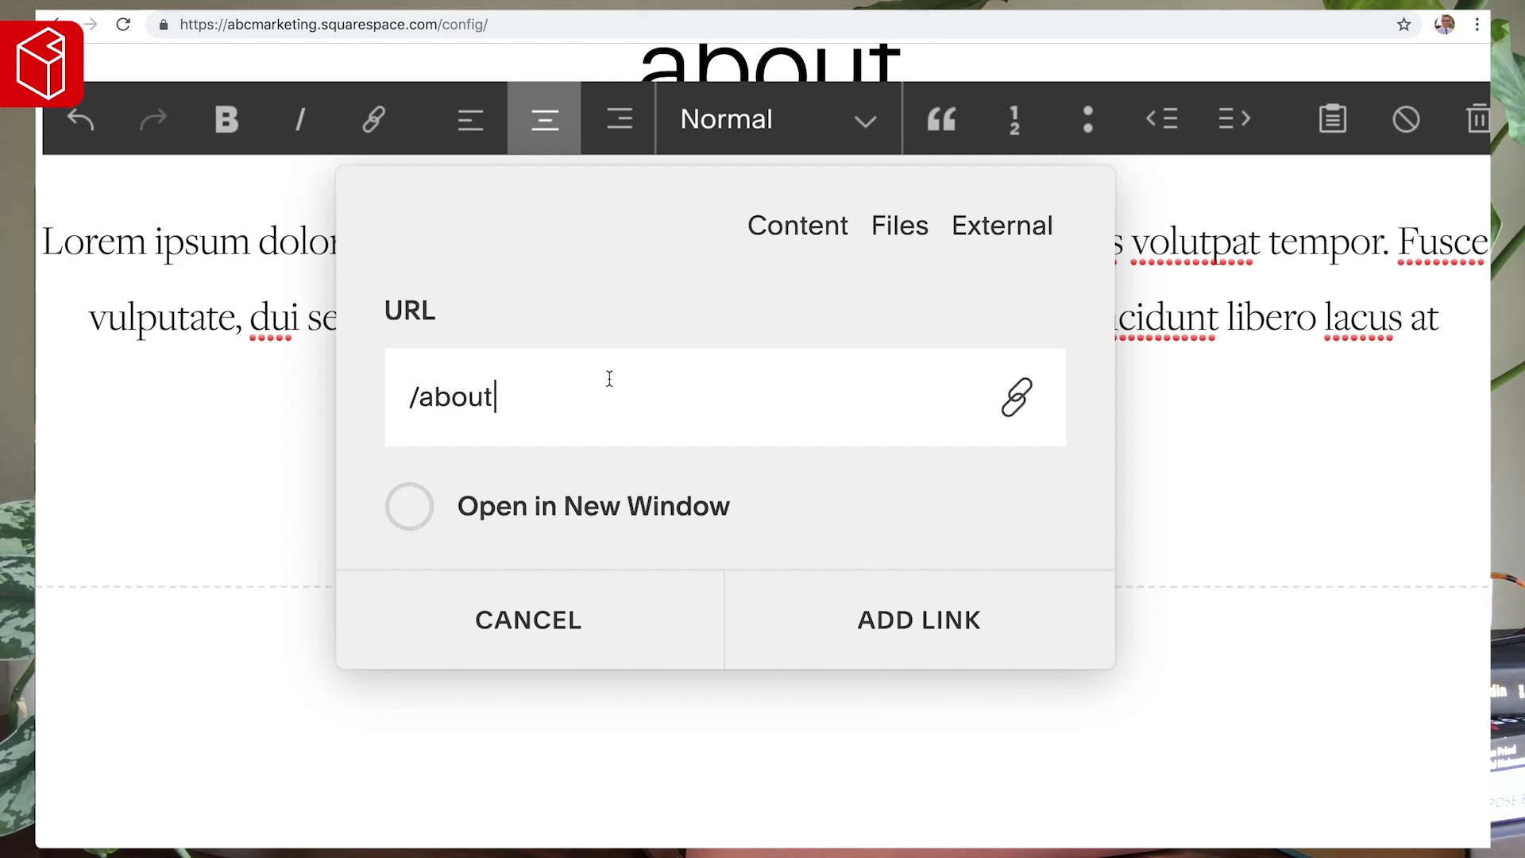
left_click(941, 625)
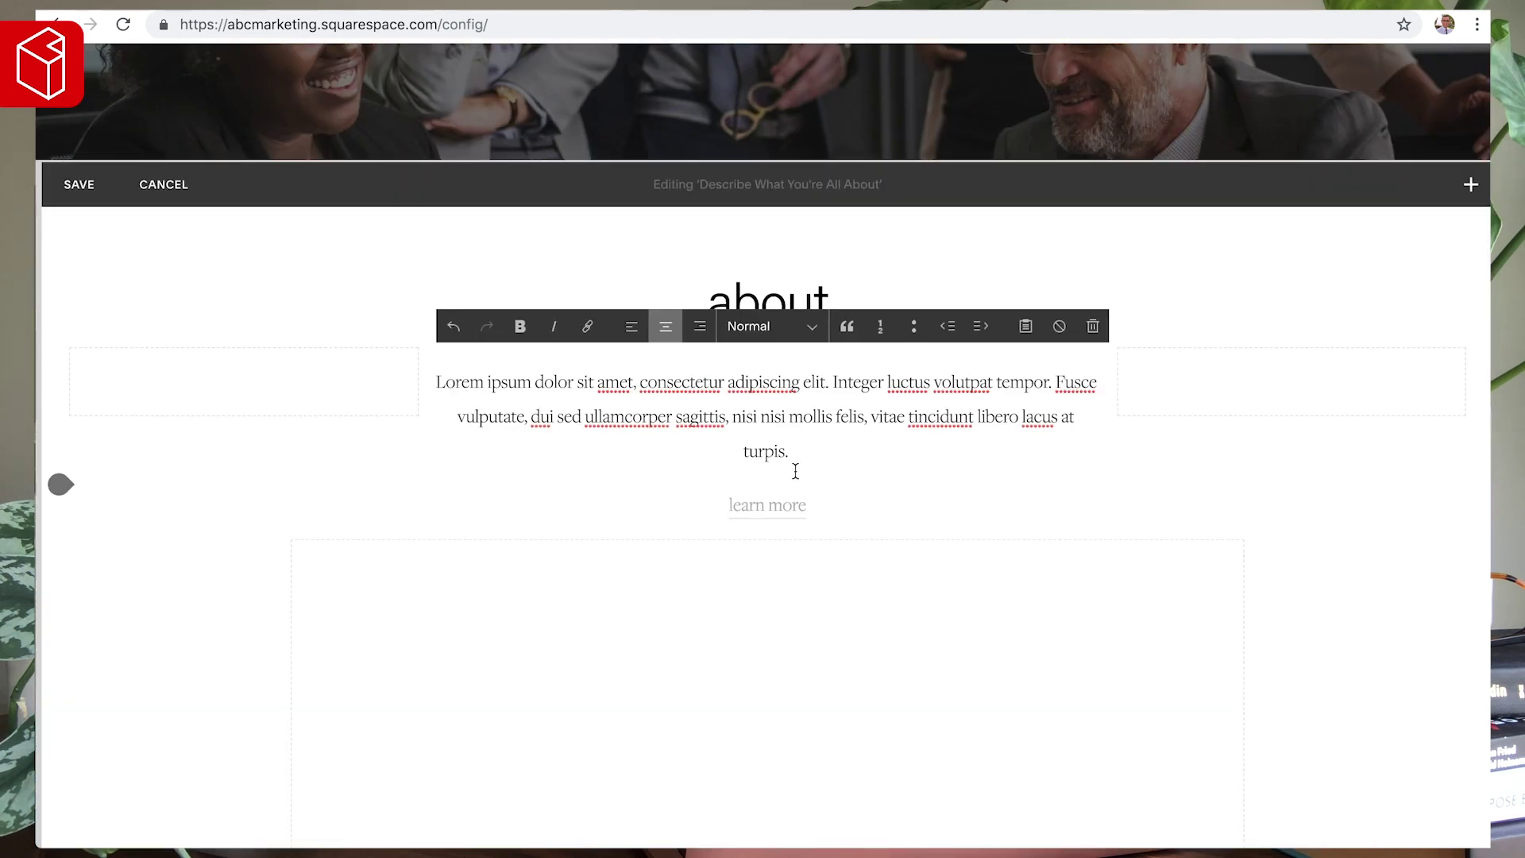
- Delete the 'Describe what you're all about' text block and the empty spacers around it
scroll(795, 469, "down", 2)
left_click(812, 444)
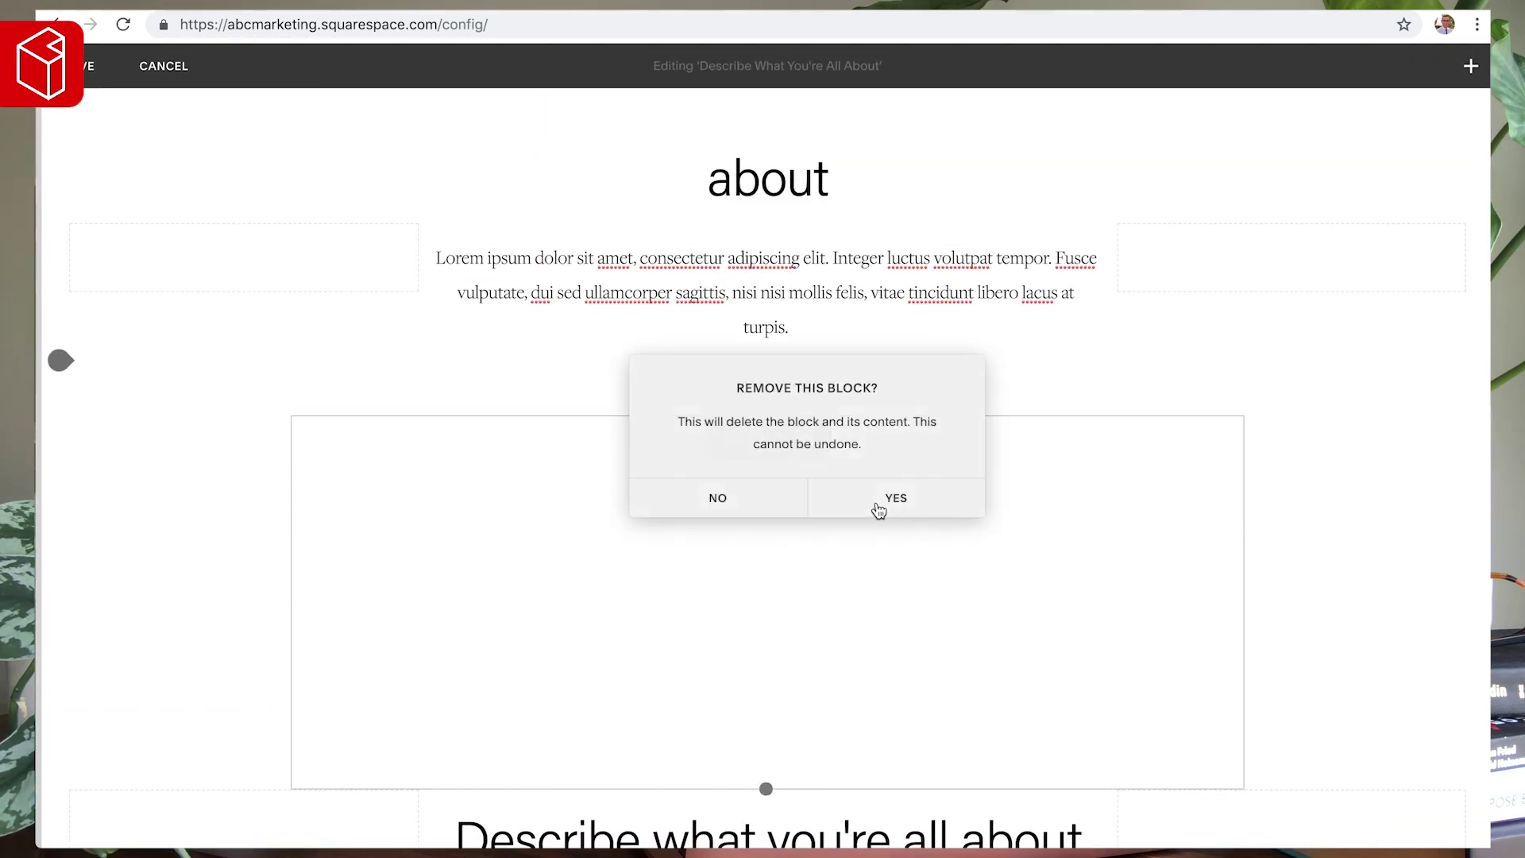
left_click(880, 507)
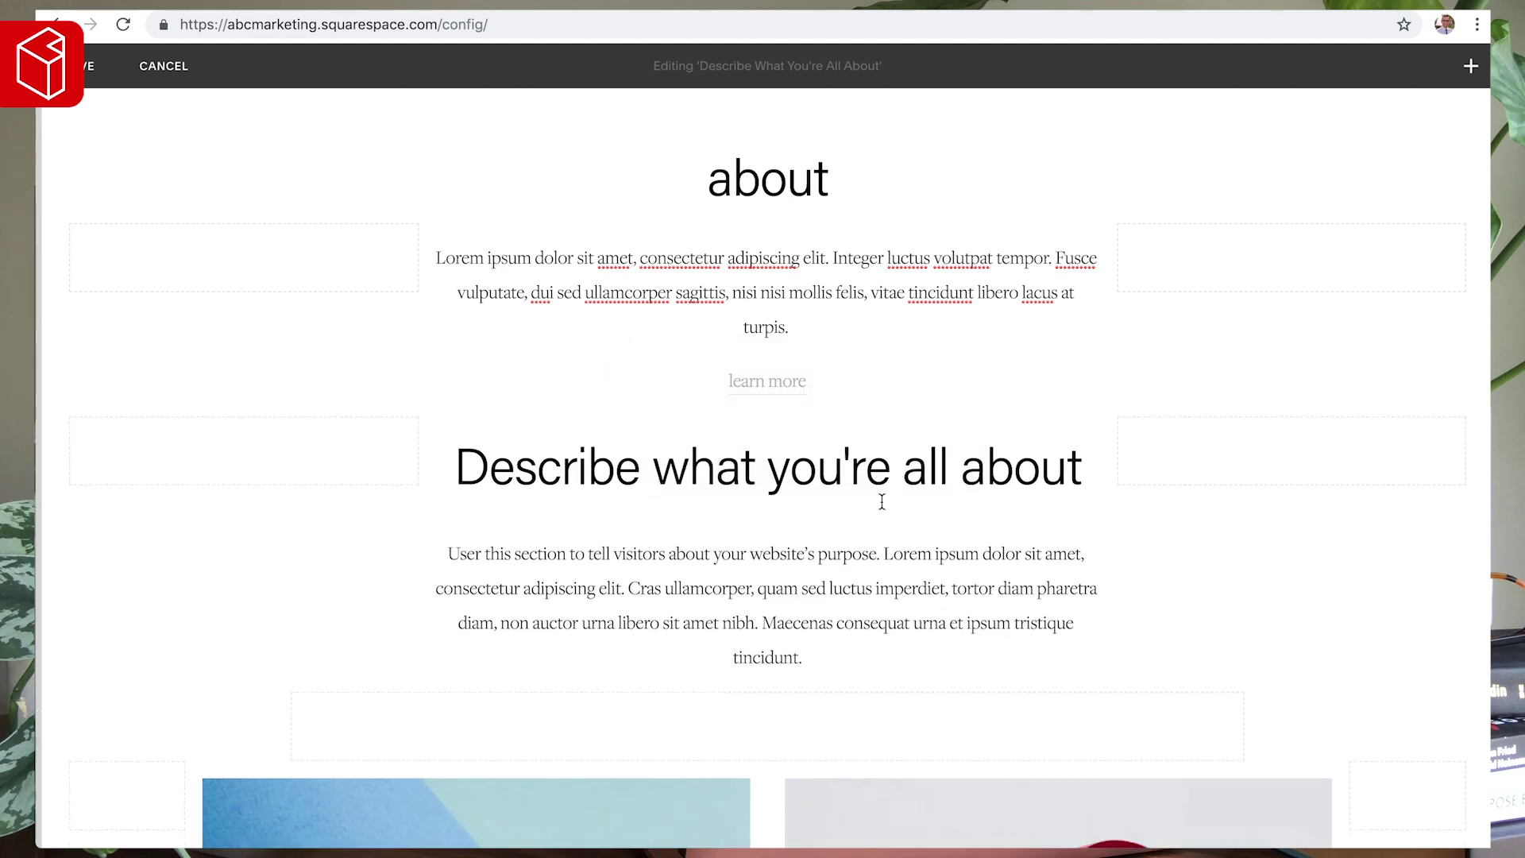
left_click(801, 437)
left_click(892, 508)
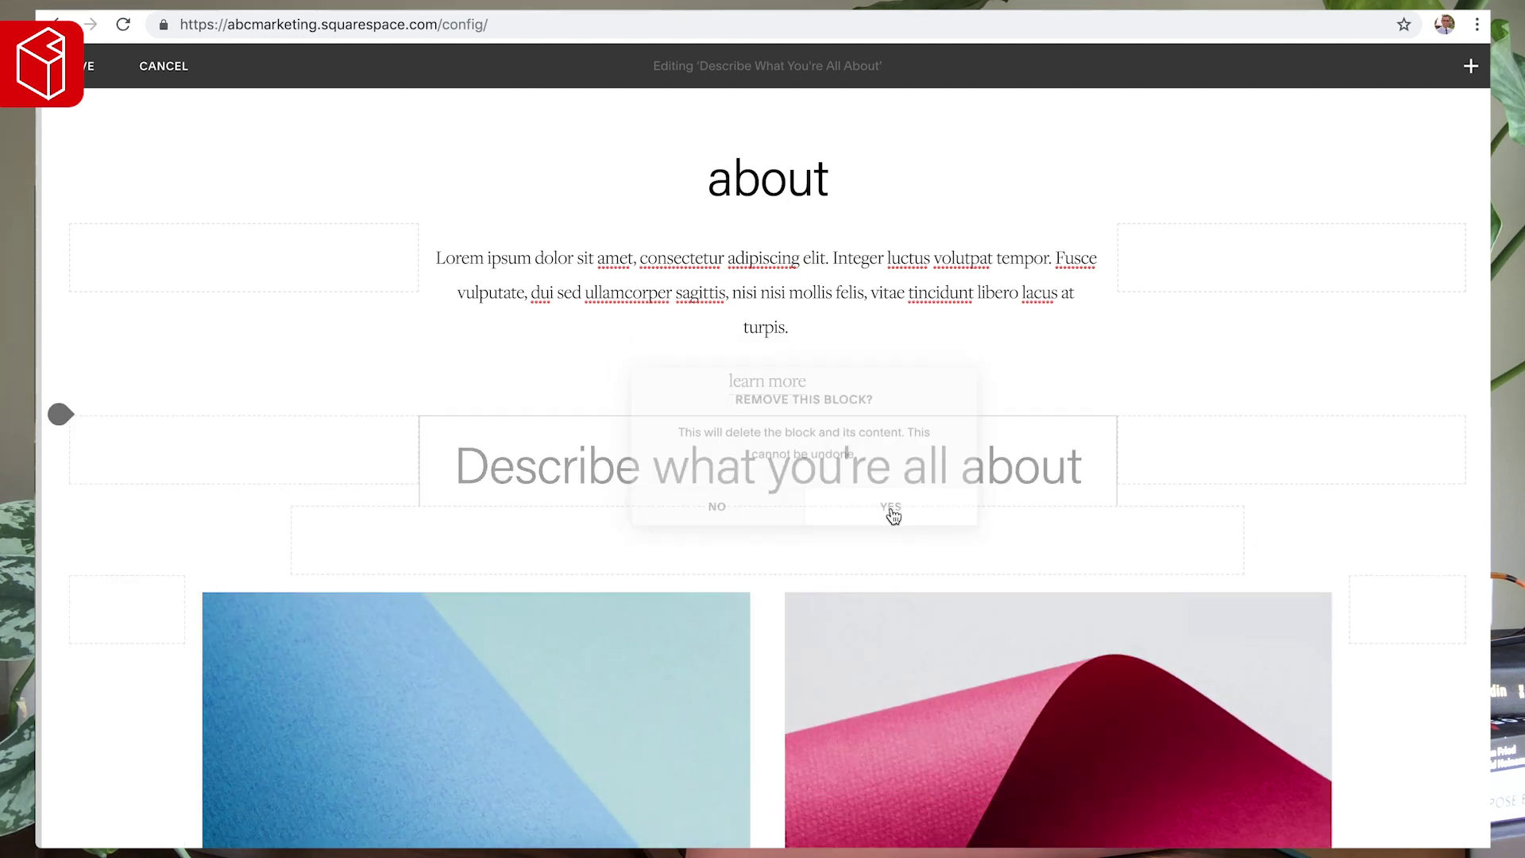
mouse_move(942, 452)
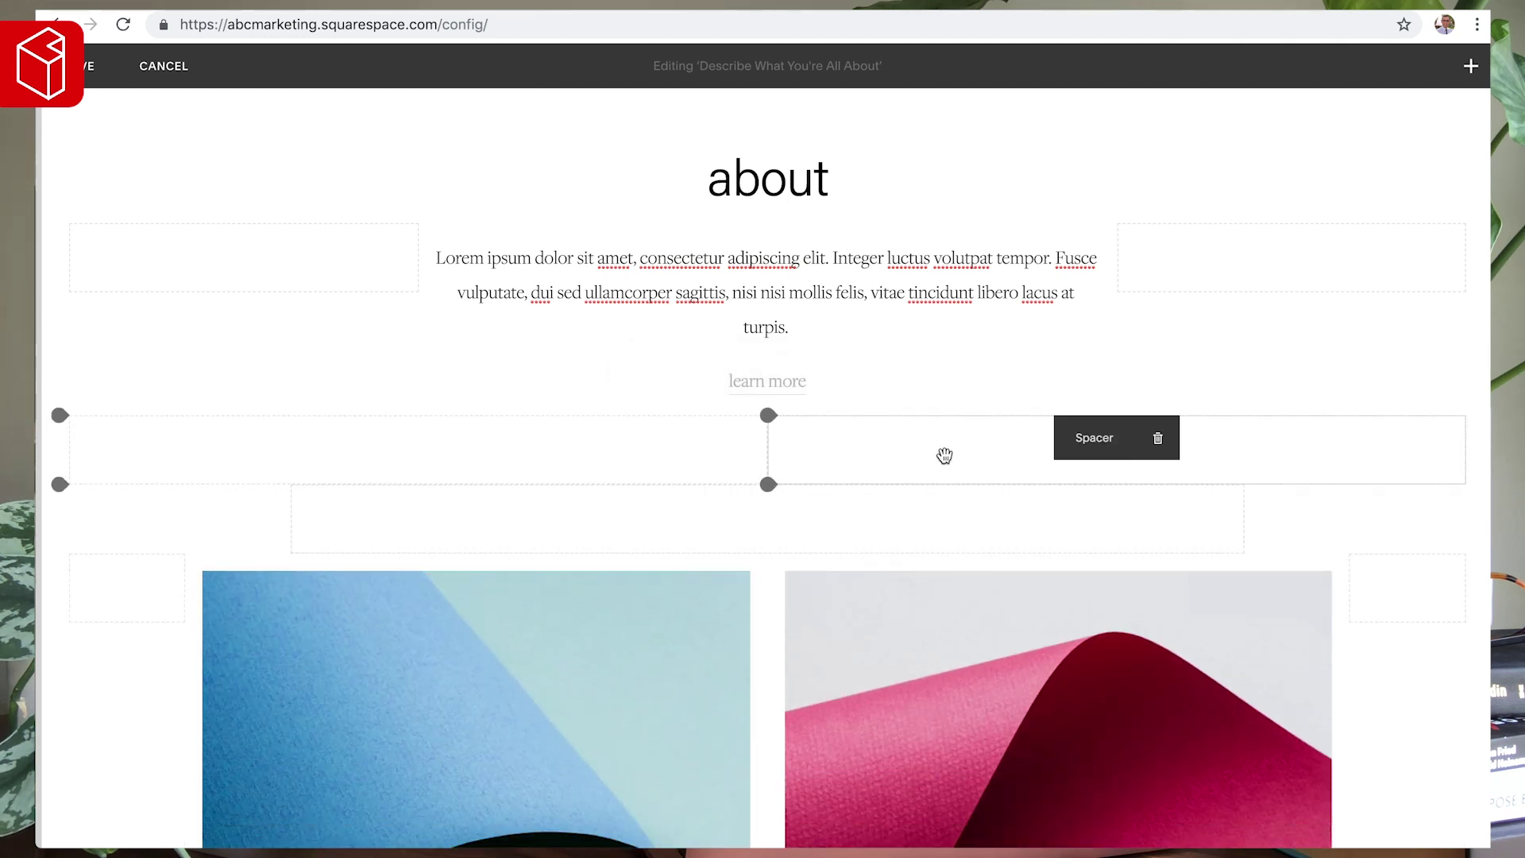
left_click(1174, 450)
left_click(1259, 511)
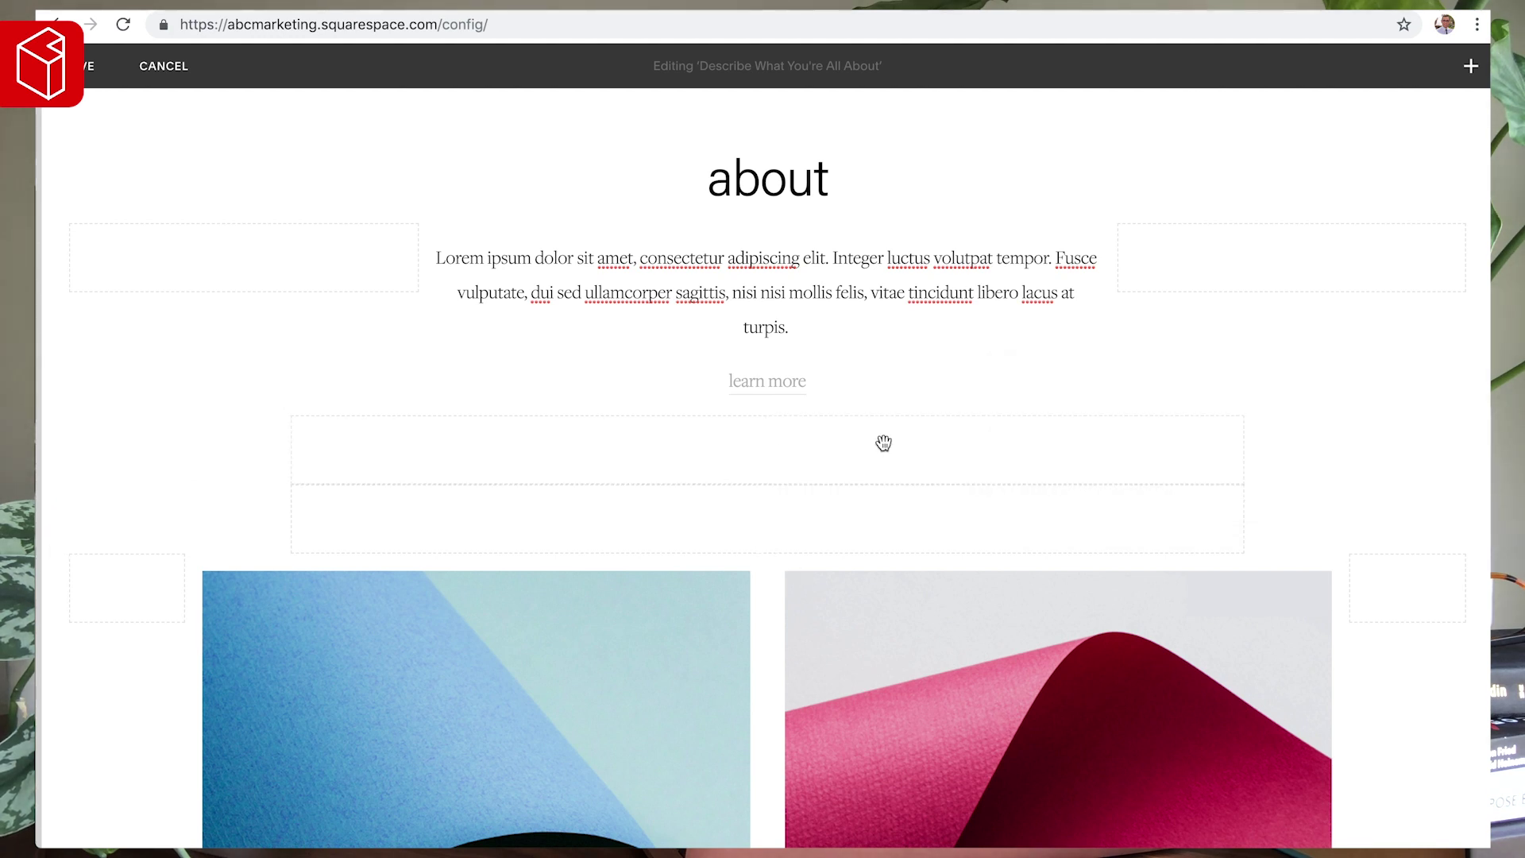
left_click(806, 438)
left_click(889, 499)
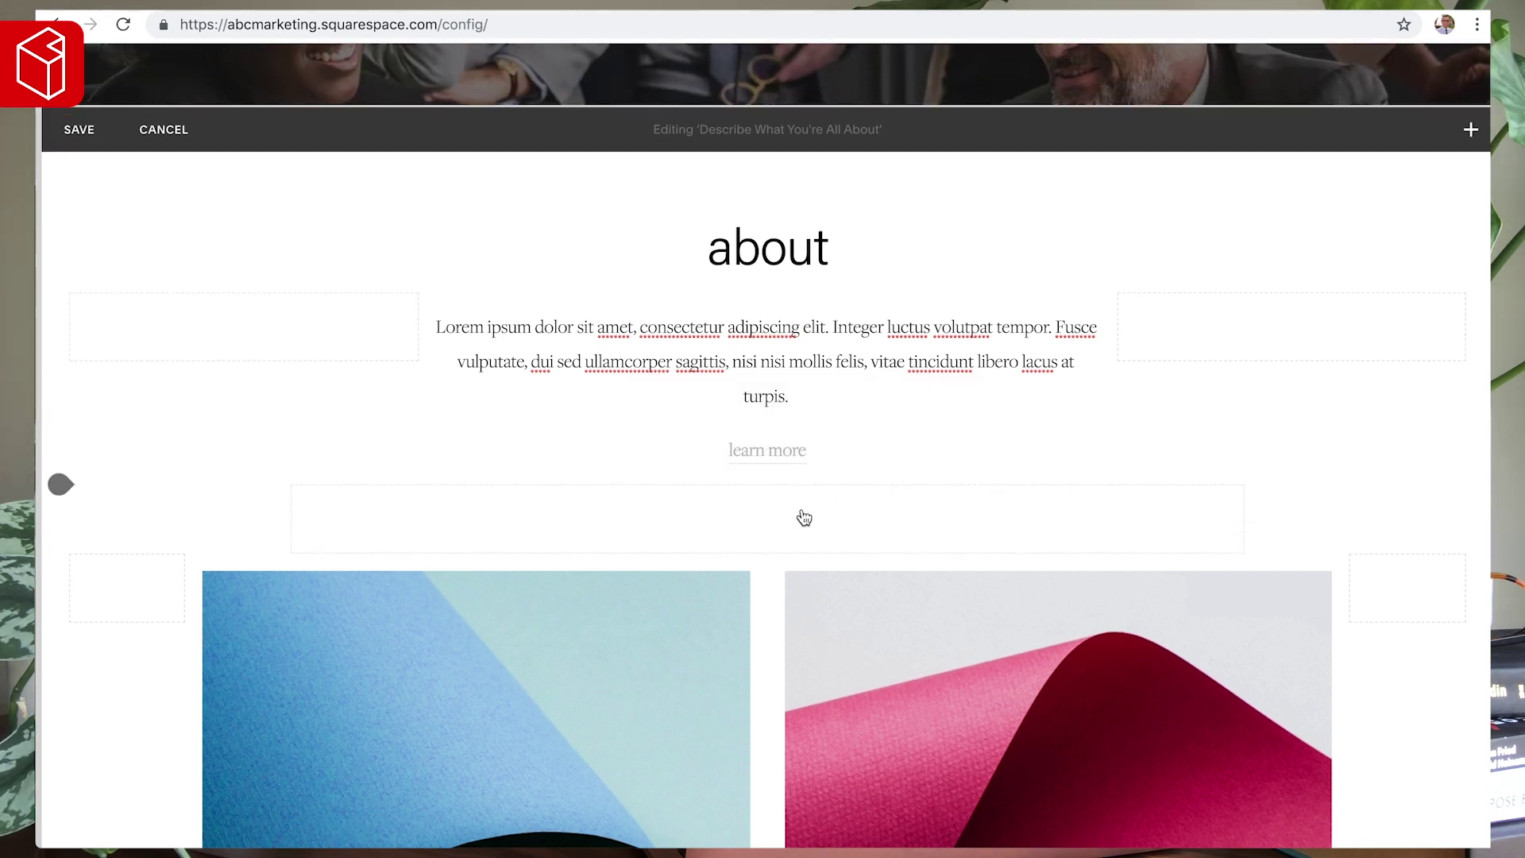
left_click(814, 507)
left_click(883, 574)
- Remove the pink and blue image blocks and leftover spacers below 'learn more', then save
mouse_move(919, 508)
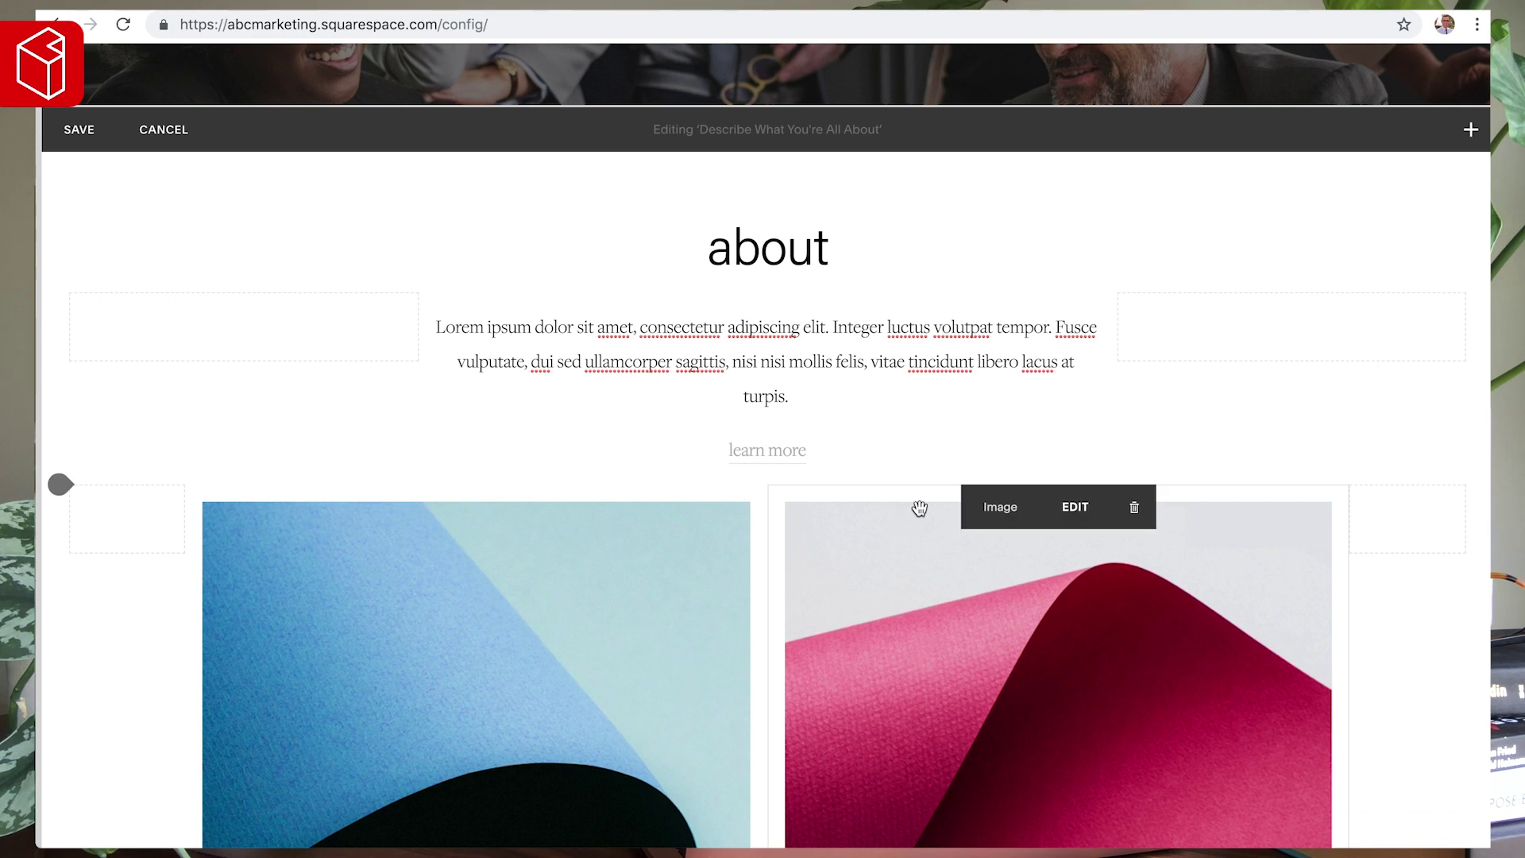
left_click(1134, 507)
left_click(1216, 566)
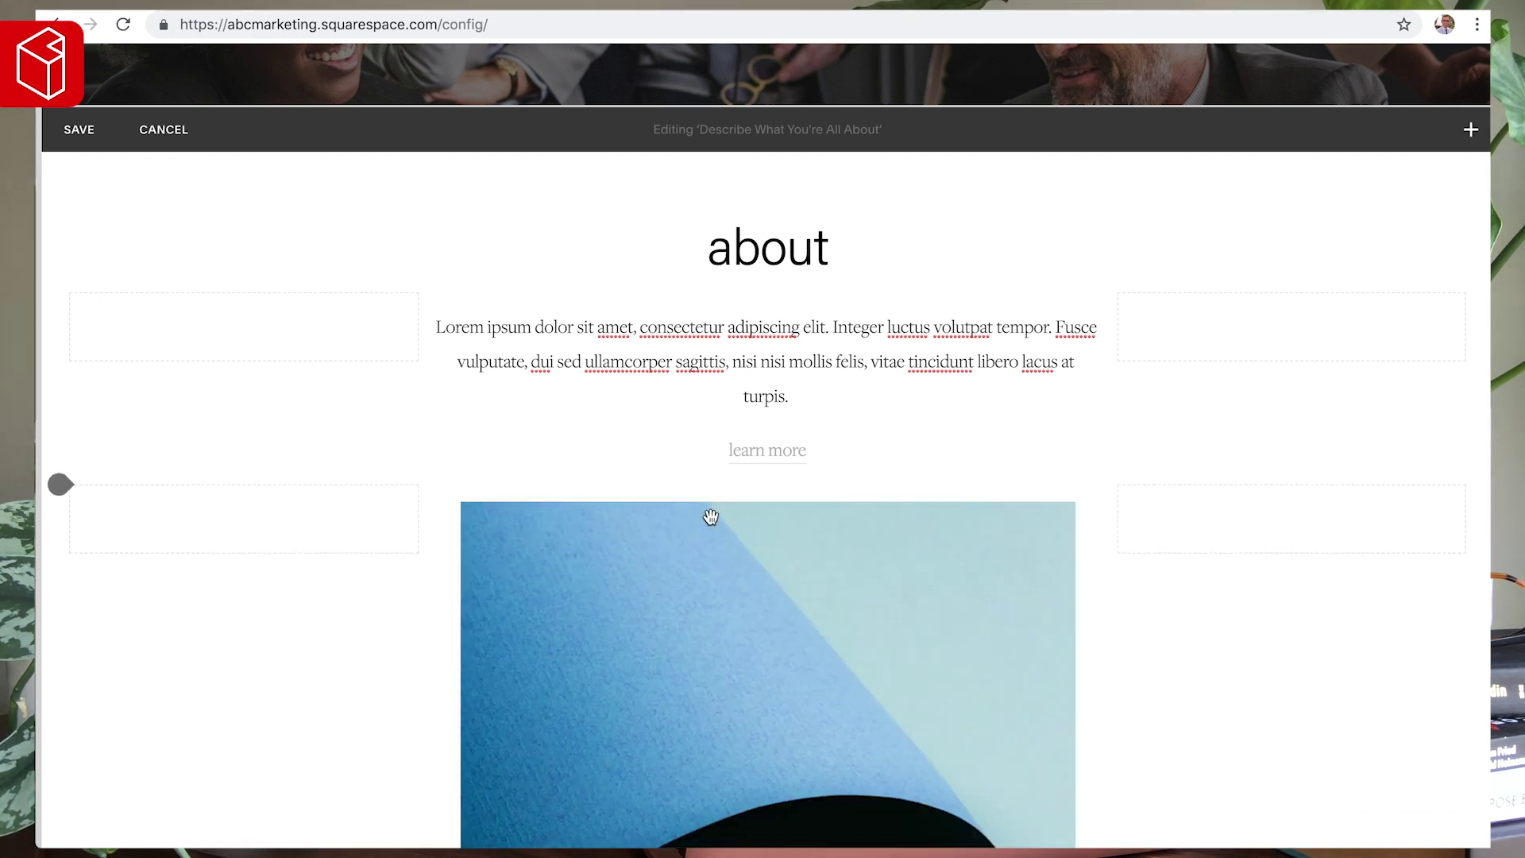
left_click(831, 505)
left_click(910, 563)
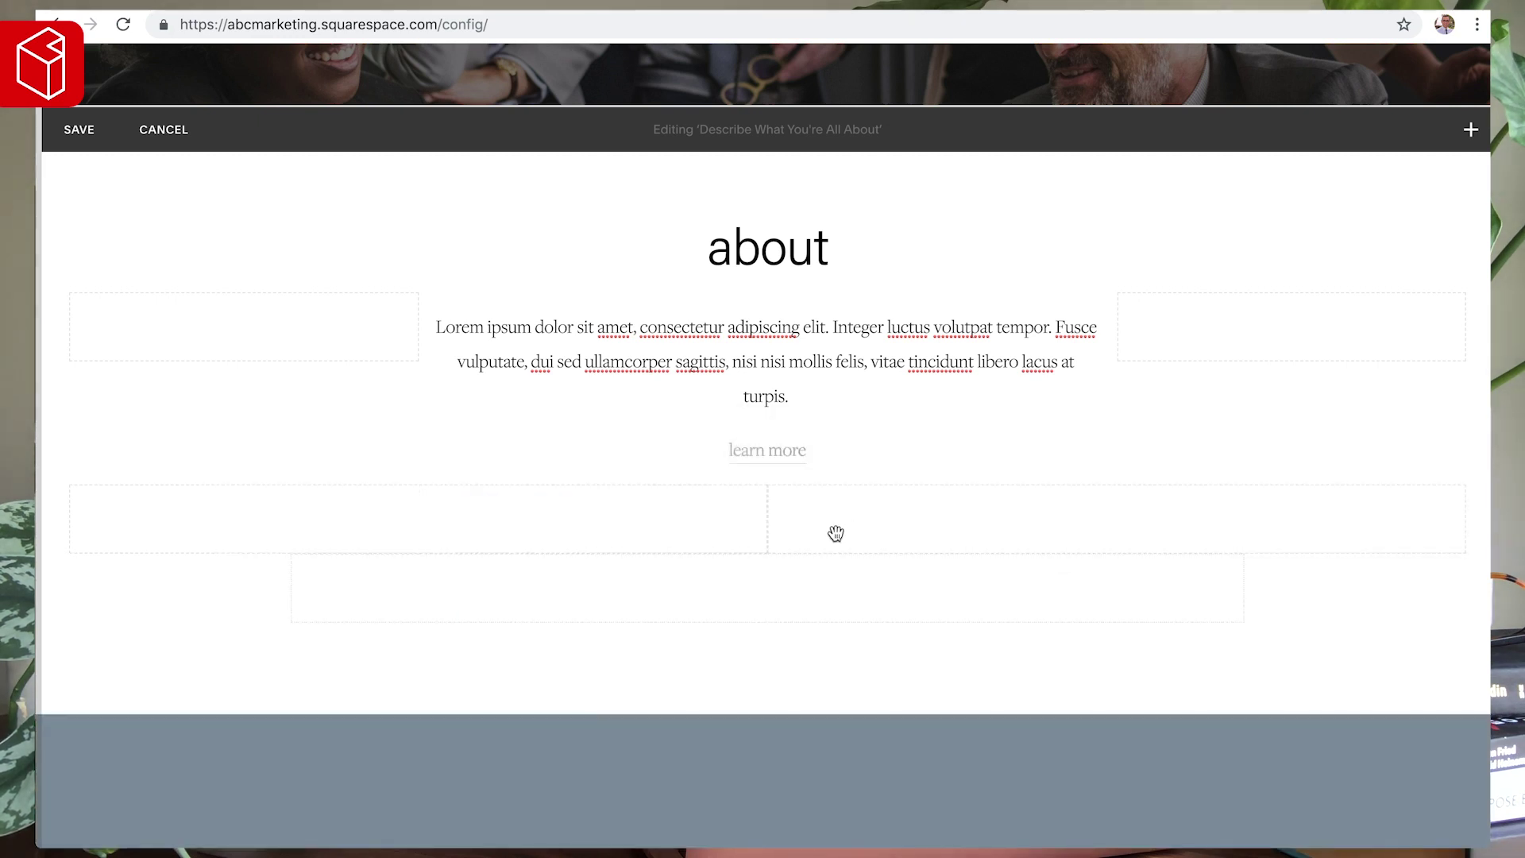
mouse_move(1232, 530)
left_click(1158, 507)
left_click(1193, 568)
mouse_move(861, 575)
left_click(808, 577)
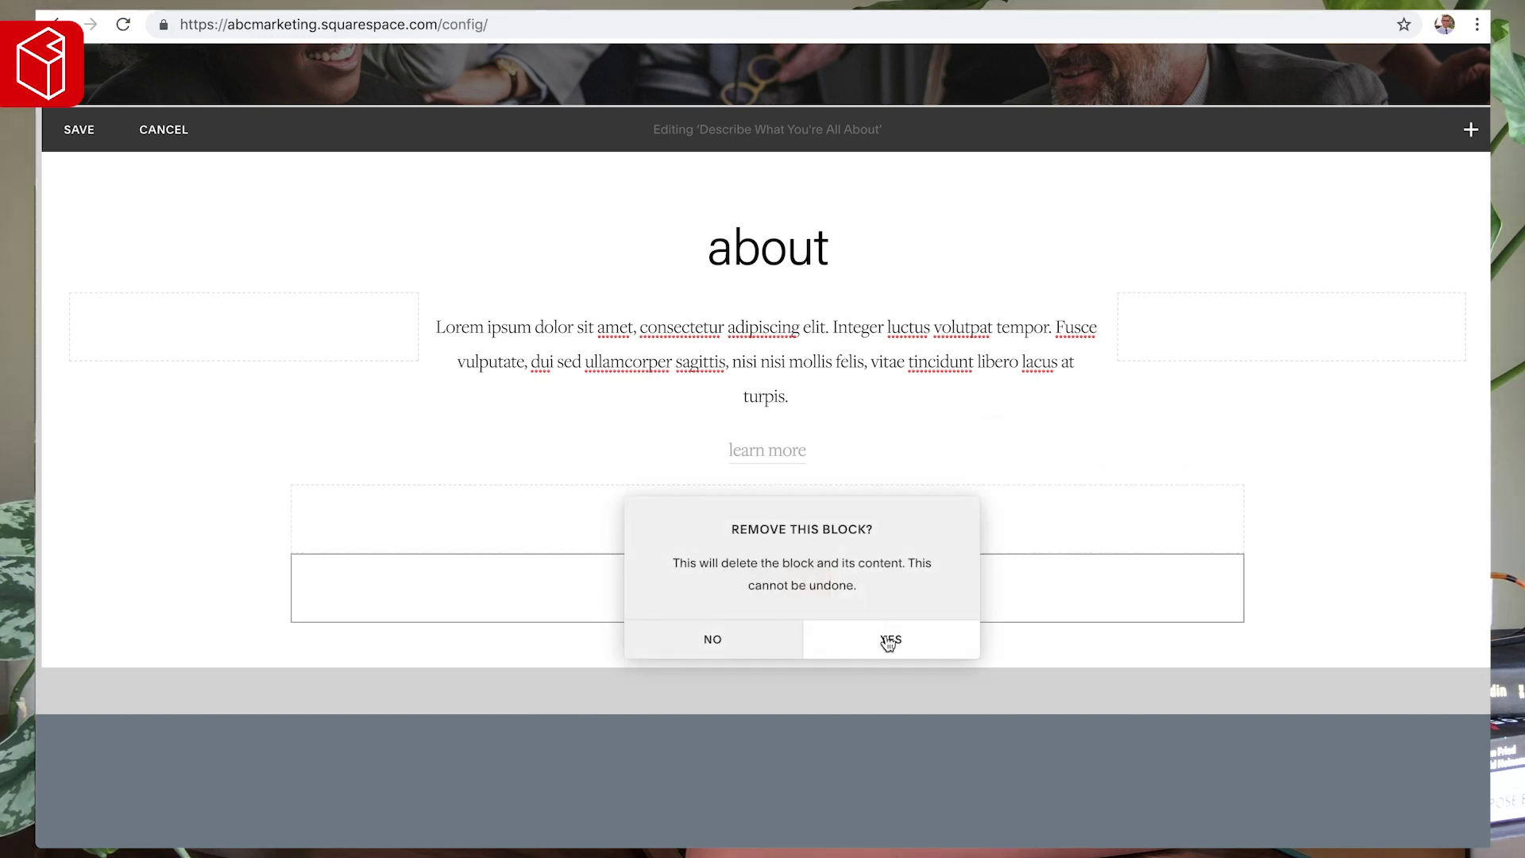
left_click(889, 642)
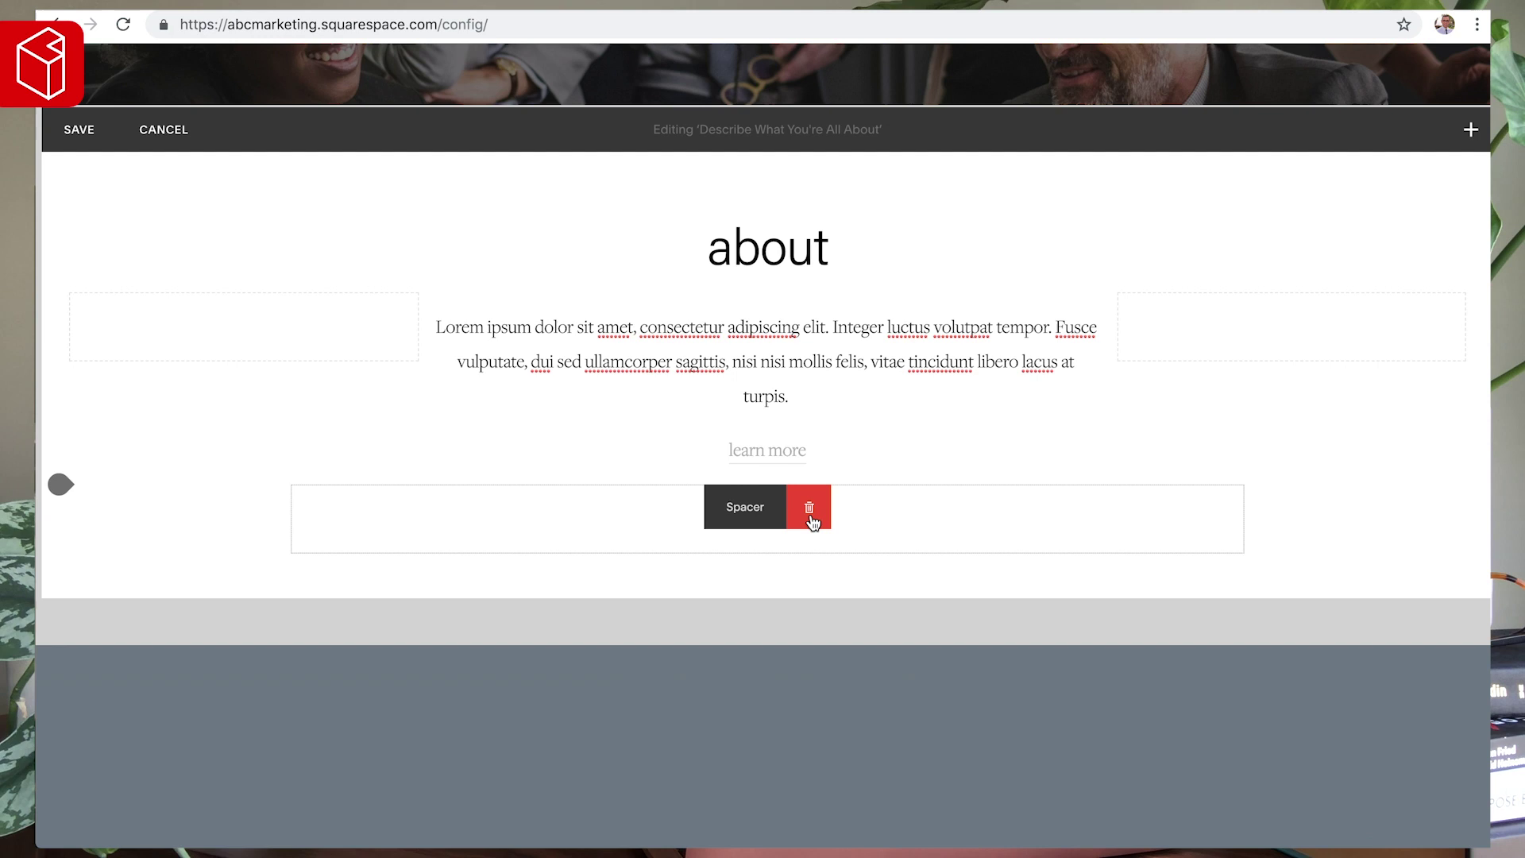
left_click(810, 516)
left_click(894, 572)
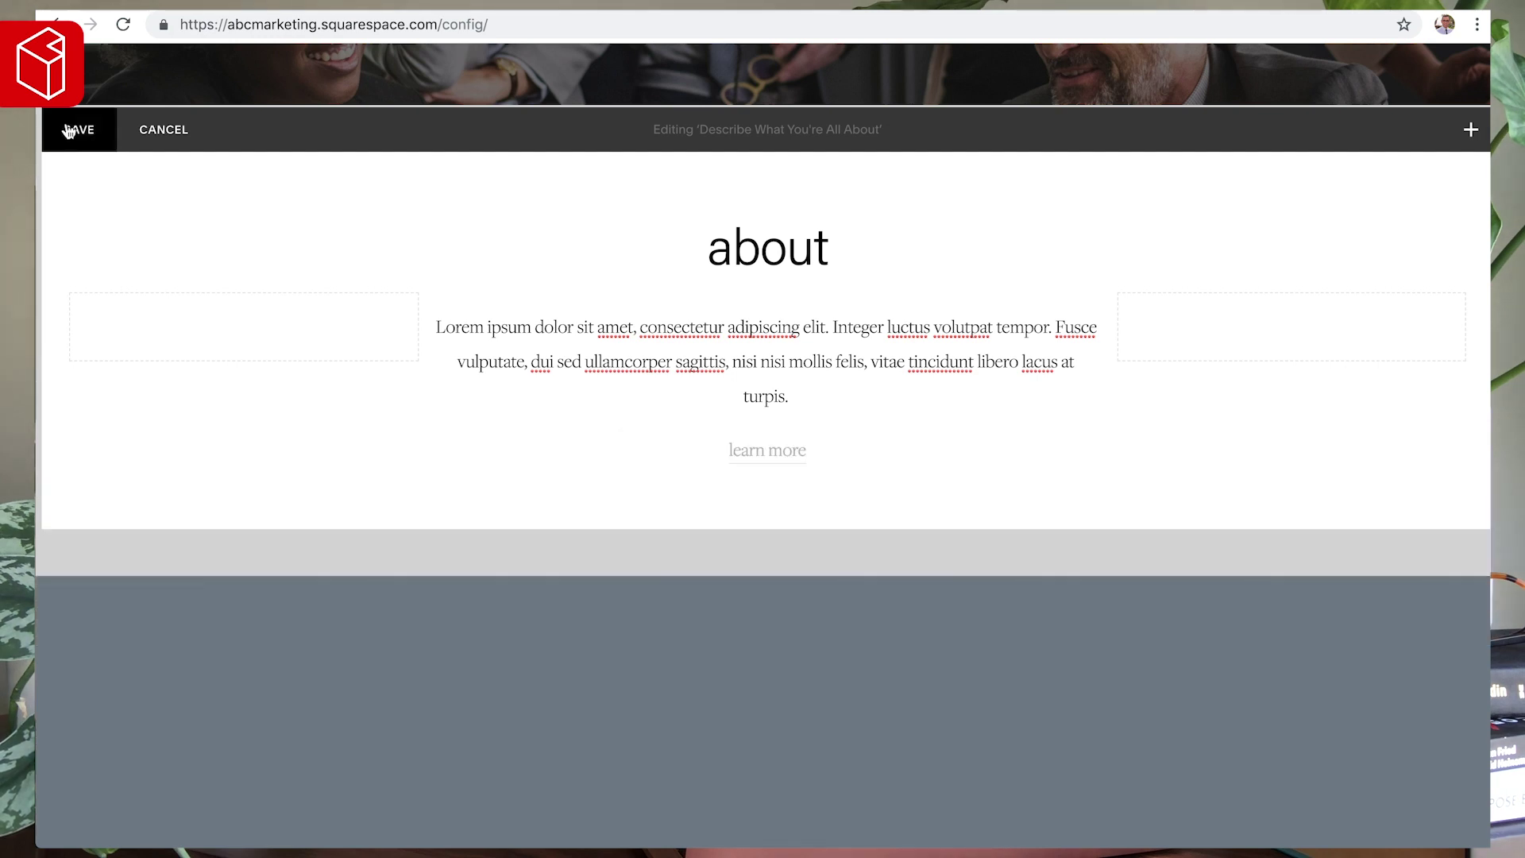
left_click(69, 131)
- Scroll the saved page preview down to the footer and open the Design settings
scroll(560, 349, "up", 5)
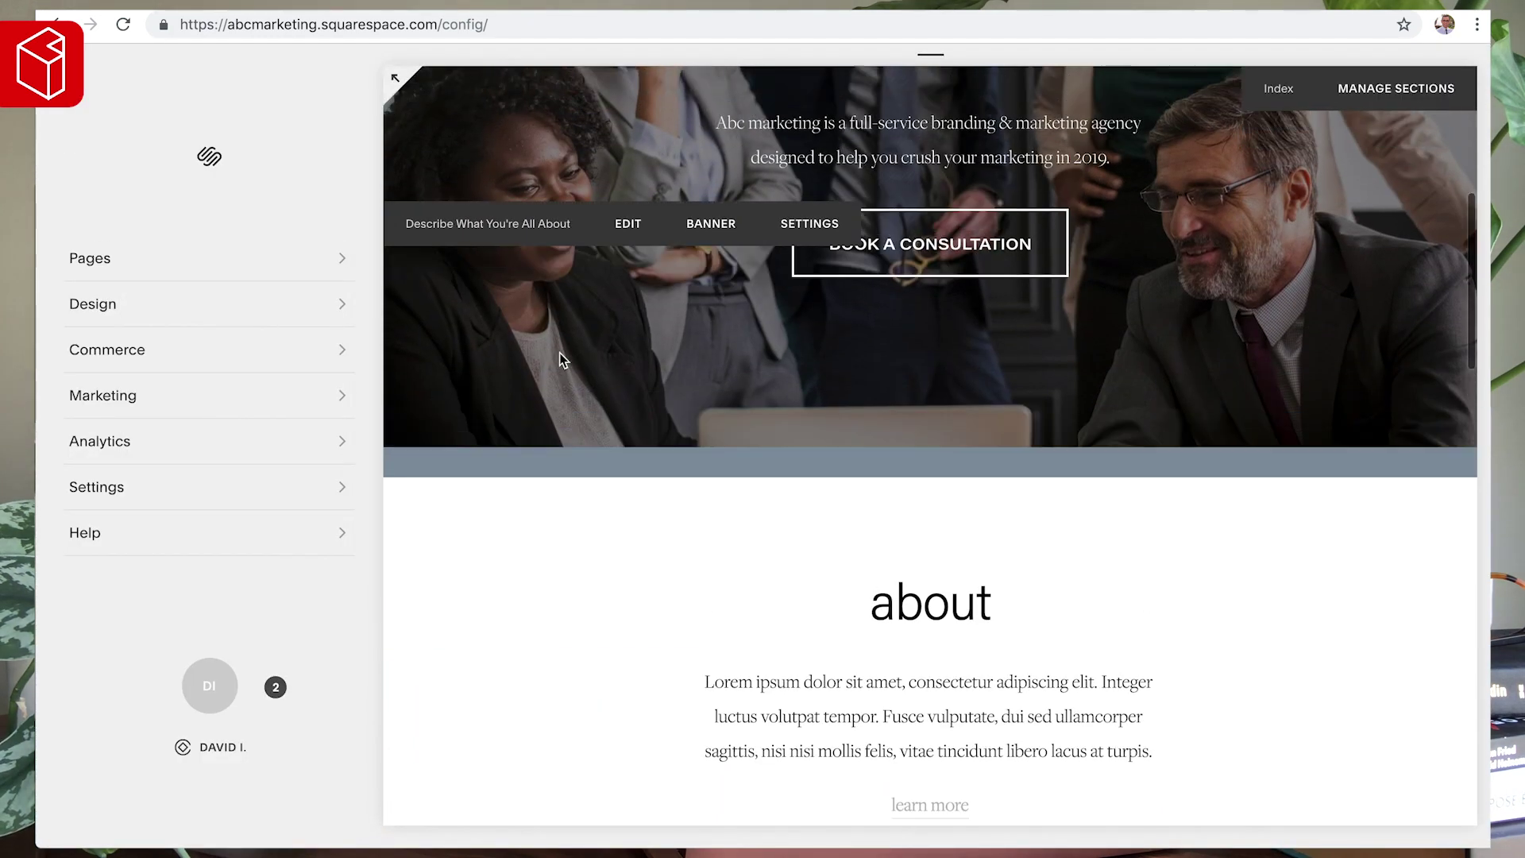
scroll(560, 354, "down", 5)
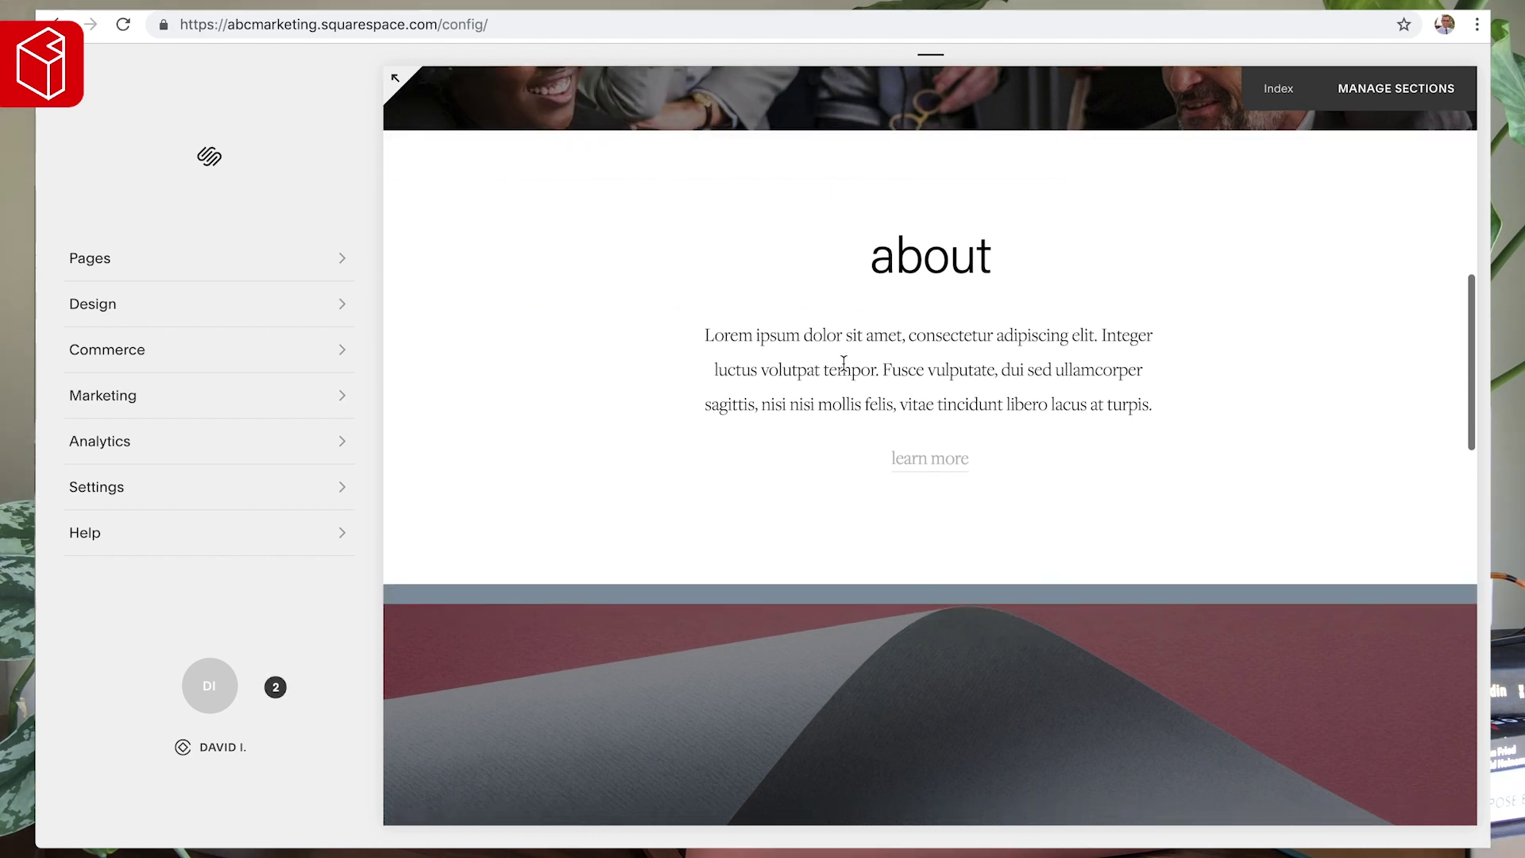
mouse_move(843, 362)
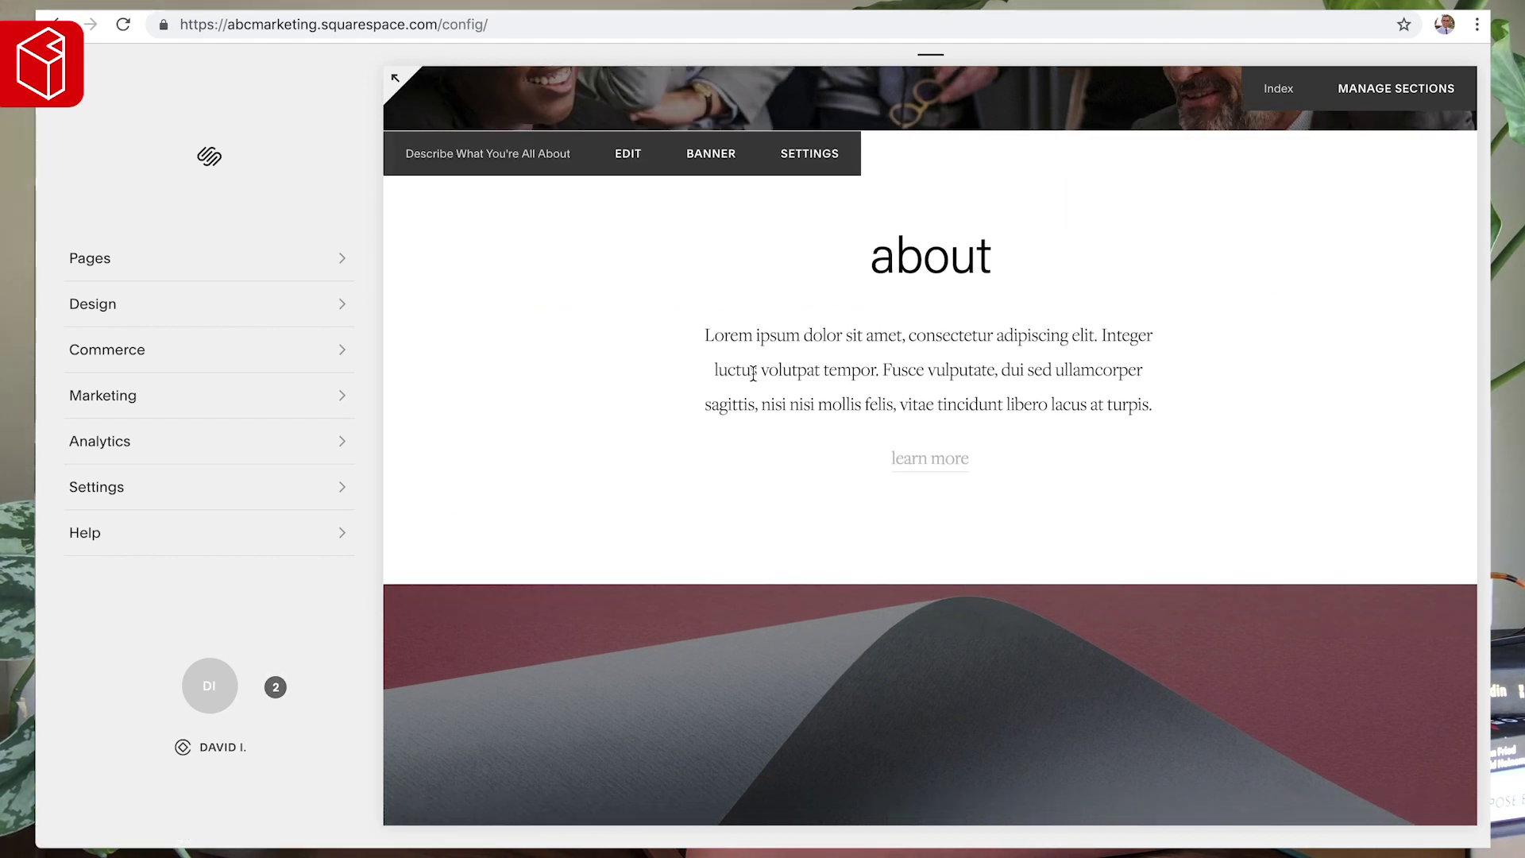
scroll(753, 373, "down", 6)
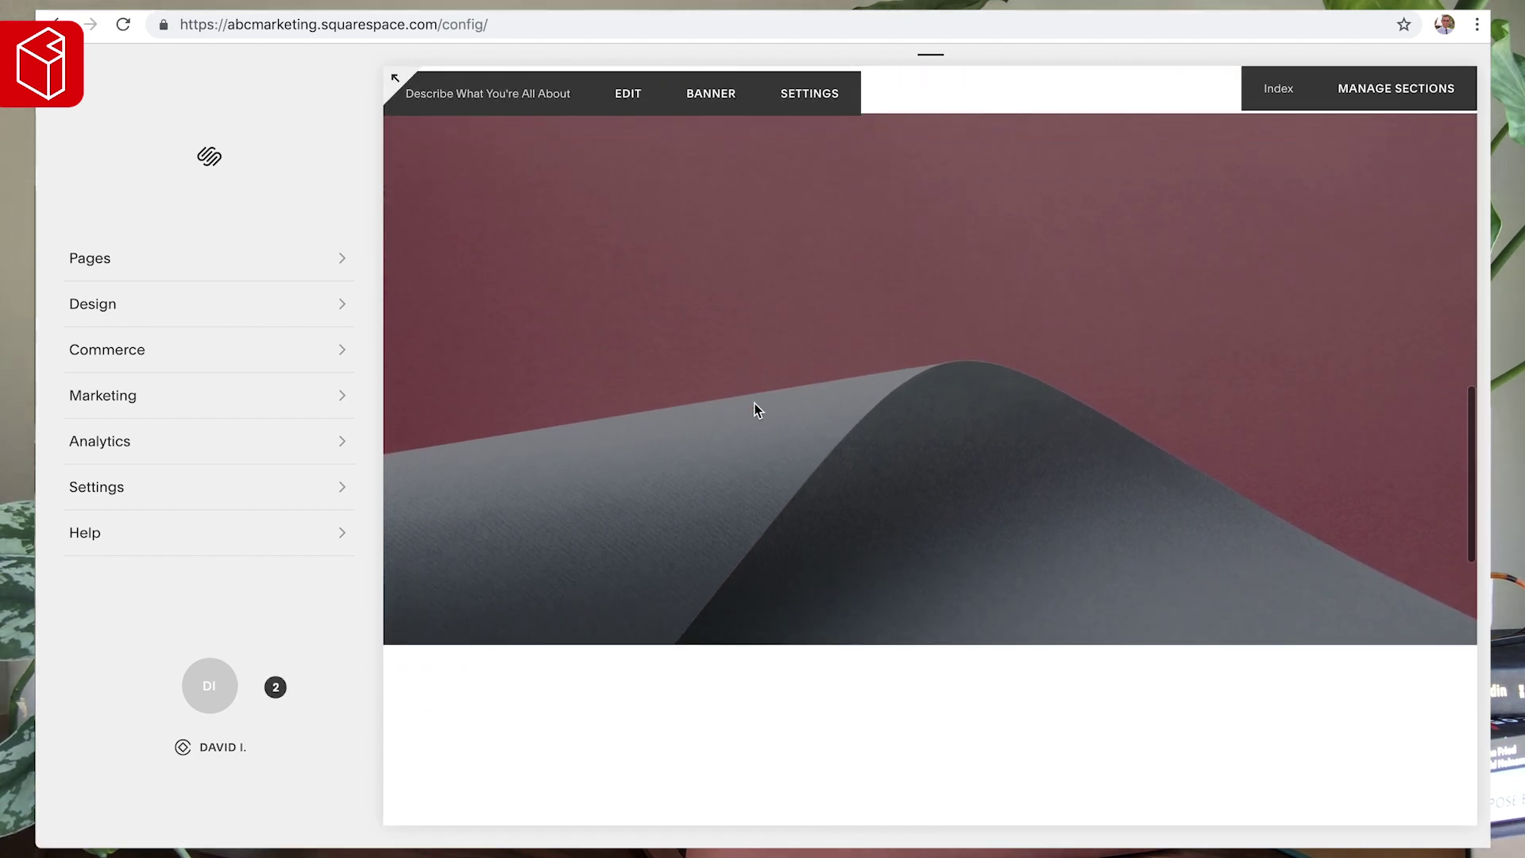
scroll(706, 281, "up", 3)
scroll(739, 309, "down", 1)
scroll(781, 353, "down", 5)
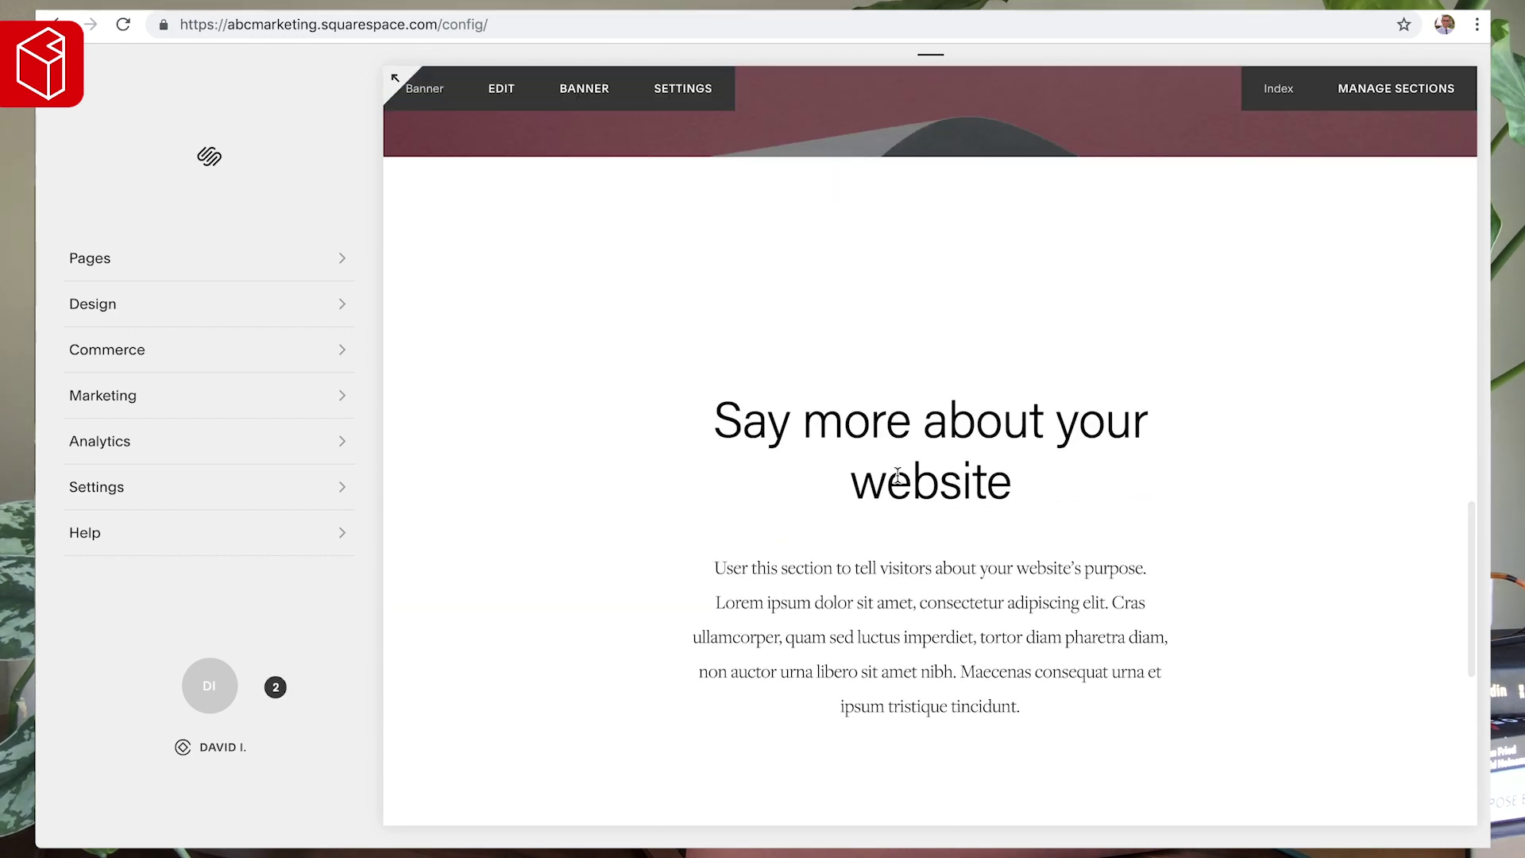
scroll(898, 475, "down", 4)
scroll(898, 479, "down", 1)
scroll(898, 479, "up", 2)
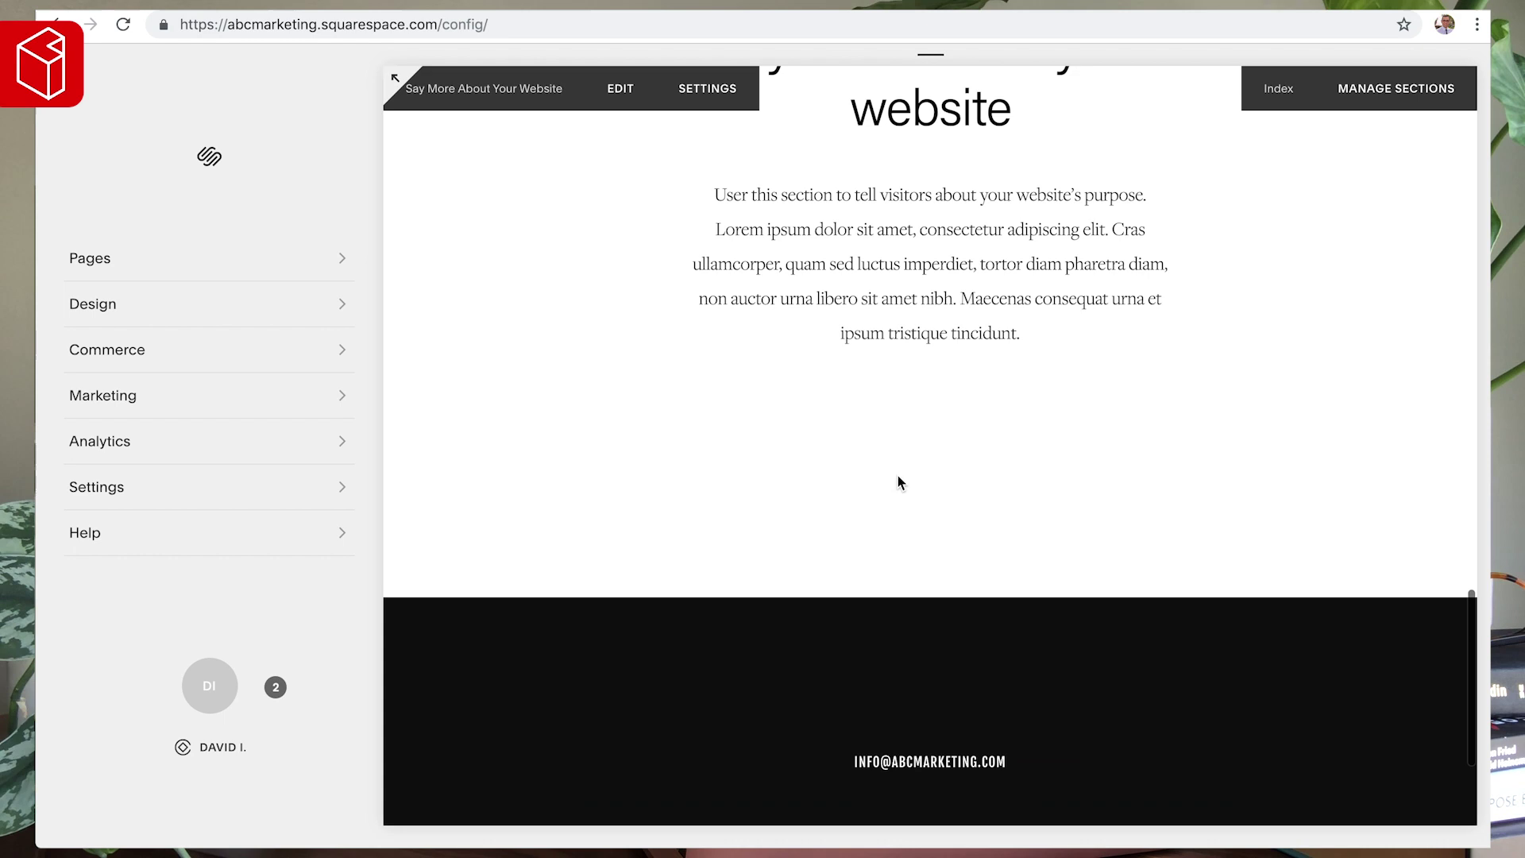
scroll(898, 479, "down", 4)
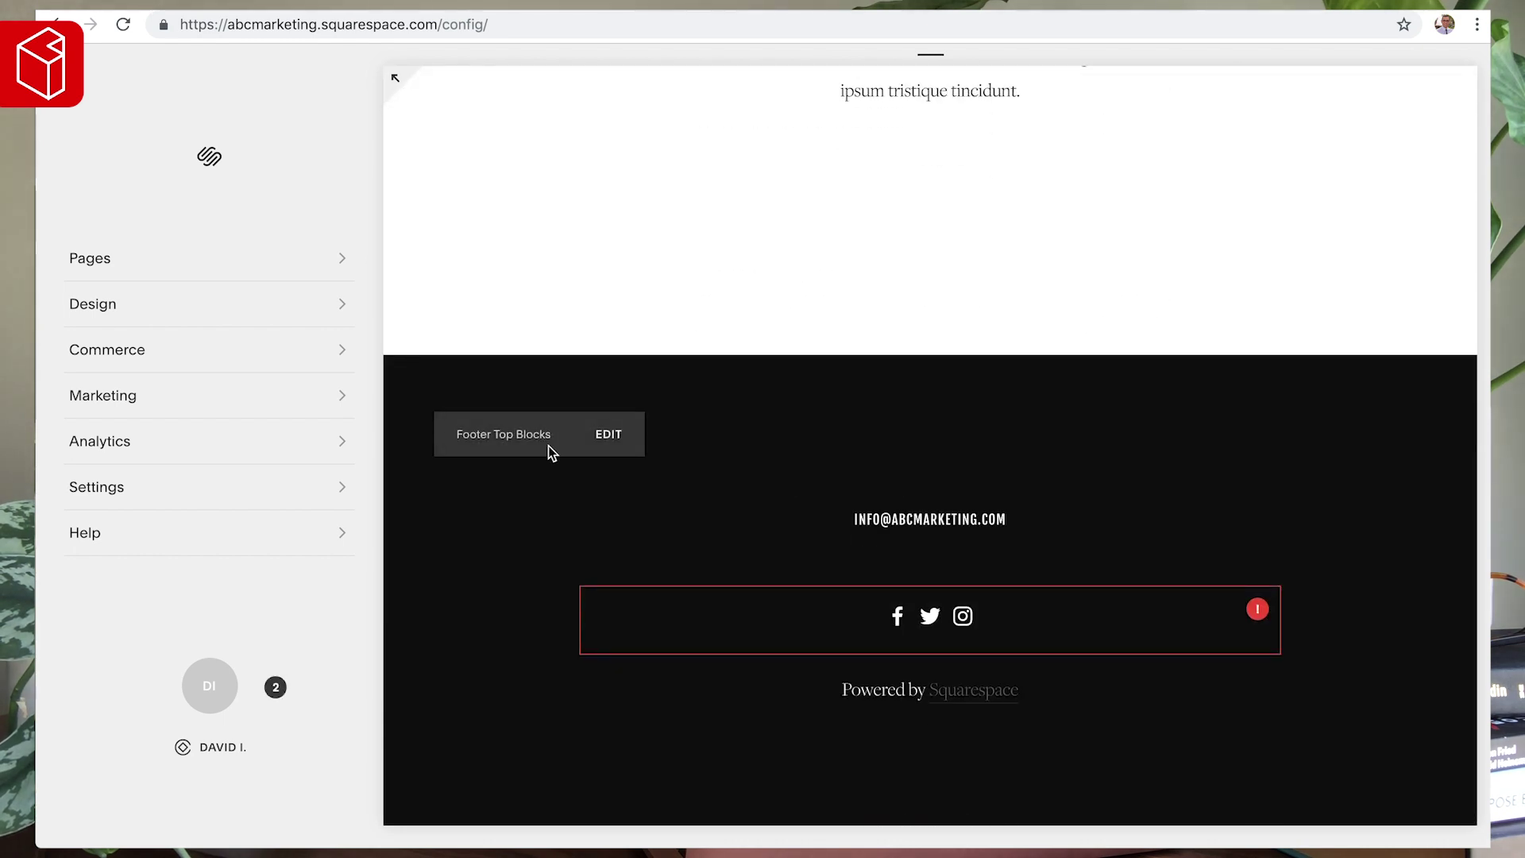
left_click(94, 308)
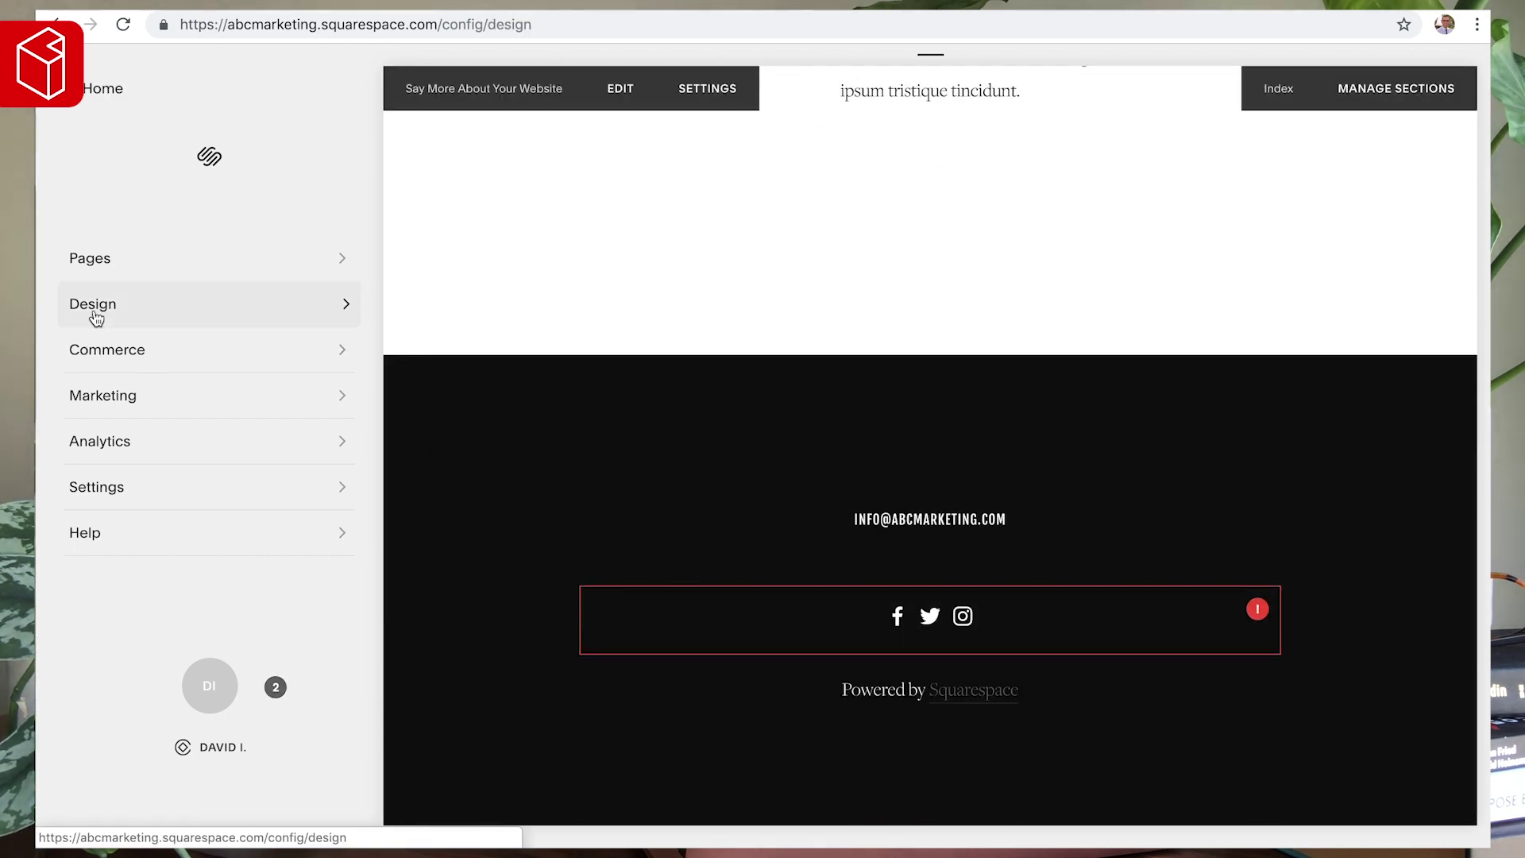
left_click(97, 319)
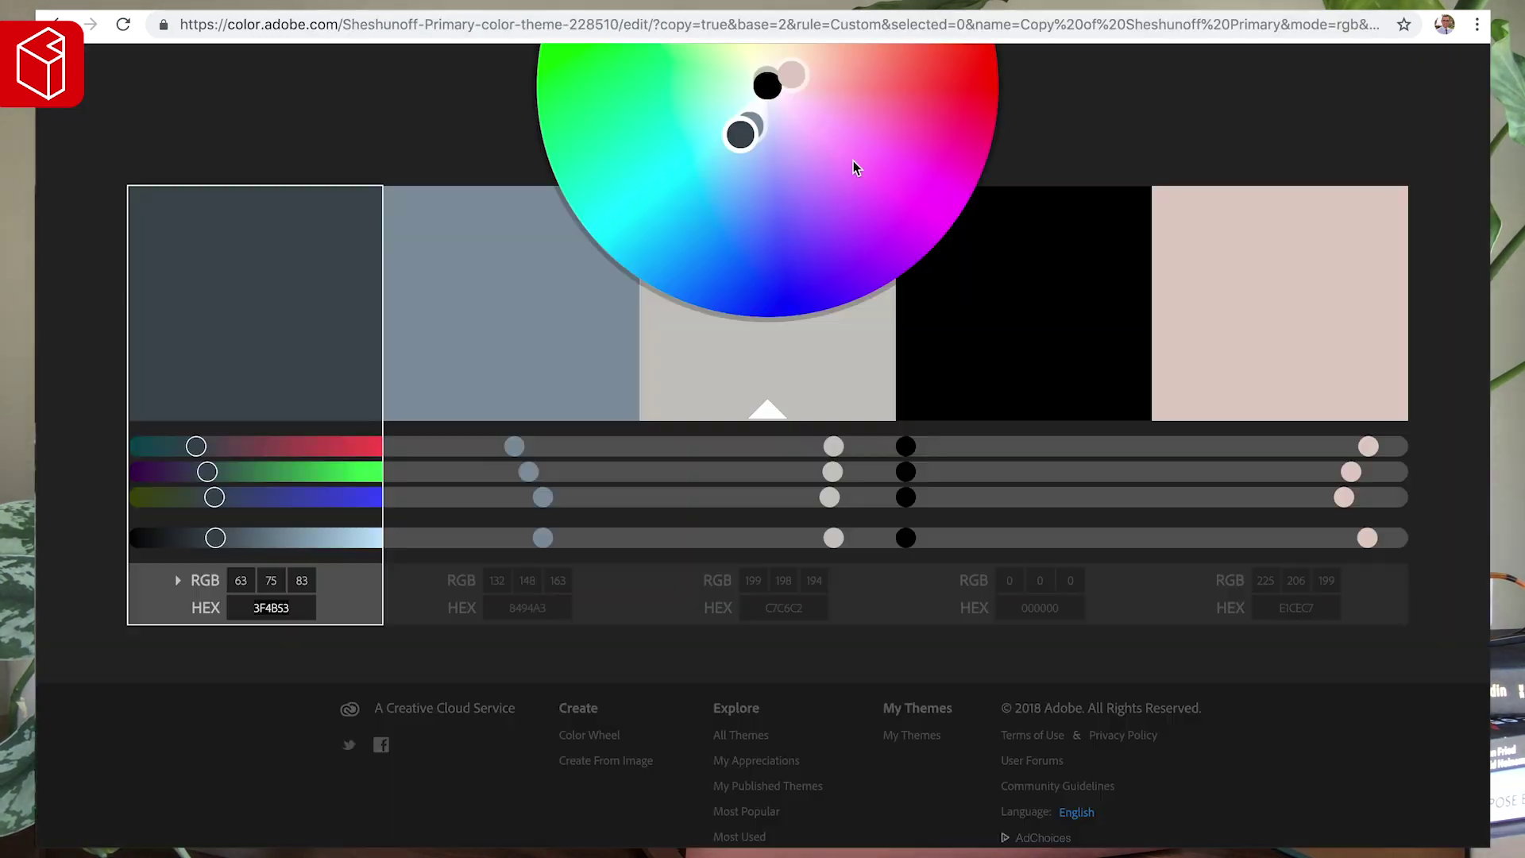
- Select the gray-blue second swatch's HEX value 8494A3 in the Adobe Color theme
left_click(766, 601)
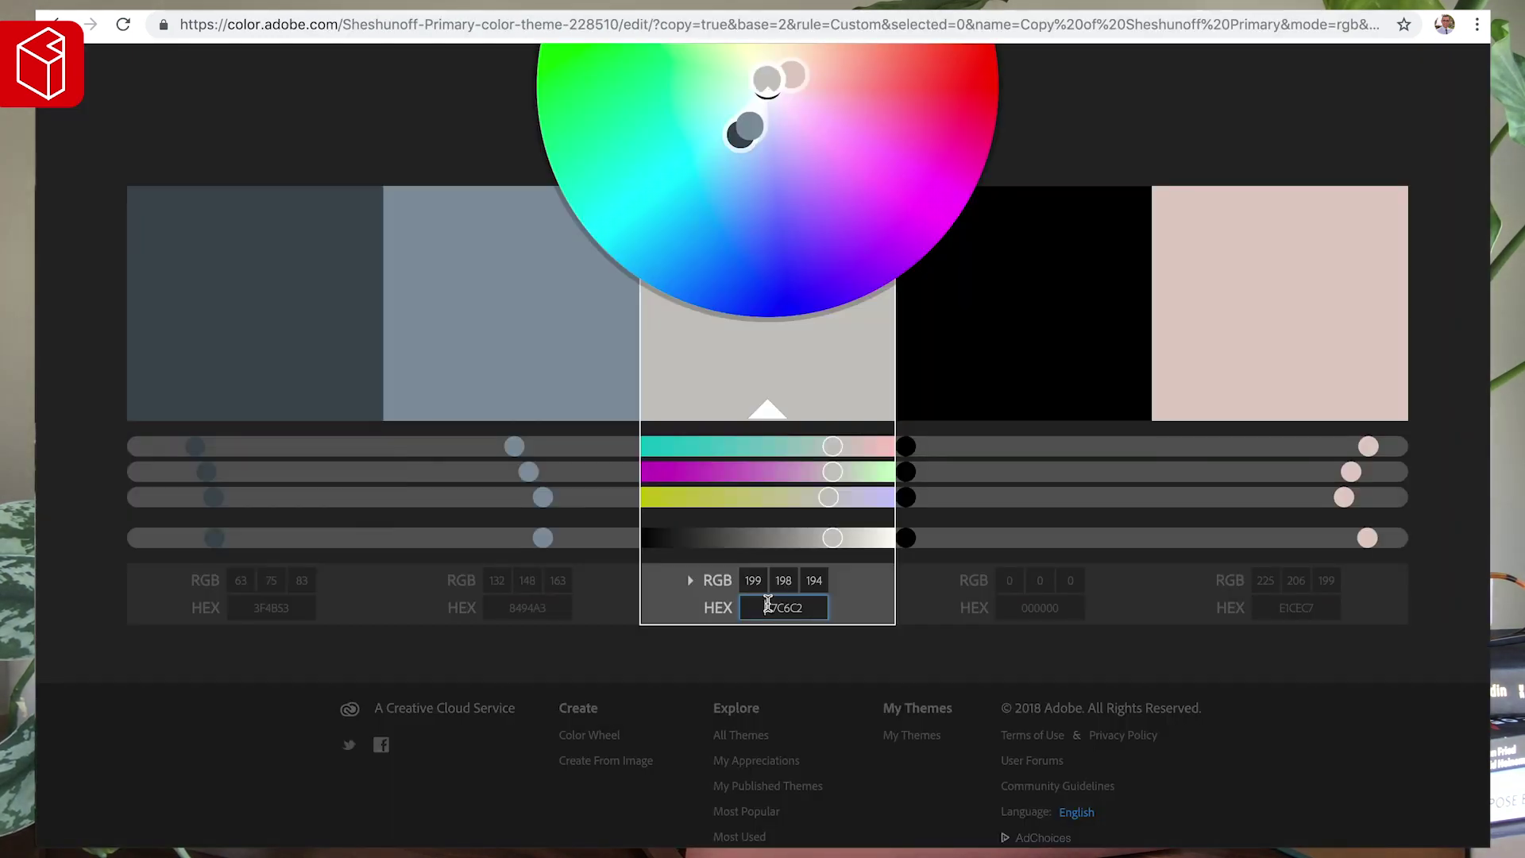
left_click(515, 608)
left_click(514, 608)
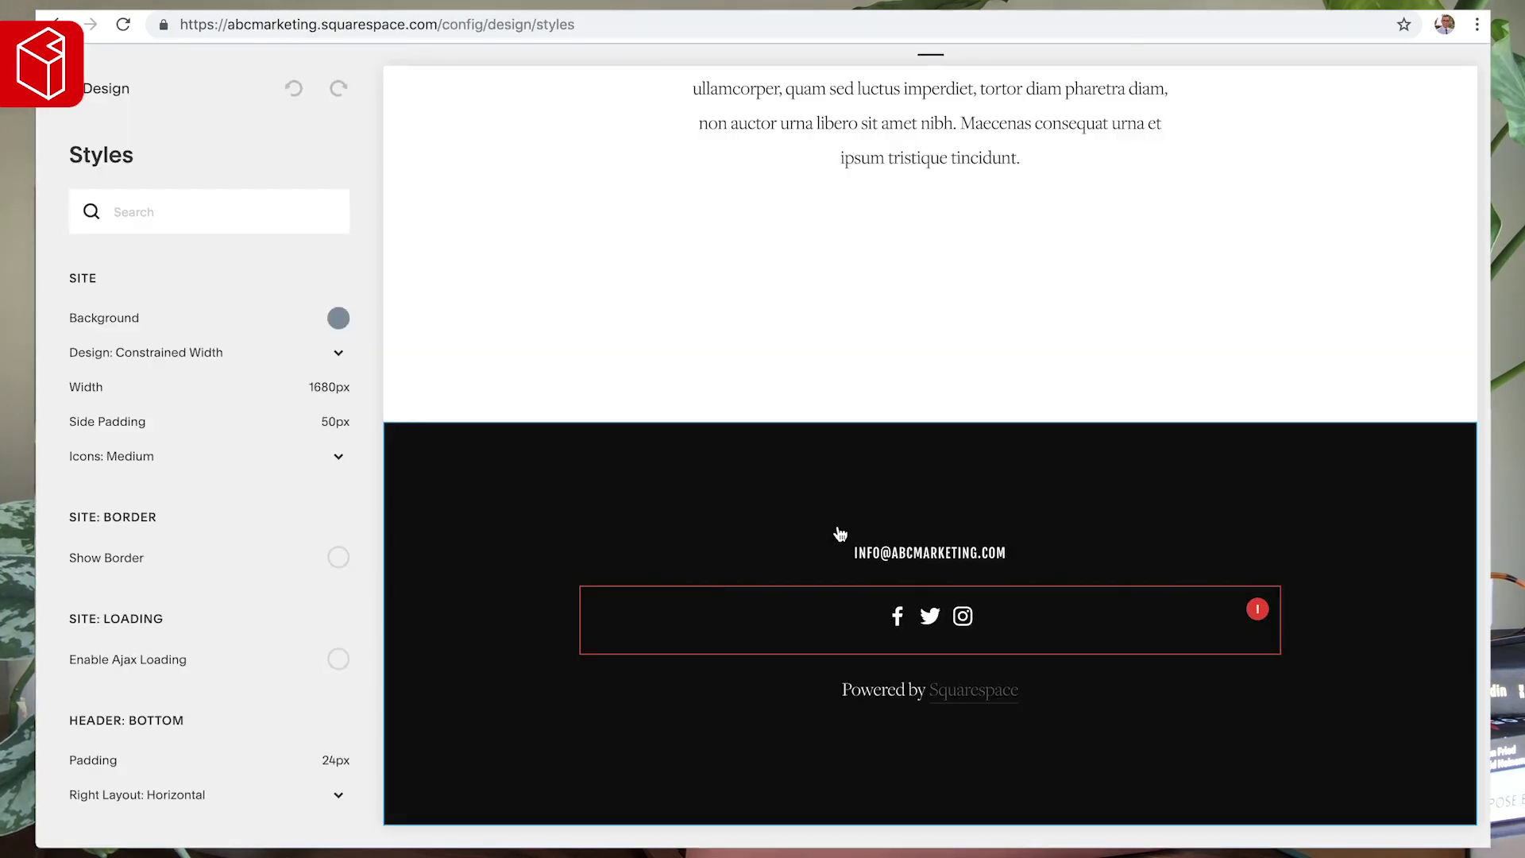
- Set the Footer Background Color to #8494A3 in the colour picker
left_click(420, 489)
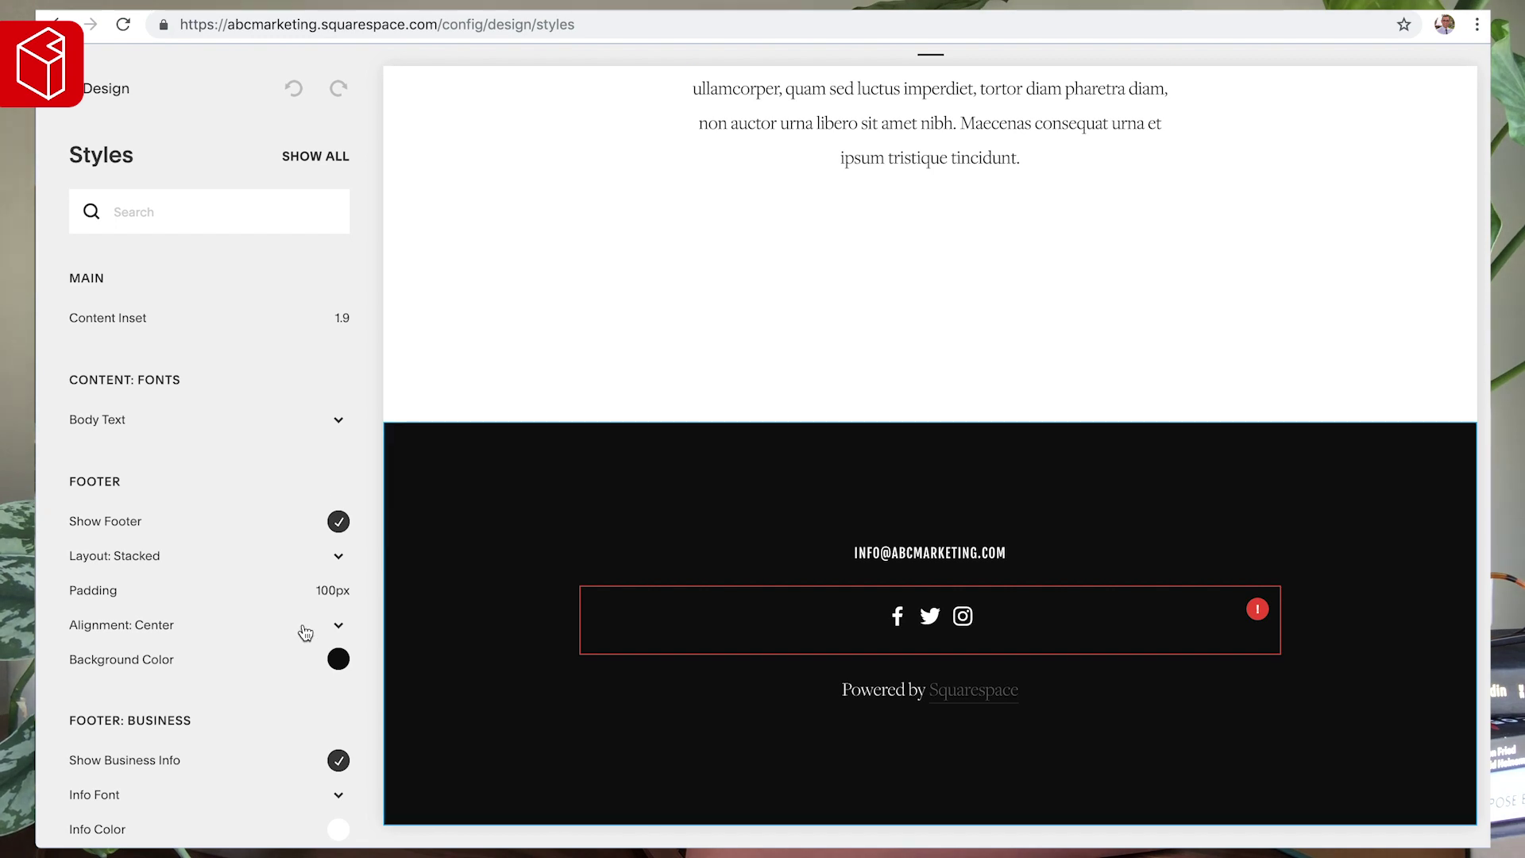
scroll(303, 630, "down", 3)
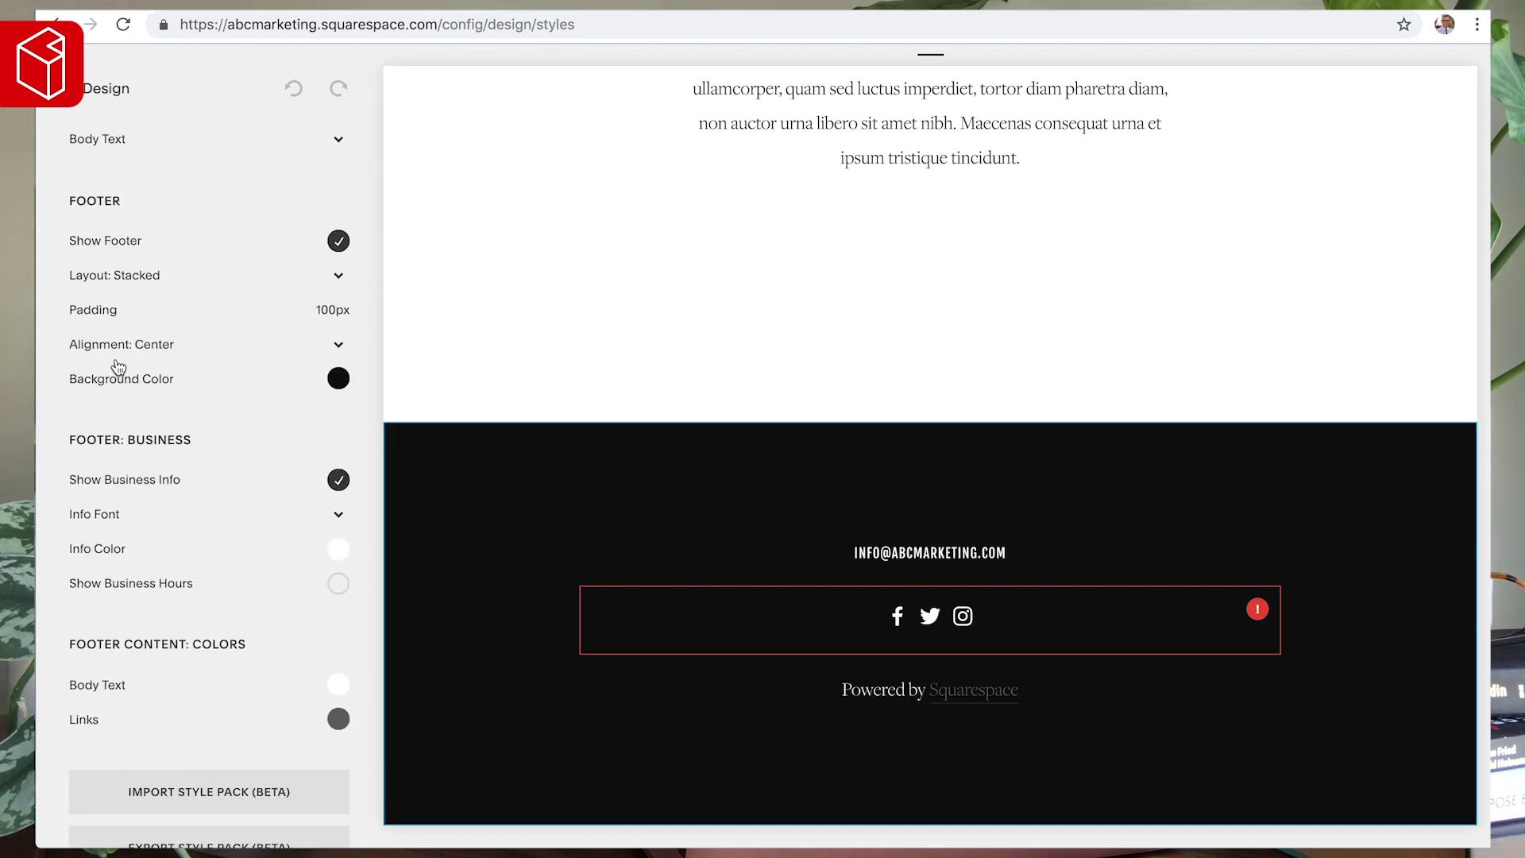
left_click(337, 377)
triple_click(205, 503)
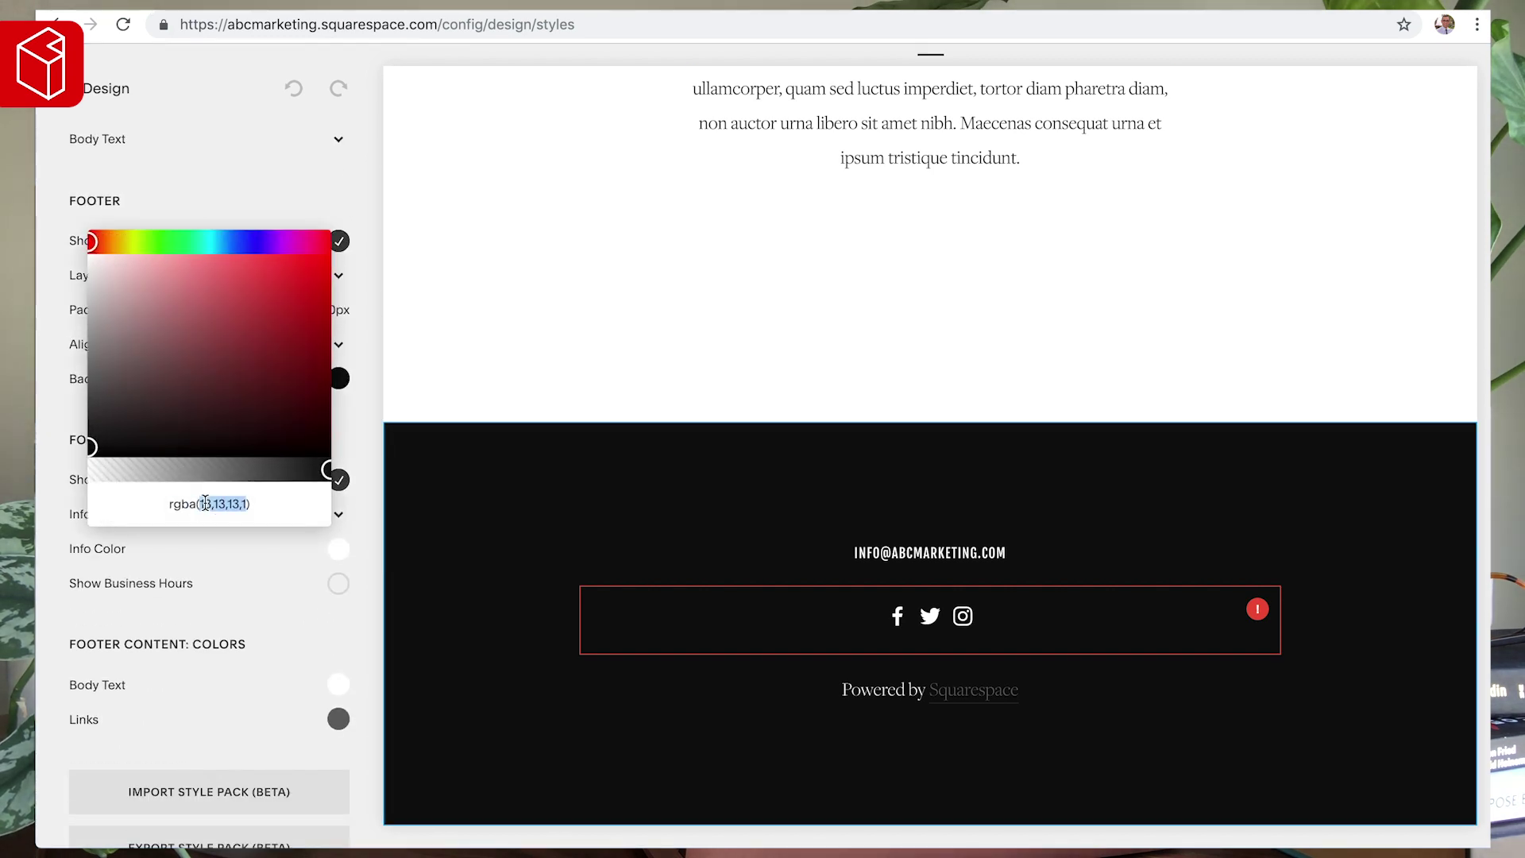
type("#8494A3")
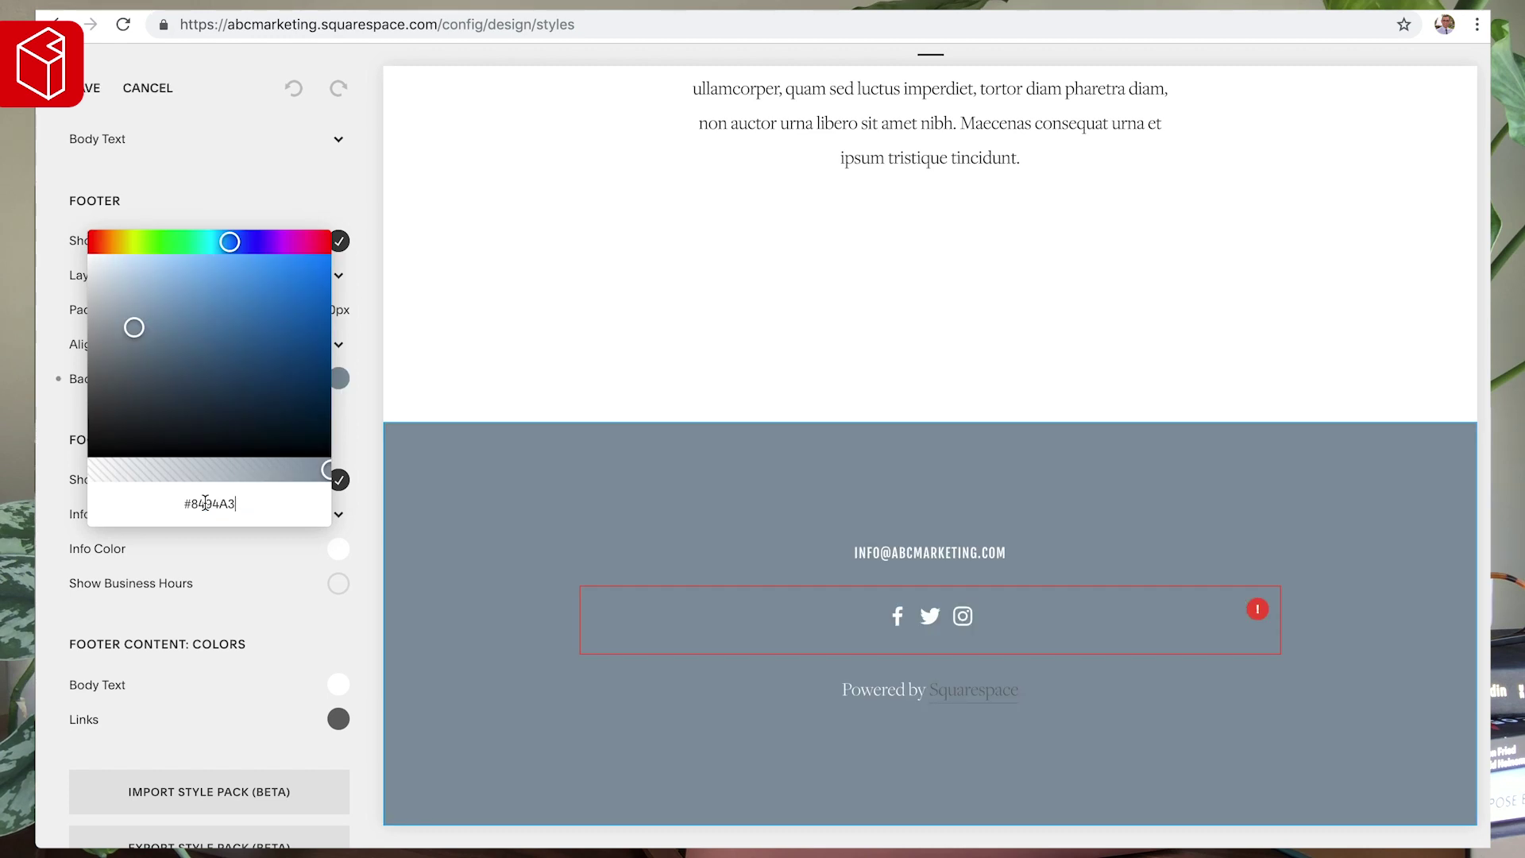
left_click(455, 474)
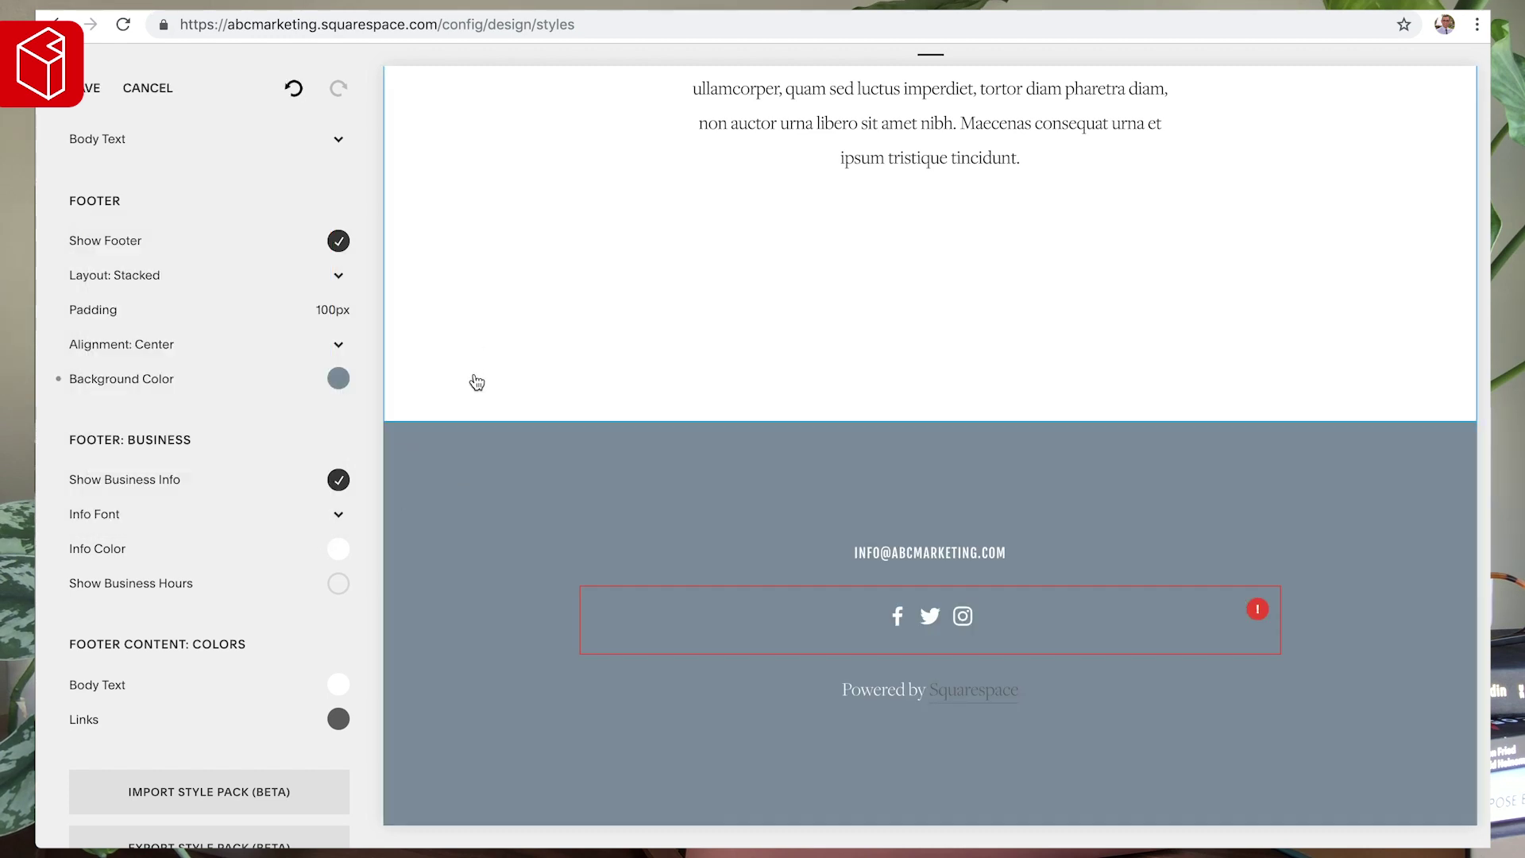
- Zoom out to check the gray-blue footer, then save the style change
key("super+minus")
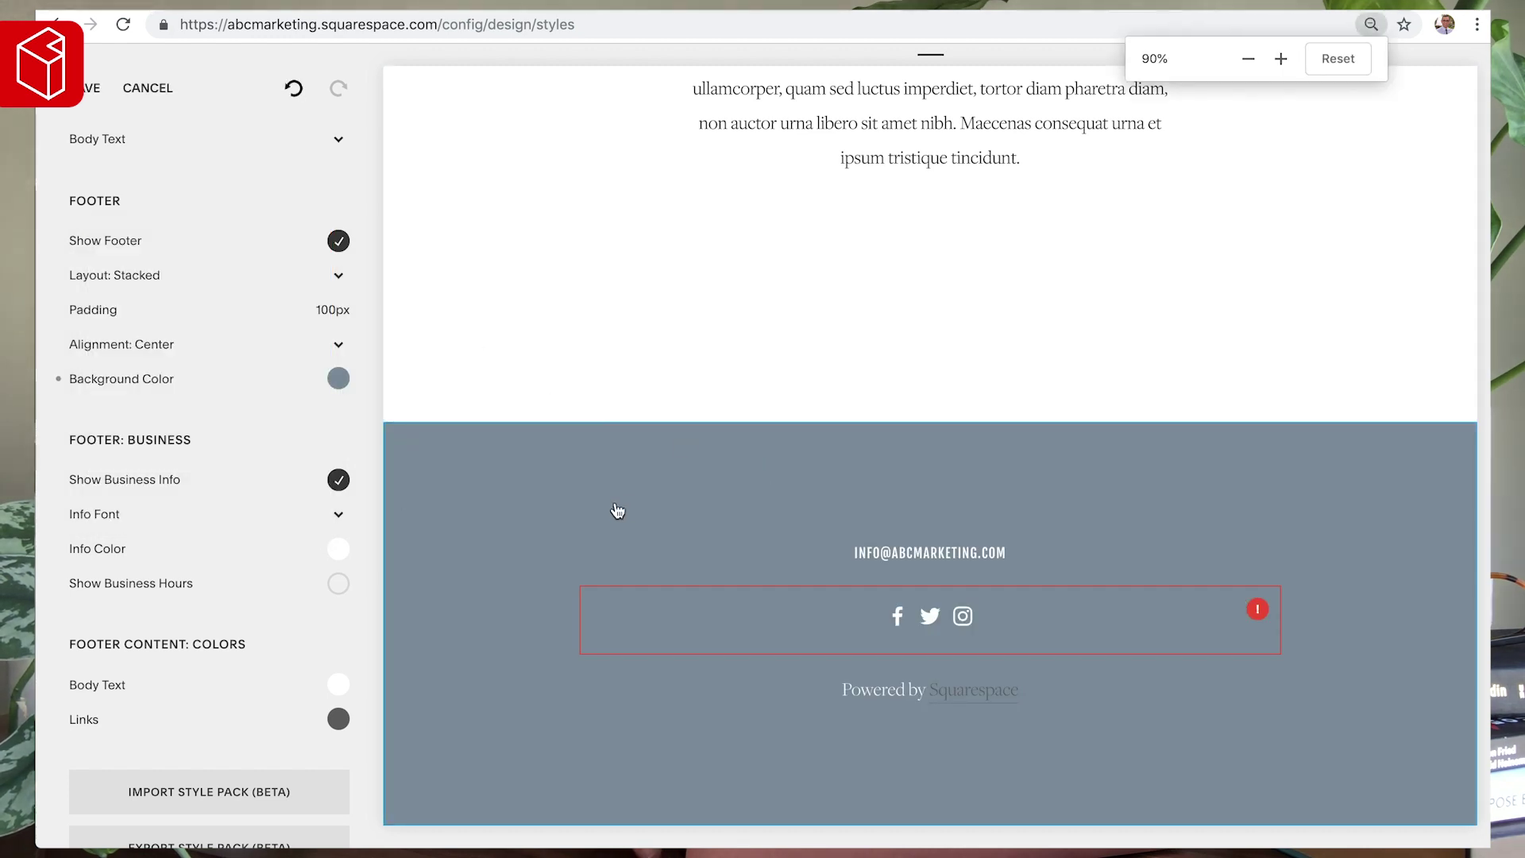
key("super+minus")
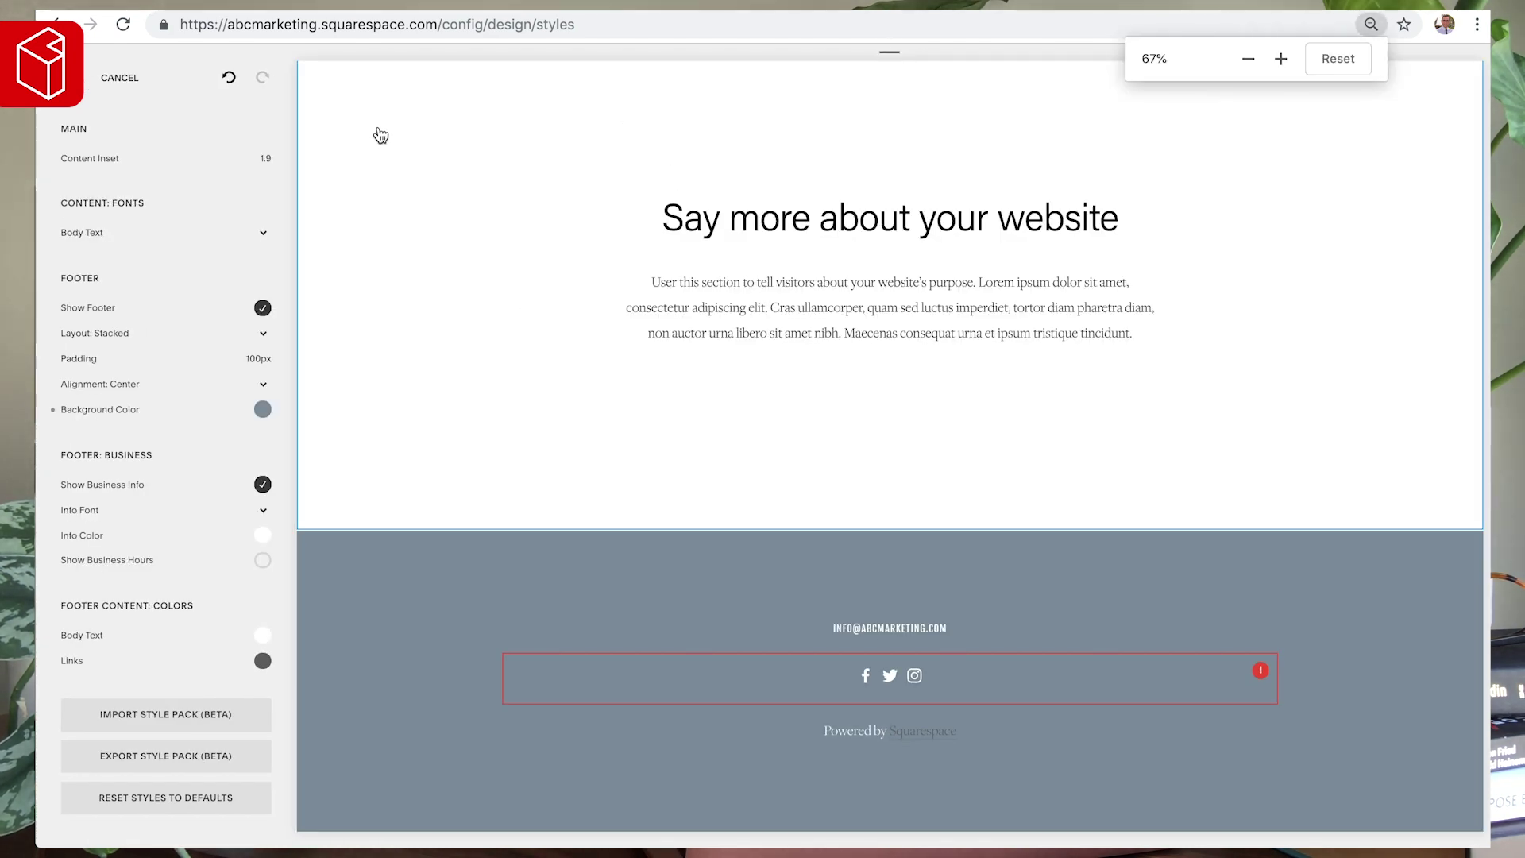
scroll(442, 311, "up", 5)
scroll(442, 305, "up", 5)
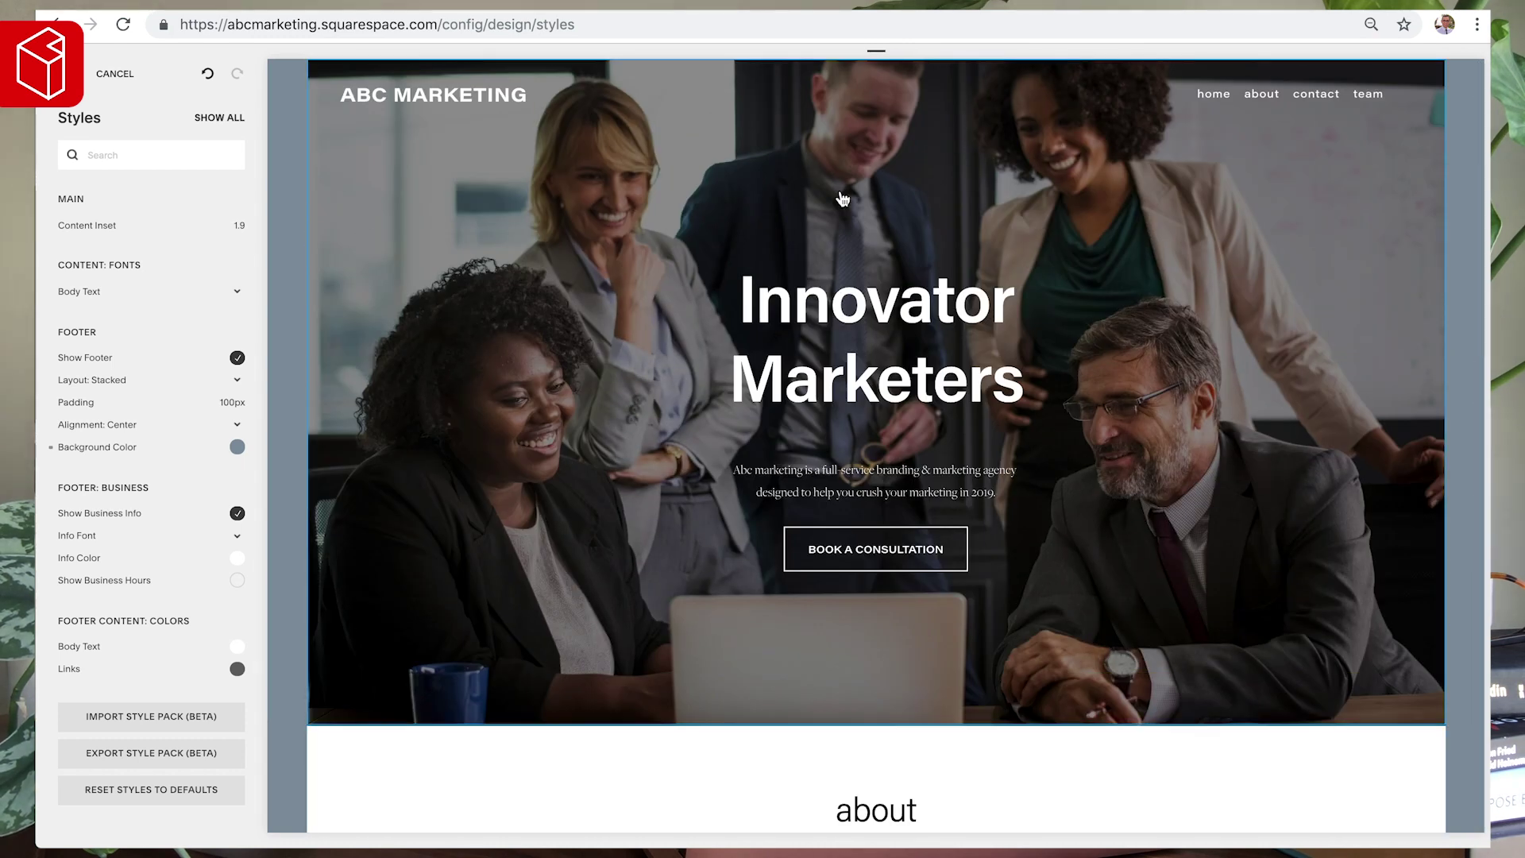
scroll(561, 384, "down", 15)
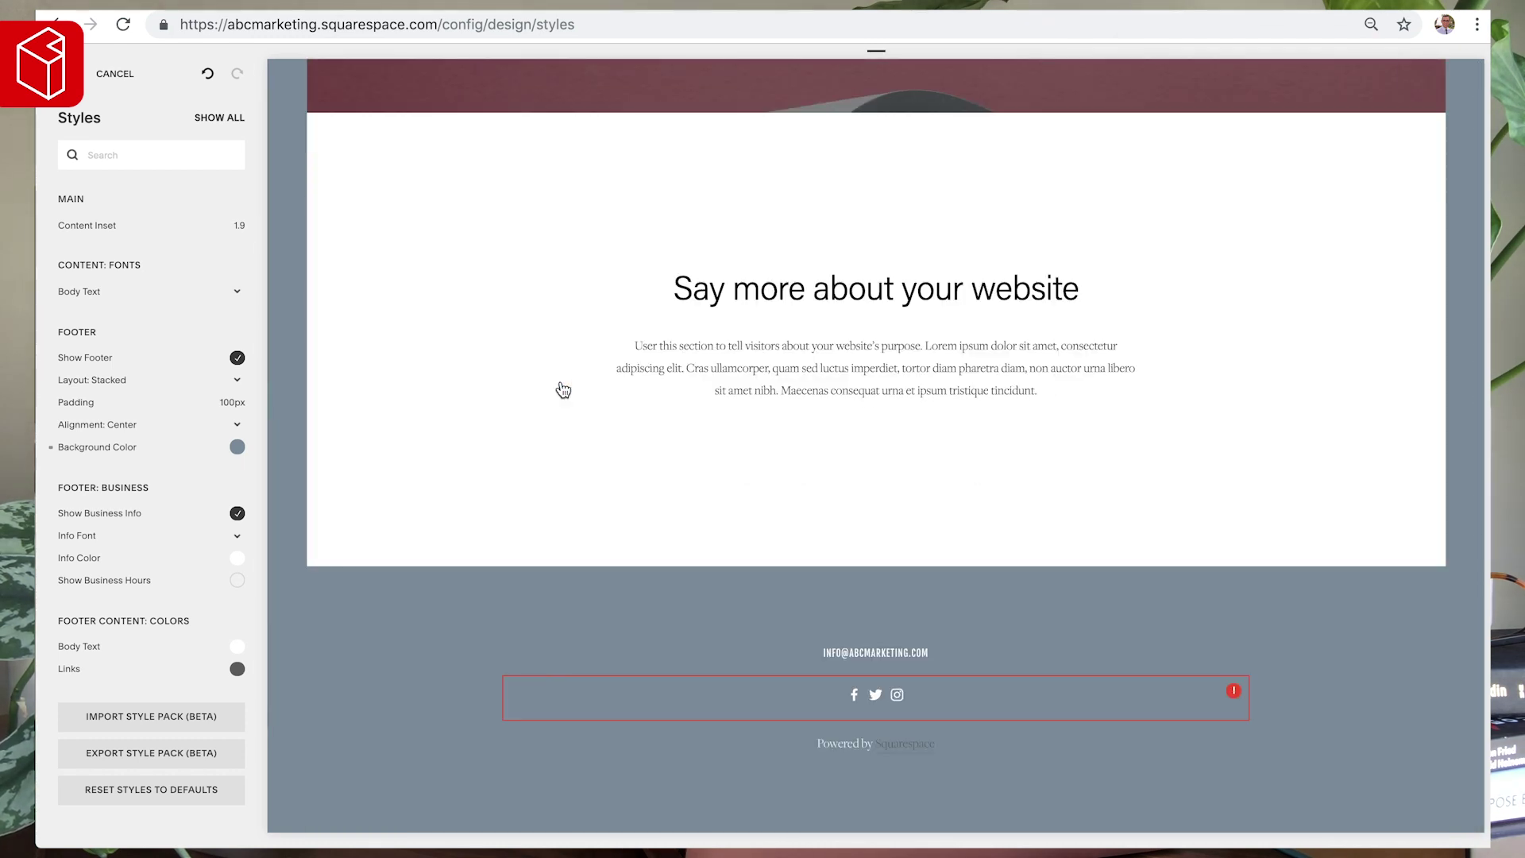
key("ctrl+plus")
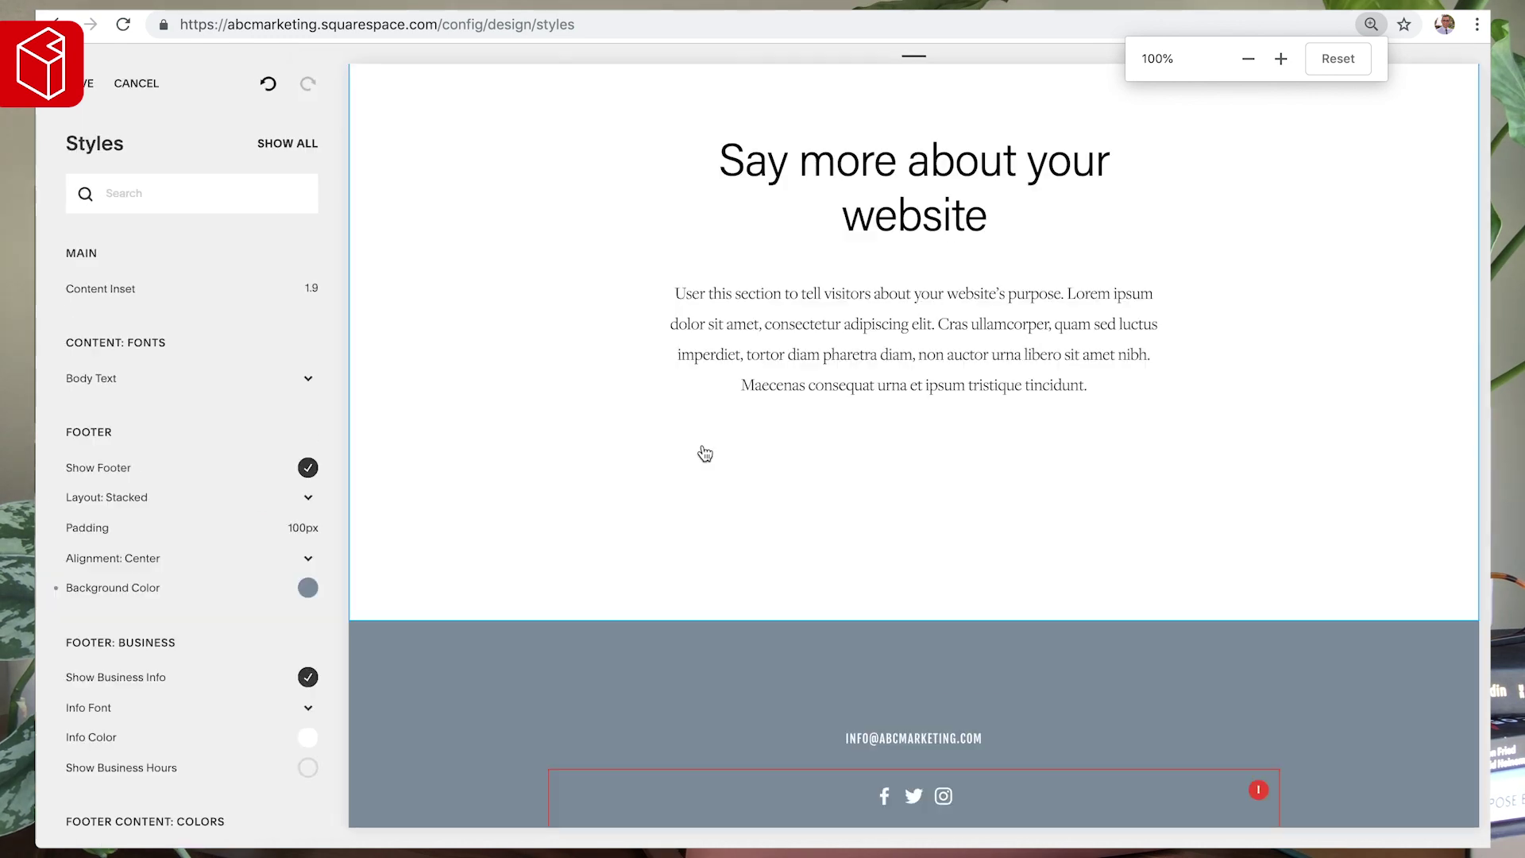
left_click(89, 90)
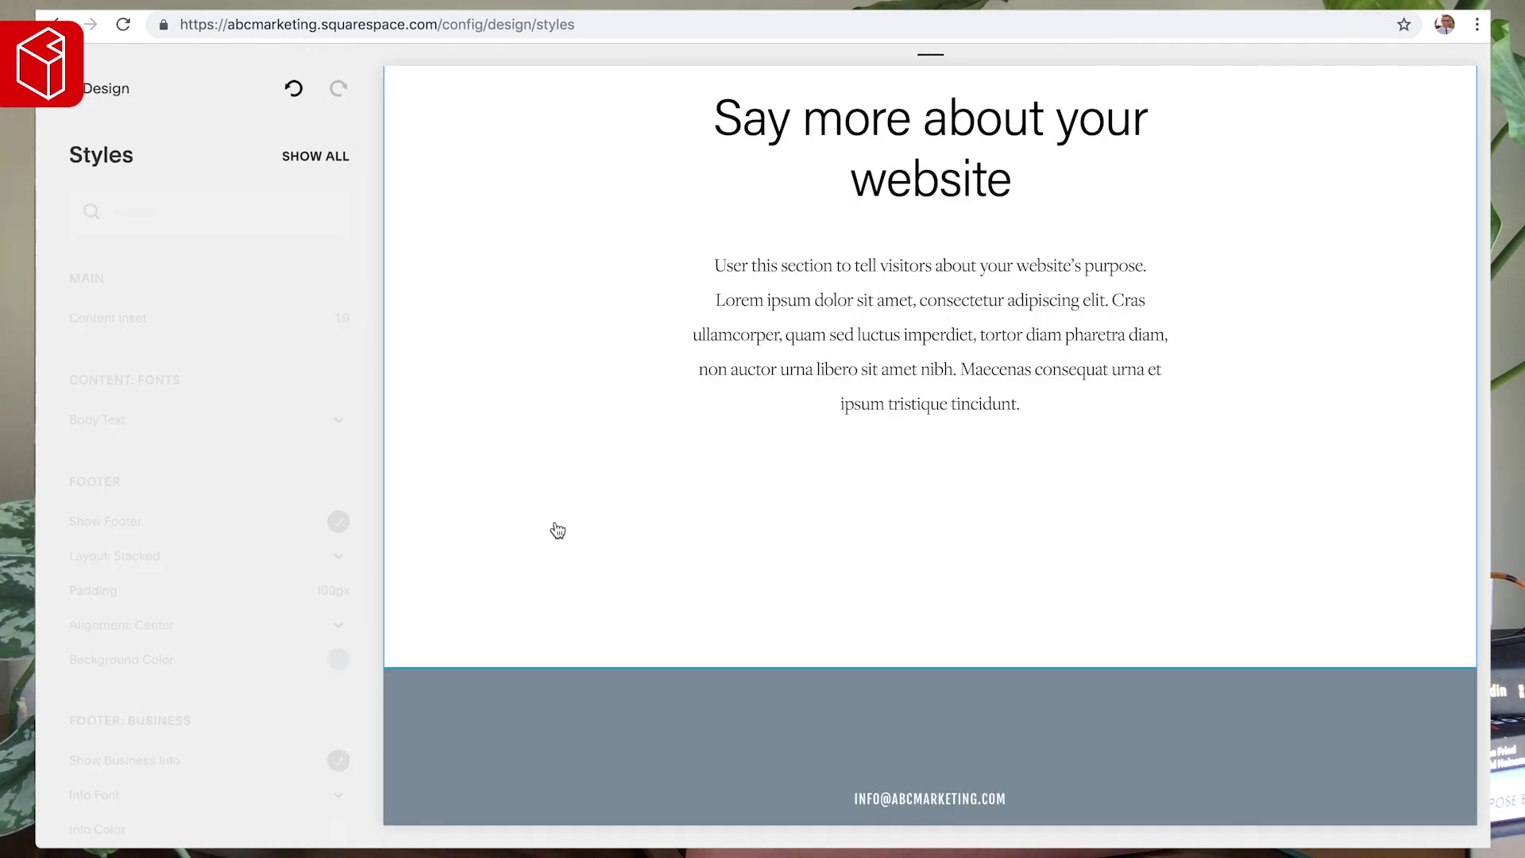
left_click(91, 90)
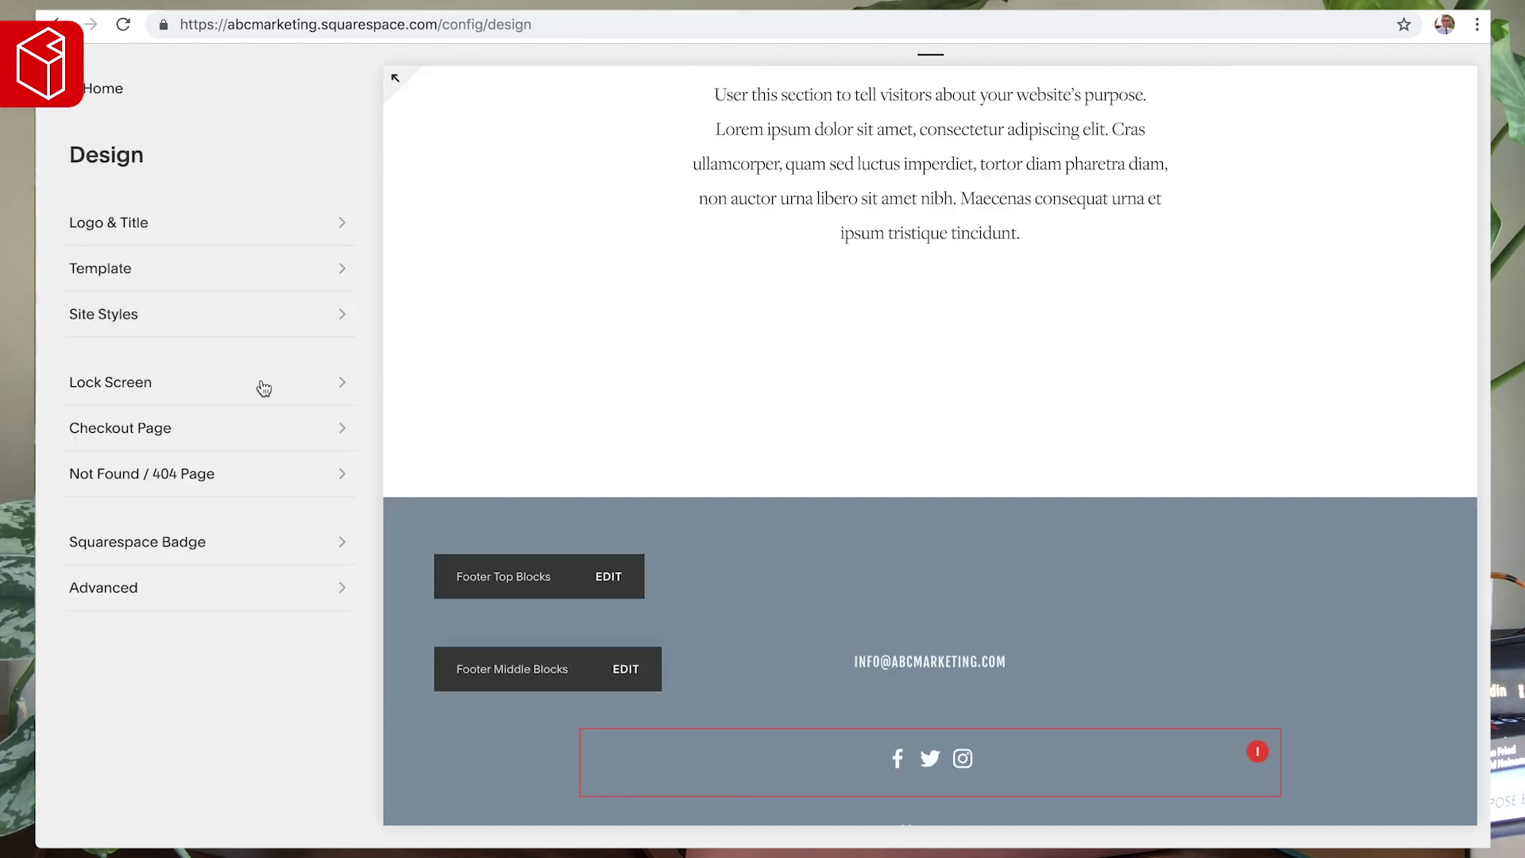
- Uncheck Show Business Info for the footer email in Site Styles, save, and return to Design
left_click(95, 312)
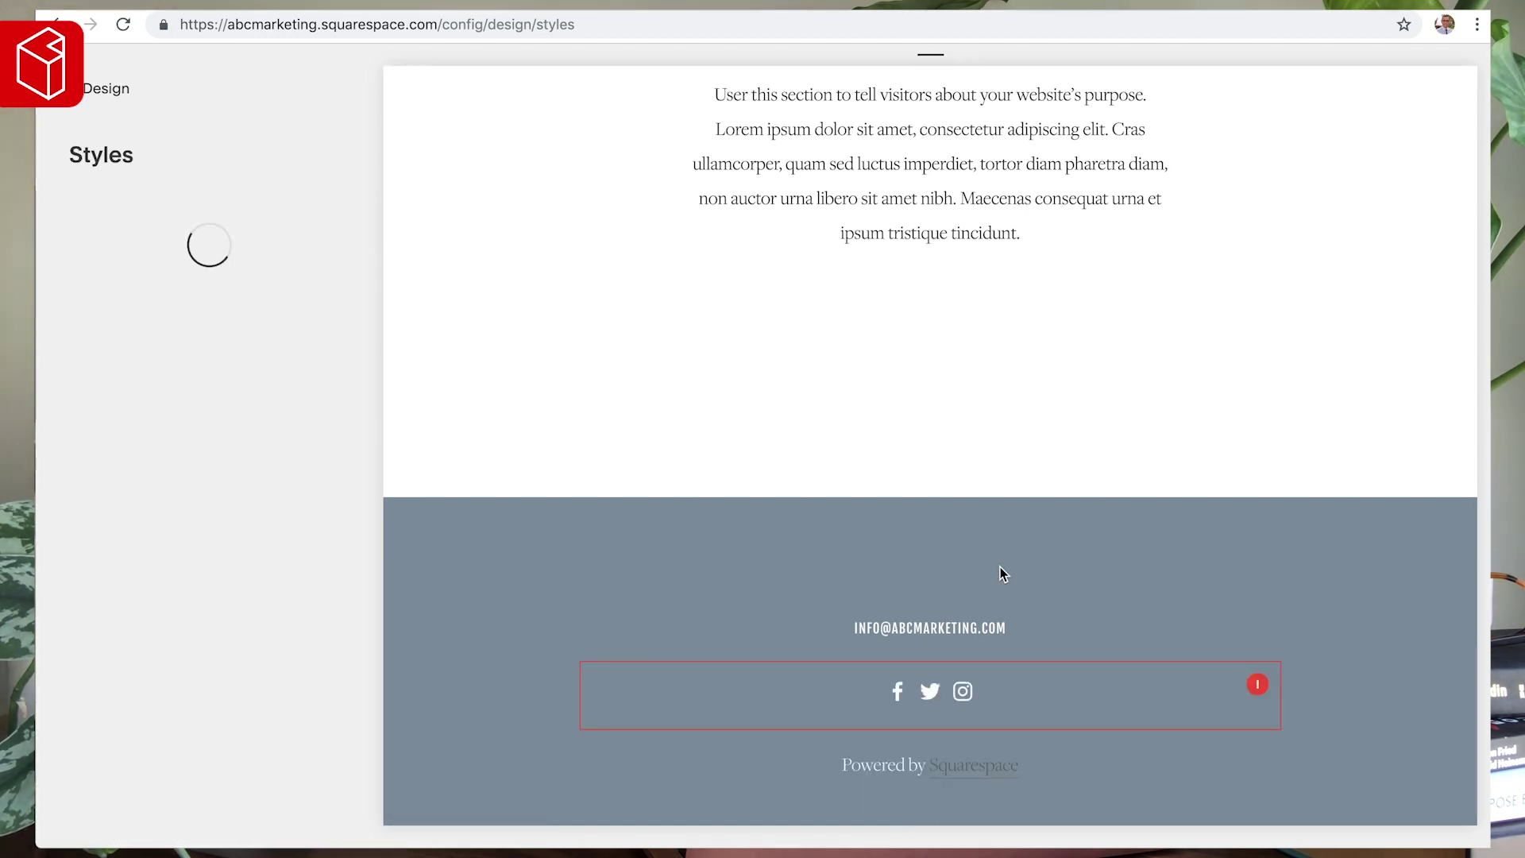
left_click(930, 629)
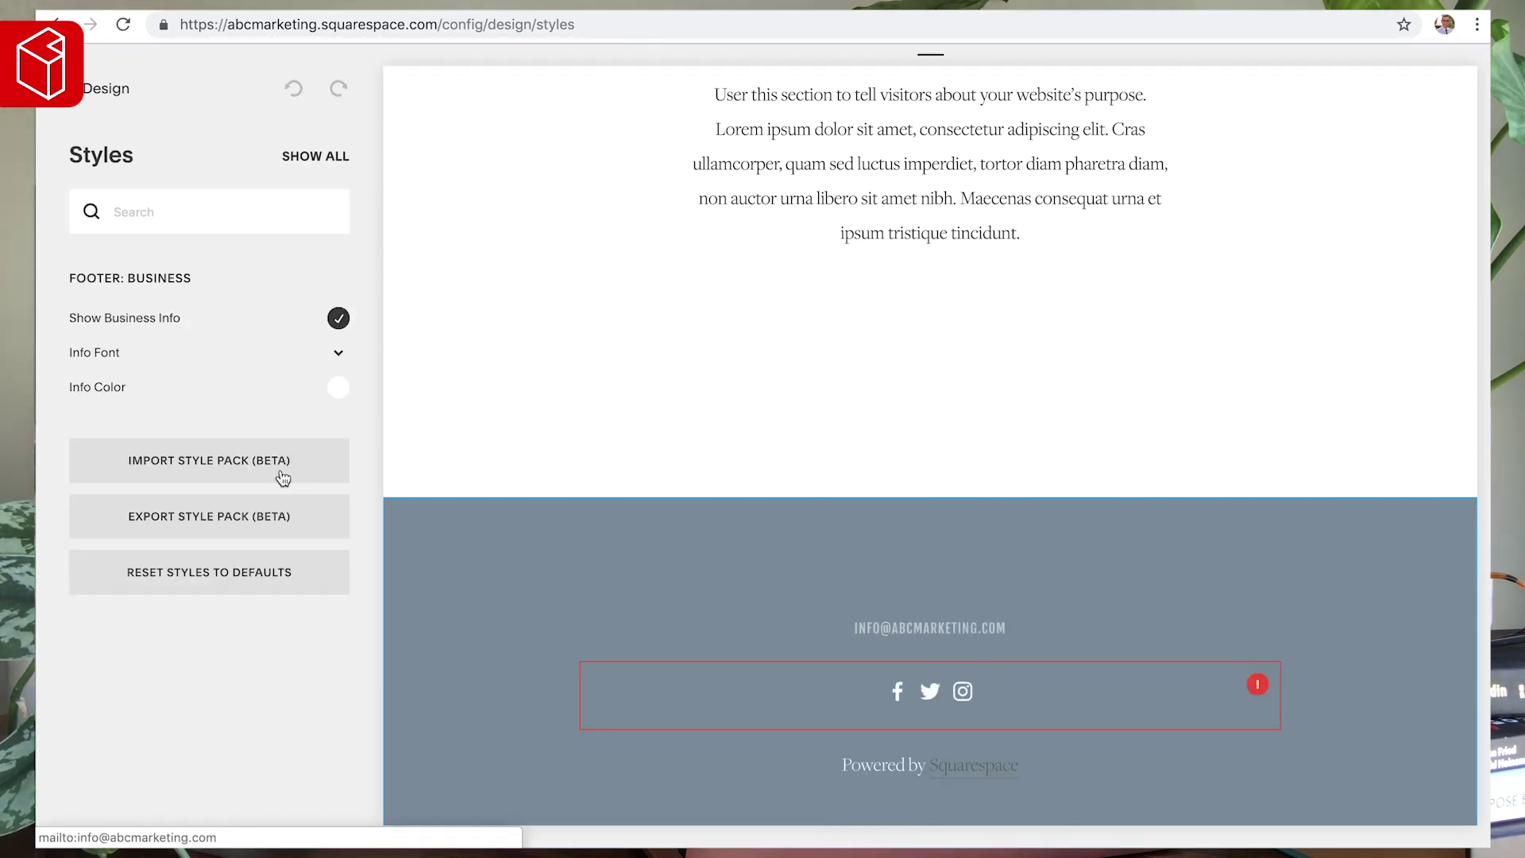
left_click(338, 320)
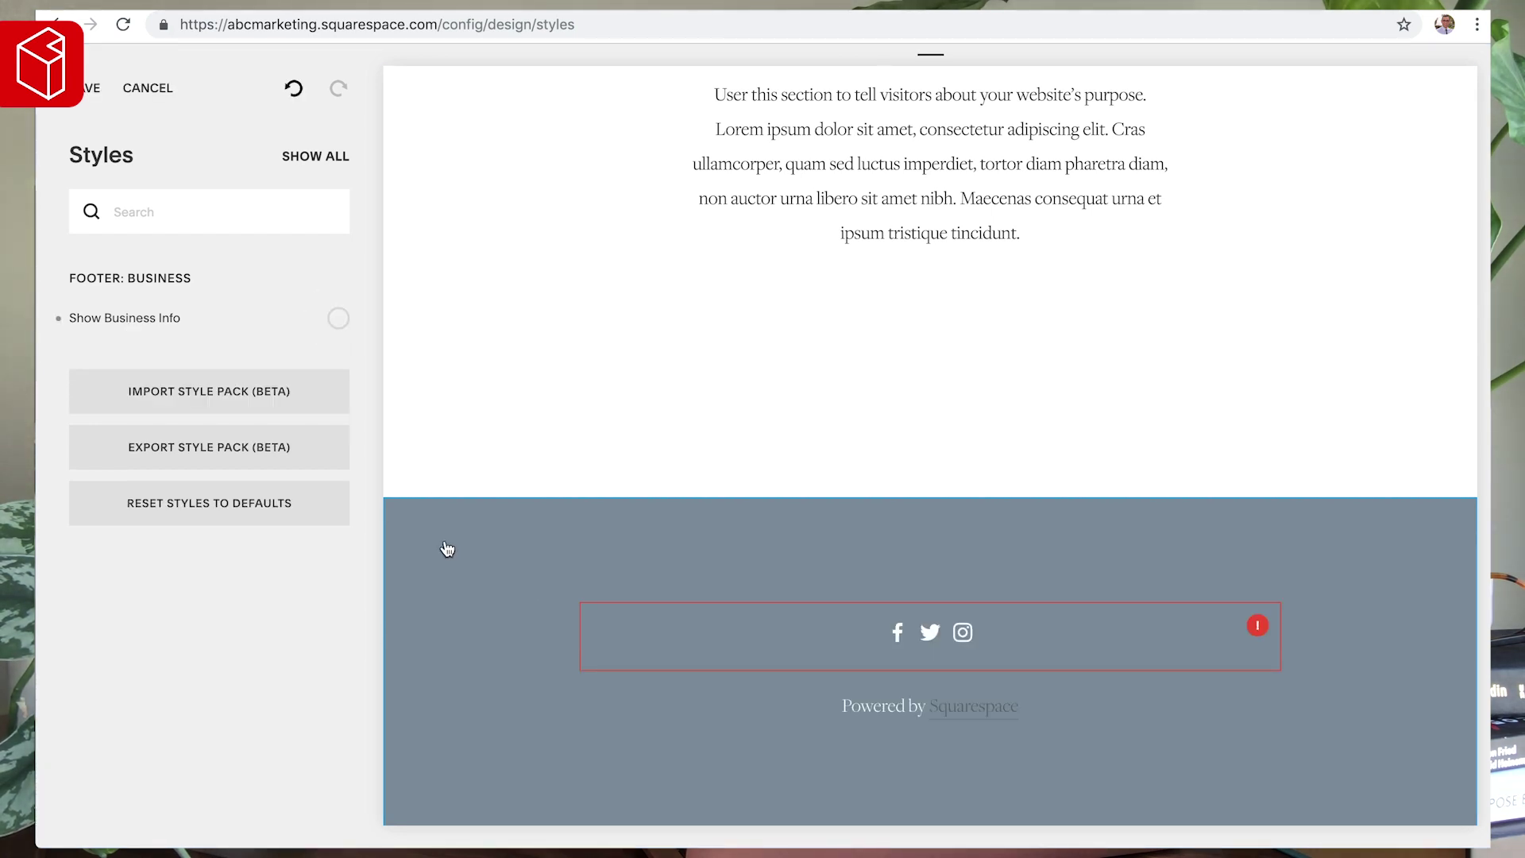
left_click(85, 90)
left_click(85, 94)
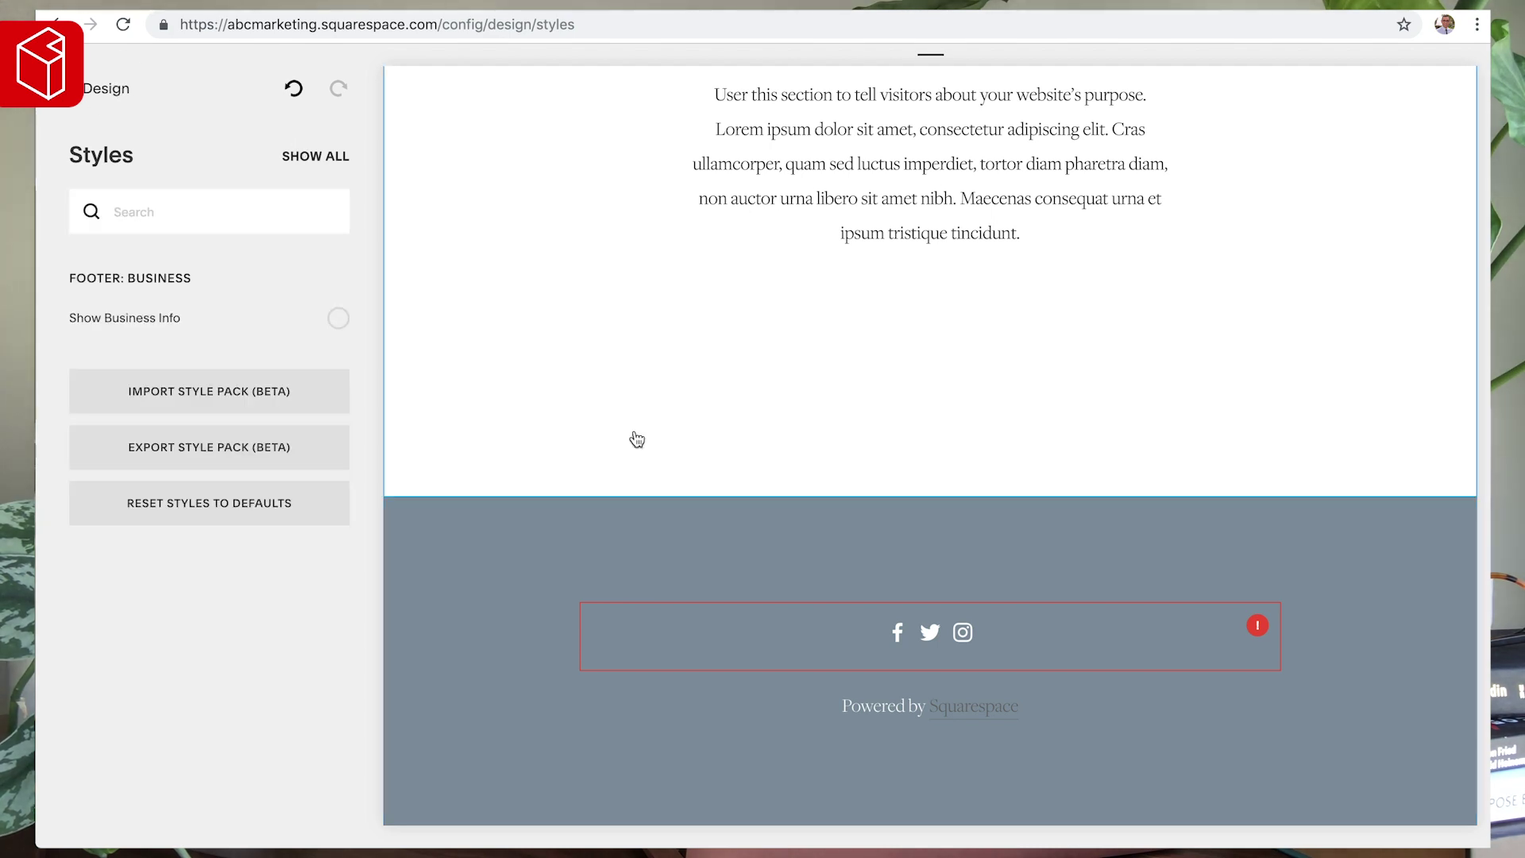
left_click(101, 90)
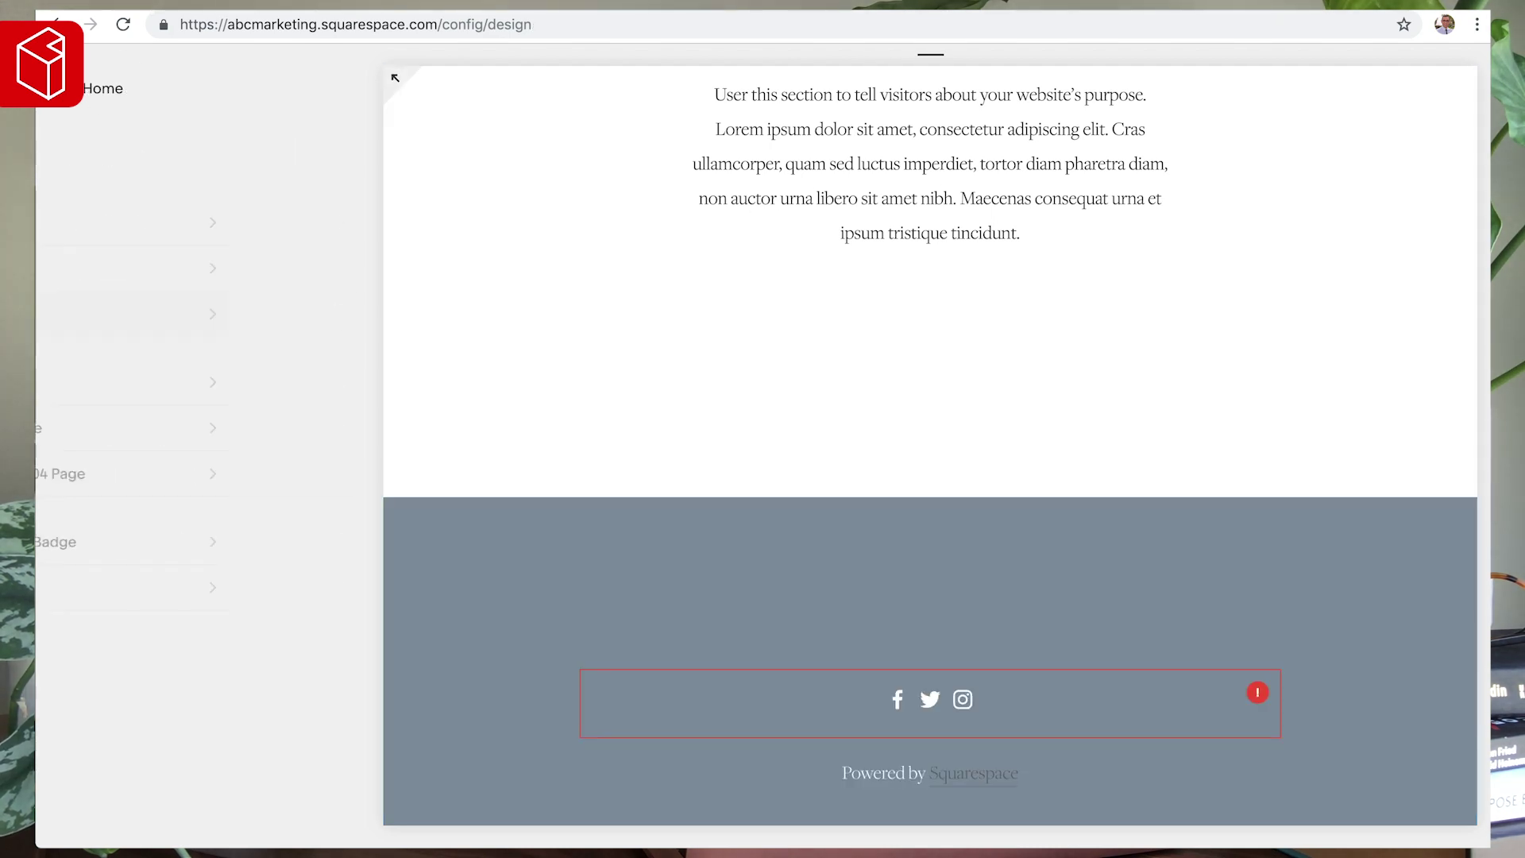
- Return to the main Home menu, preview the page full width, then scroll to the footer
left_click(101, 89)
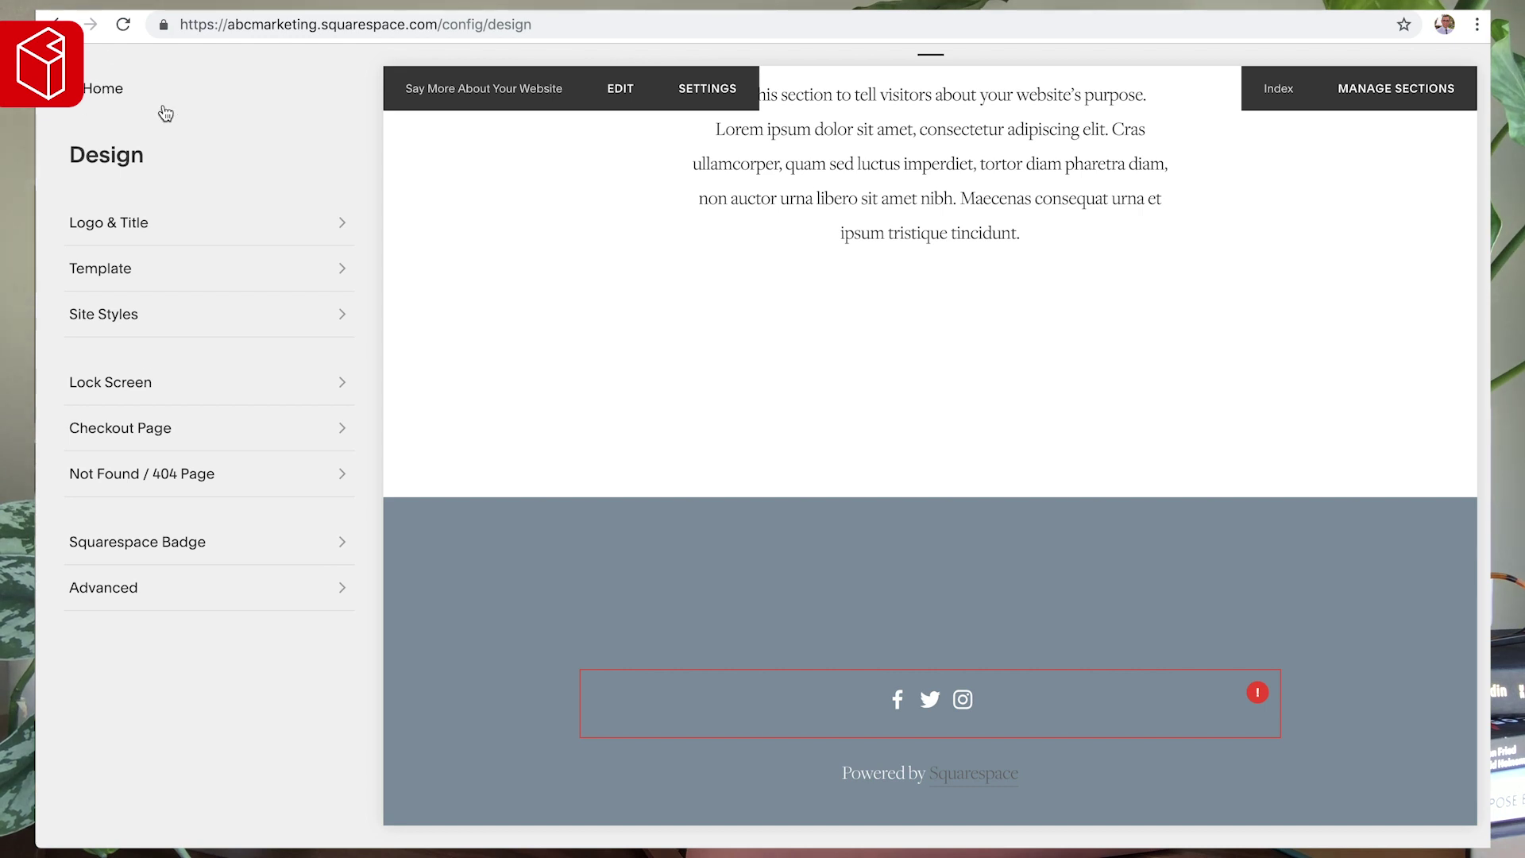
scroll(984, 607, "down", 1)
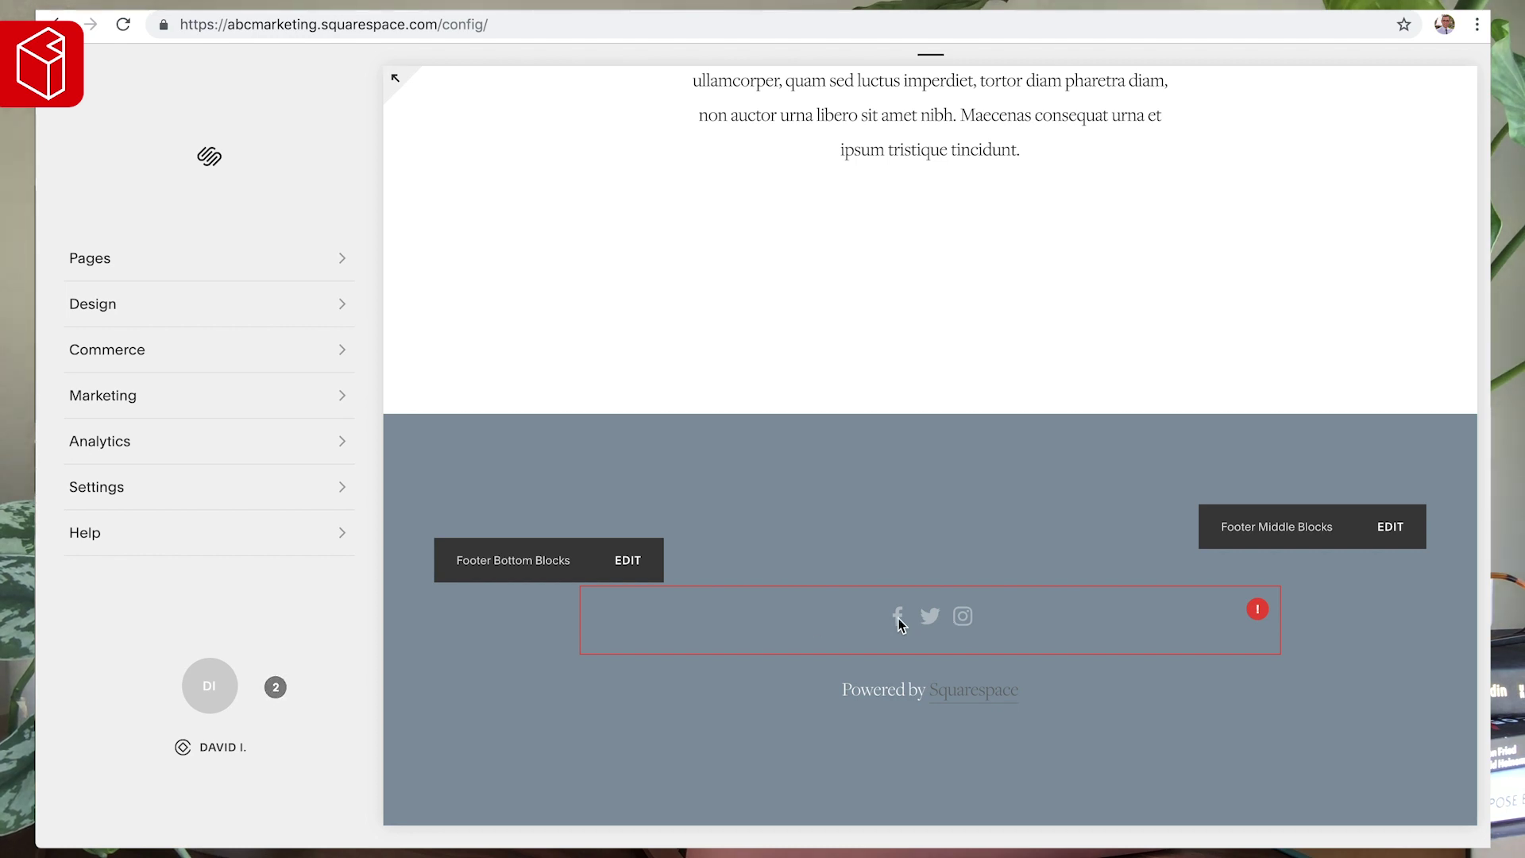
left_click(393, 79)
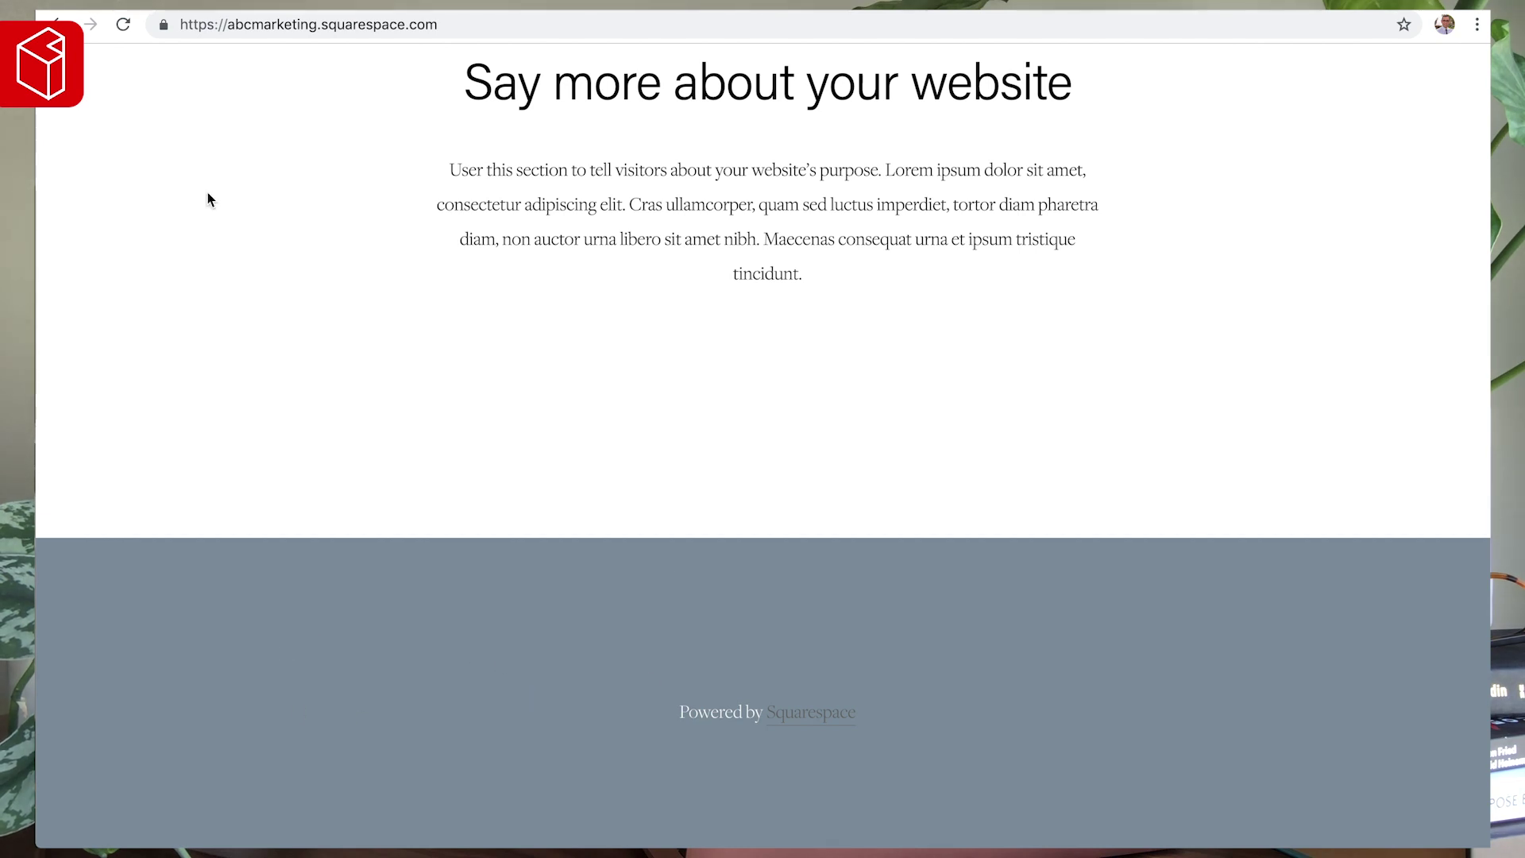
key("Escape")
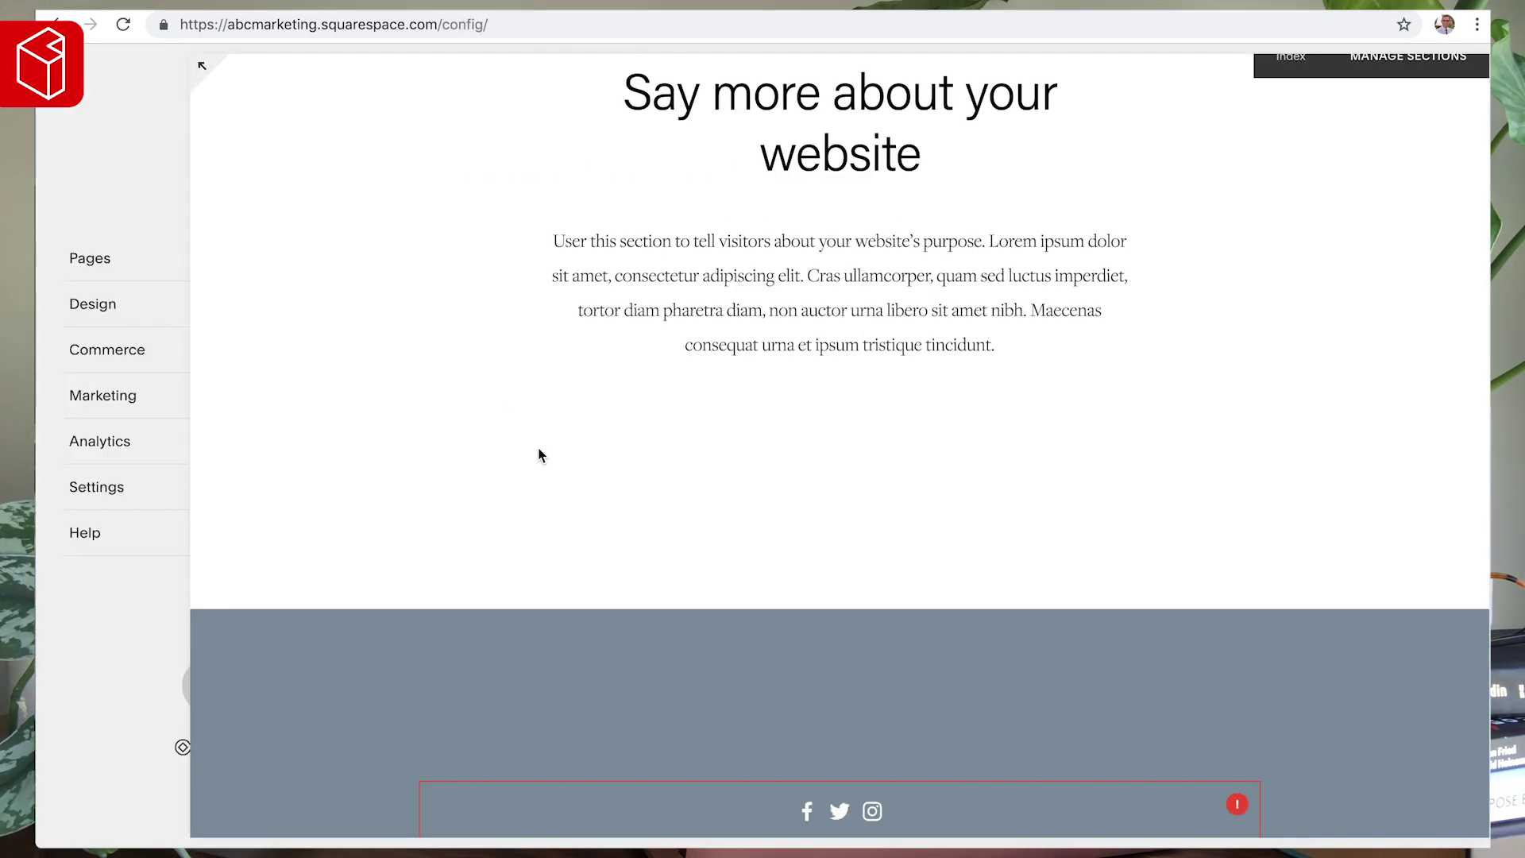
scroll(558, 510, "down", 3)
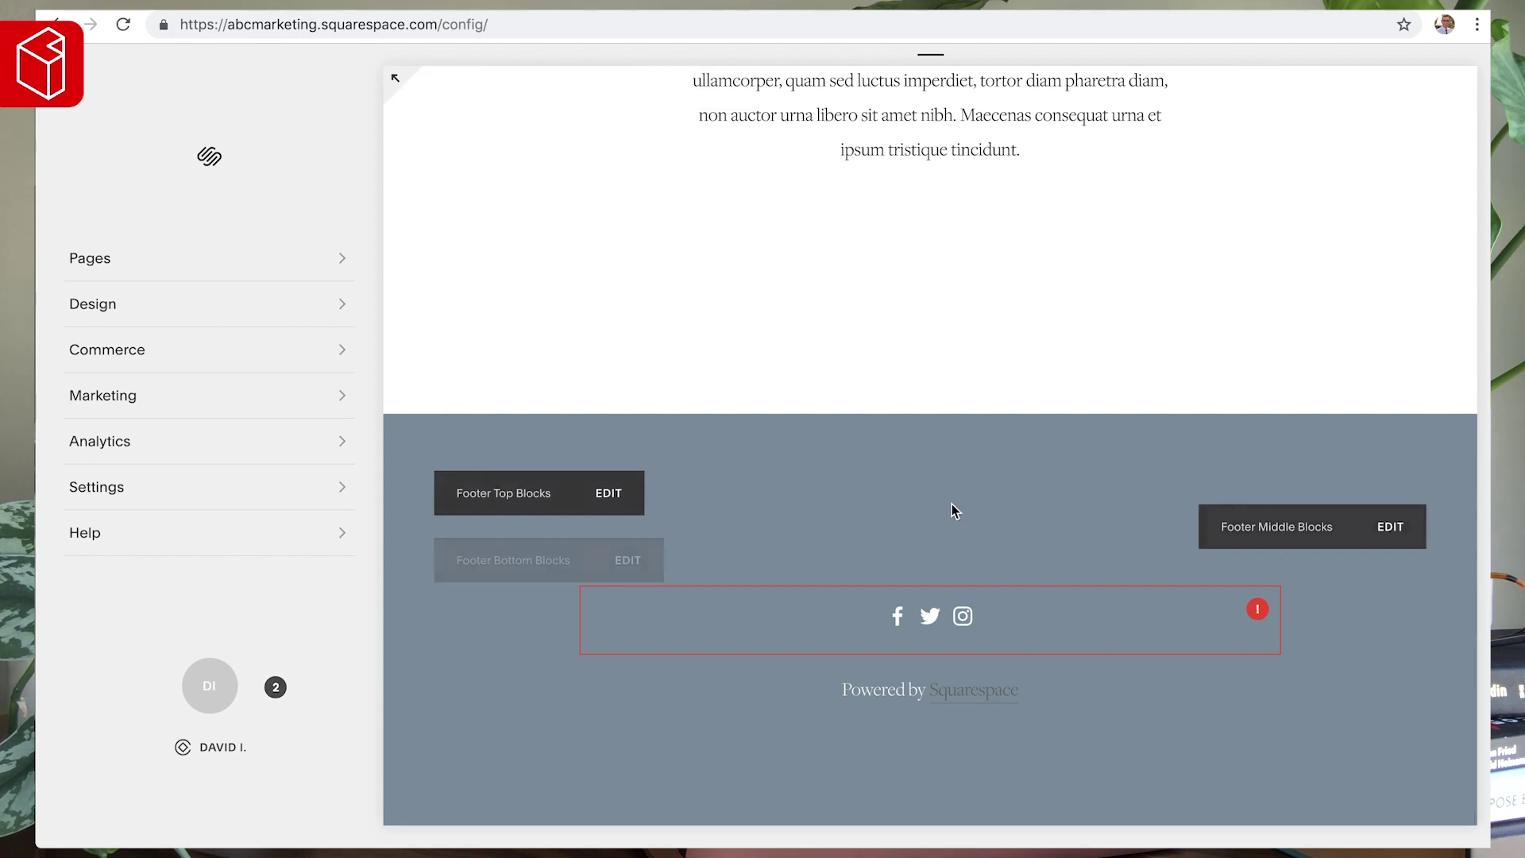
mouse_move(895, 603)
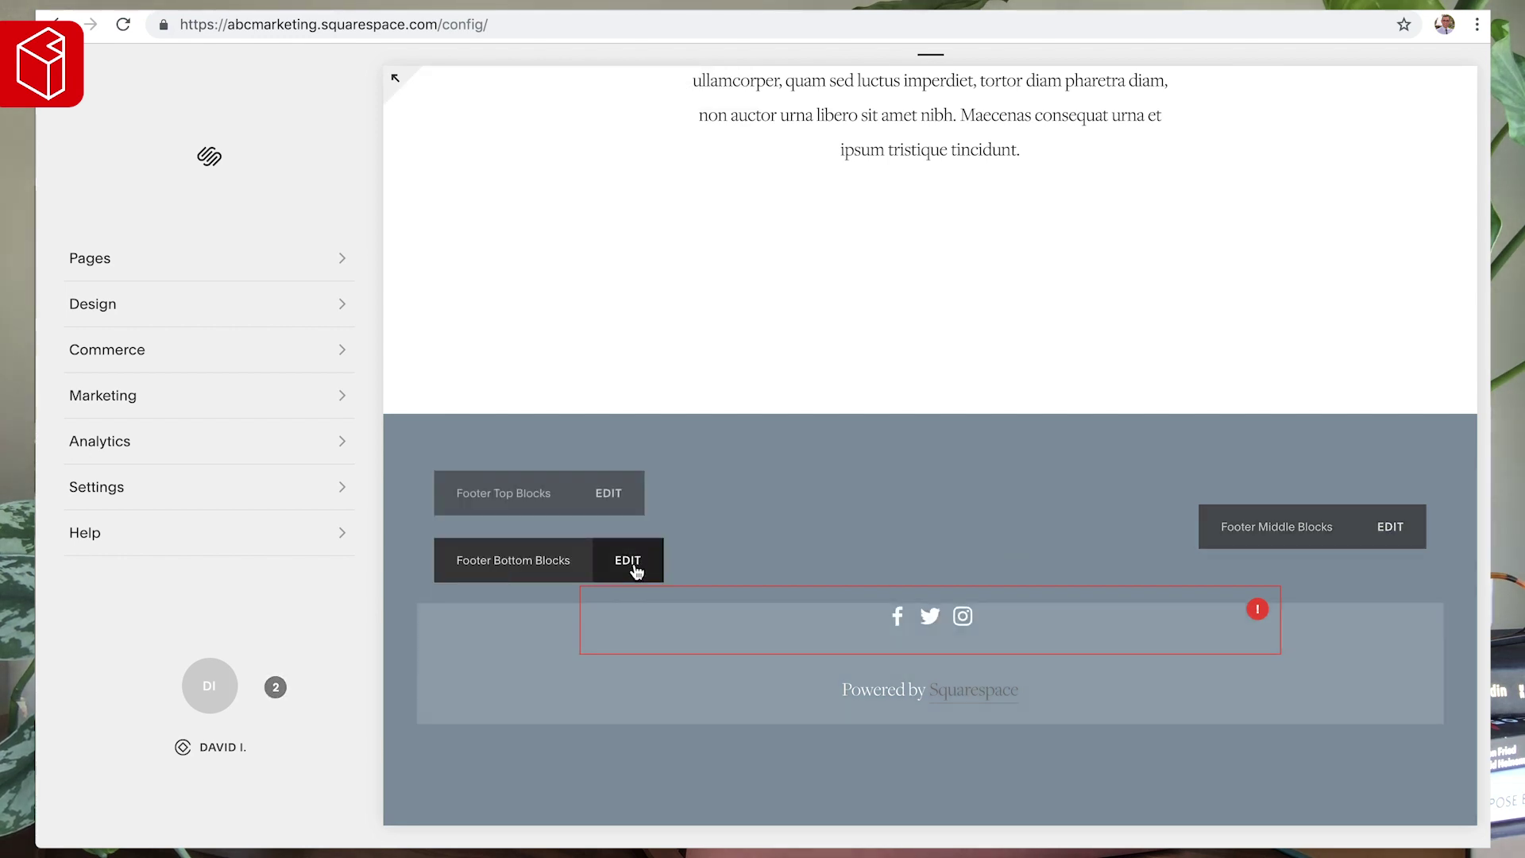
- Delete the Social Links block and the Powered by Squarespace text block from Footer Bottom Blocks
left_click(627, 560)
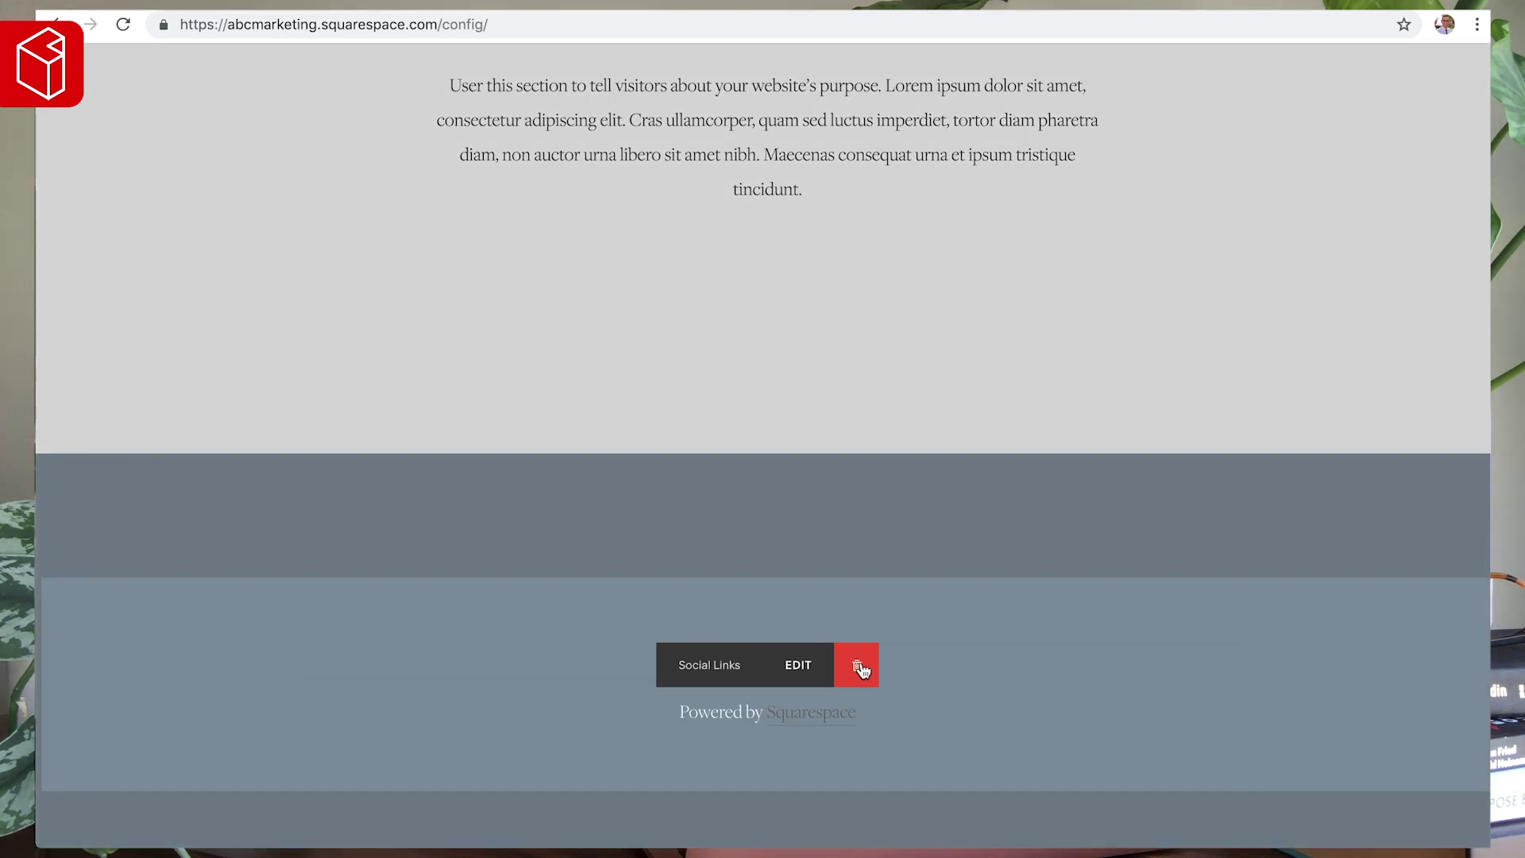
left_click(862, 669)
left_click(945, 722)
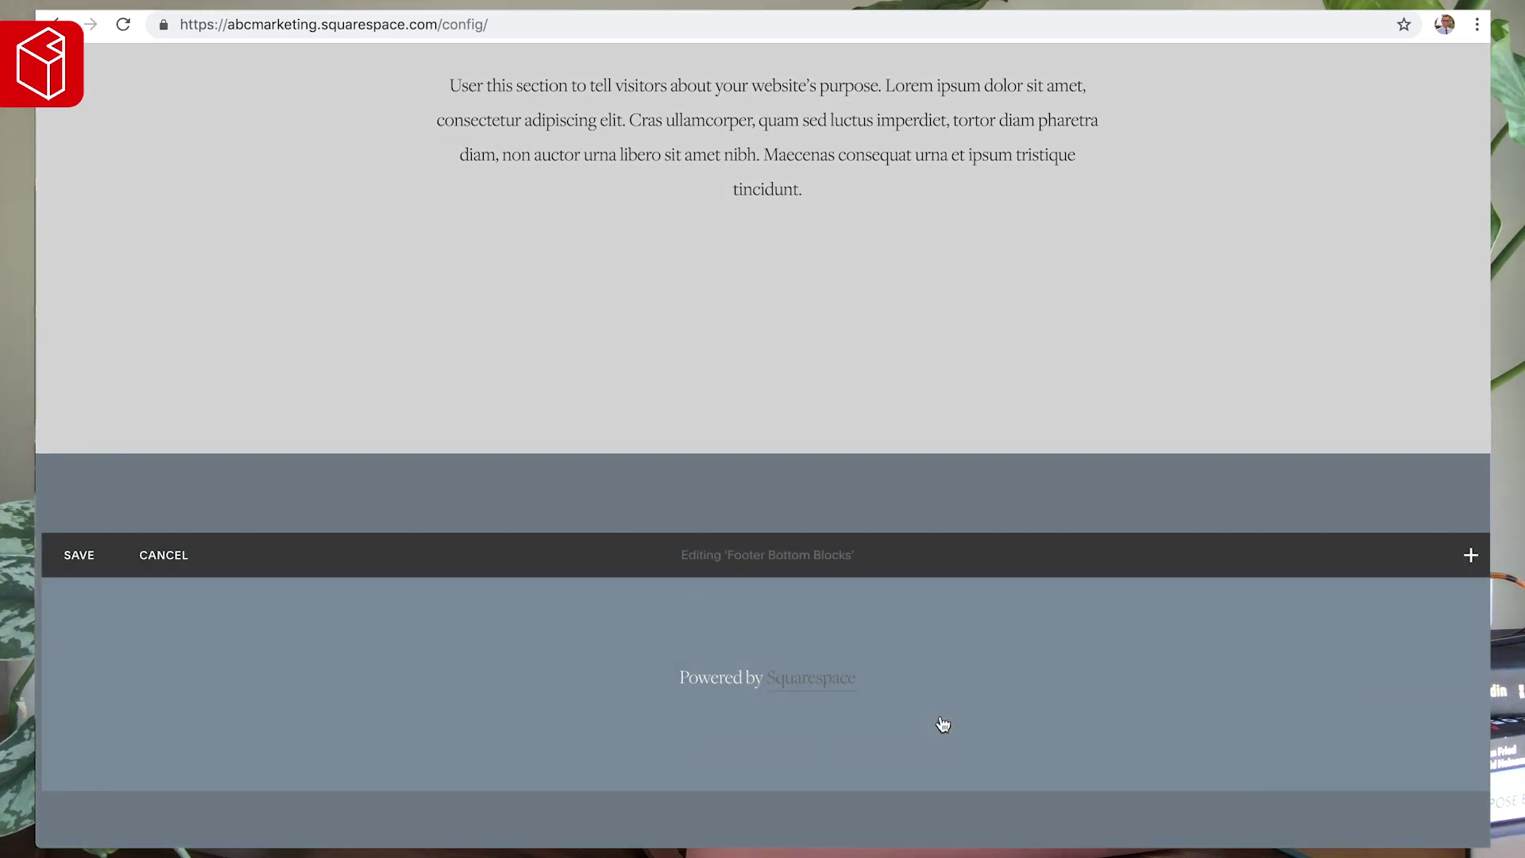
left_click(799, 698)
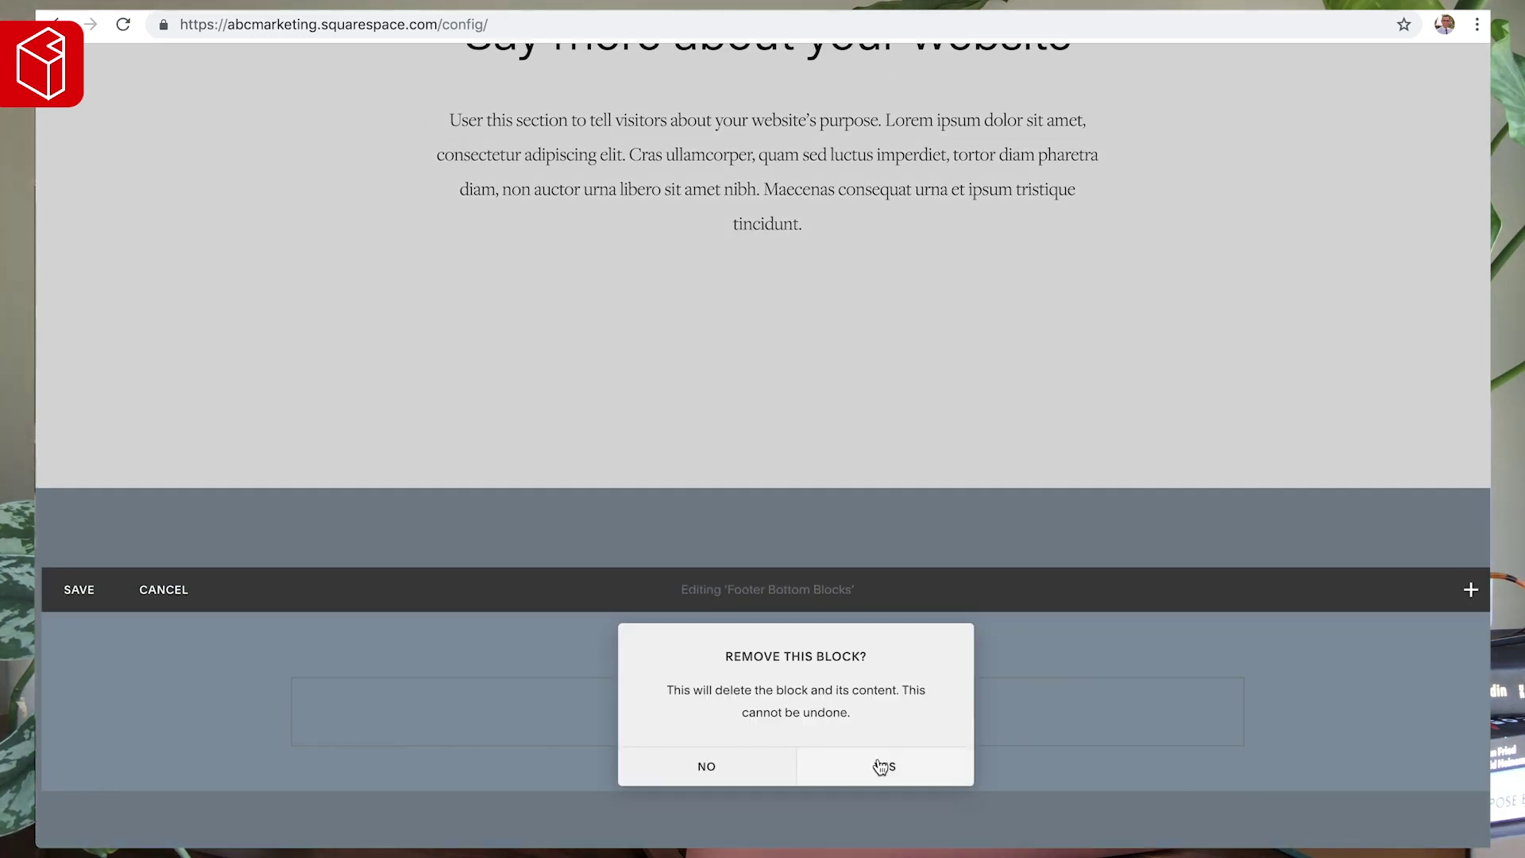
left_click(884, 767)
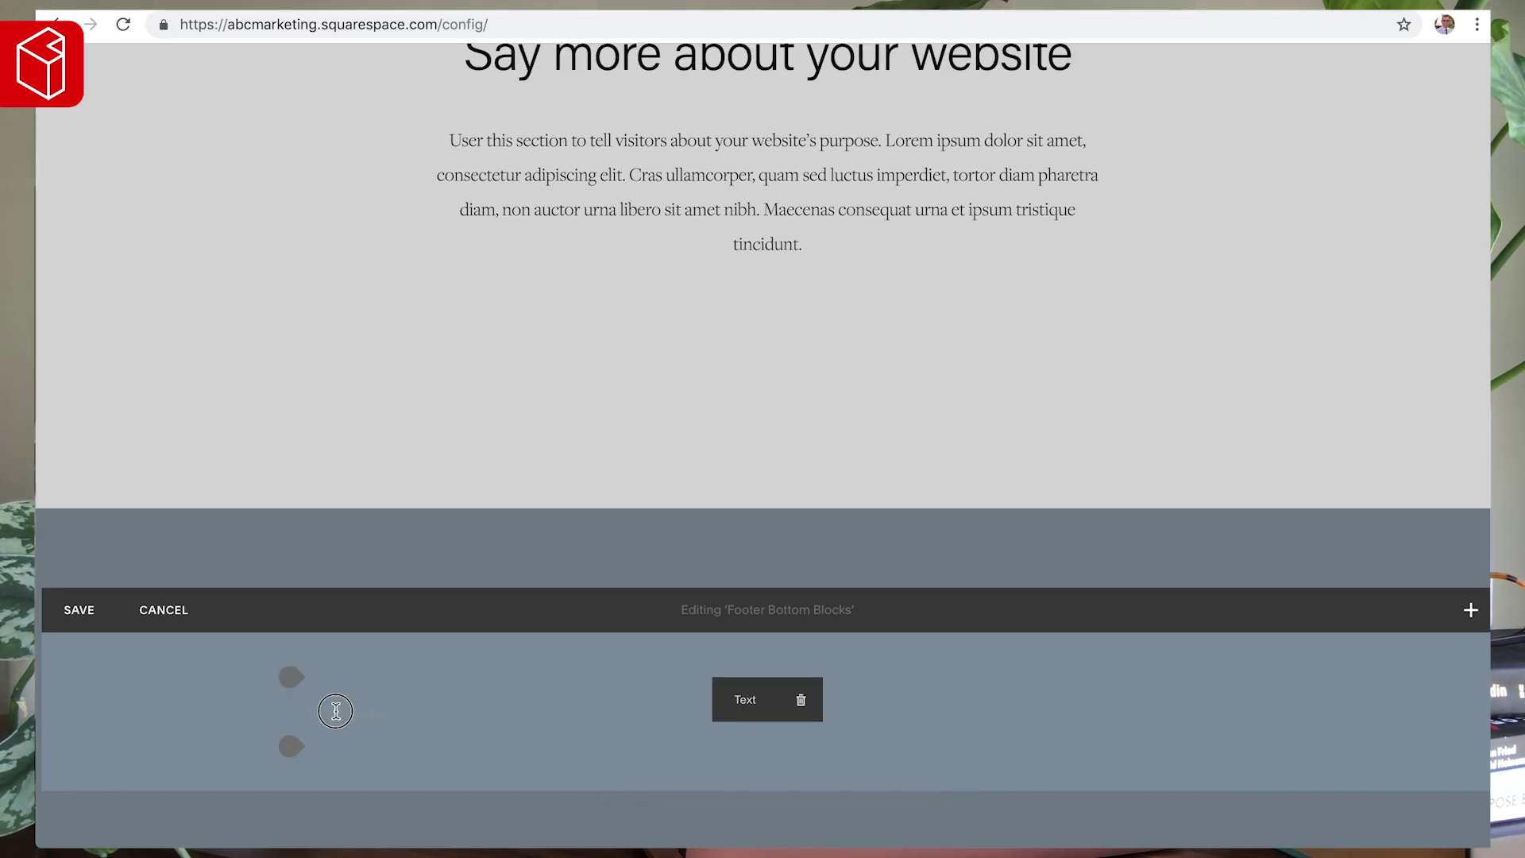
left_click(381, 712)
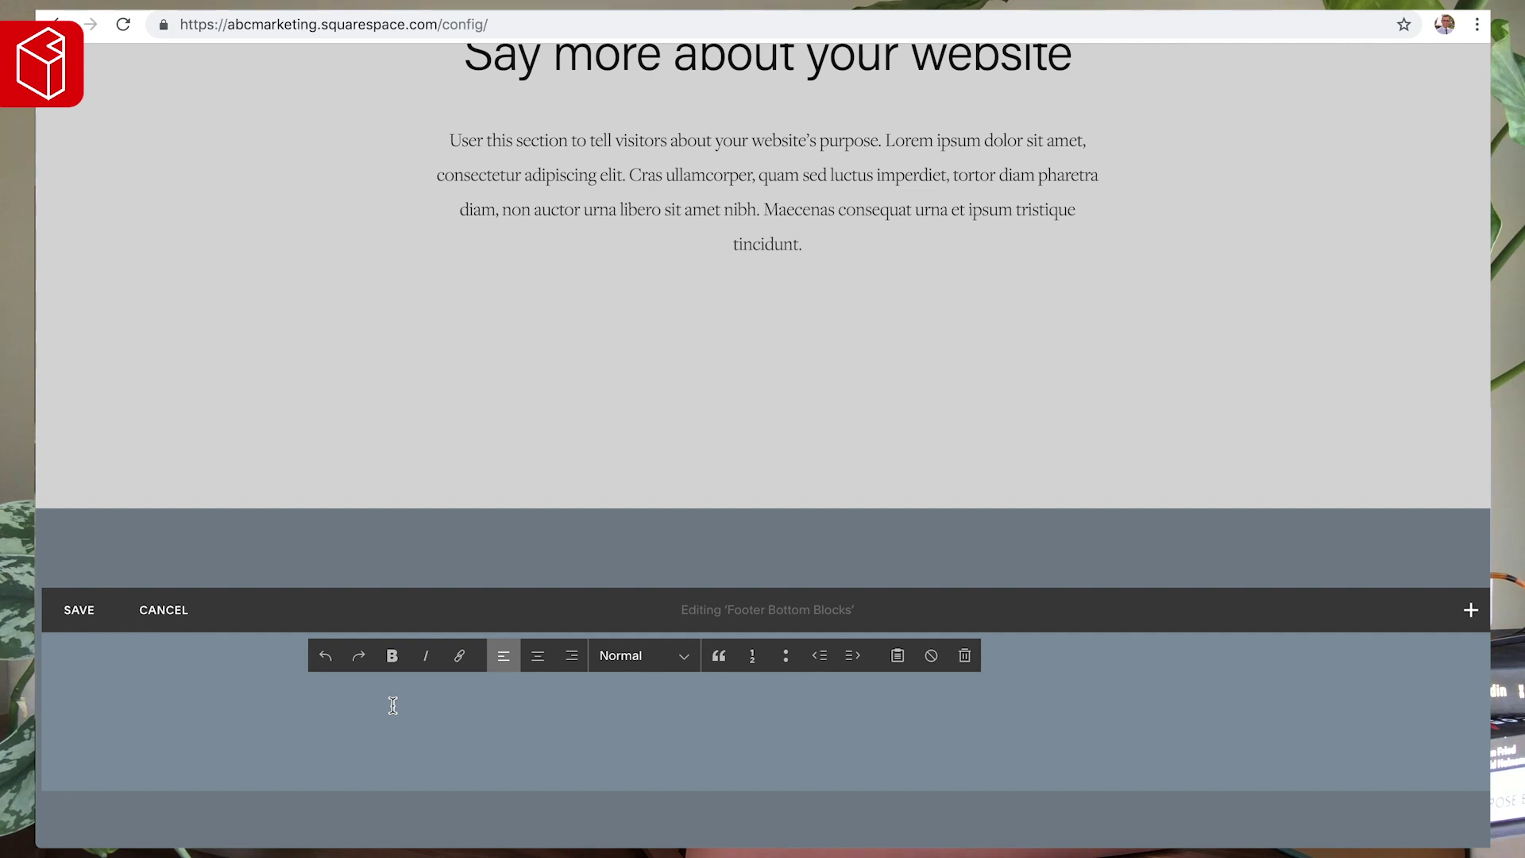
- Type the footer line 'home | services | about | team | contact' and center it
type("home | services")
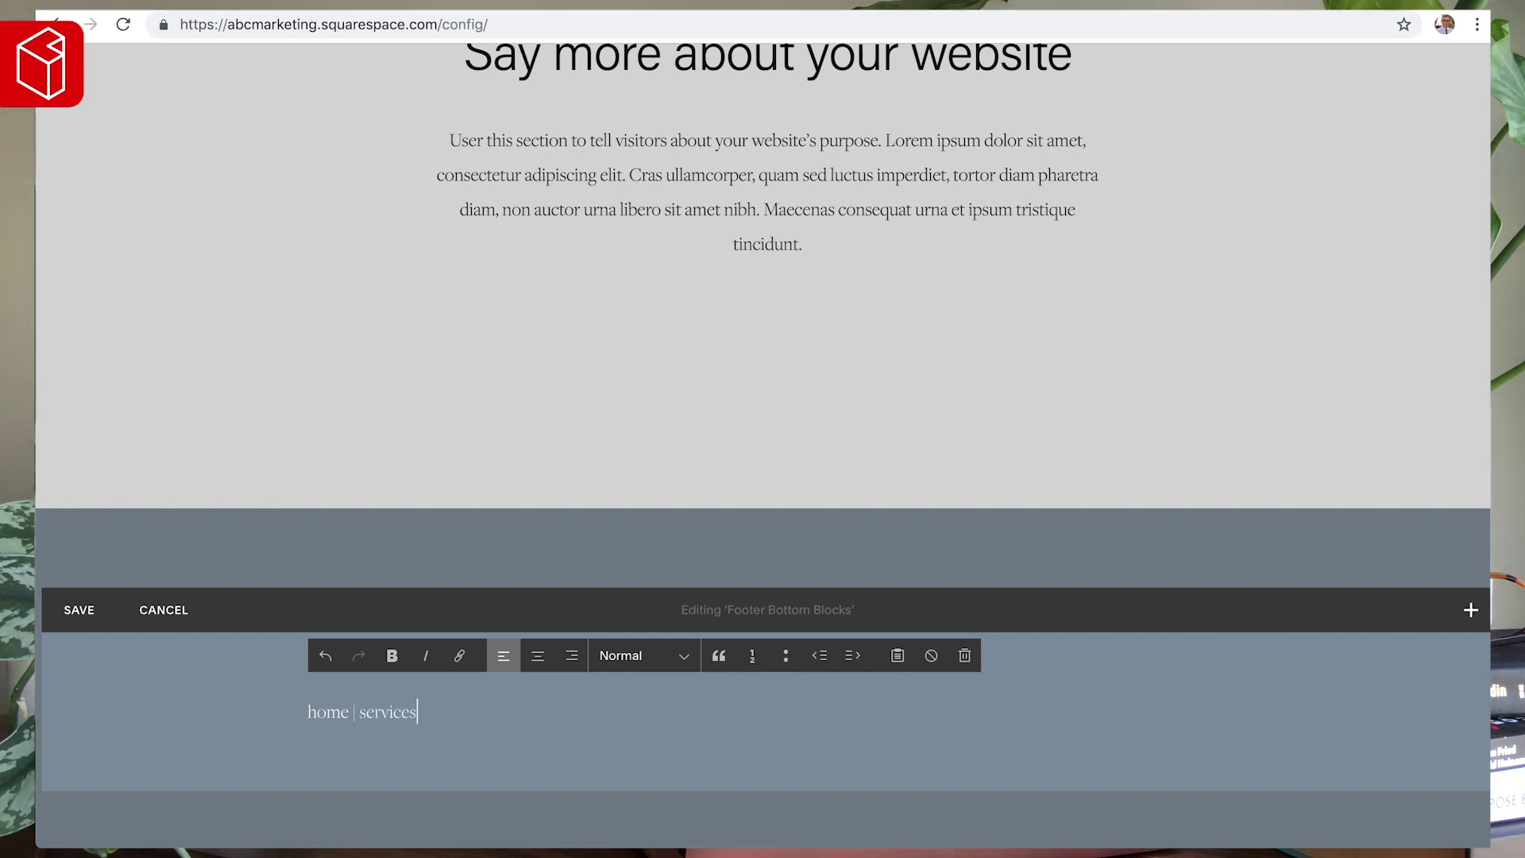
type("| about |")
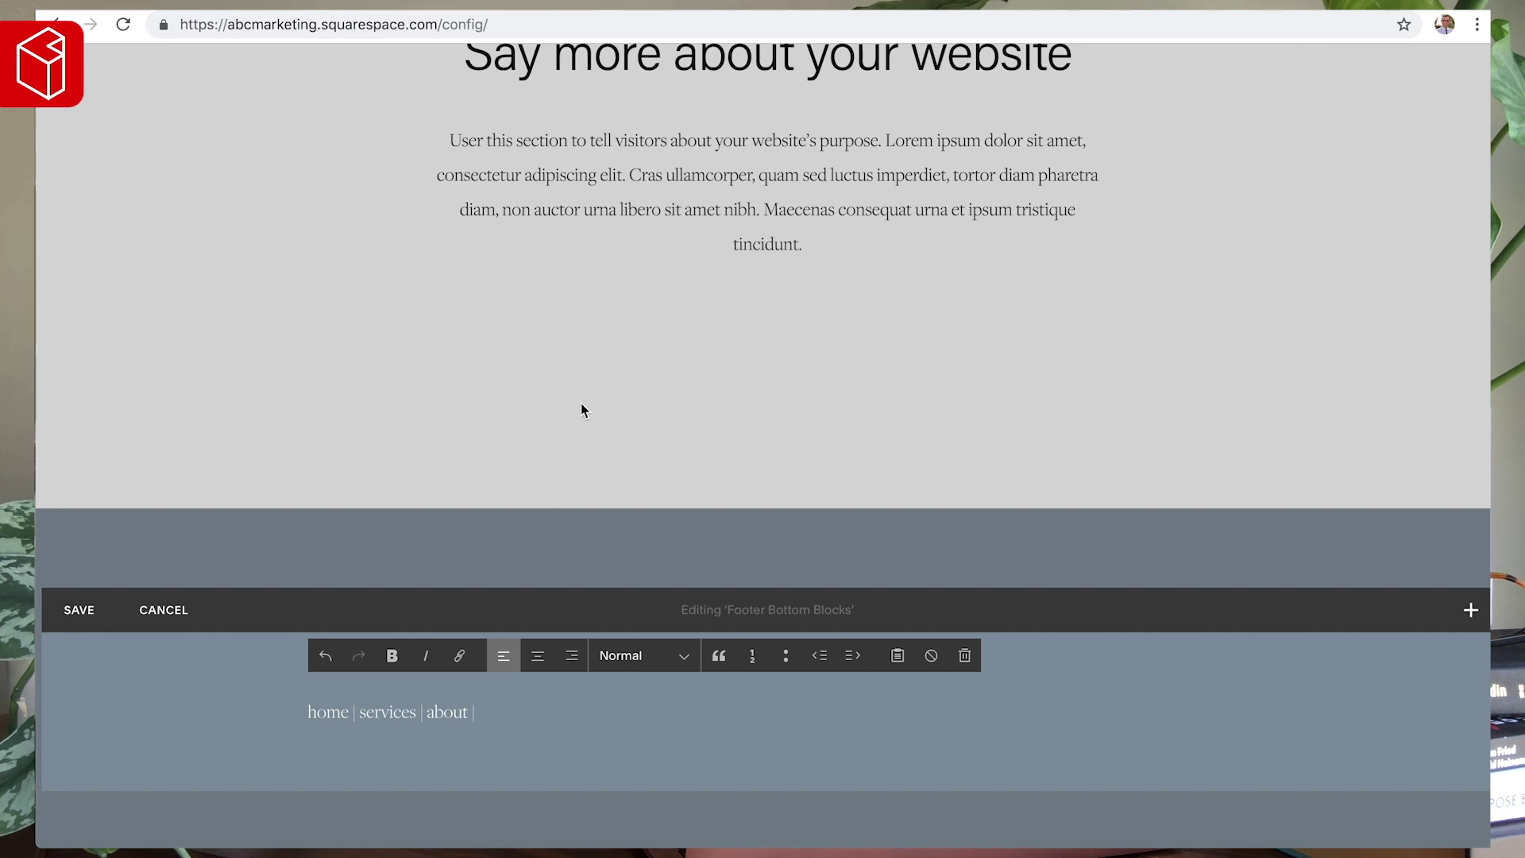
scroll(579, 402, "up", 15)
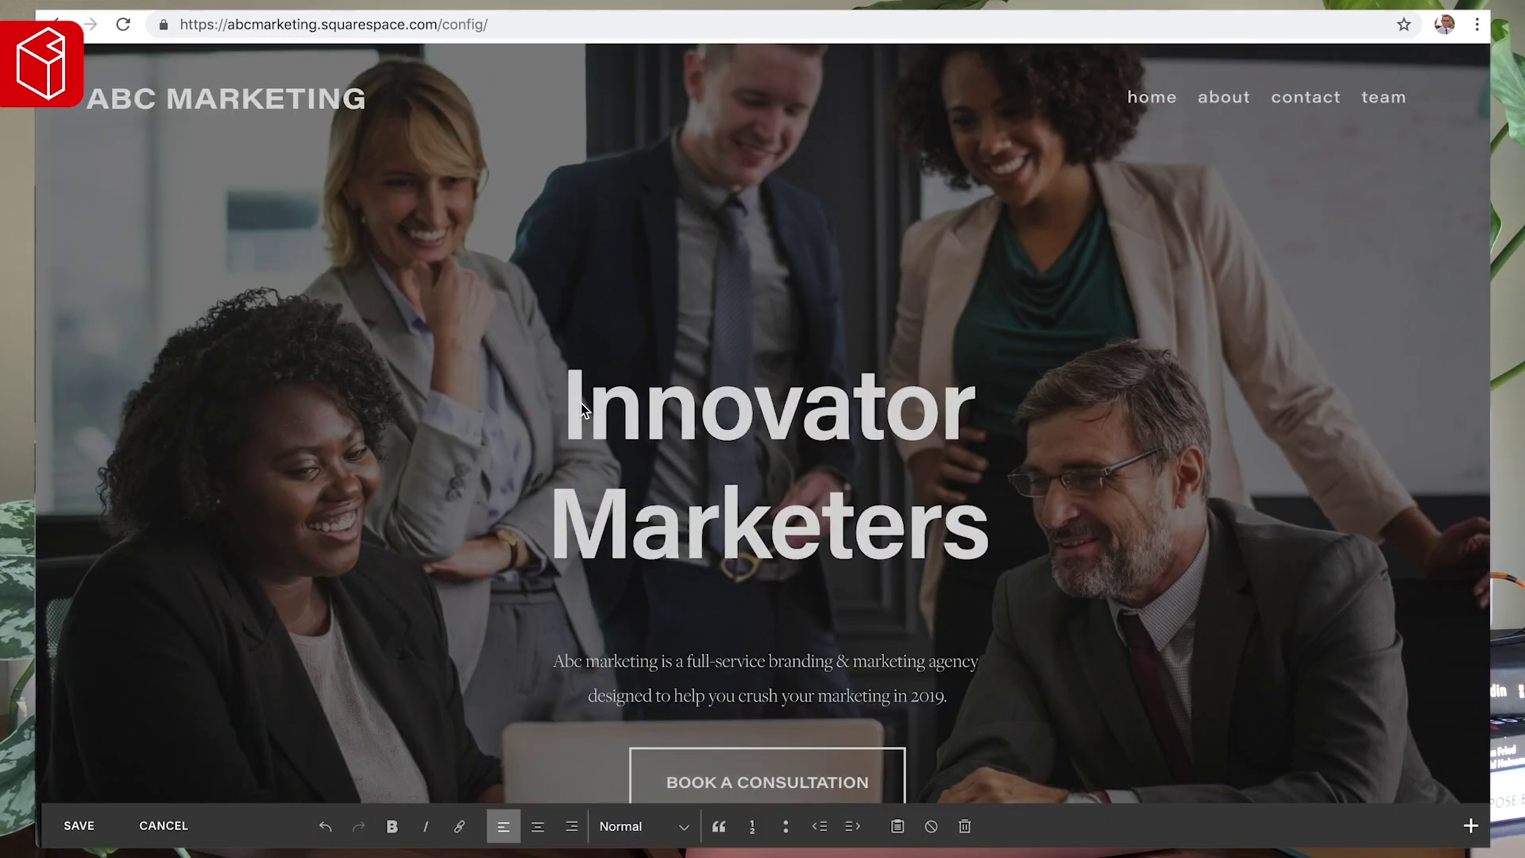
type("team |")
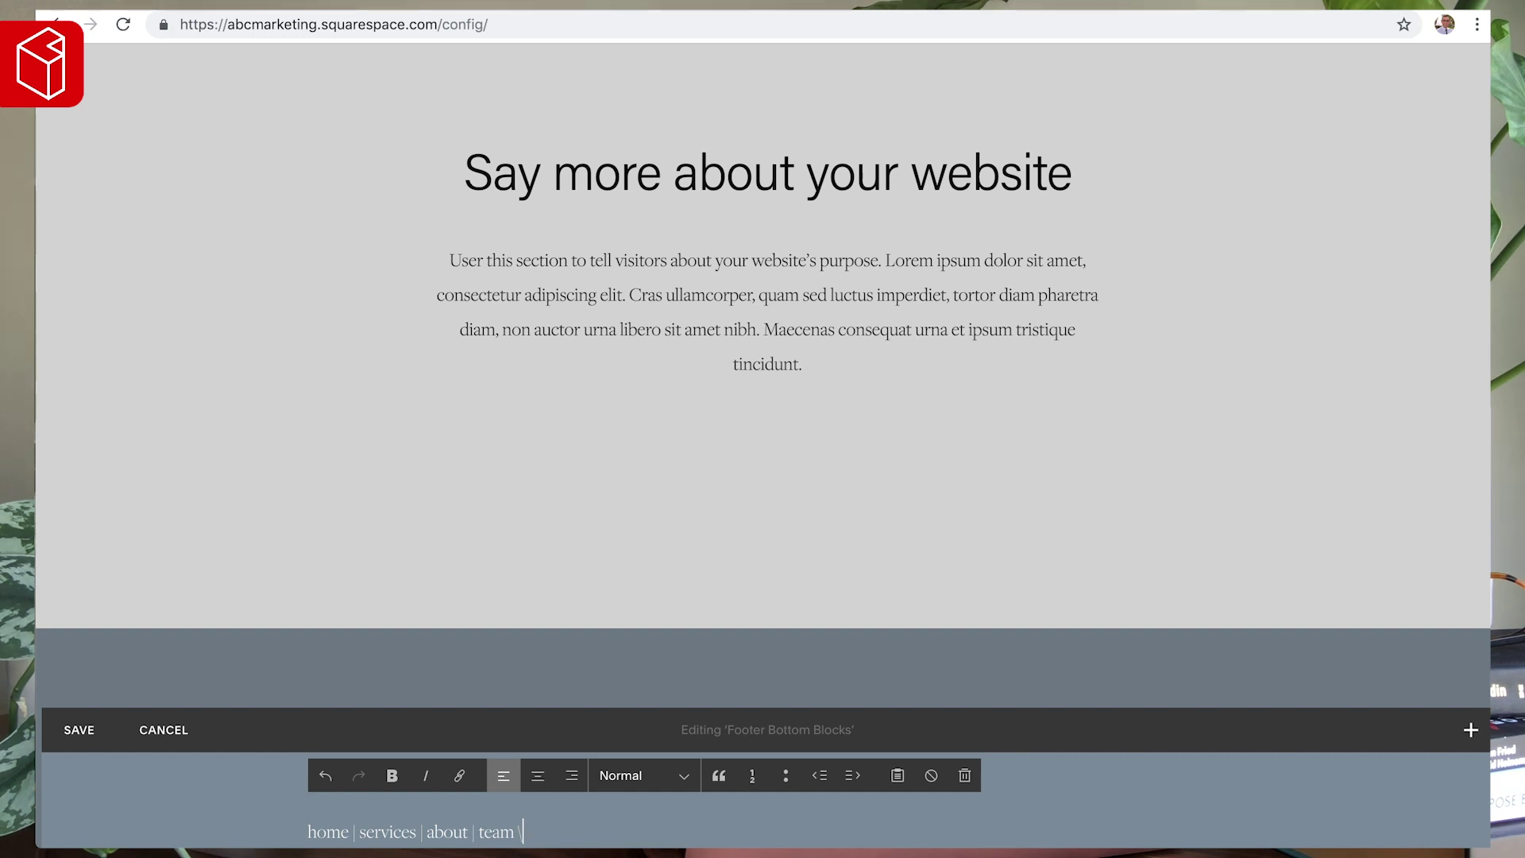
type(" contact")
scroll(493, 556, "down", 2)
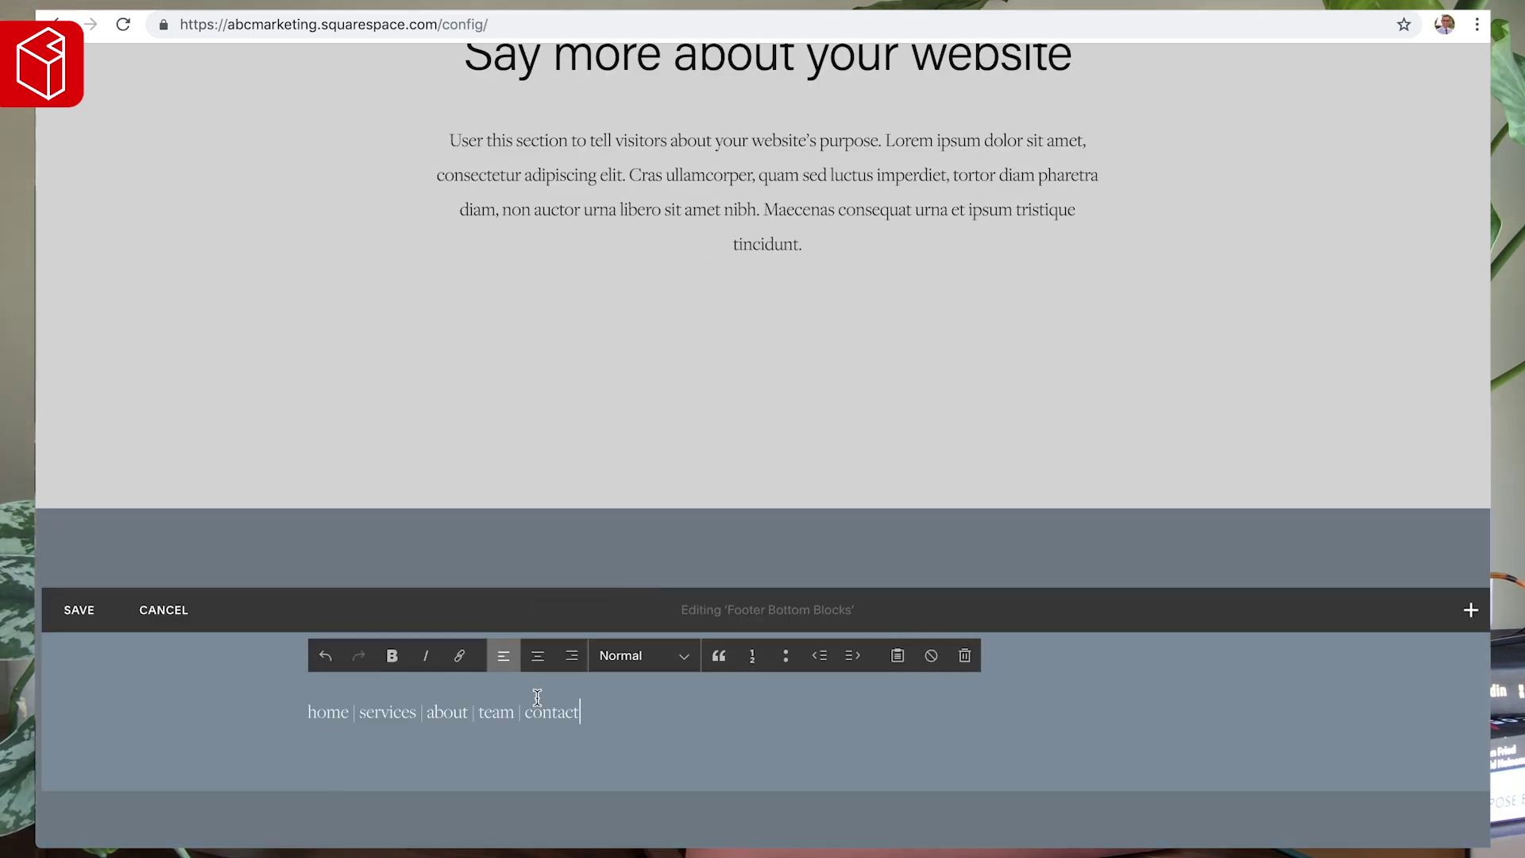
left_click(537, 655)
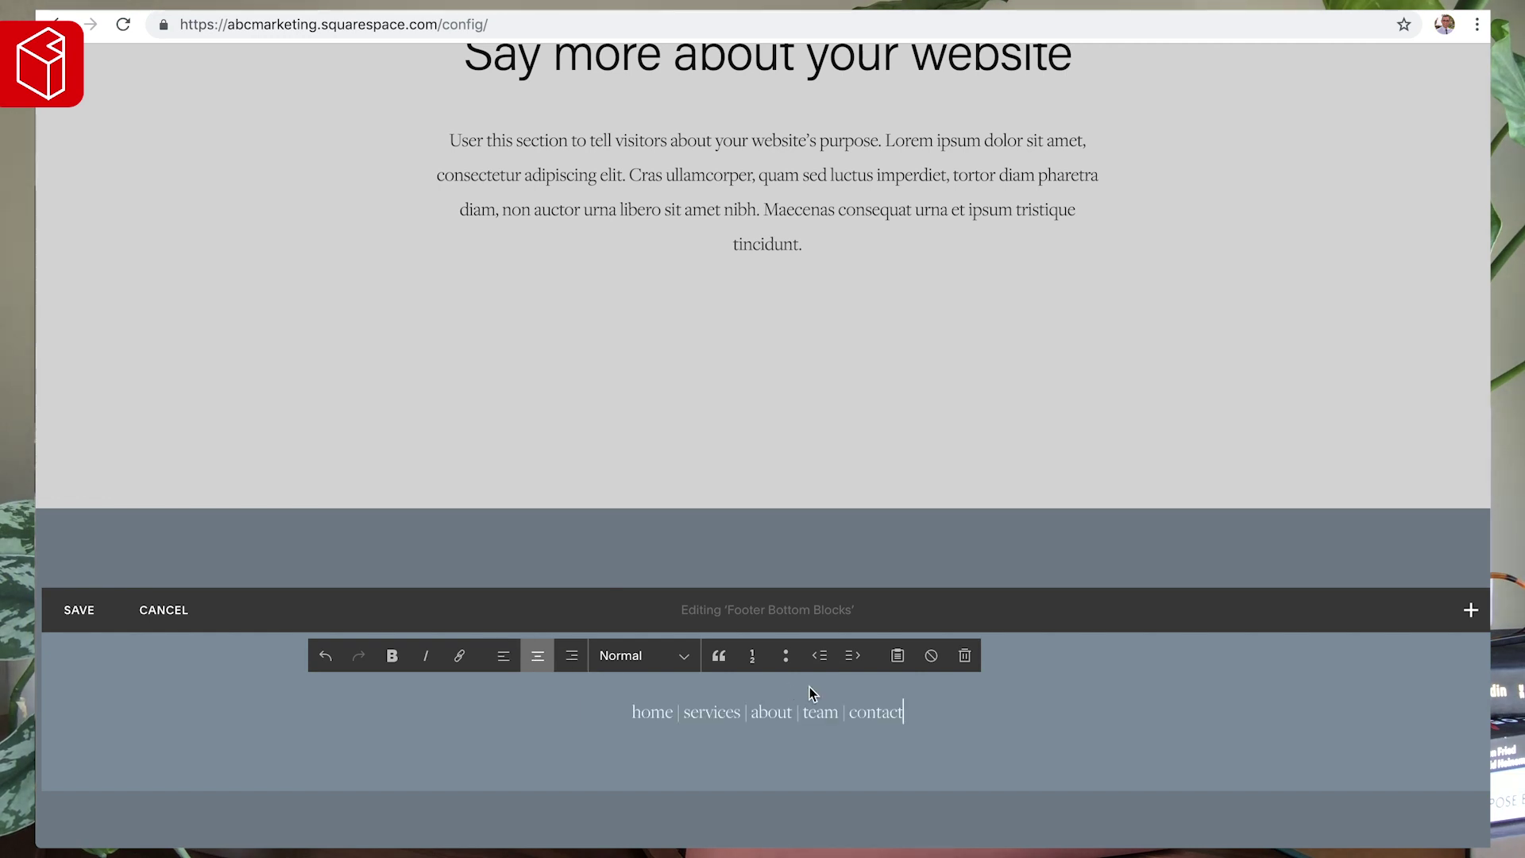
- Add a second line reading '© 2019 ABC Marketing', correcting the stray characters
key("Return")
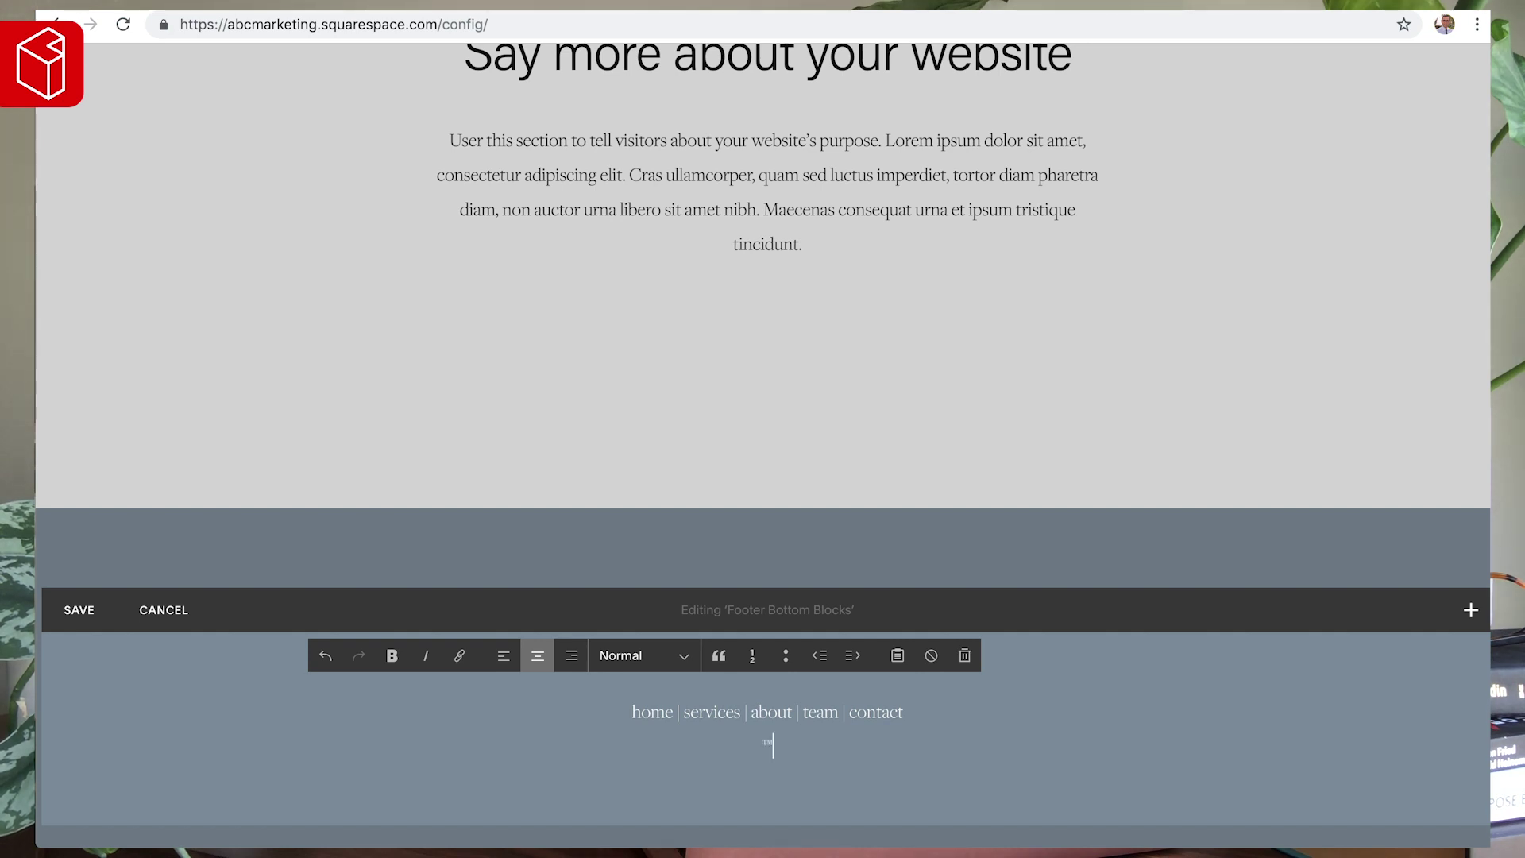
key("BackSpace")
key("BackSpace")
type("ƒ√©†")
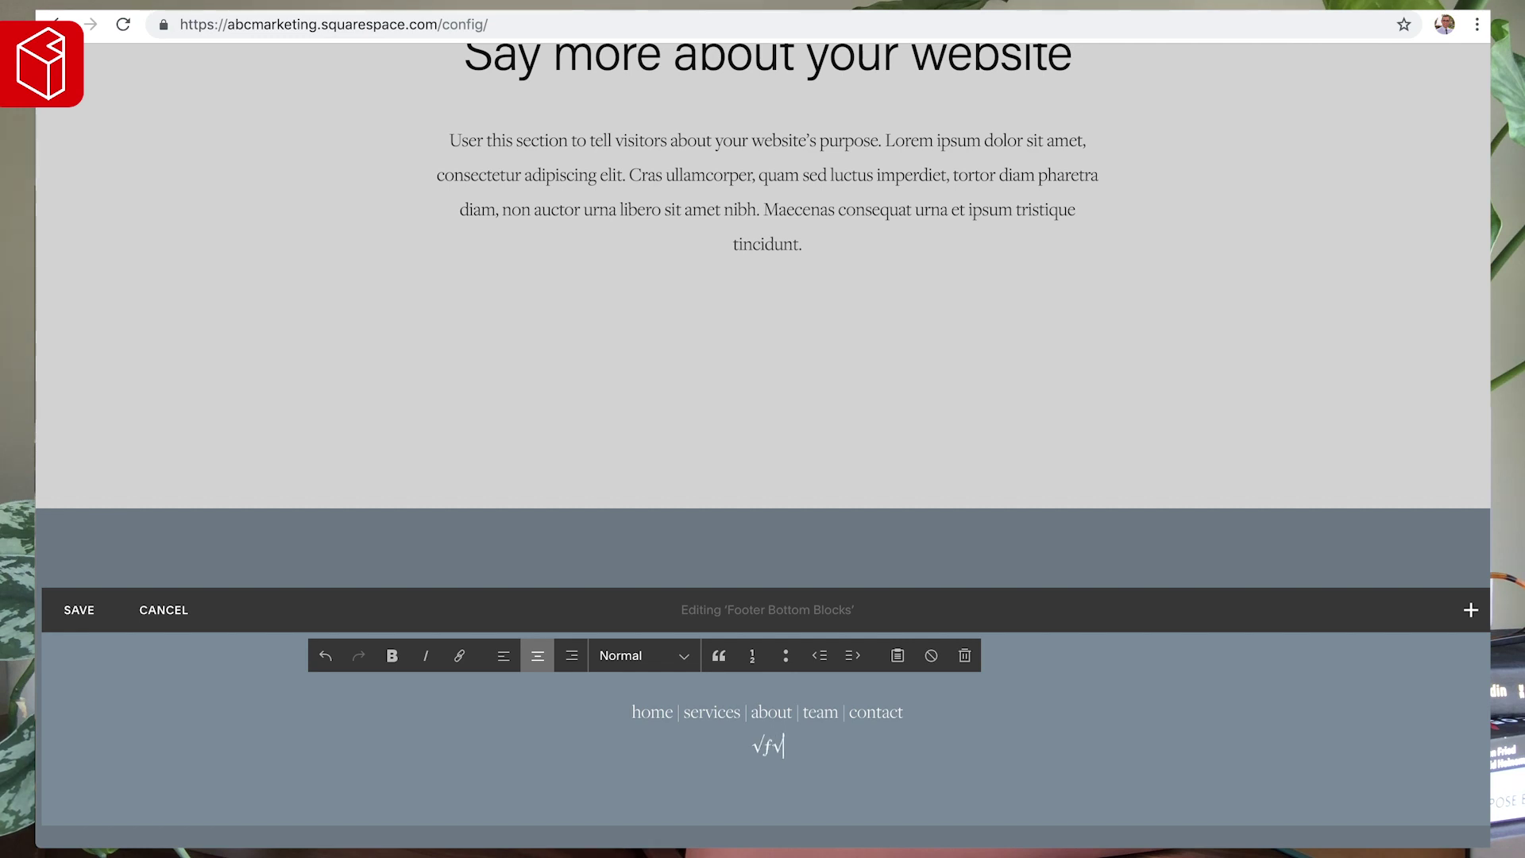
key("BackSpace")
key("BackSpace")
key("BackSpace")
key("BackSpace")
type("2019")
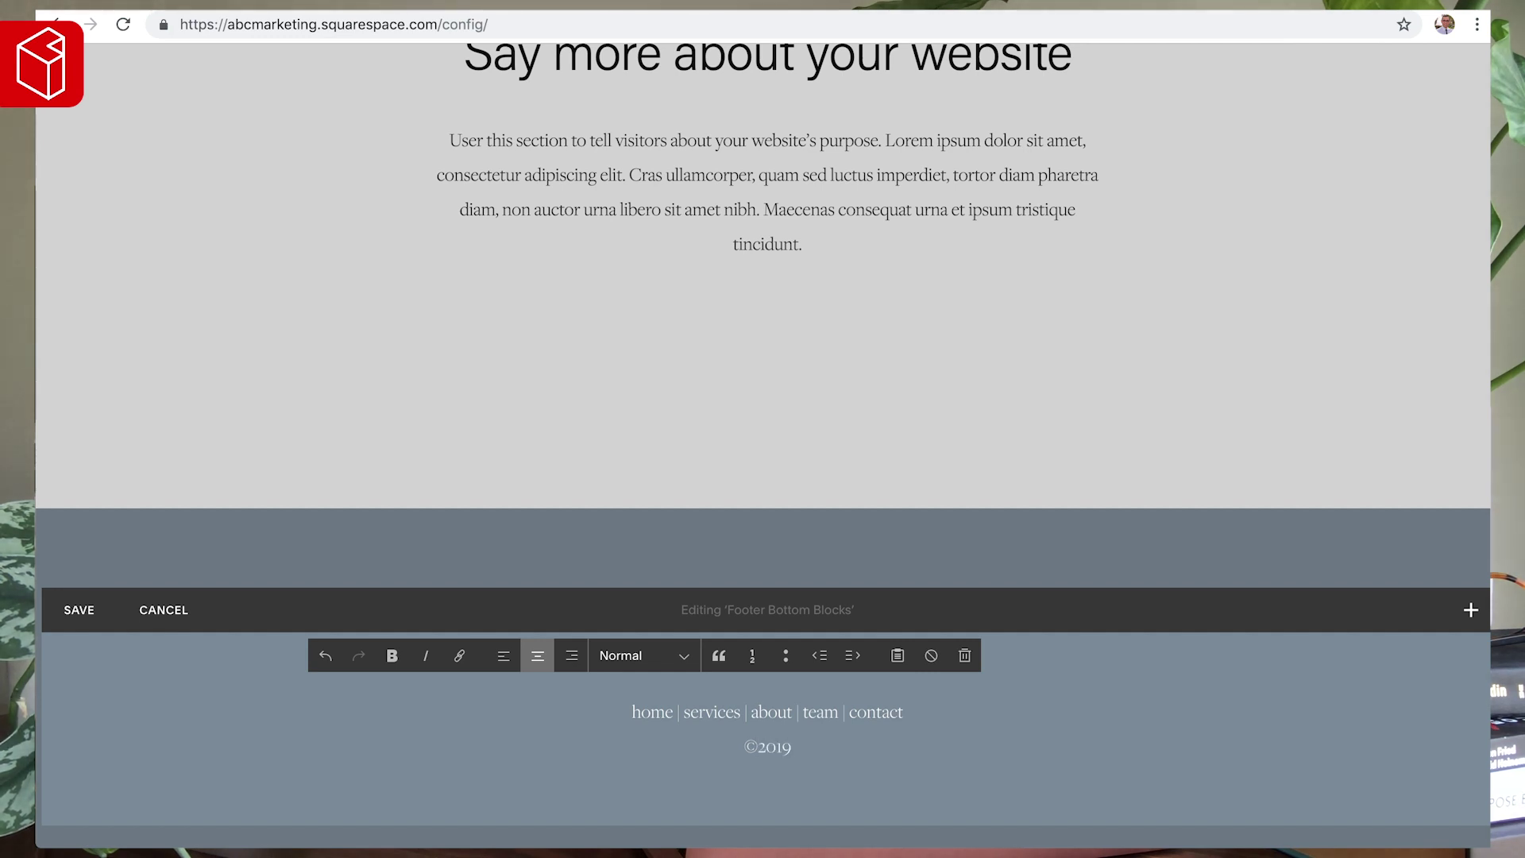
type(" S")
key("BackSpace")
type("ABC Marketing")
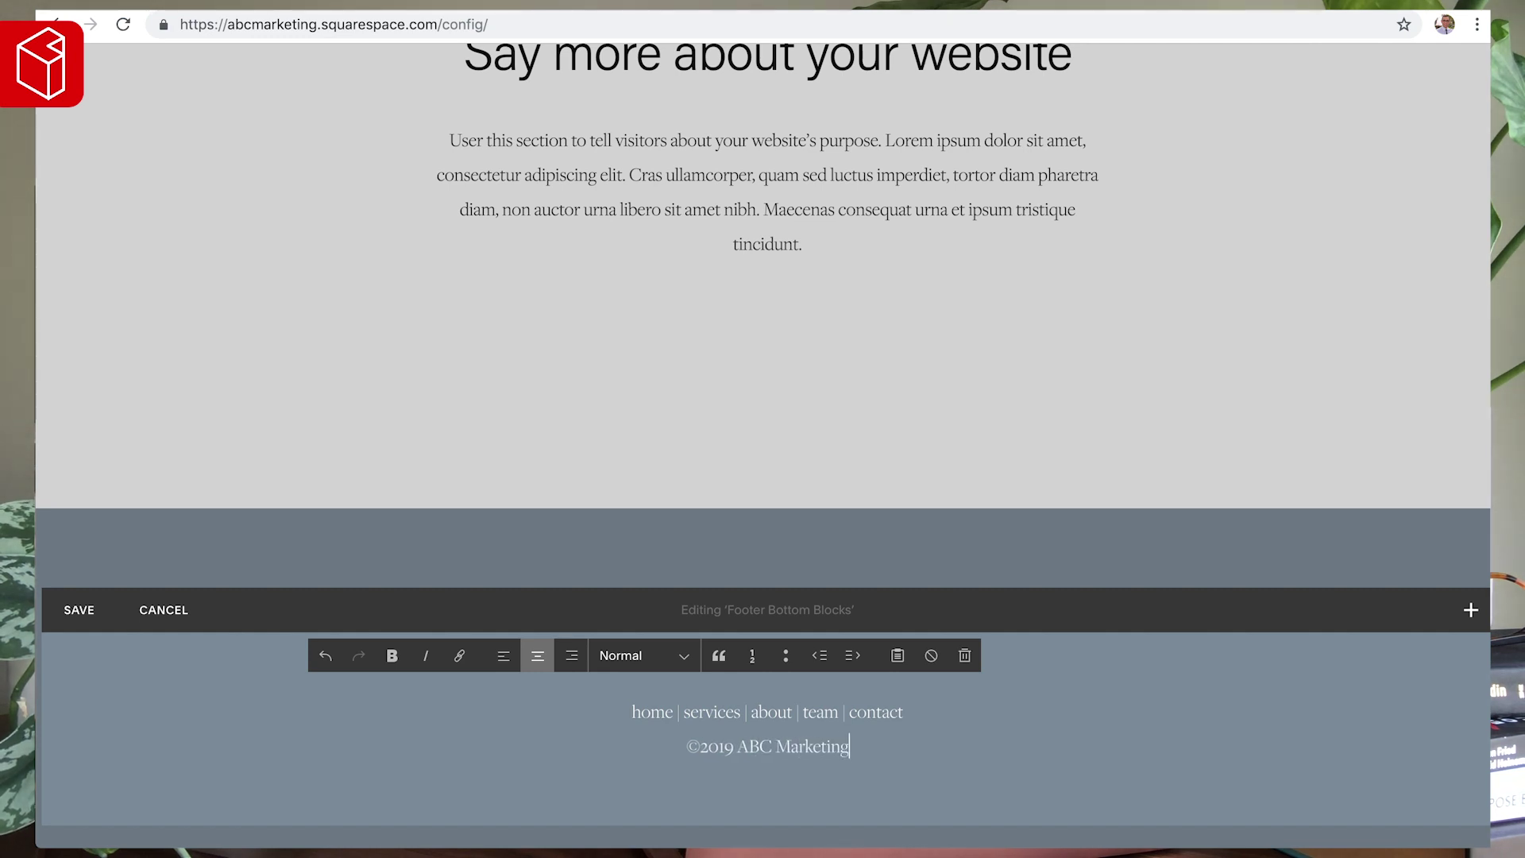
left_click(699, 745)
double_click(878, 711)
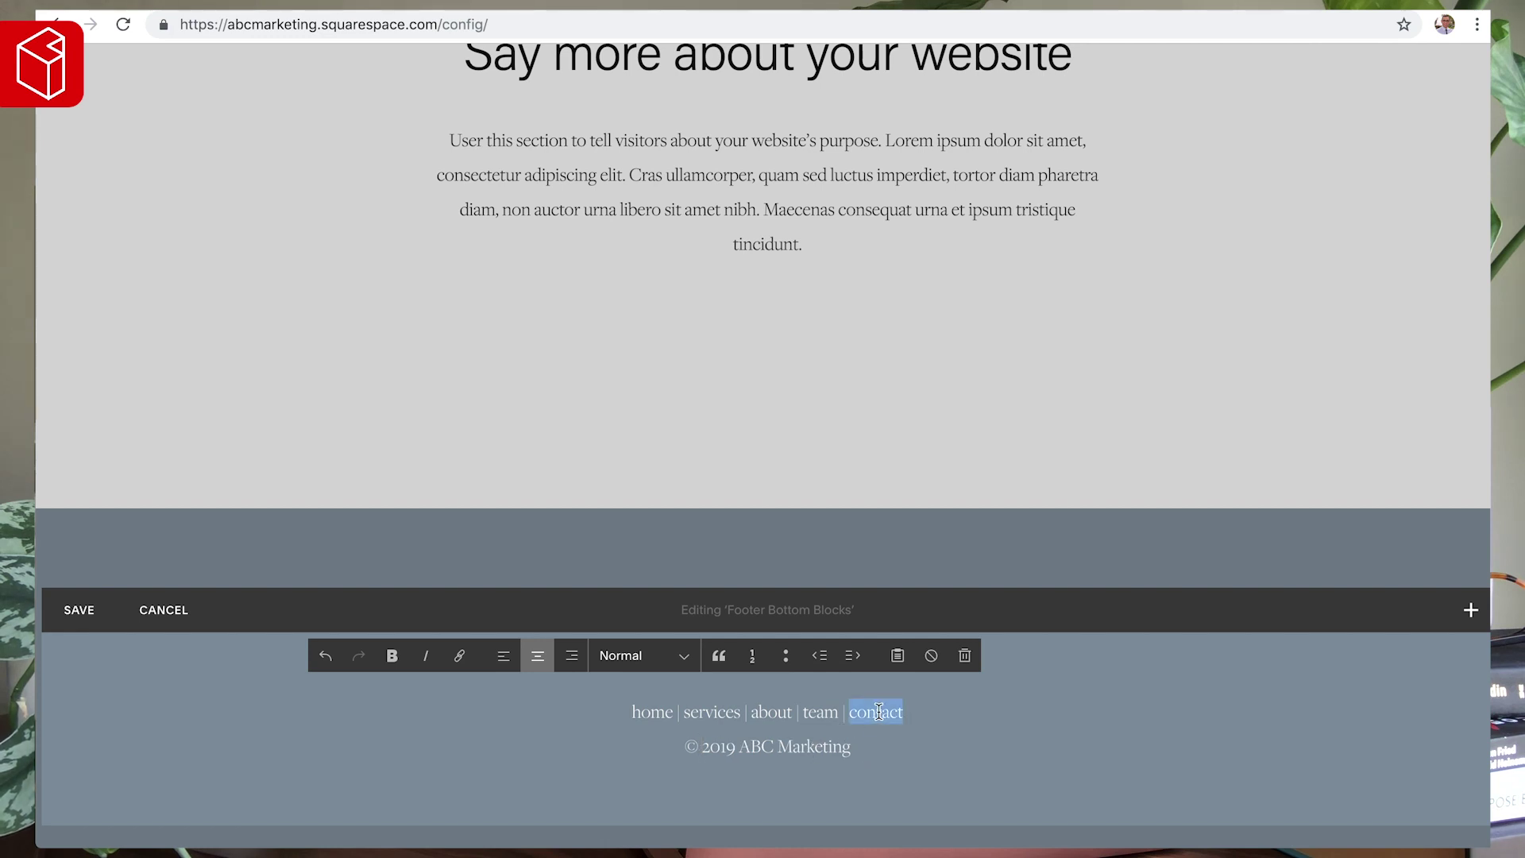
- Link the footer word 'home' to the home page
left_click(761, 711)
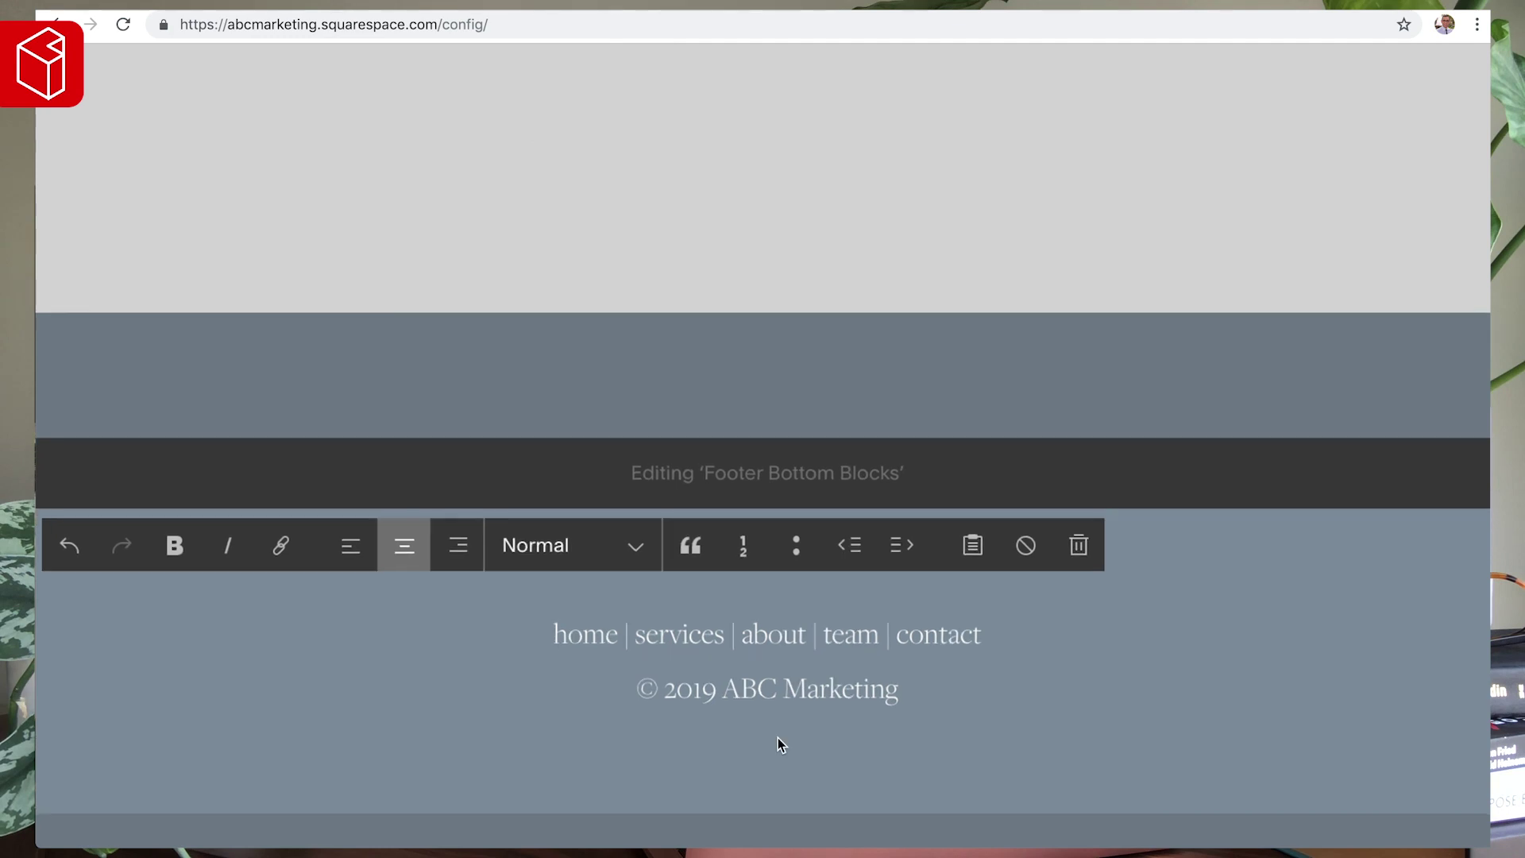
double_click(569, 636)
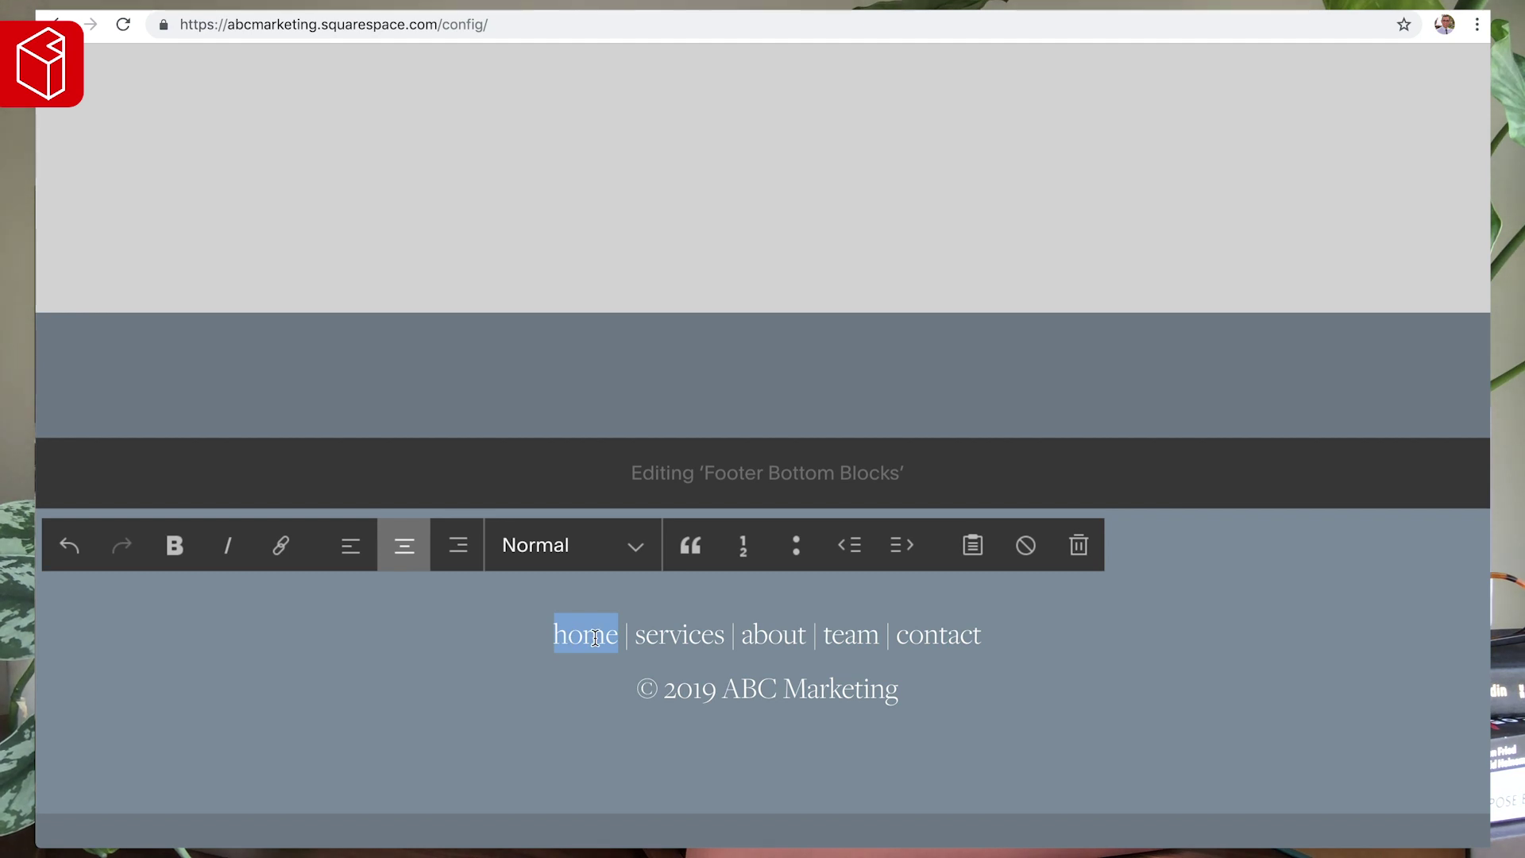
left_click(280, 545)
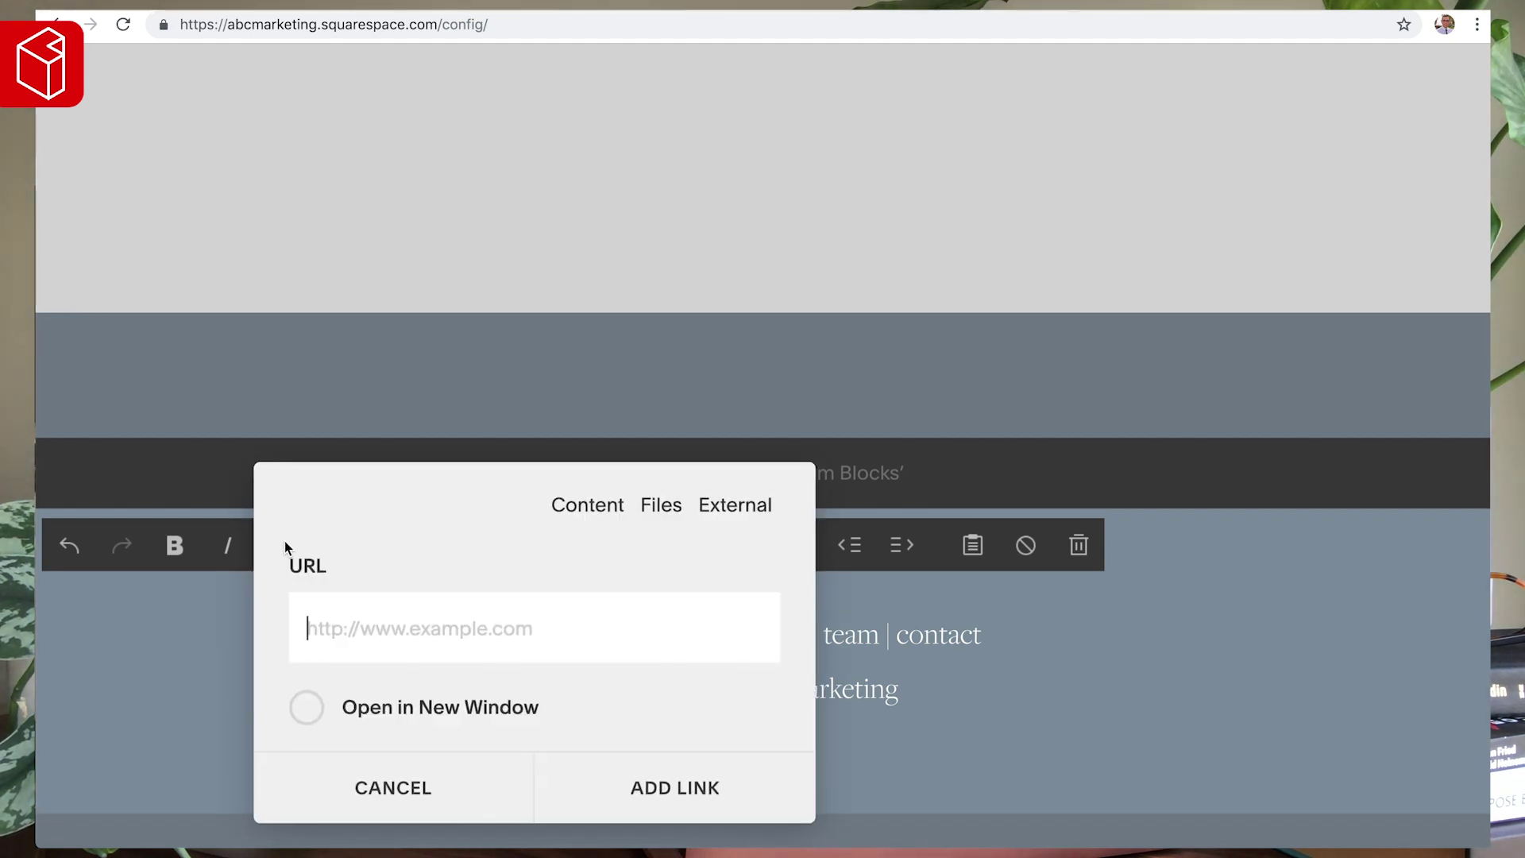
type("/home")
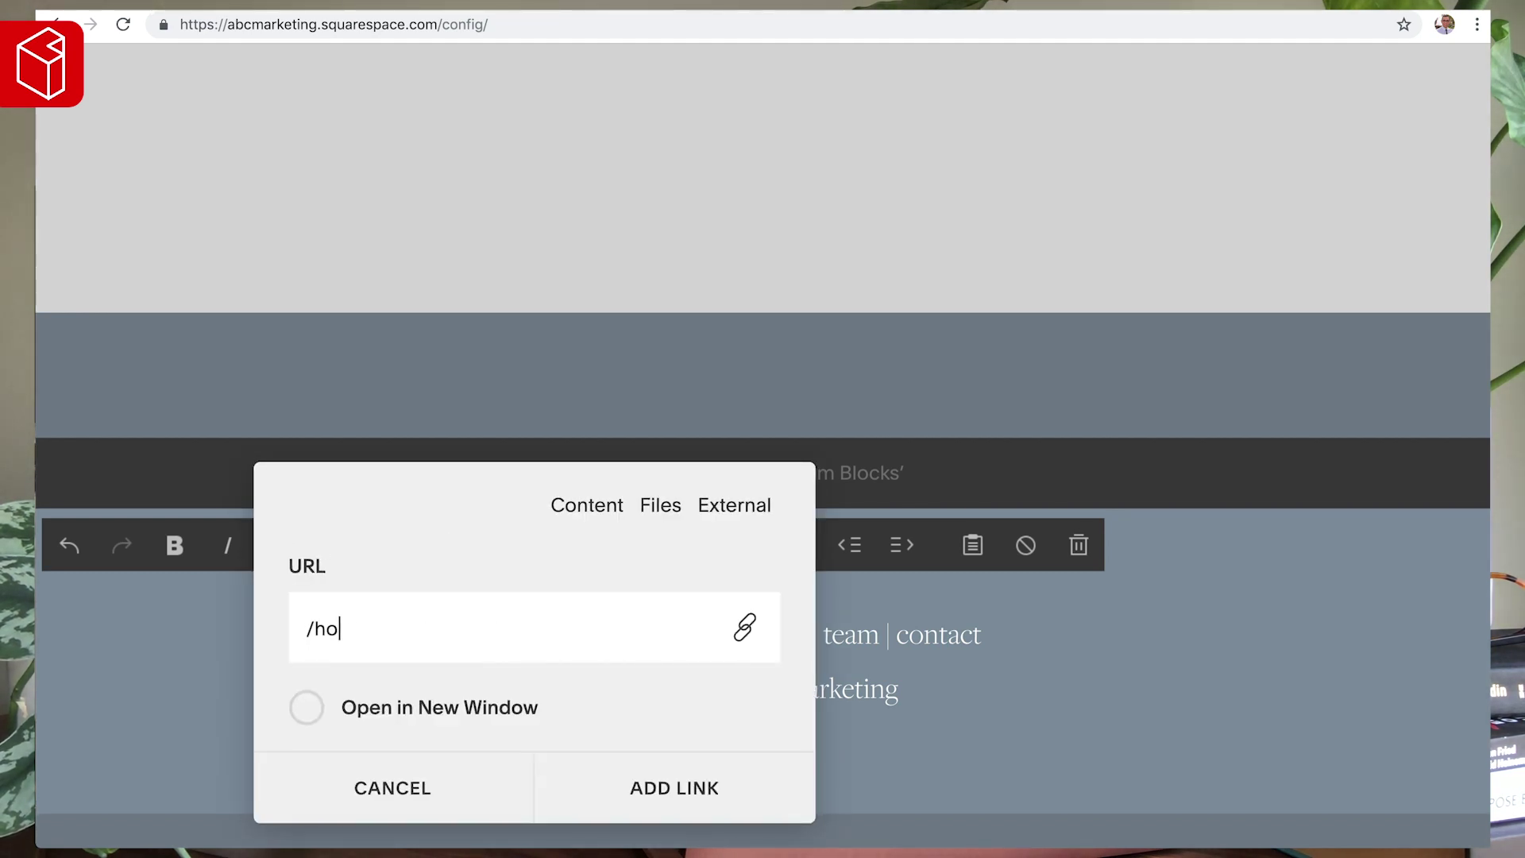
key("BackSpace")
key("BackSpace")
key("BackSpace")
key("BackSpace")
left_click(703, 794)
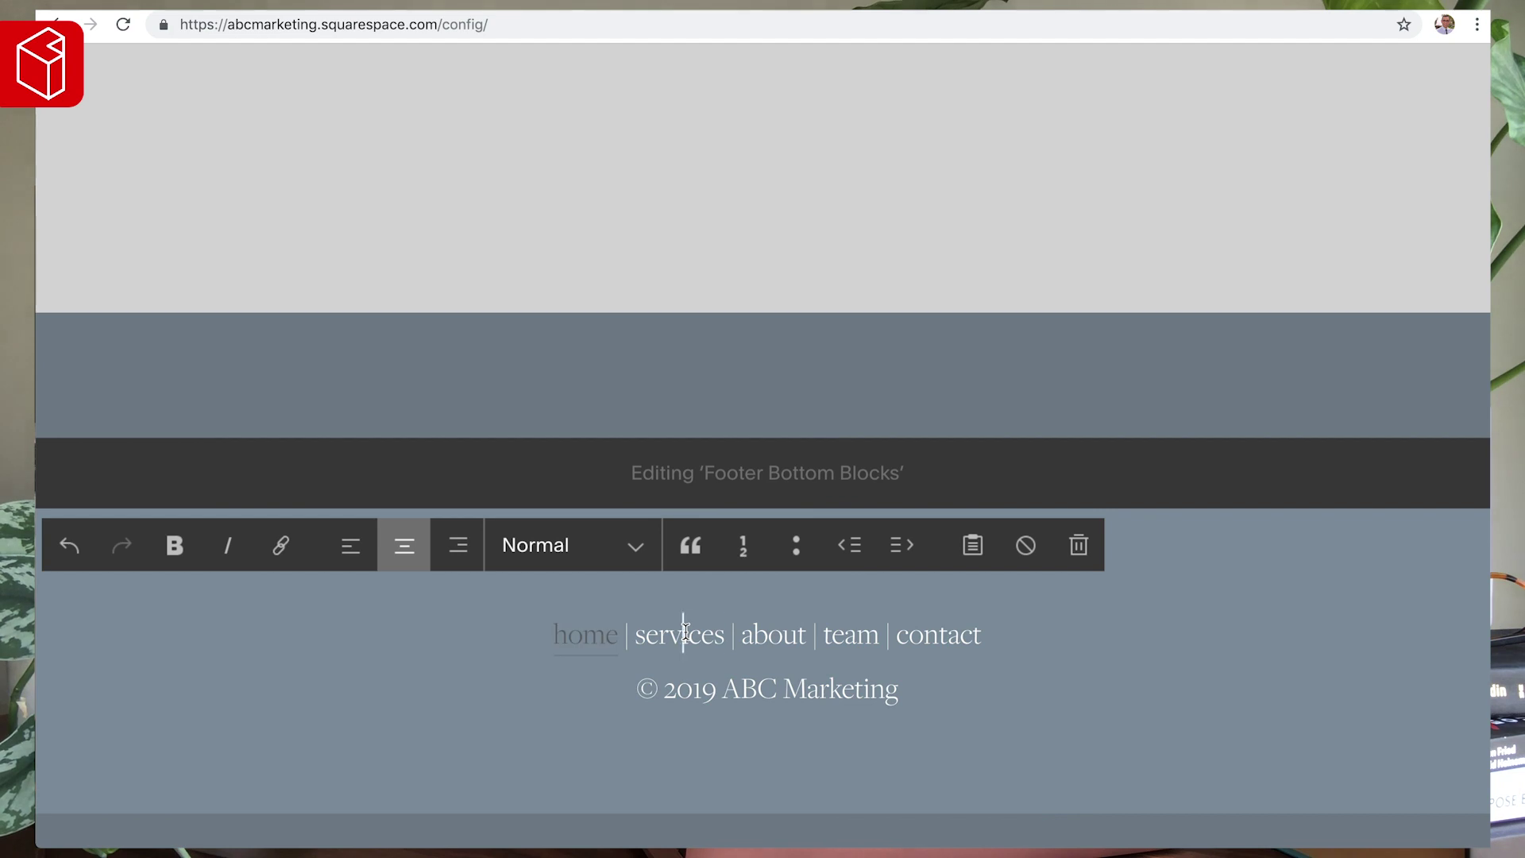
- Link 'services' to /services and 'about' to /about
double_click(681, 632)
left_click(279, 541)
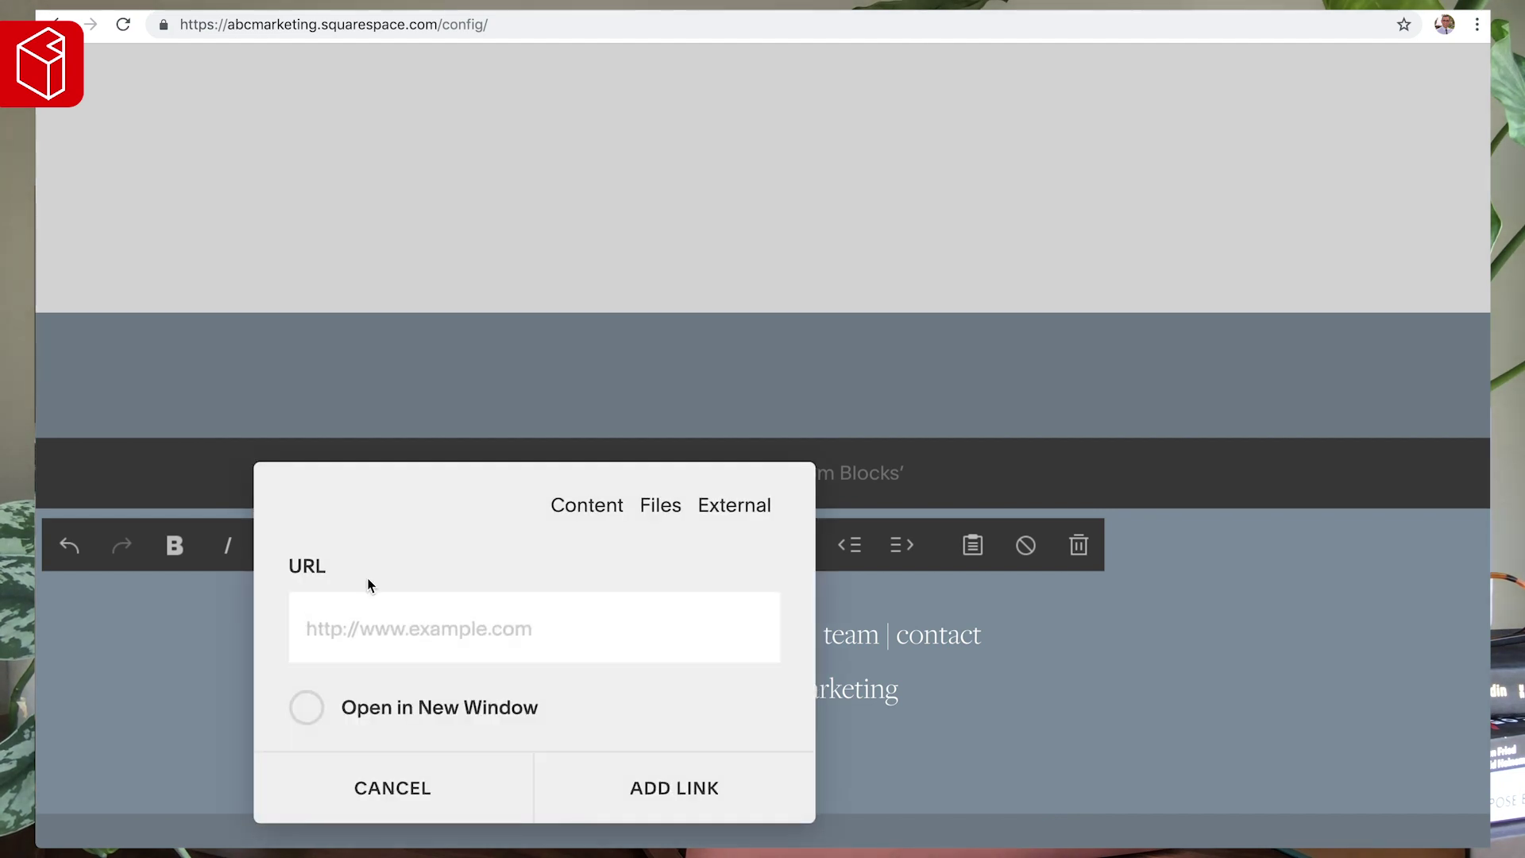
type("/services")
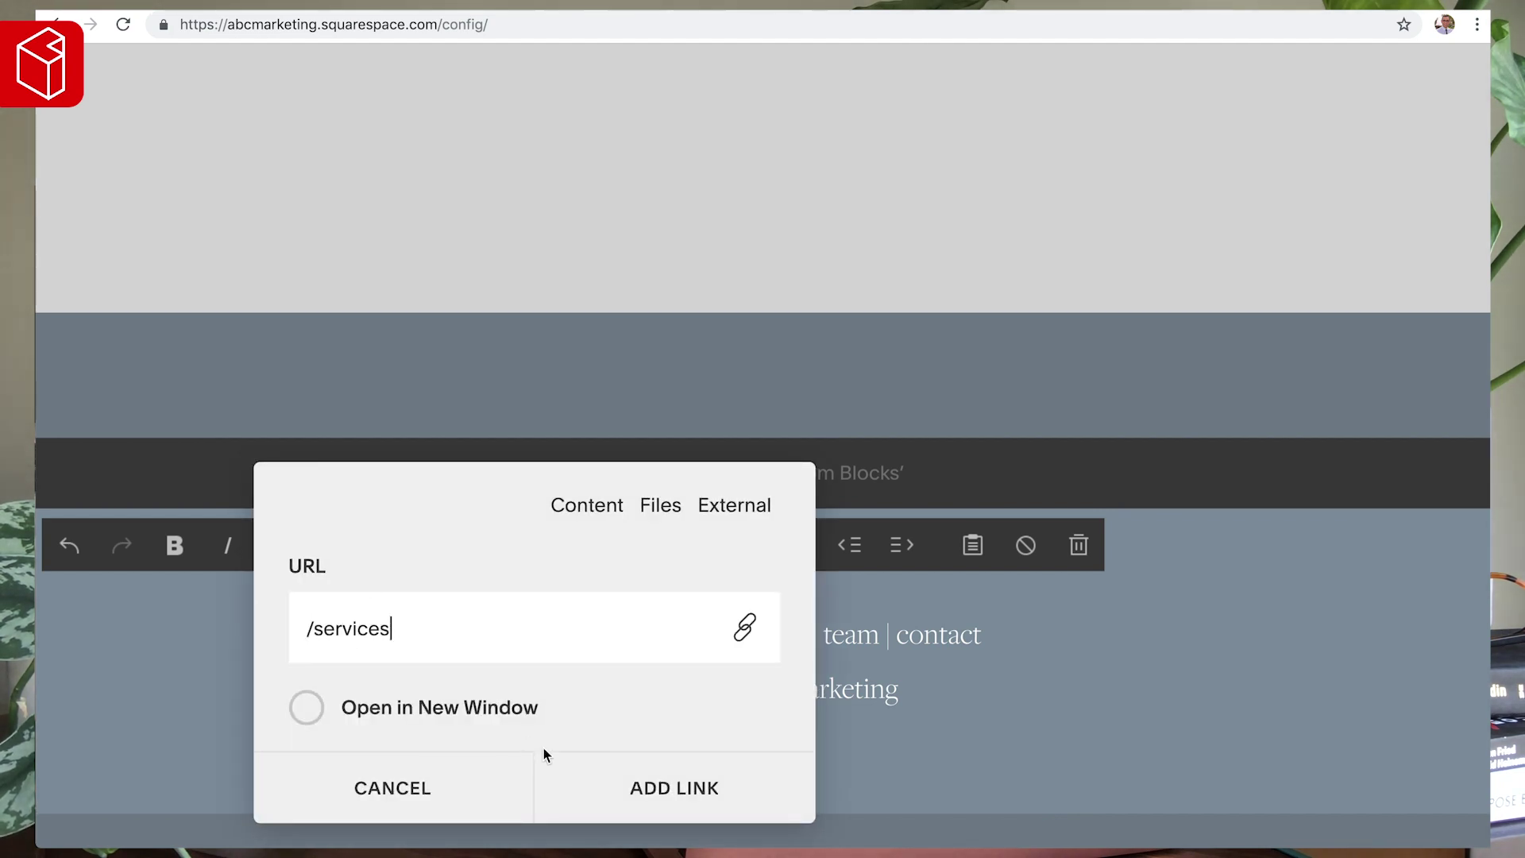
left_click(699, 786)
double_click(777, 634)
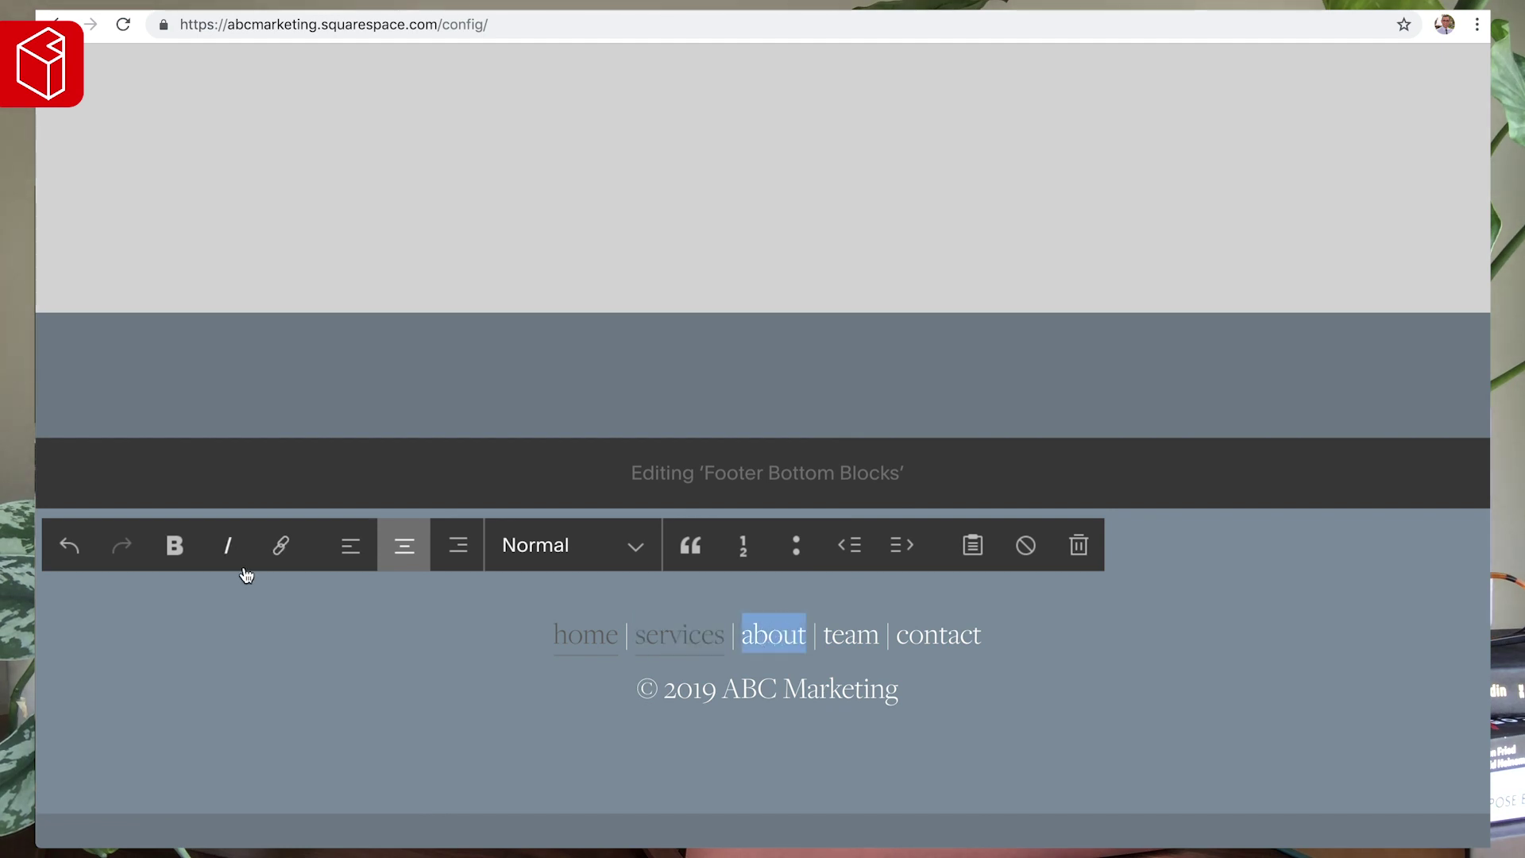
left_click(280, 545)
type("/about")
left_click(588, 789)
- Link 'team' to /team and 'contact' to /contact, undoing an accidental heading style
double_click(857, 633)
left_click(279, 544)
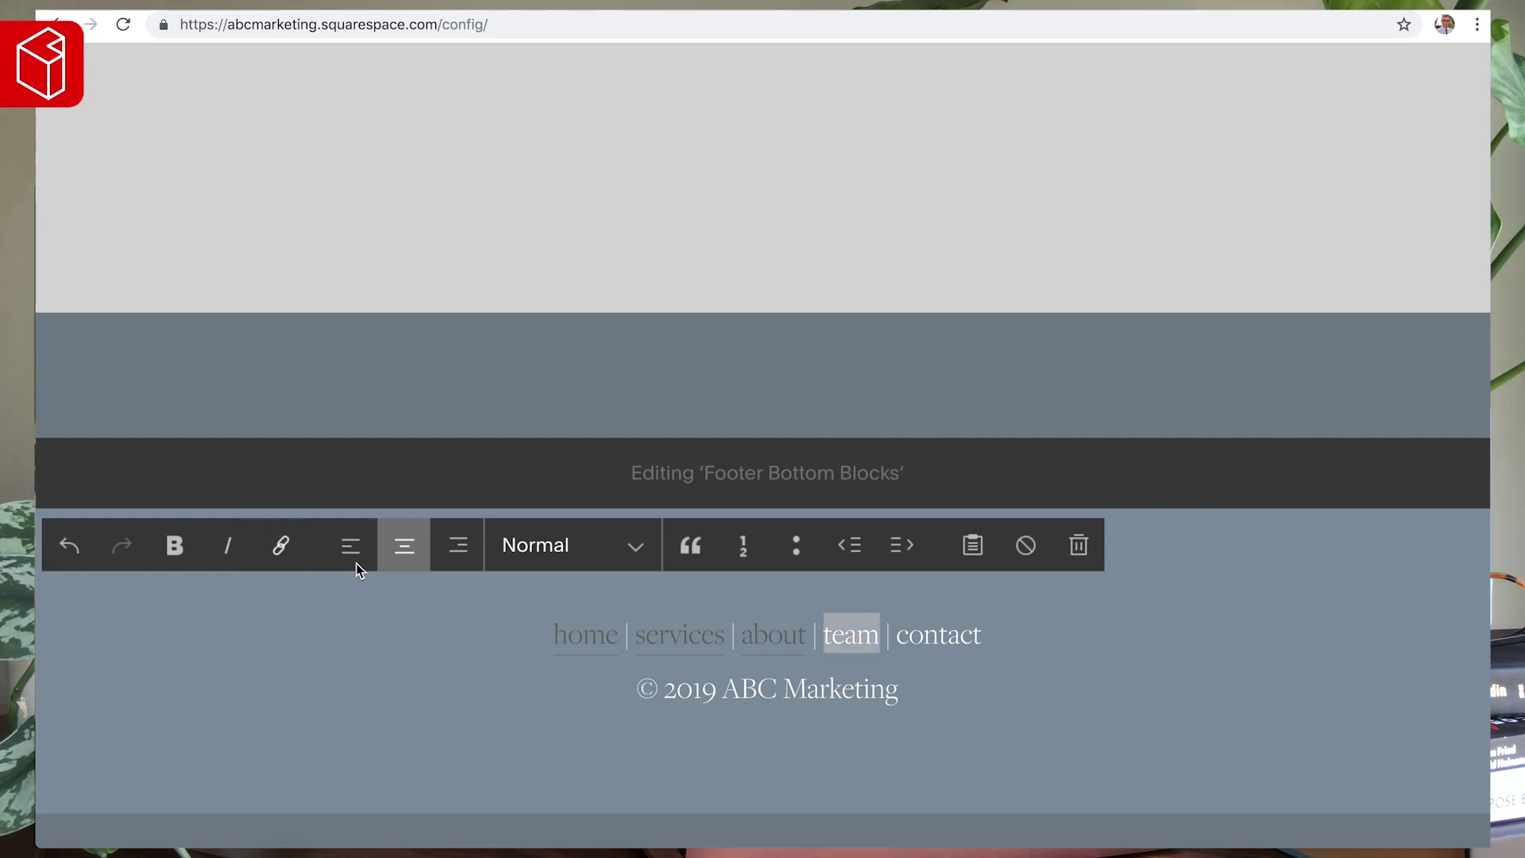
type("/team")
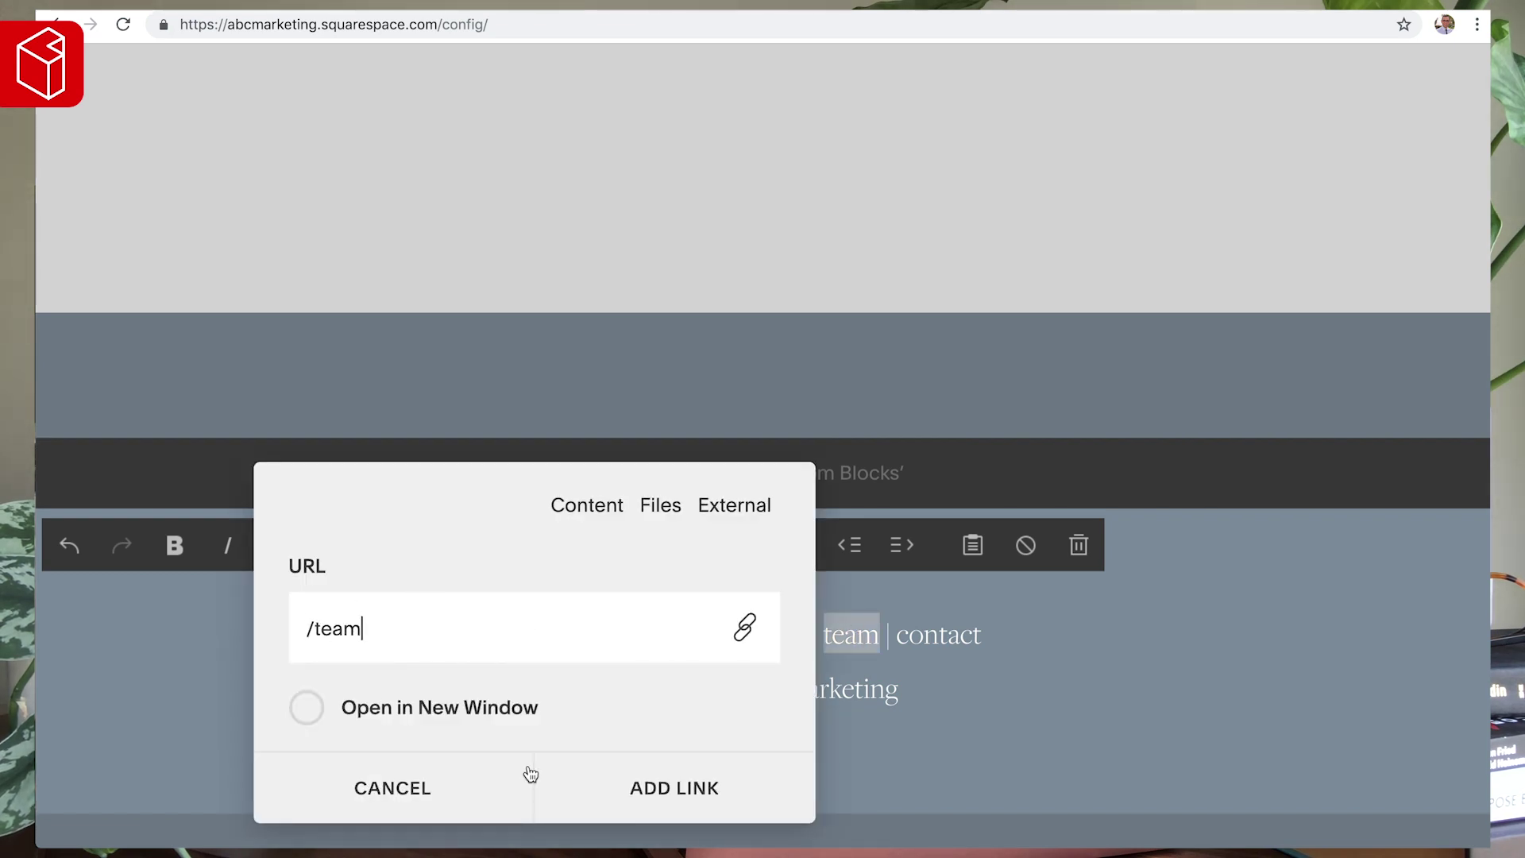
left_click(636, 782)
double_click(952, 633)
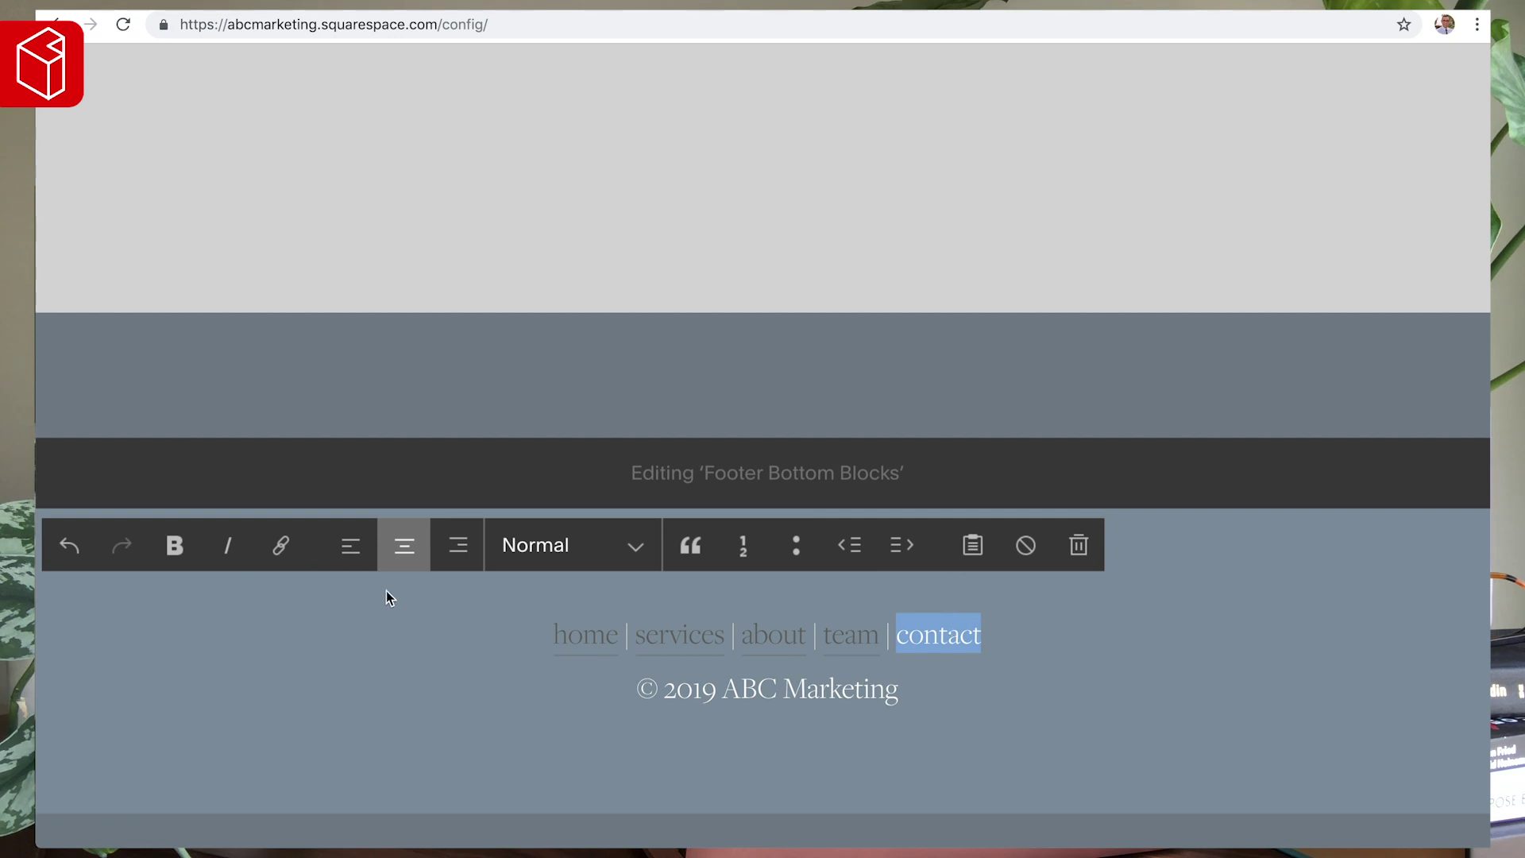
left_click(296, 546)
type("/")
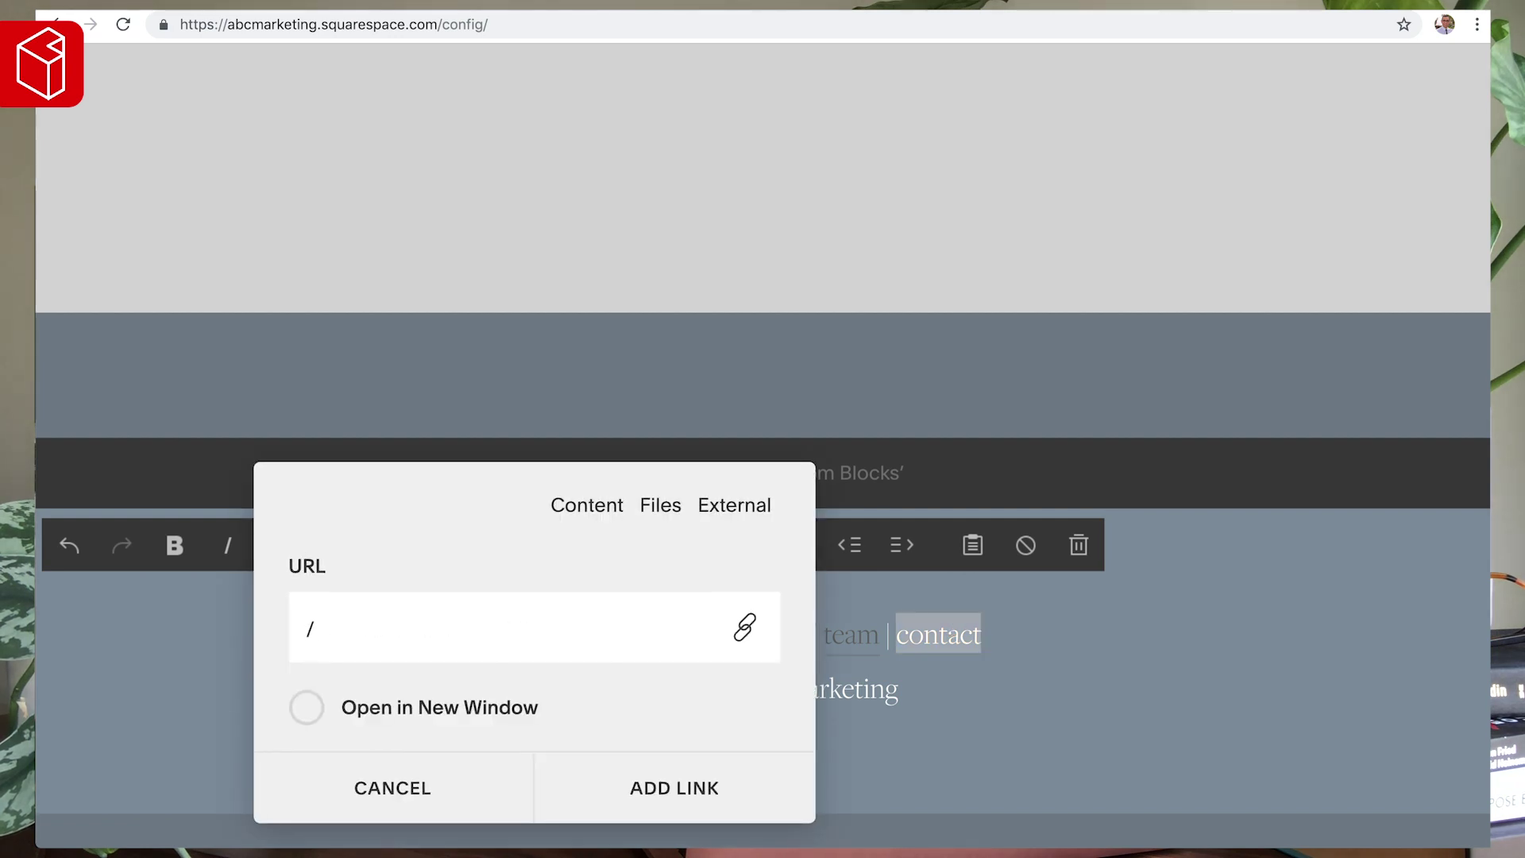
type("contact")
left_click(649, 794)
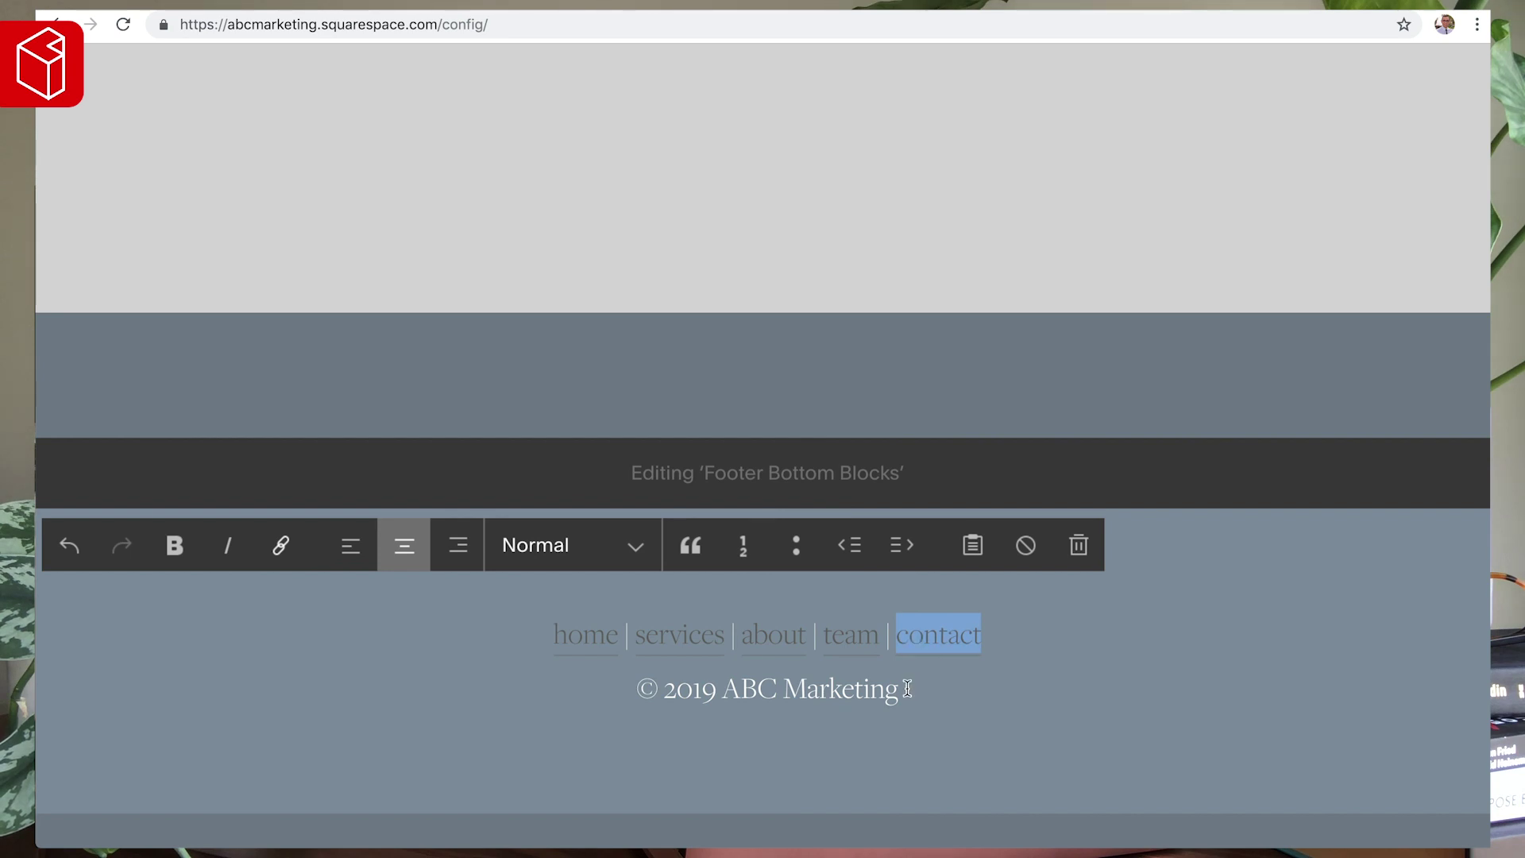
left_click(821, 688)
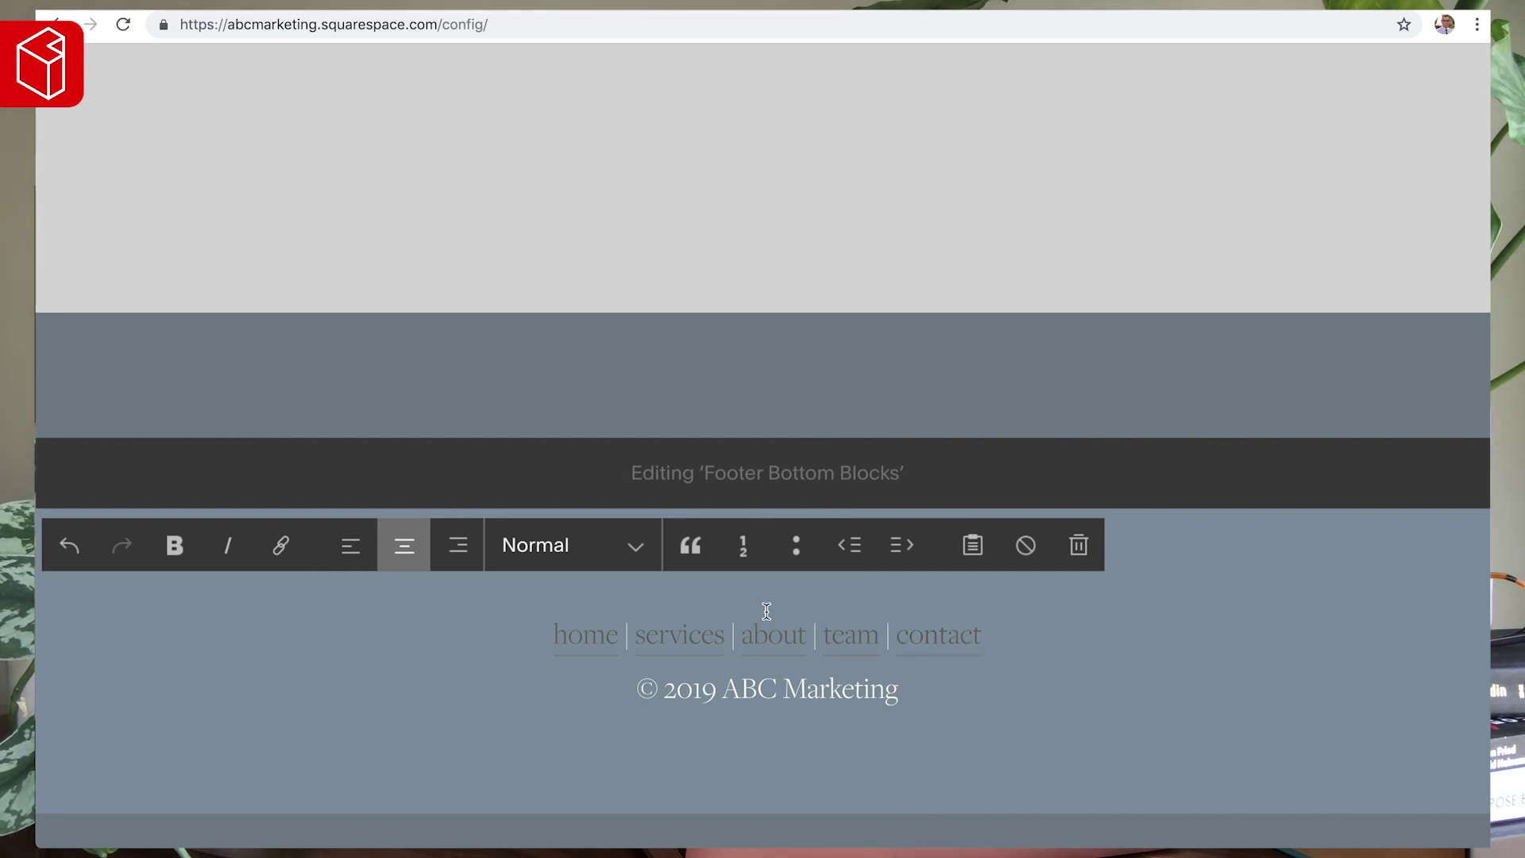
key("super+alt+2")
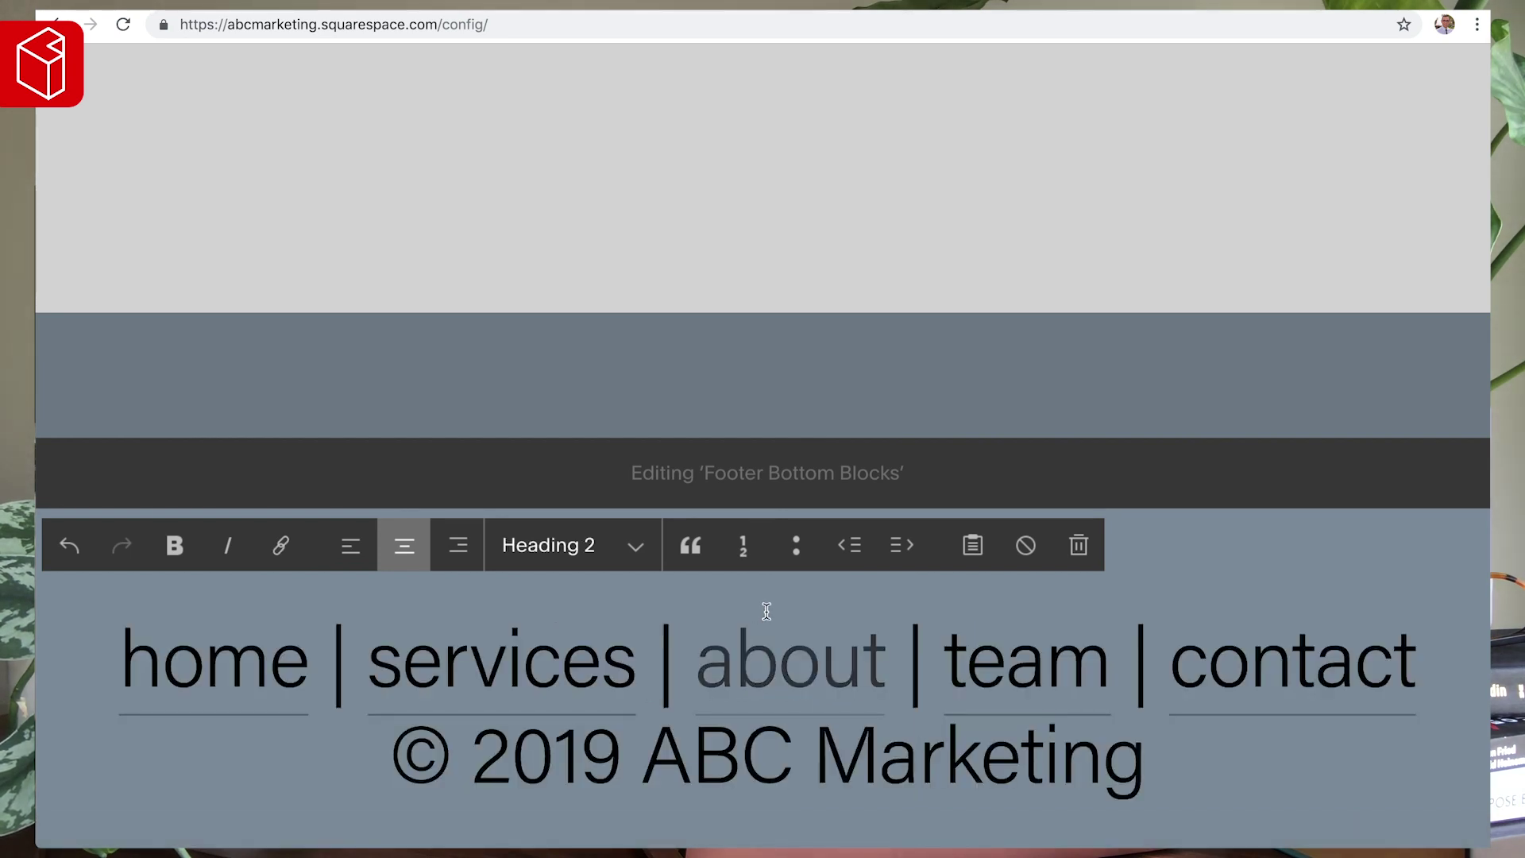
key("super+z")
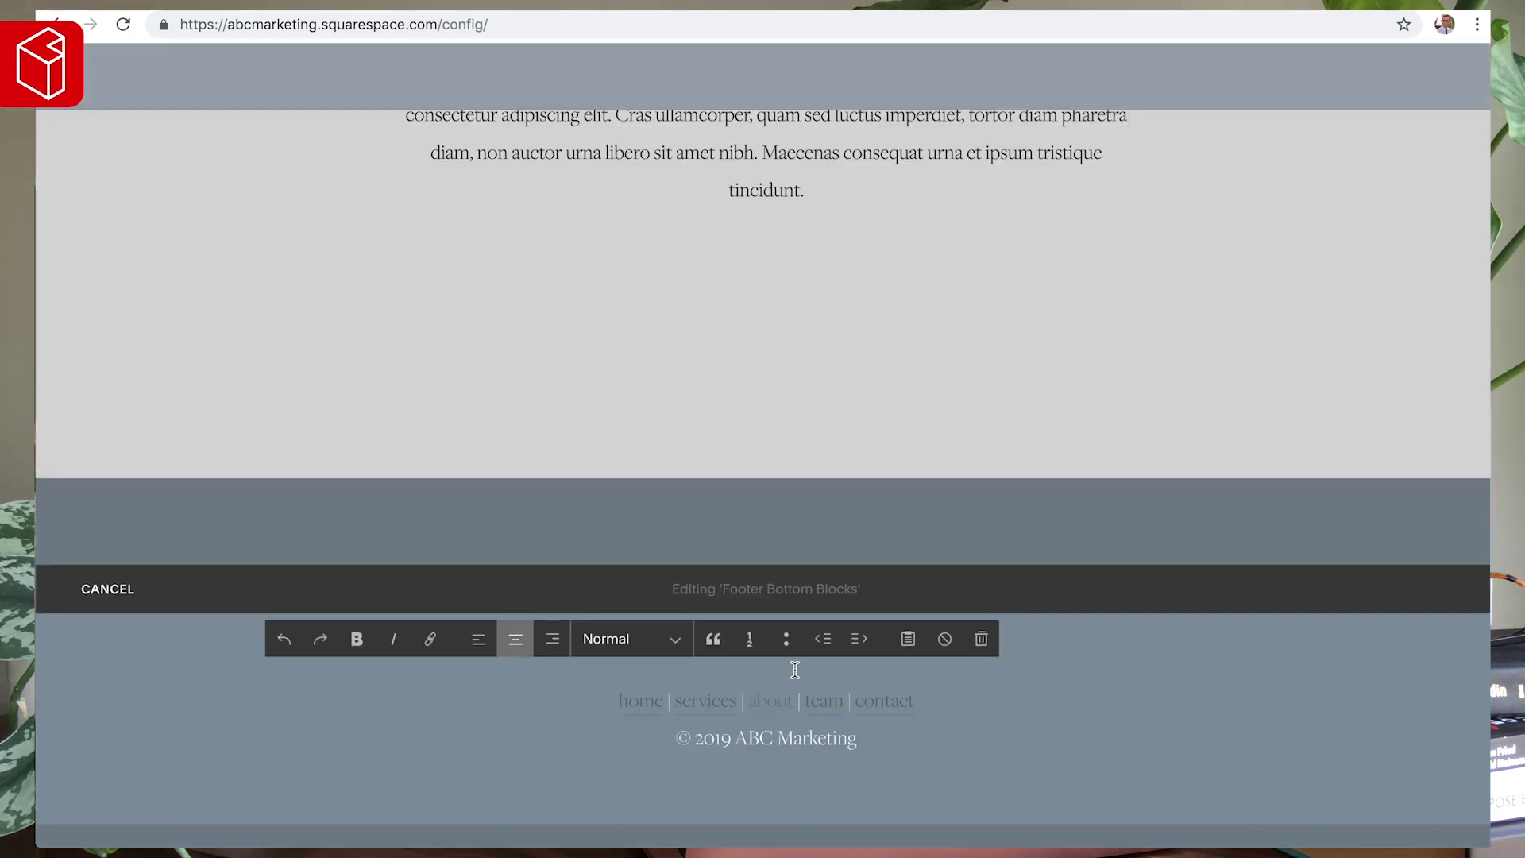
- Save the footer text, reopen and save Footer Bottom Blocks again, then preview full width
left_click(79, 609)
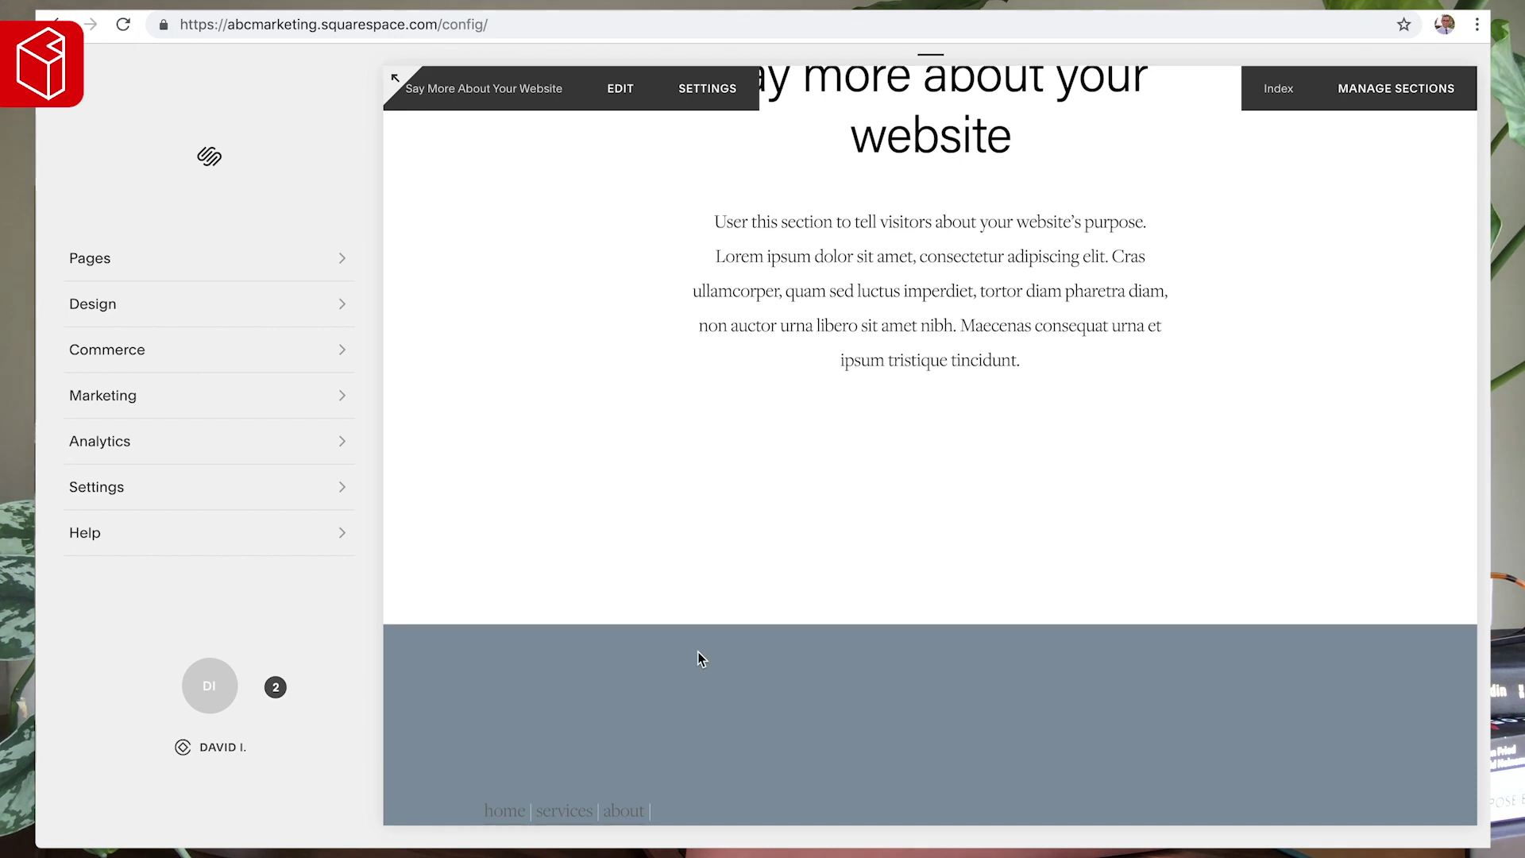
scroll(697, 651, "down", 2)
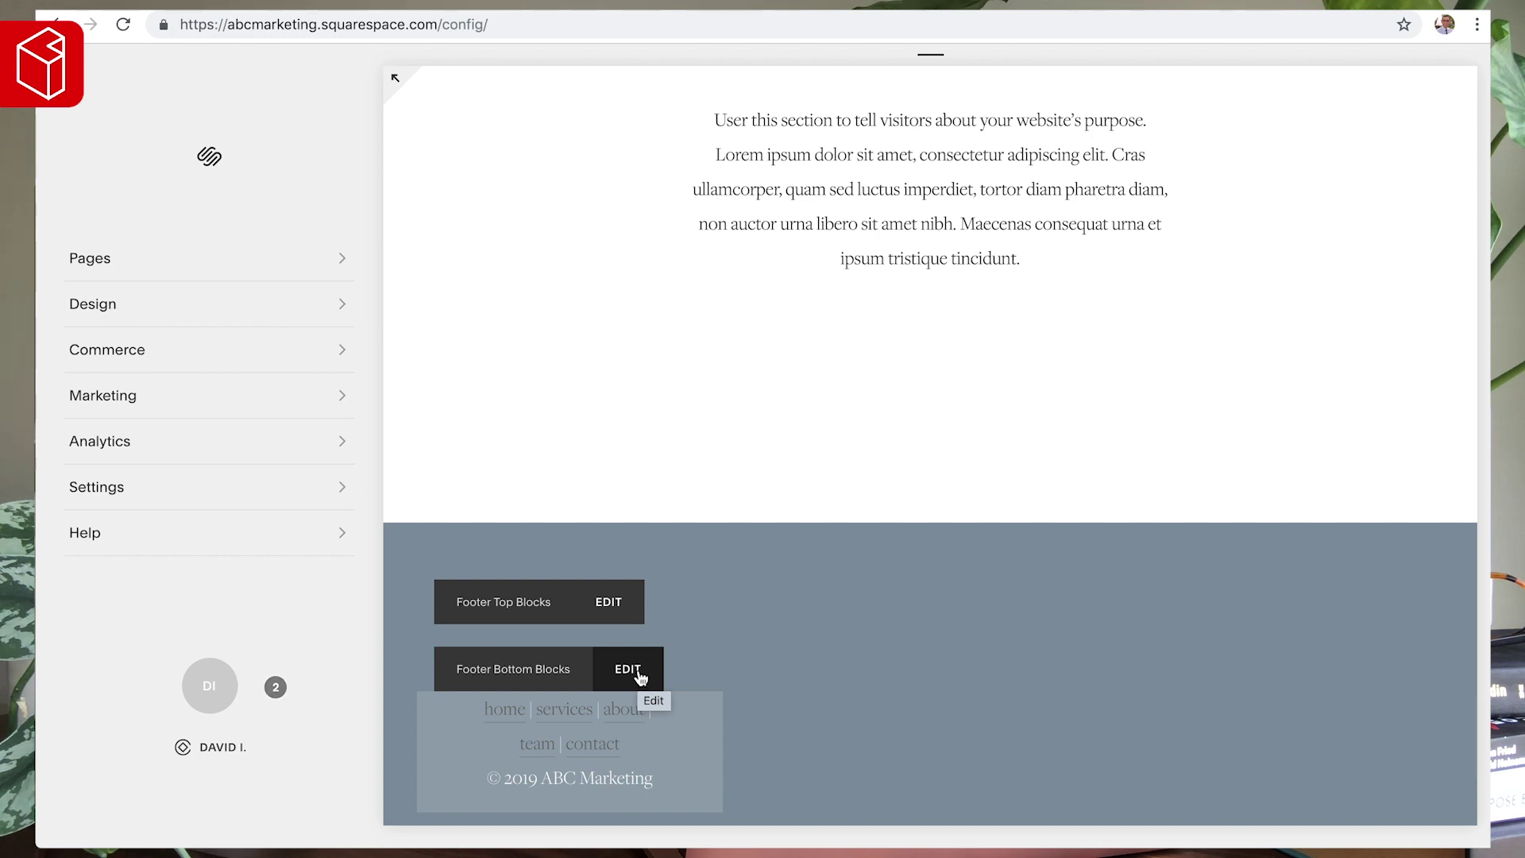
left_click(640, 677)
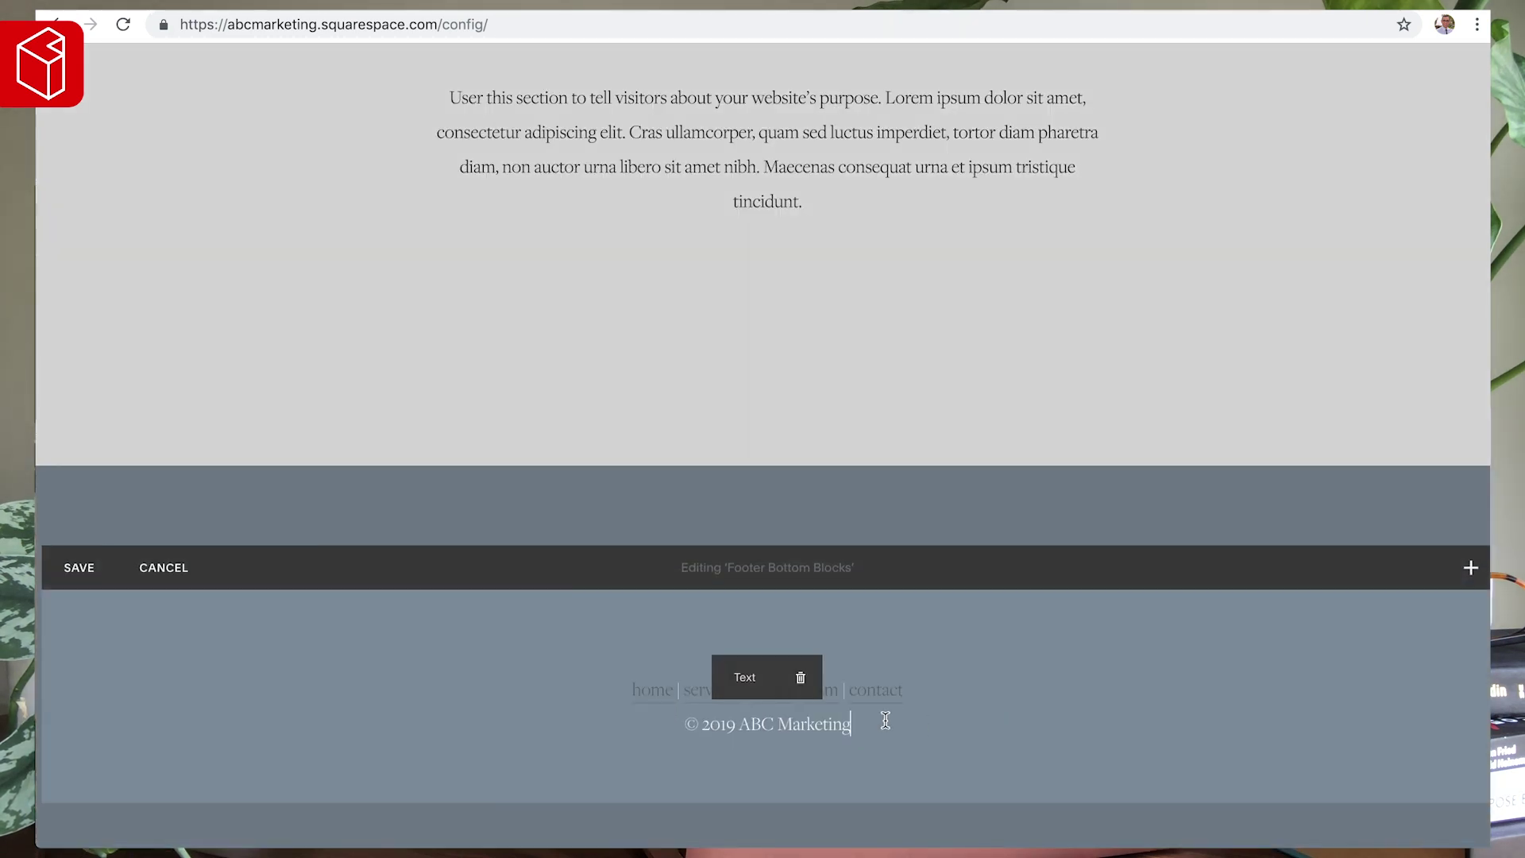
left_click(884, 721)
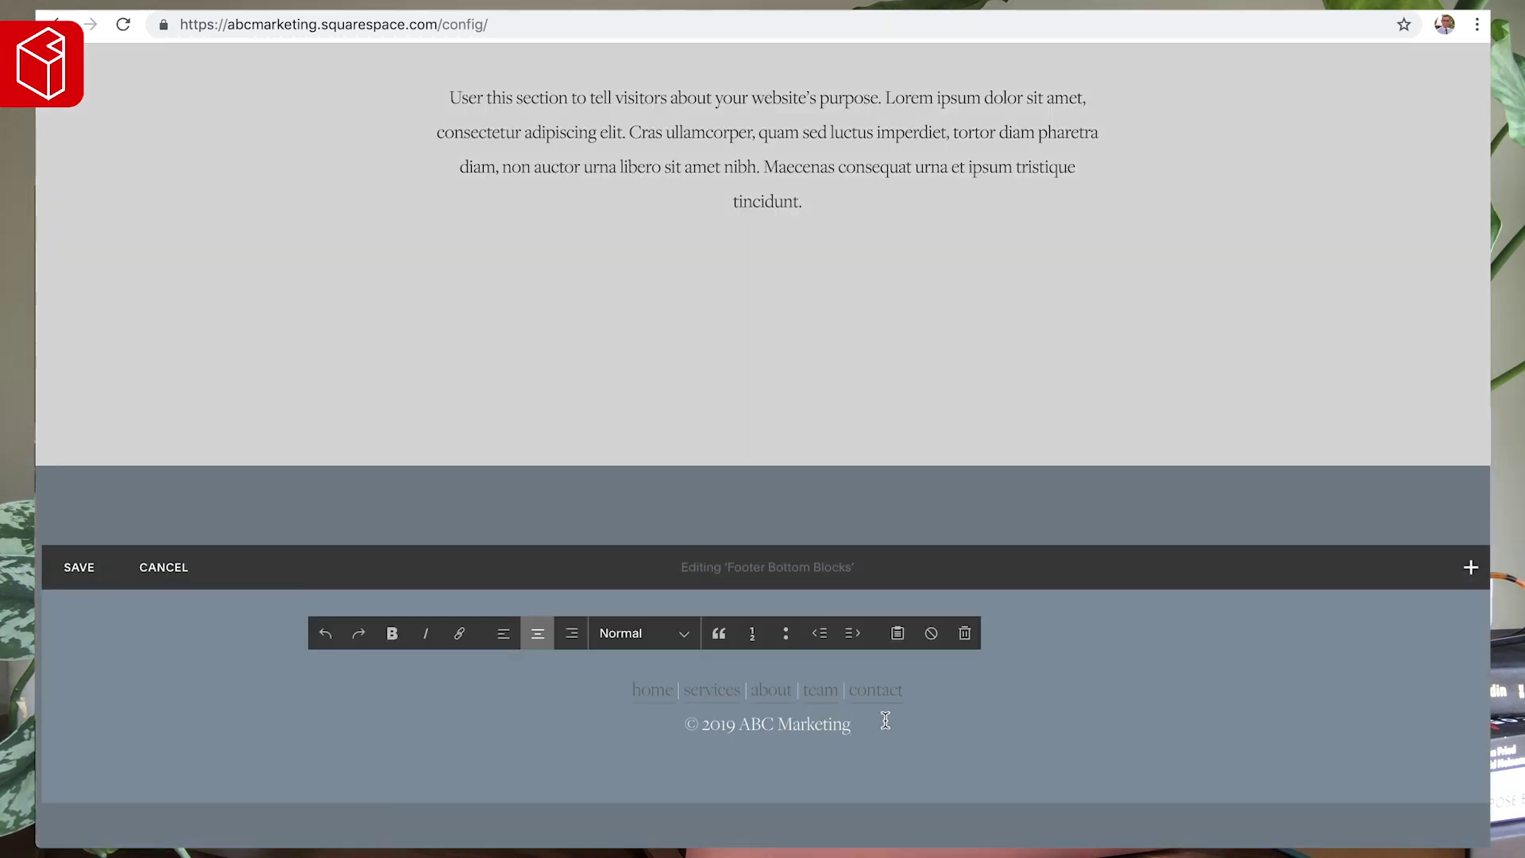
key("super+a")
left_click(79, 566)
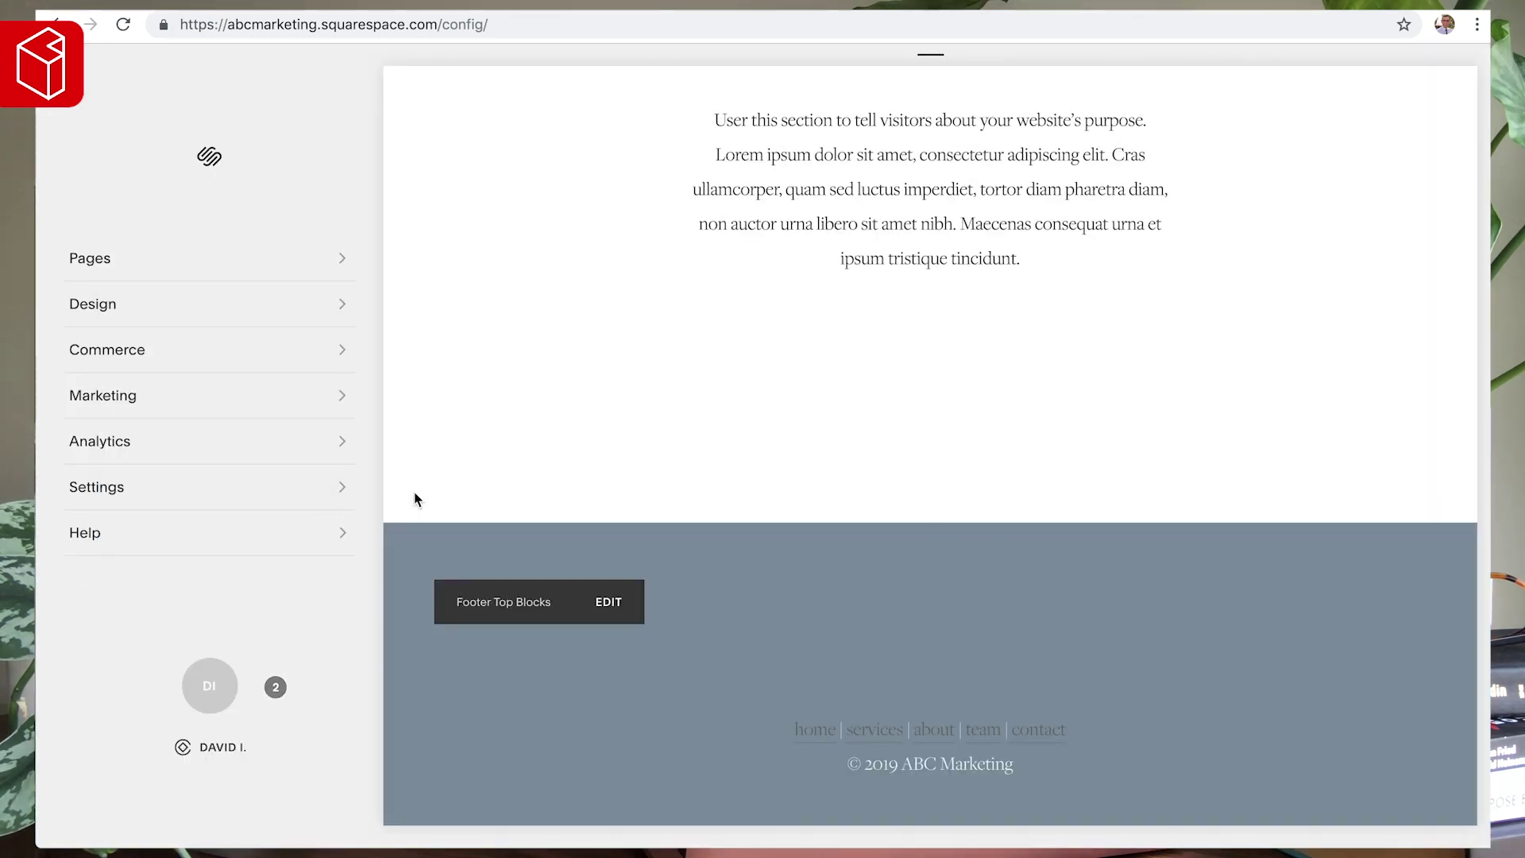
scroll(508, 485, "down", 1)
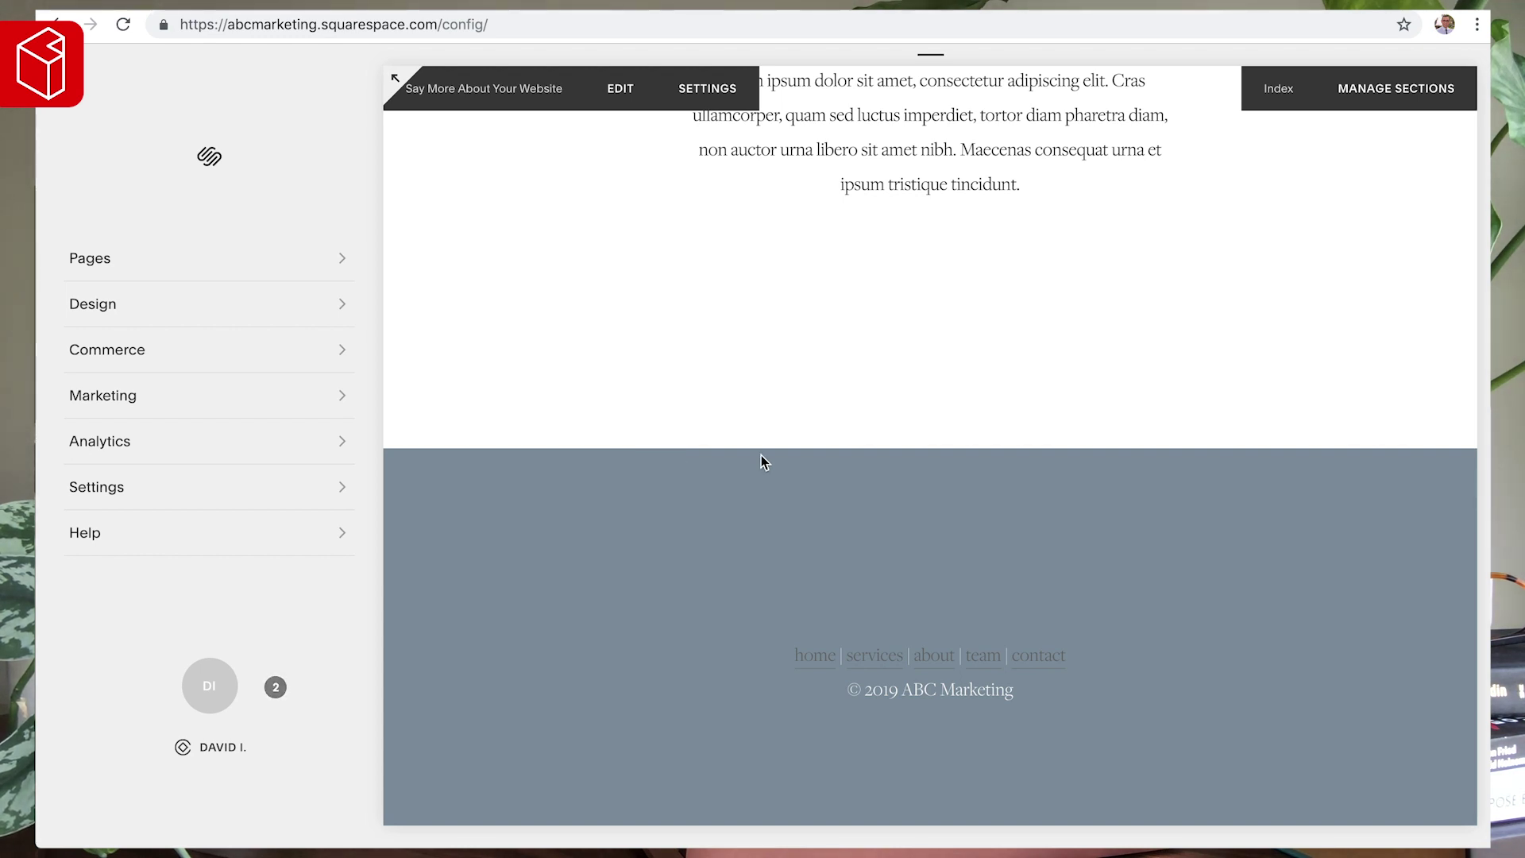
left_click(397, 81)
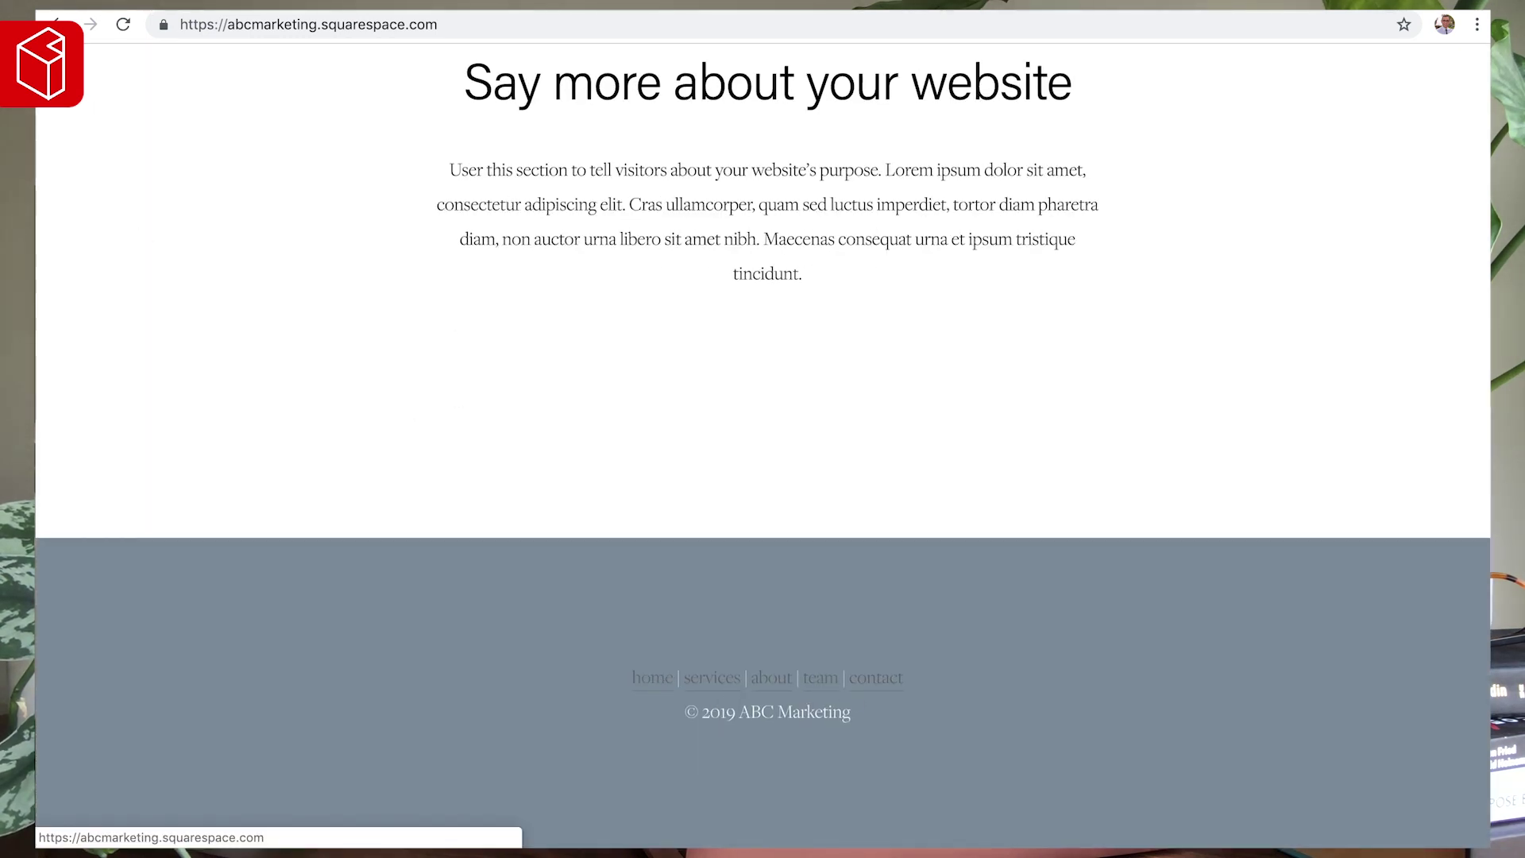
- Leave the full-width preview and open Design > Site Styles
key("Escape")
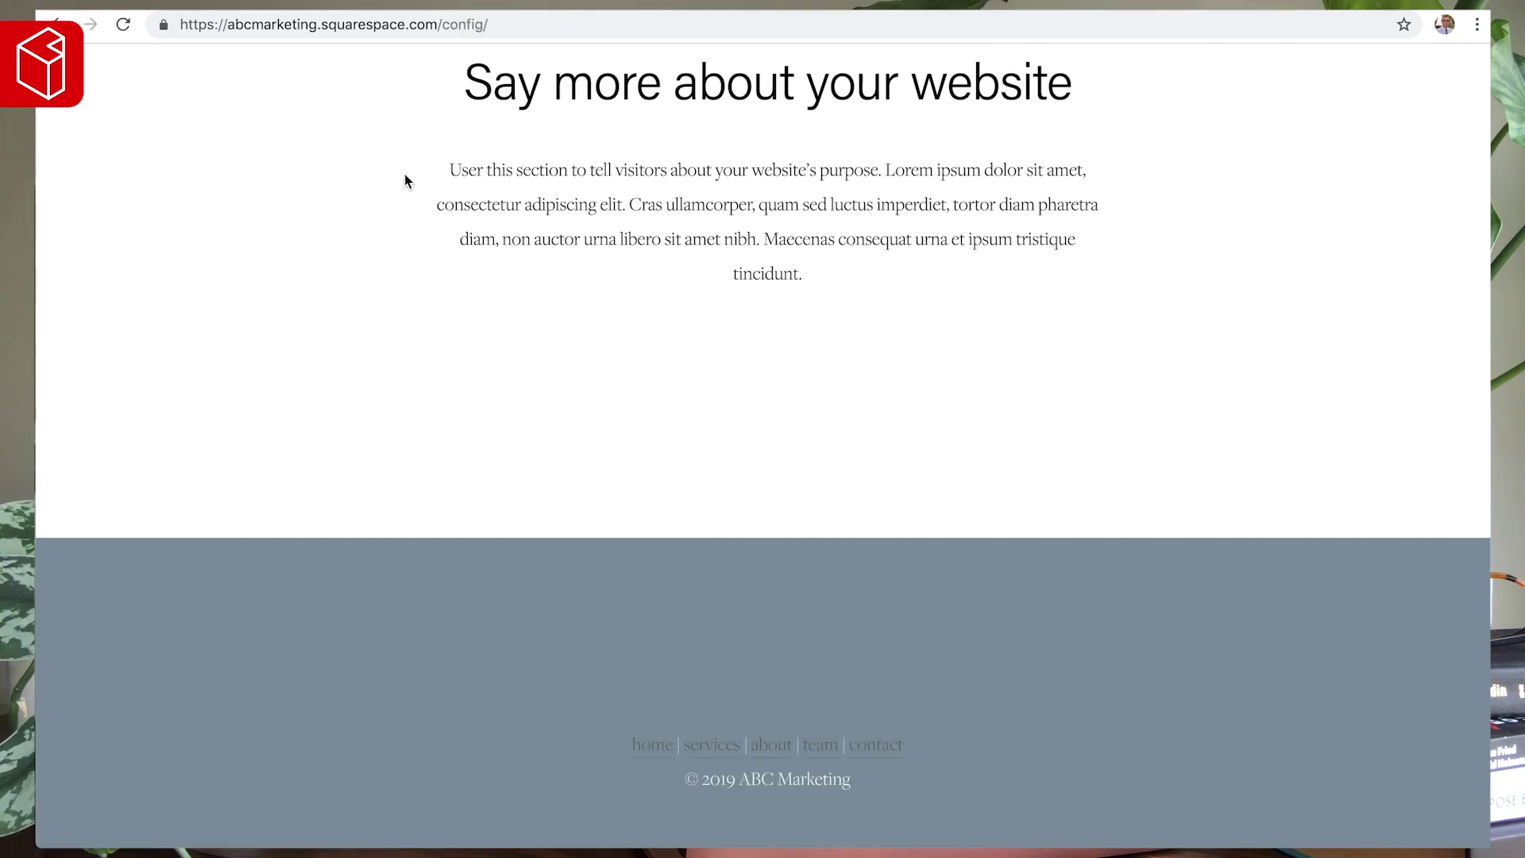
scroll(661, 476, "down", 3)
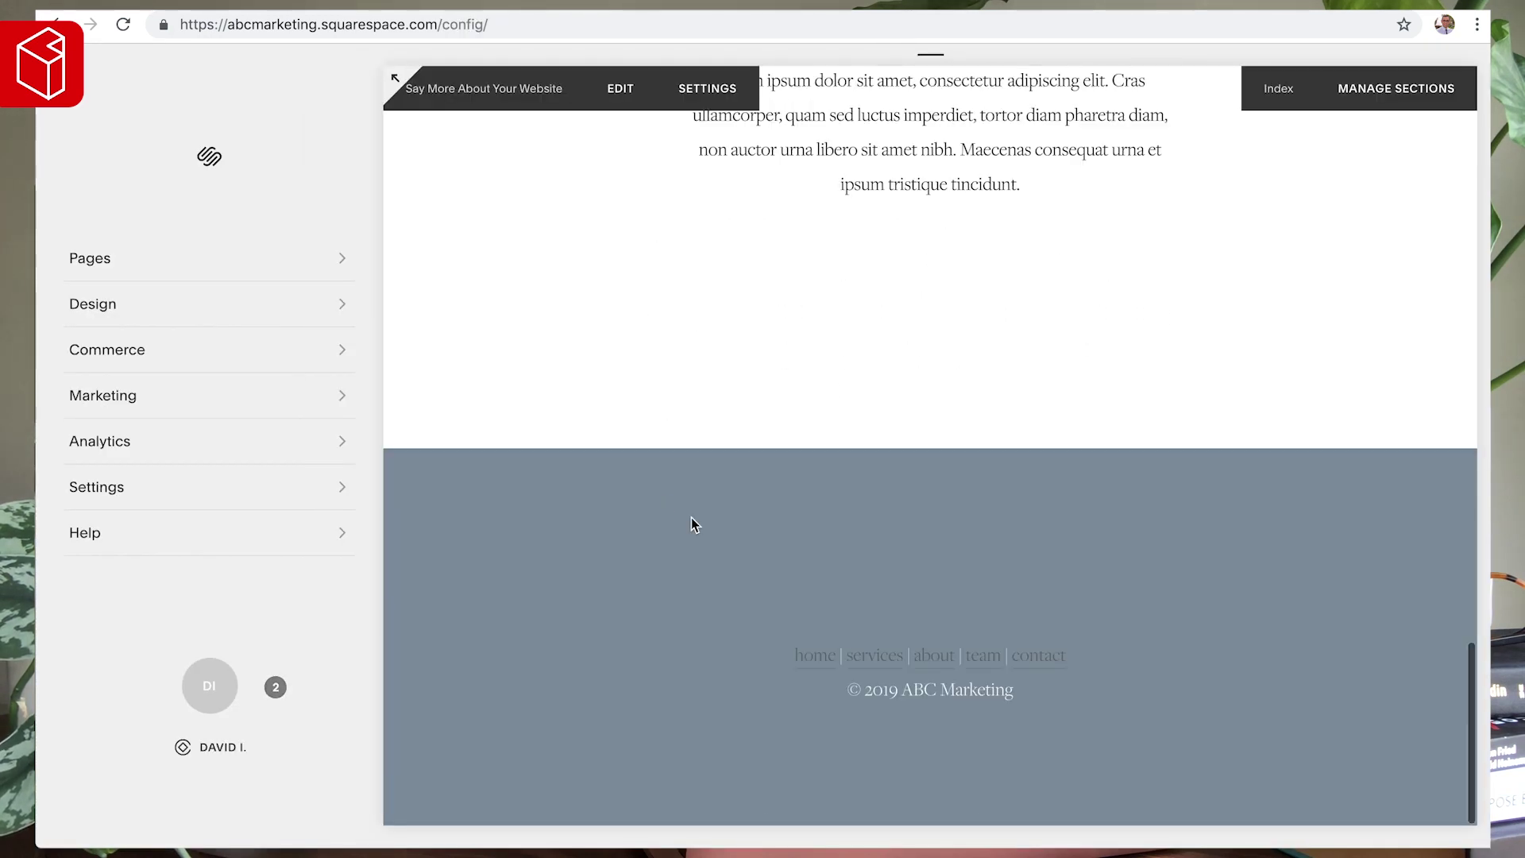
left_click(96, 304)
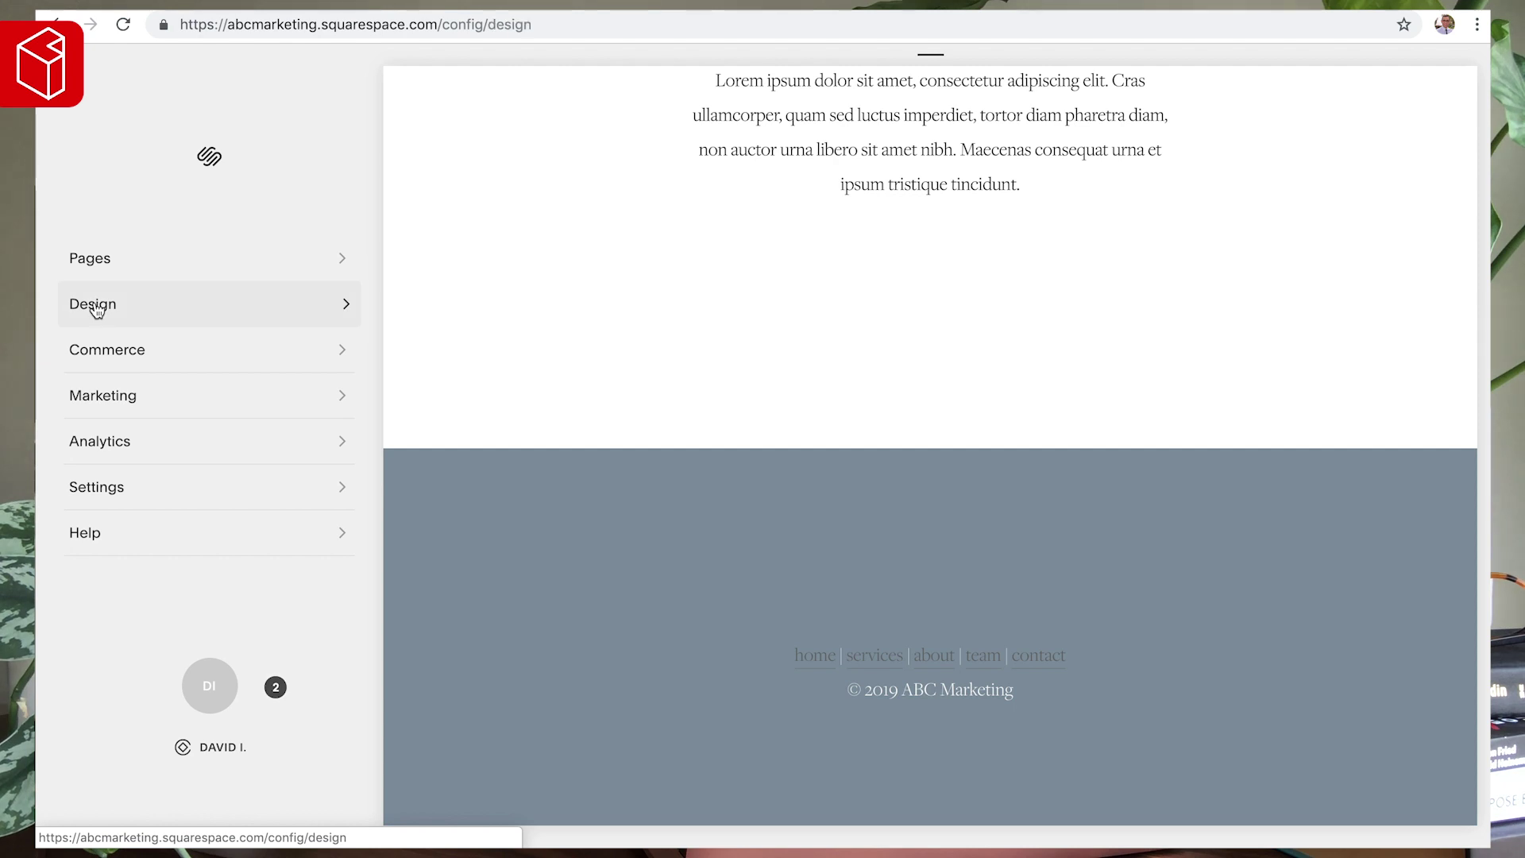
left_click(128, 316)
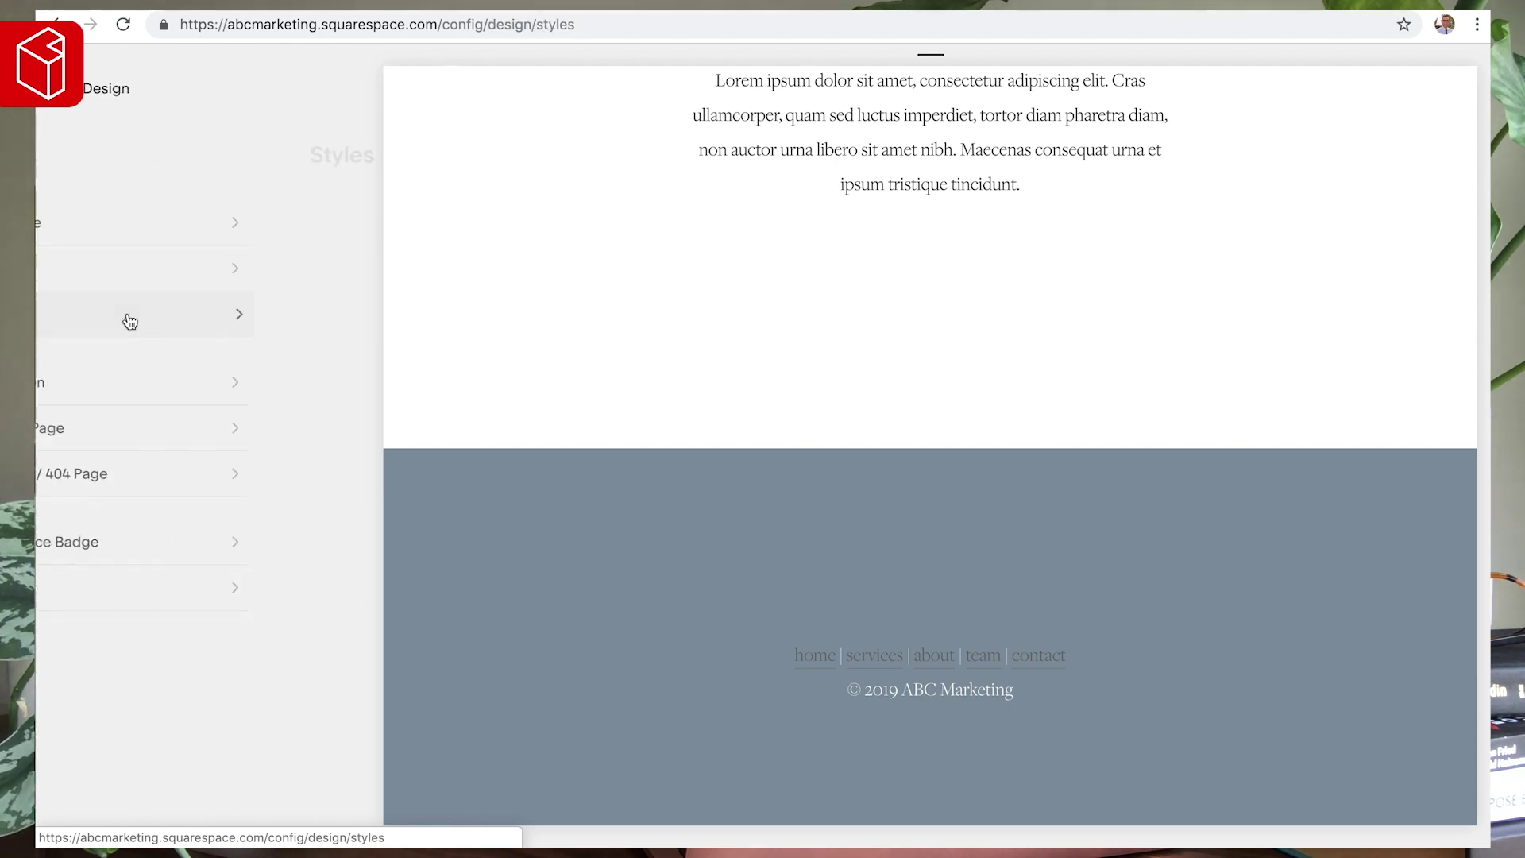
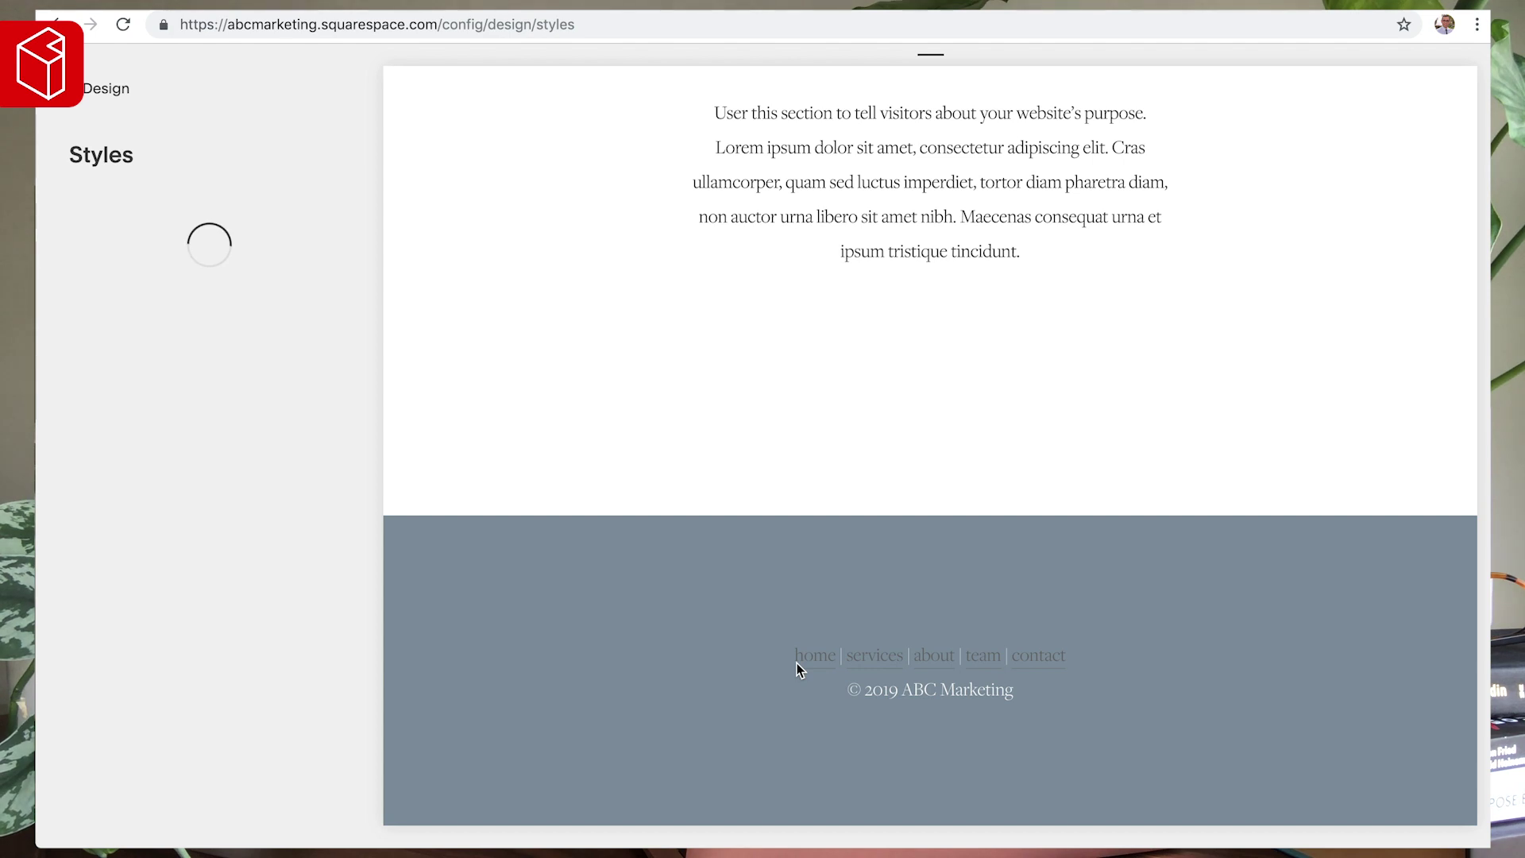
- Make the footer links white
left_click(929, 659)
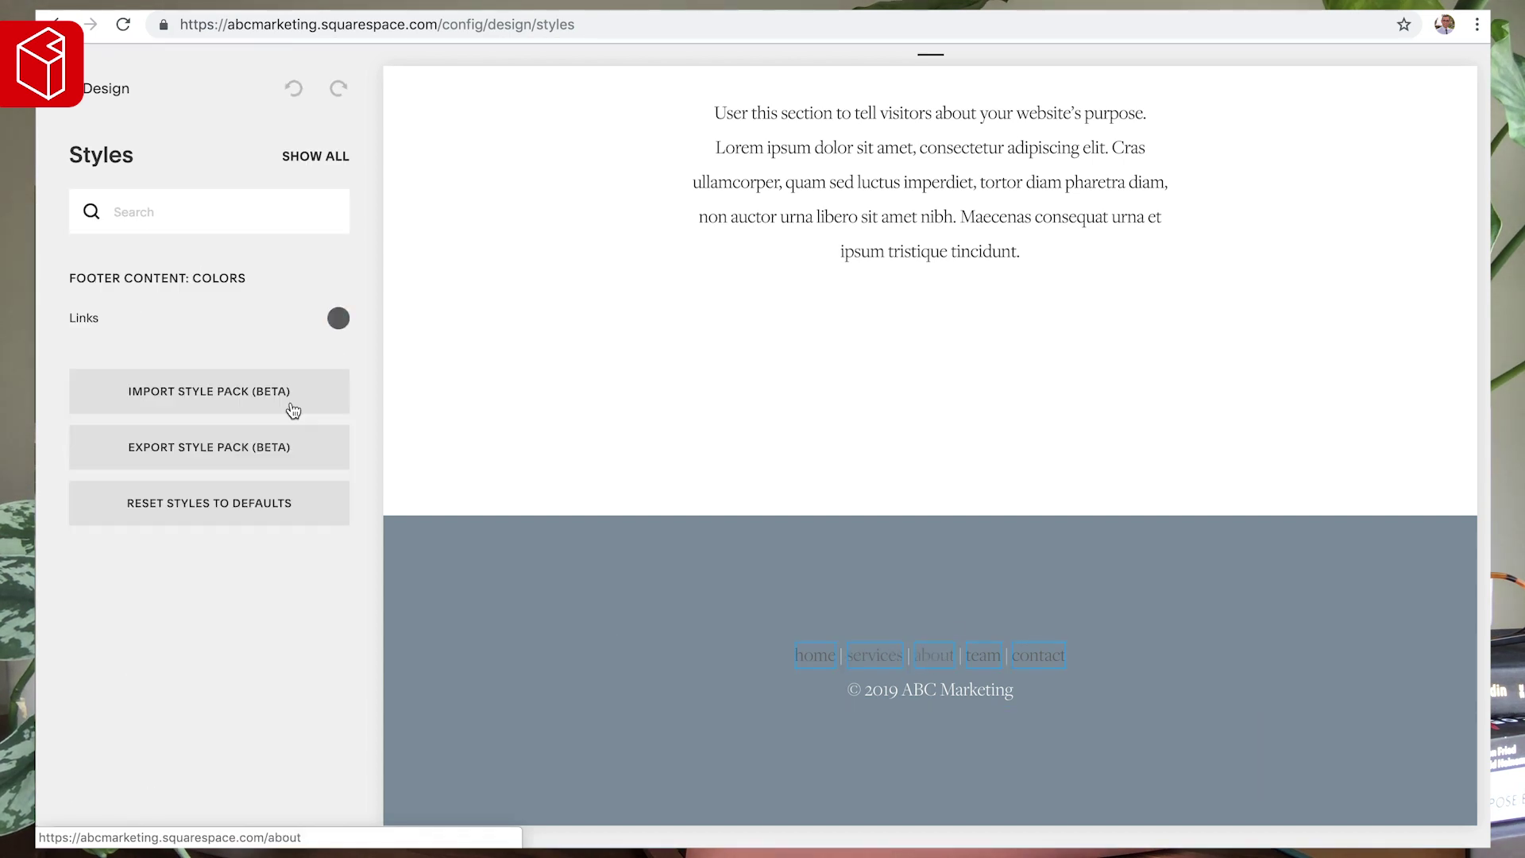
left_click(338, 319)
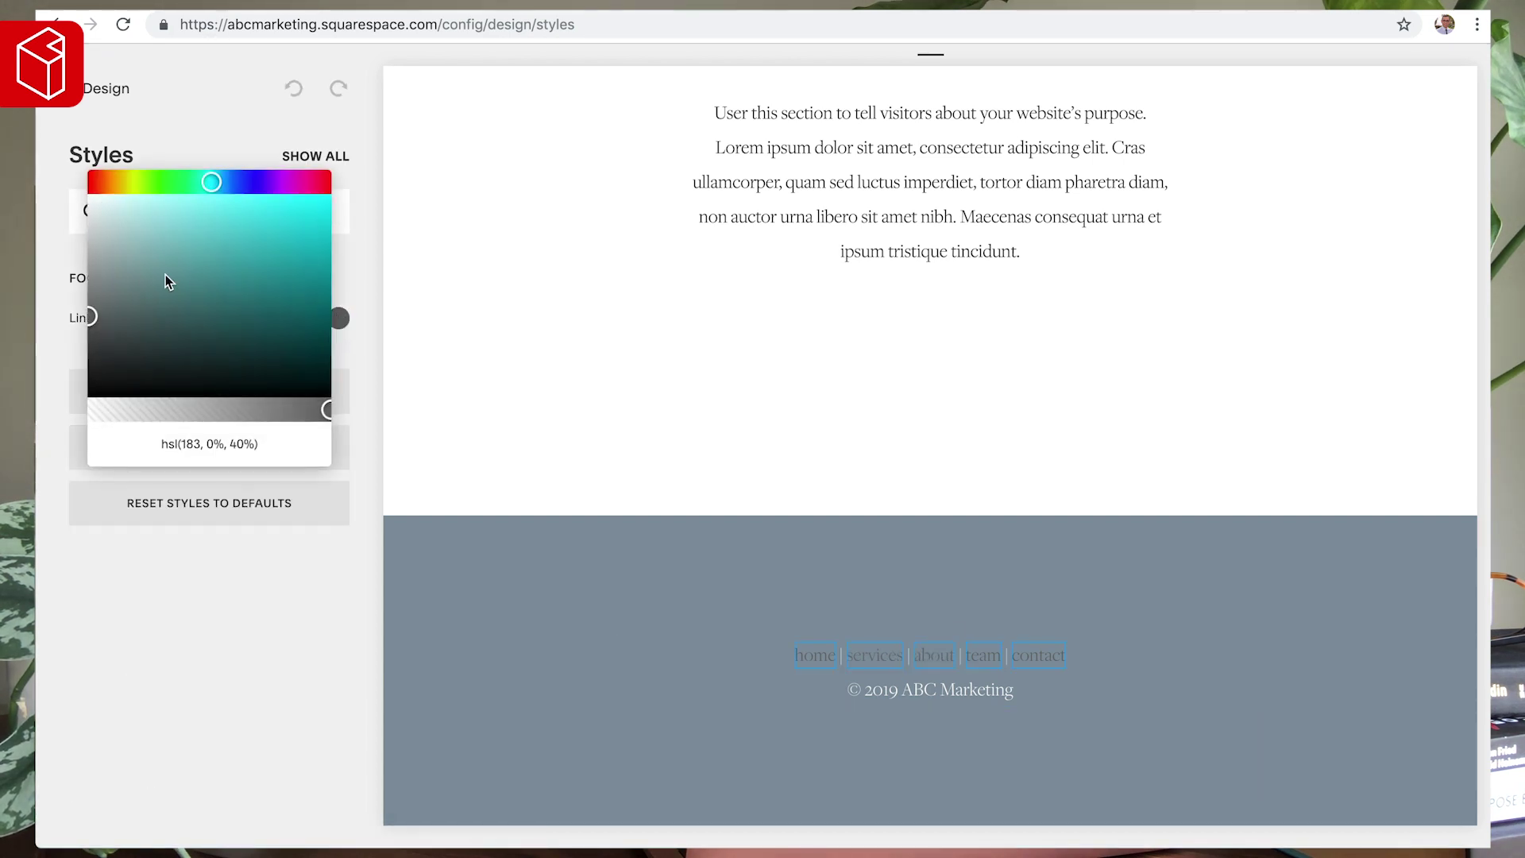
left_click_drag(90, 198, 72, 193)
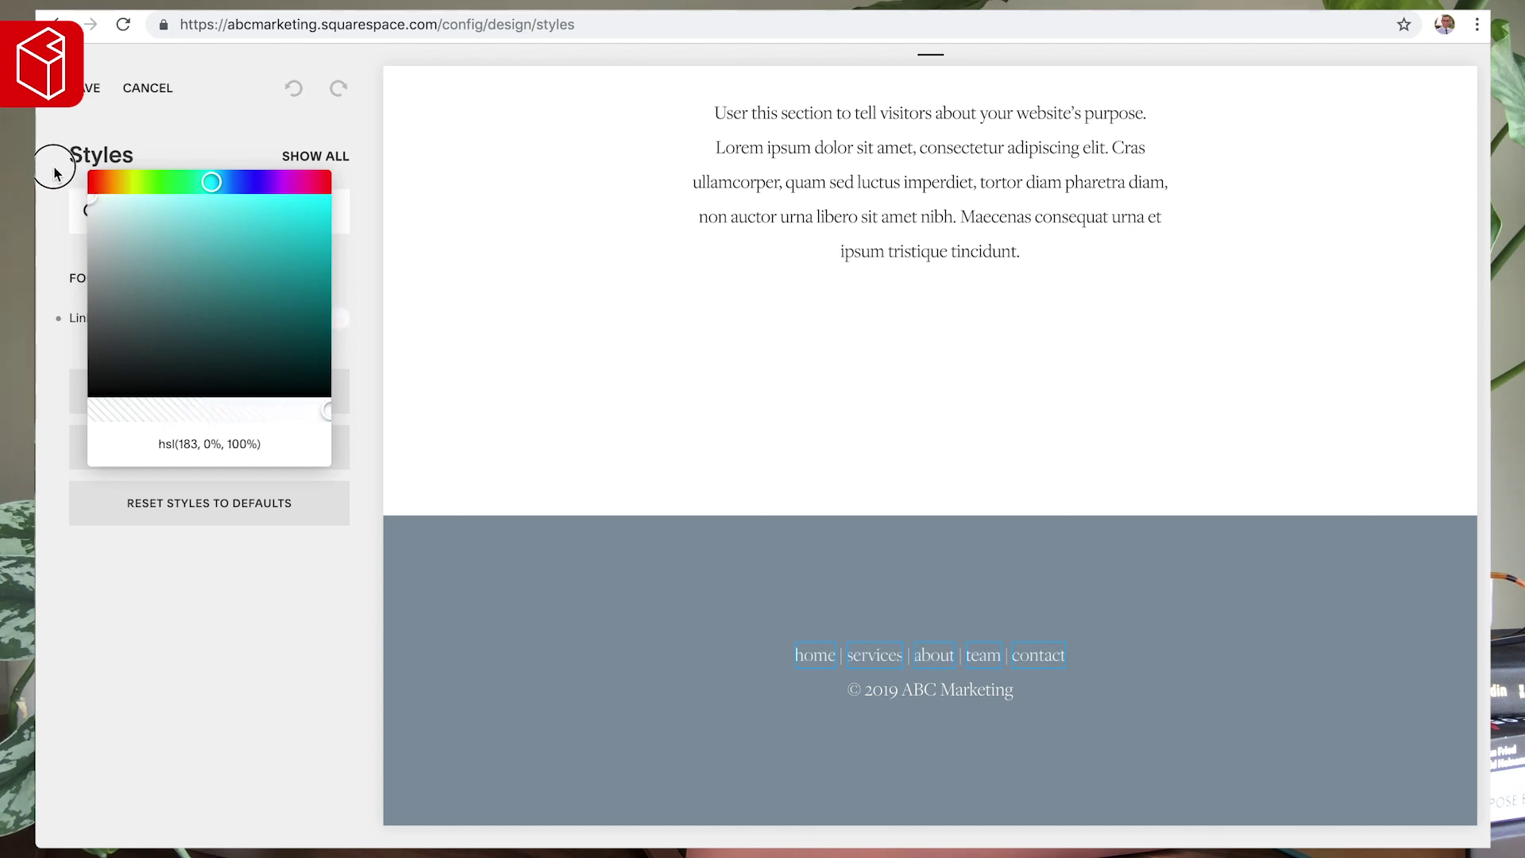
left_click(58, 173)
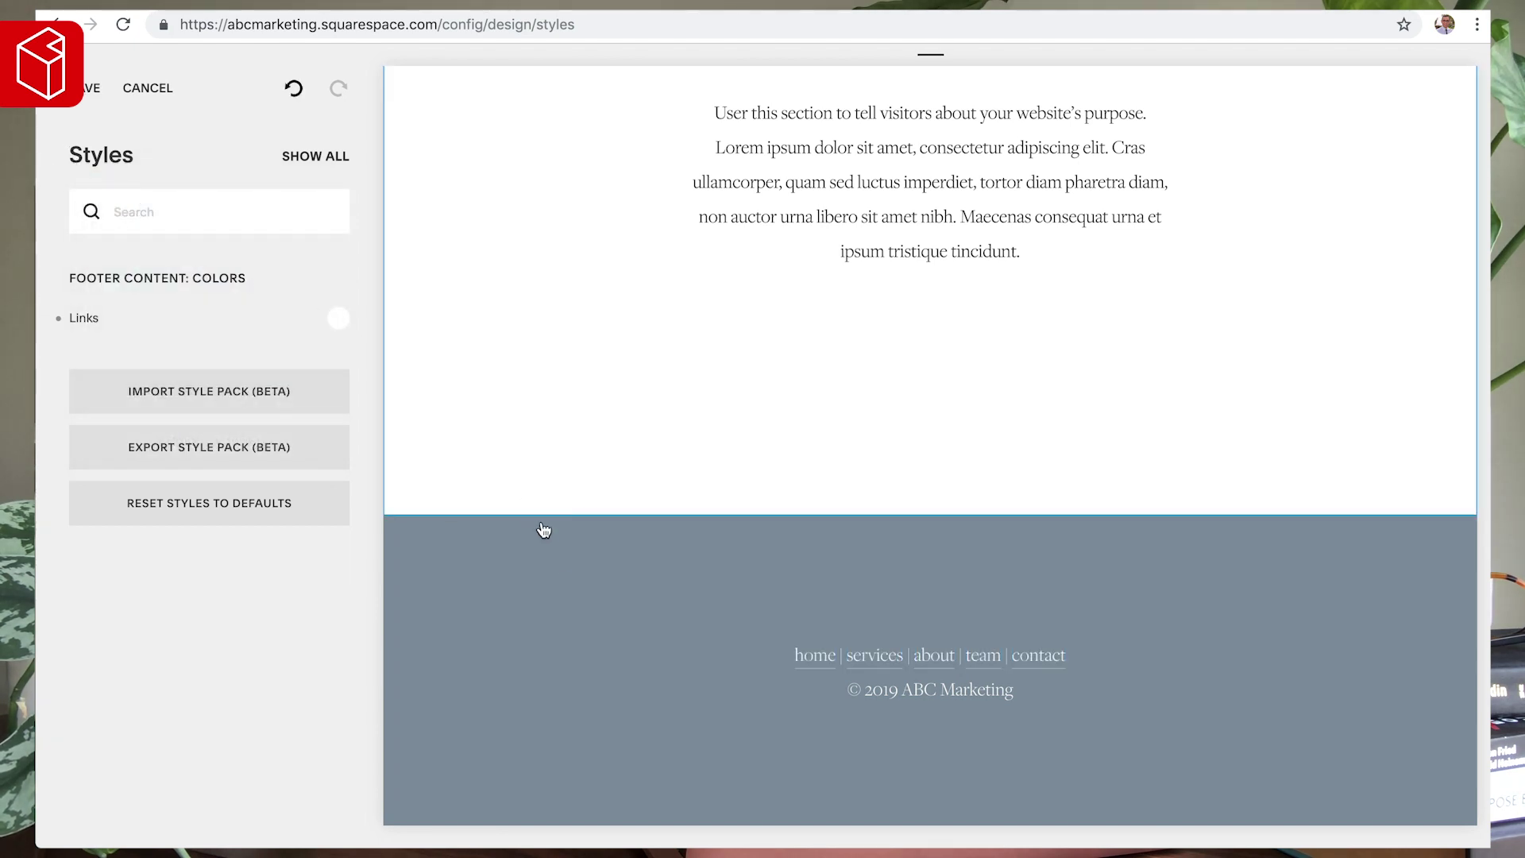
- Reduce the footer padding from 100px to 75px, keeping the stacked layout
left_click(735, 609)
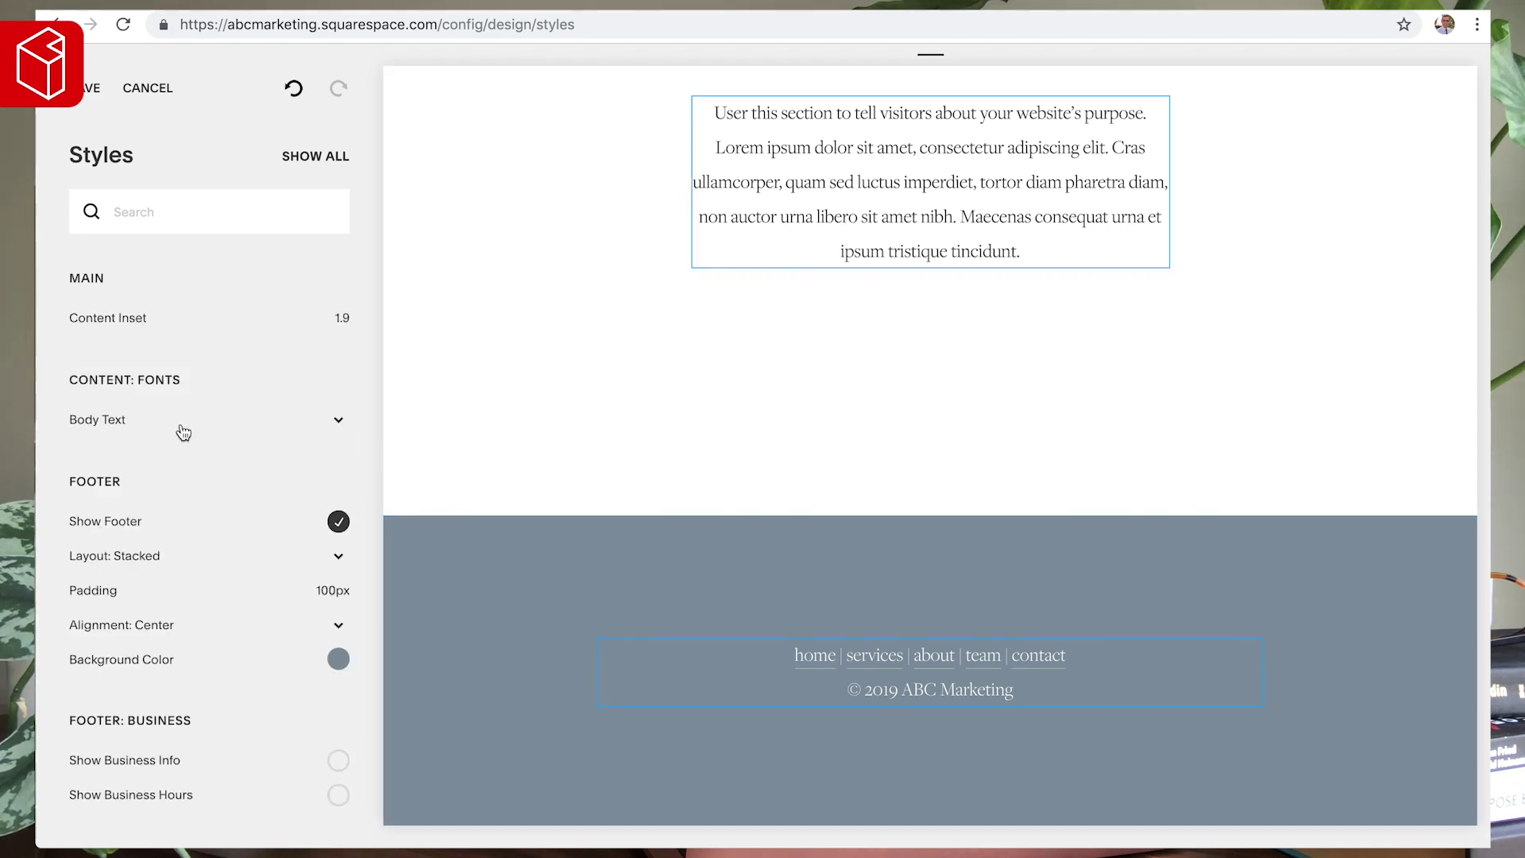
scroll(131, 442, "down", 3)
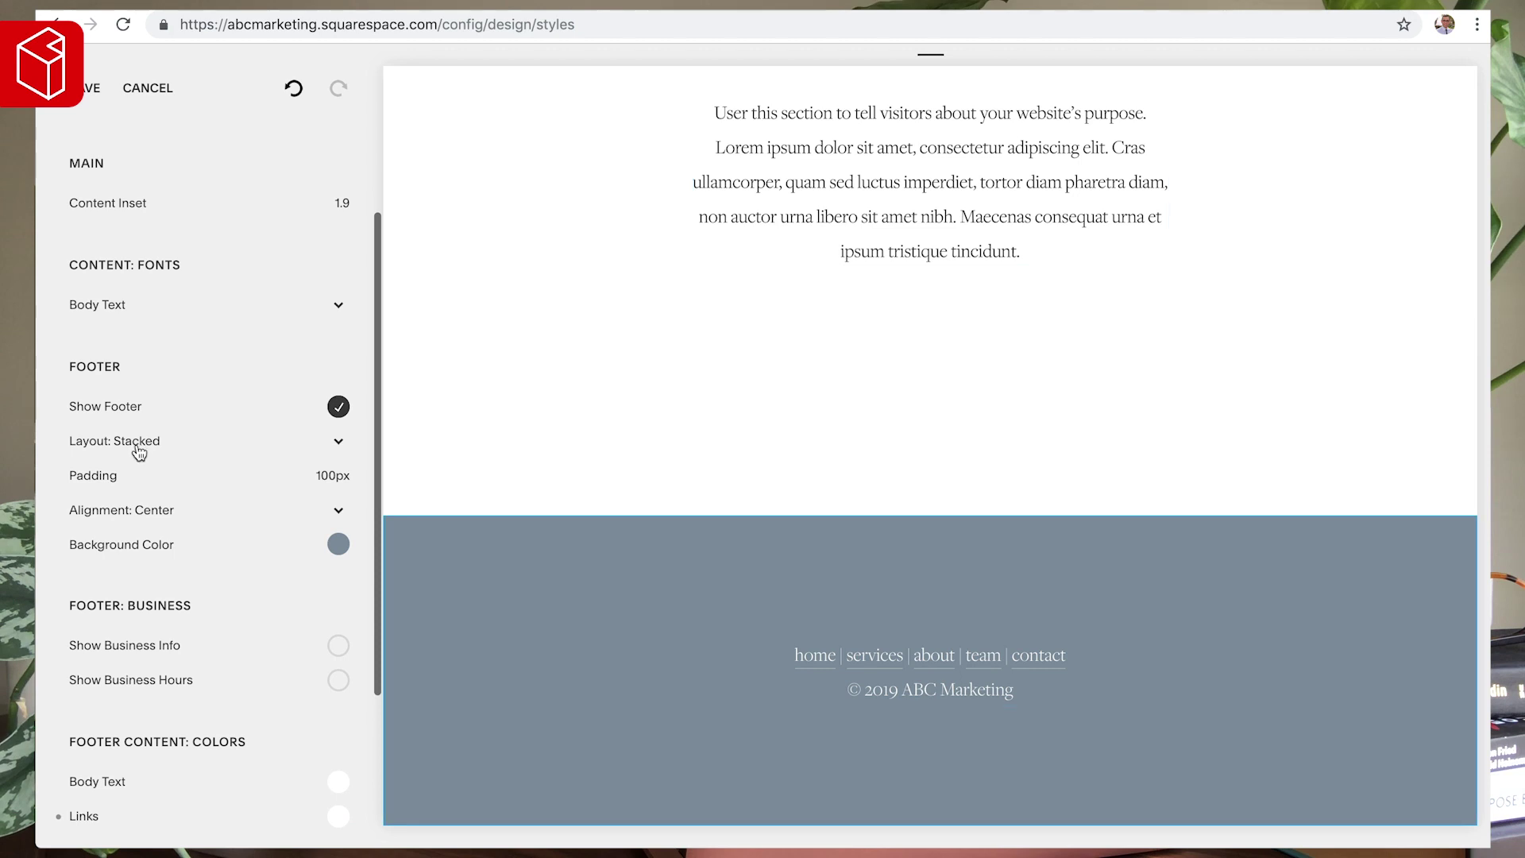
scroll(125, 467, "down", 2)
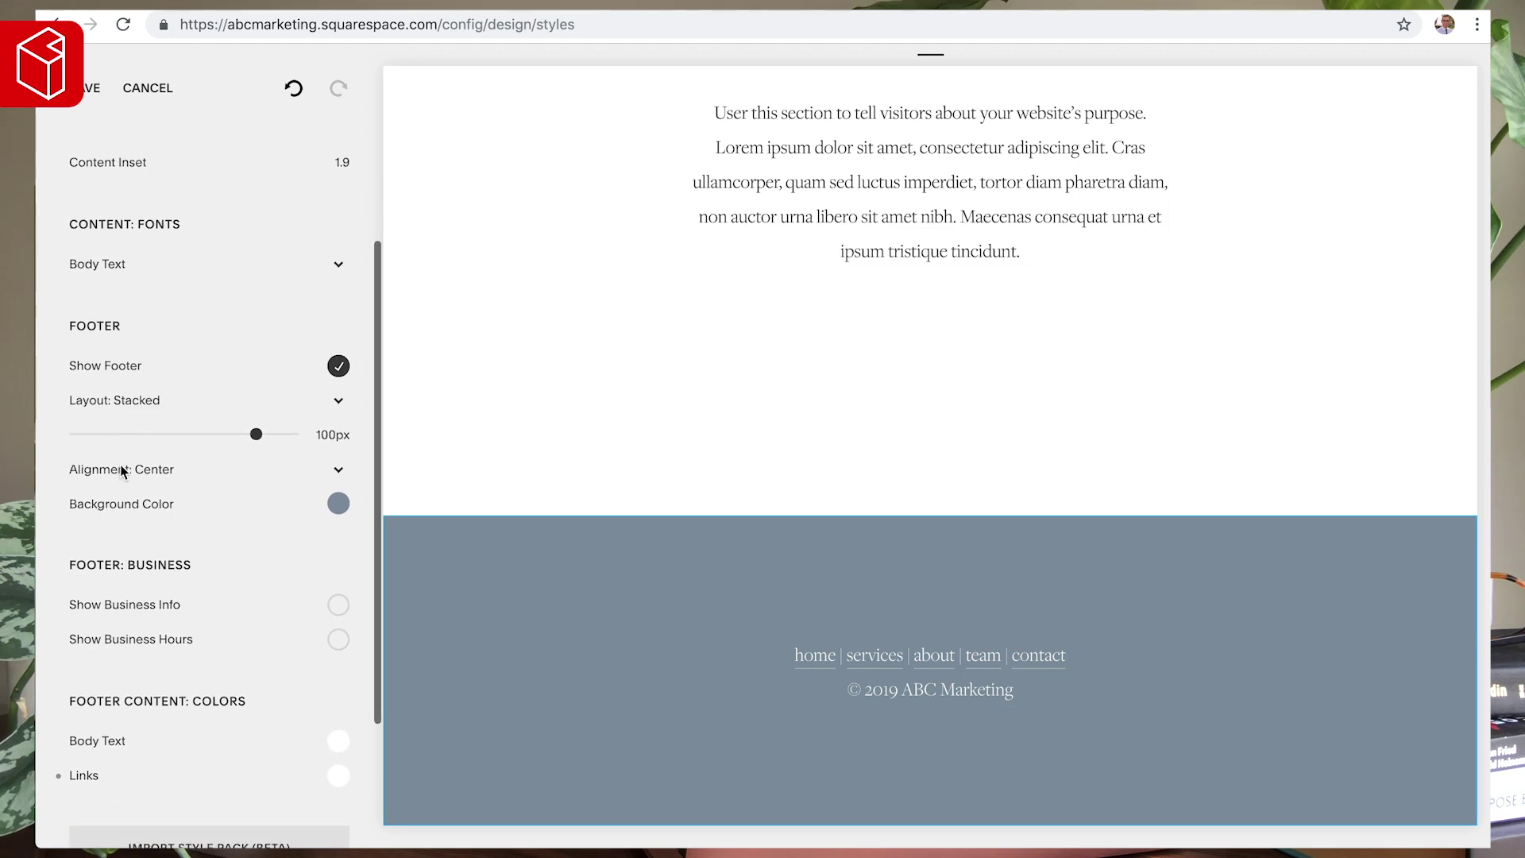
left_click(111, 394)
left_click(110, 392)
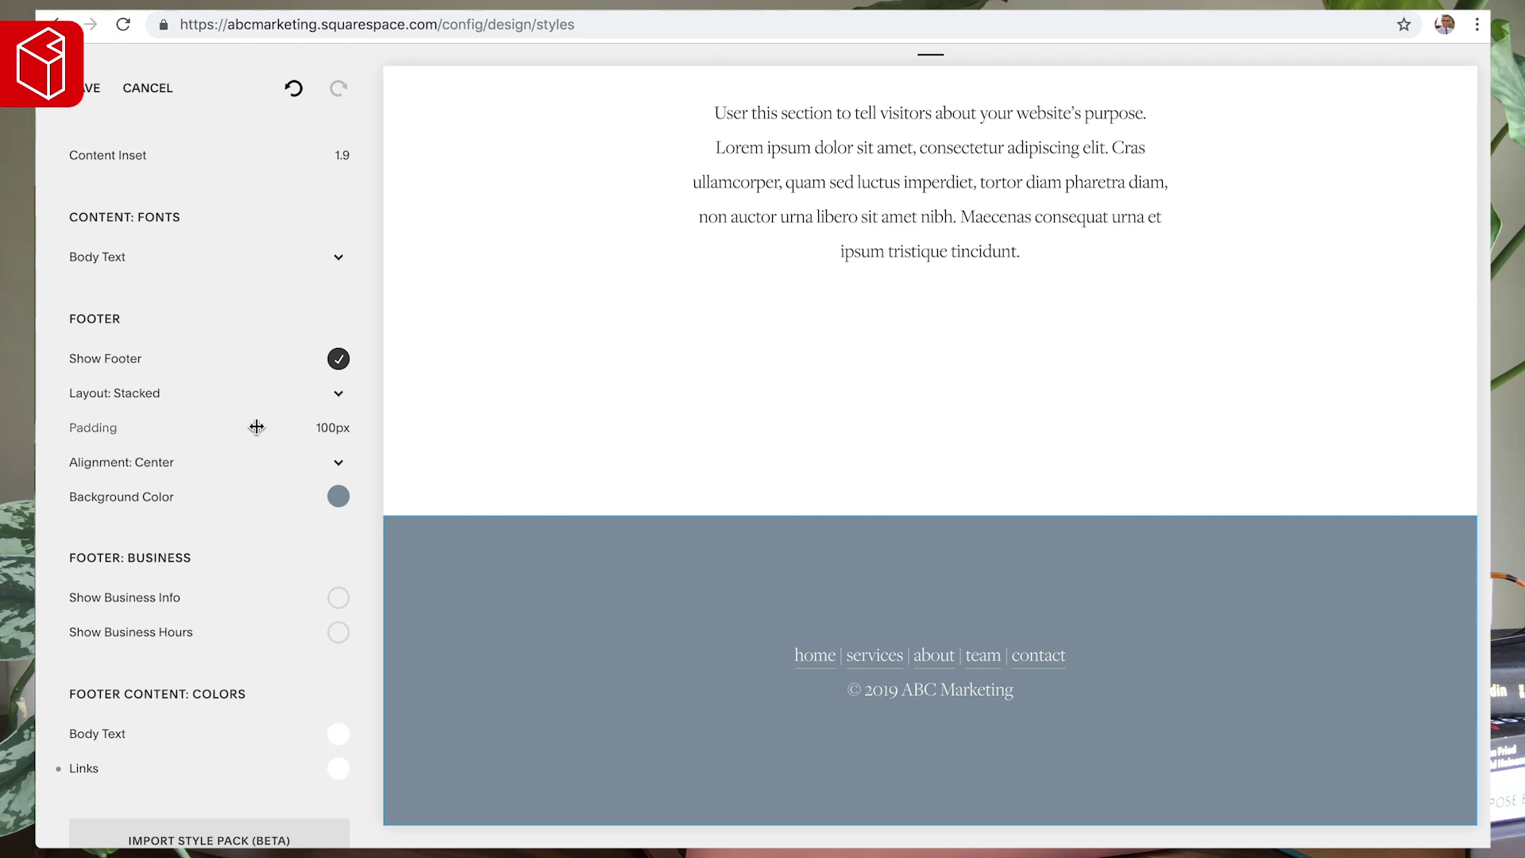
left_click_drag(259, 427, 209, 427)
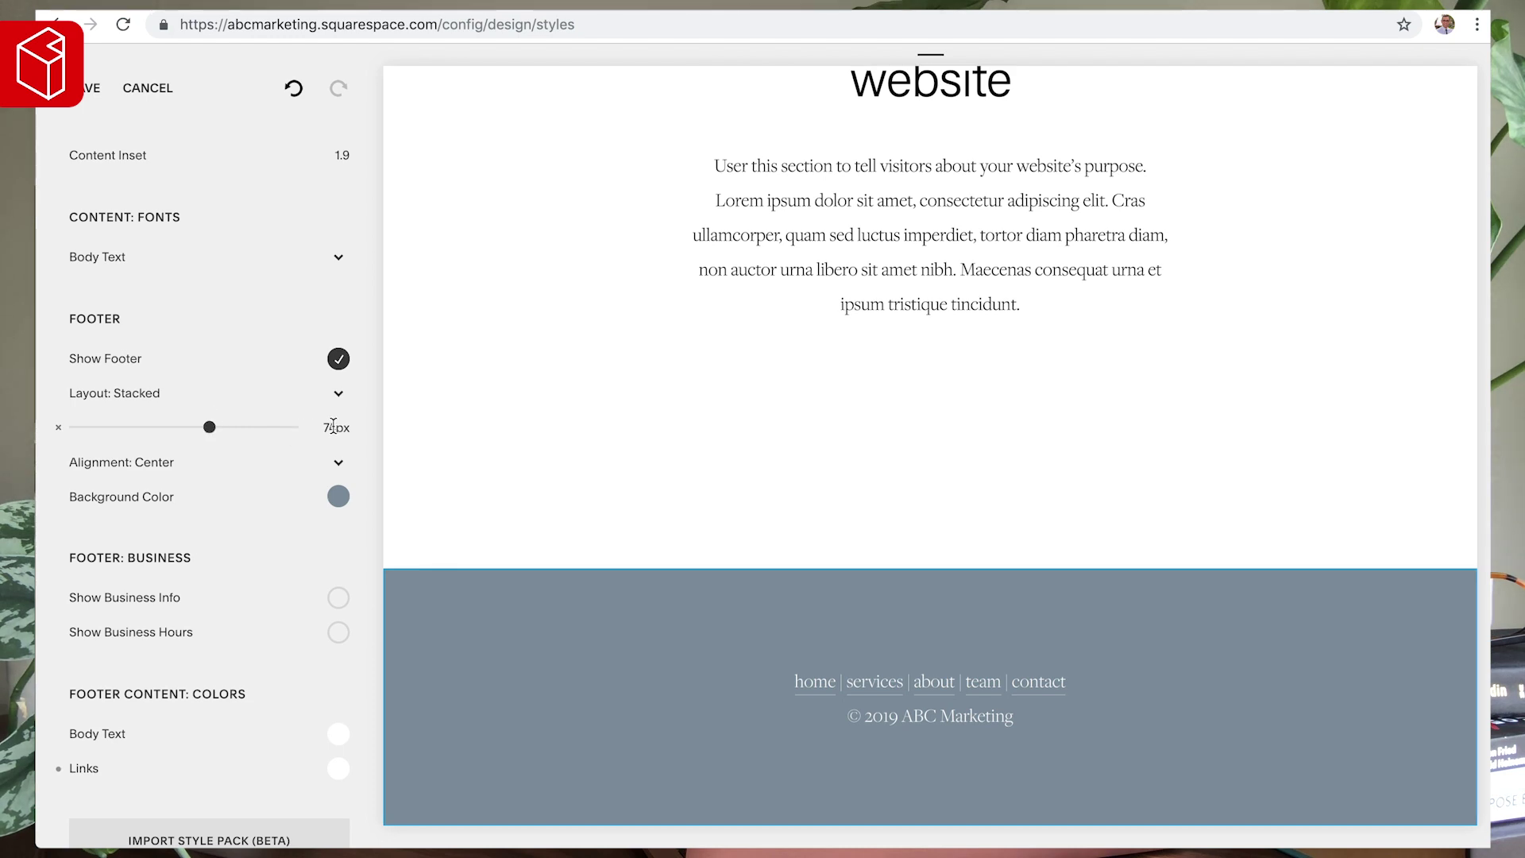
key("Up")
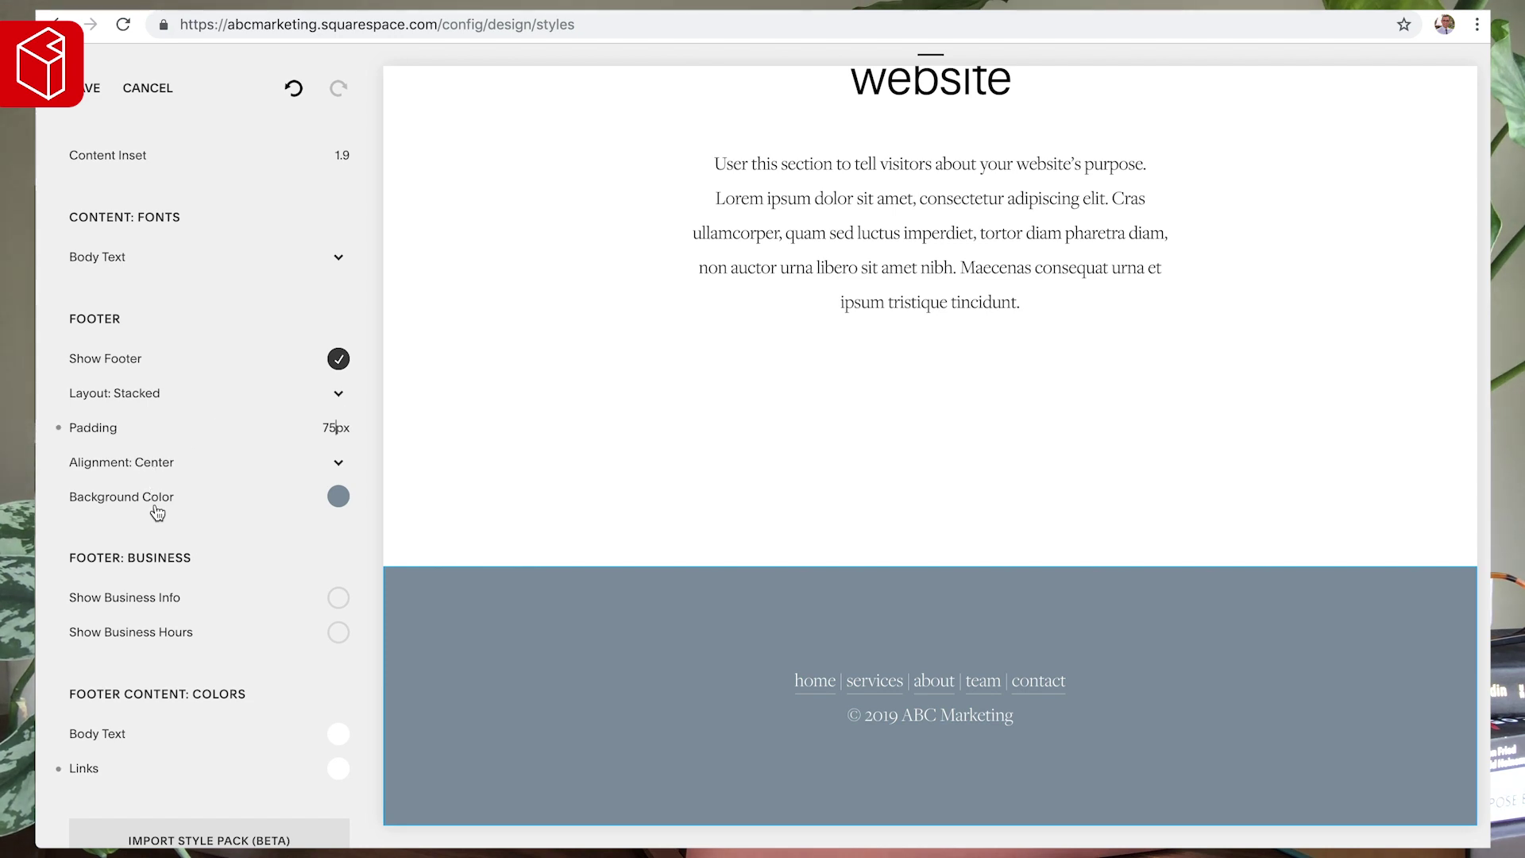
scroll(157, 513, "down", 2)
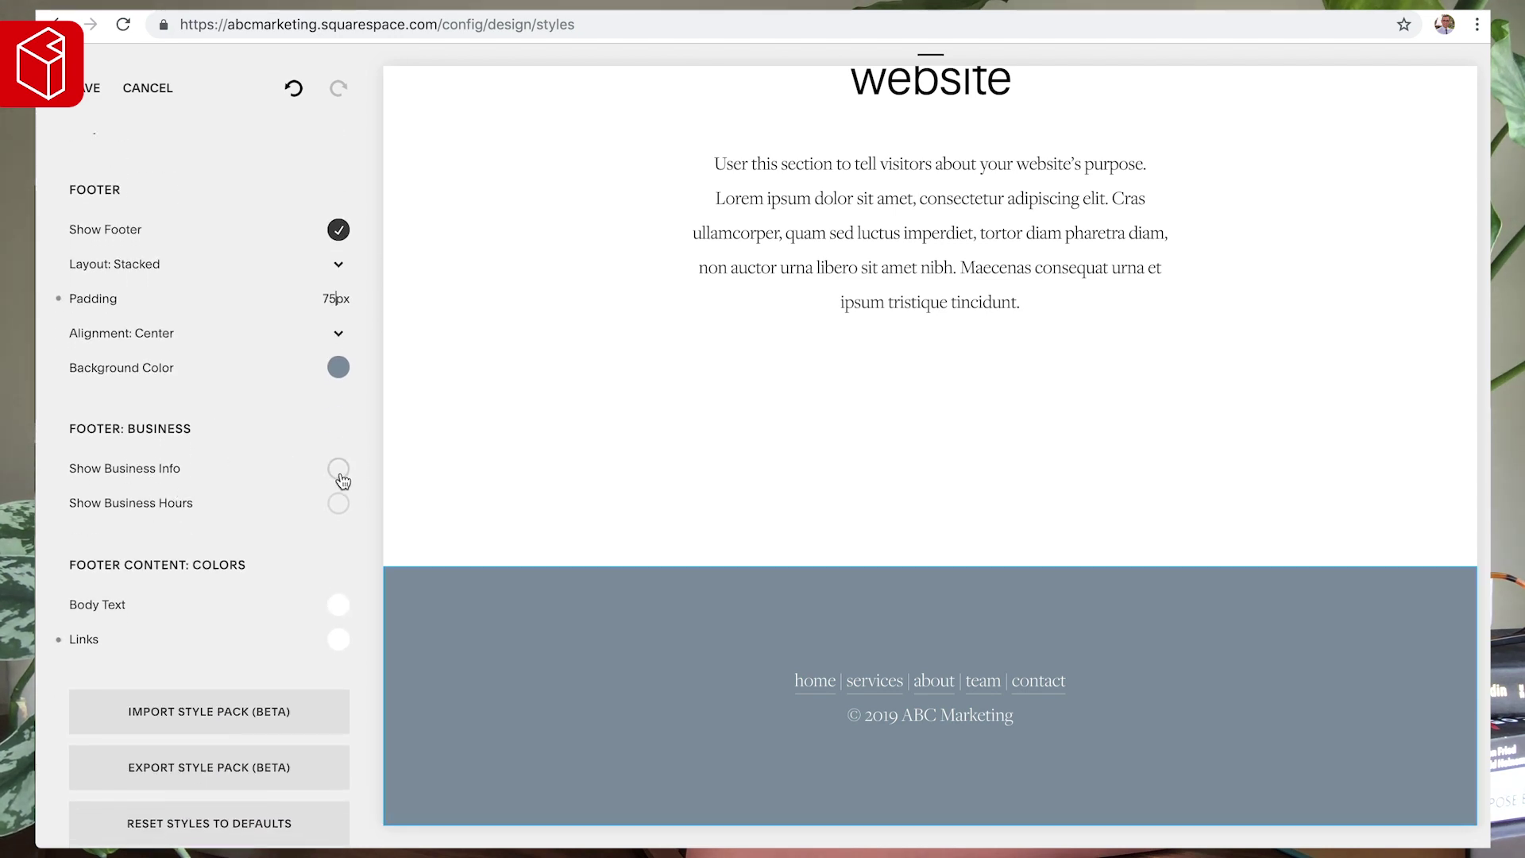
- Set the footer body text colour to black, leaving business info and hours hidden
left_click(340, 474)
left_click(340, 475)
left_click(339, 508)
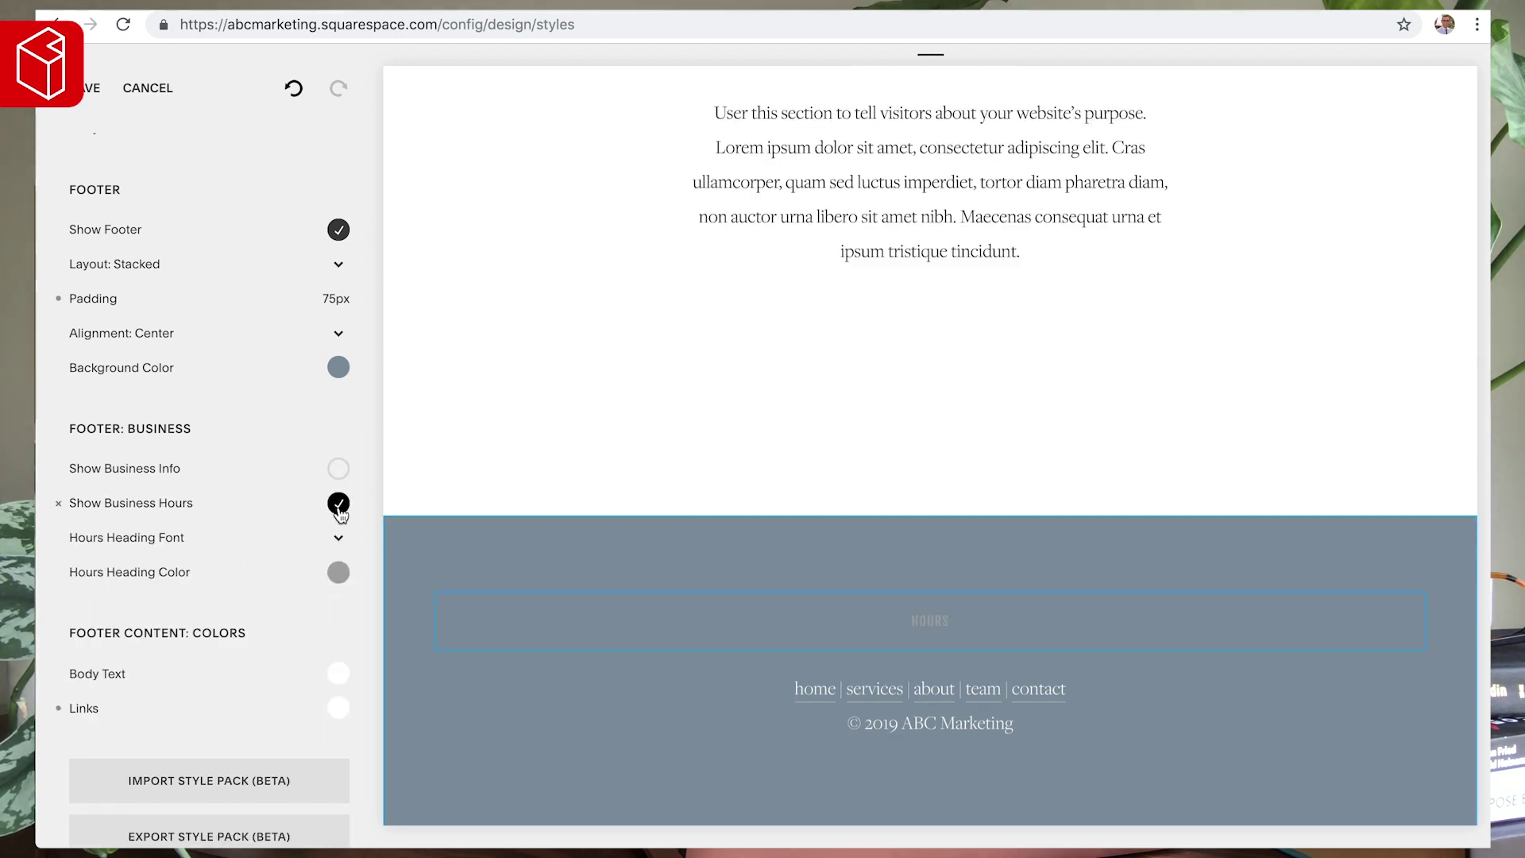
left_click(339, 508)
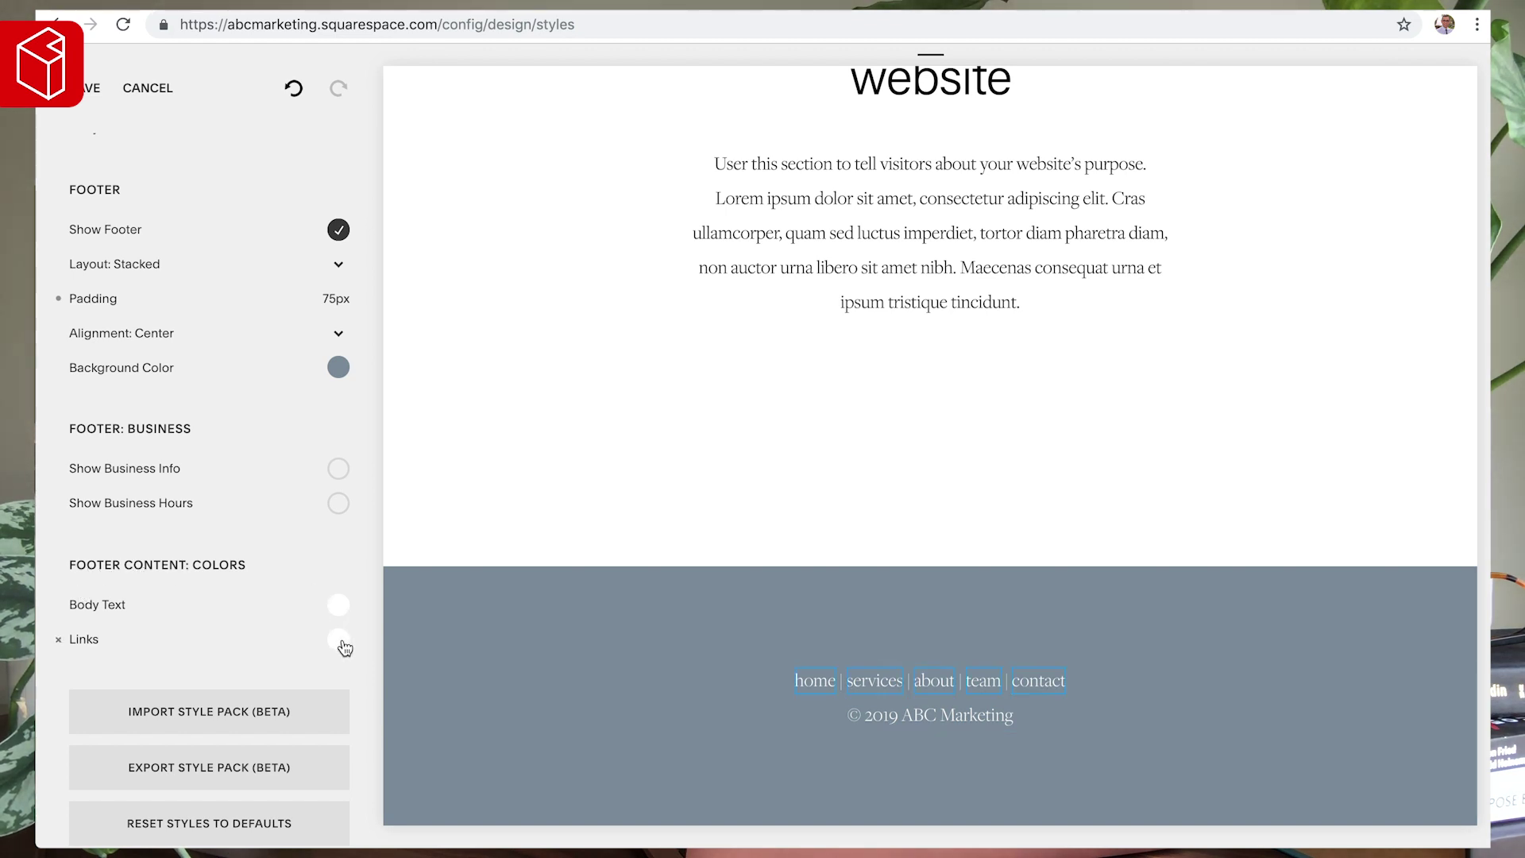
left_click(342, 606)
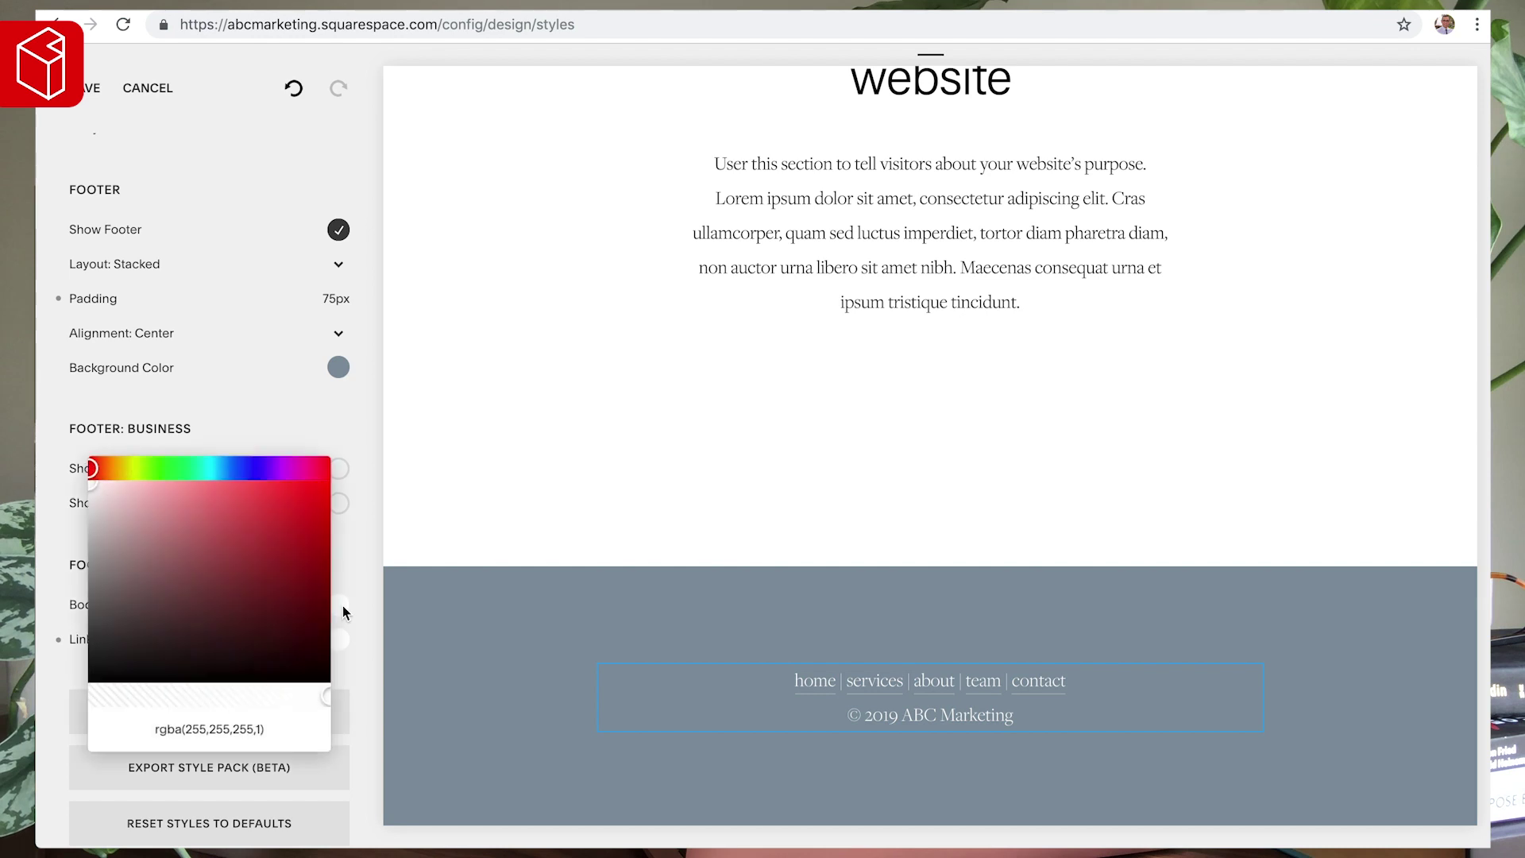
left_click_drag(112, 509, 63, 538)
key("Escape")
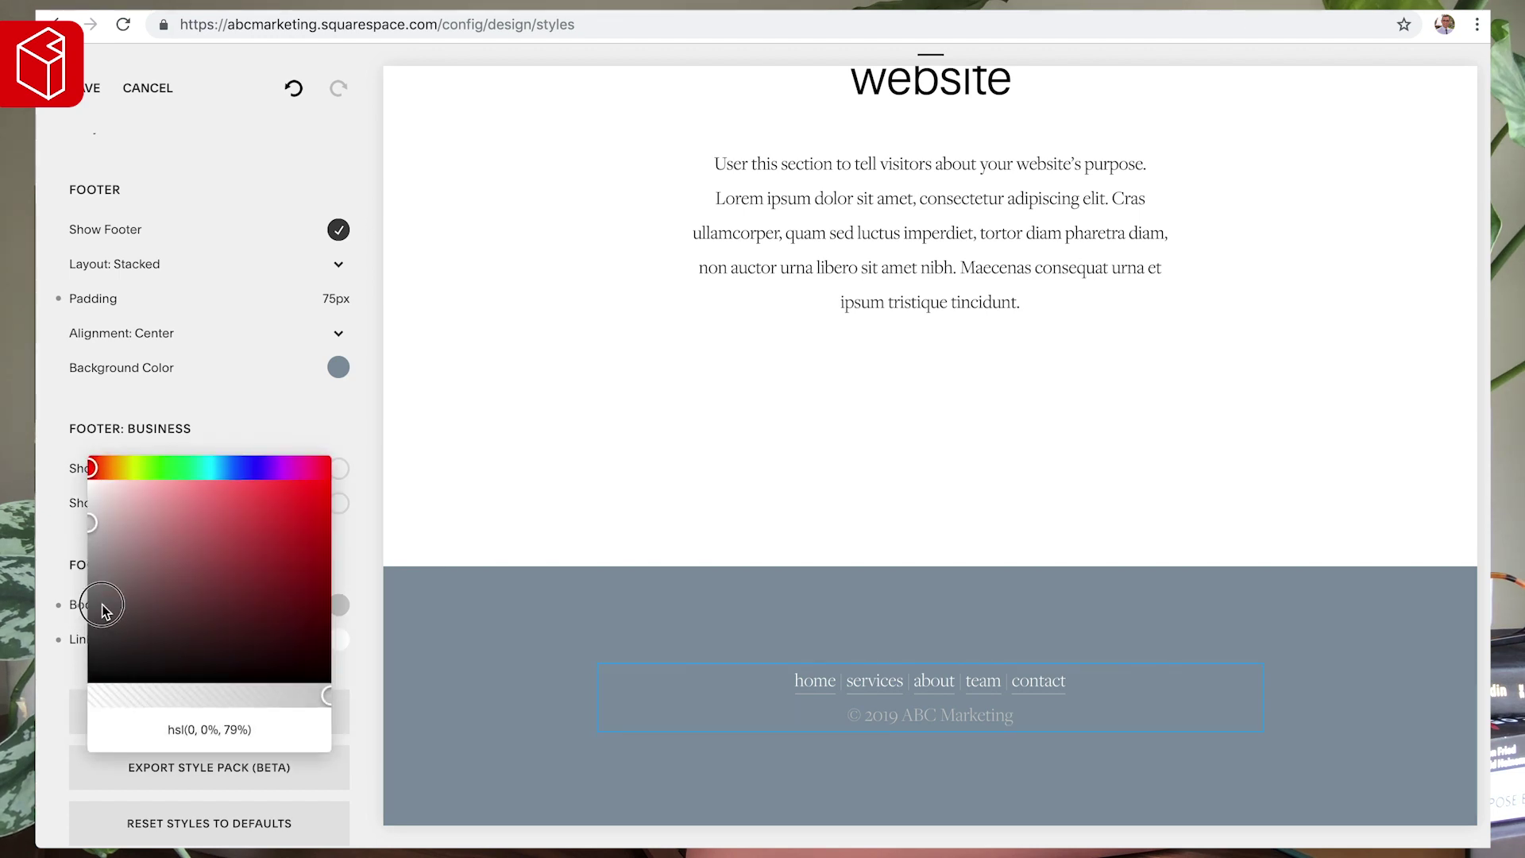
left_click_drag(82, 671, 73, 699)
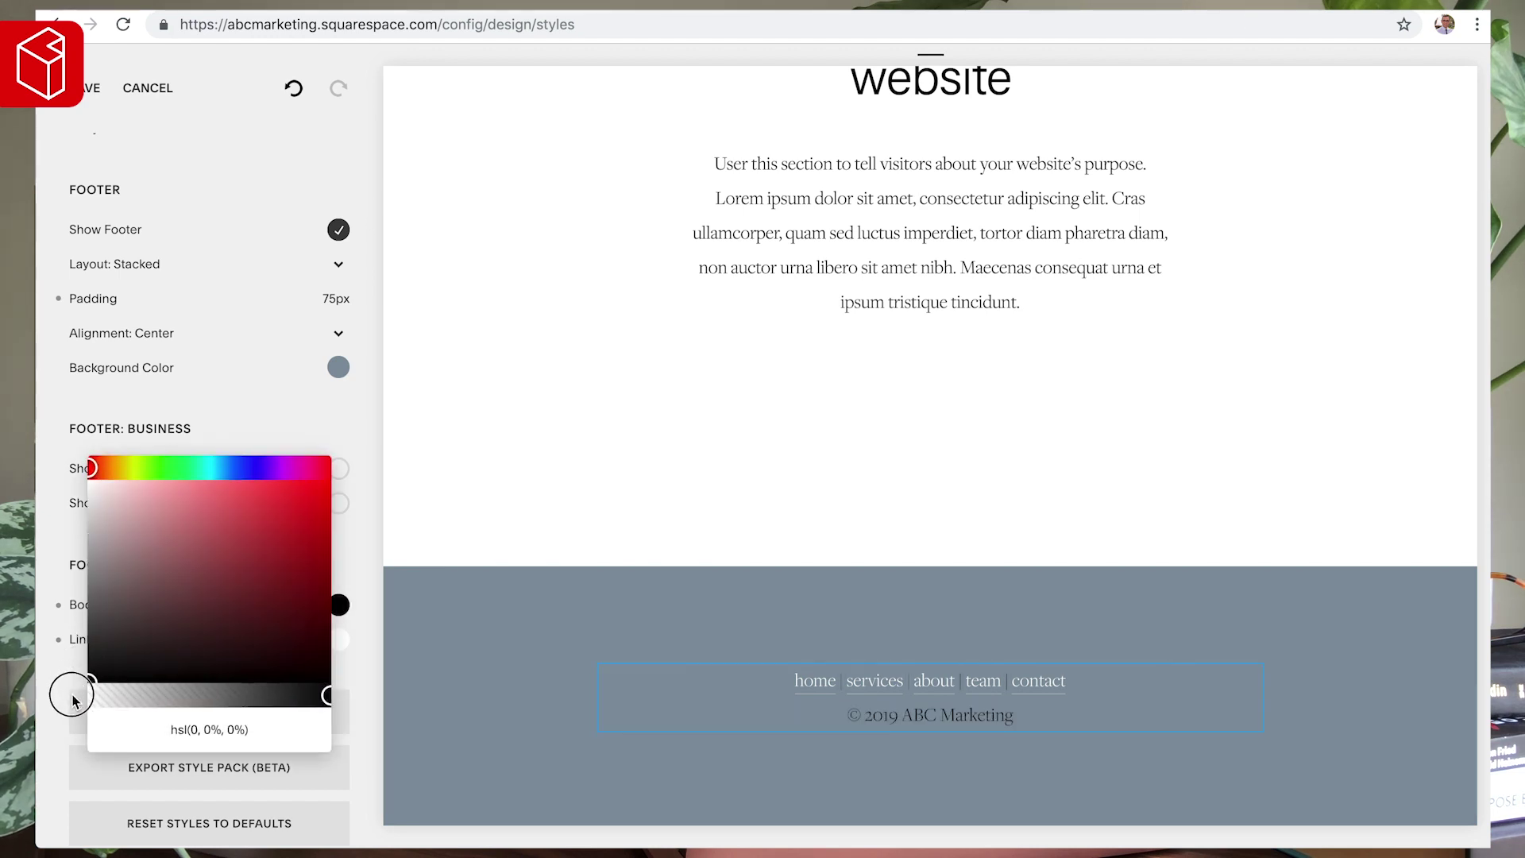
- Raise the body text size from 19px to 21px and save the style changes
scroll(239, 493, "up", 3)
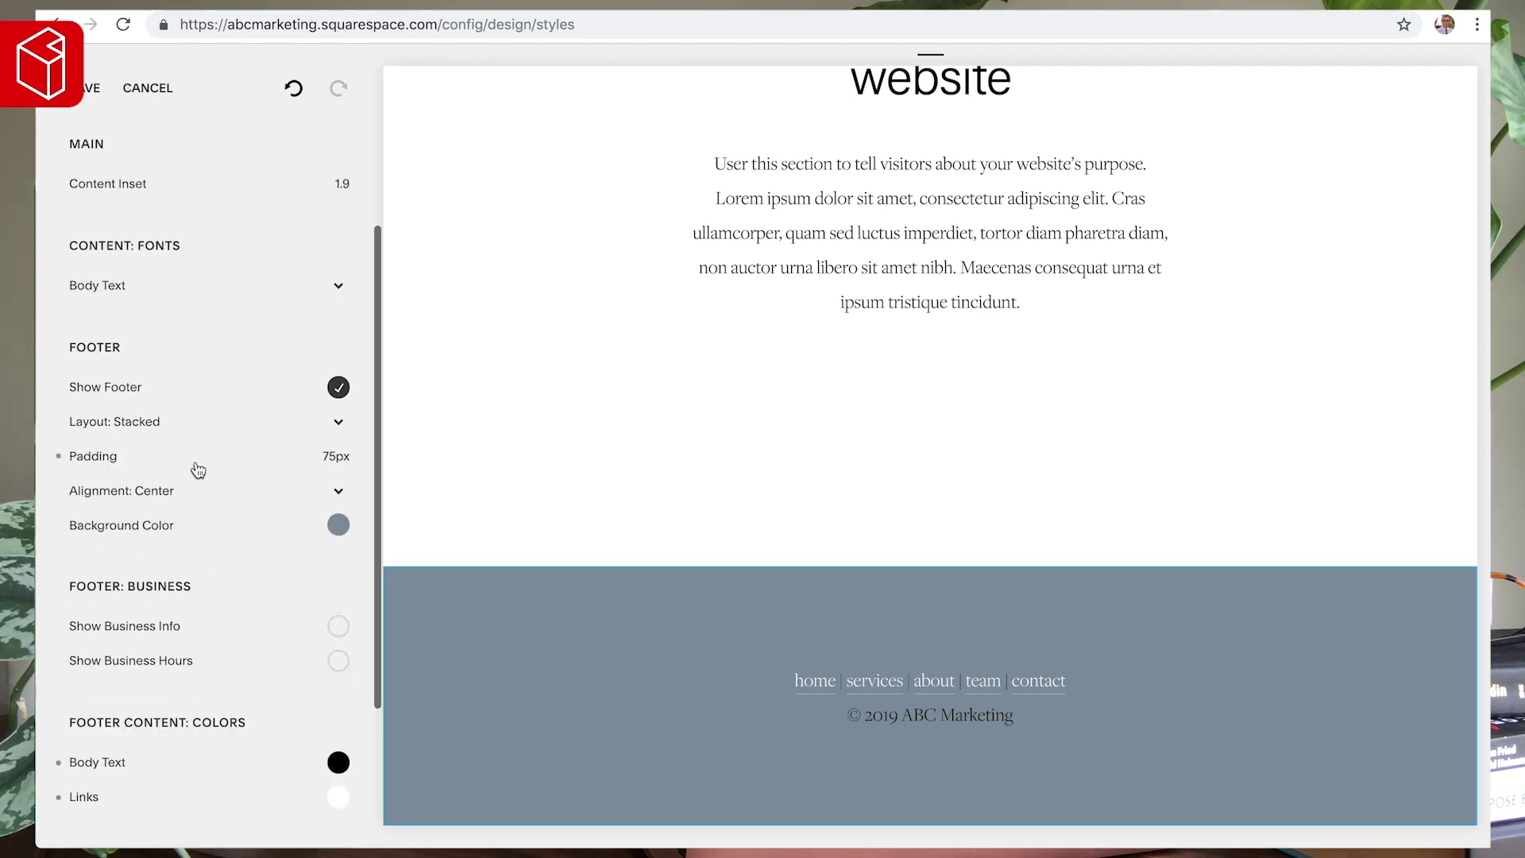
left_click(133, 310)
mouse_move(281, 304)
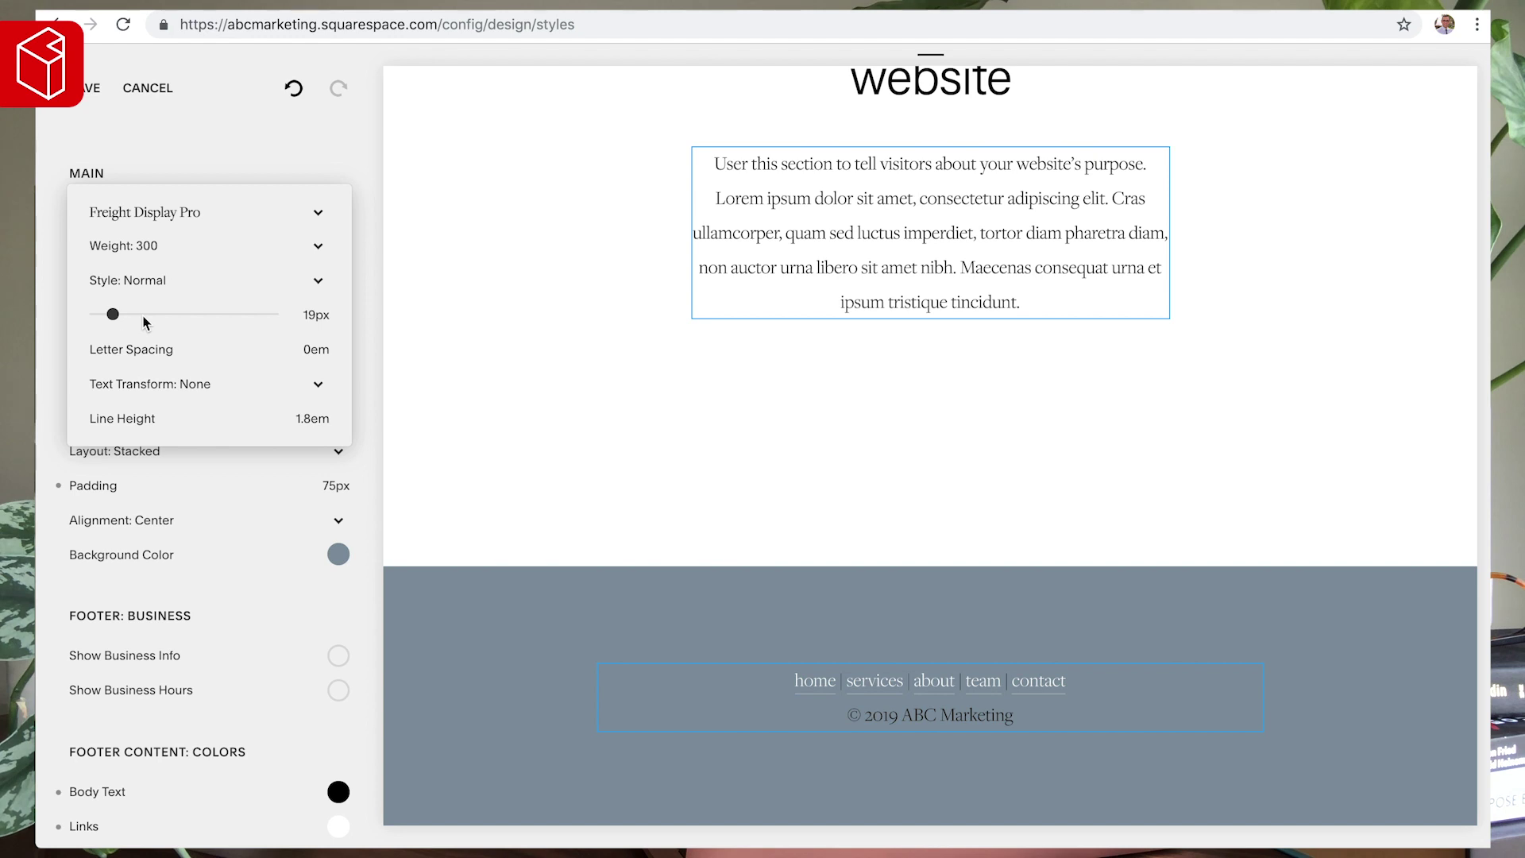
left_click_drag(112, 313, 114, 312)
type("1")
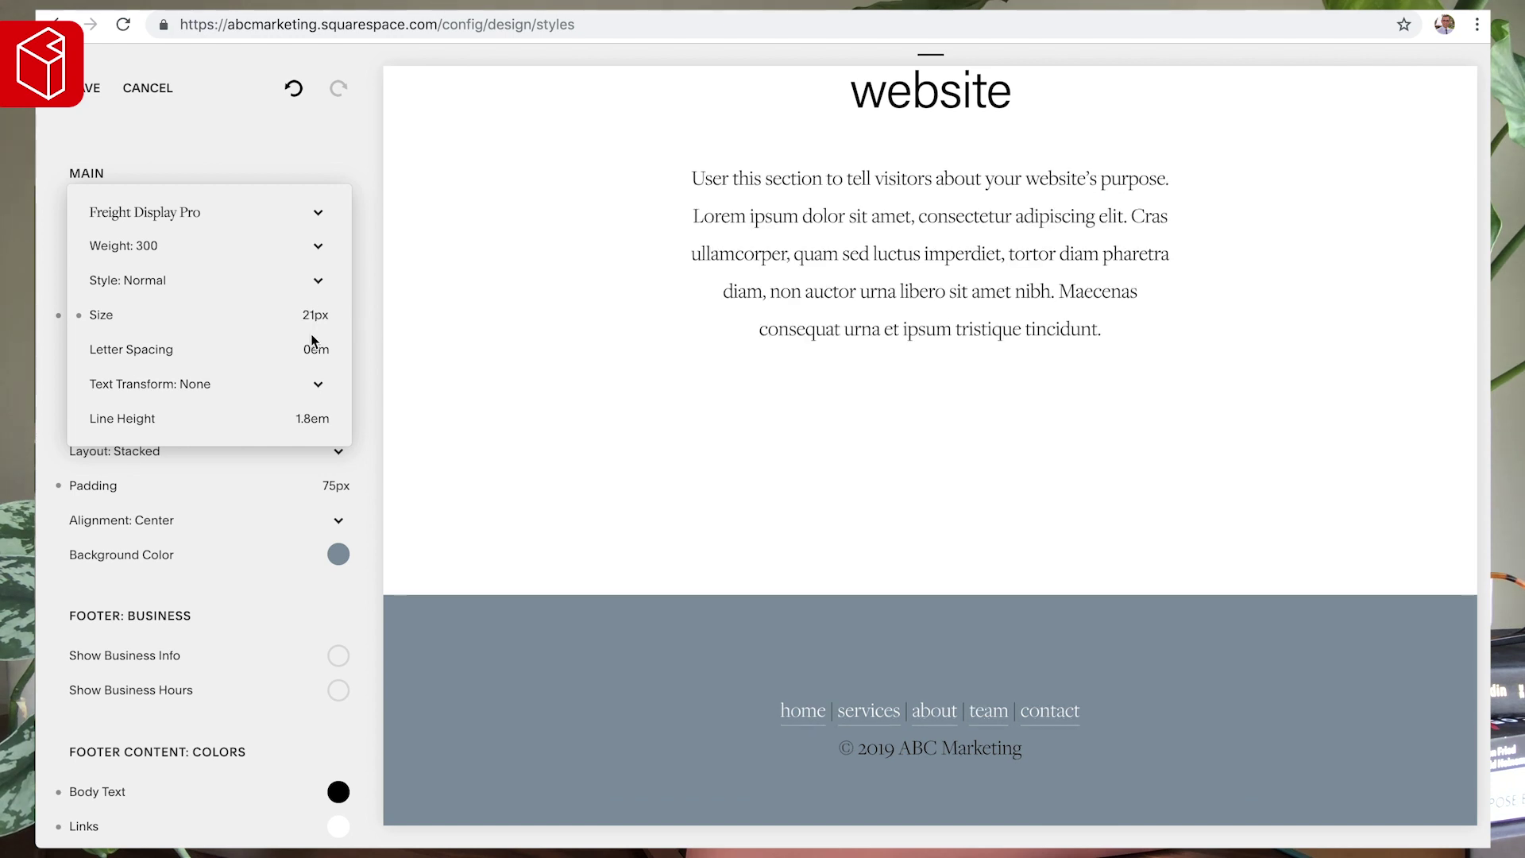
left_click(531, 520)
scroll(534, 522, "down", 1)
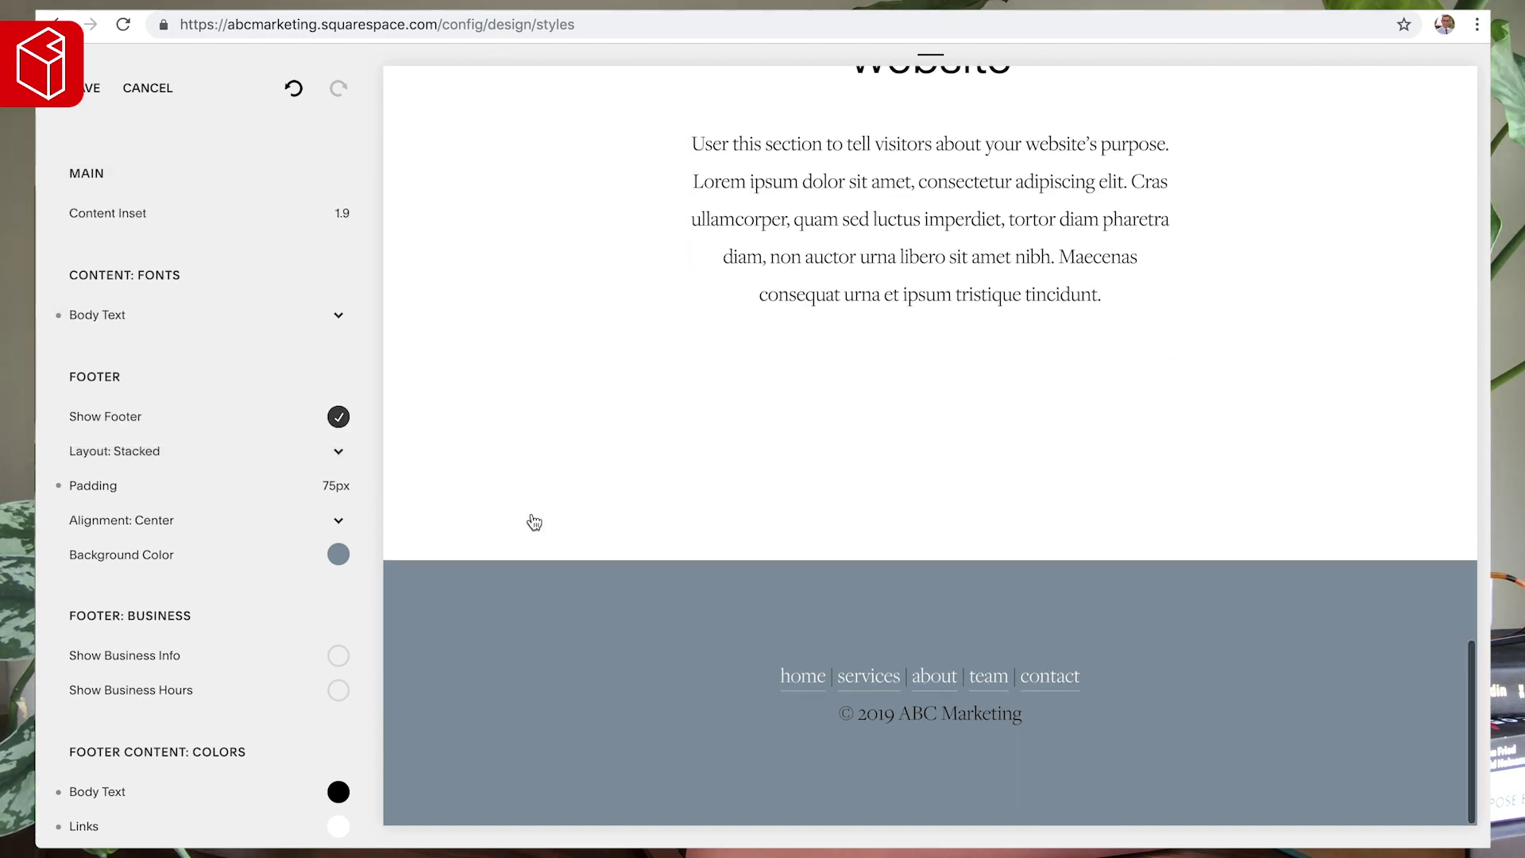
scroll(633, 551, "up", 4)
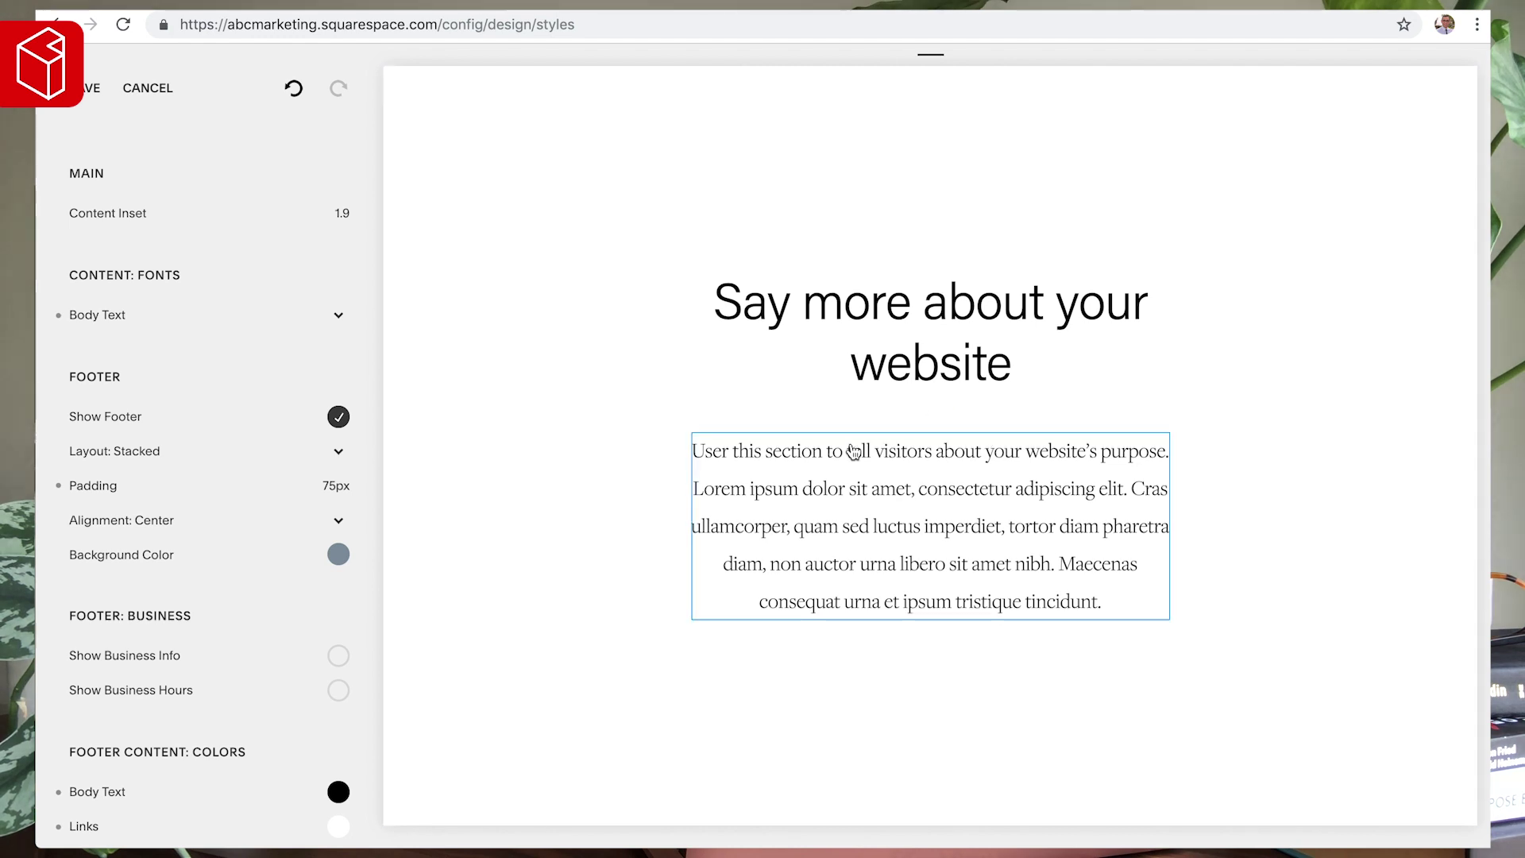
left_click(82, 93)
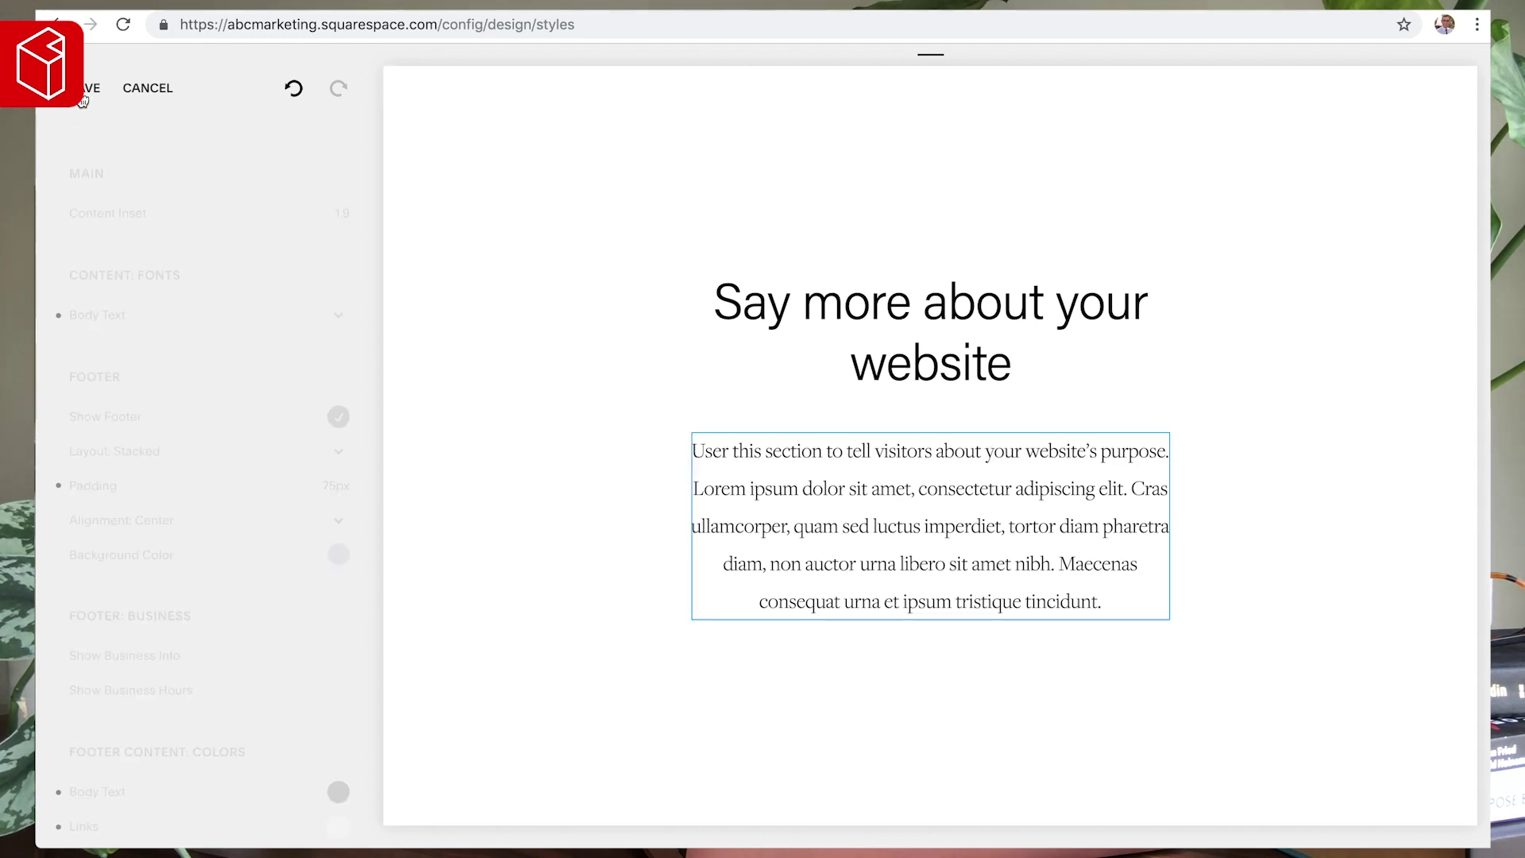
- Go to the Pages list and disable the home page's Banner section
left_click(117, 91)
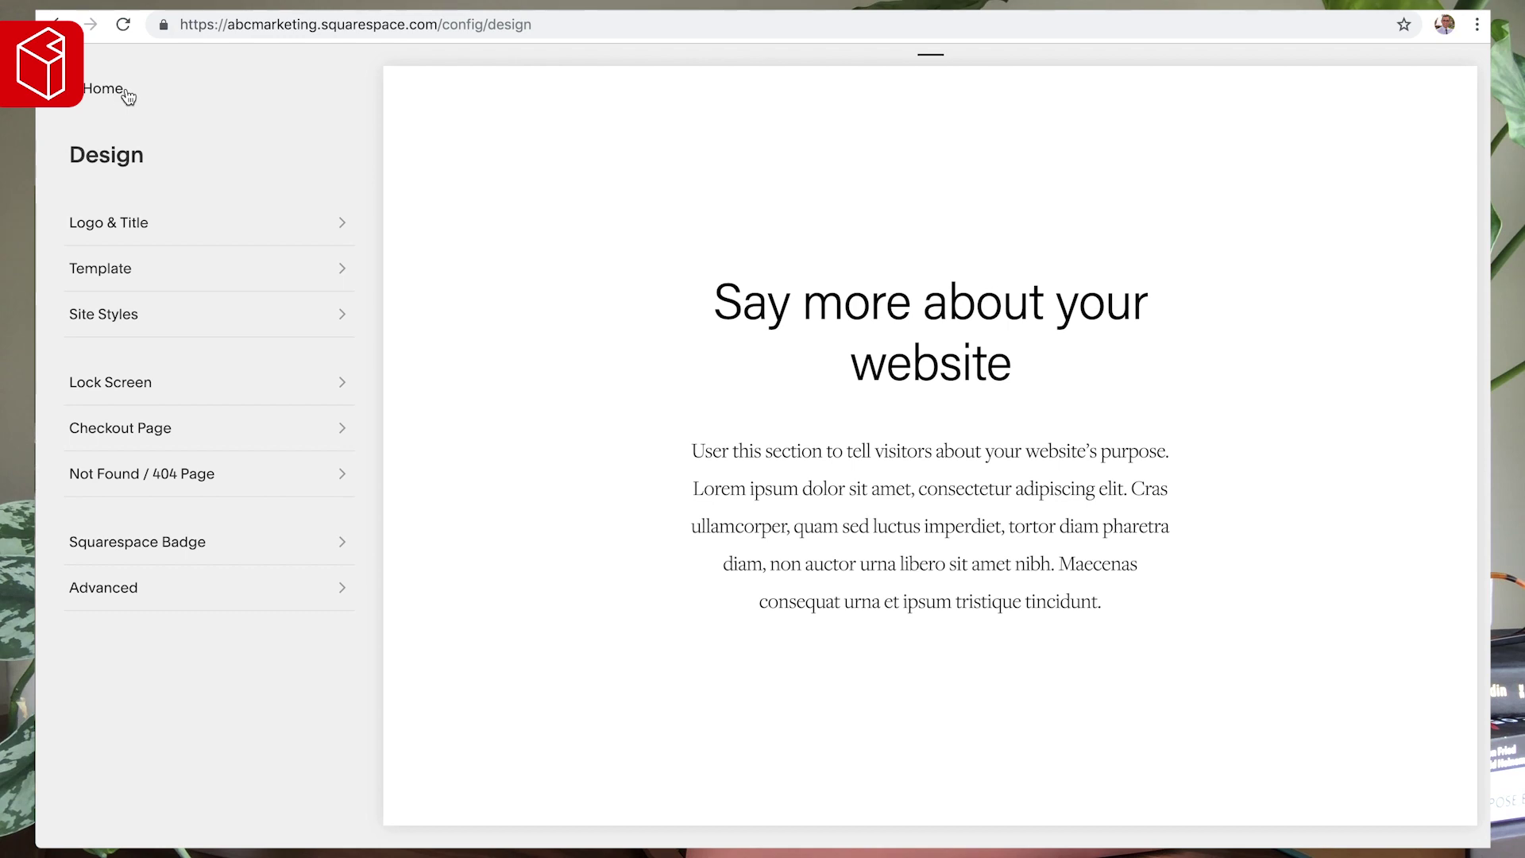
left_click(118, 92)
left_click(116, 262)
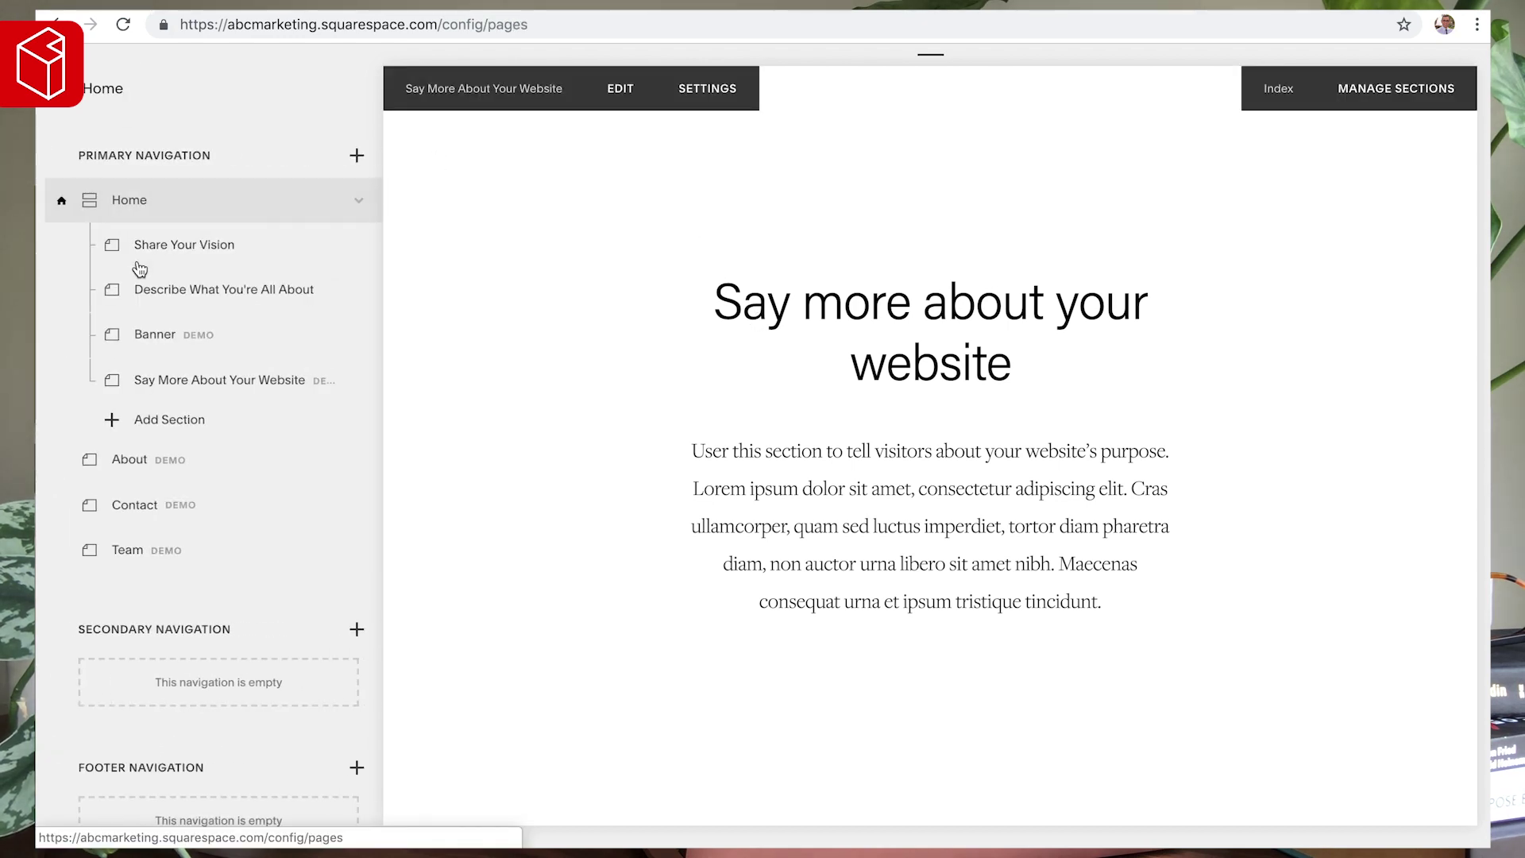
left_click(348, 290)
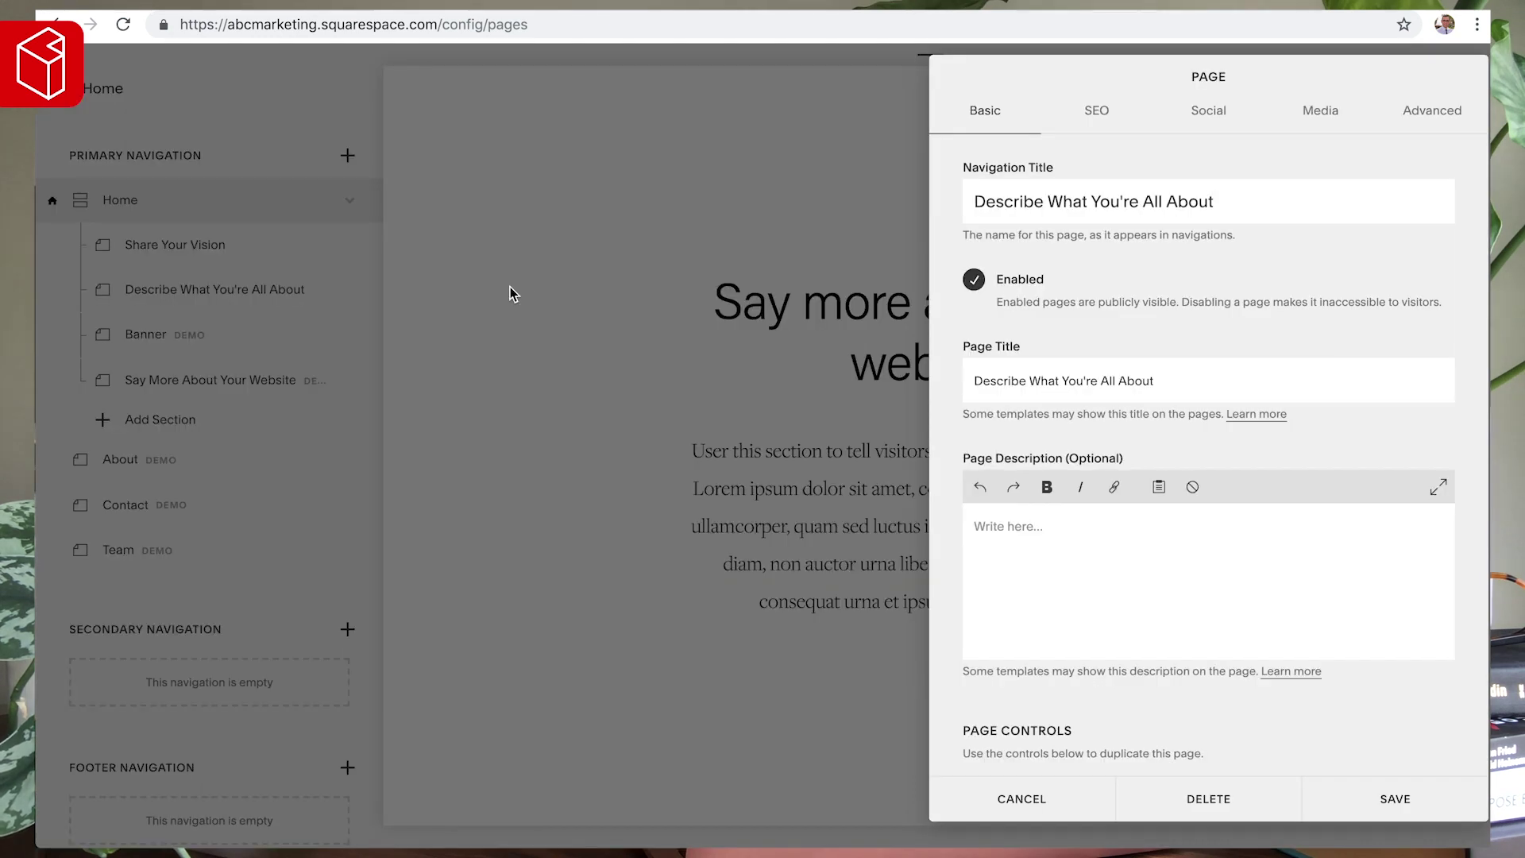
left_click(510, 287)
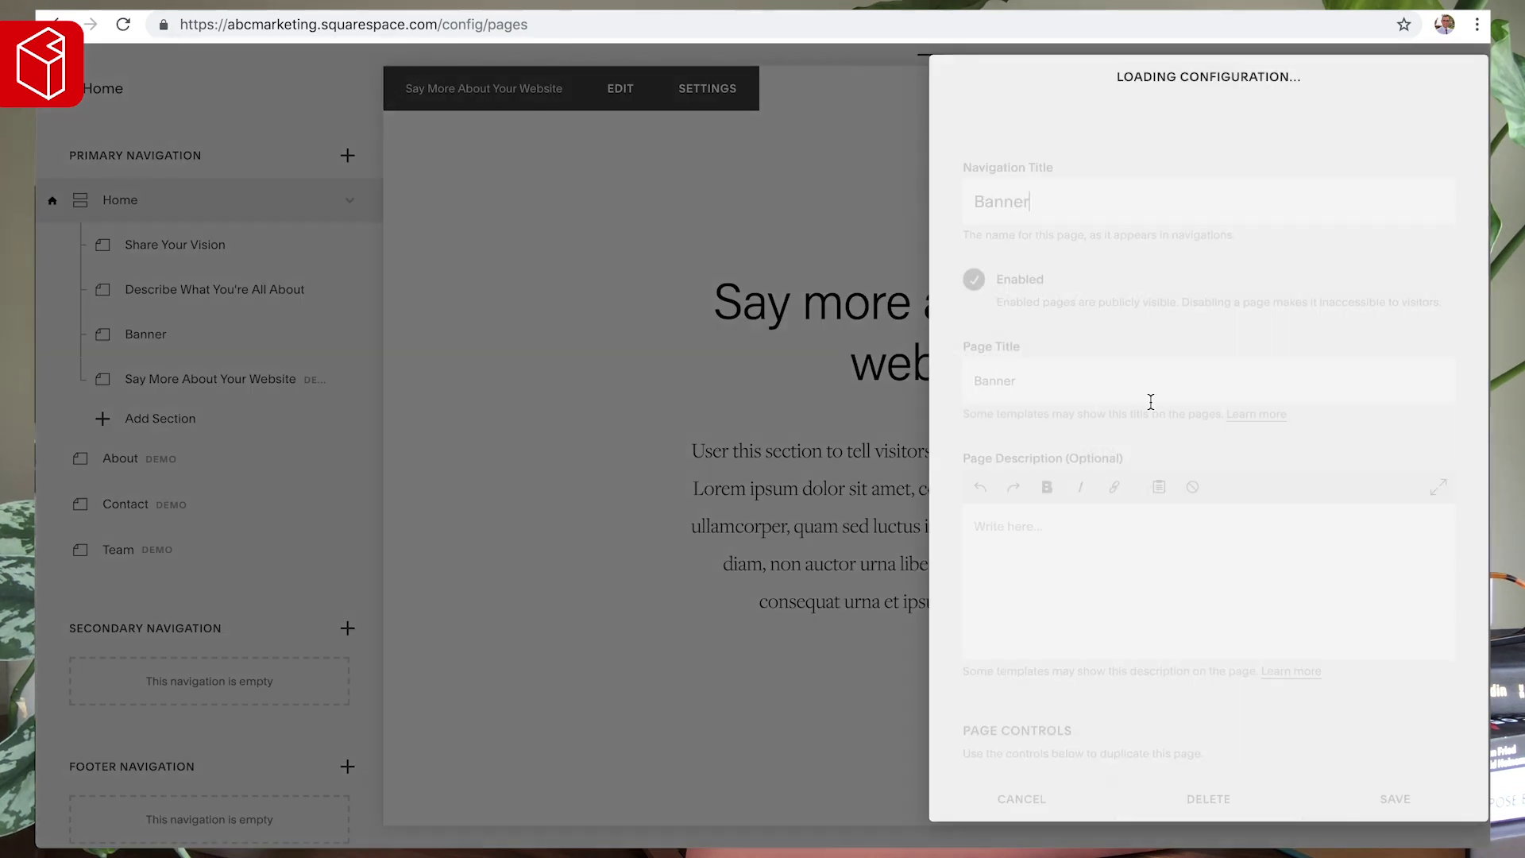
left_click(976, 279)
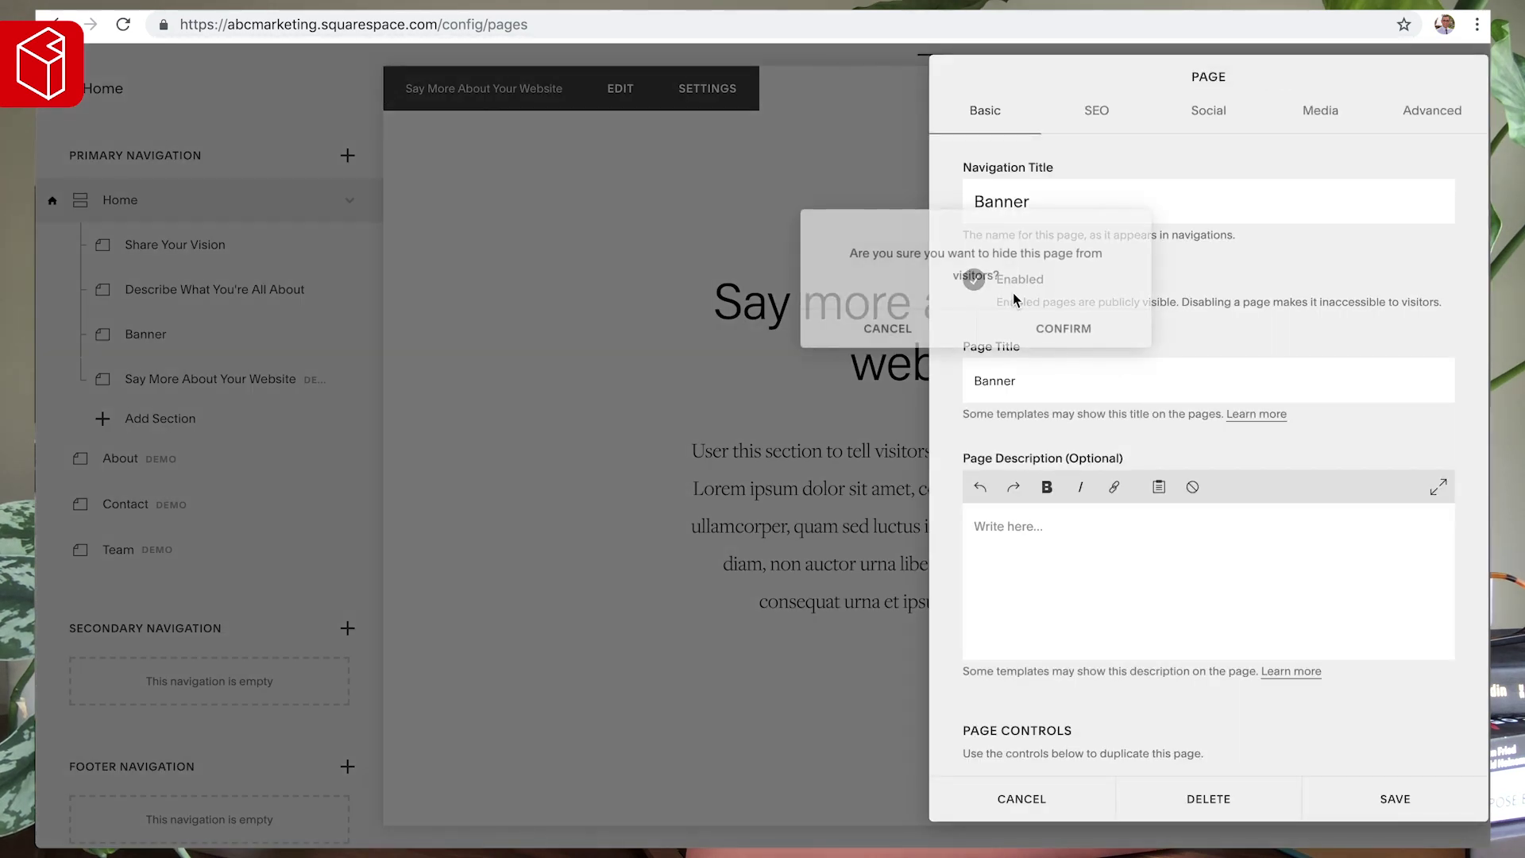
left_click(1066, 330)
left_click(321, 353)
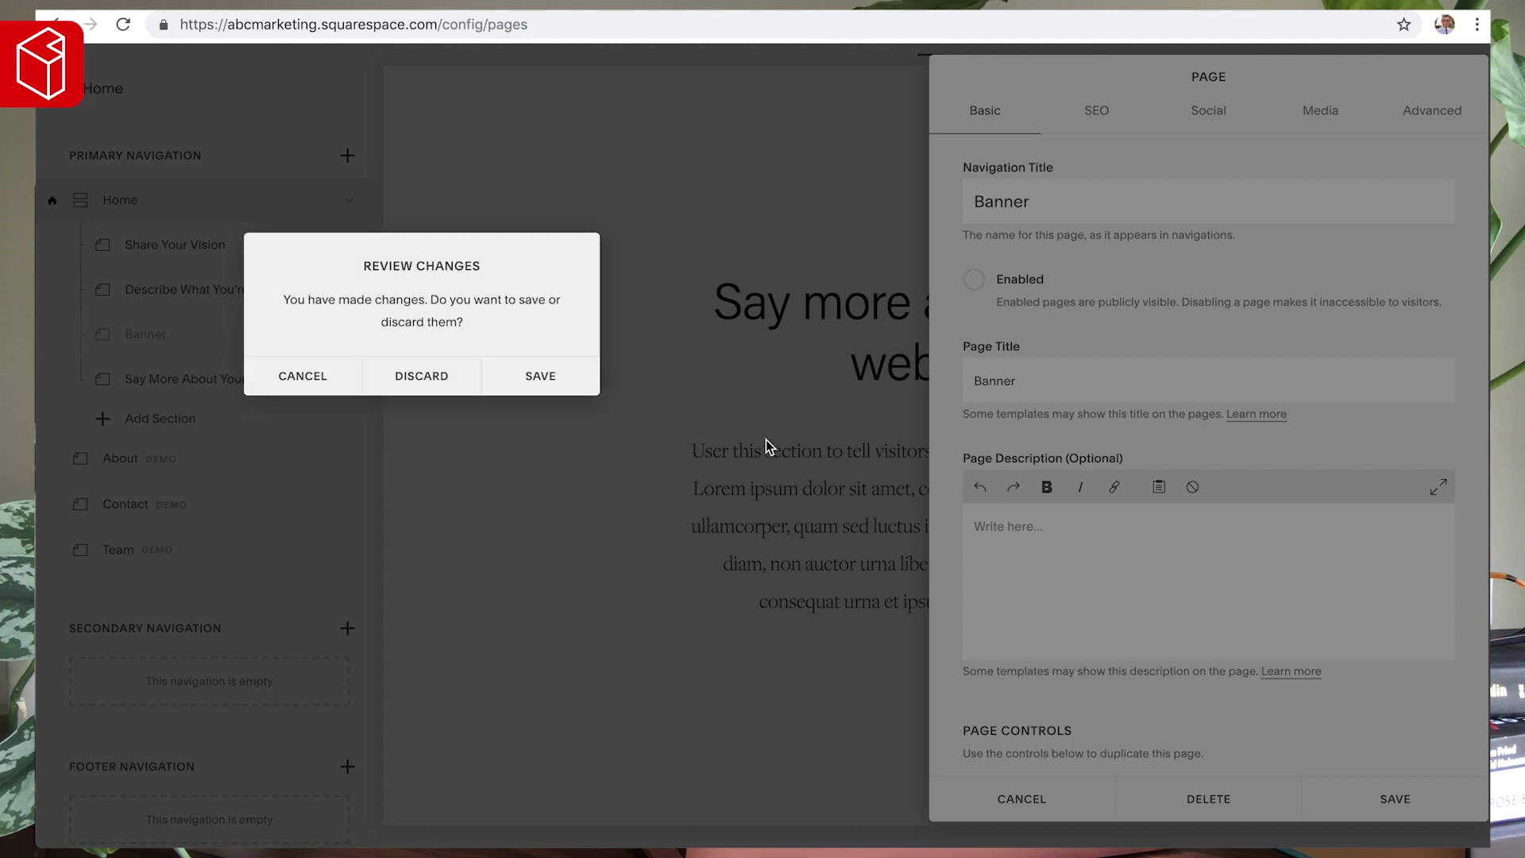
left_click(274, 384)
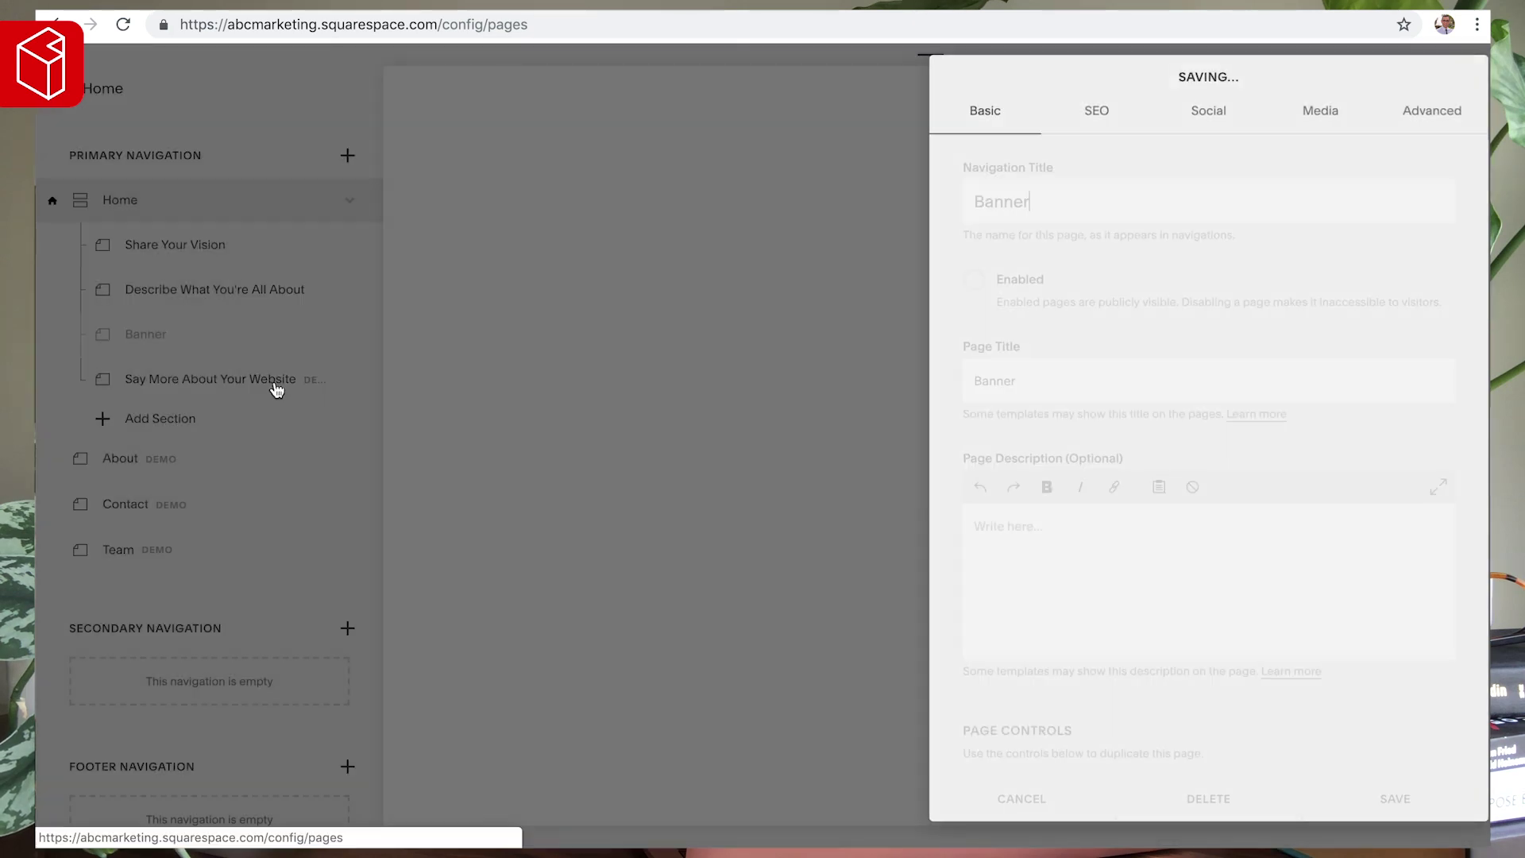
- Disable the 'Say More About Your Website' section and load the public home page
left_click(349, 379)
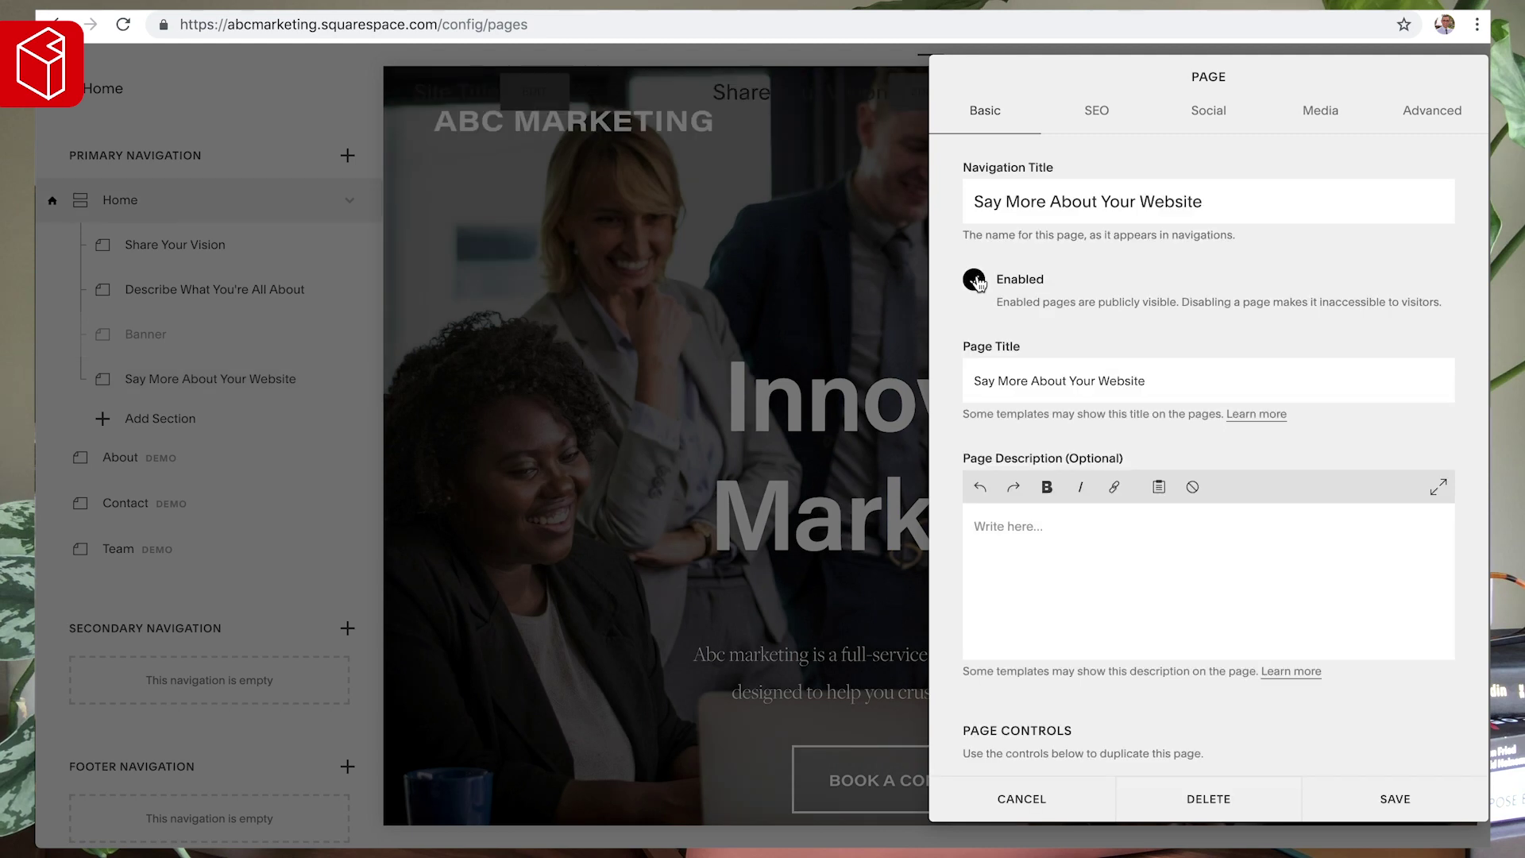
left_click(973, 282)
left_click(1062, 327)
key("Escape")
left_click(1177, 382)
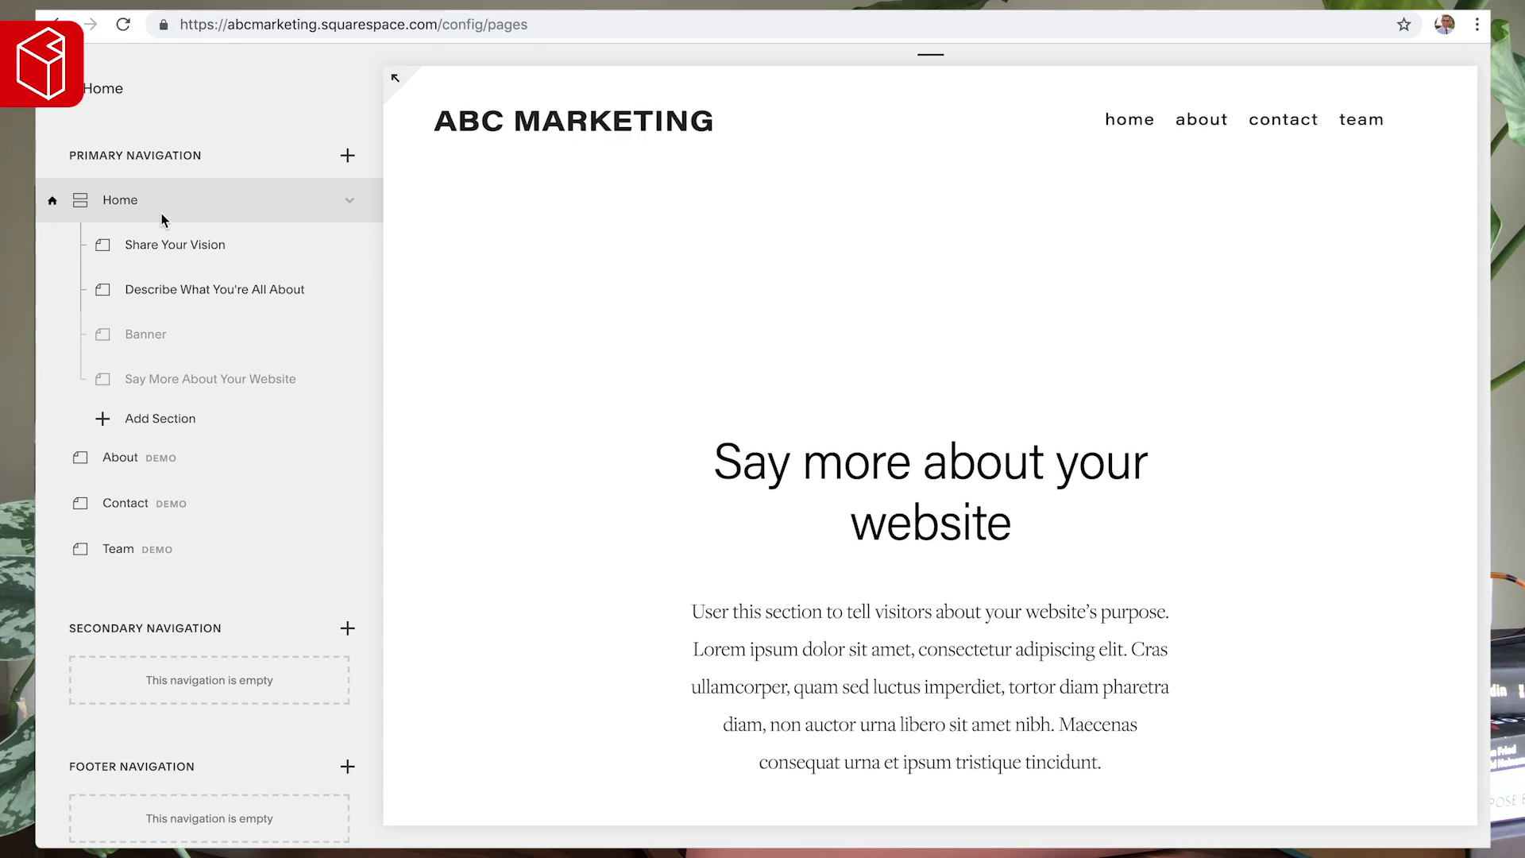
left_click(521, 123)
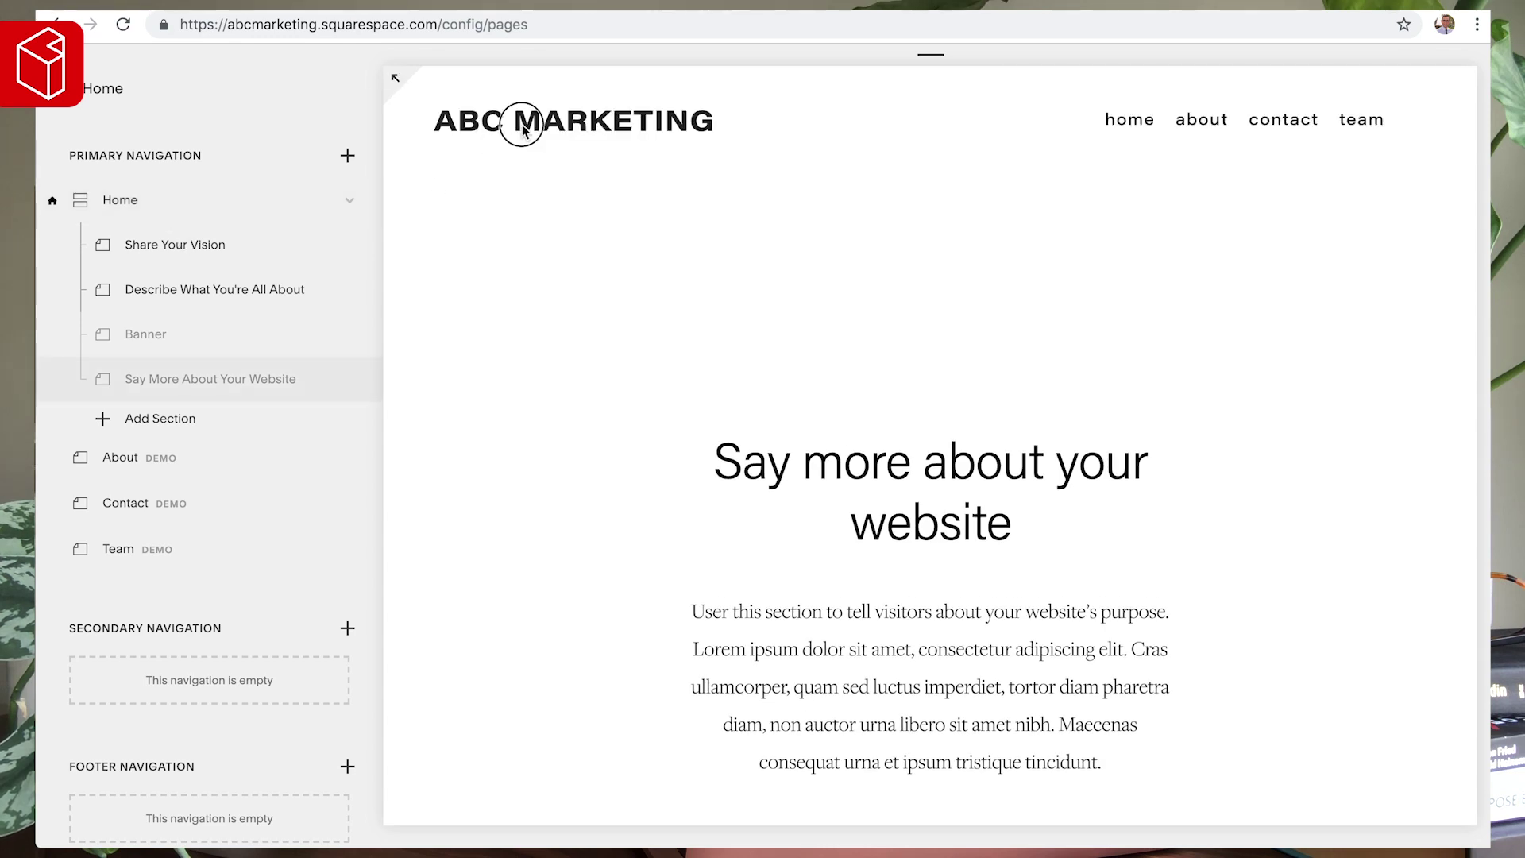
left_click(396, 82)
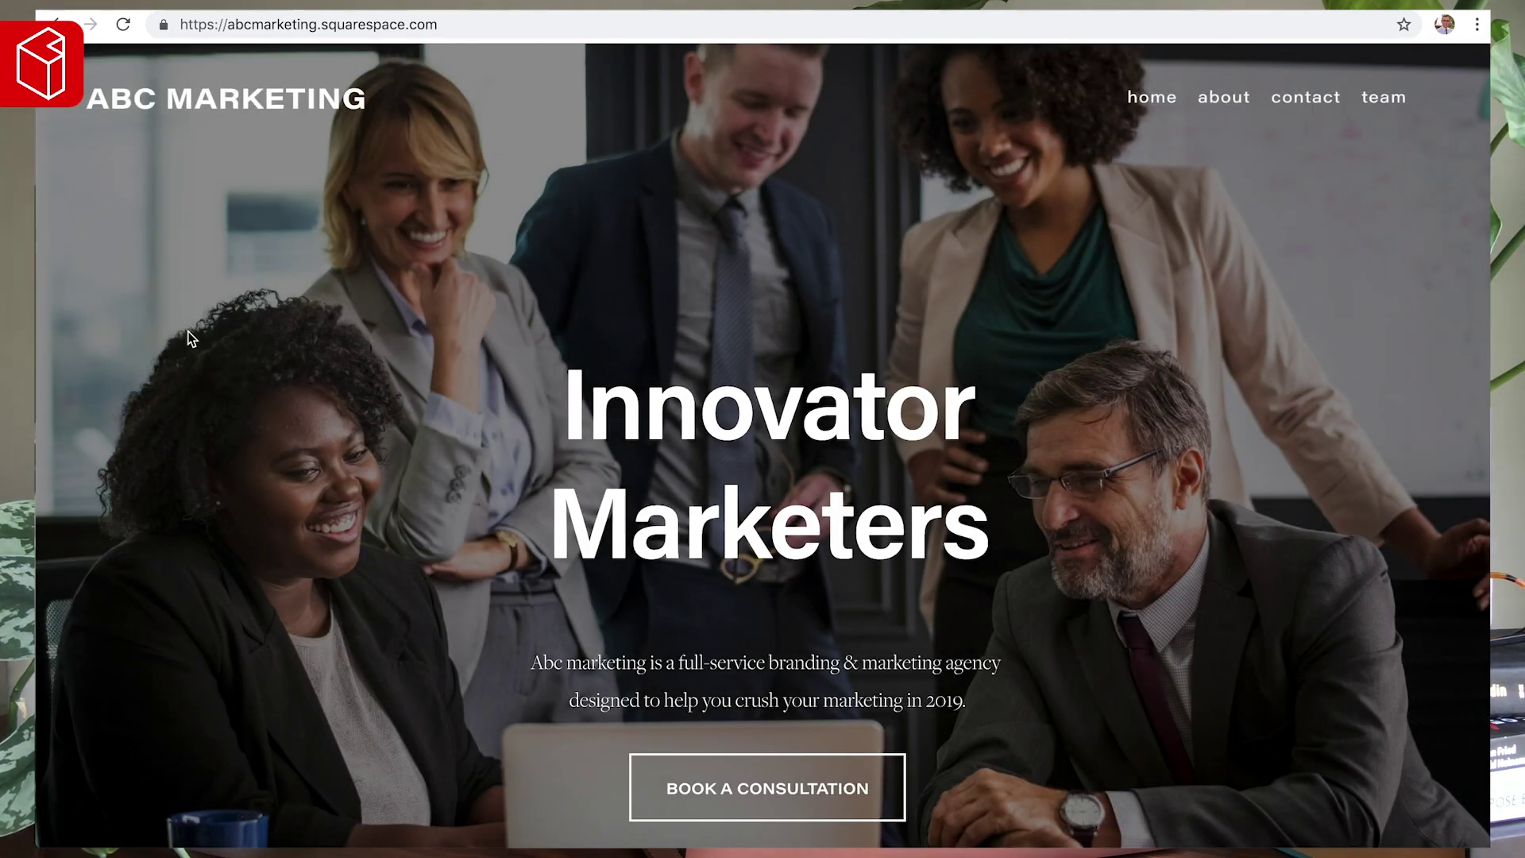
scroll(197, 427, "down", 6)
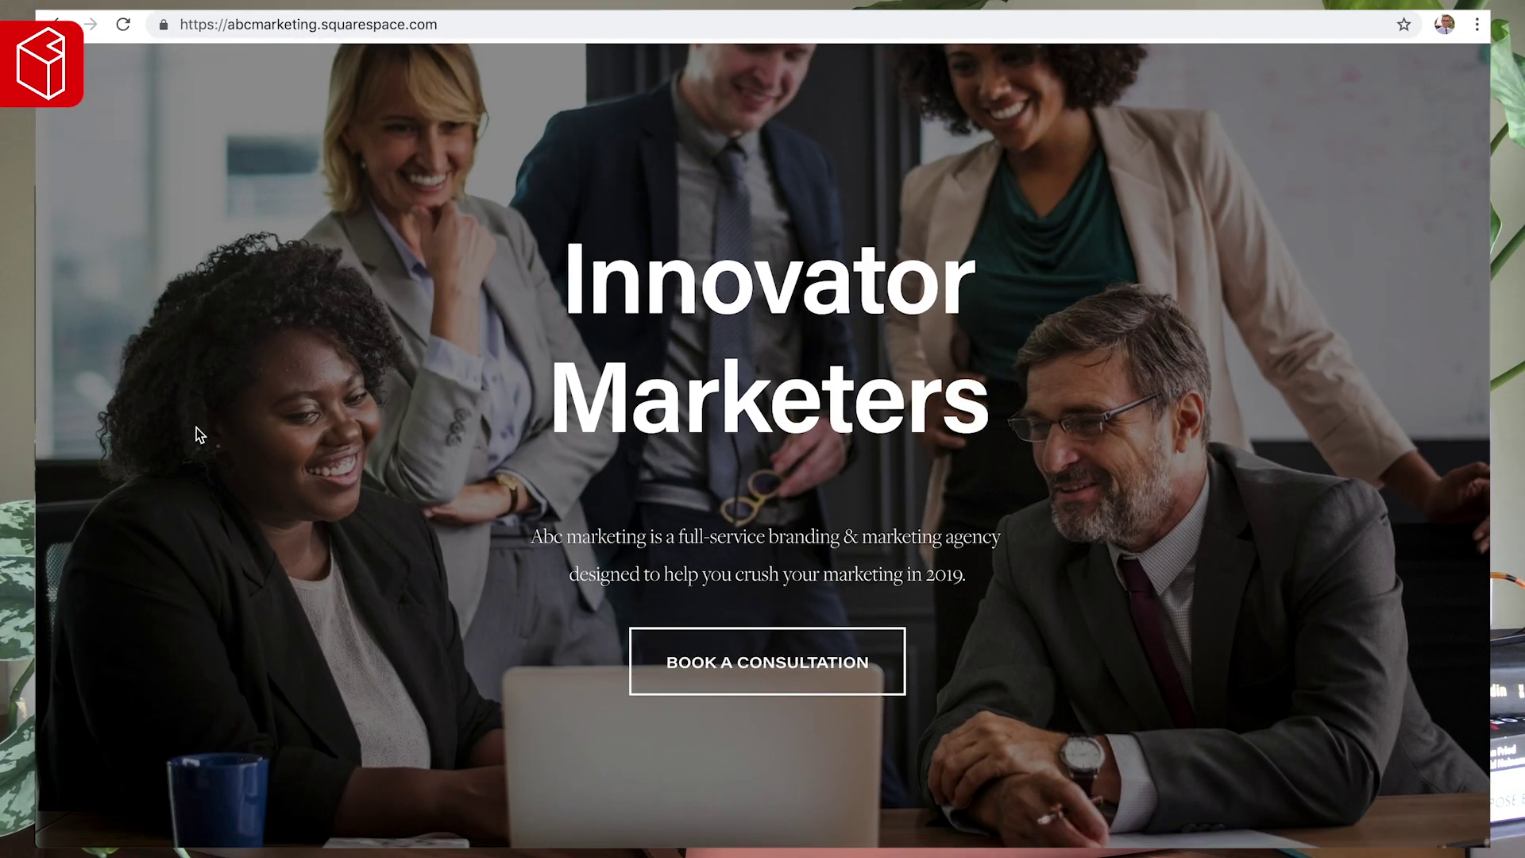
scroll(197, 433, "down", 5)
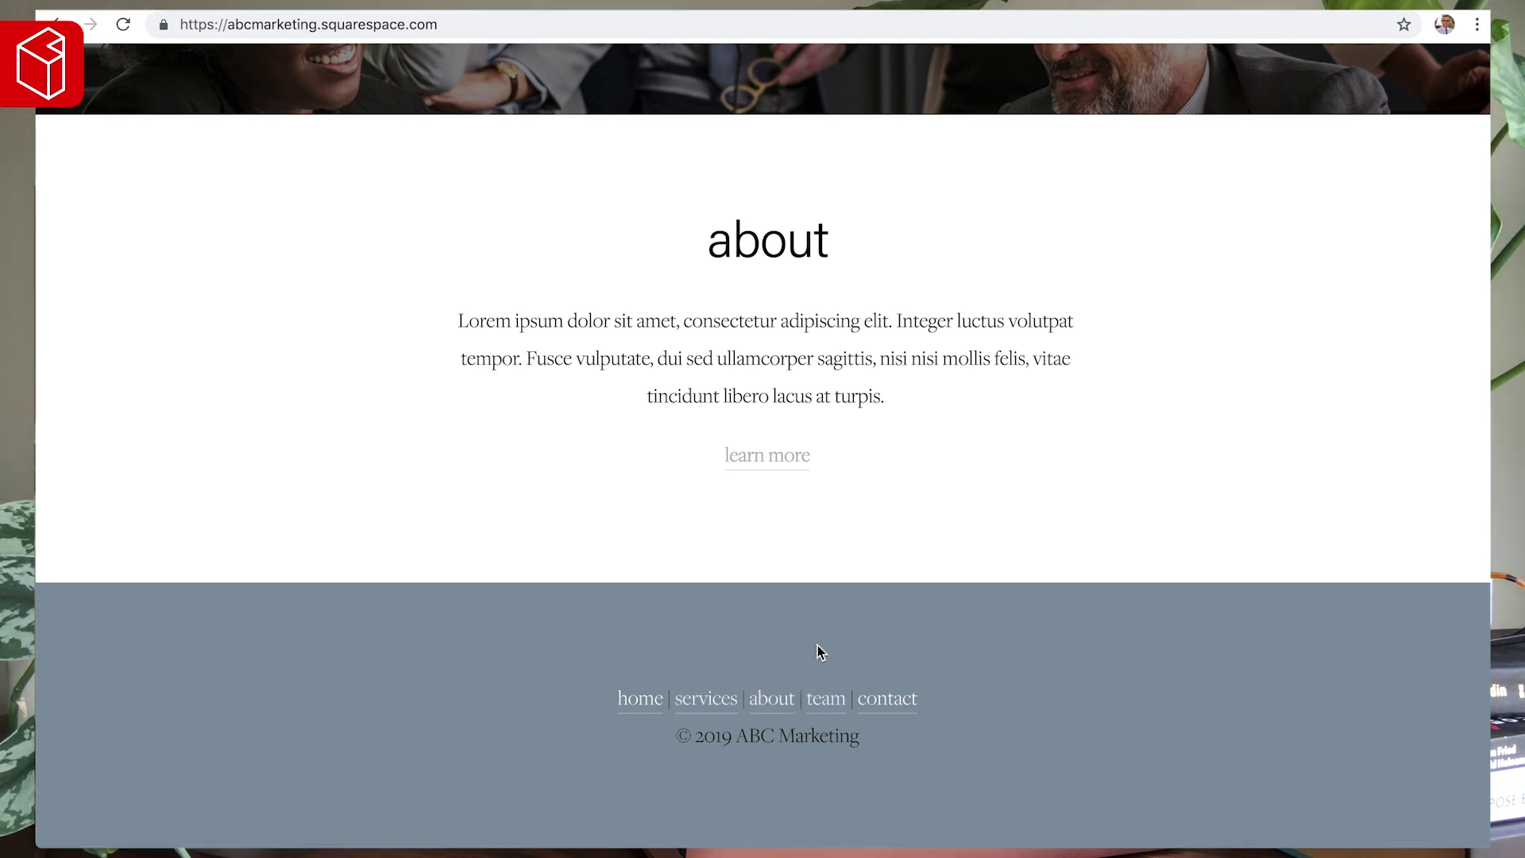
scroll(817, 645, "up", 1)
scroll(819, 651, "up", 8)
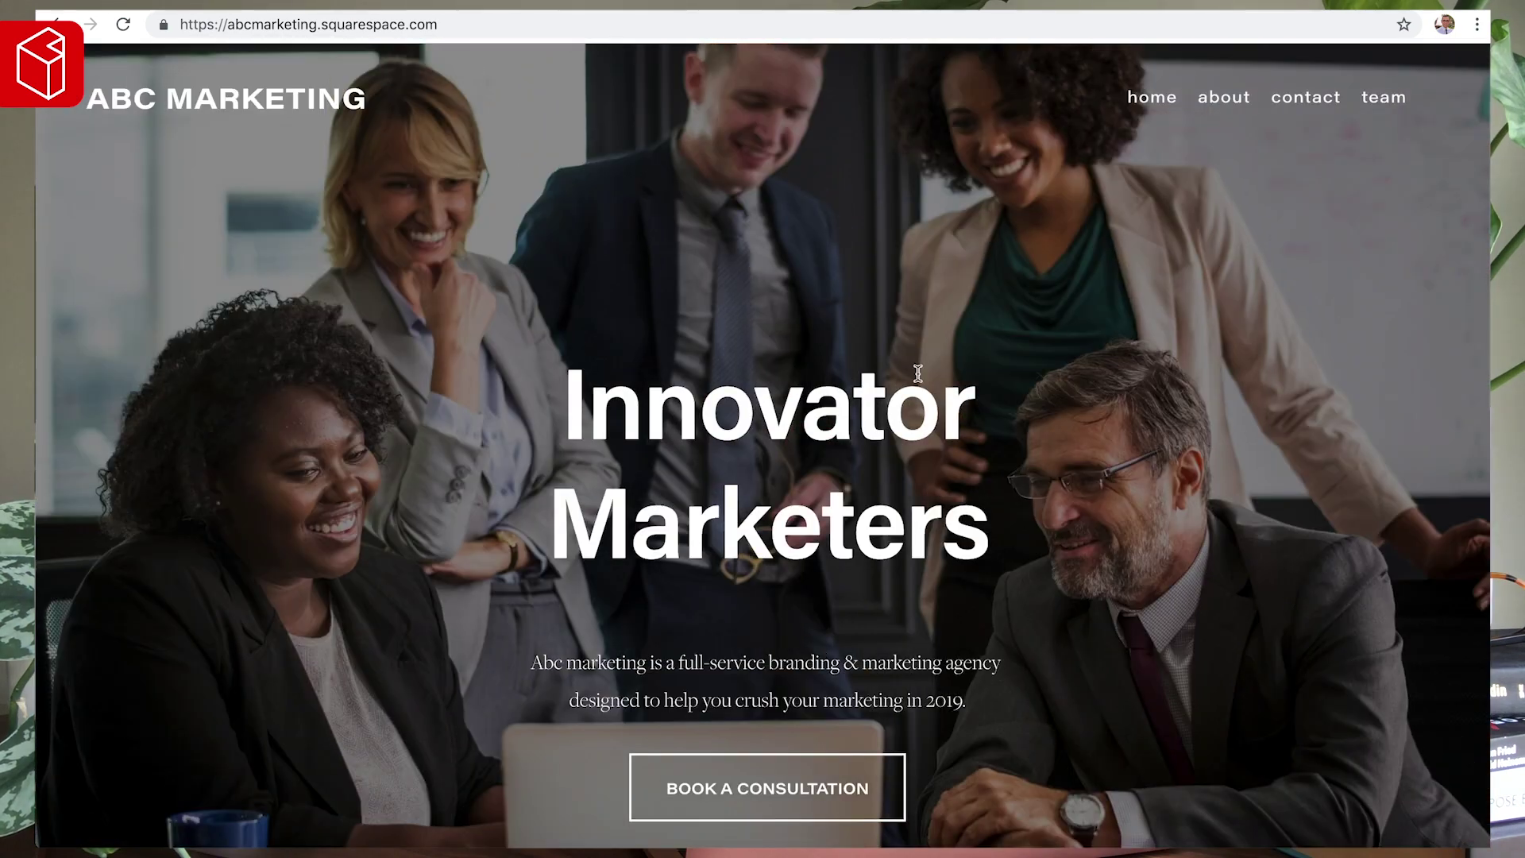
left_click(205, 135)
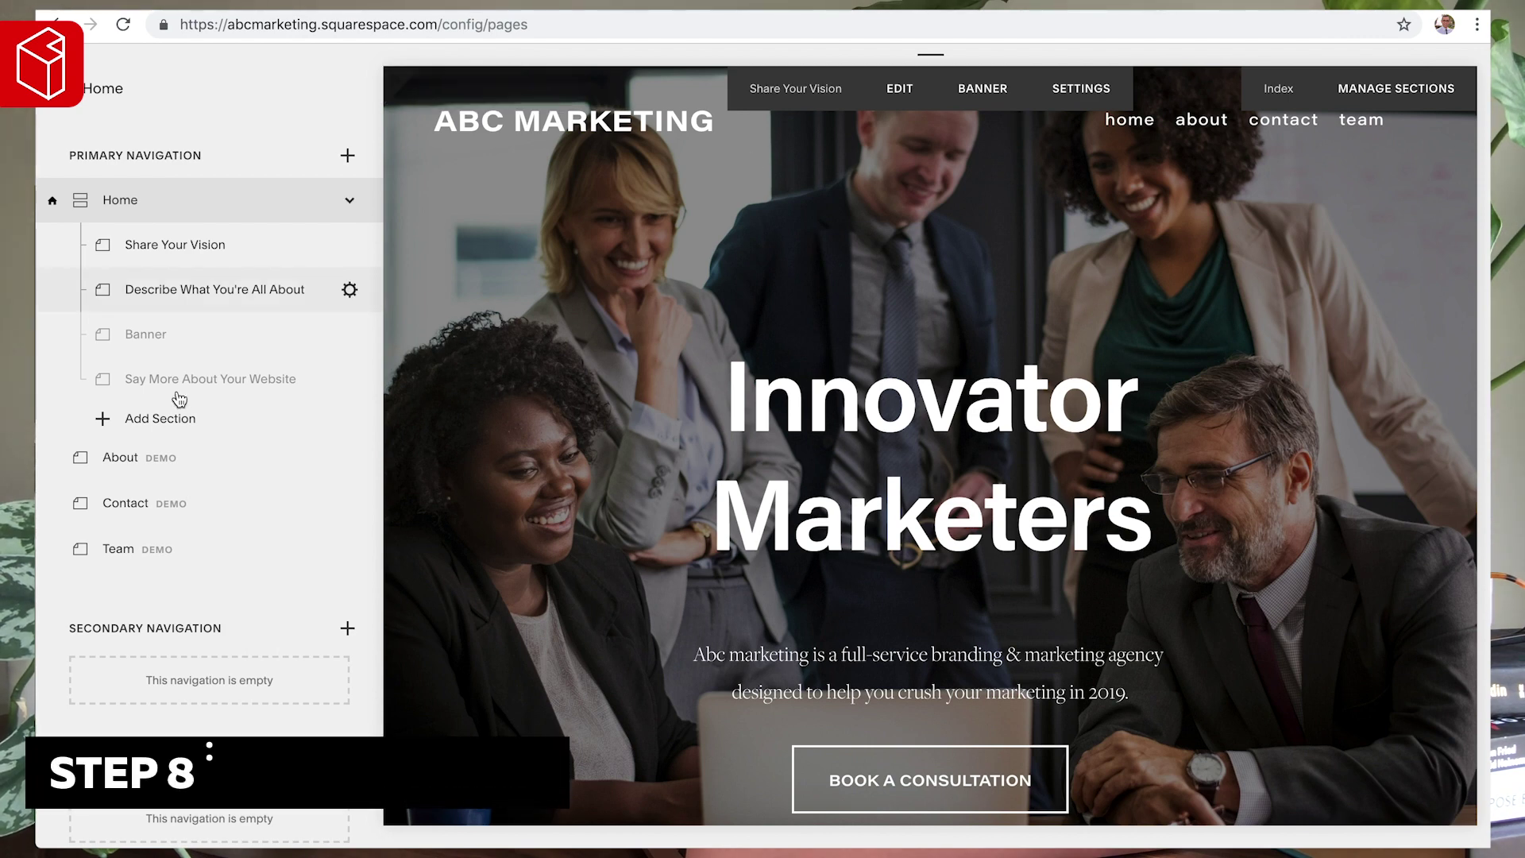
scroll(143, 413, "down", 1)
- On the About page, add a centred Heading 2 'about' text block above the image
left_click(119, 413)
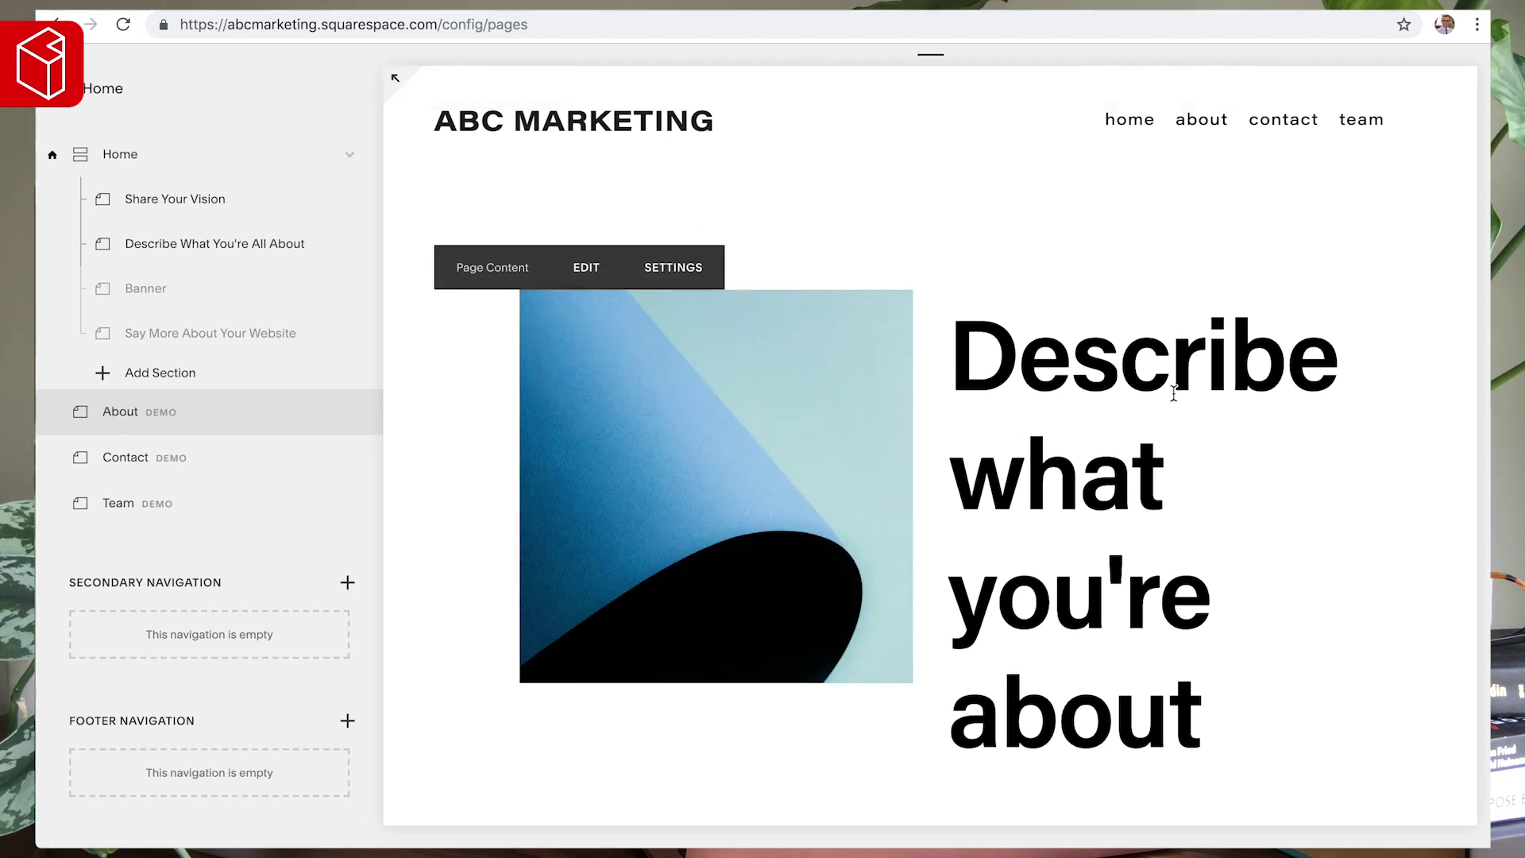
scroll(820, 421, "down", 8)
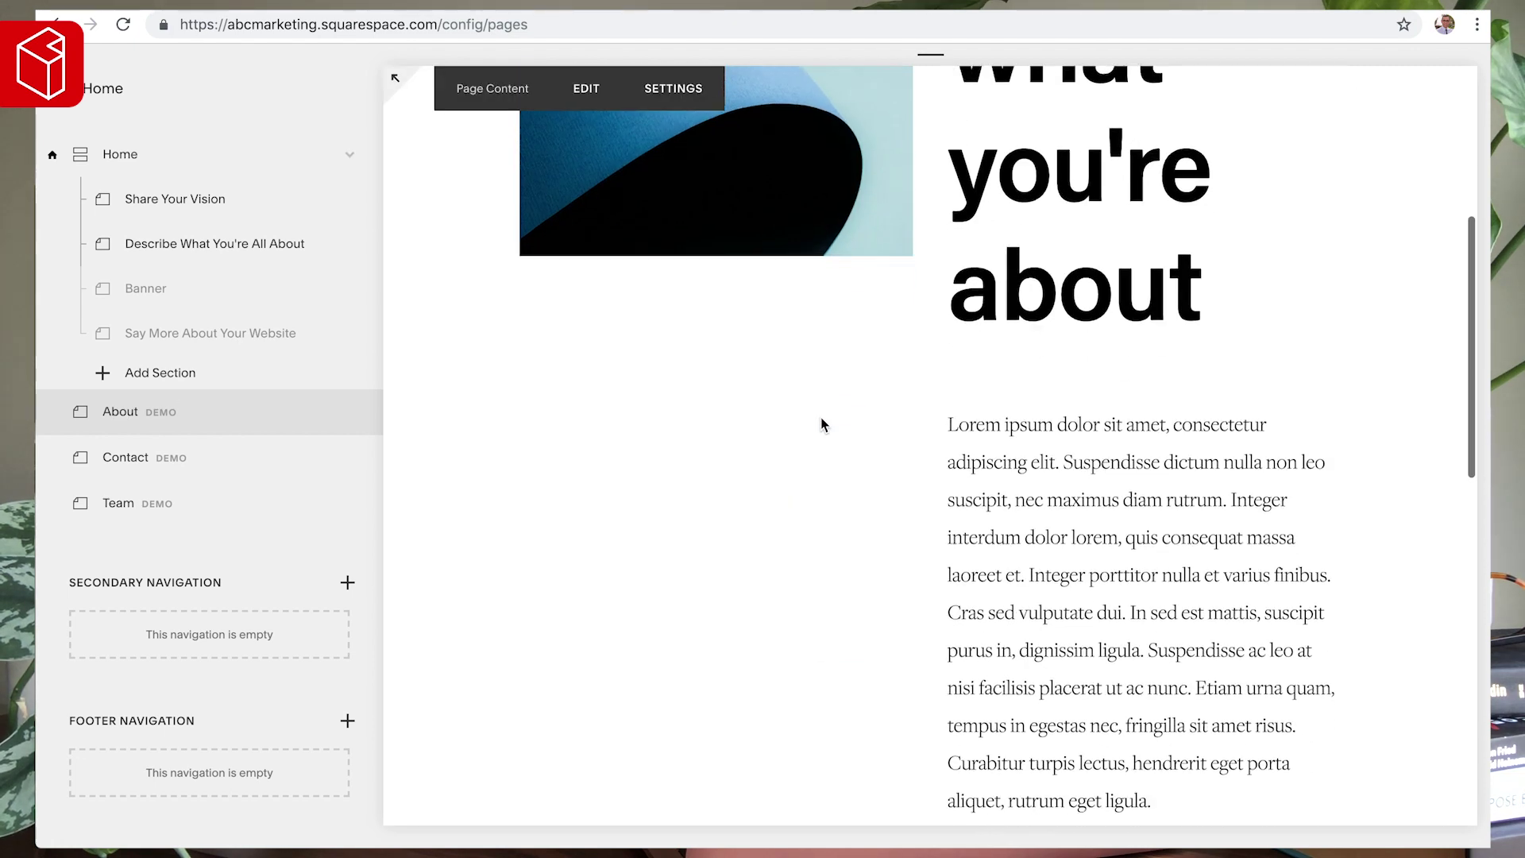
scroll(980, 441, "down", 8)
scroll(978, 437, "up", 15)
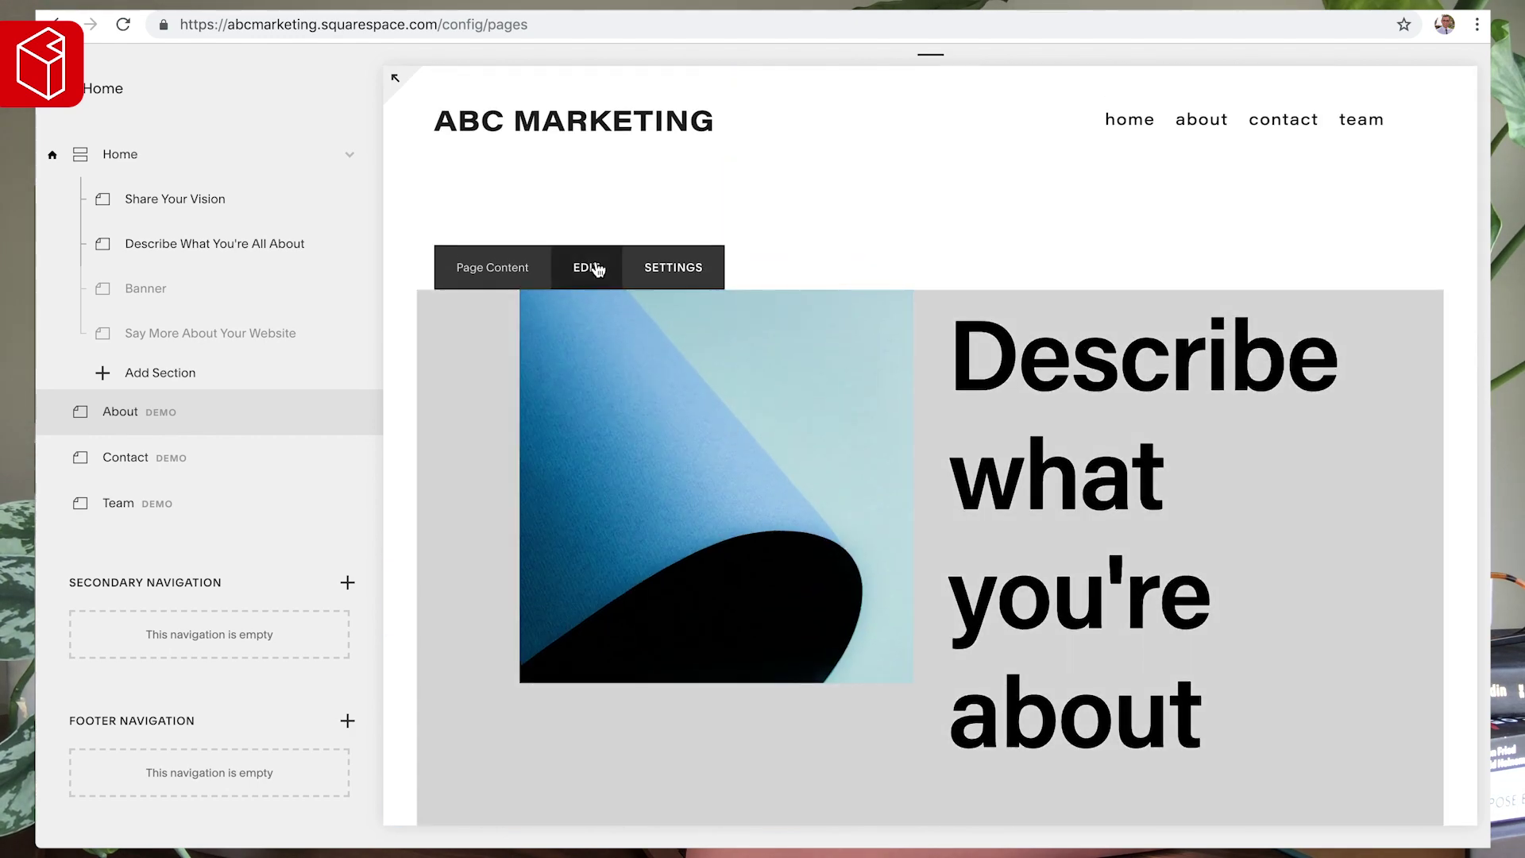
left_click(595, 269)
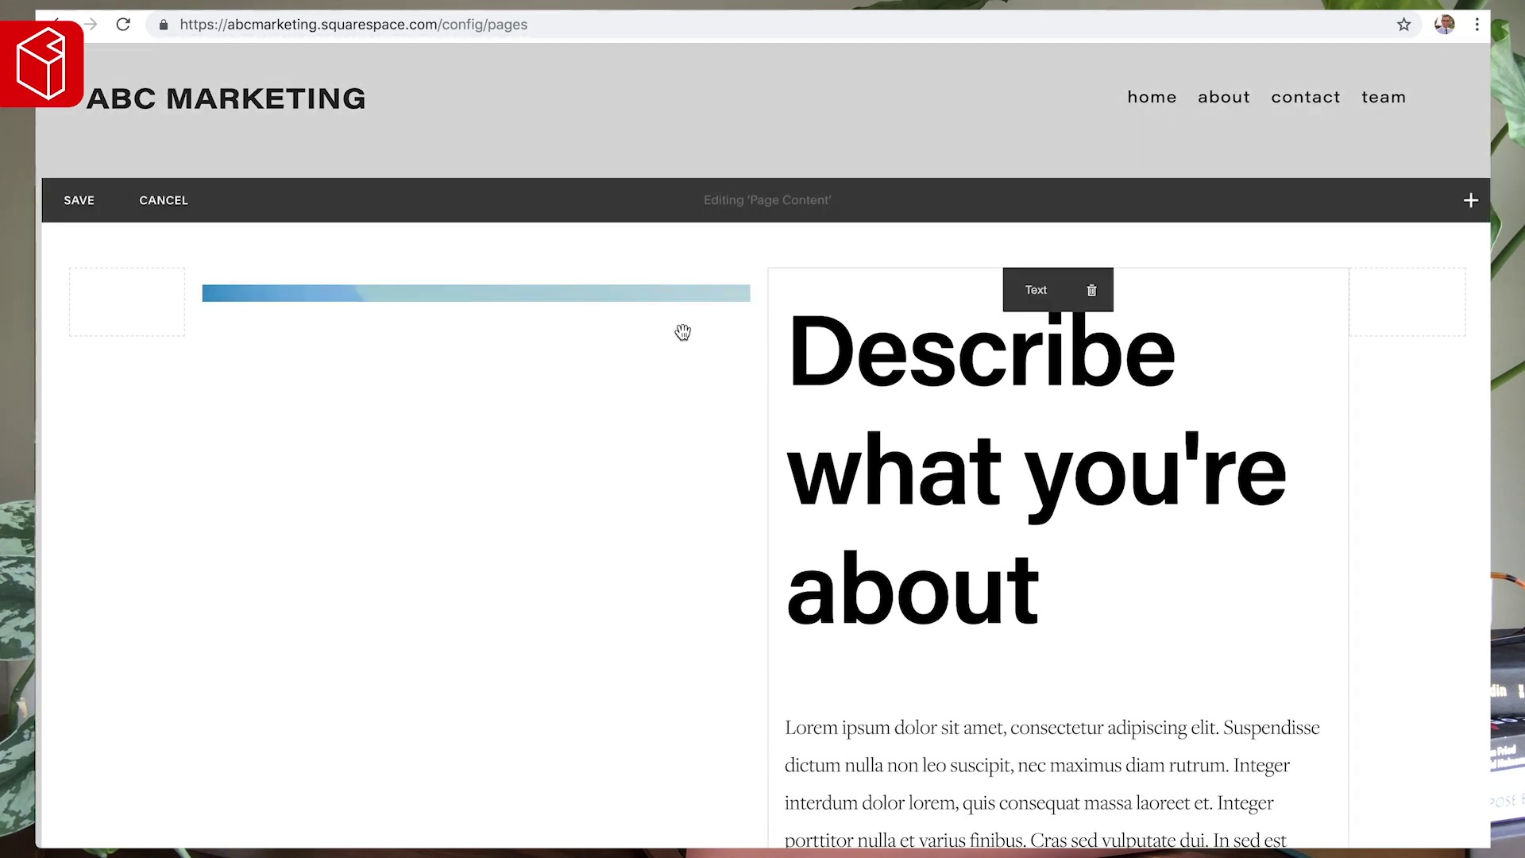
left_click(61, 265)
left_click(123, 168)
left_click(374, 297)
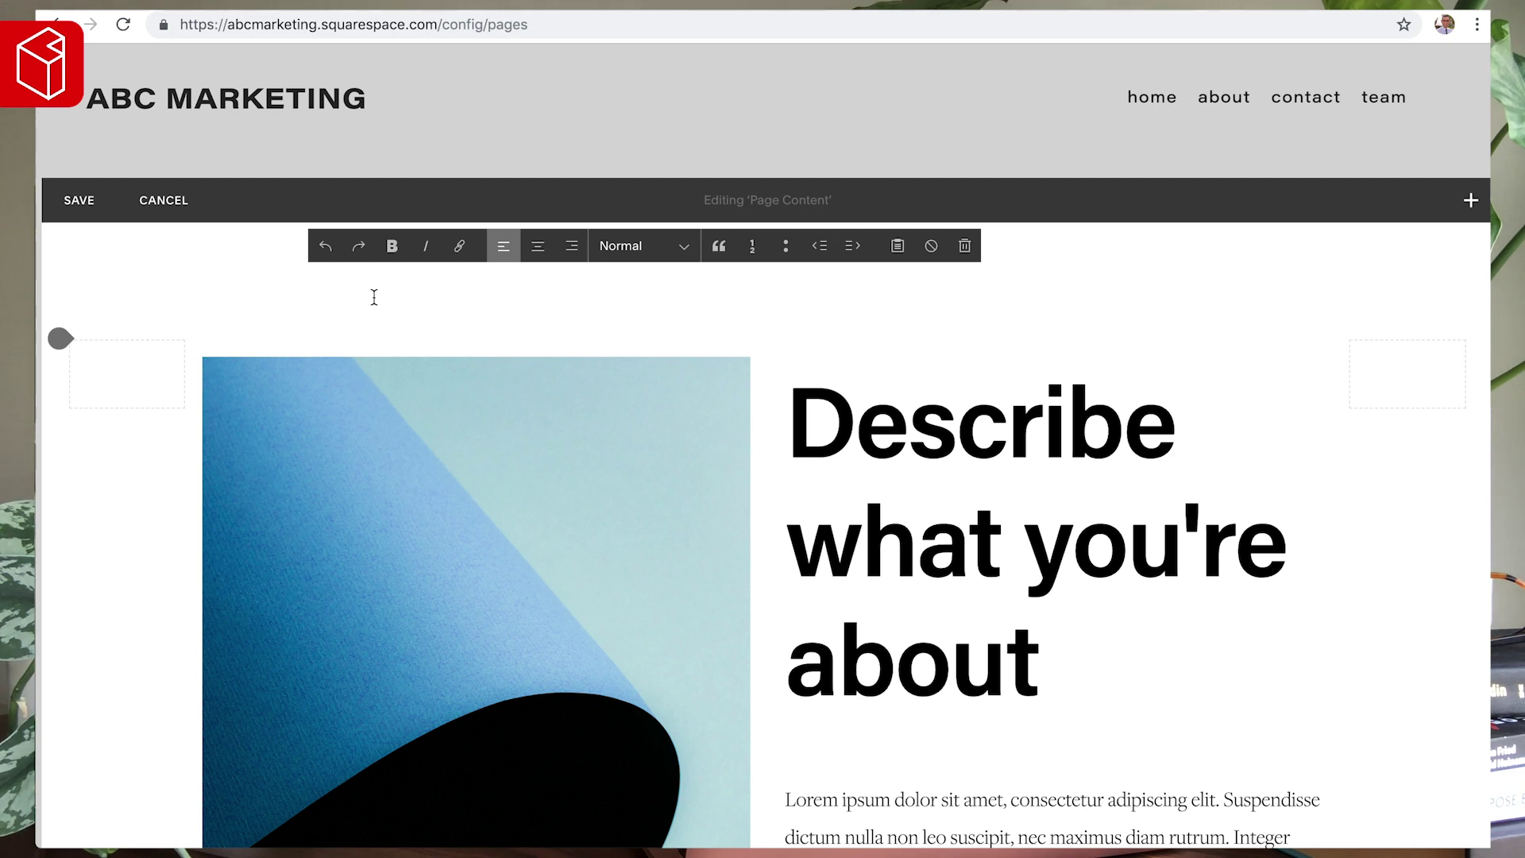
key("ctrl+alt+2")
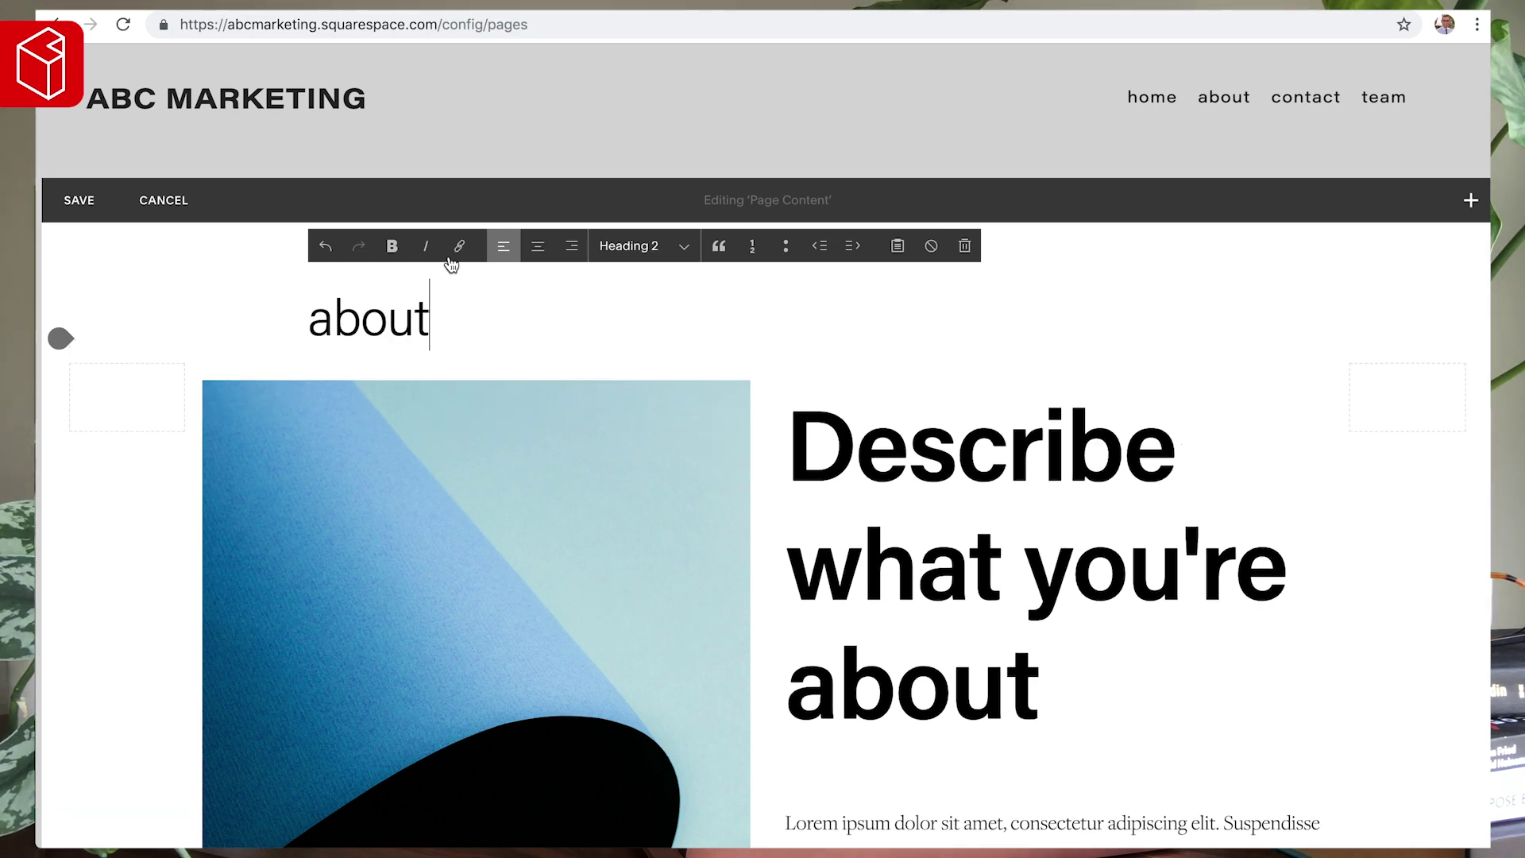
left_click(537, 246)
- Delete the old 'Describe what you're about' heading and second Lorem ipsum paragraph, and open the image block's settings
scroll(904, 430, "down", 1)
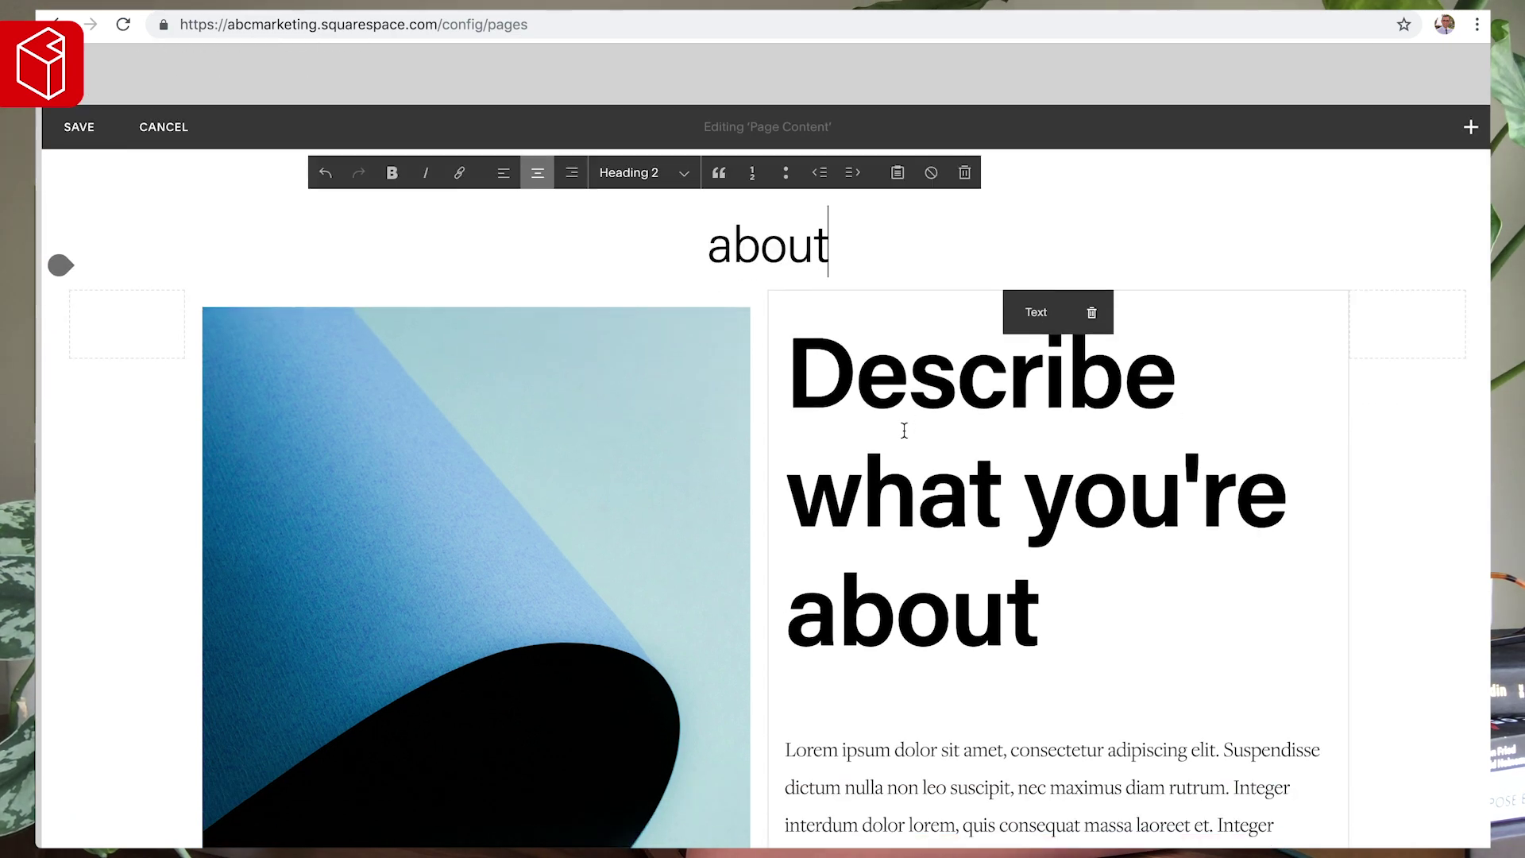
left_click_drag(1056, 598, 786, 338)
key("BackSpace")
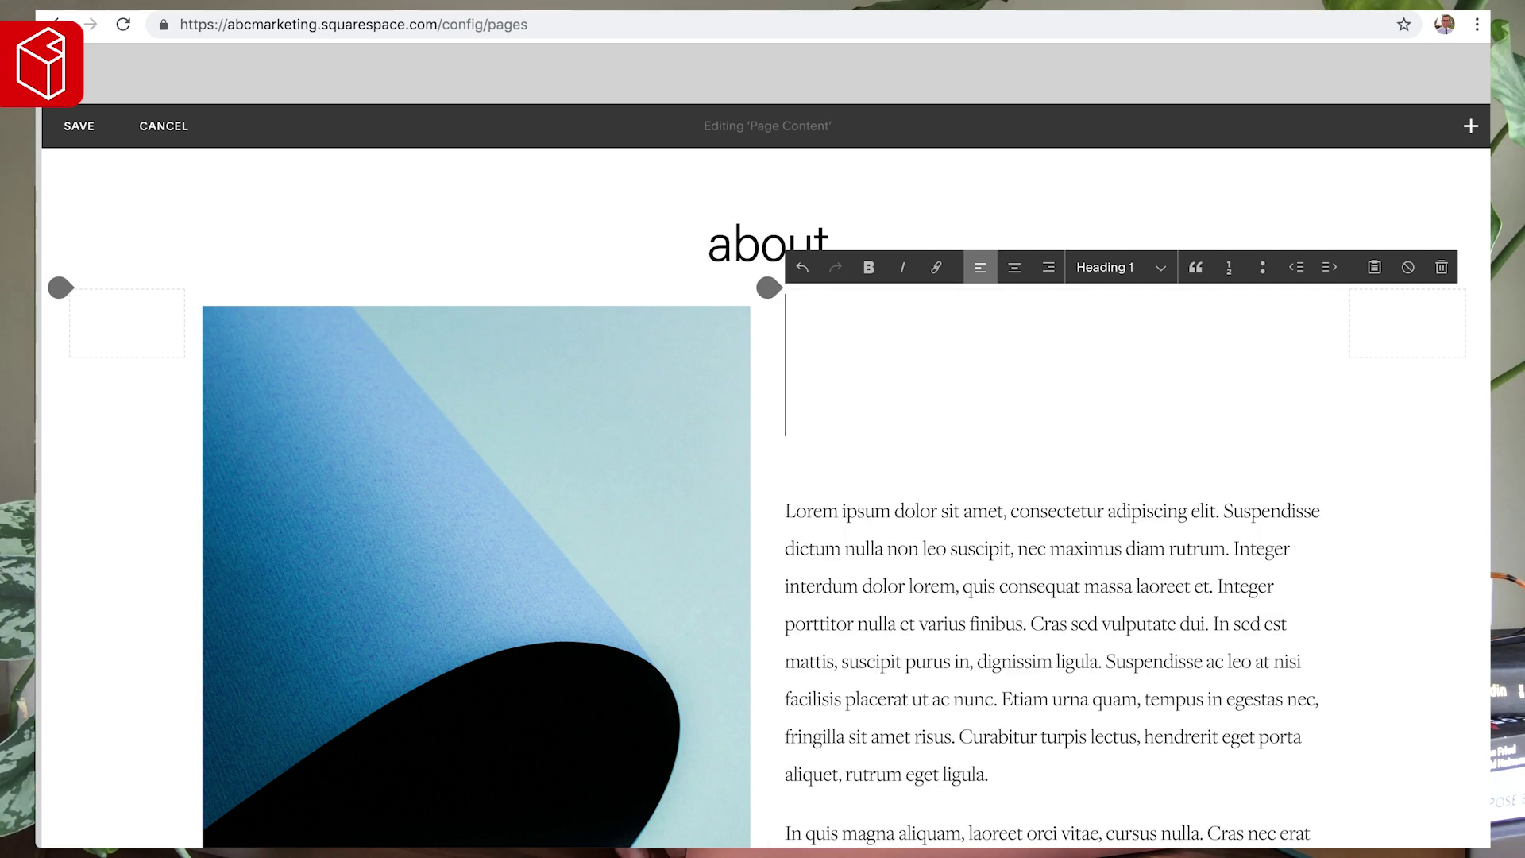
key("BackSpace")
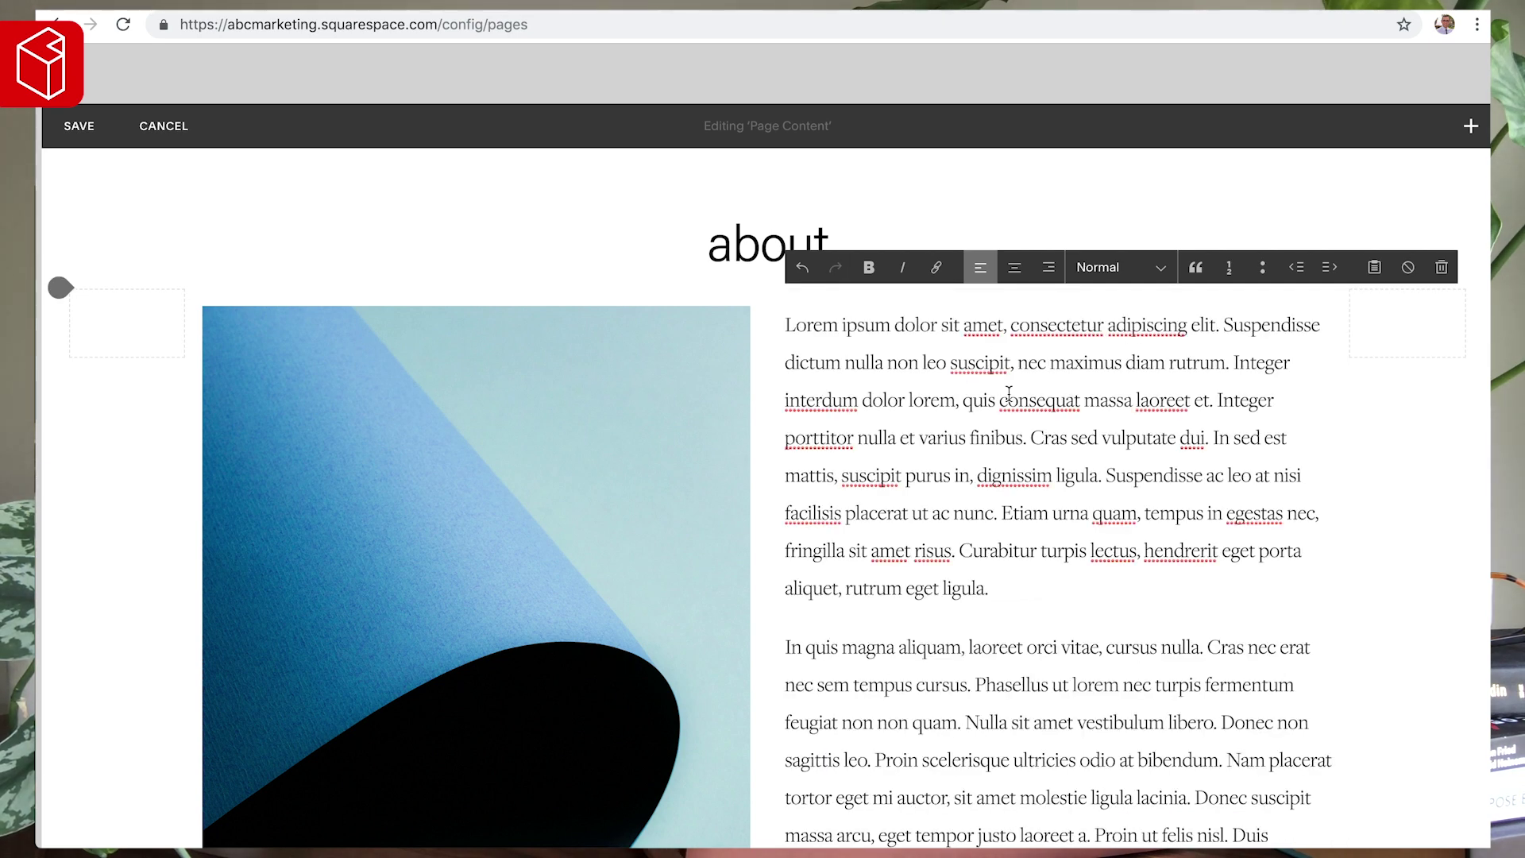
triple_click(1010, 679)
key("BackSpace")
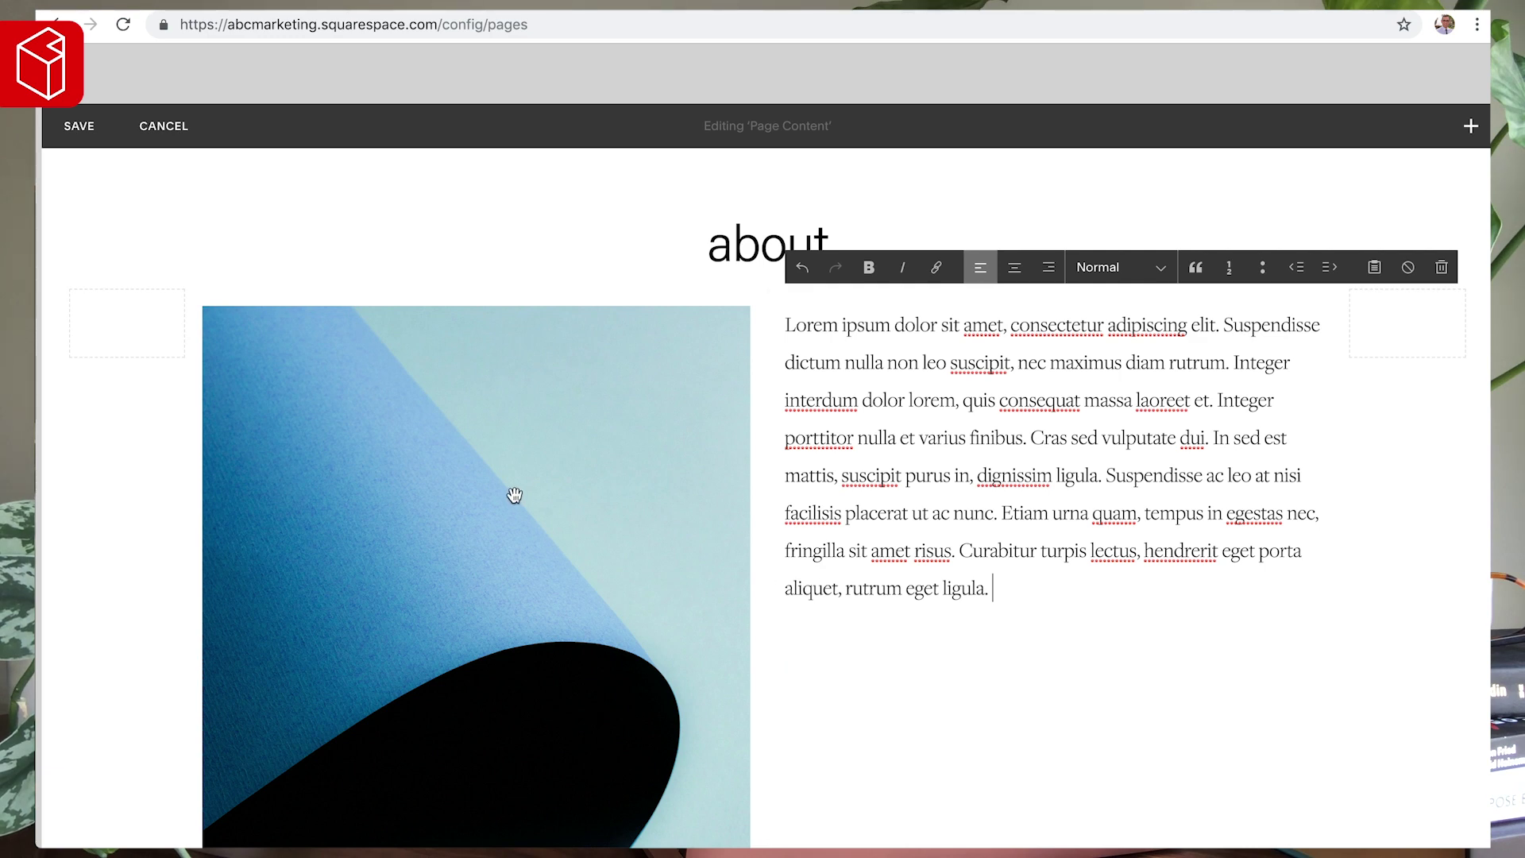
mouse_move(490, 312)
left_click(493, 312)
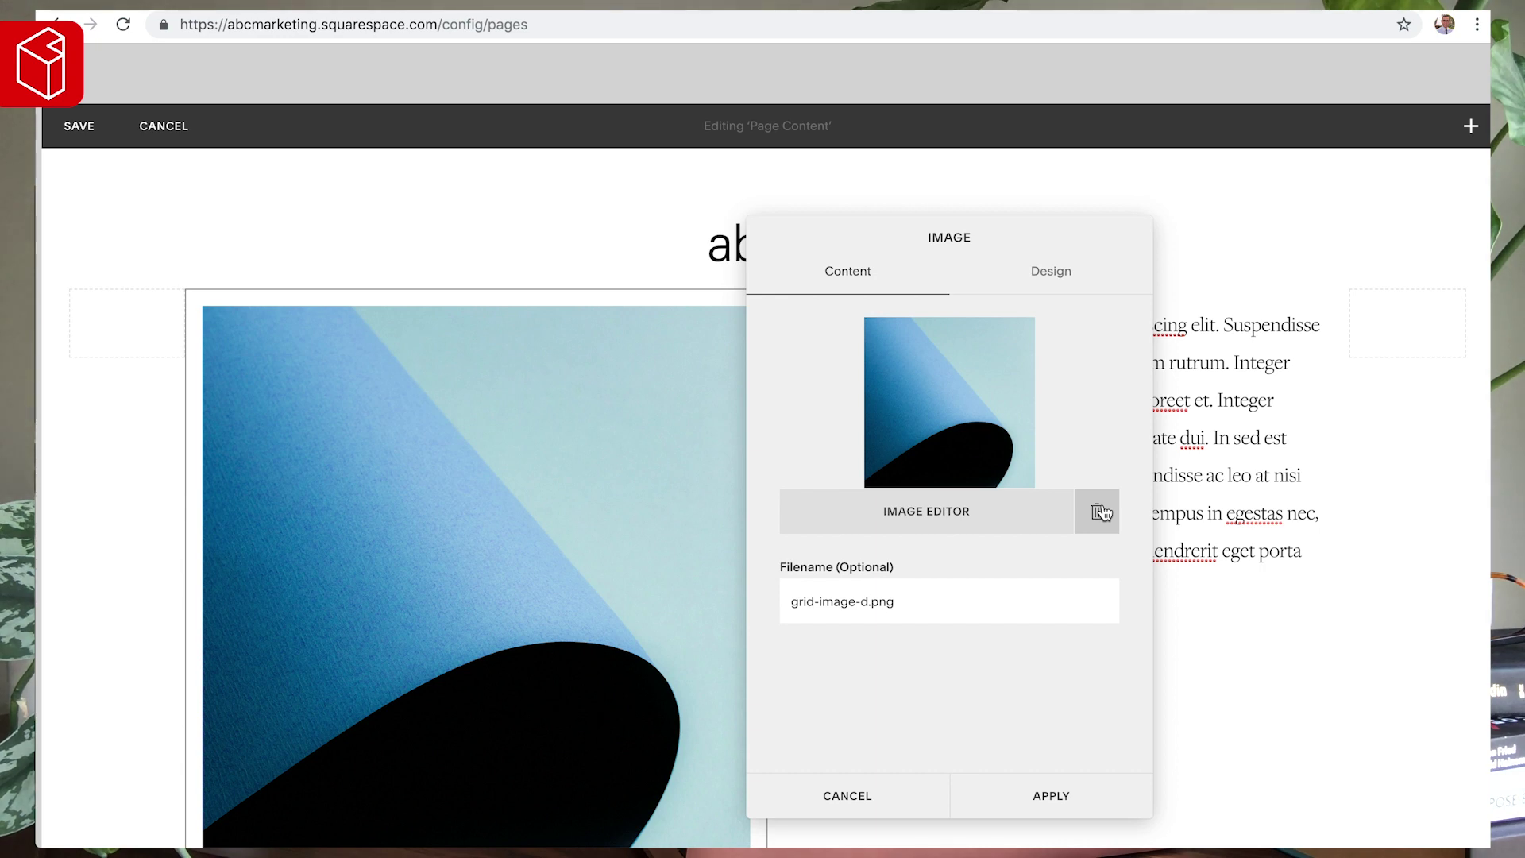
- Swap the blue paper image for a free San Francisco skyline stock photo with adjusted focal point
left_click(1101, 512)
left_click(923, 505)
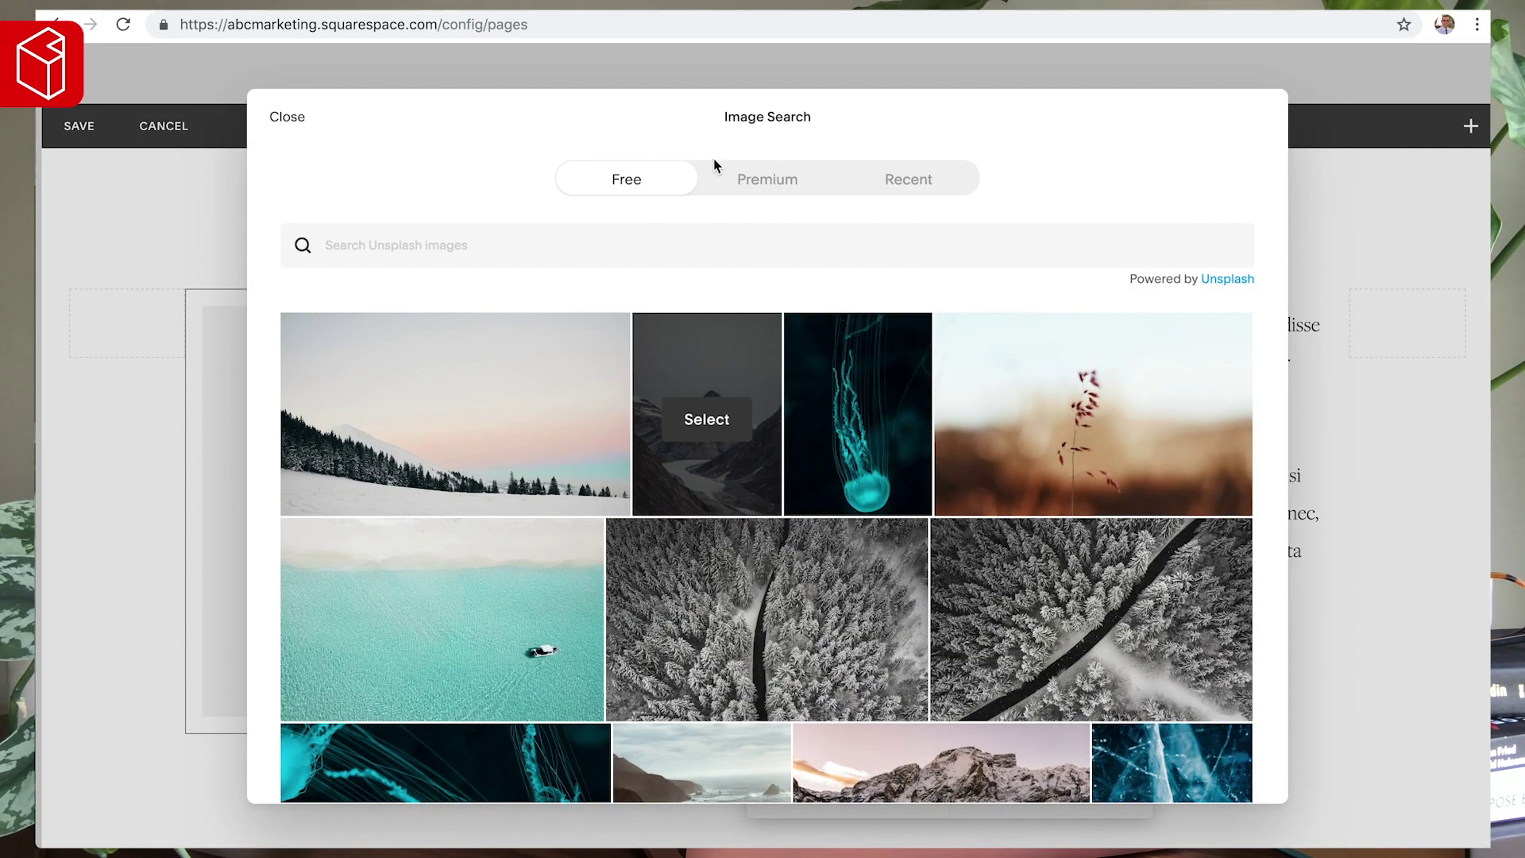
left_click(528, 238)
type("b")
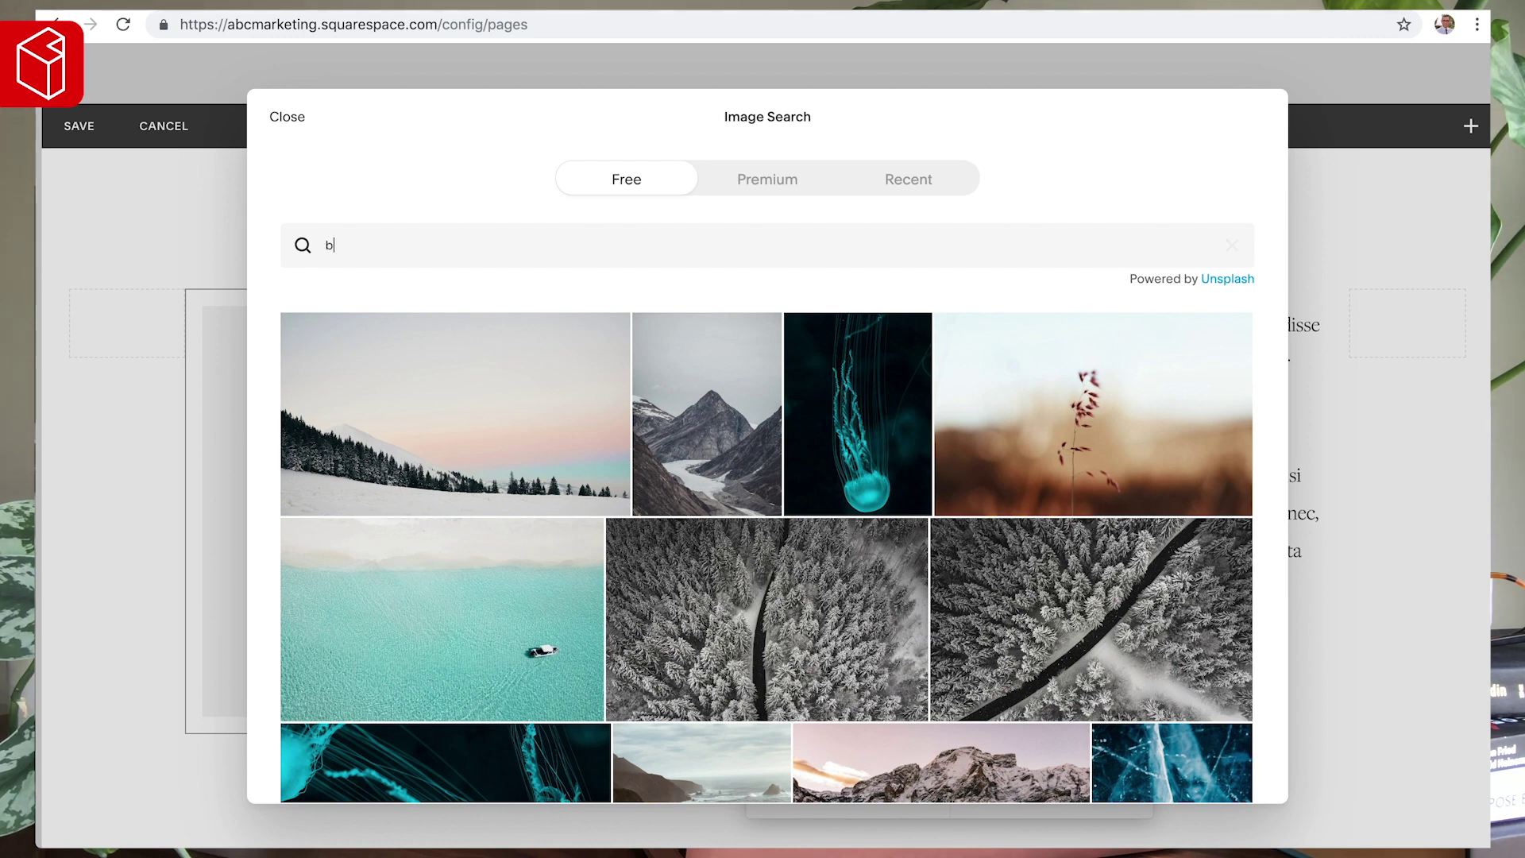
type("usiness")
key("ctrl+a")
type("sa")
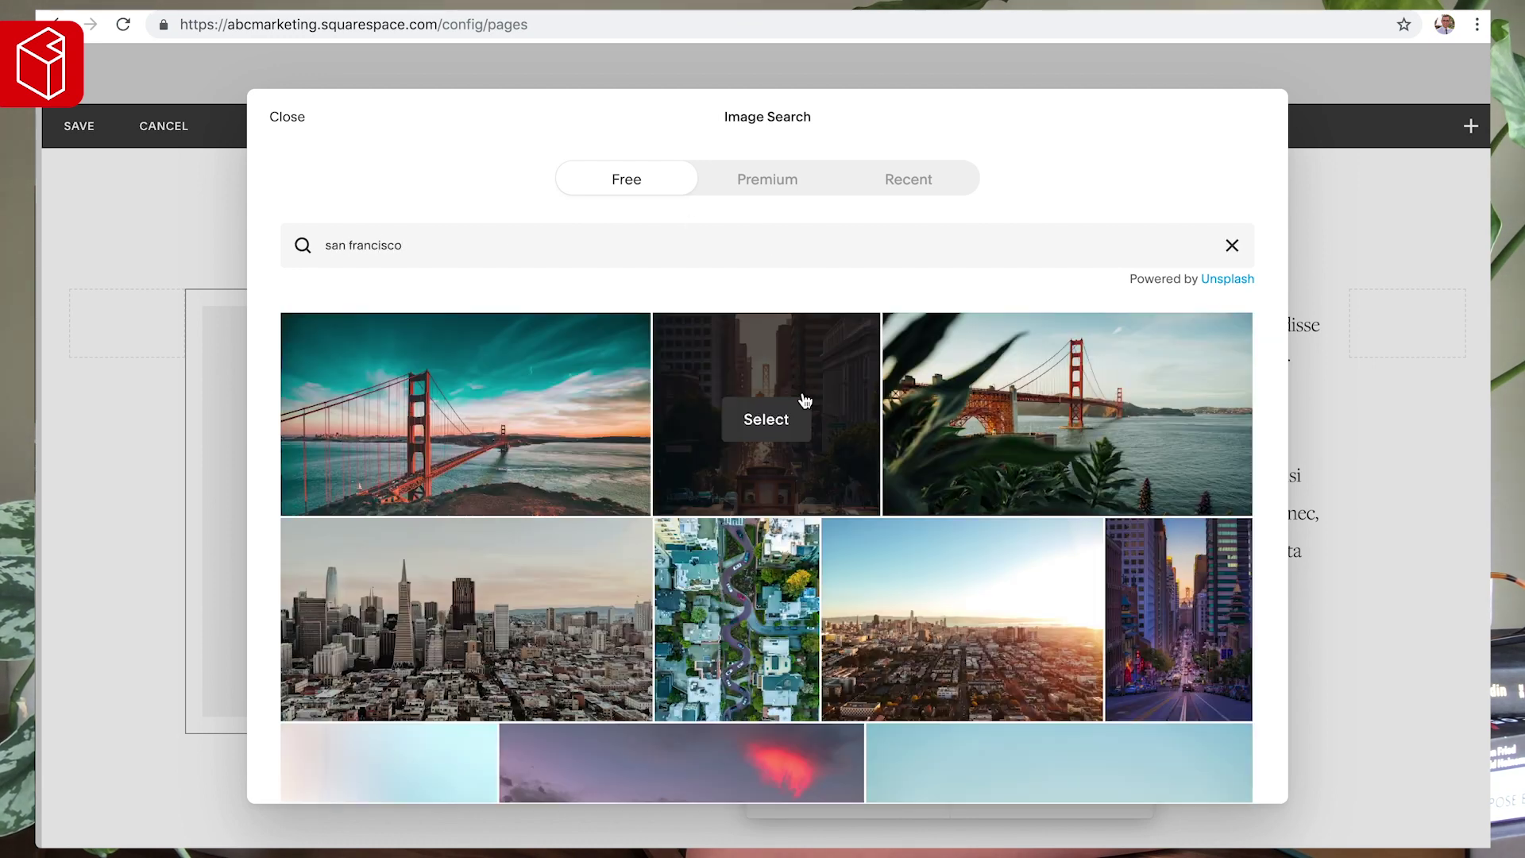
left_click(467, 626)
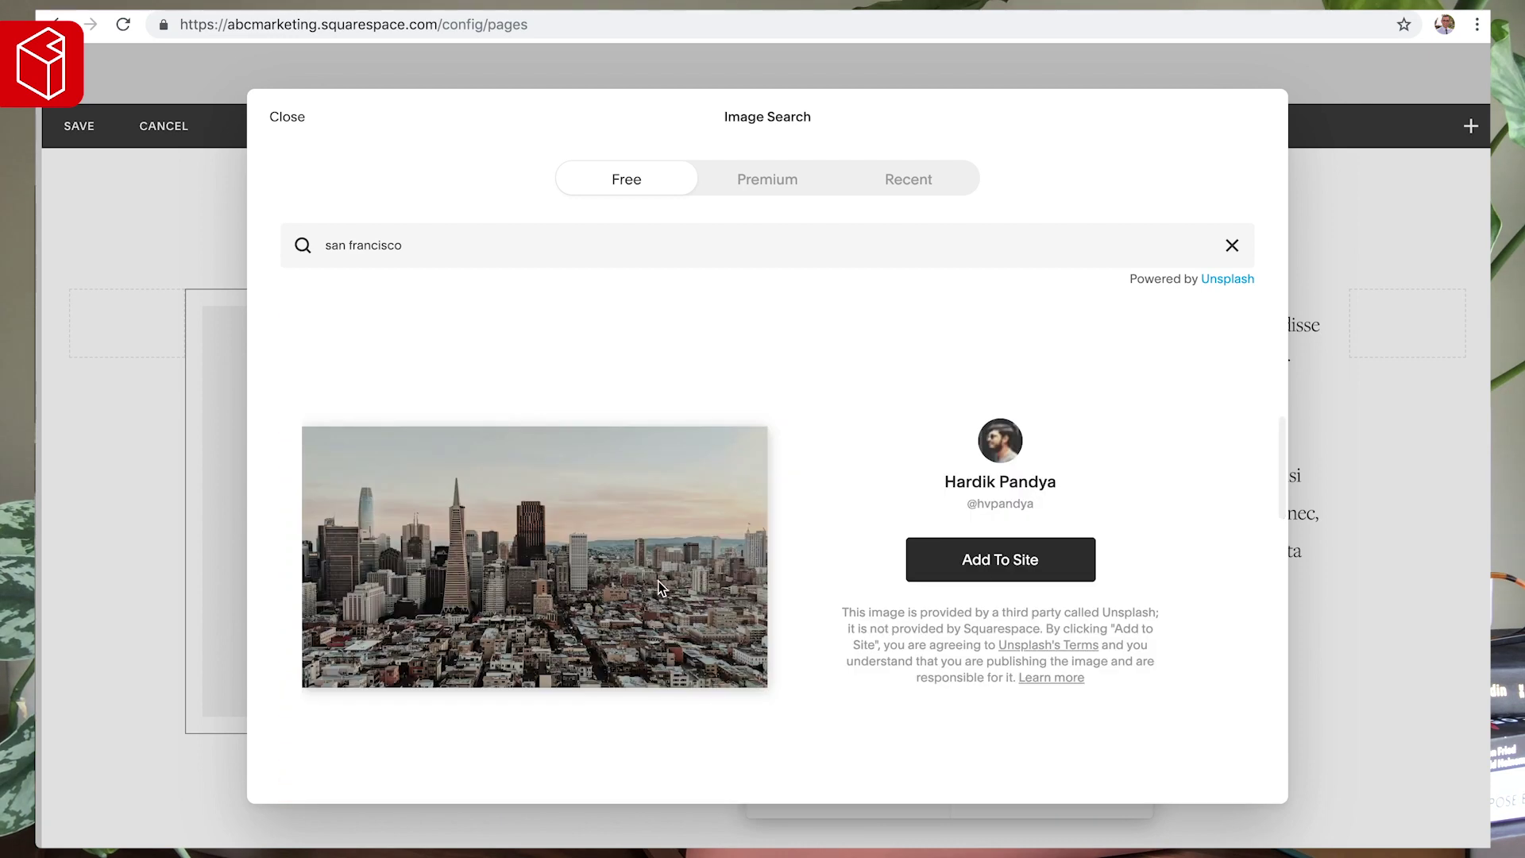
left_click(1030, 560)
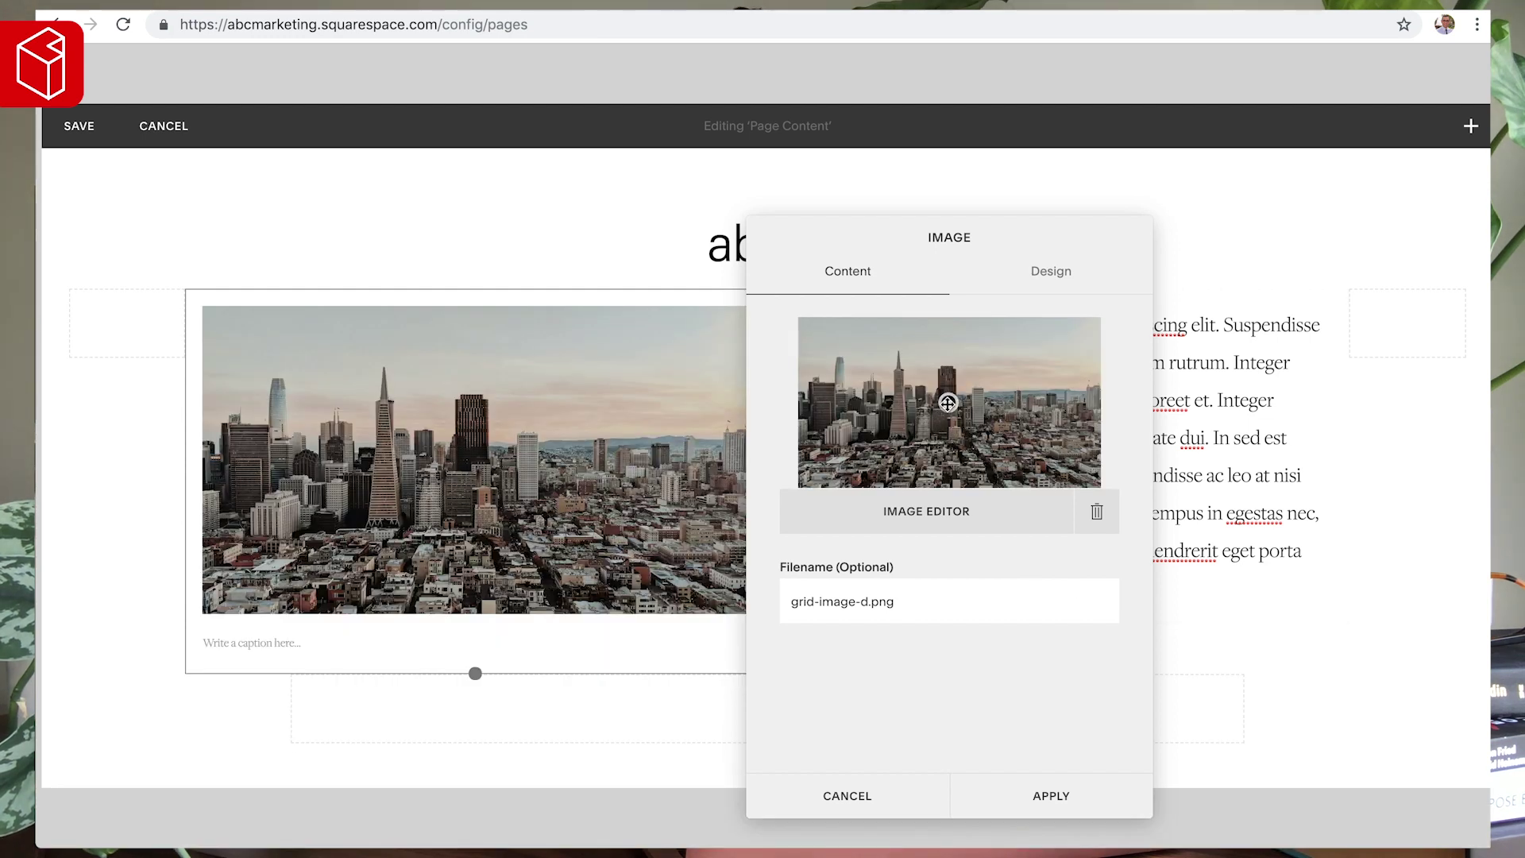
left_click_drag(936, 417, 867, 418)
left_click(1058, 800)
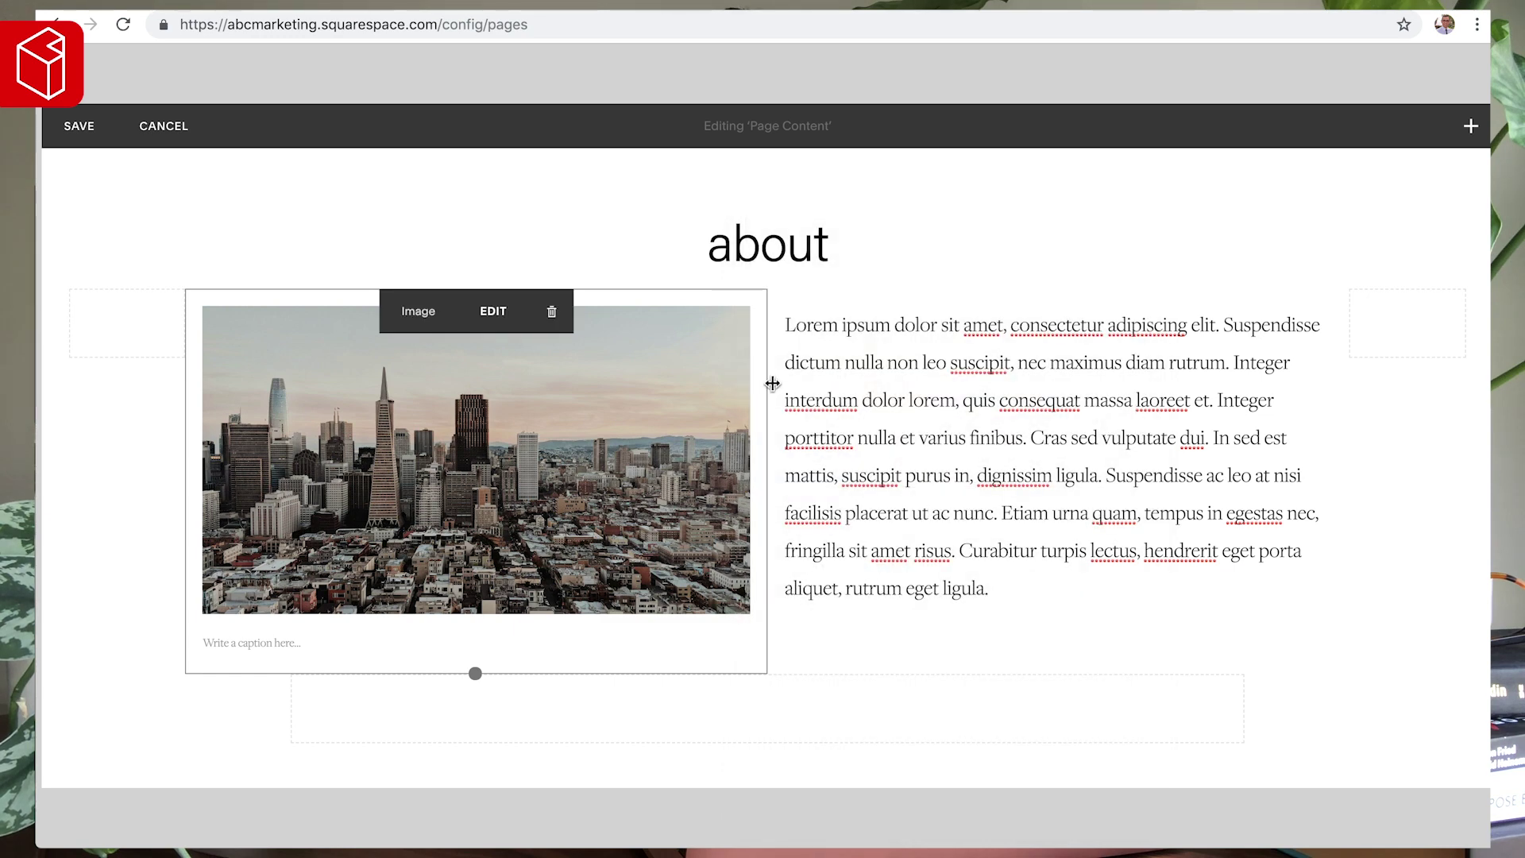
- Enlarge the skyline image block and move it into a full-width row above the Lorem ipsum paragraph
left_click_drag(483, 672, 492, 805)
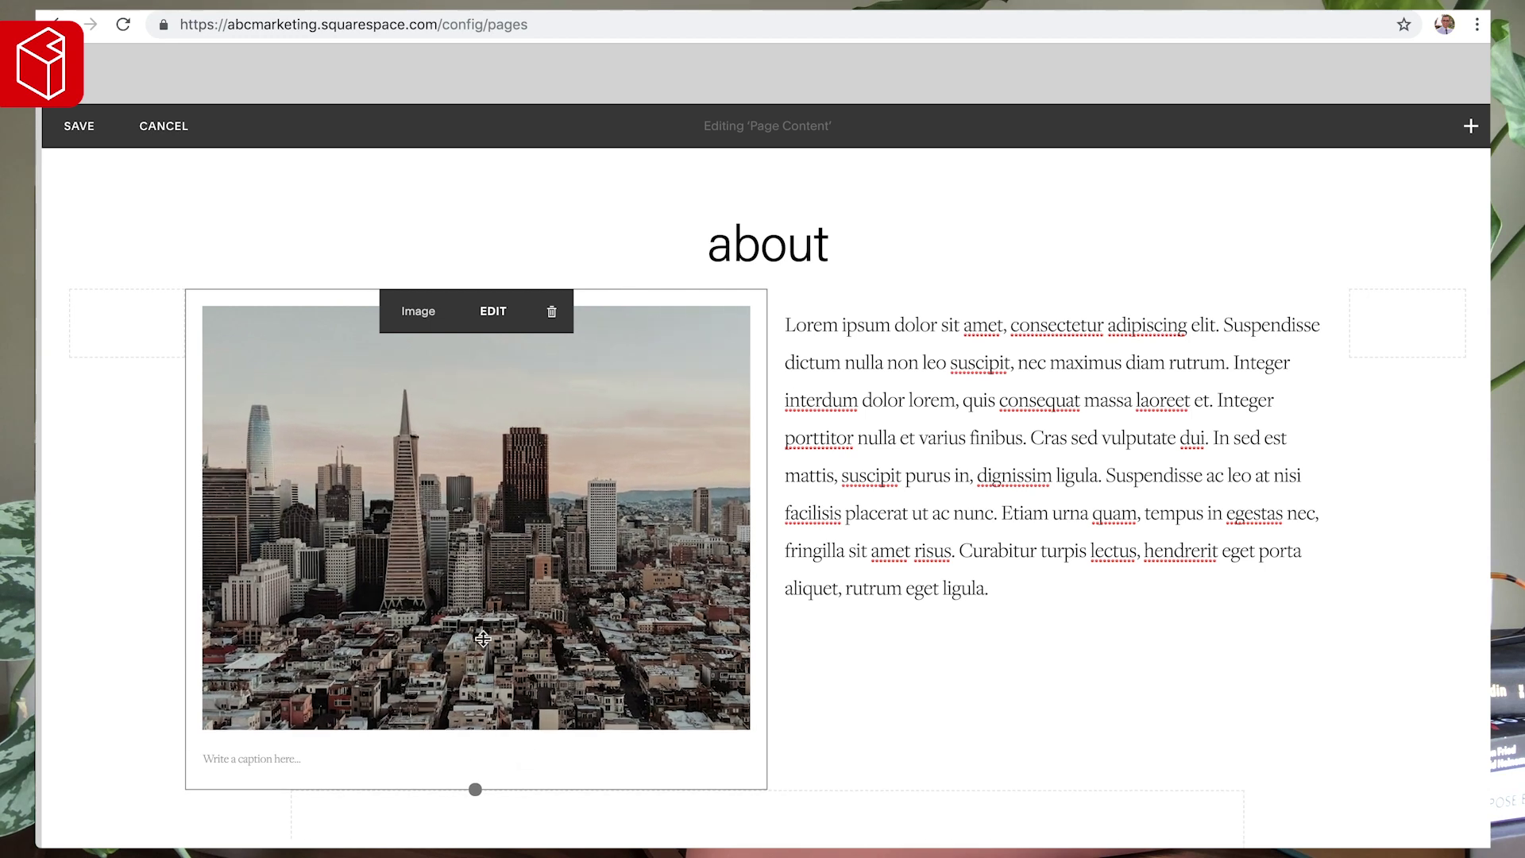
scroll(419, 521, "down", 2)
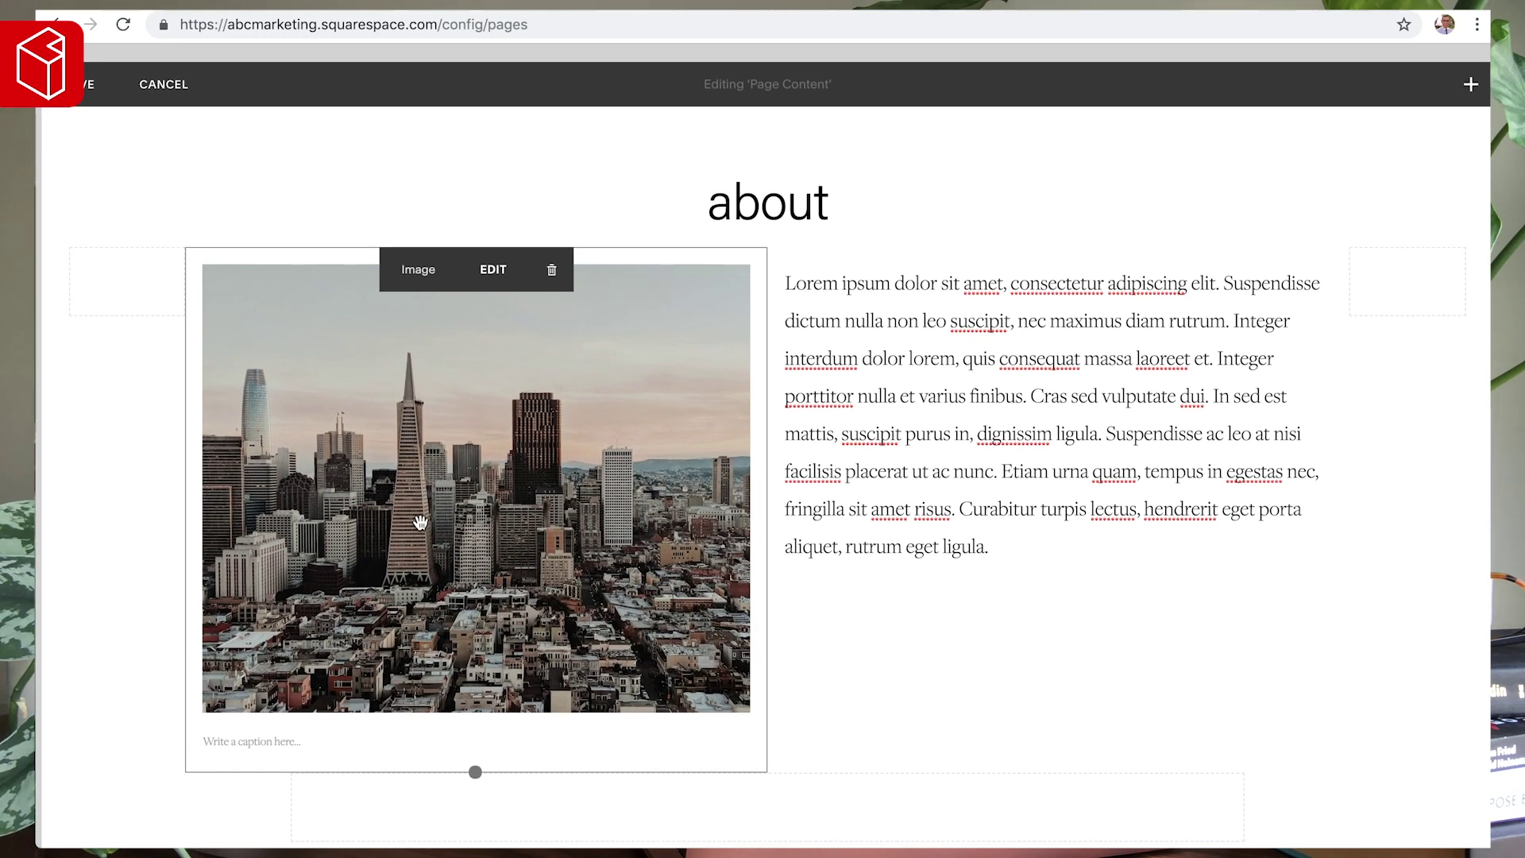
left_click_drag(477, 667, 477, 738)
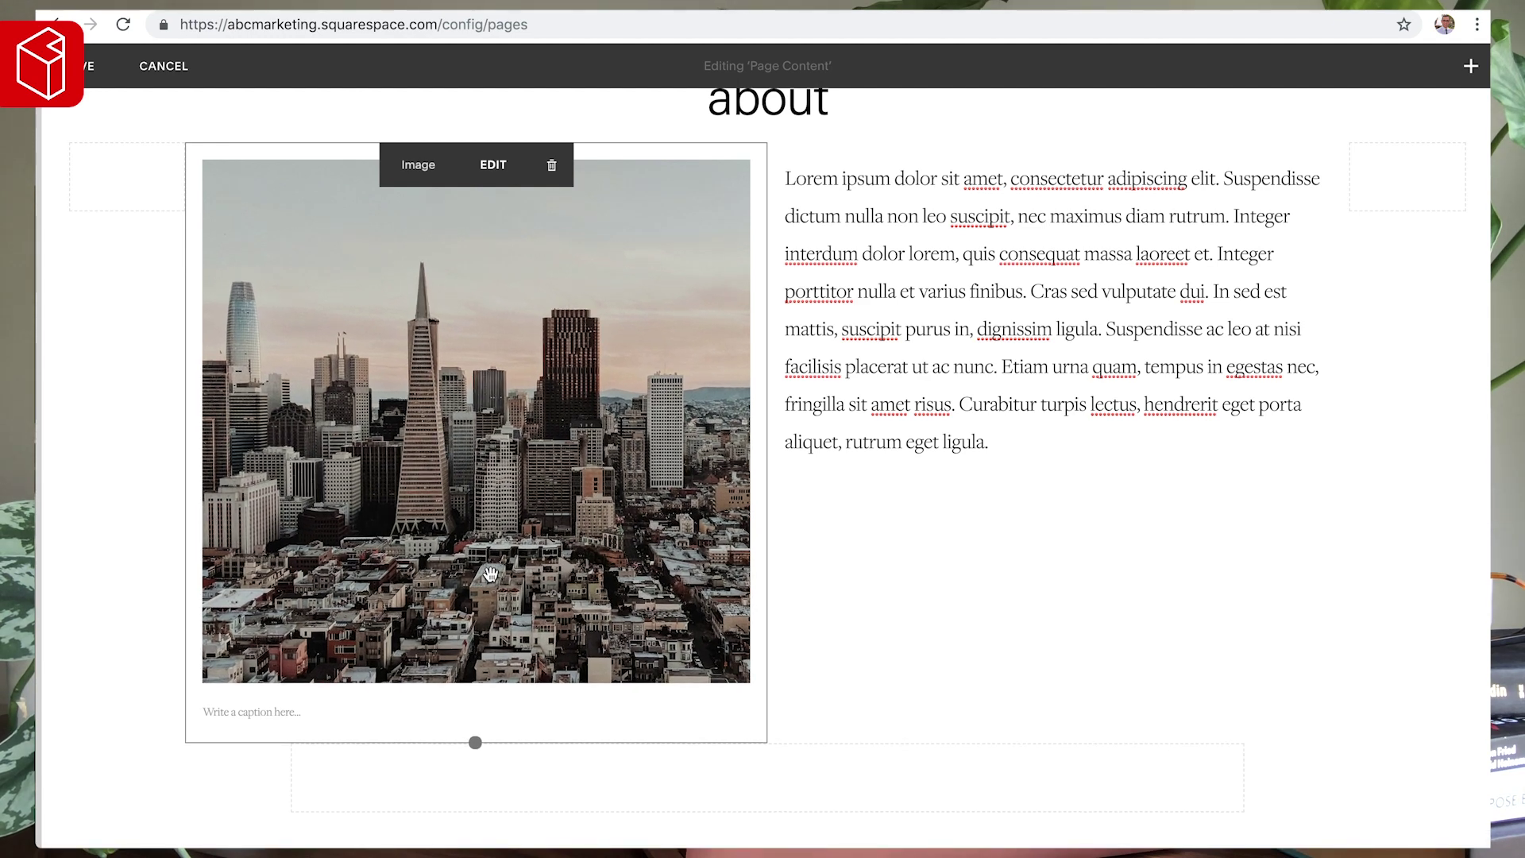
scroll(796, 401, "up", 2)
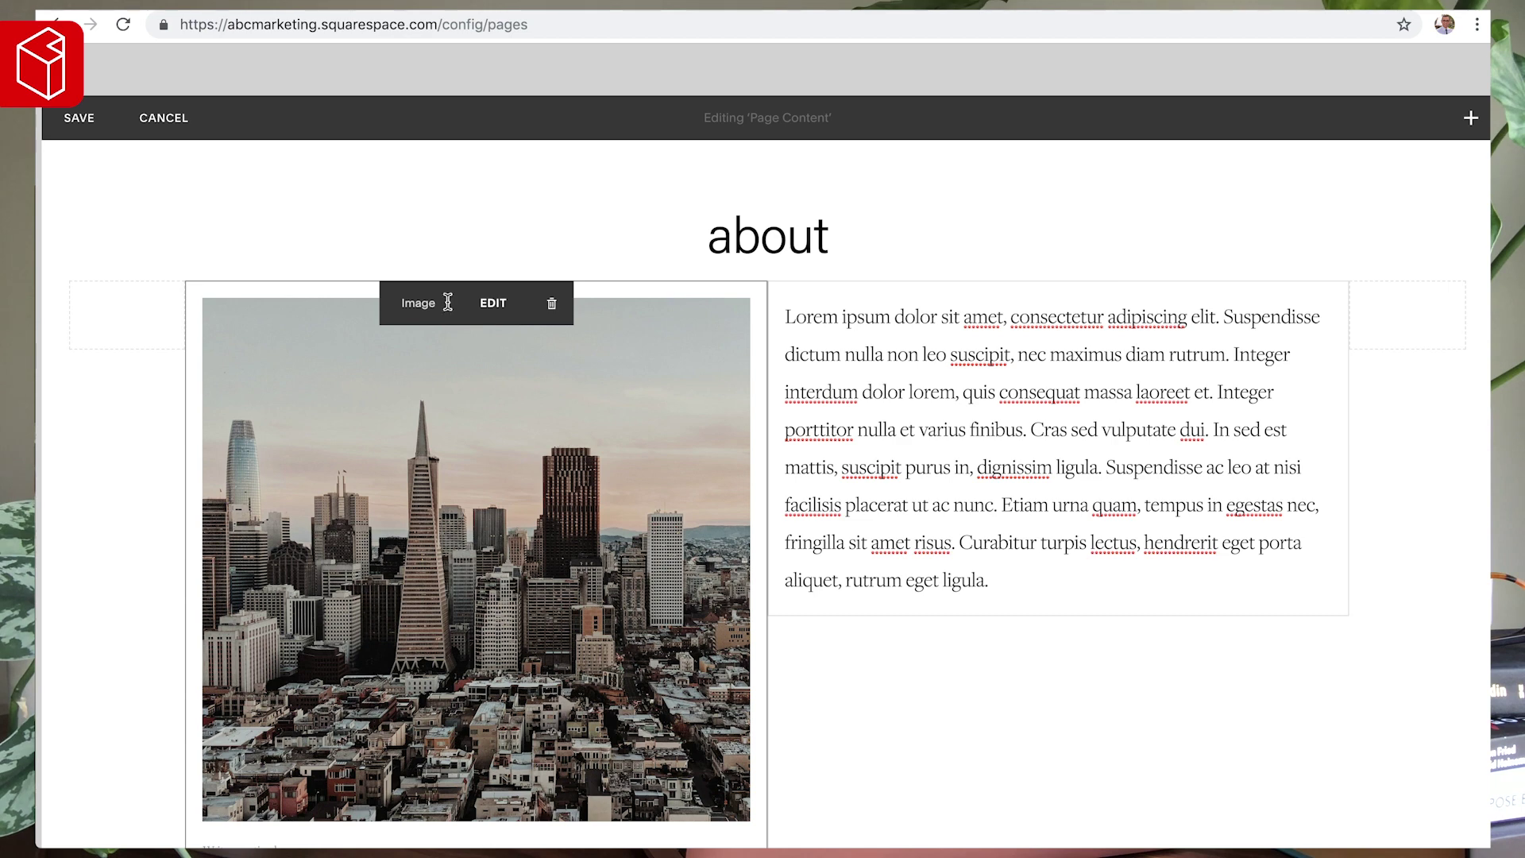
left_click_drag(411, 304, 779, 256)
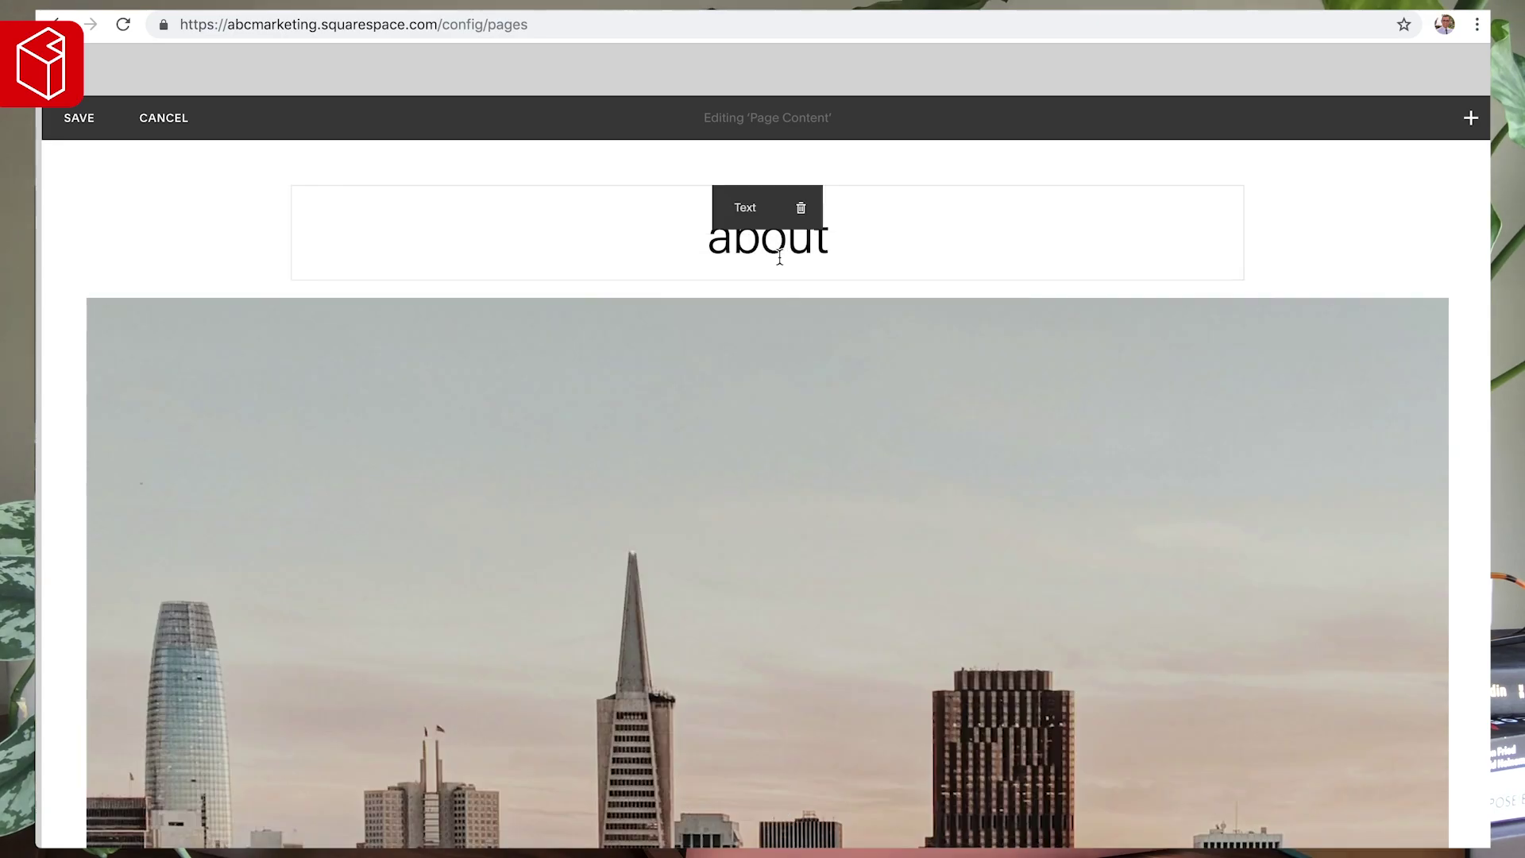
scroll(611, 330, "down", 8)
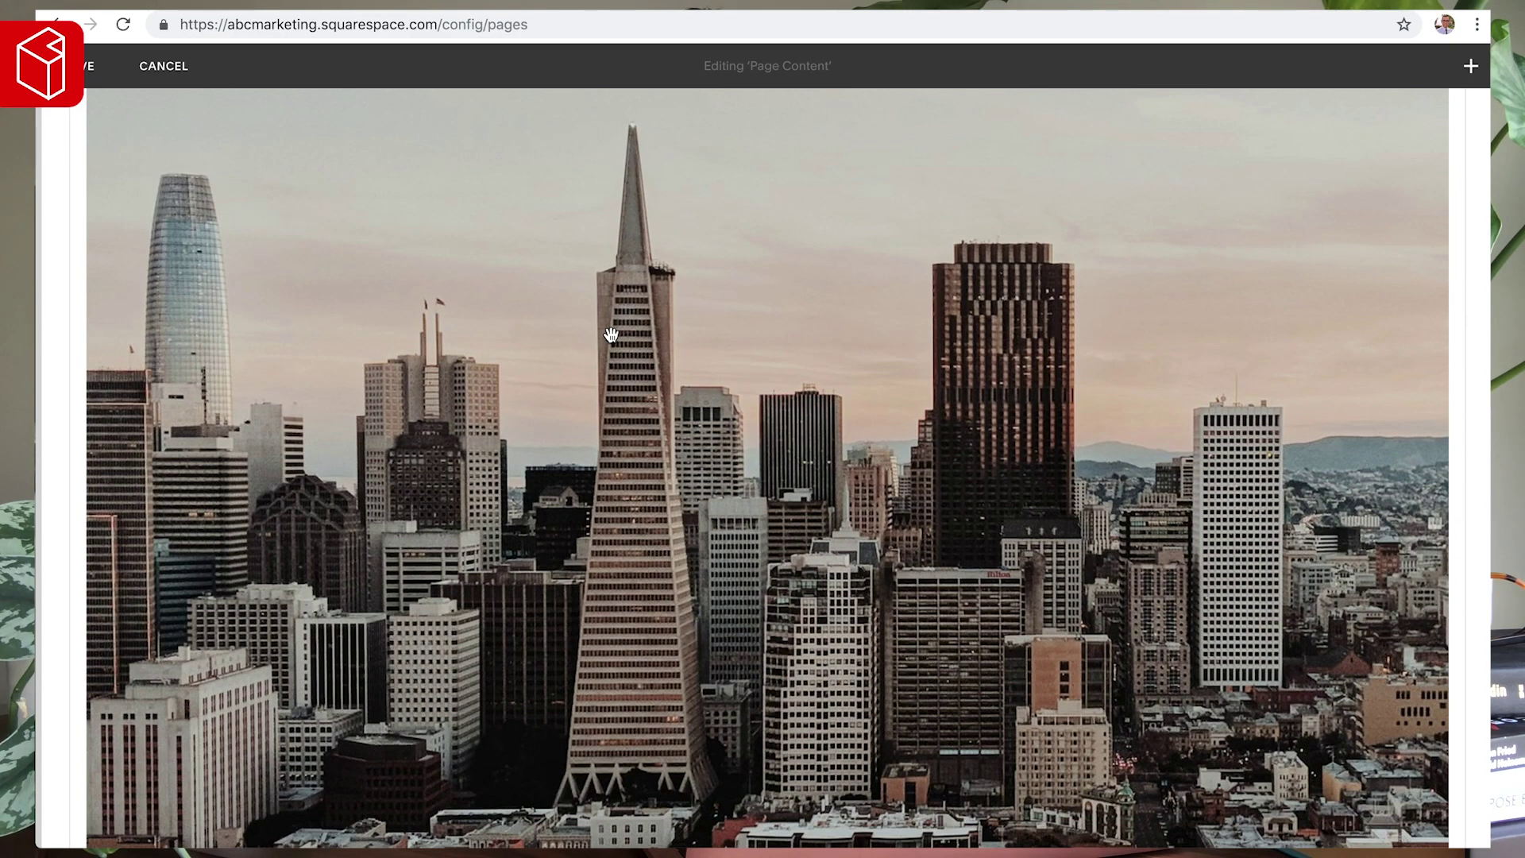
scroll(610, 334, "down", 10)
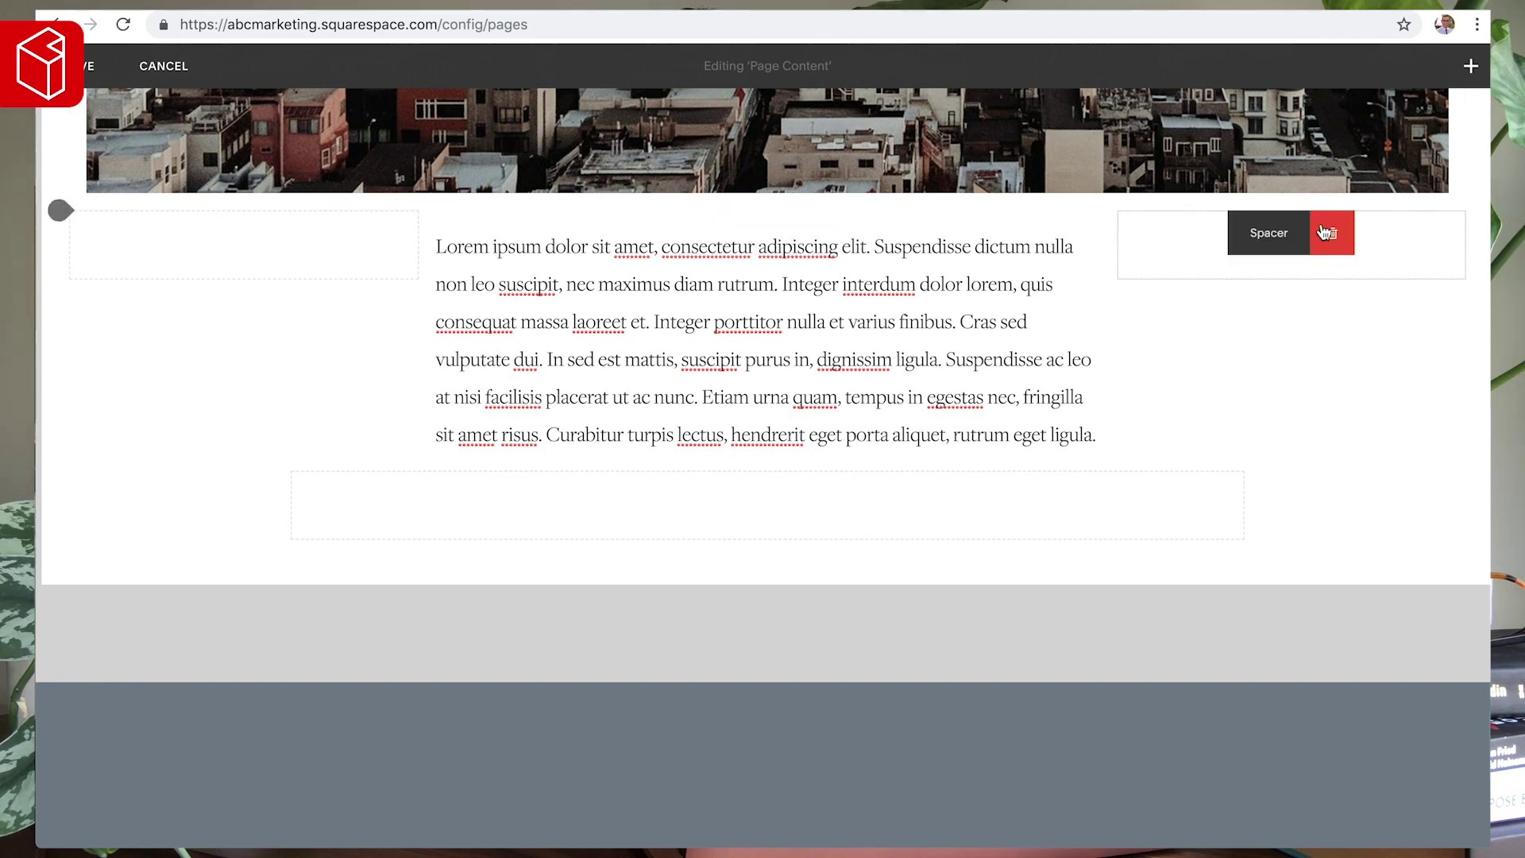
- Replace the spacer beside the paragraph with a bold, non-italic Heading 2 quote text block
left_click(1333, 230)
left_click(1389, 286)
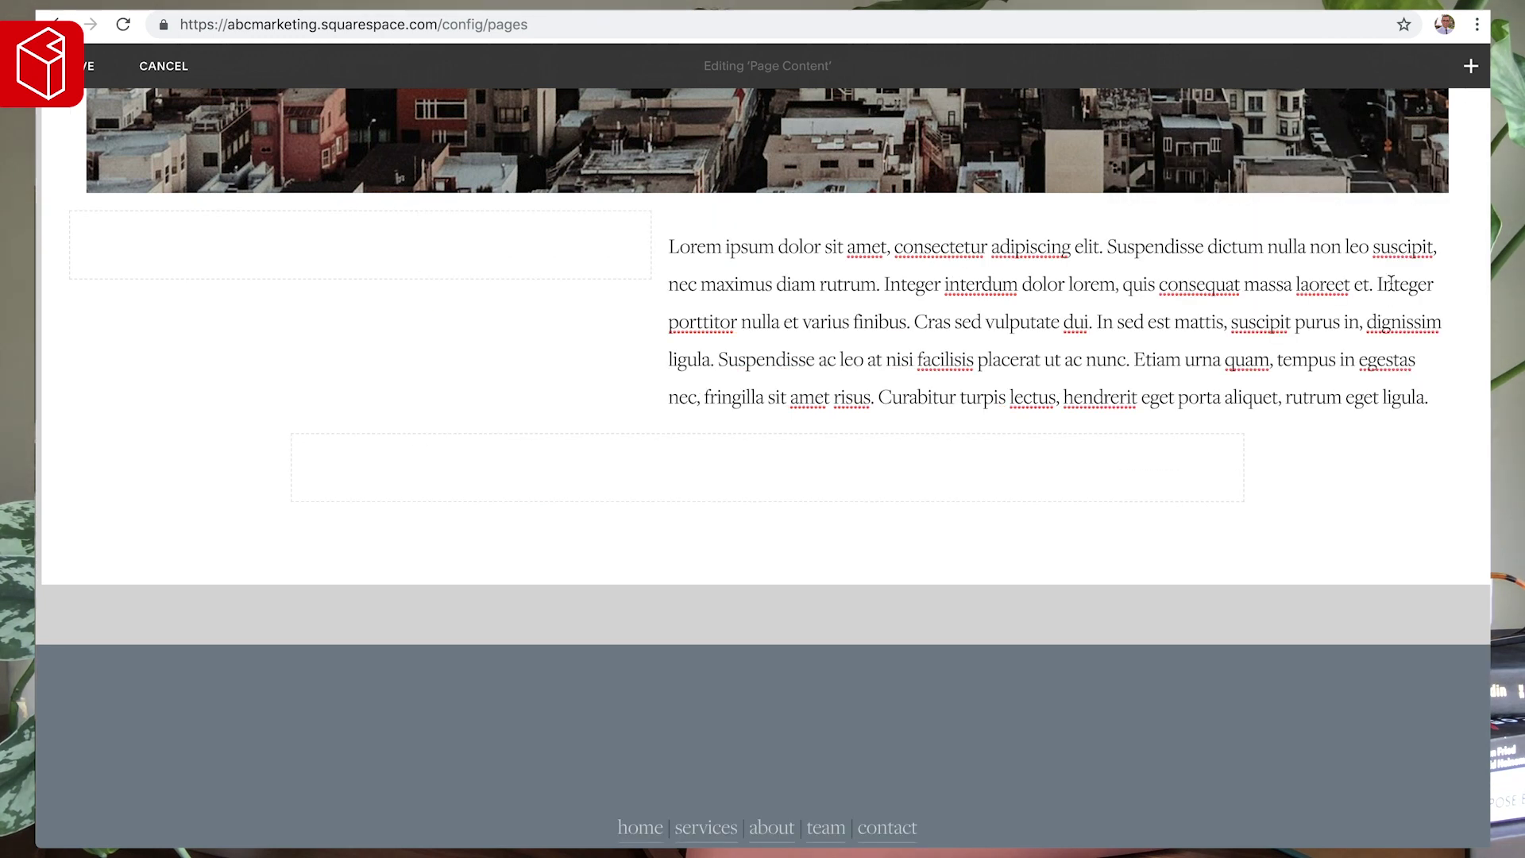
left_click_drag(648, 246, 70, 282)
left_click(70, 281)
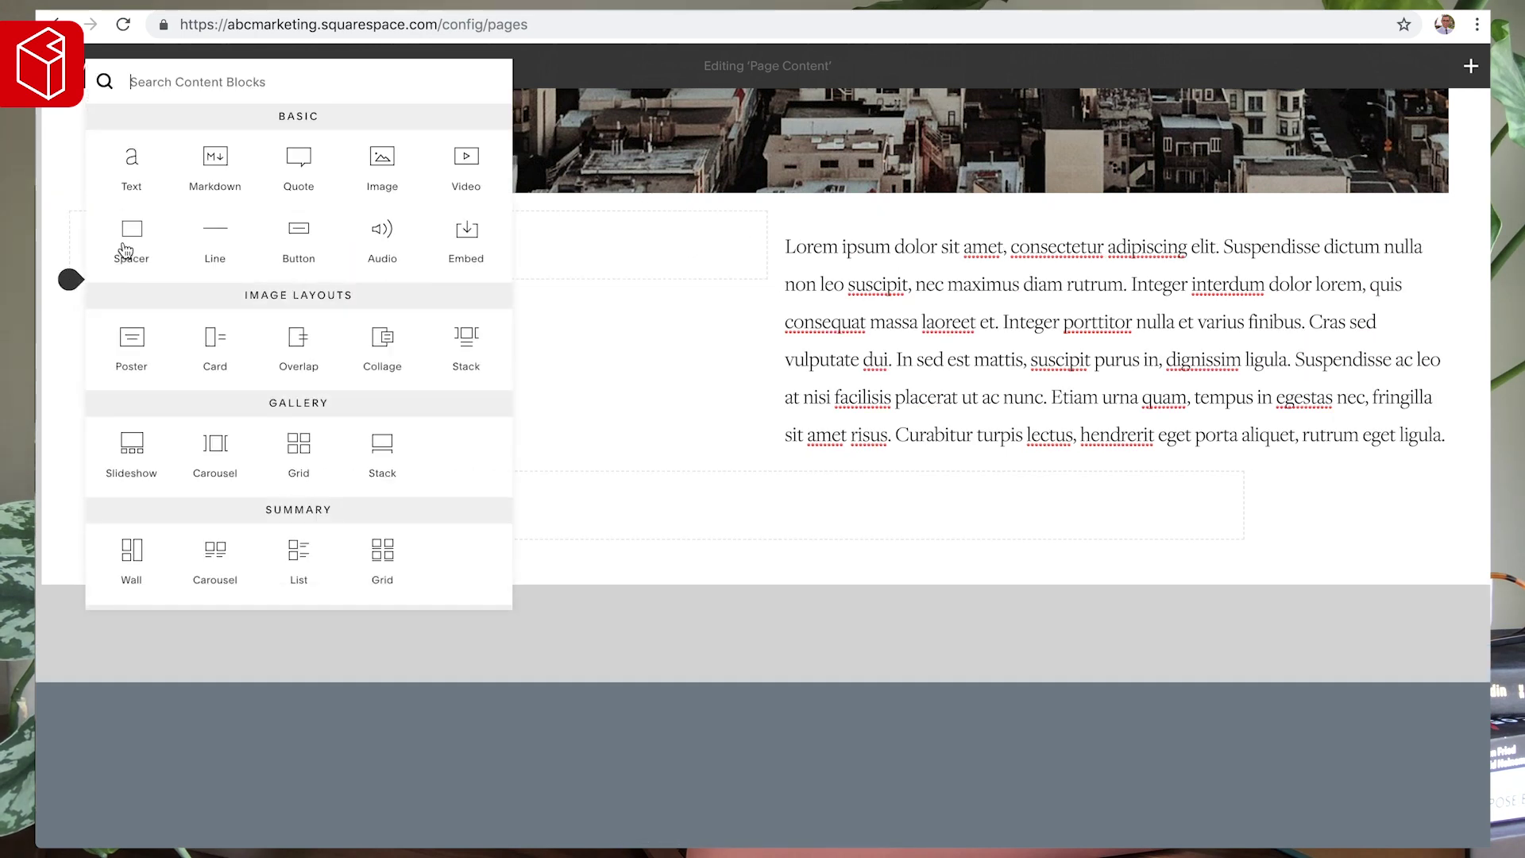
left_click(133, 168)
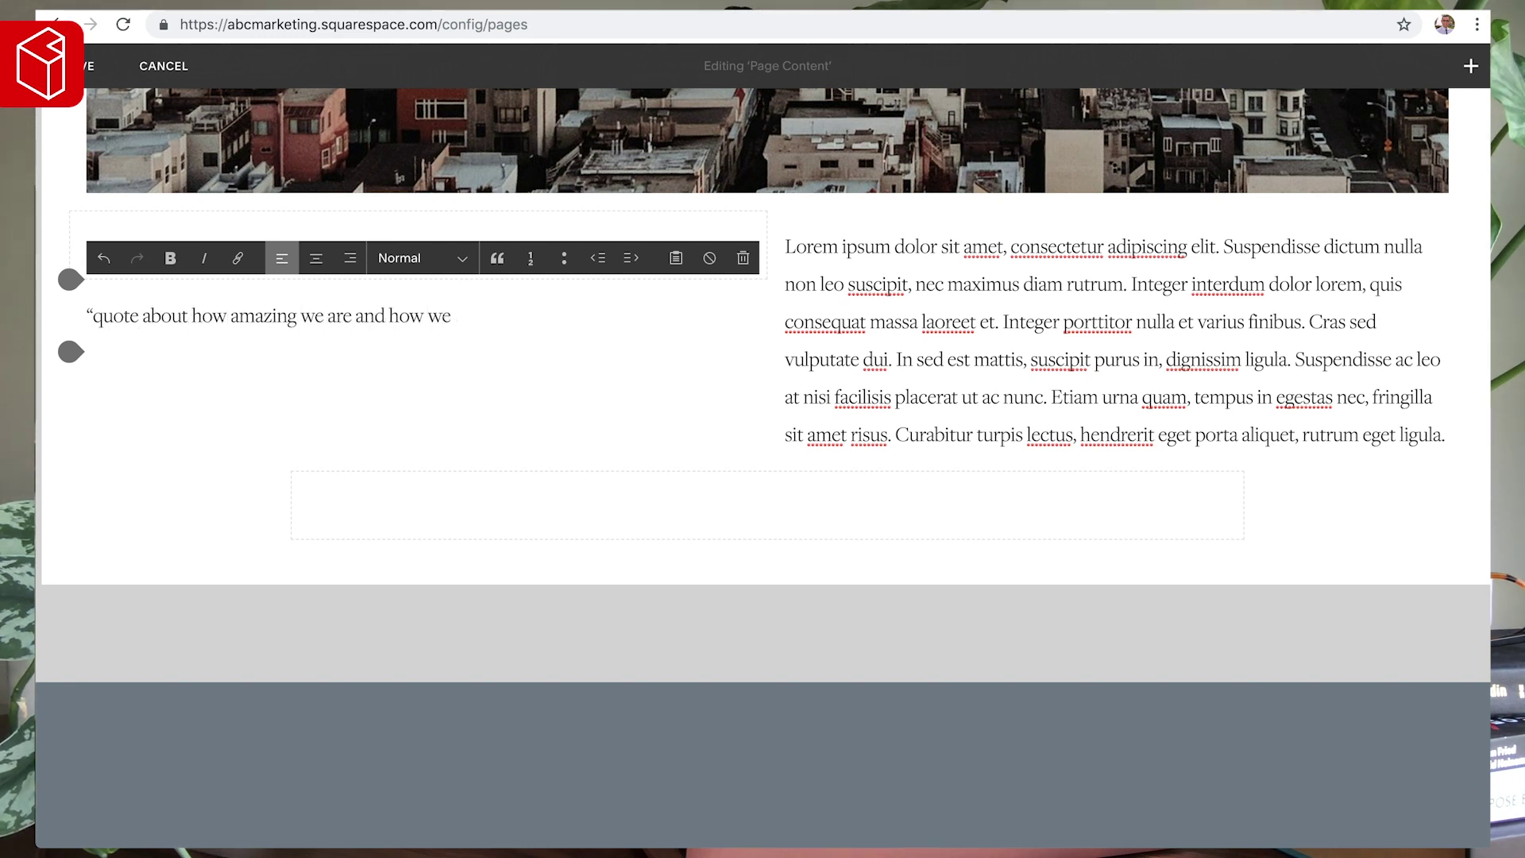
key("ctrl+alt+2")
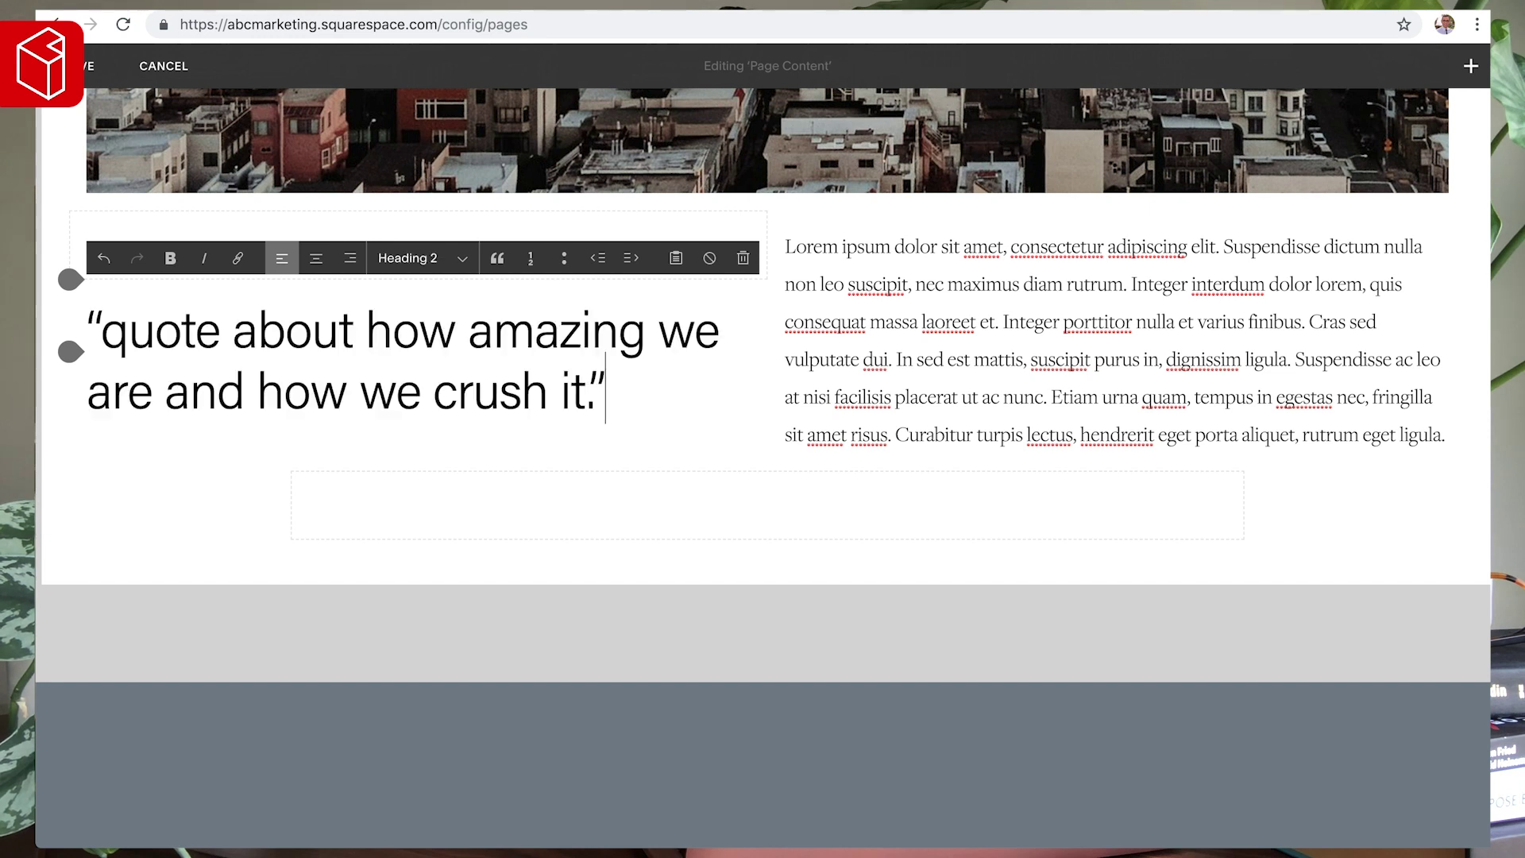
key("ctrl+a")
key("ctrl+i")
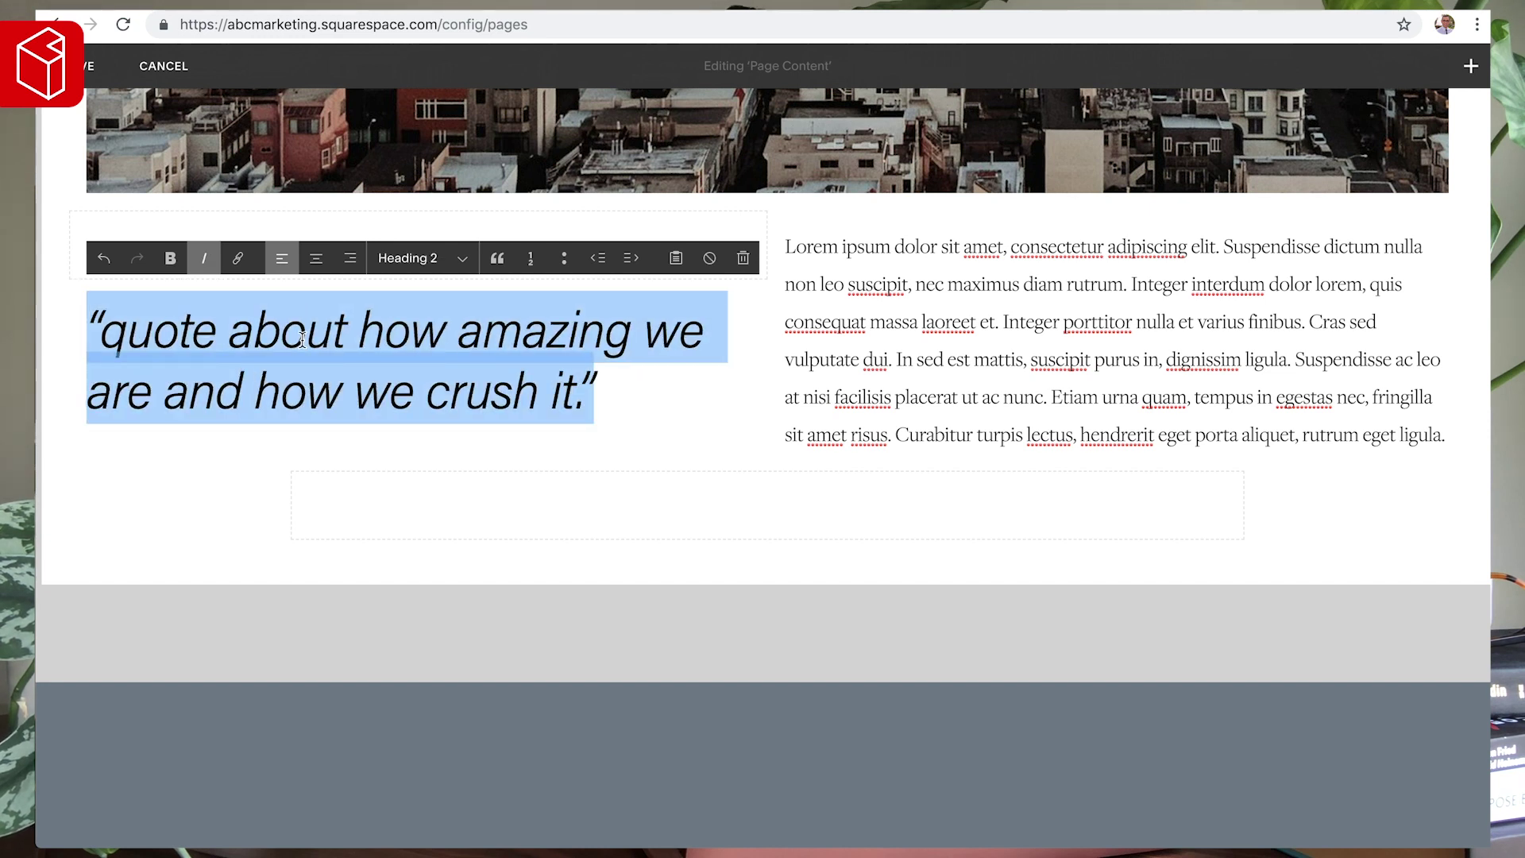
key("ctrl+i")
key("ctrl+b")
left_click(376, 357)
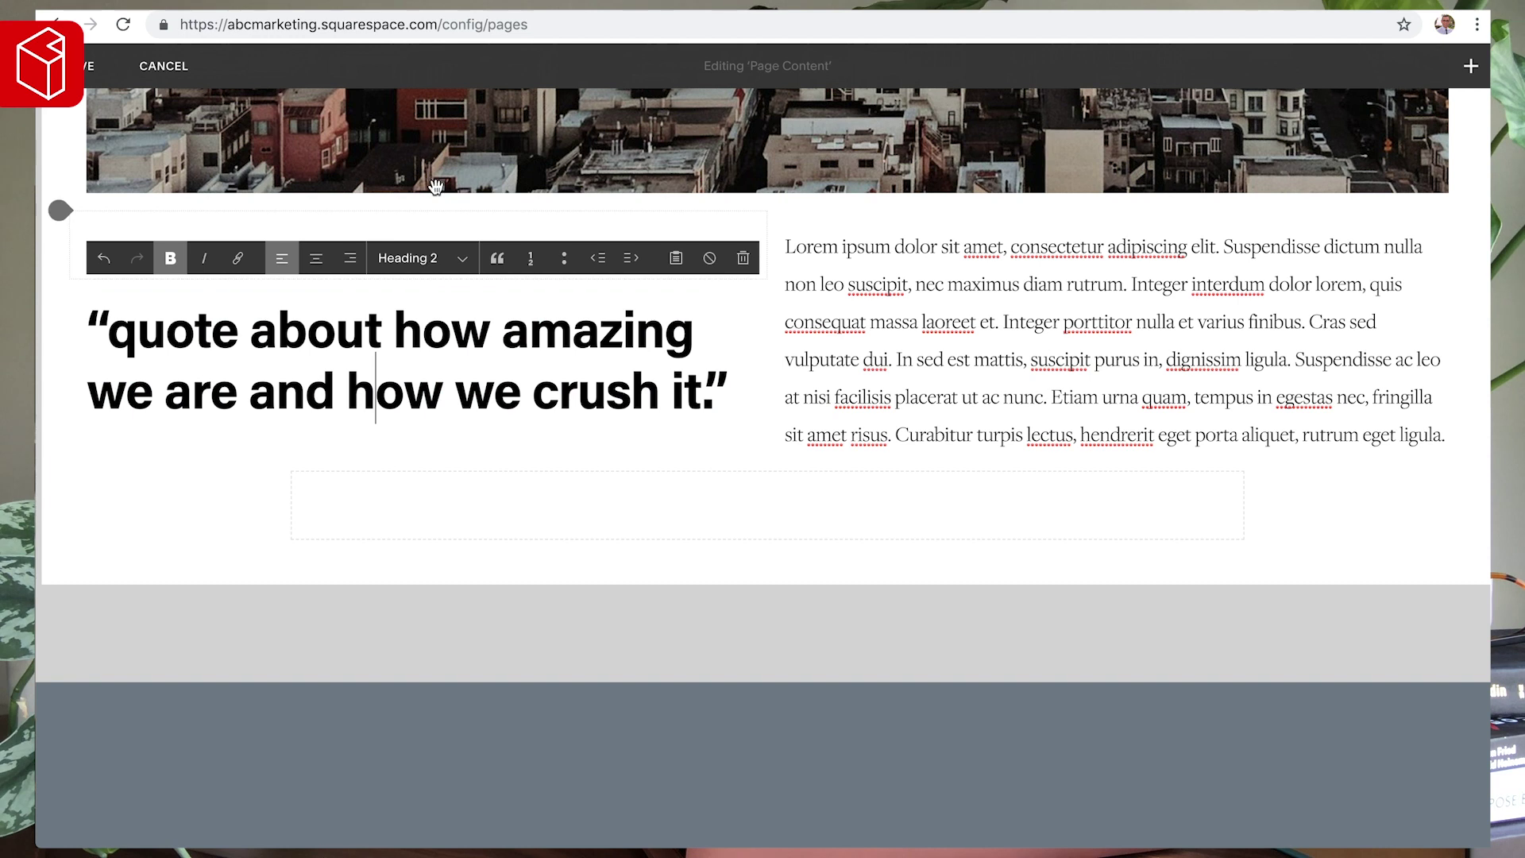
- Remove the leftover empty block, heighten the spacer, capitalise the quote's 'Q', and save
left_click(460, 231)
left_click(528, 288)
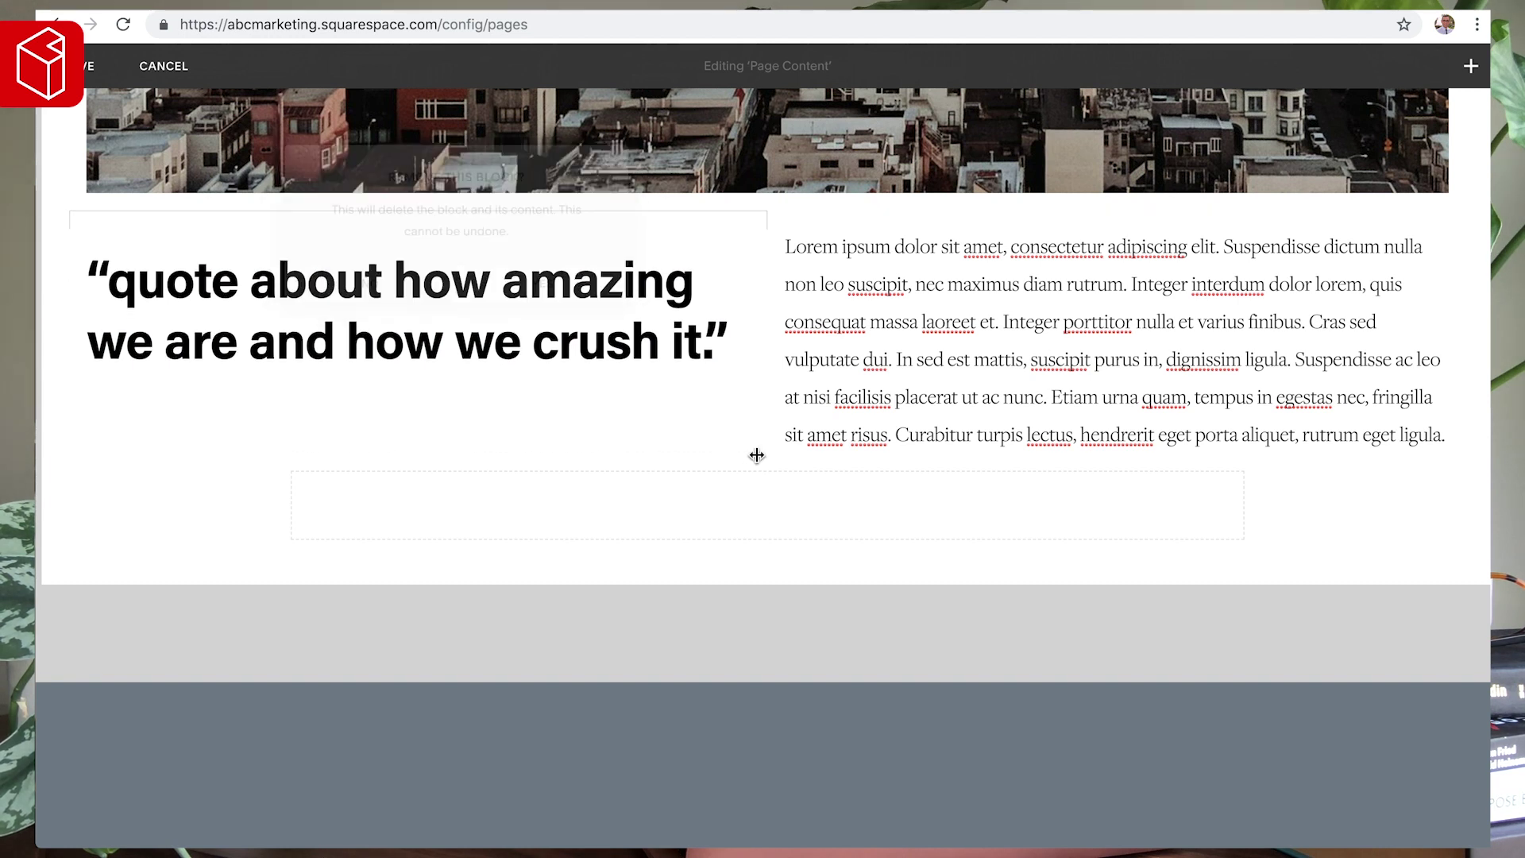
left_click_drag(767, 539, 785, 715)
left_click(132, 264)
key("BackSpace")
type("Q")
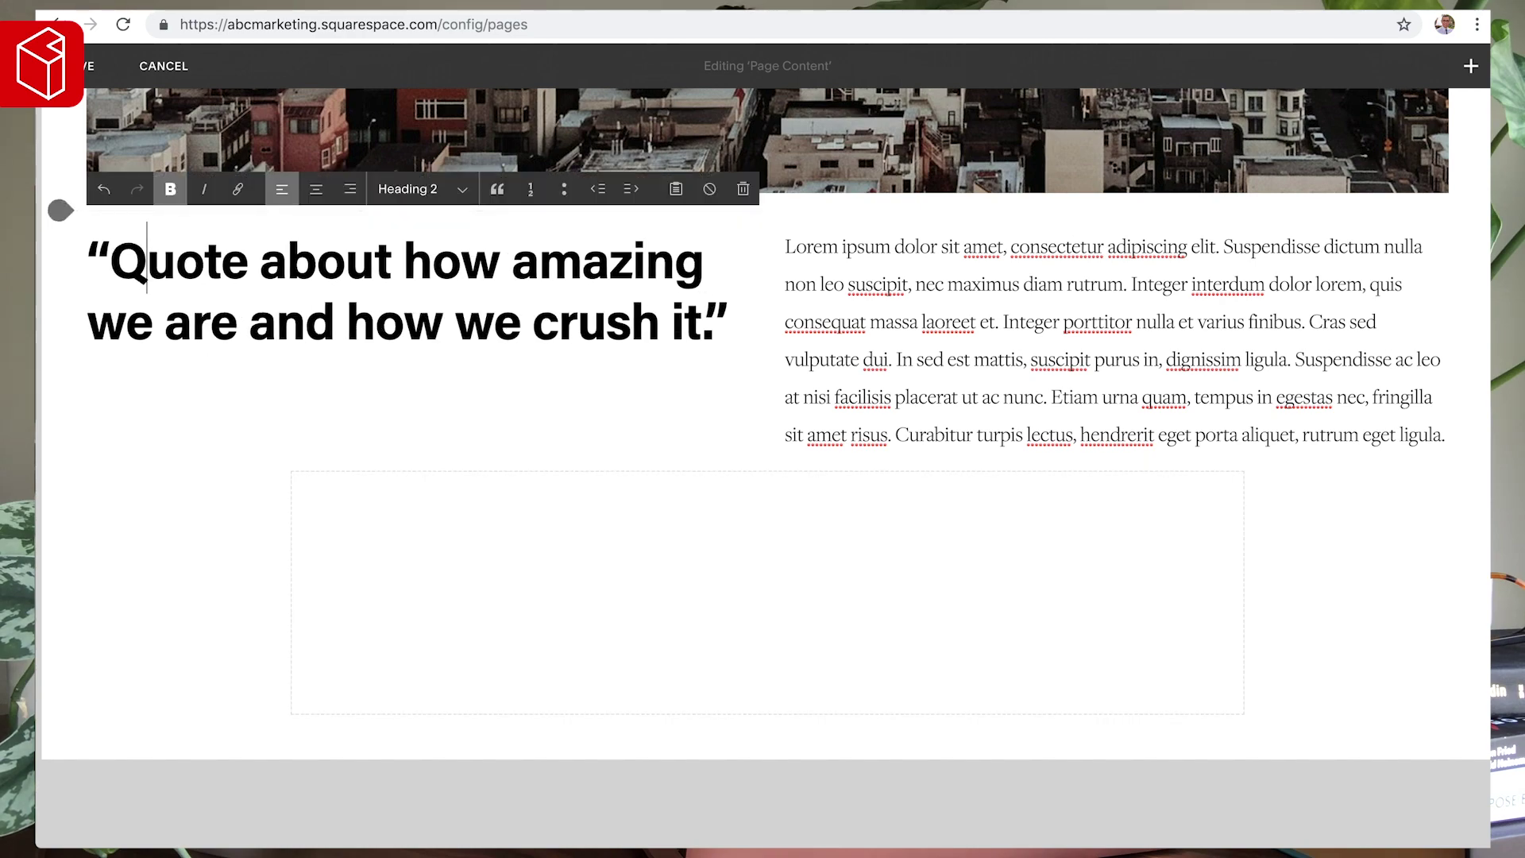
left_click(63, 66)
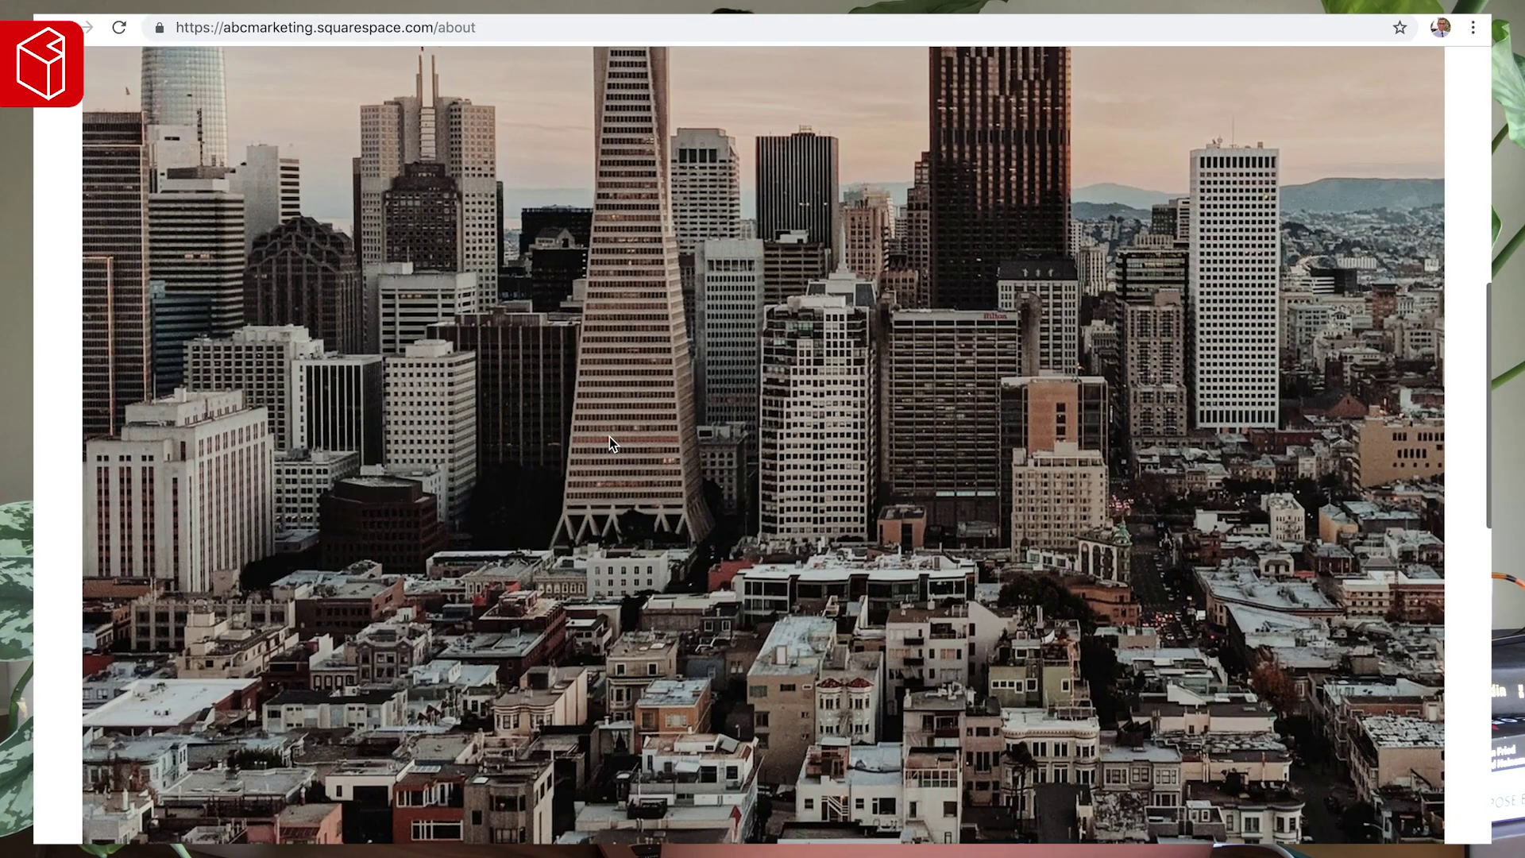
- Scroll through the live /about page to check it, then return to the editor's main menu
scroll(646, 538, "down", 12)
scroll(647, 538, "up", 4)
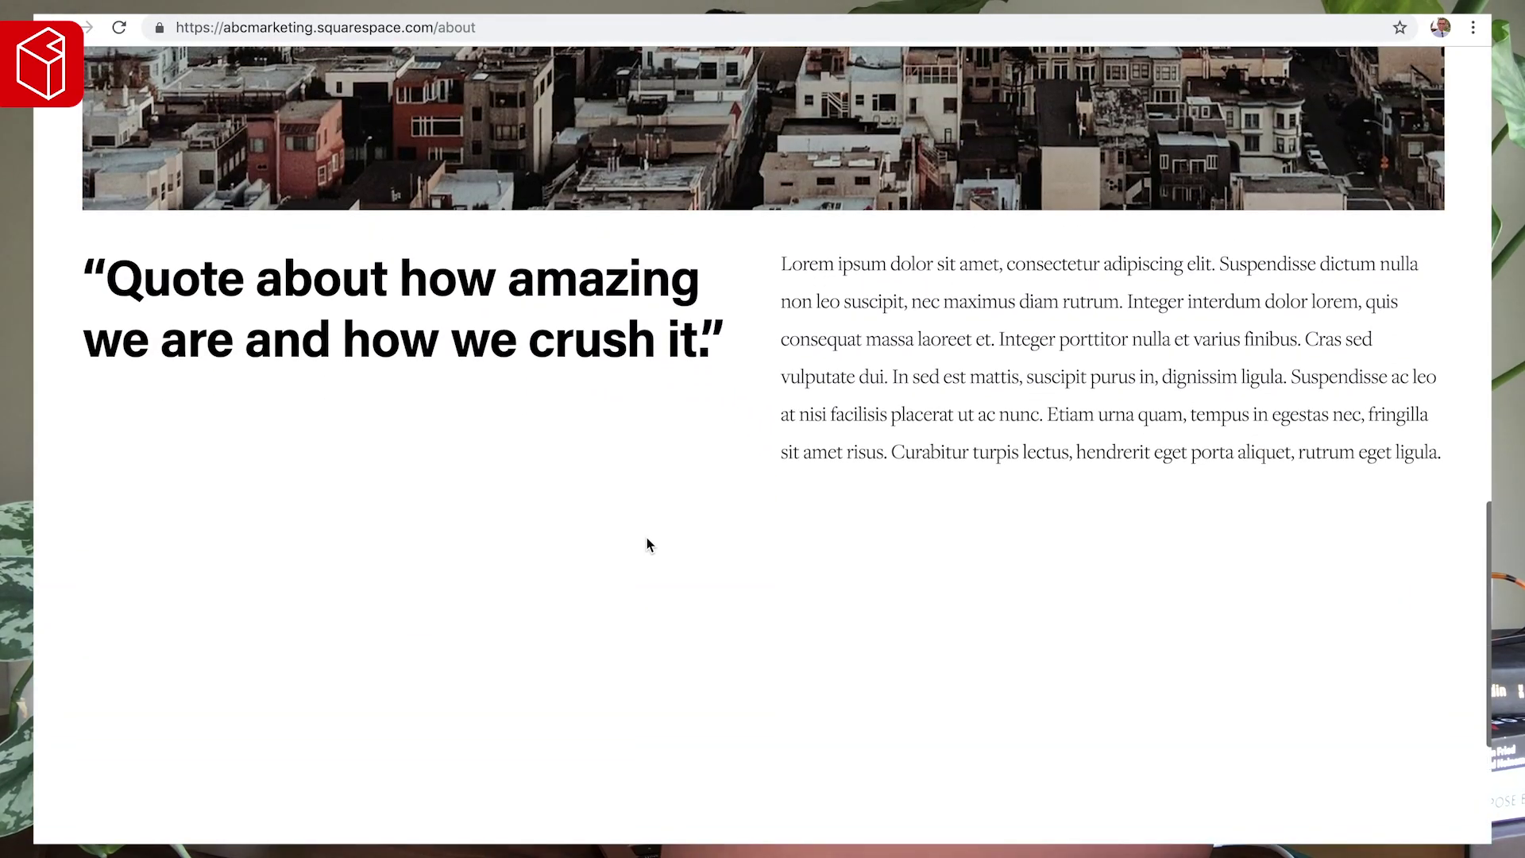
scroll(646, 545, "down", 4)
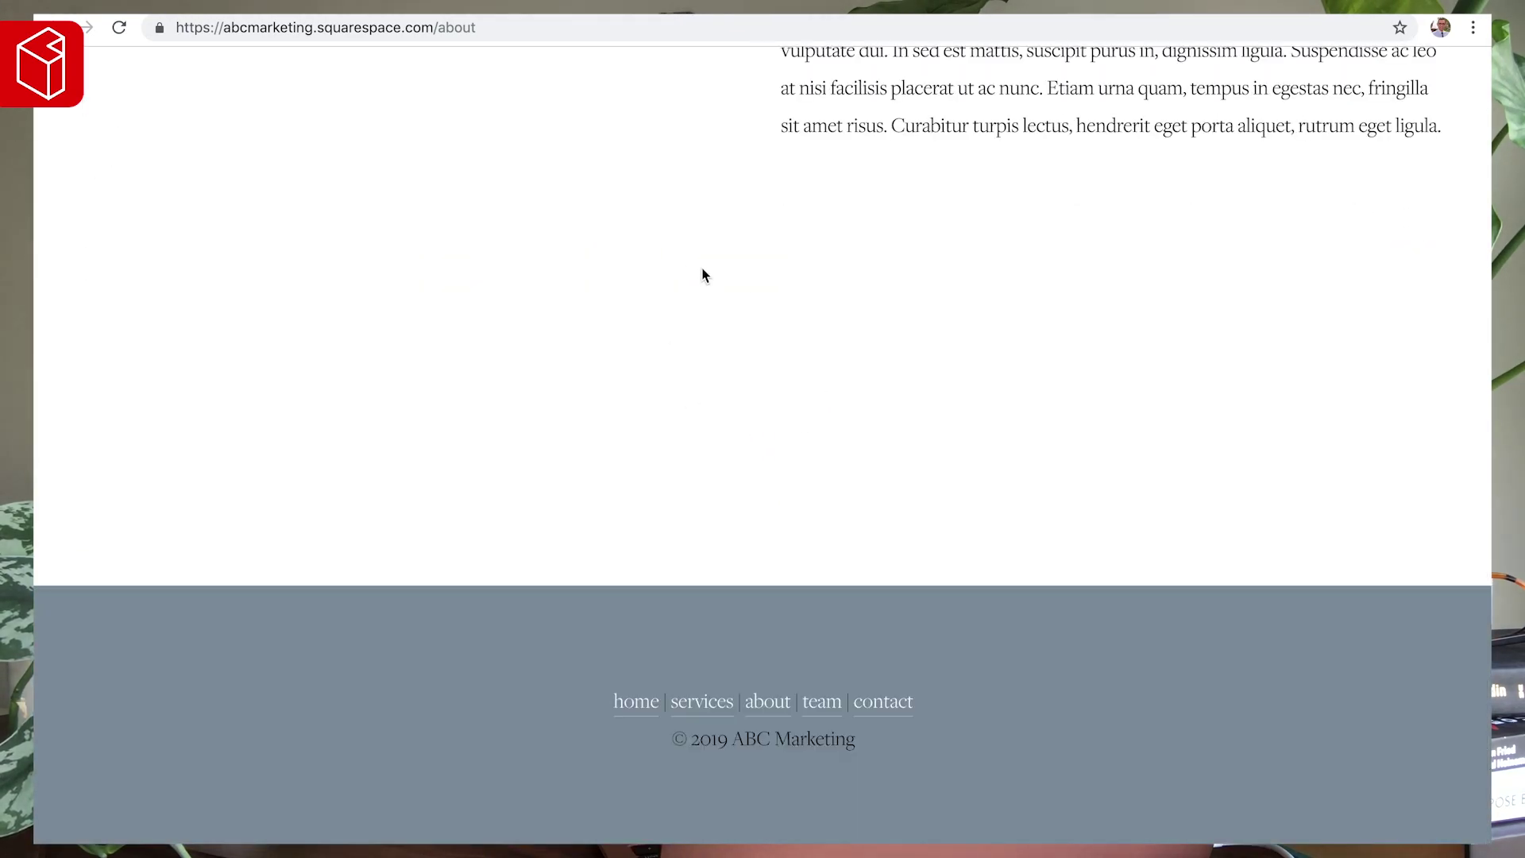
scroll(759, 306, "up", 15)
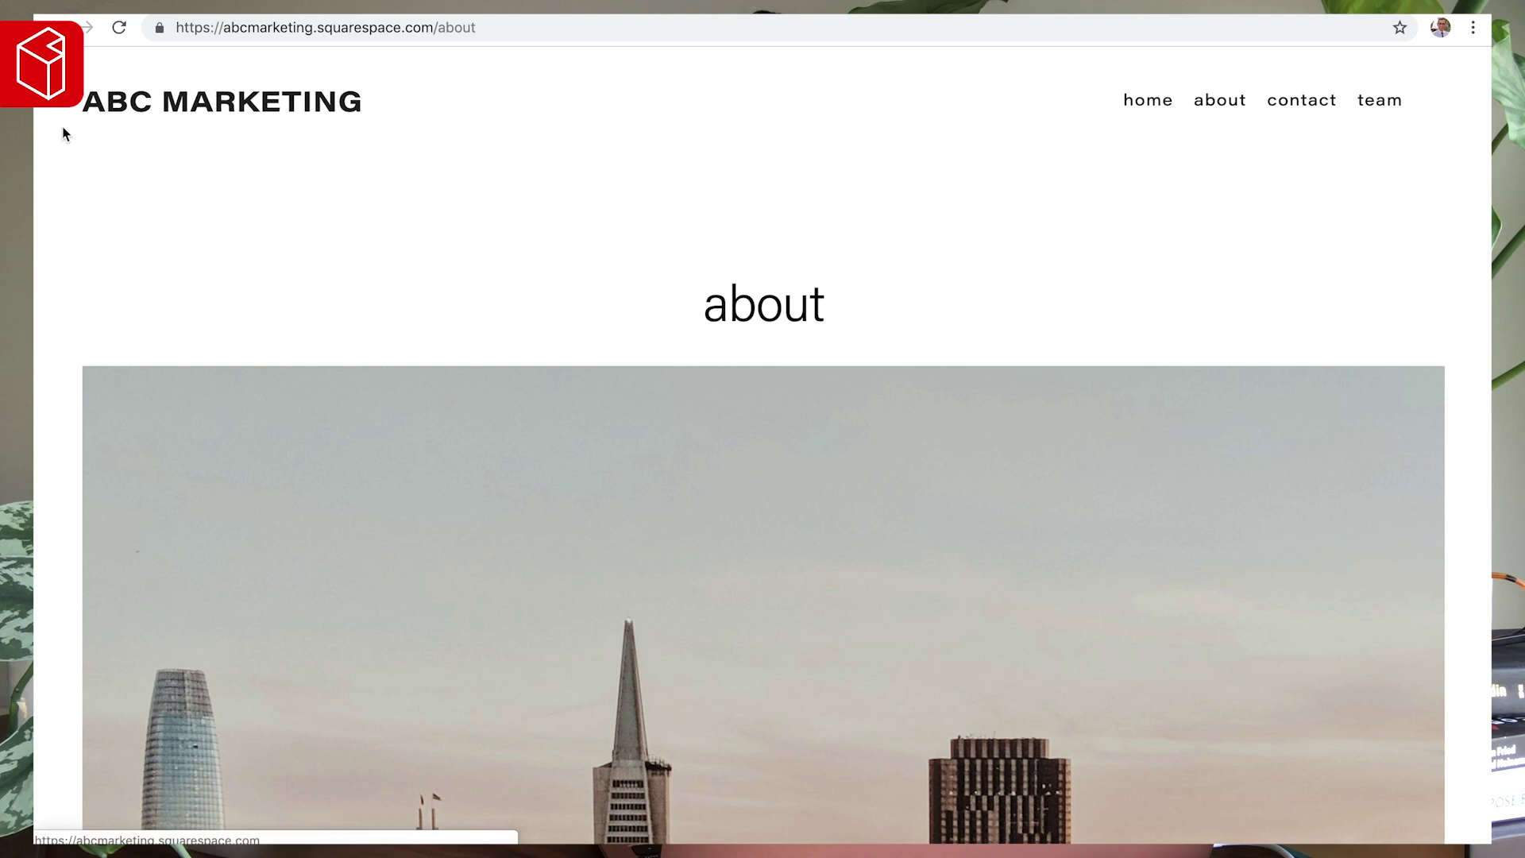
key("Escape")
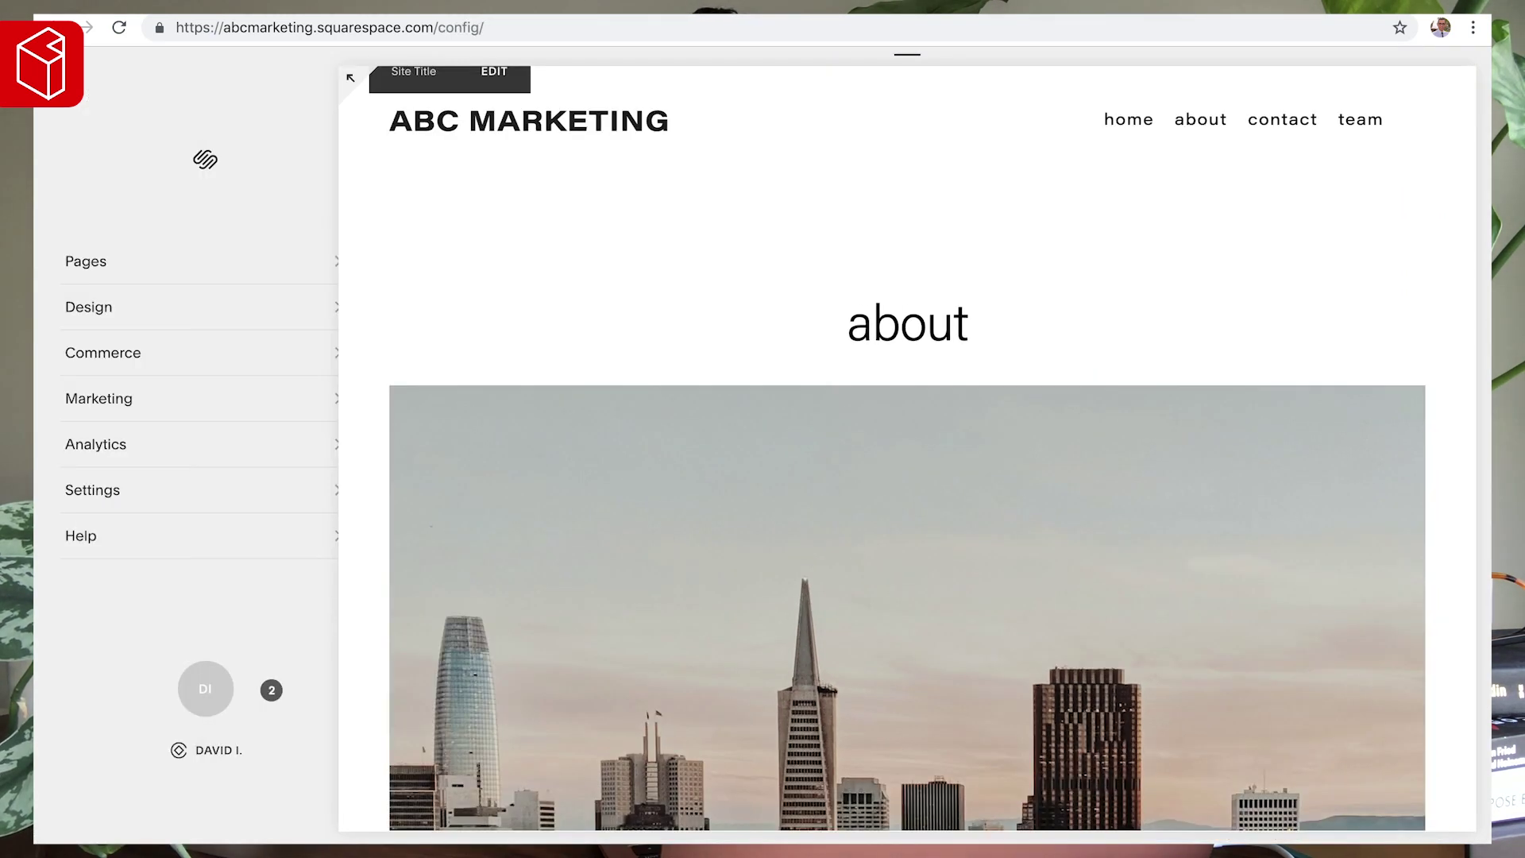
- Preview the Home, About, Contact and Team pages from the Pages list
left_click(81, 271)
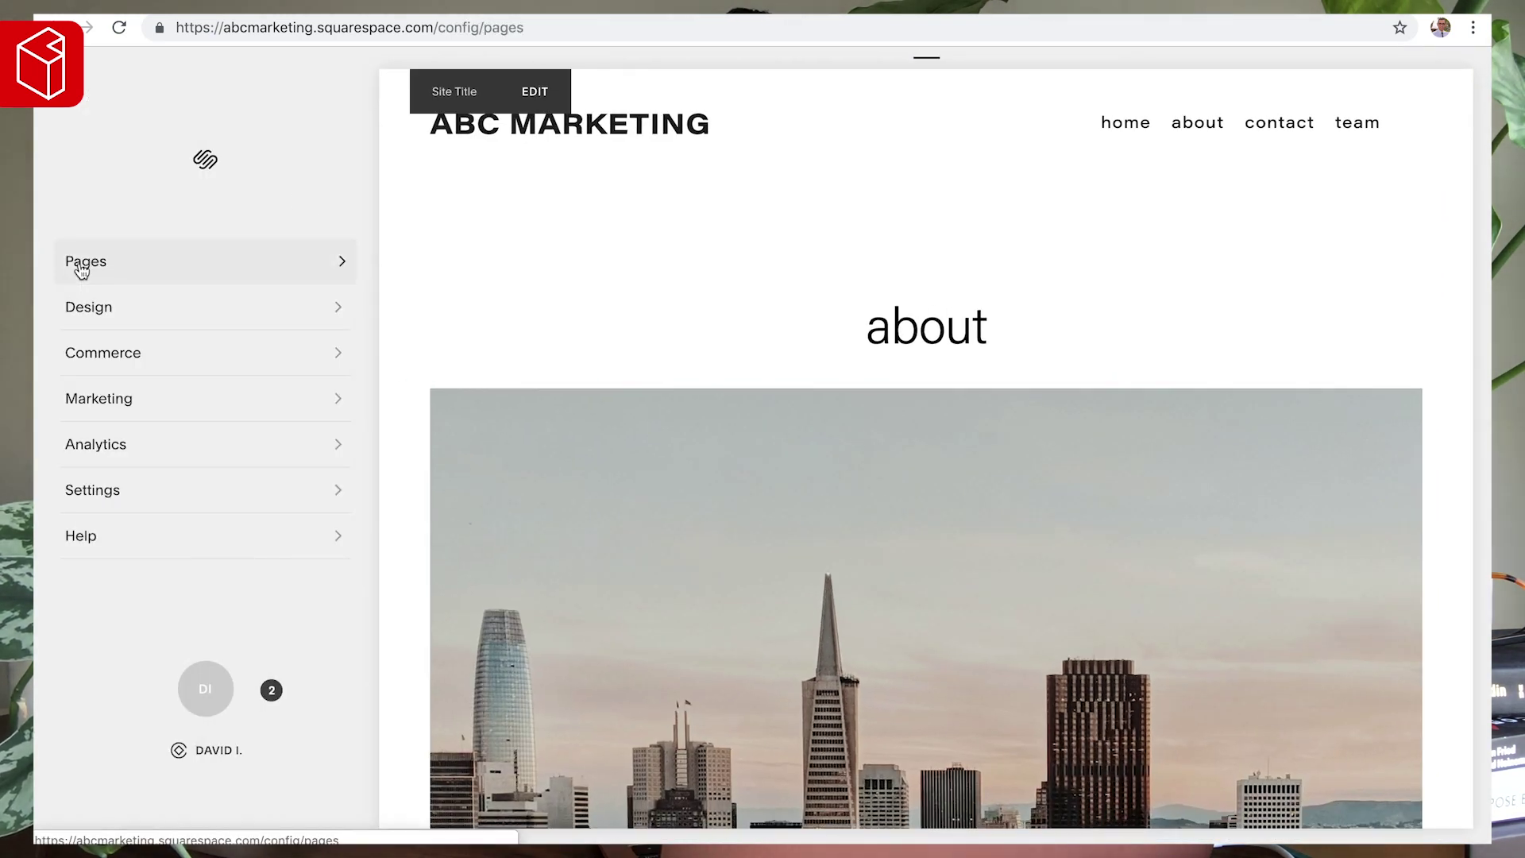
left_click(1117, 127)
left_click(1195, 127)
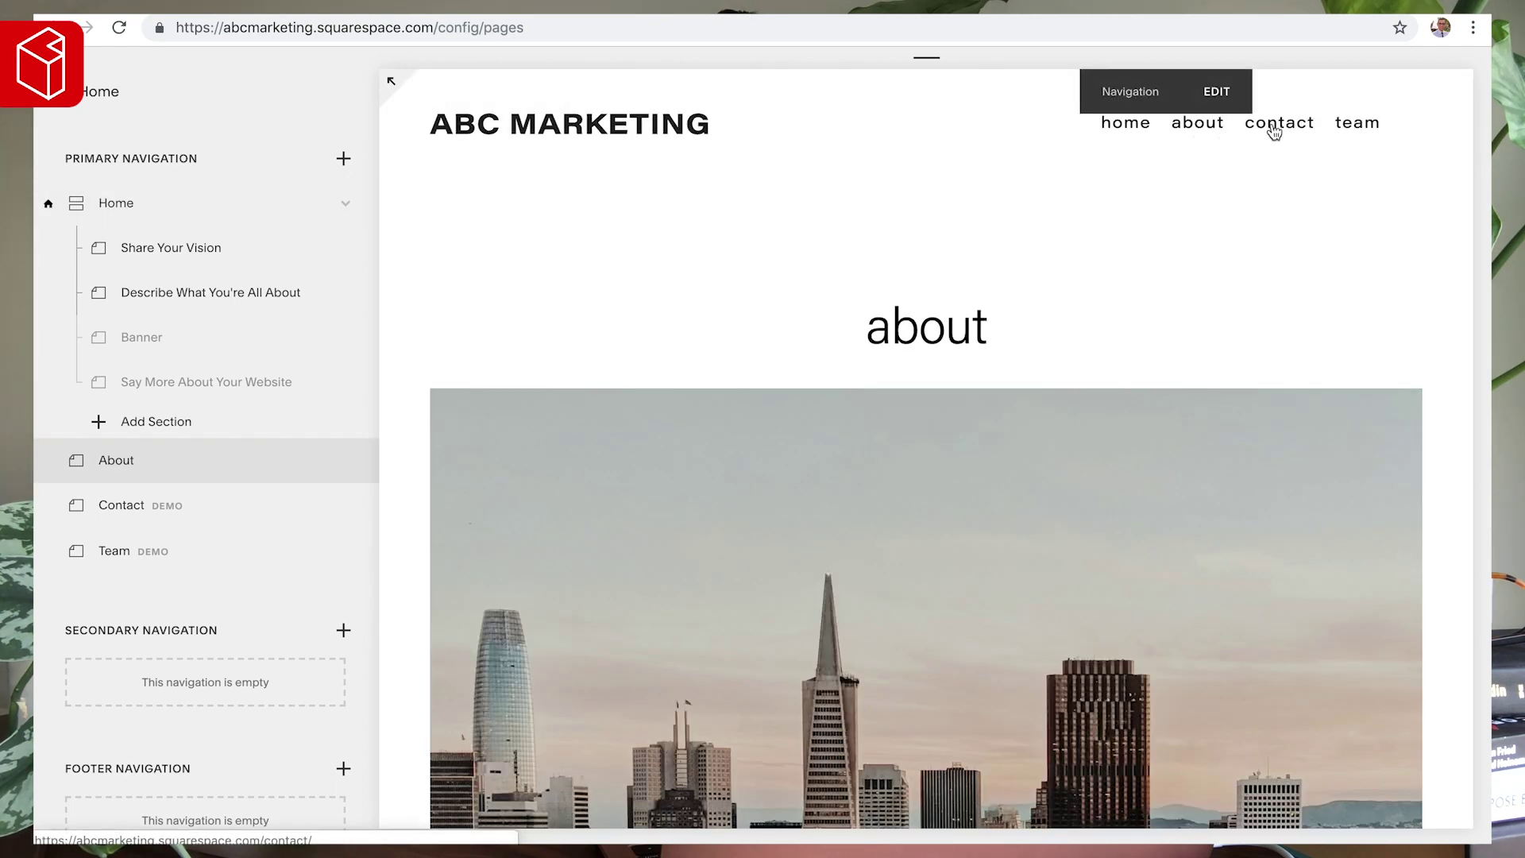
left_click(1273, 131)
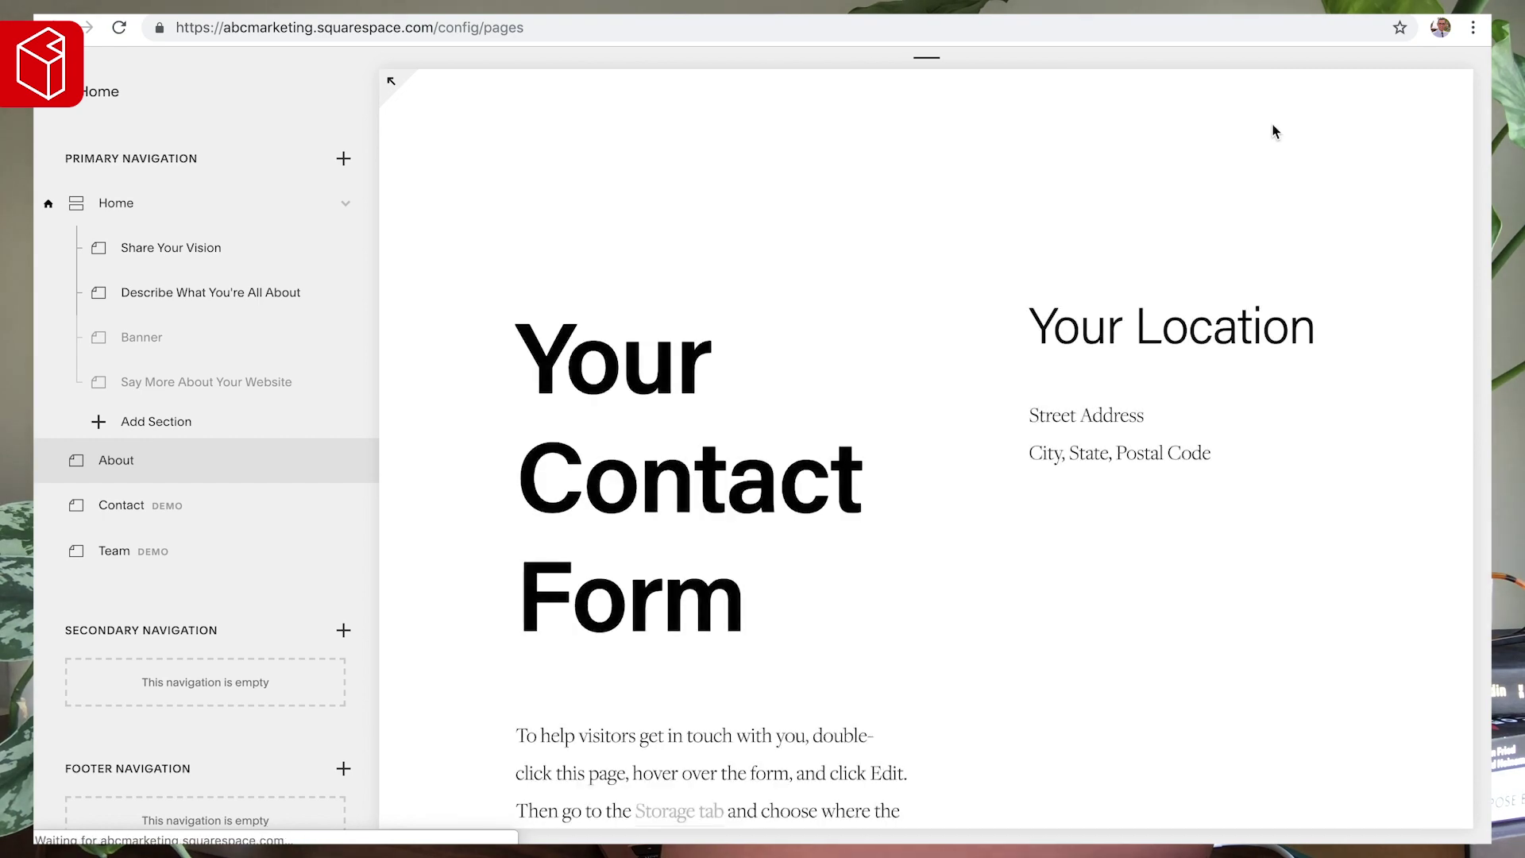
left_click(1354, 126)
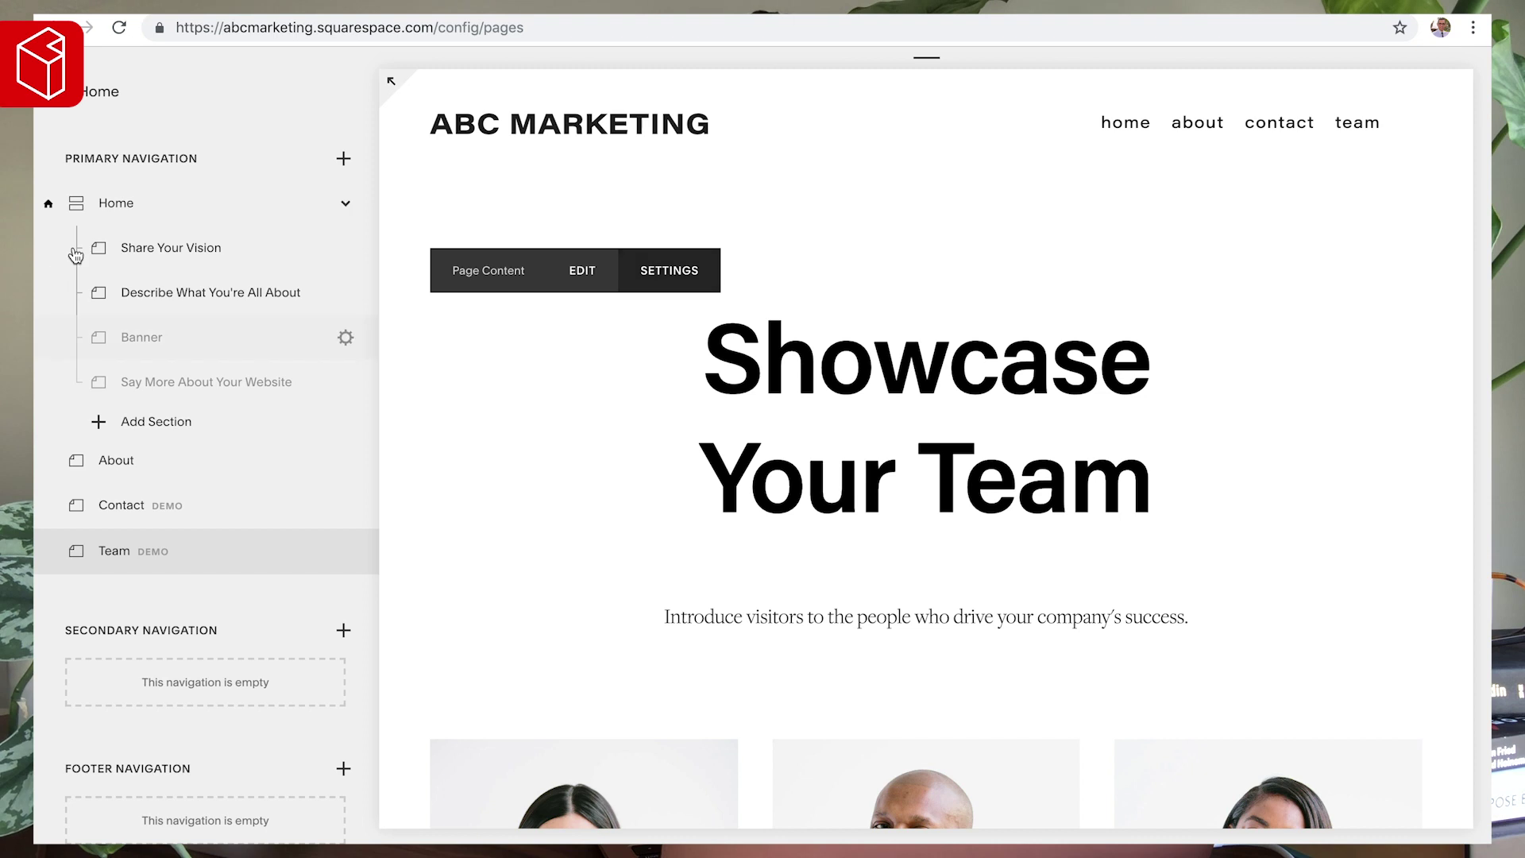
left_click(1128, 127)
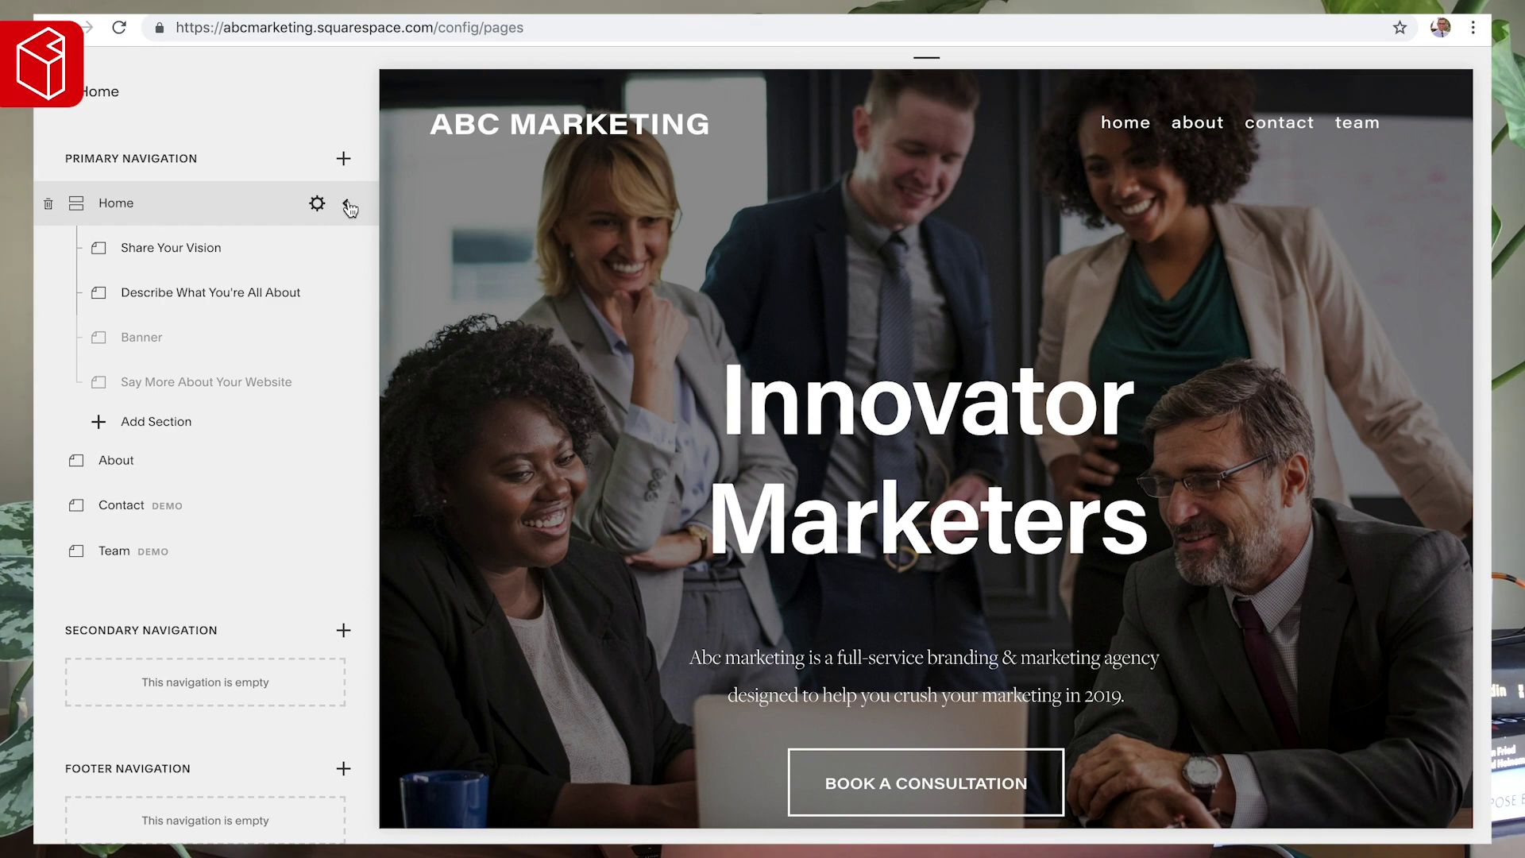
- Collapse Home and drag it from Primary Navigation into Not Linked
left_click(346, 205)
scroll(123, 204, "down", 2)
scroll(146, 231, "up", 2)
left_click(144, 217)
left_click_drag(144, 217, 150, 773)
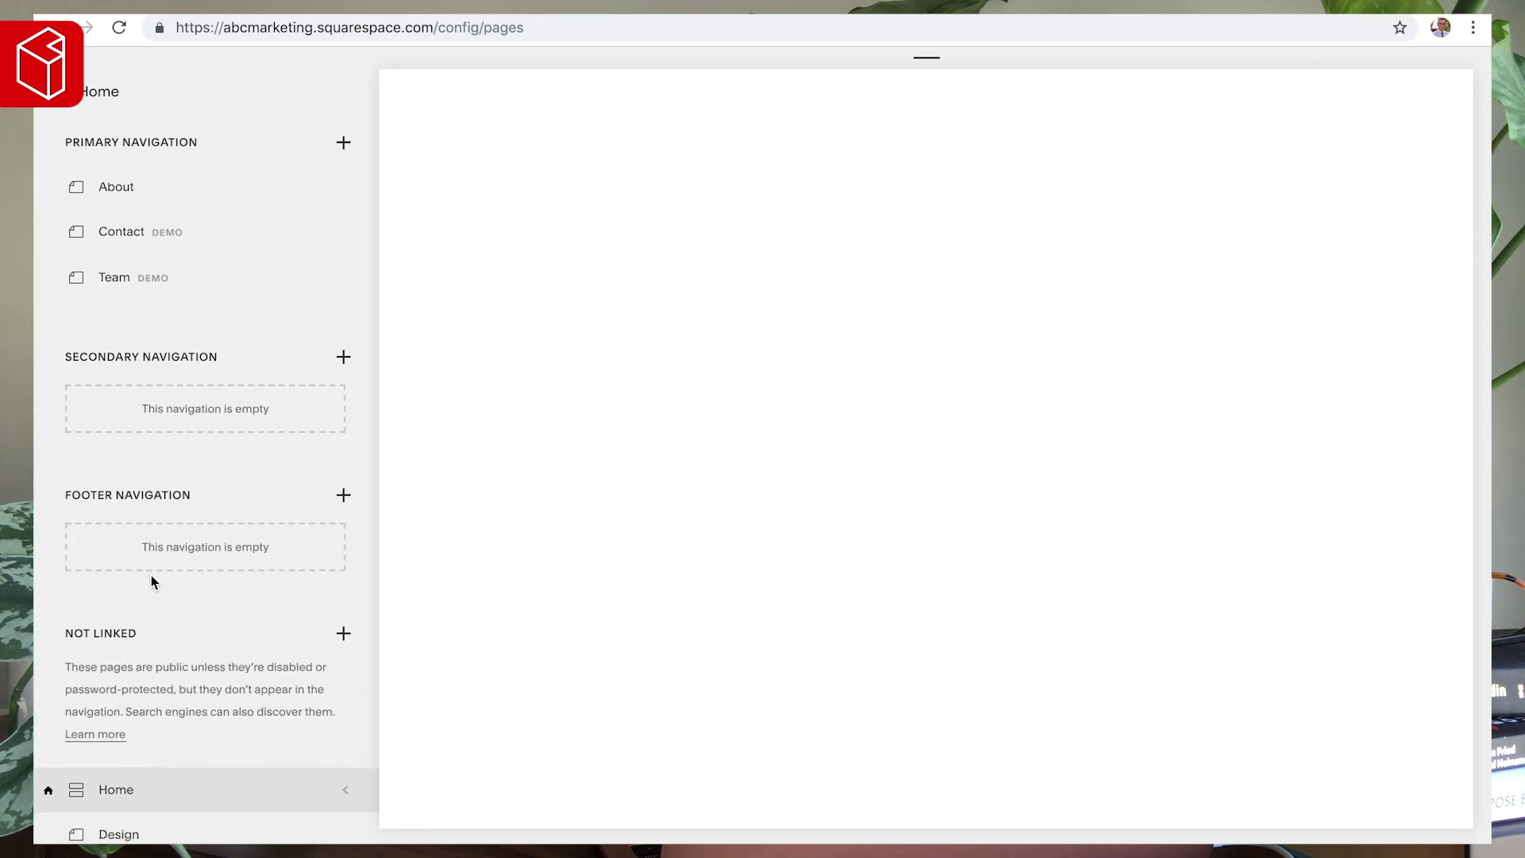
scroll(119, 568, "down", 3)
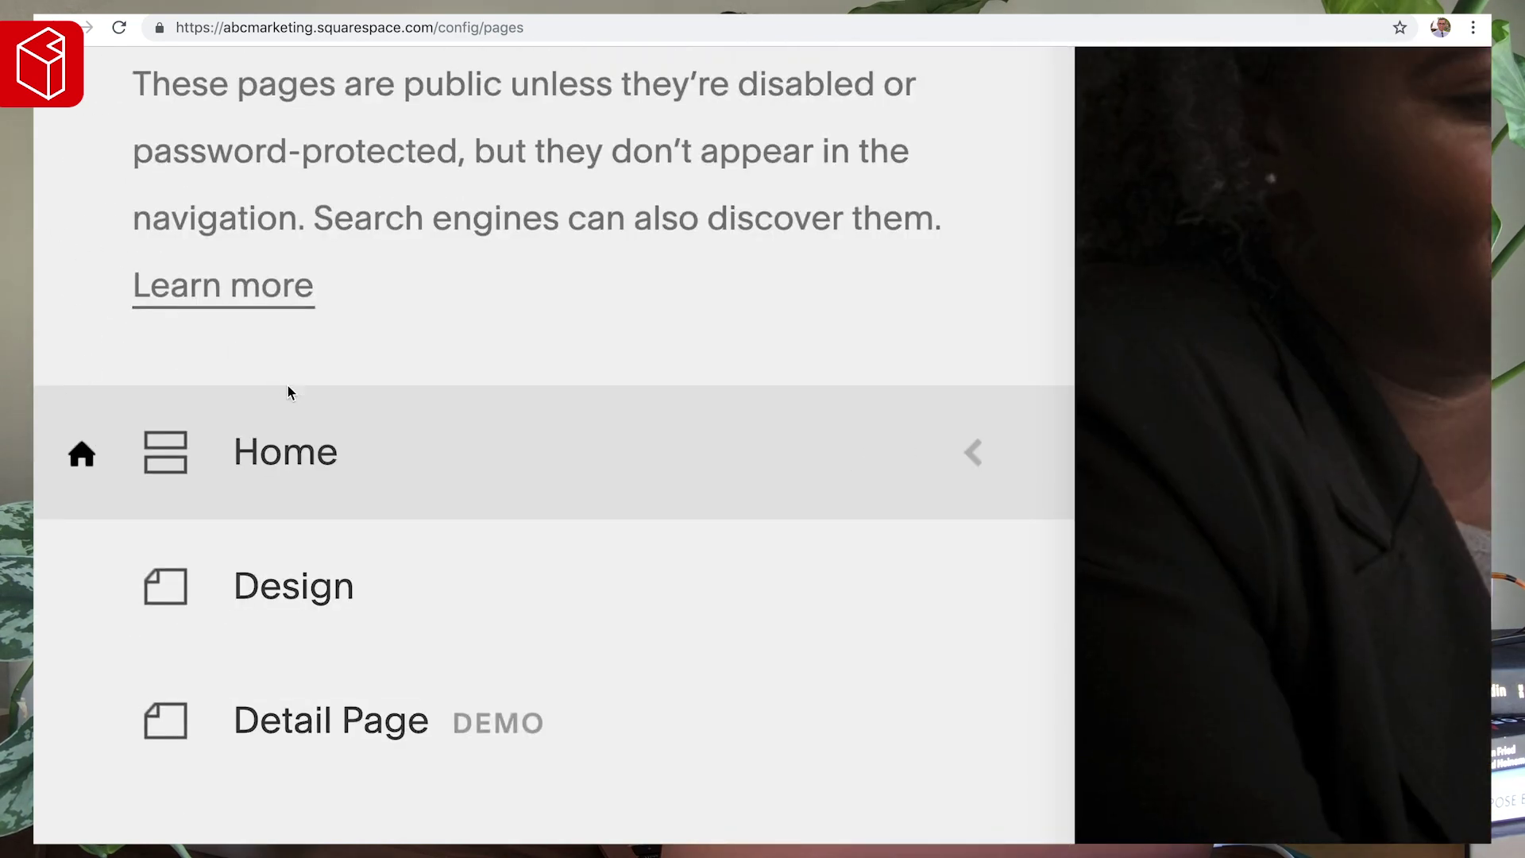
scroll(351, 356, "up", 3)
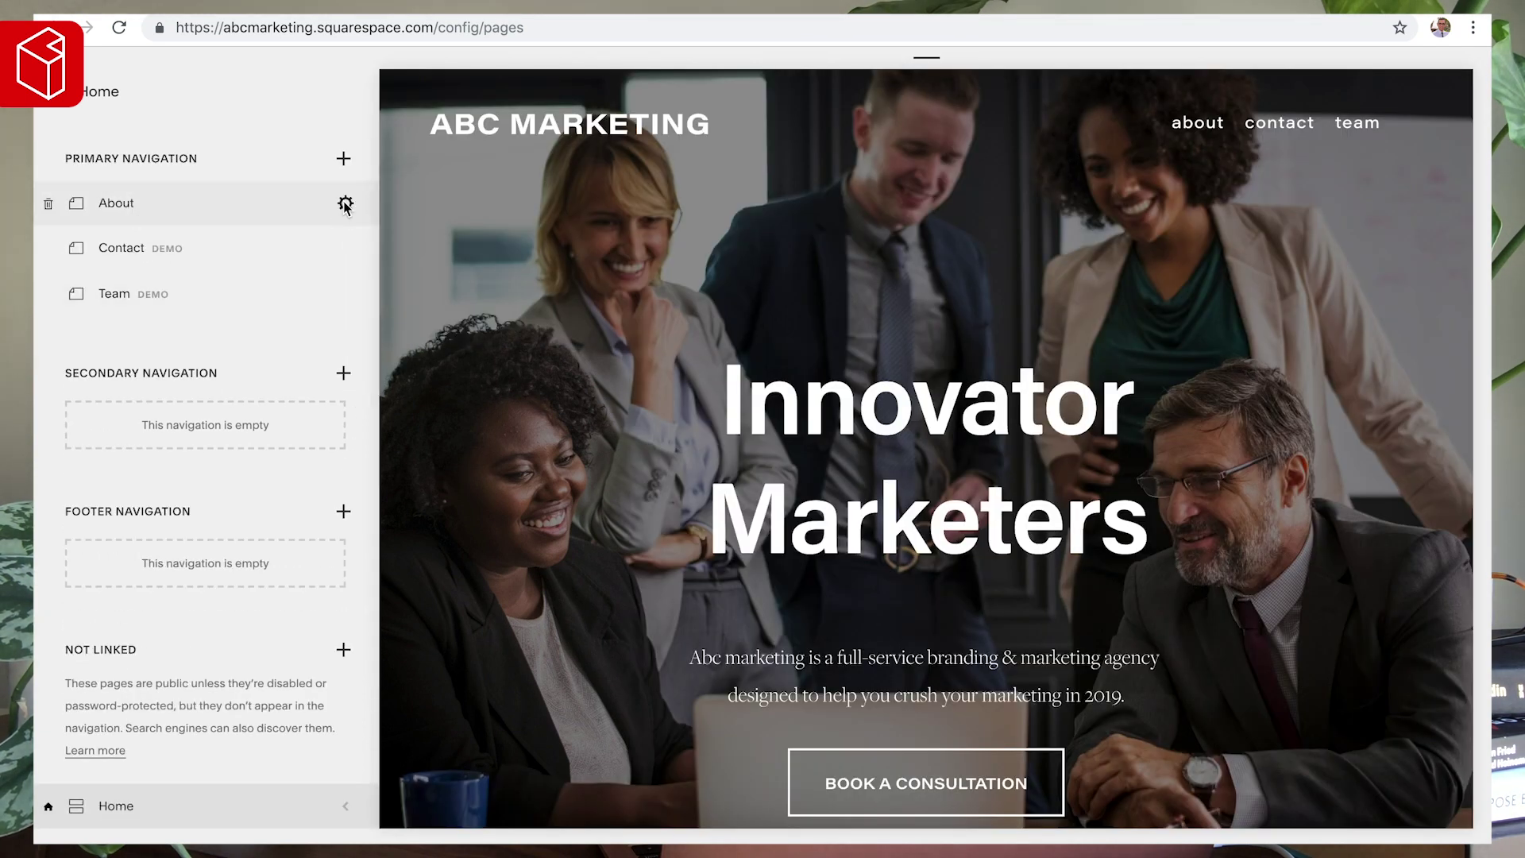
left_click(344, 204)
scroll(1114, 341, "down", 4)
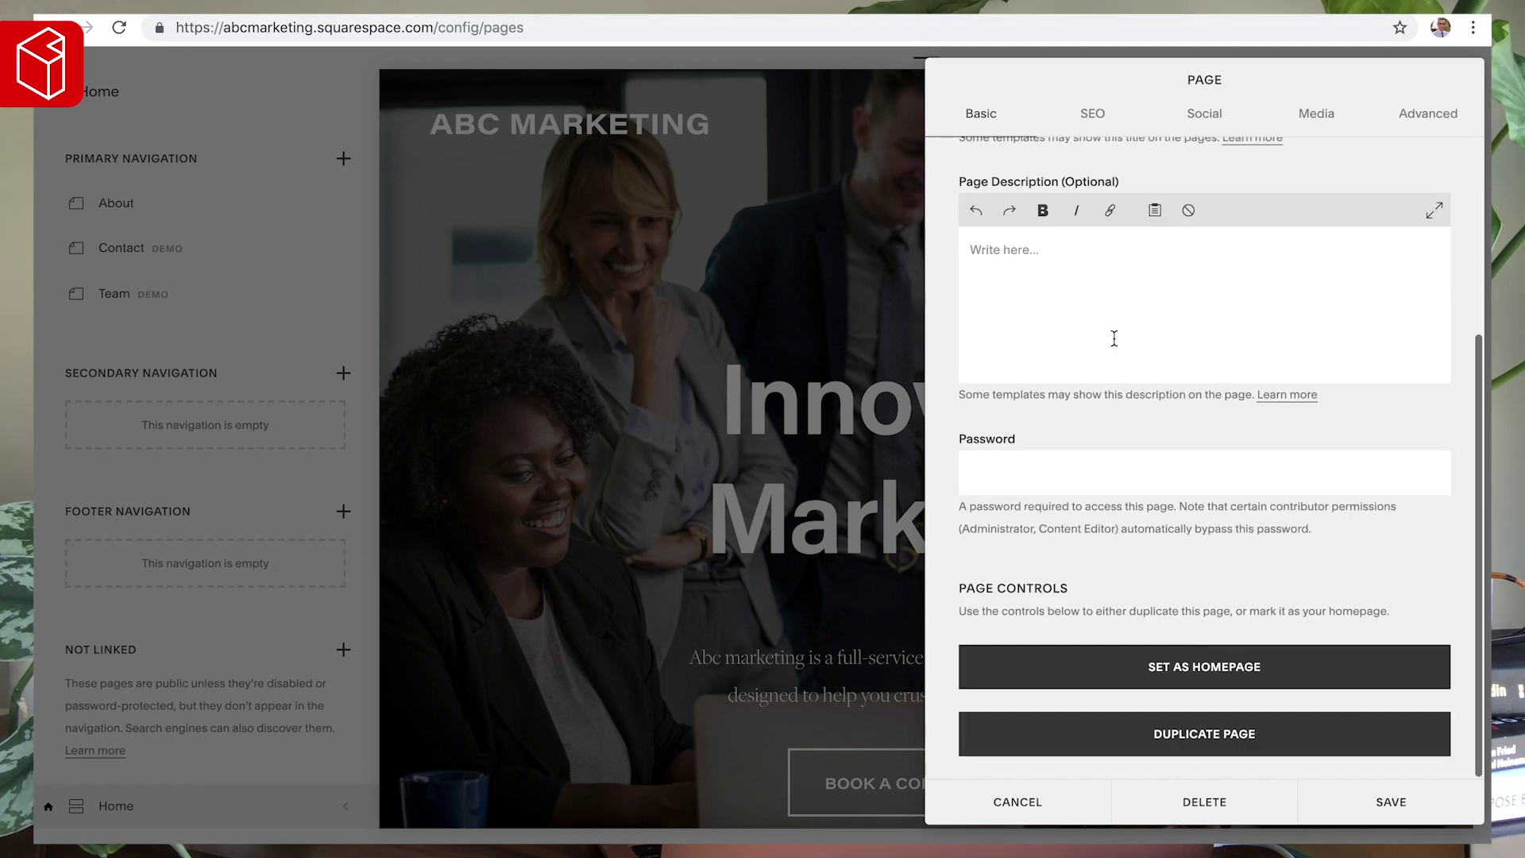
left_click(1186, 671)
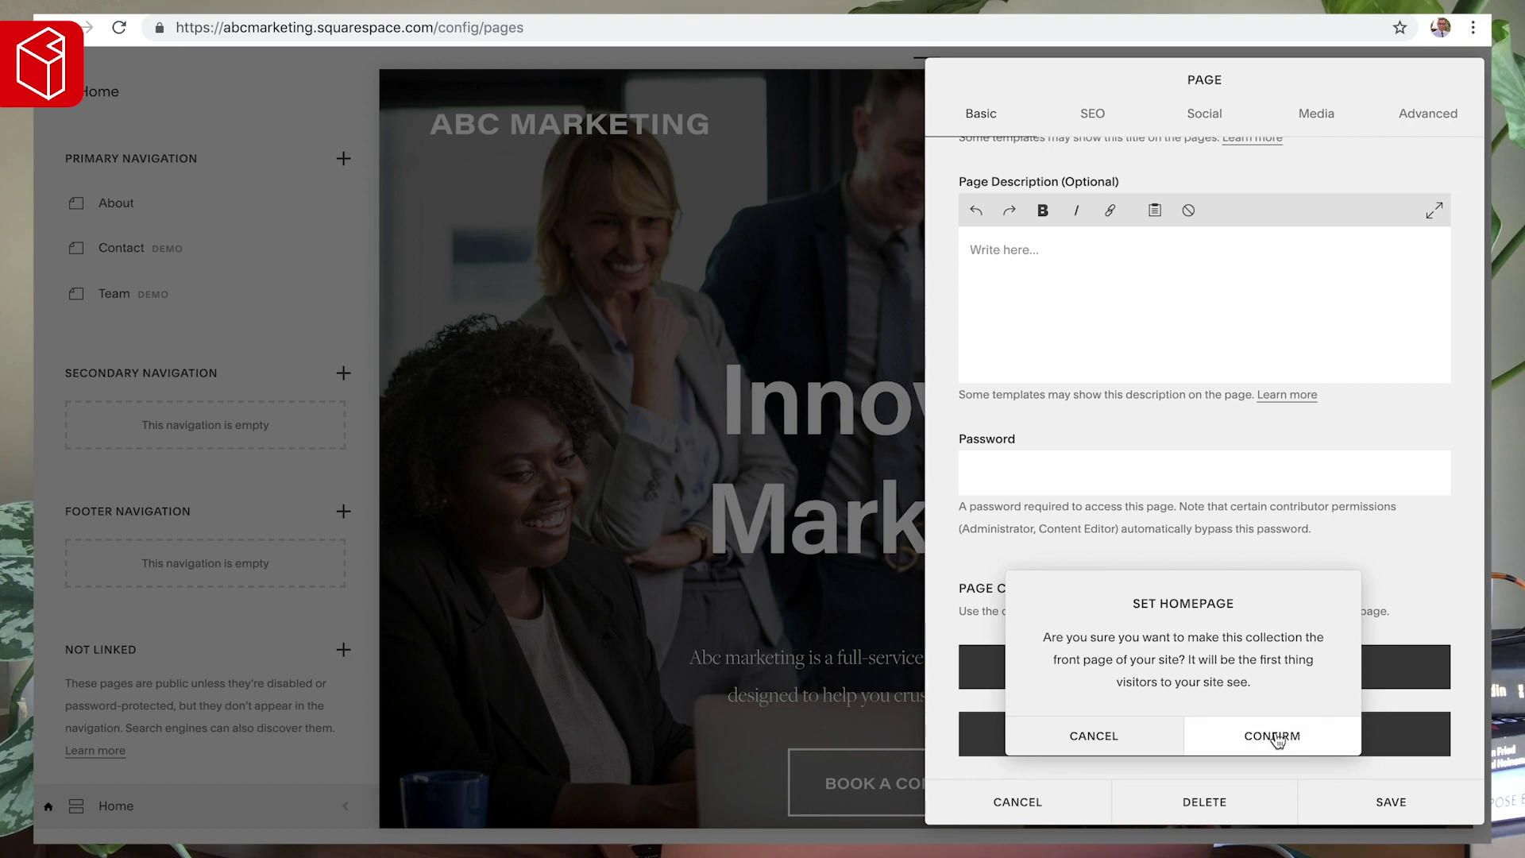
left_click(1115, 739)
left_click(1021, 804)
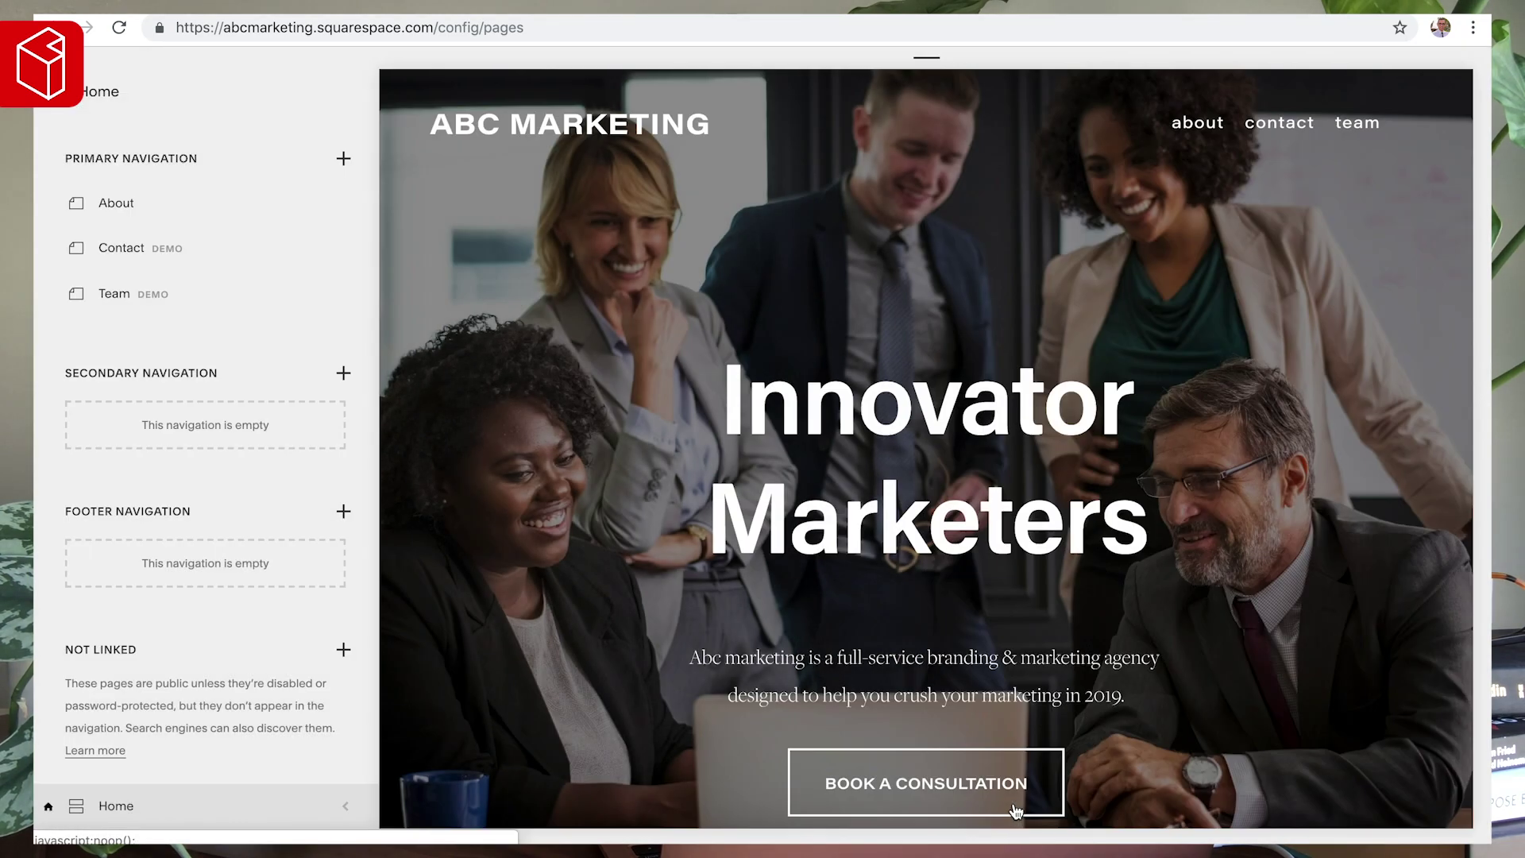
scroll(790, 414, "down", 1)
scroll(786, 421, "up", 1)
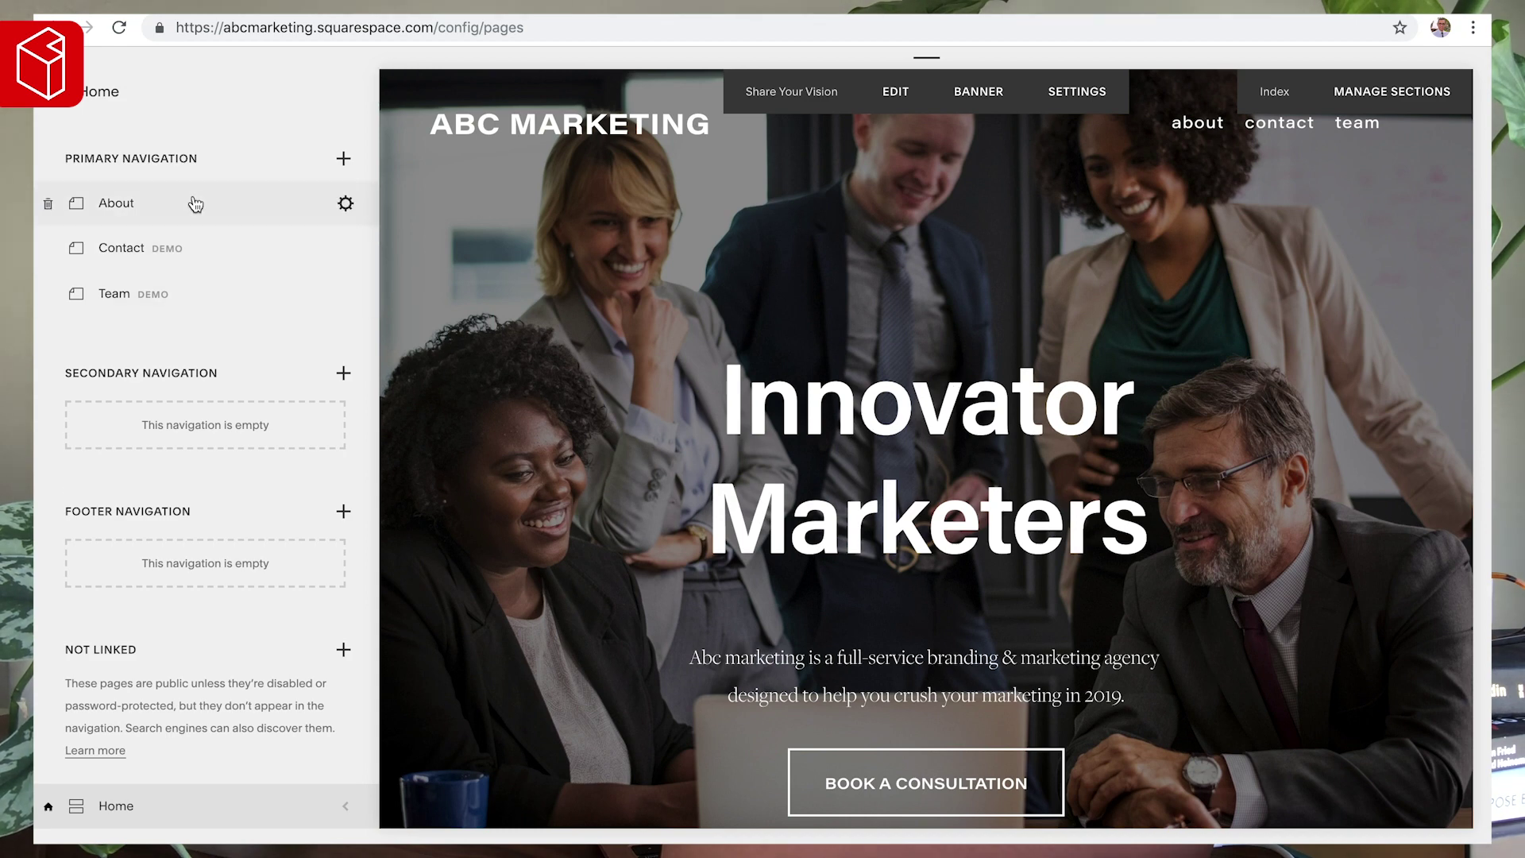
- Show the Contact page and enter edit mode on its form text and map content
left_click(265, 253)
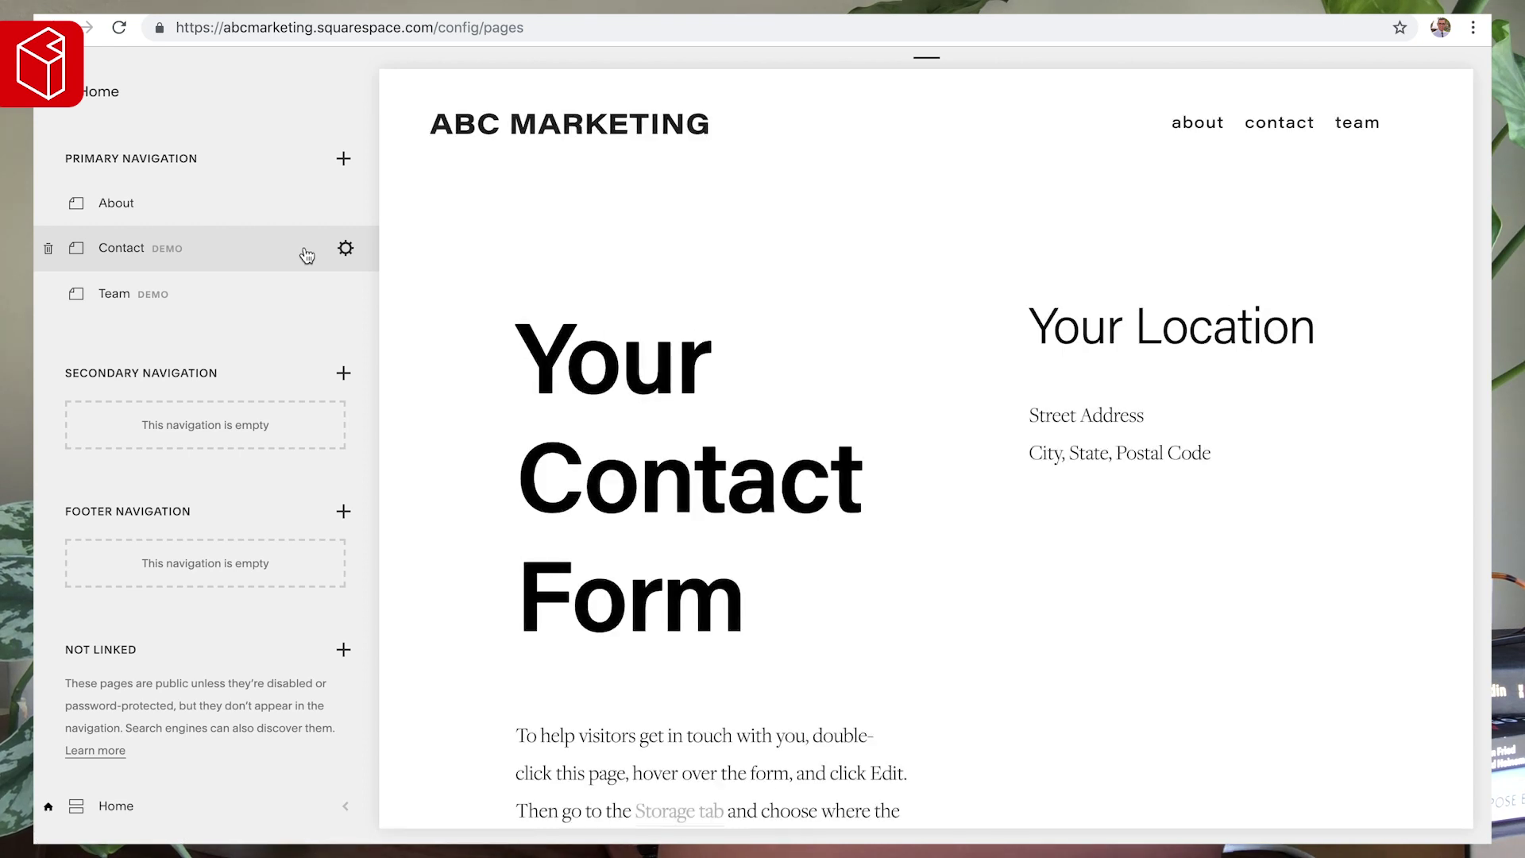
mouse_move(623, 283)
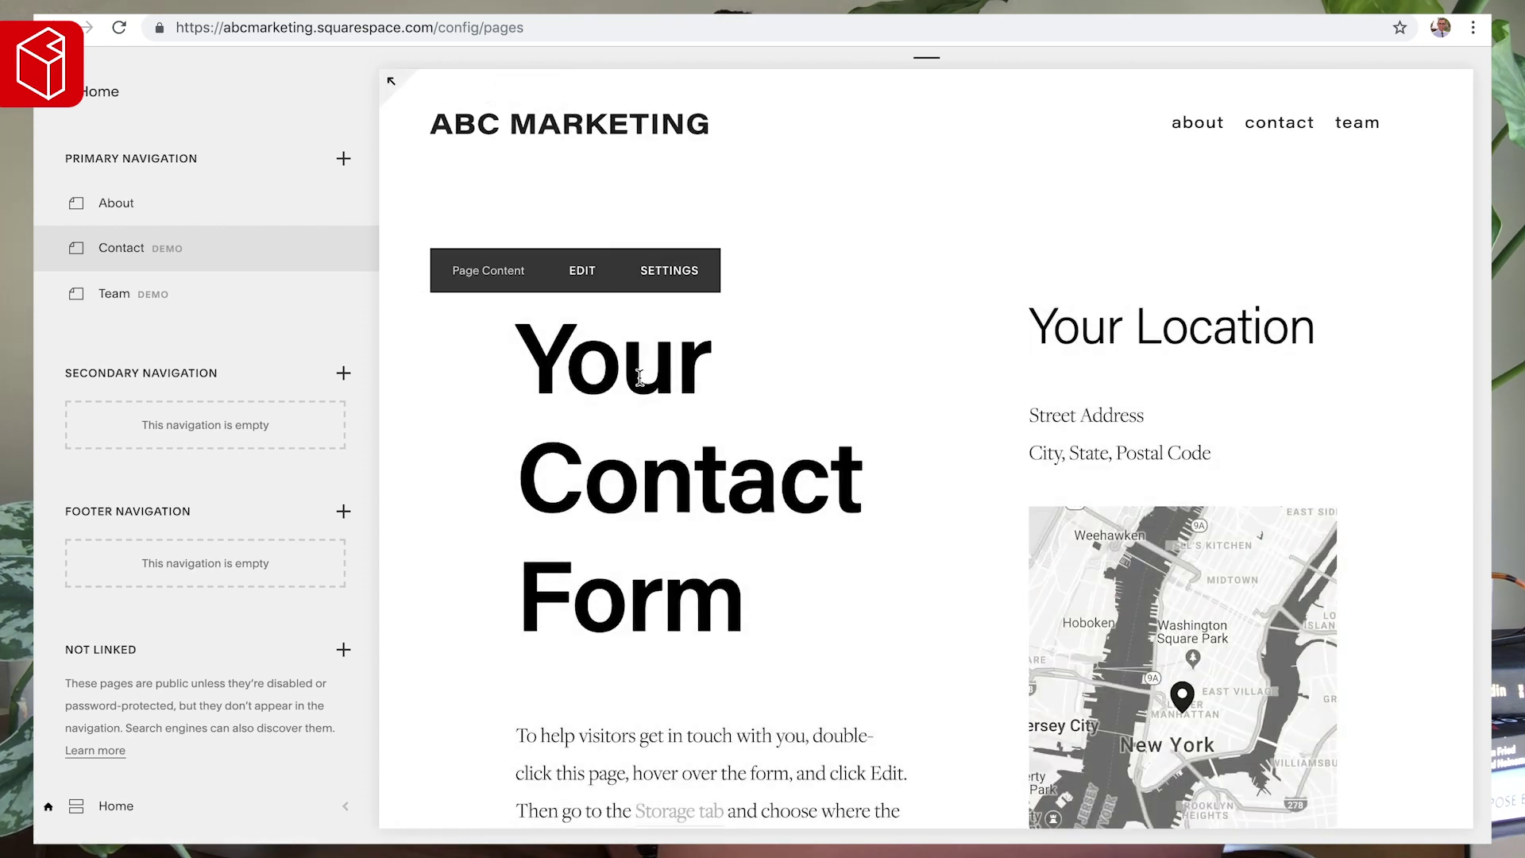
scroll(827, 520, "down", 10)
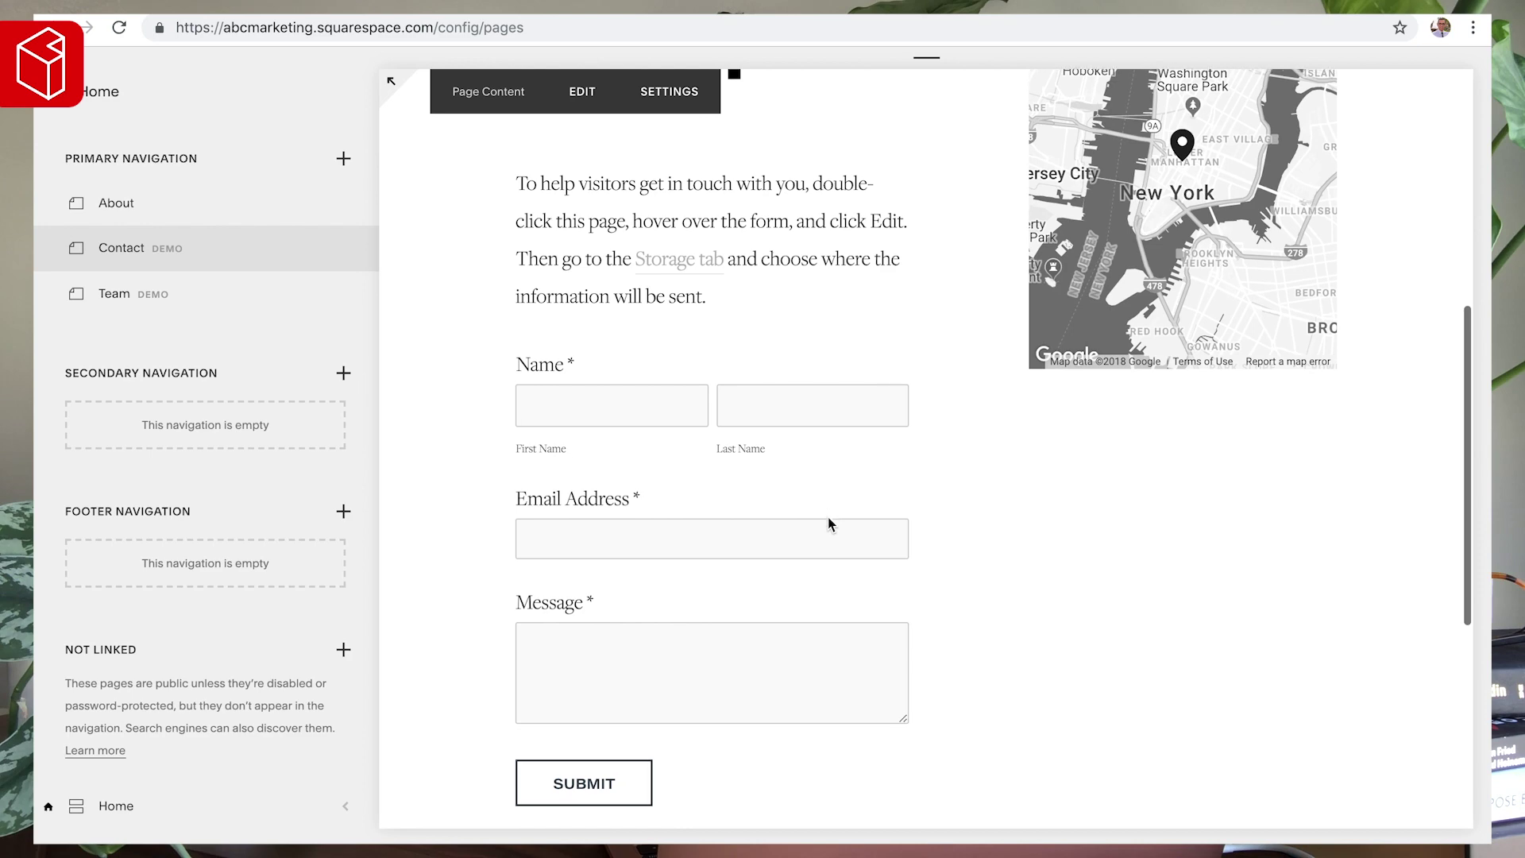
scroll(828, 524, "up", 10)
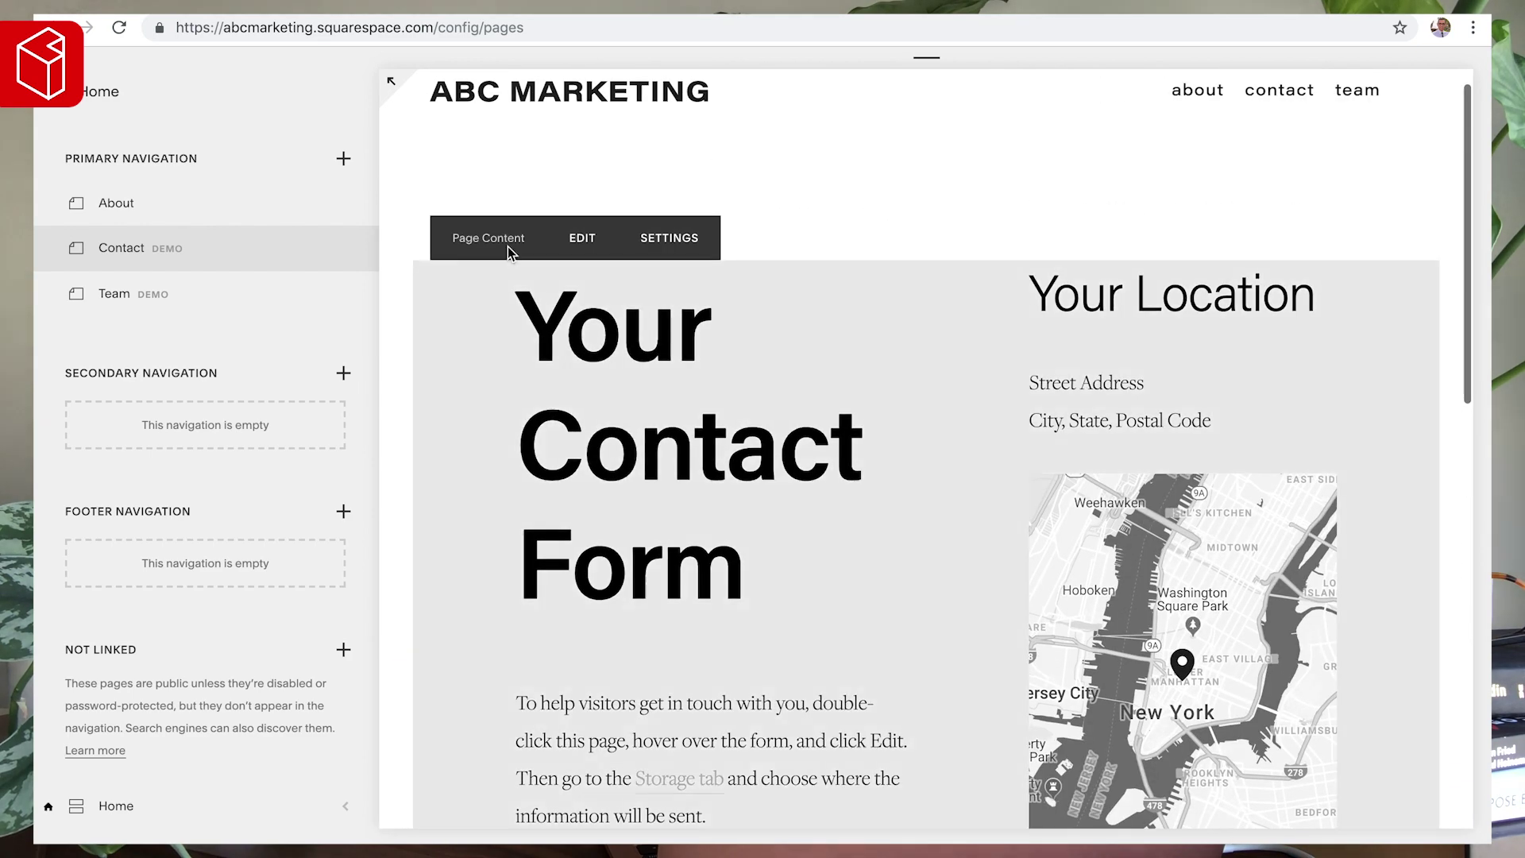
left_click(574, 242)
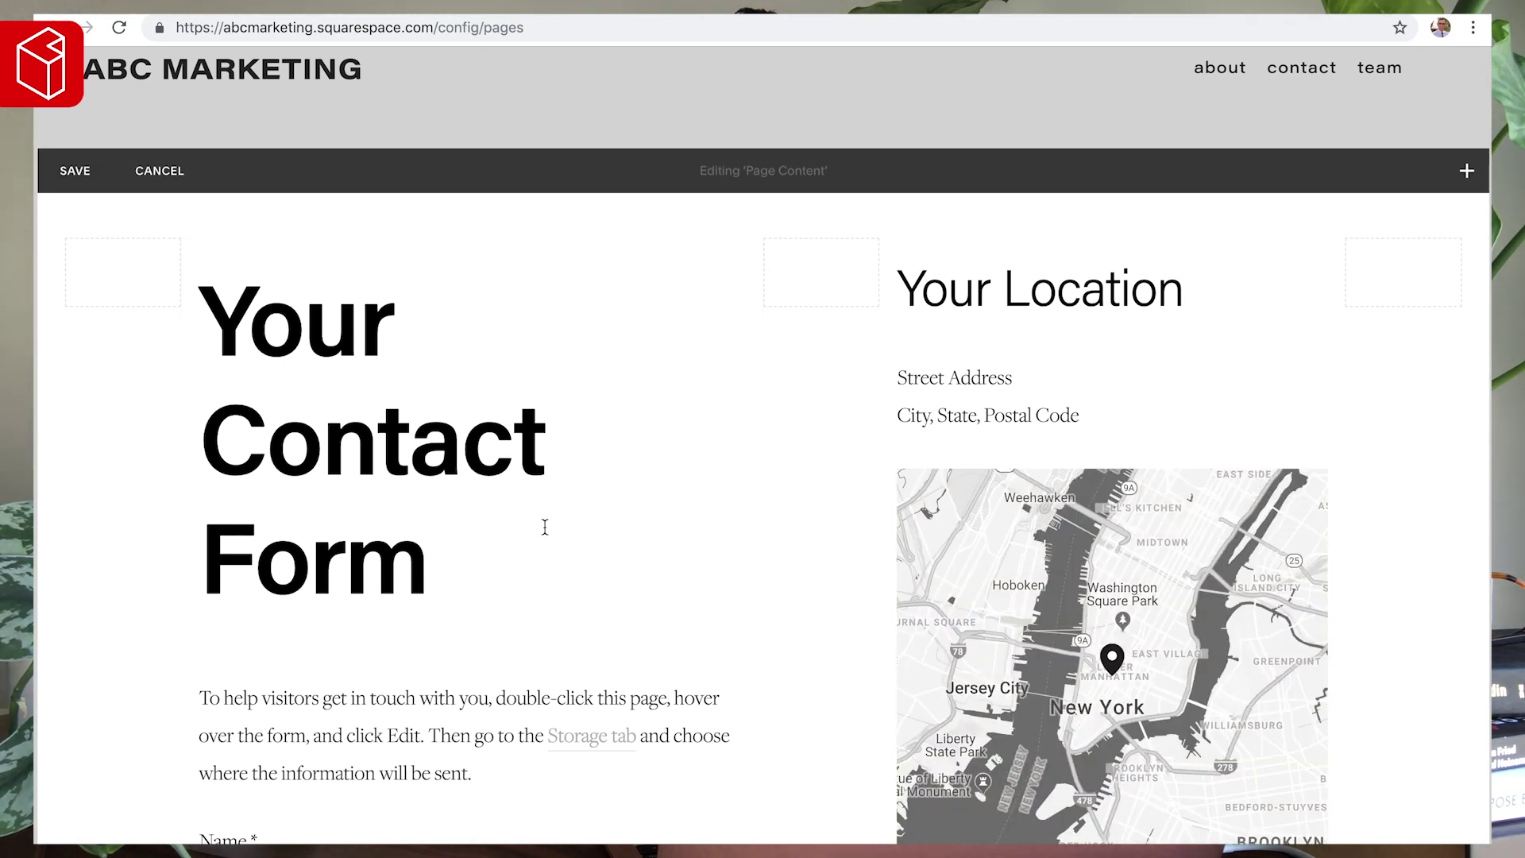
- Insert a text block at the page top reading 'contact', styled as a centred Heading 2
left_click(53, 236)
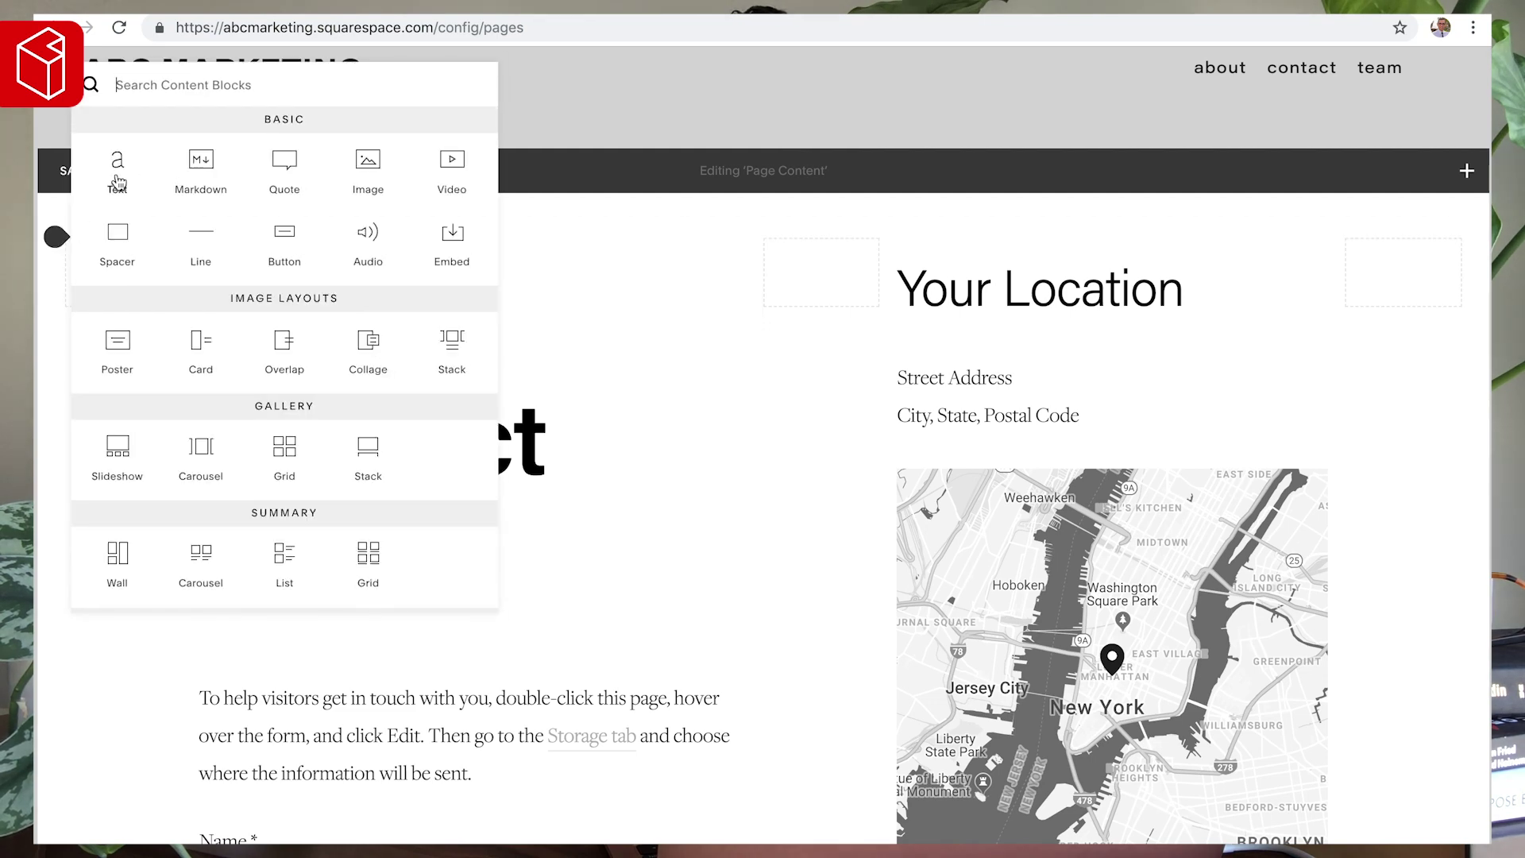
left_click(116, 176)
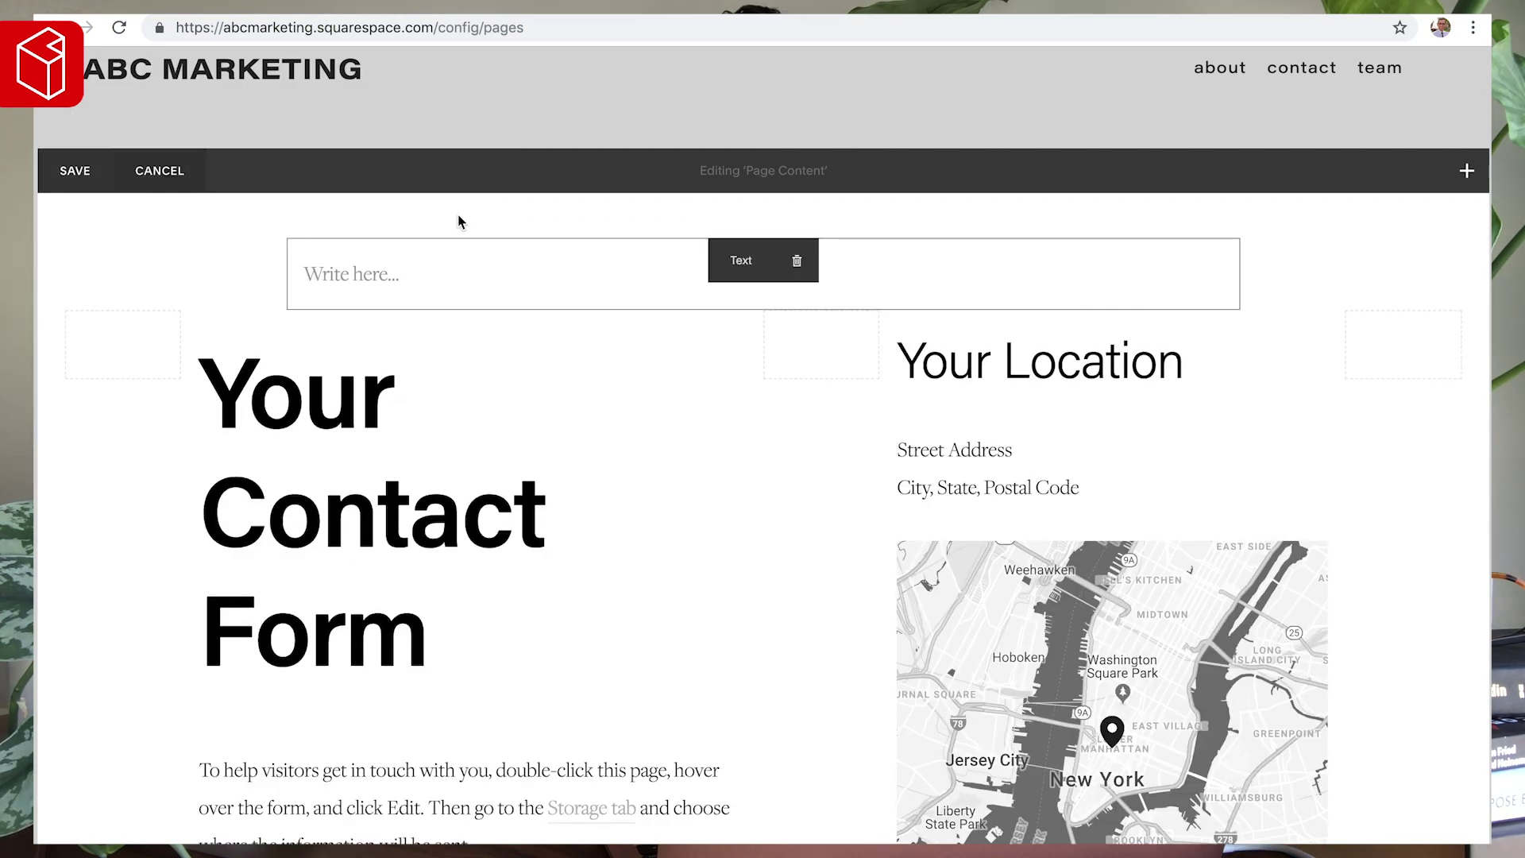
left_click(402, 271)
type("c")
key("super+alt+2")
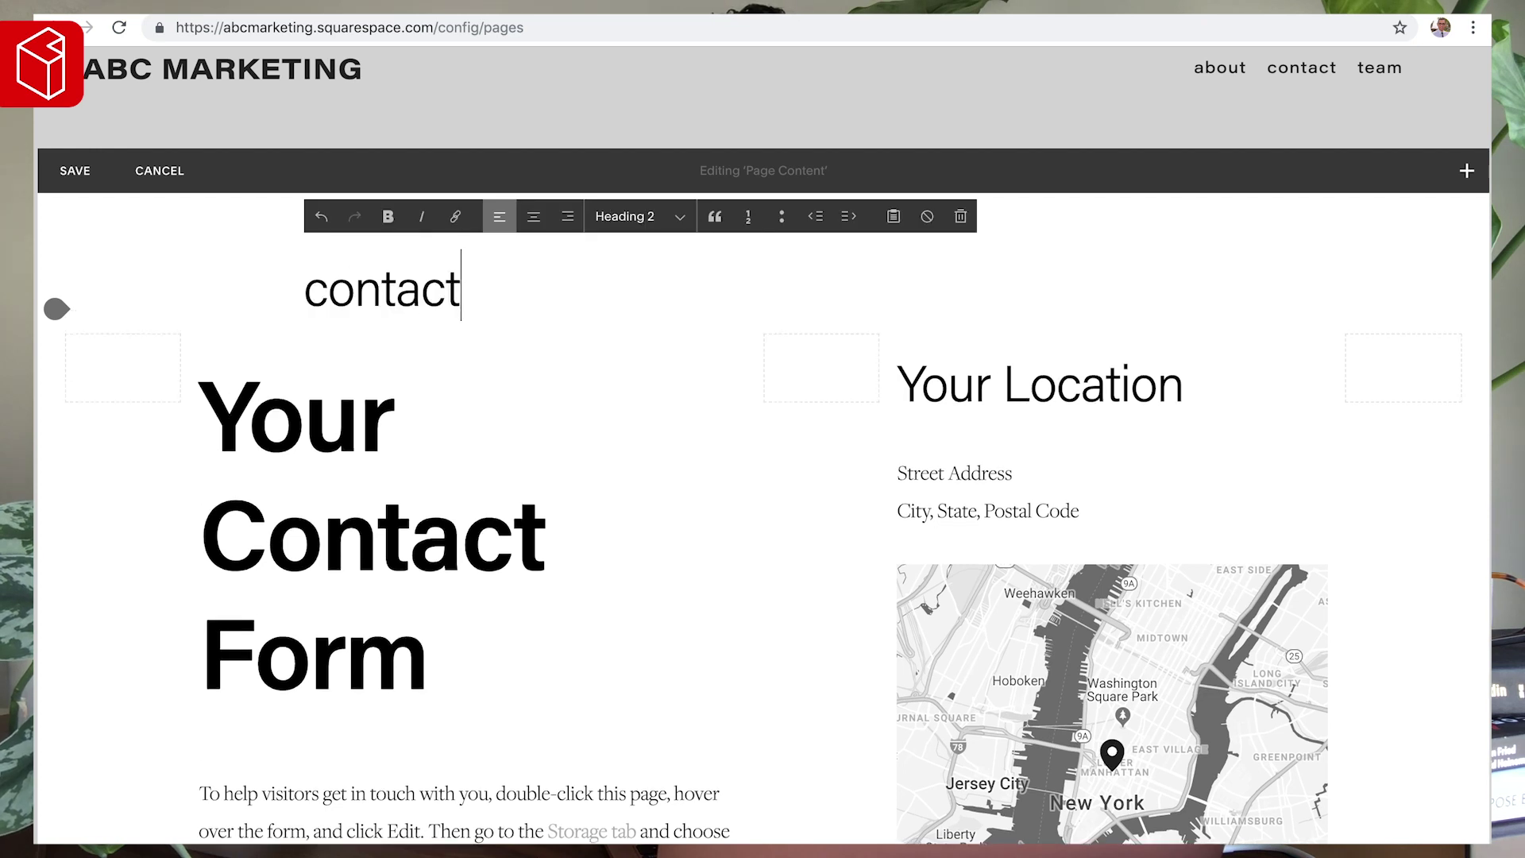
left_click(533, 222)
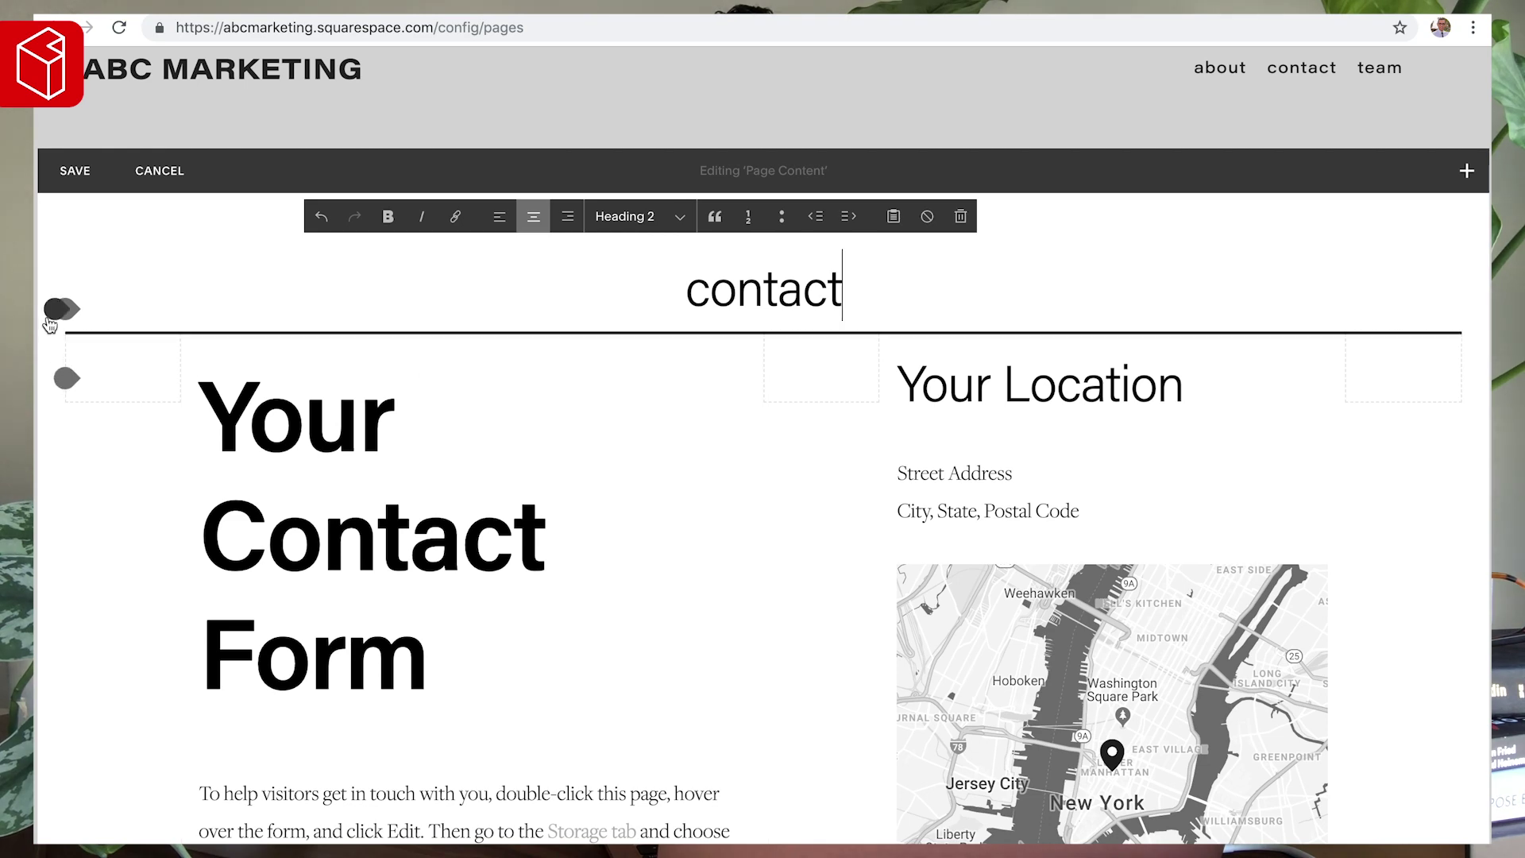
- Move the map full-width under the contact heading and set its location to San Francisco
mouse_move(1025, 584)
left_click_drag(1054, 570, 743, 307)
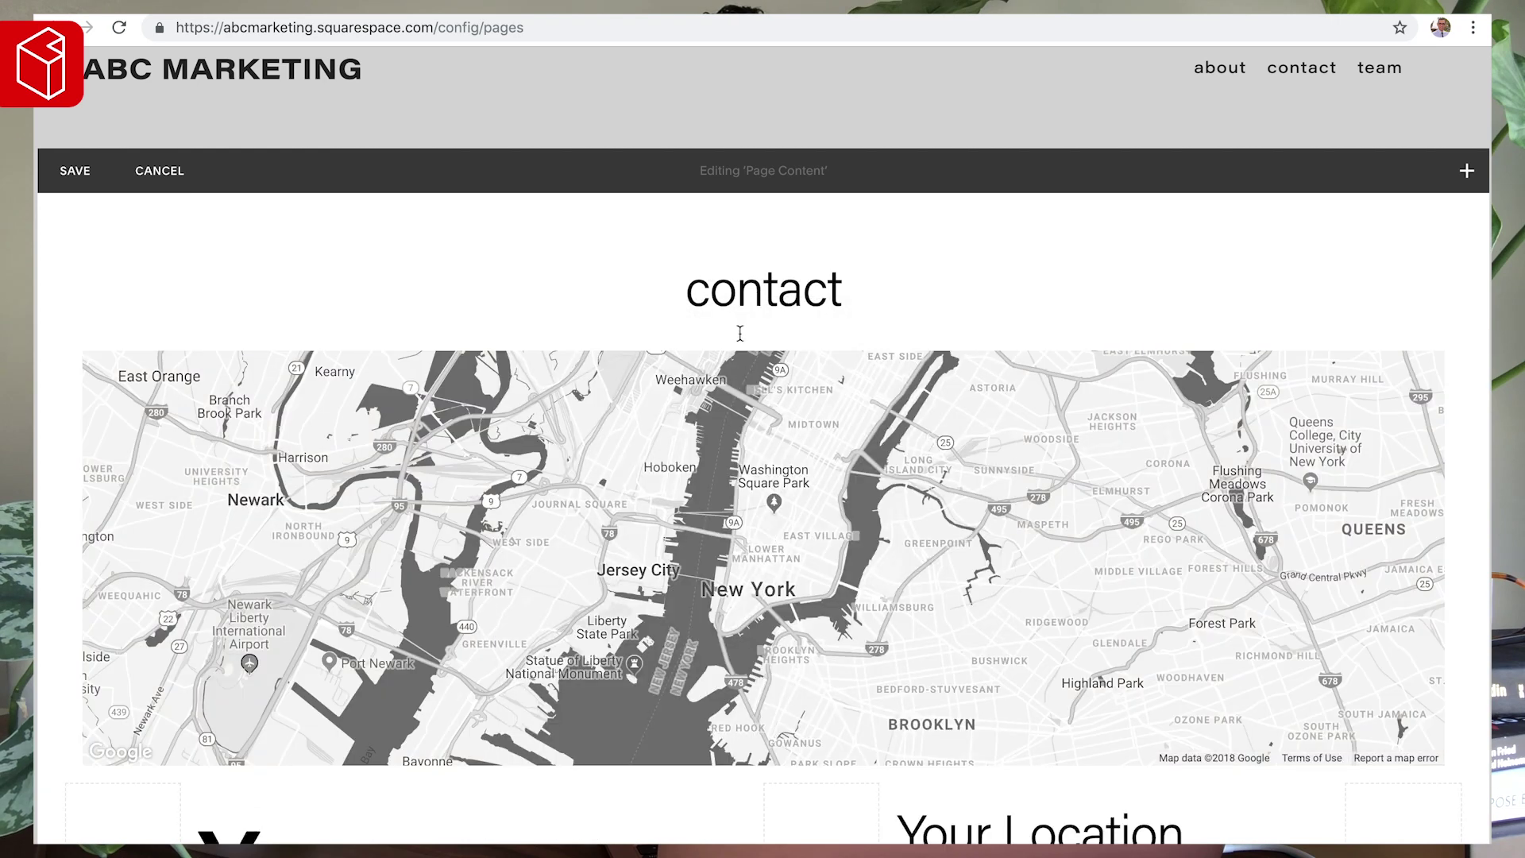
left_click(771, 359)
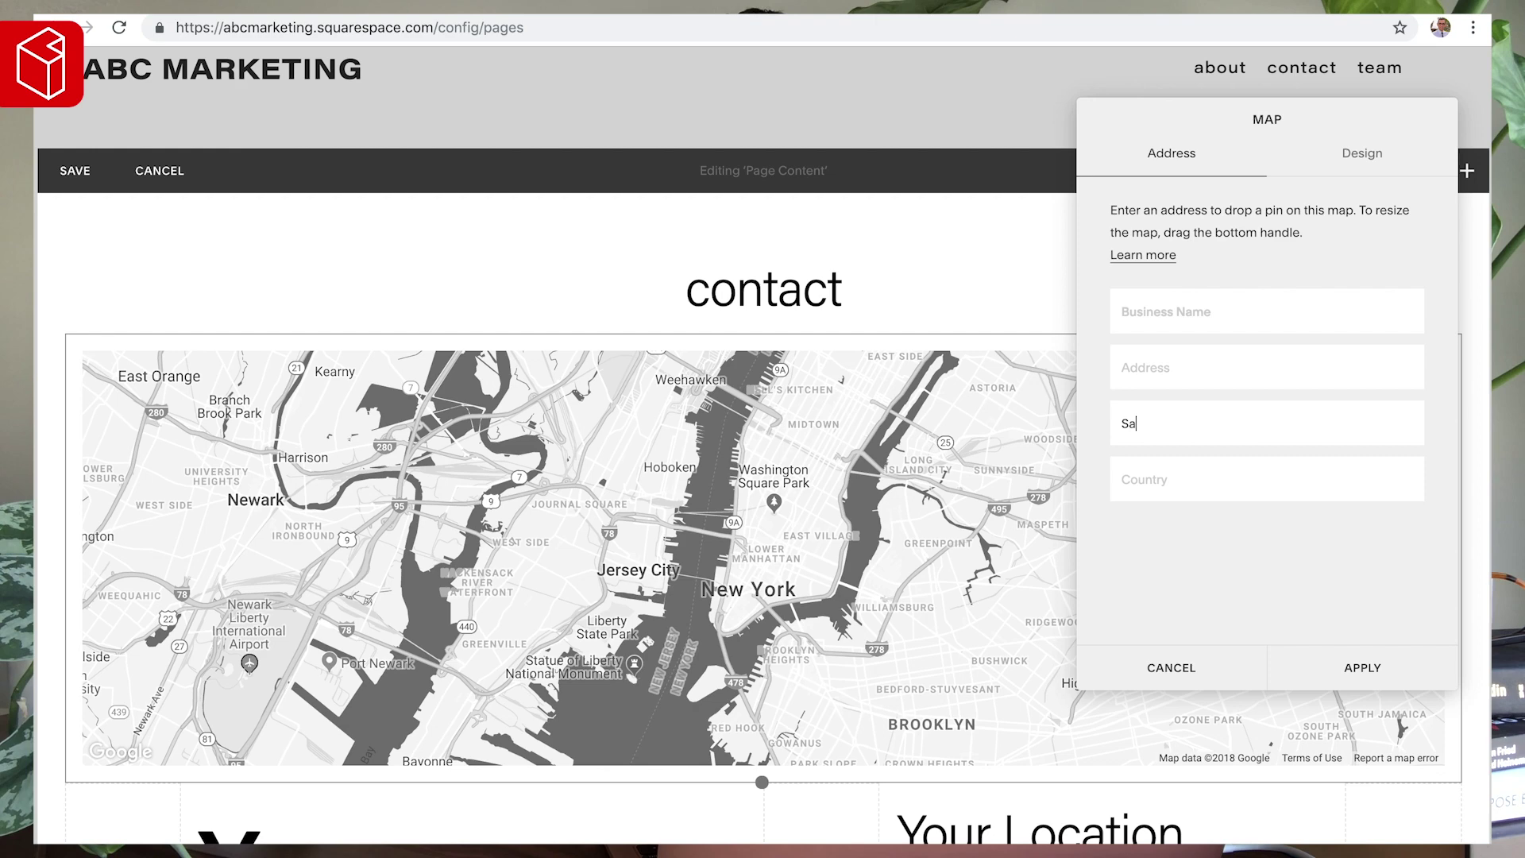
type("San Francisco")
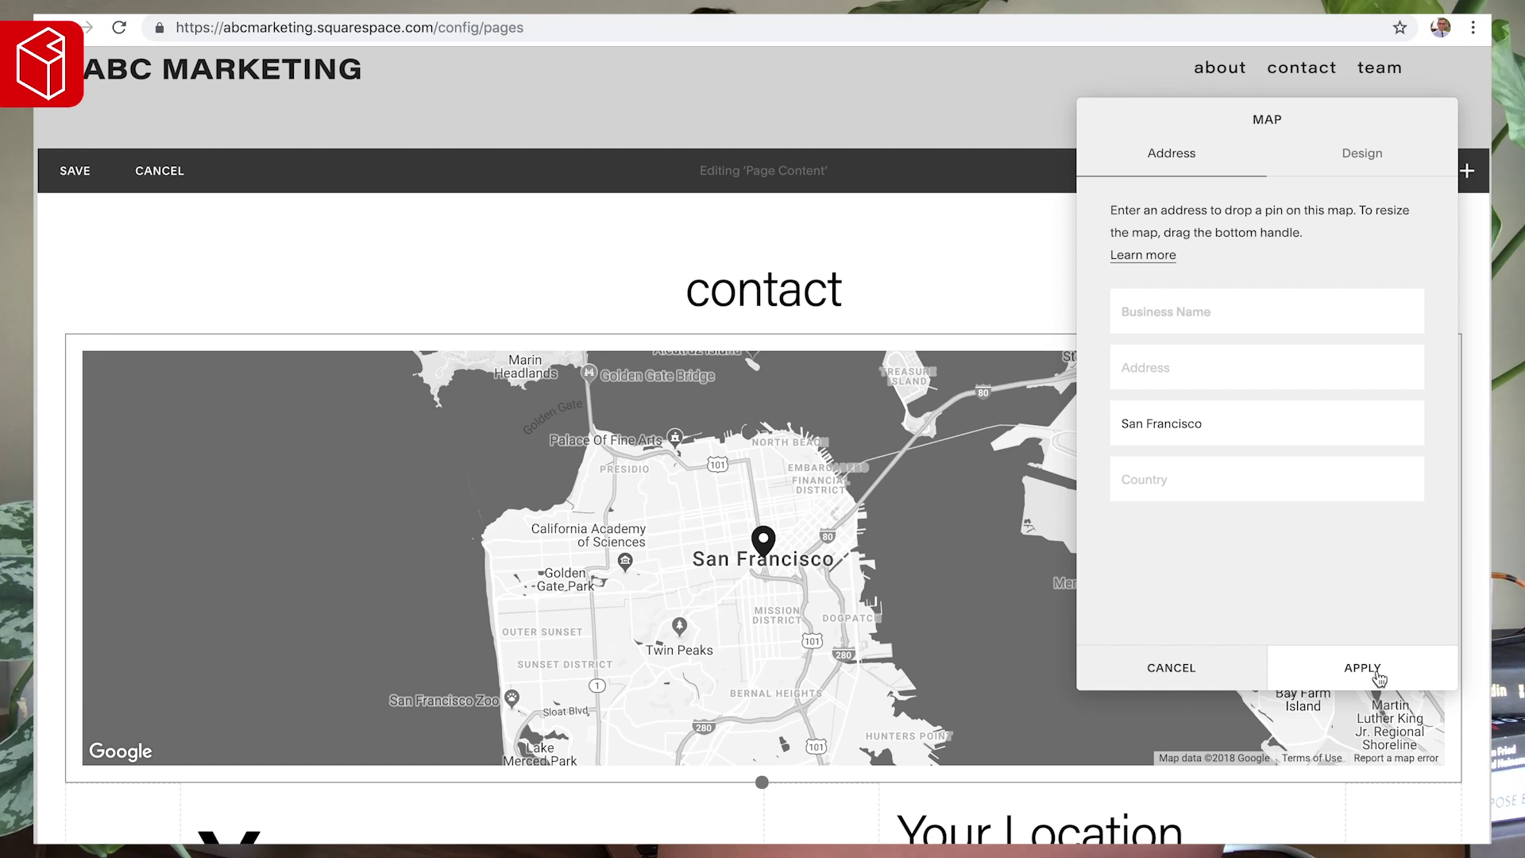
- Give the map the Minimal Light style with zoom controls shown, and apply it
left_click(1361, 156)
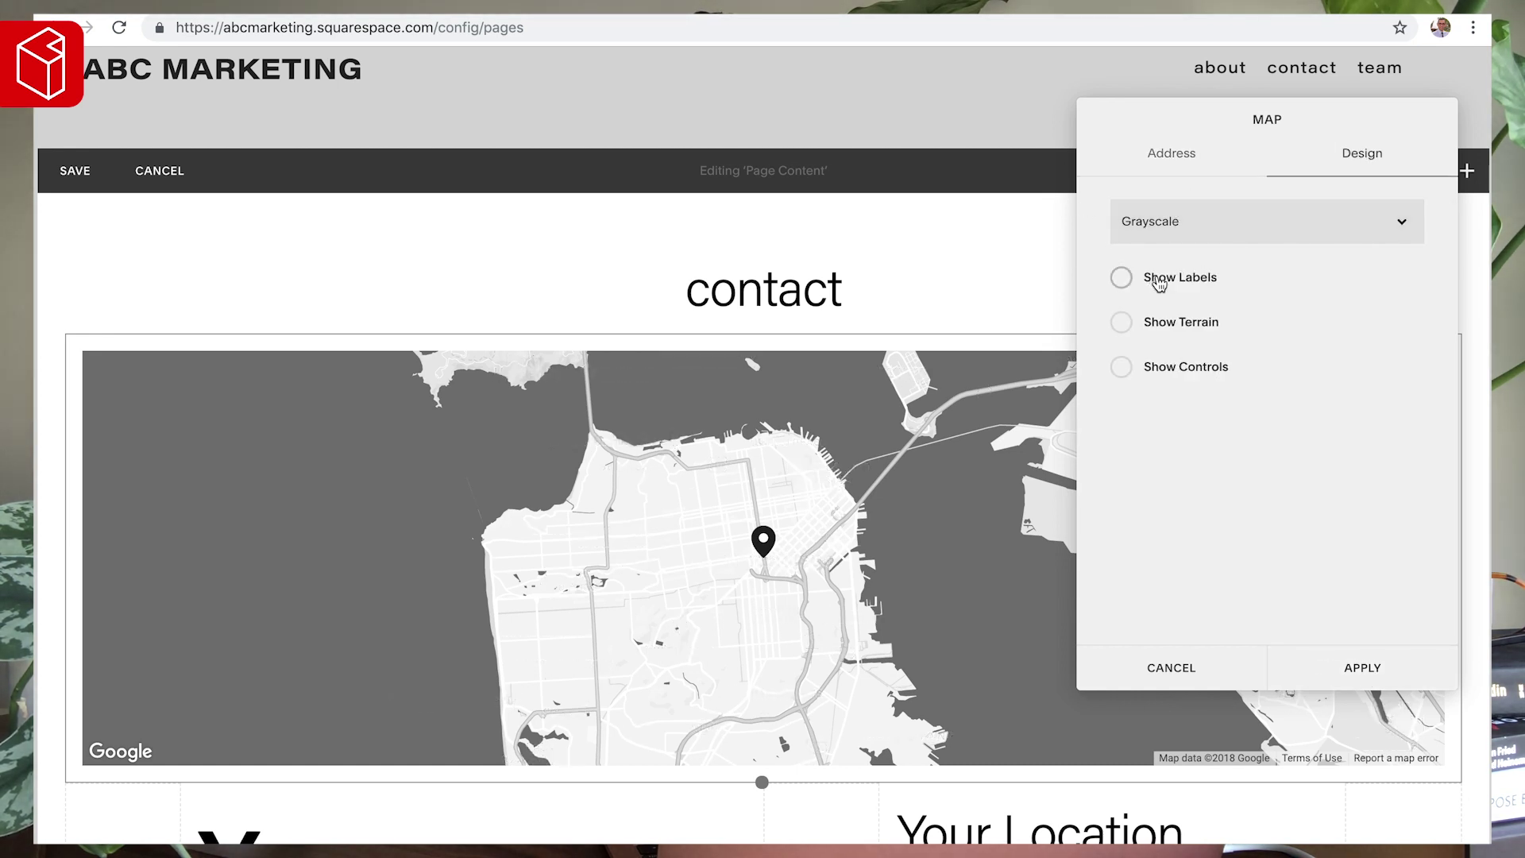
left_click(1168, 239)
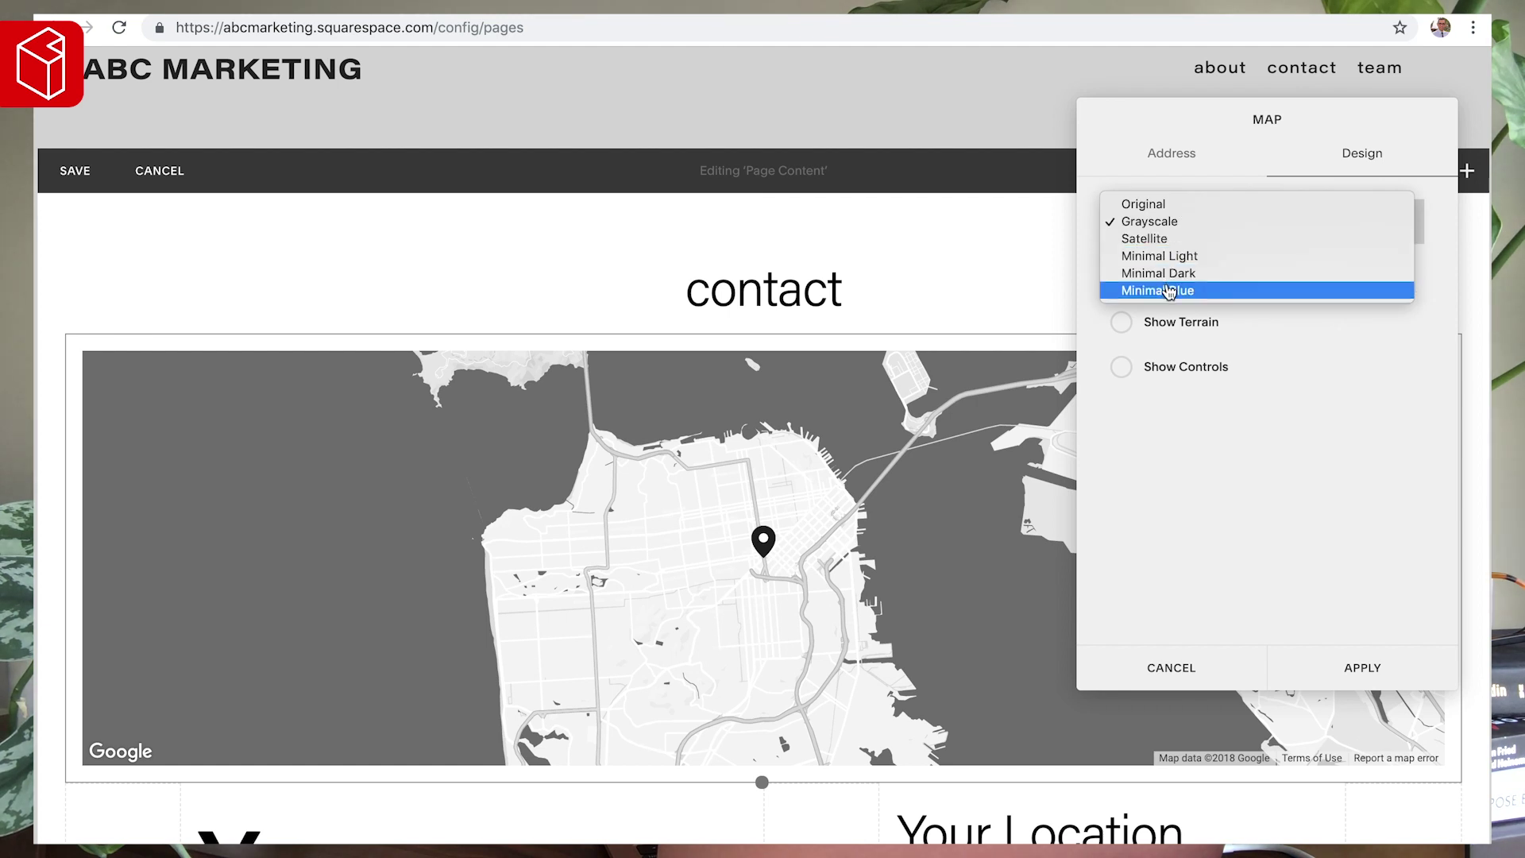
left_click(1167, 256)
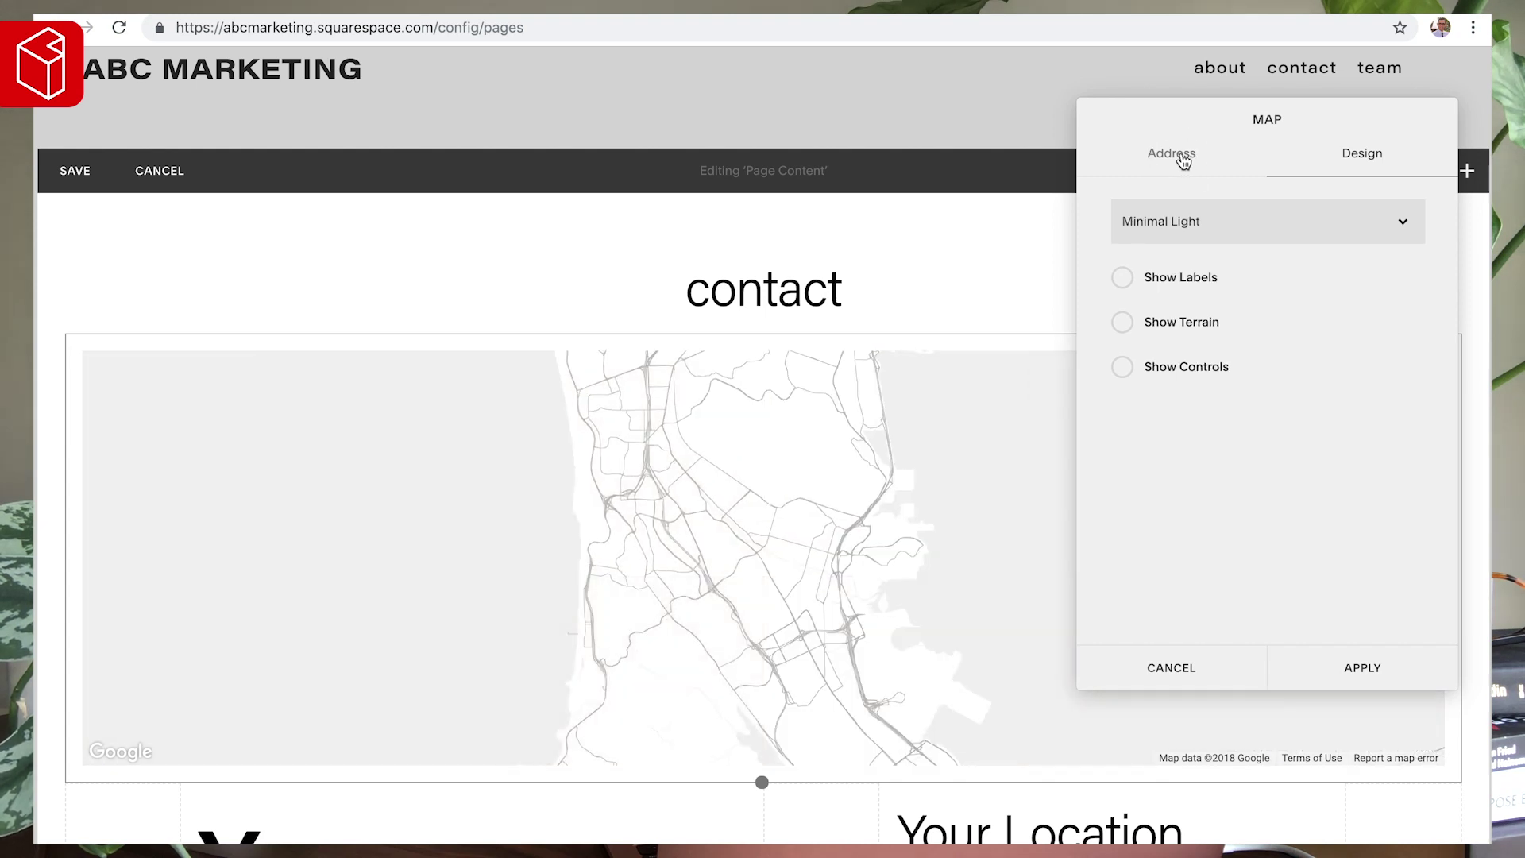
left_click(1183, 157)
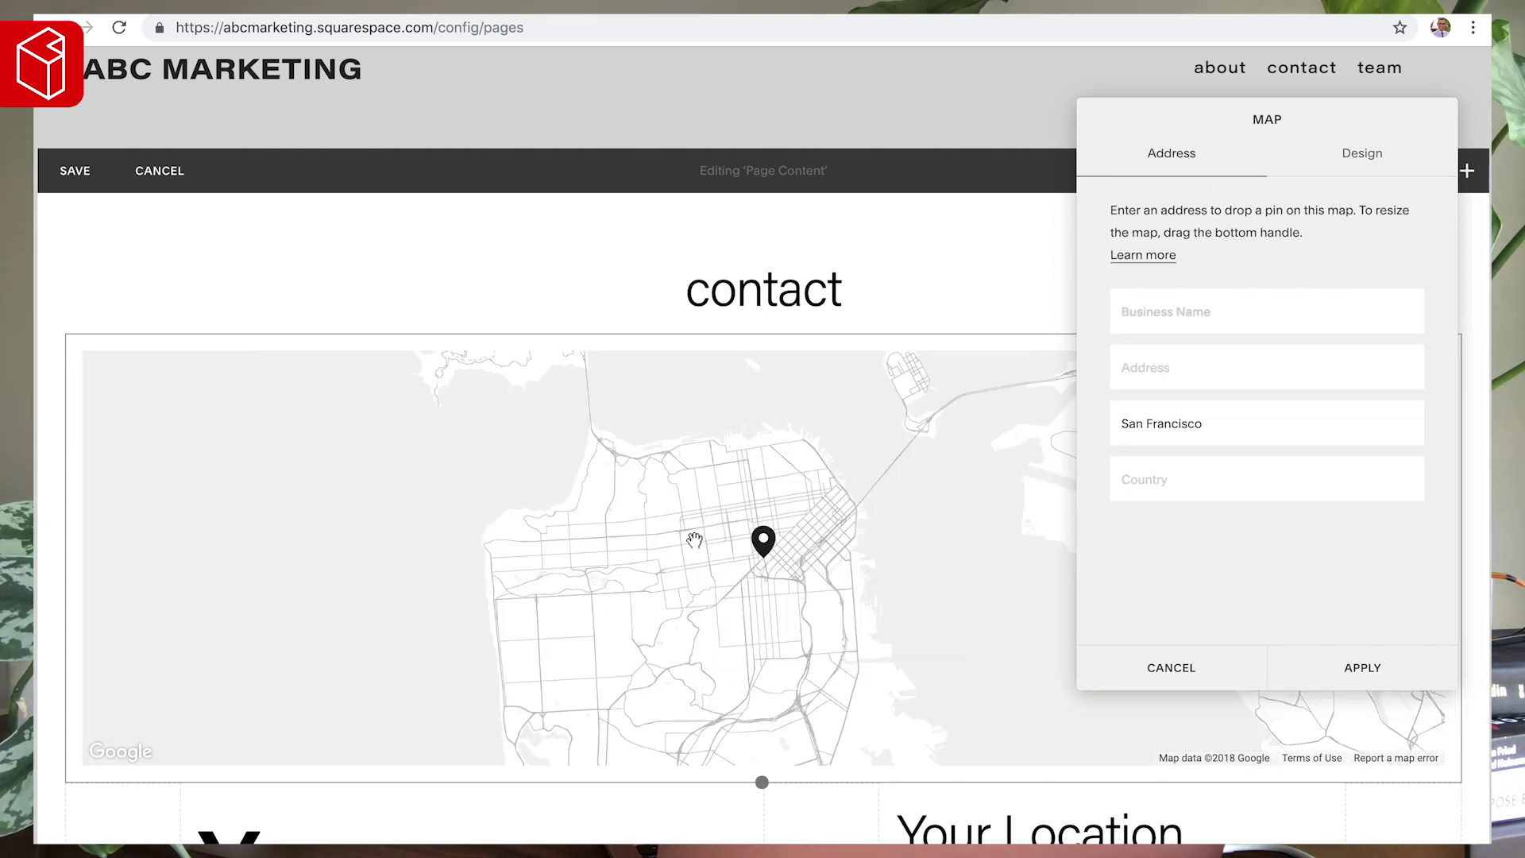
left_click(562, 518)
left_click(1370, 158)
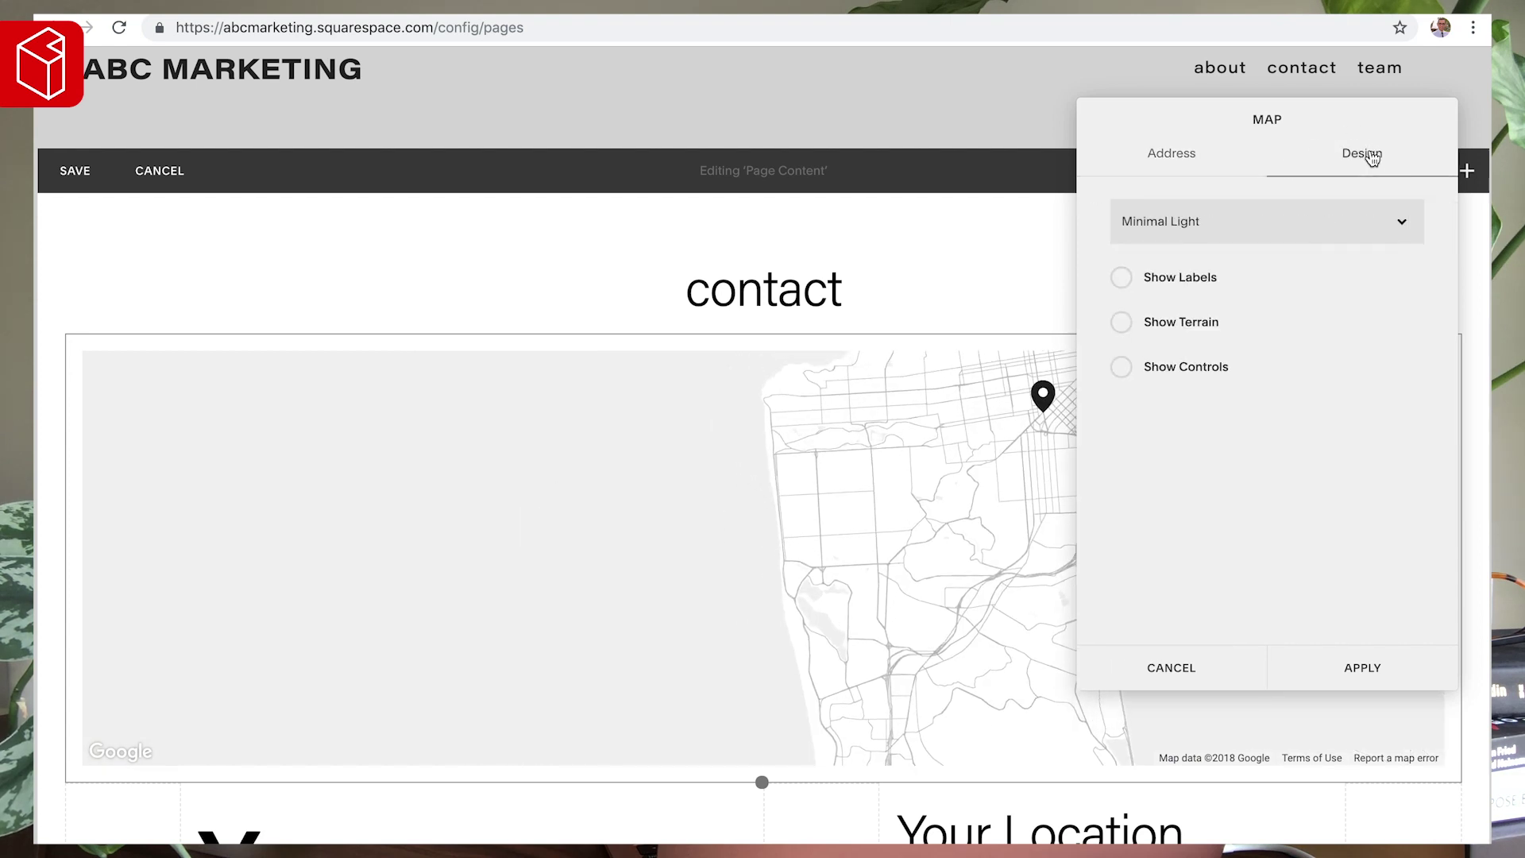
left_click(1189, 366)
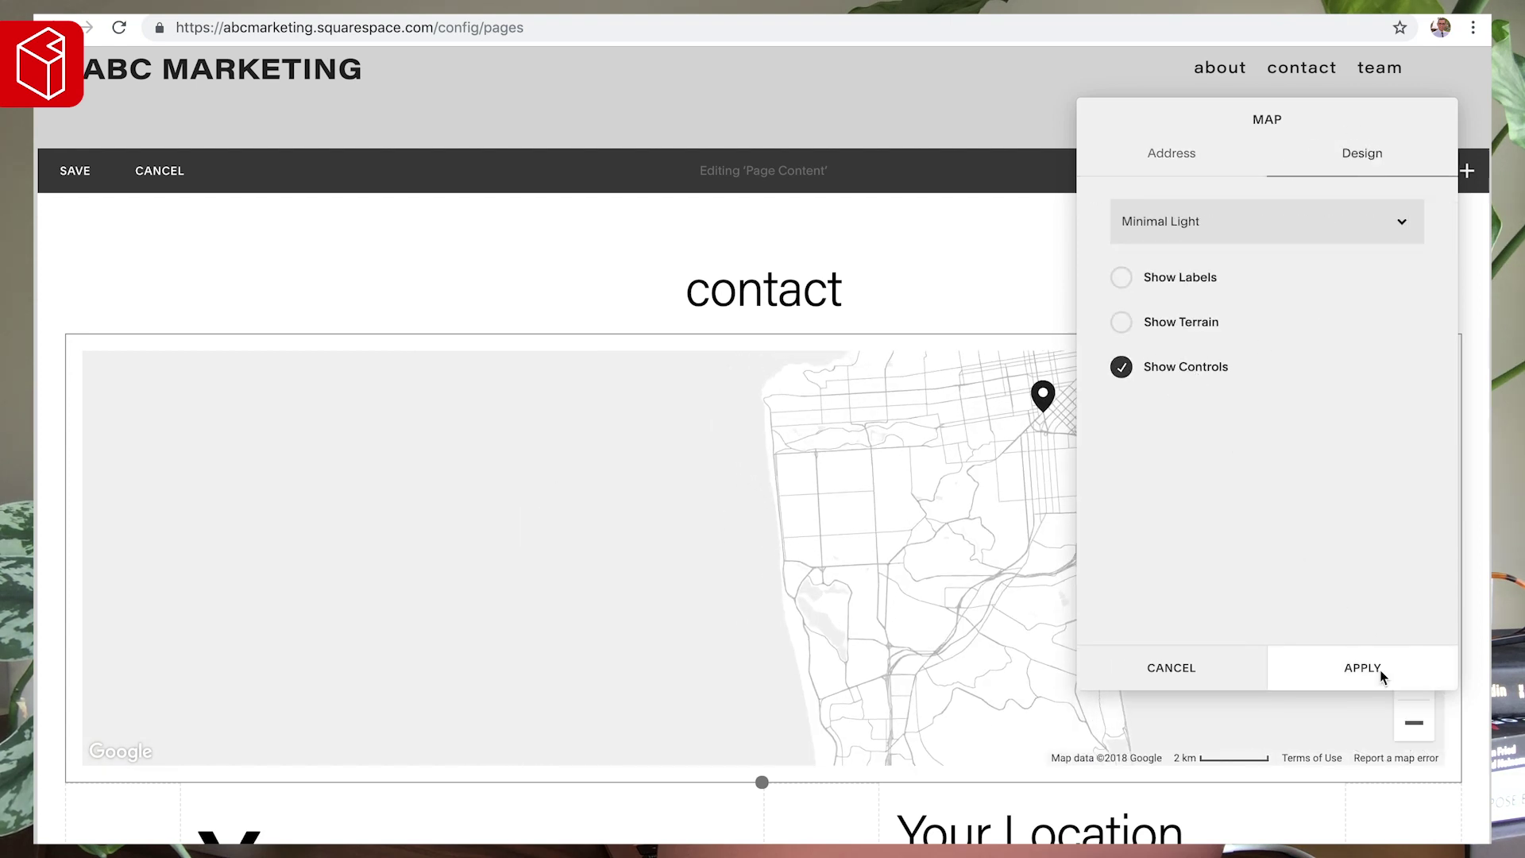
left_click(1382, 672)
- Adjust the map's zoom and position to show the whole bay, then save the view
left_click_drag(1079, 517, 677, 361)
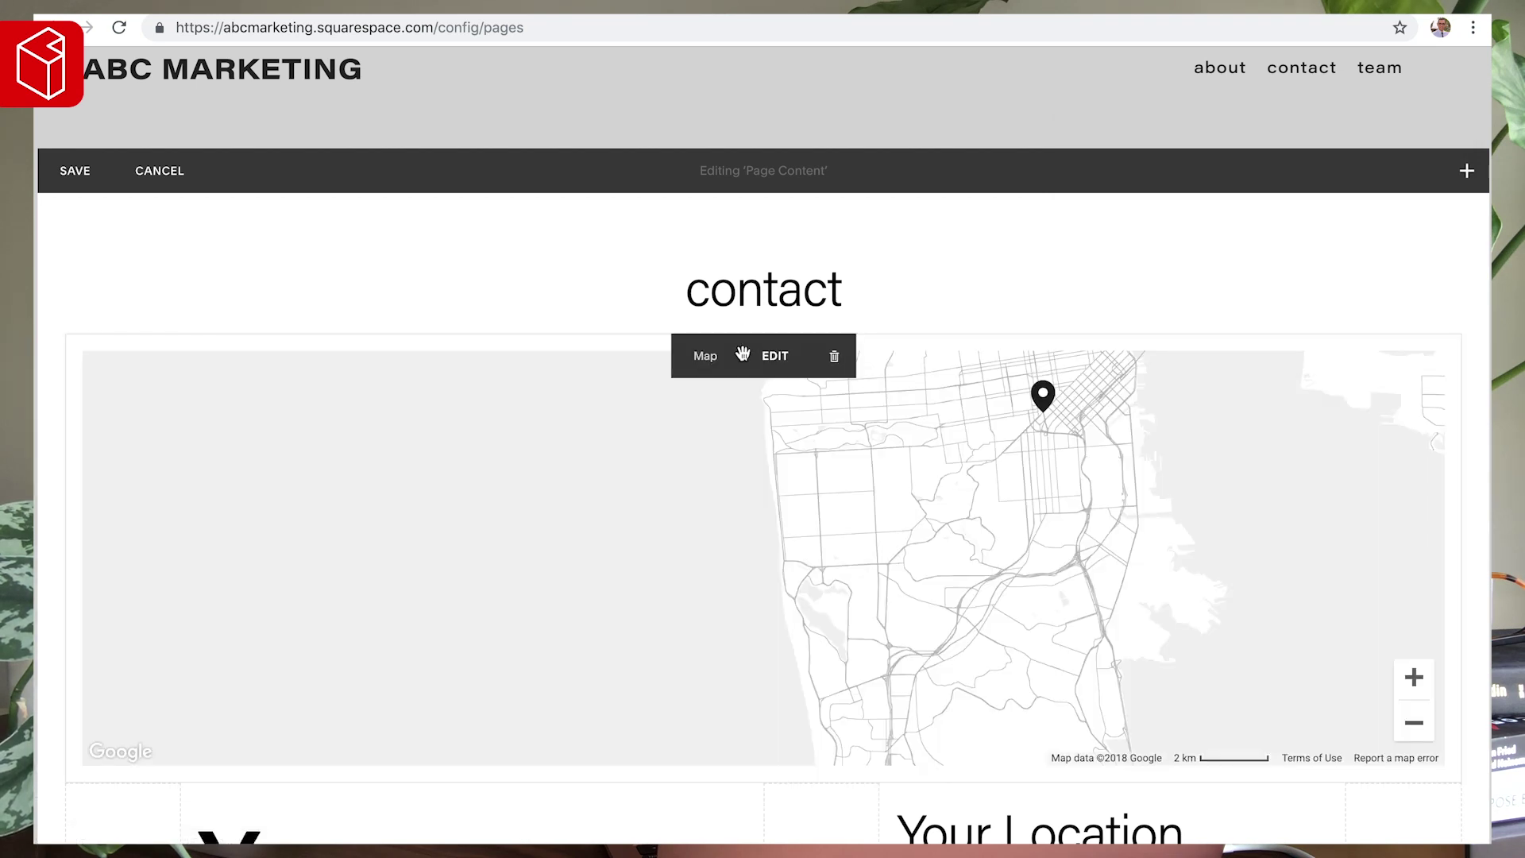
left_click(770, 355)
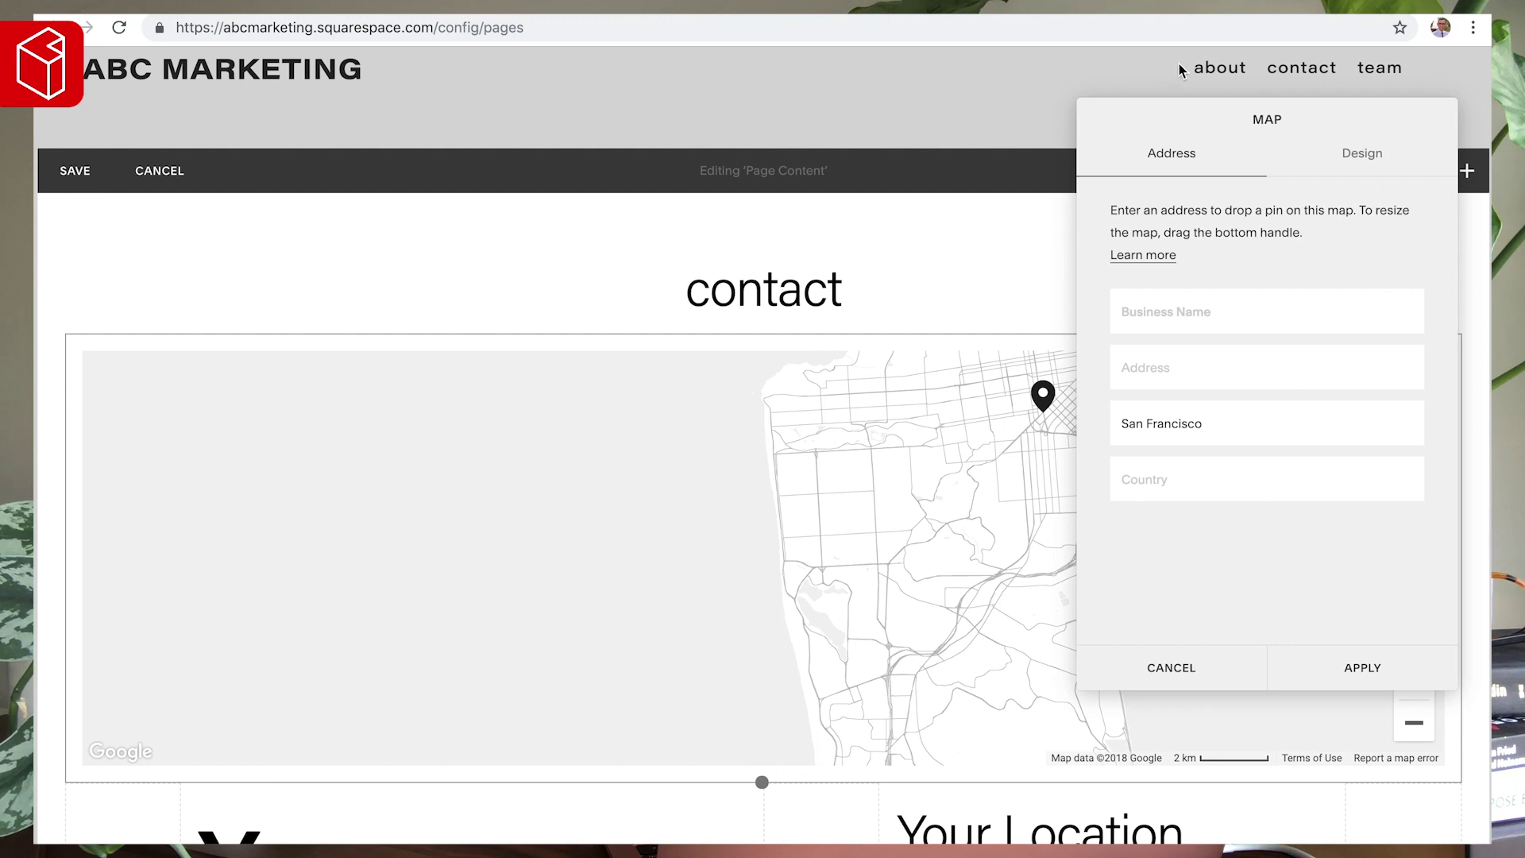
left_click_drag(1180, 106, 190, 139)
left_click(861, 551)
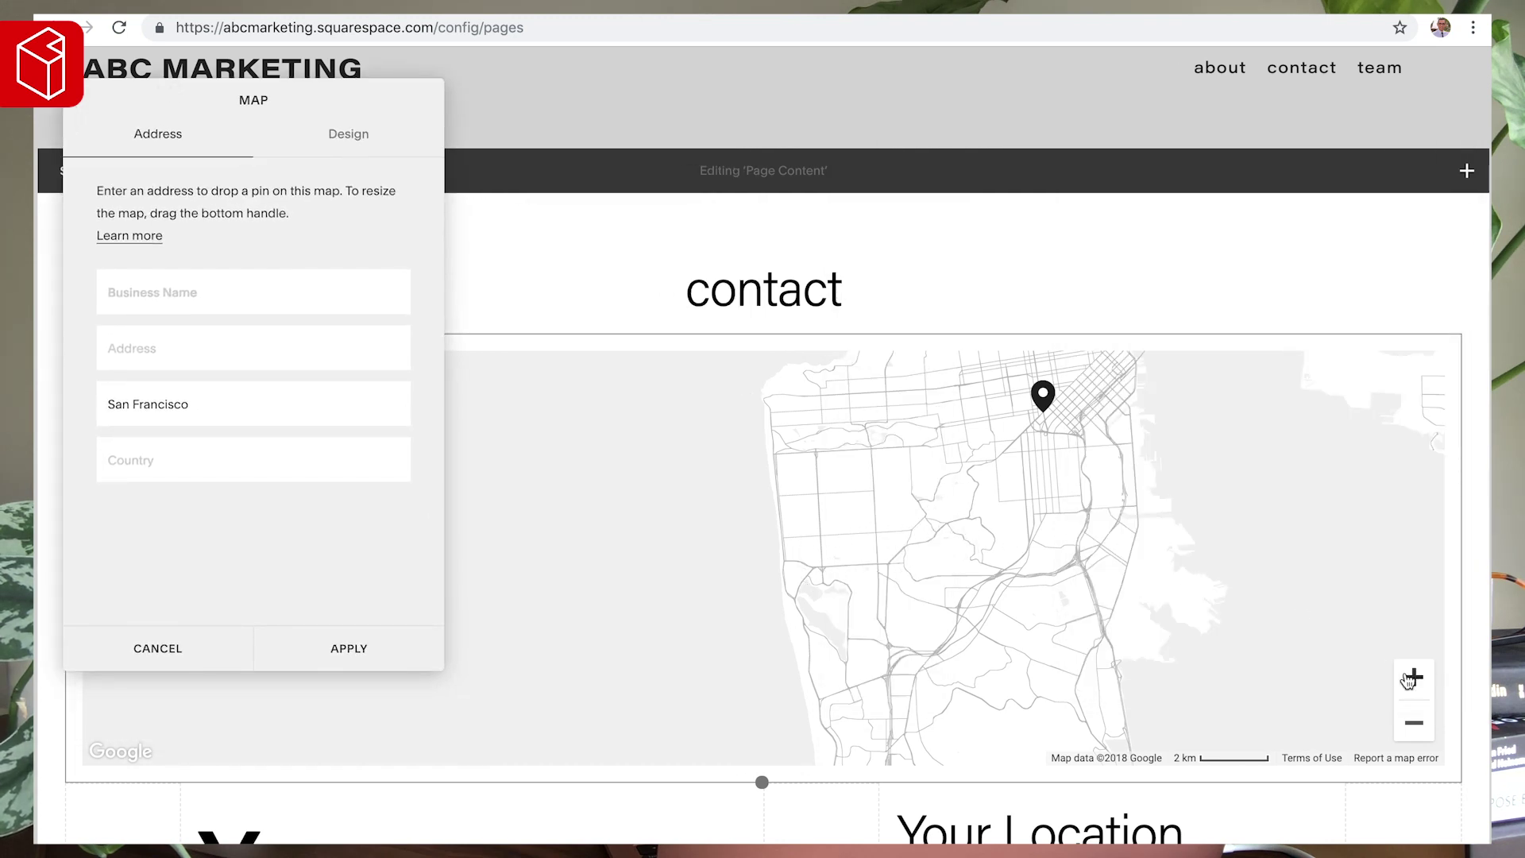
left_click(1413, 678)
left_click(1429, 735)
left_click(1414, 723)
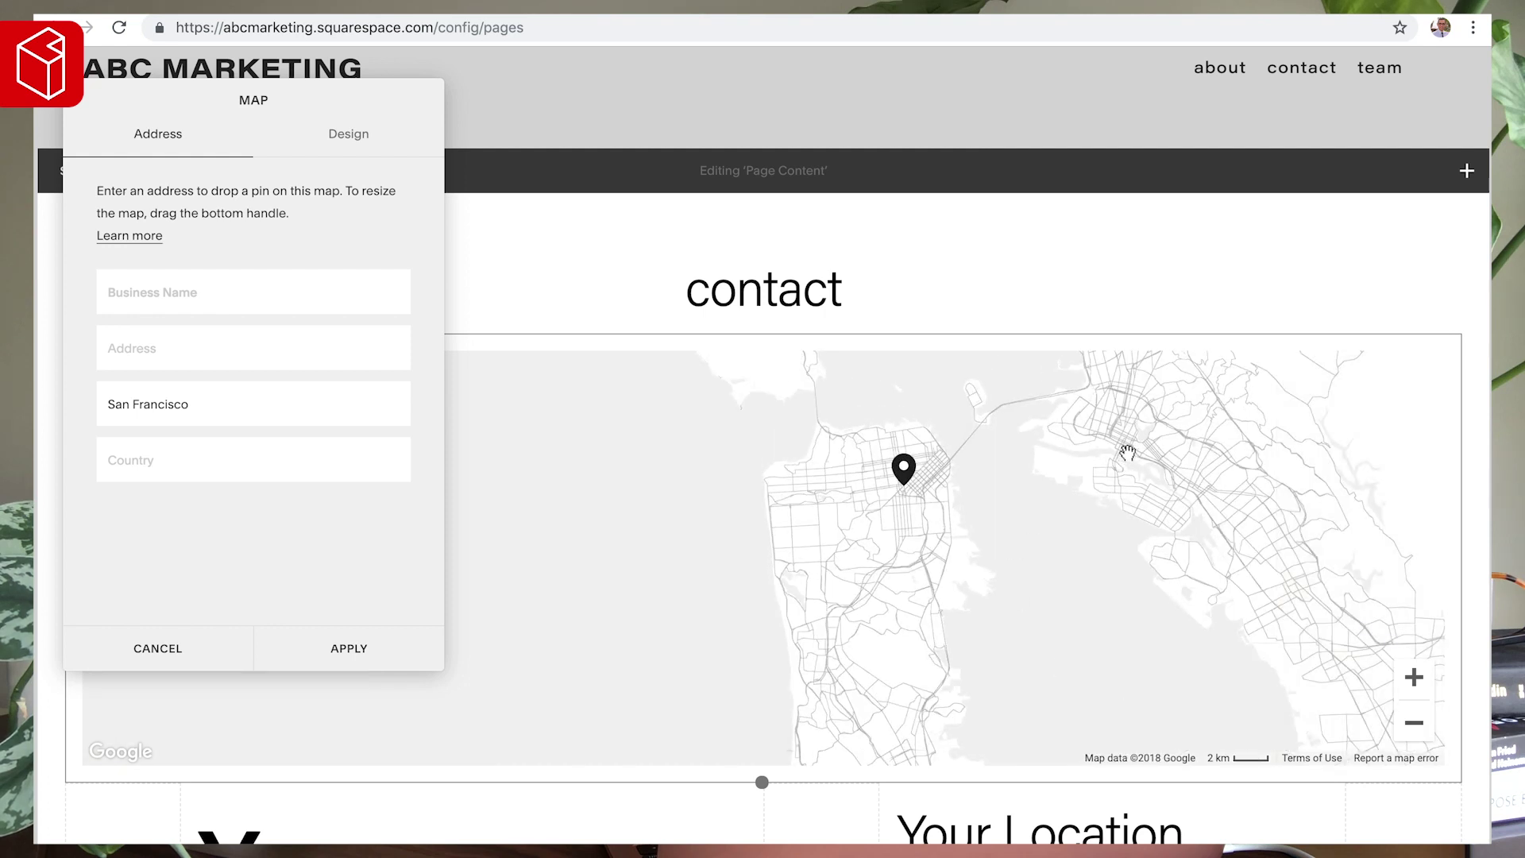
left_click_drag(1127, 453, 946, 486)
left_click(1170, 494)
left_click(359, 649)
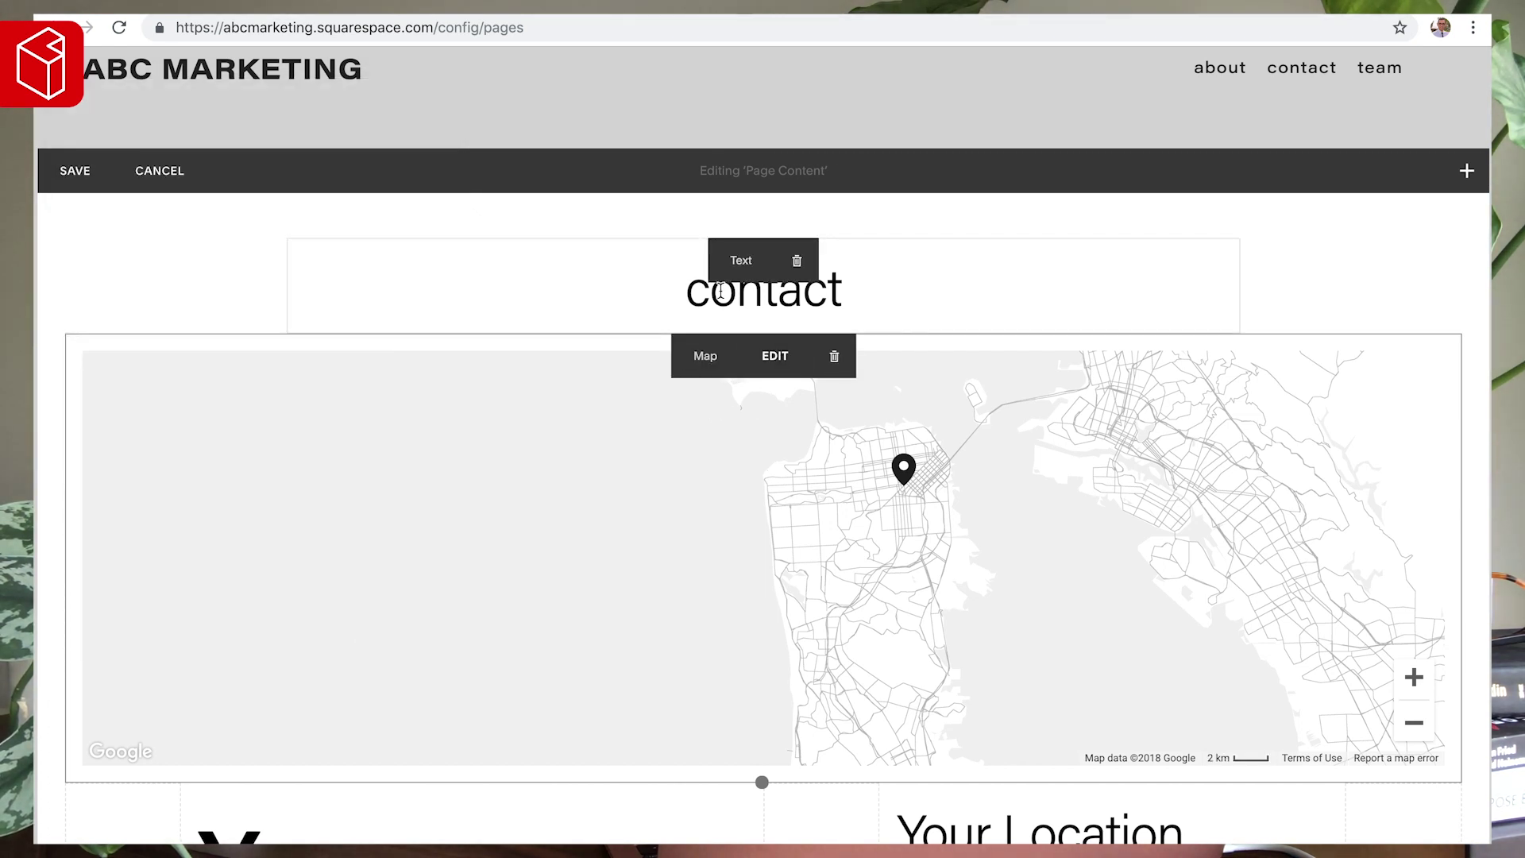
scroll(671, 517, "down", 5)
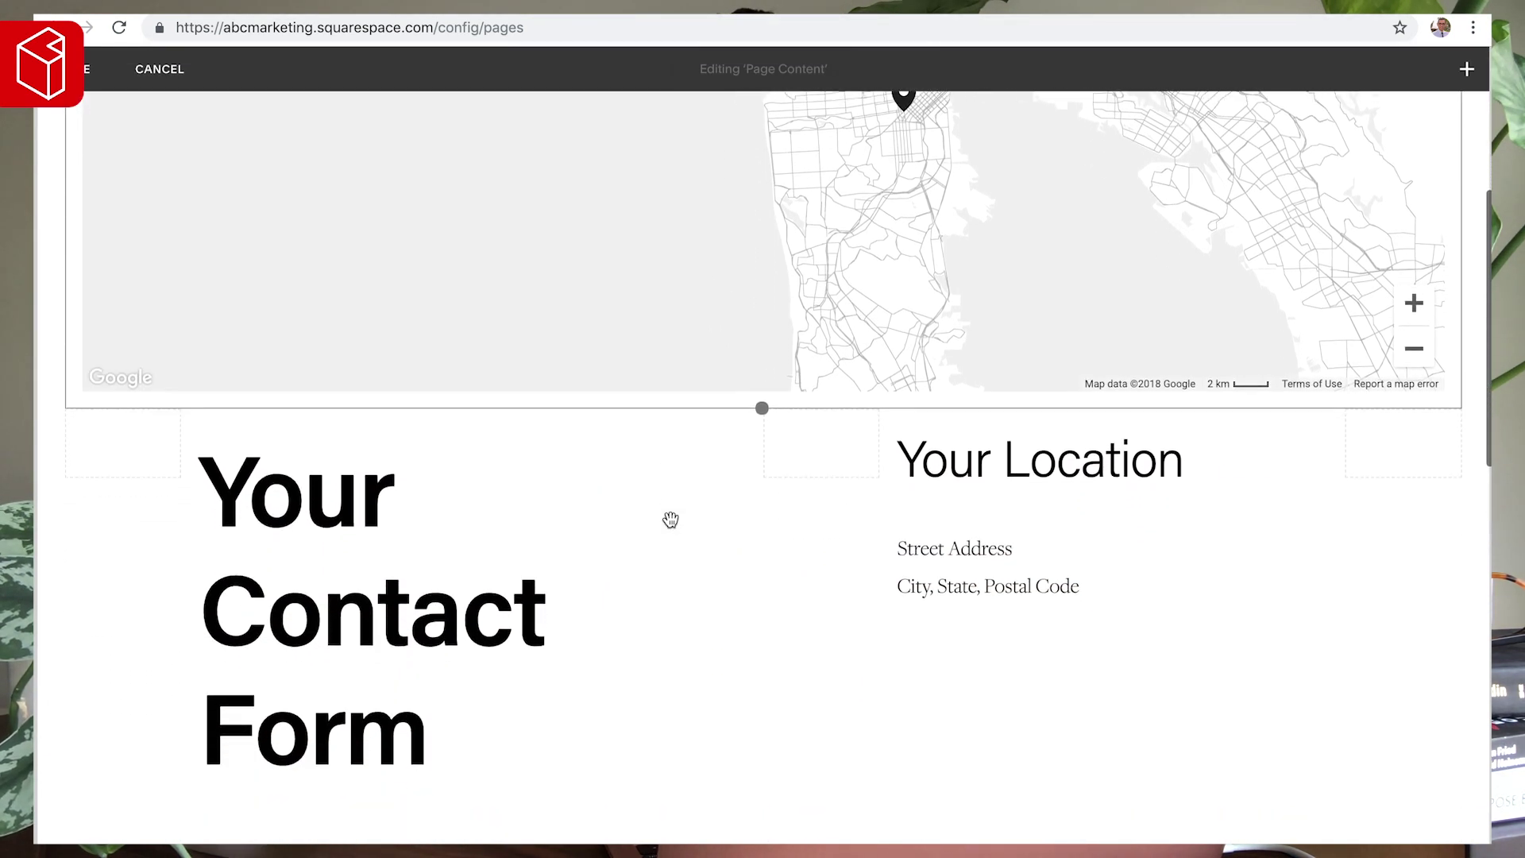
- Delete the 'Your Contact Form' heading
scroll(937, 549, "down", 3)
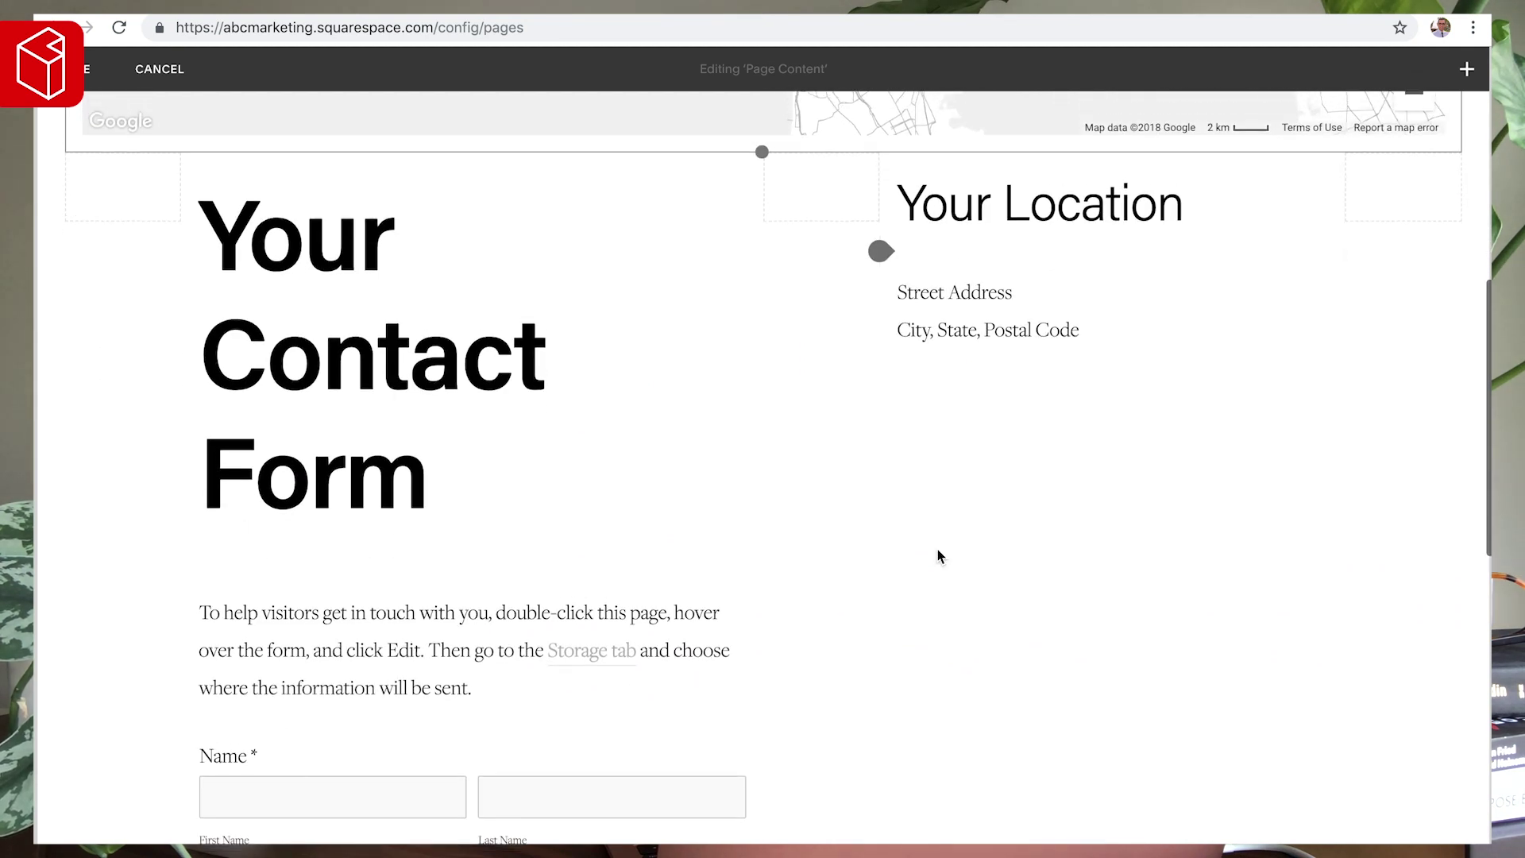
left_click_drag(412, 564, 200, 274)
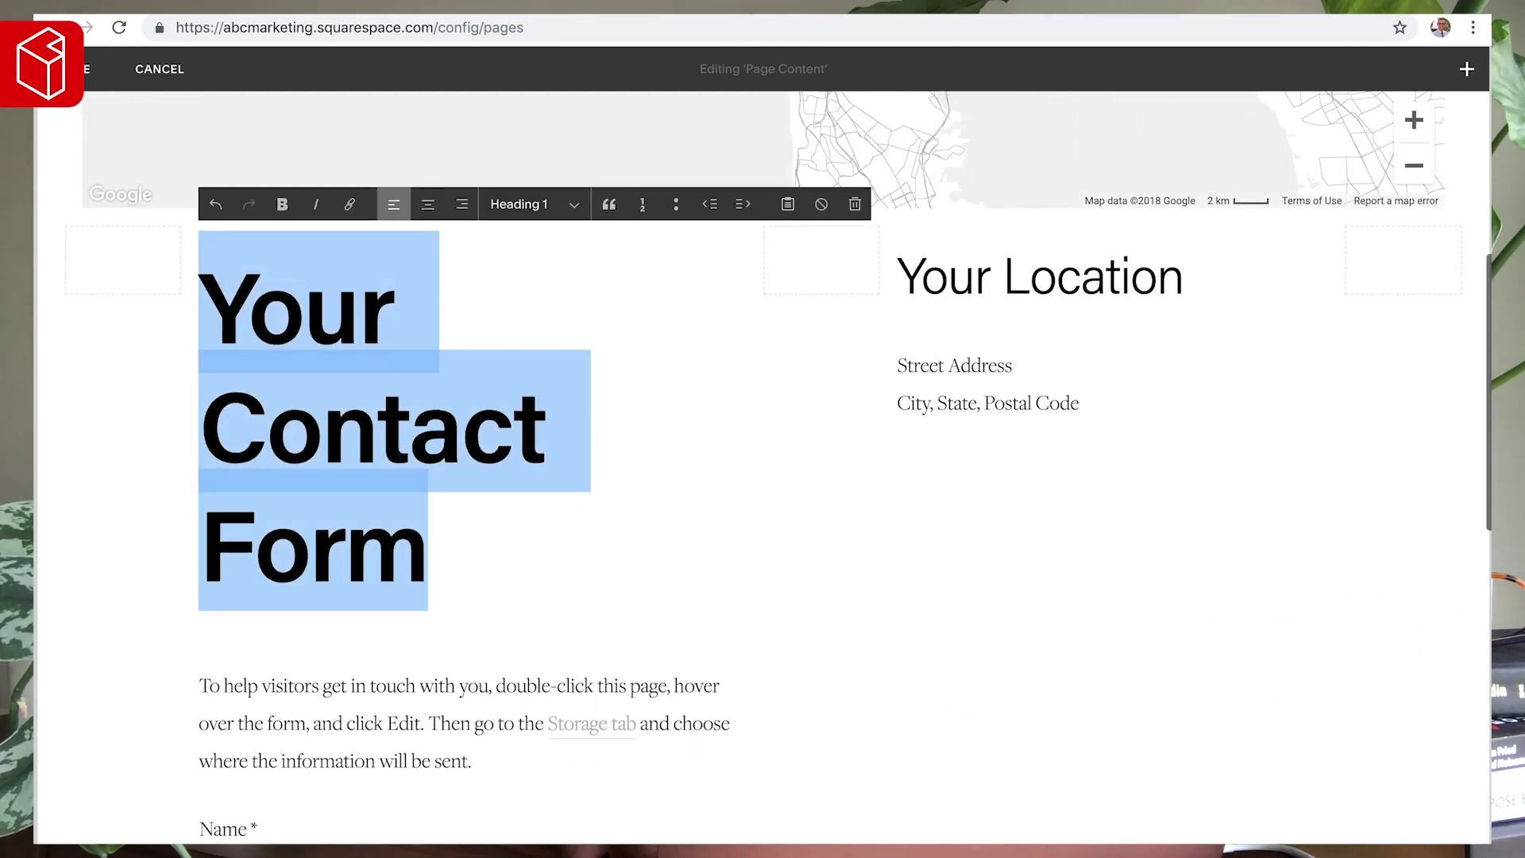
key("BackSpace")
key("BackSpace")
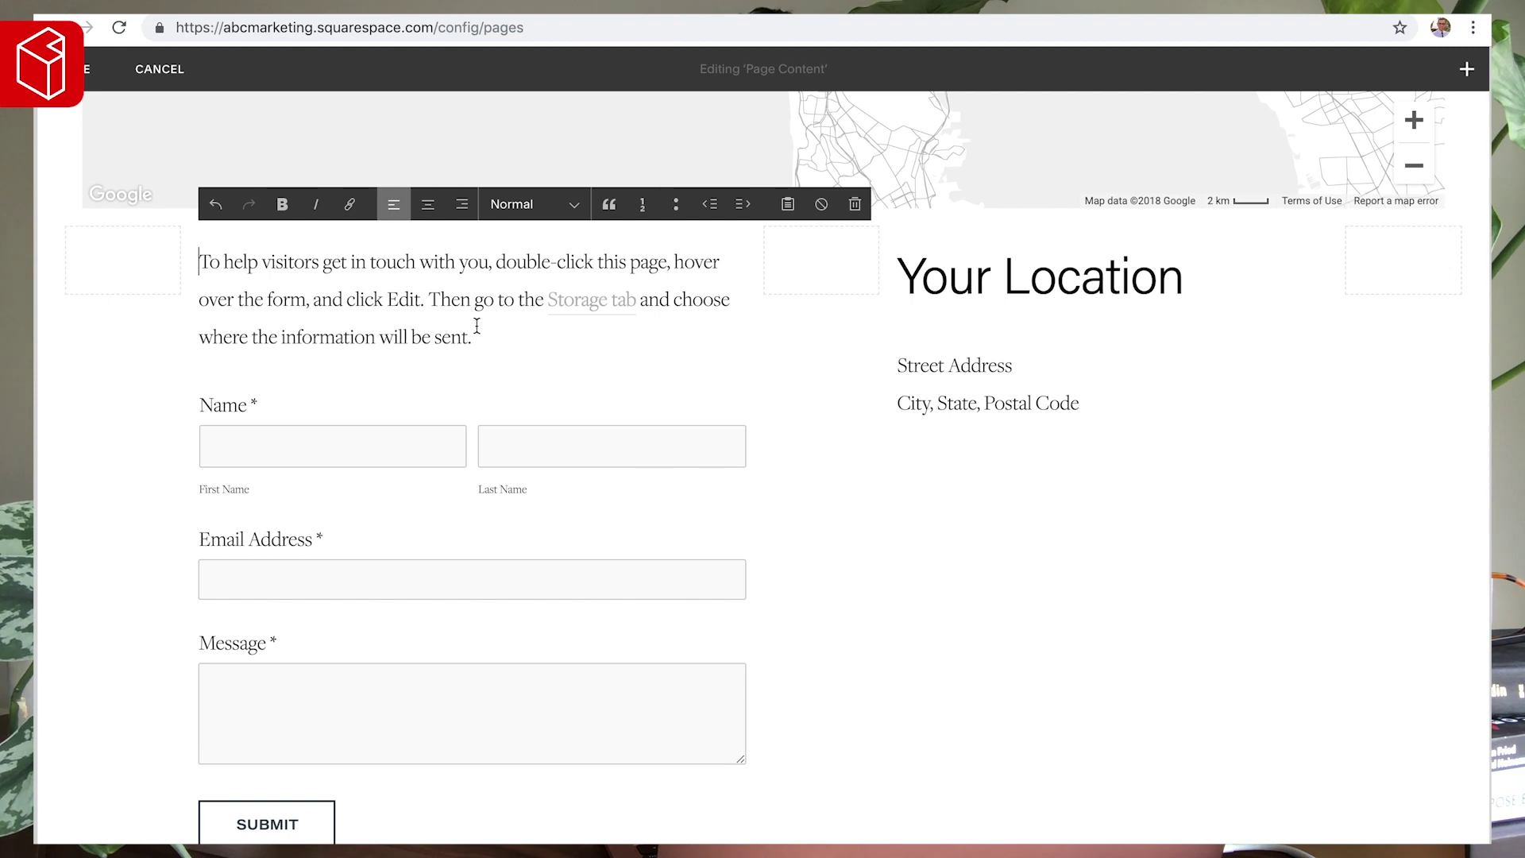
- Replace the form intro with 'If you would like to book a consultation or schedule a meeting, please use this form below.'
left_click_drag(484, 336, 191, 256)
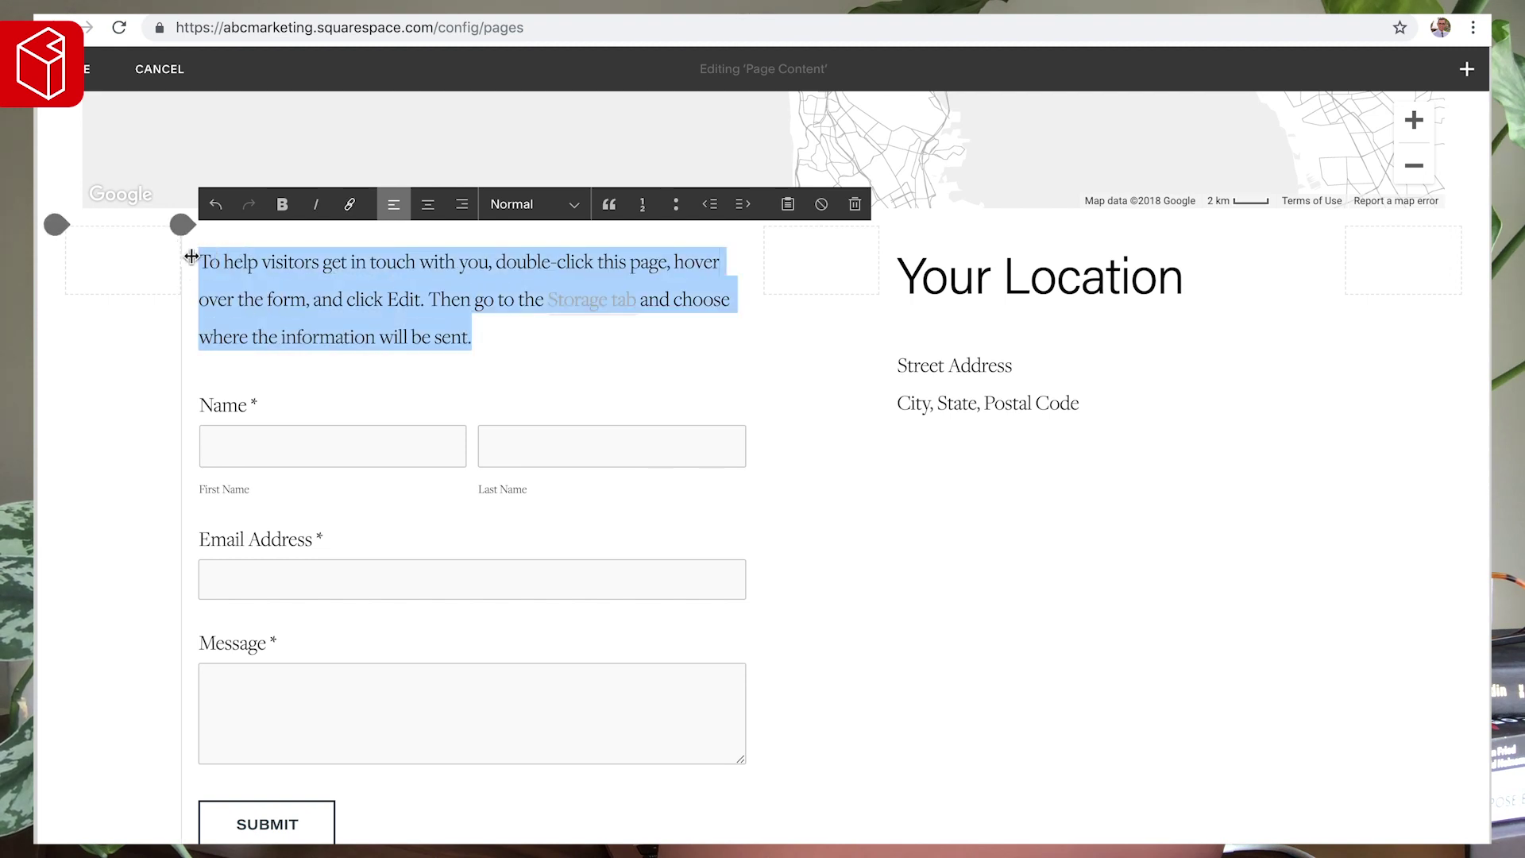
type("If you h")
key("BackSpace")
type("would like to")
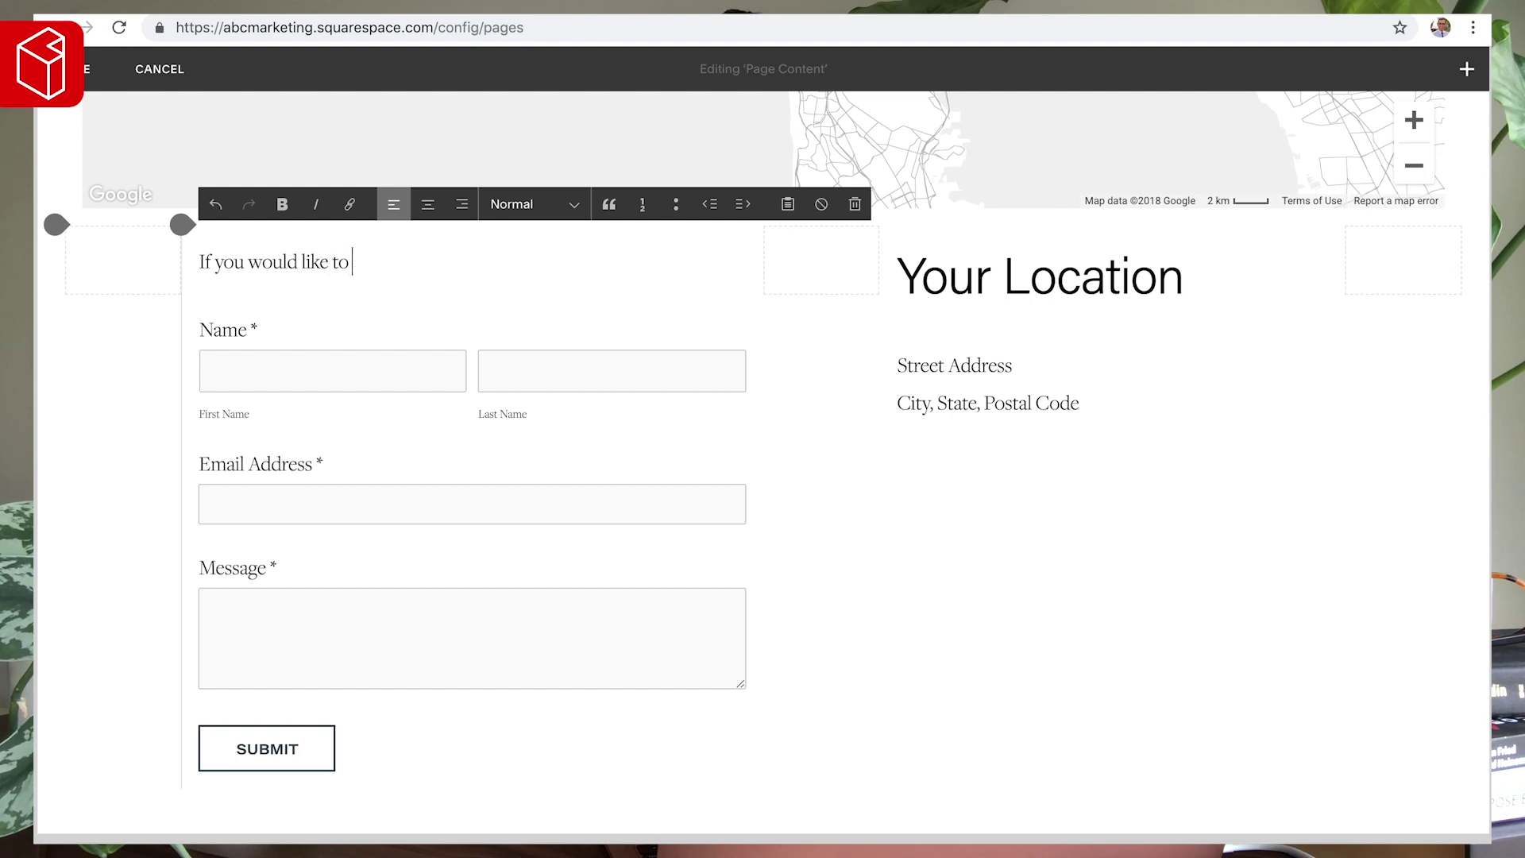
type(" book a consultation or schedule a")
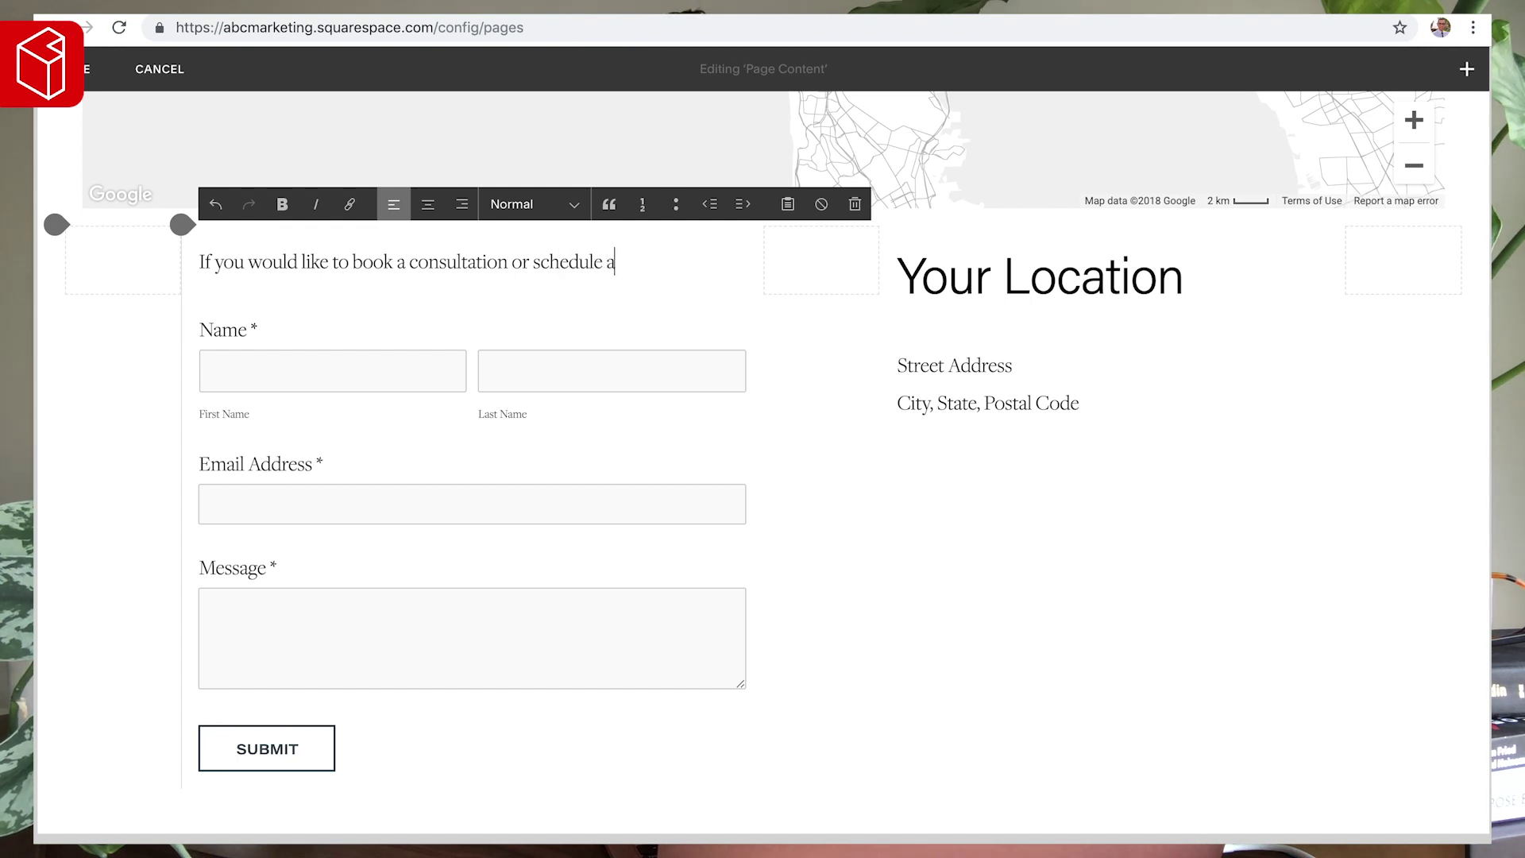
type(" meeting, pleas")
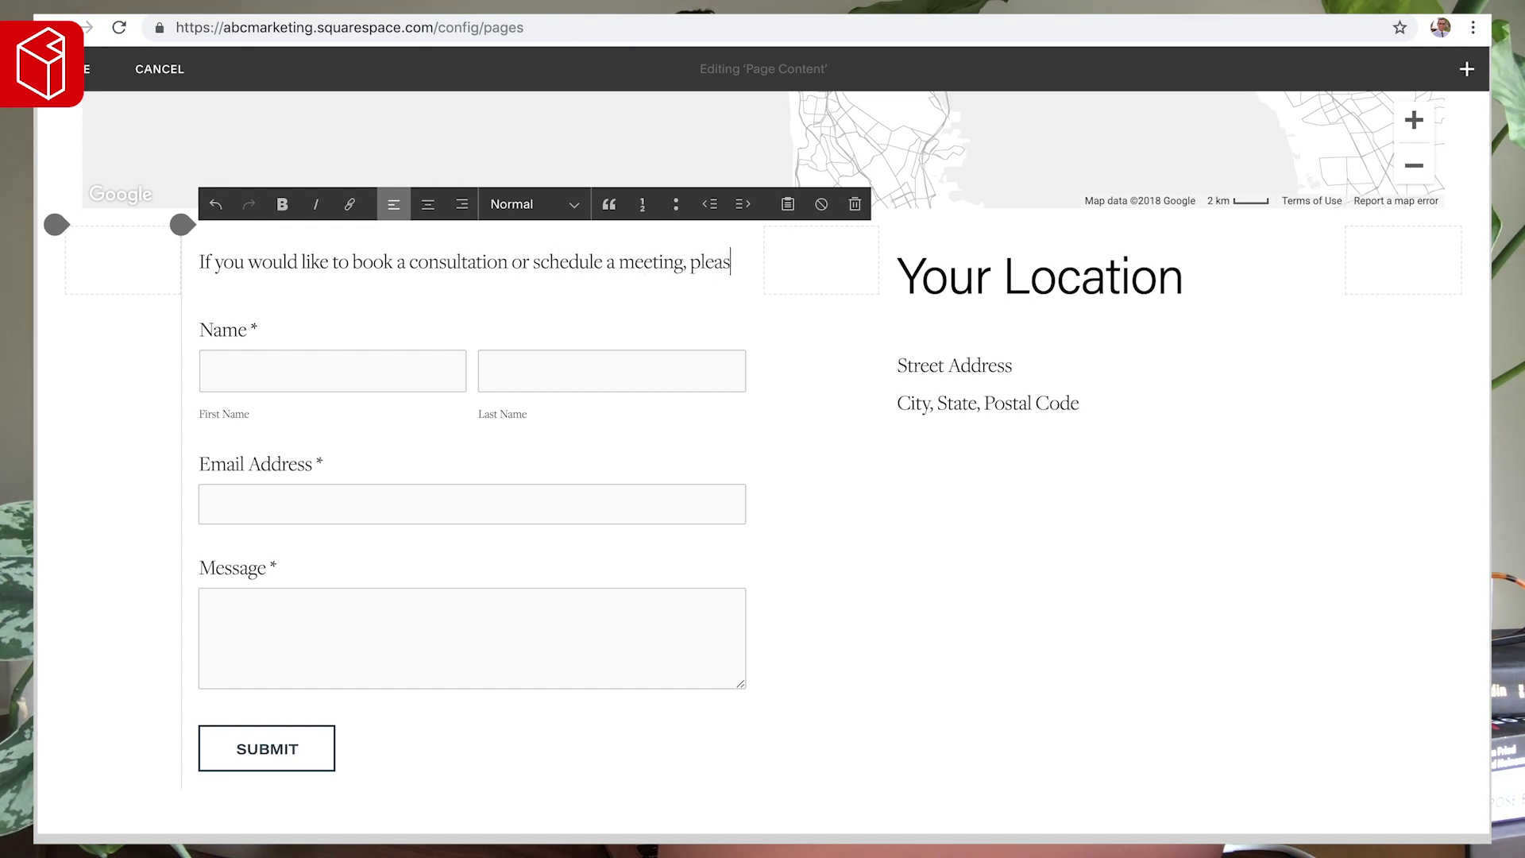
type("e use this form belo")
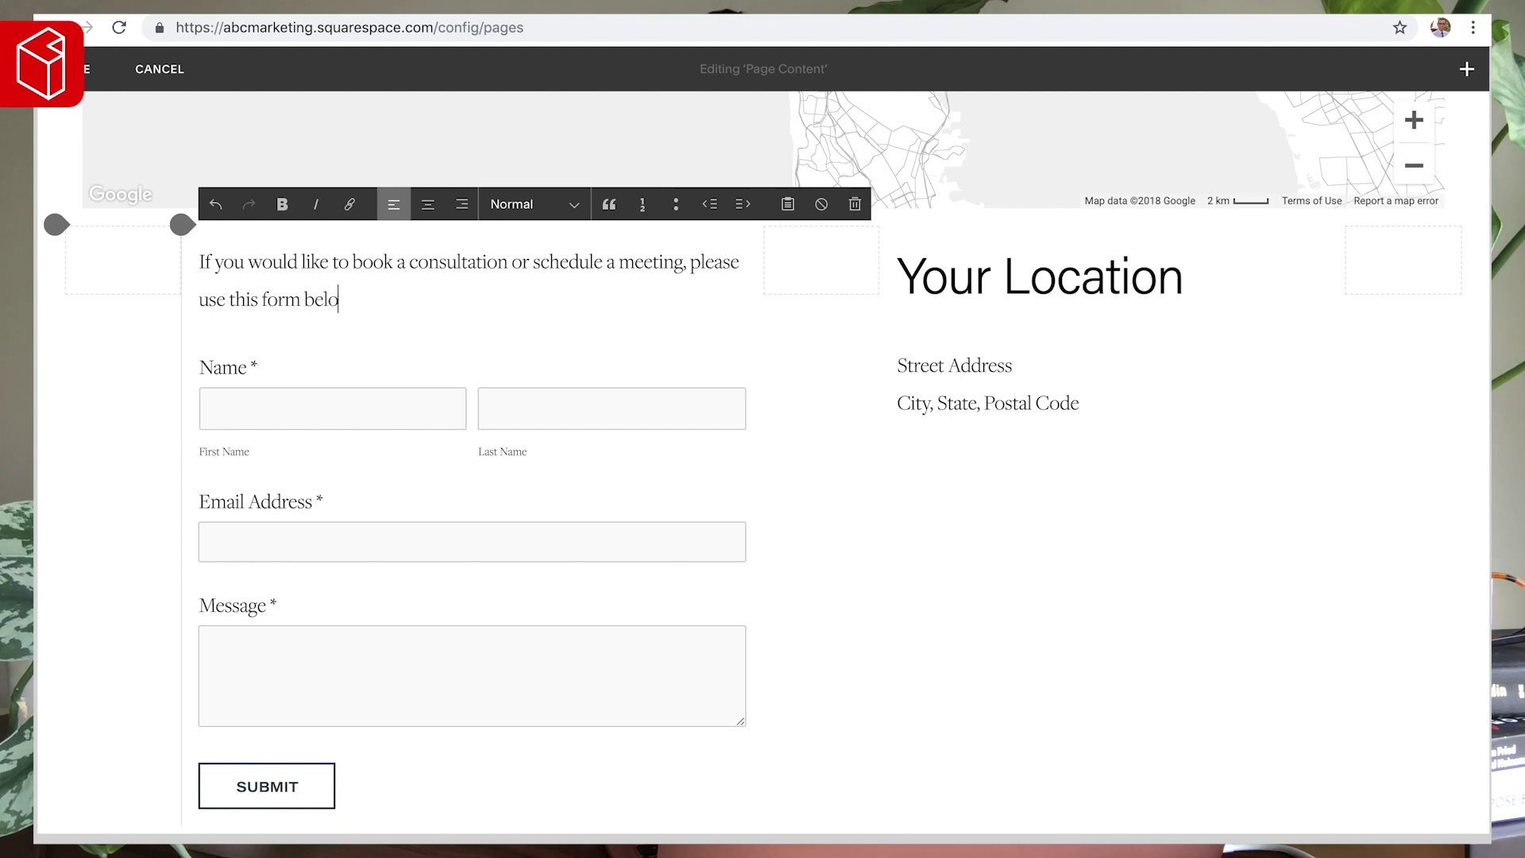
type("w,.")
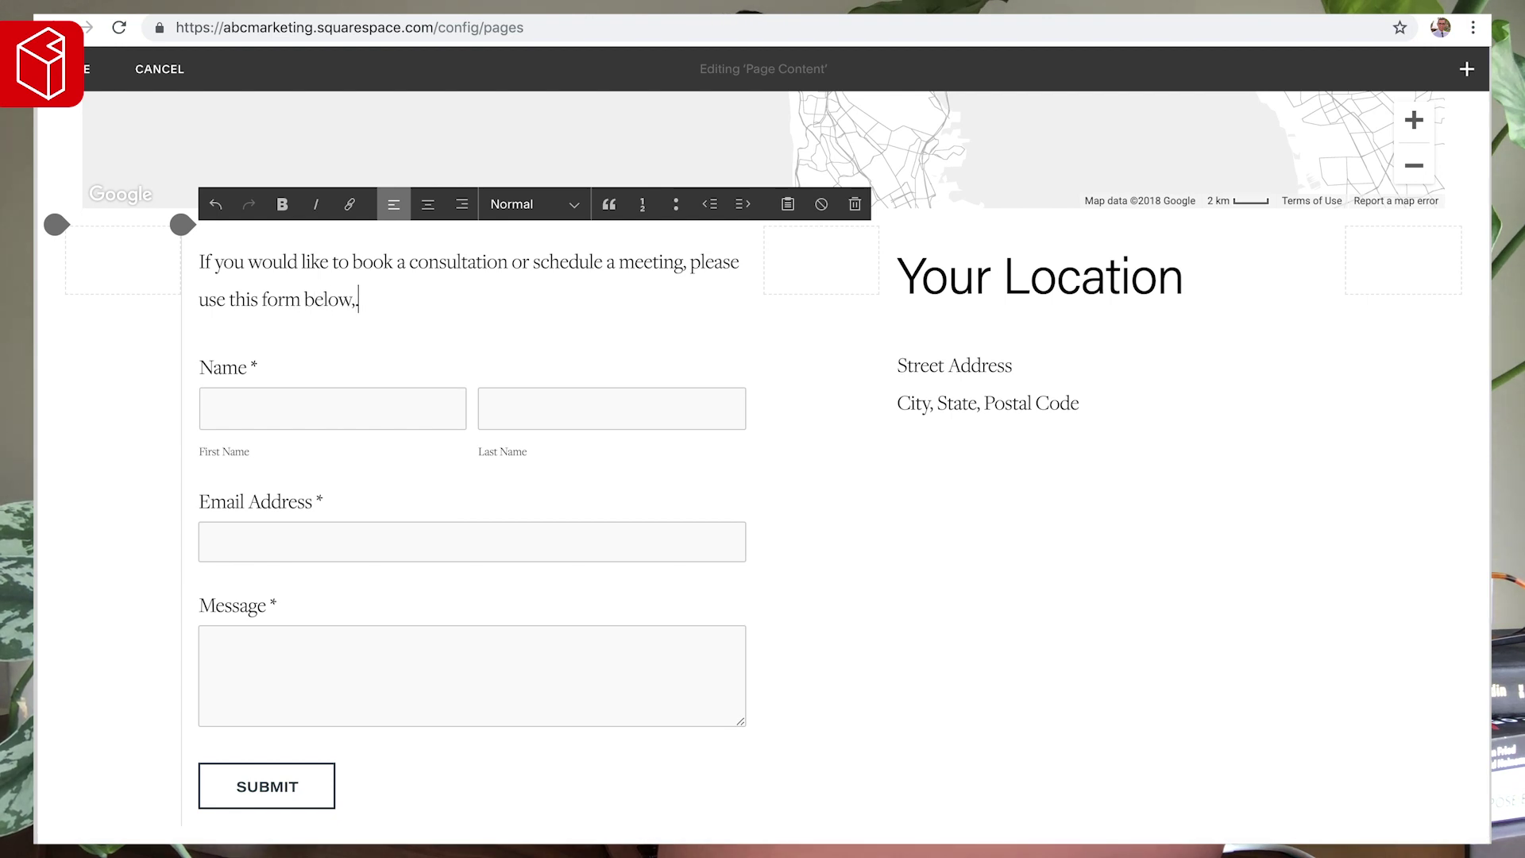
key("BackSpace")
key("BackSpace")
type(".")
left_click(1179, 285)
- Retype the 'Your Location' heading as 'location' in Heading 3
left_click_drag(1182, 278, 853, 274)
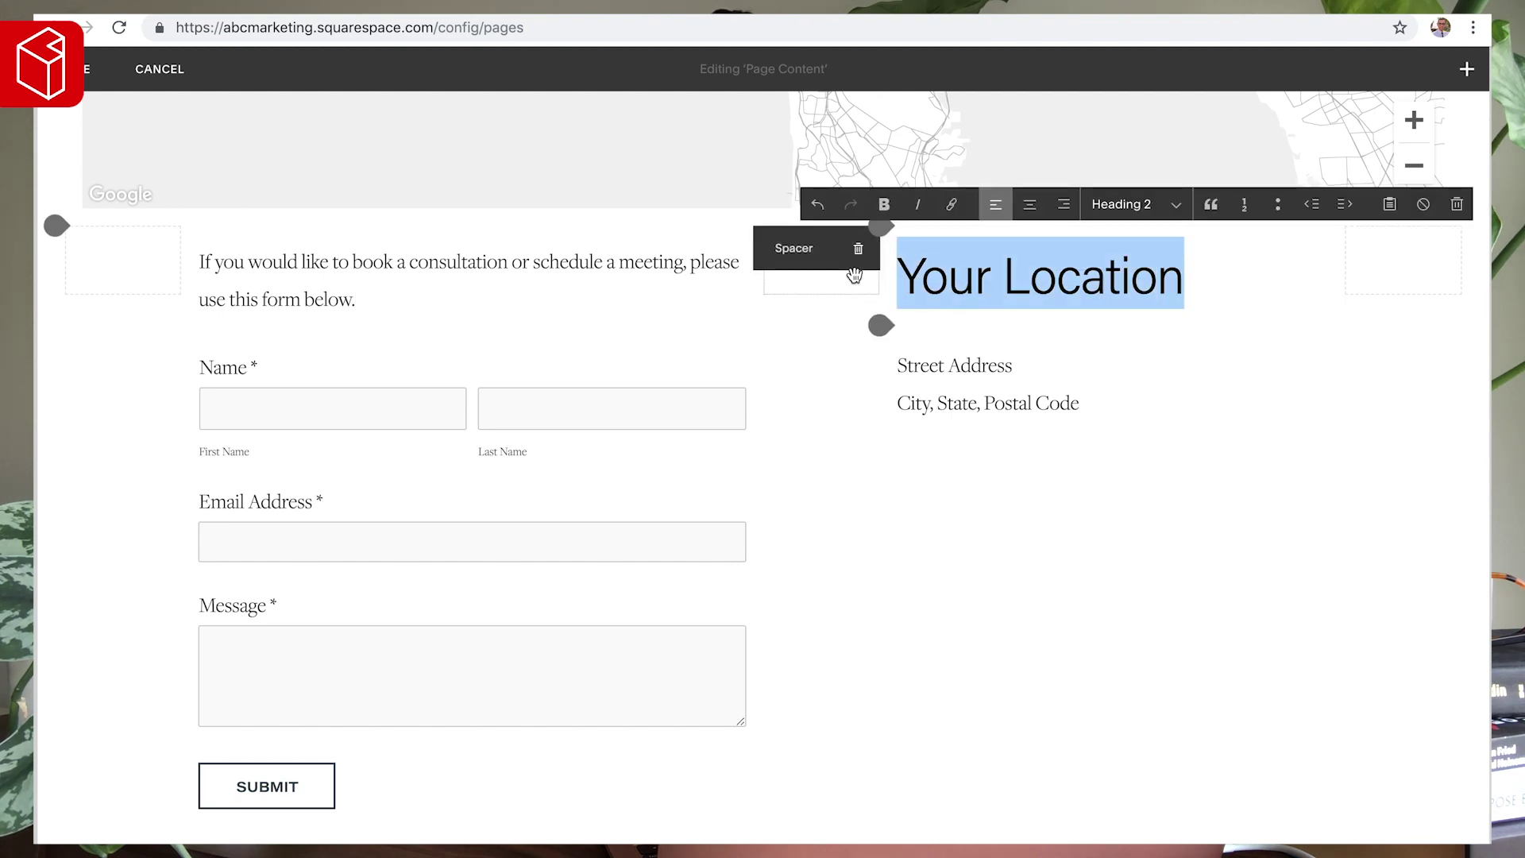
key("BackSpace")
type("location")
key("ctrl+alt+3")
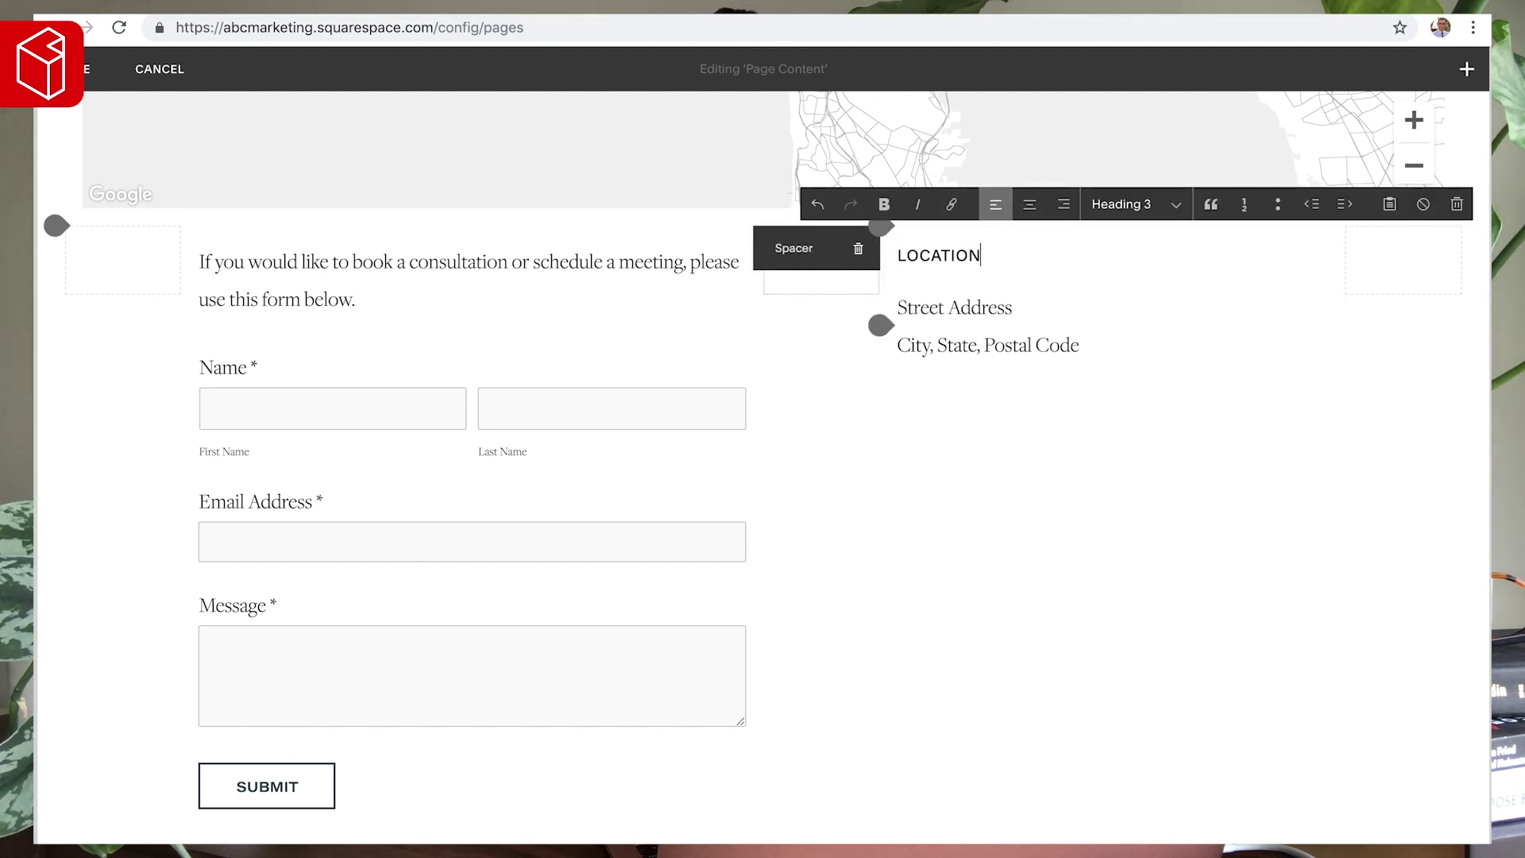
- Add Heading 3 'email' and 'Phone' lines with the business e-mail address and phone number beneath
left_click(1112, 350)
key("Return")
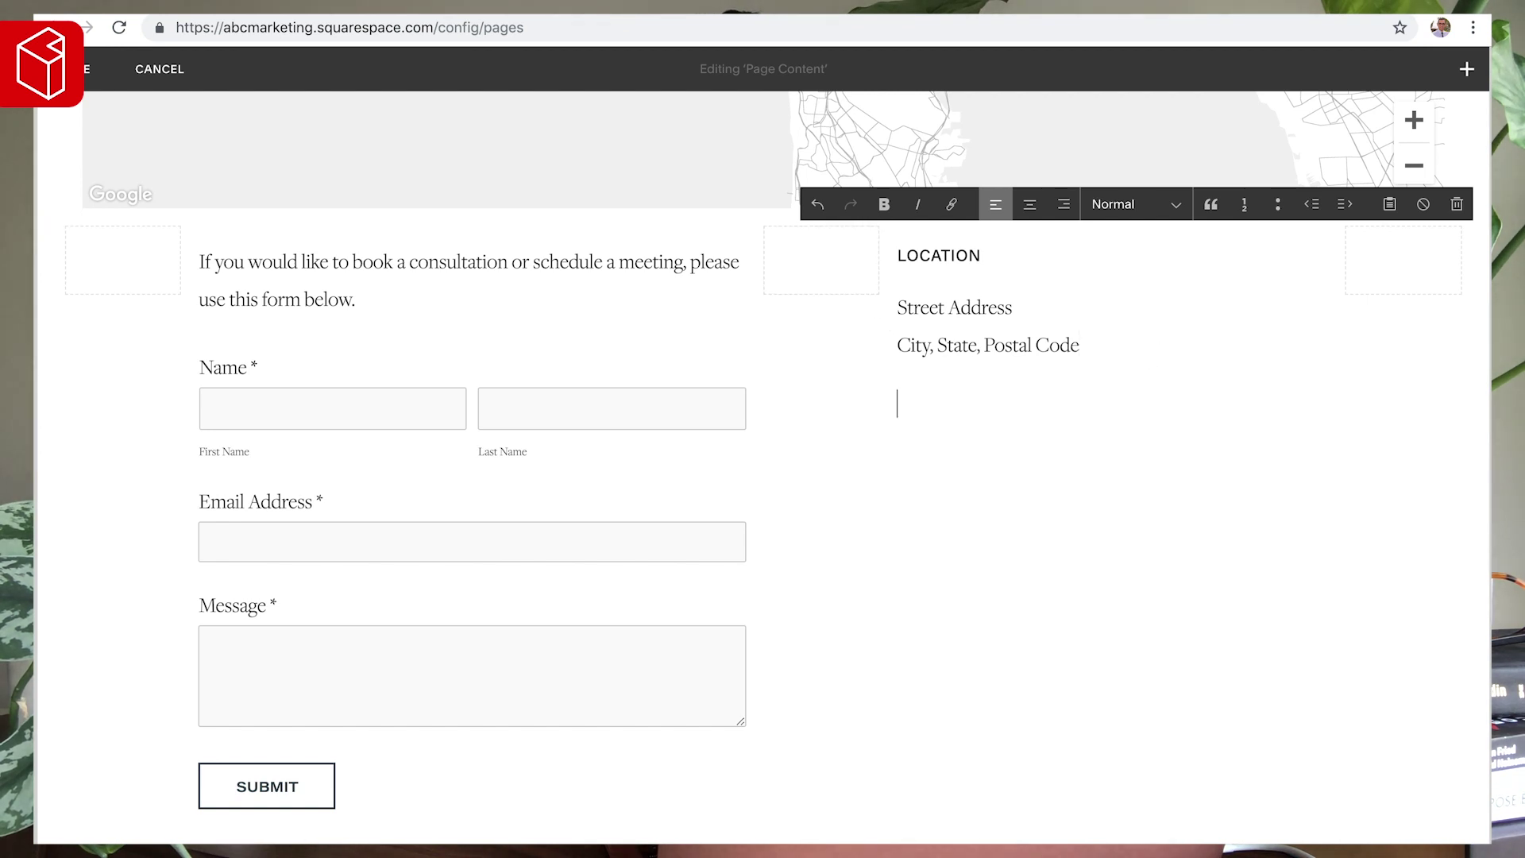
type("email")
key("ctrl+alt+3")
key("Return")
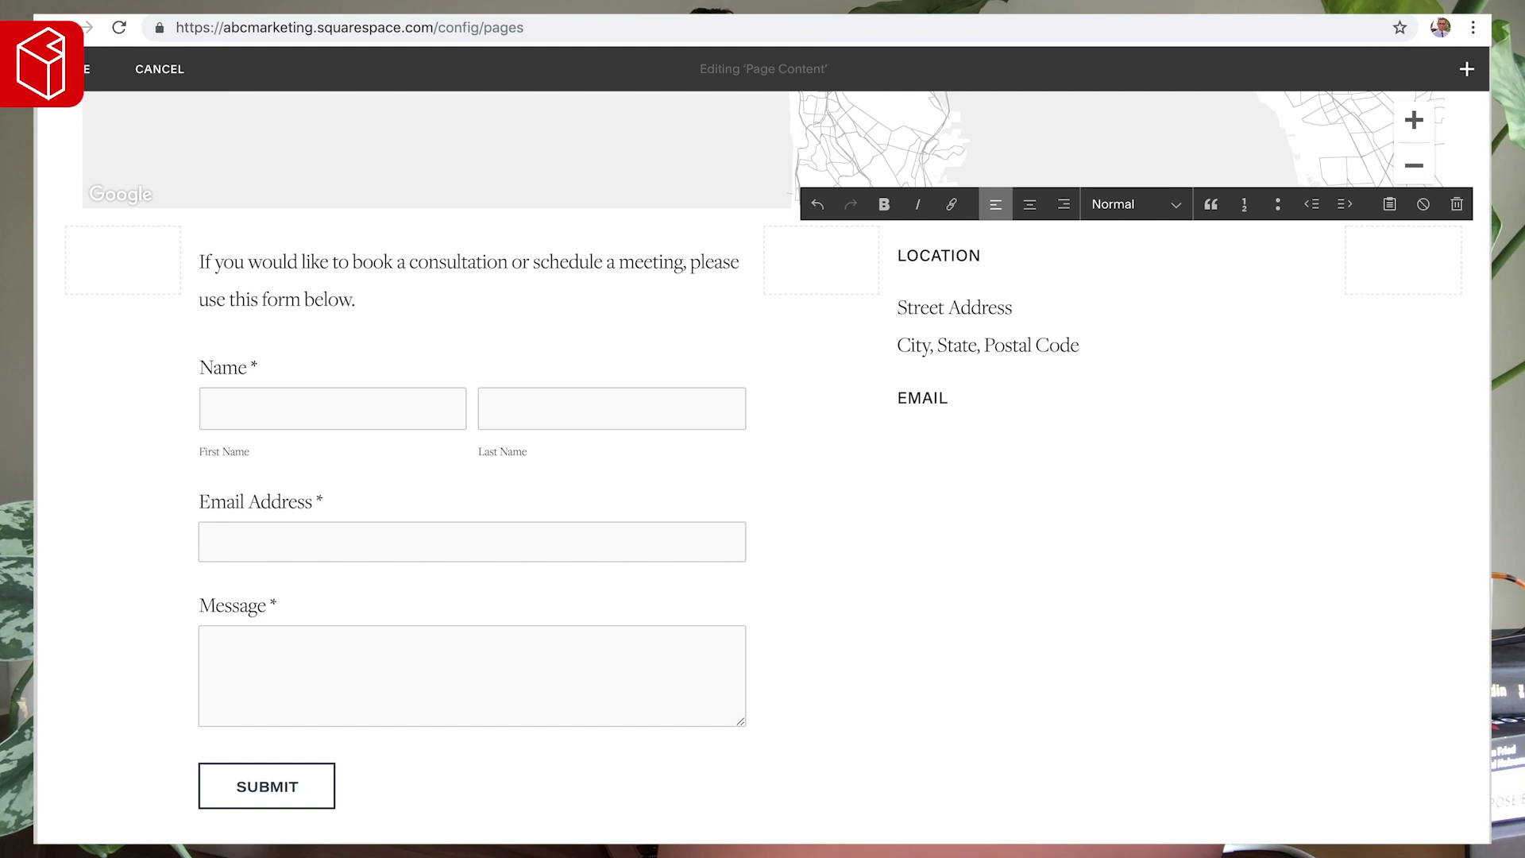
key("Return")
key("Return")
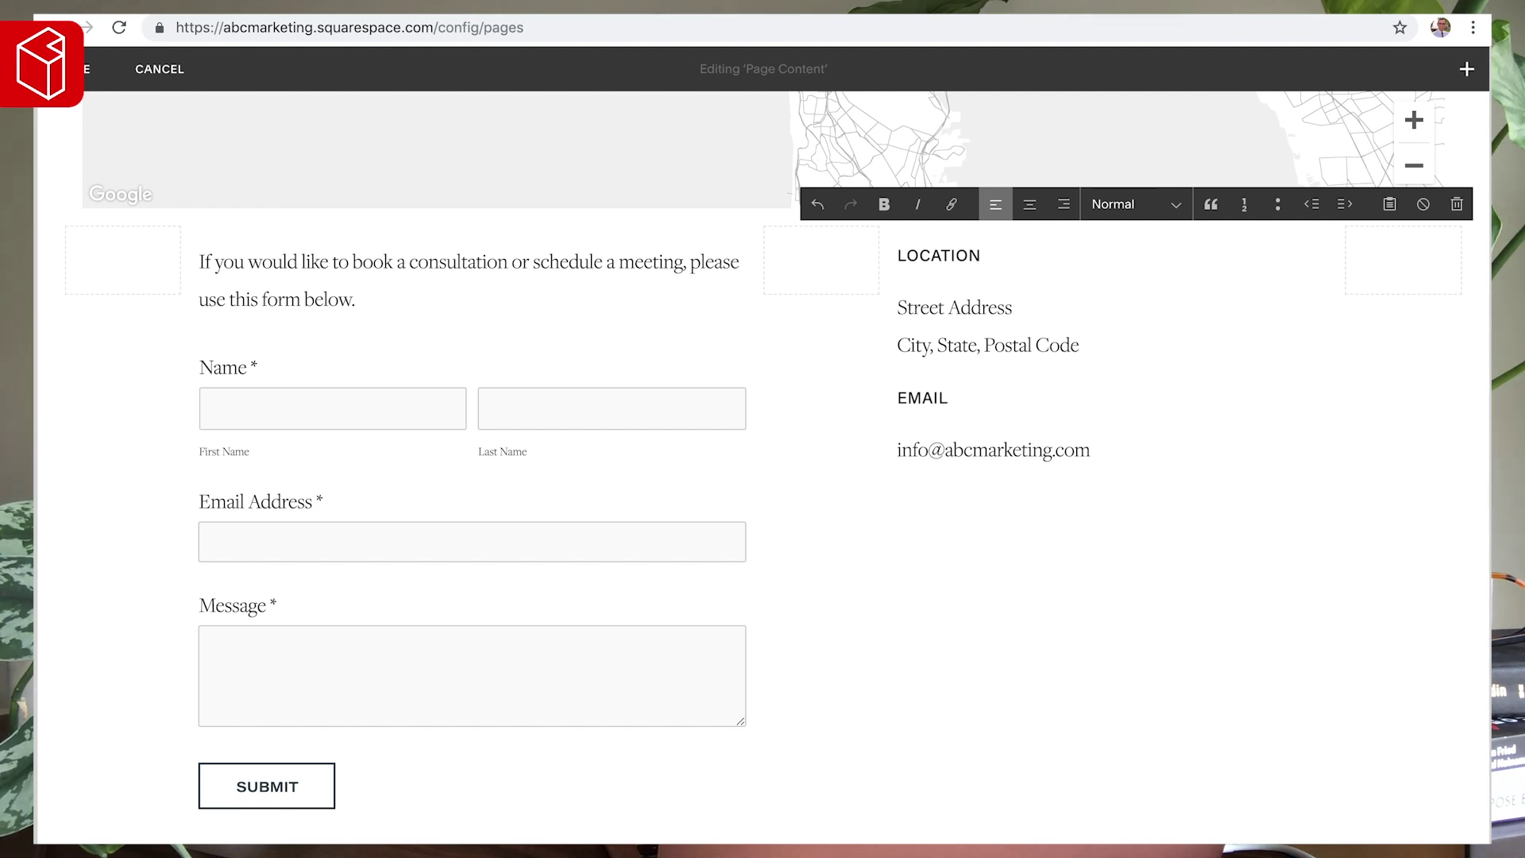
key("BackSpace")
type("Phone")
key("ctrl+alt+3")
key("Return")
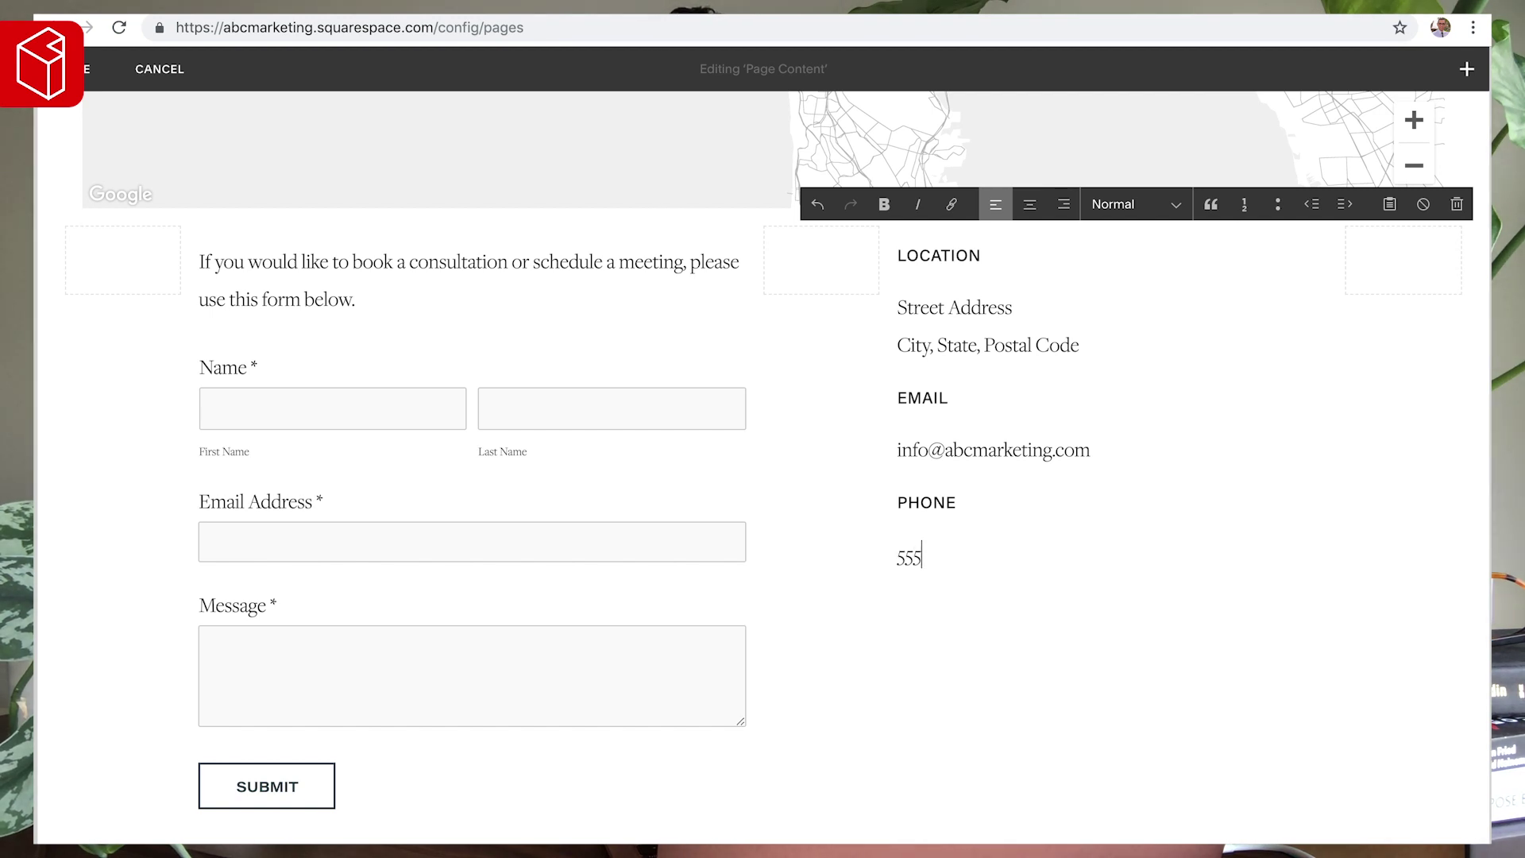
type("555-555-9483")
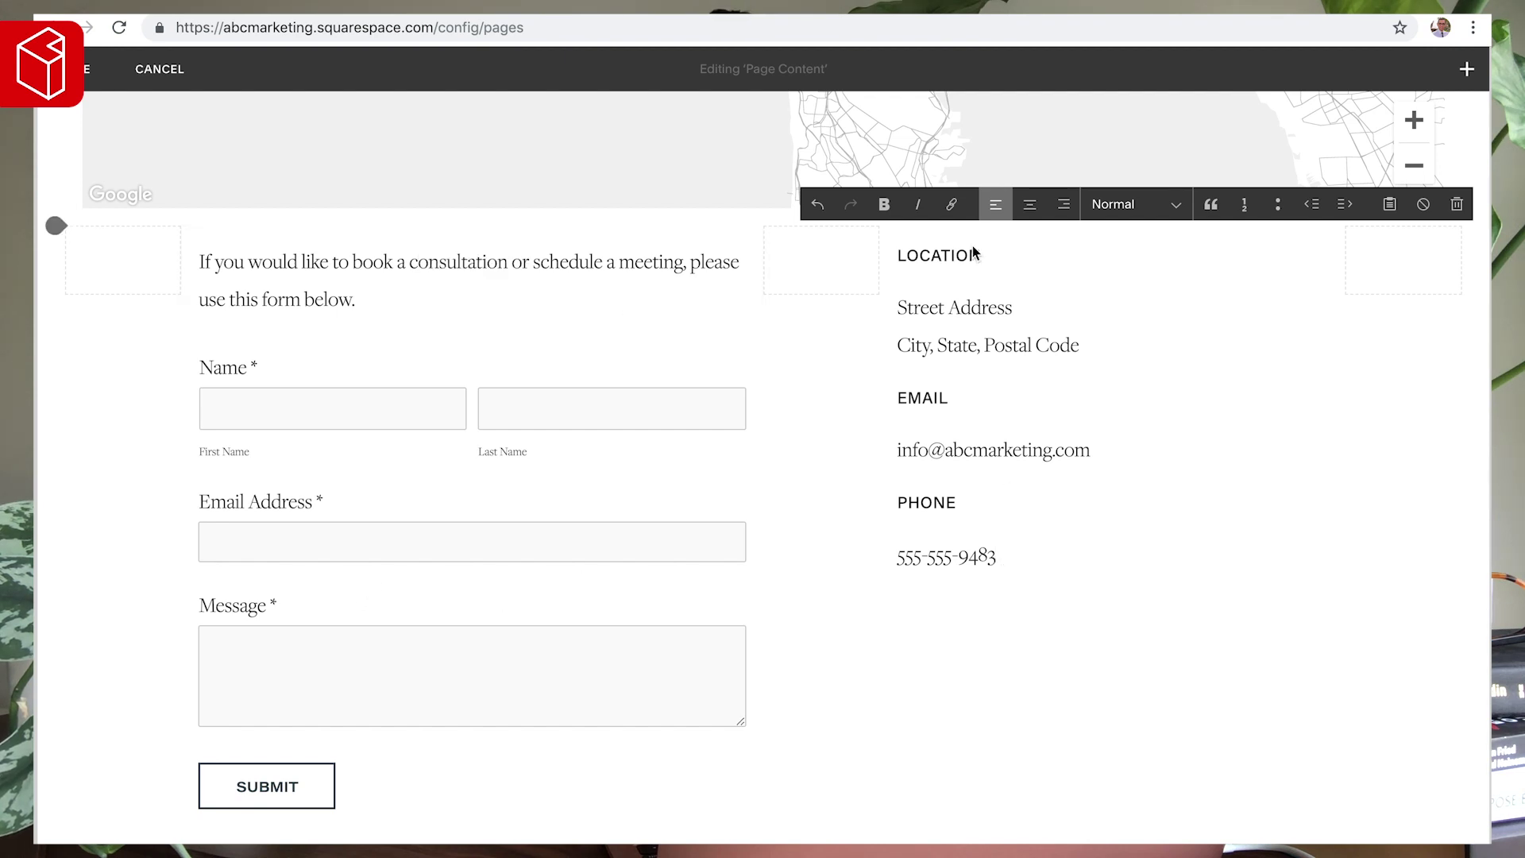
- Replace the placeholder address with the business street address and city on two tight lines
left_click_drag(1082, 345, 880, 325)
type("5372 Street")
key("Return")
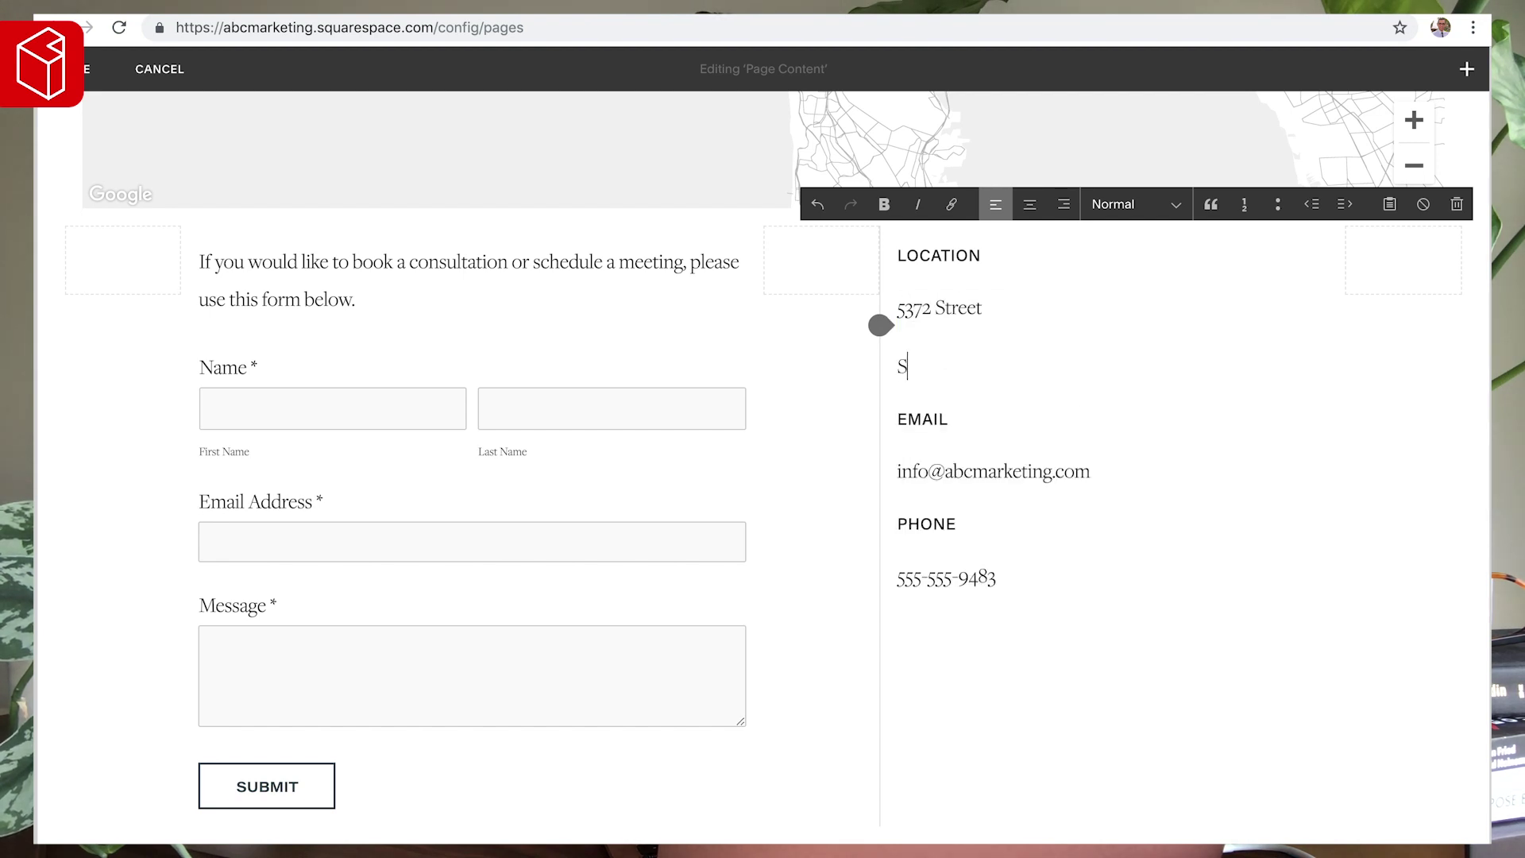
key("BackSpace")
key("BackSpace")
key("Return")
type("sa")
key("BackSpace")
key("BackSpace")
type("San Francisco, CA 928781")
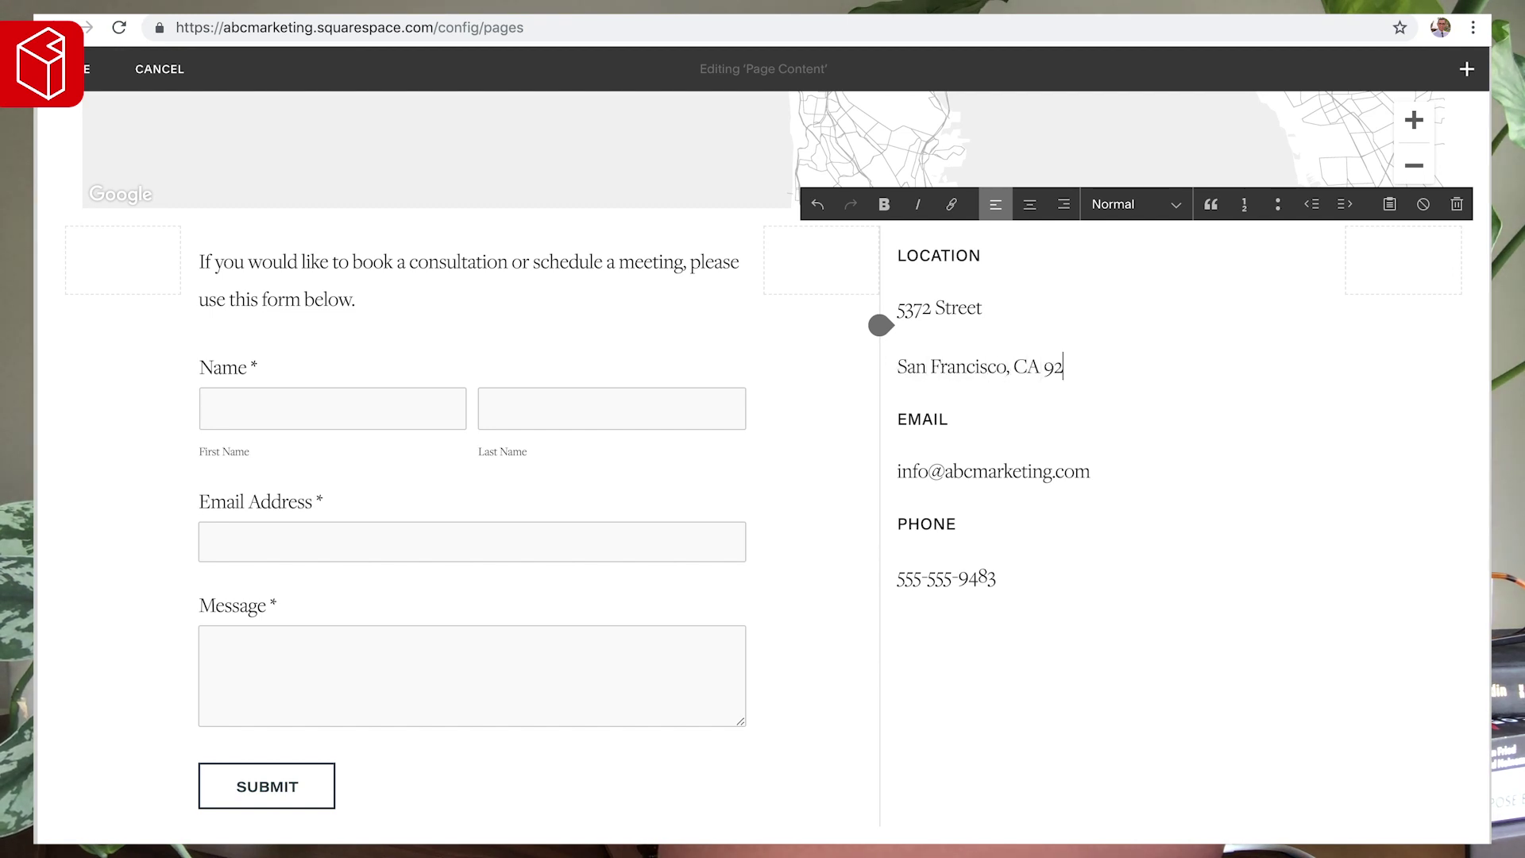
left_click(902, 365)
key("BackSpace")
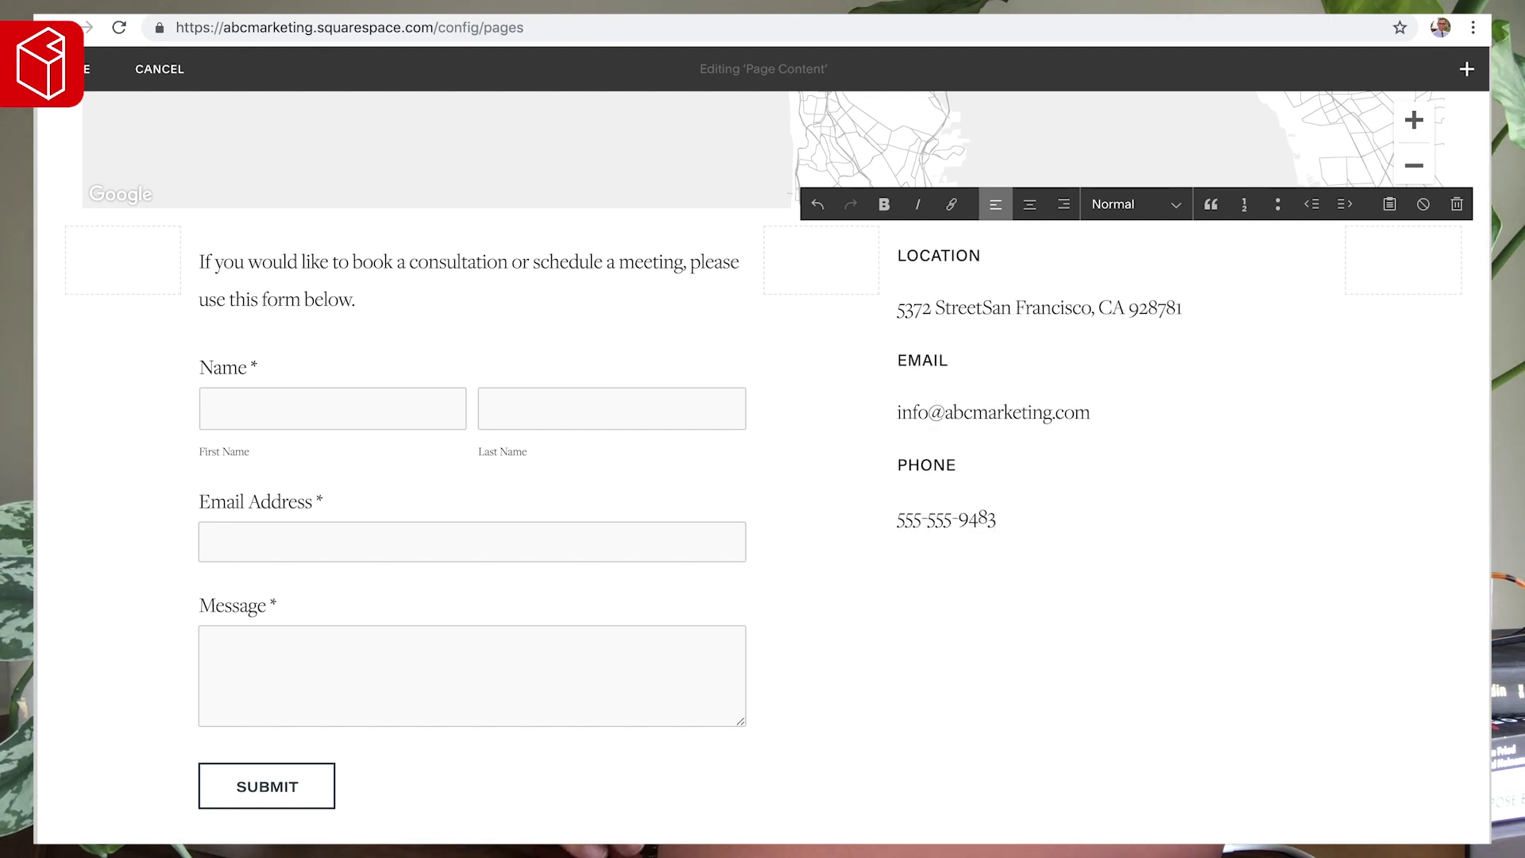
key("Return")
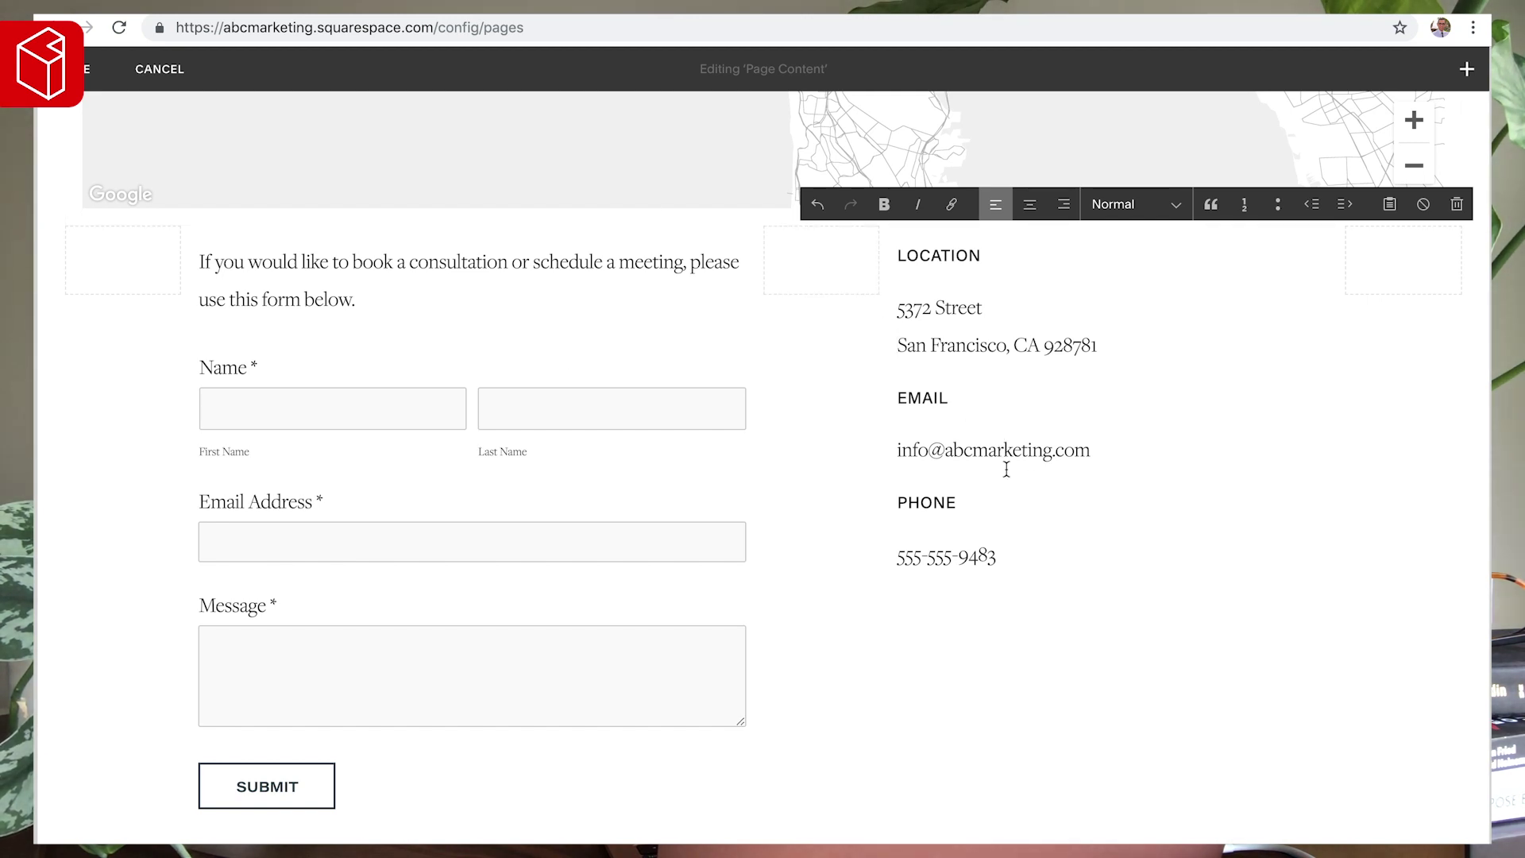
mouse_move(466, 398)
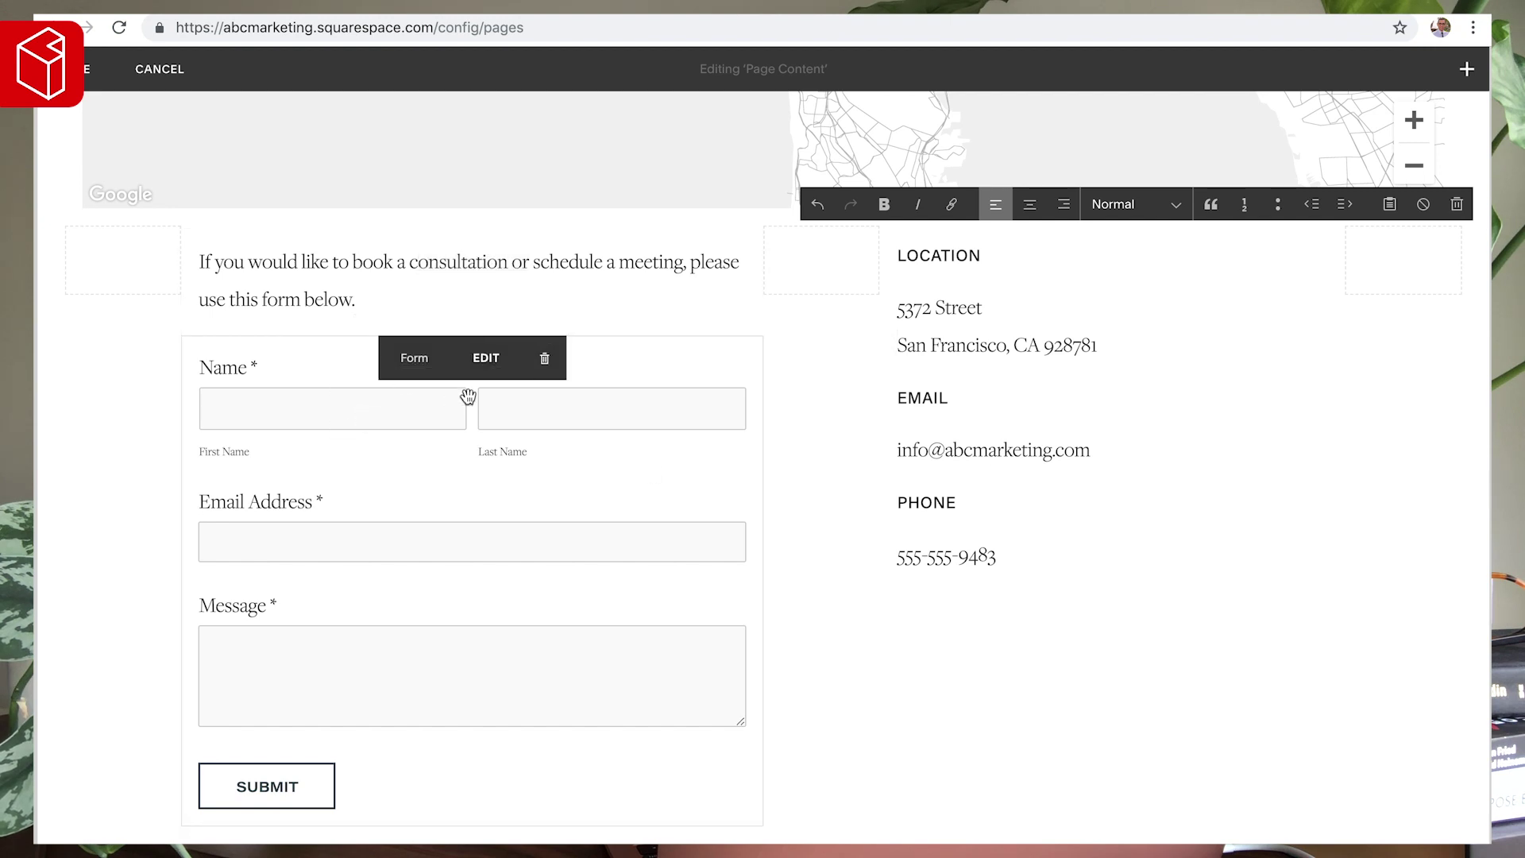
- Rename the contact form from 'New Form' to 'Consultation Form - Contact Page'
left_click(486, 359)
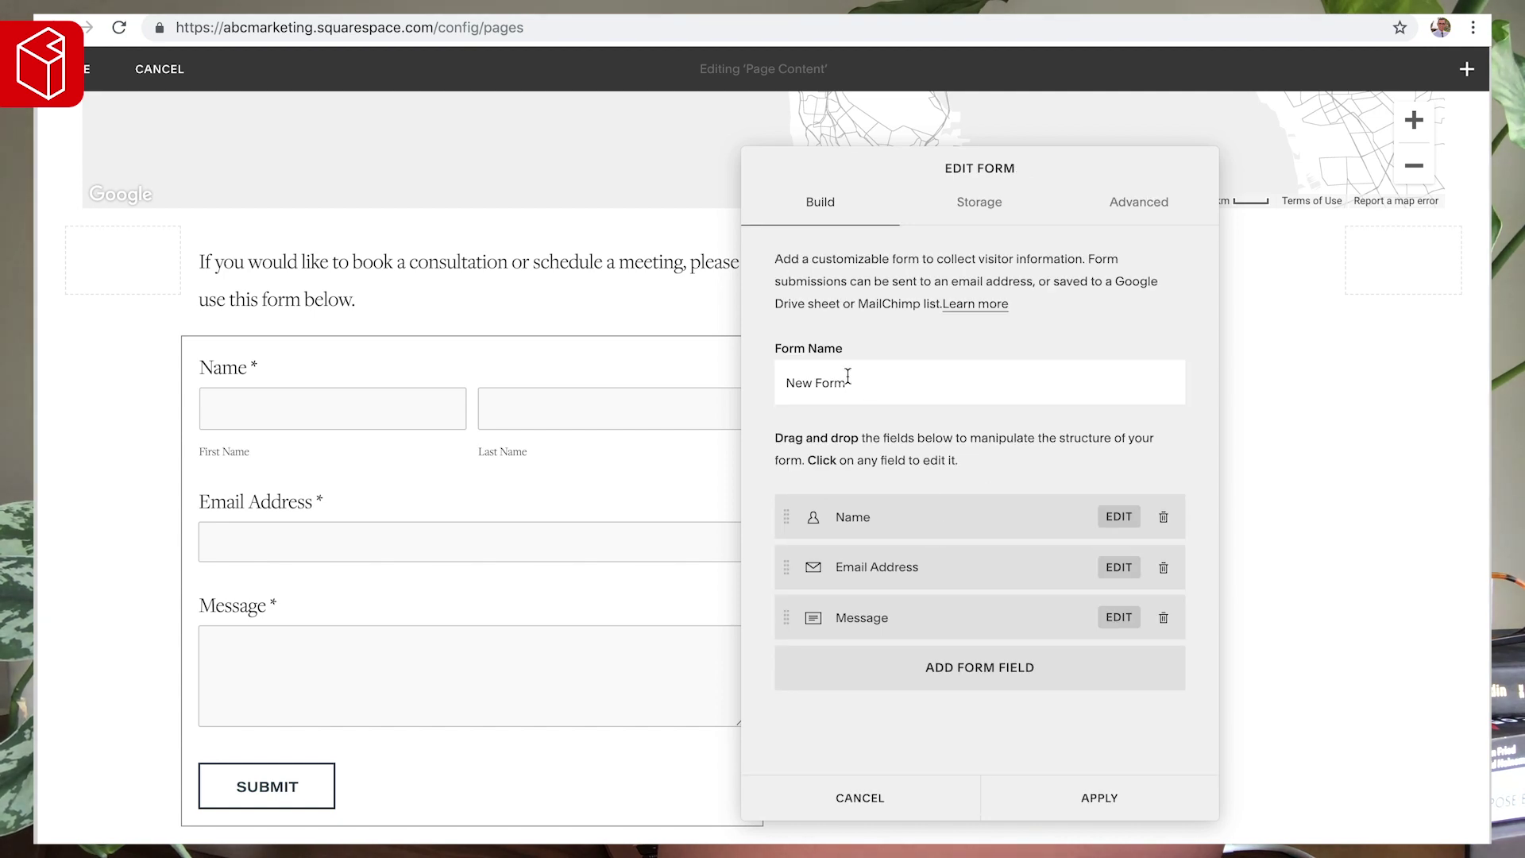
left_click_drag(860, 384, 756, 383)
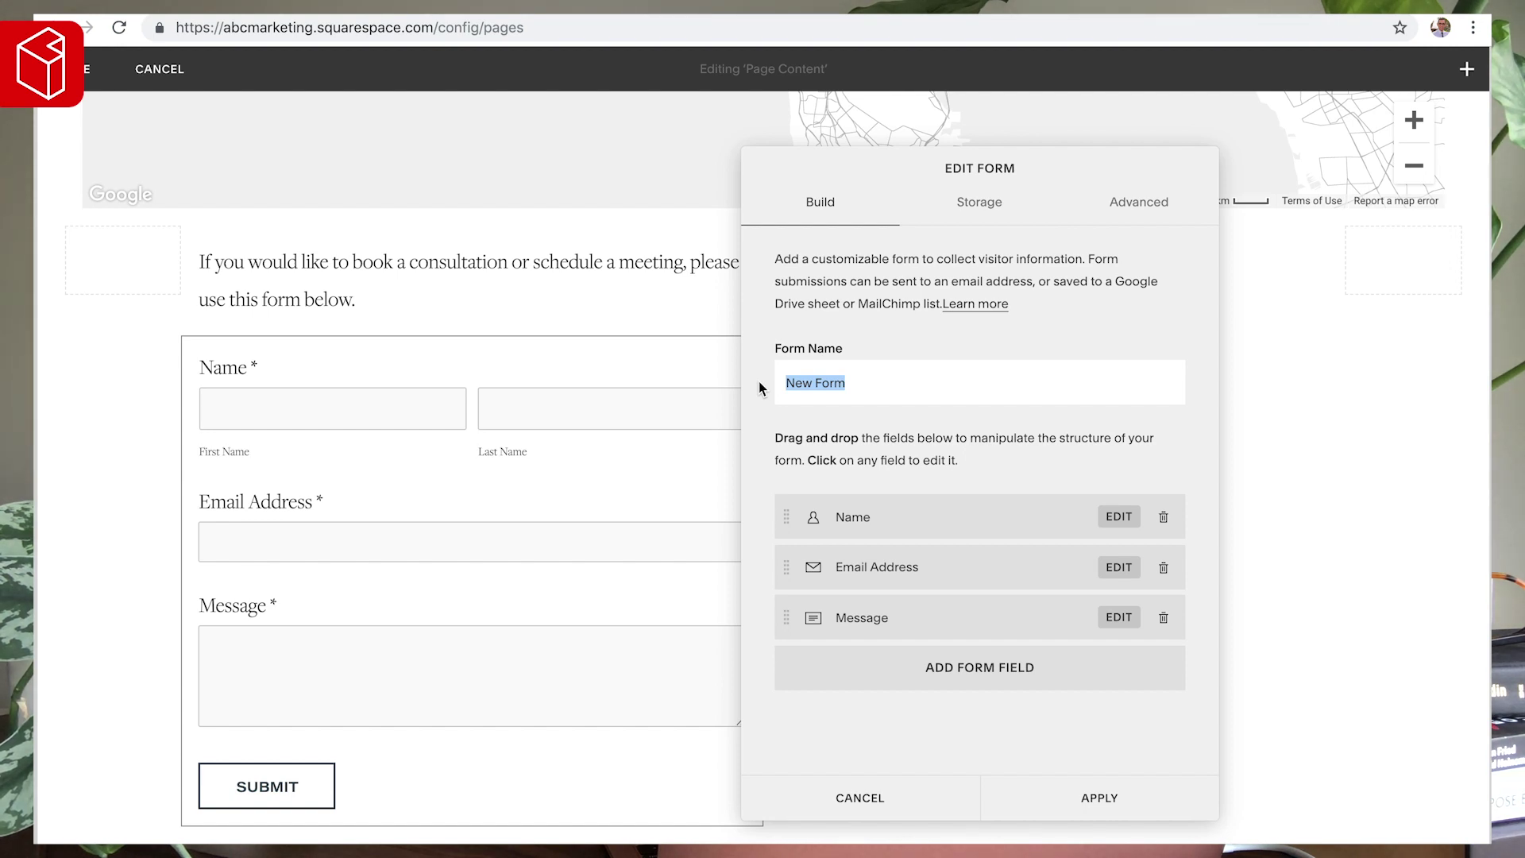
type("Contact")
key("ctrl+a")
type("Consultation Form")
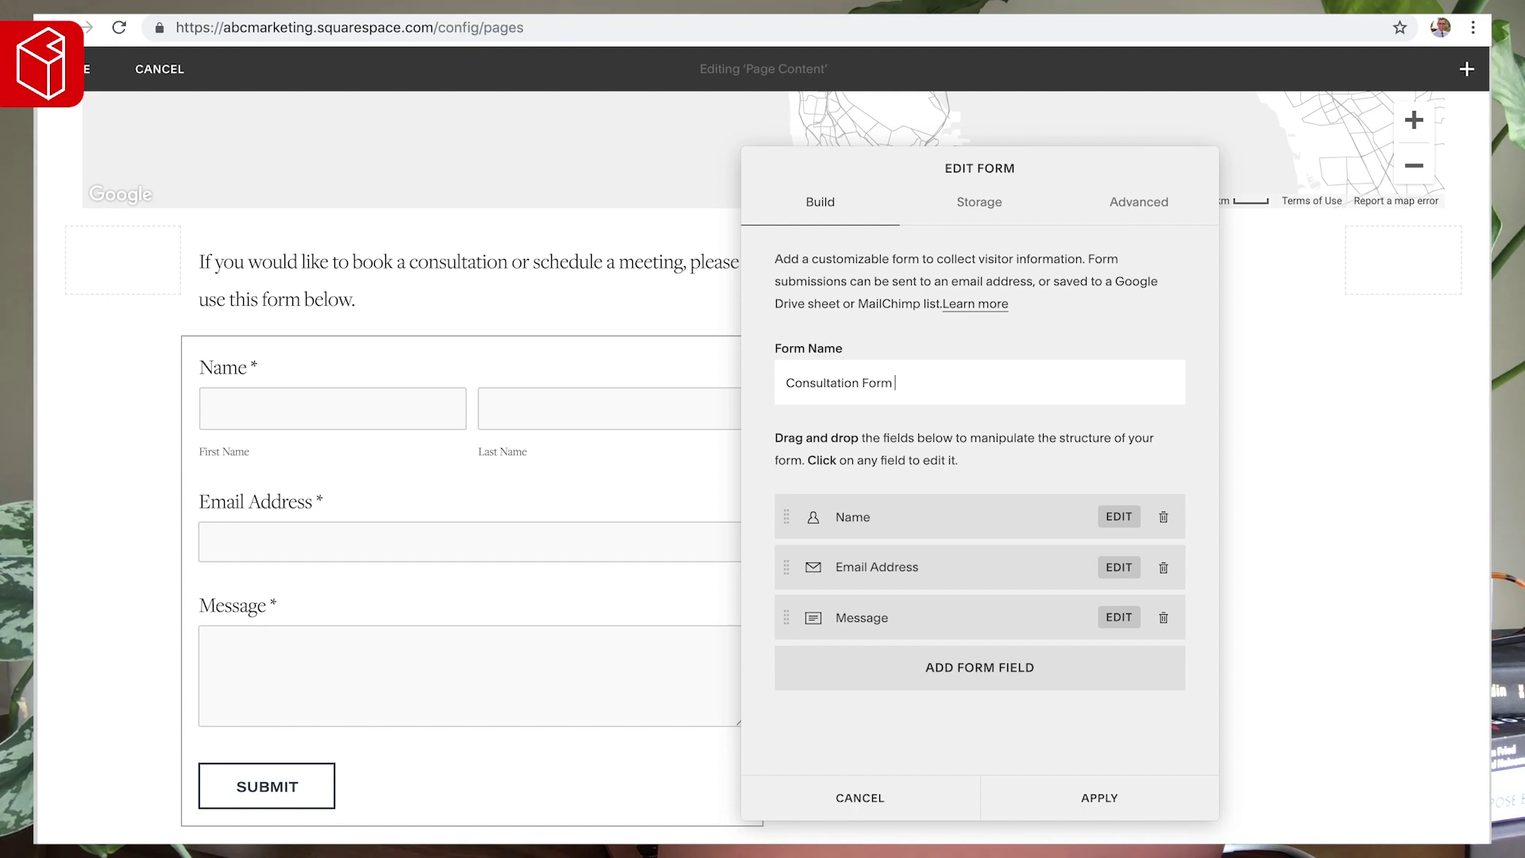
type(" - Contact Page")
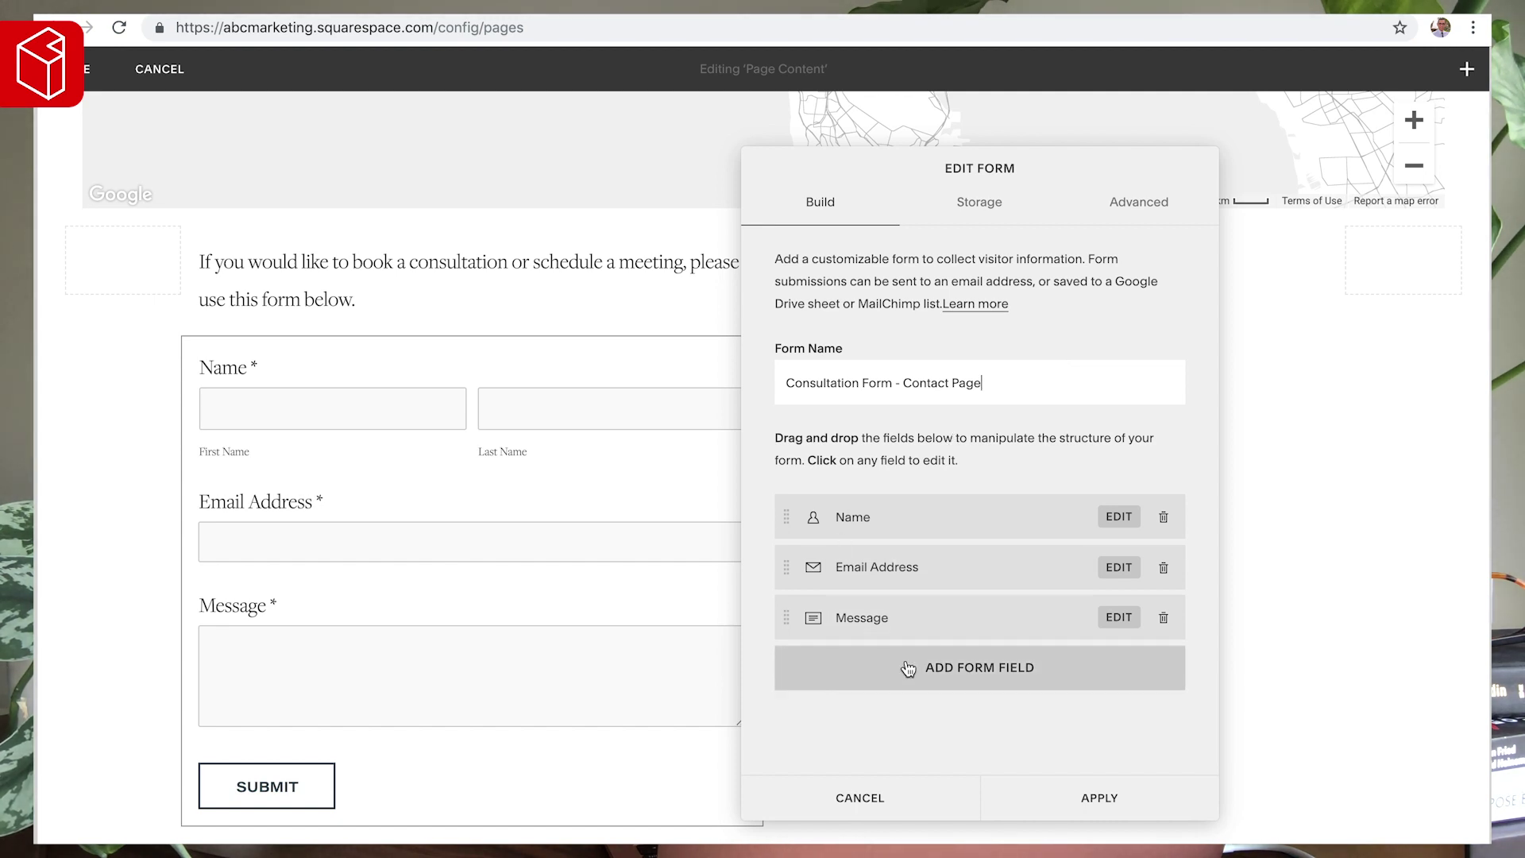
- Try adding a Phone field to the form, then remove it again
left_click(970, 684)
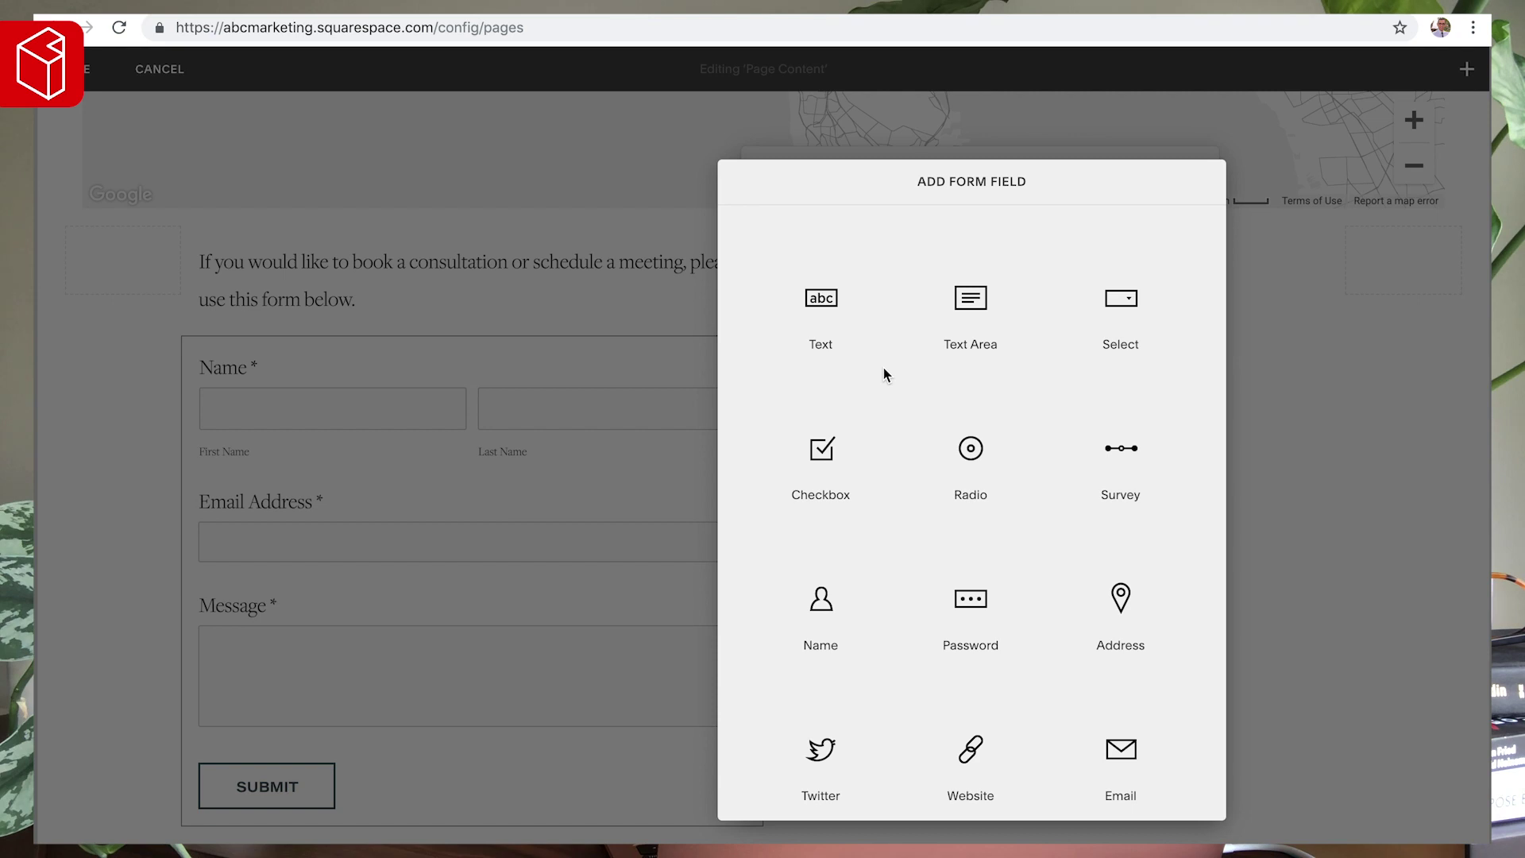
scroll(884, 370, "down", 5)
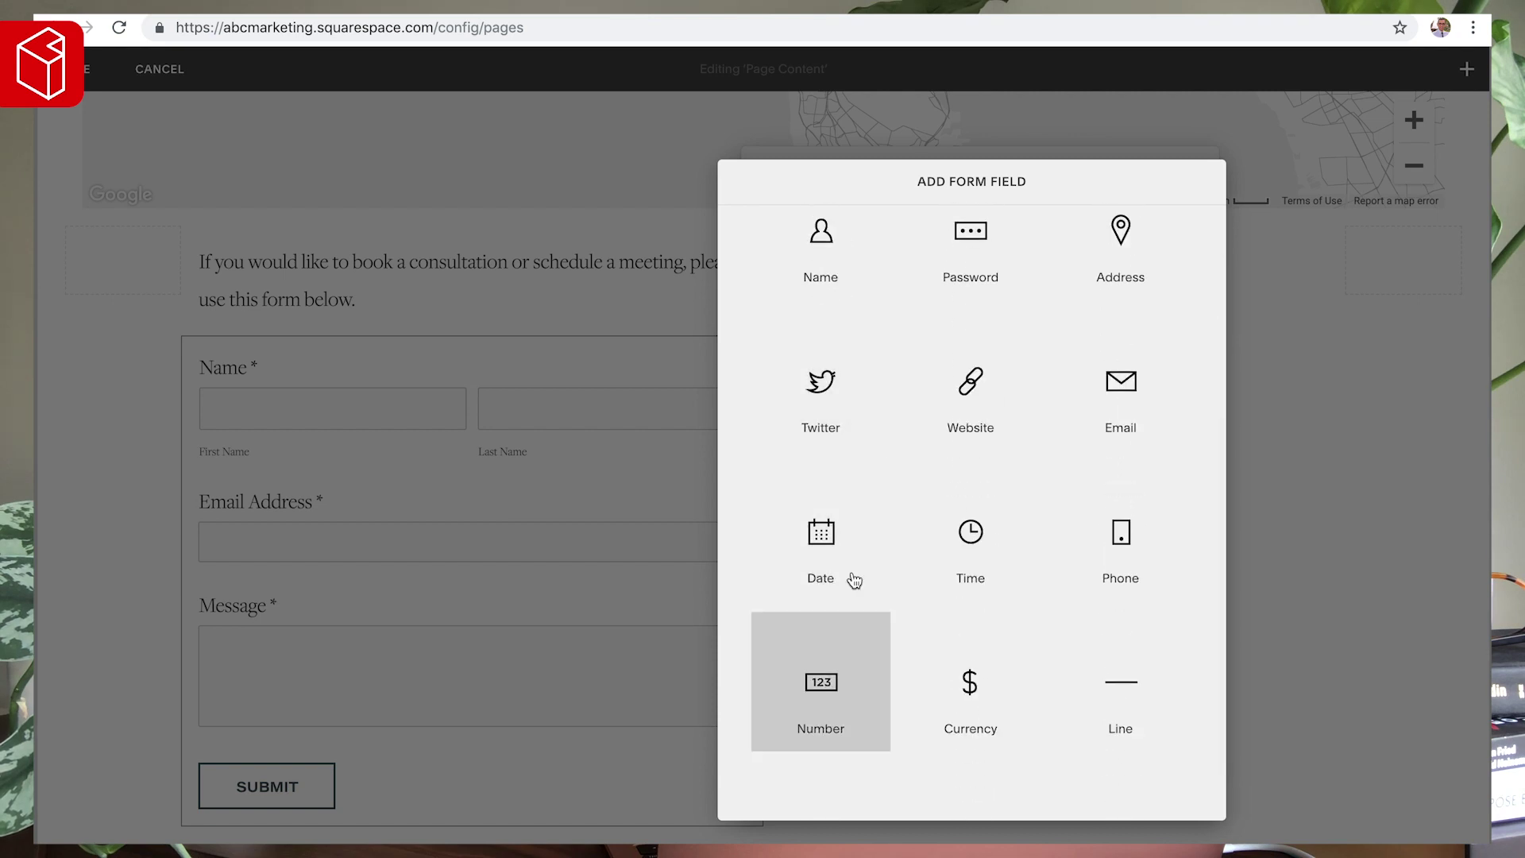
scroll(884, 459, "up", 5)
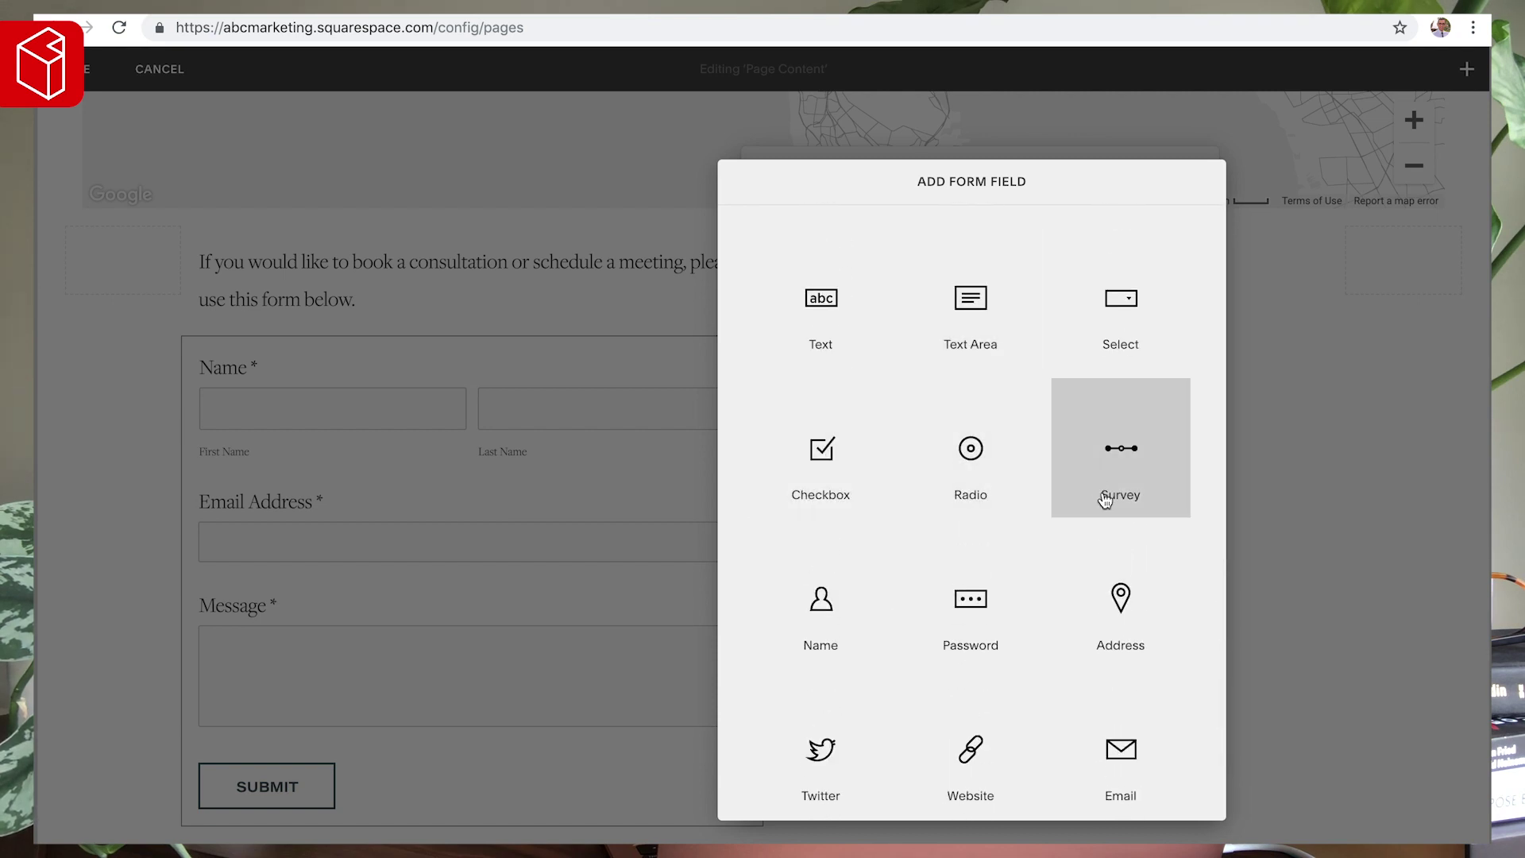
scroll(858, 616, "down", 4)
scroll(858, 616, "down", 1)
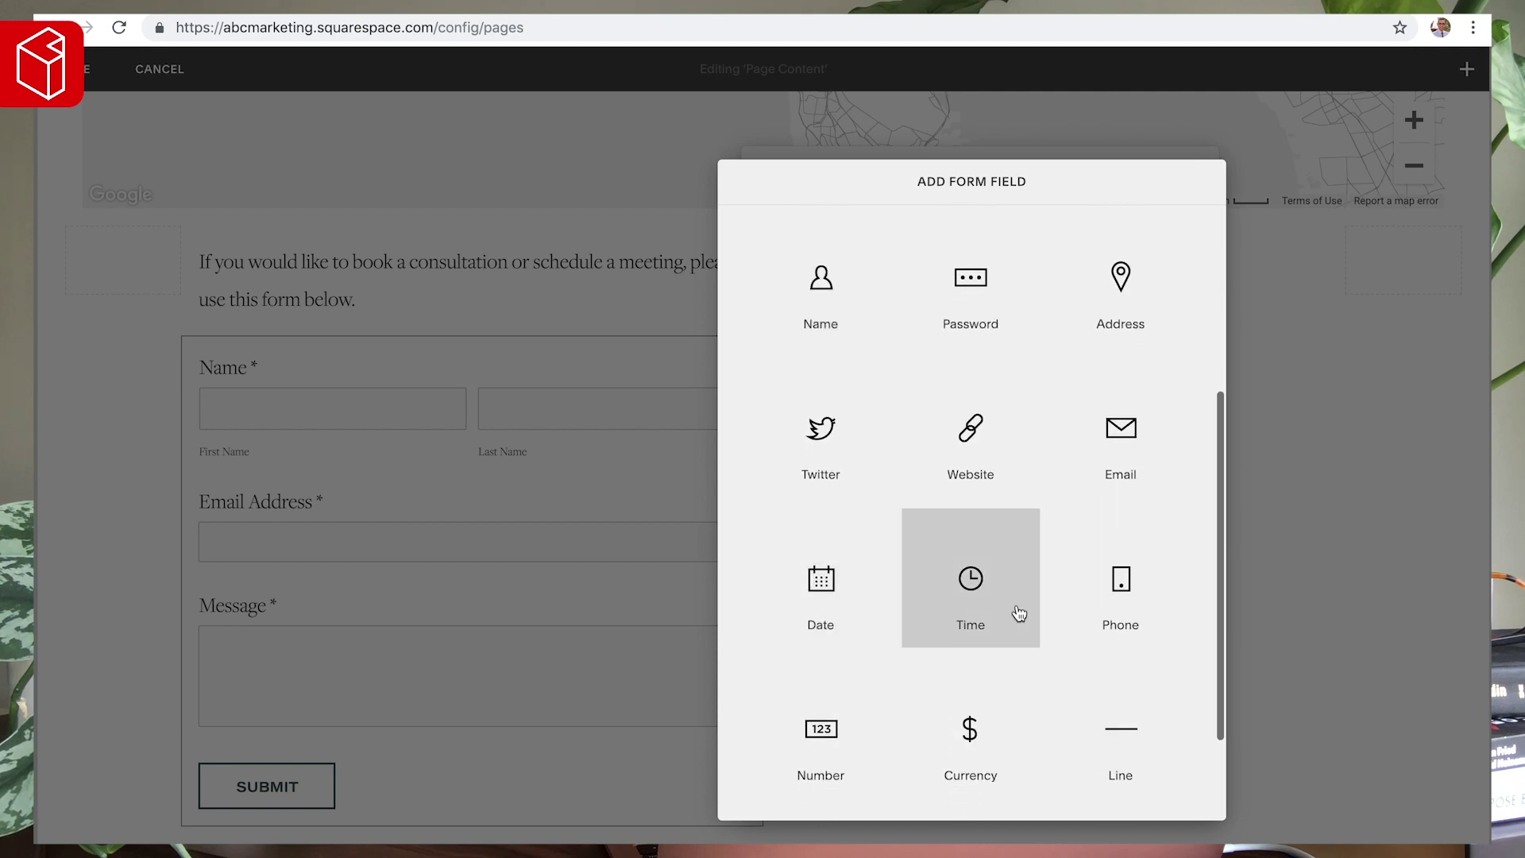
left_click(1137, 613)
scroll(463, 646, "down", 2)
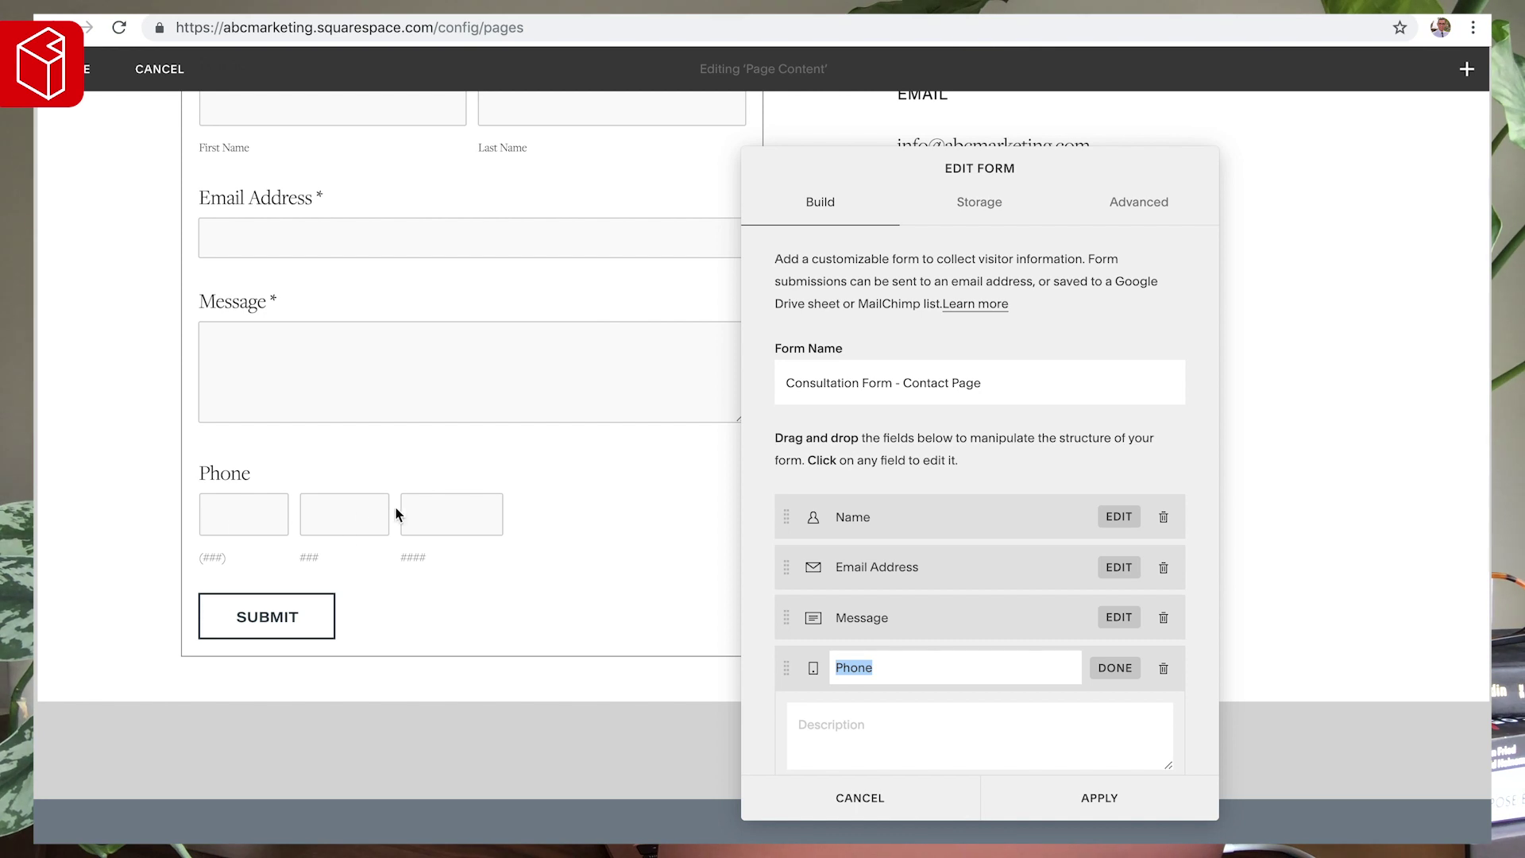
left_click(1160, 671)
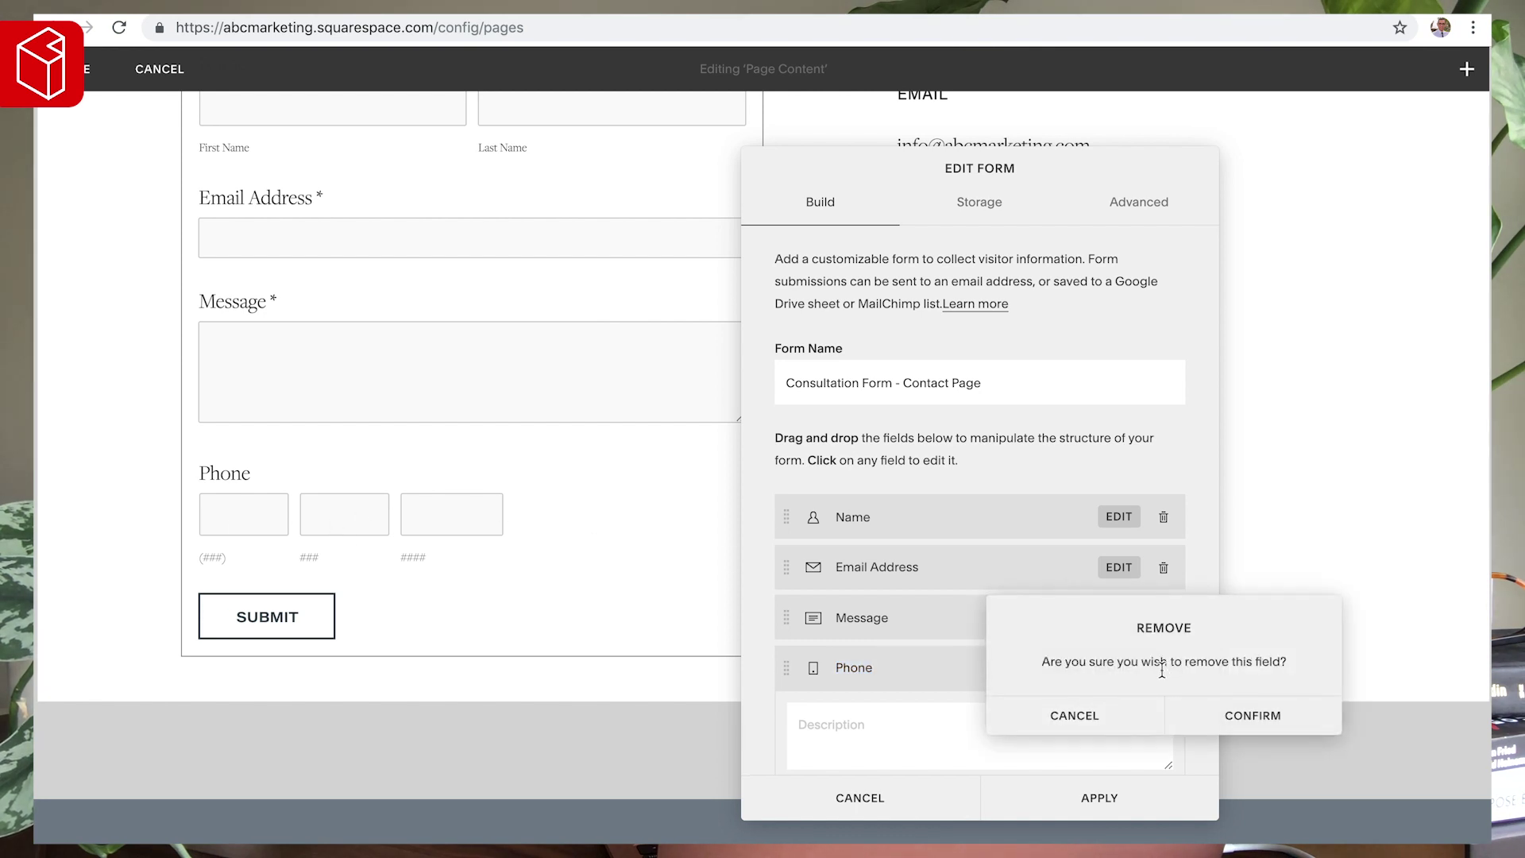
left_click(1231, 717)
- Add a Number field to the form labelled 'Phone Number'
left_click(939, 667)
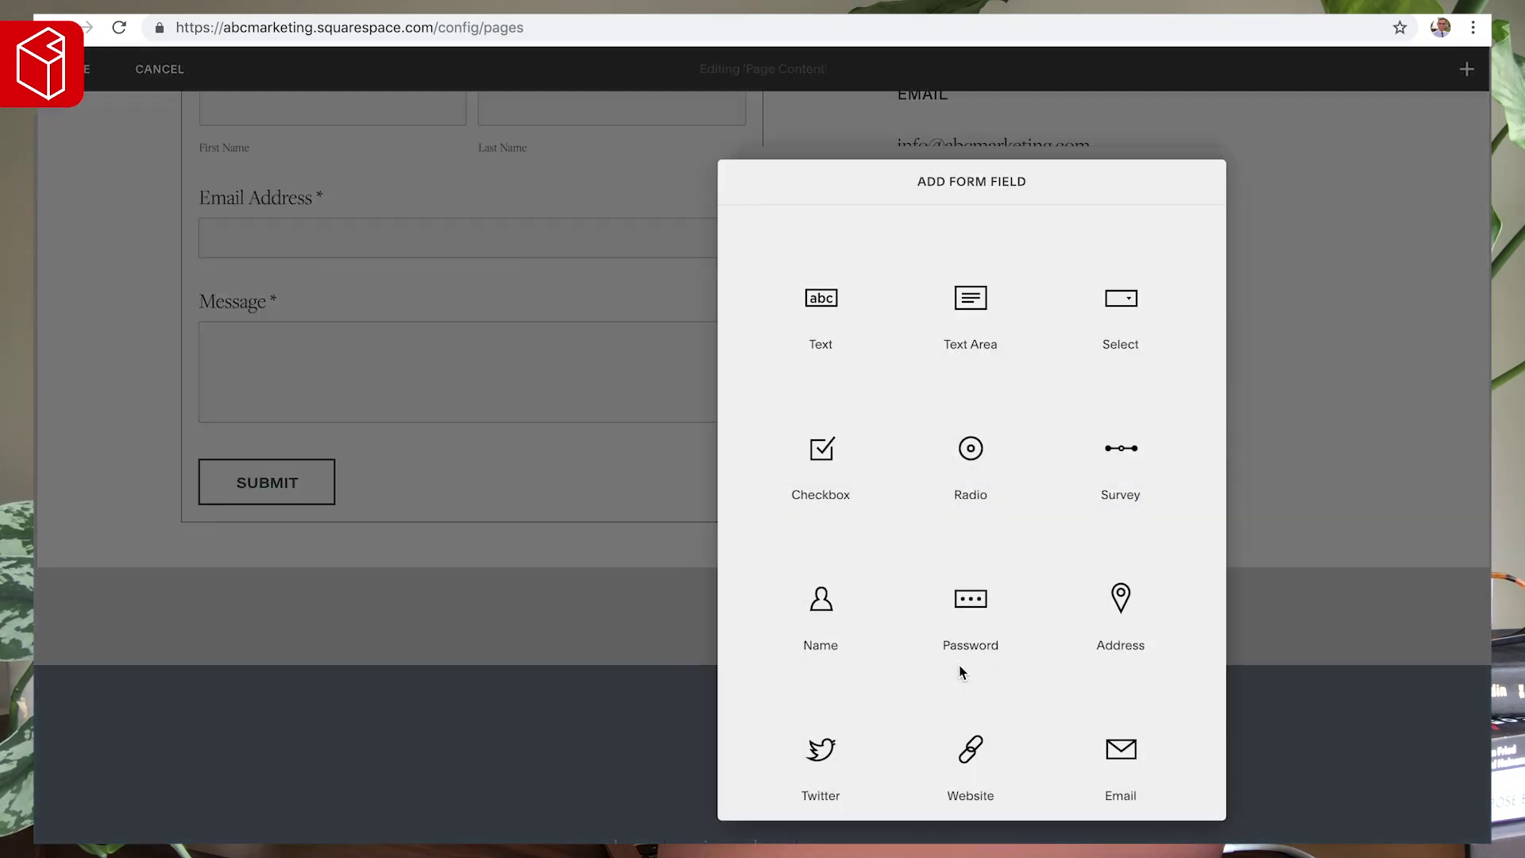
scroll(935, 584, "down", 5)
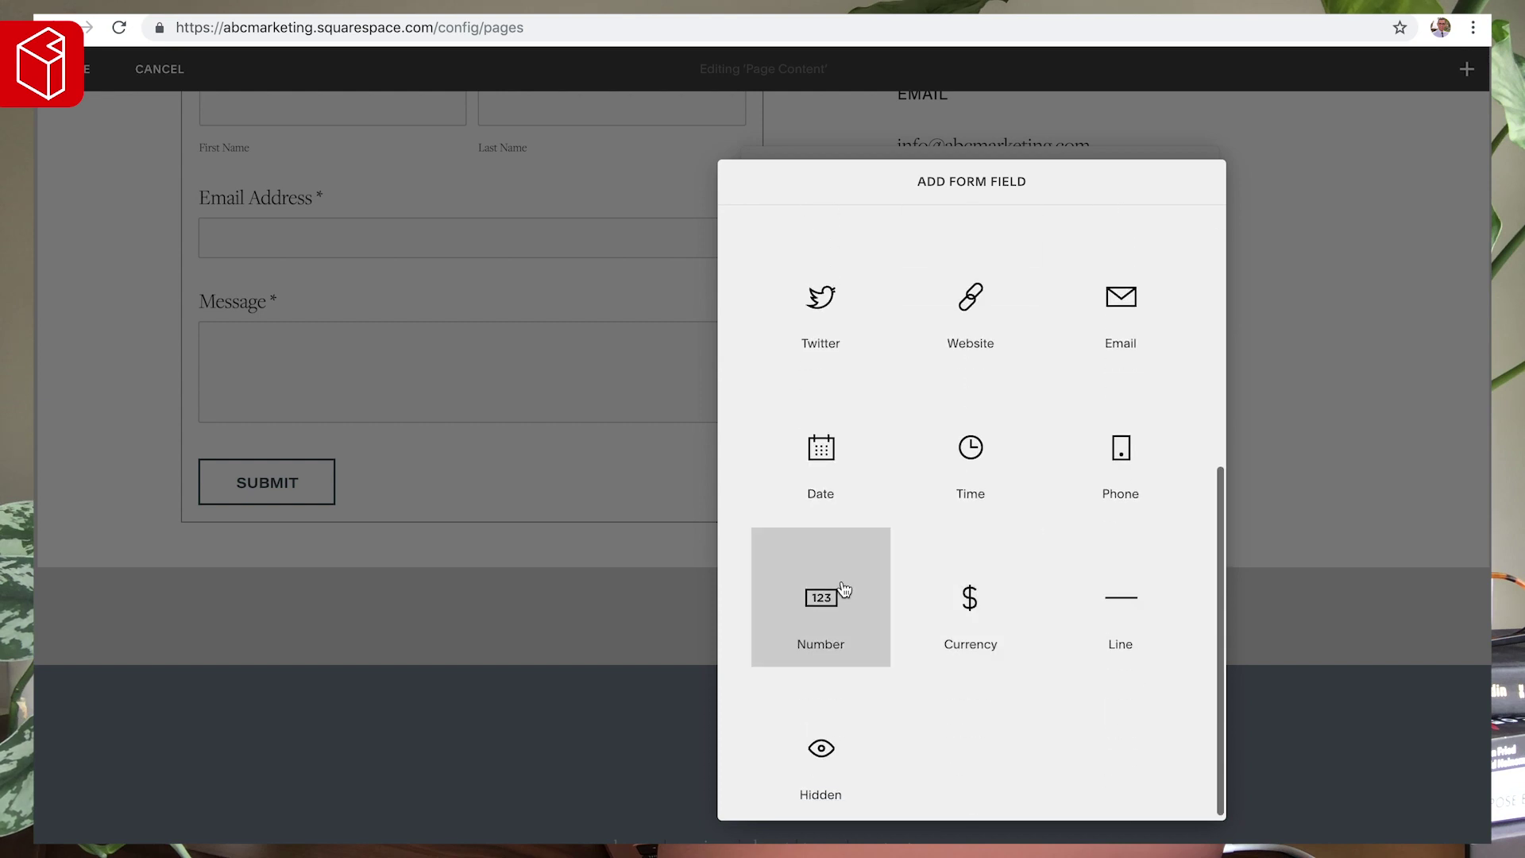
left_click(830, 605)
type("P")
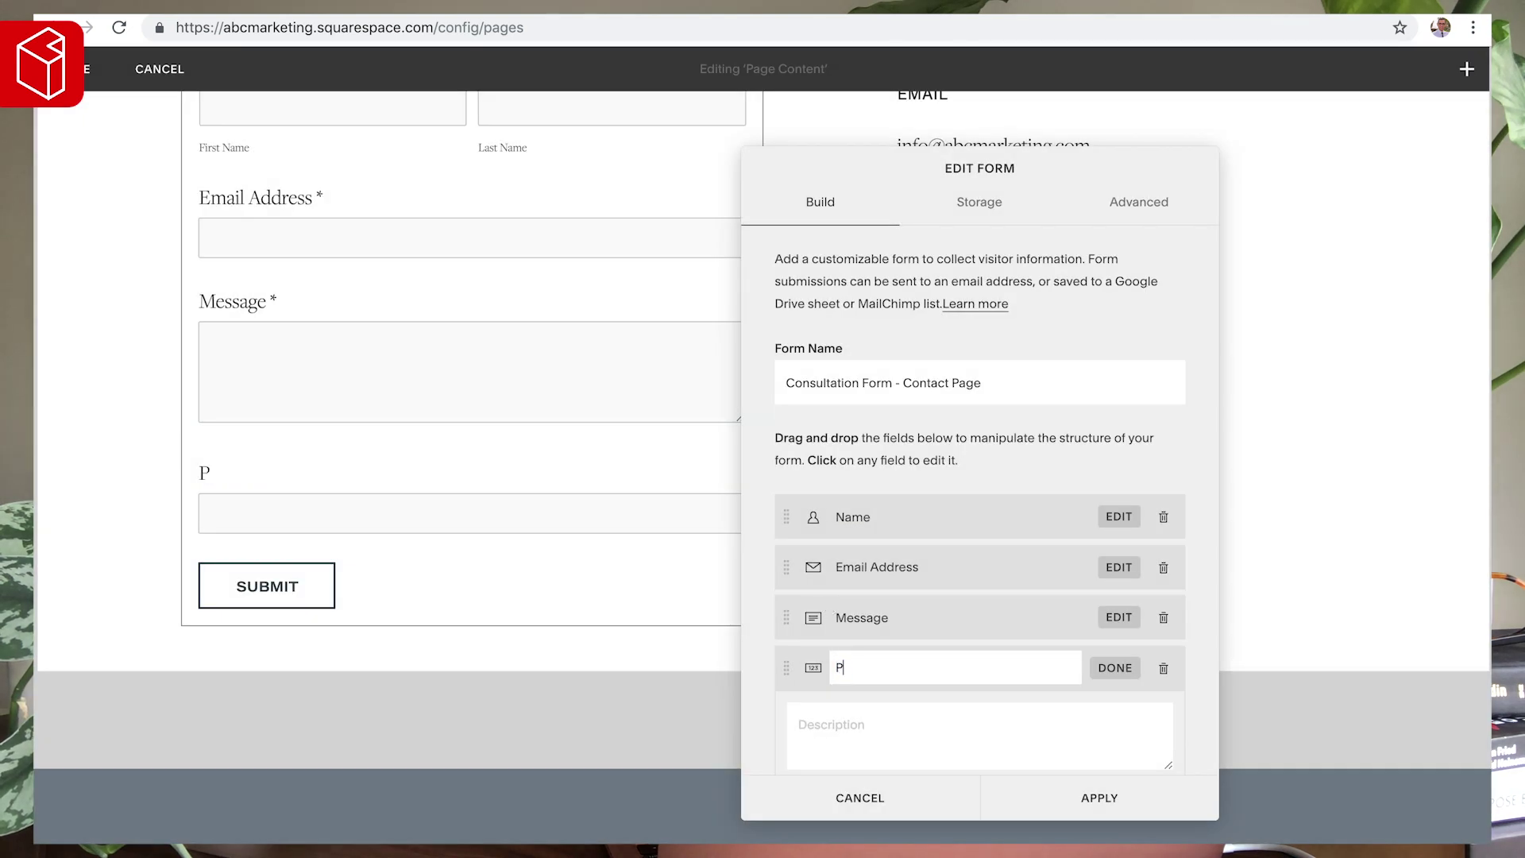
type("hone #")
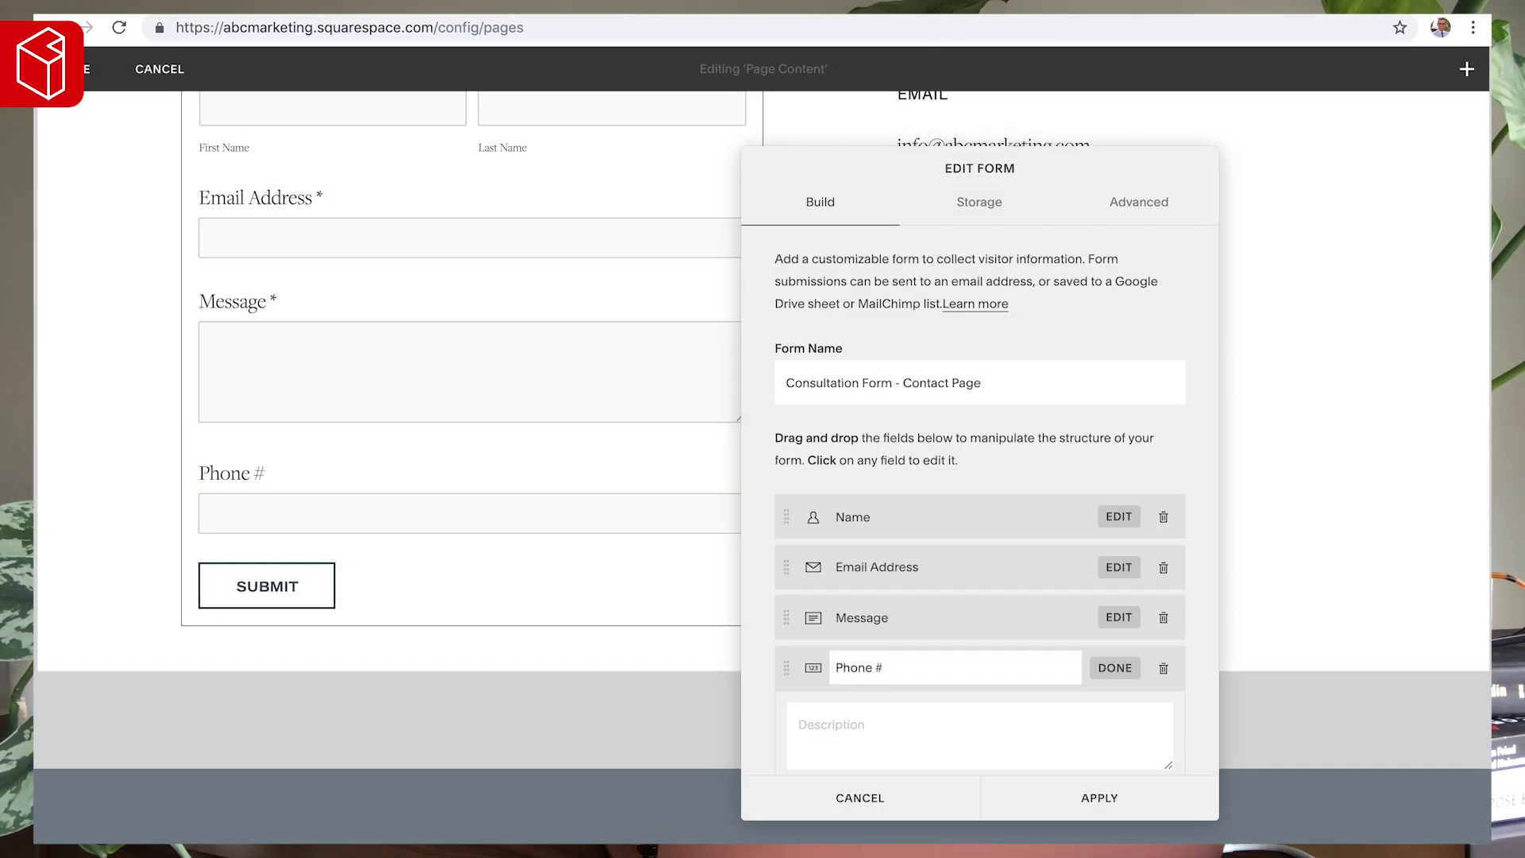
key("BackSpace")
type("Numbe")
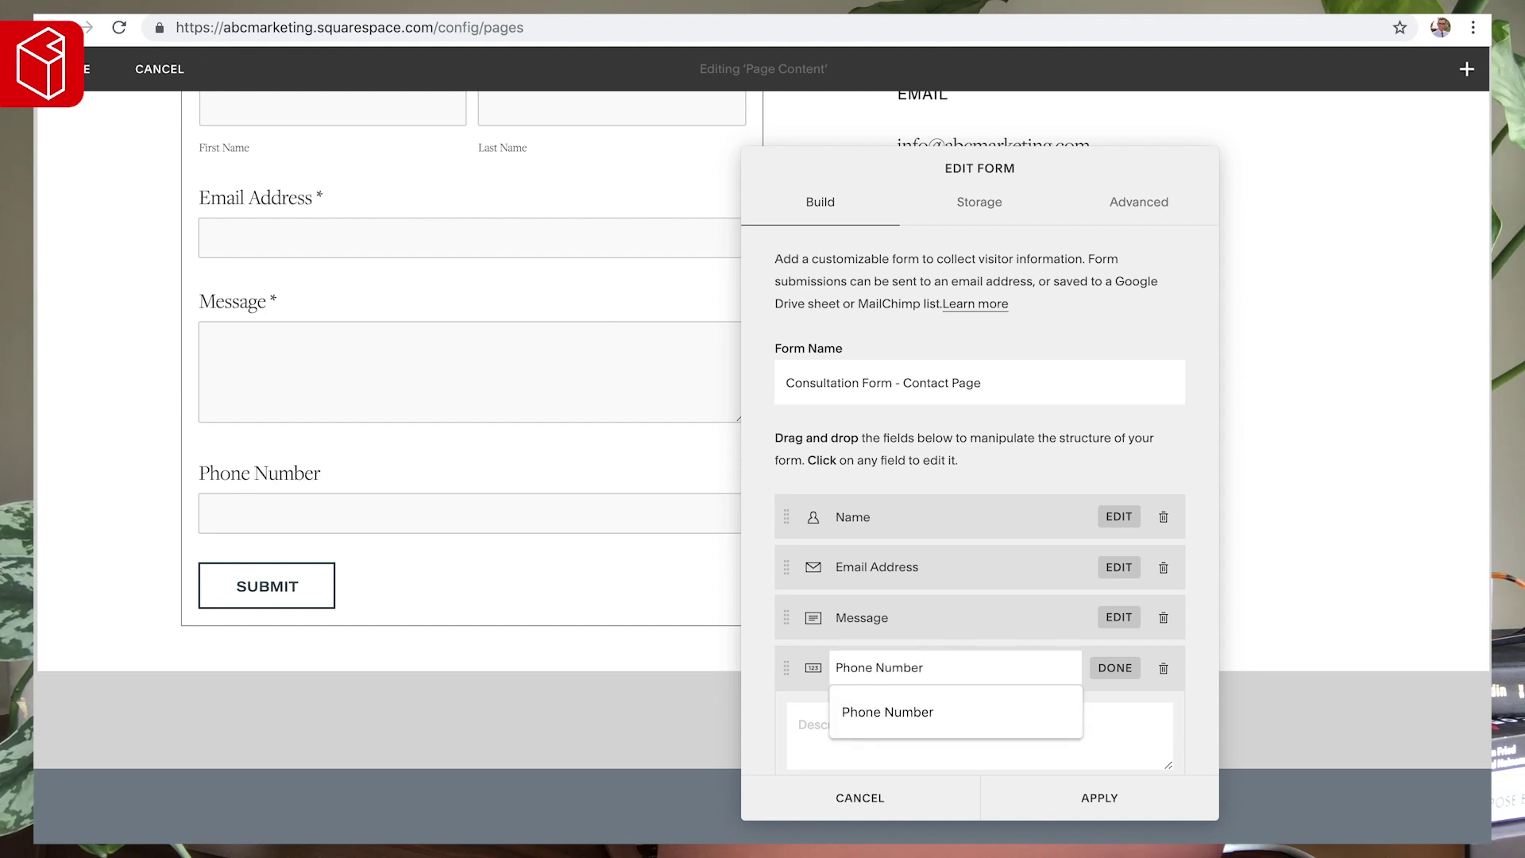
type("r")
left_click(804, 715)
- Make Phone Number required and move it between Email Address and Message
scroll(807, 715, "down", 3)
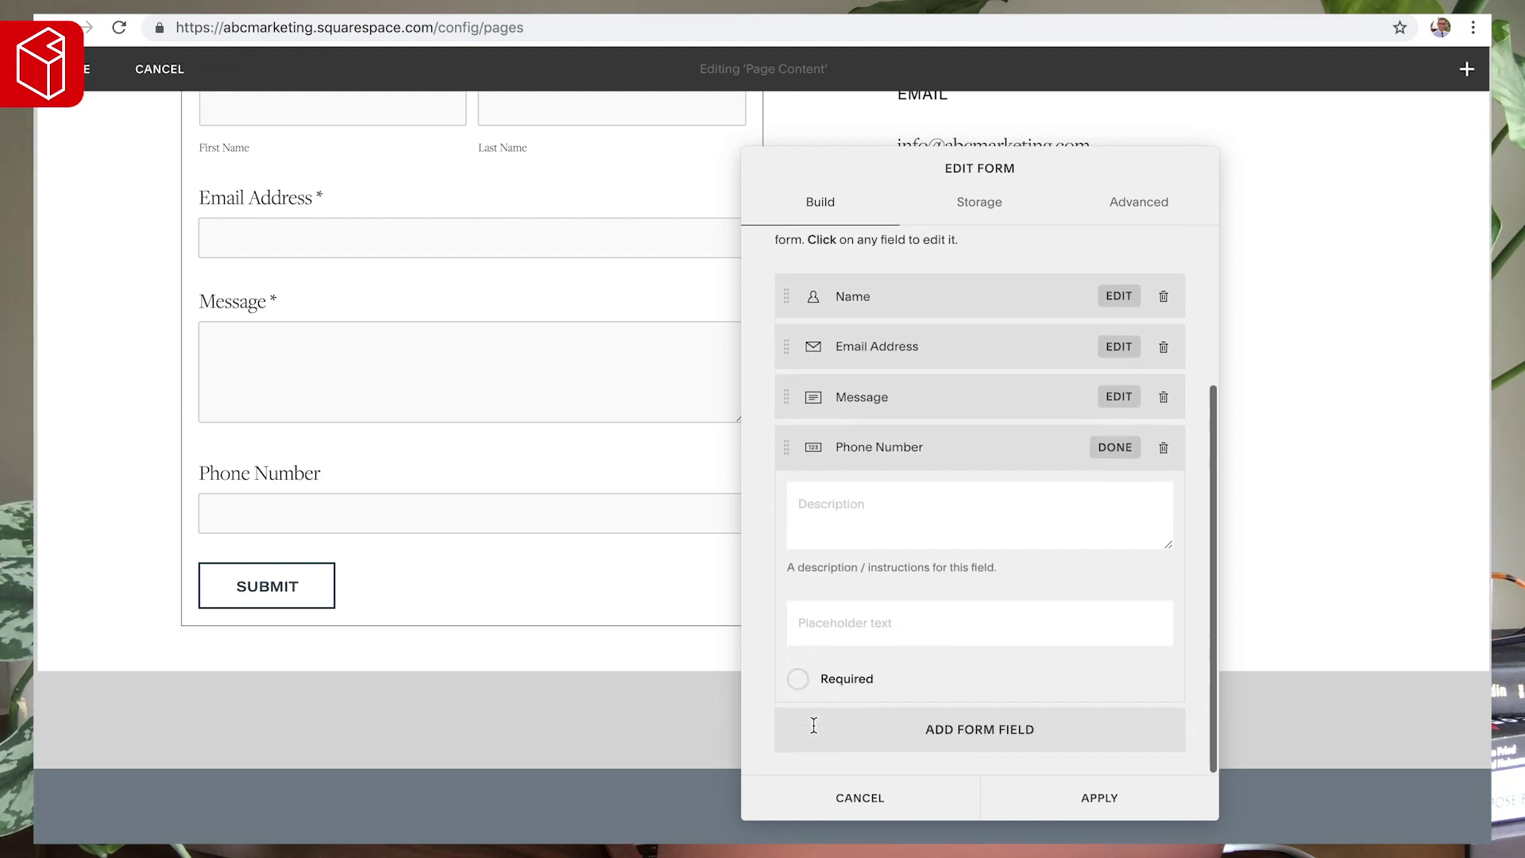
left_click(800, 679)
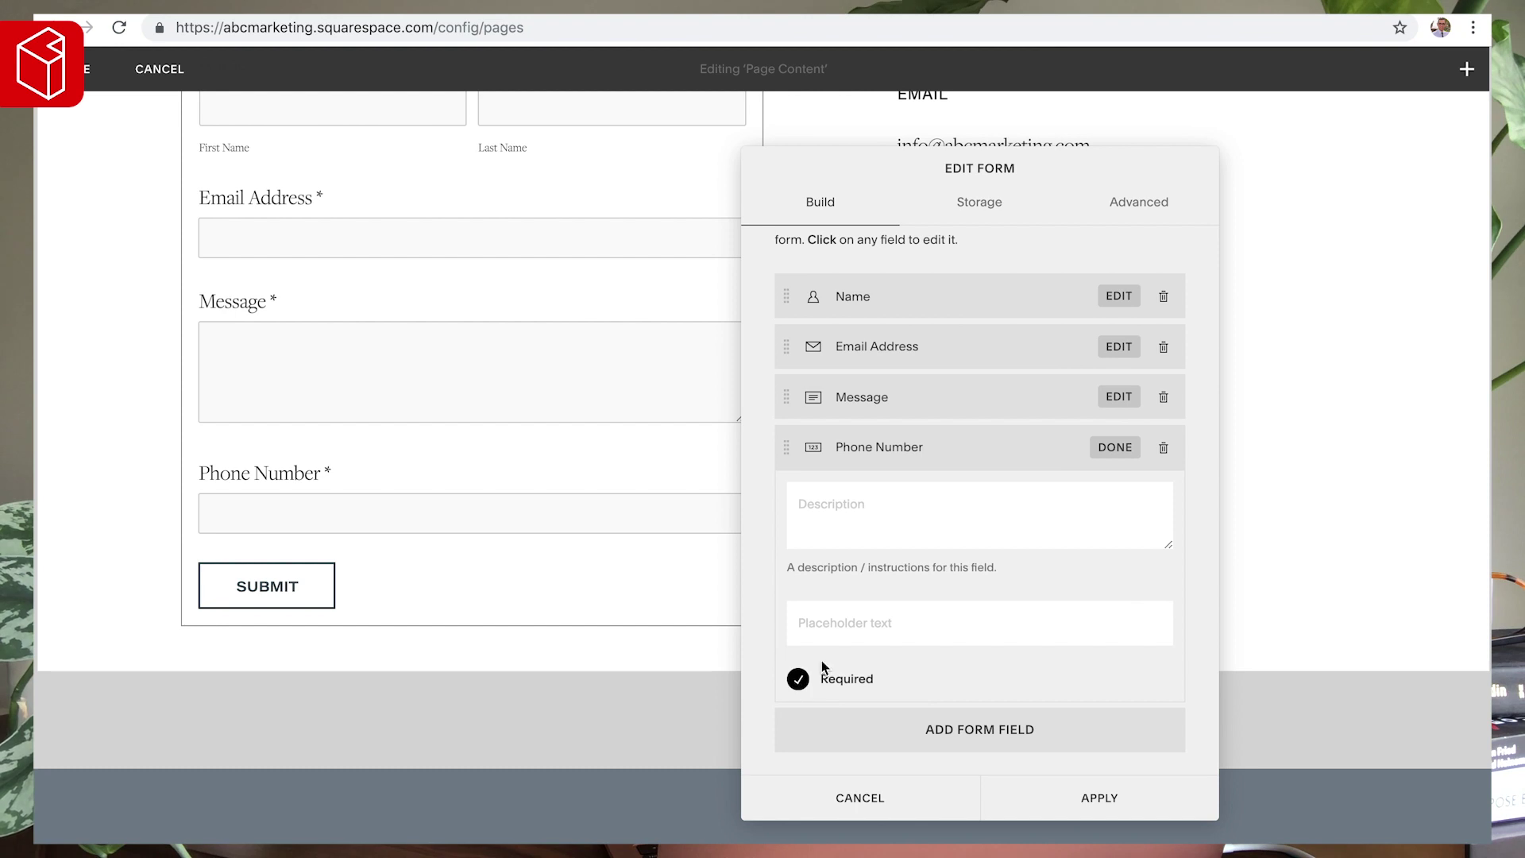
left_click(1114, 447)
left_click_drag(783, 669, 781, 605)
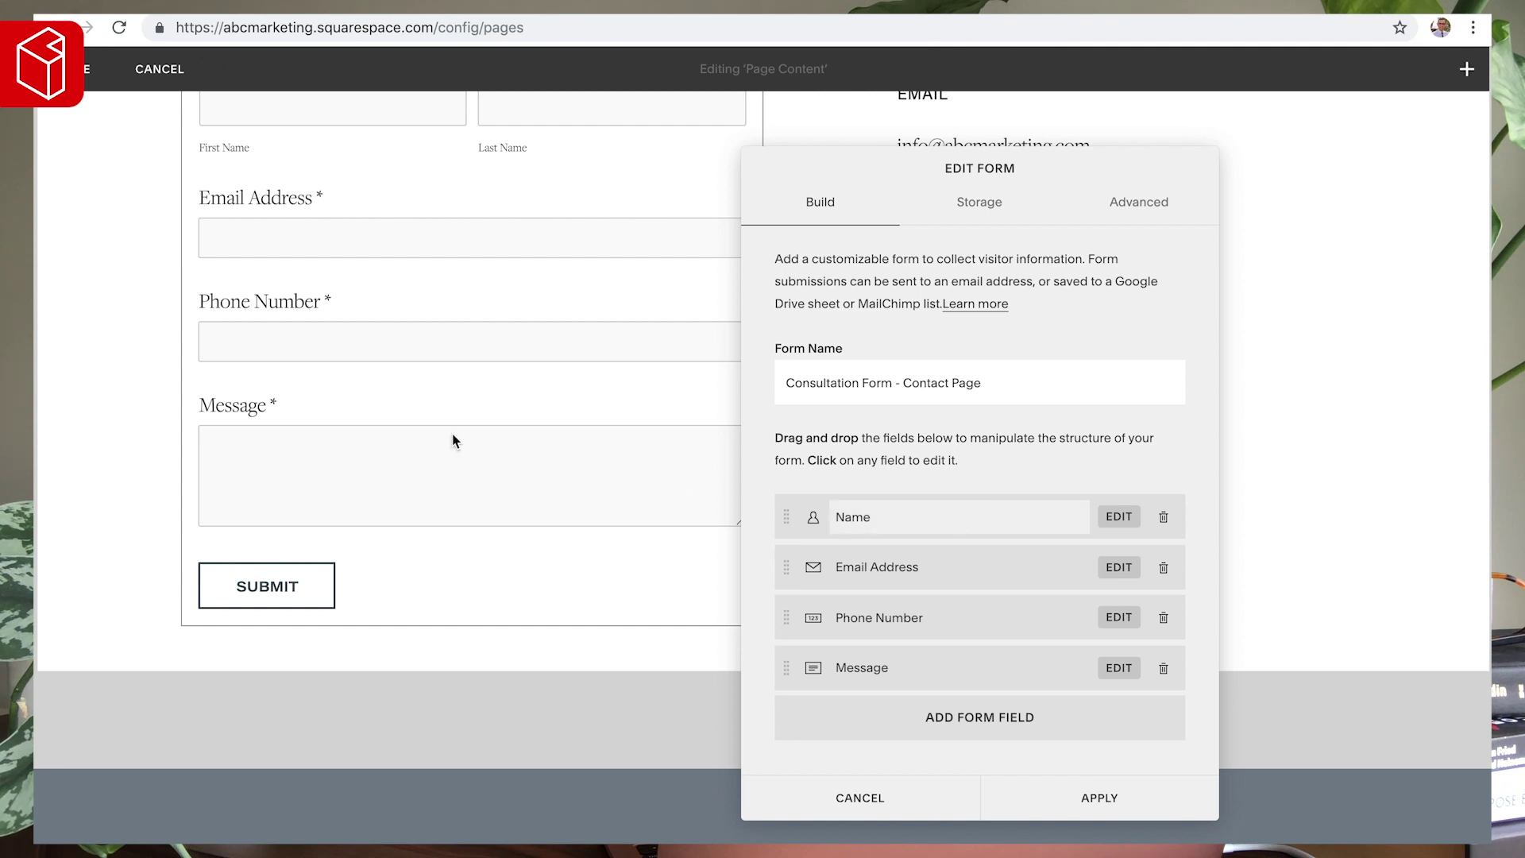
scroll(306, 321, "up", 2)
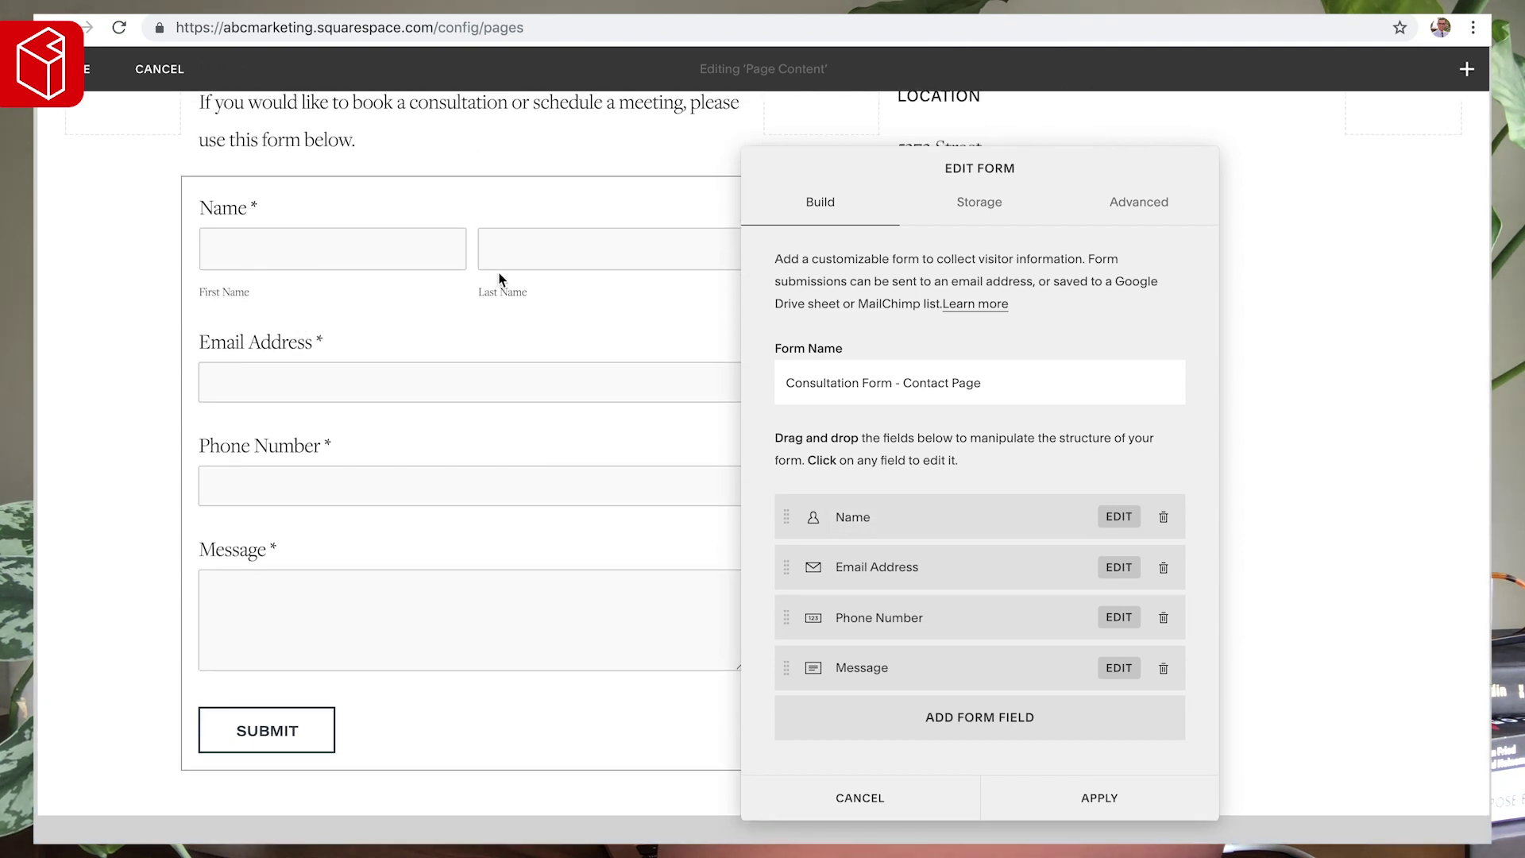
left_click(941, 716)
- Add a required 'Full Name' text field and move it to the top of the form
left_click(842, 350)
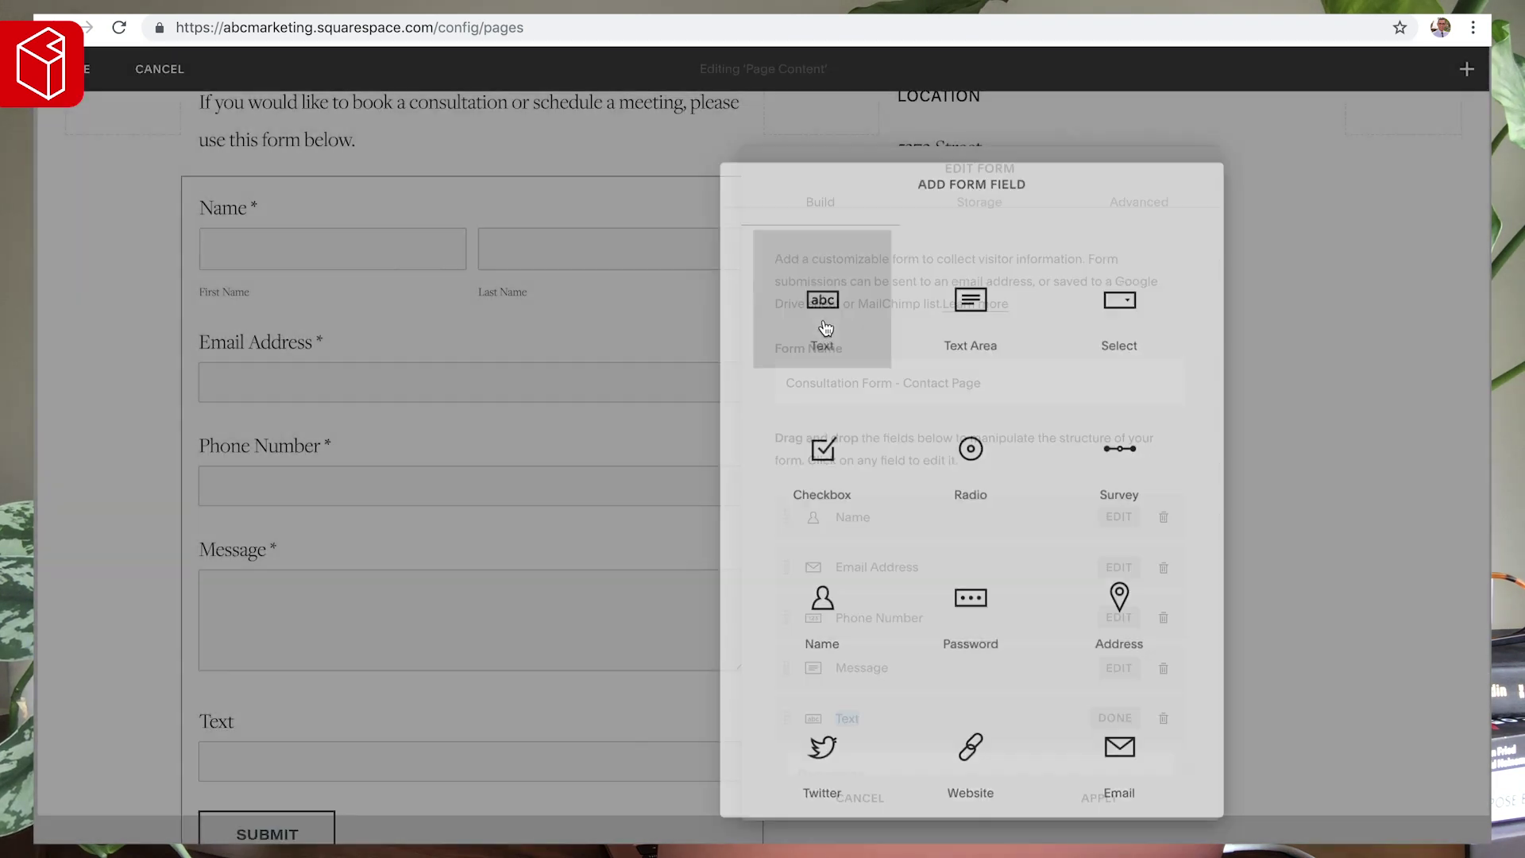
type("Na")
key("BackSpace")
key("BackSpace")
type("Full Name")
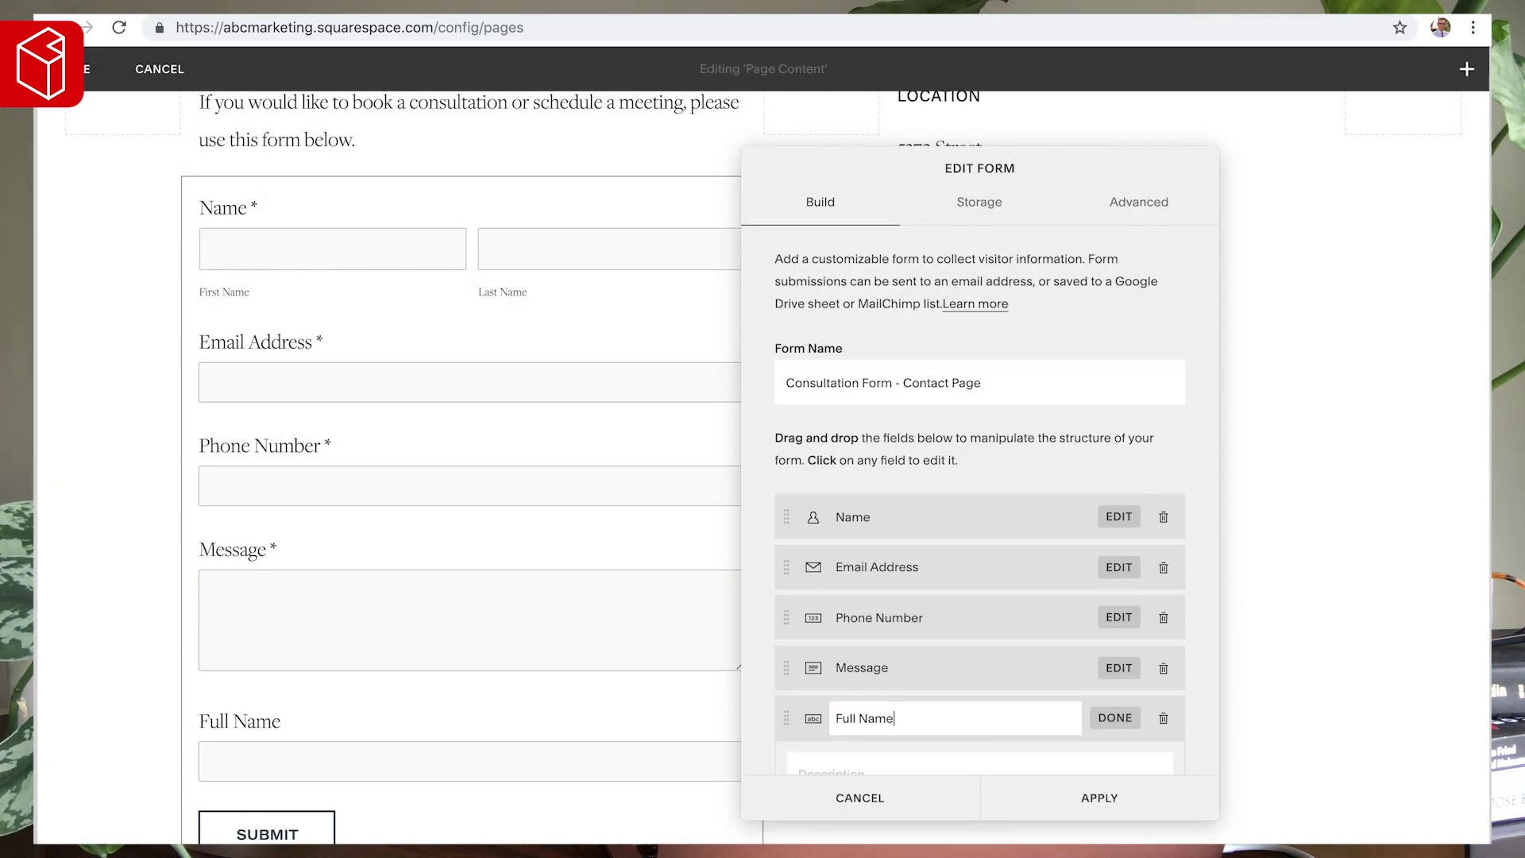
scroll(914, 417, "down", 3)
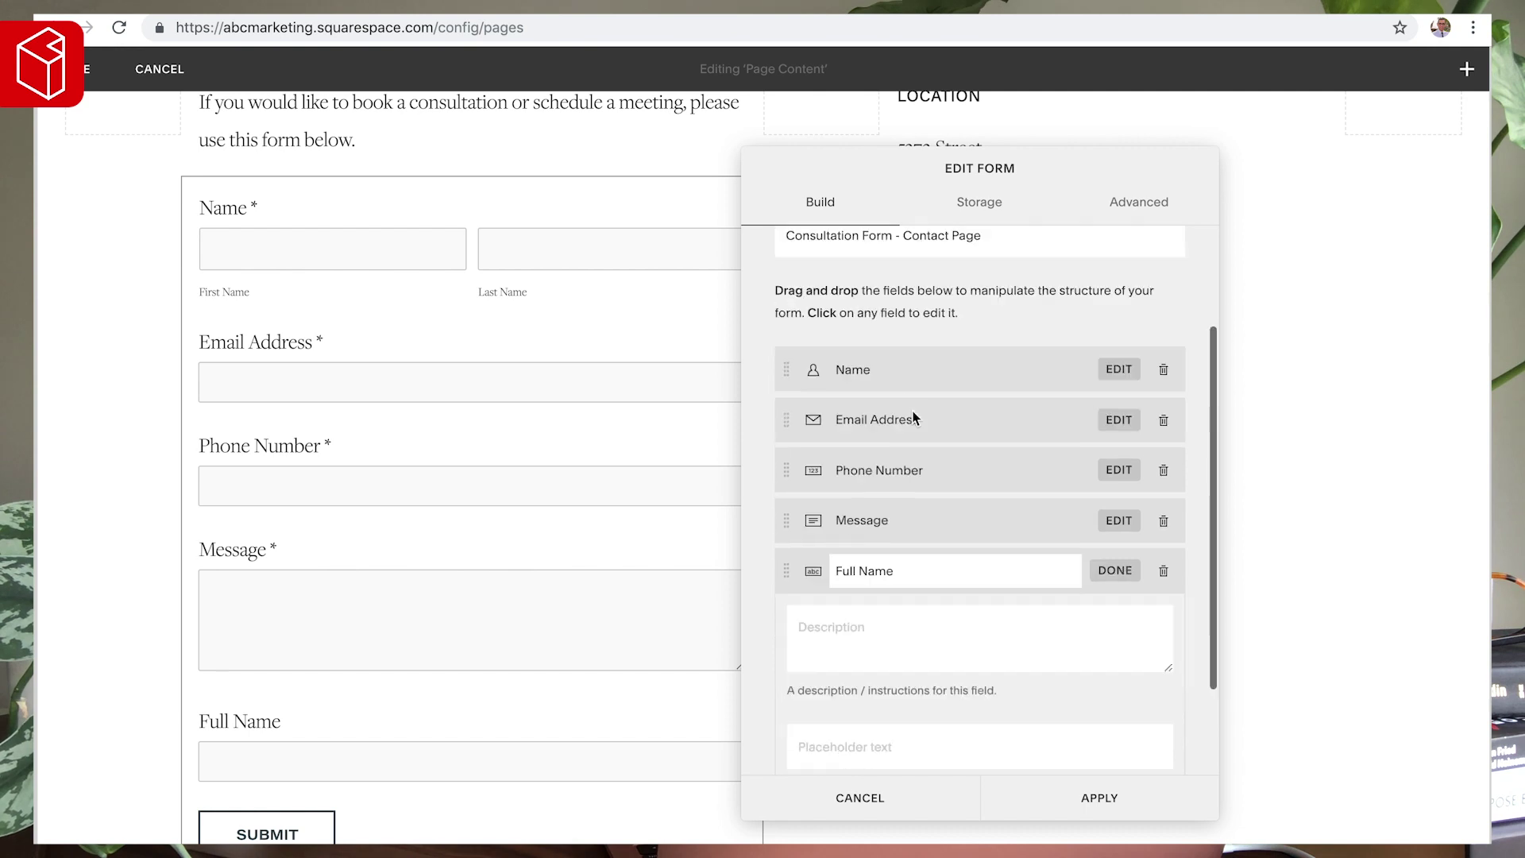
left_click(798, 678)
left_click(1115, 450)
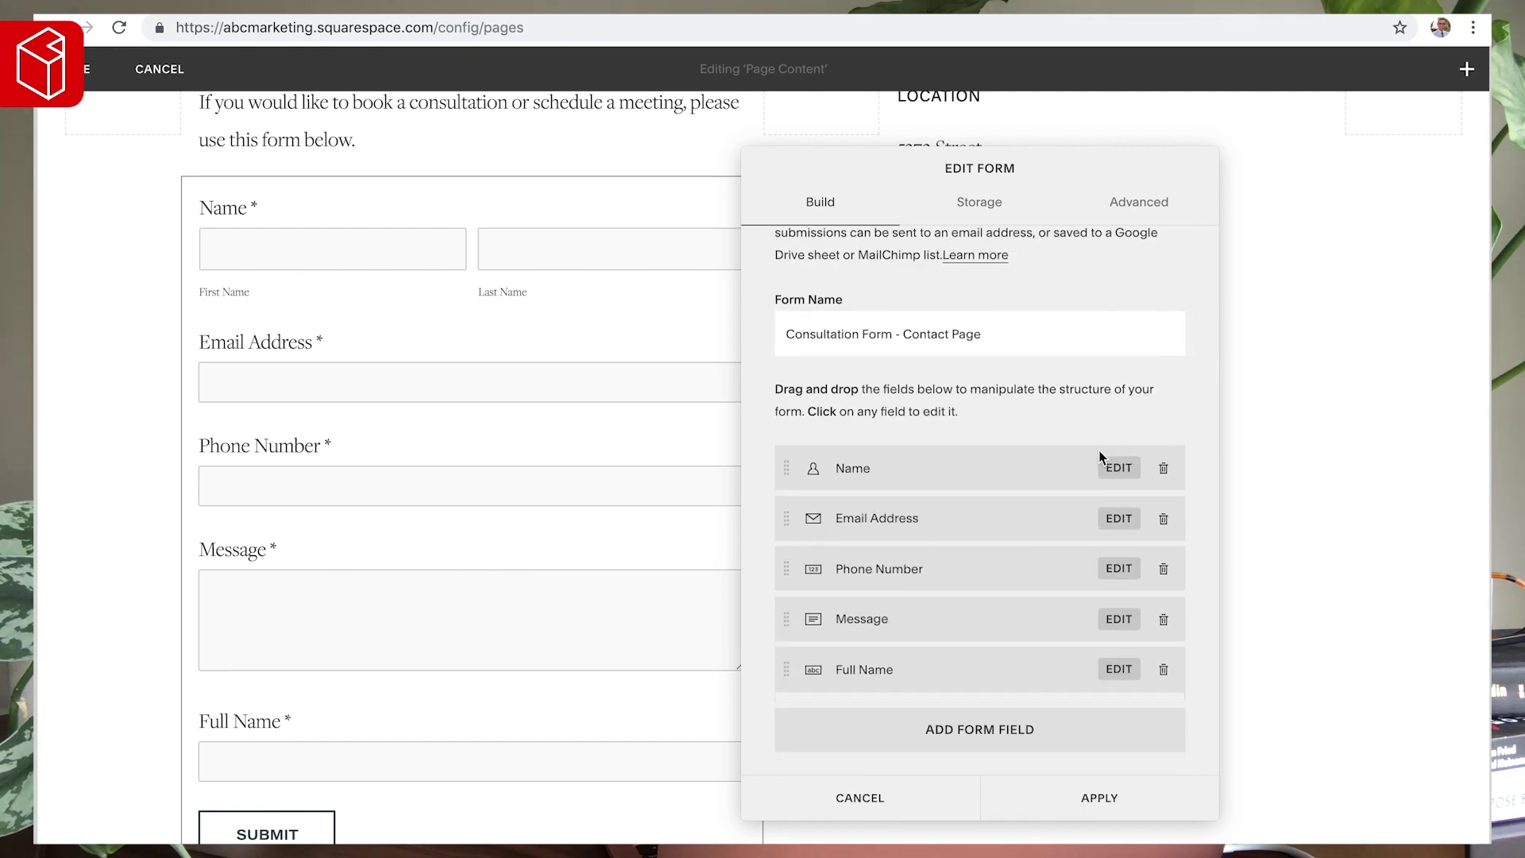
left_click_drag(785, 671, 796, 486)
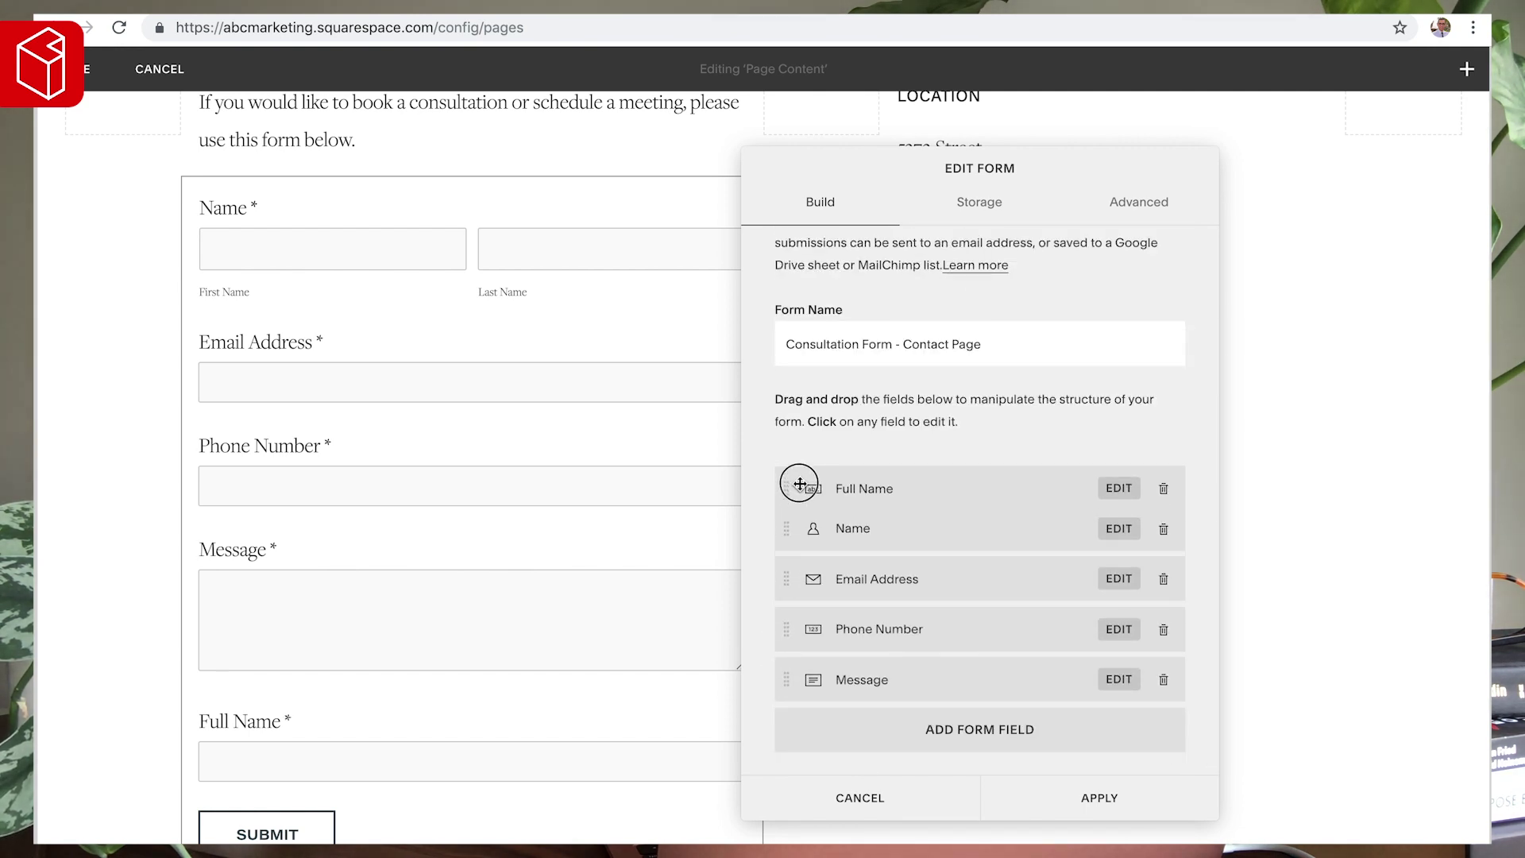
- Delete the original Name field and make the Message field optional
left_click(1163, 529)
left_click(1233, 578)
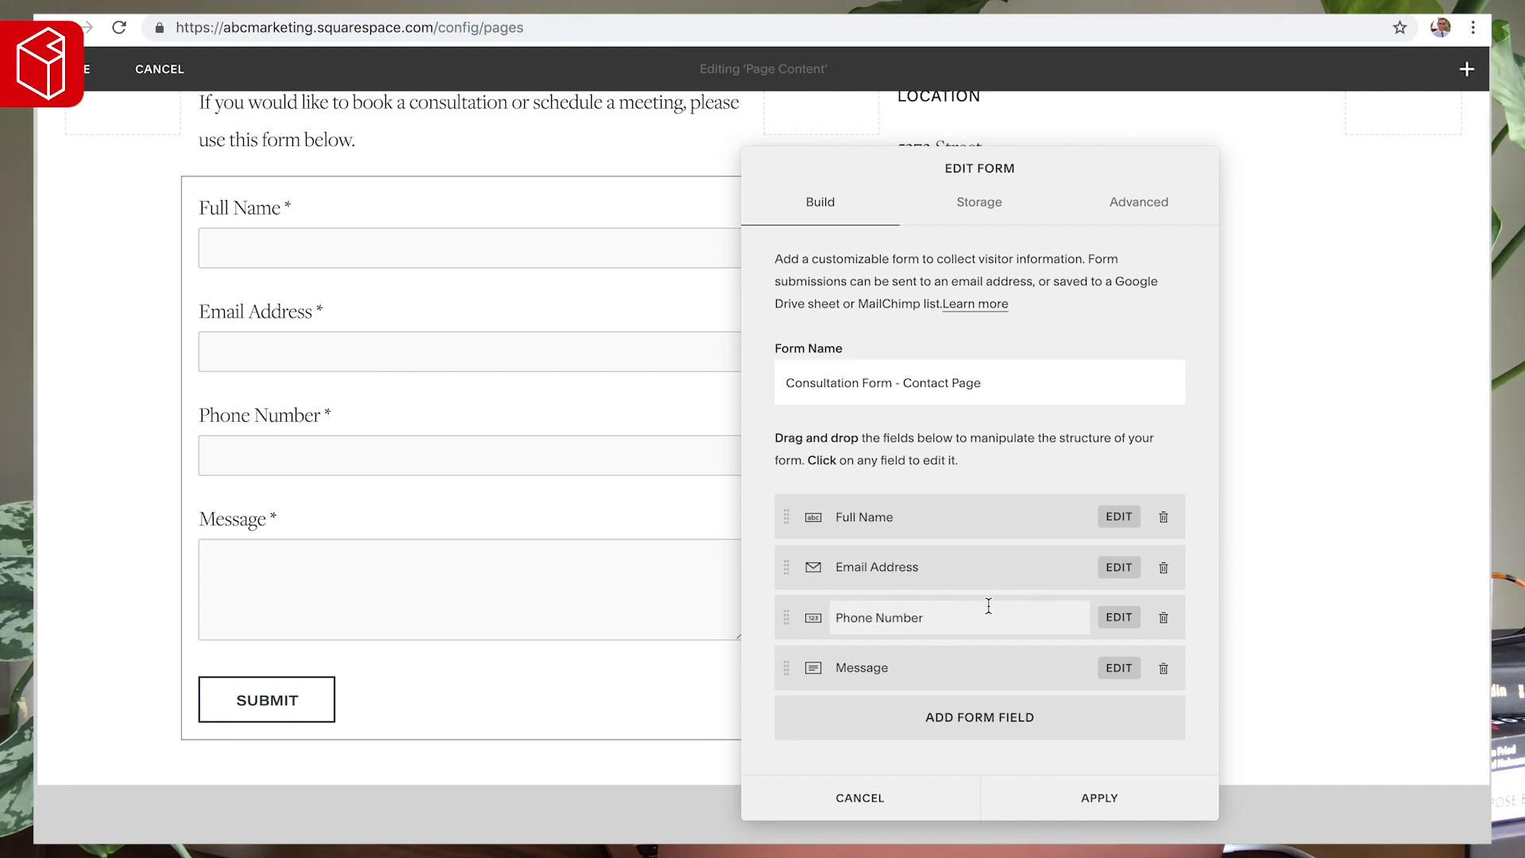
left_click(902, 666)
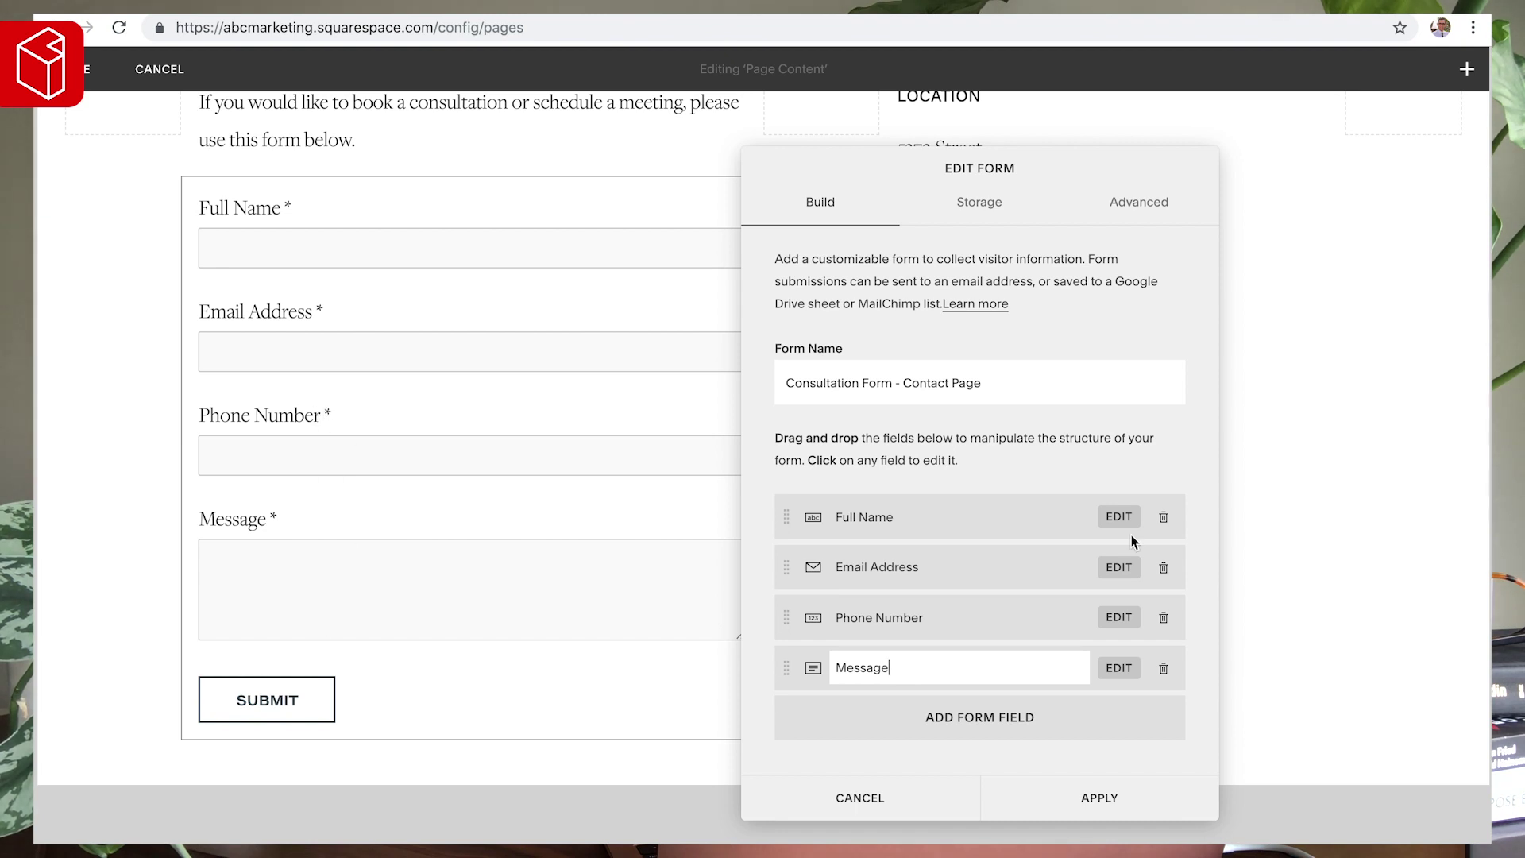
left_click(1118, 667)
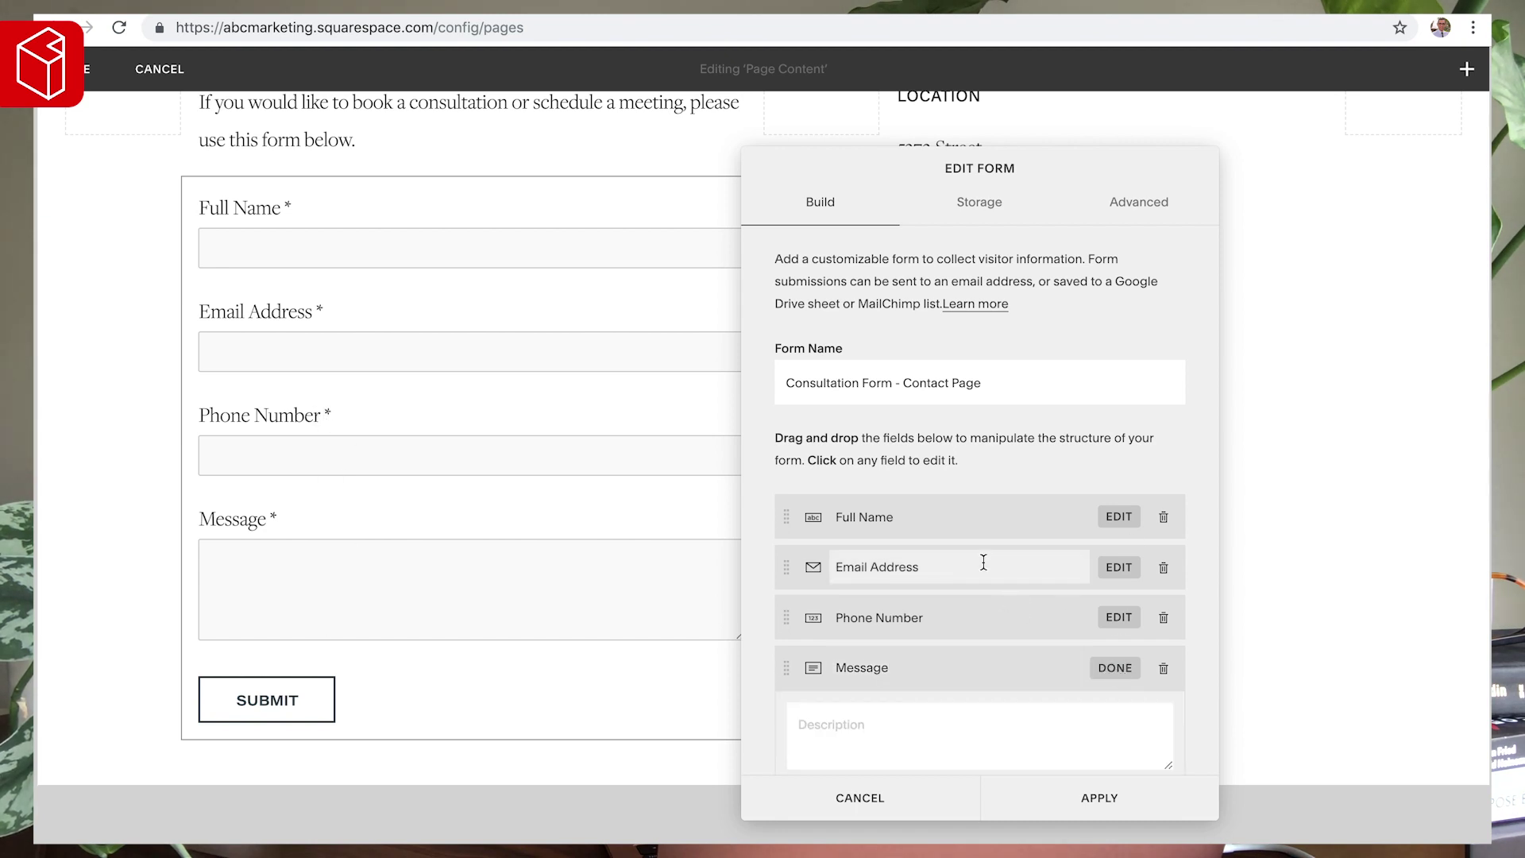
scroll(984, 562, "down", 3)
left_click(846, 680)
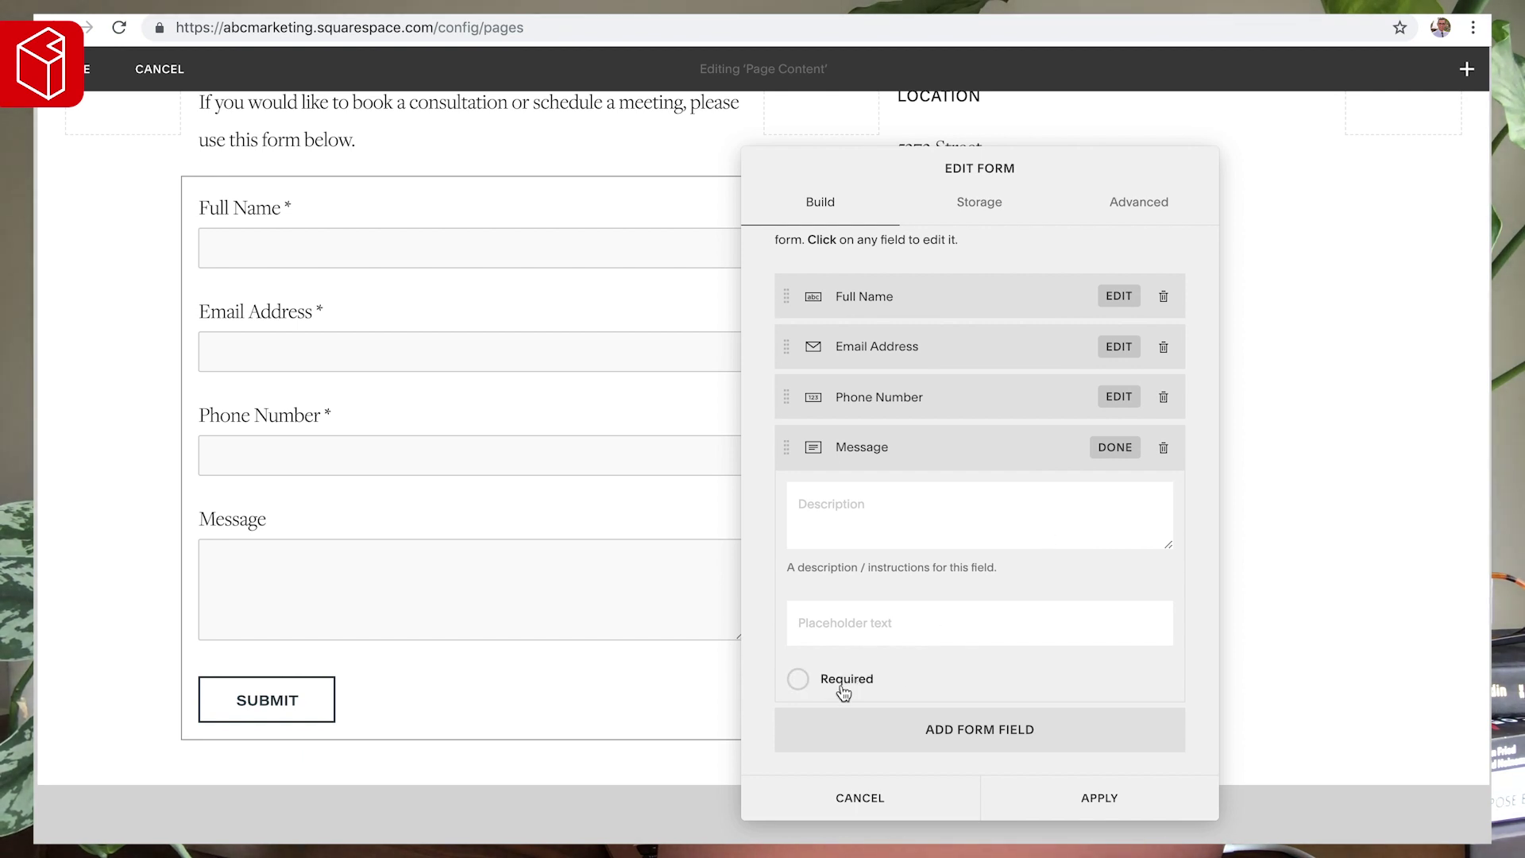
left_click(1115, 448)
left_click(970, 205)
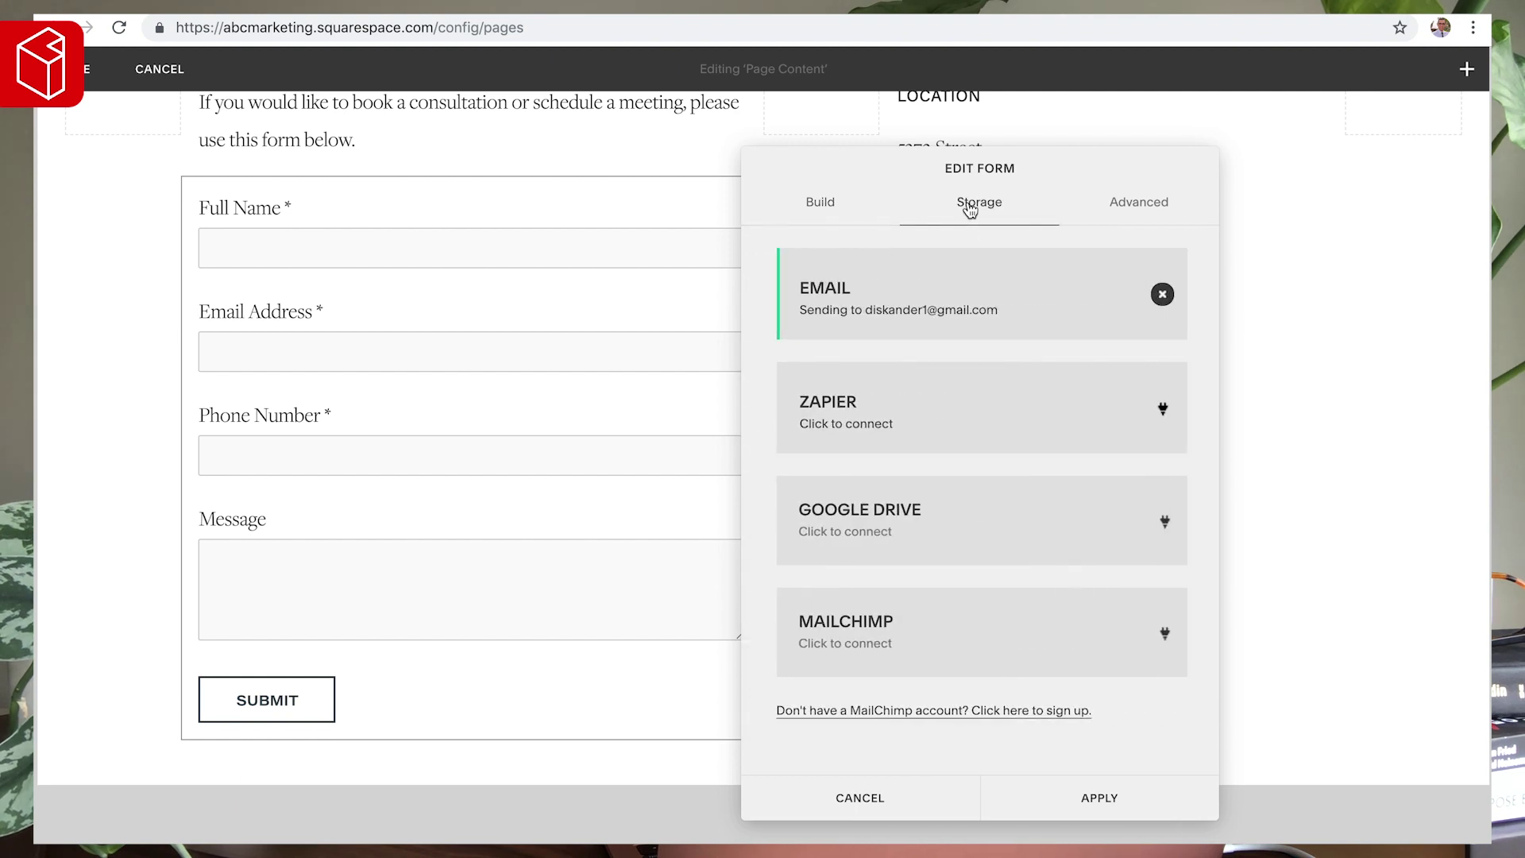
- Replace the Email storage address with the new submission address and connect it
left_click(1146, 297)
key("ctrl+a")
key("BackSpace")
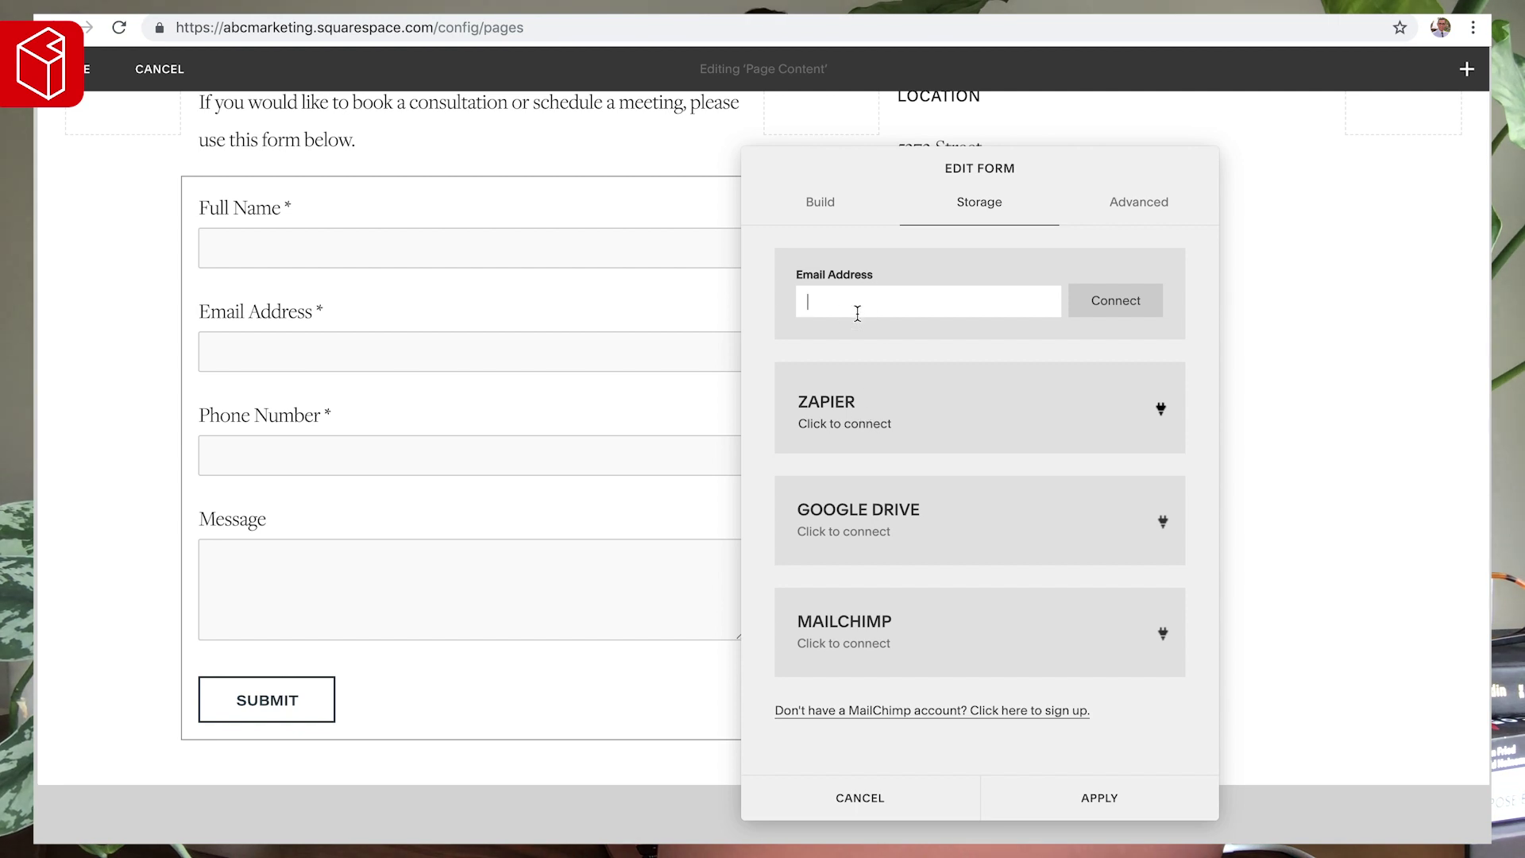
type("y")
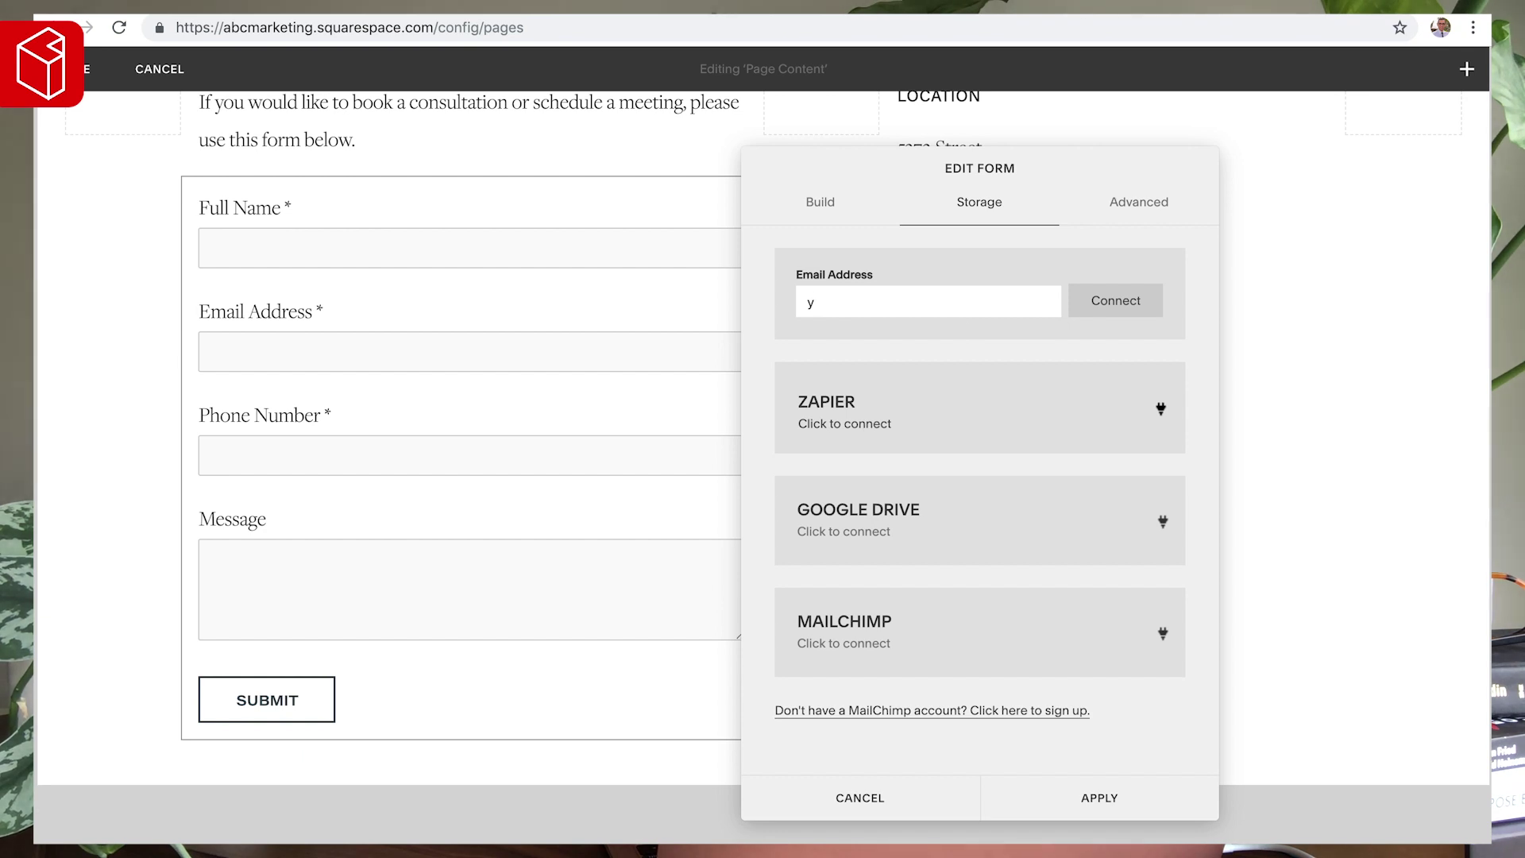
type("ouremail@gmail.com")
left_click(1120, 301)
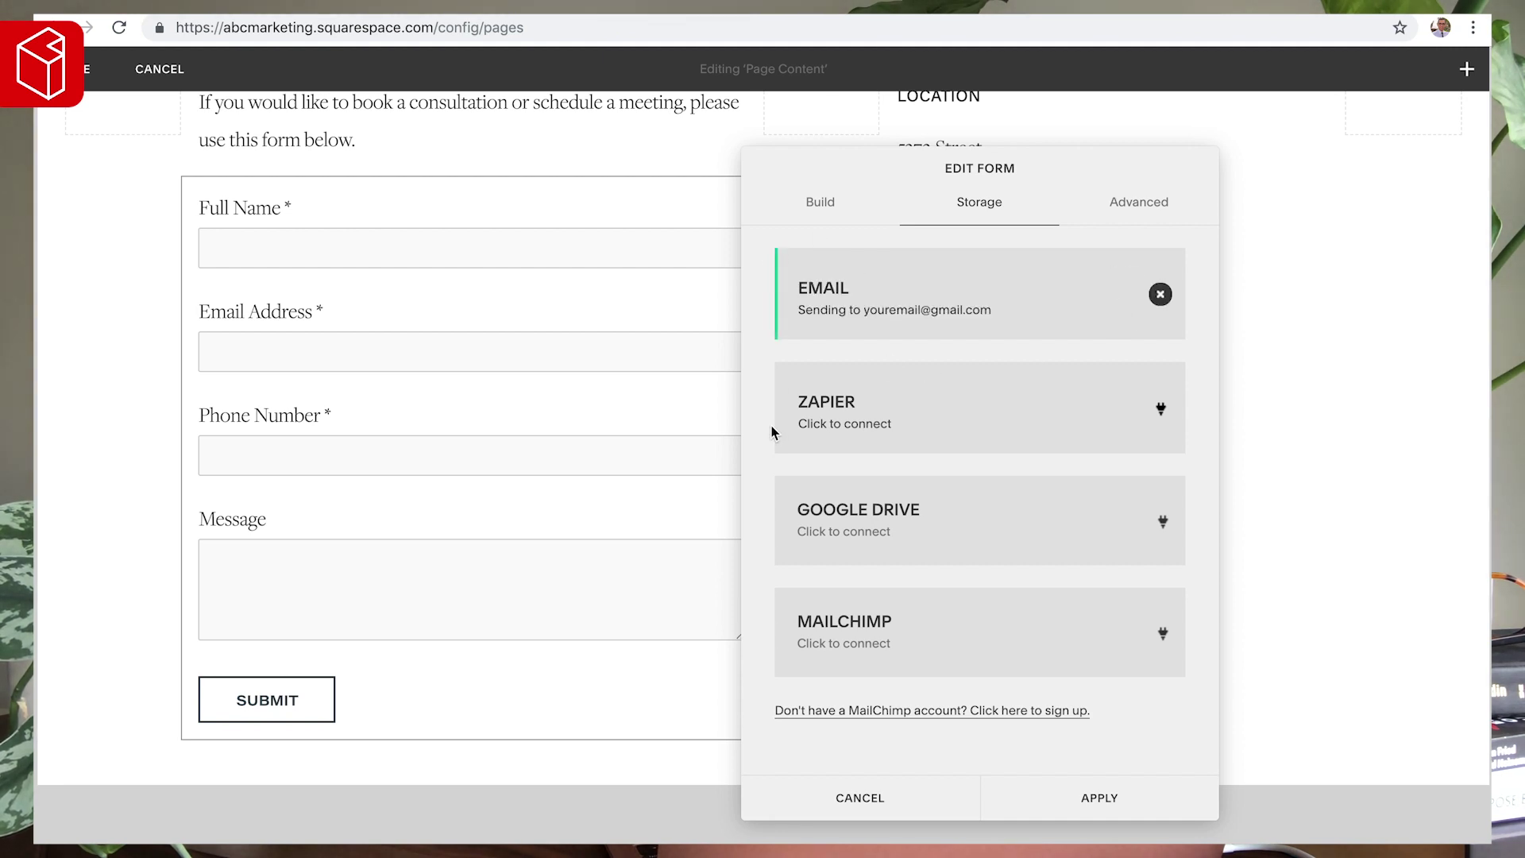
left_click(1146, 205)
- Relabel the submit button 'Book A Consultation', centre it, and apply the form settings
double_click(814, 294)
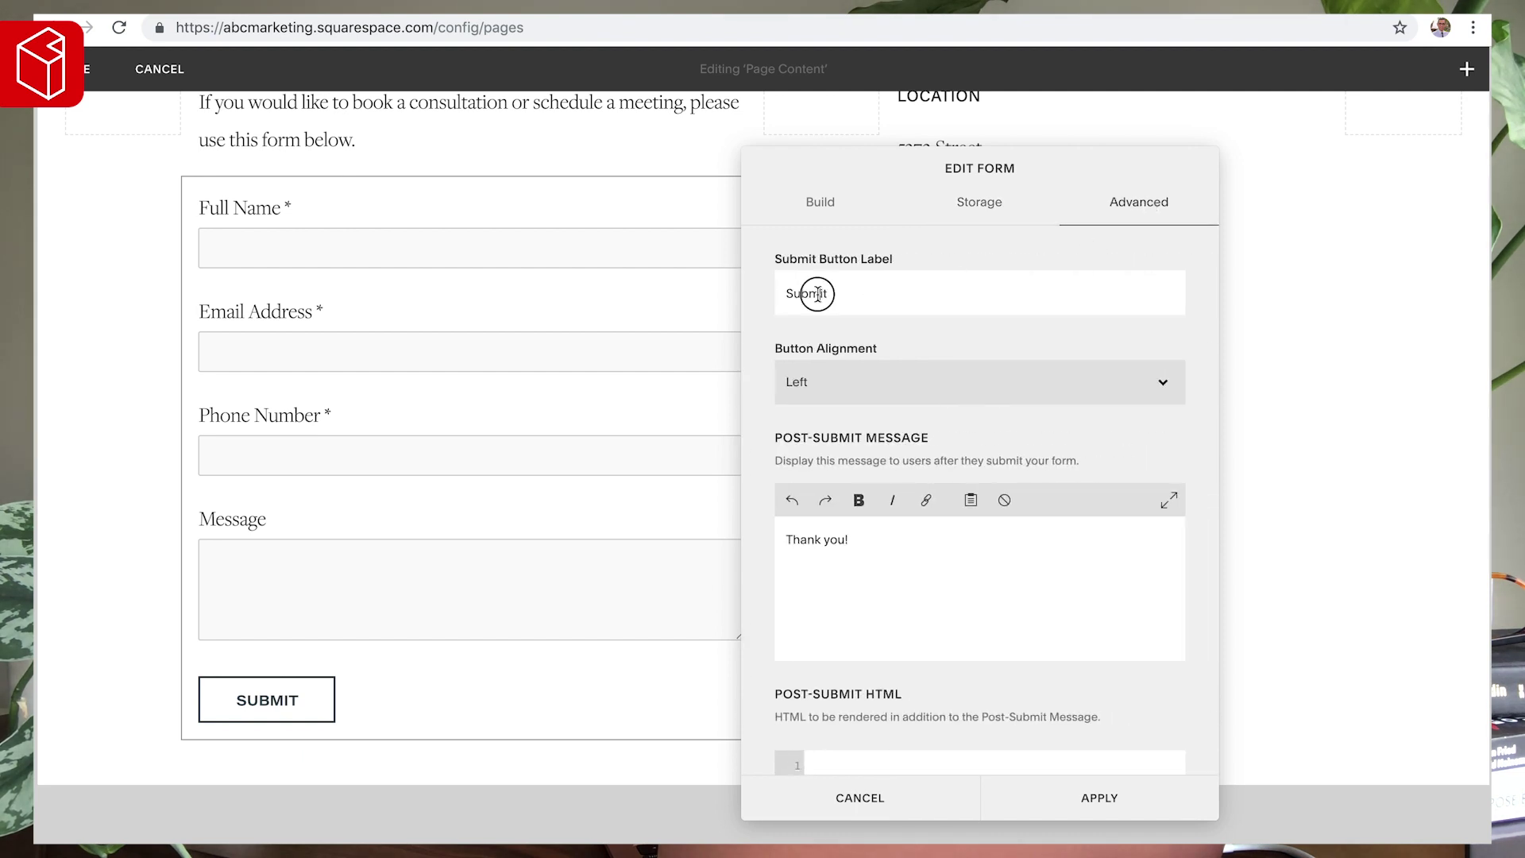
type("Book A Consultation")
left_click(893, 396)
left_click(893, 397)
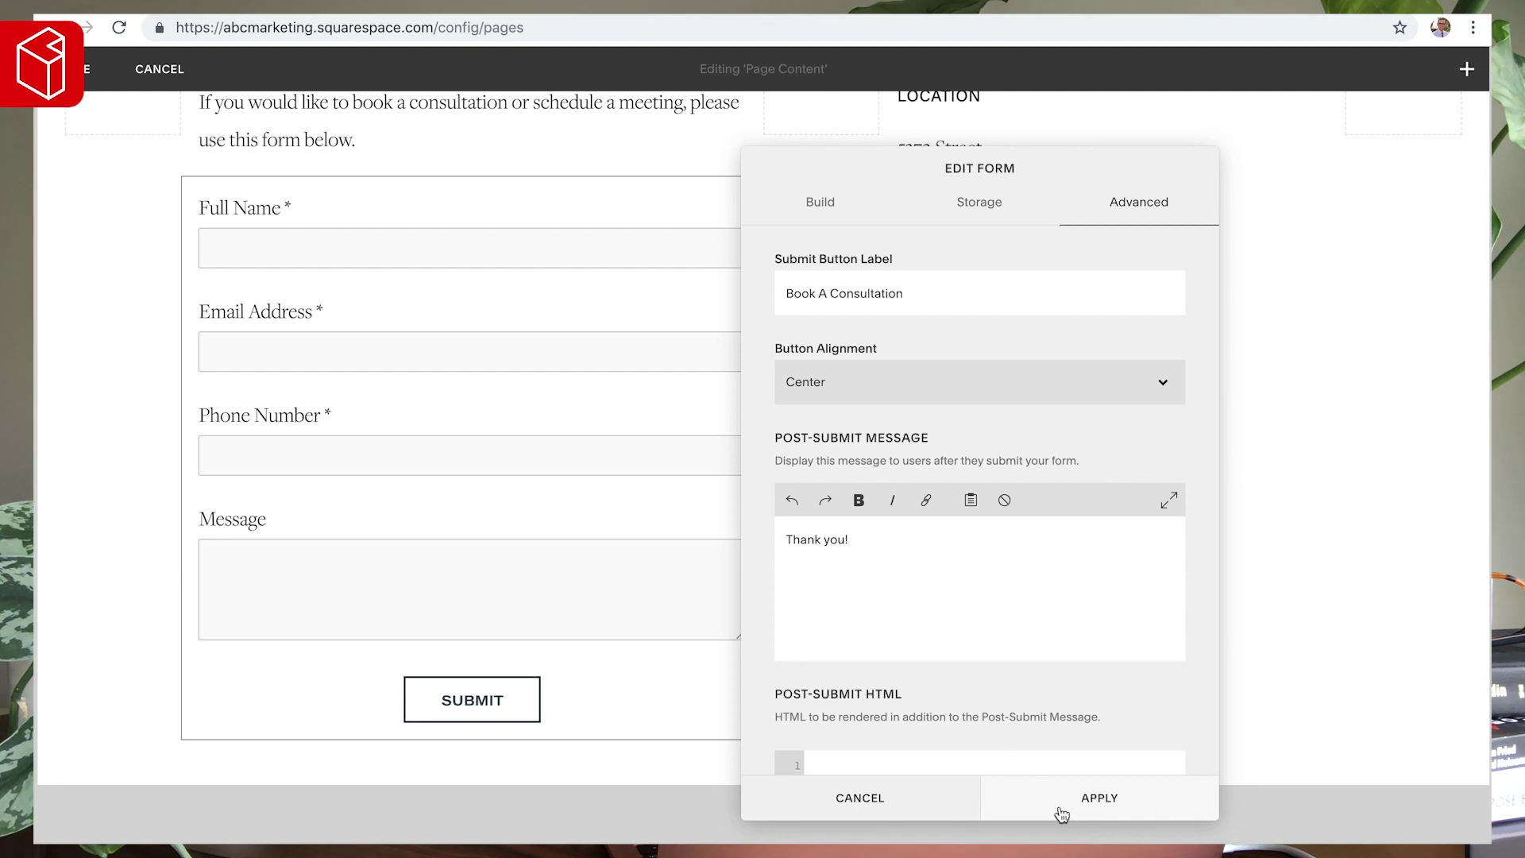
left_click(1100, 797)
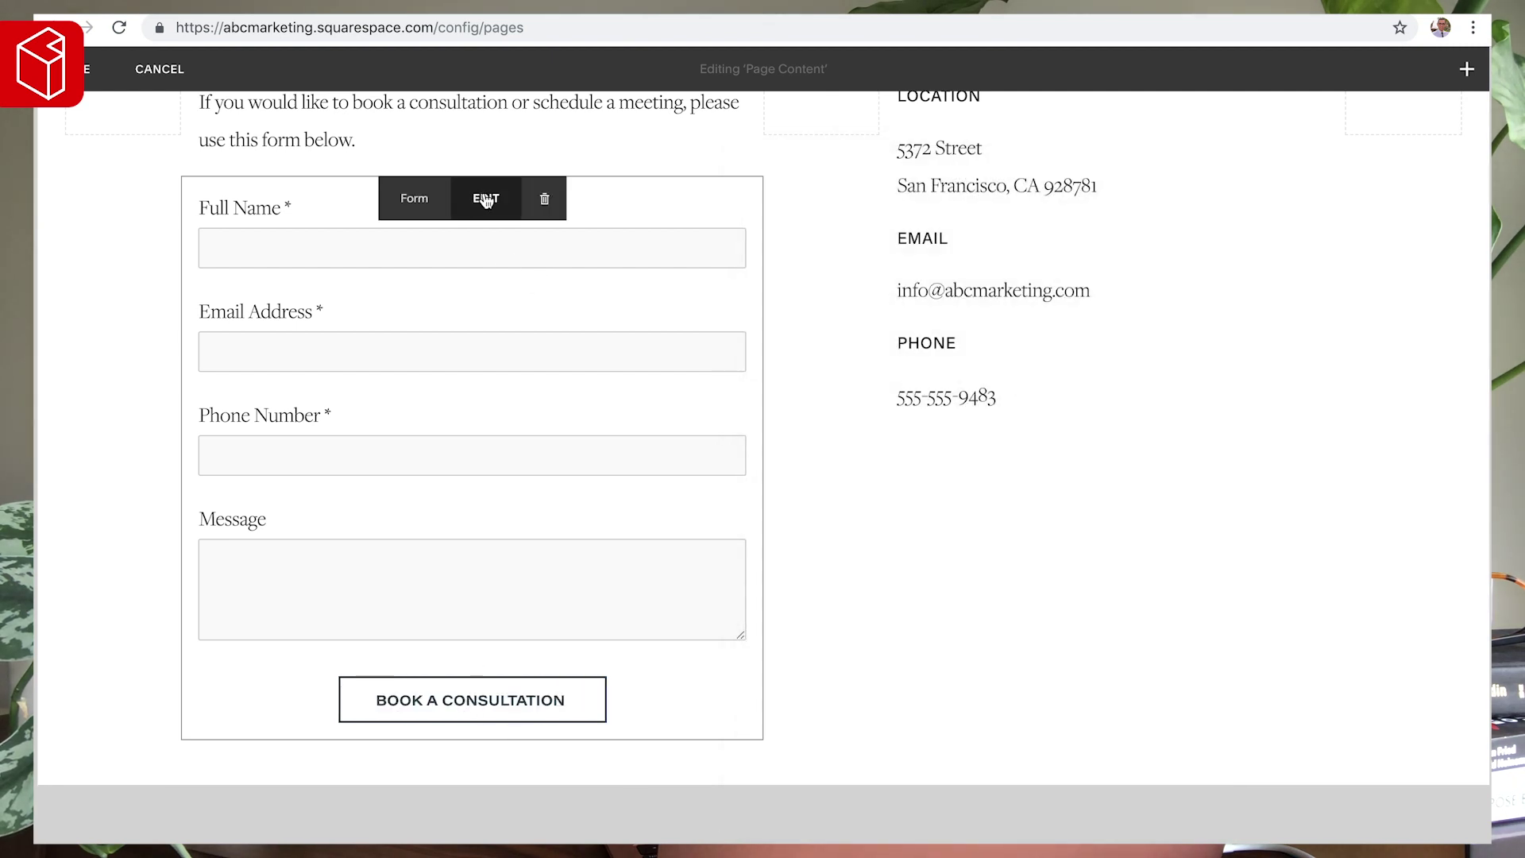
- In the form's Advanced settings, edit the submit label and extend the thank-you message to promise a reply within 24 hours
left_click(485, 200)
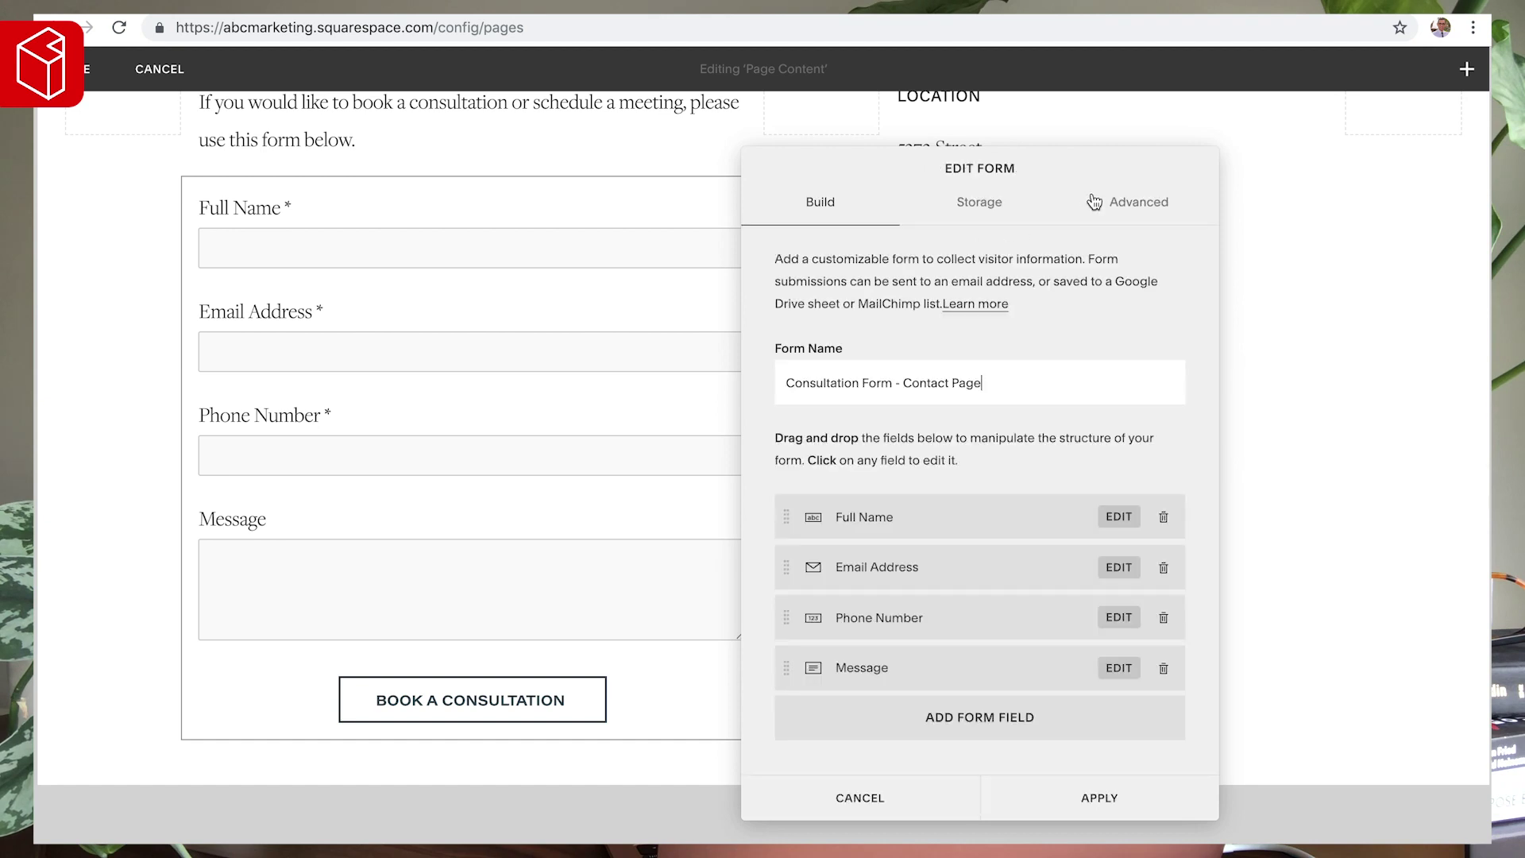
left_click(1144, 202)
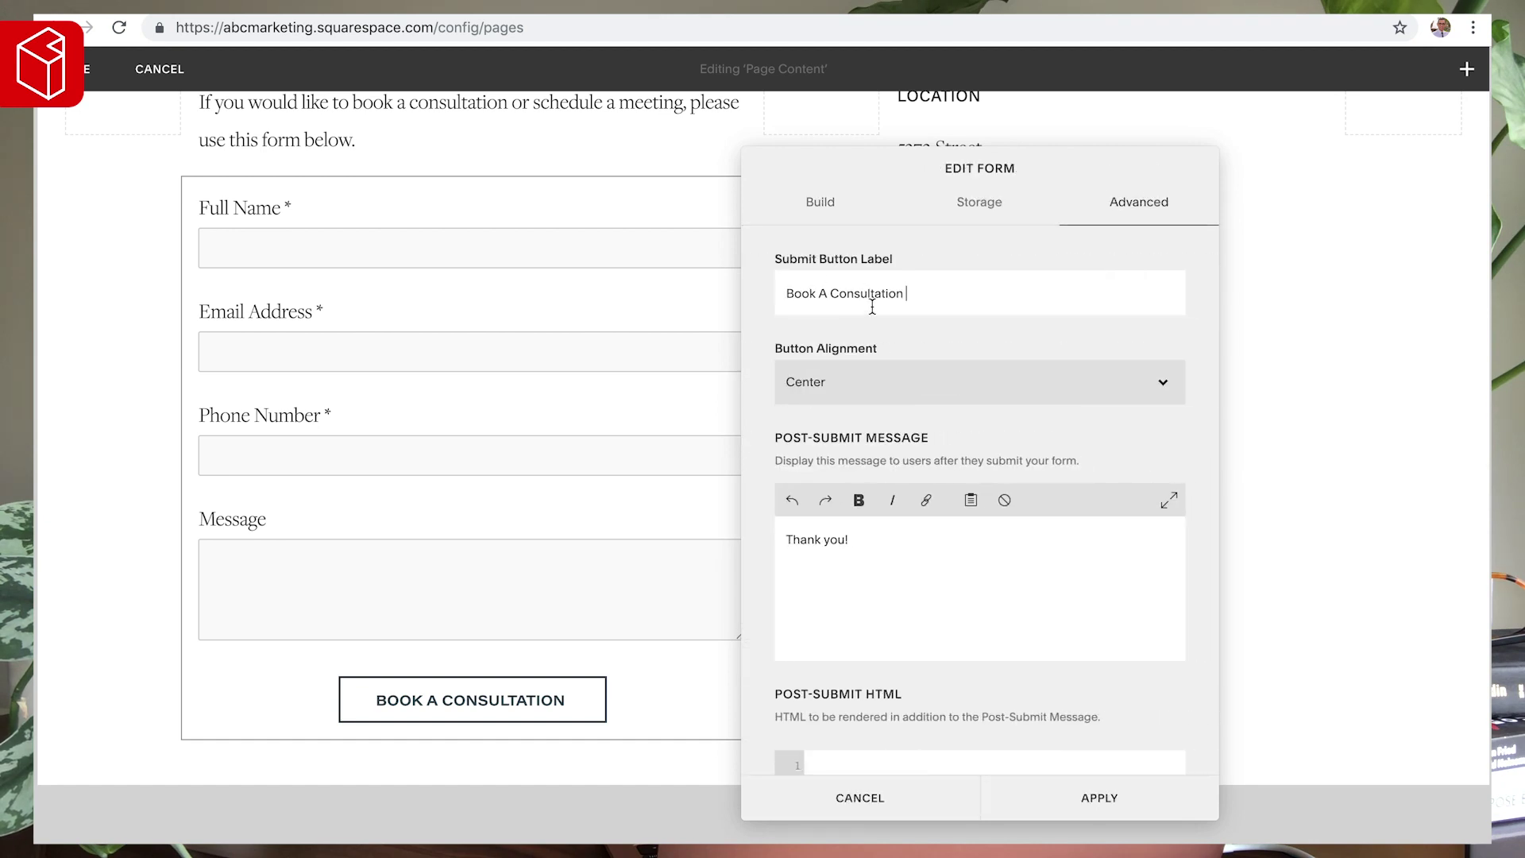
triple_click(876, 309)
type("Enter")
double_click(844, 299)
type("Sumbit")
scroll(786, 401, "down", 2)
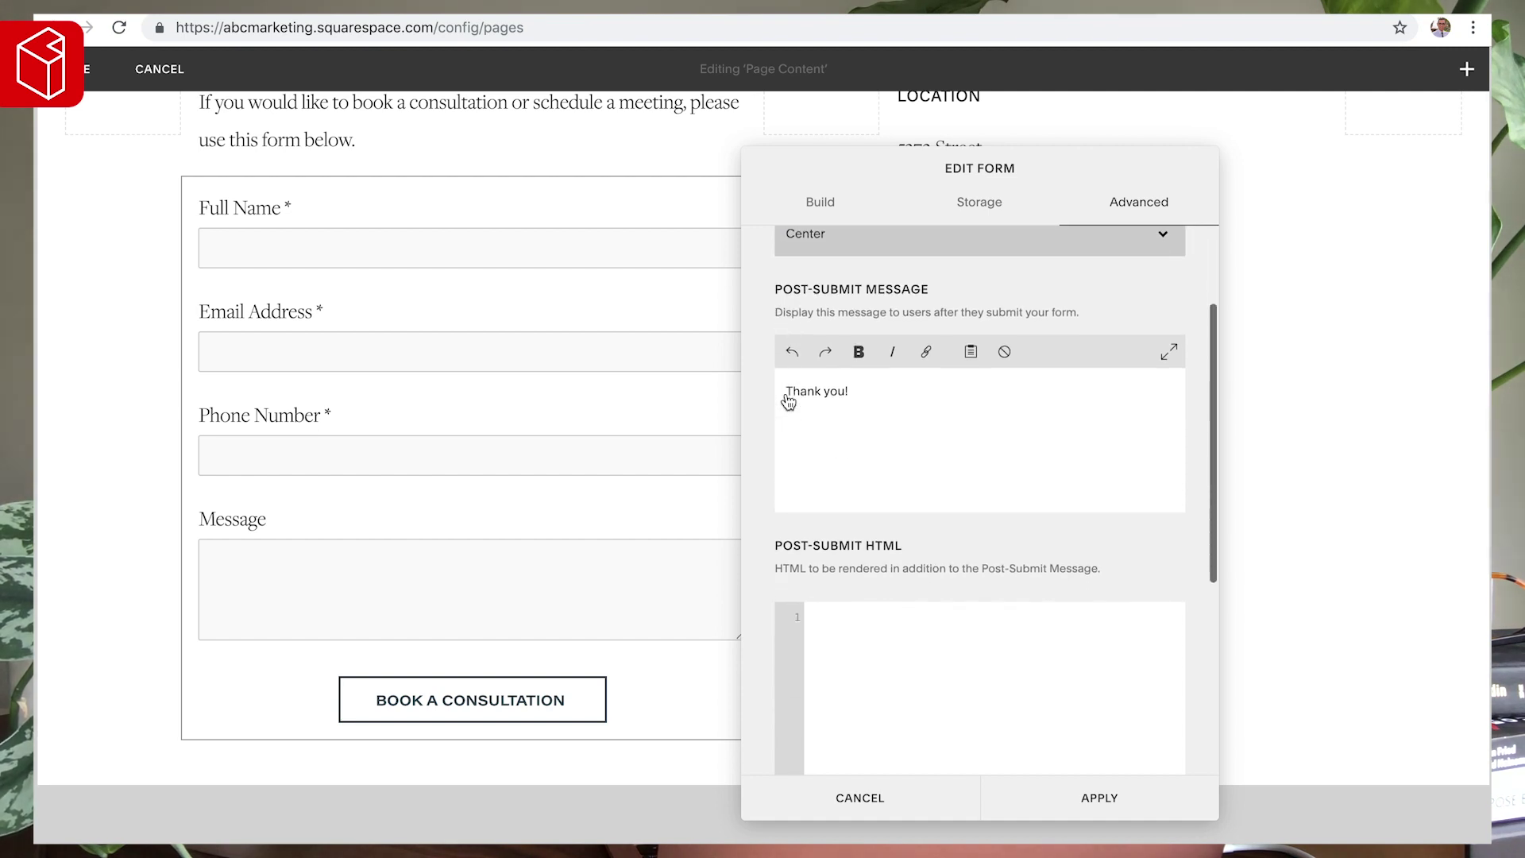
left_click(882, 364)
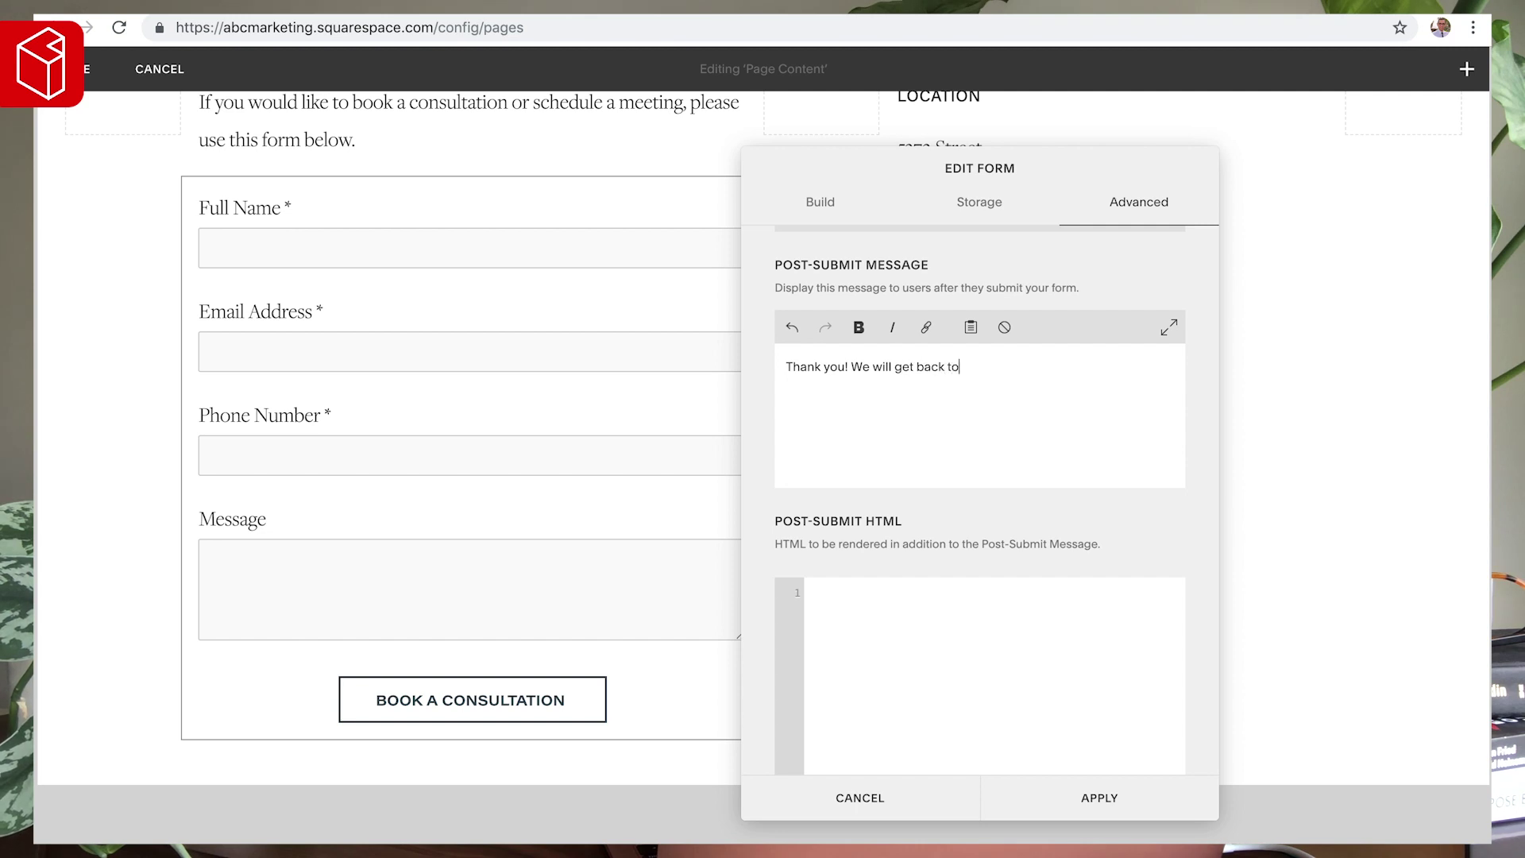
type("hours.")
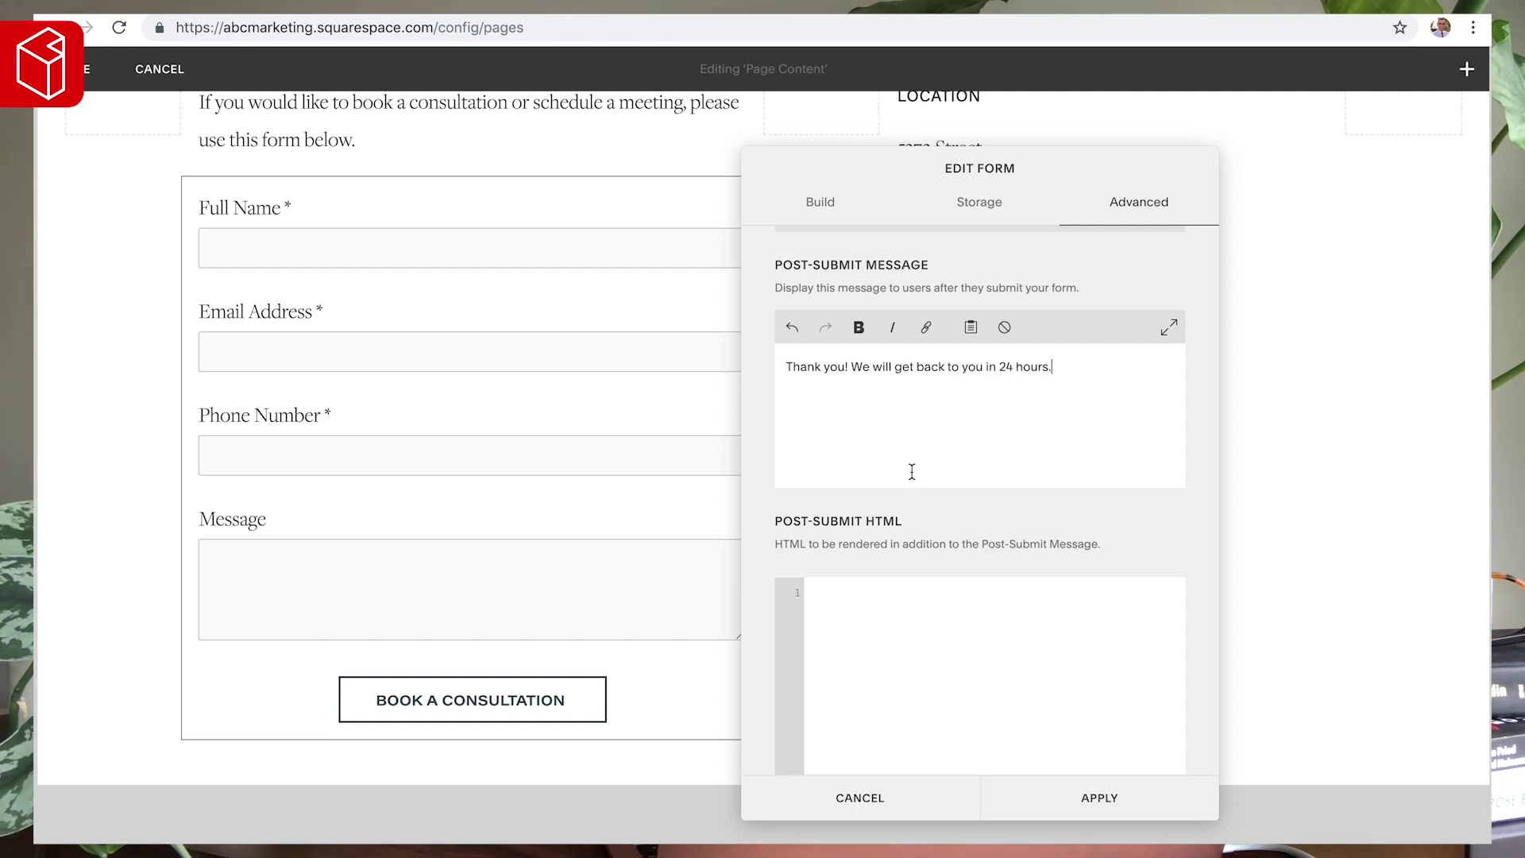
scroll(912, 471, "up", 2)
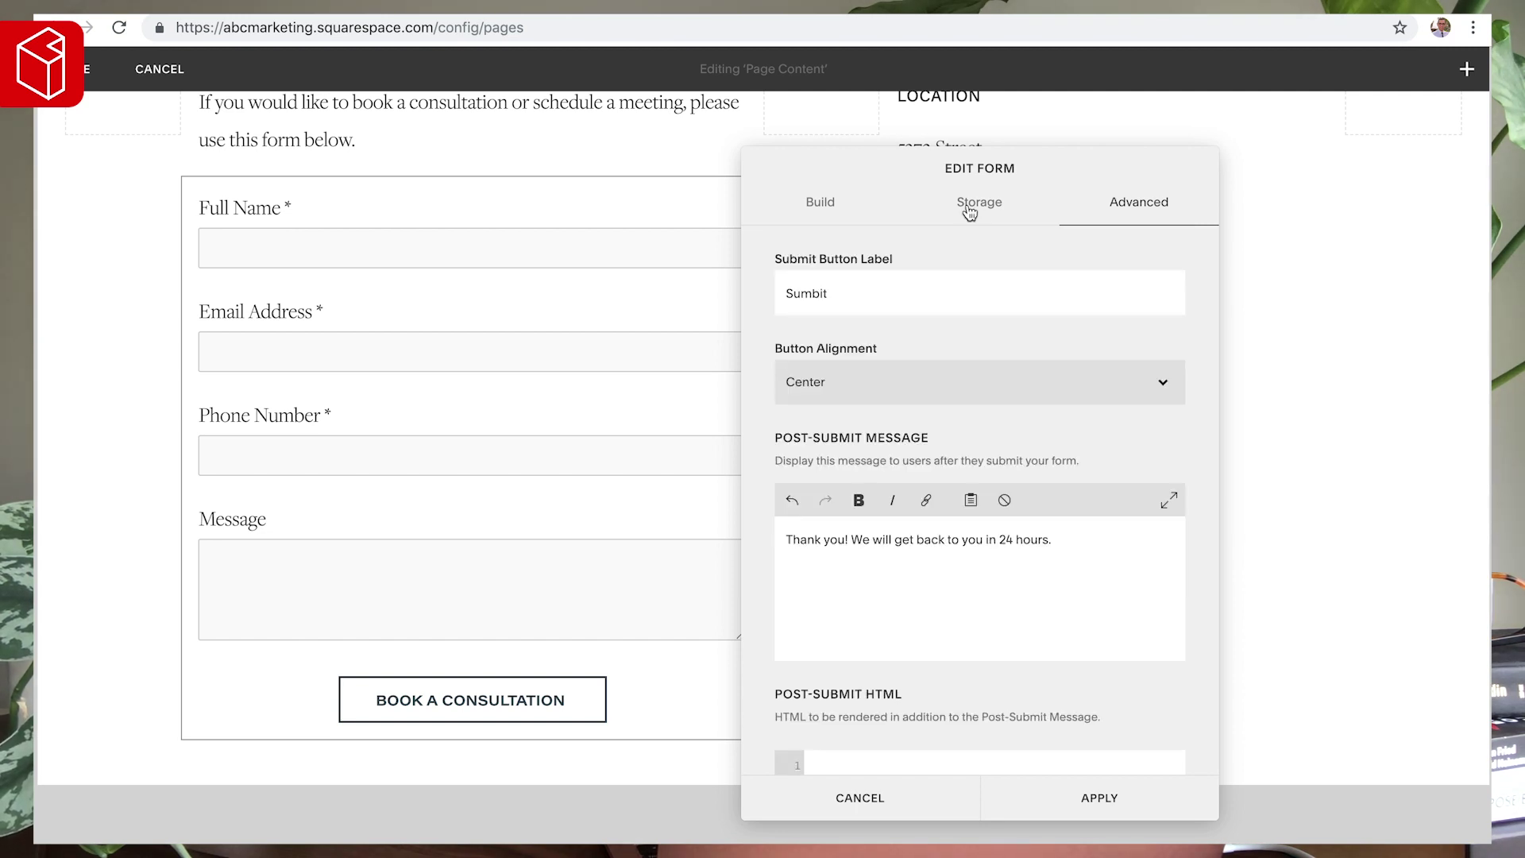
scroll(909, 343, "down", 6)
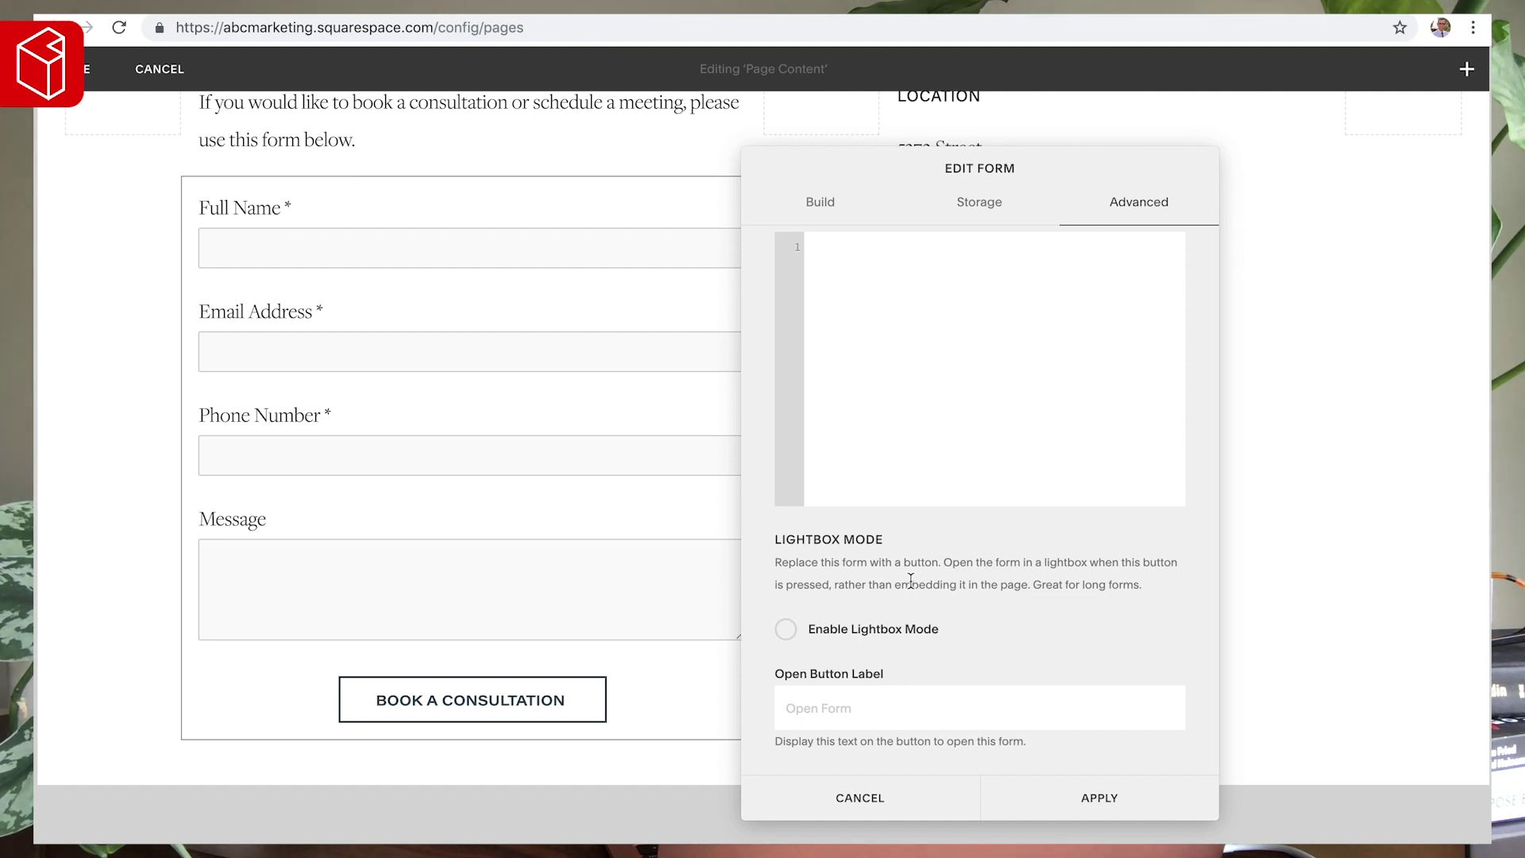
- Enable lightbox mode with the open-button label 'Fill Out Form'
left_click(877, 630)
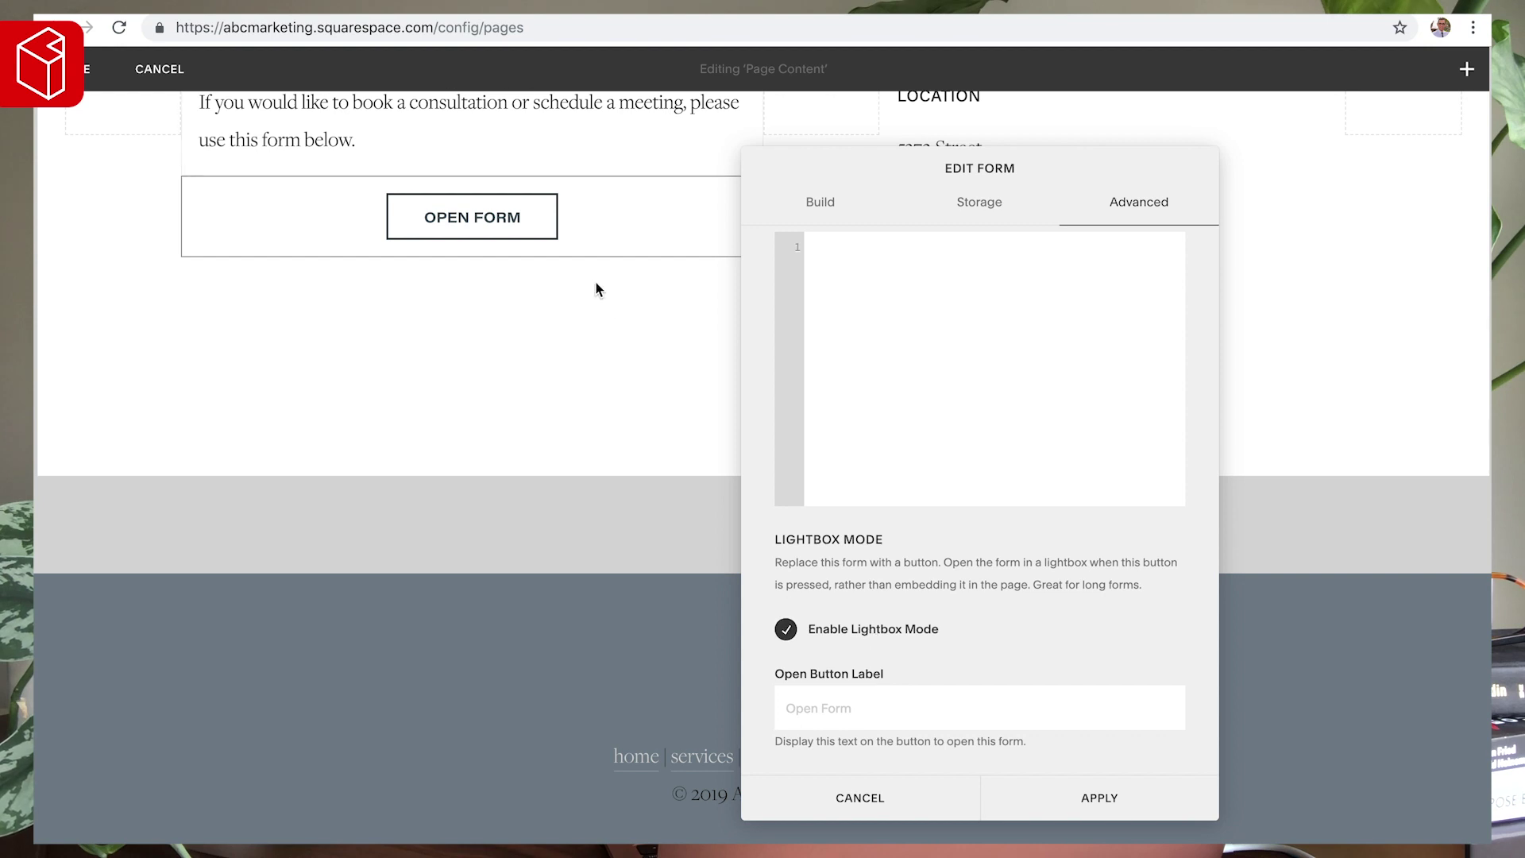
left_click(831, 708)
type("Book")
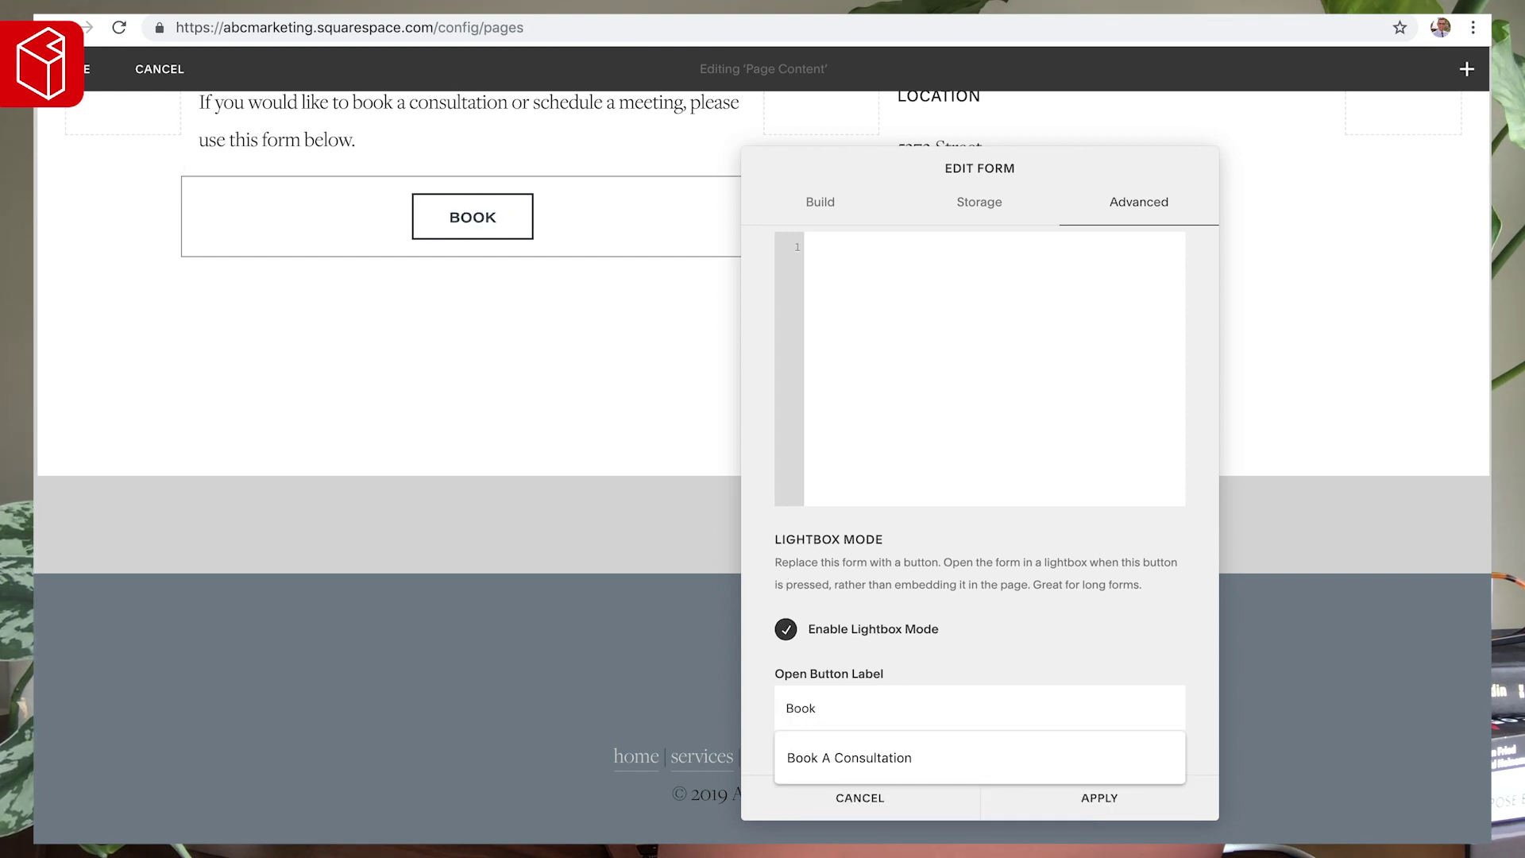
key("super+a")
type("Fill Out Form")
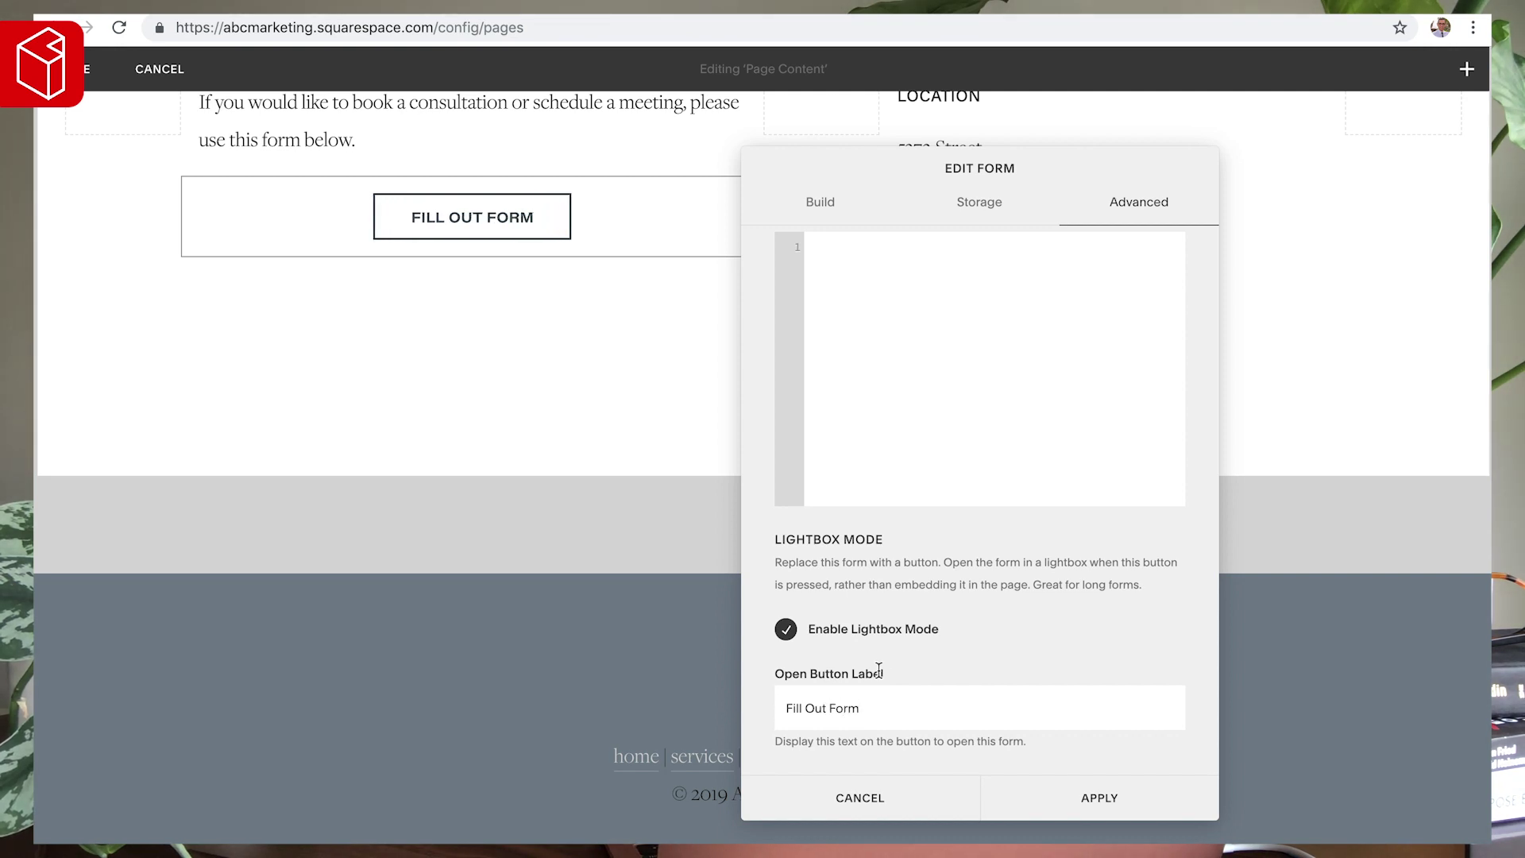
- Left-align the form button, apply the form changes, and save the page
scroll(911, 421, "up", 10)
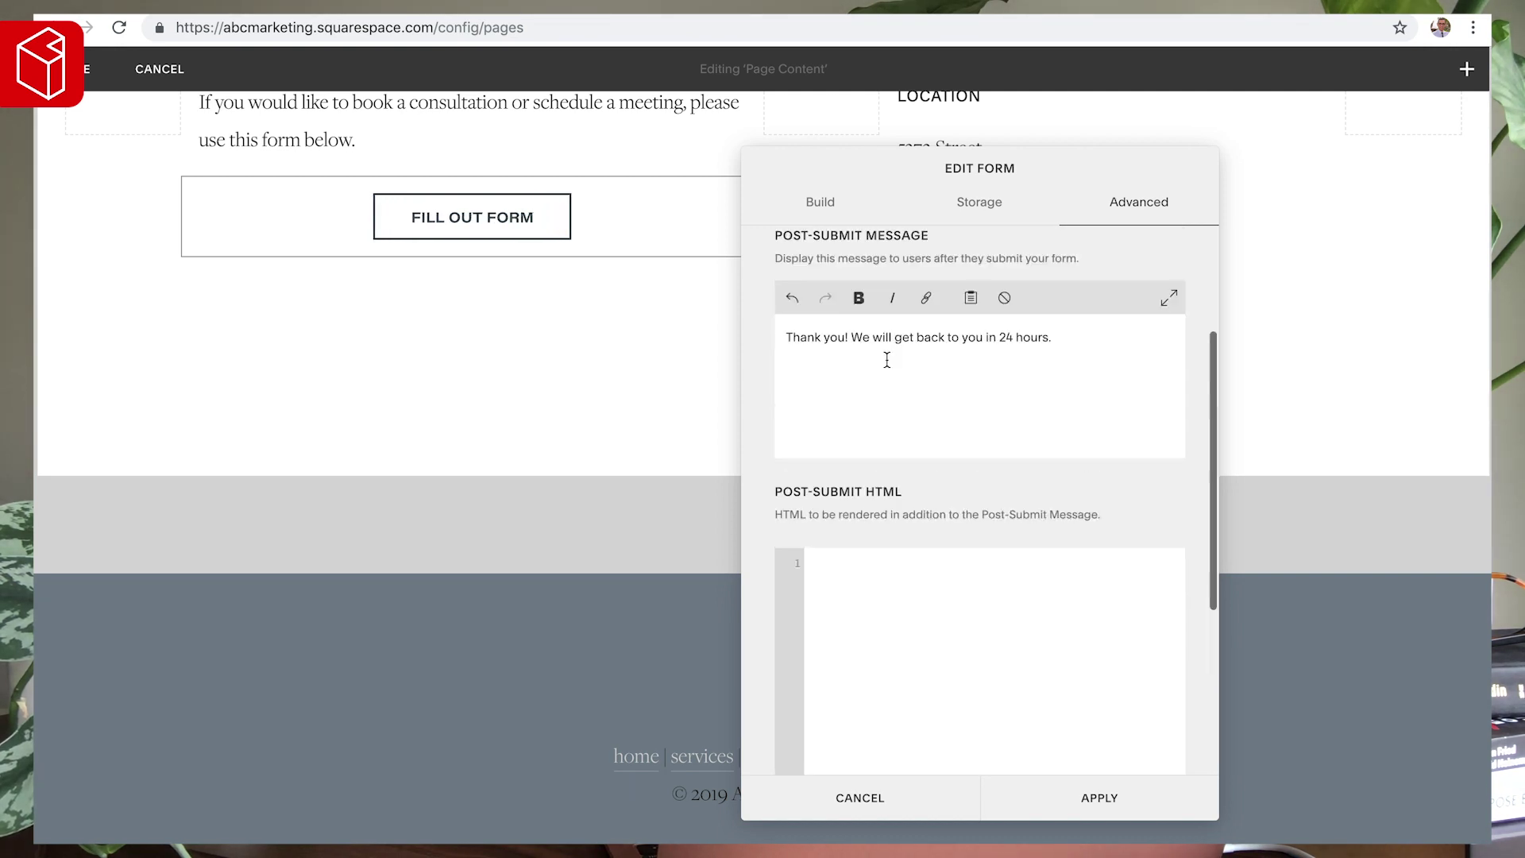
left_click(876, 367)
left_click(806, 365)
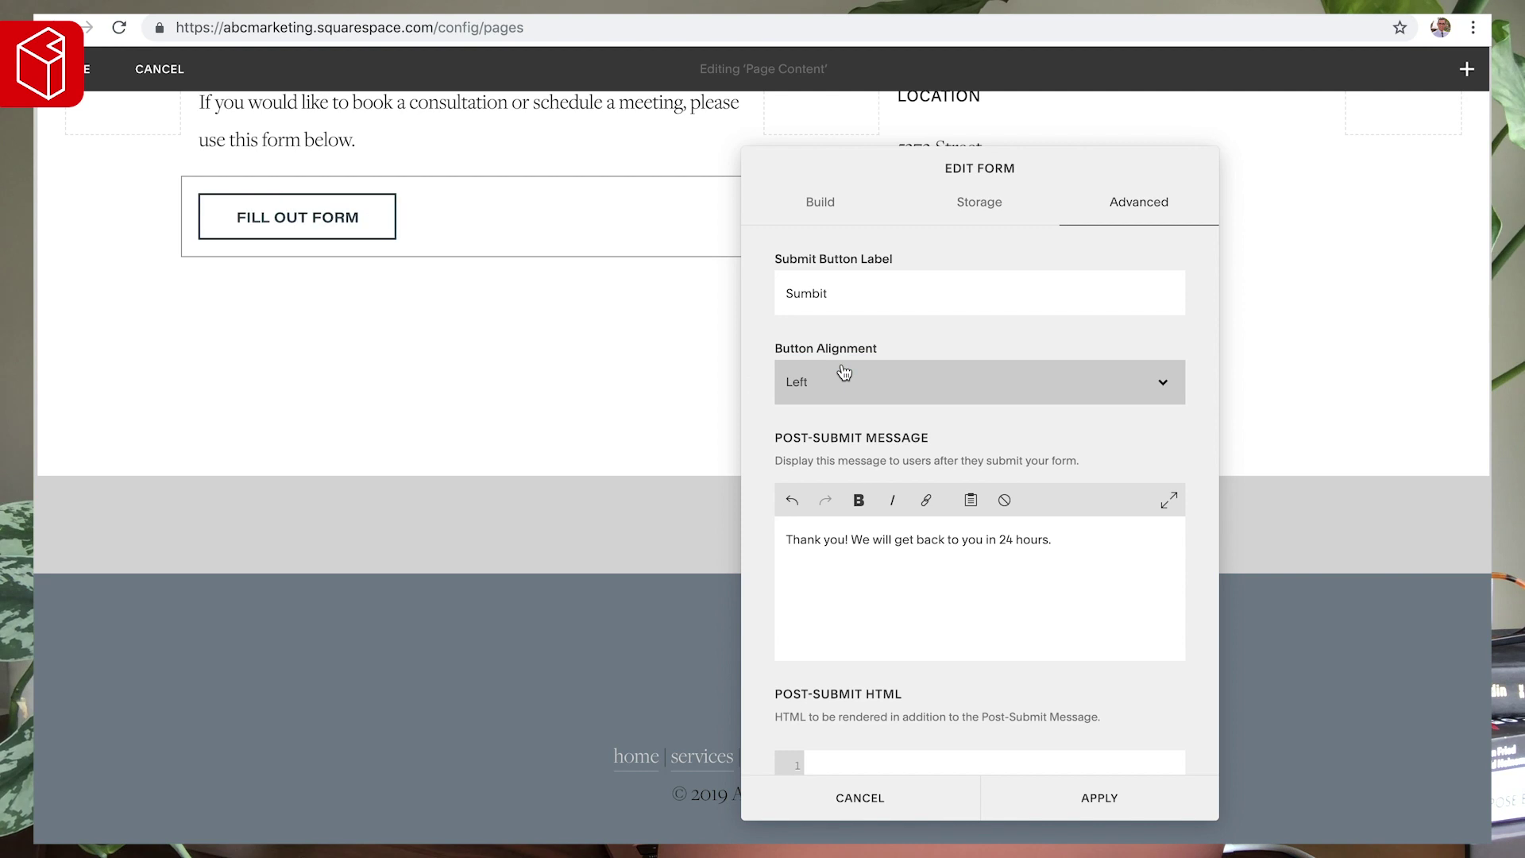
left_click(1098, 808)
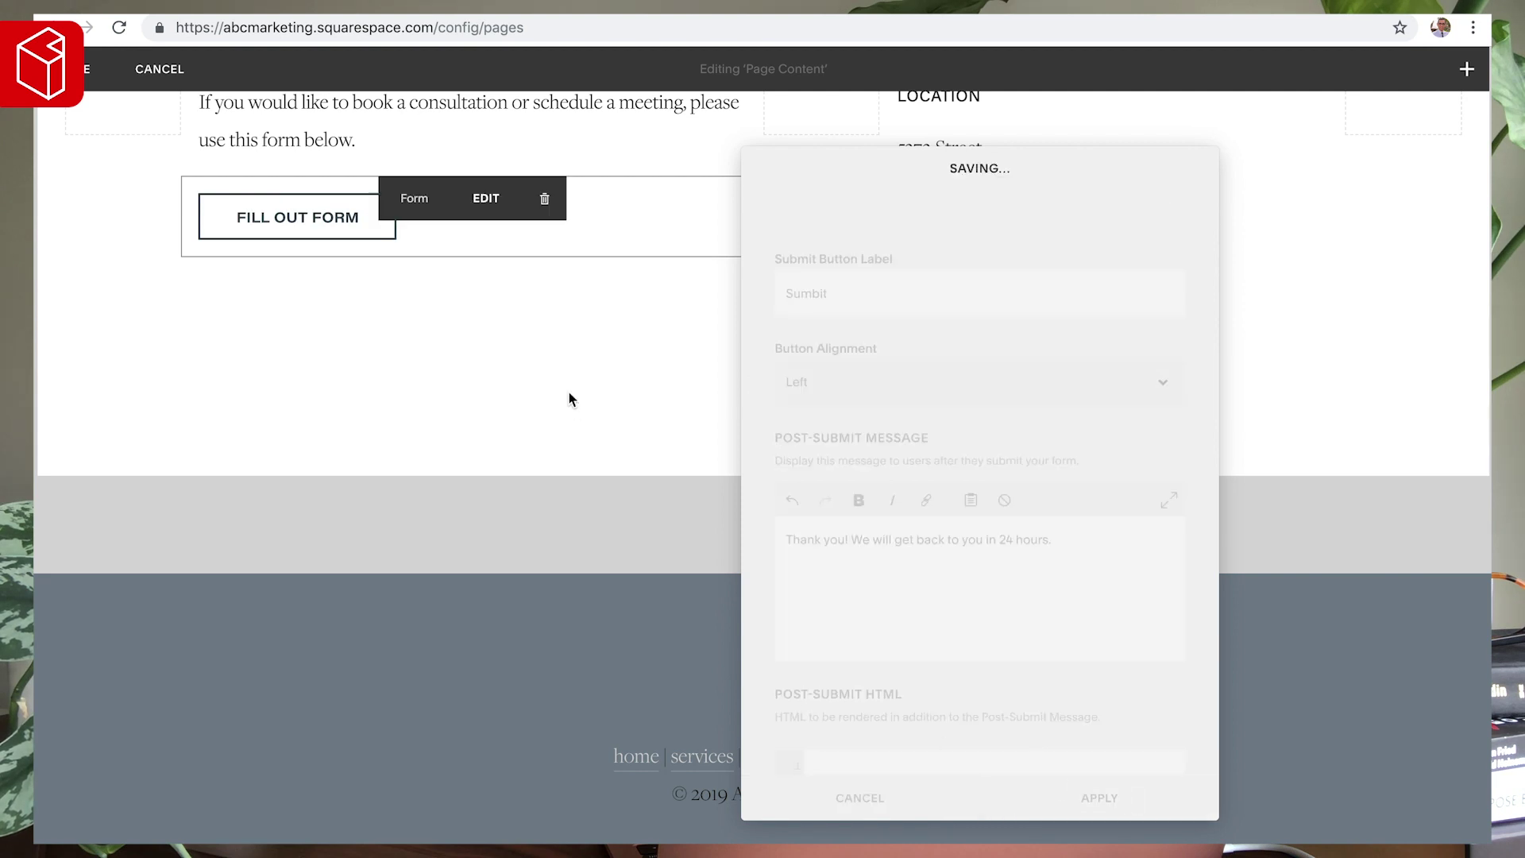
scroll(384, 321, "up", 3)
left_click(71, 69)
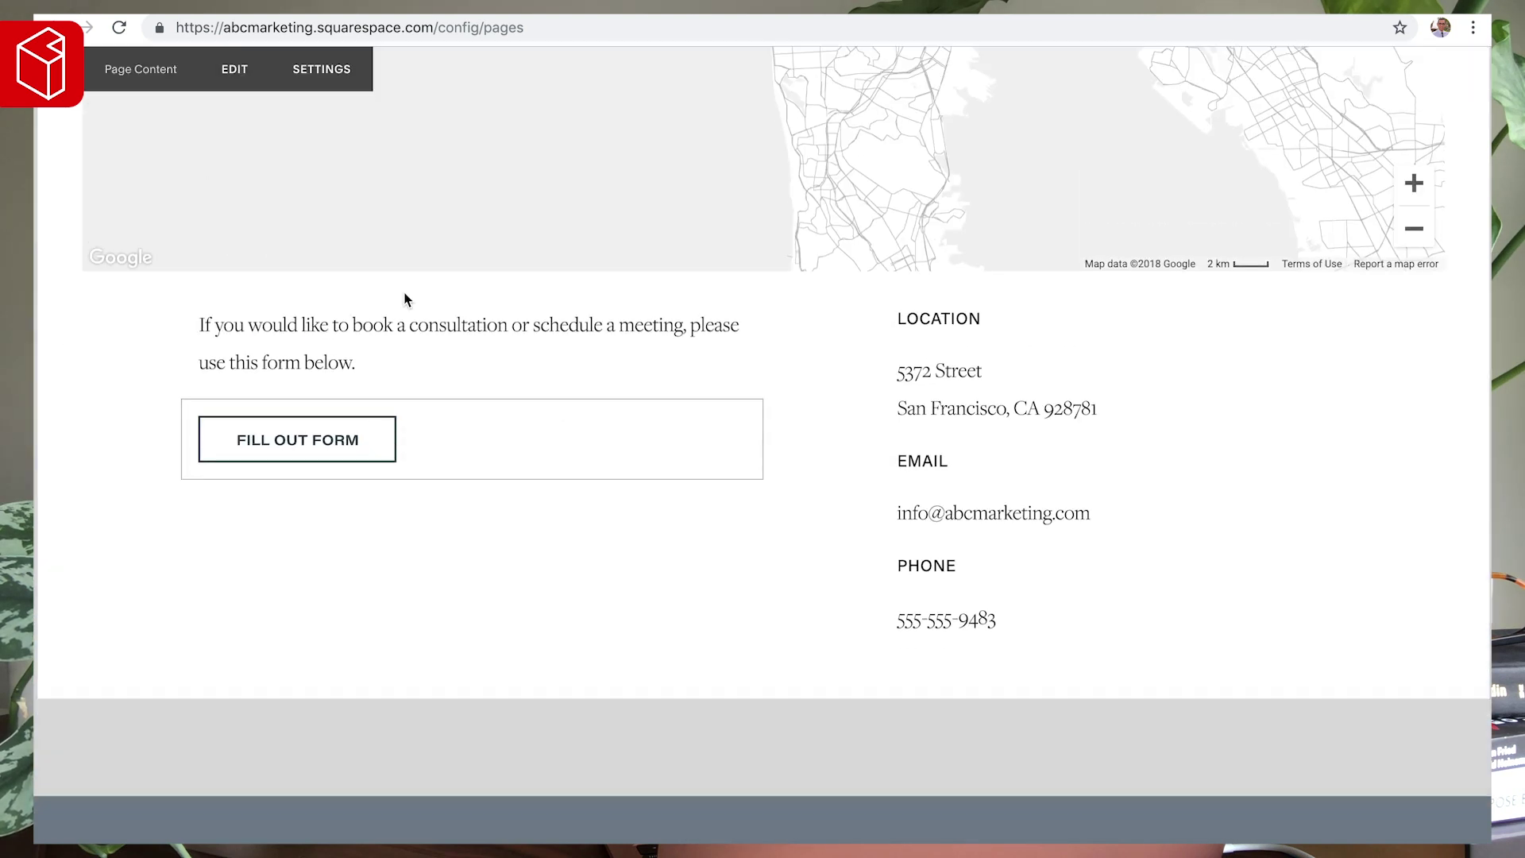
- Expand the preview and view the live Contact page full screen
scroll(731, 434, "up", 5)
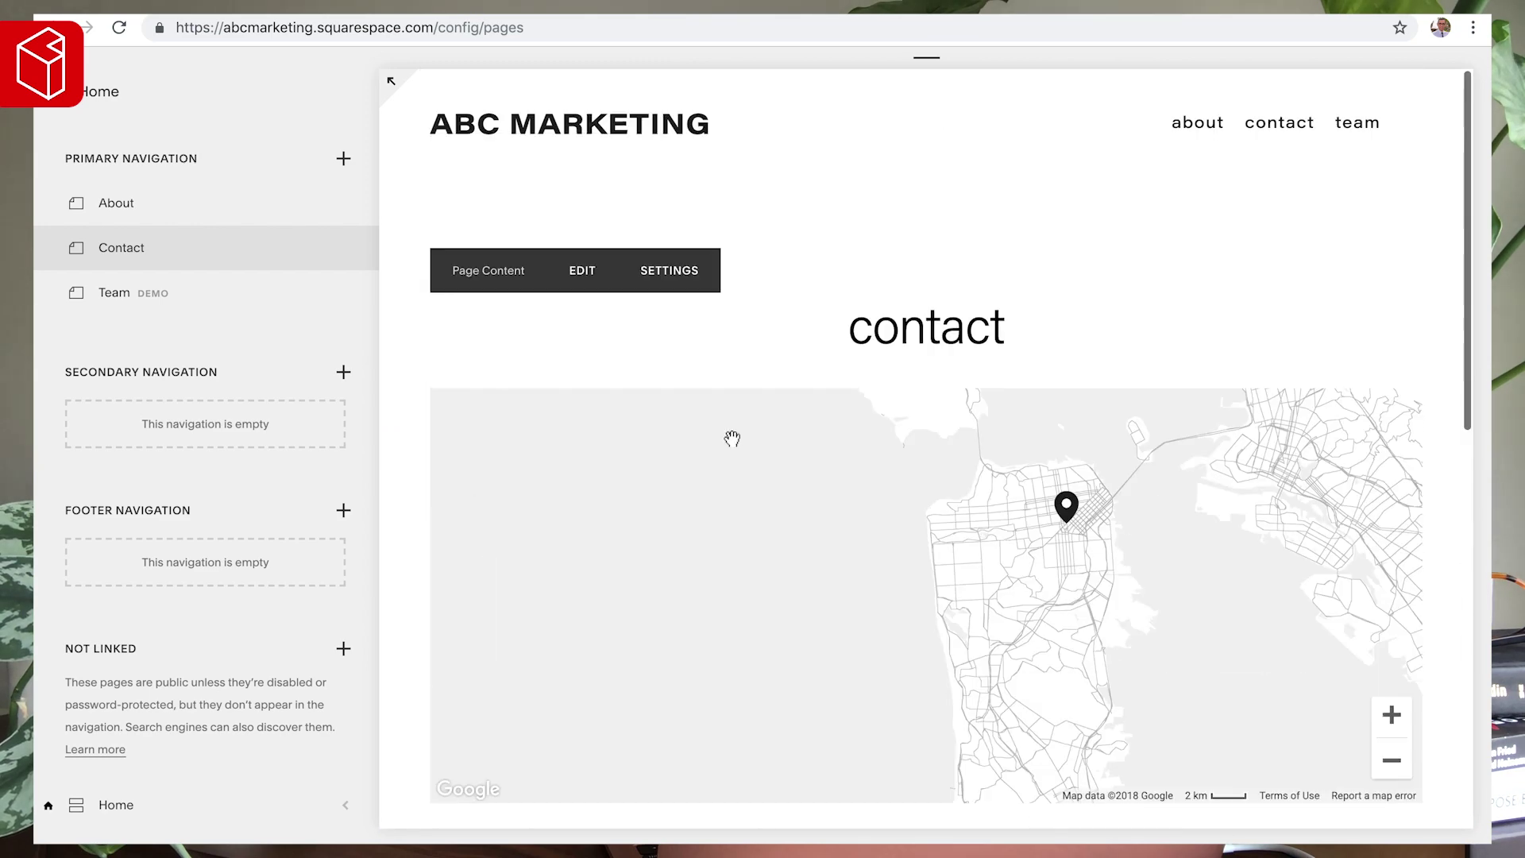
scroll(849, 306, "down", 10)
scroll(667, 252, "up", 3)
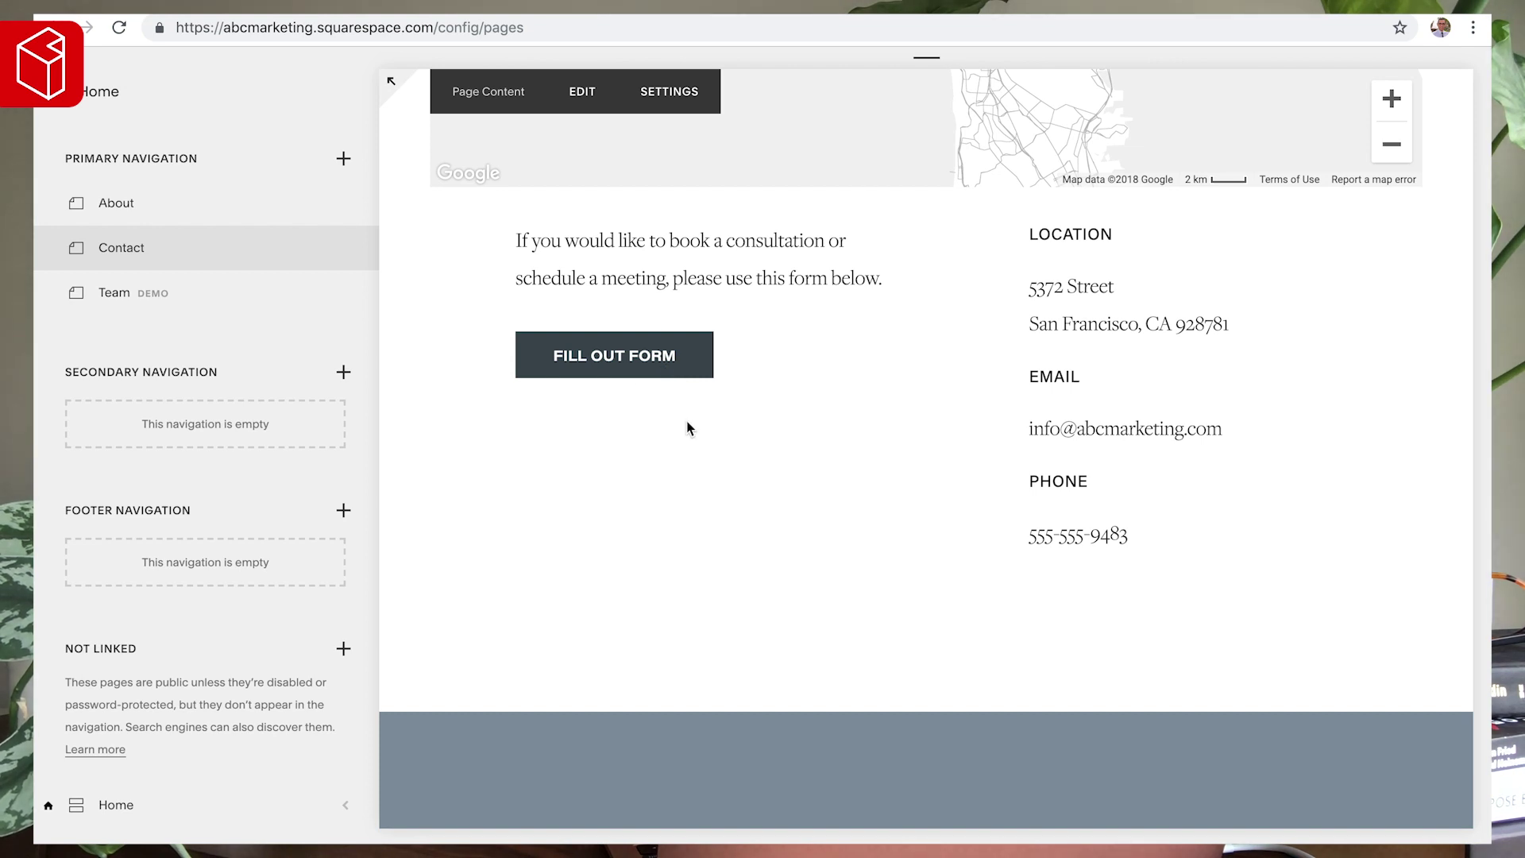
left_click(388, 78)
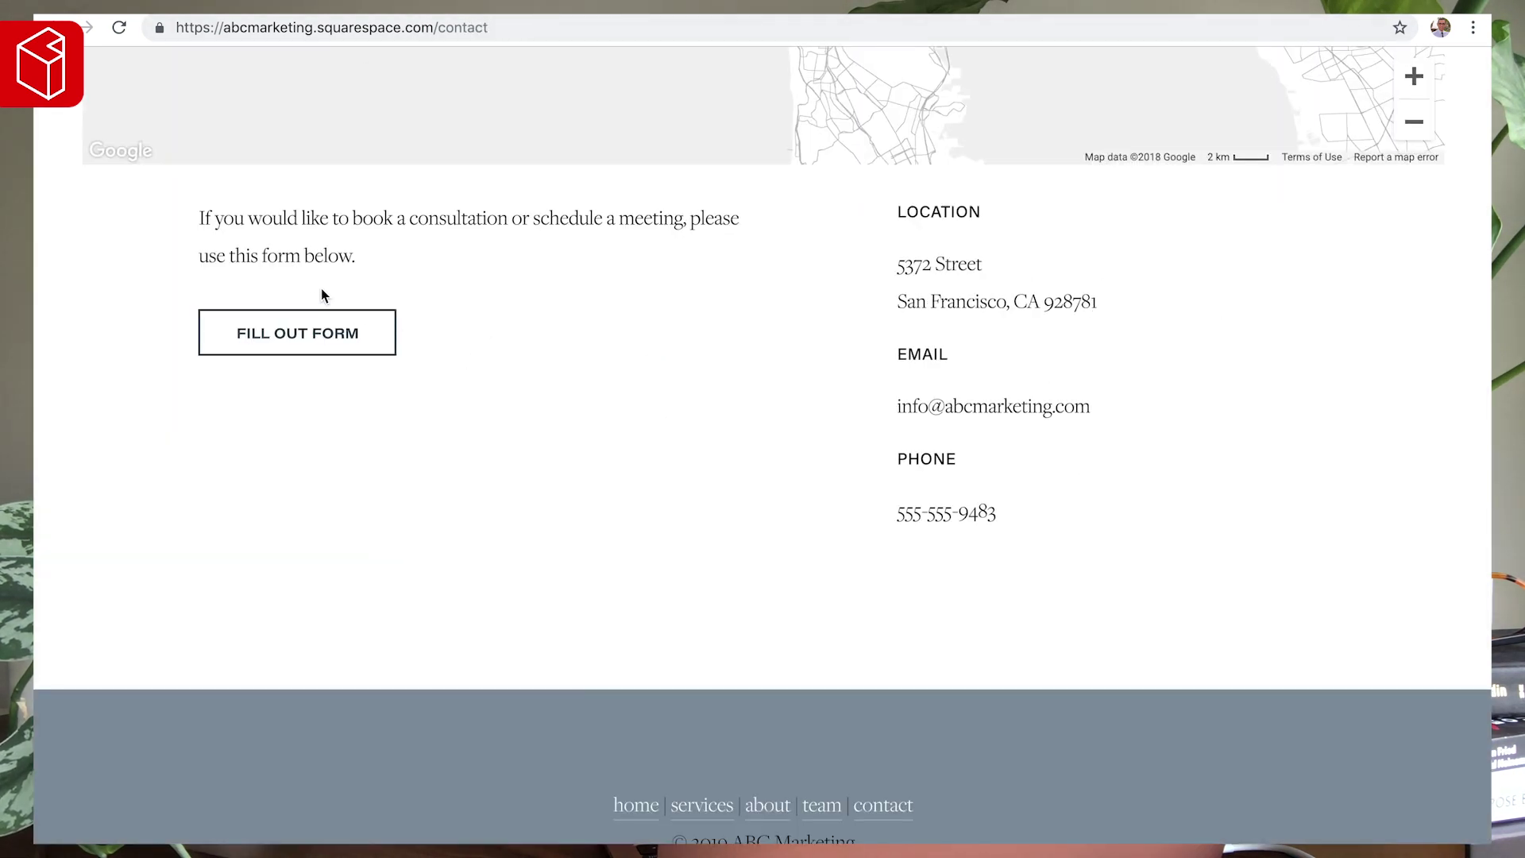
left_click(302, 341)
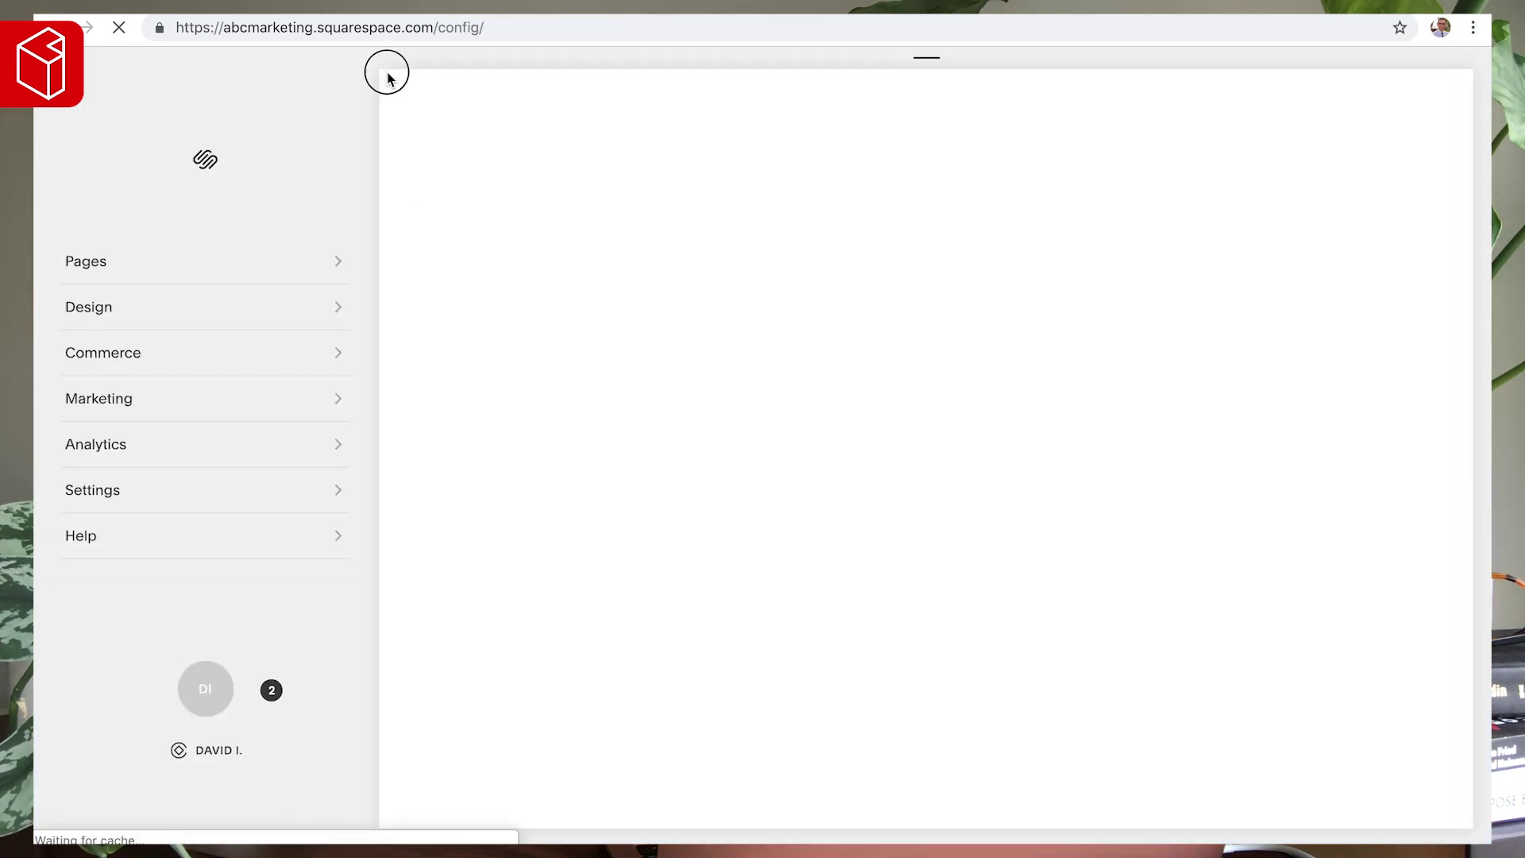
left_click(389, 79)
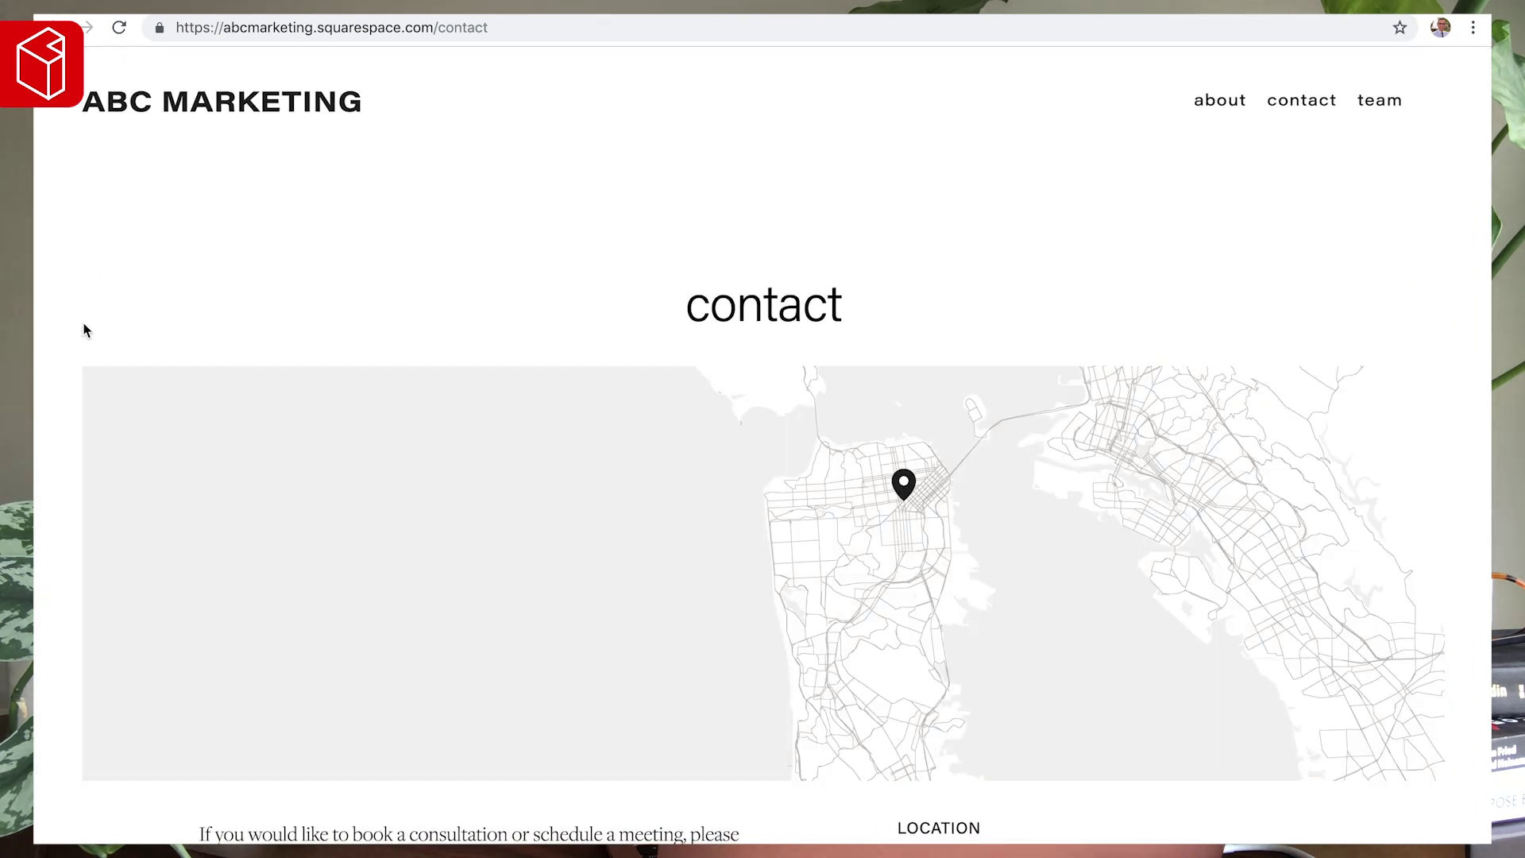
scroll(84, 316, "down", 6)
- Open the Fill Out Form popup, select its title text, then close the popup
left_click(335, 484)
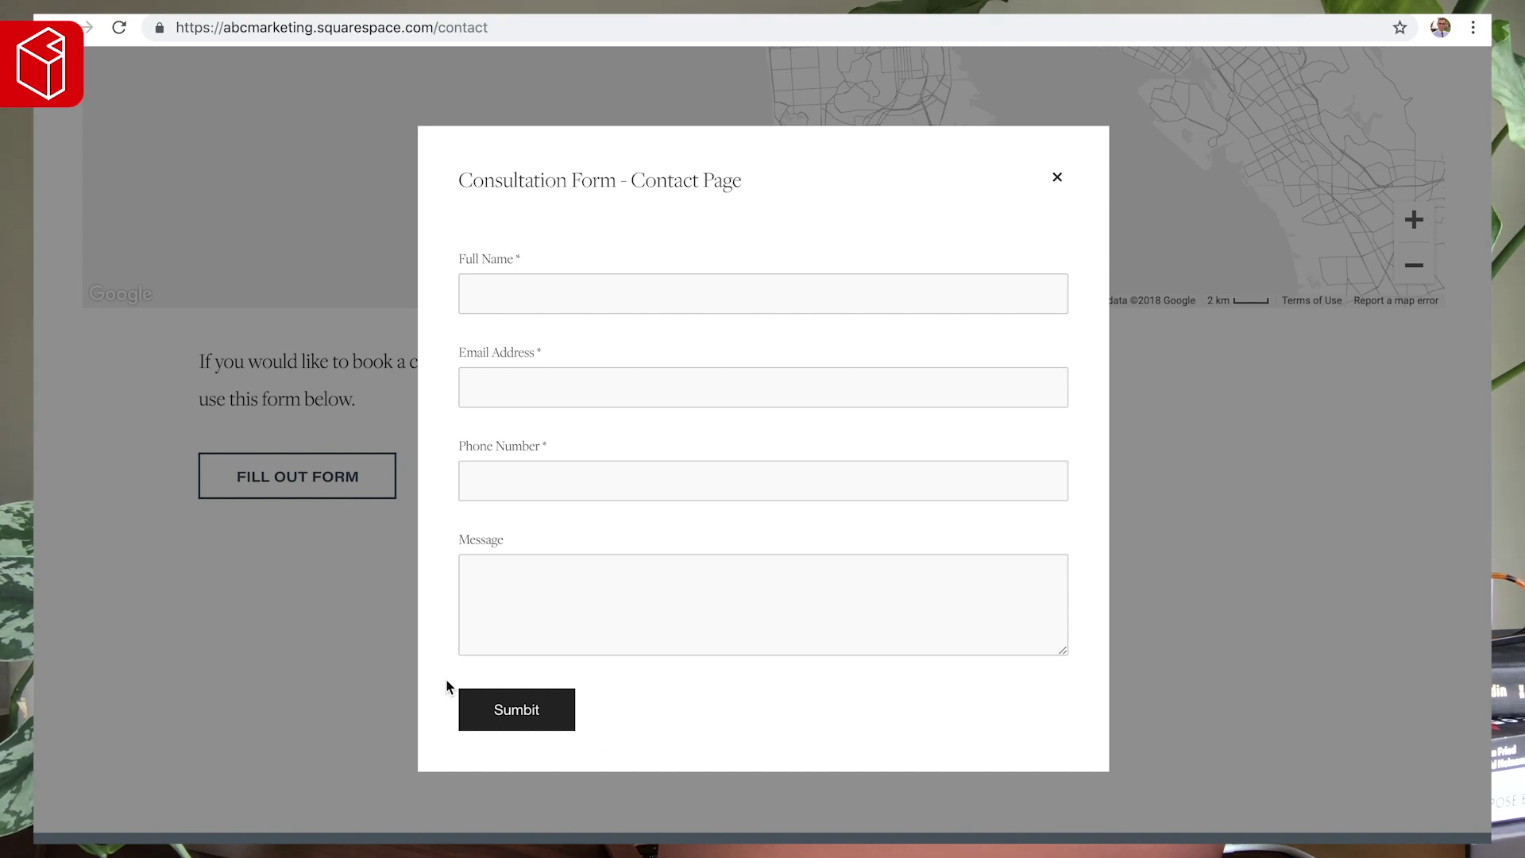
left_click_drag(459, 179, 746, 182)
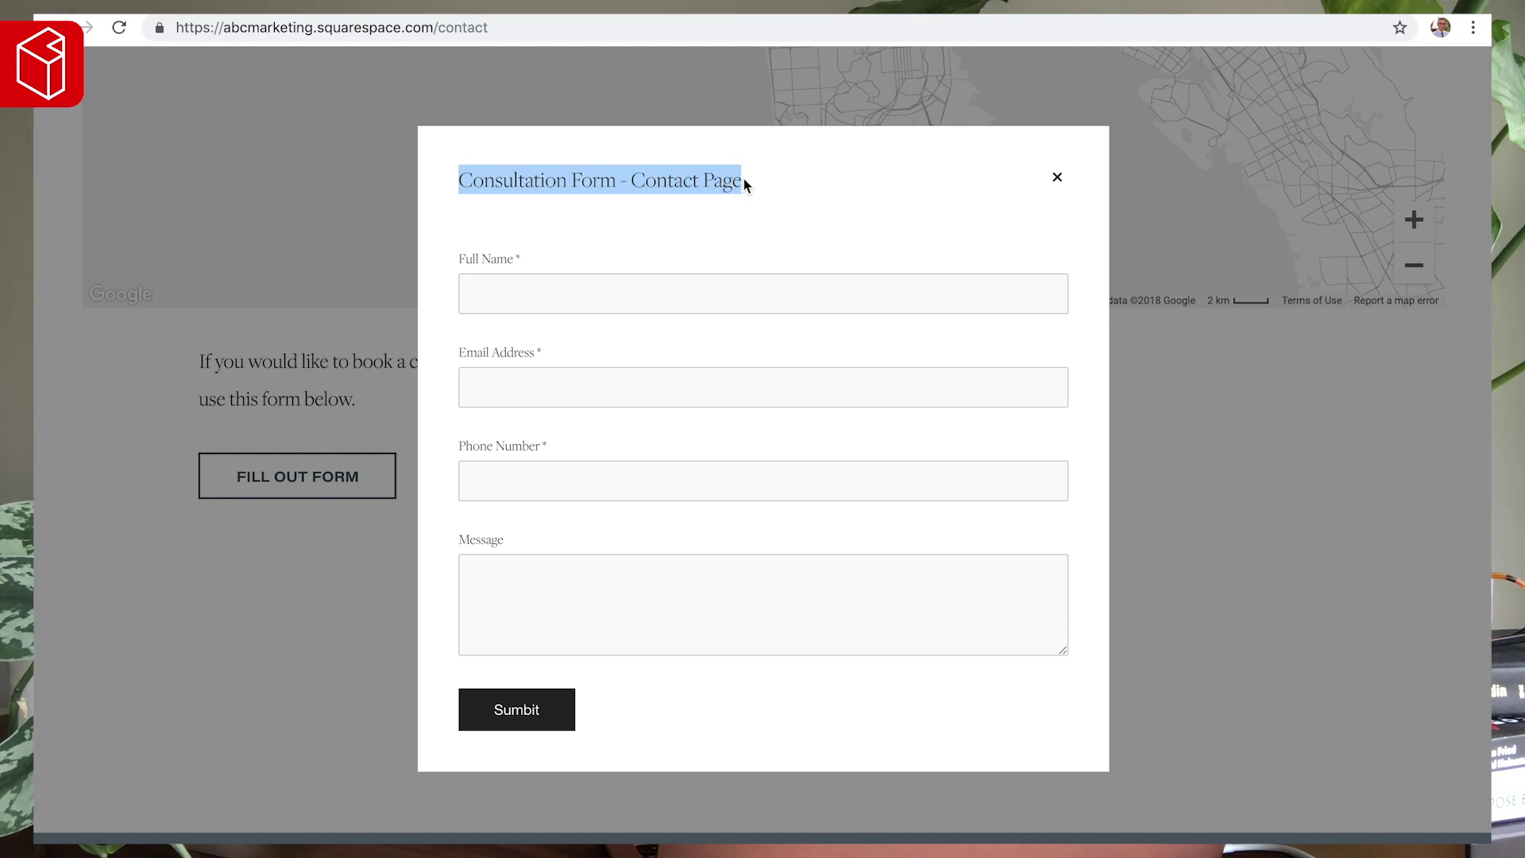
left_click(745, 184)
left_click_drag(745, 181, 461, 184)
left_click(1060, 182)
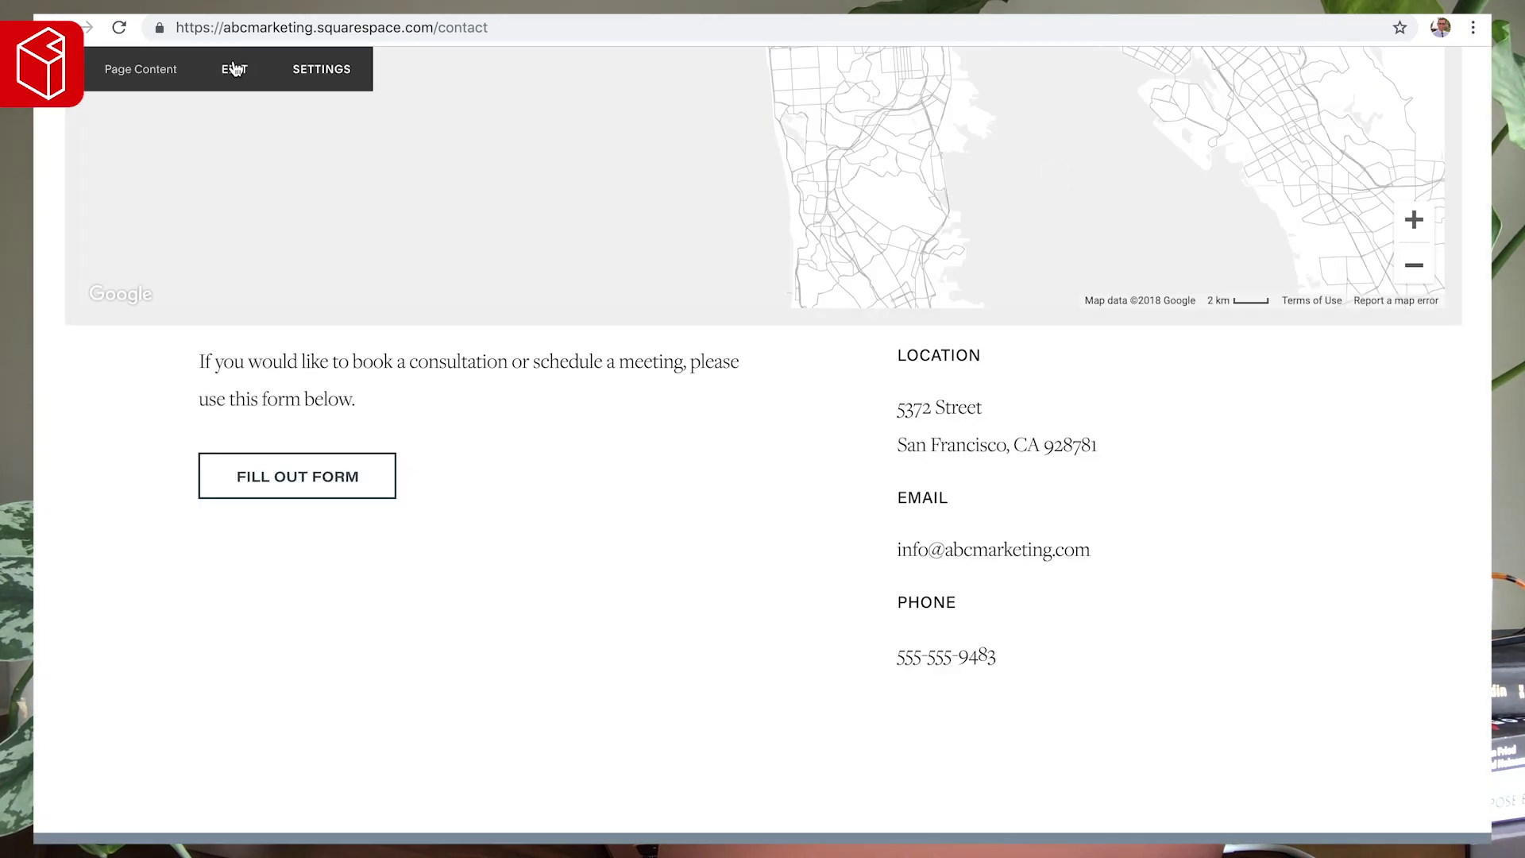
- In the Form block's Advanced settings, centre the button, disable Lightbox Mode, and apply
left_click(445, 313)
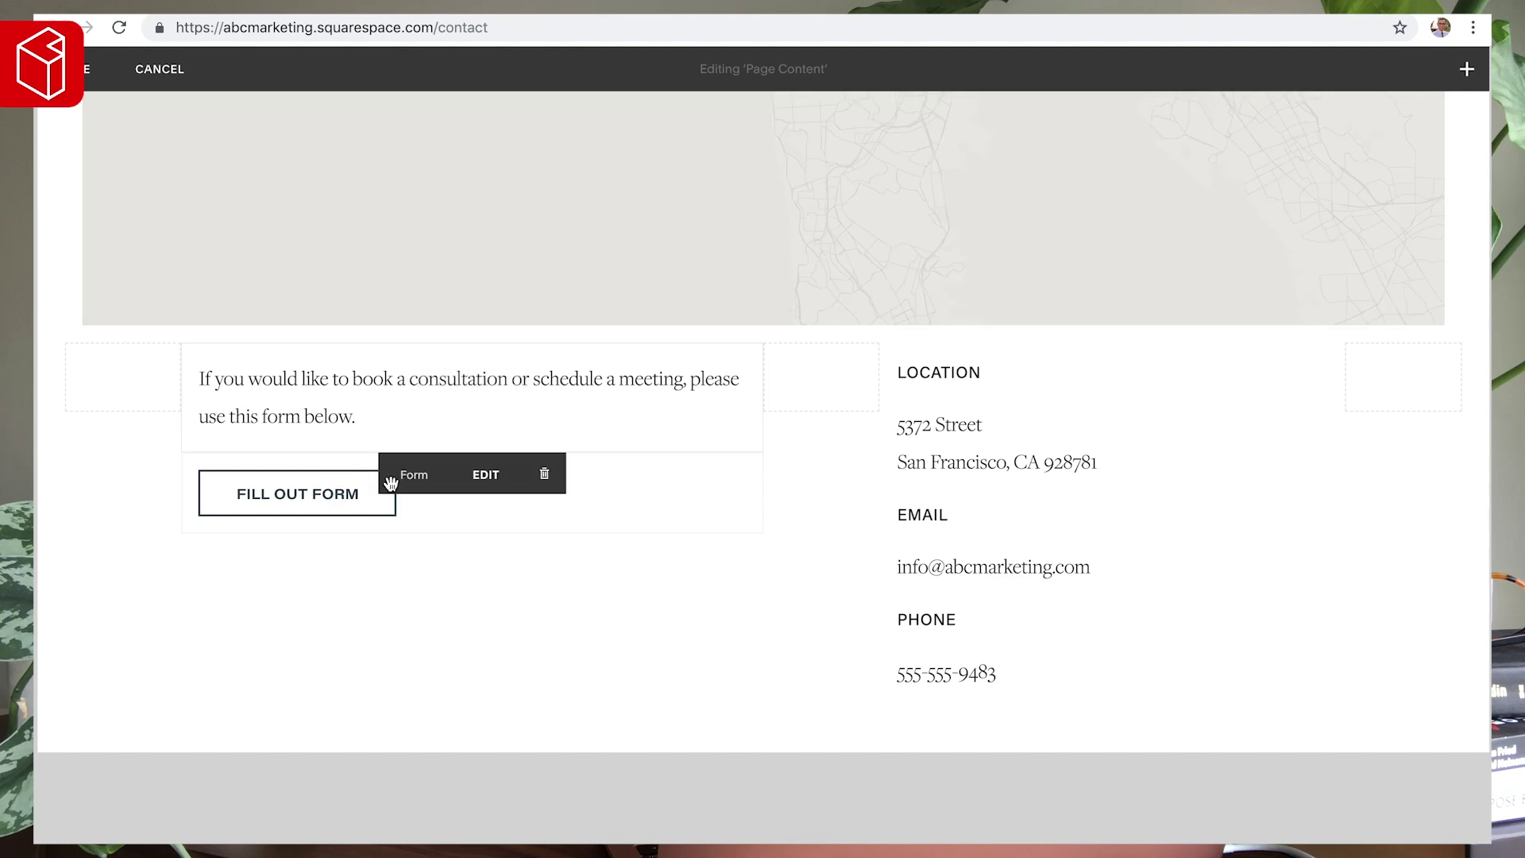
left_click(486, 475)
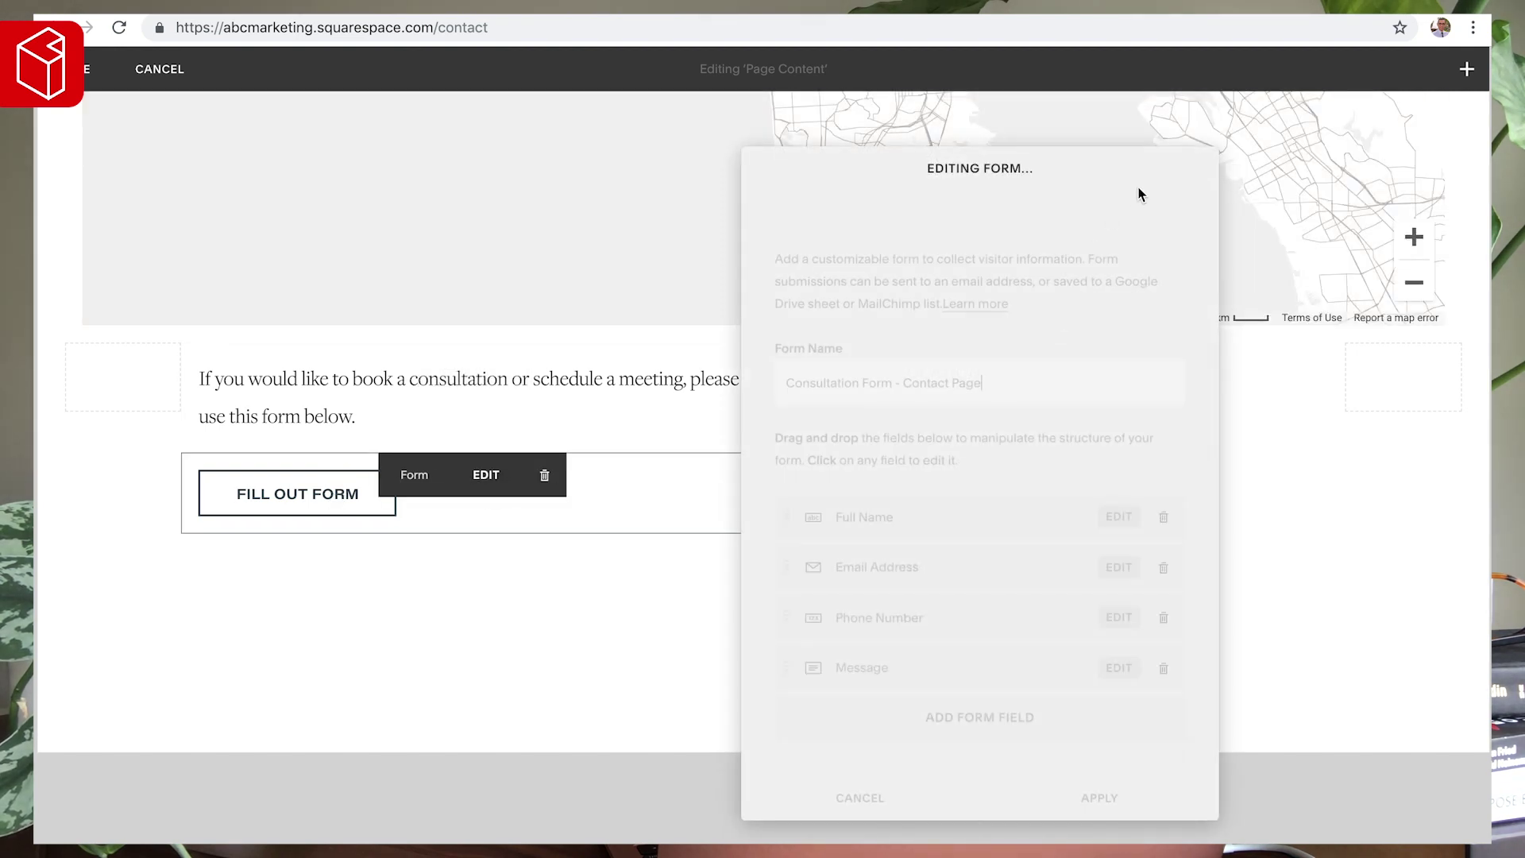
left_click(1135, 200)
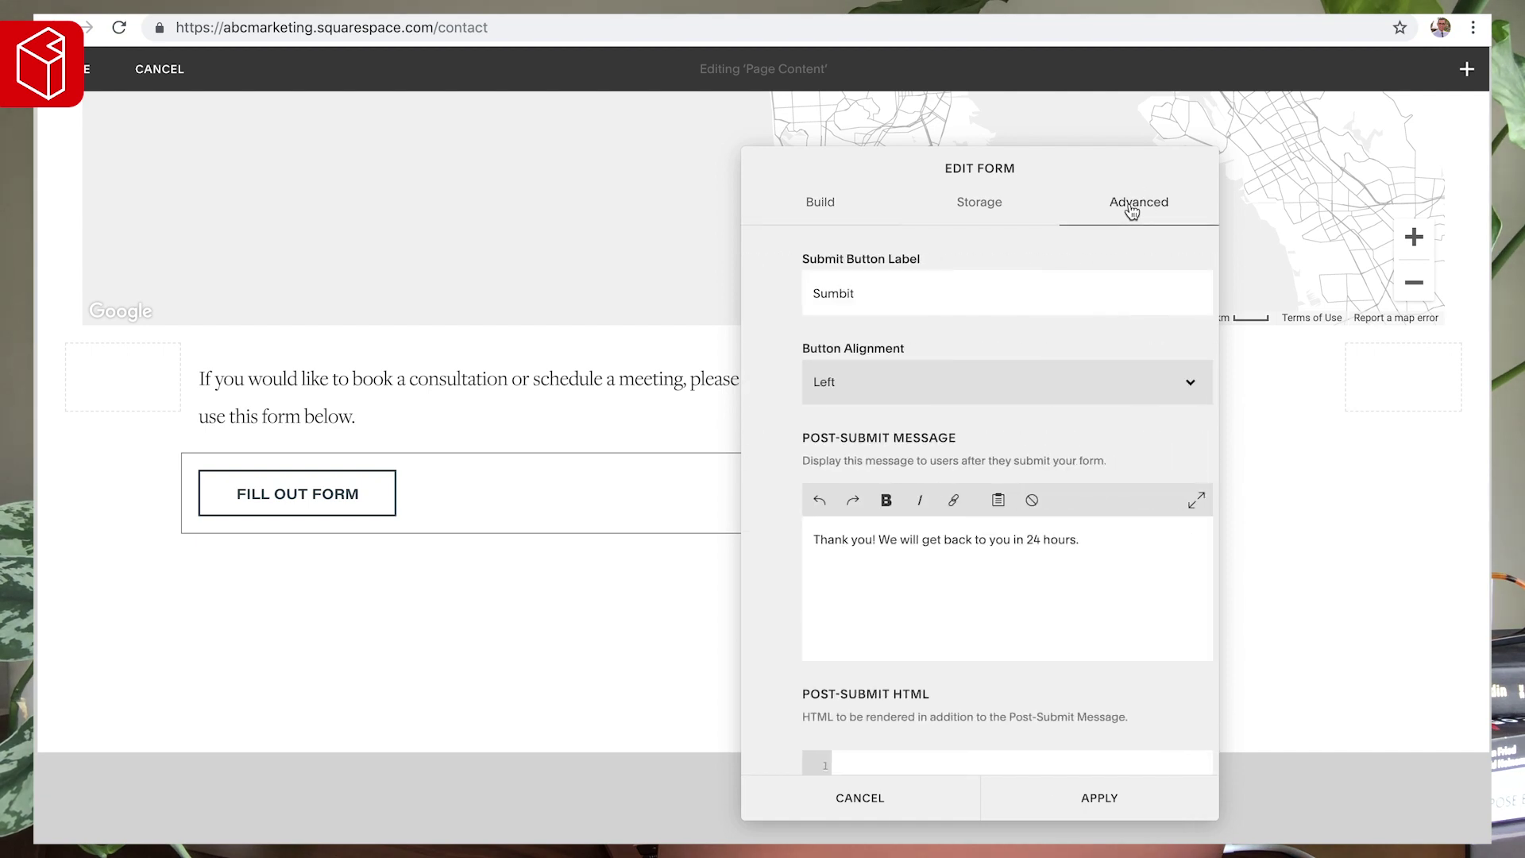
left_click(842, 383)
left_click(830, 399)
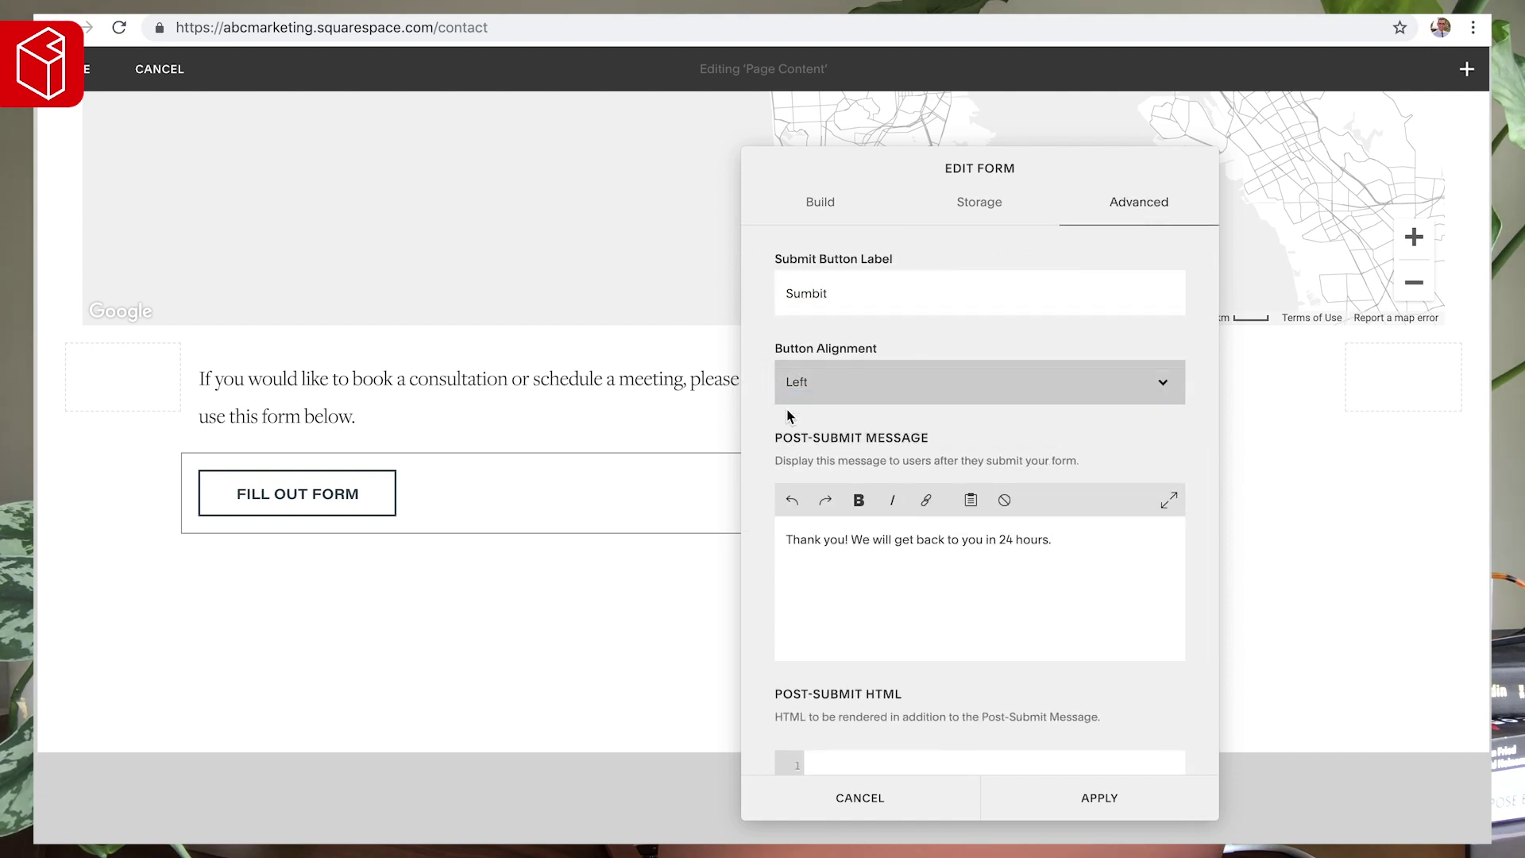
scroll(767, 439, "down", 6)
left_click(786, 629)
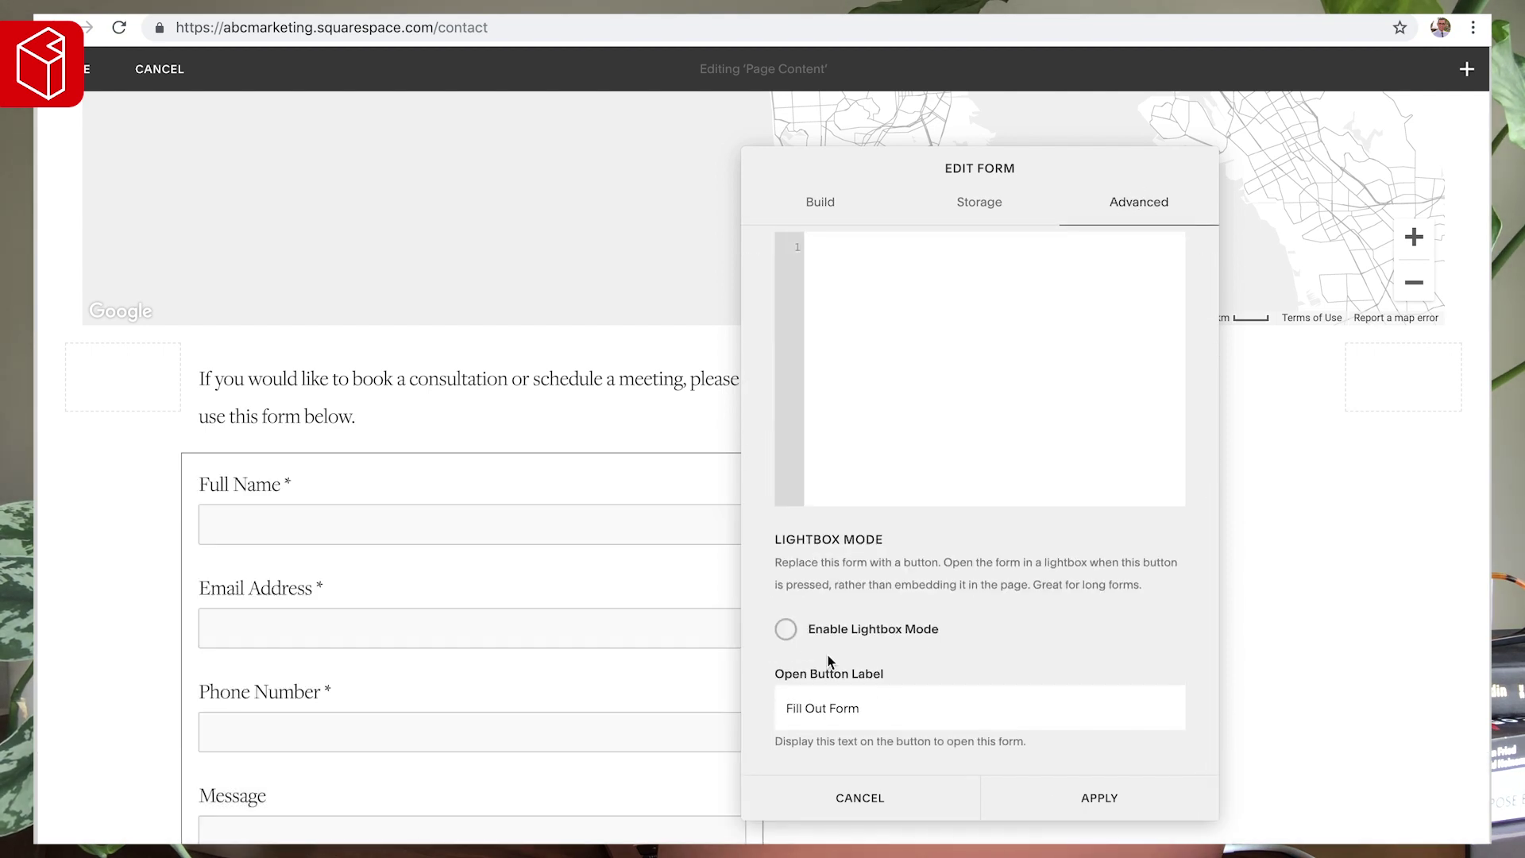
left_click(1074, 798)
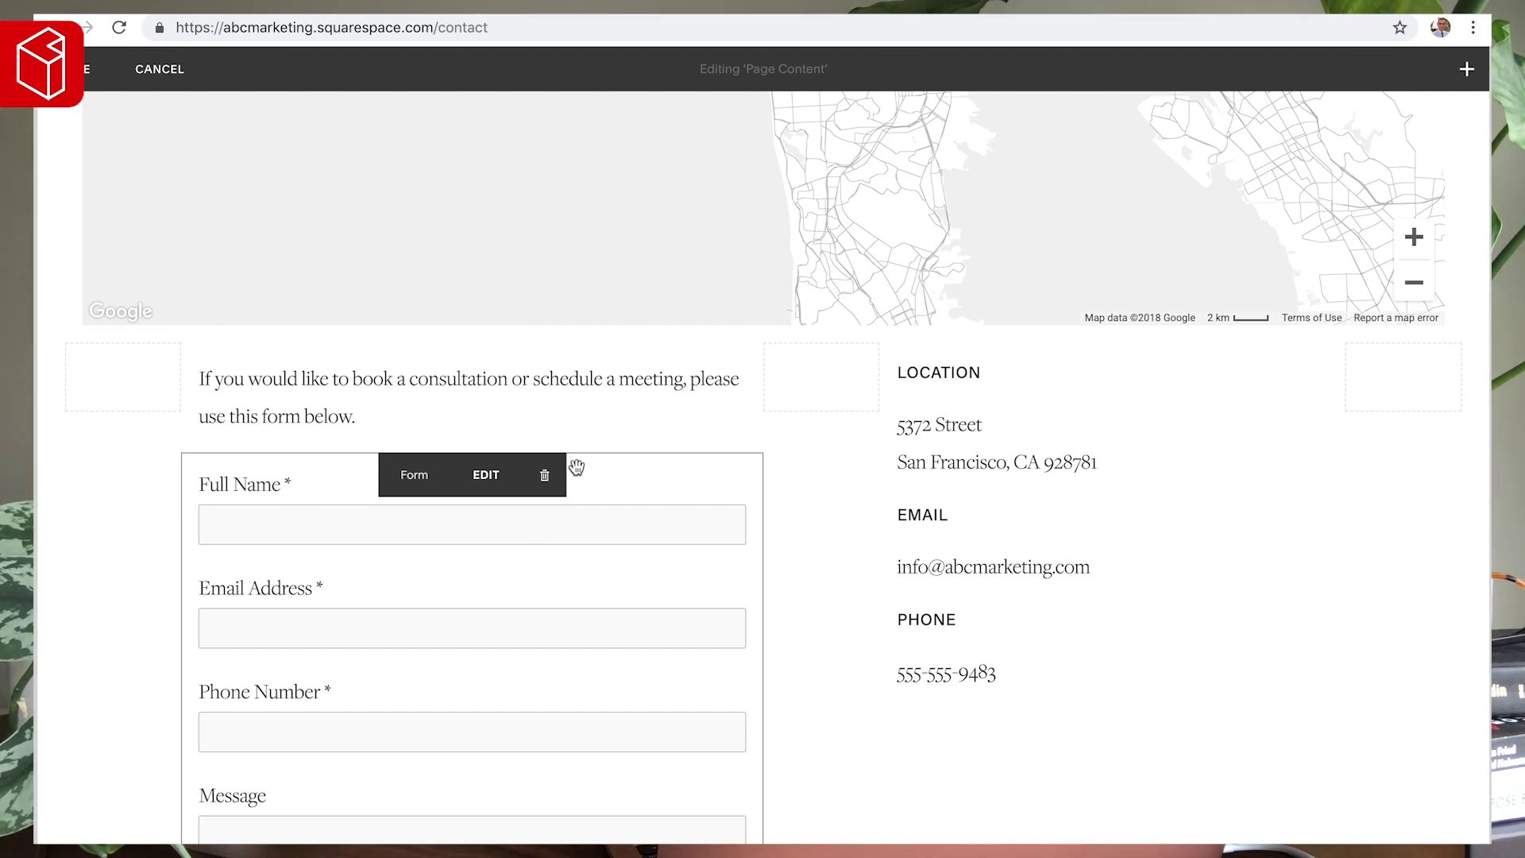
mouse_move(1028, 439)
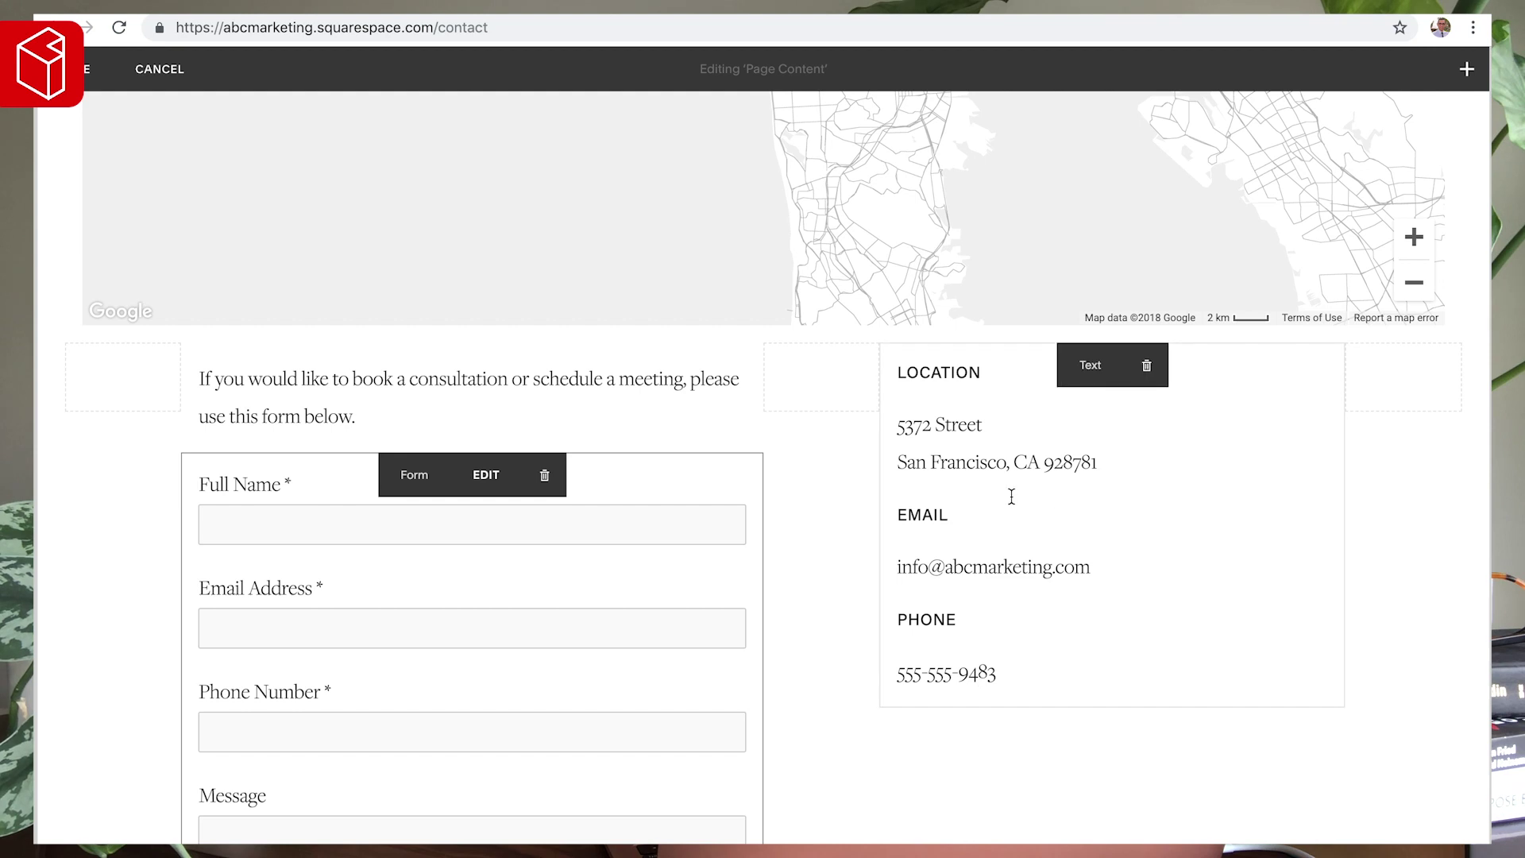
- Select the LOCATION address lines, then search 'san francisco ca' in a new tab
left_click_drag(1104, 465, 898, 429)
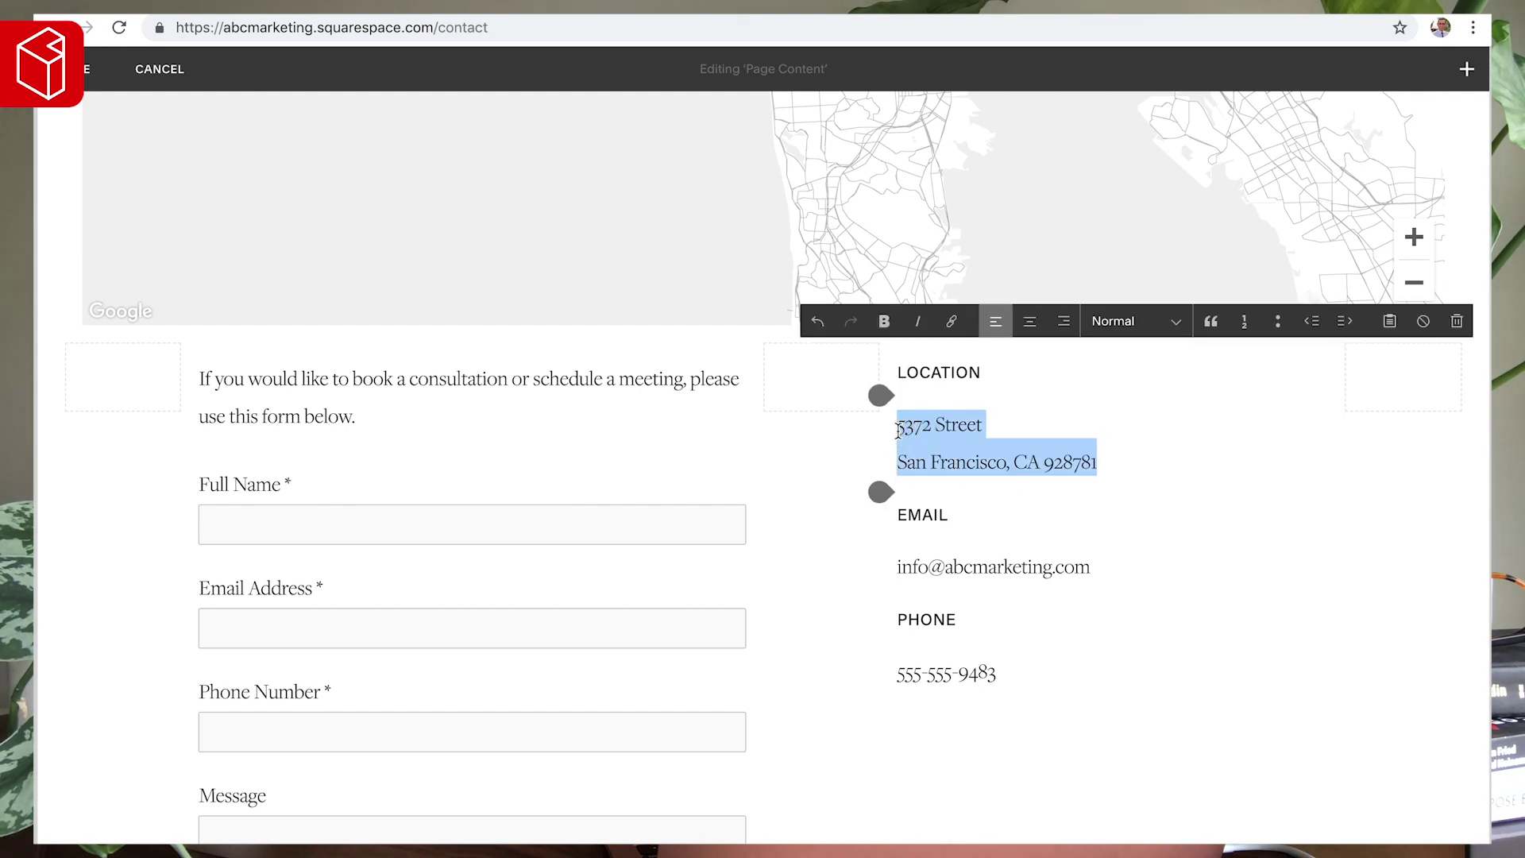
key("ctrl+t")
type("g")
key("BackSpace")
key("BackSpace")
type("san francisco ")
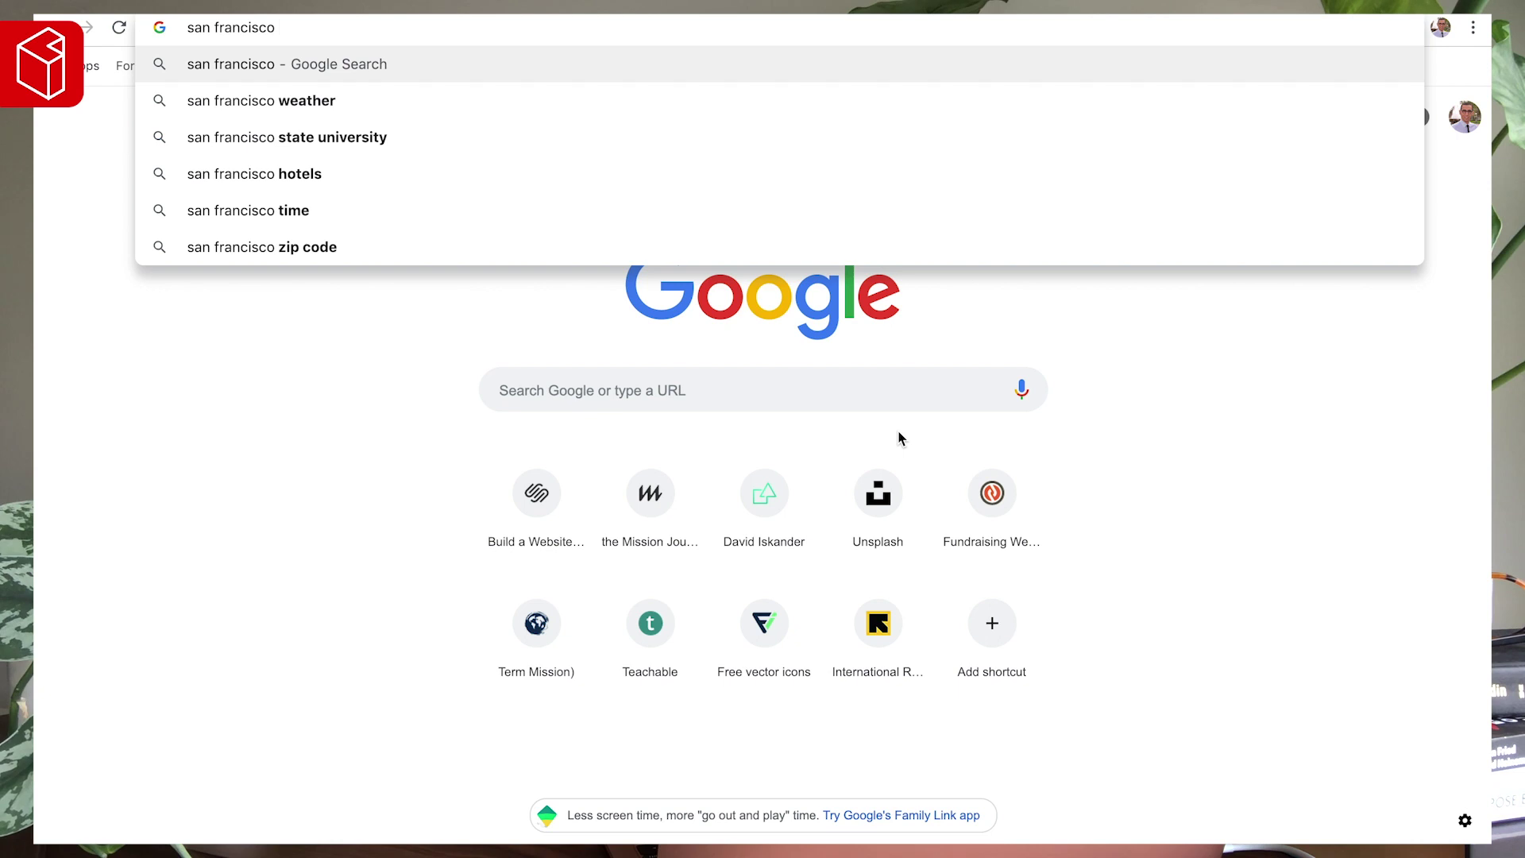
type("ca")
key("Return")
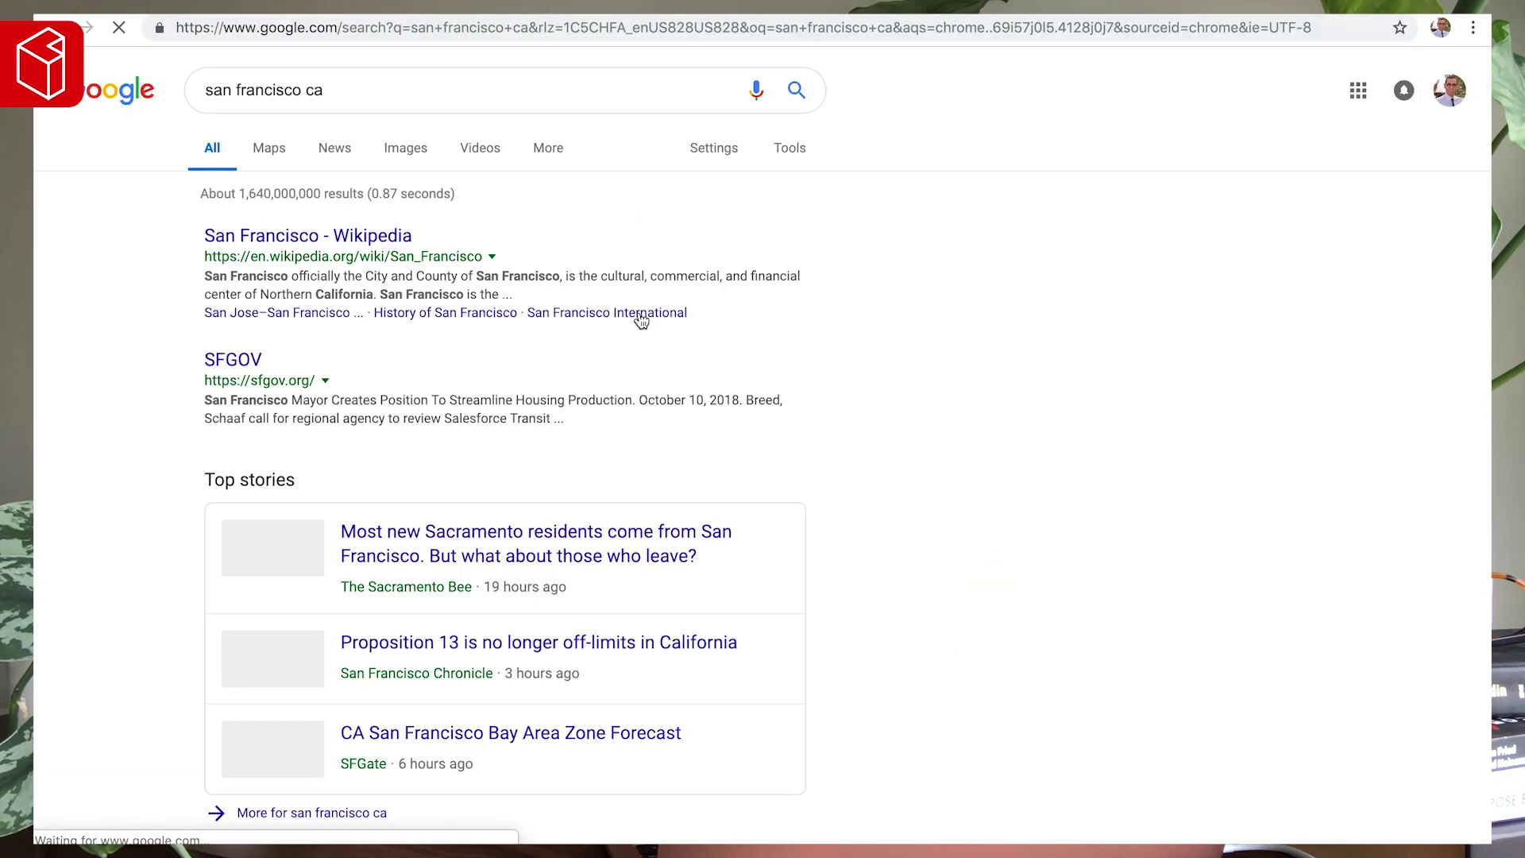
- Copy the Google Maps share link for San Francisco and reselect the address lines
left_click(1127, 316)
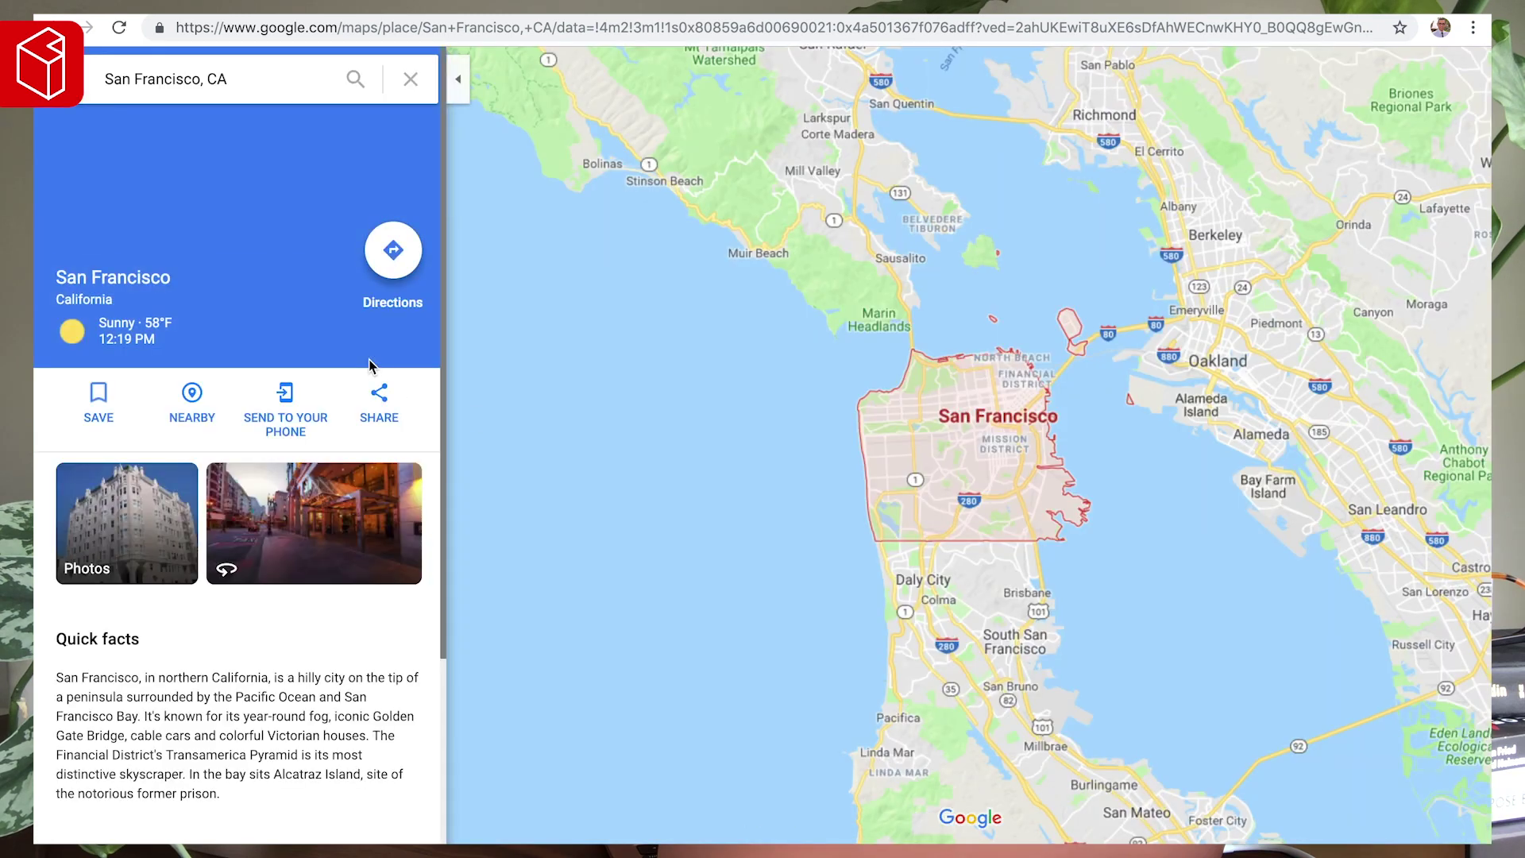
left_click(382, 400)
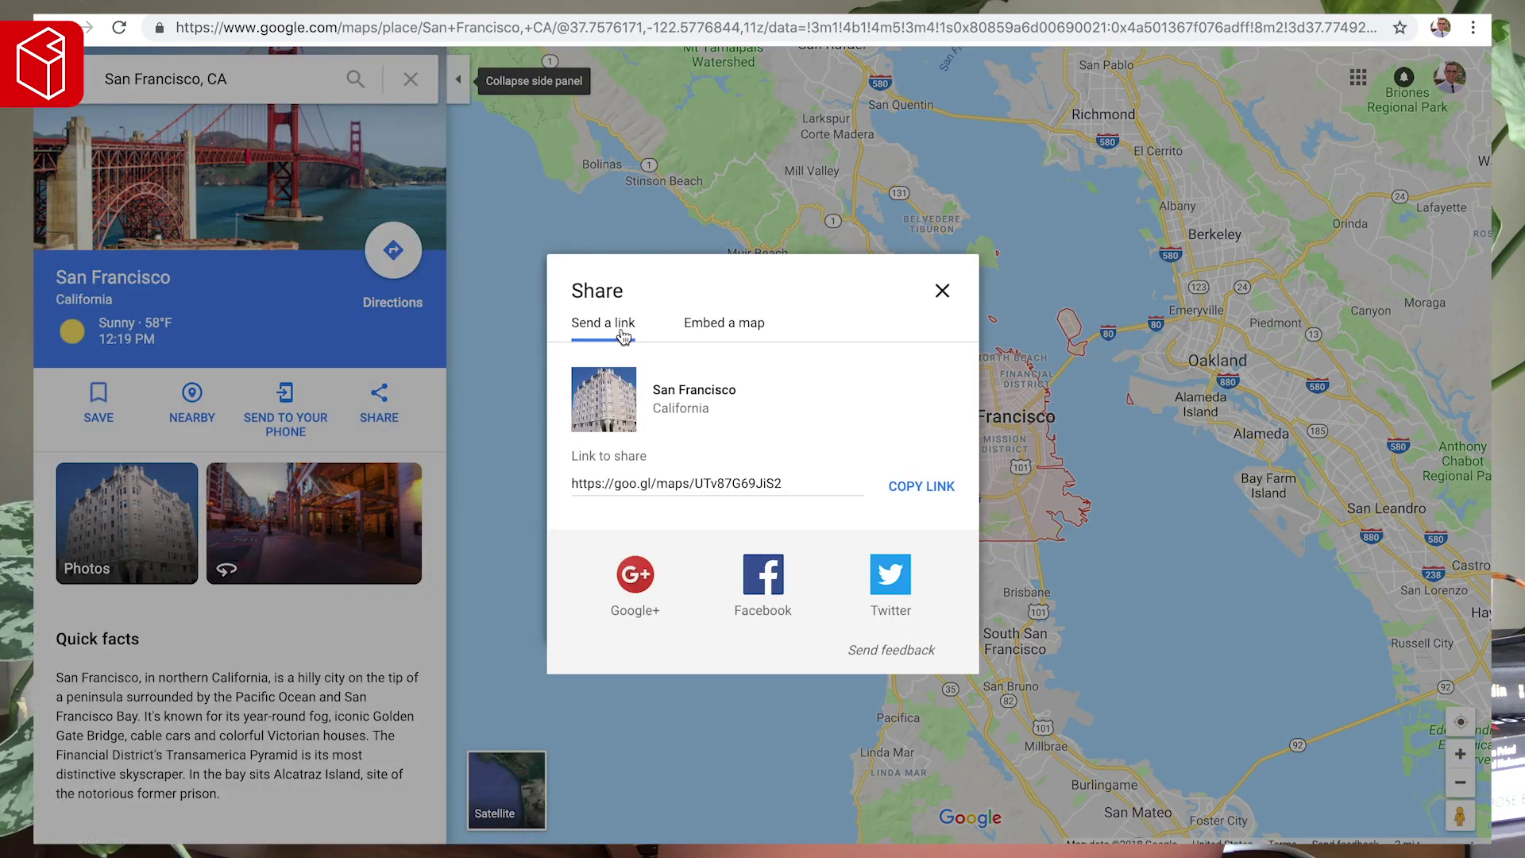
left_click(937, 498)
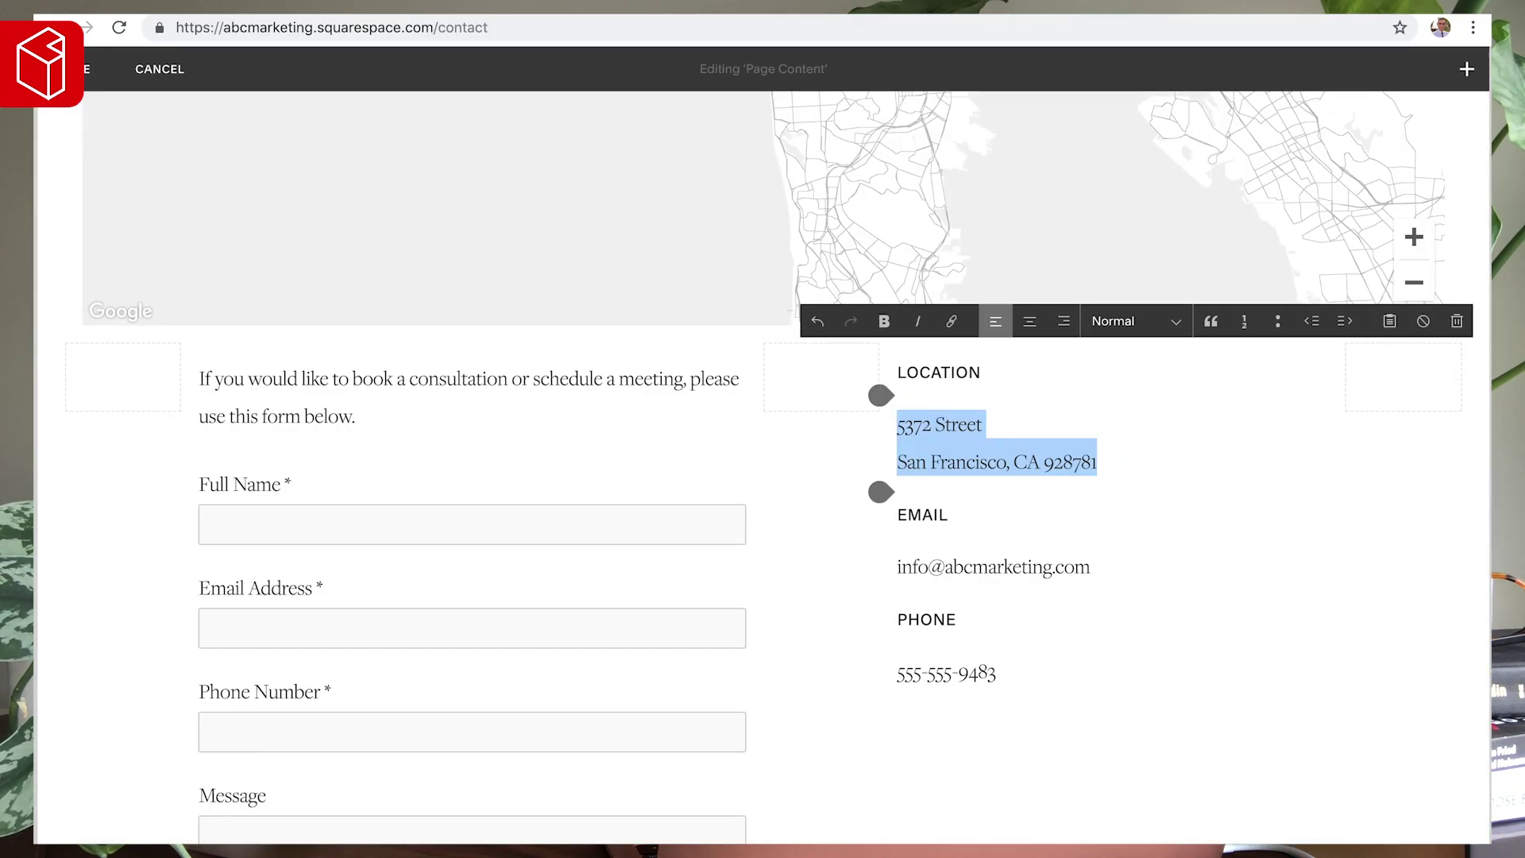
left_click_drag(1097, 461, 895, 427)
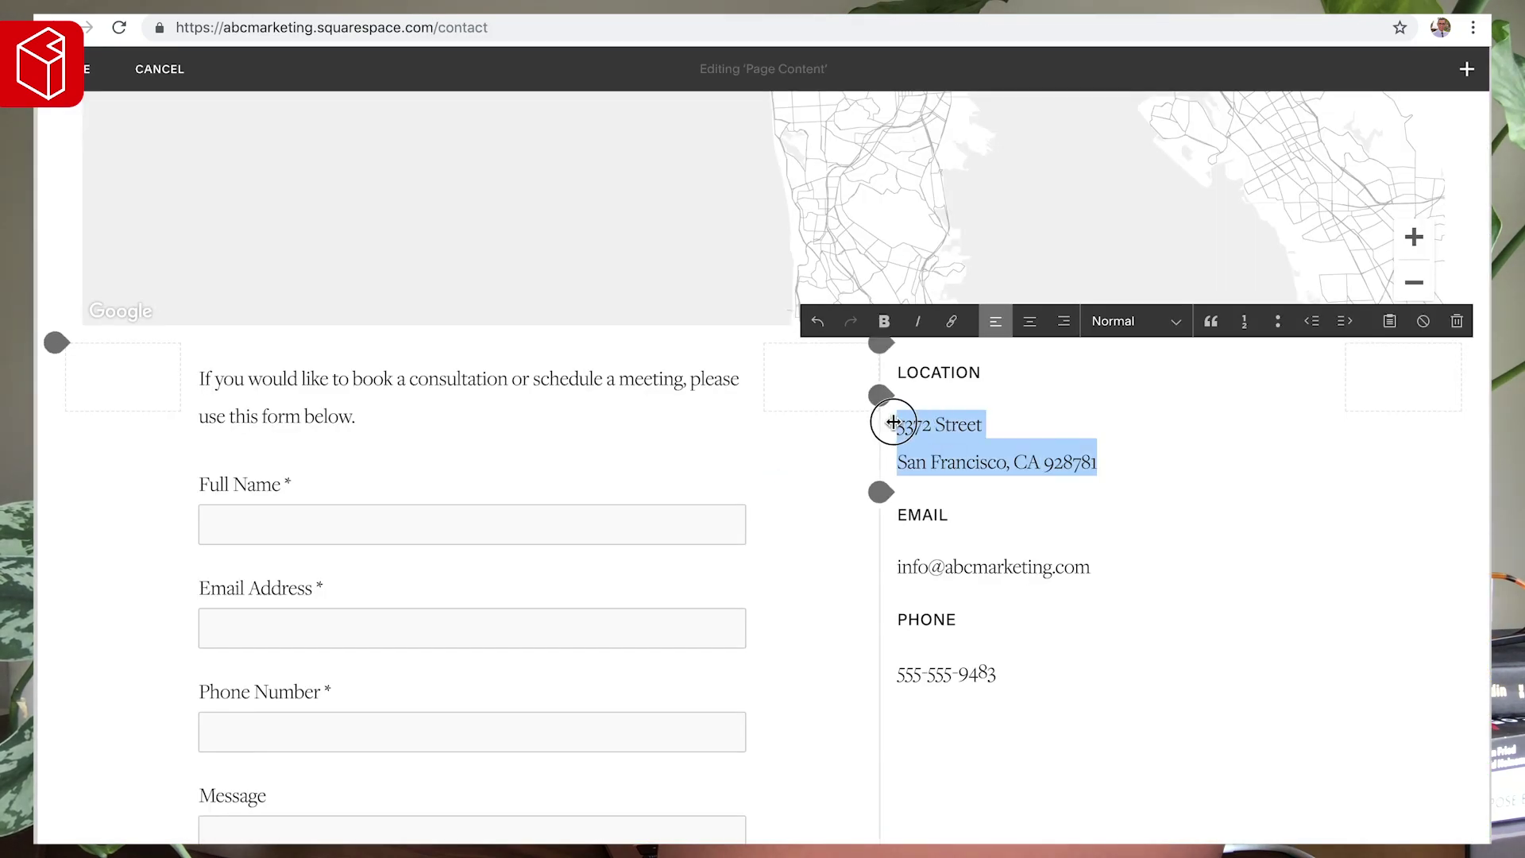
- Link the selected LOCATION address lines to the pasted Google Maps share URL
left_click(952, 321)
left_click(1011, 443)
key("ctrl+v")
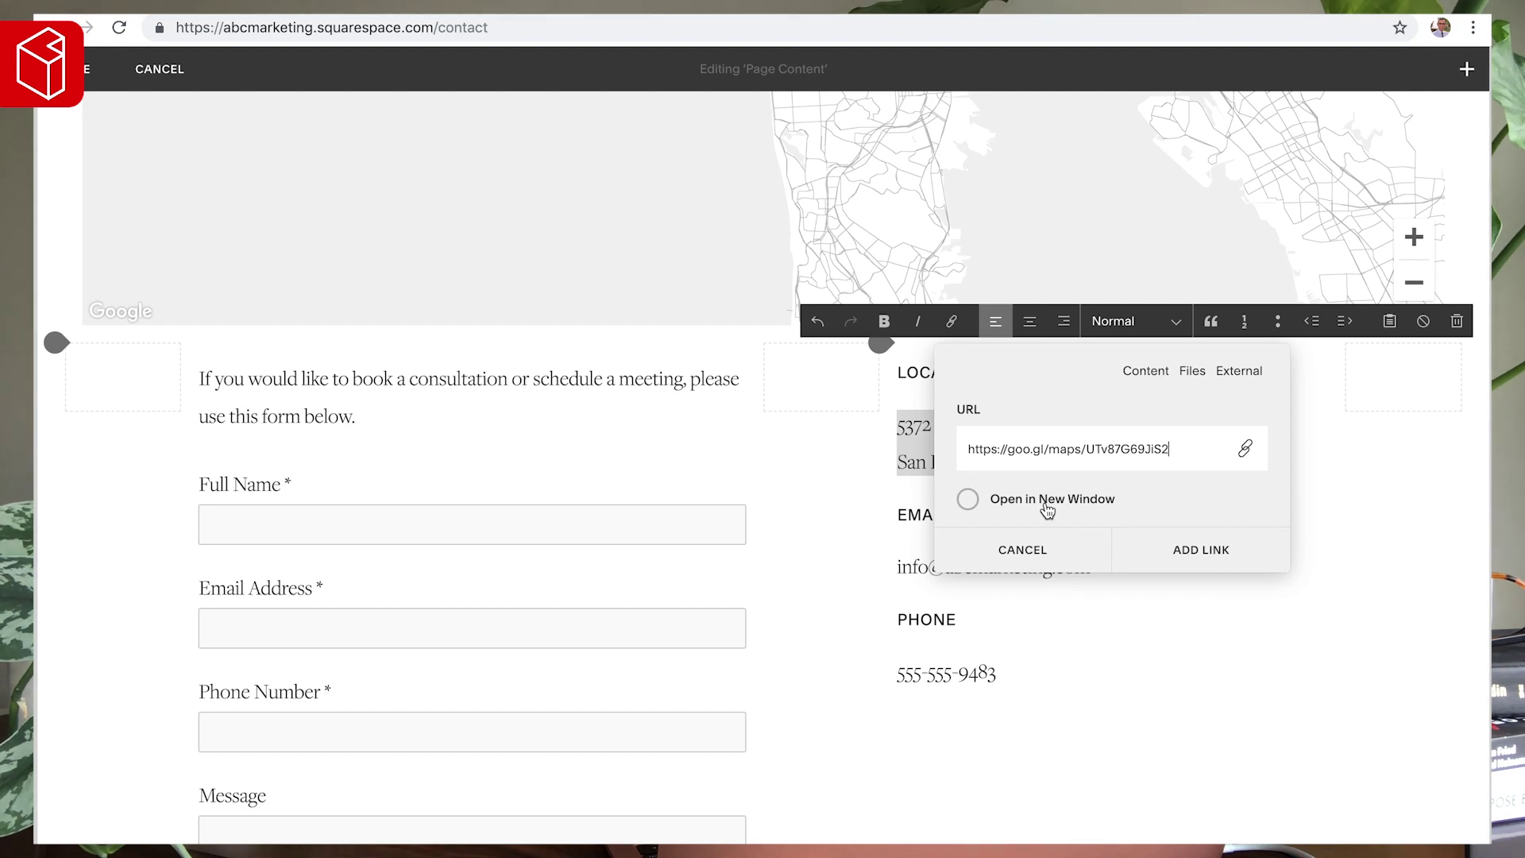
left_click(1201, 549)
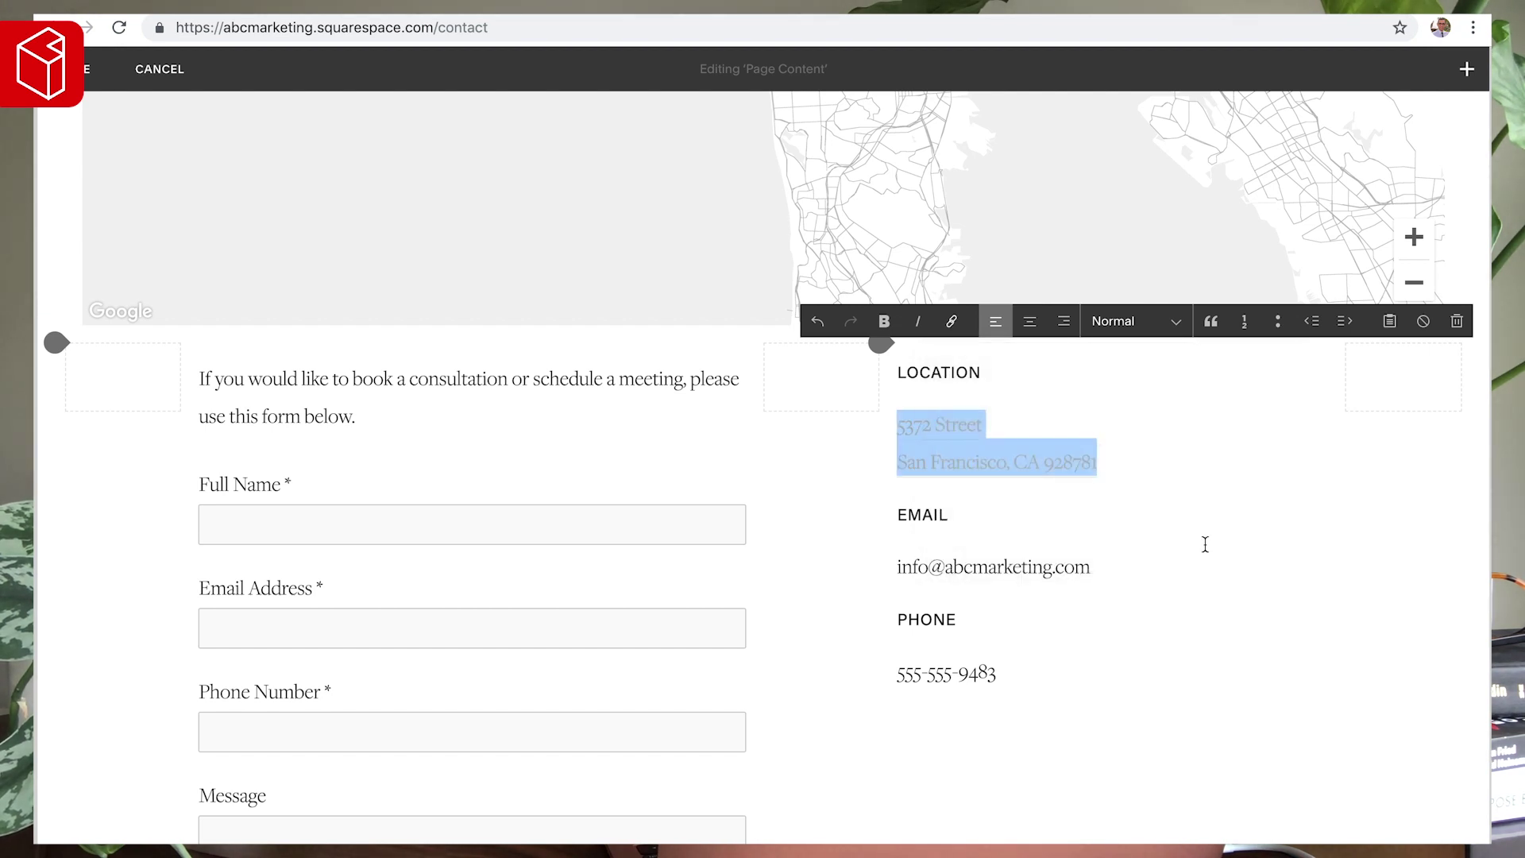
left_click(1136, 515)
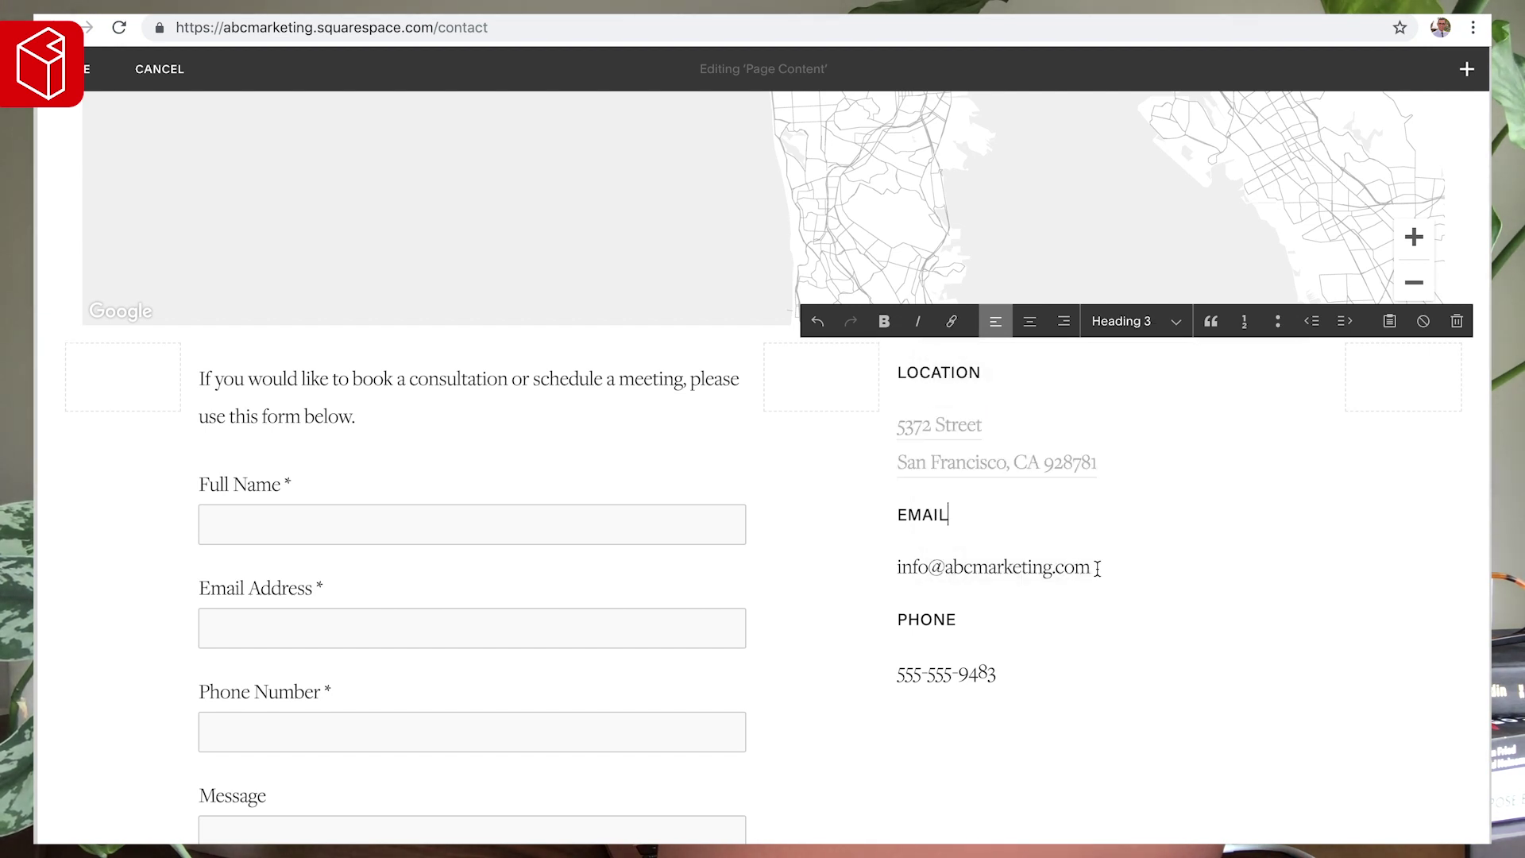
- Turn the email address into a mailto: link
left_click_drag(724, 456, 97, 458)
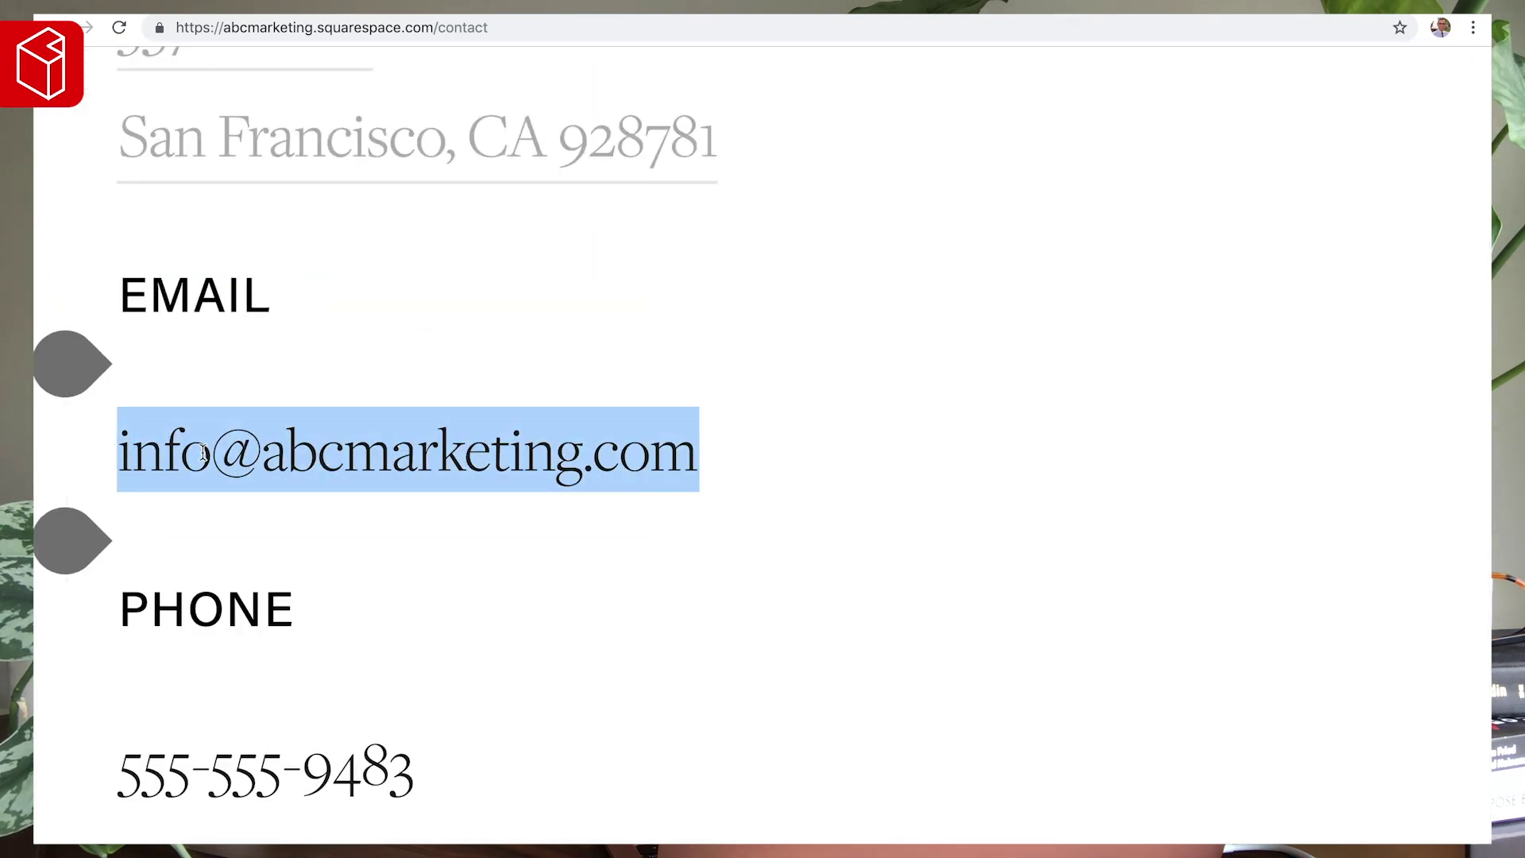
key("super+k")
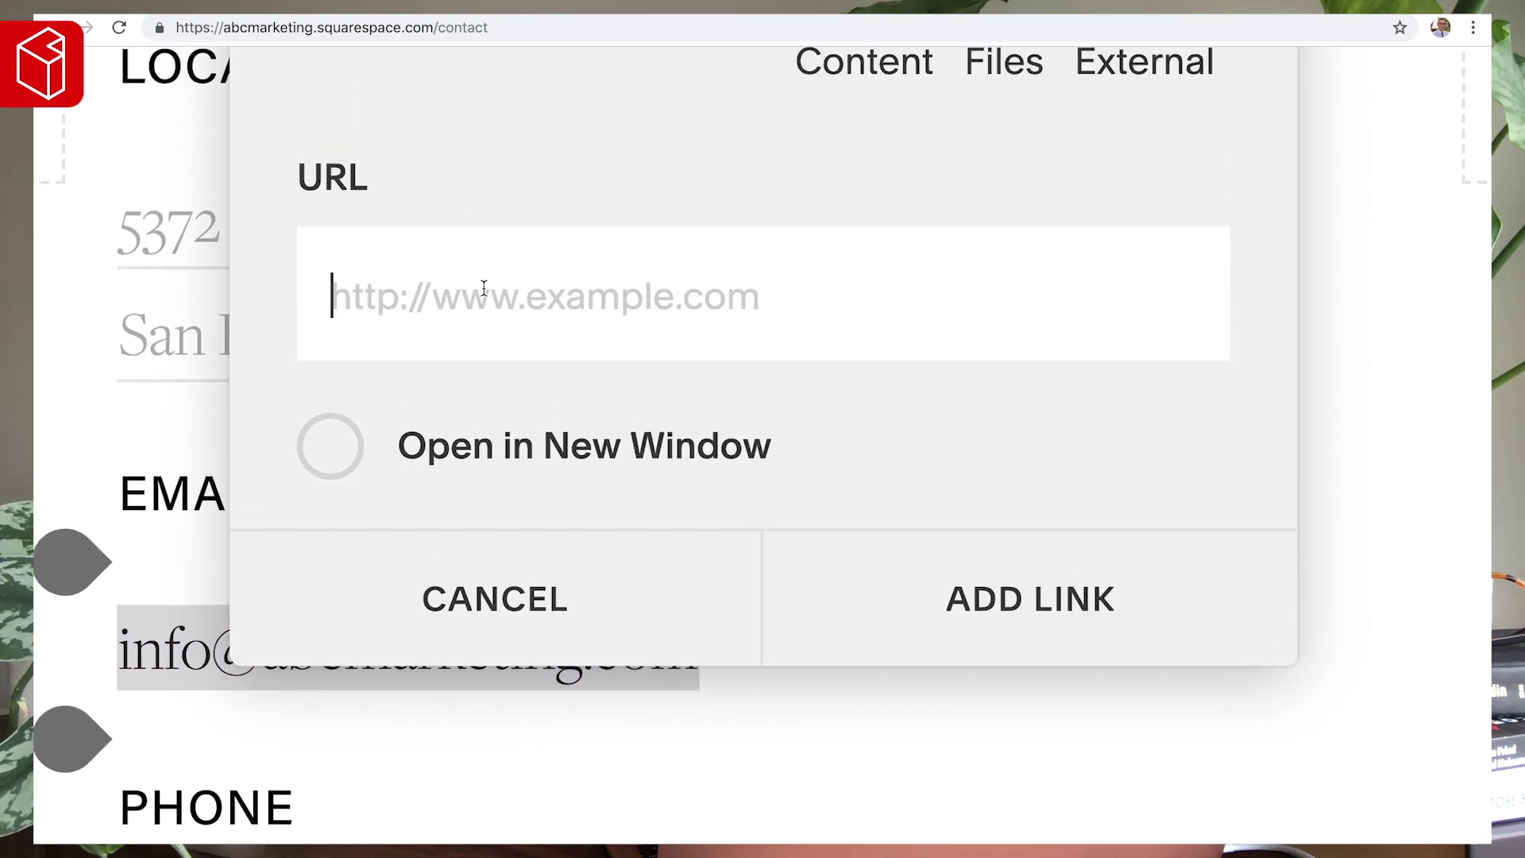
type("mailto:")
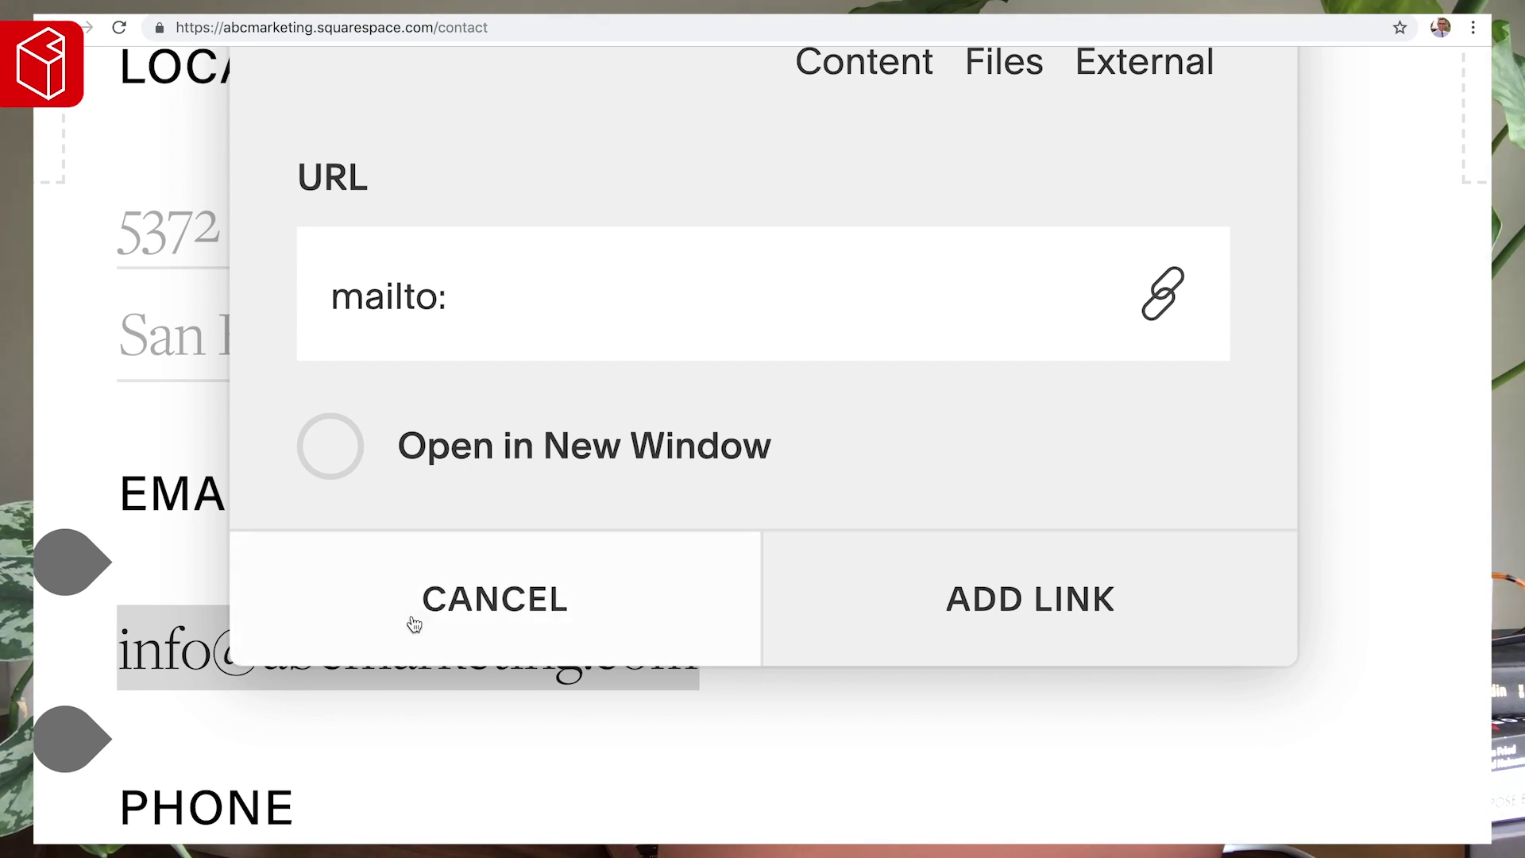
left_click(436, 601)
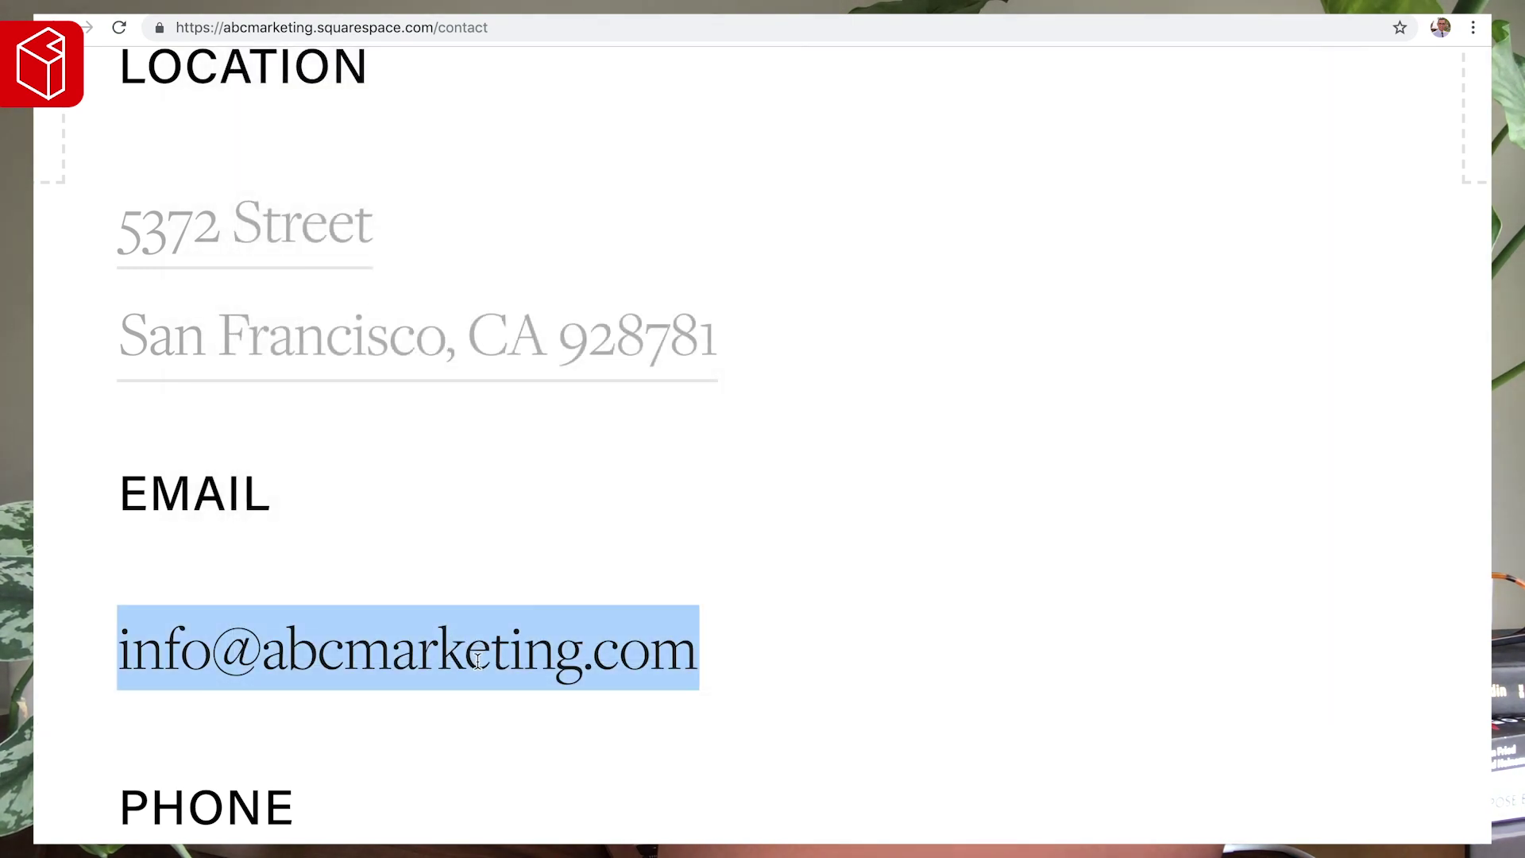
left_click(466, 647)
left_click_drag(697, 647, 73, 651)
key("super+k")
type("mailto:")
key("super+v")
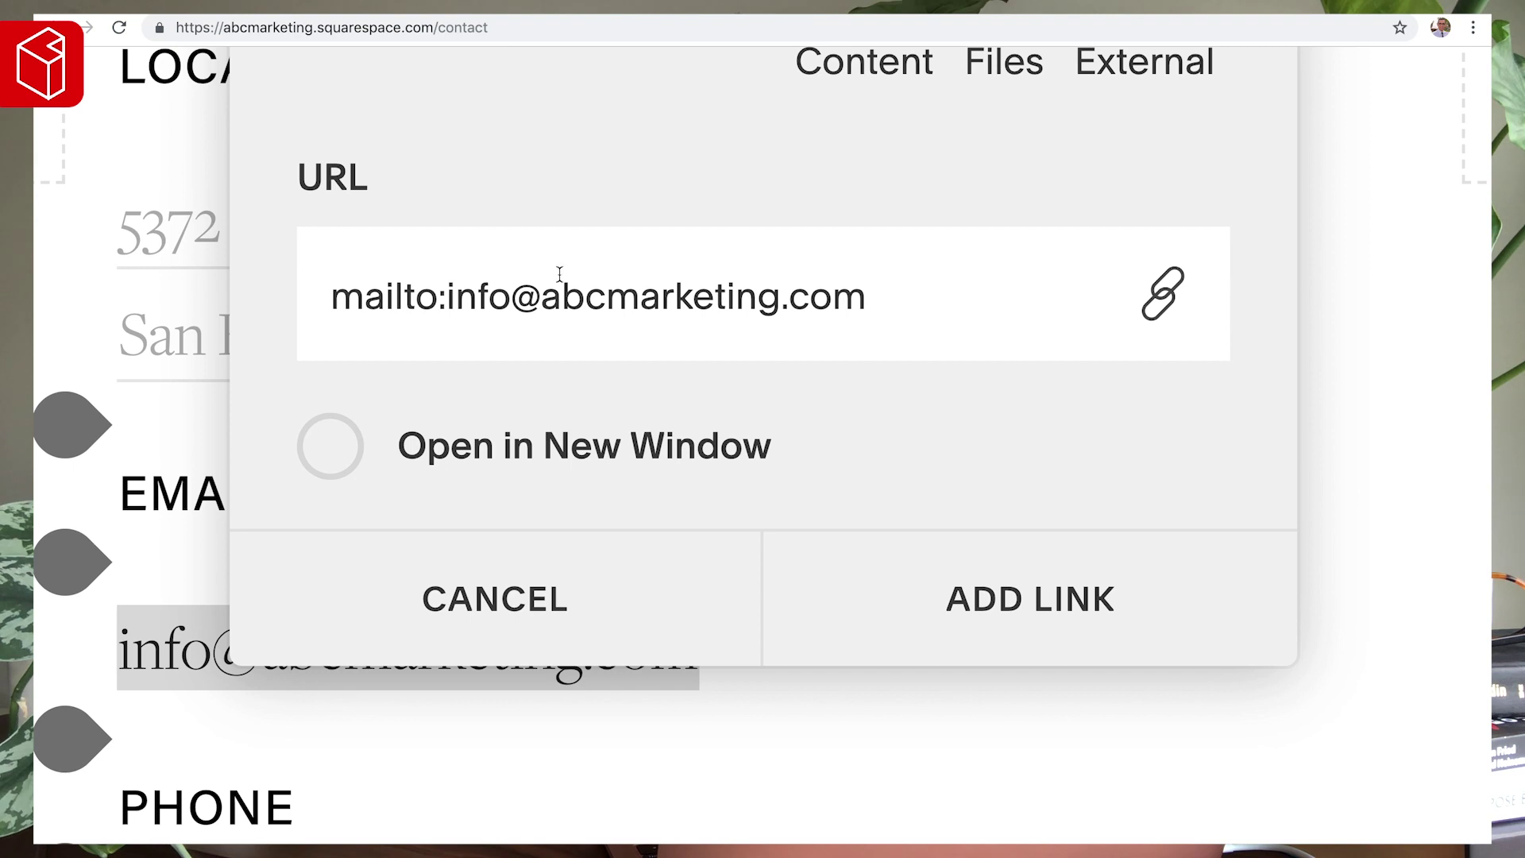
left_click(1035, 601)
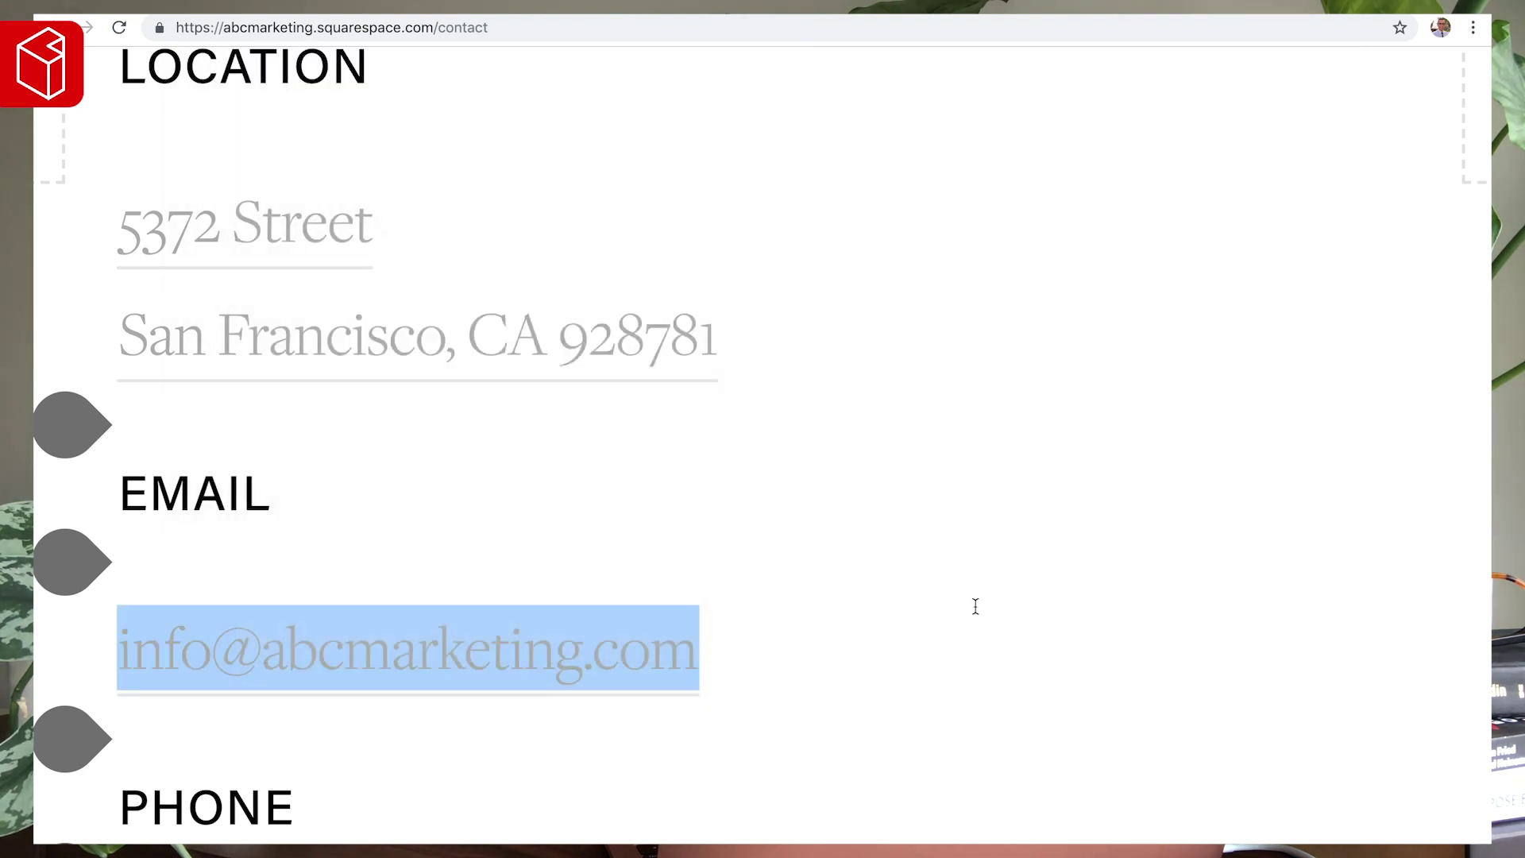
left_click(517, 509)
- Link the phone number with a tel: link to that number
scroll(517, 509, "down", 5)
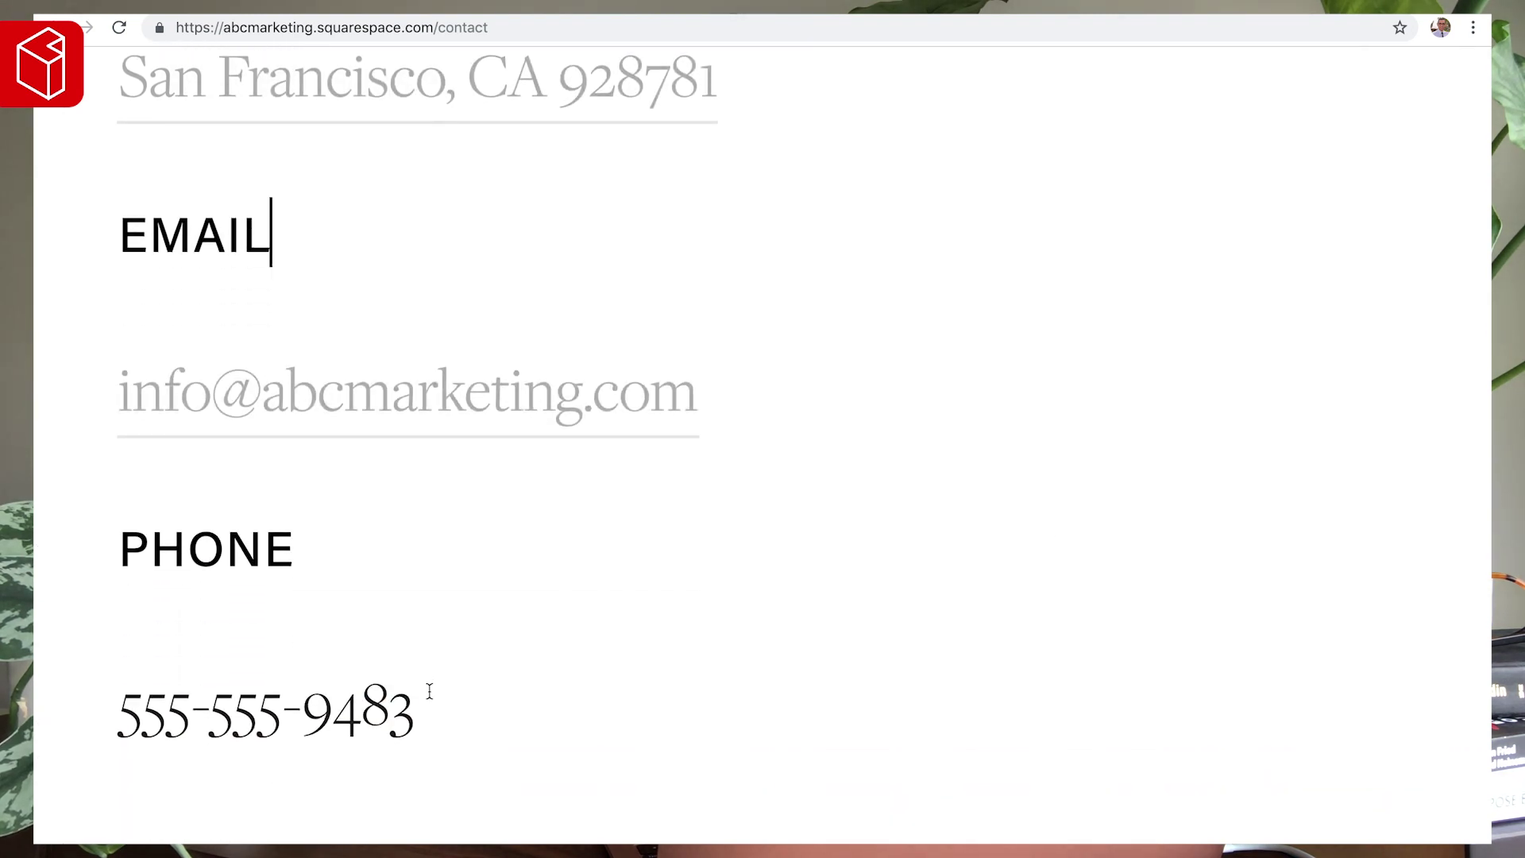
left_click_drag(433, 713, 43, 709)
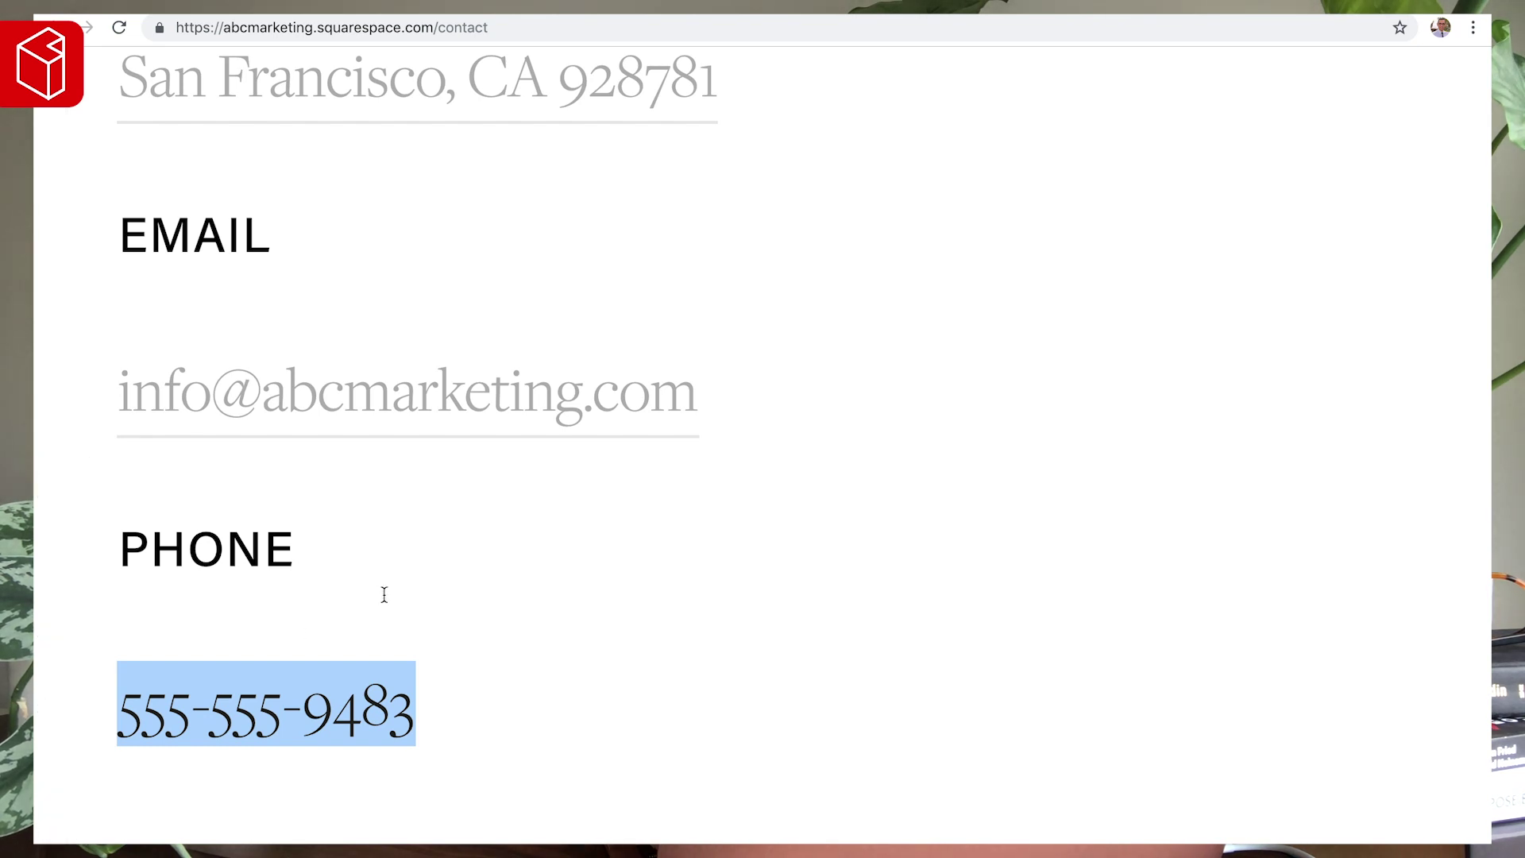
key("ctrl+k")
scroll(518, 225, "up", 5)
left_click(449, 382)
type("tel")
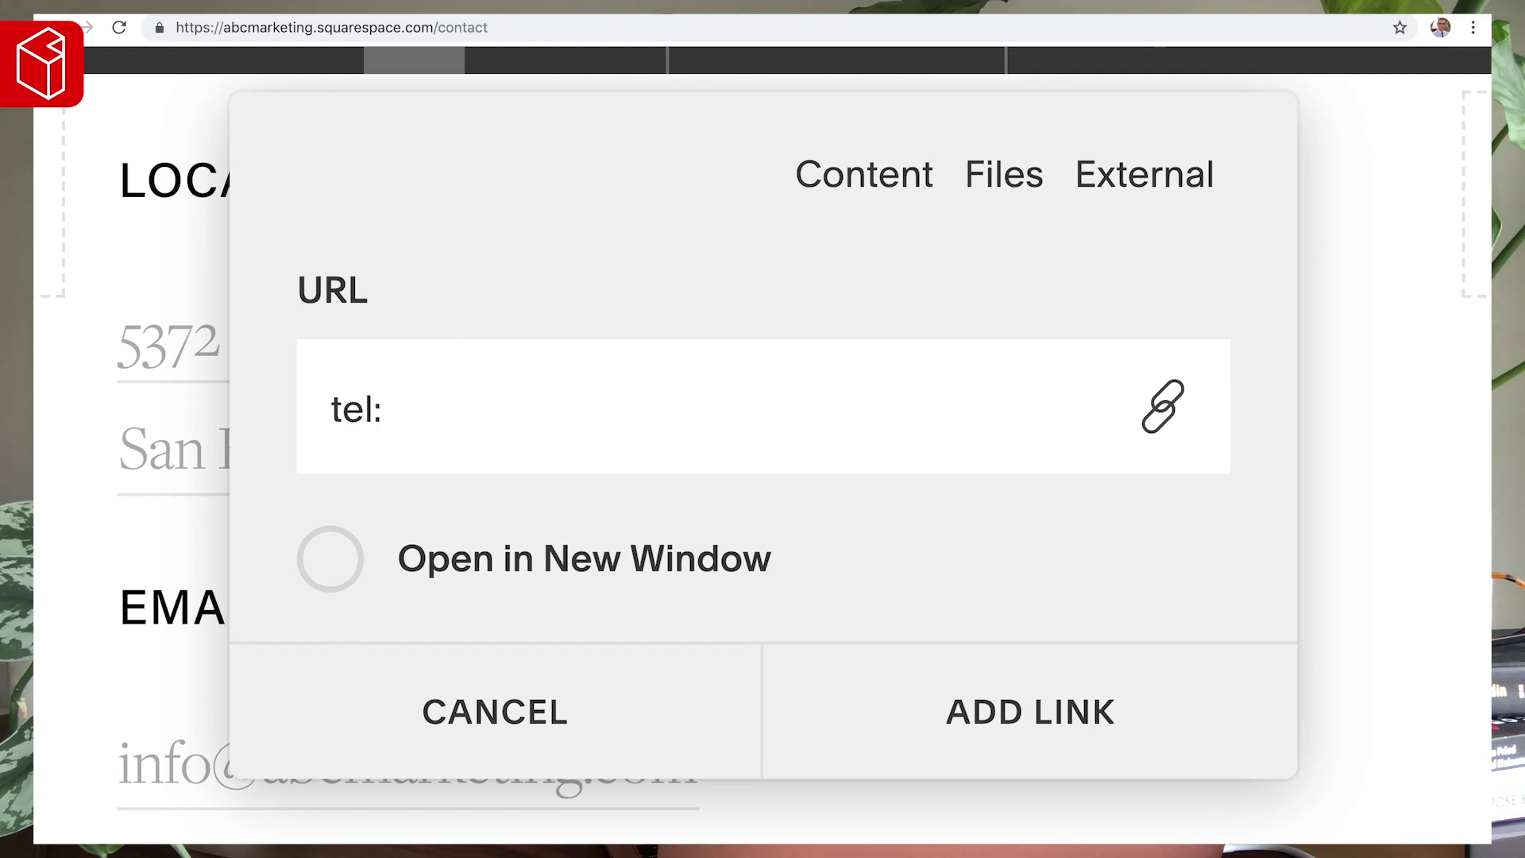
type(":")
key("ctrl+v")
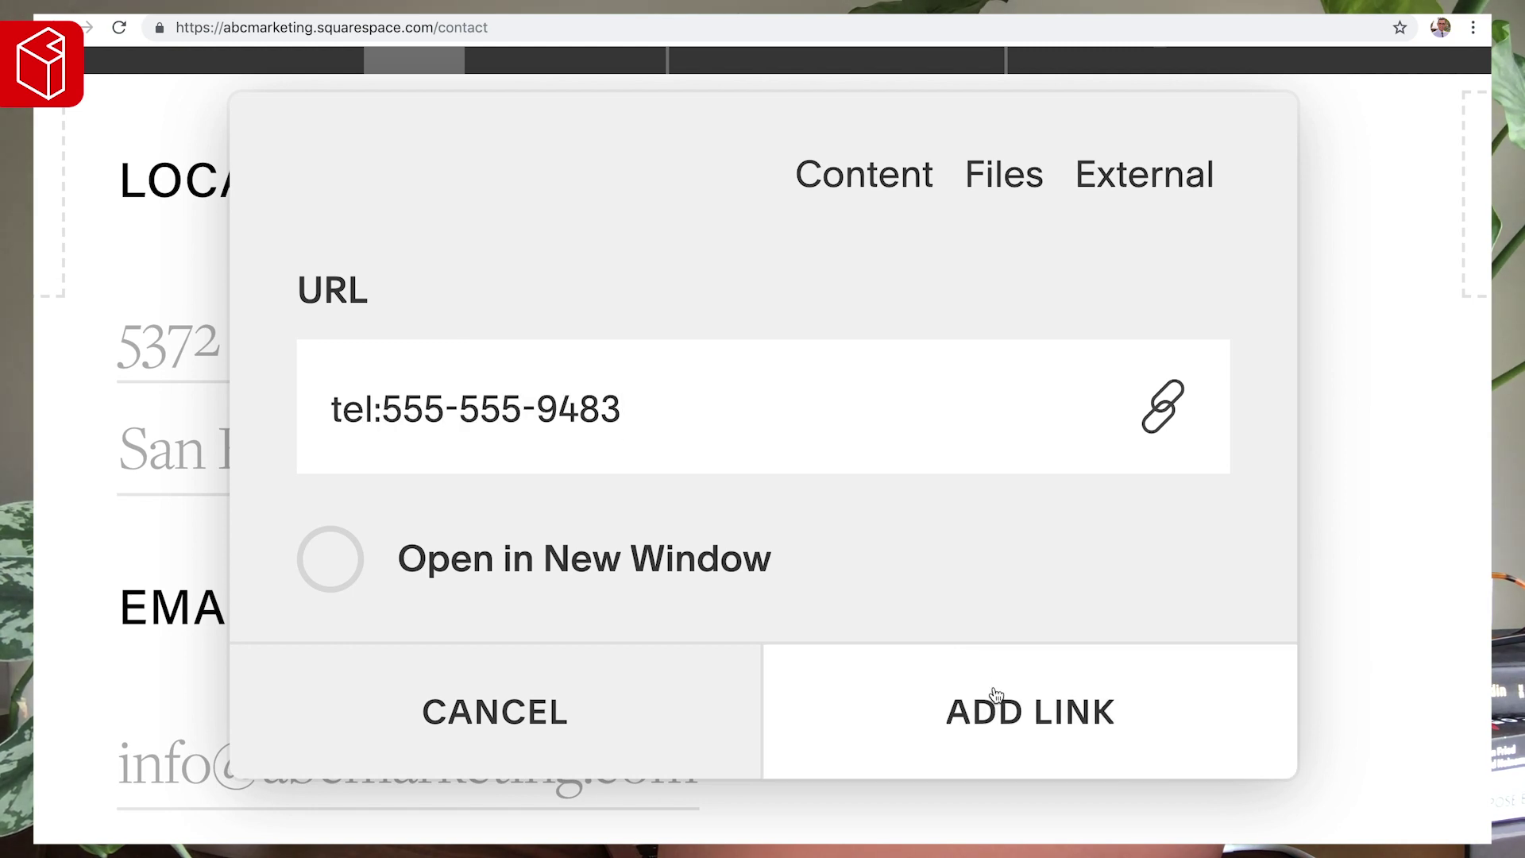
left_click(989, 701)
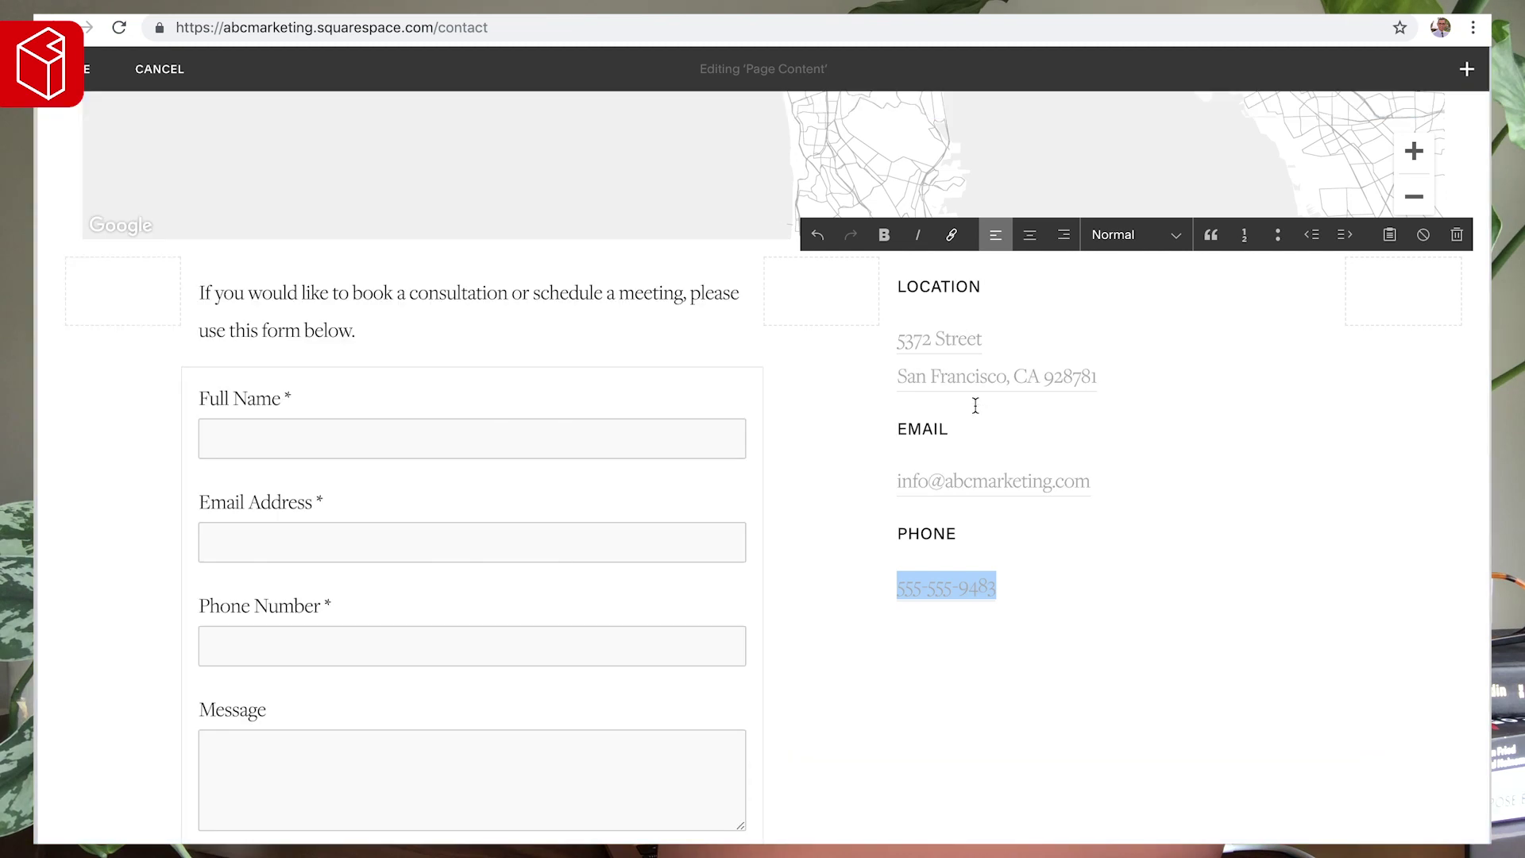
- Save the page content edits and reopen the Contact page for editing
left_click(993, 434)
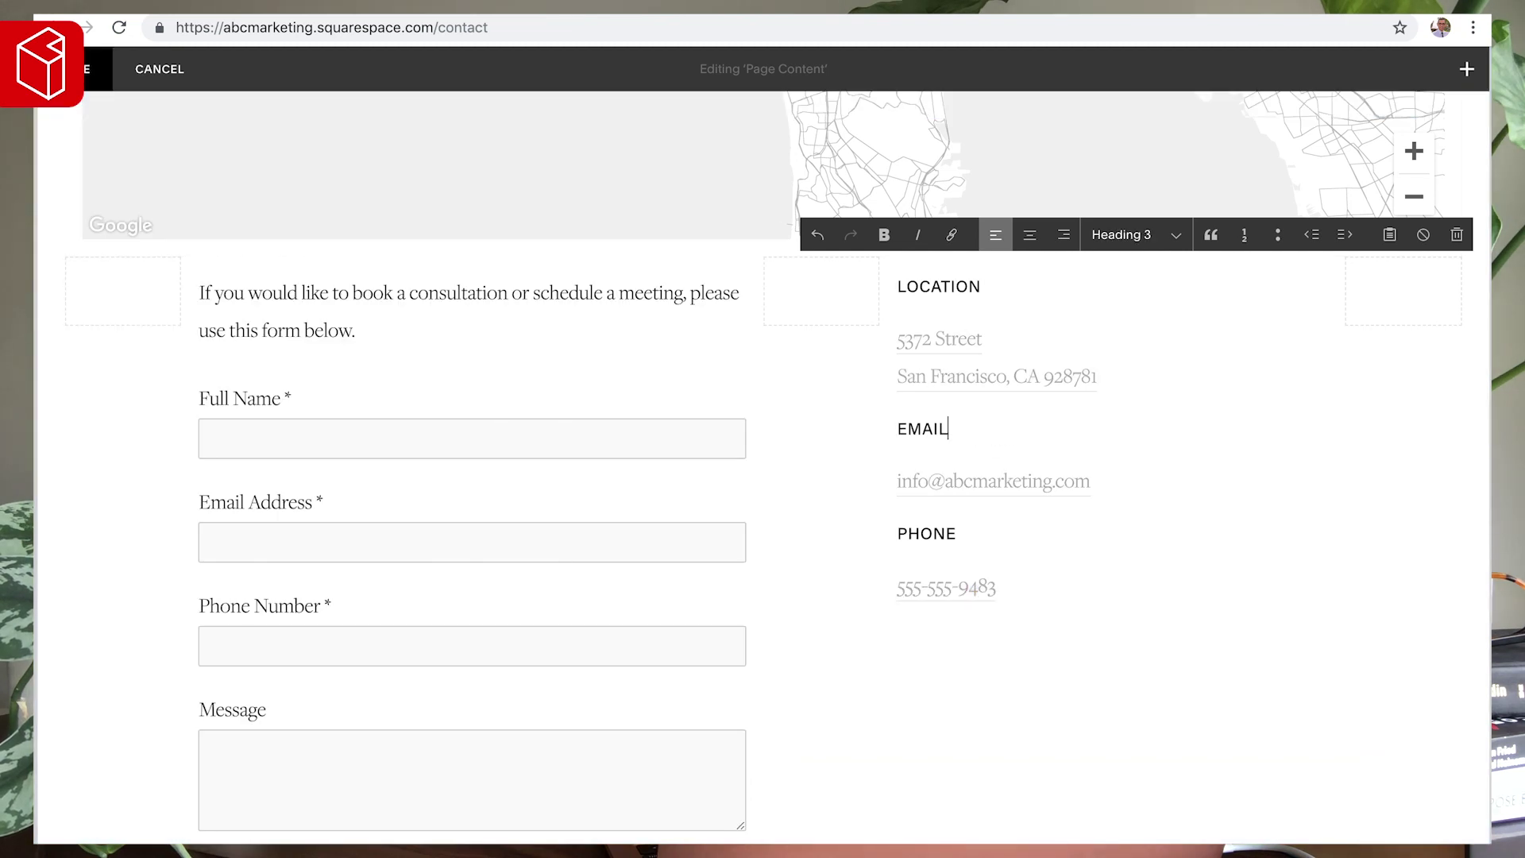
left_click(84, 70)
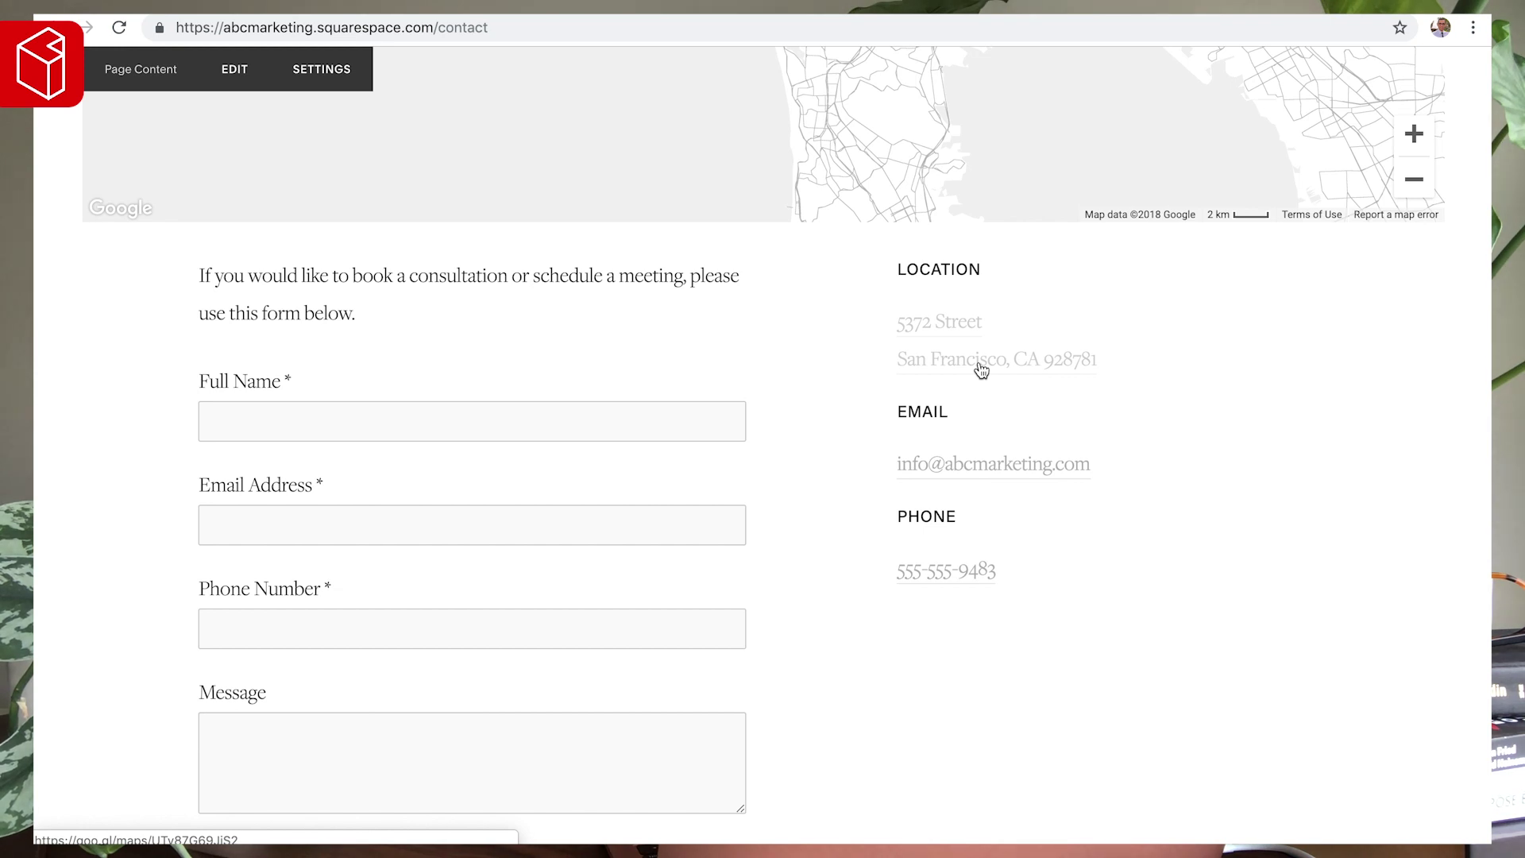
scroll(467, 367, "up", 4)
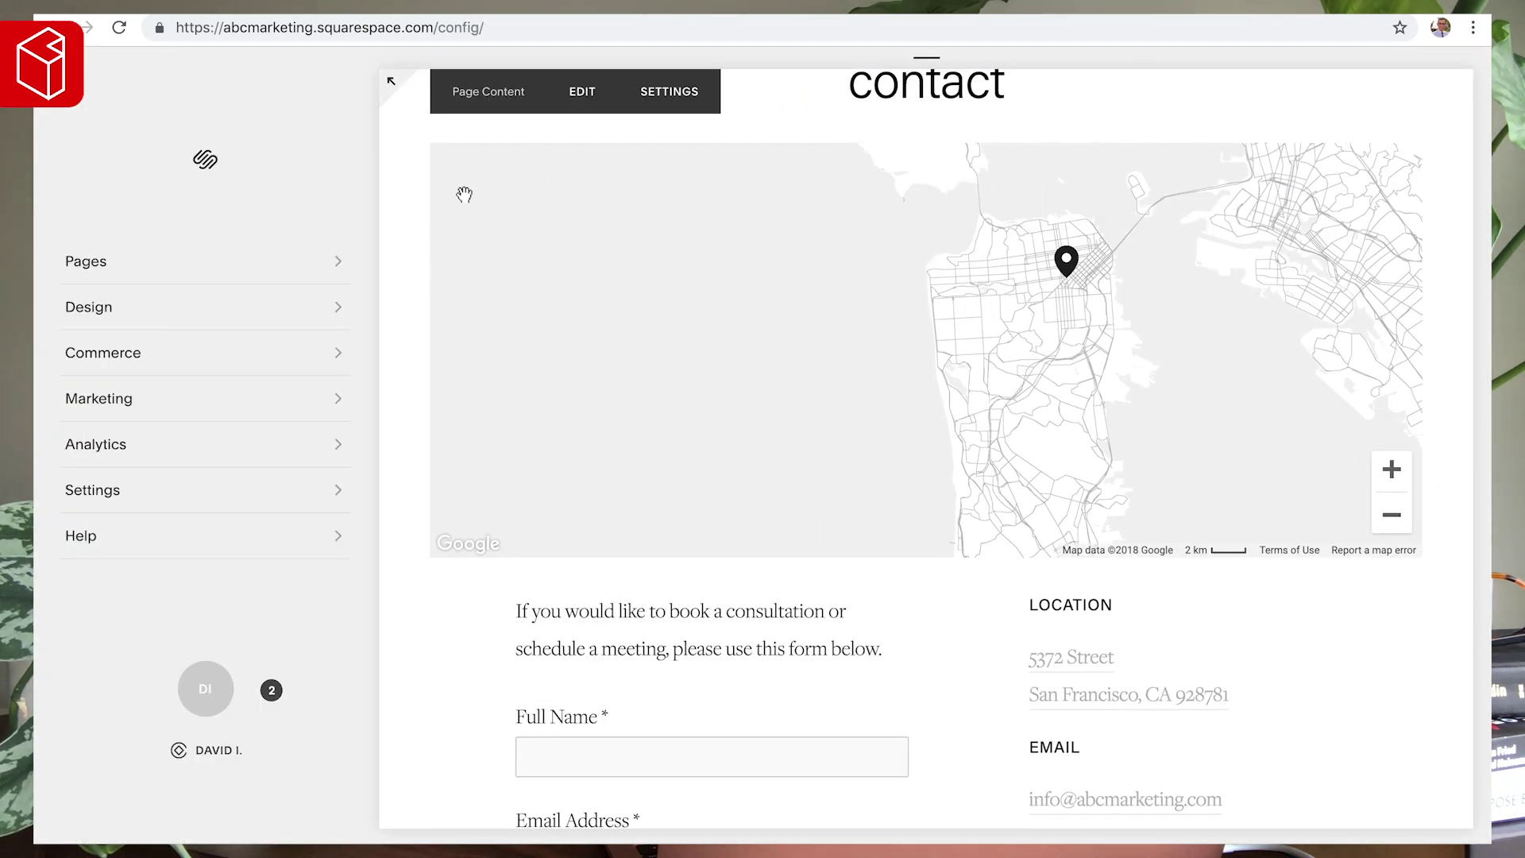
left_click(584, 92)
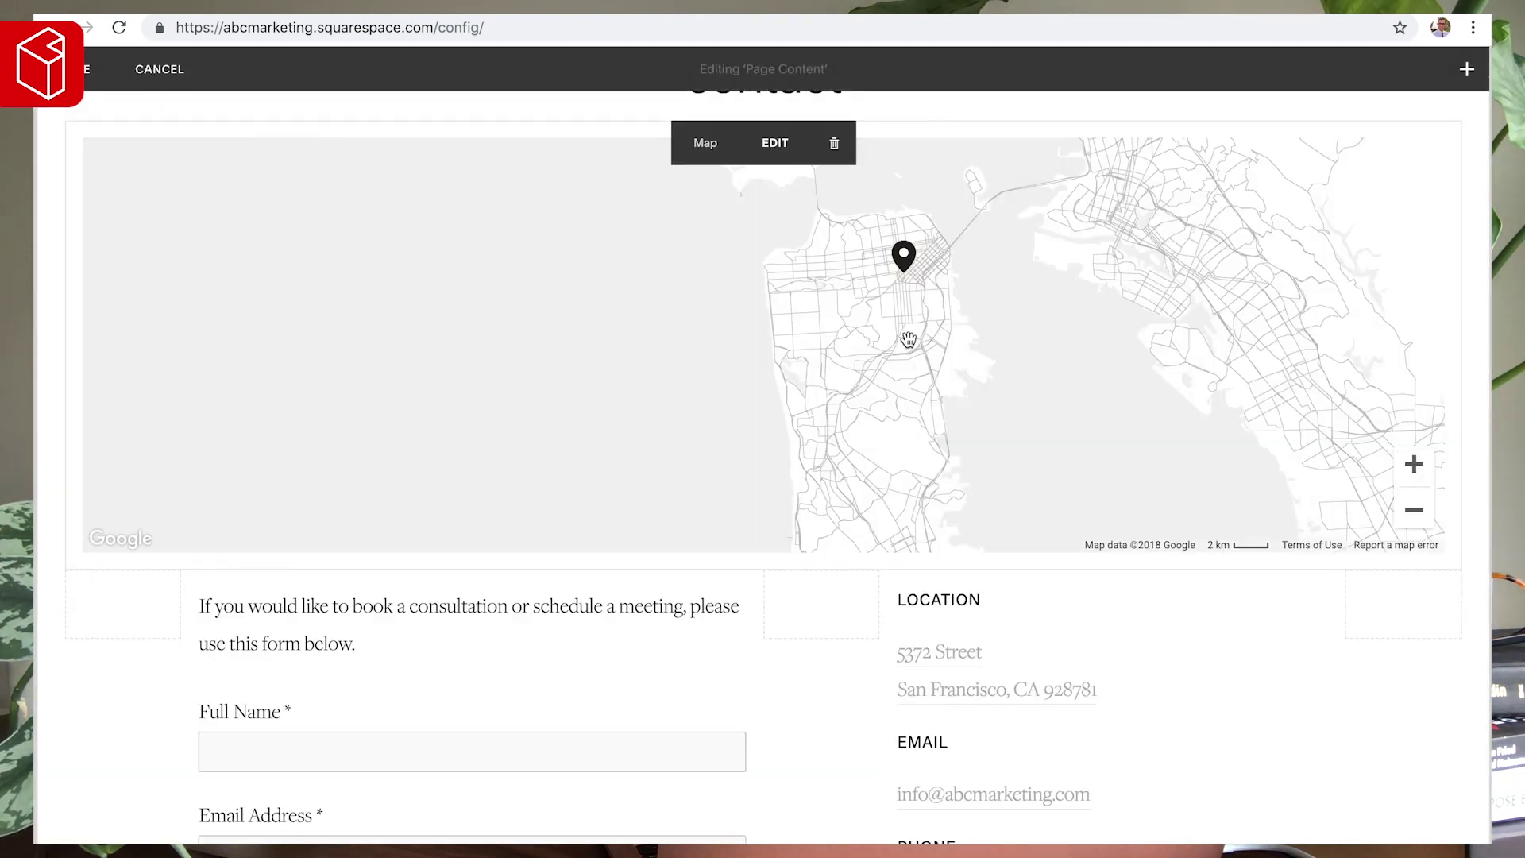
- Pan and zoom the map block around the San Francisco pin and apply the view
left_click(811, 172)
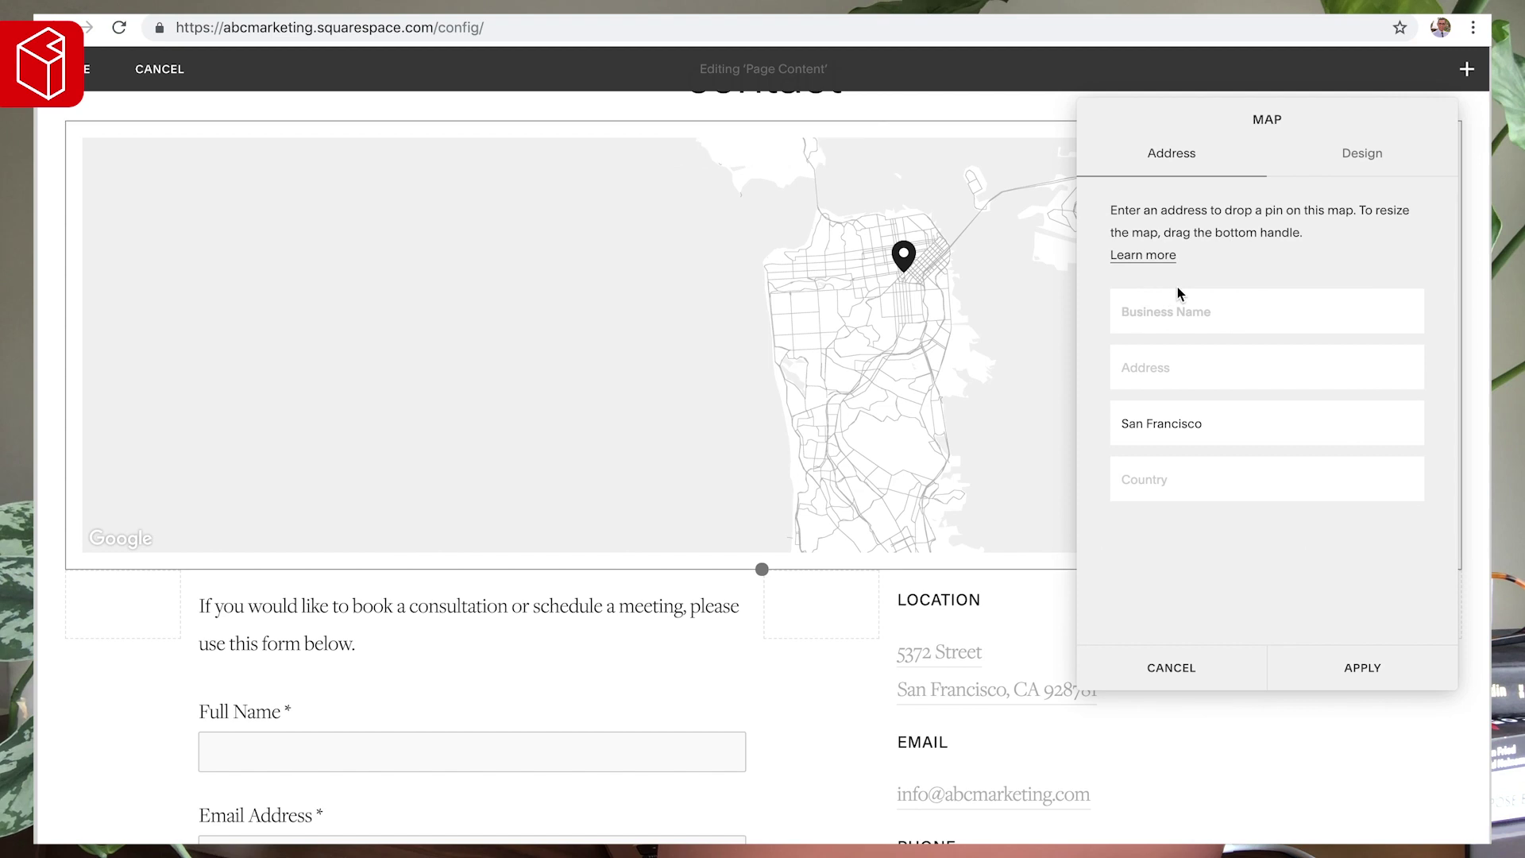
left_click_drag(982, 335, 354, 318)
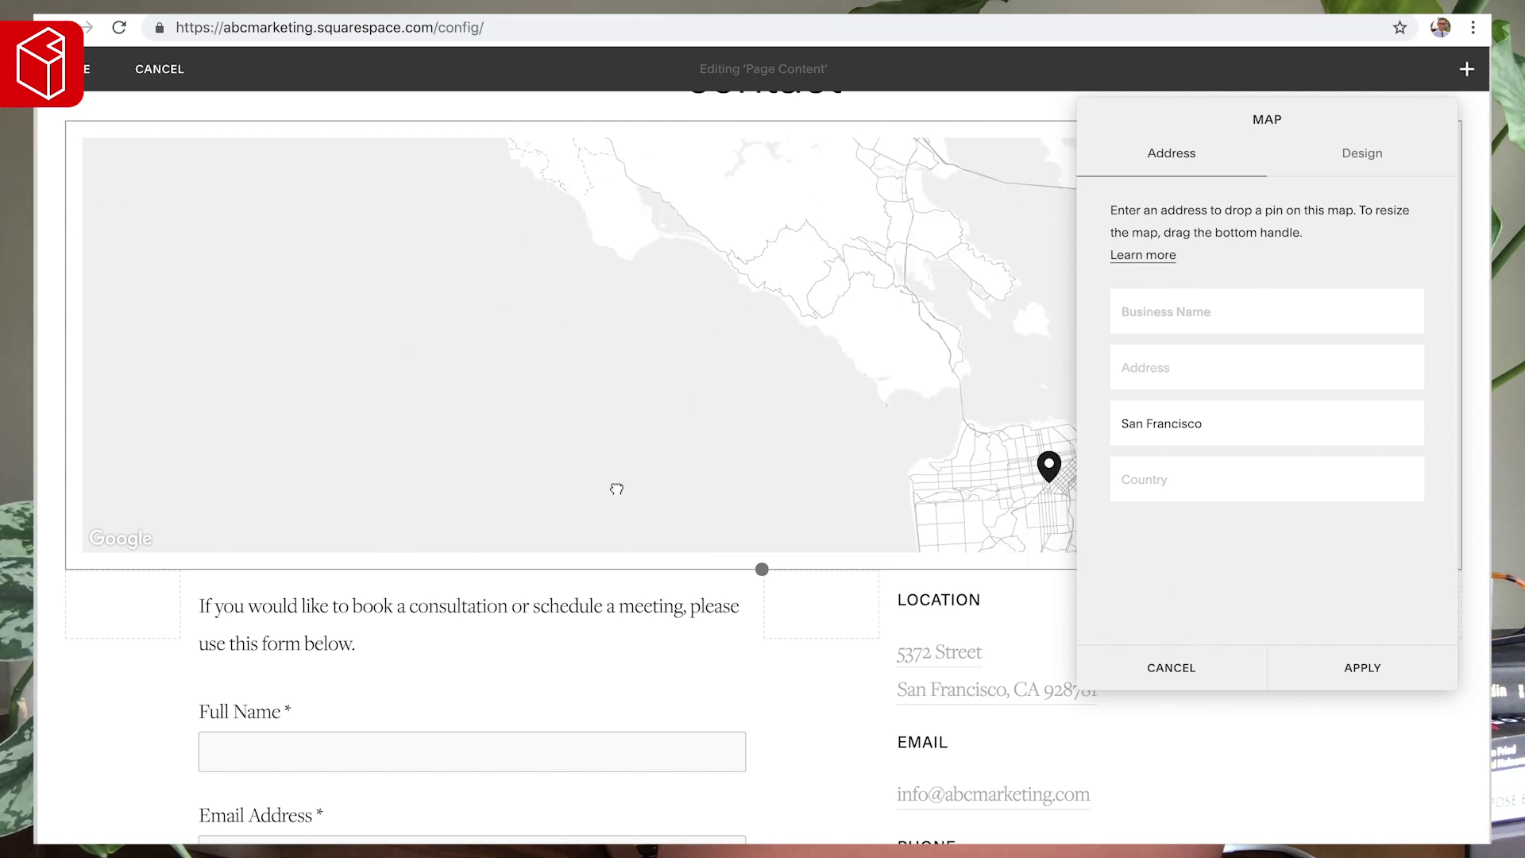
left_click(993, 215)
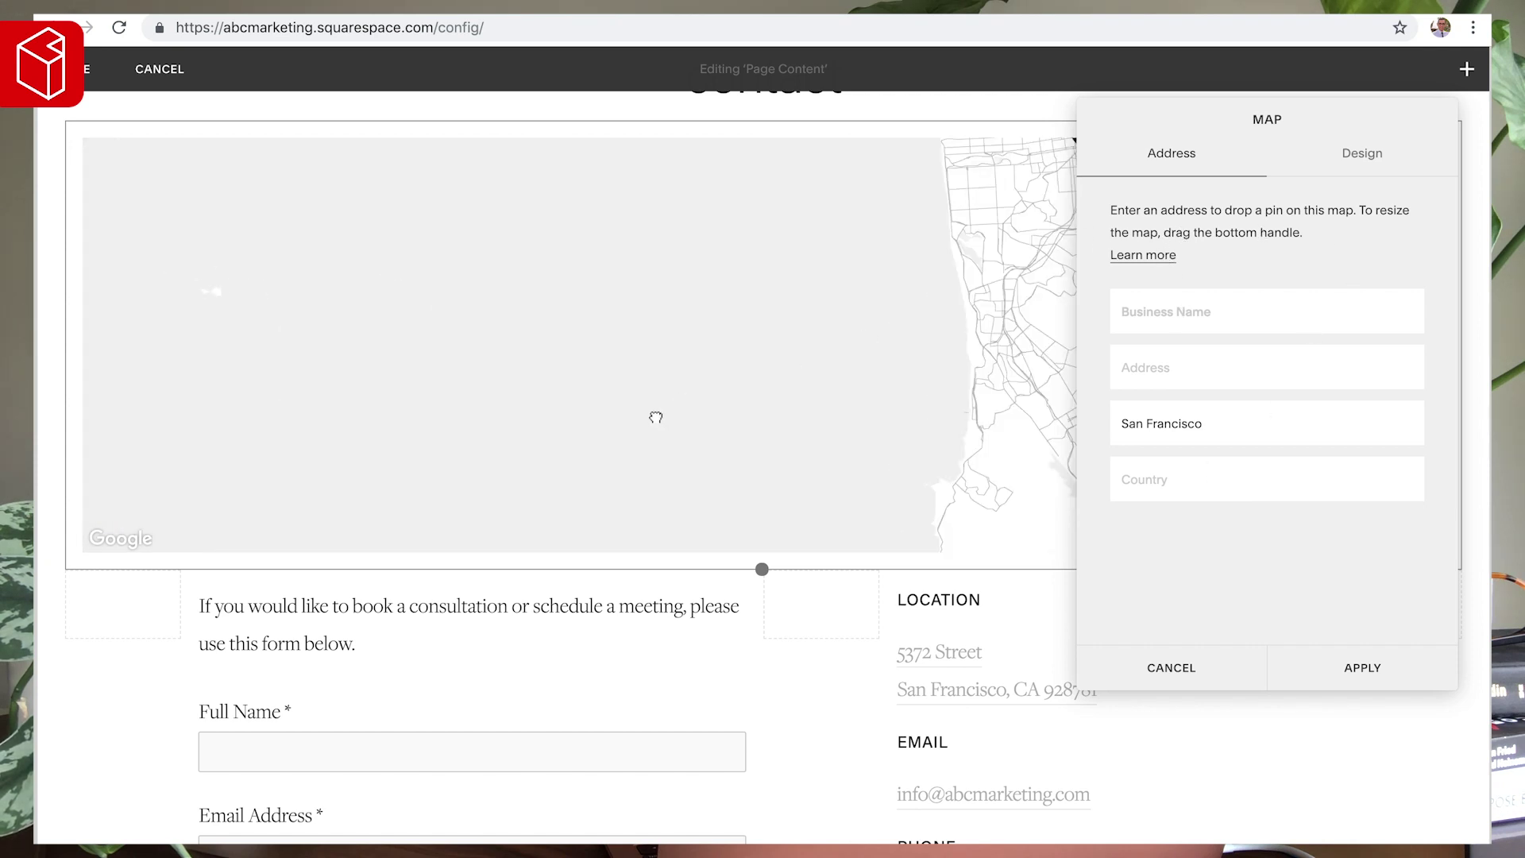
left_click_drag(1124, 129, 697, 141)
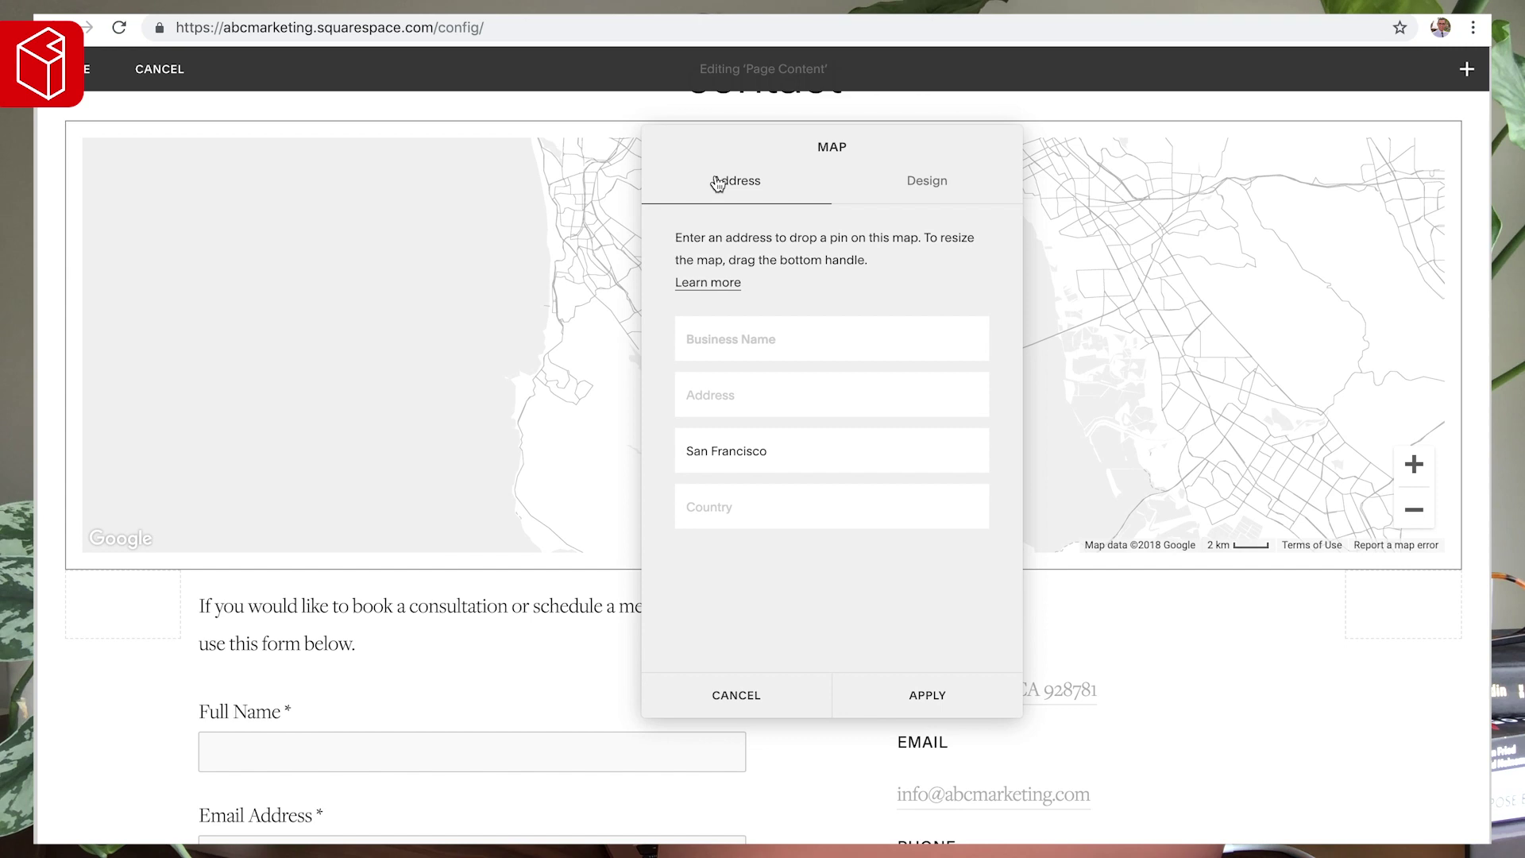
left_click(926, 693)
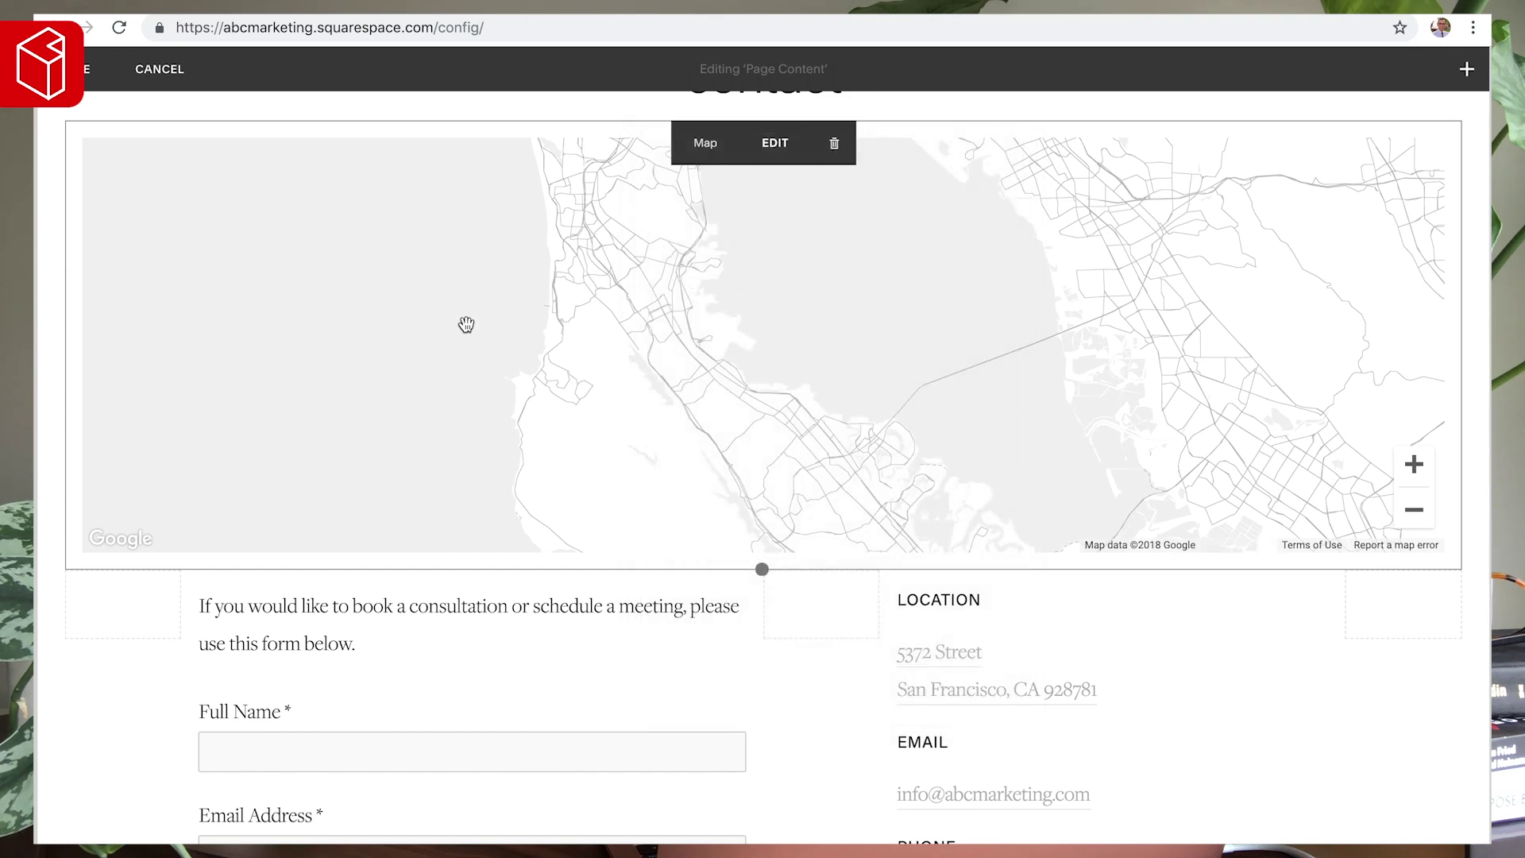
left_click(775, 143)
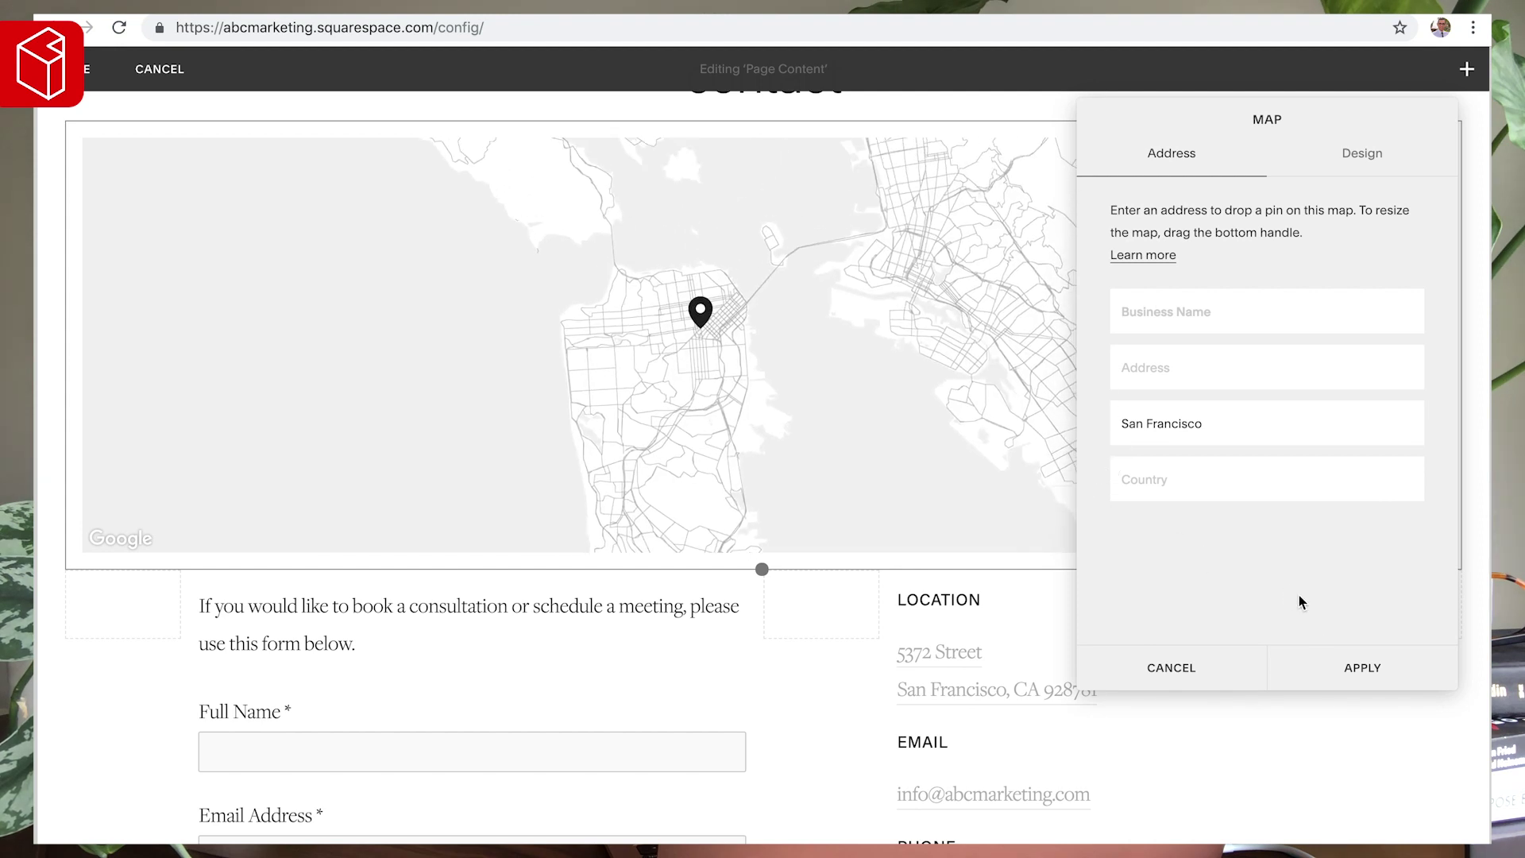
left_click(1350, 668)
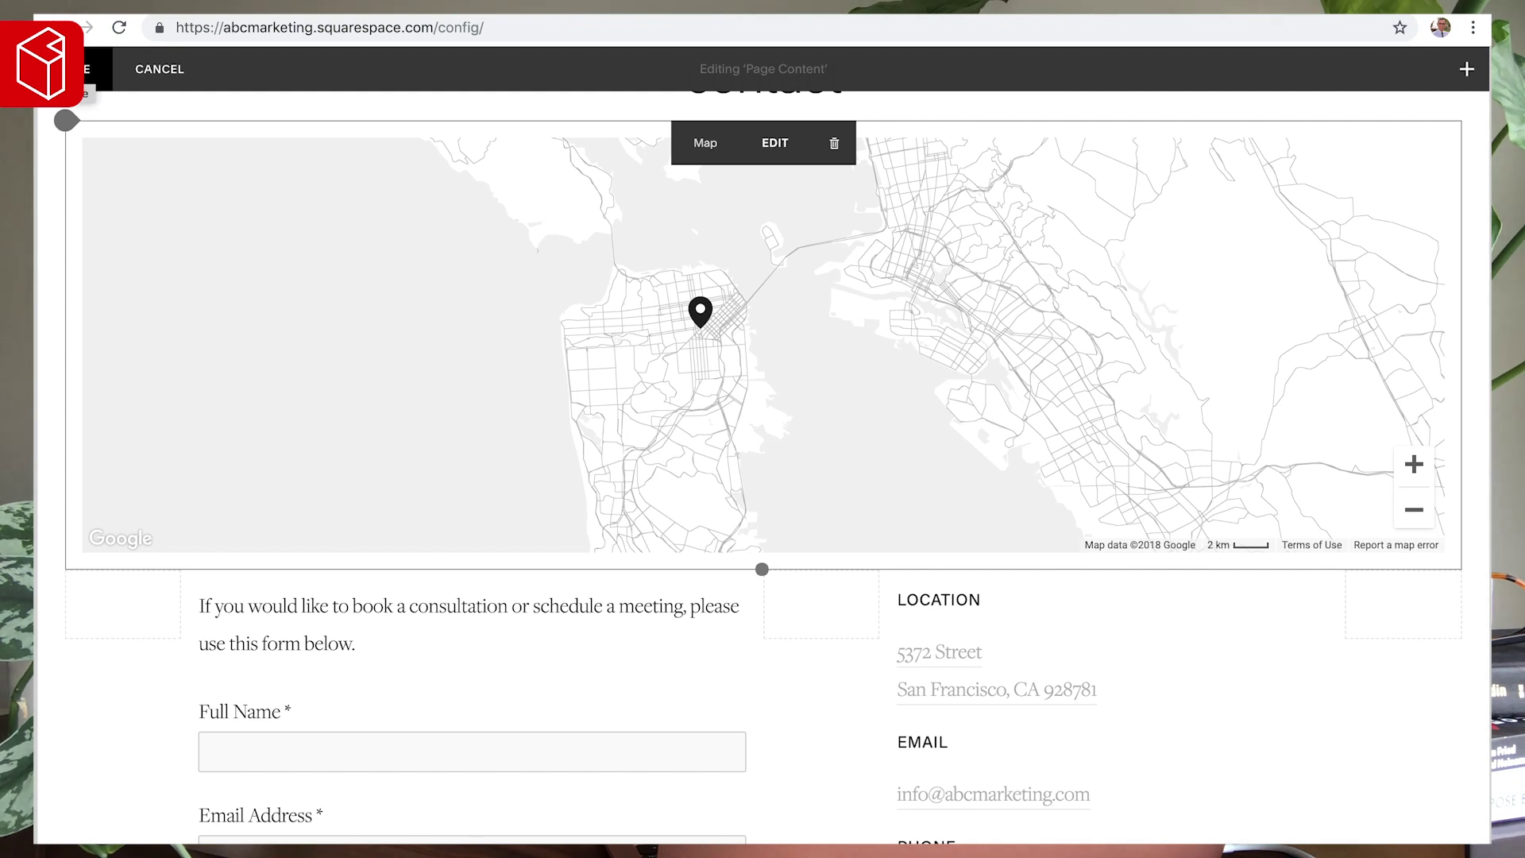
- Uncheck Show Controls in the map's Design options, apply, and save the page
left_click(775, 144)
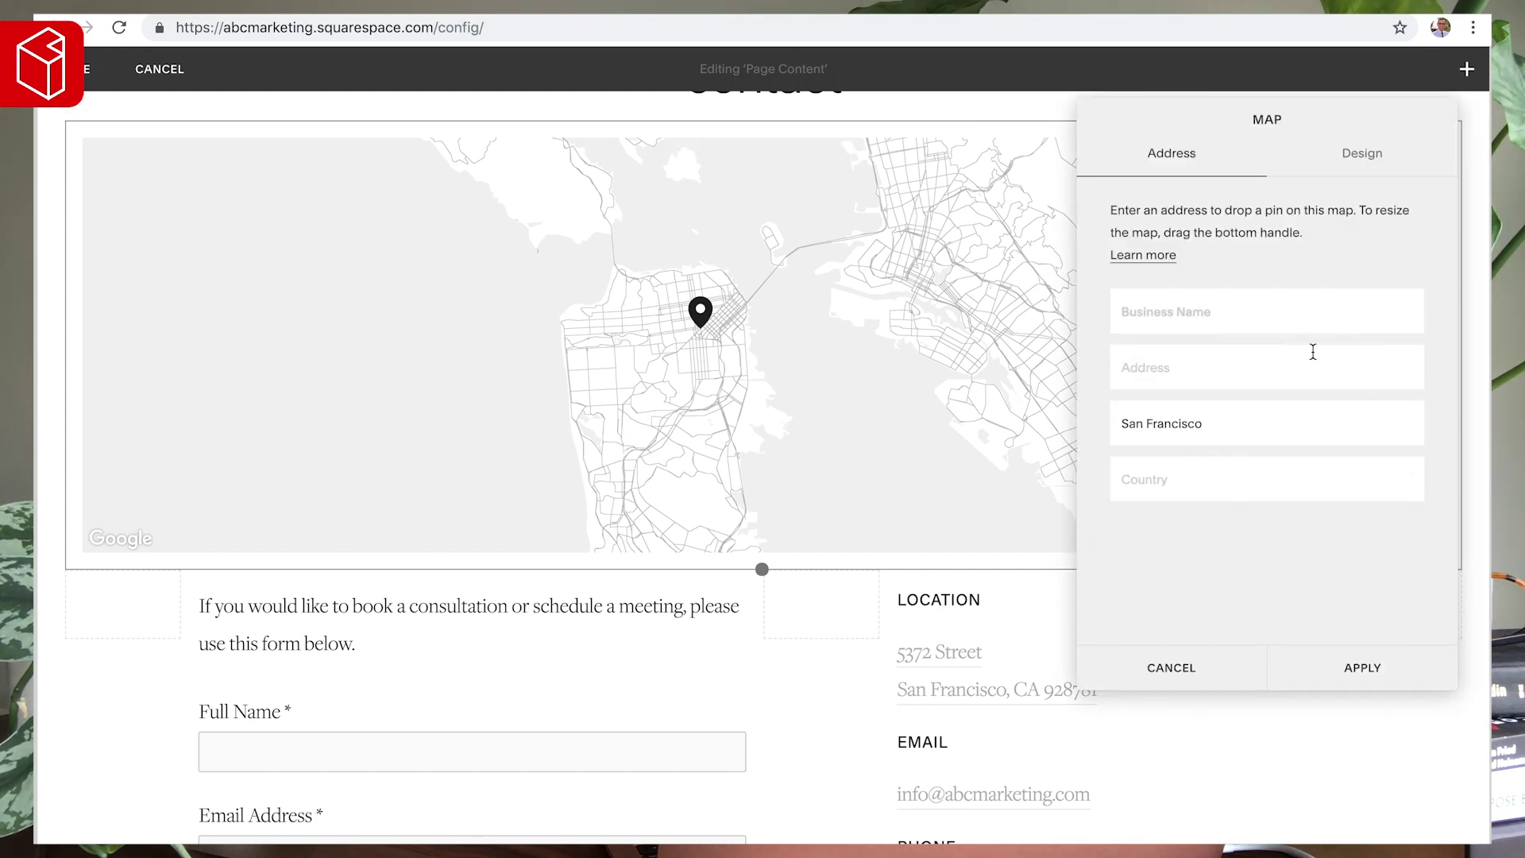
left_click(1358, 167)
left_click(1186, 375)
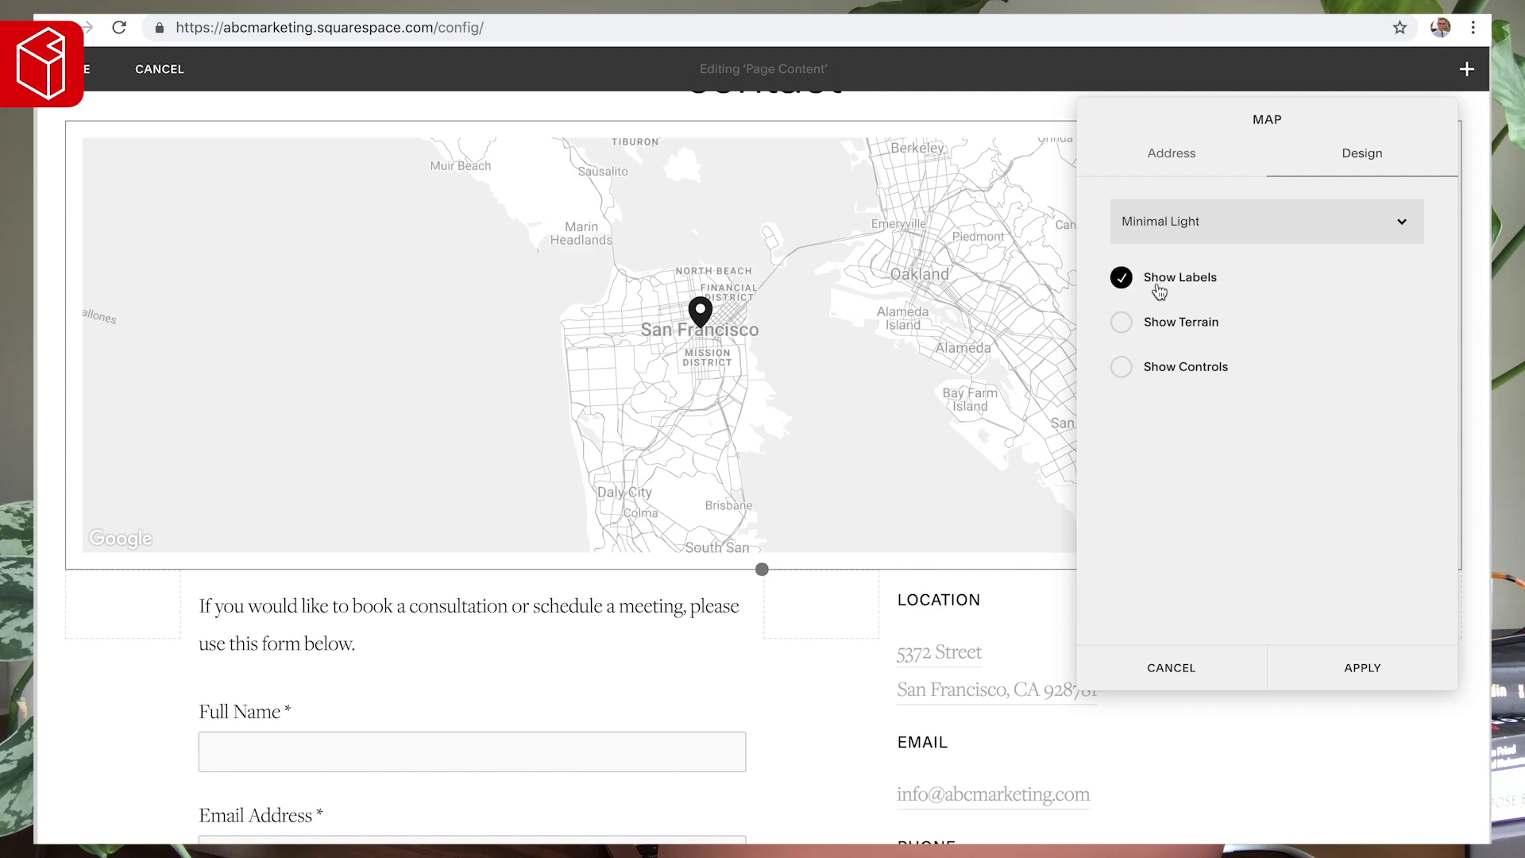
left_click(1348, 675)
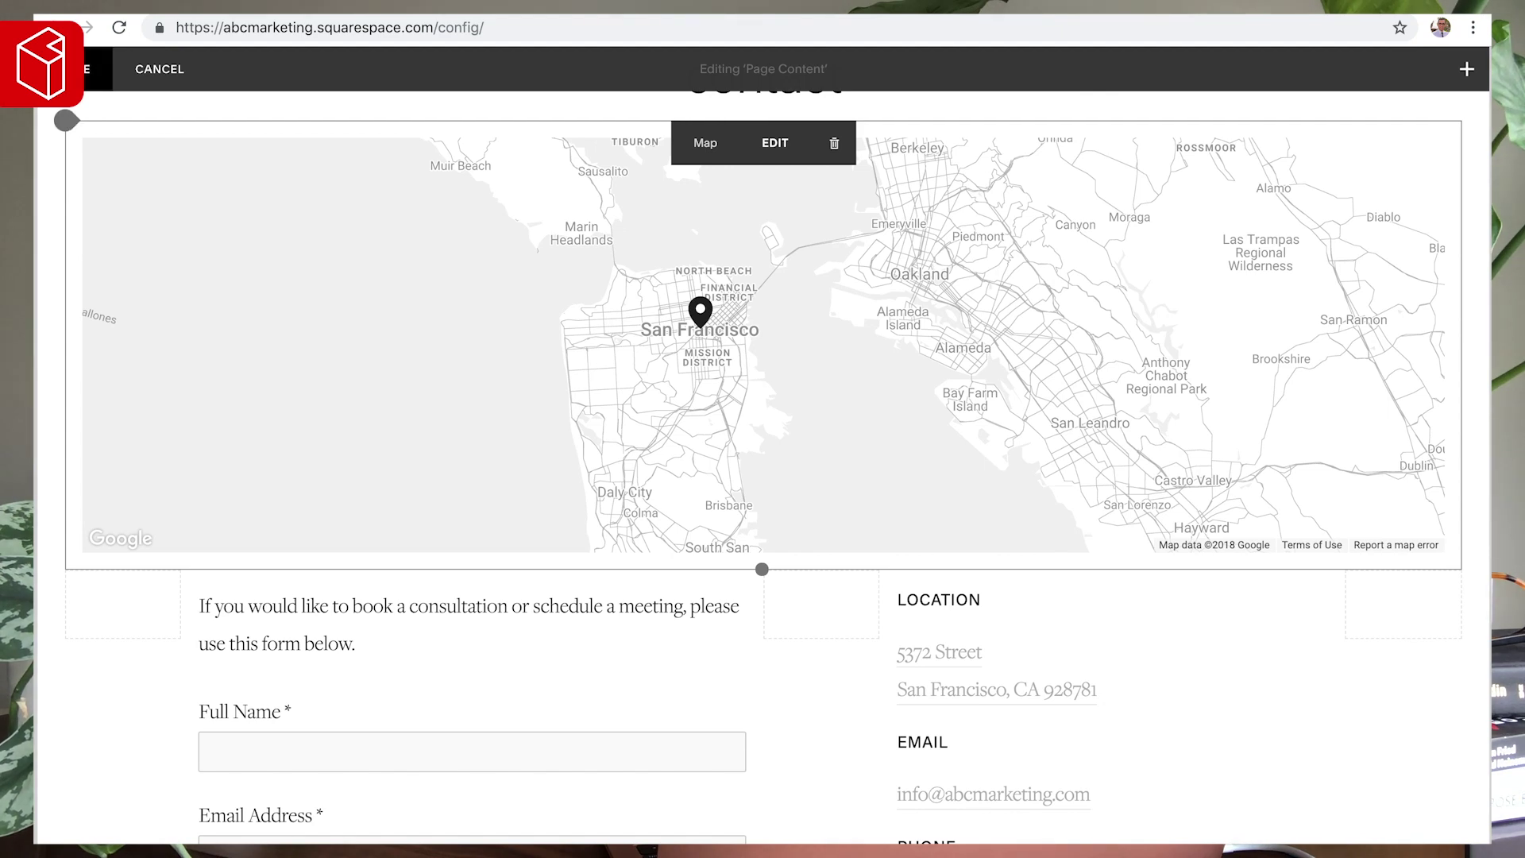
left_click(67, 69)
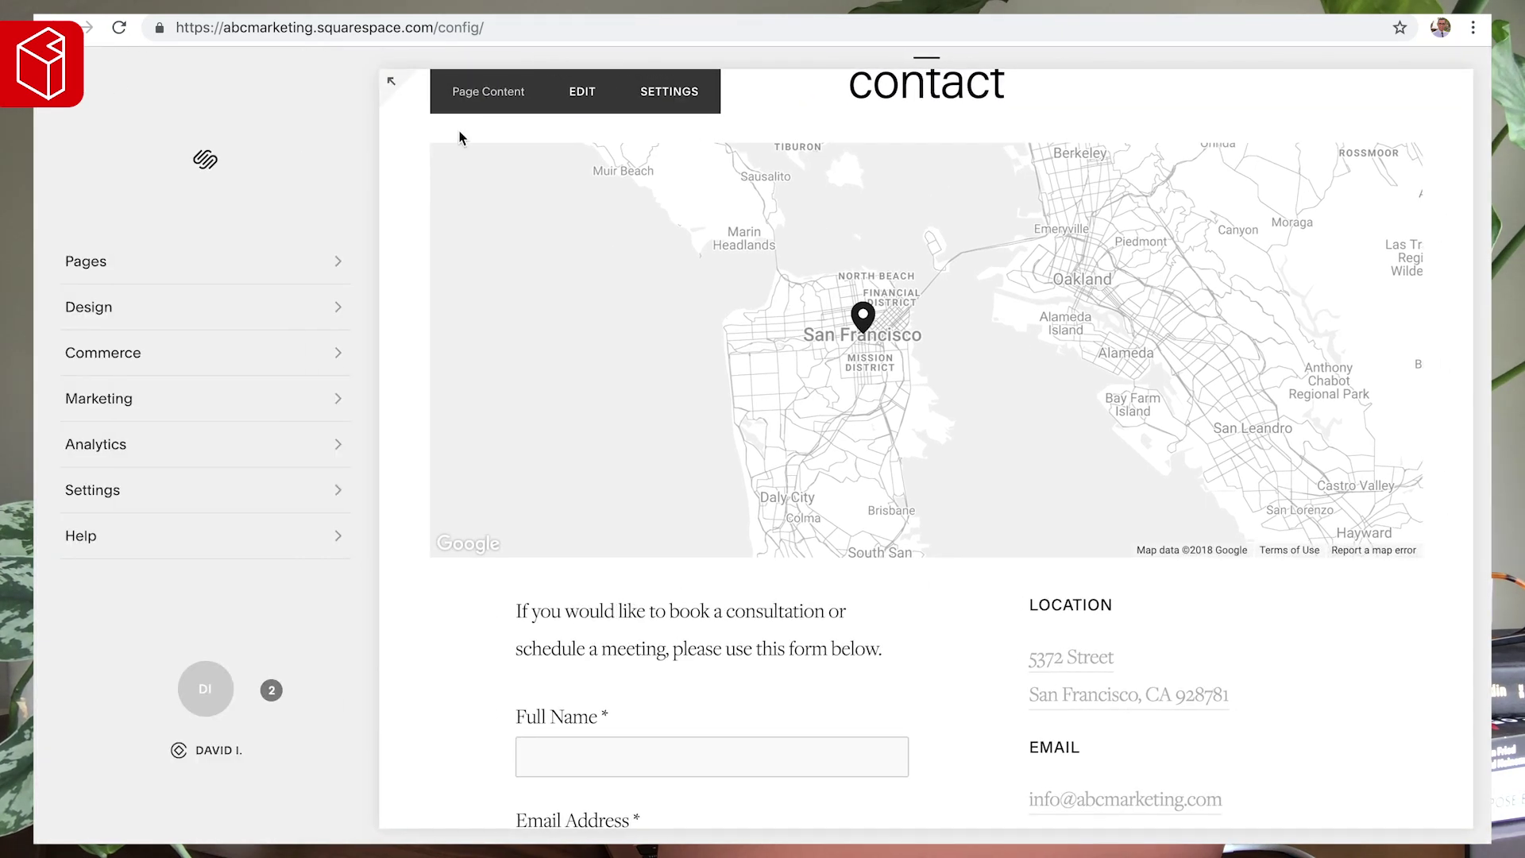
- Check the live Contact page full width, then open Design and its site styles
left_click(385, 83)
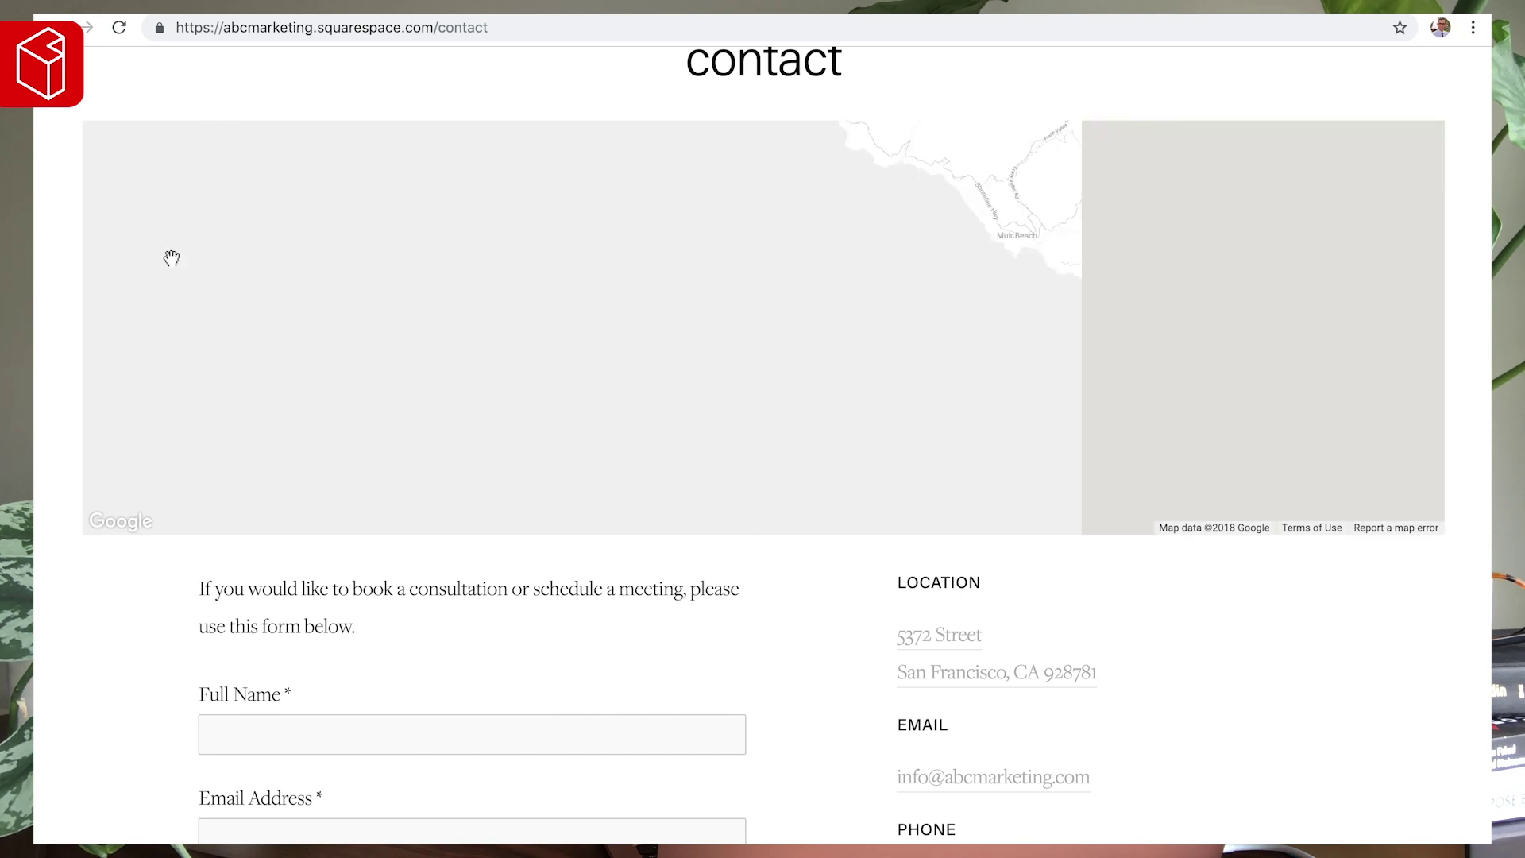
scroll(99, 93, "up", 3)
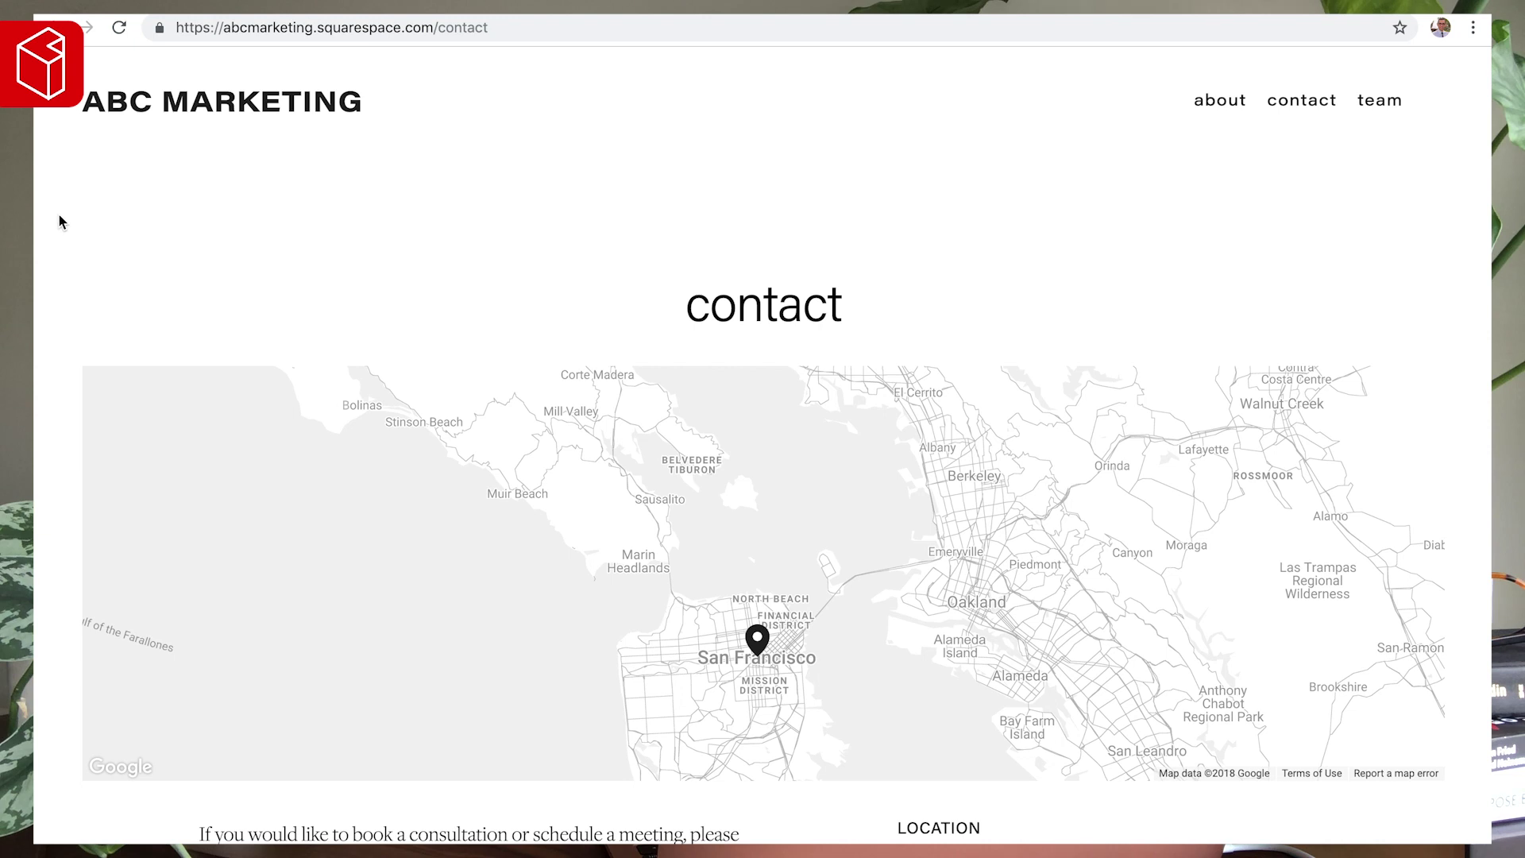
key("Escape")
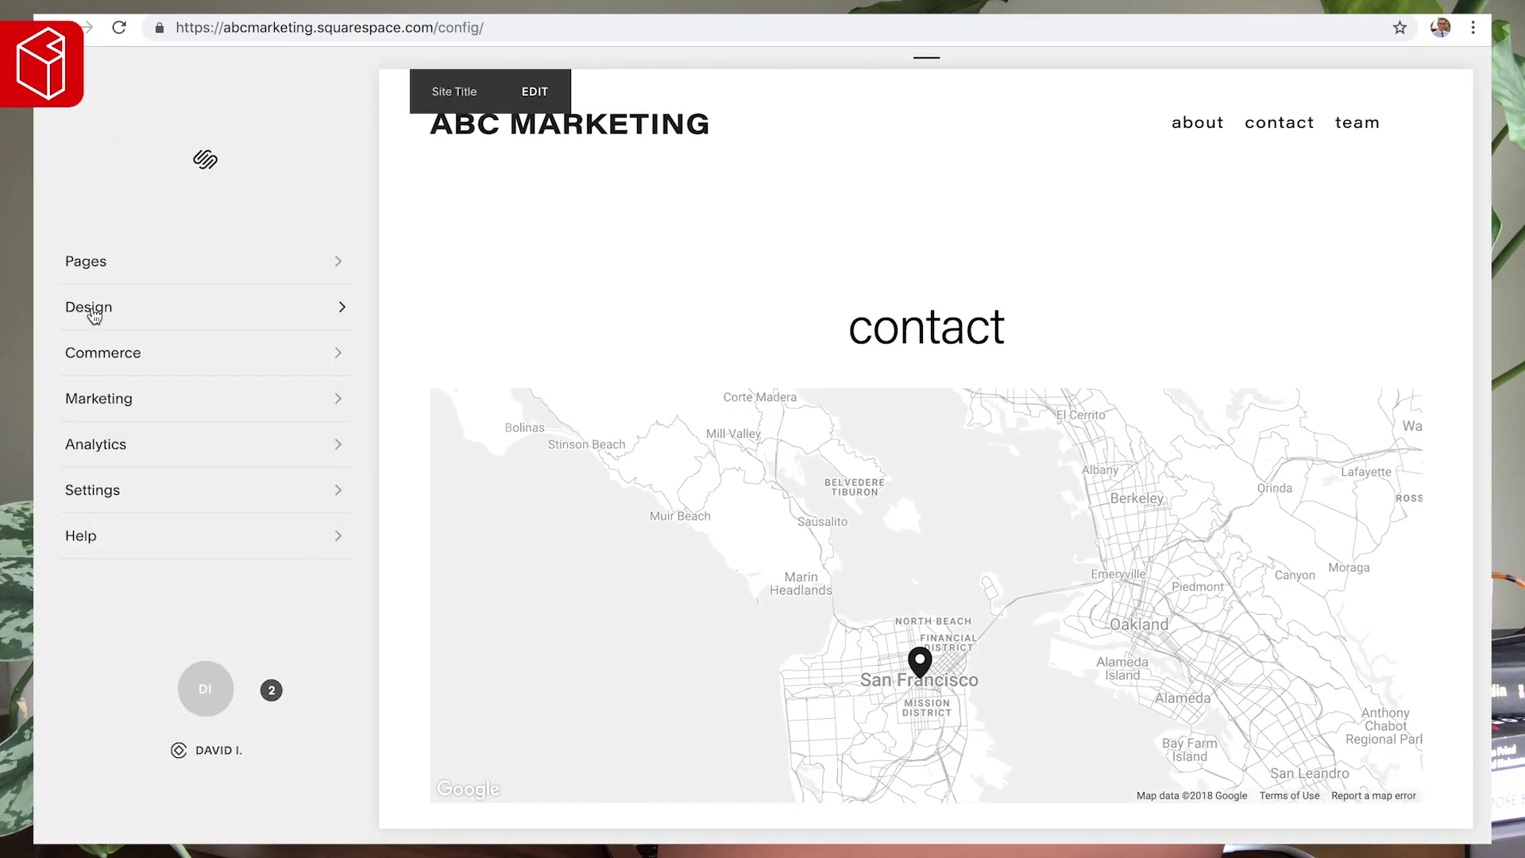
left_click(85, 318)
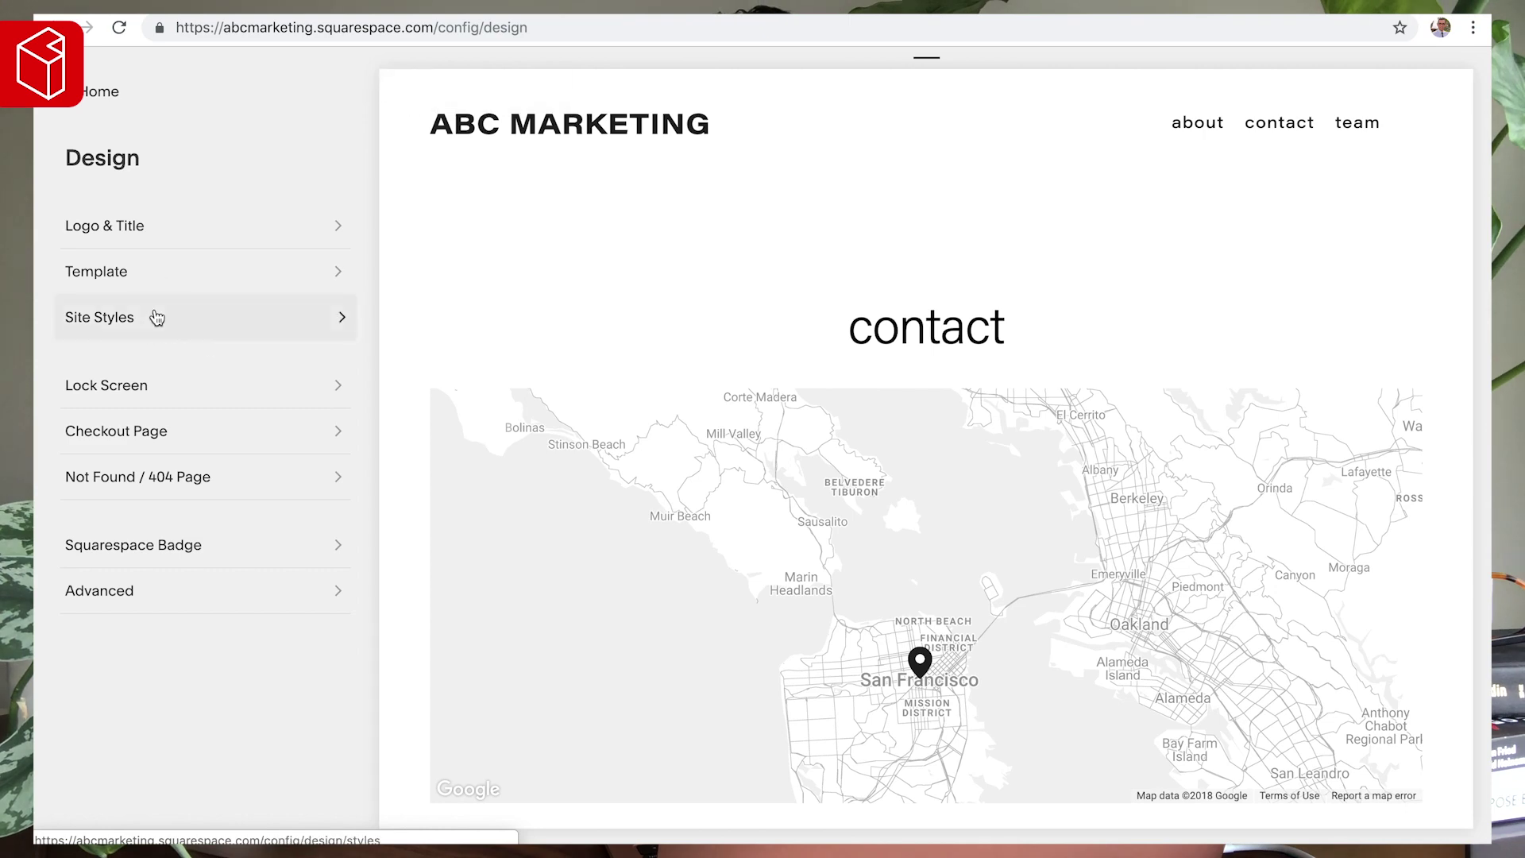
left_click(155, 317)
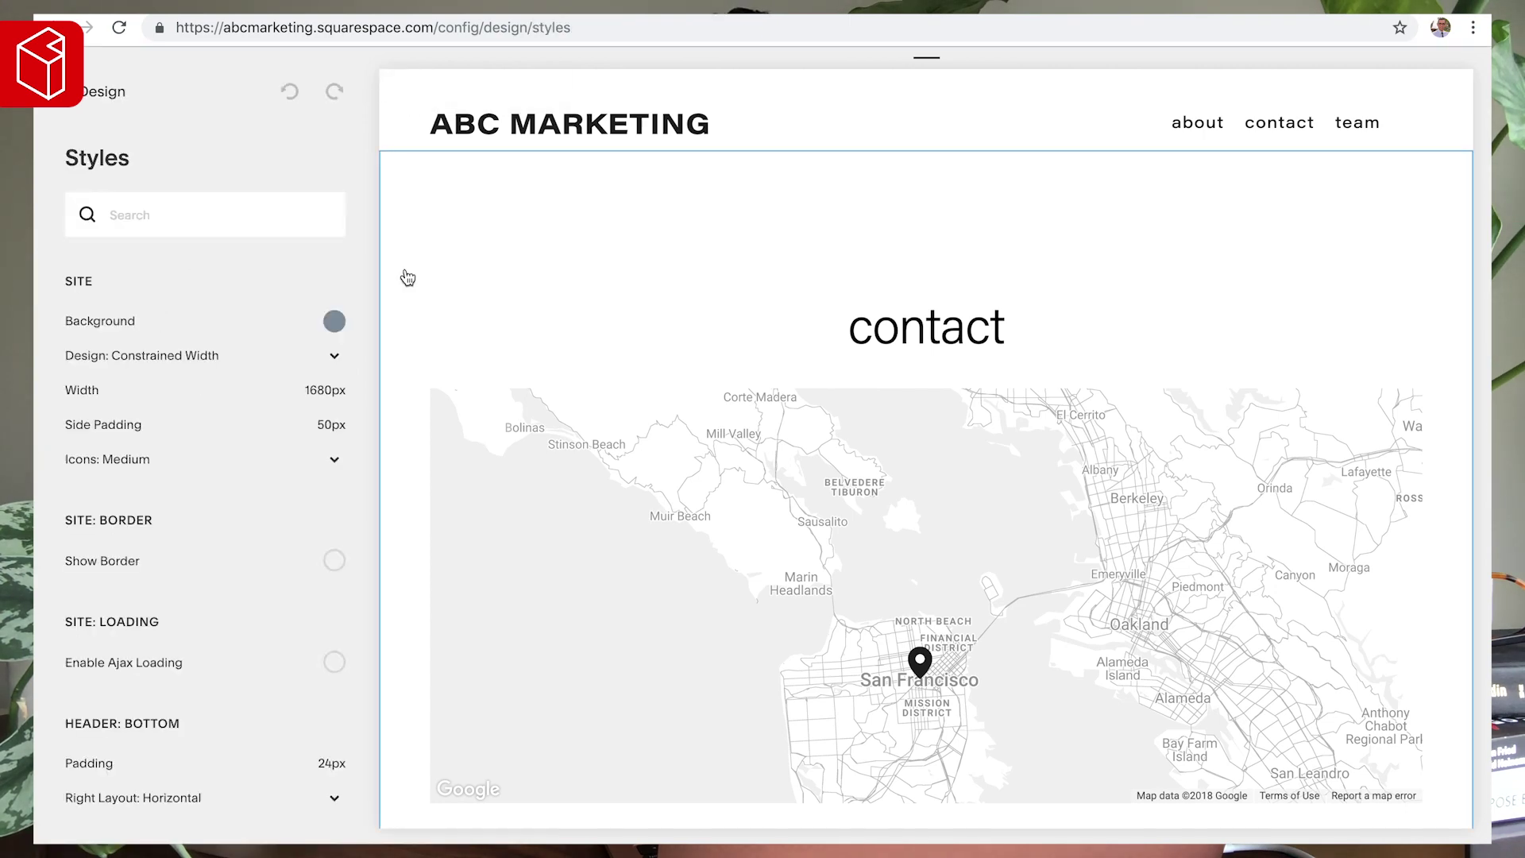
- Set the site Links colour to #3F4B53 in Site Styles
scroll(399, 332, "down", 10)
scroll(1028, 231, "up", 4)
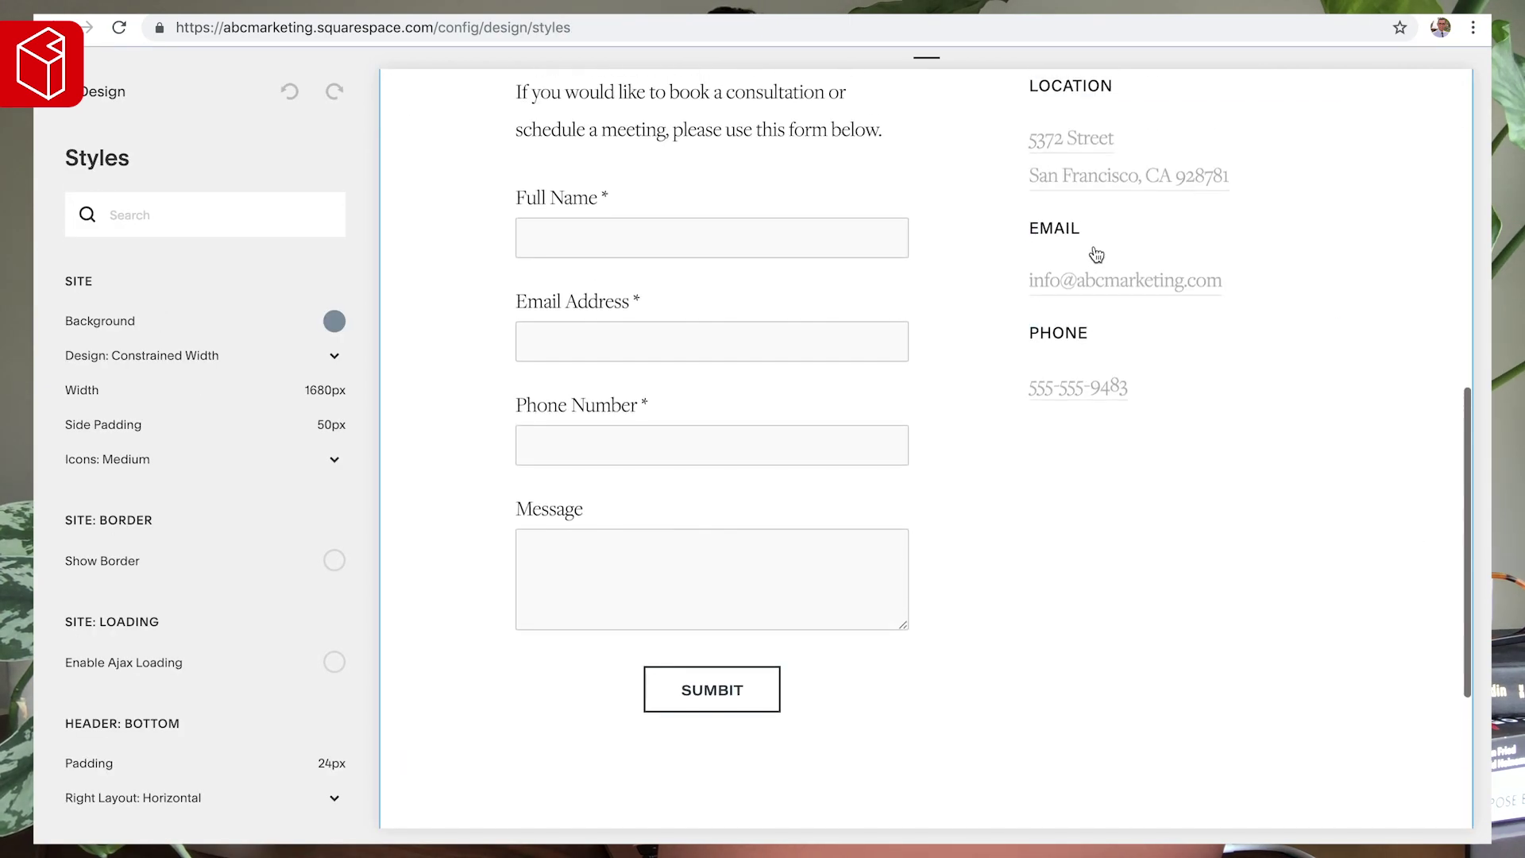
left_click(1087, 183)
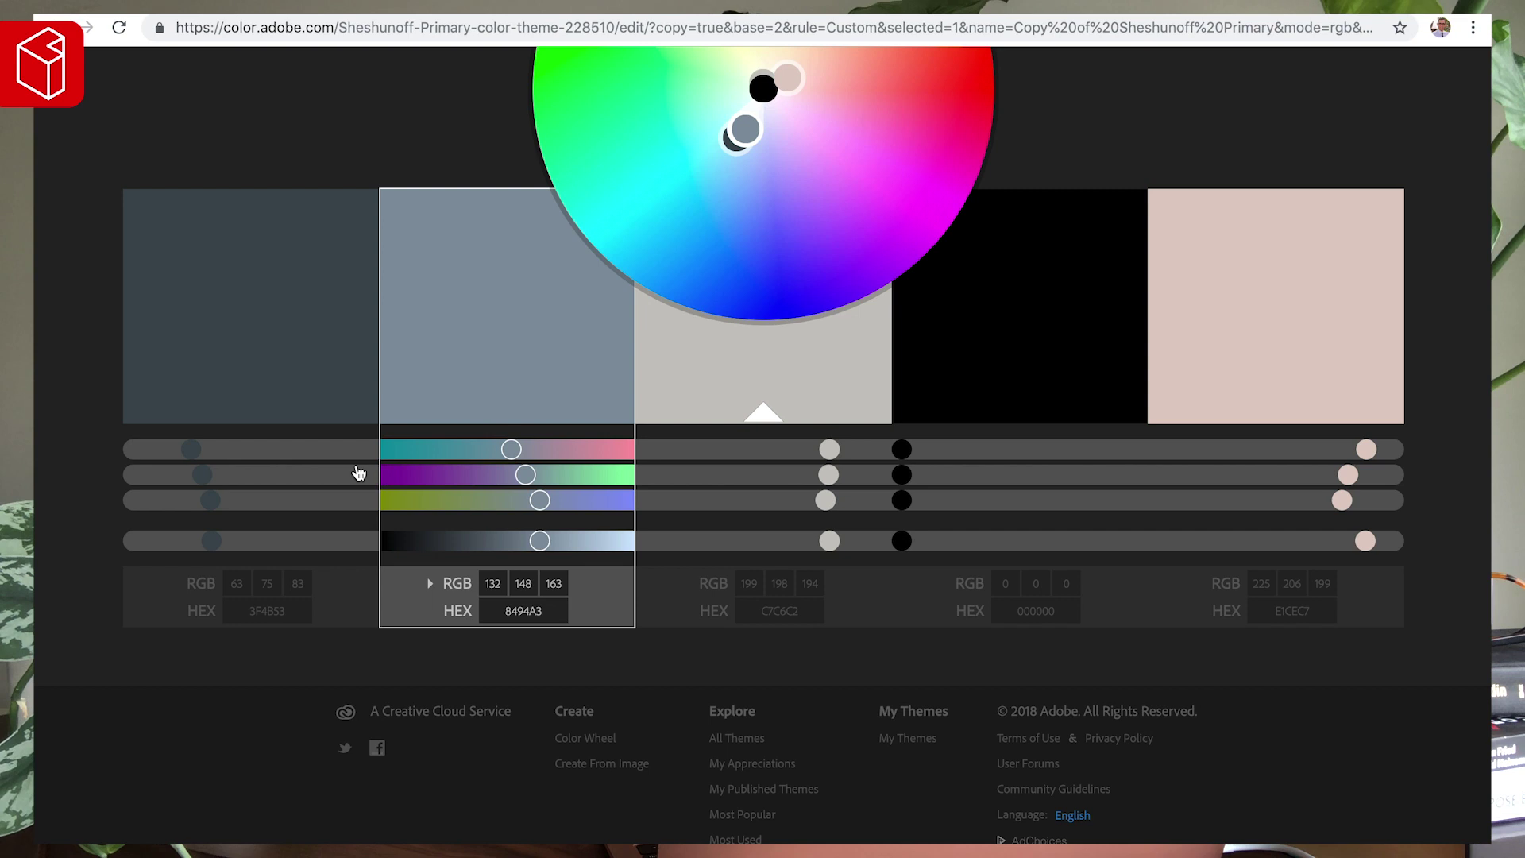
left_click(255, 601)
key("Return")
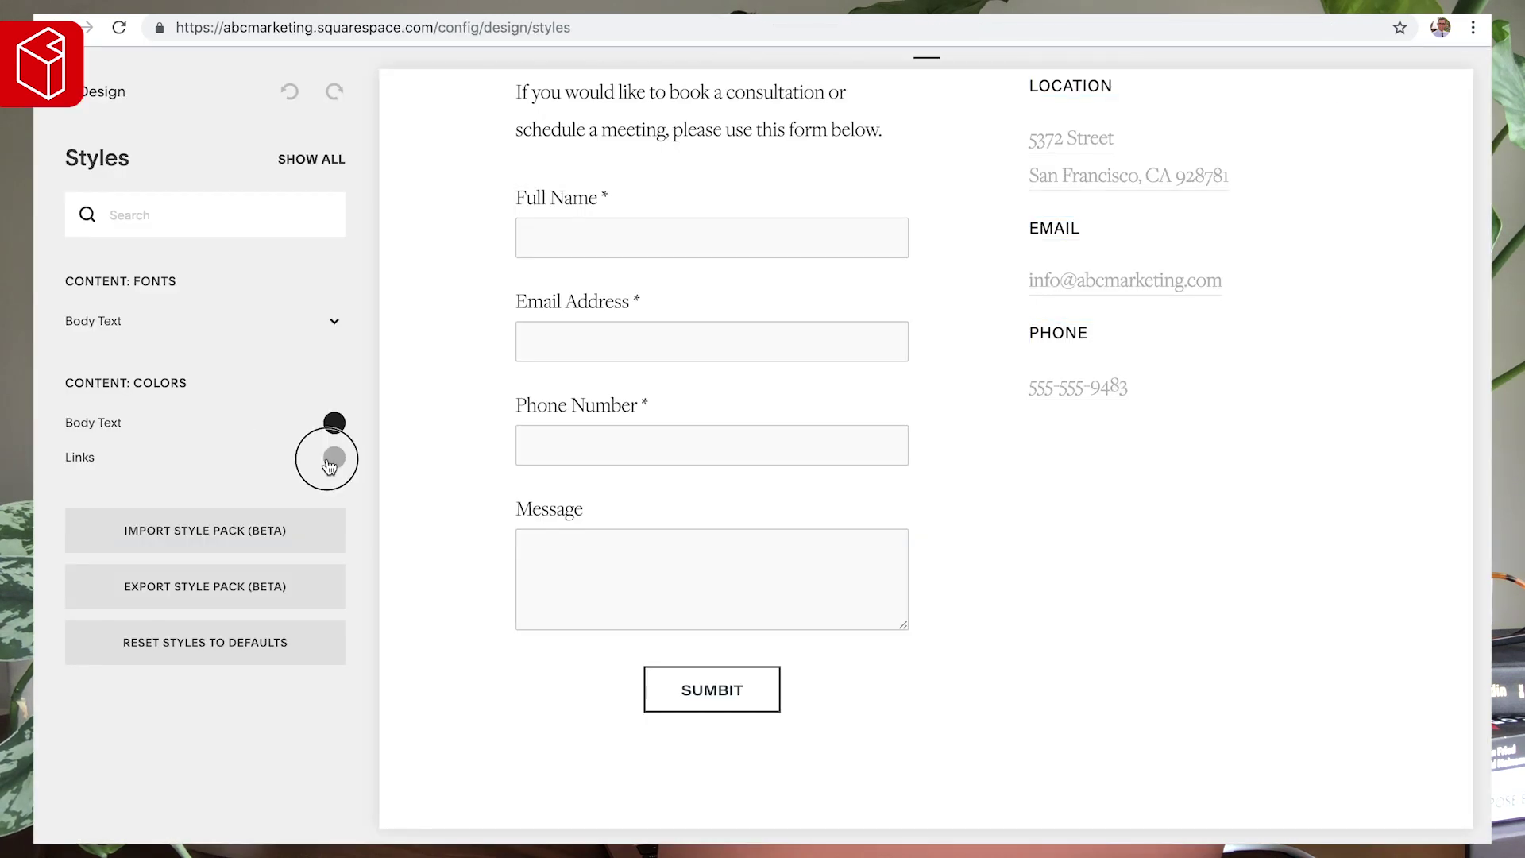
left_click(334, 457)
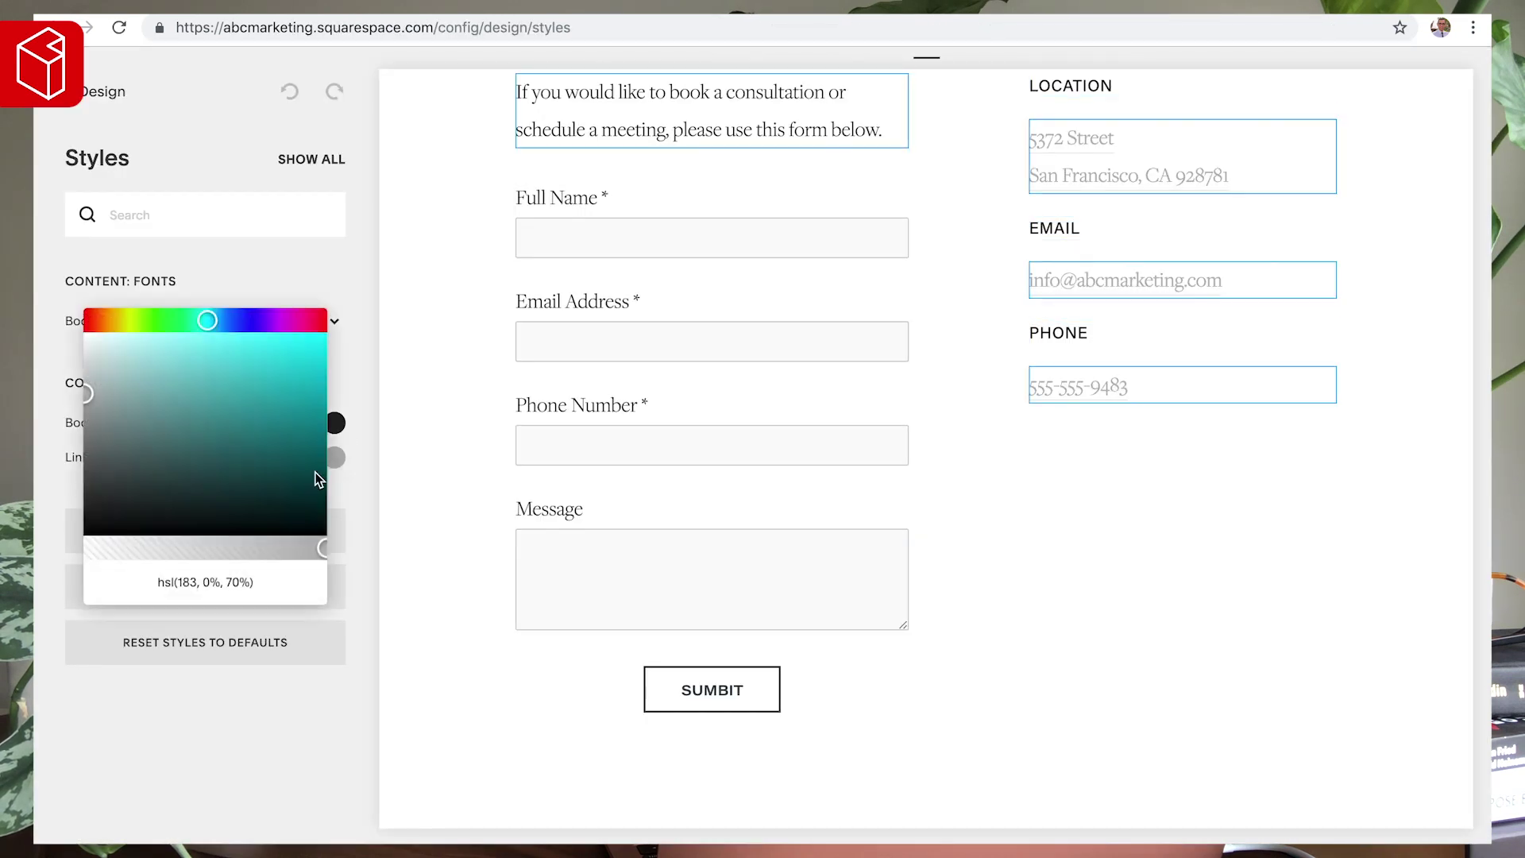
triple_click(239, 580)
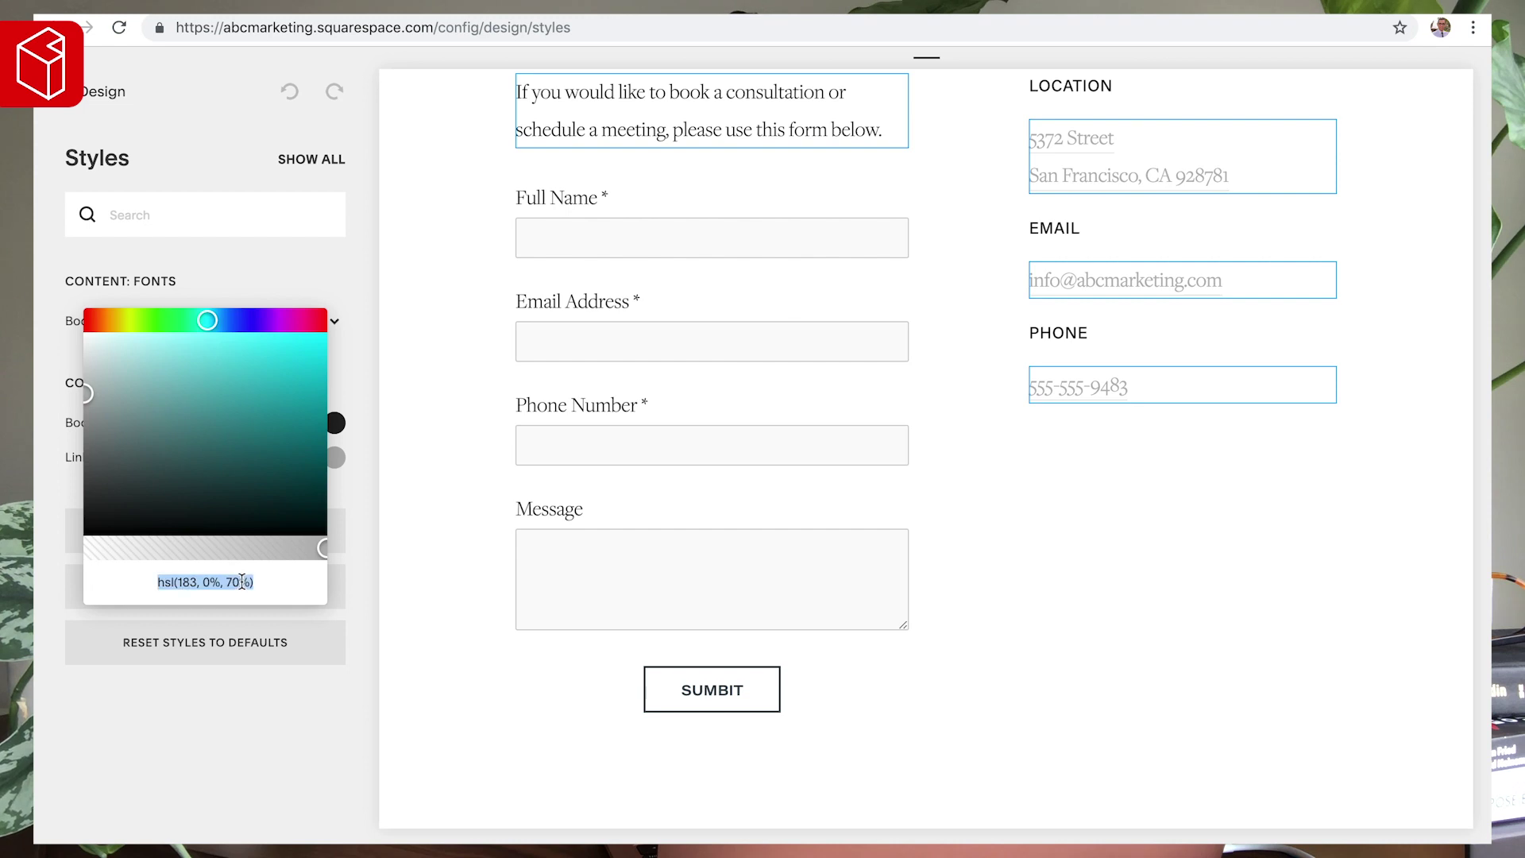
type("#3F4B53")
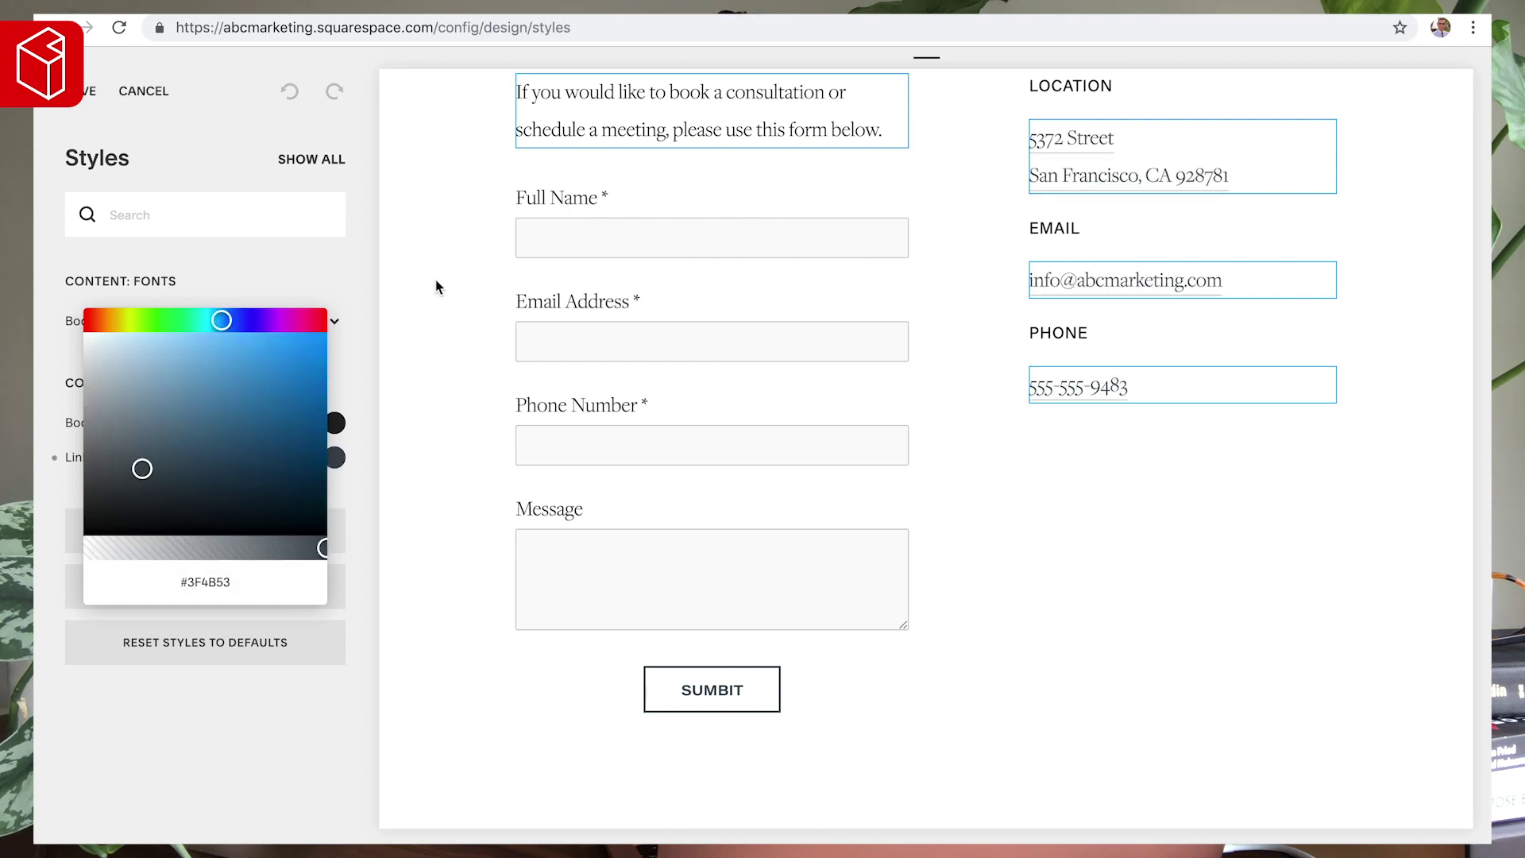
left_click(435, 286)
- Raise the Body Text font weight from 300 to 400
scroll(535, 283, "up", 2)
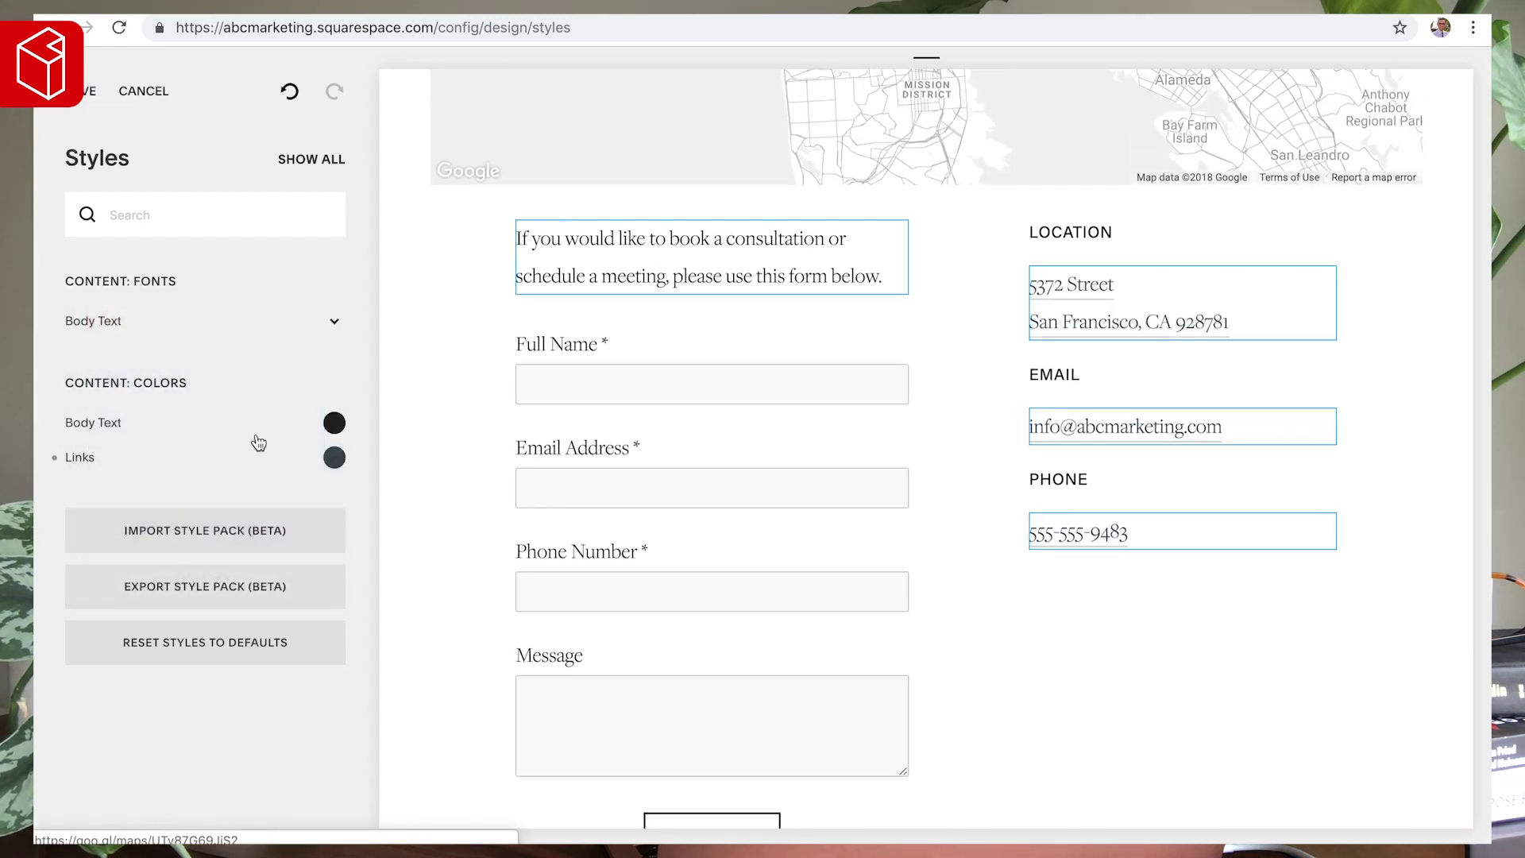
left_click(111, 323)
left_click(143, 252)
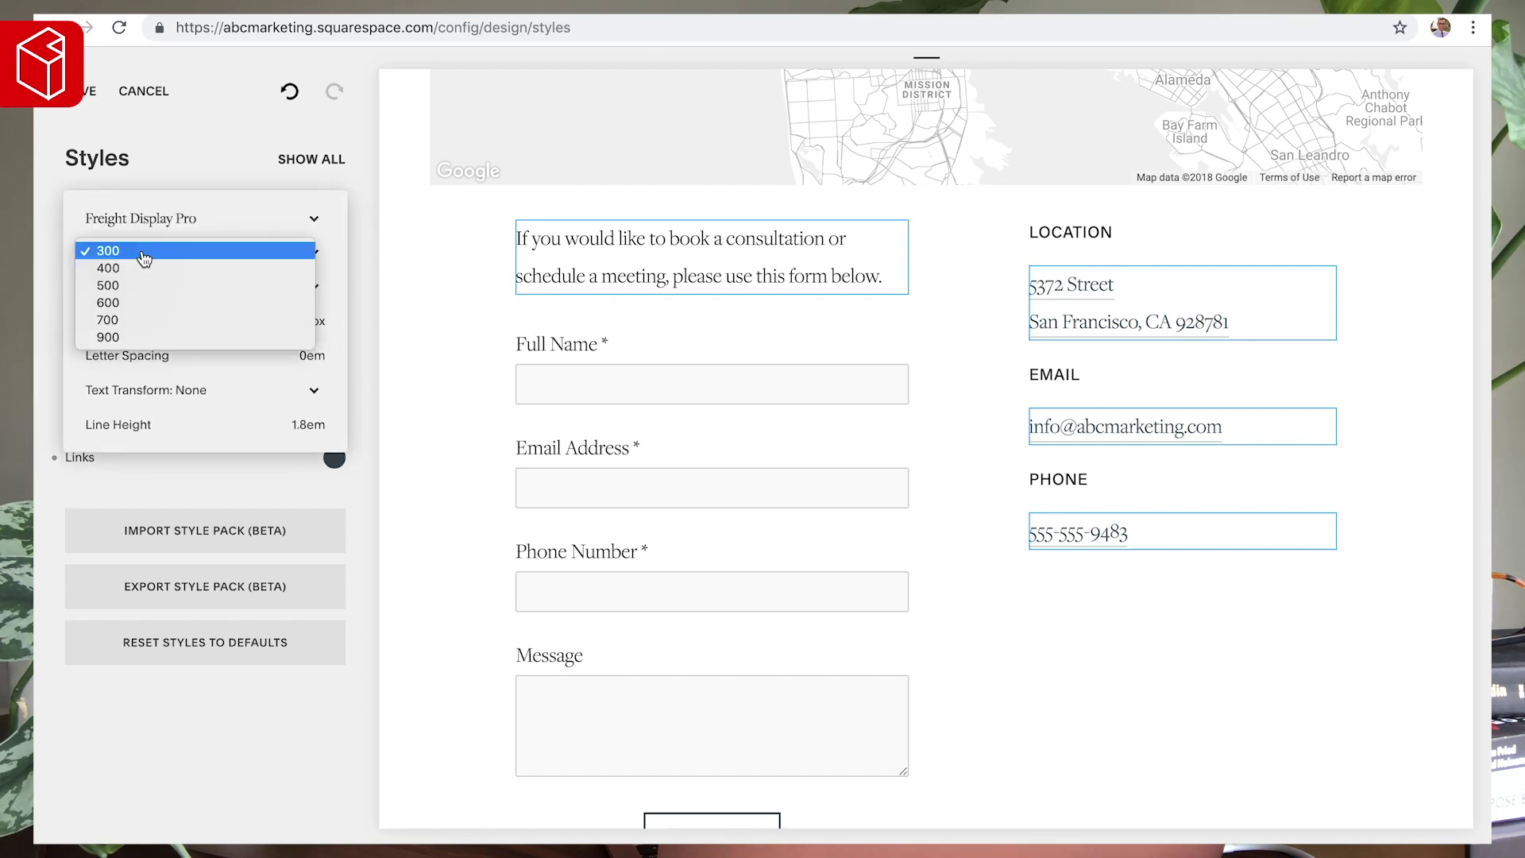
left_click(143, 268)
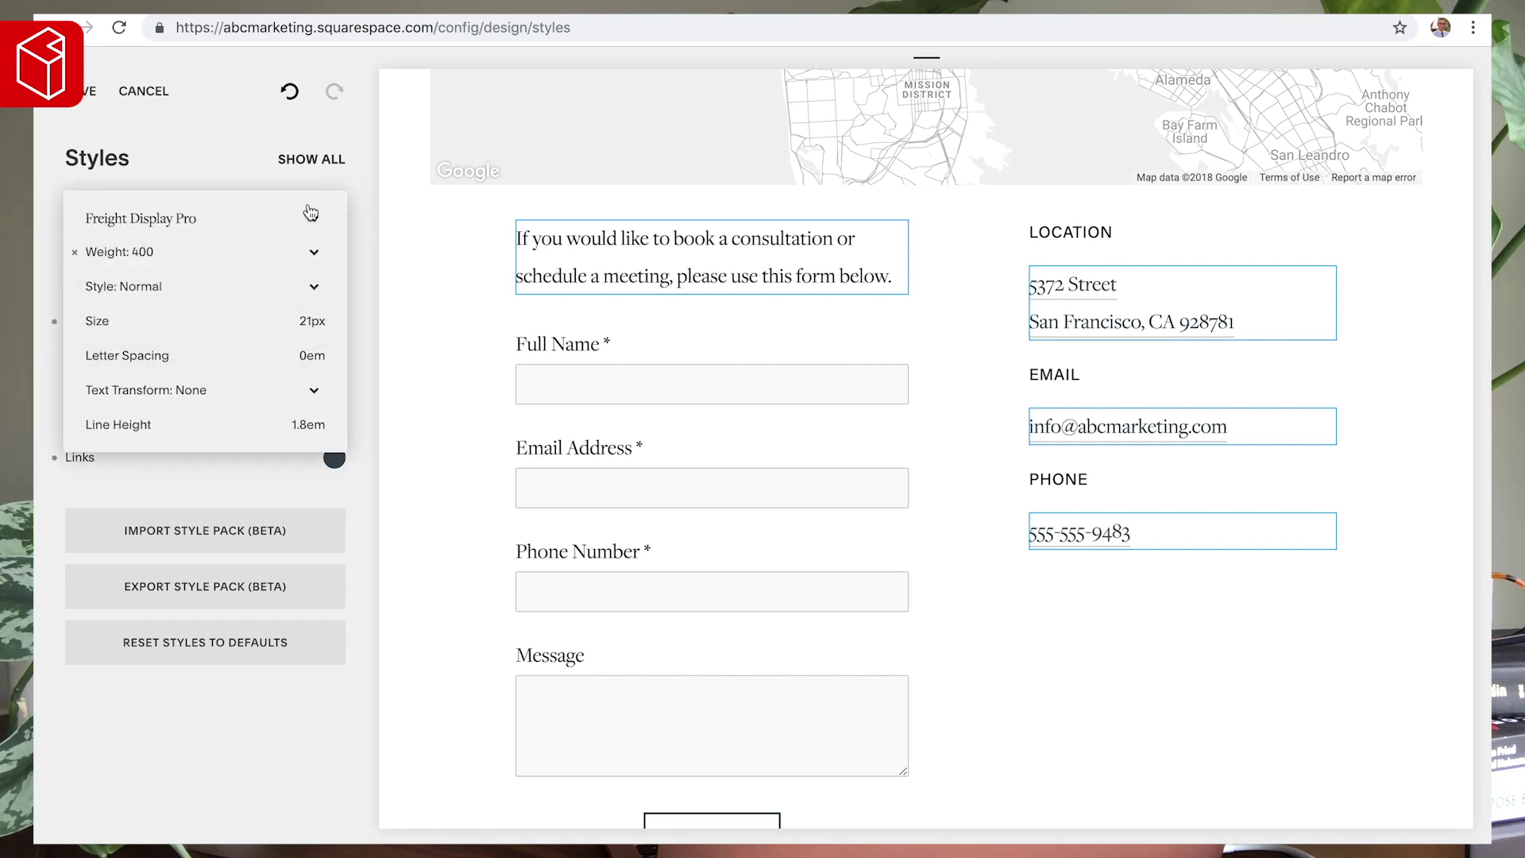
left_click(440, 286)
scroll(449, 373, "down", 5)
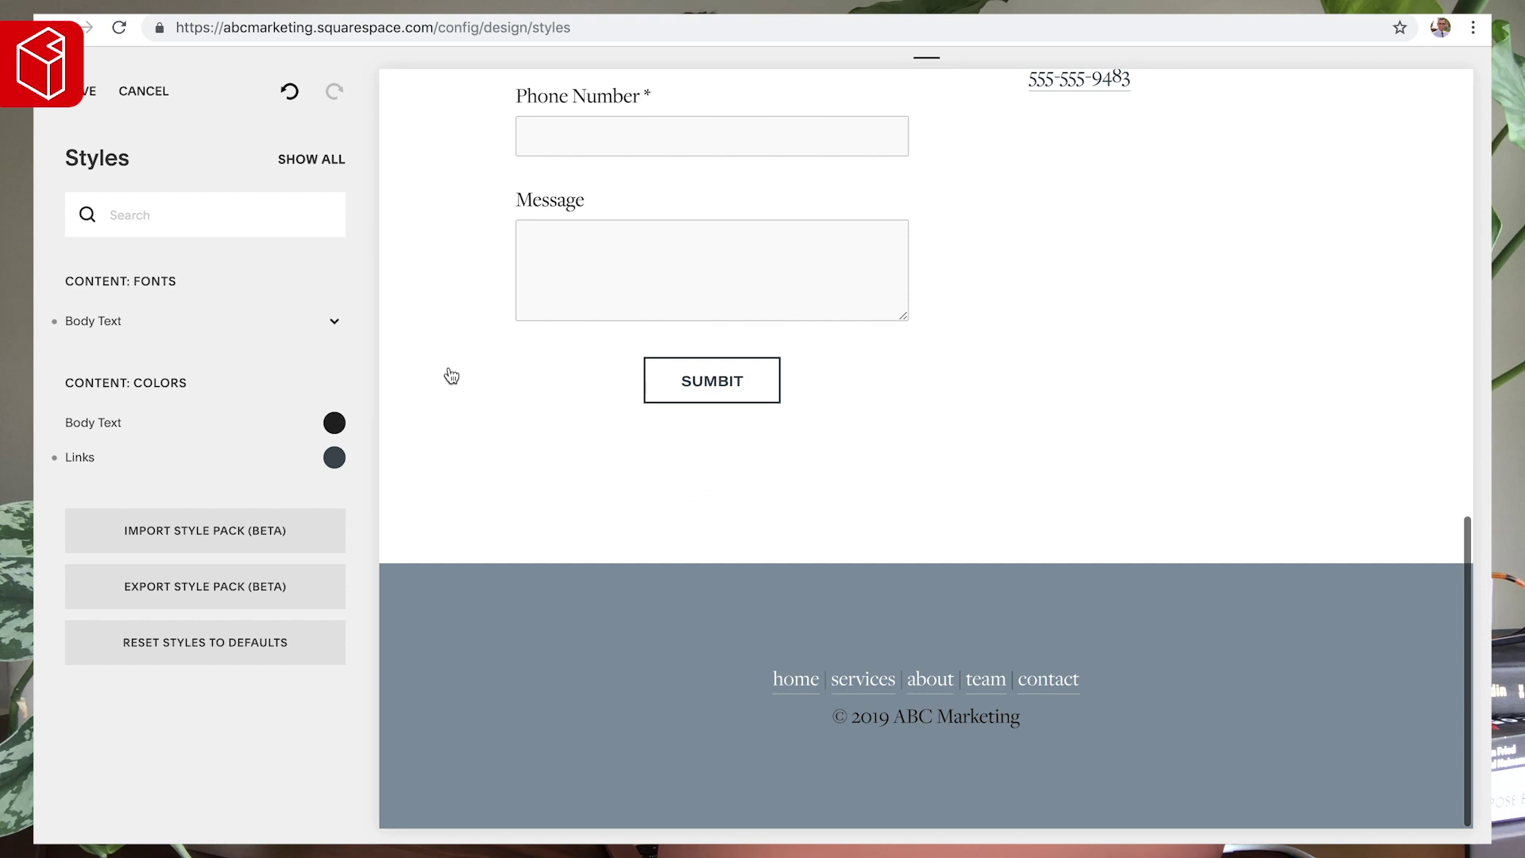
scroll(447, 375, "up", 10)
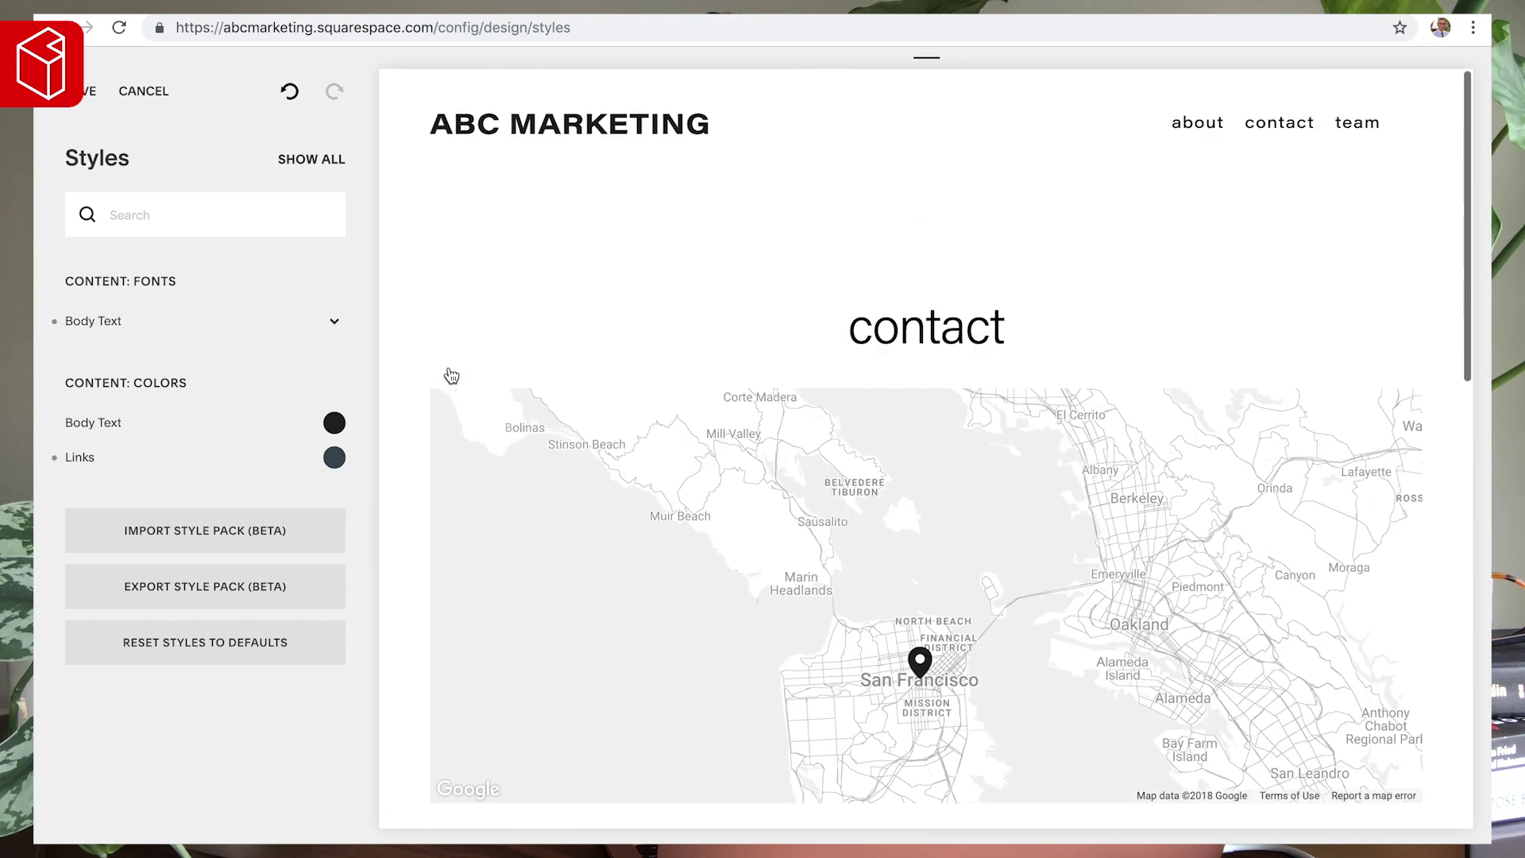
left_click(971, 334)
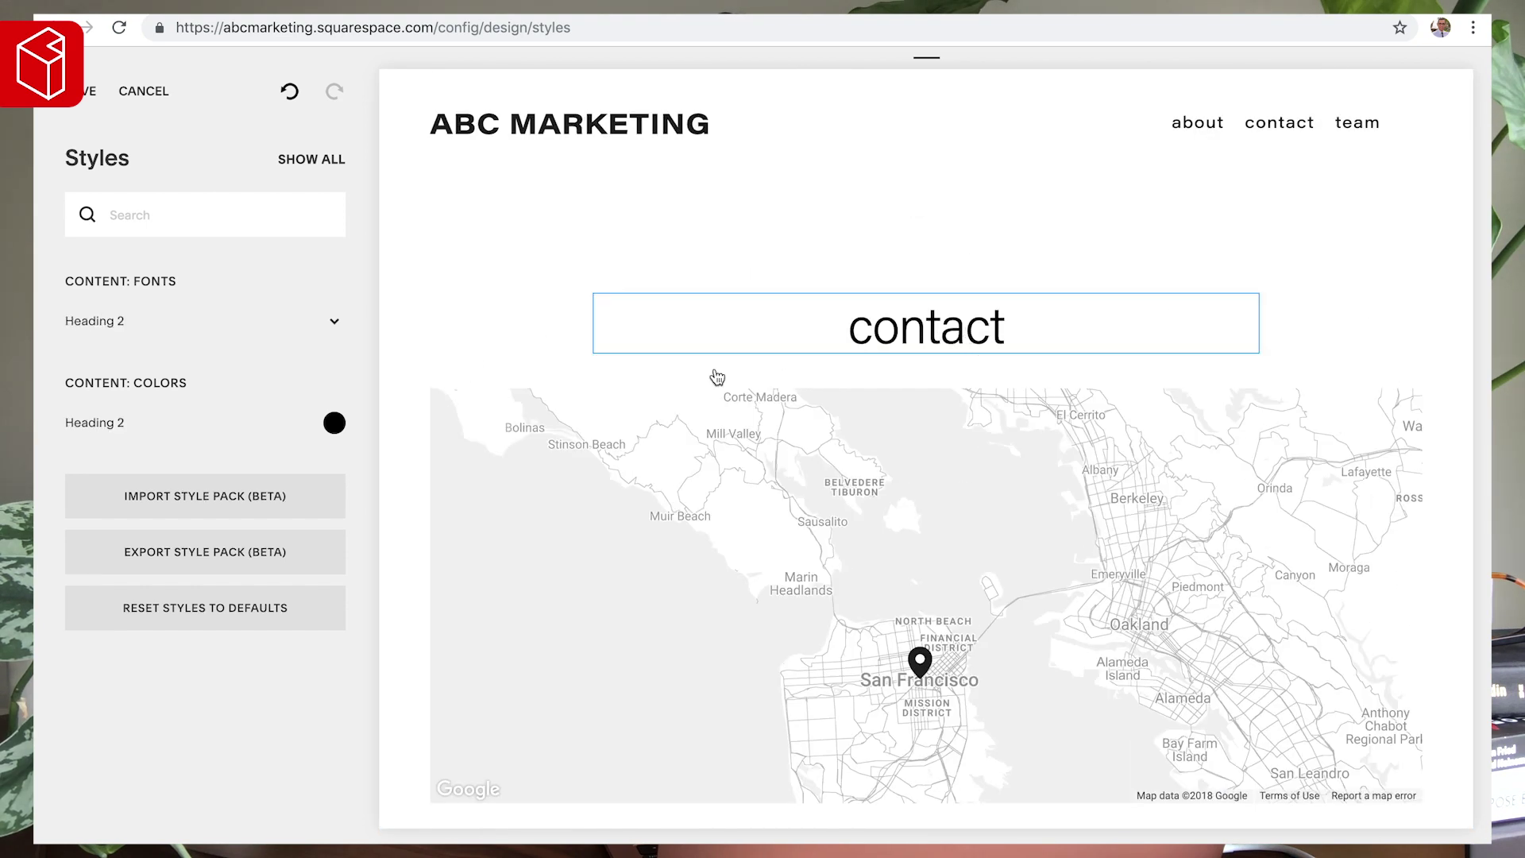
- Change the Heading 2 font from Acumin Pro to Freight Sans Pro at weight 400
left_click(178, 327)
left_click(137, 251)
left_click(131, 231)
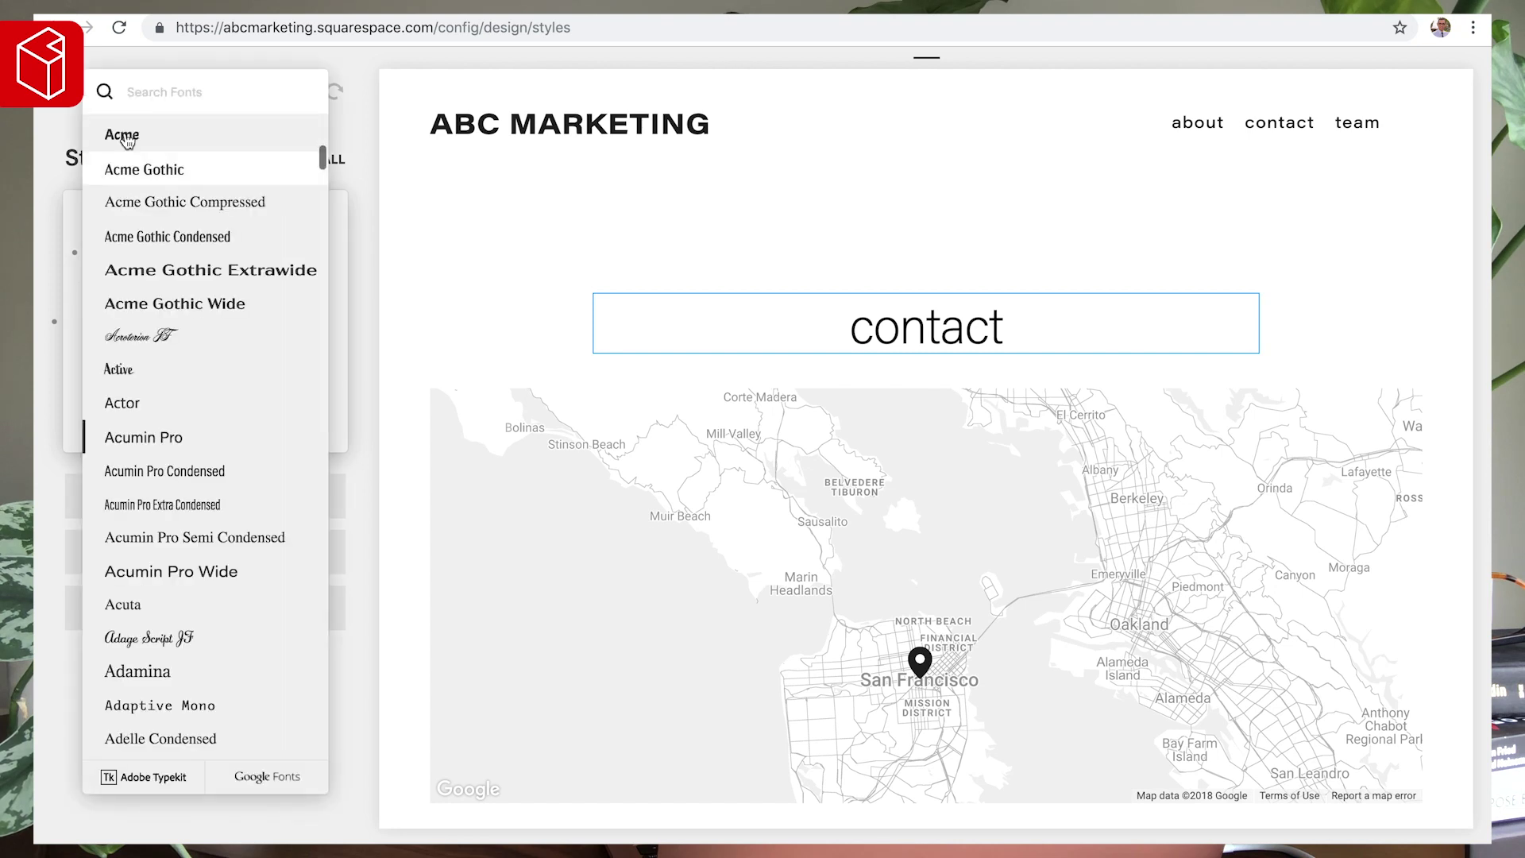
type("freig")
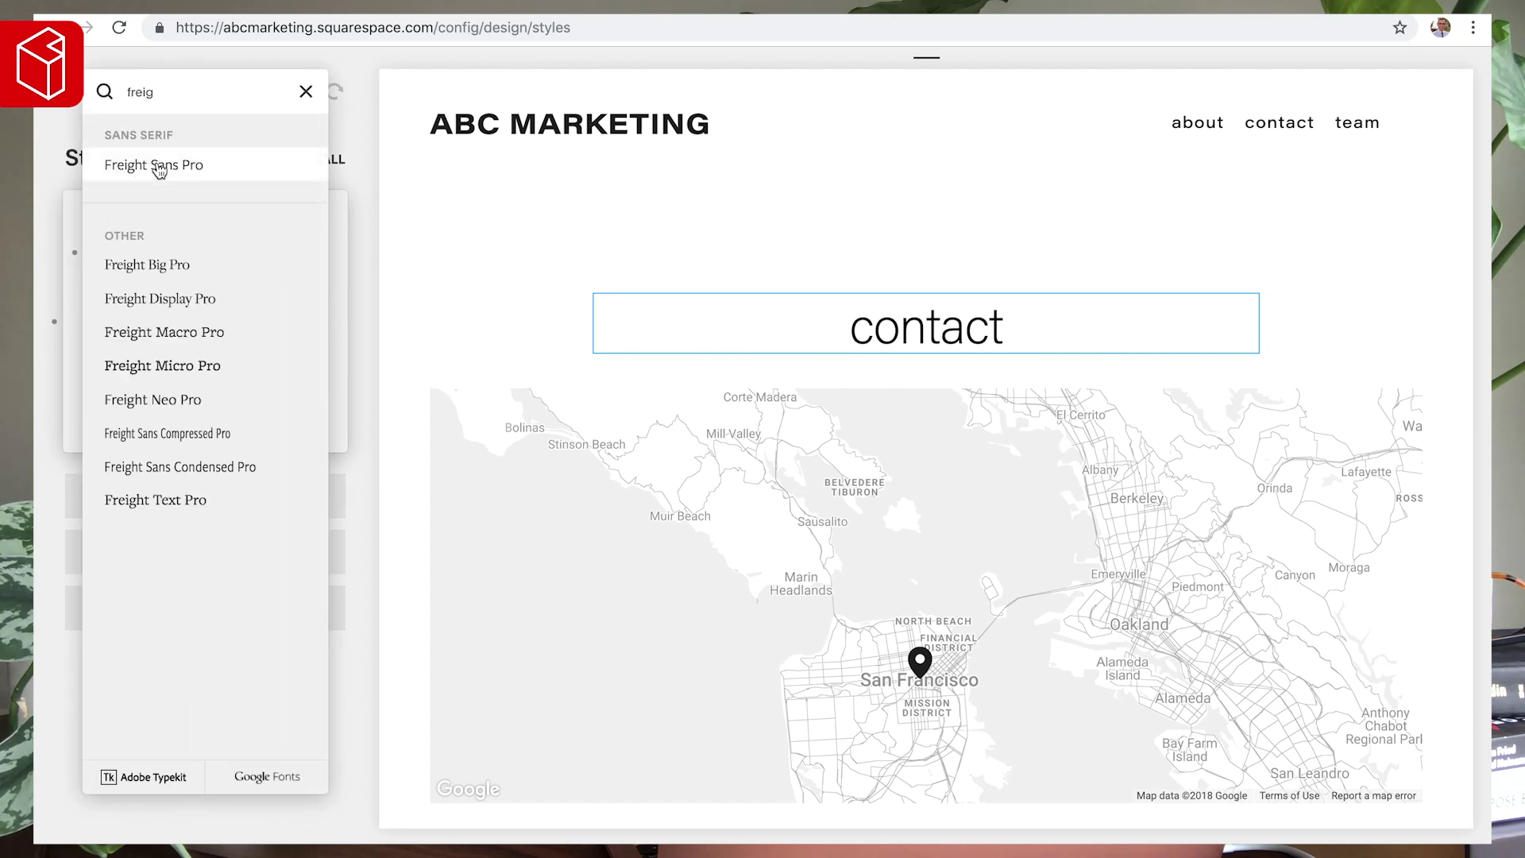
left_click(157, 171)
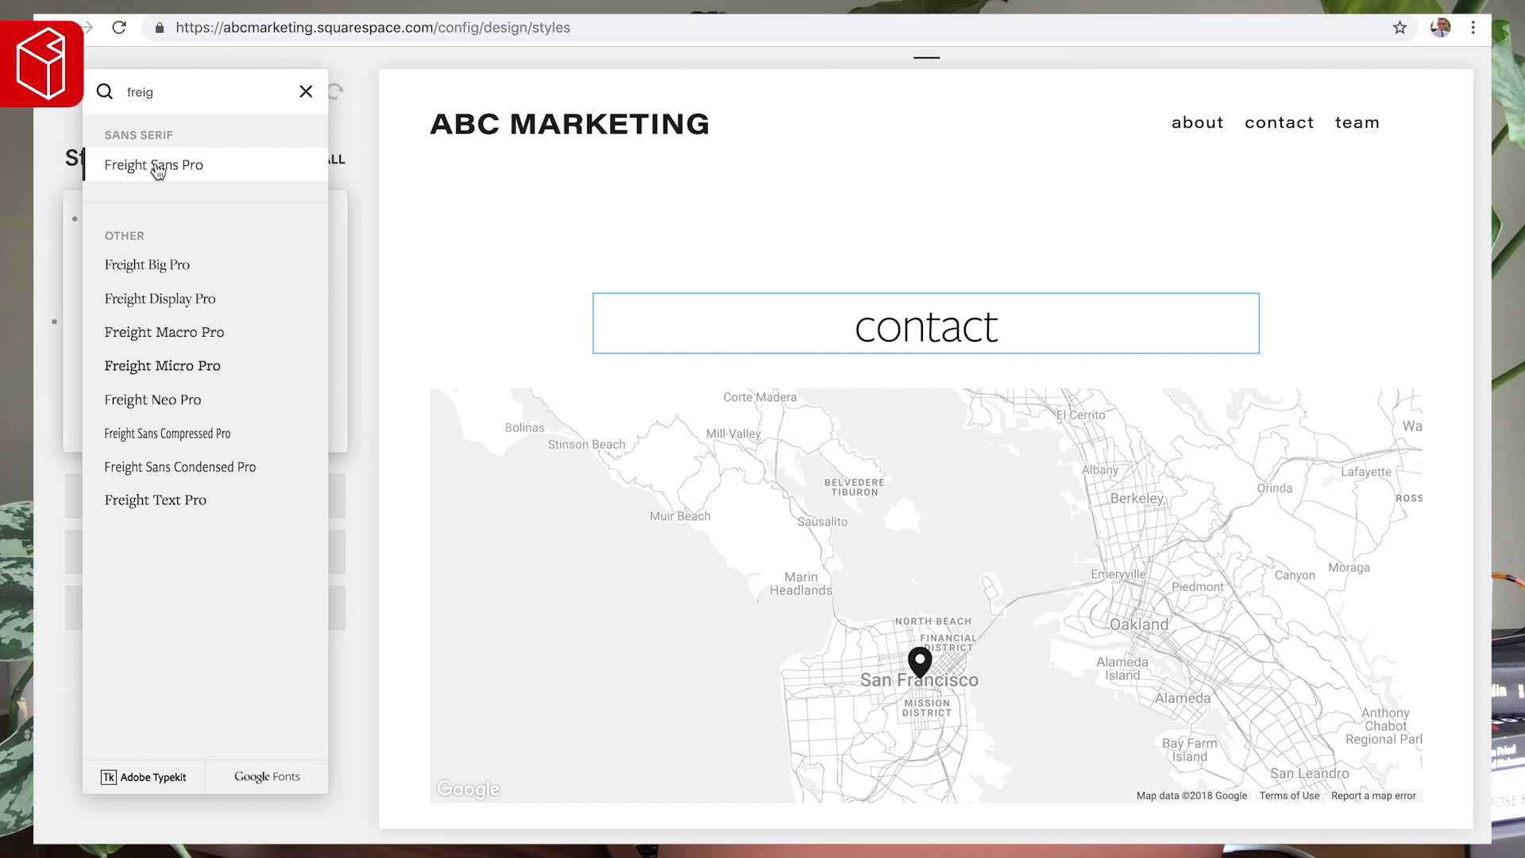
left_click(432, 225)
left_click(106, 251)
left_click(115, 272)
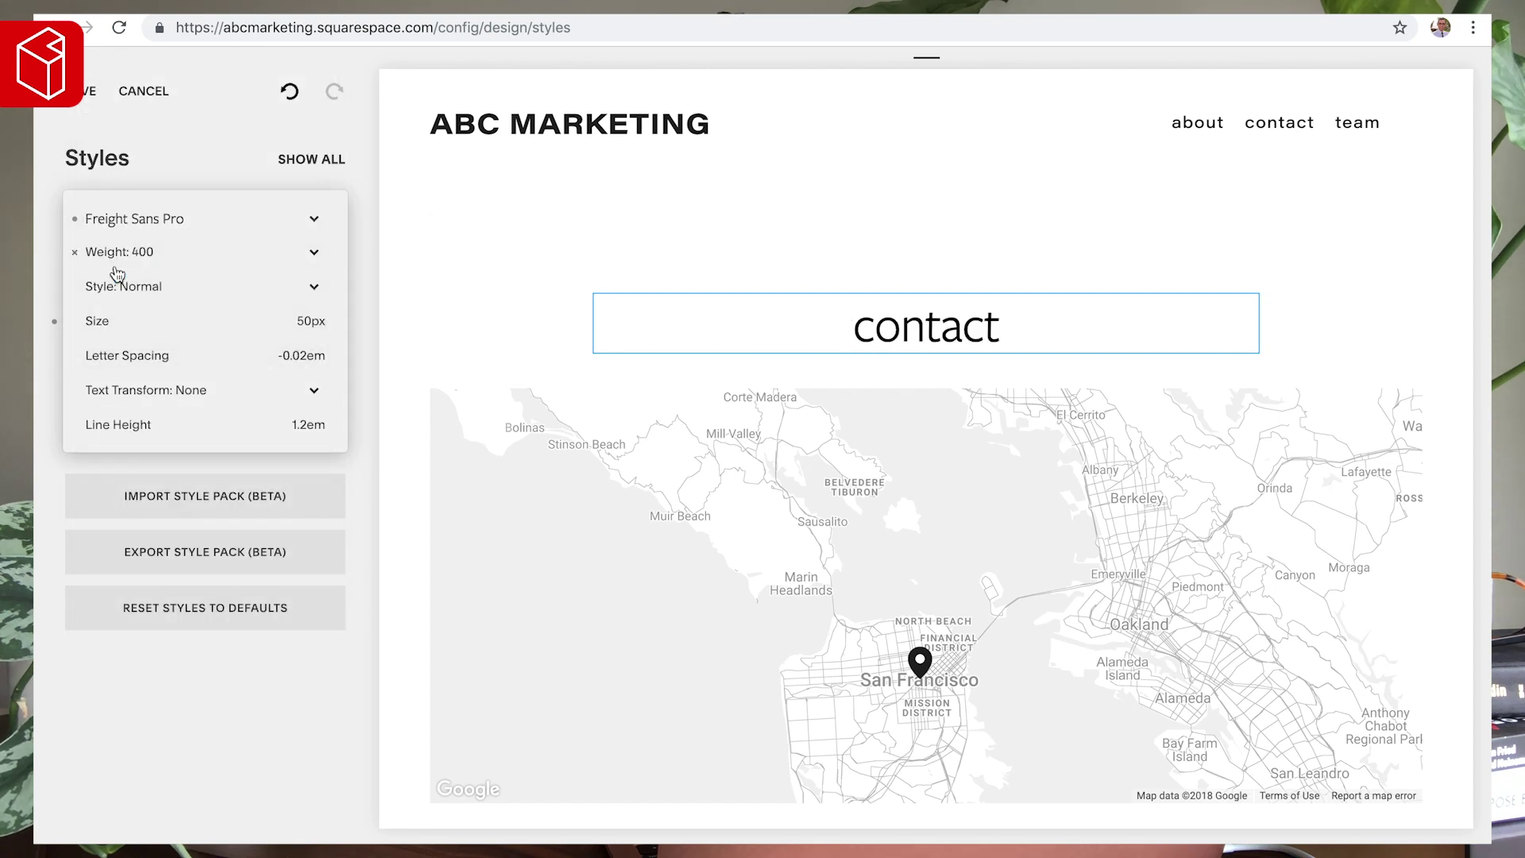
left_click(469, 259)
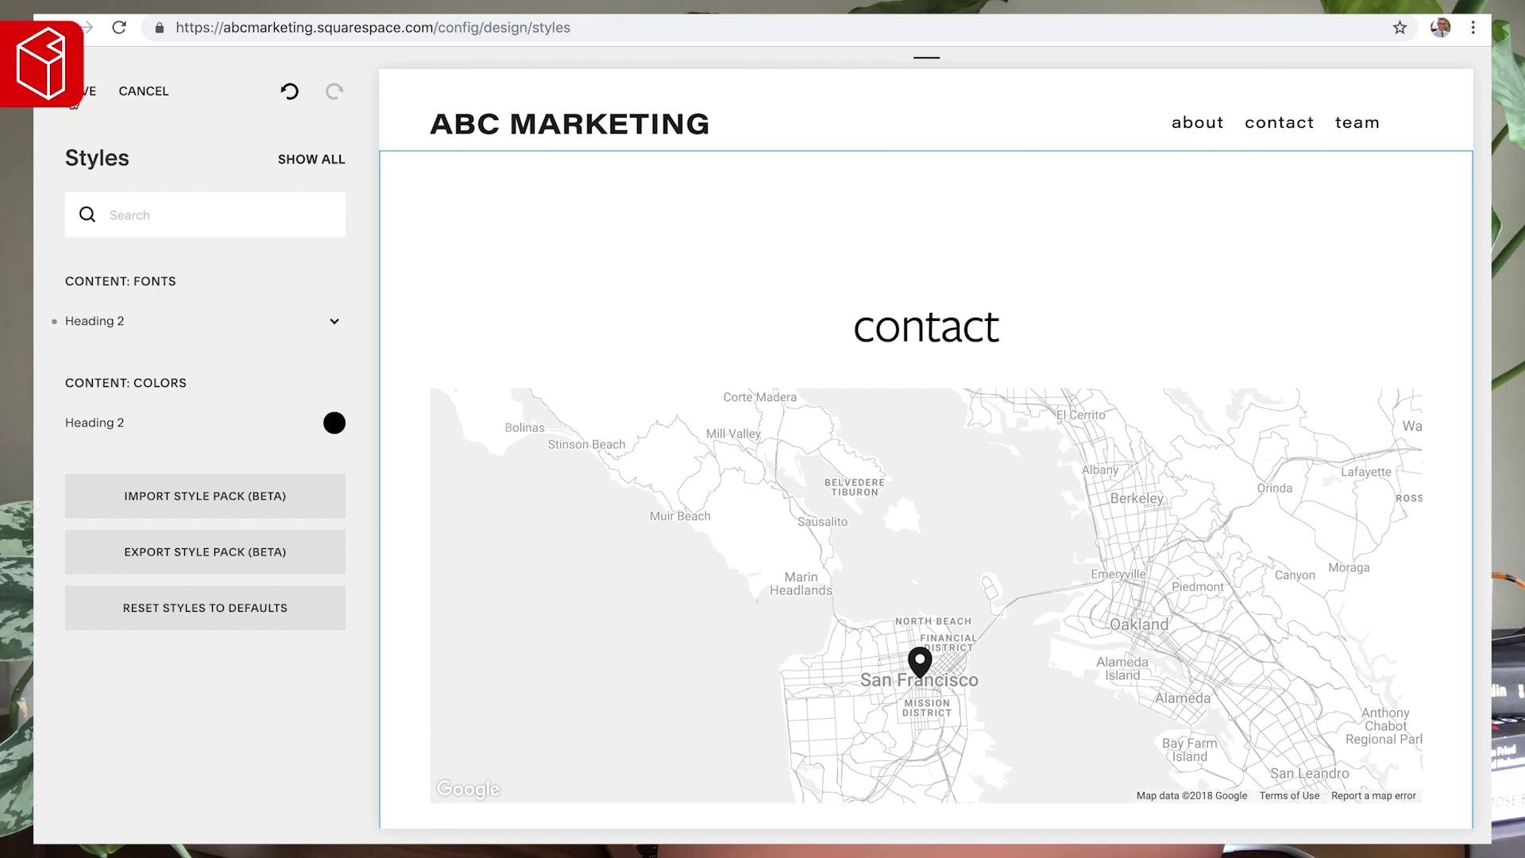
left_click(567, 123)
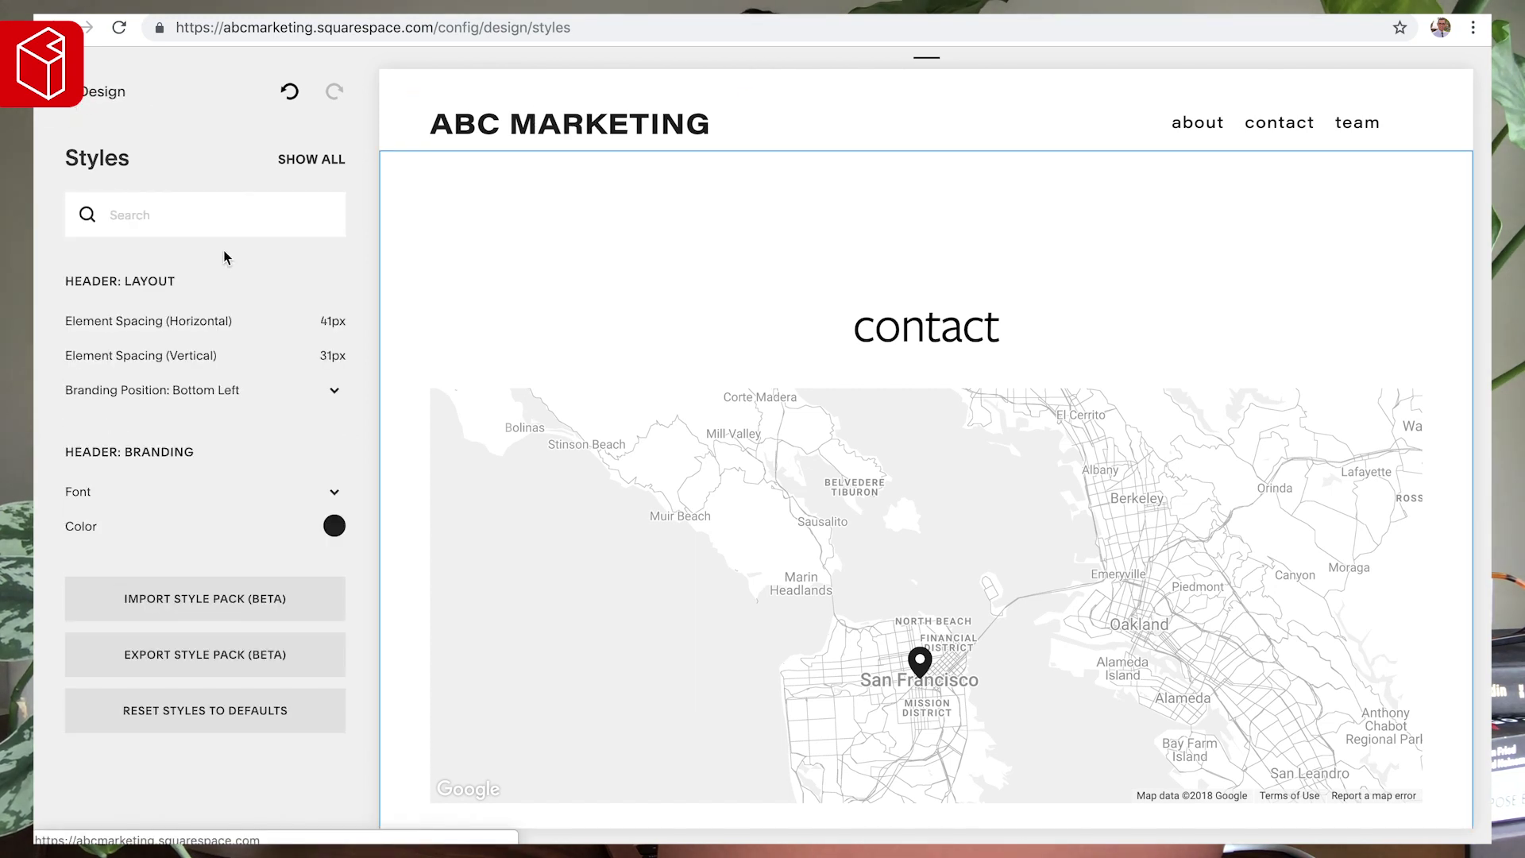
- Change the ABC MARKETING header title colour from #3F4B53 to the lighter blue-grey #8494A3
left_click(334, 528)
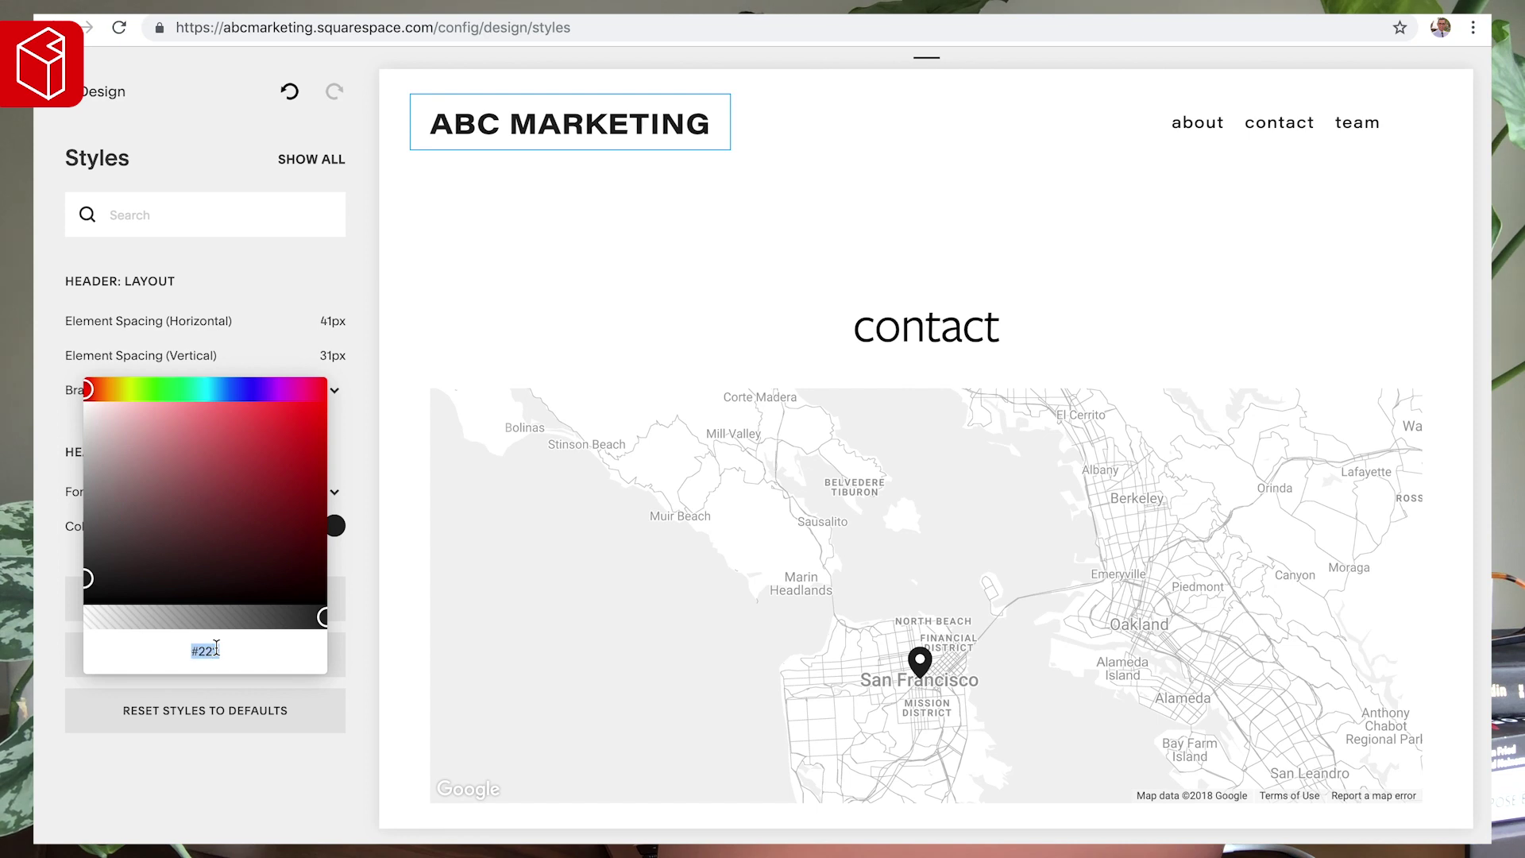
type("#3F4B53")
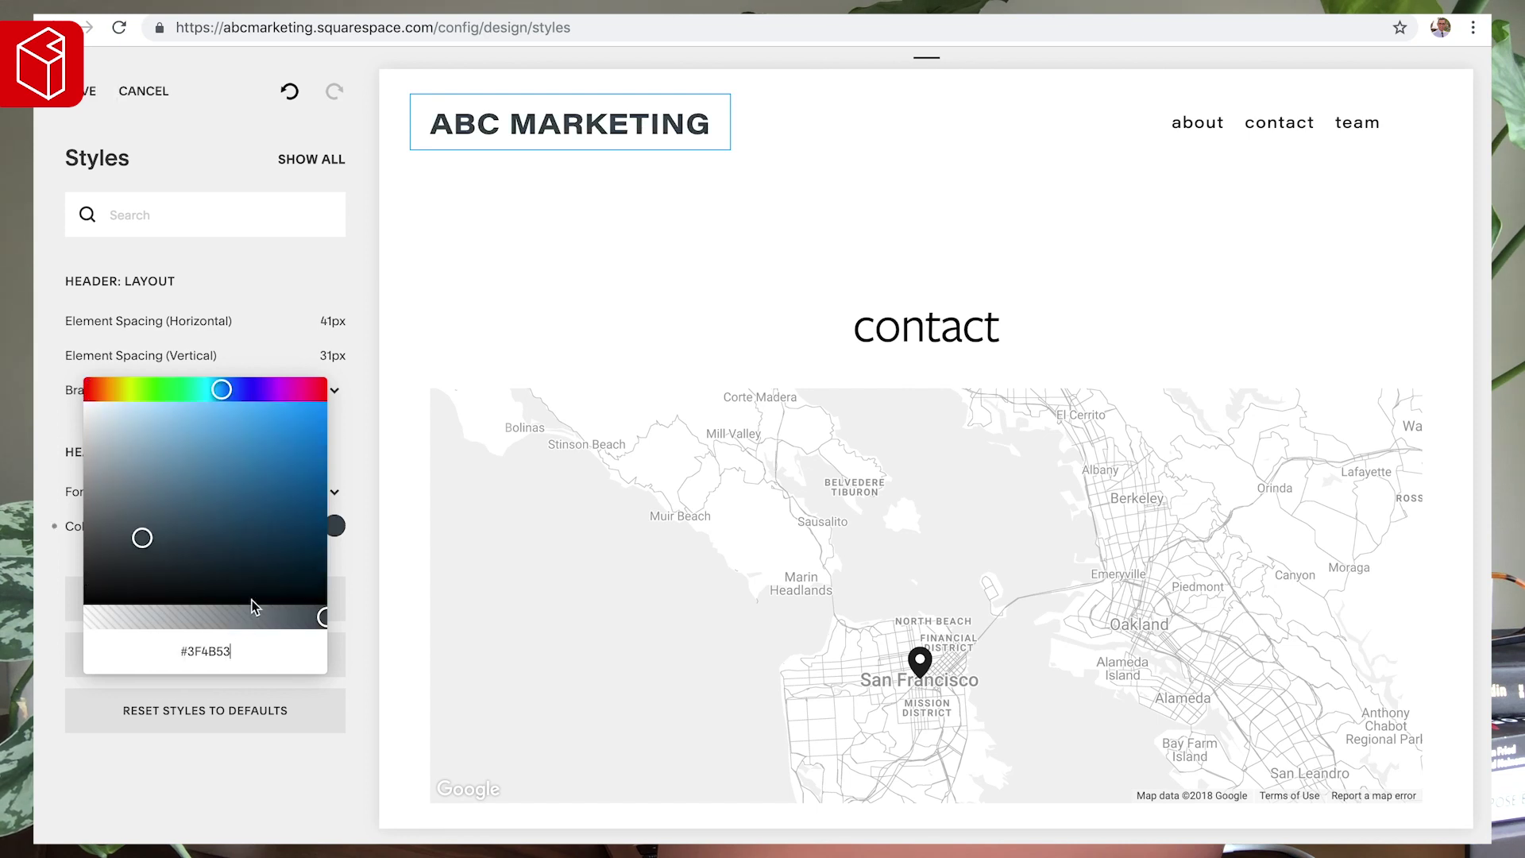
left_click(442, 311)
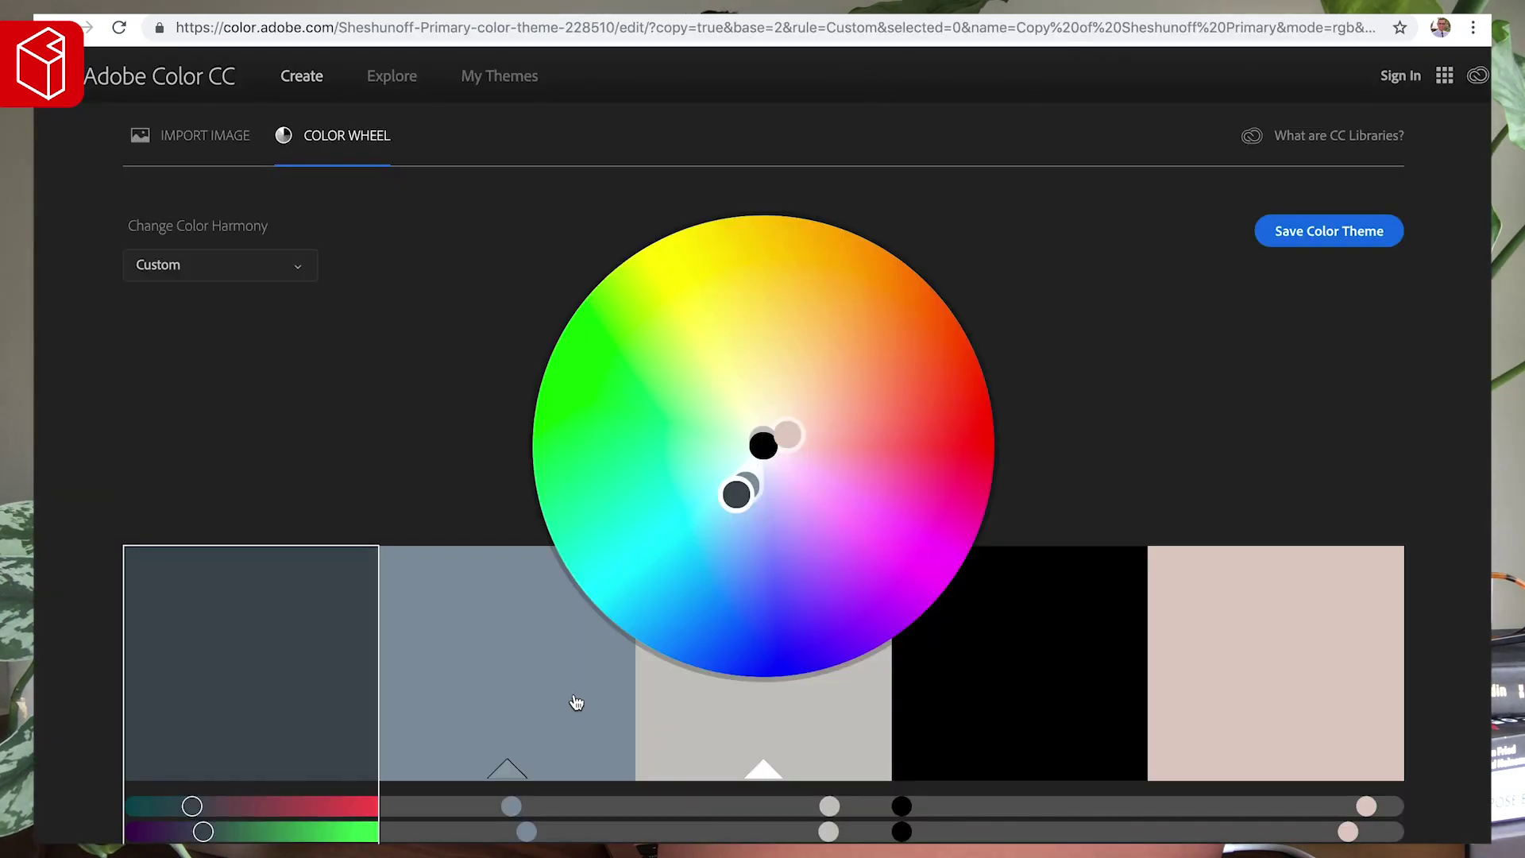
scroll(577, 702, "down", 3)
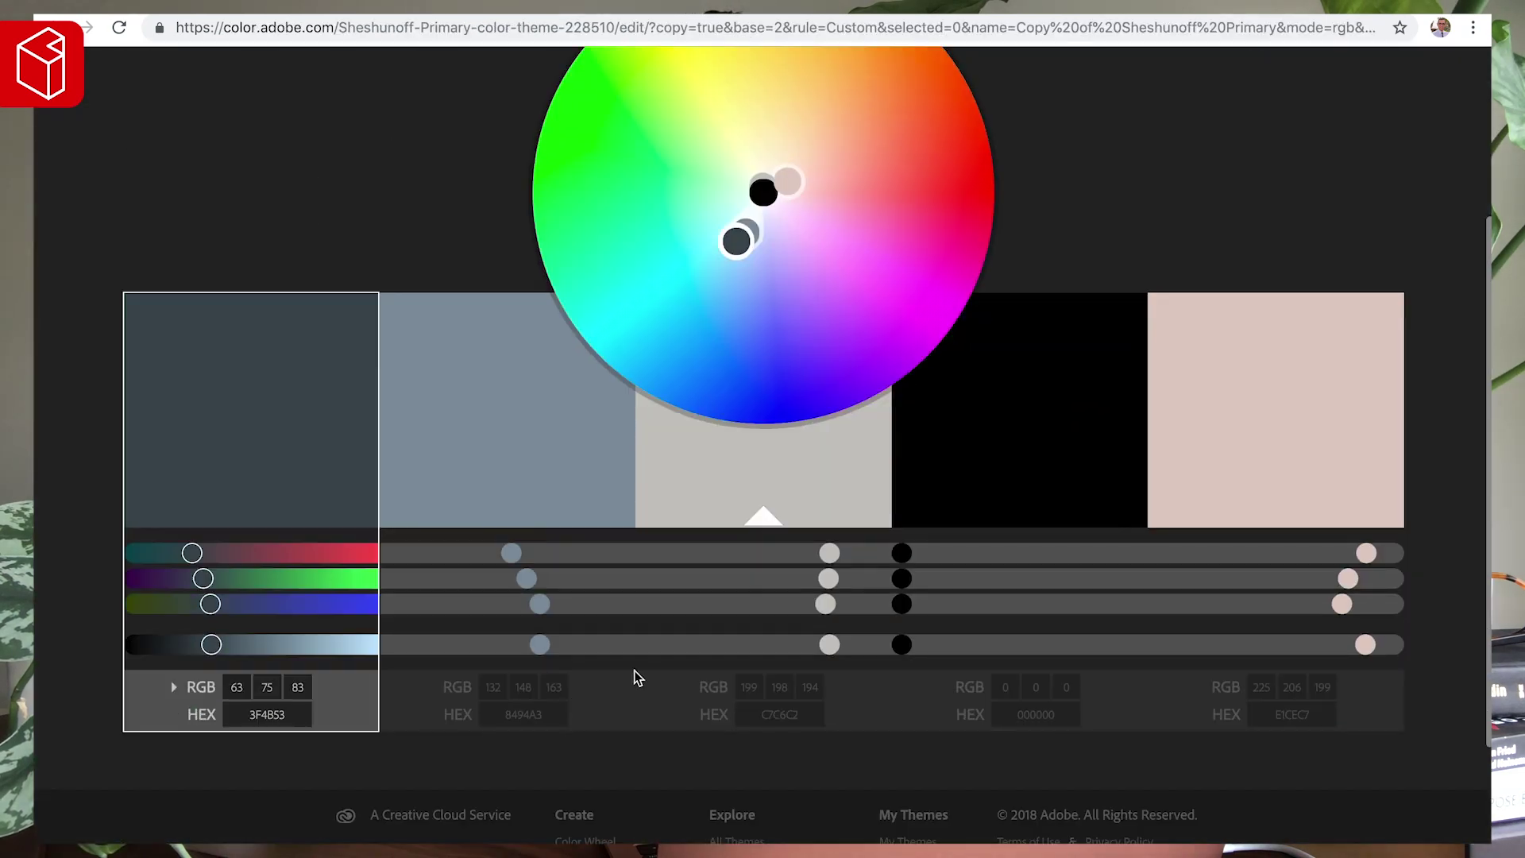
left_click(527, 715)
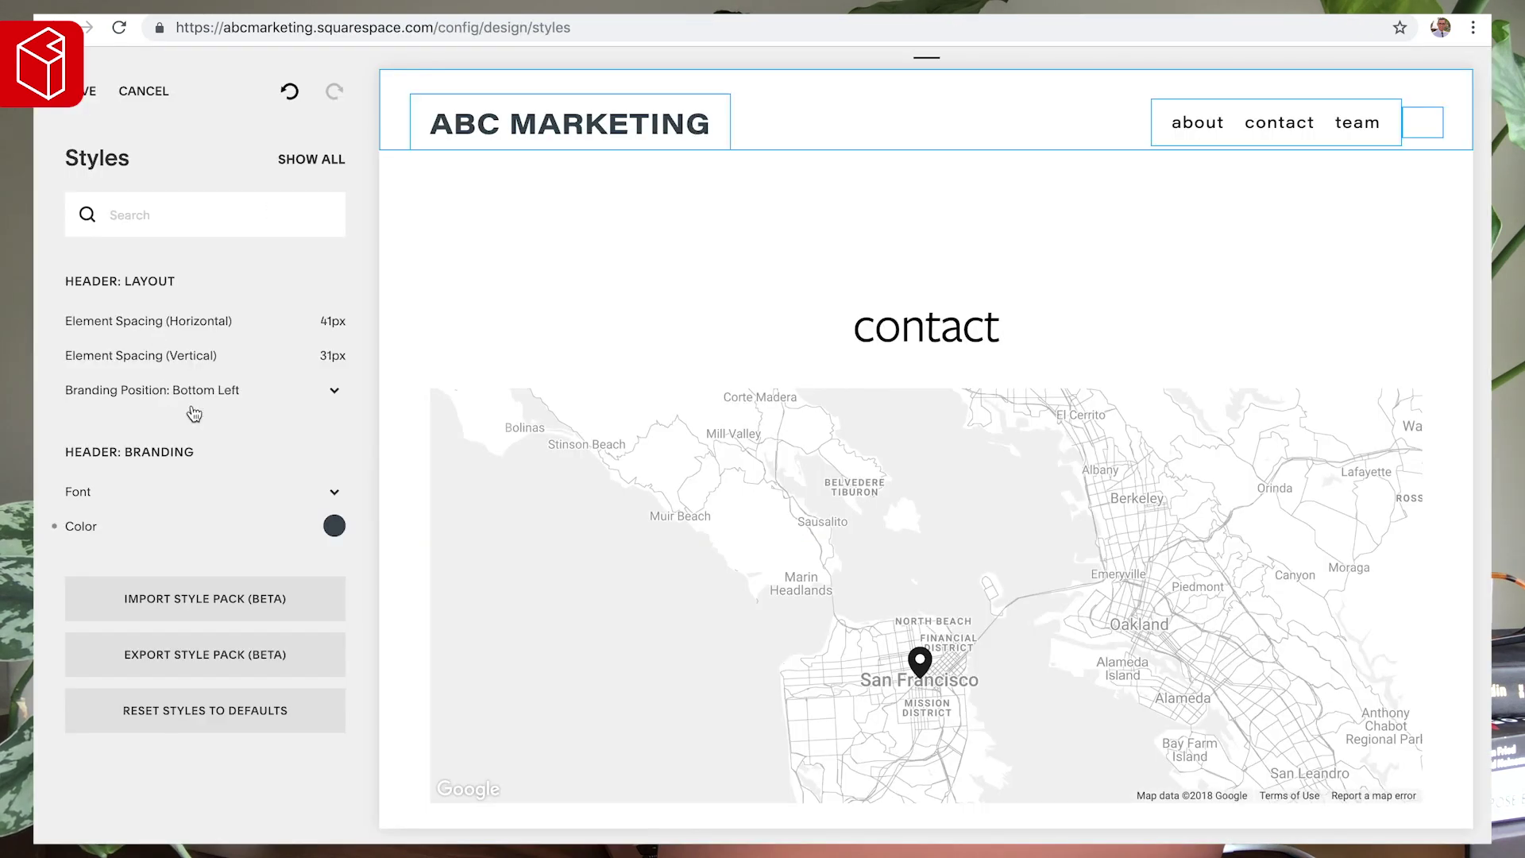
left_click(341, 534)
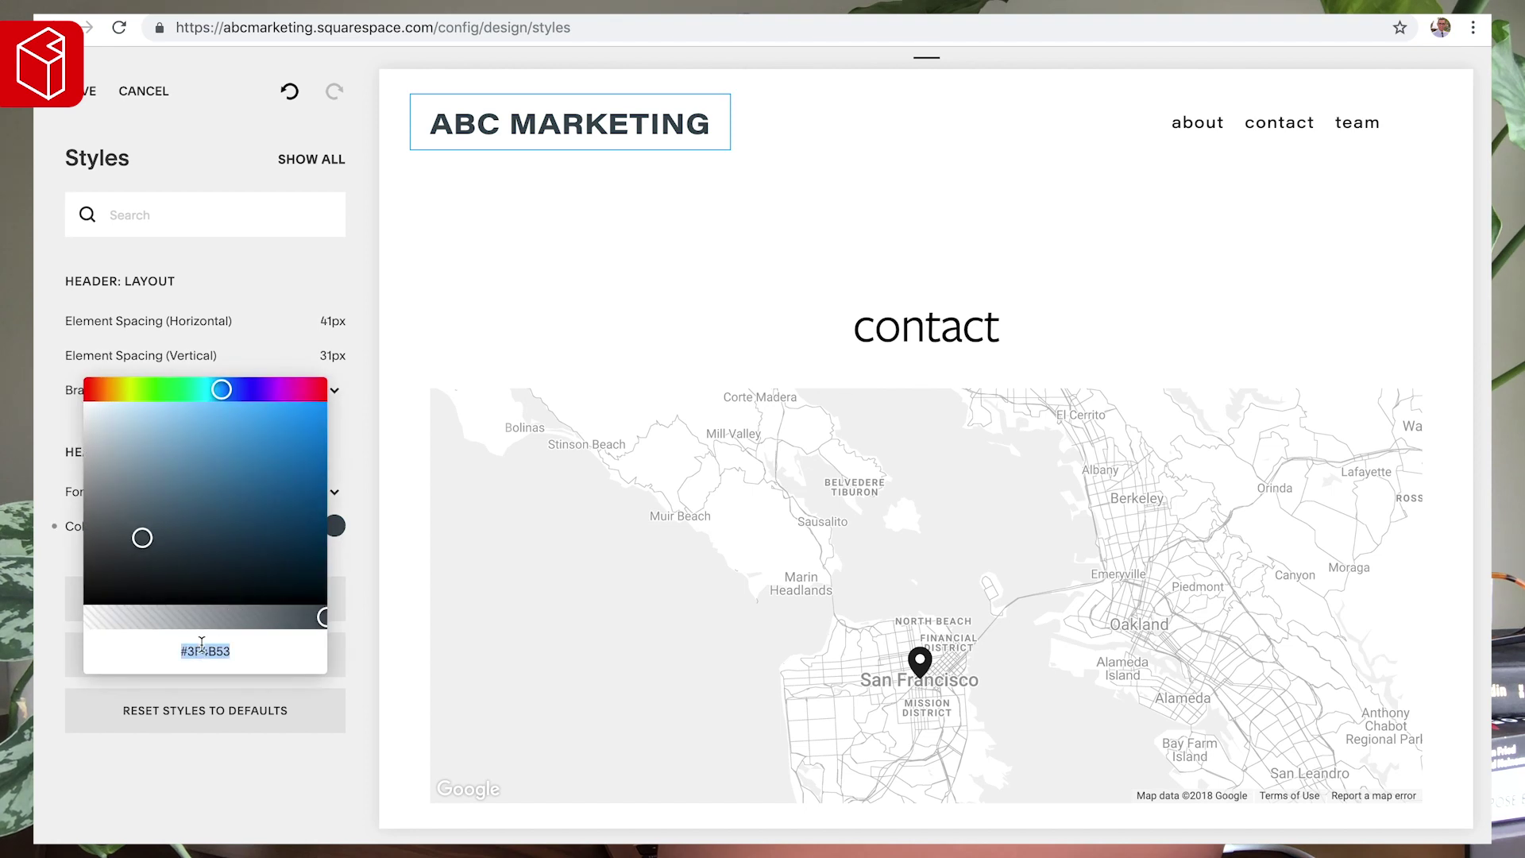
type("#8494A3")
left_click(432, 232)
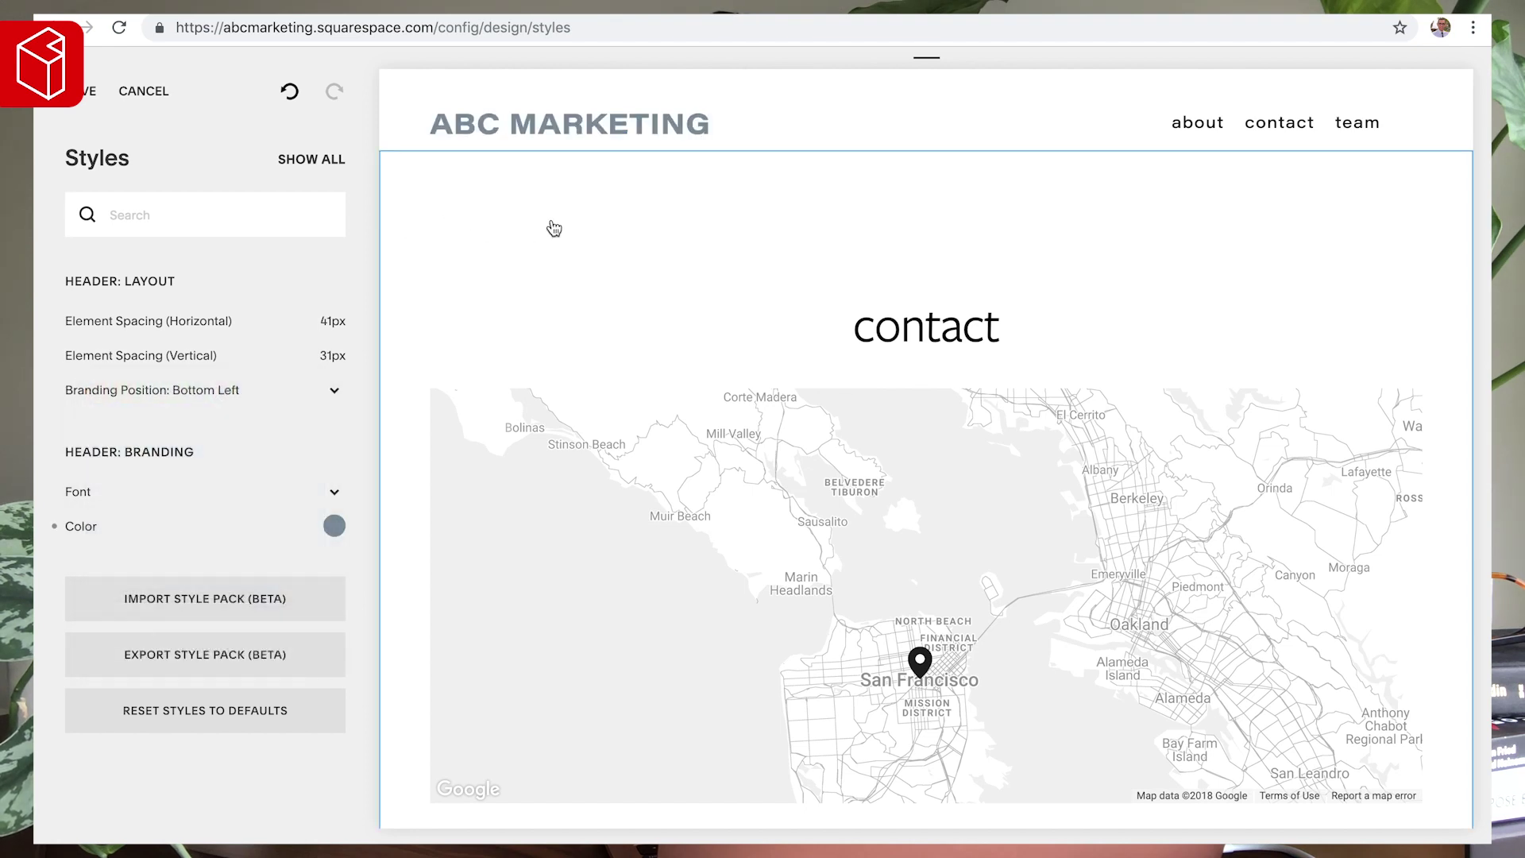
- Save the style changes and move the Contact page below Team in the navigation
left_click(73, 98)
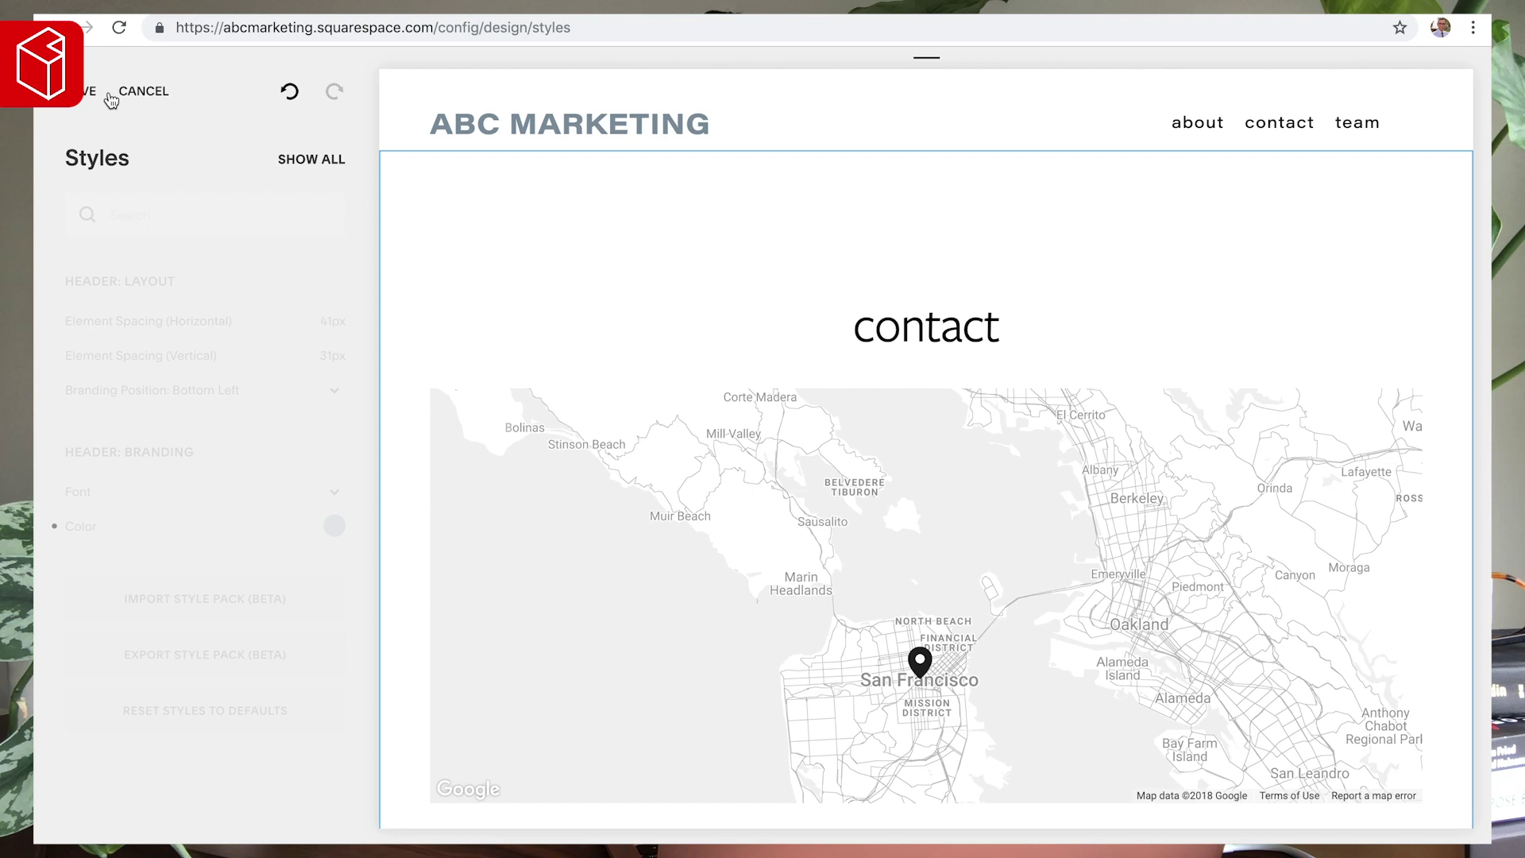
left_click(80, 95)
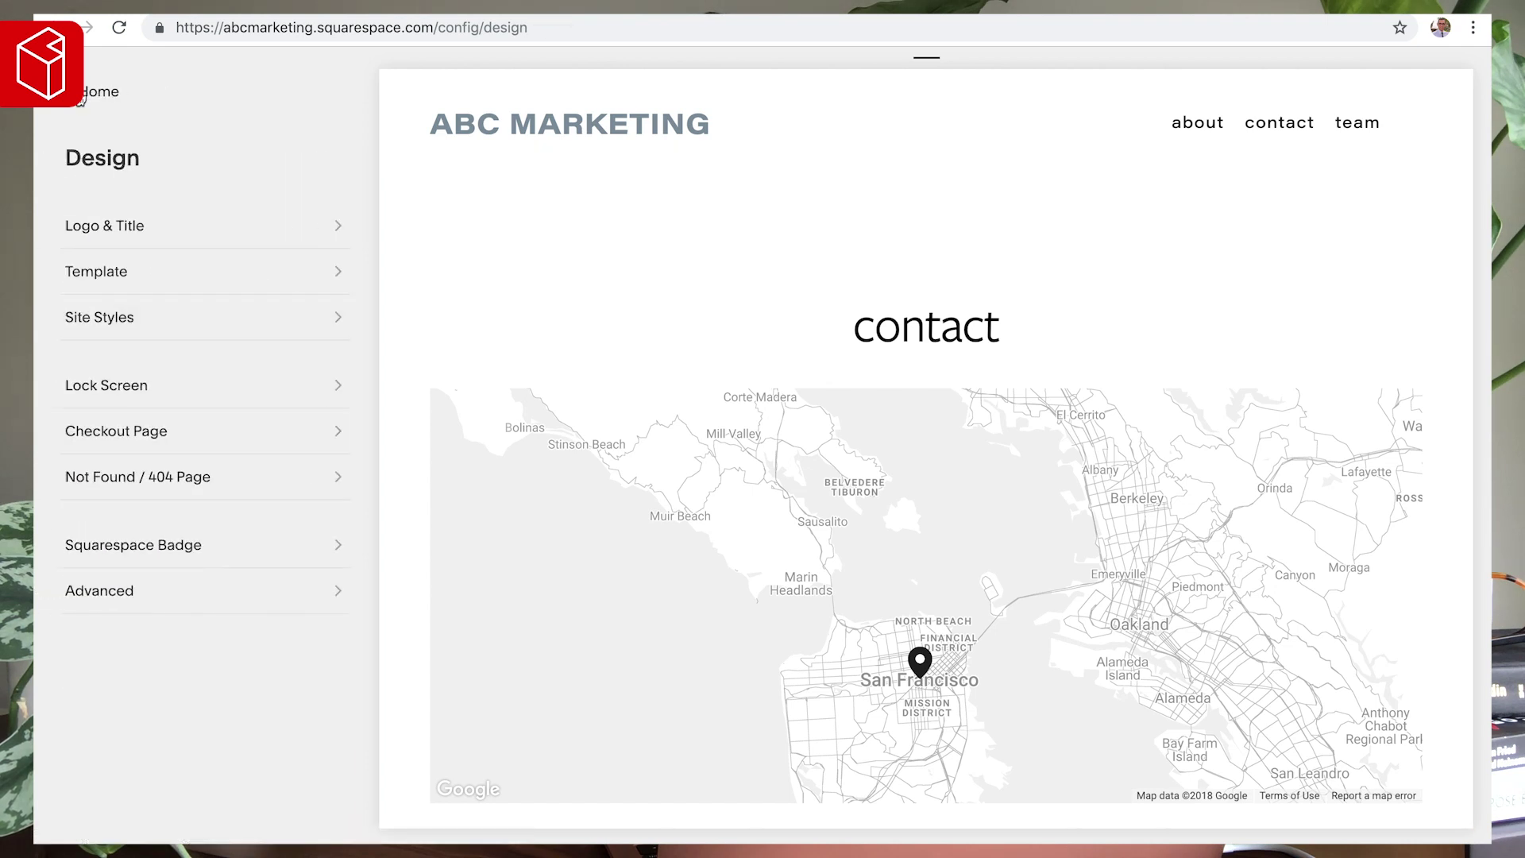
left_click(81, 94)
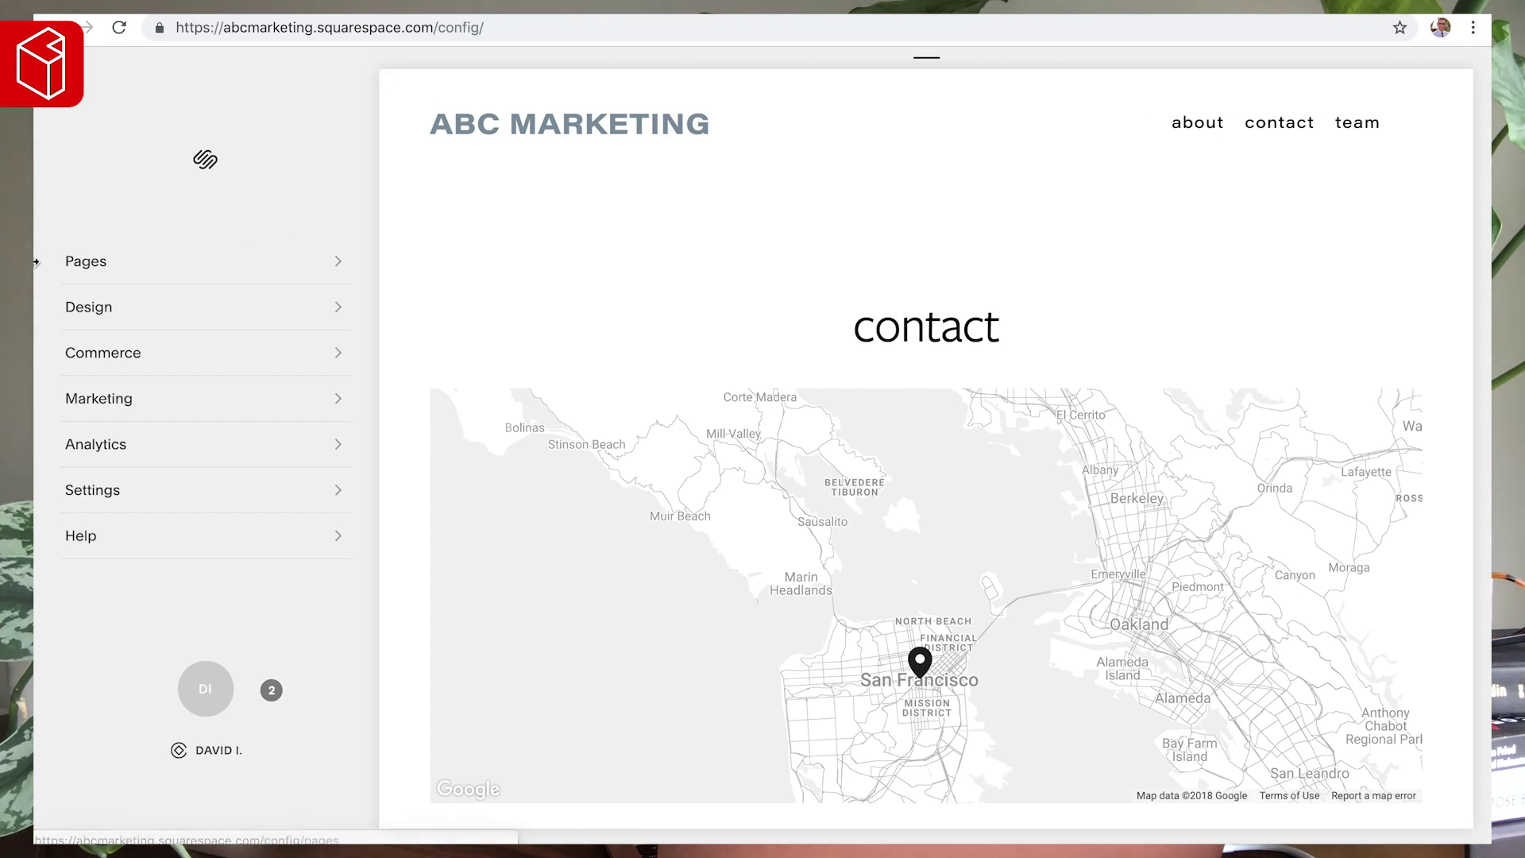
left_click(60, 262)
left_click_drag(118, 261, 187, 293)
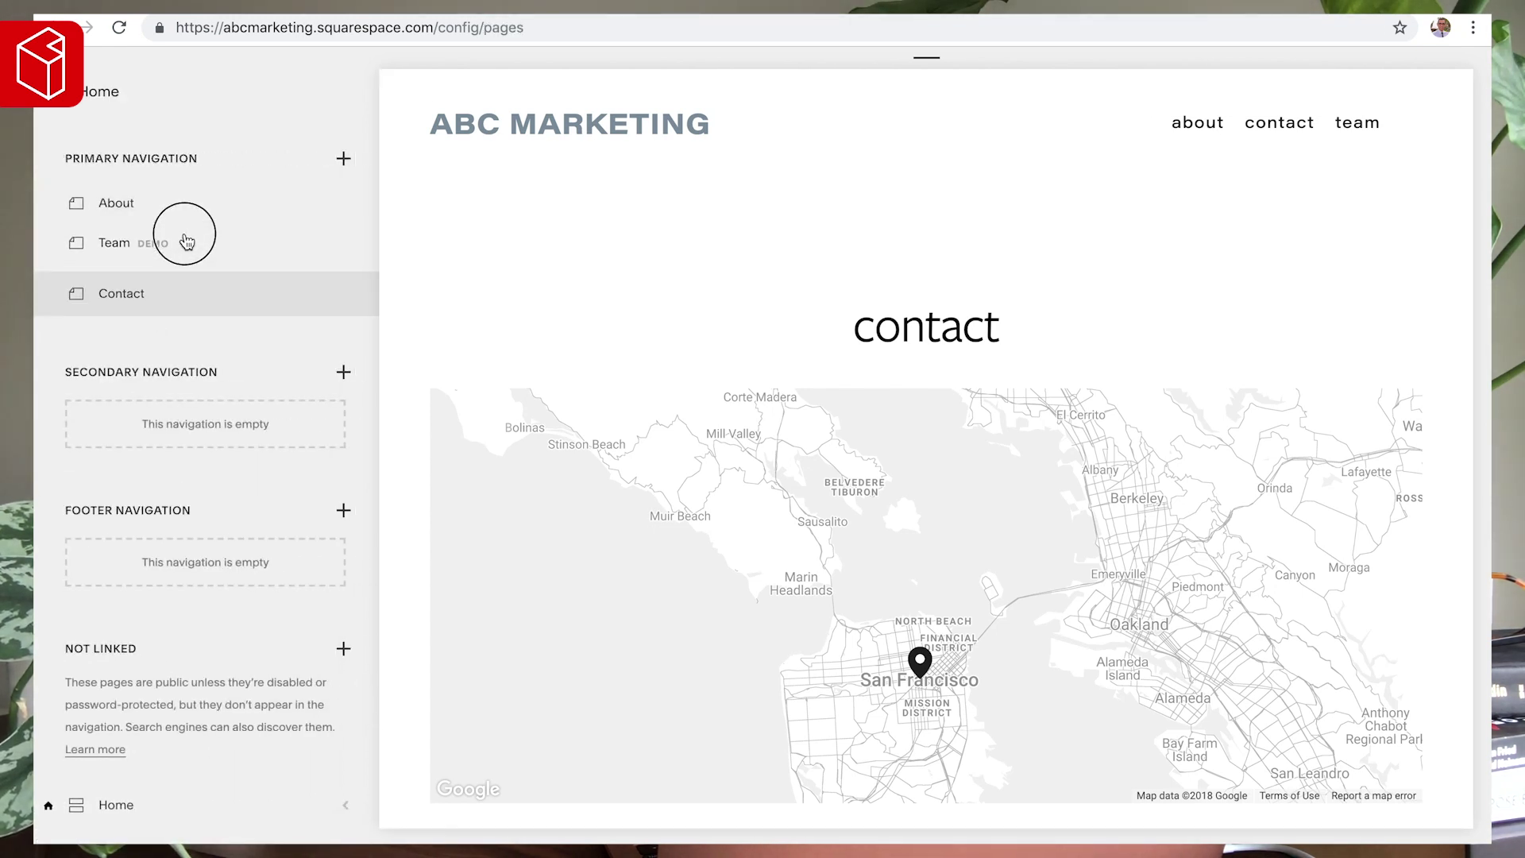
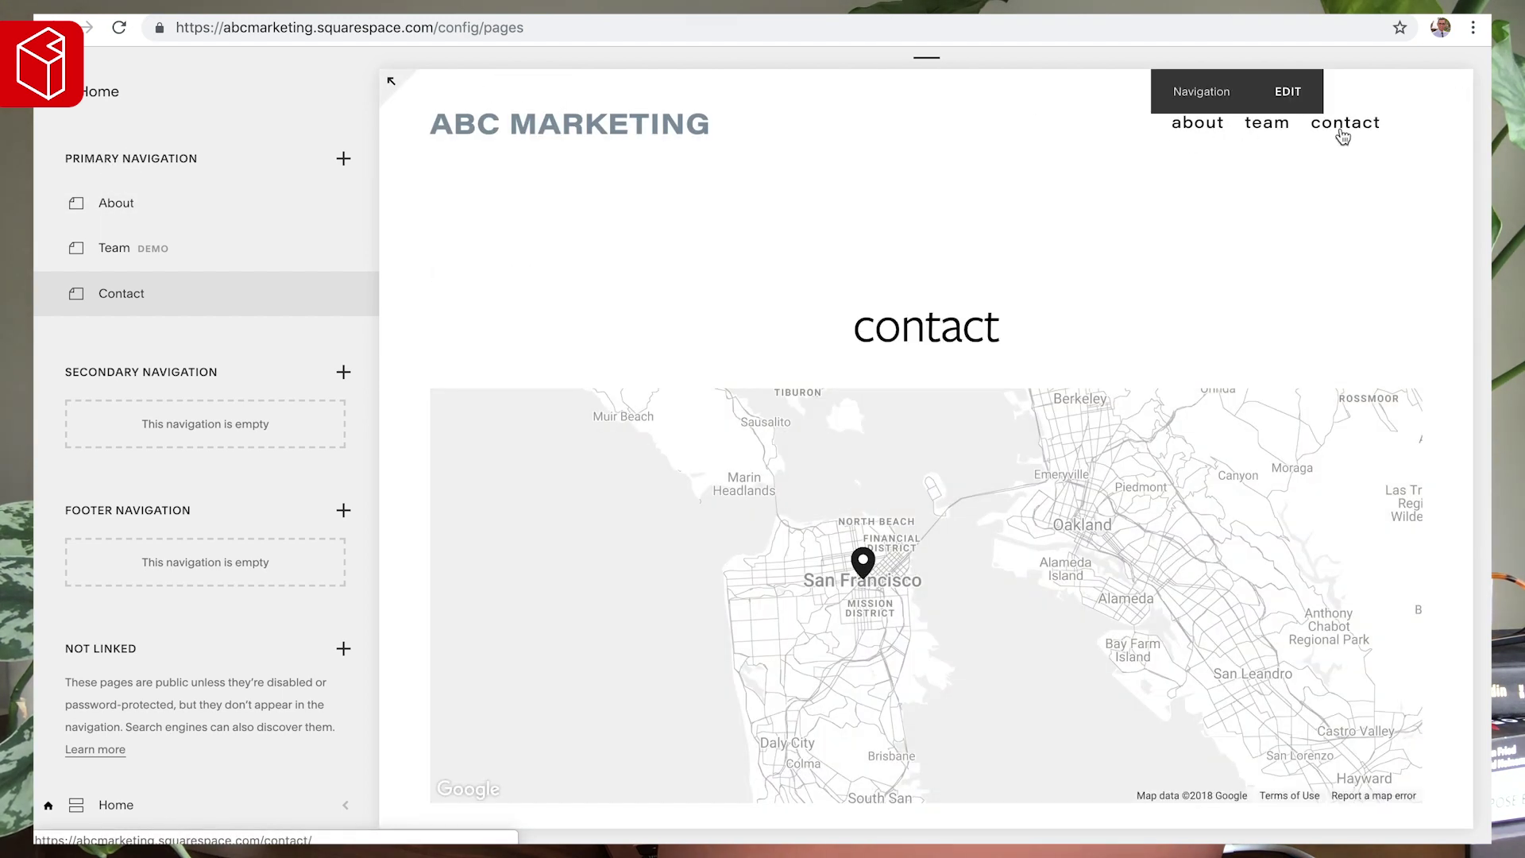
- Open the Team page, scroll its Showcase Your Team demo content, and enter its page editor
left_click(116, 253)
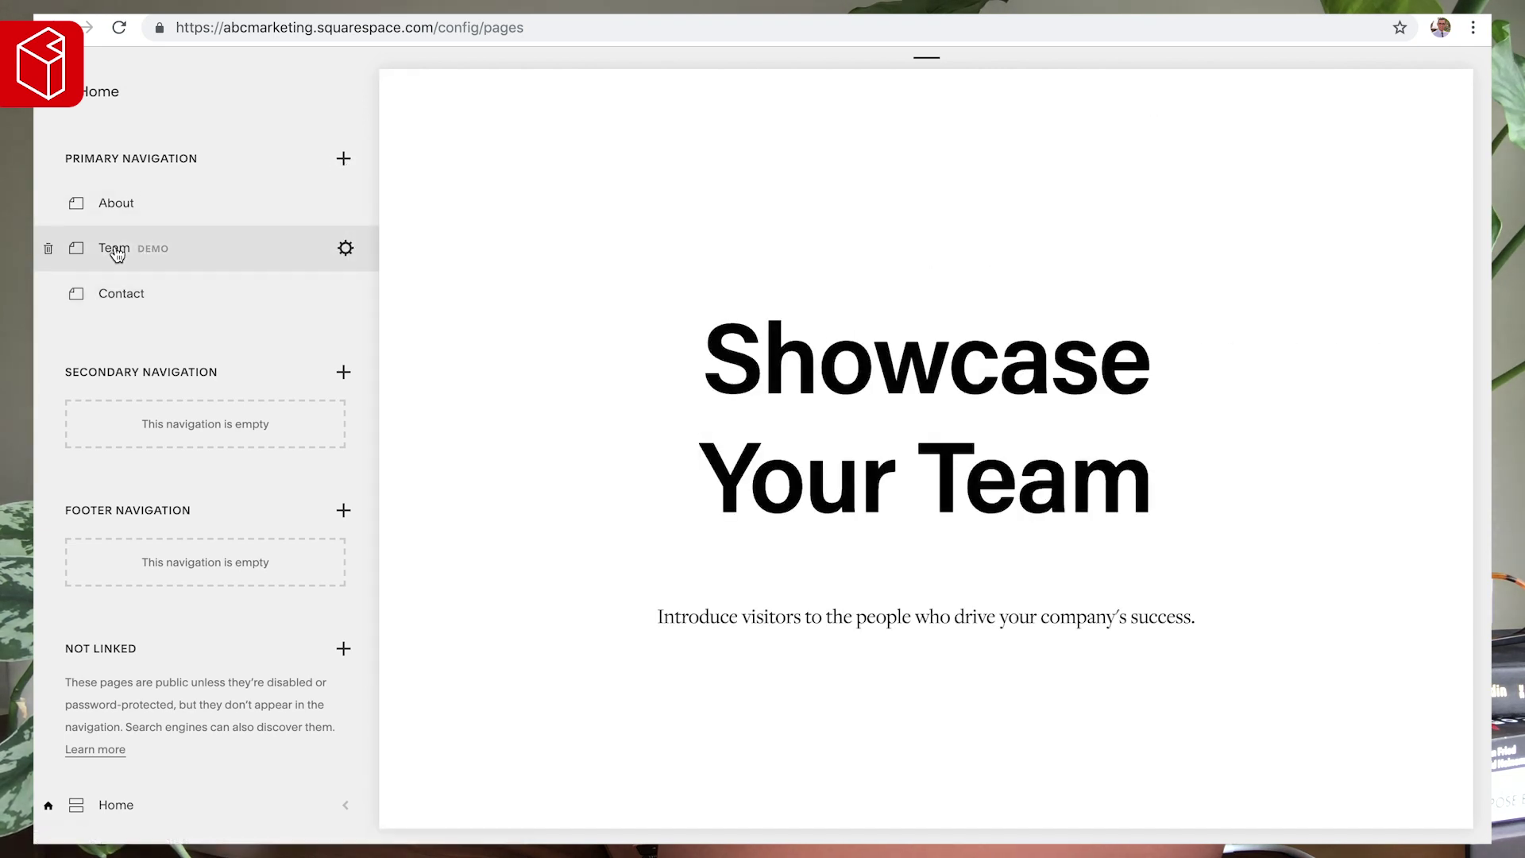
scroll(398, 331, "down", 2)
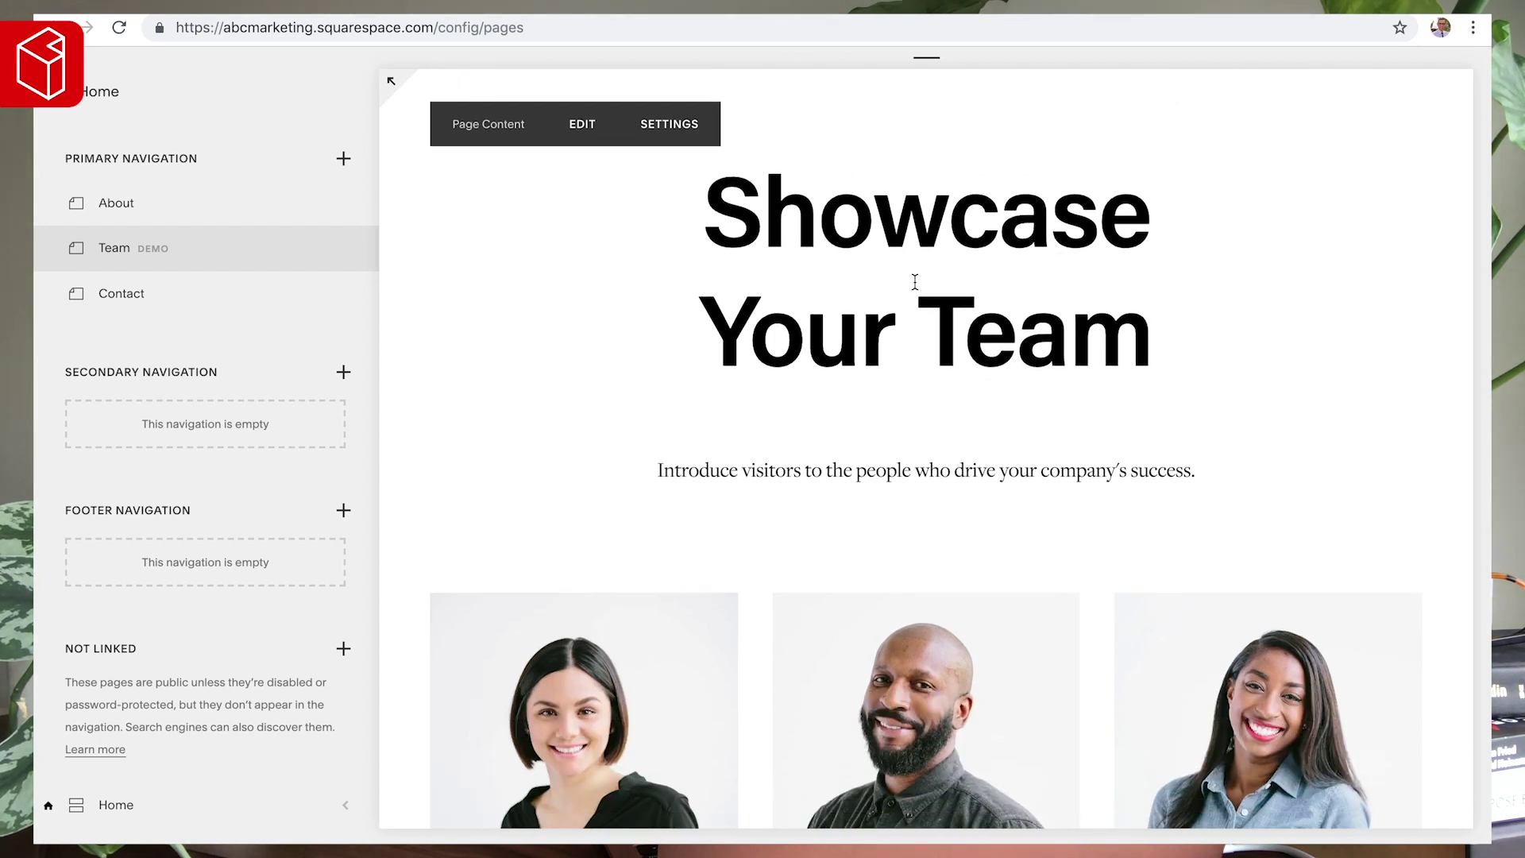
scroll(915, 282, "up", 1)
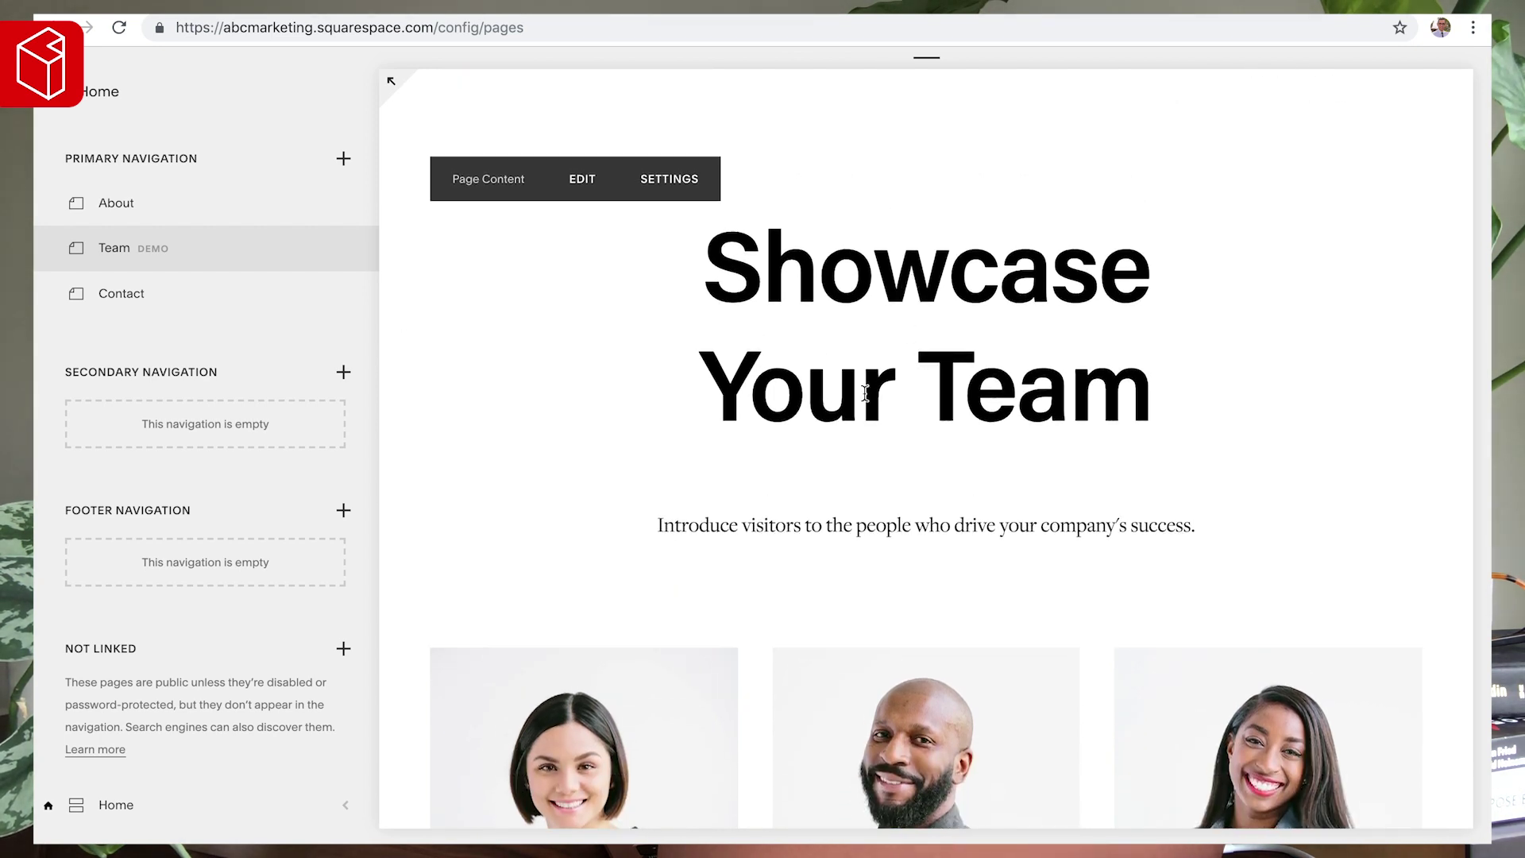
scroll(865, 393, "down", 10)
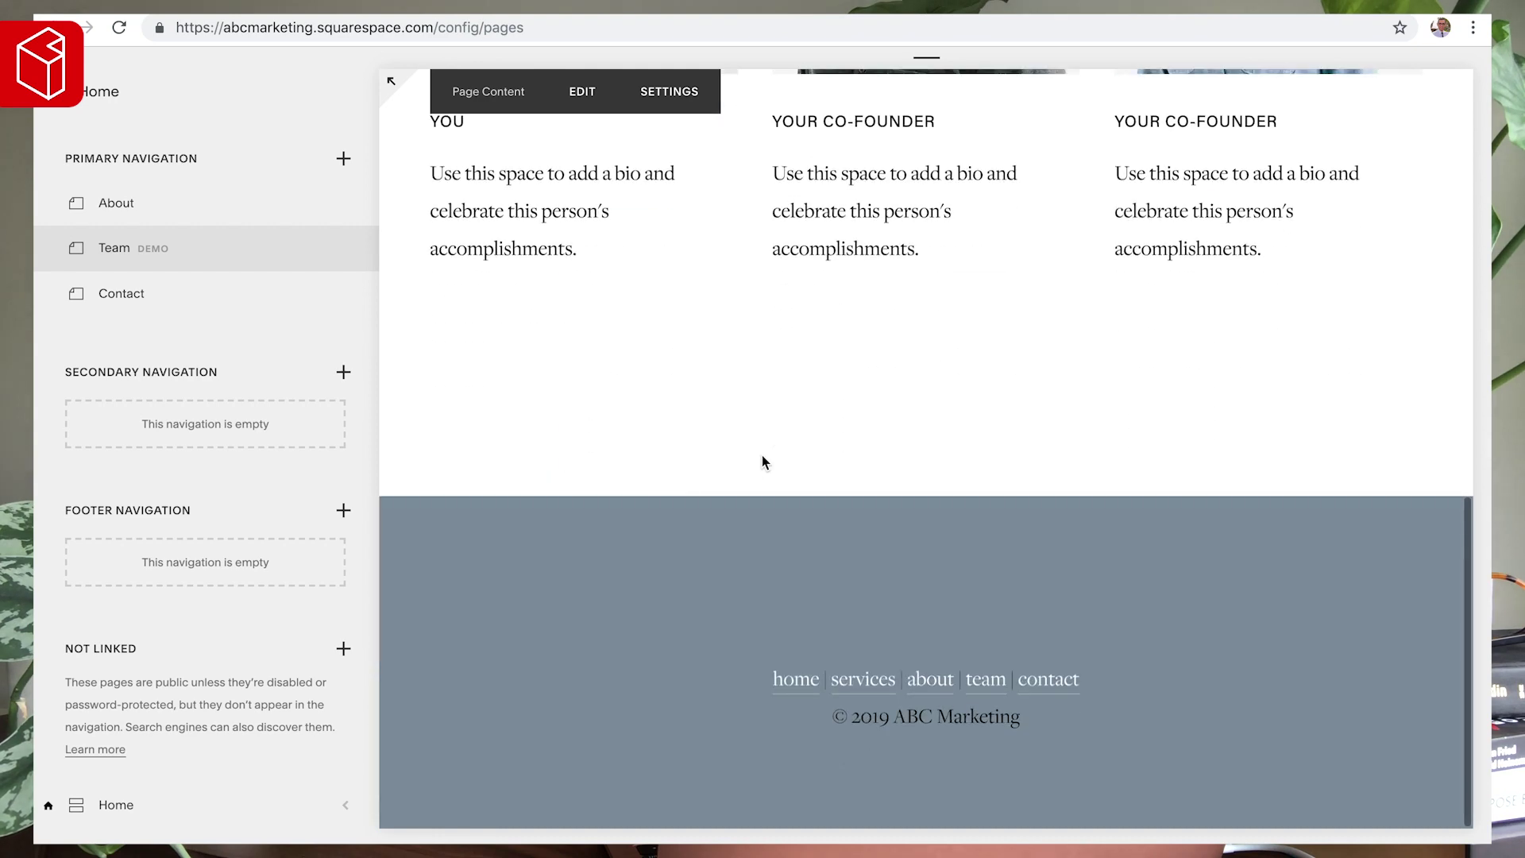
scroll(841, 365, "up", 2)
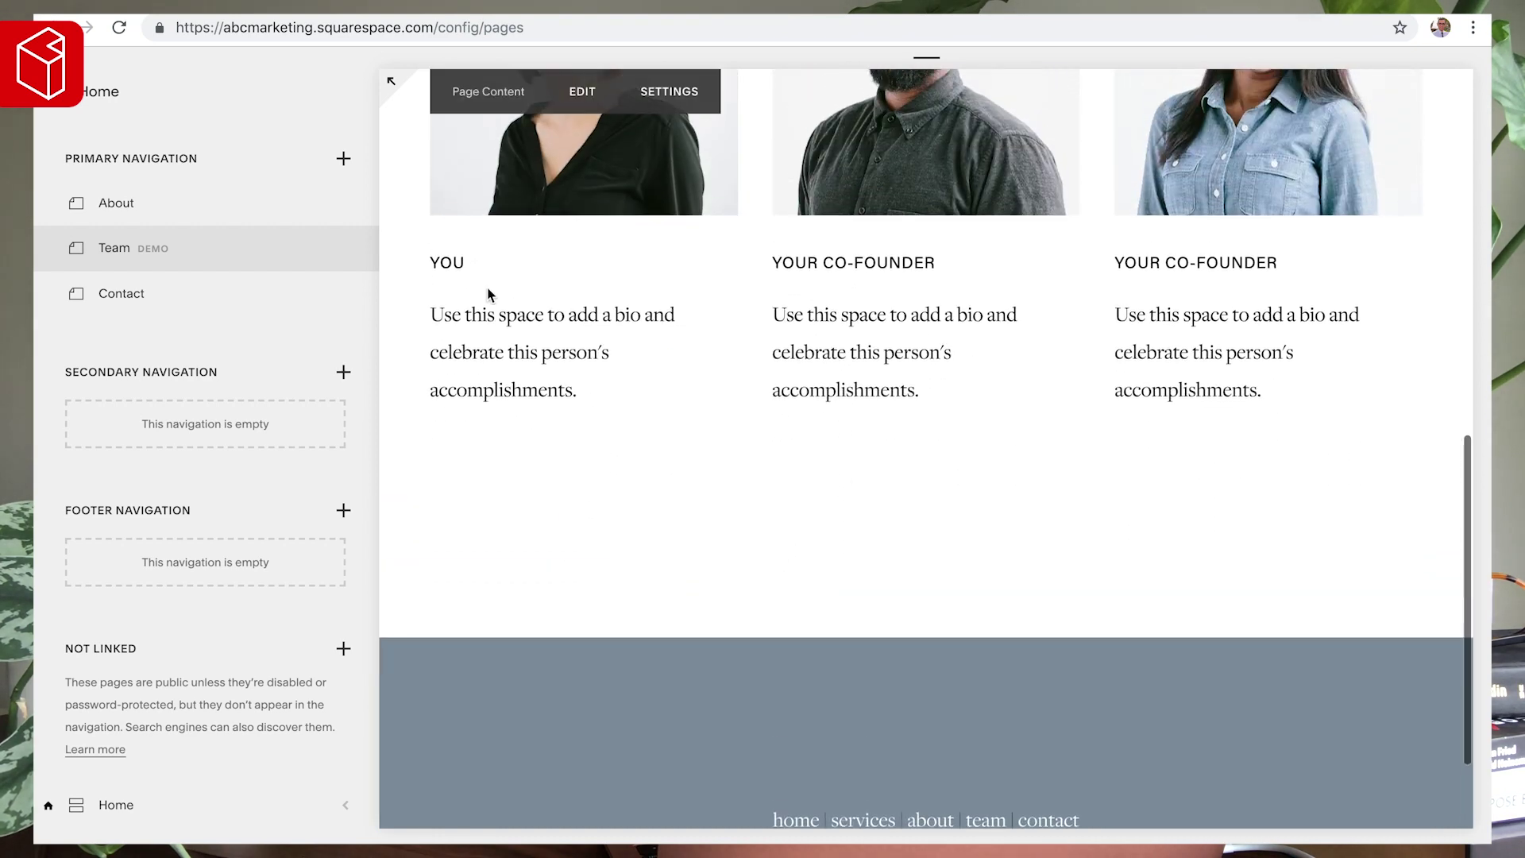
scroll(854, 467, "down", 2)
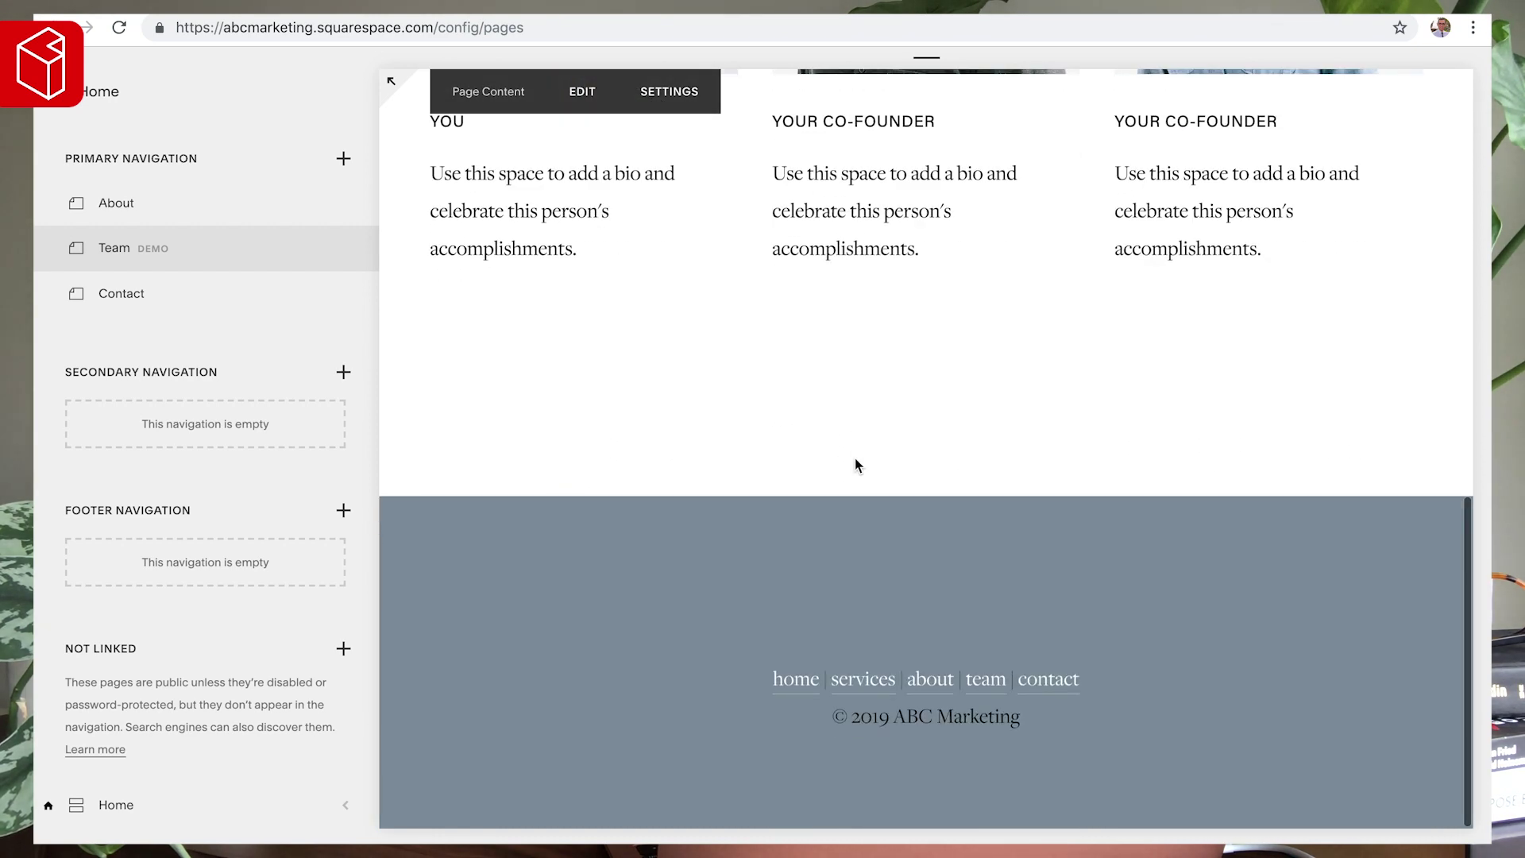
scroll(855, 466, "up", 10)
left_click(577, 95)
- Replace the Team page heading text with 'team' as a centred Heading 2
left_click(572, 101)
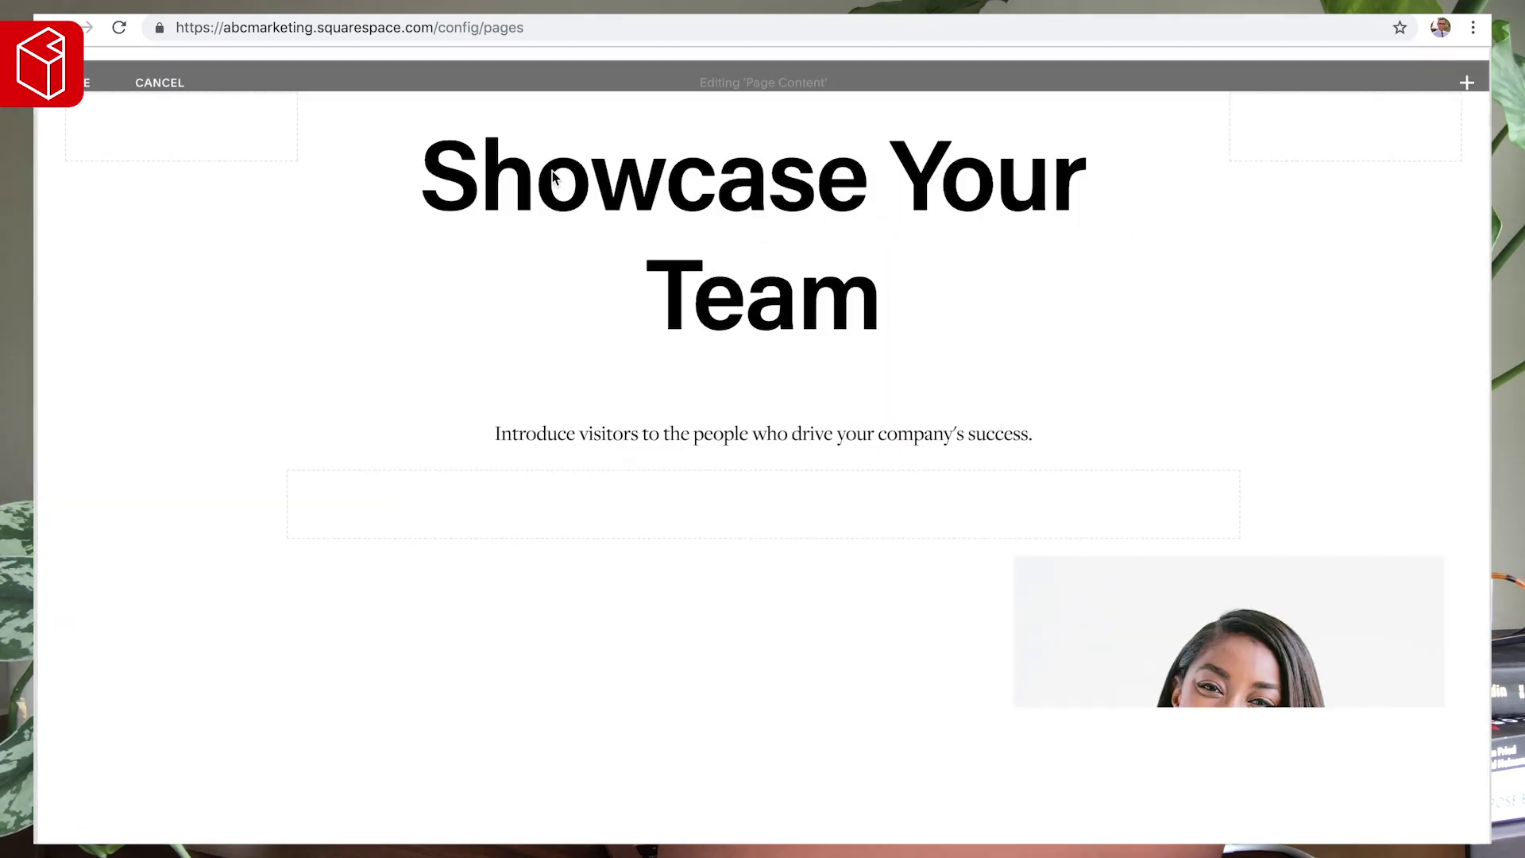
left_click(699, 233)
key("ctrl+a")
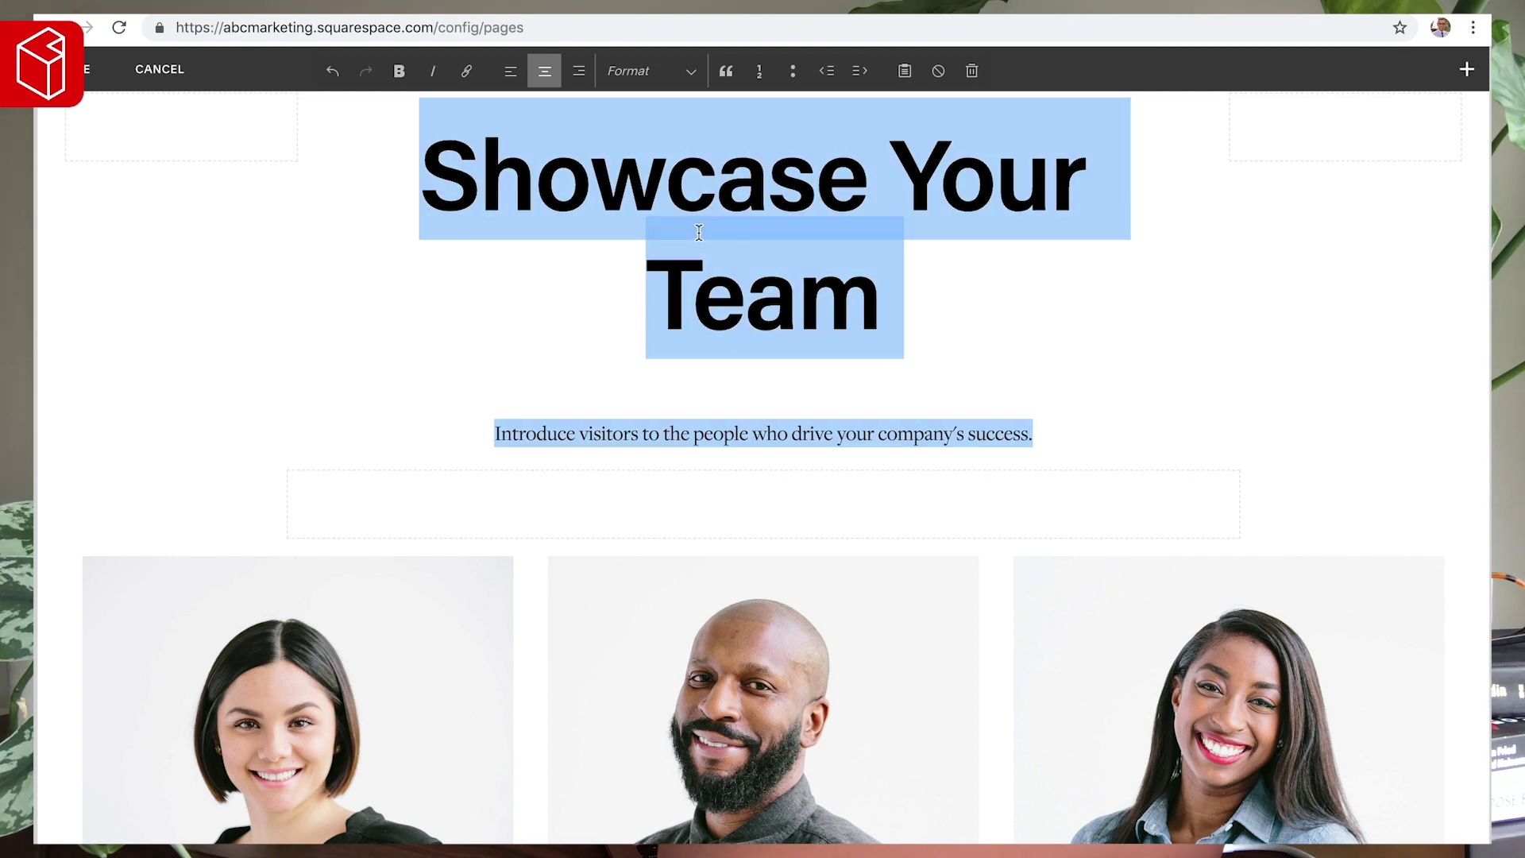
type("team")
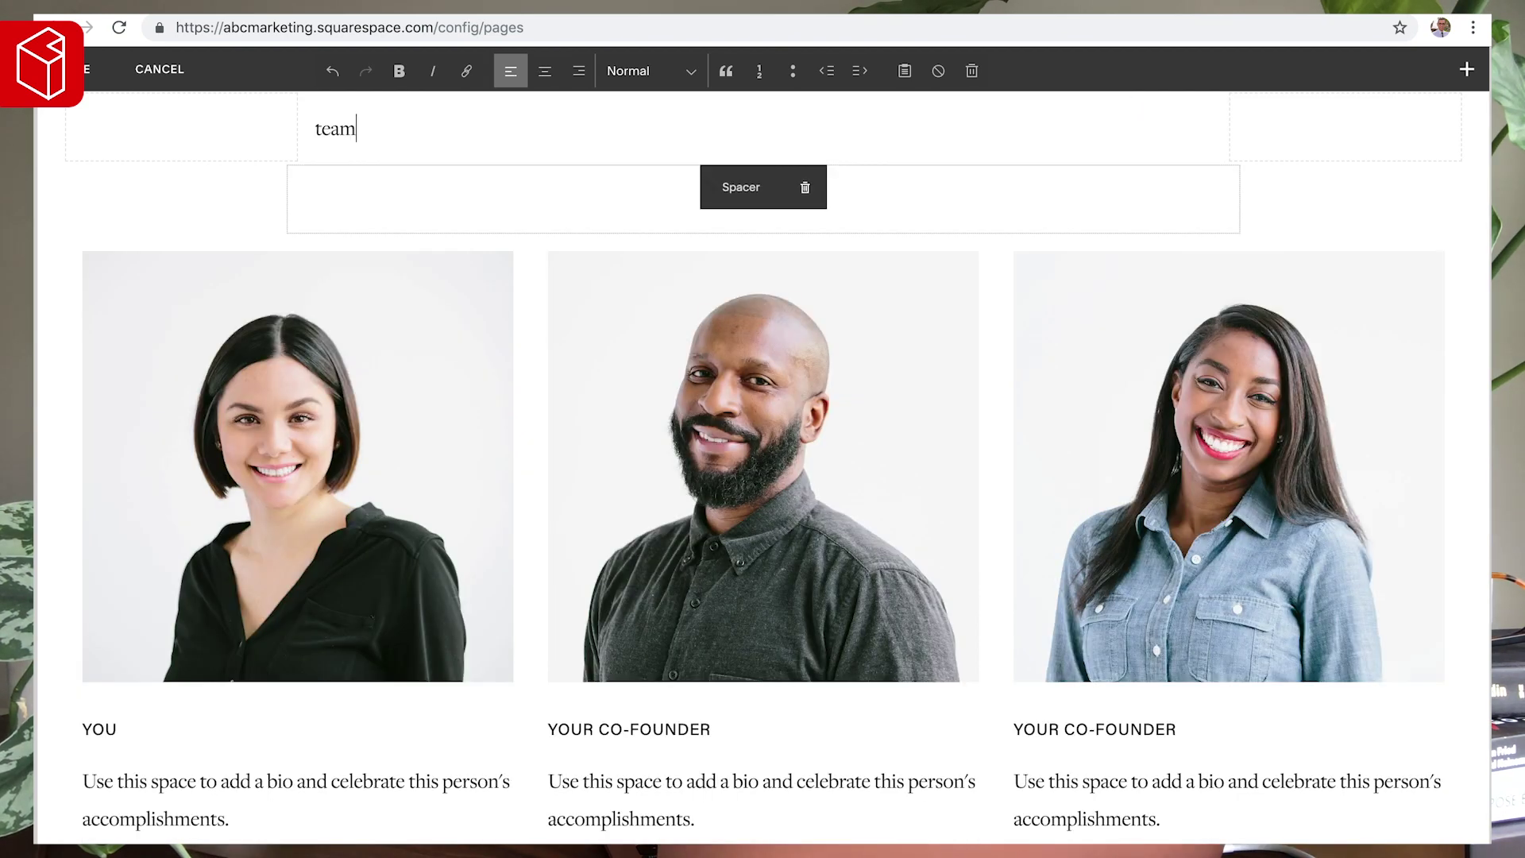
left_click(647, 70)
left_click(698, 166)
left_click(545, 71)
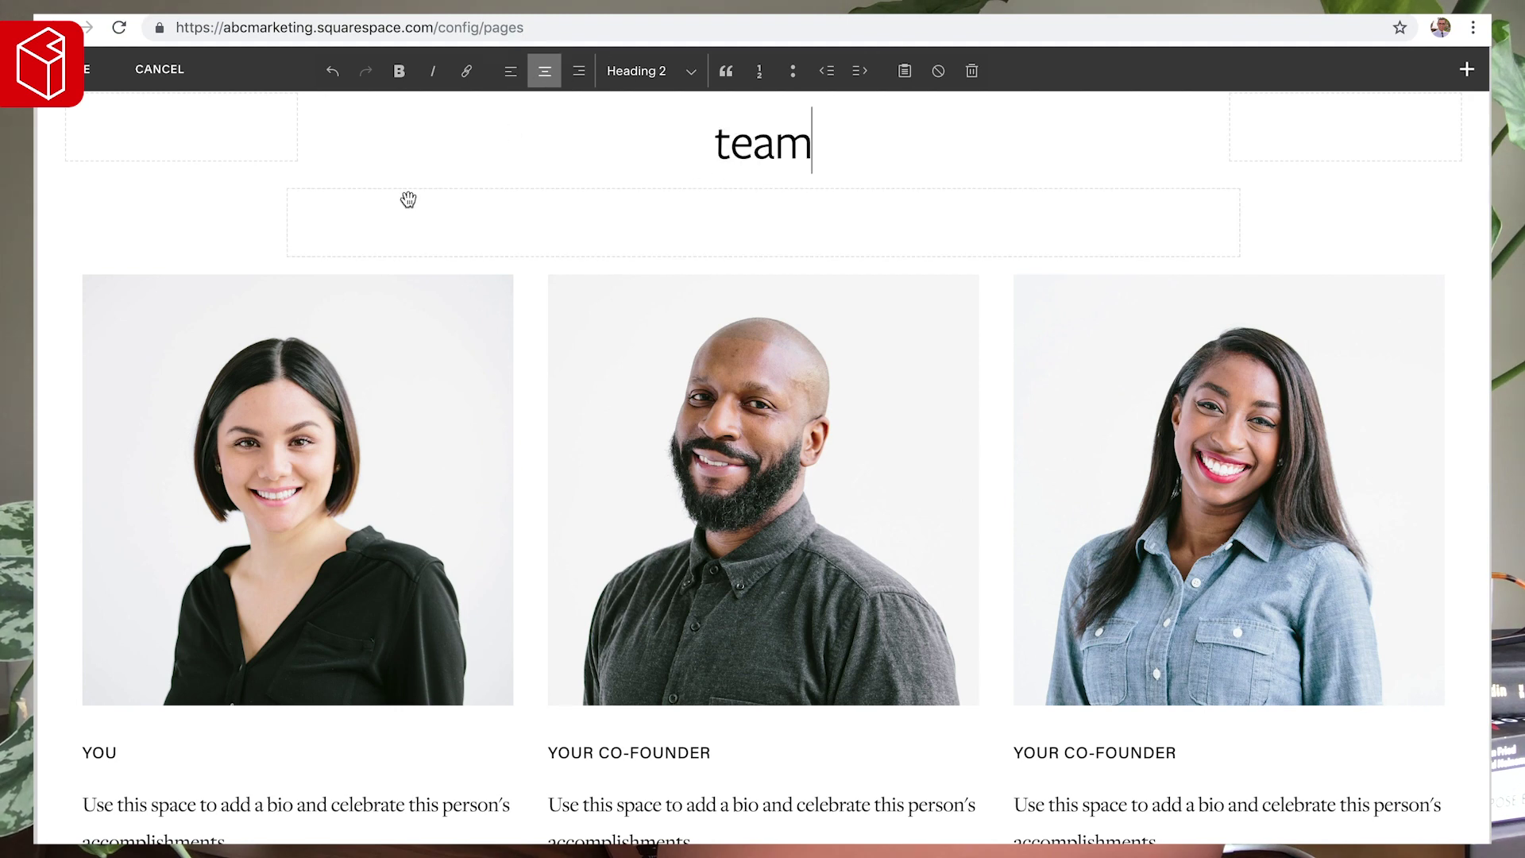
scroll(360, 201, "up", 2)
scroll(360, 200, "up", 2)
key("ctrl+a")
key("ctrl+b")
key("ctrl+b")
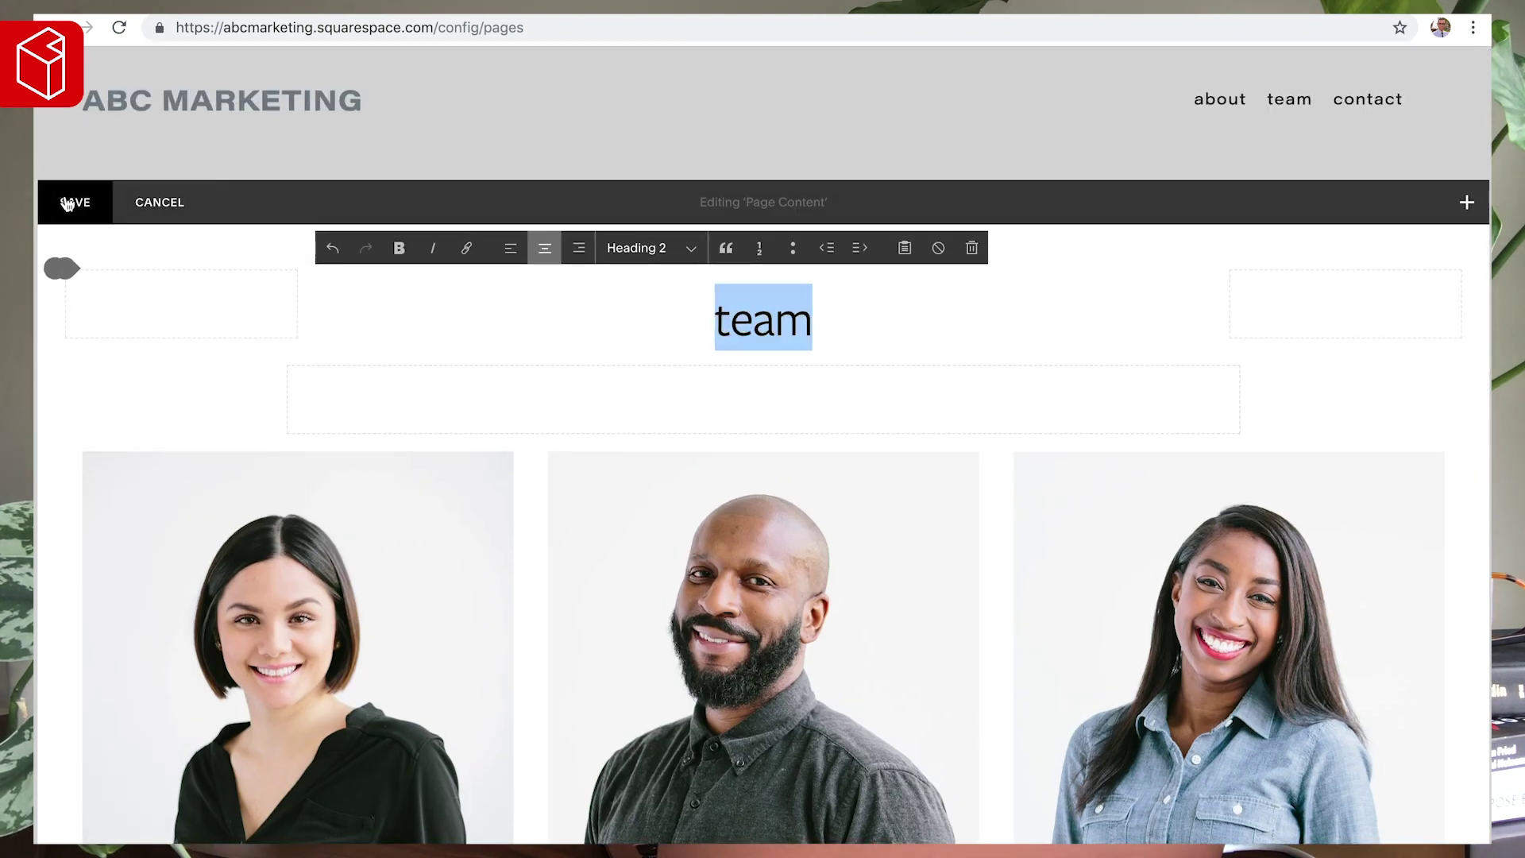
key("Right")
- Add the centred subtitle 'Meet your new business partners.' beneath it and save
key("Return")
type("meet")
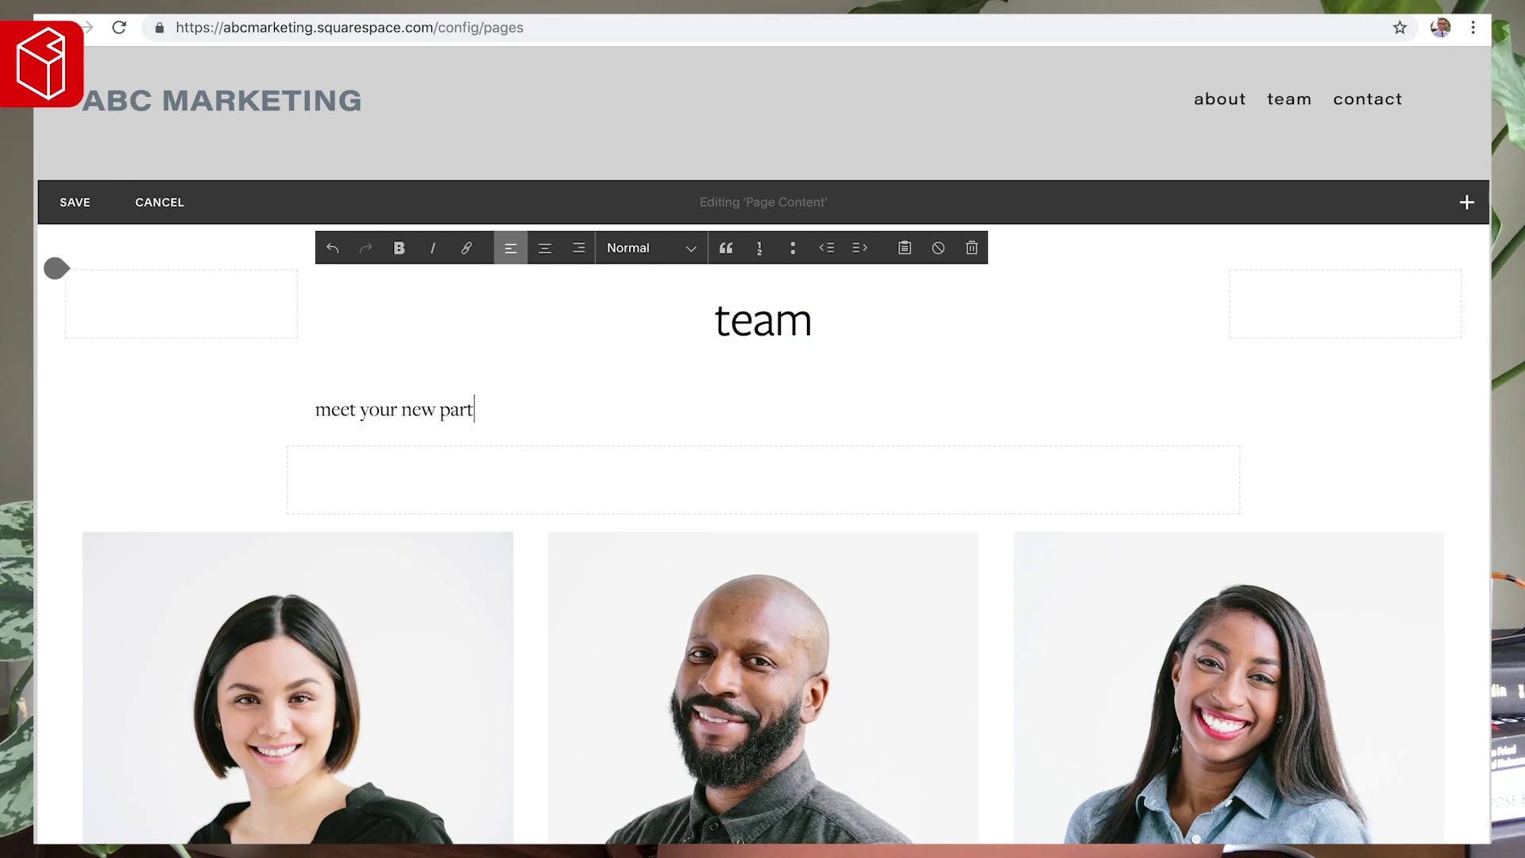
left_click(544, 249)
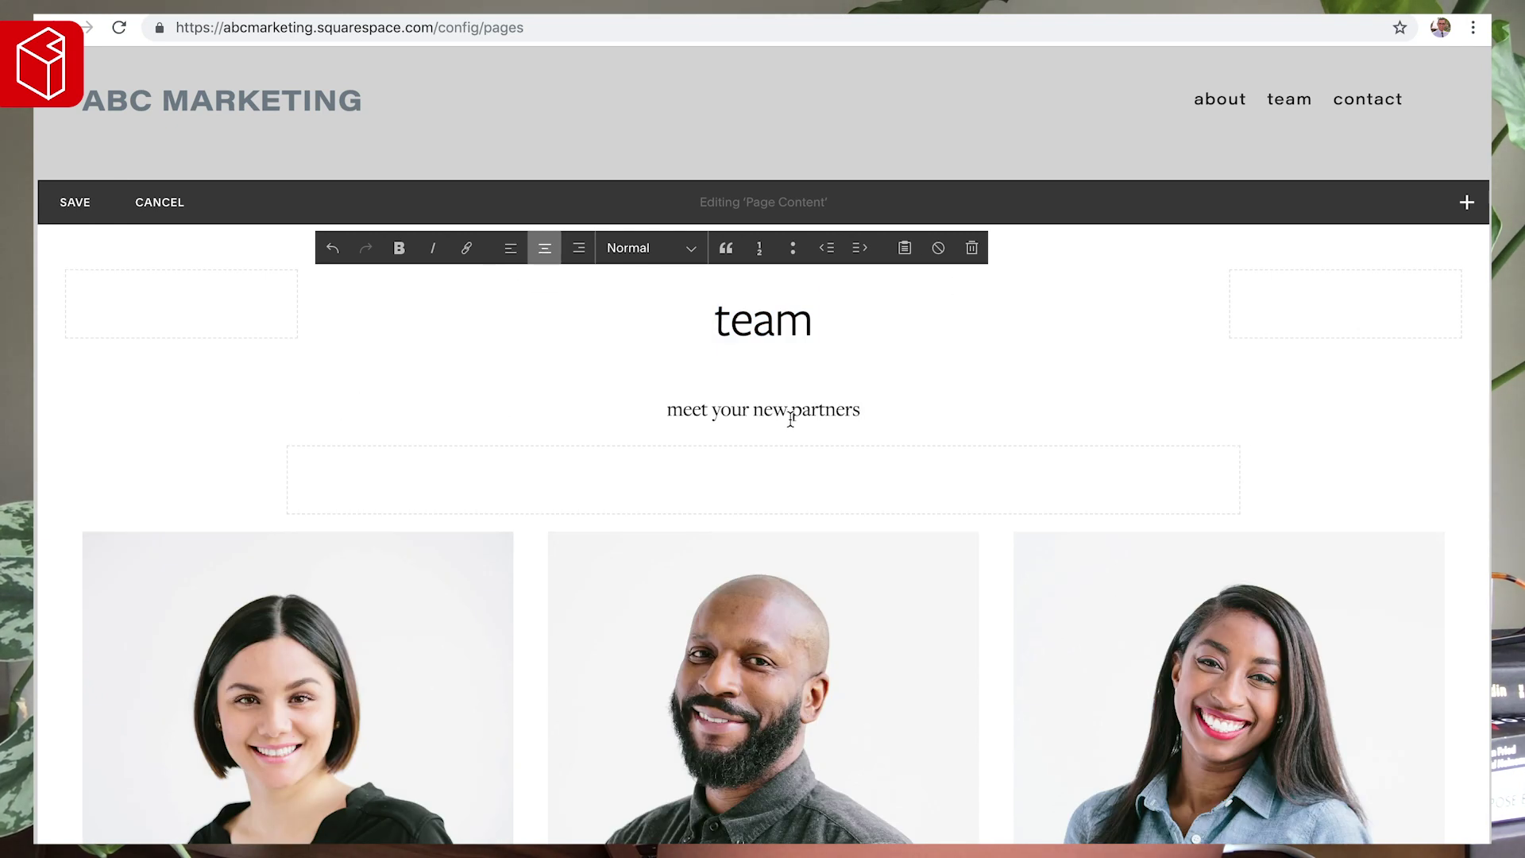
type("business")
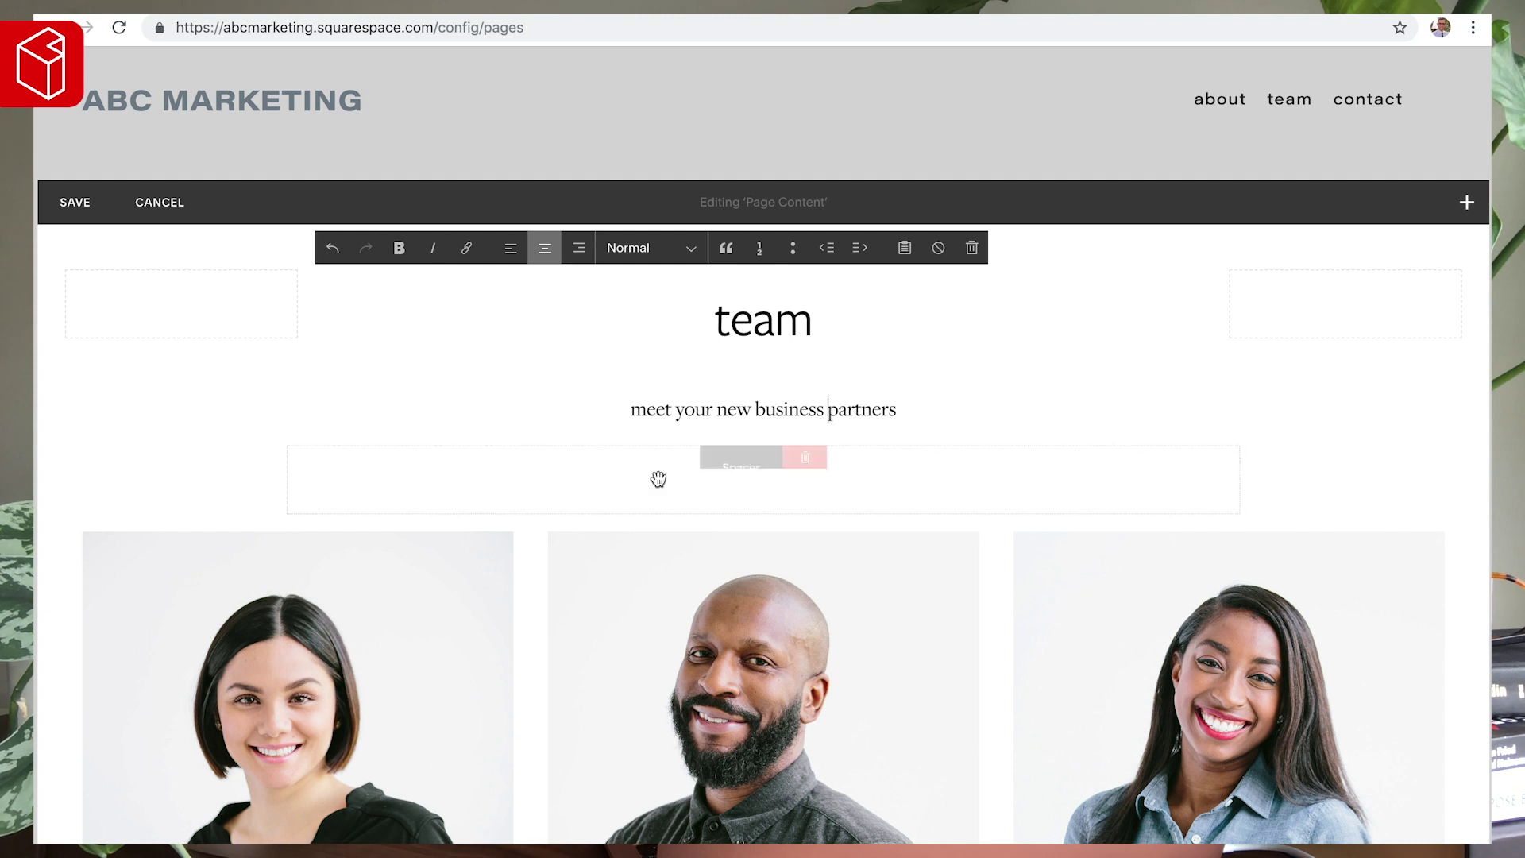
left_click(645, 408)
key("BackSpace")
type("M")
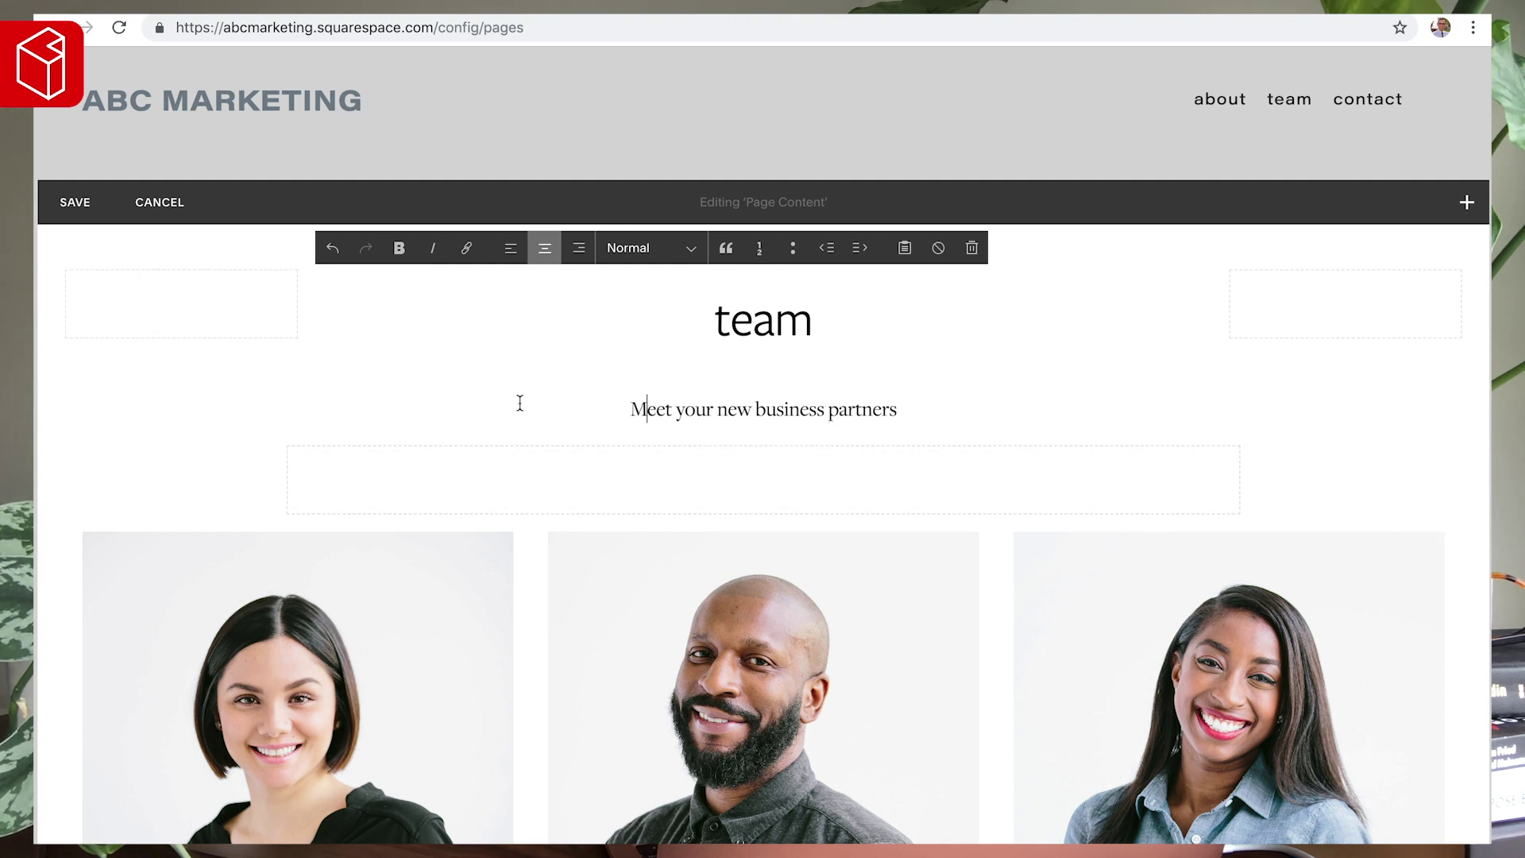
type(".")
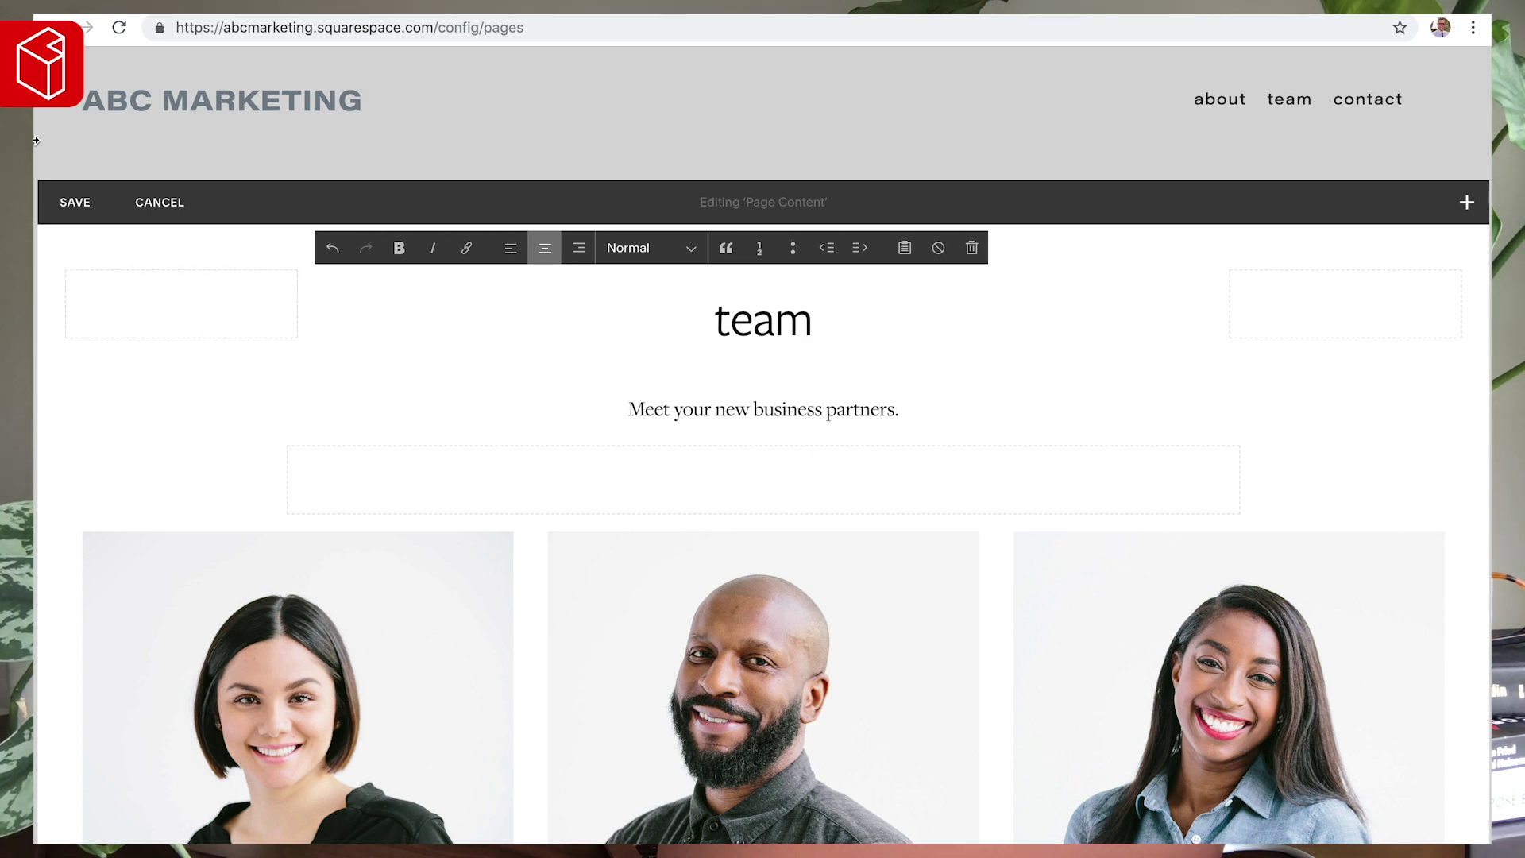
left_click(75, 201)
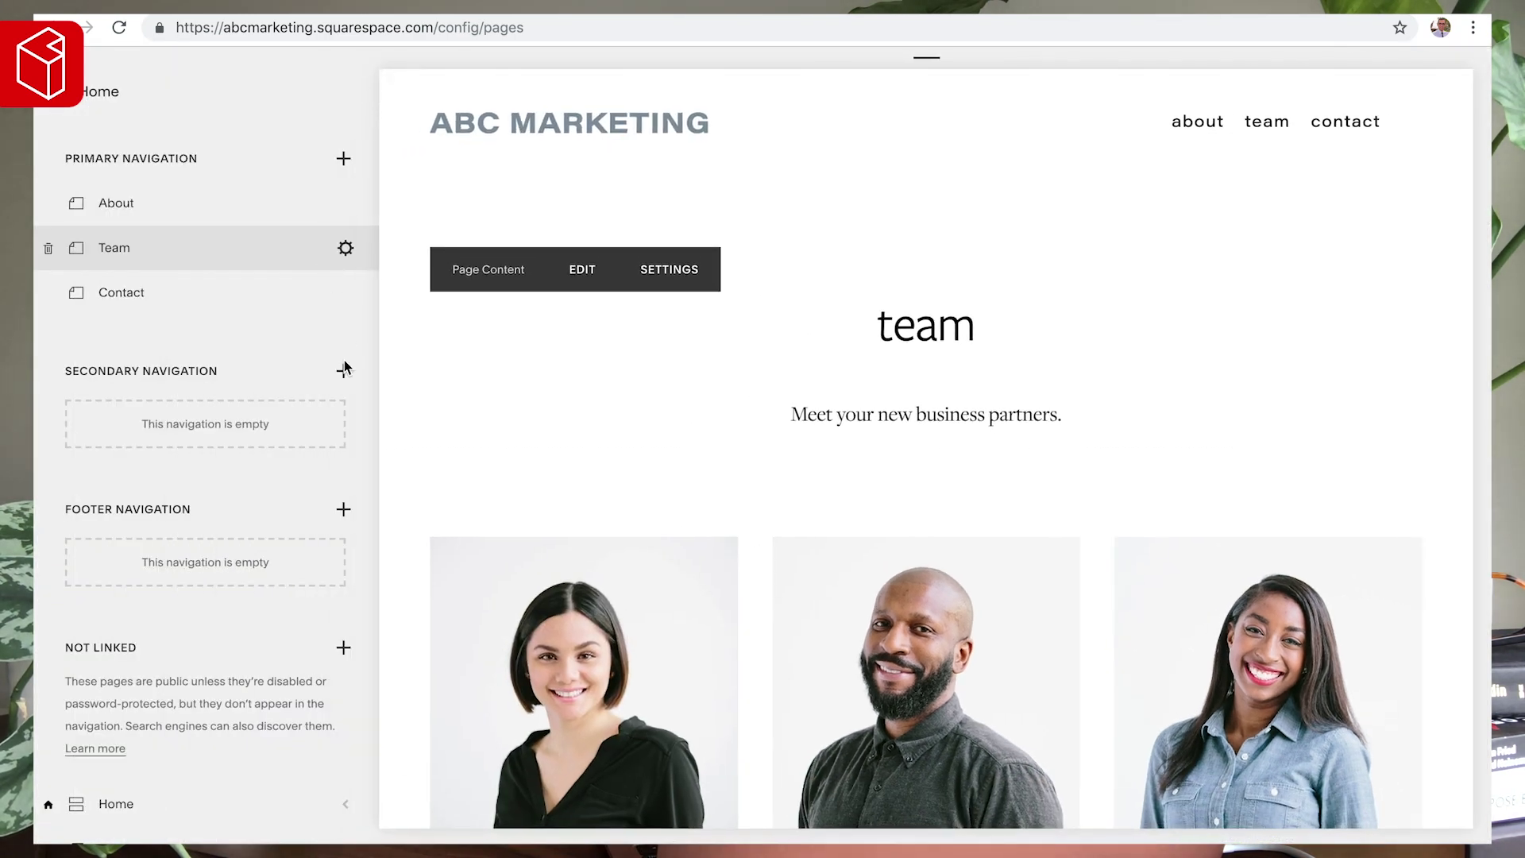
- Delete the spacer below the subtitle and the empty blocks beside the heading, then save
scroll(475, 367, "down", 1)
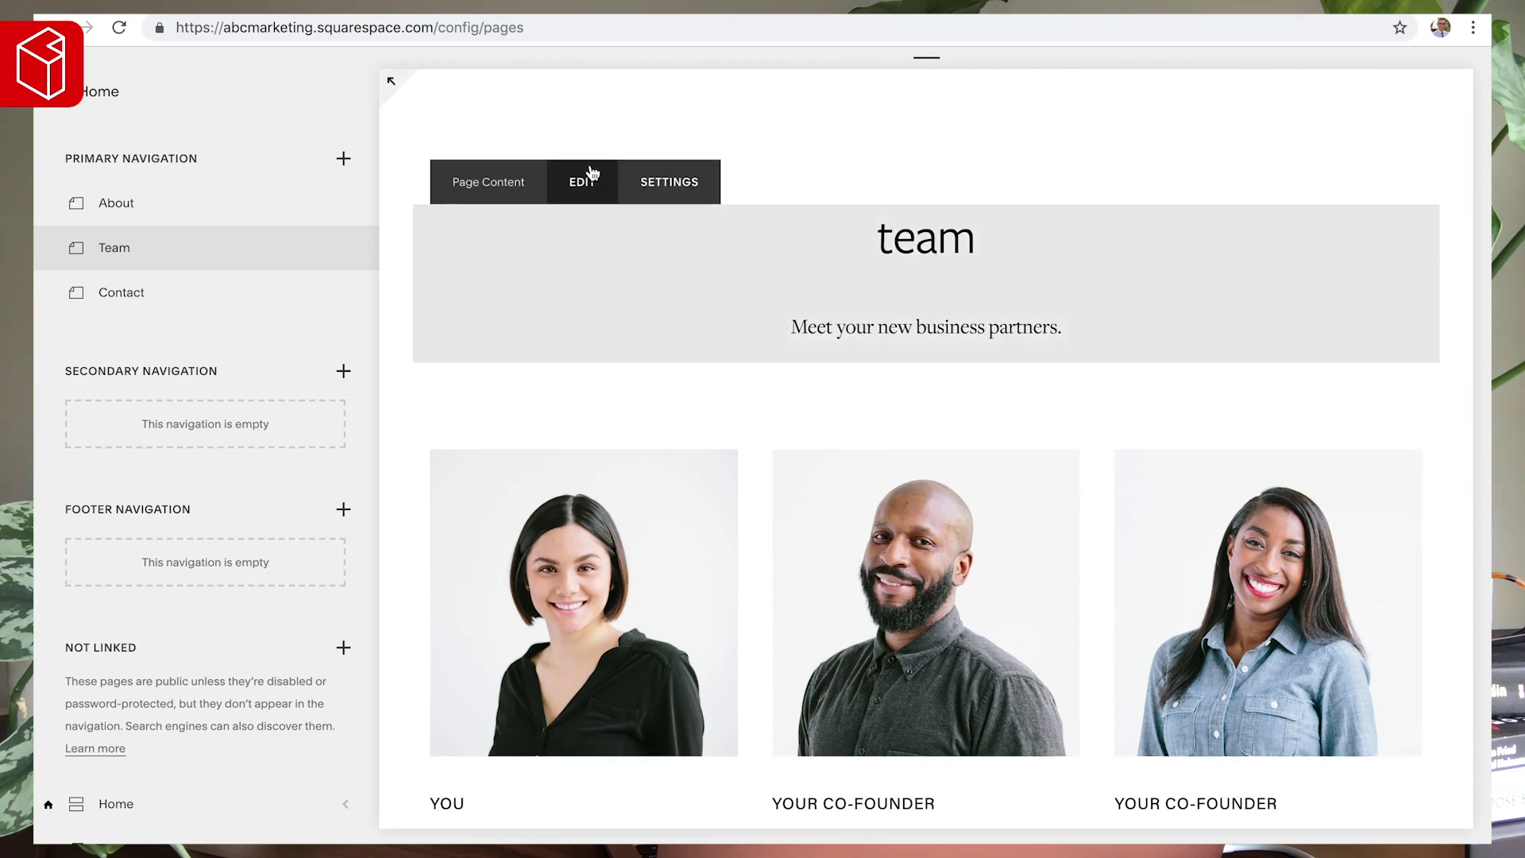
left_click(784, 319)
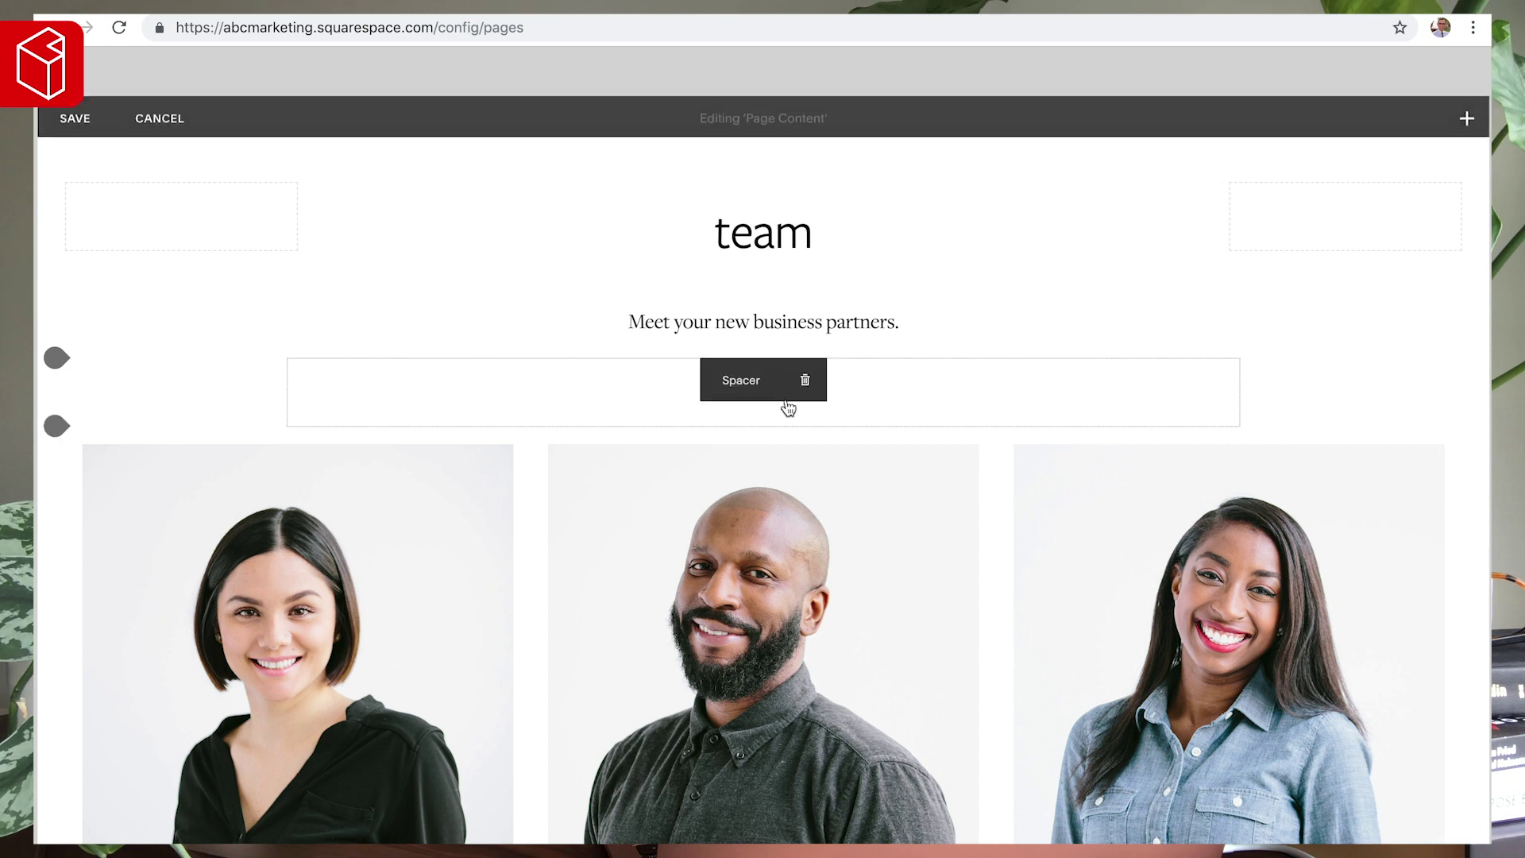
left_click(810, 379)
left_click(883, 443)
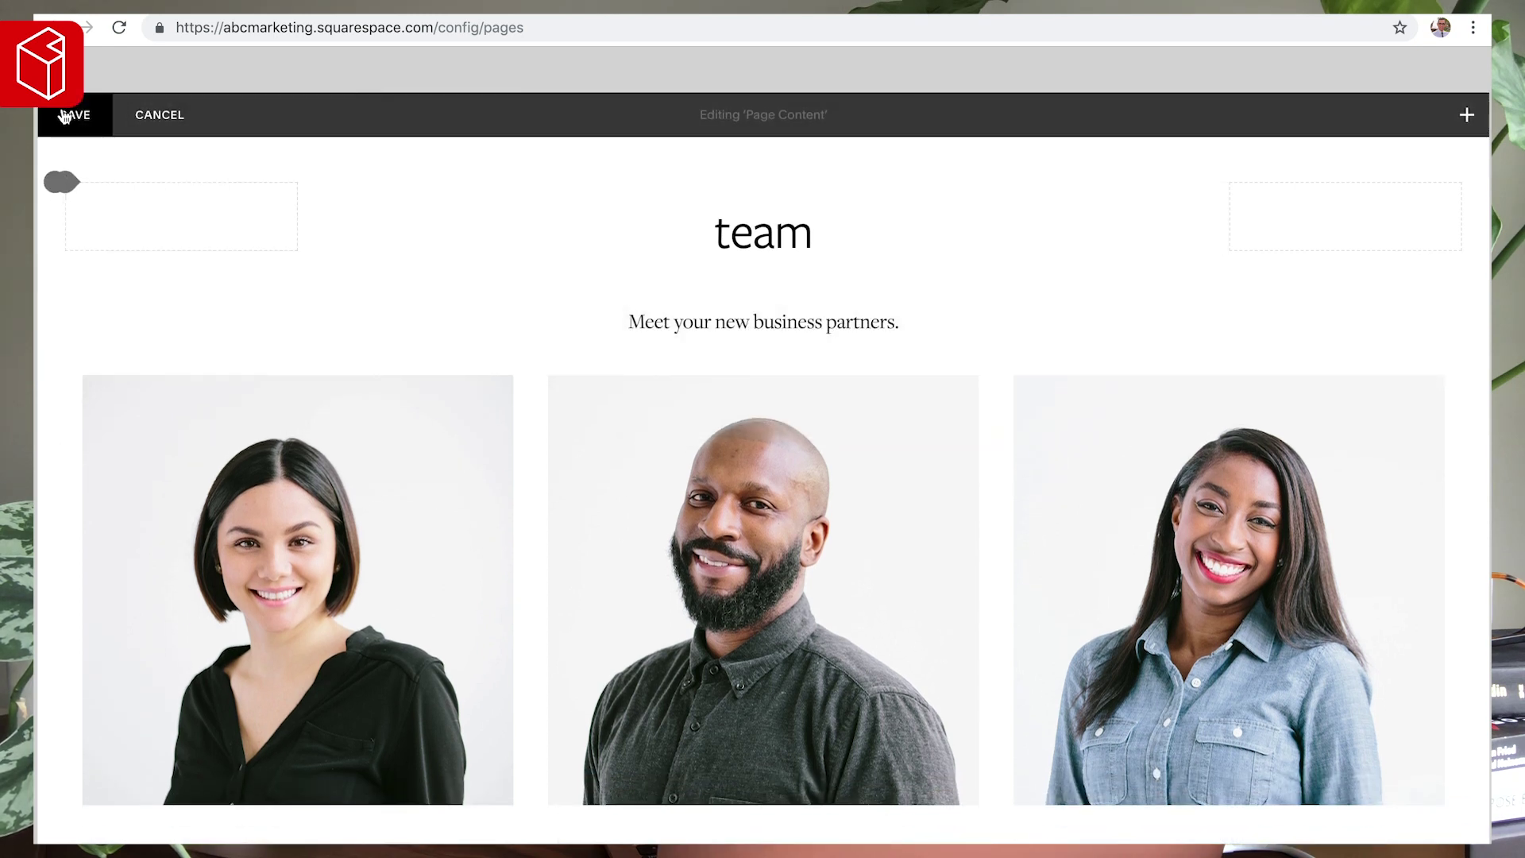
left_click(227, 199)
left_click(323, 260)
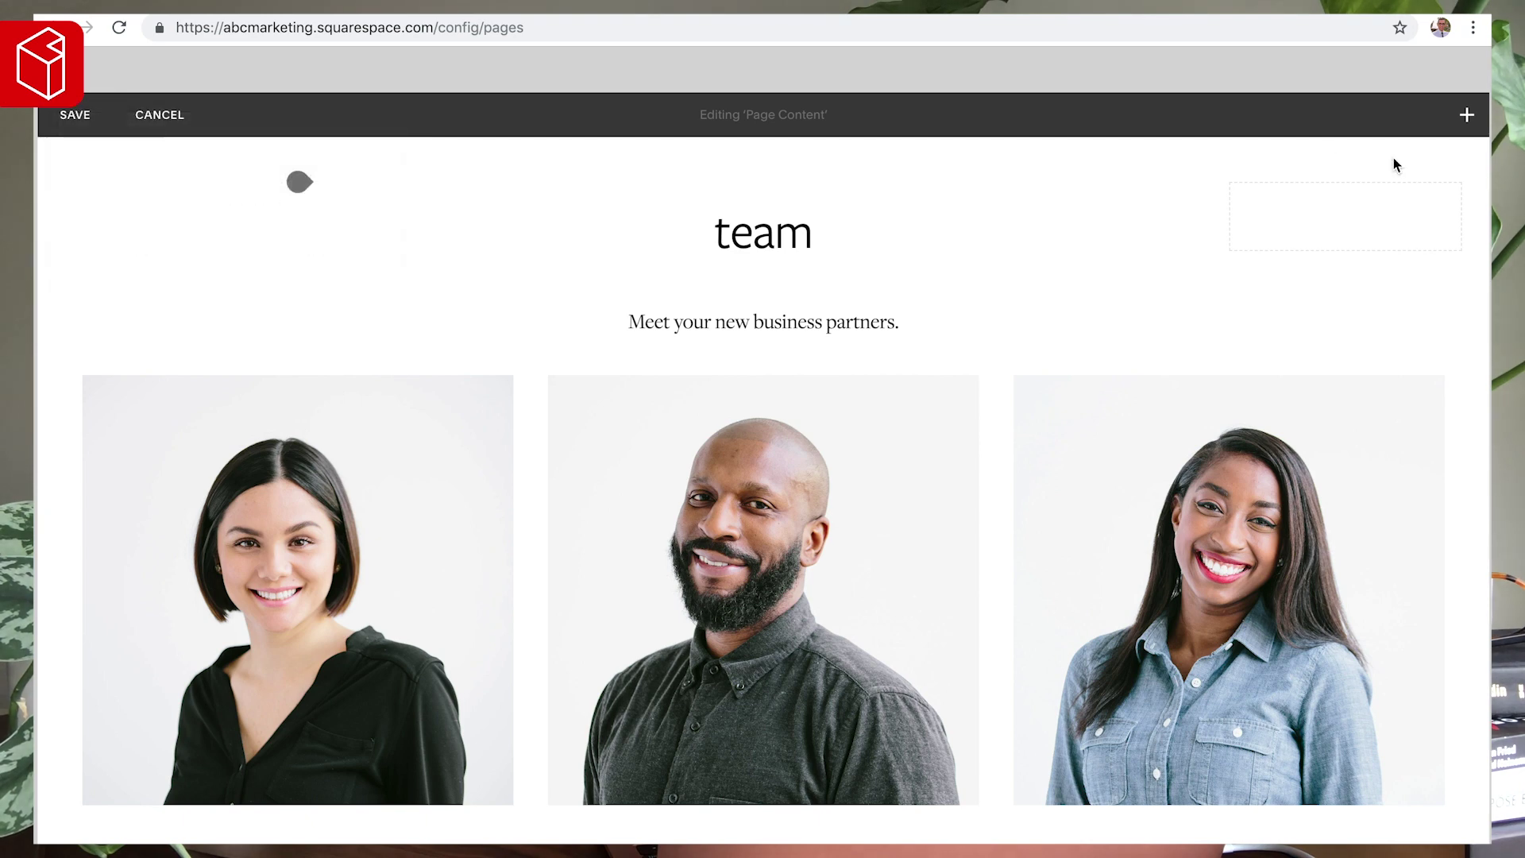
left_click(1331, 204)
left_click(1382, 260)
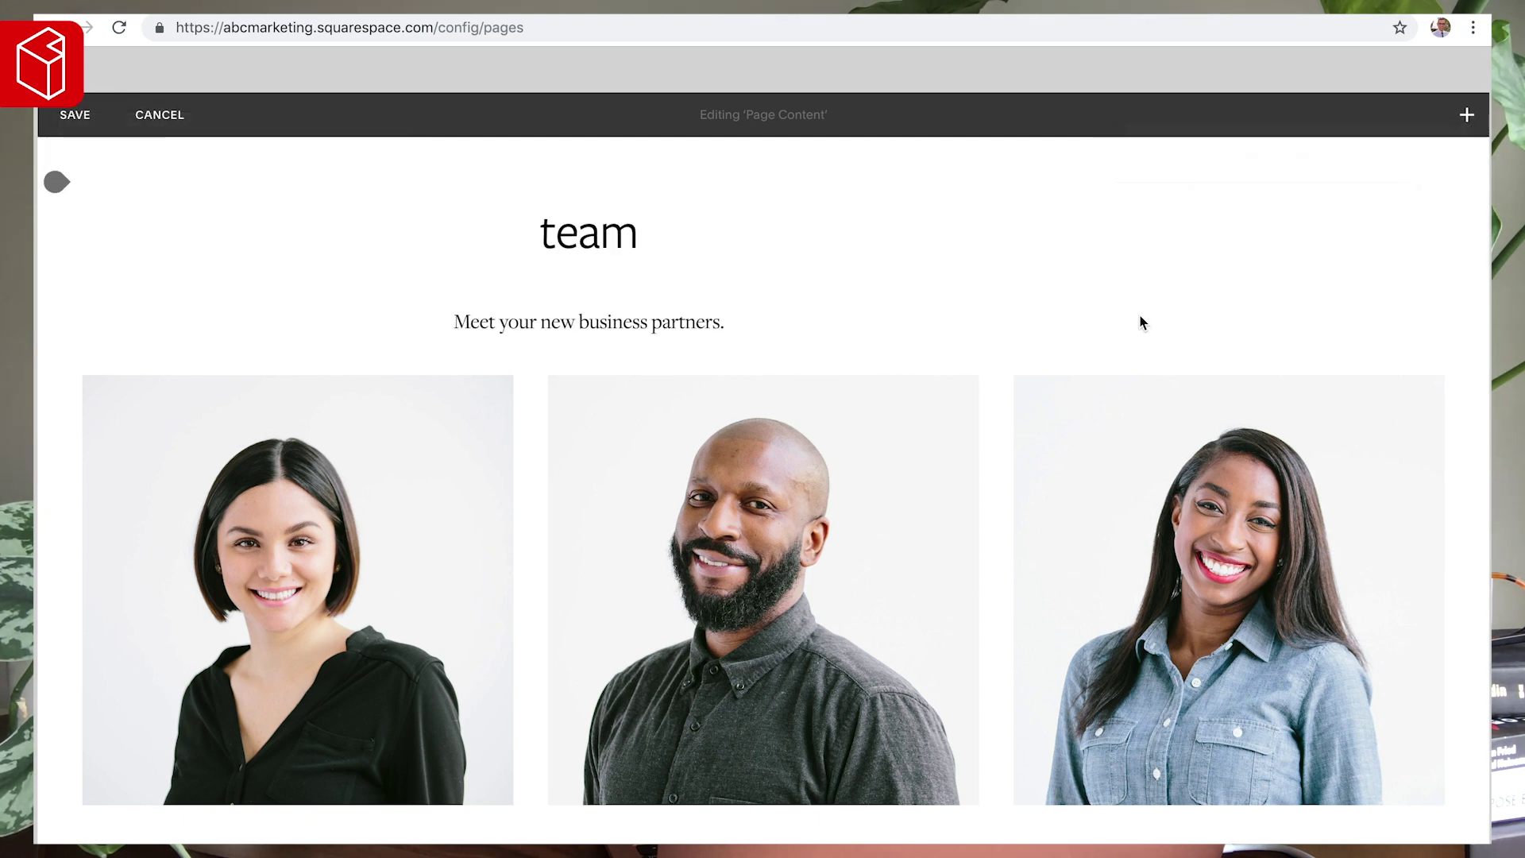
left_click(79, 116)
scroll(439, 304, "down", 8)
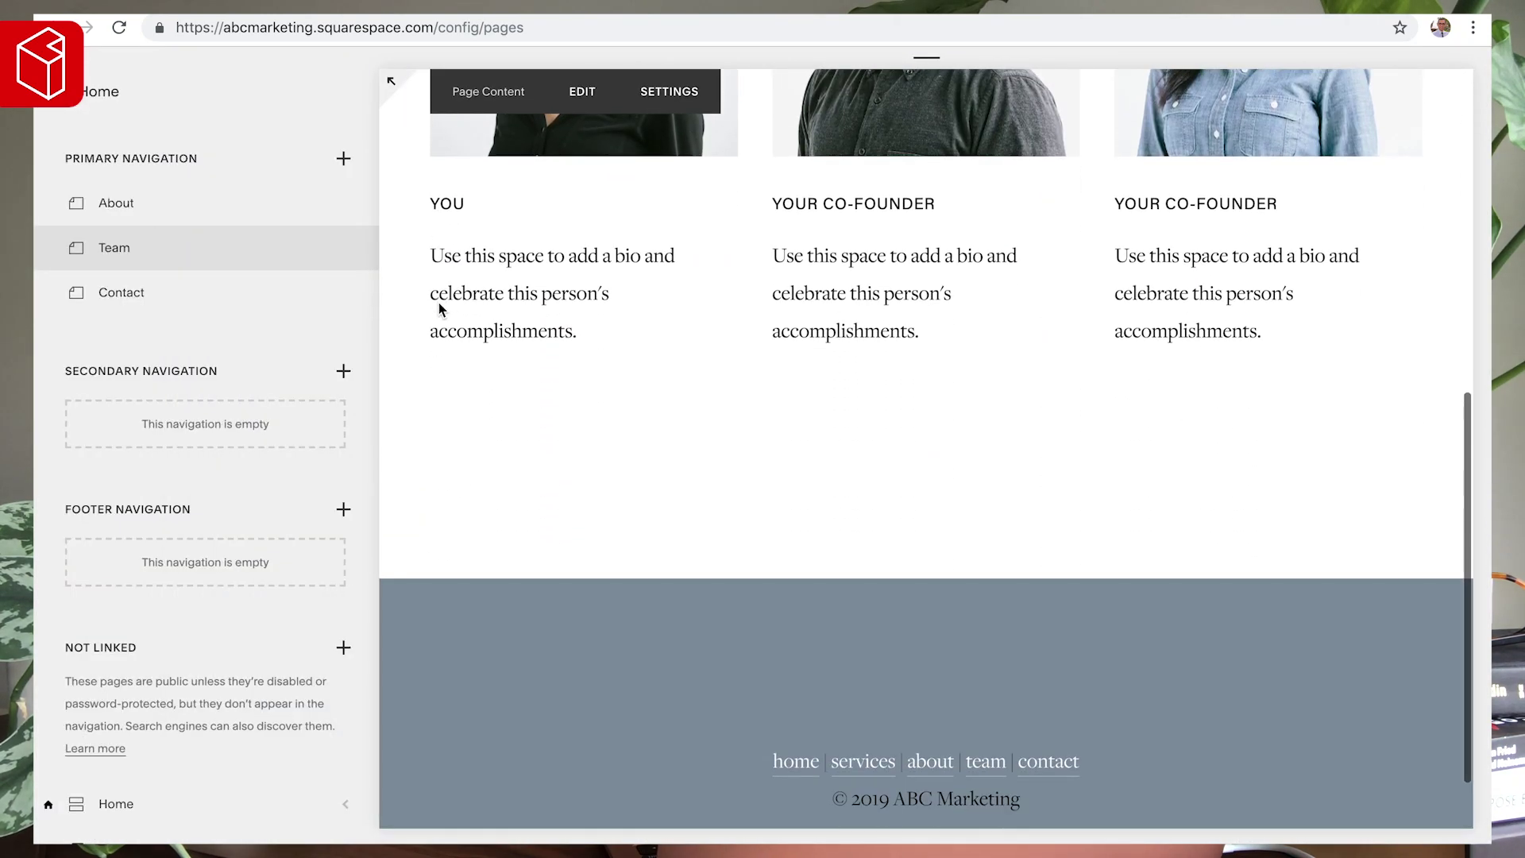
scroll(439, 308, "up", 8)
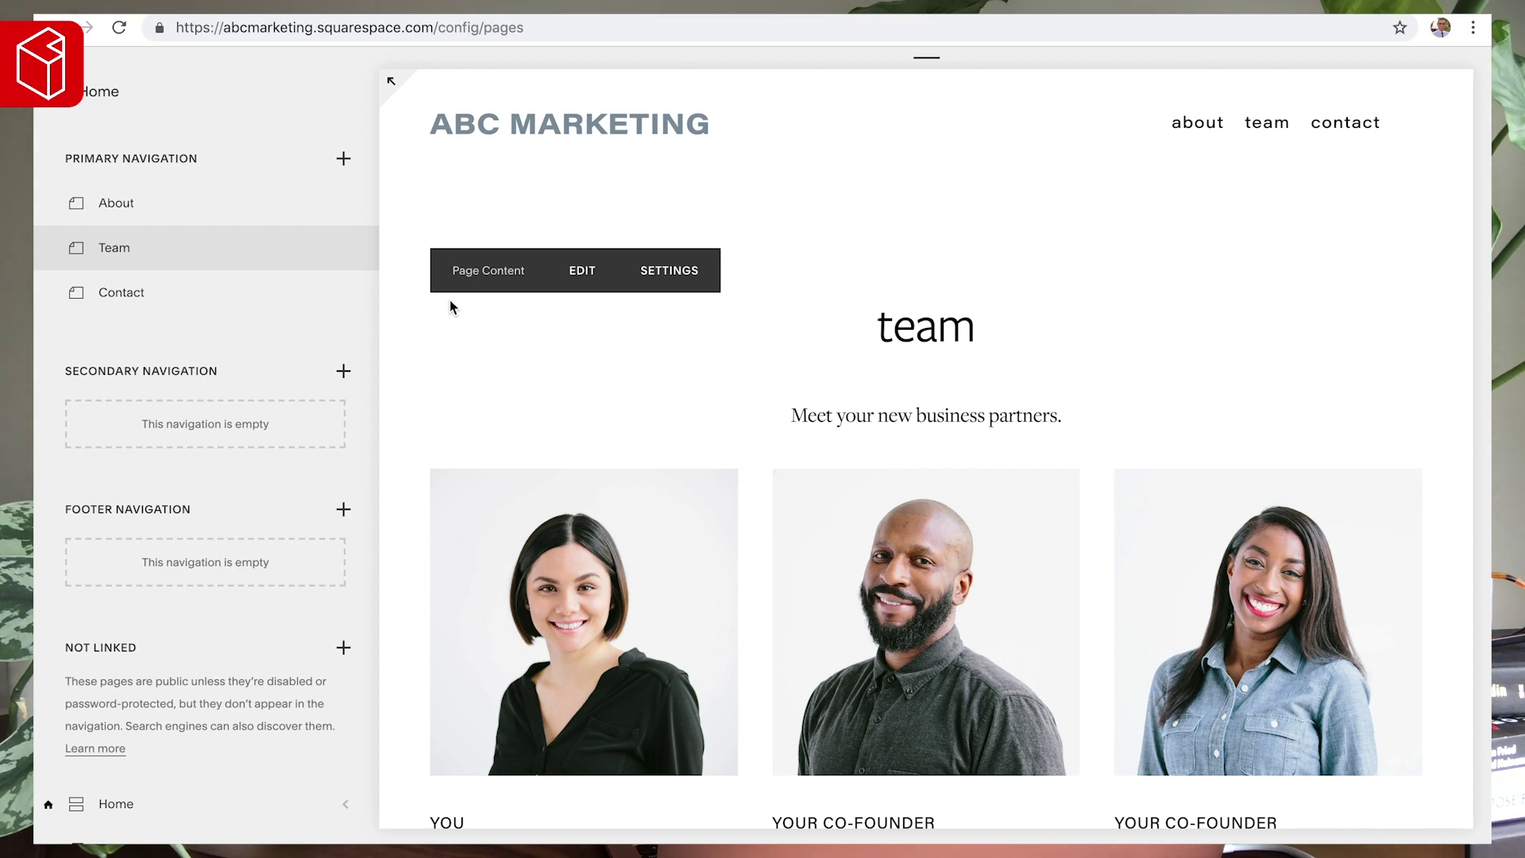
- Add a new blank page to the main navigation and preview the Details 1 layout
left_click(344, 158)
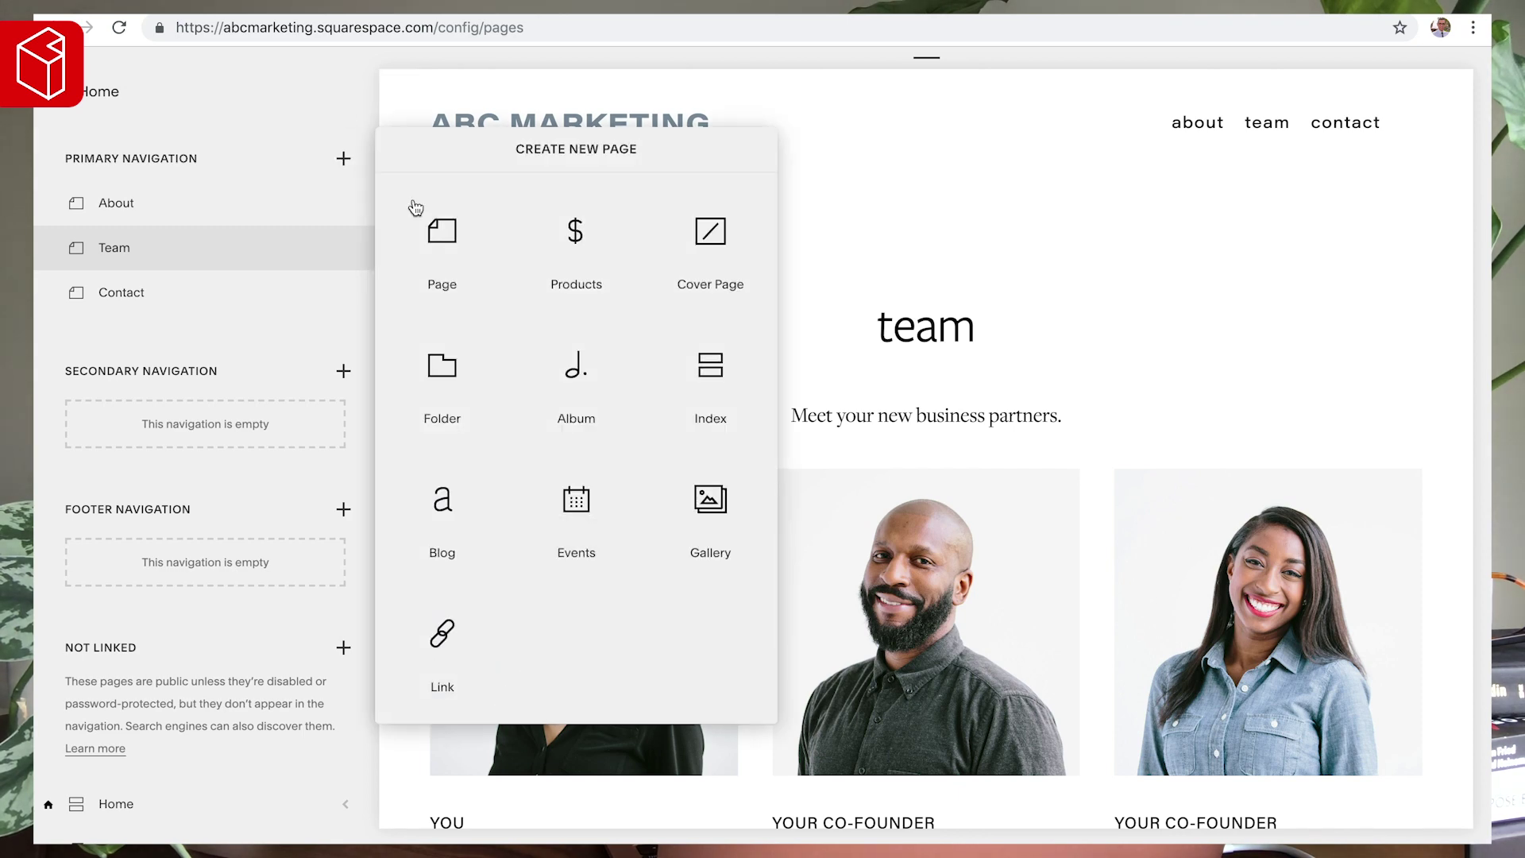
left_click(451, 232)
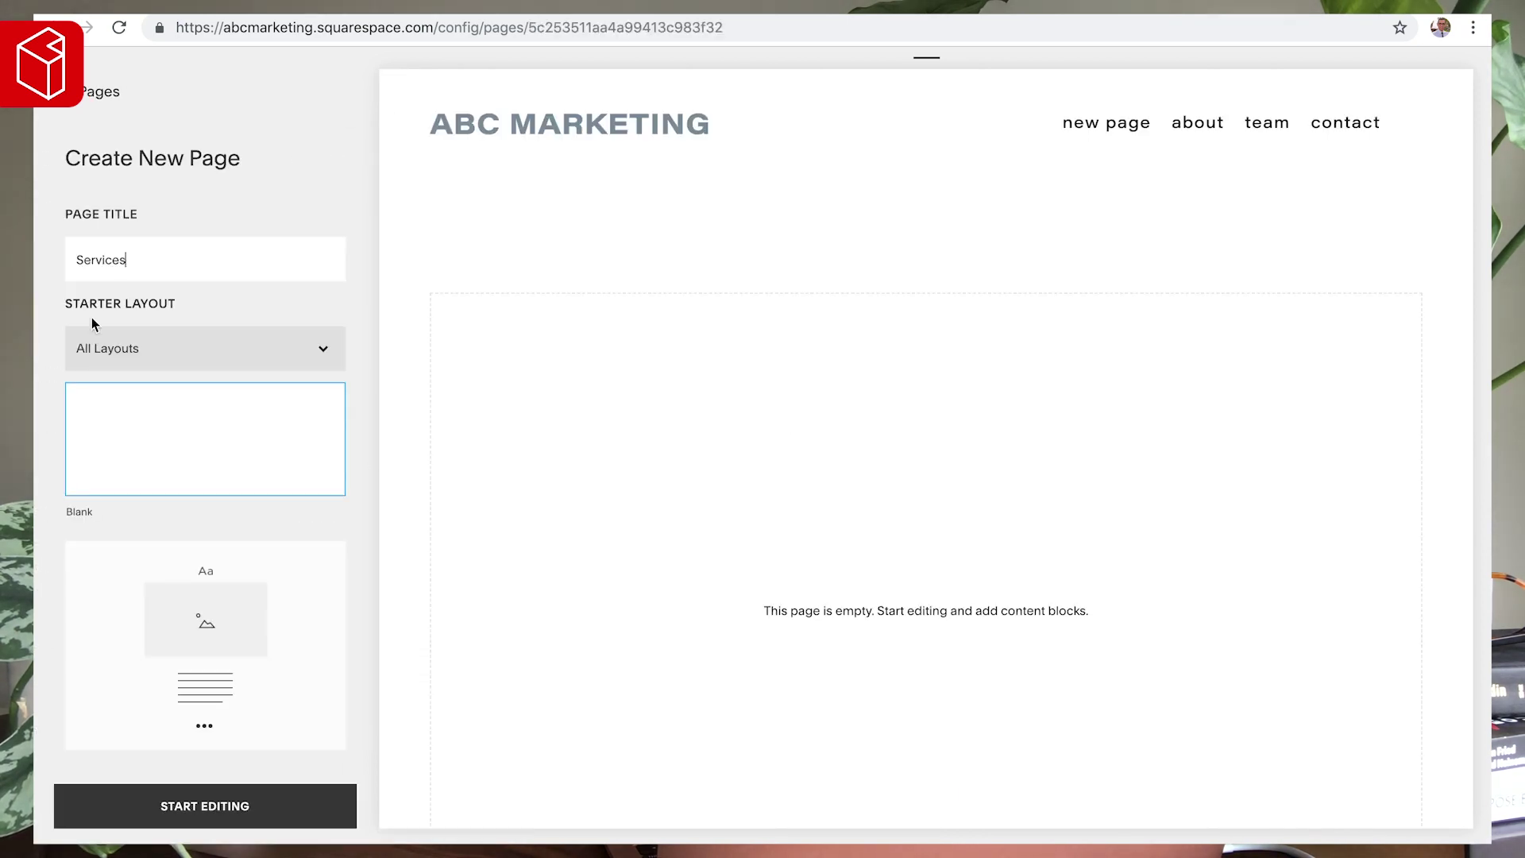
left_click(150, 346)
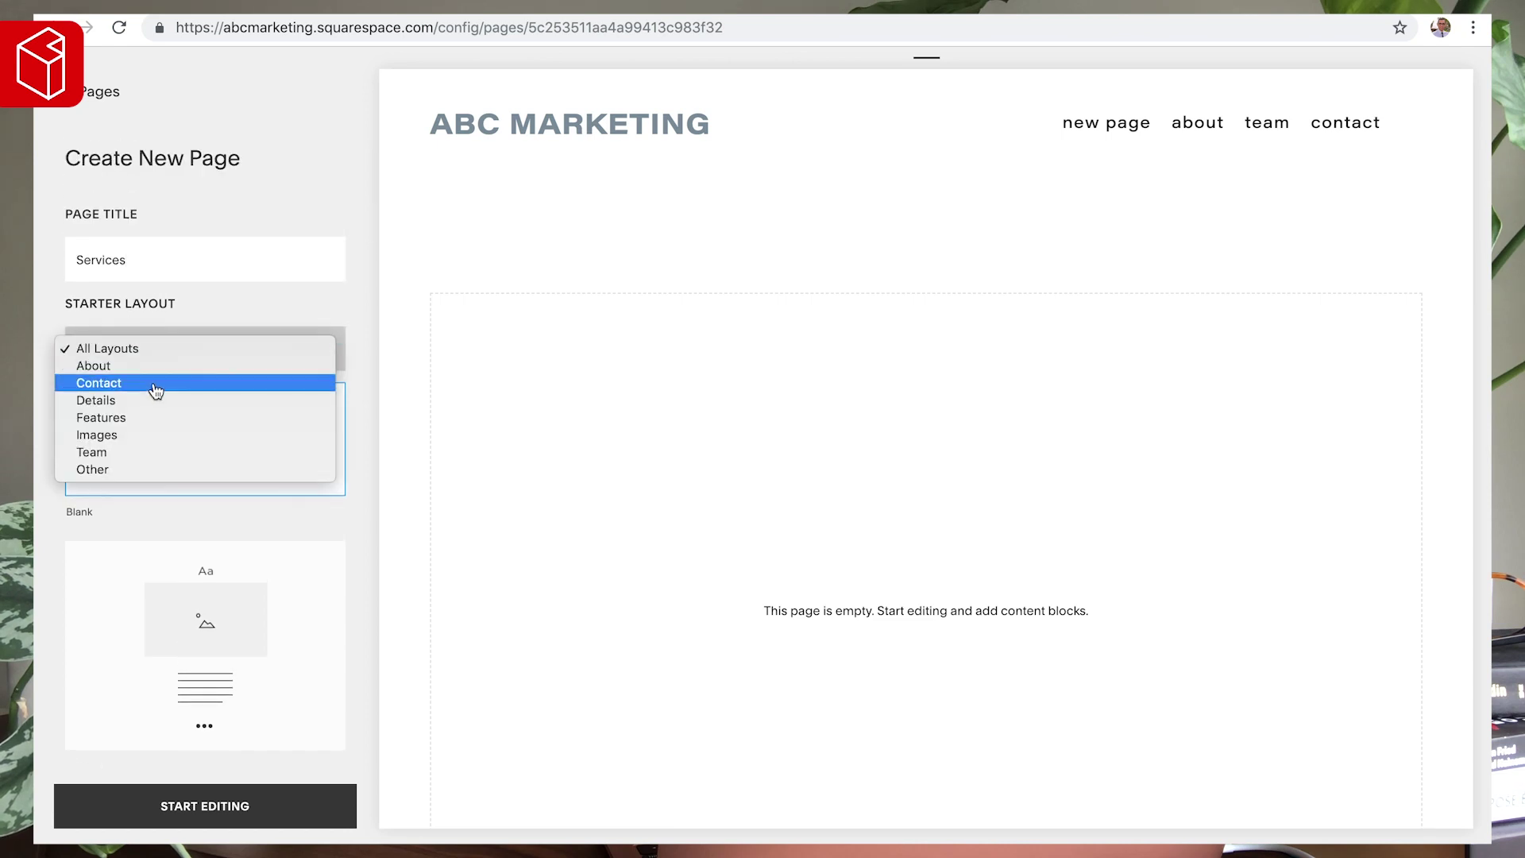
left_click(183, 324)
scroll(249, 323, "down", 8)
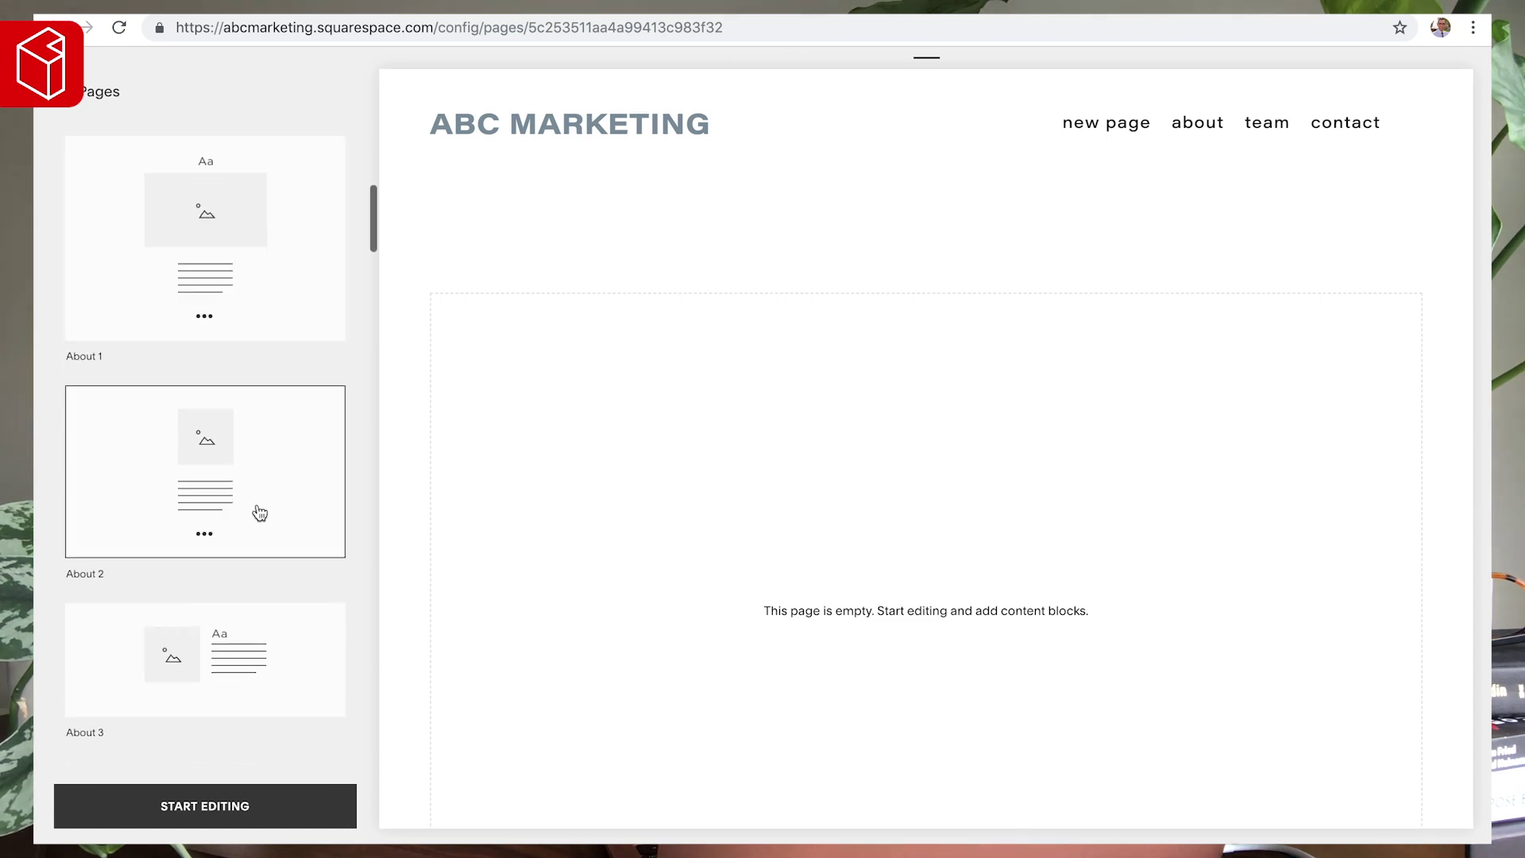
scroll(266, 509, "down", 8)
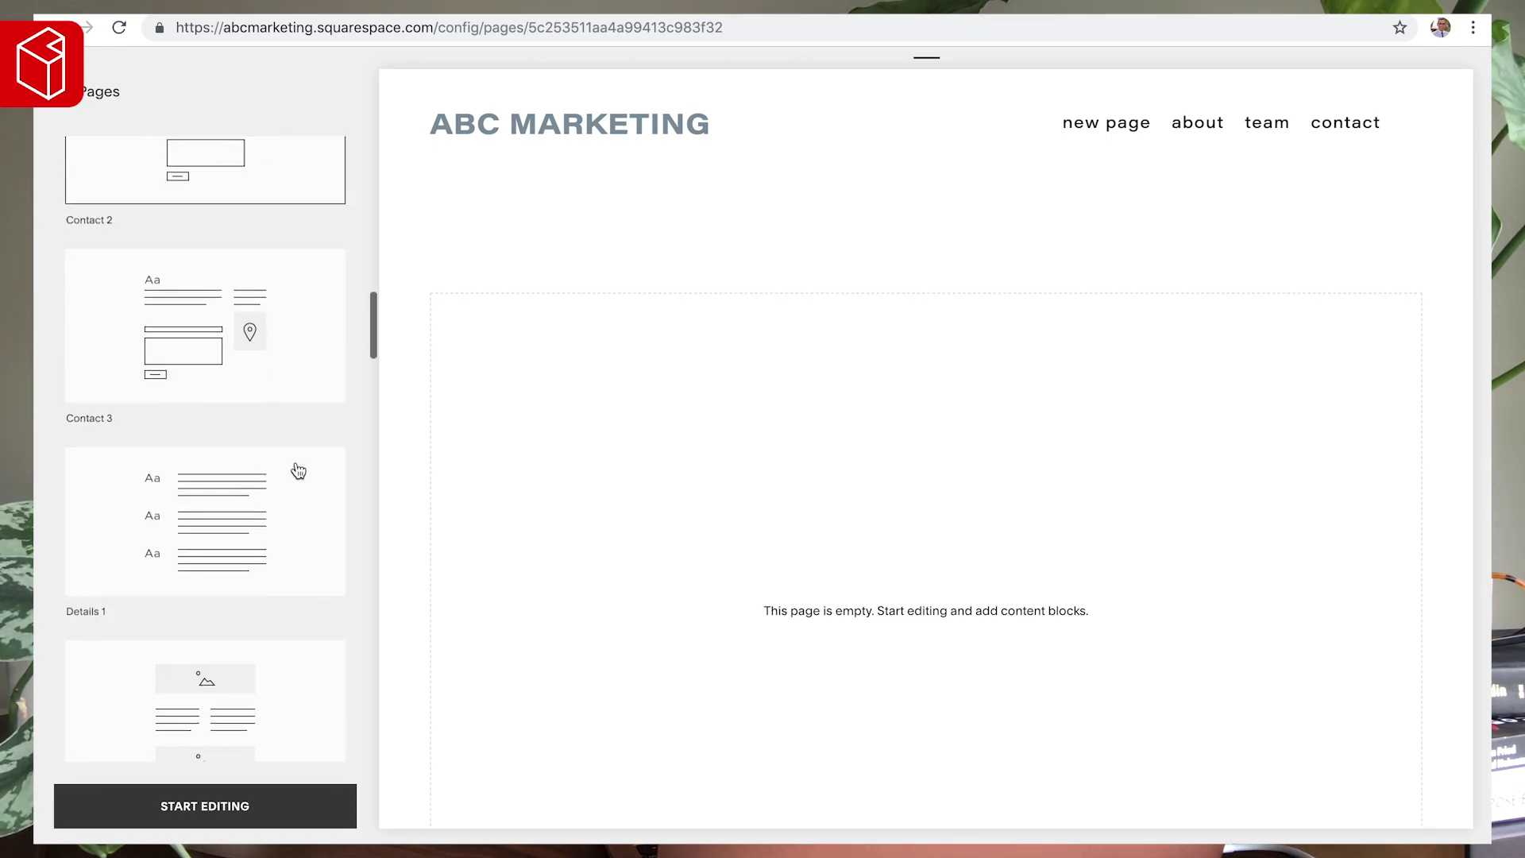
scroll(208, 509, "down", 3)
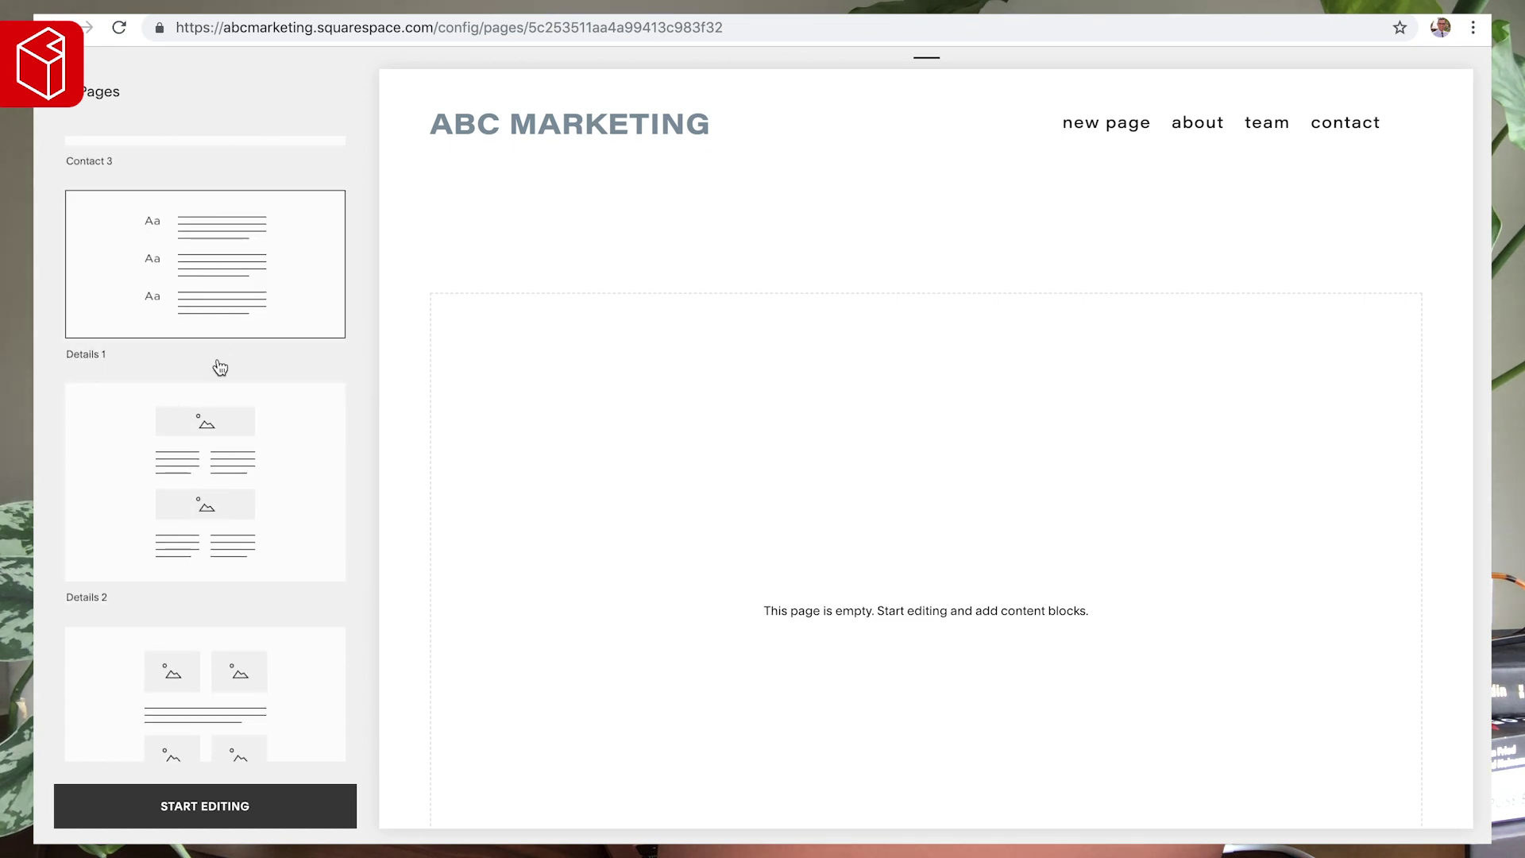
left_click(211, 250)
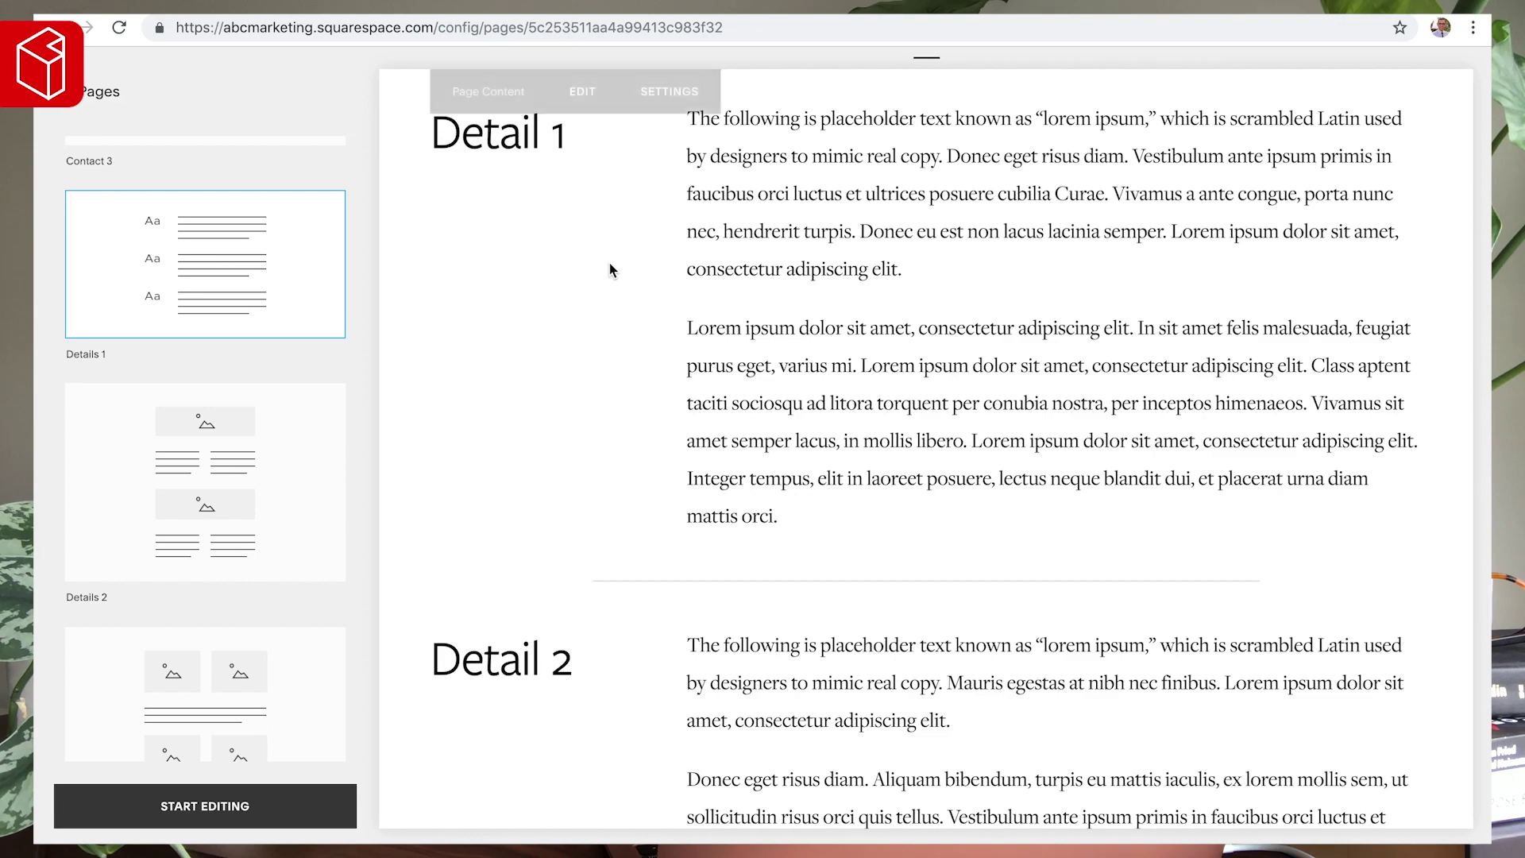
- Preview the Features 1 layout and apply it to the new page
scroll(608, 270, "down", 8)
scroll(588, 394, "down", 3)
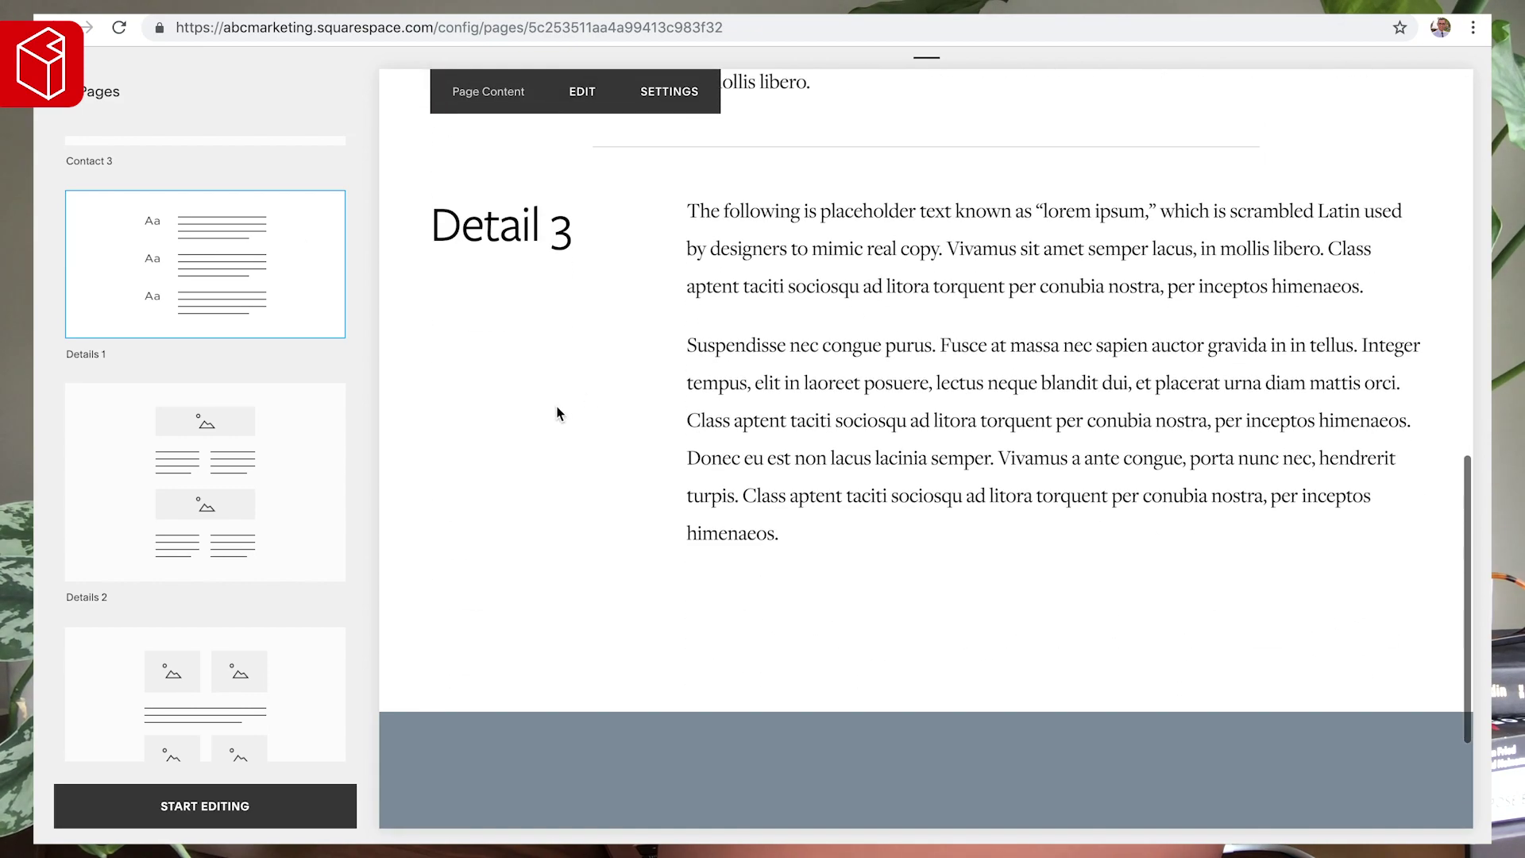
scroll(238, 489, "down", 4)
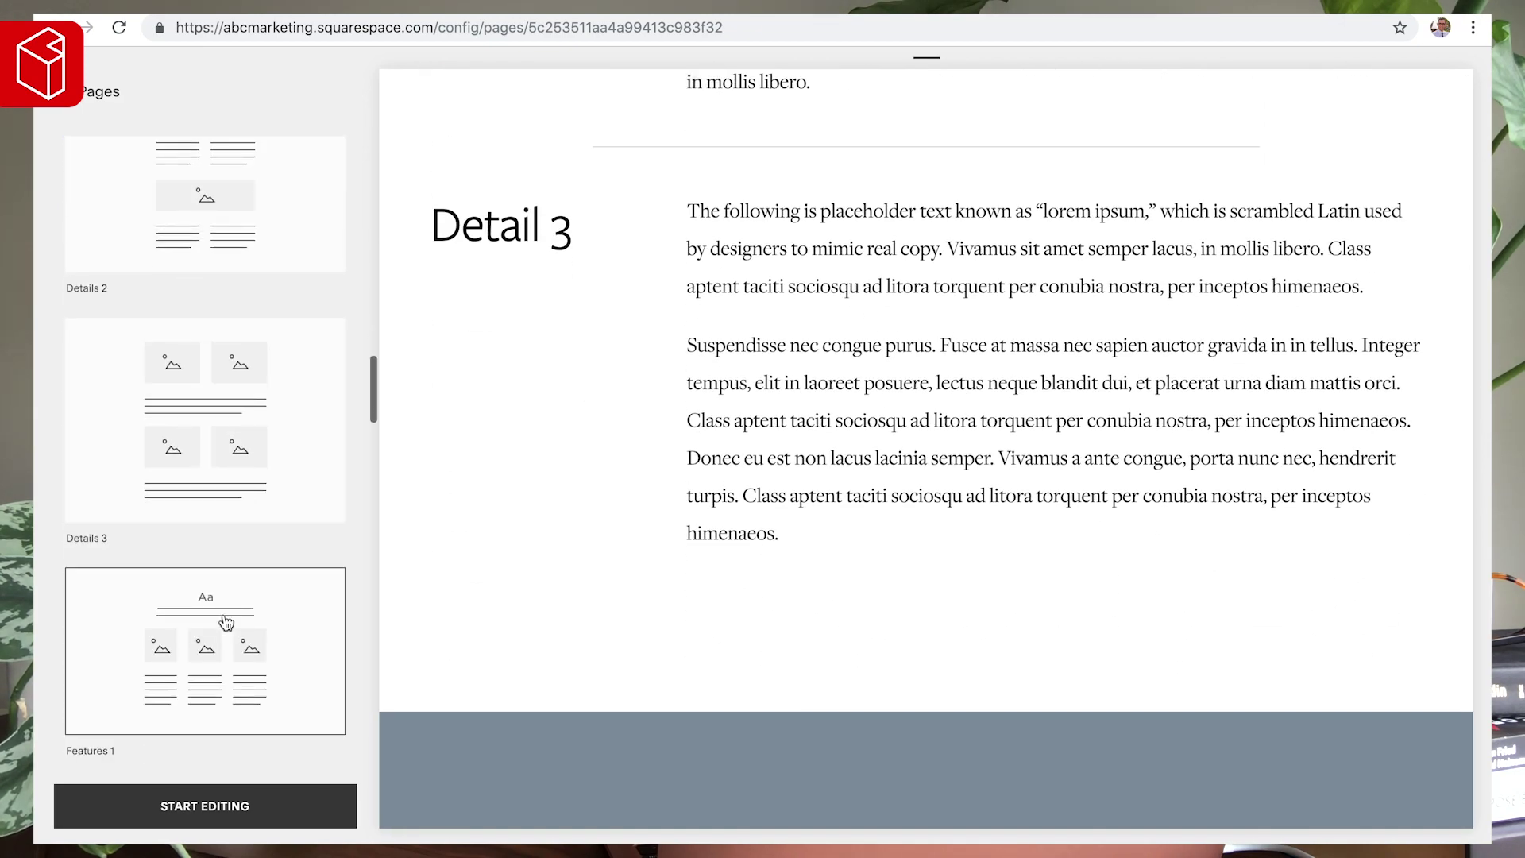
scroll(250, 620, "down", 1)
left_click(250, 576)
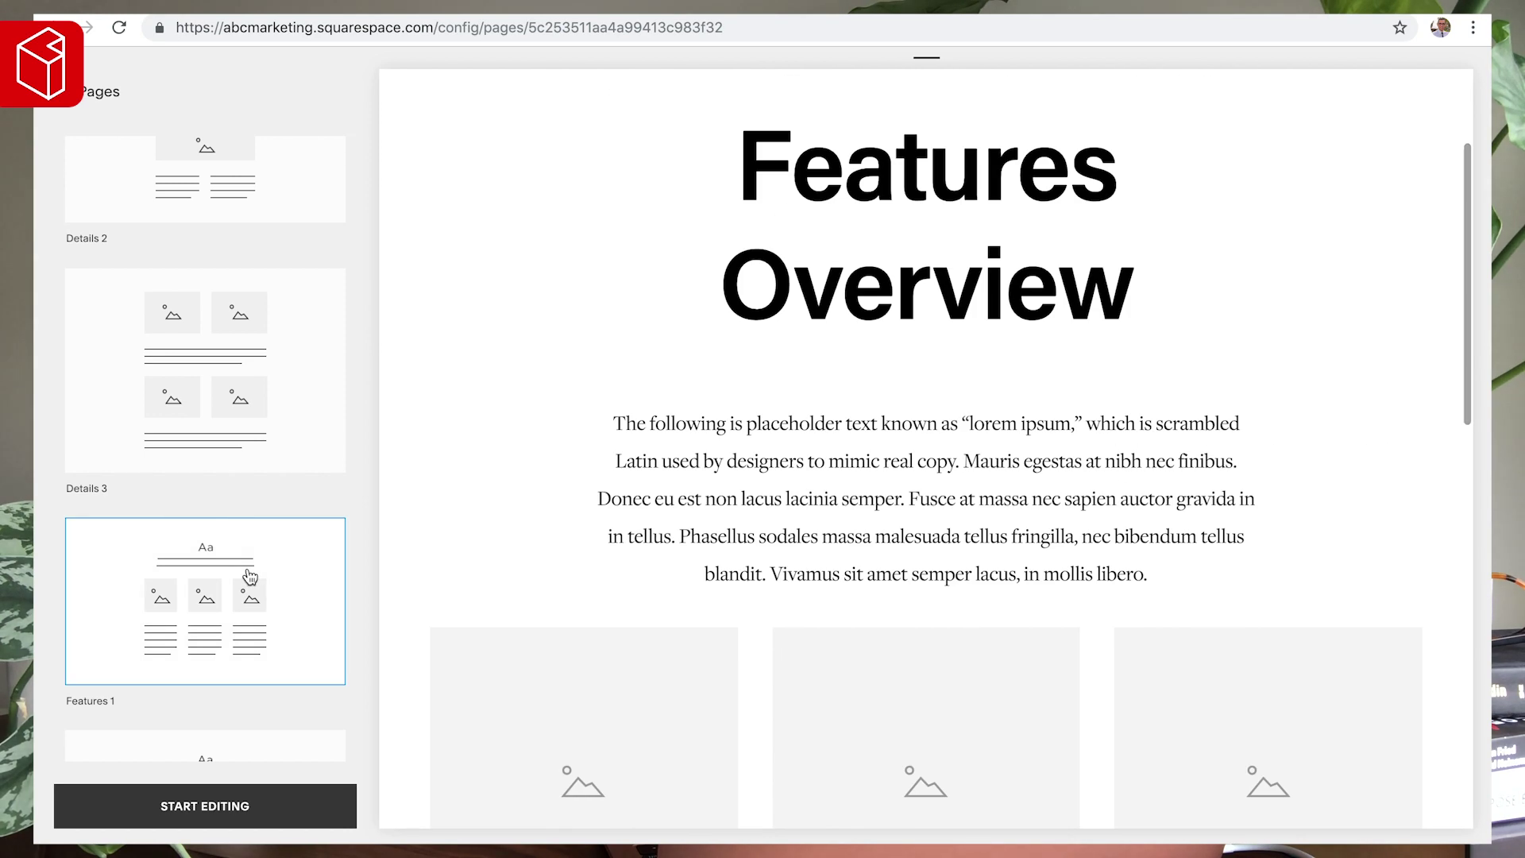
scroll(569, 535, "down", 6)
scroll(566, 536, "down", 3)
scroll(222, 658, "down", 5)
scroll(207, 504, "down", 10)
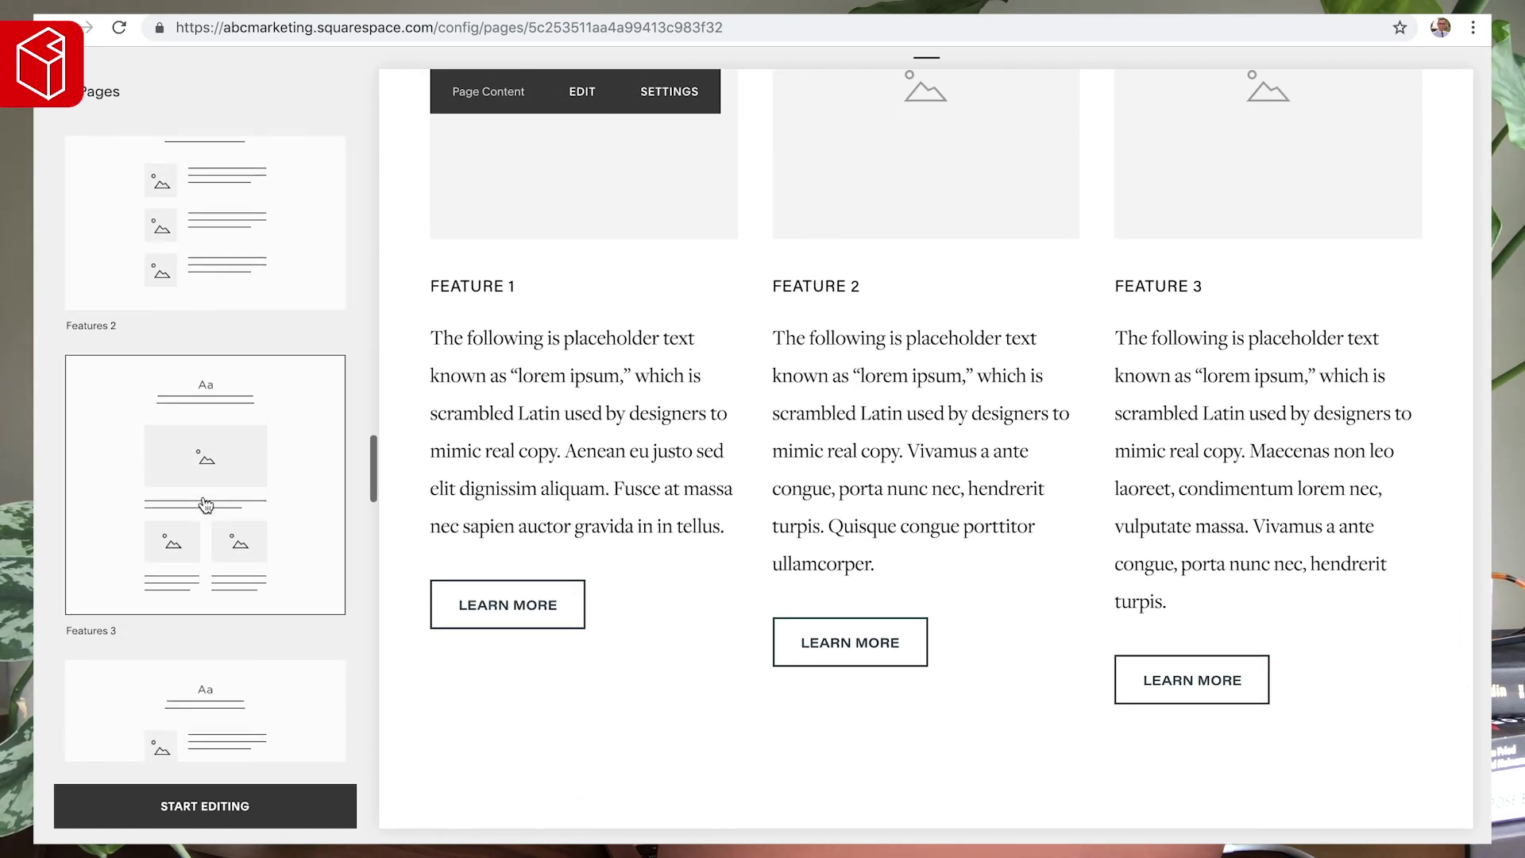
left_click(217, 401)
scroll(175, 595, "down", 5)
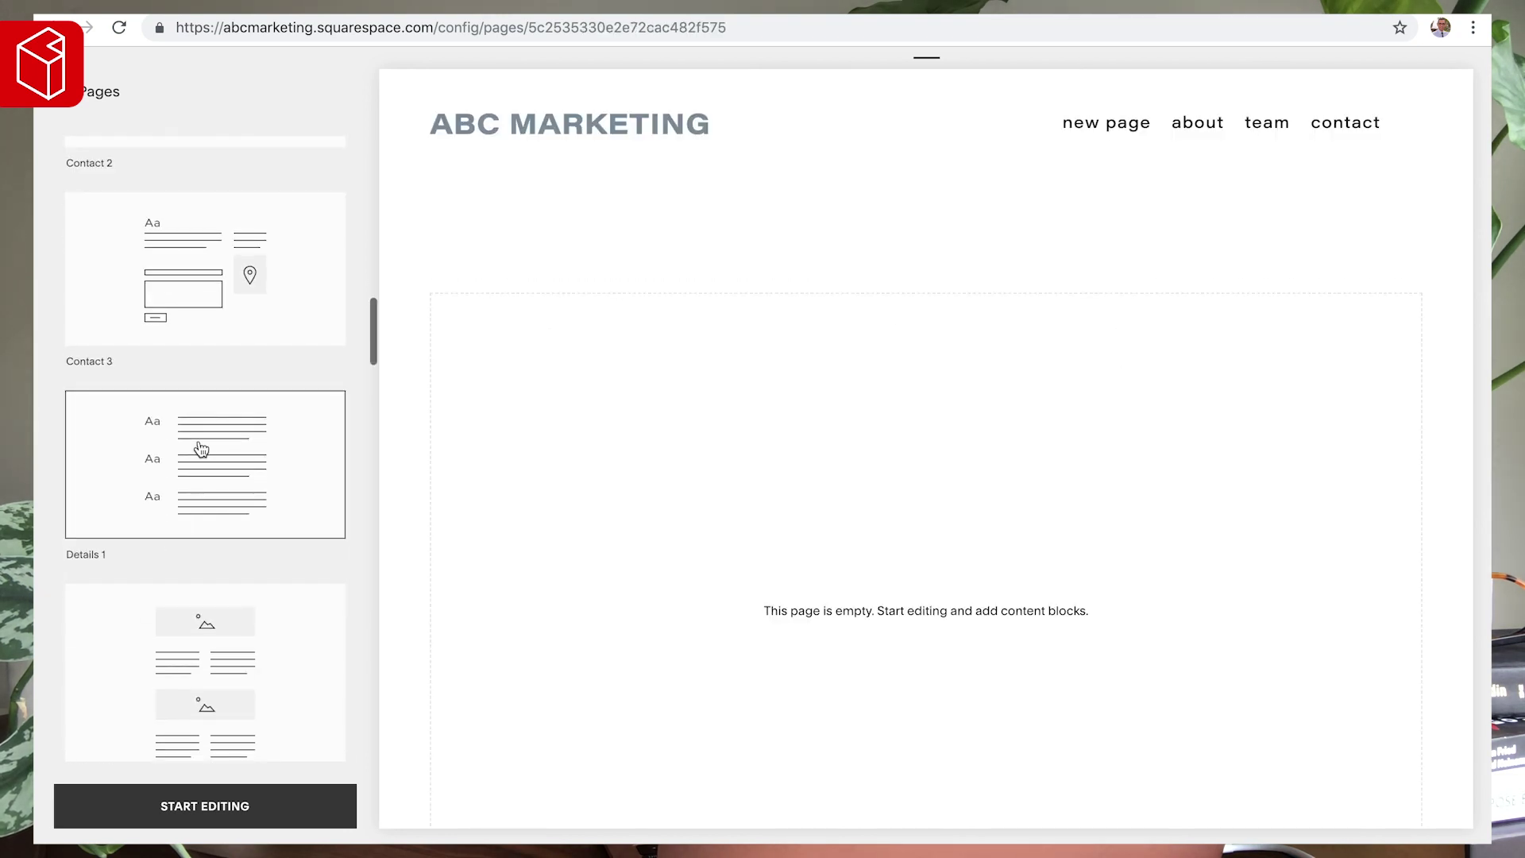
scroll(200, 447, "down", 5)
scroll(199, 447, "down", 2)
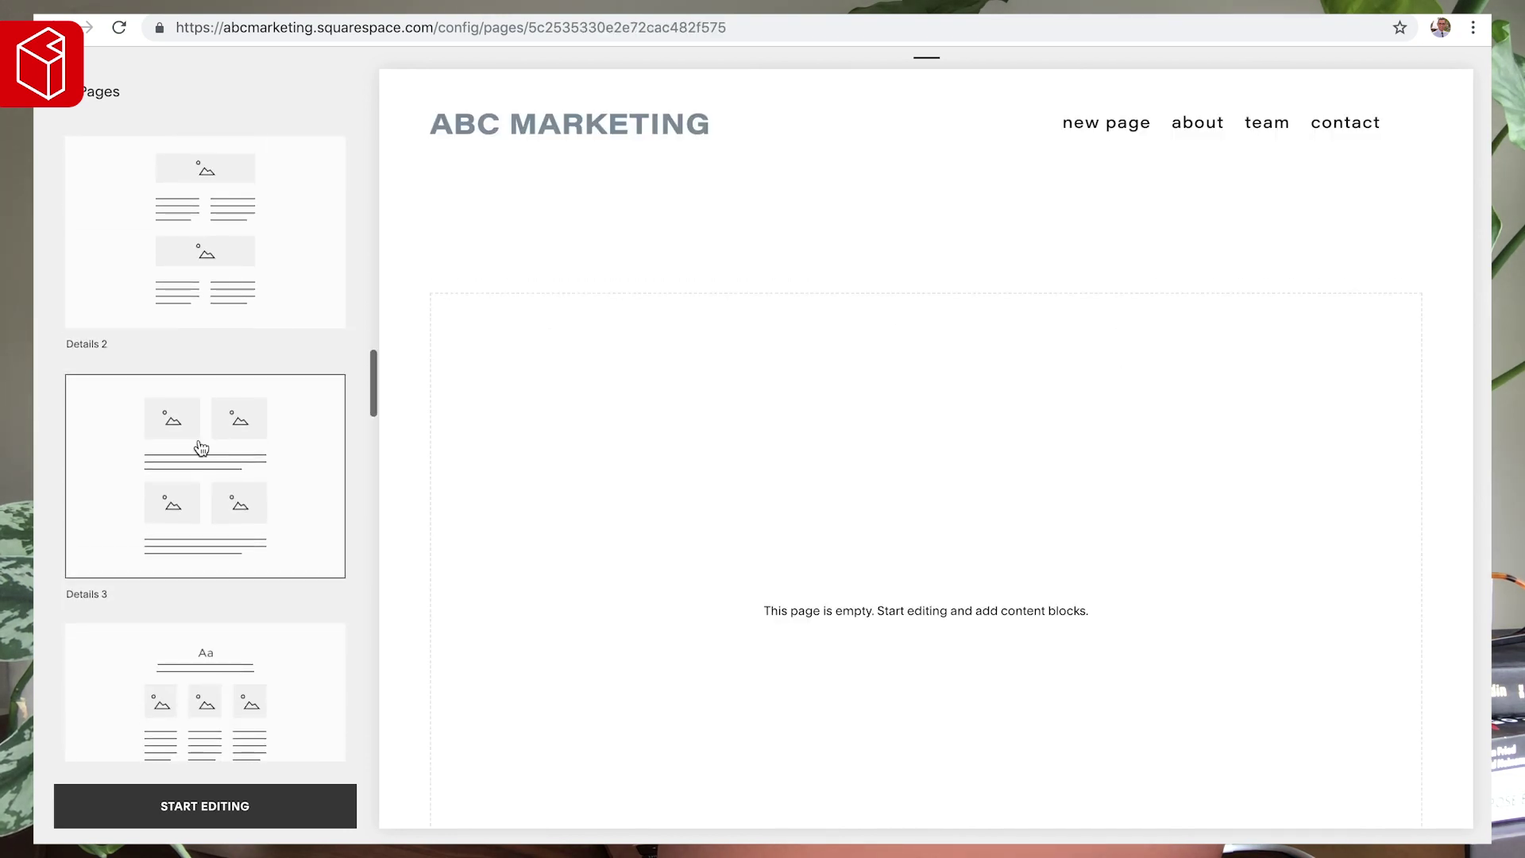
left_click(234, 743)
left_click(238, 806)
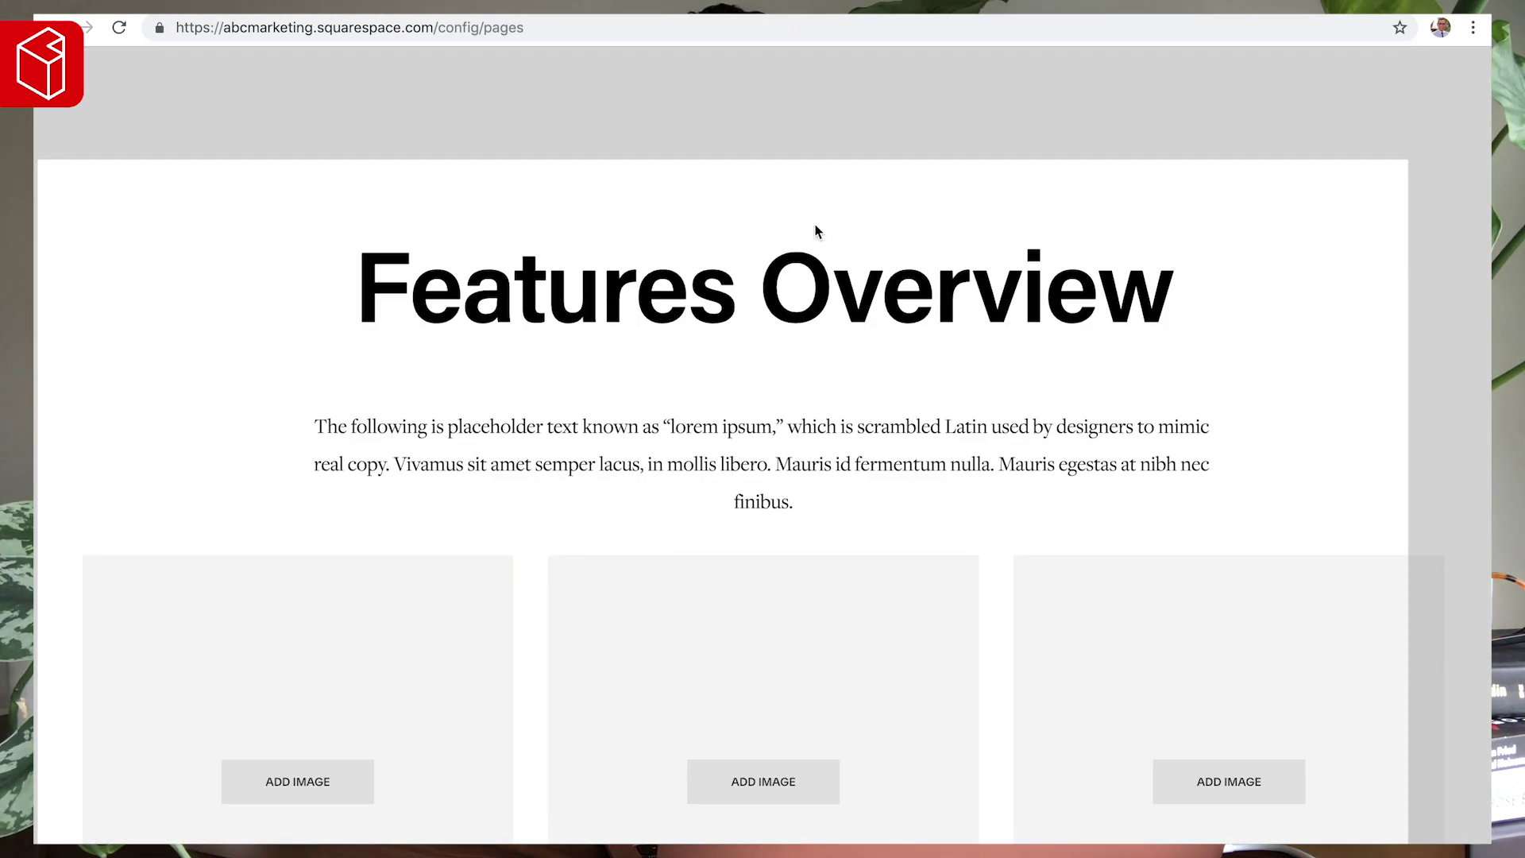
- Replace 'Features Overview' with a lowercase 'services' Heading 2 and the intro 'A breakdown of our core services.'
left_click(841, 274)
left_click_drag(1169, 286, 356, 288)
type("Services")
key("ctrl+alt+2")
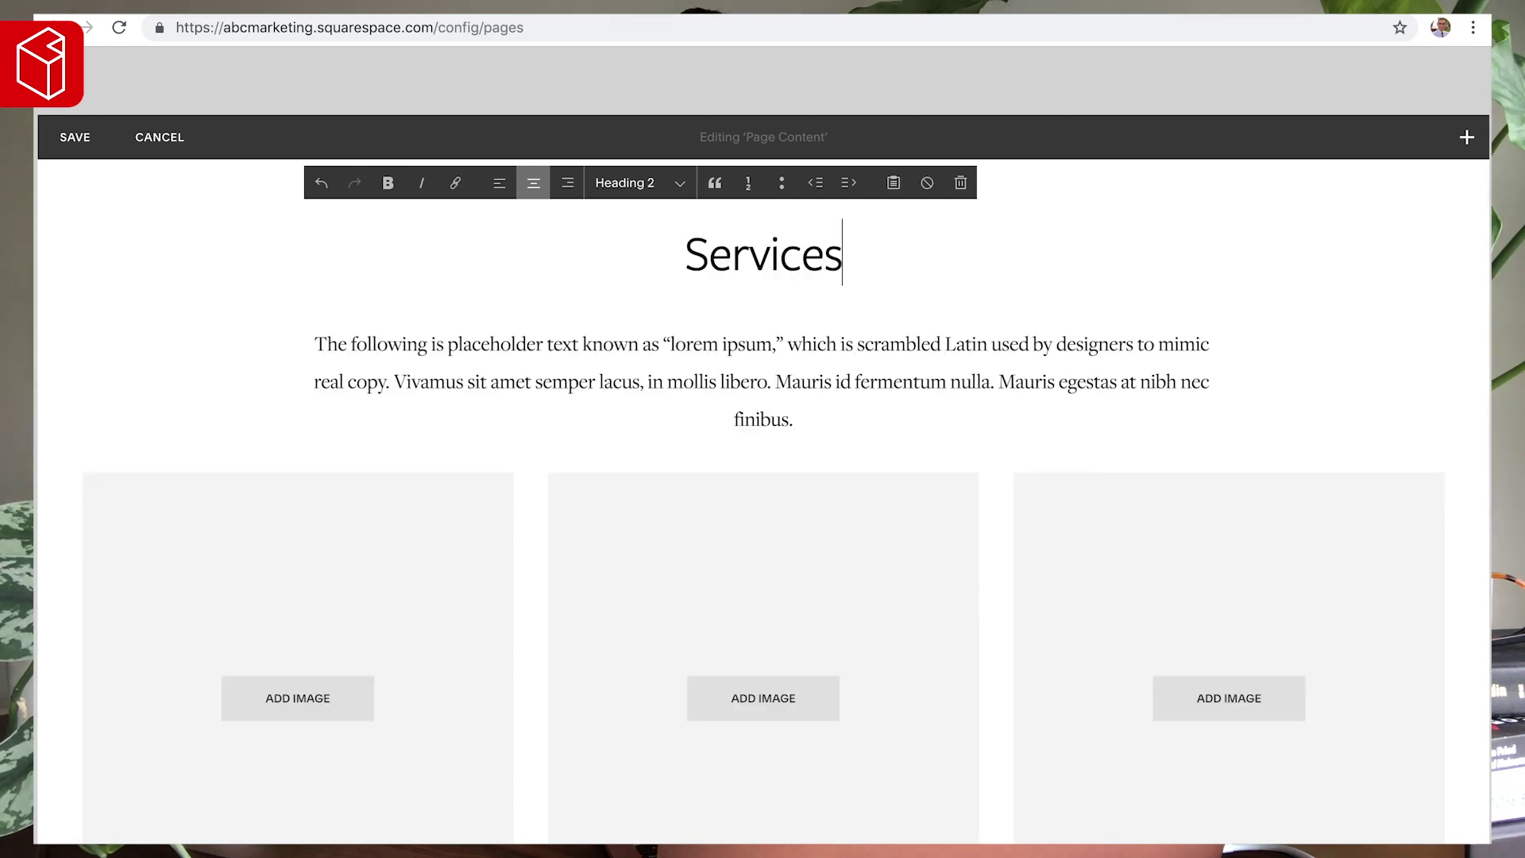
key("BackSpace")
type("s")
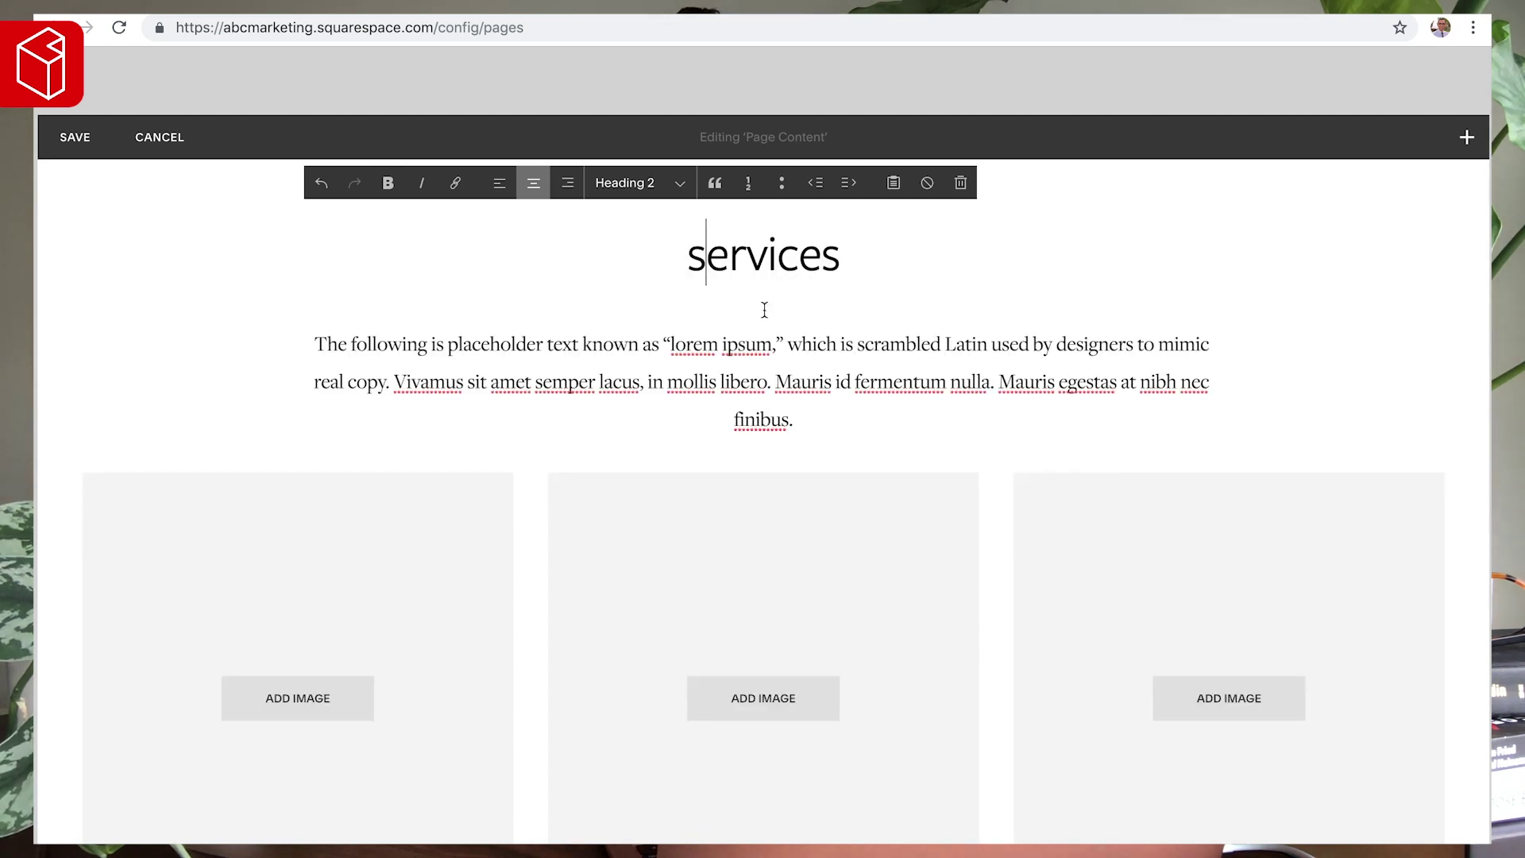
left_click_drag(827, 424, 293, 351)
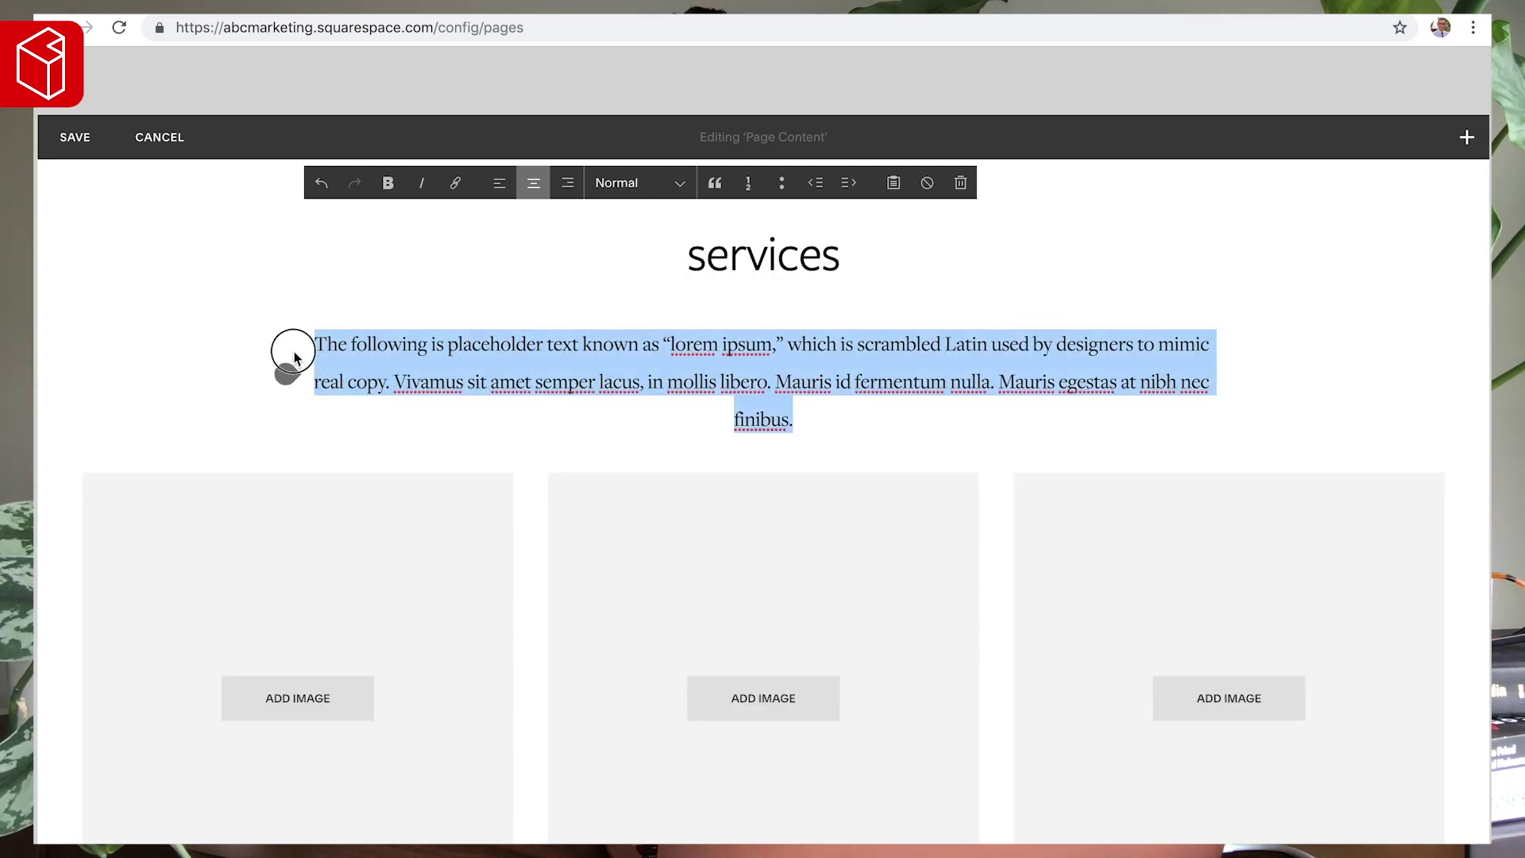
type("A breakdown of our cor")
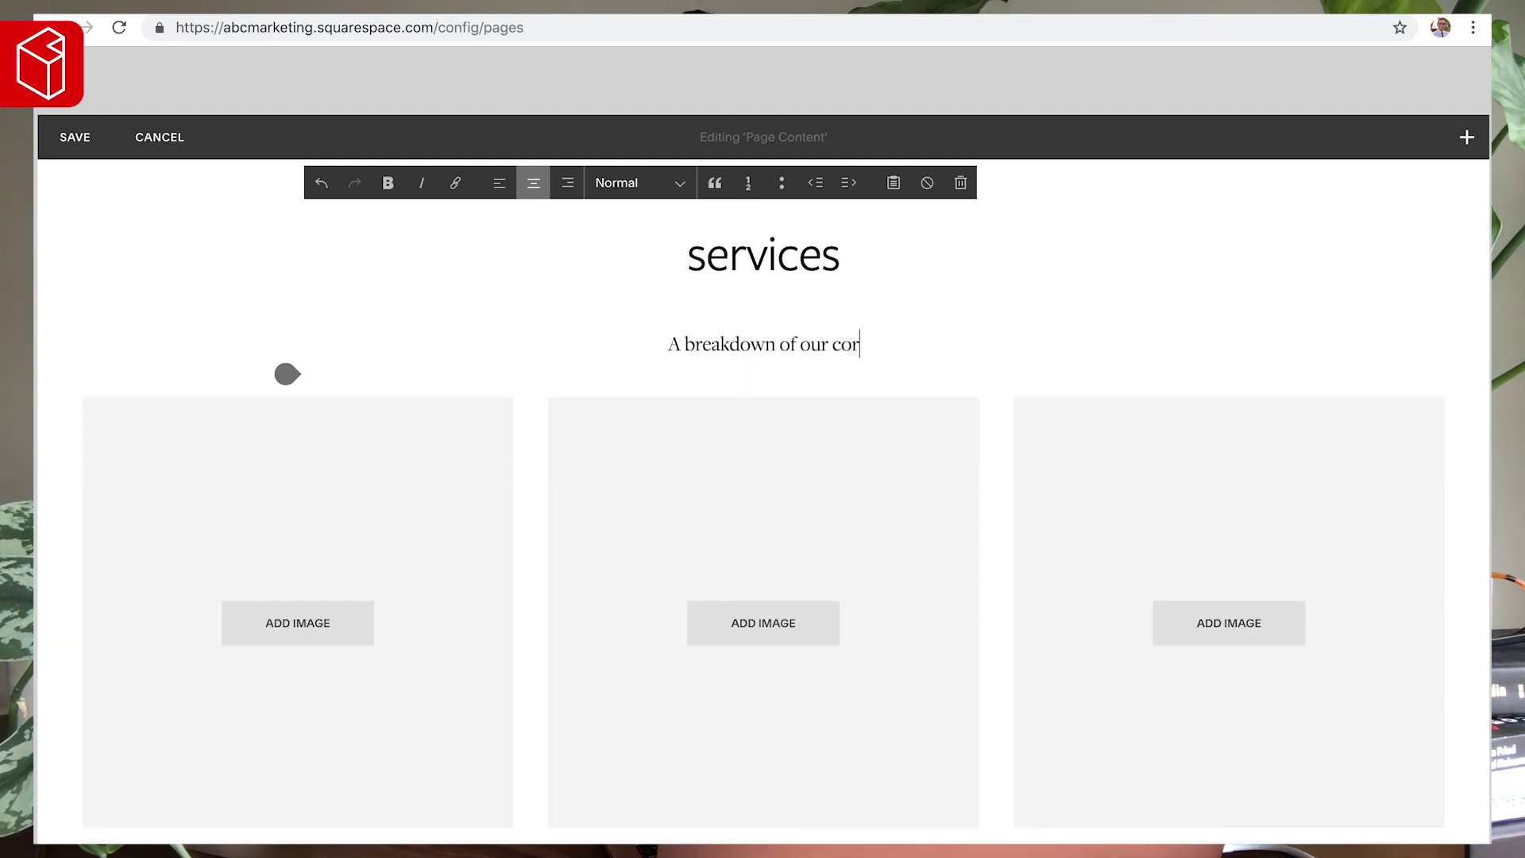
type("e services.")
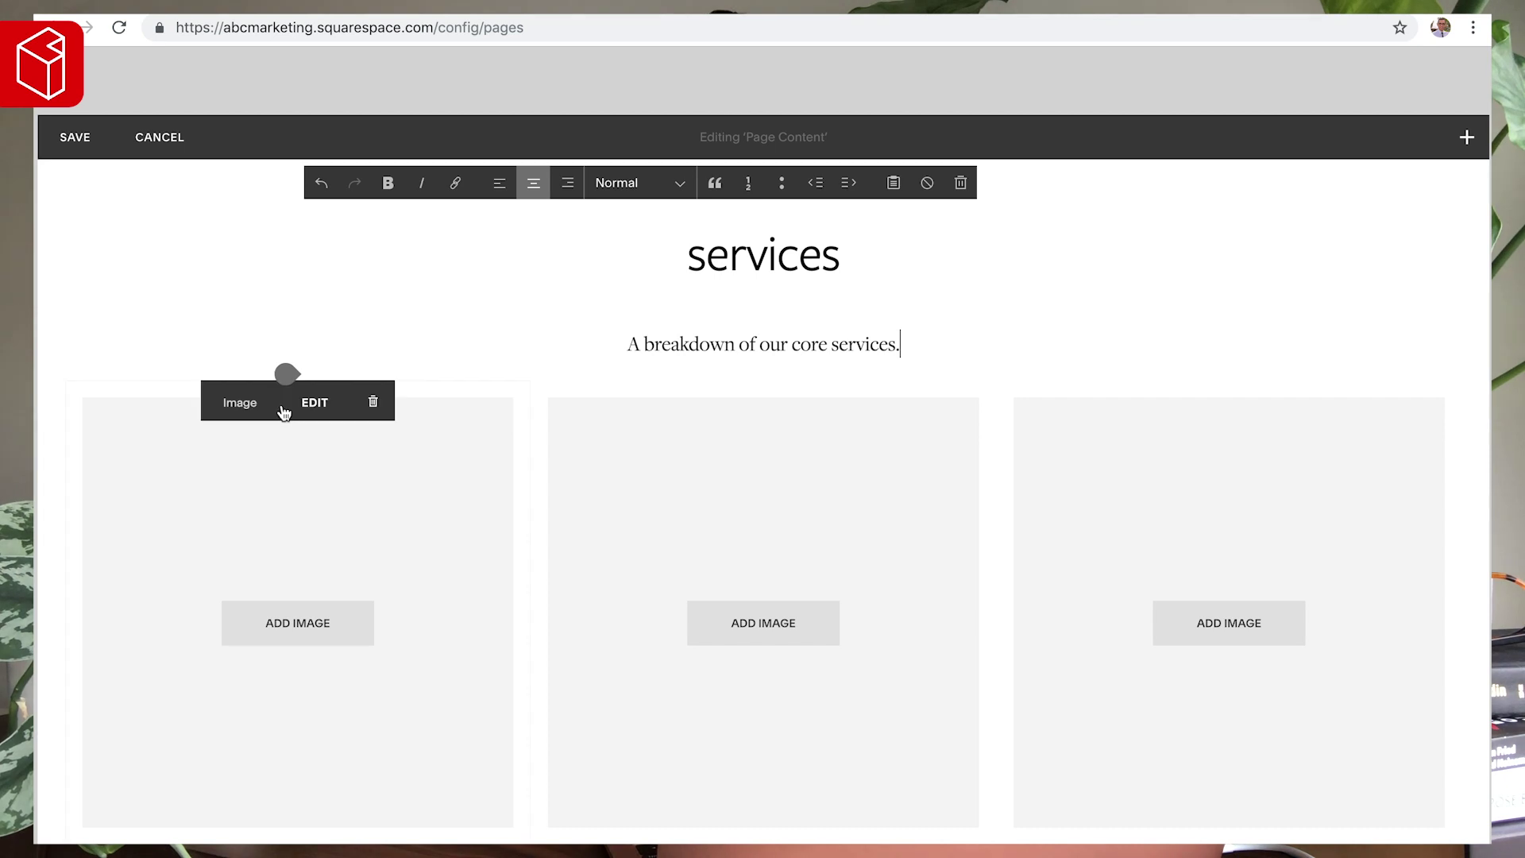
scroll(254, 410, "down", 2)
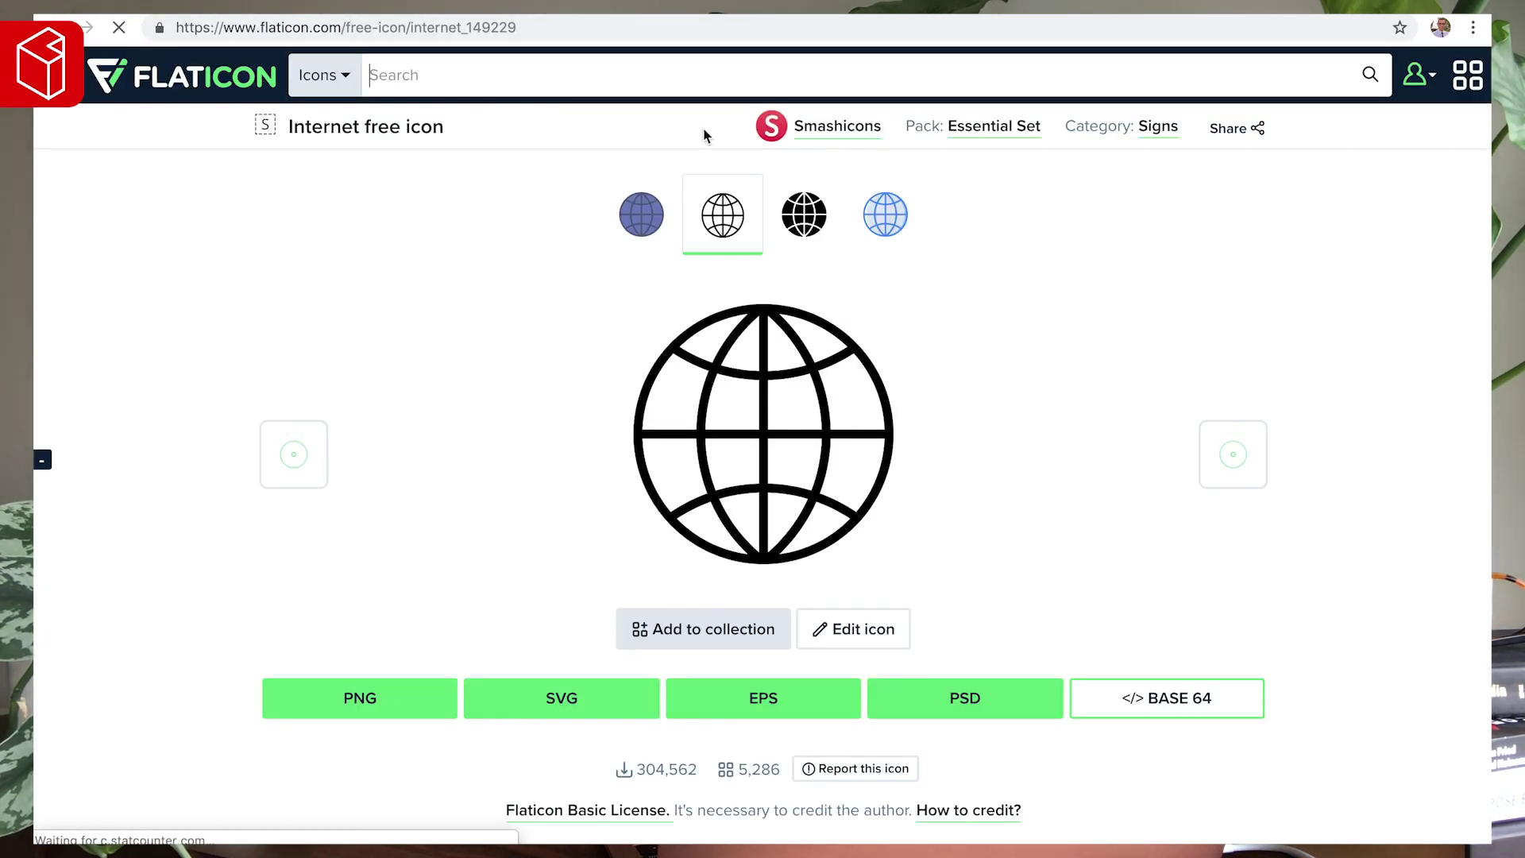
- Download the globe Internet icon as a #8494A3 grey, 128 px PNG
scroll(657, 472, "down", 3)
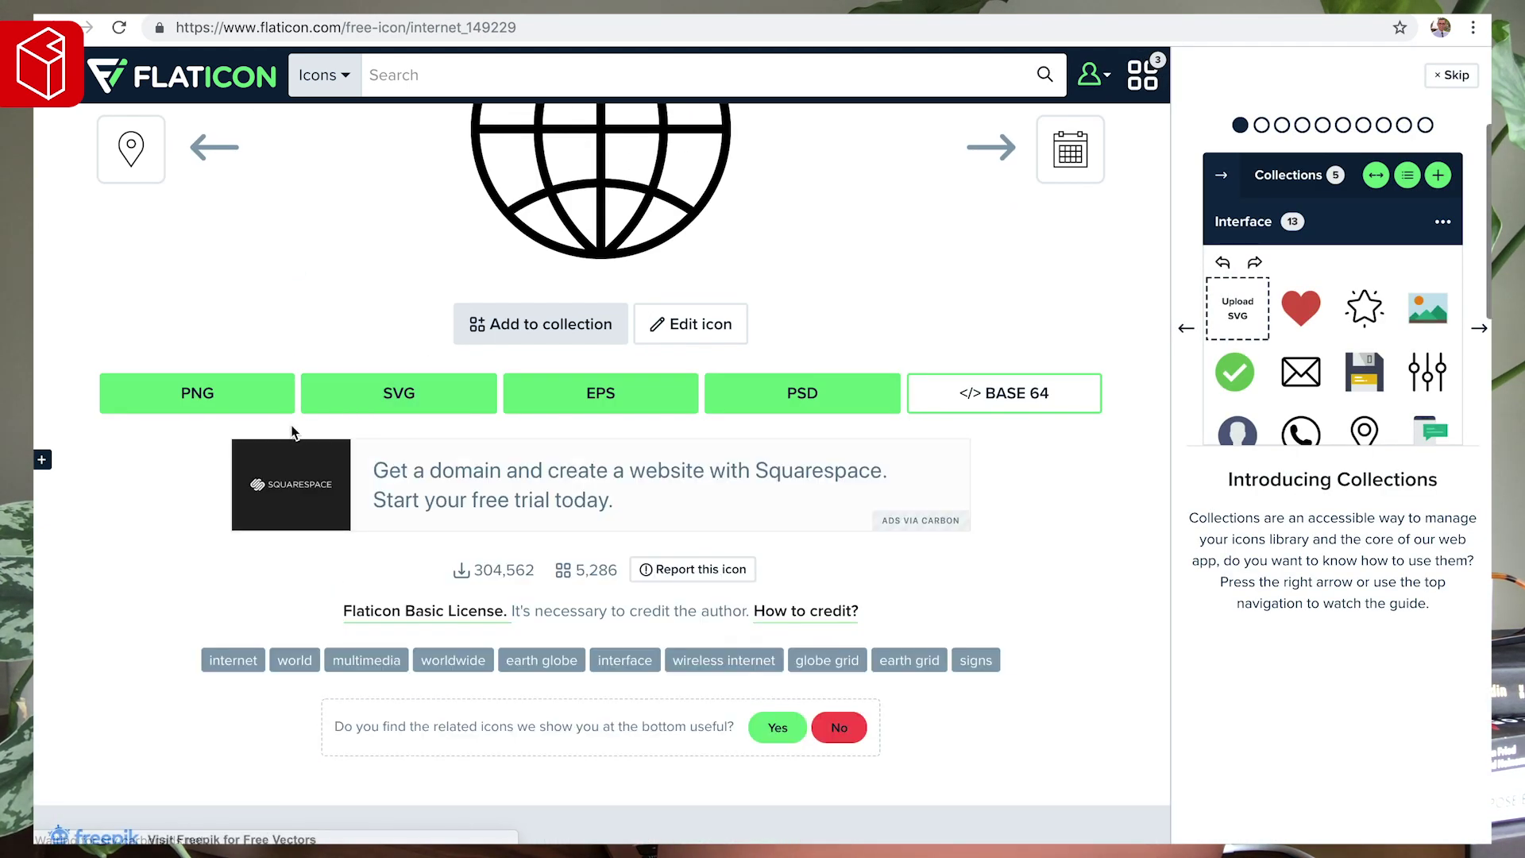
left_click(1452, 75)
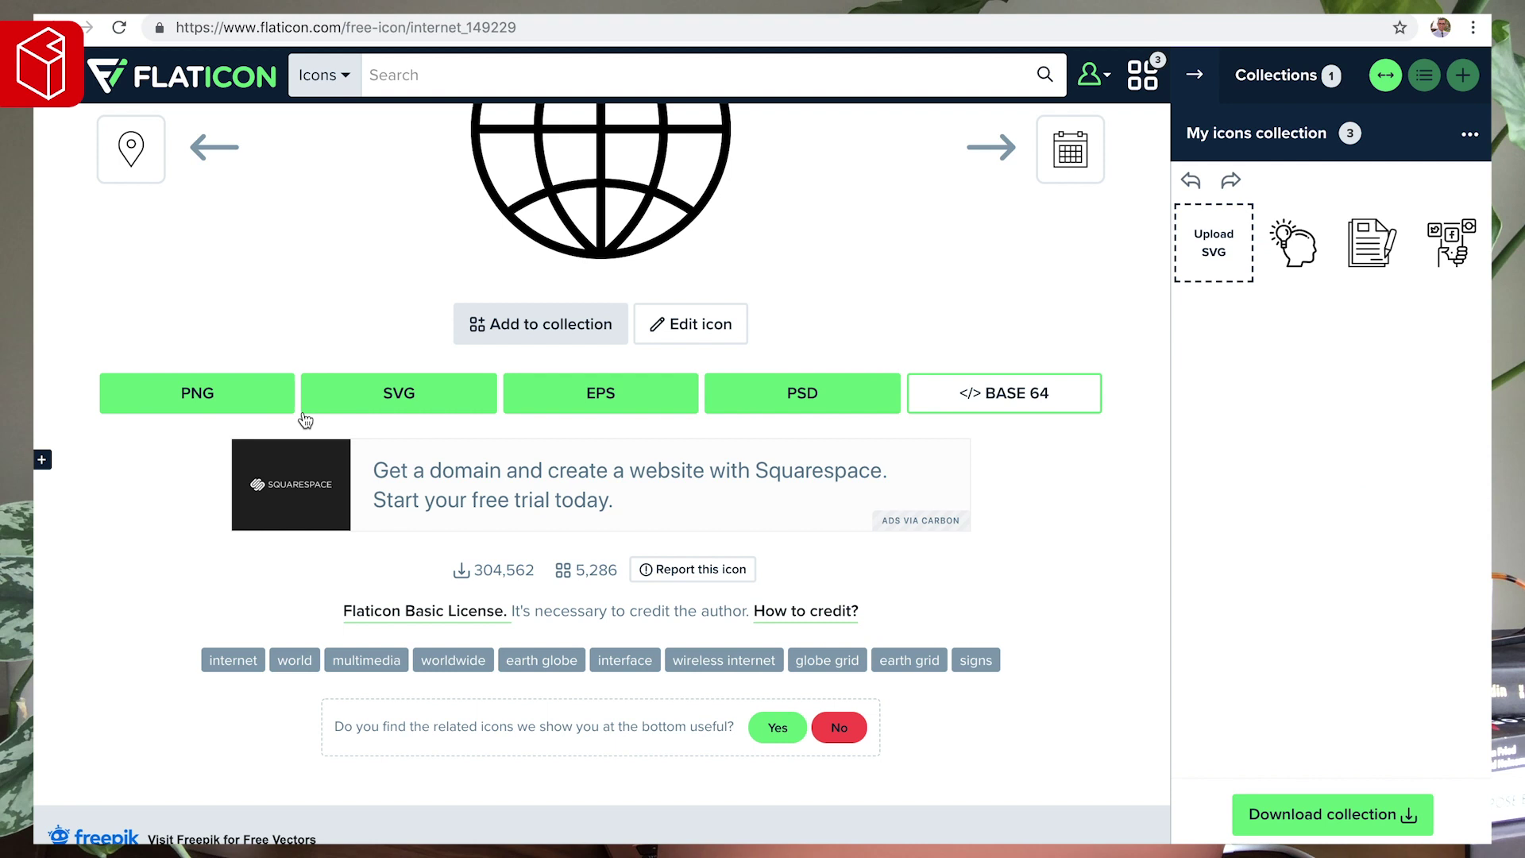
left_click(195, 395)
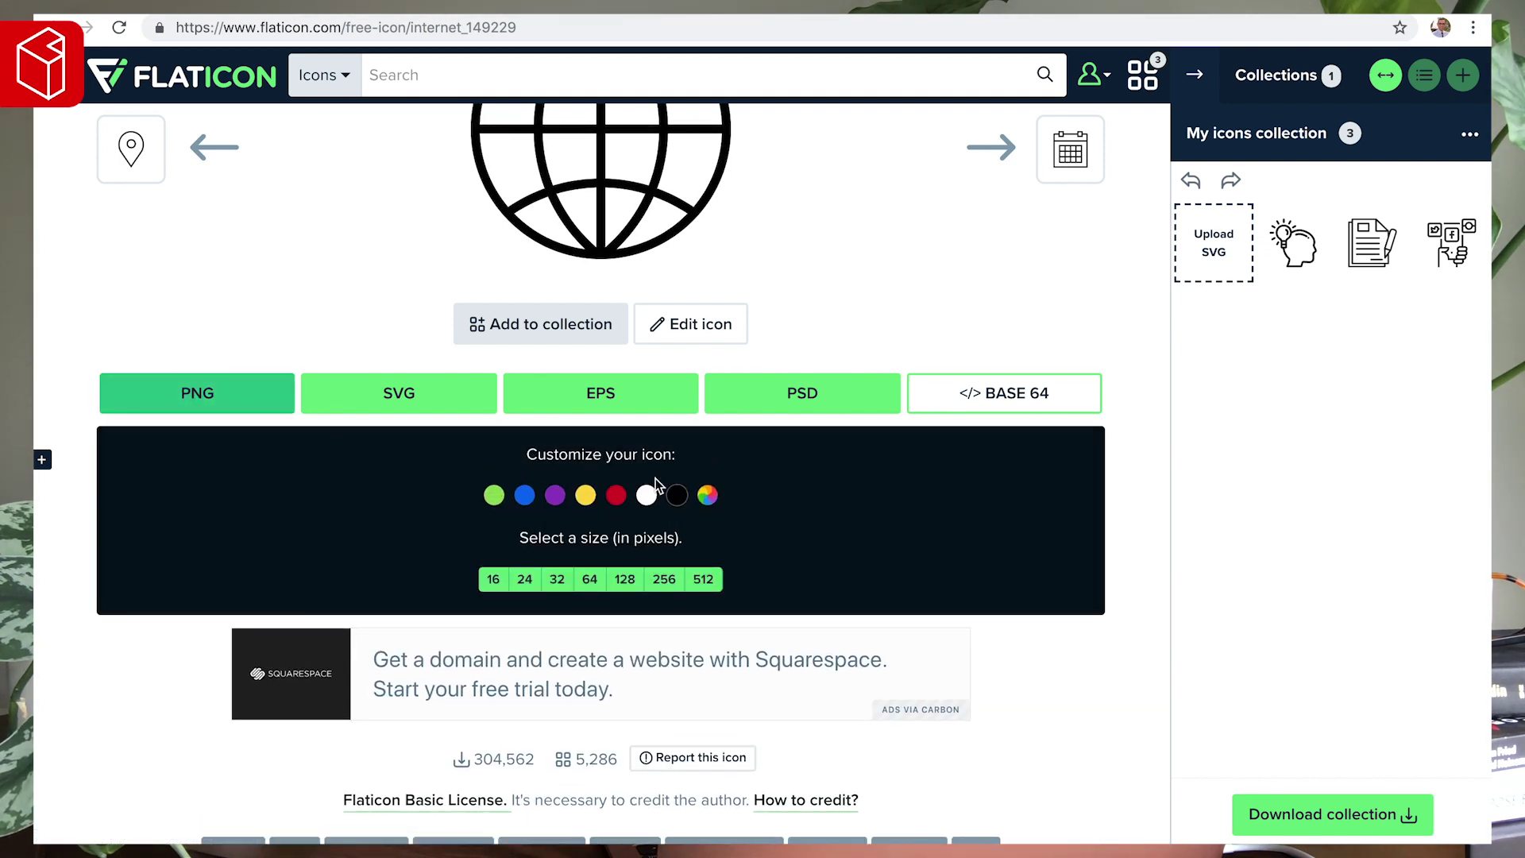
left_click(710, 496)
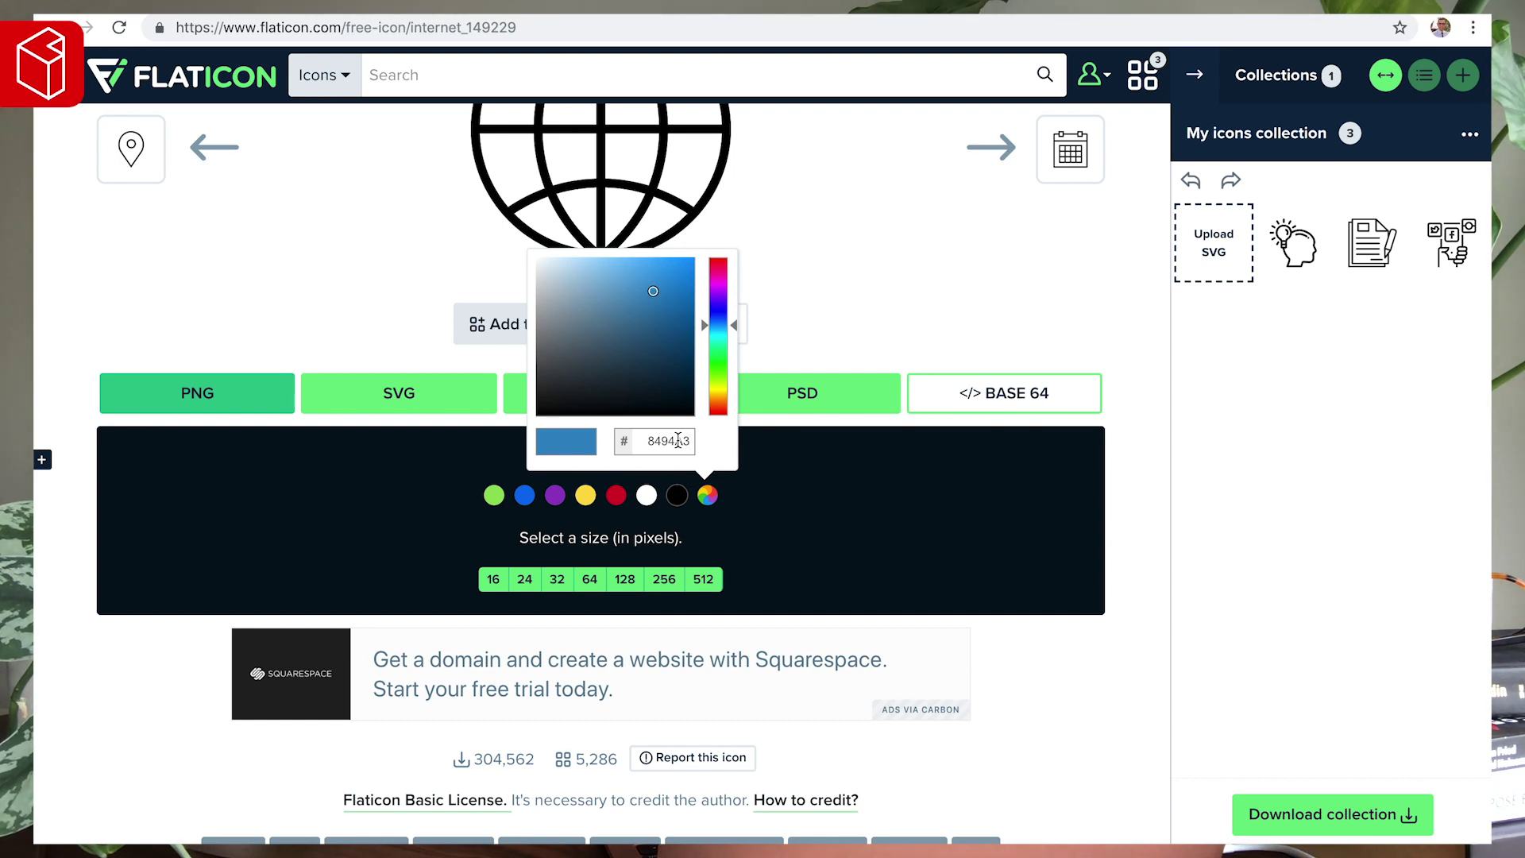
key("Return")
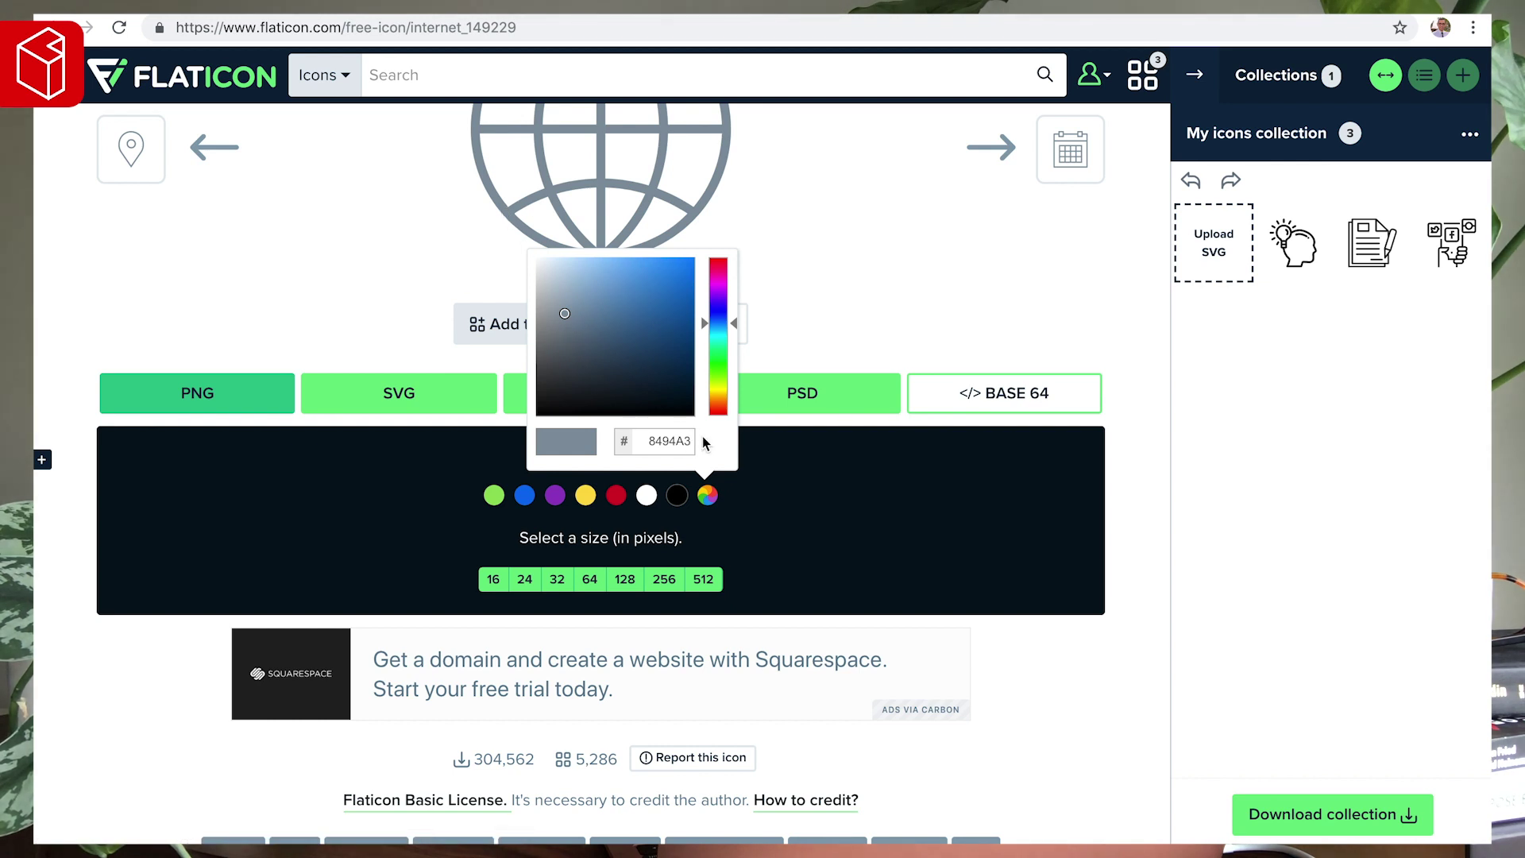
left_click(625, 579)
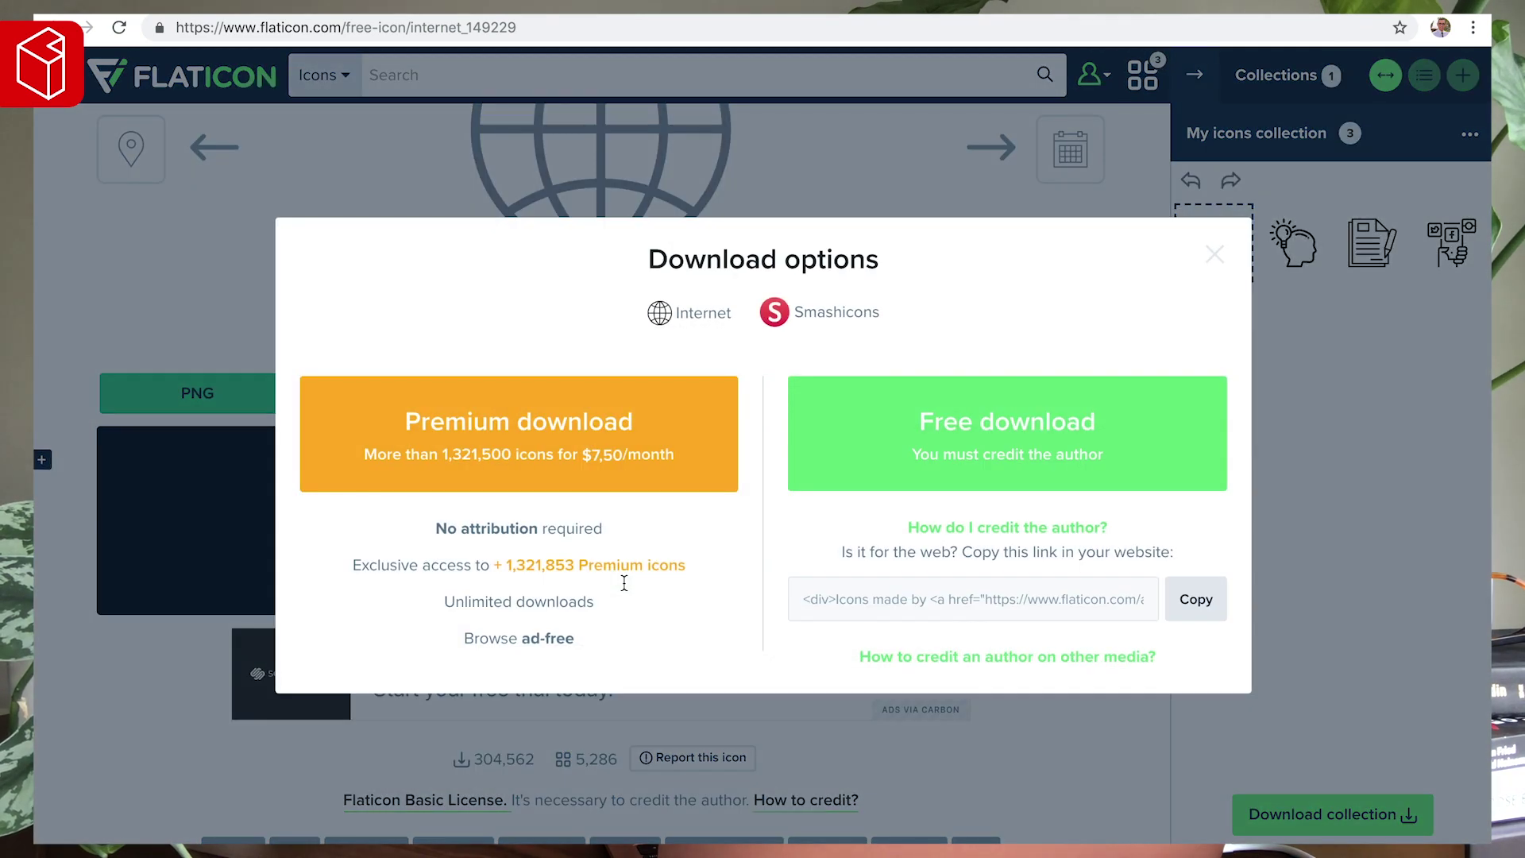
left_click(989, 450)
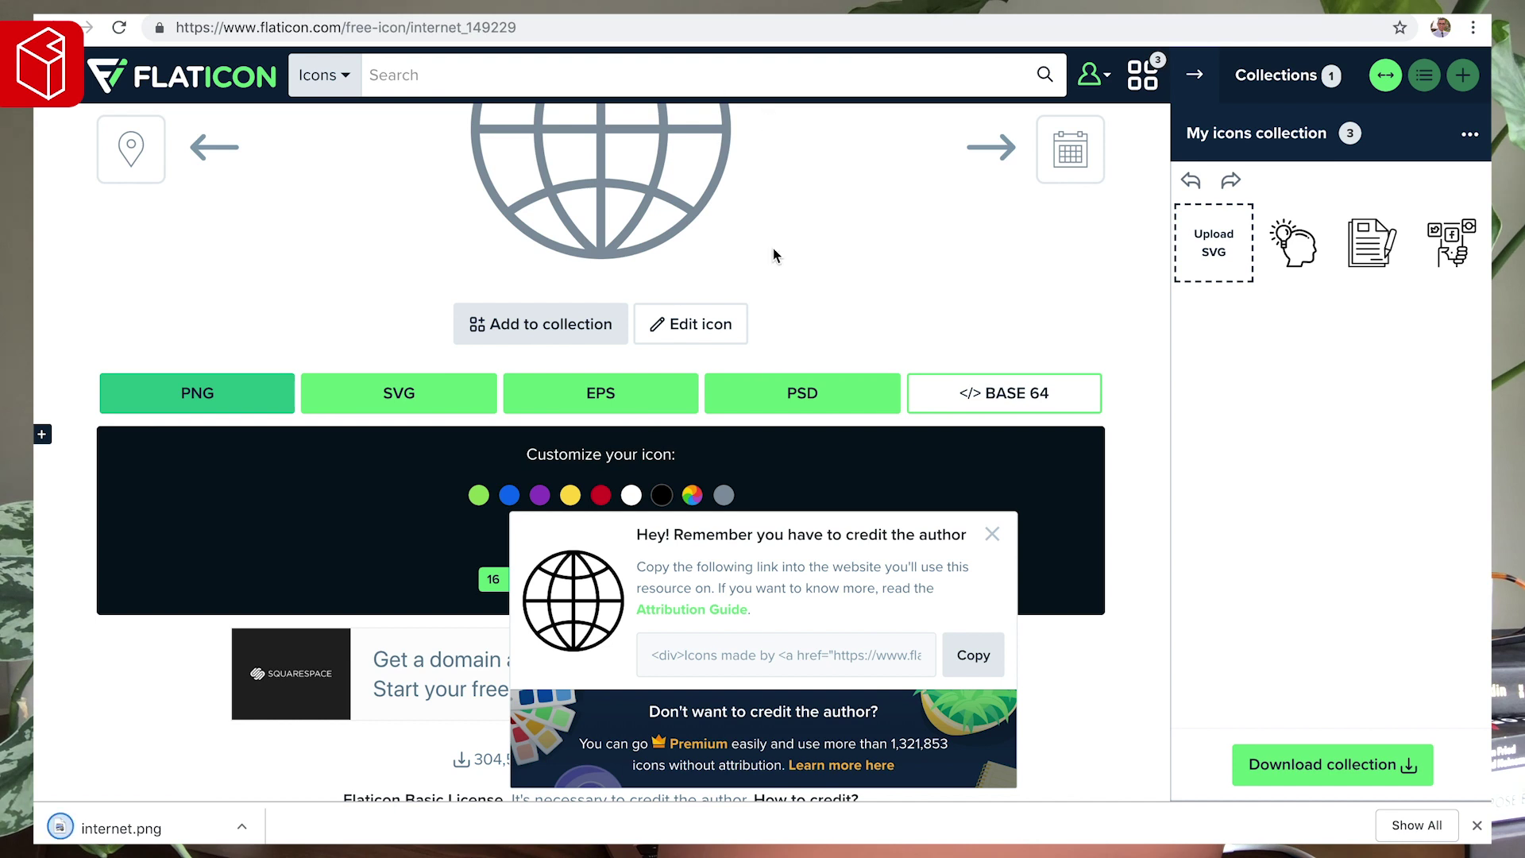
- Open the lightbulb-head Idea icon from the collection and show its PNG options
mouse_move(1329, 265)
left_click(1281, 237)
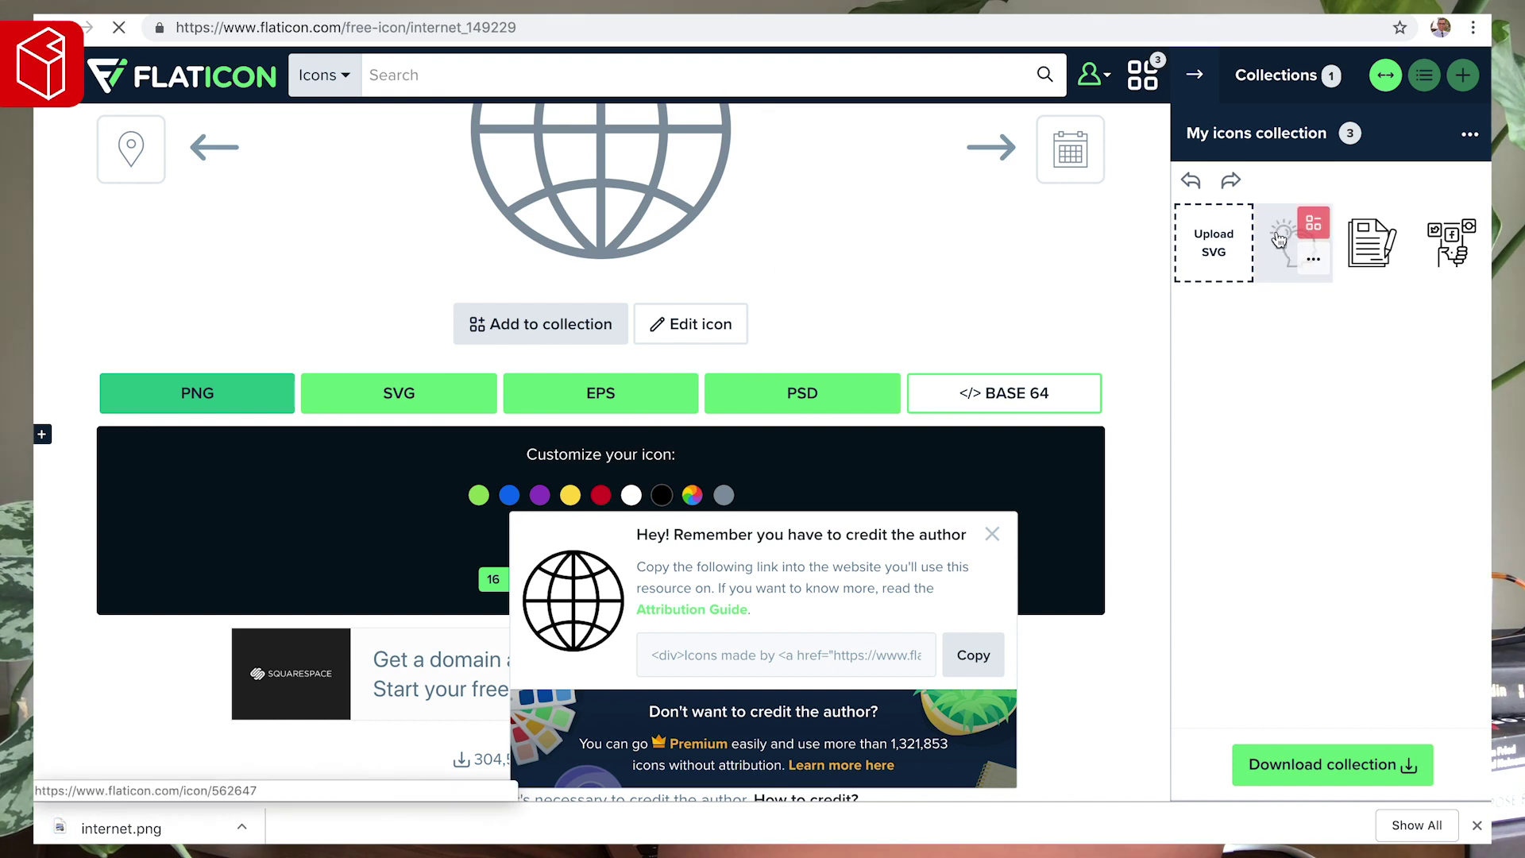
left_click(392, 694)
- Download the Idea icon as a grey 128 px PNG
scroll(555, 439, "down", 3)
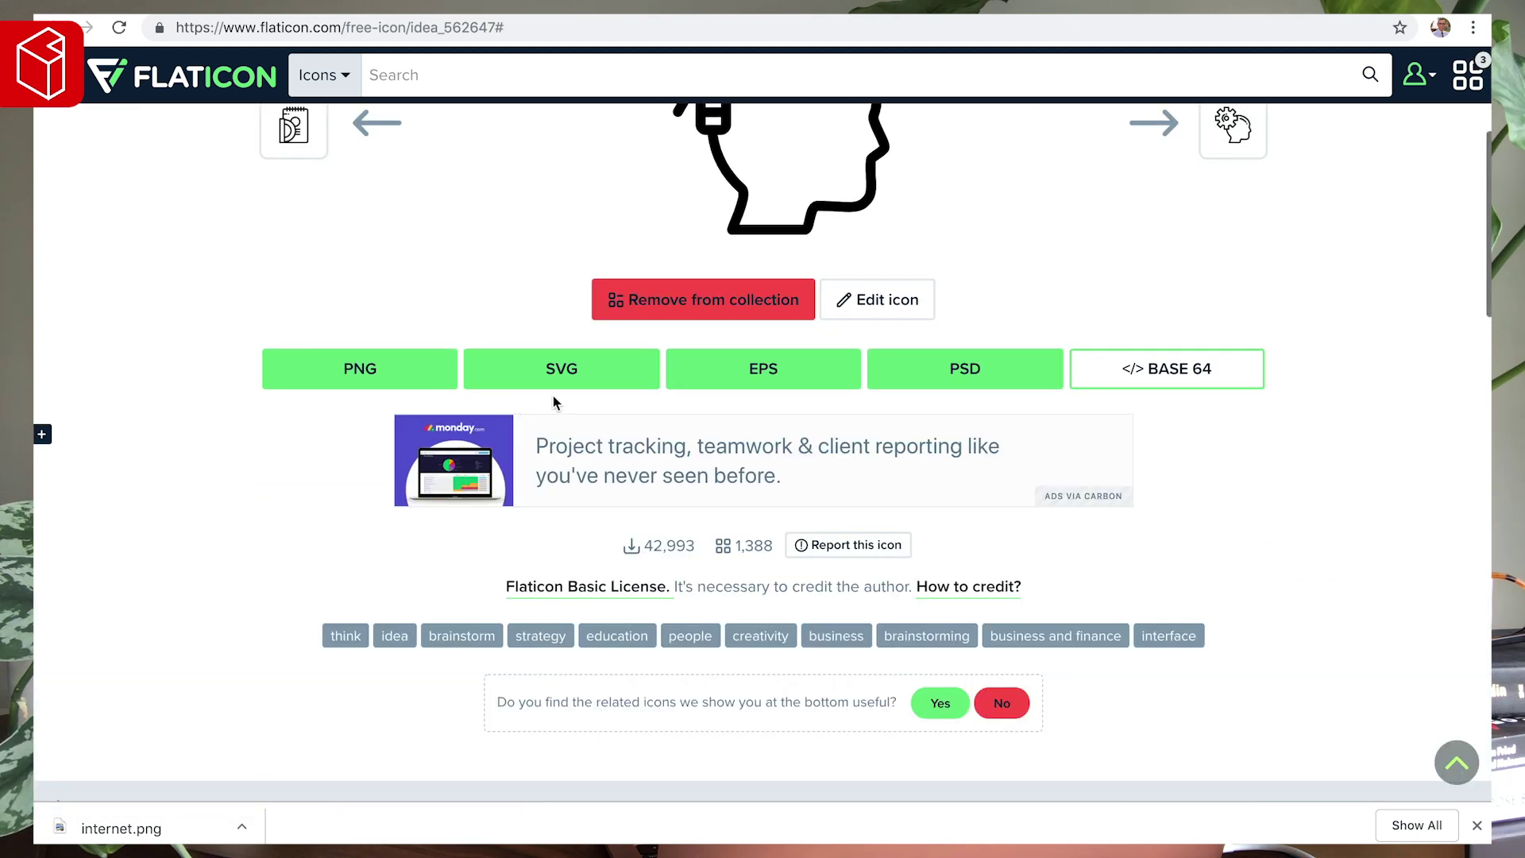
left_click(344, 383)
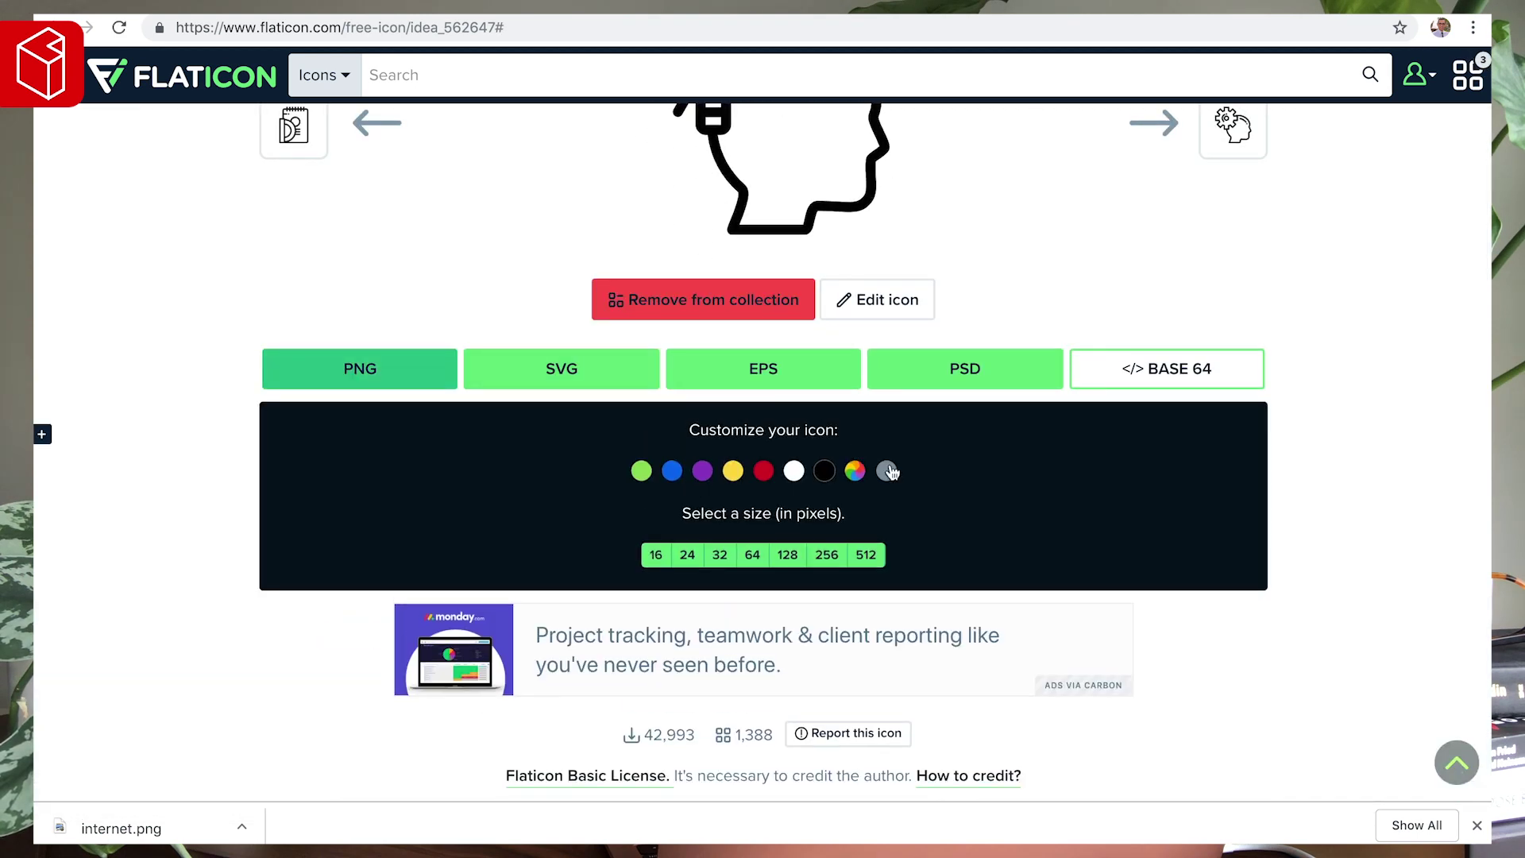
left_click(787, 555)
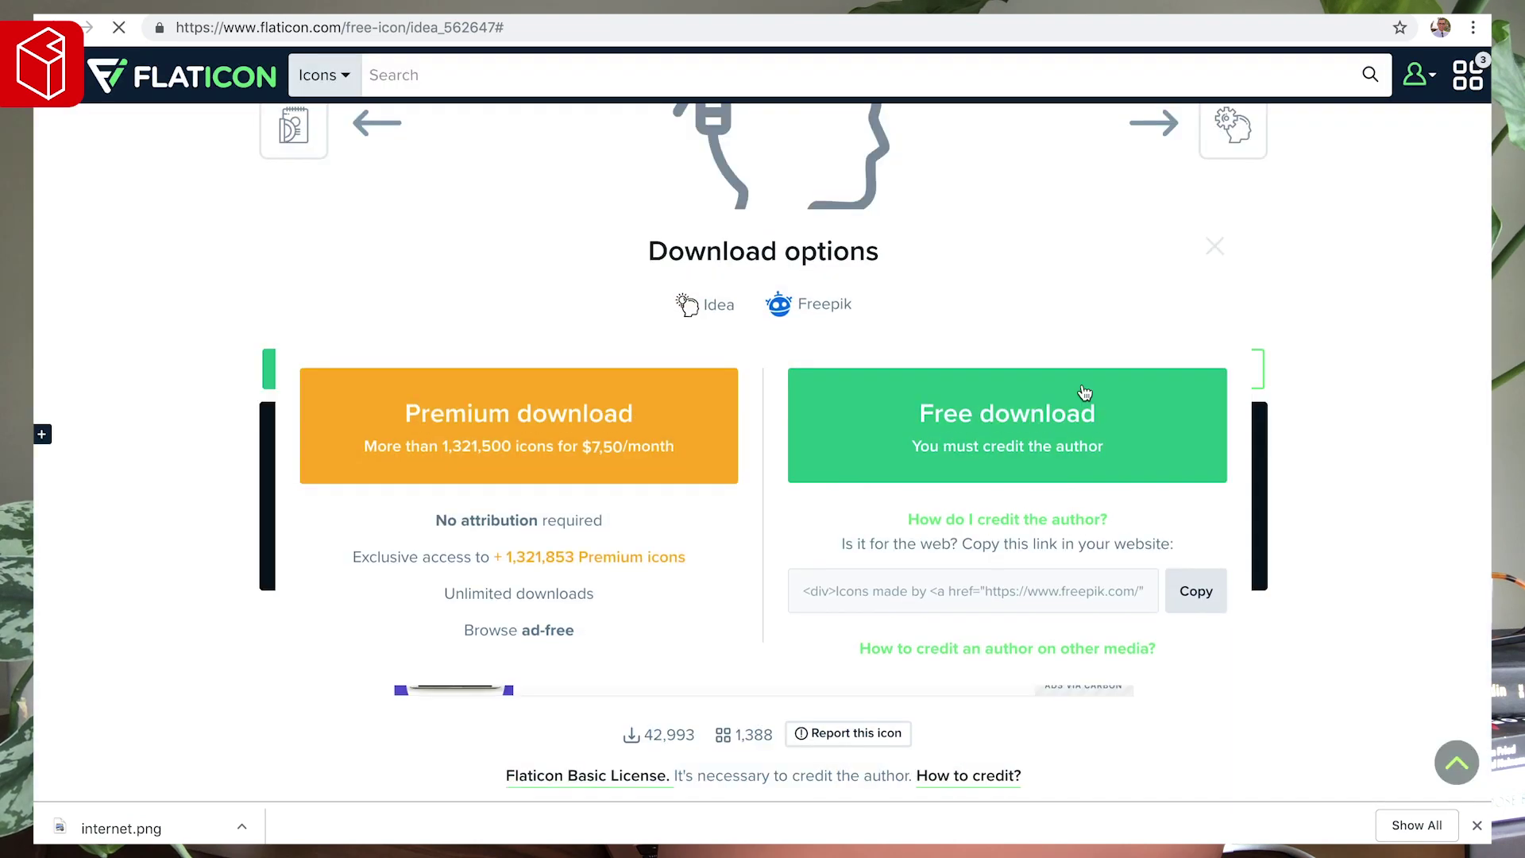
scroll(1137, 250, "up", 4)
- Open the Social media icon from the collection and download it as a 128 px PNG
left_click(1468, 75)
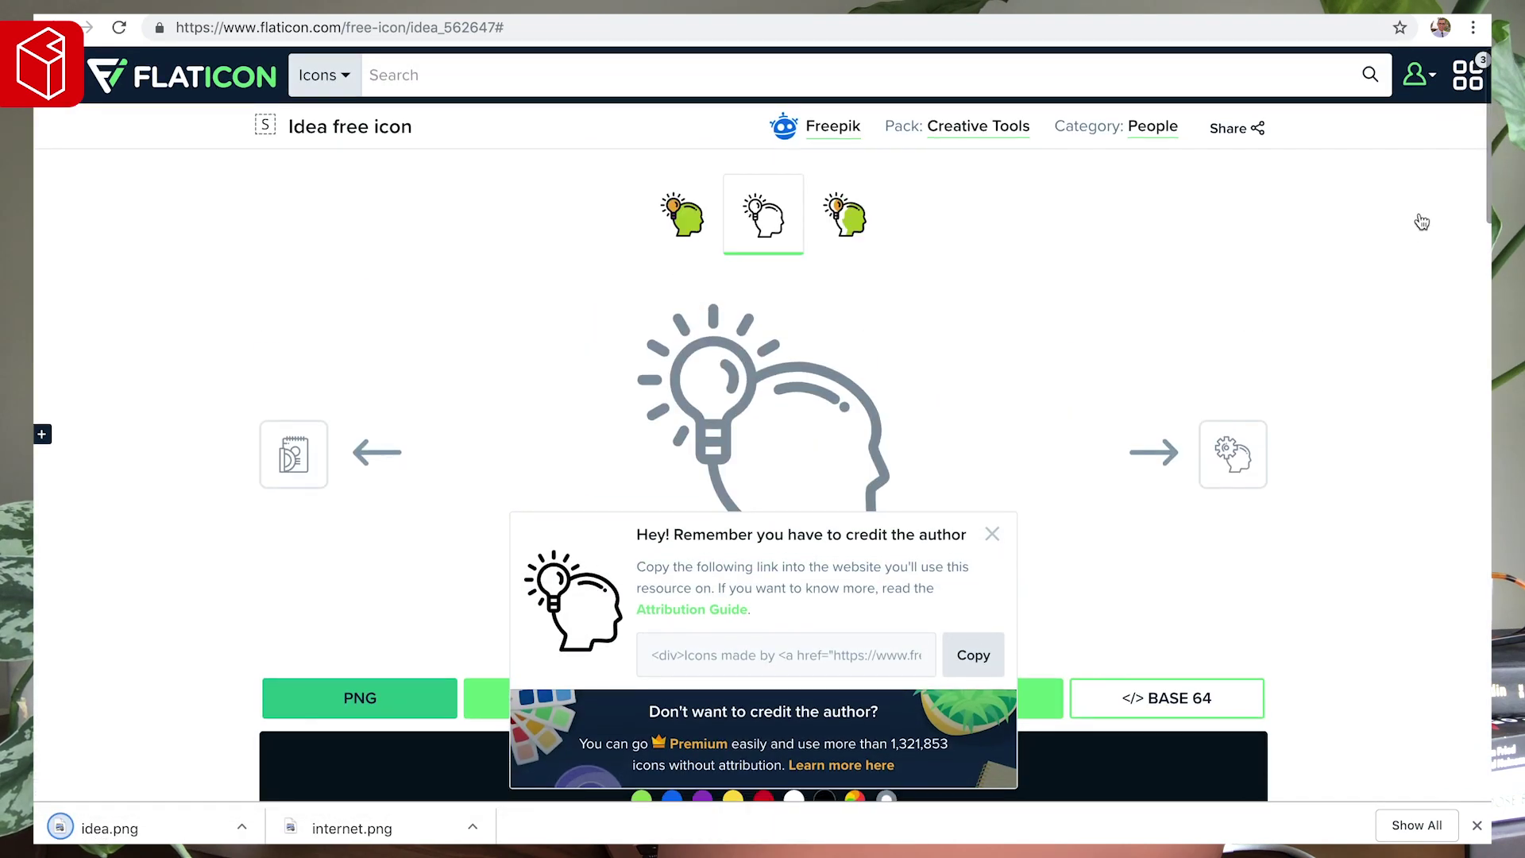
left_click(1430, 236)
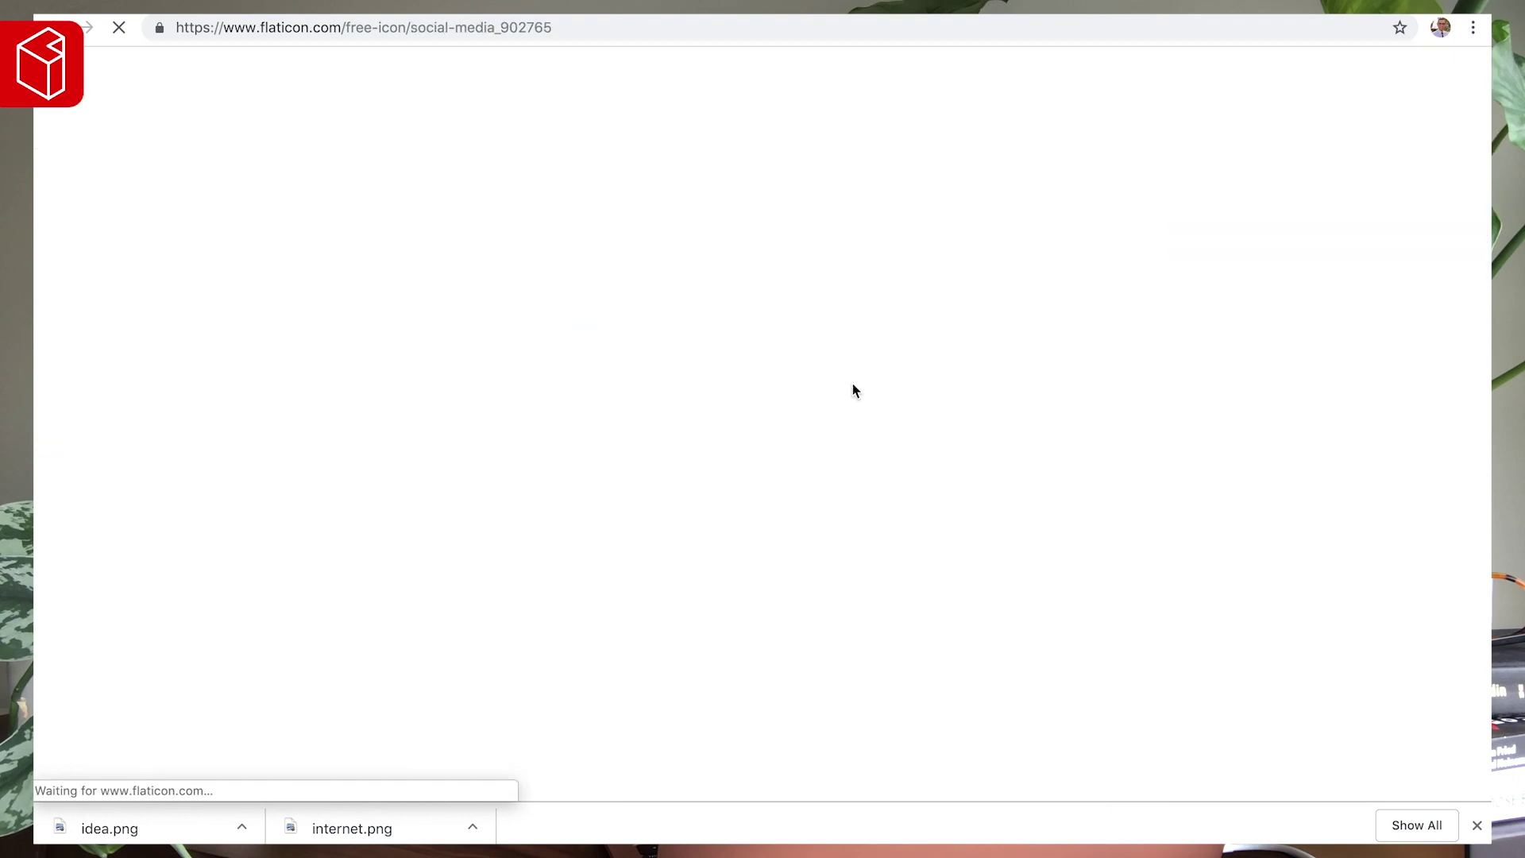
left_click(180, 698)
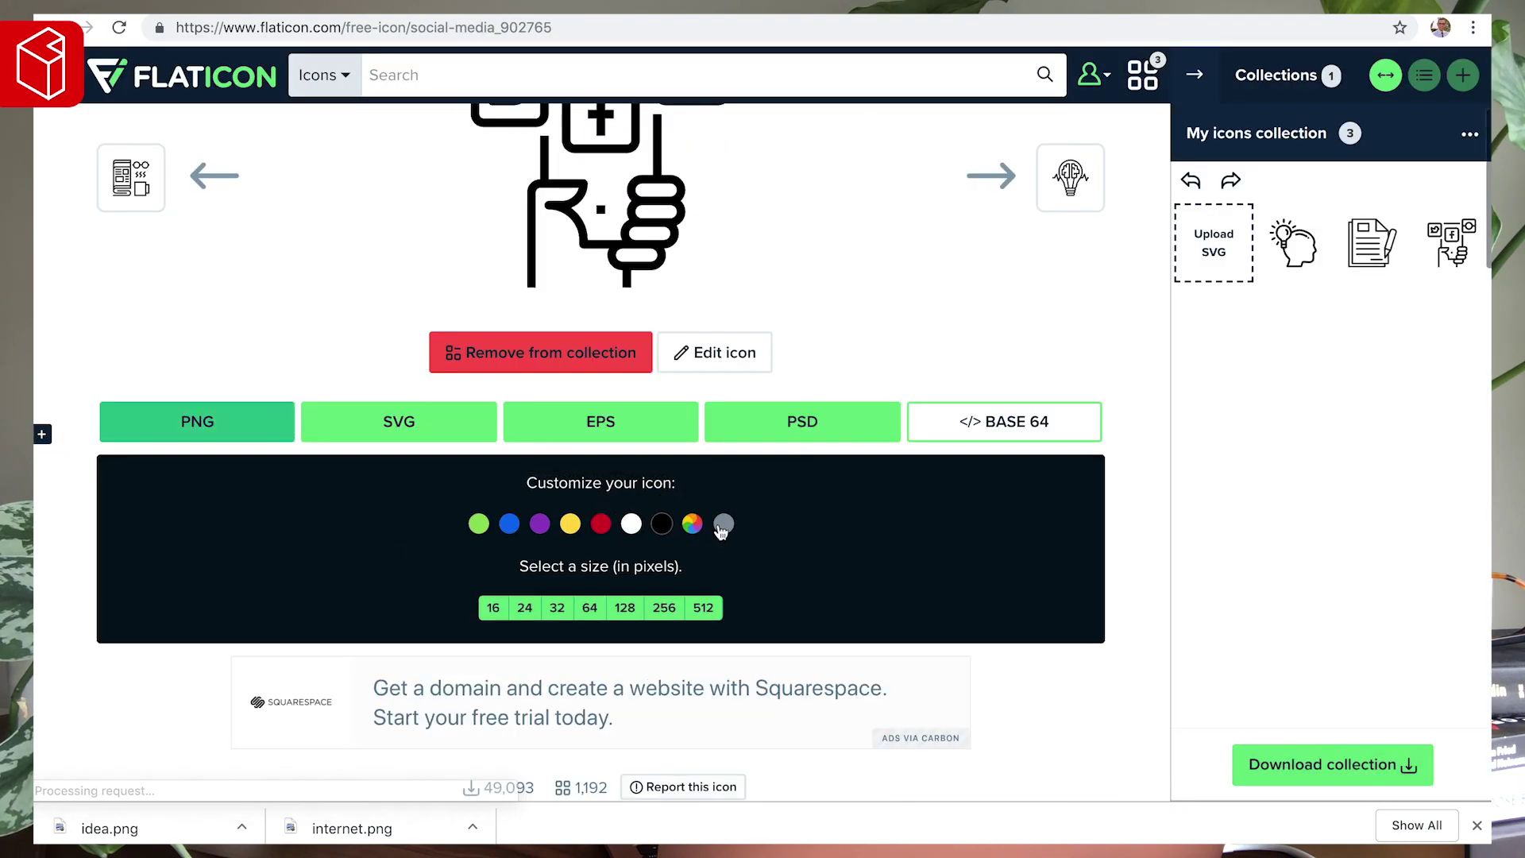
left_click(625, 608)
left_click(977, 431)
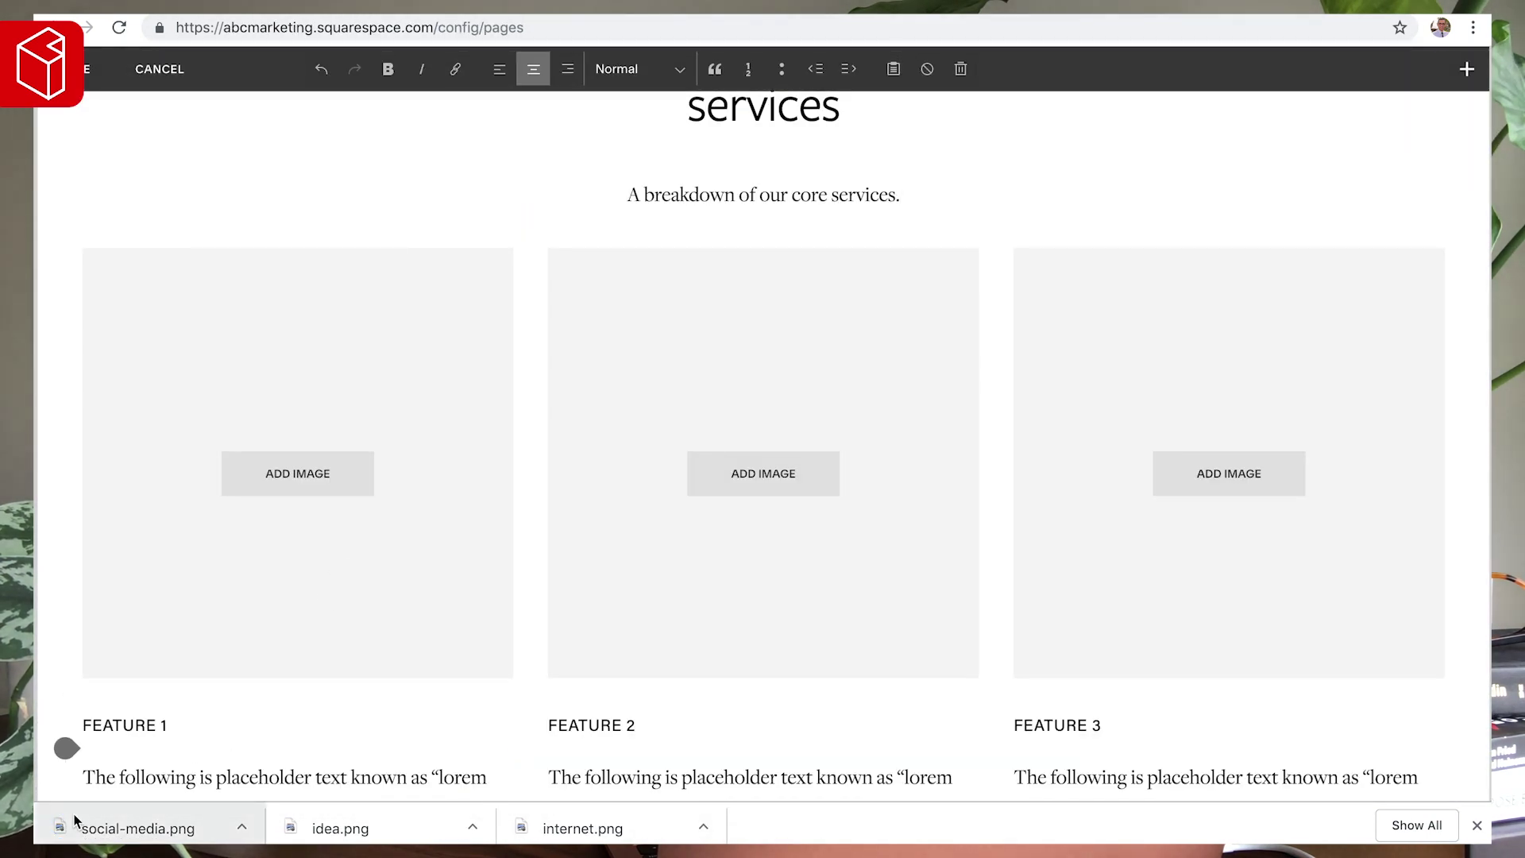
- Drop social-media.png, idea.png and internet.png into the Feature 3, 2 and 1 image blocks
left_click_drag(93, 834, 1219, 476)
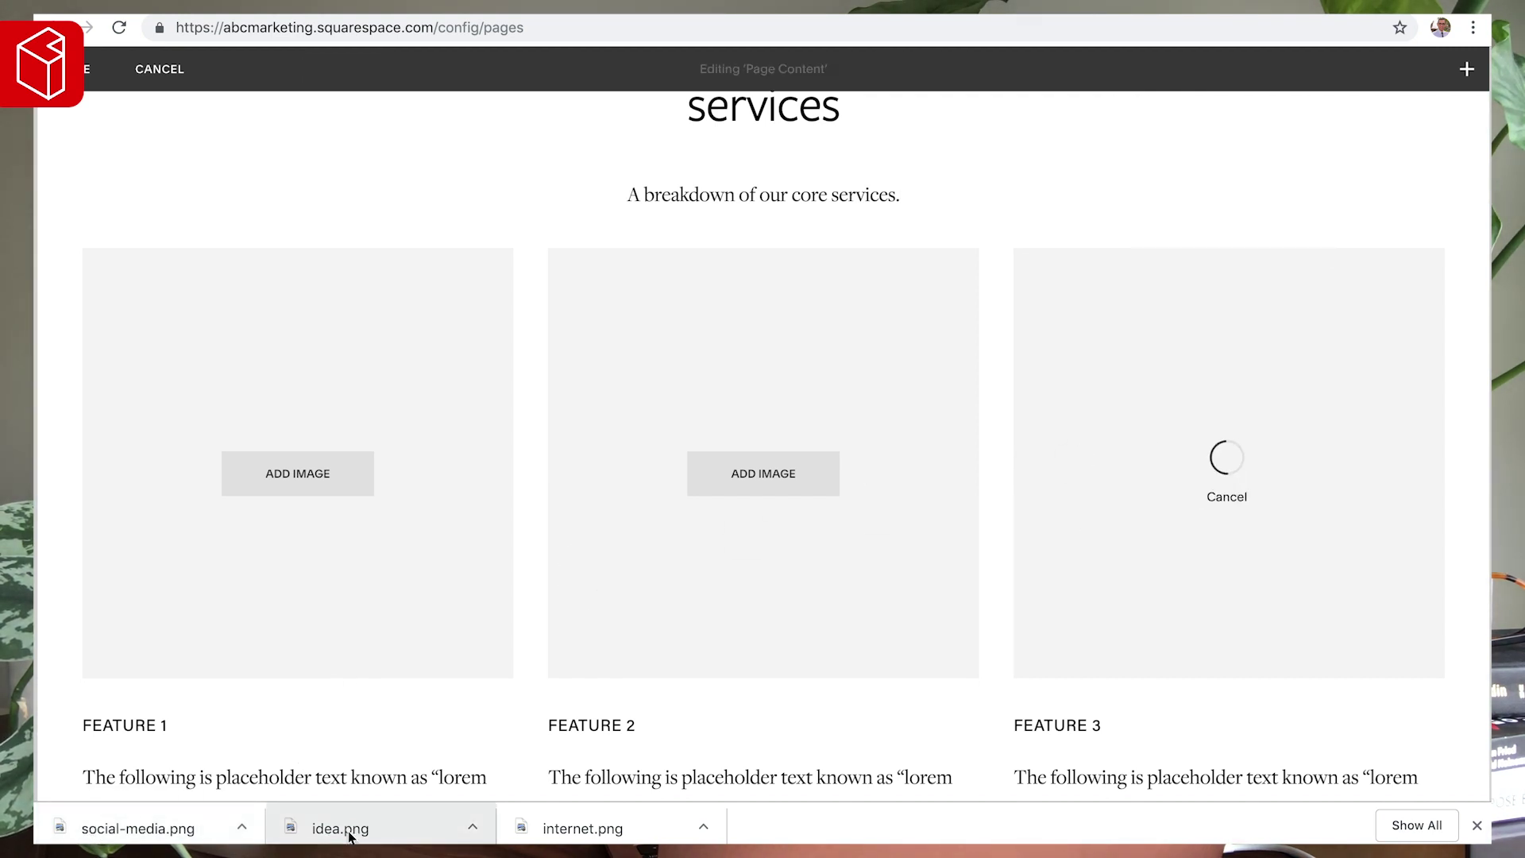
left_click_drag(773, 479, 773, 479)
left_click_drag(582, 829, 263, 467)
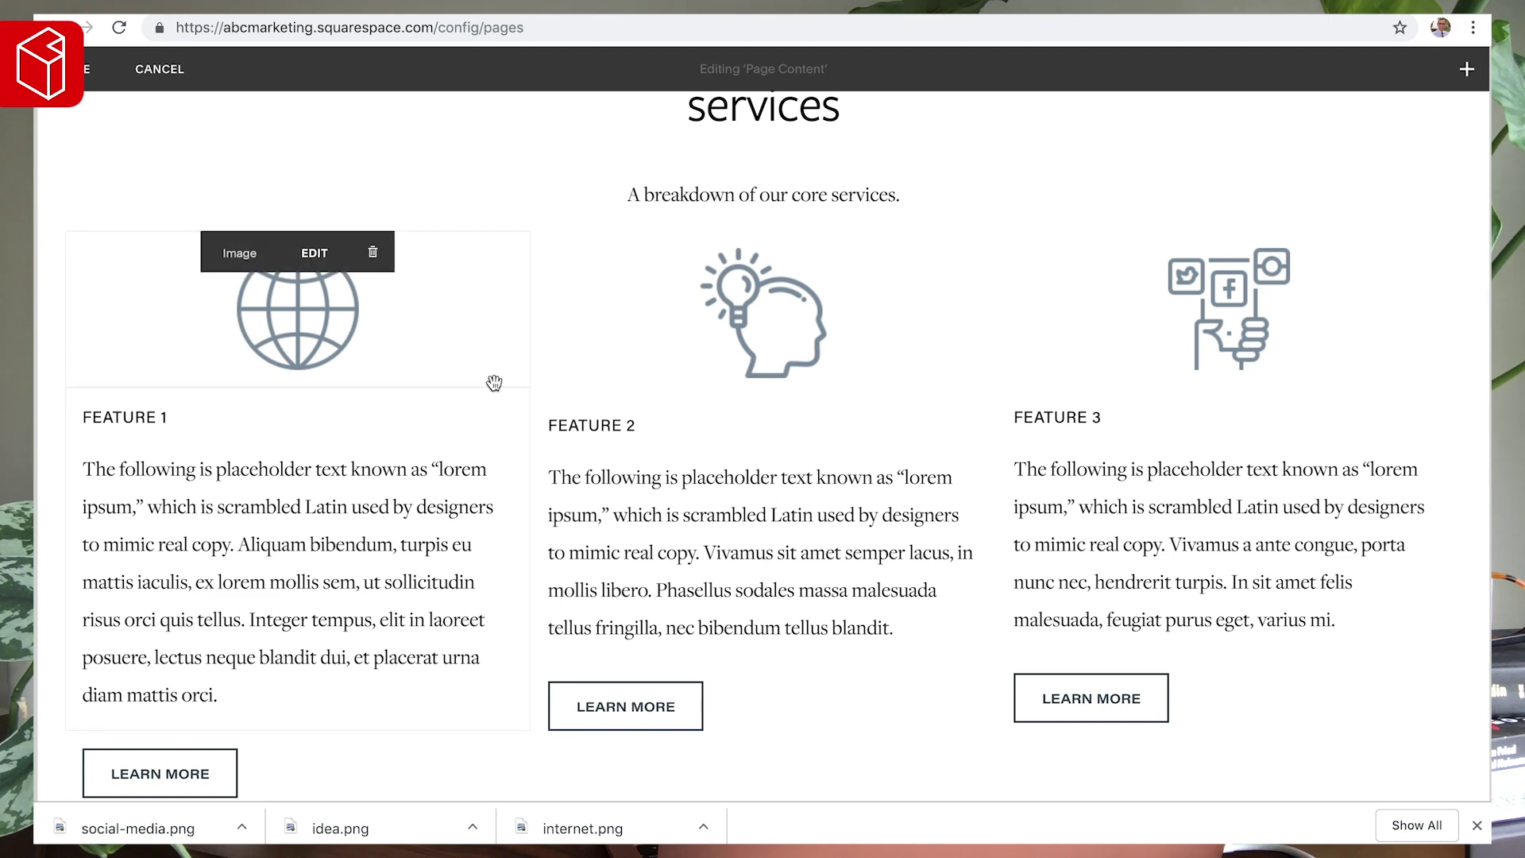
left_click_drag(1109, 413, 886, 412)
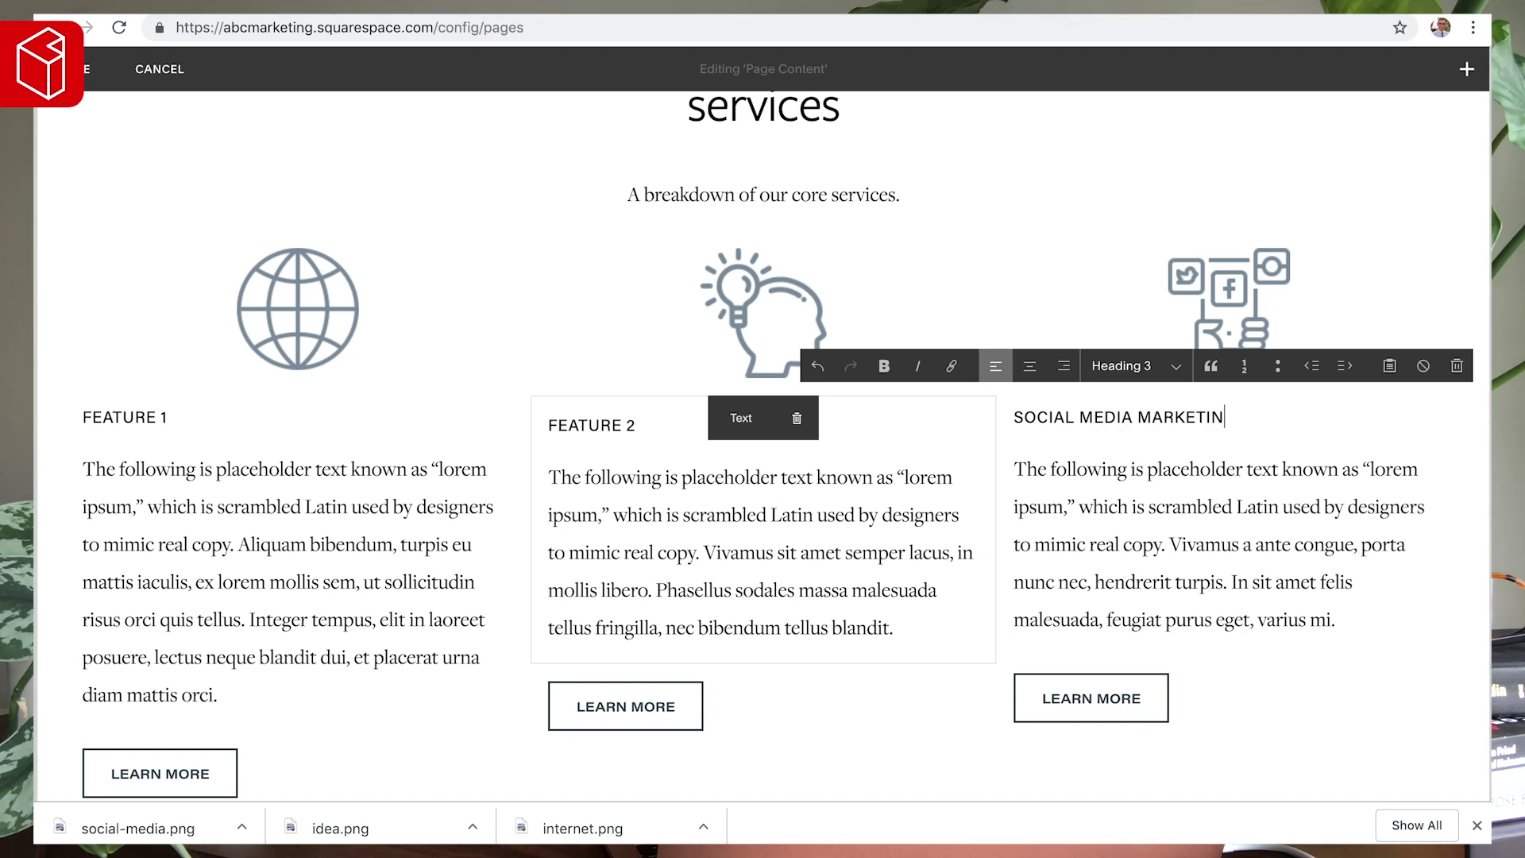
- Rename the feature headings to Global Marketing, Strategy and Social Media Marketing
type("G")
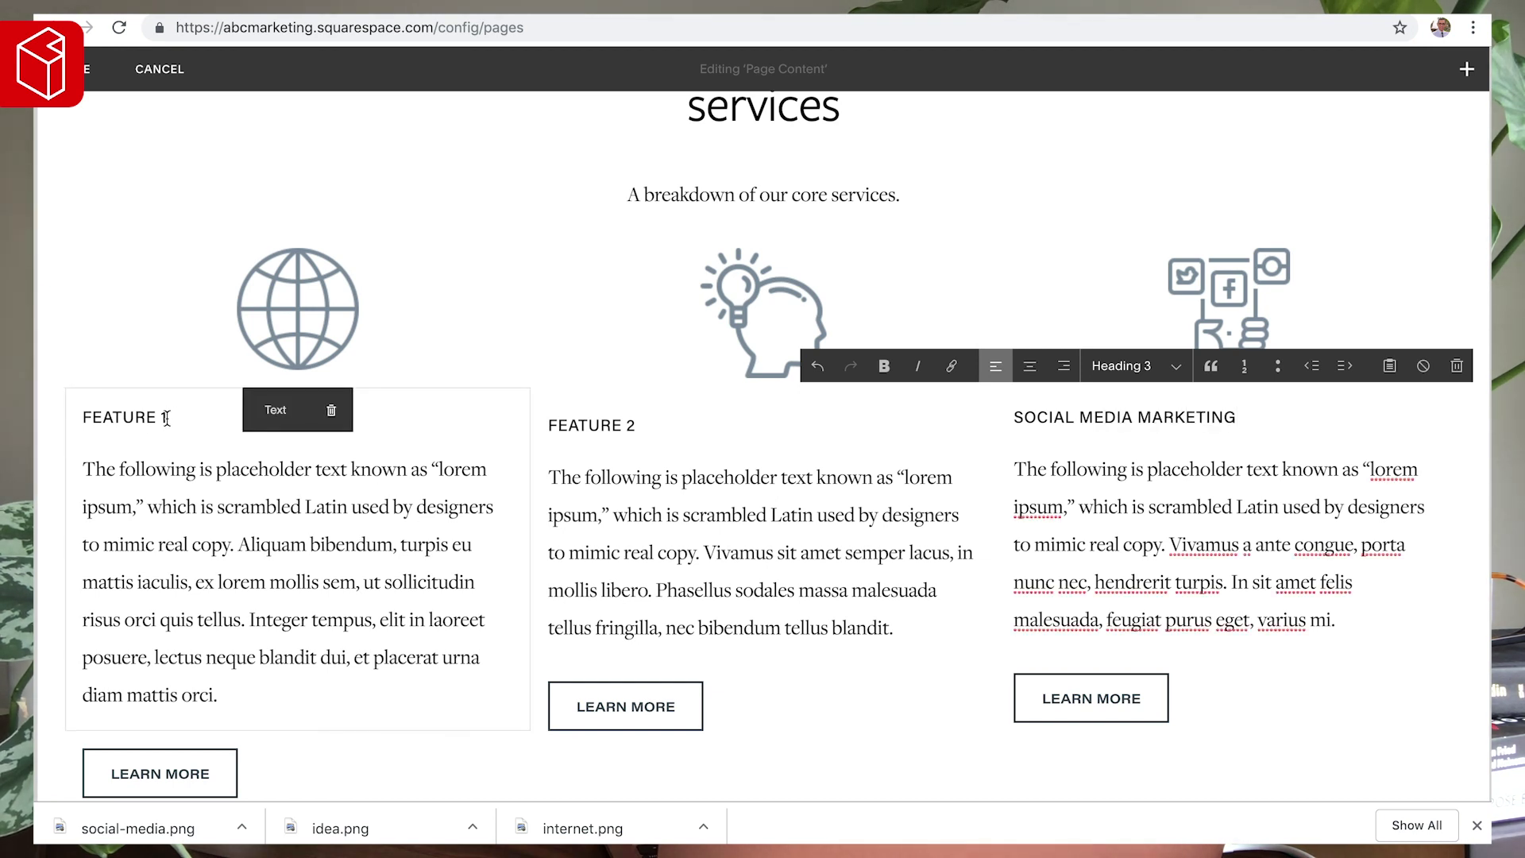
left_click_drag(654, 422, 548, 425)
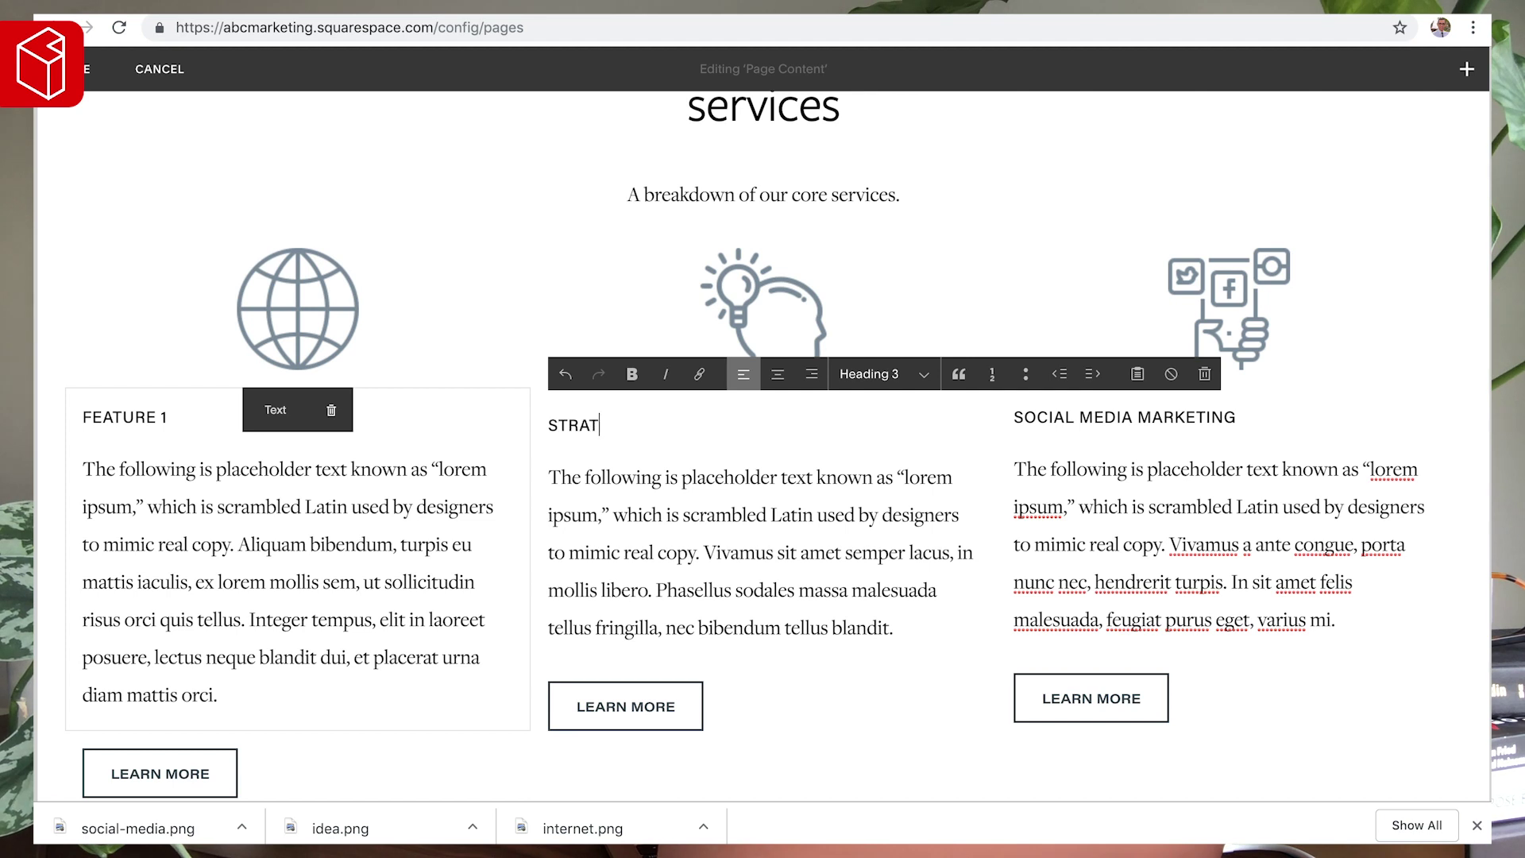
left_click_drag(167, 418, 35, 419)
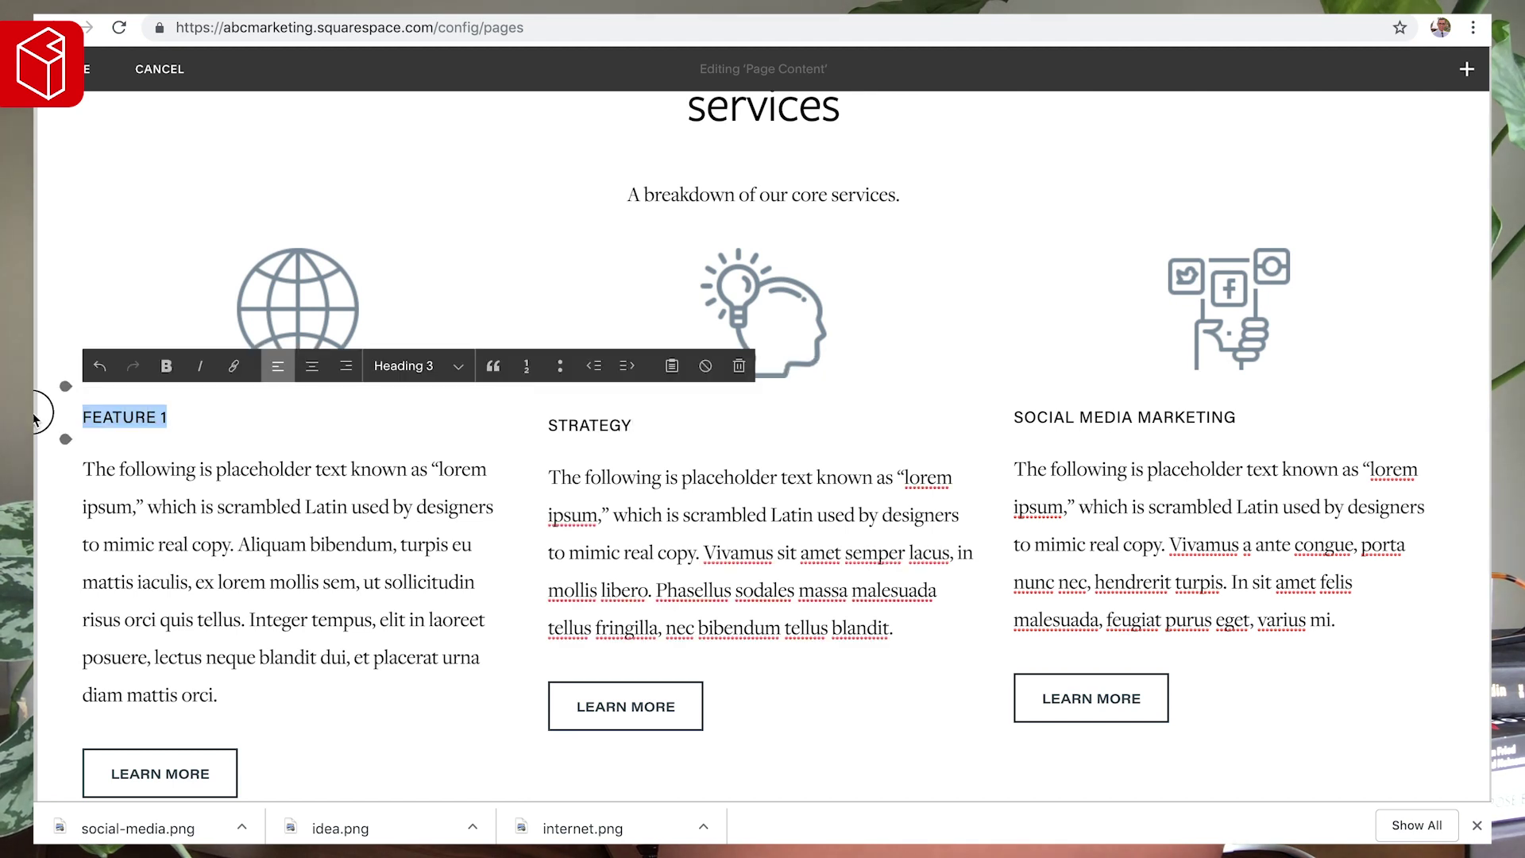
key("BackSpace")
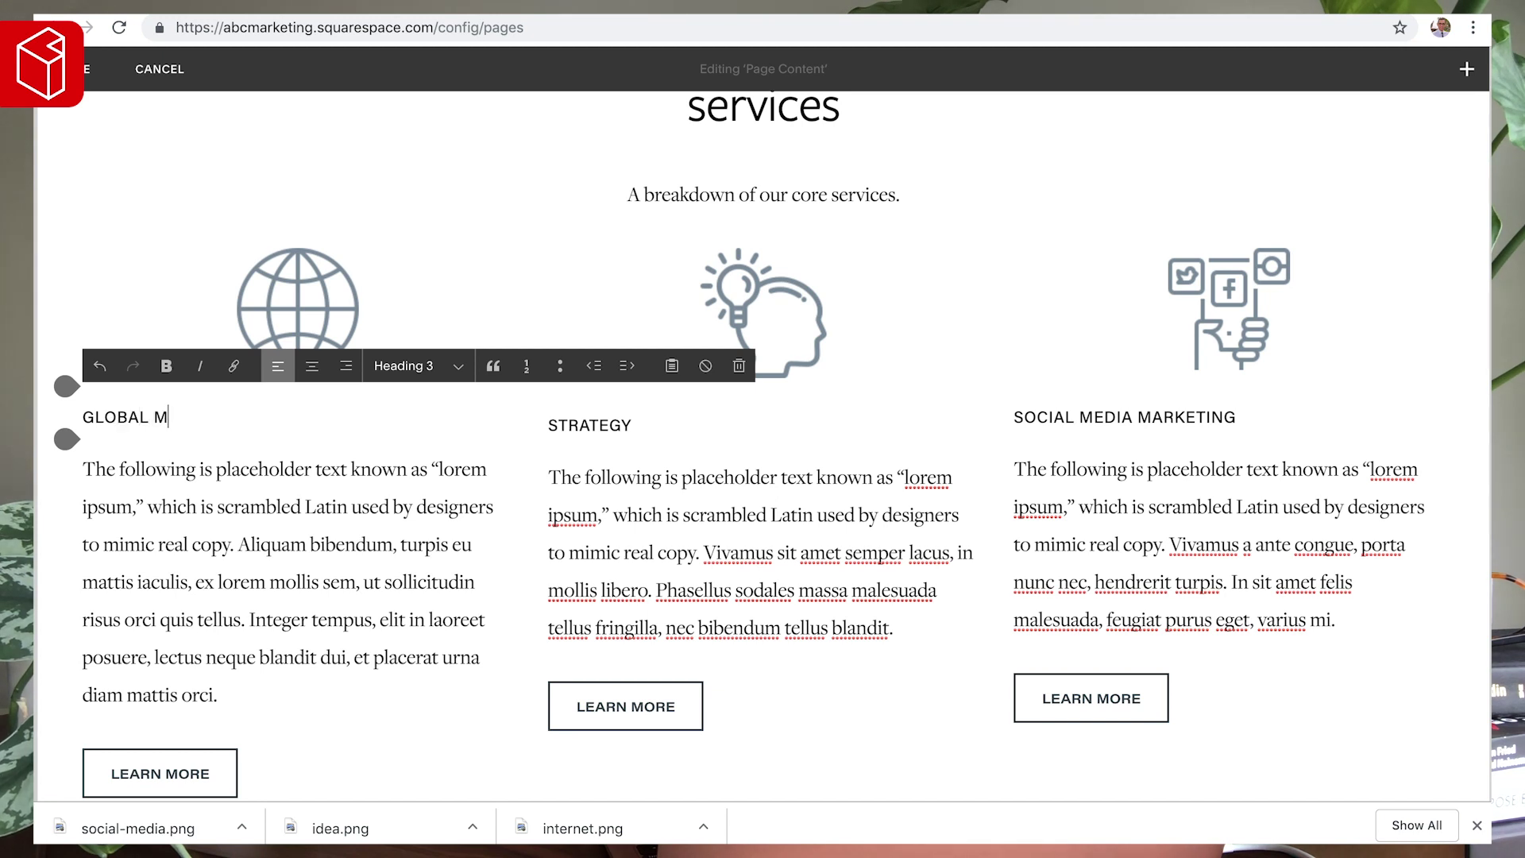
- Trim each of the three feature descriptions down to its first sentence
left_click_drag(225, 696, 246, 541)
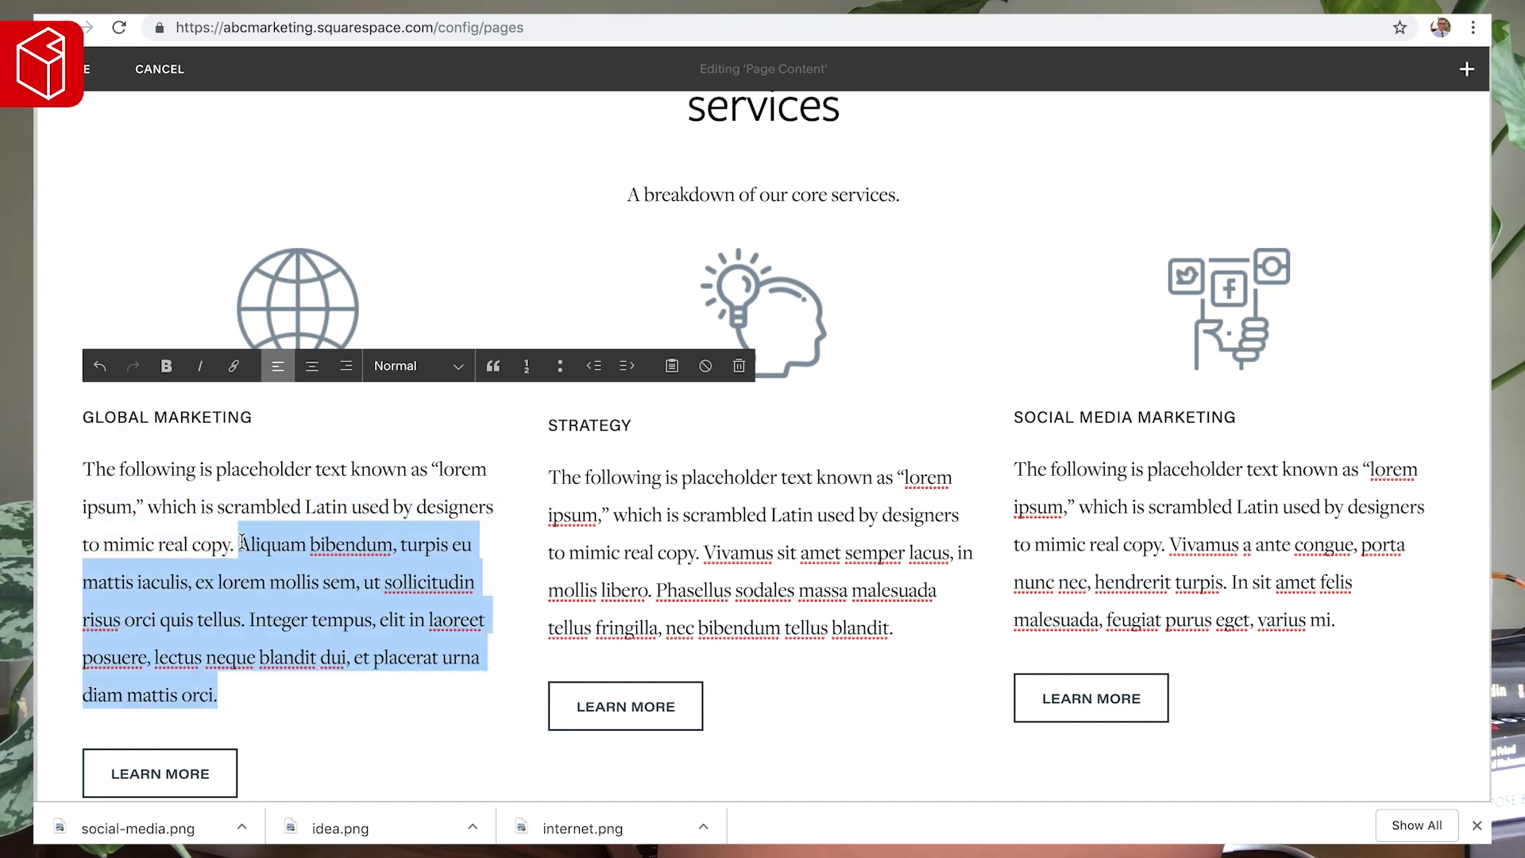
key("BackSpace")
left_click_drag(894, 629, 706, 548)
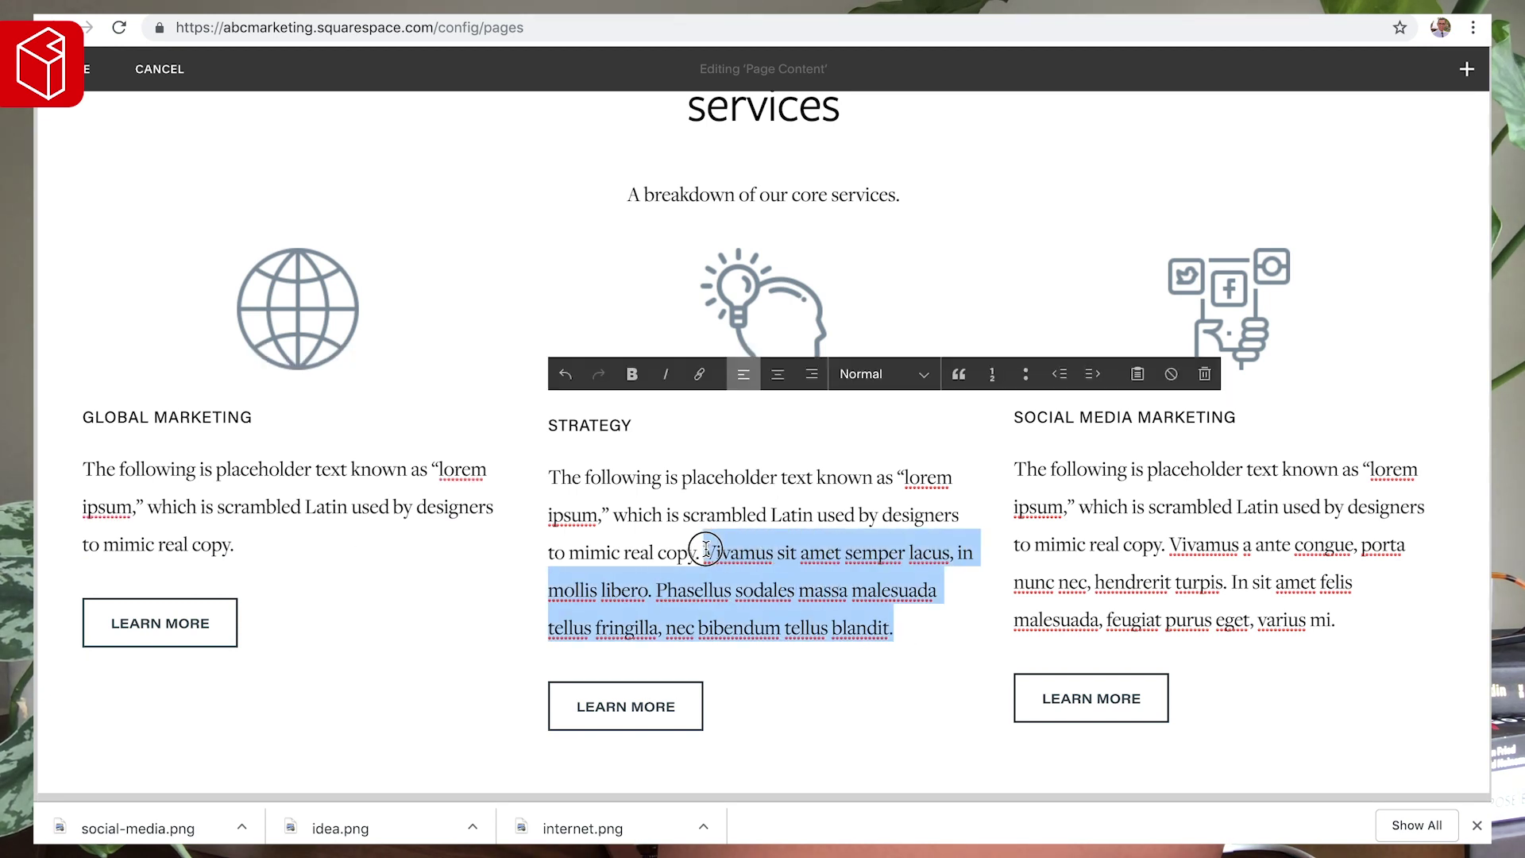
key("BackSpace")
left_click_drag(1346, 613, 1176, 548)
key("BackSpace")
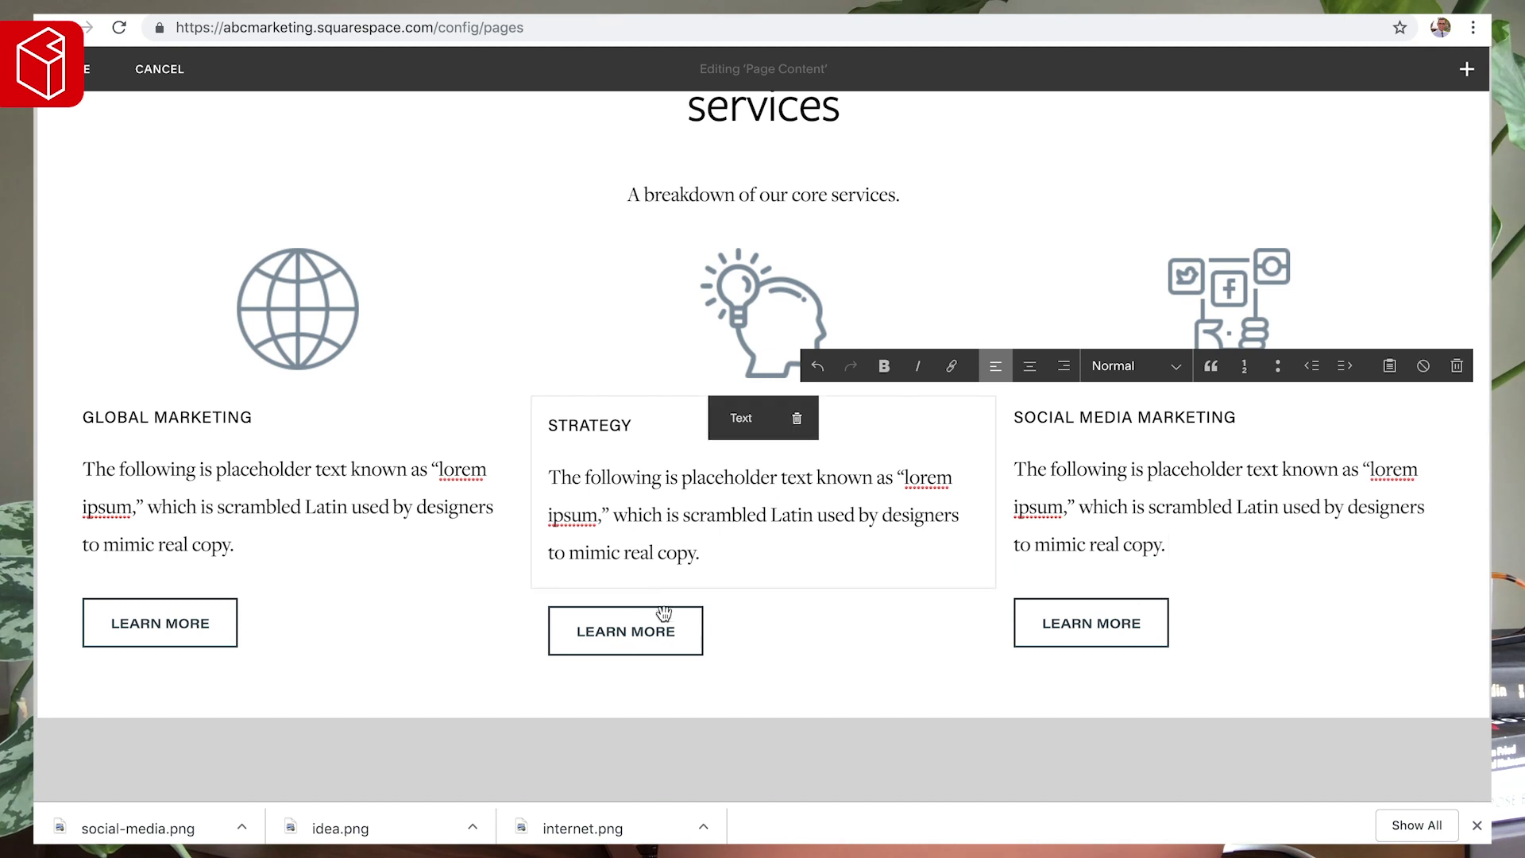
- Delete the Learn More buttons under Global Marketing and Social Media Marketing
mouse_move(268, 613)
left_click(370, 607)
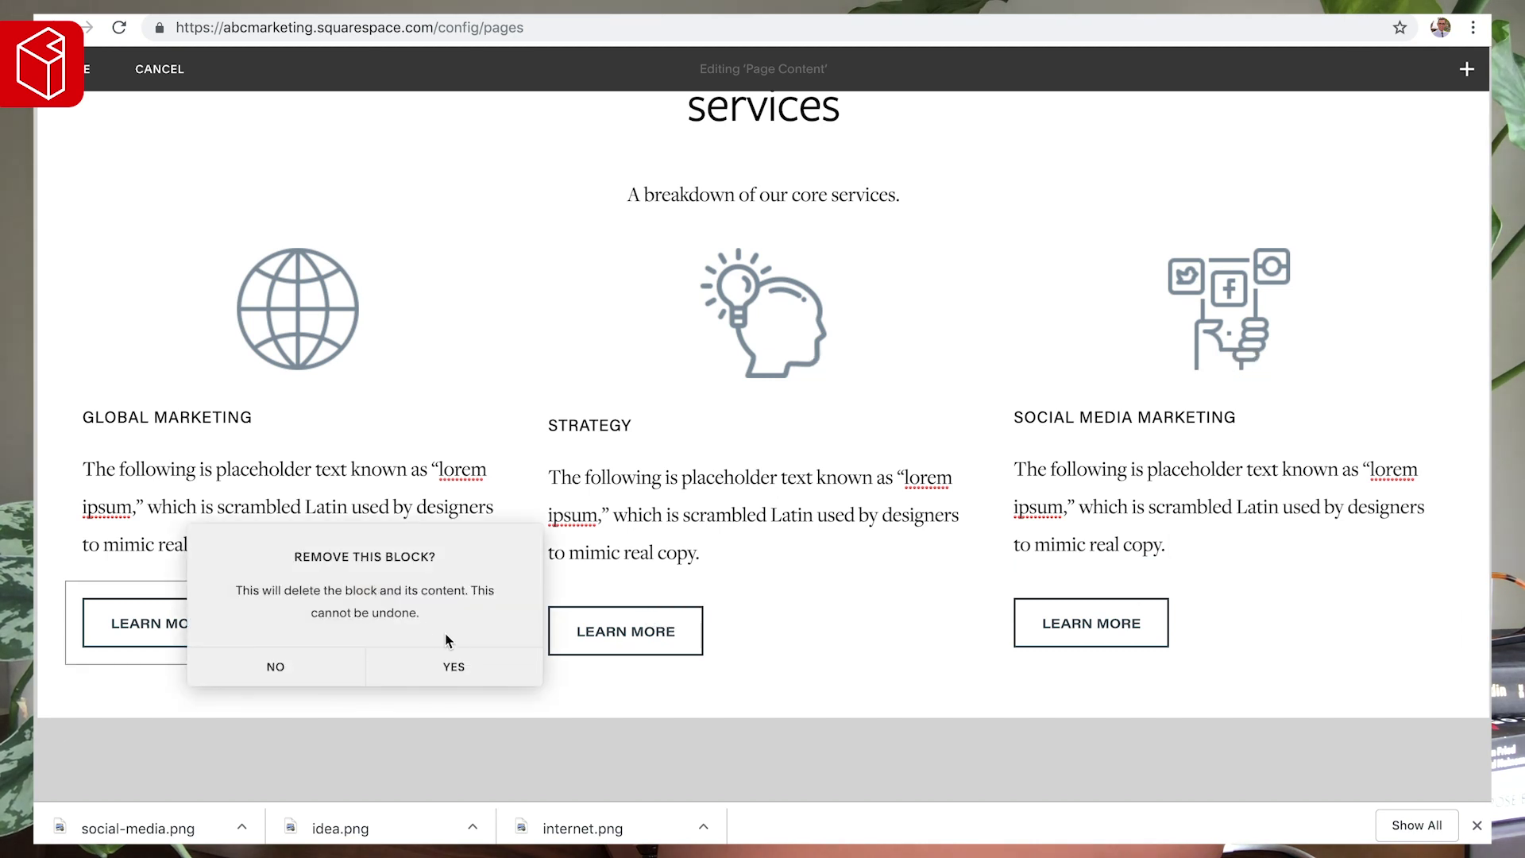
left_click(475, 669)
mouse_move(760, 614)
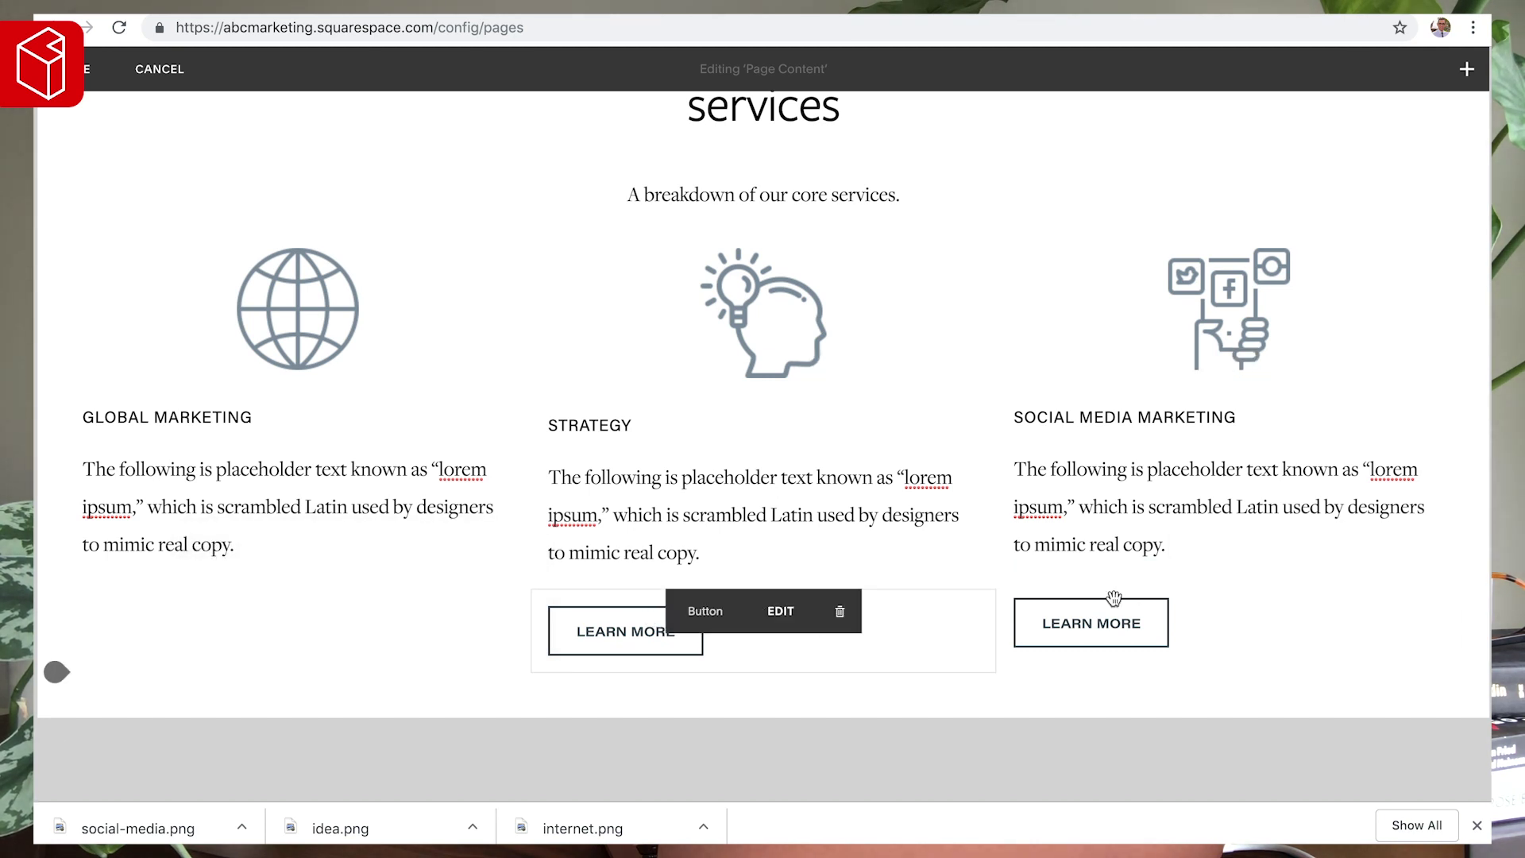
mouse_move(1120, 611)
left_click(1311, 611)
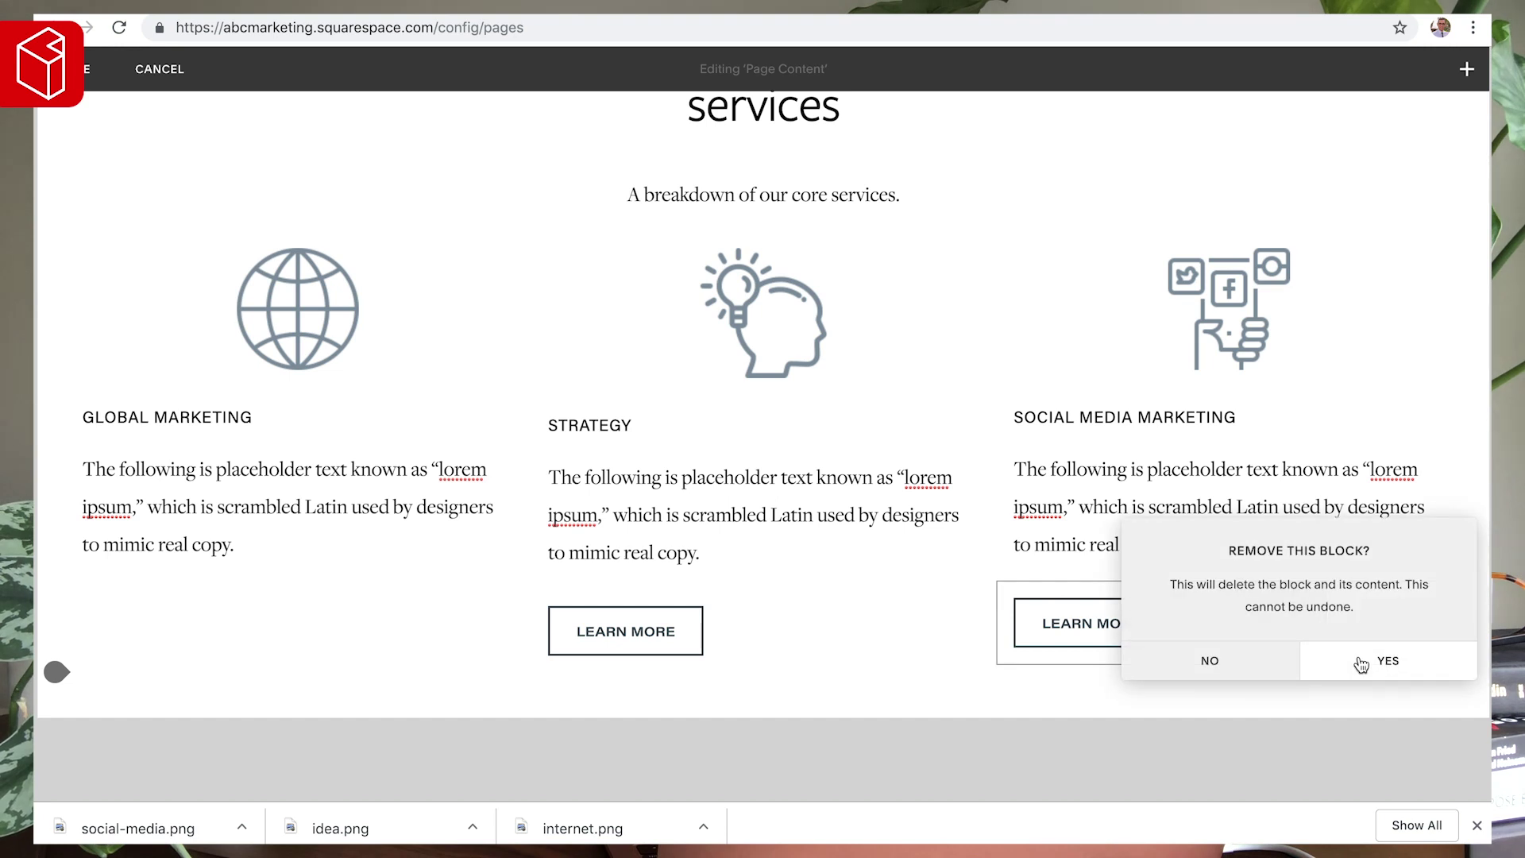
left_click(1361, 664)
- Centre the remaining Learn More button in its own row below the columns and save
mouse_move(599, 628)
mouse_move(685, 610)
left_mouse_down()
mouse_move(691, 664)
mouse_move(680, 610)
left_mouse_up()
left_click(780, 611)
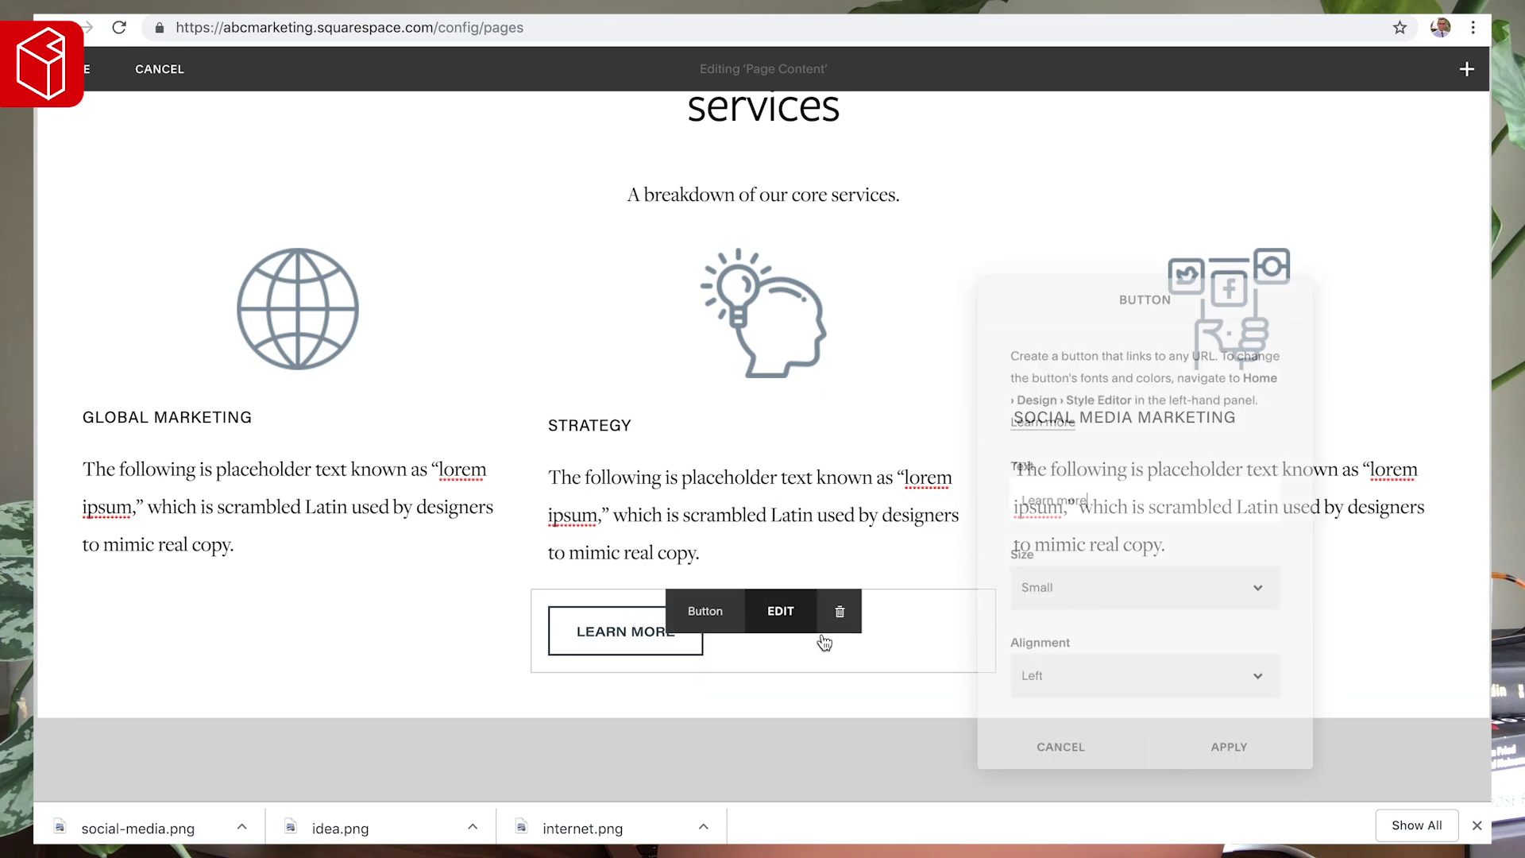
scroll(1084, 667, "down", 2)
left_click(1069, 681)
left_click(1065, 699)
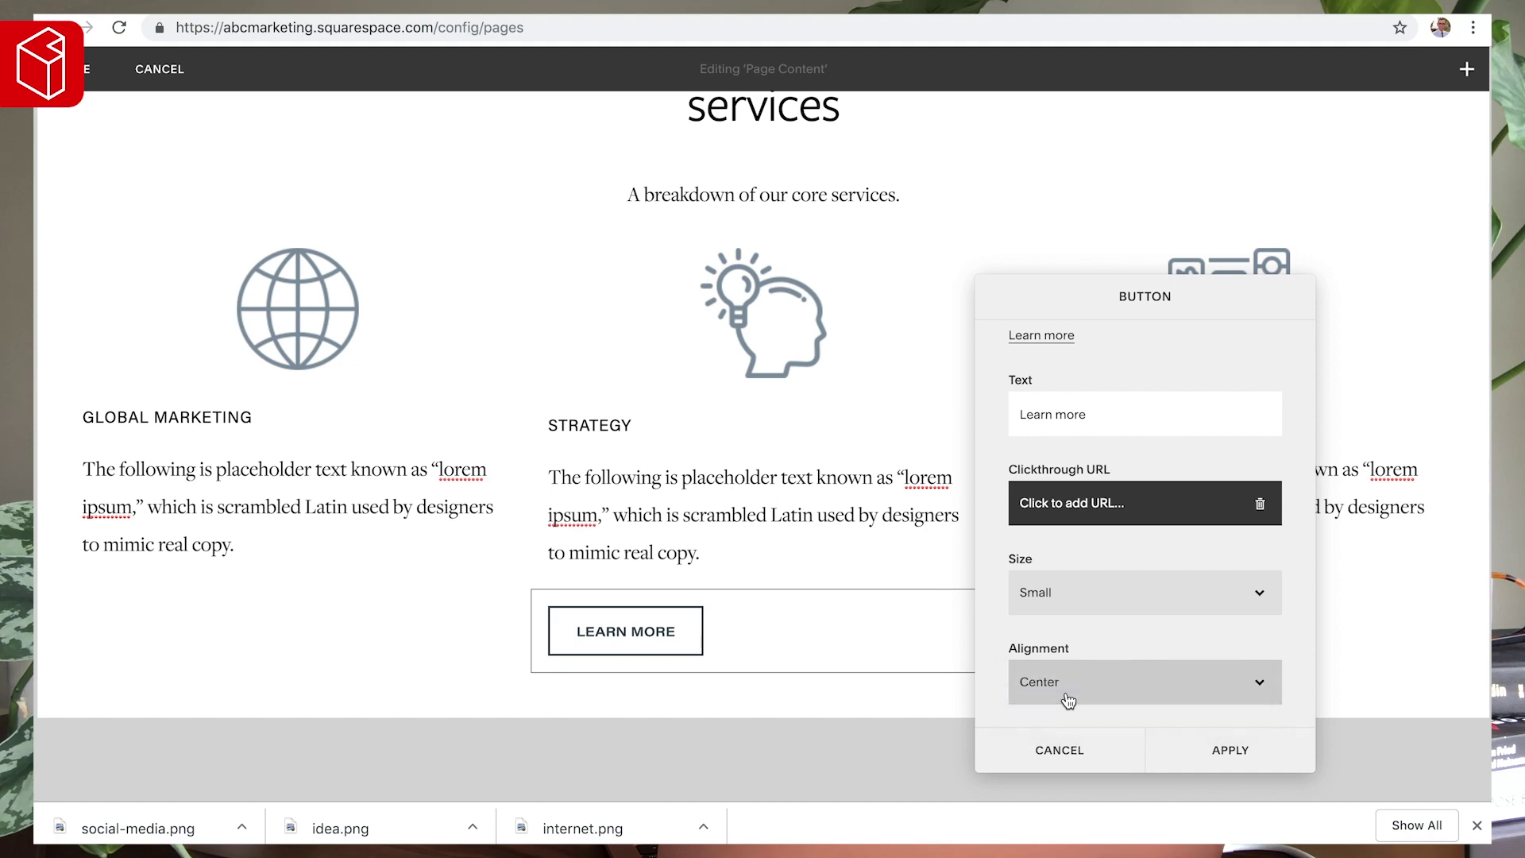
left_click(1215, 750)
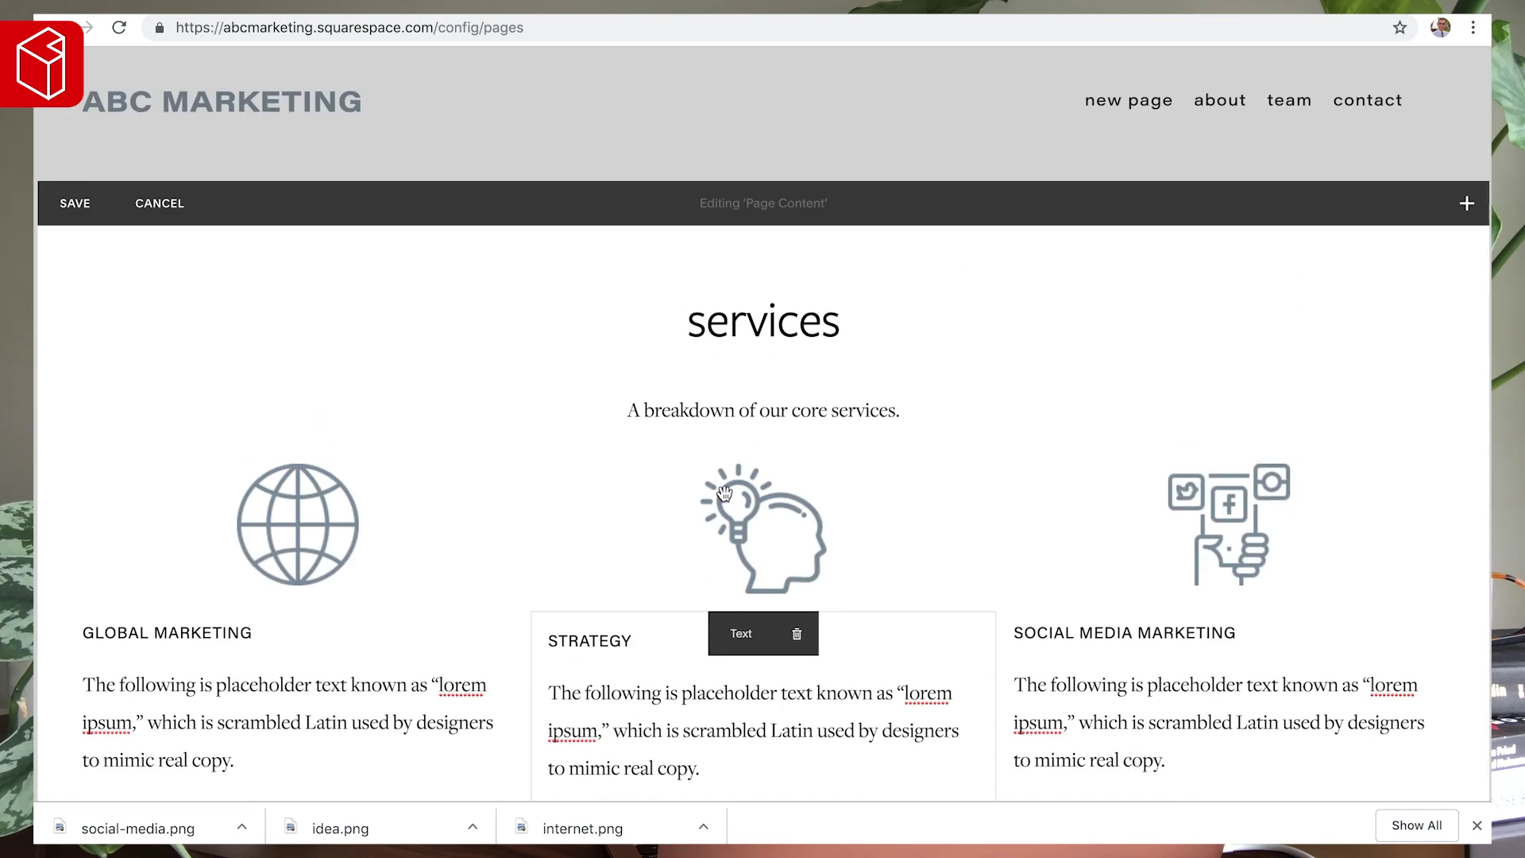
scroll(194, 511, "down", 5)
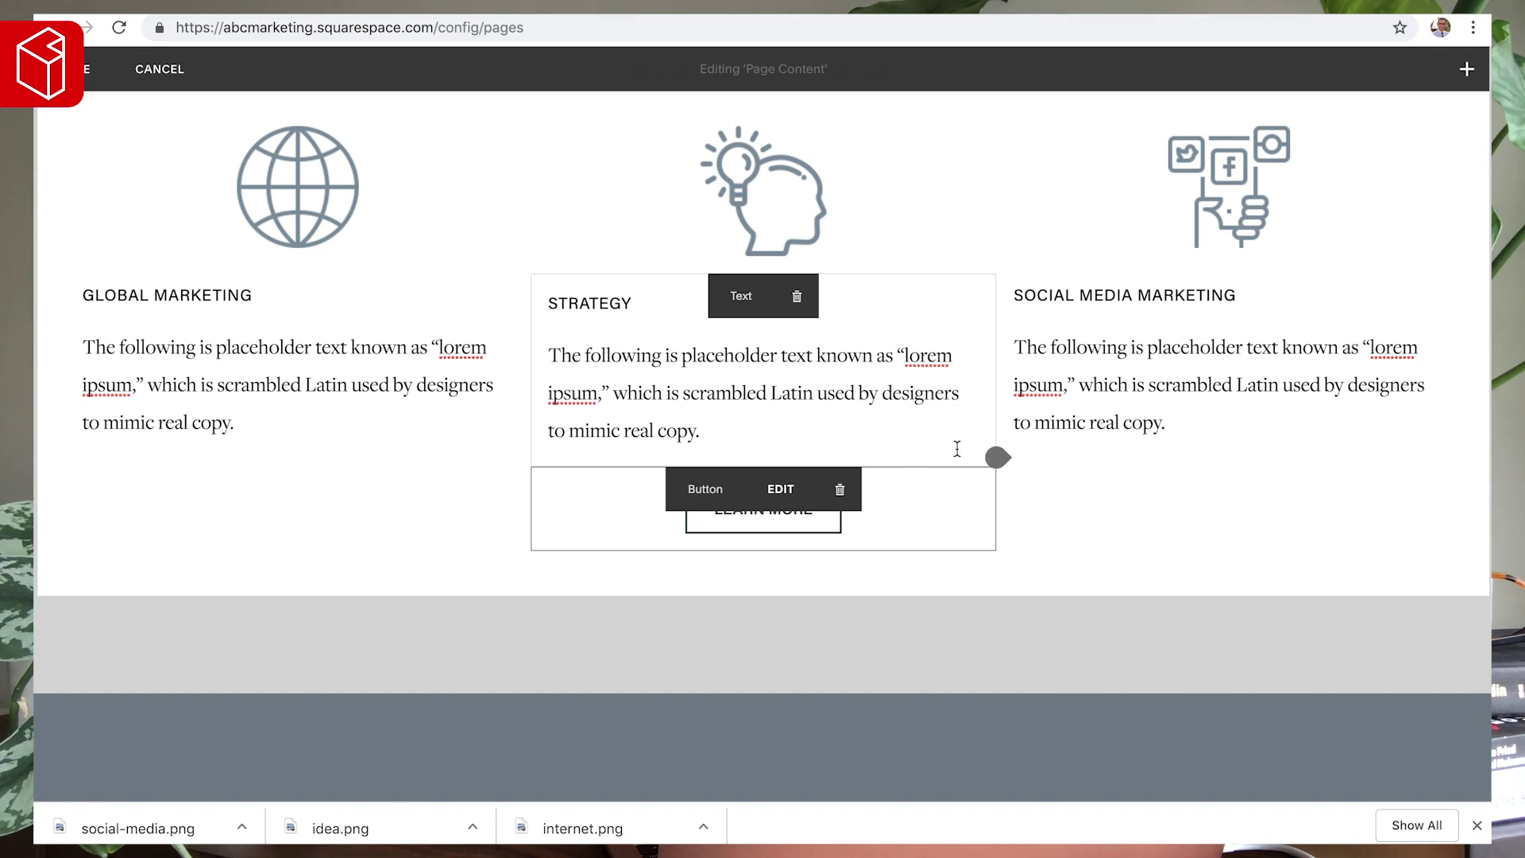
left_click_drag(705, 487, 679, 439)
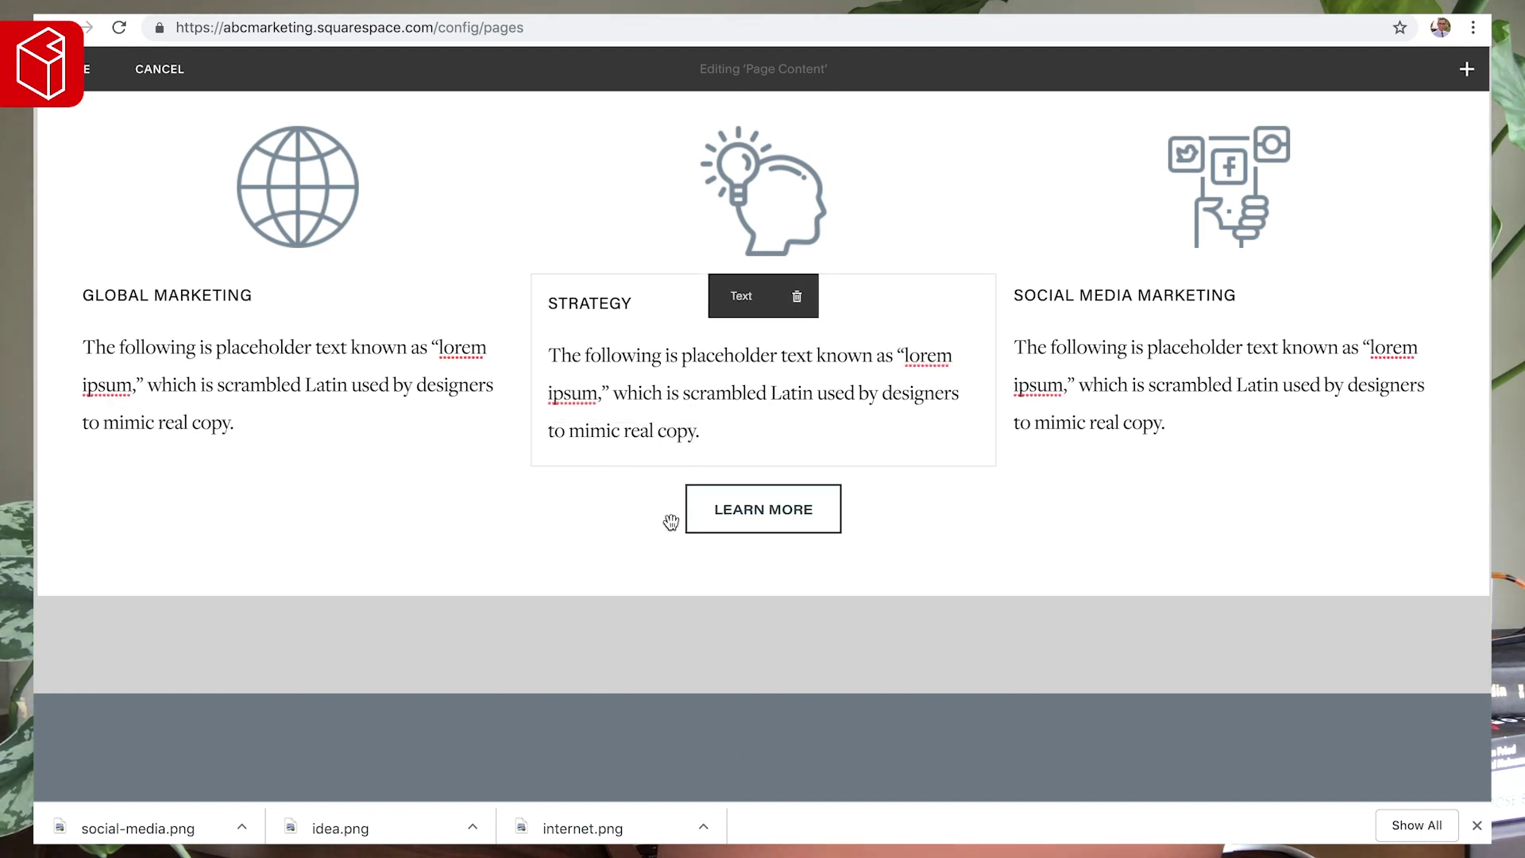
scroll(545, 383, "up", 3)
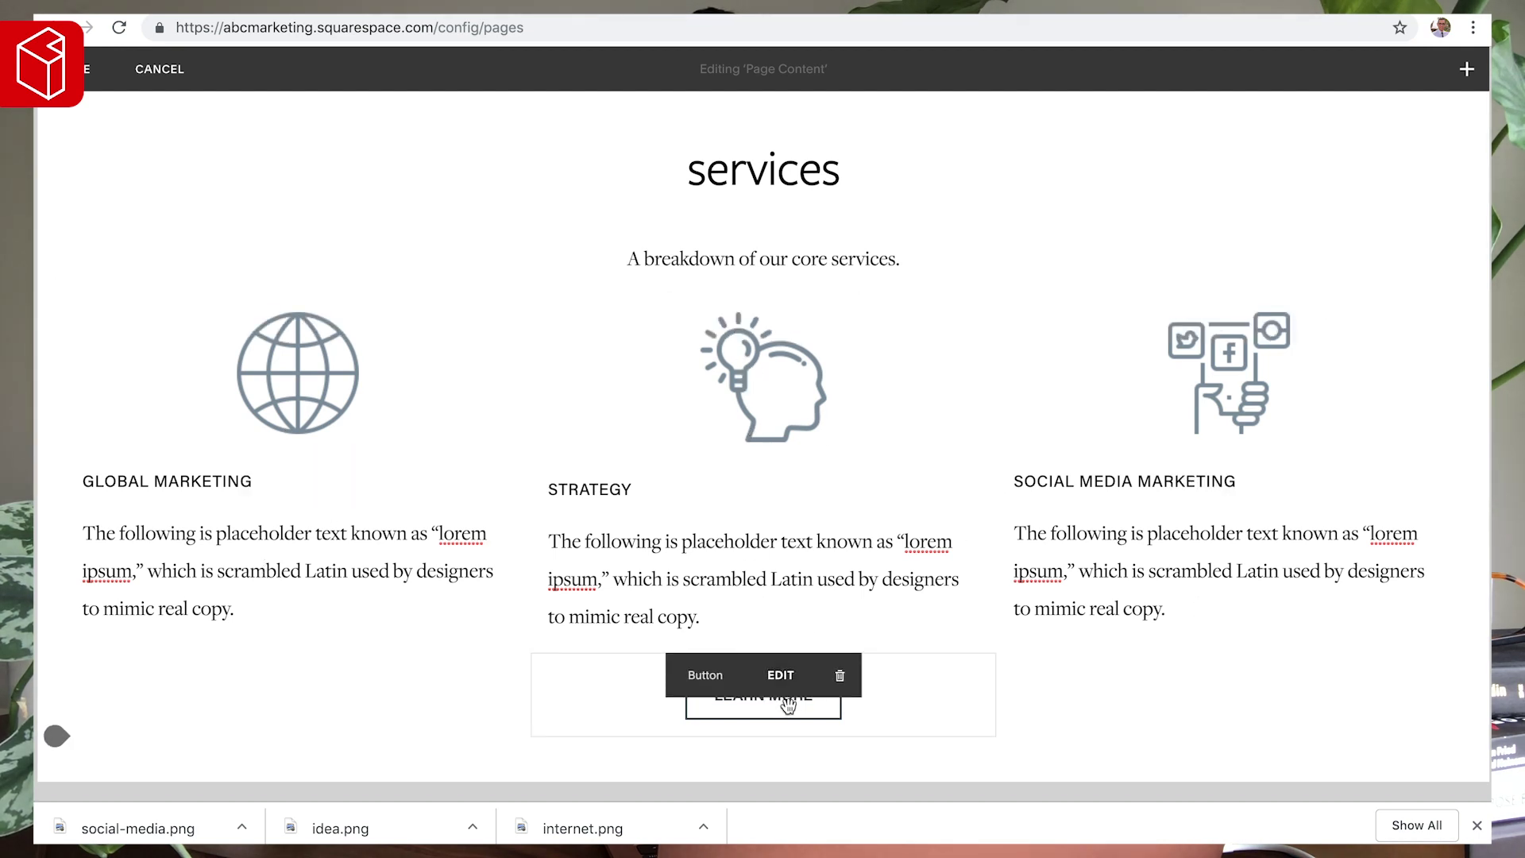
left_click(71, 70)
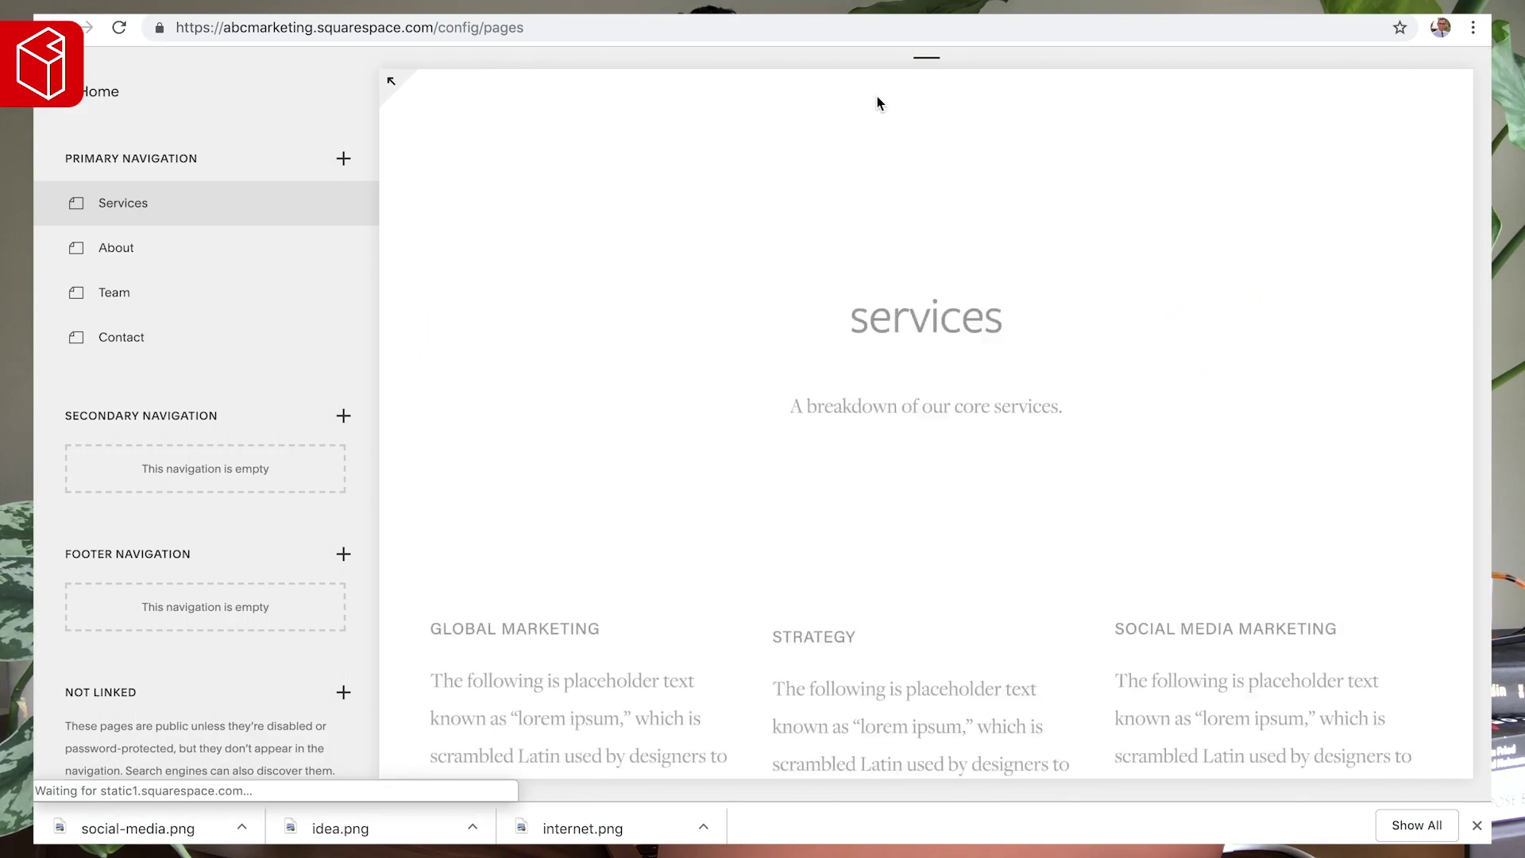
mouse_move(927, 66)
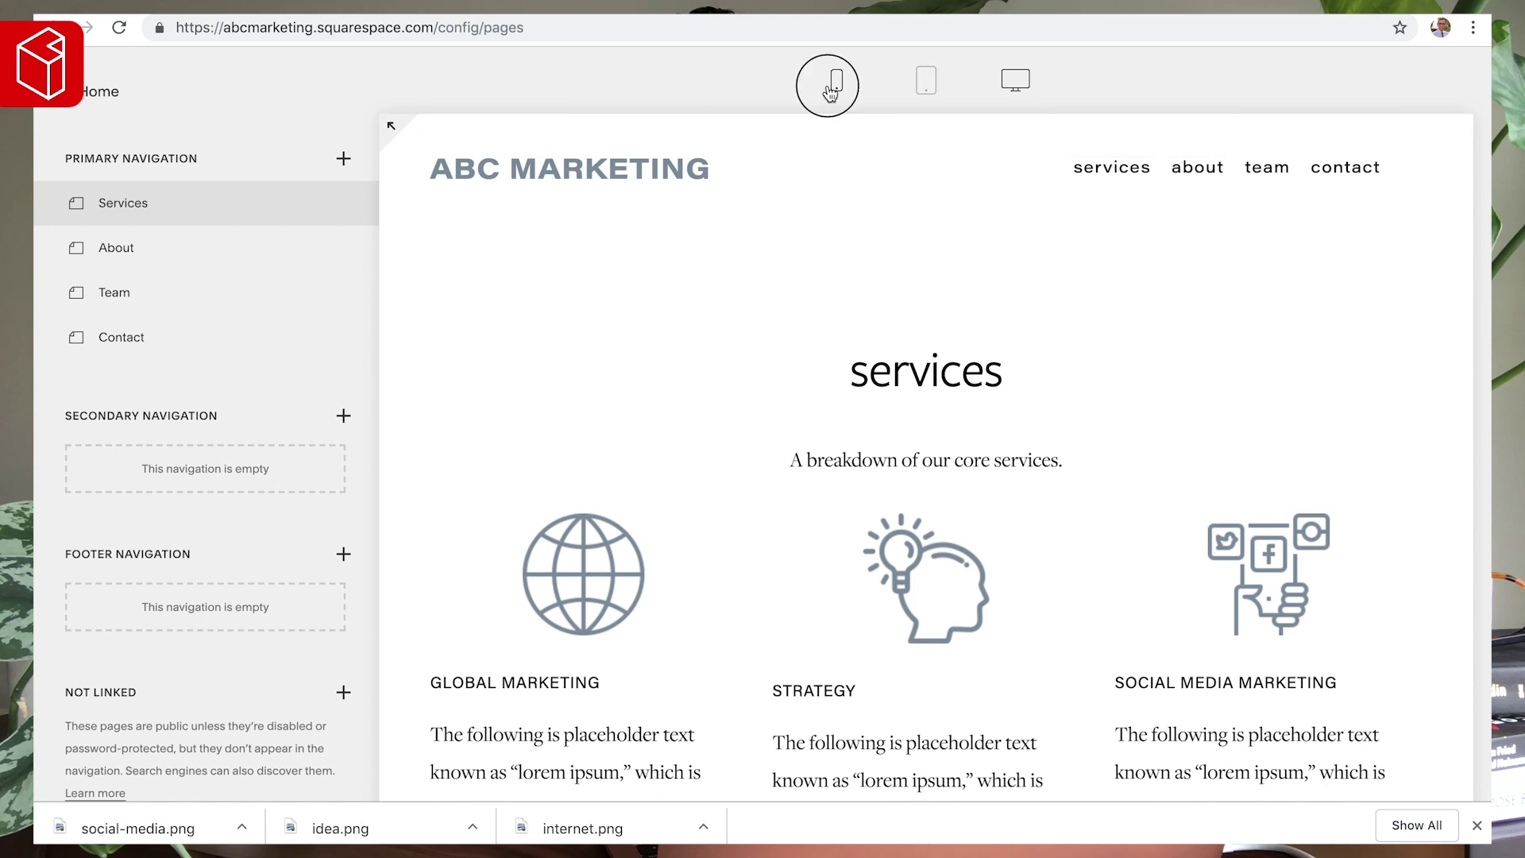
left_click(836, 80)
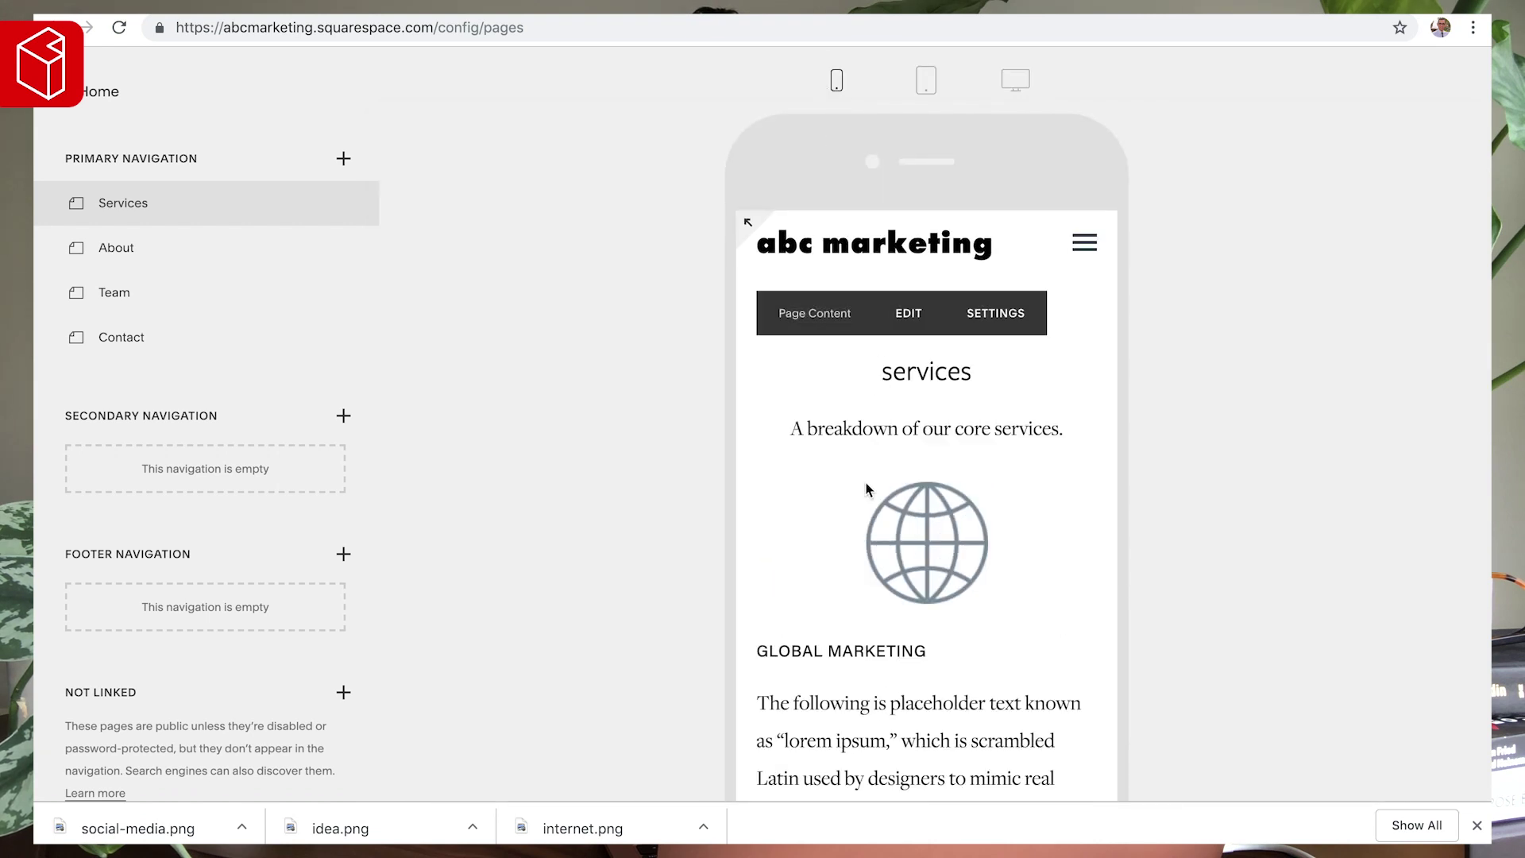
scroll(866, 488, "down", 8)
scroll(861, 566, "down", 2)
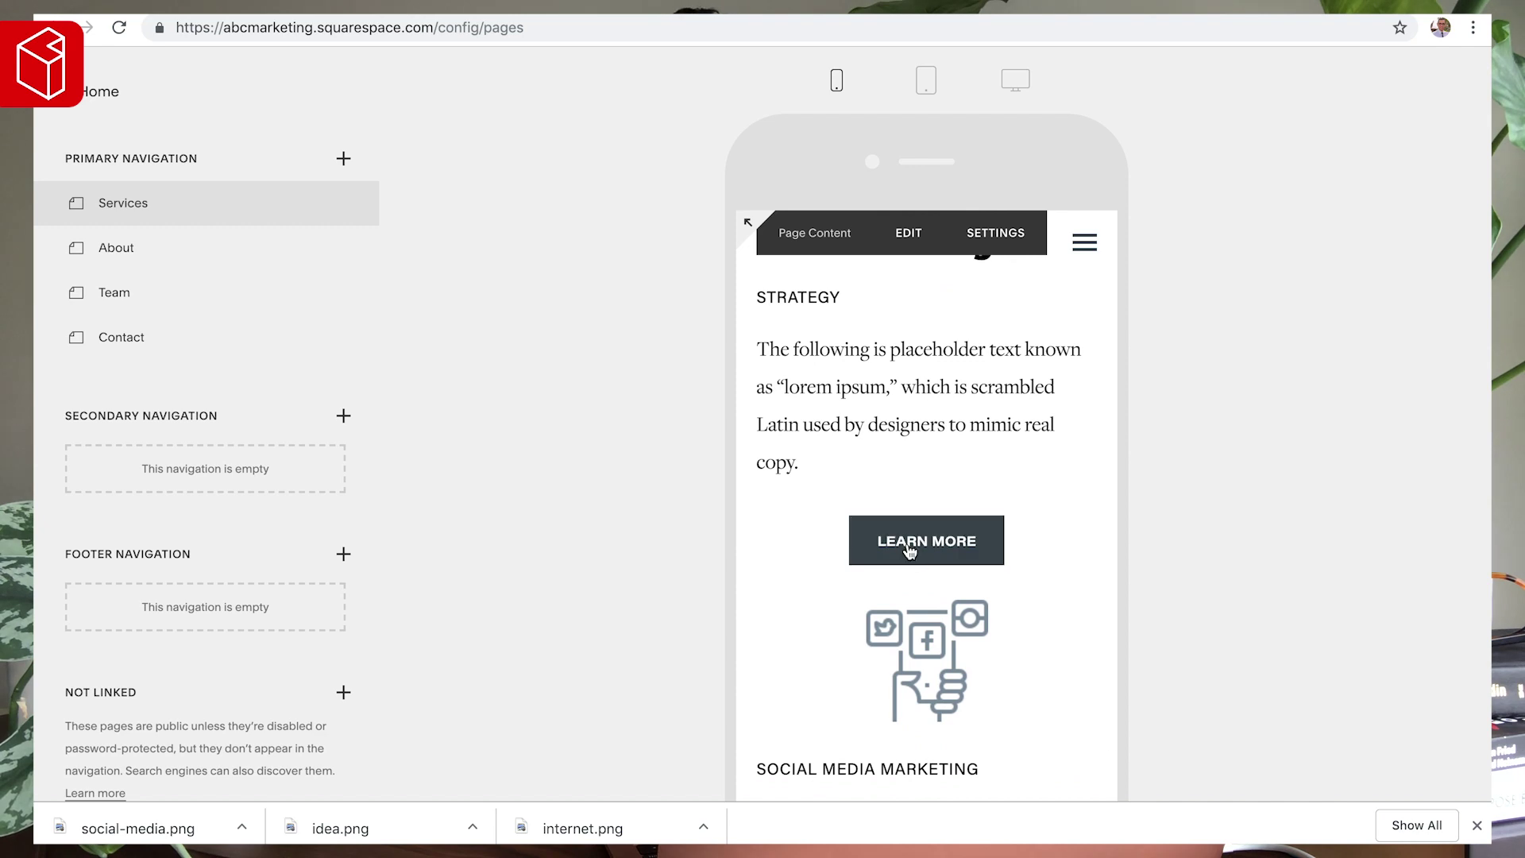
scroll(868, 429, "up", 3)
scroll(868, 429, "down", 2)
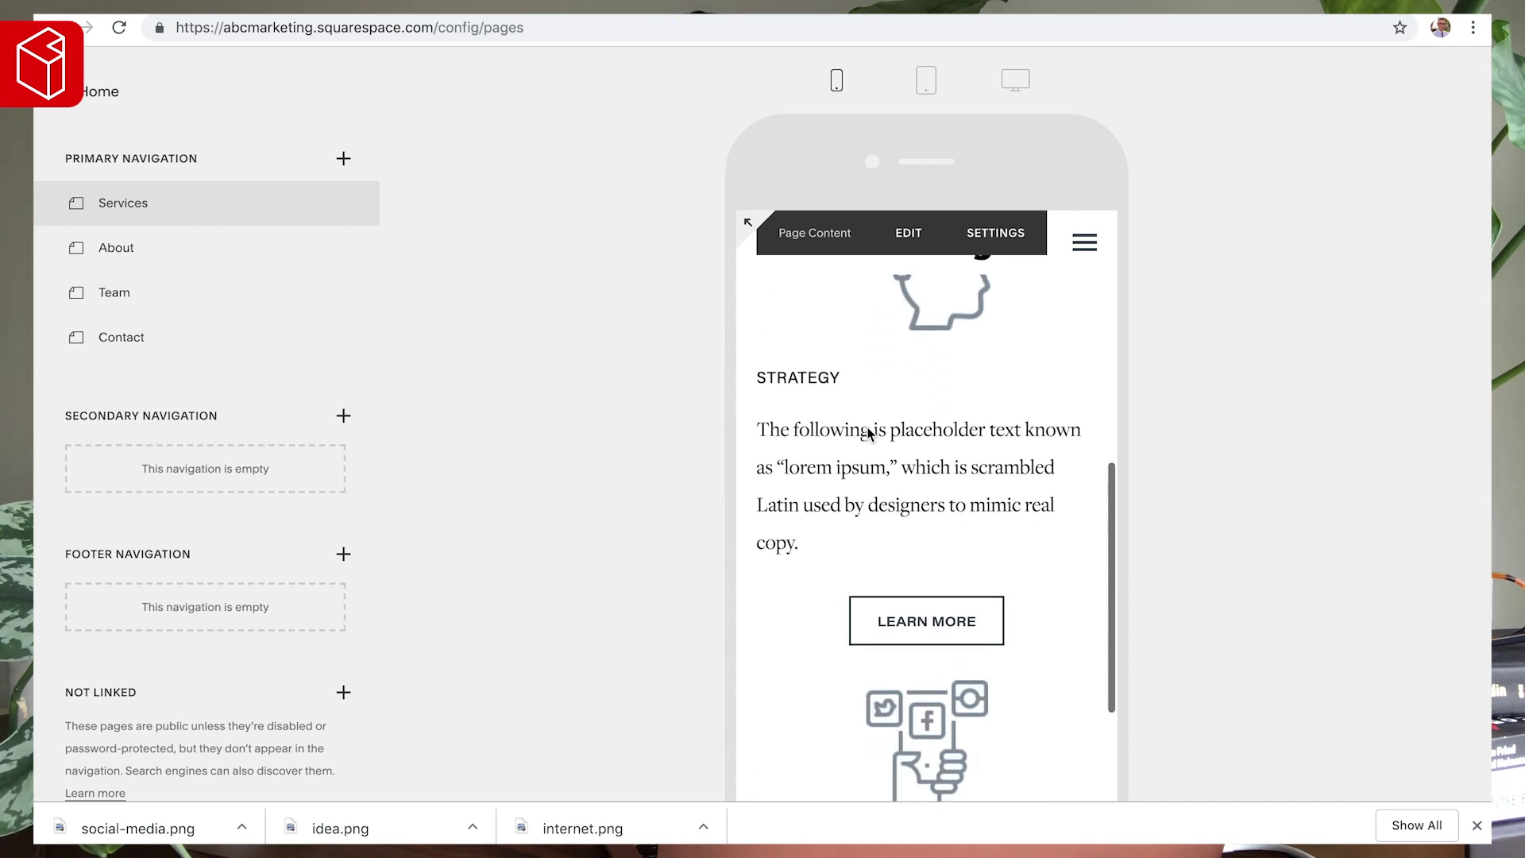
scroll(898, 589, "down", 5)
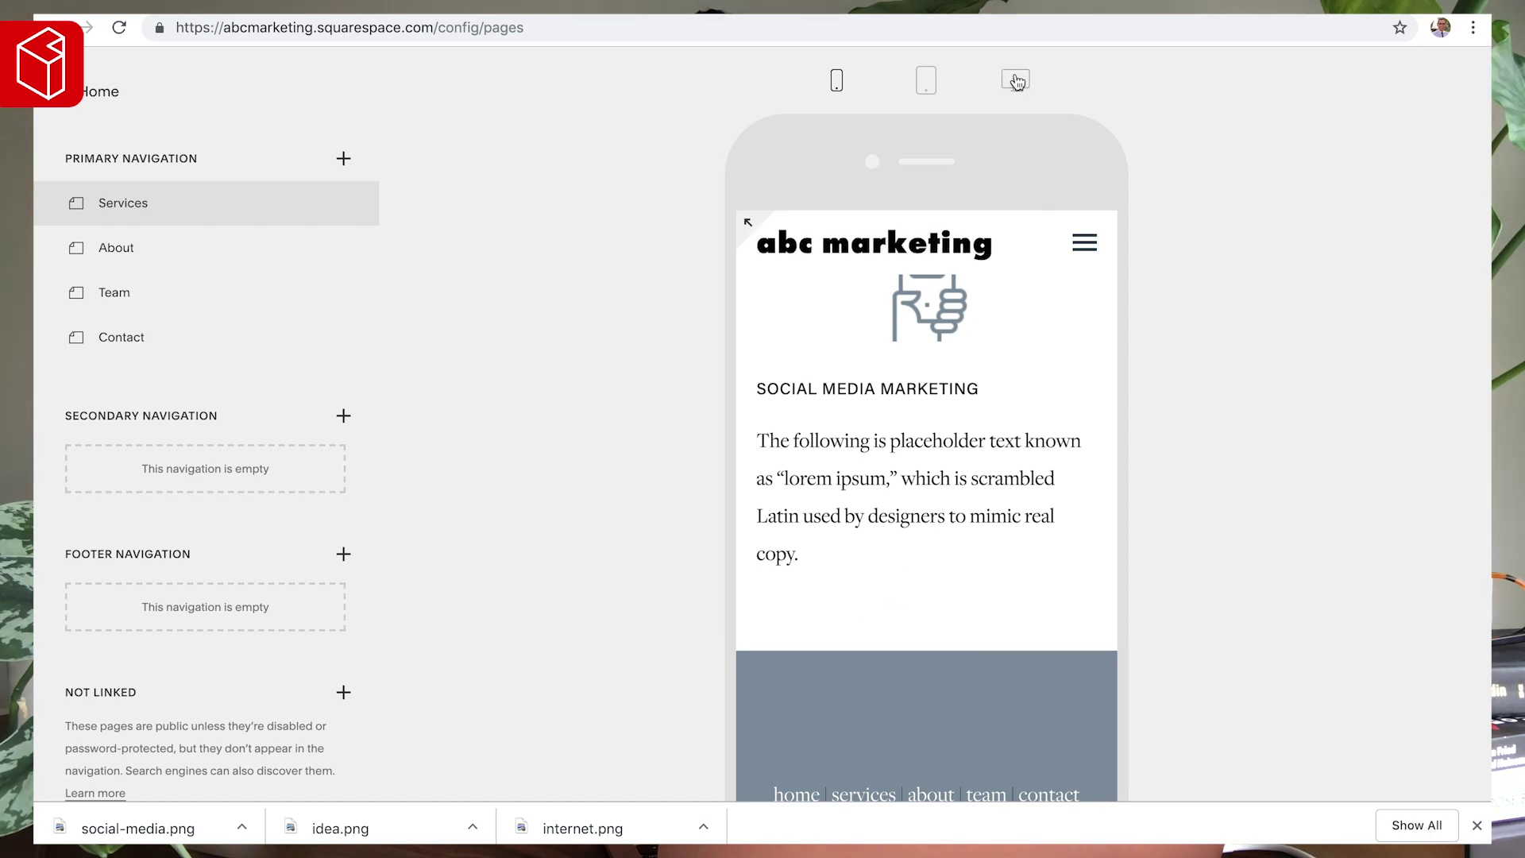
left_click(1016, 82)
left_click(583, 106)
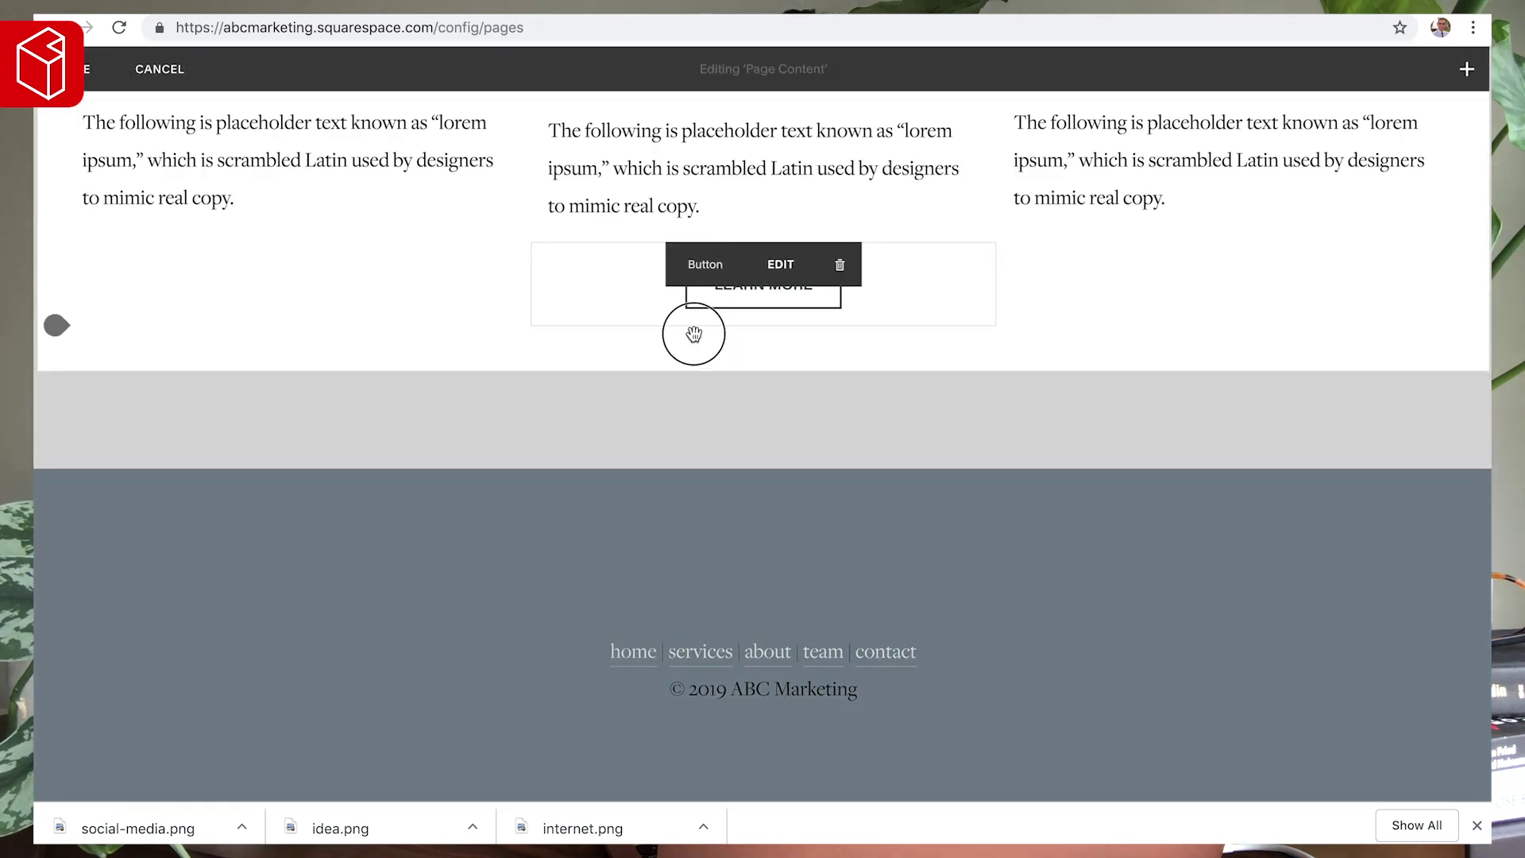
- Try repositioning the LEARN MORE button, add a Spacer below it, then remove that Spacer
mouse_move(693, 333)
left_mouse_down()
mouse_move(688, 361)
mouse_move(527, 361)
mouse_move(505, 272)
mouse_move(701, 269)
mouse_move(731, 211)
mouse_move(708, 252)
mouse_move(714, 330)
left_mouse_up()
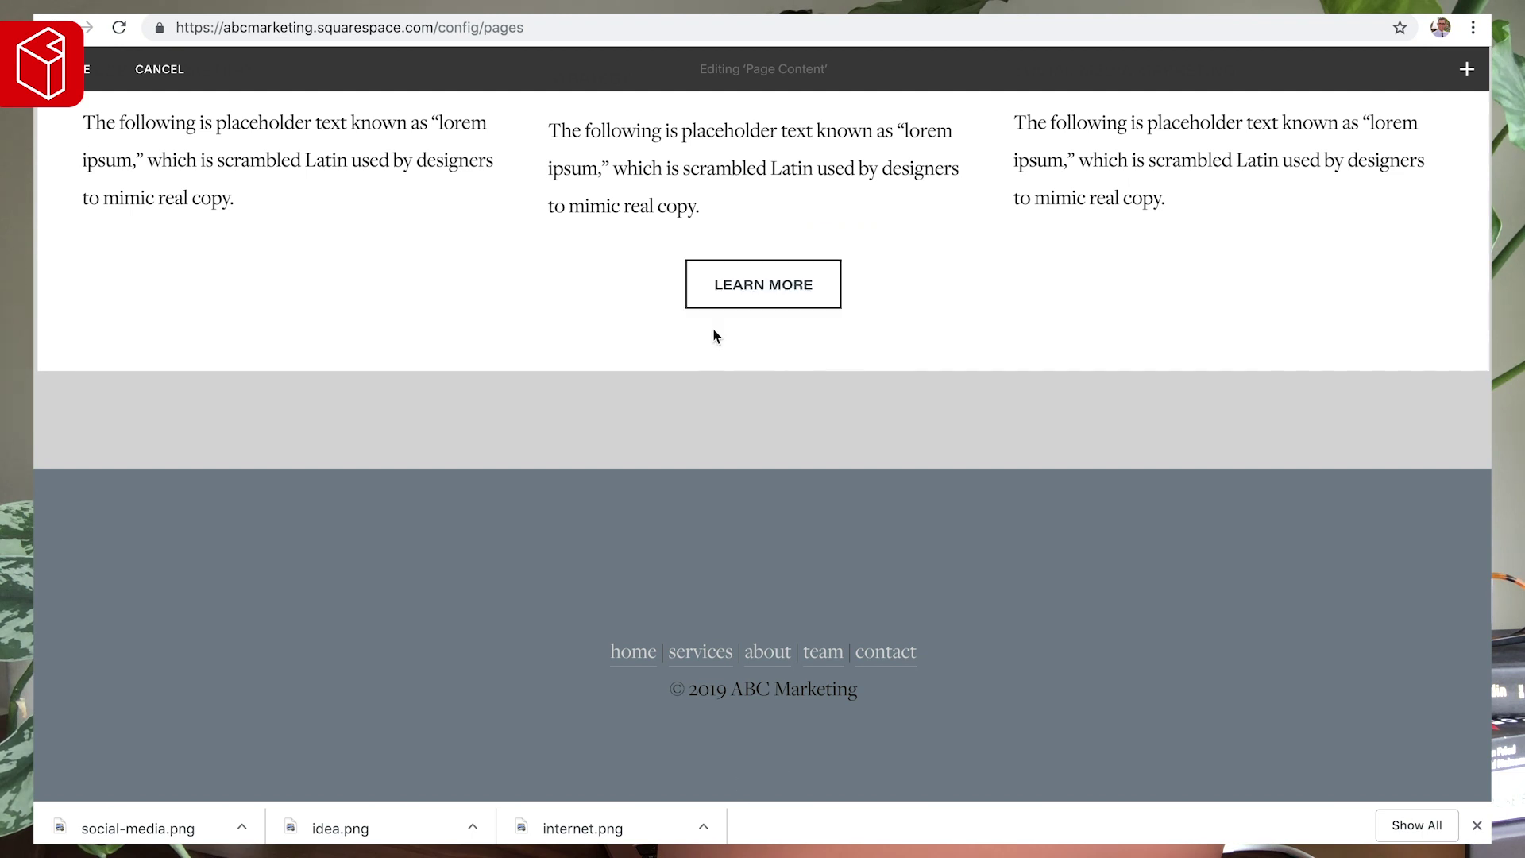
left_click_drag(703, 266, 921, 421)
left_click(54, 328)
left_click(126, 242)
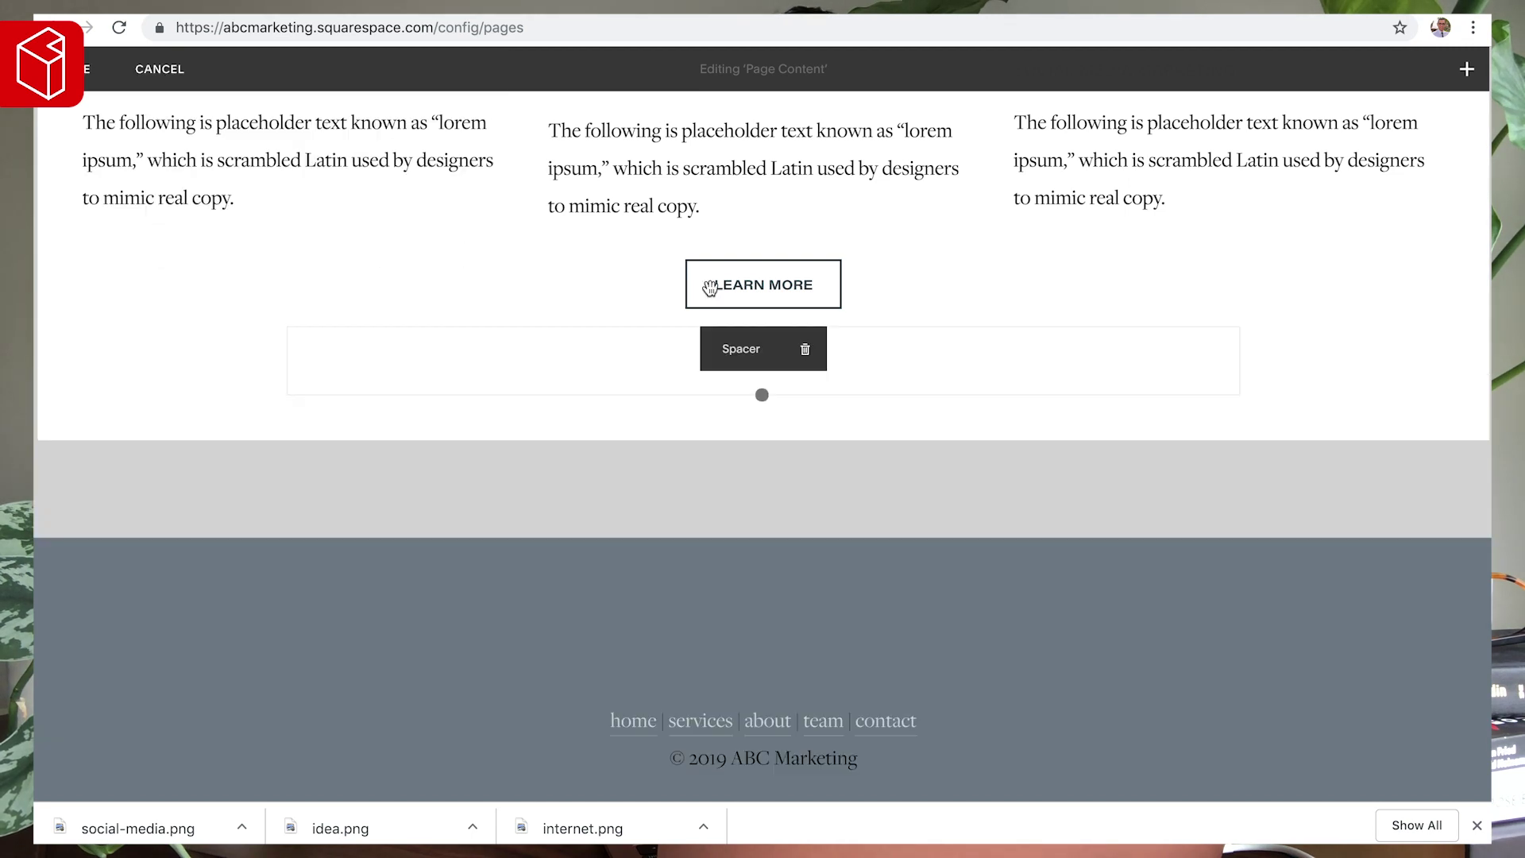
left_click_drag(698, 264, 713, 391)
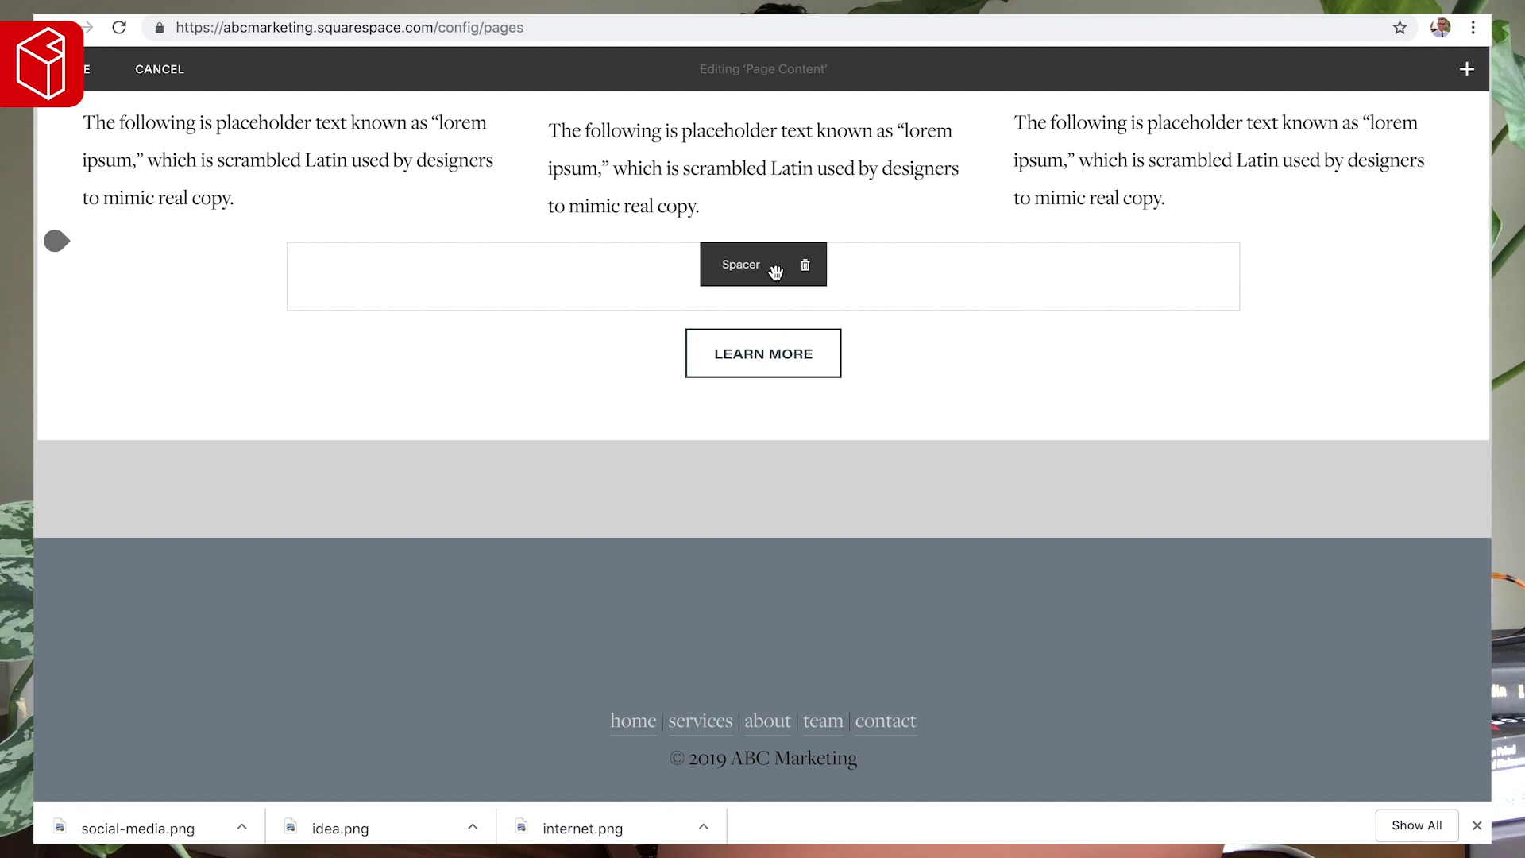
scroll(799, 269, "up", 3)
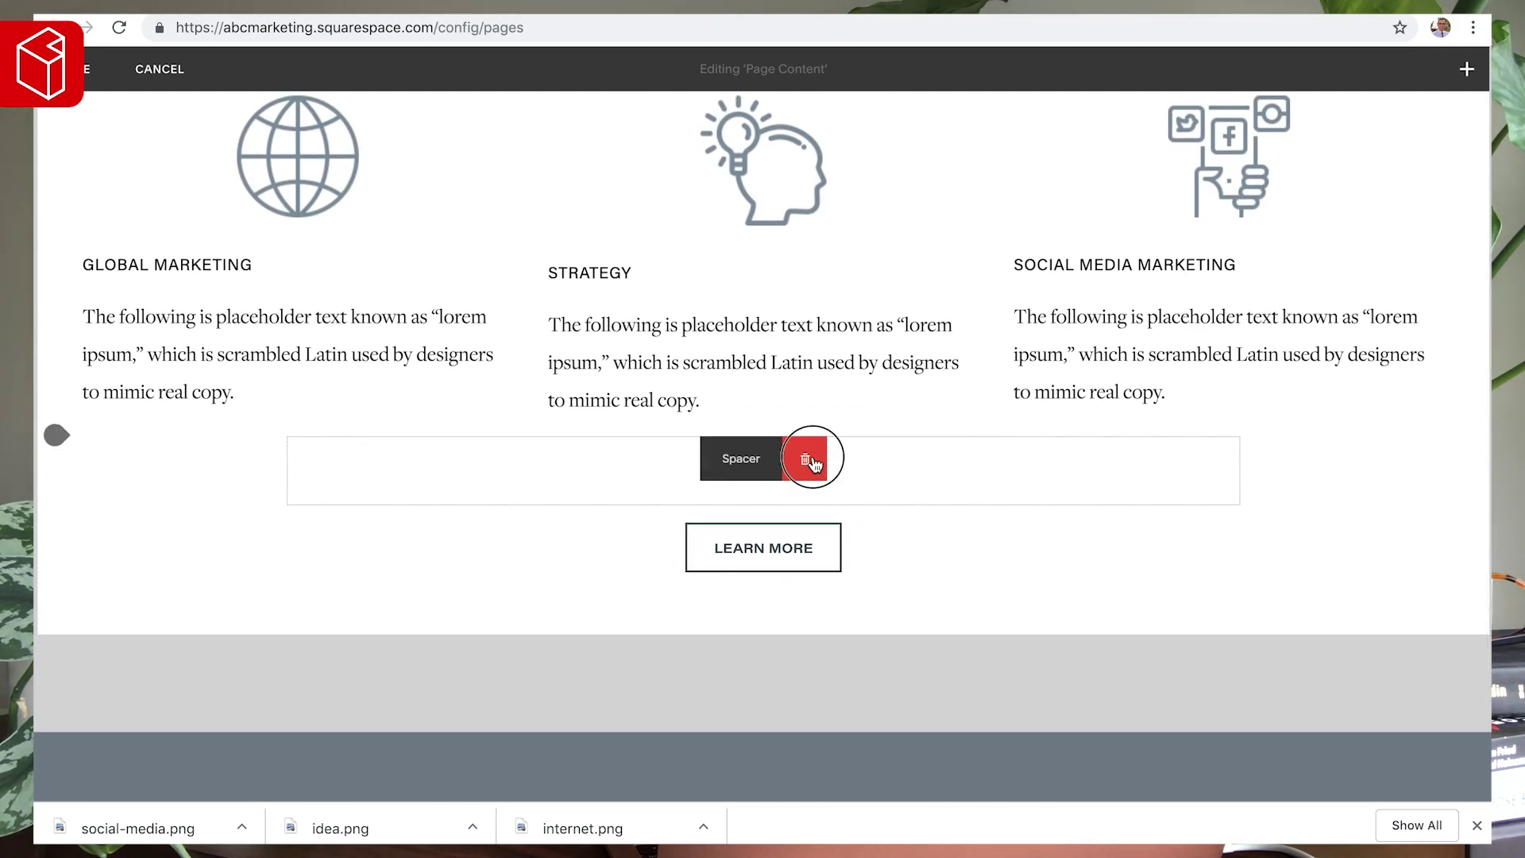
left_click(808, 461)
left_click(882, 518)
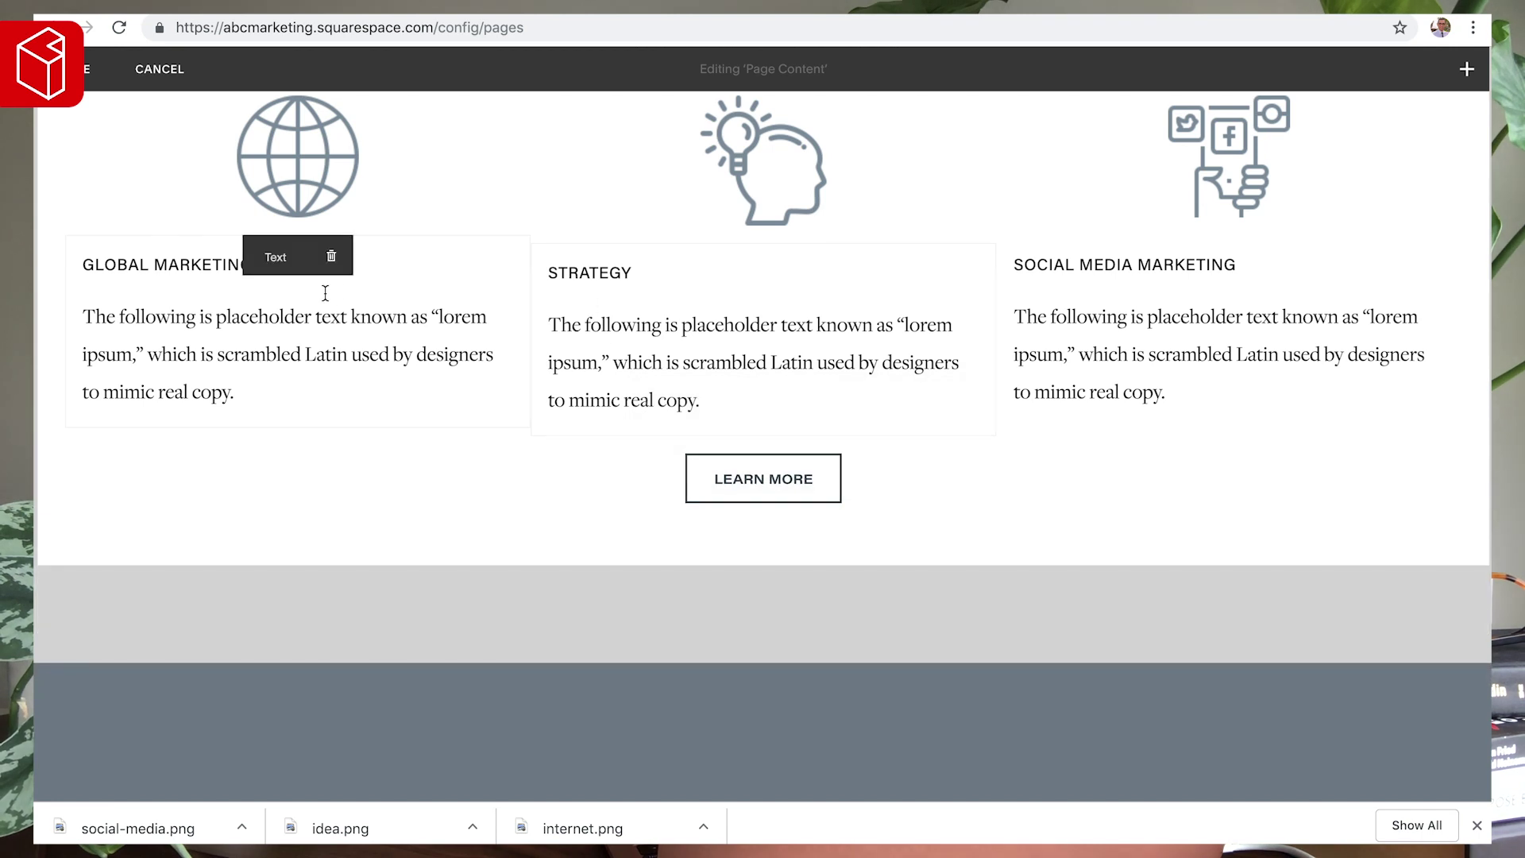
- Center-align the Global Marketing, Strategy and Social Media Marketing text blocks, then save the page
left_click(312, 314)
key("ctrl+a")
left_click(312, 214)
left_click(674, 340)
key("ctrl+a")
left_click(777, 223)
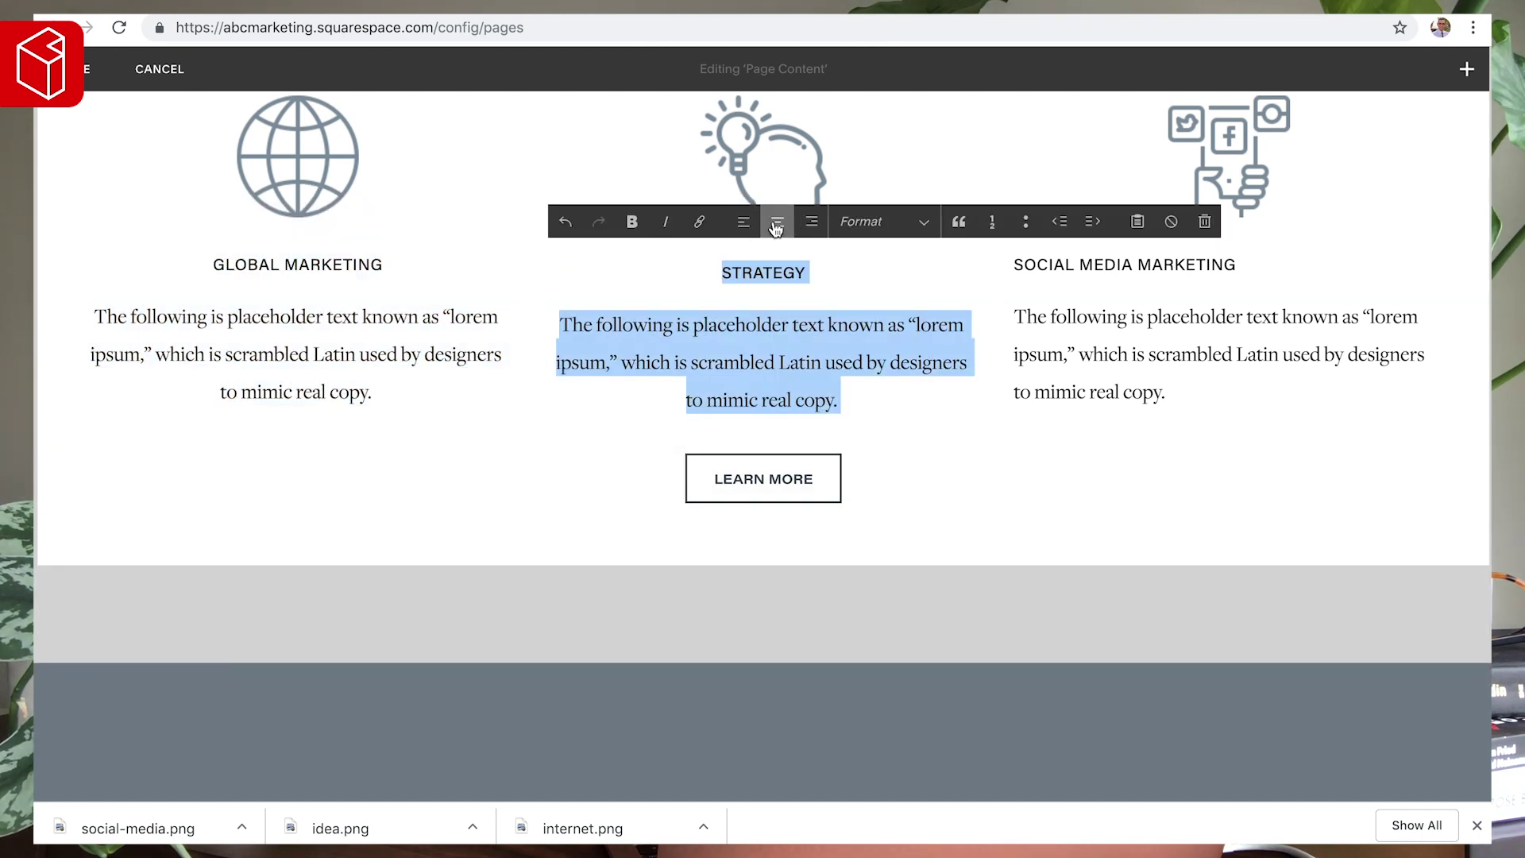
left_click(1119, 317)
key("ctrl+a")
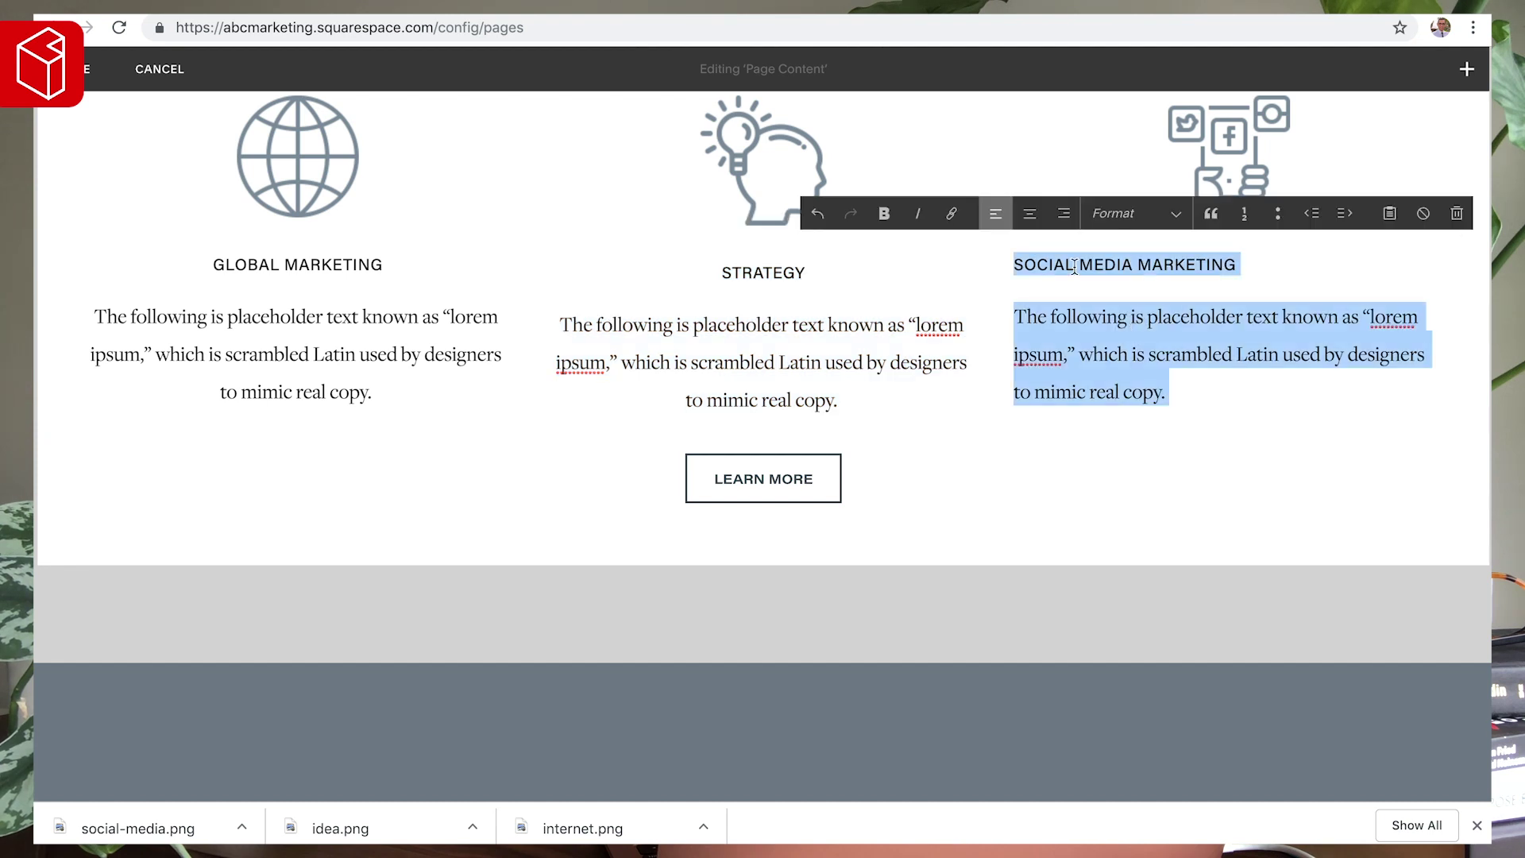
left_click(1030, 213)
scroll(467, 327, "up", 5)
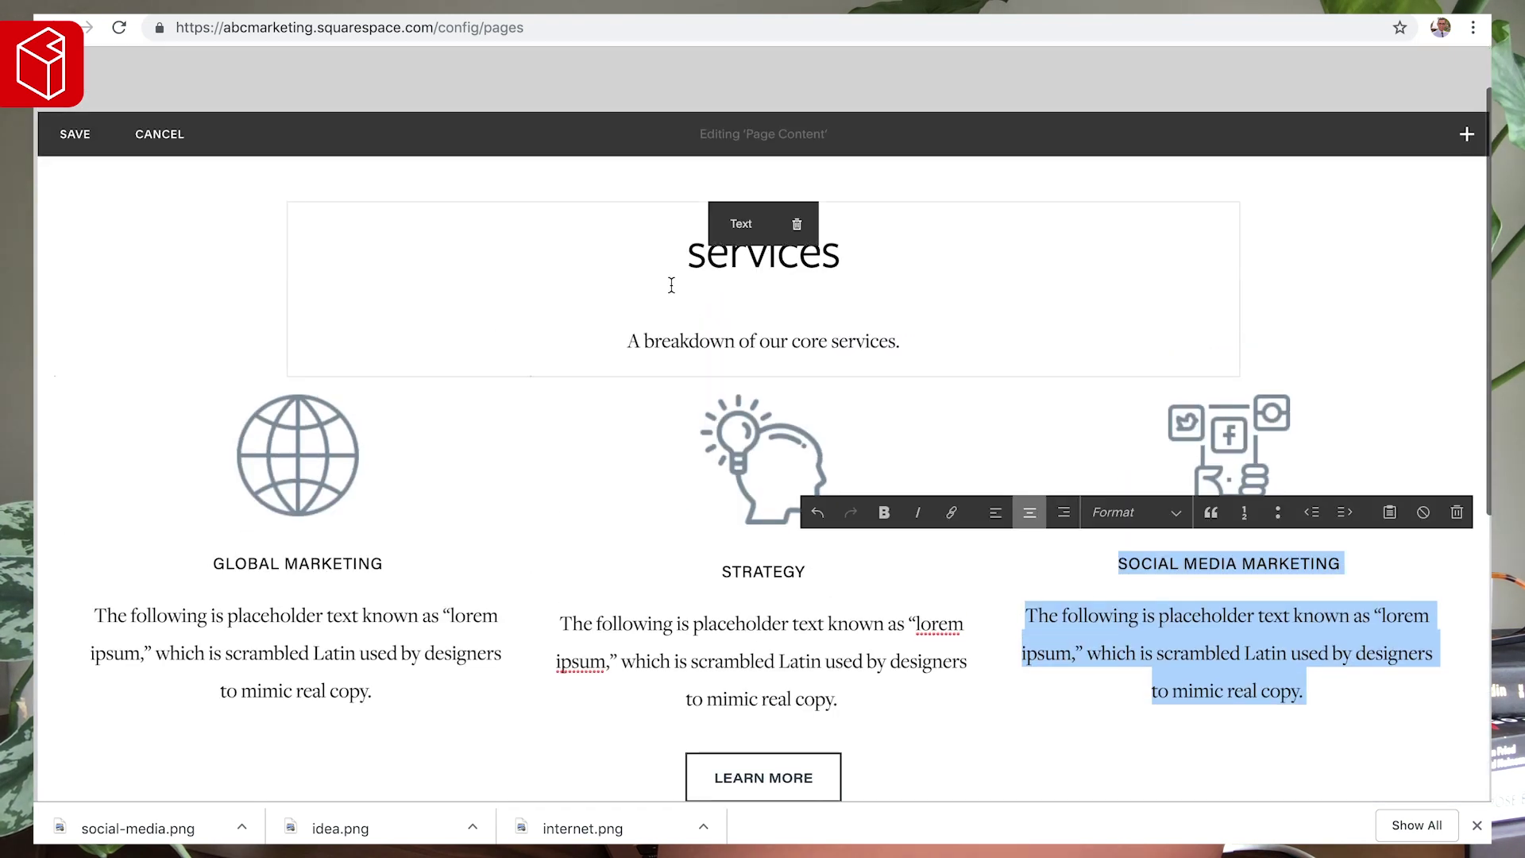
left_click(72, 134)
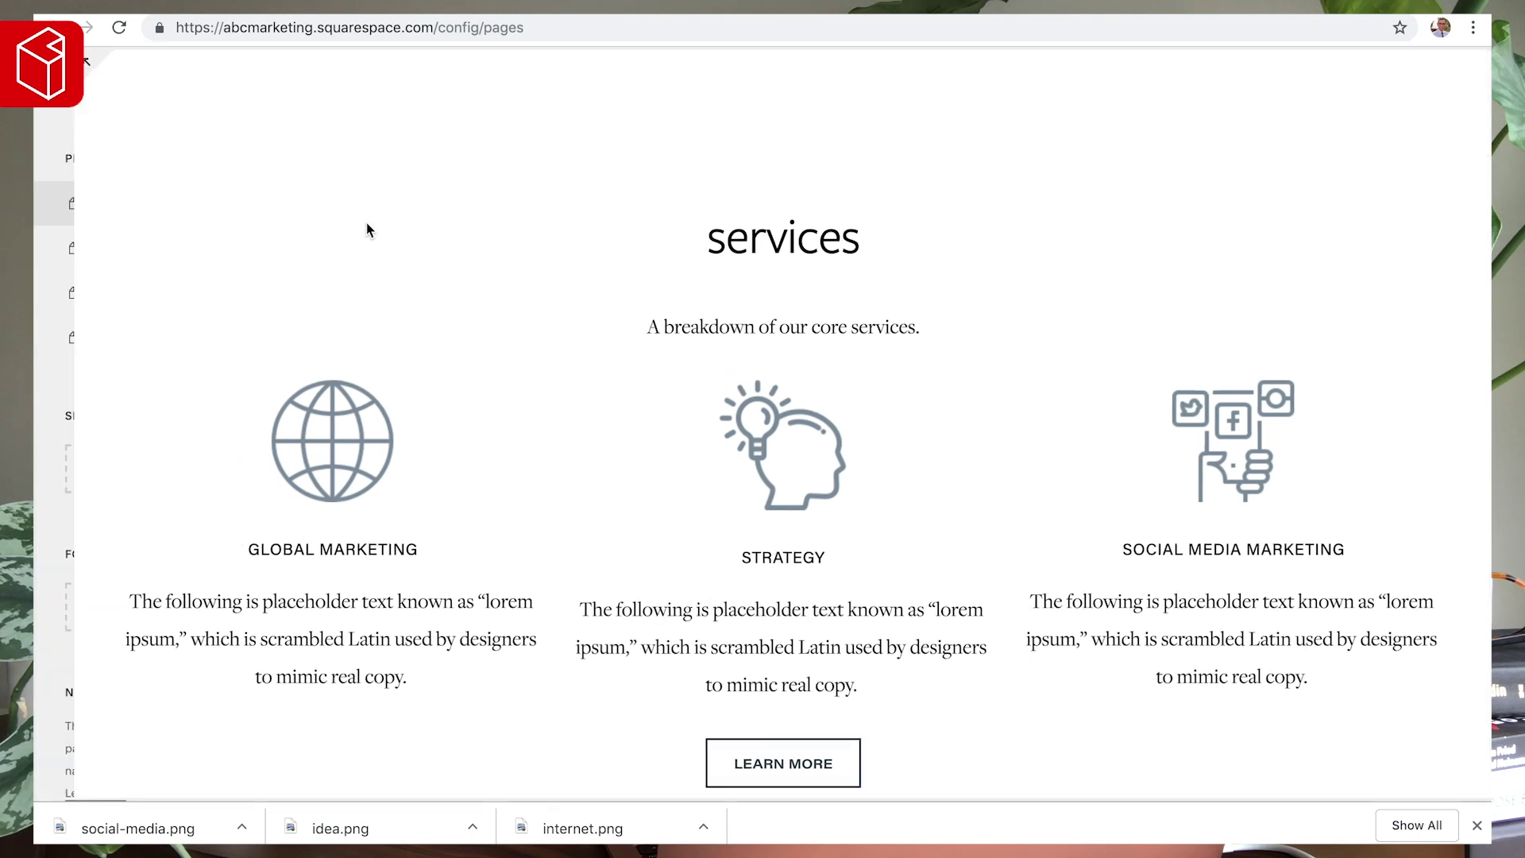
- In Design > Site Styles, set the services heading's line height to 1em
left_click(97, 95)
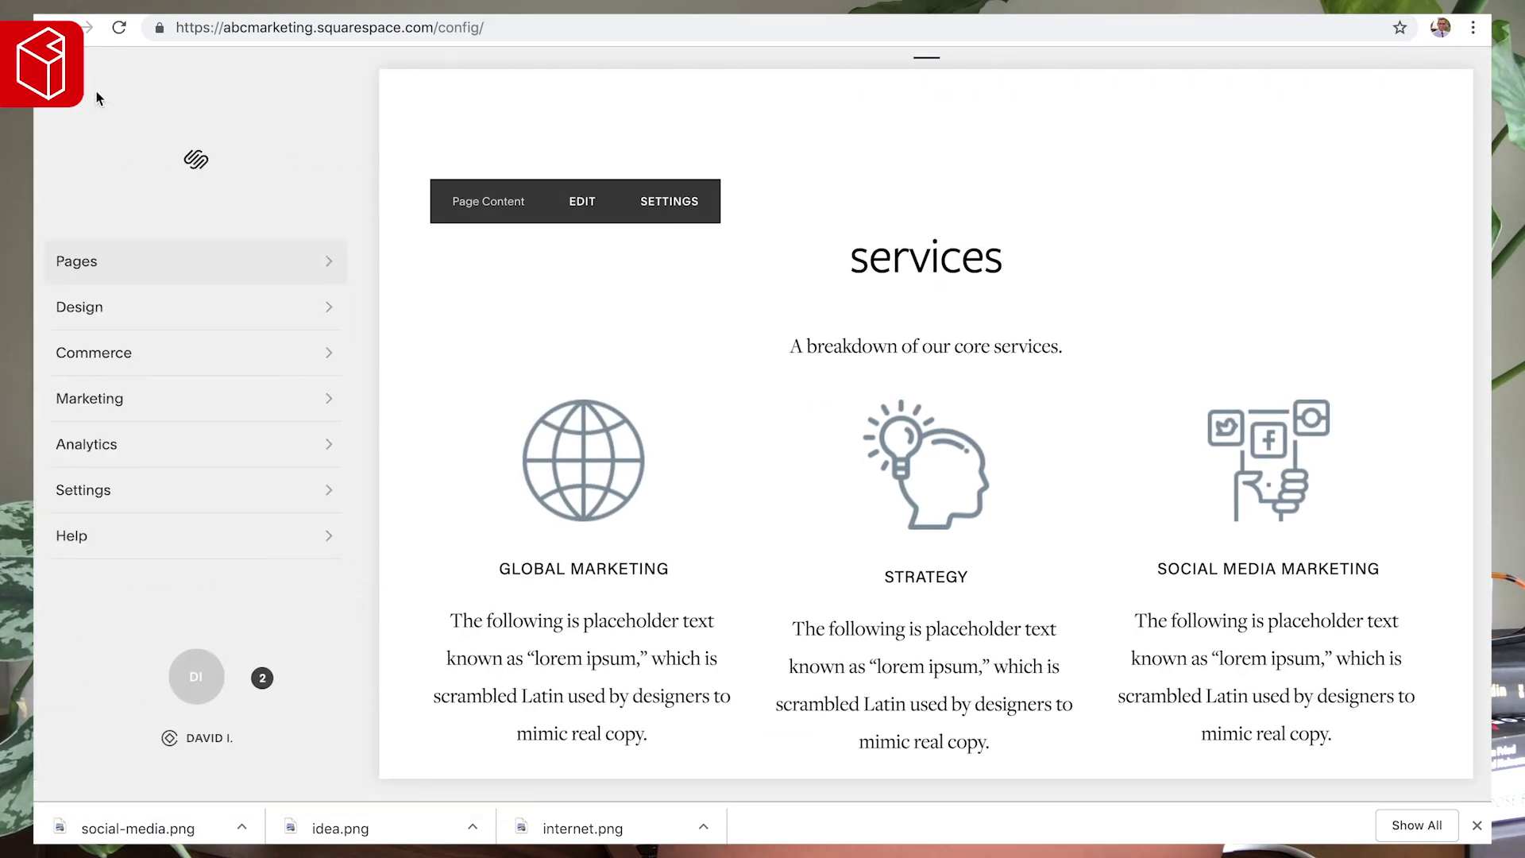
left_click(76, 318)
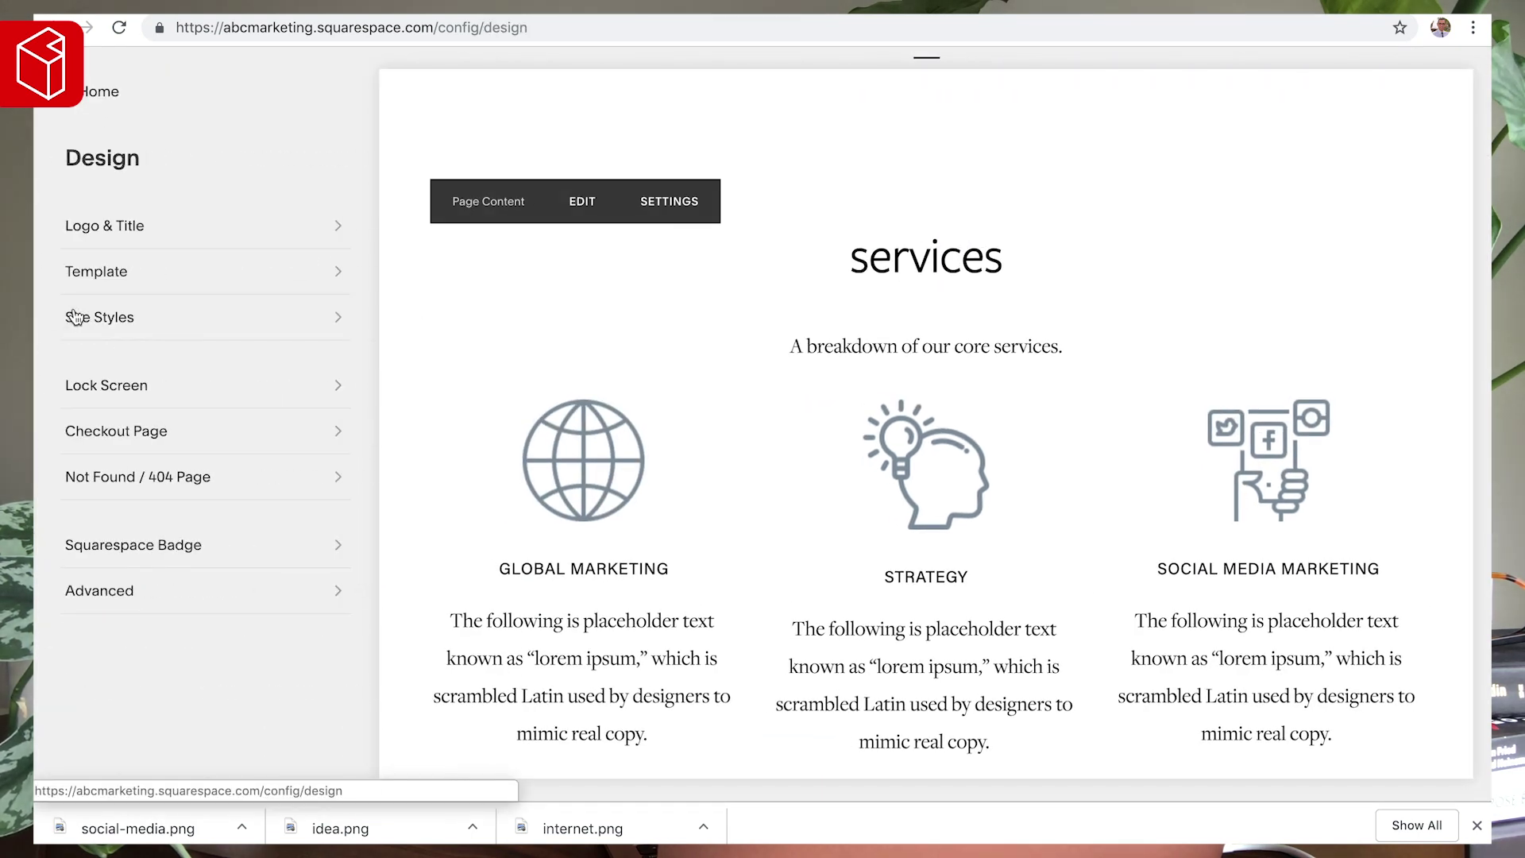
left_click(103, 332)
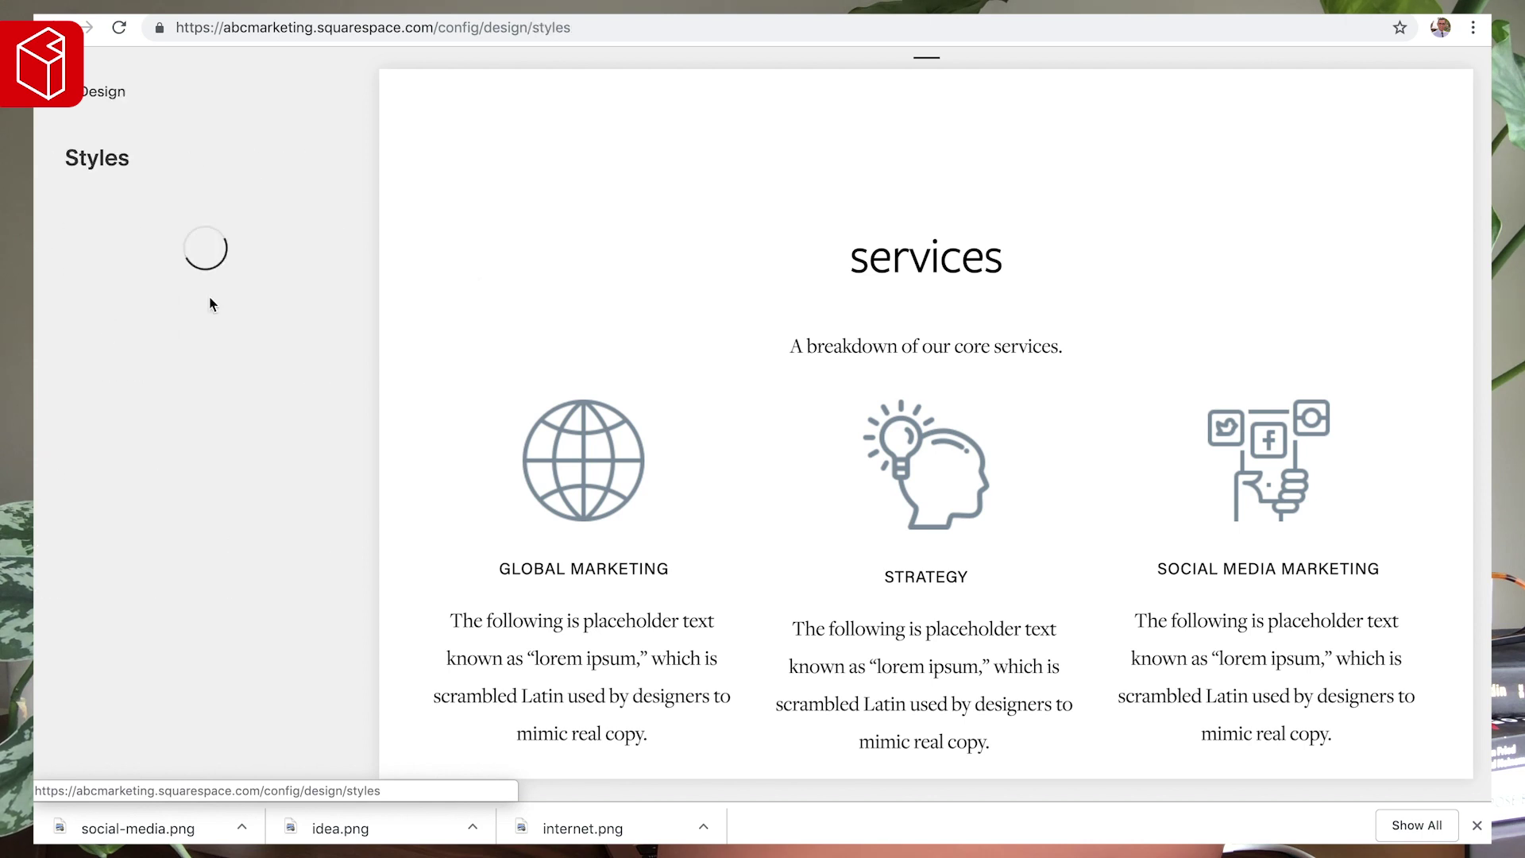
left_click(1007, 286)
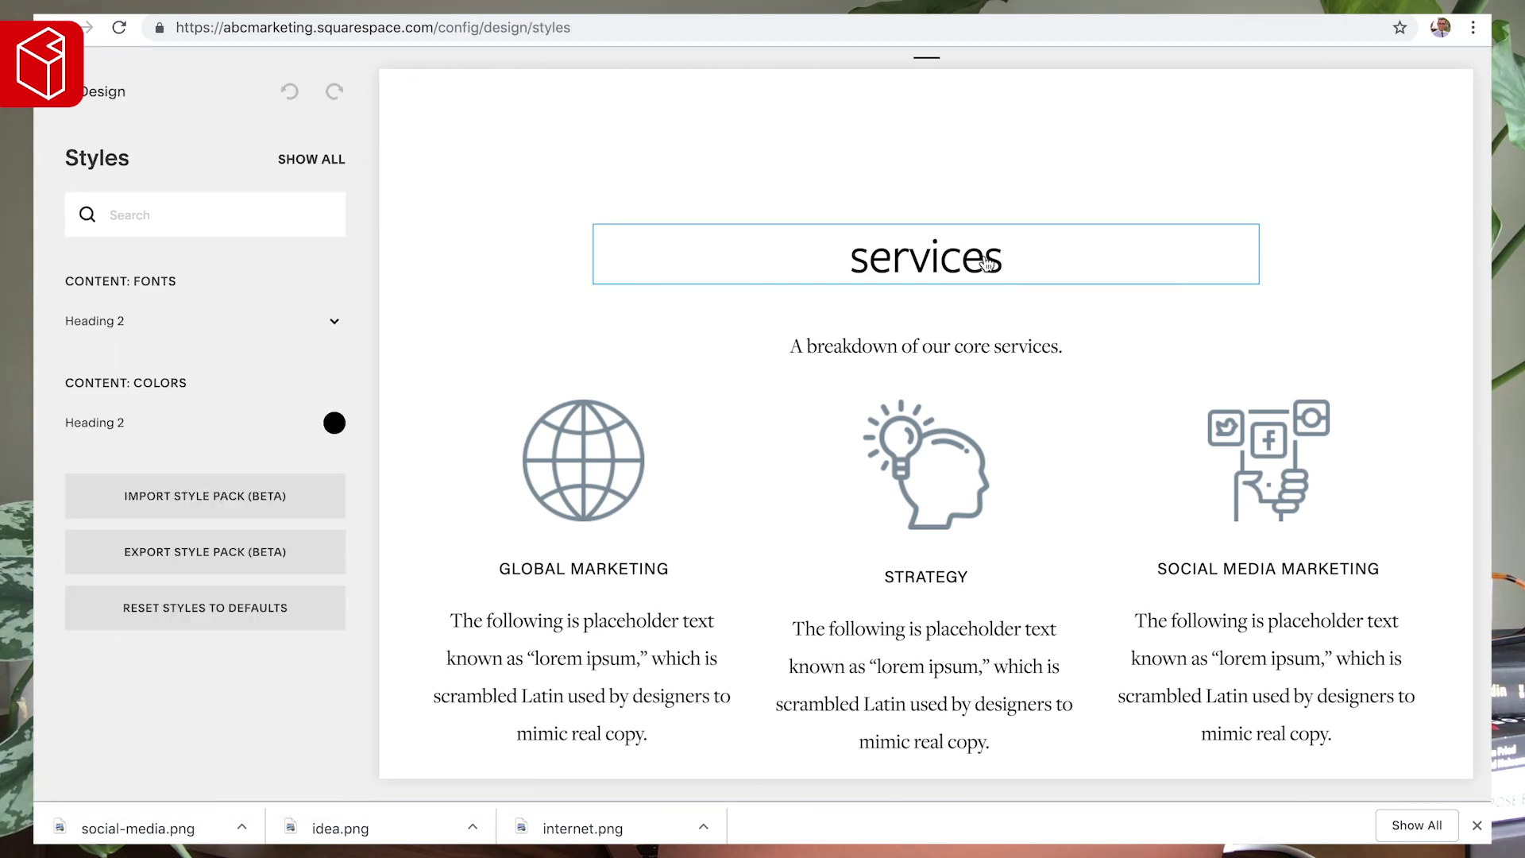
left_click(335, 315)
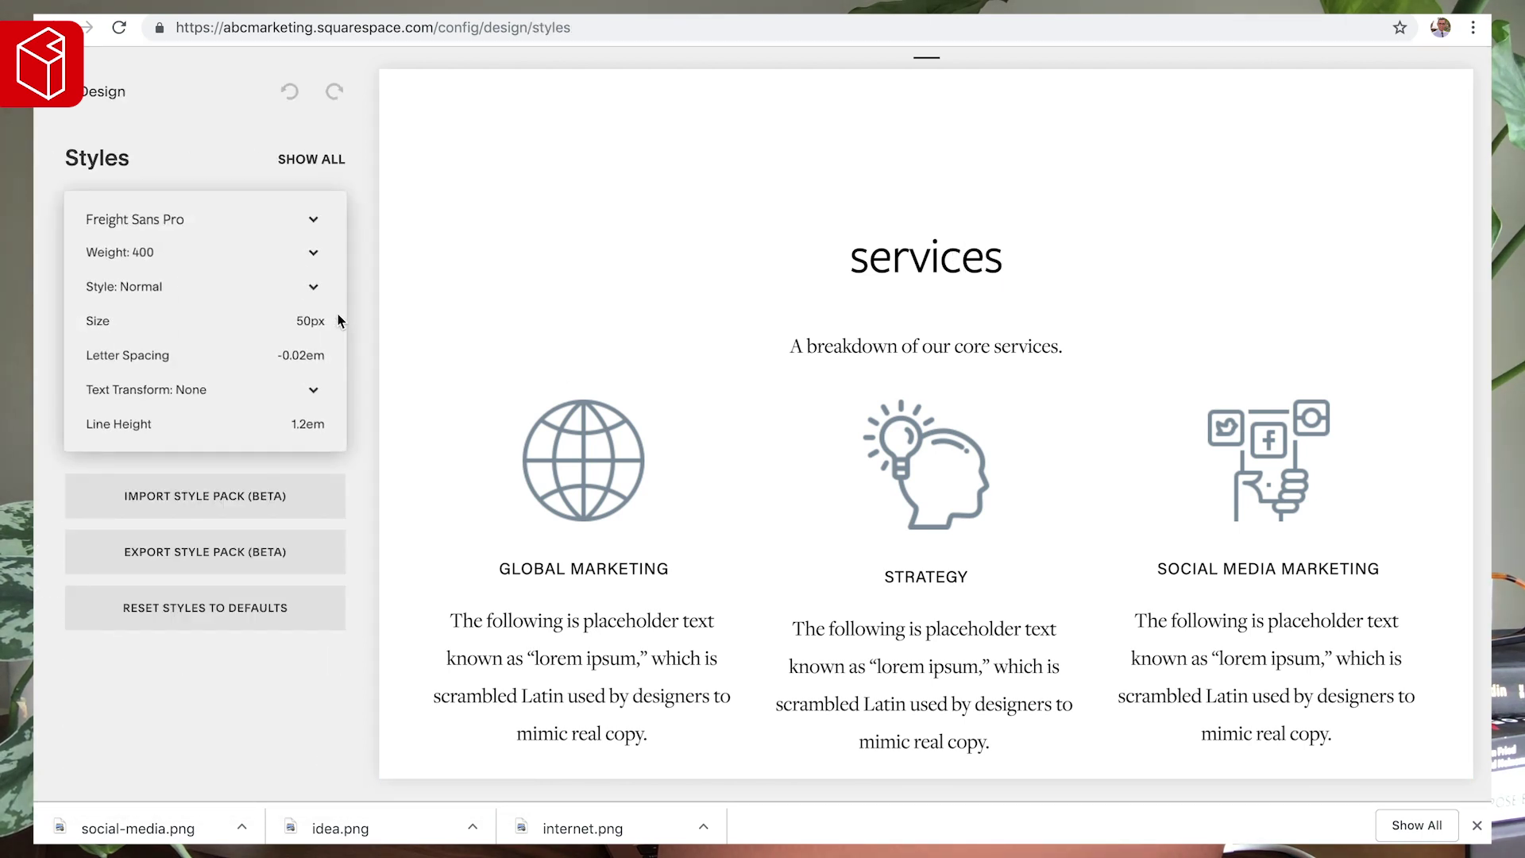
double_click(305, 425)
type("1")
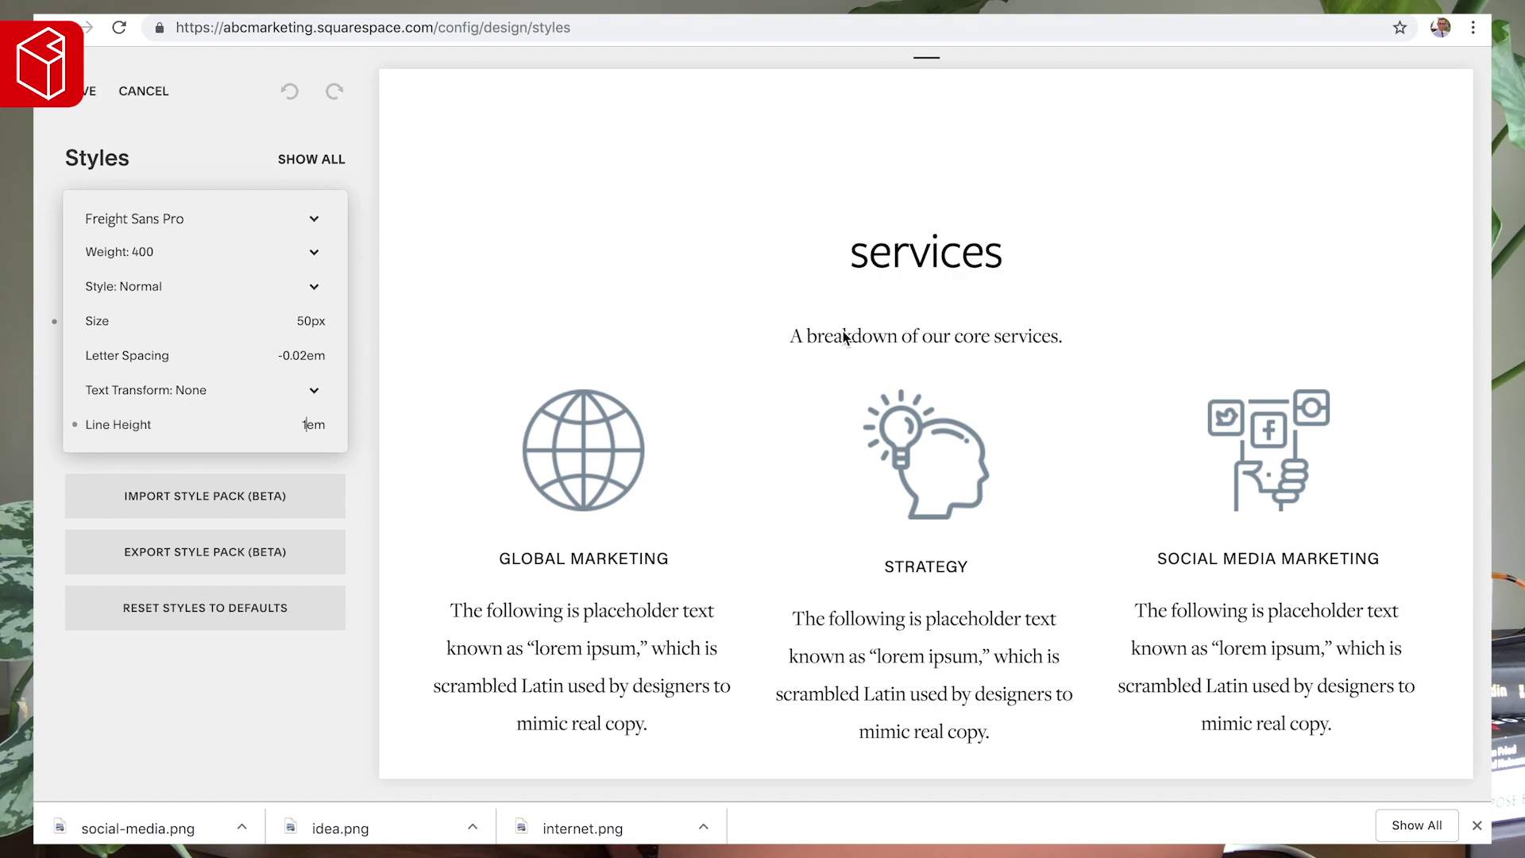
- Set the navigation links' font size to 17px
left_click(928, 341)
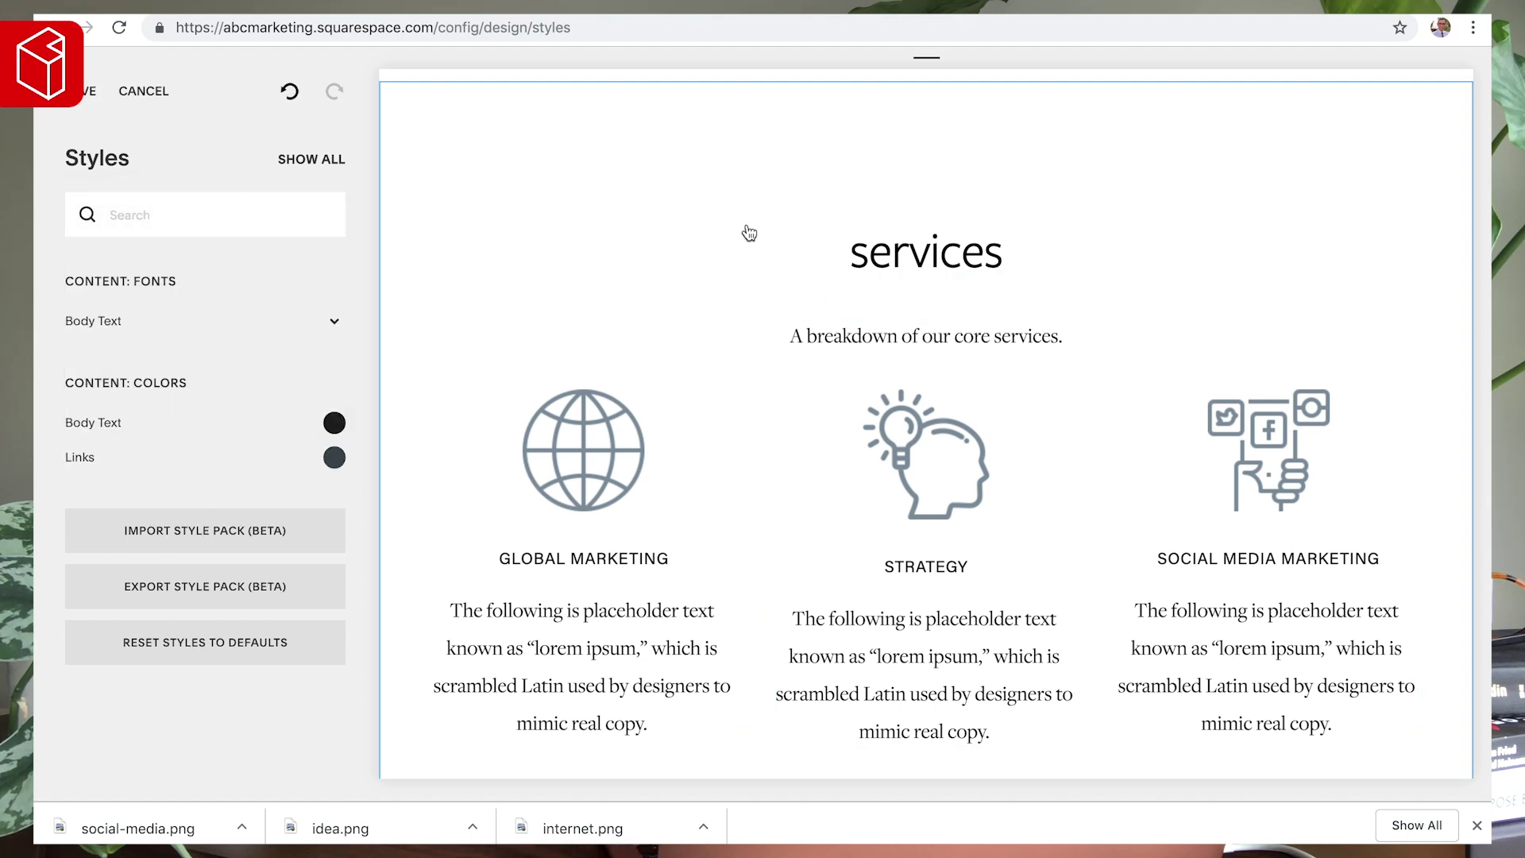
scroll(746, 254, "up", 1)
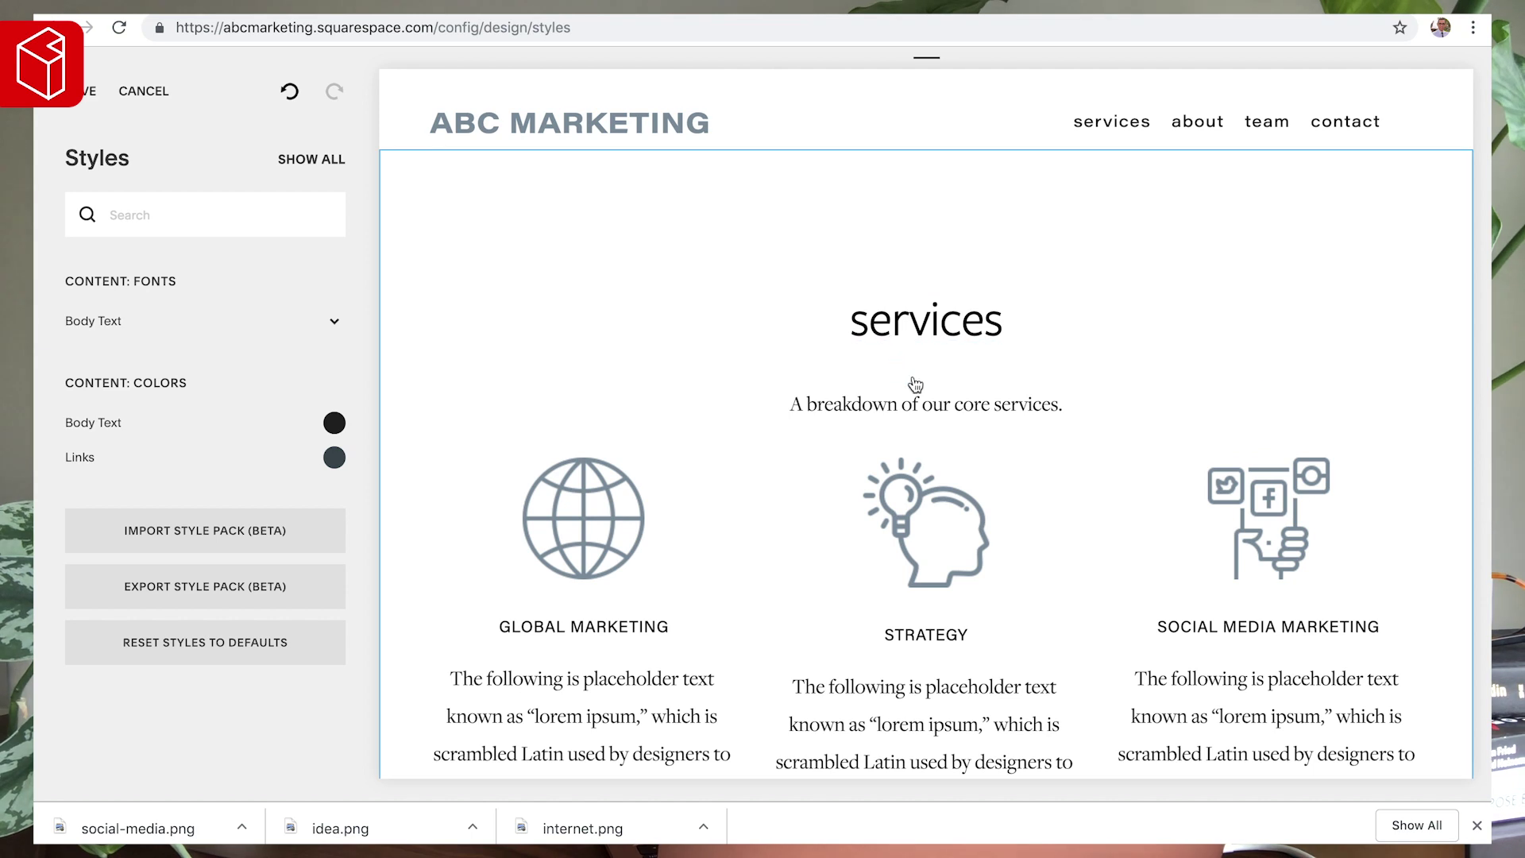
left_click(1104, 129)
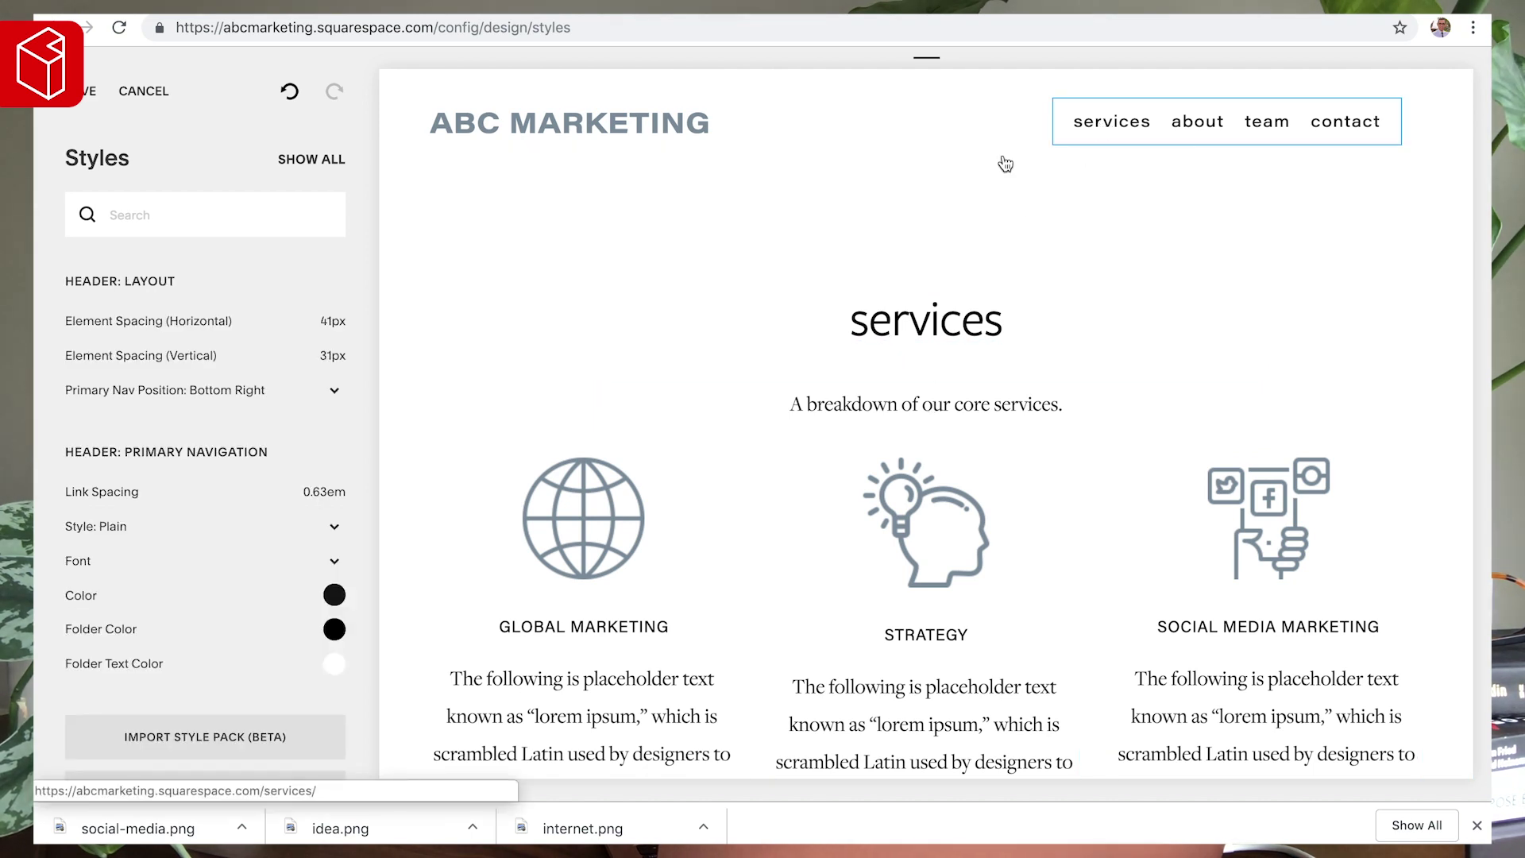
left_click(334, 564)
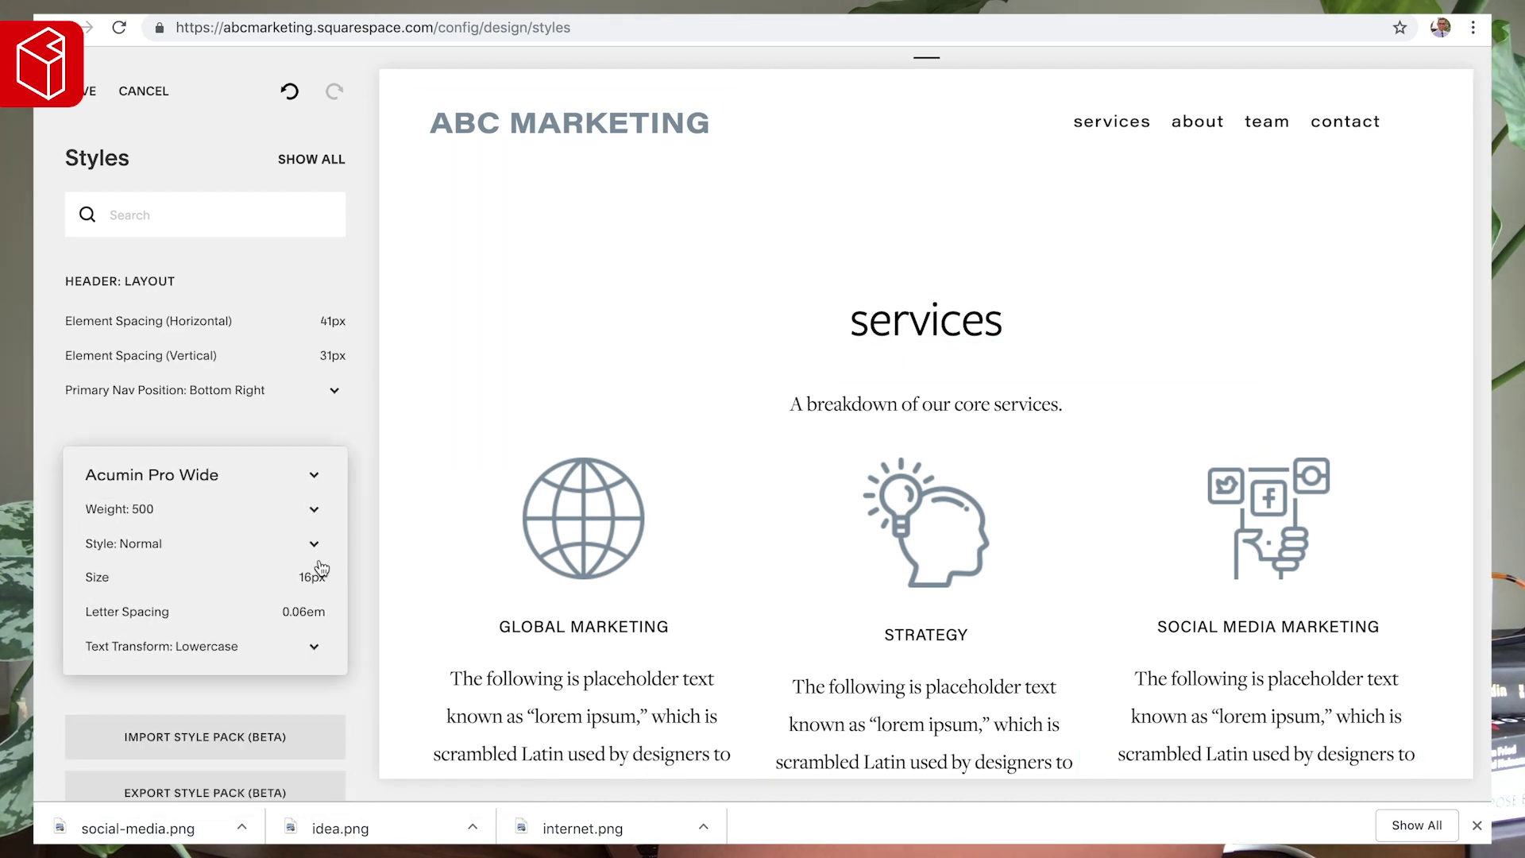
key("BackSpace")
type("8")
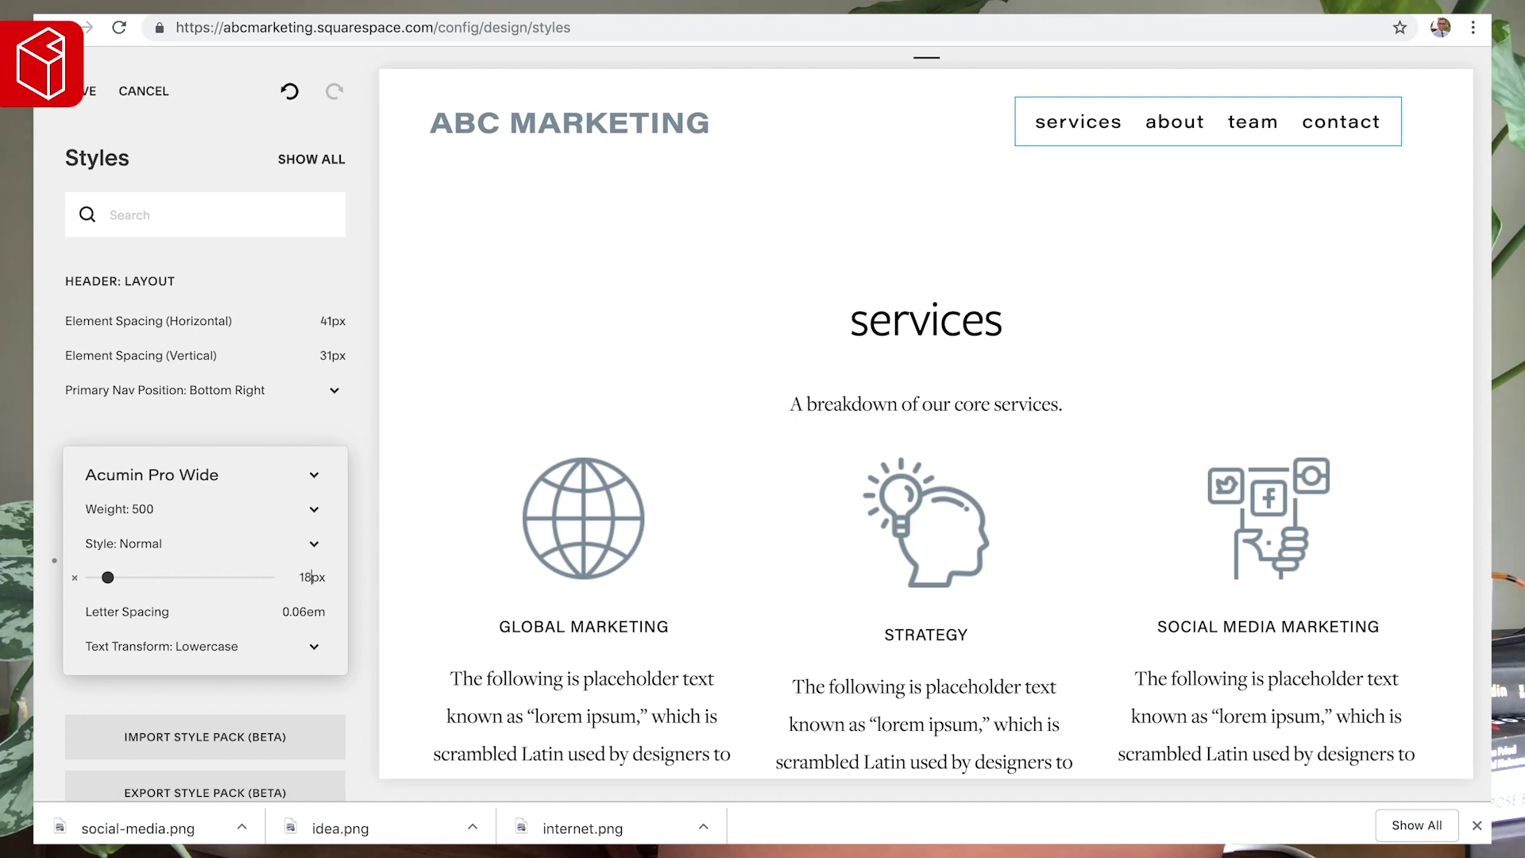
key("BackSpace")
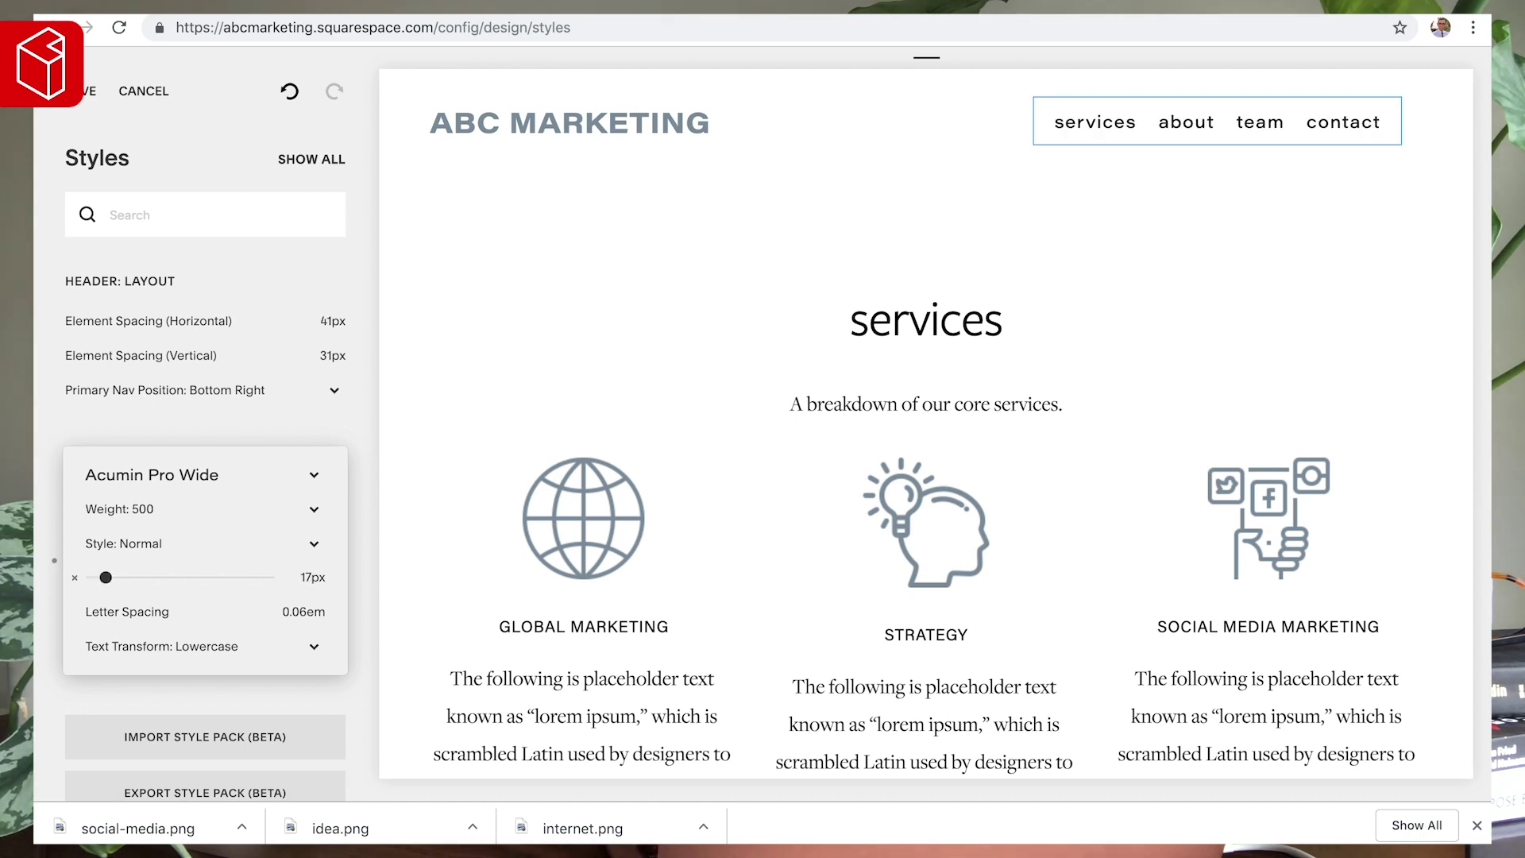
left_click(441, 389)
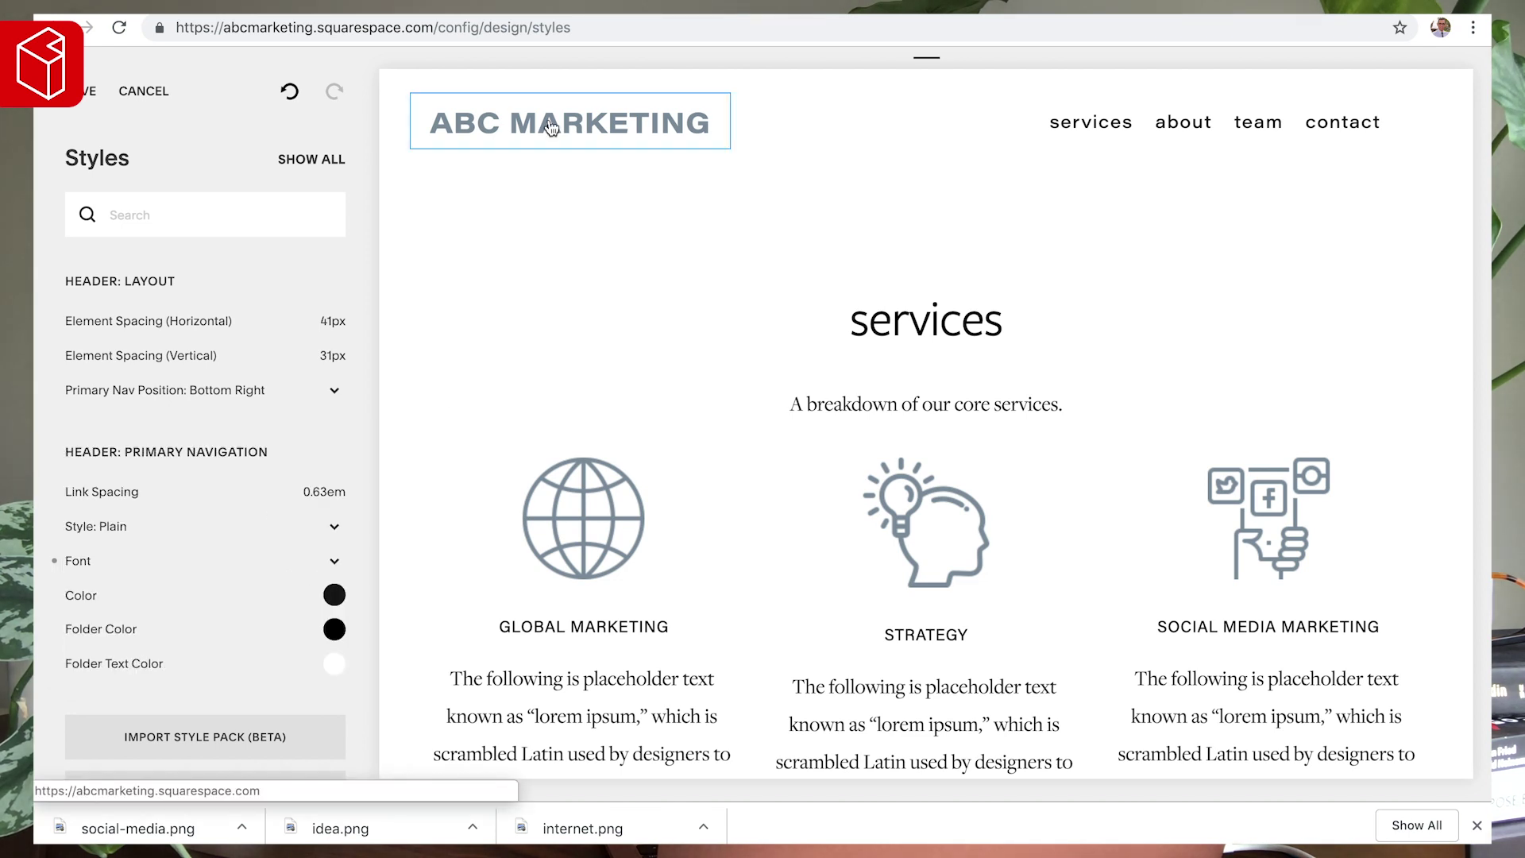
- Save the style changes and return to the main site menu
left_click(86, 91)
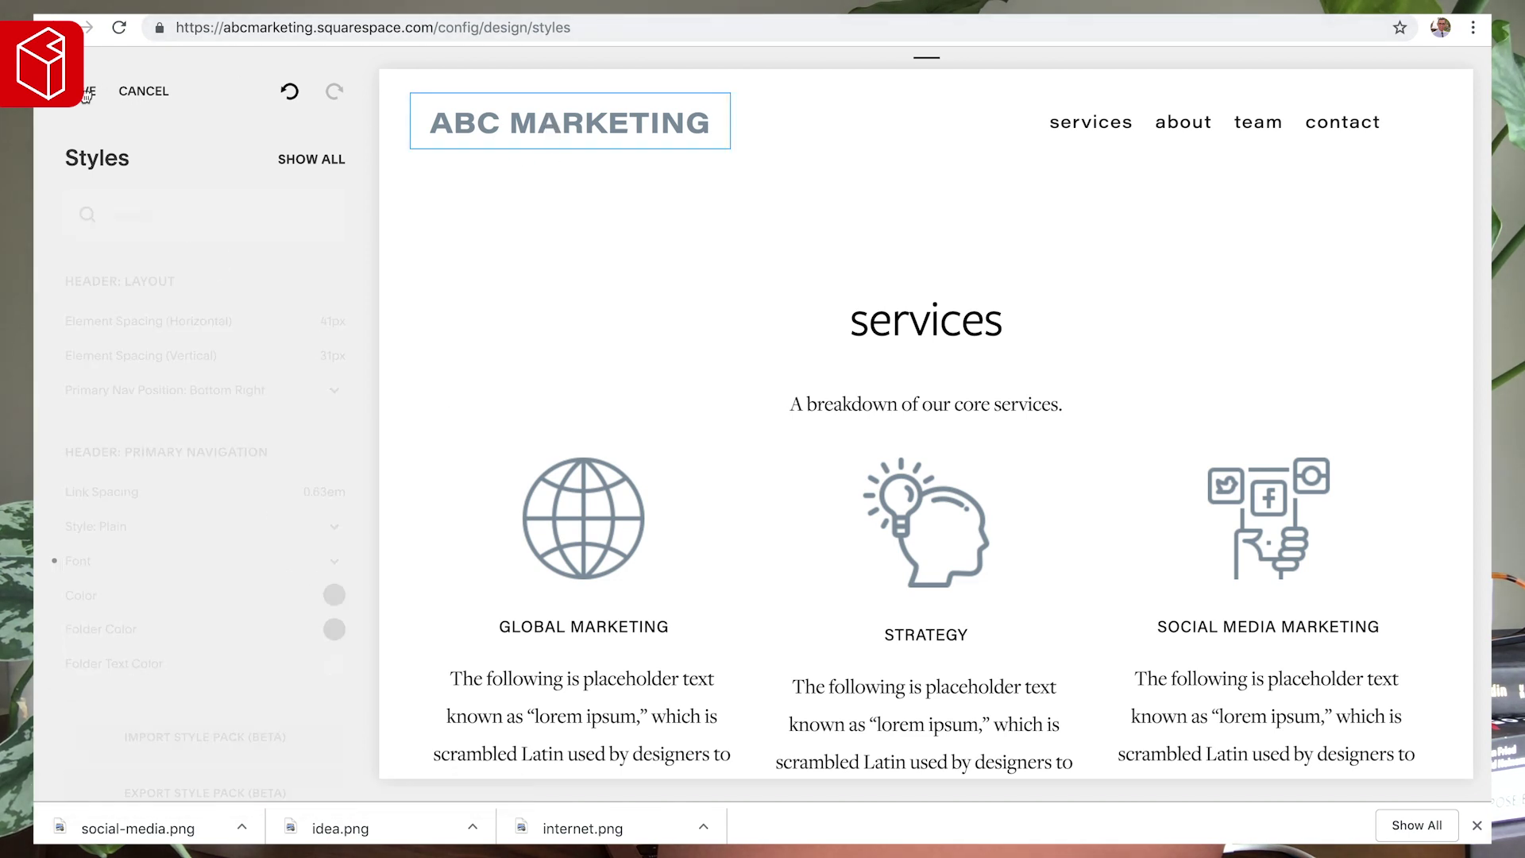
left_click(86, 93)
left_click(99, 99)
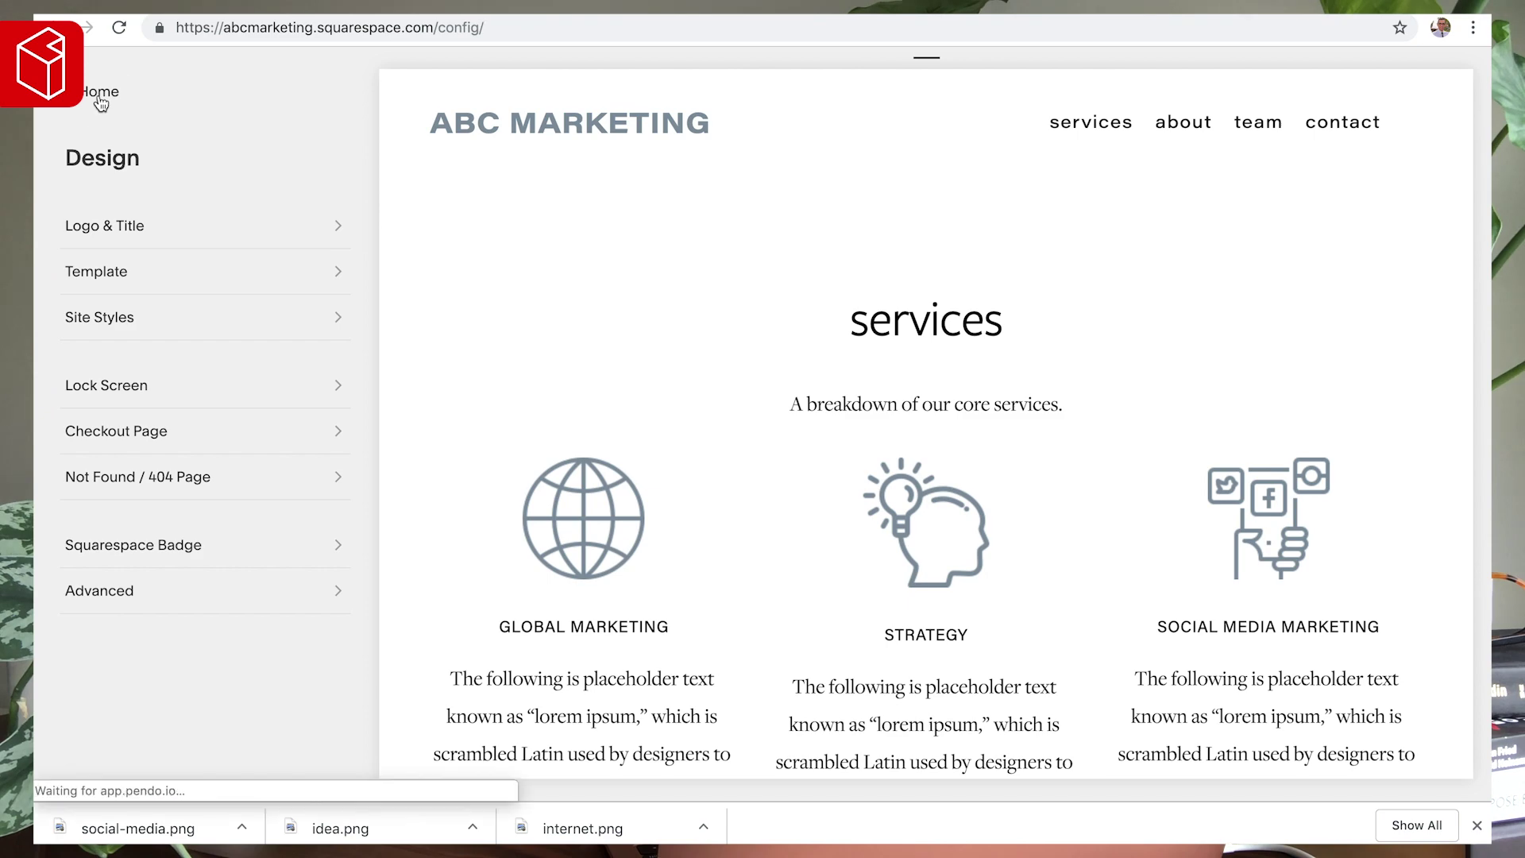
- Go to the homepage in full-screen preview and scroll through it
left_click(587, 127)
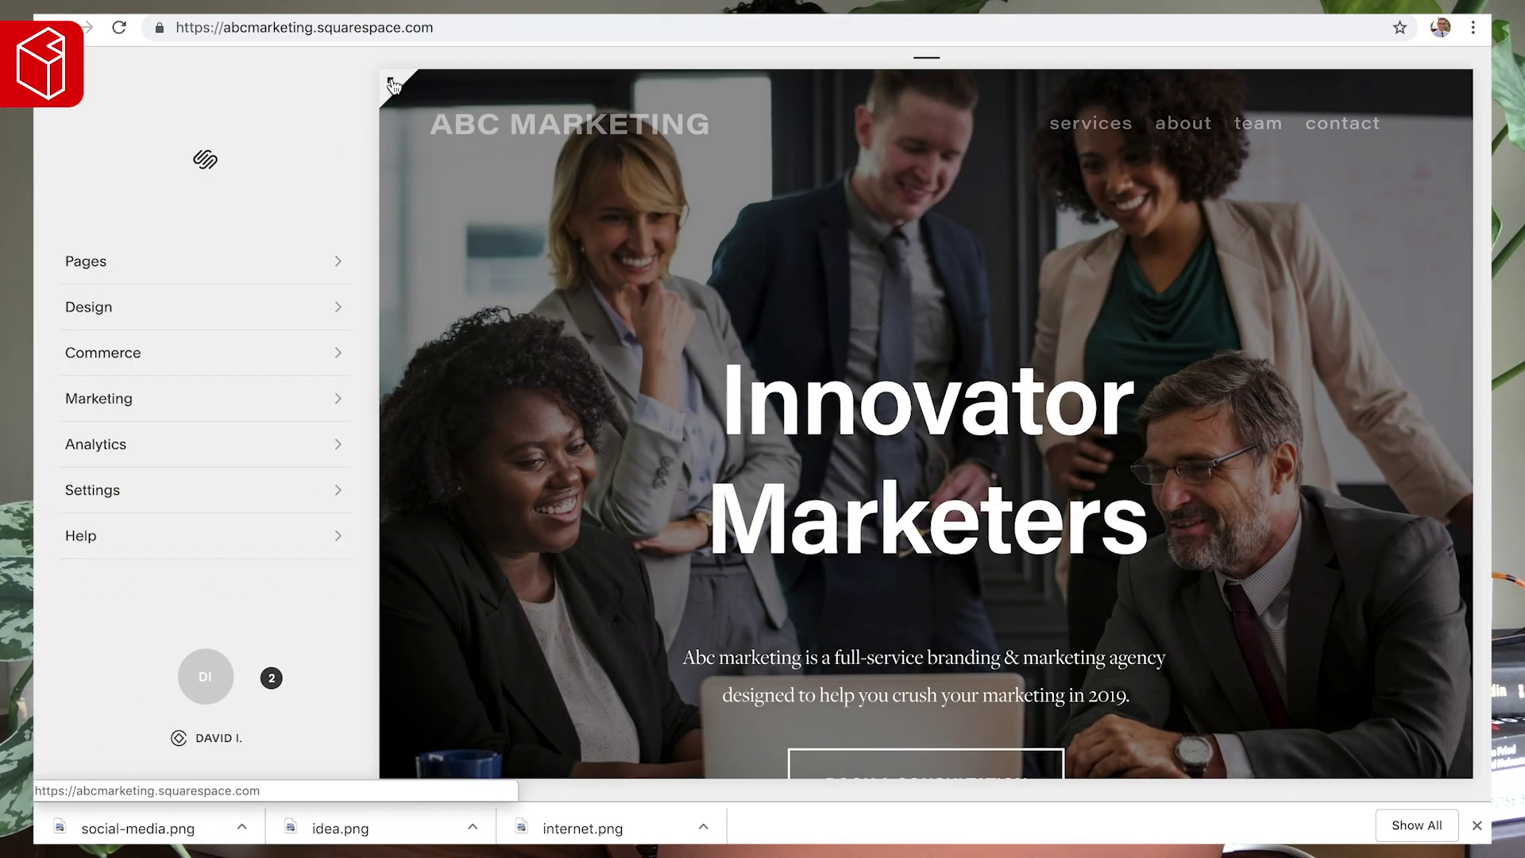
left_click(392, 83)
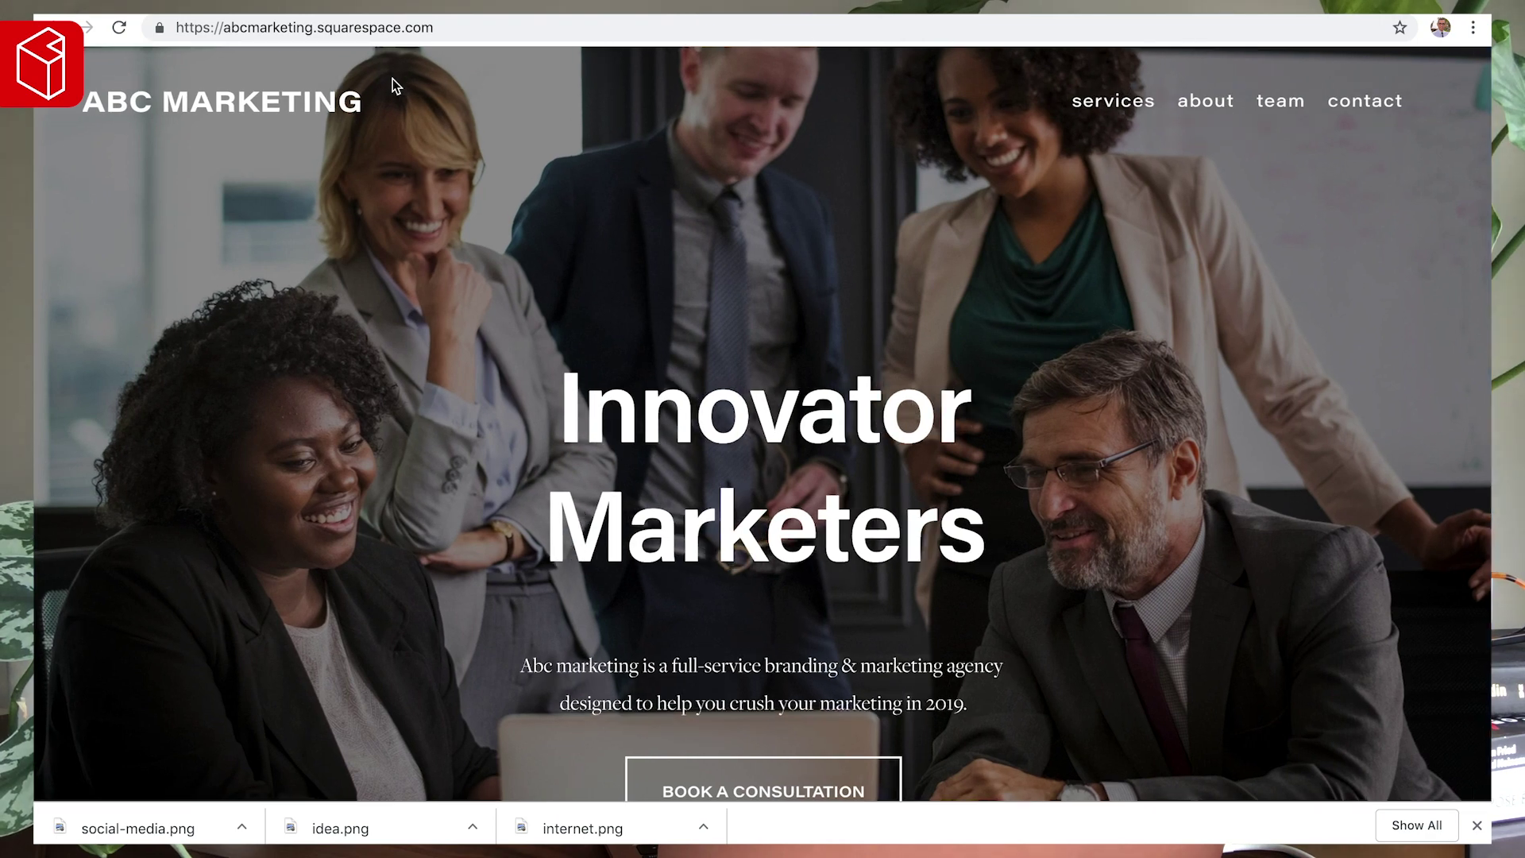
scroll(421, 365, "down", 1)
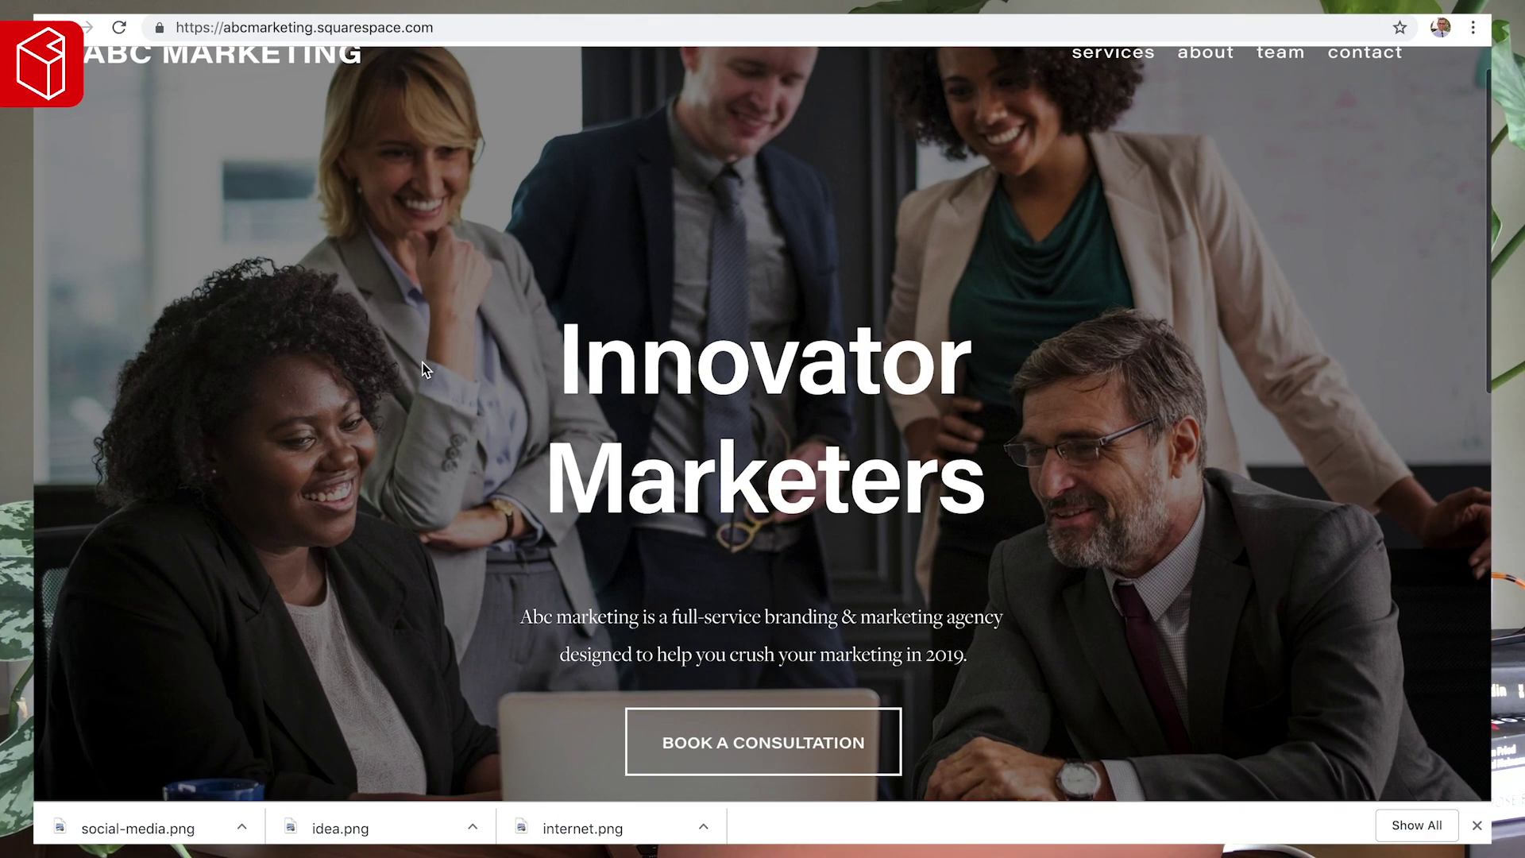
scroll(423, 369, "down", 10)
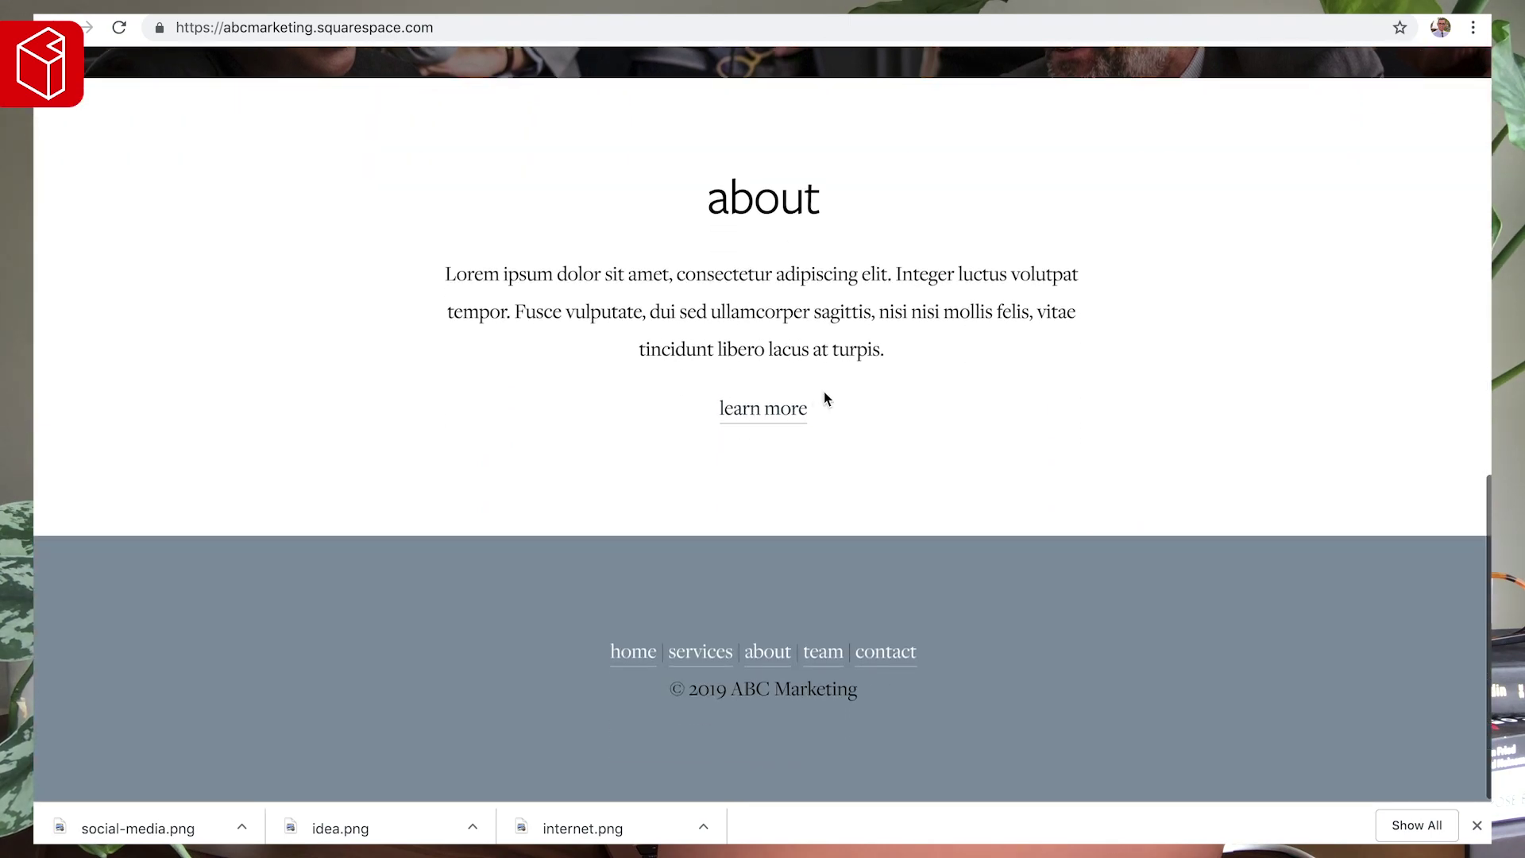
- Open the about page via Learn More and scroll through its content
left_click(780, 420)
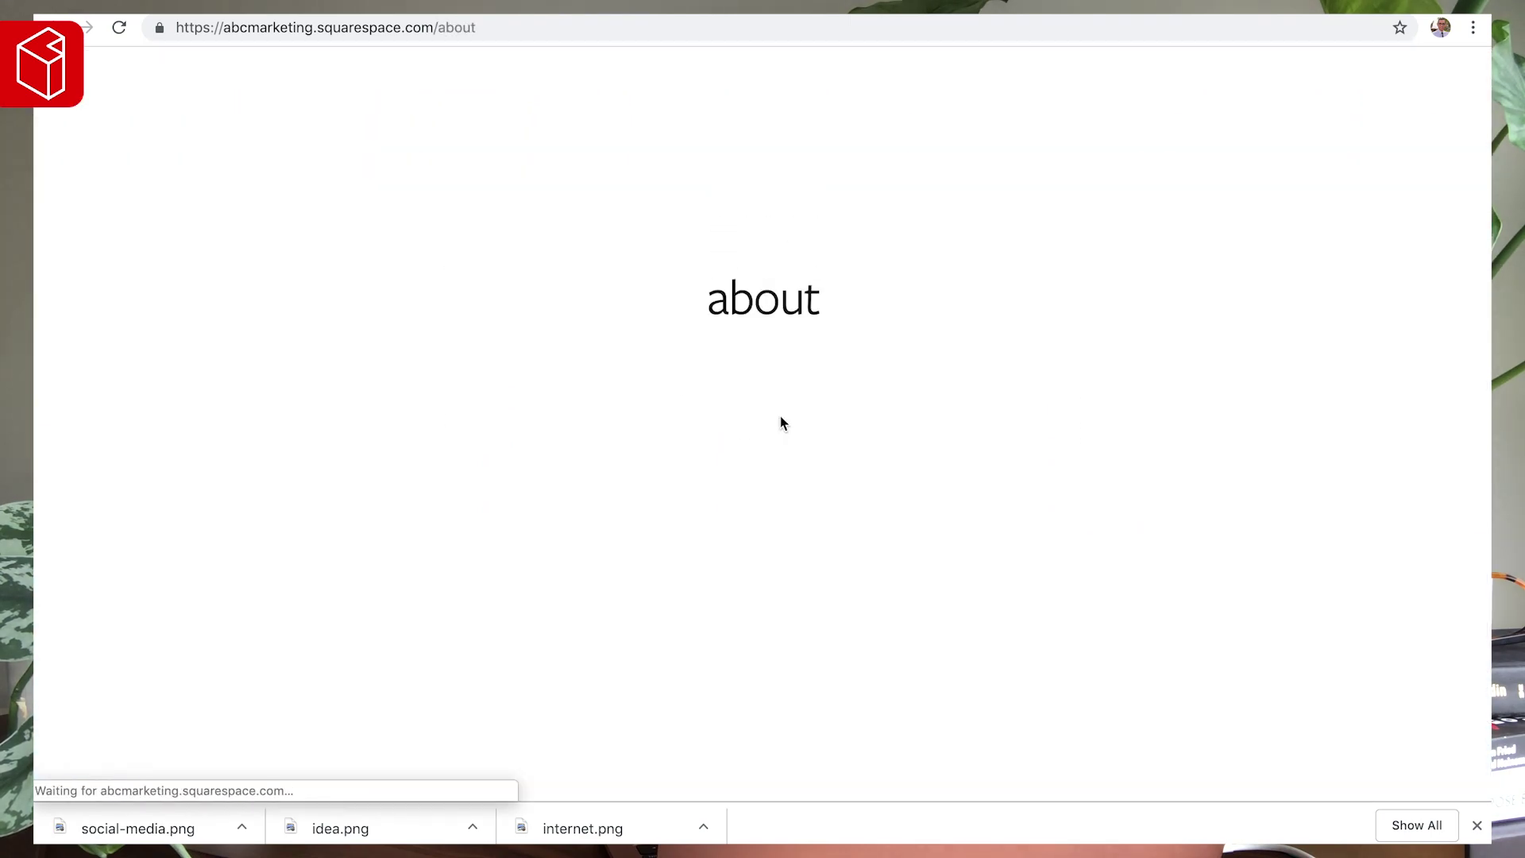
scroll(415, 408, "down", 6)
scroll(415, 408, "down", 10)
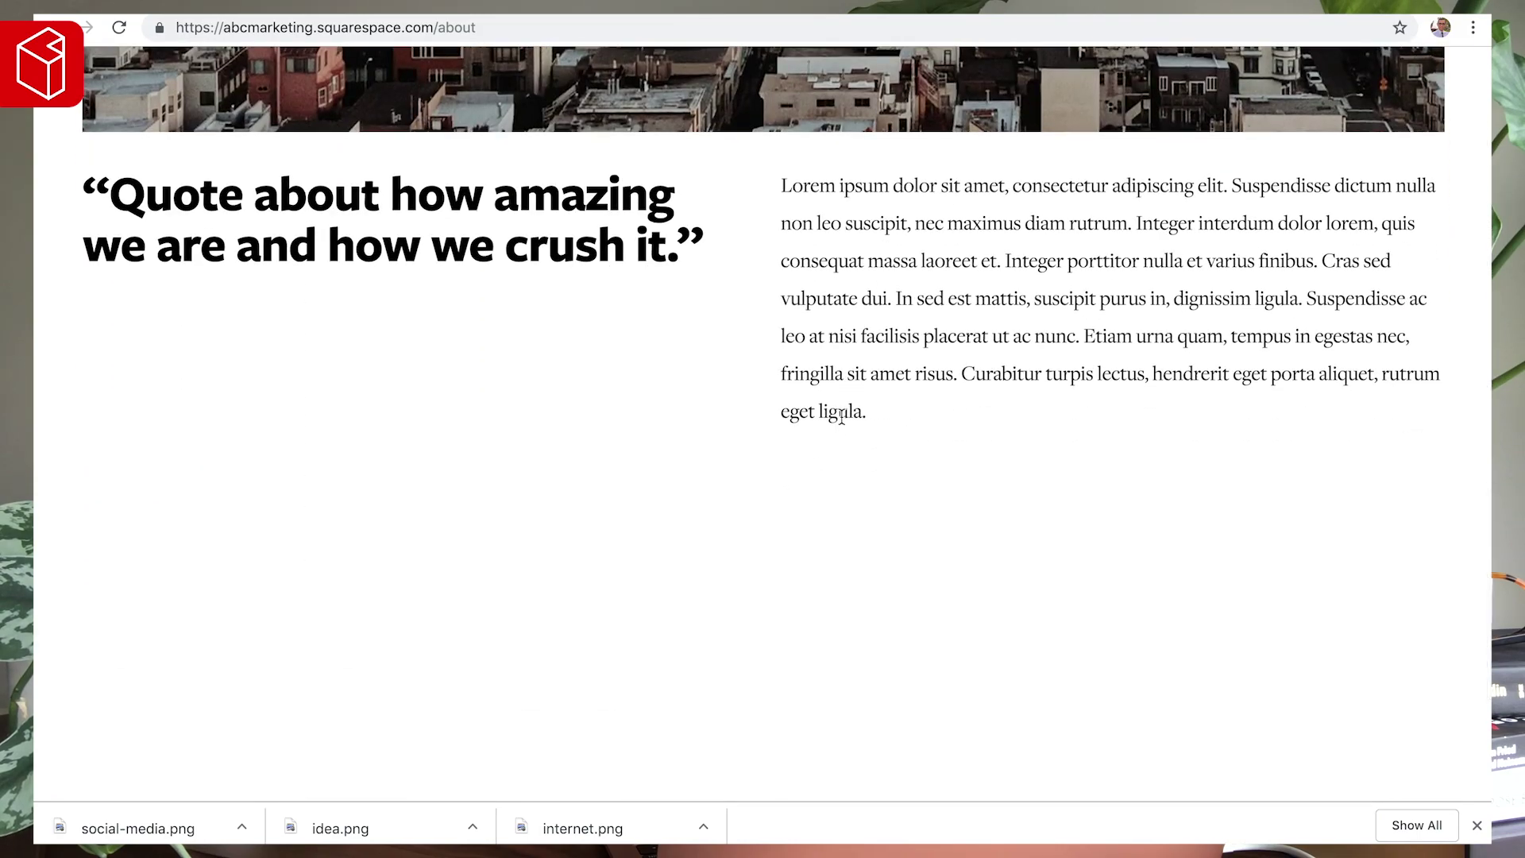
scroll(834, 421, "down", 5)
scroll(688, 435, "up", 1)
scroll(687, 435, "down", 1)
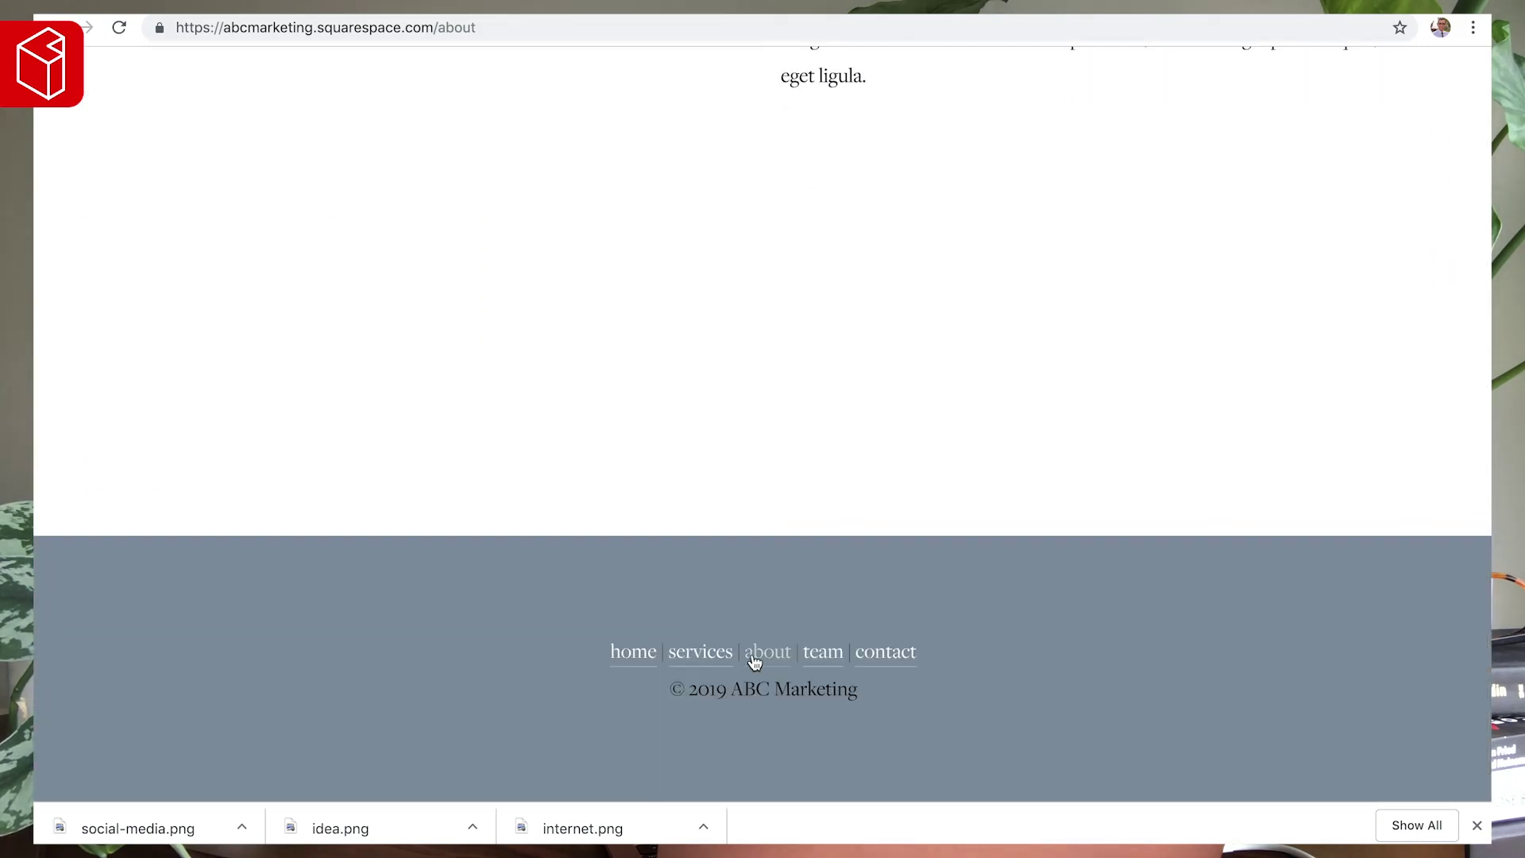
- Visit the contact page, then the team page, and scroll through the team page
left_click(885, 656)
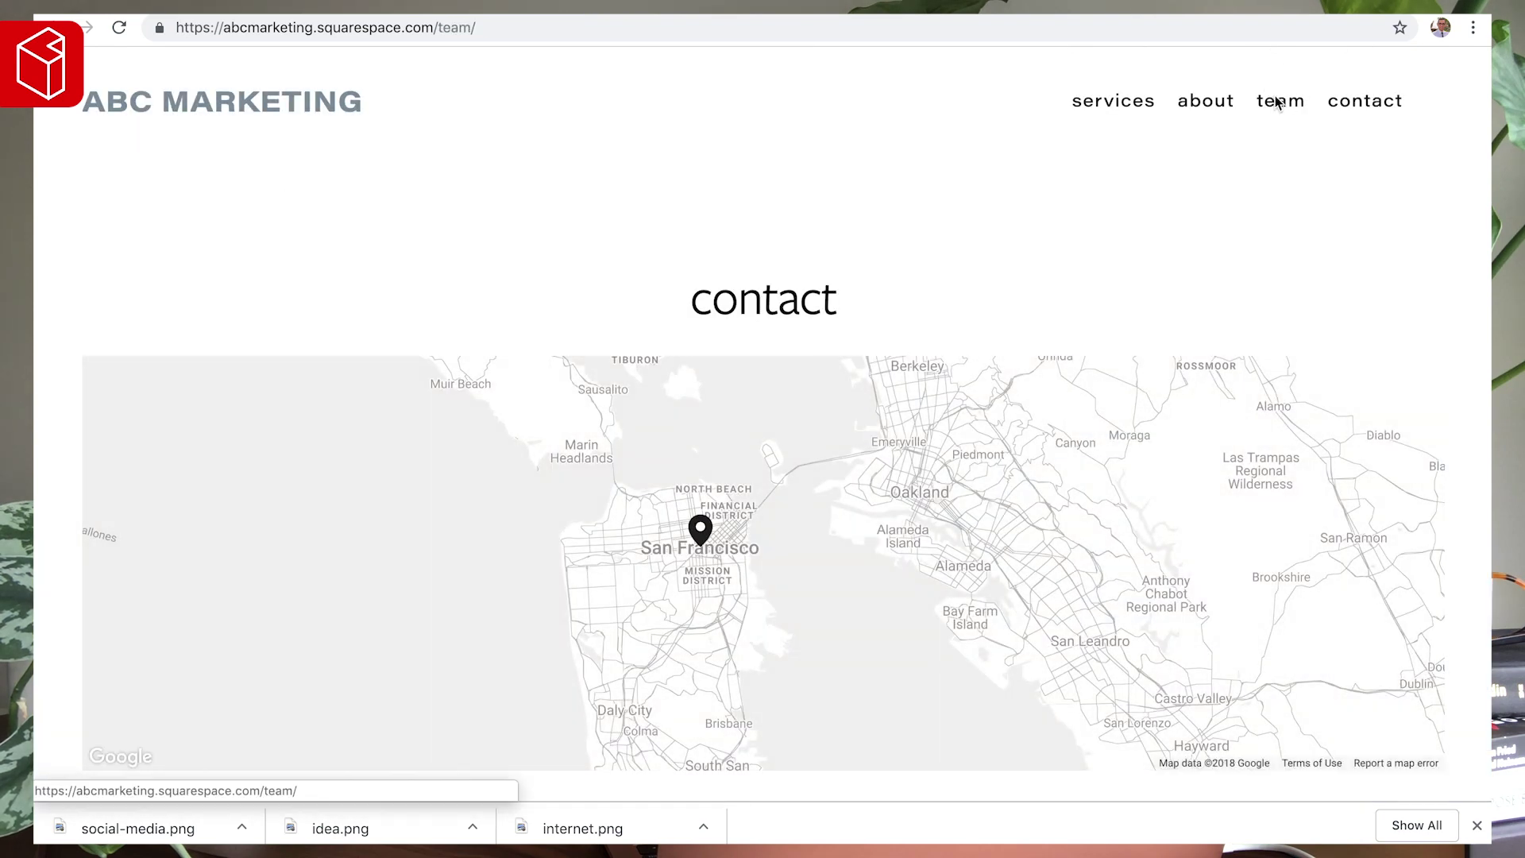
left_click(1277, 102)
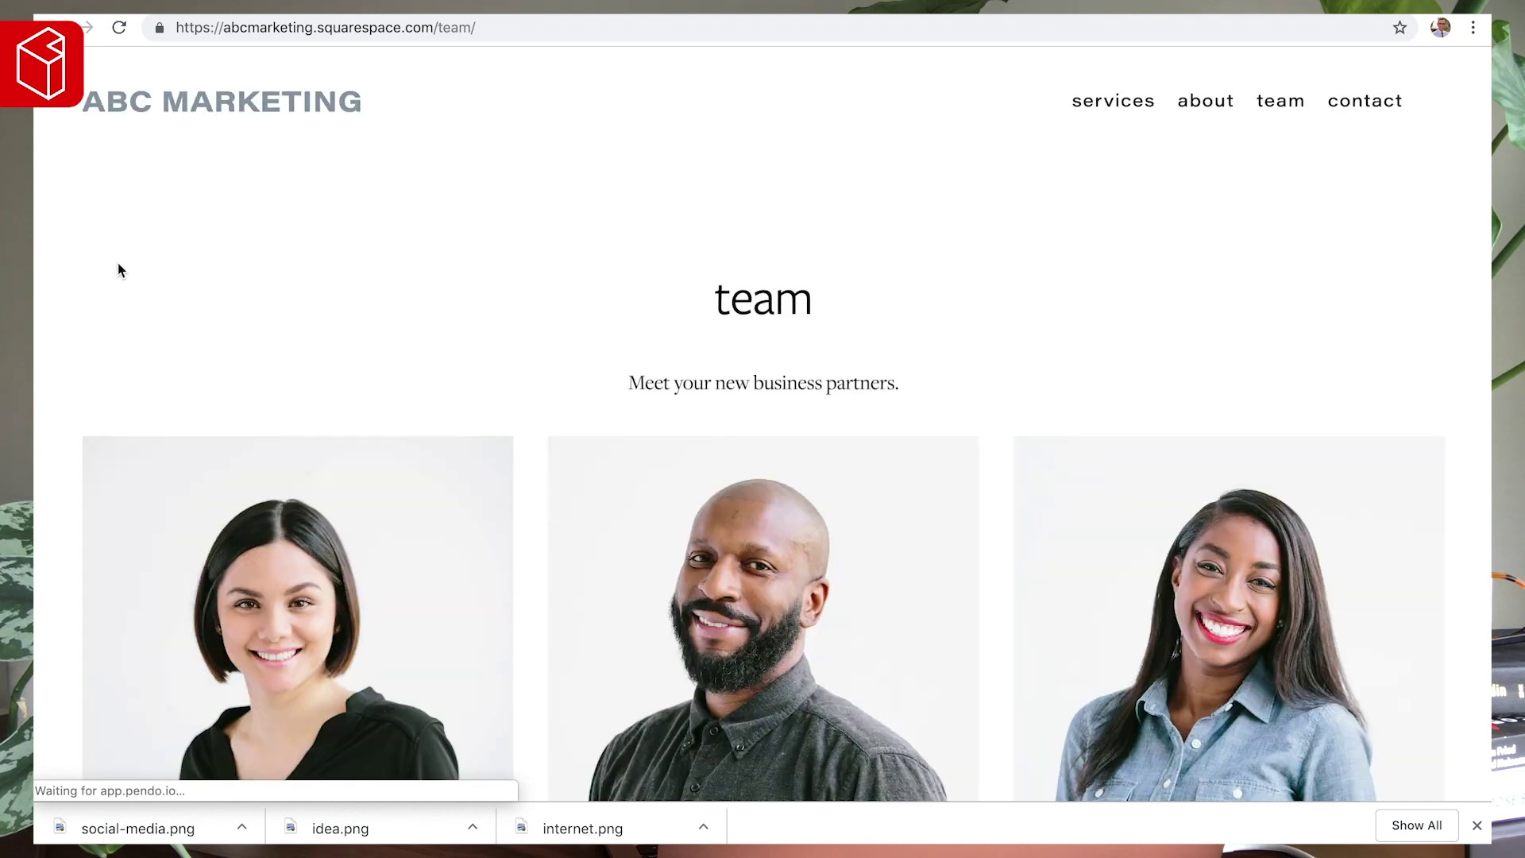
scroll(94, 373, "down", 9)
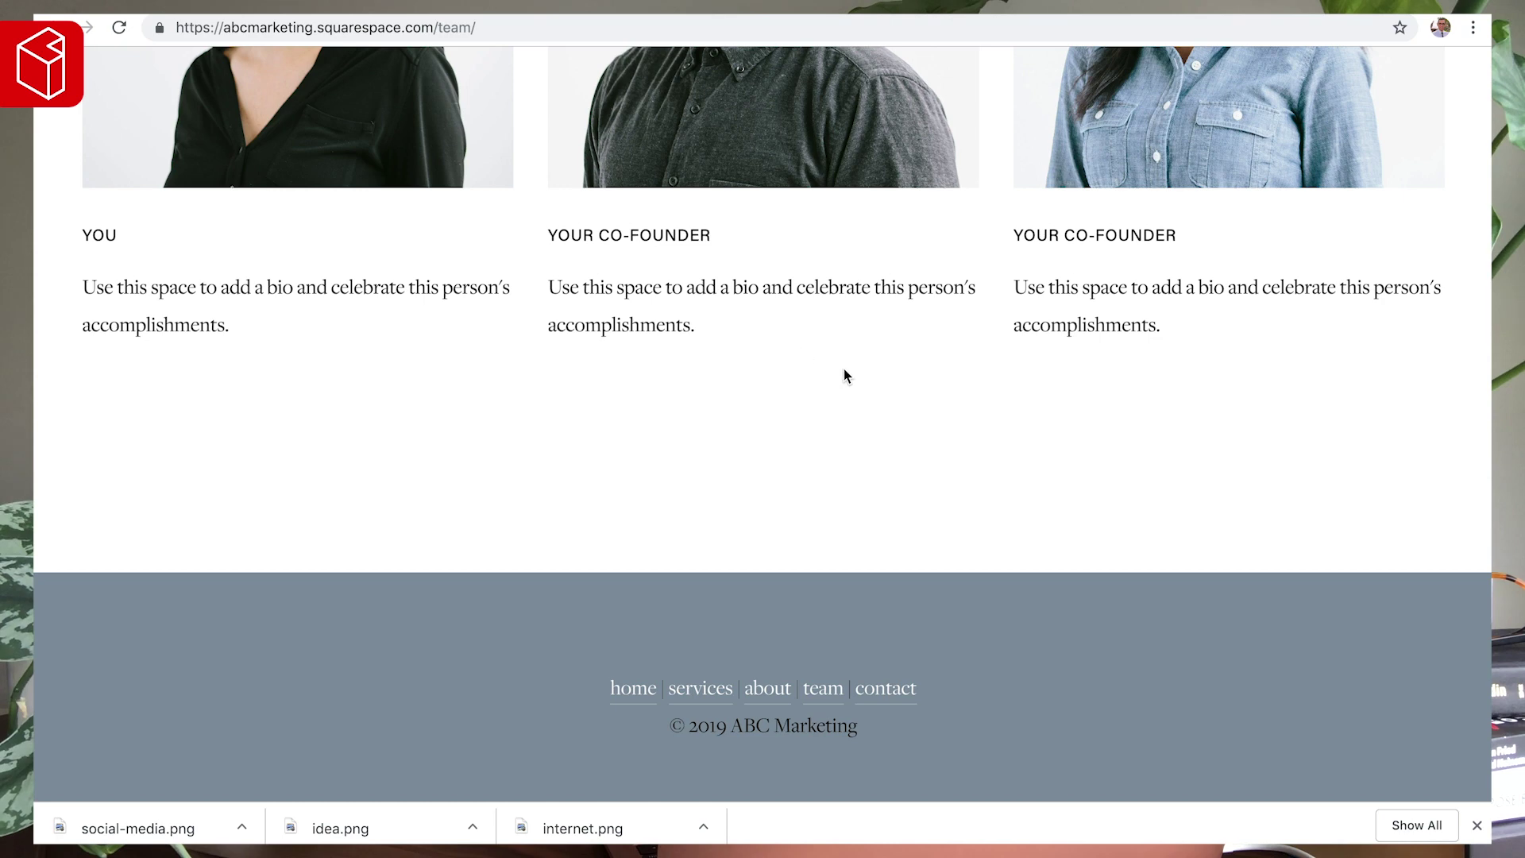
scroll(786, 535, "down", 1)
scroll(727, 312, "up", 10)
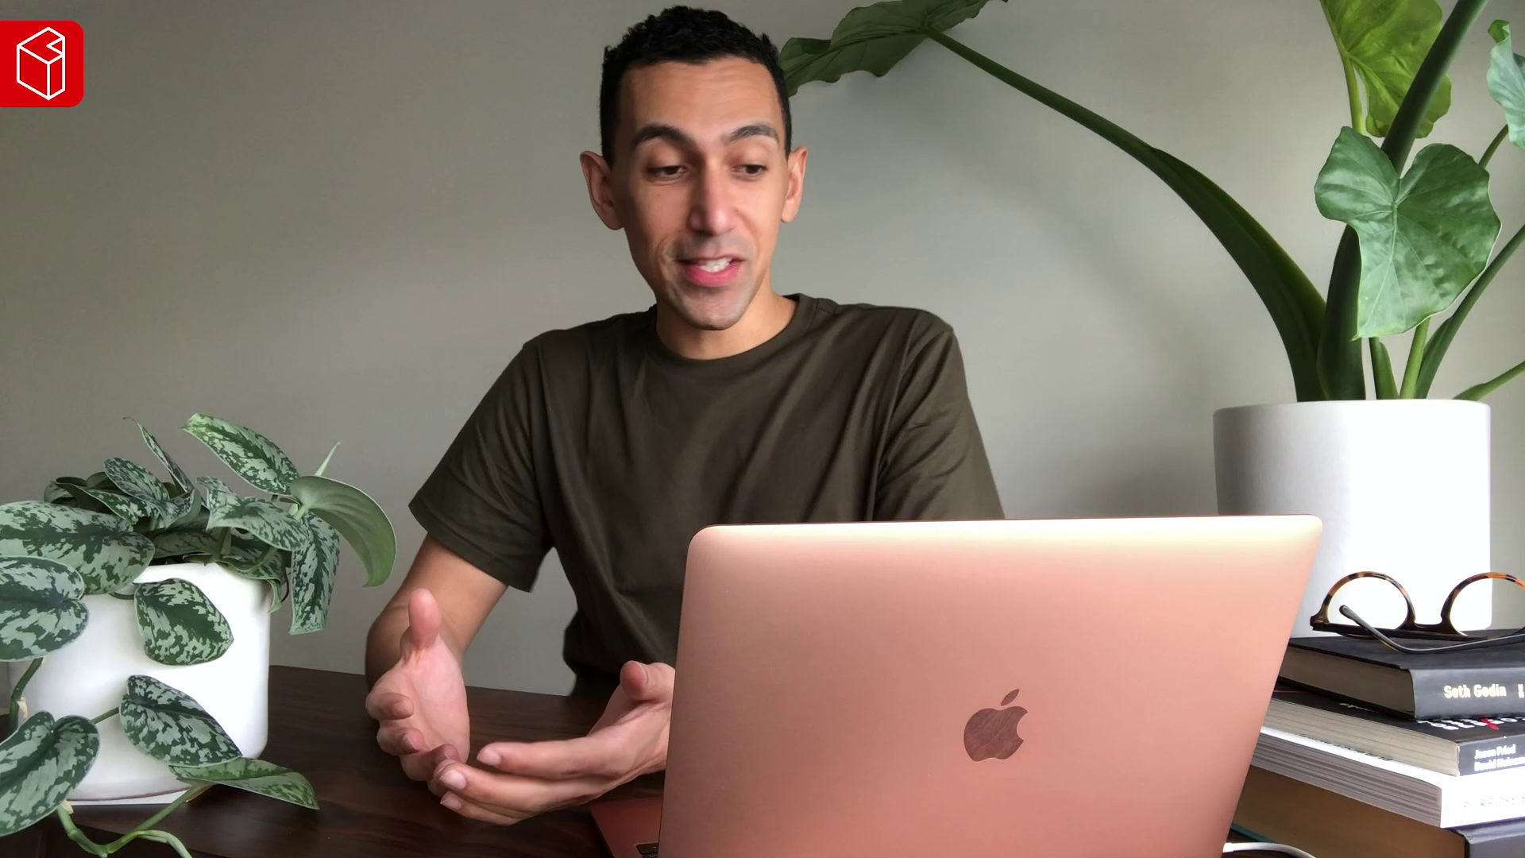